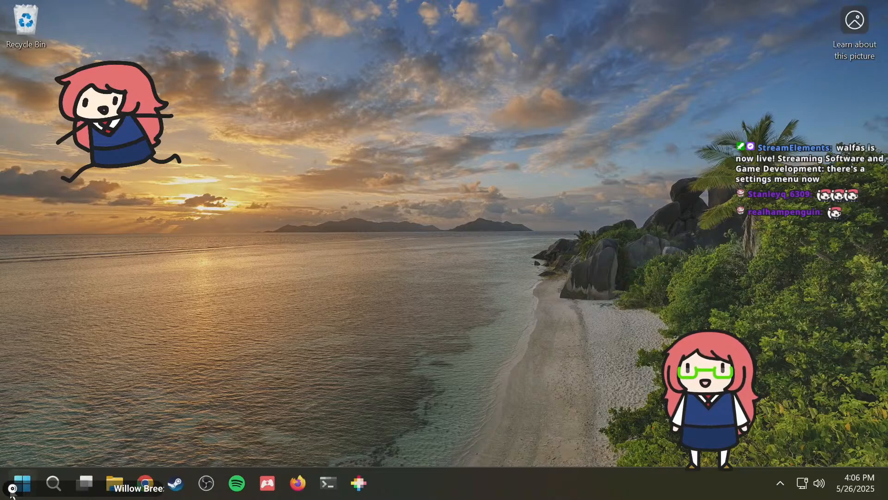
Find Godot through the system search with "godot", launch it and open the celeste project for editing.
{"action": "key", "text": "super"}
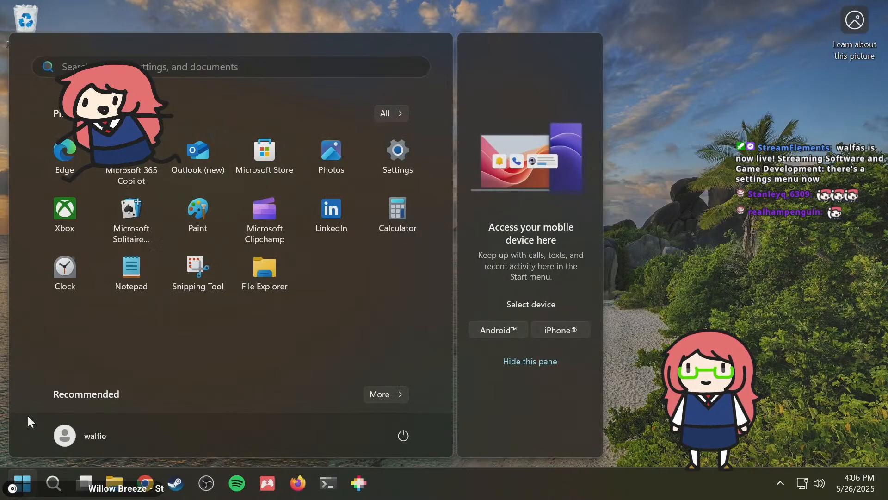
{"action": "type", "text": "godo"}
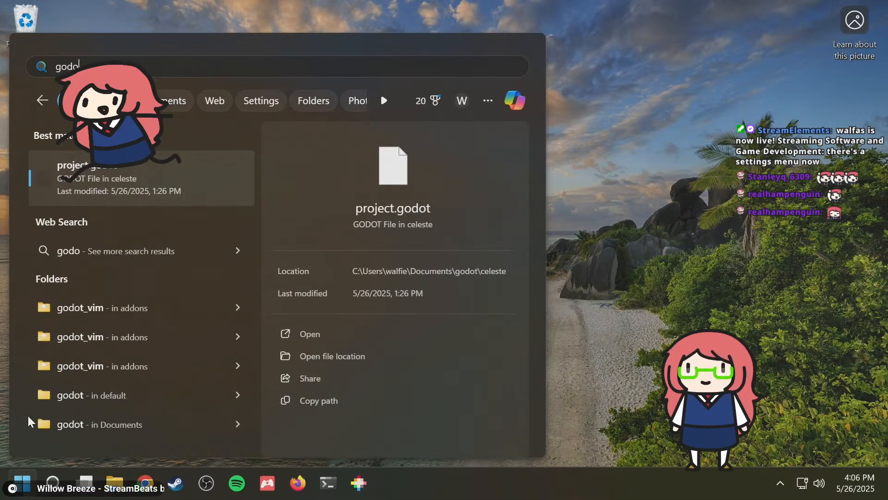
{"action": "key", "text": "BackSpace"}
{"action": "key", "text": "BackSpace"}
{"action": "key", "text": "BackSpace"}
{"action": "key", "text": "BackSpace"}
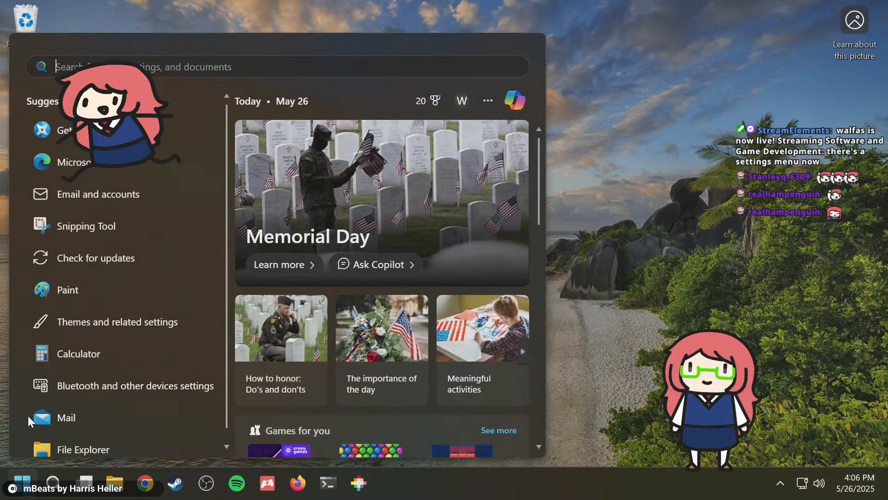
{"action": "type", "text": "g"}
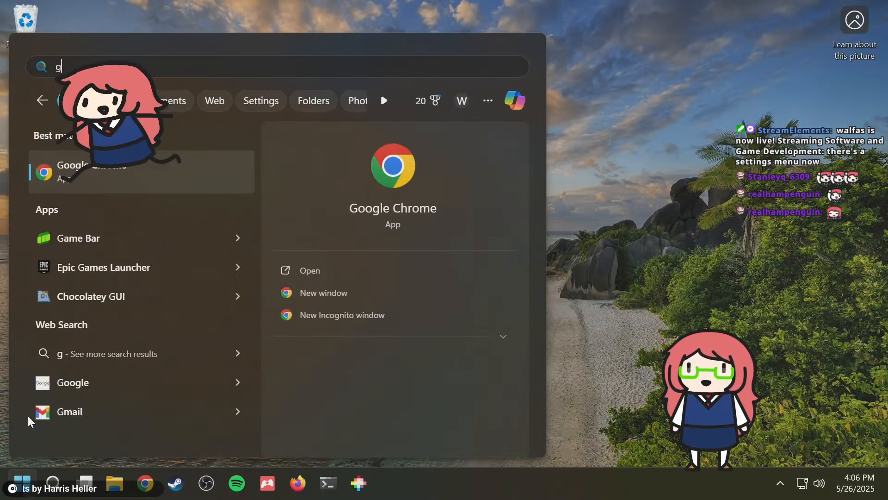
{"action": "key", "text": "BackSpace"}
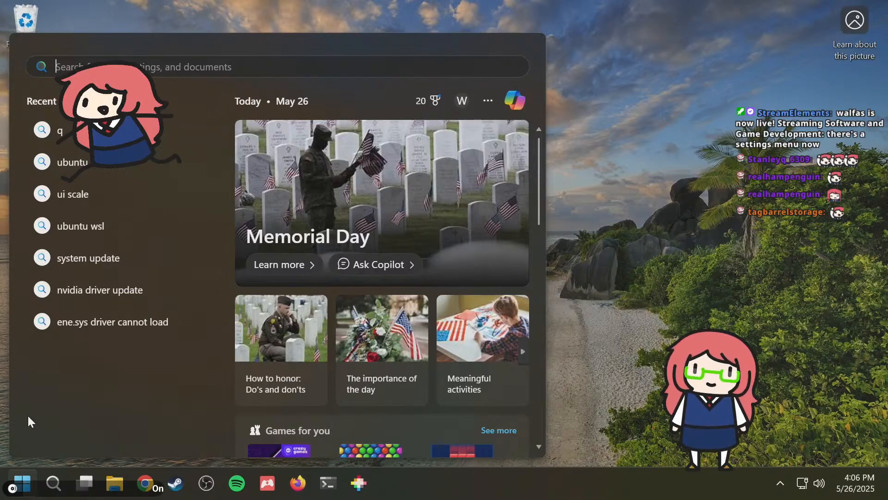
{"action": "type", "text": "godot"}
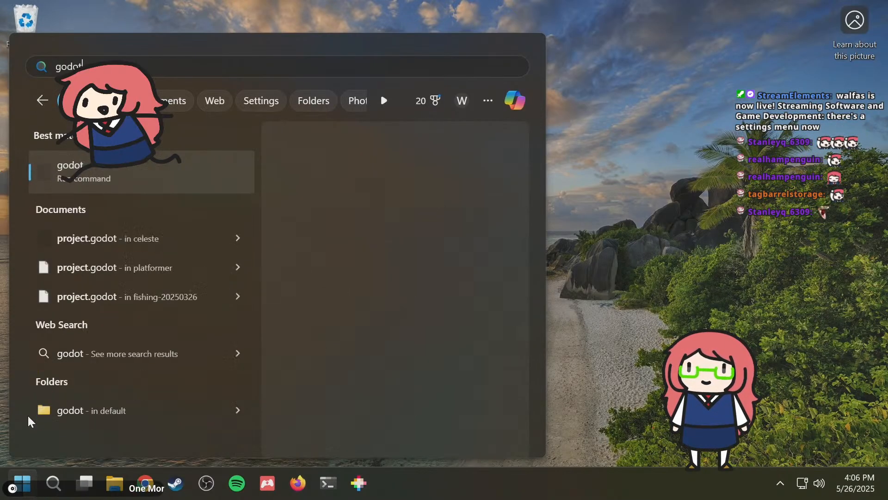
{"action": "left_click", "coordinate": [106, 179]}
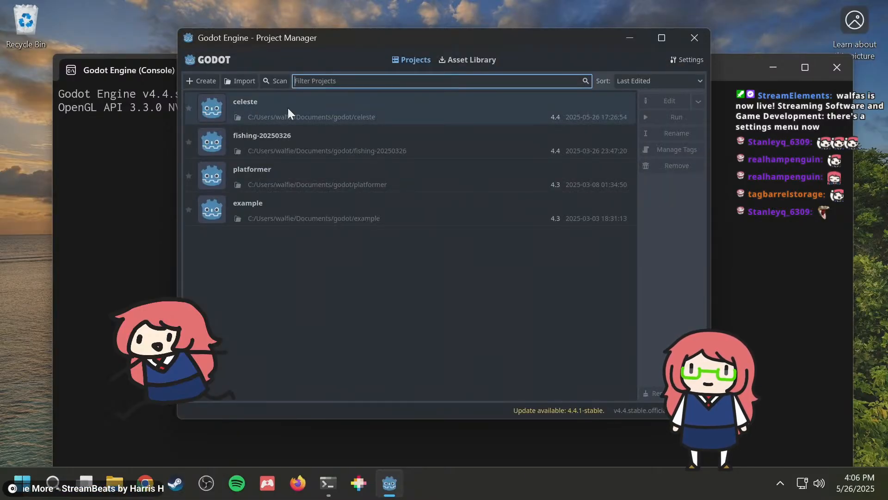
{"action": "double_click", "coordinate": [371, 98]}
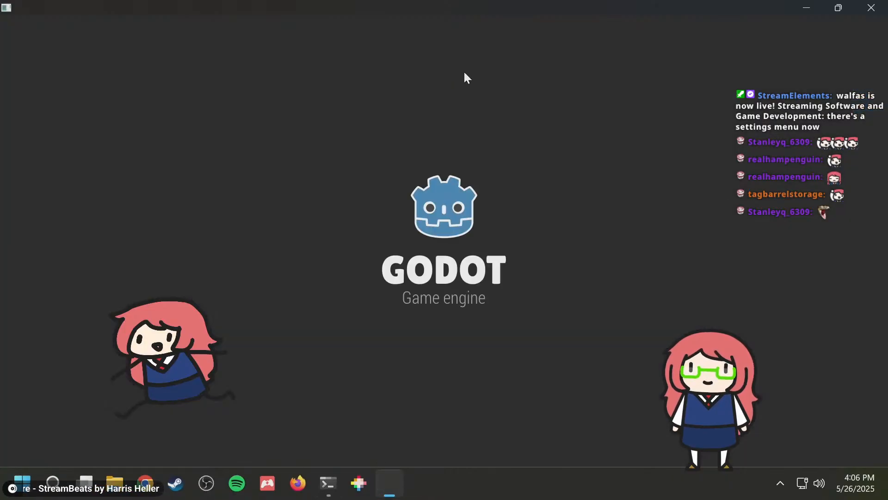
Switch to the terminal, maximize its window and open a Windows PowerShell session beside the Godot console.
{"action": "left_click", "coordinate": [330, 486]}
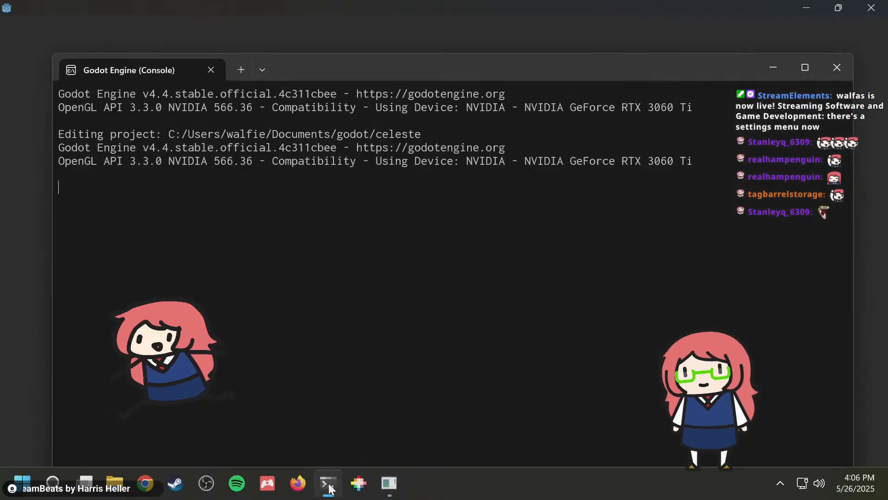
{"action": "double_click", "coordinate": [490, 75]}
{"action": "left_click", "coordinate": [192, 11]}
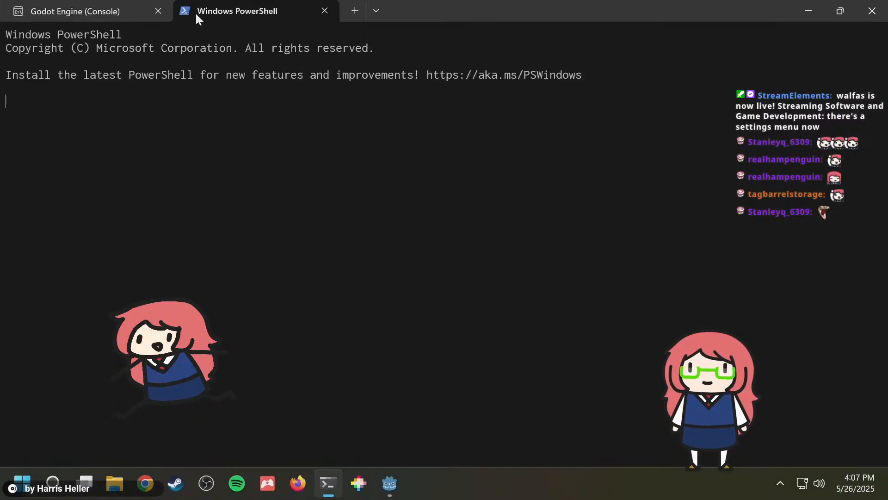
{"action": "left_click", "coordinate": [101, 14]}
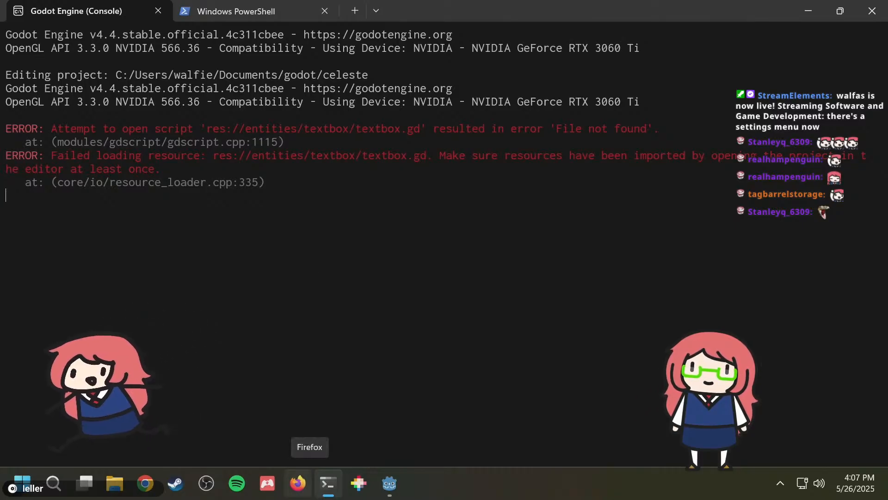
{"action": "left_click", "coordinate": [229, 7]}
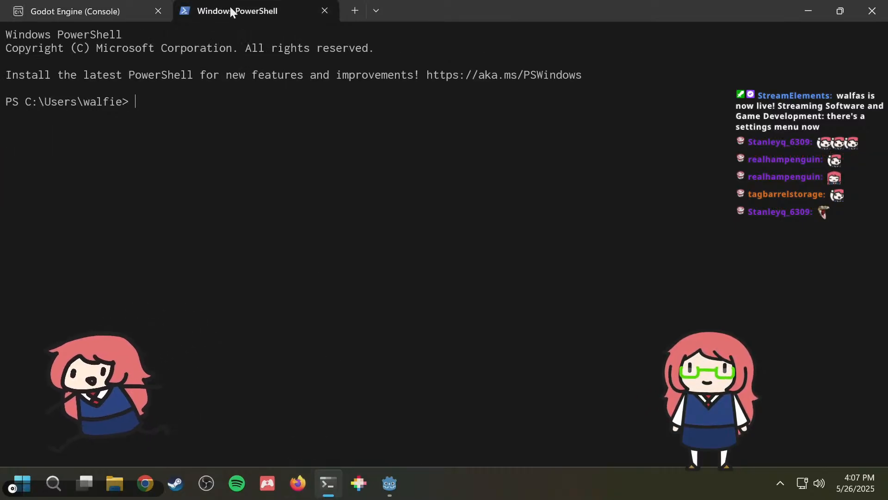
Start WSL in the PowerShell session and attach to the existing tmux session with "tmux at".
{"action": "type", "text": "wsl"}
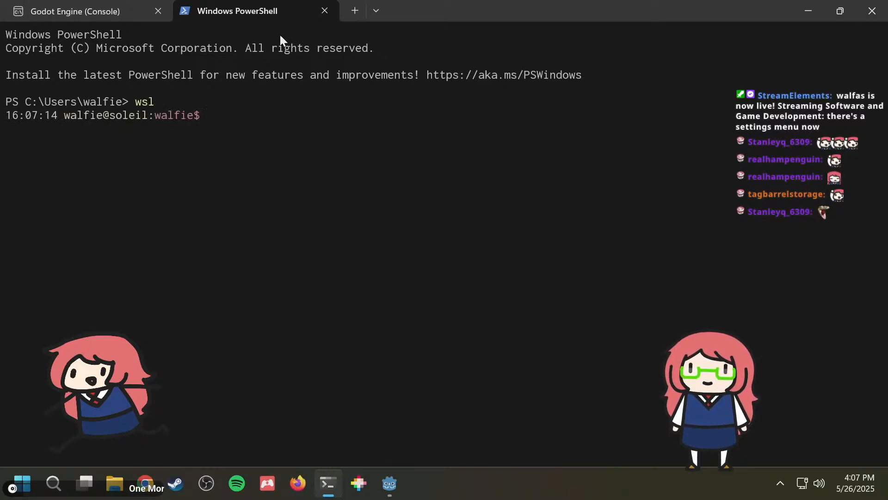
{"action": "type", "text": "tmux at"}
{"action": "key", "text": "Return"}
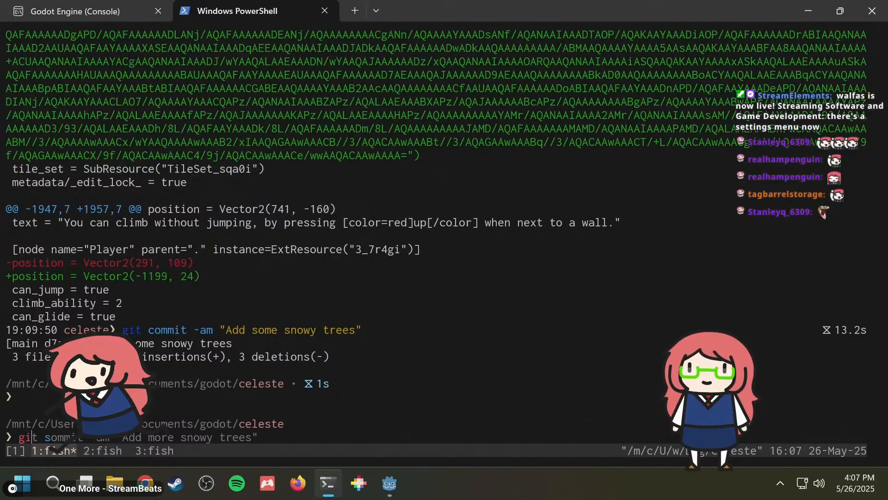
Check the celeste repository with git status, and display its uncommitted changes with git diff.
{"action": "type", "text": "t status"}
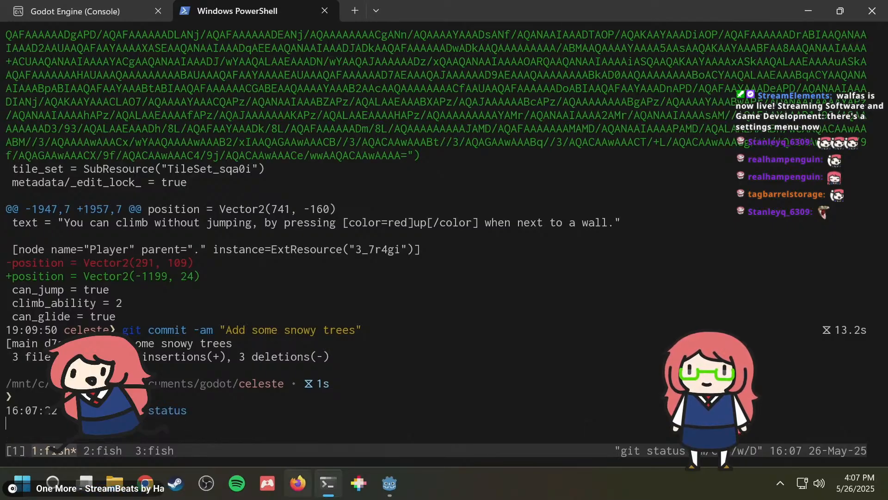
{"action": "key", "text": "Return"}
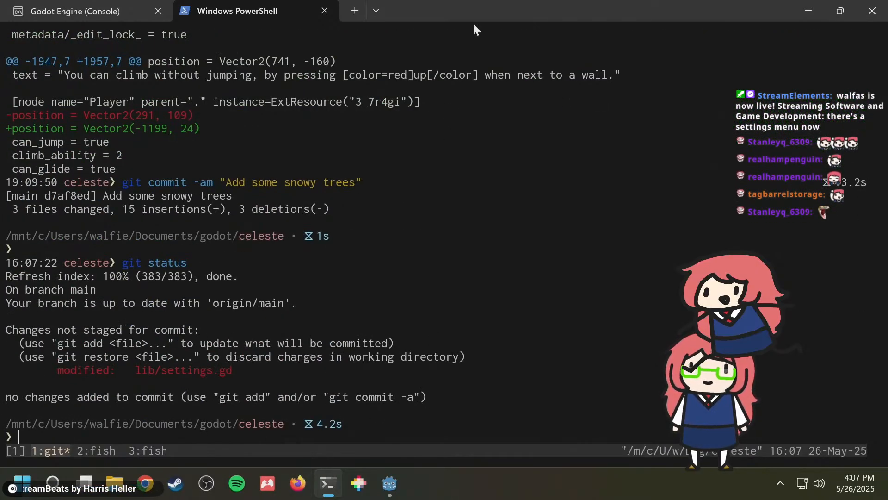
{"action": "type", "text": "git diff"}
{"action": "key", "text": "Return"}
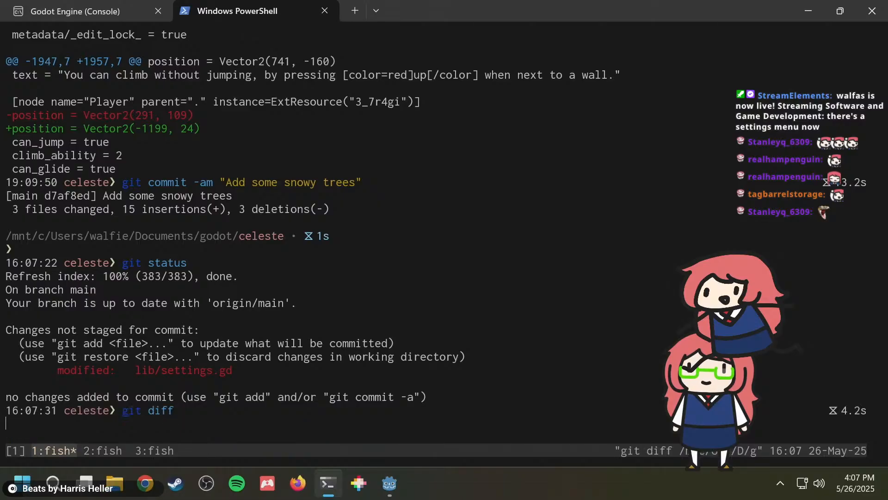
{"action": "key", "text": "q"}
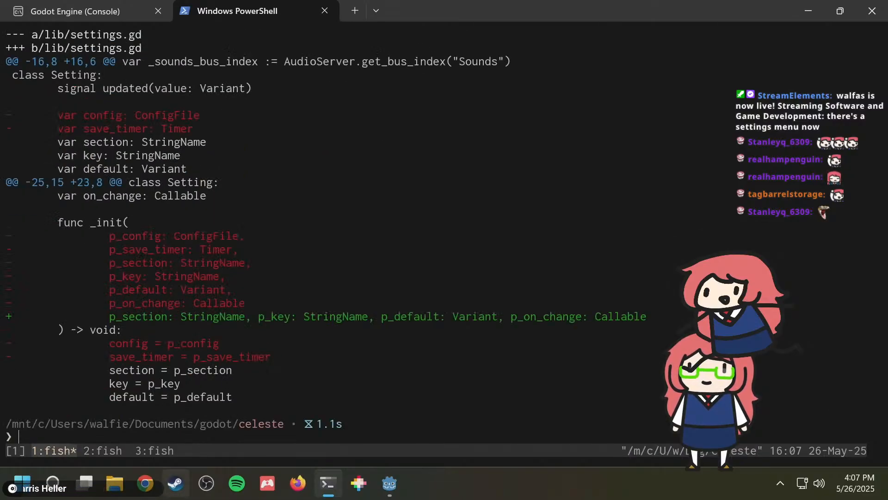
Run git diff again and read through the changes in lib/settings.gd as far as the sounds_volume setting.
{"action": "key", "text": "Up"}
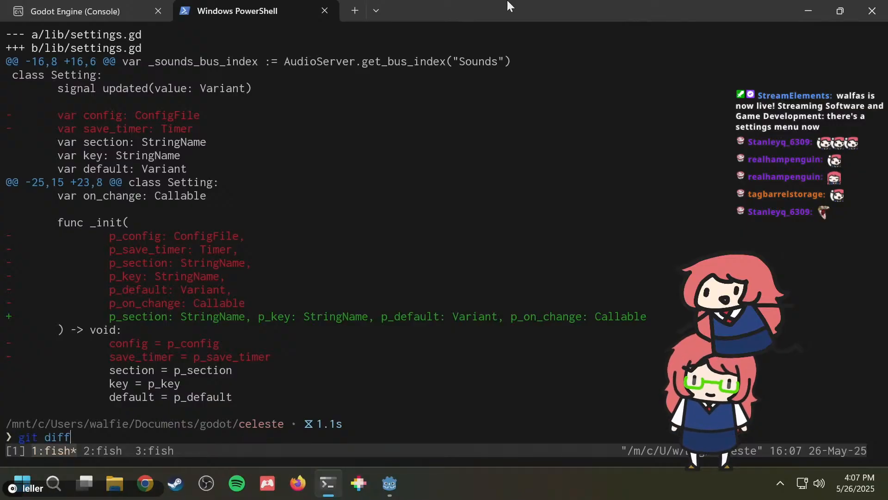
{"action": "key", "text": "Return"}
{"action": "key", "text": "Down"}
{"action": "key", "text": "Down"}
{"action": "key", "text": "Down"}
{"action": "key", "text": "Down"}
{"action": "key", "text": "Down"}
{"action": "key", "text": "Down"}
{"action": "key", "text": "Down"}
{"action": "key", "text": "Down"}
{"action": "key", "text": "Down"}
{"action": "key", "text": "Down"}
{"action": "key", "text": "Down"}
{"action": "key", "text": "Down"}
{"action": "key", "text": "Down"}
{"action": "key", "text": "Down"}
{"action": "key", "text": "Down"}
{"action": "key", "text": "Down"}
{"action": "key", "text": "Down"}
{"action": "key", "text": "Down"}
{"action": "key", "text": "Down"}
{"action": "key", "text": "Down"}
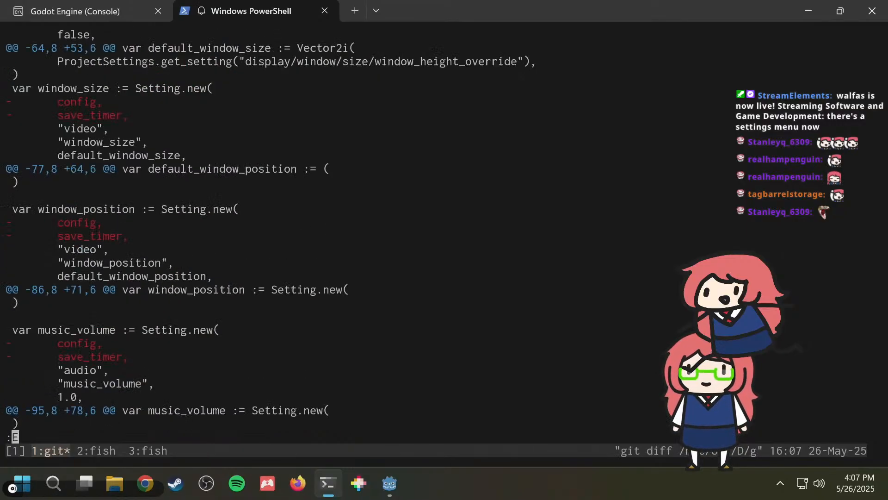
{"action": "key", "text": "Down"}
{"action": "key", "text": "Down"}
{"action": "key", "text": "Down"}
{"action": "key", "text": "Down"}
{"action": "key", "text": "Down"}
{"action": "key", "text": "Down"}
{"action": "key", "text": "Down"}
{"action": "key", "text": "q"}
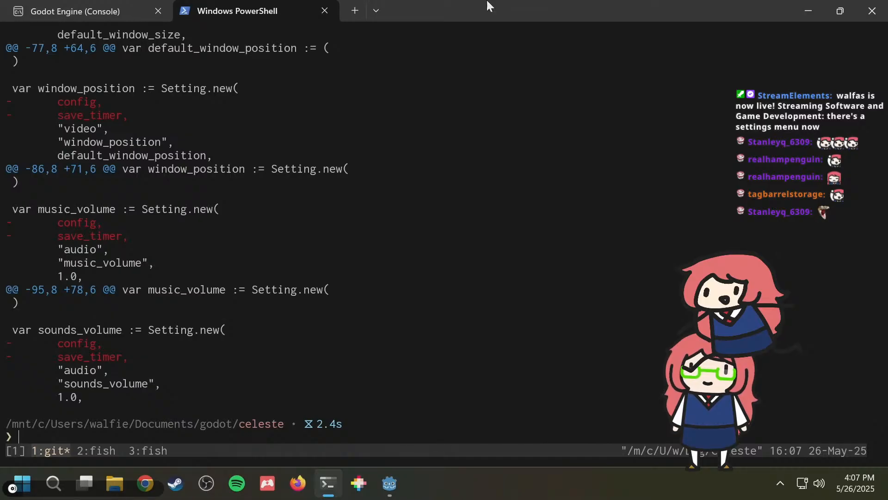
Switch to Godot, run the celeste project to see the game, and close the debug window.
{"action": "left_click", "coordinate": [388, 481]}
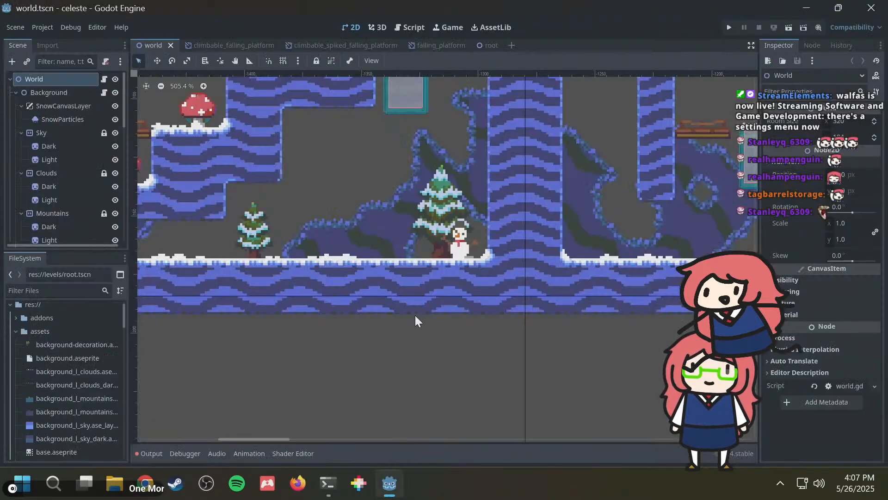
{"action": "key", "text": "F5"}
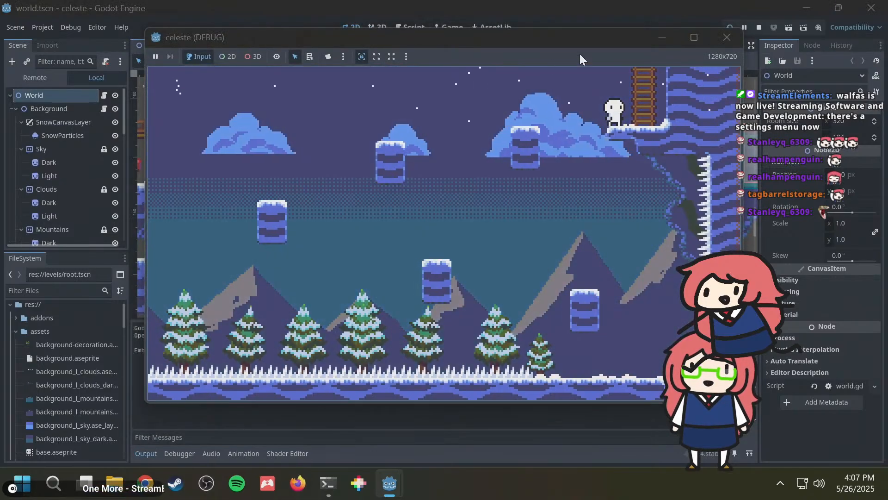
{"action": "left_click", "coordinate": [726, 37]}
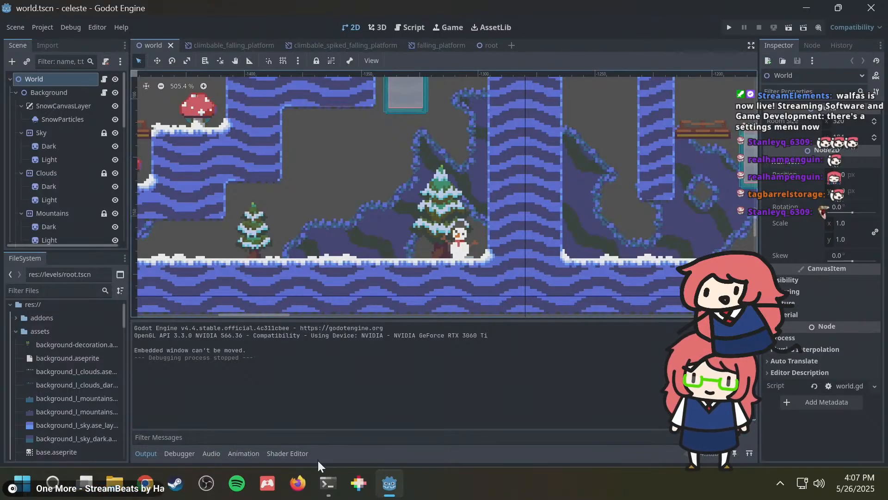
Return to the terminal, run git log and read back through the commit history to the May 23 commits.
{"action": "left_click", "coordinate": [328, 484]}
{"action": "type", "text": "git log"}
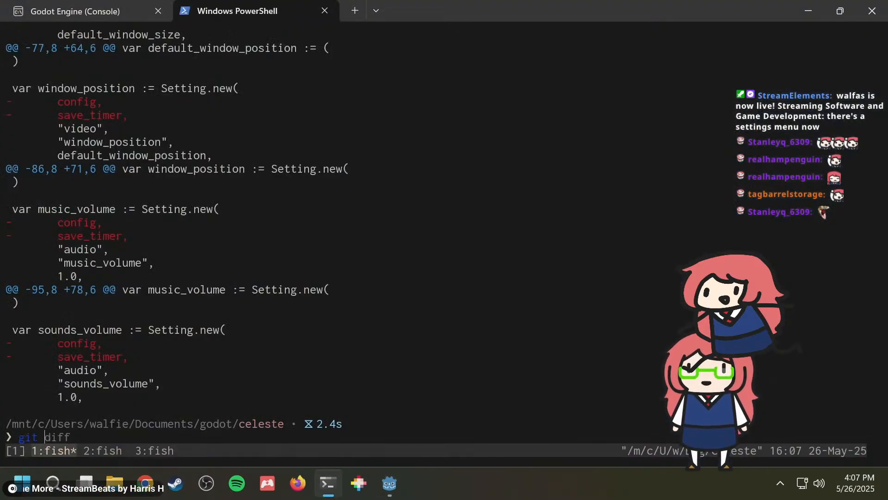
{"action": "key", "text": "Return"}
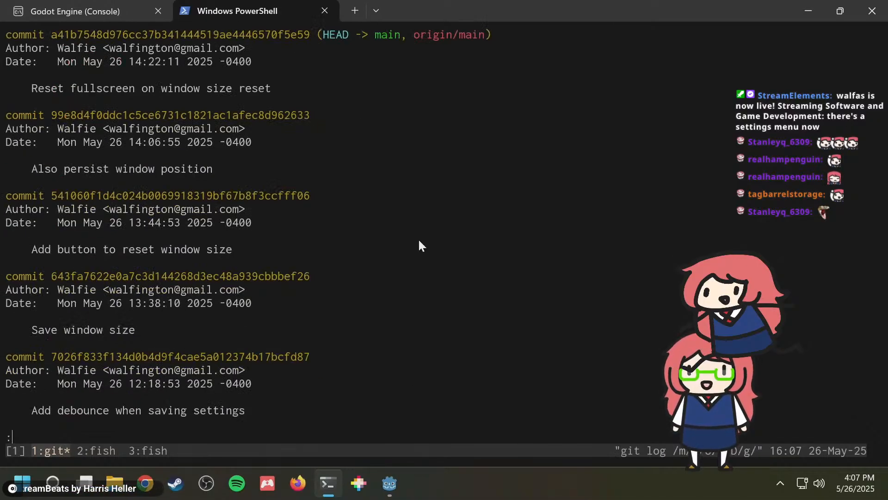
{"action": "key", "text": "Down"}
{"action": "key", "text": "Down"}
{"action": "key", "text": "Down"}
{"action": "key", "text": "Down"}
{"action": "key", "text": "Down"}
{"action": "key", "text": "Down"}
{"action": "key", "text": "Down"}
{"action": "key", "text": "Down"}
{"action": "key", "text": "Down"}
{"action": "key", "text": "Down"}
{"action": "key", "text": "Down"}
{"action": "key", "text": "Down"}
{"action": "key", "text": "Down"}
{"action": "key", "text": "Down"}
{"action": "key", "text": "Down"}
{"action": "key", "text": "Down"}
{"action": "key", "text": "Down"}
{"action": "key", "text": "Down"}
{"action": "key", "text": "Down"}
{"action": "key", "text": "Down"}
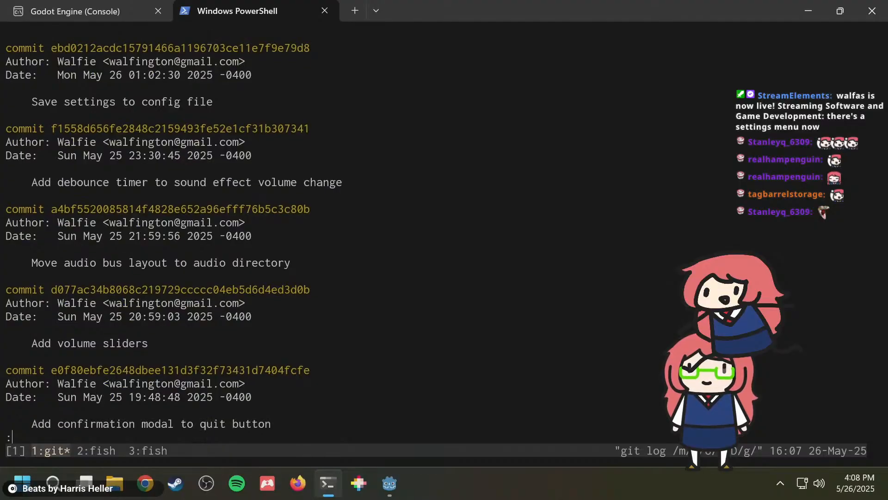
{"action": "key", "text": "Down"}
{"action": "key", "text": "Down"}
{"action": "key", "text": "Down"}
{"action": "key", "text": "Down"}
{"action": "key", "text": "Down"}
{"action": "key", "text": "Down"}
{"action": "key", "text": "Down"}
{"action": "key", "text": "Down"}
{"action": "key", "text": "Down"}
{"action": "key", "text": "Down"}
{"action": "key", "text": "Down"}
{"action": "key", "text": "Down"}
{"action": "key", "text": "Down"}
{"action": "key", "text": "Down"}
{"action": "key", "text": "Down"}
{"action": "key", "text": "Down"}
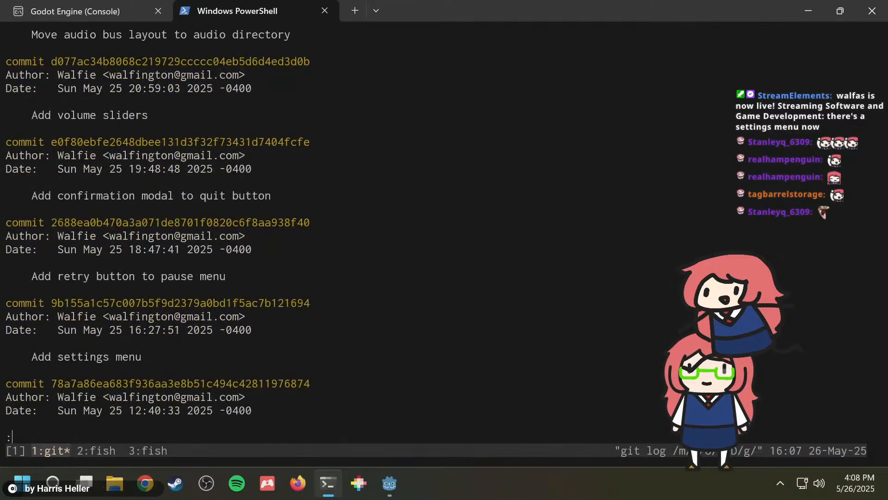
{"action": "key", "text": "Down"}
{"action": "key", "text": "Down"}
{"action": "key", "text": "Down"}
{"action": "key", "text": "Down"}
{"action": "key", "text": "Down"}
{"action": "key", "text": "Down"}
{"action": "key", "text": "Down"}
{"action": "key", "text": "Down"}
{"action": "key", "text": "Down"}
{"action": "key", "text": "Down"}
{"action": "key", "text": "Down"}
{"action": "key", "text": "Down"}
{"action": "key", "text": "Down"}
{"action": "key", "text": "Down"}
{"action": "key", "text": "Down"}
{"action": "key", "text": "Down"}
{"action": "key", "text": "Down"}
{"action": "key", "text": "Down"}
{"action": "key", "text": "Down"}
{"action": "key", "text": "Down"}
{"action": "key", "text": "Down"}
{"action": "key", "text": "Down"}
{"action": "key", "text": "Down"}
{"action": "key", "text": "Down"}
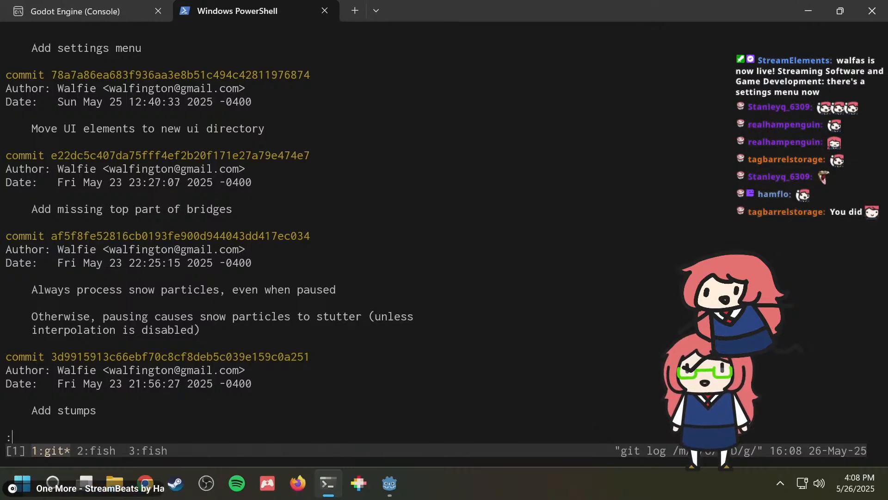
{"action": "key", "text": "Down"}
{"action": "key", "text": "Down"}
{"action": "key", "text": "Down"}
{"action": "key", "text": "Down"}
{"action": "key", "text": "Down"}
{"action": "key", "text": "Down"}
{"action": "key", "text": "Down"}
{"action": "key", "text": "Down"}
{"action": "key", "text": "Down"}
{"action": "key", "text": "Down"}
{"action": "key", "text": "Down"}
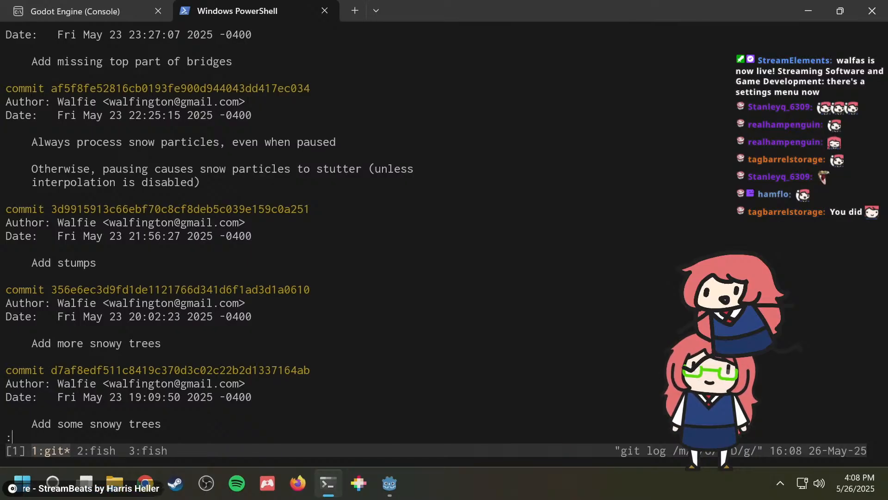
{"action": "key", "text": "Down"}
{"action": "key", "text": "Down"}
{"action": "key", "text": "Down"}
{"action": "key", "text": "Down"}
{"action": "key", "text": "Down"}
{"action": "key", "text": "Down"}
{"action": "key", "text": "Down"}
{"action": "key", "text": "Down"}
{"action": "key", "text": "Down"}
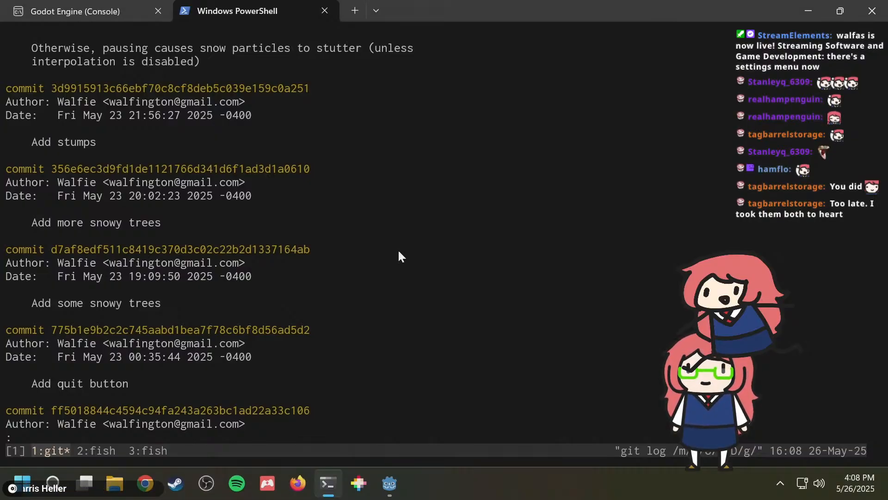
Switch back to Godot and examine the snowy trees and snowman in the world scene.
{"action": "key", "text": "alt+Tab"}
{"action": "middle_click_drag", "start_coordinate": [389, 210], "coordinate": [490, 229]}
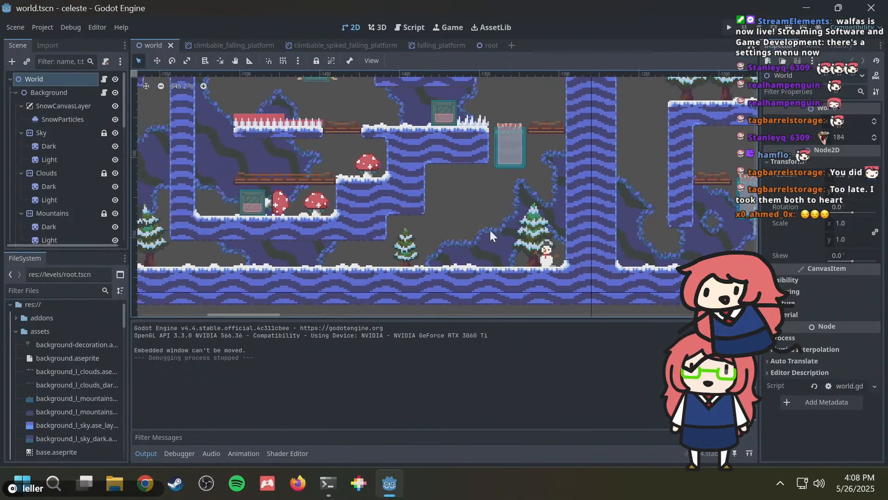
{"action": "scroll", "coordinate": [498, 234], "scroll_direction": "up", "scroll_amount": 3}
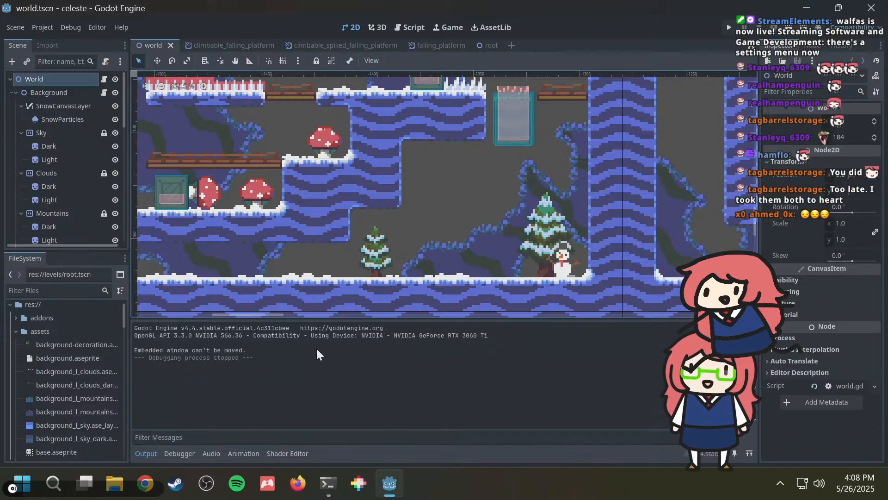
Switch to the Steam client window.
{"action": "key", "text": "super"}
{"action": "key", "text": "super"}
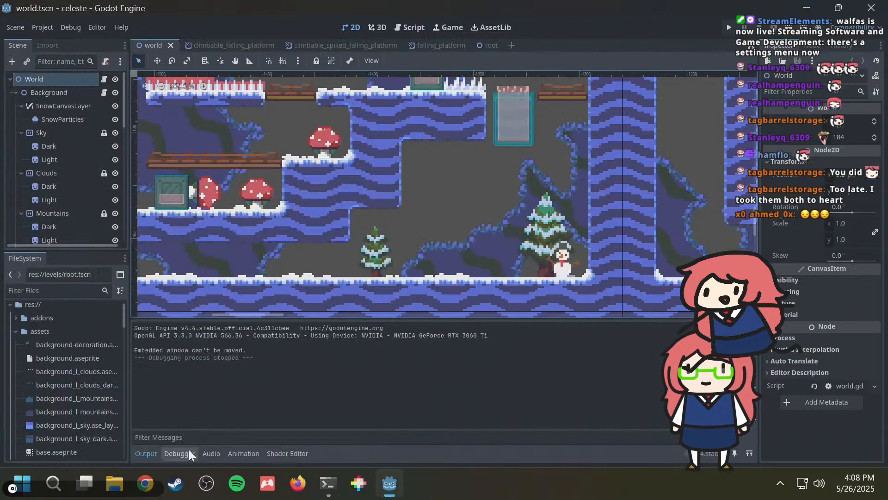
{"action": "left_click", "coordinate": [182, 473]}
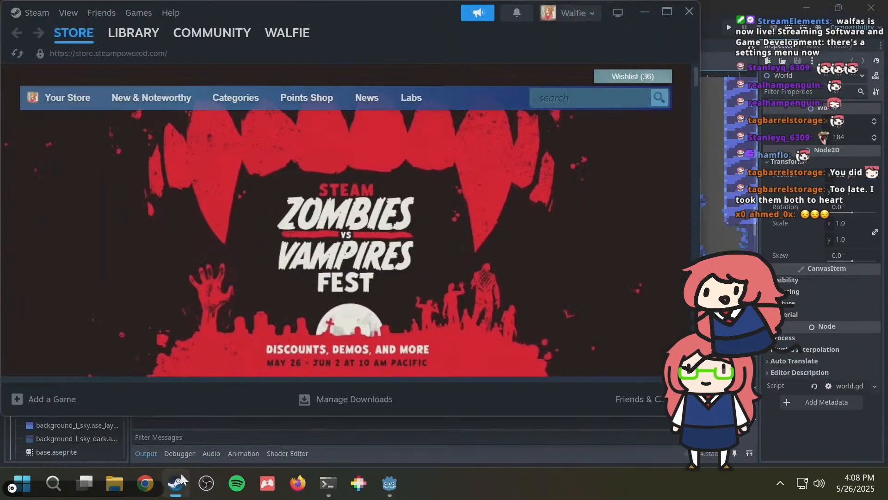
Launch Aseprite from the Steam library and open background-decoration.aseprite from the celeste assets.
{"action": "left_click", "coordinate": [120, 34]}
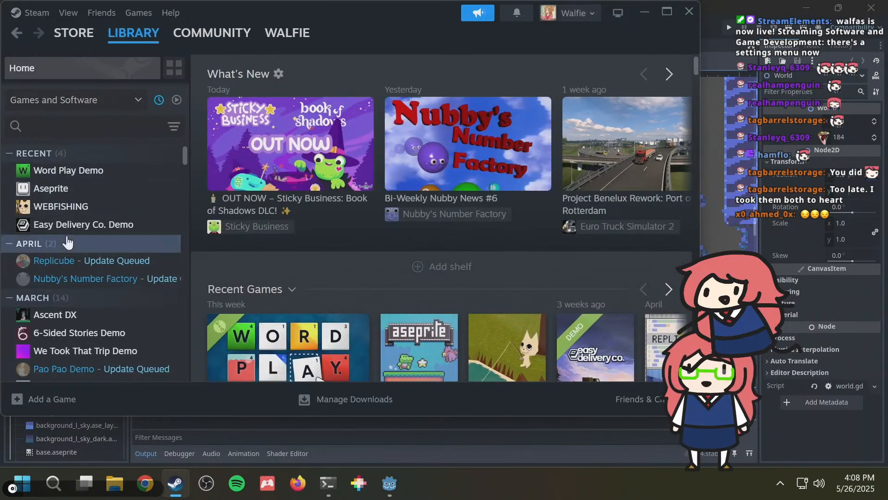
{"action": "double_click", "coordinate": [68, 187]}
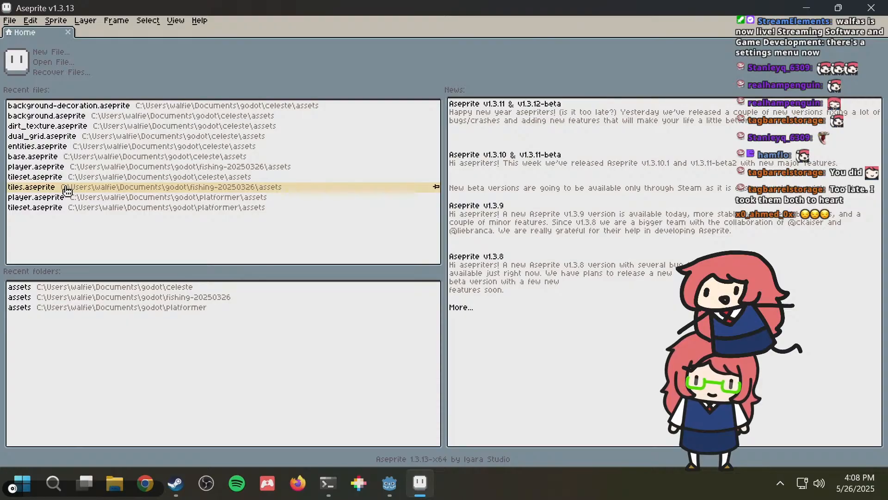
{"action": "left_click", "coordinate": [89, 106]}
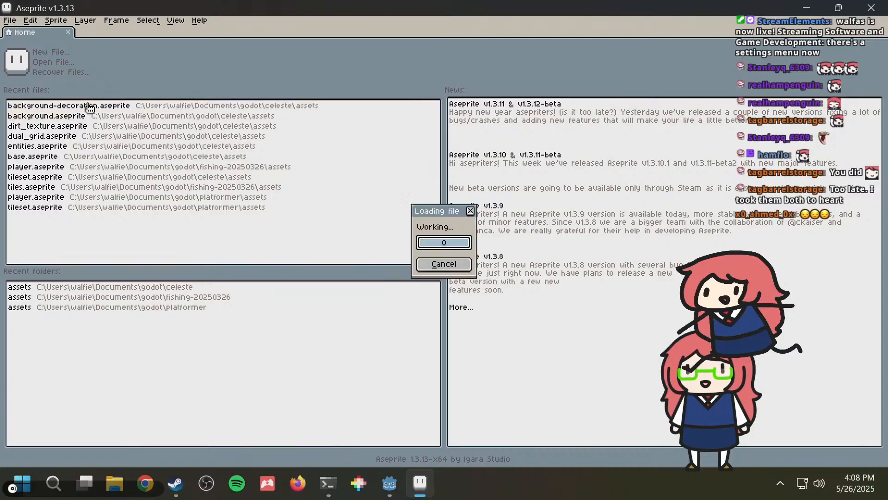
Examine the snowy tree, snowman and tree stump sprites in background-decoration.aseprite up close.
{"action": "scroll", "coordinate": [426, 201], "scroll_direction": "up", "scroll_amount": 4}
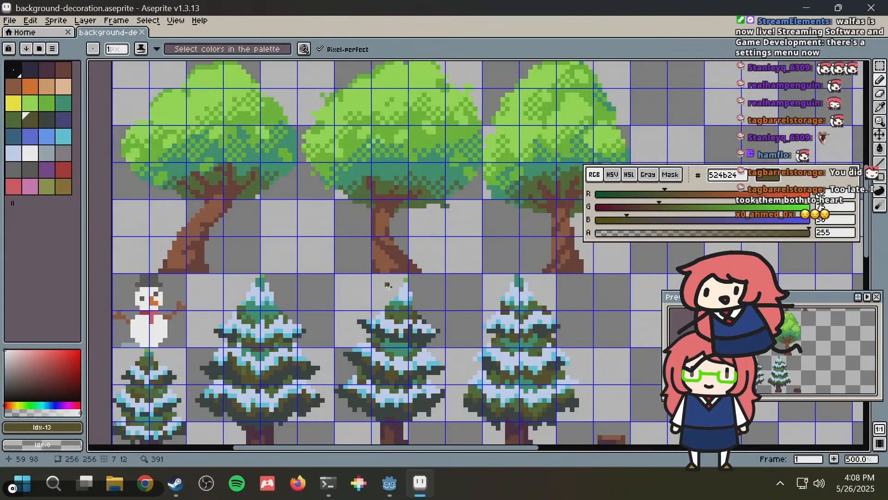
{"action": "scroll", "coordinate": [393, 287], "scroll_direction": "down", "scroll_amount": 1}
{"action": "middle_click_drag", "start_coordinate": [393, 287], "coordinate": [370, 226]}
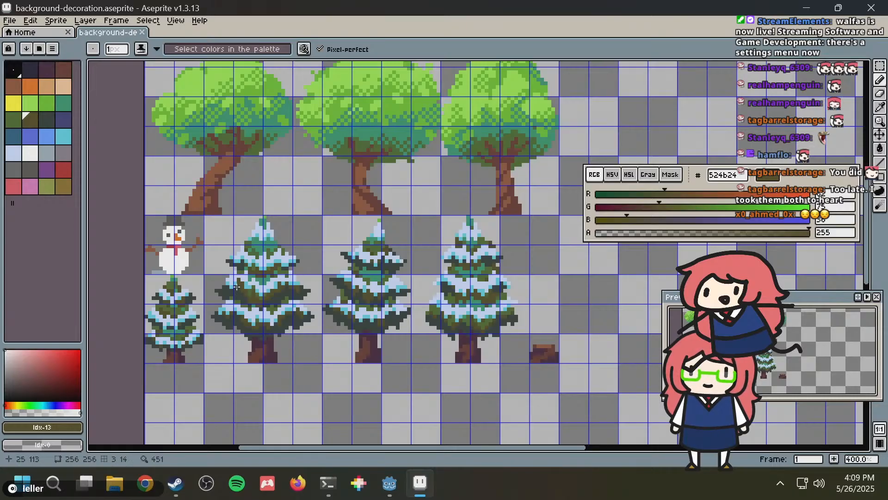
{"action": "scroll", "coordinate": [488, 284], "scroll_direction": "up", "scroll_amount": 1}
{"action": "scroll", "coordinate": [447, 309], "scroll_direction": "up", "scroll_amount": 1}
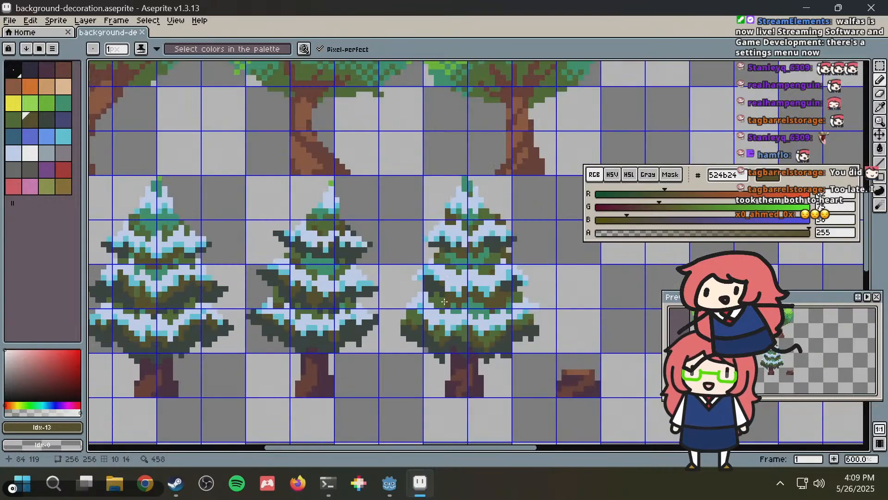
{"action": "middle_click_drag", "start_coordinate": [446, 294], "coordinate": [536, 277]}
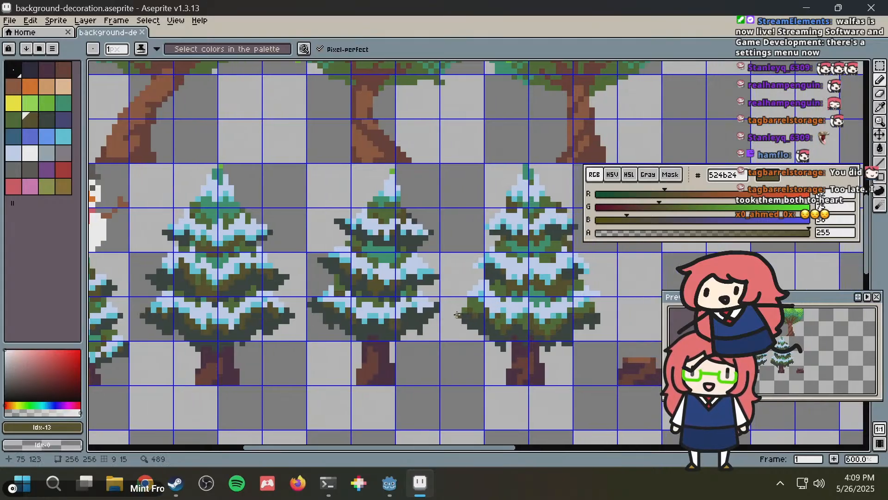
{"action": "middle_click_drag", "start_coordinate": [400, 307], "coordinate": [531, 297]}
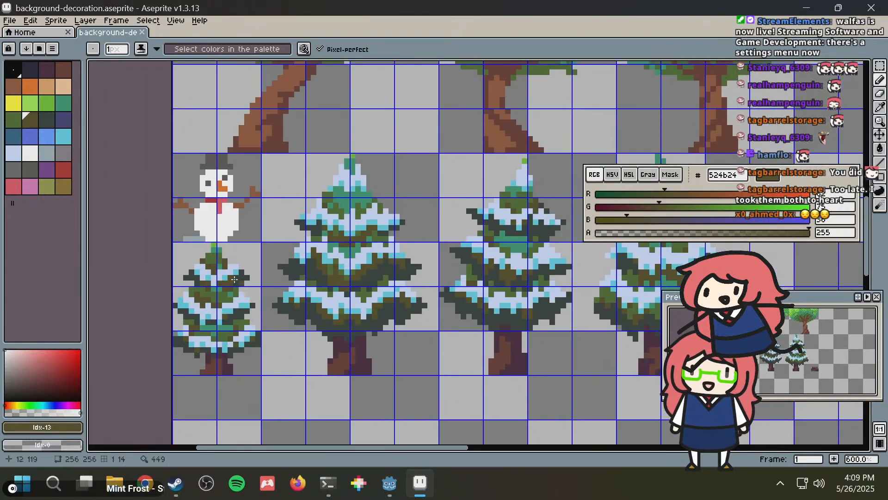
{"action": "middle_click_drag", "start_coordinate": [447, 267], "coordinate": [211, 254]}
{"action": "scroll", "coordinate": [495, 345], "scroll_direction": "up", "scroll_amount": 5}
{"action": "left_click_drag", "start_coordinate": [503, 333], "coordinate": [258, 303]}
{"action": "scroll", "coordinate": [351, 285], "scroll_direction": "down", "scroll_amount": 2}
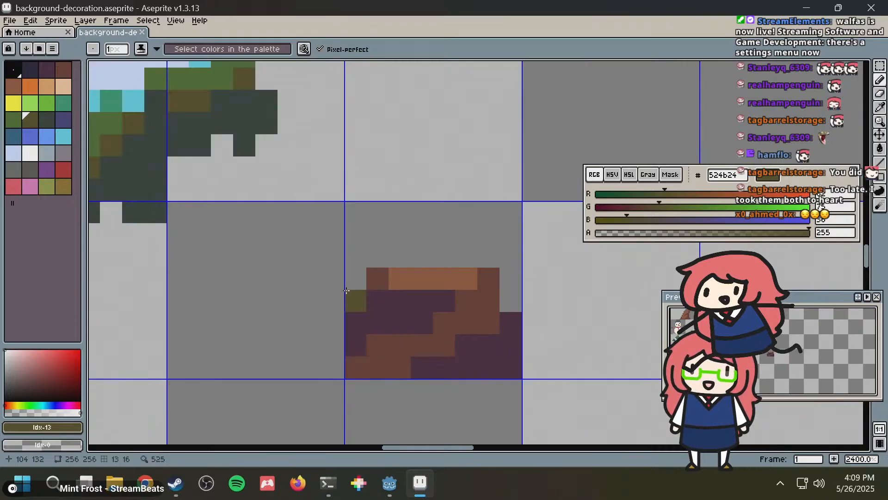
Switch back to Godot and look over the snowy trees placed in the world scene's cave rooms, back to the snowman.
{"action": "key", "text": "alt+Tab"}
{"action": "key", "text": "alt+Tab"}
{"action": "key", "text": "alt+Tab"}
{"action": "key", "text": "alt+Tab"}
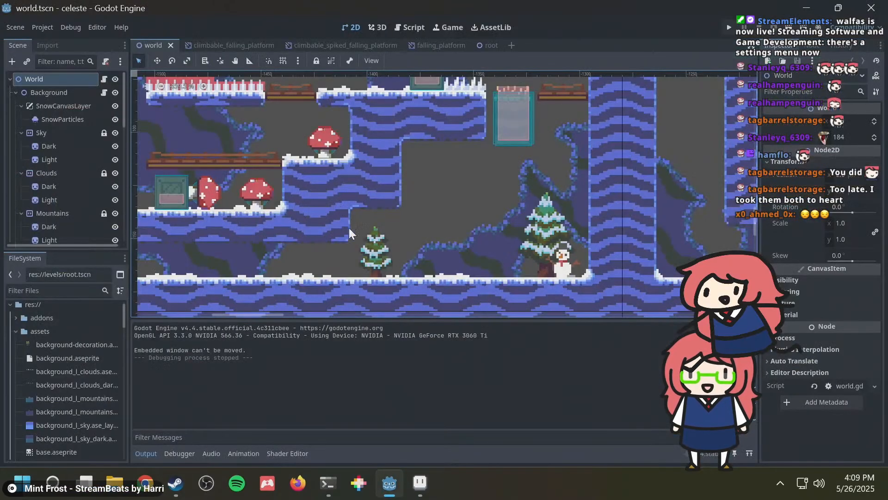
{"action": "scroll", "coordinate": [535, 181], "scroll_direction": "down", "scroll_amount": 7}
{"action": "middle_click_drag", "start_coordinate": [509, 186], "coordinate": [285, 231]}
{"action": "middle_click_drag", "start_coordinate": [489, 202], "coordinate": [312, 216]}
{"action": "scroll", "coordinate": [319, 208], "scroll_direction": "down", "scroll_amount": 1}
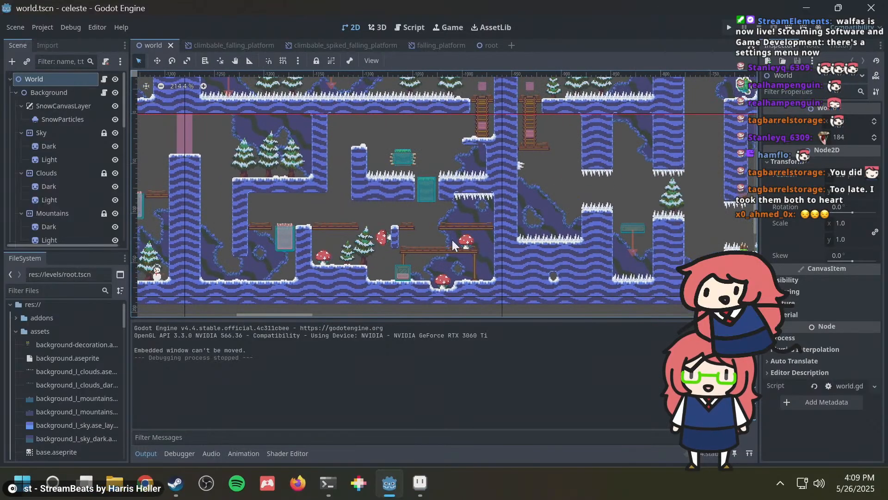
{"action": "middle_click_drag", "start_coordinate": [493, 186], "coordinate": [373, 267]}
{"action": "middle_click_drag", "start_coordinate": [403, 176], "coordinate": [556, 254]}
{"action": "scroll", "coordinate": [370, 182], "scroll_direction": "up", "scroll_amount": 6}
{"action": "middle_click_drag", "start_coordinate": [336, 124], "coordinate": [338, 203]}
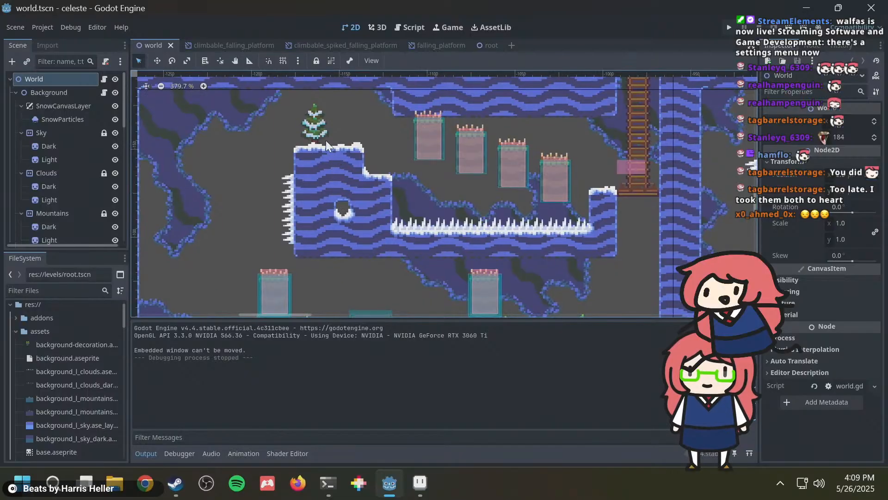
{"action": "scroll", "coordinate": [318, 135], "scroll_direction": "up", "scroll_amount": 5}
{"action": "scroll", "coordinate": [344, 118], "scroll_direction": "down", "scroll_amount": 7}
{"action": "middle_click_drag", "start_coordinate": [411, 190], "coordinate": [492, 79]}
{"action": "middle_click_drag", "start_coordinate": [404, 187], "coordinate": [421, 143]}
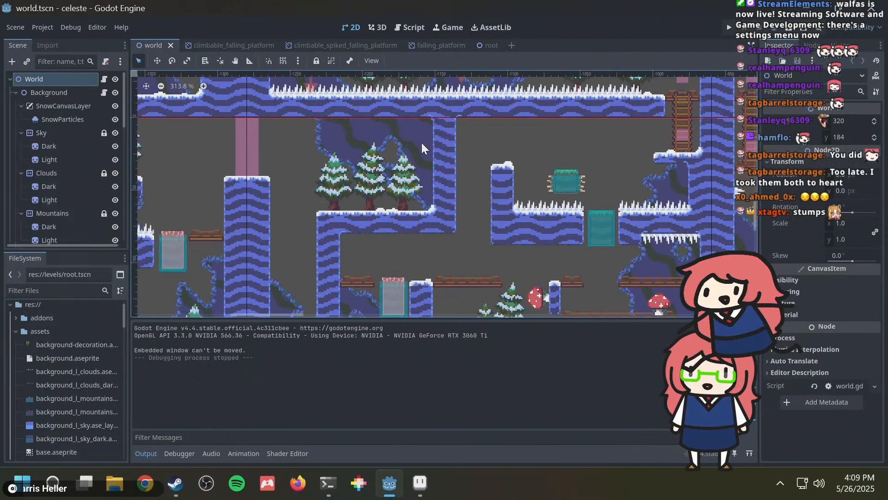
{"action": "middle_click_drag", "start_coordinate": [372, 213], "coordinate": [417, 157]}
{"action": "middle_click_drag", "start_coordinate": [308, 189], "coordinate": [511, 158]}
{"action": "scroll", "coordinate": [509, 212], "scroll_direction": "up", "scroll_amount": 4}
{"action": "scroll", "coordinate": [483, 185], "scroll_direction": "down", "scroll_amount": 5}
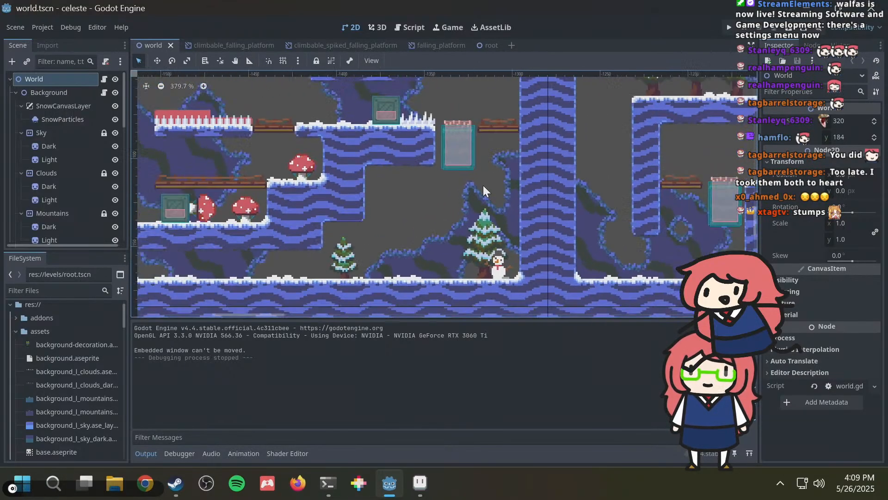
Examine the rooms around the snowman and the group of three snowy trees on the ledge in the world scene.
{"action": "scroll", "coordinate": [383, 211], "scroll_direction": "up", "scroll_amount": 4}
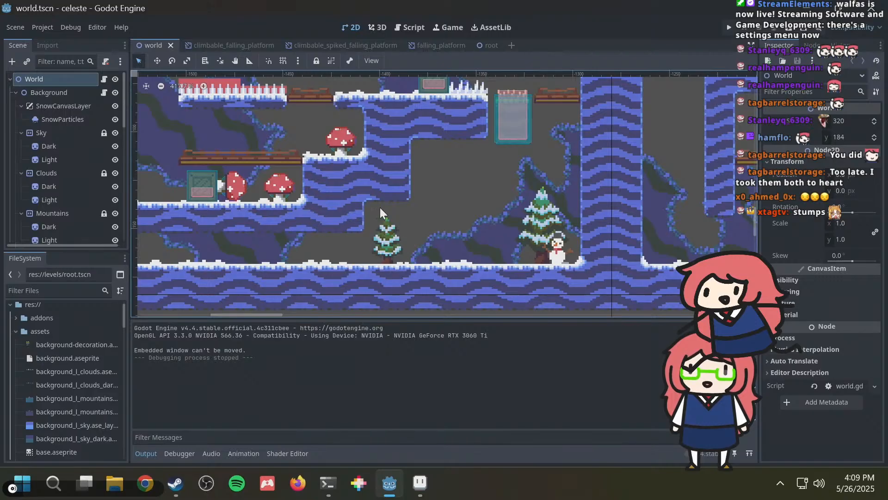
{"action": "middle_click_drag", "start_coordinate": [365, 188], "coordinate": [553, 233]}
{"action": "scroll", "coordinate": [468, 182], "scroll_direction": "down", "scroll_amount": 4}
{"action": "middle_click_drag", "start_coordinate": [466, 177], "coordinate": [439, 246]}
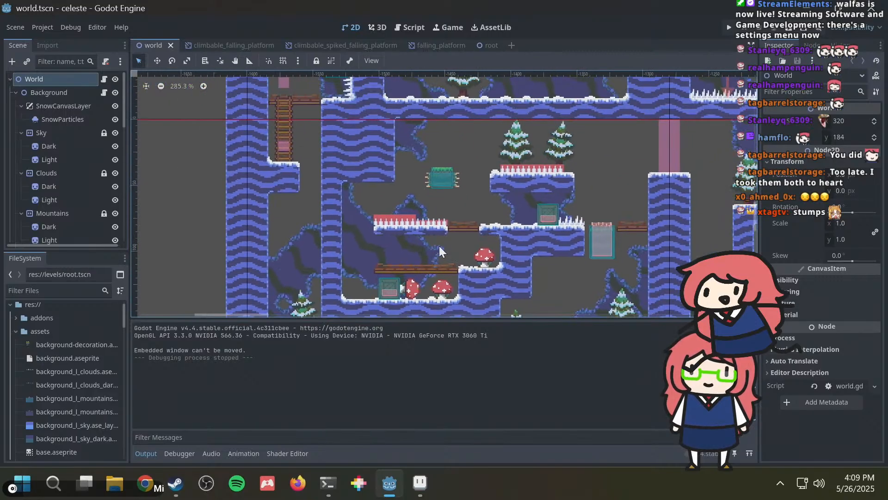
{"action": "middle_click_drag", "start_coordinate": [427, 200], "coordinate": [383, 172]}
{"action": "middle_click_drag", "start_coordinate": [591, 213], "coordinate": [466, 172]}
{"action": "middle_click_drag", "start_coordinate": [549, 212], "coordinate": [426, 267]}
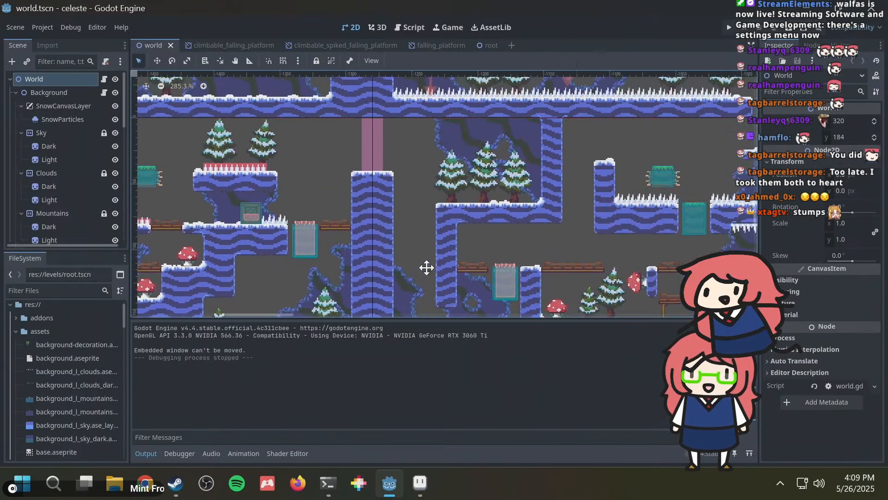
{"action": "scroll", "coordinate": [472, 174], "scroll_direction": "up", "scroll_amount": 5}
{"action": "scroll", "coordinate": [472, 174], "scroll_direction": "up", "scroll_amount": 4}
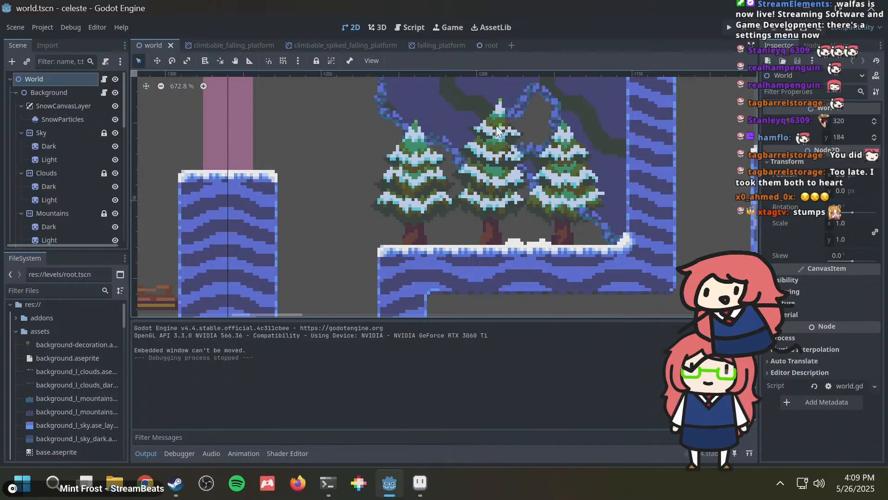
{"action": "middle_click_drag", "start_coordinate": [483, 147], "coordinate": [469, 160]}
{"action": "scroll", "coordinate": [469, 160], "scroll_direction": "down", "scroll_amount": 4}
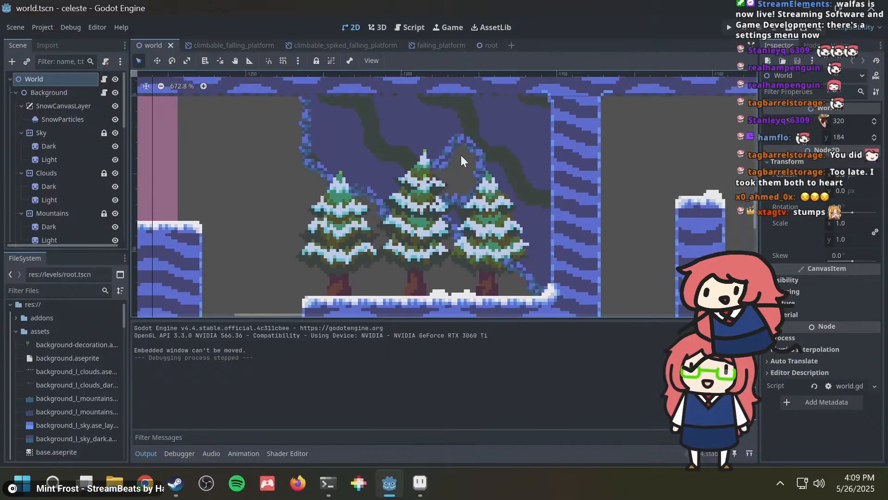
{"action": "scroll", "coordinate": [525, 160], "scroll_direction": "down", "scroll_amount": 3}
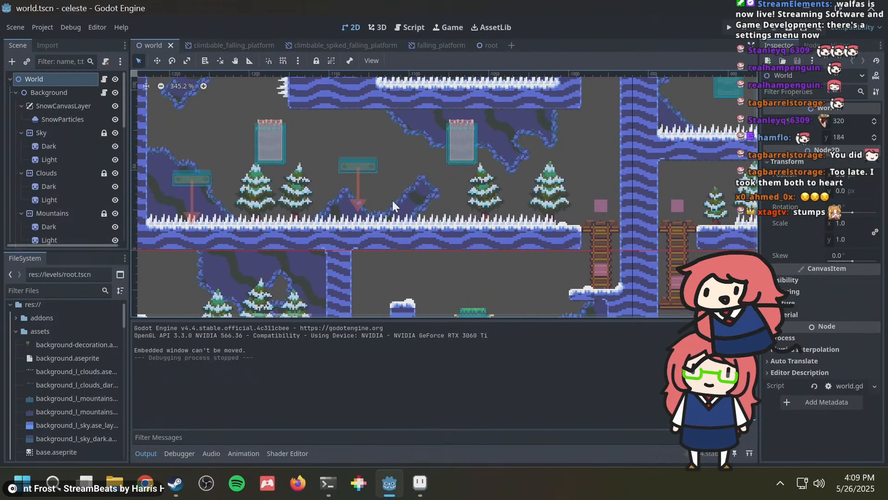
Inspect the tree stump on the snowy floor beside the ladder shaft in the spiked room.
{"action": "middle_click_drag", "start_coordinate": [607, 160], "coordinate": [498, 264]}
{"action": "middle_click_drag", "start_coordinate": [343, 157], "coordinate": [426, 198]}
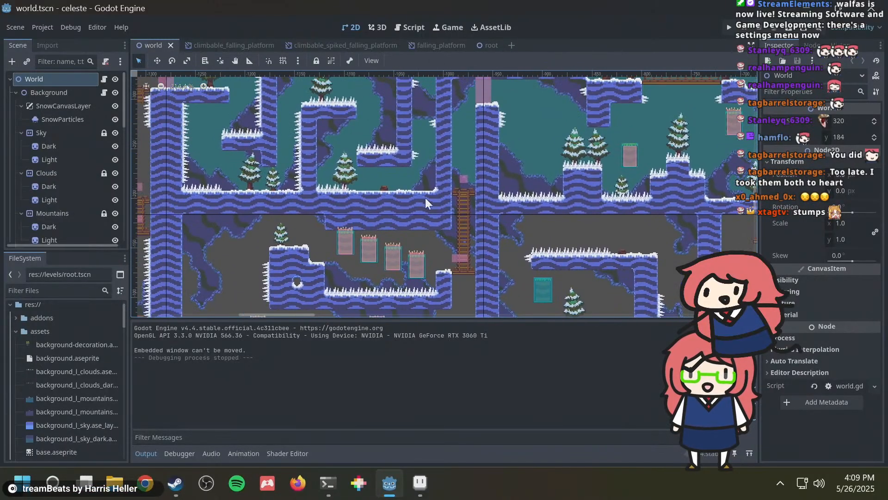
{"action": "scroll", "coordinate": [389, 165], "scroll_direction": "up", "scroll_amount": 5}
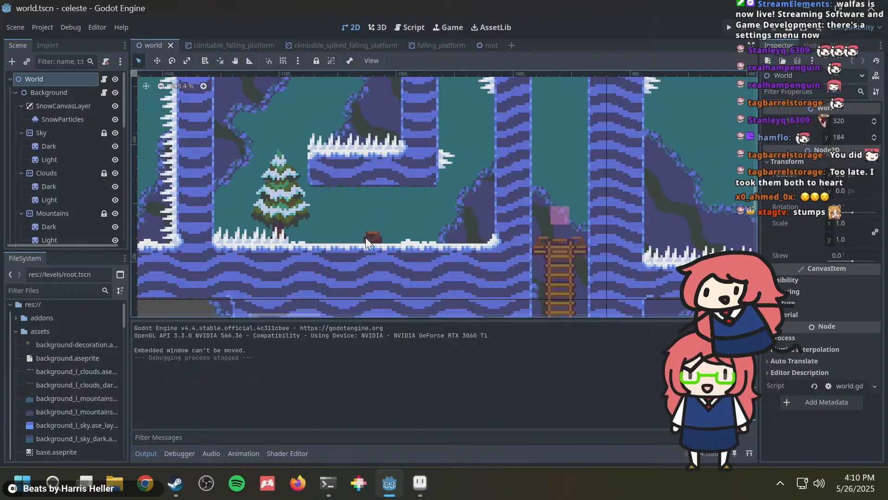
{"action": "scroll", "coordinate": [365, 237], "scroll_direction": "down", "scroll_amount": 4}
Examine the long row of snowy trees and the snowman along the spiked ground in the world scene.
{"action": "middle_click_drag", "start_coordinate": [264, 226], "coordinate": [453, 135]}
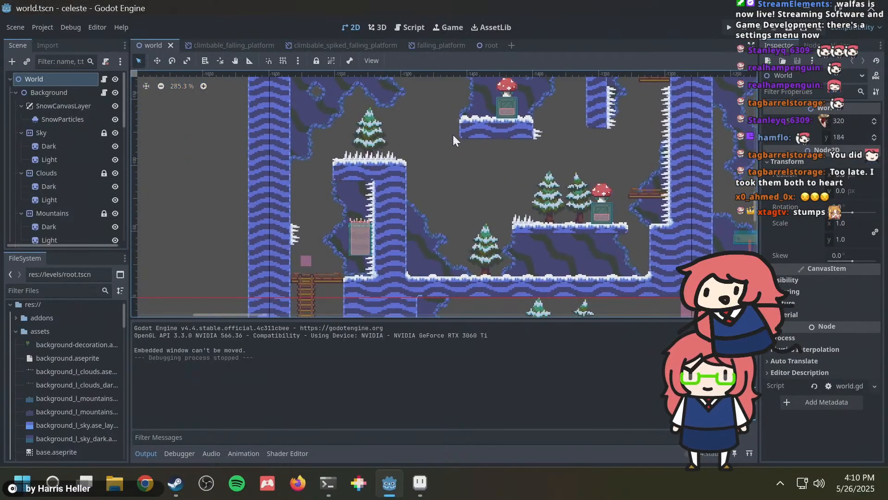
{"action": "scroll", "coordinate": [555, 163], "scroll_direction": "down", "scroll_amount": 7}
{"action": "middle_click_drag", "start_coordinate": [555, 163], "coordinate": [399, 217]}
{"action": "middle_click_drag", "start_coordinate": [521, 151], "coordinate": [426, 190]}
{"action": "middle_click_drag", "start_coordinate": [581, 106], "coordinate": [475, 172]}
{"action": "middle_click_drag", "start_coordinate": [537, 154], "coordinate": [408, 211]}
{"action": "scroll", "coordinate": [491, 216], "scroll_direction": "up", "scroll_amount": 3}
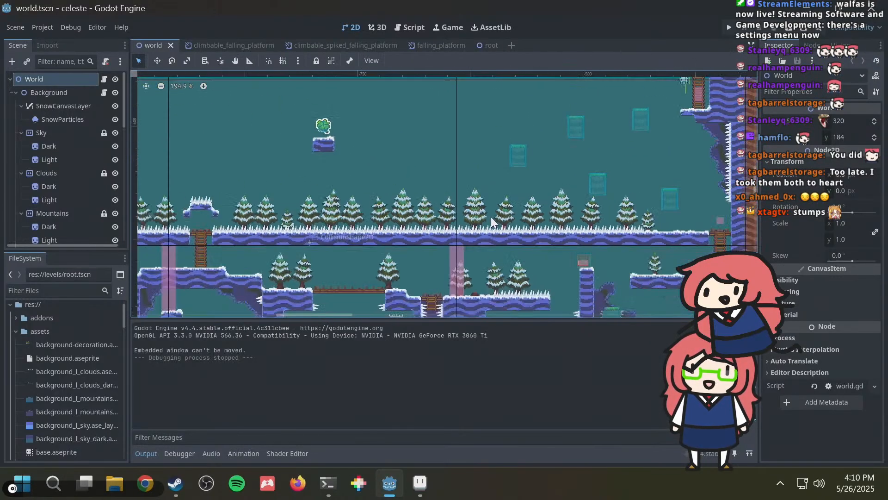
{"action": "middle_click_drag", "start_coordinate": [490, 216], "coordinate": [566, 218]}
{"action": "middle_click_drag", "start_coordinate": [406, 189], "coordinate": [536, 214]}
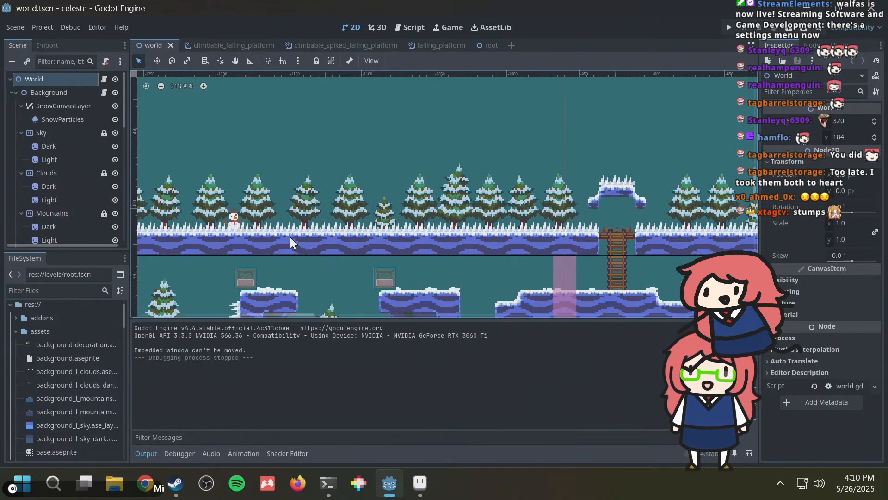
{"action": "scroll", "coordinate": [255, 198], "scroll_direction": "up", "scroll_amount": 6}
{"action": "middle_click_drag", "start_coordinate": [254, 198], "coordinate": [444, 199]}
{"action": "scroll", "coordinate": [399, 227], "scroll_direction": "up", "scroll_amount": 7}
{"action": "scroll", "coordinate": [399, 226], "scroll_direction": "down", "scroll_amount": 12}
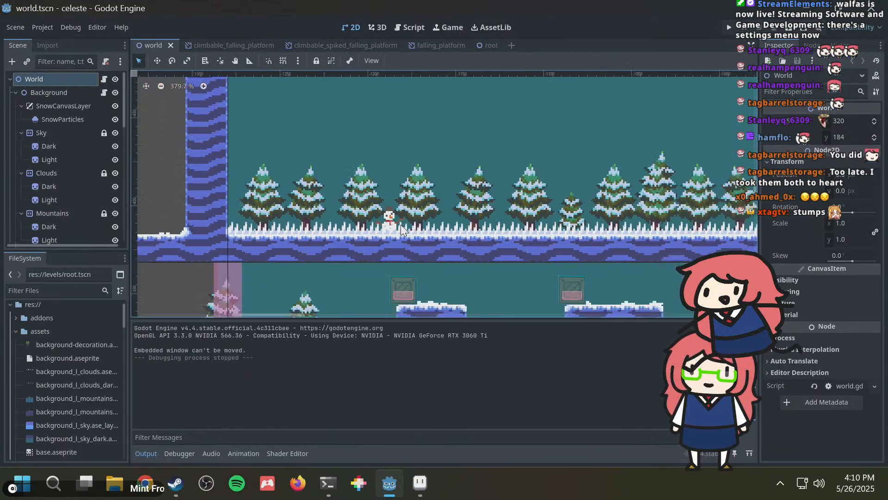
Look over the snowy trees, stumps and floating snowman platform on the ground above the brown dirt rooms.
{"action": "mouse_move", "coordinate": [401, 224]}
{"action": "middle_mouse_down"}
{"action": "mouse_move", "coordinate": [417, 203]}
{"action": "mouse_move", "coordinate": [398, 218]}
{"action": "middle_mouse_up"}
{"action": "middle_click_drag", "start_coordinate": [523, 189], "coordinate": [250, 235]}
{"action": "middle_click_drag", "start_coordinate": [533, 160], "coordinate": [429, 225]}
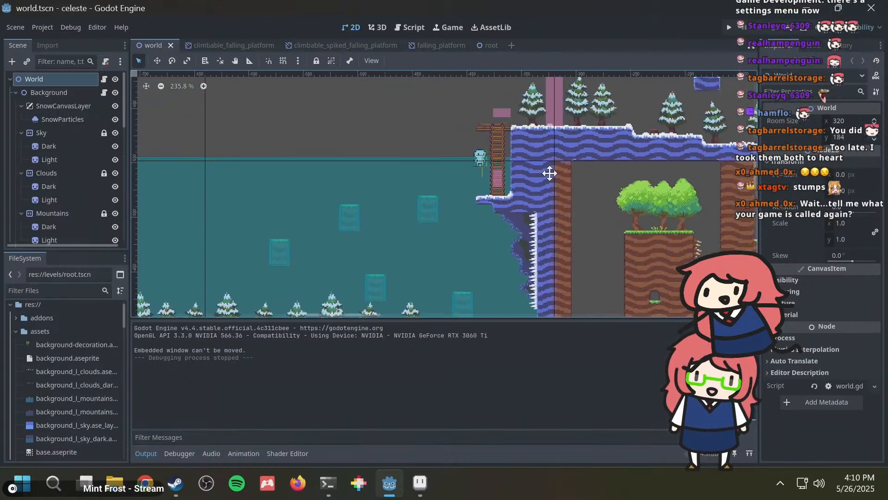
{"action": "middle_click_drag", "start_coordinate": [550, 173], "coordinate": [487, 176]}
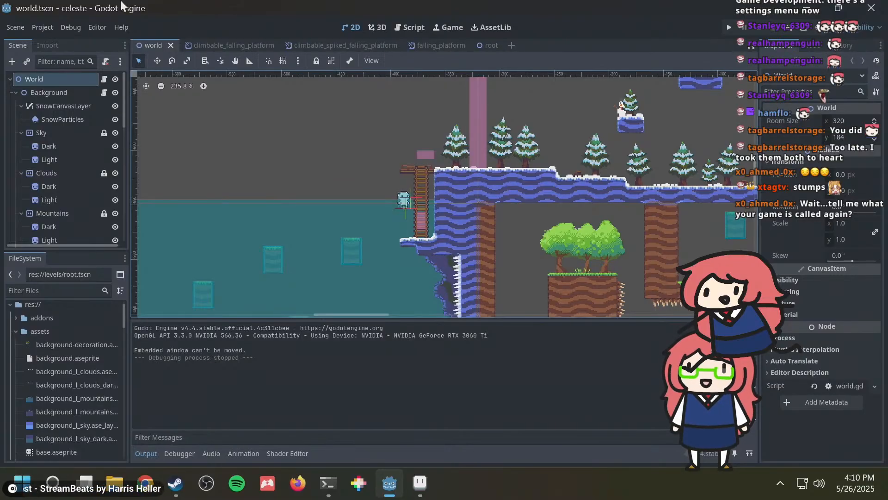
{"action": "middle_click_drag", "start_coordinate": [573, 204], "coordinate": [409, 226]}
{"action": "scroll", "coordinate": [409, 226], "scroll_direction": "up", "scroll_amount": 5}
{"action": "middle_click_drag", "start_coordinate": [422, 151], "coordinate": [403, 173]}
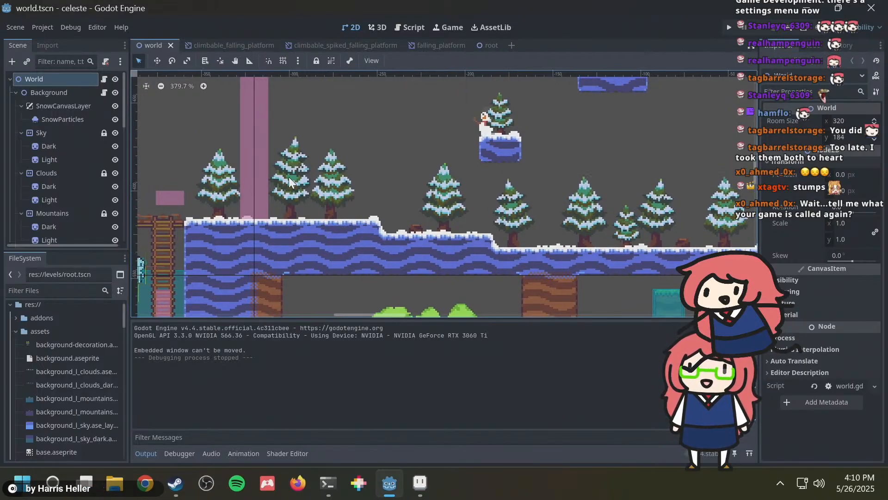
{"action": "middle_click_drag", "start_coordinate": [288, 177], "coordinate": [466, 194]}
{"action": "middle_click_drag", "start_coordinate": [590, 207], "coordinate": [505, 212]}
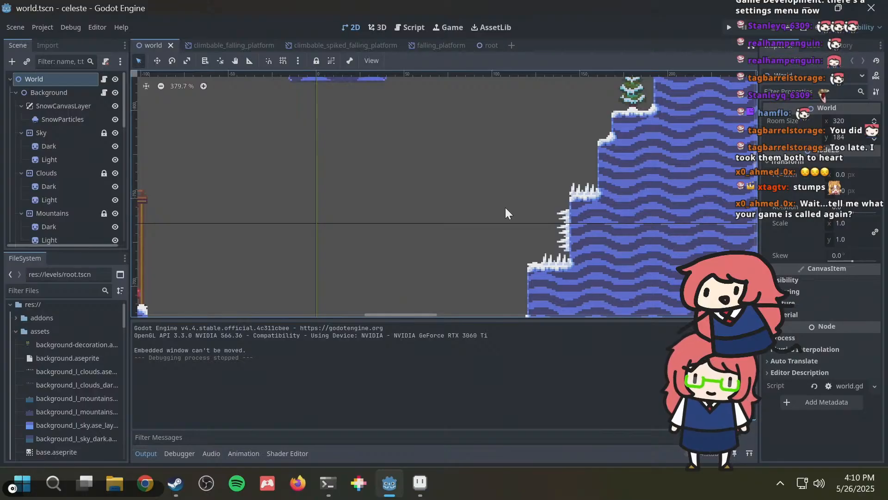
Examine the snowy trees on the ground and the red mushroom ledge beneath the wooden bridge in the world scene.
{"action": "scroll", "coordinate": [505, 208], "scroll_direction": "down", "scroll_amount": 2}
{"action": "middle_click_drag", "start_coordinate": [457, 192], "coordinate": [535, 189]}
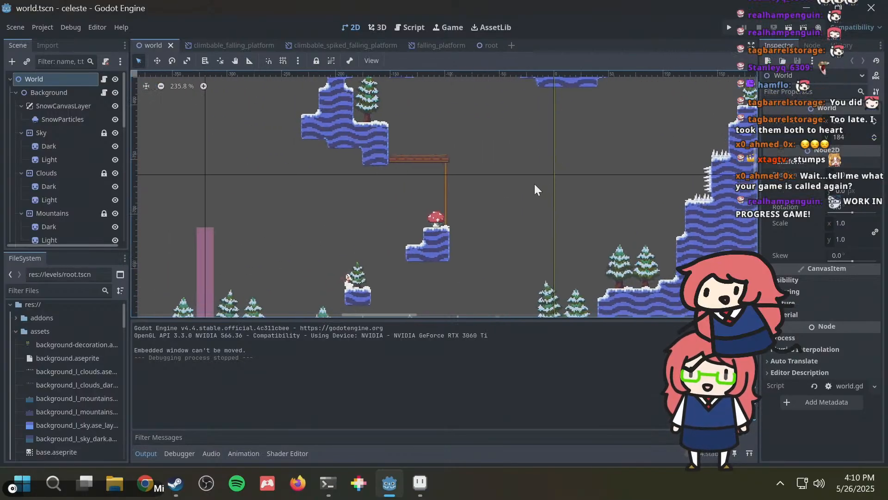
{"action": "middle_click_drag", "start_coordinate": [559, 220], "coordinate": [485, 119]}
{"action": "scroll", "coordinate": [537, 210], "scroll_direction": "up", "scroll_amount": 2}
{"action": "scroll", "coordinate": [565, 231], "scroll_direction": "up", "scroll_amount": 3}
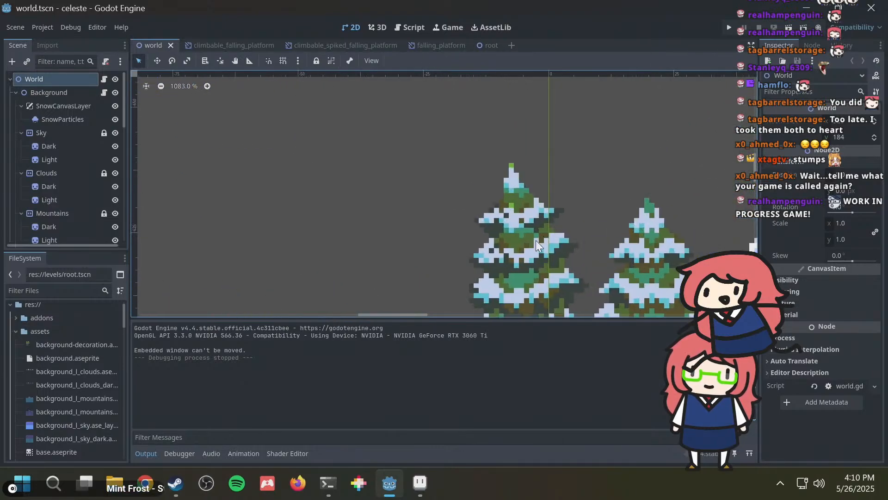
{"action": "scroll", "coordinate": [535, 240], "scroll_direction": "down", "scroll_amount": 3}
{"action": "scroll", "coordinate": [460, 187], "scroll_direction": "up", "scroll_amount": 5}
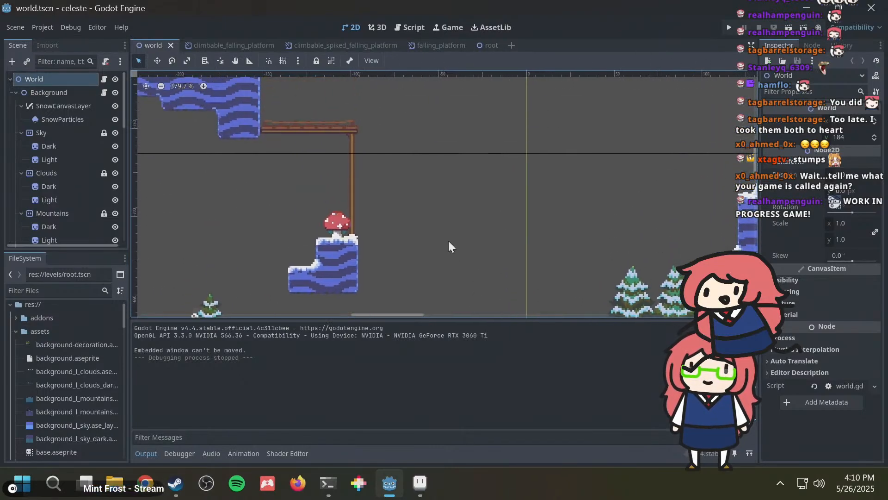
{"action": "scroll", "coordinate": [277, 221], "scroll_direction": "left", "scroll_amount": 5}
{"action": "scroll", "coordinate": [276, 221], "scroll_direction": "down", "scroll_amount": 4}
{"action": "scroll", "coordinate": [489, 264], "scroll_direction": "up", "scroll_amount": 8}
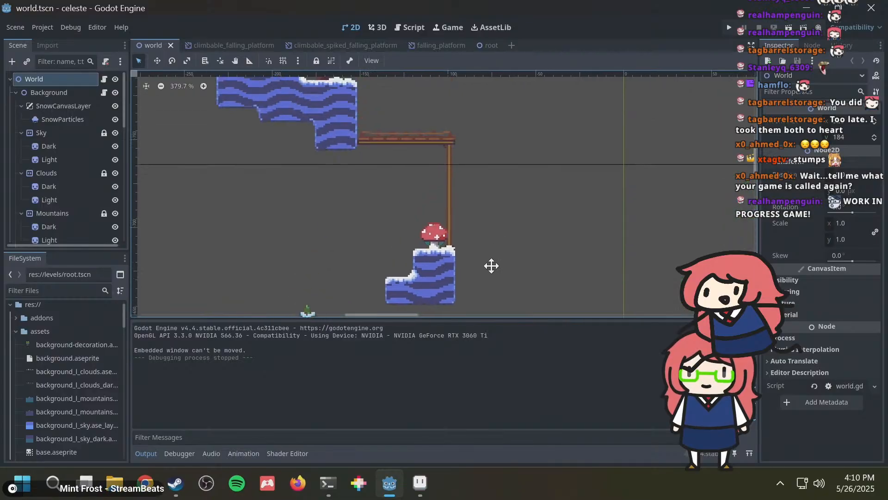
{"action": "scroll", "coordinate": [483, 130], "scroll_direction": "down", "scroll_amount": 3}
{"action": "scroll", "coordinate": [457, 224], "scroll_direction": "up", "scroll_amount": 4}
Look over the floating snowy platforms, the ladder, the spiked ledge and the large blue mountain in the world scene.
{"action": "scroll", "coordinate": [486, 184], "scroll_direction": "right", "scroll_amount": 8}
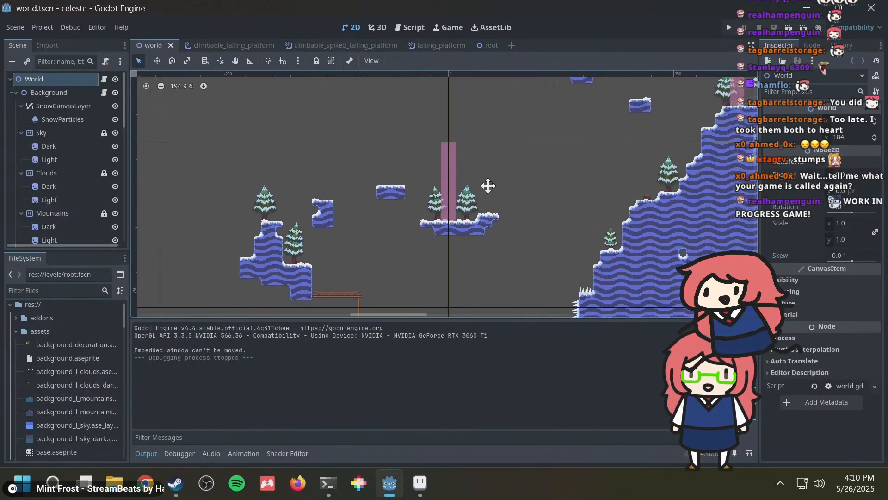
{"action": "middle_click_drag", "start_coordinate": [439, 211], "coordinate": [416, 252]}
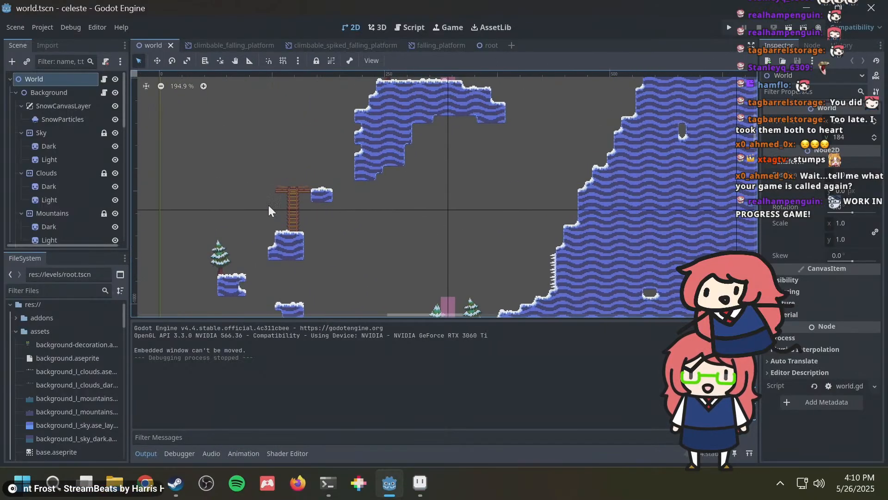
{"action": "scroll", "coordinate": [281, 202], "scroll_direction": "up", "scroll_amount": 1}
{"action": "scroll", "coordinate": [535, 148], "scroll_direction": "down", "scroll_amount": 3}
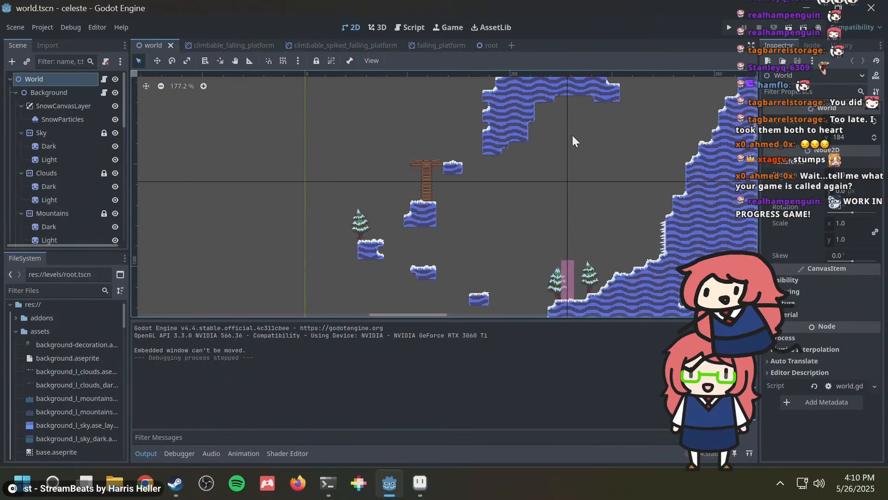
{"action": "scroll", "coordinate": [485, 205], "scroll_direction": "up", "scroll_amount": 3}
{"action": "scroll", "coordinate": [485, 206], "scroll_direction": "right", "scroll_amount": 6}
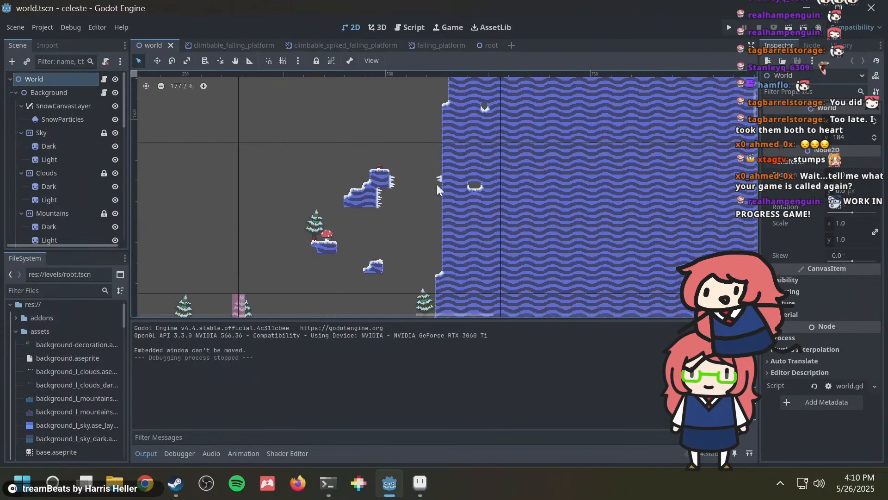
{"action": "scroll", "coordinate": [392, 242], "scroll_direction": "up", "scroll_amount": 4}
{"action": "scroll", "coordinate": [440, 167], "scroll_direction": "down", "scroll_amount": 4}
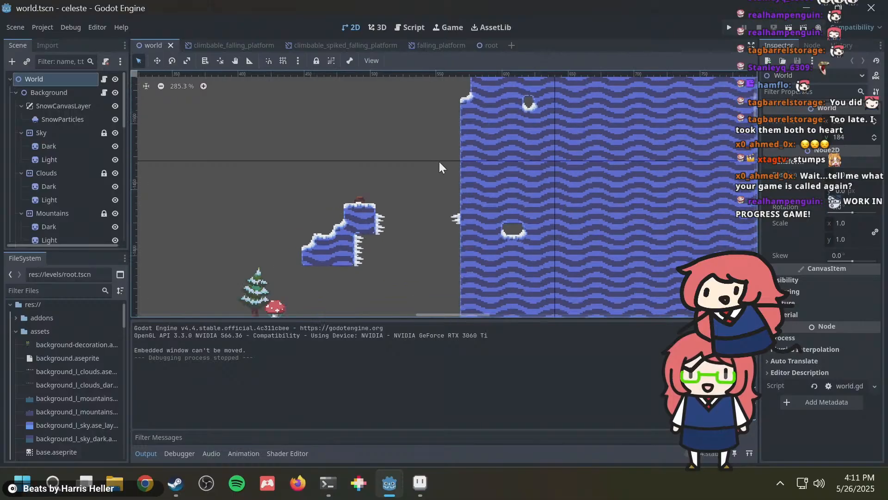
{"action": "scroll", "coordinate": [505, 139], "scroll_direction": "down", "scroll_amount": 12}
{"action": "scroll", "coordinate": [447, 162], "scroll_direction": "right", "scroll_amount": 5}
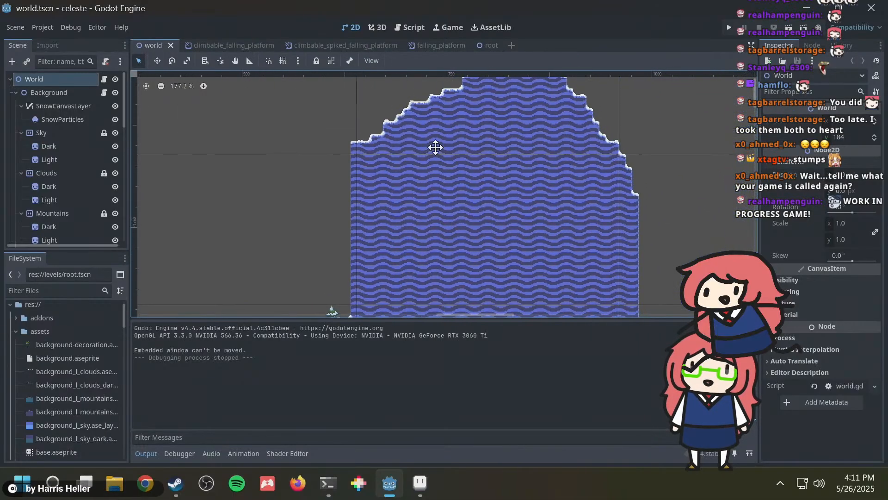
{"action": "scroll", "coordinate": [431, 185], "scroll_direction": "down", "scroll_amount": 5}
{"action": "scroll", "coordinate": [456, 139], "scroll_direction": "left", "scroll_amount": 2}
Switch to the PowerShell terminal and review the git log from the snowy trees and stumps commits up to the snow particles and bridges commits.
{"action": "key", "text": "alt+Tab"}
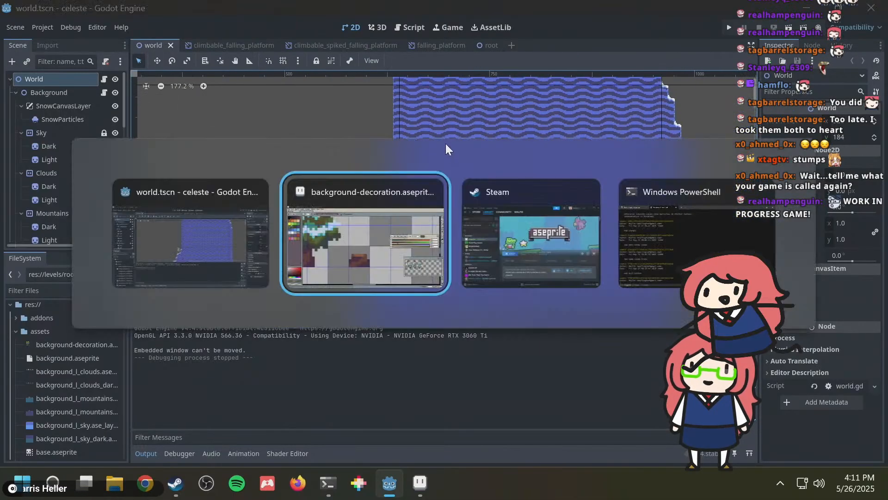
{"action": "key", "text": "alt+Tab"}
{"action": "key", "text": "alt+Tab"}
{"action": "key", "text": "Up"}
{"action": "key", "text": "Up"}
{"action": "key", "text": "Up"}
{"action": "key", "text": "Up"}
{"action": "key", "text": "Up"}
{"action": "key", "text": "Up"}
{"action": "key", "text": "Up"}
{"action": "key", "text": "Up"}
{"action": "key", "text": "Up"}
{"action": "key", "text": "Up"}
{"action": "key", "text": "Up"}
{"action": "key", "text": "Up"}
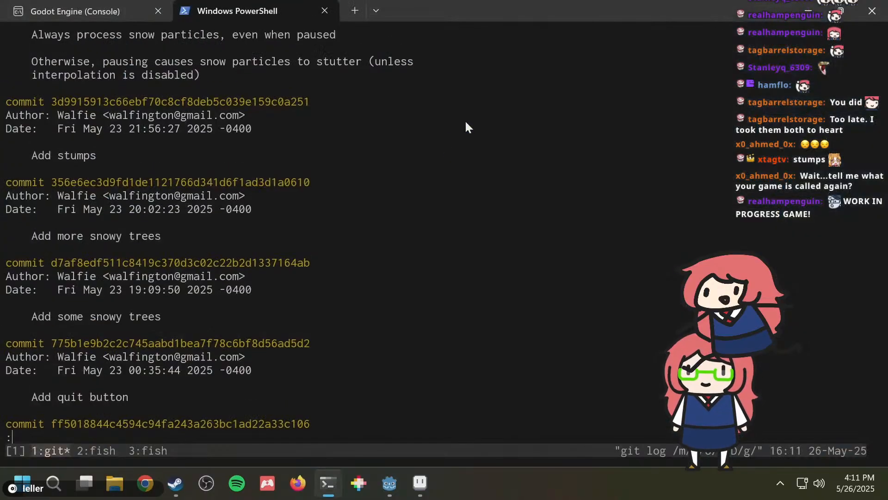
{"action": "key", "text": "Up"}
{"action": "key", "text": "Up"}
{"action": "key", "text": "Up"}
{"action": "key", "text": "Up"}
{"action": "key", "text": "Up"}
{"action": "key", "text": "Up"}
{"action": "key", "text": "Up"}
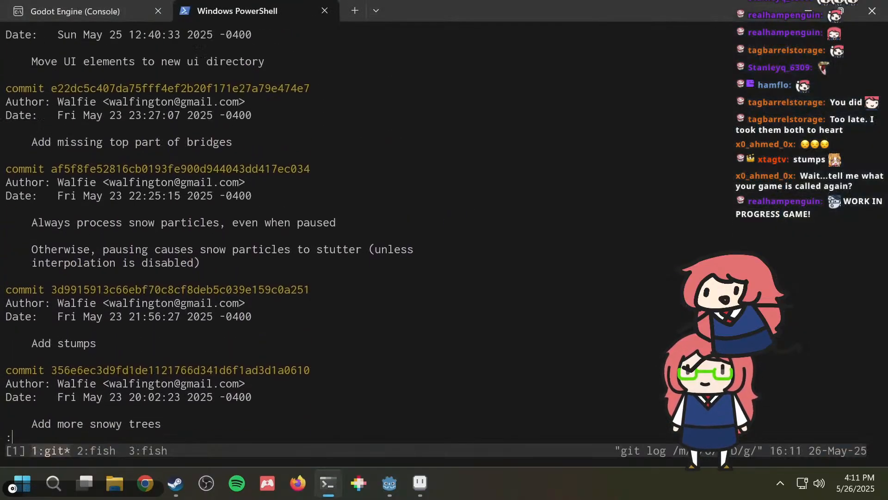
{"action": "key", "text": "Up"}
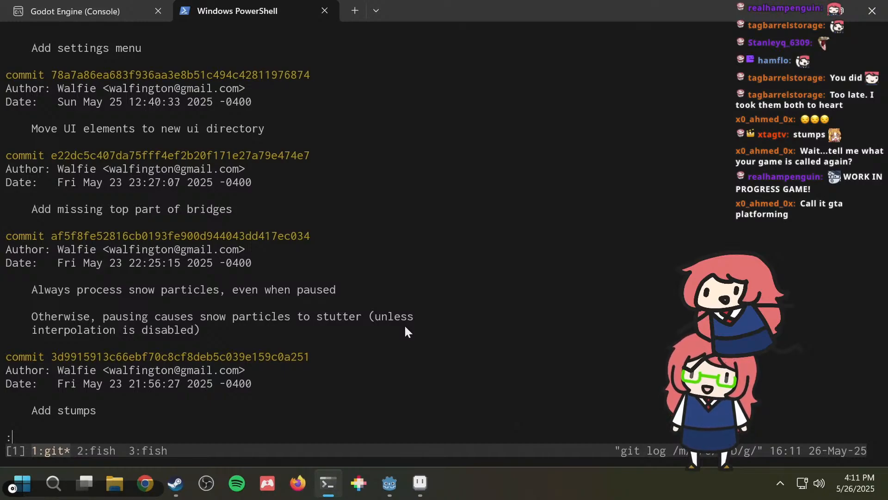
{"action": "key", "text": "Up"}
{"action": "key", "text": "Up"}
{"action": "key", "text": "Up"}
{"action": "key", "text": "Up"}
{"action": "key", "text": "Up"}
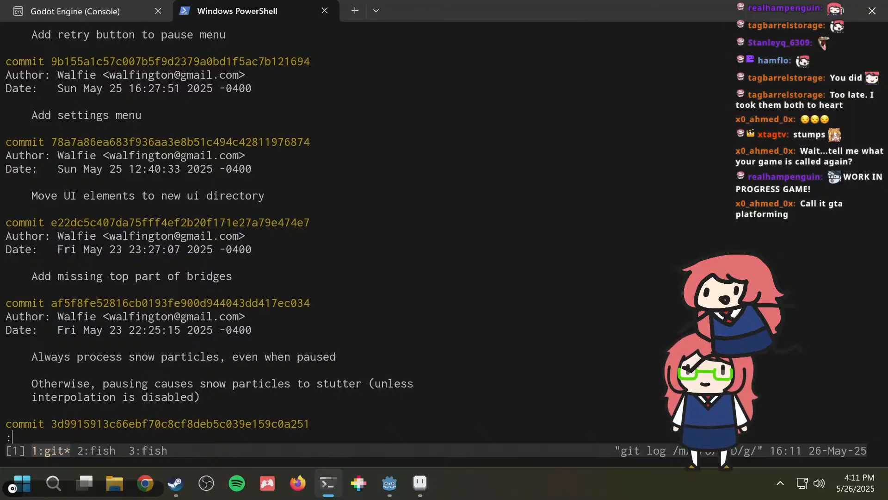
{"action": "key", "text": "Up"}
{"action": "key", "text": "Up"}
{"action": "key", "text": "Up"}
{"action": "key", "text": "Up"}
{"action": "key", "text": "Up"}
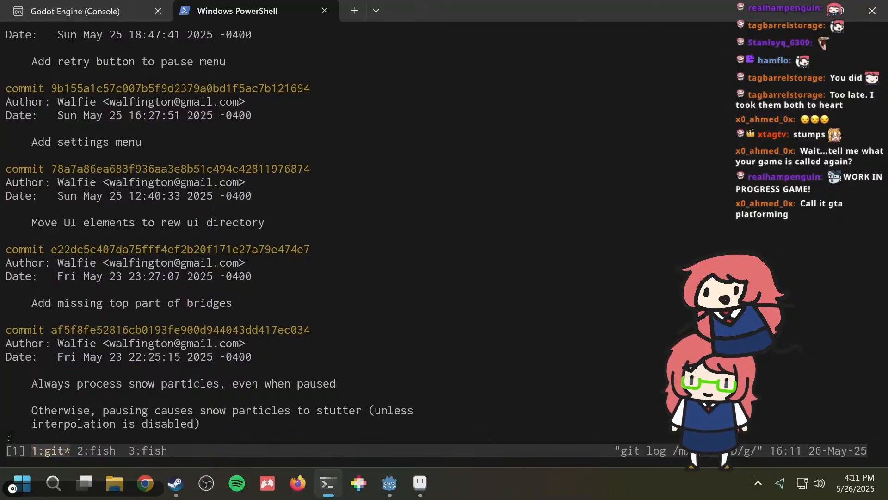
Review the newer commits on the settings menu, retry button, quit confirmation, volume sliders and saved settings in the git log.
{"action": "key", "text": "Up"}
{"action": "key", "text": "Up"}
{"action": "key", "text": "Up"}
{"action": "key", "text": "Up"}
{"action": "key", "text": "Up"}
{"action": "key", "text": "Up"}
{"action": "key", "text": "Up"}
{"action": "key", "text": "Up"}
{"action": "key", "text": "Up"}
{"action": "key", "text": "Up"}
{"action": "key", "text": "Up"}
{"action": "key", "text": "Up"}
{"action": "key", "text": "Up"}
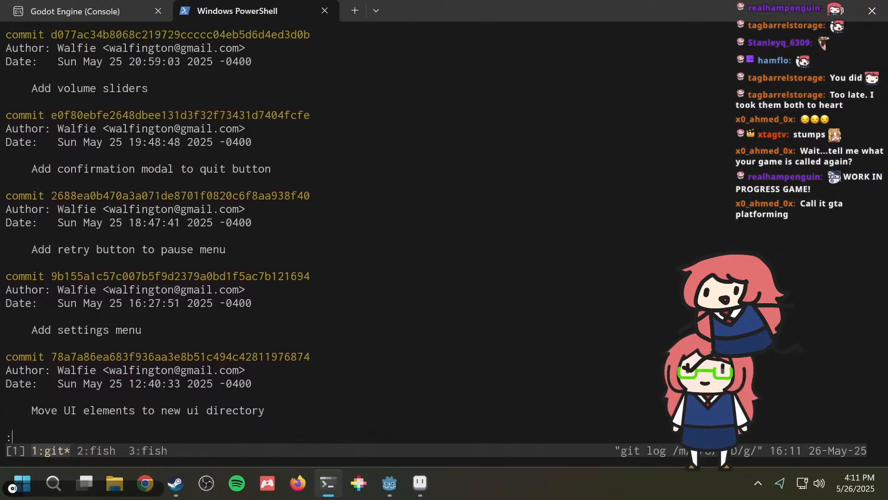
{"action": "key", "text": "Up"}
{"action": "key", "text": "Up"}
{"action": "key", "text": "Up"}
{"action": "key", "text": "Up"}
{"action": "key", "text": "Up"}
{"action": "key", "text": "Up"}
{"action": "key", "text": "Up"}
{"action": "key", "text": "Up"}
{"action": "key", "text": "Up"}
{"action": "key", "text": "Up"}
{"action": "key", "text": "Up"}
{"action": "key", "text": "Up"}
{"action": "key", "text": "Up"}
{"action": "key", "text": "Up"}
{"action": "key", "text": "Up"}
{"action": "key", "text": "Up"}
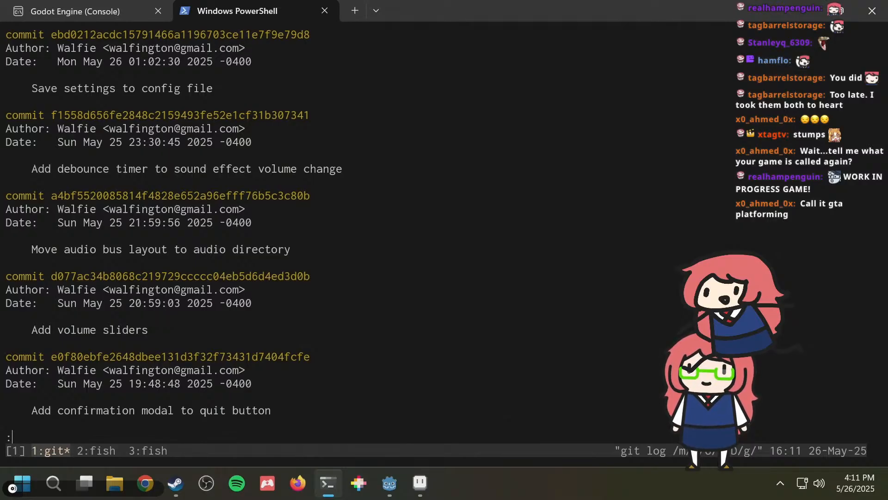
Read the git log up to the latest commit, covering the settings debounce, window size, window position and fullscreen reset changes.
{"action": "key", "text": "Up"}
{"action": "key", "text": "Up"}
{"action": "key", "text": "Up"}
{"action": "key", "text": "Up"}
{"action": "key", "text": "Up"}
{"action": "key", "text": "Up"}
{"action": "key", "text": "Up"}
{"action": "key", "text": "Up"}
{"action": "key", "text": "Up"}
{"action": "key", "text": "Up"}
{"action": "key", "text": "Up"}
{"action": "key", "text": "Up"}
{"action": "key", "text": "Up"}
{"action": "key", "text": "Up"}
{"action": "key", "text": "Up"}
{"action": "key", "text": "Up"}
{"action": "key", "text": "Up"}
{"action": "key", "text": "Up"}
{"action": "key", "text": "Up"}
{"action": "key", "text": "Up"}
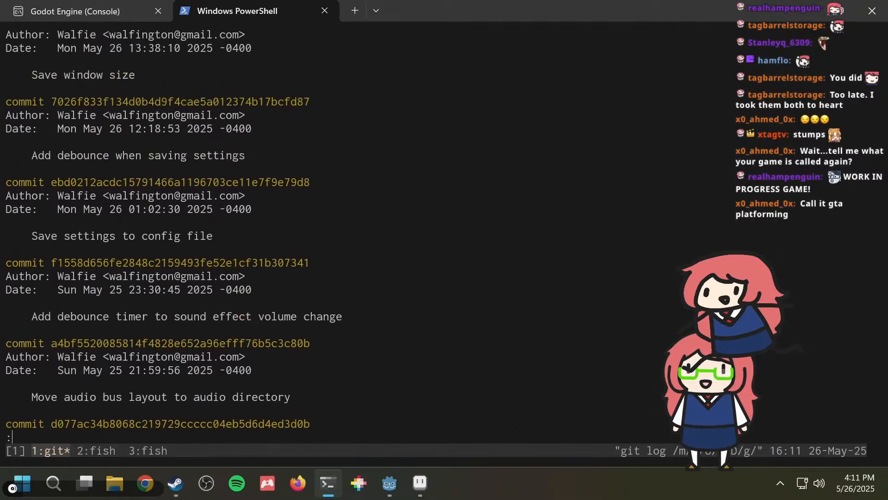
{"action": "key", "text": "Up"}
{"action": "key", "text": "Up"}
{"action": "key", "text": "Up"}
{"action": "key", "text": "Up"}
{"action": "key", "text": "Up"}
{"action": "key", "text": "Up"}
{"action": "key", "text": "Up"}
{"action": "key", "text": "Up"}
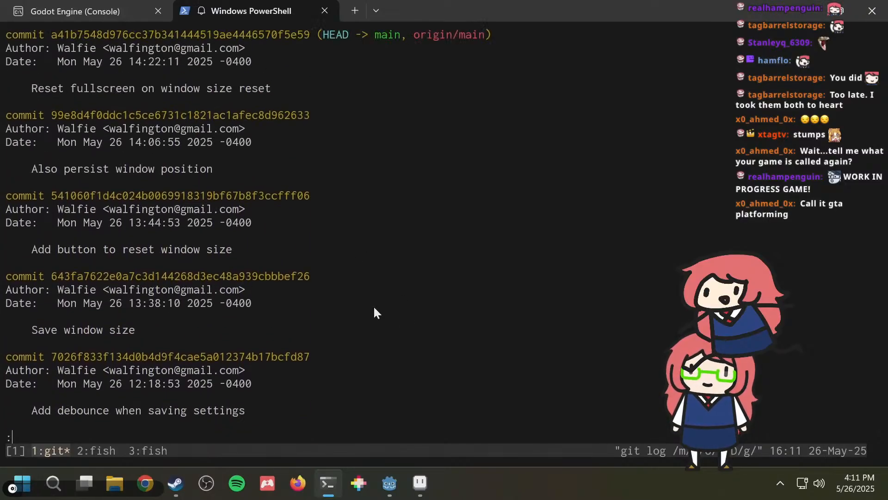
Switch to Godot, run the celeste game, move its debug window aside, and pause the game.
{"action": "left_click", "coordinate": [390, 480]}
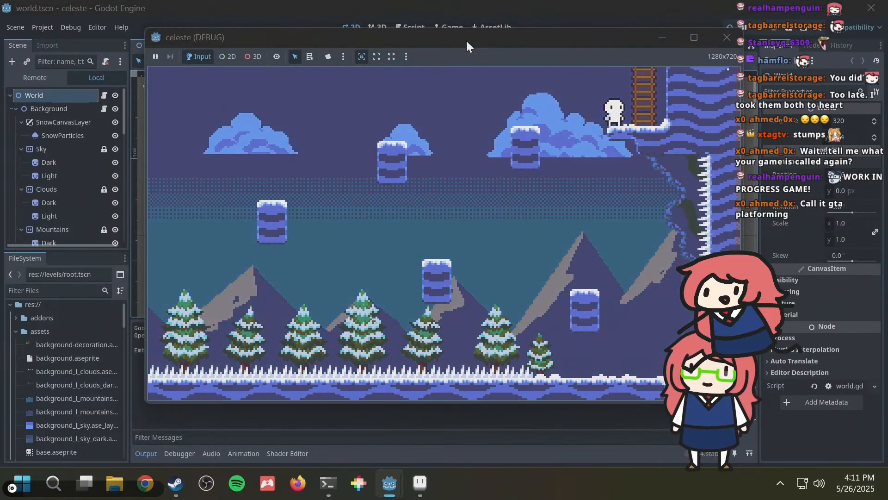
{"action": "left_click_drag", "start_coordinate": [466, 40], "coordinate": [354, 46]}
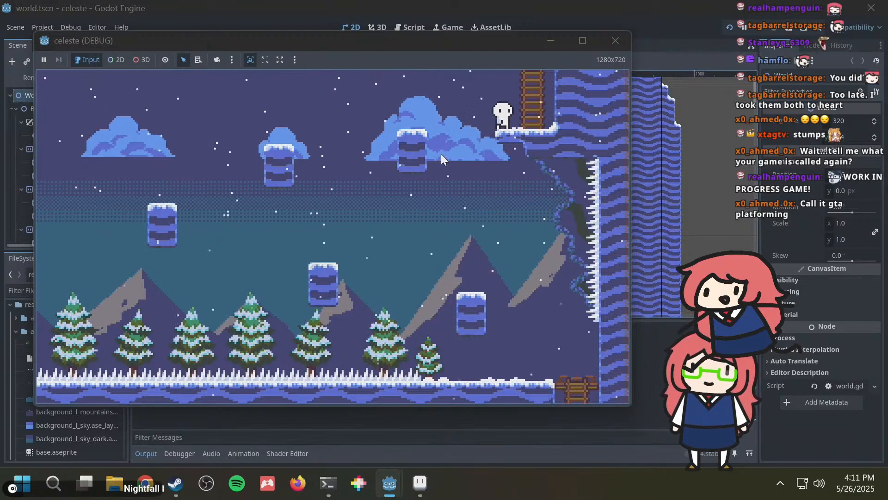
{"action": "key", "text": "Escape"}
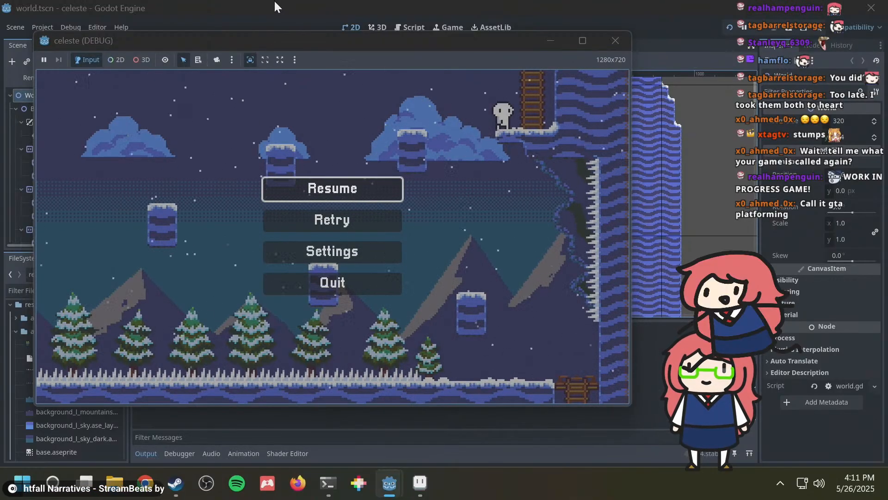
Return to the terminal and go back down the git log to the commit about processing snow particles while paused.
{"action": "key", "text": "alt+Tab"}
{"action": "key", "text": "alt+Tab"}
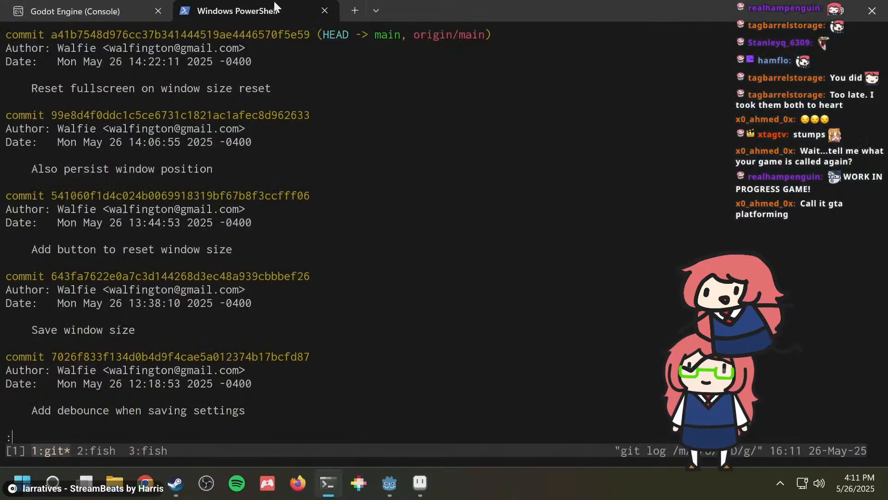
{"action": "key", "text": "Down"}
{"action": "key", "text": "Down"}
{"action": "key", "text": "Down"}
{"action": "key", "text": "Down"}
{"action": "key", "text": "Down"}
{"action": "key", "text": "Down"}
{"action": "key", "text": "Down"}
{"action": "key", "text": "Down"}
{"action": "key", "text": "Down"}
{"action": "key", "text": "Down"}
{"action": "key", "text": "Down"}
{"action": "key", "text": "Down"}
{"action": "key", "text": "Down"}
{"action": "key", "text": "Down"}
{"action": "key", "text": "Down"}
{"action": "key", "text": "Down"}
{"action": "key", "text": "Down"}
{"action": "key", "text": "Down"}
{"action": "key", "text": "Down"}
{"action": "key", "text": "Down"}
{"action": "key", "text": "Down"}
{"action": "key", "text": "Down"}
{"action": "key", "text": "Down"}
{"action": "key", "text": "Down"}
{"action": "key", "text": "Down"}
{"action": "key", "text": "Down"}
{"action": "key", "text": "Down"}
{"action": "key", "text": "Down"}
{"action": "key", "text": "Down"}
{"action": "key", "text": "Down"}
{"action": "key", "text": "Down"}
{"action": "key", "text": "Down"}
{"action": "key", "text": "Down"}
{"action": "key", "text": "Down"}
{"action": "key", "text": "Down"}
{"action": "key", "text": "Down"}
{"action": "key", "text": "Down"}
{"action": "key", "text": "Down"}
{"action": "key", "text": "Down"}
{"action": "key", "text": "Down"}
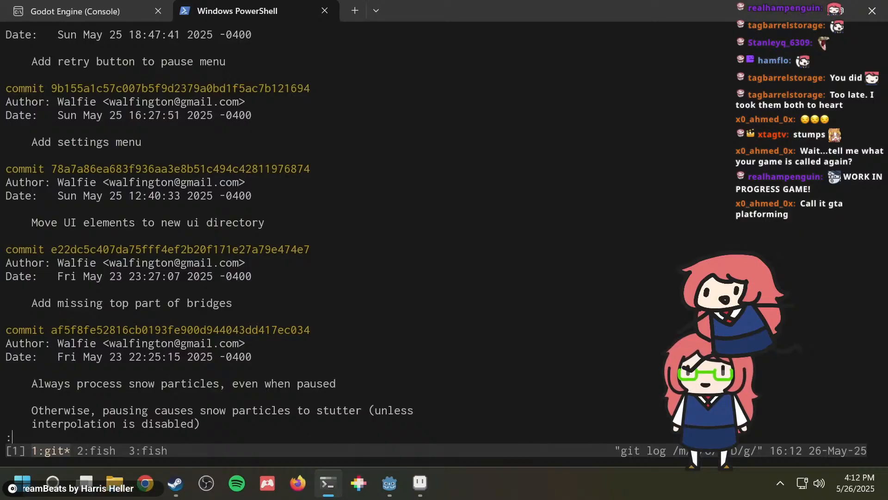
Switch to Godot and set the process mode of the SnowParticles node to Inherit.
{"action": "key", "text": "alt+Tab"}
{"action": "key", "text": "alt+Tab"}
{"action": "key", "text": "alt+Tab"}
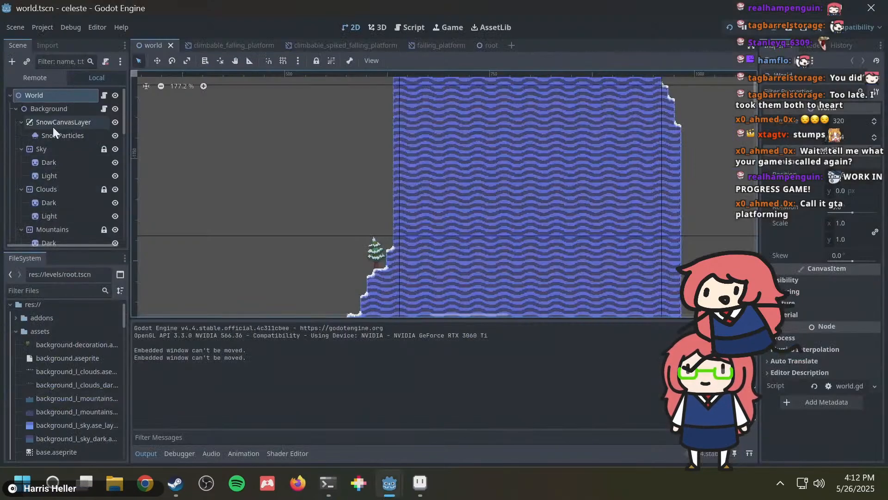
{"action": "left_click", "coordinate": [48, 122]}
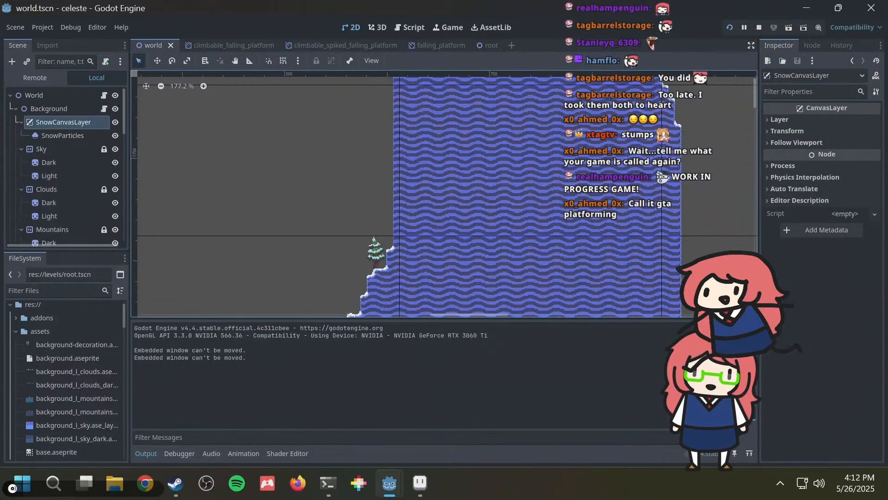
{"action": "left_click", "coordinate": [61, 136]}
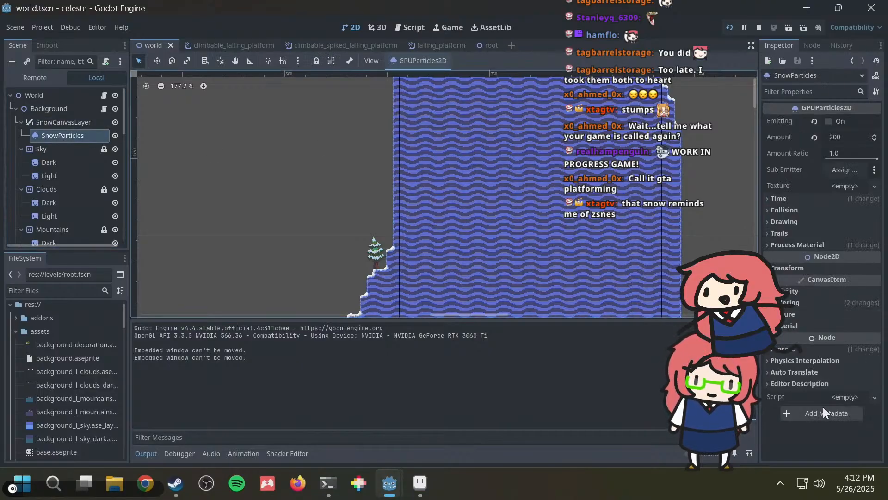
{"action": "left_click", "coordinate": [811, 349]}
{"action": "left_click", "coordinate": [831, 362]}
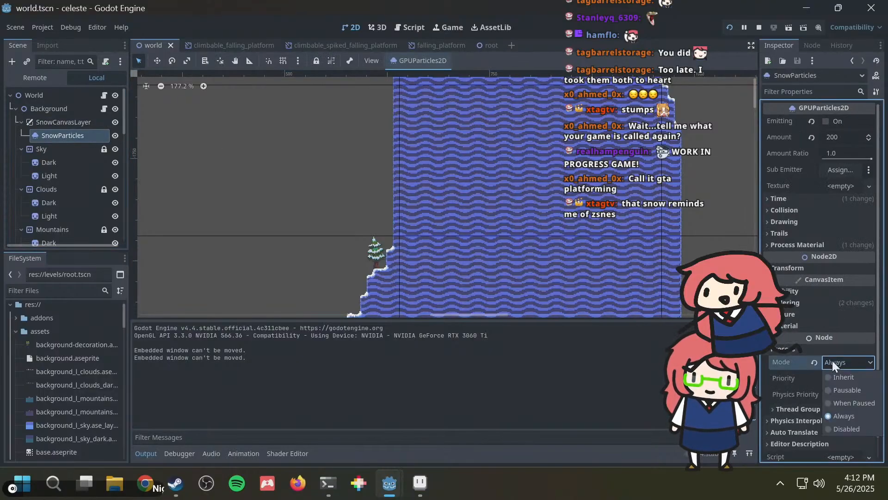
{"action": "left_click", "coordinate": [834, 373]}
Resume and re-pause the running game to check how the snow behaves with the inherited process mode.
{"action": "key", "text": "F5"}
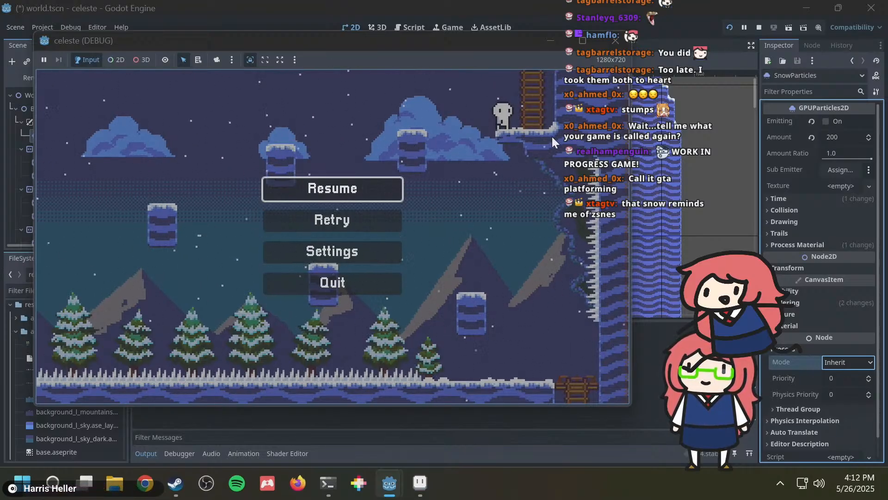
{"action": "key", "text": "Escape"}
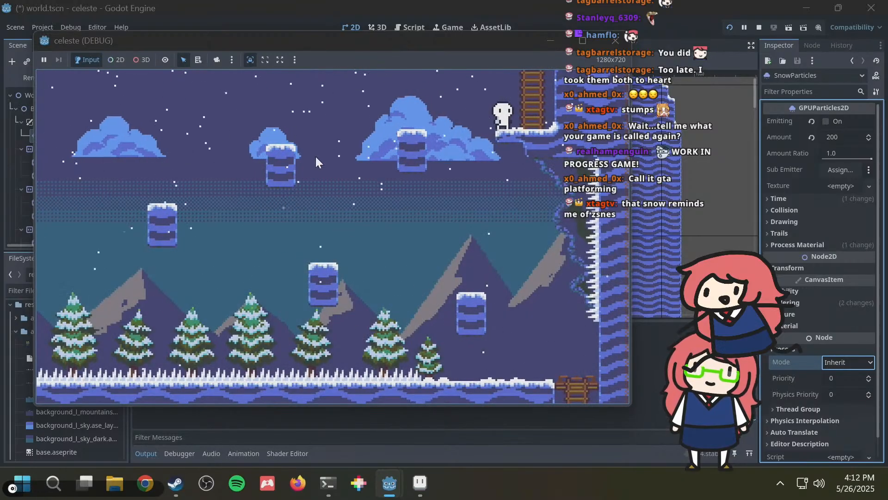
{"action": "key", "text": "Escape"}
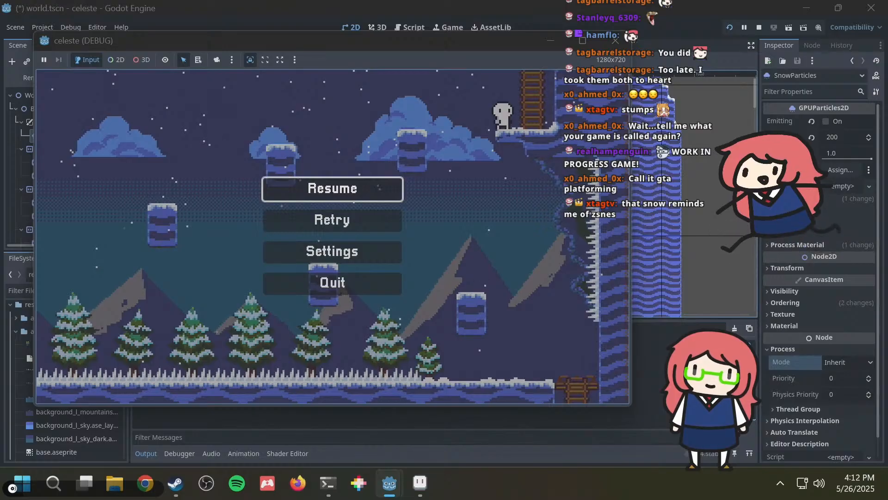
Set the SnowParticles process mode back to Always.
{"action": "left_click", "coordinate": [843, 362]}
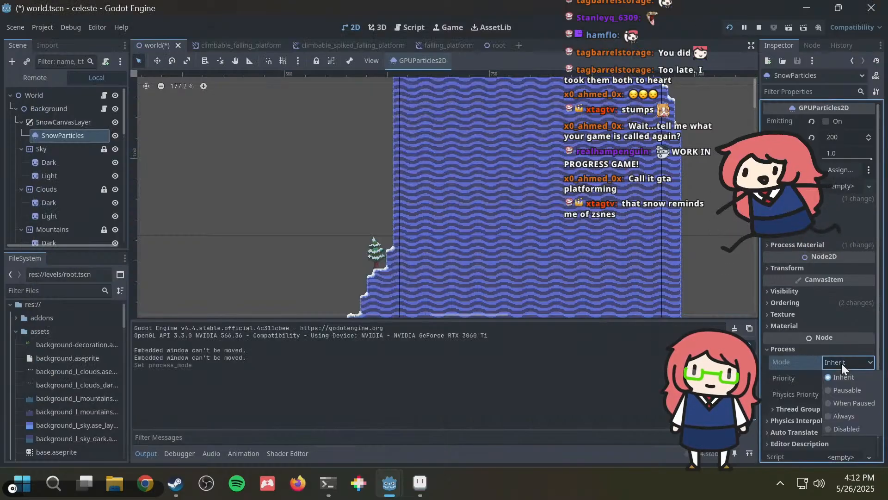
{"action": "left_click", "coordinate": [837, 415]}
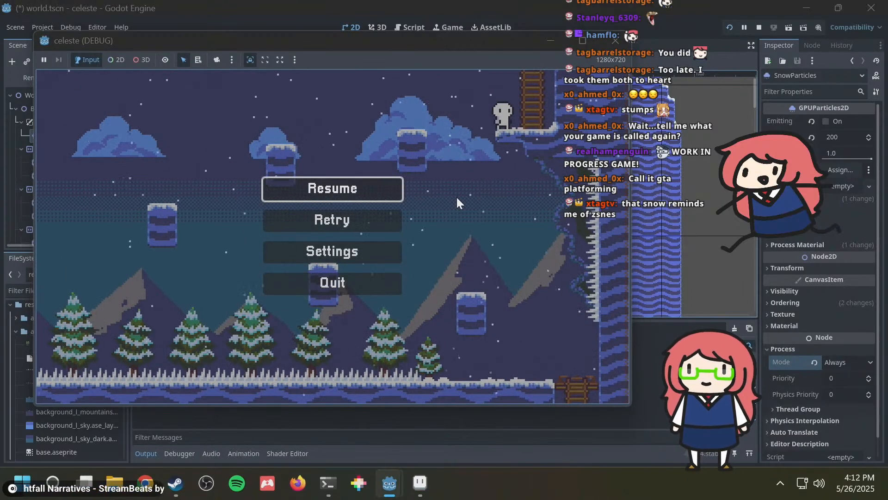
Return to the celeste debug window and toggle the pause several times to compare the snow's motion.
{"action": "mouse_move", "coordinate": [389, 483]}
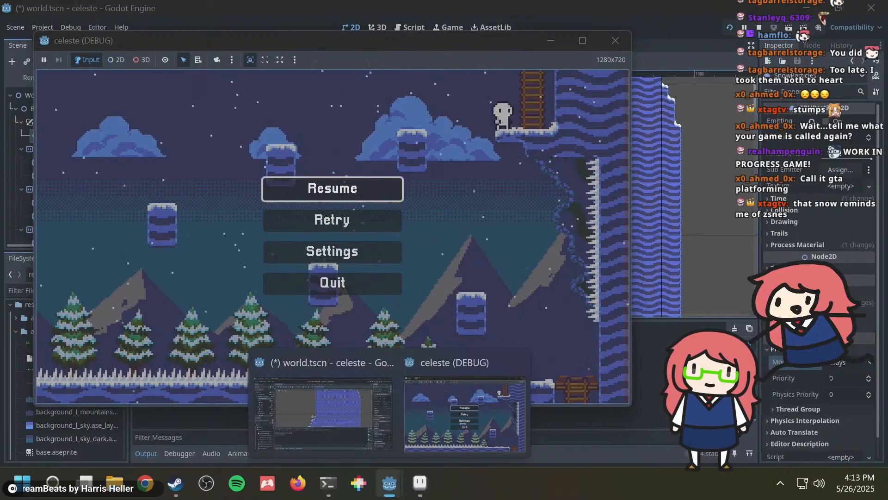
{"action": "key", "text": "Escape"}
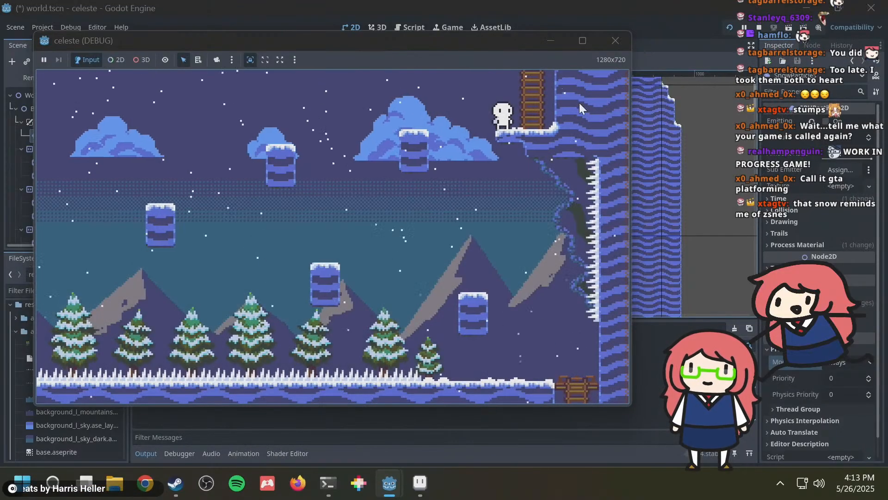
{"action": "key", "text": "F8"}
{"action": "key", "text": "Escape"}
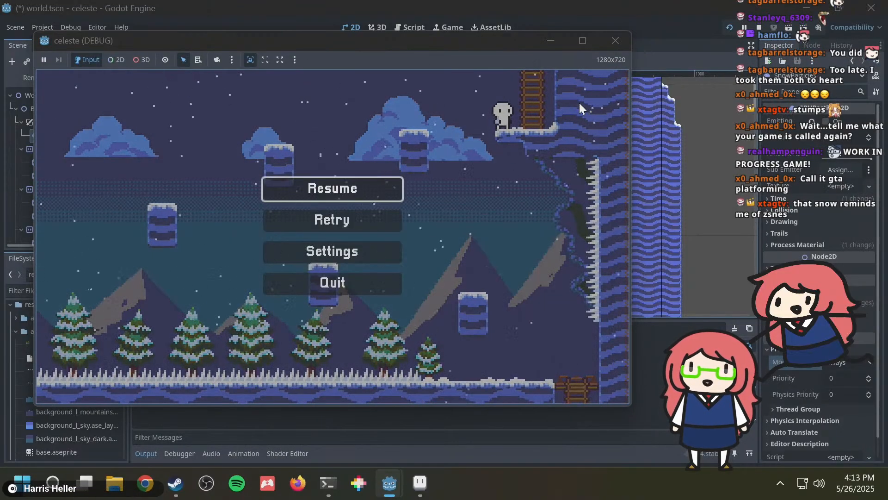
{"action": "key", "text": "Escape"}
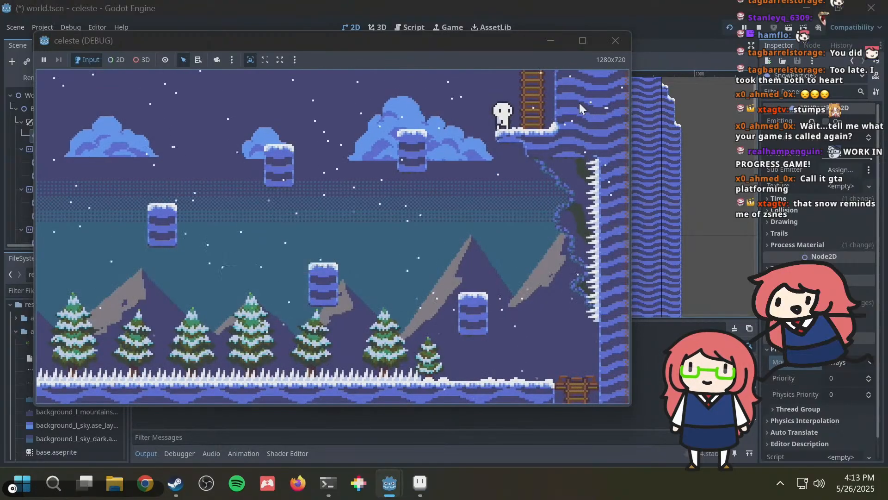
{"action": "key", "text": "Escape"}
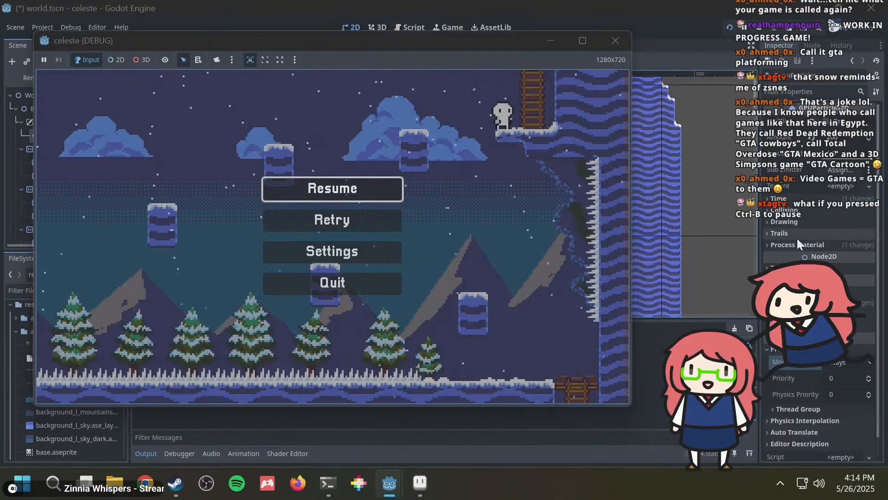
Move through the pause menu options down to Quit and back, and choose Retry.
{"action": "key", "text": "Down"}
{"action": "key", "text": "Up"}
{"action": "key", "text": "Down"}
{"action": "key", "text": "Down"}
{"action": "key", "text": "Down"}
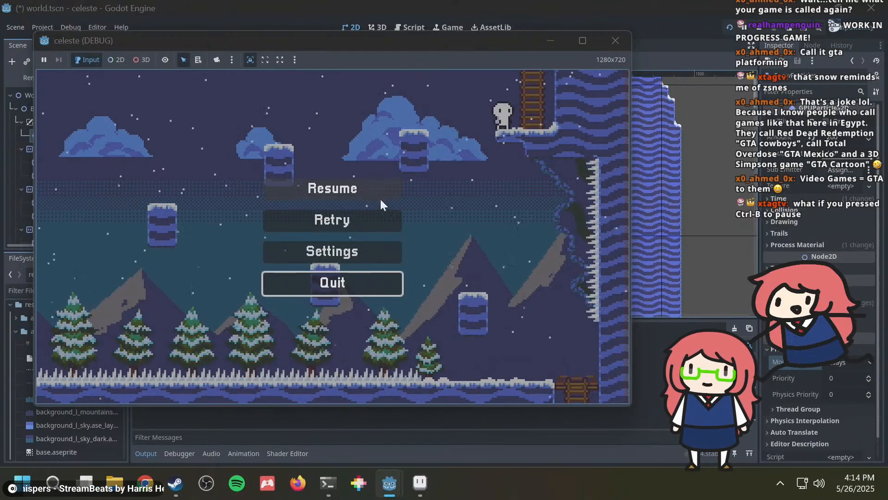
{"action": "left_click", "coordinate": [364, 224]}
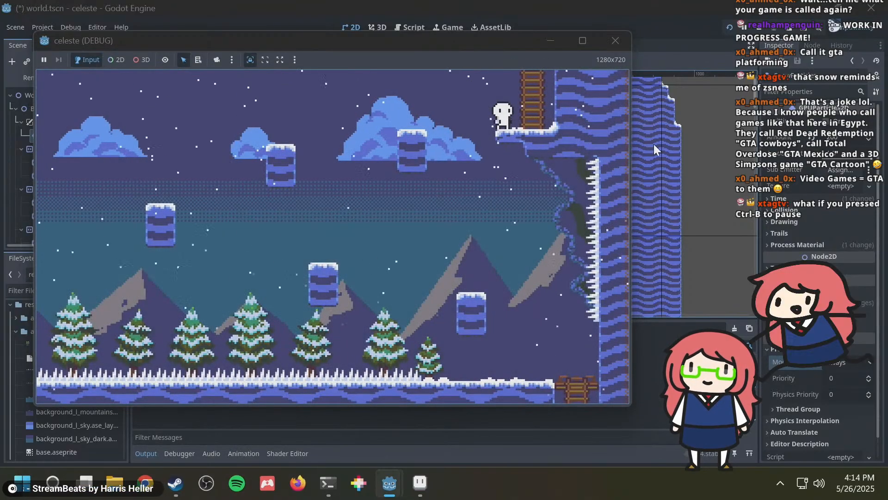
Pause the game, try the quit confirmation by declining it twice, and finally confirm quitting.
{"action": "key", "text": "Escape"}
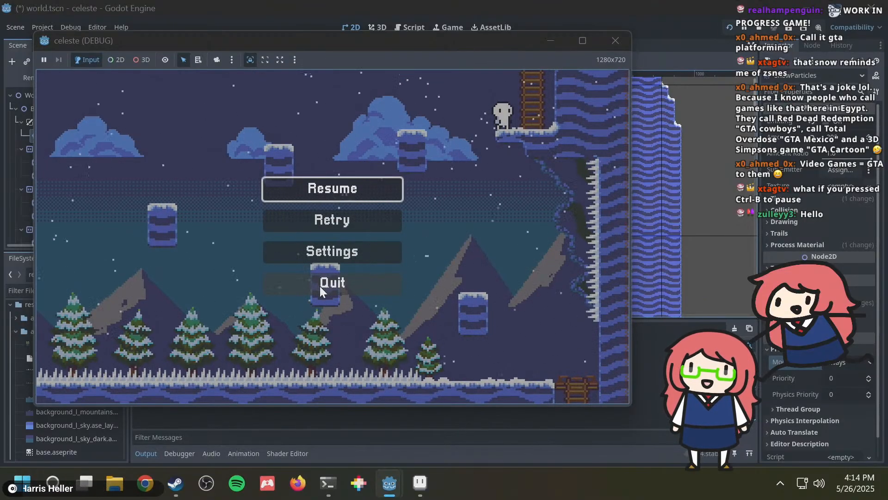
{"action": "left_click", "coordinate": [346, 285]}
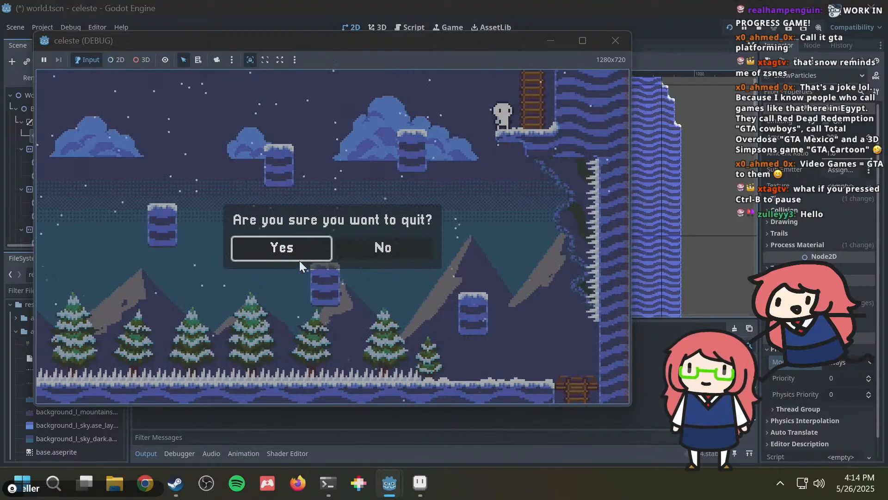
{"action": "left_click", "coordinate": [377, 260]}
{"action": "left_click", "coordinate": [356, 284]}
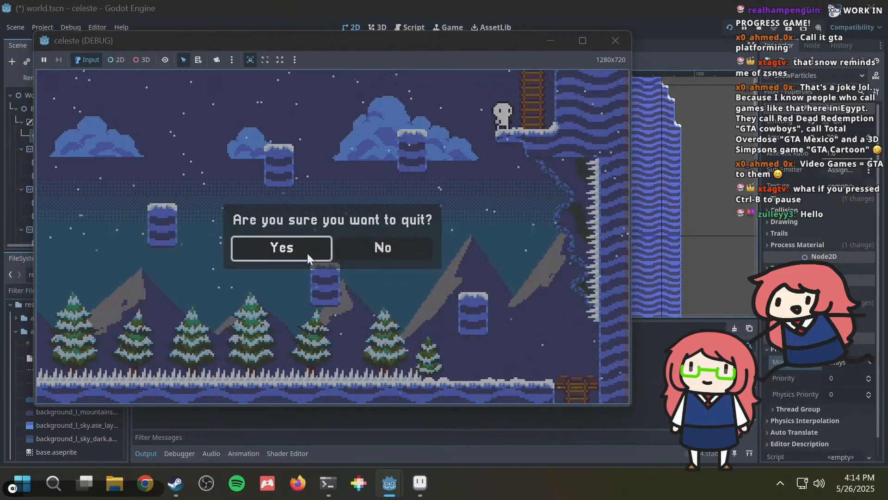
{"action": "left_click", "coordinate": [365, 243]}
{"action": "left_click", "coordinate": [349, 283]}
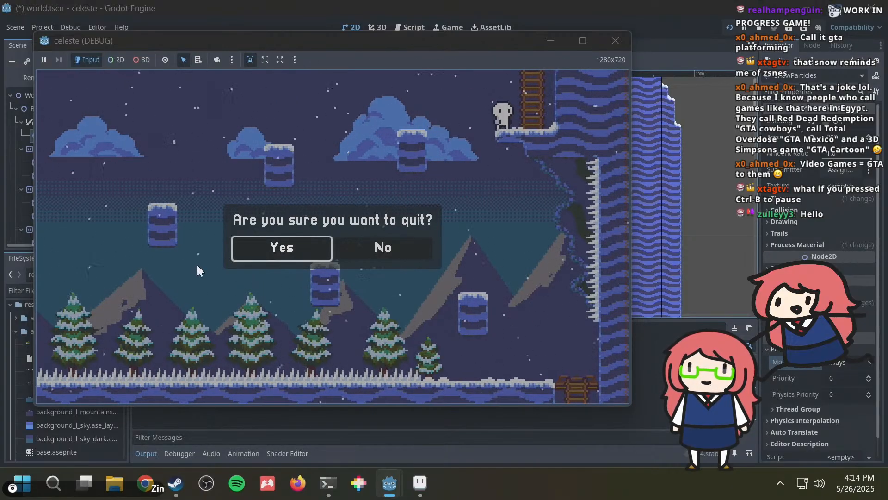
{"action": "left_click", "coordinate": [277, 247]}
Run the celeste game again, pause it, and turn on Full screen in its settings menu.
{"action": "key", "text": "F5"}
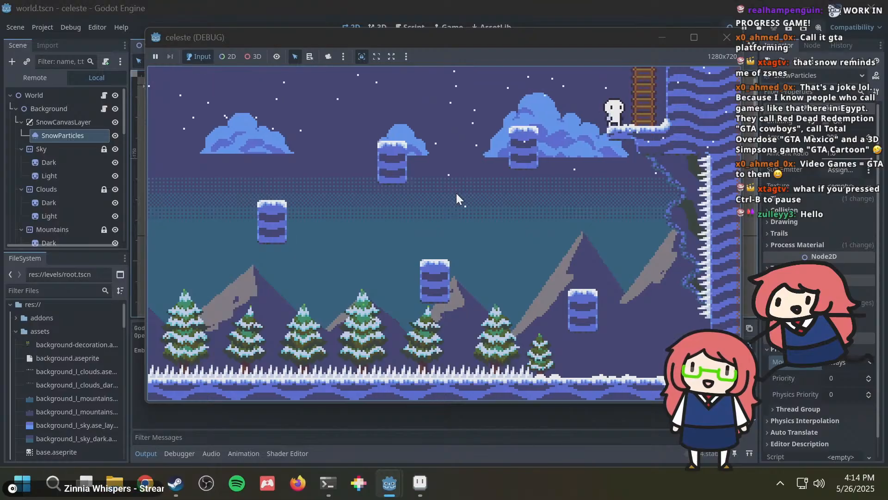
{"action": "key", "text": "Escape"}
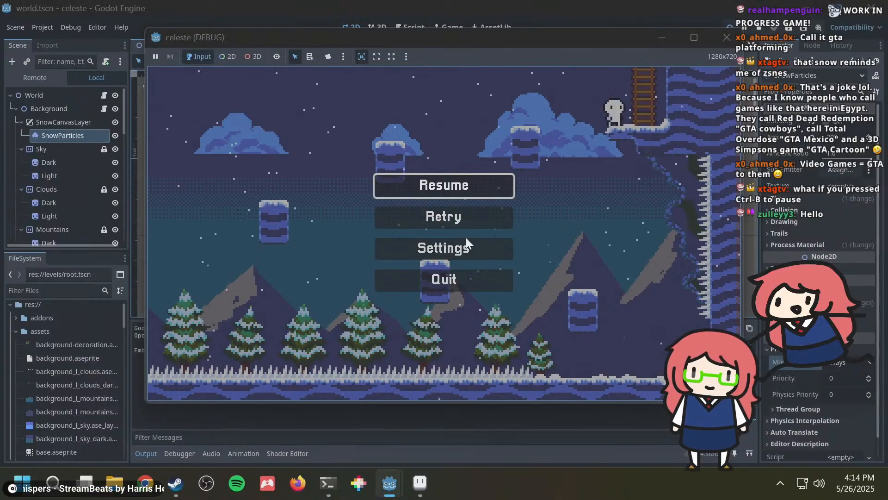
{"action": "key", "text": "Down"}
{"action": "key", "text": "Down"}
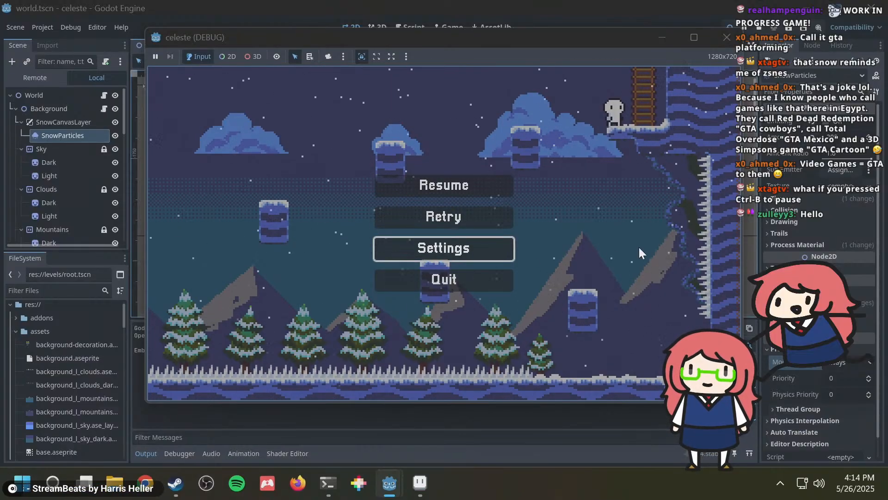
{"action": "key", "text": "Return"}
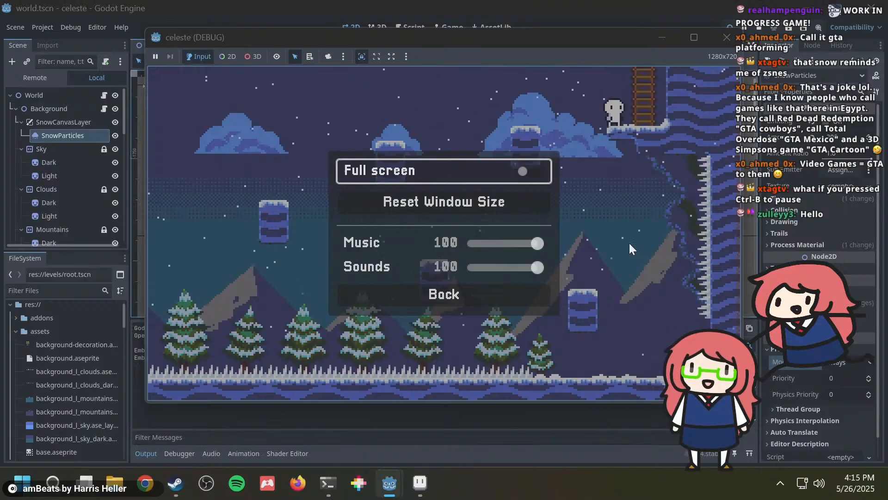
{"action": "key", "text": "Return"}
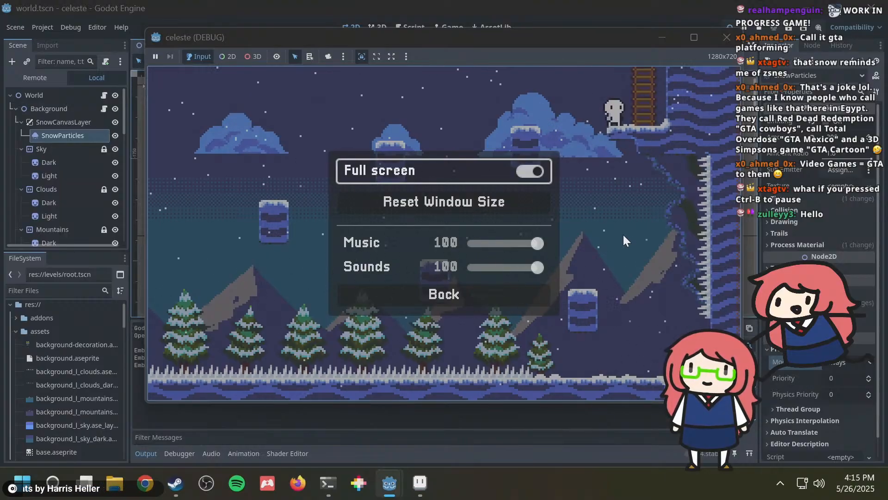
Move the celeste debug window around over the editor with the settings menu open.
{"action": "left_click_drag", "start_coordinate": [399, 37], "coordinate": [470, 61]}
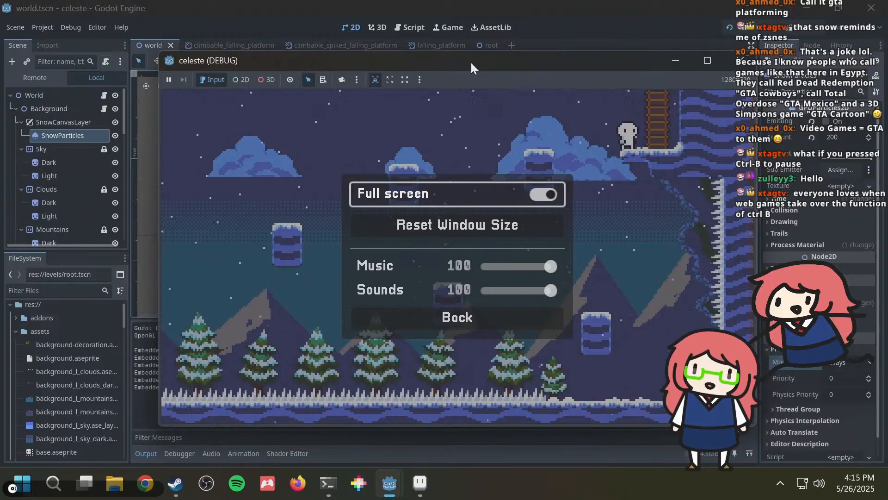
{"action": "left_click_drag", "start_coordinate": [471, 68], "coordinate": [476, 50]}
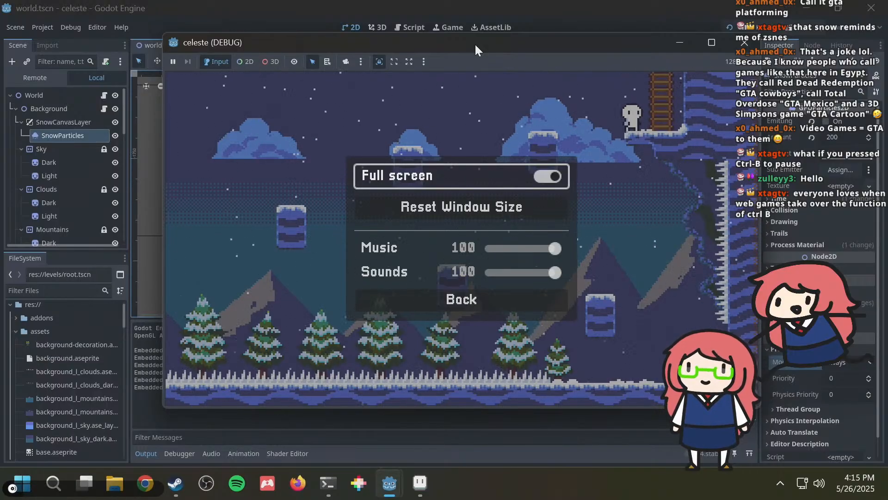
{"action": "mouse_move", "coordinate": [475, 43]}
{"action": "left_mouse_down"}
{"action": "mouse_move", "coordinate": [448, 43]}
{"action": "mouse_move", "coordinate": [474, 36]}
{"action": "left_mouse_up"}
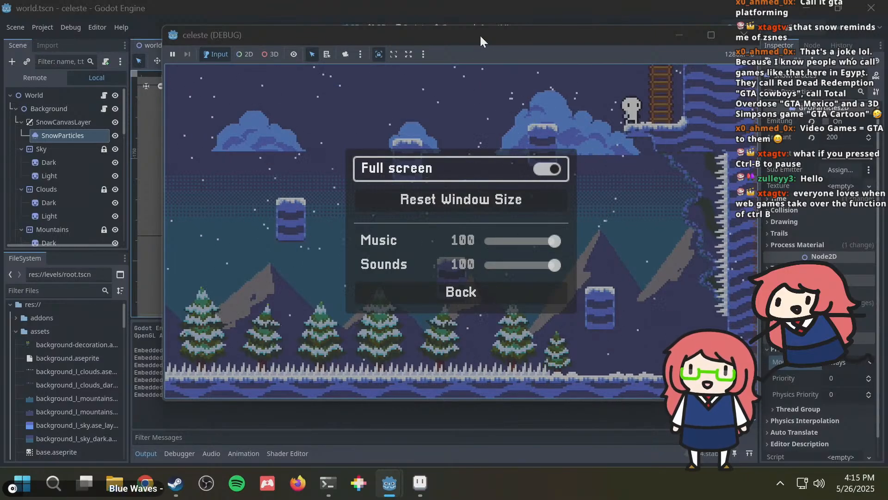
{"action": "left_click_drag", "start_coordinate": [479, 41], "coordinate": [512, 64]}
Test Reset Window Size together with the Full screen toggle several times, leaving Full screen off.
{"action": "left_click", "coordinate": [447, 225]}
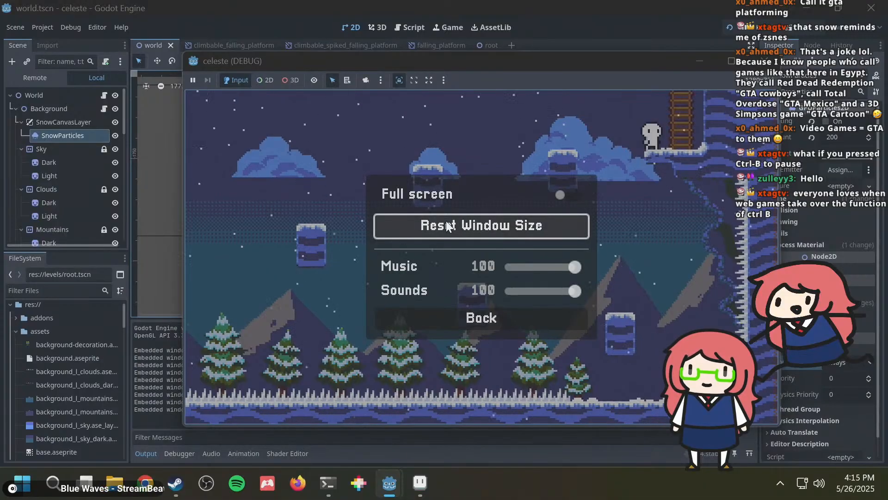
{"action": "left_click", "coordinate": [571, 193]}
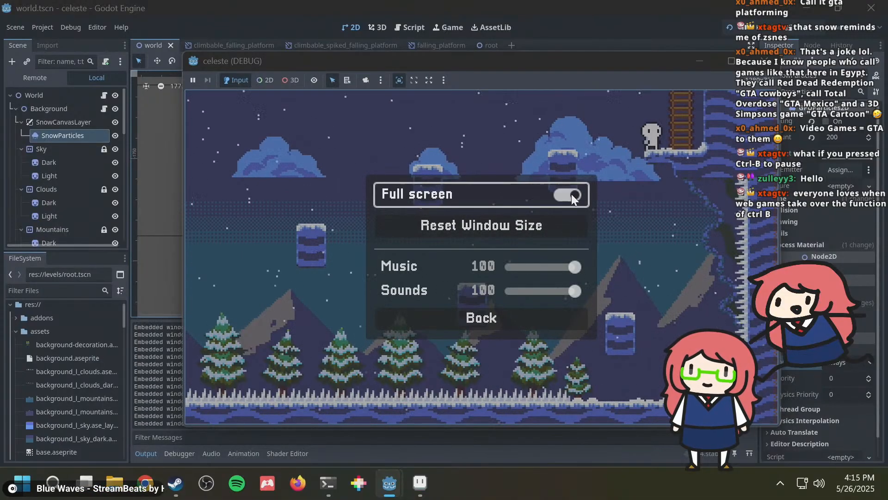
{"action": "left_click", "coordinate": [571, 194]}
{"action": "left_click", "coordinate": [528, 225]}
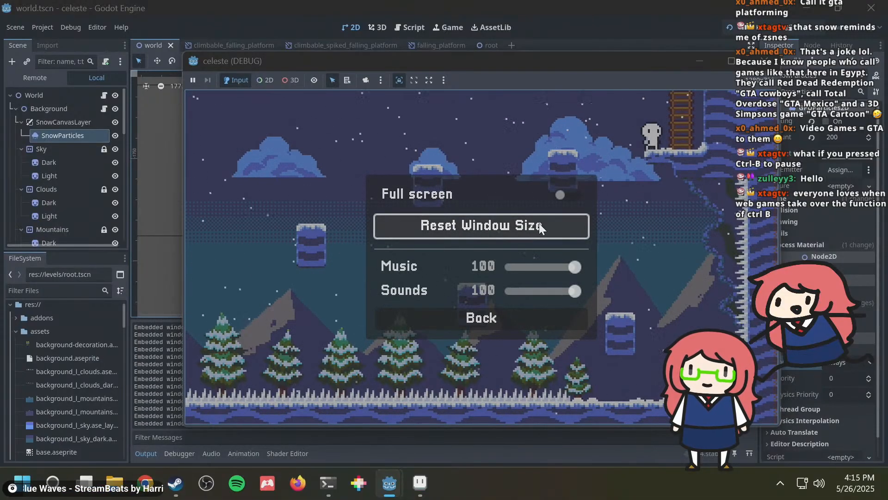
{"action": "left_click", "coordinate": [567, 197]}
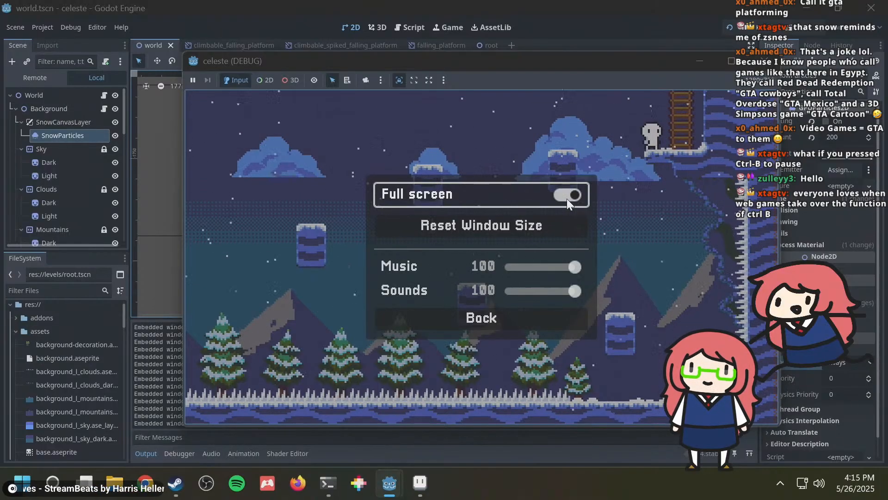
{"action": "left_click", "coordinate": [567, 198]}
{"action": "left_click", "coordinate": [538, 218]}
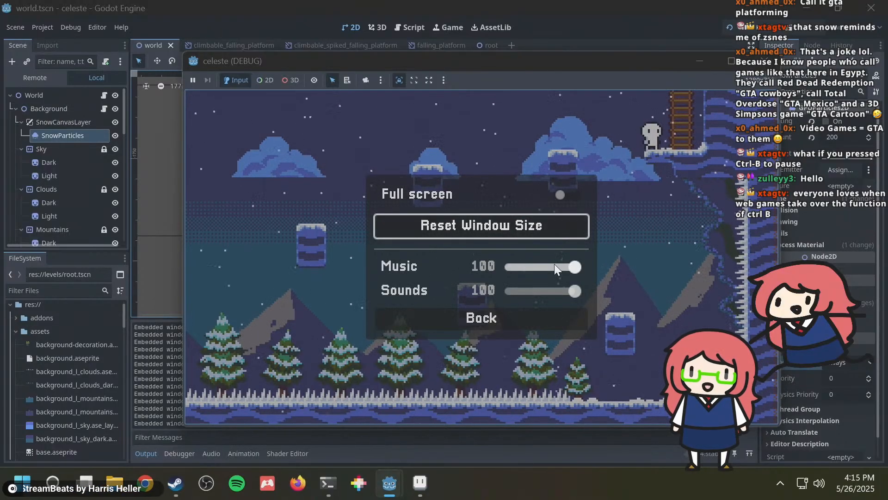
Set the game's Music volume to 45 and its Sounds volume to 70.
{"action": "left_click_drag", "start_coordinate": [570, 268], "coordinate": [571, 291]}
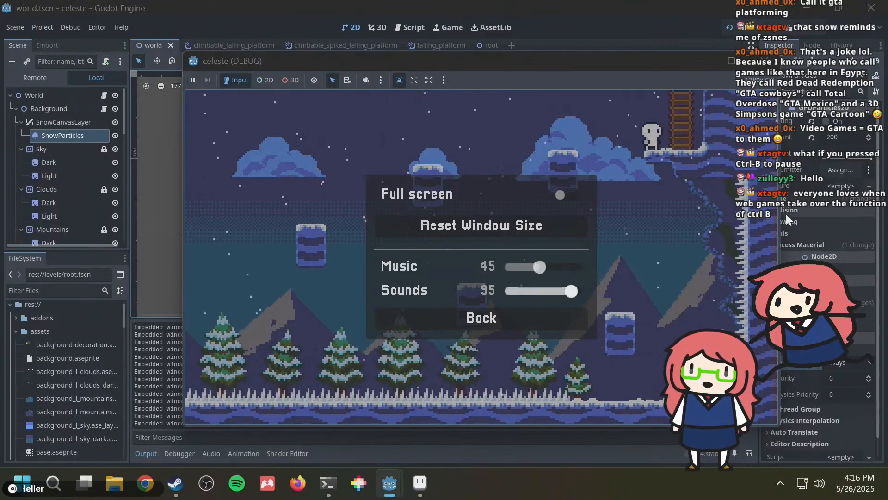
{"action": "key", "text": "Left"}
{"action": "key", "text": "Left"}
{"action": "key", "text": "Left"}
{"action": "key", "text": "Left"}
{"action": "key", "text": "Left"}
{"action": "key", "text": "Left"}
{"action": "key", "text": "Left"}
{"action": "key", "text": "Left"}
{"action": "key", "text": "Left"}
{"action": "key", "text": "Left"}
{"action": "key", "text": "Left"}
{"action": "key", "text": "Left"}
{"action": "key", "text": "Left"}
{"action": "key", "text": "Right"}
{"action": "key", "text": "Right"}
{"action": "key", "text": "Right"}
{"action": "key", "text": "Right"}
{"action": "key", "text": "Right"}
{"action": "key", "text": "Right"}
{"action": "key", "text": "Right"}
{"action": "key", "text": "Right"}
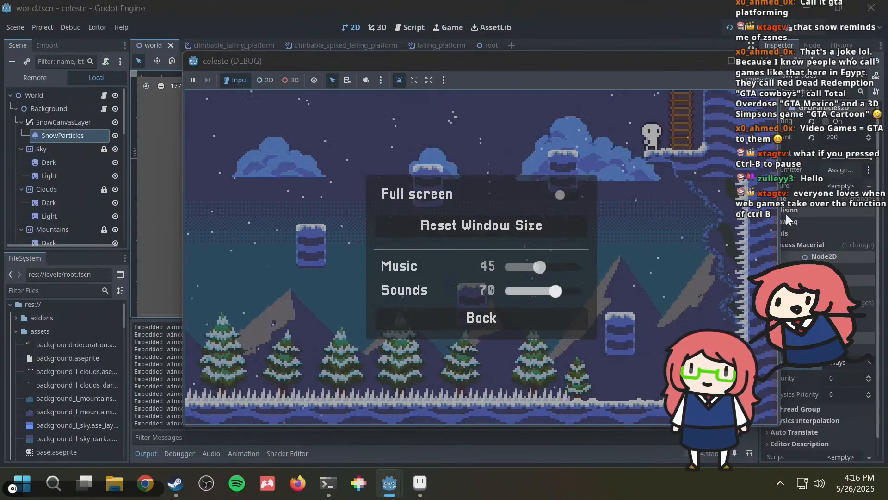
Lower the game's Sounds volume to 35.
{"action": "key", "text": "Left"}
{"action": "key", "text": "Left"}
{"action": "key", "text": "Left"}
{"action": "key", "text": "Left"}
{"action": "key", "text": "Left"}
{"action": "key", "text": "Left"}
{"action": "key", "text": "Left"}
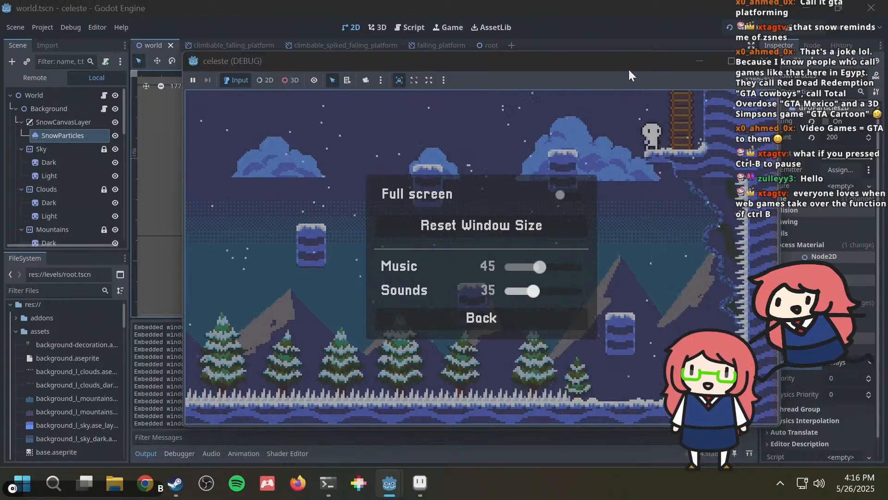
Close the running celeste game, run the project again, and open the settings menu from the pause menu.
{"action": "left_click_drag", "start_coordinate": [629, 68], "coordinate": [493, 68]}
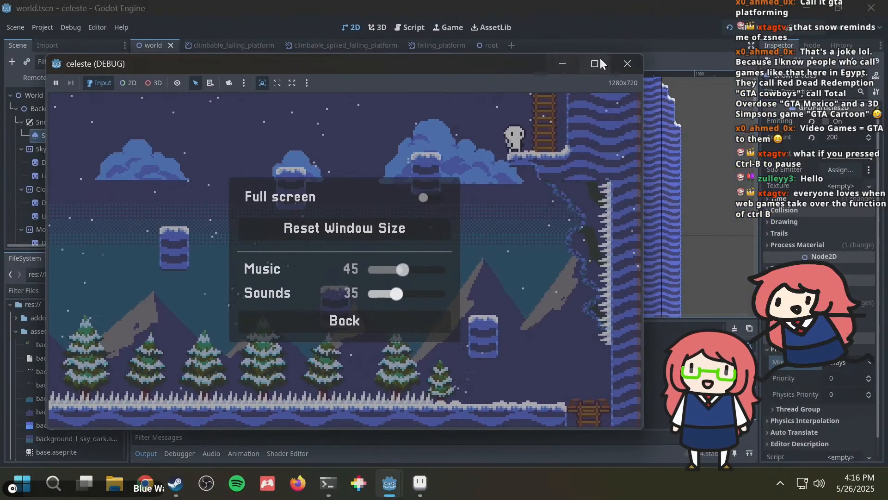
{"action": "left_click", "coordinate": [625, 63]}
{"action": "key", "text": "F5"}
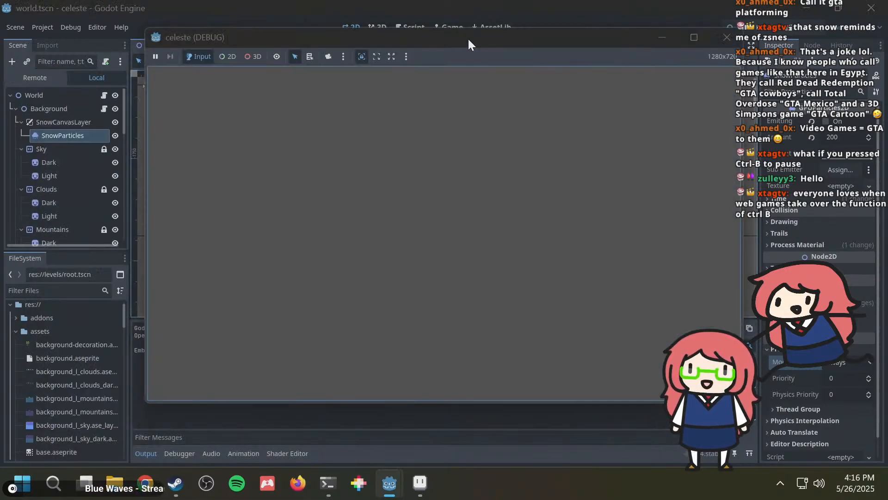
{"action": "key", "text": "Down"}
{"action": "key", "text": "Down"}
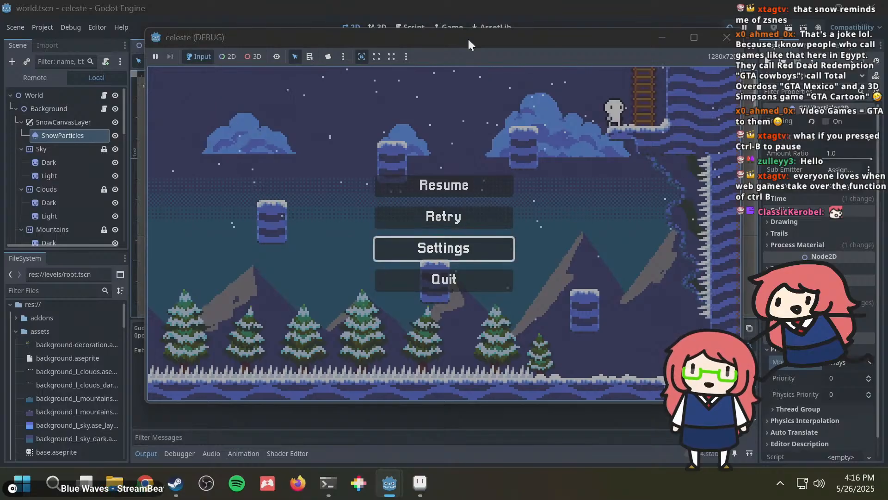
{"action": "key", "text": "Return"}
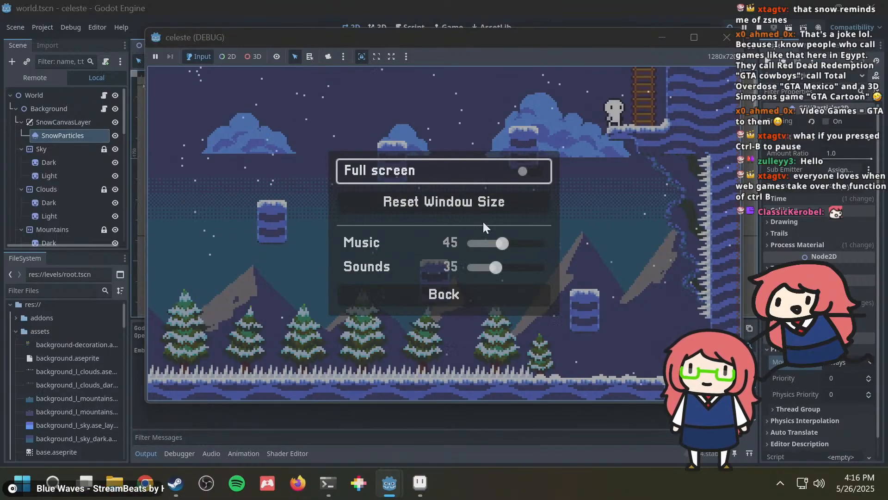
Raise Music and Sounds to 100, try Reset Window Size and the Full screen toggle, and return to the pause menu.
{"action": "left_click_drag", "start_coordinate": [496, 240], "coordinate": [586, 239]}
{"action": "left_click_drag", "start_coordinate": [503, 267], "coordinate": [553, 268]}
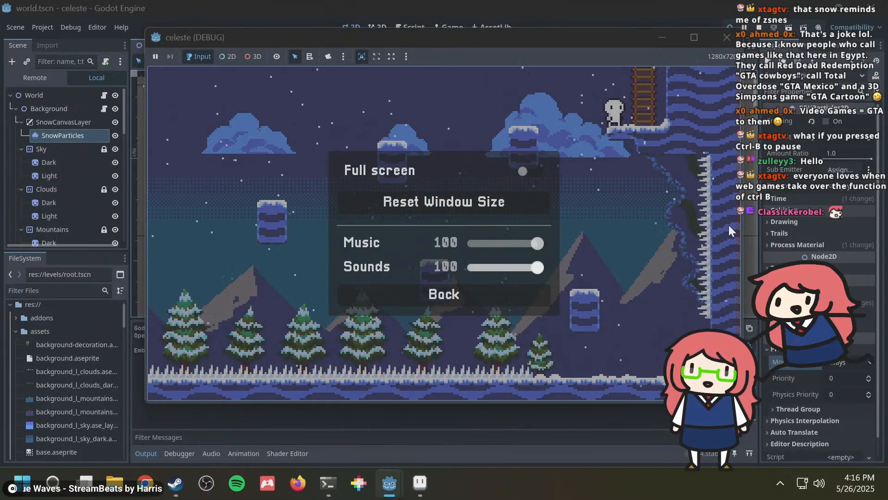
{"action": "left_click", "coordinate": [439, 204]}
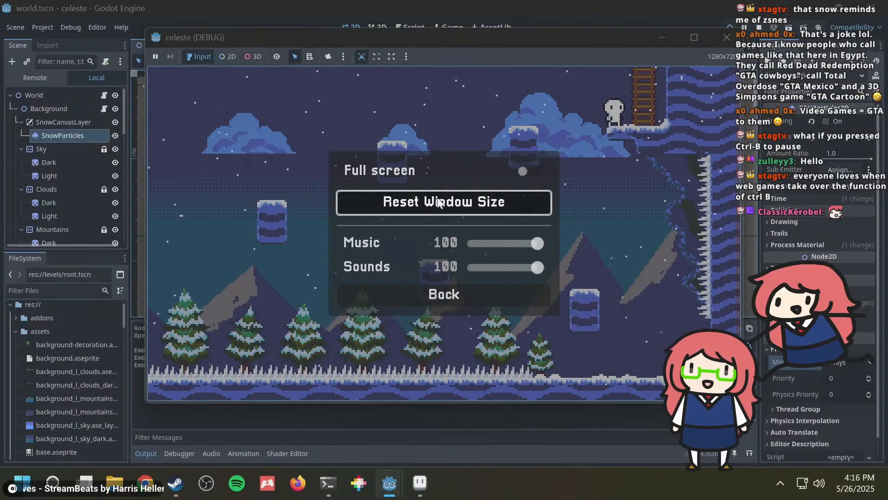
{"action": "left_click", "coordinate": [532, 166]}
{"action": "key", "text": "Escape"}
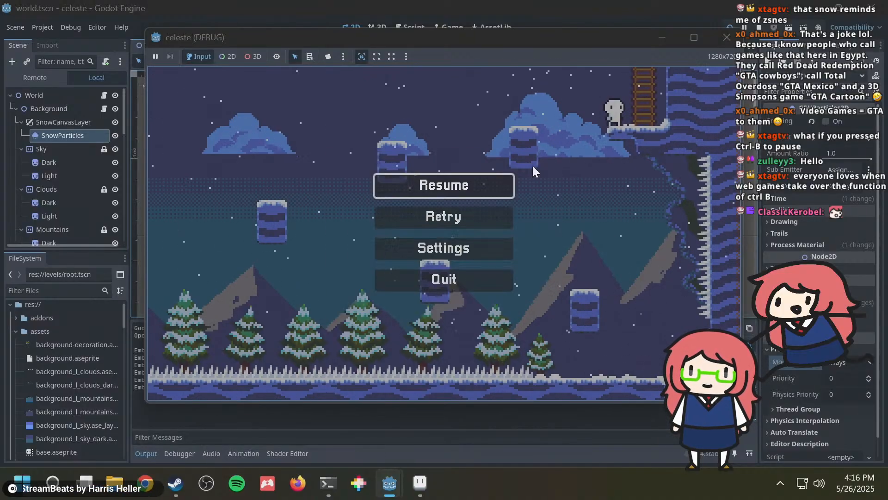
Quit the game through its pause menu, confirming the quit question, and run the project again.
{"action": "key", "text": "Down"}
{"action": "key", "text": "Down"}
{"action": "key", "text": "Down"}
{"action": "key", "text": "Return"}
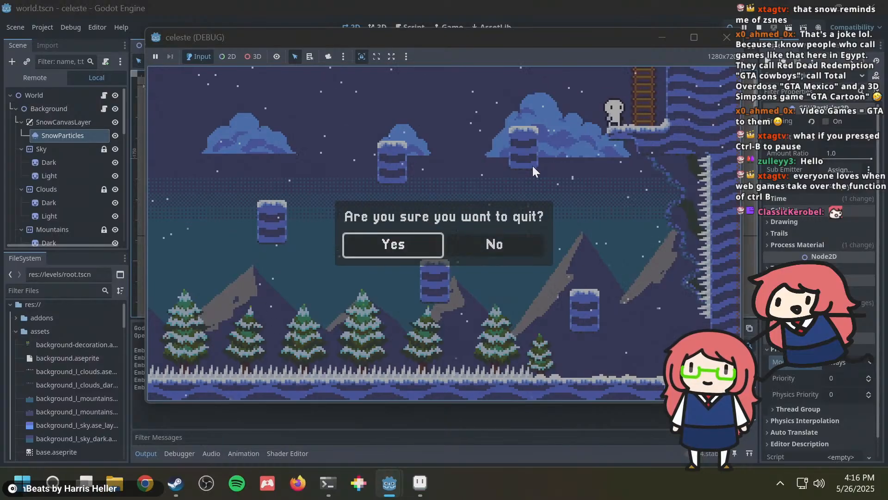
{"action": "key", "text": "Return"}
{"action": "key", "text": "F5"}
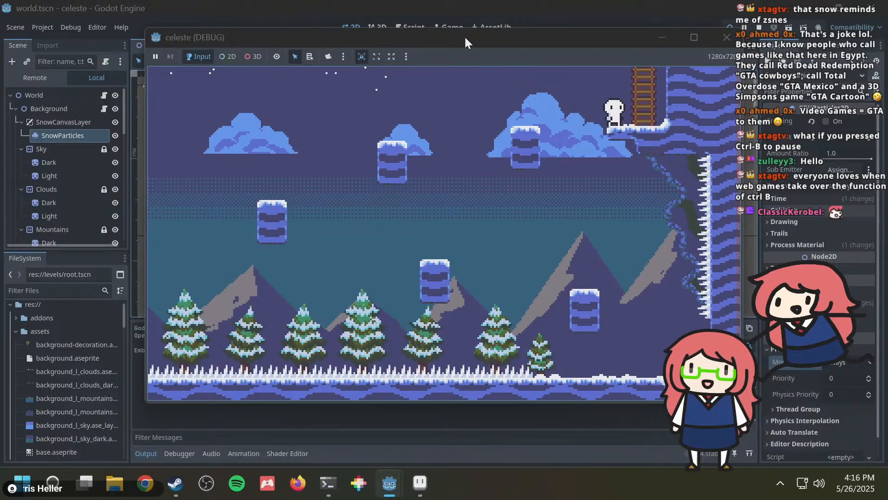
Move the game window aside, pause the game, open its settings menu, and move the focus to Reset Window Size.
{"action": "left_click_drag", "start_coordinate": [465, 36], "coordinate": [350, 51]}
{"action": "key", "text": "Escape"}
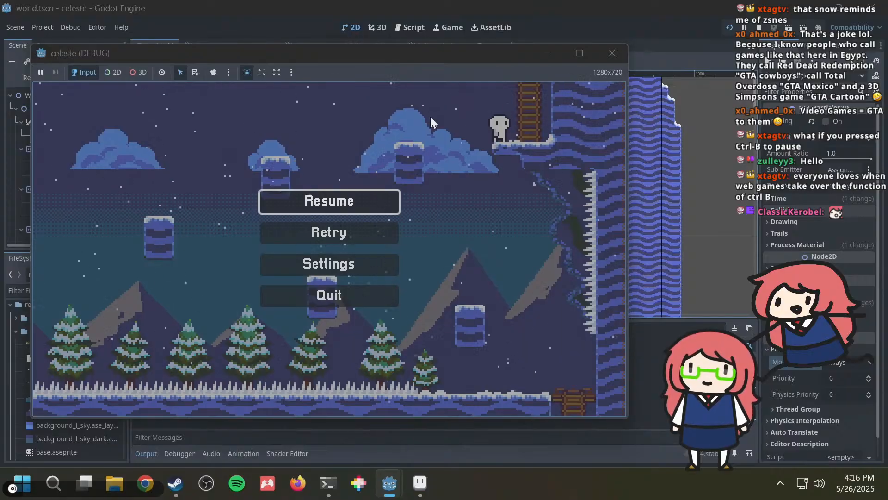
{"action": "key", "text": "Down"}
{"action": "key", "text": "Down"}
{"action": "key", "text": "Up"}
{"action": "key", "text": "Down"}
{"action": "key", "text": "Return"}
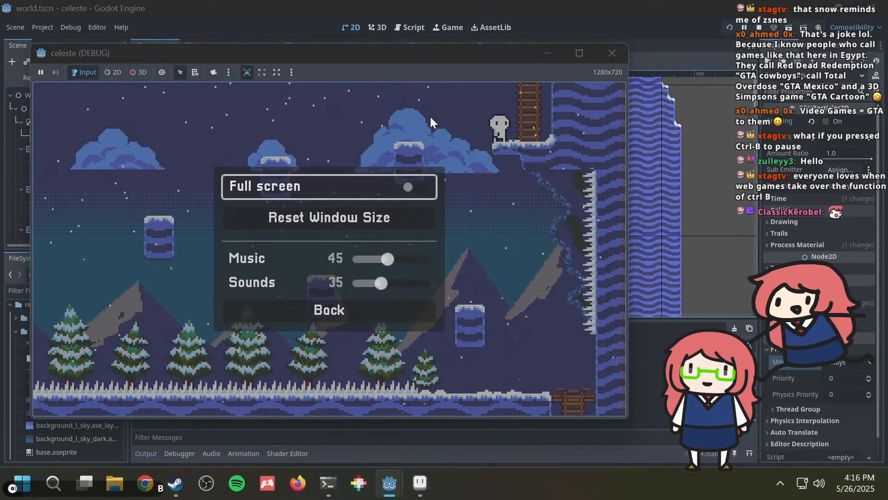
{"action": "key", "text": "Down"}
{"action": "key", "text": "Down"}
{"action": "key", "text": "Up"}
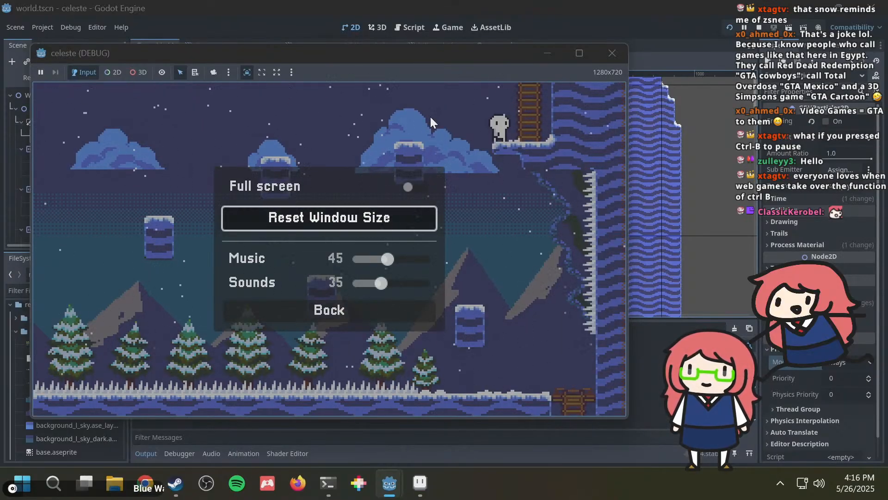
Set Music and Sounds to 100, try the Full screen toggle, and go back to the pause menu.
{"action": "left_click_drag", "start_coordinate": [382, 260], "coordinate": [430, 259]}
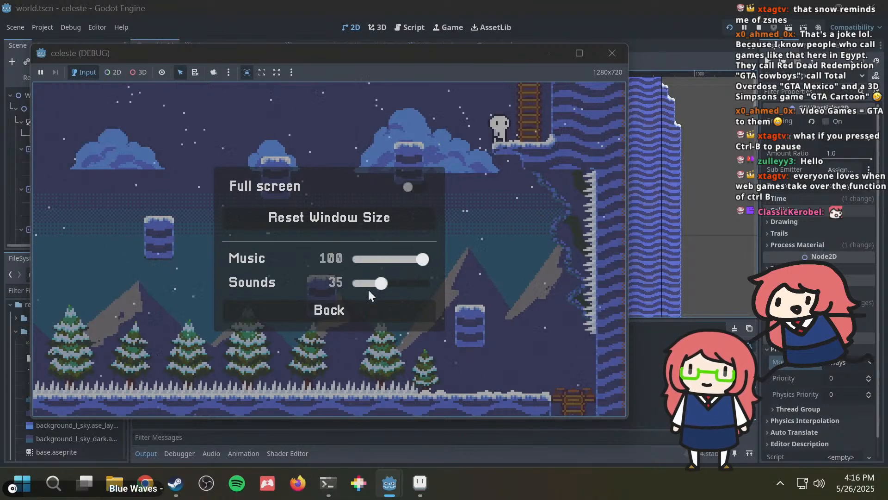
{"action": "left_click_drag", "start_coordinate": [382, 284], "coordinate": [429, 283]}
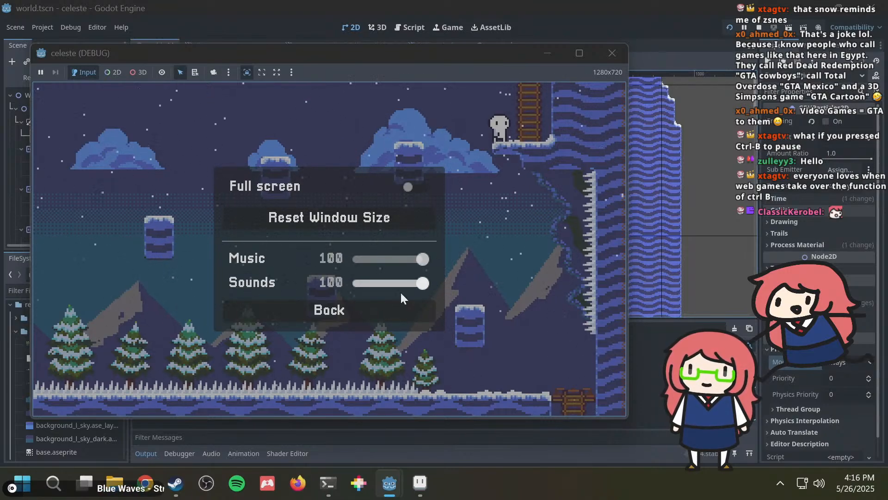
{"action": "left_click", "coordinate": [406, 186]}
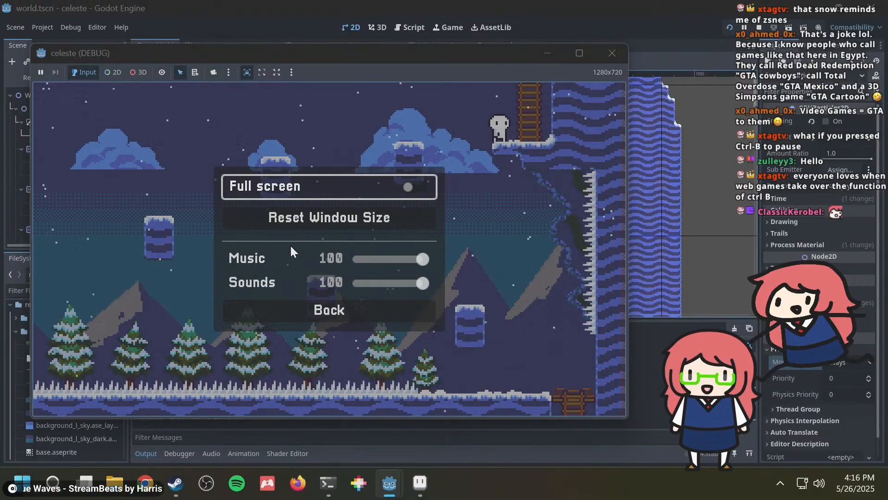
{"action": "left_click", "coordinate": [324, 312]}
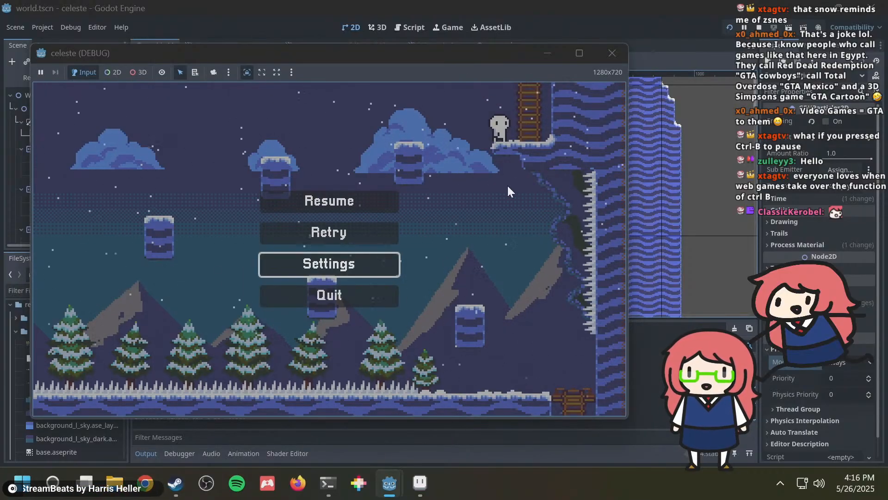
Move the focus up and down through the pause menu entries and resume the game.
{"action": "key", "text": "Up"}
{"action": "key", "text": "Up"}
{"action": "key", "text": "Down"}
{"action": "key", "text": "Down"}
{"action": "key", "text": "Down"}
{"action": "key", "text": "Up"}
{"action": "key", "text": "Up"}
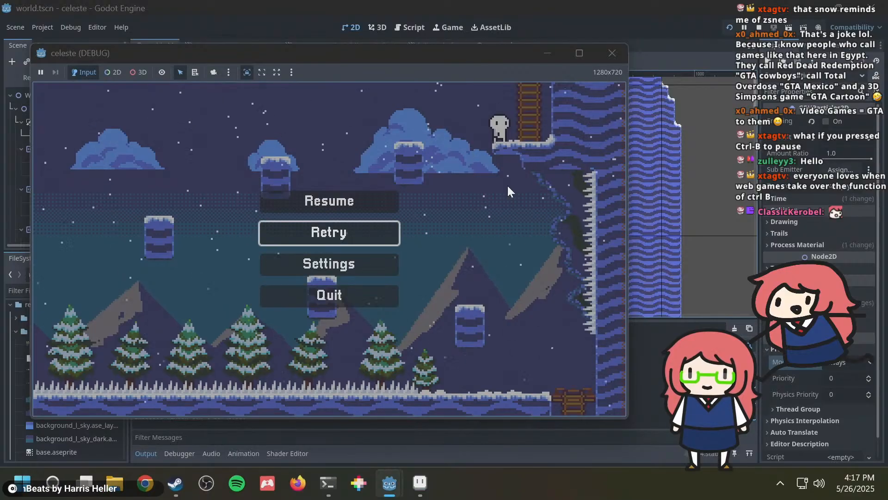
{"action": "key", "text": "Up"}
{"action": "key", "text": "Return"}
Playtest the level by climbing the ladder, jumping onto the snowman ledge, and continuing up to the high wooden platform.
{"action": "key", "text": "space"}
{"action": "key", "text": "Right"}
{"action": "key", "text": "Up"}
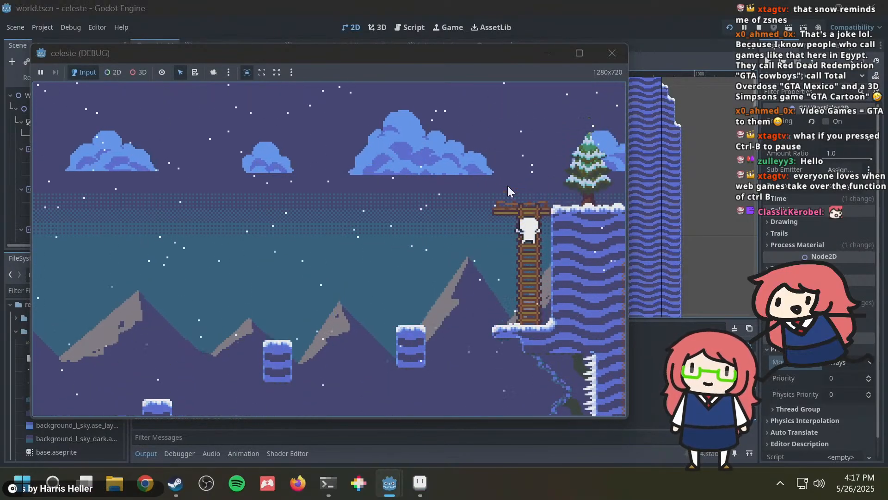
{"action": "key", "text": "space"}
{"action": "key", "text": "Right"}
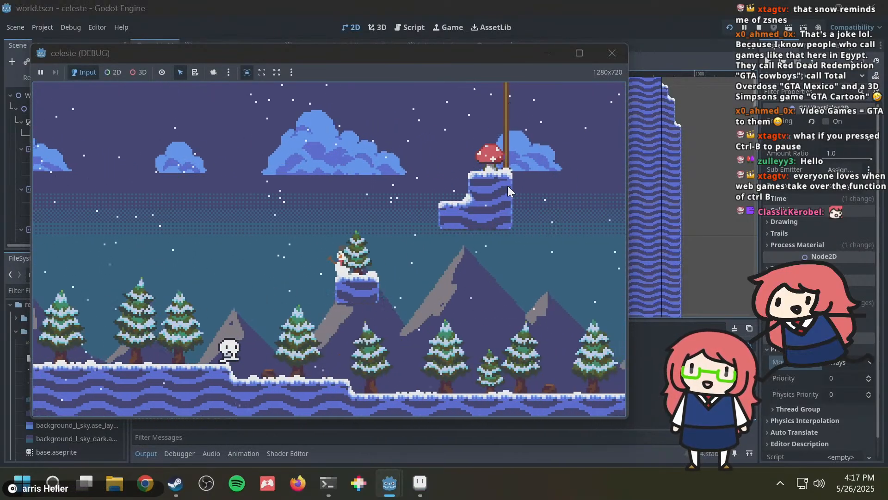
{"action": "key", "text": "space"}
{"action": "key", "text": "Right"}
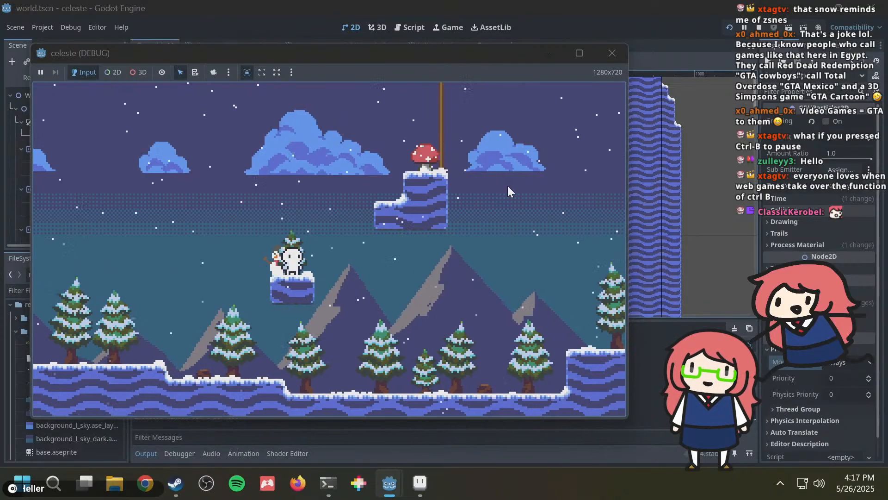
{"action": "key", "text": "space"}
{"action": "key", "text": "Right"}
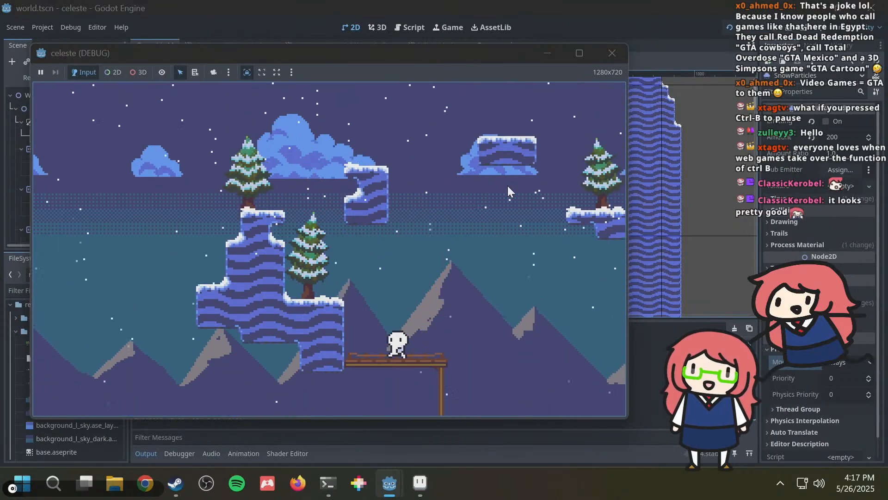
Jump above the floating ledge, return to the ladder, and run back toward the snowman ledge.
{"action": "key", "text": "space"}
{"action": "key", "text": "Left"}
{"action": "key", "text": "Right"}
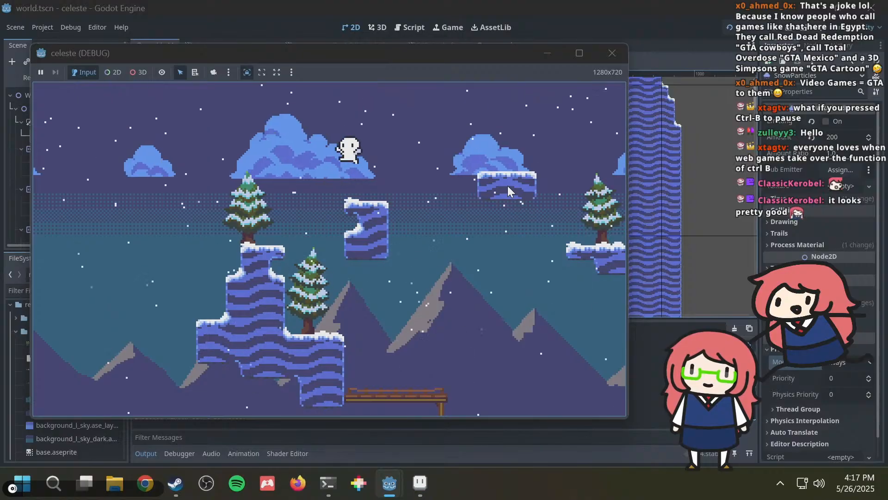
{"action": "key", "text": "Left"}
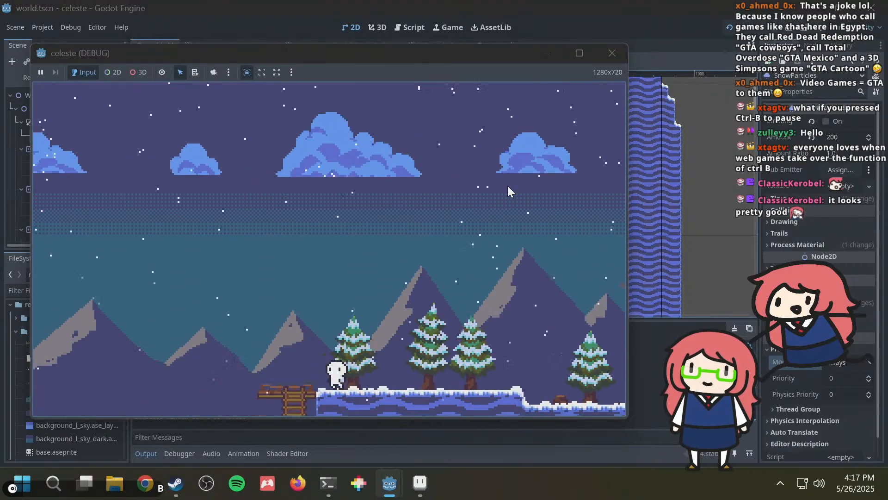
{"action": "key", "text": "Right"}
{"action": "key", "text": "space"}
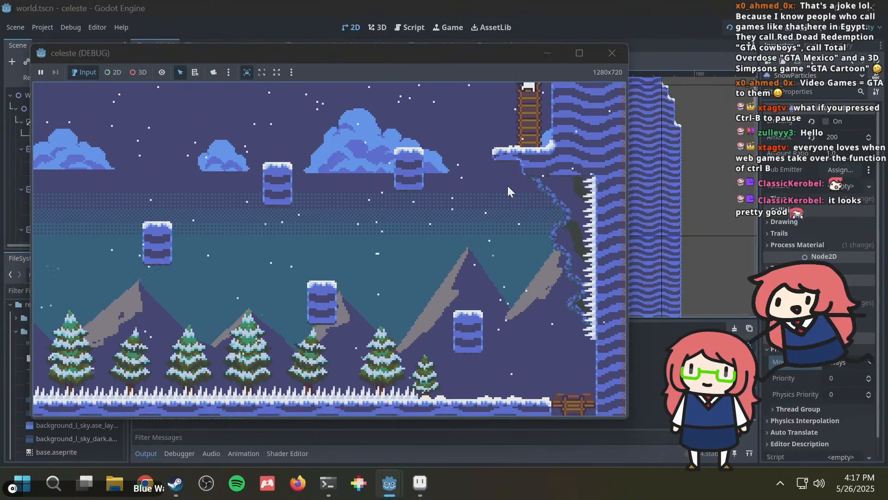
{"action": "key", "text": "Left"}
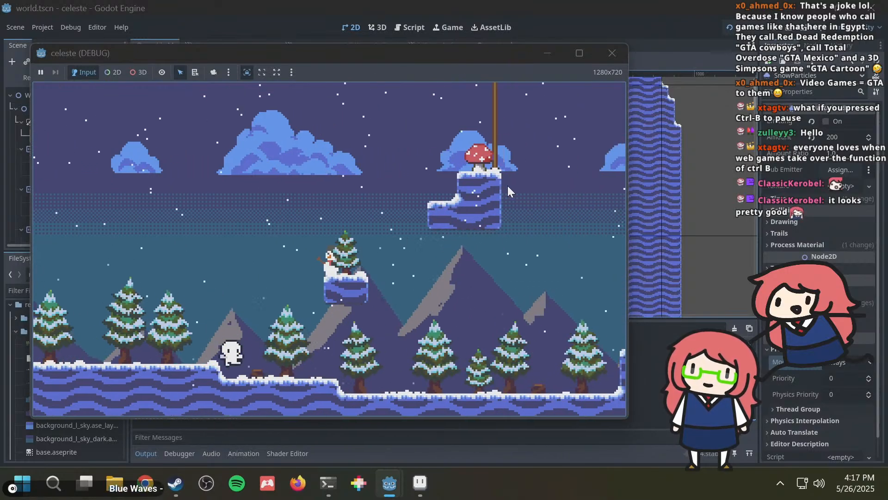
Switch back to the Godot editor and examine the snowy mountain peak in the world scene.
{"action": "key", "text": "alt+Tab"}
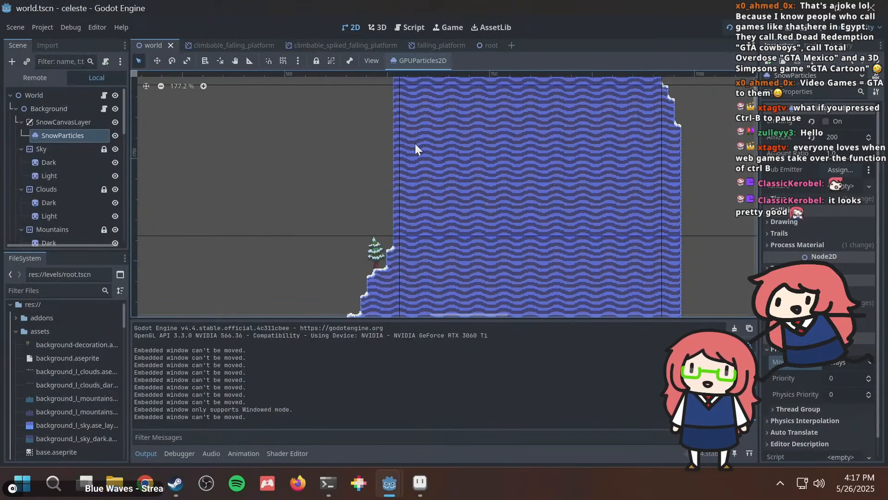
{"action": "scroll", "coordinate": [415, 149], "scroll_direction": "right", "scroll_amount": 5}
{"action": "scroll", "coordinate": [459, 141], "scroll_direction": "up", "scroll_amount": 10}
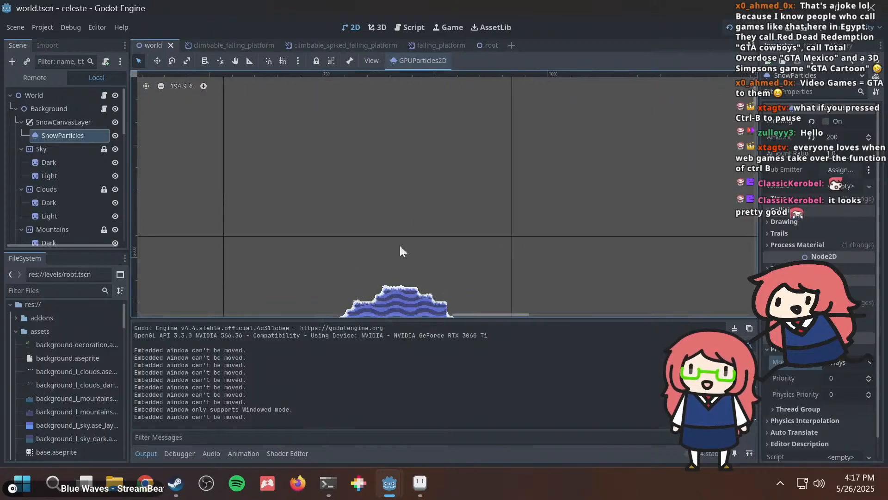
{"action": "scroll", "coordinate": [424, 152], "scroll_direction": "up", "scroll_amount": 2}
{"action": "scroll", "coordinate": [418, 195], "scroll_direction": "up", "scroll_amount": 2}
{"action": "middle_click_drag", "start_coordinate": [417, 195], "coordinate": [425, 132]}
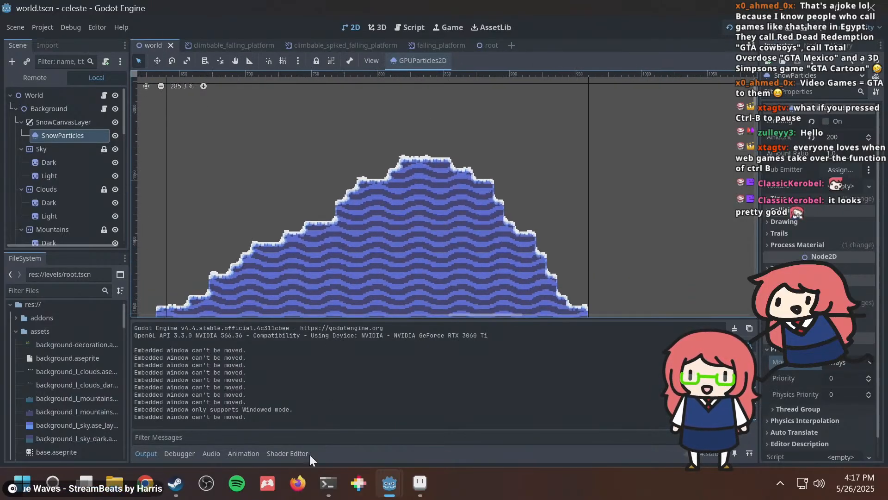
Switch to Firefox, search the web for "celeste ending", and browse the image results.
{"action": "left_click", "coordinate": [298, 483]}
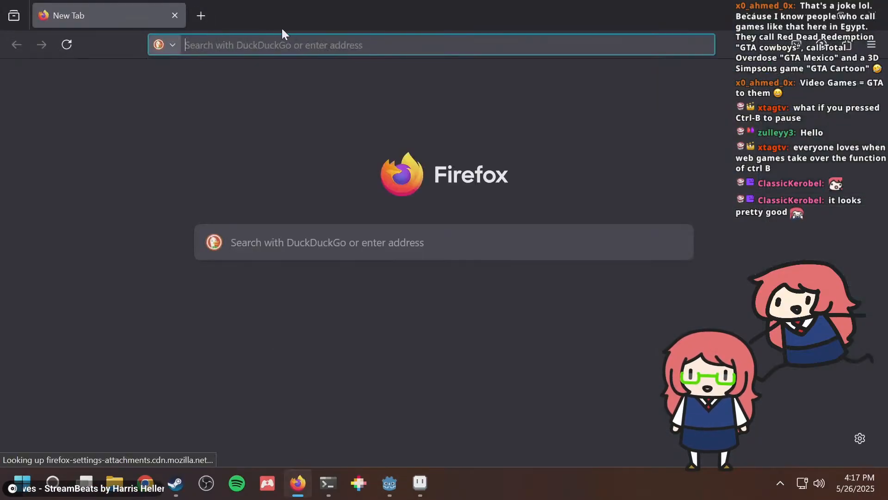
{"action": "type", "text": "celest"}
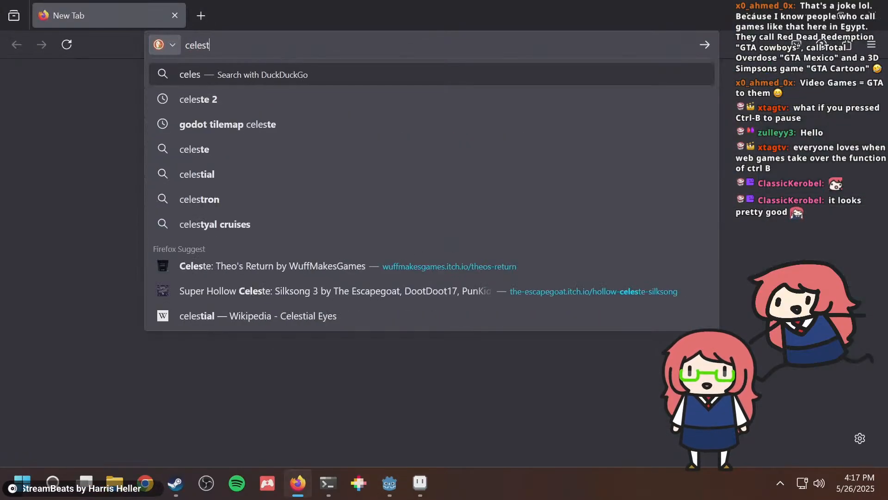
{"action": "type", "text": "e ending"}
{"action": "key", "text": "Return"}
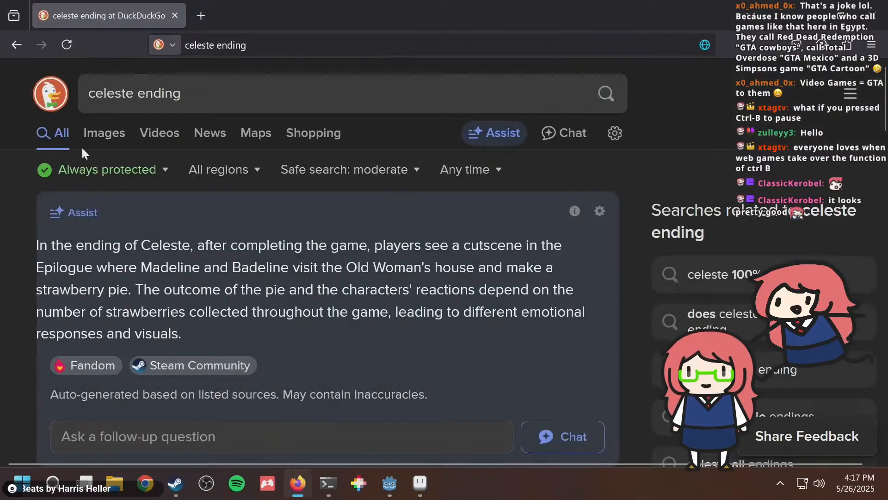
{"action": "left_click", "coordinate": [103, 135]}
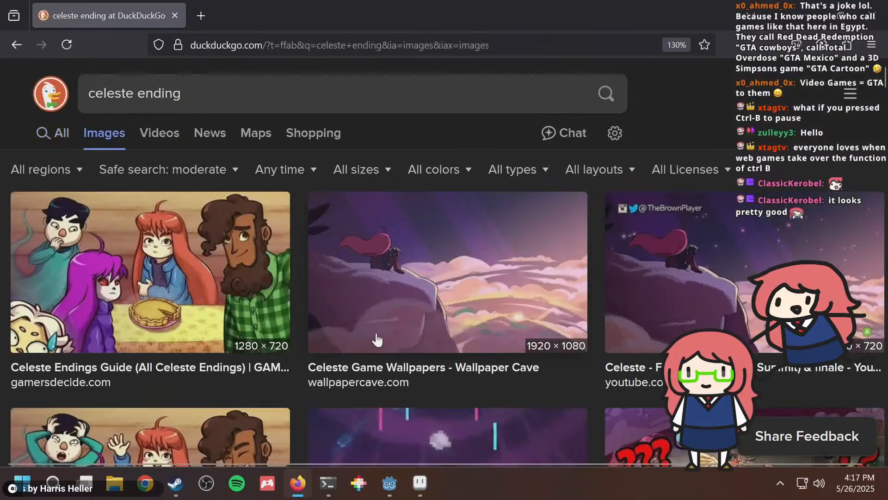
{"action": "scroll", "coordinate": [403, 309], "scroll_direction": "down", "scroll_amount": 3}
{"action": "scroll", "coordinate": [402, 309], "scroll_direction": "down", "scroll_amount": 7}
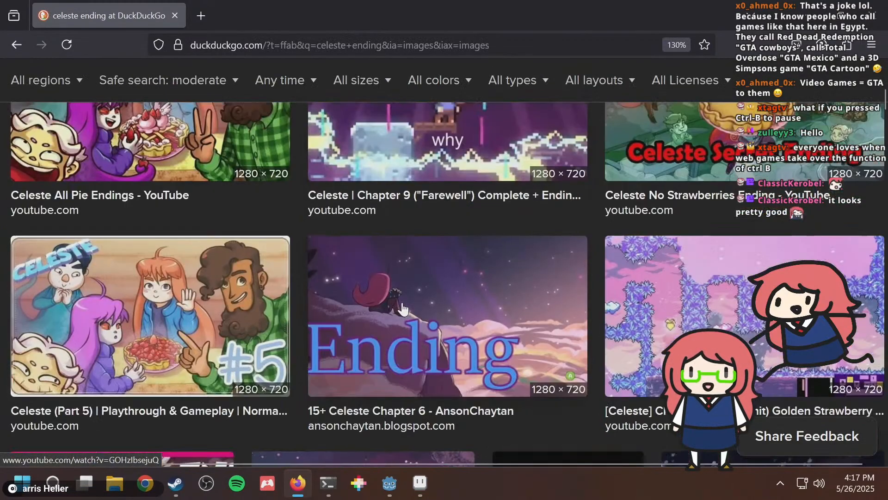
{"action": "scroll", "coordinate": [403, 309], "scroll_direction": "down", "scroll_amount": 7}
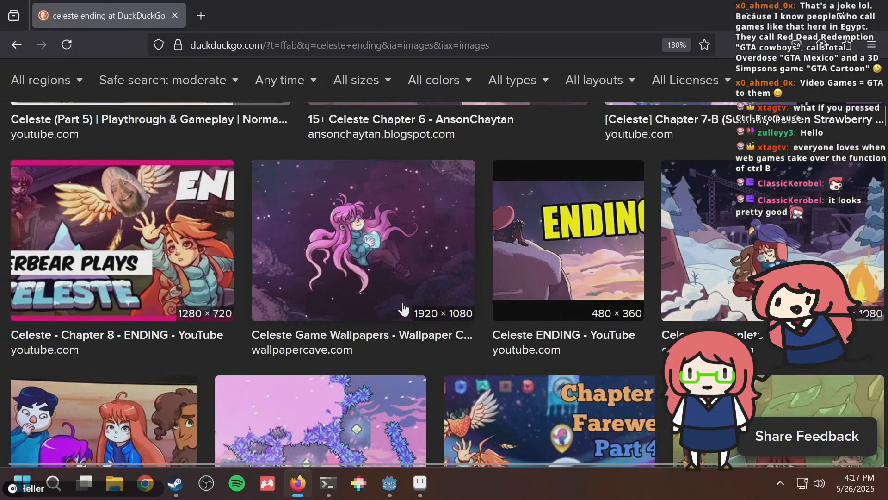
Browse further through the Celeste ending image results and open the summit picture with the red flag.
{"action": "scroll", "coordinate": [402, 309], "scroll_direction": "down", "scroll_amount": 7}
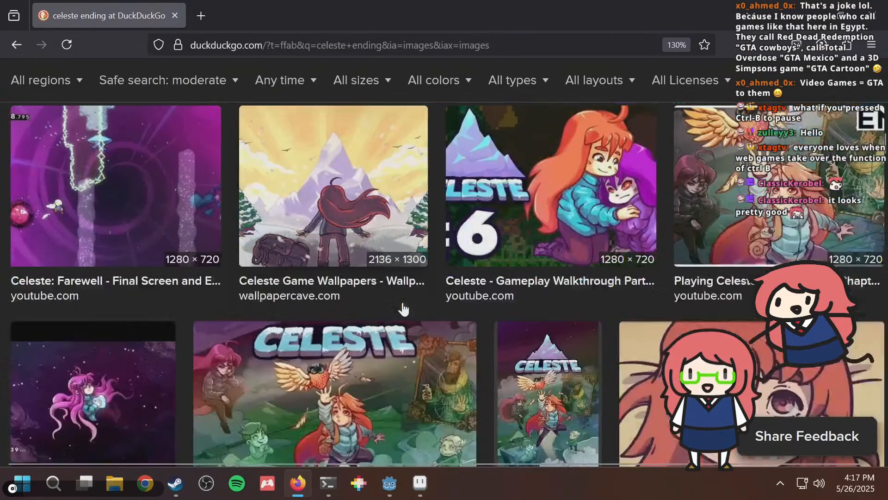
{"action": "scroll", "coordinate": [403, 310], "scroll_direction": "down", "scroll_amount": 9}
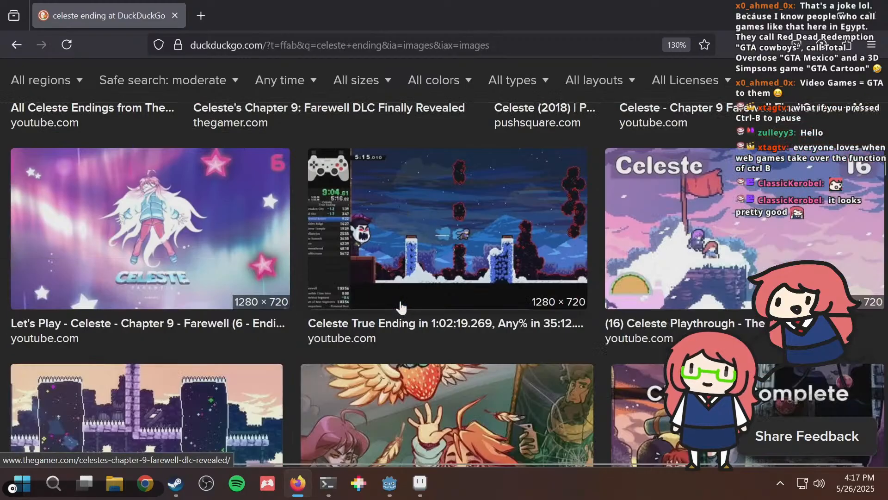
{"action": "scroll", "coordinate": [401, 307], "scroll_direction": "down", "scroll_amount": 10}
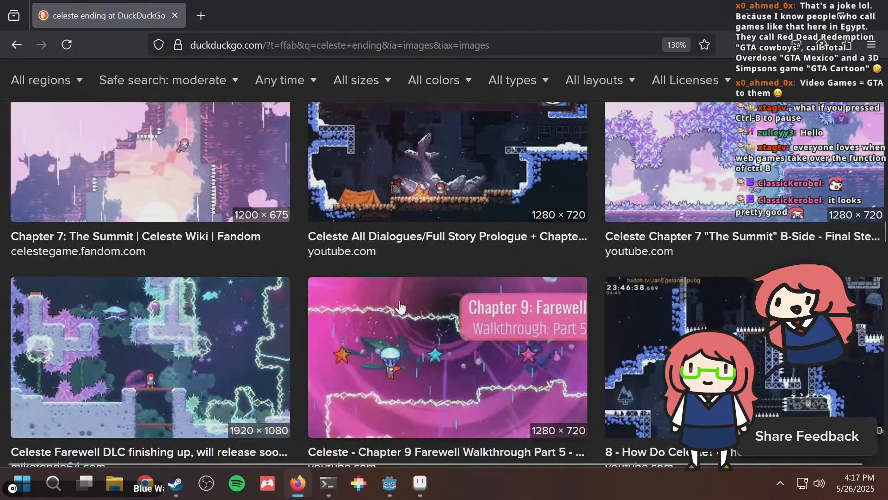
{"action": "scroll", "coordinate": [238, 266], "scroll_direction": "up", "scroll_amount": 2}
{"action": "scroll", "coordinate": [433, 240], "scroll_direction": "down", "scroll_amount": 5}
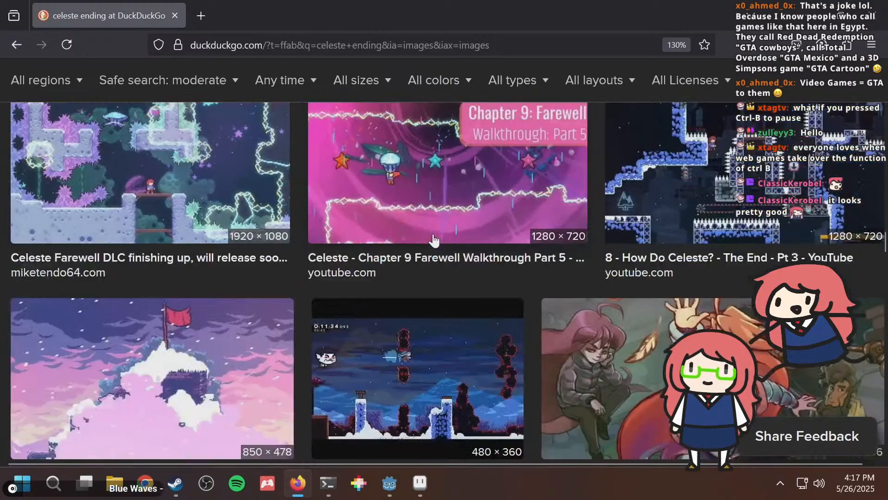
{"action": "left_click", "coordinate": [207, 328]}
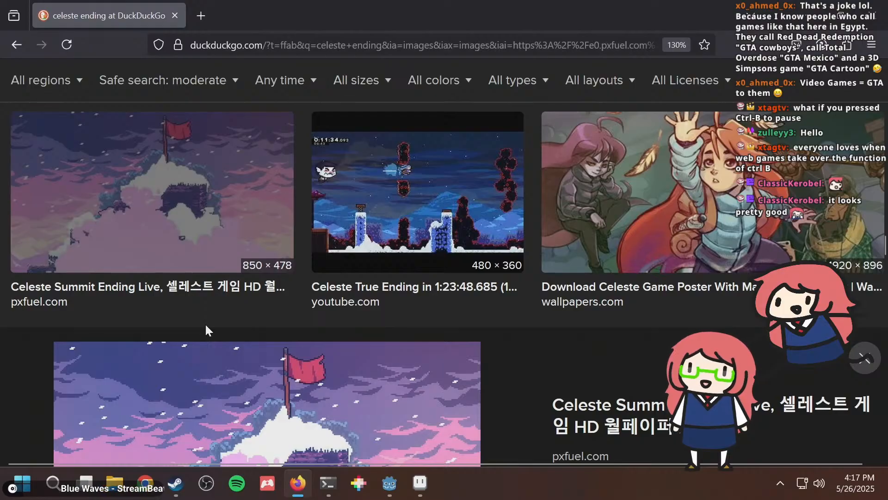
{"action": "scroll", "coordinate": [362, 276], "scroll_direction": "down", "scroll_amount": 5}
{"action": "scroll", "coordinate": [362, 276], "scroll_direction": "up", "scroll_amount": 3}
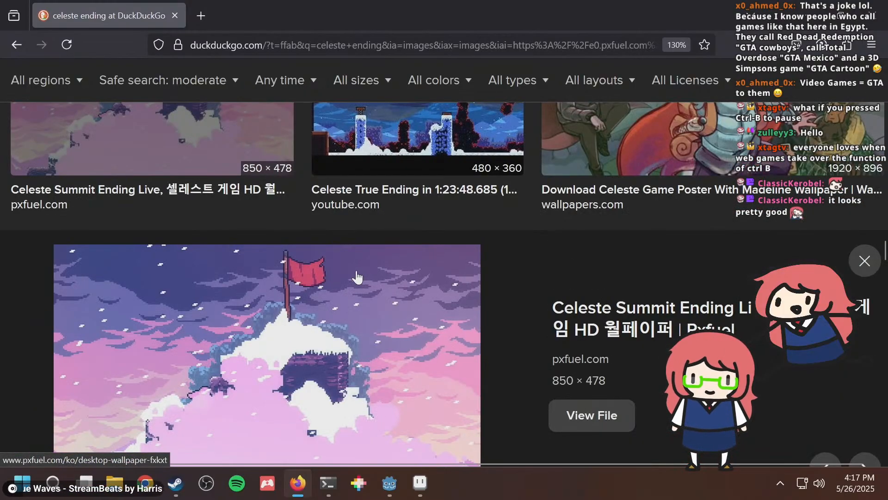
Switch between Firefox and Godot to compare the summit reference image with the world scene's snowy peak.
{"action": "key", "text": "alt+Tab"}
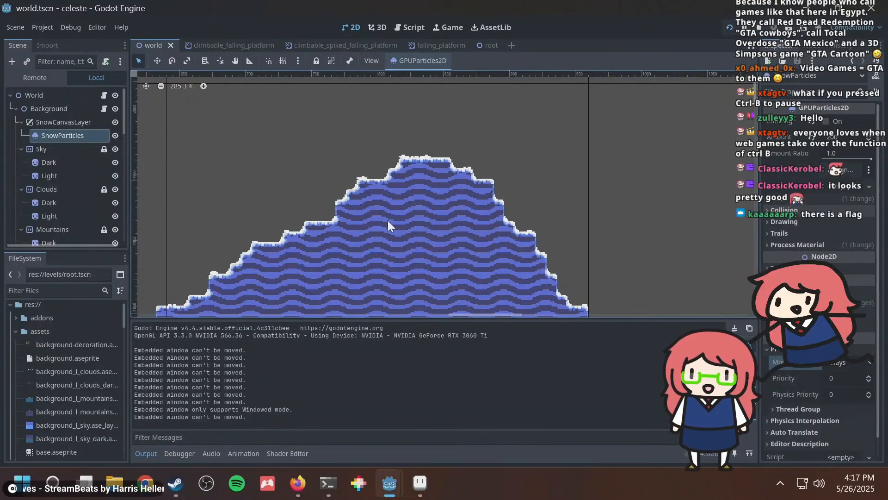
{"action": "key", "text": "alt+Tab"}
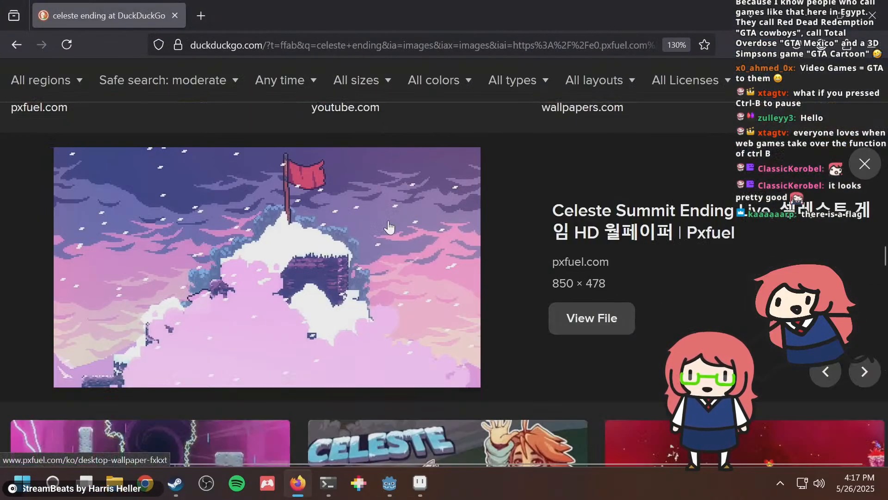
{"action": "key", "text": "alt+Tab"}
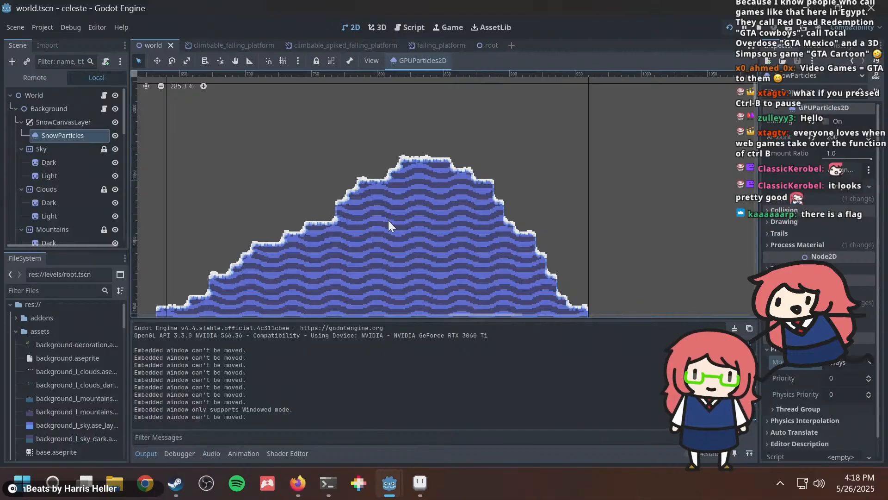
{"action": "scroll", "coordinate": [410, 208], "scroll_direction": "down", "scroll_amount": 2}
{"action": "middle_click_drag", "start_coordinate": [409, 208], "coordinate": [425, 157]}
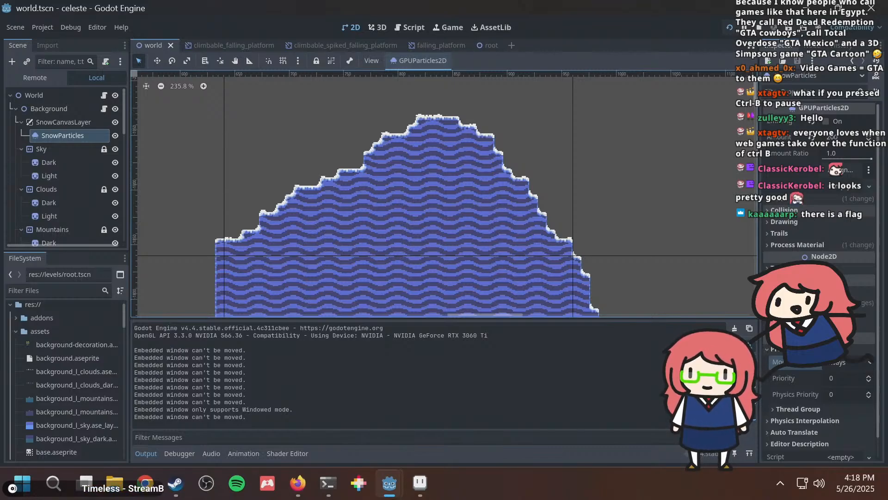
Run the celeste project, move the game window aside, and close it.
{"action": "key", "text": "F5"}
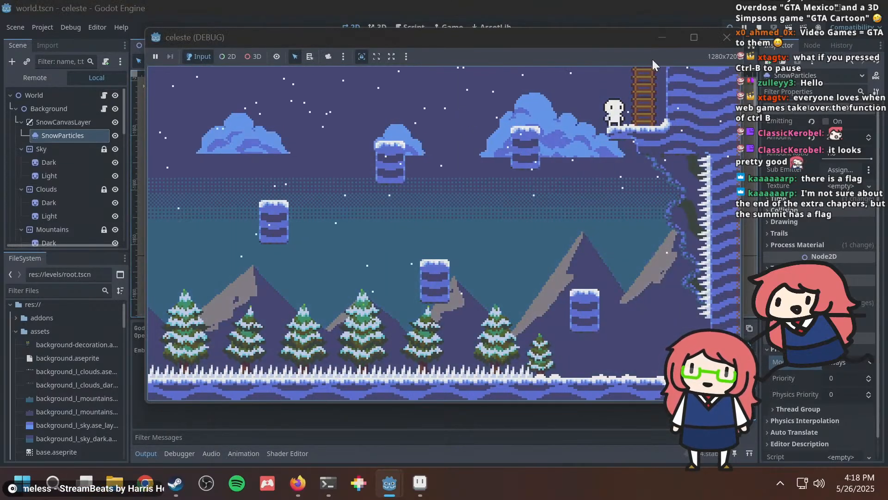
{"action": "left_click_drag", "start_coordinate": [559, 35], "coordinate": [473, 56]}
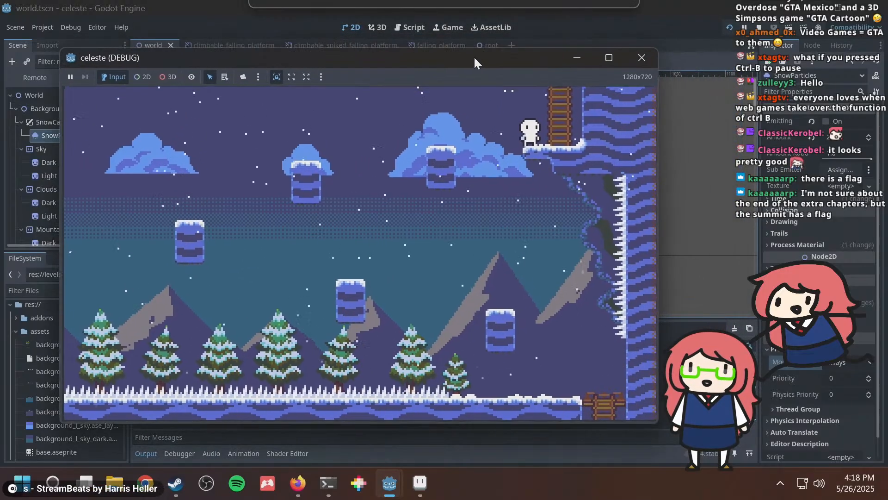
{"action": "left_click", "coordinate": [640, 59]}
Recheck the flag summit image in Firefox, and examine the mountain top in Godot's world scene.
{"action": "key", "text": "alt+Tab"}
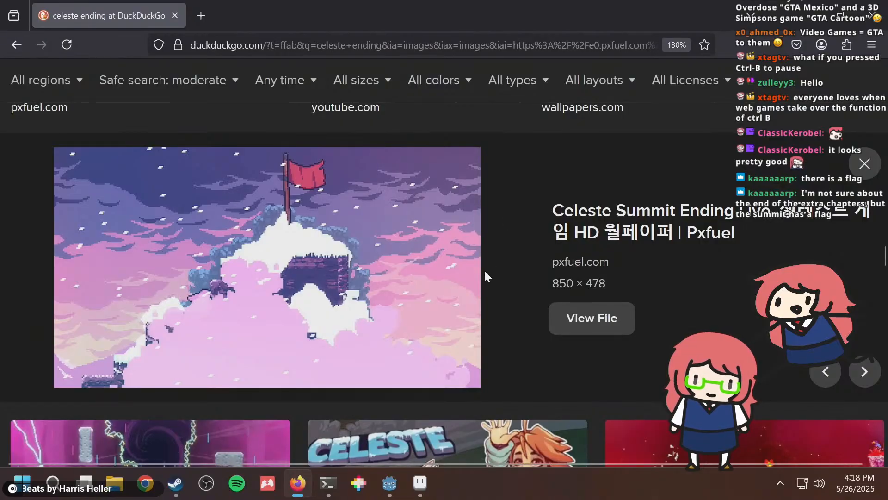
{"action": "key", "text": "alt+Tab"}
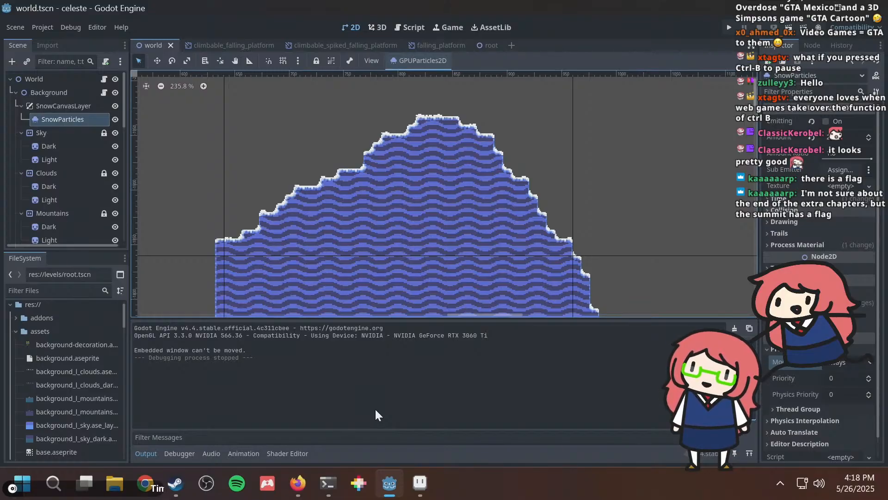
{"action": "scroll", "coordinate": [387, 148], "scroll_direction": "down", "scroll_amount": 3}
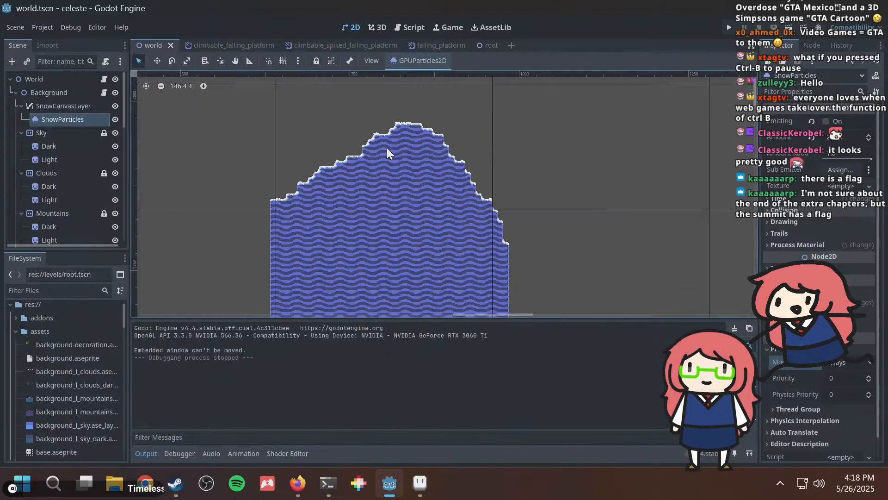
{"action": "middle_click_drag", "start_coordinate": [388, 146], "coordinate": [391, 180]}
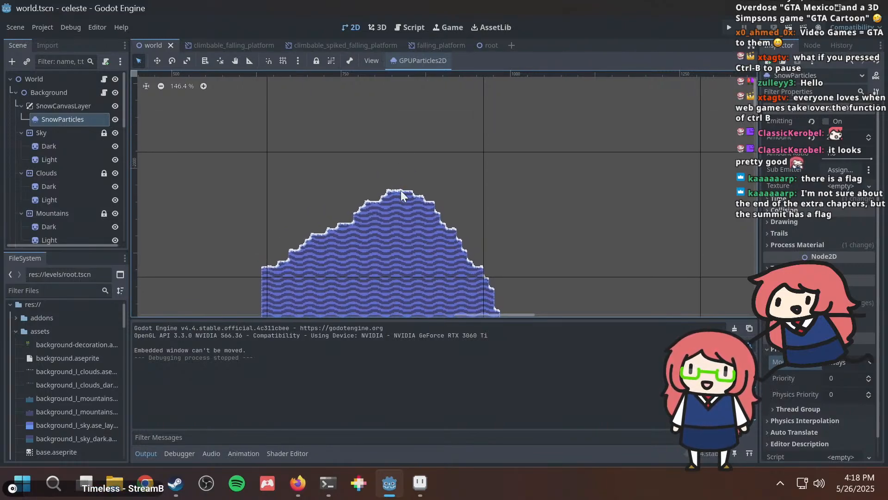
{"action": "scroll", "coordinate": [401, 153], "scroll_direction": "up", "scroll_amount": 3}
{"action": "scroll", "coordinate": [399, 167], "scroll_direction": "down", "scroll_amount": 2}
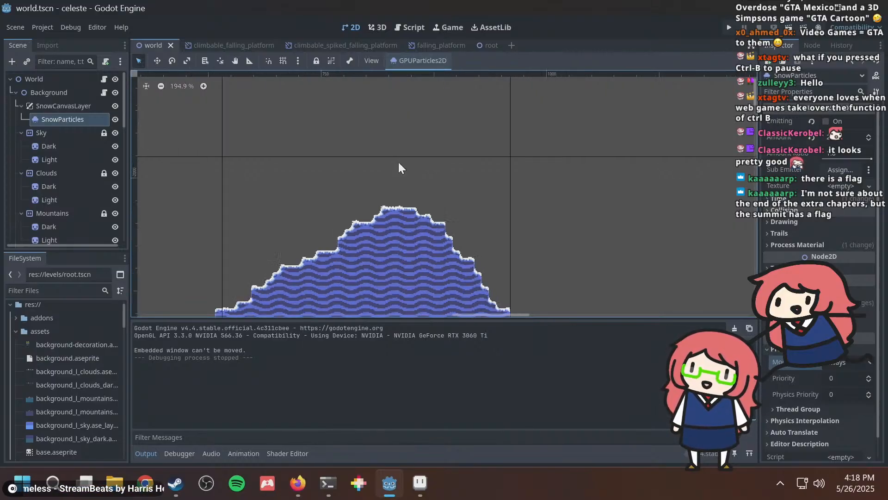
Run the game again, bring up its pause menu, and close the game window.
{"action": "key", "text": "F5"}
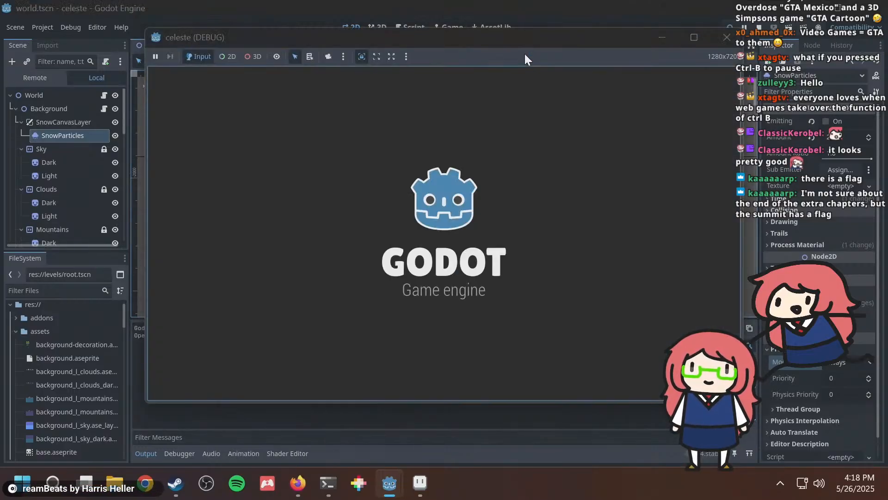
{"action": "key", "text": "Escape"}
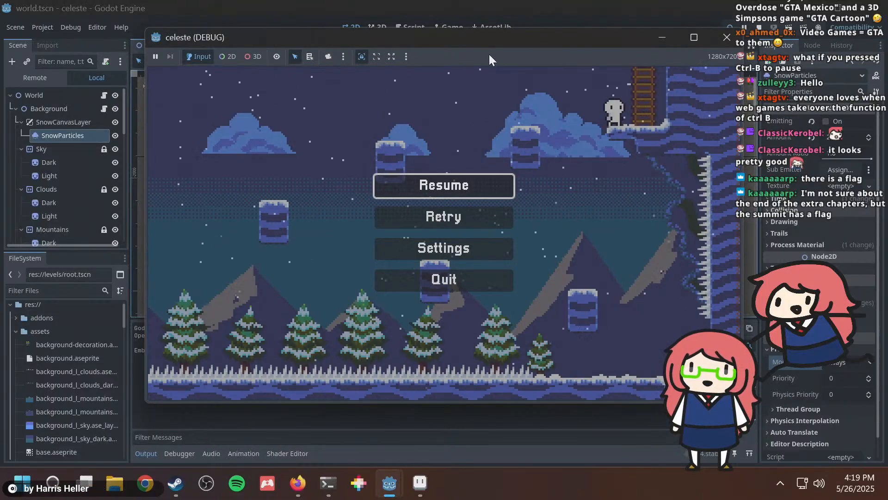
{"action": "left_click_drag", "start_coordinate": [515, 42], "coordinate": [390, 53]}
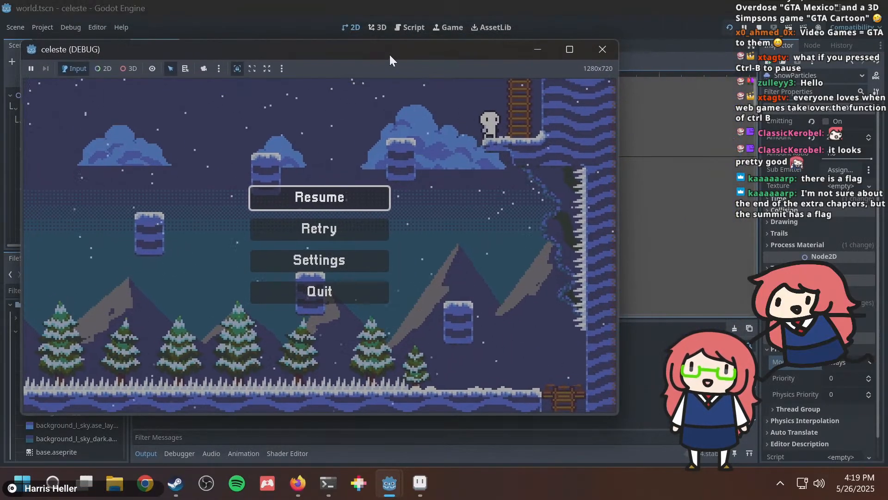
{"action": "left_click", "coordinate": [593, 54]}
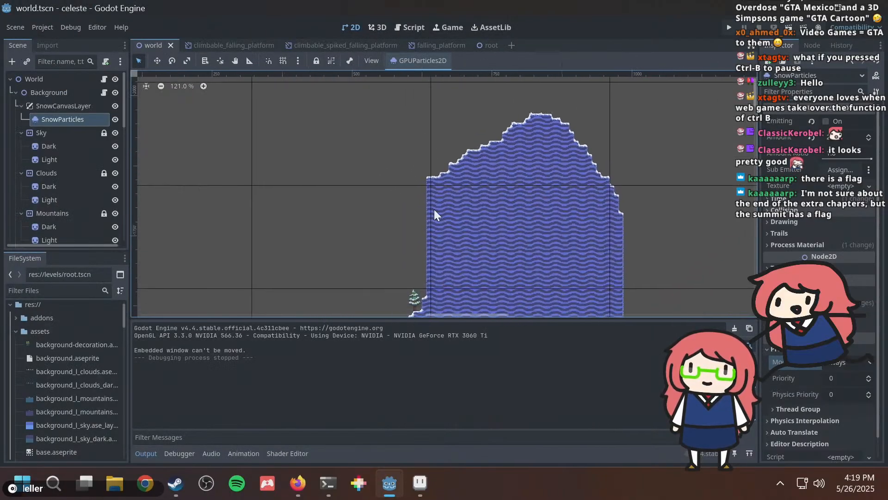
Examine the snow level in the world scene from the peak down to the grassy cave area and floating islands.
{"action": "middle_click_drag", "start_coordinate": [434, 210], "coordinate": [441, 128]}
{"action": "middle_click_drag", "start_coordinate": [408, 234], "coordinate": [450, 118]}
{"action": "middle_click_drag", "start_coordinate": [415, 171], "coordinate": [432, 99]}
{"action": "middle_click_drag", "start_coordinate": [374, 240], "coordinate": [426, 81]}
{"action": "middle_click_drag", "start_coordinate": [403, 209], "coordinate": [425, 142]}
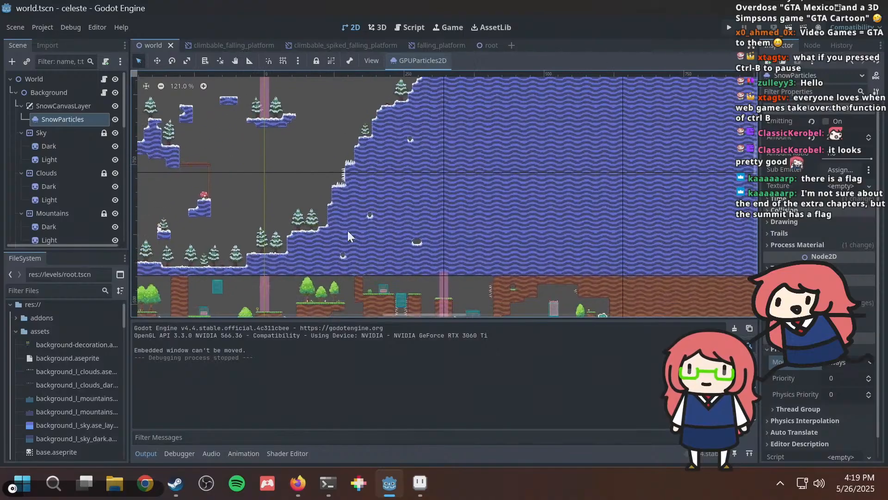
{"action": "scroll", "coordinate": [381, 214], "scroll_direction": "up", "scroll_amount": 5}
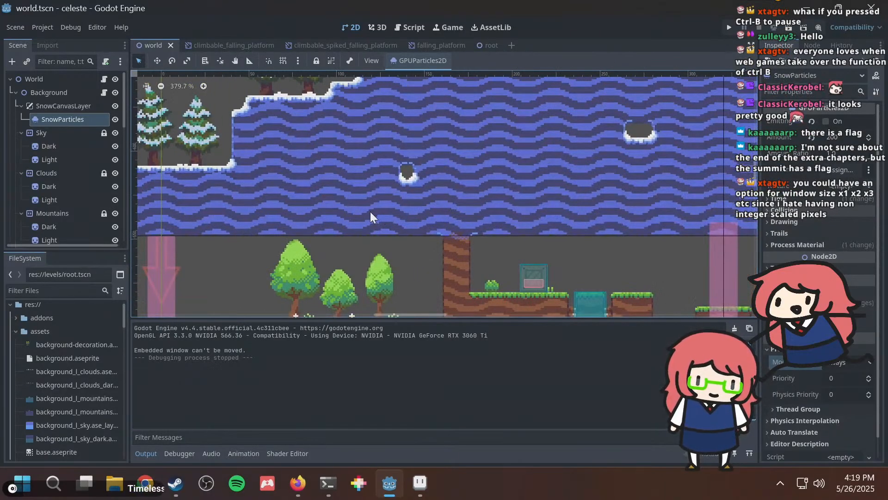
{"action": "scroll", "coordinate": [363, 217], "scroll_direction": "down", "scroll_amount": 2}
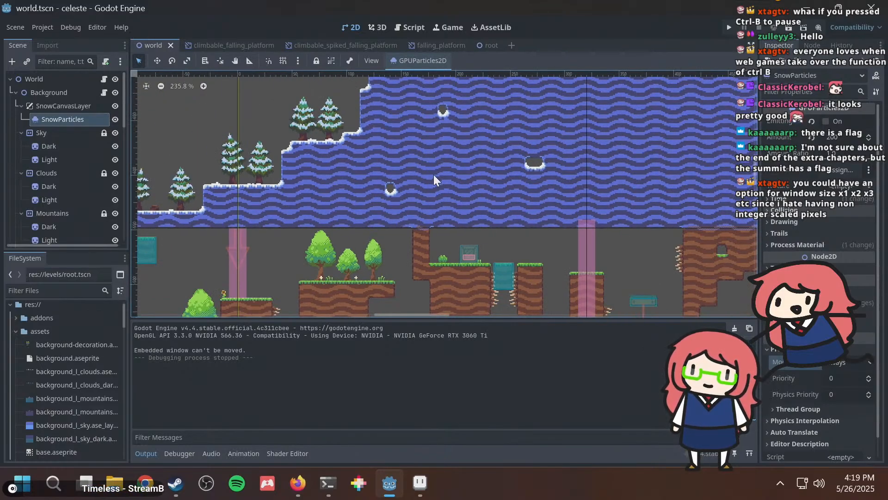
{"action": "middle_click_drag", "start_coordinate": [434, 175], "coordinate": [420, 215]}
{"action": "scroll", "coordinate": [418, 210], "scroll_direction": "down", "scroll_amount": 5}
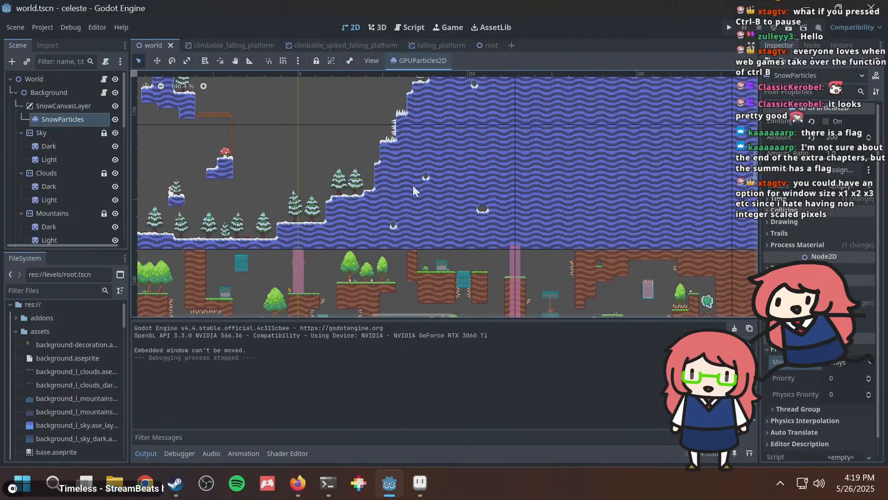
{"action": "middle_click_drag", "start_coordinate": [410, 158], "coordinate": [461, 230]}
{"action": "scroll", "coordinate": [464, 216], "scroll_direction": "up", "scroll_amount": 4}
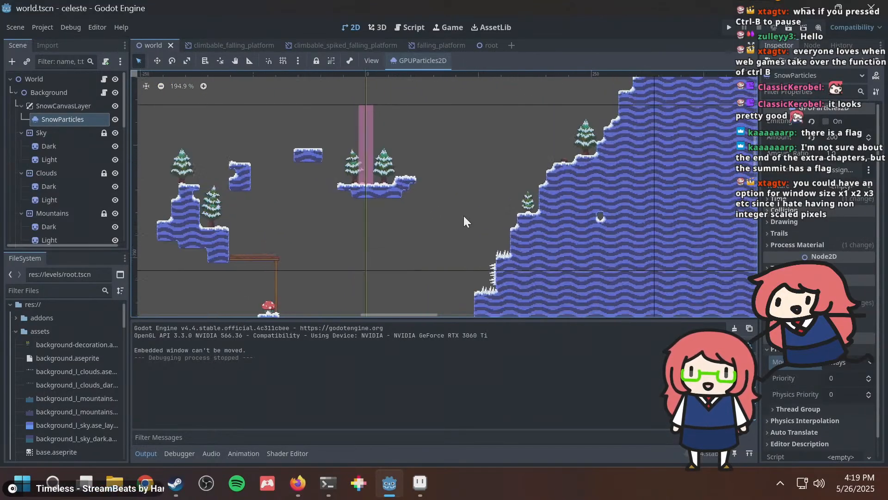
Run the game, toggle its window between maximized and normal size to check pixel scaling, and return to the editor.
{"action": "key", "text": "ctrl+s"}
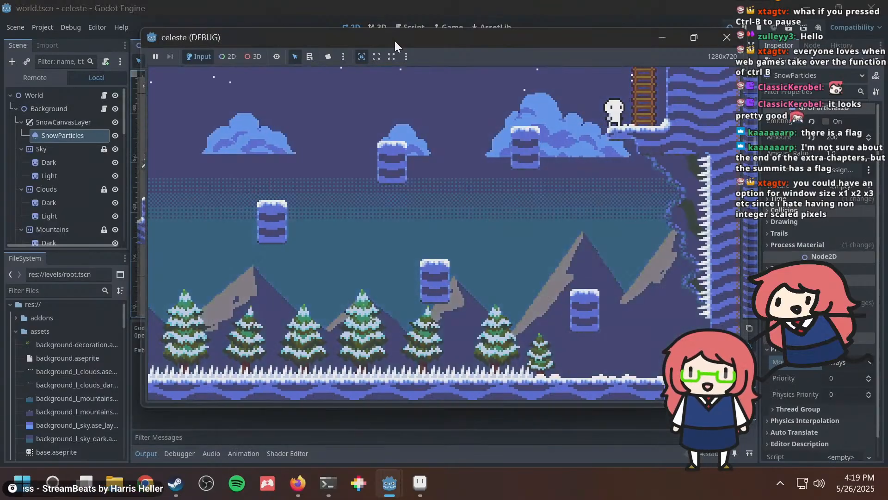
{"action": "double_click", "coordinate": [395, 41]}
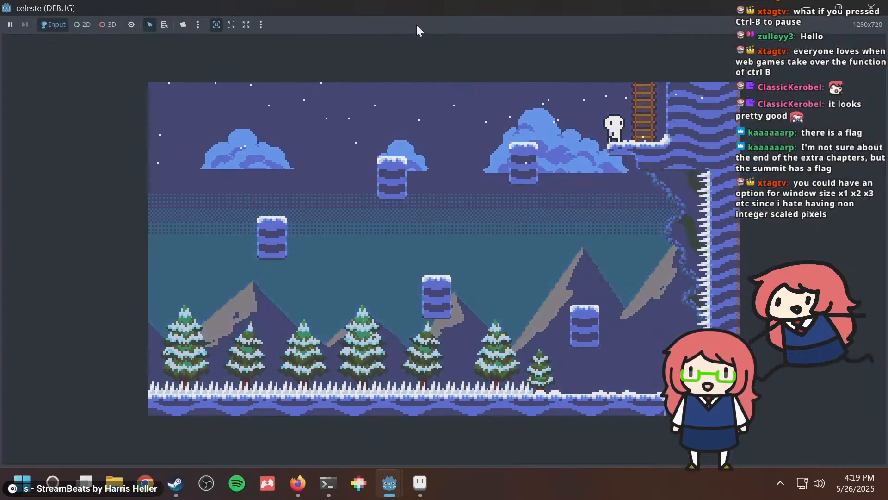
{"action": "double_click", "coordinate": [429, 5]}
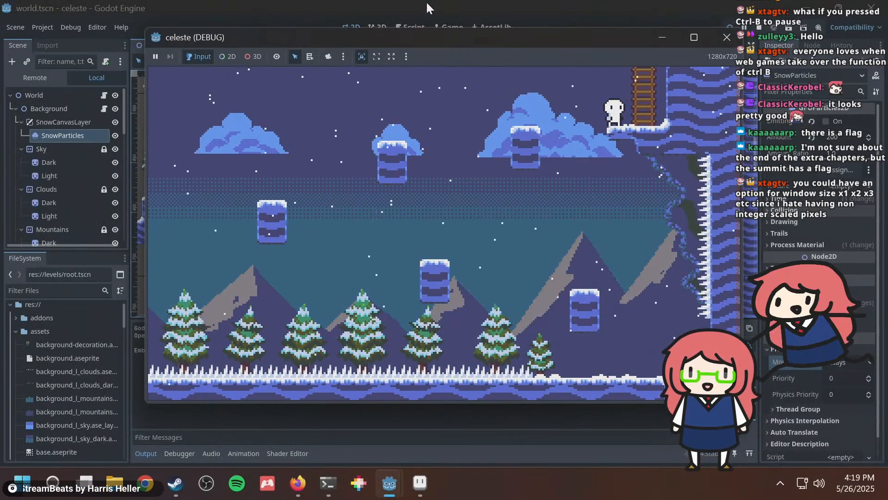
{"action": "double_click", "coordinate": [419, 37]}
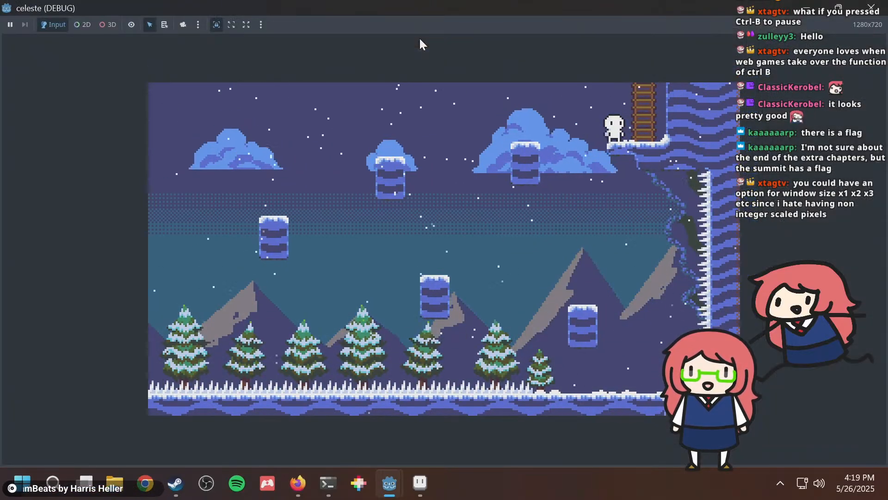
{"action": "double_click", "coordinate": [290, 6]}
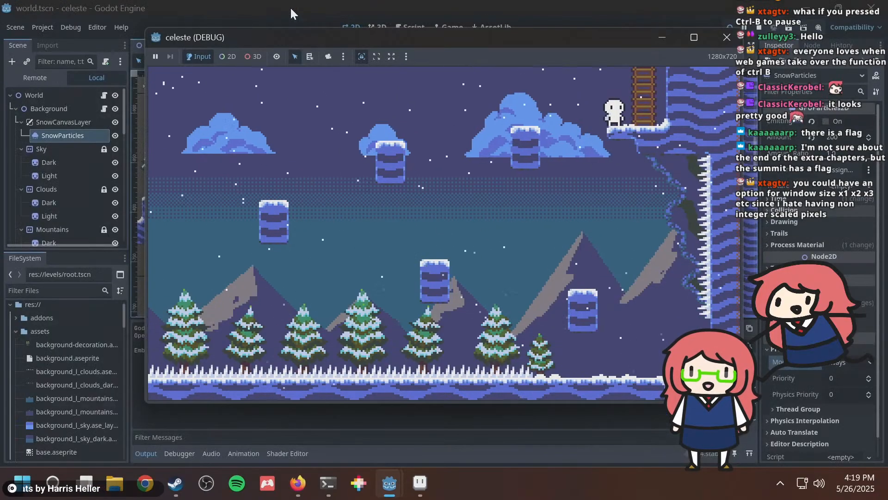
{"action": "double_click", "coordinate": [367, 41]}
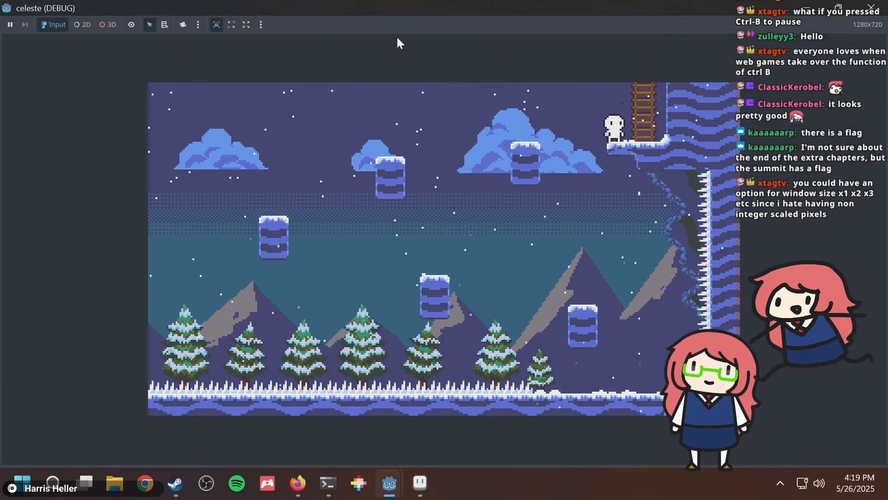
{"action": "double_click", "coordinate": [409, 7]}
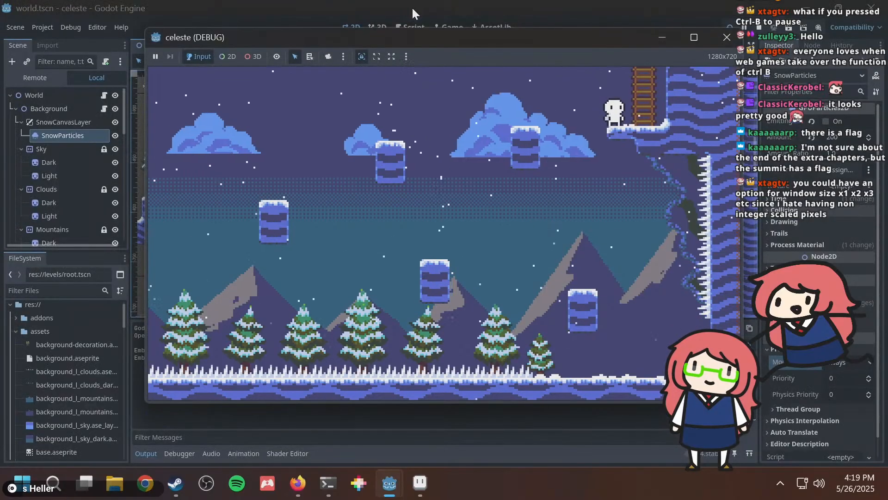
{"action": "left_click", "coordinate": [706, 32]}
{"action": "left_click", "coordinate": [841, 7]}
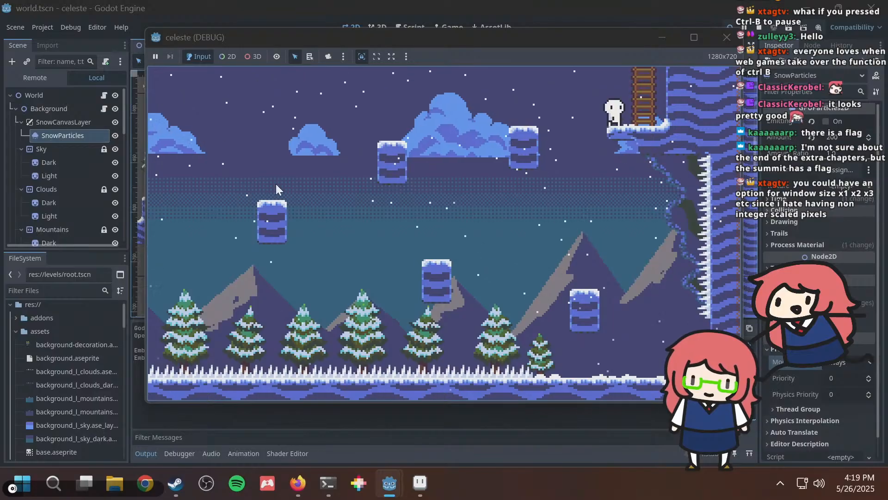
{"action": "left_click", "coordinate": [212, 7]}
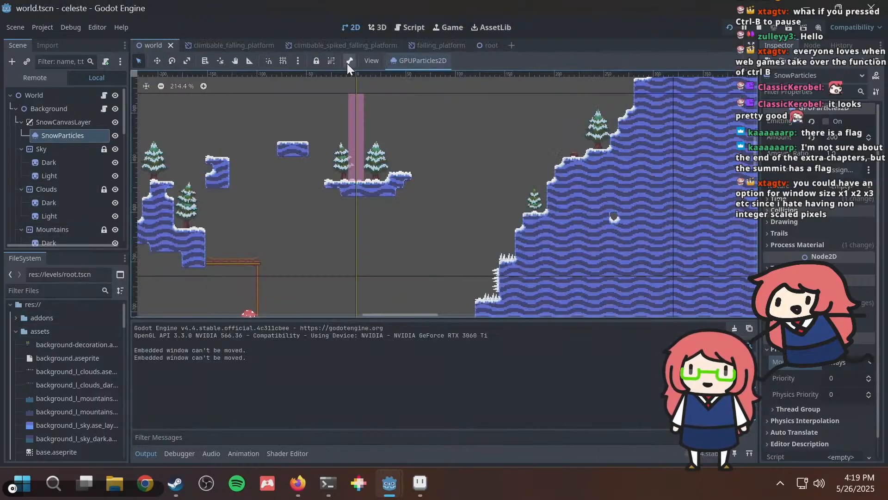
Look through the world scene's nodes and the project files, and open settings.gd from the lib folder.
{"action": "left_click_drag", "start_coordinate": [124, 101], "coordinate": [124, 200]}
{"action": "mouse_move", "coordinate": [328, 483]}
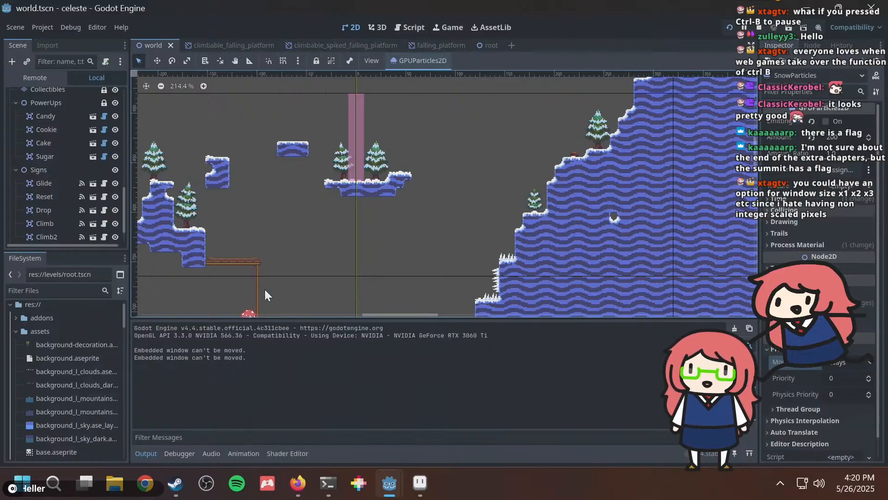
{"action": "left_click_drag", "start_coordinate": [124, 199], "coordinate": [124, 216]}
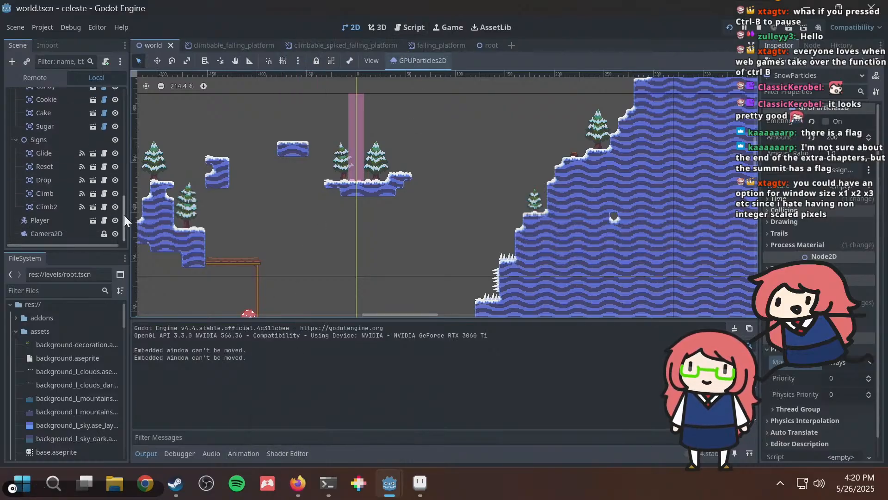
{"action": "scroll", "coordinate": [79, 402], "scroll_direction": "down", "scroll_amount": 10}
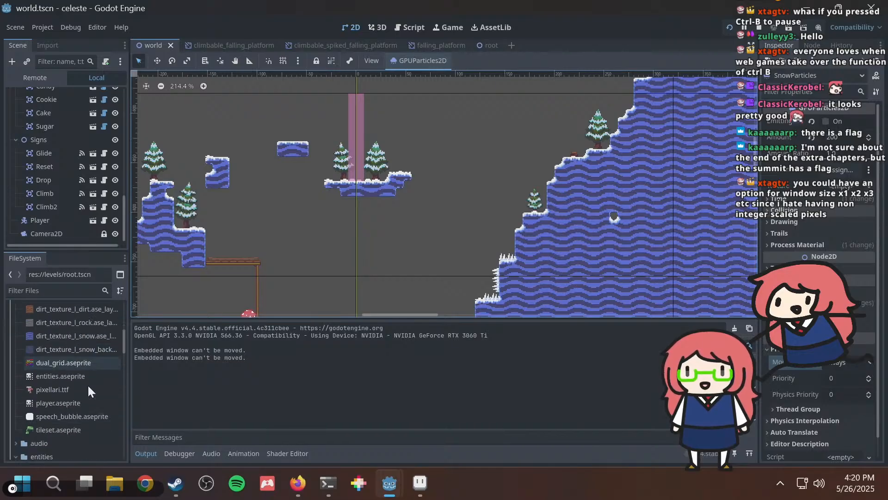
{"action": "scroll", "coordinate": [92, 382], "scroll_direction": "down", "scroll_amount": 10}
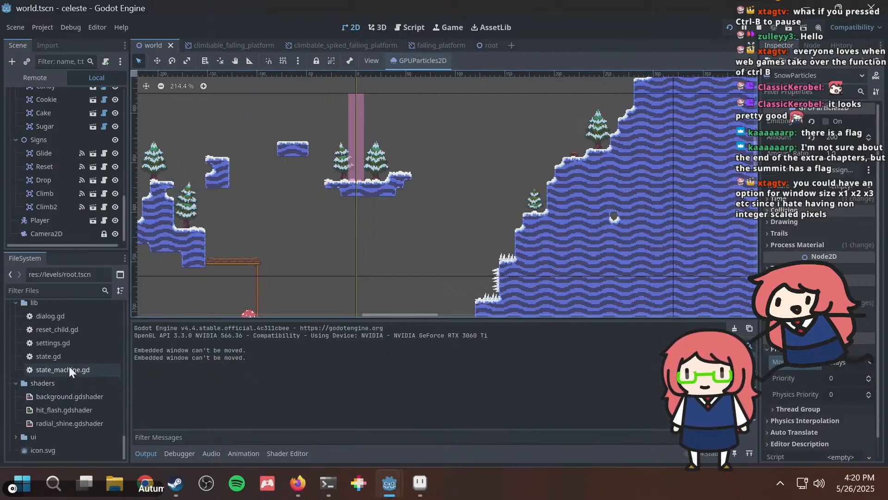
{"action": "scroll", "coordinate": [67, 365], "scroll_direction": "up", "scroll_amount": 1}
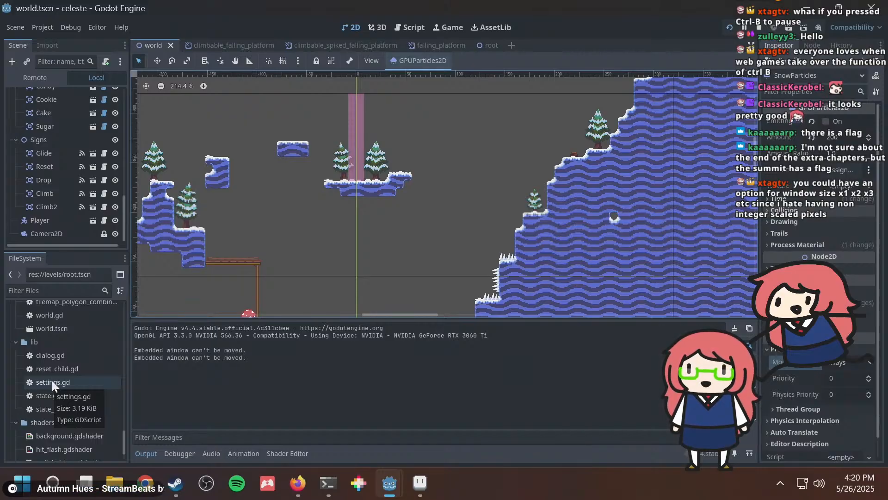
{"action": "double_click", "coordinate": [57, 380]}
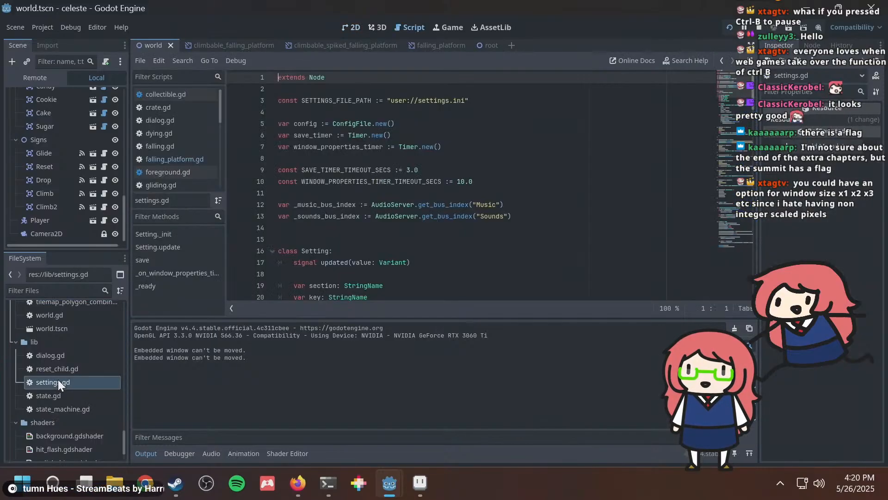
Examine the fullscreen, window size, window position and timer code throughout settings.gd.
{"action": "scroll", "coordinate": [412, 185], "scroll_direction": "down", "scroll_amount": 8}
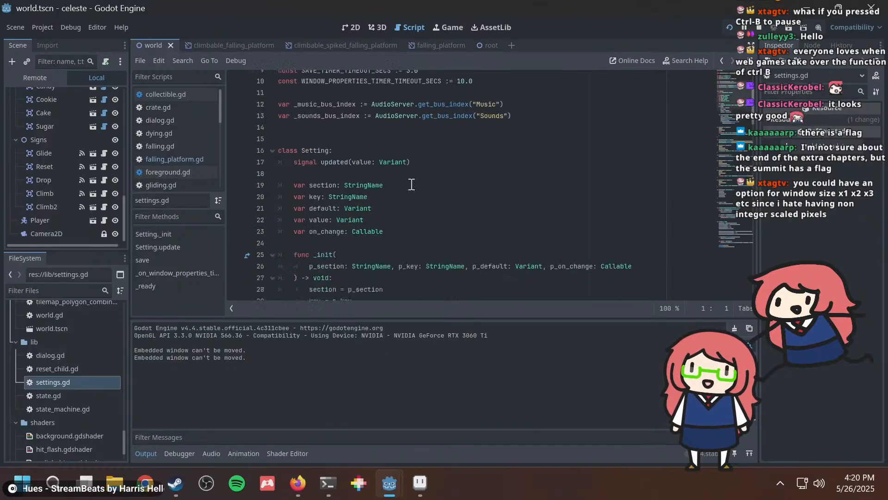
{"action": "scroll", "coordinate": [379, 197], "scroll_direction": "down", "scroll_amount": 4}
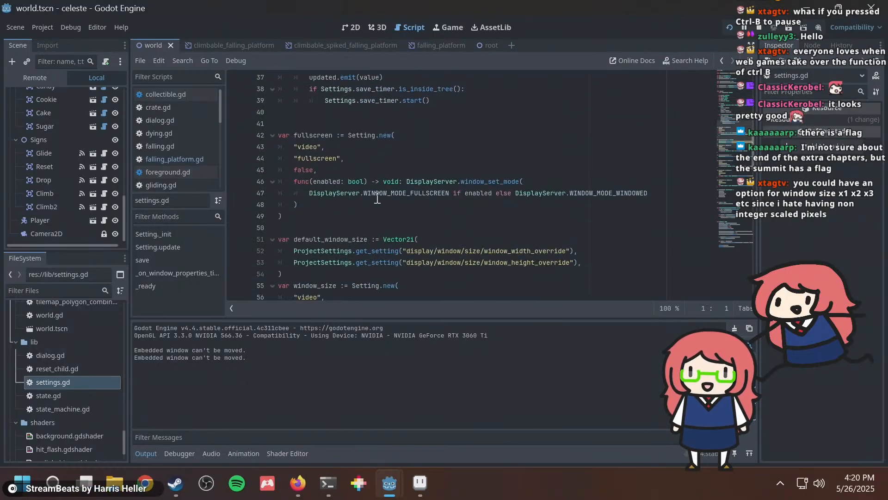
{"action": "scroll", "coordinate": [386, 169], "scroll_direction": "down", "scroll_amount": 17}
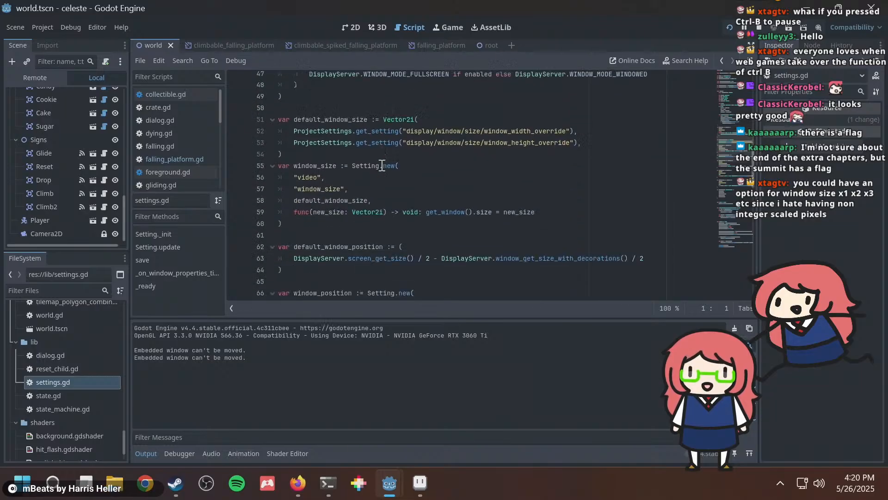
{"action": "scroll", "coordinate": [382, 165], "scroll_direction": "down", "scroll_amount": 8}
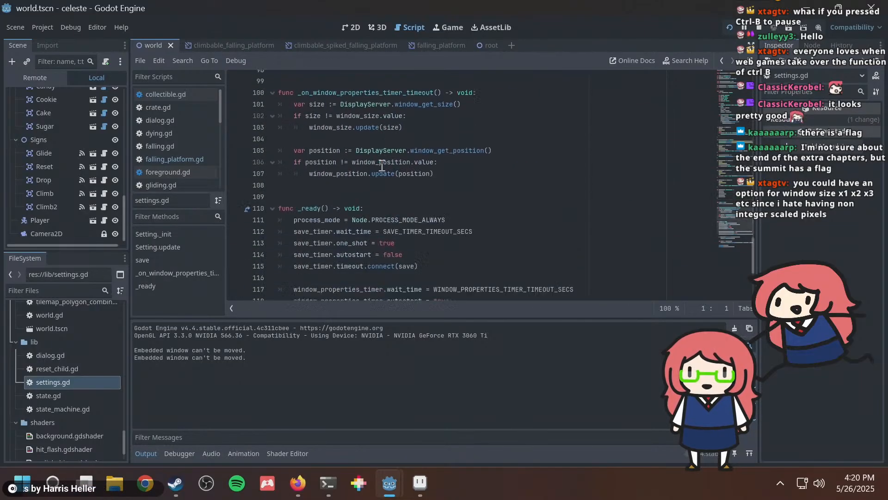
{"action": "scroll", "coordinate": [382, 165], "scroll_direction": "up", "scroll_amount": 17}
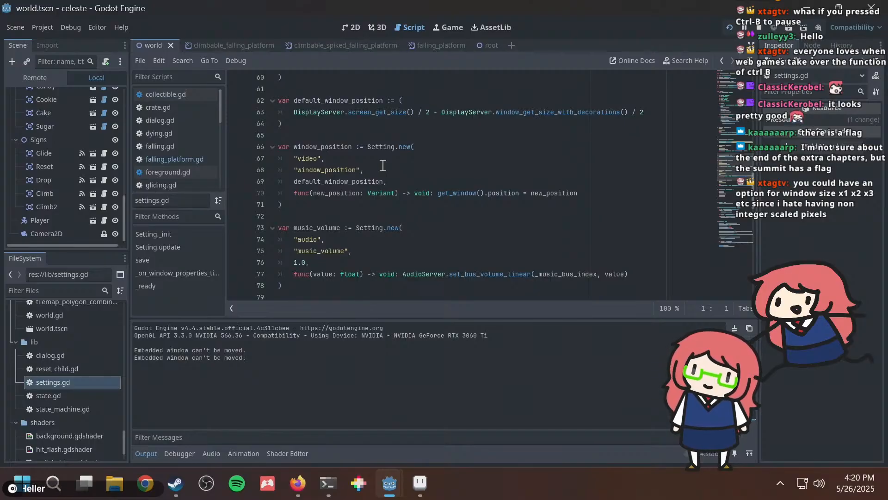
{"action": "left_click", "coordinate": [480, 192]}
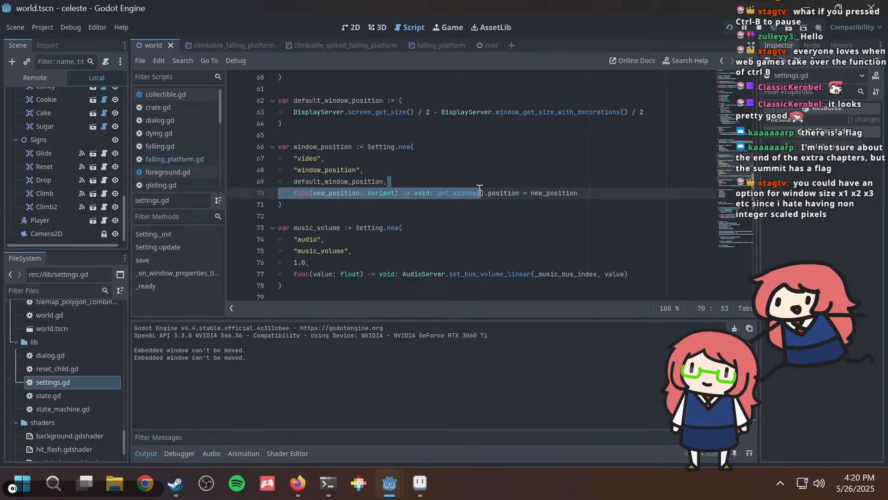
{"action": "scroll", "coordinate": [332, 195], "scroll_direction": "up", "scroll_amount": 3}
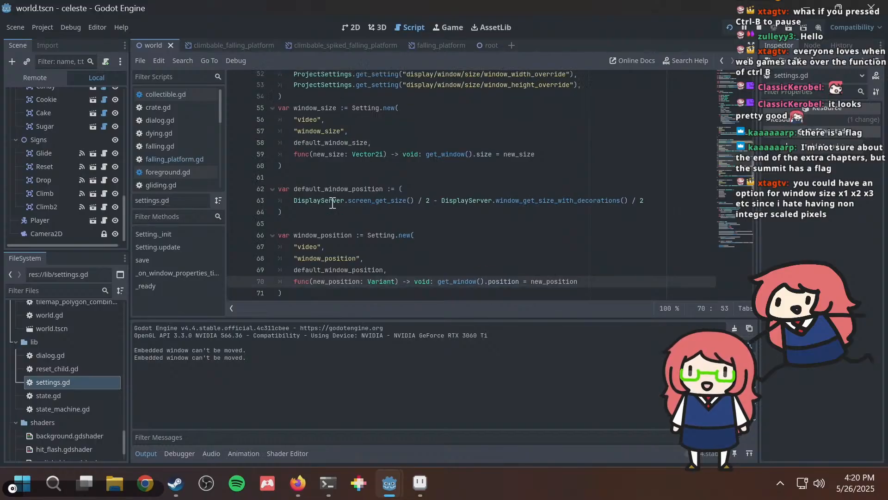
{"action": "scroll", "coordinate": [332, 204], "scroll_direction": "down", "scroll_amount": 1}
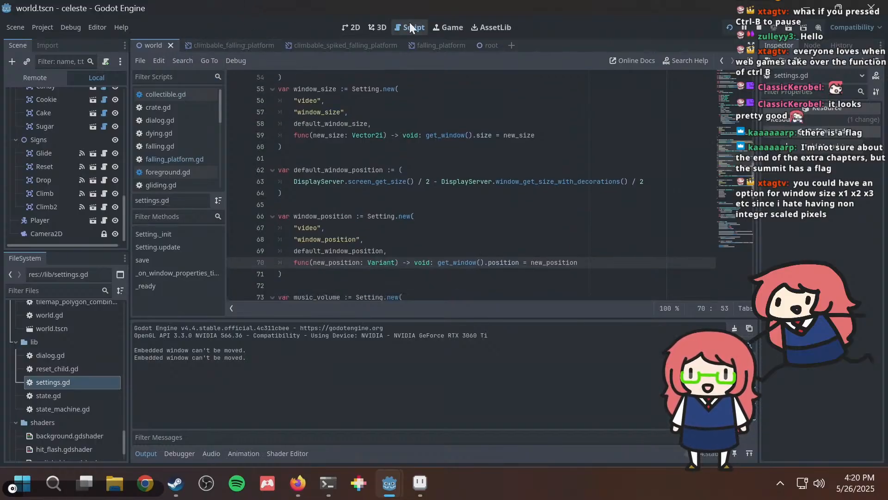
{"action": "scroll", "coordinate": [438, 194], "scroll_direction": "up", "scroll_amount": 7}
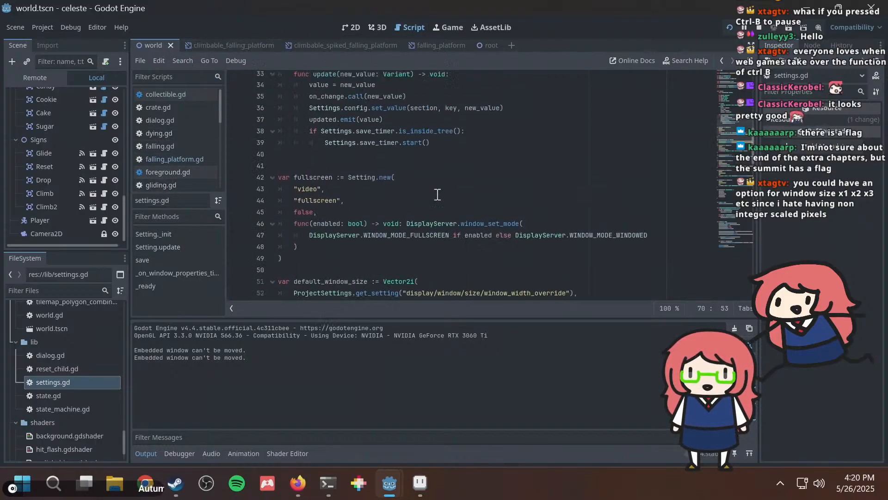
{"action": "scroll", "coordinate": [439, 192], "scroll_direction": "up", "scroll_amount": 11}
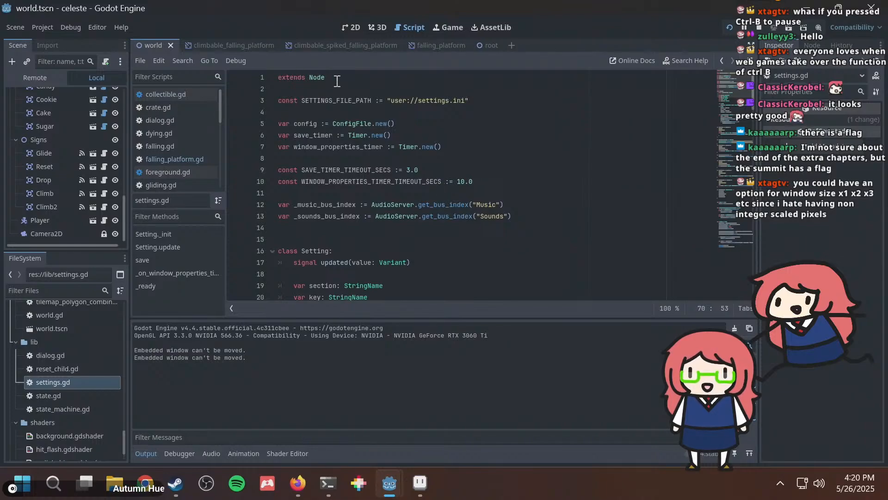
Reread the Setting class, its update function and the fullscreen setting's window mode code in settings.gd.
{"action": "scroll", "coordinate": [341, 163], "scroll_direction": "down", "scroll_amount": 3}
{"action": "scroll", "coordinate": [341, 164], "scroll_direction": "down", "scroll_amount": 4}
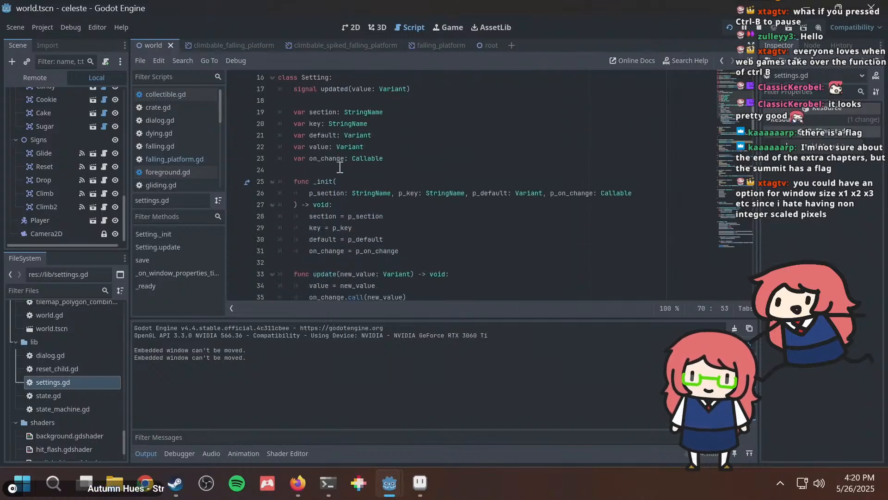
{"action": "scroll", "coordinate": [357, 196], "scroll_direction": "down", "scroll_amount": 4}
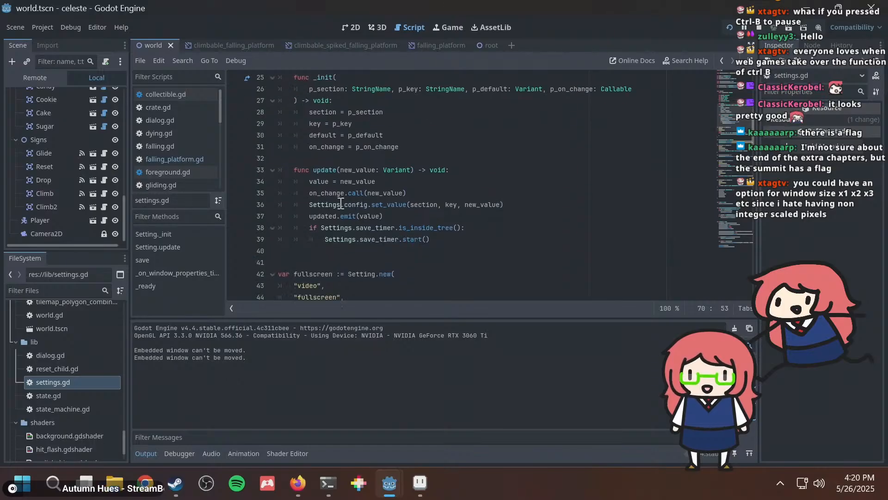
{"action": "scroll", "coordinate": [329, 166], "scroll_direction": "up", "scroll_amount": 3}
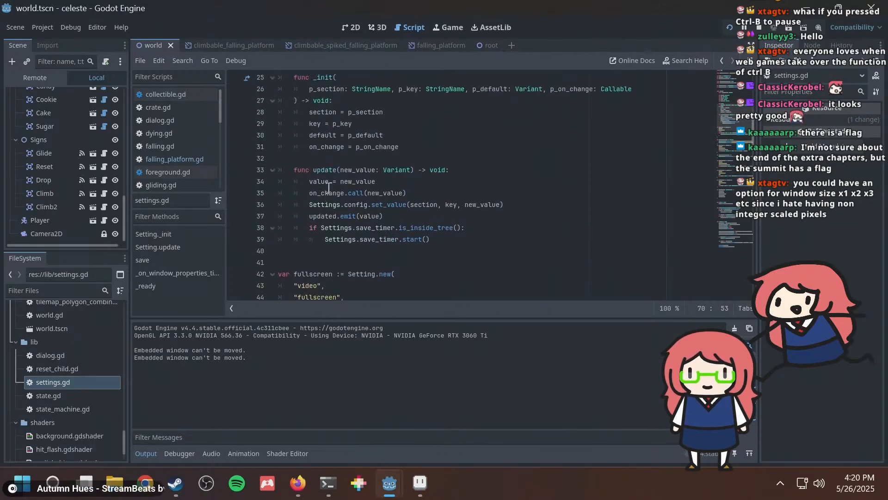
{"action": "left_click_drag", "start_coordinate": [328, 170], "coordinate": [369, 178]}
{"action": "scroll", "coordinate": [383, 192], "scroll_direction": "up", "scroll_amount": 5}
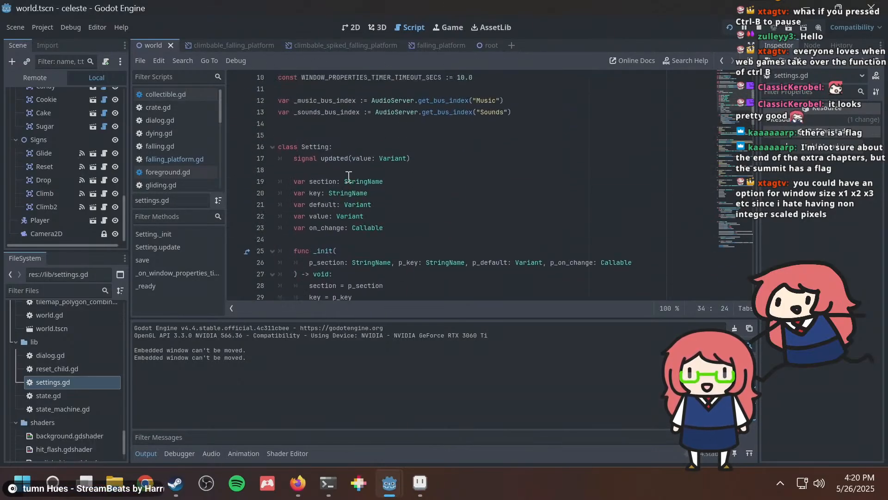
{"action": "scroll", "coordinate": [340, 206], "scroll_direction": "down", "scroll_amount": 5}
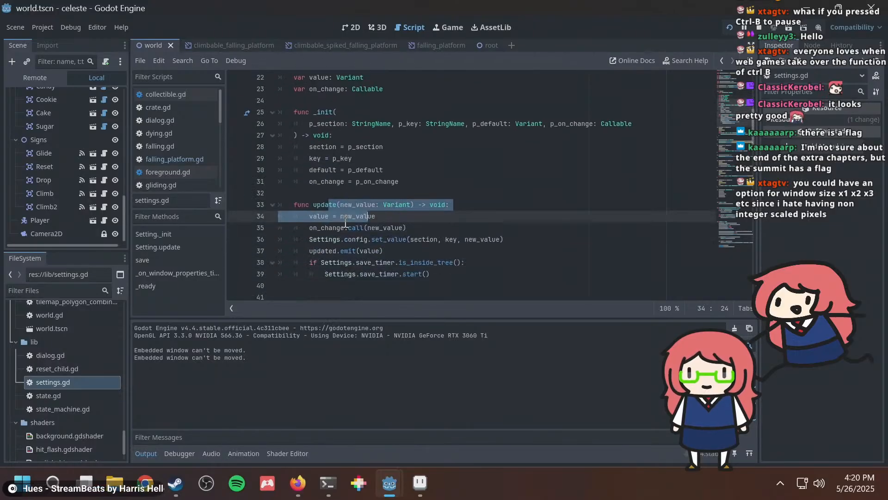
{"action": "scroll", "coordinate": [341, 215], "scroll_direction": "down", "scroll_amount": 5}
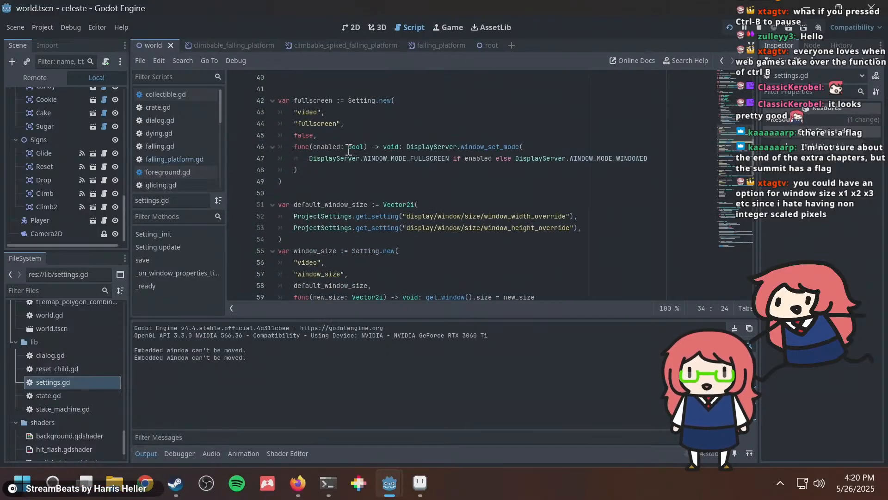
{"action": "left_click_drag", "start_coordinate": [310, 157], "coordinate": [598, 156]}
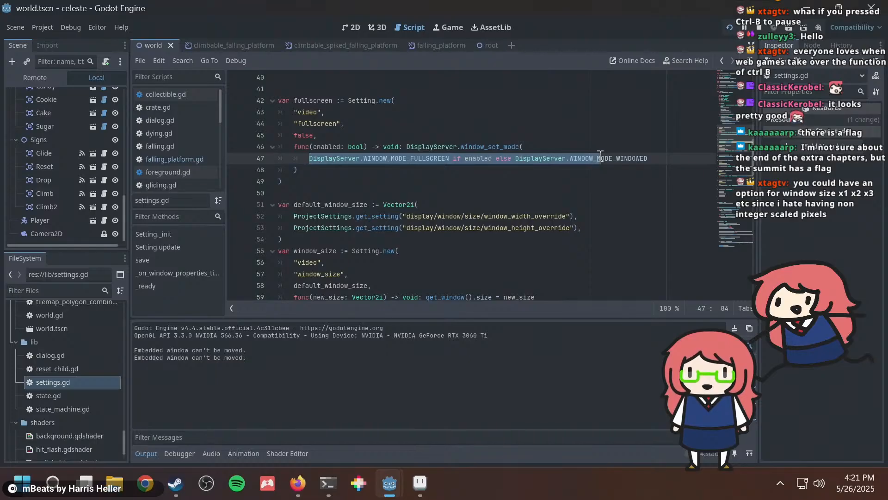
{"action": "left_click", "coordinate": [320, 90]}
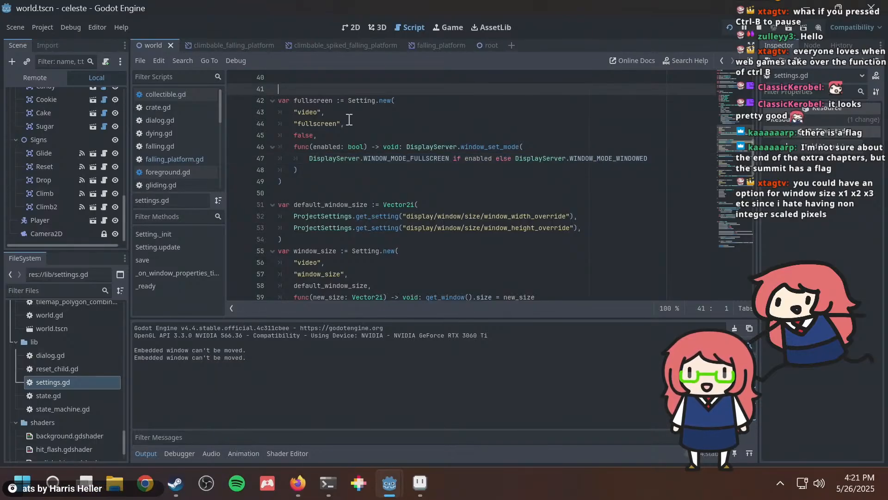
{"action": "left_click", "coordinate": [317, 112]}
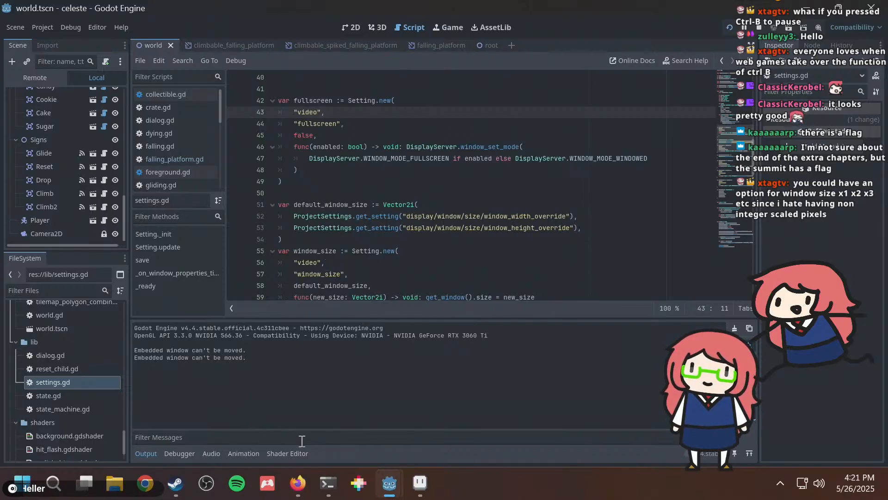
Switch to Firefox, search the web for "godot configfile directory" in a new tab, and open Godot's ConfigFile documentation.
{"action": "left_click", "coordinate": [297, 482]}
{"action": "key", "text": "ctrl+t"}
{"action": "type", "text": "godo"}
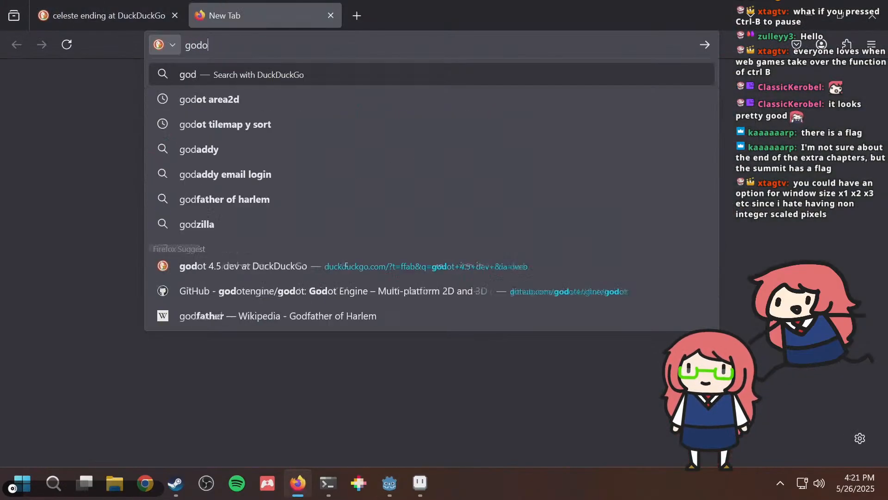
{"action": "type", "text": "t configfile"}
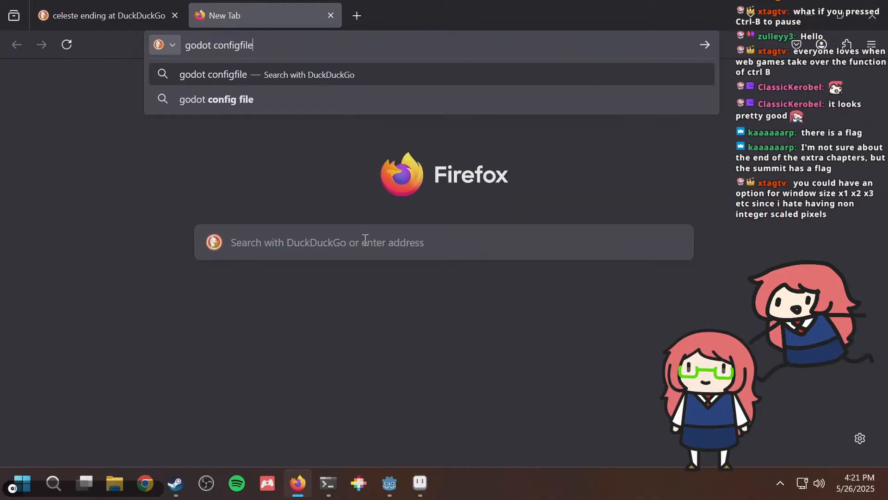
{"action": "type", "text": " d"}
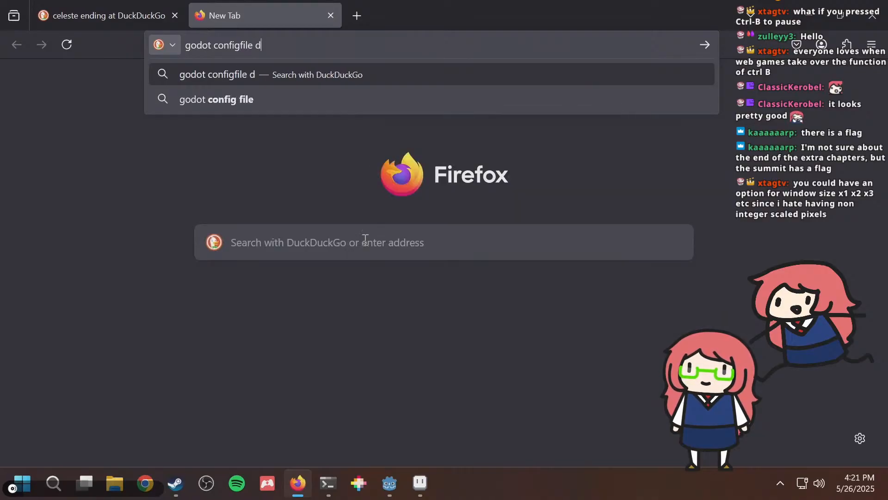
{"action": "type", "text": "irectory"}
{"action": "key", "text": "Return"}
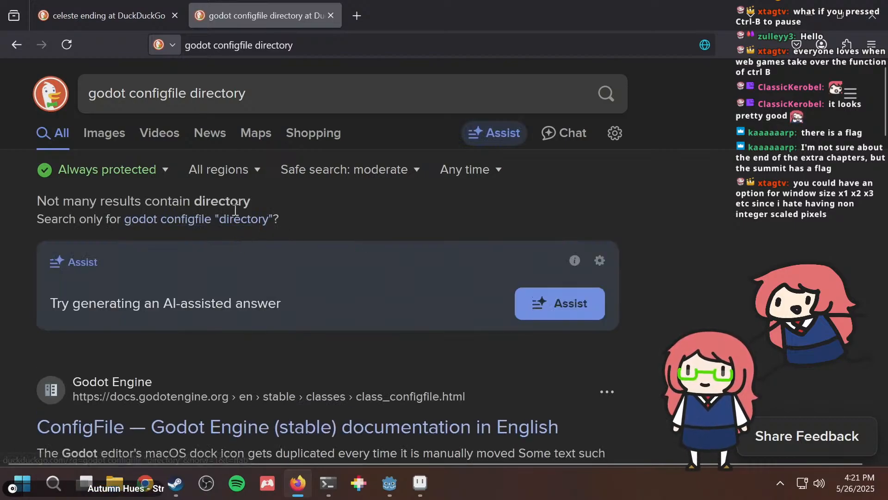
{"action": "scroll", "coordinate": [229, 207], "scroll_direction": "down", "scroll_amount": 2}
{"action": "left_click", "coordinate": [227, 330]}
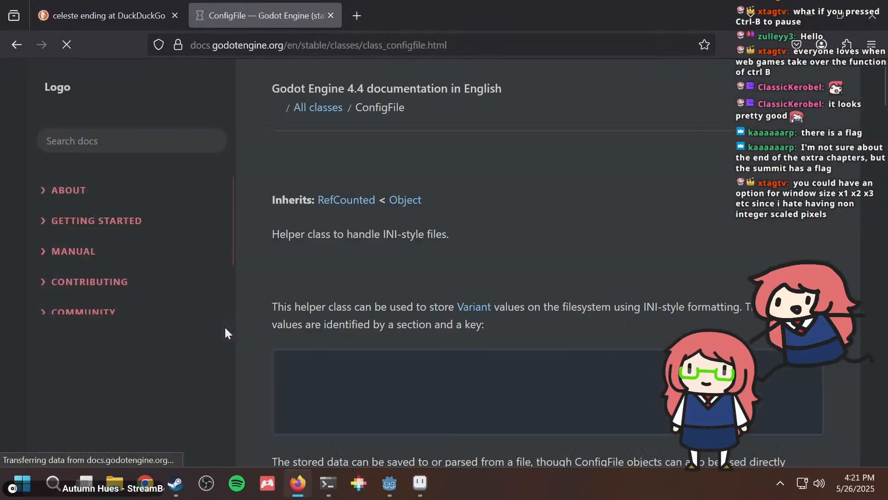
Look through the ConfigFile documentation's description, code examples and method descriptions for where config files are stored.
{"action": "scroll", "coordinate": [433, 268], "scroll_direction": "down", "scroll_amount": 5}
{"action": "scroll", "coordinate": [433, 260], "scroll_direction": "down", "scroll_amount": 5}
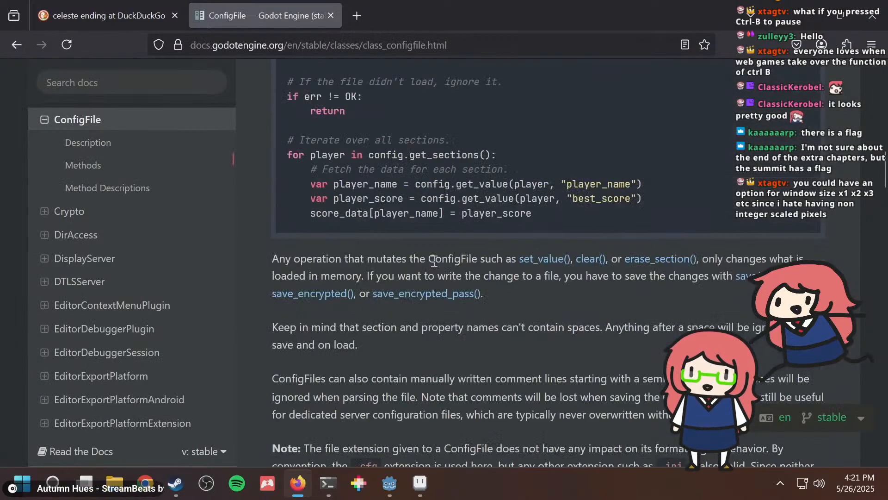
{"action": "scroll", "coordinate": [433, 260], "scroll_direction": "down", "scroll_amount": 6}
{"action": "scroll", "coordinate": [433, 259], "scroll_direction": "down", "scroll_amount": 4}
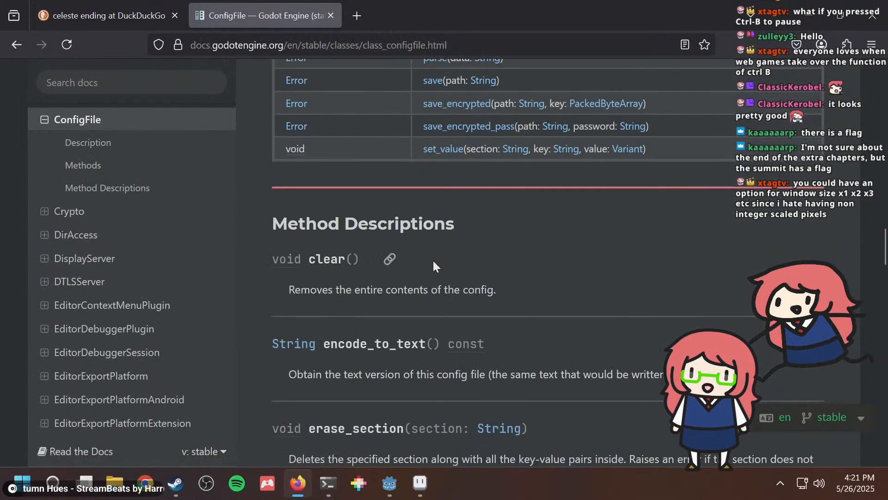
{"action": "scroll", "coordinate": [433, 262], "scroll_direction": "down", "scroll_amount": 10}
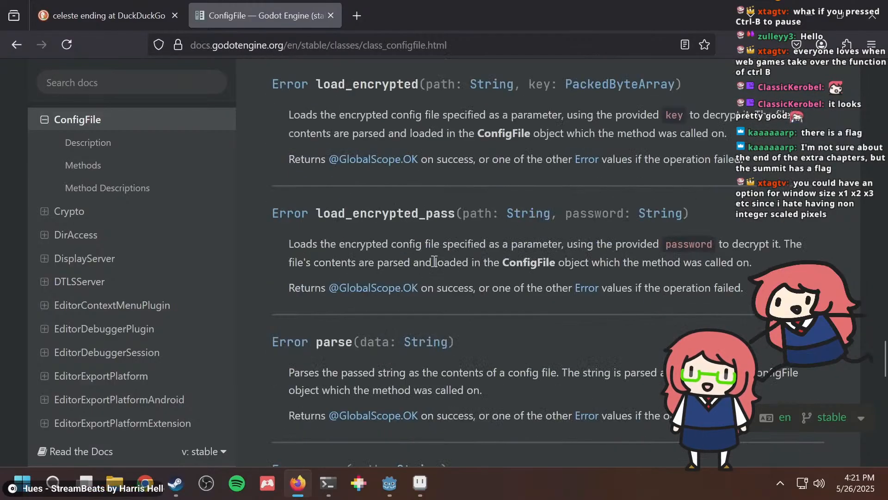
{"action": "scroll", "coordinate": [434, 260], "scroll_direction": "down", "scroll_amount": 3}
{"action": "scroll", "coordinate": [432, 259], "scroll_direction": "up", "scroll_amount": 12}
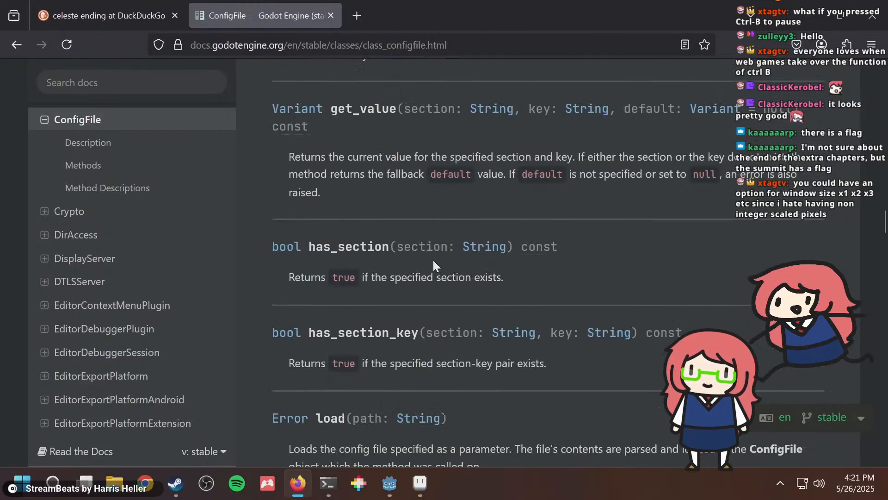
{"action": "scroll", "coordinate": [431, 259], "scroll_direction": "up", "scroll_amount": 10}
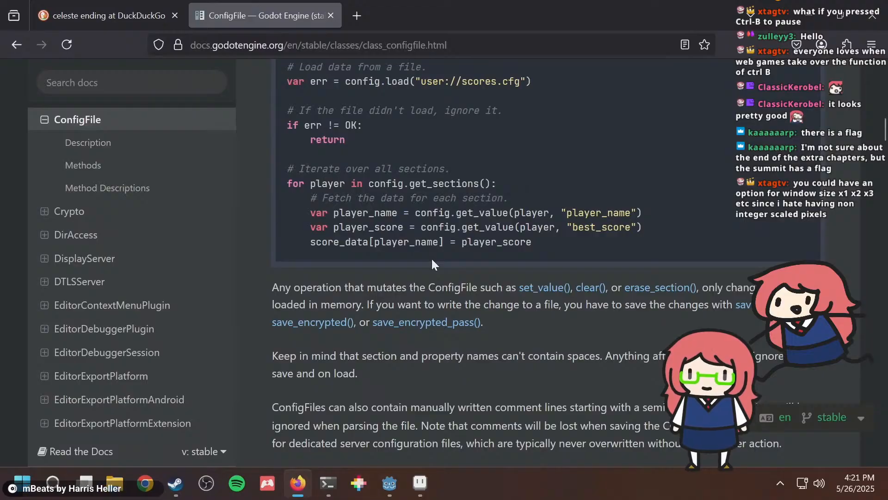
{"action": "scroll", "coordinate": [431, 257], "scroll_direction": "up", "scroll_amount": 5}
{"action": "scroll", "coordinate": [432, 259], "scroll_direction": "up", "scroll_amount": 6}
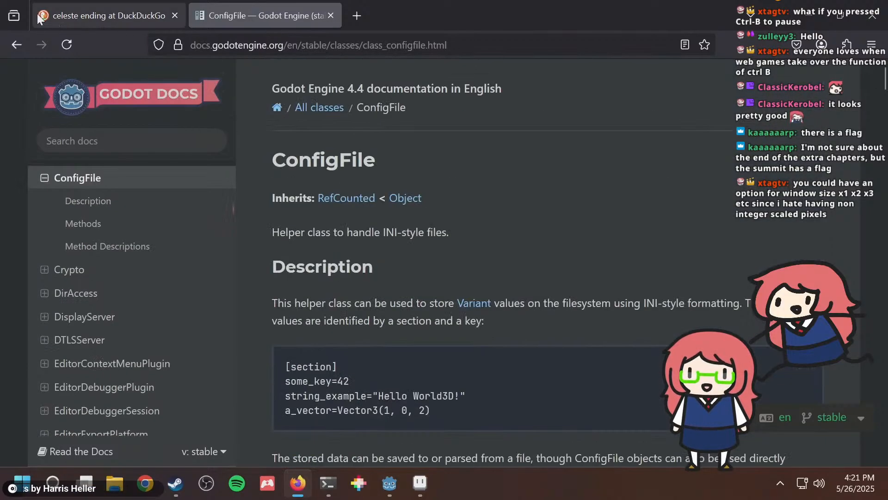
Return to the search results, search for "godot user directory" instead, and open the "File paths in Godot projects" page.
{"action": "left_click", "coordinate": [18, 44]}
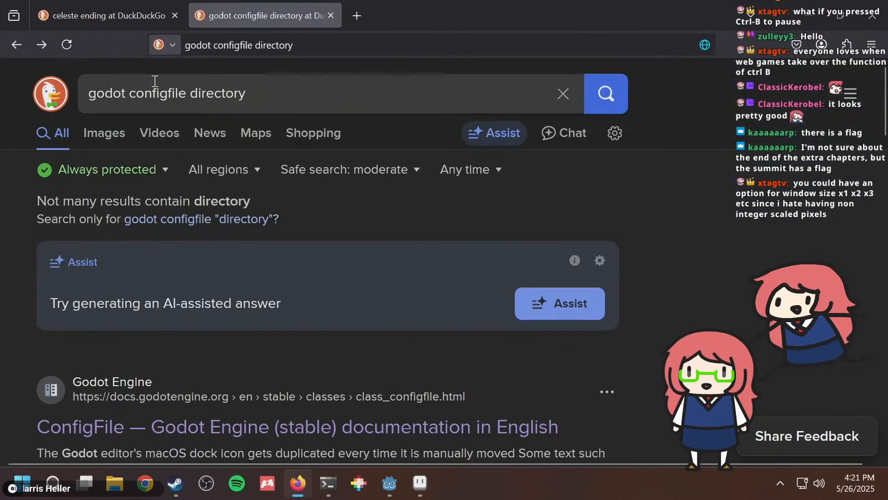
{"action": "double_click", "coordinate": [135, 96]}
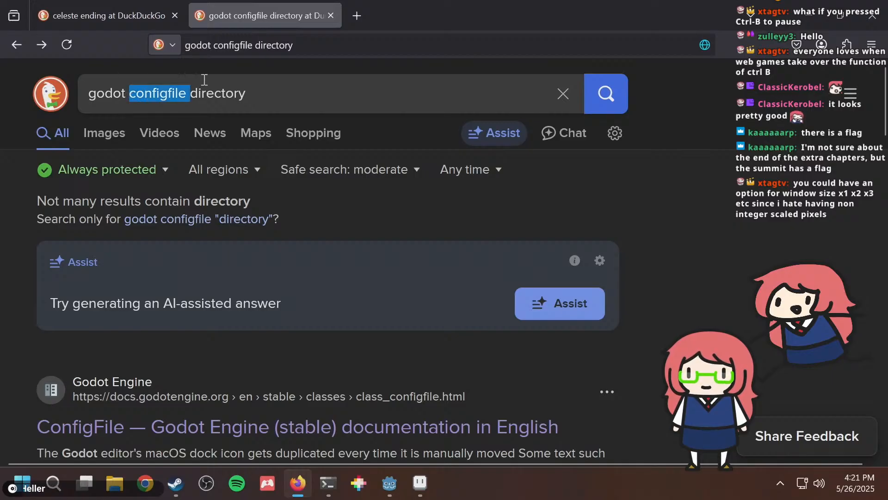
{"action": "type", "text": "user"}
{"action": "key", "text": "Return"}
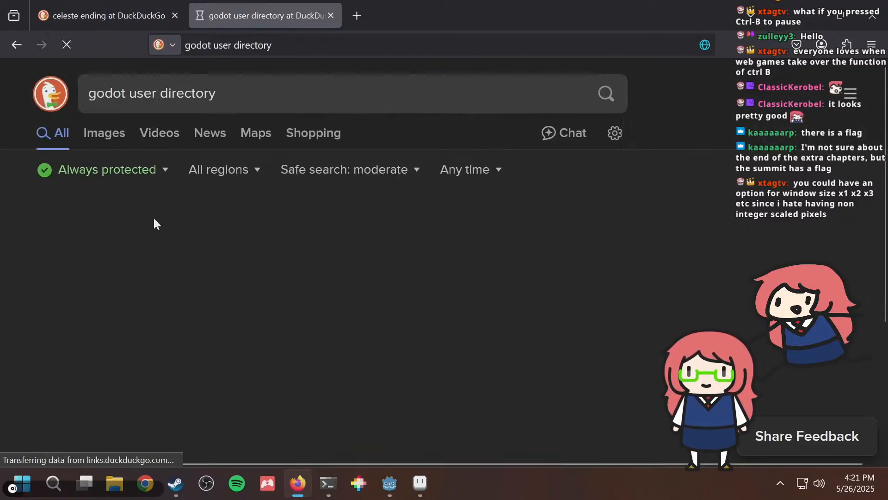
{"action": "scroll", "coordinate": [182, 192], "scroll_direction": "down", "scroll_amount": 4}
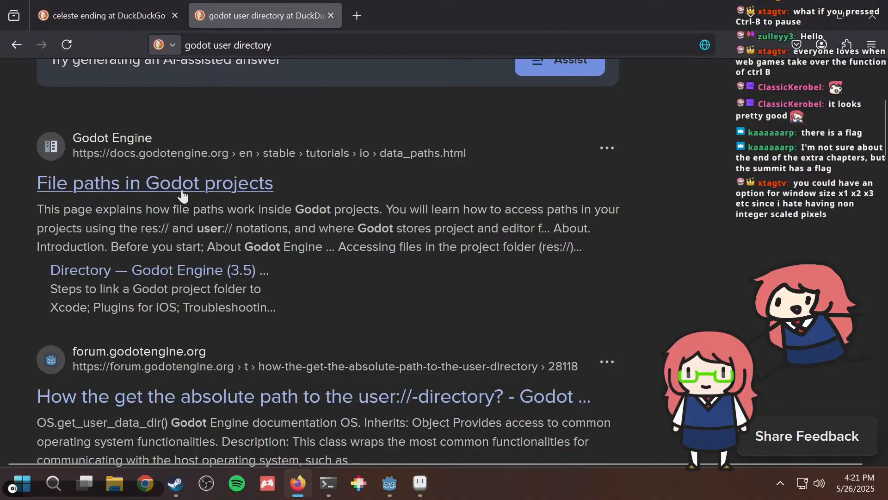
{"action": "left_click", "coordinate": [183, 194]}
Find the default Windows location of user:// in the documentation and copy the path %APPDATA%\Godot\app_userdata\.
{"action": "scroll", "coordinate": [458, 233], "scroll_direction": "down", "scroll_amount": 7}
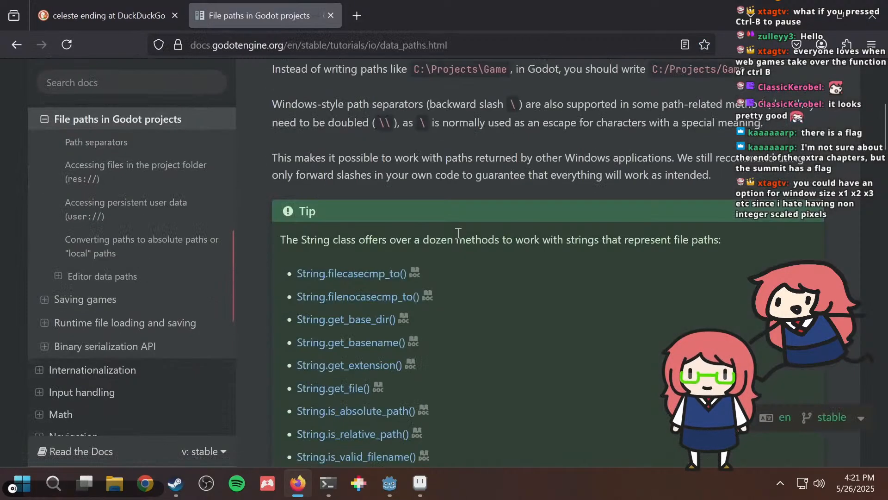
{"action": "scroll", "coordinate": [458, 233], "scroll_direction": "down", "scroll_amount": 15}
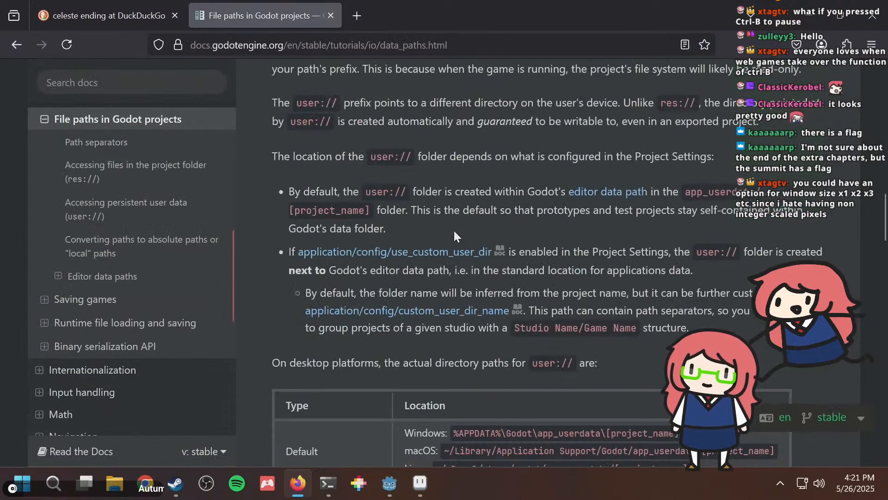
{"action": "scroll", "coordinate": [455, 234], "scroll_direction": "down", "scroll_amount": 5}
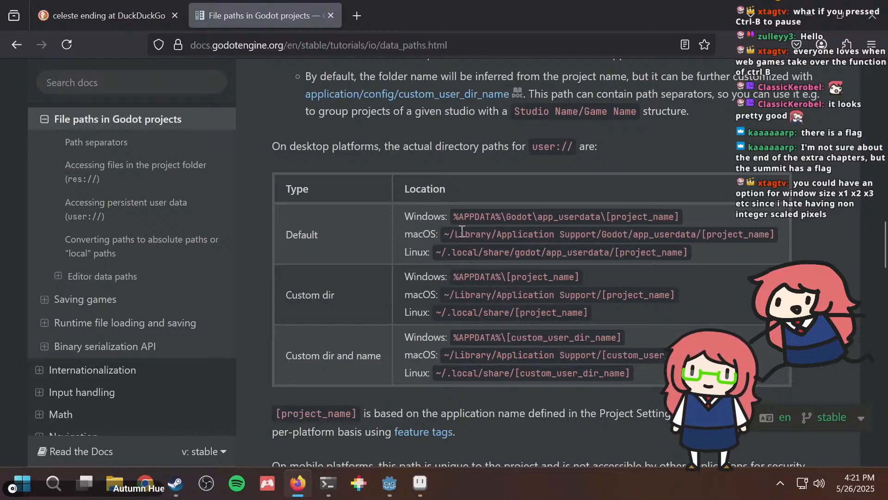
{"action": "left_click_drag", "start_coordinate": [466, 211], "coordinate": [605, 212]}
{"action": "key", "text": "ctrl+c"}
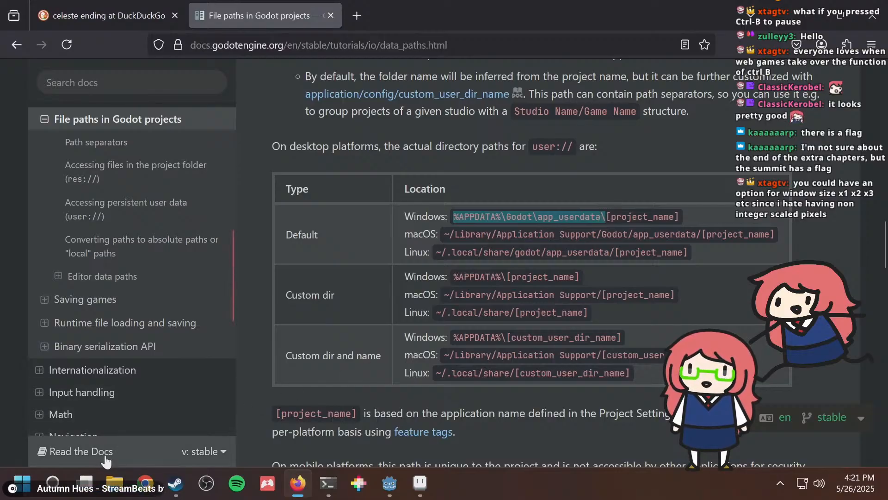
Switch to File Explorer, go to %APPDATA%\Godot\app_userdata\ and open the celeste folder.
{"action": "left_click", "coordinate": [114, 481]}
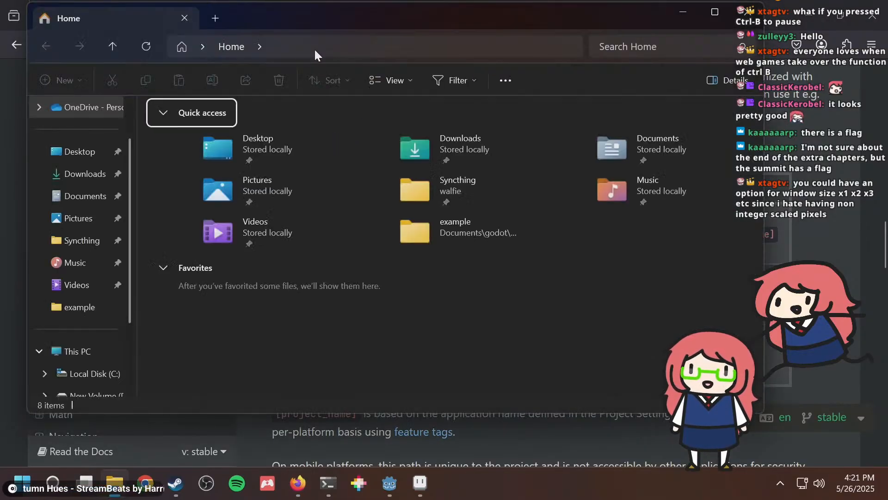
{"action": "left_click", "coordinate": [337, 46]}
{"action": "key", "text": "ctrl+v"}
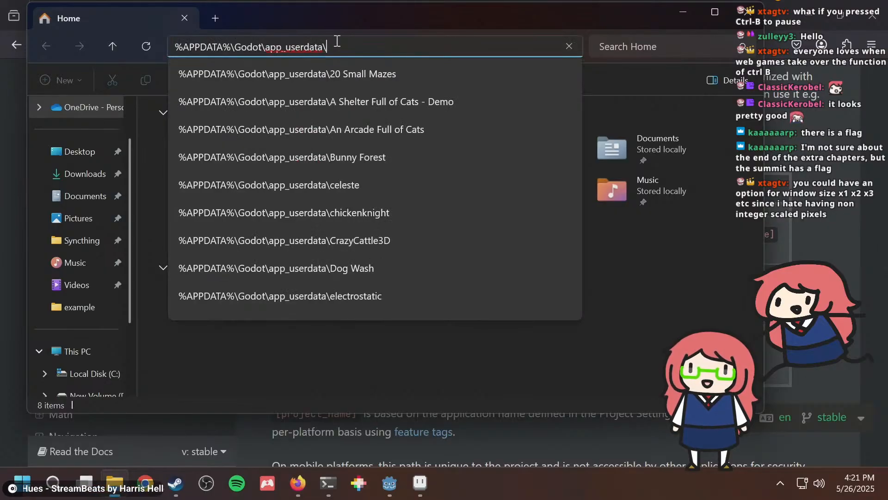
{"action": "key", "text": "Return"}
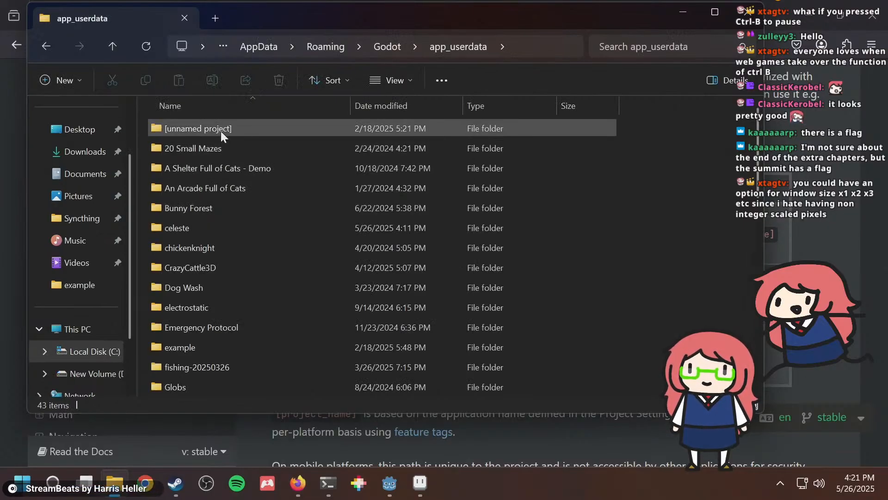
{"action": "left_click", "coordinate": [193, 230]}
{"action": "double_click", "coordinate": [194, 230]}
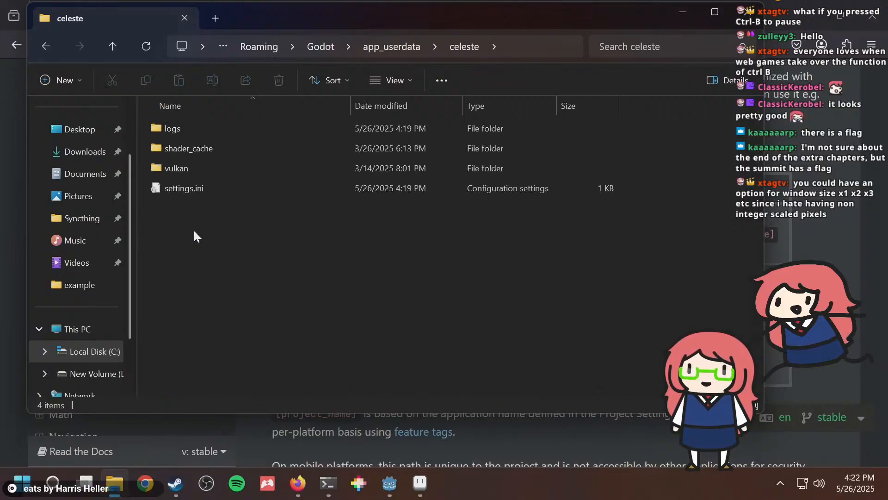
Open settings.ini from the celeste folder in Notepad and move its window over the folder's file list.
{"action": "left_click", "coordinate": [190, 187]}
{"action": "double_click", "coordinate": [190, 187]}
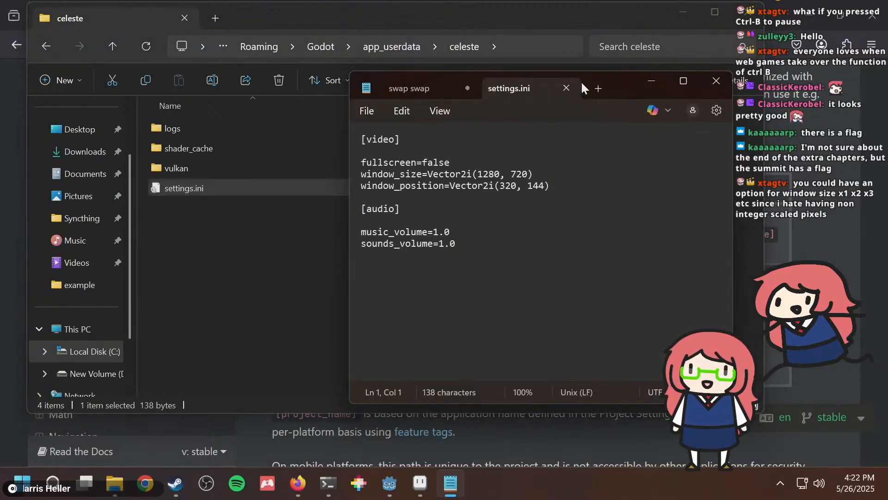
{"action": "left_click_drag", "start_coordinate": [621, 76], "coordinate": [436, 89]}
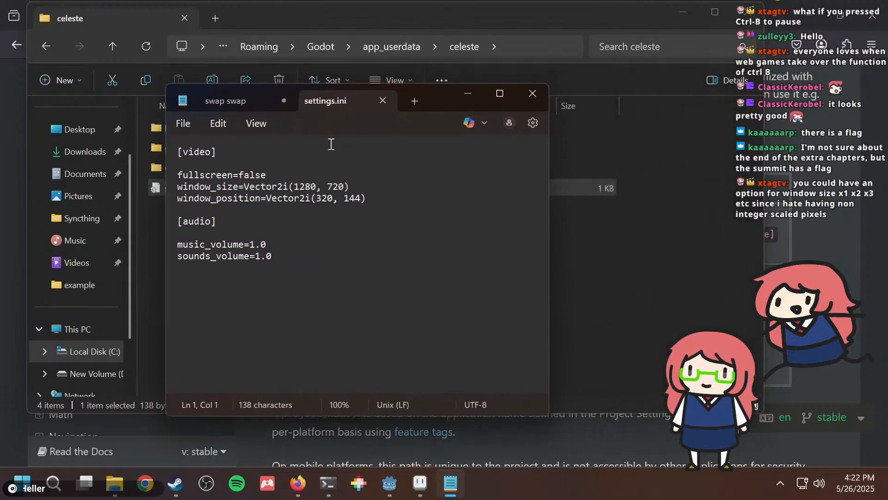
Examine the video section's fullscreen, window_size and window_position keys and the audio section's volume keys in settings.ini.
{"action": "left_click", "coordinate": [286, 152]}
{"action": "key", "text": "shift+Right"}
{"action": "key", "text": "shift+Up"}
{"action": "left_click", "coordinate": [259, 174]}
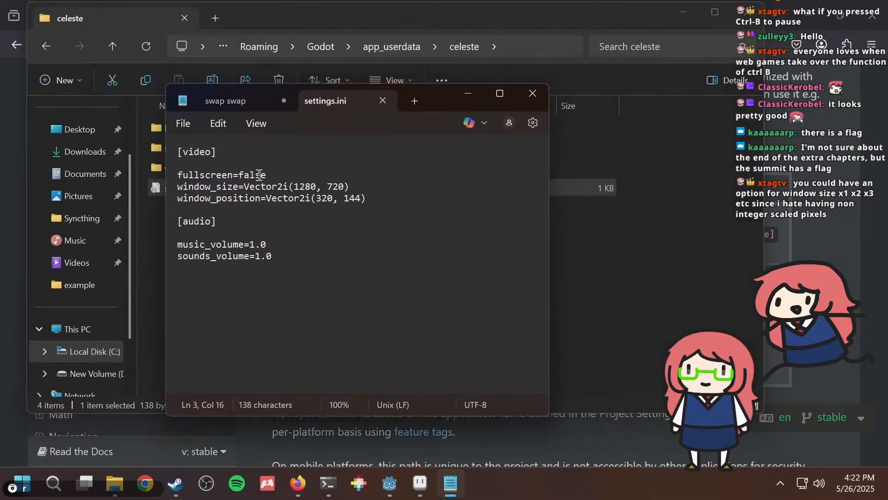
{"action": "double_click", "coordinate": [186, 176]}
{"action": "left_click", "coordinate": [220, 187]}
{"action": "key", "text": "shift+Right"}
{"action": "left_click_drag", "start_coordinate": [227, 202], "coordinate": [190, 201]}
{"action": "left_click_drag", "start_coordinate": [234, 244], "coordinate": [198, 246]}
{"action": "left_click", "coordinate": [256, 245]}
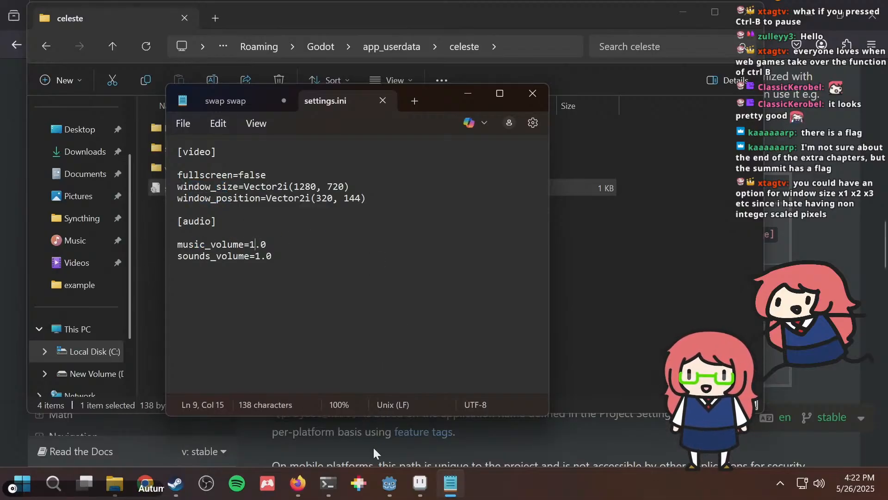
Switch to the Godot editor and check the "video" section name in the fullscreen setting of settings.gd.
{"action": "mouse_move", "coordinate": [393, 473]}
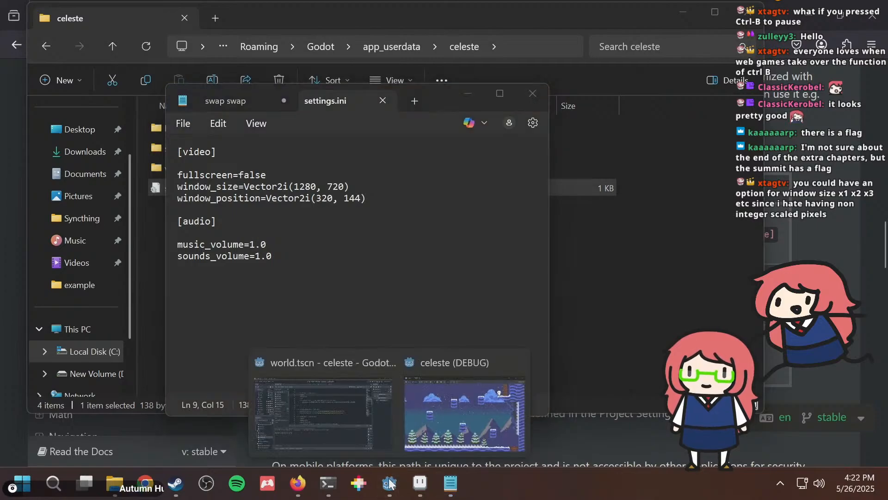
{"action": "left_click", "coordinate": [343, 424]}
{"action": "scroll", "coordinate": [383, 174], "scroll_direction": "up", "scroll_amount": 3}
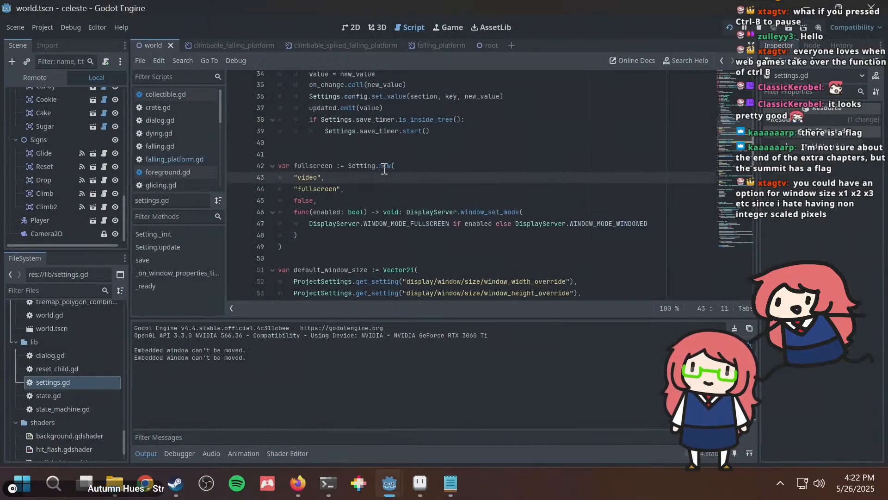
{"action": "left_click_drag", "start_coordinate": [299, 216], "coordinate": [310, 214]}
Switch back to settings.ini in Notepad and examine the values stored for window_size, window_position and music_volume.
{"action": "key", "text": "alt+Tab"}
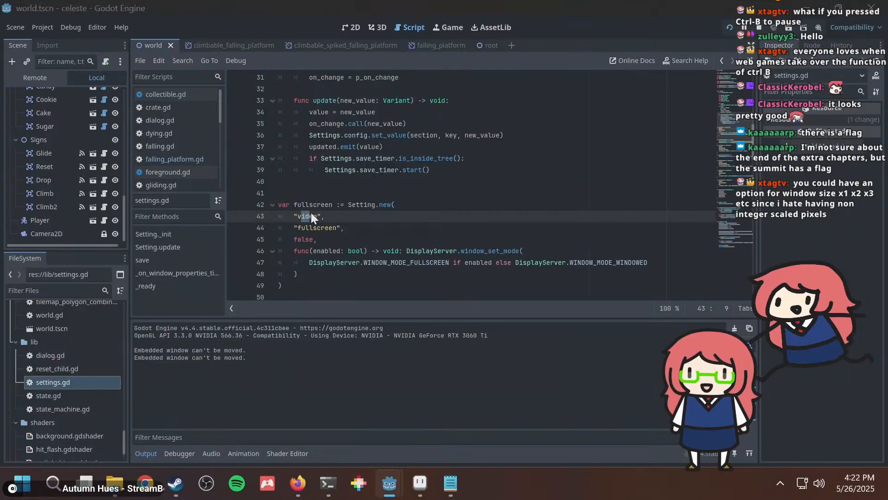
{"action": "left_click_drag", "start_coordinate": [223, 180], "coordinate": [353, 188]}
{"action": "key", "text": "alt+Tab"}
{"action": "key", "text": "alt+Tab"}
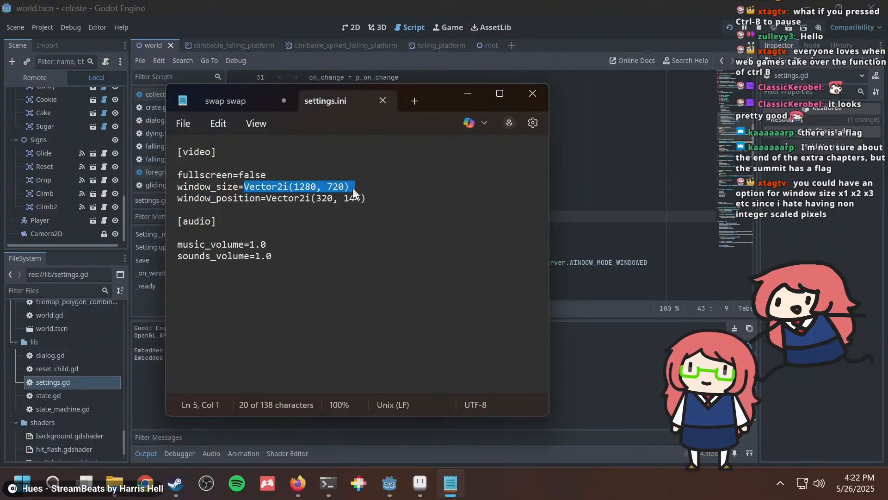
{"action": "left_click", "coordinate": [353, 188]}
{"action": "left_click_drag", "start_coordinate": [244, 187], "coordinate": [267, 197]}
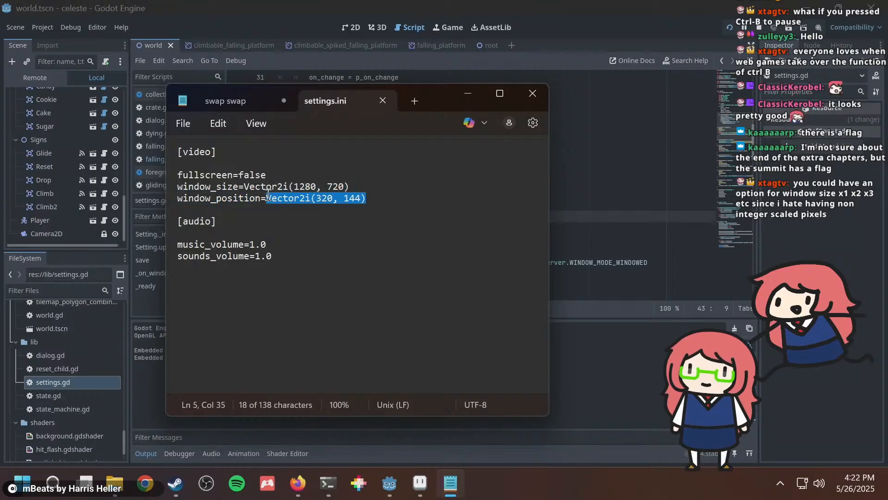
{"action": "left_click", "coordinate": [255, 242]}
{"action": "left_click_drag", "start_coordinate": [251, 242], "coordinate": [276, 239]}
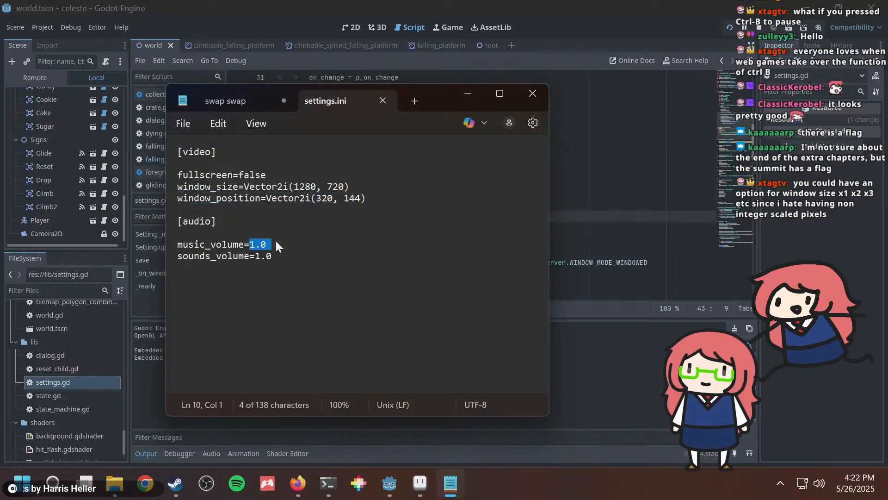
{"action": "left_click", "coordinate": [275, 239]}
Return to settings.gd in Godot and review the fullscreen setting's key, default value and window mode callback.
{"action": "key", "text": "alt+Tab"}
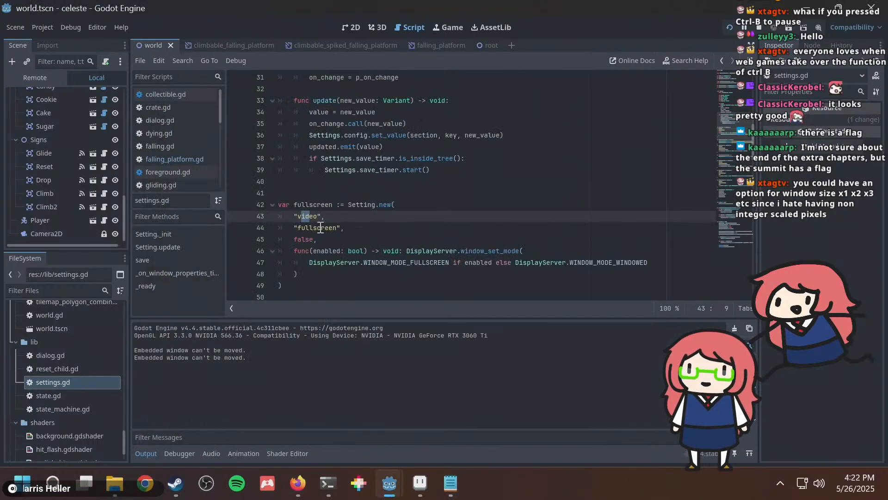
{"action": "scroll", "coordinate": [333, 222], "scroll_direction": "down", "scroll_amount": 1}
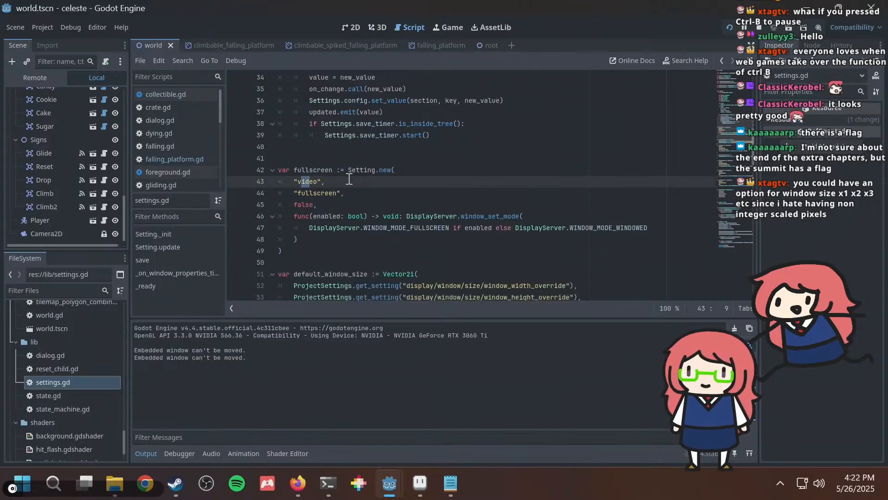
{"action": "scroll", "coordinate": [350, 179], "scroll_direction": "up", "scroll_amount": 1}
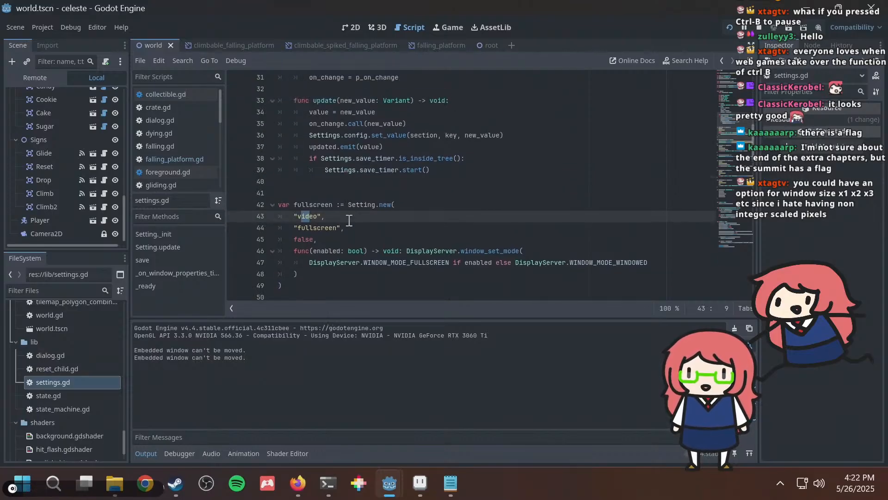
{"action": "left_click", "coordinate": [303, 238]}
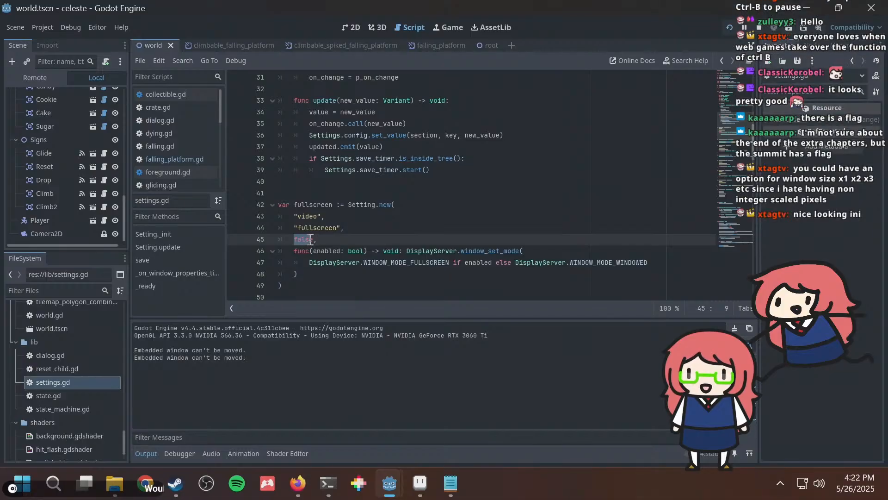
{"action": "left_click", "coordinate": [333, 232]}
{"action": "scroll", "coordinate": [333, 233], "scroll_direction": "down", "scroll_amount": 1}
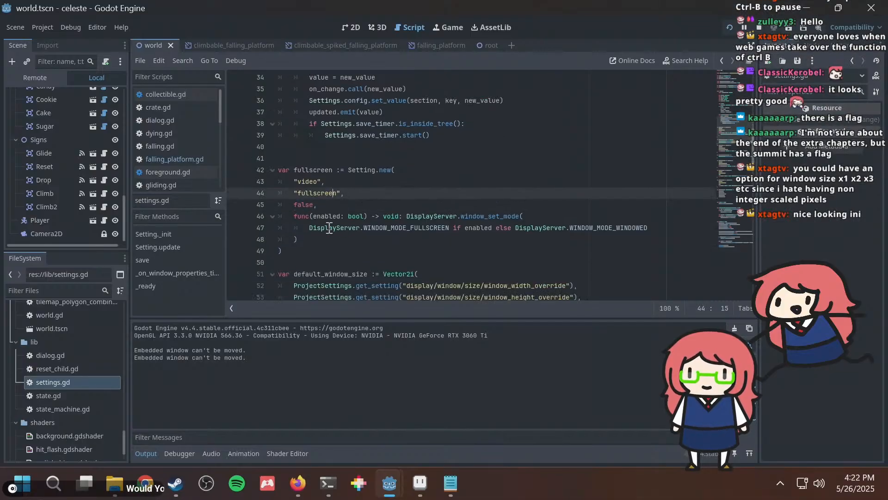
{"action": "left_click_drag", "start_coordinate": [306, 216], "coordinate": [411, 220]}
{"action": "left_click", "coordinate": [347, 217]}
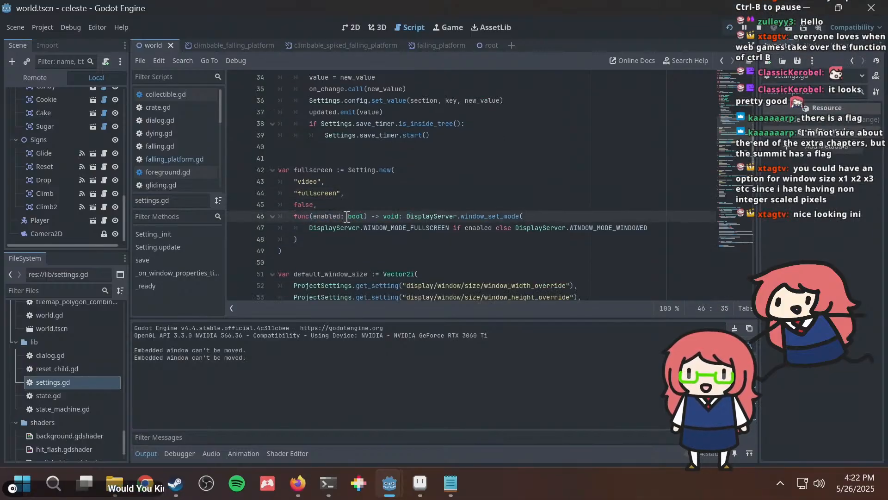
{"action": "left_click_drag", "start_coordinate": [309, 218], "coordinate": [418, 236]}
{"action": "left_click", "coordinate": [417, 236]}
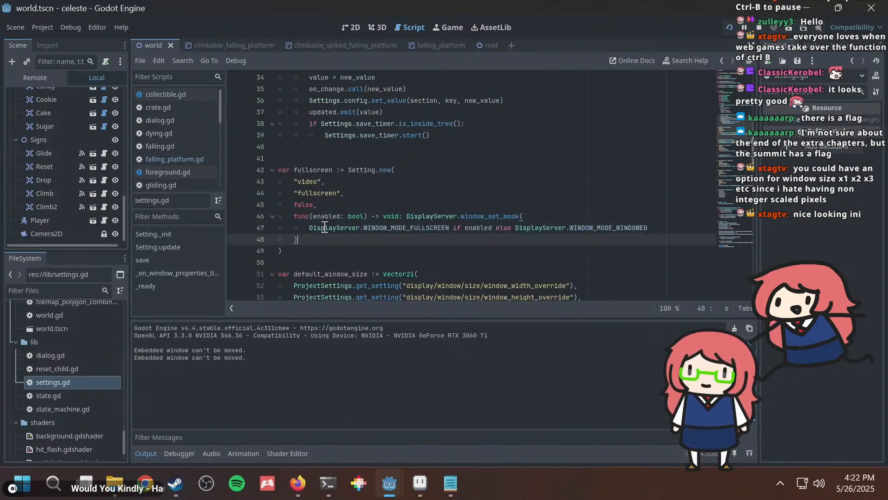
Review the fullscreen setting's window mode callback and the default_window_size override settings in settings.gd.
{"action": "left_click_drag", "start_coordinate": [325, 228], "coordinate": [503, 230]}
{"action": "scroll", "coordinate": [503, 230], "scroll_direction": "down", "scroll_amount": 1}
{"action": "scroll", "coordinate": [503, 230], "scroll_direction": "down", "scroll_amount": 2}
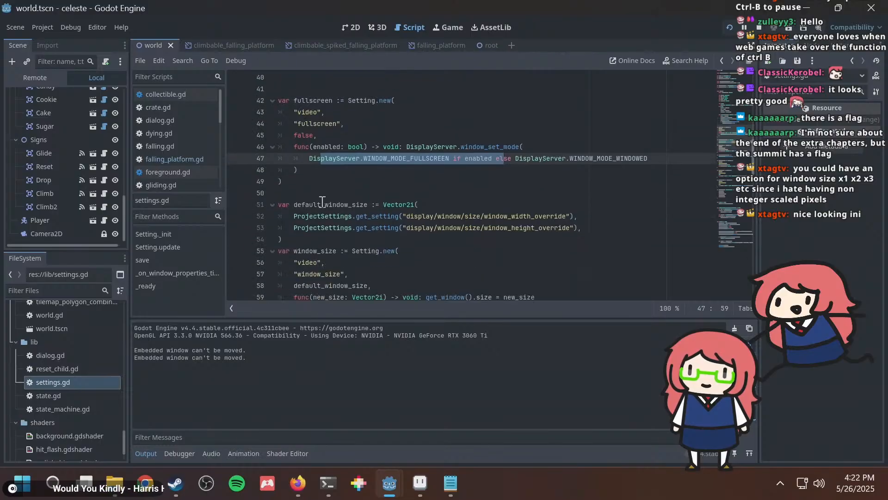
{"action": "left_click_drag", "start_coordinate": [308, 238], "coordinate": [298, 199]}
{"action": "left_click_drag", "start_coordinate": [410, 216], "coordinate": [467, 216]}
{"action": "left_click", "coordinate": [465, 214]}
{"action": "scroll", "coordinate": [464, 213], "scroll_direction": "down", "scroll_amount": 1}
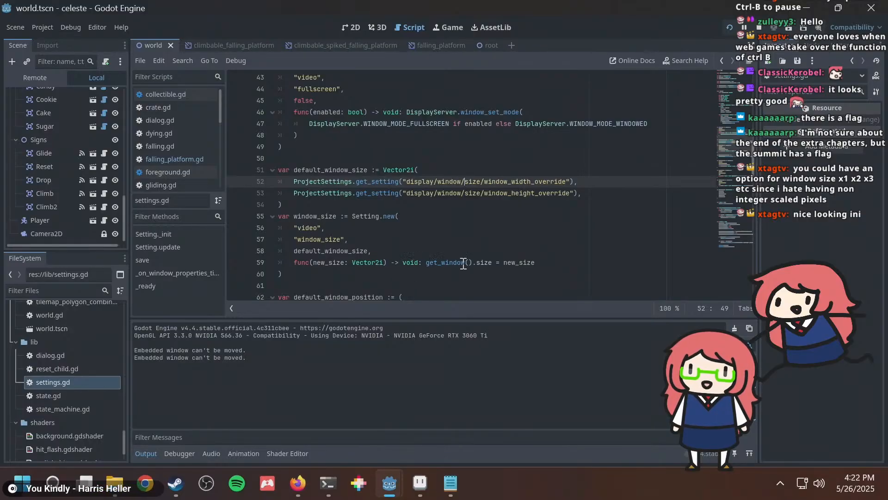
Examine the window_size and window_position settings, including their default values and callbacks, in settings.gd.
{"action": "scroll", "coordinate": [463, 264], "scroll_direction": "down", "scroll_amount": 3}
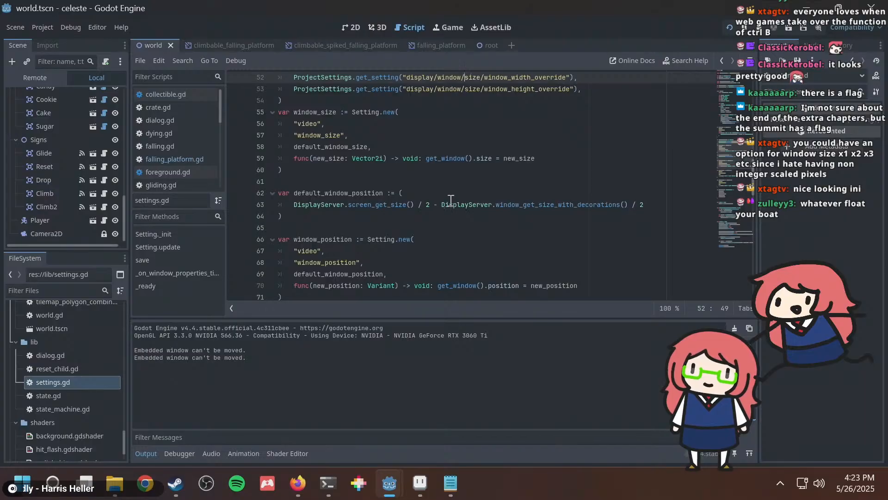
{"action": "scroll", "coordinate": [424, 204], "scroll_direction": "down", "scroll_amount": 1}
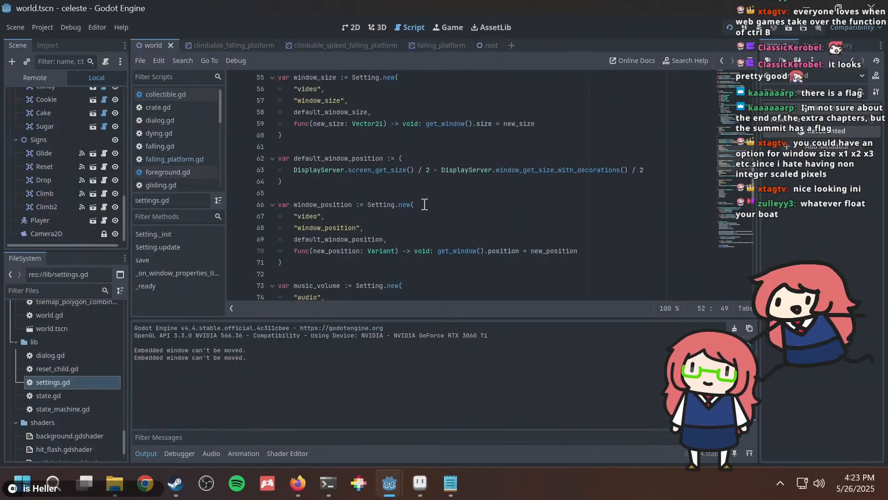
{"action": "scroll", "coordinate": [425, 204], "scroll_direction": "down", "scroll_amount": 2}
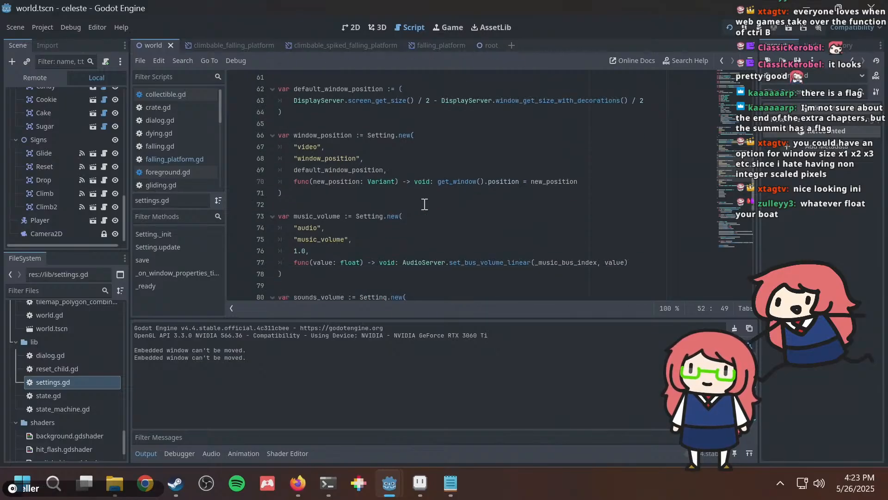
{"action": "scroll", "coordinate": [425, 204], "scroll_direction": "down", "scroll_amount": 1}
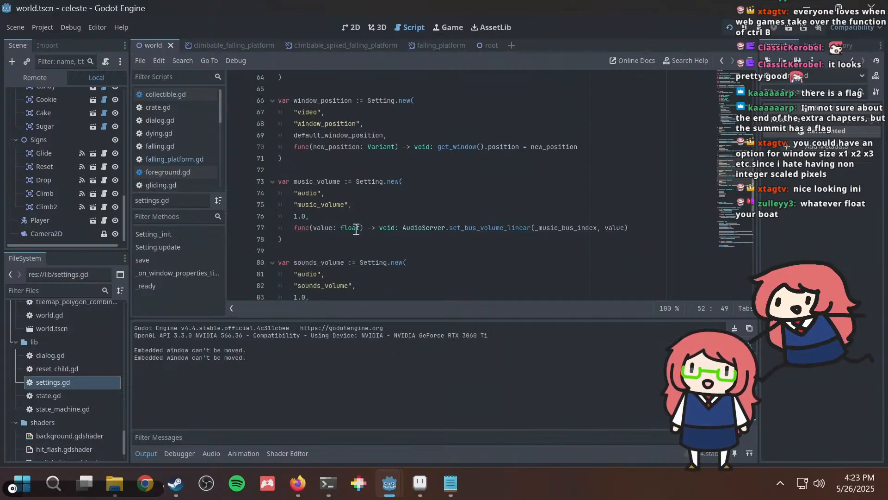
Review the music_volume setting's set_bus_volume_linear callback, section and key names.
{"action": "left_click_drag", "start_coordinate": [357, 227], "coordinate": [535, 229]}
{"action": "left_click", "coordinate": [490, 223]}
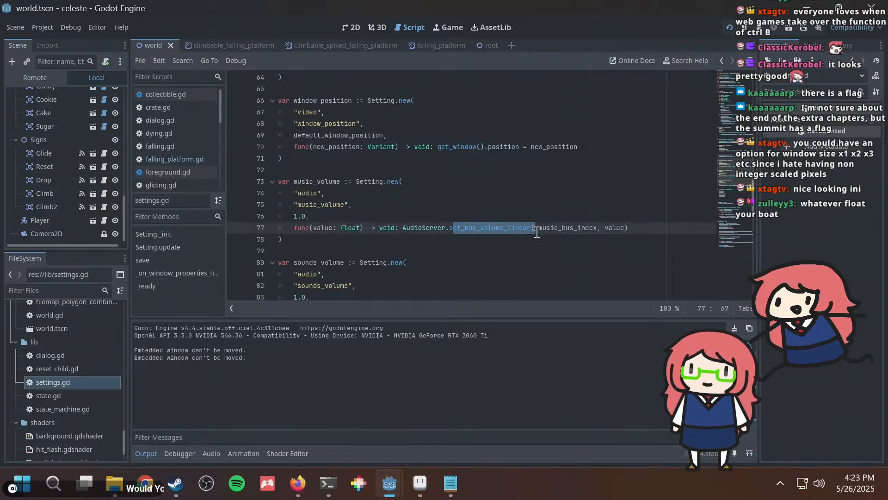
{"action": "left_click", "coordinate": [534, 230]}
{"action": "left_click_drag", "start_coordinate": [461, 225], "coordinate": [509, 231]}
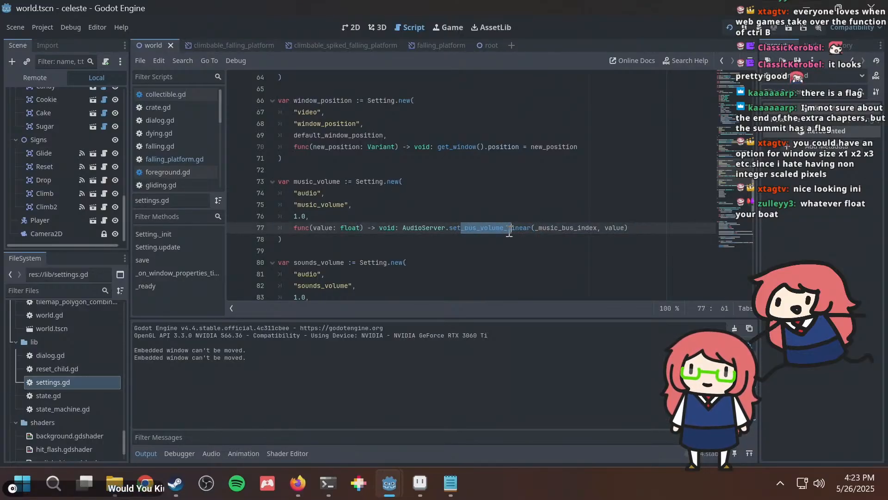
{"action": "left_click", "coordinate": [508, 231]}
{"action": "left_click_drag", "start_coordinate": [313, 196], "coordinate": [380, 209]}
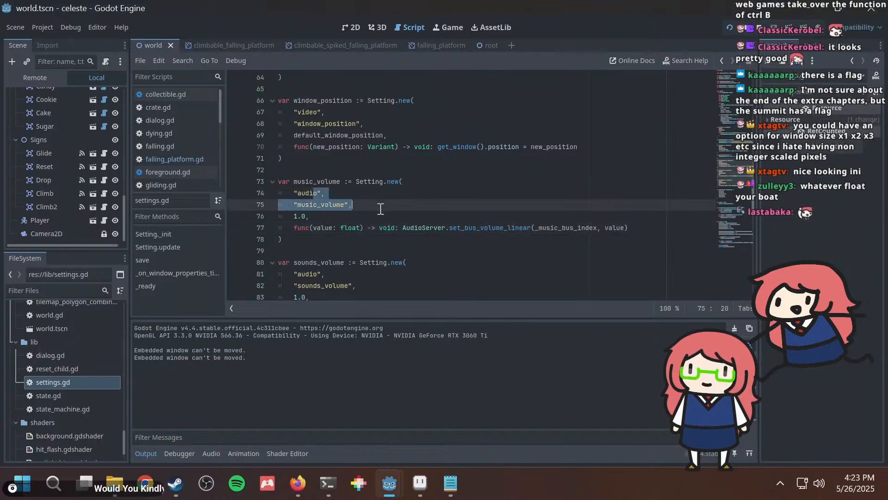
Examine the sounds_volume setting's section, key, default value and AudioServer callback.
{"action": "left_click", "coordinate": [330, 271]}
{"action": "left_click", "coordinate": [380, 263]}
{"action": "scroll", "coordinate": [389, 257], "scroll_direction": "down", "scroll_amount": 1}
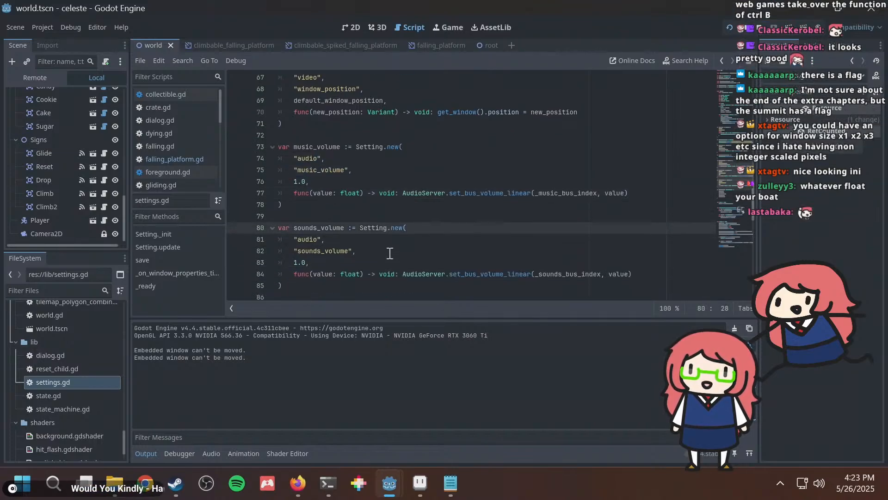
{"action": "scroll", "coordinate": [391, 253], "scroll_direction": "down", "scroll_amount": 1}
{"action": "left_click_drag", "start_coordinate": [390, 242], "coordinate": [458, 240]}
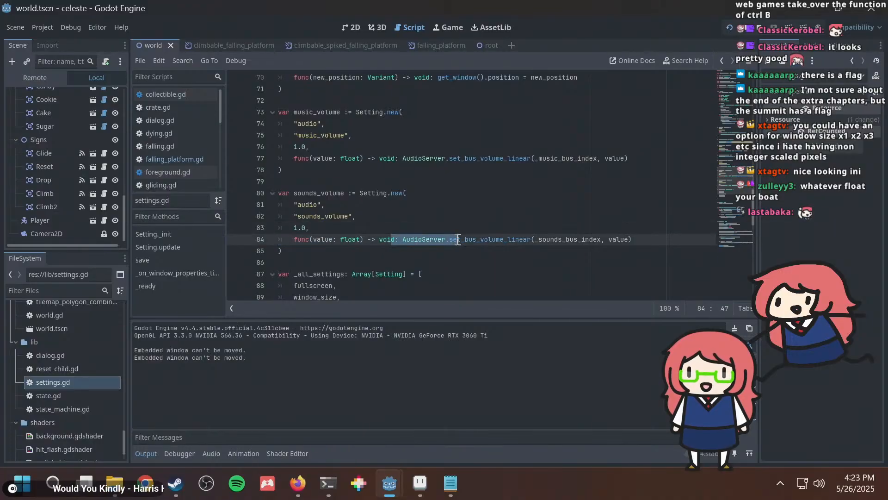
{"action": "left_click", "coordinate": [458, 240]}
Review the entries of the _all_settings array and the save function below it.
{"action": "scroll", "coordinate": [459, 239], "scroll_direction": "down", "scroll_amount": 2}
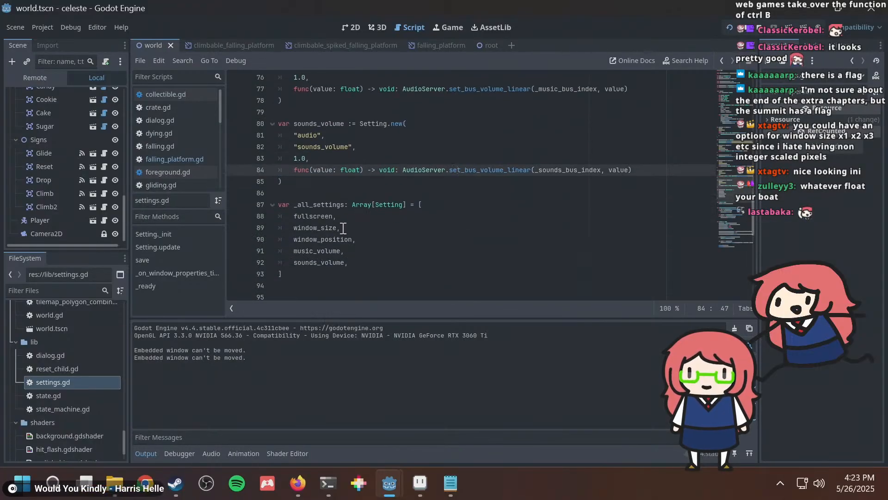
{"action": "scroll", "coordinate": [343, 228], "scroll_direction": "down", "scroll_amount": 1}
{"action": "left_click_drag", "start_coordinate": [349, 227], "coordinate": [274, 176]}
{"action": "left_click", "coordinate": [359, 182]}
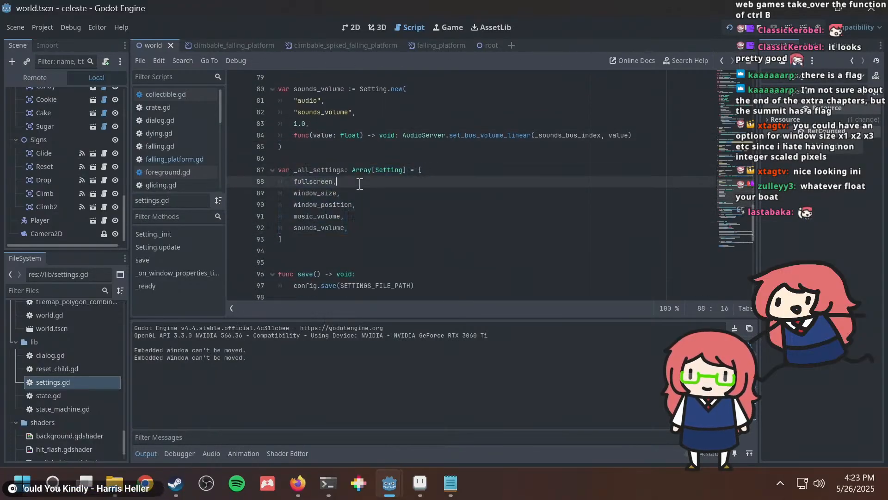
{"action": "scroll", "coordinate": [360, 183], "scroll_direction": "down", "scroll_amount": 2}
{"action": "scroll", "coordinate": [360, 184], "scroll_direction": "down", "scroll_amount": 2}
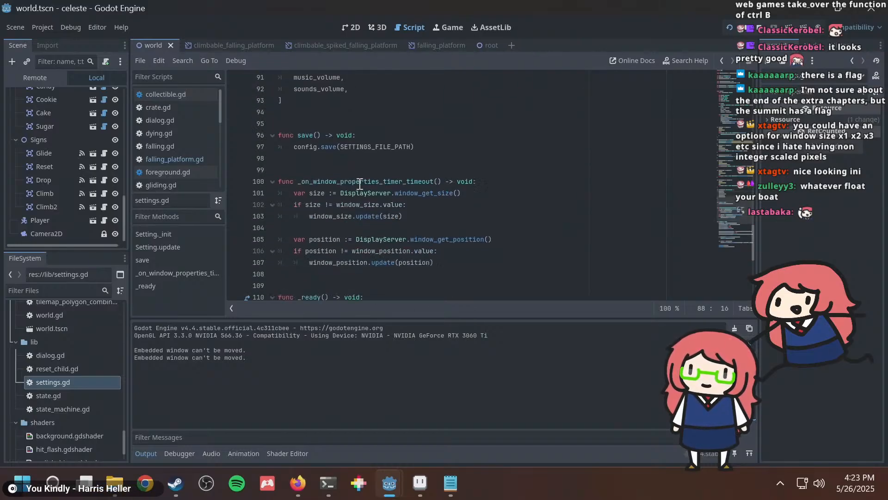
Switch to settings.ini in Notepad and check its video and audio entries, including the fullscreen line.
{"action": "key", "text": "alt+Tab"}
{"action": "key", "text": "ctrl+a"}
{"action": "left_click", "coordinate": [403, 219]}
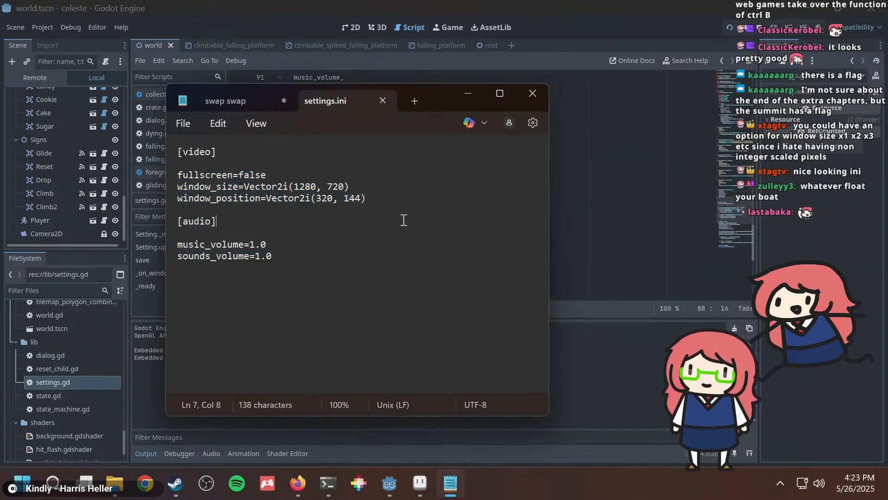
{"action": "triple_click", "coordinate": [261, 176]}
{"action": "left_click", "coordinate": [444, 175]}
Return to settings.gd in Godot and recheck the sounds_volume callback and the _all_settings array.
{"action": "key", "text": "alt+Tab"}
{"action": "scroll", "coordinate": [435, 179], "scroll_direction": "up", "scroll_amount": 6}
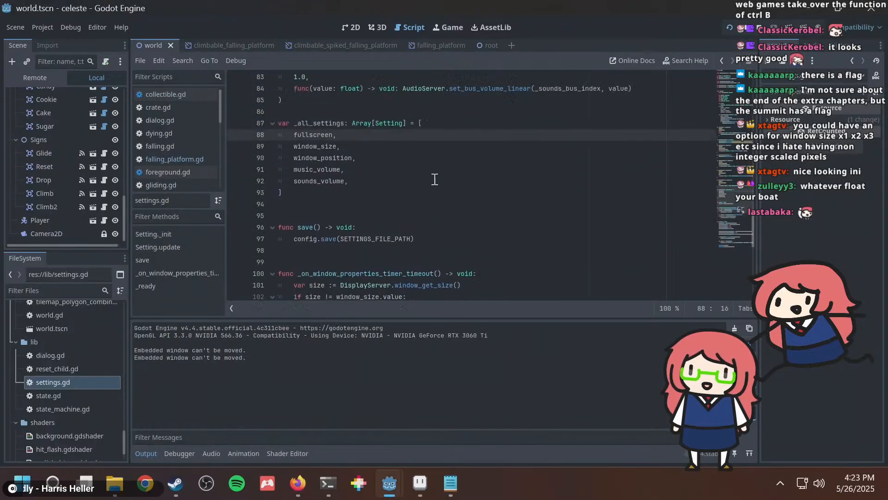
{"action": "left_click_drag", "start_coordinate": [324, 205], "coordinate": [558, 205]}
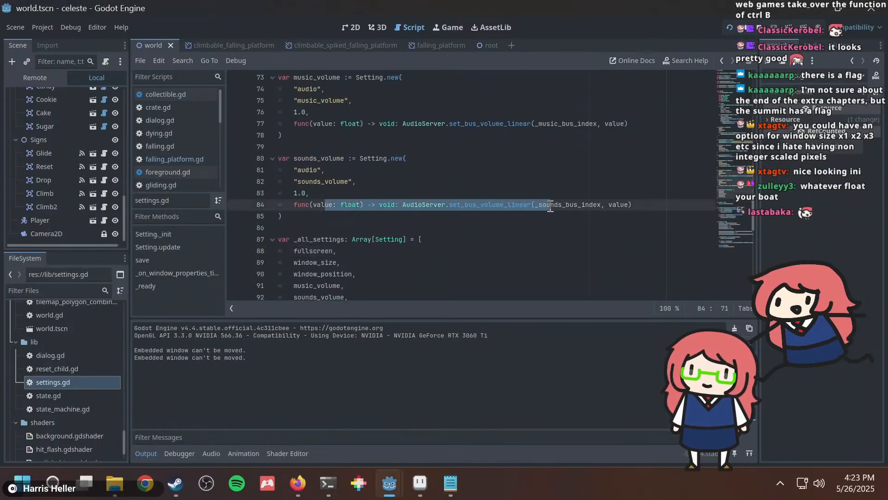
{"action": "left_click", "coordinate": [558, 204]}
{"action": "scroll", "coordinate": [453, 196], "scroll_direction": "down", "scroll_amount": 1}
{"action": "scroll", "coordinate": [453, 197], "scroll_direction": "down", "scroll_amount": 3}
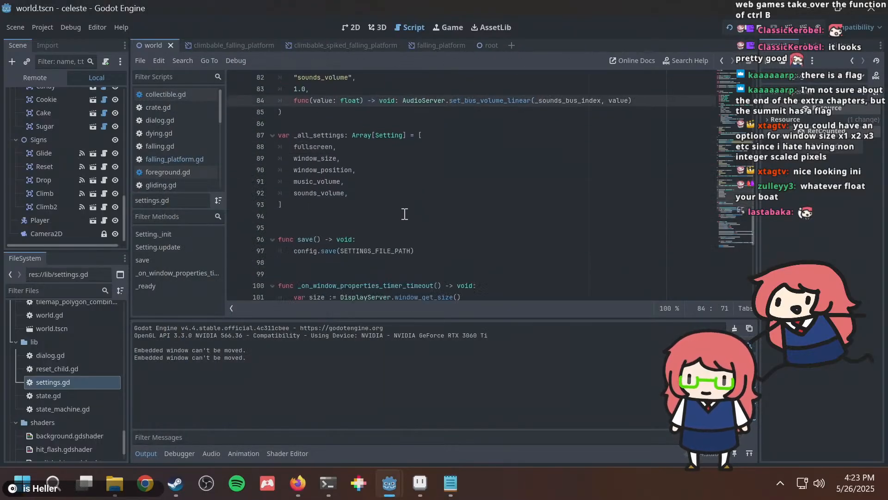
{"action": "left_click_drag", "start_coordinate": [377, 151], "coordinate": [281, 110]}
{"action": "left_click", "coordinate": [389, 135]}
{"action": "scroll", "coordinate": [417, 192], "scroll_direction": "down", "scroll_amount": 2}
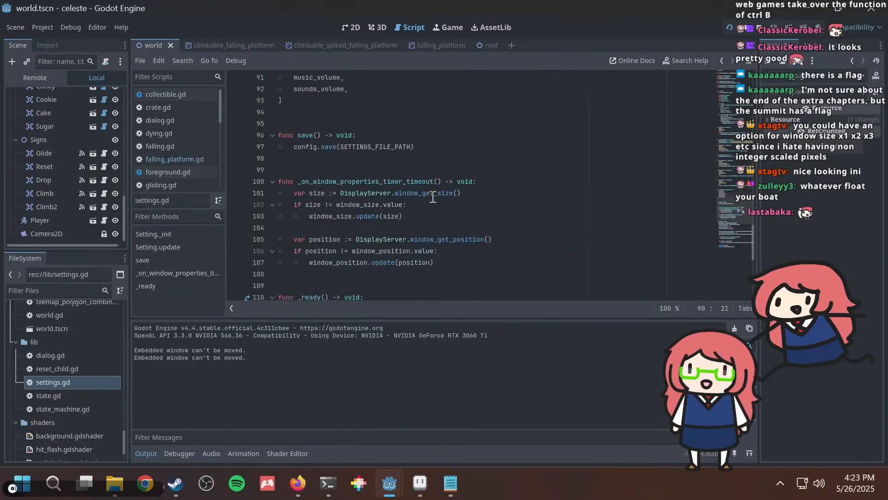
Examine how _on_window_properties_timer_timeout compares and updates the window size and position.
{"action": "left_click", "coordinate": [433, 194]}
{"action": "key", "text": "Down"}
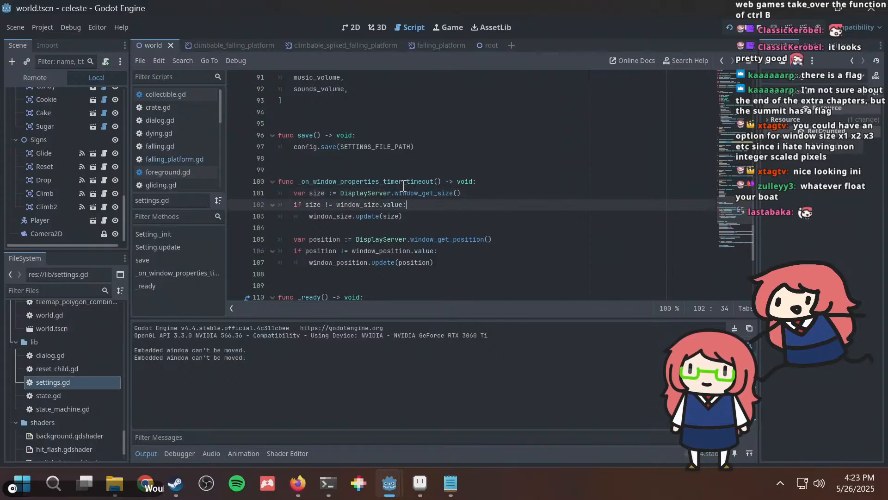
{"action": "left_click", "coordinate": [414, 182]}
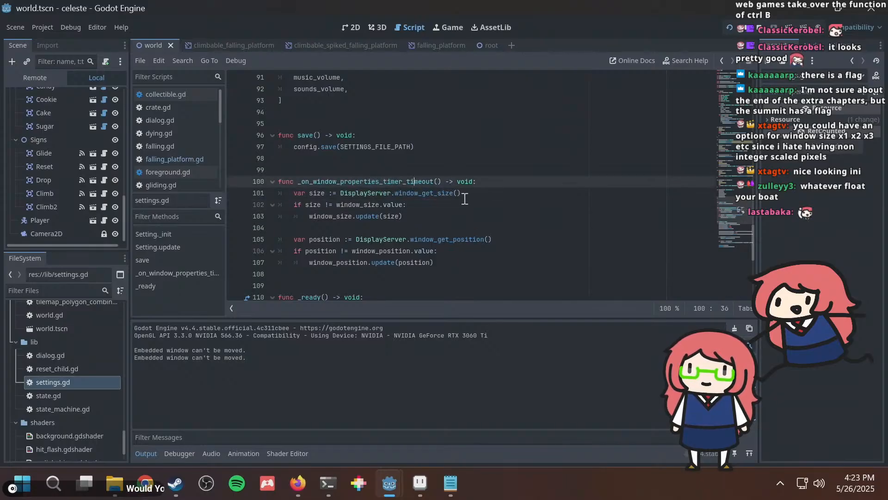
{"action": "scroll", "coordinate": [458, 196], "scroll_direction": "down", "scroll_amount": 1}
{"action": "scroll", "coordinate": [453, 192], "scroll_direction": "down", "scroll_amount": 4}
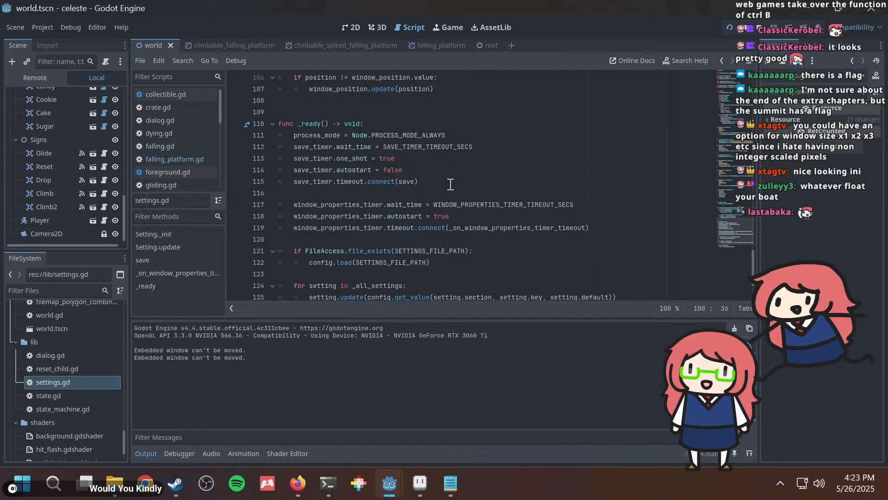
Review the save_timer configuration lines in the _ready function of settings.gd.
{"action": "scroll", "coordinate": [450, 184], "scroll_direction": "down", "scroll_amount": 1}
{"action": "left_click_drag", "start_coordinate": [321, 147], "coordinate": [290, 112]}
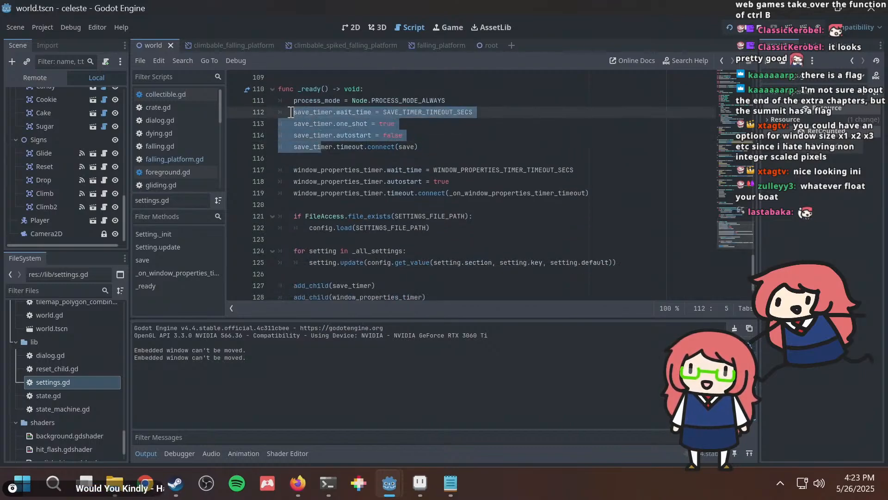
{"action": "left_click", "coordinate": [341, 136]}
{"action": "key", "text": "alt+Tab"}
{"action": "key", "text": "alt+Tab"}
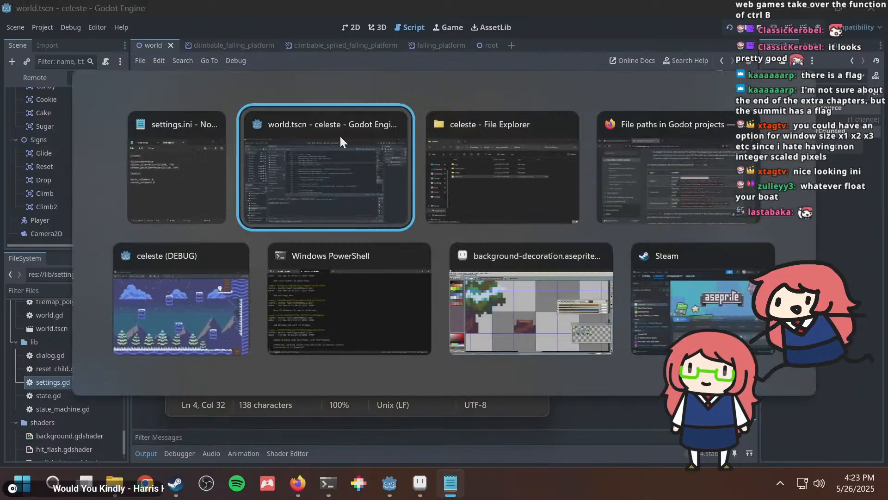
Check the SAVE_TIMER_TIMEOUT_SECS constant near the start of settings.gd against its use in _ready.
{"action": "scroll", "coordinate": [366, 147], "scroll_direction": "up", "scroll_amount": 20}
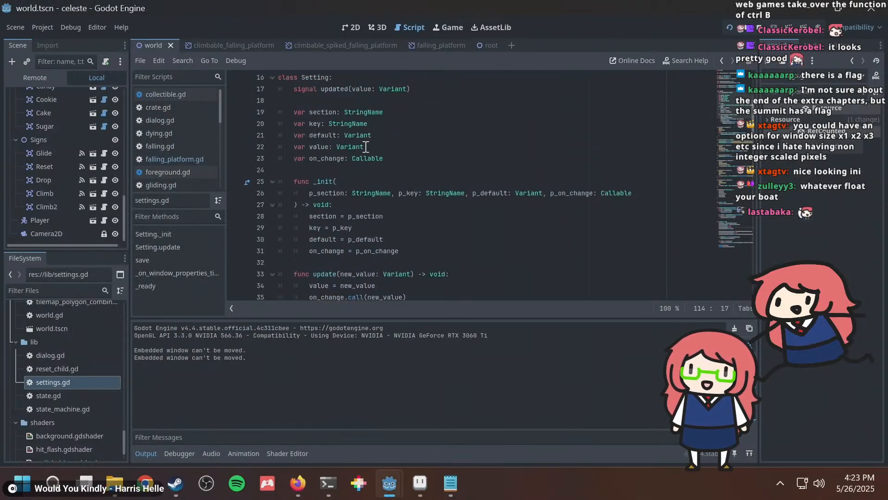
{"action": "scroll", "coordinate": [365, 147], "scroll_direction": "up", "scroll_amount": 5}
{"action": "double_click", "coordinate": [408, 169]}
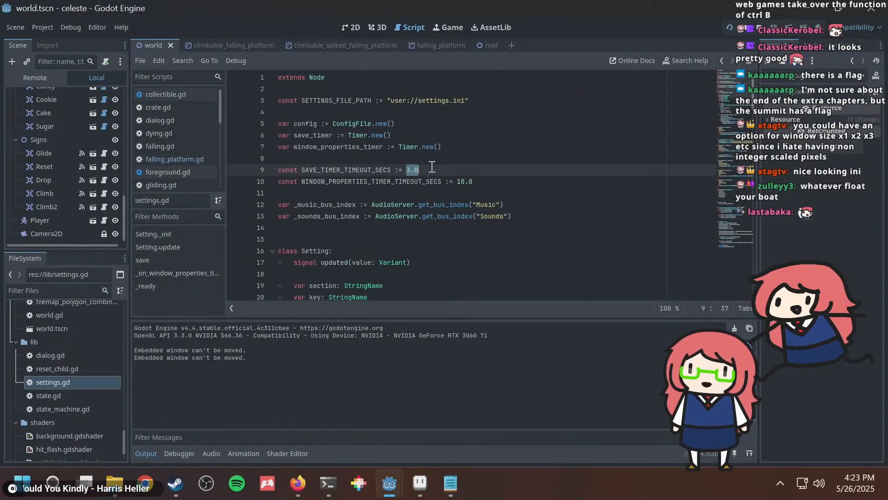
{"action": "scroll", "coordinate": [447, 163], "scroll_direction": "down", "scroll_amount": 7}
{"action": "scroll", "coordinate": [447, 163], "scroll_direction": "down", "scroll_amount": 20}
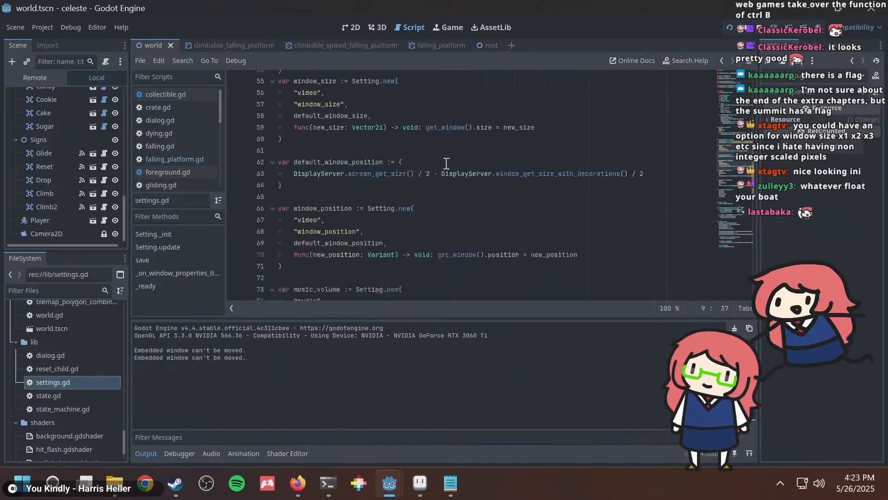
{"action": "scroll", "coordinate": [446, 163], "scroll_direction": "up", "scroll_amount": 3}
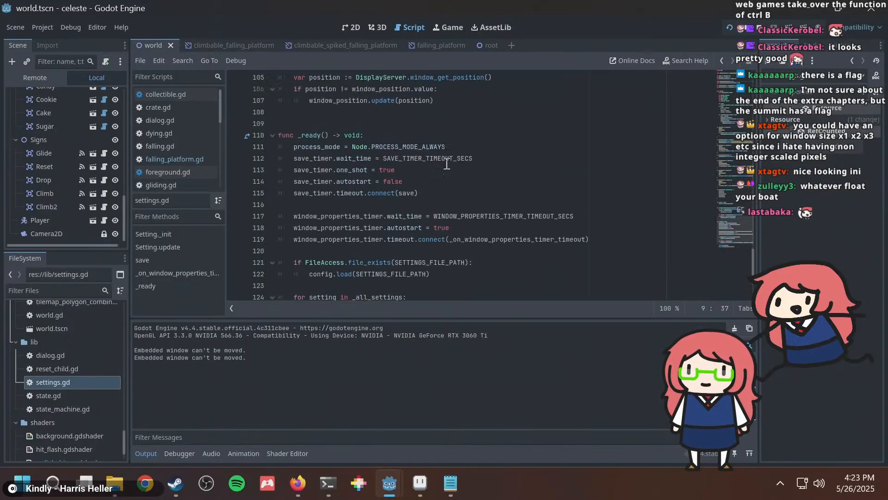
Switch to the running celeste game, adjust the Music volume slider in the pause menu's options, and leave the options.
{"action": "key", "text": "alt+Tab"}
{"action": "key", "text": "alt+Tab"}
{"action": "key", "text": "alt+Tab"}
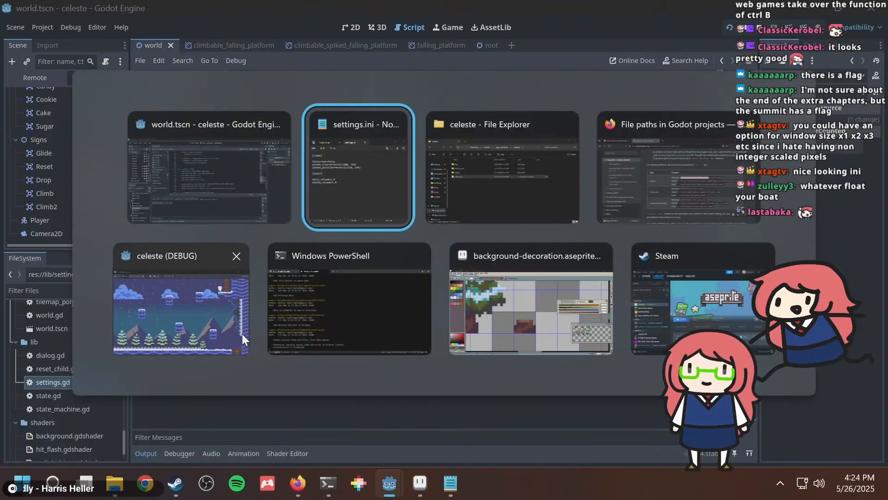
{"action": "left_click", "coordinate": [243, 332]}
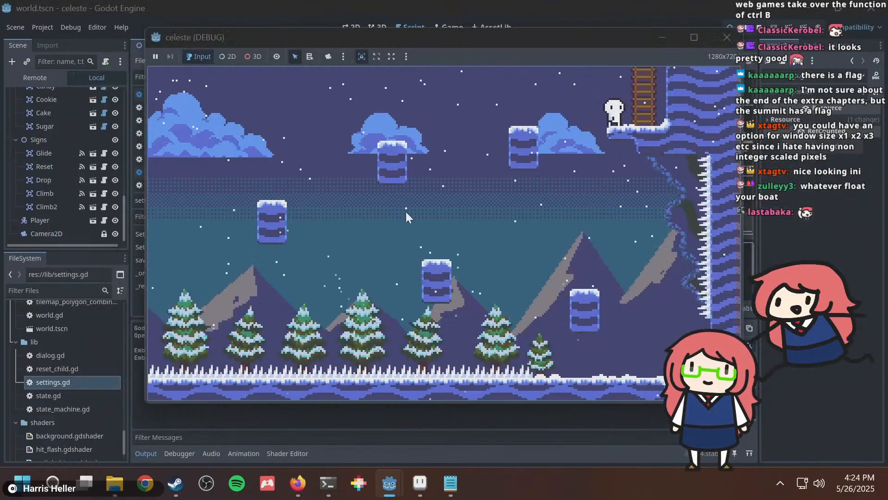
{"action": "key", "text": "Escape"}
{"action": "left_click", "coordinate": [458, 249]}
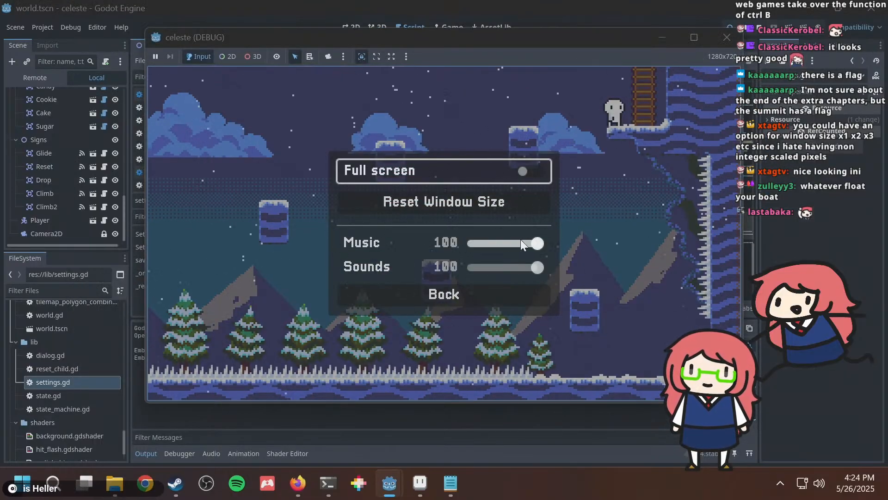
{"action": "left_click_drag", "start_coordinate": [521, 241], "coordinate": [563, 241]}
{"action": "left_click", "coordinate": [467, 298]}
{"action": "left_click", "coordinate": [458, 279]}
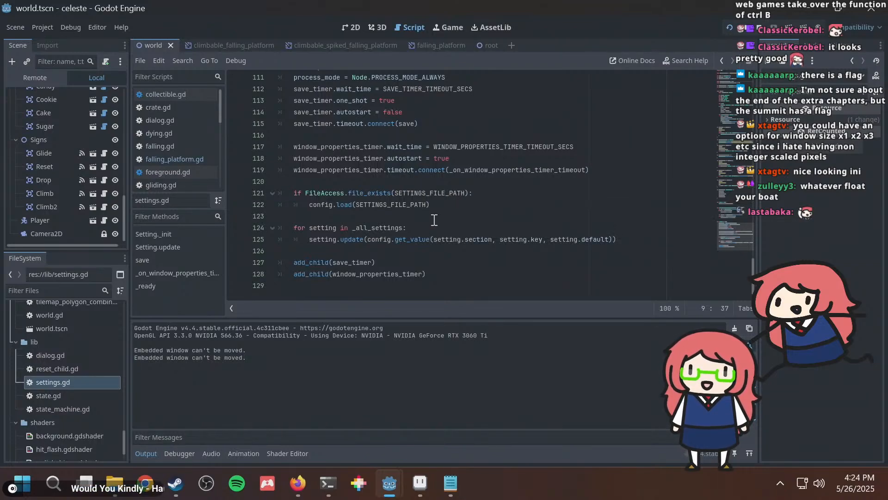
Check the WINDOW_PROPERTIES_TIMER_TIMEOUT_SECS constant and its value in settings.gd.
{"action": "scroll", "coordinate": [434, 220], "scroll_direction": "up", "scroll_amount": 20}
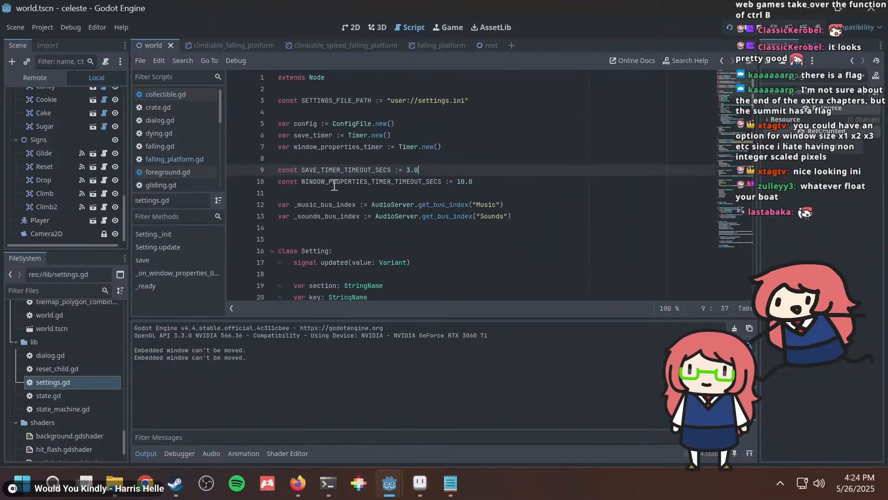
{"action": "left_click_drag", "start_coordinate": [334, 185], "coordinate": [399, 184]}
{"action": "left_click", "coordinate": [403, 183]}
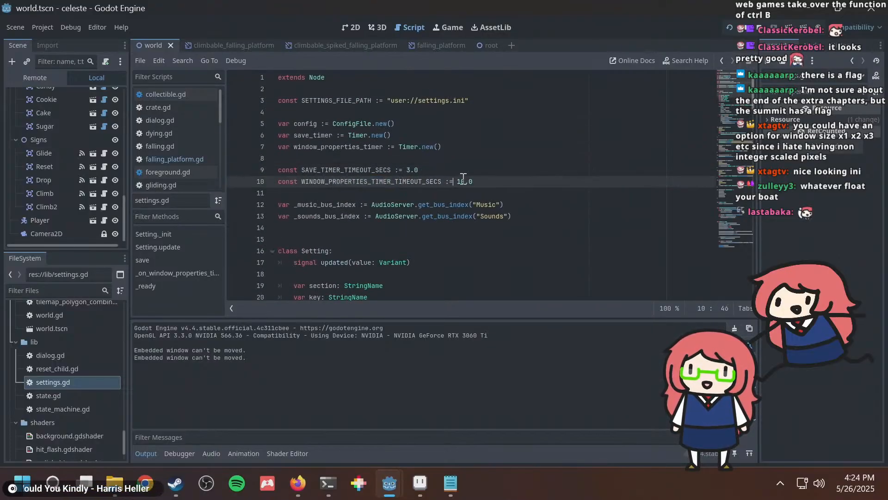
{"action": "double_click", "coordinate": [463, 181]}
{"action": "scroll", "coordinate": [468, 177], "scroll_direction": "down", "scroll_amount": 10}
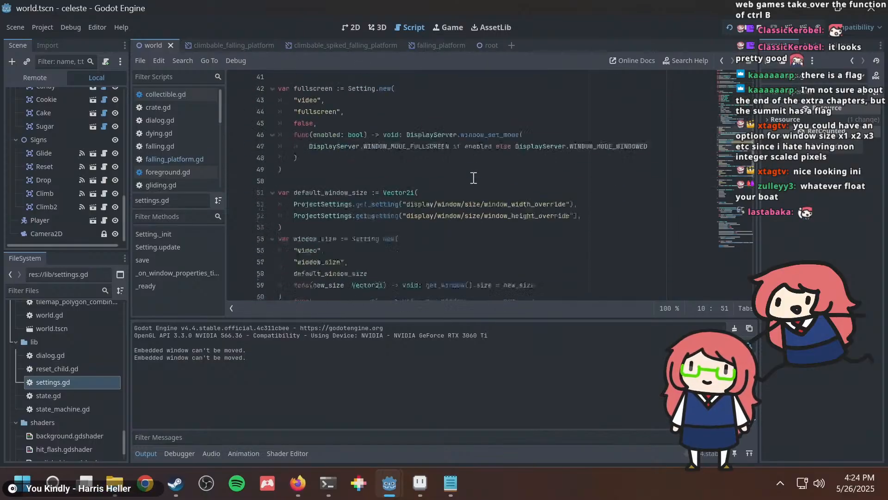
Run the game, reset its window size from the pause menu's Settings, reposition its window, and close the game.
{"action": "scroll", "coordinate": [473, 178], "scroll_direction": "down", "scroll_amount": 10}
{"action": "key", "text": "F5"}
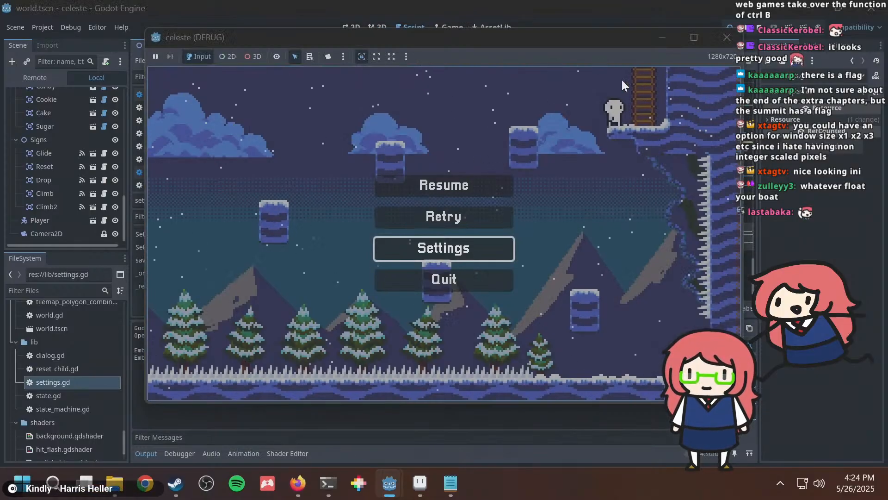
{"action": "left_click_drag", "start_coordinate": [607, 43], "coordinate": [573, 64]}
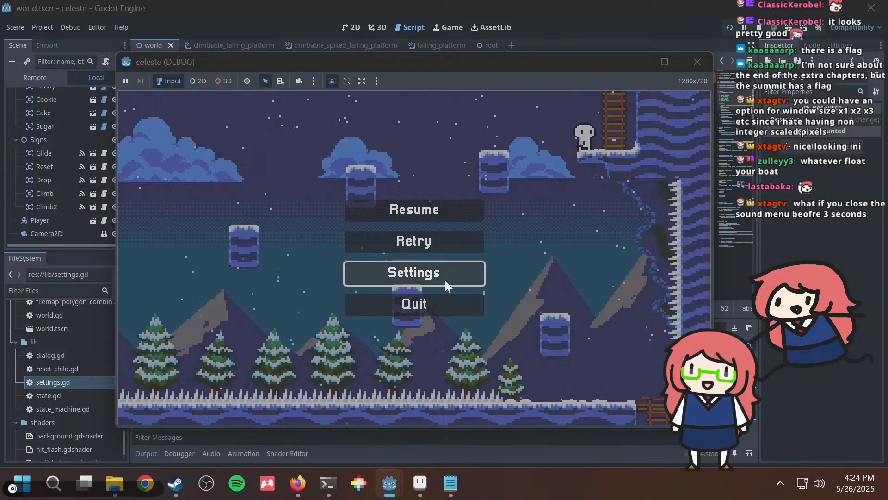
{"action": "left_click", "coordinate": [432, 281]}
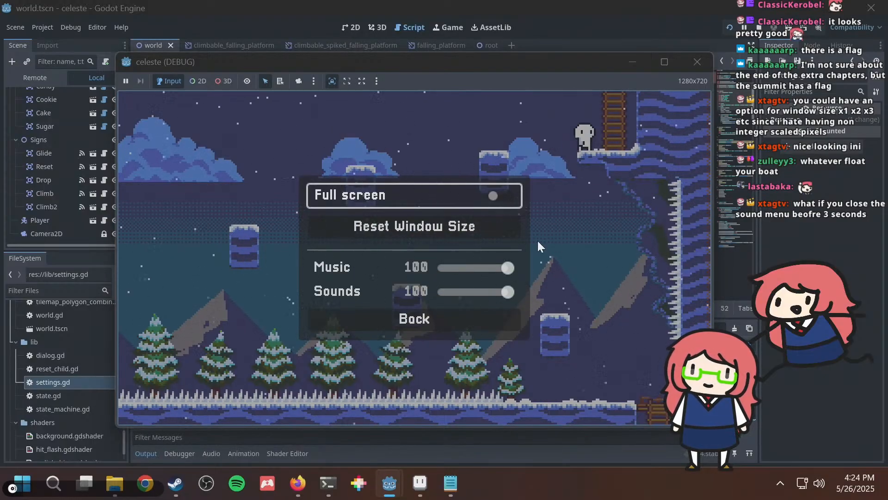
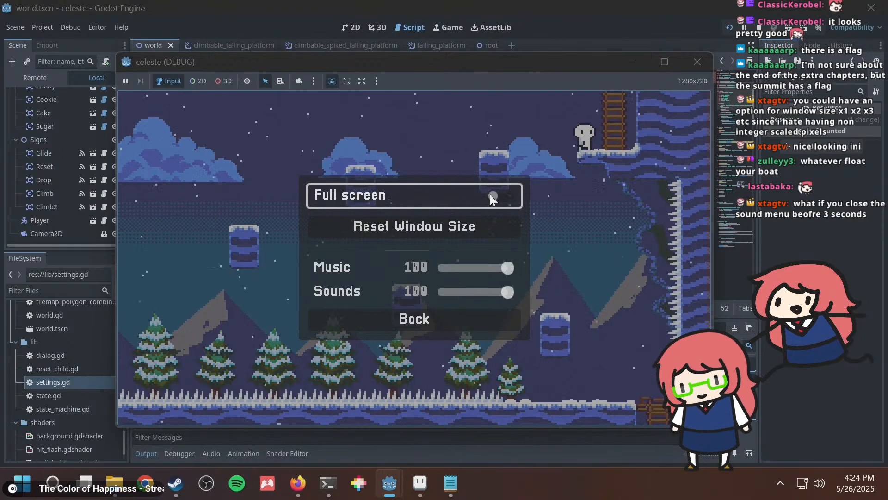
{"action": "left_click", "coordinate": [471, 229]}
{"action": "left_click_drag", "start_coordinate": [460, 62], "coordinate": [438, 72]}
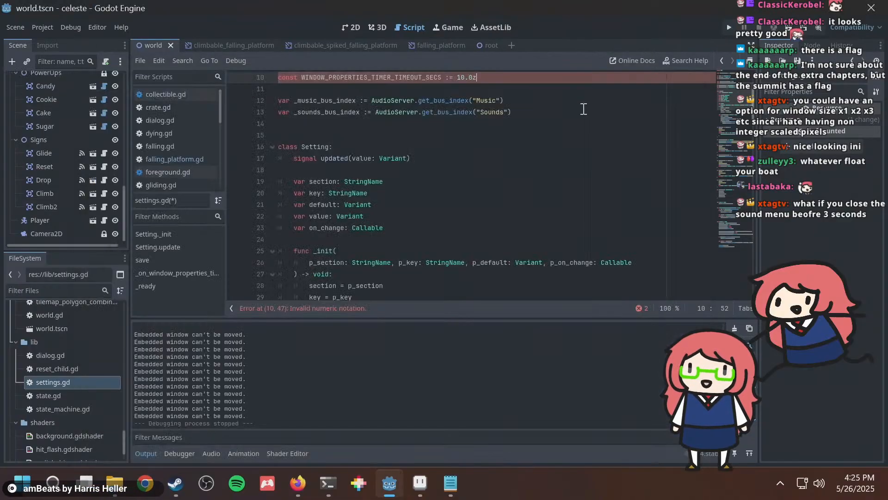
{"action": "left_click", "coordinate": [678, 79]}
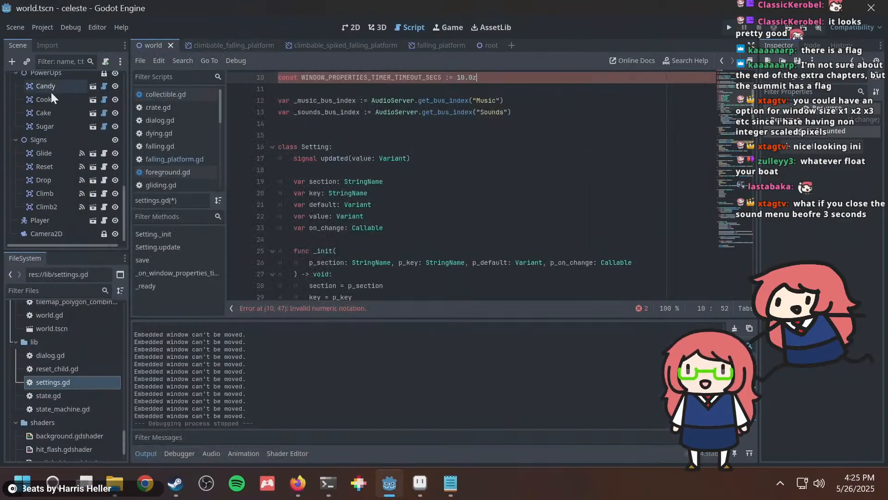
Open the volume_slider.tscn scene from the project's ui folder.
{"action": "scroll", "coordinate": [70, 193], "scroll_direction": "up", "scroll_amount": 15}
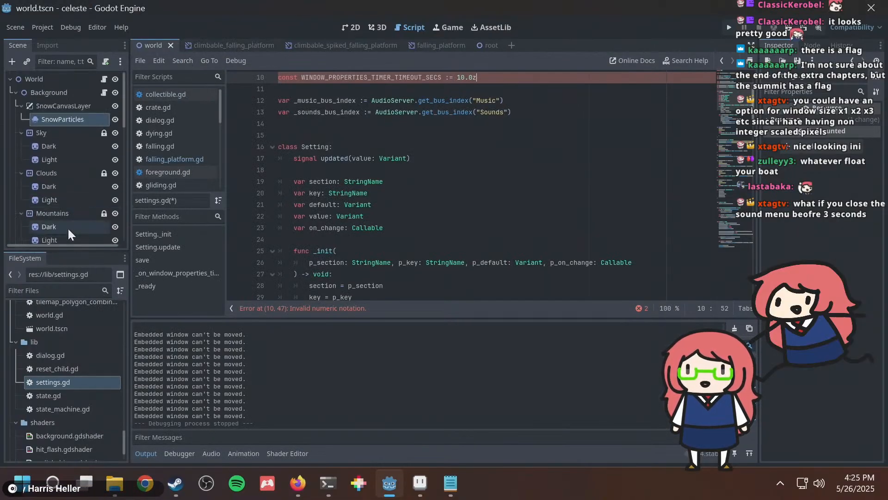
{"action": "scroll", "coordinate": [102, 387], "scroll_direction": "down", "scroll_amount": 3}
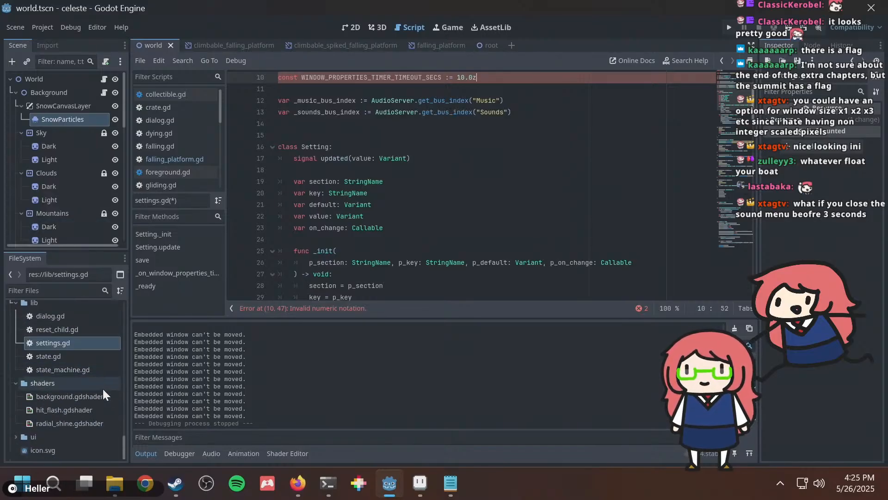
{"action": "scroll", "coordinate": [85, 390], "scroll_direction": "up", "scroll_amount": 7}
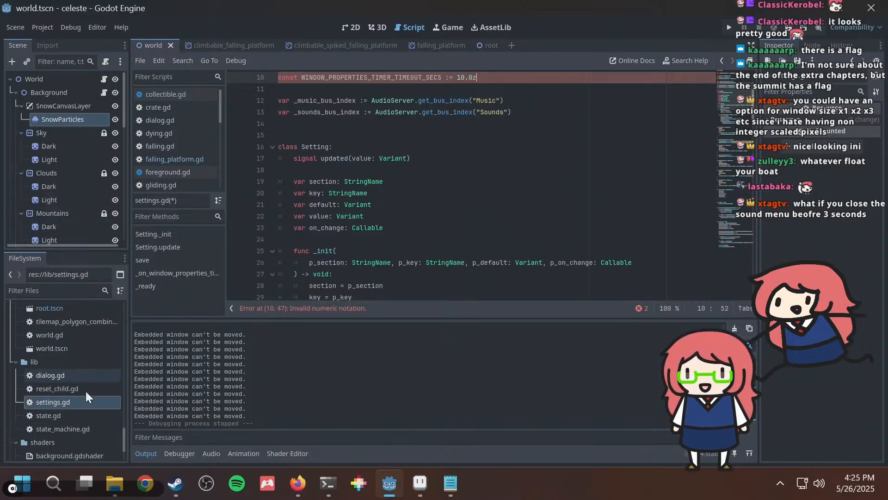
{"action": "scroll", "coordinate": [85, 390], "scroll_direction": "up", "scroll_amount": 15}
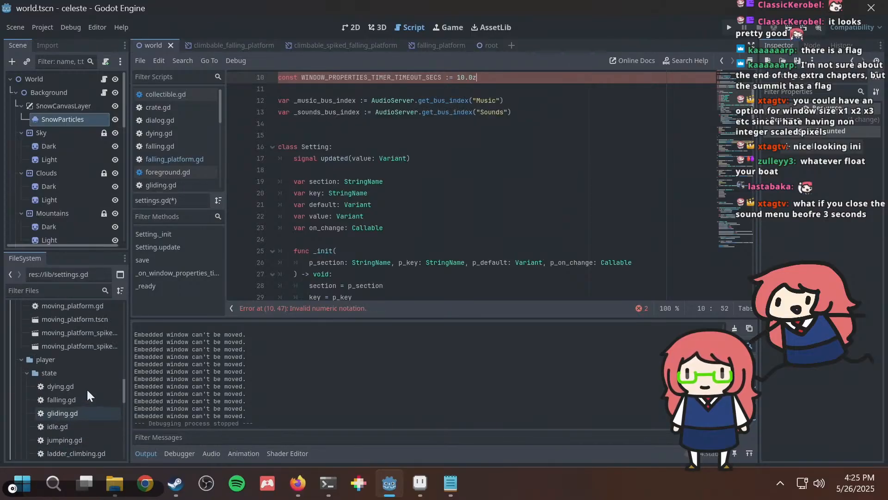
{"action": "scroll", "coordinate": [87, 387], "scroll_direction": "down", "scroll_amount": 20}
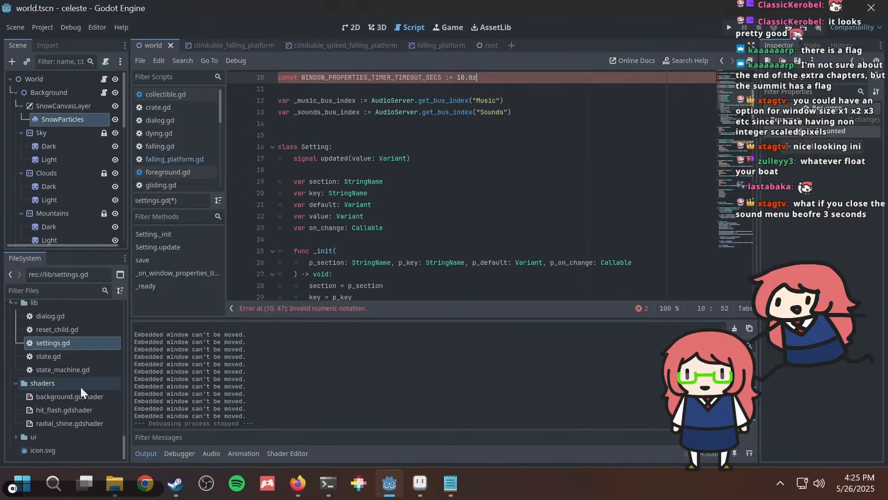
{"action": "left_click", "coordinate": [15, 436]}
{"action": "scroll", "coordinate": [64, 401], "scroll_direction": "down", "scroll_amount": 5}
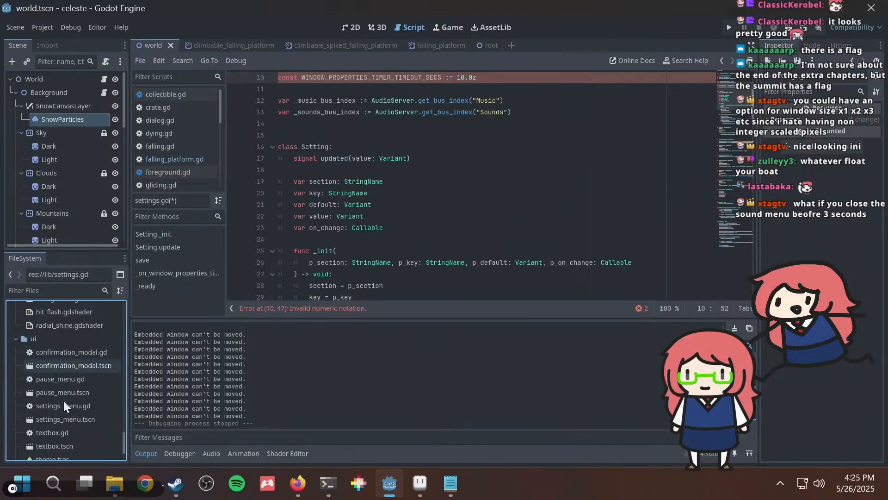
{"action": "scroll", "coordinate": [64, 401], "scroll_direction": "up", "scroll_amount": 3}
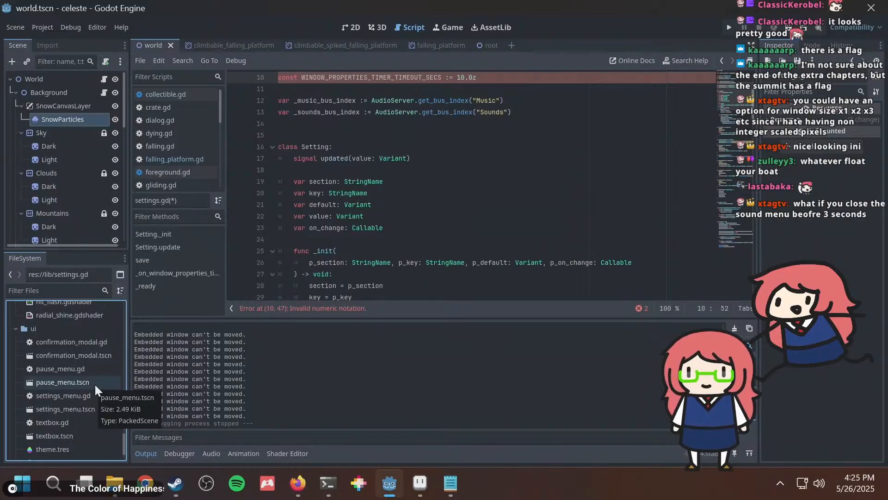
{"action": "scroll", "coordinate": [78, 406], "scroll_direction": "down", "scroll_amount": 1}
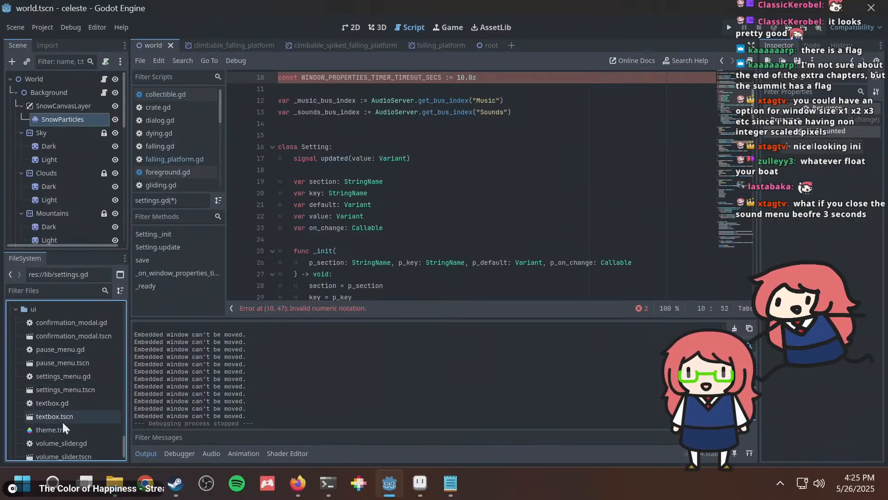
{"action": "scroll", "coordinate": [69, 408], "scroll_direction": "down", "scroll_amount": 1}
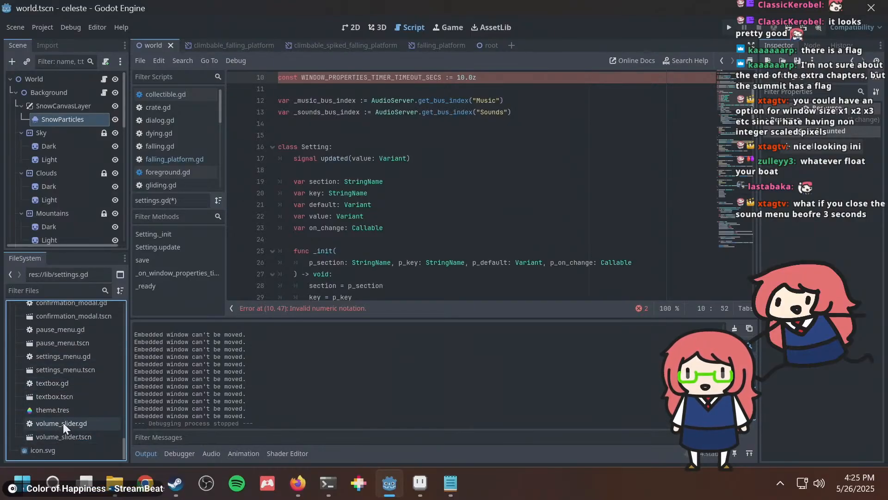
{"action": "double_click", "coordinate": [54, 435]}
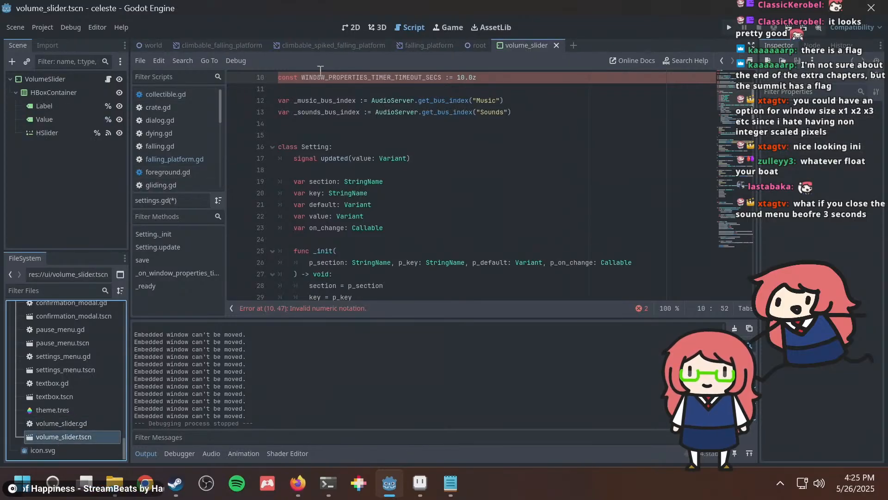
Examine the VolumeSlider scene's label, value and slider layout in the 2D editor.
{"action": "left_click", "coordinate": [352, 26]}
{"action": "scroll", "coordinate": [314, 154], "scroll_direction": "up", "scroll_amount": 3}
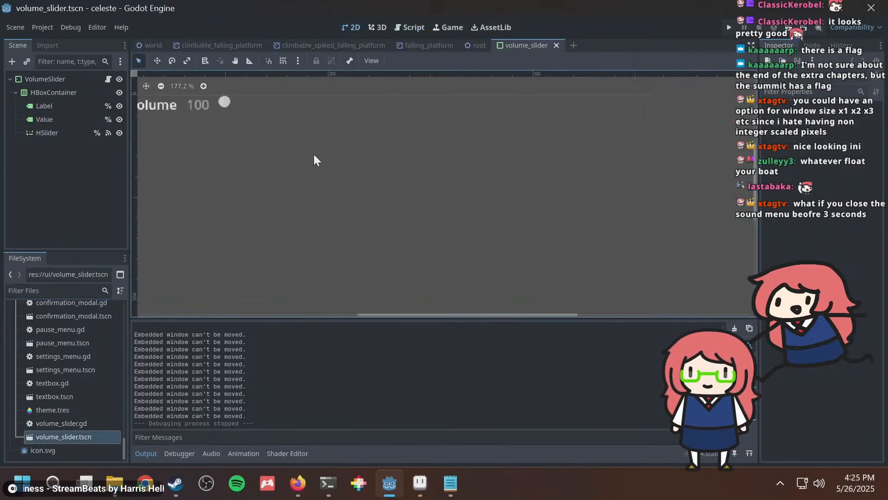
{"action": "middle_click_drag", "start_coordinate": [261, 135], "coordinate": [353, 151]}
{"action": "scroll", "coordinate": [326, 161], "scroll_direction": "up", "scroll_amount": 4}
{"action": "middle_click_drag", "start_coordinate": [320, 166], "coordinate": [378, 204]}
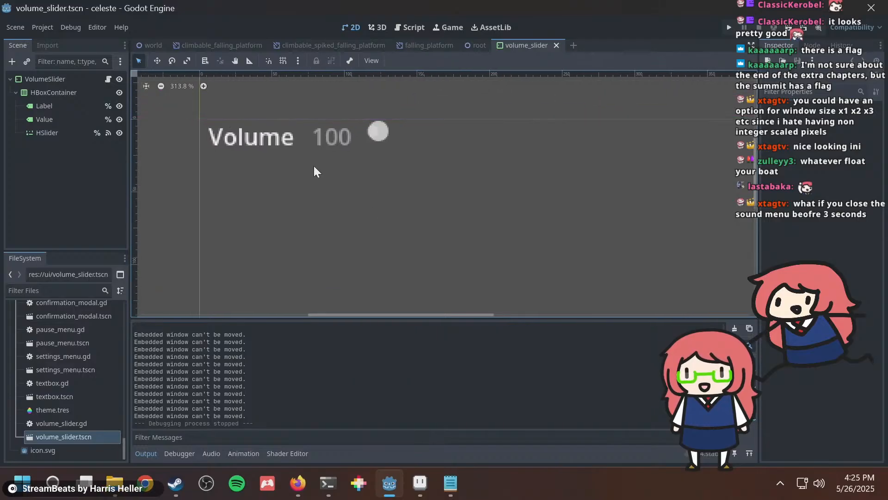
{"action": "scroll", "coordinate": [282, 169], "scroll_direction": "up", "scroll_amount": 2}
{"action": "middle_click_drag", "start_coordinate": [281, 169], "coordinate": [300, 201]}
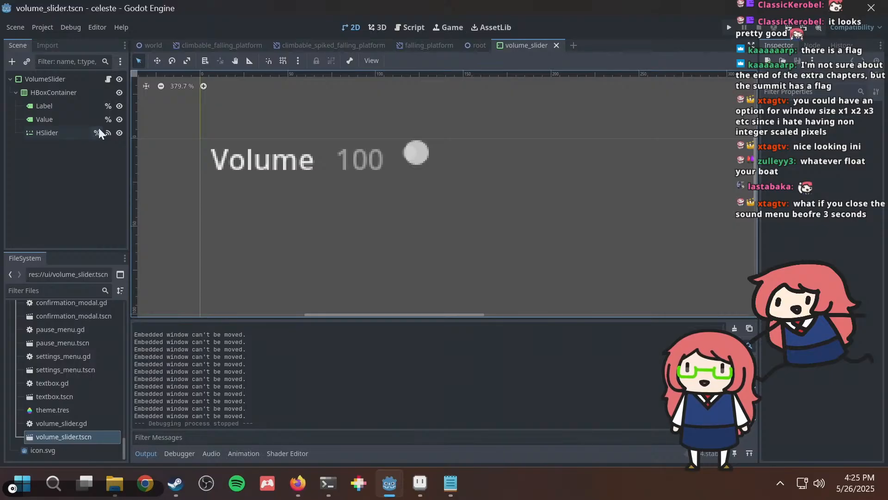
Open the VolumeSlider node's script, review its _ready and value functions, and check the volume entries of settings.ini in Notepad.
{"action": "left_click", "coordinate": [109, 79]}
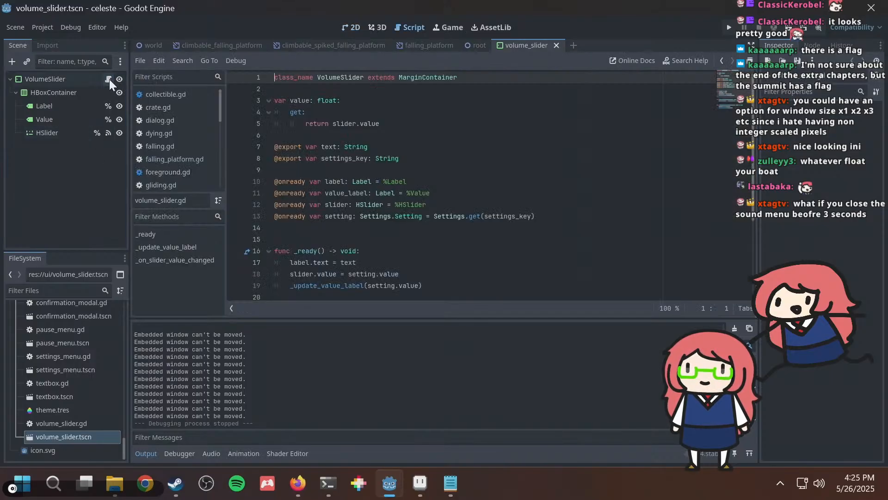
{"action": "scroll", "coordinate": [419, 159], "scroll_direction": "down", "scroll_amount": 3}
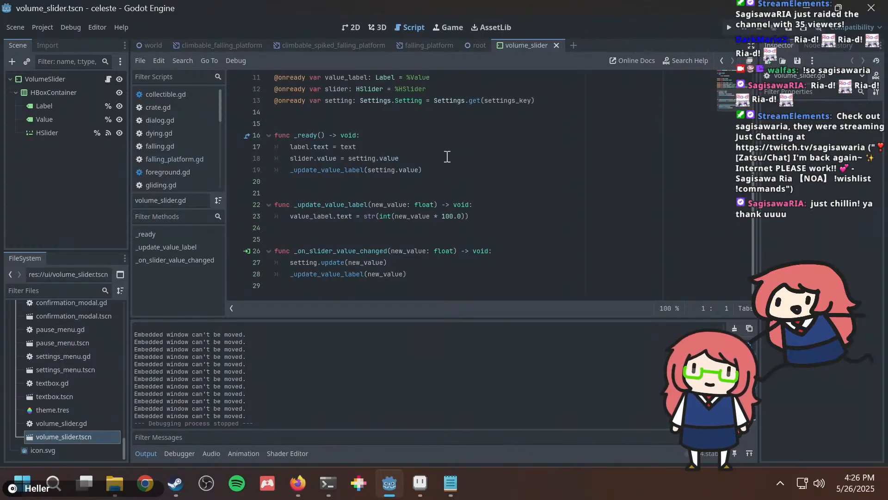
{"action": "left_click", "coordinate": [447, 157]}
{"action": "scroll", "coordinate": [452, 167], "scroll_direction": "up", "scroll_amount": 3}
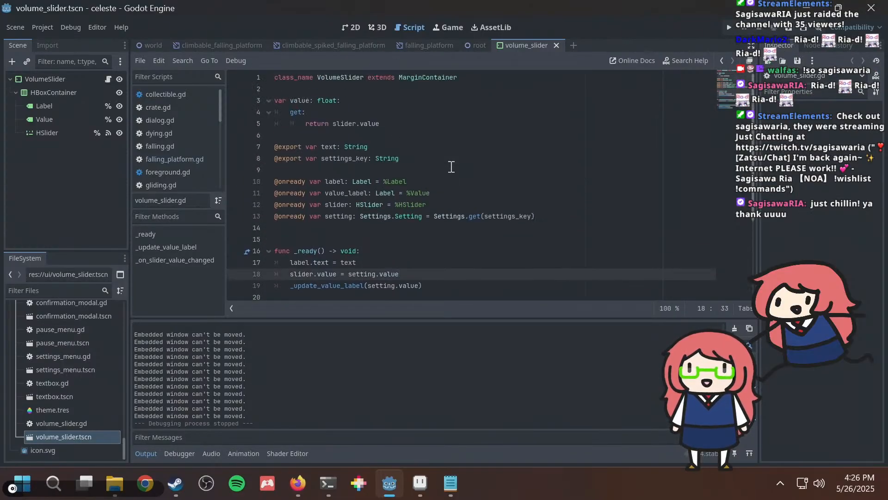
{"action": "key", "text": "alt+Tab"}
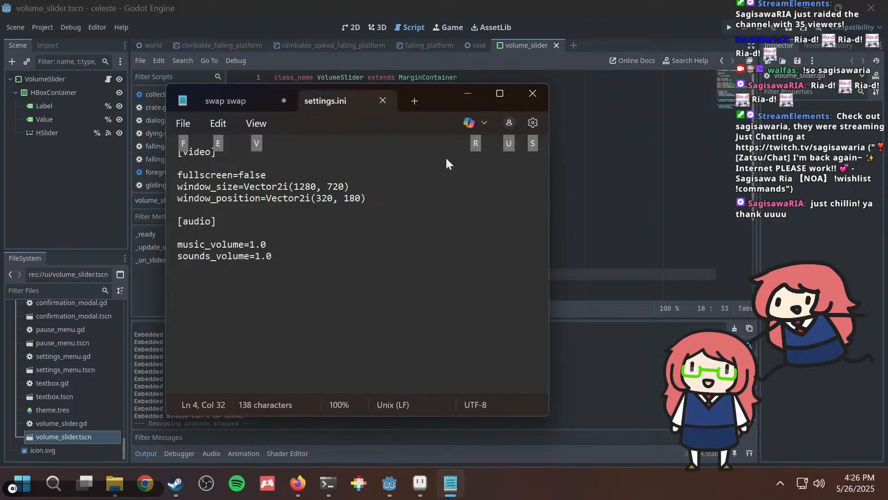
{"action": "key", "text": "alt+Tab"}
Try running the game, correct the WINDOW_PROPERTIES_TIMER_TIMEOUT_SECS constant in settings.gd to 10.0, and save.
{"action": "left_click", "coordinate": [433, 177]}
{"action": "key", "text": "F5"}
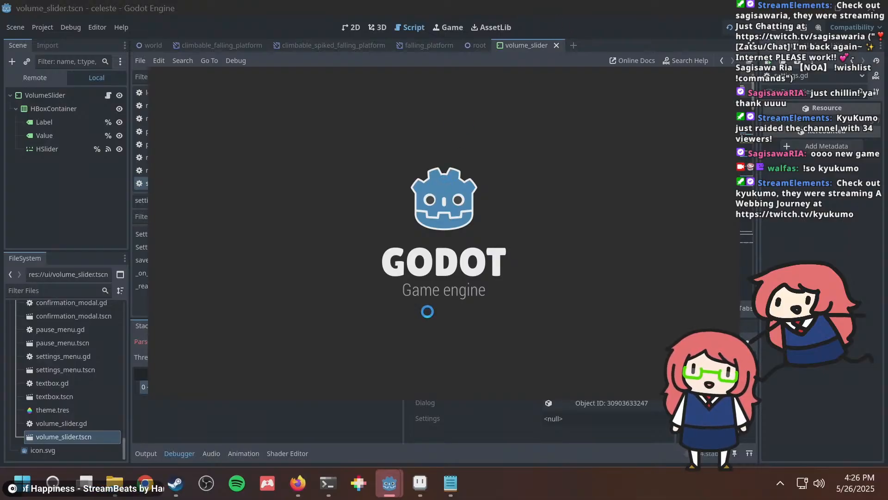
{"action": "mouse_move", "coordinate": [387, 471]}
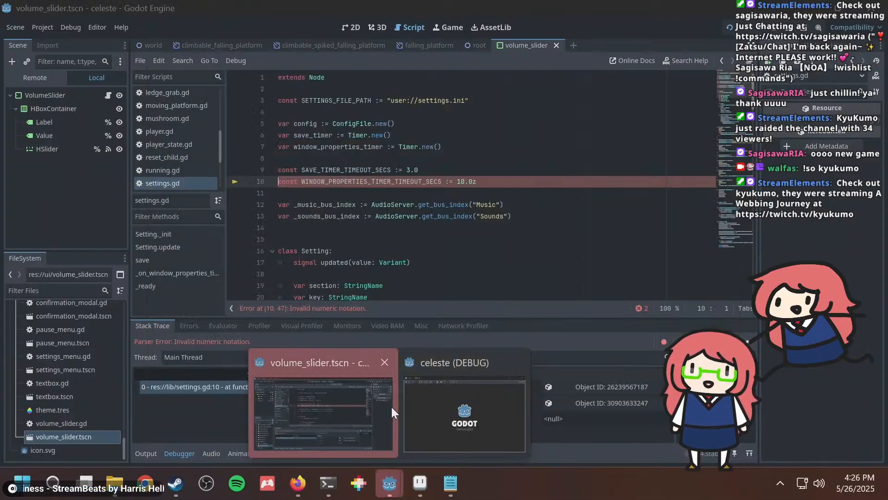
{"action": "left_click", "coordinate": [329, 408]}
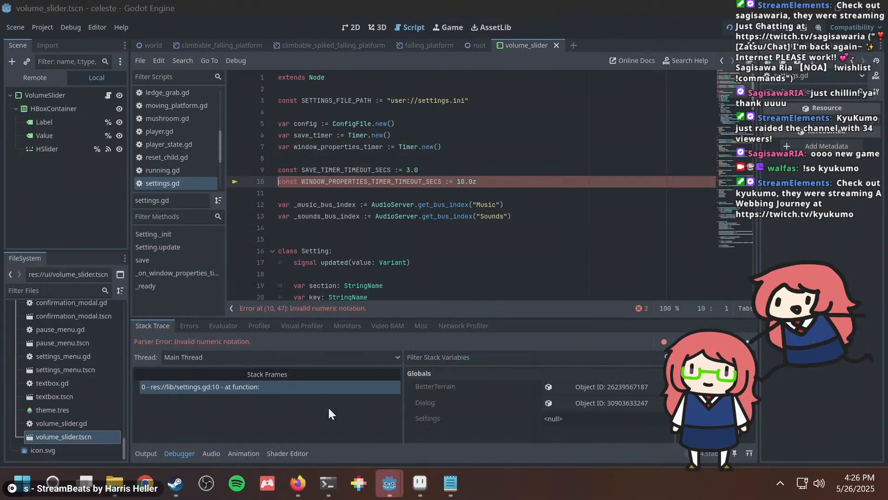
{"action": "left_click", "coordinate": [498, 182]}
{"action": "key", "text": "ctrl+s"}
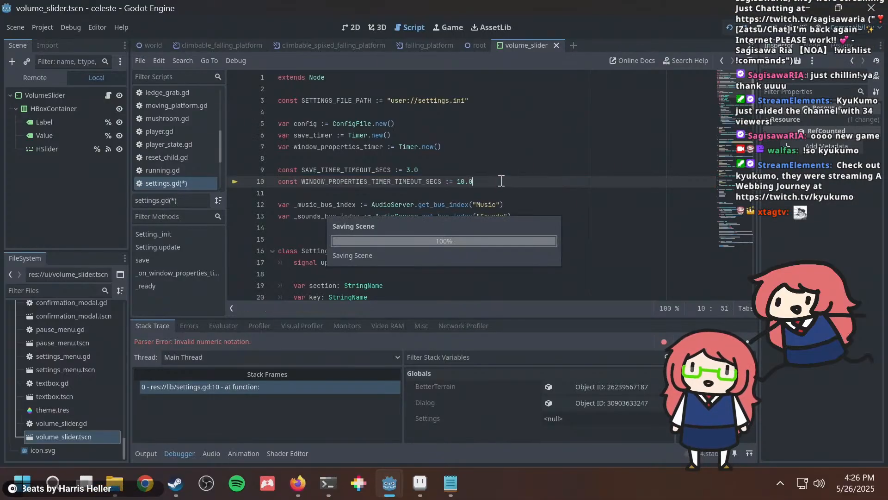
Run the game and move the player up the ladder to the wooden platform.
{"action": "key", "text": "F5"}
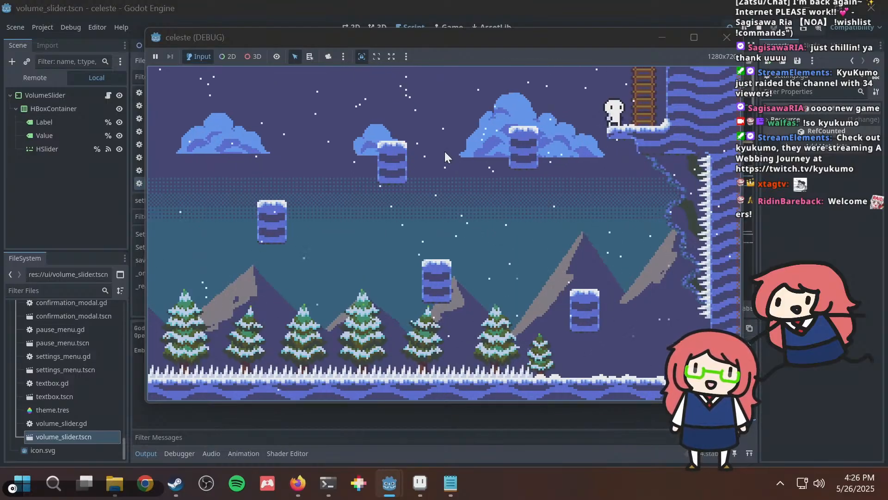
{"action": "key", "text": "Right"}
{"action": "key", "text": "Up"}
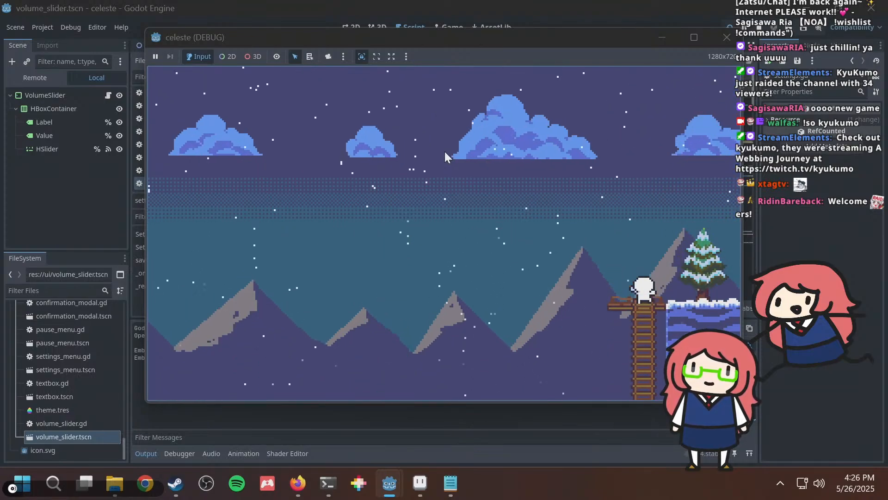
Test the Music and Sounds sliders in the pause menu's Settings, return both to 100, and resume the game.
{"action": "key", "text": "Escape"}
{"action": "left_click", "coordinate": [422, 258]}
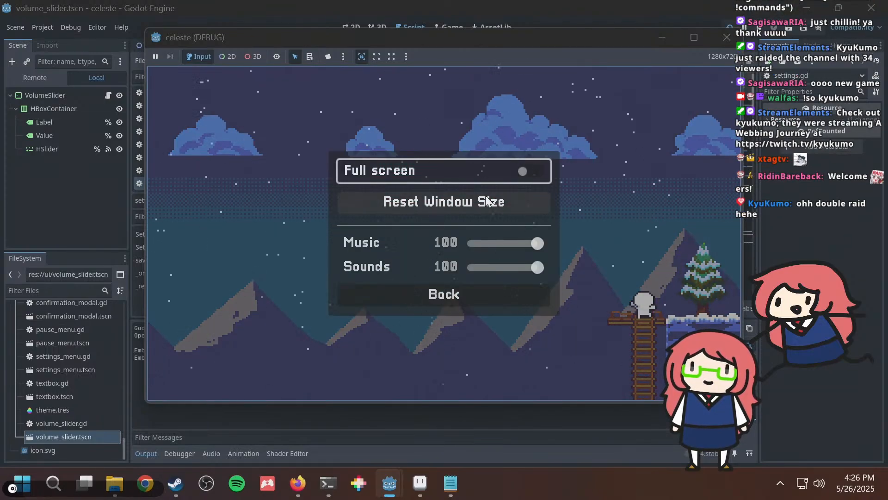
{"action": "left_click_drag", "start_coordinate": [519, 243], "coordinate": [541, 245]}
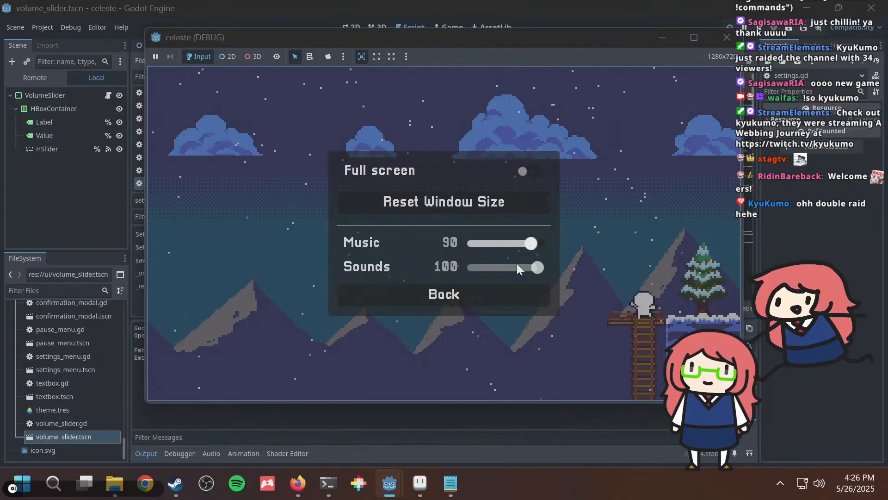
{"action": "scroll", "coordinate": [538, 246], "scroll_direction": "up", "scroll_amount": 2}
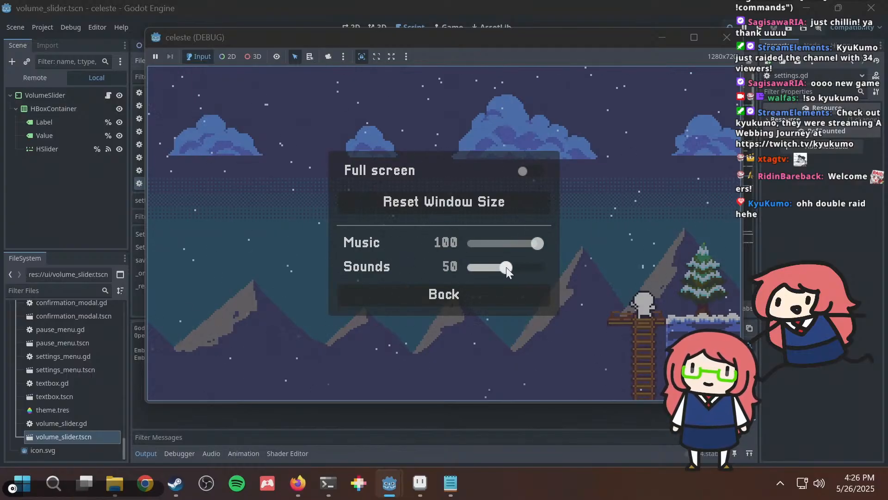
{"action": "left_click_drag", "start_coordinate": [507, 268], "coordinate": [560, 266]}
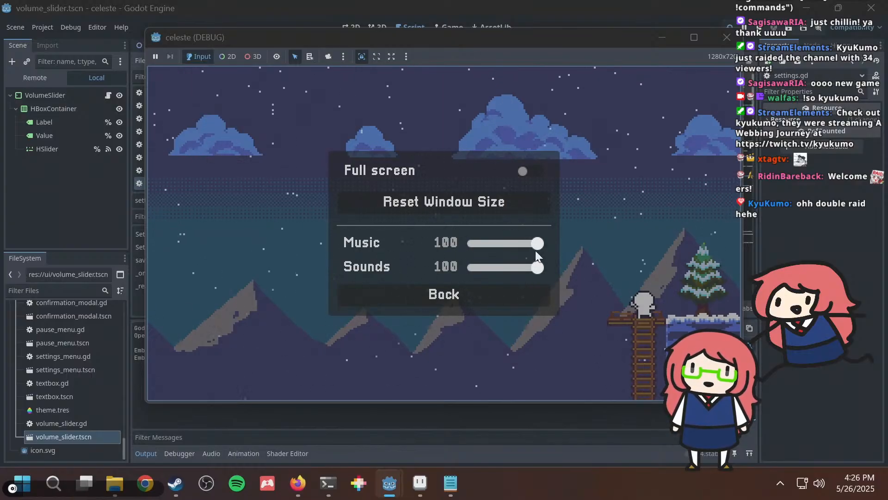
{"action": "left_click", "coordinate": [461, 293]}
{"action": "key", "text": "Escape"}
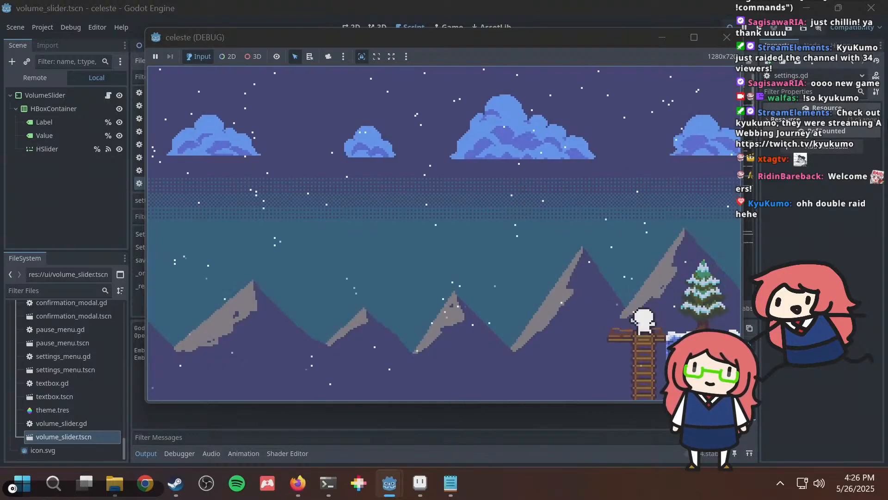
Move the player down the ladder and make it jump off the ledge toward the floating blocks.
{"action": "key", "text": "Down"}
{"action": "key", "text": "Left"}
{"action": "key", "text": "space"}
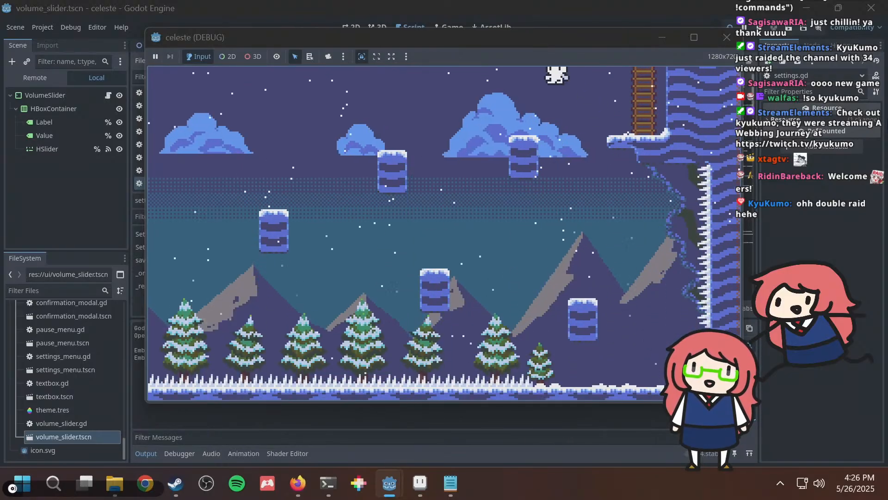
Move the player off the falling ice blocks and across to the neighbouring snowy ledge, and leave the game.
{"action": "key", "text": "Right"}
{"action": "key", "text": "space"}
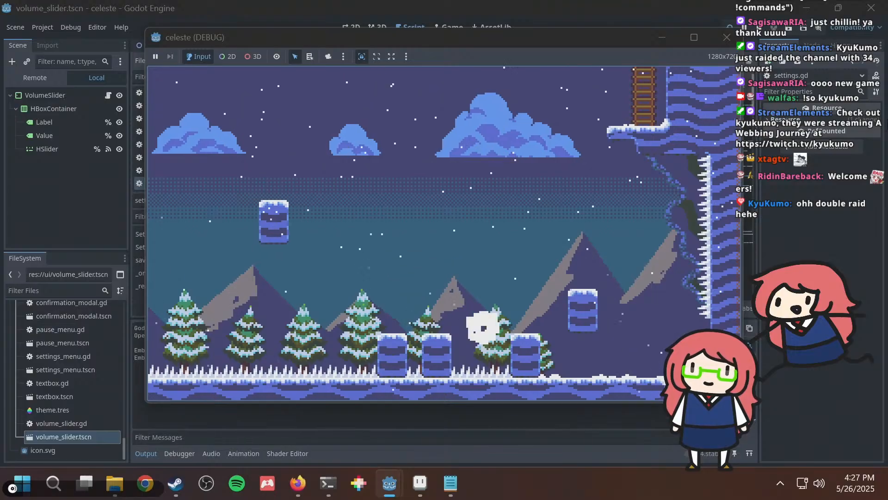
{"action": "key", "text": "Left"}
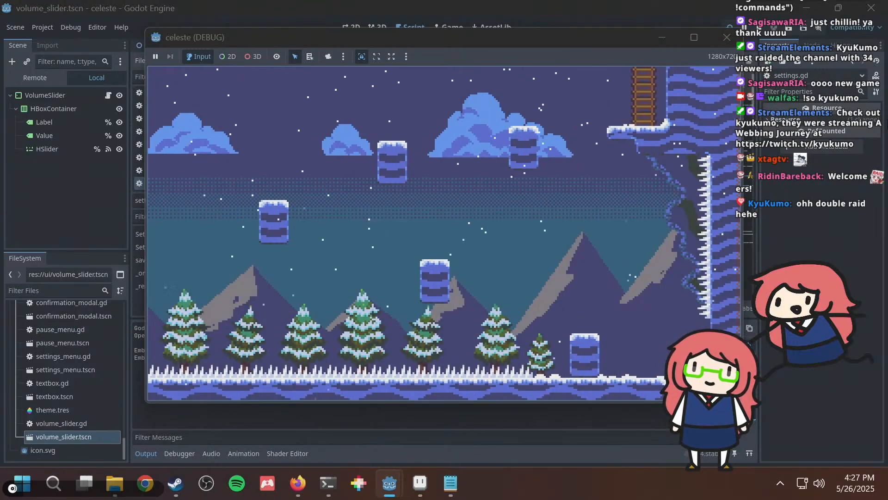
{"action": "key", "text": "Left"}
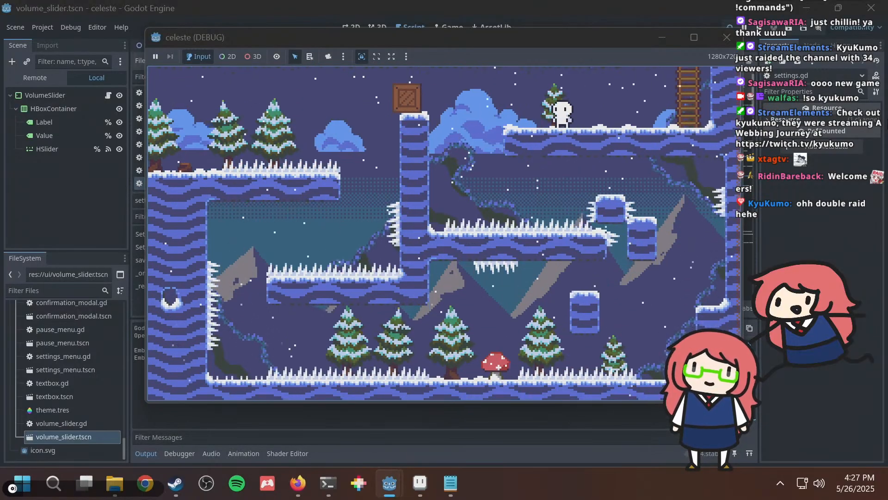
{"action": "left_click", "coordinate": [264, 26]}
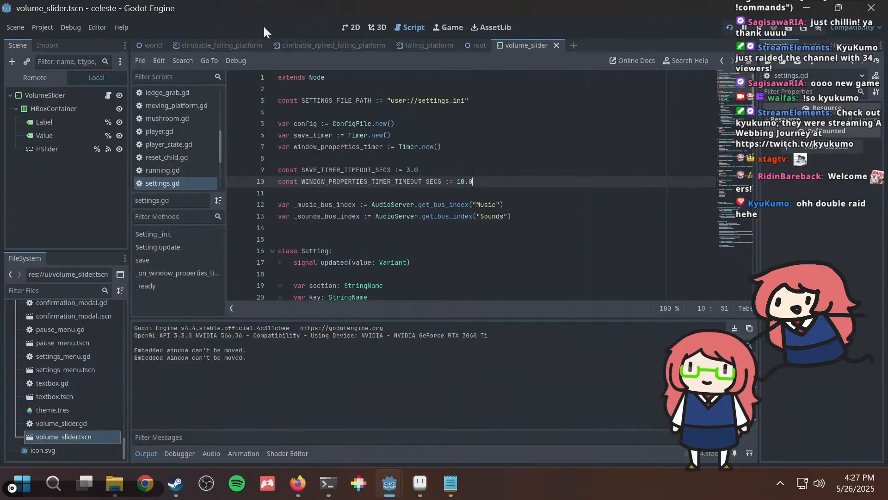
Open the world scene in the 2D workspace and activate the Move tool.
{"action": "left_click", "coordinate": [146, 42]}
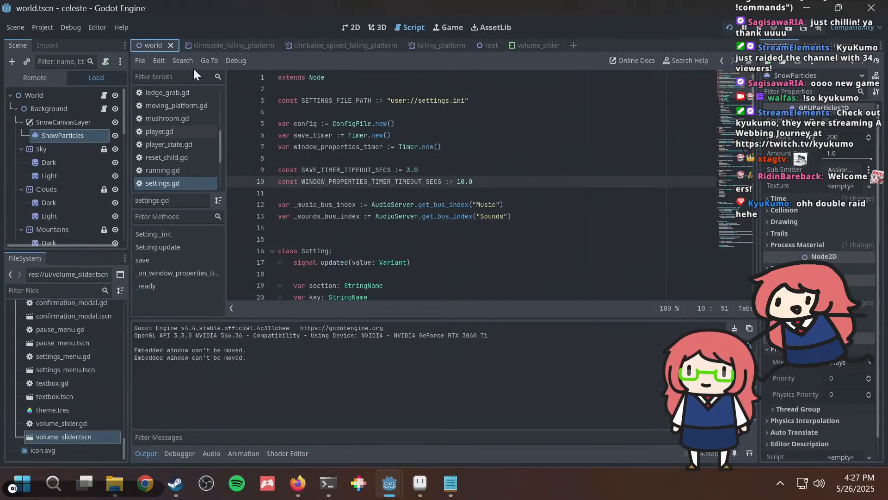
{"action": "left_click", "coordinate": [343, 27]}
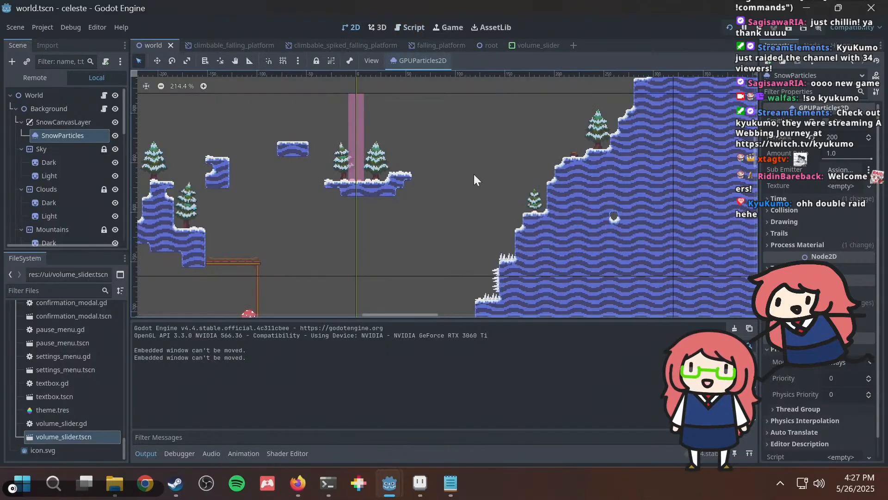
{"action": "scroll", "coordinate": [473, 174], "scroll_direction": "down", "scroll_amount": 14}
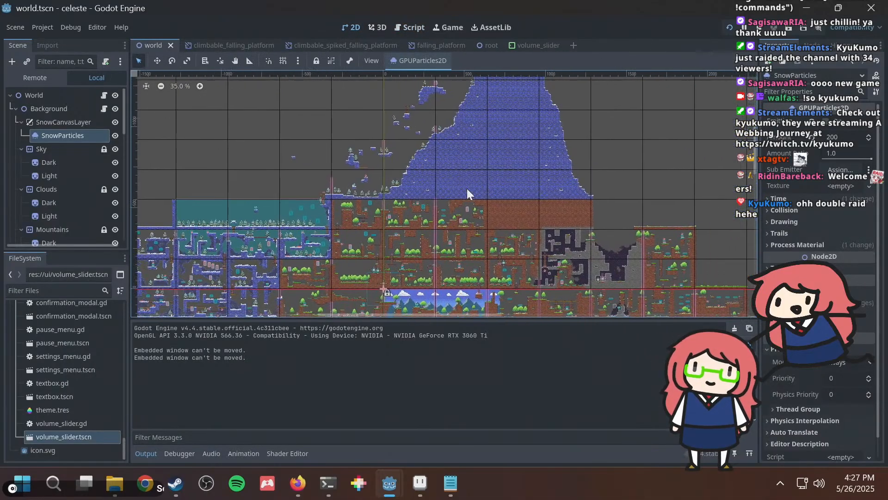
{"action": "left_click", "coordinate": [157, 61]}
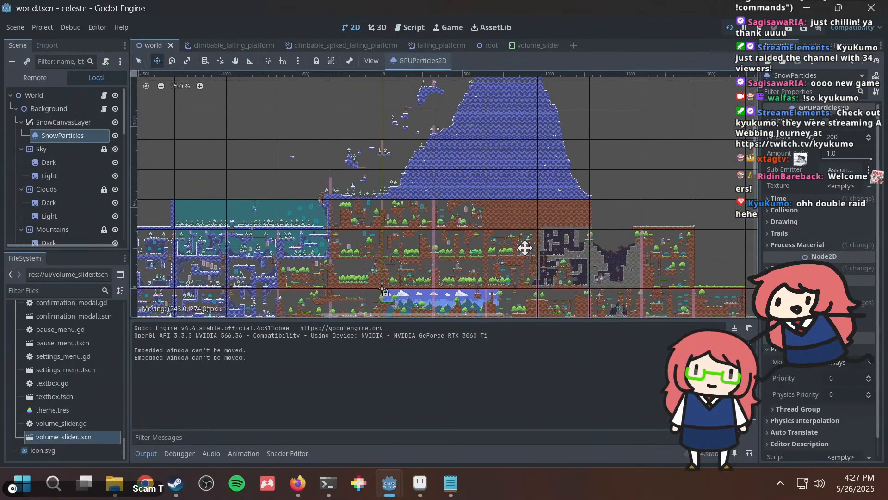
Try repositioning the selected SnowParticles node with several successive moves across the world map.
{"action": "left_click_drag", "start_coordinate": [471, 172], "coordinate": [599, 152]}
{"action": "left_click_drag", "start_coordinate": [554, 93], "coordinate": [554, 93]}
{"action": "scroll", "coordinate": [547, 131], "scroll_direction": "up", "scroll_amount": 10}
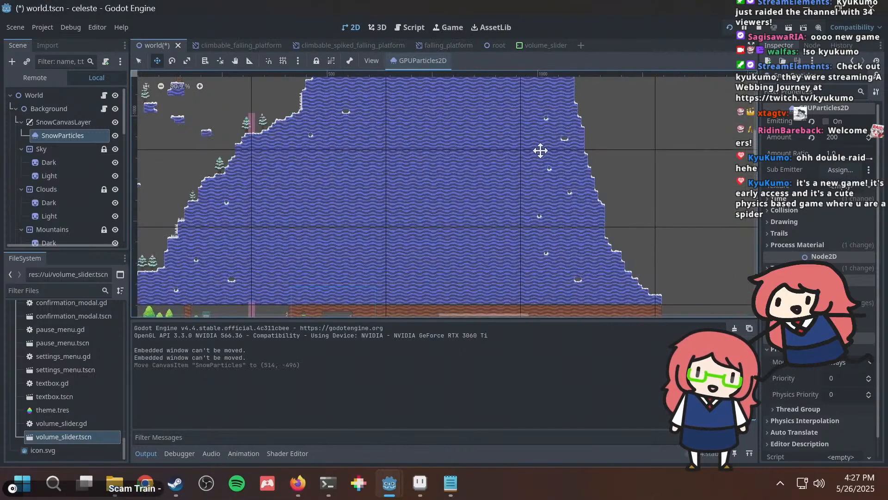
{"action": "middle_click_drag", "start_coordinate": [520, 179], "coordinate": [563, 108]}
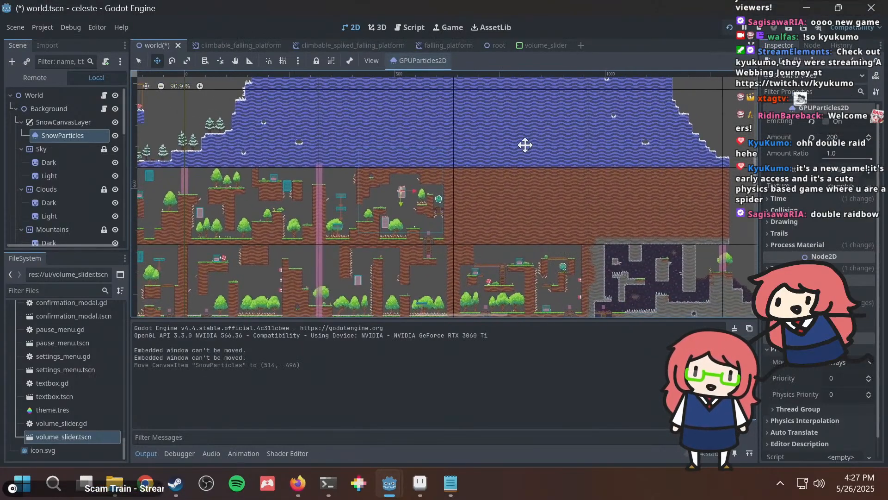
{"action": "mouse_move", "coordinate": [465, 171]}
{"action": "left_mouse_down"}
{"action": "mouse_move", "coordinate": [486, 144]}
{"action": "mouse_move", "coordinate": [472, 176]}
{"action": "mouse_move", "coordinate": [454, 165]}
{"action": "left_mouse_up"}
{"action": "middle_click_drag", "start_coordinate": [454, 165], "coordinate": [512, 170]}
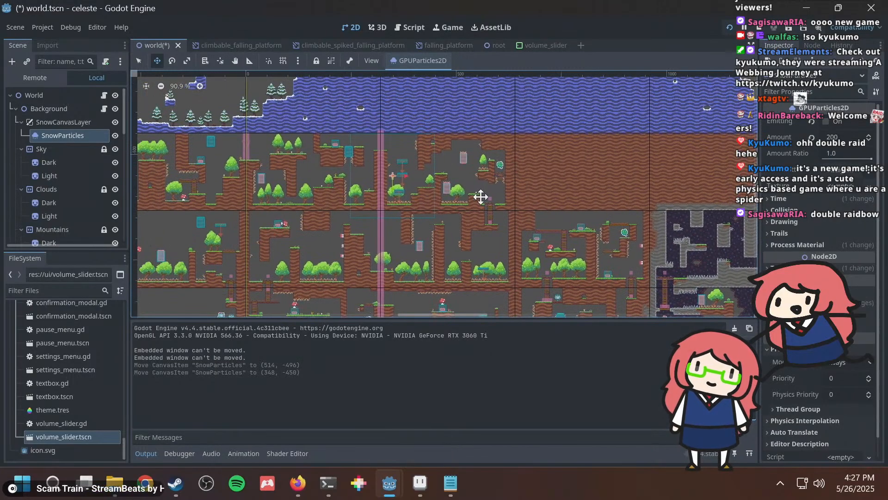
{"action": "left_click_drag", "start_coordinate": [480, 196], "coordinate": [458, 199]}
{"action": "scroll", "coordinate": [457, 198], "scroll_direction": "up", "scroll_amount": 5}
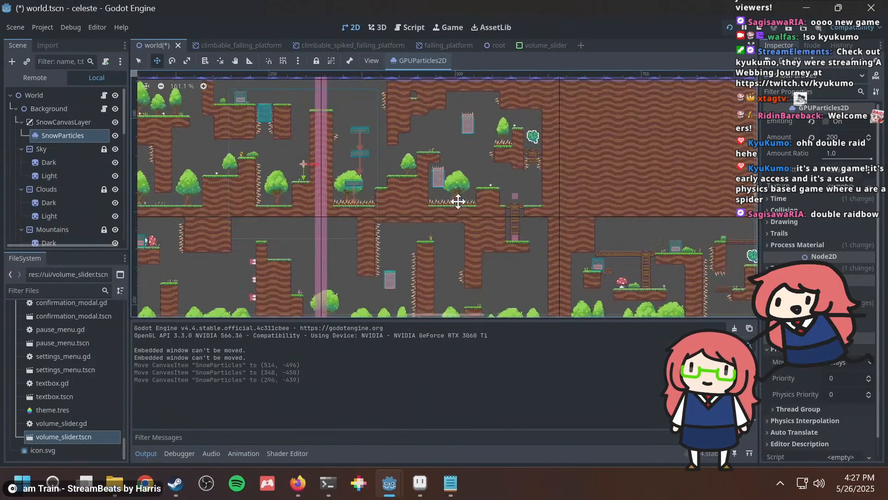
{"action": "middle_click_drag", "start_coordinate": [457, 198], "coordinate": [563, 214]}
{"action": "left_click_drag", "start_coordinate": [534, 223], "coordinate": [542, 203]}
Undo all the SnowParticles moves in the world scene.
{"action": "key", "text": "ctrl+z"}
{"action": "key", "text": "ctrl+z"}
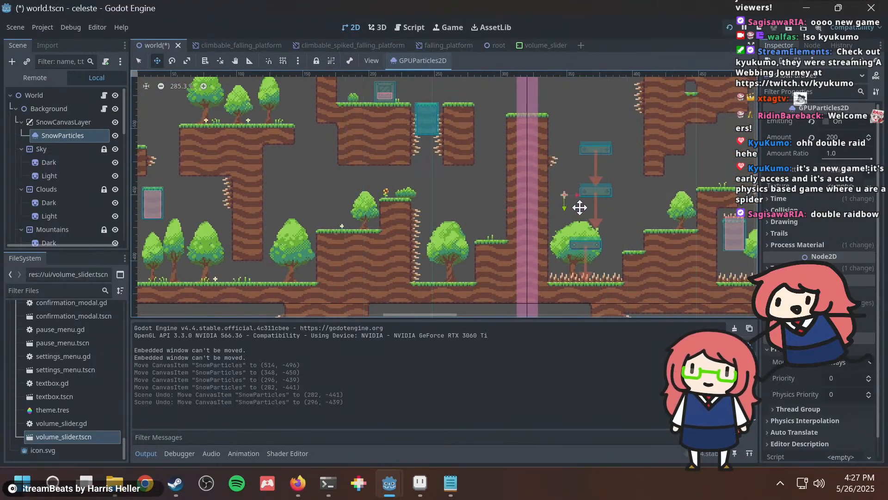
{"action": "scroll", "coordinate": [580, 207], "scroll_direction": "down", "scroll_amount": 3}
{"action": "key", "text": "ctrl+z"}
{"action": "middle_click_drag", "start_coordinate": [516, 206], "coordinate": [374, 220]}
{"action": "scroll", "coordinate": [374, 220], "scroll_direction": "down", "scroll_amount": 1}
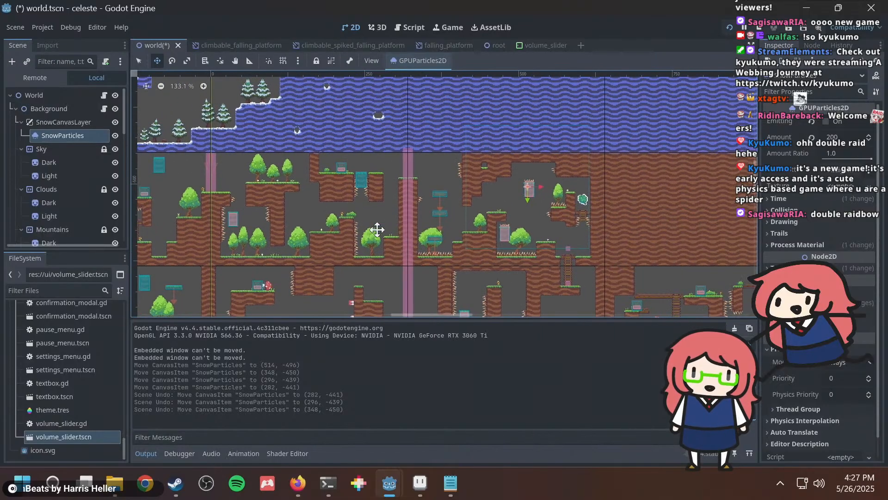
{"action": "key", "text": "ctrl+z"}
{"action": "scroll", "coordinate": [350, 191], "scroll_direction": "down", "scroll_amount": 4}
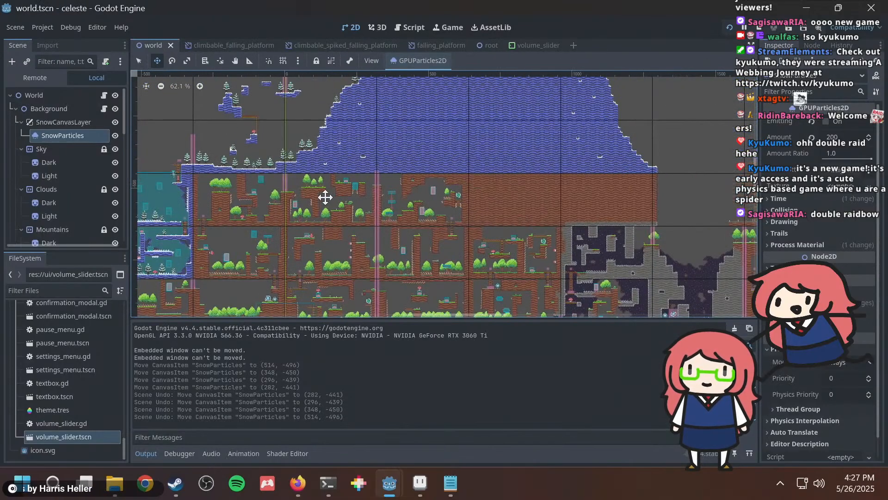
Undo and restore the process_mode change, and revert the redone SnowParticles move.
{"action": "scroll", "coordinate": [325, 197], "scroll_direction": "up", "scroll_amount": 6}
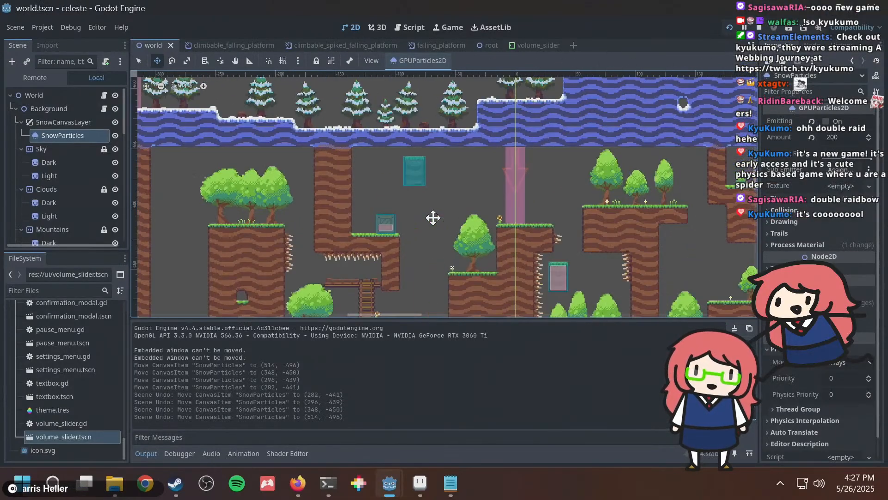
{"action": "key", "text": "ctrl+z"}
{"action": "scroll", "coordinate": [433, 217], "scroll_direction": "down", "scroll_amount": 3}
{"action": "key", "text": "ctrl+shift+z"}
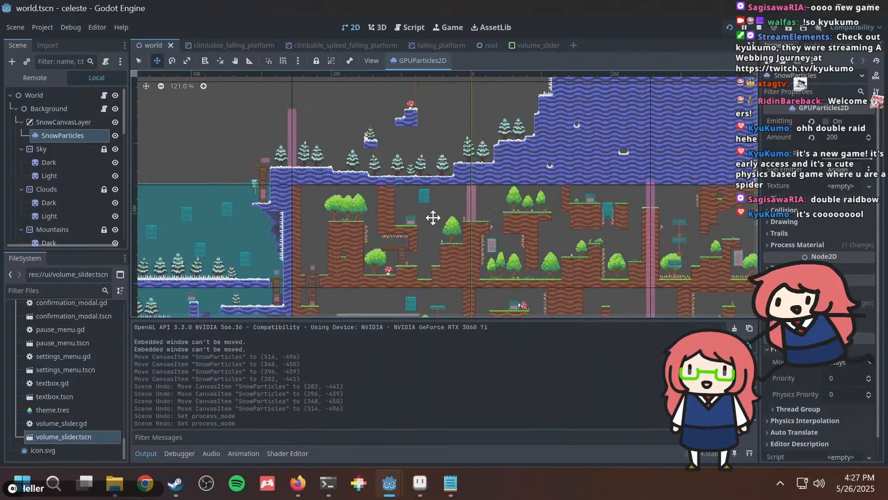
{"action": "key", "text": "ctrl+shift+z"}
{"action": "key", "text": "ctrl+shift+z"}
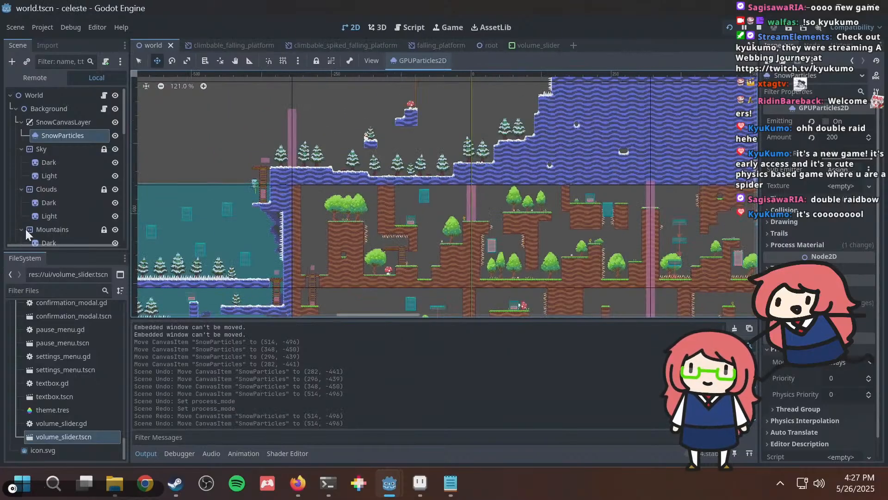
Select the Player node and move it to the daytime meadow with the mountain background in the lower part of the world.
{"action": "scroll", "coordinate": [74, 210], "scroll_direction": "down", "scroll_amount": 8}
{"action": "left_click", "coordinate": [58, 220]}
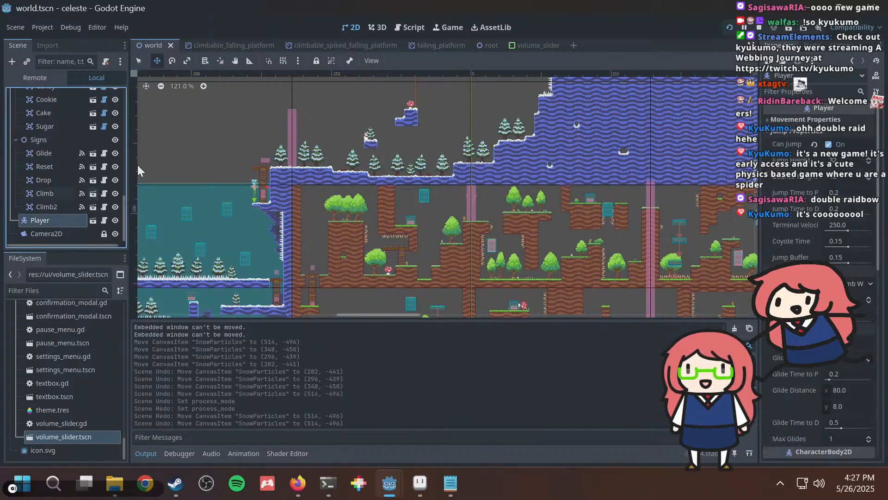
{"action": "left_click_drag", "start_coordinate": [189, 88], "coordinate": [426, 257]}
Run the game and take the player over the tree, down the shaft, and across the spike pit to the far grassy ledge.
{"action": "key", "text": "F5"}
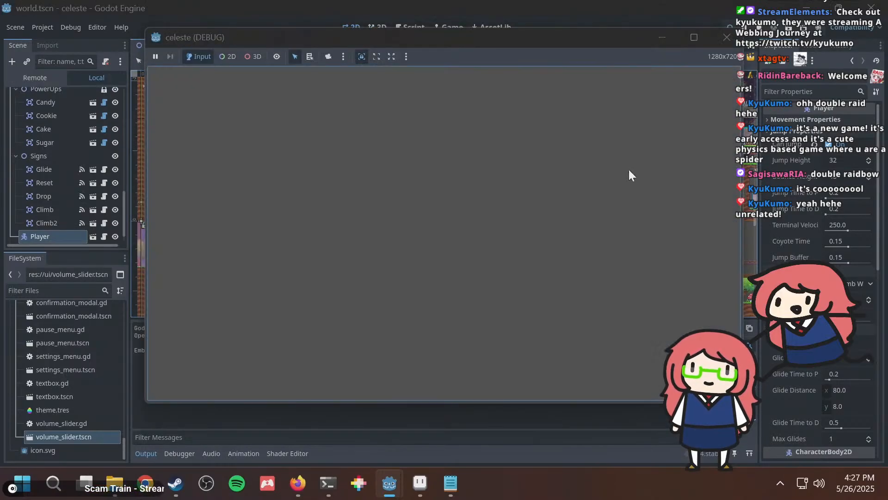
{"action": "key", "text": "space"}
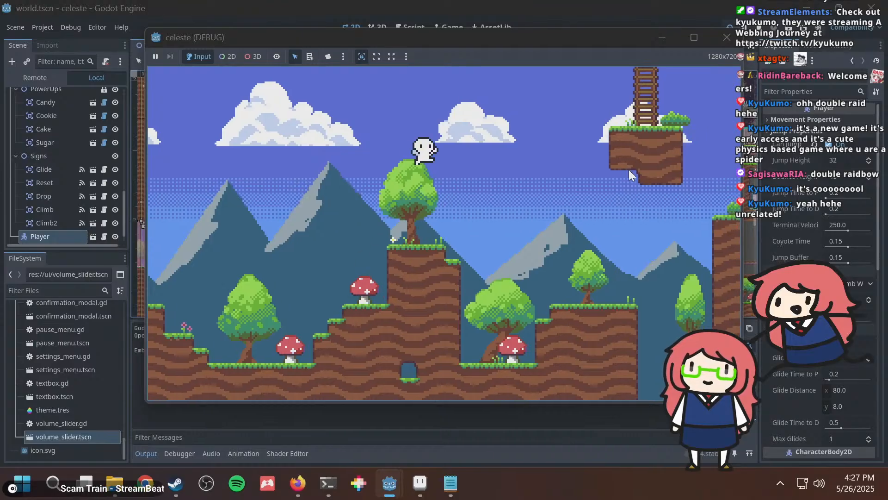
{"action": "key", "text": "Right"}
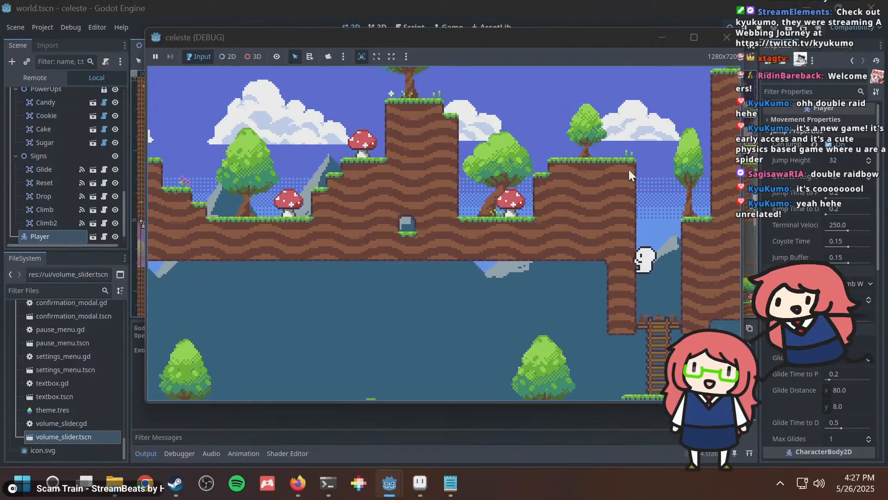
{"action": "key", "text": "Left"}
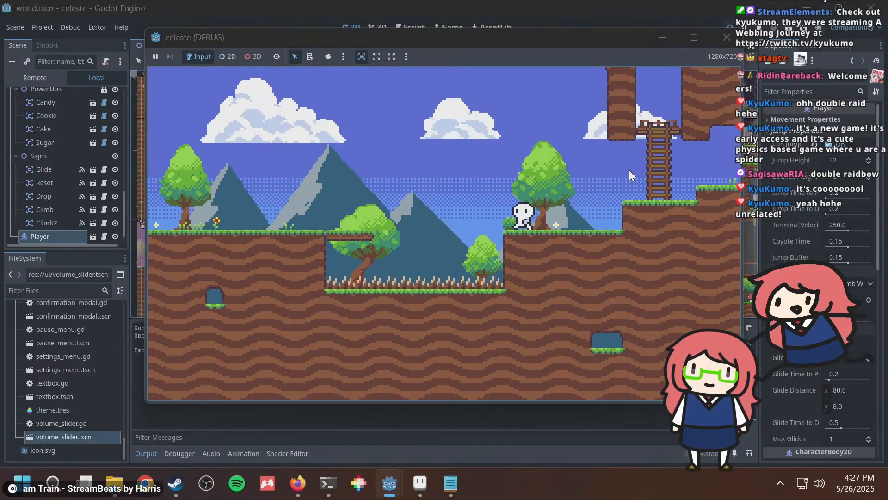
{"action": "key", "text": "Left"}
{"action": "key", "text": "space"}
{"action": "key", "text": "space"}
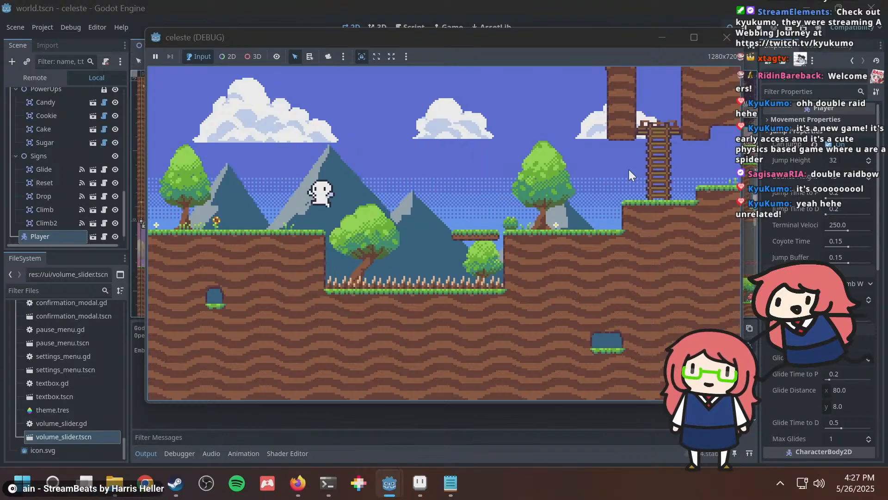
Cross the mushroom room over the raised platforms and climb down the ladder into the cave.
{"action": "key", "text": "Left"}
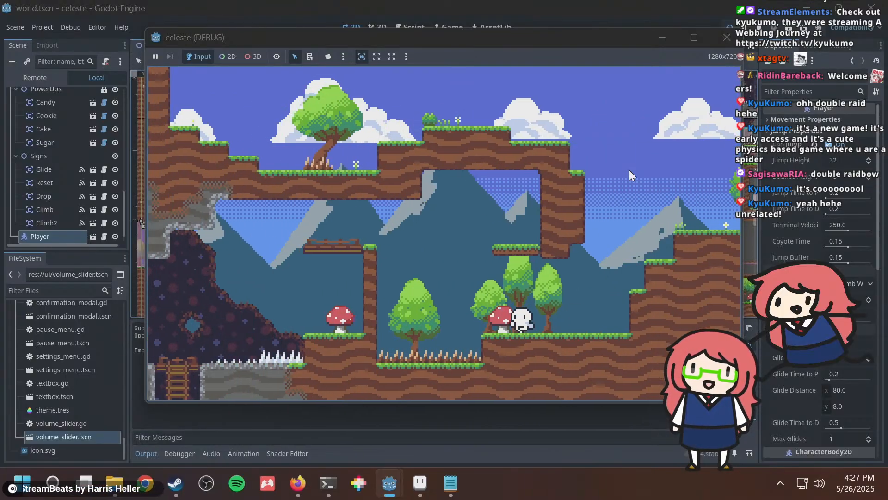
{"action": "key", "text": "space"}
{"action": "key", "text": "Left"}
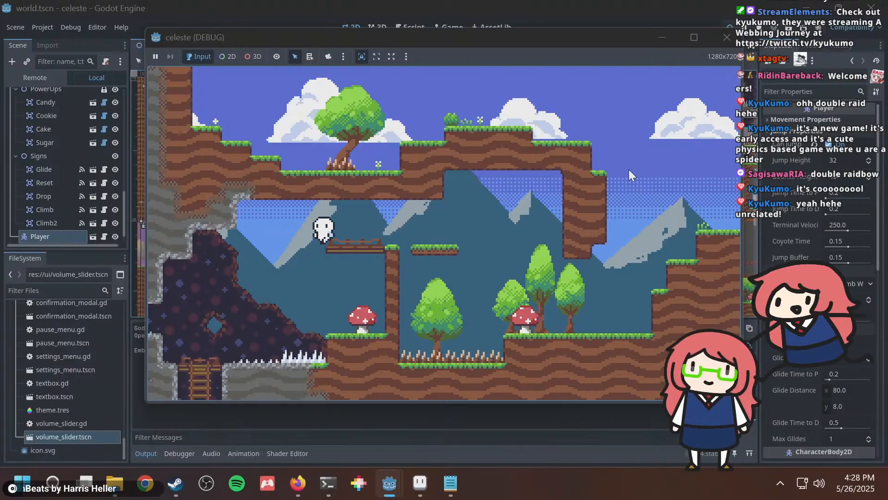
{"action": "key", "text": "Left"}
{"action": "key", "text": "Down"}
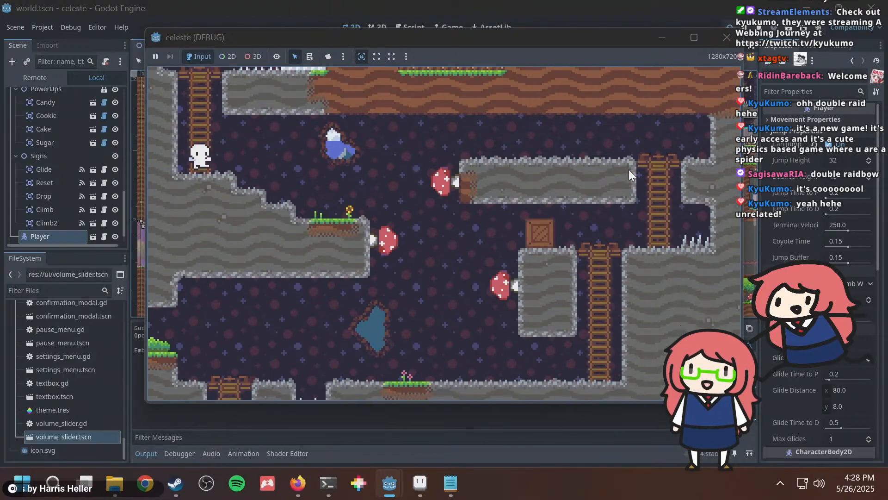
Explore the cave down to its lower floor and the adjoining spiked mushroom room, and stop the game.
{"action": "key", "text": "Right"}
{"action": "key", "text": "Left"}
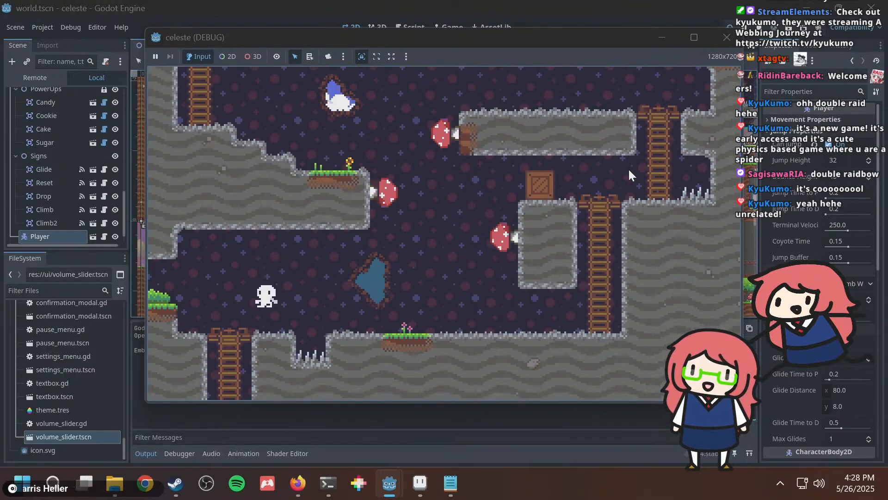
{"action": "key", "text": "Left"}
{"action": "key", "text": "Right"}
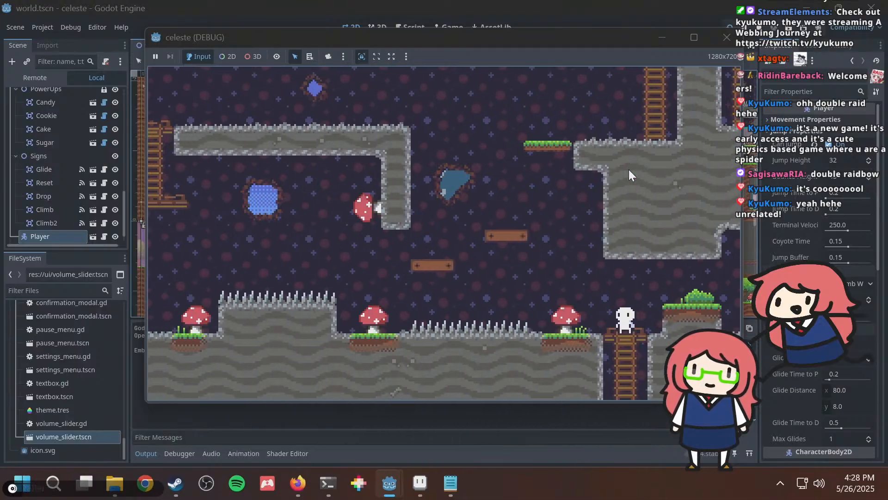
{"action": "key", "text": "F8"}
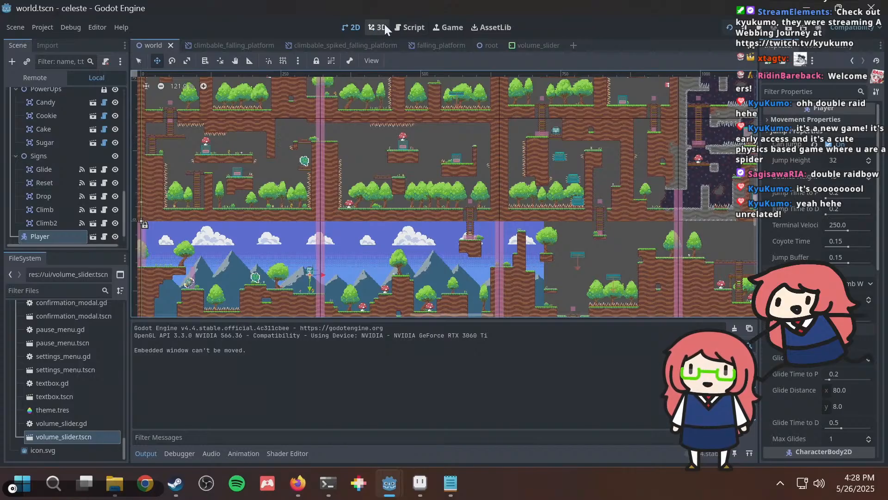
Run the game again, view the Settings page of the pause menu, and stop the game.
{"action": "scroll", "coordinate": [37, 165], "scroll_direction": "up", "scroll_amount": 10}
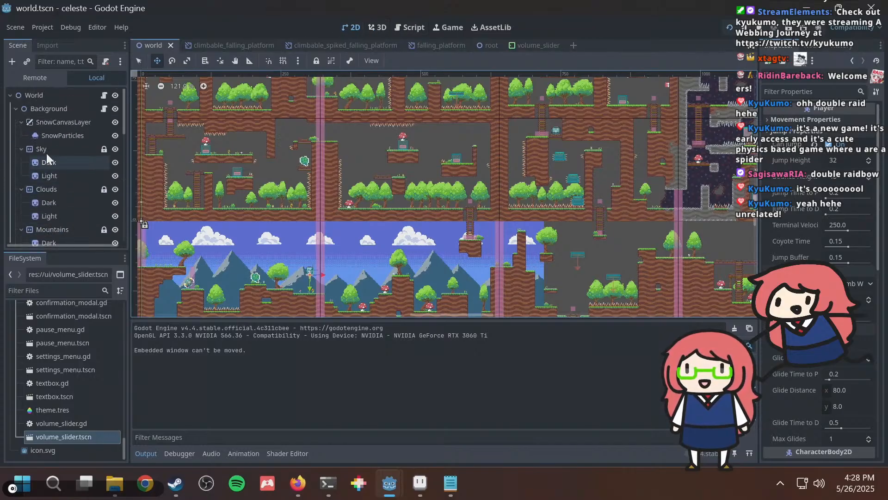
{"action": "scroll", "coordinate": [55, 172], "scroll_direction": "down", "scroll_amount": 10}
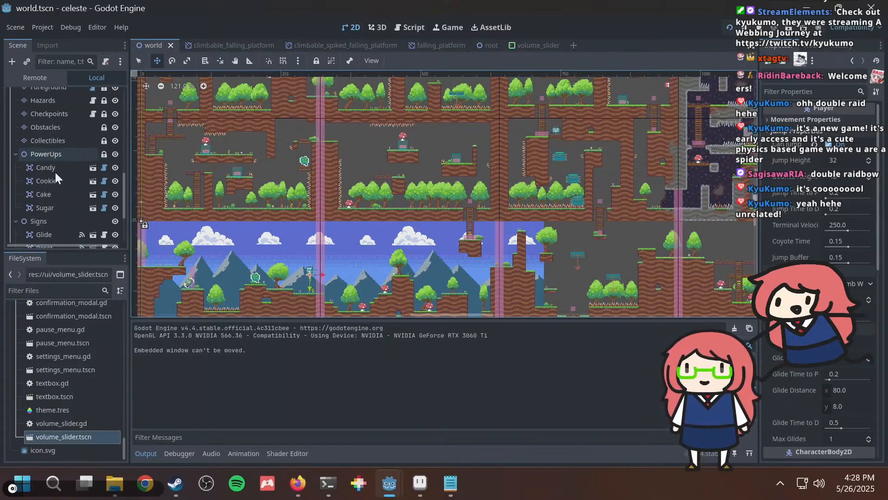
{"action": "key", "text": "F5"}
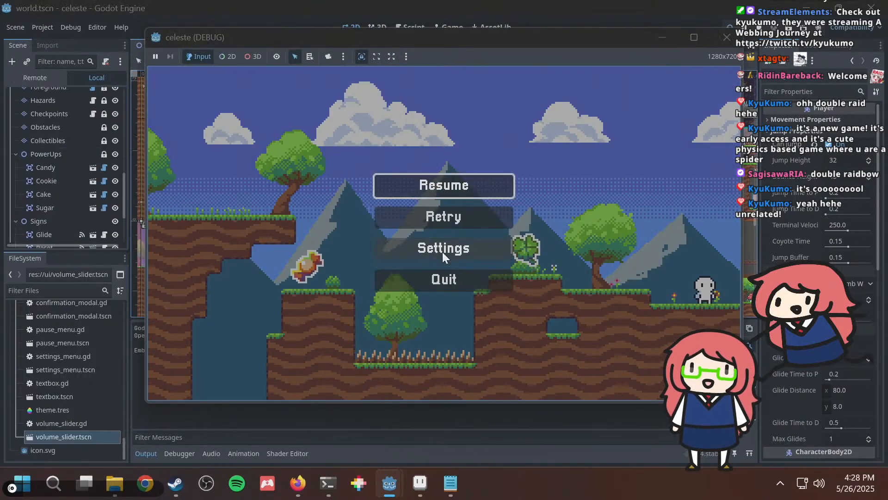
{"action": "left_click", "coordinate": [442, 252]}
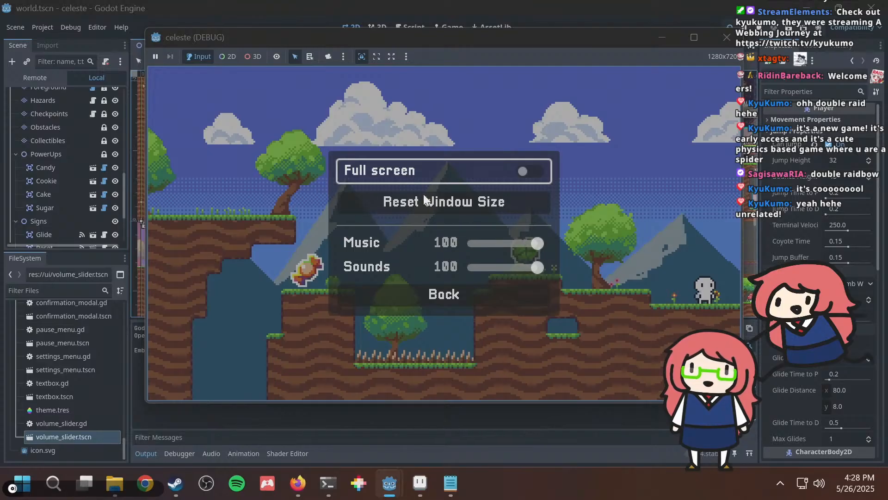
{"action": "key", "text": "F8"}
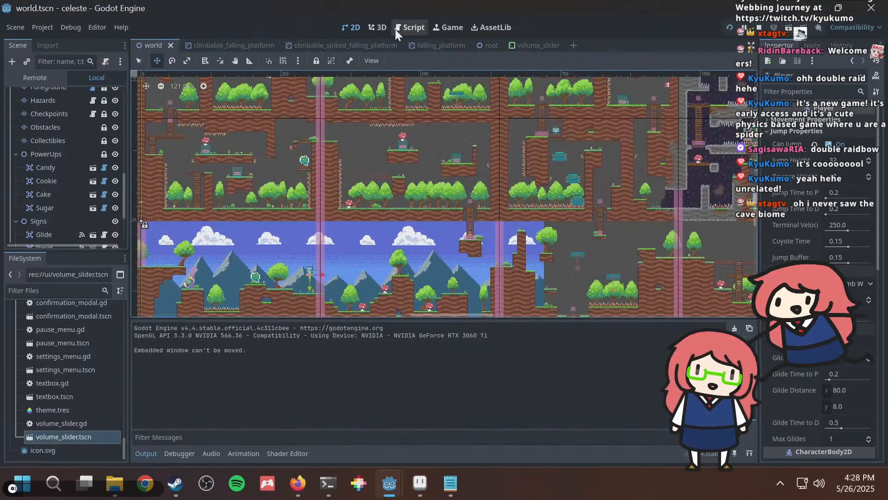
Examine the world scene's level layout, covering the cave rooms, the snowy area and the grassland stretching to the east.
{"action": "scroll", "coordinate": [442, 190], "scroll_direction": "down", "scroll_amount": 5}
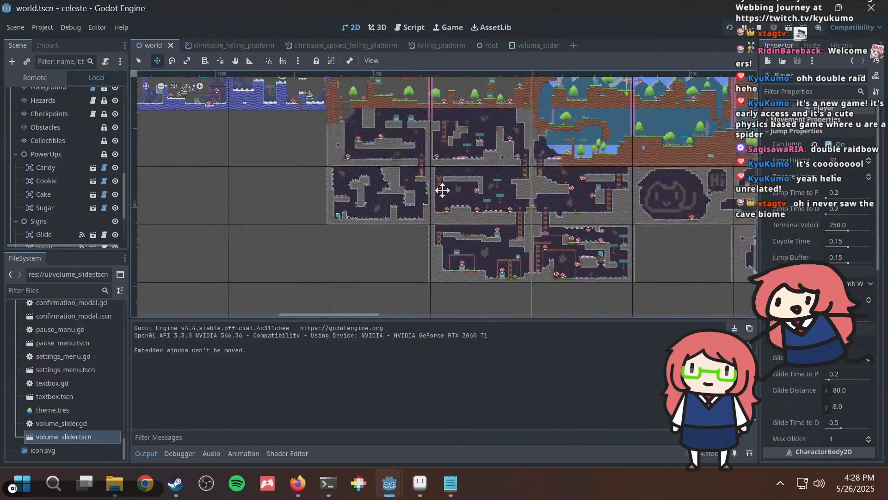
{"action": "scroll", "coordinate": [490, 167], "scroll_direction": "up", "scroll_amount": 8}
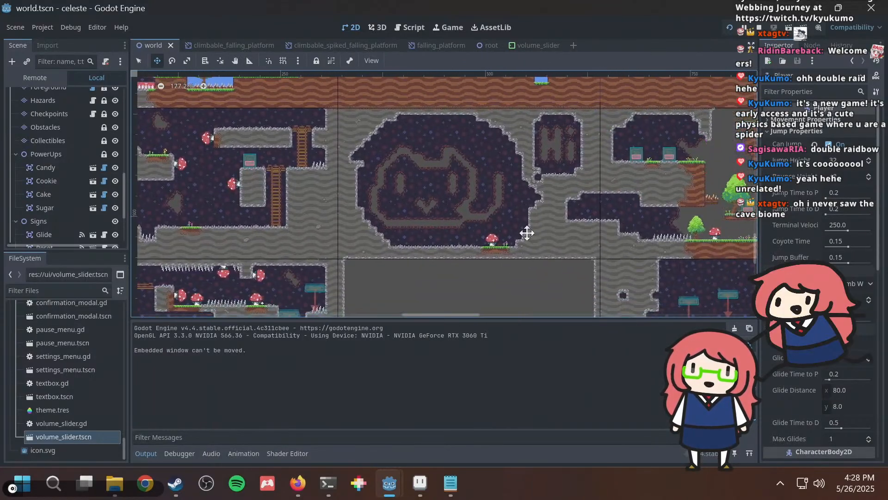
{"action": "middle_click_drag", "start_coordinate": [424, 186], "coordinate": [608, 205]}
{"action": "mouse_move", "coordinate": [366, 146]}
{"action": "middle_mouse_down"}
{"action": "mouse_move", "coordinate": [577, 262]}
{"action": "mouse_move", "coordinate": [648, 282]}
{"action": "middle_mouse_up"}
{"action": "middle_click_drag", "start_coordinate": [440, 256], "coordinate": [620, 283]}
{"action": "mouse_move", "coordinate": [323, 230]}
{"action": "middle_mouse_down"}
{"action": "mouse_move", "coordinate": [452, 256]}
{"action": "mouse_move", "coordinate": [550, 303]}
{"action": "middle_mouse_up"}
{"action": "scroll", "coordinate": [324, 215], "scroll_direction": "up", "scroll_amount": 5}
{"action": "scroll", "coordinate": [323, 215], "scroll_direction": "up", "scroll_amount": 4}
{"action": "scroll", "coordinate": [340, 190], "scroll_direction": "down", "scroll_amount": 11}
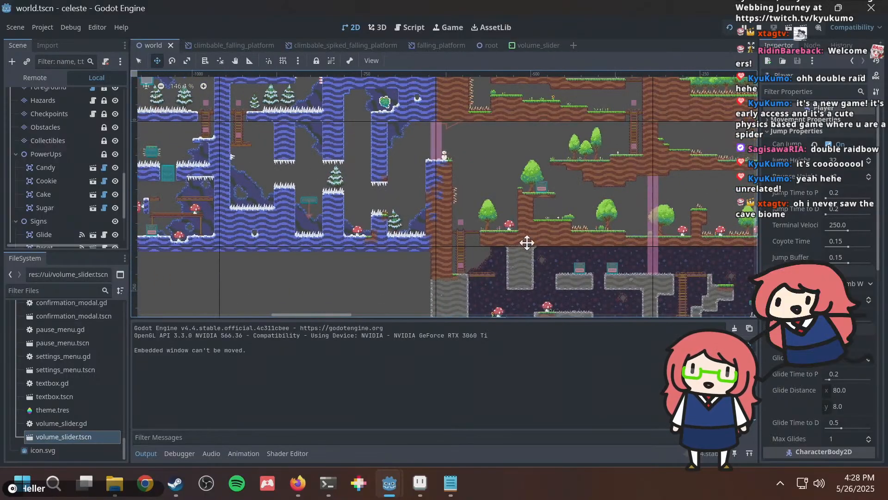
{"action": "middle_click_drag", "start_coordinate": [528, 243], "coordinate": [363, 184]}
{"action": "middle_click_drag", "start_coordinate": [477, 190], "coordinate": [210, 155]}
{"action": "middle_click_drag", "start_coordinate": [615, 228], "coordinate": [451, 169]}
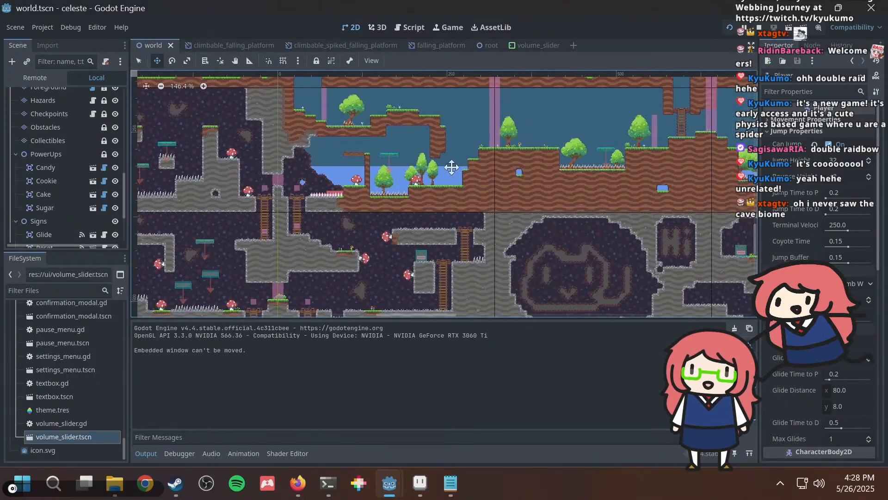
{"action": "middle_click_drag", "start_coordinate": [578, 186], "coordinate": [211, 158]}
{"action": "middle_click_drag", "start_coordinate": [553, 204], "coordinate": [97, 158]}
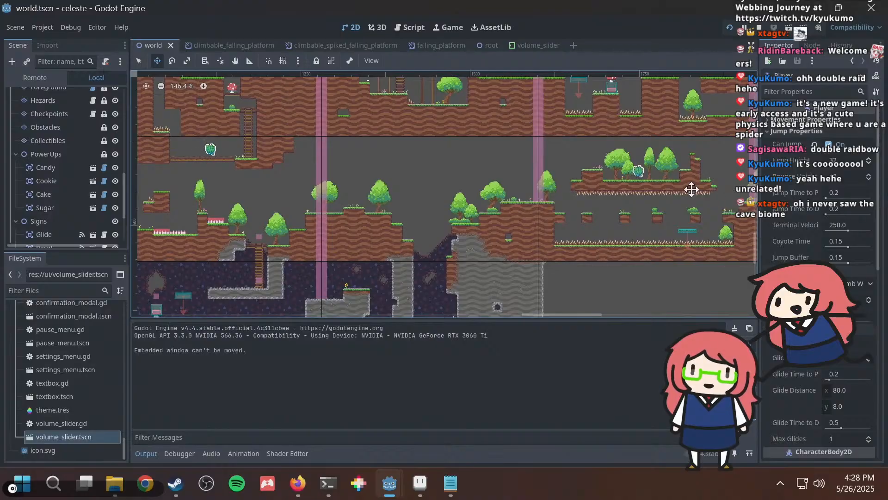
{"action": "middle_click_drag", "start_coordinate": [691, 190], "coordinate": [345, 189]}
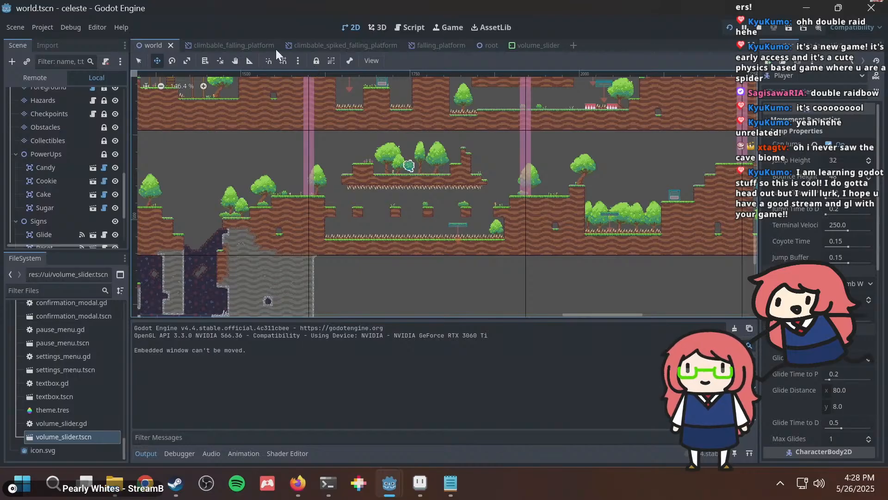
View the volume_slider scene, open the settings_menu scene and select its MarginContainer.
{"action": "left_click", "coordinate": [540, 41]}
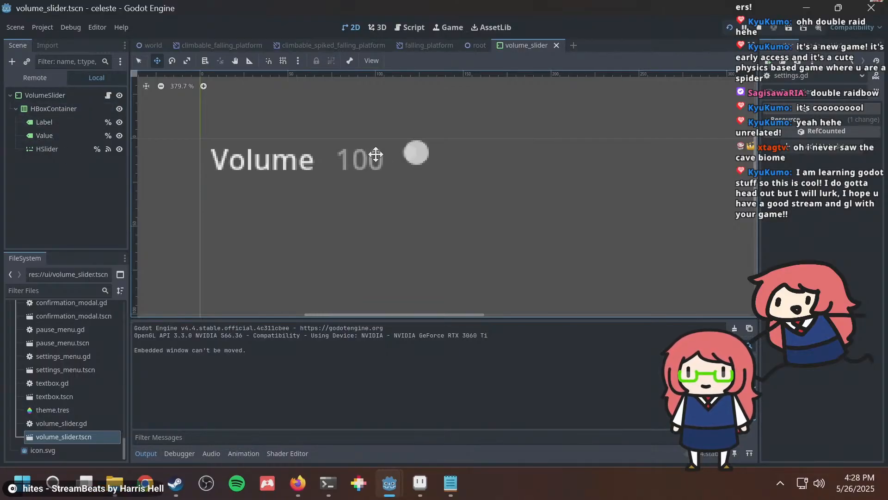
{"action": "double_click", "coordinate": [59, 370]}
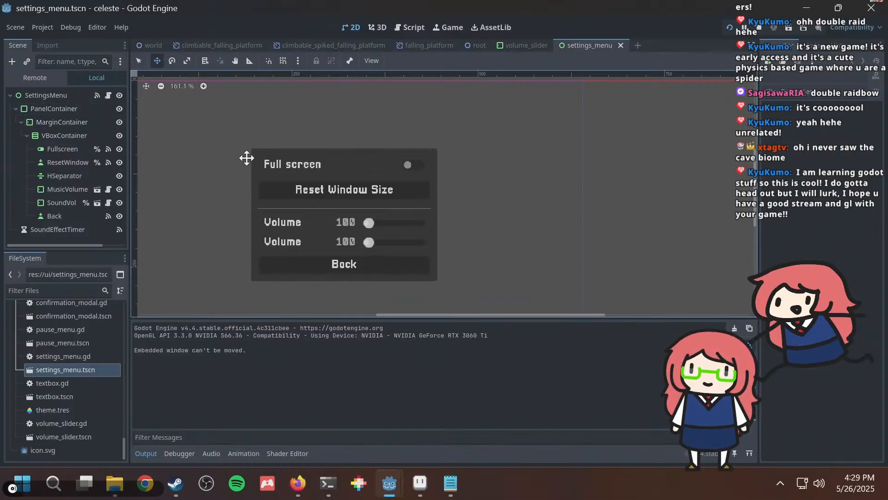
{"action": "left_click", "coordinate": [54, 120]}
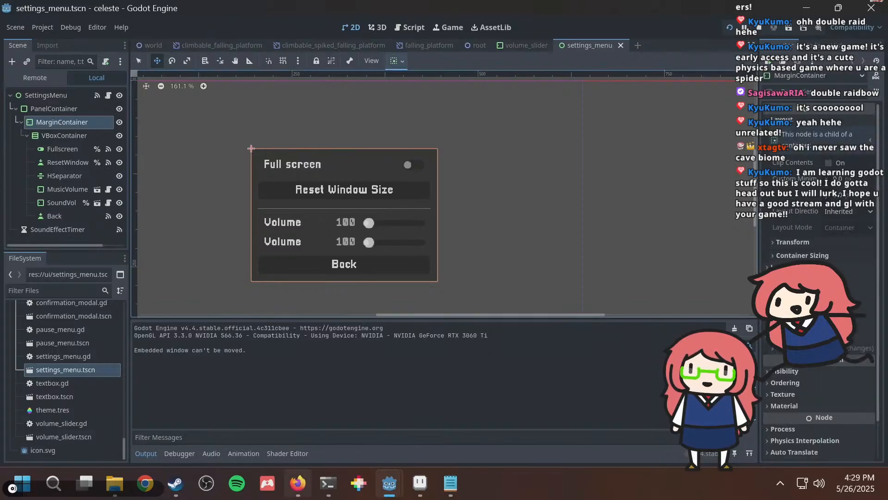
Reset the MarginContainer's left, top, right and bottom margin overrides to their defaults and inspect the menu layout.
{"action": "mouse_move", "coordinate": [297, 482]}
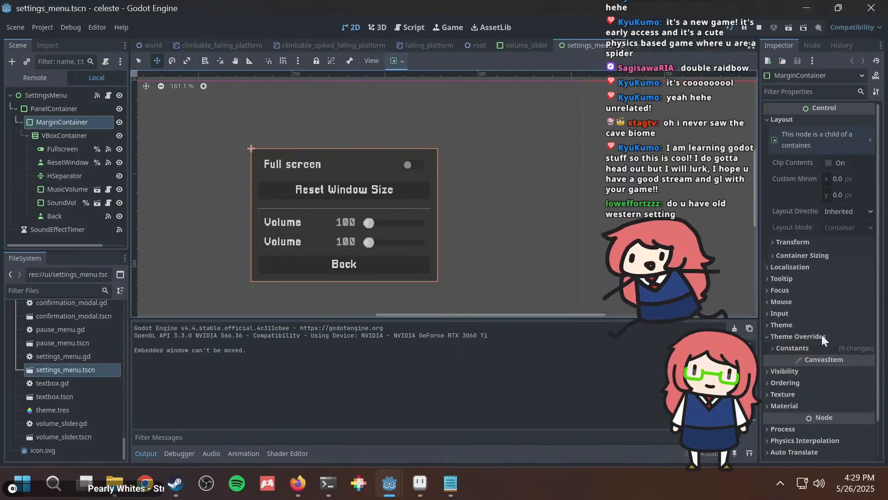
{"action": "left_click", "coordinate": [795, 347]}
{"action": "scroll", "coordinate": [798, 343], "scroll_direction": "down", "scroll_amount": 3}
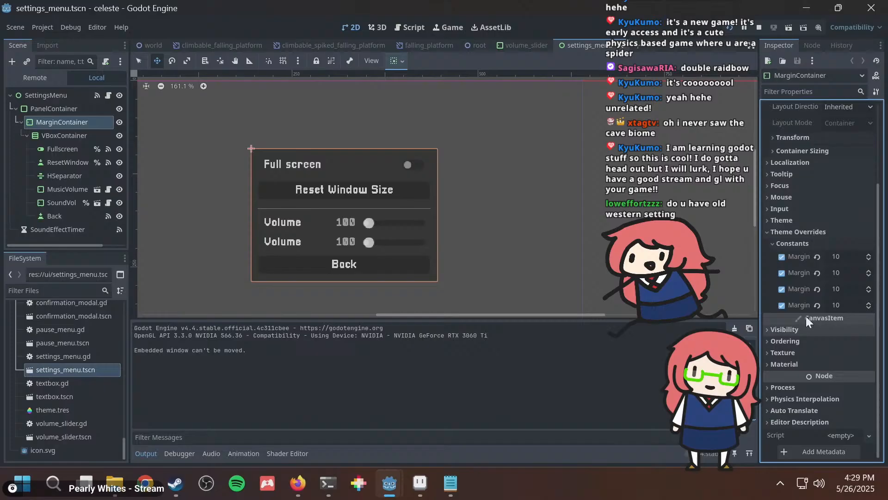
{"action": "left_click", "coordinate": [815, 256]}
{"action": "left_click", "coordinate": [817, 272]}
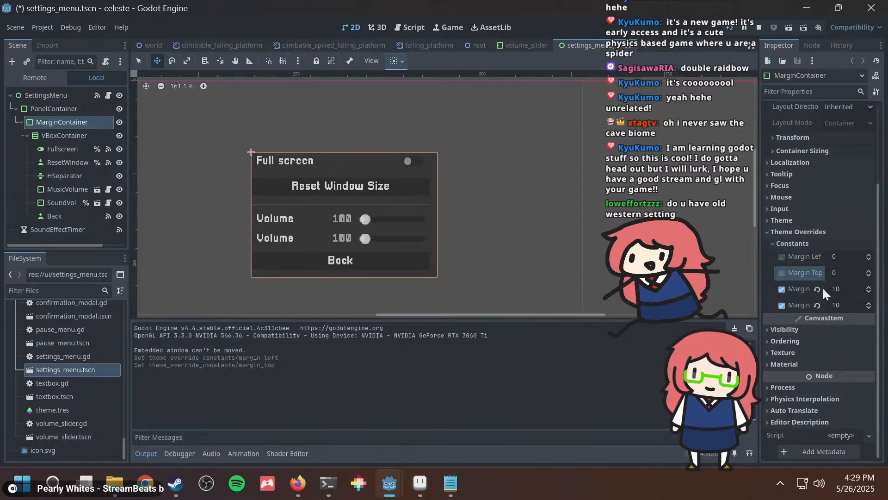
{"action": "left_click", "coordinate": [818, 289]}
{"action": "left_click", "coordinate": [817, 305]}
{"action": "scroll", "coordinate": [452, 151], "scroll_direction": "up", "scroll_amount": 7}
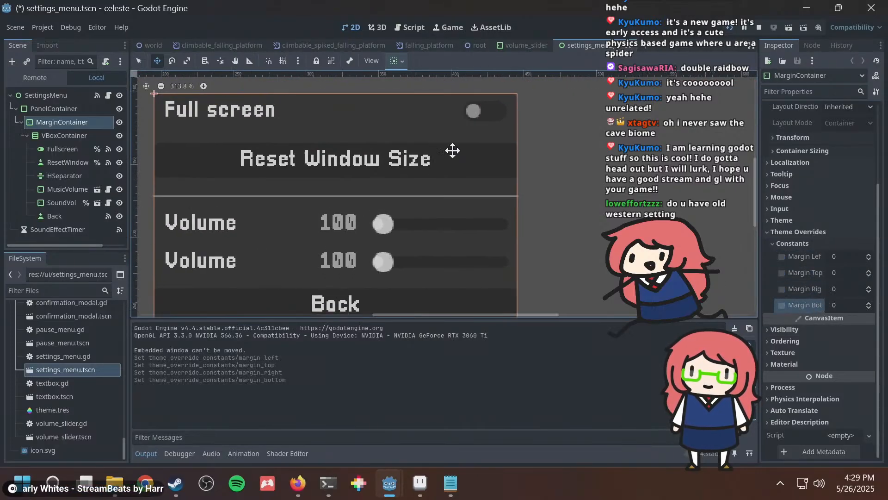
{"action": "scroll", "coordinate": [452, 150], "scroll_direction": "down", "scroll_amount": 2}
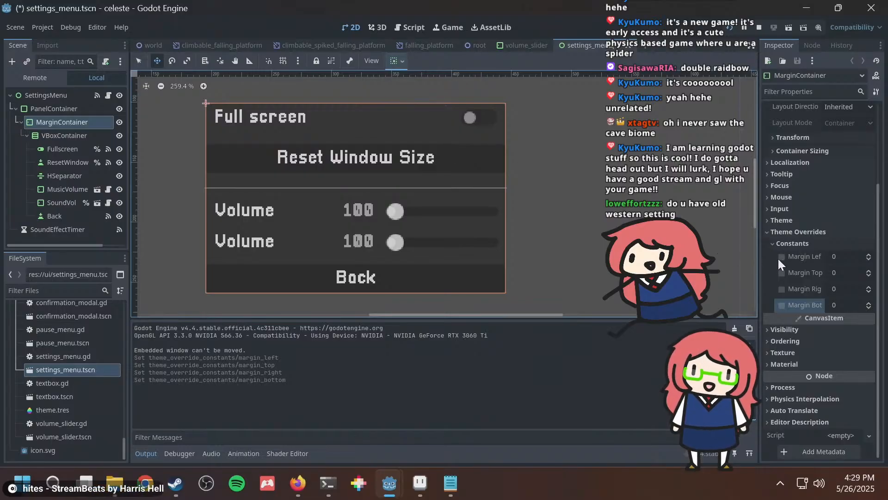
Undo the four margin override resets on the MarginContainer.
{"action": "key", "text": "ctrl+z"}
{"action": "key", "text": "ctrl+z"}
{"action": "key", "text": "ctrl+z"}
{"action": "key", "text": "ctrl+z"}
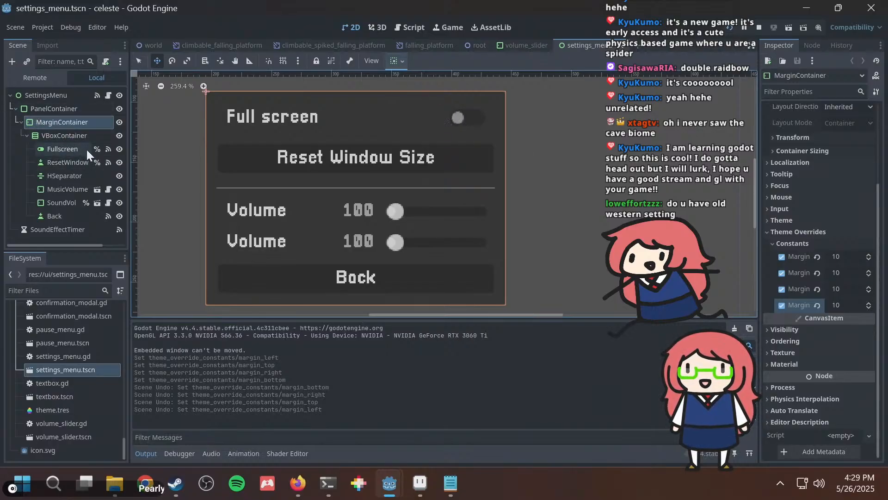
Hide and show again the Fullscreen toggle, the Reset Window Size button and the HSeparator, one at a time.
{"action": "left_click", "coordinate": [116, 149]}
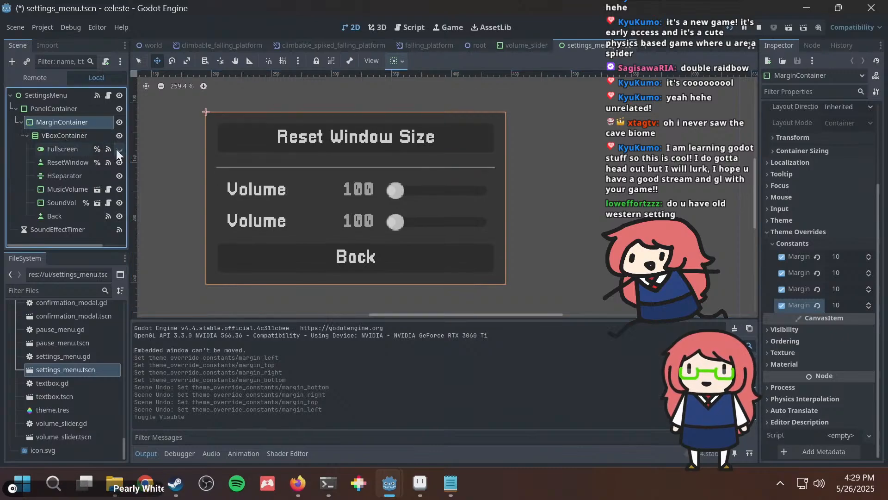
{"action": "left_click", "coordinate": [116, 149]}
{"action": "left_click", "coordinate": [121, 162]}
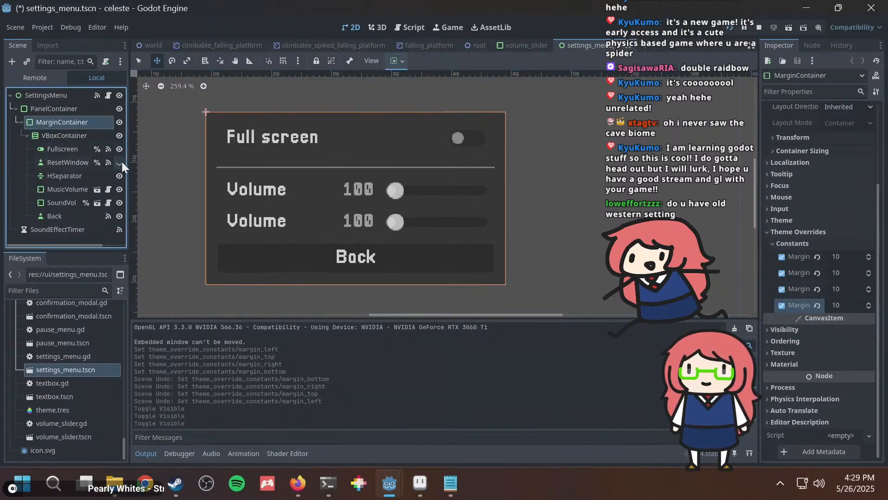
{"action": "left_click", "coordinate": [122, 162]}
{"action": "left_click", "coordinate": [117, 176]}
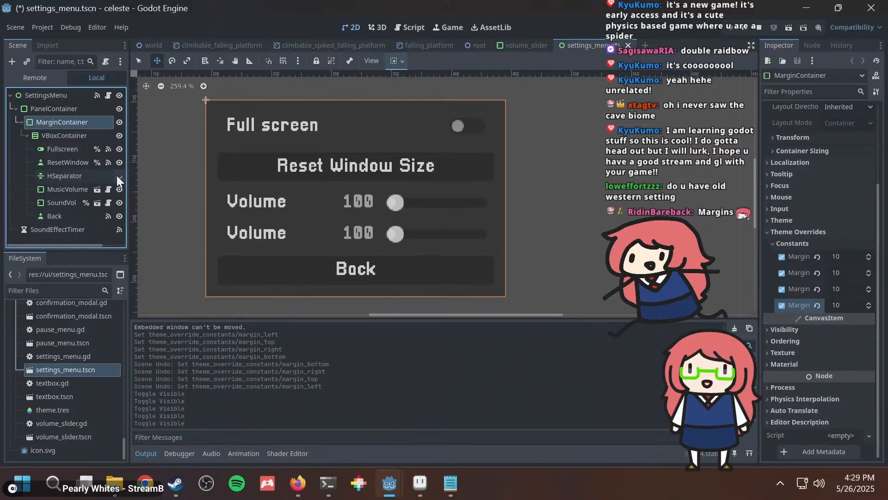
{"action": "left_click", "coordinate": [116, 176]}
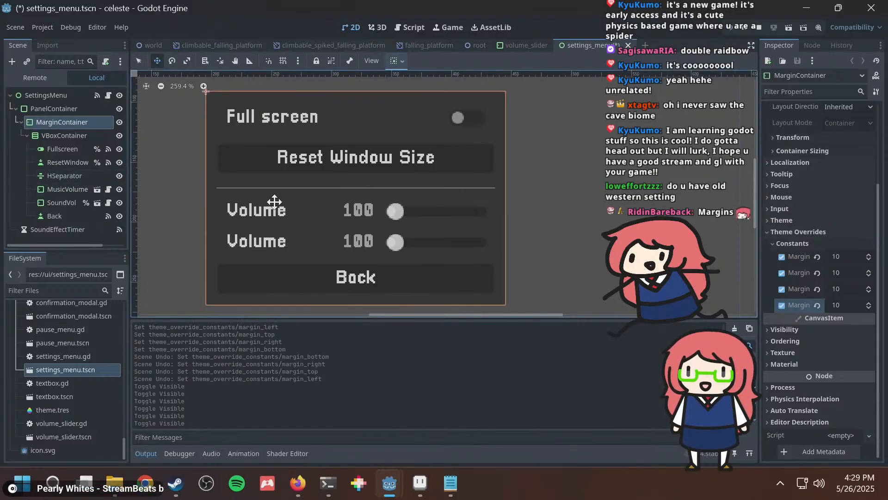
Inspect the music volume slider's Text and Settings Key properties and the Back button's properties.
{"action": "left_click", "coordinate": [60, 188]}
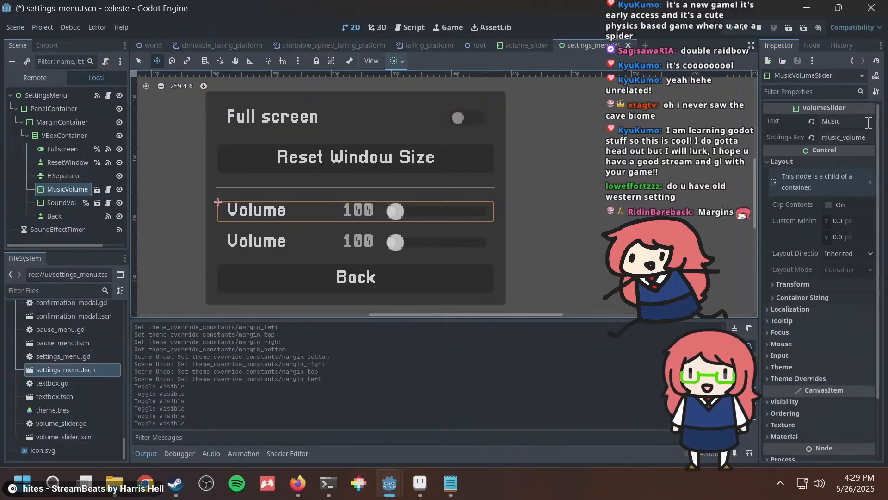
{"action": "double_click", "coordinate": [832, 122]}
{"action": "key", "text": "Tab"}
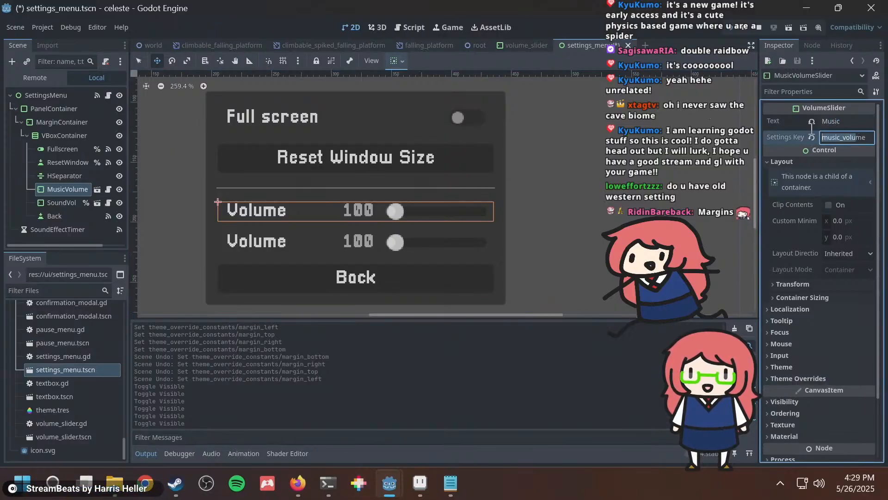
{"action": "left_click_drag", "start_coordinate": [871, 137], "coordinate": [802, 137]}
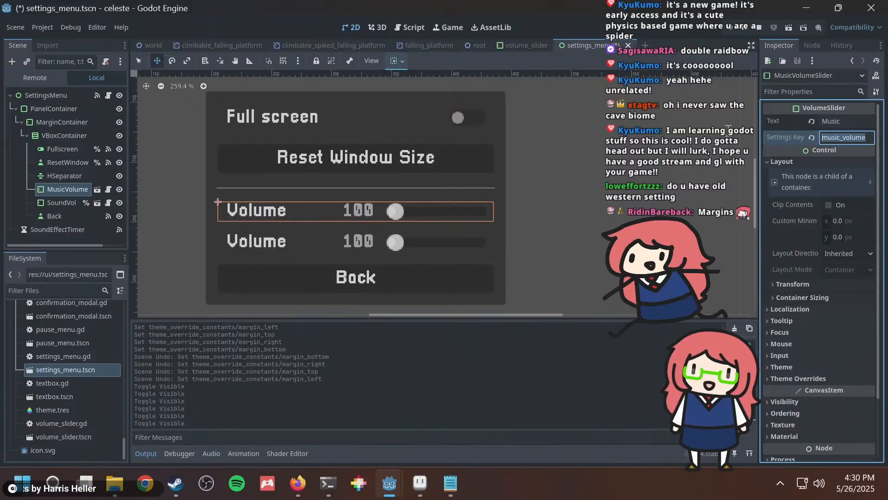
{"action": "left_click", "coordinate": [65, 216]}
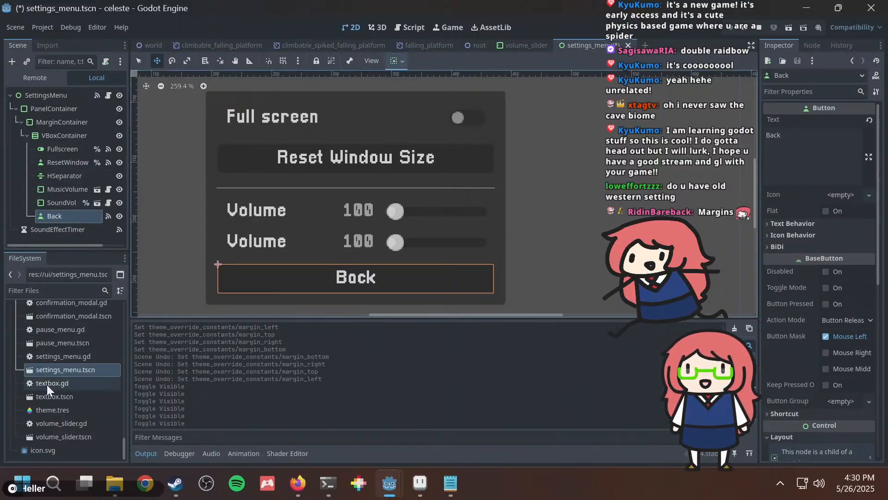
Open the pause_menu scene and inspect its Resume, Retry, Settings and Quit buttons.
{"action": "double_click", "coordinate": [67, 343]}
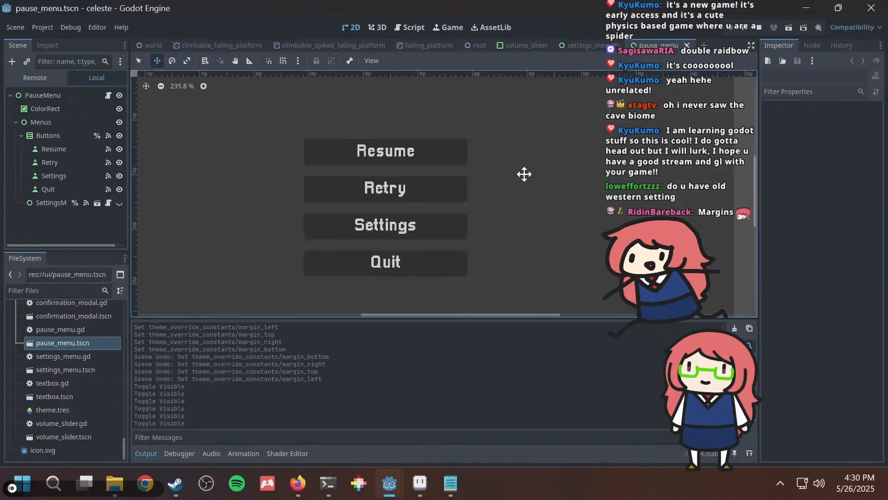
{"action": "left_click", "coordinate": [52, 148]}
{"action": "left_click", "coordinate": [68, 162]}
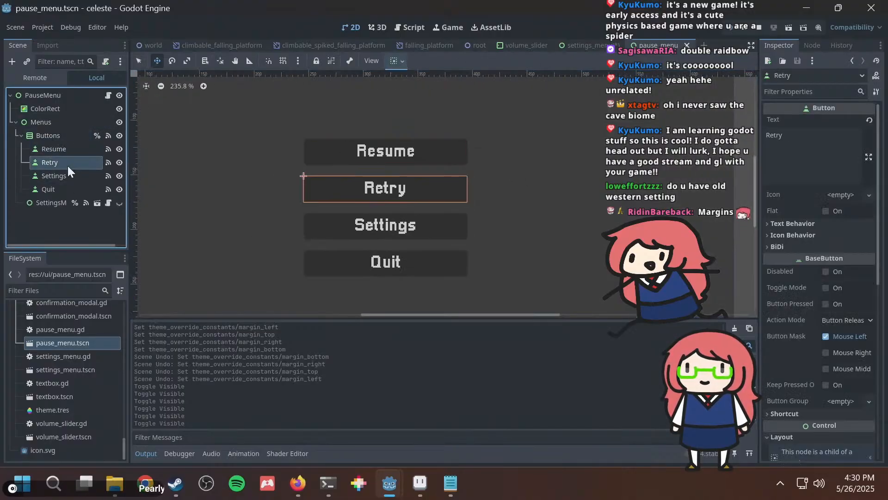
{"action": "left_click", "coordinate": [65, 176]}
{"action": "left_click", "coordinate": [62, 191]}
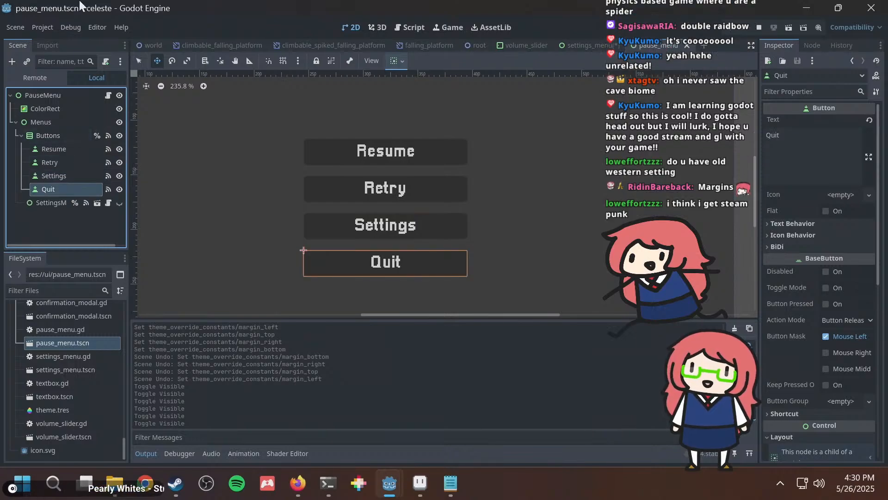
View the Quit button's signals, open the PauseMenu node's script and read through its current_menu setter.
{"action": "left_click", "coordinate": [806, 42]}
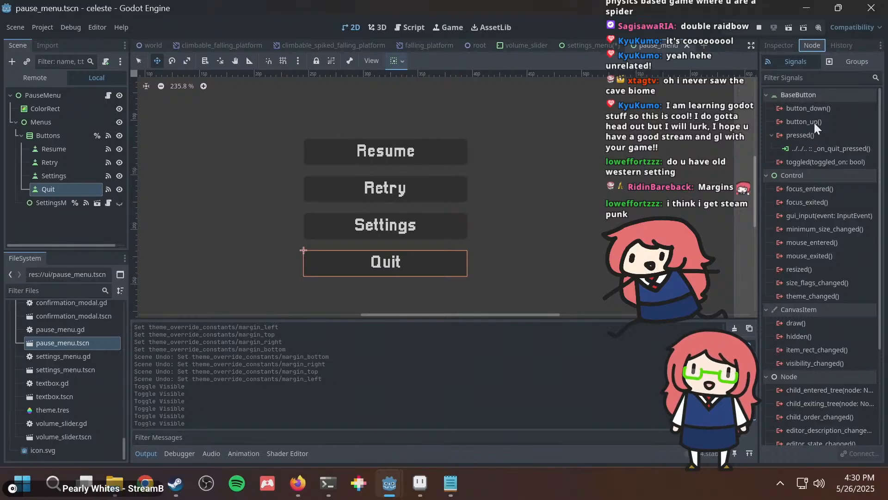
{"action": "key", "text": "alt+Tab"}
{"action": "key", "text": "alt+Tab"}
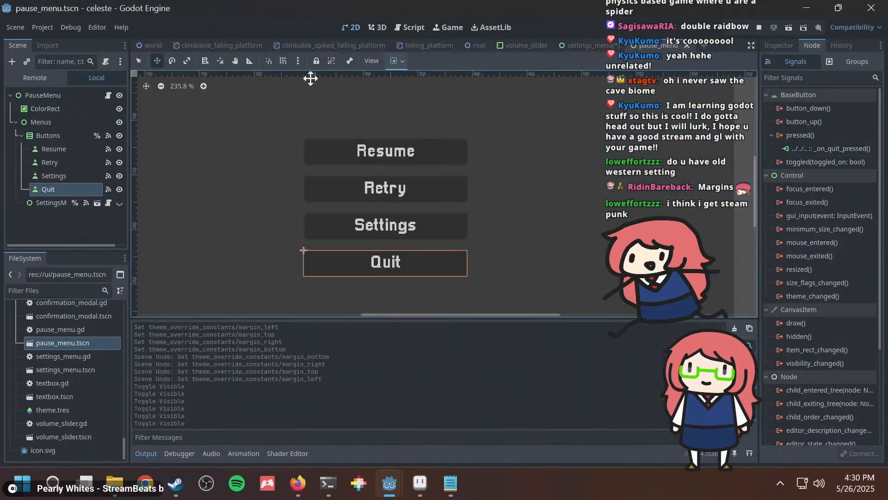
{"action": "left_click", "coordinate": [109, 95]}
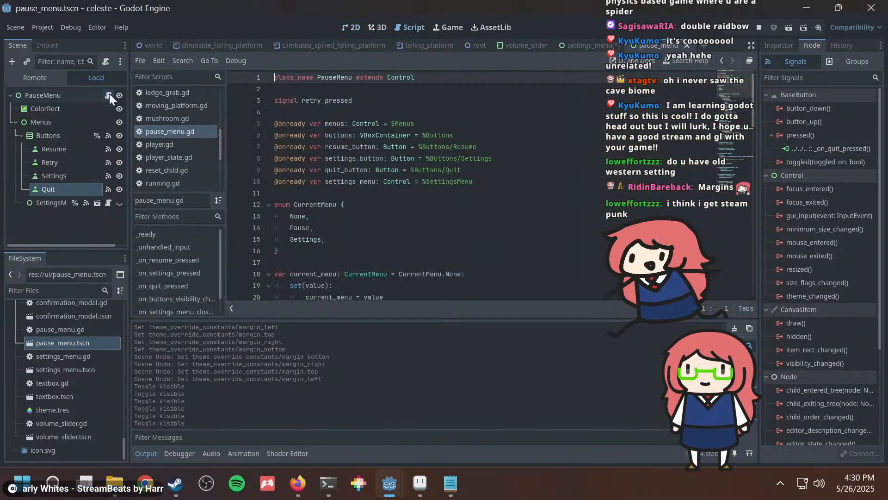
{"action": "scroll", "coordinate": [355, 164], "scroll_direction": "down", "scroll_amount": 6}
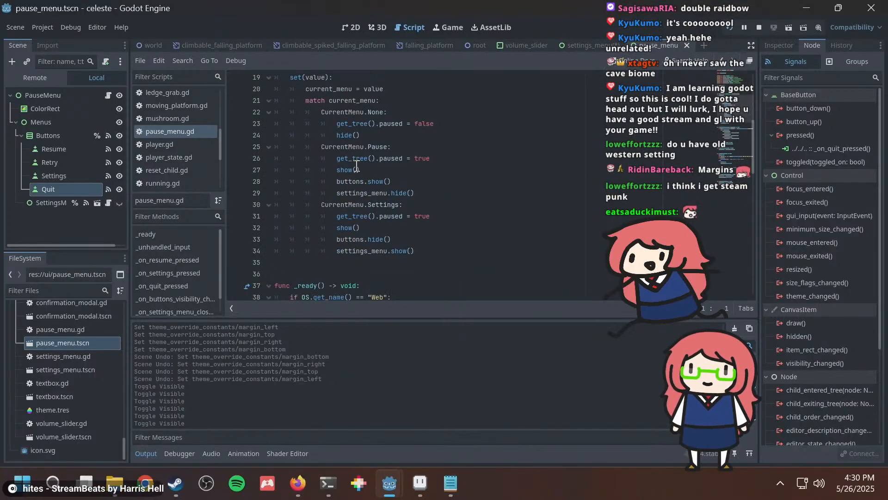
Examine the pause menu script, especially the _on_quit_pressed function and its Dialog.confirm call.
{"action": "scroll", "coordinate": [356, 165], "scroll_direction": "down", "scroll_amount": 4}
{"action": "scroll", "coordinate": [360, 165], "scroll_direction": "down", "scroll_amount": 6}
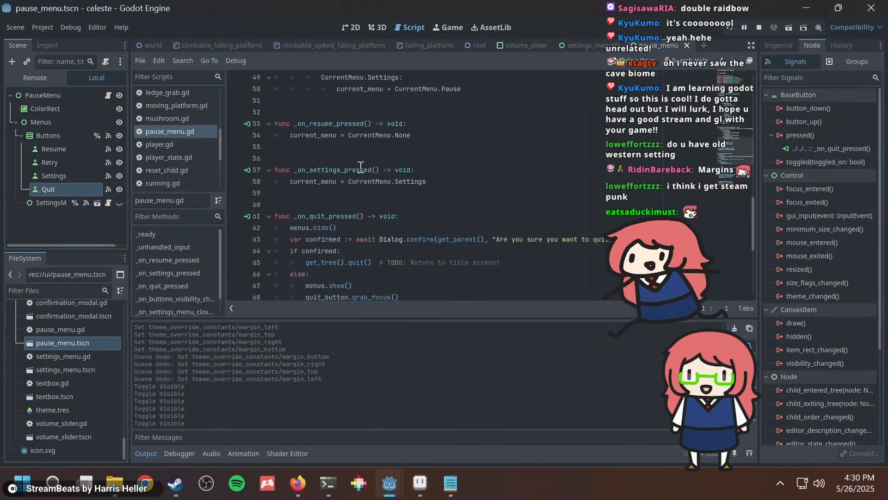
{"action": "scroll", "coordinate": [361, 167], "scroll_direction": "down", "scroll_amount": 6}
{"action": "scroll", "coordinate": [360, 169], "scroll_direction": "up", "scroll_amount": 6}
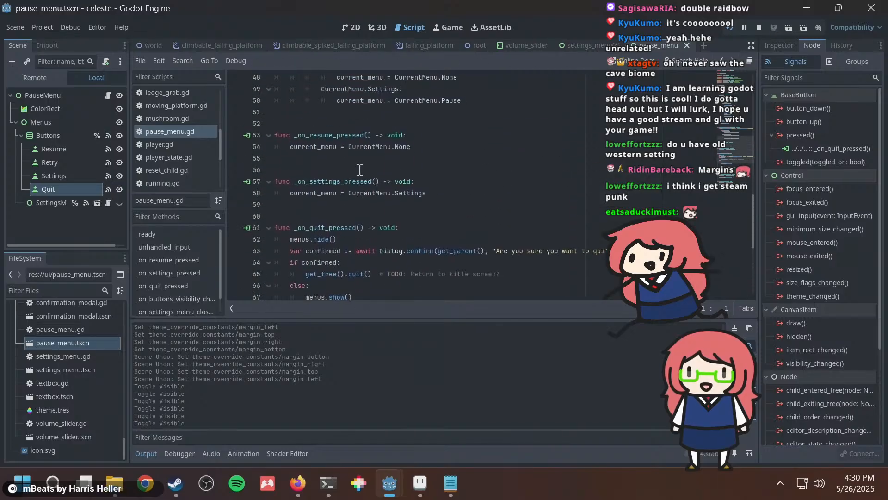
{"action": "left_click", "coordinate": [324, 227]}
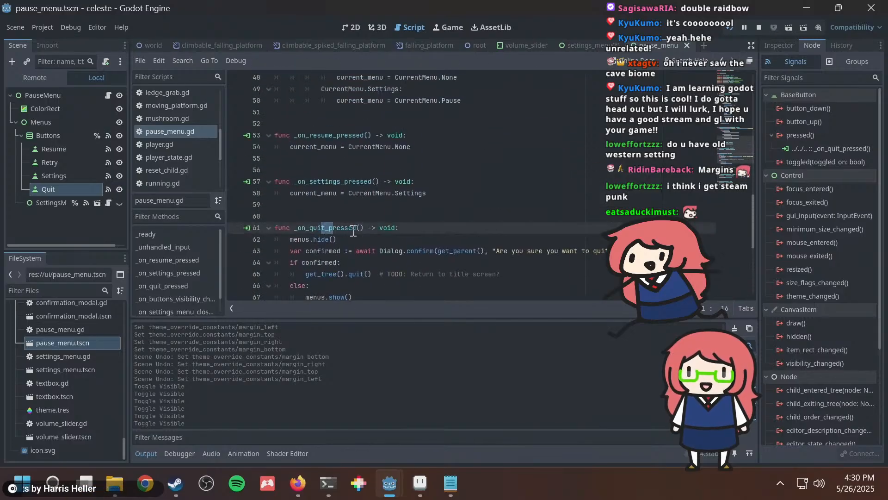
{"action": "left_click", "coordinate": [377, 240]}
{"action": "scroll", "coordinate": [394, 227], "scroll_direction": "down", "scroll_amount": 1}
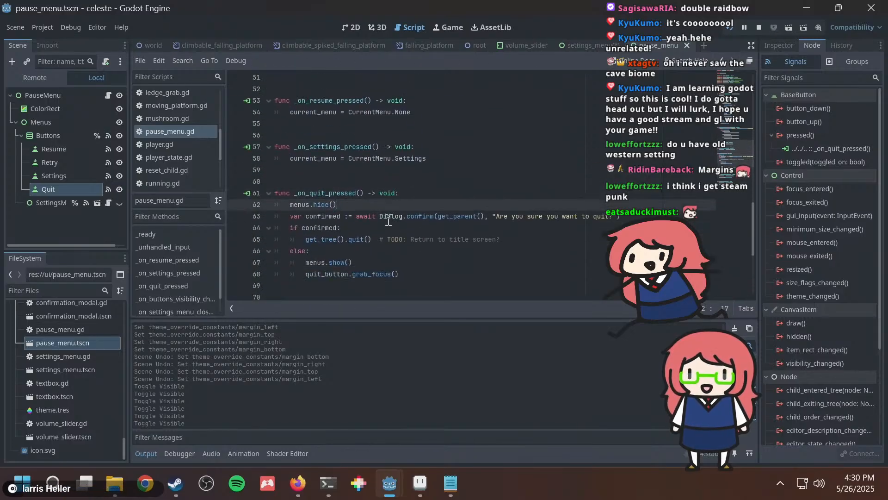
{"action": "left_click_drag", "start_coordinate": [333, 215], "coordinate": [422, 212]}
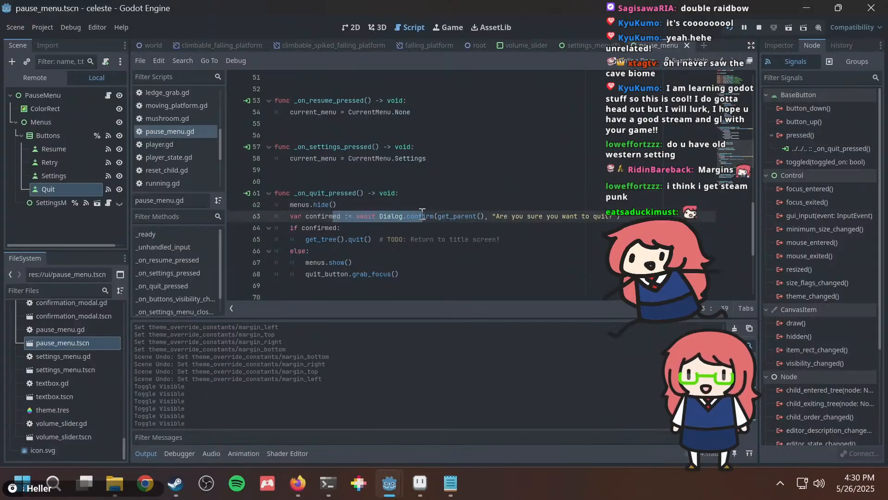
{"action": "left_click", "coordinate": [394, 214]}
{"action": "scroll", "coordinate": [436, 209], "scroll_direction": "down", "scroll_amount": 2}
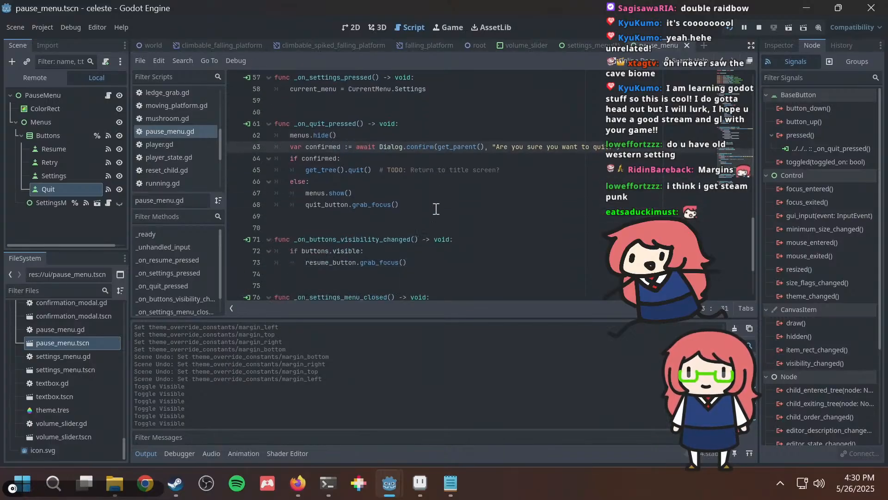
Open the confirmation_modal.tscn scene and view its dialog layout up close in the 2D workspace.
{"action": "scroll", "coordinate": [59, 349], "scroll_direction": "up", "scroll_amount": 3}
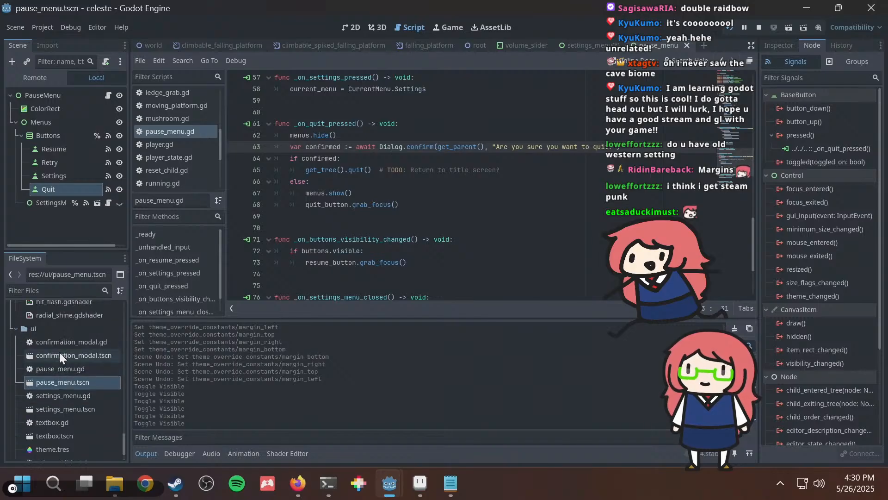
{"action": "left_click", "coordinate": [59, 350]}
{"action": "double_click", "coordinate": [59, 350]}
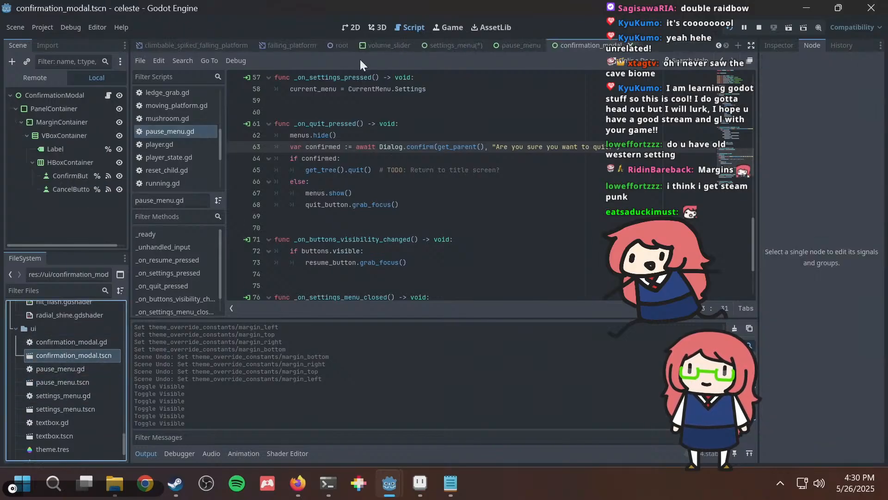
{"action": "left_click", "coordinate": [343, 27]}
{"action": "scroll", "coordinate": [414, 209], "scroll_direction": "up", "scroll_amount": 5}
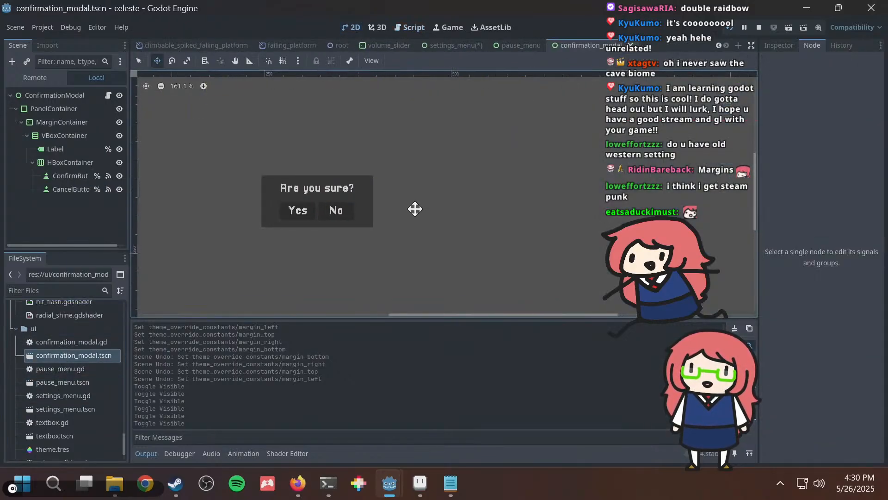
Try "fsdfs" as the text of the confirmation modal's CancelButton and restore the text to "No".
{"action": "left_click", "coordinate": [65, 176]}
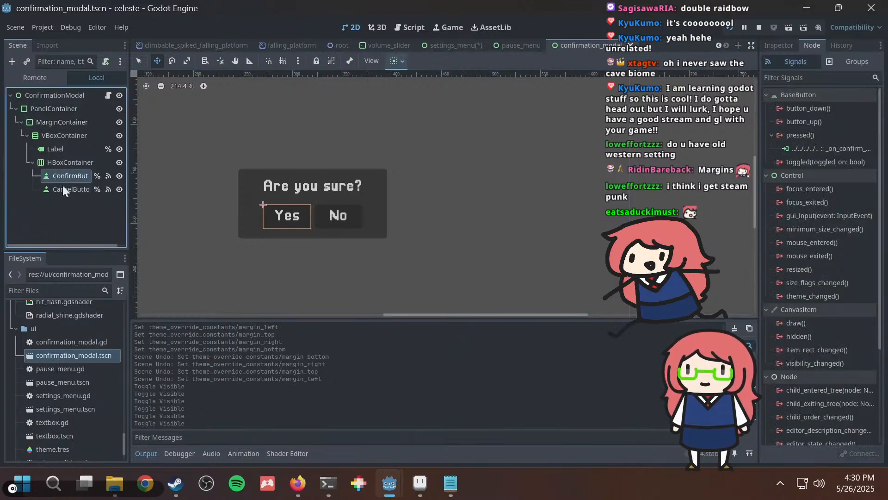
{"action": "left_click", "coordinate": [72, 189]}
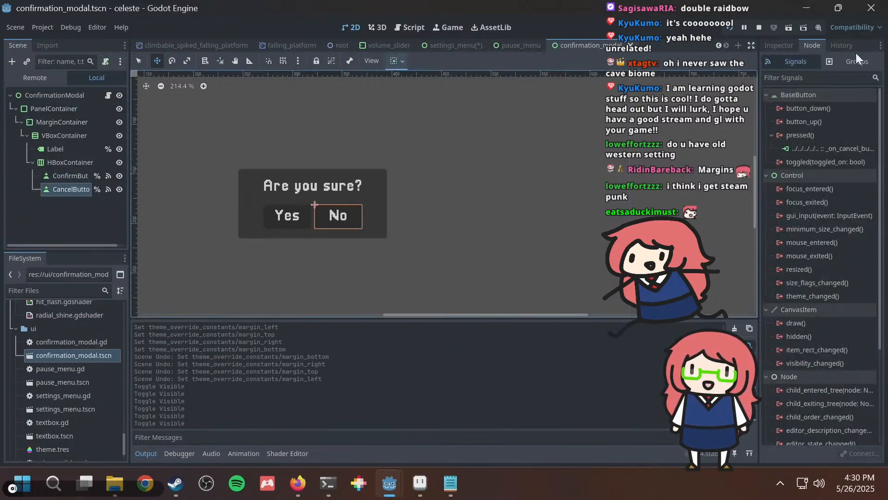
{"action": "left_click", "coordinate": [781, 45]}
{"action": "double_click", "coordinate": [800, 144]}
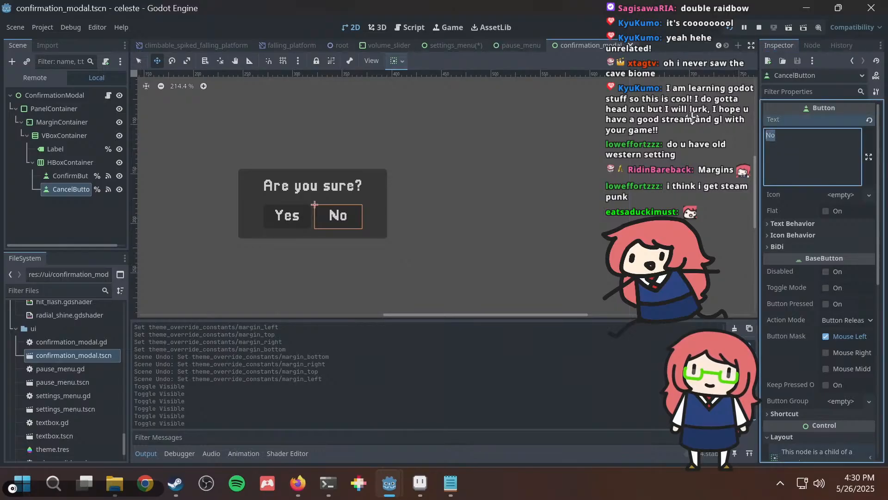
{"action": "type", "text": "fsdfs"}
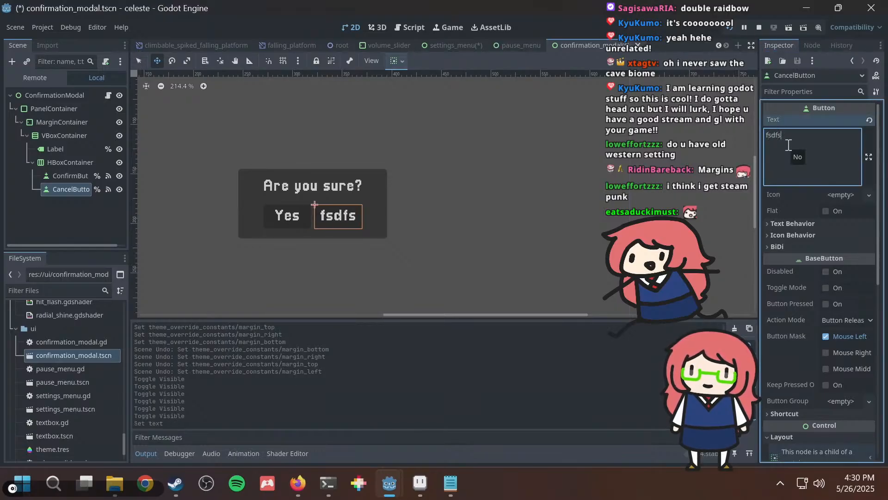
{"action": "key", "text": "BackSpace"}
{"action": "key", "text": "BackSpace"}
{"action": "key", "text": "BackSpace"}
{"action": "key", "text": "BackSpace"}
{"action": "key", "text": "BackSpace"}
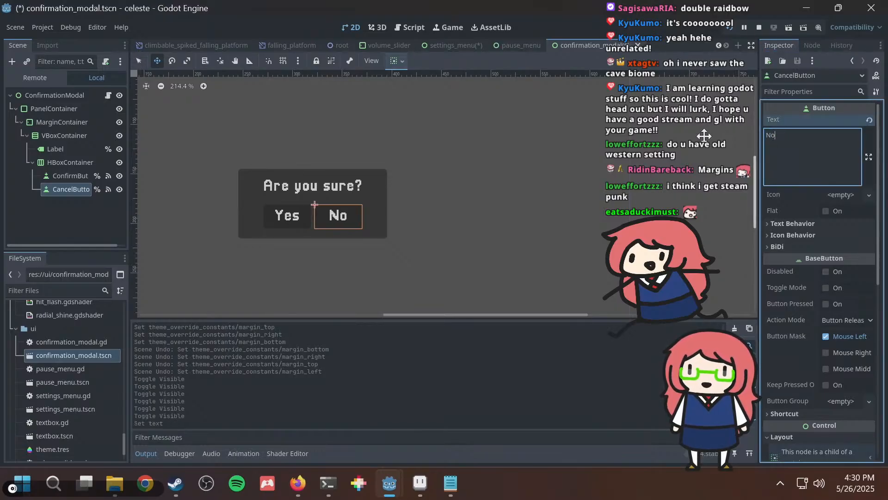
Select the confirmation modal's Label and open its text for editing.
{"action": "left_click", "coordinate": [62, 145]}
{"action": "left_click", "coordinate": [826, 153]}
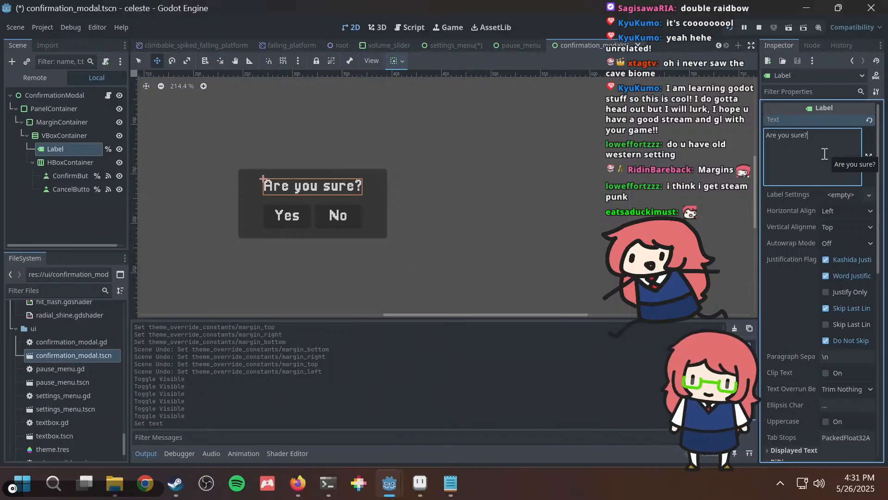
In the pause_menu scene, toggle the visibility of the Buttons container and the settings menu, restoring both to their original state.
{"action": "left_click", "coordinate": [521, 47]}
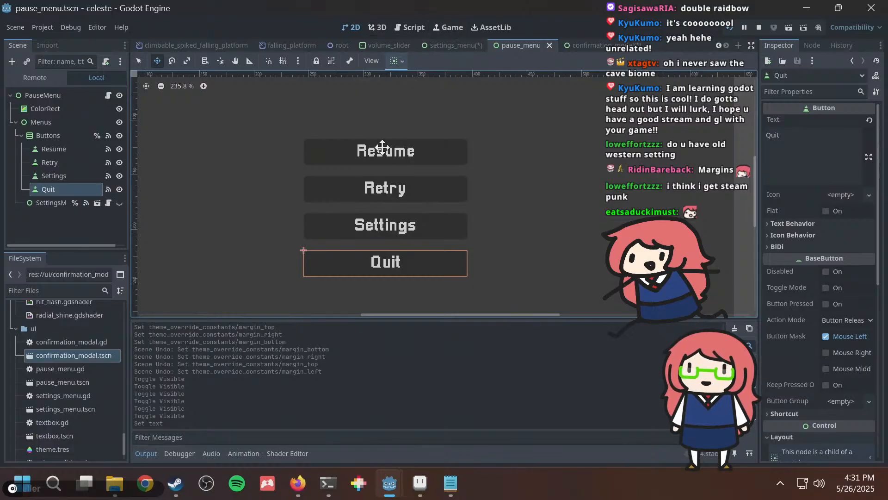
{"action": "left_click", "coordinate": [108, 135]}
{"action": "left_click", "coordinate": [119, 135]}
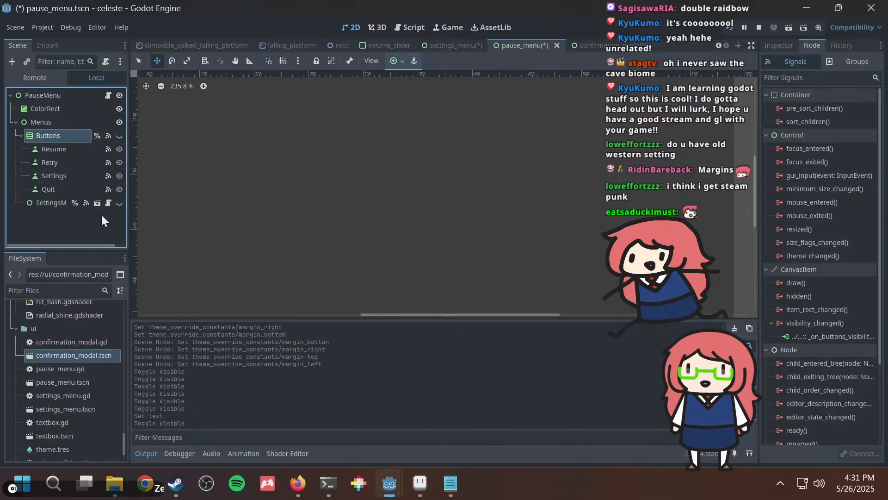
{"action": "left_click", "coordinate": [120, 203]}
{"action": "left_click", "coordinate": [119, 202]}
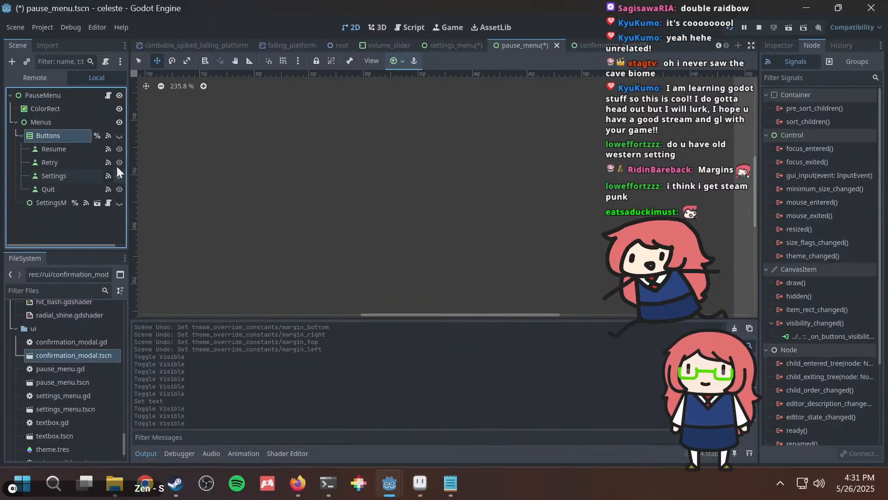
{"action": "left_click", "coordinate": [119, 134]}
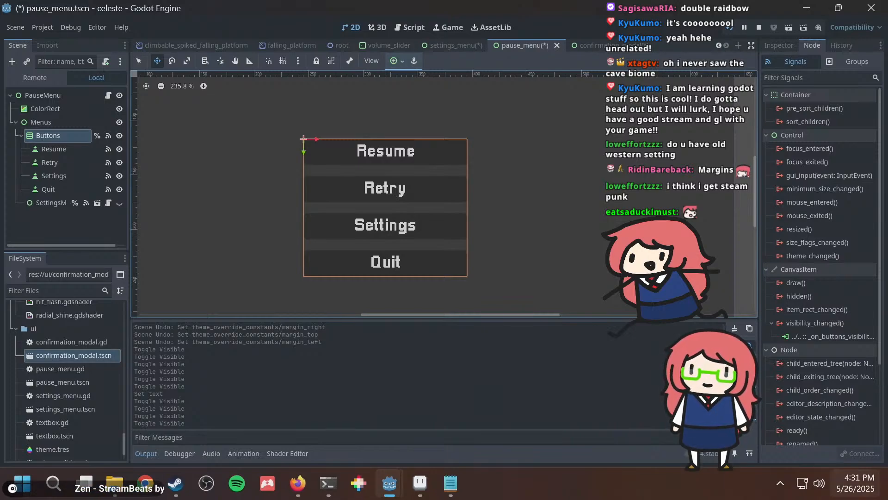
Save the pause menu scene and playtest the game by moving the character rightward through the level, closing the game at the end.
{"action": "mouse_move", "coordinate": [856, 482]}
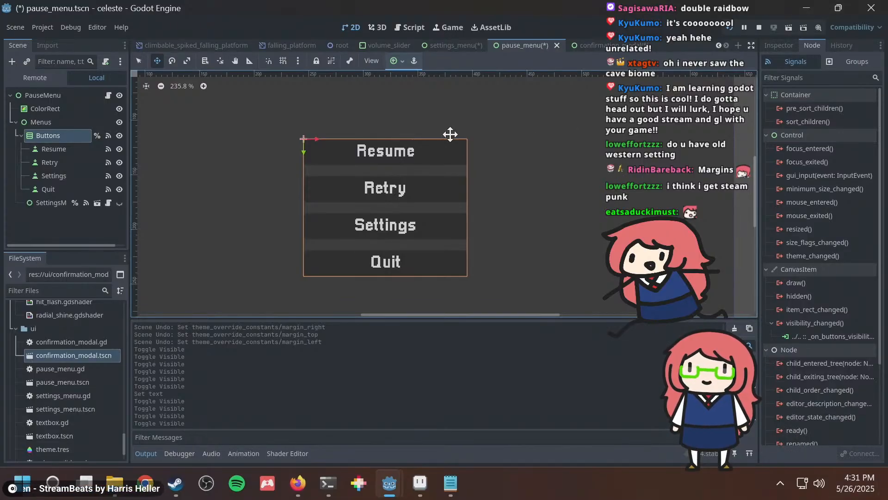
{"action": "key", "text": "ctrl+s"}
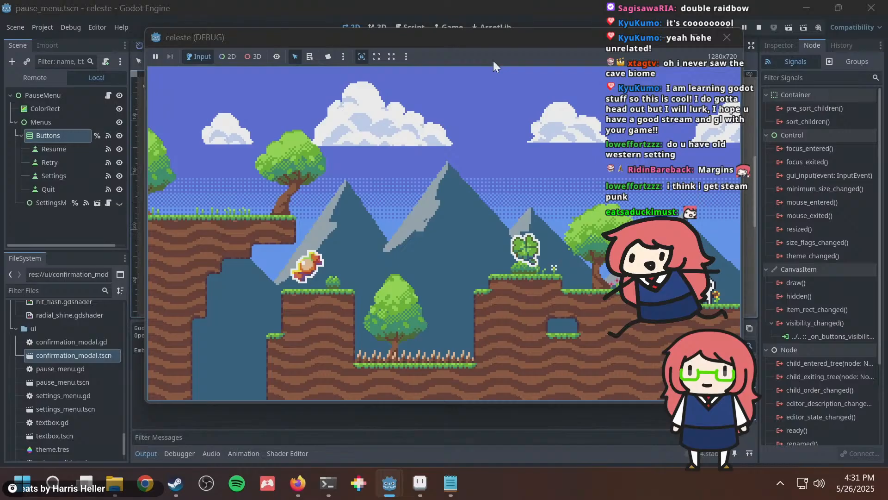
{"action": "left_click_drag", "start_coordinate": [474, 37], "coordinate": [288, 43]}
{"action": "key", "text": "Right"}
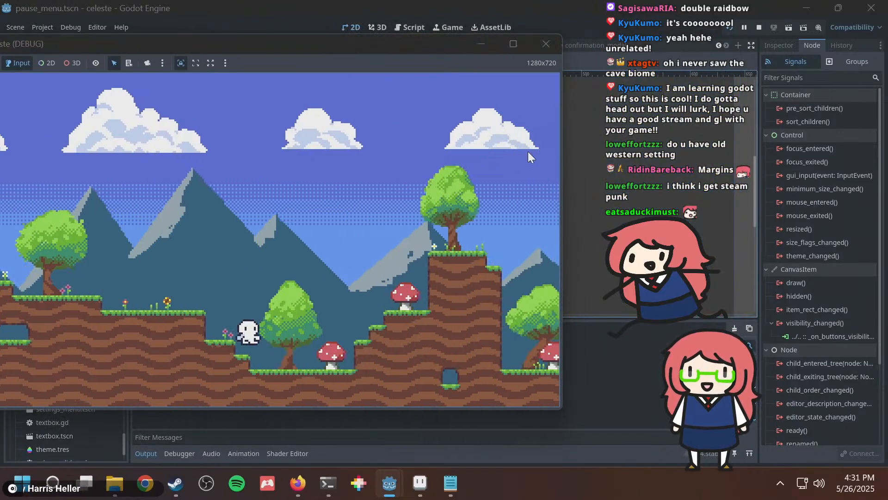
{"action": "key", "text": "Right"}
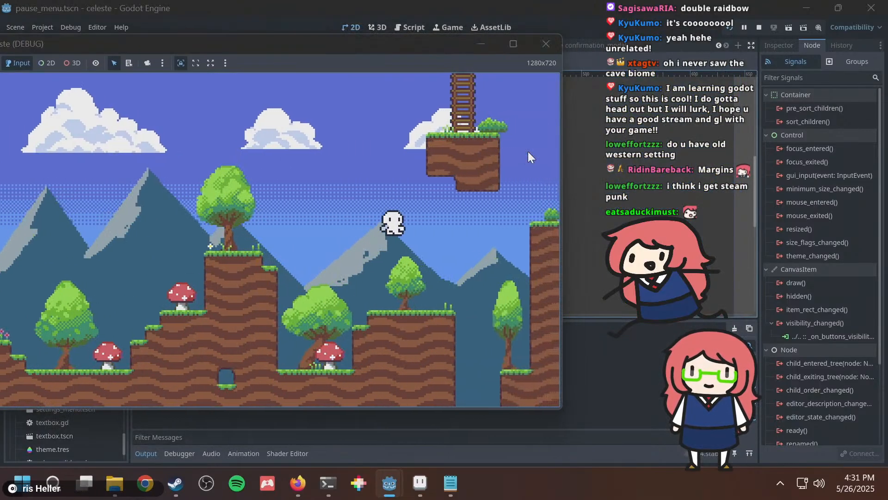
{"action": "left_click", "coordinate": [545, 44]}
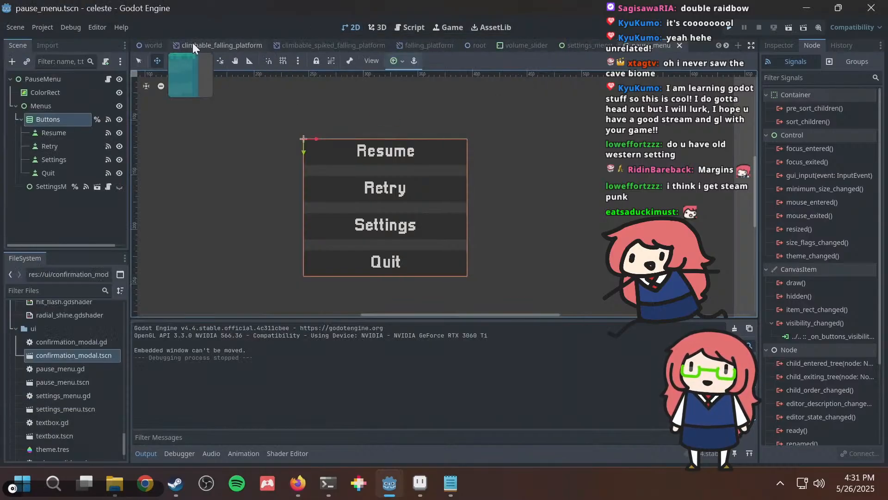
Examine the level layout in the world scene, from the forest area up to the peak of the blue snowy mountain.
{"action": "scroll", "coordinate": [176, 44], "scroll_direction": "up", "scroll_amount": 2}
{"action": "left_click", "coordinate": [157, 45]}
{"action": "scroll", "coordinate": [387, 154], "scroll_direction": "down", "scroll_amount": 3}
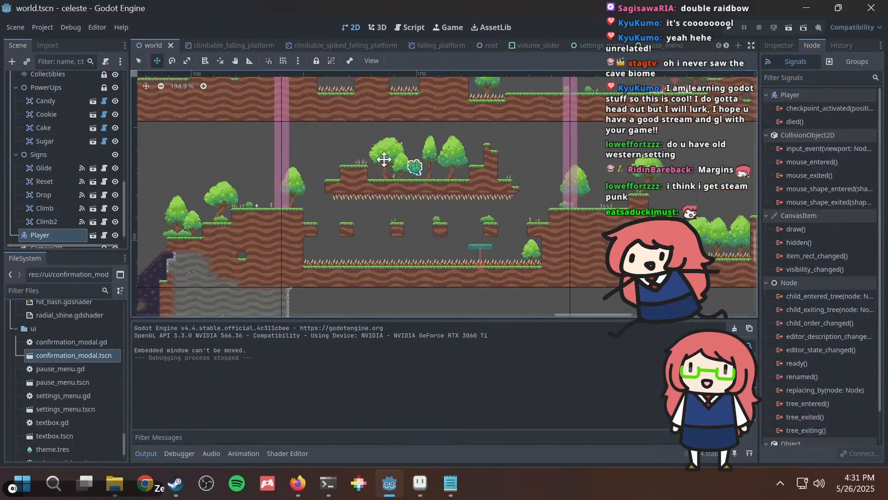
{"action": "scroll", "coordinate": [381, 213], "scroll_direction": "down", "scroll_amount": 6}
{"action": "middle_click_drag", "start_coordinate": [373, 200], "coordinate": [481, 171]}
{"action": "middle_click_drag", "start_coordinate": [222, 148], "coordinate": [359, 314]}
{"action": "middle_click_drag", "start_coordinate": [329, 162], "coordinate": [279, 314]}
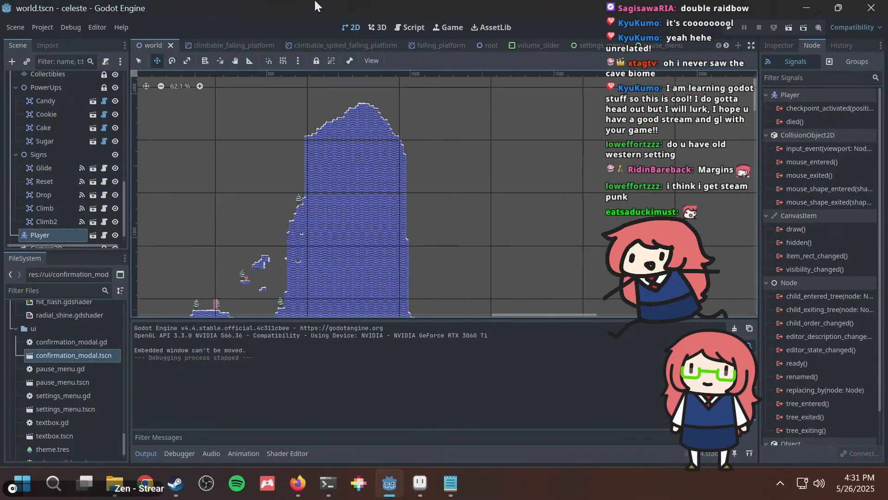
{"action": "middle_click_drag", "start_coordinate": [333, 149], "coordinate": [301, 218]}
{"action": "middle_click_drag", "start_coordinate": [353, 115], "coordinate": [328, 95]}
{"action": "scroll", "coordinate": [320, 219], "scroll_direction": "up", "scroll_amount": 6}
{"action": "scroll", "coordinate": [337, 169], "scroll_direction": "up", "scroll_amount": 10}
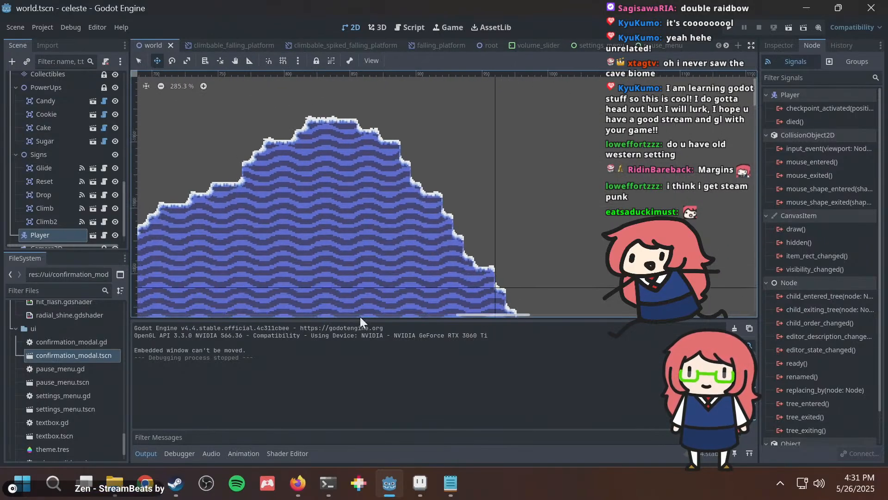
{"action": "scroll", "coordinate": [397, 239], "scroll_direction": "down", "scroll_amount": 10}
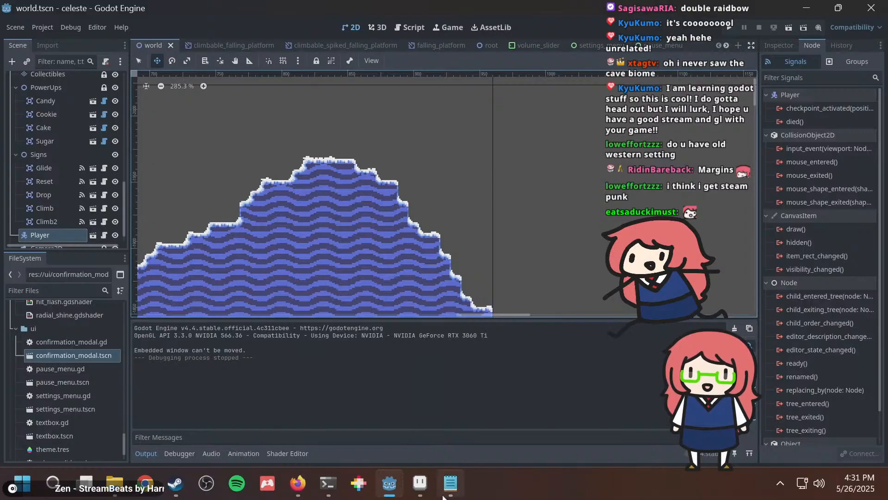
Switch to settings.ini in Notepad and look at Notepad's own settings page before returning to the file.
{"action": "left_click", "coordinate": [449, 484]}
{"action": "right_click", "coordinate": [446, 486]}
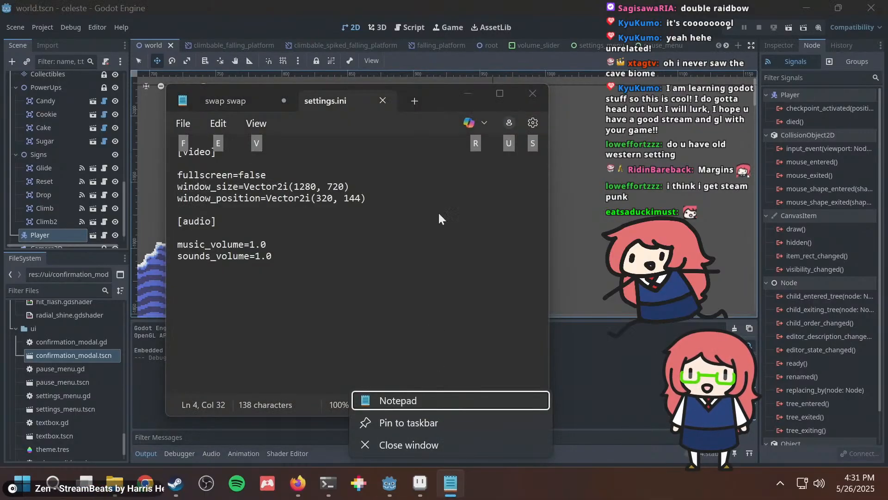
{"action": "left_click", "coordinate": [306, 129]}
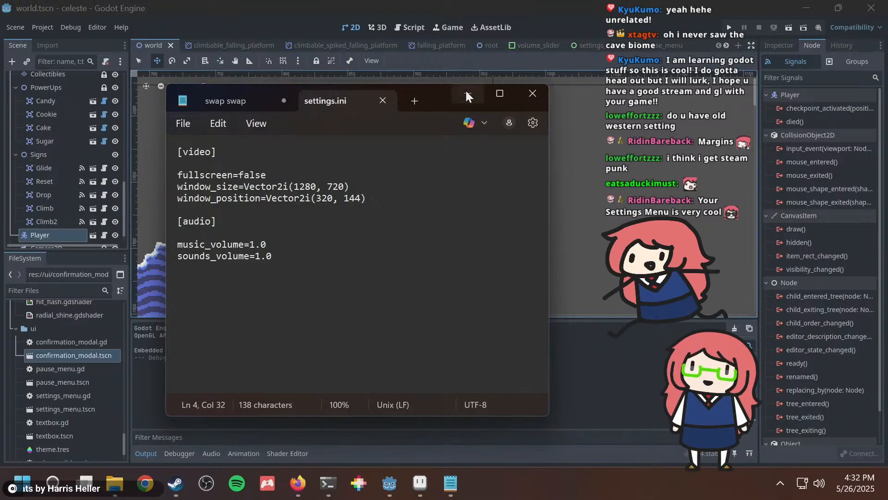
{"action": "double_click", "coordinate": [437, 100]}
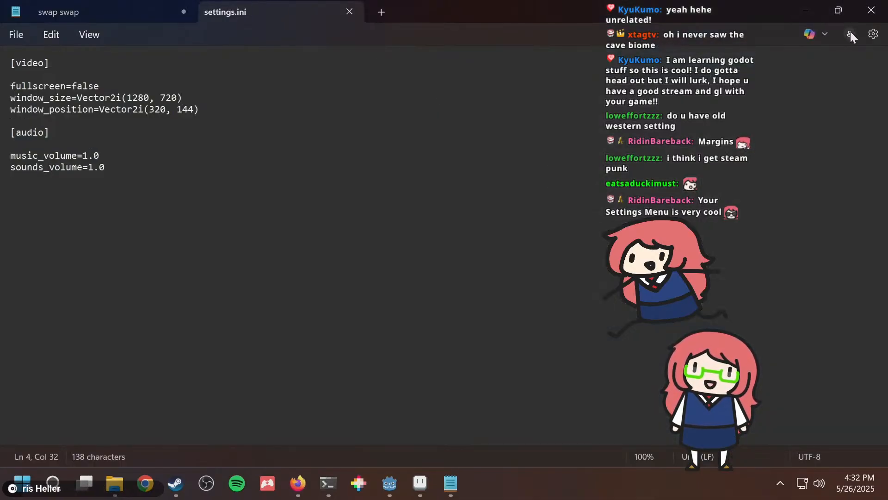
{"action": "left_click", "coordinate": [873, 35]}
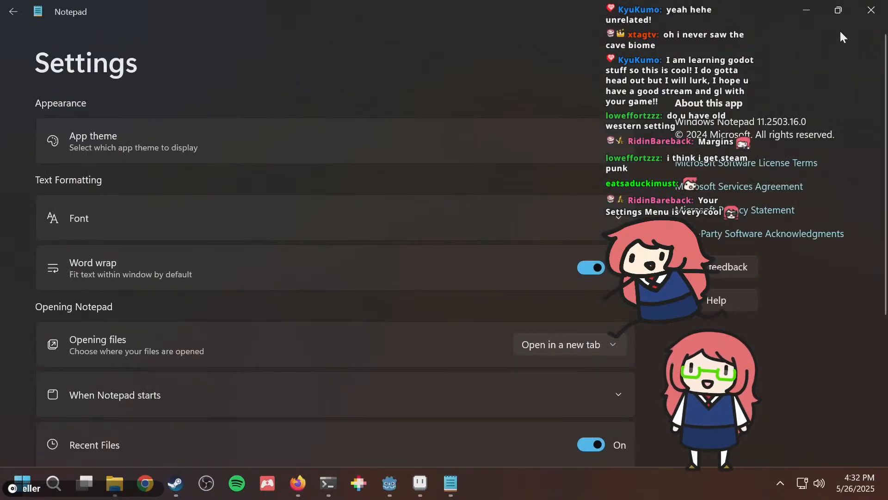
{"action": "left_click", "coordinate": [13, 11]}
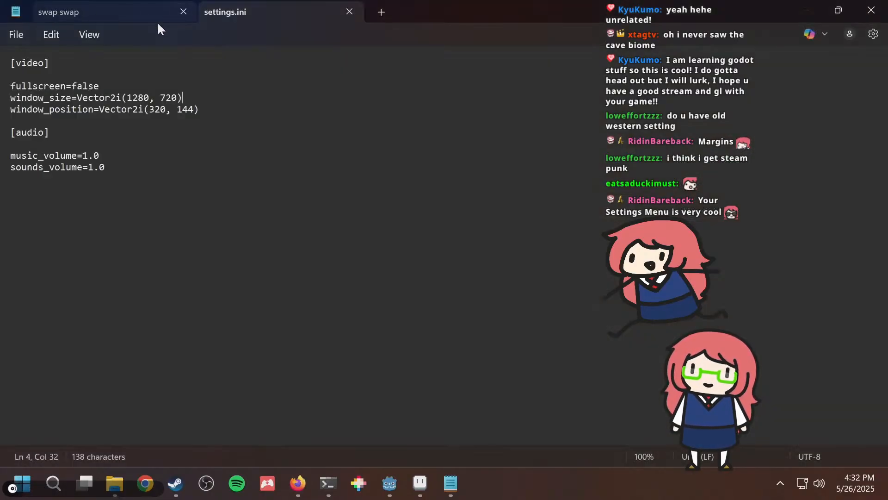
{"action": "left_click", "coordinate": [850, 8]}
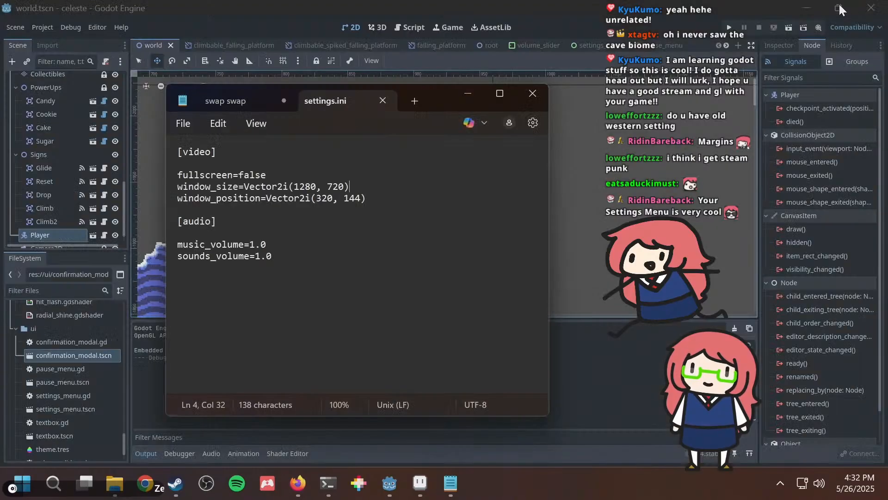
Show the "swap swap" notes and place the cursor at the end of their first line.
{"action": "left_click", "coordinate": [236, 102]}
{"action": "left_click", "coordinate": [266, 153]}
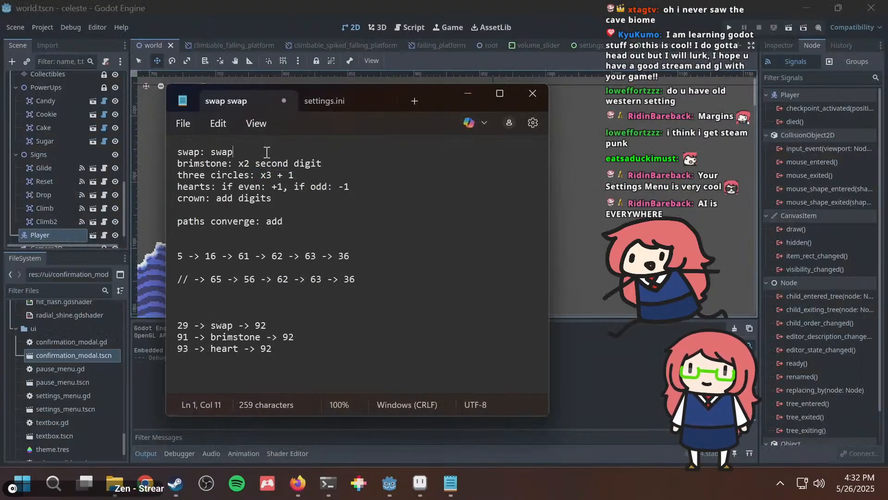
Look over the "swap swap" notes, return to settings.ini, and close the Notepad window.
{"action": "left_click_drag", "start_coordinate": [265, 363], "coordinate": [88, 147]}
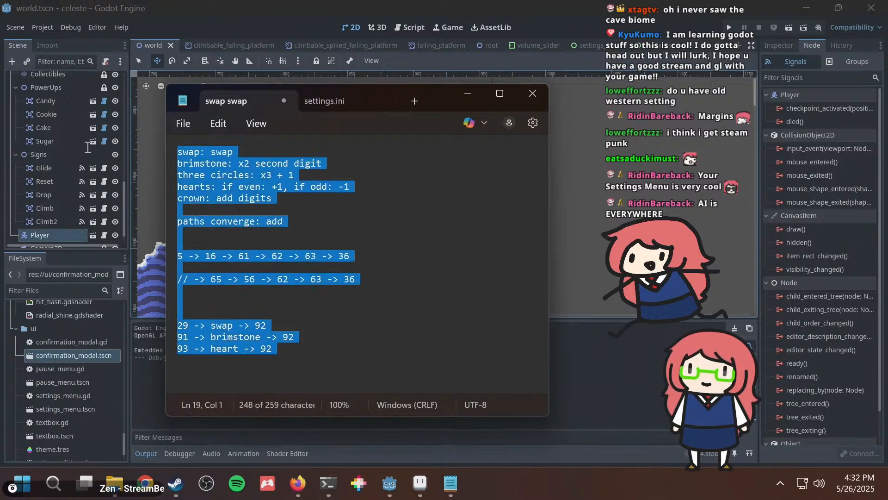
{"action": "left_click", "coordinate": [283, 229]}
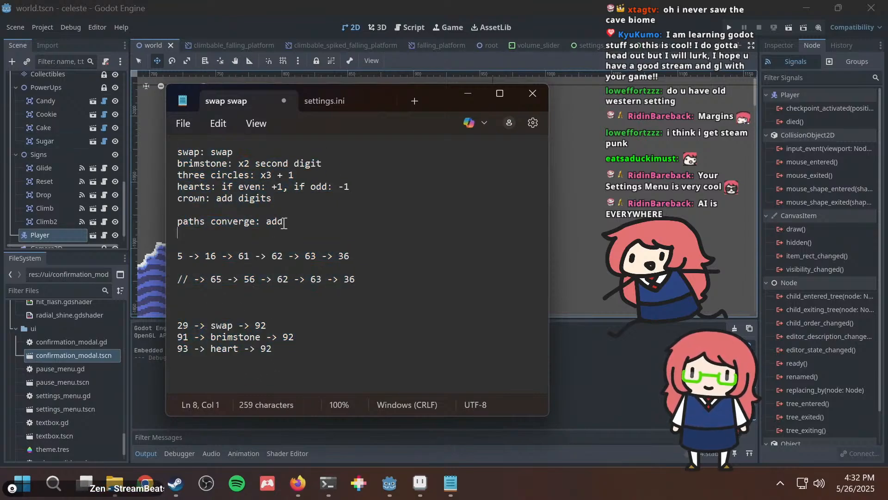
{"action": "left_click", "coordinate": [328, 104]}
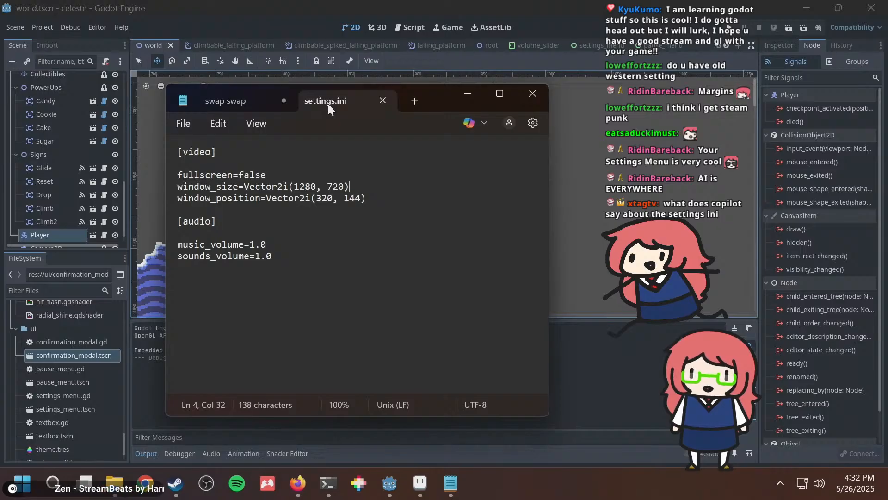
{"action": "left_click_drag", "start_coordinate": [438, 90], "coordinate": [325, 72]}
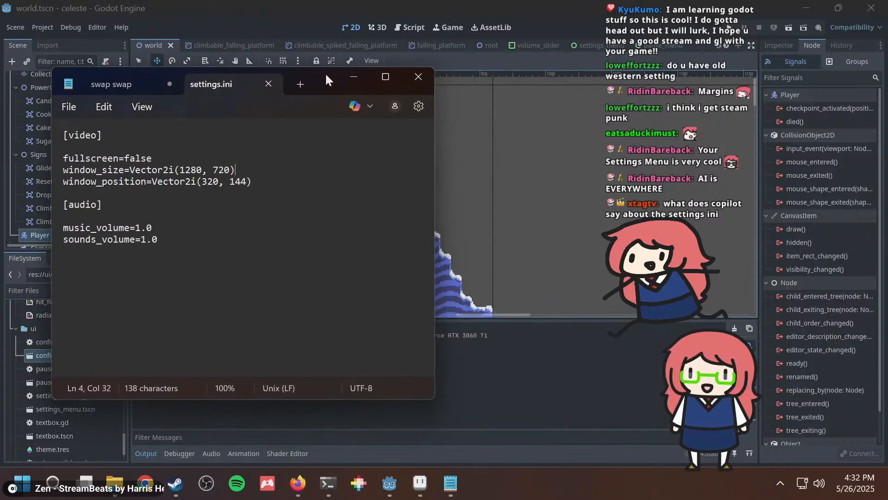
{"action": "left_click", "coordinate": [420, 79]}
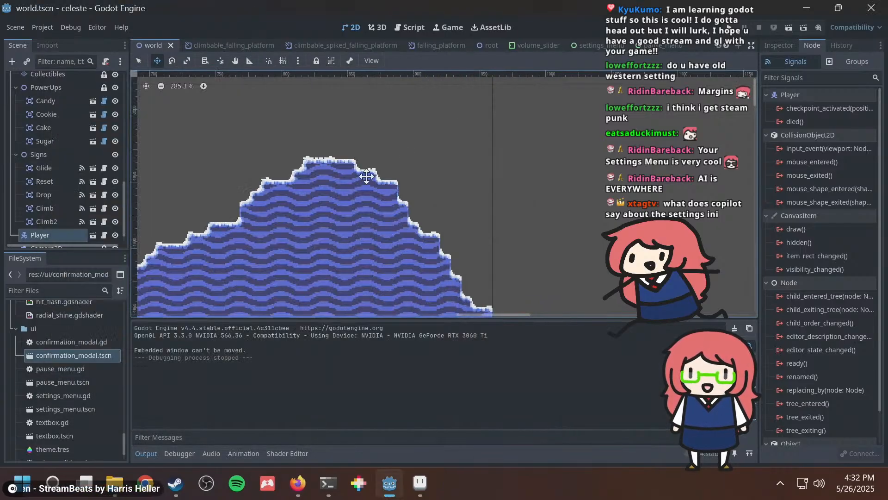
Switch to Aseprite and open the recent file entities.aseprite.
{"action": "scroll", "coordinate": [263, 207], "scroll_direction": "down", "scroll_amount": 6}
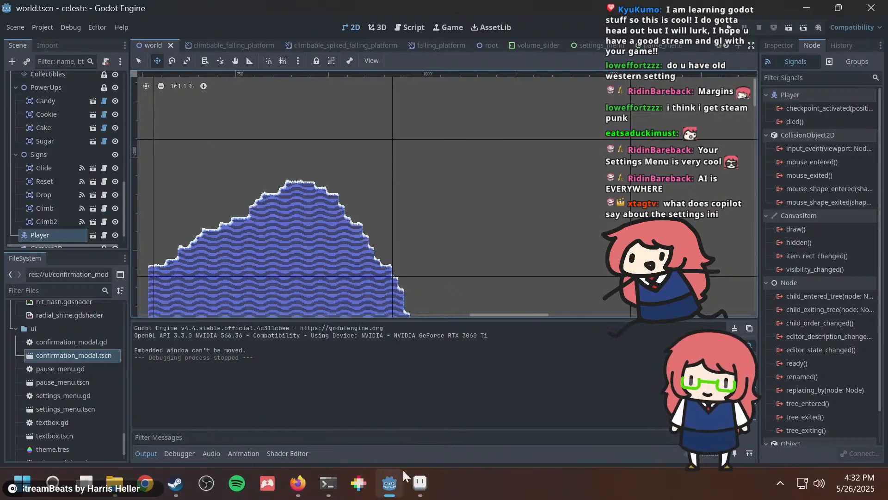
{"action": "left_click", "coordinate": [420, 483]}
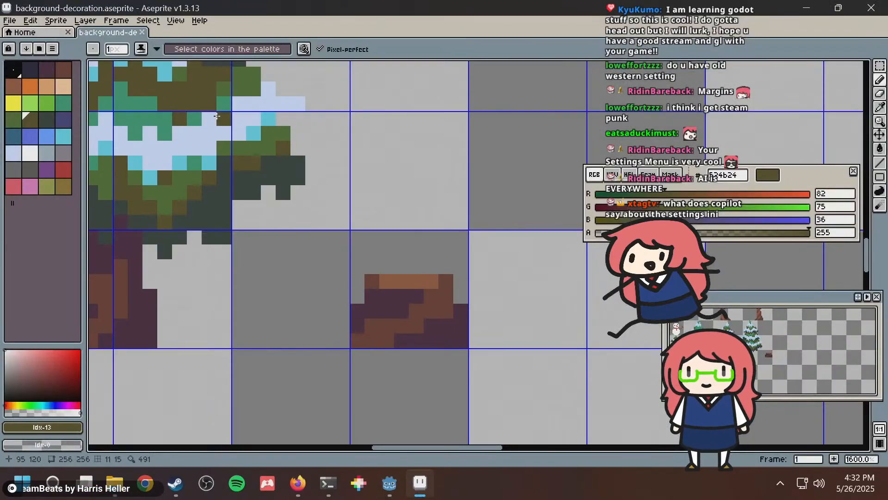
{"action": "left_click", "coordinate": [19, 18]}
{"action": "mouse_move", "coordinate": [50, 56]}
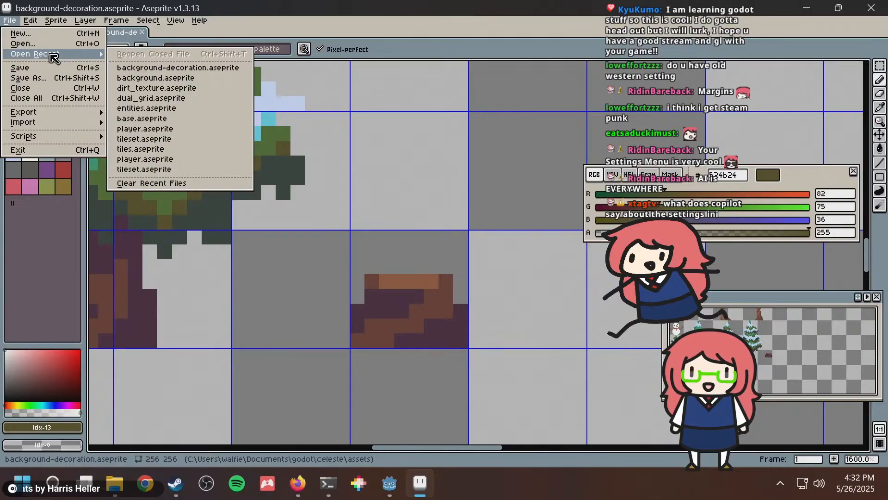
{"action": "left_click", "coordinate": [154, 110]}
{"action": "scroll", "coordinate": [478, 262], "scroll_direction": "up", "scroll_amount": 5}
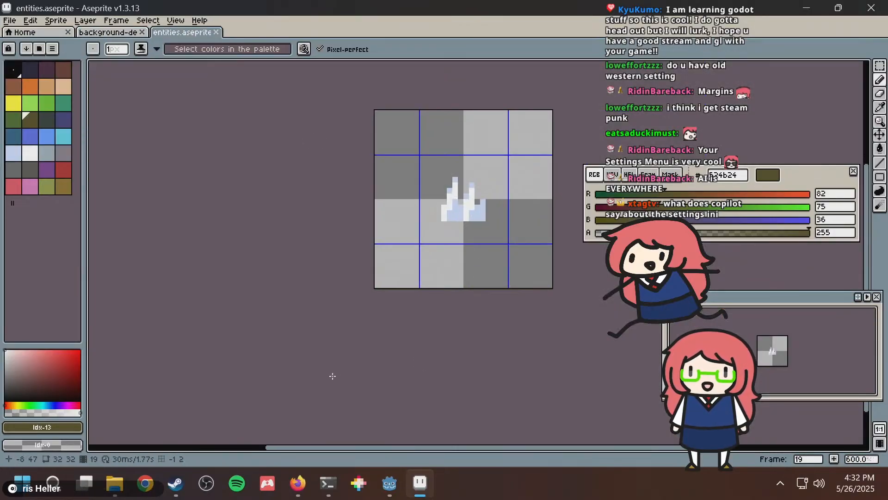
Show the enlarged animation timeline and add a new frame after the sign frame, frame 25.
{"action": "key", "text": "Tab"}
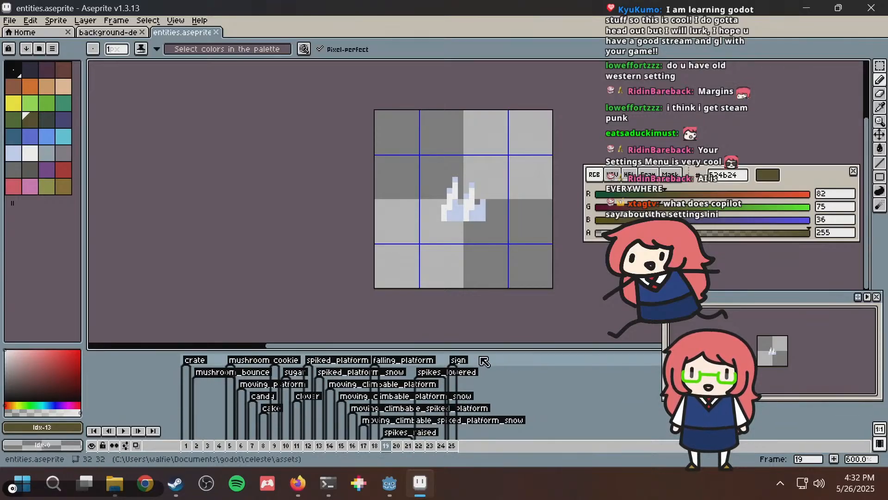
{"action": "left_click_drag", "start_coordinate": [481, 347], "coordinate": [468, 311]}
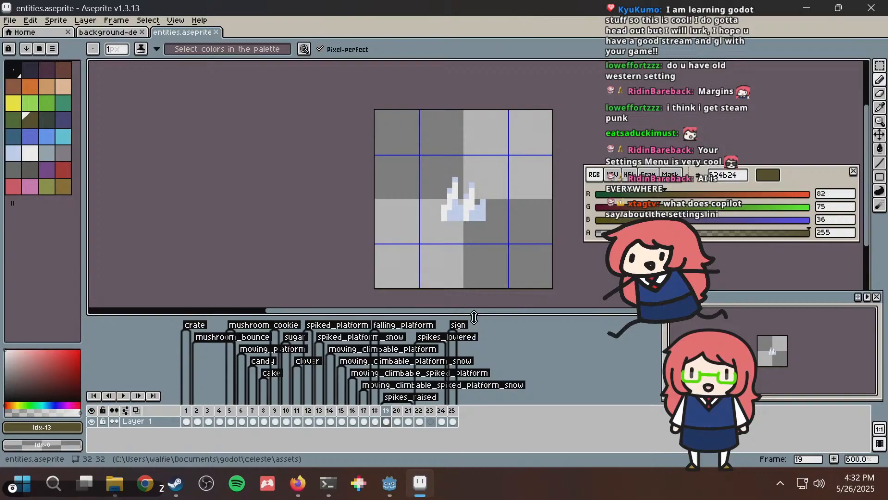
{"action": "left_click", "coordinate": [453, 421]}
{"action": "right_click", "coordinate": [452, 410]}
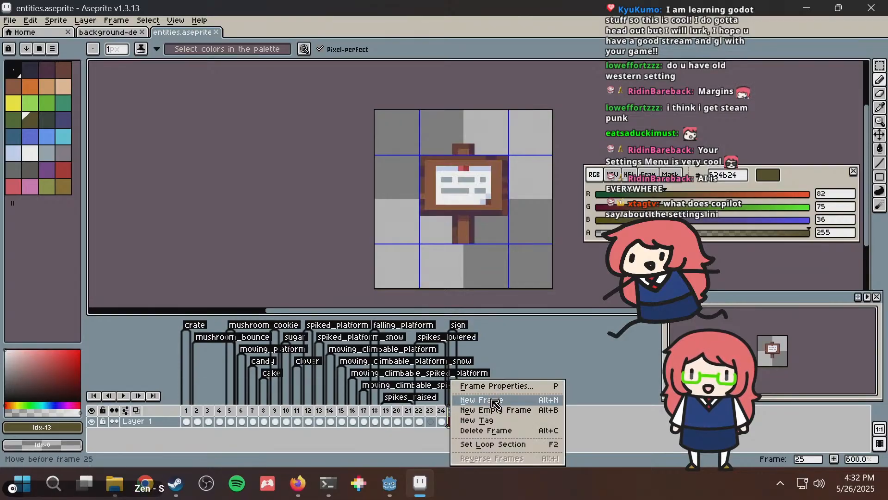
{"action": "left_click", "coordinate": [492, 401]}
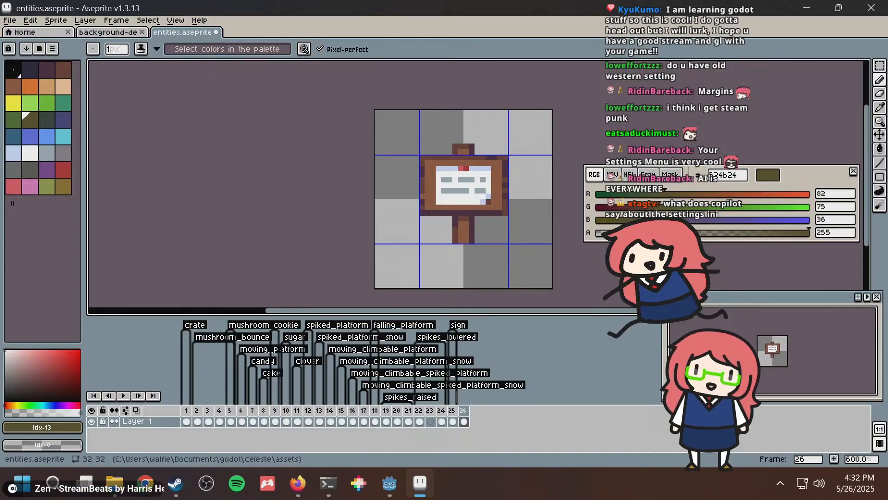
Clear the artwork in frame 26, tag that frame "flag", and save the sprite file.
{"action": "left_click", "coordinate": [462, 422]}
{"action": "right_click", "coordinate": [467, 411]}
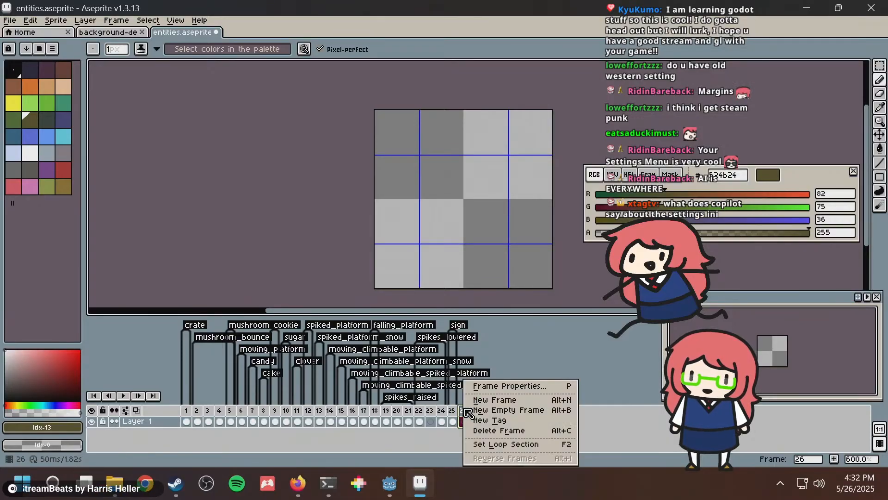
{"action": "left_click", "coordinate": [500, 420]}
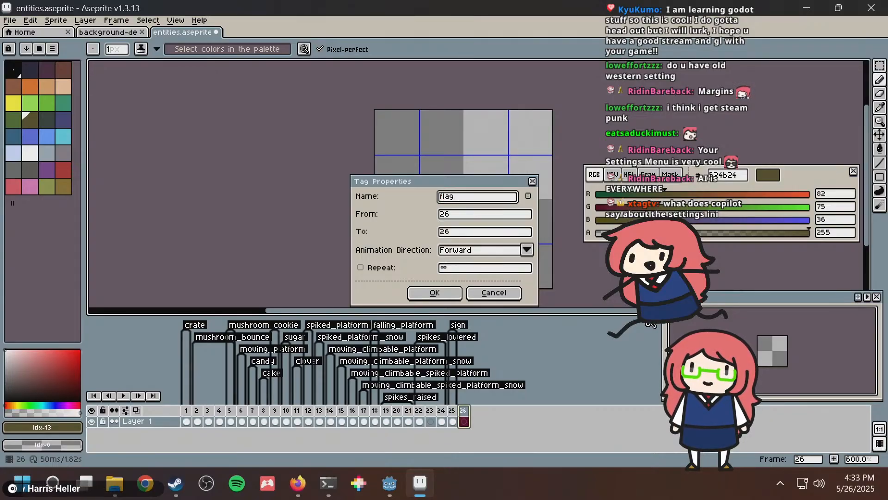
{"action": "left_click", "coordinate": [437, 294]}
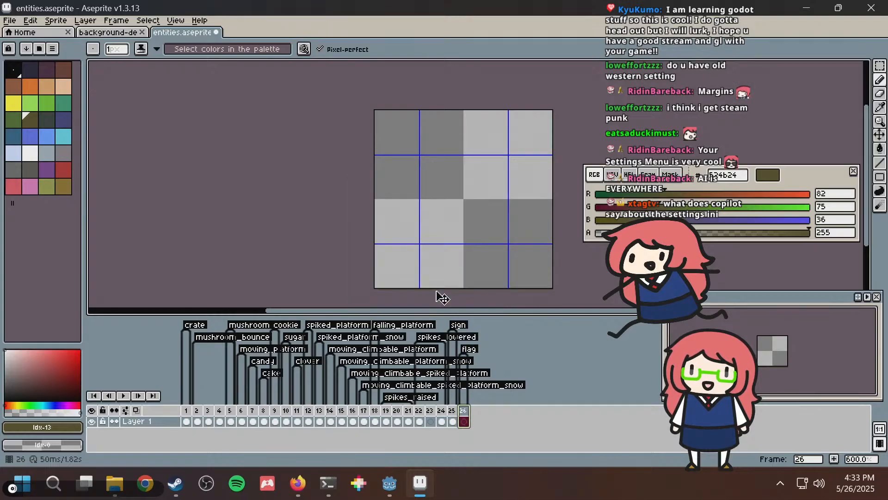
{"action": "key", "text": "ctrl+s"}
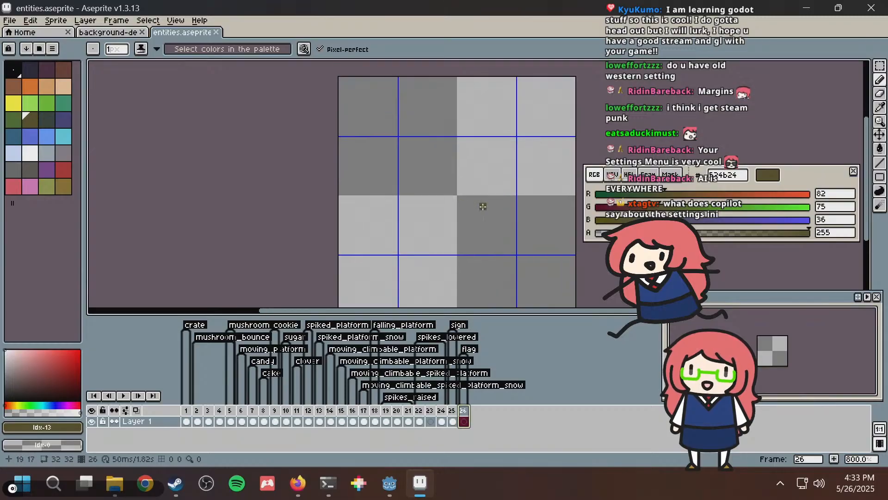
Pick the dark grey palette colour for drawing in the empty flag frame, and switch back to Godot.
{"action": "scroll", "coordinate": [483, 207], "scroll_direction": "up", "scroll_amount": 3}
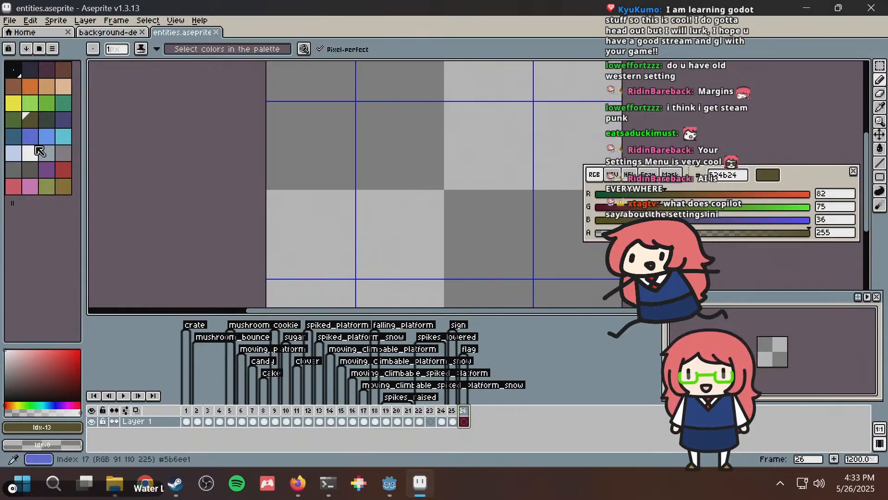
{"action": "left_click", "coordinate": [32, 171]}
{"action": "key", "text": "alt+Tab"}
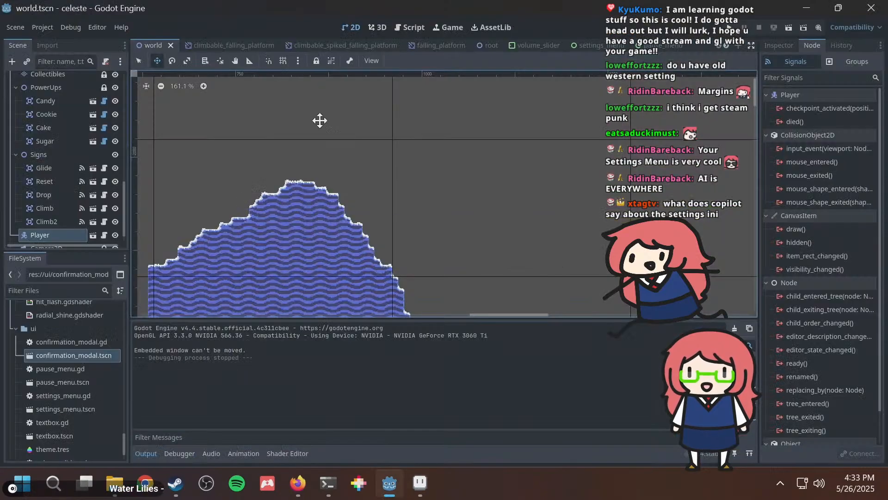
Switch to Firefox and search for "pixel art flag animation" in a new browser tab.
{"action": "left_click", "coordinate": [292, 482]}
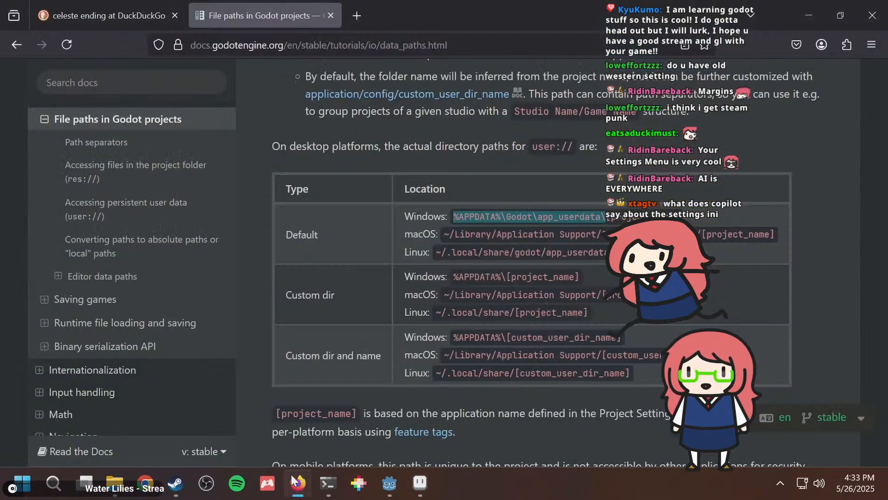
{"action": "left_click", "coordinate": [354, 12]}
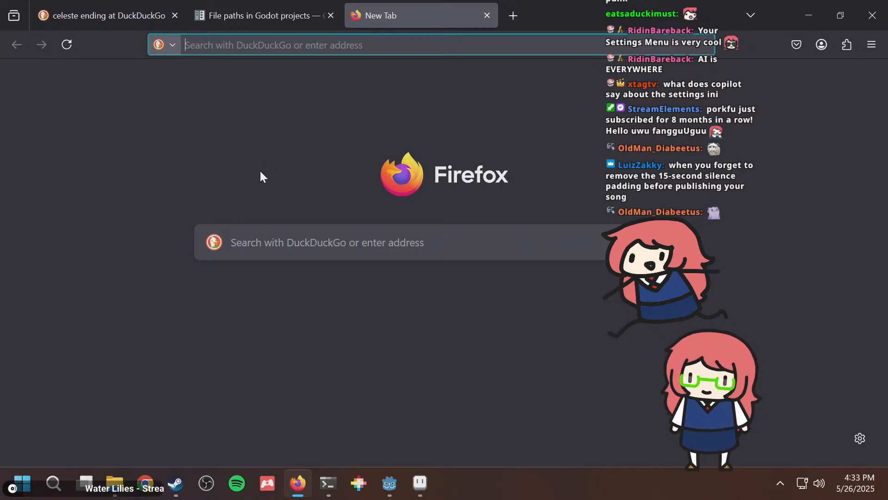
{"action": "type", "text": "pixel art flag"}
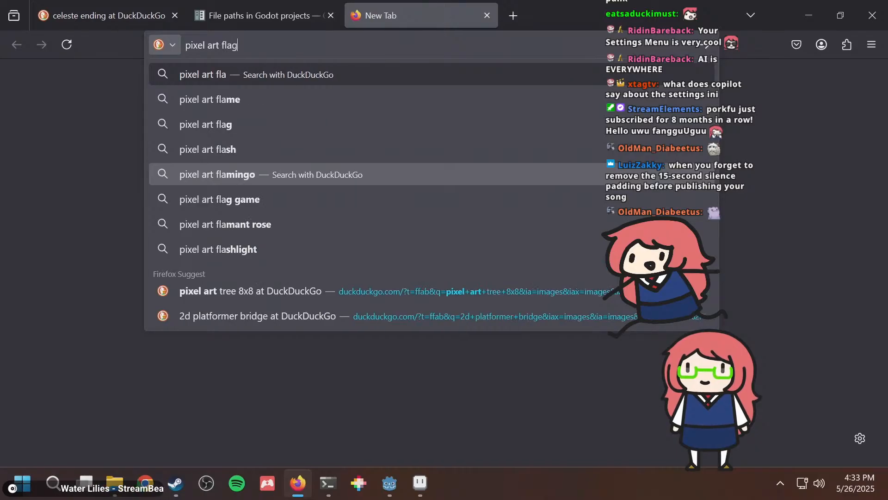
{"action": "type", "text": " animation"}
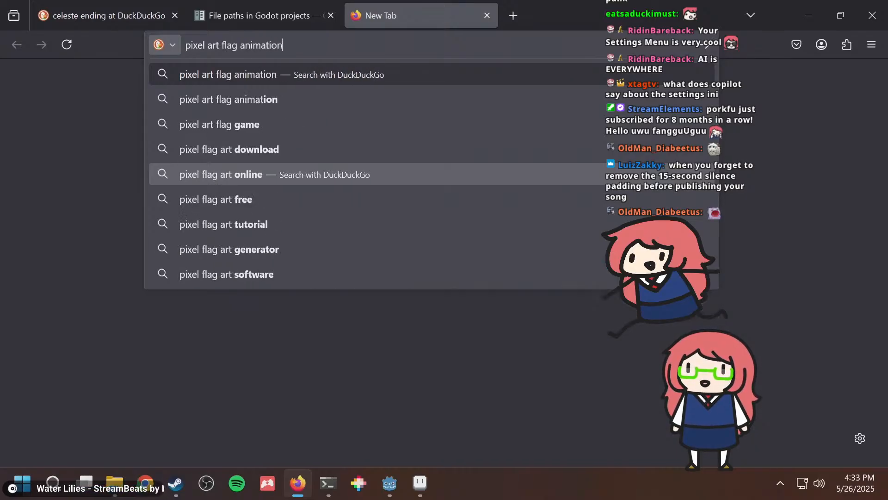
{"action": "key", "text": "Return"}
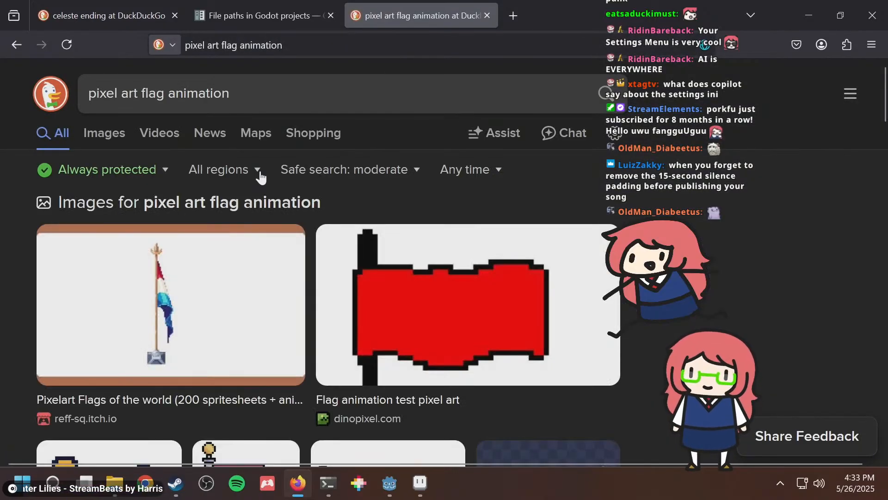
Look through the web results for flag references and switch to the image results.
{"action": "scroll", "coordinate": [255, 242], "scroll_direction": "down", "scroll_amount": 7}
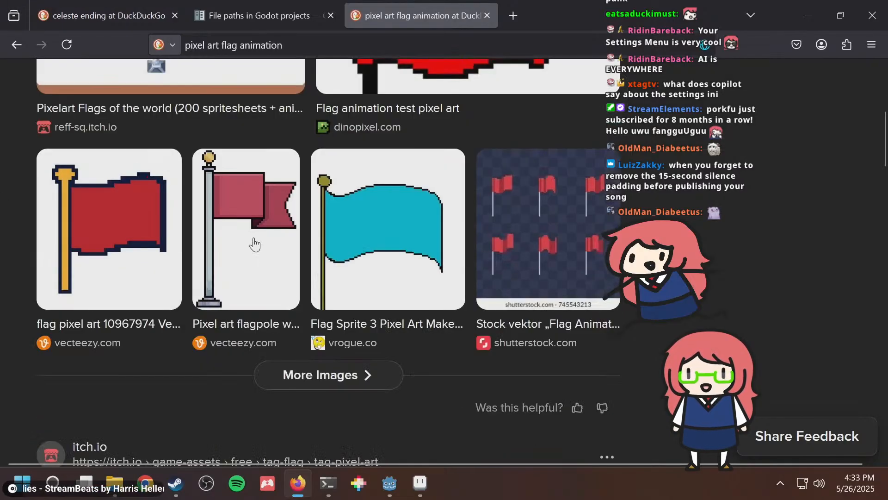
{"action": "scroll", "coordinate": [252, 242], "scroll_direction": "down", "scroll_amount": 5}
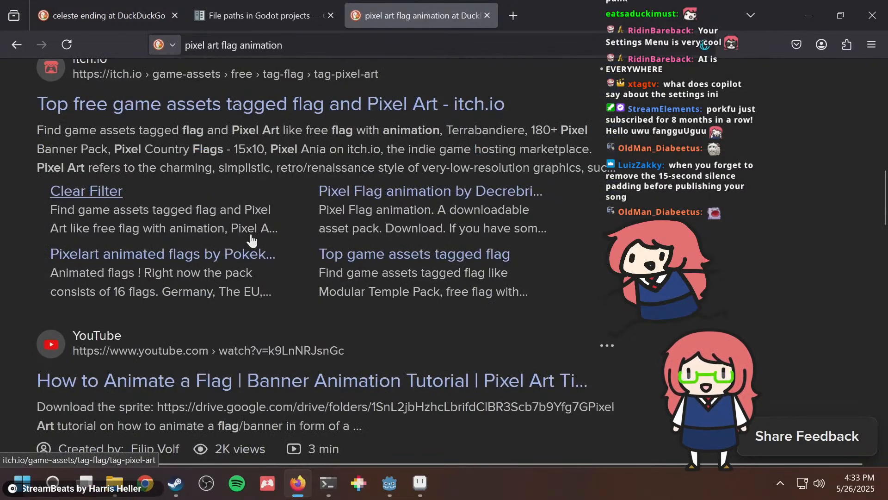
{"action": "scroll", "coordinate": [250, 236], "scroll_direction": "up", "scroll_amount": 2}
{"action": "scroll", "coordinate": [224, 201], "scroll_direction": "up", "scroll_amount": 10}
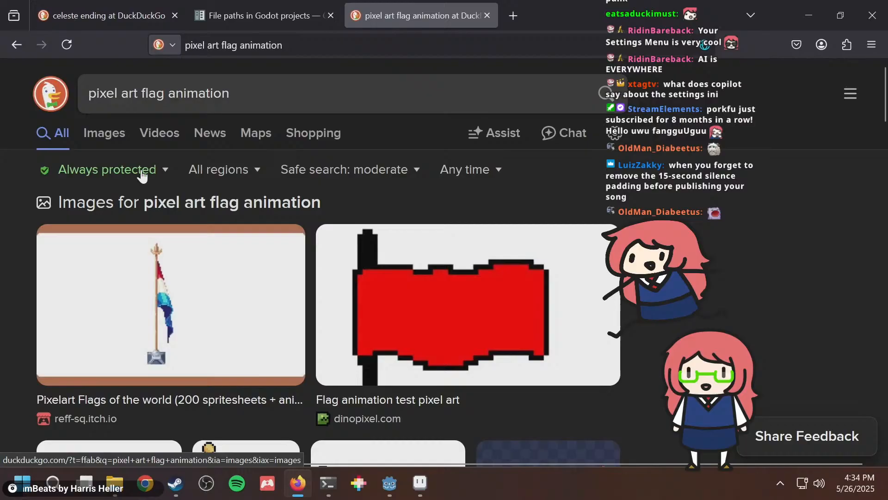
{"action": "left_click", "coordinate": [112, 133]}
{"action": "scroll", "coordinate": [213, 272], "scroll_direction": "down", "scroll_amount": 5}
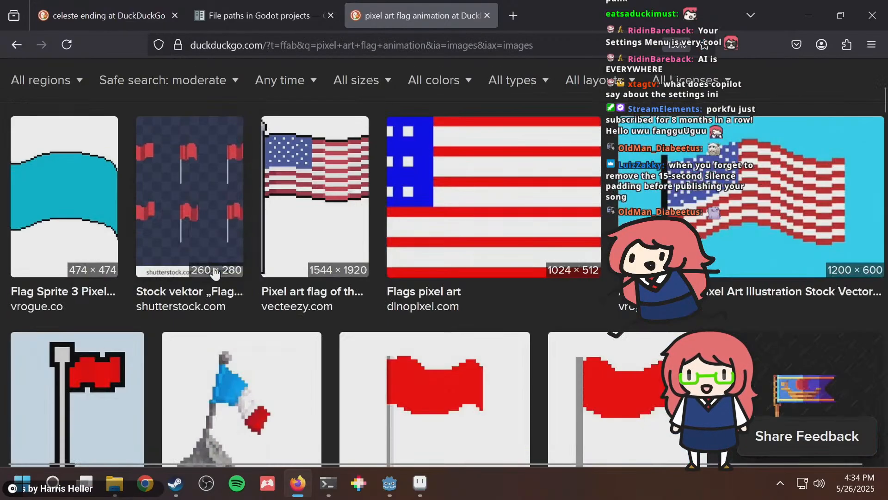
Preview the Shutterstock red flag animation sequence and compare it with the other flag images in the results.
{"action": "left_click", "coordinate": [183, 207]}
{"action": "scroll", "coordinate": [431, 293], "scroll_direction": "down", "scroll_amount": 2}
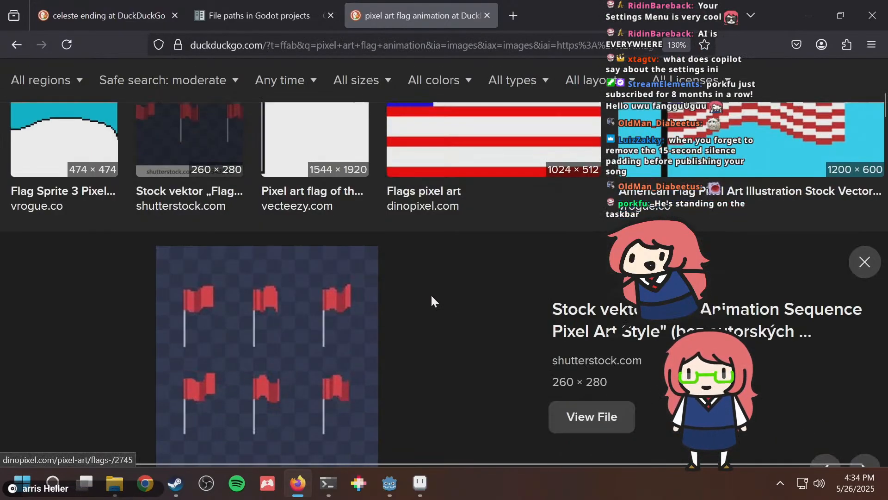
{"action": "scroll", "coordinate": [431, 296], "scroll_direction": "down", "scroll_amount": 2}
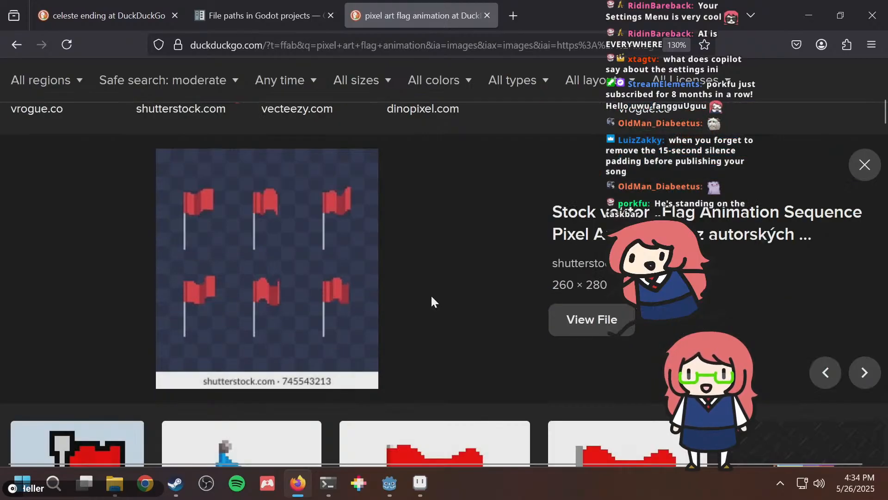
{"action": "scroll", "coordinate": [432, 298], "scroll_direction": "down", "scroll_amount": 4}
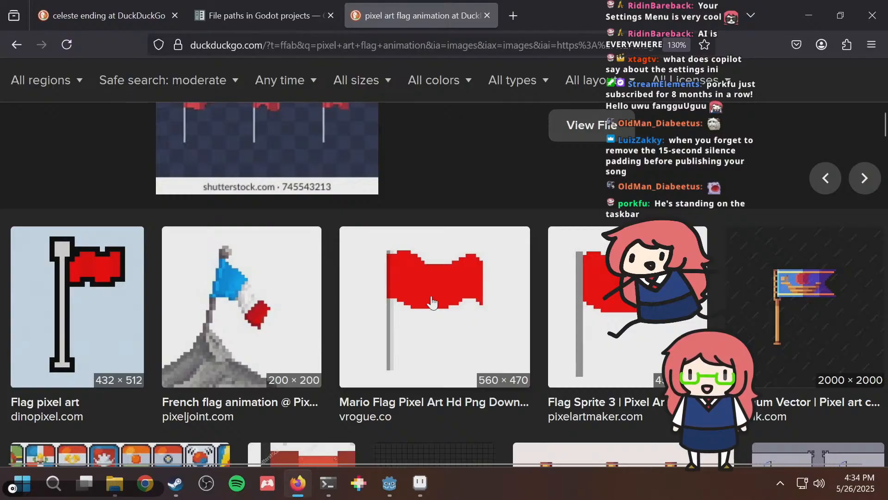
{"action": "scroll", "coordinate": [432, 302], "scroll_direction": "up", "scroll_amount": 6}
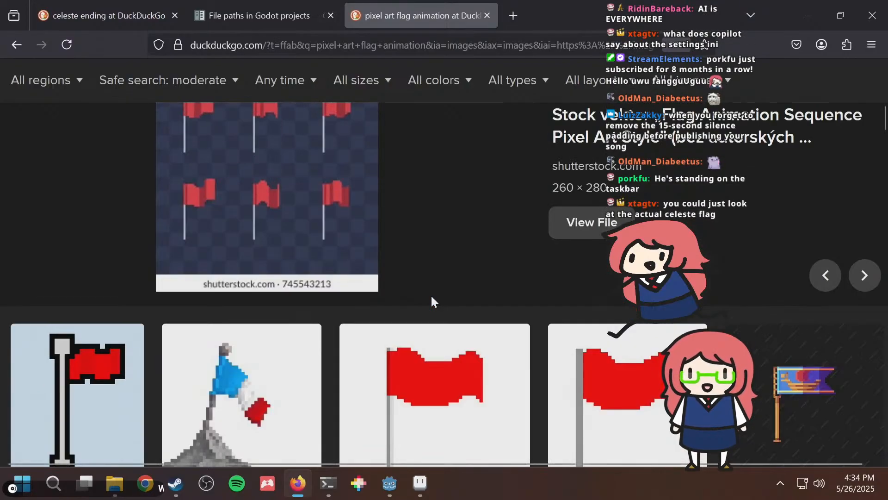
{"action": "scroll", "coordinate": [431, 297], "scroll_direction": "up", "scroll_amount": 6}
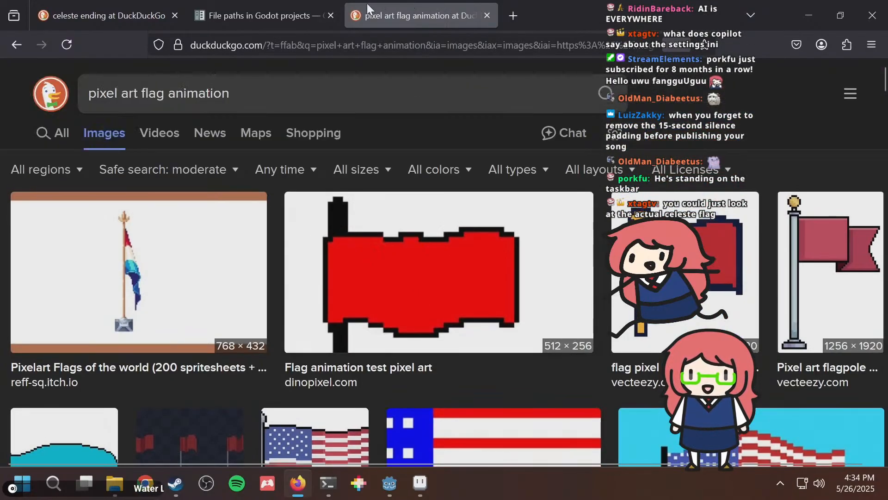
Check the flag in the Celeste summit ending image, and return to the flag animation sequence in the image results.
{"action": "left_click", "coordinate": [82, 10]}
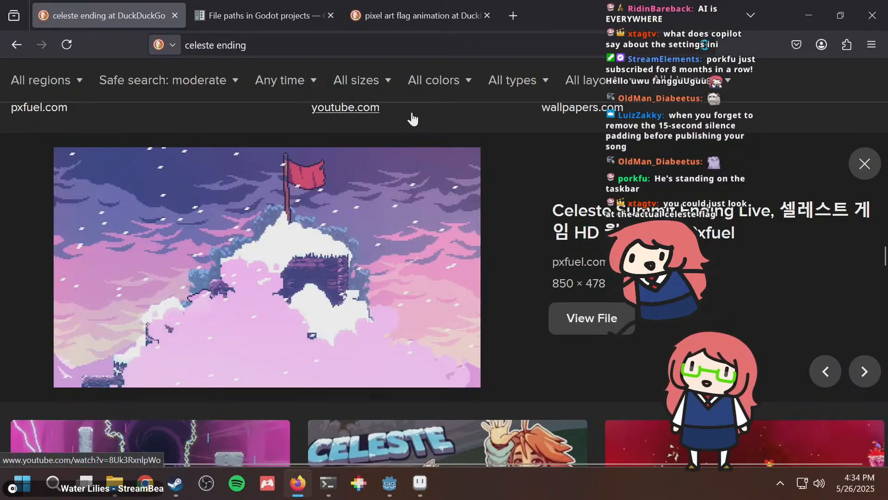
{"action": "left_click", "coordinate": [401, 10]}
{"action": "scroll", "coordinate": [338, 130], "scroll_direction": "down", "scroll_amount": 5}
{"action": "left_click", "coordinate": [190, 278]}
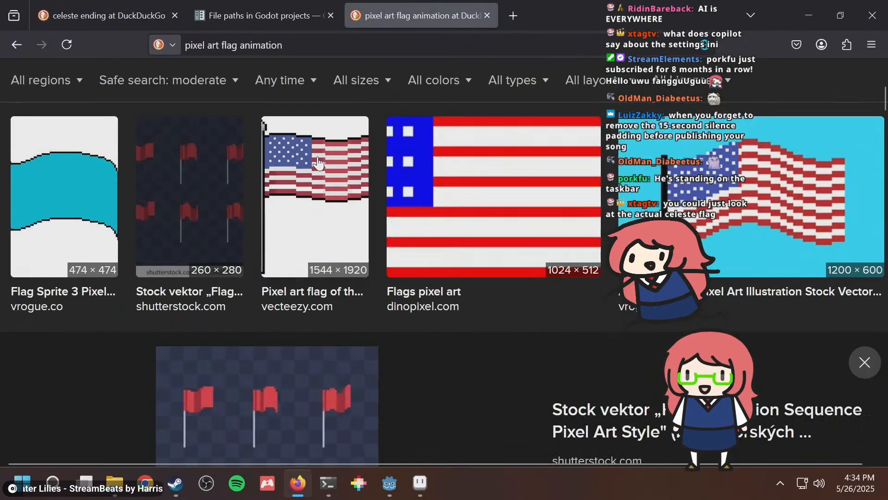
Check the flag image results once more, and search for "godot flag shader" in a new browser tab.
{"action": "scroll", "coordinate": [318, 163], "scroll_direction": "down", "scroll_amount": 5}
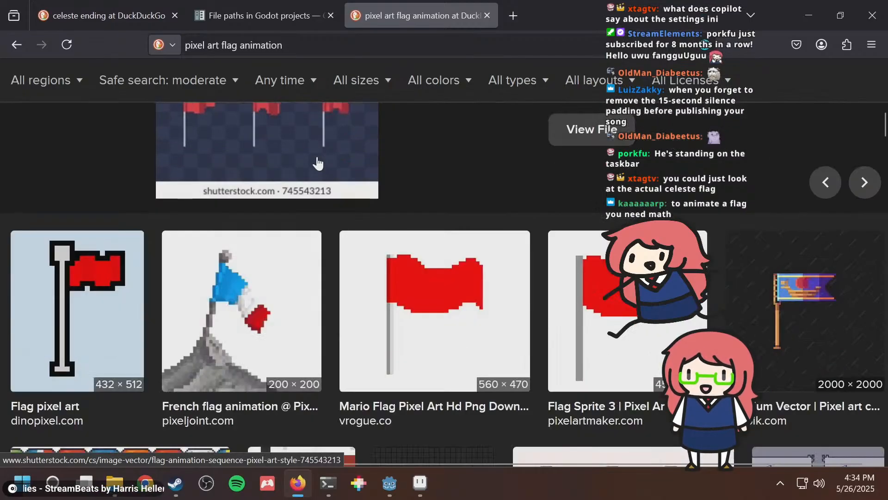
{"action": "scroll", "coordinate": [317, 163], "scroll_direction": "up", "scroll_amount": 5}
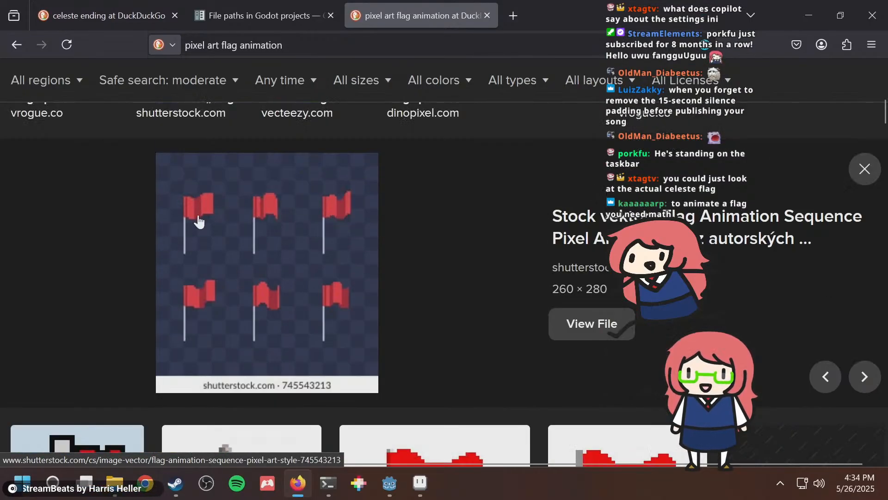
{"action": "left_click", "coordinate": [514, 14]}
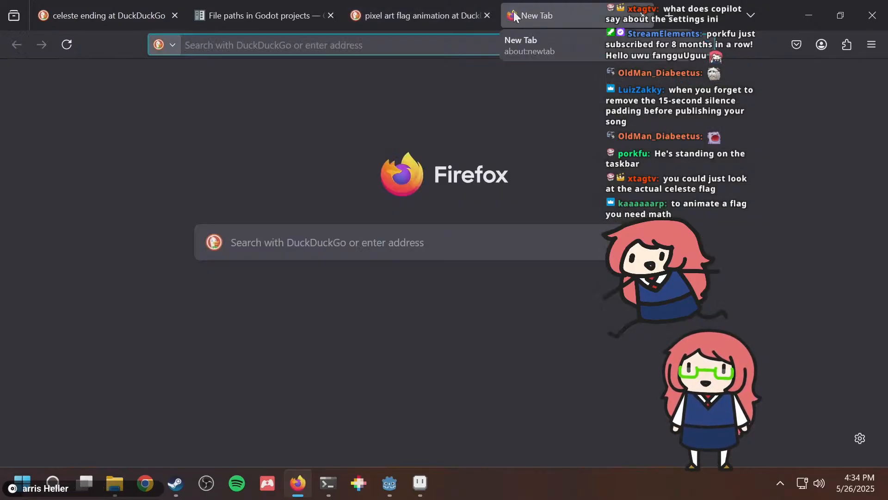
{"action": "type", "text": "godot flag"}
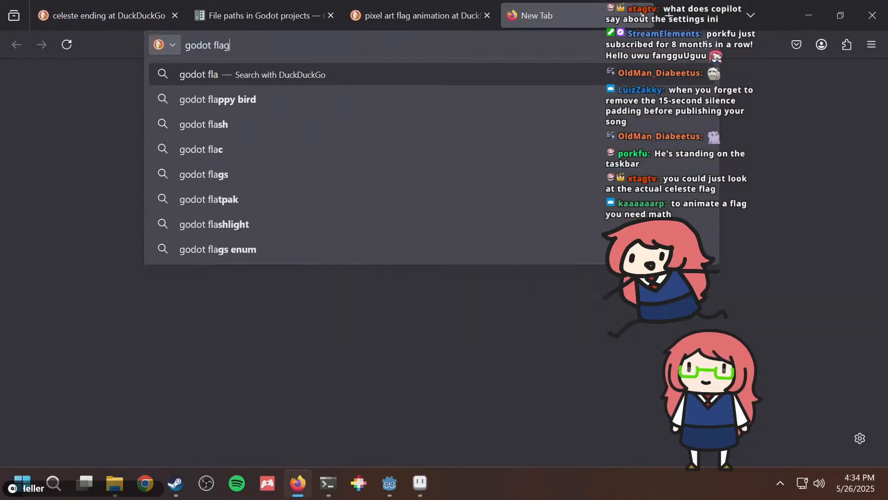
{"action": "type", "text": " shader"}
{"action": "key", "text": "Return"}
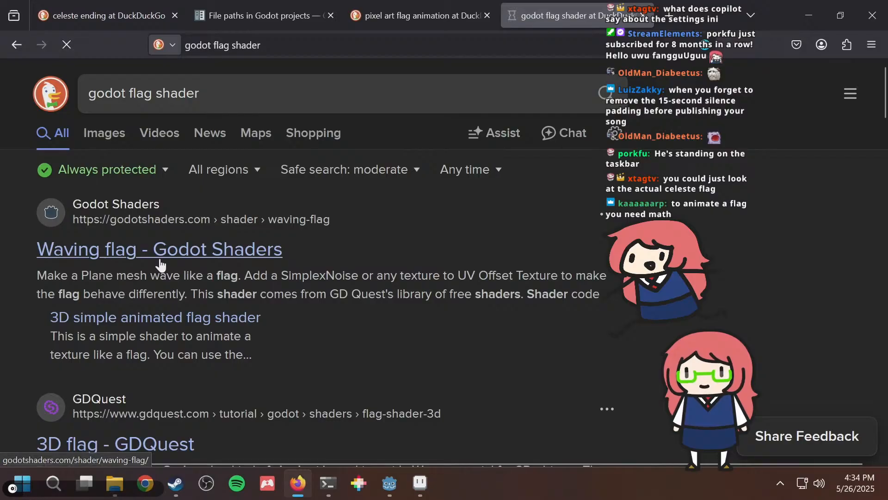
Open the Waving flag page on Godot Shaders, skim its preview and shader code, and return to the search results.
{"action": "left_click", "coordinate": [160, 260]}
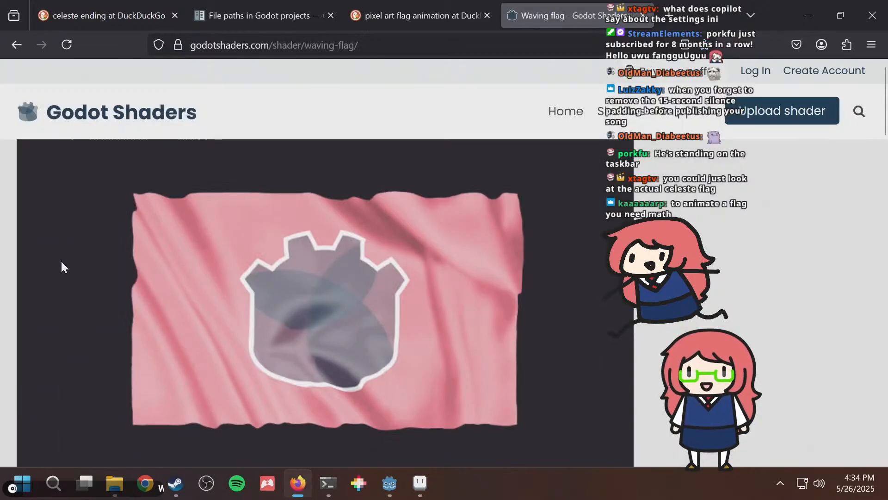
{"action": "scroll", "coordinate": [61, 261], "scroll_direction": "down", "scroll_amount": 5}
{"action": "scroll", "coordinate": [63, 263], "scroll_direction": "down", "scroll_amount": 4}
{"action": "scroll", "coordinate": [62, 260], "scroll_direction": "down", "scroll_amount": 8}
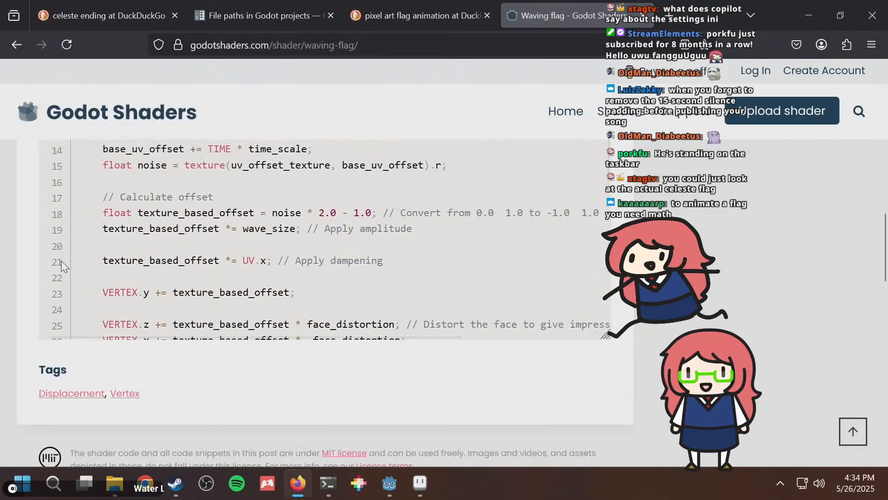
{"action": "left_click", "coordinate": [22, 45]}
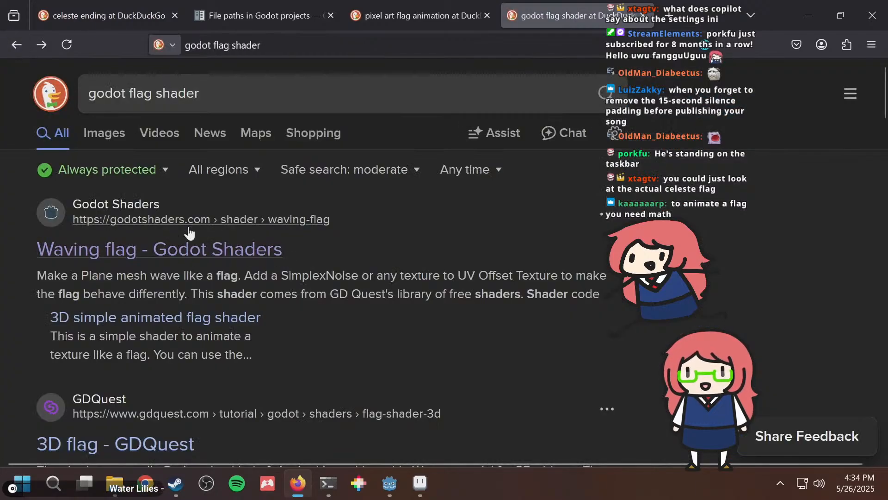
Skim the remaining flag shader results and refine the search to "godot 2d flag shader".
{"action": "scroll", "coordinate": [154, 311], "scroll_direction": "down", "scroll_amount": 4}
{"action": "scroll", "coordinate": [154, 311], "scroll_direction": "down", "scroll_amount": 2}
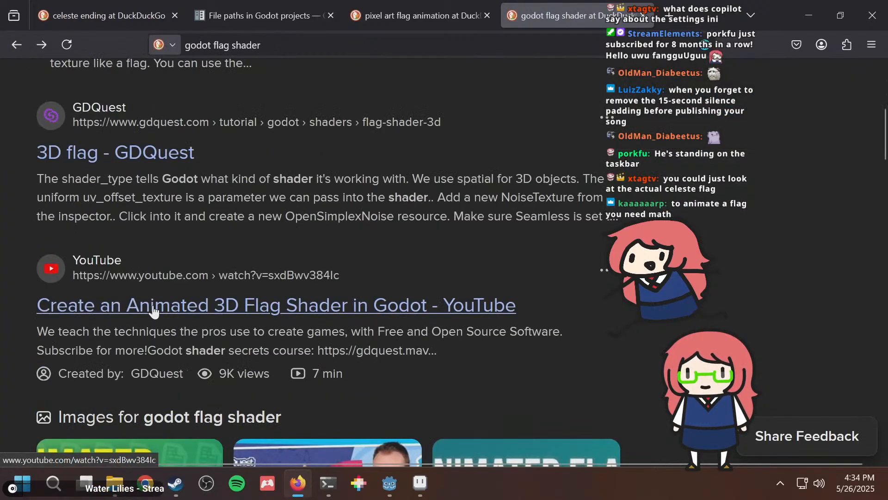
{"action": "scroll", "coordinate": [175, 139], "scroll_direction": "up", "scroll_amount": 7}
{"action": "left_click", "coordinate": [130, 95]}
{"action": "type", "text": "2d flag shader"}
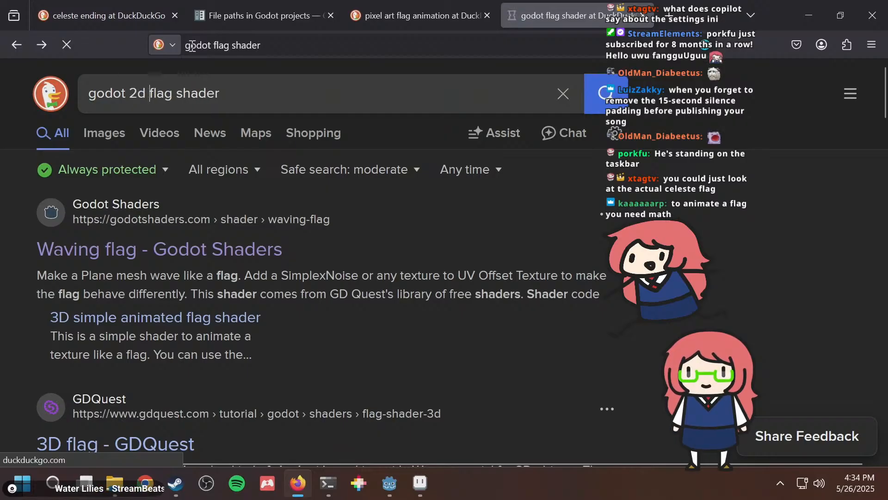
{"action": "key", "text": "Return"}
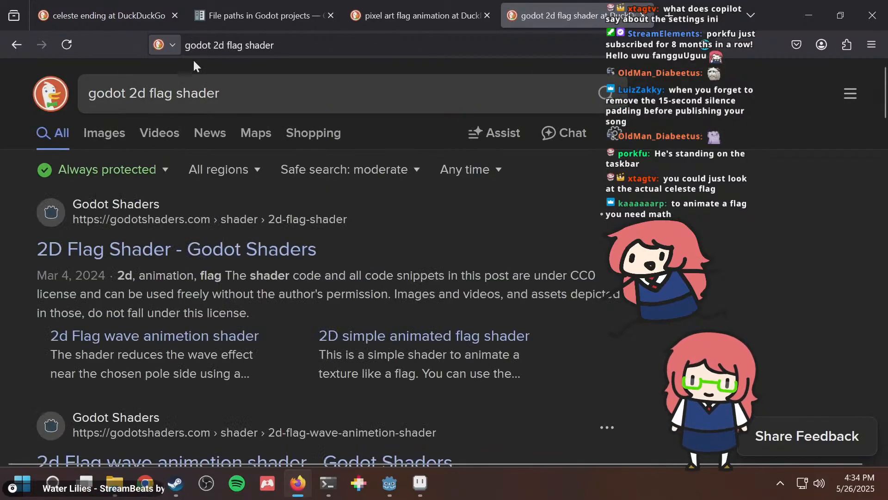
Open the 2D Flag Shader page on Godot Shaders and read the sine distortion line in its fragment code.
{"action": "left_click", "coordinate": [194, 248]}
{"action": "scroll", "coordinate": [423, 250], "scroll_direction": "down", "scroll_amount": 5}
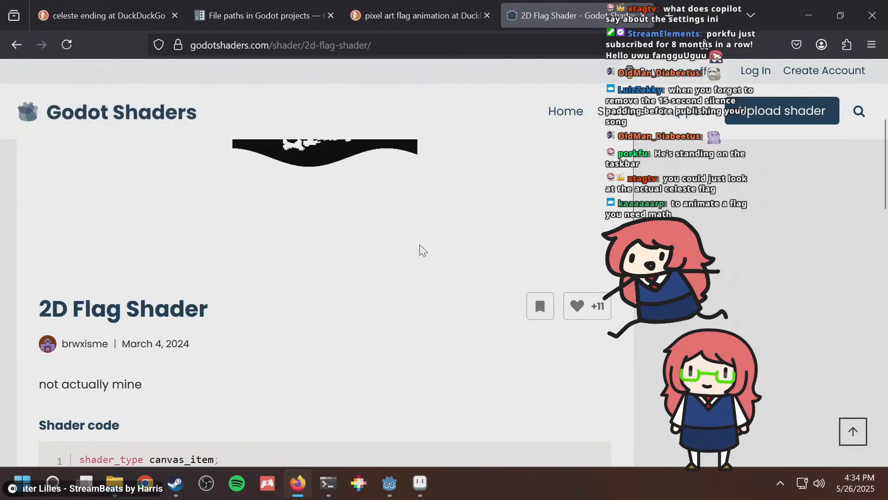
{"action": "scroll", "coordinate": [423, 249], "scroll_direction": "down", "scroll_amount": 7}
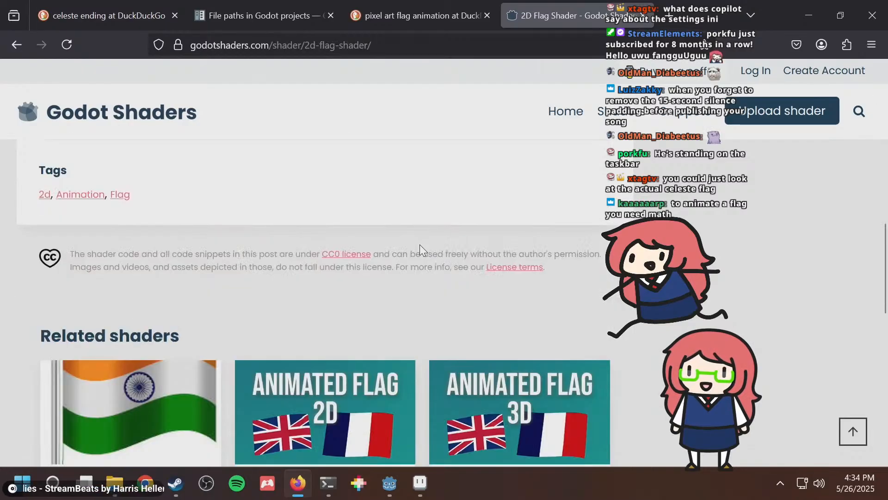
{"action": "scroll", "coordinate": [420, 245], "scroll_direction": "up", "scroll_amount": 5}
{"action": "scroll", "coordinate": [421, 245], "scroll_direction": "down", "scroll_amount": 3}
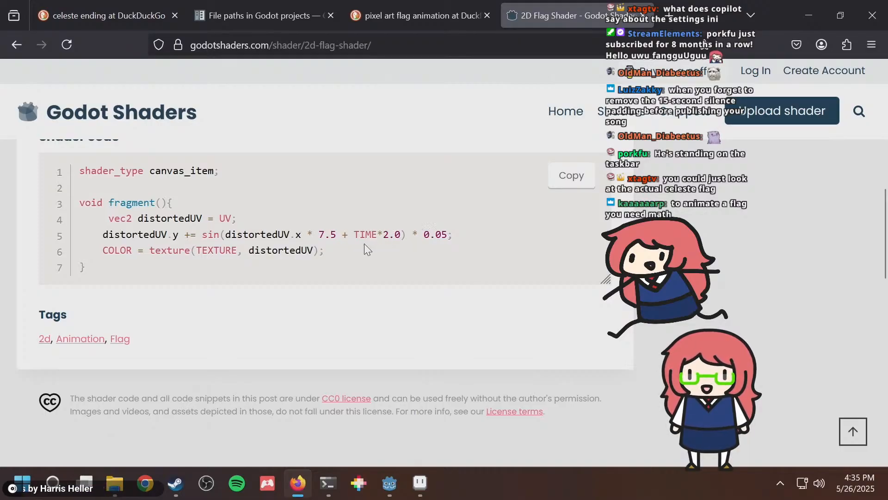
{"action": "left_click_drag", "start_coordinate": [366, 249], "coordinate": [221, 235]}
{"action": "left_click", "coordinate": [221, 235]}
Check the 2D Flag Shader's pirate flag preview and read the author's note above the code.
{"action": "scroll", "coordinate": [325, 230], "scroll_direction": "up", "scroll_amount": 4}
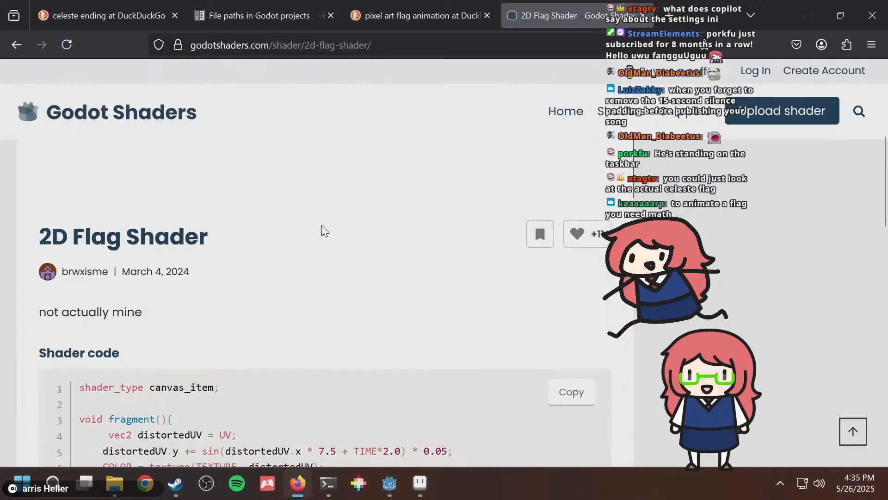
{"action": "scroll", "coordinate": [325, 230], "scroll_direction": "up", "scroll_amount": 4}
{"action": "scroll", "coordinate": [325, 230], "scroll_direction": "down", "scroll_amount": 6}
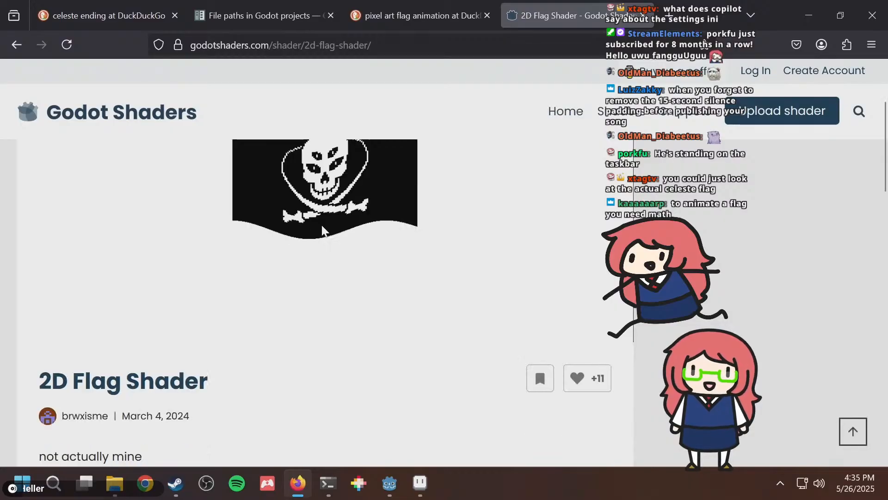
{"action": "scroll", "coordinate": [325, 230], "scroll_direction": "down", "scroll_amount": 3}
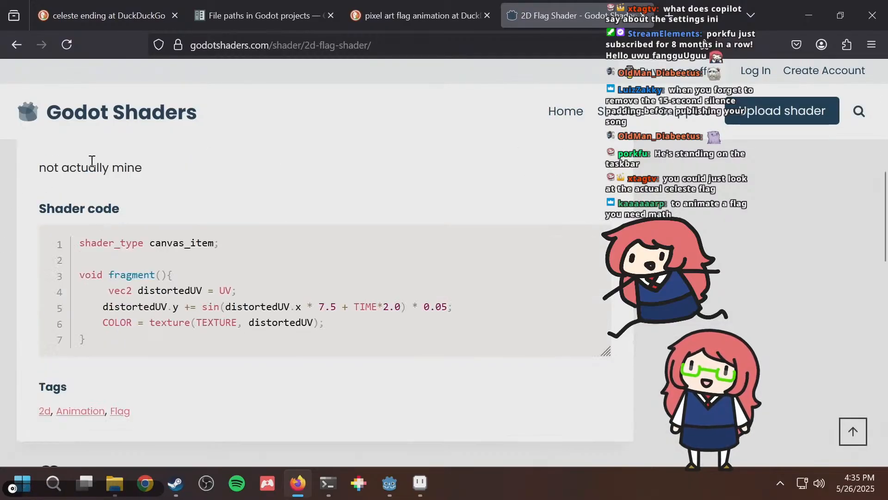
{"action": "left_click_drag", "start_coordinate": [155, 167], "coordinate": [63, 167]}
{"action": "left_click", "coordinate": [254, 164]}
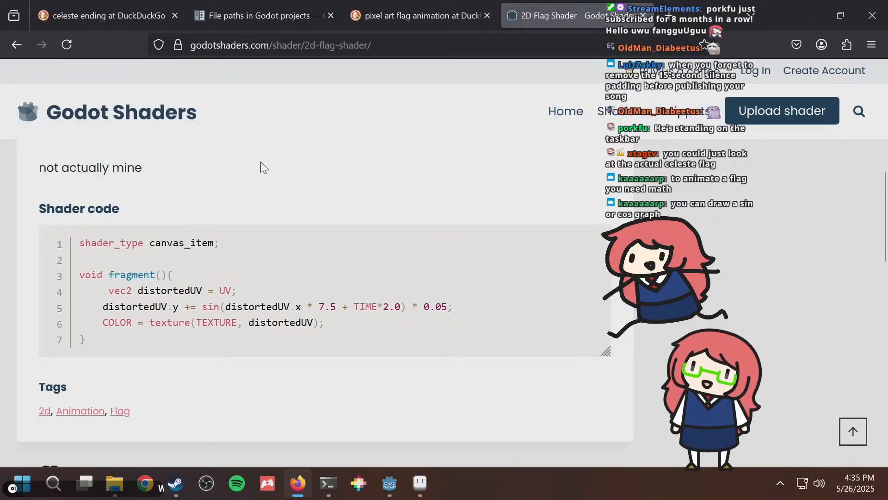
Compare the wave shape in the pirate flag preview with the 2D Flag Shader's code.
{"action": "scroll", "coordinate": [253, 259], "scroll_direction": "up", "scroll_amount": 5}
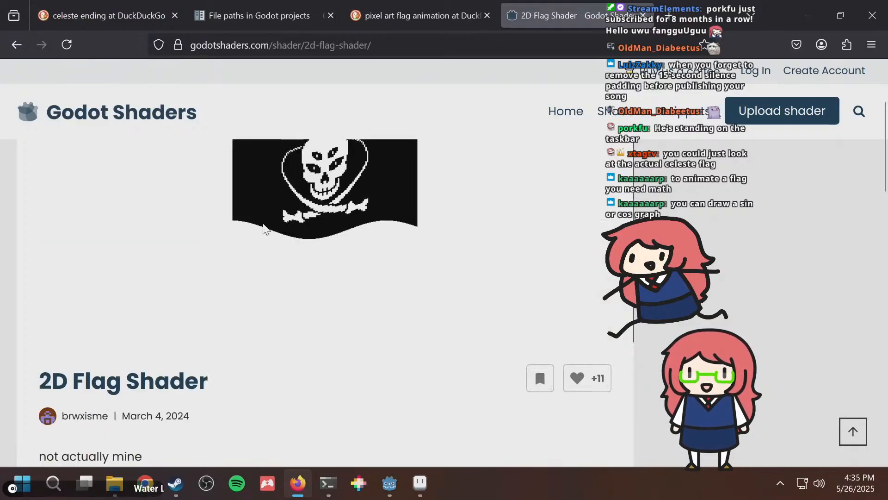
{"action": "scroll", "coordinate": [263, 229], "scroll_direction": "down", "scroll_amount": 3}
{"action": "scroll", "coordinate": [268, 338], "scroll_direction": "down", "scroll_amount": 3}
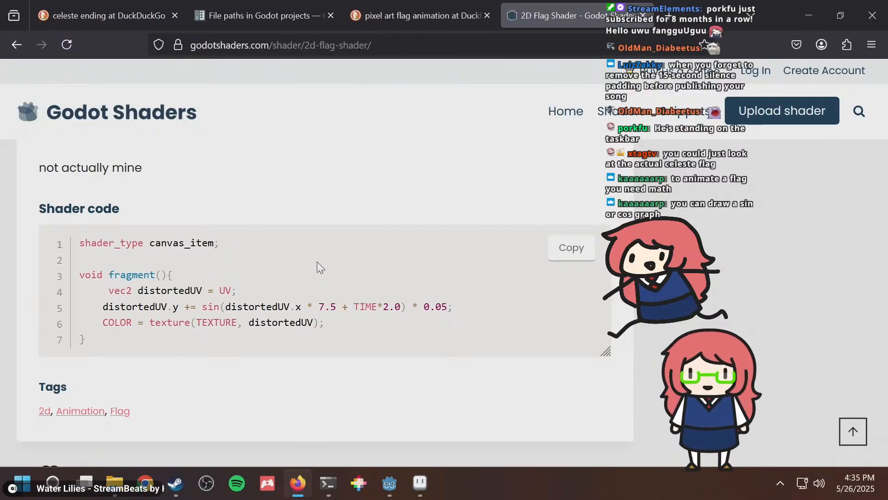
{"action": "scroll", "coordinate": [317, 262], "scroll_direction": "up", "scroll_amount": 8}
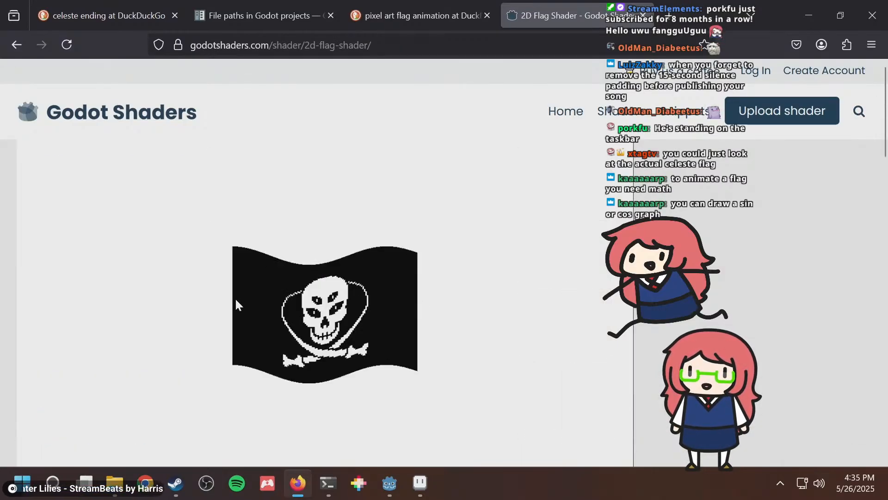
{"action": "scroll", "coordinate": [236, 301], "scroll_direction": "down", "scroll_amount": 2}
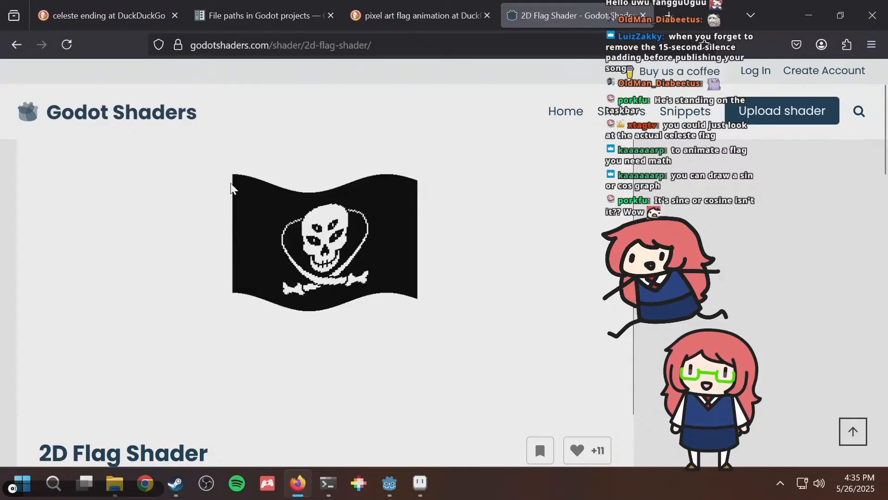
{"action": "scroll", "coordinate": [233, 208], "scroll_direction": "down", "scroll_amount": 10}
{"action": "scroll", "coordinate": [237, 234], "scroll_direction": "up", "scroll_amount": 7}
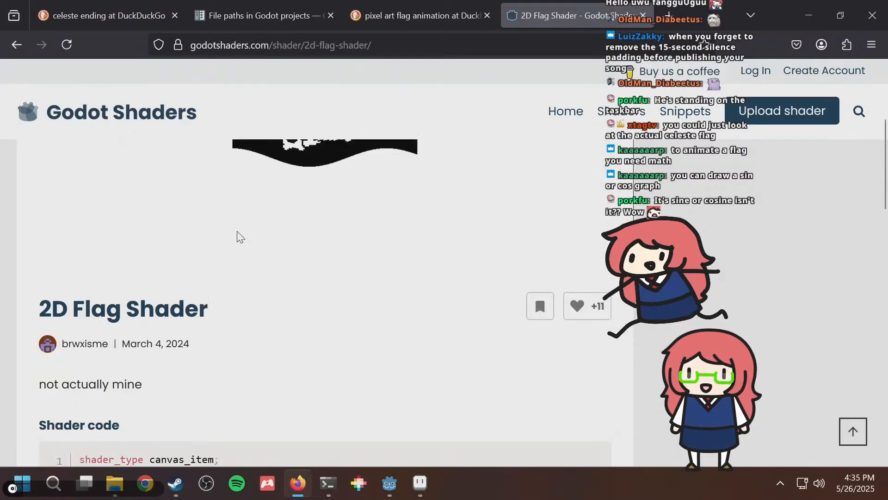
Open the related "2d Flag wave animetion shader" and read its description of the wave height, frequency and speed controls.
{"action": "scroll", "coordinate": [237, 234], "scroll_direction": "down", "scroll_amount": 7}
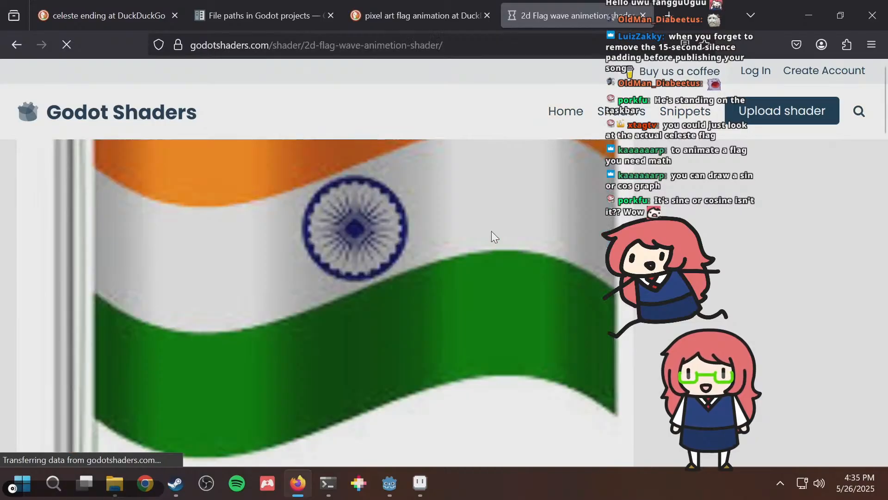
{"action": "scroll", "coordinate": [492, 234], "scroll_direction": "down", "scroll_amount": 5}
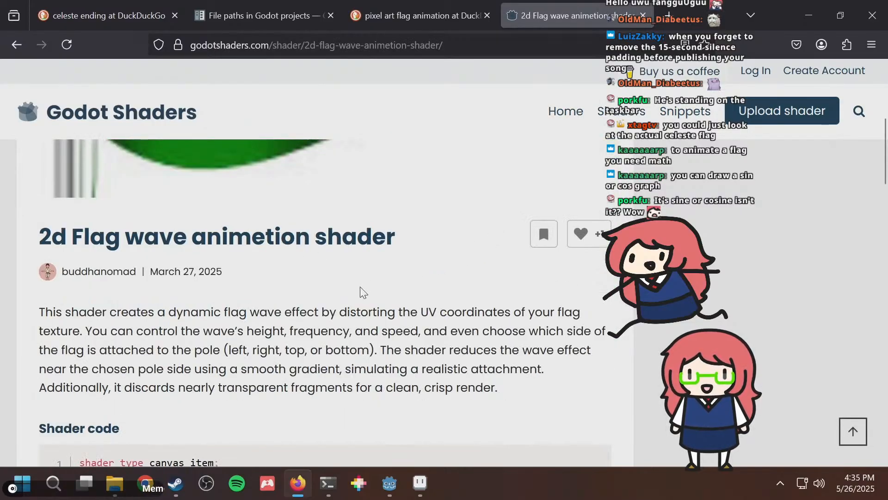
{"action": "scroll", "coordinate": [363, 292], "scroll_direction": "down", "scroll_amount": 1}
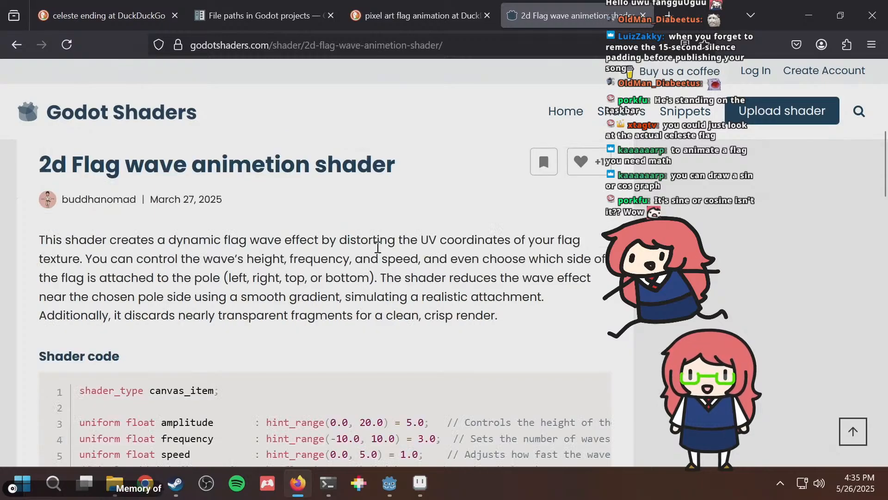
{"action": "left_click_drag", "start_coordinate": [378, 248], "coordinate": [490, 241]}
{"action": "left_click", "coordinate": [432, 254]}
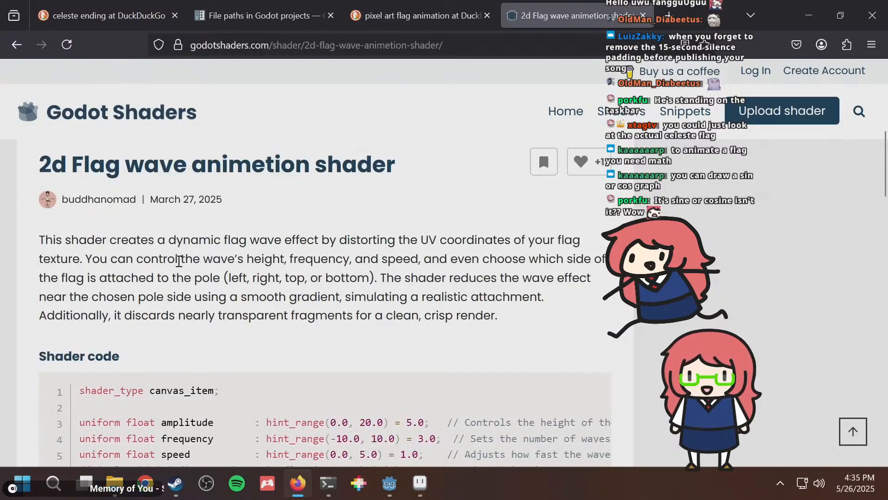
{"action": "left_click_drag", "start_coordinate": [178, 261], "coordinate": [399, 264]}
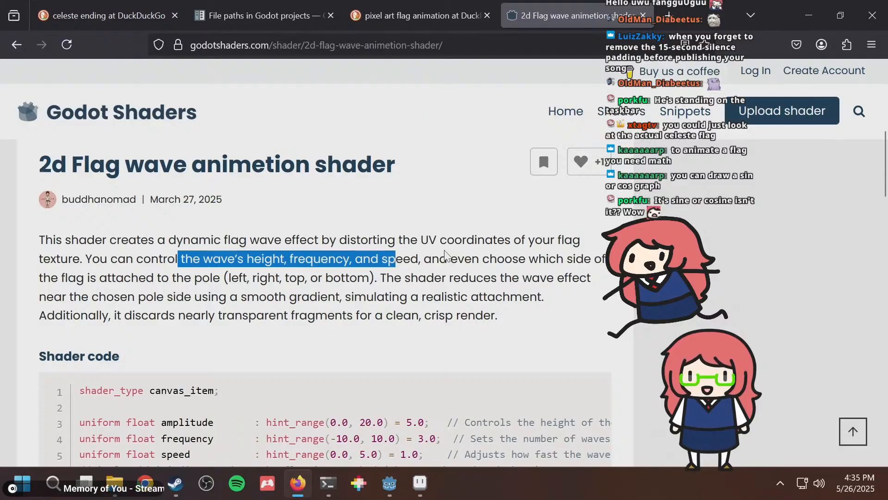
Examine the flag wave shader's code, including its amplitude, frequency, speed and pole side parameters and the fragment function.
{"action": "mouse_move", "coordinate": [389, 483]}
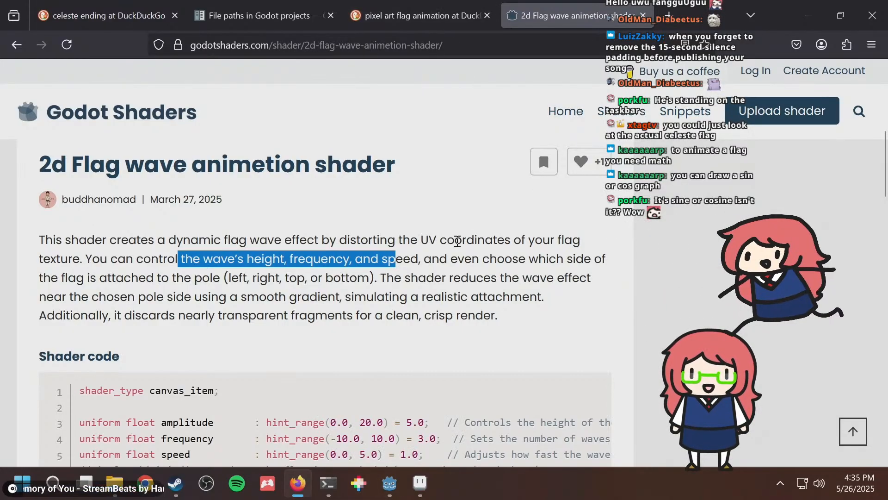
{"action": "scroll", "coordinate": [457, 241], "scroll_direction": "down", "scroll_amount": 3}
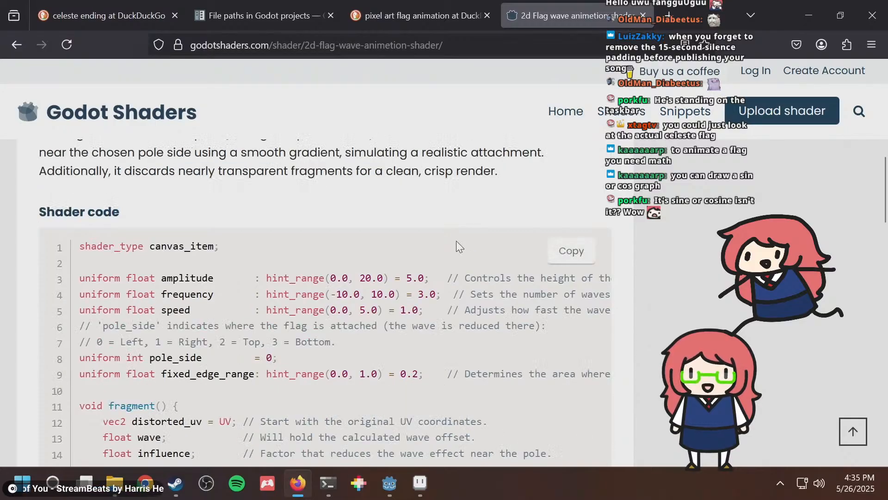
{"action": "scroll", "coordinate": [457, 240], "scroll_direction": "down", "scroll_amount": 1}
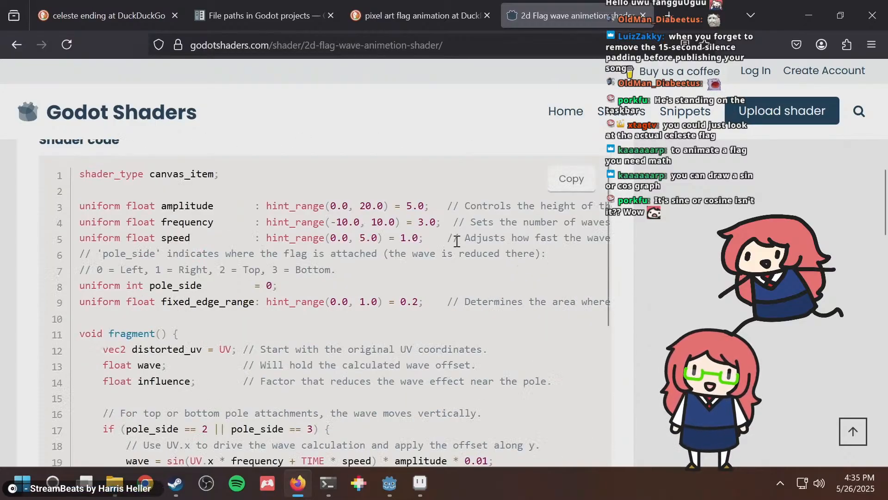
{"action": "scroll", "coordinate": [450, 248], "scroll_direction": "right", "scroll_amount": 5}
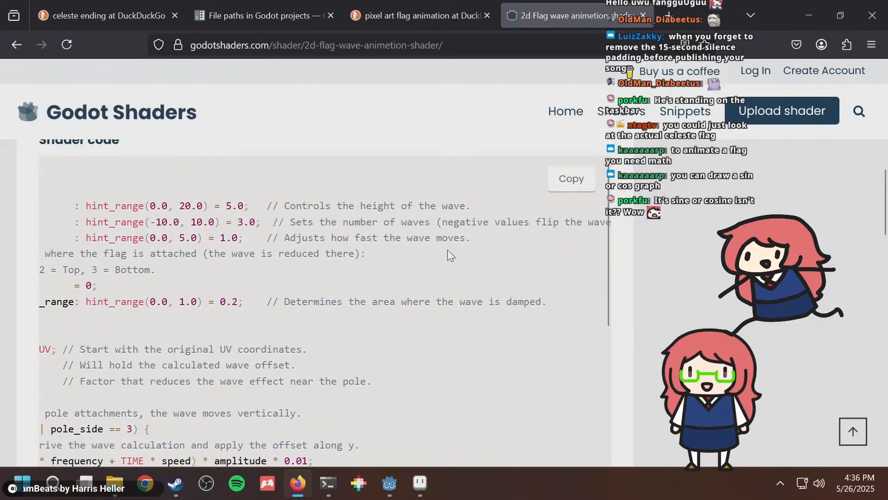
{"action": "scroll", "coordinate": [448, 249], "scroll_direction": "left", "scroll_amount": 5}
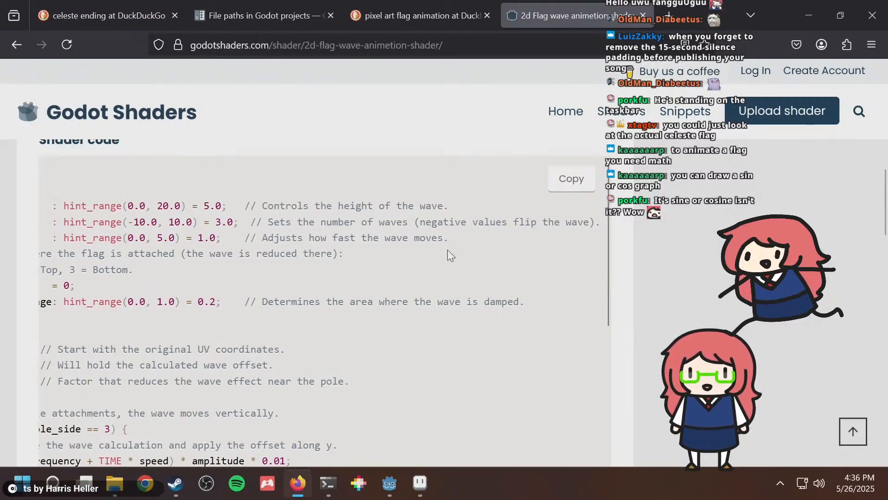
{"action": "scroll", "coordinate": [448, 249], "scroll_direction": "down", "scroll_amount": 10}
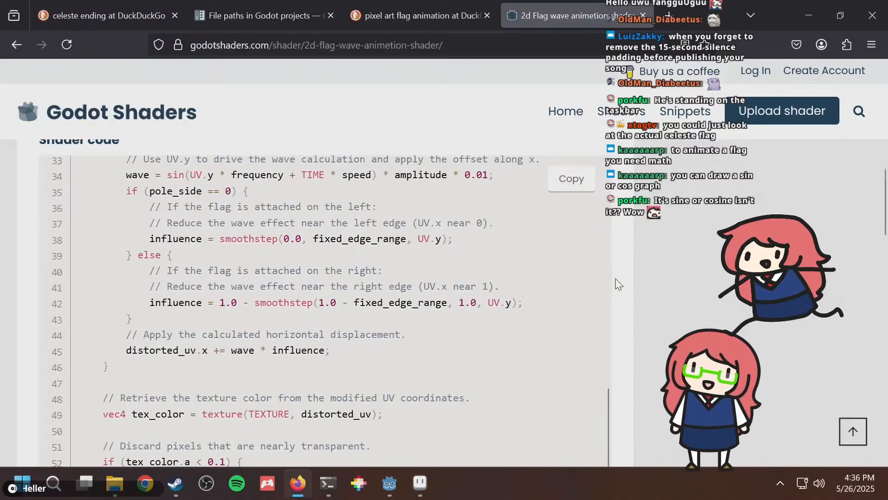
{"action": "scroll", "coordinate": [637, 280], "scroll_direction": "up", "scroll_amount": 15}
{"action": "scroll", "coordinate": [636, 279], "scroll_direction": "down", "scroll_amount": 15}
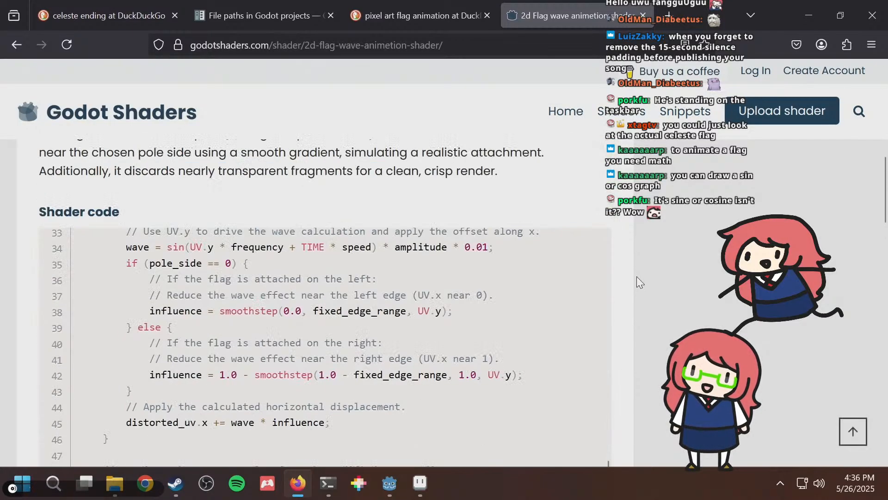
{"action": "key", "text": "alt+Tab"}
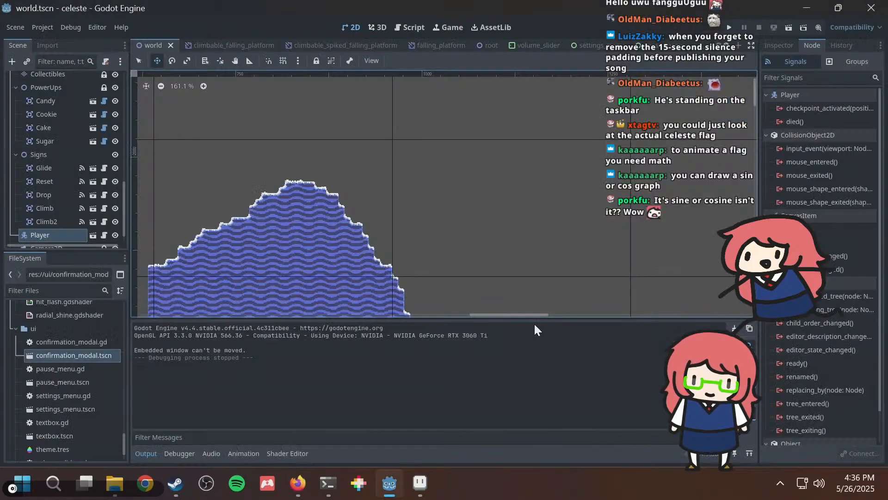
{"action": "left_click", "coordinate": [427, 474]}
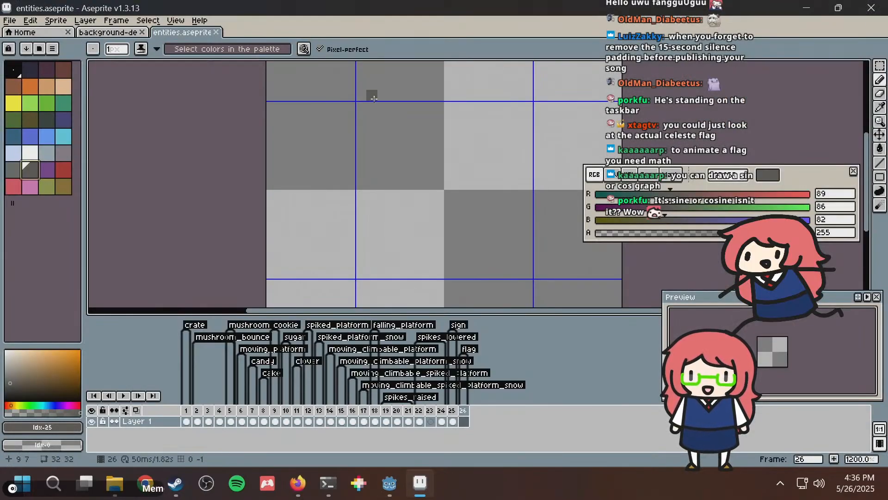
{"action": "mouse_move", "coordinate": [372, 114]}
{"action": "left_mouse_down"}
{"action": "mouse_move", "coordinate": [383, 221]}
{"action": "mouse_move", "coordinate": [506, 206]}
{"action": "mouse_move", "coordinate": [497, 114]}
{"action": "mouse_move", "coordinate": [357, 122]}
{"action": "left_mouse_up"}
{"action": "key", "text": "ctrl+z"}
Switch to Godot and look through the world scene's node tree, from the World root down to Camera2D.
{"action": "key", "text": "alt+Tab"}
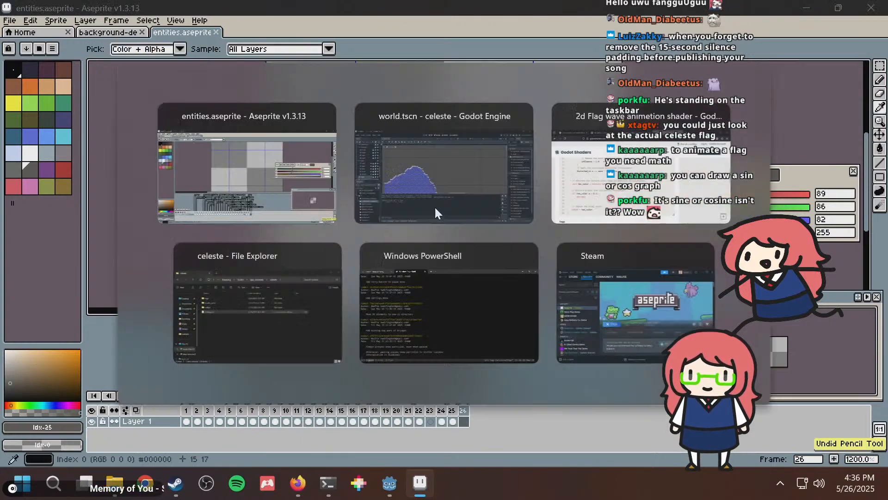
{"action": "scroll", "coordinate": [54, 135], "scroll_direction": "up", "scroll_amount": 10}
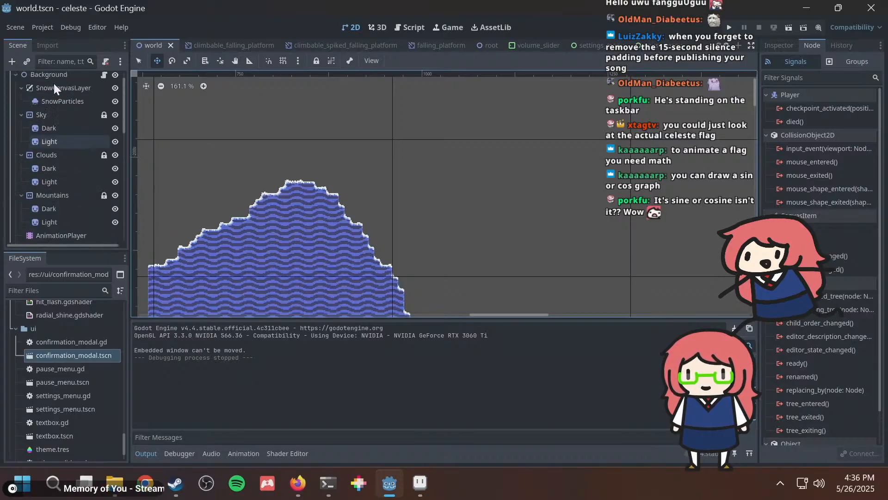
{"action": "right_click", "coordinate": [49, 78]}
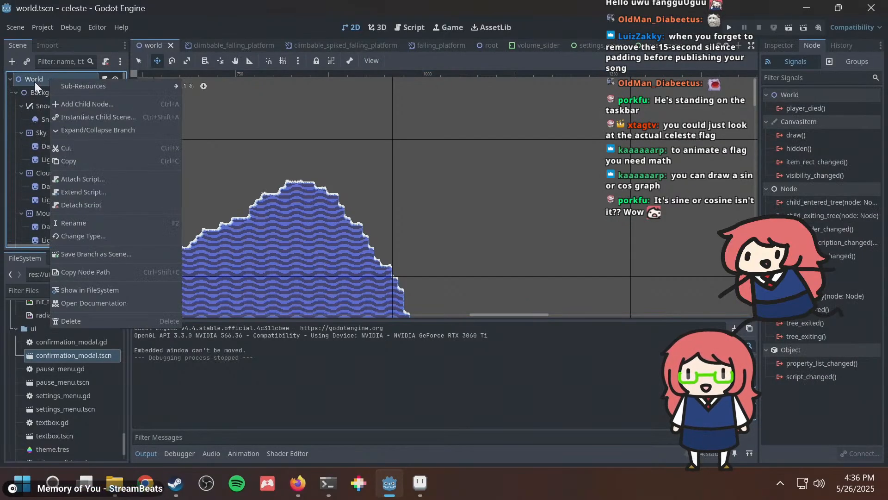
{"action": "left_click", "coordinate": [33, 82]}
{"action": "scroll", "coordinate": [44, 107], "scroll_direction": "down", "scroll_amount": 10}
{"action": "scroll", "coordinate": [44, 108], "scroll_direction": "down", "scroll_amount": 3}
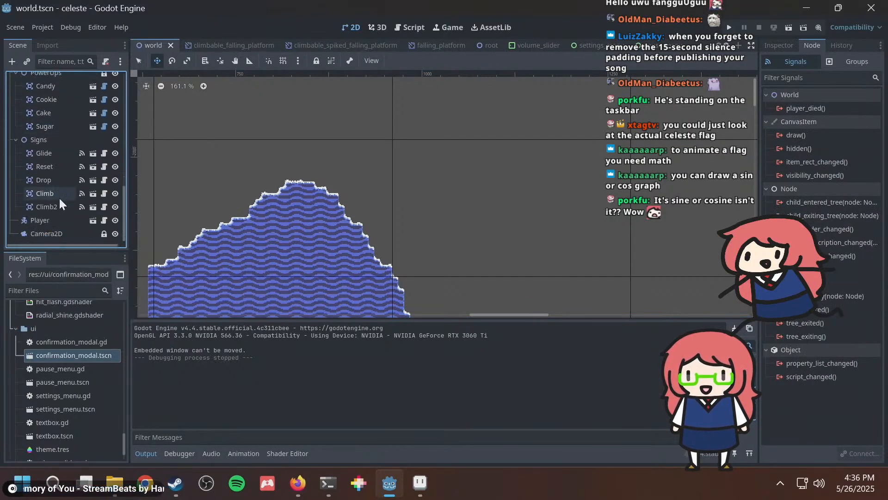
{"action": "scroll", "coordinate": [57, 203], "scroll_direction": "up", "scroll_amount": 13}
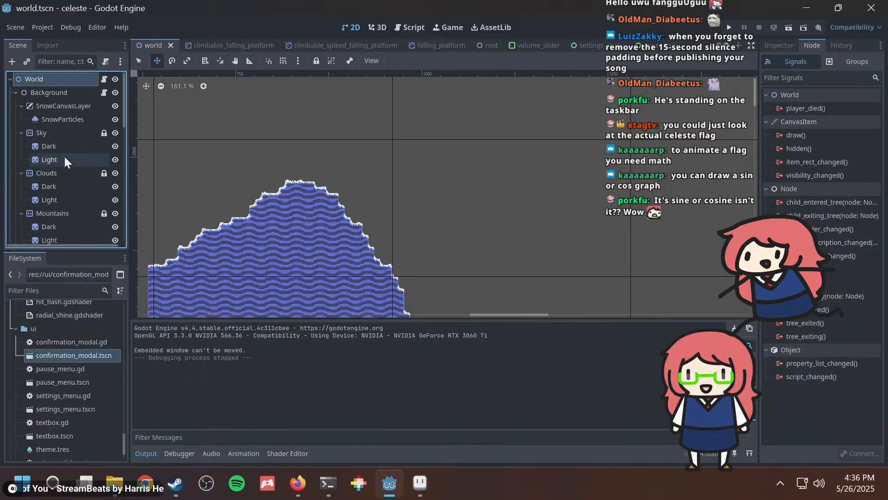
{"action": "scroll", "coordinate": [48, 82], "scroll_direction": "down", "scroll_amount": 13}
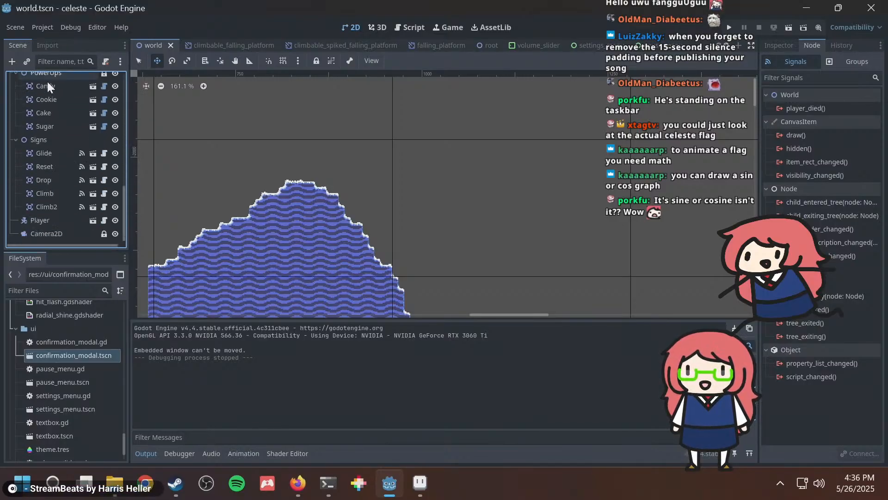
Create a new folder named flag inside the project's entities folder.
{"action": "scroll", "coordinate": [68, 346], "scroll_direction": "up", "scroll_amount": 8}
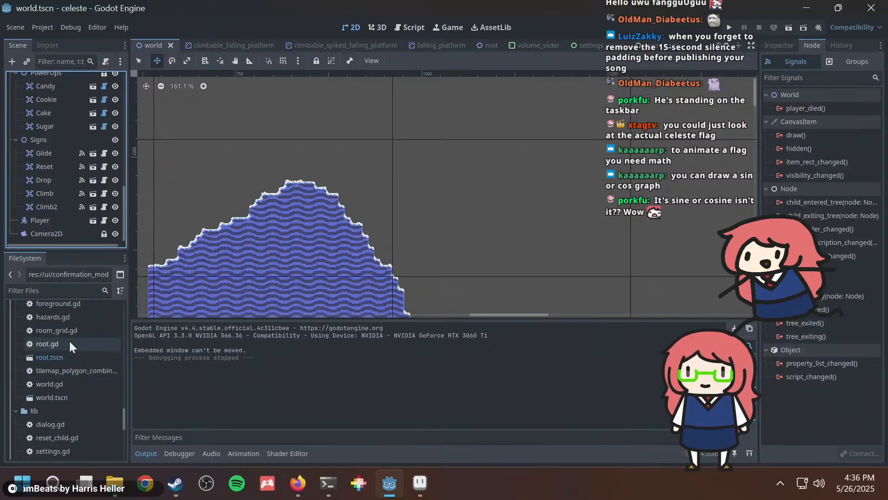
{"action": "scroll", "coordinate": [70, 340], "scroll_direction": "up", "scroll_amount": 15}
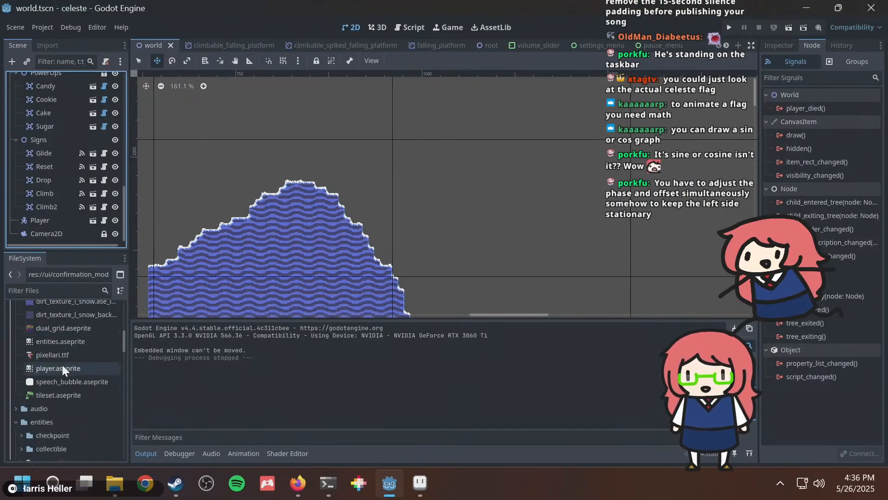
{"action": "right_click", "coordinate": [36, 421]}
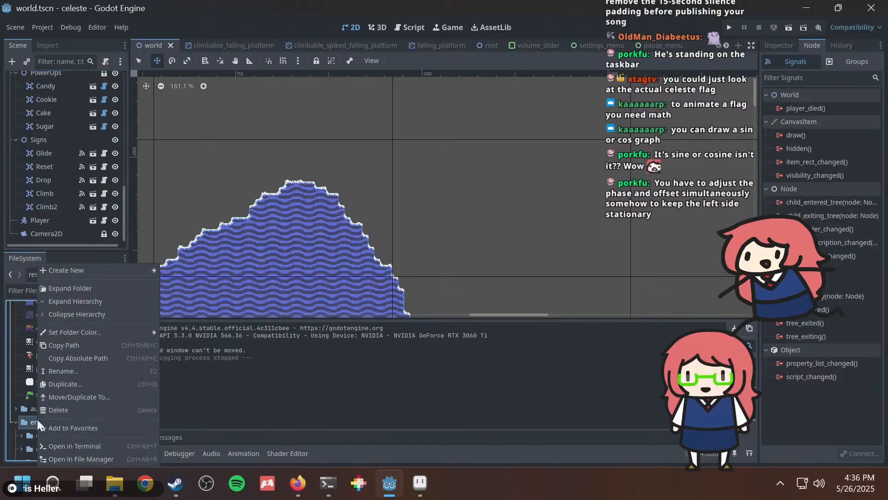
{"action": "left_click", "coordinate": [107, 288]}
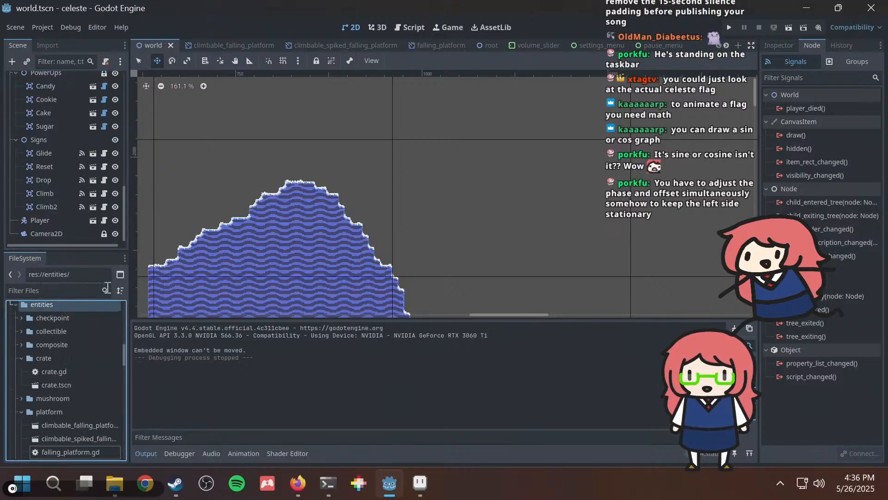
{"action": "right_click", "coordinate": [86, 304]}
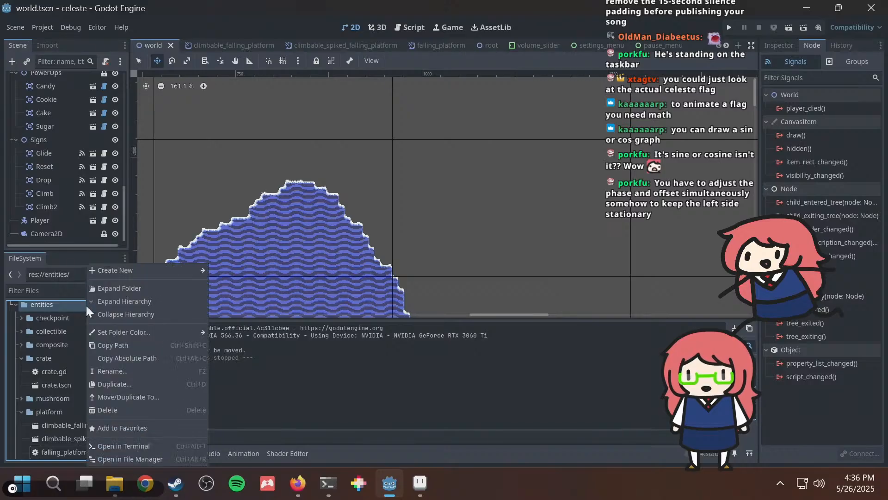
{"action": "mouse_move", "coordinate": [124, 272]}
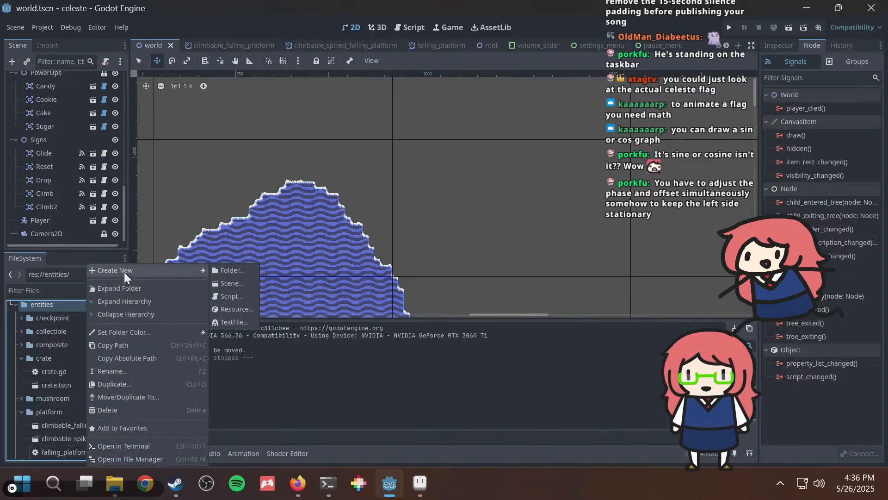
{"action": "left_click", "coordinate": [237, 272]}
{"action": "type", "text": "flag"}
{"action": "key", "text": "Return"}
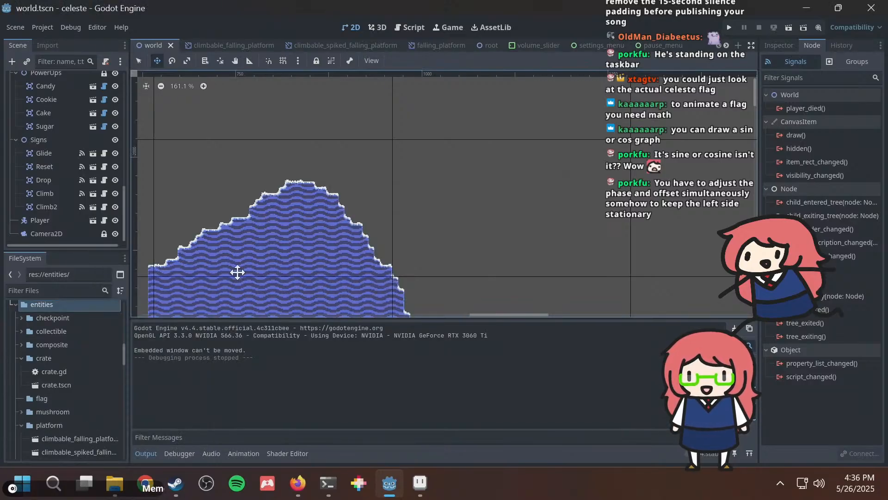
Set up a new 2D scene named flag in the entities/flag folder.
{"action": "left_click", "coordinate": [37, 389]}
{"action": "right_click", "coordinate": [39, 401]}
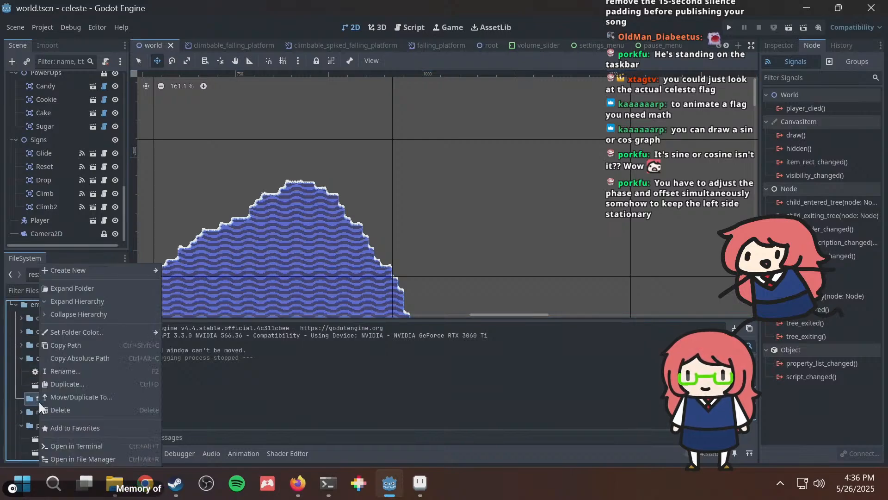
{"action": "mouse_move", "coordinate": [108, 270]}
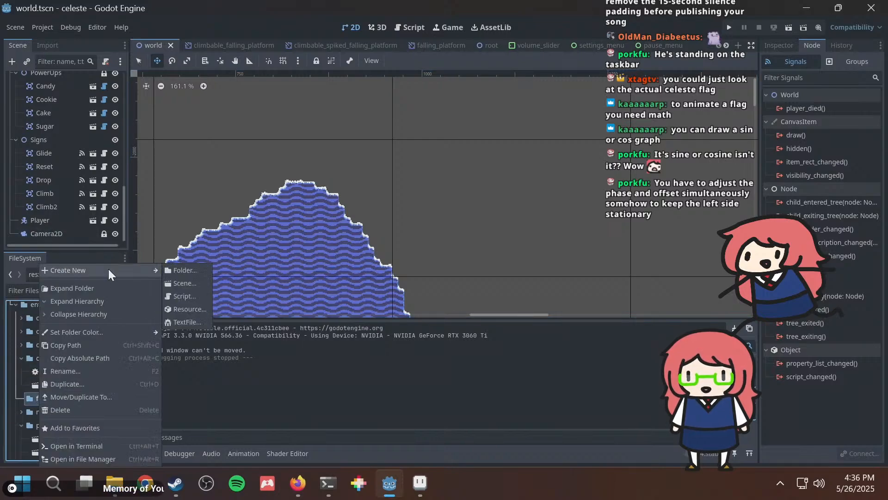
{"action": "left_click", "coordinate": [193, 285]}
{"action": "type", "text": "flag"}
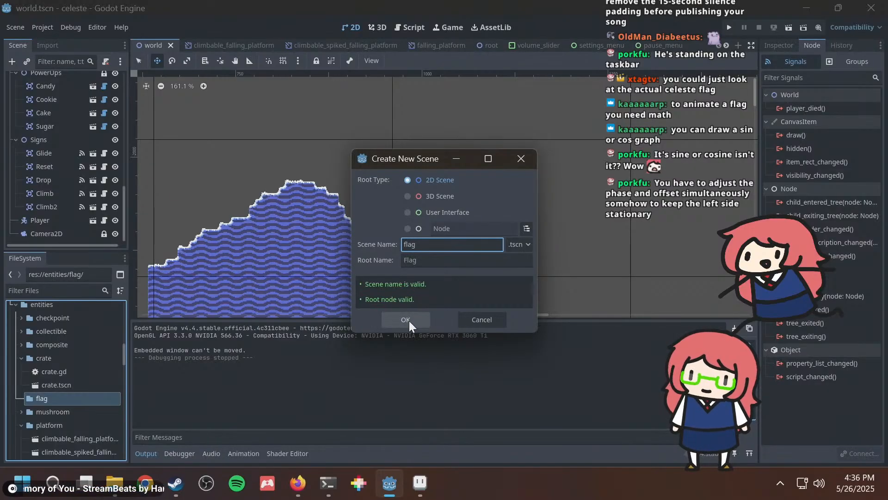
Switch to Firefox and reread the flag wave shader's description and the start of its code.
{"action": "key", "text": "alt+Tab"}
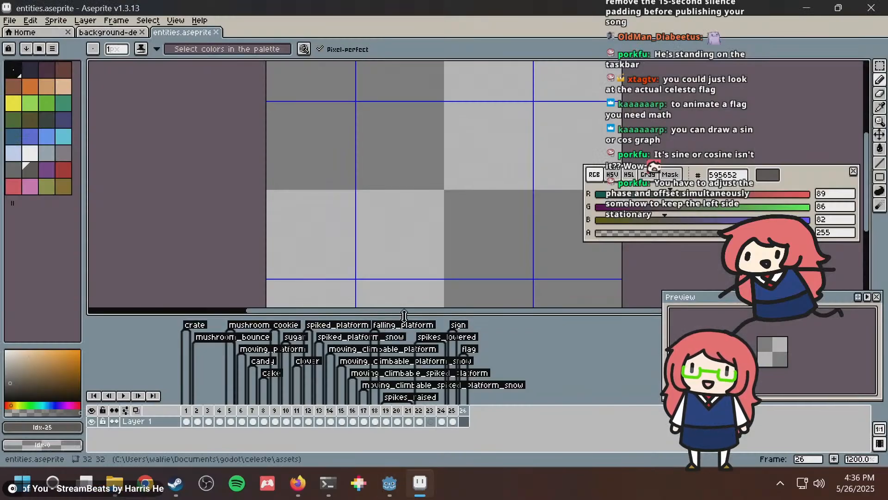
{"action": "left_click", "coordinate": [299, 483]}
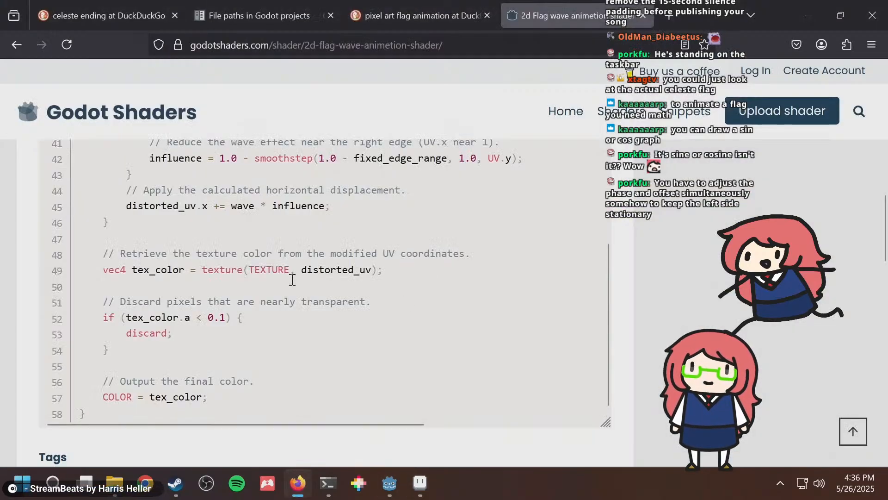
{"action": "scroll", "coordinate": [218, 293], "scroll_direction": "up", "scroll_amount": 10}
{"action": "scroll", "coordinate": [219, 294], "scroll_direction": "up", "scroll_amount": 10}
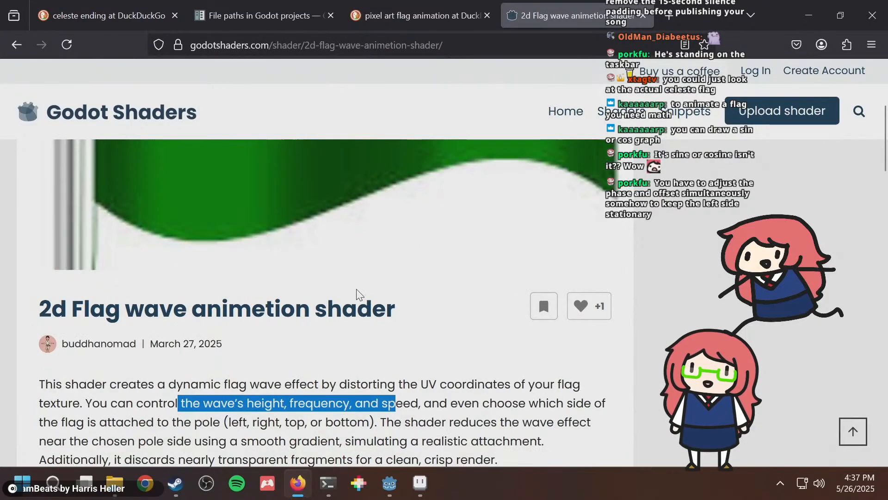
{"action": "scroll", "coordinate": [315, 318], "scroll_direction": "down", "scroll_amount": 3}
{"action": "key", "text": "alt+Tab"}
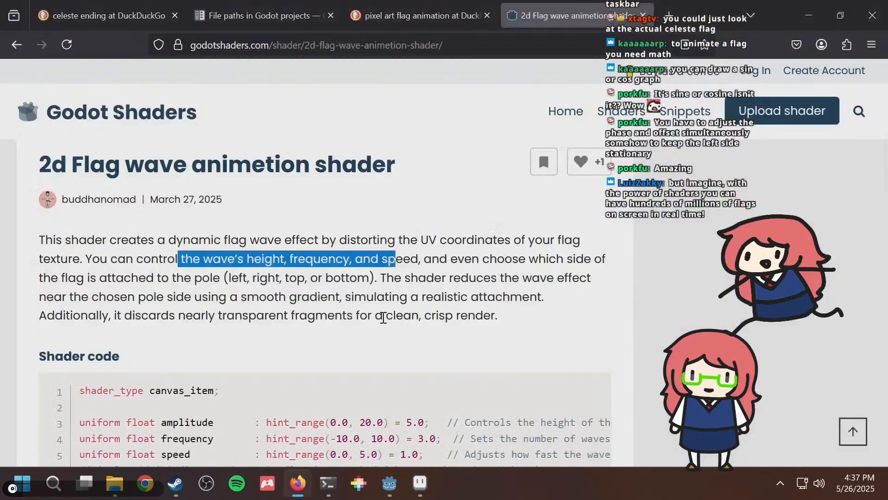
Return to Godot, create the flag scene as configured, and select flag.tscn inside the expanded flag folder.
{"action": "key", "text": "alt+Tab"}
{"action": "key", "text": "alt+Tab"}
{"action": "key", "text": "Tab"}
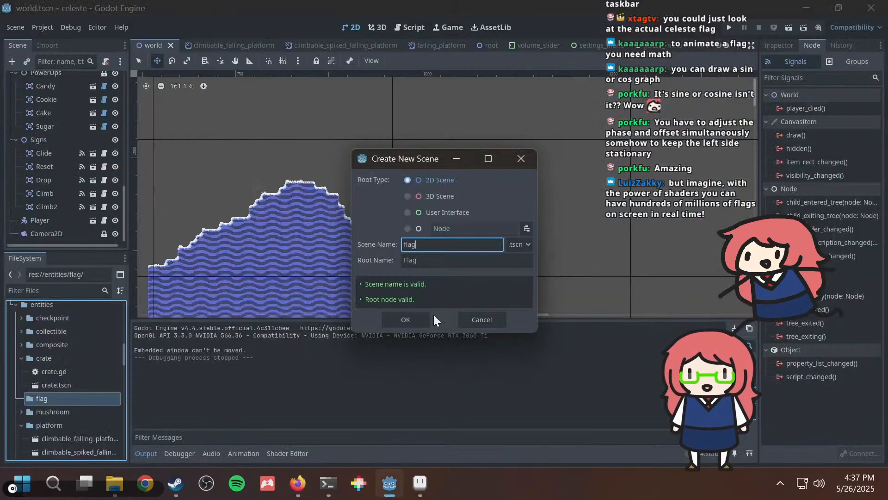
{"action": "left_click", "coordinate": [409, 322]}
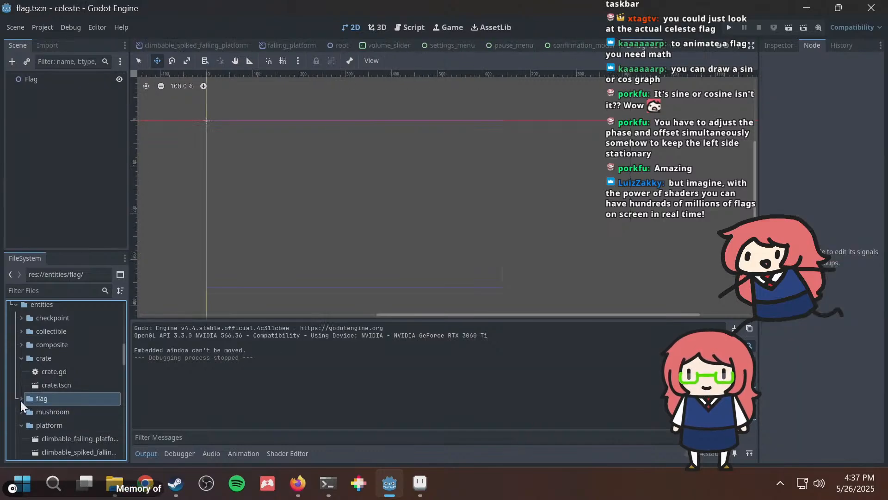
{"action": "left_click", "coordinate": [21, 399]}
{"action": "left_click", "coordinate": [54, 412]}
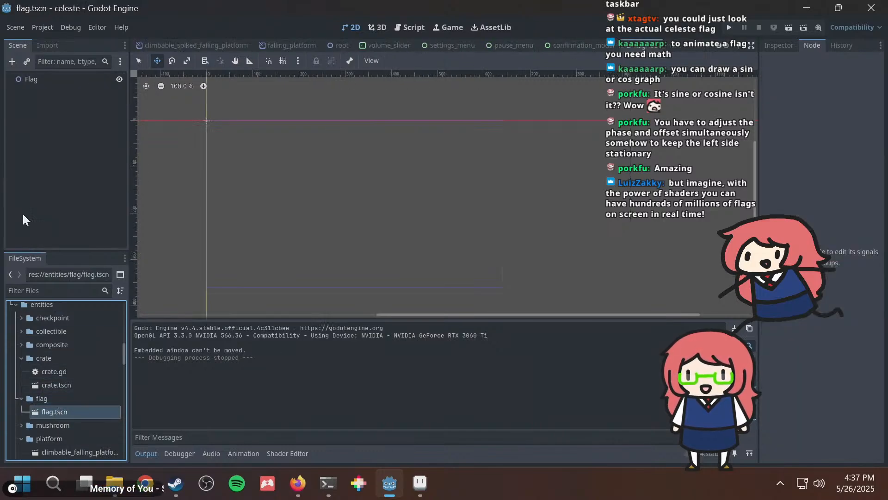
Add a Sprite2D child node to the Flag root node.
{"action": "right_click", "coordinate": [48, 80]}
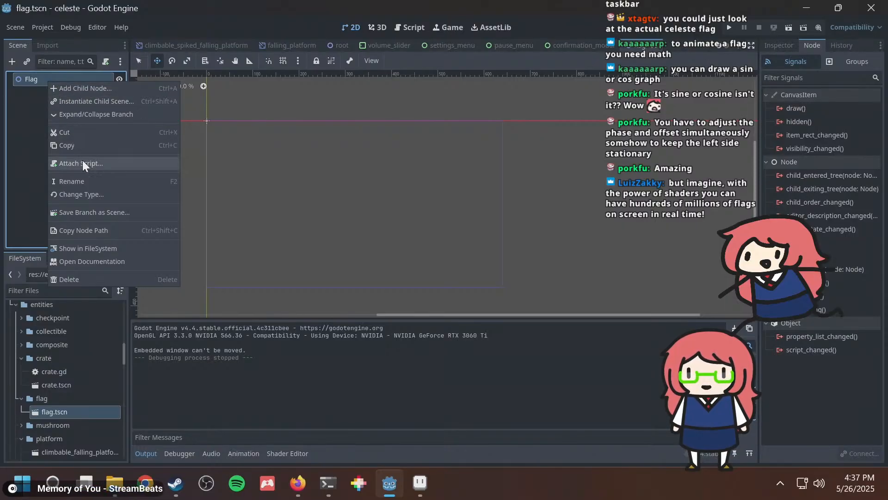
{"action": "left_click", "coordinate": [110, 84]}
{"action": "type", "text": "sprit"}
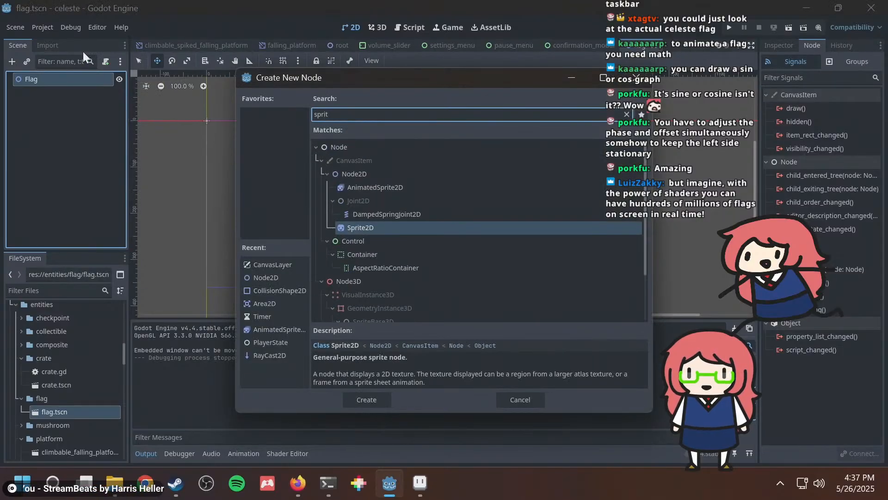
{"action": "double_click", "coordinate": [348, 226]}
{"action": "left_click", "coordinate": [51, 94]}
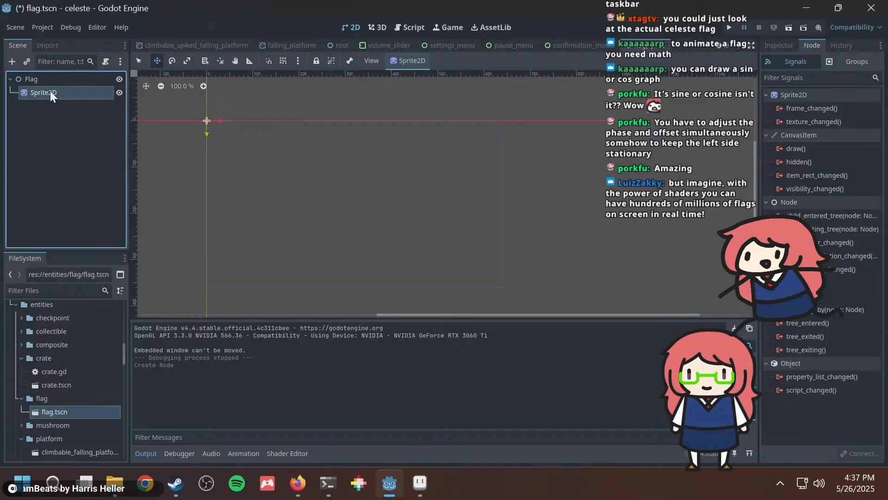
Delete the Sprite2D node from the flag scene.
{"action": "right_click", "coordinate": [51, 88]}
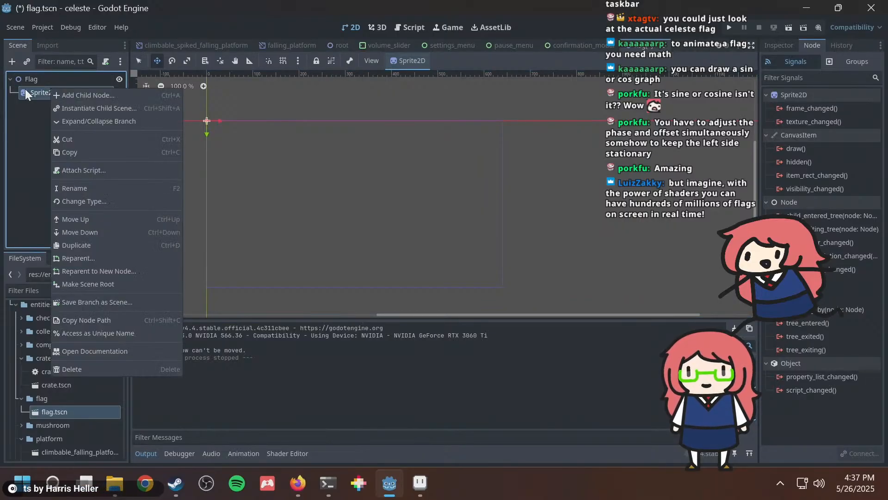
{"action": "left_click", "coordinate": [25, 89]}
{"action": "right_click", "coordinate": [40, 91]}
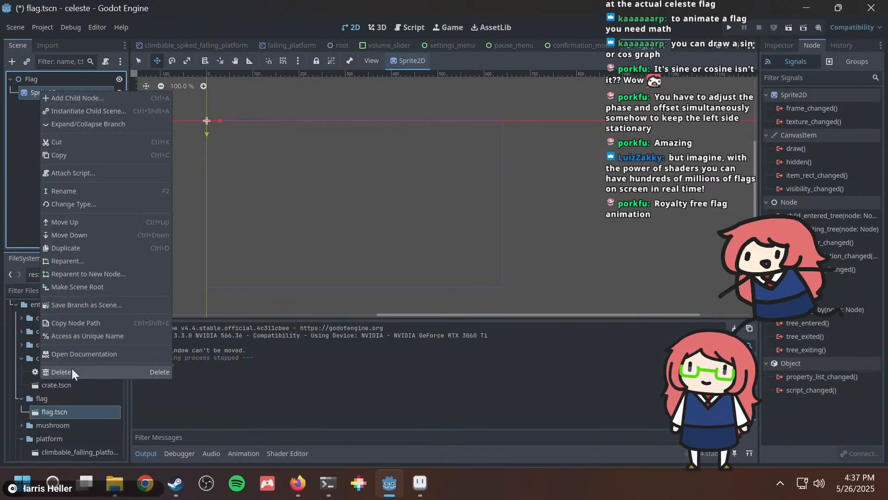
{"action": "key", "text": "alt+Tab"}
{"action": "key", "text": "alt+Tab"}
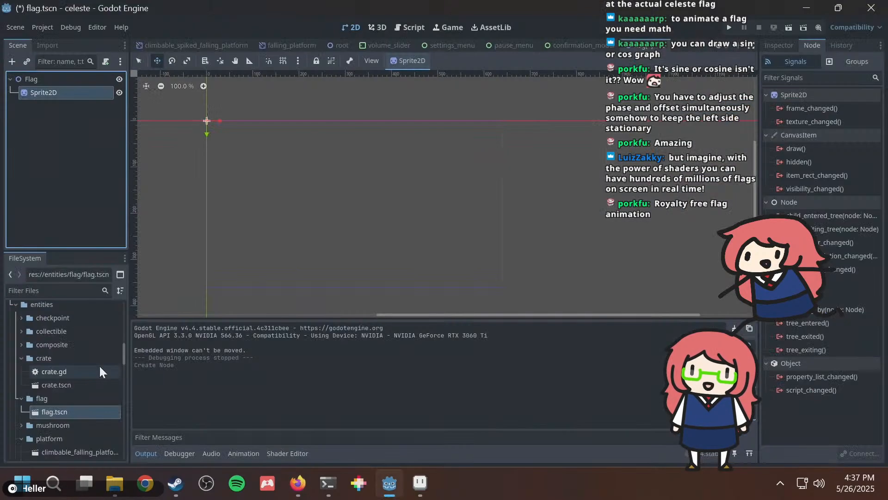
{"action": "right_click", "coordinate": [65, 96]}
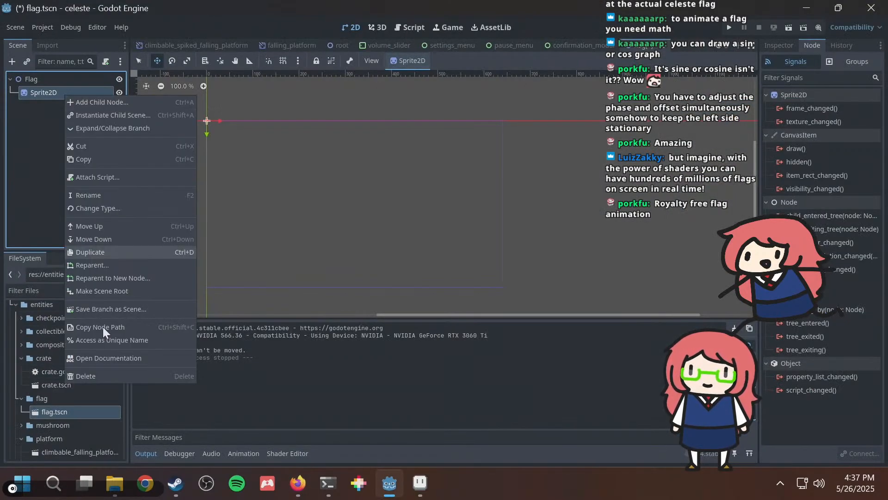
{"action": "left_click", "coordinate": [115, 373]}
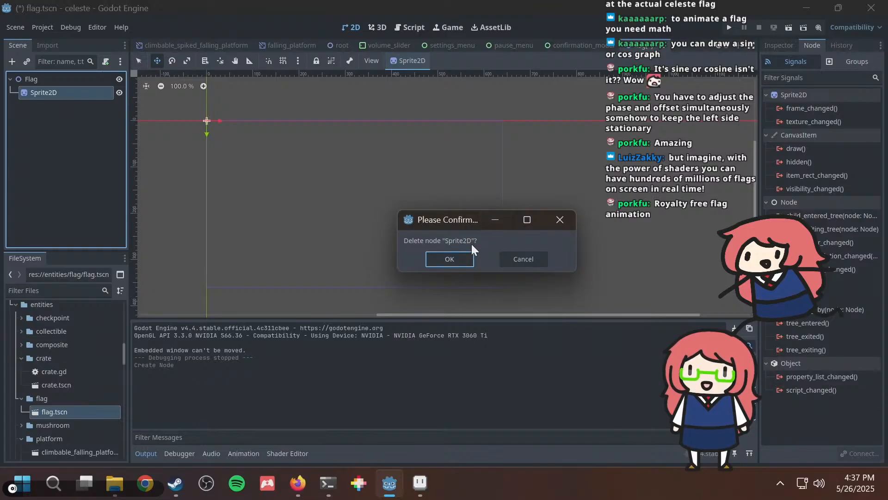
{"action": "left_click", "coordinate": [446, 259]}
Add an AnimatedSprite2D child node to the Flag root node.
{"action": "left_click", "coordinate": [53, 80]}
{"action": "right_click", "coordinate": [53, 79]}
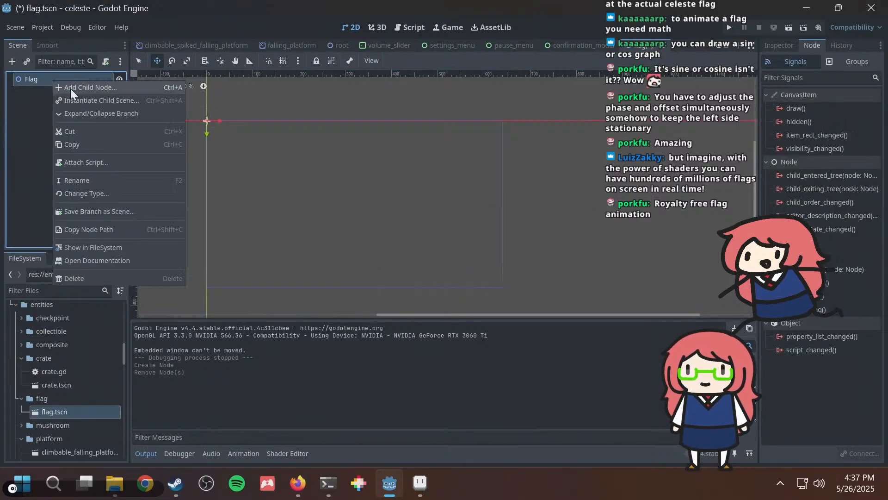
{"action": "left_click", "coordinate": [70, 88]}
{"action": "type", "text": "an"}
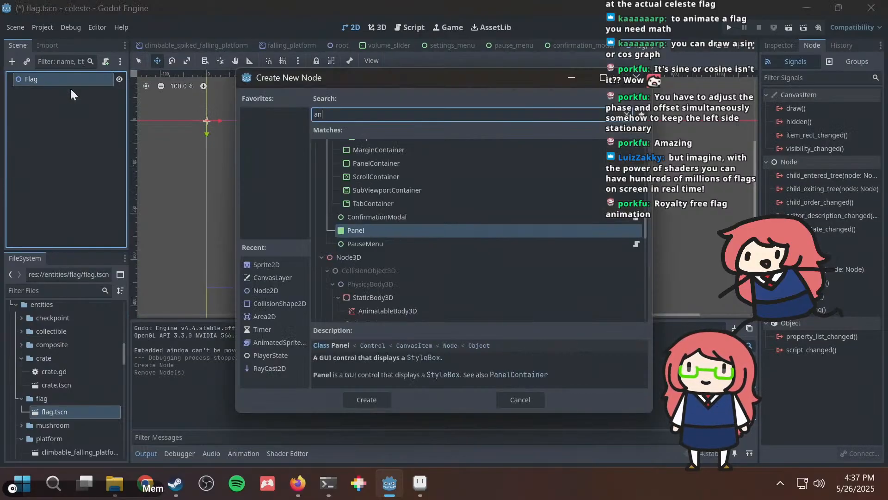
{"action": "type", "text": "imated"}
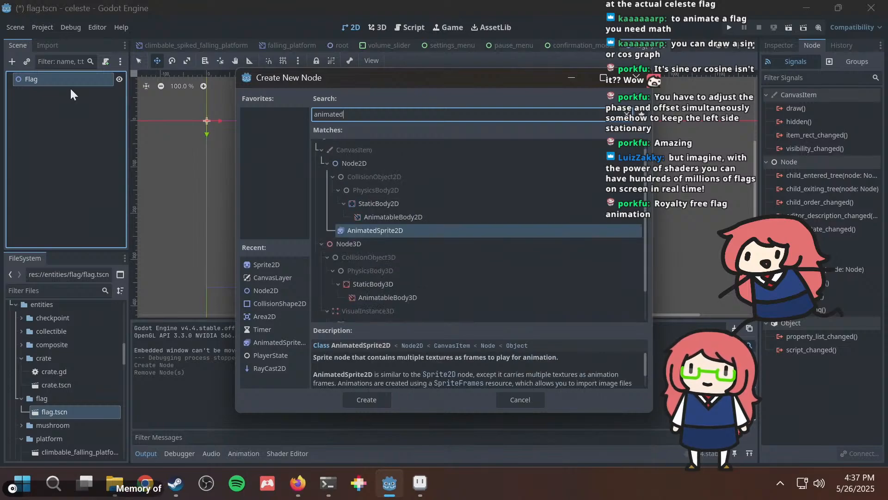
{"action": "double_click", "coordinate": [378, 231]}
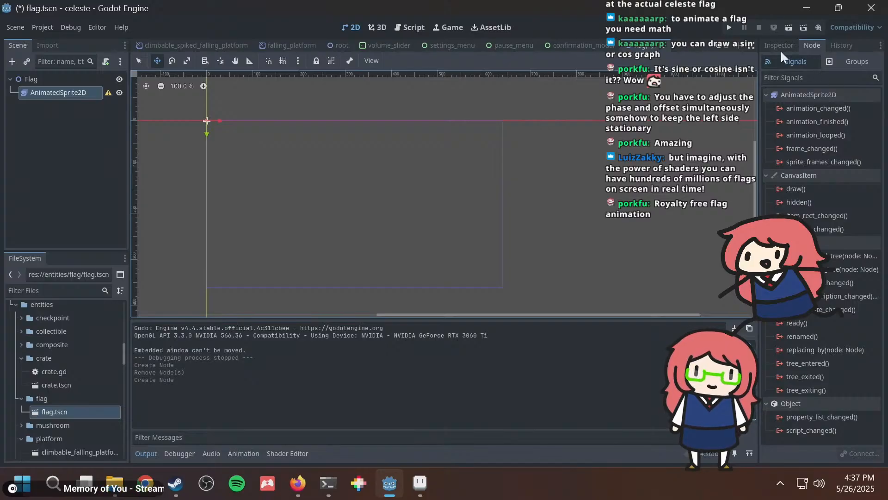
Assign entity_frames.tres from the entities folder as the AnimatedSprite2D's Sprite Frames resource.
{"action": "left_click", "coordinate": [769, 46]}
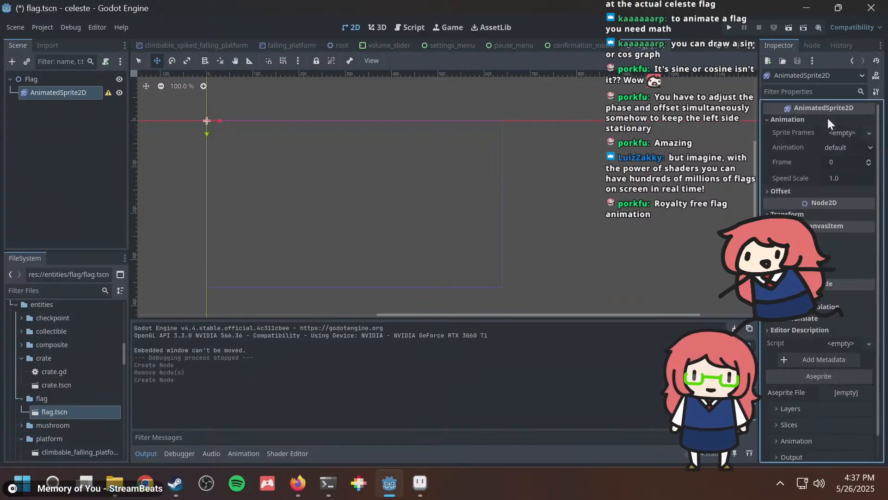
{"action": "scroll", "coordinate": [70, 360], "scroll_direction": "down", "scroll_amount": 8}
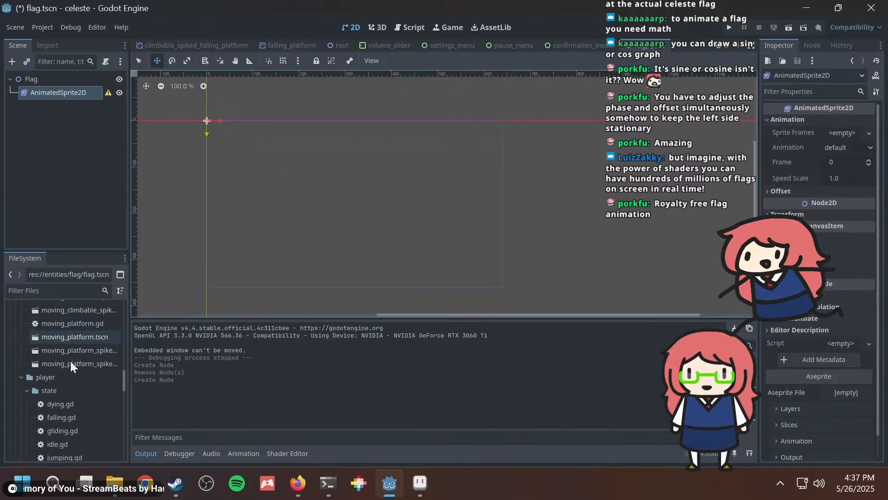
{"action": "scroll", "coordinate": [71, 360], "scroll_direction": "down", "scroll_amount": 15}
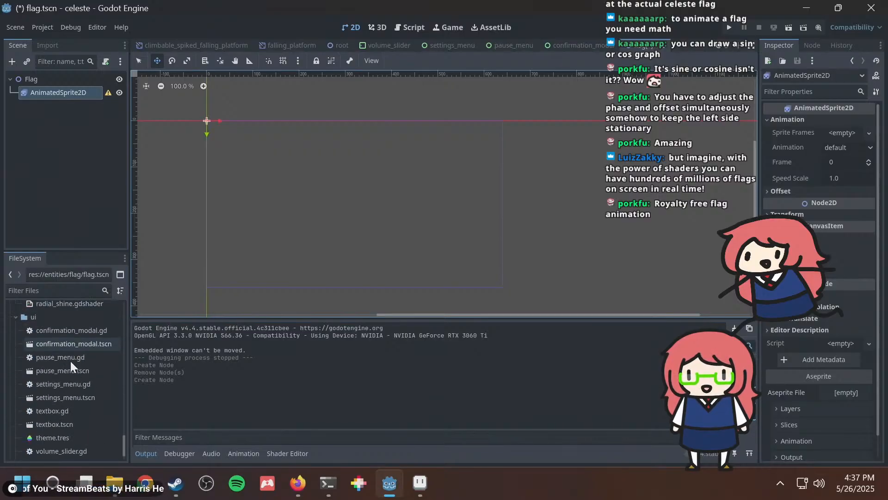
{"action": "scroll", "coordinate": [99, 421], "scroll_direction": "up", "scroll_amount": 6}
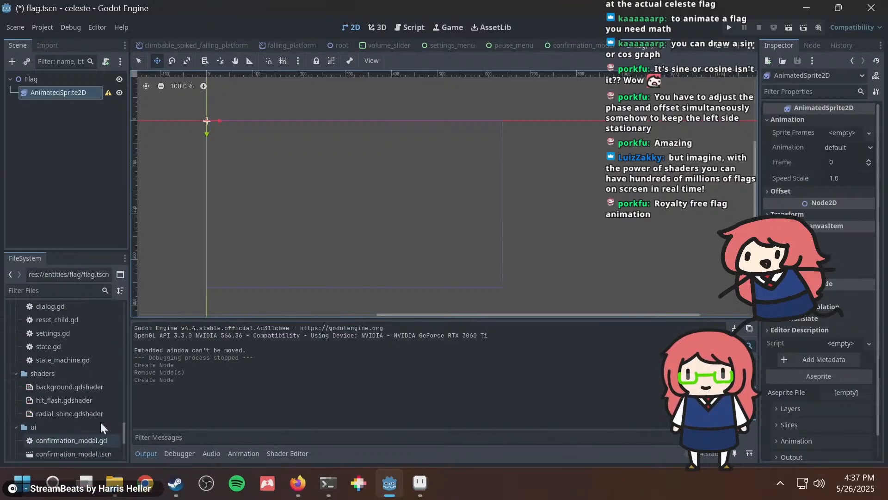
{"action": "scroll", "coordinate": [100, 421], "scroll_direction": "down", "scroll_amount": 6}
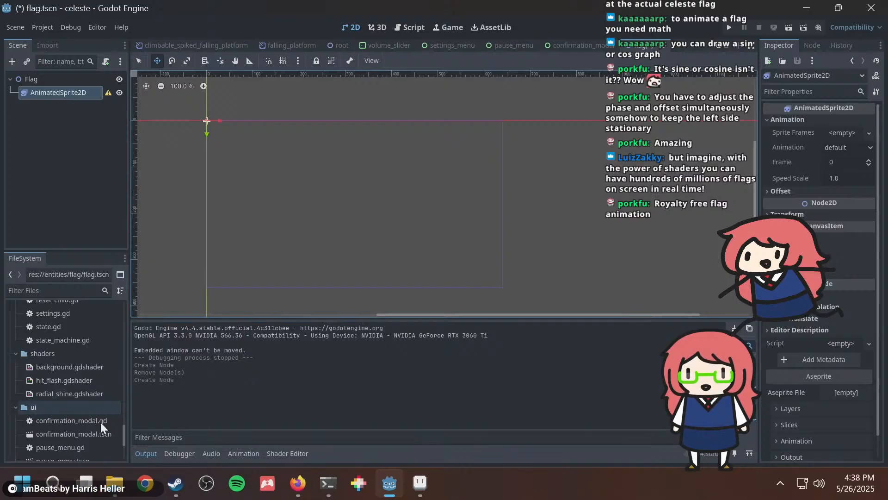
{"action": "scroll", "coordinate": [100, 420], "scroll_direction": "down", "scroll_amount": 9}
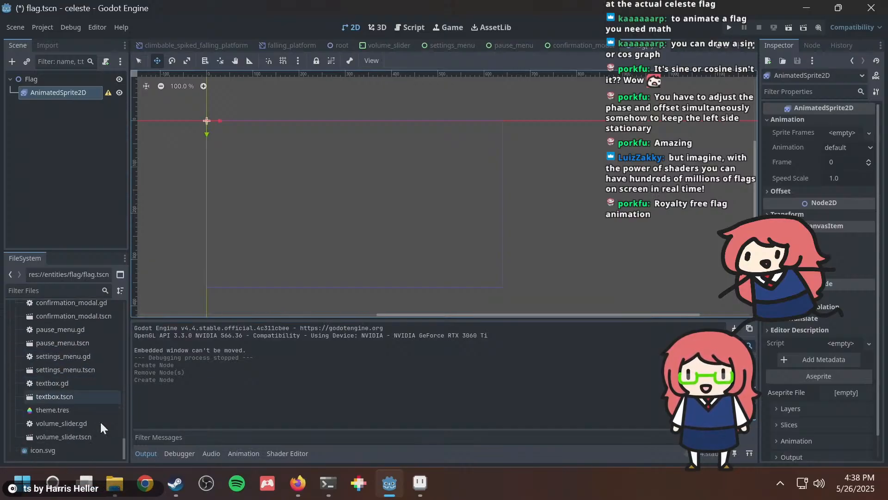
{"action": "scroll", "coordinate": [54, 418], "scroll_direction": "up", "scroll_amount": 15}
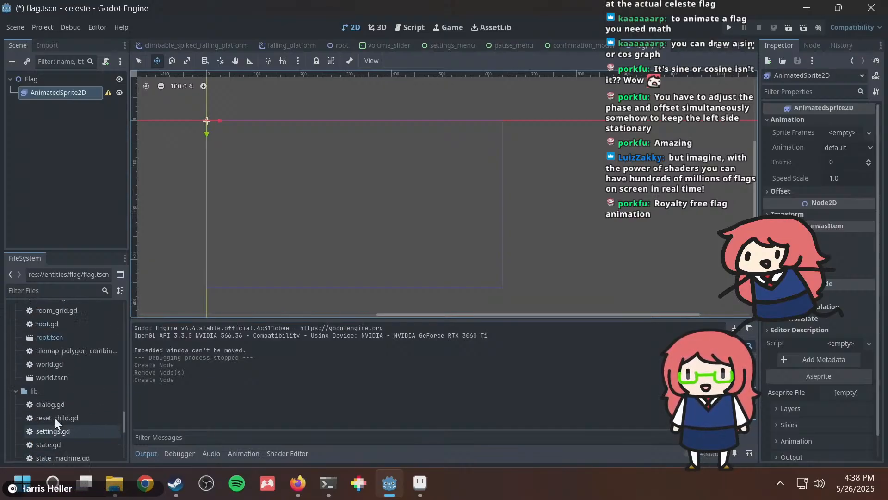
{"action": "scroll", "coordinate": [54, 418], "scroll_direction": "up", "scroll_amount": 10}
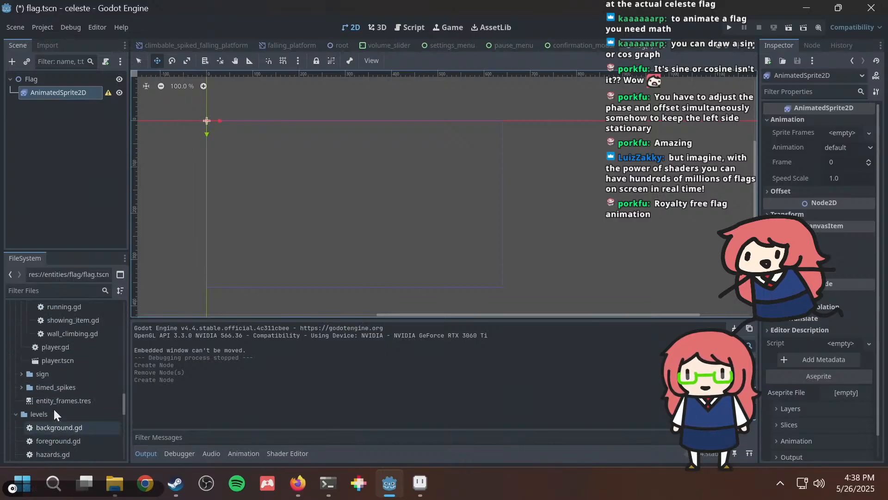
{"action": "left_click_drag", "start_coordinate": [53, 401], "coordinate": [838, 132]}
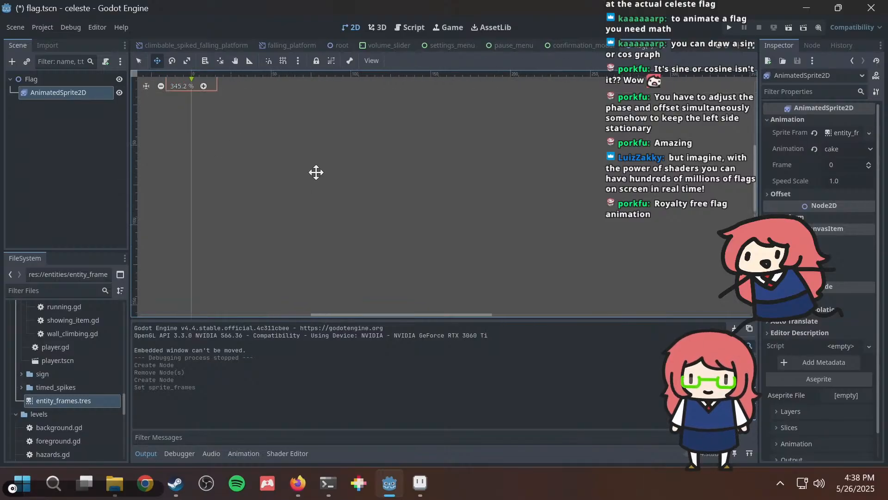
Preview the falling_platform animation on the AnimatedSprite2D, and set its animation to mushroom.
{"action": "scroll", "coordinate": [404, 163], "scroll_direction": "up", "scroll_amount": 15}
{"action": "scroll", "coordinate": [404, 163], "scroll_direction": "up", "scroll_amount": 5}
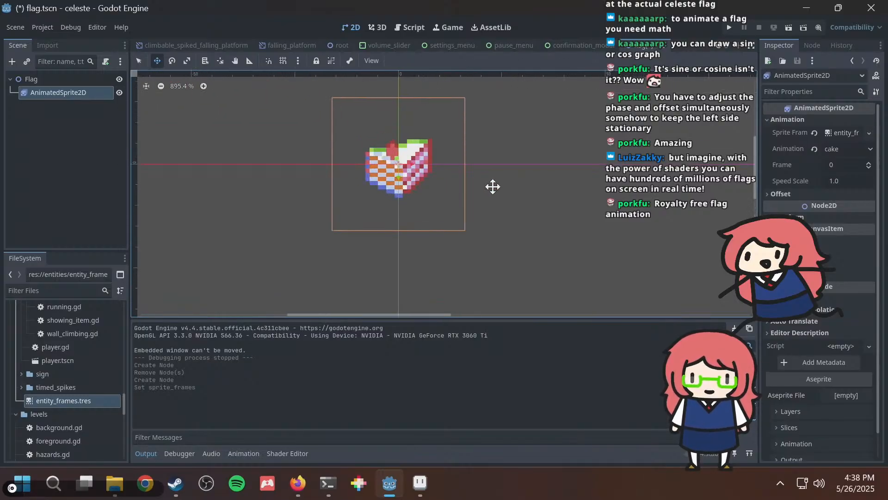
{"action": "left_click", "coordinate": [864, 149]}
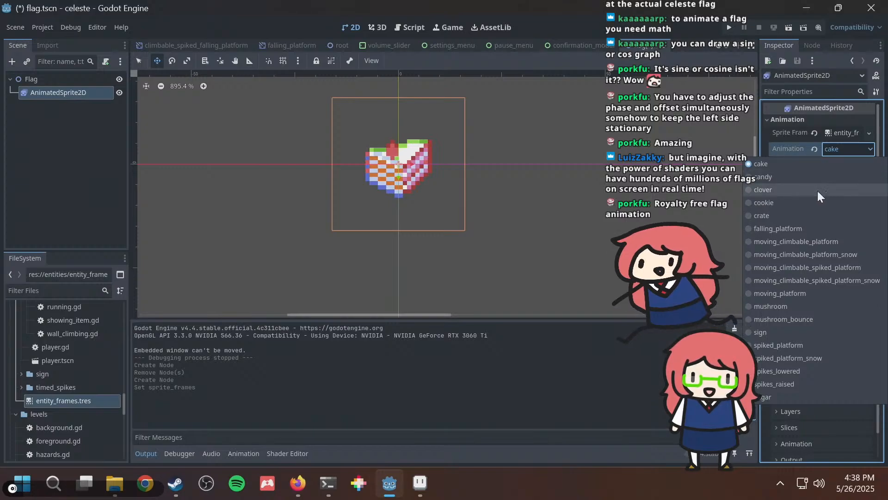
{"action": "left_click", "coordinate": [776, 229]}
{"action": "left_click", "coordinate": [861, 149]}
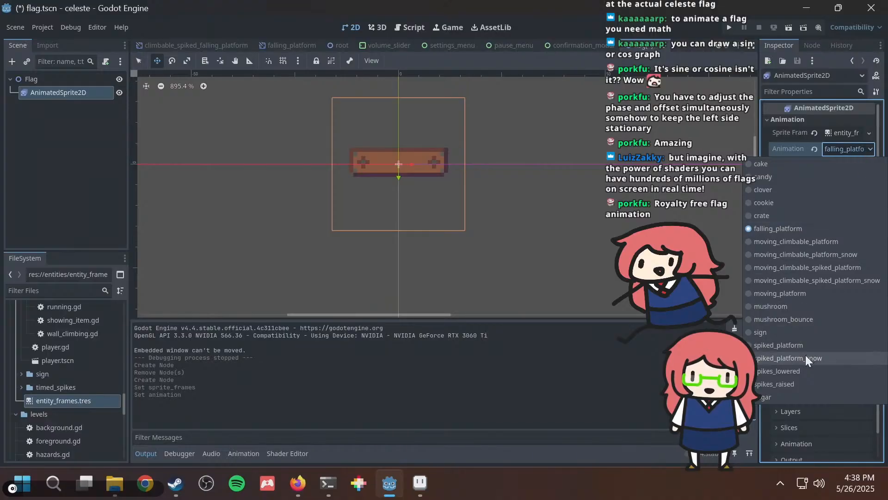
{"action": "left_click", "coordinate": [793, 307]}
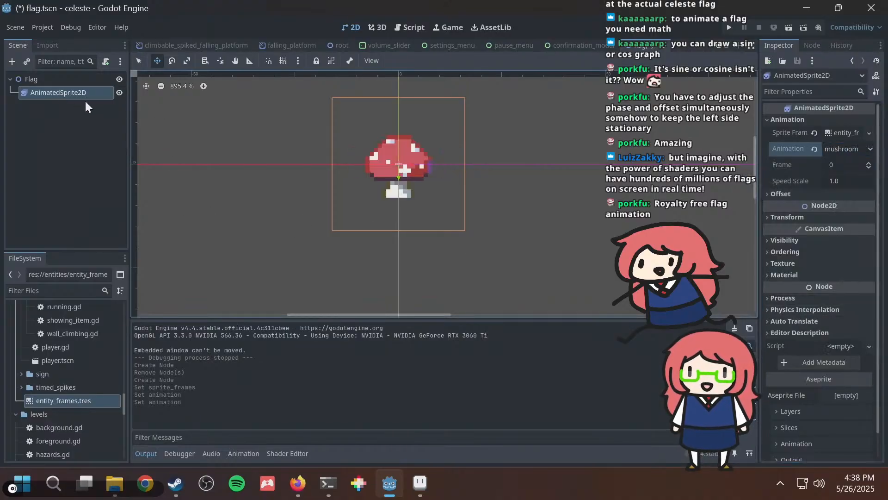
Make the AnimatedSprite2D the scene root and delete the old Flag node beneath it.
{"action": "right_click", "coordinate": [73, 91]}
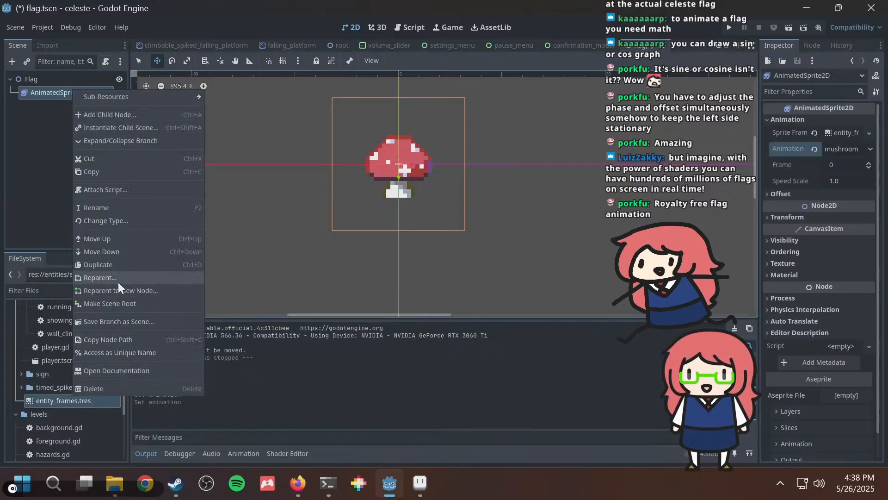
{"action": "left_click", "coordinate": [113, 303]}
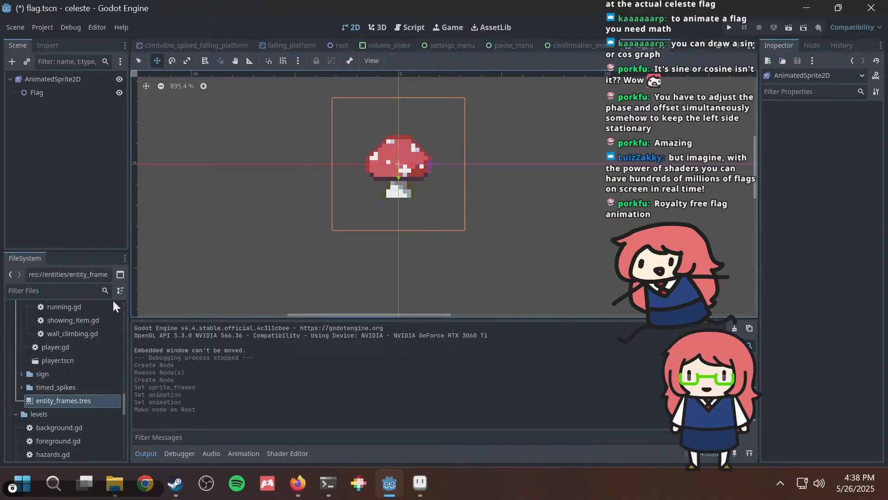
{"action": "left_click", "coordinate": [49, 93]}
{"action": "right_click", "coordinate": [49, 92]}
{"action": "left_click", "coordinate": [107, 376]}
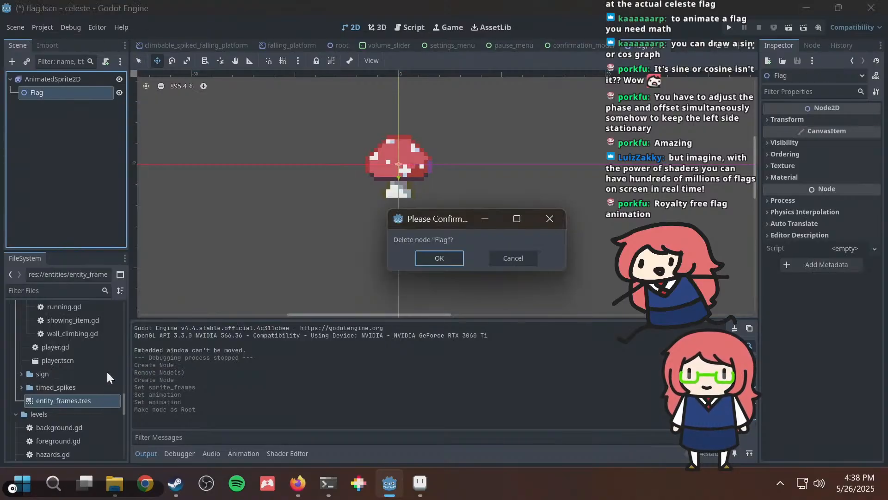
{"action": "left_click", "coordinate": [439, 257]}
Rename the AnimatedSprite2D root node to Flag.
{"action": "left_click", "coordinate": [46, 79]}
{"action": "key", "text": "F2"}
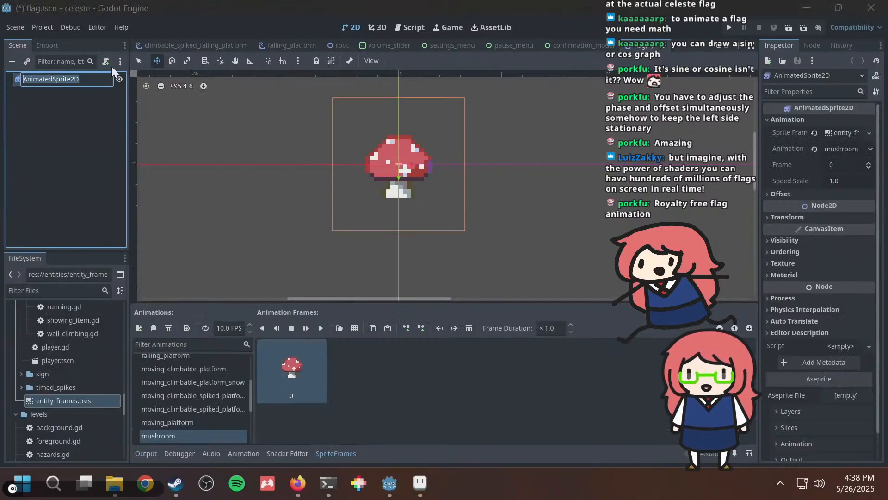
{"action": "type", "text": "Flag"}
{"action": "key", "text": "Return"}
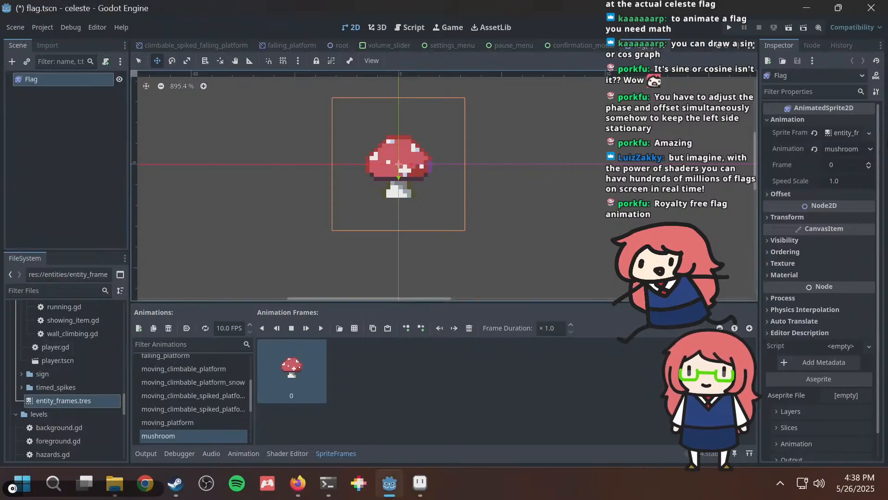
Assign a new ShaderMaterial to the Flag node's Material property.
{"action": "scroll", "coordinate": [868, 260], "scroll_direction": "down", "scroll_amount": 2}
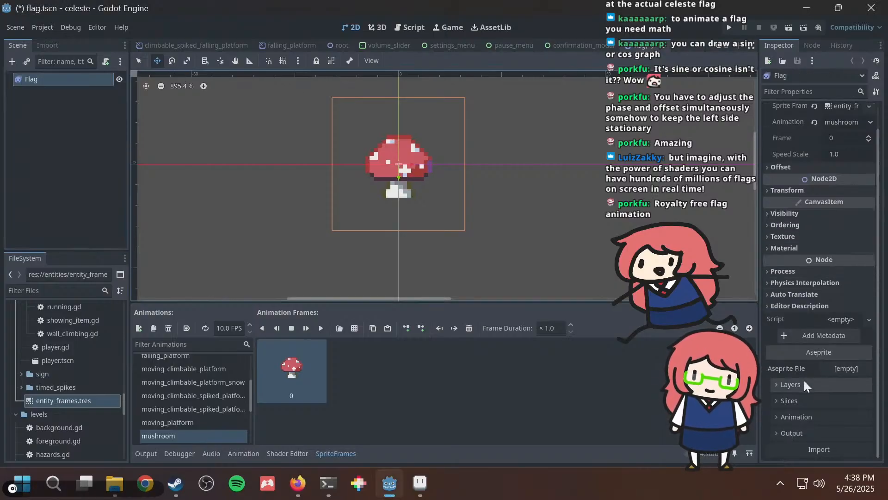
{"action": "left_click", "coordinate": [789, 248]}
{"action": "left_click", "coordinate": [839, 262]}
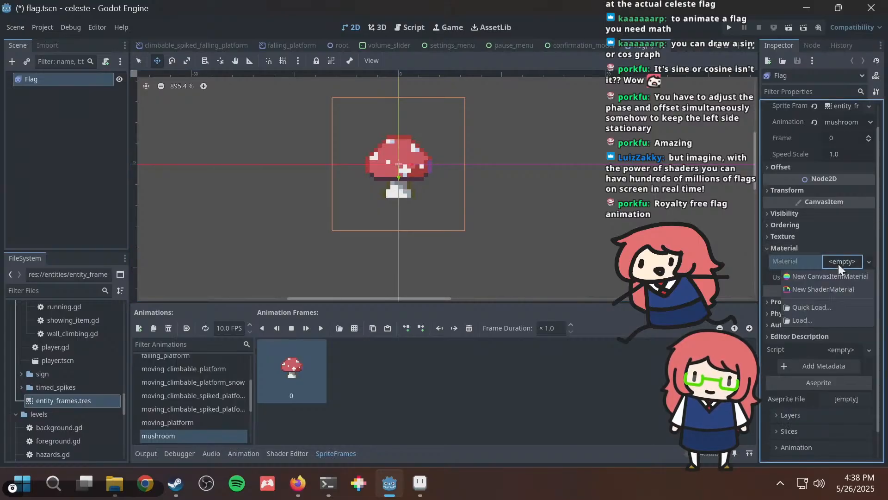
{"action": "left_click", "coordinate": [828, 291]}
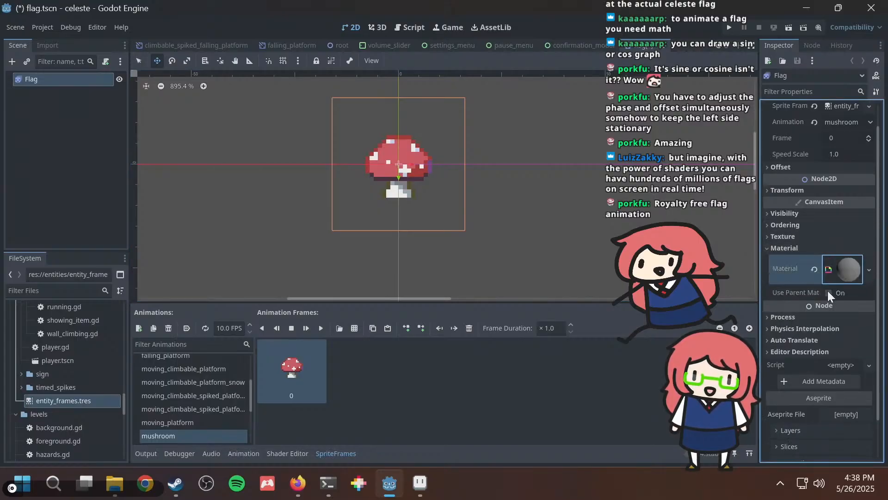
Create a new Canvas Item shader for the Flag's material, saved as flag.gdshader in entities/flag.
{"action": "left_click", "coordinate": [848, 268]}
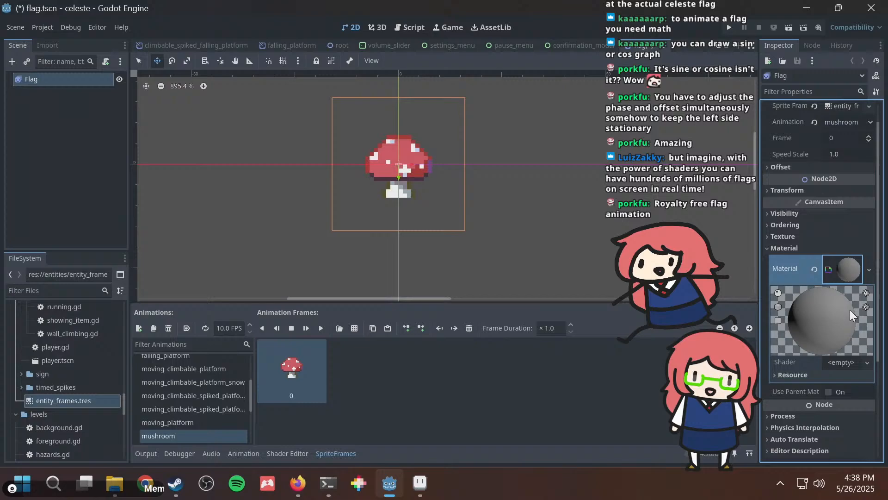
{"action": "left_click", "coordinate": [853, 361]}
{"action": "left_click", "coordinate": [842, 378]}
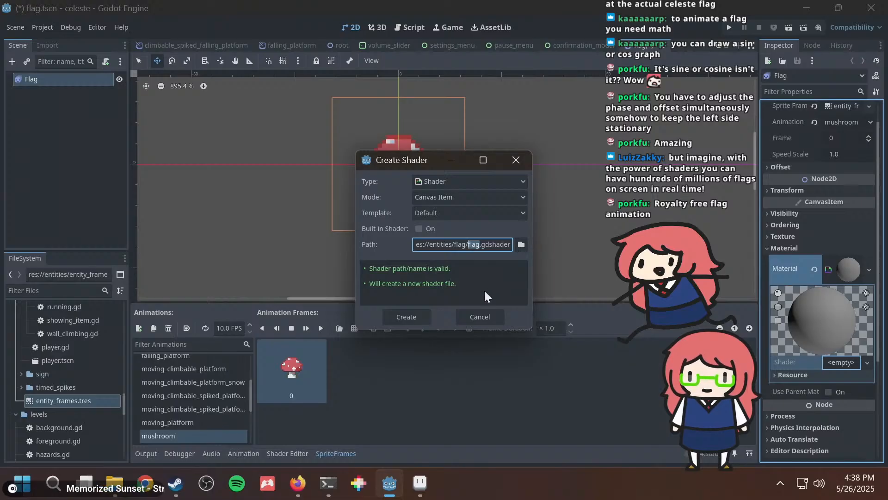
{"action": "left_click", "coordinate": [419, 316]}
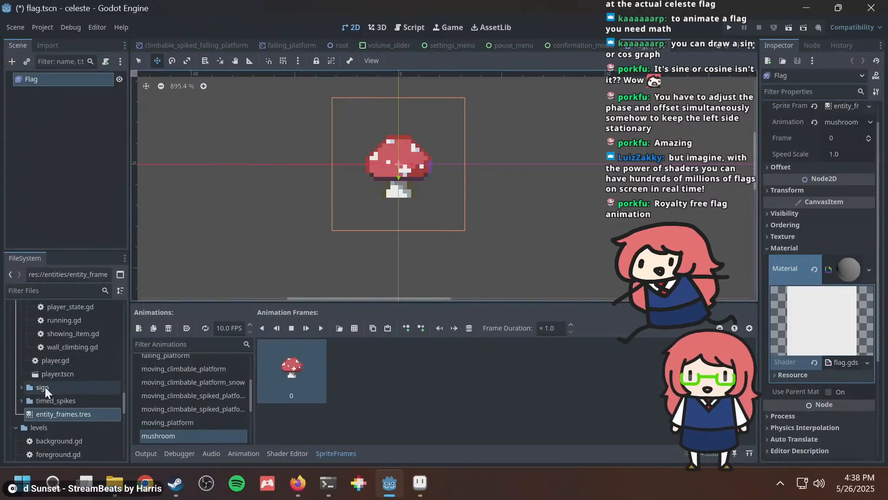
Open flag.gdshader from the flag folder for editing.
{"action": "scroll", "coordinate": [87, 384], "scroll_direction": "up", "scroll_amount": 10}
{"action": "scroll", "coordinate": [87, 383], "scroll_direction": "up", "scroll_amount": 3}
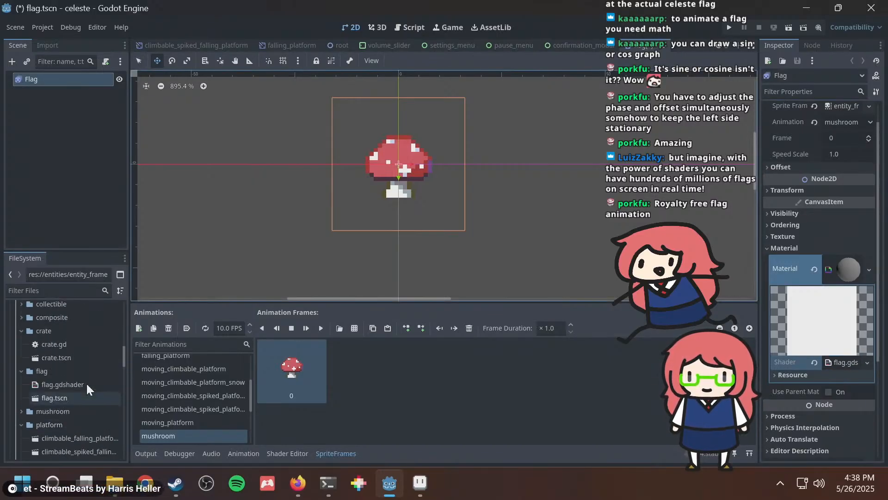
{"action": "double_click", "coordinate": [58, 385]}
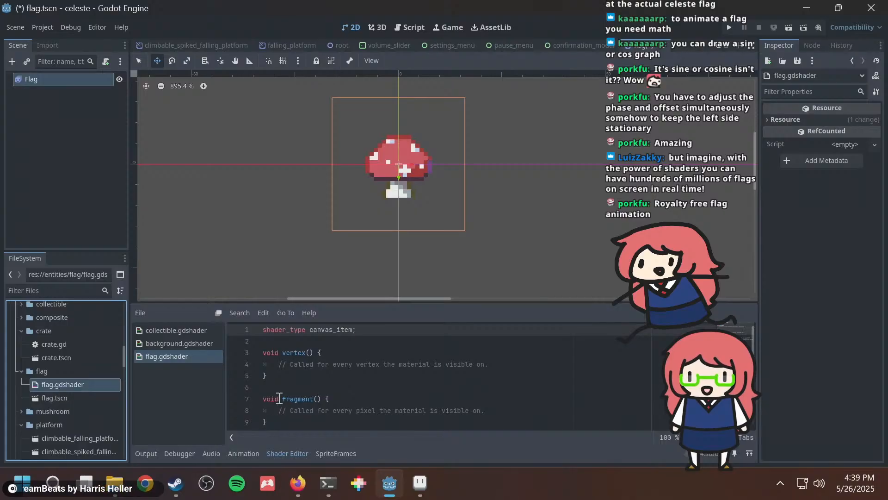
Switch to Firefox, copy the complete 2D flag wave shader code from Godot Shaders, and return to Godot.
{"action": "left_click", "coordinate": [297, 482]}
{"action": "scroll", "coordinate": [263, 314], "scroll_direction": "down", "scroll_amount": 4}
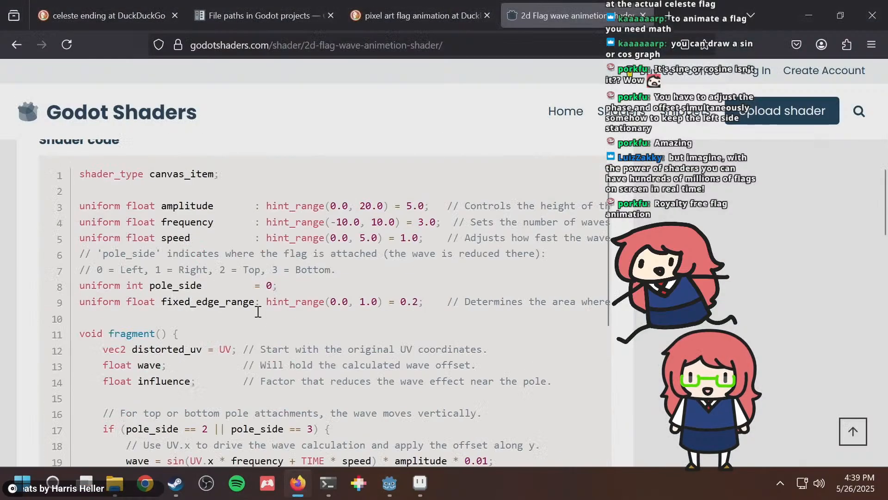
{"action": "left_click", "coordinate": [570, 180]}
{"action": "key", "text": "alt+Tab"}
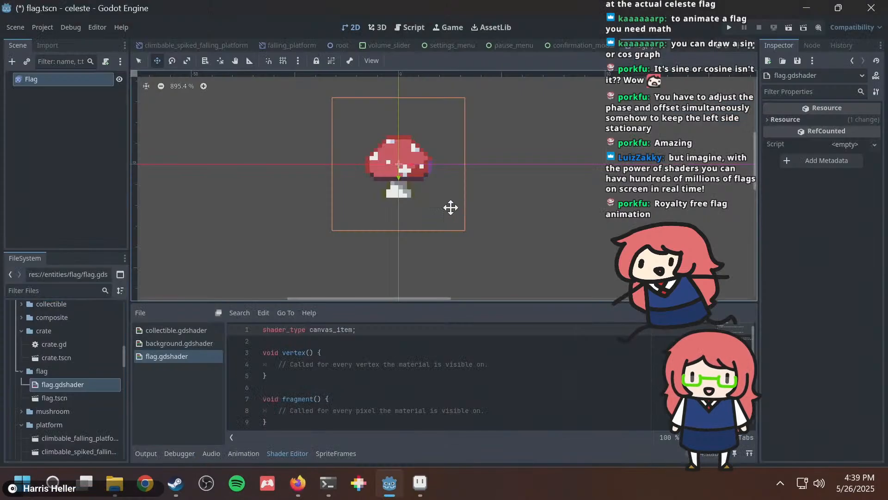
Replace all the default code in flag.gdshader with the copied flag wave shader and save.
{"action": "left_click", "coordinate": [331, 368]}
{"action": "key", "text": "ctrl+a"}
{"action": "key", "text": "BackSpace"}
{"action": "right_click", "coordinate": [334, 335]}
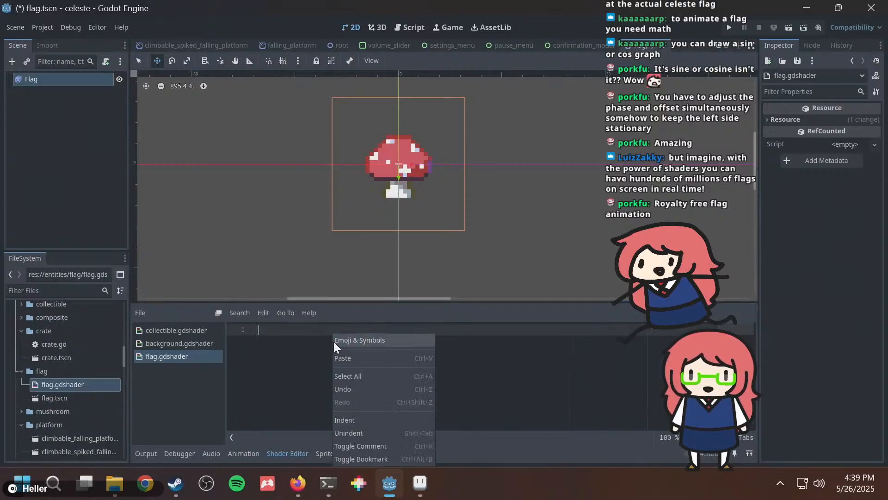
{"action": "left_click", "coordinate": [354, 358]}
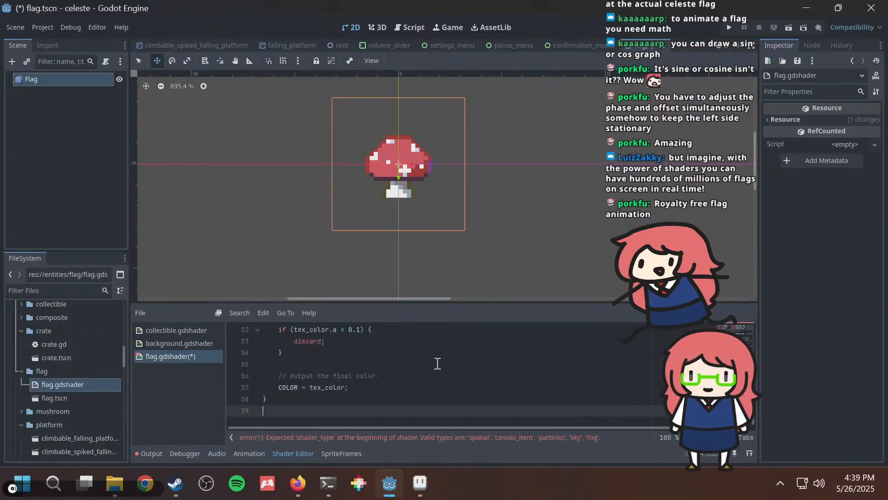
{"action": "scroll", "coordinate": [451, 365], "scroll_direction": "up", "scroll_amount": 5}
{"action": "key", "text": "ctrl+s"}
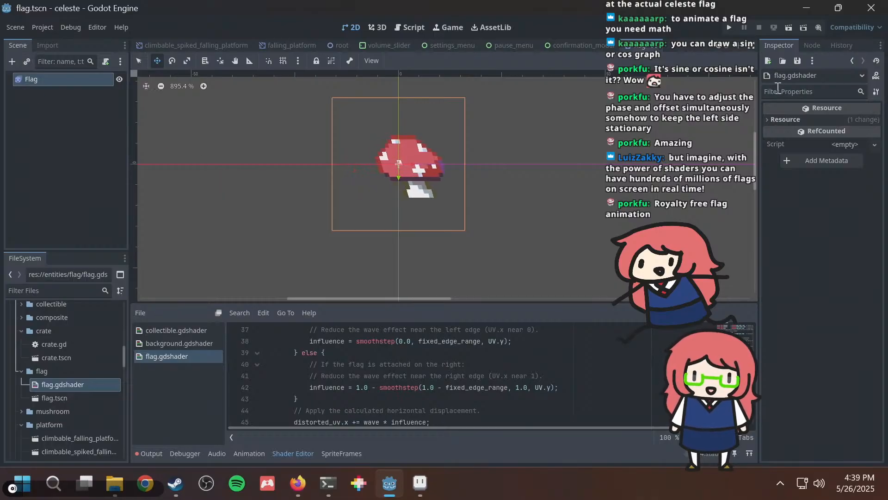
Inspect the Flag node's shader parameters and compare Pole Side and Fixed Edge Range with the comments in the Godot Shaders code in Firefox.
{"action": "left_click", "coordinate": [102, 80]}
{"action": "left_click", "coordinate": [831, 355]}
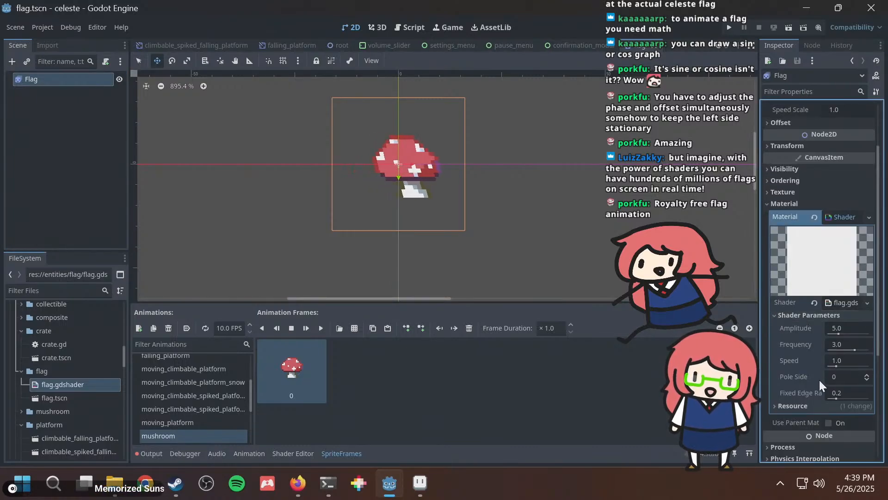
{"action": "key", "text": "alt+Tab"}
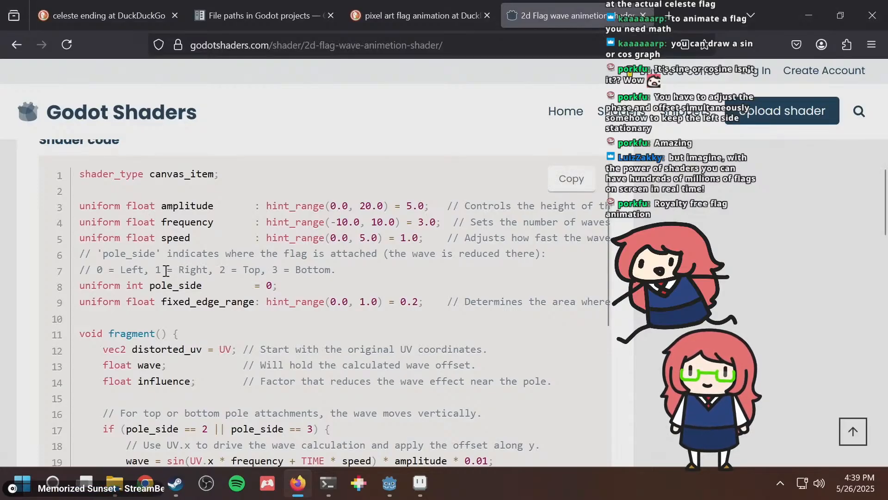
{"action": "key", "text": "alt+Tab"}
{"action": "key", "text": "alt+Tab"}
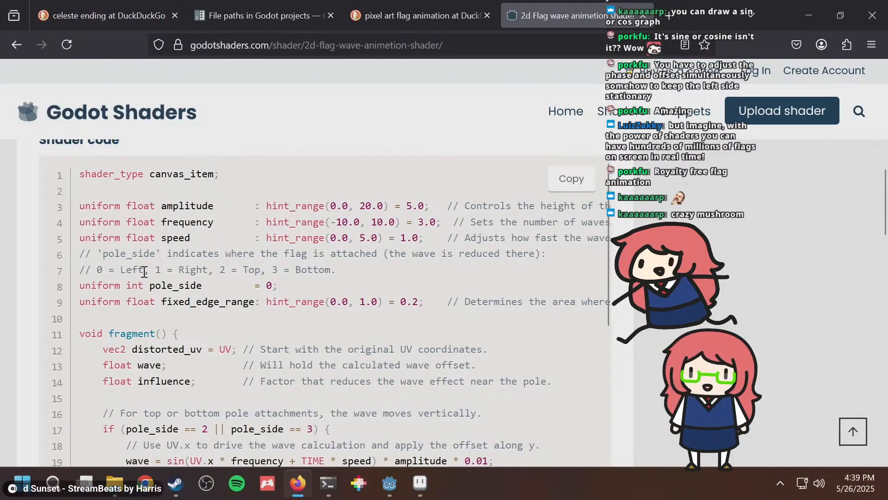
{"action": "key", "text": "alt+Tab"}
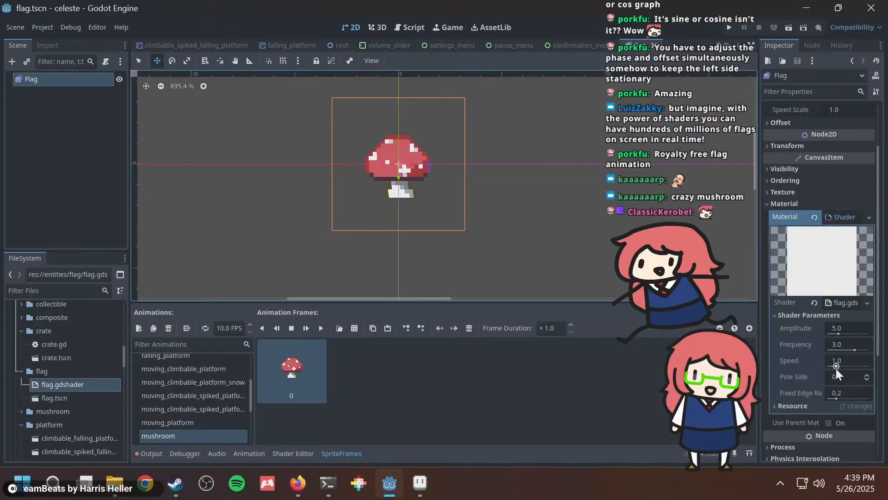
{"action": "left_click", "coordinate": [842, 376]}
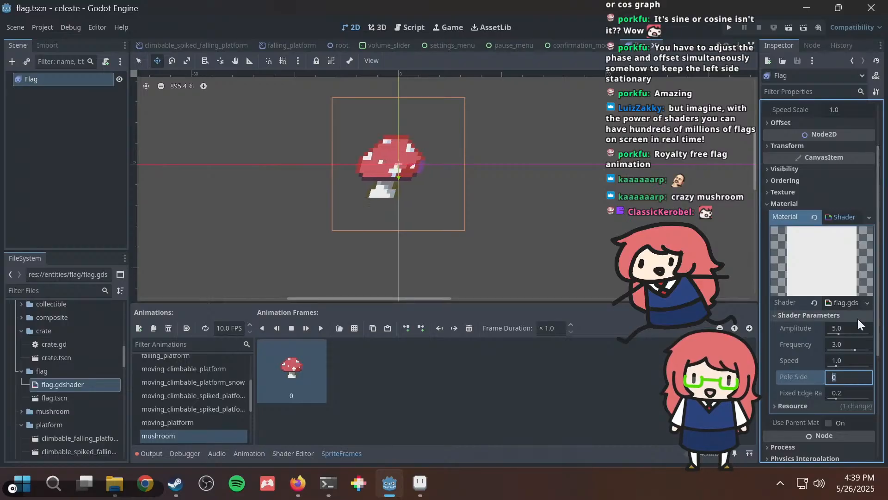
{"action": "key", "text": "alt+Tab"}
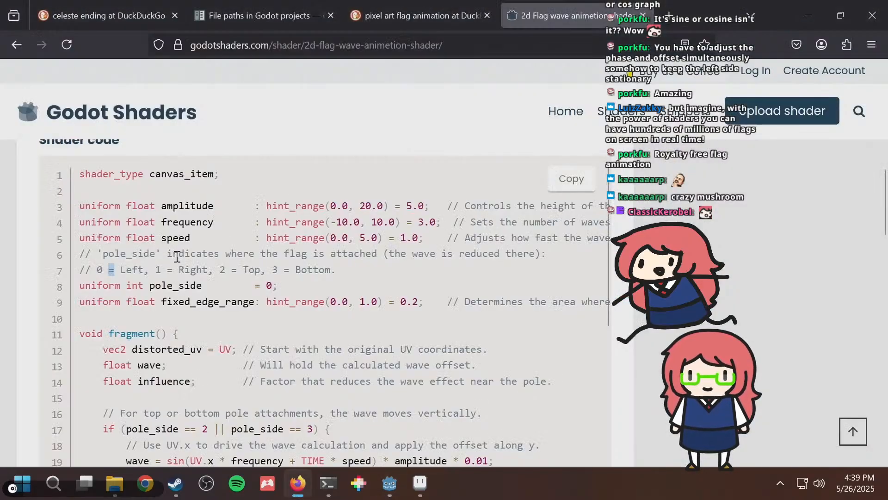
{"action": "scroll", "coordinate": [245, 305], "scroll_direction": "right", "scroll_amount": 5}
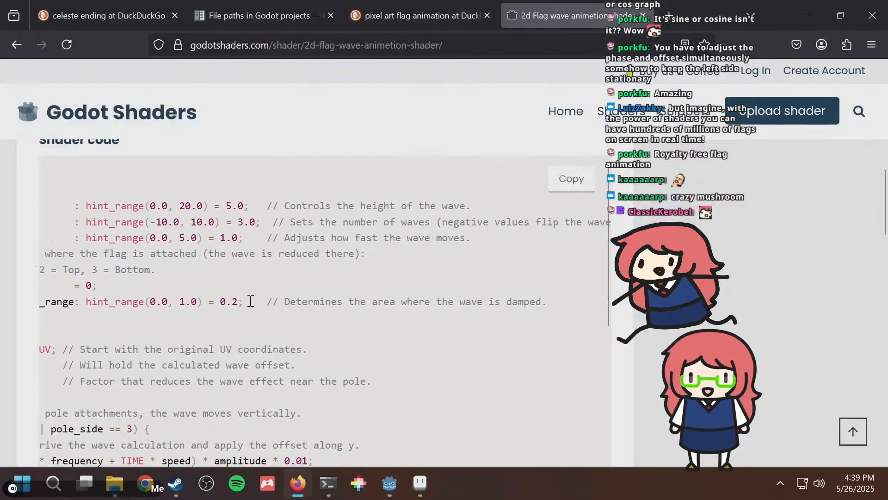
{"action": "scroll", "coordinate": [255, 295], "scroll_direction": "left", "scroll_amount": 5}
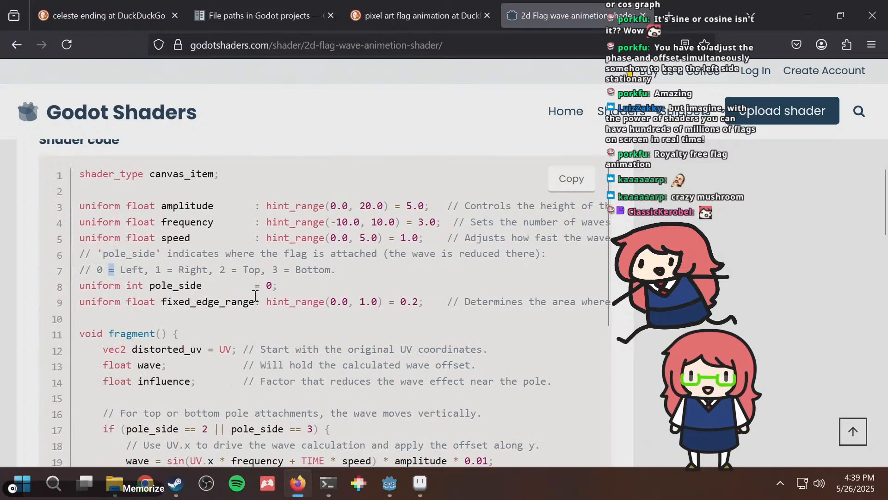
{"action": "key", "text": "alt+Tab"}
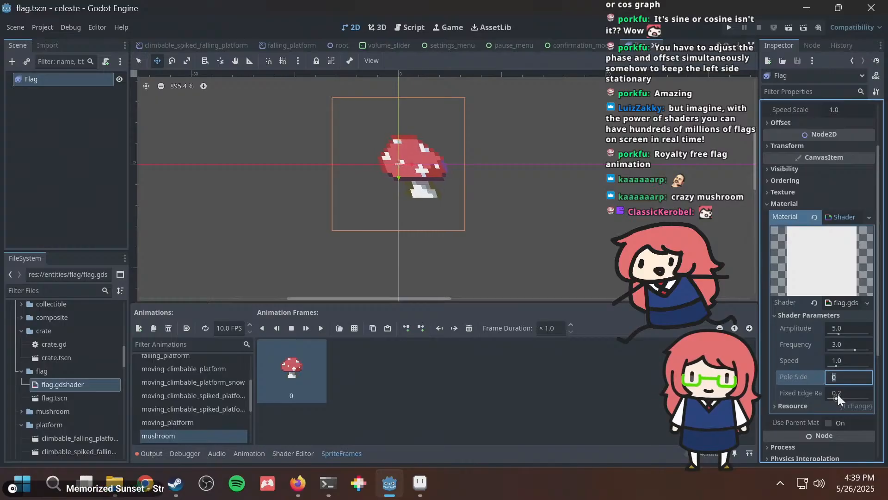
Try Fixed Edge Range values of 0.5 and 0 and an Amplitude of 0, restoring both parameters to their defaults.
{"action": "left_click_drag", "start_coordinate": [837, 394], "coordinate": [850, 394]}
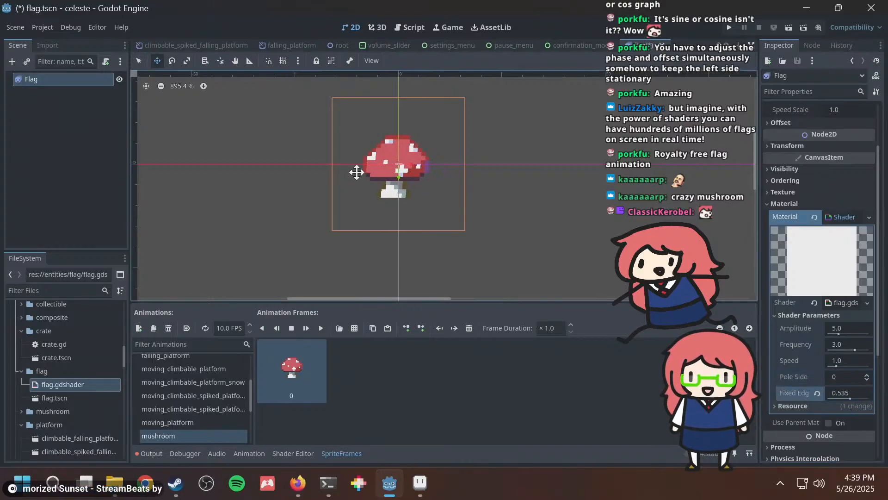
{"action": "left_click", "coordinate": [851, 393]}
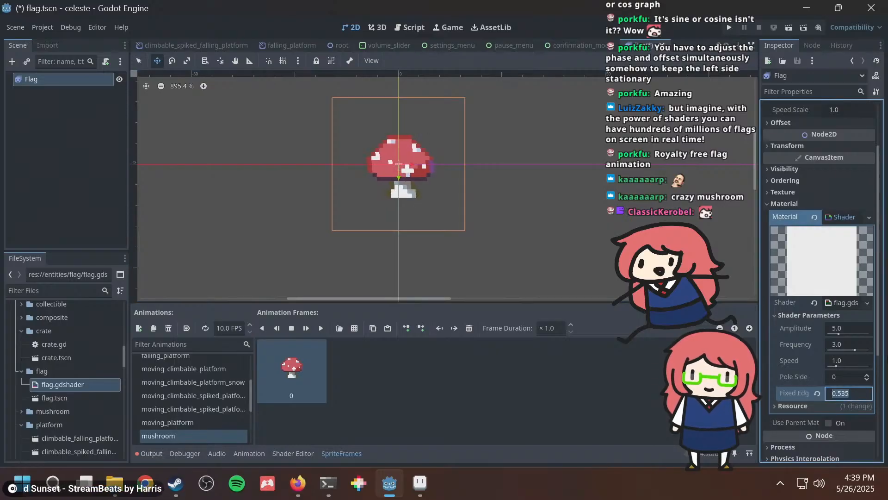
{"action": "type", "text": "0.5"}
{"action": "key", "text": "Return"}
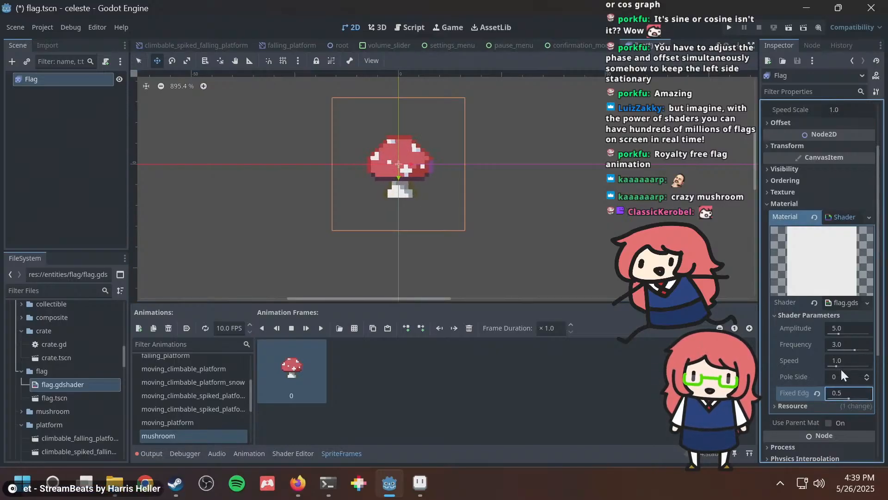
{"action": "left_click_drag", "start_coordinate": [849, 397], "coordinate": [810, 397]}
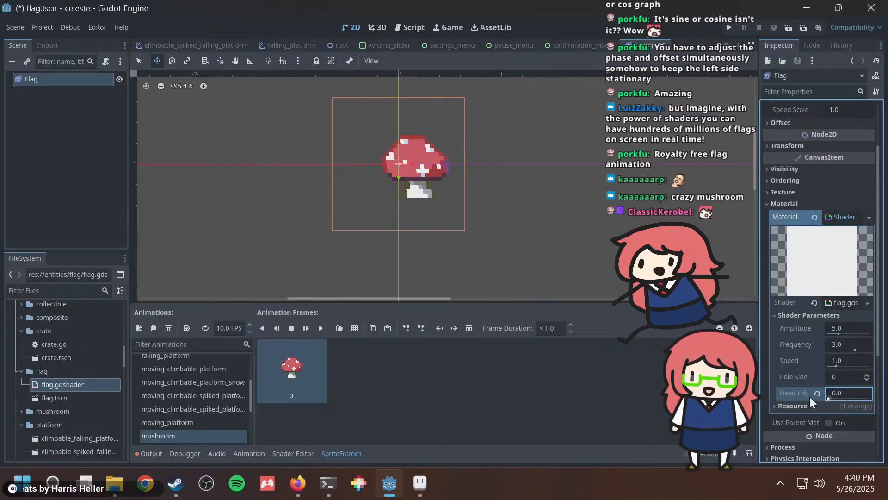
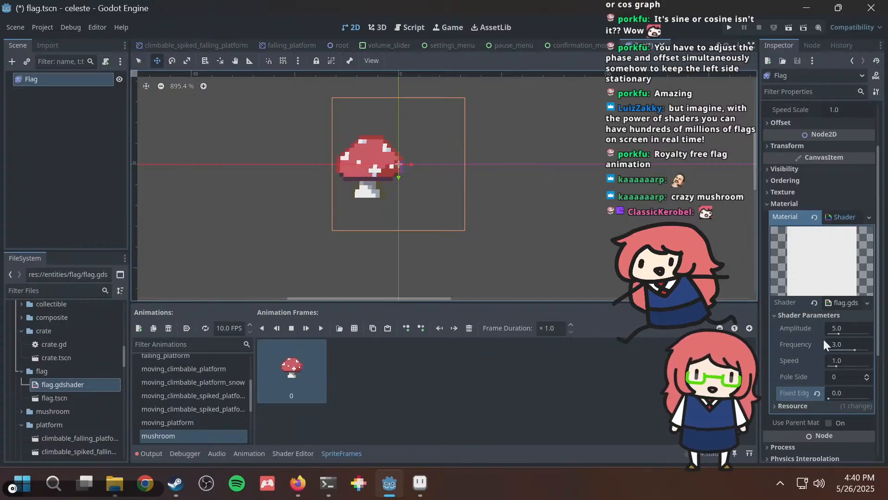
{"action": "left_click_drag", "start_coordinate": [839, 333], "coordinate": [819, 335]}
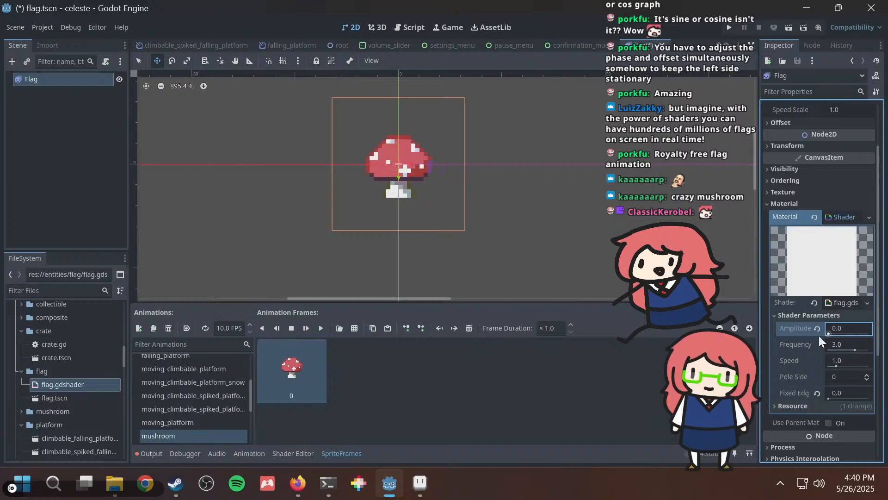
{"action": "left_click", "coordinate": [837, 387]}
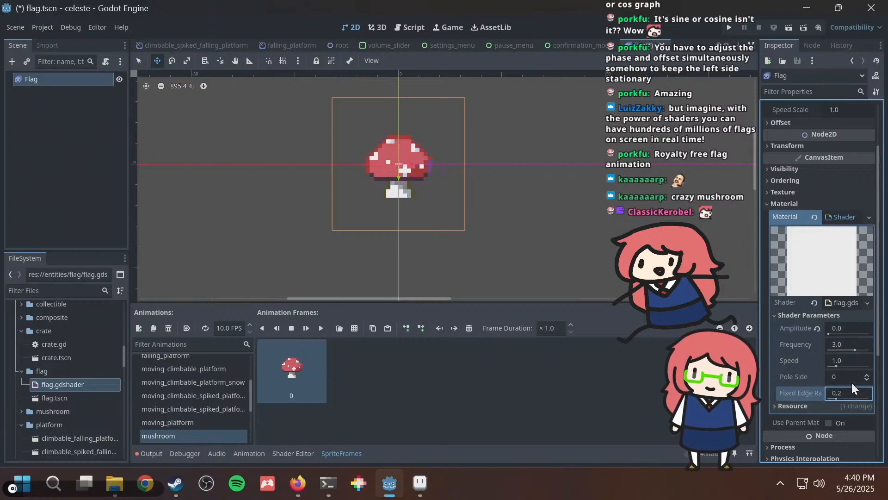
{"action": "left_click", "coordinate": [818, 329]}
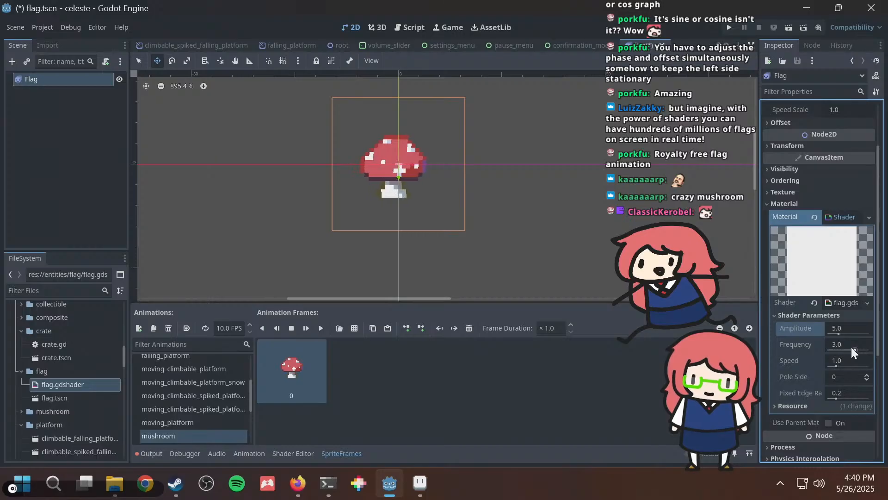
Set the shader's Frequency to -1.494 and try a Speed of 2.124 before restoring the default Speed.
{"action": "mouse_move", "coordinate": [855, 350]}
{"action": "left_mouse_down"}
{"action": "mouse_move", "coordinate": [870, 350]}
{"action": "mouse_move", "coordinate": [839, 348]}
{"action": "mouse_move", "coordinate": [856, 364]}
{"action": "mouse_move", "coordinate": [849, 365]}
{"action": "left_mouse_up"}
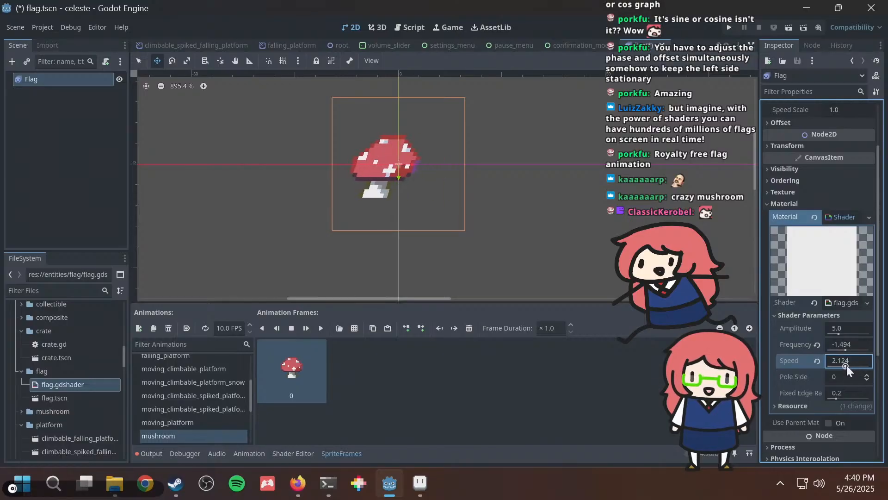
{"action": "left_click", "coordinate": [818, 361]}
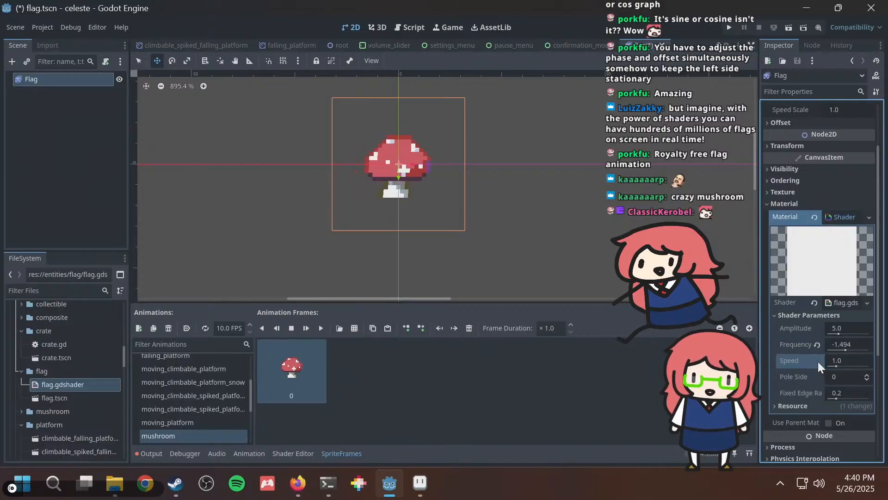
Try Pole Side values of 1 and 2 on the Flag's shader material.
{"action": "left_click", "coordinate": [839, 378]}
{"action": "type", "text": "1"}
{"action": "key", "text": "Return"}
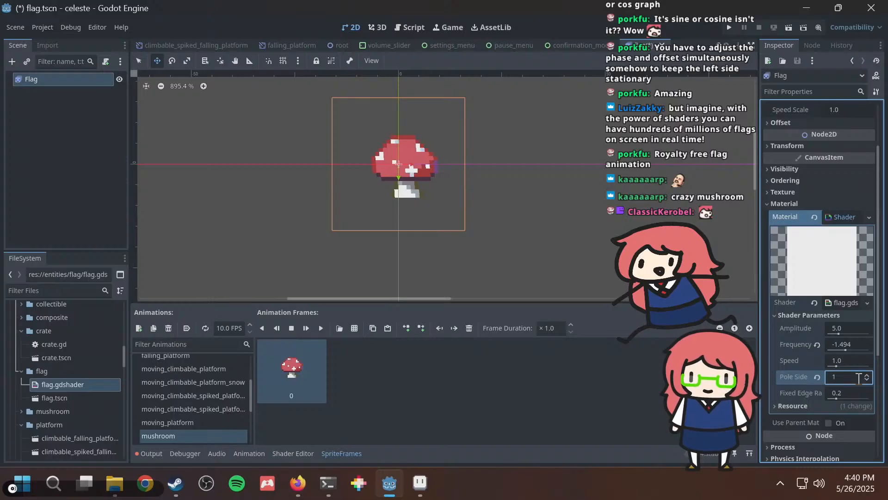
{"action": "left_click", "coordinate": [846, 378]}
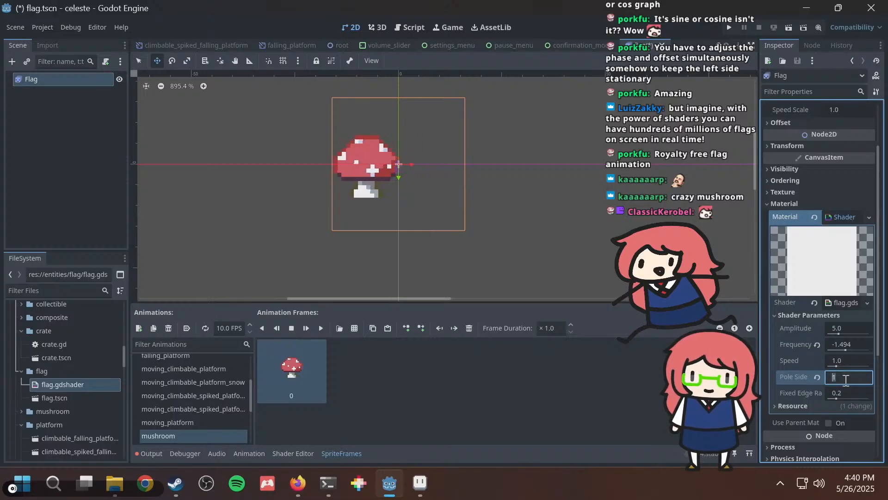
{"action": "type", "text": "2"}
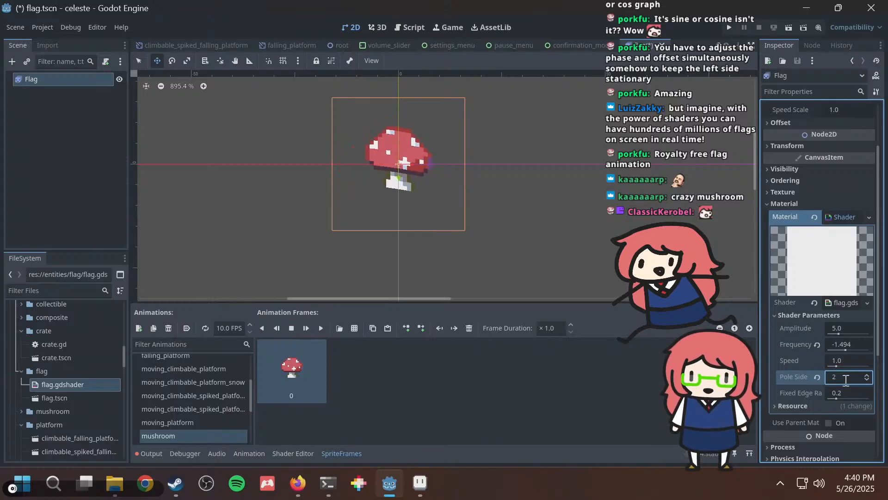
{"action": "key", "text": "Return"}
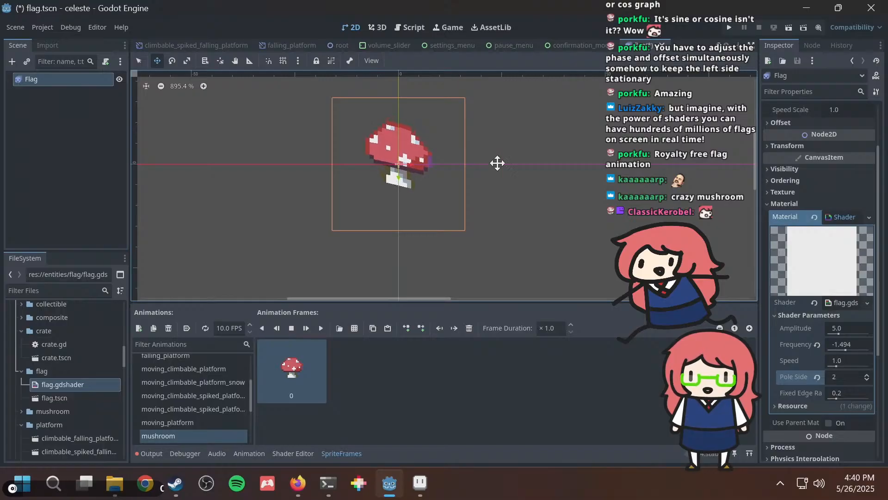
Check the pole_side options in the Godot Shaders code in Firefox and set the Flag shader's Pole Side to 3.
{"action": "key", "text": "alt+Tab"}
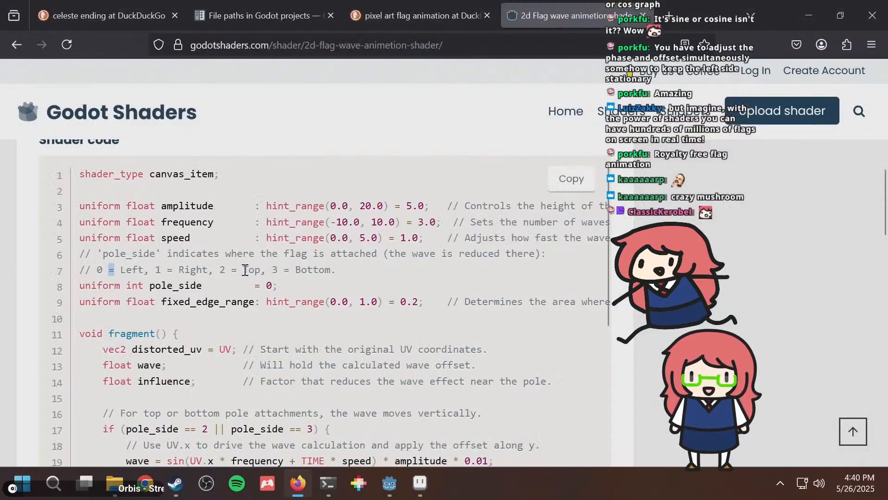
{"action": "left_click_drag", "start_coordinate": [255, 269], "coordinate": [289, 267]}
{"action": "left_click", "coordinate": [289, 265]}
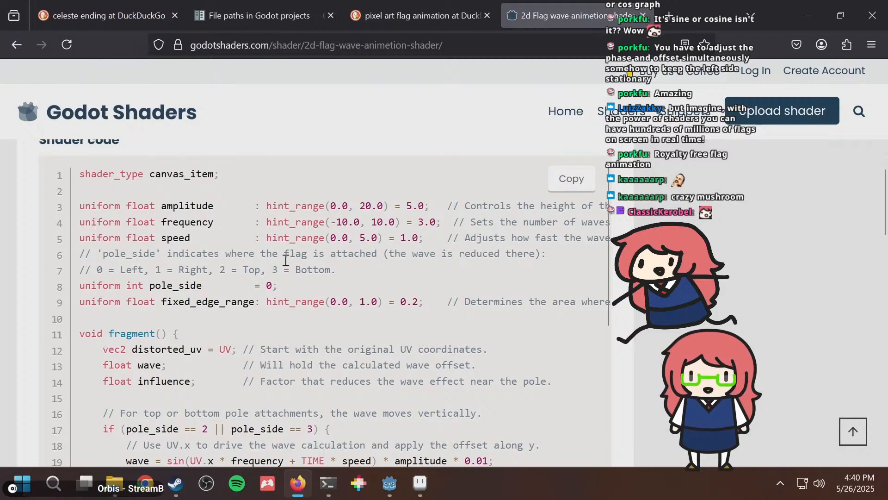
{"action": "key", "text": "alt+Tab"}
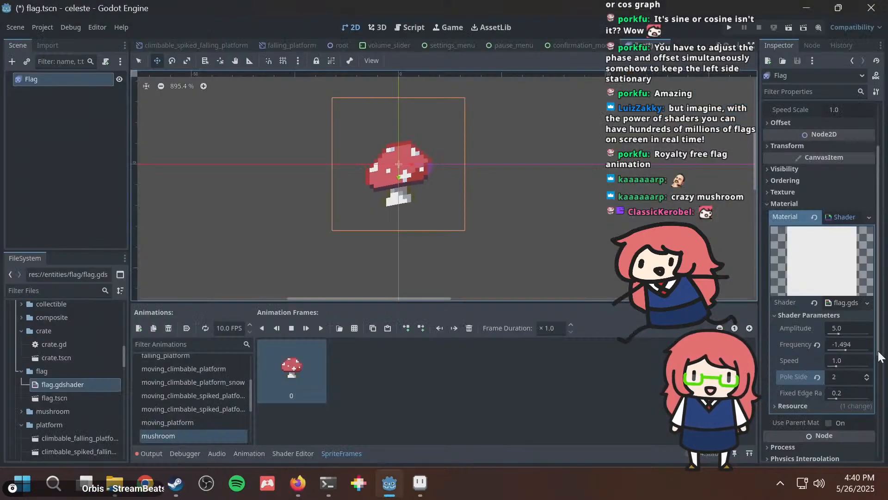
{"action": "left_click", "coordinate": [843, 378]}
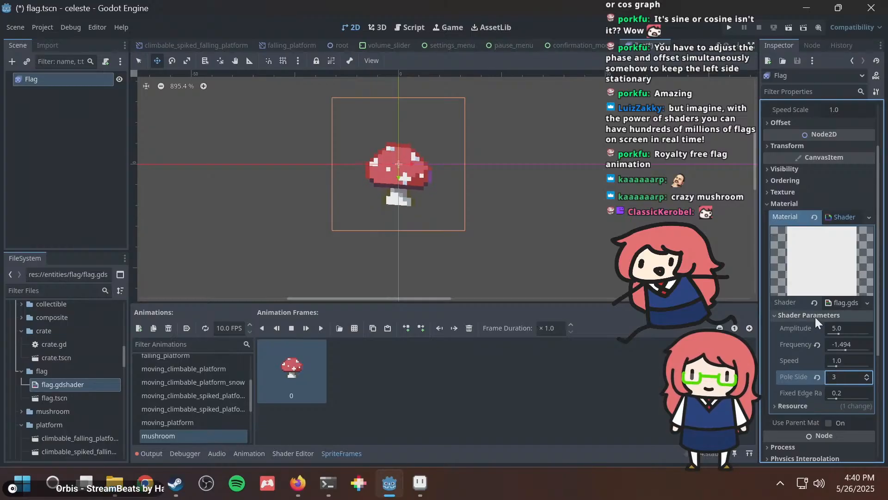
{"action": "left_click", "coordinate": [585, 248]}
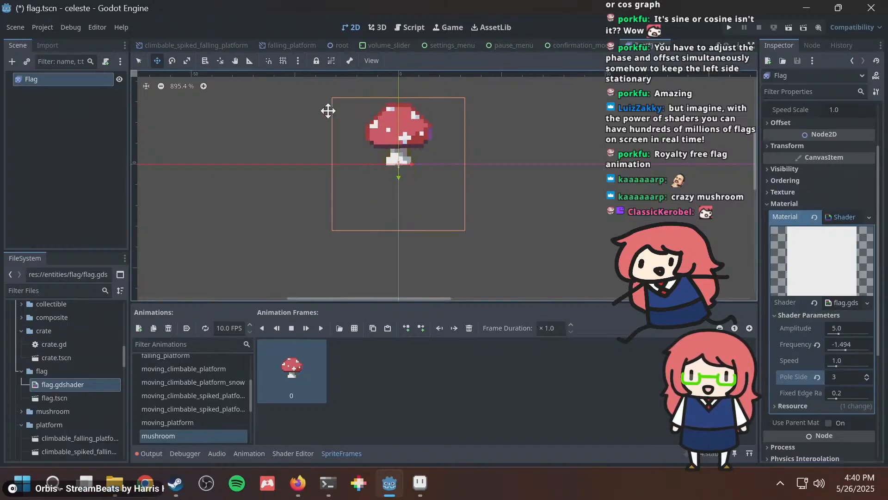
{"action": "key", "text": "alt+Tab"}
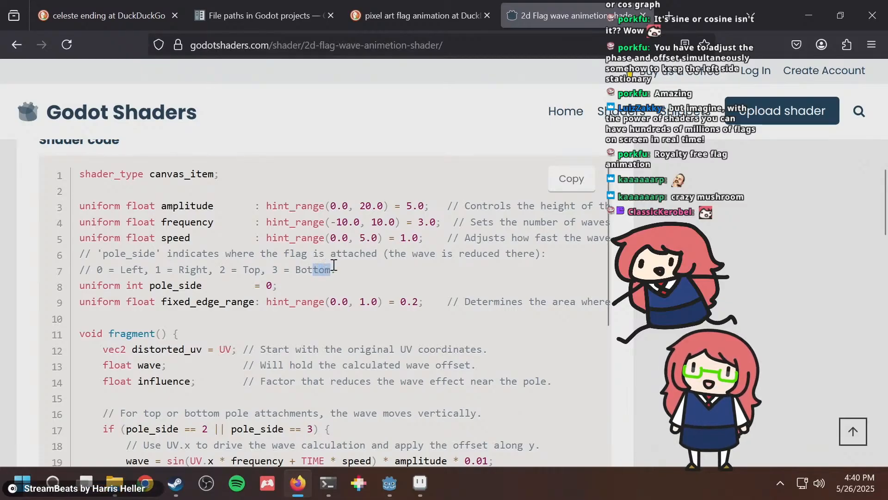
{"action": "key", "text": "alt+Tab"}
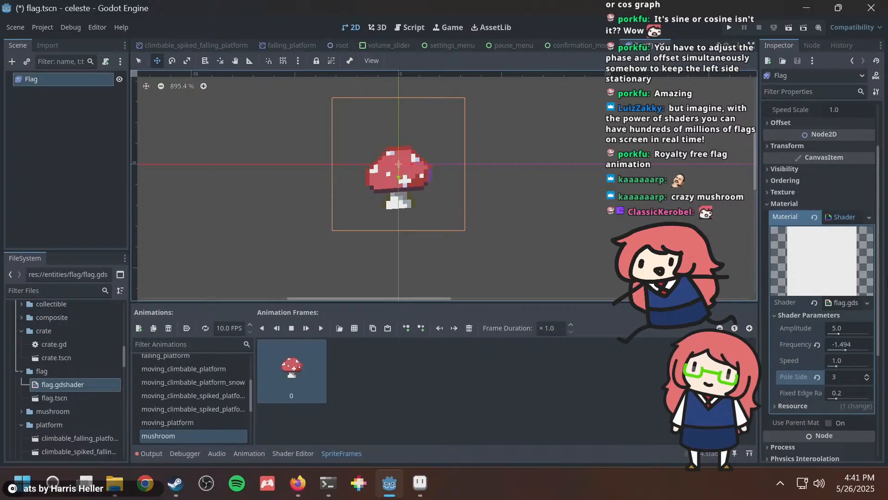
Set the Flag shader's Amplitude to 3 and restore its Frequency to the default 3.0.
{"action": "left_click", "coordinate": [851, 326]}
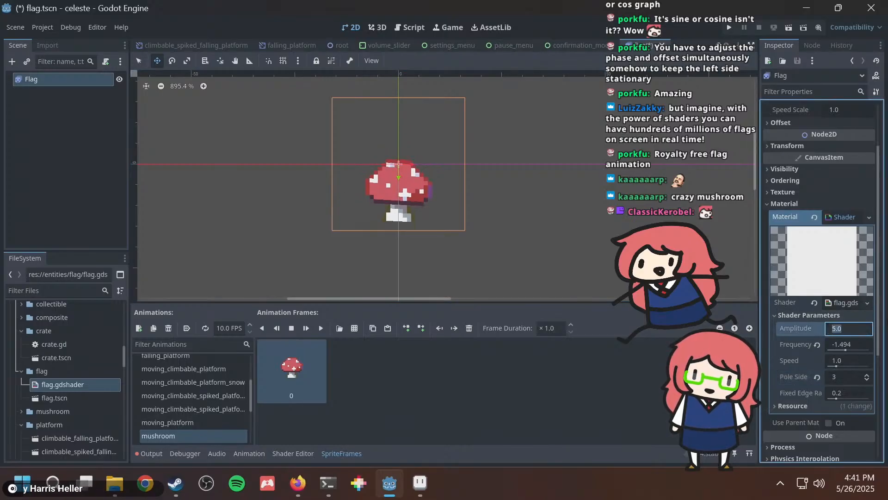
{"action": "type", "text": "3"}
{"action": "key", "text": "Return"}
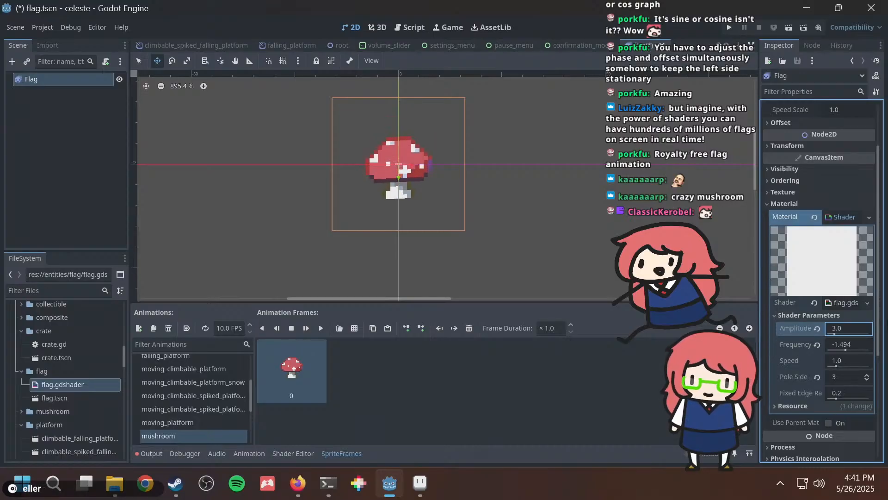
{"action": "left_click", "coordinate": [455, 200]}
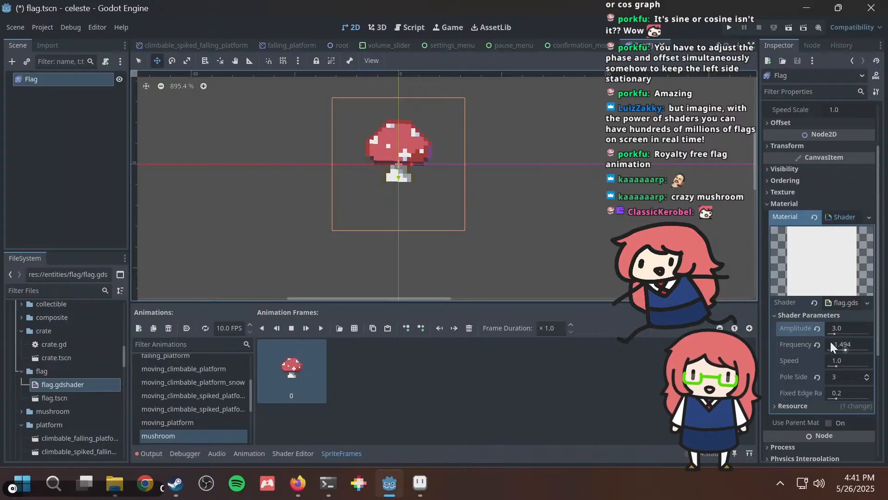
{"action": "left_click", "coordinate": [818, 346]}
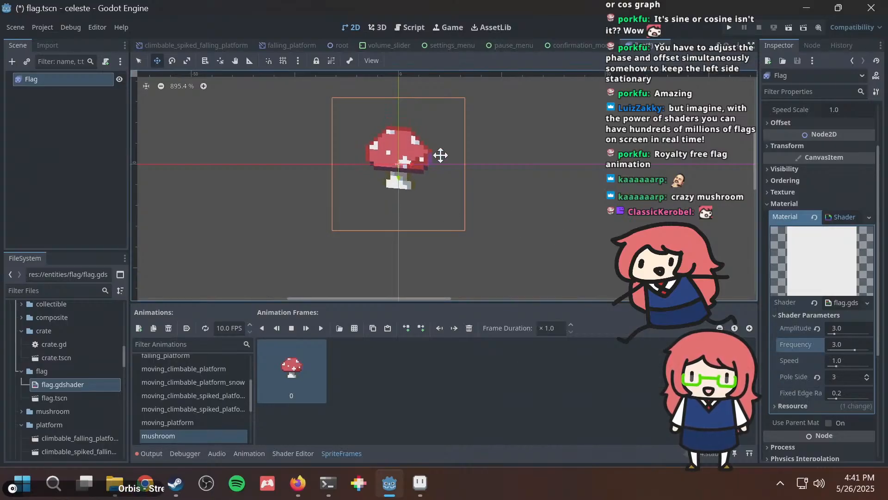
{"action": "scroll", "coordinate": [441, 155], "scroll_direction": "up", "scroll_amount": 2}
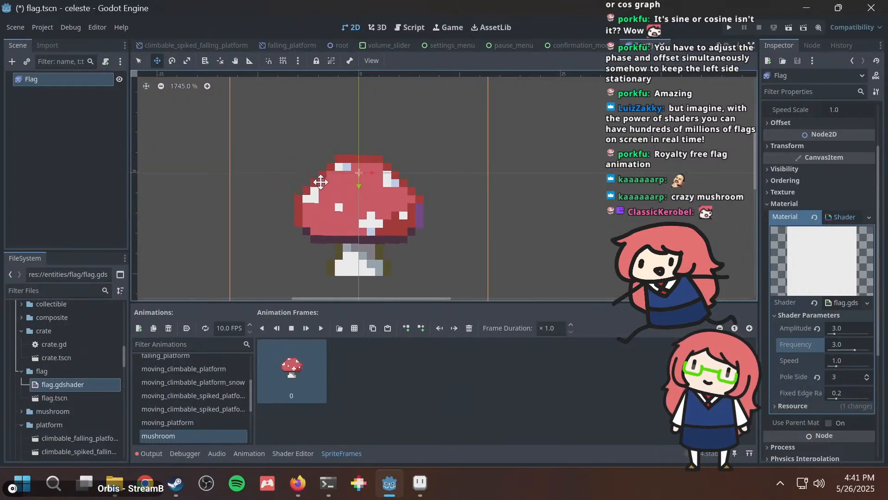
Switch the Flag sprite's animation from the mushroom to sign.
{"action": "scroll", "coordinate": [320, 176], "scroll_direction": "down", "scroll_amount": 3}
{"action": "scroll", "coordinate": [319, 162], "scroll_direction": "up", "scroll_amount": 1}
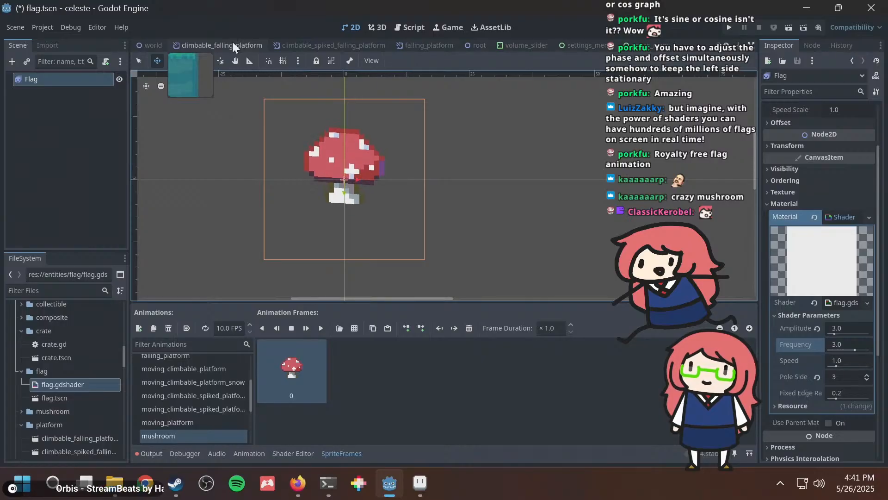
{"action": "scroll", "coordinate": [145, 43], "scroll_direction": "up", "scroll_amount": 2}
{"action": "scroll", "coordinate": [318, 178], "scroll_direction": "up", "scroll_amount": 4}
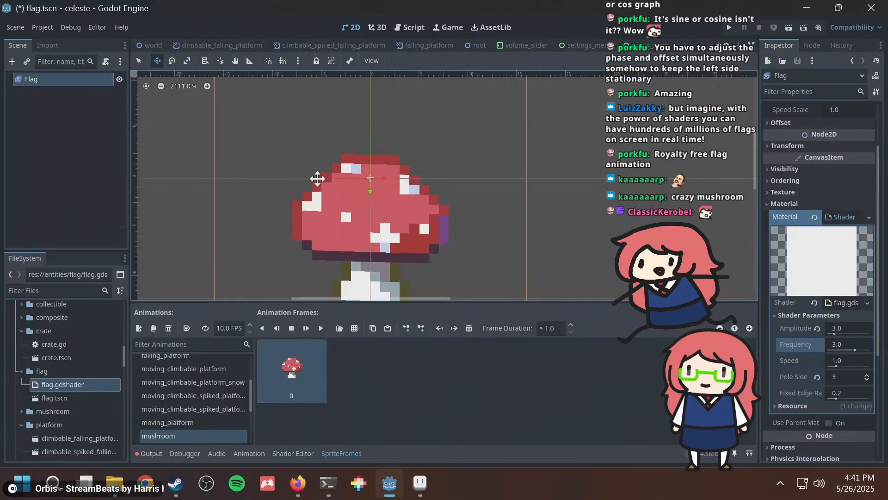
{"action": "scroll", "coordinate": [333, 150], "scroll_direction": "down", "scroll_amount": 3}
{"action": "scroll", "coordinate": [334, 149], "scroll_direction": "down", "scroll_amount": 3}
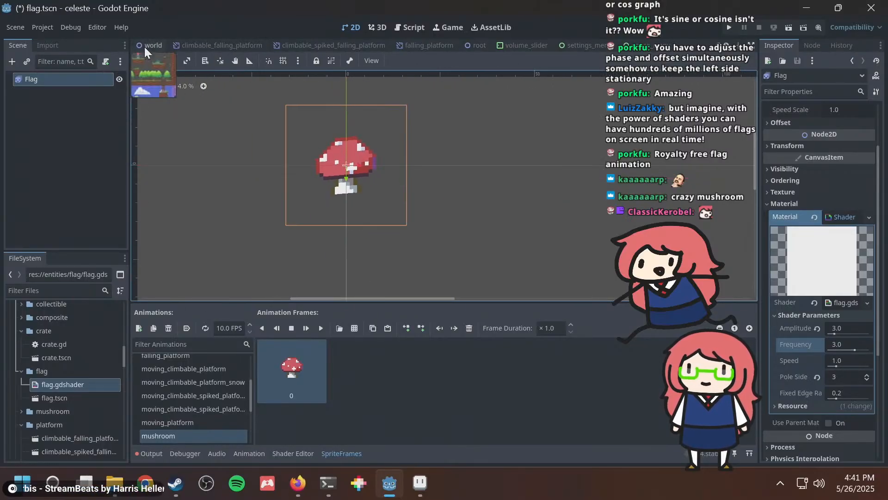
{"action": "scroll", "coordinate": [851, 146], "scroll_direction": "up", "scroll_amount": 3}
{"action": "left_click", "coordinate": [852, 147]}
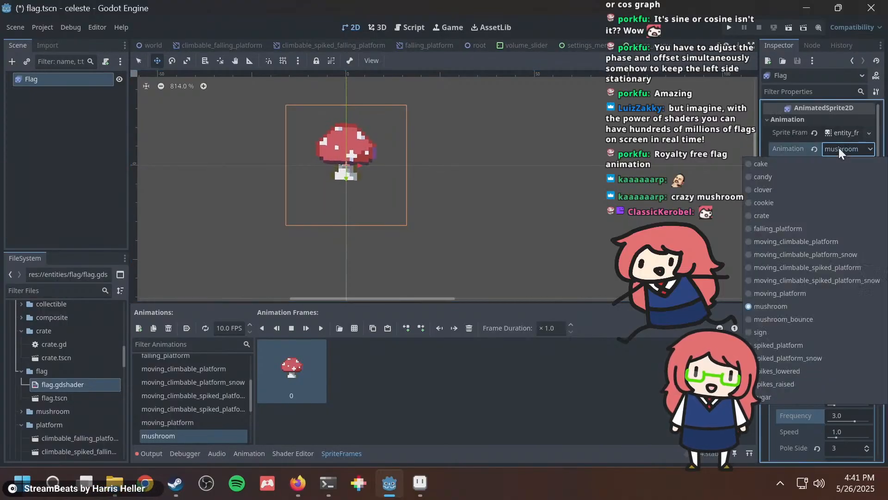
{"action": "left_click", "coordinate": [770, 331]}
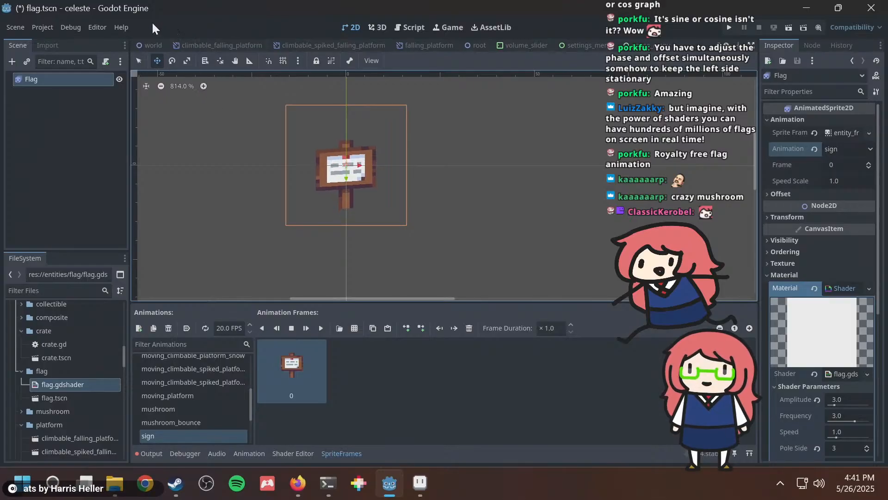
In the world scene, move the Player from the starting area up to the foot of the snowy mountain.
{"action": "left_click", "coordinate": [150, 45]}
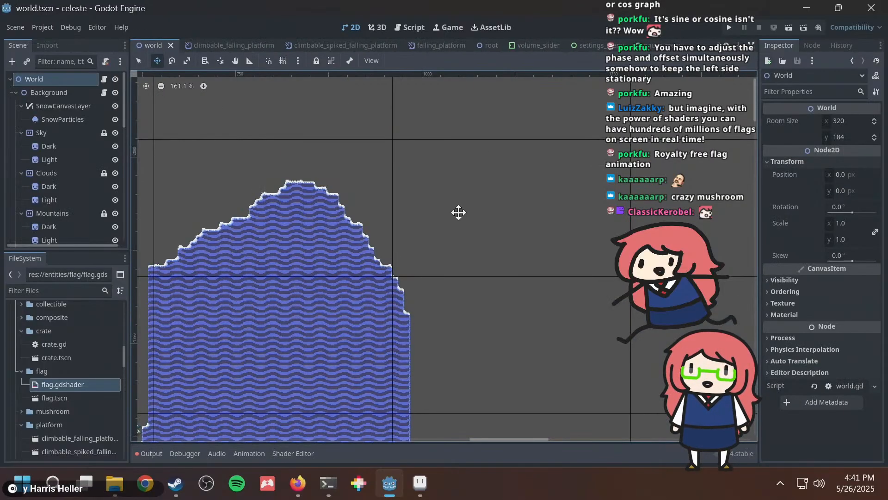
{"action": "scroll", "coordinate": [429, 287], "scroll_direction": "down", "scroll_amount": 12}
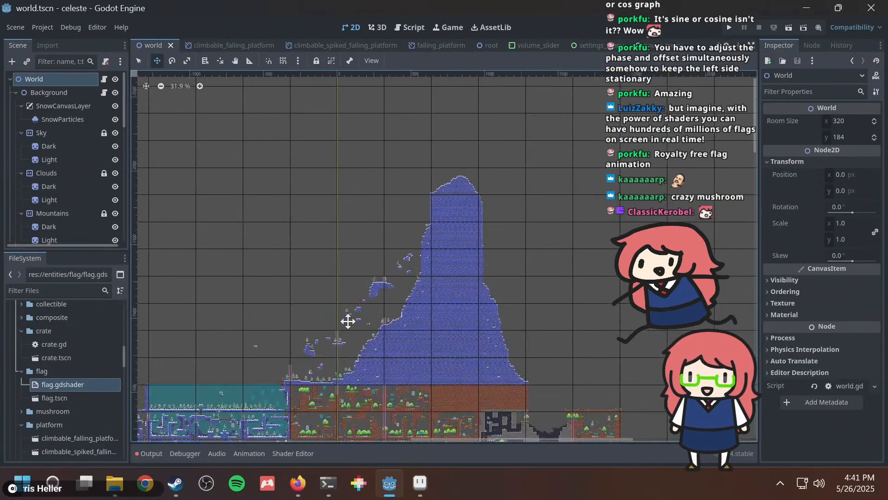
{"action": "scroll", "coordinate": [471, 230], "scroll_direction": "up", "scroll_amount": 6}
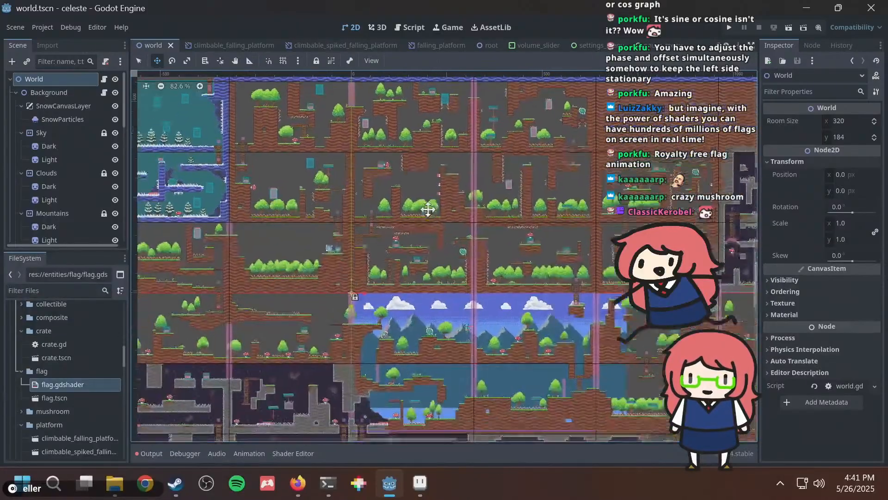
{"action": "scroll", "coordinate": [45, 186], "scroll_direction": "down", "scroll_amount": 10}
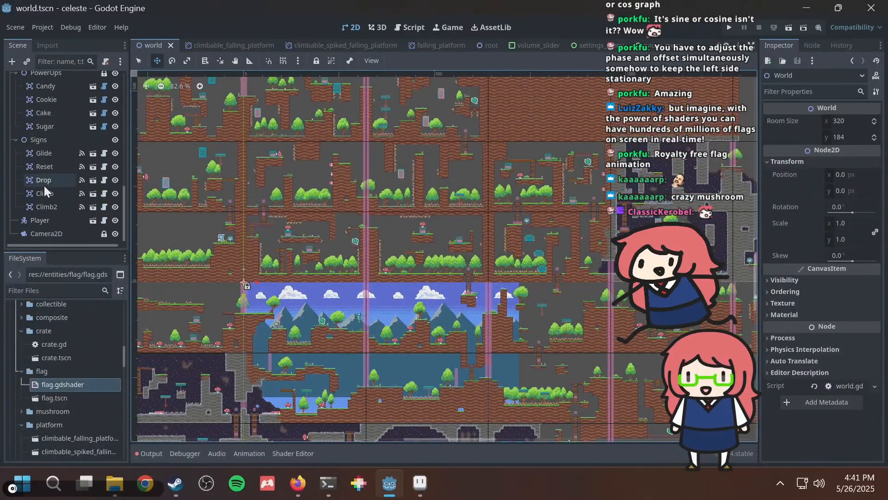
{"action": "left_click", "coordinate": [41, 220]}
{"action": "middle_click_drag", "start_coordinate": [435, 259], "coordinate": [408, 181]}
{"action": "scroll", "coordinate": [336, 212], "scroll_direction": "up", "scroll_amount": 4}
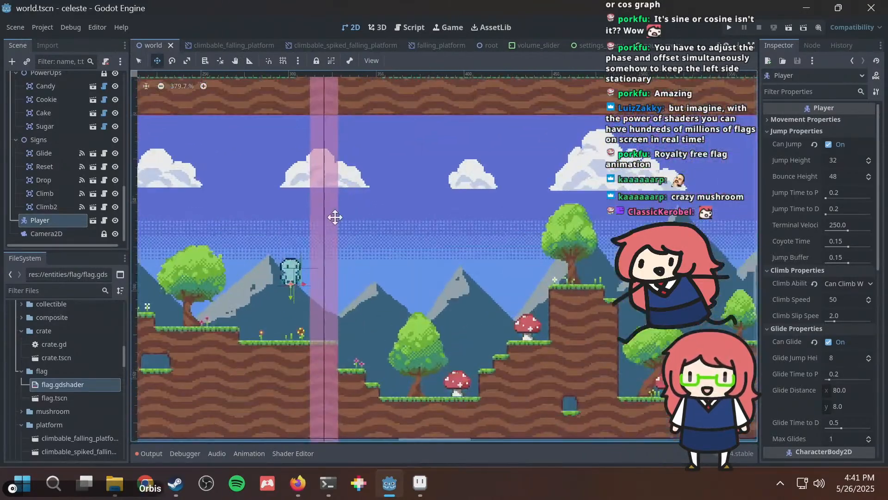
{"action": "scroll", "coordinate": [336, 212], "scroll_direction": "down", "scroll_amount": 2}
{"action": "middle_click_drag", "start_coordinate": [339, 214], "coordinate": [373, 284]}
{"action": "left_click_drag", "start_coordinate": [373, 284], "coordinate": [319, 99]}
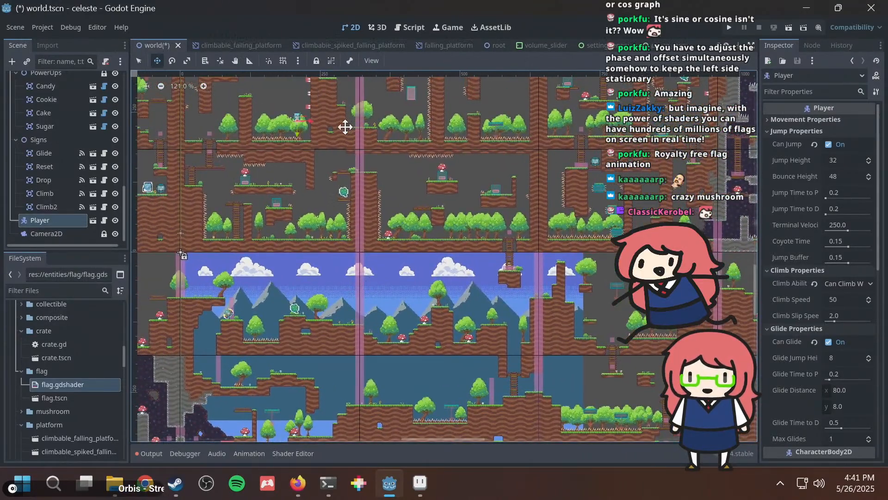
{"action": "middle_click_drag", "start_coordinate": [342, 125], "coordinate": [418, 294]}
{"action": "left_click_drag", "start_coordinate": [424, 325], "coordinate": [408, 130]}
{"action": "middle_click_drag", "start_coordinate": [426, 161], "coordinate": [423, 327]}
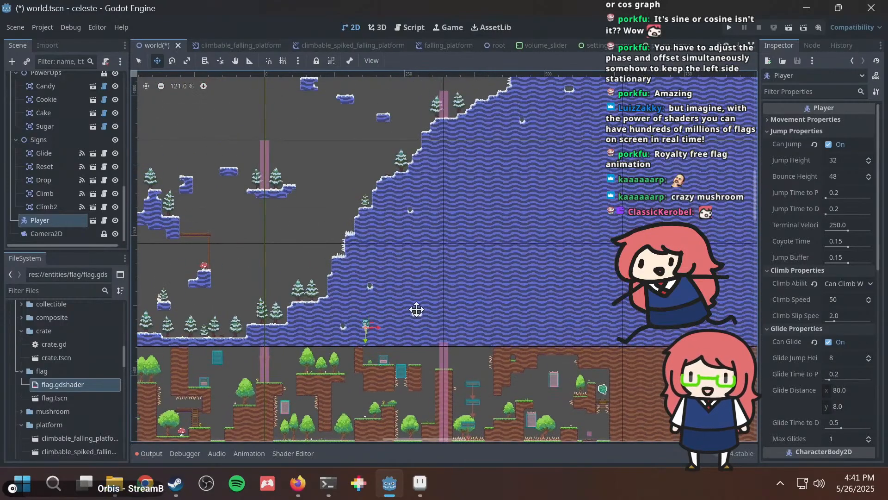
Move the Player up the snowy mountain to a spot beside its peak.
{"action": "left_click_drag", "start_coordinate": [416, 310], "coordinate": [508, 122]}
{"action": "middle_click_drag", "start_coordinate": [509, 122], "coordinate": [450, 286]}
{"action": "left_click_drag", "start_coordinate": [450, 286], "coordinate": [524, 182]}
{"action": "middle_click_drag", "start_coordinate": [523, 182], "coordinate": [486, 306]}
{"action": "left_click_drag", "start_coordinate": [486, 305], "coordinate": [530, 164]}
{"action": "middle_click_drag", "start_coordinate": [530, 164], "coordinate": [493, 333]}
{"action": "middle_click_drag", "start_coordinate": [565, 149], "coordinate": [506, 377]}
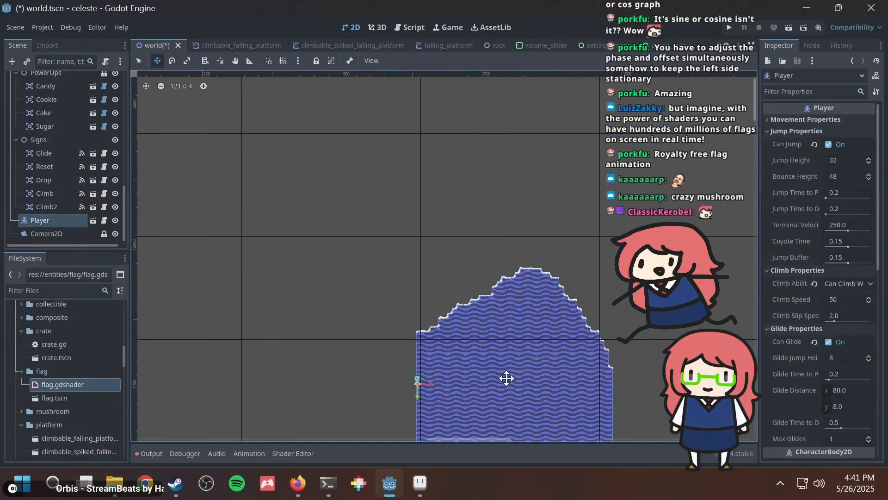
{"action": "left_click_drag", "start_coordinate": [505, 377], "coordinate": [599, 256]}
{"action": "scroll", "coordinate": [532, 258], "scroll_direction": "up", "scroll_amount": 6}
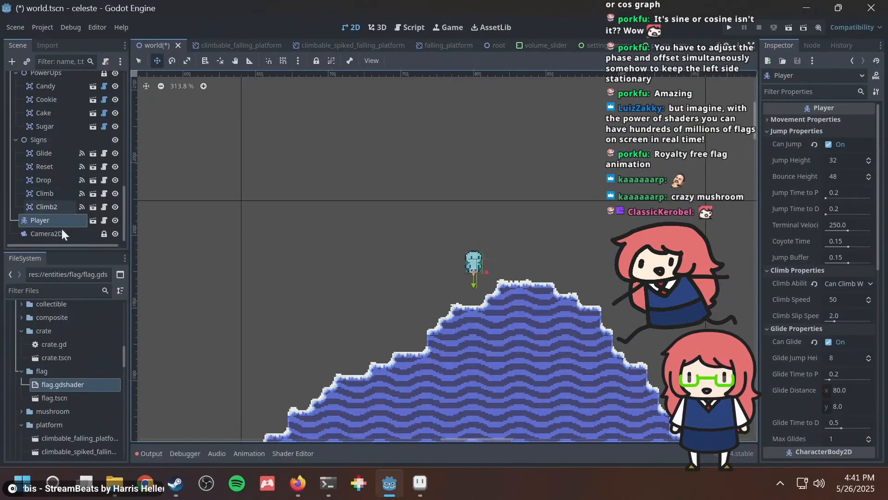
Place an instance of flag.tscn just above the mountain peak in the world scene, and save and preview it in the game.
{"action": "left_click_drag", "start_coordinate": [60, 397], "coordinate": [54, 224]}
{"action": "scroll", "coordinate": [502, 265], "scroll_direction": "down", "scroll_amount": 12}
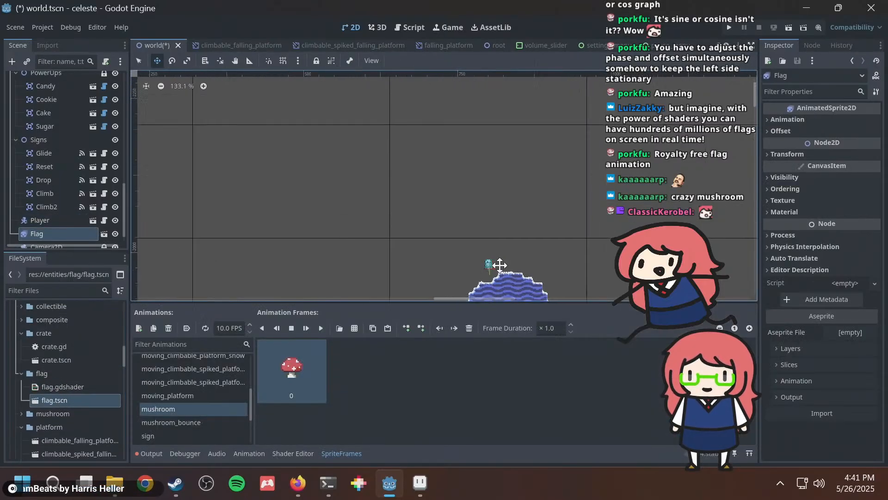
{"action": "scroll", "coordinate": [471, 185], "scroll_direction": "down", "scroll_amount": 10}
{"action": "left_click_drag", "start_coordinate": [481, 250], "coordinate": [504, 154]}
{"action": "scroll", "coordinate": [443, 190], "scroll_direction": "down", "scroll_amount": 12}
{"action": "scroll", "coordinate": [458, 175], "scroll_direction": "up", "scroll_amount": 11}
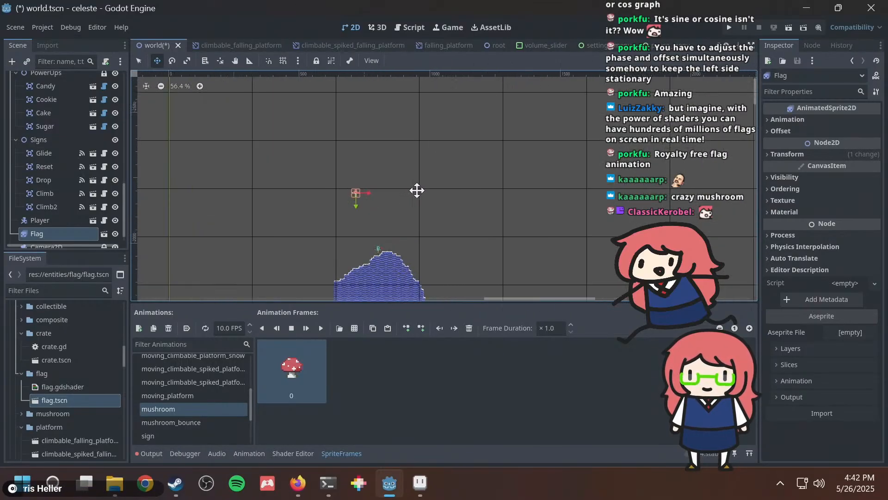
{"action": "left_click_drag", "start_coordinate": [404, 201], "coordinate": [453, 284]}
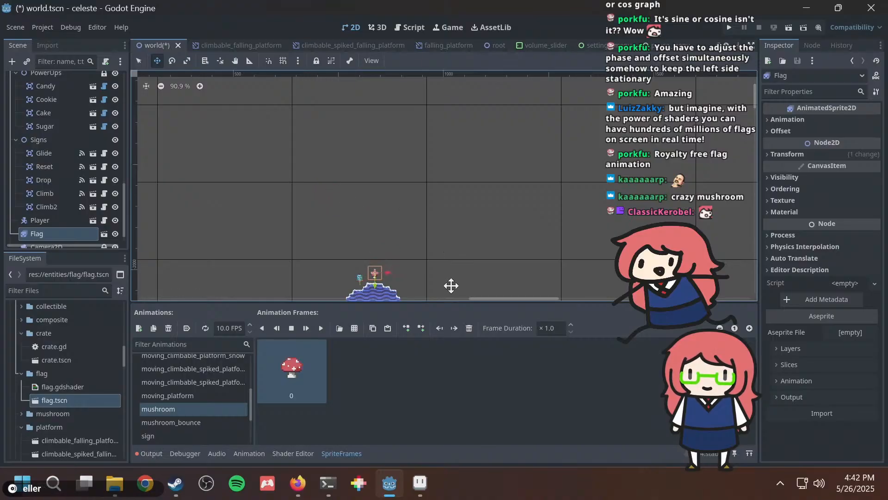
{"action": "scroll", "coordinate": [442, 258], "scroll_direction": "up", "scroll_amount": 5}
{"action": "scroll", "coordinate": [442, 258], "scroll_direction": "up", "scroll_amount": 1}
{"action": "key", "text": "ctrl+s"}
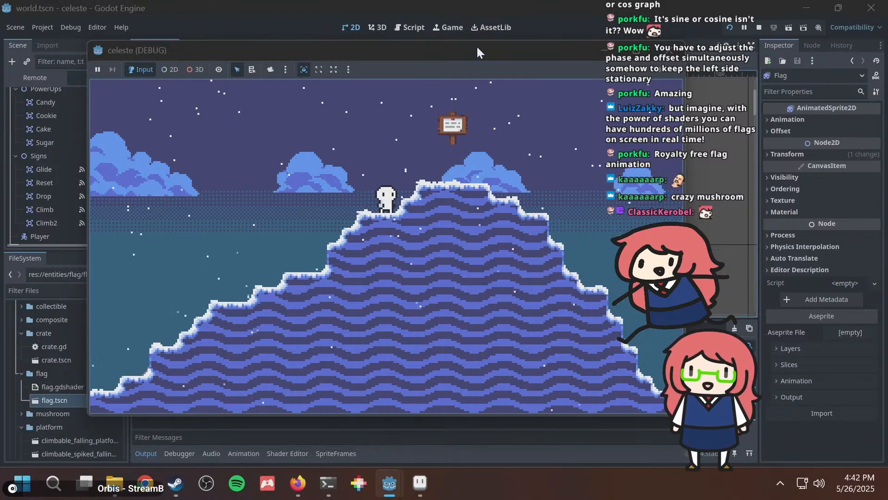
{"action": "left_click", "coordinate": [486, 11]}
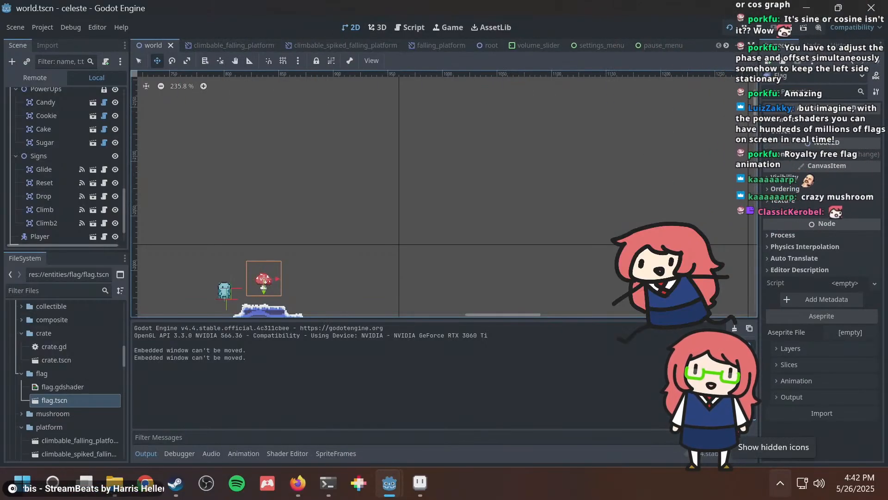
In the flag scene, set the shader's Frequency to 5 and check the wave in the running game.
{"action": "double_click", "coordinate": [45, 399]}
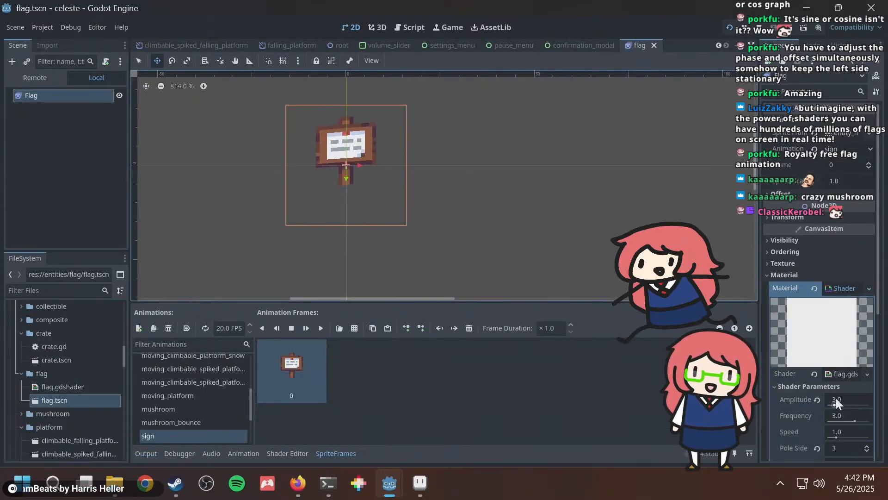
{"action": "left_click", "coordinate": [836, 399]}
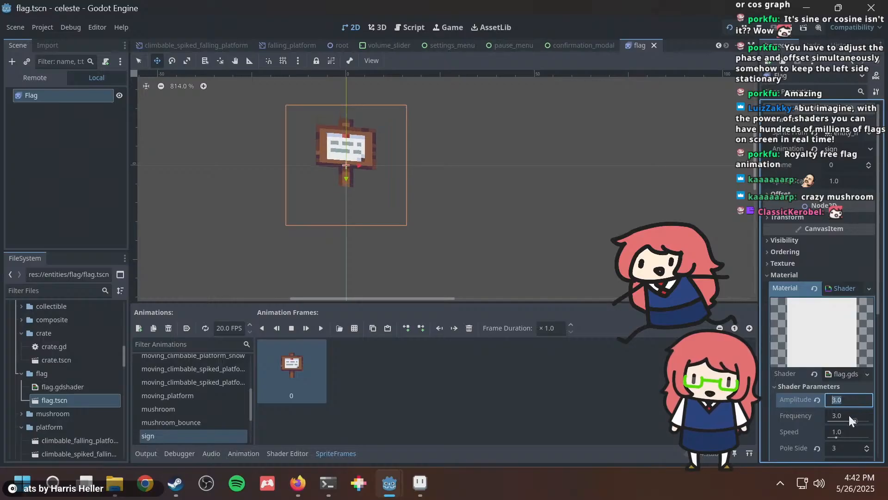
{"action": "left_click", "coordinate": [850, 416]}
{"action": "type", "text": "5"}
{"action": "key", "text": "Return"}
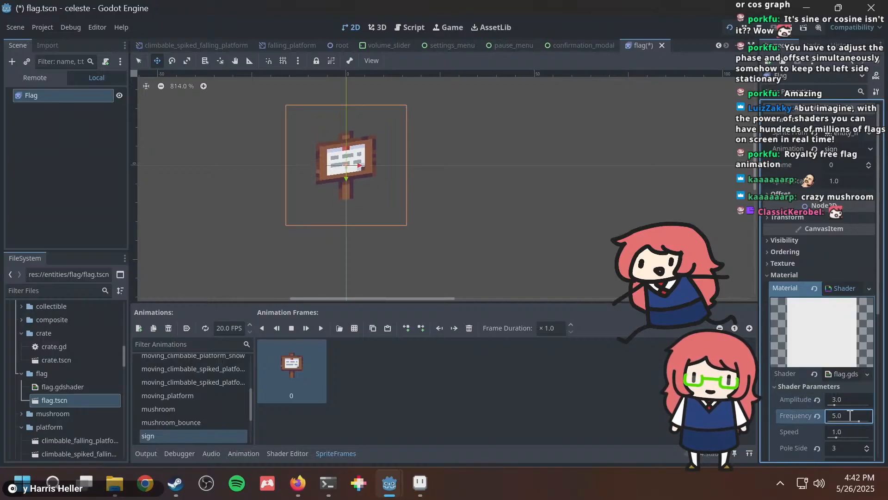
{"action": "key", "text": "F5"}
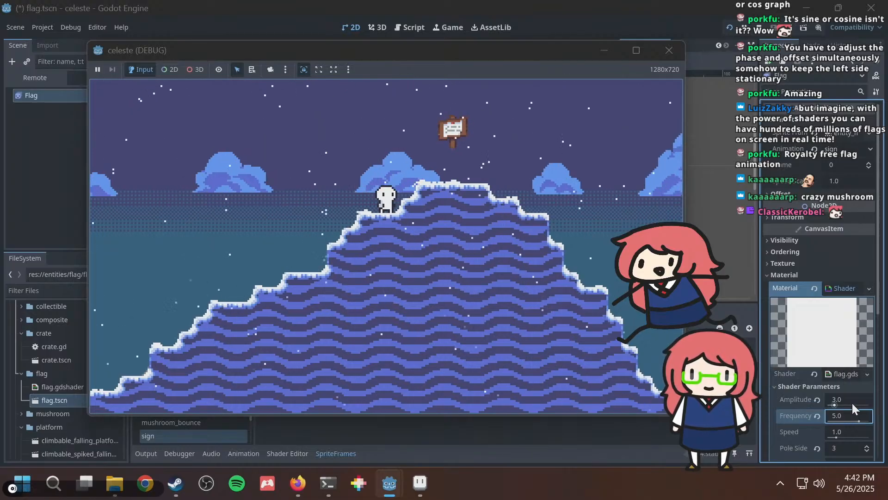
{"action": "key", "text": "F8"}
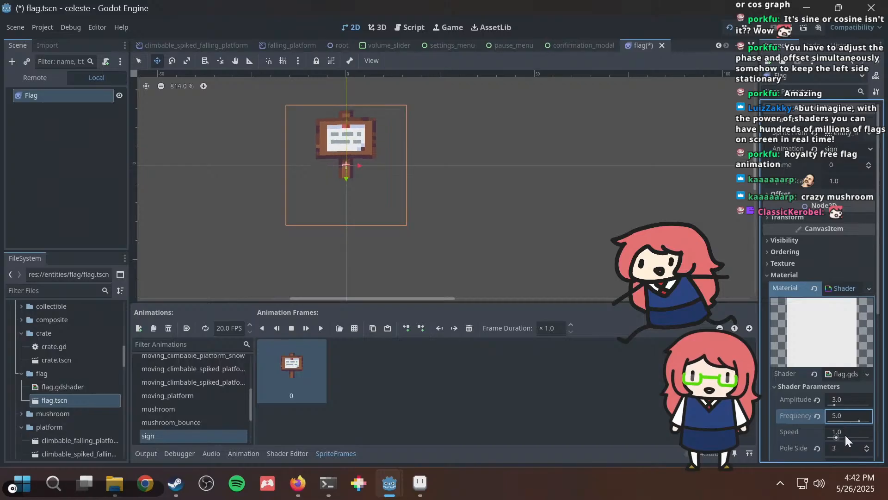
Try an Amplitude of 10 on the Flag's shader before restoring the default 5.0.
{"action": "left_click", "coordinate": [846, 399]}
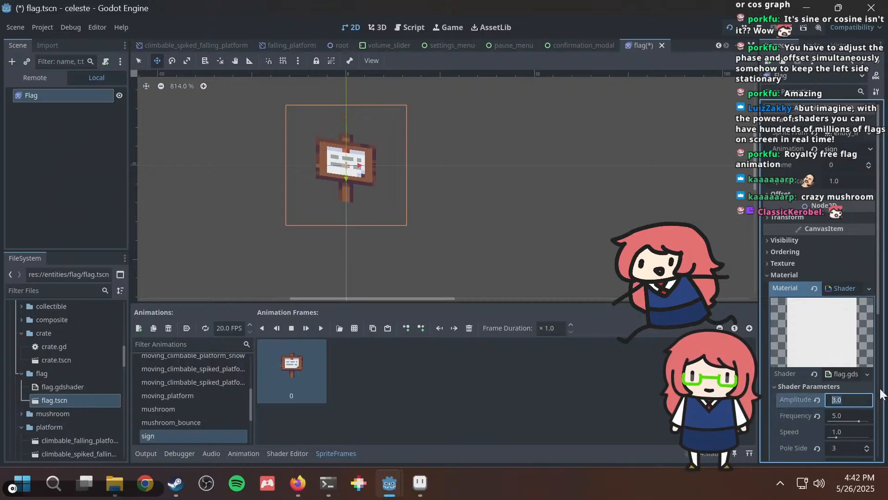
{"action": "type", "text": "10"}
{"action": "key", "text": "Return"}
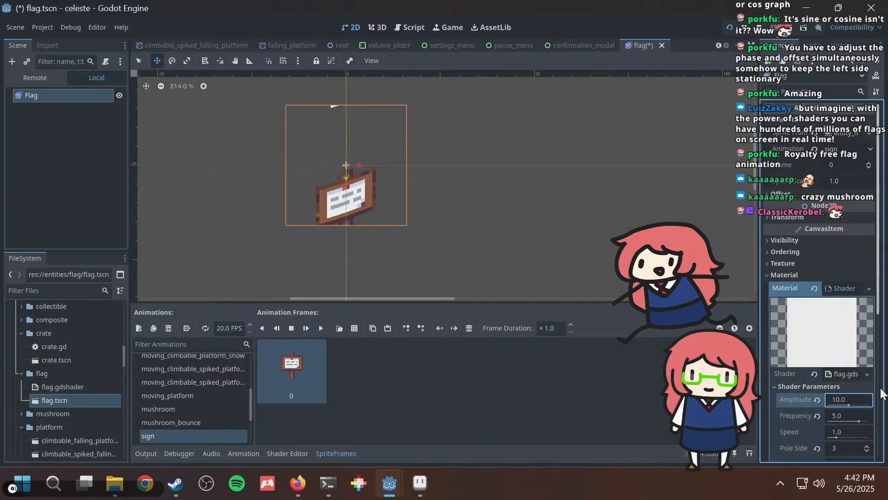
{"action": "key", "text": "F5"}
{"action": "key", "text": "alt+Tab"}
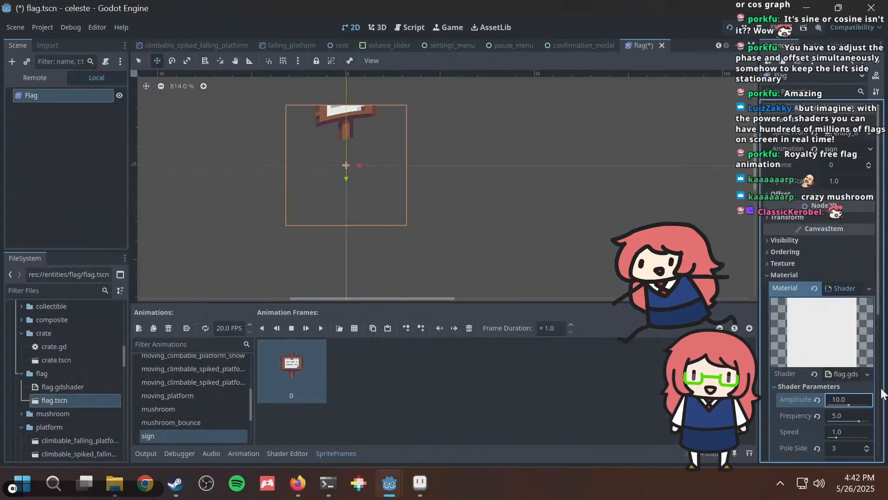
{"action": "left_click", "coordinate": [849, 391]}
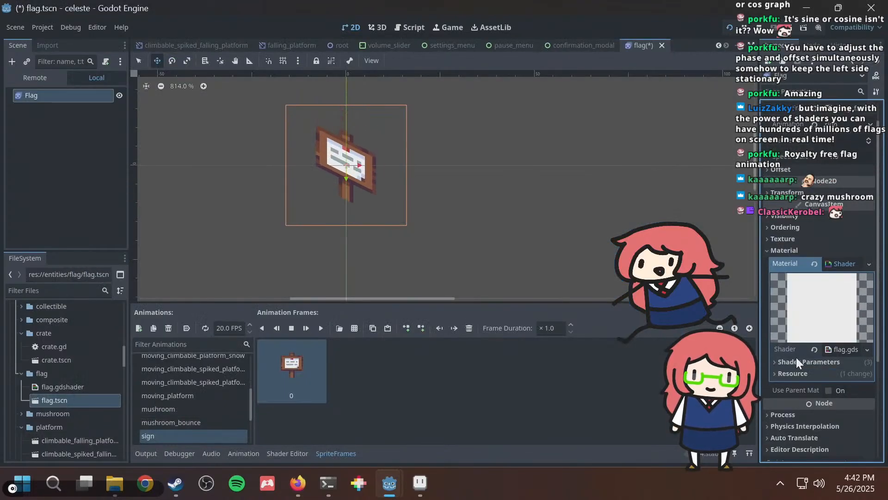
{"action": "left_click", "coordinate": [845, 349]}
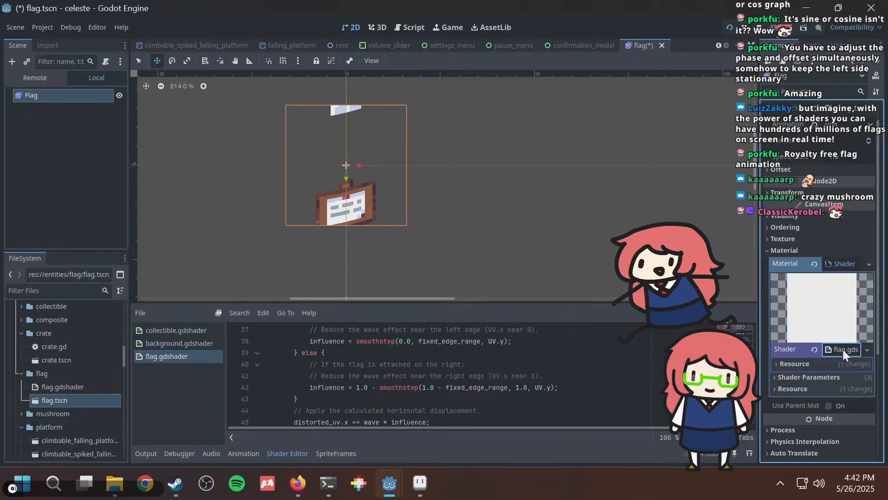
{"action": "left_click", "coordinate": [843, 349]}
{"action": "left_click", "coordinate": [810, 363]}
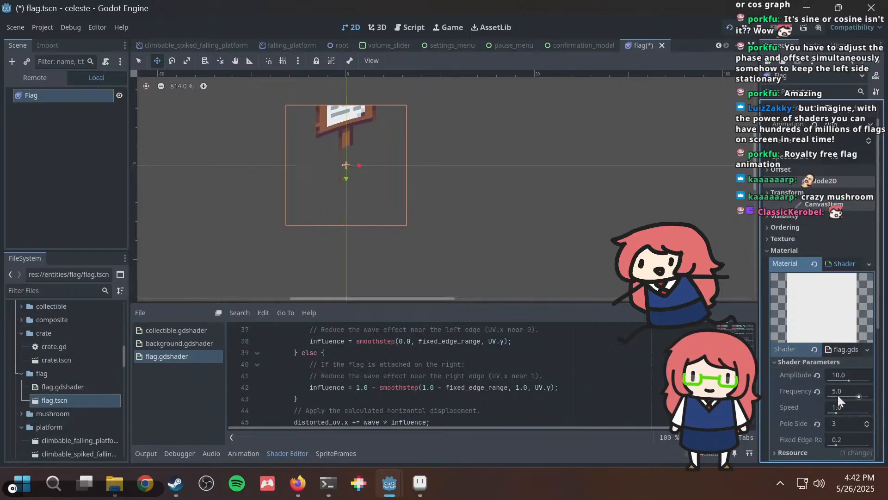
{"action": "left_click", "coordinate": [817, 374]}
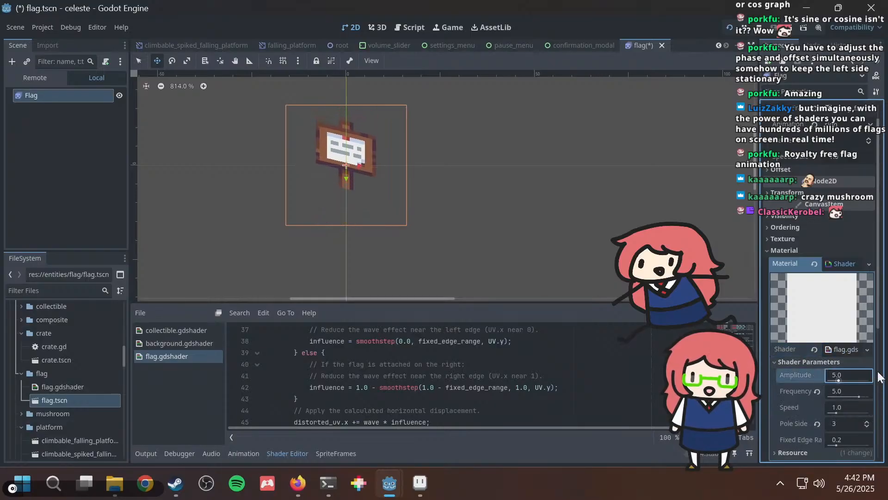
Set the Flag shader's Amplitude to 3 and check the wave in the running game.
{"action": "left_click", "coordinate": [858, 373]}
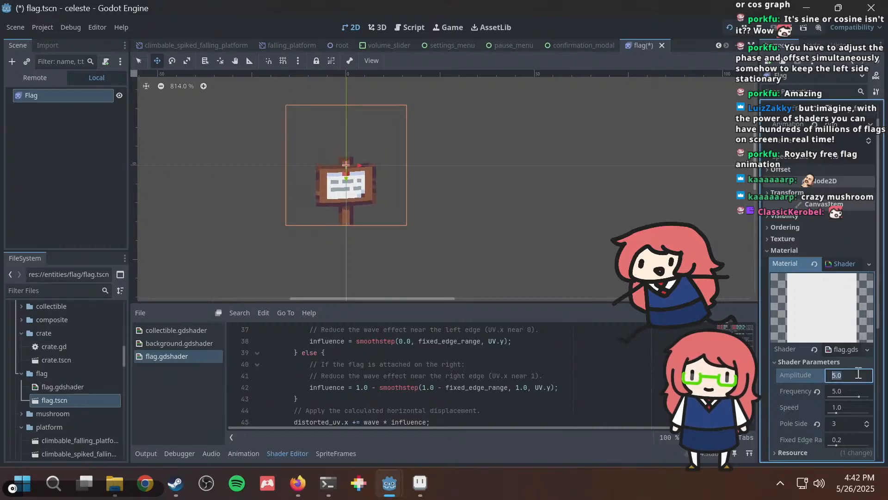
{"action": "type", "text": "3"}
{"action": "key", "text": "Return"}
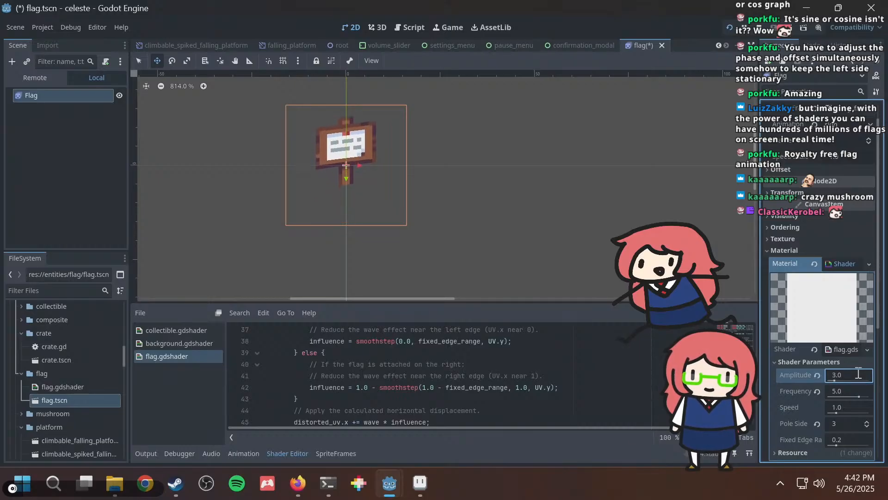
{"action": "key", "text": "F5"}
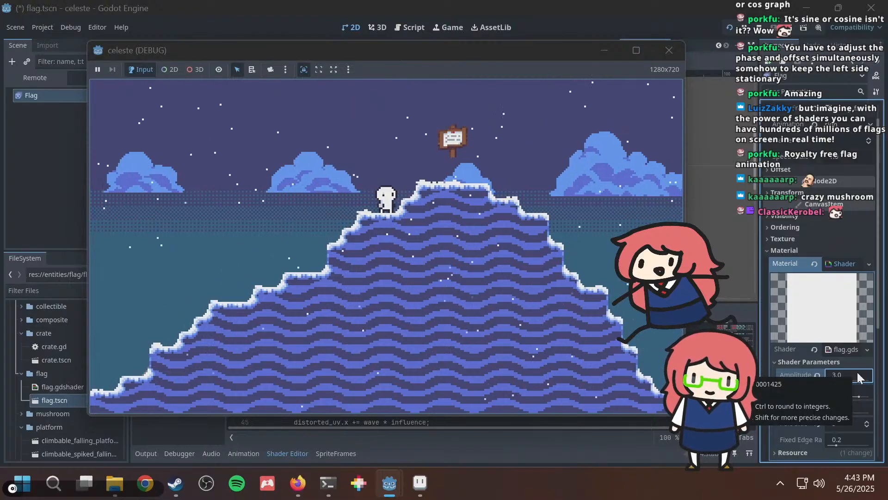
{"action": "key", "text": "F8"}
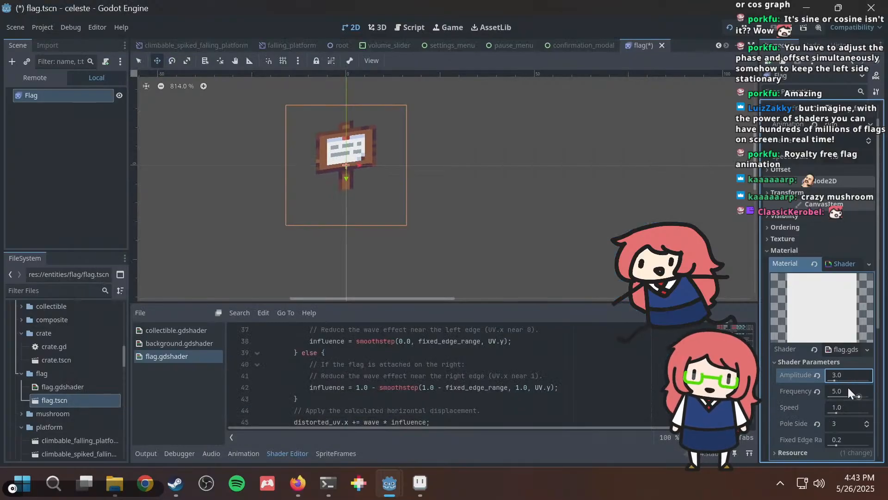
Set the Flag shader's Frequency to 10 and check the wave in the running game.
{"action": "left_click", "coordinate": [837, 390]}
{"action": "type", "text": "10"}
{"action": "key", "text": "Return"}
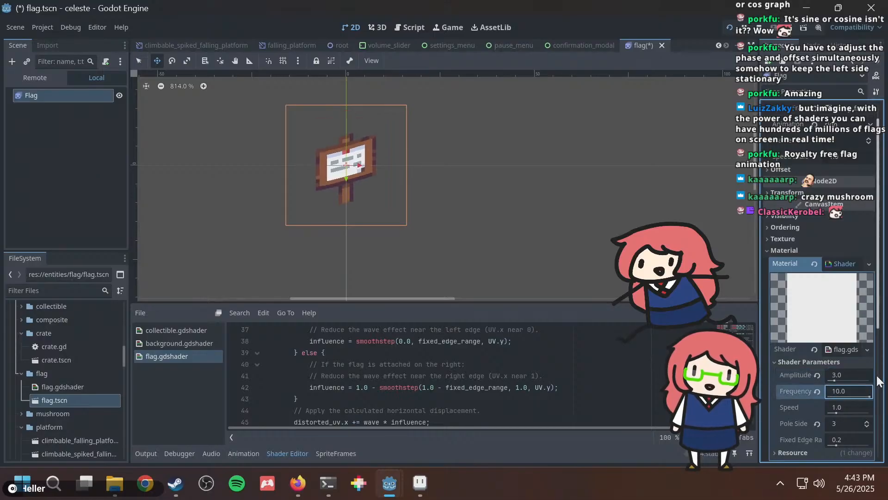
{"action": "key", "text": "F5"}
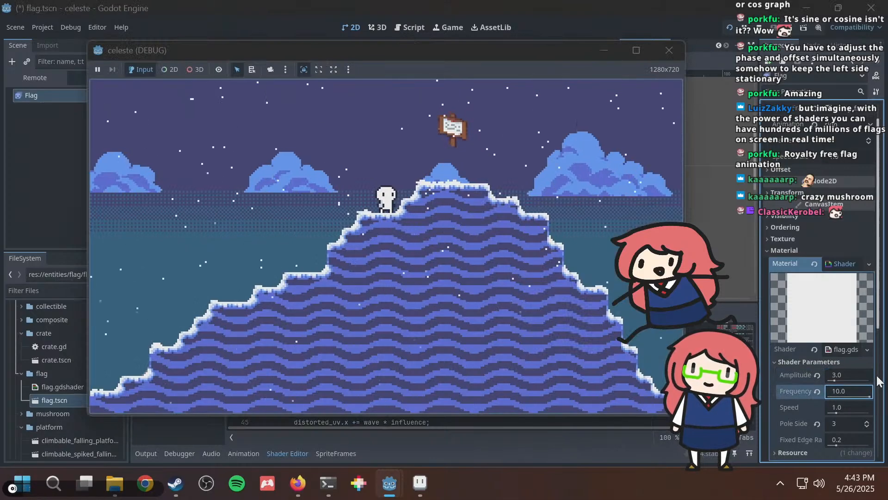
{"action": "left_click", "coordinate": [868, 386]}
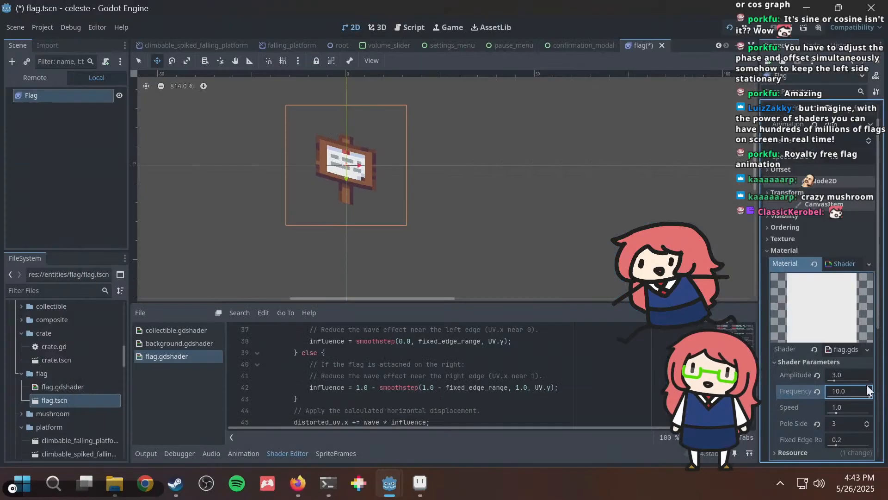
Set the Flag shader's Speed to 3 and check the animation in the running game.
{"action": "left_click", "coordinate": [843, 407]}
{"action": "type", "text": "3"}
{"action": "key", "text": "Return"}
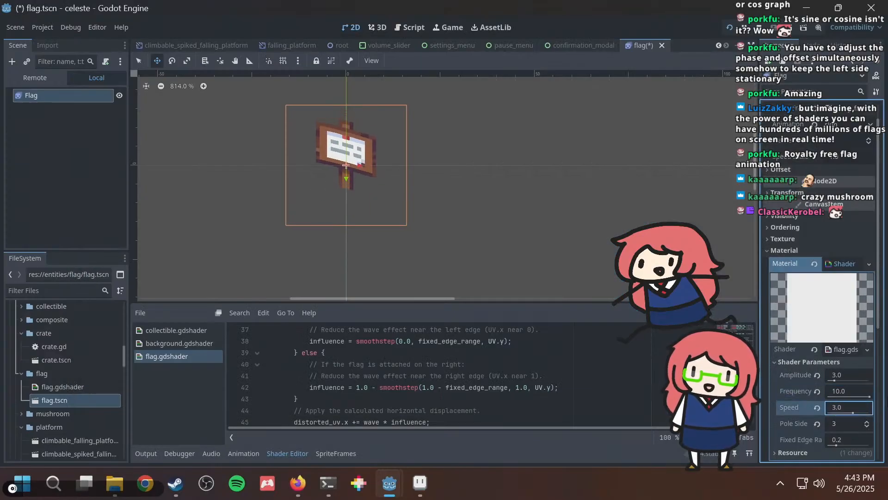
{"action": "key", "text": "F5"}
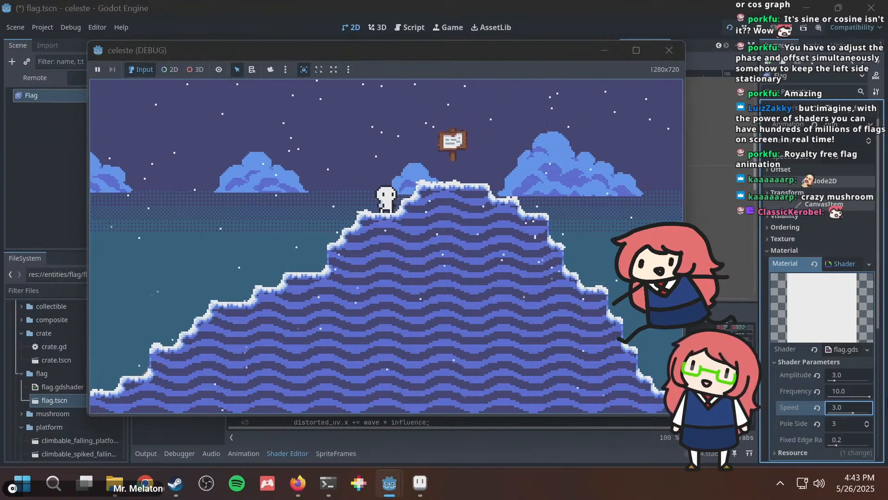
{"action": "left_click", "coordinate": [876, 391]}
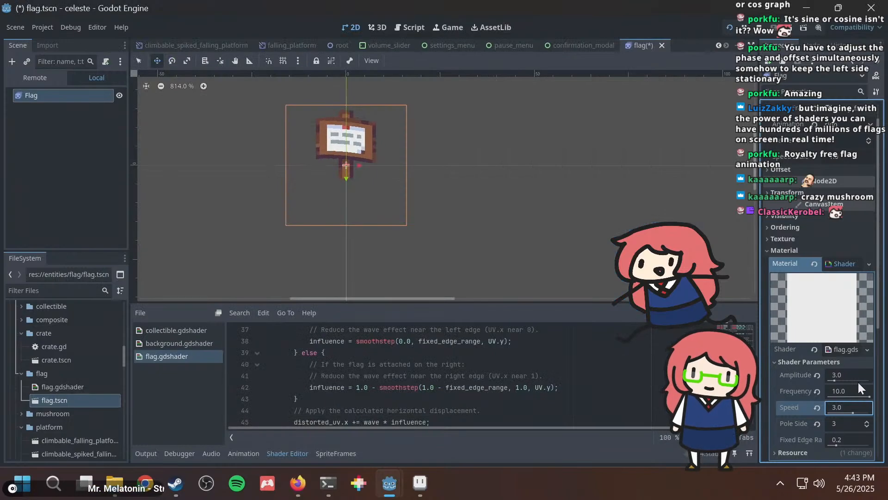
Lower the Flag shader's Amplitude to 2 and check the wave in the running game.
{"action": "left_click", "coordinate": [841, 374]}
{"action": "type", "text": "2"}
{"action": "key", "text": "Return"}
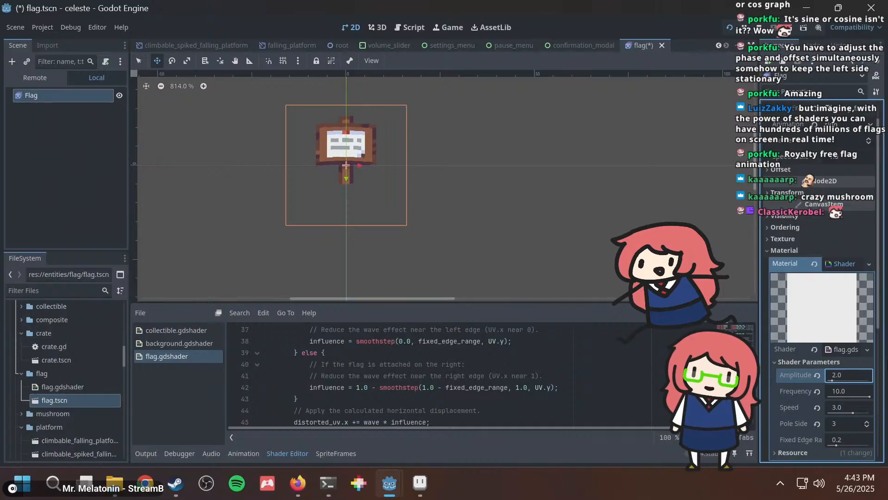
{"action": "key", "text": "alt+Tab"}
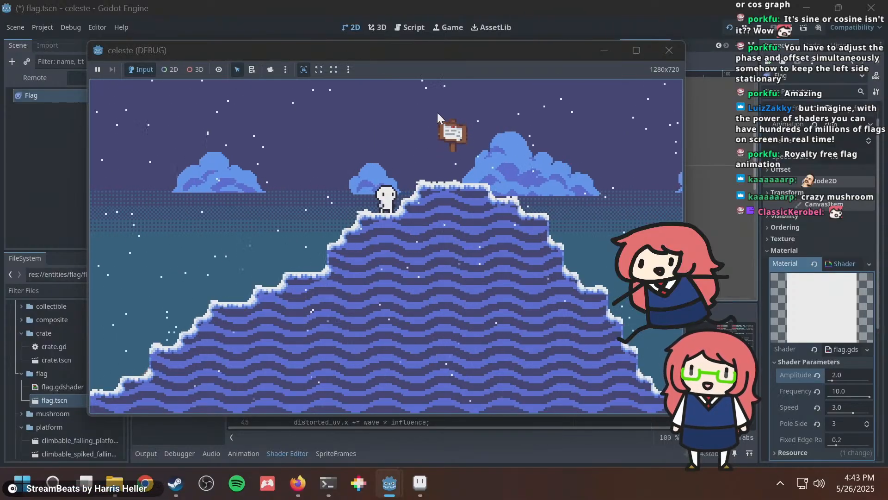
{"action": "left_click", "coordinate": [836, 287]}
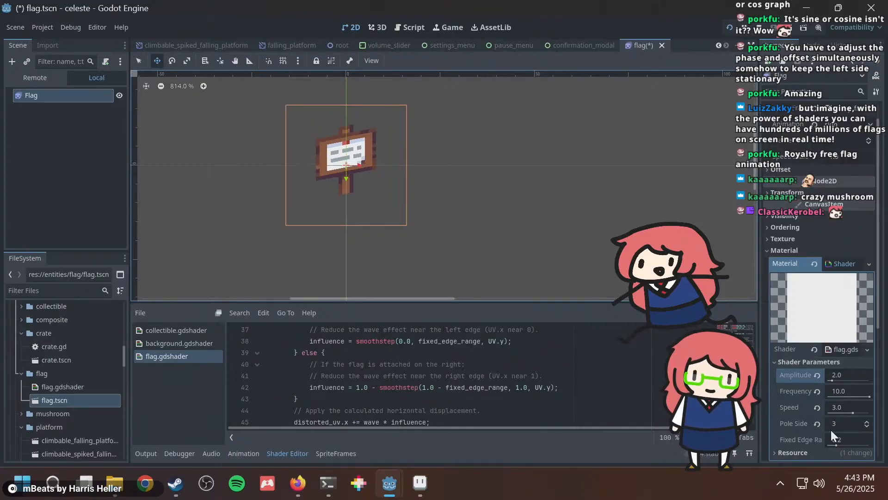
Try the shader's default Pole Side and a value of 2, checking each in the running game.
{"action": "left_click", "coordinate": [817, 426]}
{"action": "key", "text": "alt+Tab"}
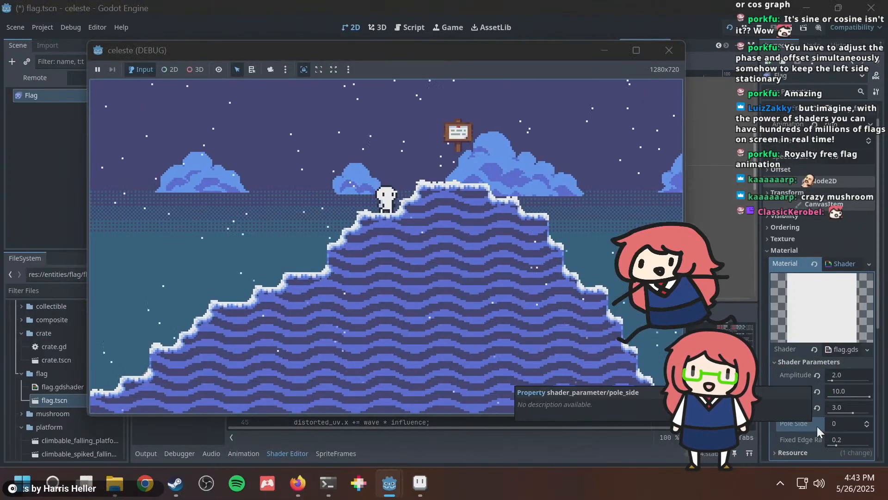
{"action": "left_click", "coordinate": [835, 423]}
{"action": "type", "text": "2"}
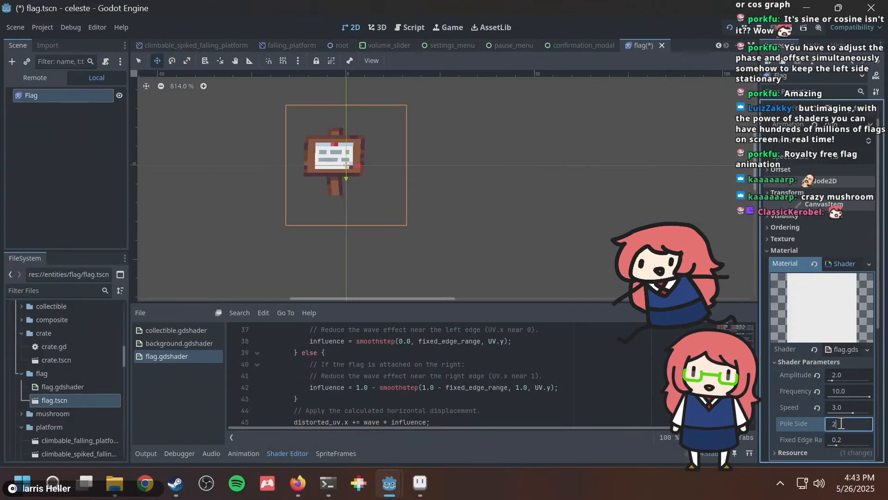
{"action": "key", "text": "alt+Tab"}
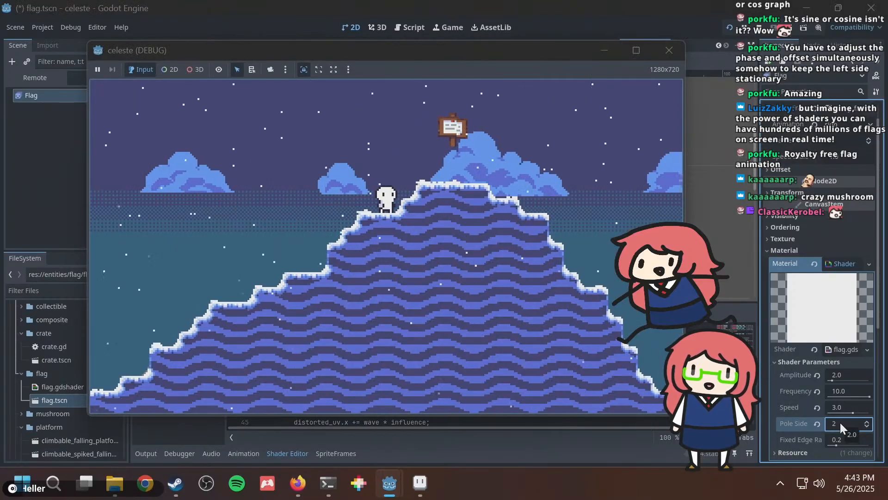
{"action": "key", "text": "alt+Tab"}
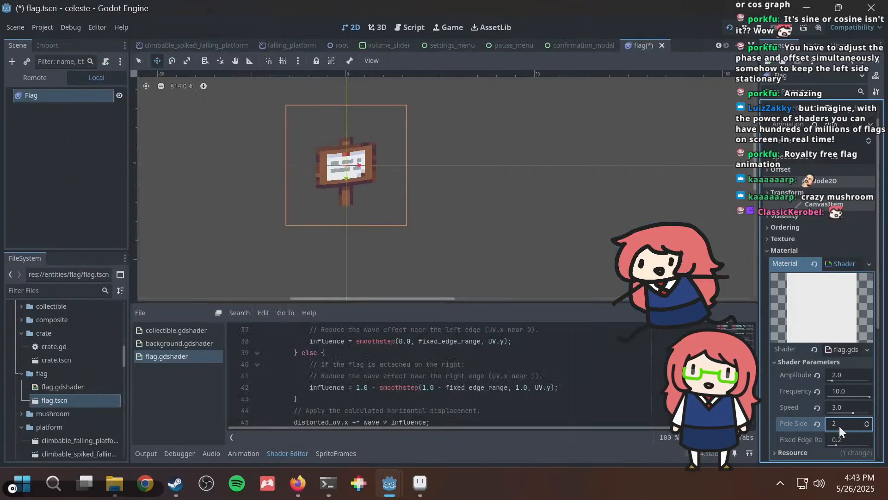
Try Pole Side values 3 and 1 on the Flag's shader before setting it to 2, and save the flag scene.
{"action": "left_click", "coordinate": [842, 424]}
{"action": "type", "text": "3"}
{"action": "key", "text": "Return"}
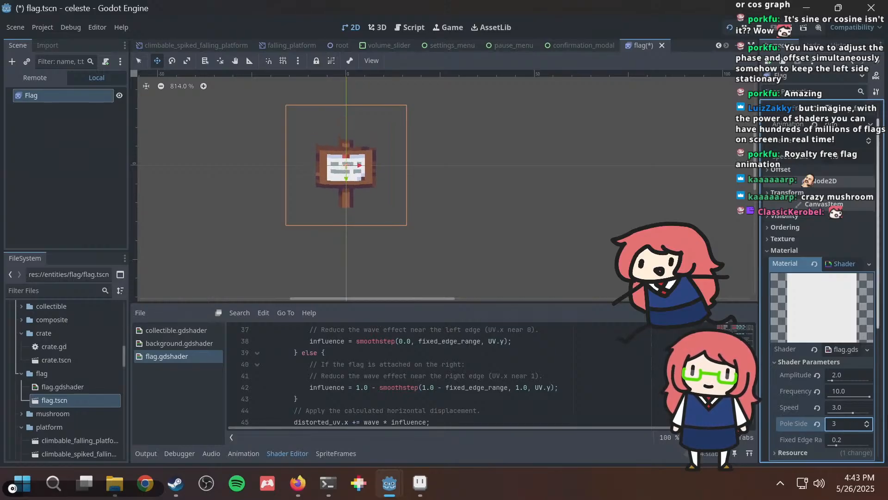
{"action": "left_click", "coordinate": [866, 422]}
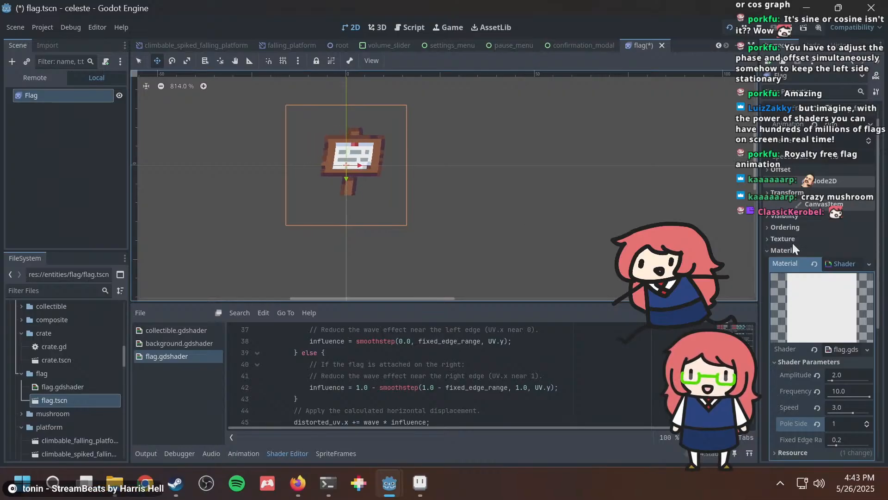
{"action": "left_click", "coordinate": [868, 421]}
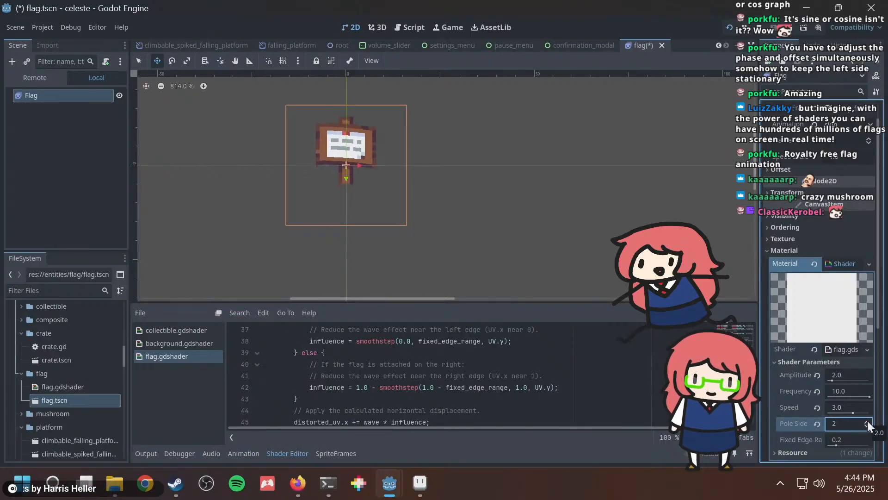
{"action": "key", "text": "ctrl+s"}
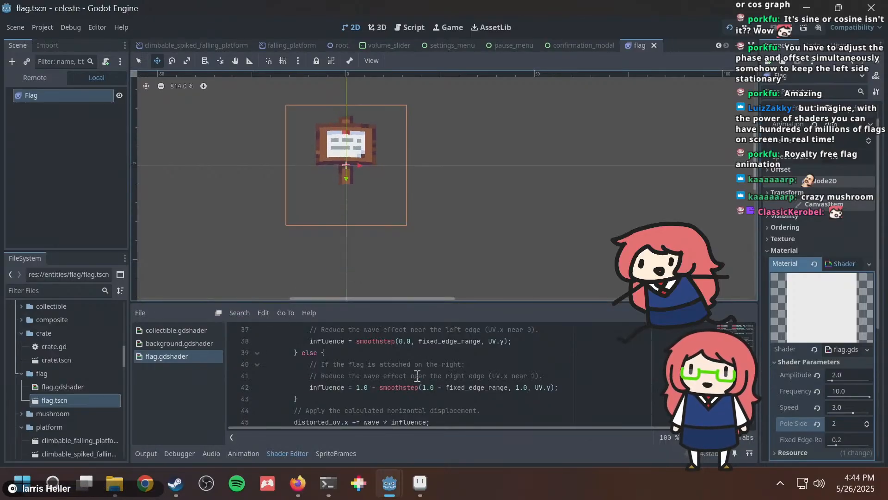
Switch to Aseprite and draw the top and right edges of a flag outline about 16 px wide in red ac3232 on frame 26.
{"action": "left_click", "coordinate": [417, 475]}
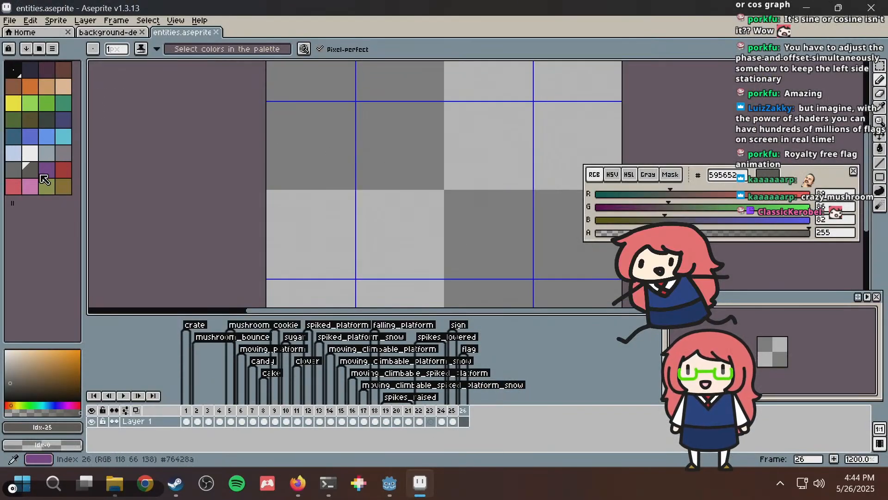
{"action": "key", "text": "alt+Tab"}
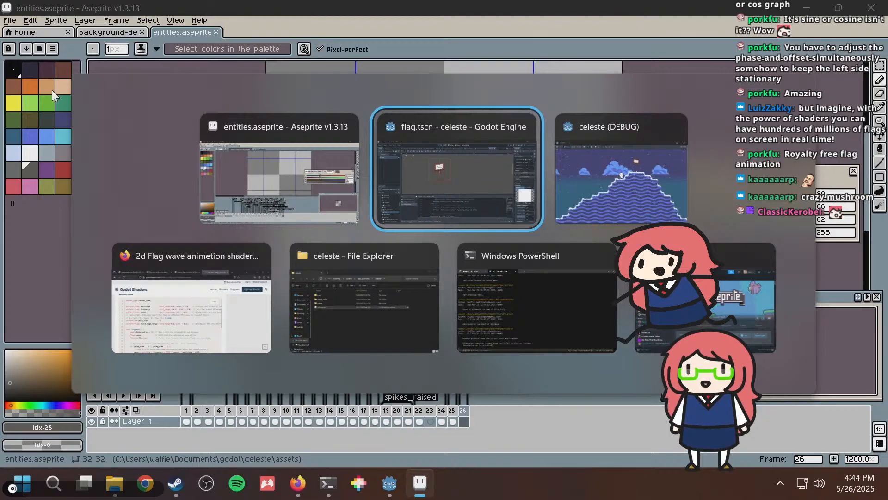
{"action": "key", "text": "alt+Tab"}
{"action": "key", "text": "alt+Tab"}
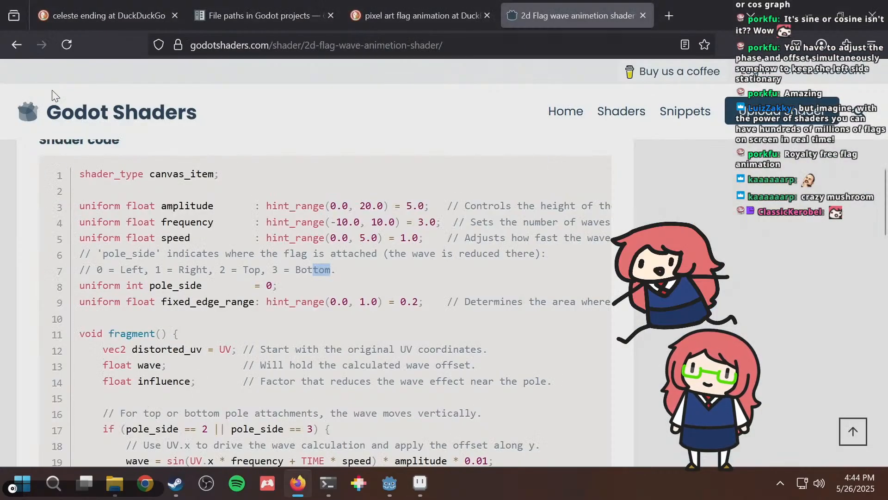
{"action": "key", "text": "alt+Tab"}
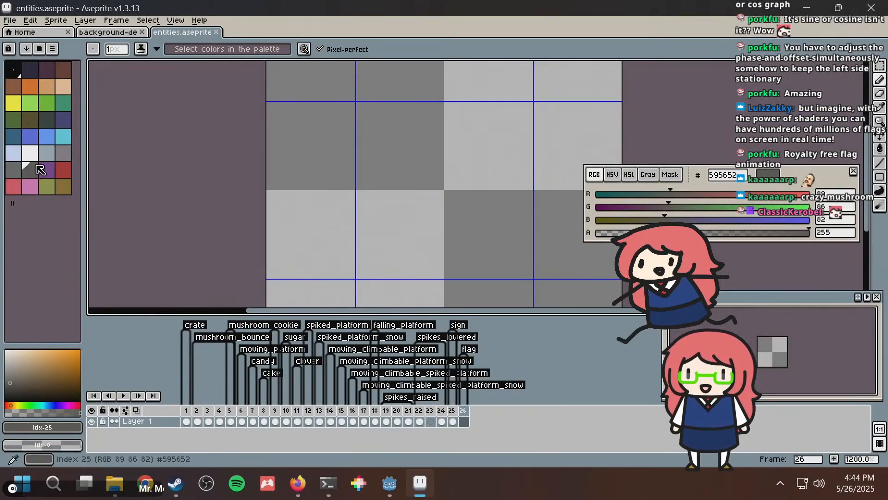
{"action": "left_click", "coordinate": [63, 170]}
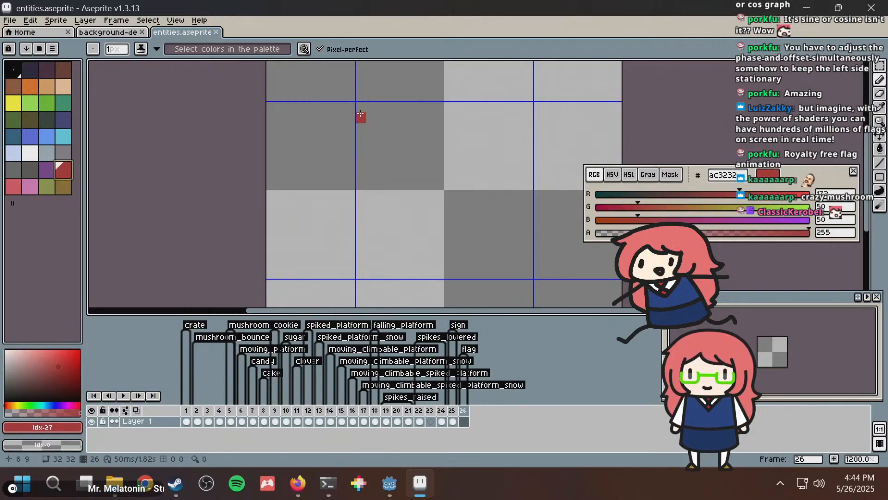
{"action": "mouse_move", "coordinate": [360, 107]}
{"action": "left_mouse_down"}
{"action": "mouse_move", "coordinate": [523, 105]}
{"action": "mouse_move", "coordinate": [530, 209]}
{"action": "left_mouse_up"}
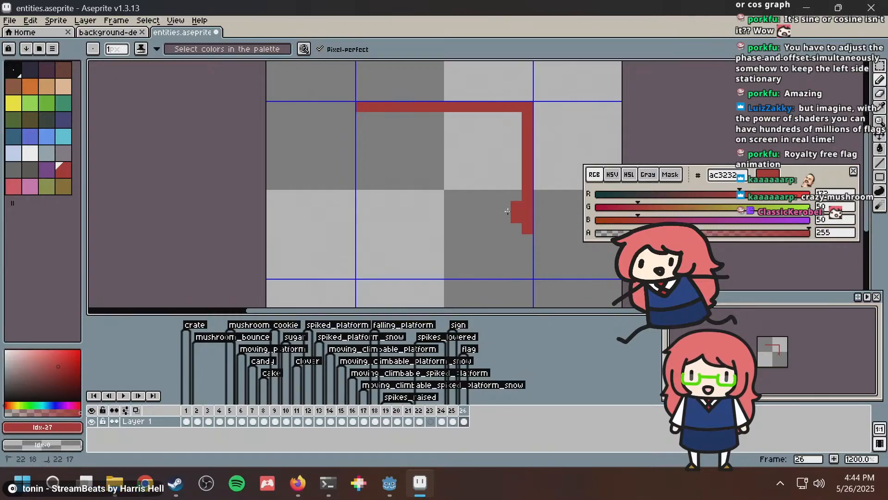
Draw the flag outline's straight bottom edge in red and erase the excess pixel below its right corner.
{"action": "left_click_drag", "start_coordinate": [507, 211], "coordinate": [463, 217]}
{"action": "key", "text": "ctrl+z"}
{"action": "left_click", "coordinate": [361, 217]}
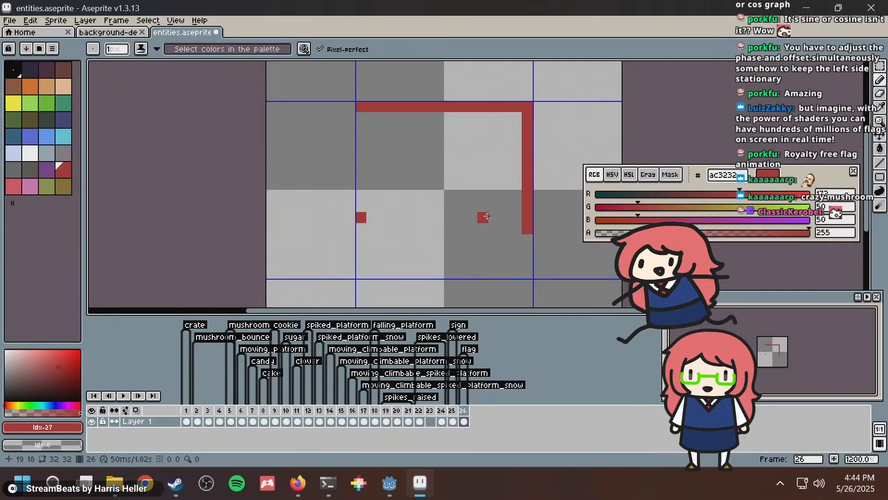
{"action": "left_click", "coordinate": [517, 218], "text": "shift"}
{"action": "left_click", "coordinate": [512, 244], "text": "alt"}
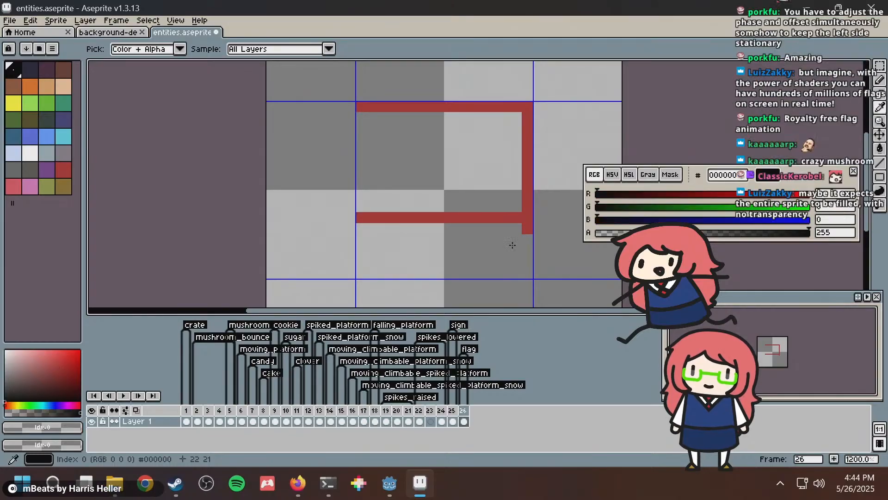
{"action": "left_click", "coordinate": [524, 229]}
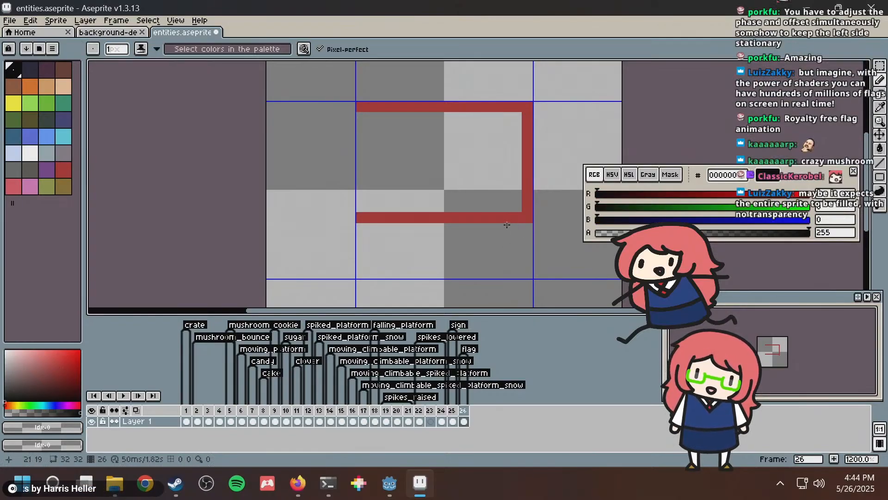
Sample the outline's red as the drawing colour, select the whole canvas and try moving the flag outline left before undoing the move.
{"action": "key", "text": "alt+Tab"}
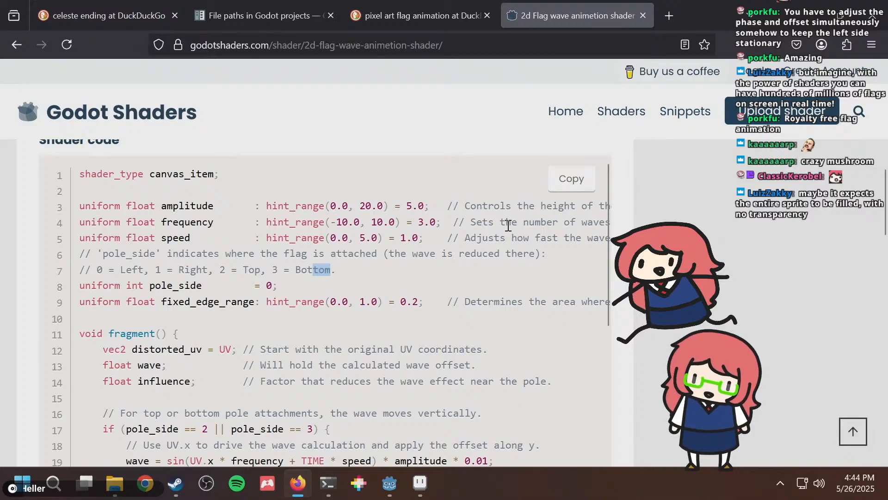
{"action": "key", "text": "alt+Tab"}
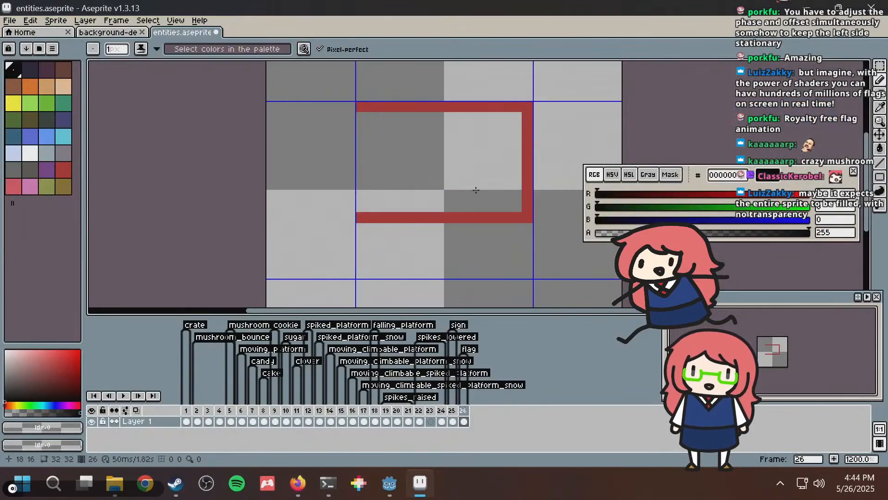
{"action": "left_click", "coordinate": [381, 217], "text": "alt"}
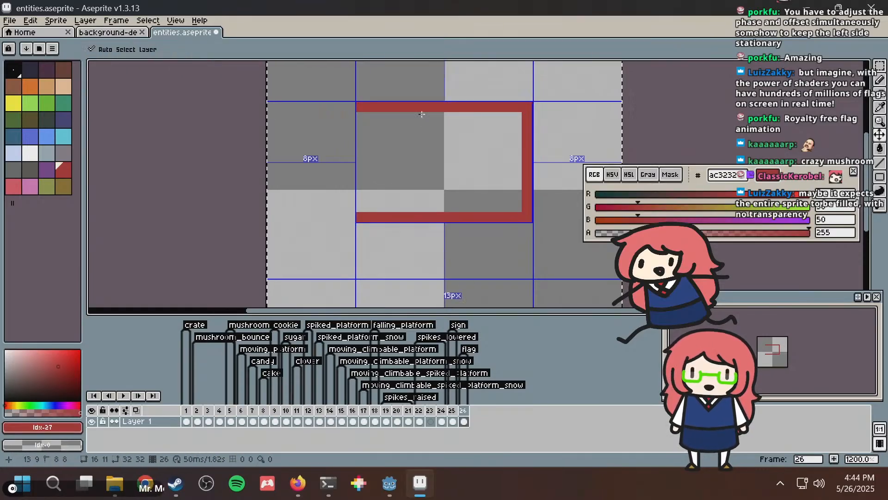
{"action": "key", "text": "ctrl+a"}
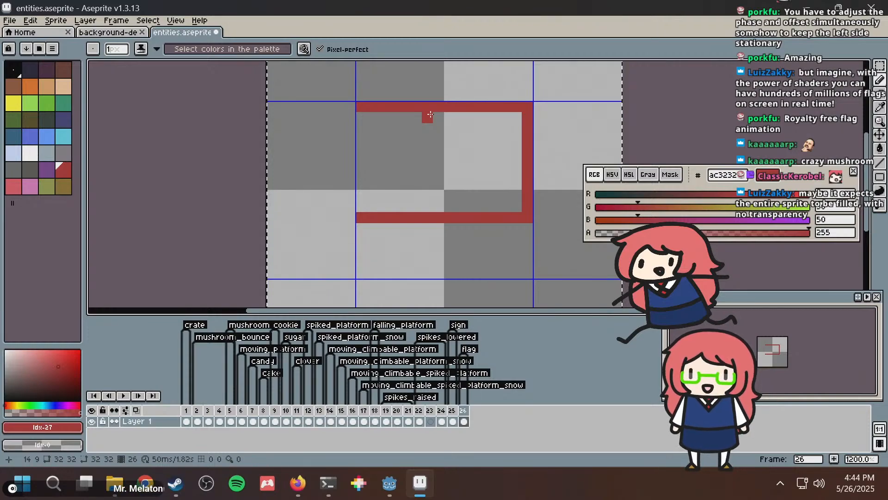
{"action": "left_click_drag", "start_coordinate": [430, 114], "coordinate": [332, 138], "text": "ctrl"}
{"action": "key", "text": "ctrl+z"}
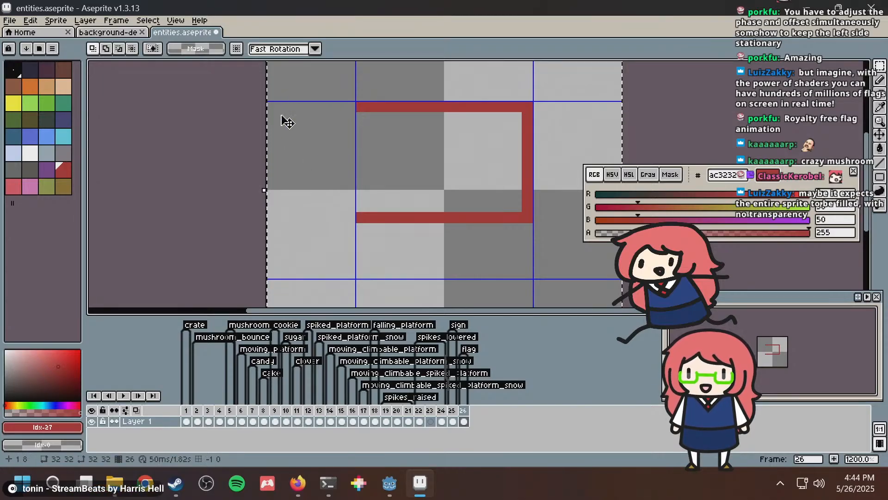
Compare the sign drawing in frame 25 with the flag outline in frame 26.
{"action": "left_click", "coordinate": [454, 422]}
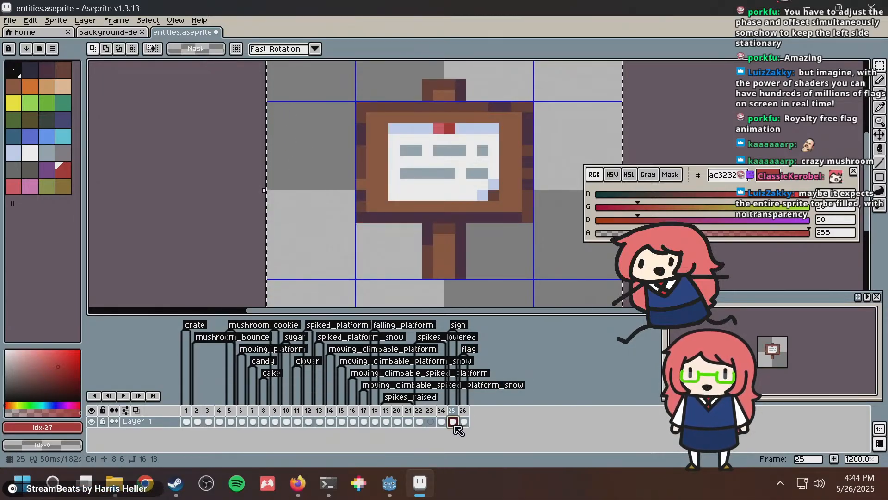
{"action": "left_click", "coordinate": [464, 423]}
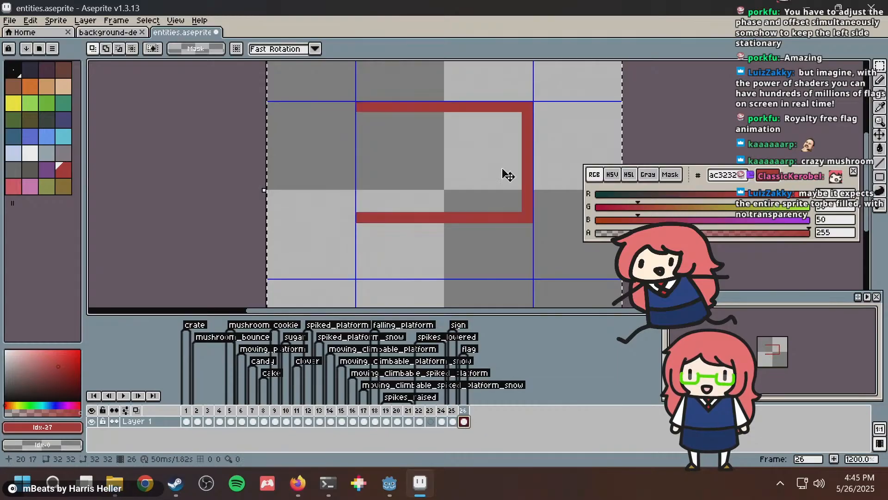
{"action": "left_click", "coordinate": [453, 424]}
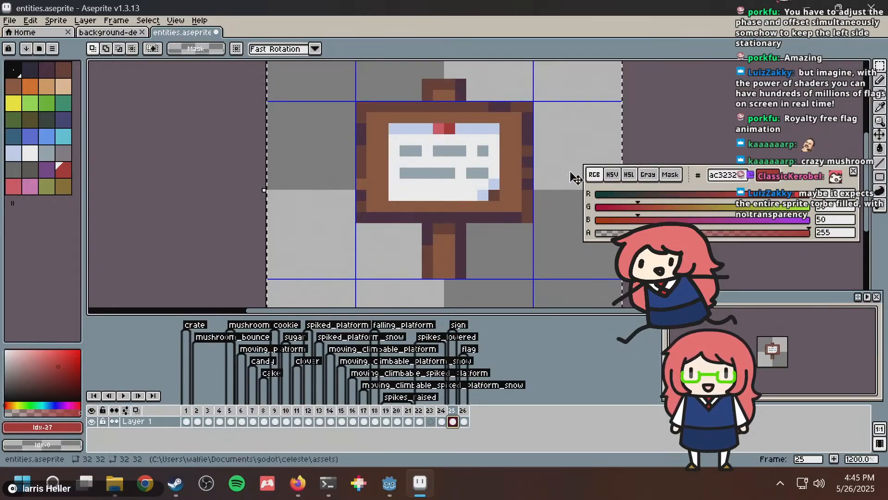
{"action": "left_click", "coordinate": [465, 422]}
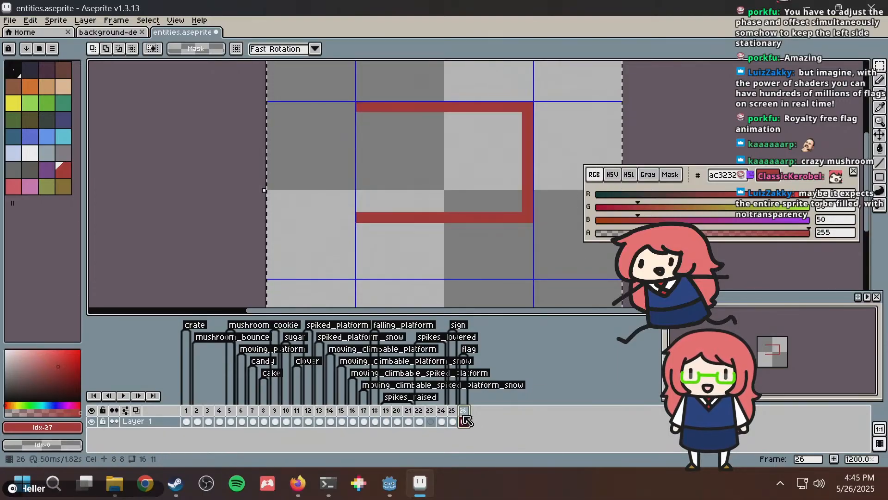
Try moving the flag outline 8 px left and undo the move.
{"action": "left_click_drag", "start_coordinate": [471, 132], "coordinate": [382, 128], "text": "ctrl"}
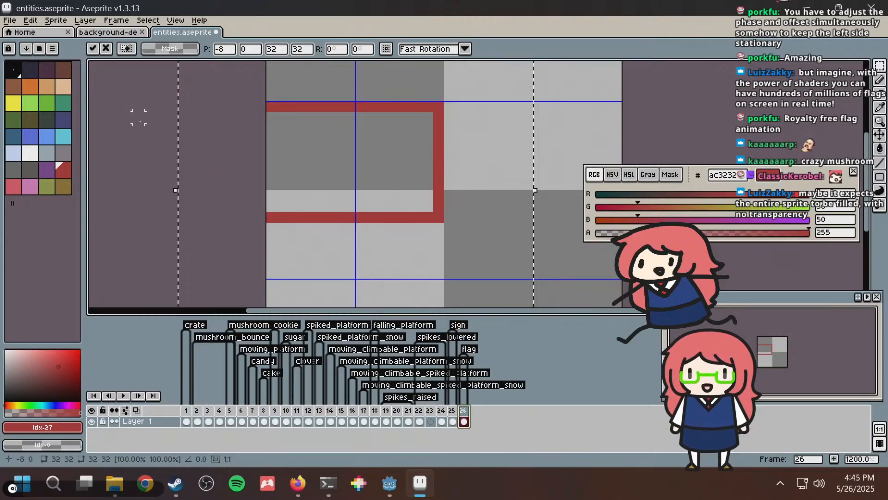
{"action": "key", "text": "ctrl+z"}
Switch to the flag scene in Godot and look at the Flag node's entity_frames sprite frames.
{"action": "key", "text": "alt+Tab"}
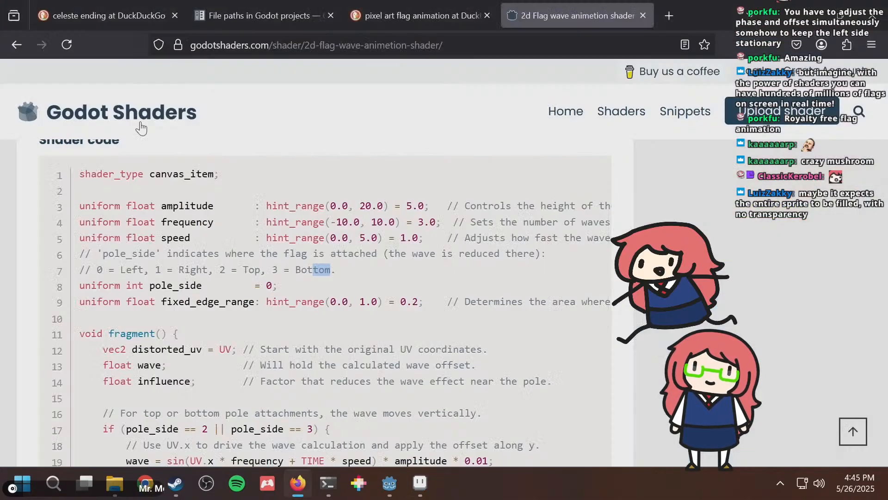
{"action": "key", "text": "alt+Tab"}
{"action": "key", "text": "alt+Tab"}
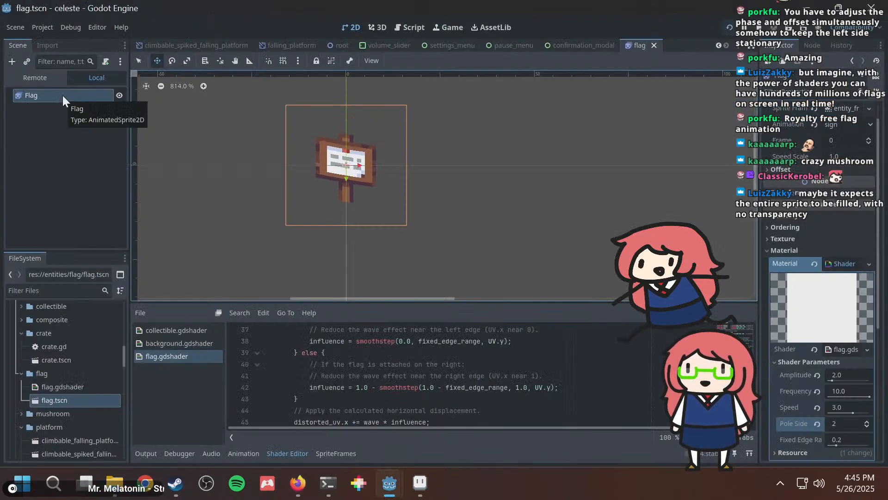
{"action": "scroll", "coordinate": [763, 363], "scroll_direction": "up", "scroll_amount": 1}
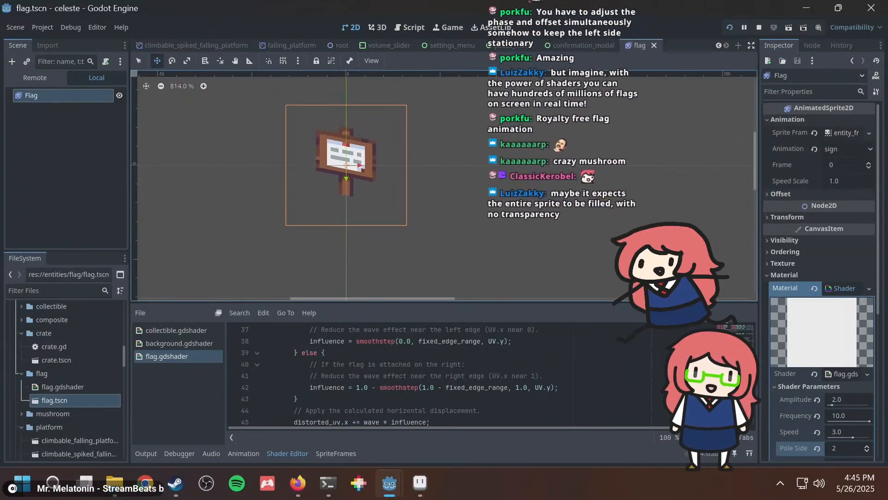
{"action": "left_click", "coordinate": [844, 135]}
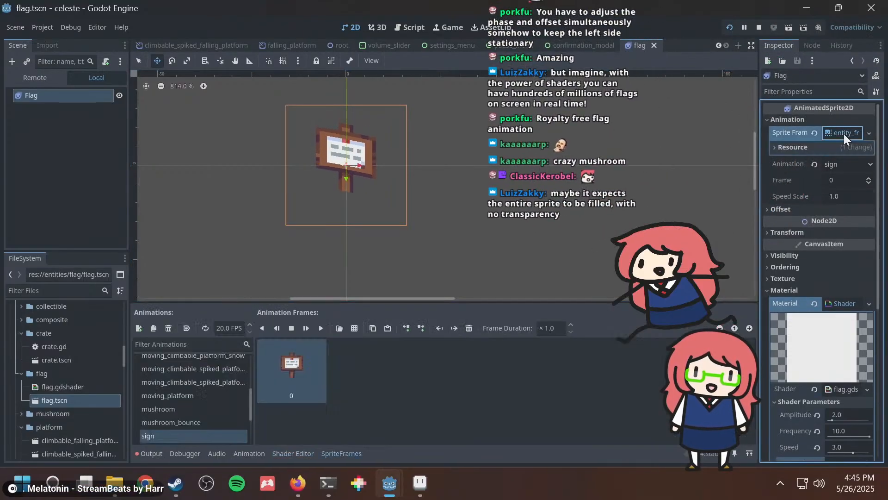
{"action": "left_click", "coordinate": [844, 132]}
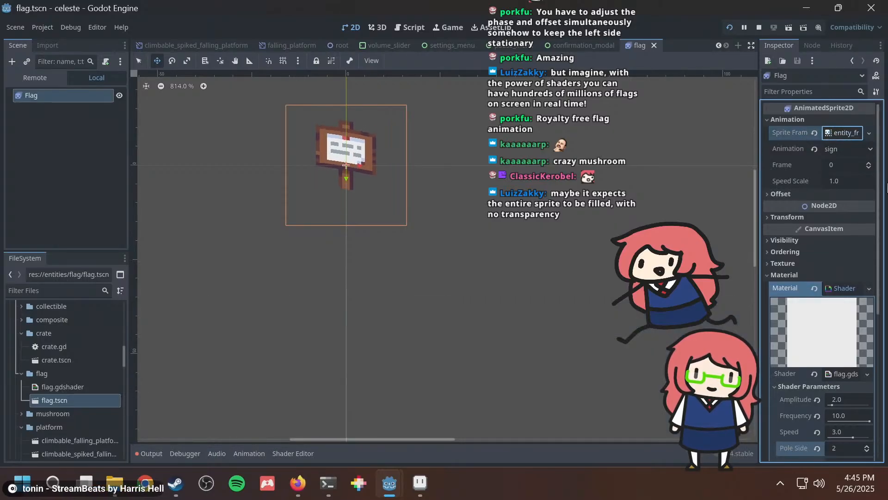
Try a horizontal offset of -3 px on the Flag sprite, reset it, and check the Transform and Visibility properties.
{"action": "left_click", "coordinate": [795, 195]}
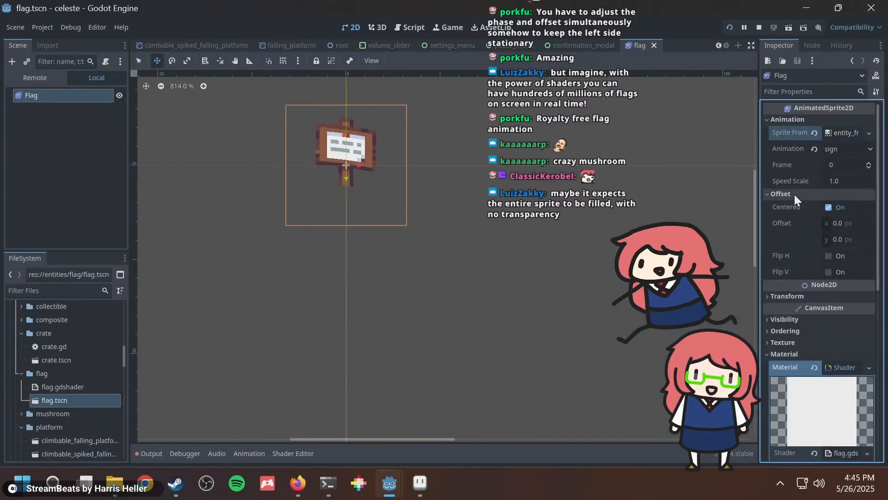
{"action": "left_click", "coordinate": [845, 221]}
{"action": "type", "text": "-3"}
{"action": "key", "text": "Return"}
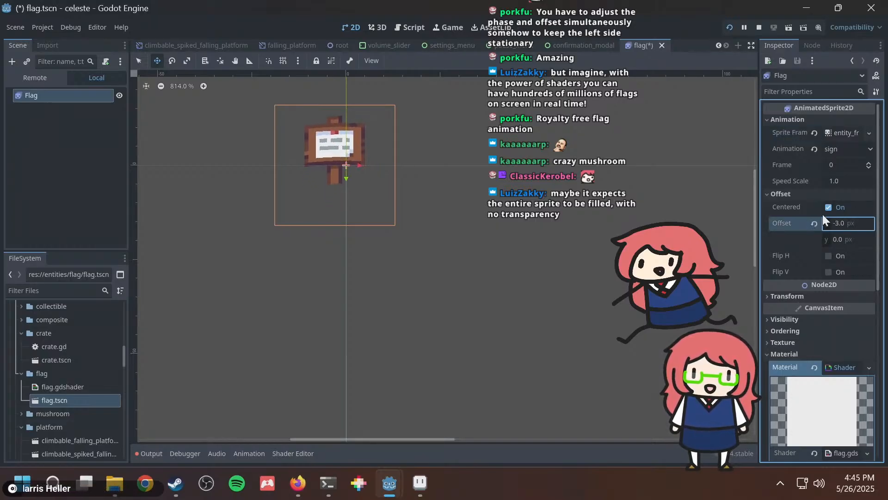
{"action": "left_click", "coordinate": [813, 223]}
{"action": "left_click", "coordinate": [795, 298]}
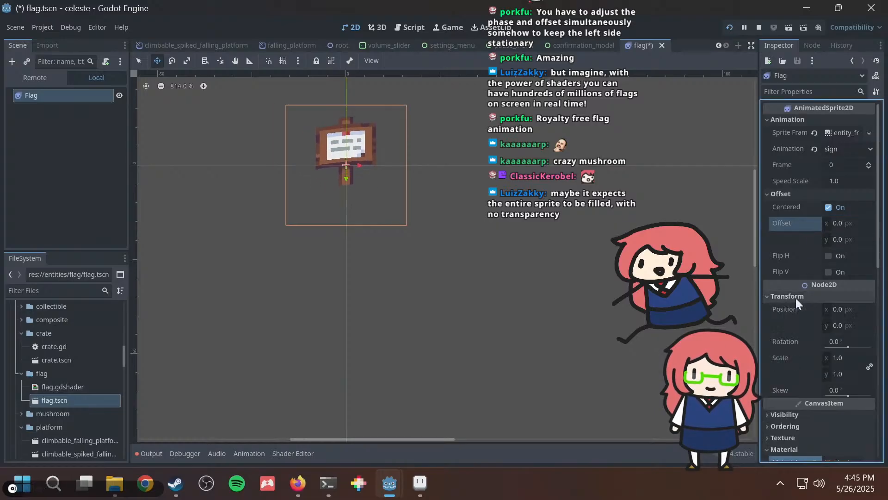
{"action": "left_click", "coordinate": [794, 297]}
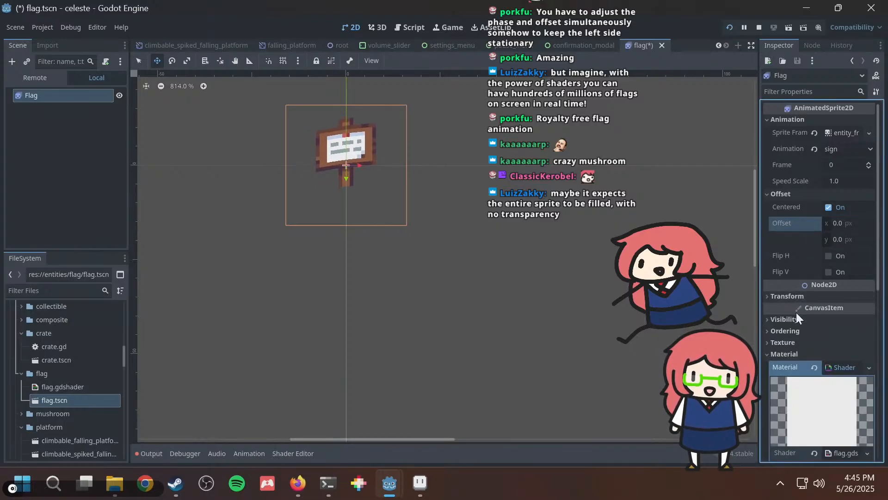
{"action": "left_click", "coordinate": [799, 319]}
{"action": "left_click", "coordinate": [798, 319]}
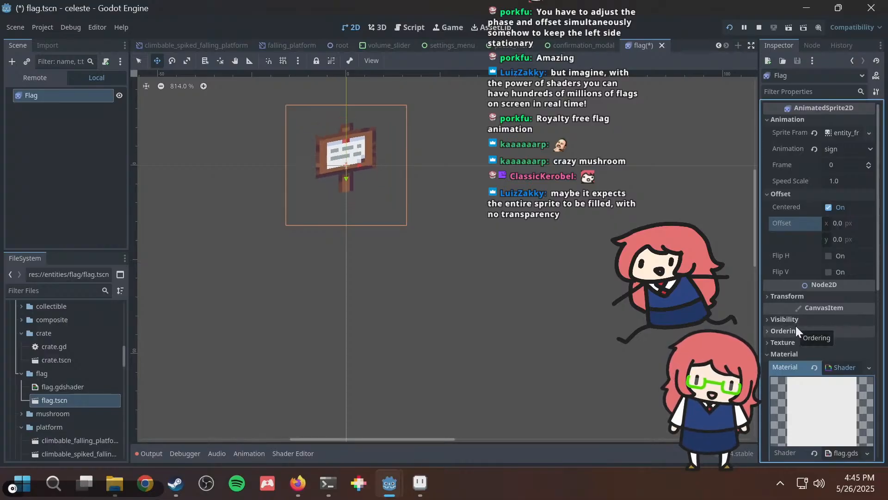
Switch back to Aseprite and close the flag outline by drawing its left edge in red ac3232.
{"action": "key", "text": "alt+Tab"}
{"action": "key", "text": "alt+Tab"}
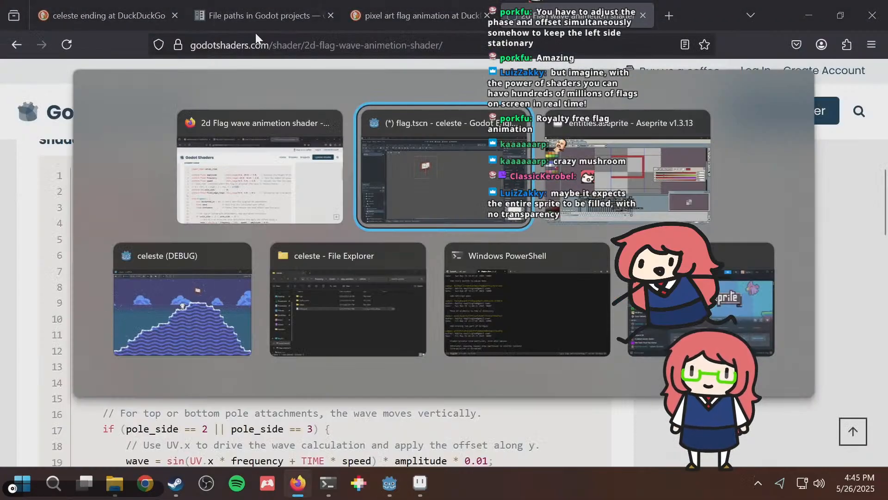
{"action": "key", "text": "alt+Tab"}
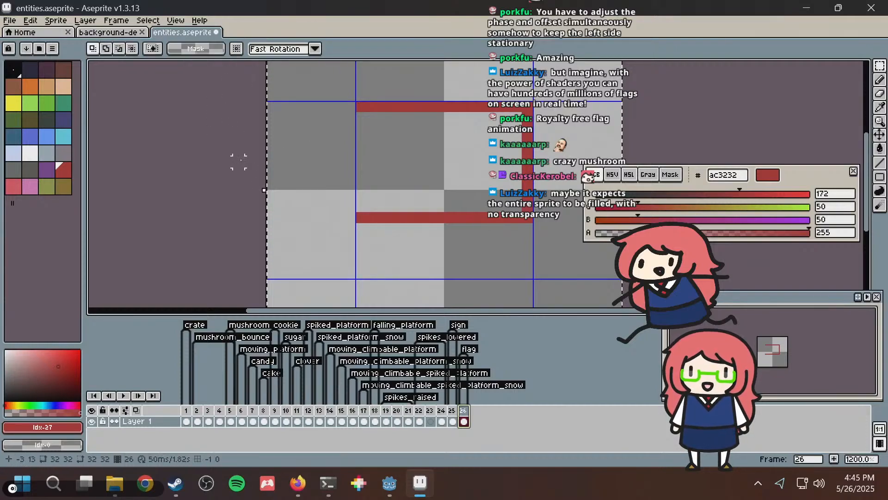
{"action": "middle_click_drag", "start_coordinate": [252, 160], "coordinate": [116, 163]}
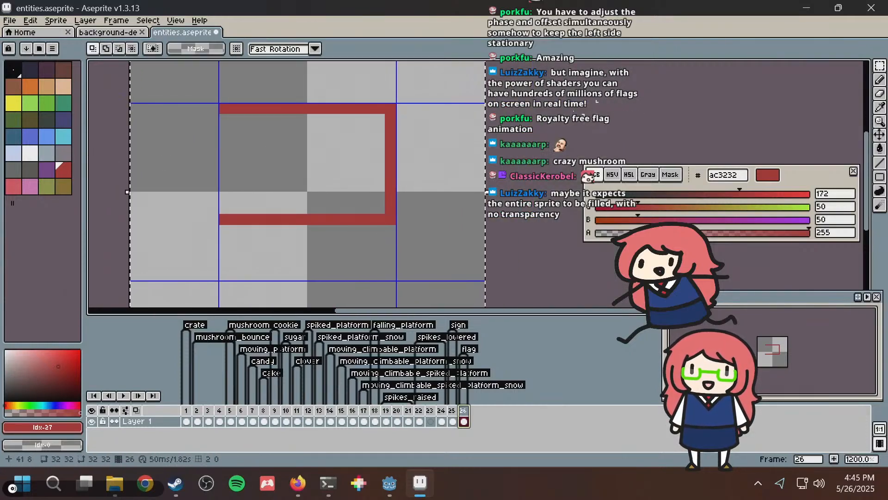
{"action": "key", "text": "b"}
{"action": "left_click", "coordinate": [230, 117]}
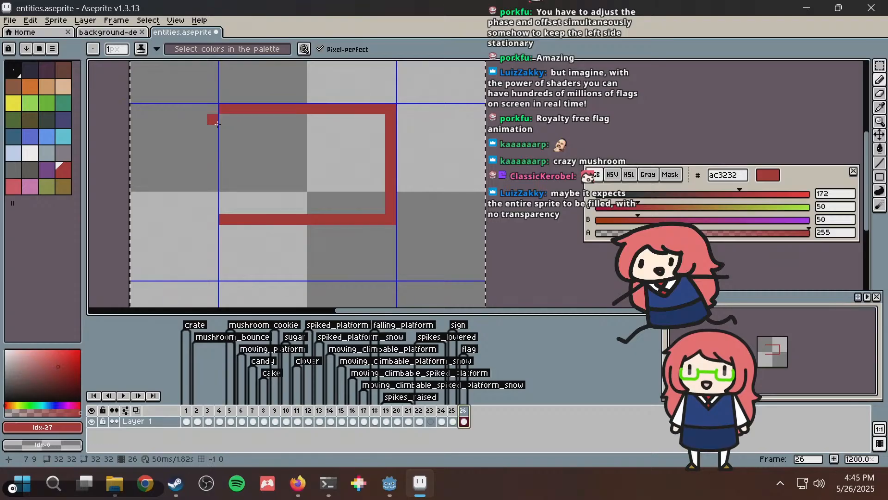
{"action": "left_click_drag", "start_coordinate": [218, 124], "coordinate": [223, 169]}
{"action": "key", "text": "ctrl+z"}
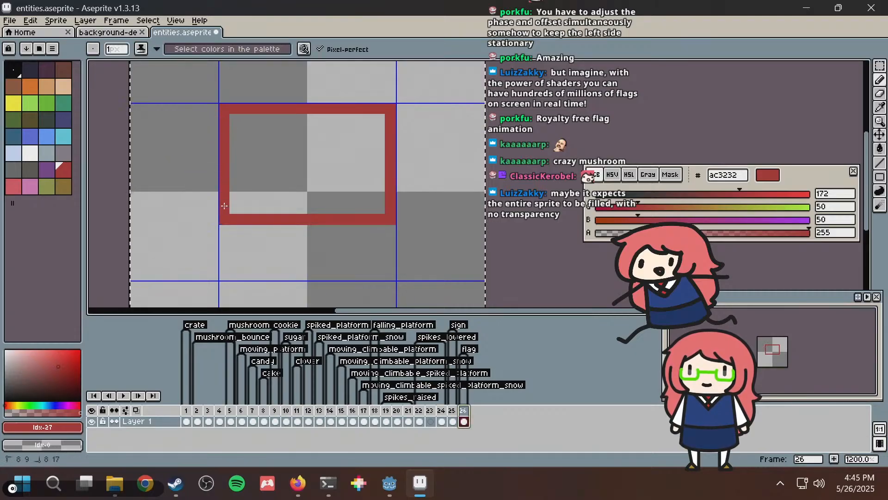
Fill the flag's interior with the lighter red d95763, undoing a trial fill in the outline's red.
{"action": "key", "text": "g"}
{"action": "left_click", "coordinate": [291, 184]}
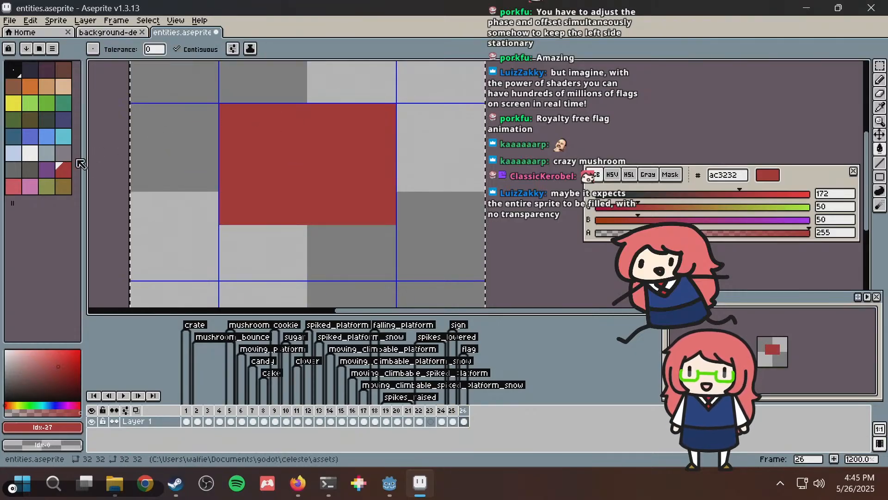
{"action": "key", "text": "ctrl+z"}
{"action": "left_click", "coordinate": [13, 187]}
{"action": "left_click", "coordinate": [306, 146]}
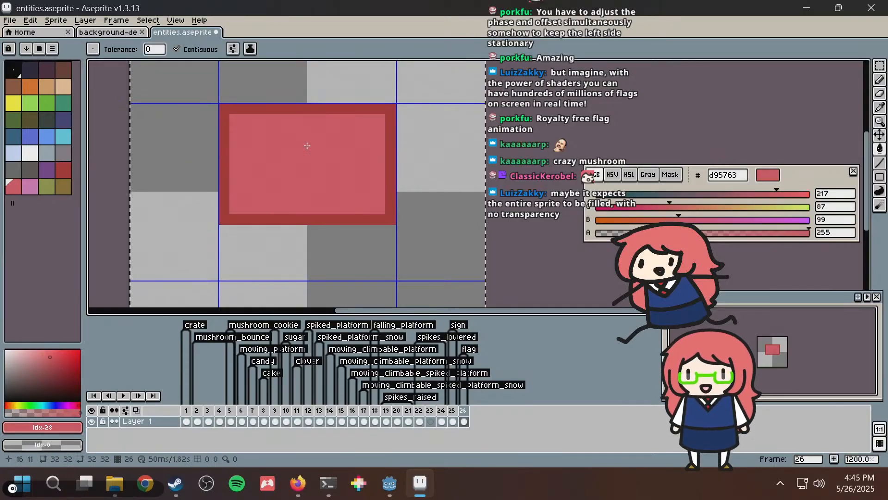
Recolour the flag's left edge between its top and bottom borders with d95763 and save entities.aseprite.
{"action": "key", "text": "b"}
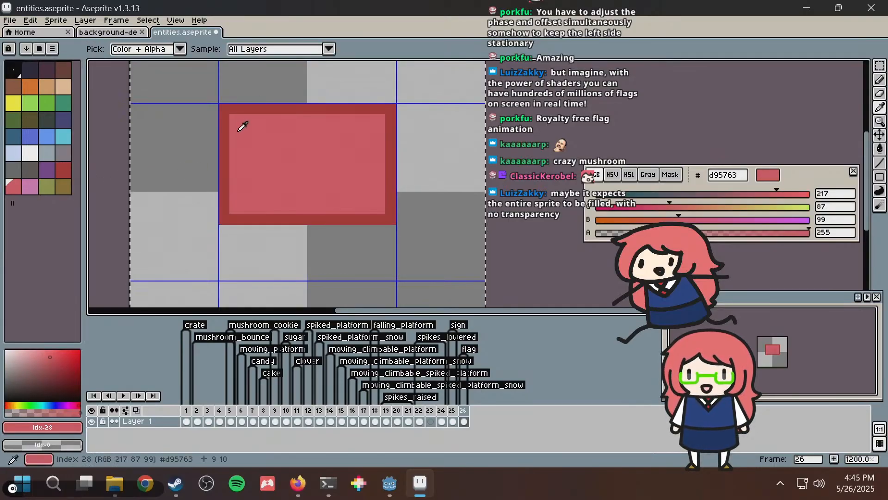
{"action": "left_click_drag", "start_coordinate": [225, 117], "coordinate": [221, 213]}
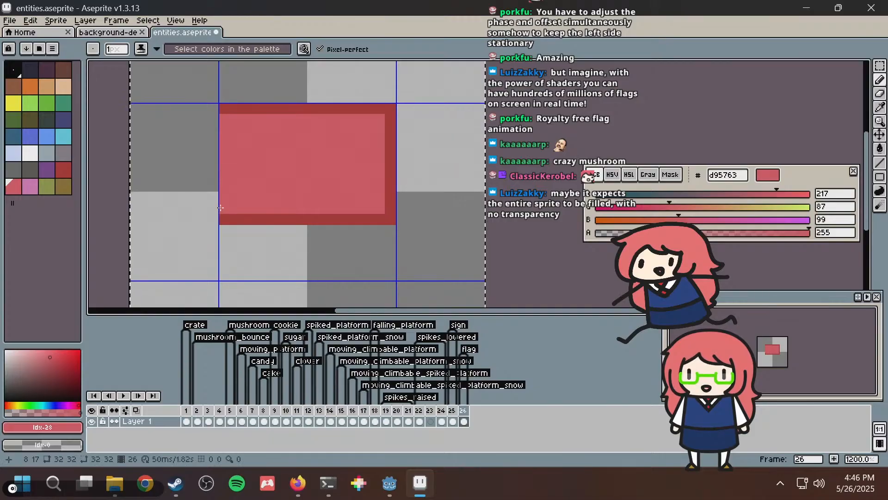
{"action": "key", "text": "ctrl+s"}
{"action": "key", "text": "Return"}
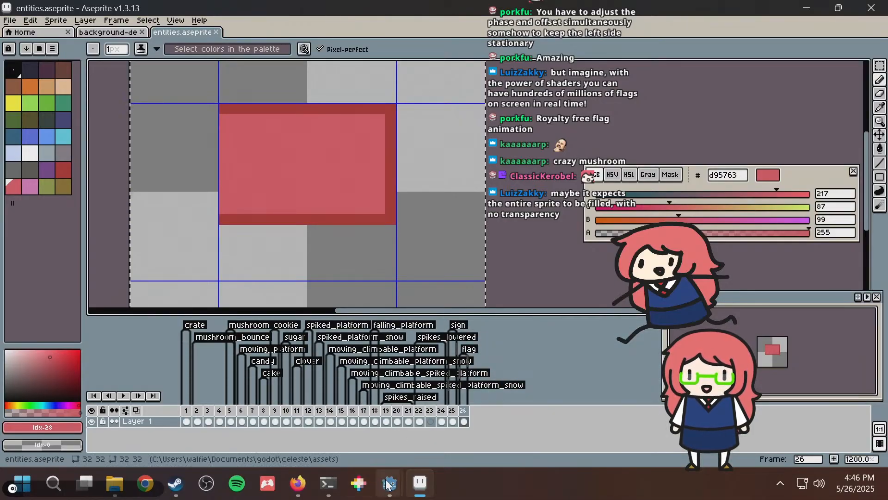
Switch to Godot and try running the Aseprite import on the Flag node, then dismiss the alert.
{"action": "mouse_move", "coordinate": [384, 473]}
{"action": "left_click", "coordinate": [347, 418]}
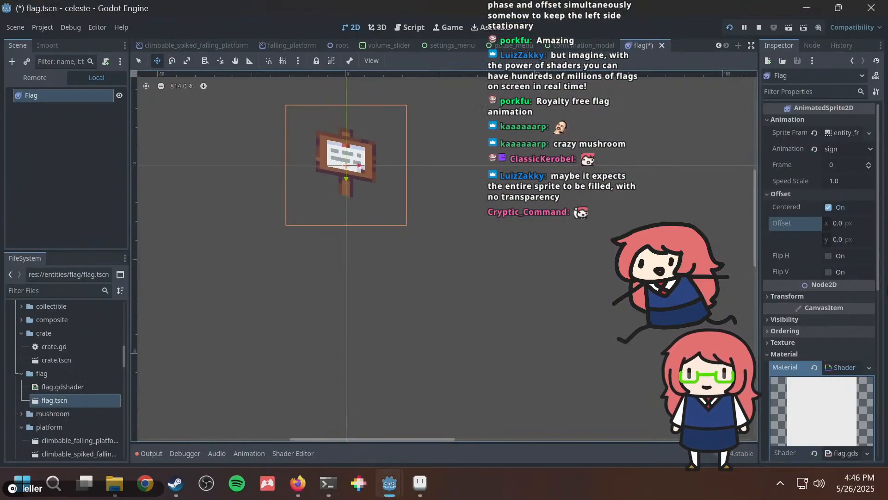
{"action": "scroll", "coordinate": [850, 320], "scroll_direction": "down", "scroll_amount": 6}
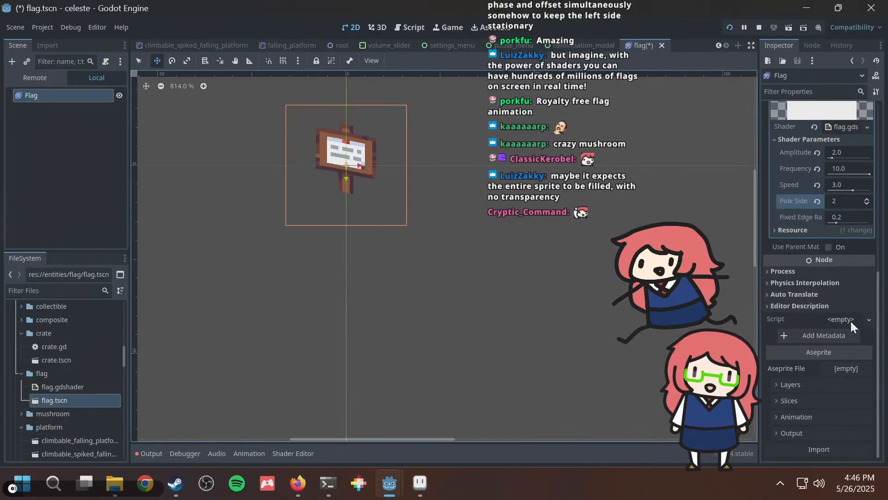
{"action": "scroll", "coordinate": [831, 293], "scroll_direction": "up", "scroll_amount": 6}
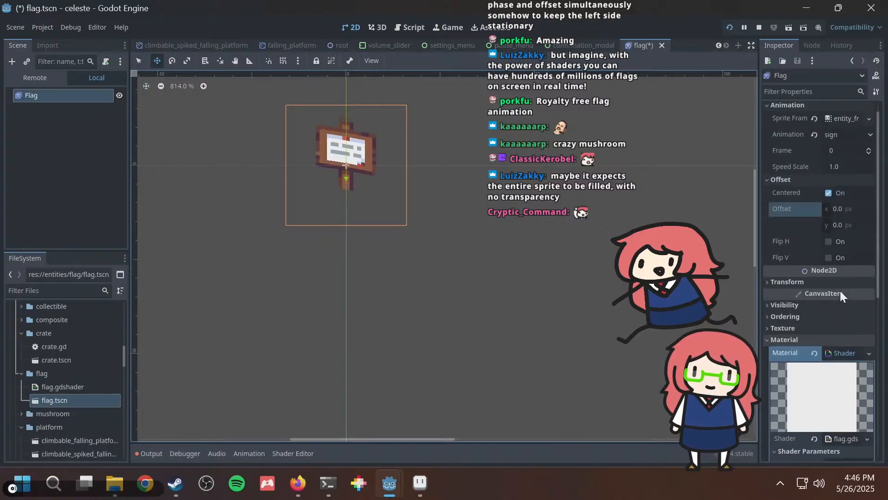
{"action": "scroll", "coordinate": [840, 289], "scroll_direction": "down", "scroll_amount": 5}
{"action": "scroll", "coordinate": [840, 289], "scroll_direction": "up", "scroll_amount": 5}
{"action": "scroll", "coordinate": [837, 289], "scroll_direction": "down", "scroll_amount": 5}
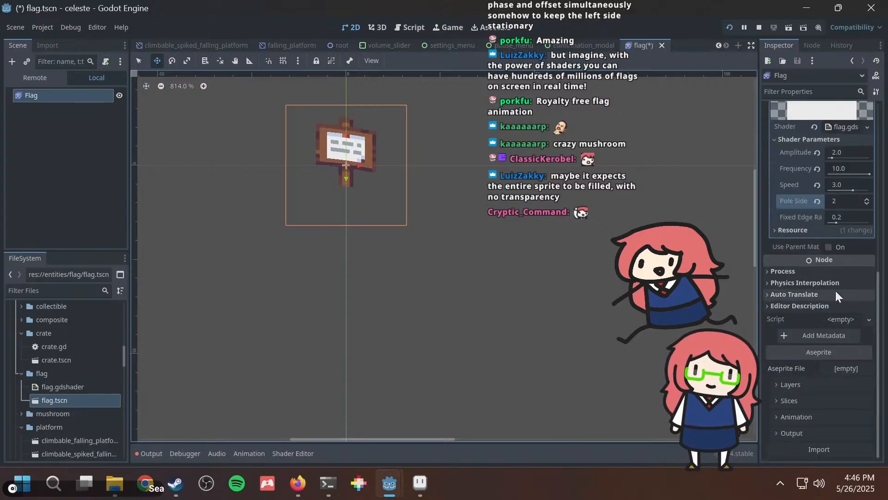
{"action": "left_click", "coordinate": [816, 448]}
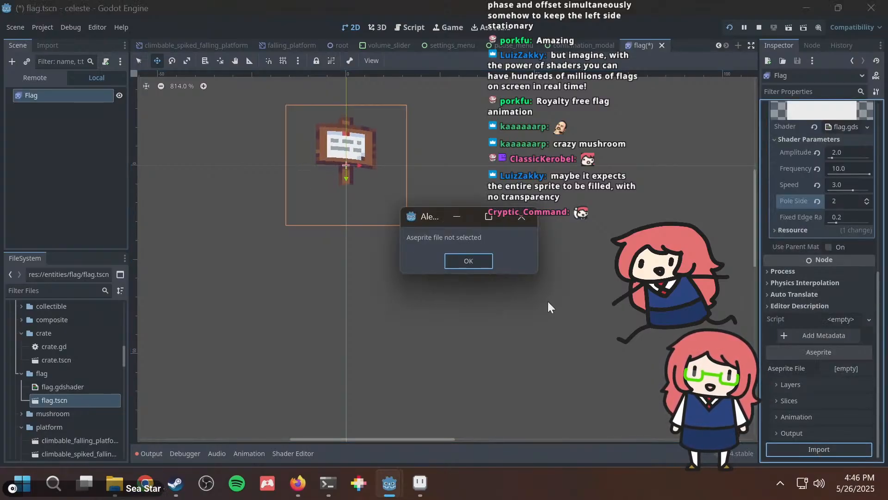
{"action": "left_click", "coordinate": [481, 260]}
Review the Flag node's properties and save the flag scene.
{"action": "scroll", "coordinate": [862, 259], "scroll_direction": "up", "scroll_amount": 5}
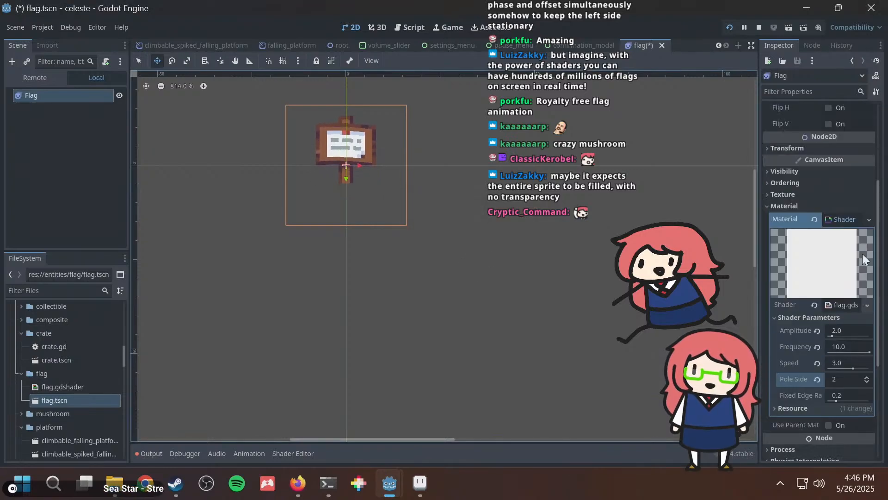
{"action": "scroll", "coordinate": [862, 254], "scroll_direction": "up", "scroll_amount": 4}
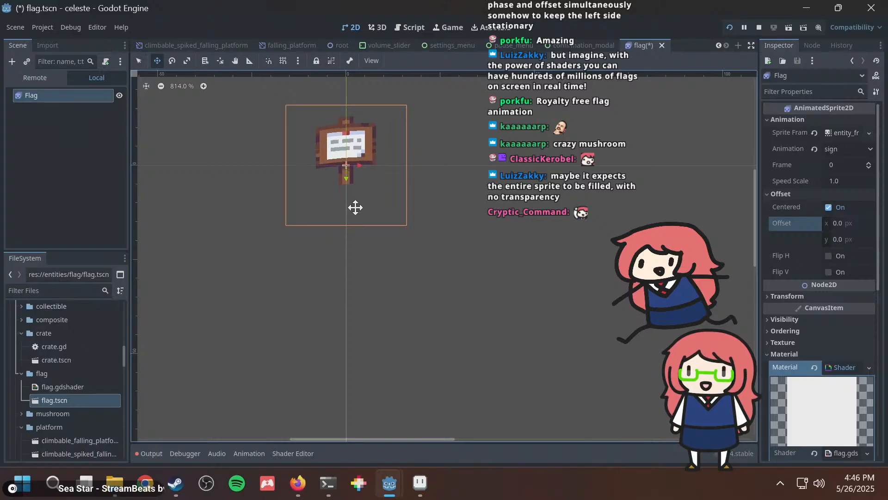
{"action": "scroll", "coordinate": [49, 366], "scroll_direction": "down", "scroll_amount": 2}
{"action": "scroll", "coordinate": [48, 367], "scroll_direction": "down", "scroll_amount": 4}
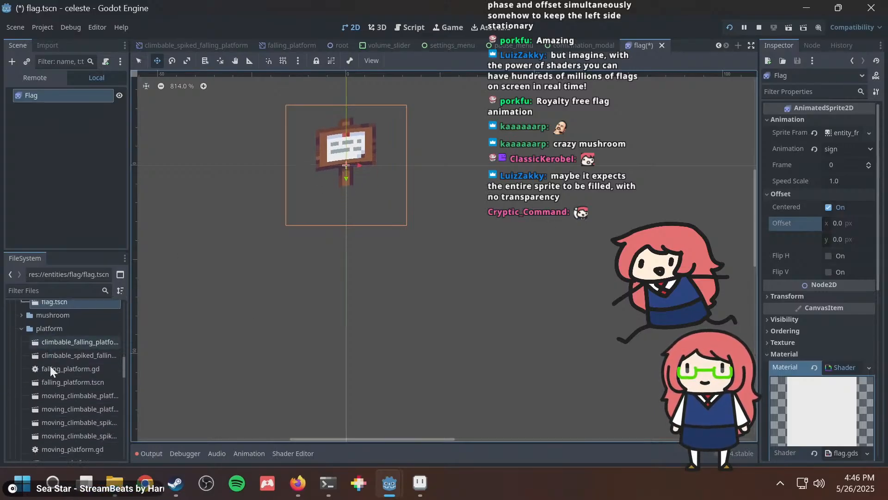
{"action": "key", "text": "ctrl+s"}
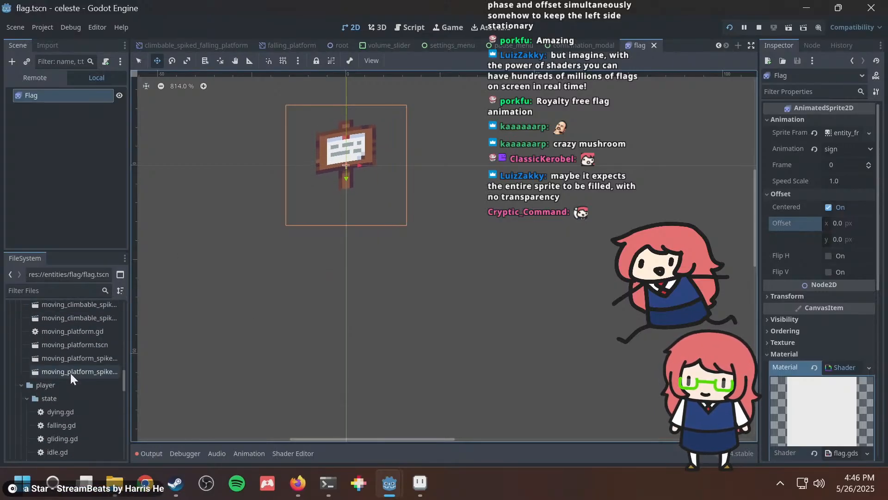
Look through the project files and the Flag node's Aseprite import settings, and open its entity_frames resource for editing.
{"action": "scroll", "coordinate": [71, 373], "scroll_direction": "down", "scroll_amount": 5}
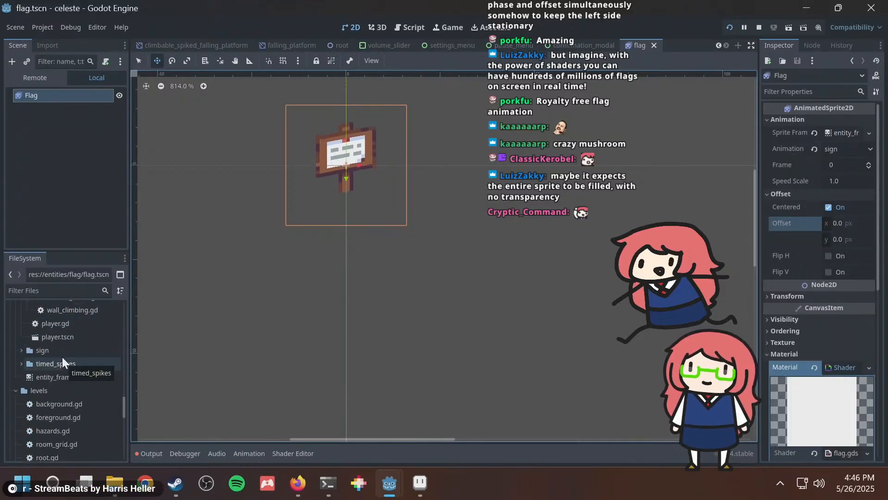
{"action": "scroll", "coordinate": [61, 354], "scroll_direction": "down", "scroll_amount": 3}
{"action": "scroll", "coordinate": [61, 349], "scroll_direction": "down", "scroll_amount": 3}
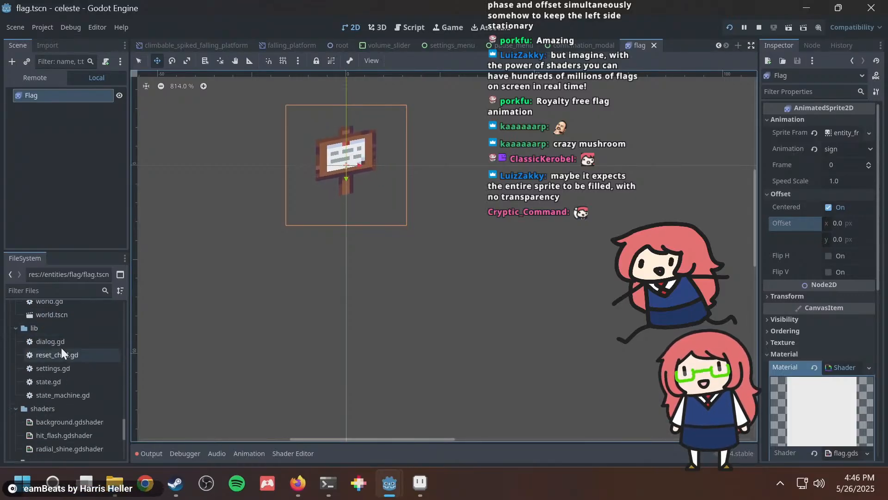
{"action": "scroll", "coordinate": [854, 321], "scroll_direction": "down", "scroll_amount": 6}
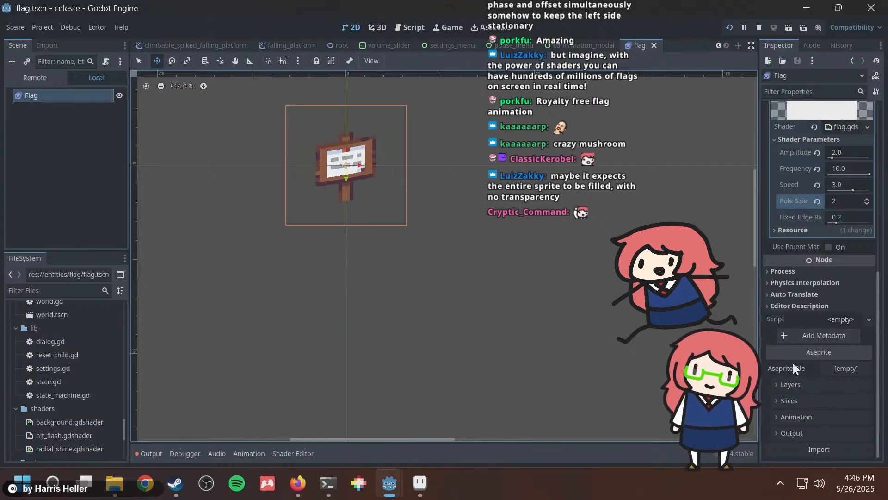
{"action": "scroll", "coordinate": [859, 260], "scroll_direction": "up", "scroll_amount": 5}
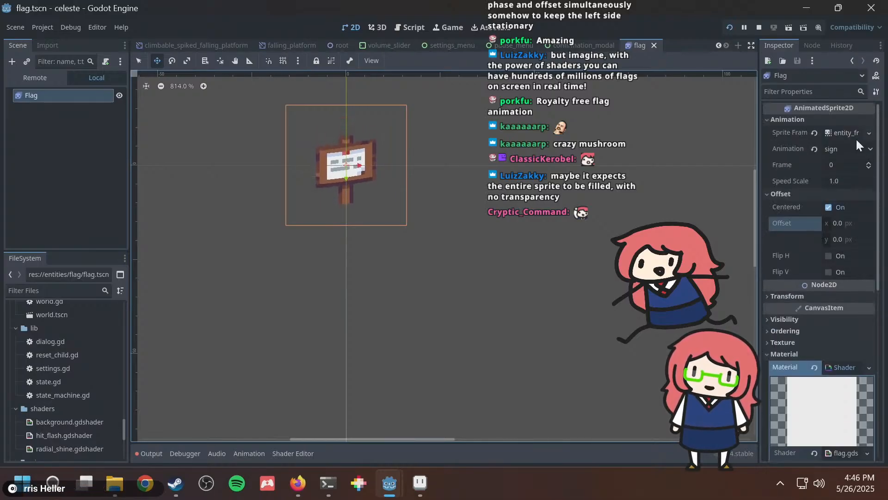
{"action": "left_click", "coordinate": [843, 133]}
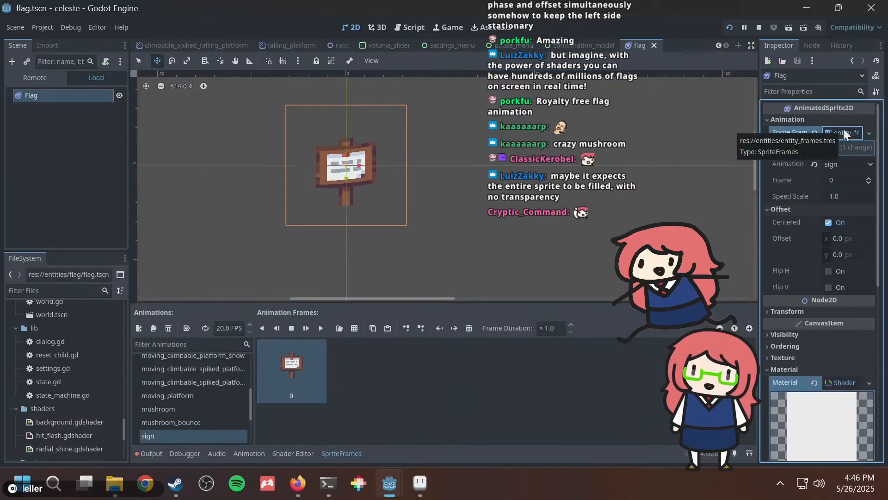
Assign entities.aseprite from the project's assets as the Flag node's sprite frames.
{"action": "left_click", "coordinate": [843, 133]}
{"action": "scroll", "coordinate": [851, 215], "scroll_direction": "down", "scroll_amount": 8}
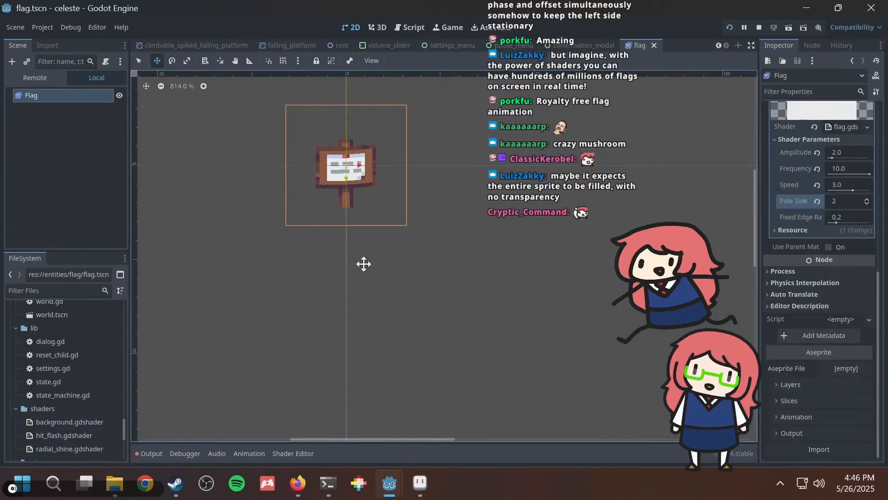
{"action": "scroll", "coordinate": [60, 370], "scroll_direction": "down", "scroll_amount": 6}
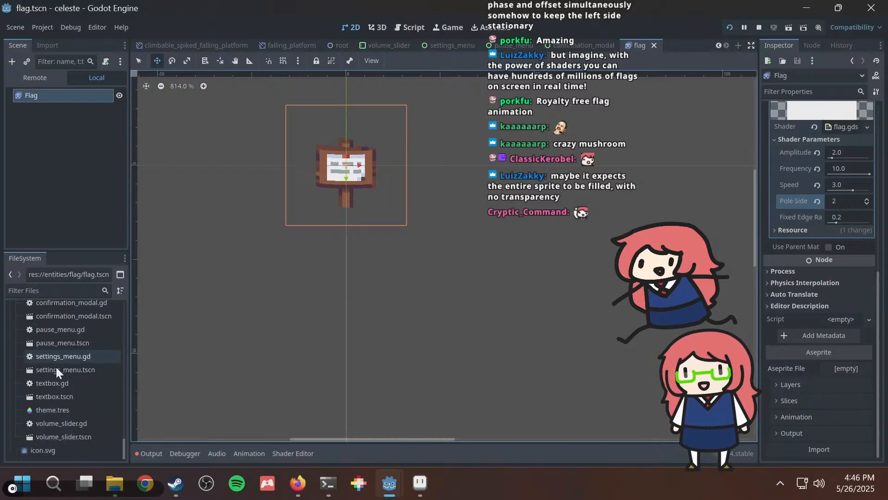
{"action": "scroll", "coordinate": [57, 365], "scroll_direction": "up", "scroll_amount": 3}
{"action": "scroll", "coordinate": [56, 363], "scroll_direction": "up", "scroll_amount": 10}
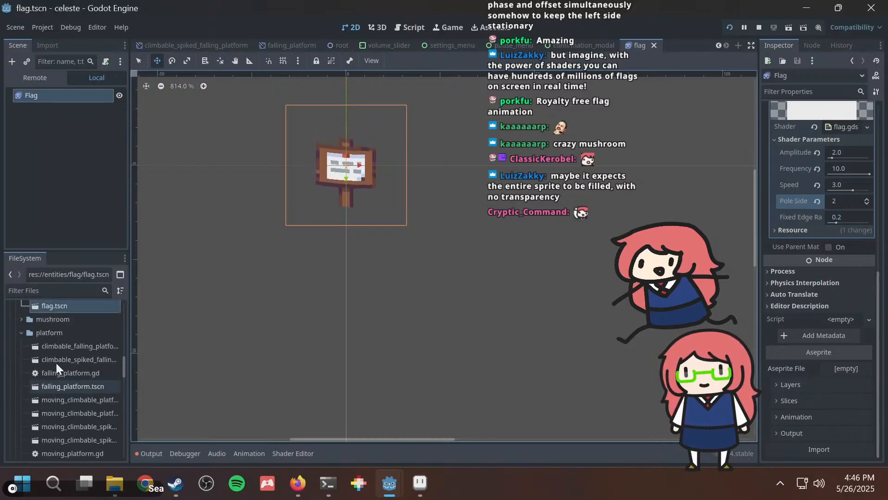
{"action": "scroll", "coordinate": [114, 359], "scroll_direction": "up", "scroll_amount": 1}
{"action": "left_click_drag", "start_coordinate": [124, 357], "coordinate": [118, 336]}
{"action": "left_click_drag", "start_coordinate": [59, 372], "coordinate": [840, 128]}
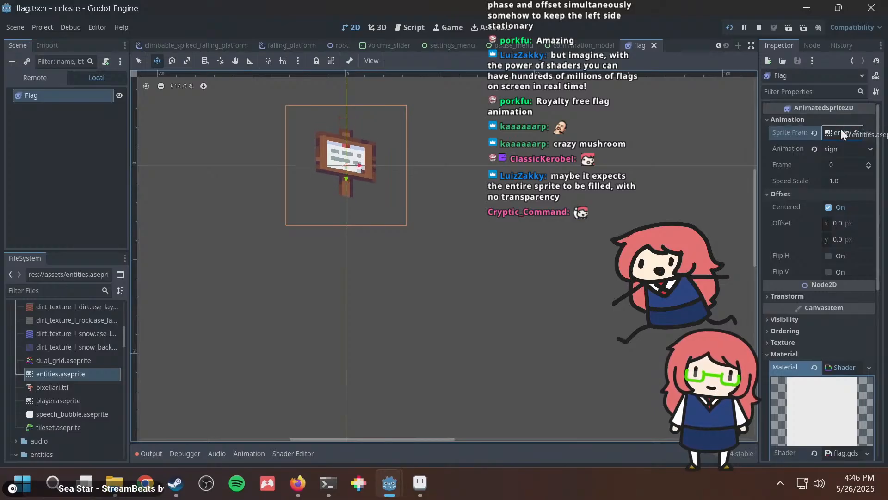
Set the Flag node's animation to flag.
{"action": "scroll", "coordinate": [846, 184], "scroll_direction": "down", "scroll_amount": 5}
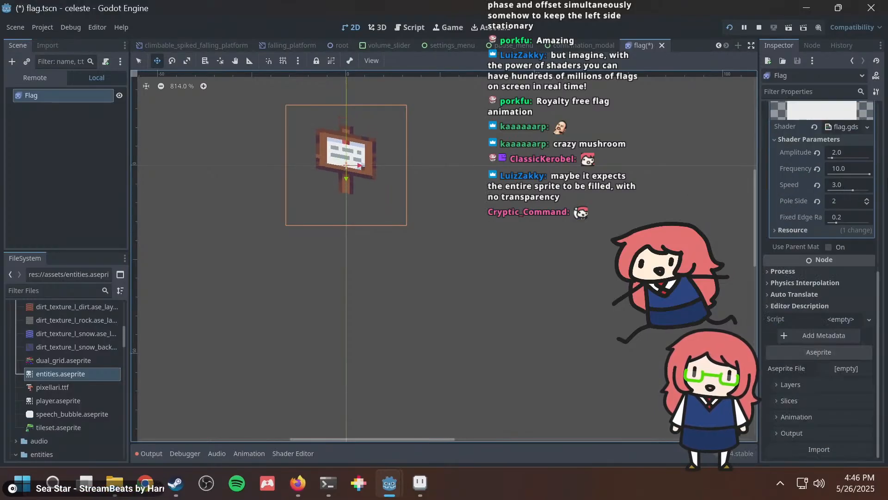
{"action": "scroll", "coordinate": [840, 180], "scroll_direction": "up", "scroll_amount": 4}
{"action": "scroll", "coordinate": [837, 181], "scroll_direction": "down", "scroll_amount": 3}
{"action": "scroll", "coordinate": [836, 186], "scroll_direction": "up", "scroll_amount": 6}
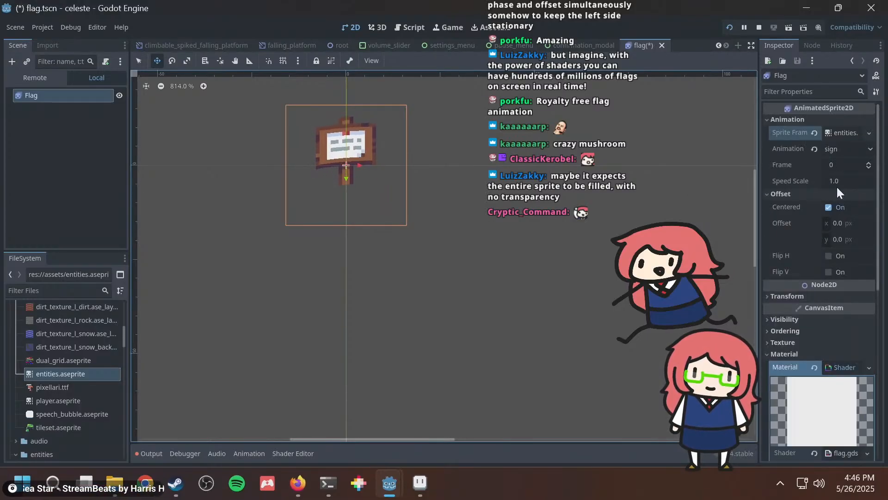
{"action": "left_click", "coordinate": [846, 148]}
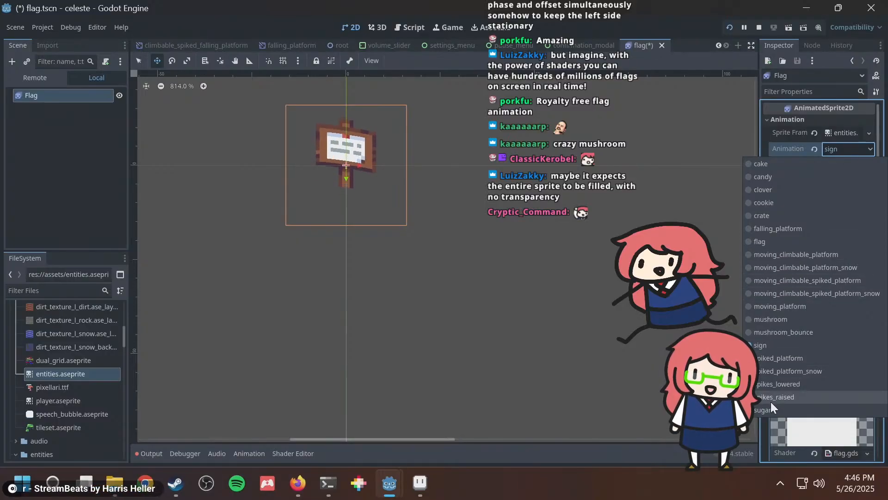
{"action": "left_click", "coordinate": [727, 395]}
{"action": "left_click", "coordinate": [847, 148]}
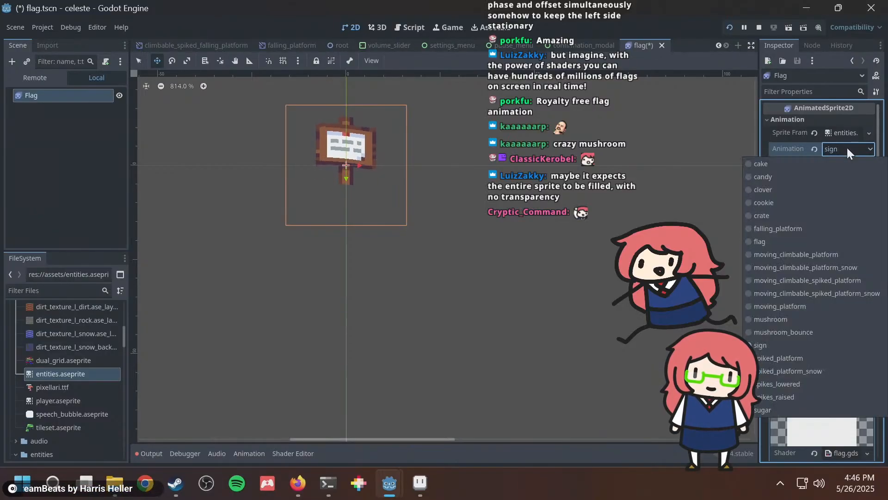
{"action": "left_click", "coordinate": [759, 242]}
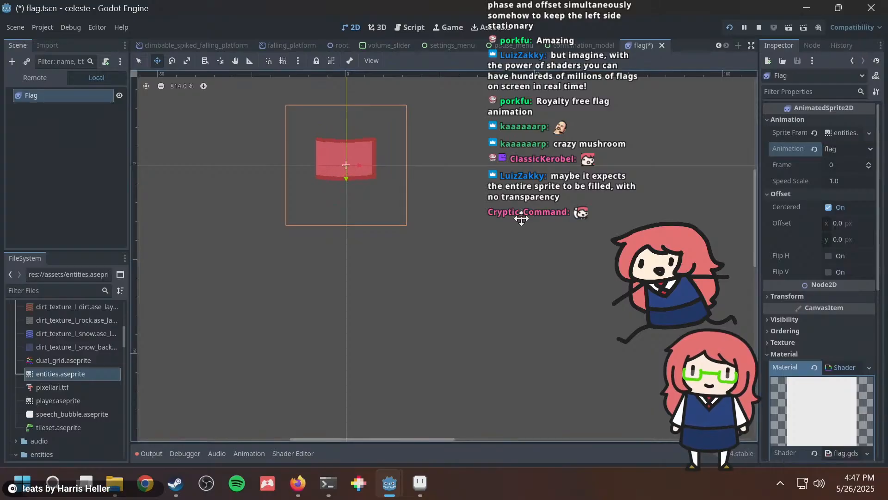
Bring up the running game and move its window aside to check the waving flag on the mountain peak.
{"action": "key", "text": "alt+Tab"}
{"action": "key", "text": "alt+Tab"}
{"action": "key", "text": "alt+Tab"}
{"action": "key", "text": "Tab"}
{"action": "key", "text": "Tab"}
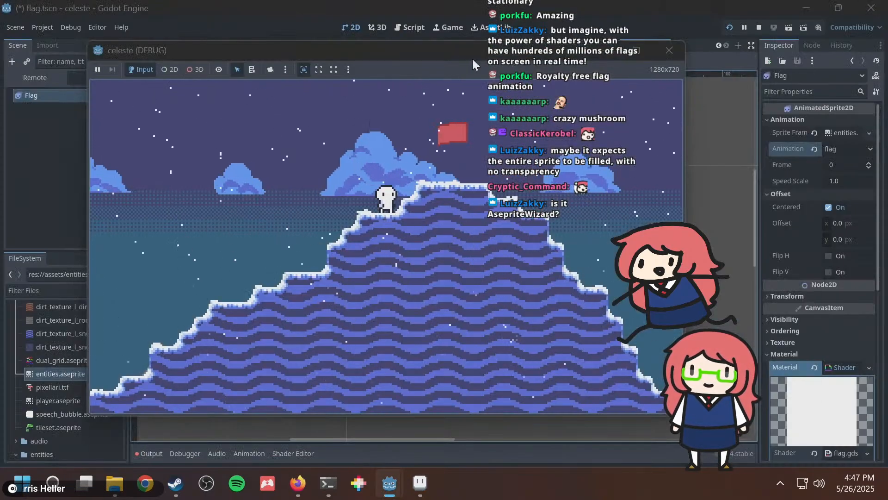
{"action": "left_click_drag", "start_coordinate": [452, 50], "coordinate": [331, 54]}
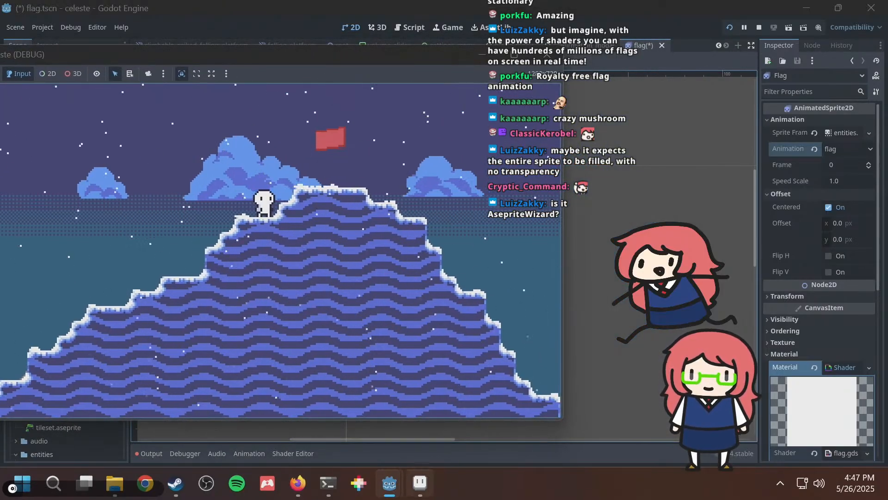
{"action": "mouse_move", "coordinate": [420, 483]}
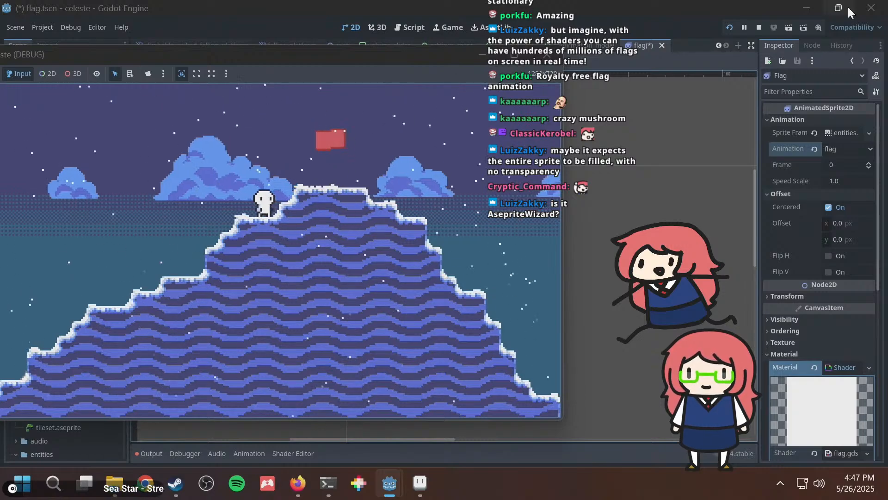
Try other Pole Side values in the flag's shader parameters, including 3 and 0, return it to 2, and check the game.
{"action": "left_click", "coordinate": [693, 3]}
{"action": "scroll", "coordinate": [860, 221], "scroll_direction": "down", "scroll_amount": 6}
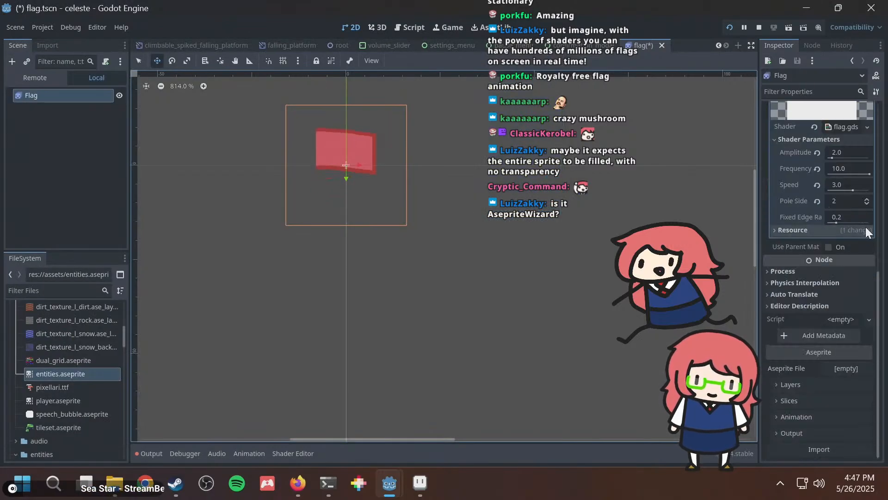
{"action": "left_click", "coordinate": [840, 201]}
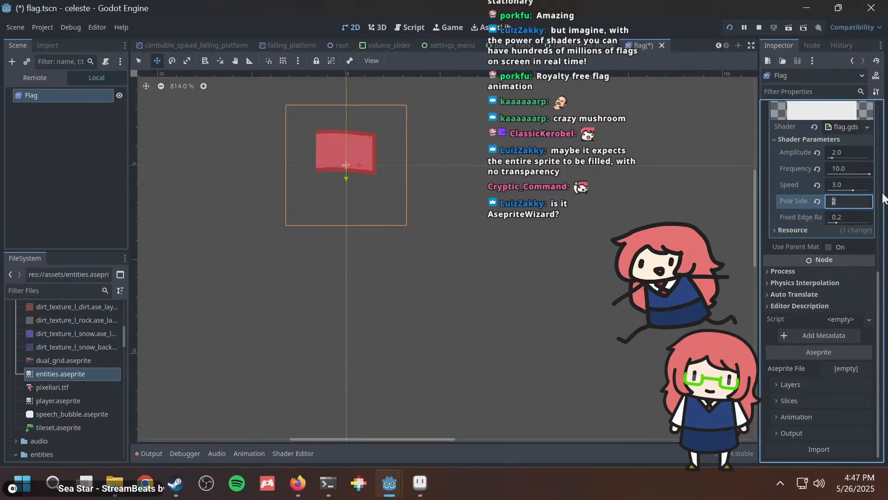
{"action": "key", "text": "Return"}
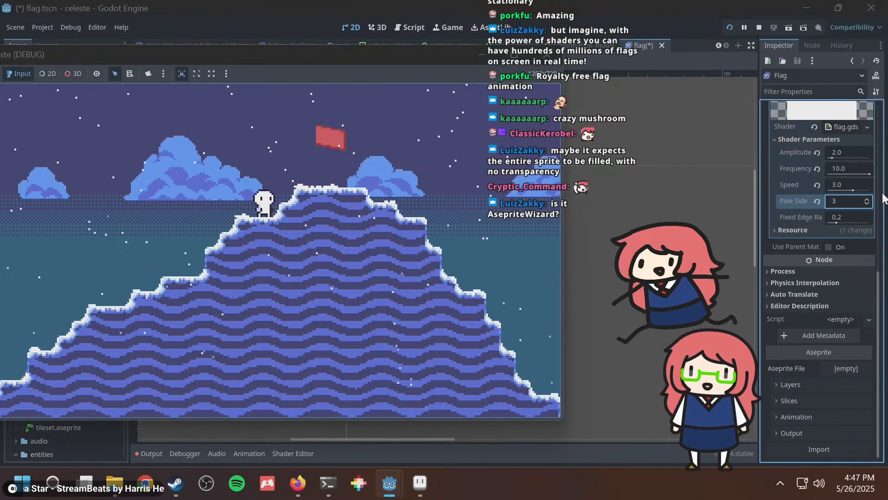
{"action": "left_click", "coordinate": [857, 200]}
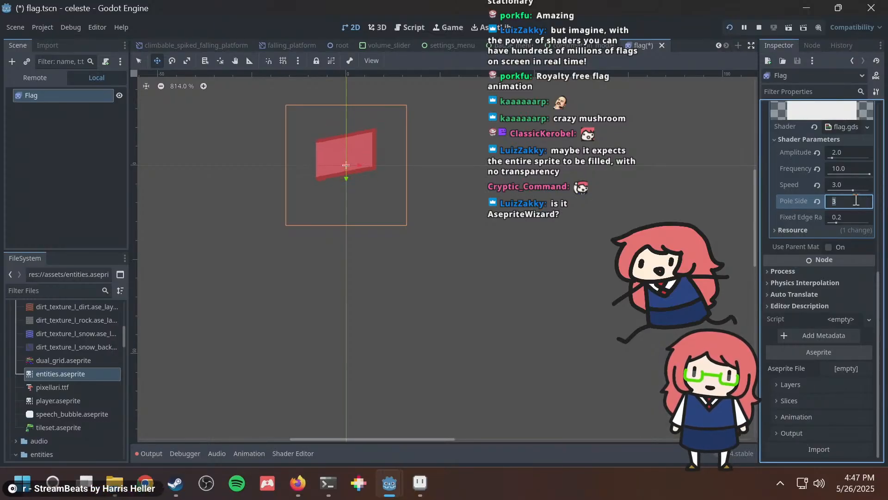
{"action": "type", "text": "1"}
{"action": "key", "text": "Return"}
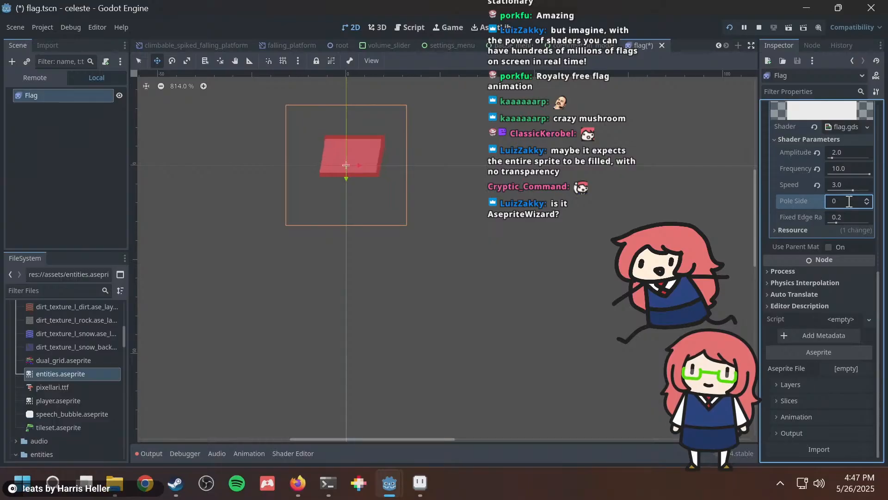
{"action": "scroll", "coordinate": [842, 201], "scroll_direction": "up", "scroll_amount": 3}
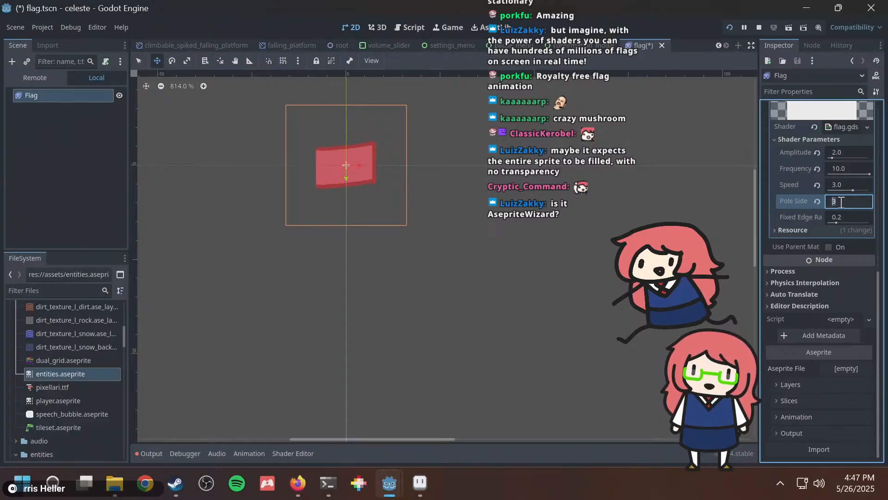
{"action": "scroll", "coordinate": [840, 202], "scroll_direction": "down", "scroll_amount": 1}
{"action": "key", "text": "alt+Tab"}
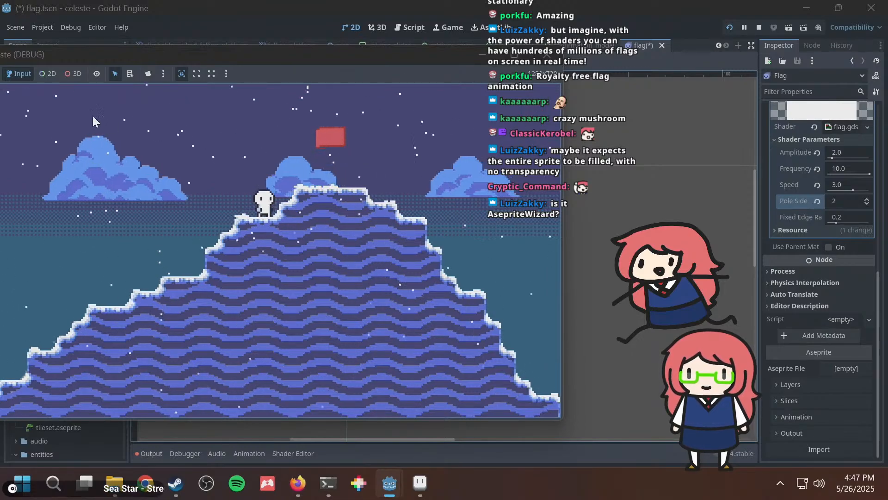
{"action": "key", "text": "alt+Tab"}
Turn on Flip H for the Flag sprite and check it in the running game.
{"action": "scroll", "coordinate": [836, 169], "scroll_direction": "up", "scroll_amount": 5}
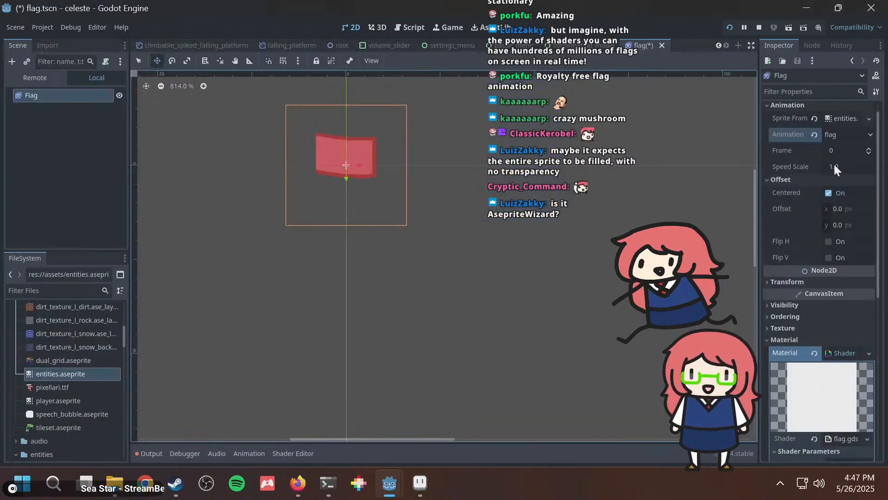
{"action": "right_click", "coordinate": [45, 102]}
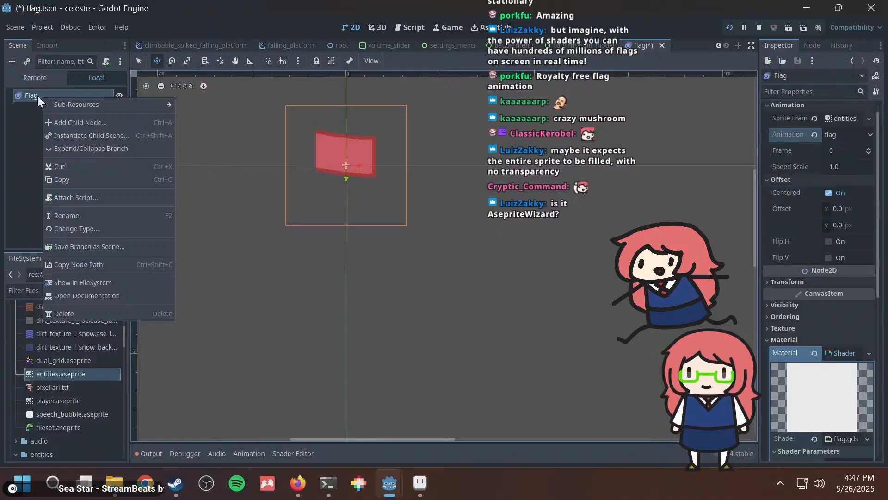
{"action": "key", "text": "Escape"}
{"action": "scroll", "coordinate": [835, 158], "scroll_direction": "up", "scroll_amount": 1}
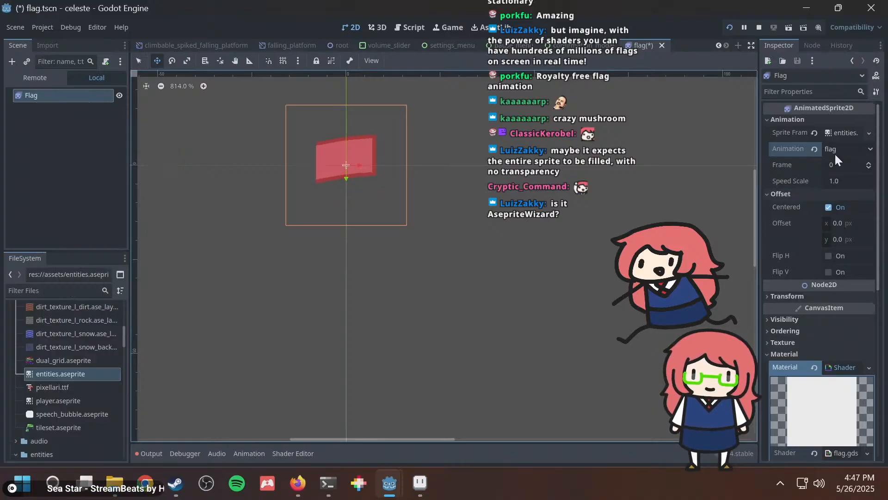
{"action": "left_click", "coordinate": [828, 256]}
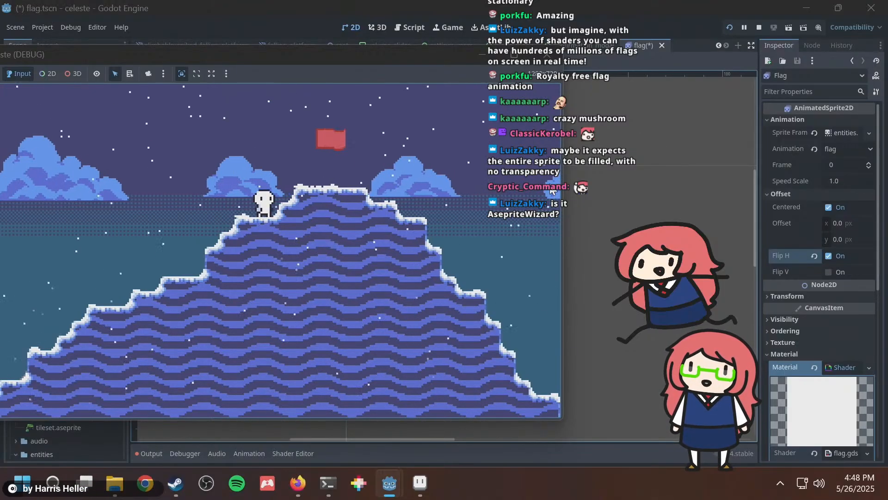
{"action": "key", "text": "alt+Tab"}
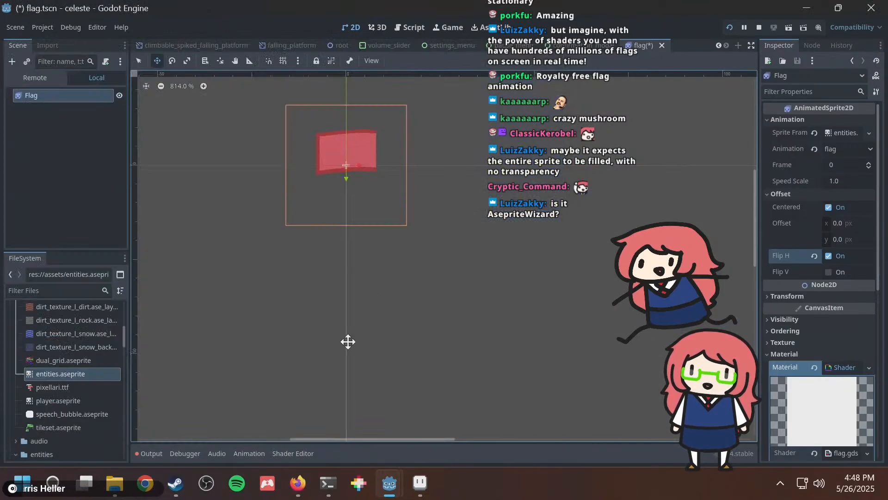
Switch to Aseprite and recolour the flag's left edge with the dark red border colour ac3232.
{"action": "key", "text": "alt+Tab"}
{"action": "key", "text": "Tab"}
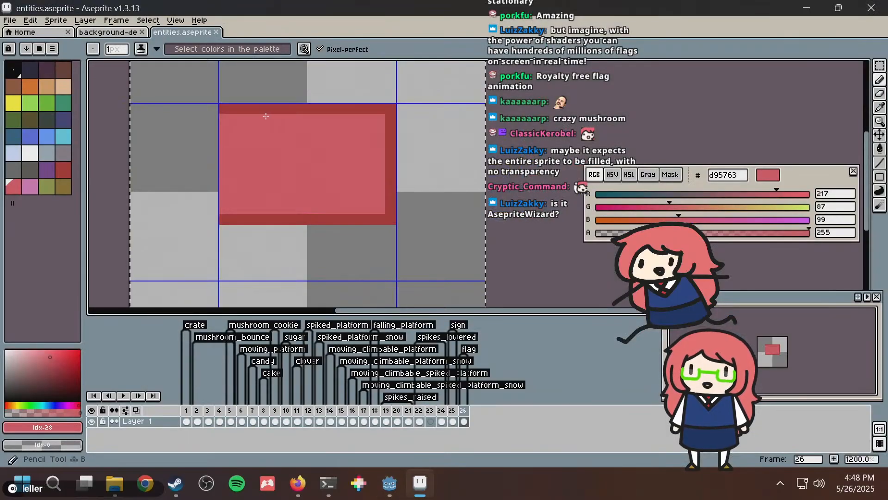
{"action": "left_click", "coordinate": [279, 106], "text": "alt"}
{"action": "left_click", "coordinate": [240, 125]}
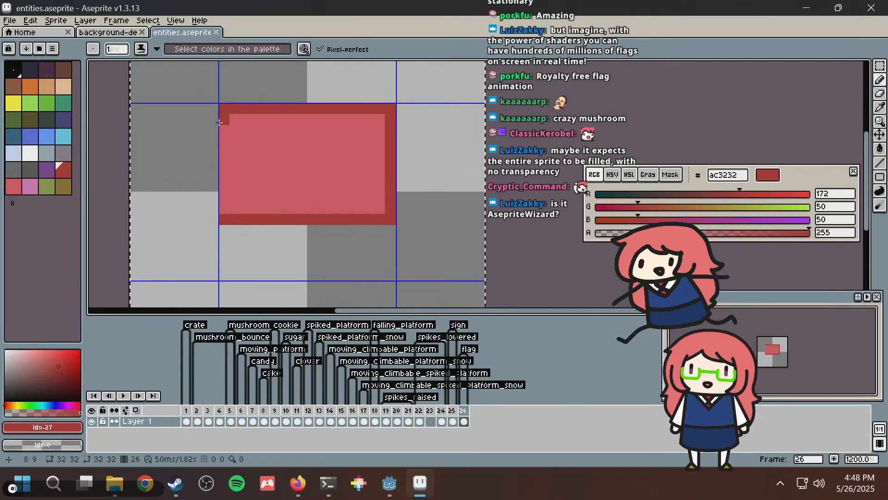
{"action": "left_click_drag", "start_coordinate": [222, 122], "coordinate": [228, 189]}
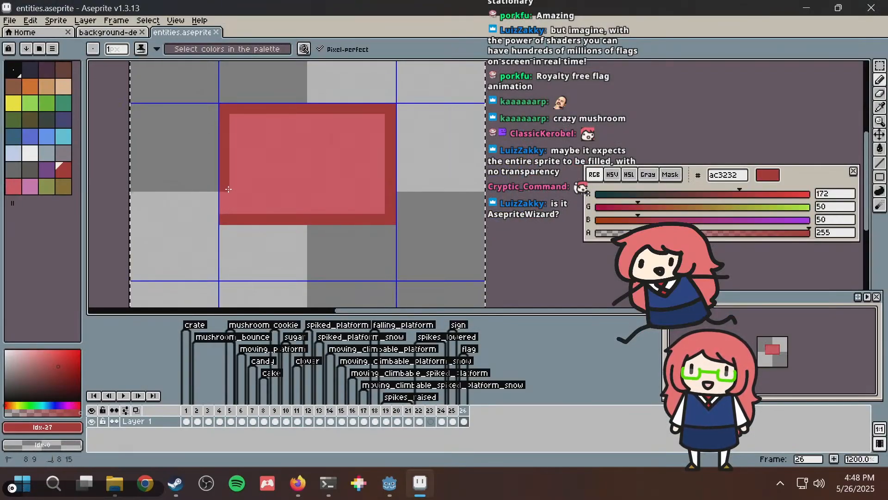
Recolour the flag's right edge between its top and bottom borders with d95763 and save entities.aseprite.
{"action": "left_click", "coordinate": [279, 198], "text": "alt"}
{"action": "left_click_drag", "start_coordinate": [388, 205], "coordinate": [386, 159]}
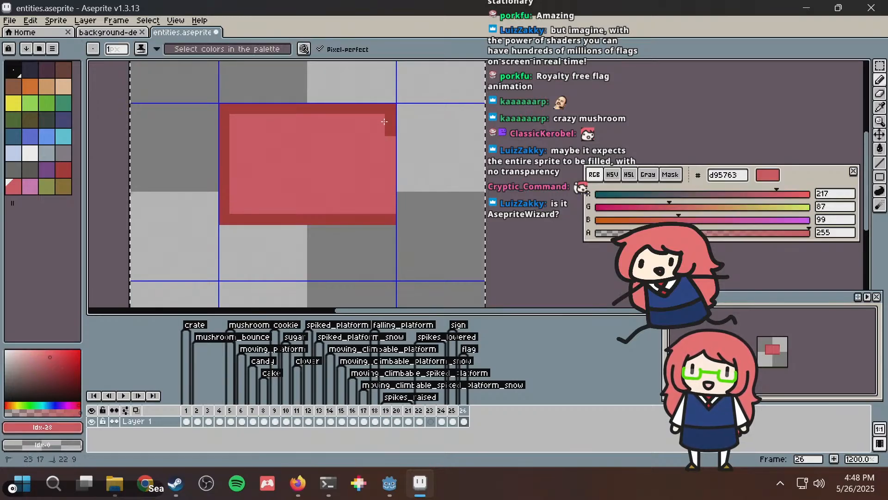
{"action": "key", "text": "ctrl+s"}
Switch to Godot and try the Aseprite import on the Flag node again, then dismiss the alert.
{"action": "key", "text": "alt+Tab"}
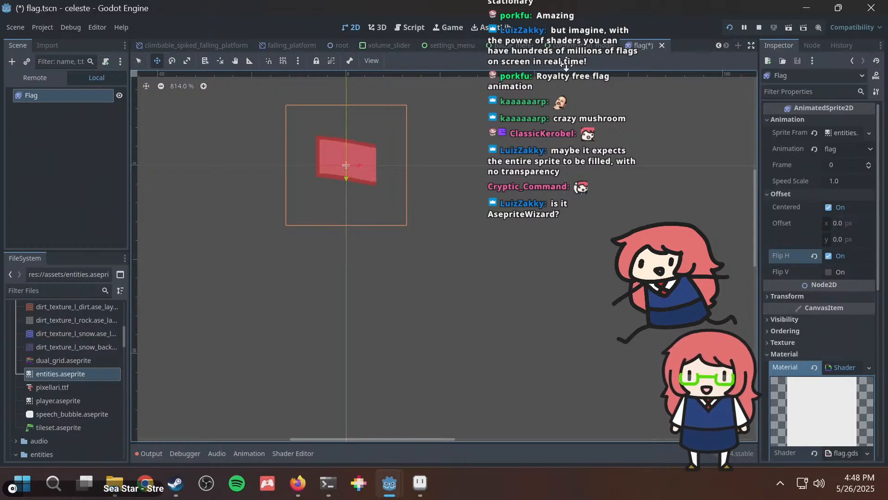
{"action": "scroll", "coordinate": [813, 355], "scroll_direction": "down", "scroll_amount": 6}
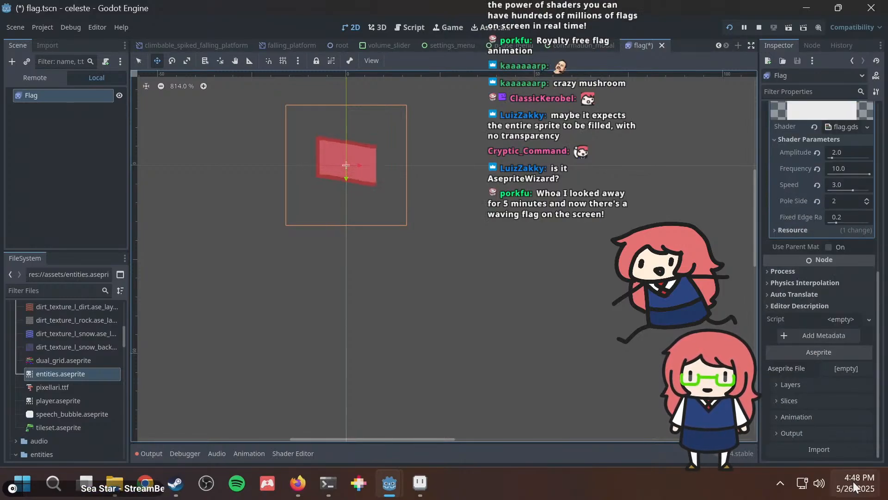
{"action": "left_click", "coordinate": [820, 448]}
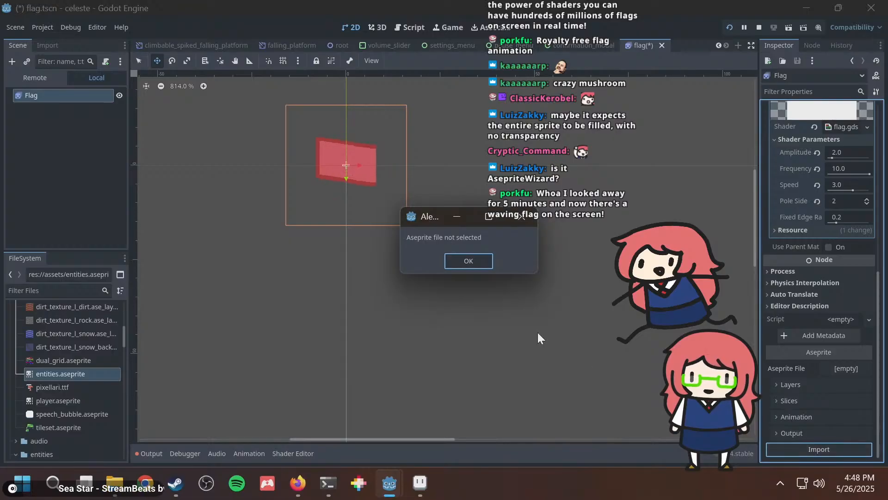
{"action": "left_click", "coordinate": [468, 261]}
Review the Flag node's animation settings and check the flag in the running game.
{"action": "scroll", "coordinate": [869, 251], "scroll_direction": "up", "scroll_amount": 6}
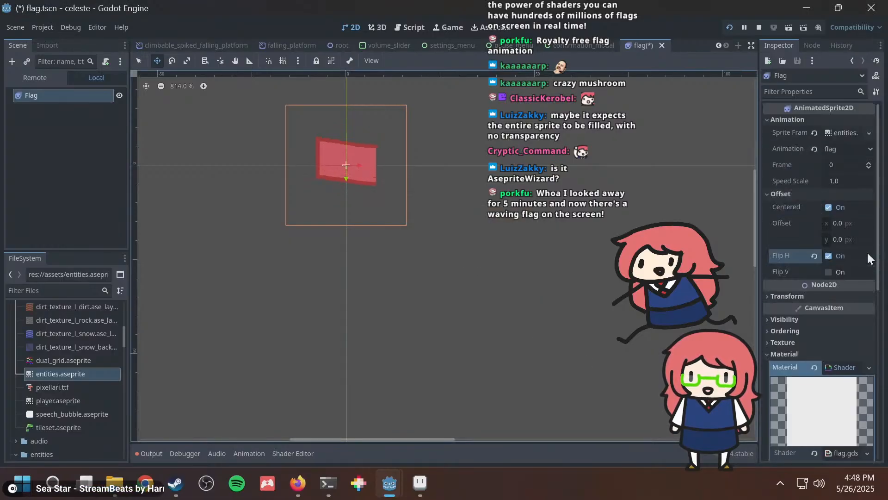
{"action": "left_click", "coordinate": [841, 121]}
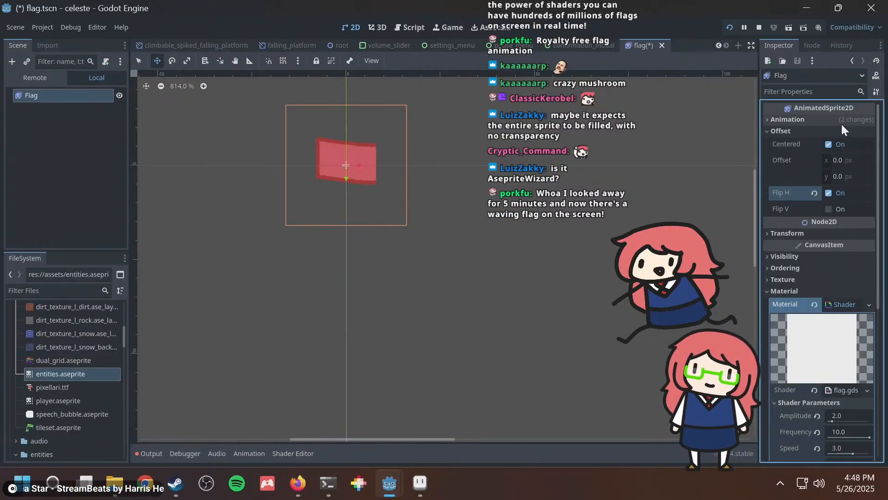
{"action": "left_click", "coordinate": [840, 121]}
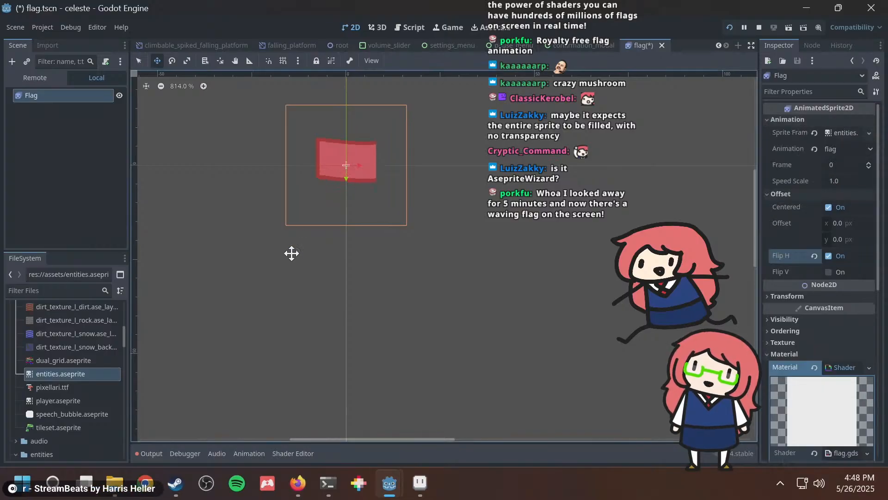
{"action": "key", "text": "alt+Tab"}
{"action": "key", "text": "alt+Tab"}
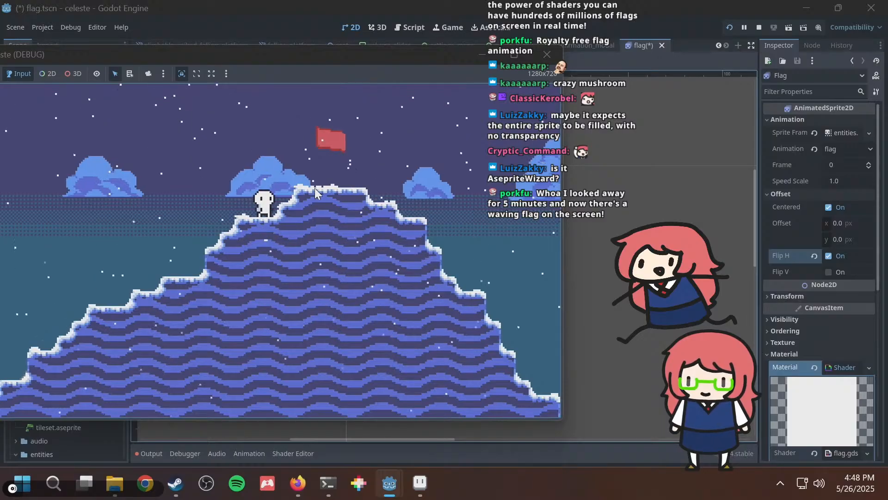
Keep the Flag node's wave shader Frequency at 10.0 and save the flag scene.
{"action": "left_click", "coordinate": [885, 215]}
{"action": "scroll", "coordinate": [870, 224], "scroll_direction": "down", "scroll_amount": 7}
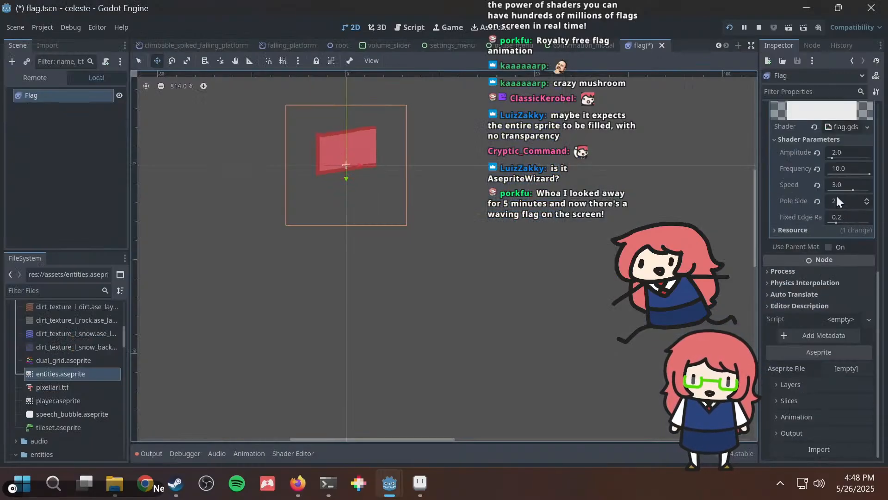
{"action": "left_click", "coordinate": [846, 171]}
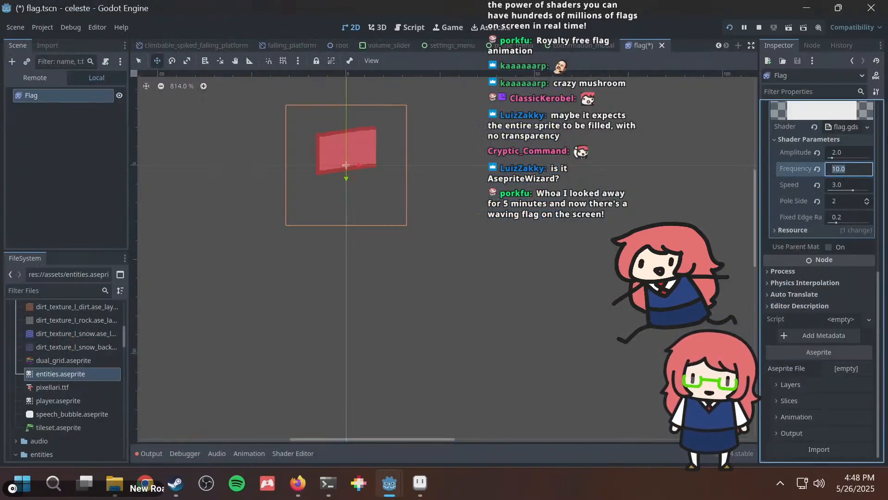
{"action": "key", "text": "Return"}
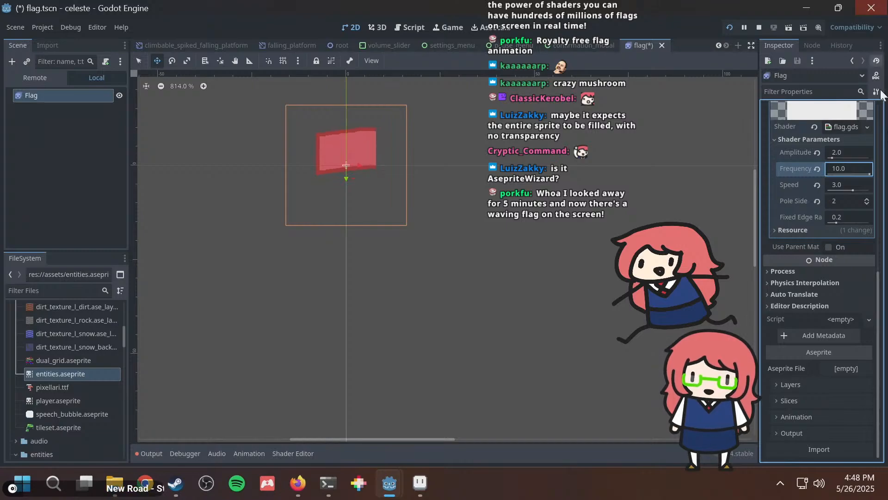
{"action": "type", "text": "5"}
{"action": "key", "text": "Return"}
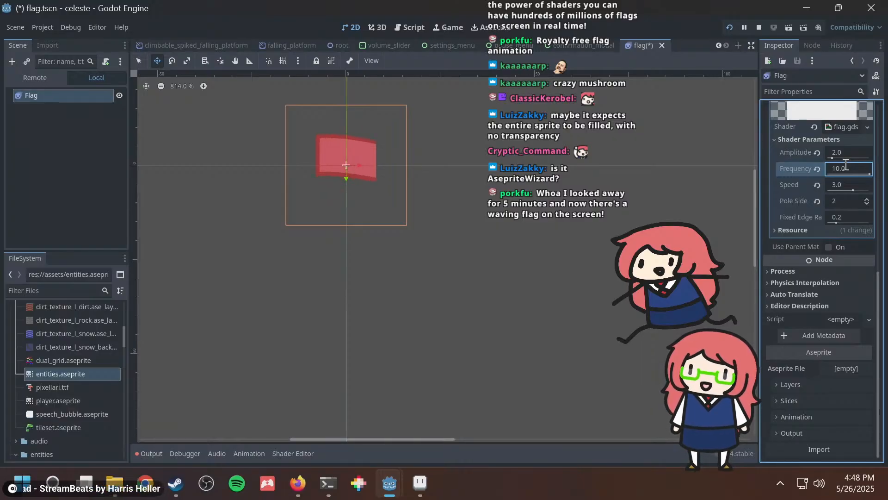
{"action": "key", "text": "ctrl+s"}
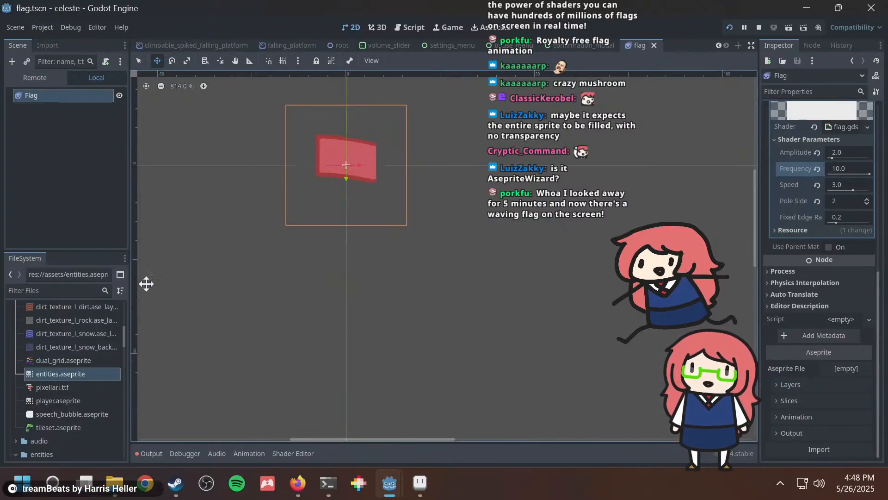
Set entities.aseprite as the Flag node's sprite frames and Aseprite file, save the scene, and import the file.
{"action": "left_click_drag", "start_coordinate": [362, 326], "coordinate": [839, 184]}
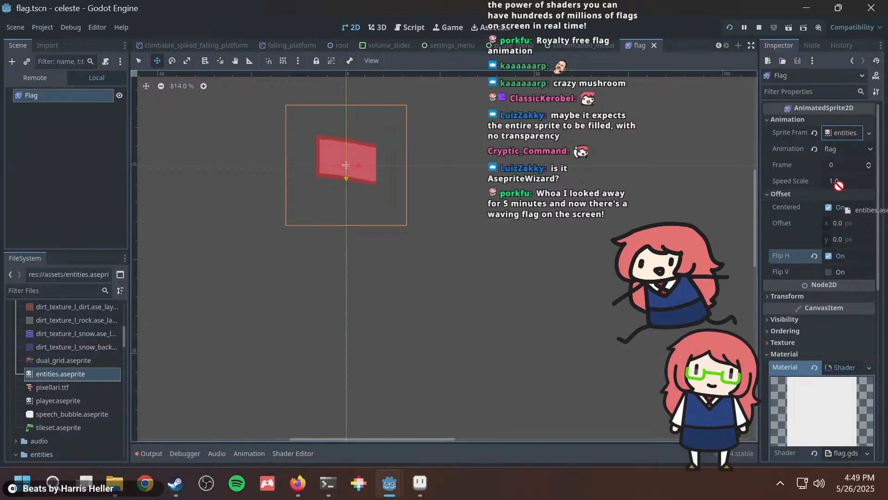
{"action": "left_click_drag", "start_coordinate": [836, 137], "coordinate": [835, 127]}
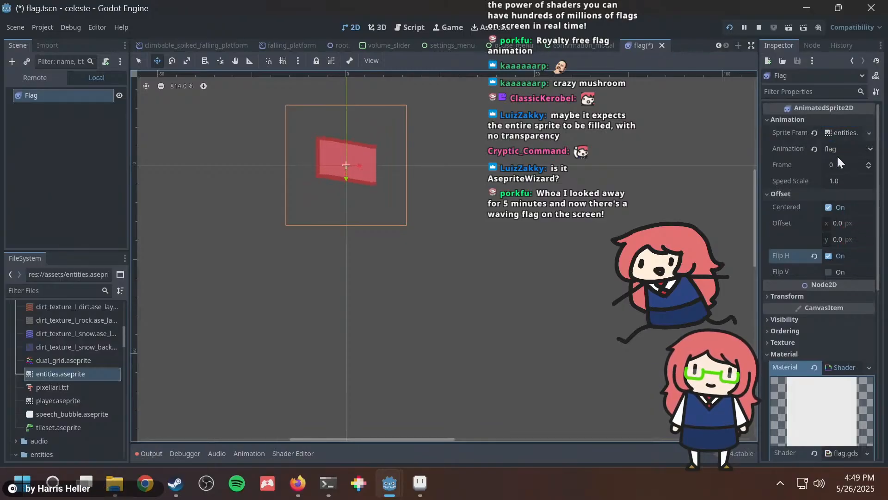
{"action": "key", "text": "ctrl+s"}
{"action": "scroll", "coordinate": [835, 152], "scroll_direction": "down", "scroll_amount": 5}
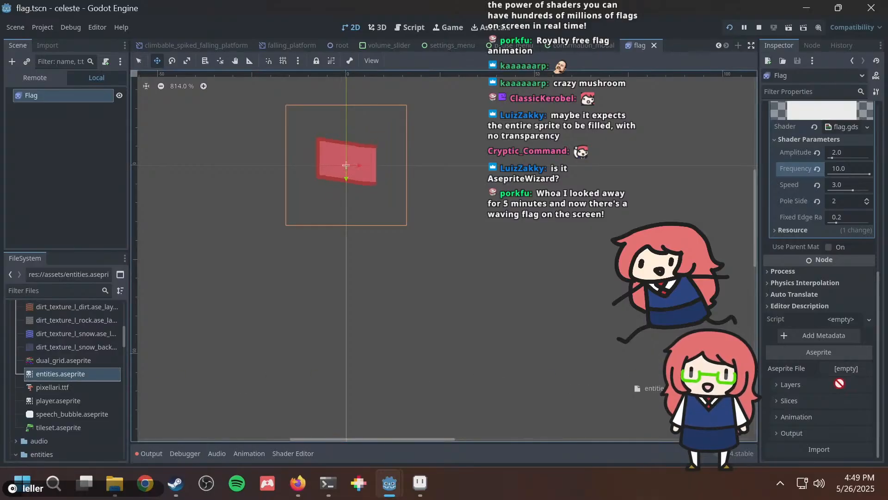
{"action": "left_click_drag", "start_coordinate": [839, 382], "coordinate": [847, 365]}
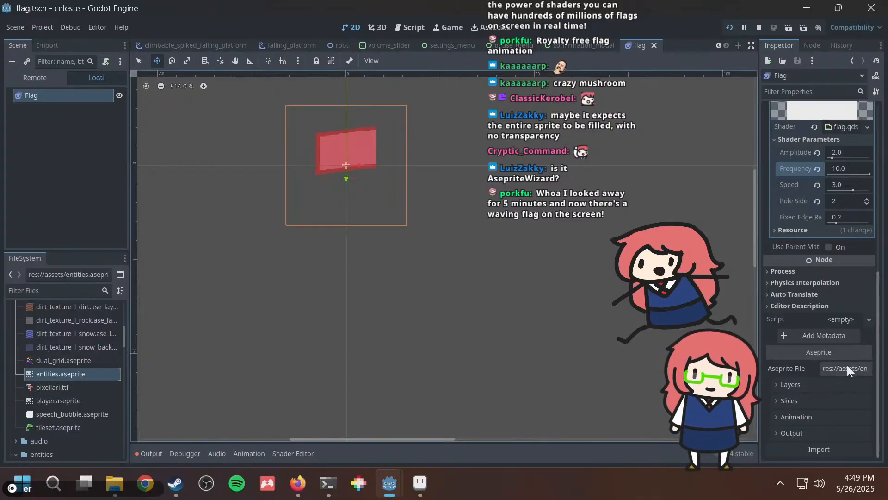
{"action": "left_click", "coordinate": [801, 451]}
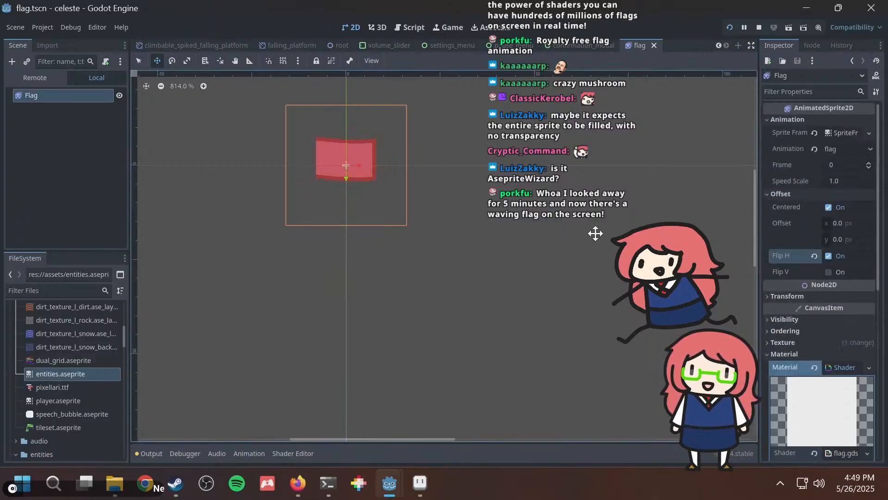
Run the game, move and jump the character around the mountain peak to check the waving flag, and close the game.
{"action": "key", "text": "F6"}
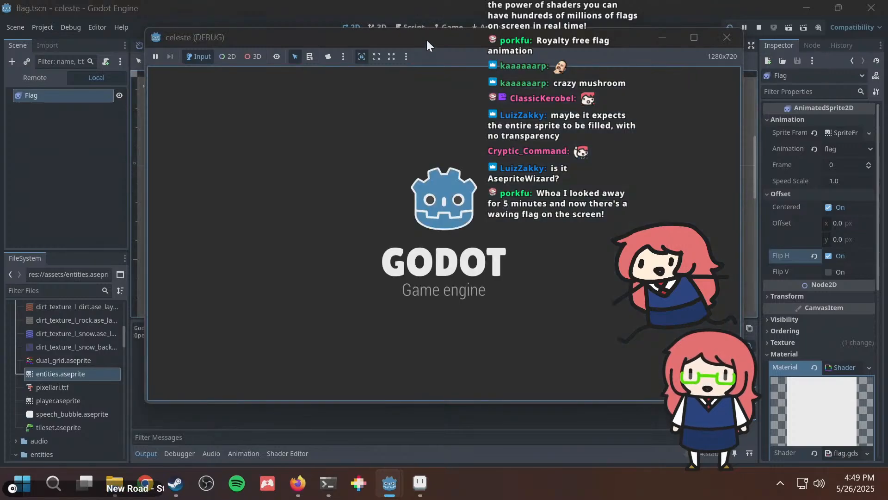
{"action": "left_click_drag", "start_coordinate": [426, 38], "coordinate": [340, 42]}
{"action": "left_click", "coordinate": [465, 124]}
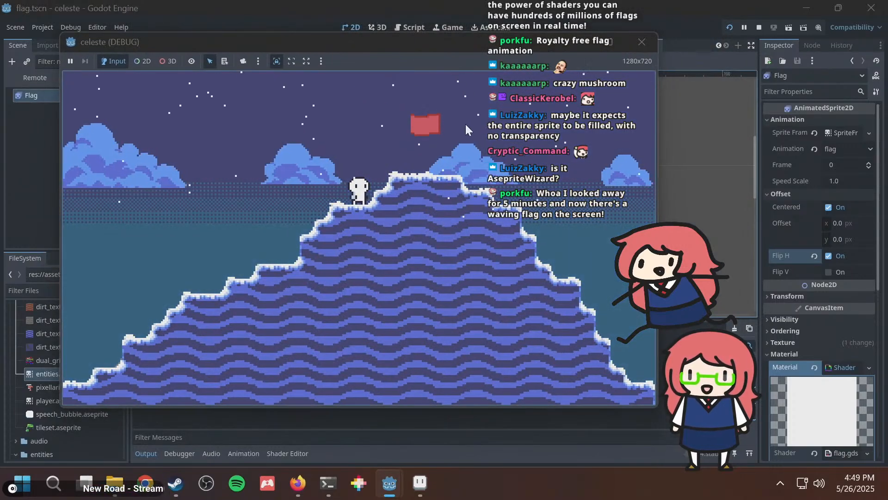
{"action": "key", "text": "Right"}
{"action": "key", "text": "space"}
{"action": "key", "text": "Left"}
{"action": "key", "text": "space"}
{"action": "key", "text": "Right"}
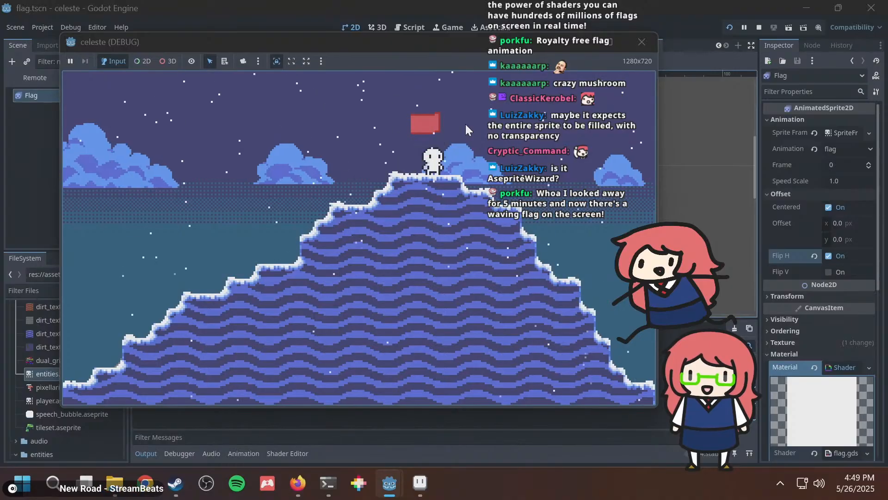
{"action": "key", "text": "space"}
{"action": "key", "text": "Left"}
{"action": "key", "text": "space"}
{"action": "key", "text": "Right"}
{"action": "key", "text": "Left"}
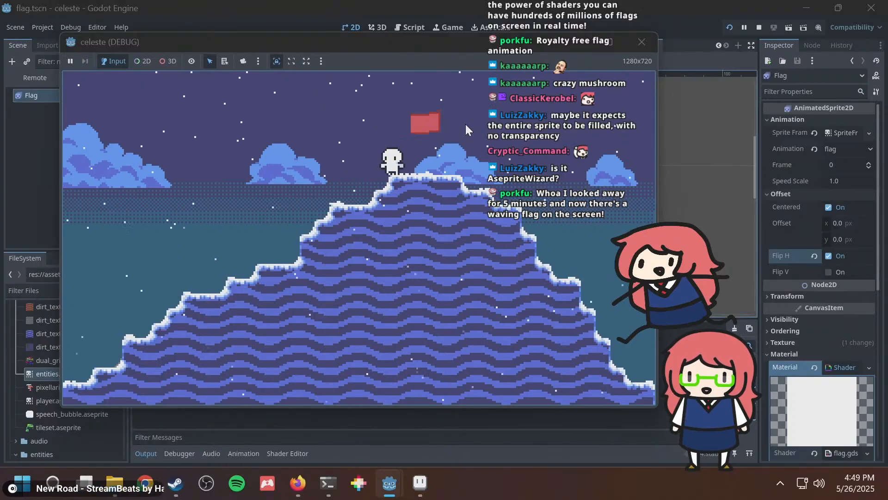
{"action": "left_click", "coordinate": [642, 41]}
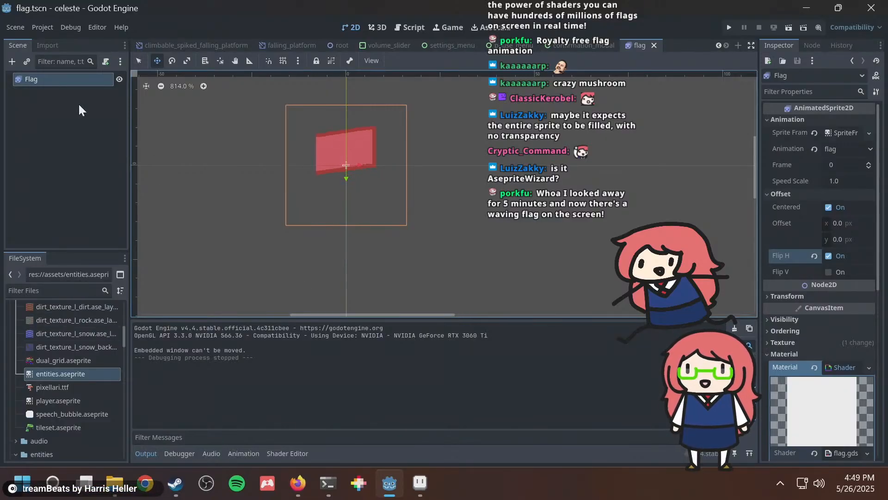
Add a Node2D child to the Flag node and make it the scene root.
{"action": "right_click", "coordinate": [57, 81]}
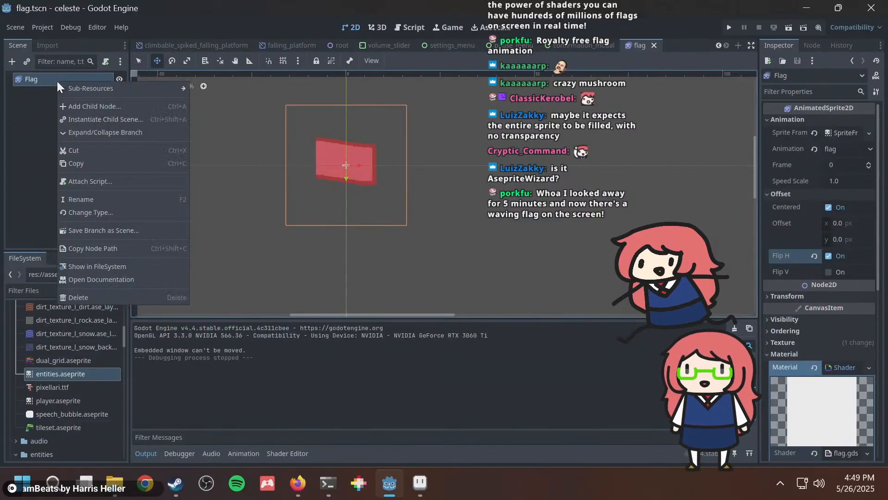
{"action": "left_click", "coordinate": [82, 105]}
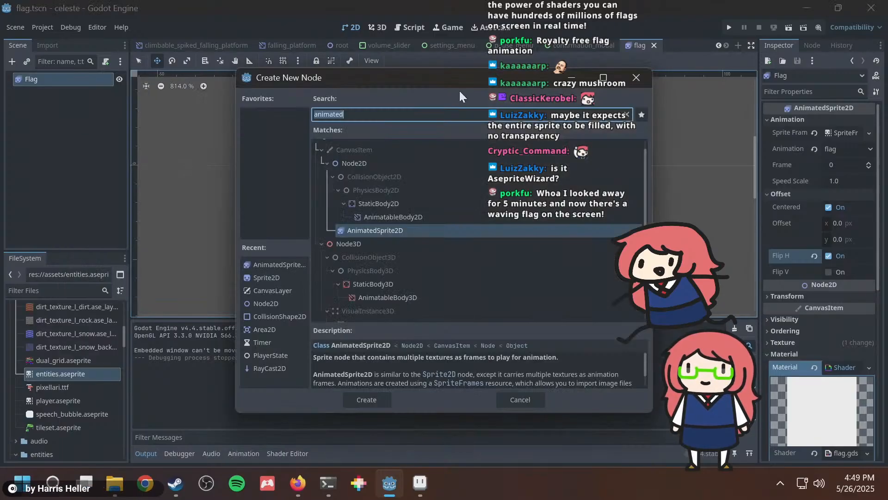
{"action": "key", "text": "BackSpace"}
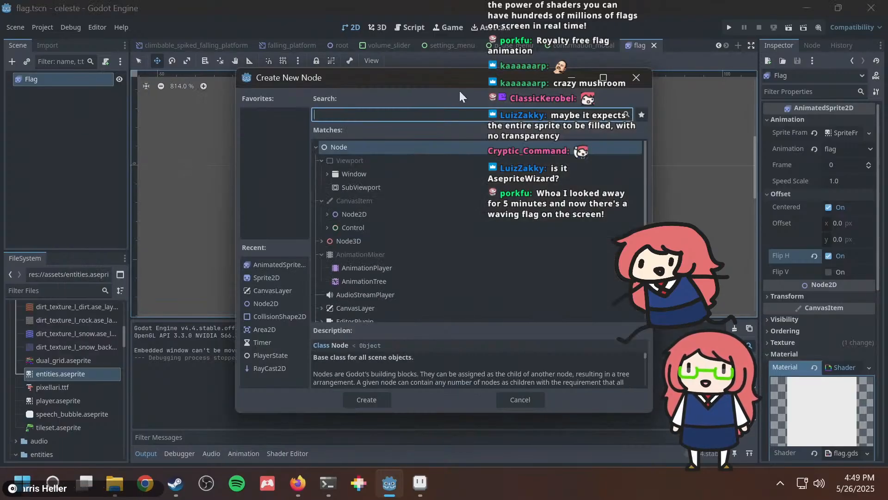
{"action": "type", "text": "node2d"}
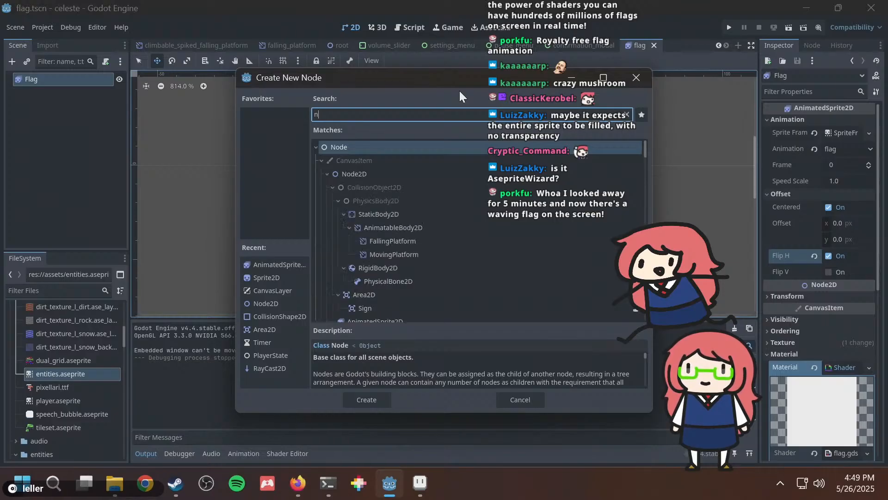
{"action": "key", "text": "Return"}
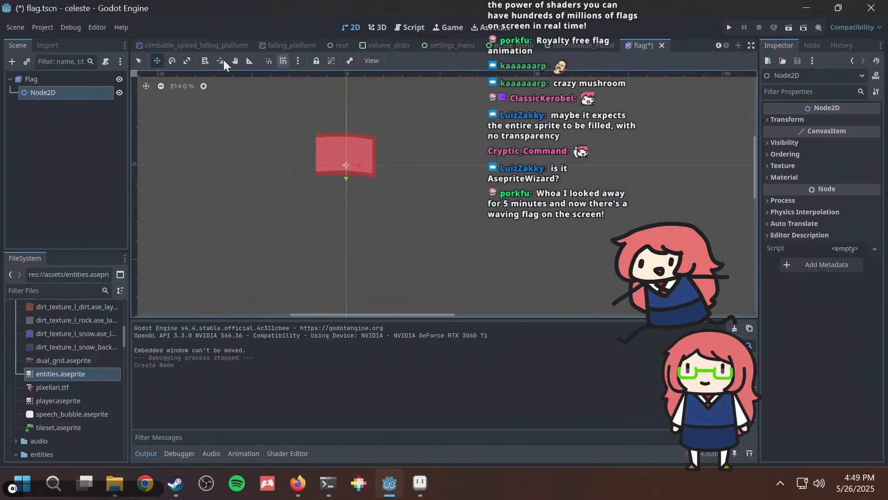
{"action": "right_click", "coordinate": [51, 91]}
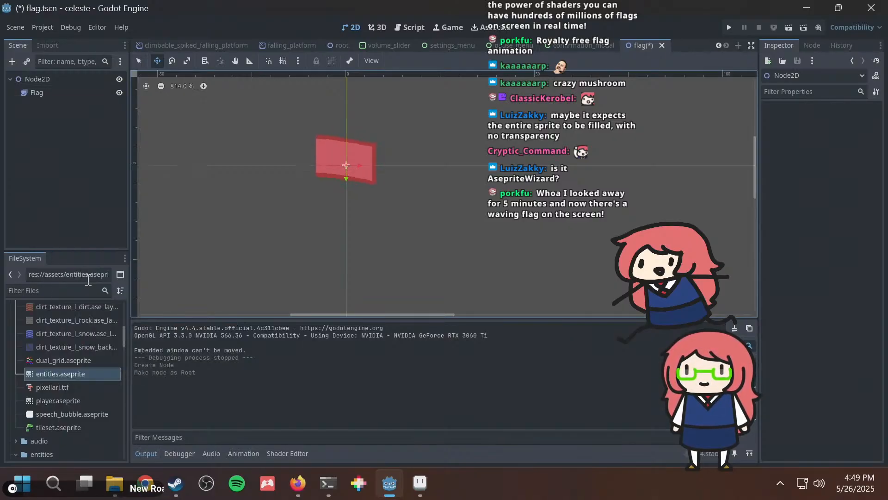
{"action": "left_click", "coordinate": [86, 291]}
Rename the Node2D root node as Flag.
{"action": "double_click", "coordinate": [47, 78]}
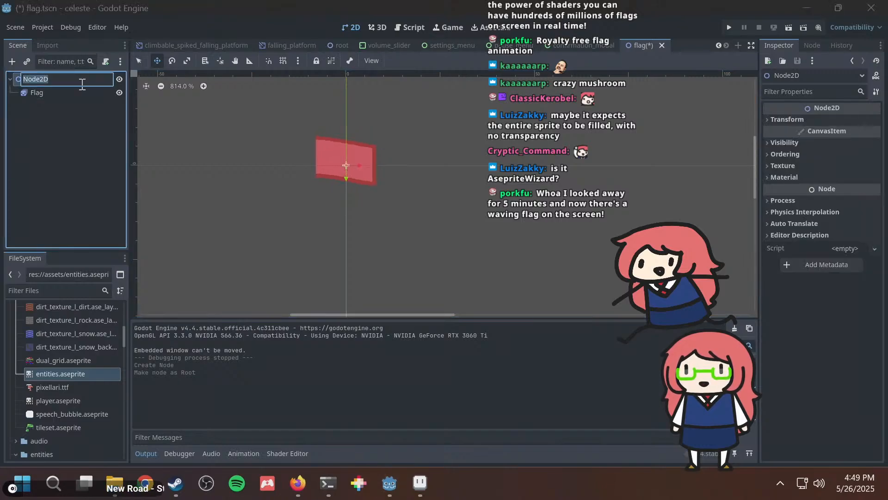
{"action": "type", "text": "Flag"}
{"action": "key", "text": "Return"}
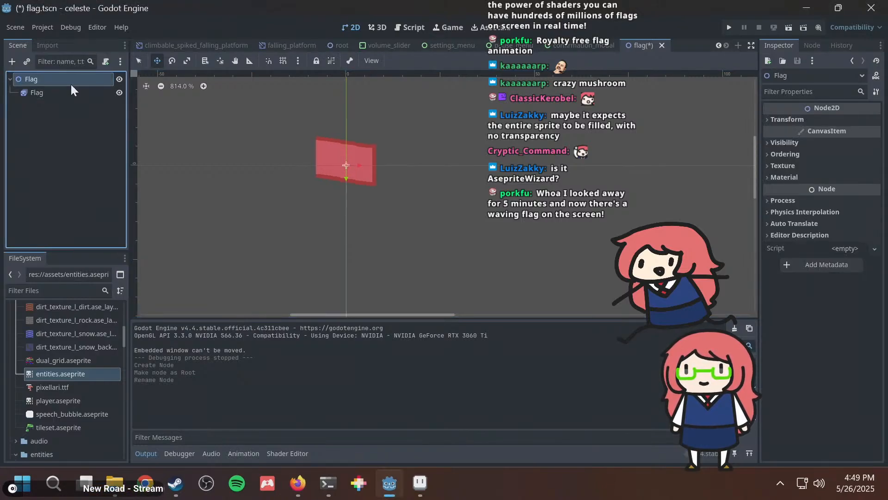
{"action": "left_click", "coordinate": [59, 93]}
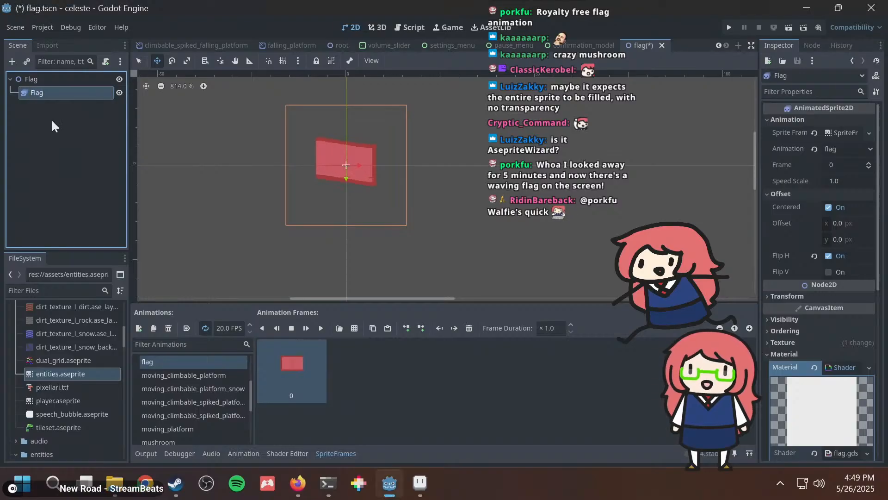
{"action": "scroll", "coordinate": [324, 148], "scroll_direction": "up", "scroll_amount": 4}
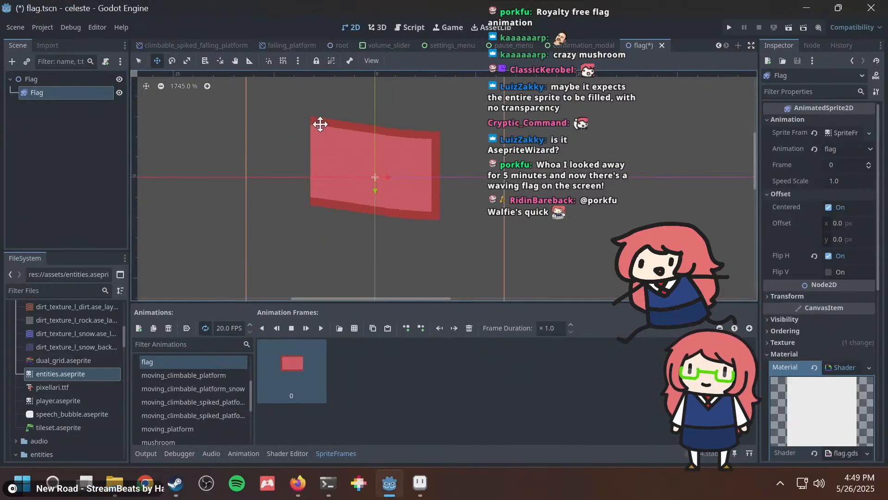
{"action": "scroll", "coordinate": [301, 123], "scroll_direction": "down", "scroll_amount": 1}
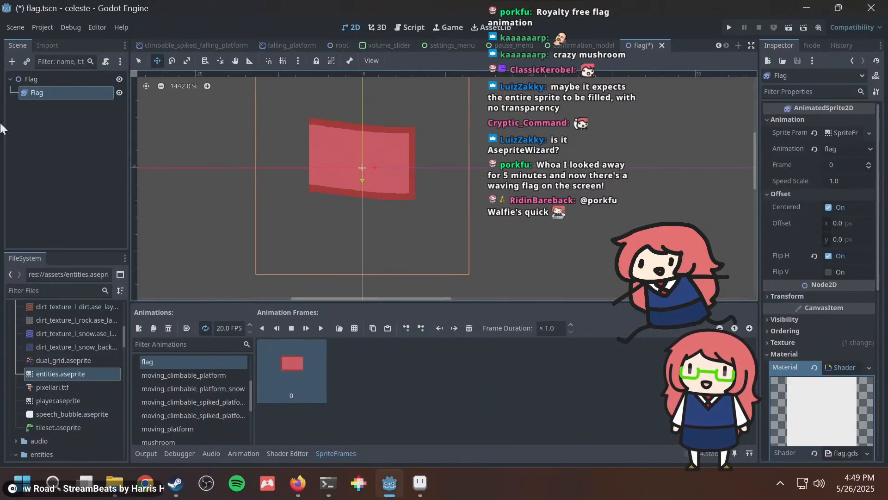
{"action": "double_click", "coordinate": [35, 78]}
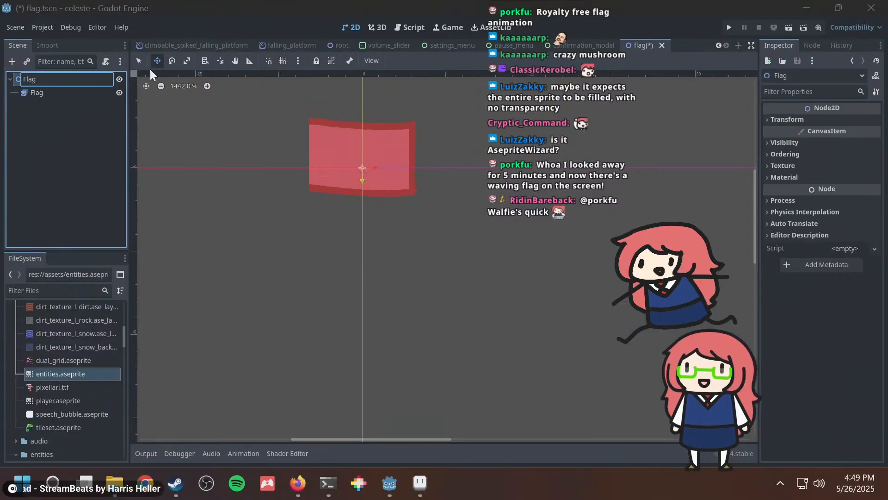
{"action": "scroll", "coordinate": [248, 223], "scroll_direction": "down", "scroll_amount": 2}
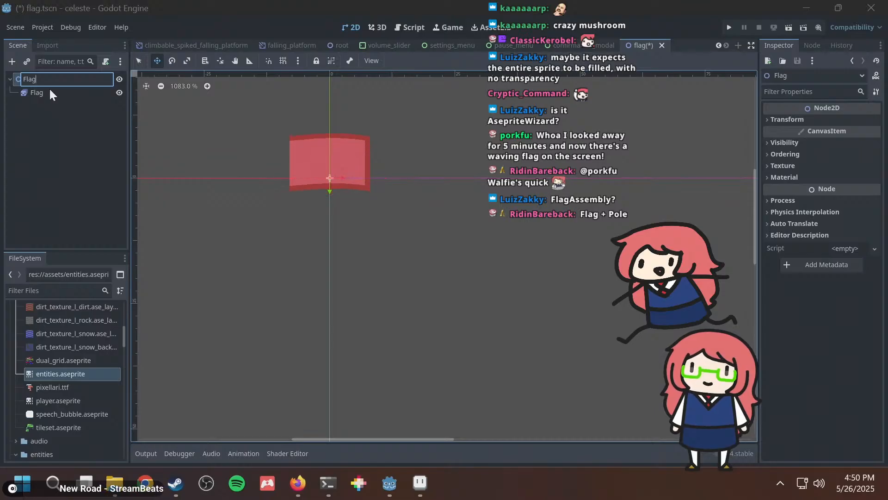
{"action": "type", "text": "Pol"}
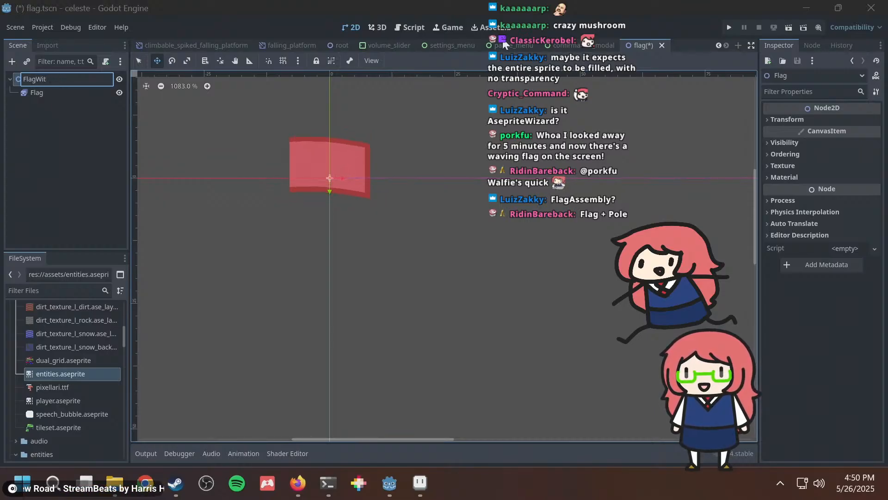
{"action": "key", "text": "BackSpace"}
{"action": "key", "text": "BackSpace"}
{"action": "key", "text": "BackSpace"}
{"action": "key", "text": "BackSpace"}
{"action": "key", "text": "BackSpace"}
{"action": "key", "text": "BackSpace"}
{"action": "key", "text": "BackSpace"}
{"action": "key", "text": "Return"}
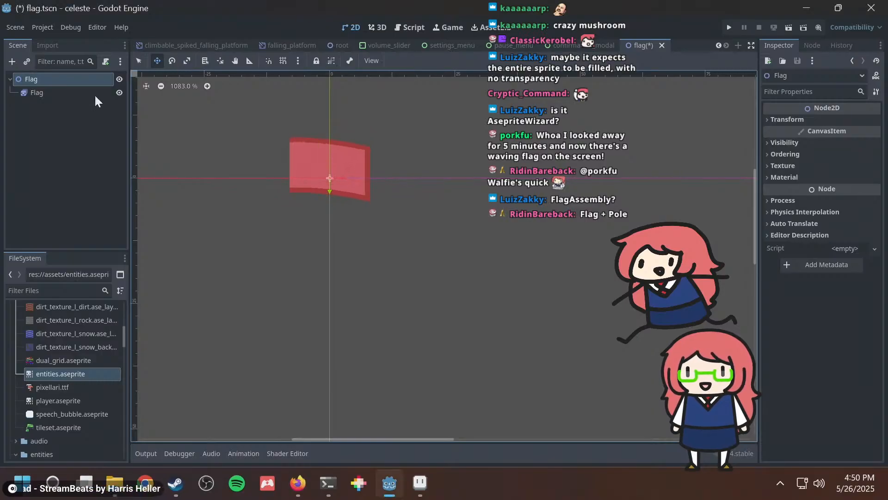
Rename the animated sprite child node as WavingFlag and save the flag scene.
{"action": "key", "text": "ctrl+s"}
{"action": "left_click", "coordinate": [40, 93]}
{"action": "left_click", "coordinate": [41, 92]}
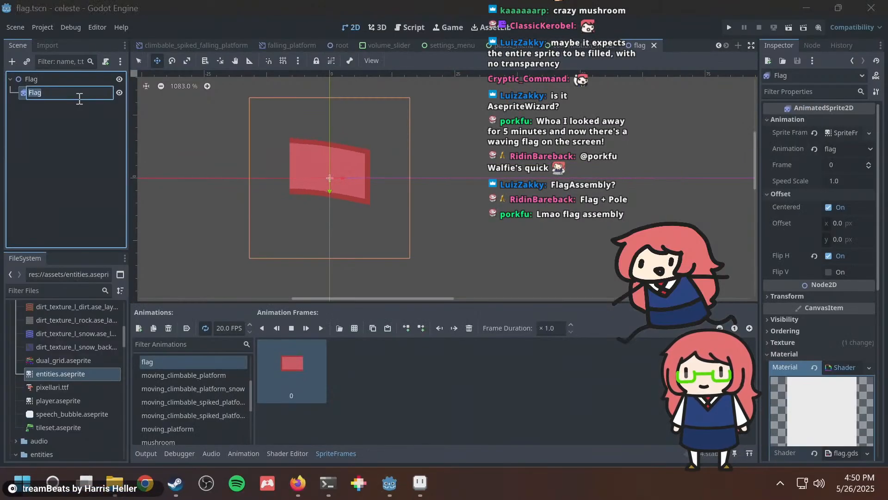
{"action": "key", "text": "Home"}
{"action": "type", "text": "Waving"}
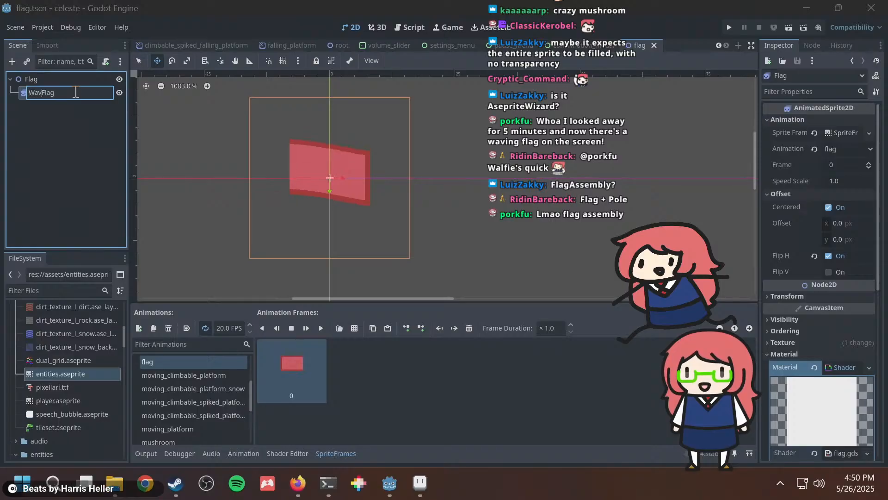
{"action": "key", "text": "Return"}
{"action": "key", "text": "ctrl+s"}
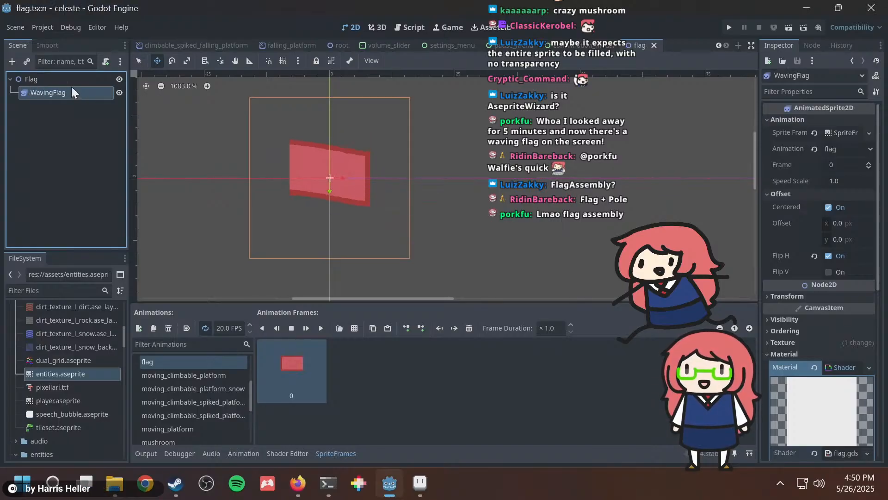
{"action": "left_click", "coordinate": [60, 81]}
{"action": "right_click", "coordinate": [60, 82]}
{"action": "left_click", "coordinate": [74, 90]}
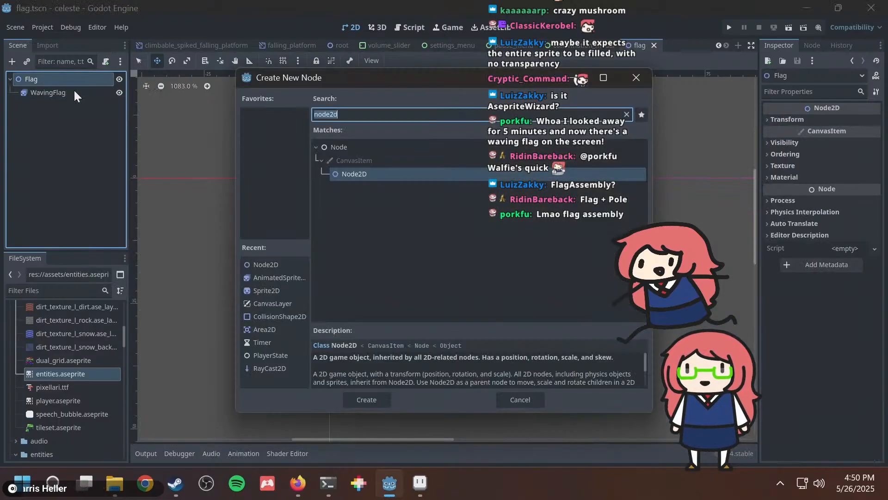
{"action": "type", "text": "animated"}
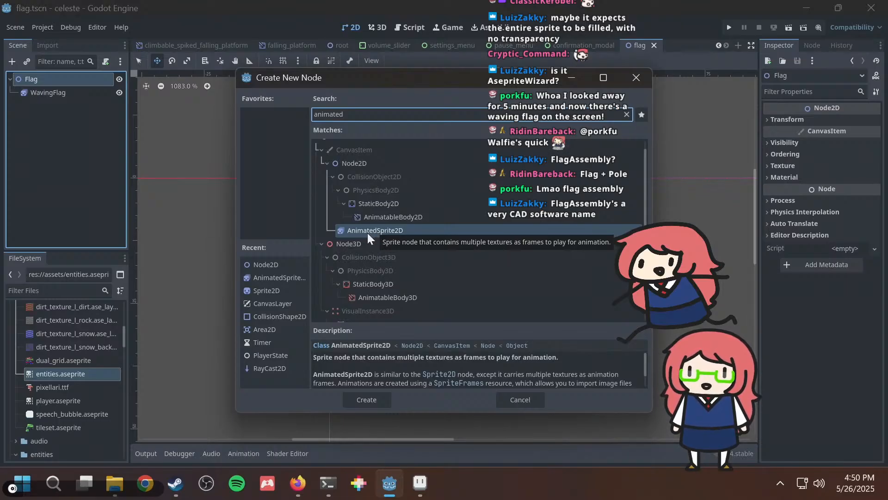
{"action": "left_click", "coordinate": [383, 232]}
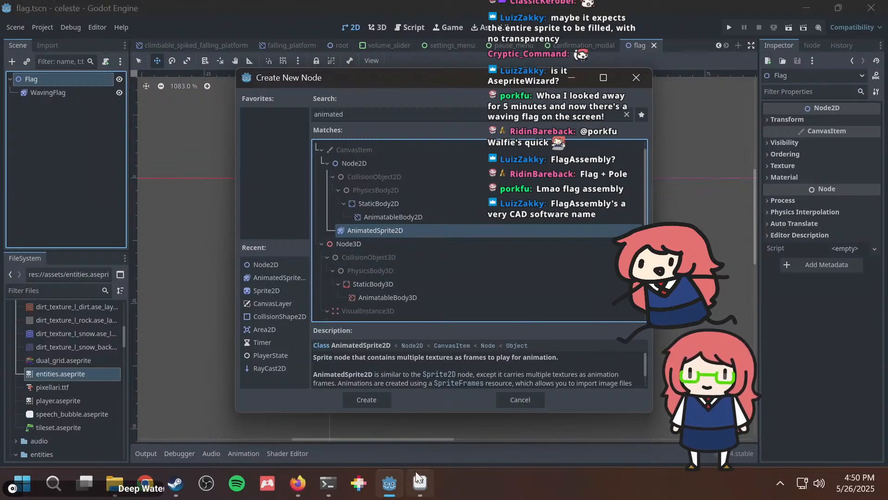
Switch to Aseprite, open the recent file dual_grid.aseprite and examine its wooden structure and decoration tiles.
{"action": "mouse_move", "coordinate": [416, 473]}
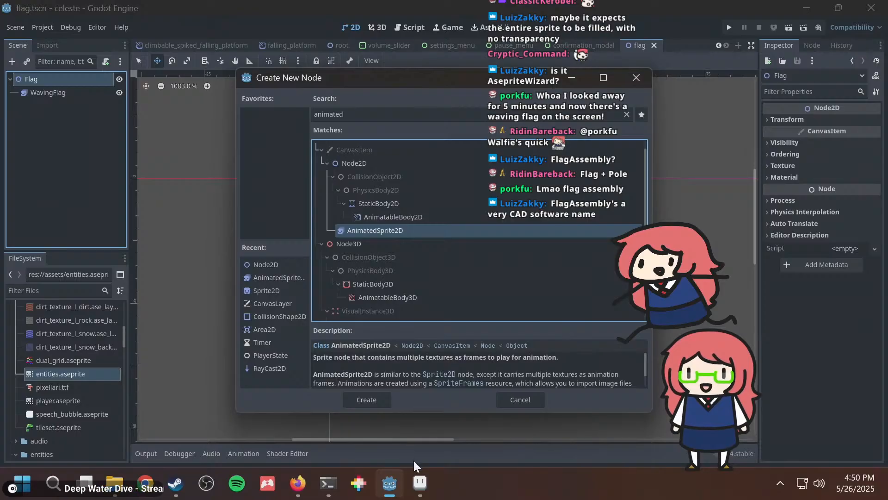
{"action": "left_click", "coordinate": [419, 481]}
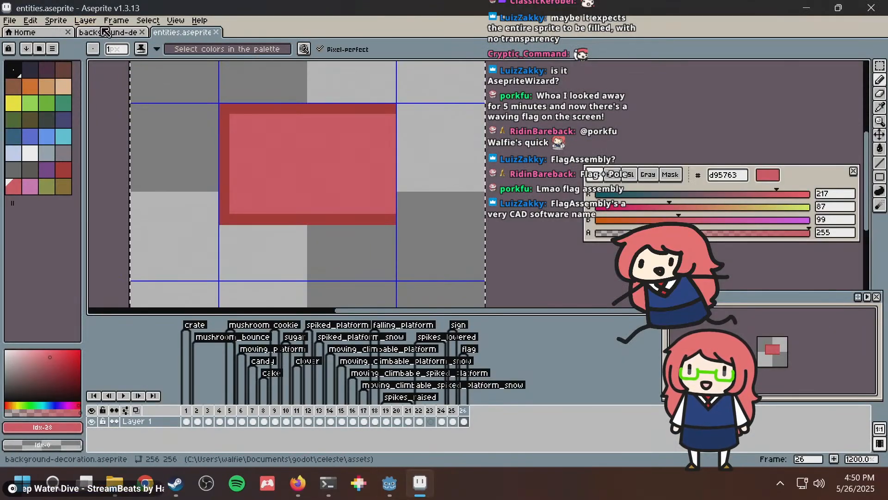
{"action": "left_click", "coordinate": [9, 20]}
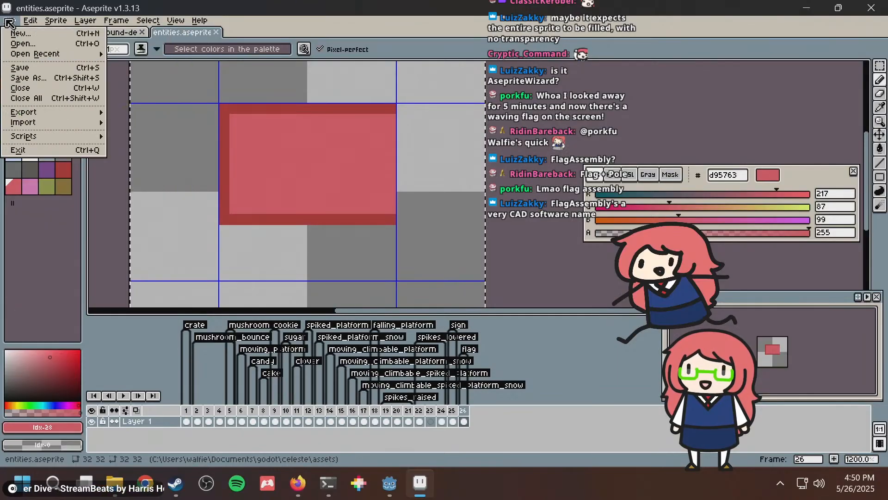
{"action": "mouse_move", "coordinate": [51, 54]}
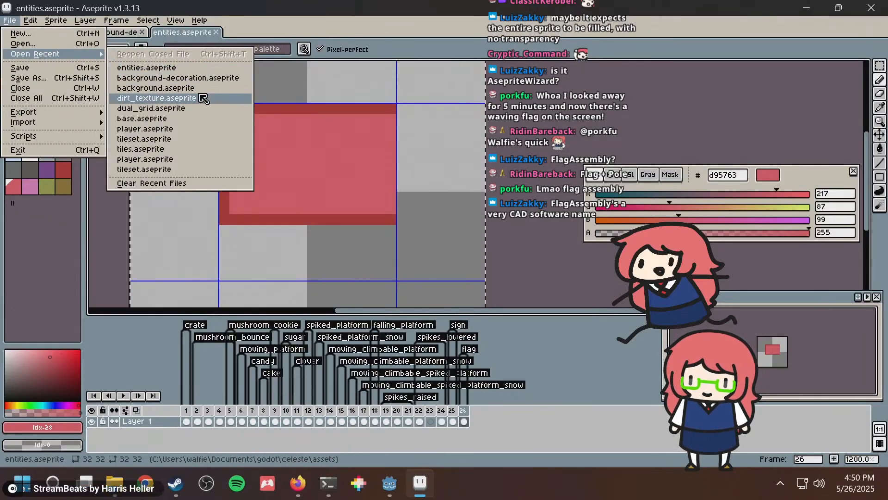
{"action": "left_click", "coordinate": [187, 109]}
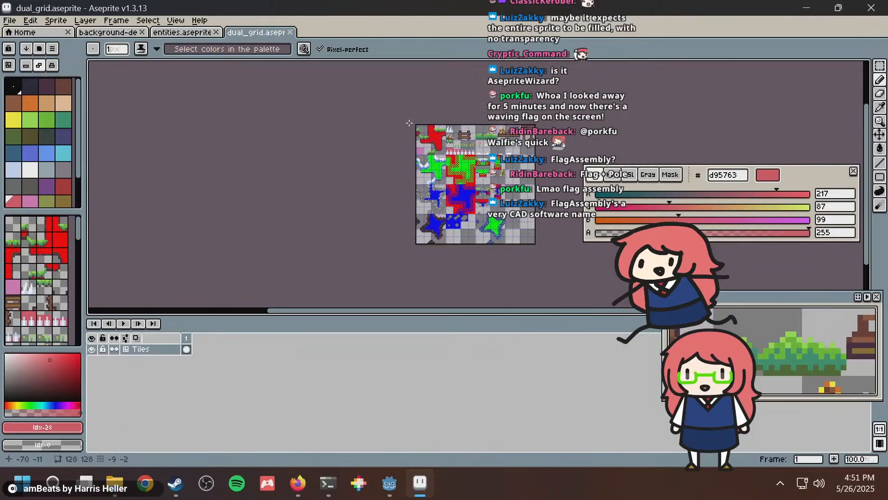
{"action": "scroll", "coordinate": [409, 123], "scroll_direction": "up", "scroll_amount": 4}
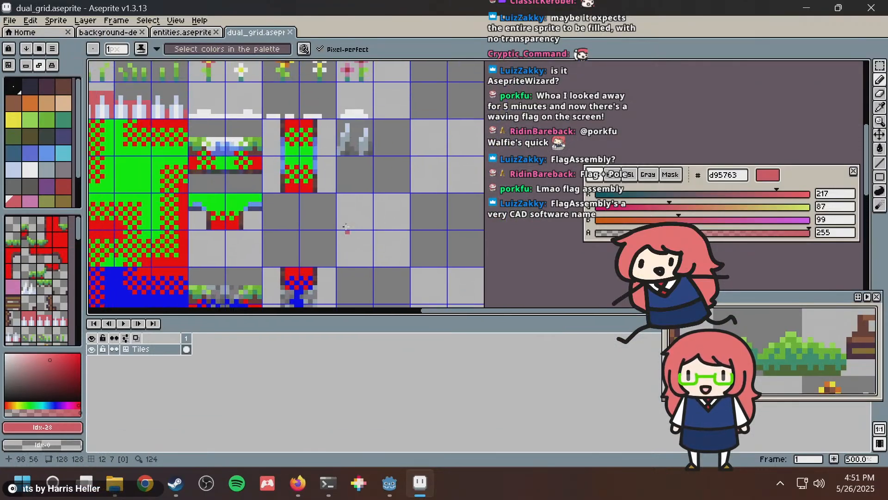
{"action": "scroll", "coordinate": [379, 150], "scroll_direction": "up", "scroll_amount": 5}
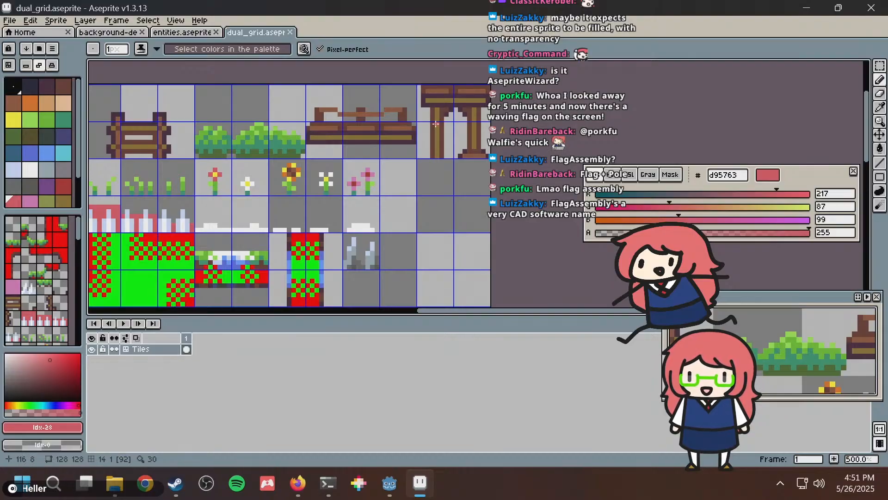
{"action": "scroll", "coordinate": [436, 124], "scroll_direction": "up", "scroll_amount": 3}
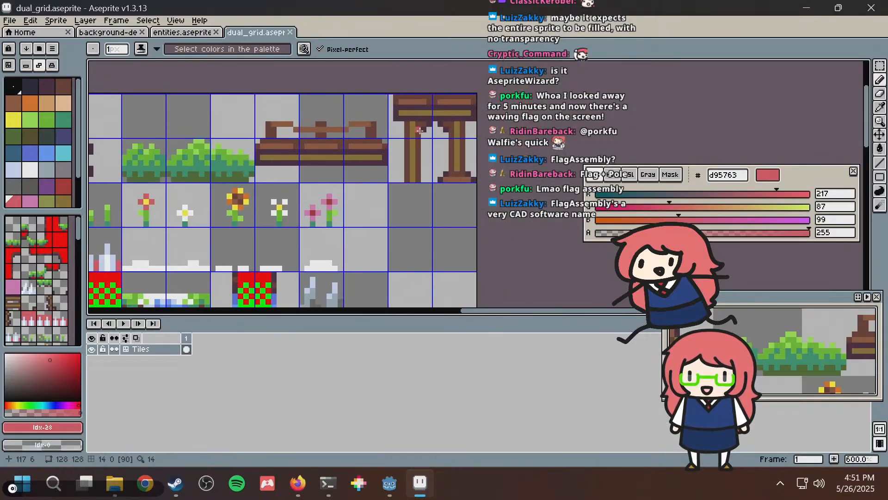
Switch back to Godot, cancel the new node creation and open the world scene to view the flag on the mountain peak.
{"action": "left_click", "coordinate": [394, 472]}
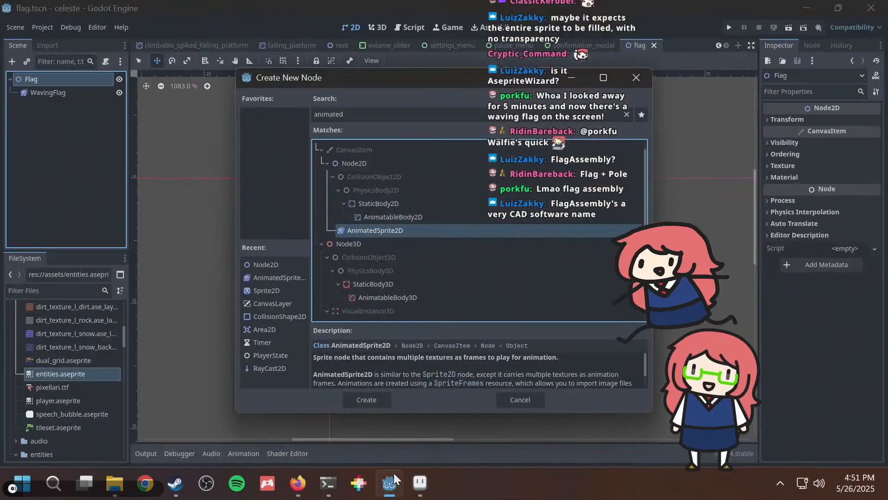
{"action": "key", "text": "Escape"}
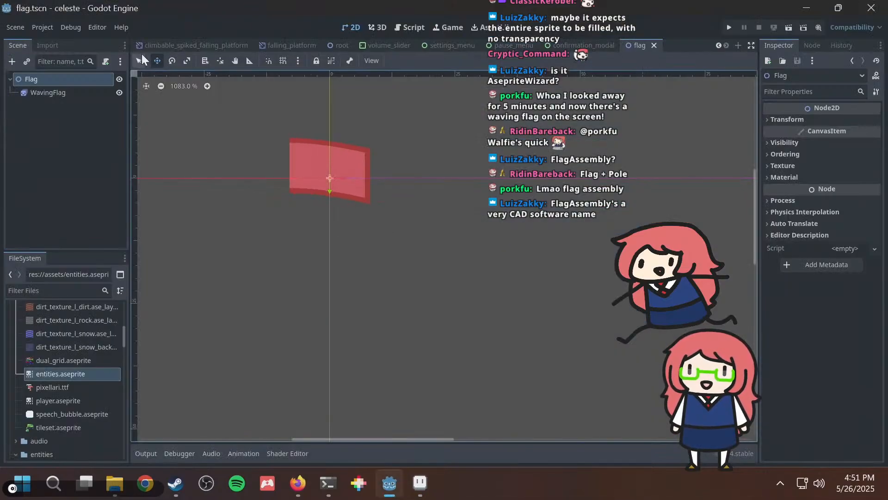
{"action": "scroll", "coordinate": [285, 48], "scroll_direction": "up", "scroll_amount": 2}
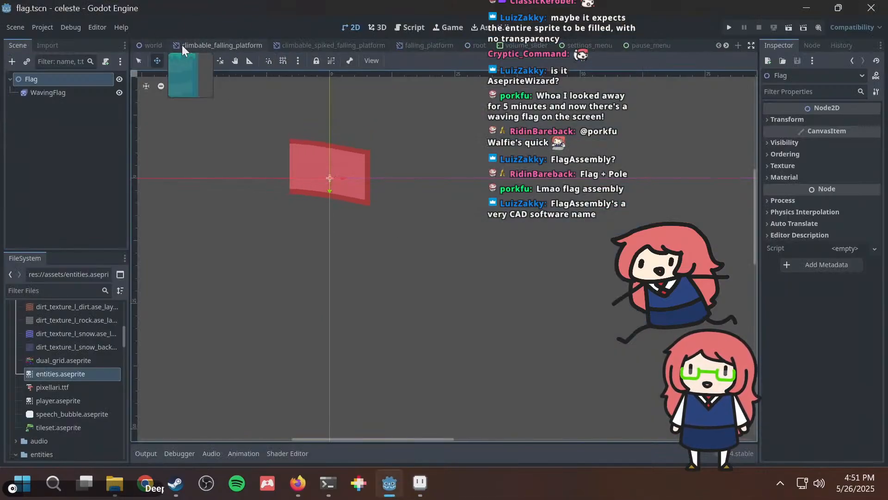
{"action": "left_click", "coordinate": [152, 44]}
{"action": "scroll", "coordinate": [236, 301], "scroll_direction": "up", "scroll_amount": 8}
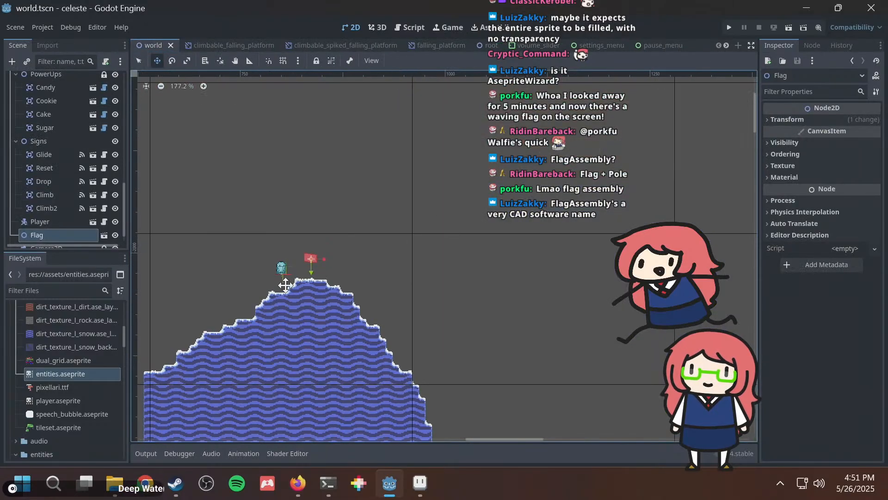
Paint a wooden flagpole on the BackgroundTile layer, with a base tile on the mountain summit and plain pole tiles stacked up past the flag.
{"action": "scroll", "coordinate": [74, 144], "scroll_direction": "up", "scroll_amount": 5}
{"action": "scroll", "coordinate": [73, 140], "scroll_direction": "up", "scroll_amount": 4}
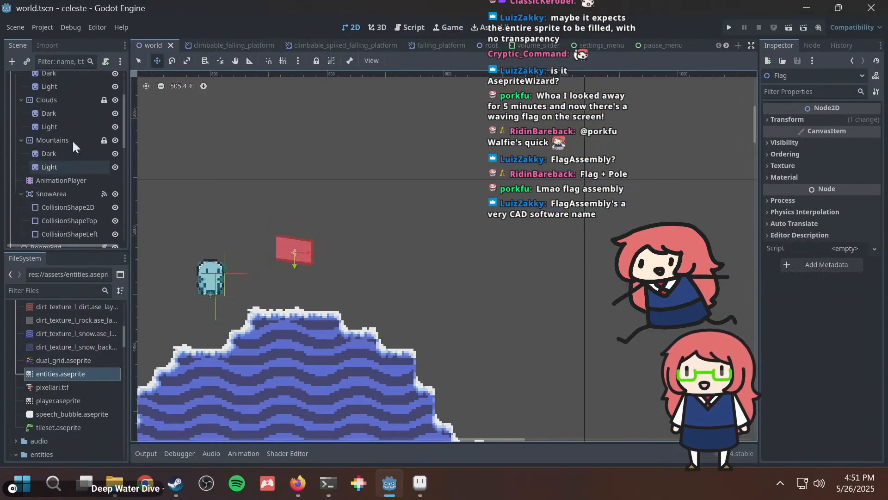
{"action": "scroll", "coordinate": [71, 141], "scroll_direction": "down", "scroll_amount": 2}
{"action": "scroll", "coordinate": [70, 142], "scroll_direction": "up", "scroll_amount": 4}
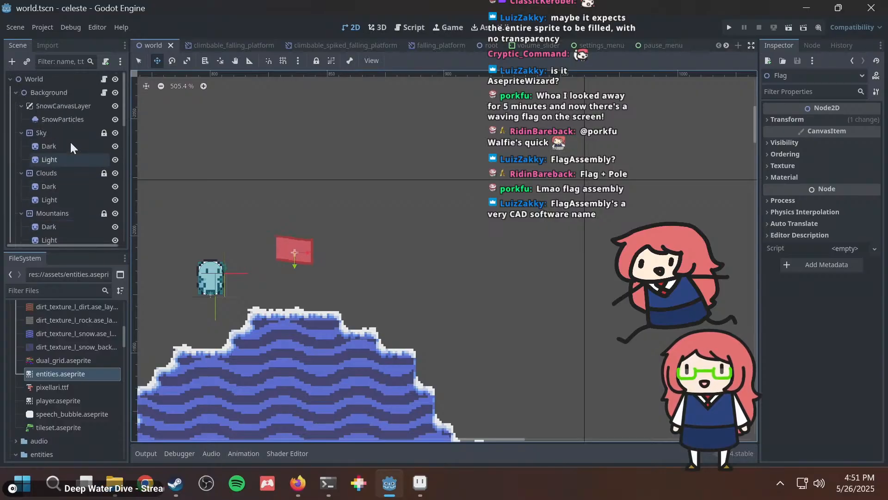
{"action": "scroll", "coordinate": [70, 141], "scroll_direction": "down", "scroll_amount": 2}
{"action": "scroll", "coordinate": [70, 141], "scroll_direction": "up", "scroll_amount": 2}
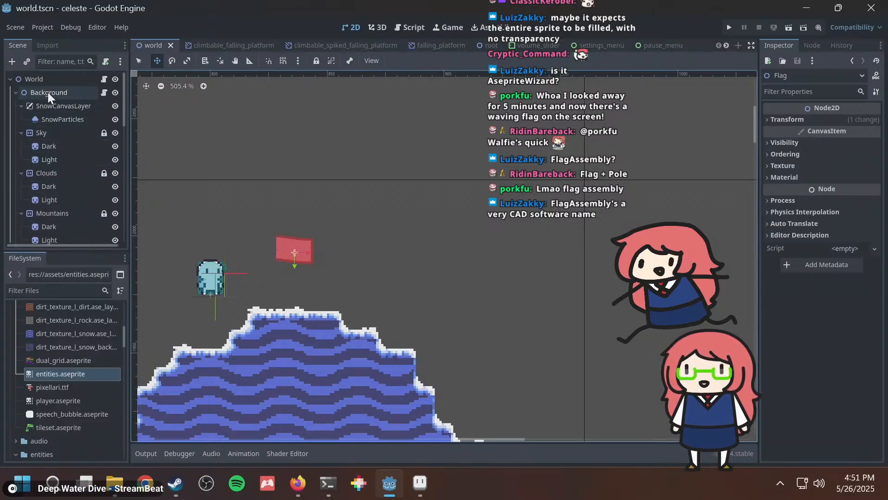
{"action": "scroll", "coordinate": [51, 104], "scroll_direction": "down", "scroll_amount": 3}
{"action": "scroll", "coordinate": [49, 185], "scroll_direction": "down", "scroll_amount": 2}
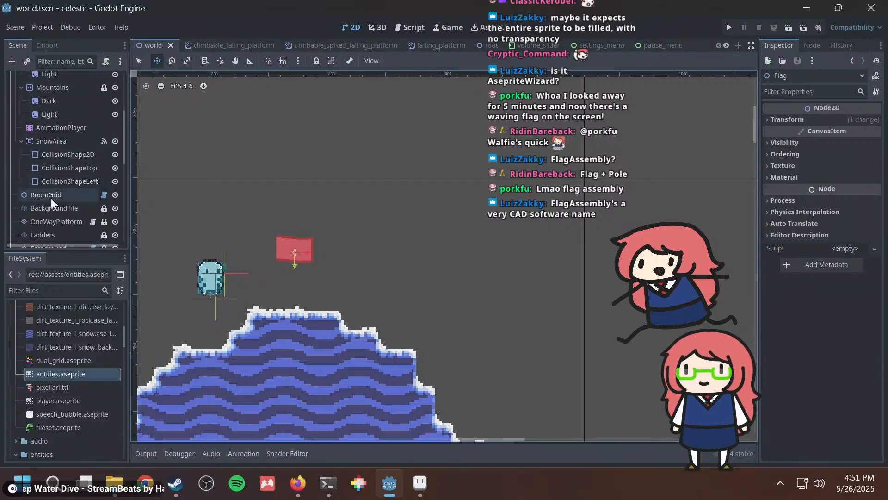
{"action": "left_click", "coordinate": [53, 208]}
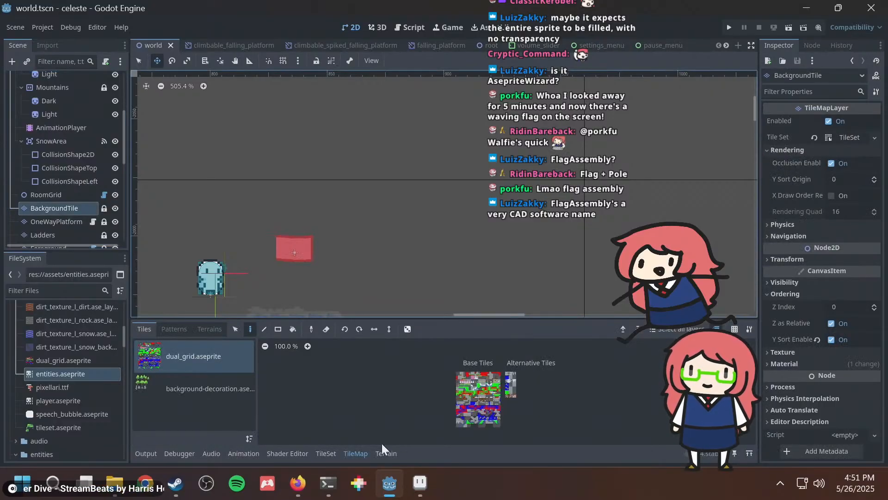
{"action": "scroll", "coordinate": [517, 364], "scroll_direction": "up", "scroll_amount": 8}
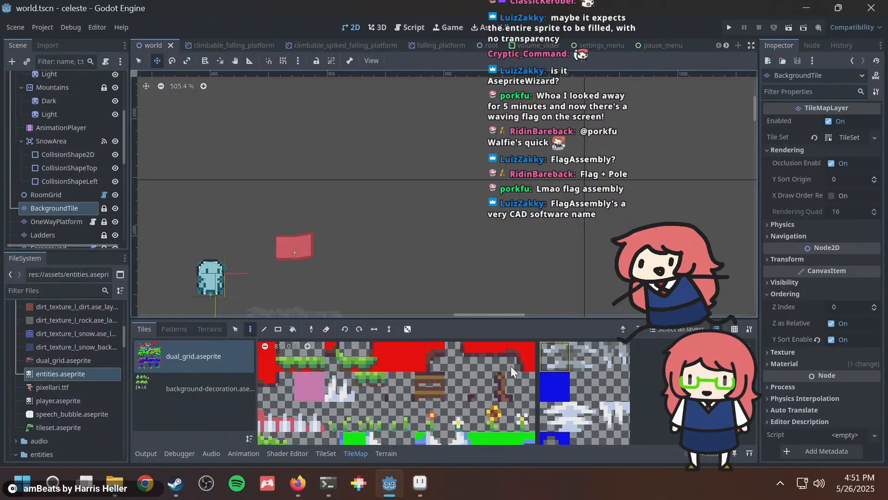
{"action": "scroll", "coordinate": [511, 365], "scroll_direction": "up", "scroll_amount": 1}
{"action": "scroll", "coordinate": [438, 404], "scroll_direction": "up", "scroll_amount": 2}
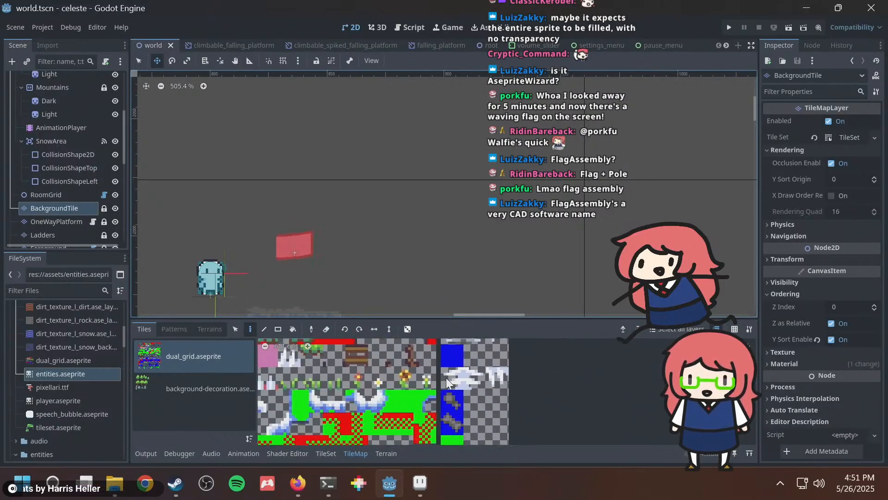
{"action": "scroll", "coordinate": [427, 382], "scroll_direction": "up", "scroll_amount": 1}
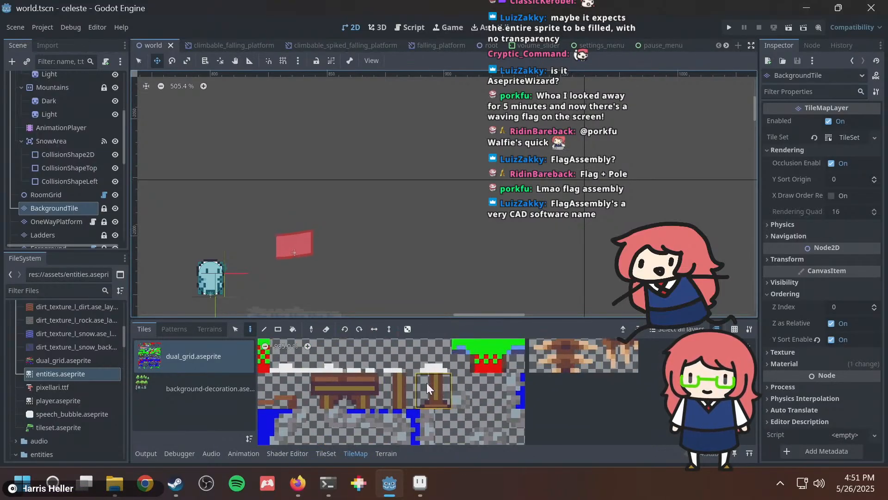
{"action": "middle_click_drag", "start_coordinate": [312, 225], "coordinate": [353, 154]}
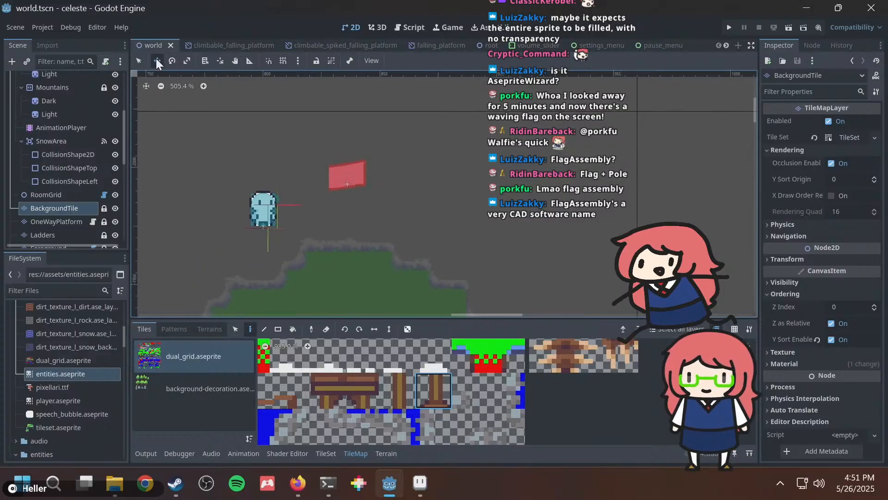
{"action": "left_click", "coordinate": [341, 235]}
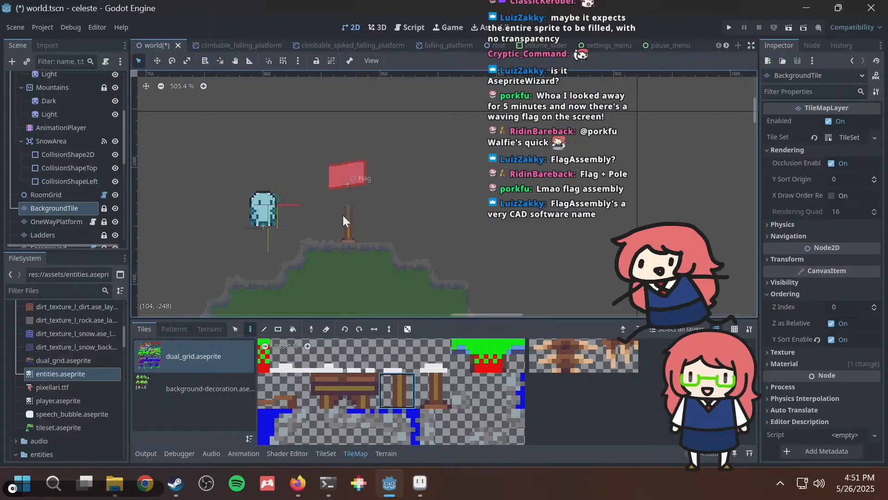
{"action": "left_click_drag", "start_coordinate": [343, 216], "coordinate": [346, 158]}
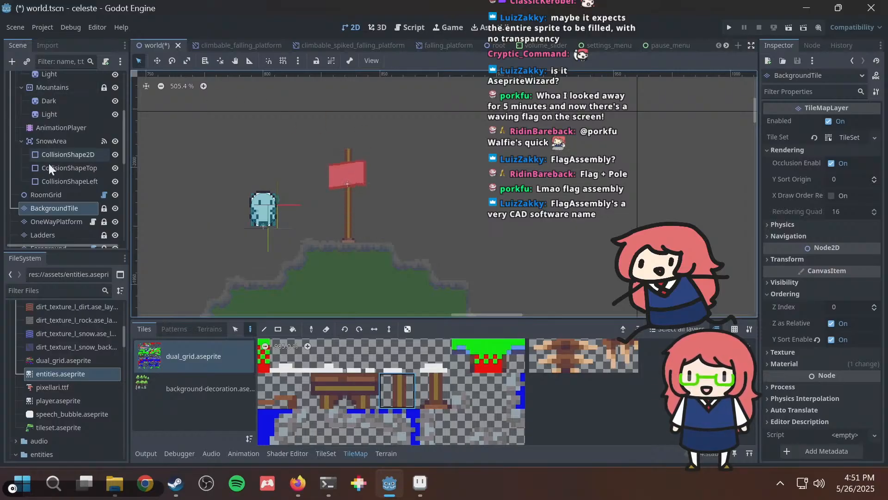
Move the Flag node about 9 px right and 7 px up so it hangs from the top of the pole.
{"action": "scroll", "coordinate": [79, 167], "scroll_direction": "up", "scroll_amount": 3}
{"action": "scroll", "coordinate": [78, 168], "scroll_direction": "down", "scroll_amount": 3}
{"action": "scroll", "coordinate": [78, 167], "scroll_direction": "down", "scroll_amount": 5}
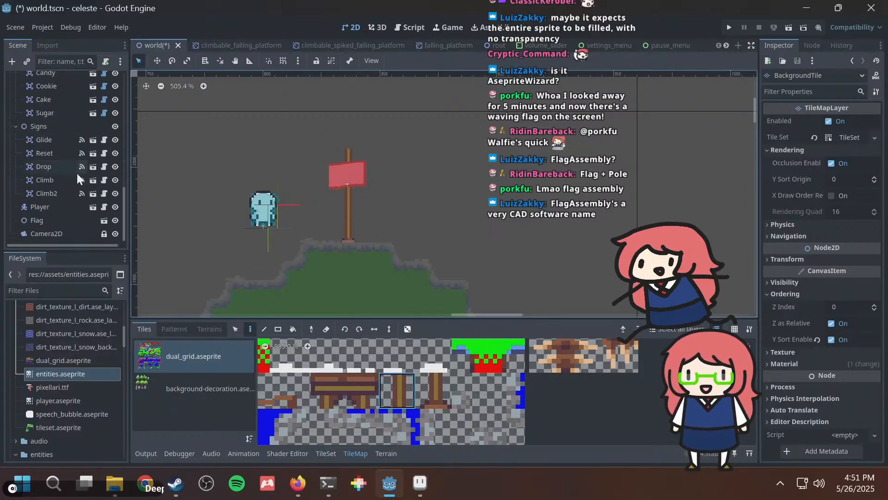
{"action": "left_click", "coordinate": [52, 220]}
{"action": "left_click", "coordinate": [156, 61]}
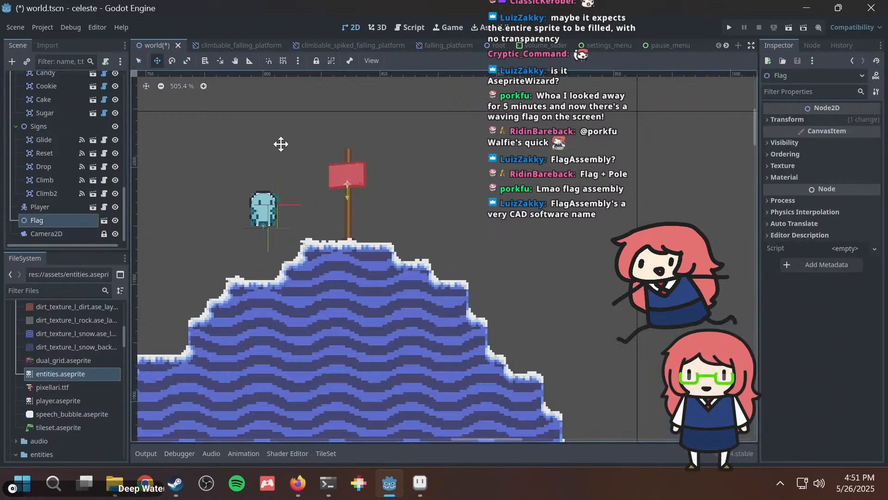
{"action": "left_click_drag", "start_coordinate": [337, 177], "coordinate": [357, 156]}
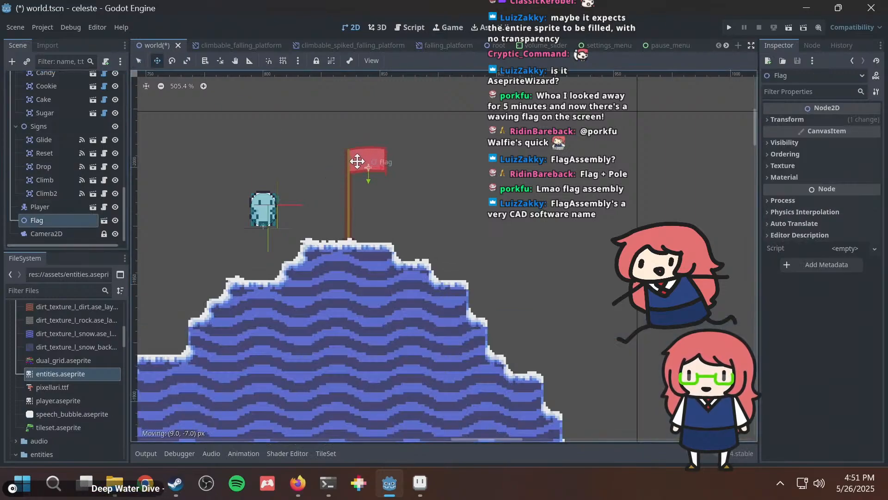
{"action": "scroll", "coordinate": [388, 158], "scroll_direction": "up", "scroll_amount": 6}
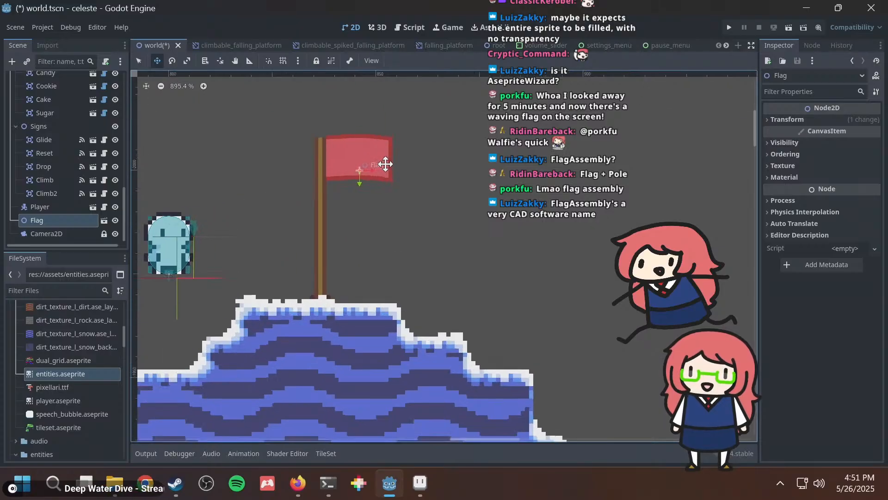
{"action": "key", "text": "alt+Tab"}
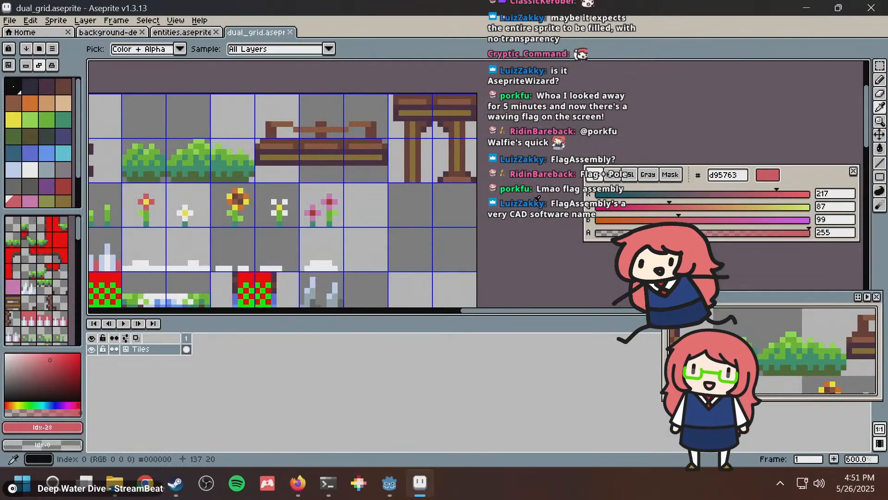
{"action": "key", "text": "alt+Tab"}
{"action": "key", "text": "alt+shift+Tab"}
{"action": "key", "text": "alt+Tab"}
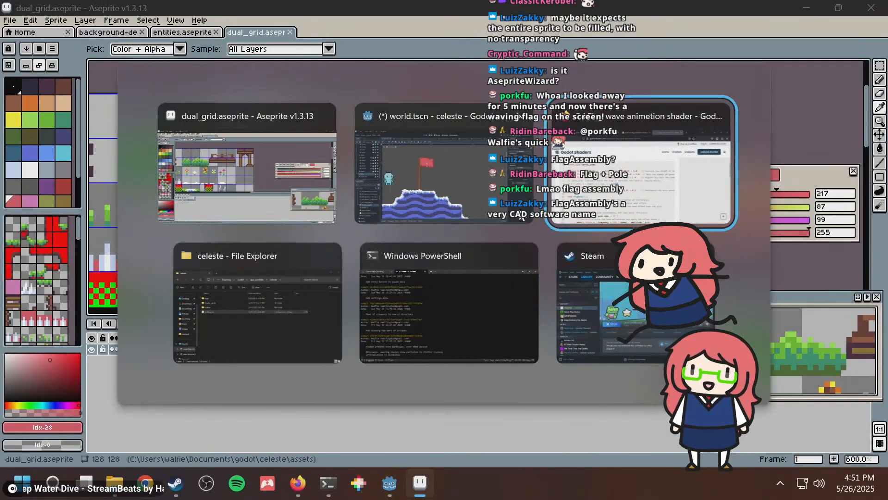
{"action": "key", "text": "alt+Tab"}
{"action": "key", "text": "alt+shift+Tab"}
{"action": "left_click", "coordinate": [520, 213]}
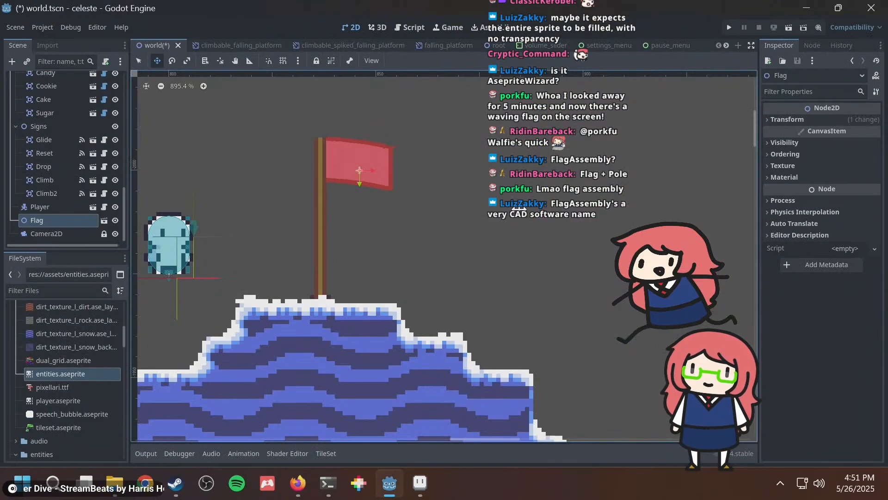
Save the world scene, run the project and move the game window aside.
{"action": "key", "text": "ctrl+s"}
{"action": "key", "text": "F5"}
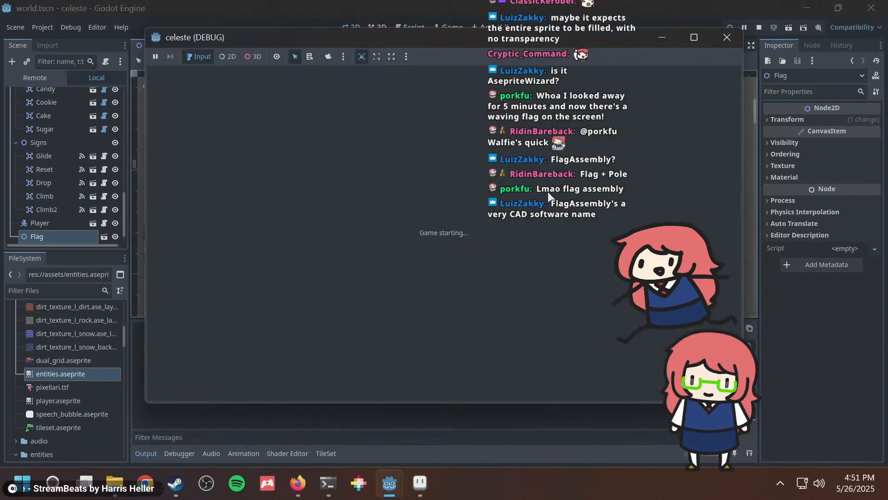
{"action": "left_click_drag", "start_coordinate": [454, 39], "coordinate": [347, 62]}
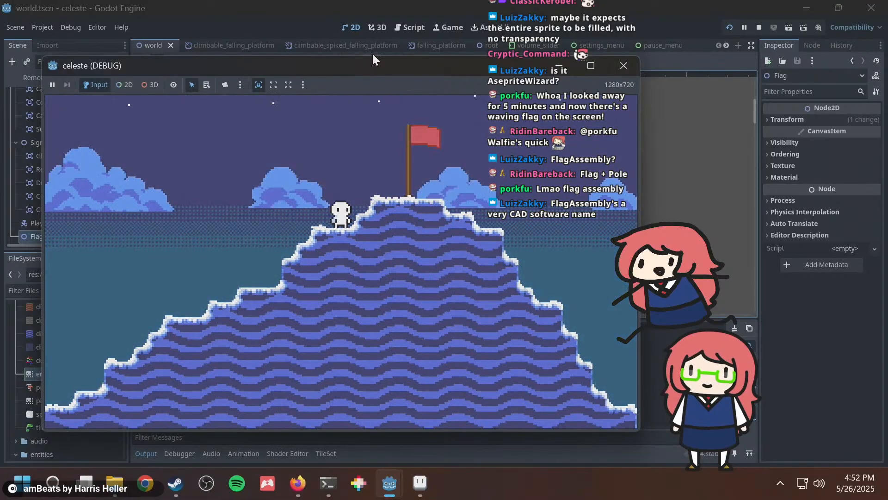
Playtest the summit by walking and jumping the player back and forth around the flagpole and upper slope.
{"action": "key", "text": "Right"}
{"action": "key", "text": "space"}
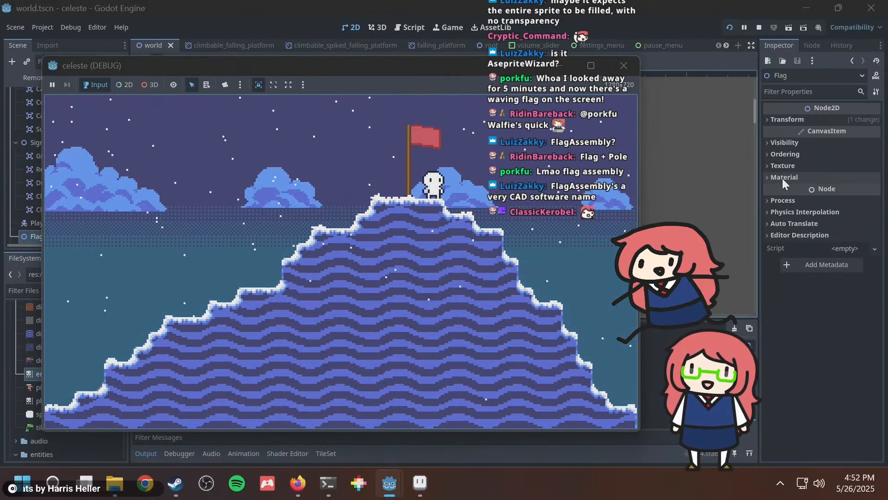
{"action": "key", "text": "Left"}
{"action": "key", "text": "space"}
{"action": "key", "text": "Right"}
{"action": "key", "text": "space"}
{"action": "key", "text": "Left"}
{"action": "key", "text": "Right"}
{"action": "key", "text": "space"}
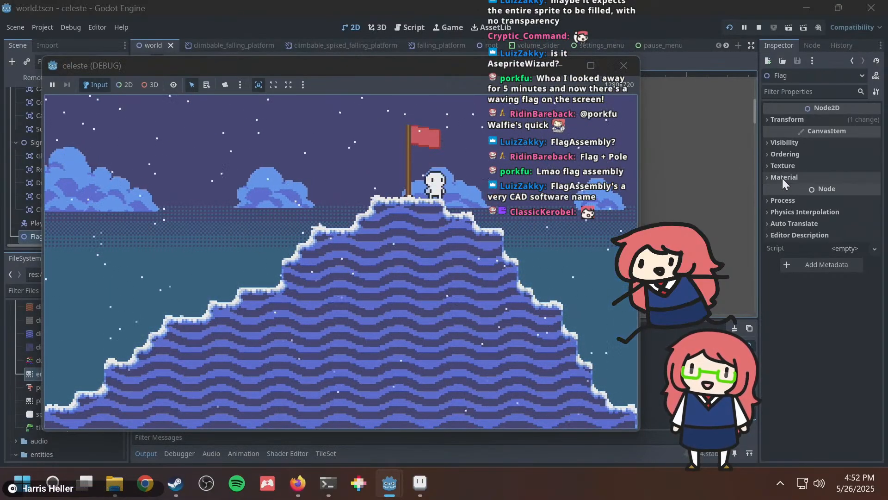
{"action": "key", "text": "Left"}
{"action": "key", "text": "space"}
{"action": "key", "text": "Right"}
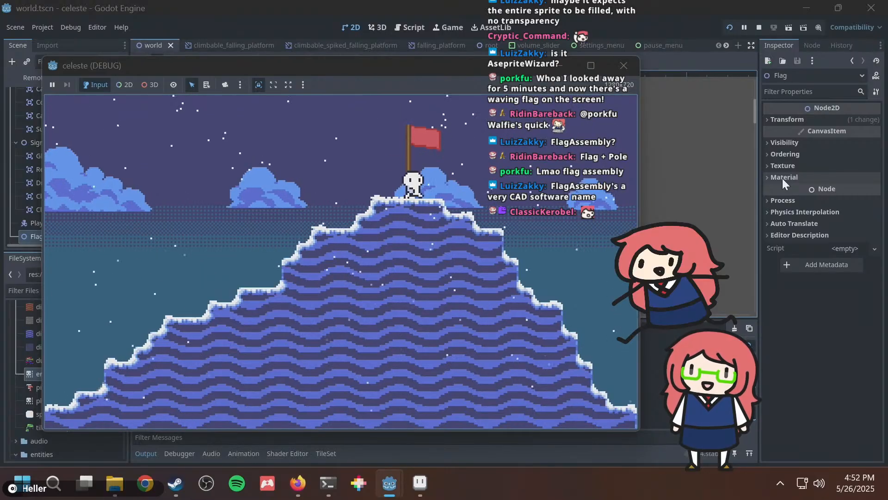
{"action": "key", "text": "Left"}
{"action": "key", "text": "space"}
{"action": "key", "text": "space"}
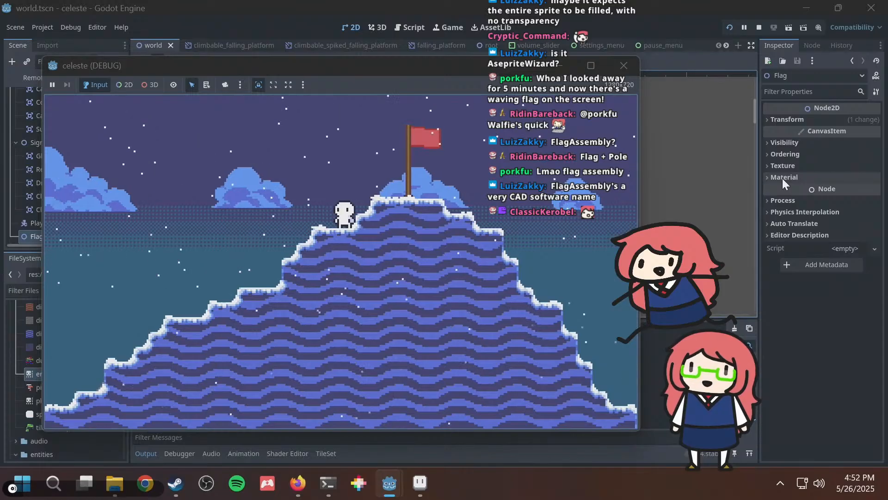
{"action": "key", "text": "Left"}
{"action": "key", "text": "Right"}
{"action": "key", "text": "space"}
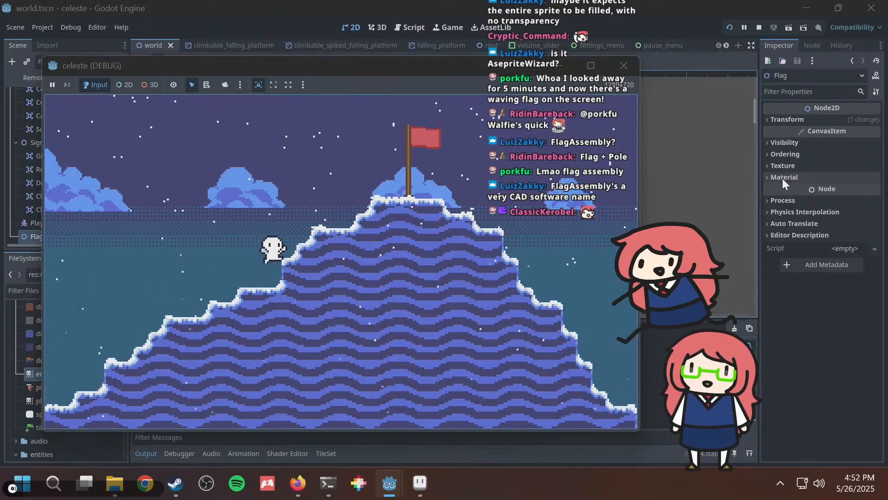
{"action": "key", "text": "space"}
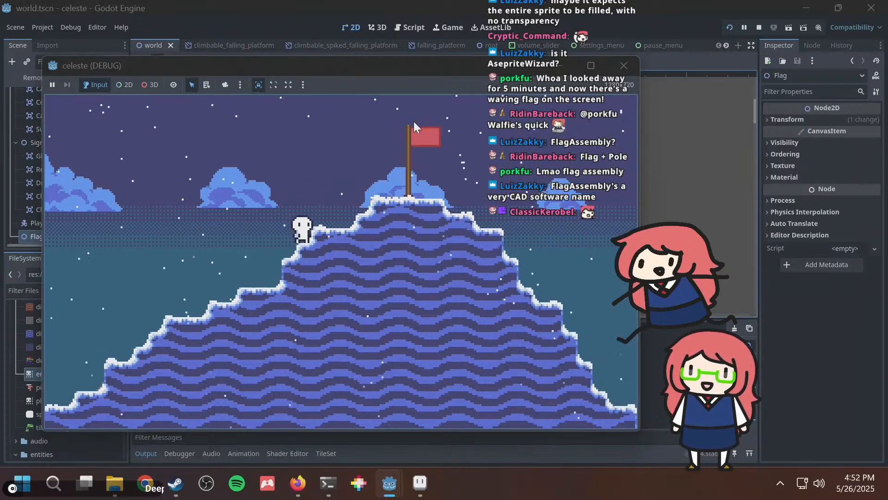
Return to the editor and look over the scene tree and the whole mountain around the flag.
{"action": "key", "text": "alt+Tab"}
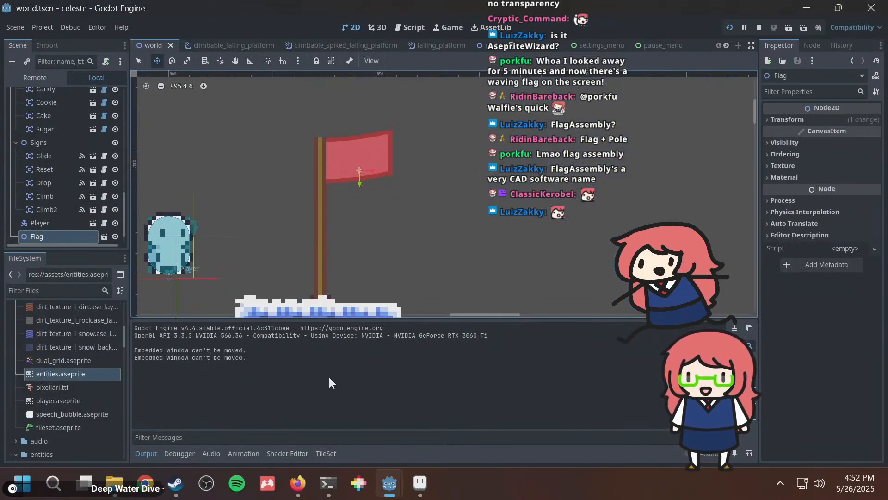
{"action": "scroll", "coordinate": [51, 142], "scroll_direction": "up", "scroll_amount": 6}
{"action": "scroll", "coordinate": [52, 141], "scroll_direction": "down", "scroll_amount": 3}
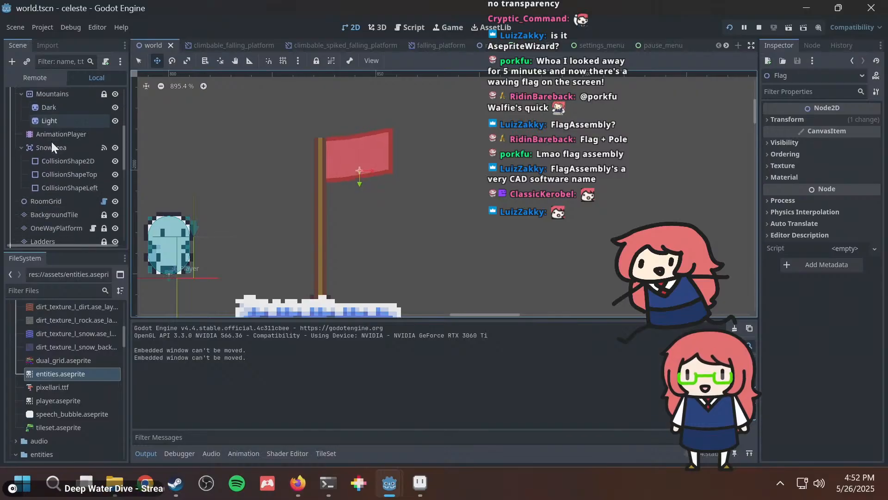
{"action": "scroll", "coordinate": [51, 140], "scroll_direction": "up", "scroll_amount": 6}
{"action": "scroll", "coordinate": [261, 157], "scroll_direction": "down", "scroll_amount": 4}
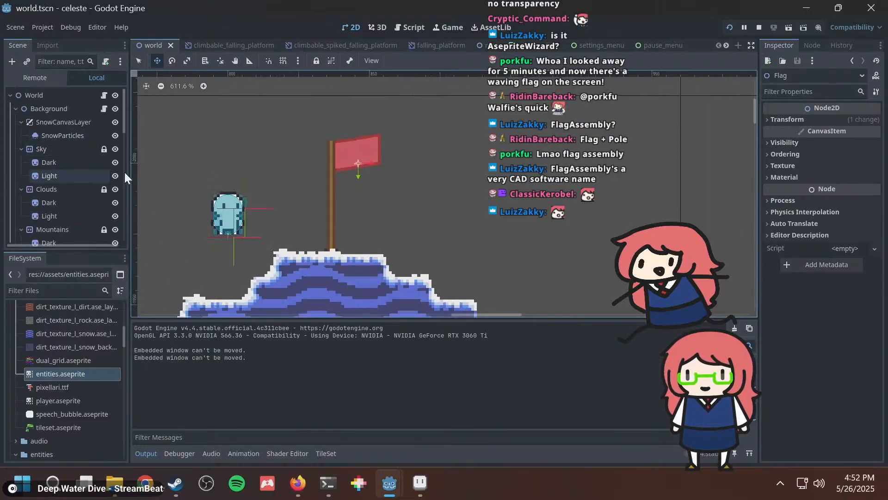
{"action": "scroll", "coordinate": [398, 179], "scroll_direction": "down", "scroll_amount": 8}
{"action": "scroll", "coordinate": [465, 110], "scroll_direction": "down", "scroll_amount": 1}
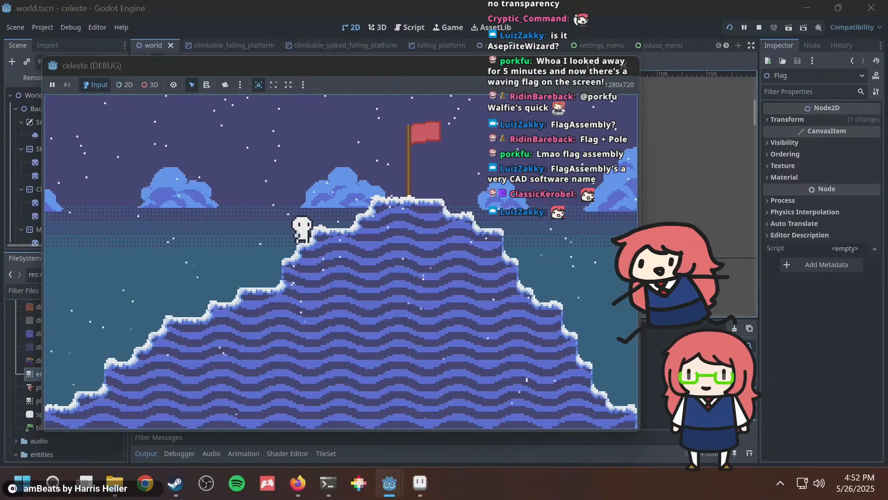
Playtest the route down the mountain's left slope and back up to the flag, and return to the editor.
{"action": "key", "text": "Left"}
{"action": "key", "text": "Left"}
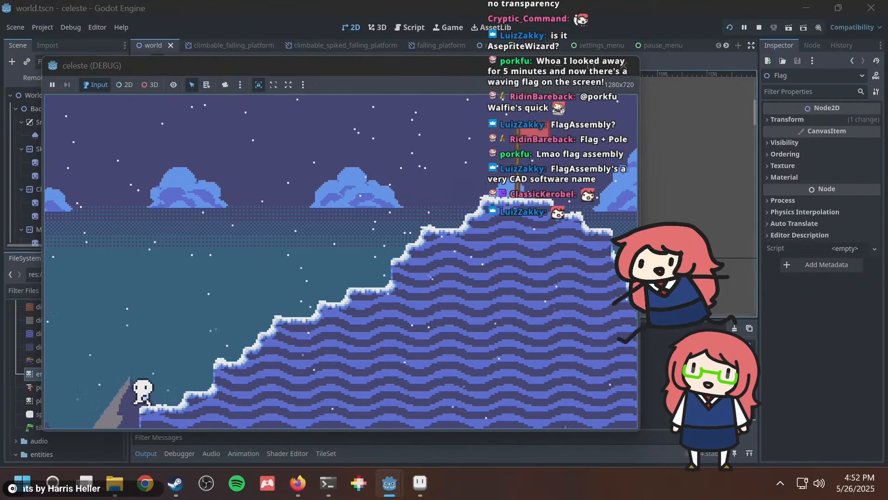
{"action": "key", "text": "Right"}
{"action": "key", "text": "space"}
{"action": "key", "text": "space"}
{"action": "key", "text": "space"}
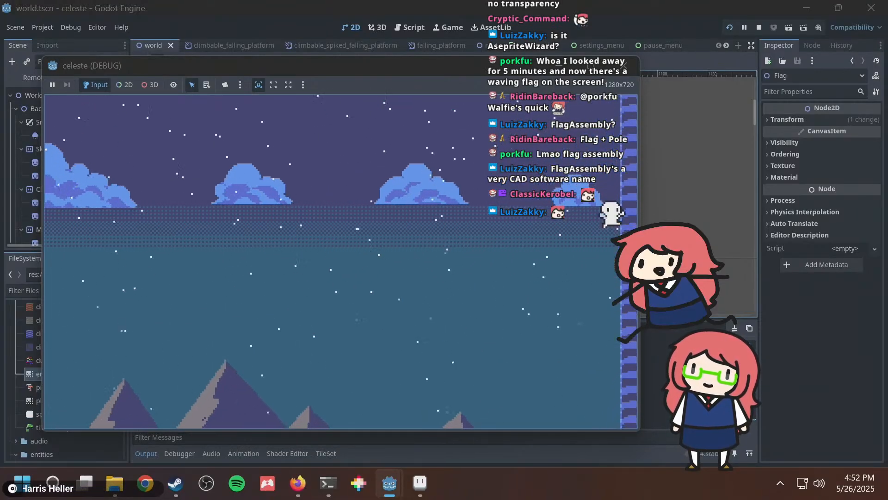
{"action": "key", "text": "Right"}
{"action": "key", "text": "Right"}
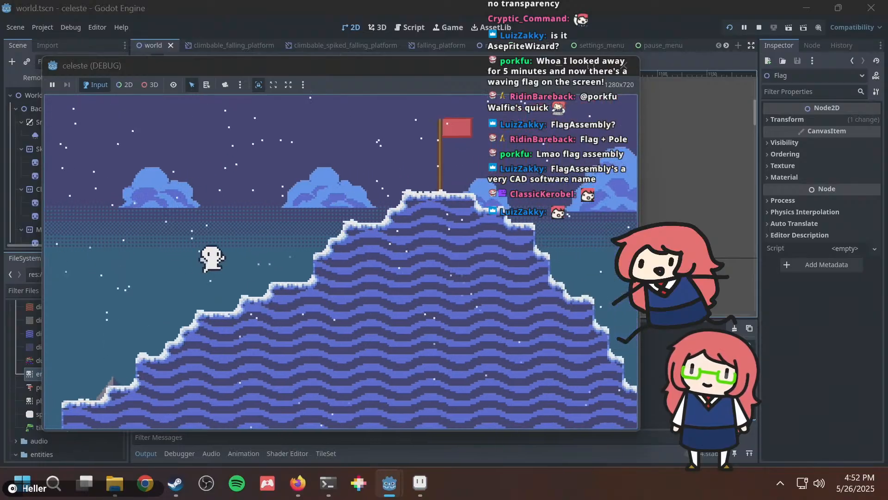
{"action": "key", "text": "Left"}
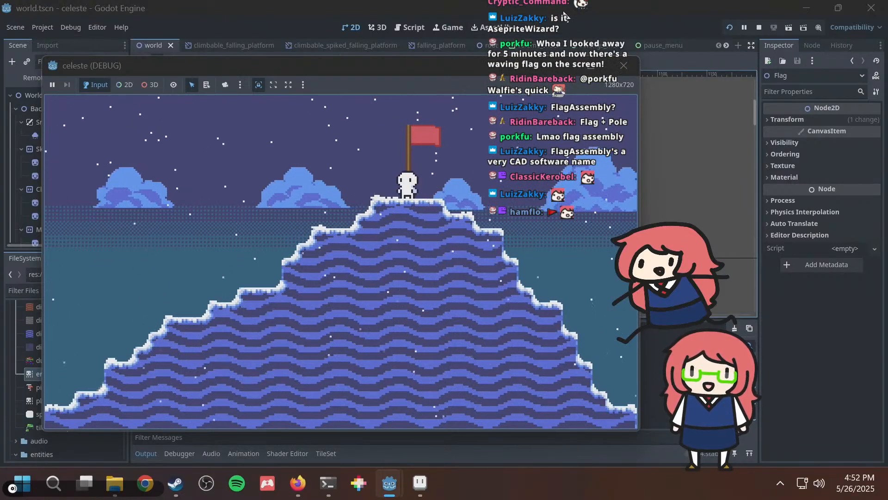
{"action": "left_click", "coordinate": [614, 7]}
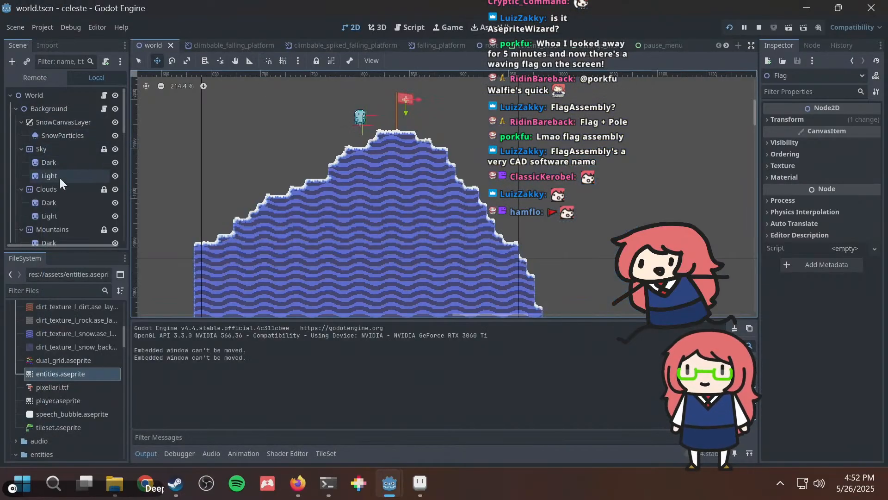
Raise the upper limit of the frequency hint range in flag.gdshader to 20.0.
{"action": "left_click", "coordinate": [288, 453]}
{"action": "scroll", "coordinate": [355, 357], "scroll_direction": "up", "scroll_amount": 12}
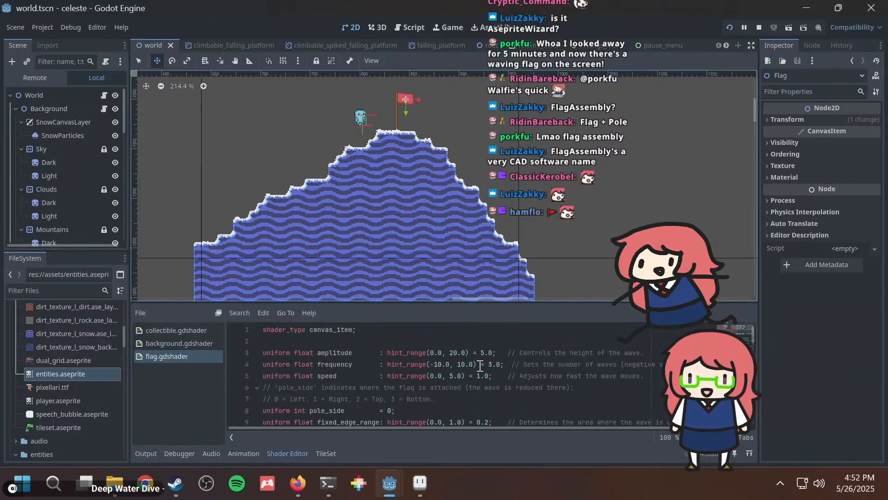
{"action": "left_click", "coordinate": [463, 366]}
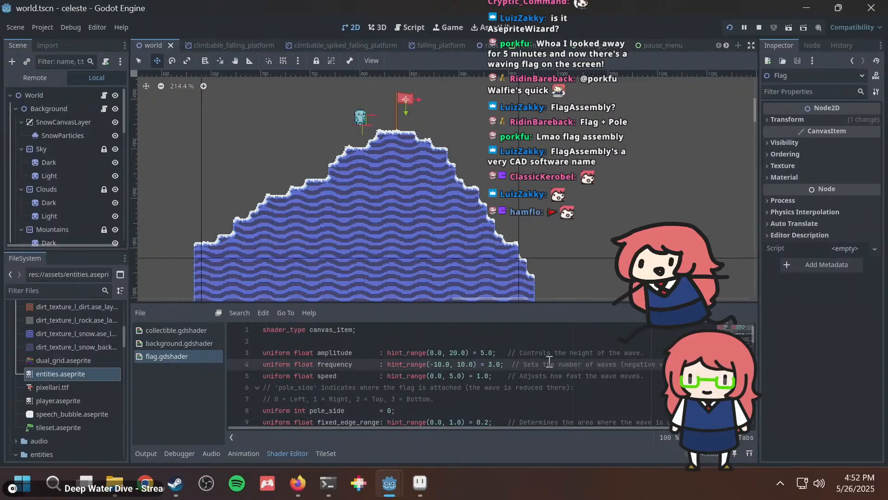
{"action": "scroll", "coordinate": [528, 390], "scroll_direction": "right", "scroll_amount": 2}
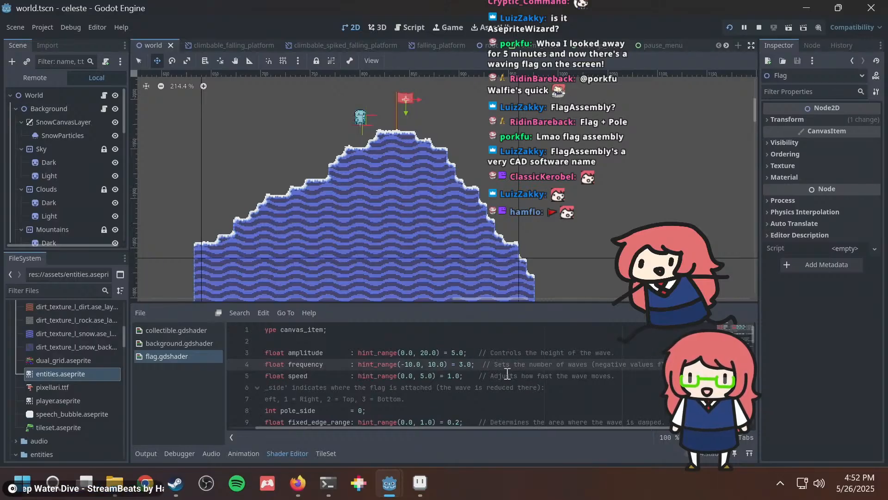
{"action": "scroll", "coordinate": [508, 373], "scroll_direction": "left", "scroll_amount": 1}
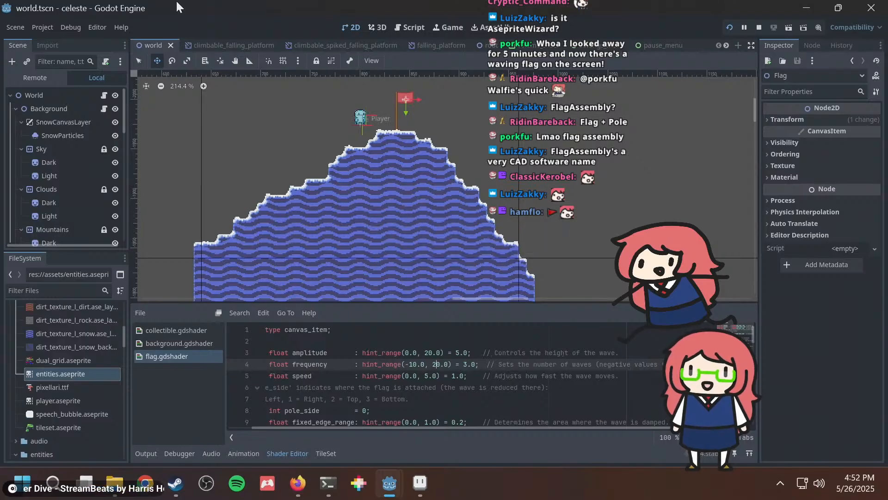
Open the flag scene and set the WavingFlag node's Frequency shader parameter to 20.
{"action": "scroll", "coordinate": [588, 47], "scroll_direction": "down", "scroll_amount": 2}
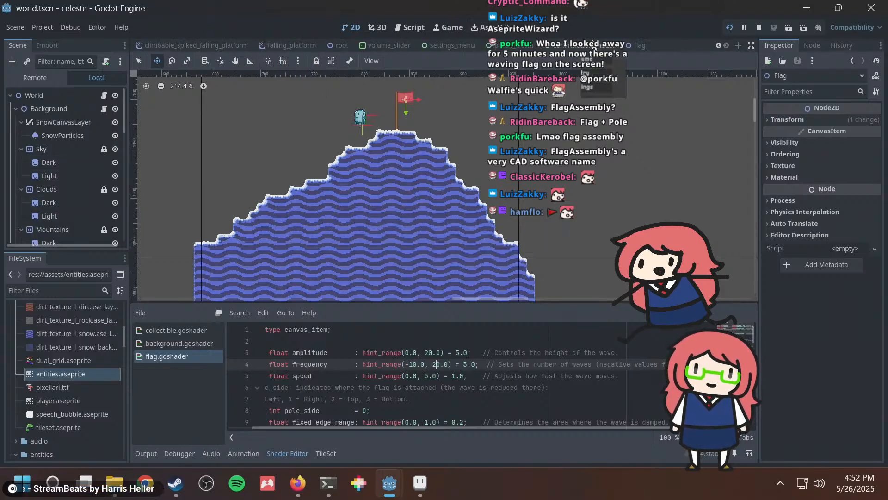
{"action": "left_click", "coordinate": [632, 47]}
{"action": "left_click", "coordinate": [69, 109]}
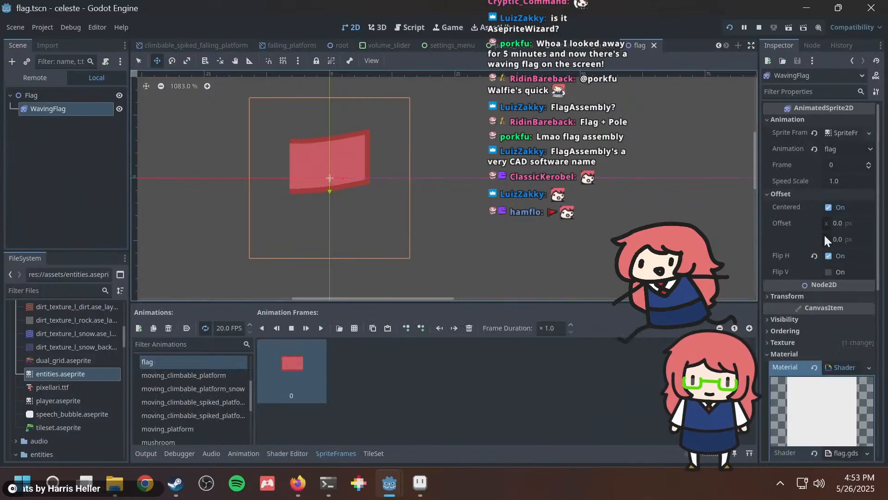
{"action": "scroll", "coordinate": [838, 193], "scroll_direction": "down", "scroll_amount": 5}
{"action": "scroll", "coordinate": [838, 192], "scroll_direction": "down", "scroll_amount": 1}
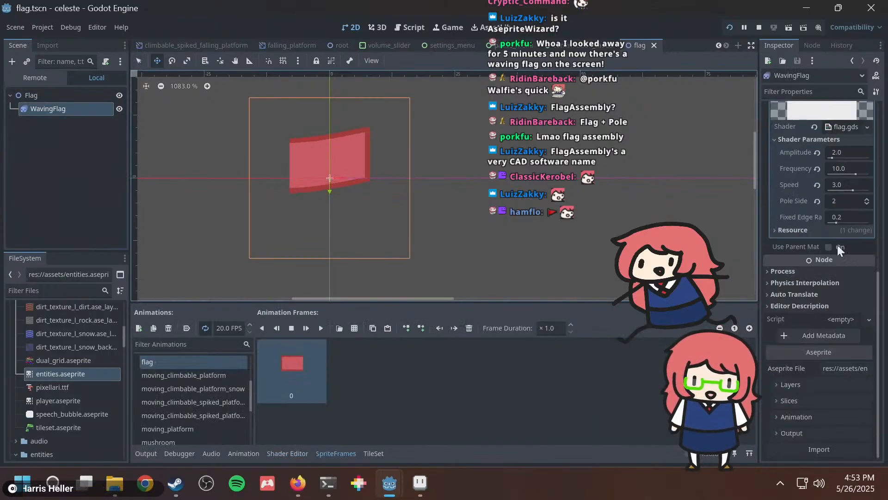
{"action": "left_click", "coordinate": [831, 171]}
{"action": "type", "text": "20"}
{"action": "key", "text": "Return"}
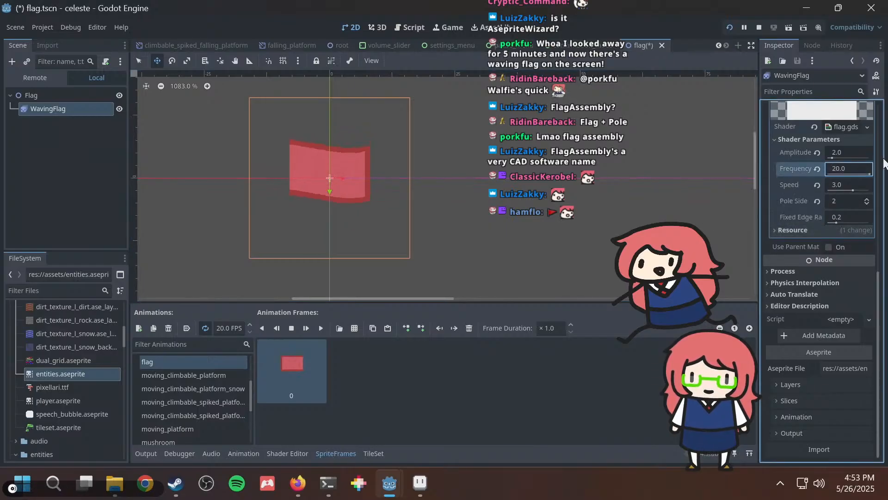
Save the flag scene, run the project to check the waving at the summit, and return to the editor.
{"action": "key", "text": "ctrl+s"}
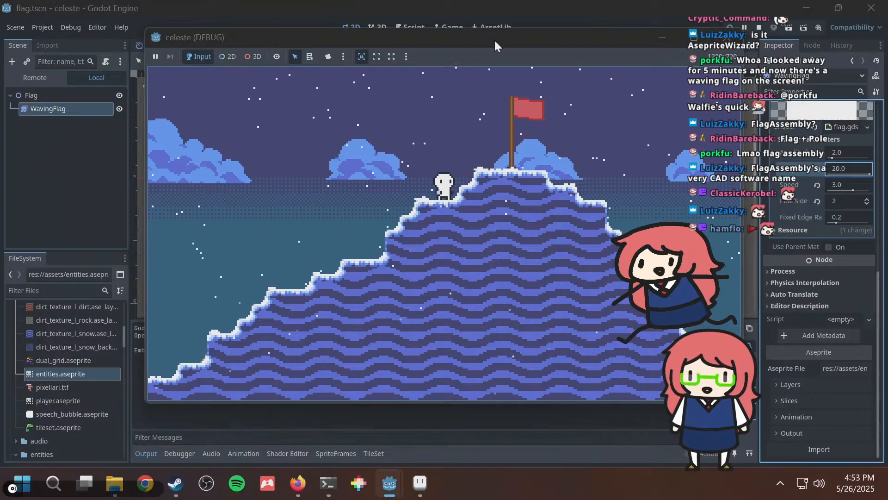
{"action": "left_click_drag", "start_coordinate": [490, 35], "coordinate": [435, 36]}
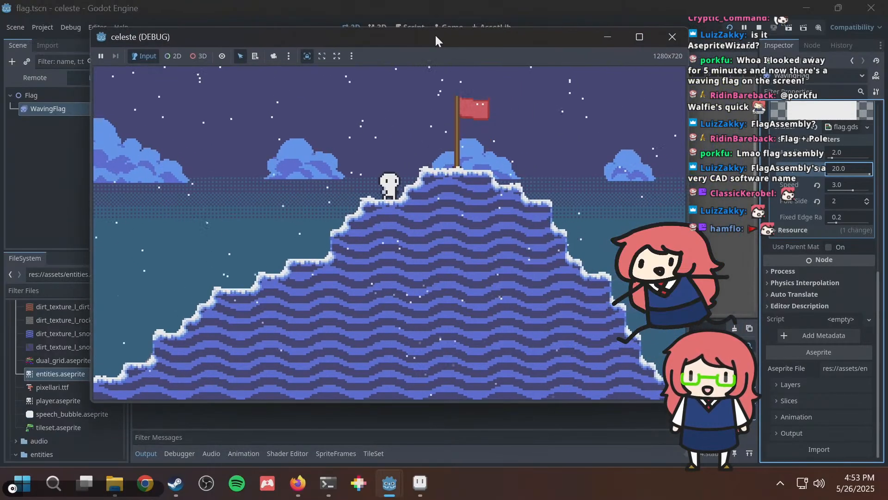
{"action": "key", "text": "alt+Tab"}
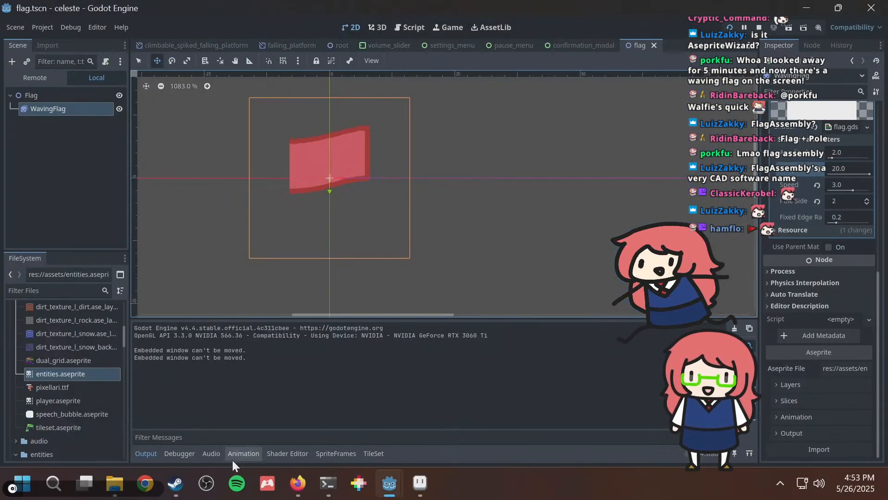
Raise the frequency range's upper limit in flag.gdshader to 50.0, set WavingFlag's Frequency to 50, save and run the project.
{"action": "left_click", "coordinate": [268, 452]}
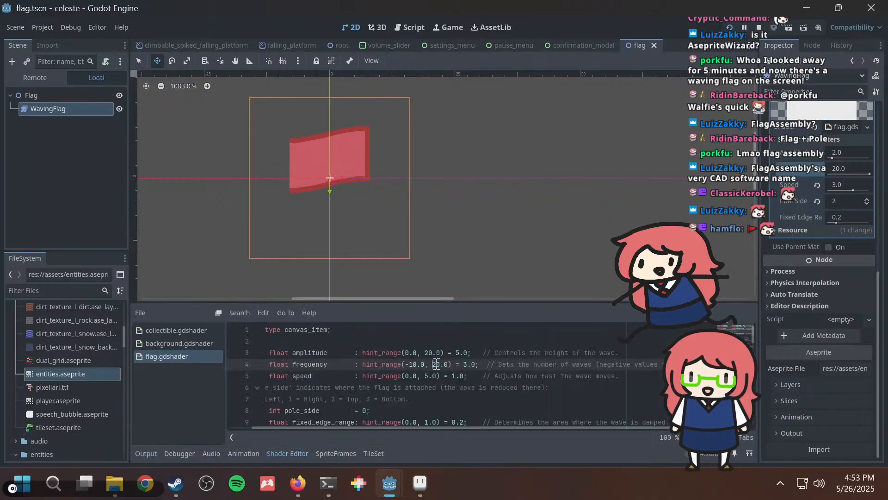
{"action": "left_click", "coordinate": [835, 166]}
{"action": "type", "text": "30"}
{"action": "key", "text": "Return"}
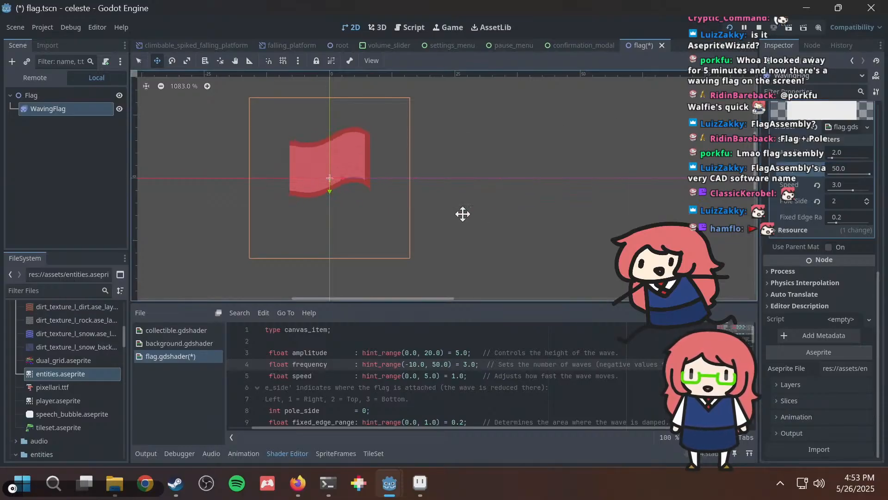
{"action": "key", "text": "ctrl+s"}
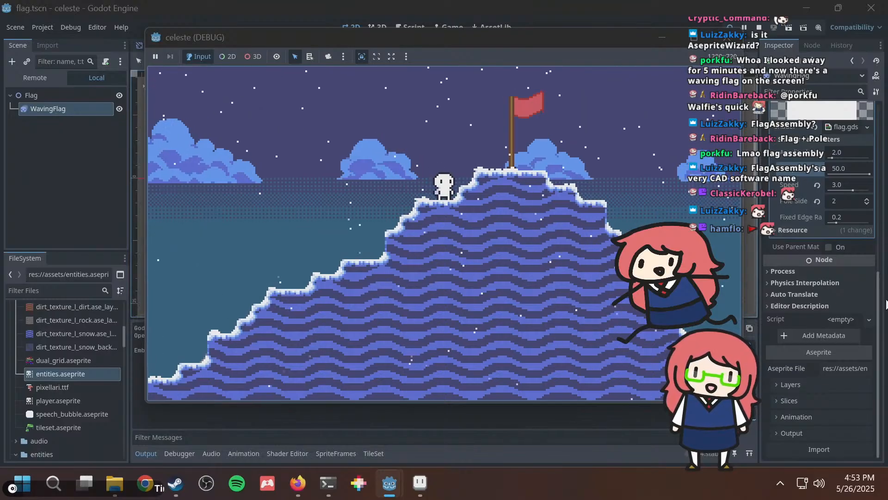
Set the WavingFlag shader's Speed parameter to 5.
{"action": "left_click", "coordinate": [845, 185]}
{"action": "left_click", "coordinate": [847, 184]}
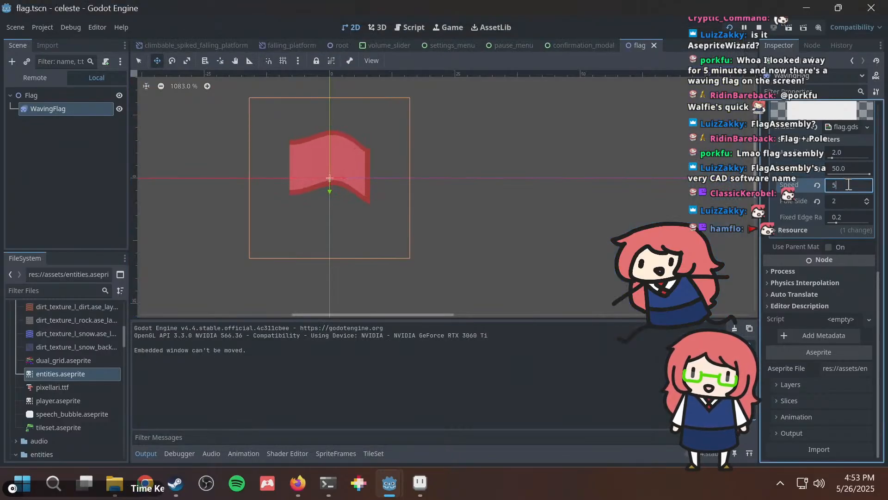
{"action": "key", "text": "Return"}
Watch the waving flag in the running game, move its window aside, step the player left, and open and close the pause menu.
{"action": "key", "text": "alt+Tab"}
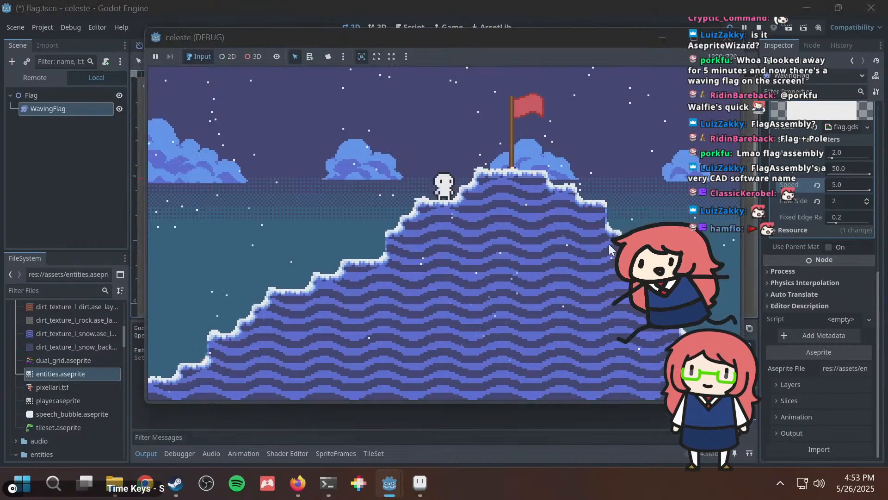
{"action": "left_click", "coordinate": [610, 245]}
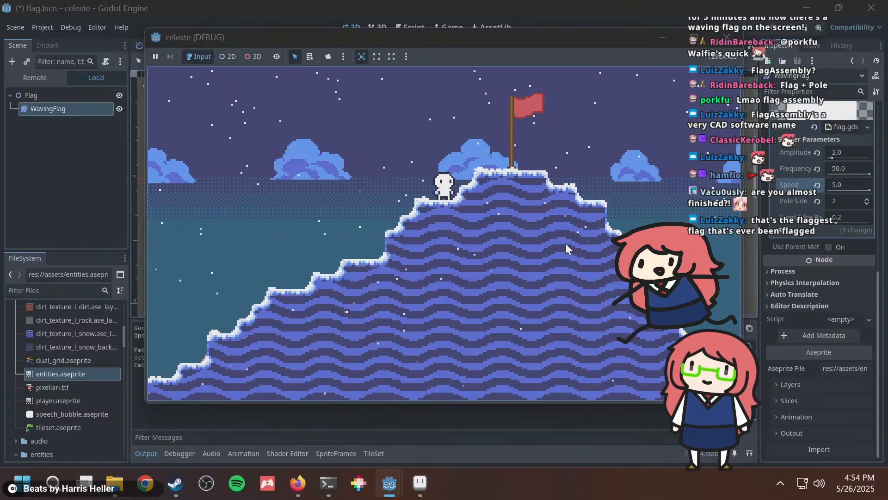
{"action": "left_click_drag", "start_coordinate": [545, 42], "coordinate": [449, 68]}
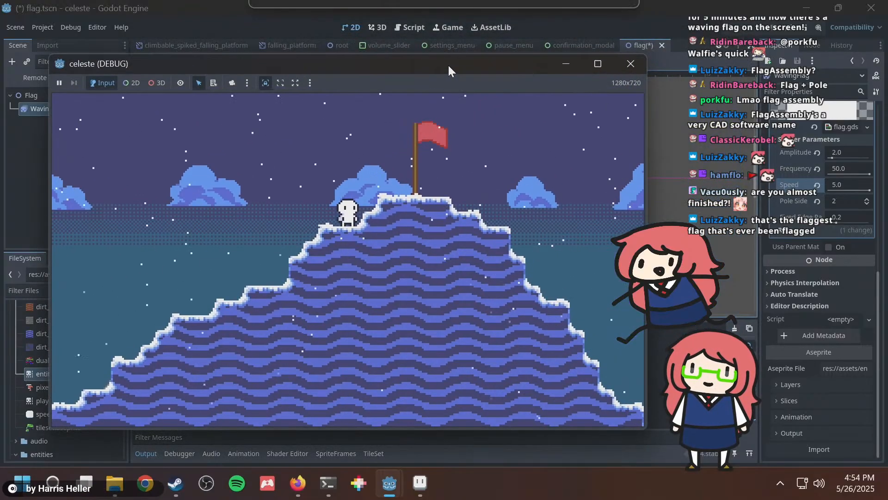
{"action": "key", "text": "Left"}
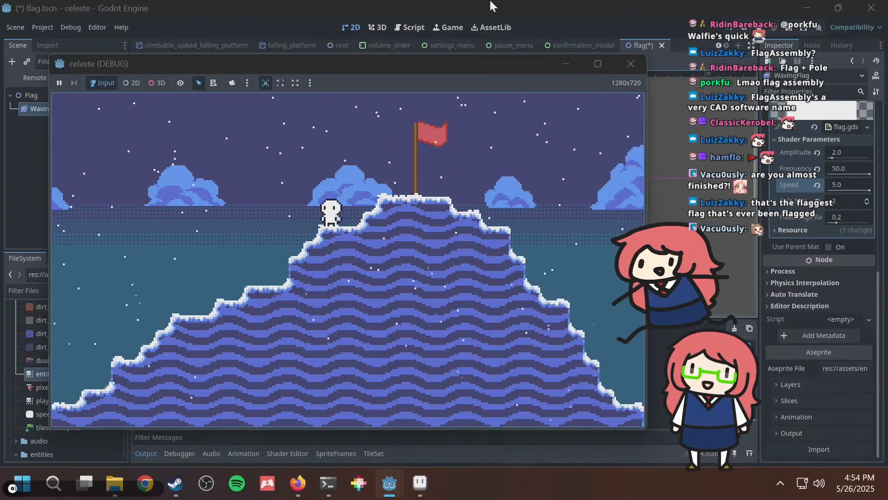
{"action": "key", "text": "Escape"}
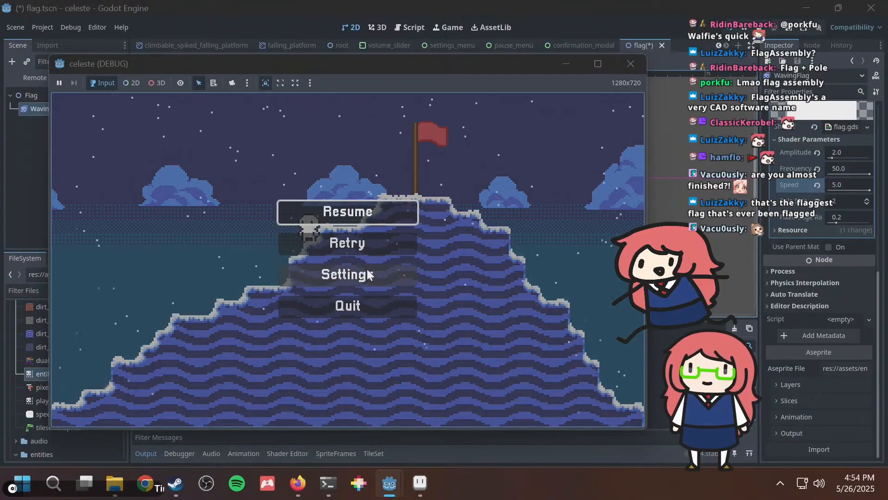
{"action": "key", "text": "Escape"}
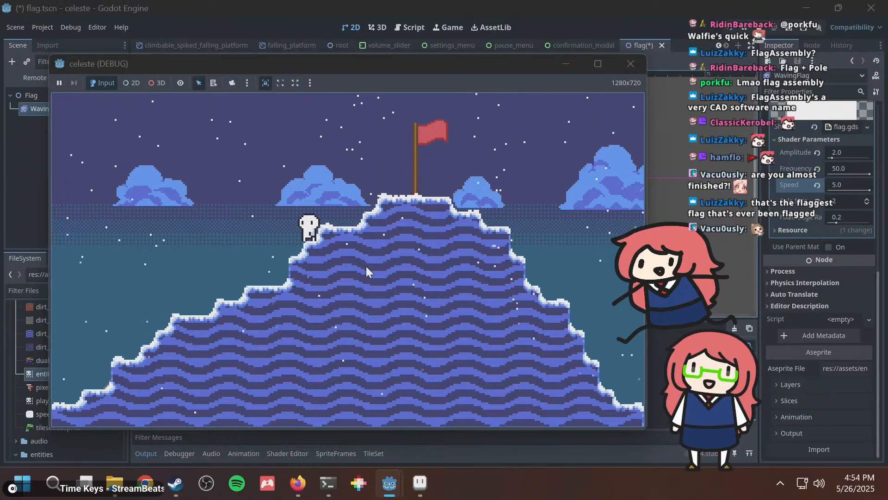
Walk the player further down the mountain's left slope, reposition the game window and compare the flag with the editor preview.
{"action": "mouse_move", "coordinate": [420, 482]}
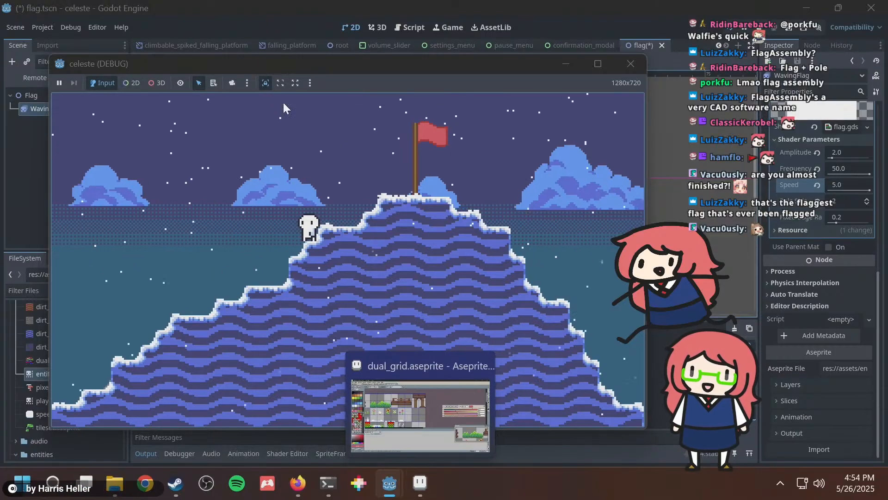
{"action": "mouse_move", "coordinate": [391, 484]}
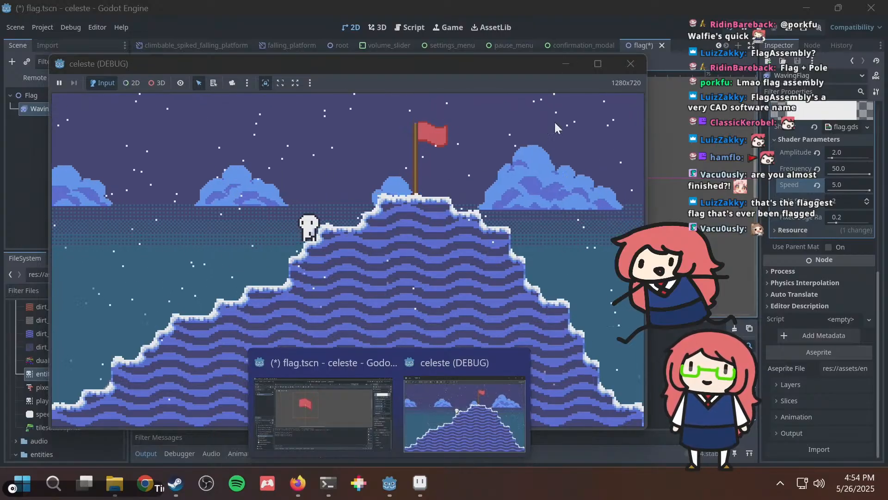
{"action": "left_click", "coordinate": [444, 218]}
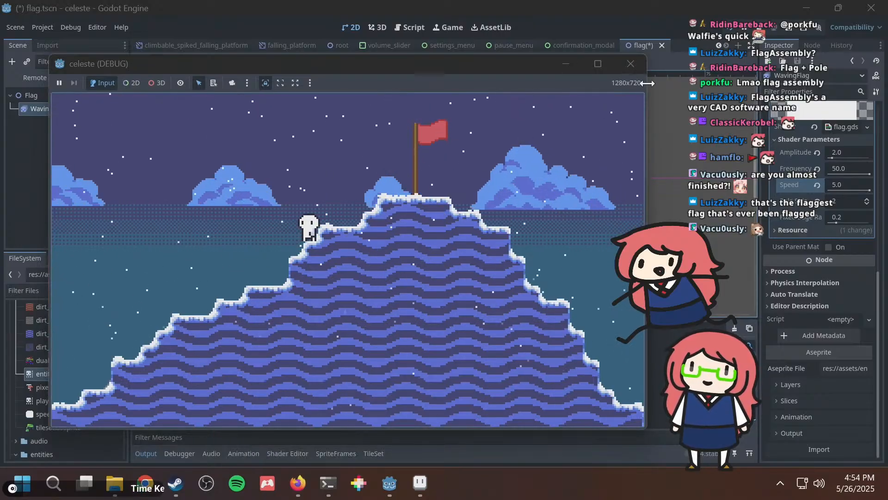
{"action": "key", "text": "Left"}
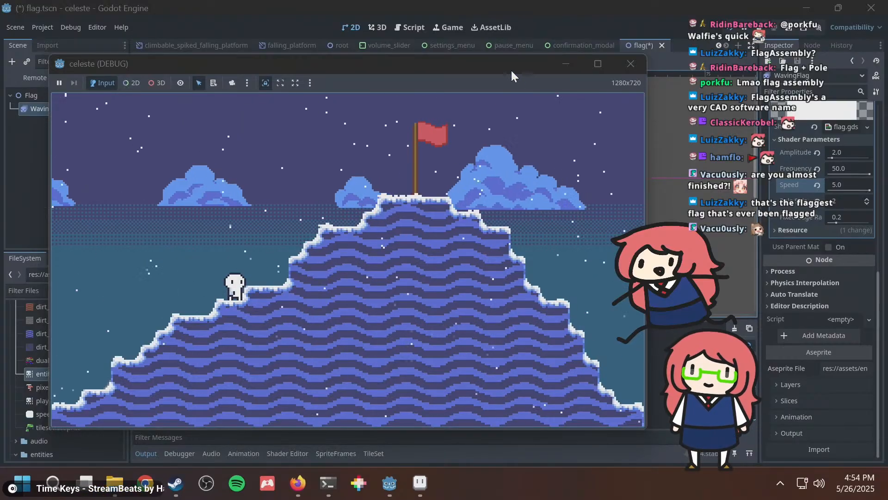
{"action": "mouse_move", "coordinate": [503, 59]}
{"action": "left_mouse_down"}
{"action": "mouse_move", "coordinate": [584, 52]}
{"action": "mouse_move", "coordinate": [521, 58]}
{"action": "left_mouse_up"}
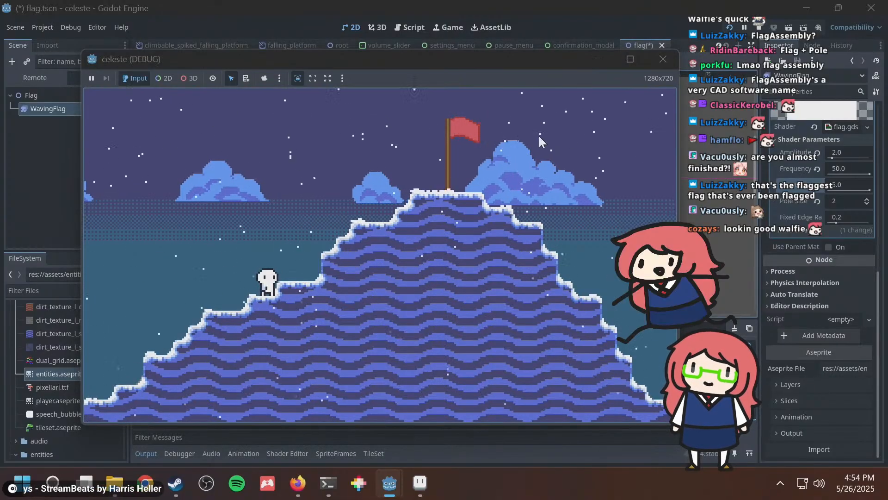
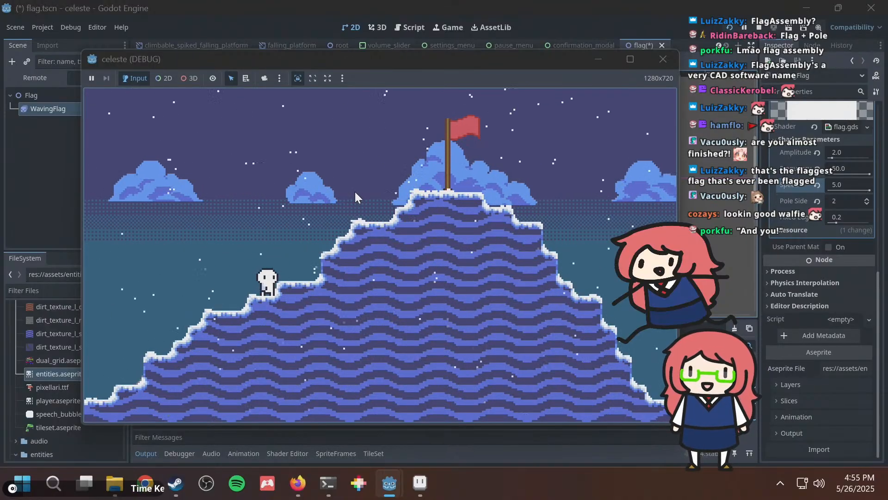
{"action": "key", "text": "alt+Tab"}
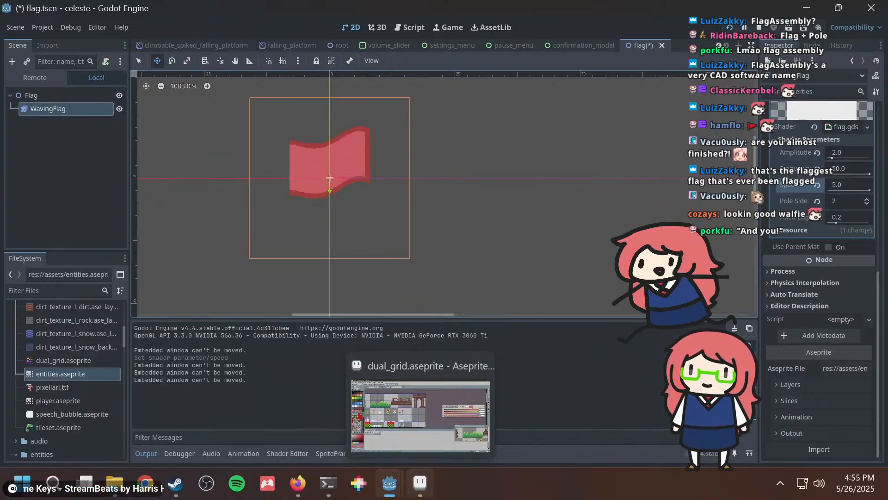
{"action": "key", "text": "alt+Tab"}
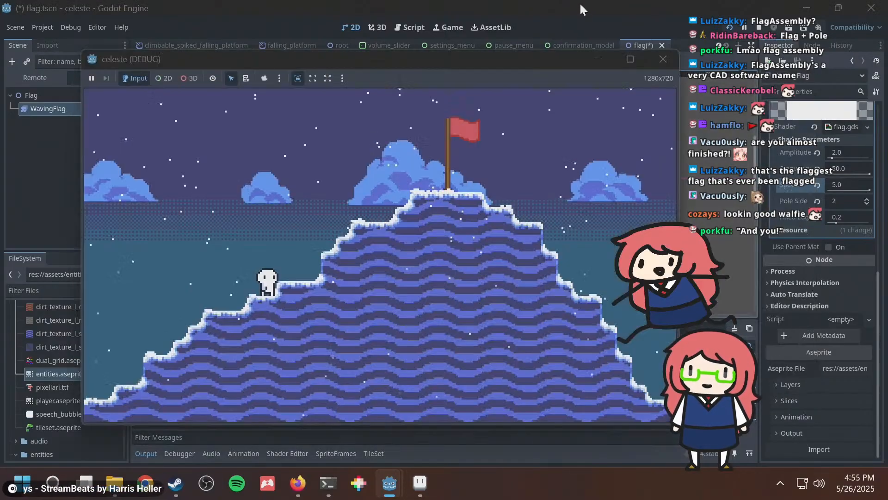
Playtest the left slope by walking and jumping the player back and forth across its ledges below the flag.
{"action": "key", "text": "space"}
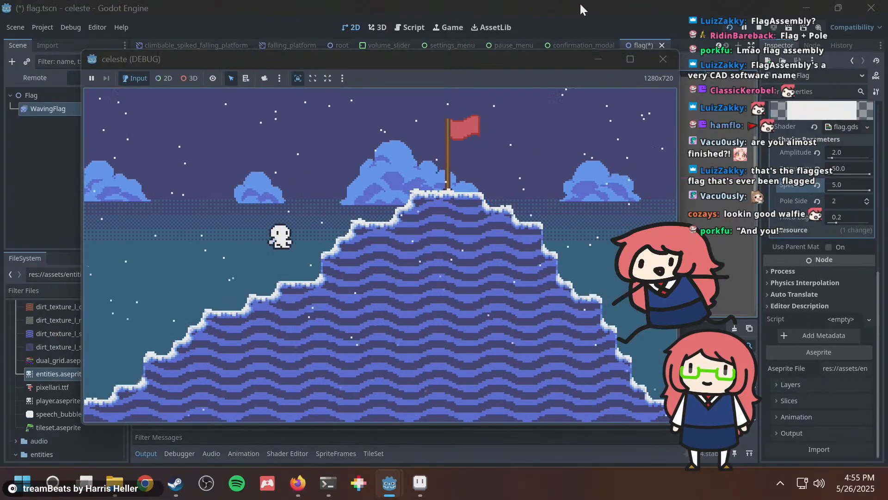
{"action": "key", "text": "Left"}
{"action": "key", "text": "Left"}
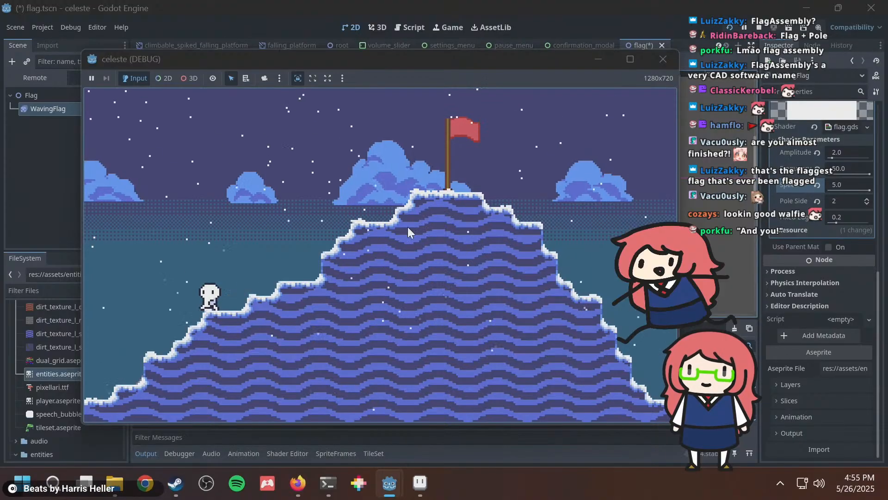
{"action": "key", "text": "Right"}
{"action": "key", "text": "space"}
{"action": "key", "text": "Right"}
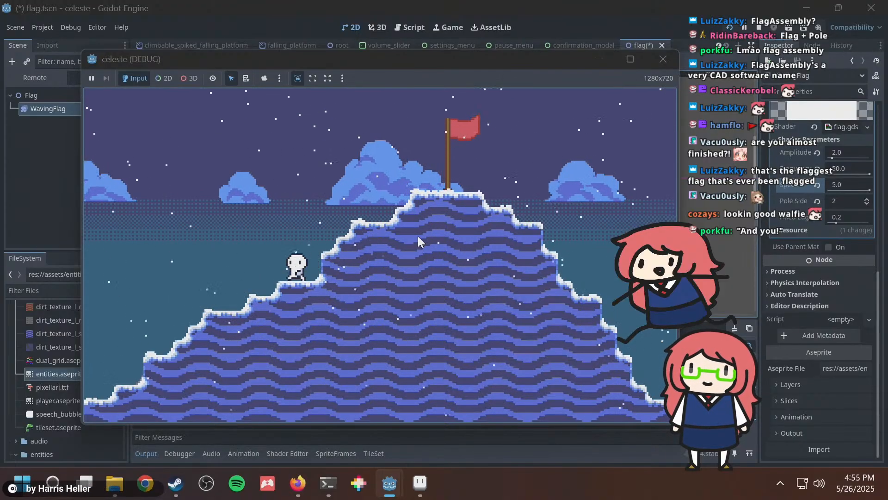
{"action": "key", "text": "Left"}
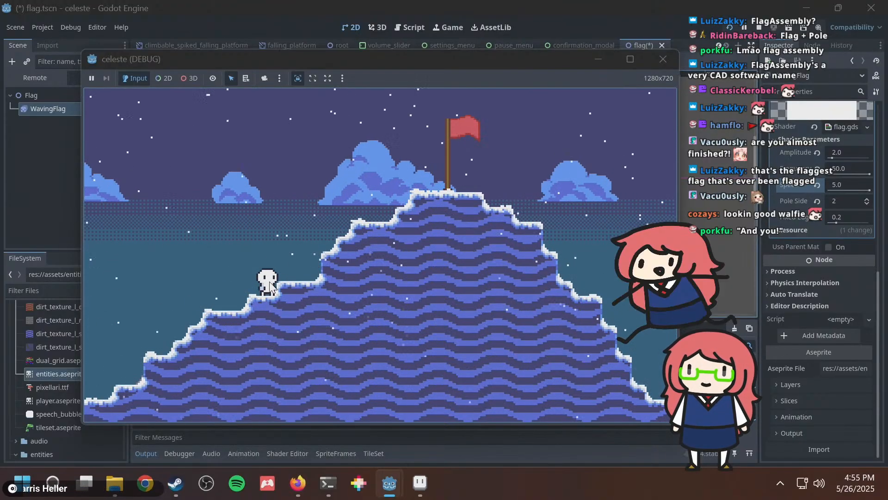
{"action": "key", "text": "space"}
{"action": "key", "text": "Right"}
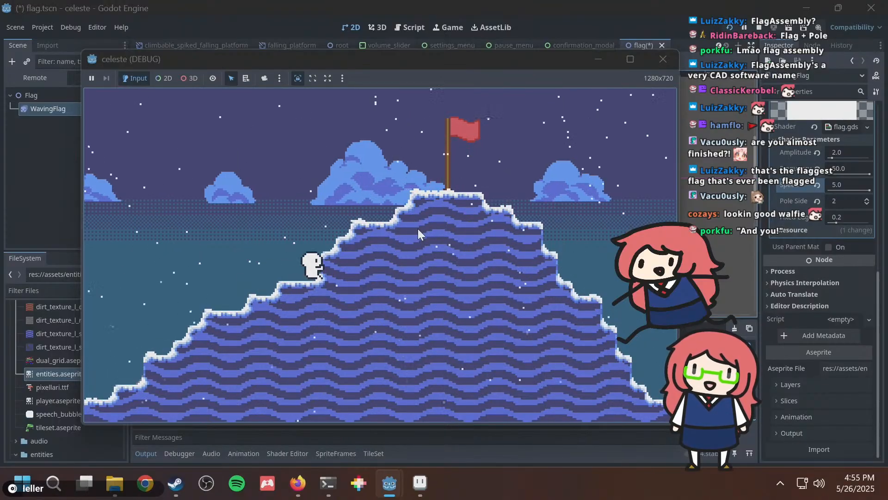
{"action": "key", "text": "Left"}
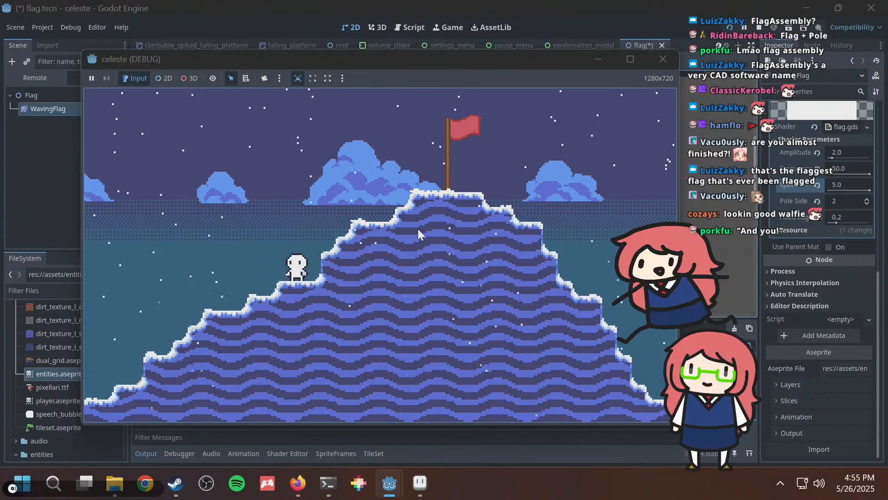
Walk and jump the player on the ledges left of the summit while watching the flag wave in the running game.
{"action": "key", "text": "Right"}
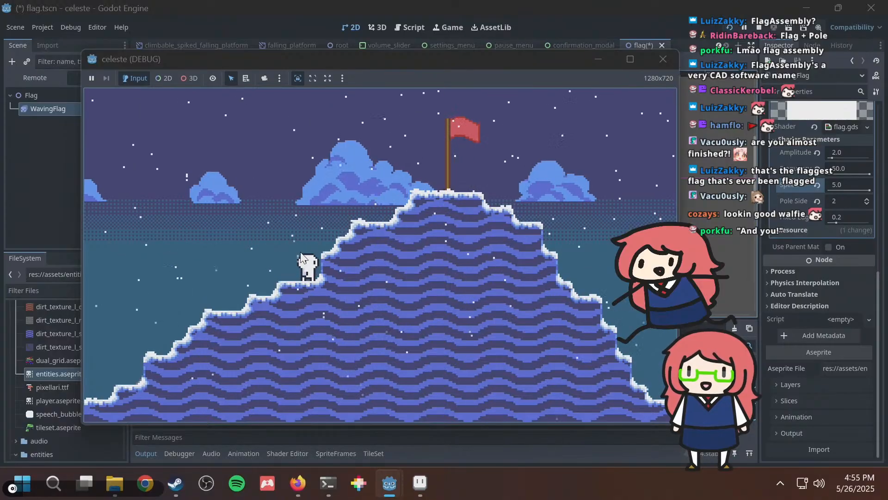
{"action": "key", "text": "Left"}
{"action": "key", "text": "space"}
{"action": "key", "text": "space"}
{"action": "key", "text": "space"}
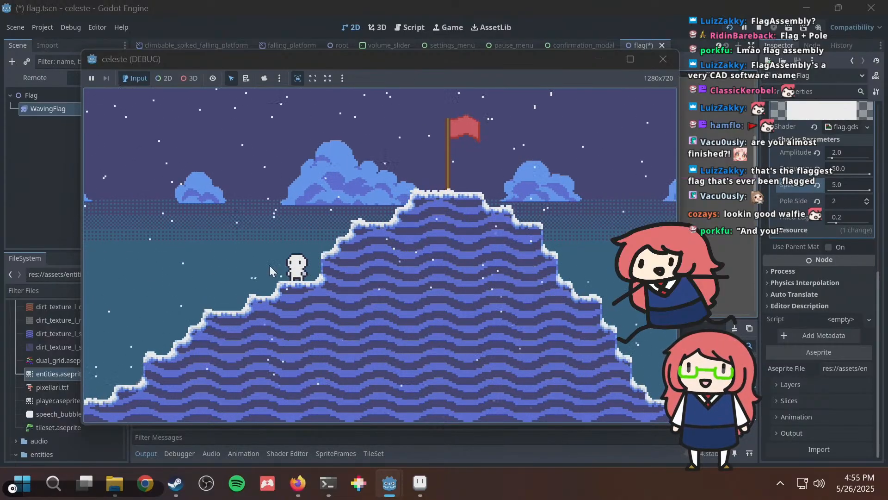
{"action": "mouse_move", "coordinate": [390, 483]}
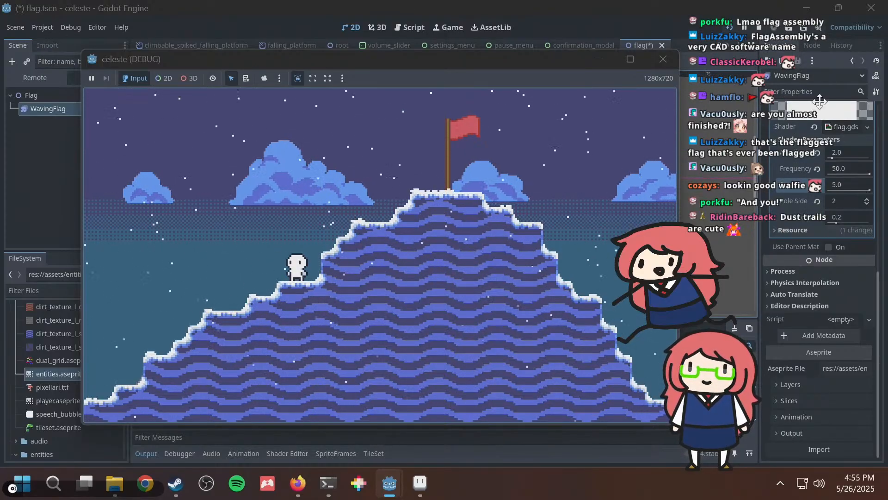
{"action": "key", "text": "Left"}
{"action": "key", "text": "Right"}
{"action": "key", "text": "space"}
{"action": "key", "text": "Left"}
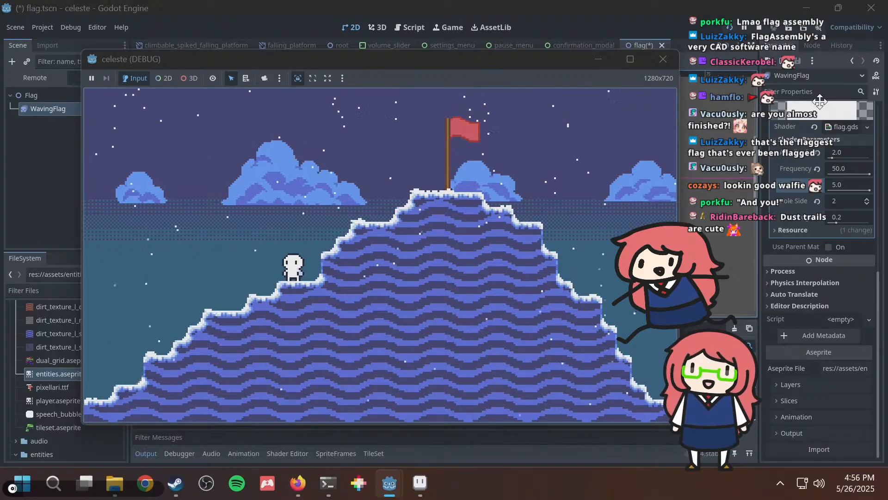
{"action": "key", "text": "Right"}
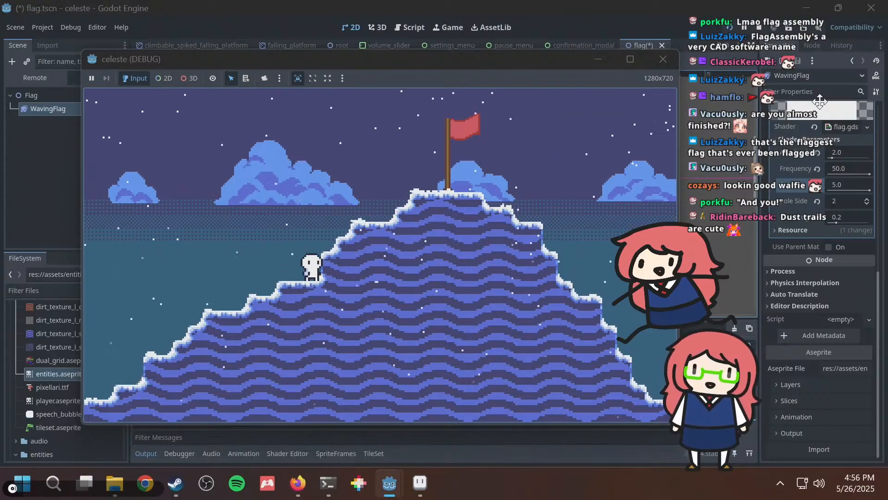
{"action": "key", "text": "Left"}
{"action": "key", "text": "Left"}
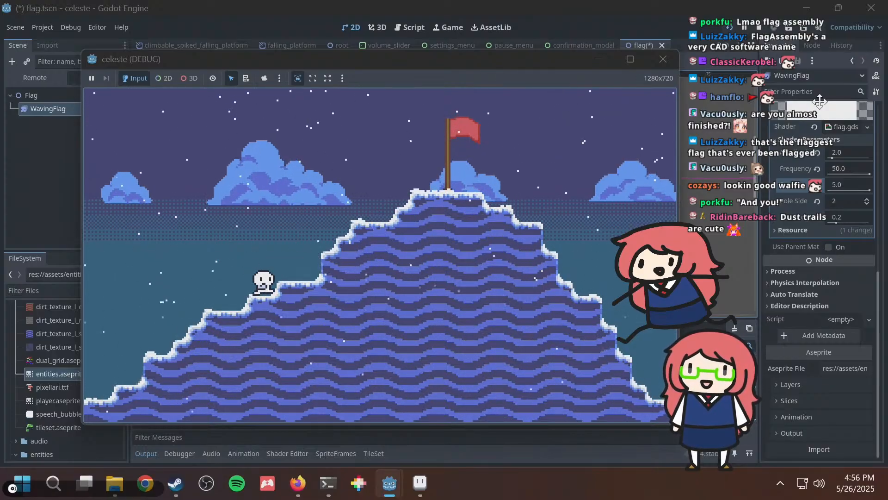
{"action": "key", "text": "Right"}
{"action": "key", "text": "space"}
{"action": "key", "text": "Left"}
{"action": "key", "text": "Right"}
{"action": "key", "text": "Left"}
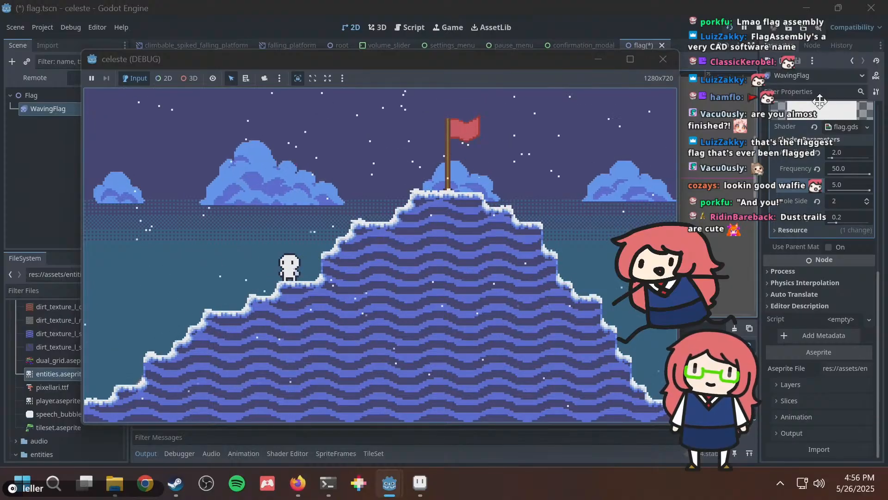
Return to the Godot editor and save the flag scene.
{"action": "key", "text": "alt+Tab"}
{"action": "key", "text": "alt+Tab"}
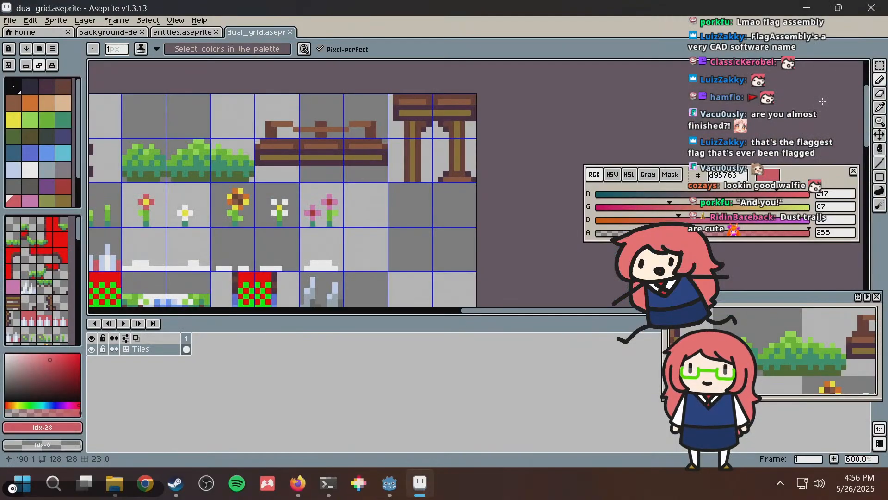
{"action": "key", "text": "alt+Tab"}
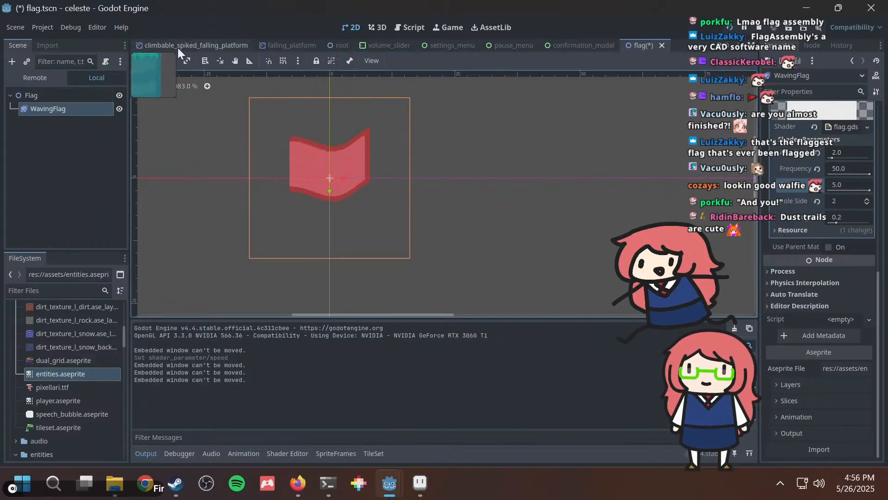
{"action": "key", "text": "ctrl+s"}
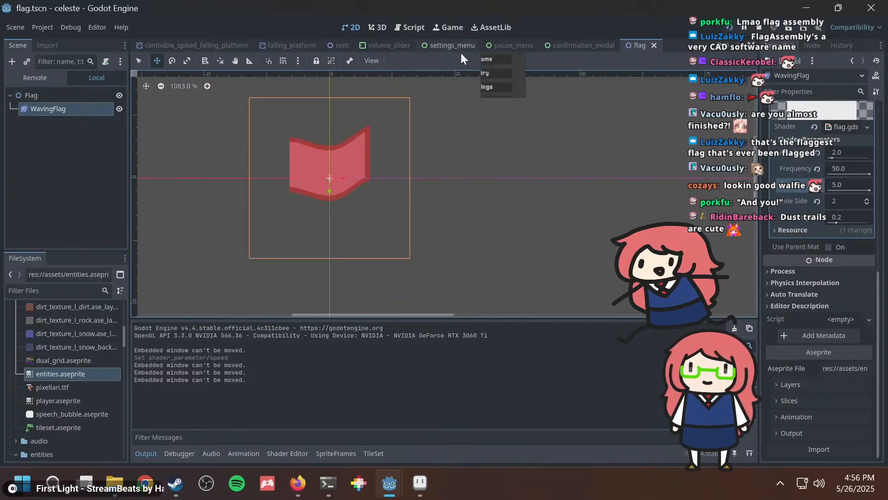
Open the world scene, move the Flag node between RoomGrid and BackgroundTile in the scene hierarchy, and save the scene.
{"action": "scroll", "coordinate": [424, 49], "scroll_direction": "up", "scroll_amount": 2}
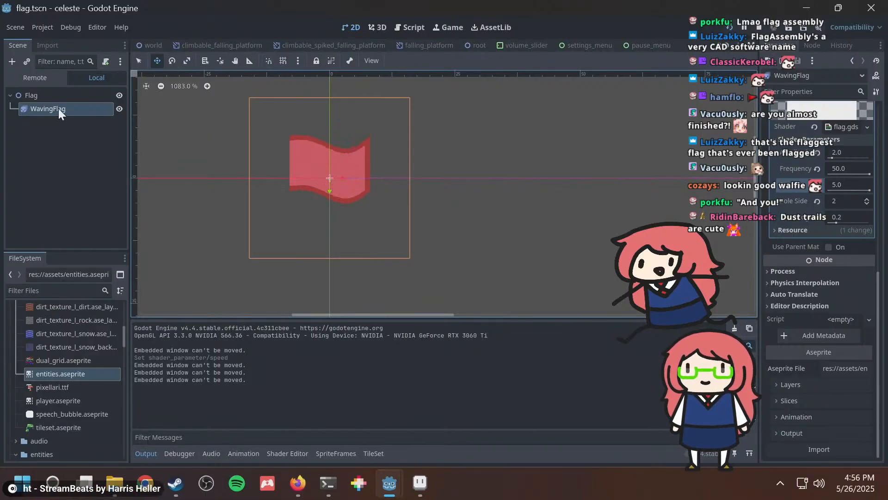
{"action": "left_click", "coordinate": [146, 41]}
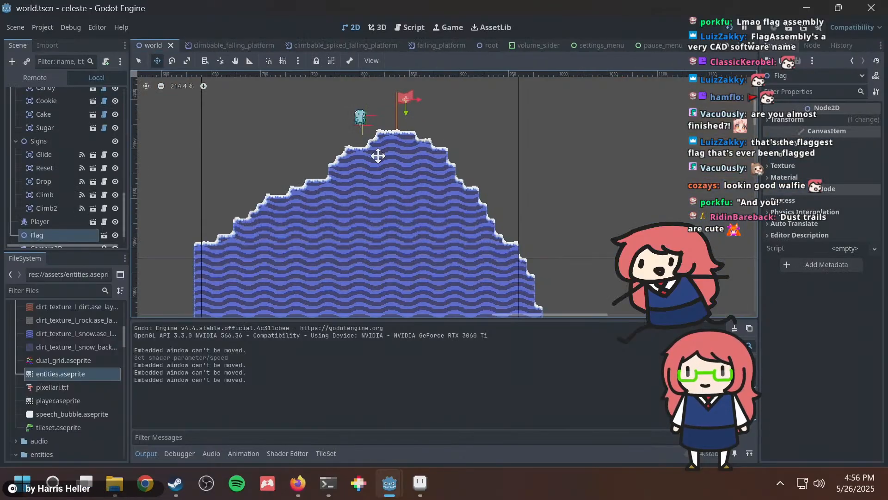
{"action": "scroll", "coordinate": [398, 213], "scroll_direction": "up", "scroll_amount": 4}
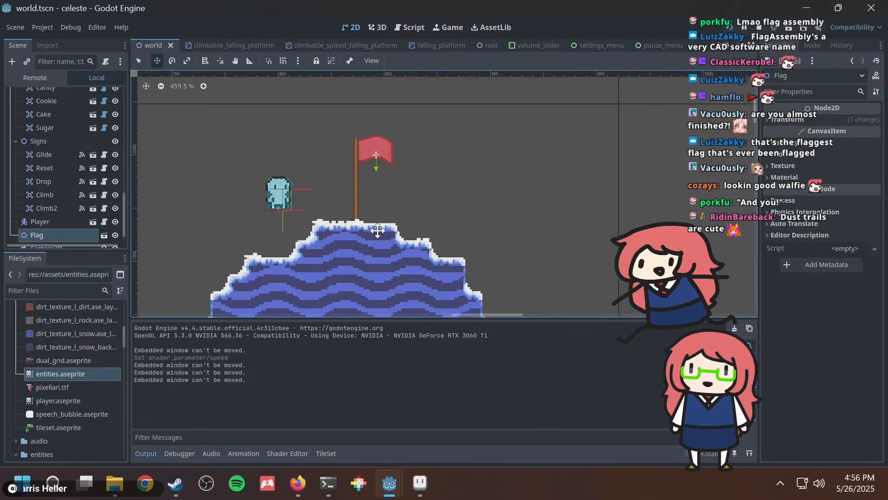
{"action": "left_click_drag", "start_coordinate": [47, 237], "coordinate": [54, 217]}
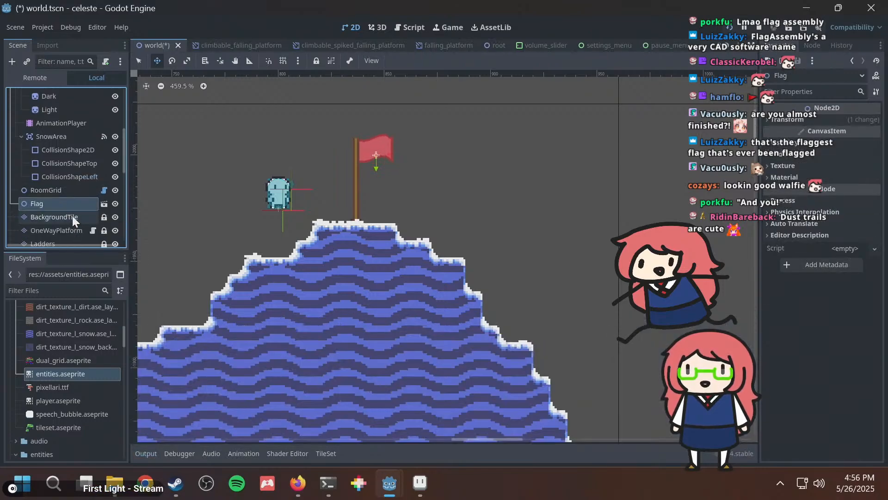
{"action": "scroll", "coordinate": [72, 216], "scroll_direction": "down", "scroll_amount": 1}
{"action": "scroll", "coordinate": [410, 159], "scroll_direction": "down", "scroll_amount": 1}
{"action": "key", "text": "ctrl+s"}
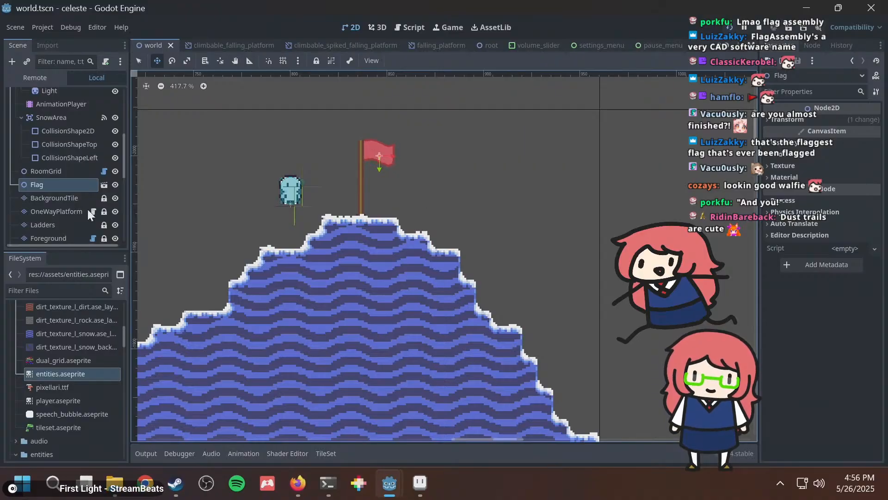
Select the flagpole tiles on the BackgroundTile layer and move them one tile left on the summit.
{"action": "left_click", "coordinate": [55, 199]}
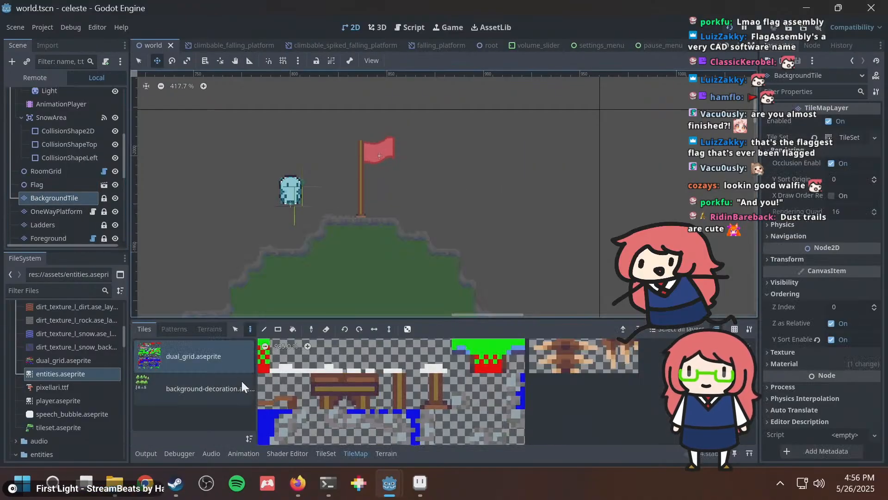
{"action": "left_click", "coordinate": [236, 329]}
{"action": "scroll", "coordinate": [408, 199], "scroll_direction": "up", "scroll_amount": 6}
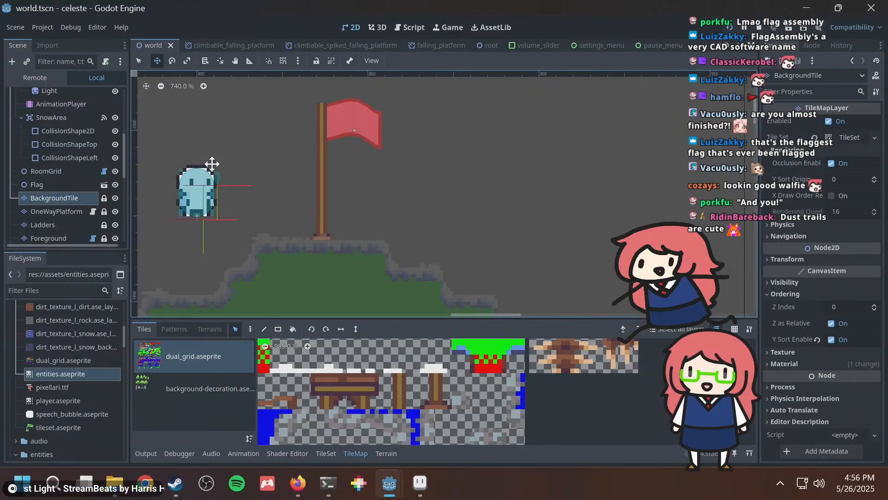
{"action": "key", "text": "q"}
{"action": "left_click_drag", "start_coordinate": [304, 245], "coordinate": [413, 84]}
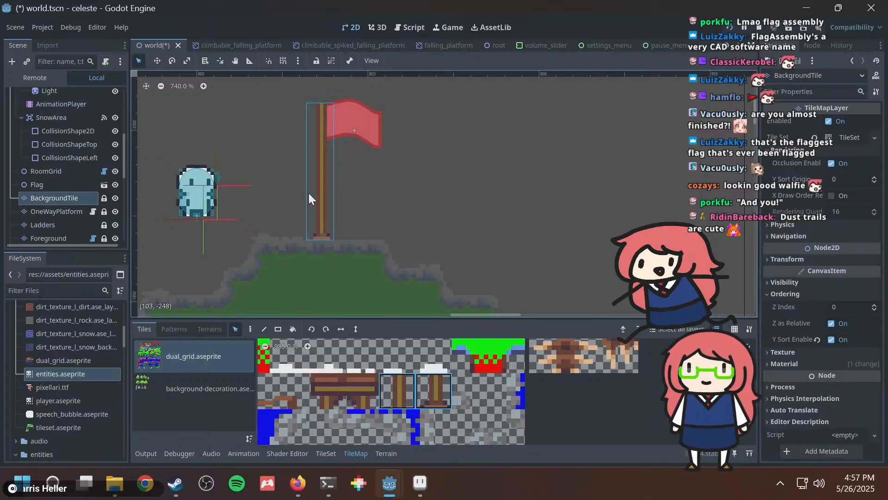
{"action": "left_click_drag", "start_coordinate": [319, 195], "coordinate": [298, 196]}
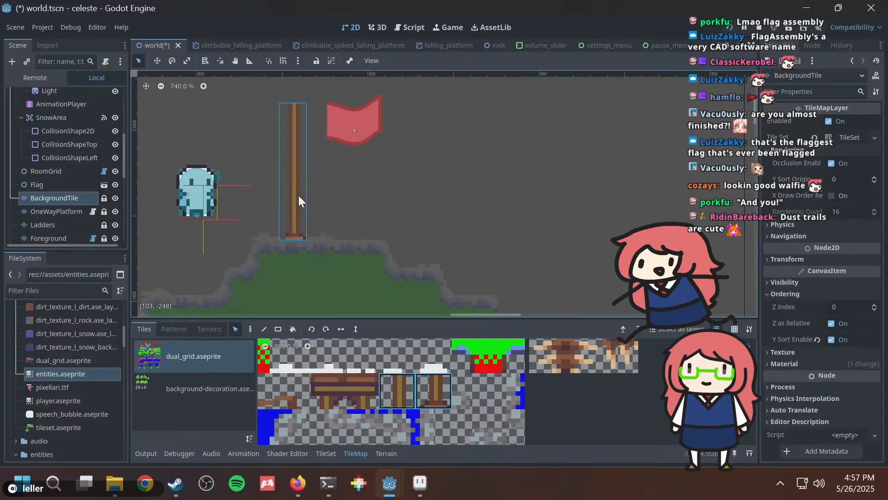
Move the Flag node left so its edge meets the repositioned pole, and save the world scene.
{"action": "left_click", "coordinate": [47, 184]}
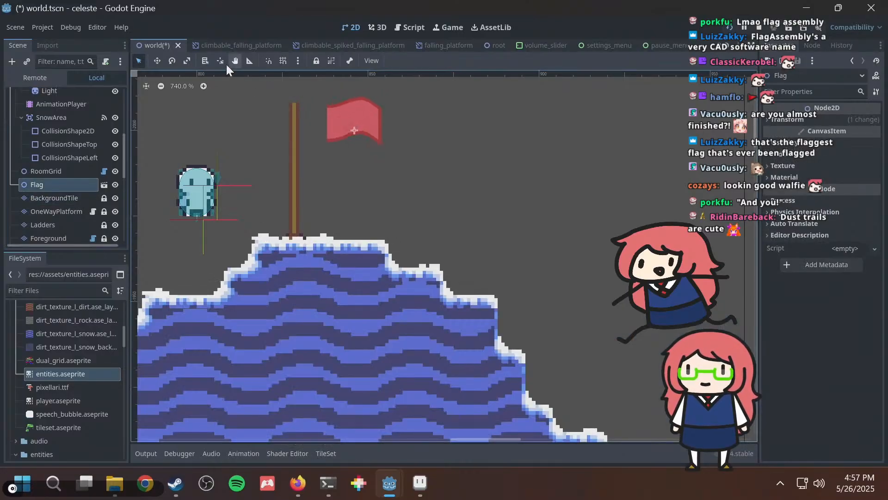
{"action": "left_click", "coordinate": [157, 61]}
{"action": "left_click_drag", "start_coordinate": [377, 115], "coordinate": [348, 116]}
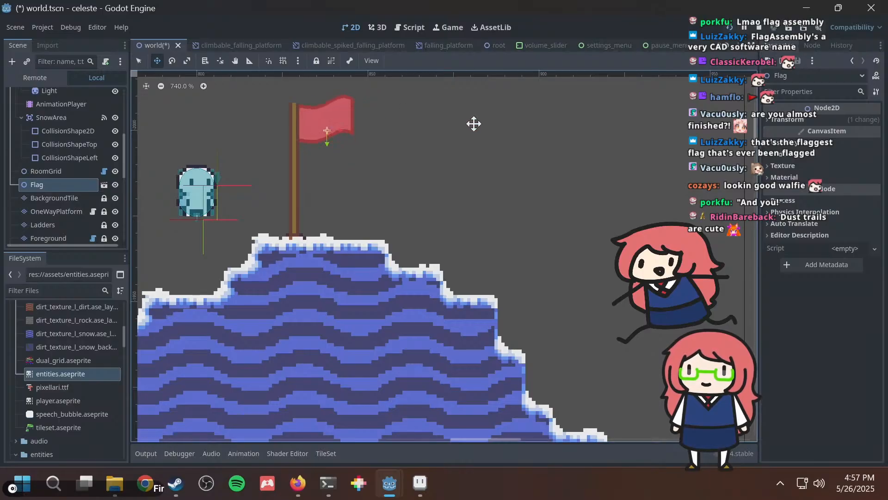
{"action": "key", "text": "ctrl+s"}
Run the game, bring the player up beside the flagpole on the summit, and compare its position with the editor view.
{"action": "key", "text": "F5"}
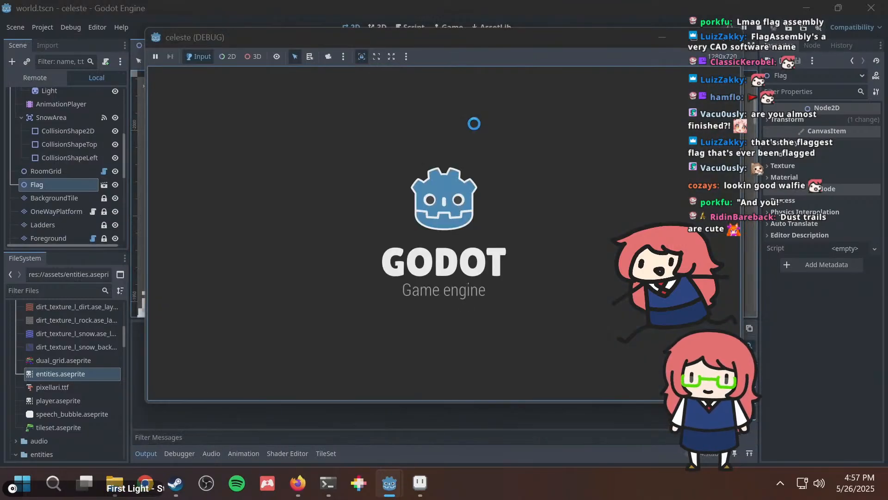
{"action": "key", "text": "Right"}
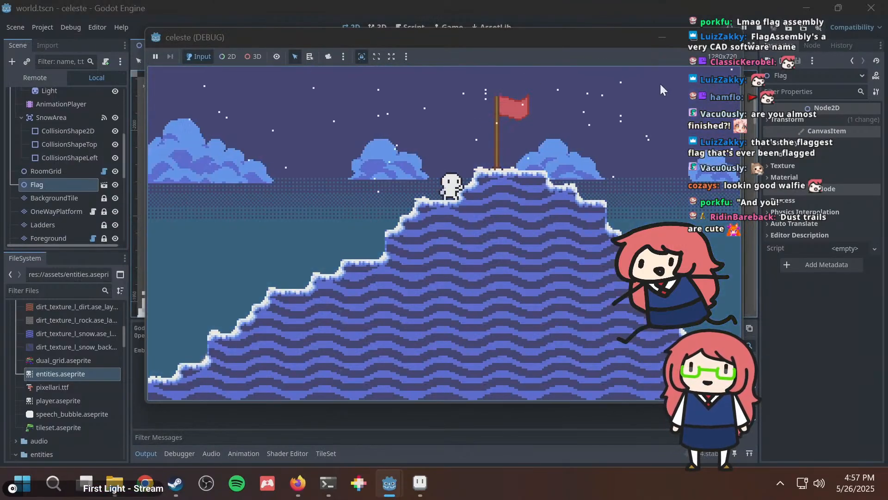
{"action": "key", "text": "space"}
{"action": "key", "text": "Left"}
{"action": "key", "text": "Right"}
{"action": "key", "text": "Left"}
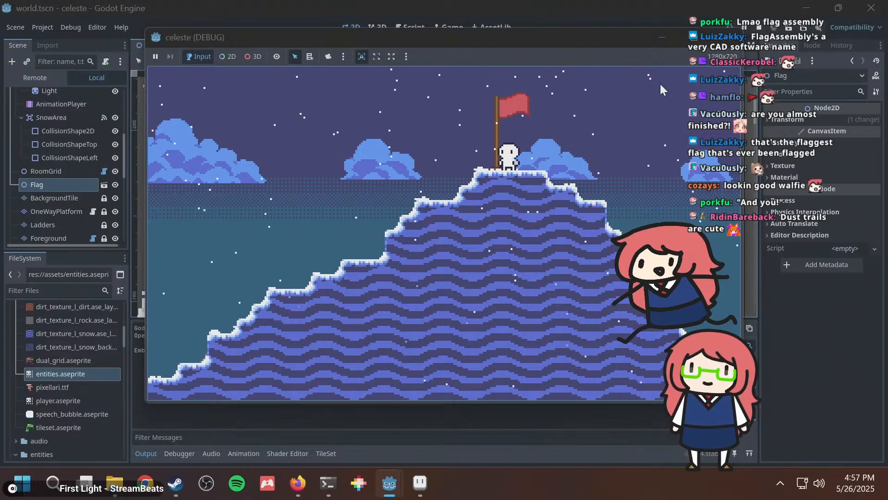
{"action": "key", "text": "F8"}
{"action": "scroll", "coordinate": [387, 234], "scroll_direction": "up", "scroll_amount": 2}
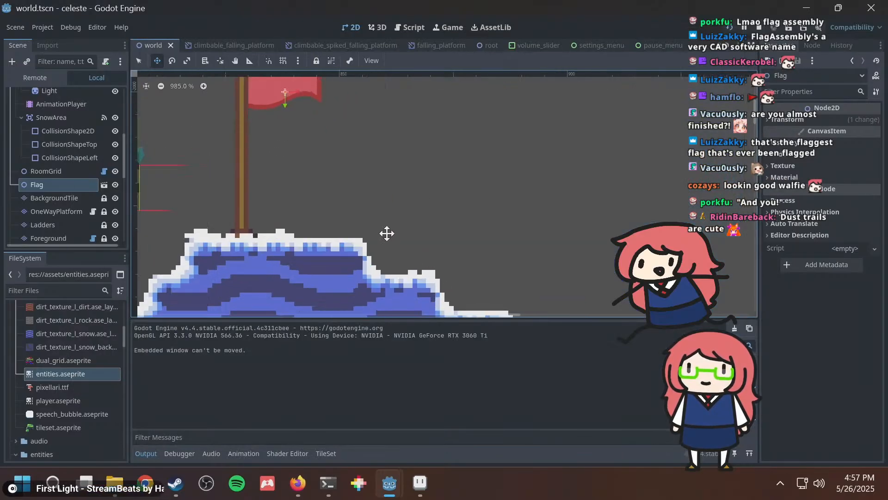
{"action": "key", "text": "F5"}
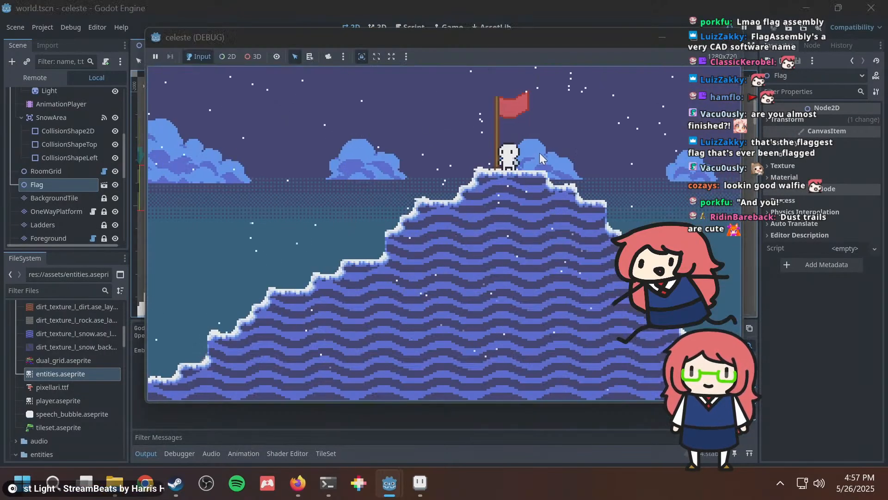
Switch to the PowerShell terminal, check the repository with git status, and stage the entities folder.
{"action": "left_click", "coordinate": [328, 483]}
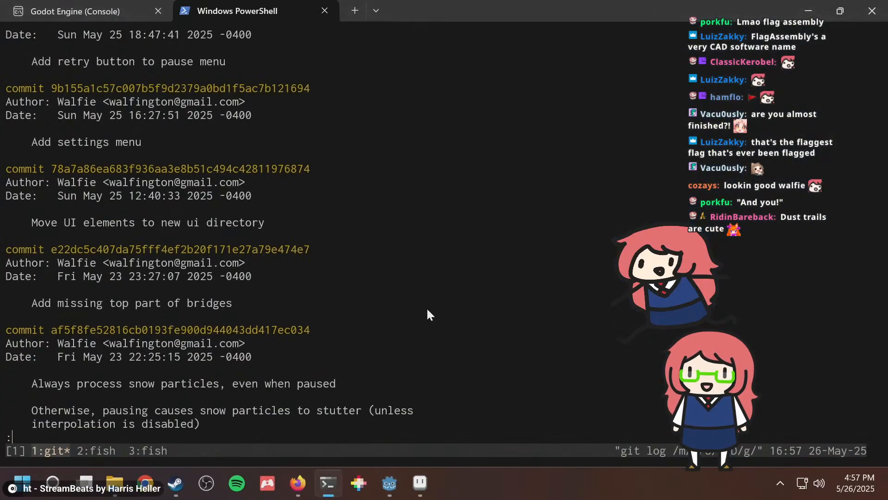
{"action": "key", "text": "g"}
{"action": "key", "text": "q"}
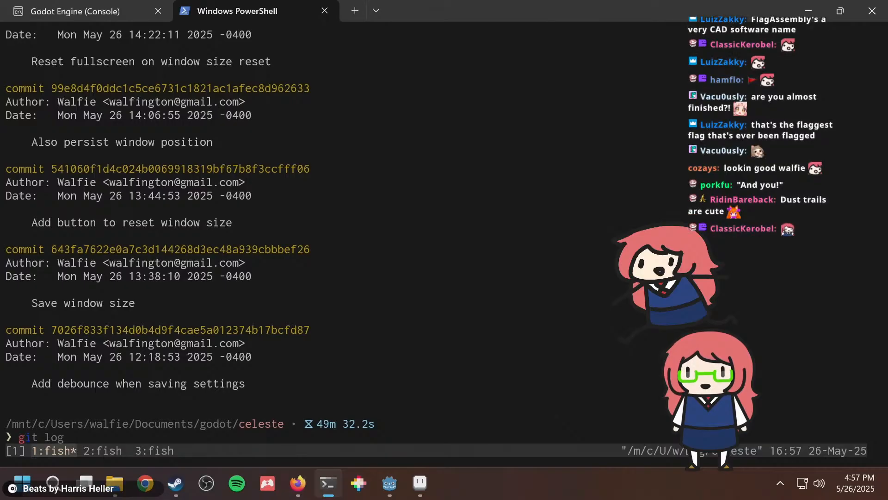
{"action": "key", "text": "Return"}
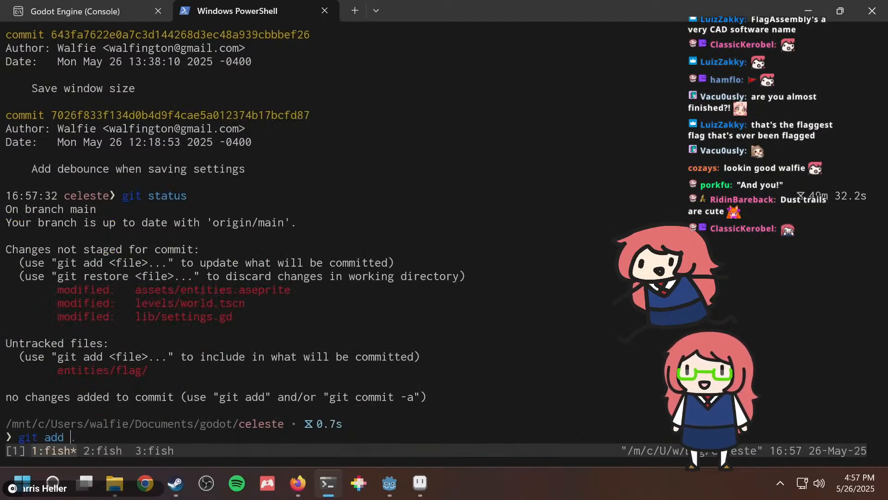
{"action": "type", "text": "git add entities"}
{"action": "key", "text": "Return"}
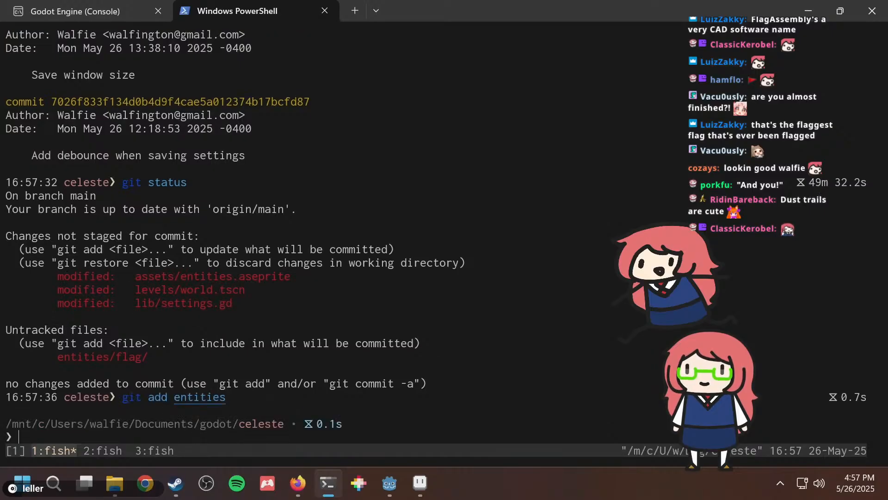
Run git diff and review the unstaged changes from entities.aseprite and world.tscn through to the end of the settings code.
{"action": "type", "text": "git diff"}
{"action": "key", "text": "Return"}
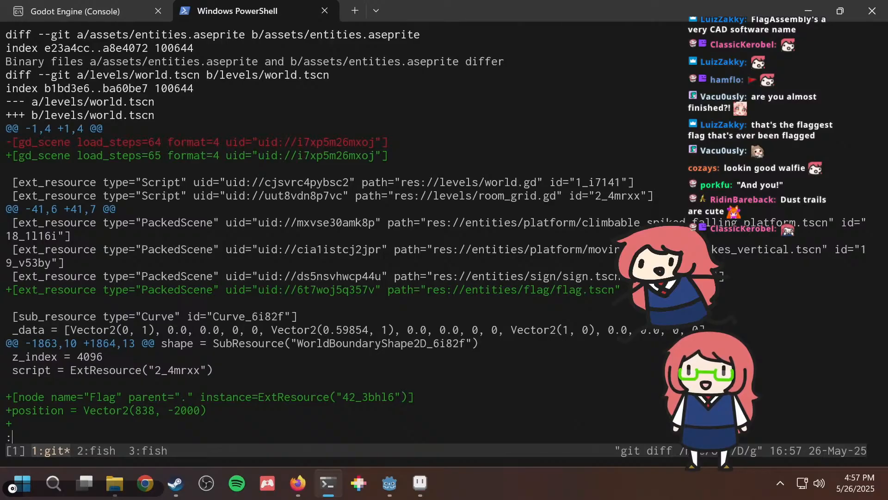
{"action": "key", "text": "Down"}
{"action": "key", "text": "Down"}
{"action": "key", "text": "Down"}
{"action": "key", "text": "Down"}
{"action": "key", "text": "Down"}
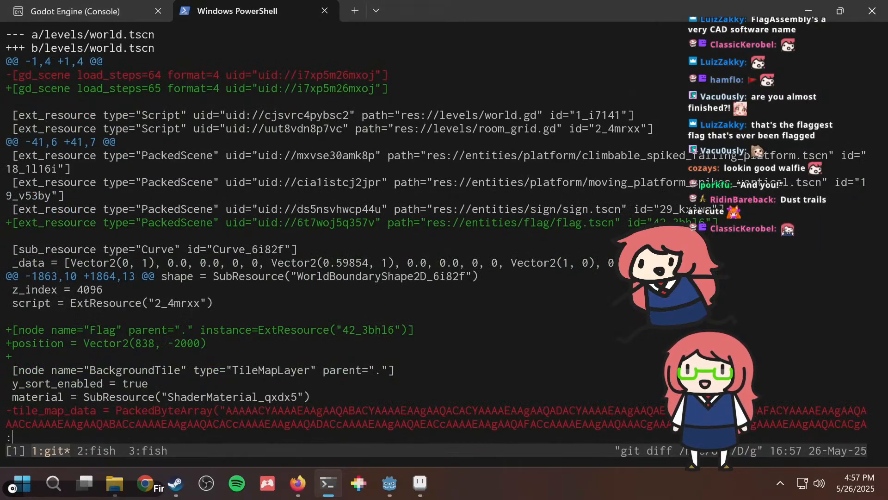
{"action": "key", "text": "Down"}
{"action": "key", "text": "Down"}
{"action": "key", "text": "Down"}
{"action": "key", "text": "Down"}
{"action": "key", "text": "Down"}
{"action": "key", "text": "Down"}
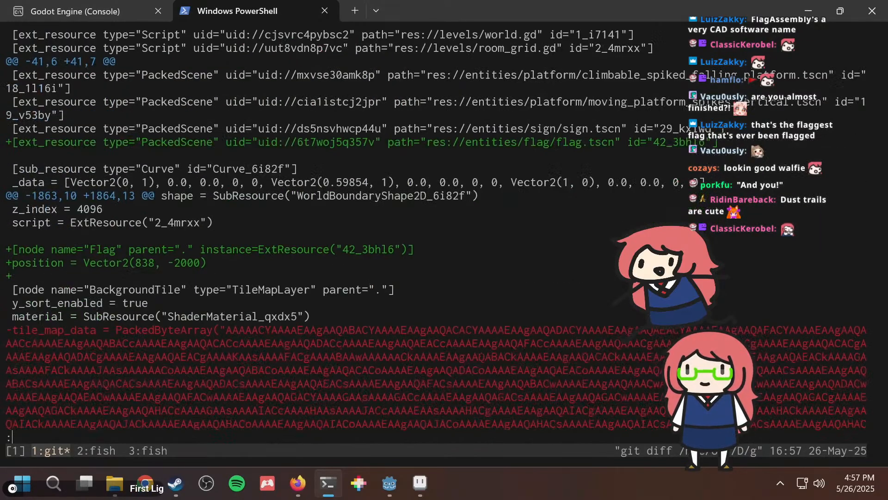
{"action": "key", "text": "space"}
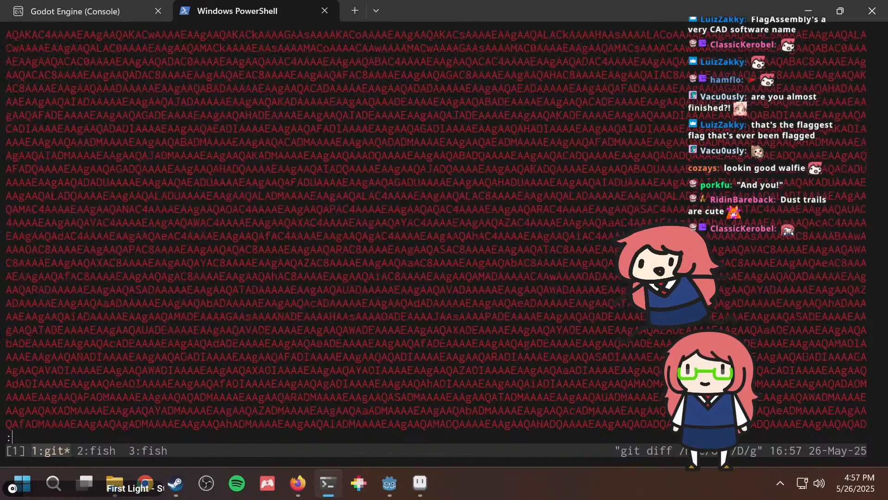
{"action": "key", "text": "space"}
{"action": "key", "text": "space"}
{"action": "key", "text": "space"}
{"action": "key", "text": "G"}
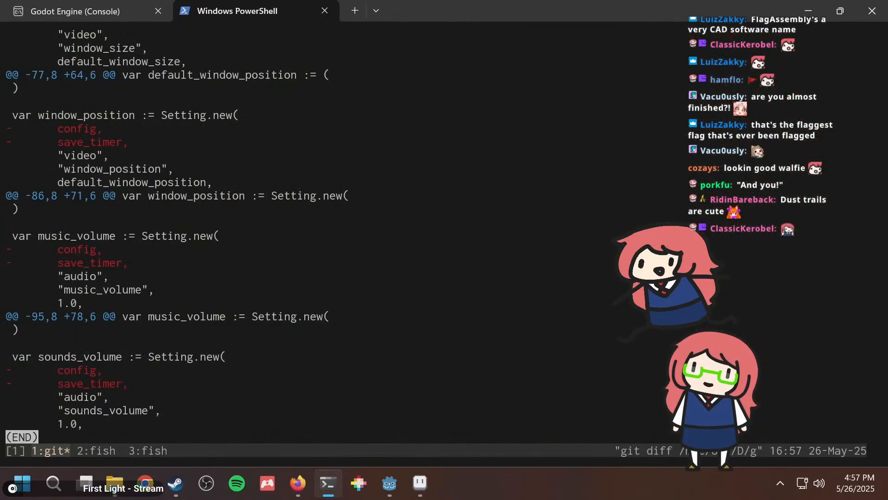
Go back through the git diff and re-examine the settings.gd changes and the Player position change in world.tscn.
{"action": "key", "text": "u"}
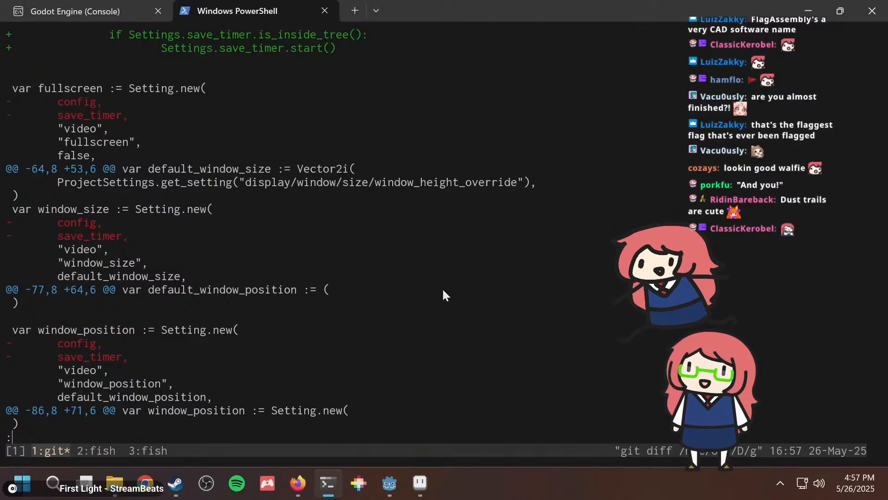
{"action": "key", "text": "u"}
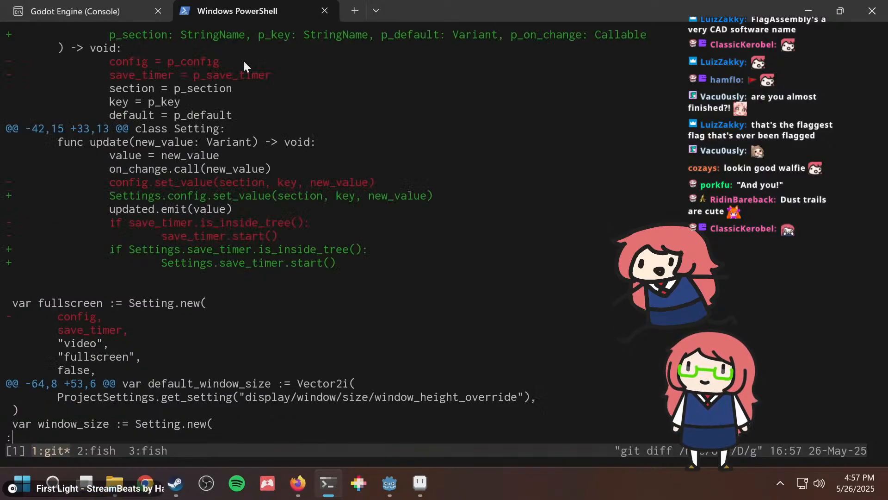
{"action": "key", "text": "u"}
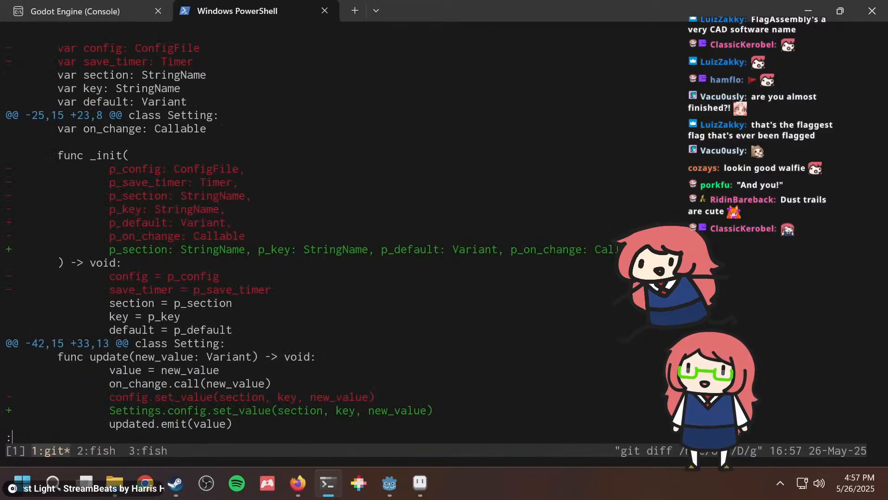
{"action": "key", "text": "u"}
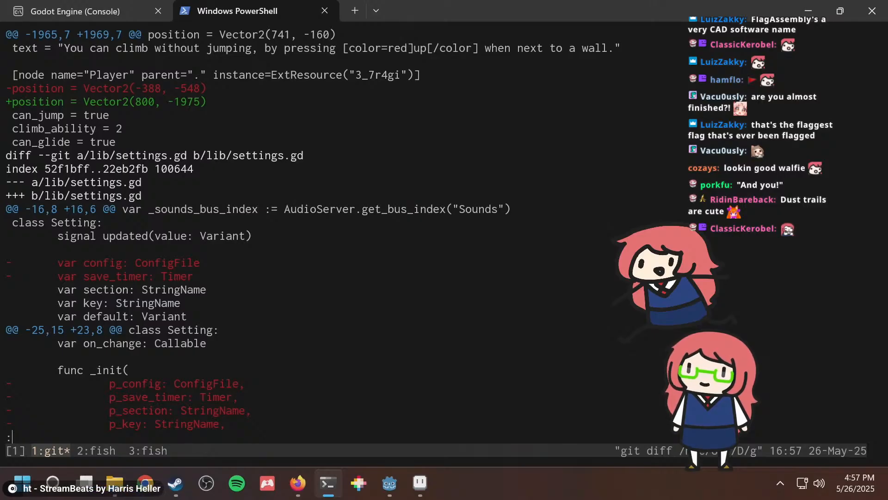
{"action": "key", "text": "u"}
{"action": "key", "text": "d"}
{"action": "key", "text": "d"}
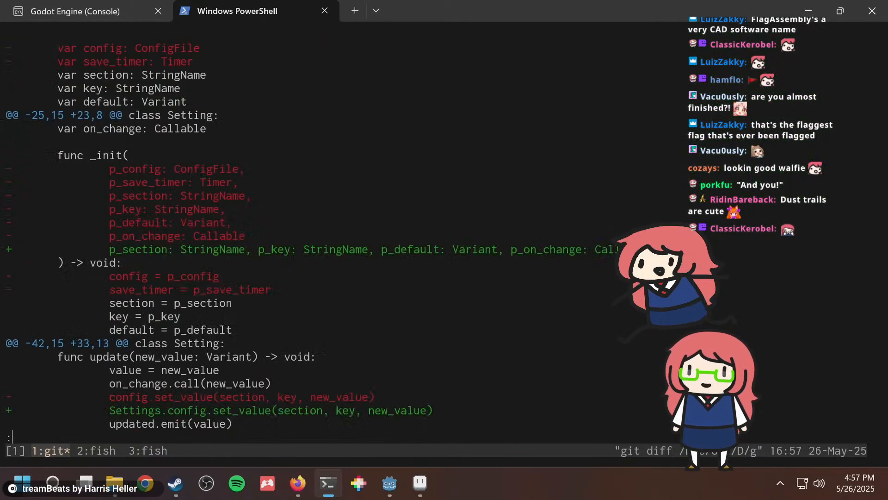
Leave the diff, check the repository with git status, and prepare a git add command for levels and assets/.
{"action": "type", "text": "dqg"}
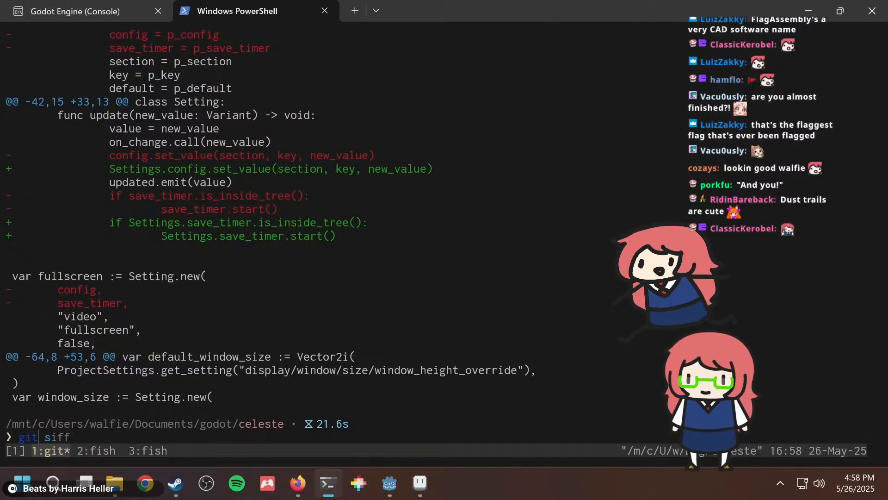
{"action": "type", "text": "it status"}
{"action": "key", "text": "Return"}
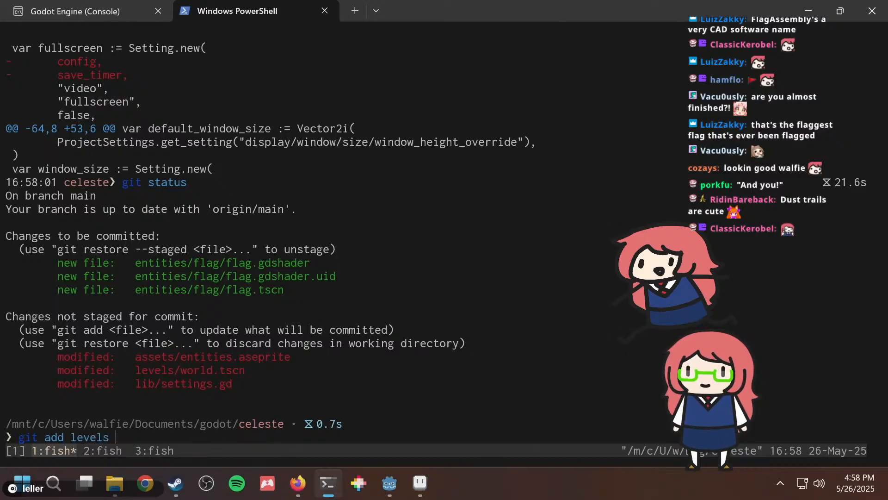
{"action": "type", "text": "ts/"}
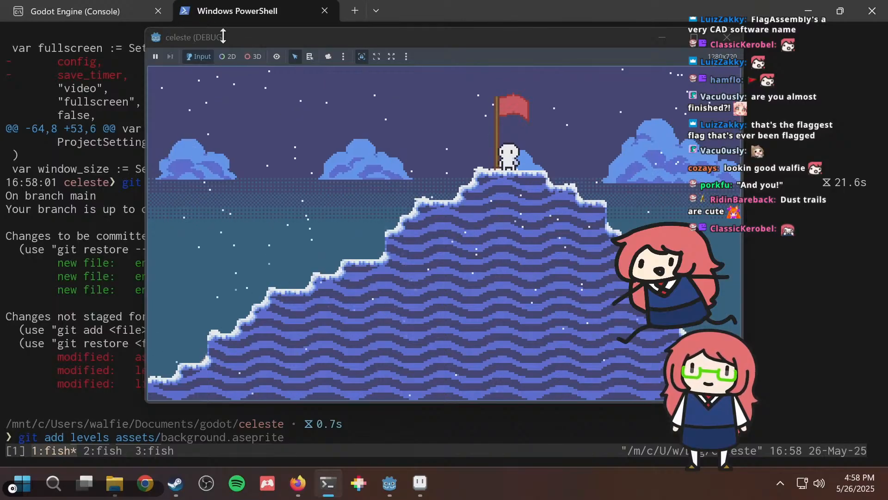
Switch to the Godot editor, open the flag scene, and inspect the WavingFlag node's sprite frames and material properties.
{"action": "mouse_move", "coordinate": [389, 483]}
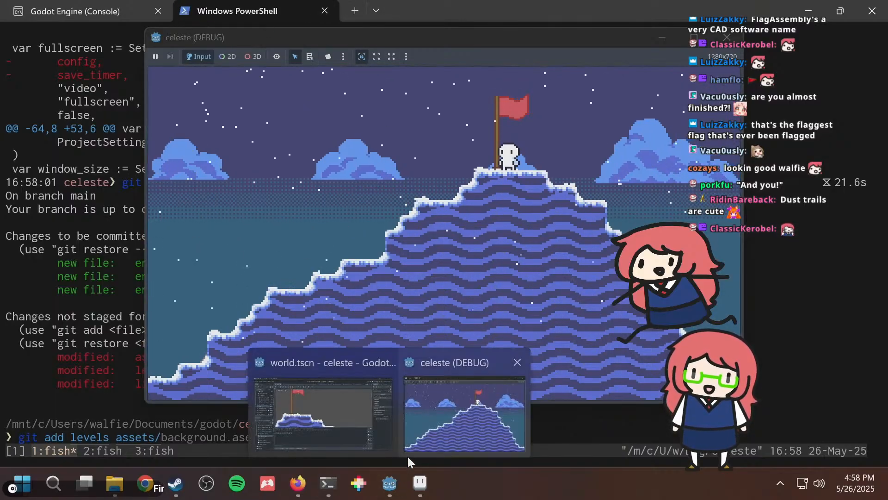
{"action": "left_click", "coordinate": [373, 431]}
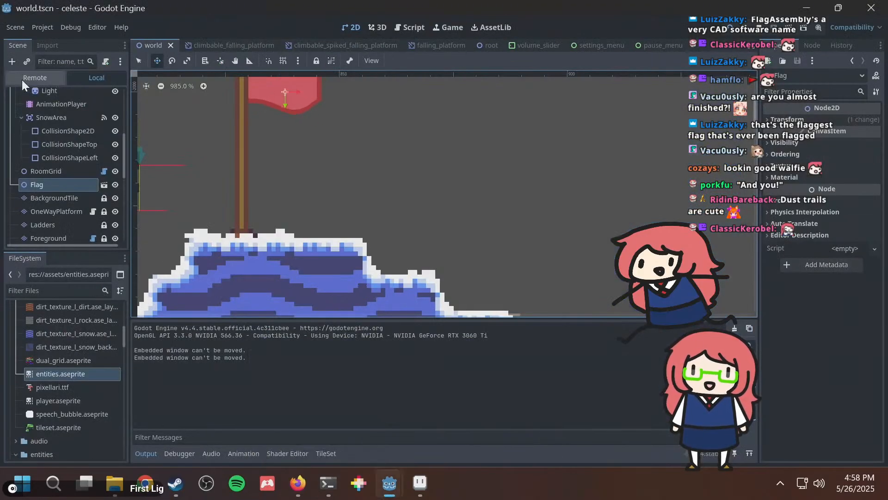
{"action": "scroll", "coordinate": [613, 42], "scroll_direction": "down", "scroll_amount": 2}
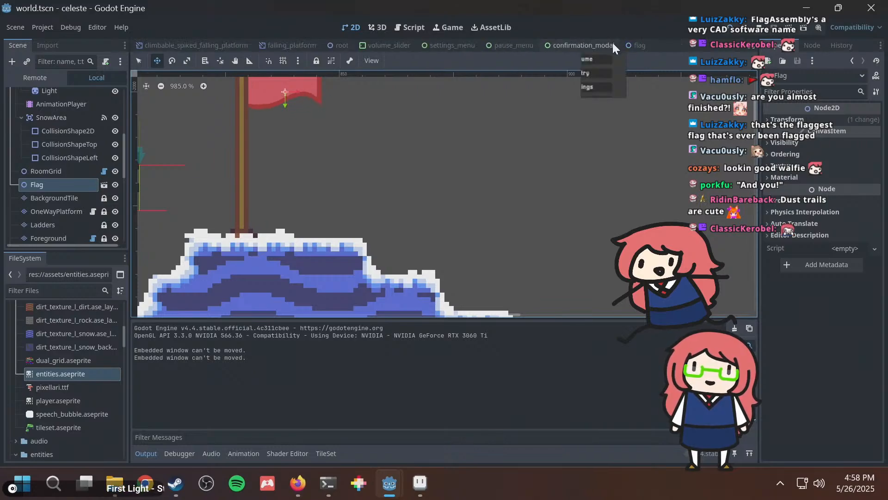
{"action": "left_click", "coordinate": [637, 46]}
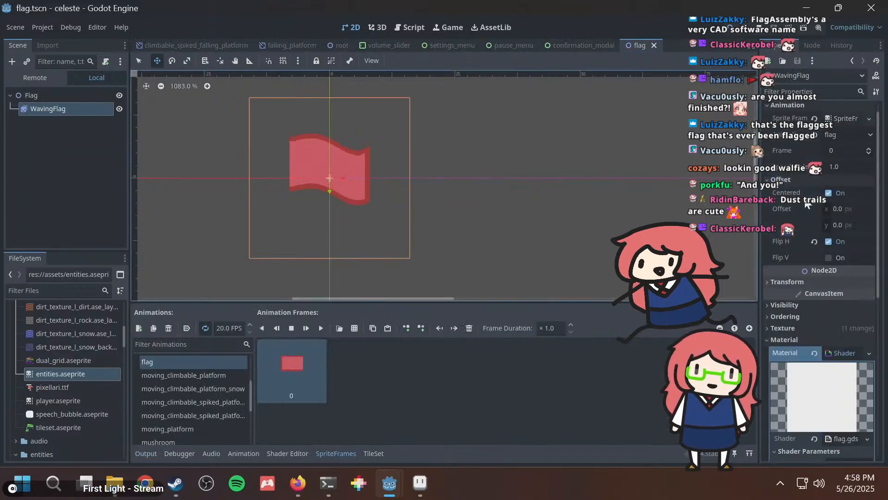
{"action": "left_click", "coordinate": [869, 134]}
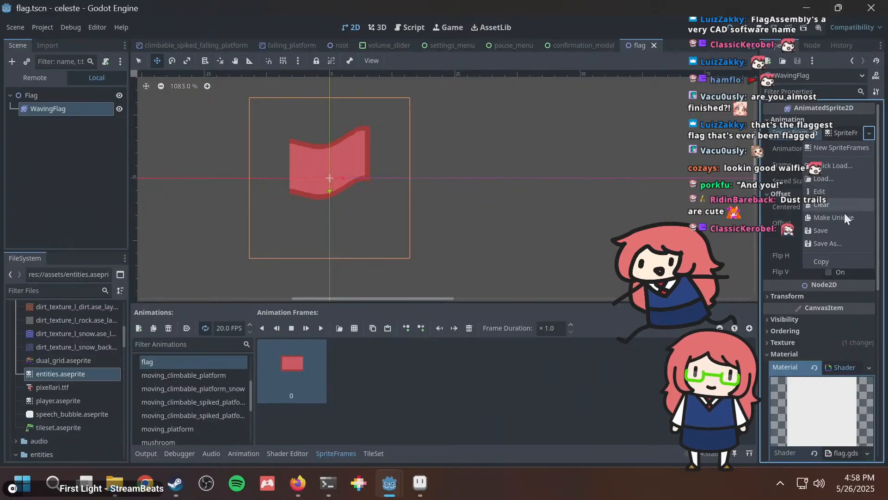
{"action": "left_click", "coordinate": [878, 234]}
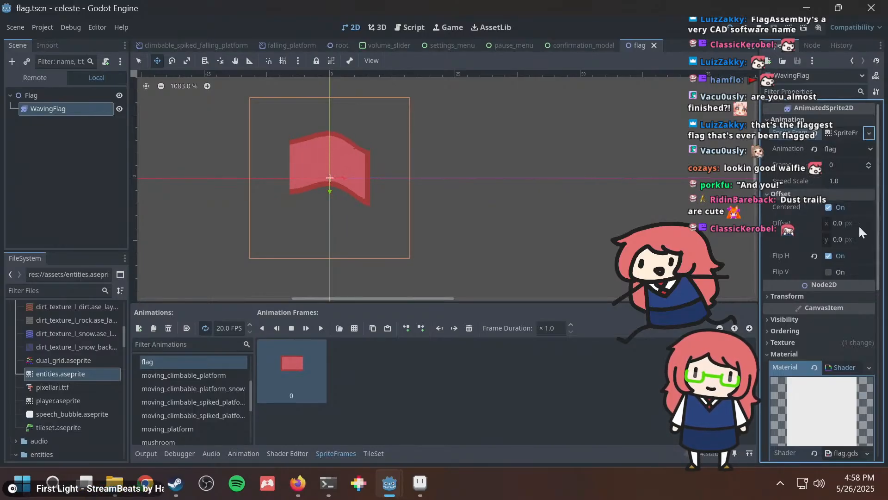
{"action": "scroll", "coordinate": [856, 259], "scroll_direction": "down", "scroll_amount": 5}
{"action": "left_click", "coordinate": [818, 448]}
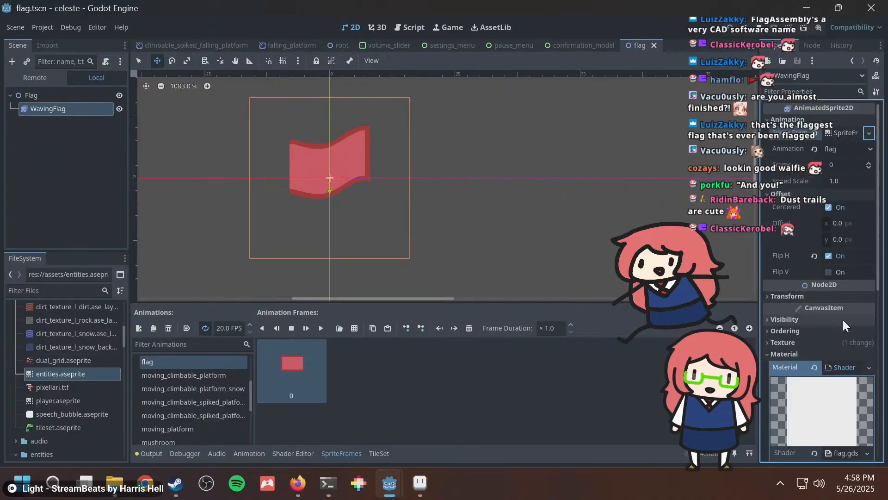
Save WavingFlag's SpriteFrames resource over entity_frames.tres in res://entities, and save the flag scene.
{"action": "left_click", "coordinate": [869, 133]}
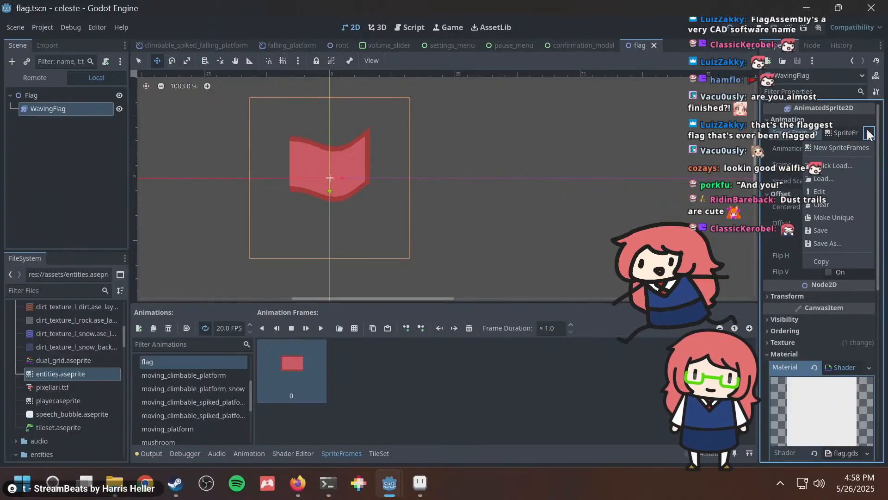
{"action": "left_click", "coordinate": [836, 241]}
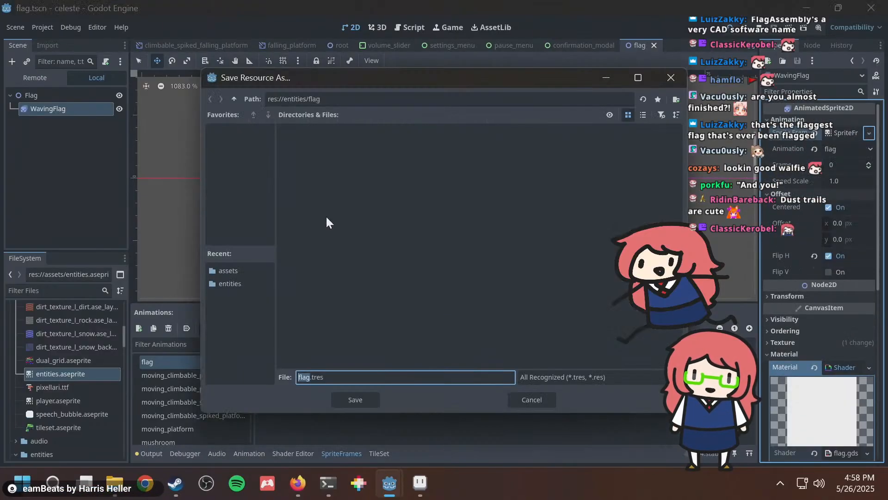
{"action": "left_click", "coordinate": [230, 284]}
{"action": "left_click", "coordinate": [395, 208]}
{"action": "double_click", "coordinate": [396, 209]}
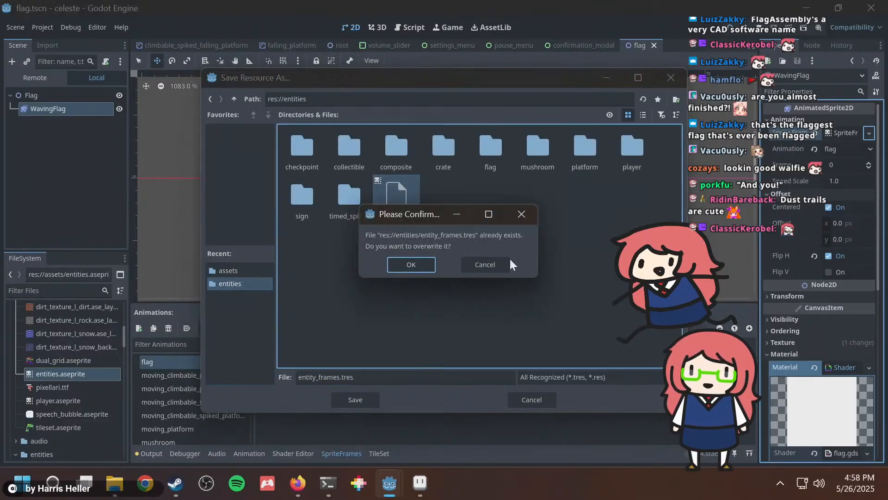
{"action": "left_click", "coordinate": [406, 263]}
{"action": "key", "text": "ctrl+s"}
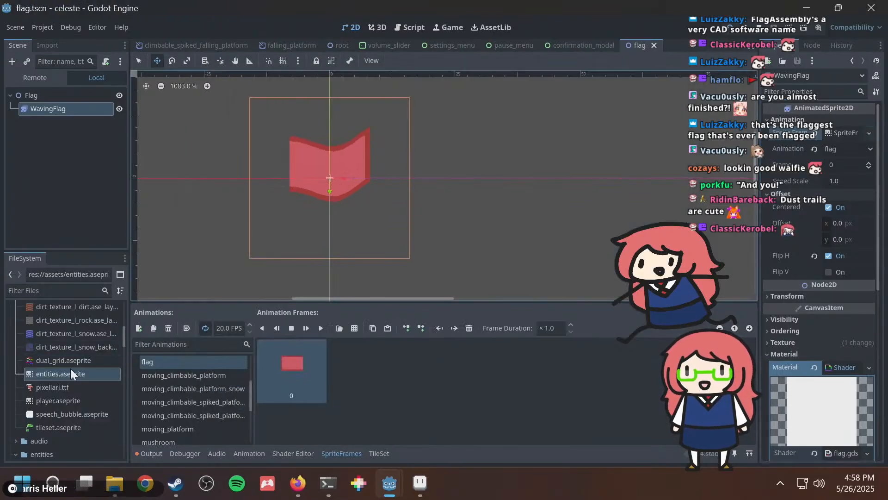
Assign entity_frames.tres as WavingFlag's Sprite Frames, look through its animation list, and save the scene.
{"action": "scroll", "coordinate": [71, 371], "scroll_direction": "down", "scroll_amount": 8}
{"action": "scroll", "coordinate": [64, 370], "scroll_direction": "down", "scroll_amount": 5}
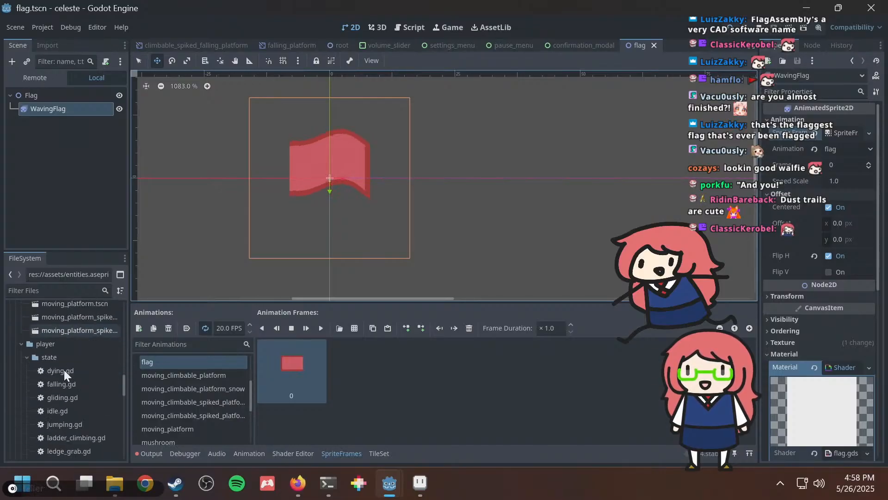
{"action": "left_click_drag", "start_coordinate": [71, 337], "coordinate": [845, 137]}
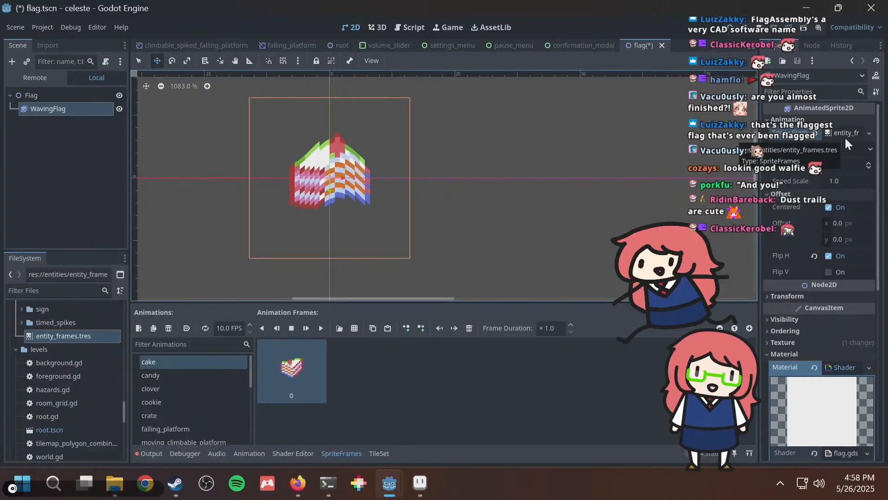
{"action": "left_click", "coordinate": [855, 149]}
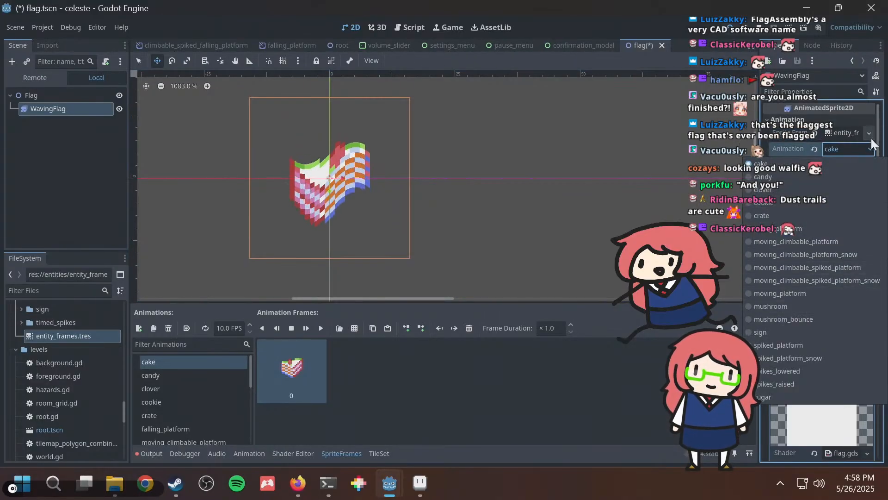
{"action": "key", "text": "Escape"}
{"action": "key", "text": "ctrl+s"}
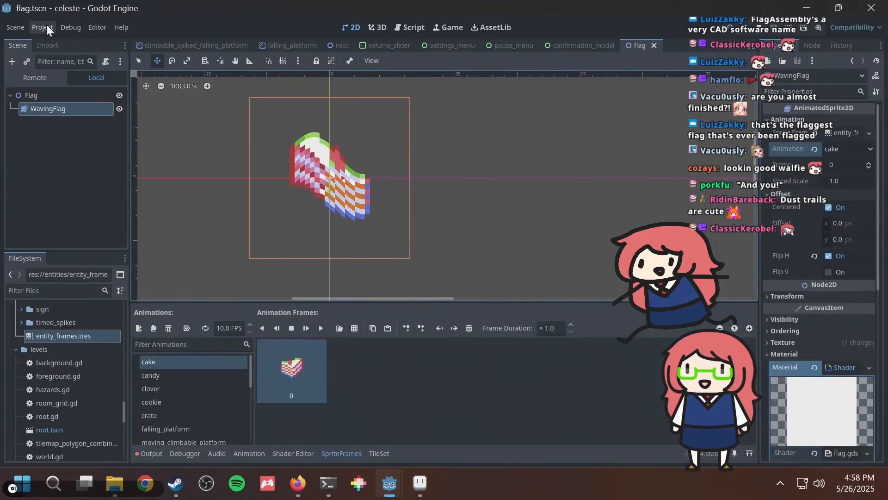
Check the flag in the running game and reload the current Godot project.
{"action": "left_click", "coordinate": [46, 24]}
{"action": "left_click", "coordinate": [45, 26]}
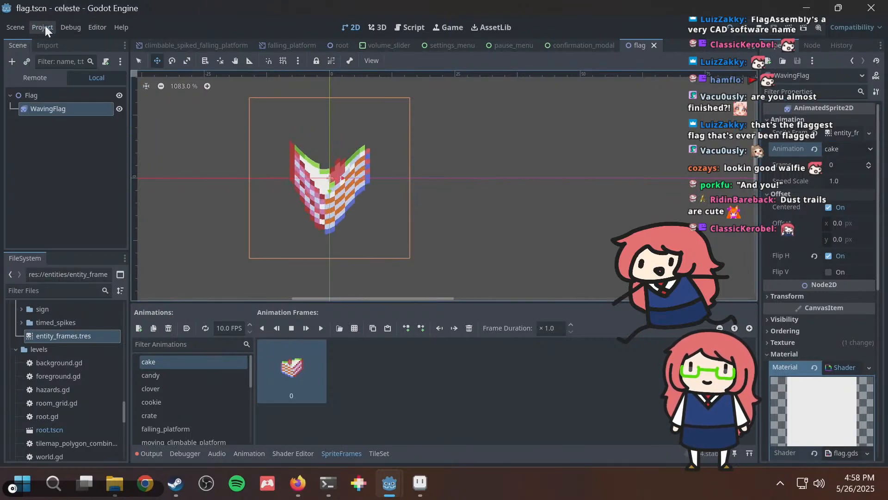
{"action": "key", "text": "alt+Tab"}
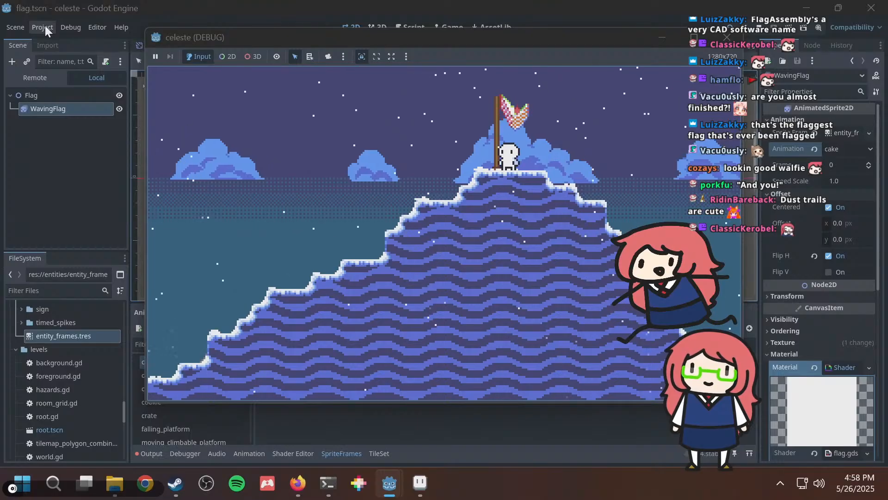
{"action": "left_click", "coordinate": [45, 26]}
{"action": "left_click", "coordinate": [48, 24]}
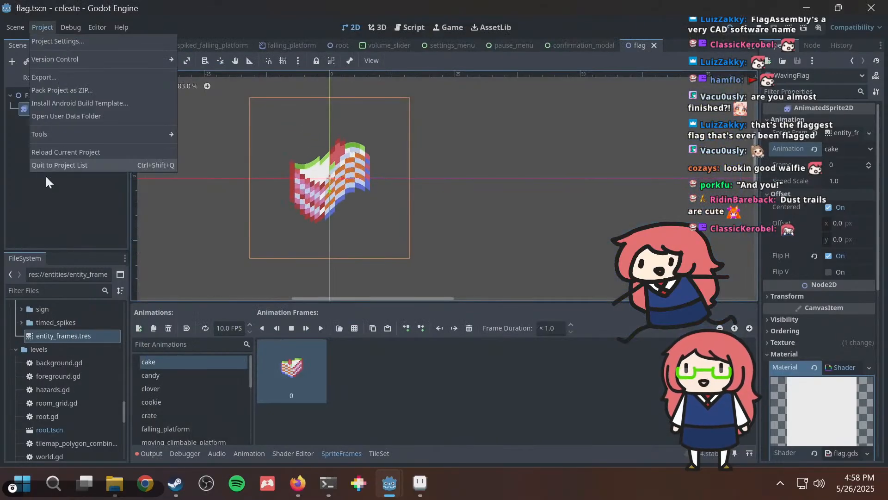
{"action": "left_click", "coordinate": [74, 153]}
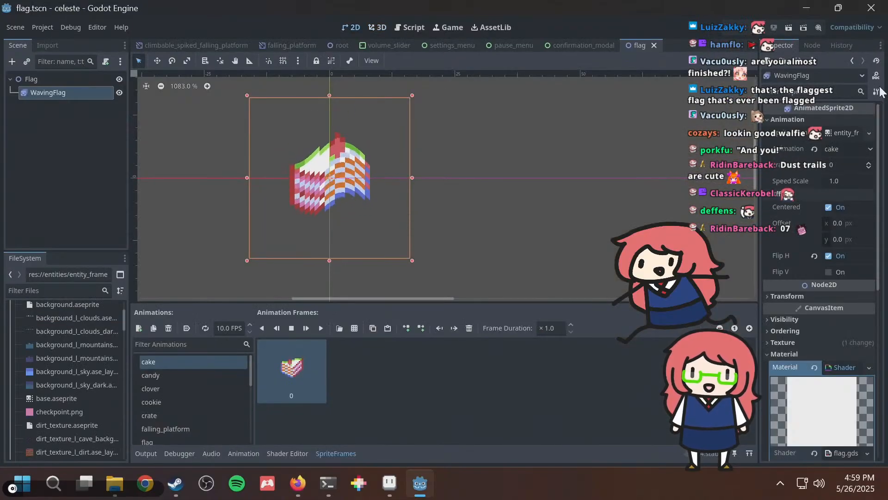
Set WavingFlag's animation to flag and save the flag scene.
{"action": "left_click", "coordinate": [859, 149]}
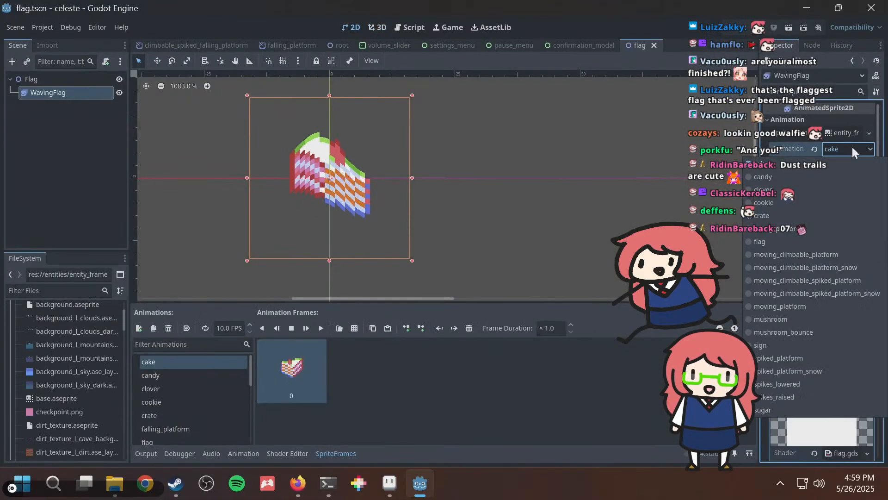
{"action": "left_click", "coordinate": [773, 238]}
{"action": "key", "text": "ctrl+s"}
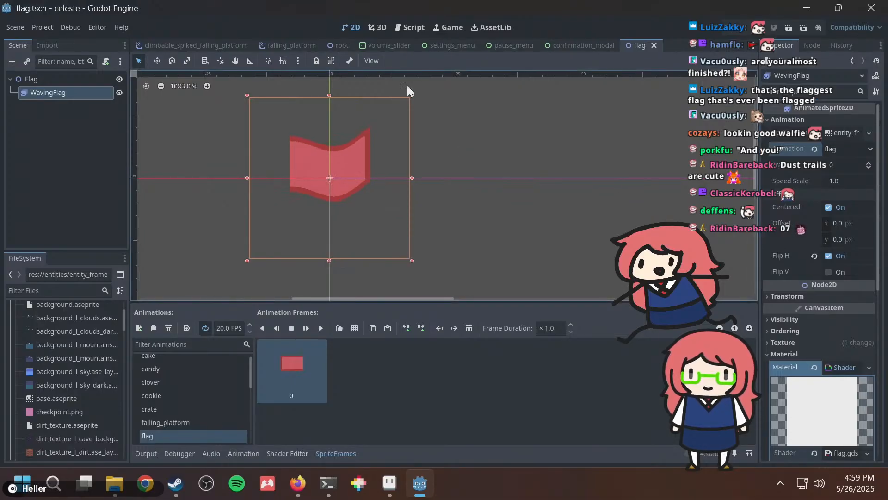
Switch to the PowerShell terminal, stage the levels and assets folders, and check the repository with git status.
{"action": "scroll", "coordinate": [315, 46], "scroll_direction": "up", "scroll_amount": 2}
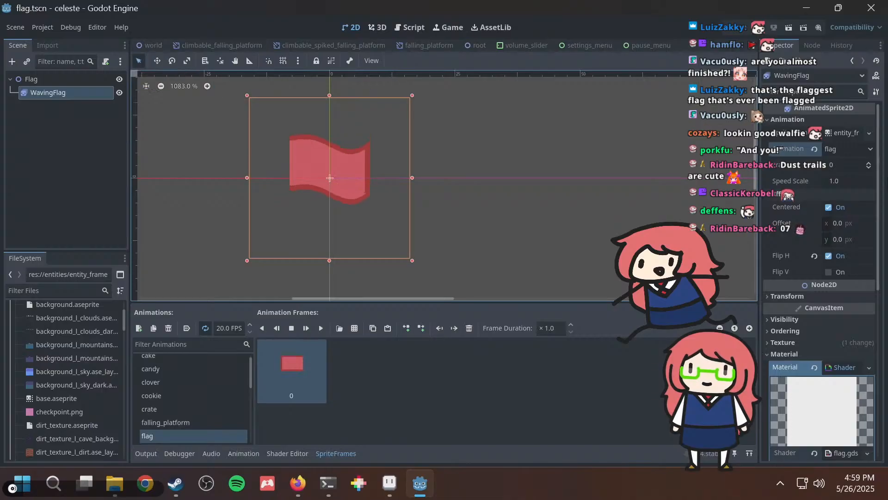
{"action": "key", "text": "alt+Tab"}
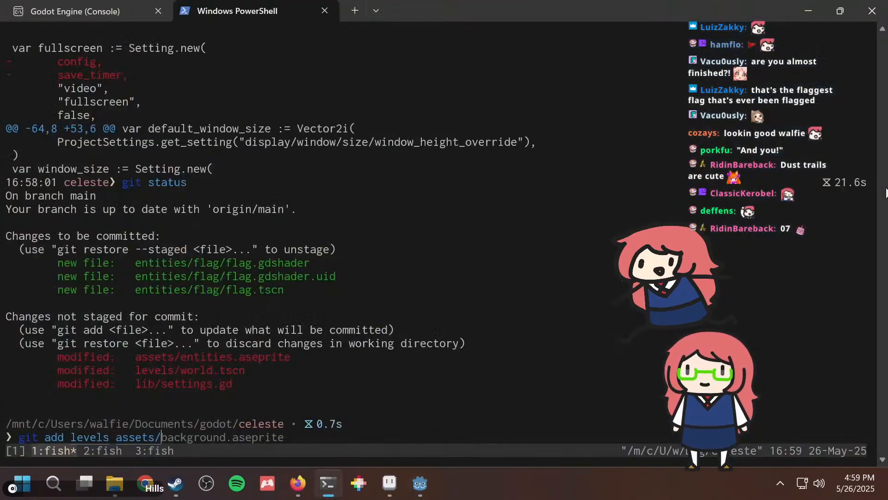
{"action": "key", "text": "Return"}
{"action": "type", "text": "git "}
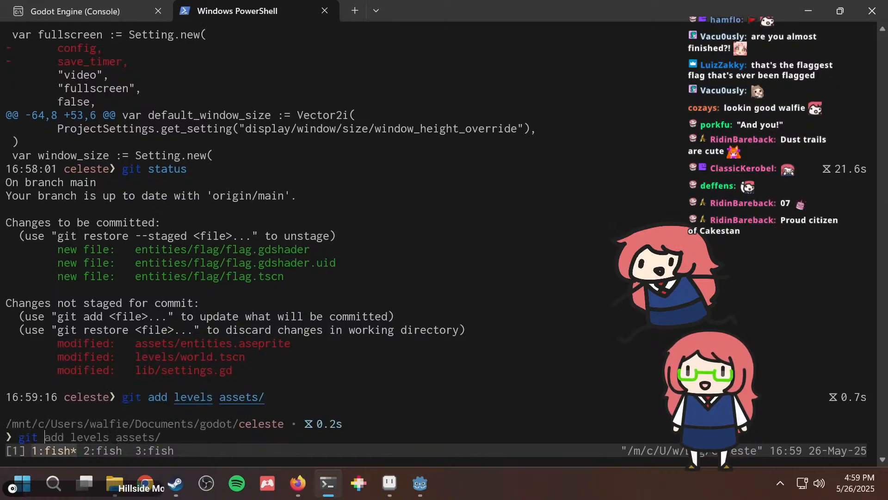
{"action": "type", "text": "status"}
{"action": "key", "text": "Return"}
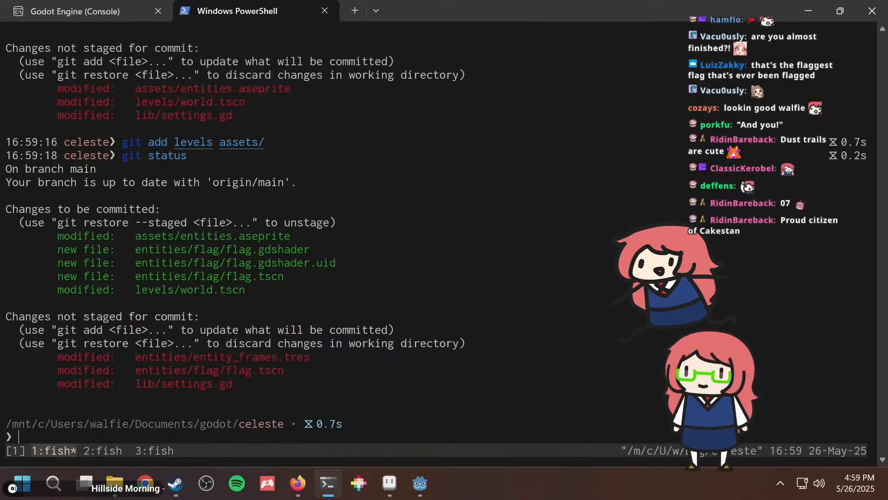
Stage the entities folder with git add.
{"action": "type", "text": "git add"}
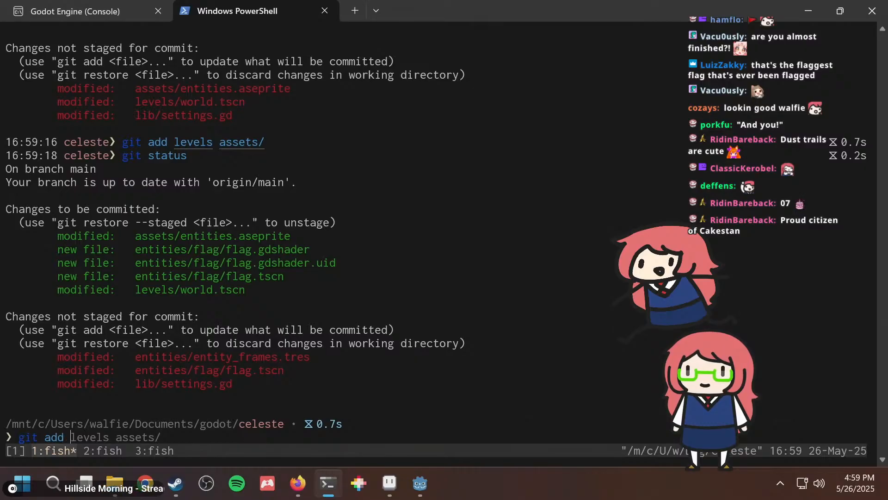
{"action": "type", "text": " entities"}
{"action": "key", "text": "Return"}
Read through the unstaged changes with git diff and check the repository with git status.
{"action": "type", "text": "git diff"}
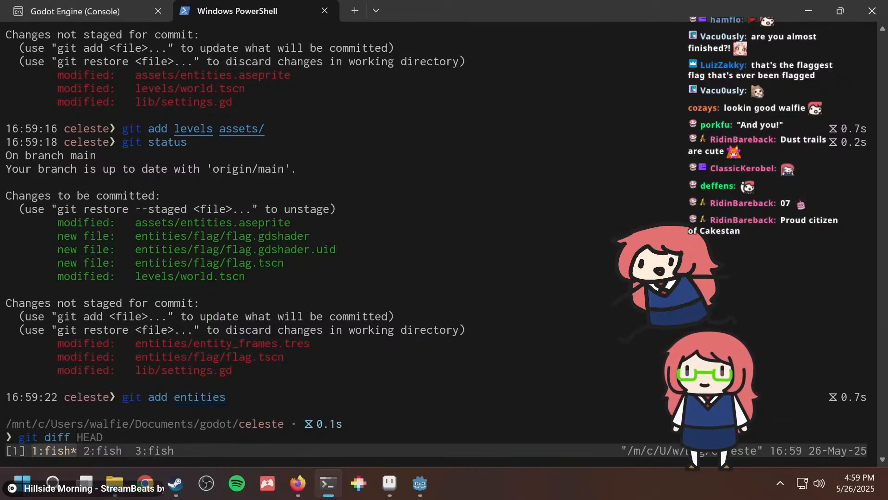
{"action": "key", "text": "Return"}
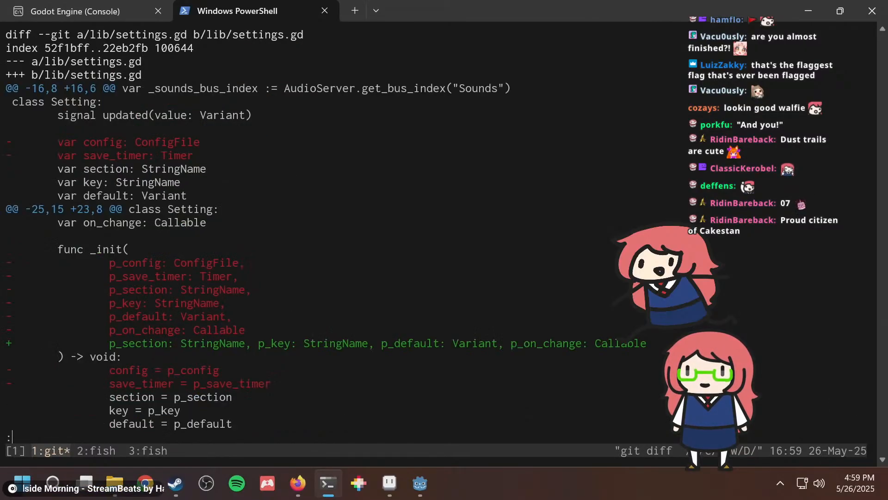
{"action": "key", "text": "space"}
{"action": "key", "text": "space"}
{"action": "key", "text": "space"}
{"action": "key", "text": "space"}
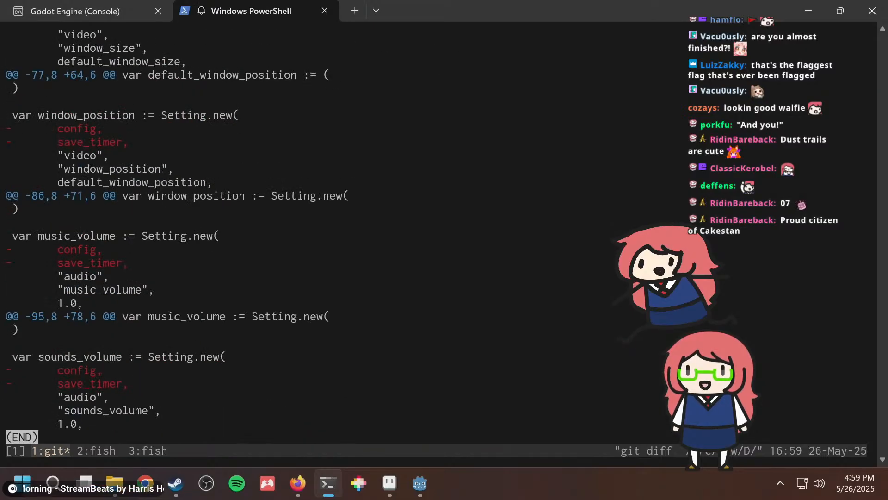
{"action": "type", "text": "qgit status"}
{"action": "key", "text": "Return"}
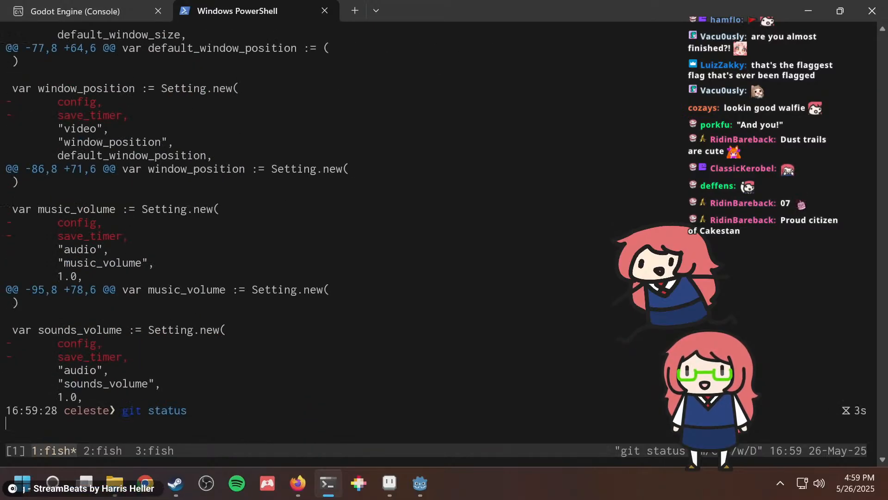
Draft a commit with the message "Add flag", and review all changes since the last commit with git diff HEAD.
{"action": "type", "text": "git commit -m \"\""}
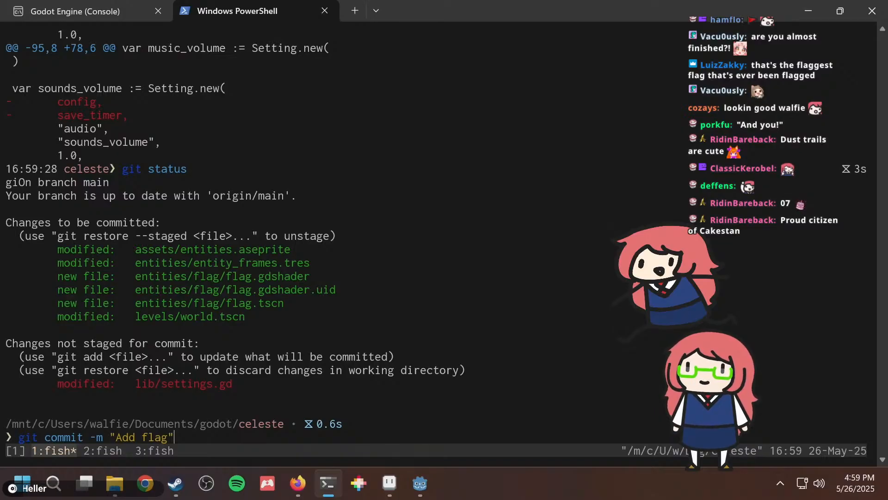
{"action": "key", "text": "Return"}
{"action": "type", "text": "git "}
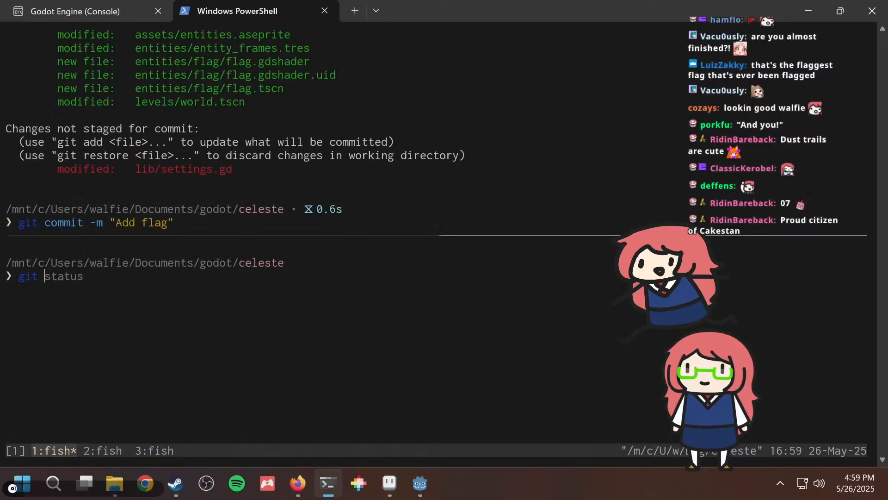
{"action": "type", "text": "diff HEAD"}
{"action": "key", "text": "Return"}
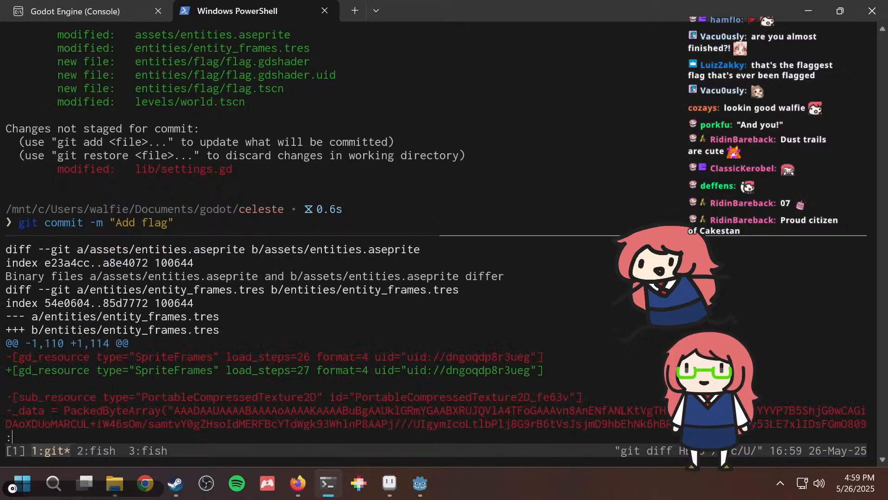
{"action": "key", "text": "Down"}
{"action": "key", "text": "Down"}
{"action": "key", "text": "Down"}
{"action": "key", "text": "Down"}
{"action": "key", "text": "Down"}
{"action": "key", "text": "Down"}
{"action": "key", "text": "Down"}
{"action": "key", "text": "Down"}
{"action": "key", "text": "Down"}
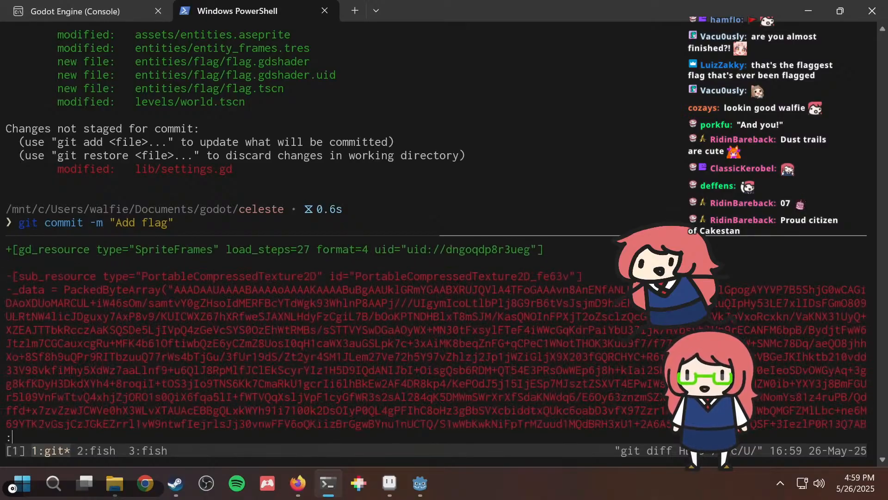
{"action": "key", "text": "Up"}
{"action": "key", "text": "Up"}
{"action": "key", "text": "Up"}
{"action": "key", "text": "Up"}
{"action": "key", "text": "Up"}
{"action": "key", "text": "Up"}
{"action": "key", "text": "Up"}
{"action": "key", "text": "Down"}
{"action": "key", "text": "Down"}
{"action": "key", "text": "Down"}
{"action": "key", "text": "Down"}
{"action": "key", "text": "Down"}
{"action": "key", "text": "Down"}
{"action": "key", "text": "Down"}
{"action": "key", "text": "Down"}
{"action": "key", "text": "Down"}
{"action": "key", "text": "Down"}
{"action": "key", "text": "Down"}
{"action": "key", "text": "Down"}
{"action": "key", "text": "Down"}
{"action": "key", "text": "Down"}
{"action": "key", "text": "Down"}
{"action": "key", "text": "Down"}
{"action": "key", "text": "Down"}
{"action": "key", "text": "Down"}
{"action": "key", "text": "Down"}
{"action": "key", "text": "Down"}
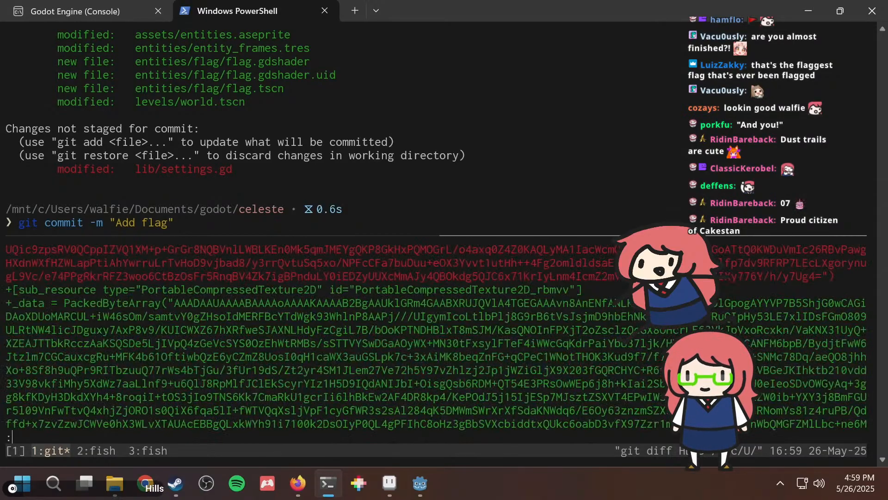
{"action": "key", "text": "Down"}
{"action": "key", "text": "Down"}
{"action": "key", "text": "Down"}
{"action": "key", "text": "Down"}
{"action": "key", "text": "Down"}
{"action": "key", "text": "Down"}
{"action": "key", "text": "Down"}
{"action": "key", "text": "Down"}
{"action": "key", "text": "Down"}
{"action": "key", "text": "Down"}
{"action": "key", "text": "Down"}
{"action": "key", "text": "Down"}
{"action": "key", "text": "Down"}
{"action": "key", "text": "Down"}
{"action": "key", "text": "Down"}
{"action": "key", "text": "Down"}
{"action": "key", "text": "Down"}
{"action": "key", "text": "Down"}
{"action": "key", "text": "Down"}
{"action": "key", "text": "Down"}
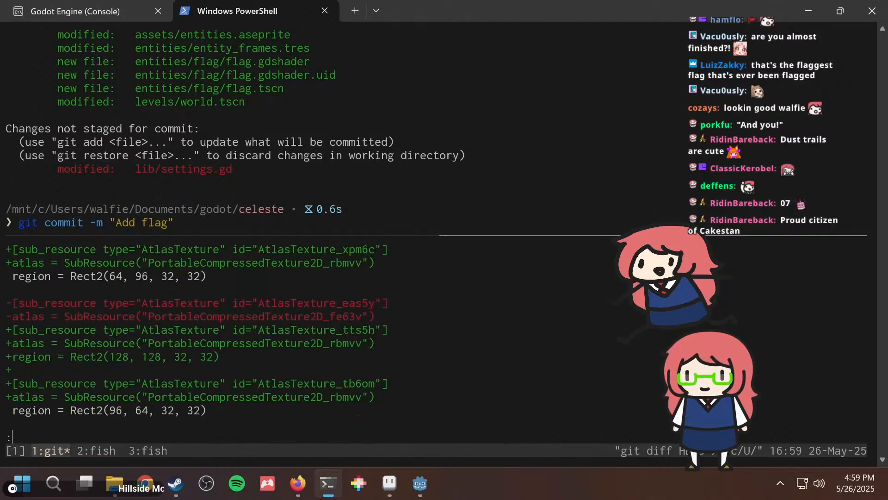
Close the diff and begin a git commit command at the prompt.
{"action": "type", "text": "qgi"}
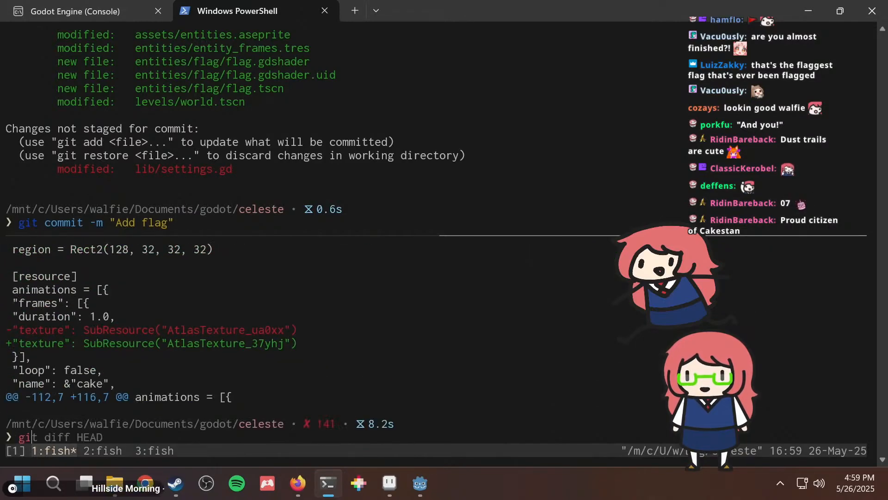
{"action": "type", "text": "t comm"}
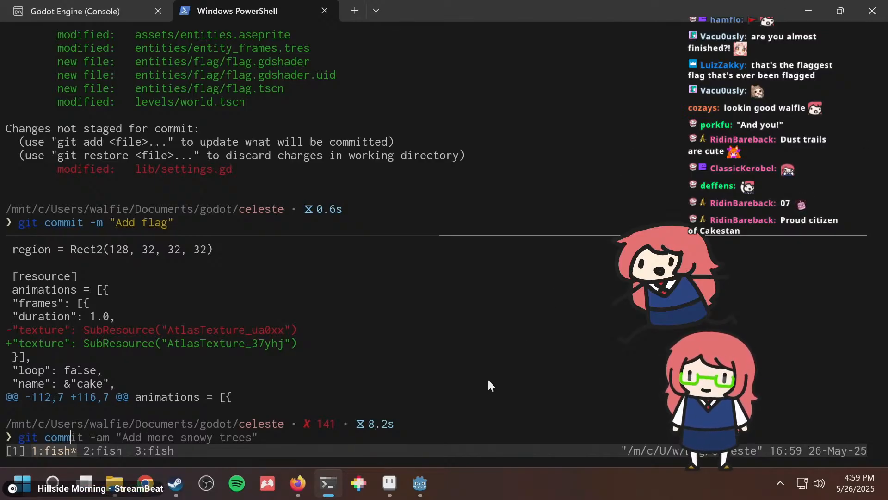
Switch to Godot, try WavingFlag with Flip H off, turn Flip H back on and save the flag scene.
{"action": "left_click", "coordinate": [419, 482]}
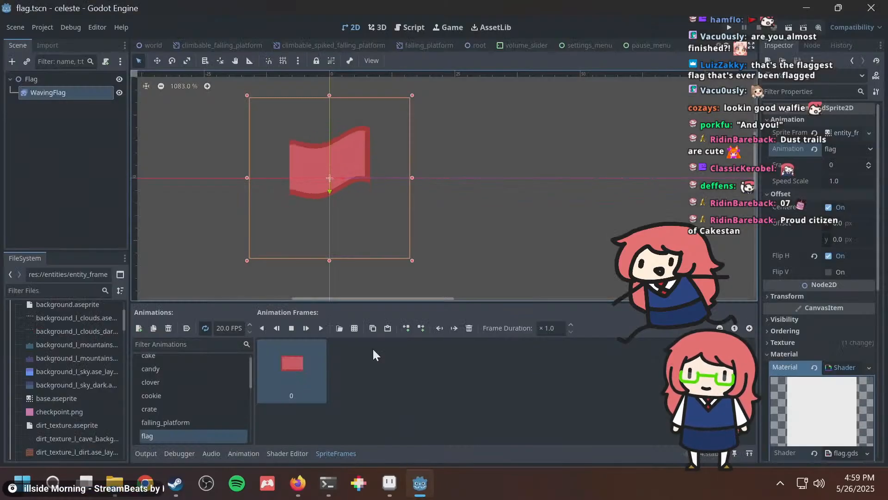
{"action": "left_click", "coordinate": [60, 80]}
{"action": "left_click", "coordinate": [57, 91]}
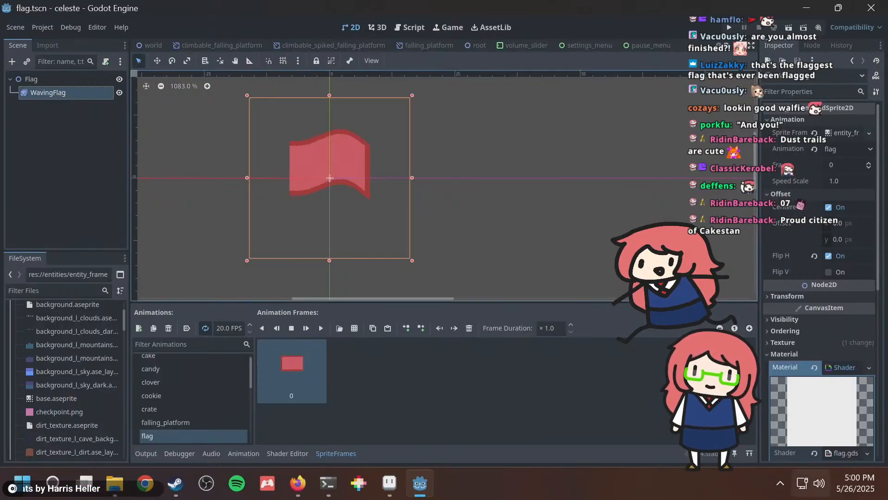
{"action": "left_click", "coordinate": [827, 256]}
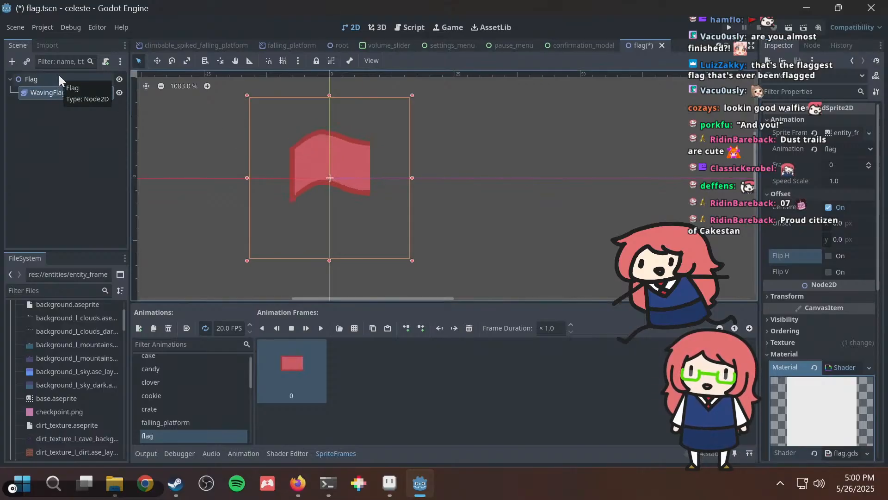
{"action": "left_click", "coordinate": [829, 256]}
{"action": "key", "text": "ctrl+s"}
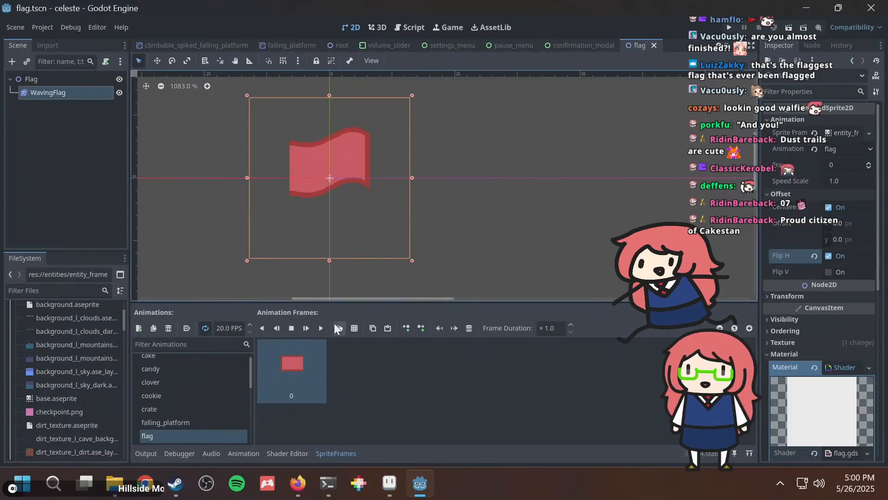
Switch back to the PowerShell terminal and commit the staged files with the message "Add flag".
{"action": "key", "text": "alt+Tab"}
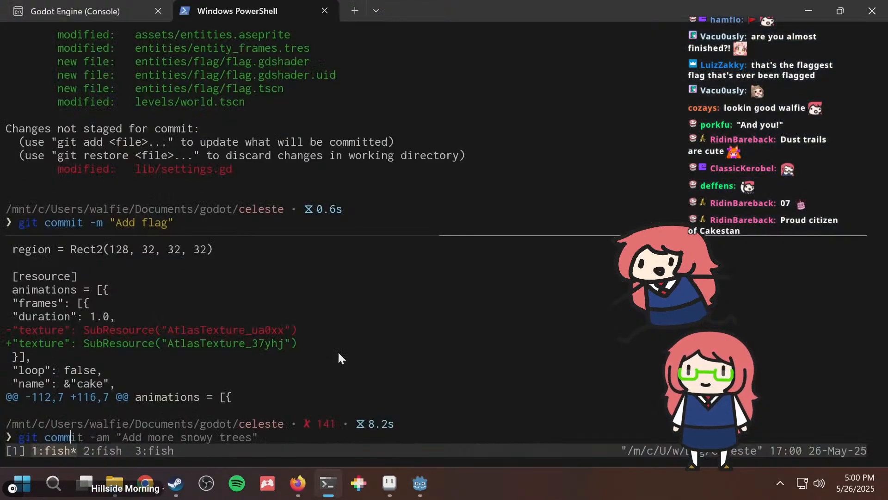
{"action": "type", "text": "it -m \""}
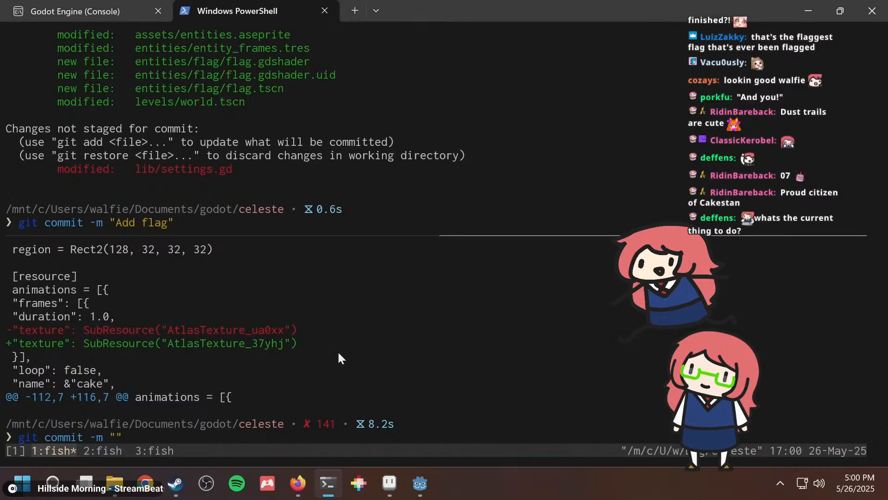
{"action": "key", "text": "alt+Tab"}
{"action": "key", "text": "alt+Tab"}
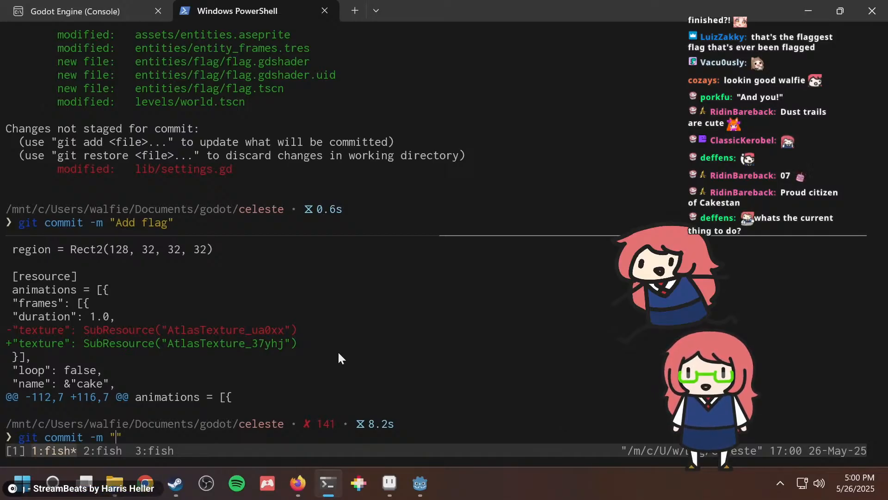
{"action": "type", "text": "Add flag"}
{"action": "key", "text": "Return"}
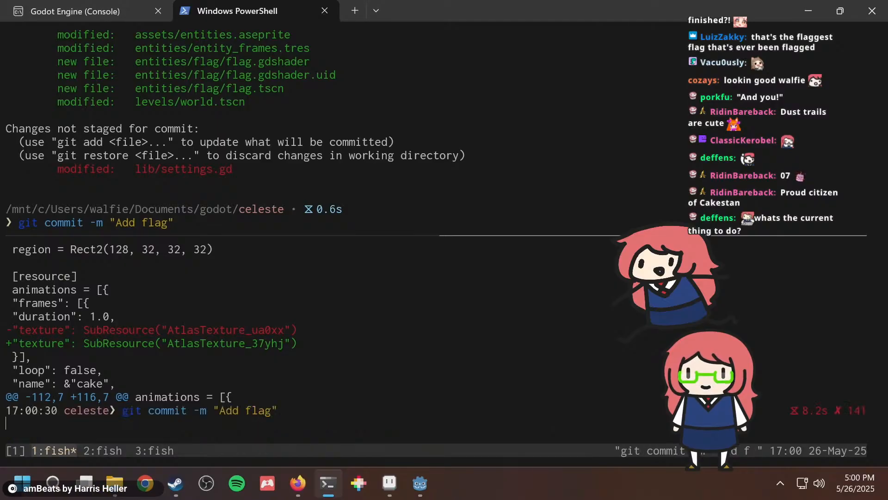
Examine the remaining uncommitted changes in lib/settings.gd through to the end with git diff.
{"action": "type", "text": "git diff"}
{"action": "key", "text": "Return"}
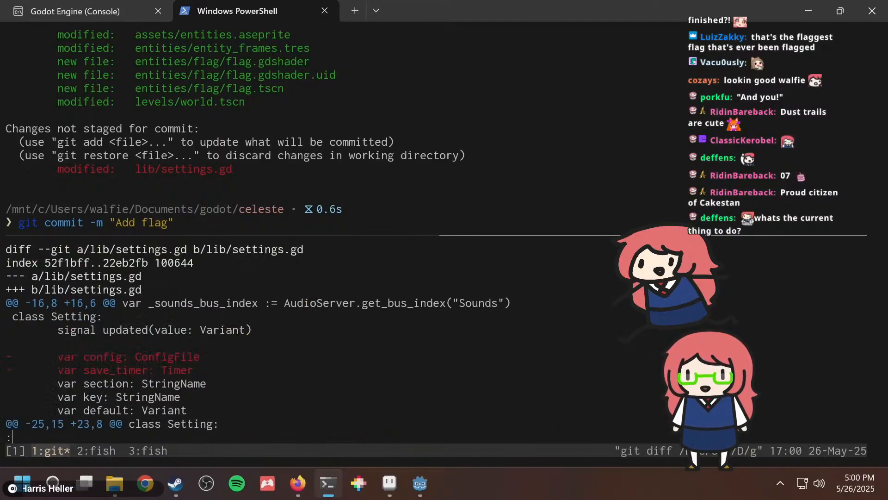
{"action": "key", "text": "ctrl+d"}
{"action": "key", "text": "ctrl+d"}
{"action": "key", "text": "ctrl+d"}
{"action": "key", "text": "ctrl+d"}
{"action": "key", "text": "ctrl+d"}
{"action": "key", "text": "ctrl+d"}
{"action": "key", "text": "ctrl+d"}
{"action": "key", "text": "ctrl+d"}
{"action": "key", "text": "ctrl+d"}
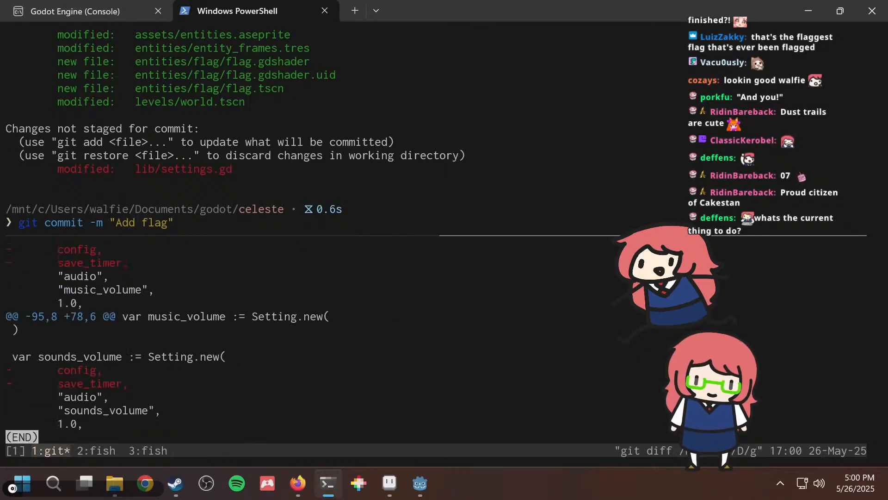
Close the diff and commit all tracked changes with git commit -am and the message "Update settings params".
{"action": "type", "text": "qg"}
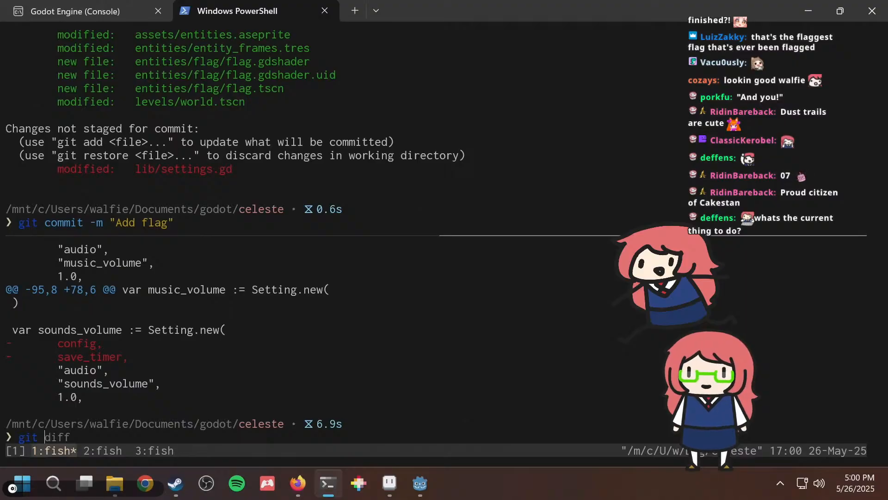
{"action": "type", "text": "it commit -"}
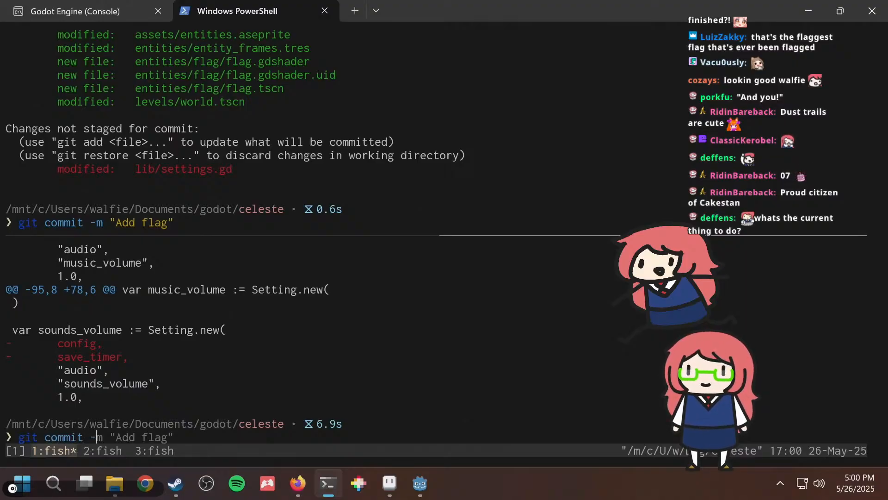
{"action": "type", "text": "am \""}
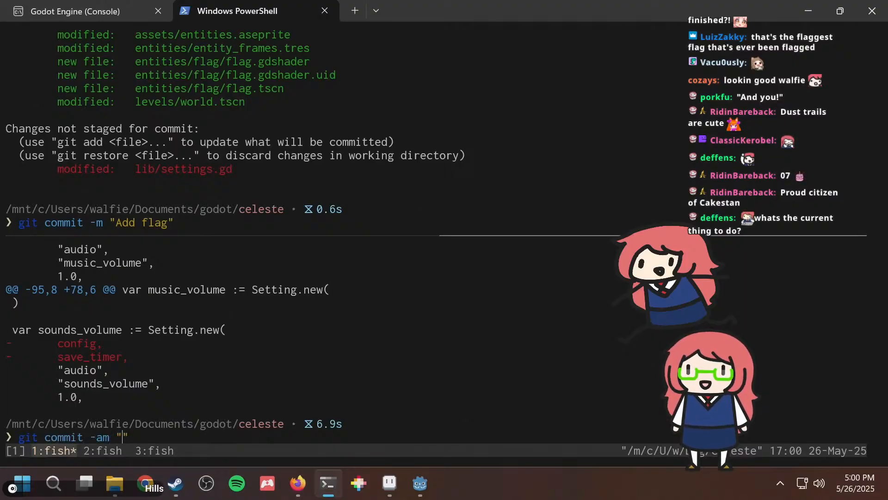
{"action": "type", "text": "U"}
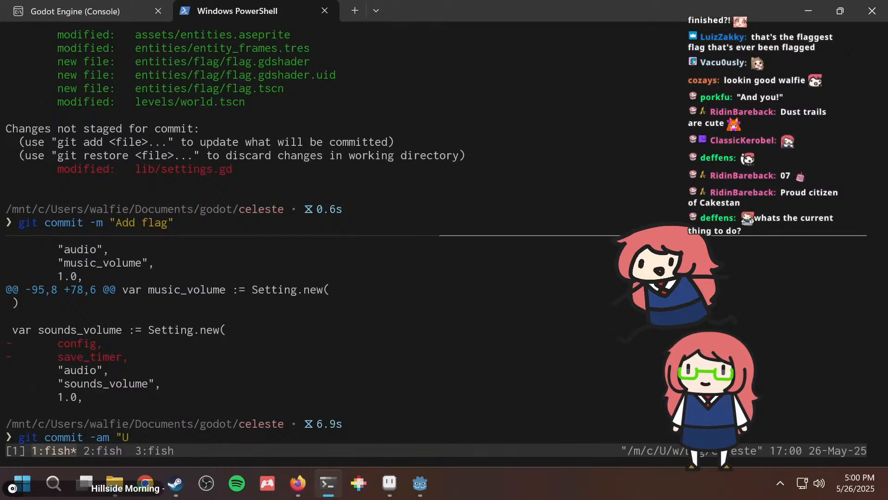
{"action": "type", "text": "pdate settings params"}
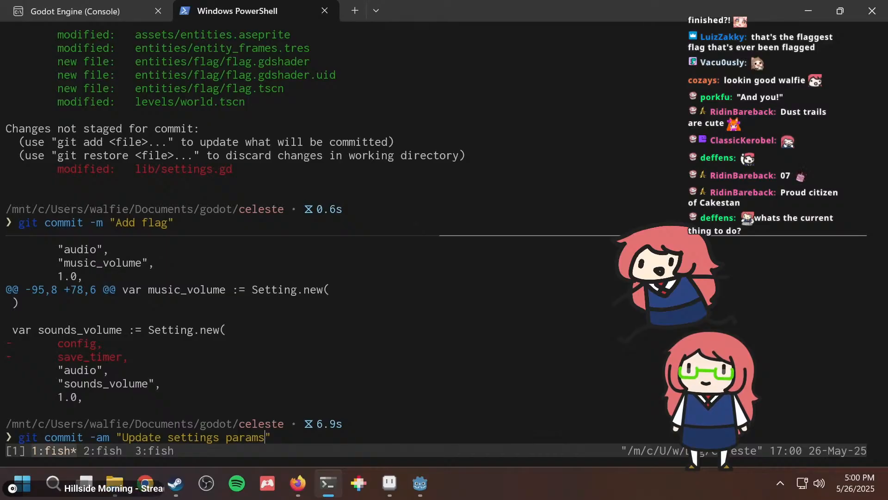
{"action": "key", "text": "Return"}
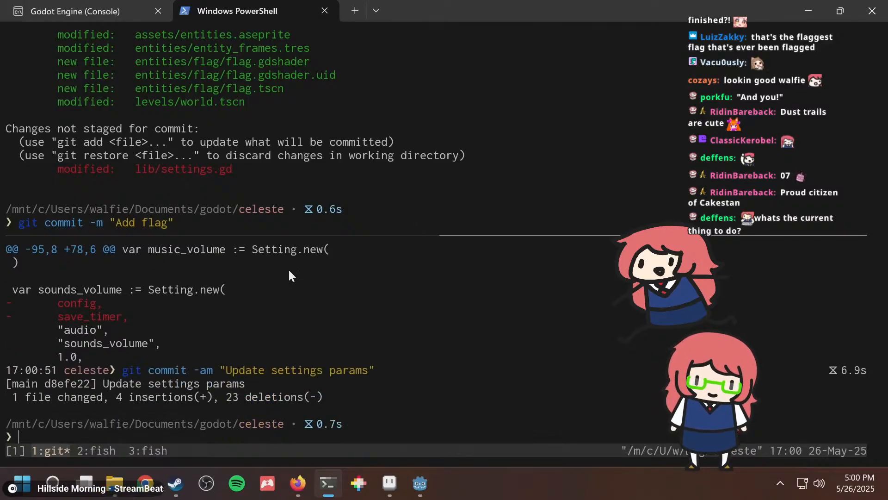
Switch to Godot, rename the WavingFlag node to Sprite2D and save the flag scene.
{"action": "key", "text": "alt+Tab"}
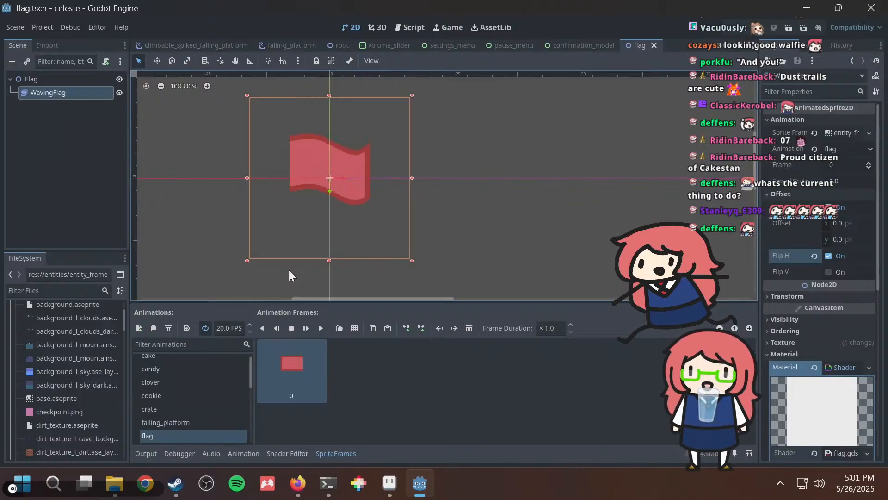
{"action": "double_click", "coordinate": [51, 93]}
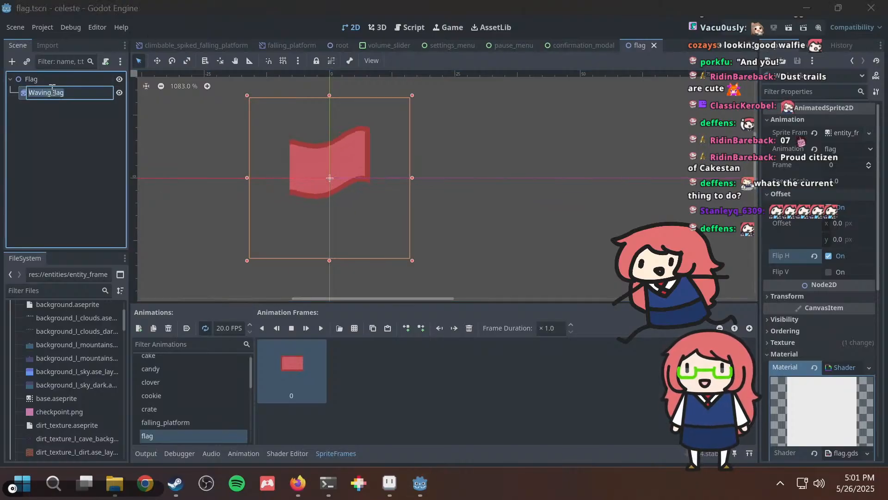
{"action": "type", "text": "Sprite"}
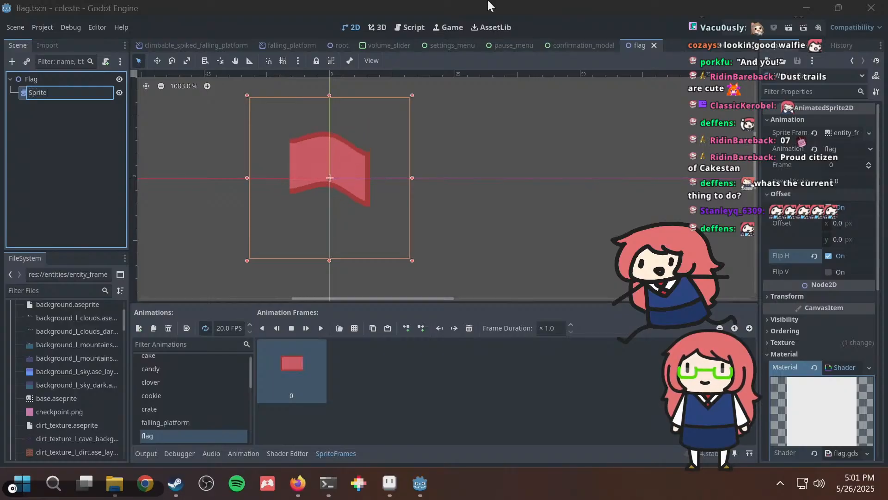
{"action": "type", "text": "2D"}
{"action": "key", "text": "Return"}
{"action": "key", "text": "ctrl+s"}
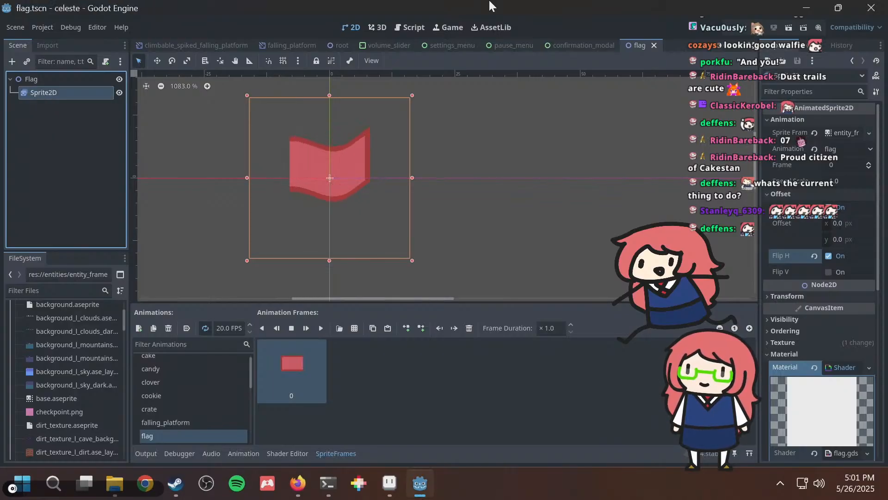
Try removing the shader material from the Sprite2D node in the flag scene.
{"action": "left_click", "coordinate": [46, 79]}
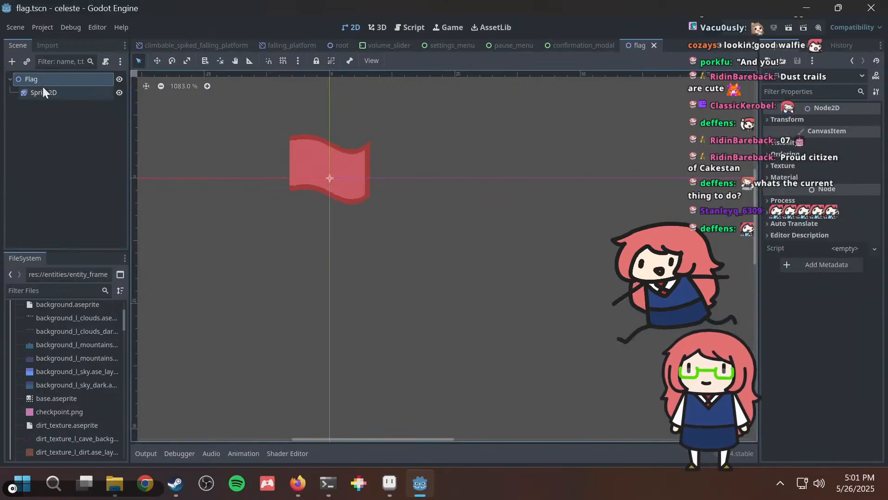
{"action": "left_click", "coordinate": [43, 92]}
{"action": "scroll", "coordinate": [850, 293], "scroll_direction": "down", "scroll_amount": 10}
{"action": "scroll", "coordinate": [854, 290], "scroll_direction": "up", "scroll_amount": 8}
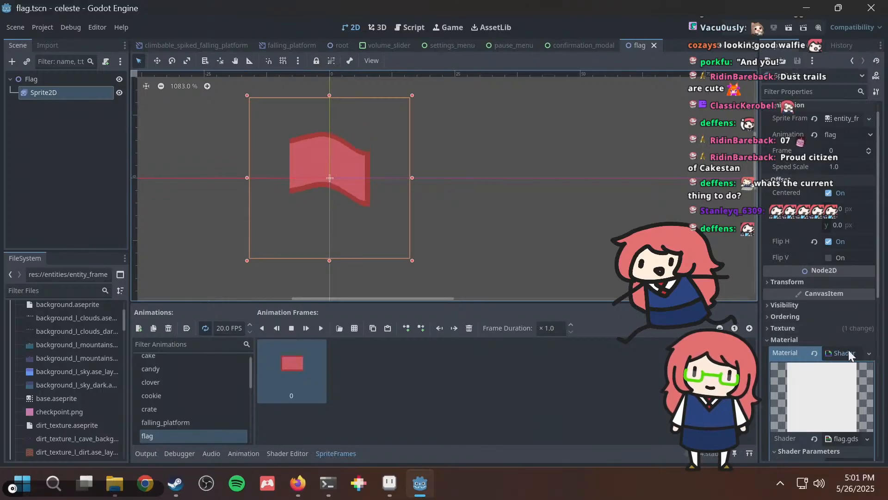
{"action": "left_click", "coordinate": [815, 353]}
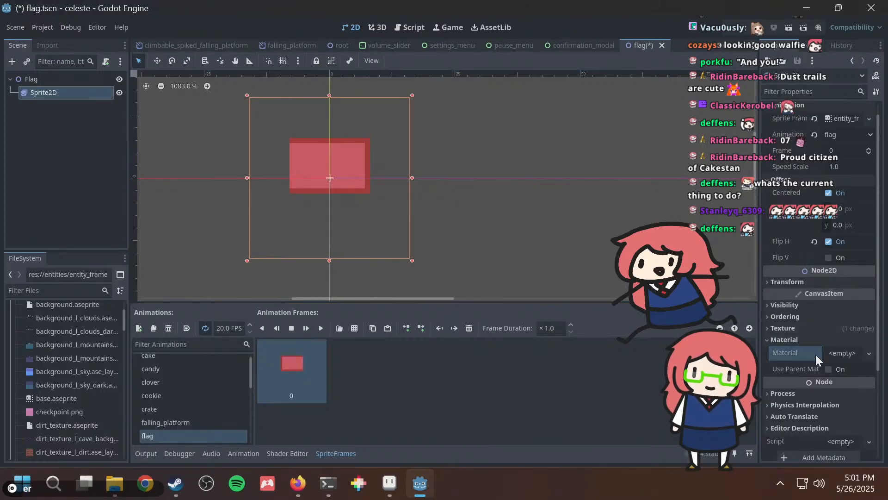
Try assigning a new ShaderMaterial to the root Flag node instead.
{"action": "left_click", "coordinate": [52, 81]}
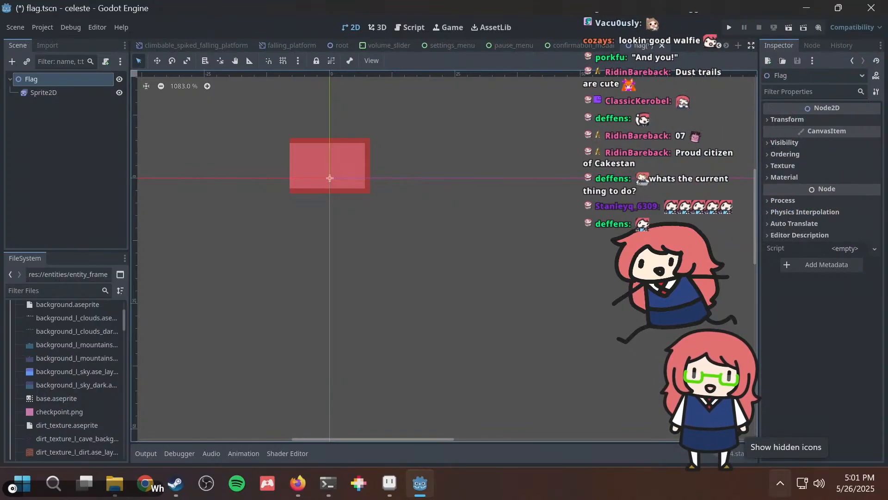
{"action": "left_click", "coordinate": [787, 177]}
{"action": "left_click", "coordinate": [854, 190]}
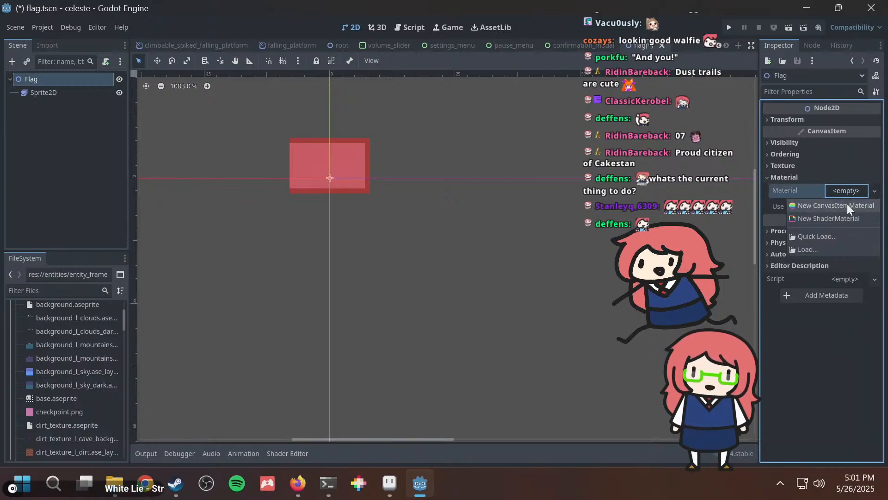
{"action": "left_click", "coordinate": [838, 218]}
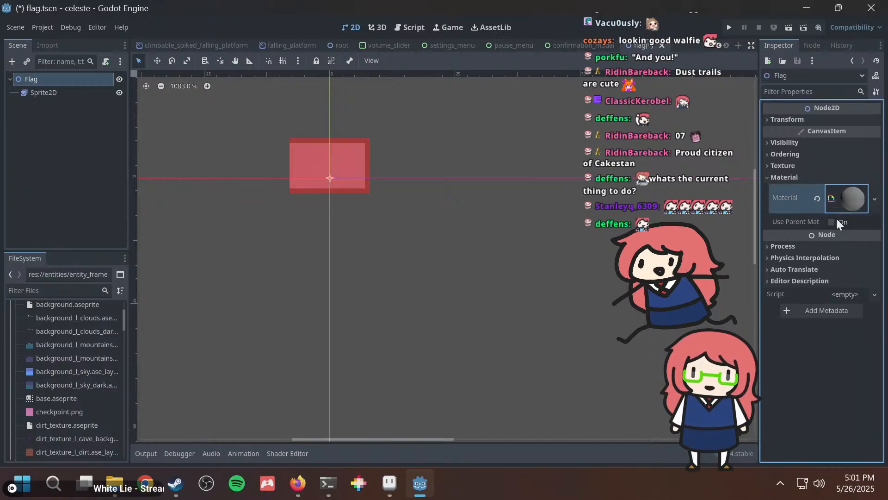
Load flag.gdshader from res://entities/flag as the shader of the Flag node's new material.
{"action": "left_click", "coordinate": [851, 199]}
{"action": "left_click", "coordinate": [843, 291]}
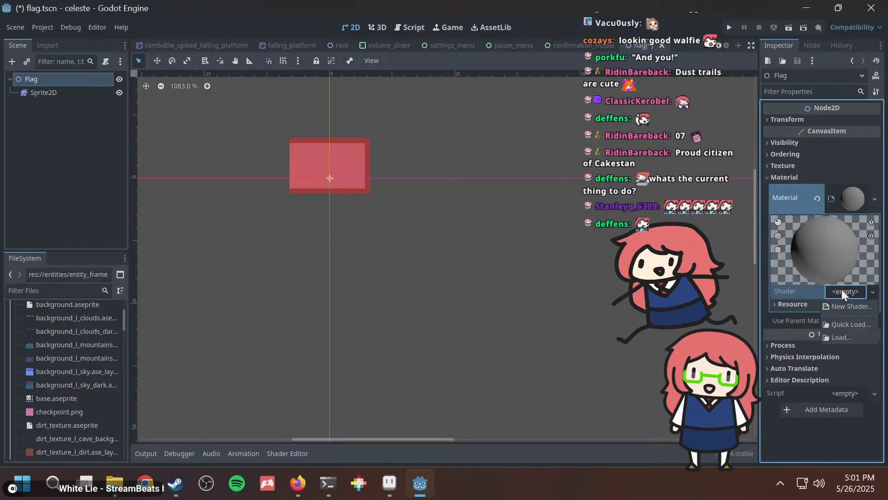
{"action": "left_click", "coordinate": [840, 335]}
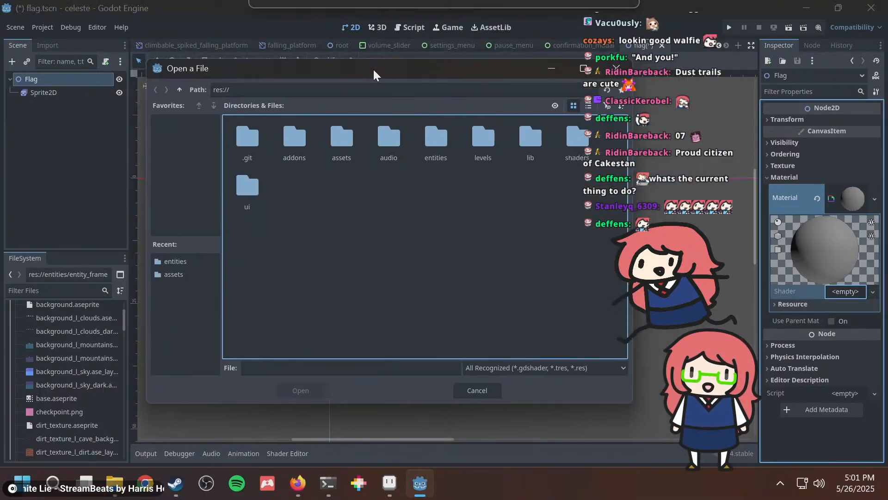
{"action": "double_click", "coordinate": [376, 139]}
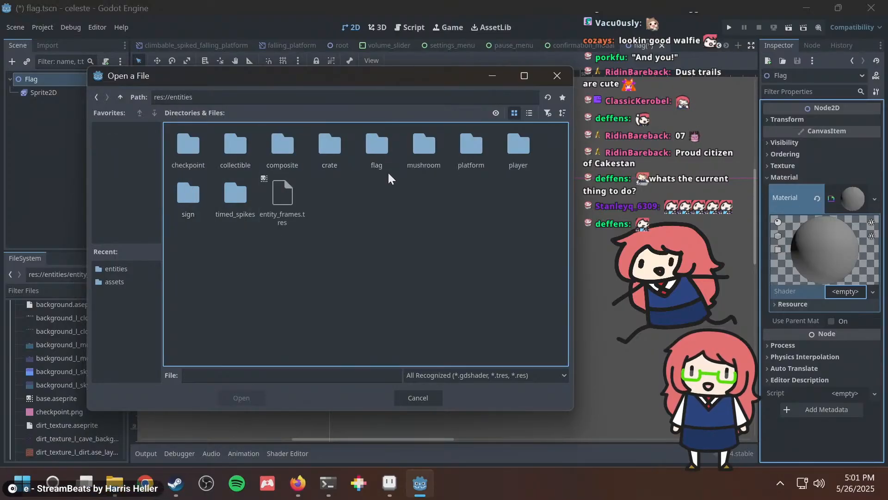
{"action": "double_click", "coordinate": [377, 143]}
{"action": "double_click", "coordinate": [192, 149]}
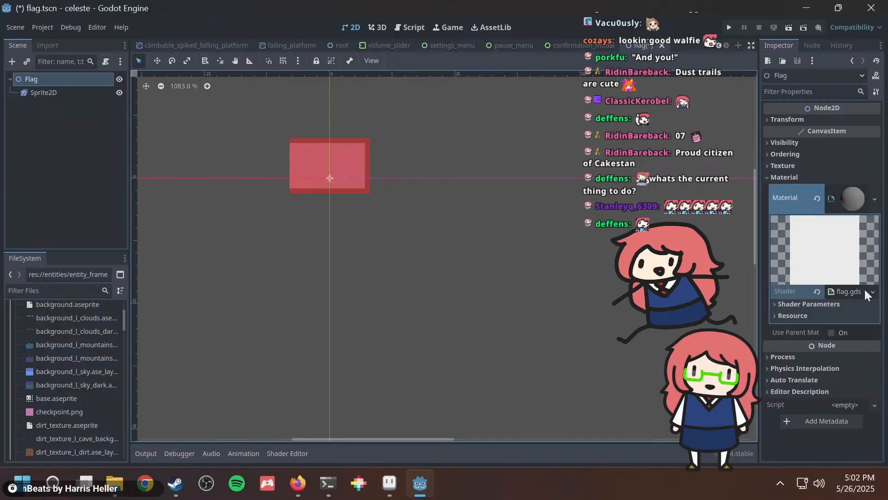
Try a shader Amplitude of 5.674 on the Flag node and compare its material with the Sprite2D node's.
{"action": "left_click", "coordinate": [821, 305]}
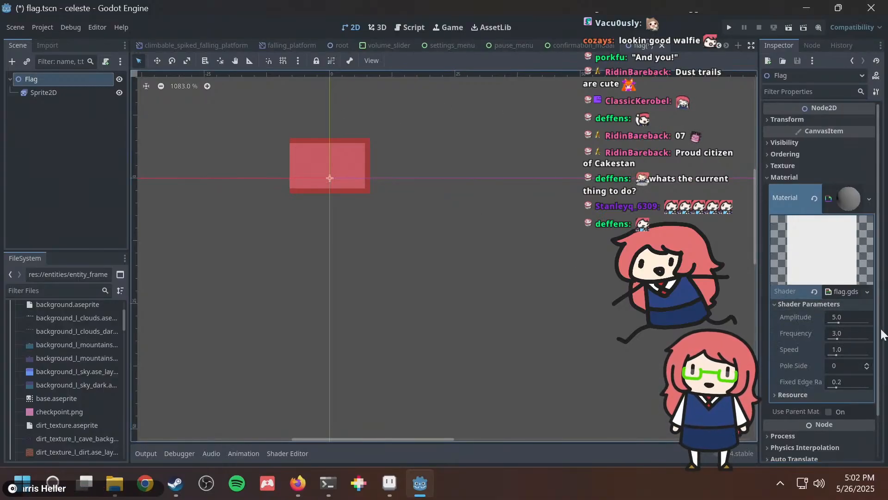
{"action": "mouse_move", "coordinate": [838, 323]}
{"action": "left_mouse_down"}
{"action": "mouse_move", "coordinate": [853, 322]}
{"action": "mouse_move", "coordinate": [843, 323]}
{"action": "left_mouse_up"}
{"action": "left_click", "coordinate": [817, 318]}
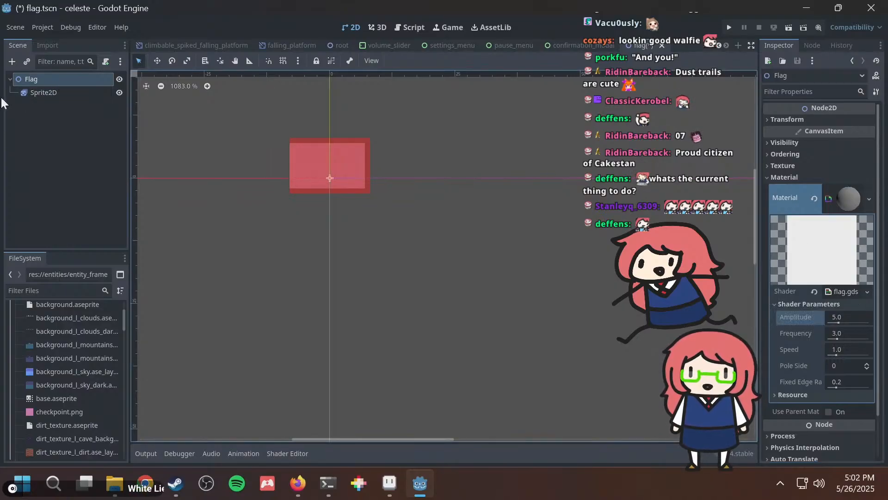
{"action": "left_click", "coordinate": [47, 92]}
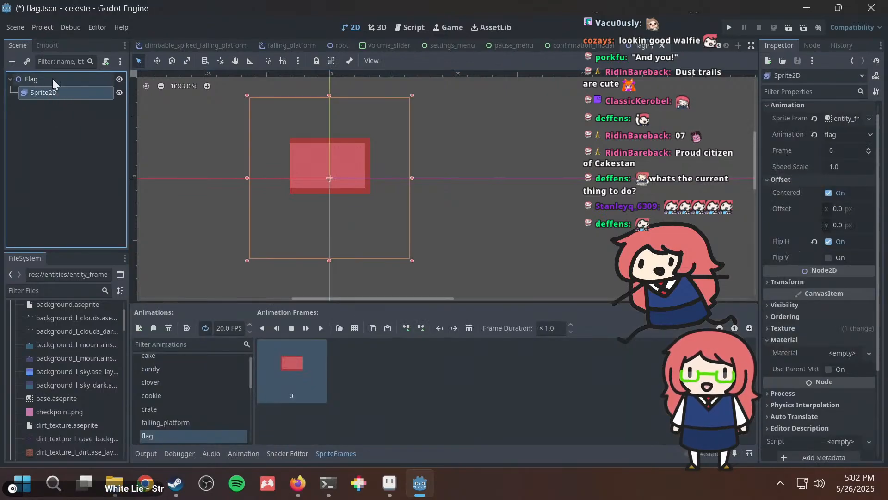
{"action": "left_click", "coordinate": [53, 79]}
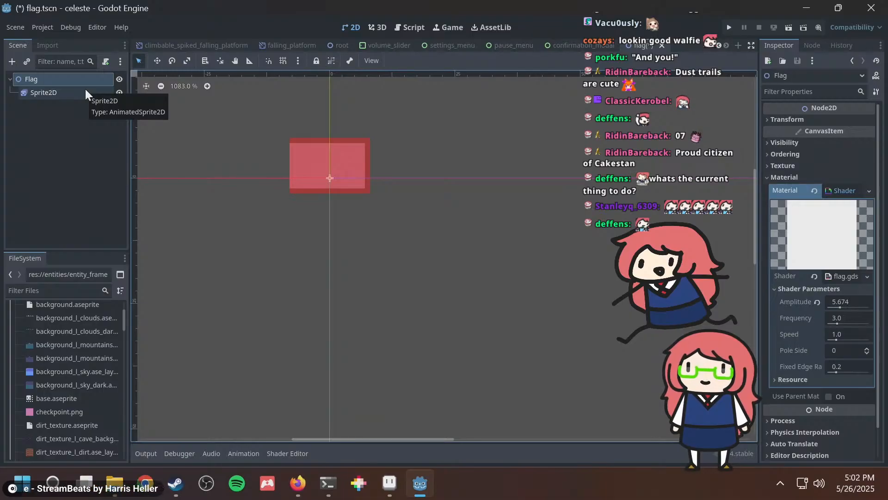
Undo the material and shader changes on the Flag and Sprite2D nodes, with the child node still named Sprite2D.
{"action": "key", "text": "ctrl+z"}
{"action": "key", "text": "ctrl+z"}
{"action": "key", "text": "ctrl+z"}
{"action": "key", "text": "ctrl+z"}
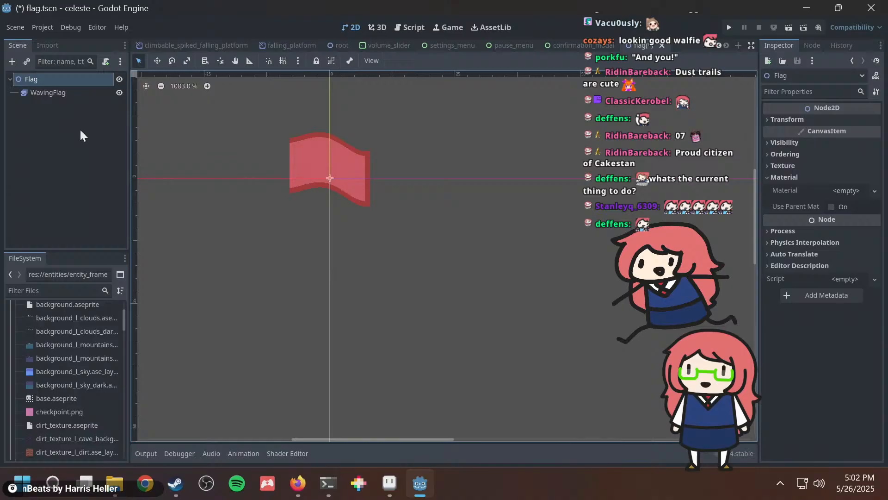
{"action": "left_click", "coordinate": [67, 89]}
{"action": "key", "text": "ctrl+z"}
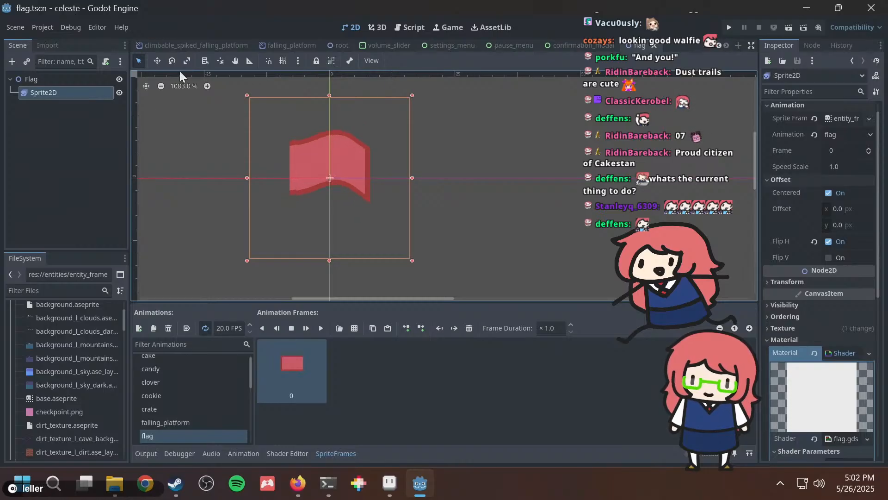
Open flag.gdshader in the shader editor and copy the 2D flag wave shader page's address from Firefox.
{"action": "left_click", "coordinate": [280, 453]}
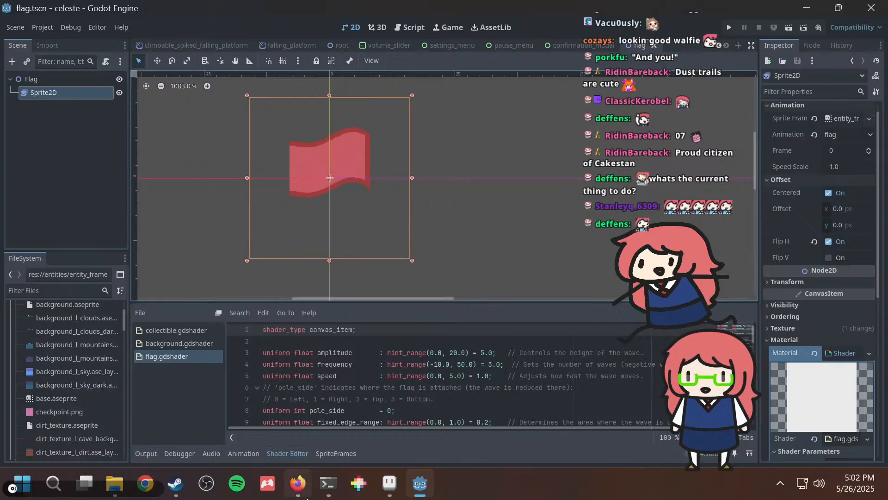
{"action": "left_click", "coordinate": [297, 483]}
{"action": "left_click", "coordinate": [265, 45]}
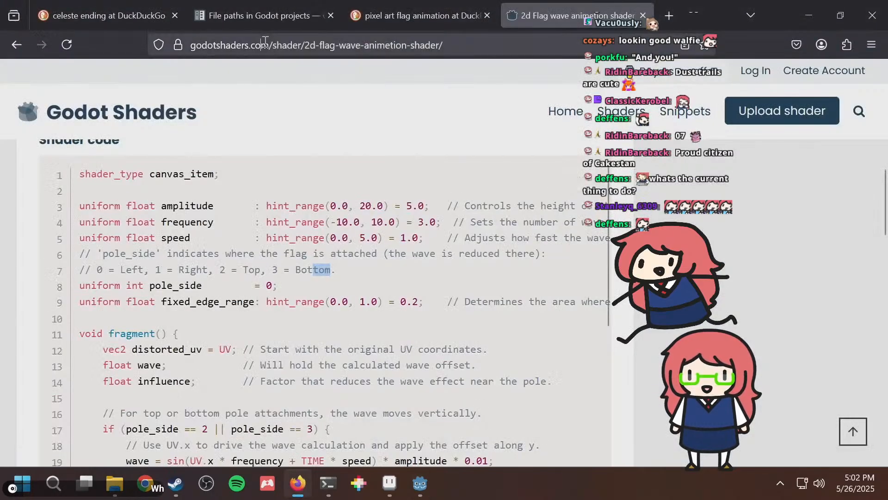
{"action": "scroll", "coordinate": [67, 217], "scroll_direction": "up", "scroll_amount": 10}
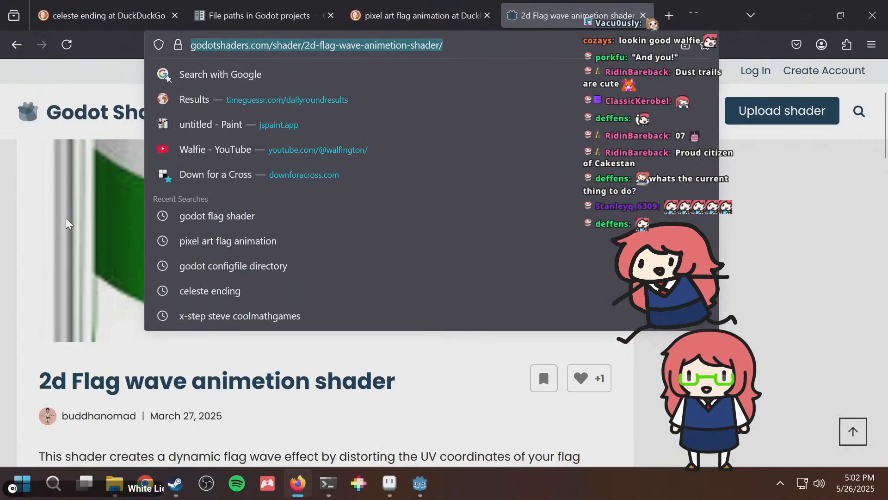
{"action": "key", "text": "alt+Tab"}
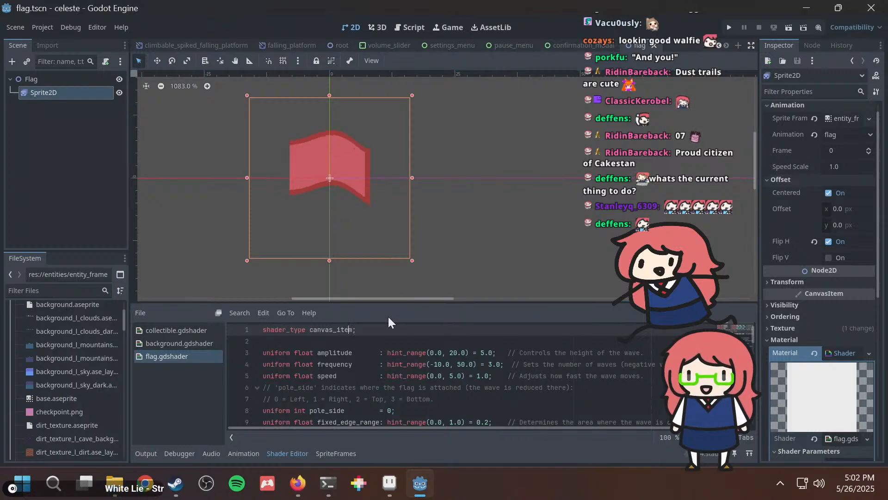
{"action": "key", "text": "Return"}
{"action": "key", "text": "Return"}
{"action": "key", "text": "Up"}
{"action": "key", "text": "Up"}
{"action": "type", "text": "// From"}
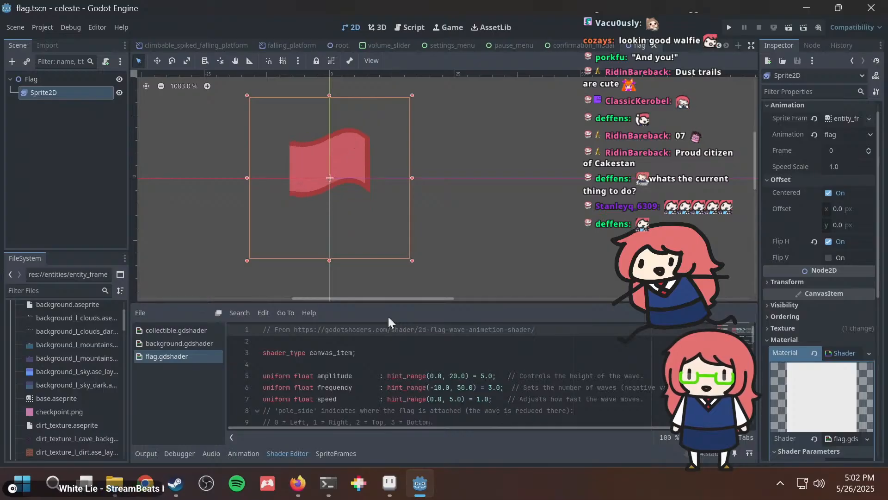
Switch to Firefox and check the licence notice below the flag shader's code.
{"action": "key", "text": "alt+Tab"}
{"action": "scroll", "coordinate": [391, 242], "scroll_direction": "down", "scroll_amount": 10}
{"action": "scroll", "coordinate": [385, 233], "scroll_direction": "down", "scroll_amount": 3}
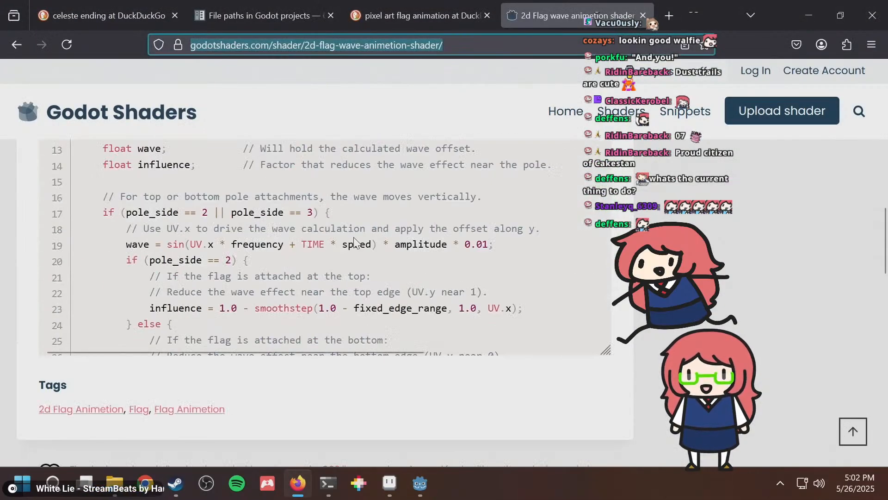
{"action": "scroll", "coordinate": [354, 241], "scroll_direction": "down", "scroll_amount": 15}
{"action": "scroll", "coordinate": [750, 253], "scroll_direction": "up", "scroll_amount": 6}
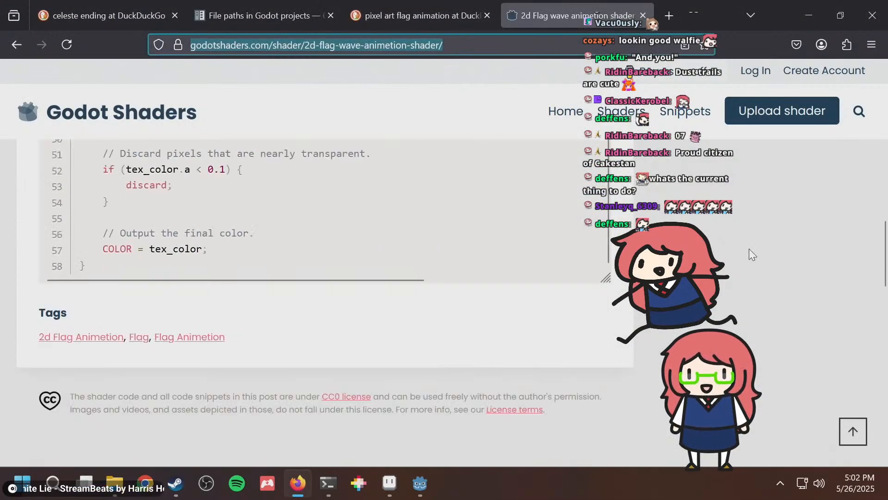
{"action": "scroll", "coordinate": [749, 249], "scroll_direction": "down", "scroll_amount": 2}
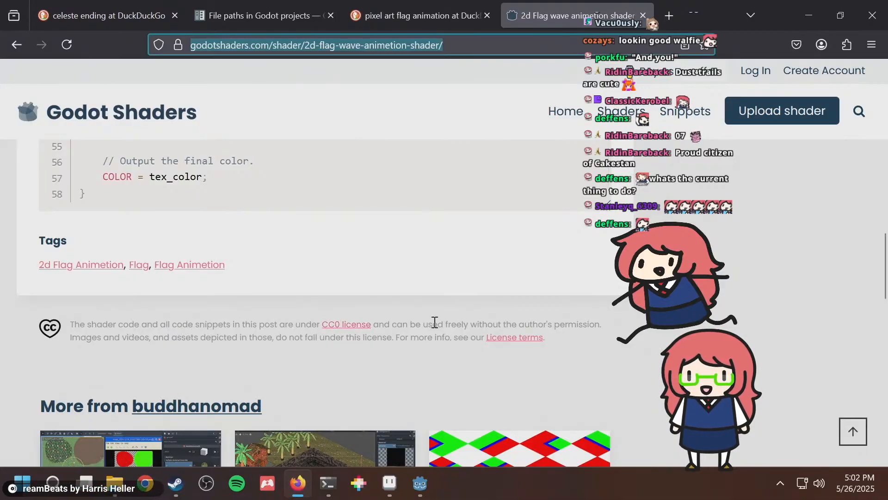
{"action": "left_click_drag", "start_coordinate": [433, 324], "coordinate": [586, 326]}
Return to Godot and save flag.gdshader with its source comment.
{"action": "key", "text": "alt+Tab"}
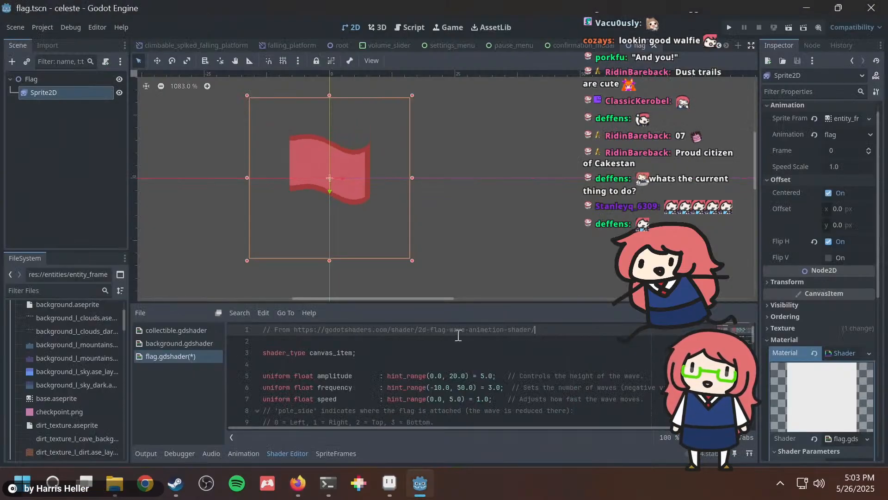
{"action": "key", "text": "ctrl+s"}
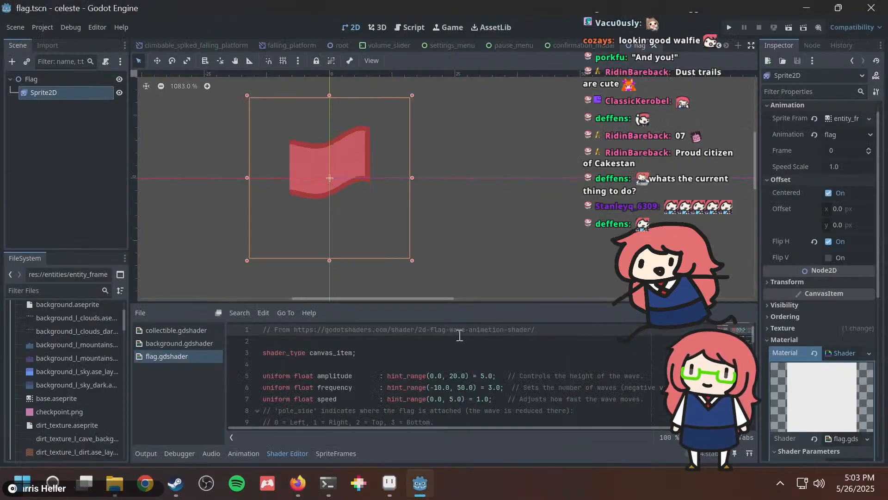
{"action": "scroll", "coordinate": [459, 335], "scroll_direction": "down", "scroll_amount": 2}
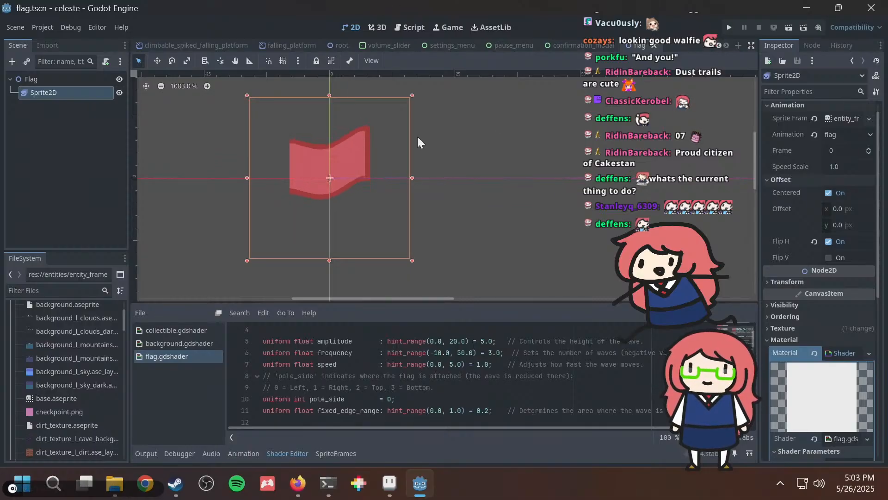
{"action": "key", "text": "ctrl+s"}
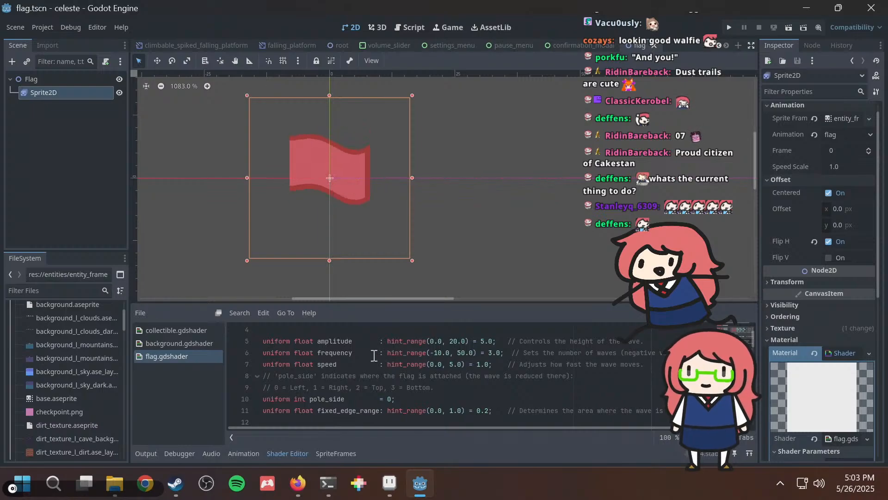
Switch to the world scene and run the game to test the flag on the summit.
{"action": "scroll", "coordinate": [256, 46], "scroll_direction": "up", "scroll_amount": 2}
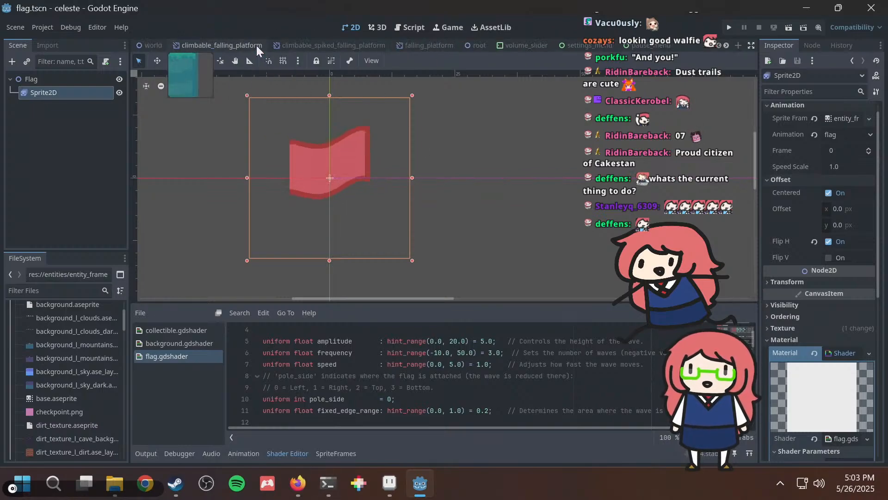
{"action": "left_click", "coordinate": [149, 45]}
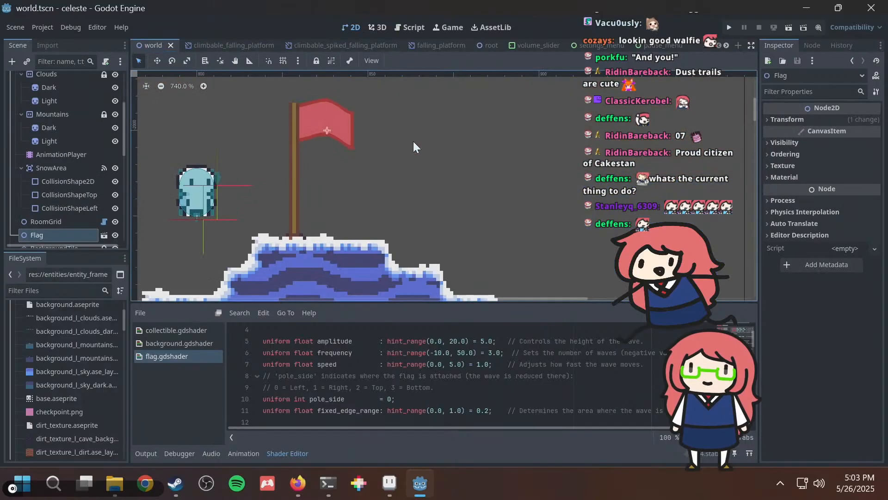
{"action": "key", "text": "F5"}
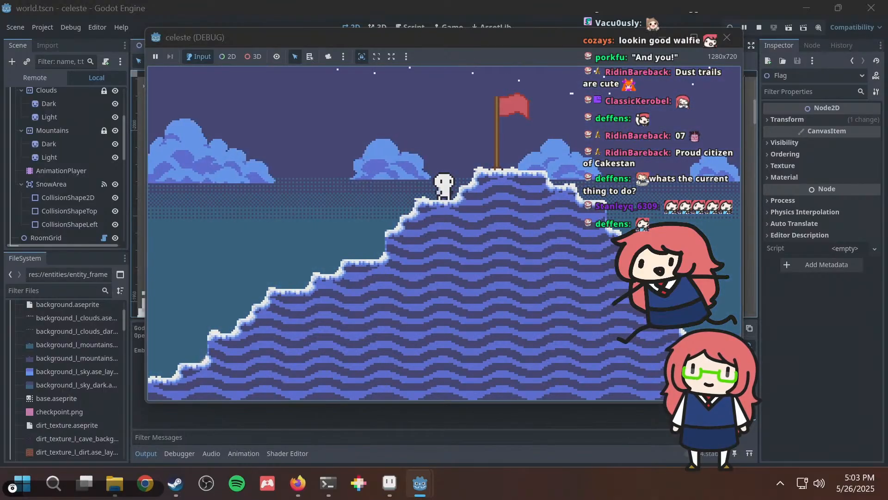
{"action": "left_click_drag", "start_coordinate": [487, 41], "coordinate": [402, 48]}
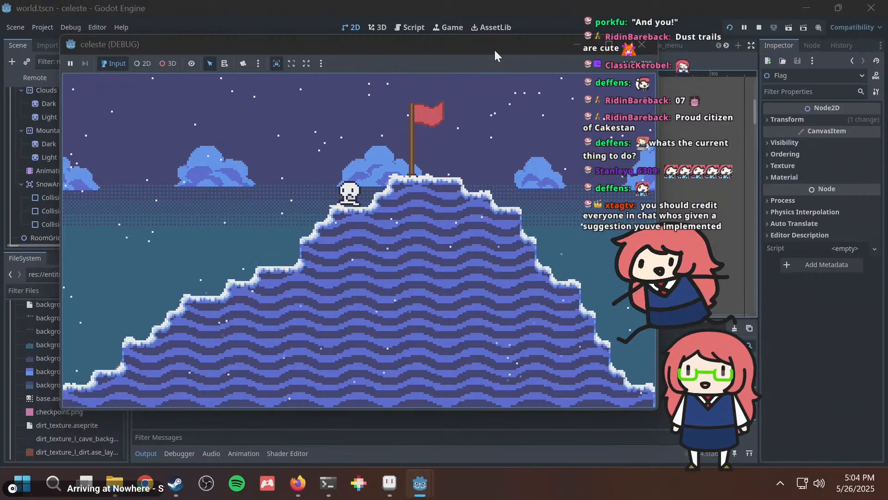
Move the player left off the snowy summit and back up towards the flag.
{"action": "key", "text": "Left"}
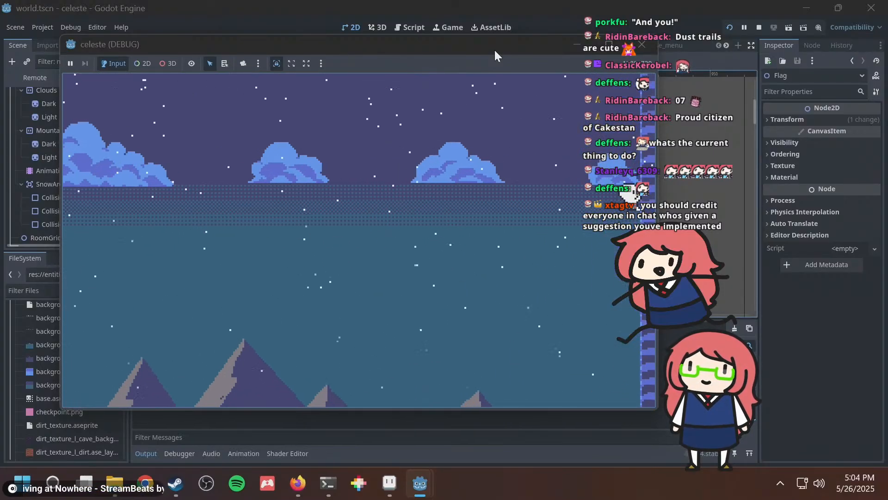
{"action": "key", "text": "Right"}
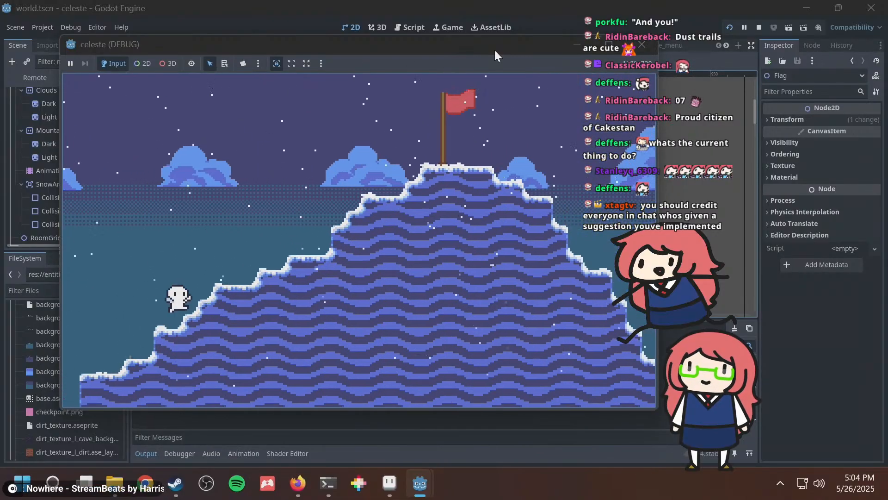
{"action": "key", "text": "Right"}
{"action": "key", "text": "Right"}
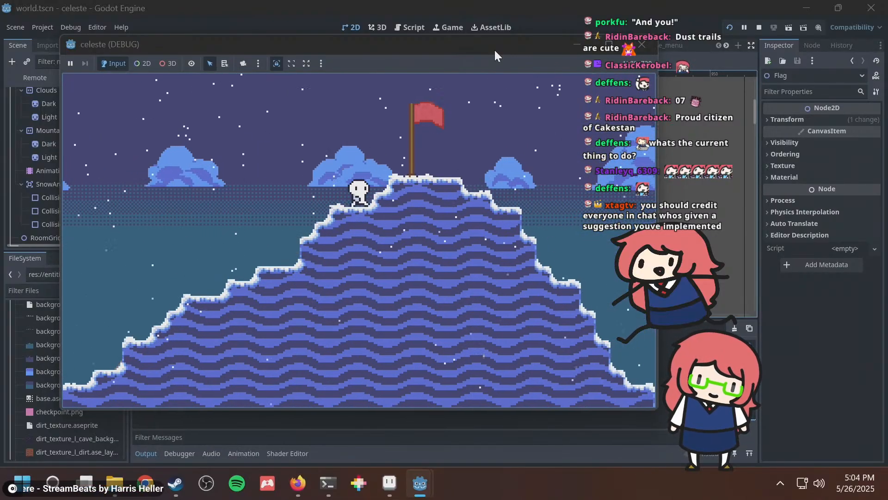
Move the player past the flag down the summit's right slope, then back to the flagpole to test the scene.
{"action": "key", "text": "Right"}
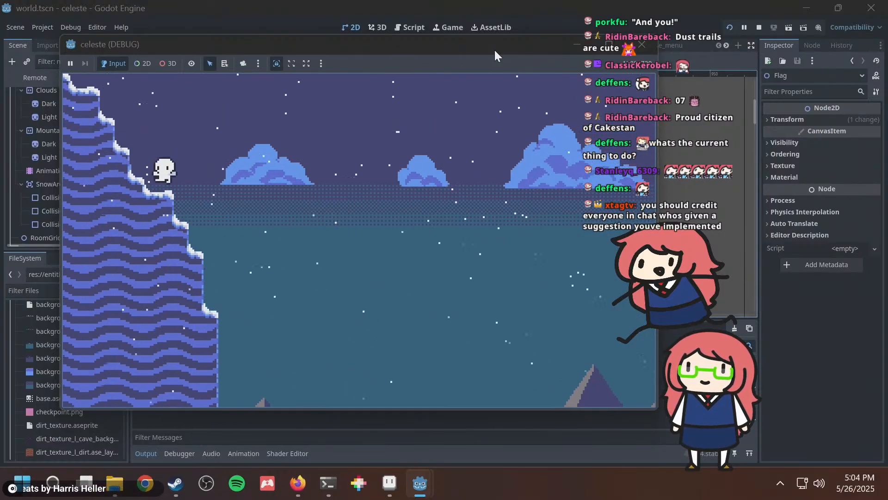
{"action": "key", "text": "Left"}
{"action": "key", "text": "Left"}
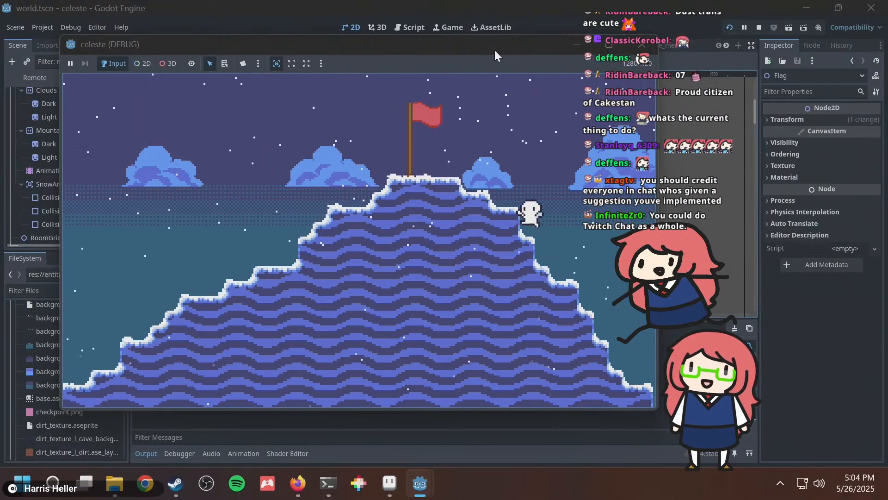
{"action": "key", "text": "Left"}
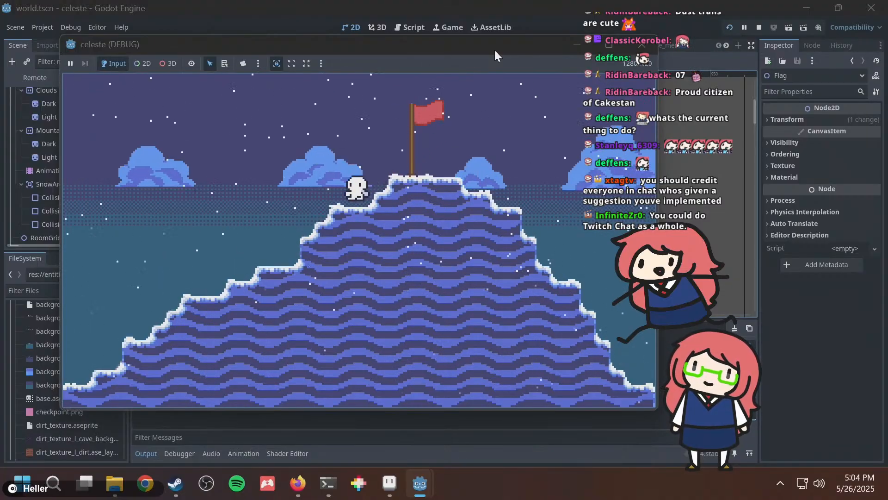
{"action": "key", "text": "Right"}
{"action": "key", "text": "Left"}
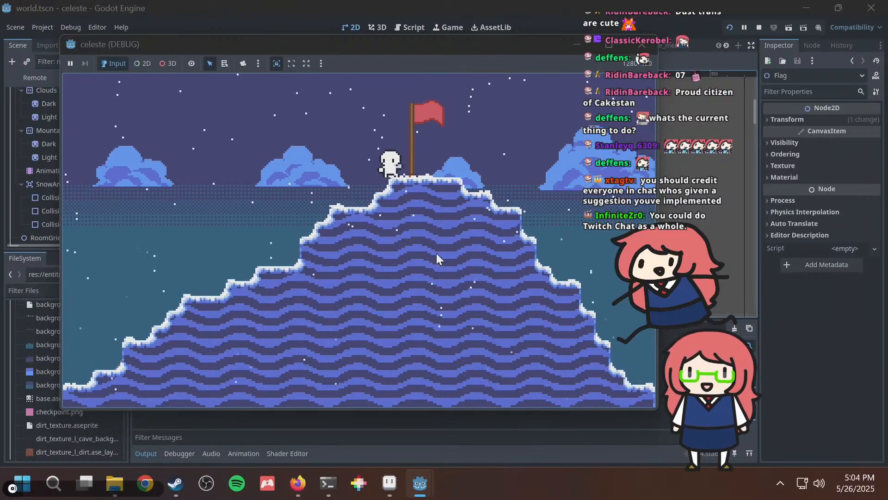
Run and jump the player up and down the mountain's left slope to check its movement near the flag.
{"action": "key", "text": "Left"}
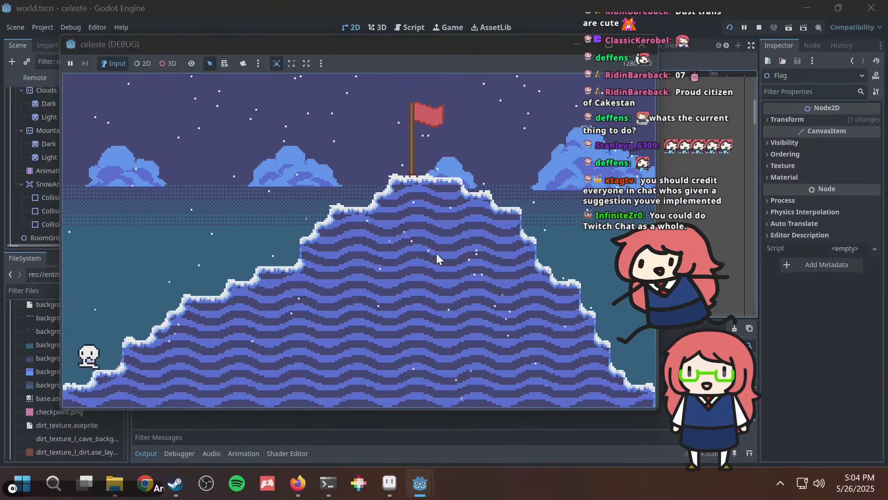
{"action": "key", "text": "Right"}
{"action": "key", "text": "Right"}
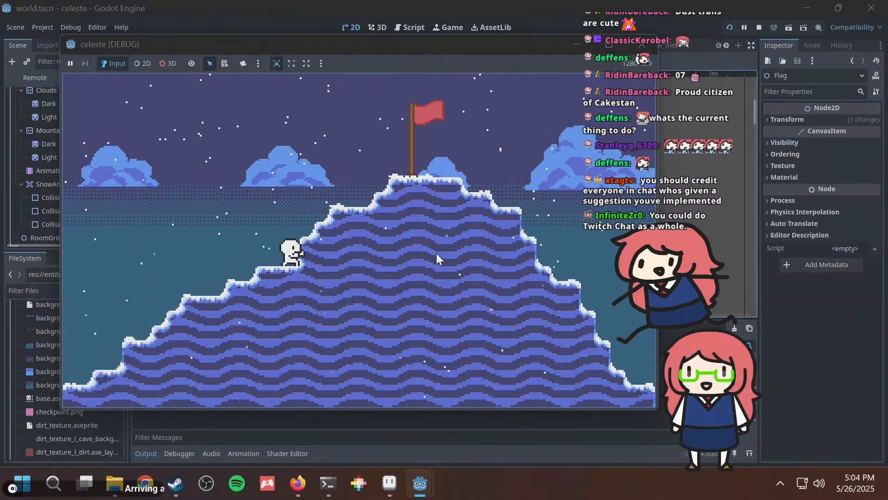
{"action": "key", "text": "Left"}
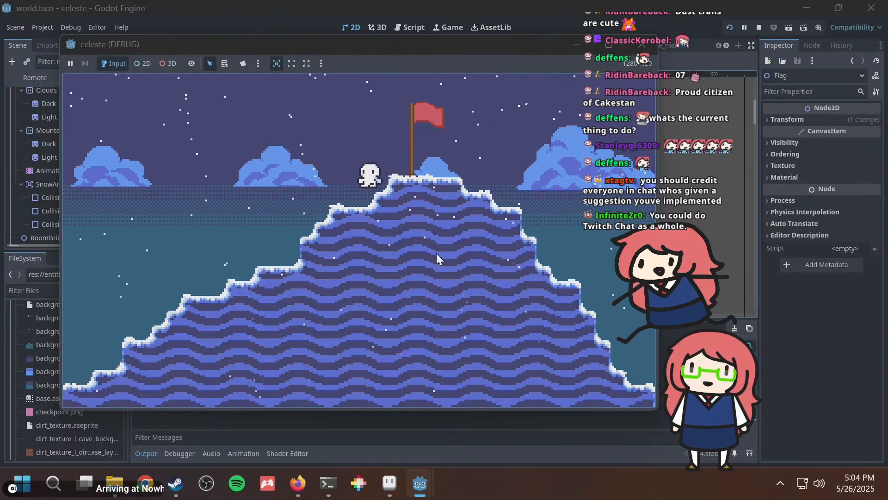
{"action": "key", "text": "Right"}
{"action": "key", "text": "Left"}
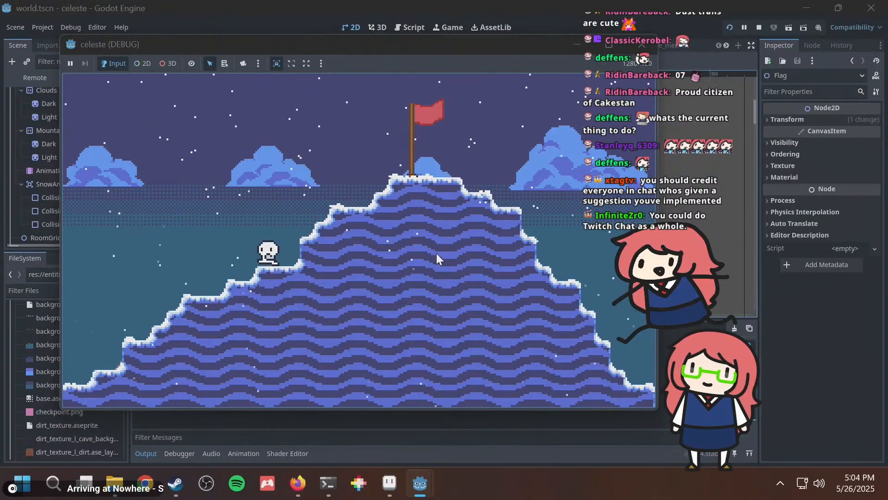
{"action": "key", "text": "Right"}
{"action": "key", "text": "Left"}
{"action": "key", "text": "space"}
{"action": "key", "text": "Right"}
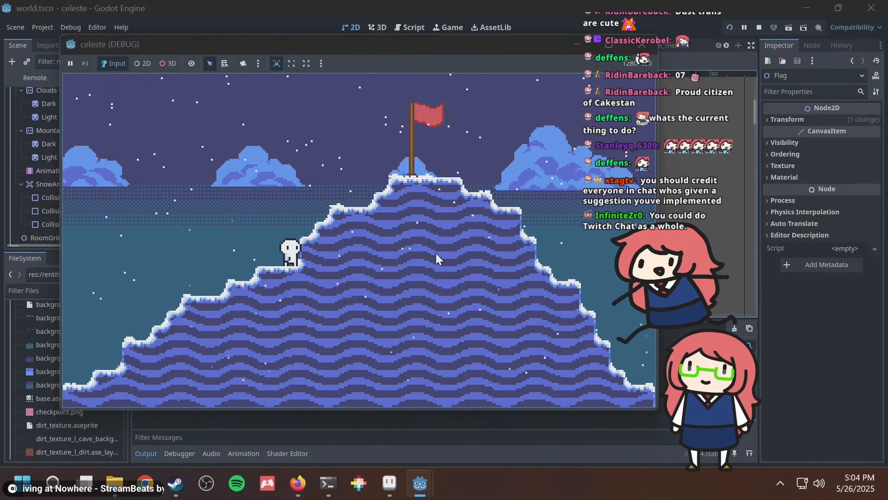
{"action": "key", "text": "space"}
{"action": "key", "text": "Left"}
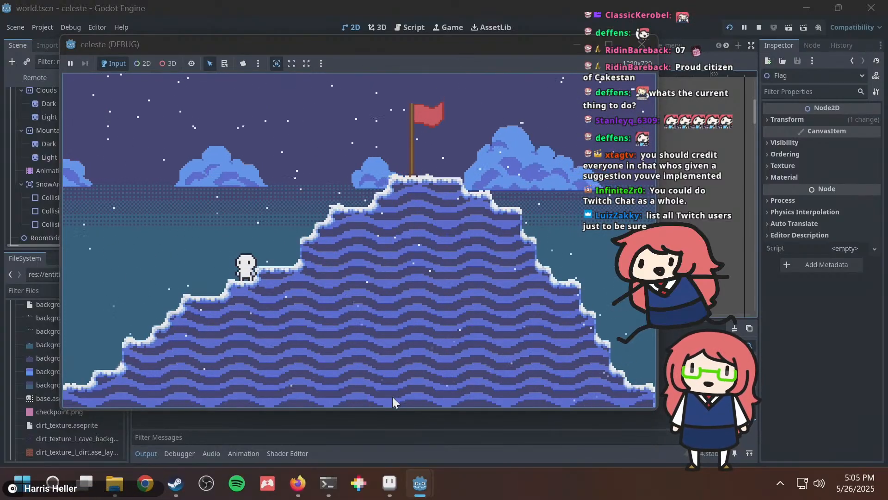
Switch to the terminal and review the uncommitted flag shader and scene changes with git diff.
{"action": "left_click", "coordinate": [327, 483]}
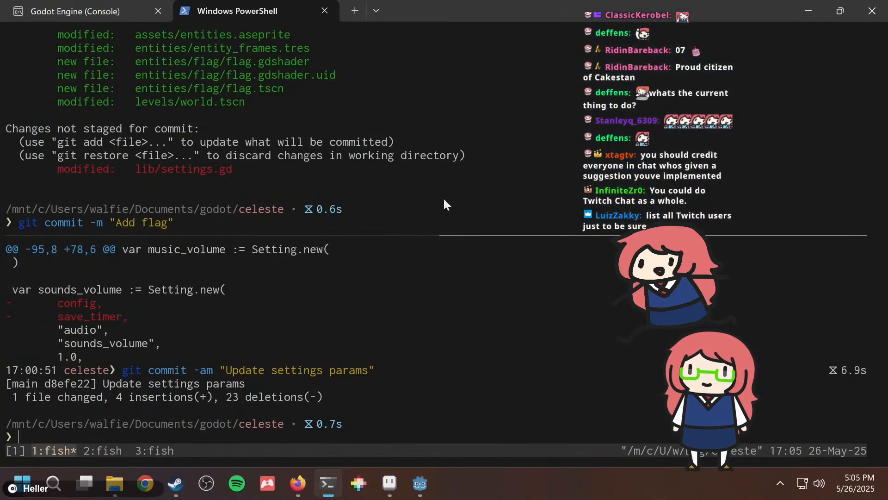
{"action": "type", "text": "git diff"}
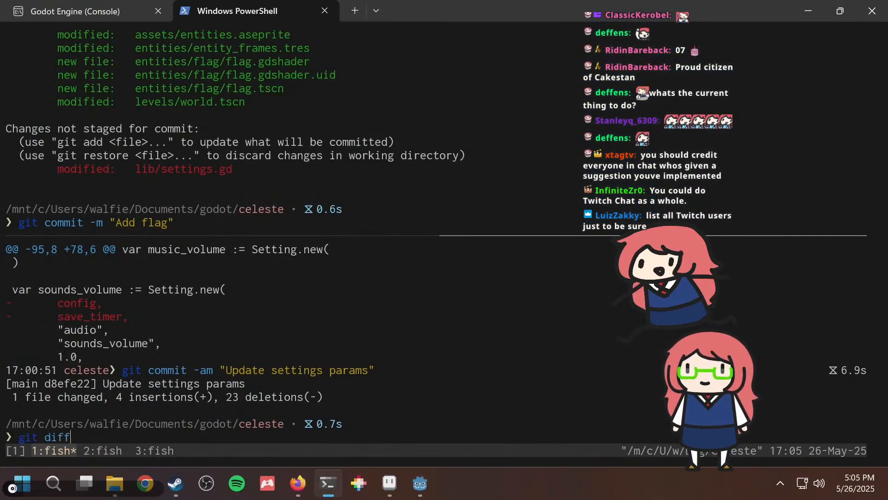
{"action": "key", "text": "Return"}
{"action": "scroll", "coordinate": [324, 347], "scroll_direction": "down", "scroll_amount": 3}
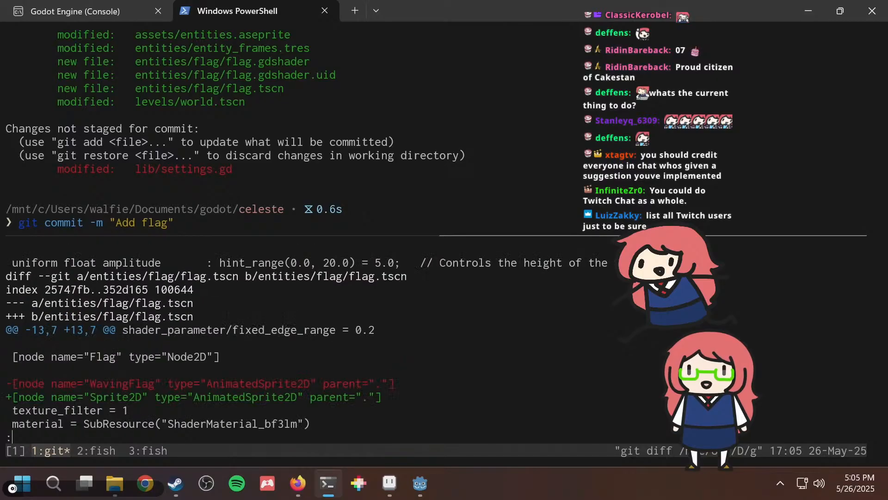
Leave the diff and commit all modified files with the message "Add link to shader source".
{"action": "type", "text": "qgit commi"}
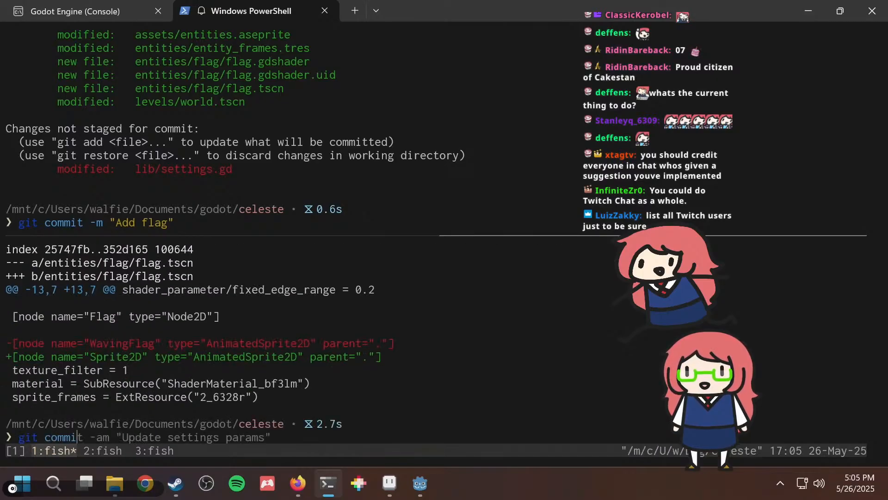
{"action": "type", "text": "t -am \""}
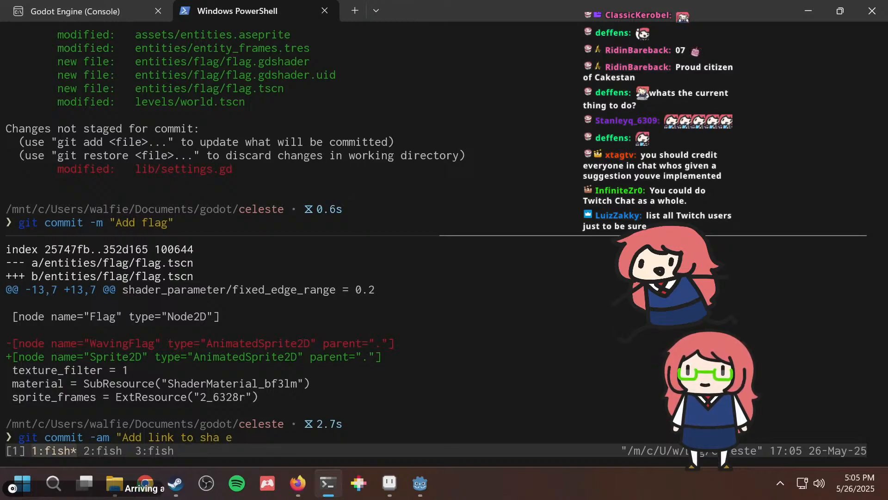
{"action": "type", "text": "Add link to shader source"}
{"action": "key", "text": "Return"}
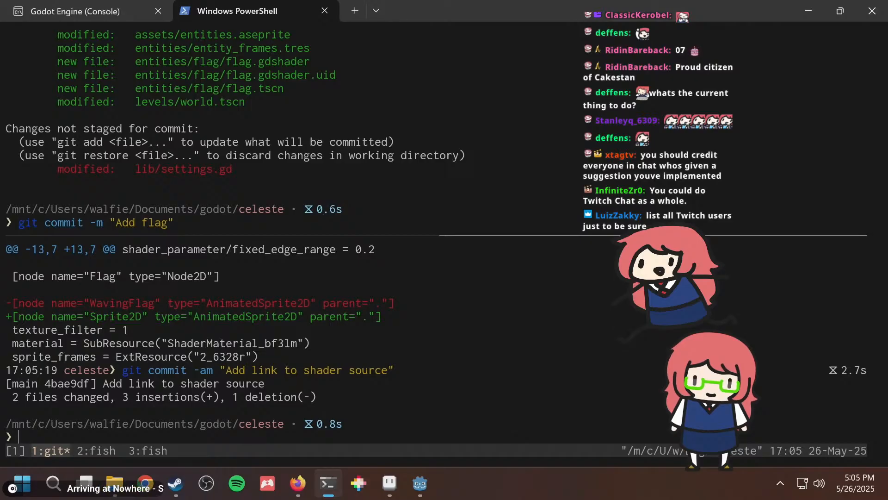
Close the running game and switch back to the Godot editor with the world scene.
{"action": "key", "text": "alt+Tab"}
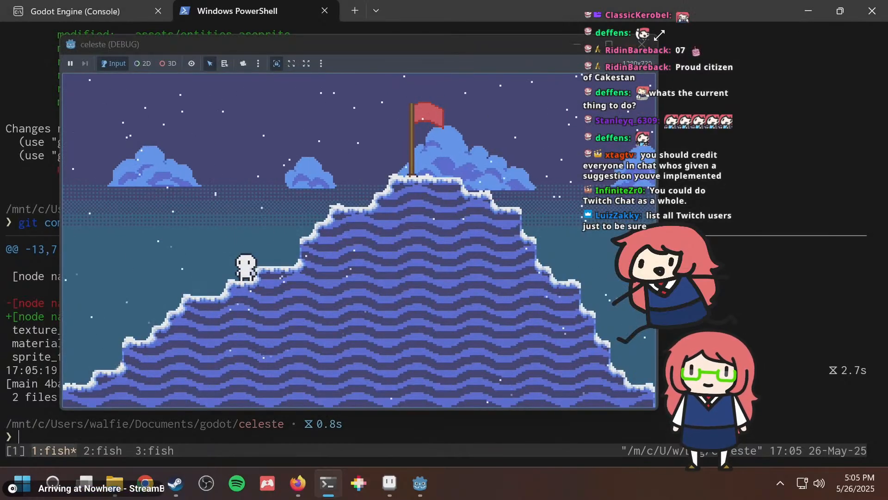
{"action": "left_click", "coordinate": [641, 45]}
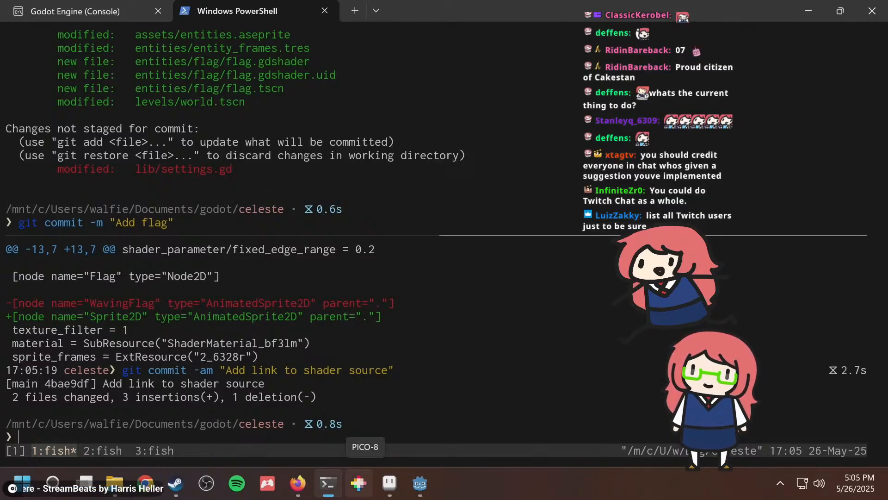
{"action": "left_click", "coordinate": [412, 473]}
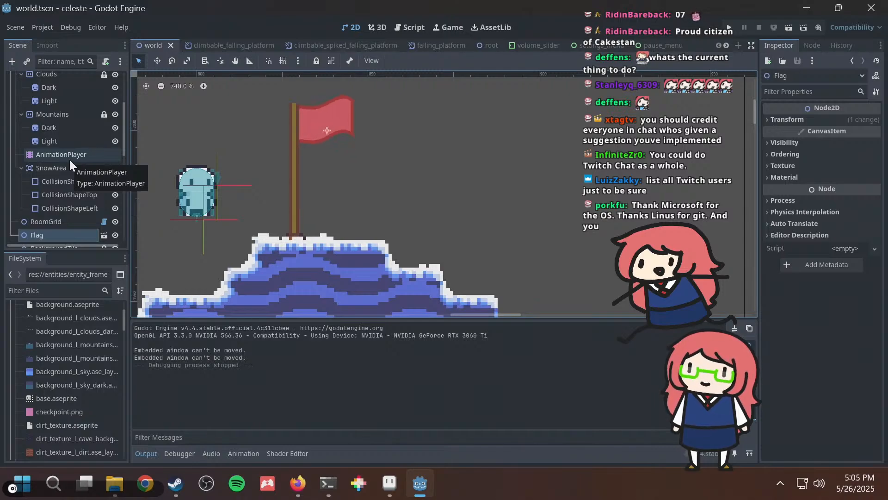
Examine the player and flag on the snowy summit in the world scene at several zoom levels.
{"action": "scroll", "coordinate": [374, 155], "scroll_direction": "down", "scroll_amount": 5}
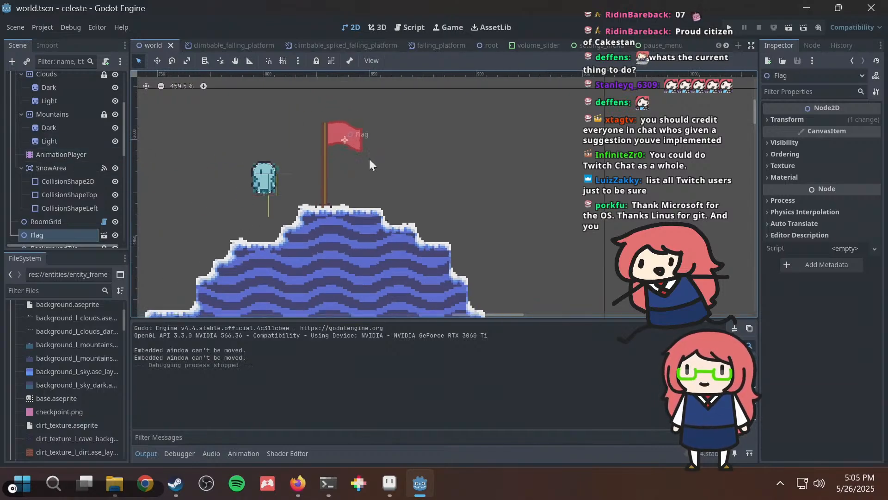
{"action": "scroll", "coordinate": [344, 177], "scroll_direction": "up", "scroll_amount": 7}
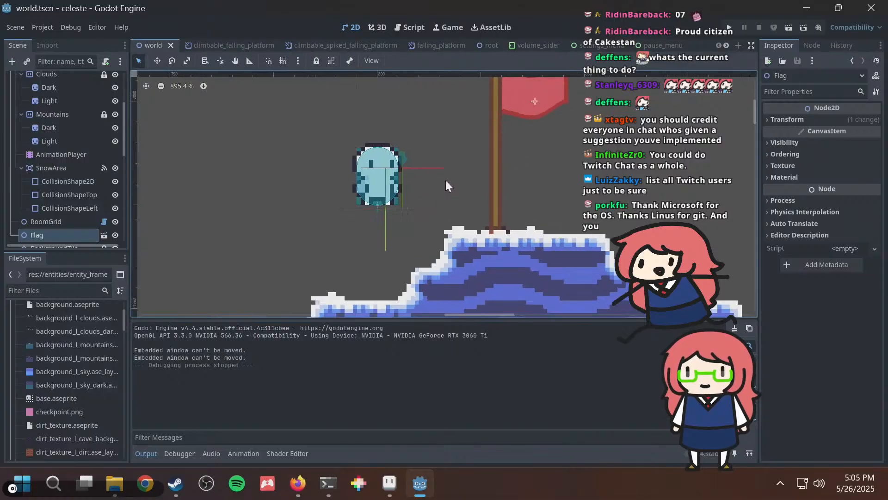
{"action": "scroll", "coordinate": [446, 181], "scroll_direction": "down", "scroll_amount": 12}
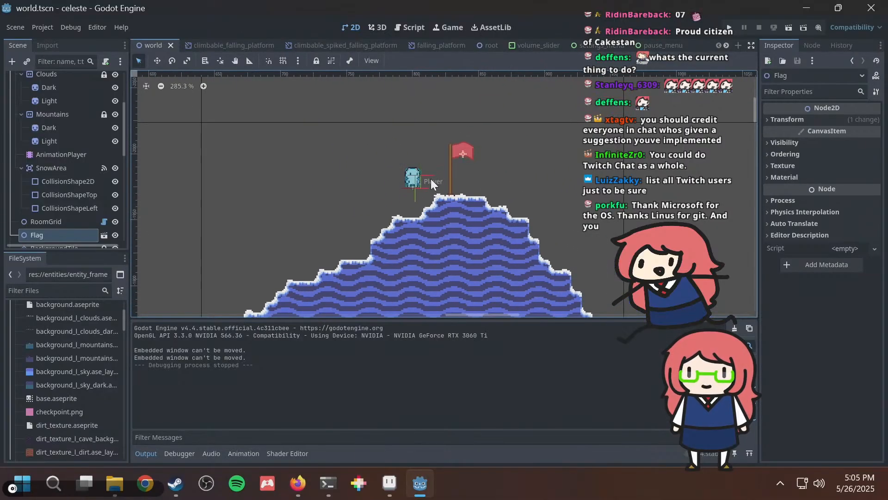
{"action": "scroll", "coordinate": [431, 183], "scroll_direction": "down", "scroll_amount": 4}
{"action": "middle_click_drag", "start_coordinate": [393, 204], "coordinate": [266, 222]}
{"action": "scroll", "coordinate": [555, 208], "scroll_direction": "up", "scroll_amount": 5}
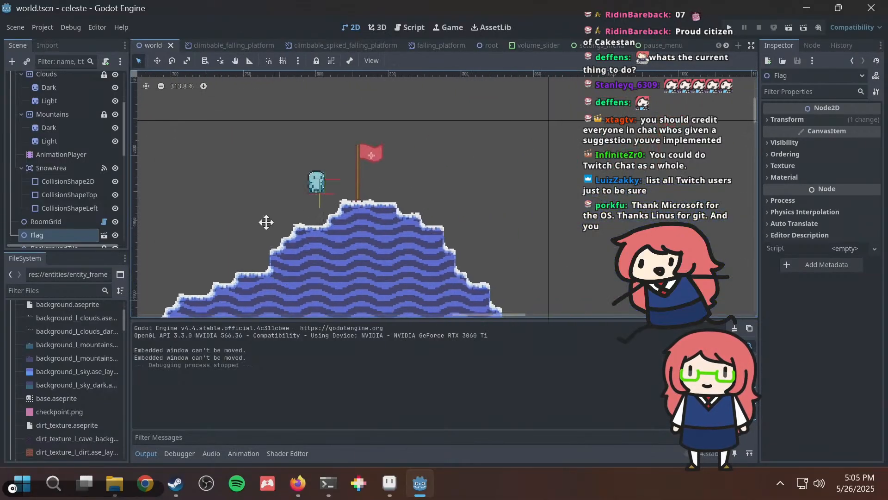
{"action": "scroll", "coordinate": [289, 212], "scroll_direction": "up", "scroll_amount": 13}
{"action": "middle_click_drag", "start_coordinate": [314, 199], "coordinate": [329, 242]}
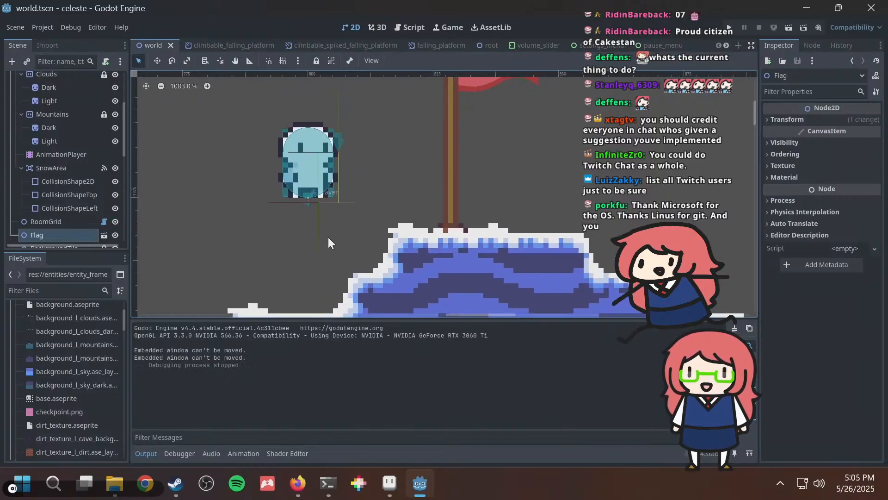
{"action": "scroll", "coordinate": [328, 237], "scroll_direction": "down", "scroll_amount": 8}
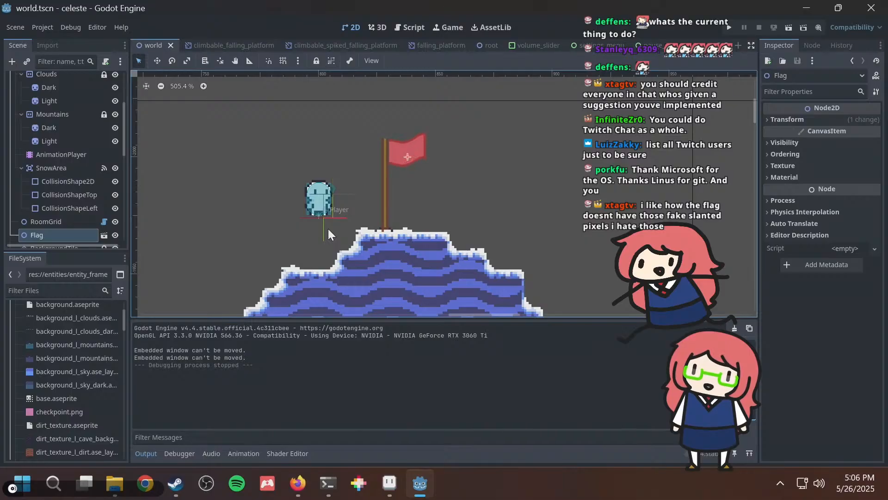
Save and run the world scene, maximize the game window and jump the player over to the flag's right side.
{"action": "key", "text": "ctrl+s"}
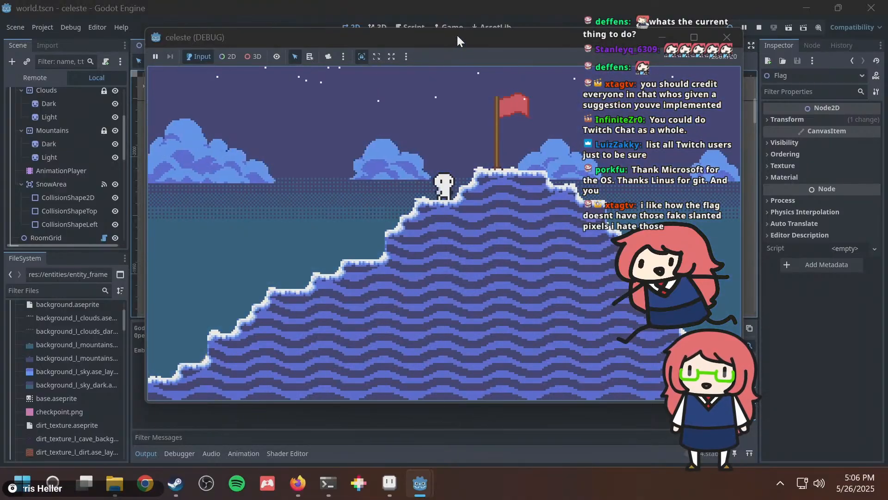
{"action": "double_click", "coordinate": [458, 36]}
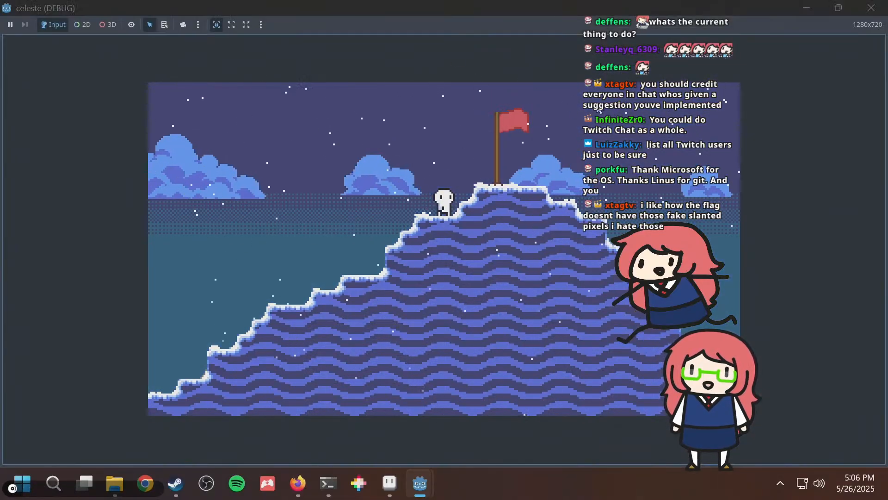
{"action": "key", "text": "space"}
{"action": "key", "text": "Right"}
{"action": "key", "text": "space"}
{"action": "key", "text": "Left"}
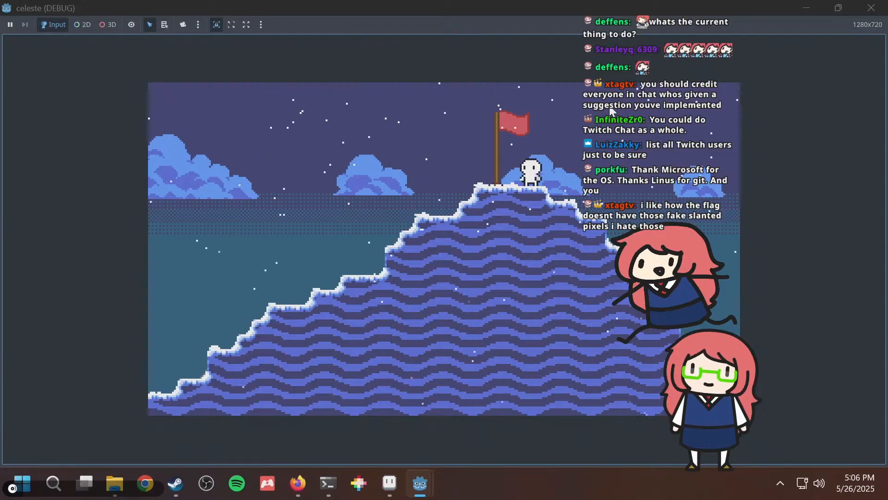
Restore the game window's size and compare the flag in the editor with the running game.
{"action": "double_click", "coordinate": [545, 5]}
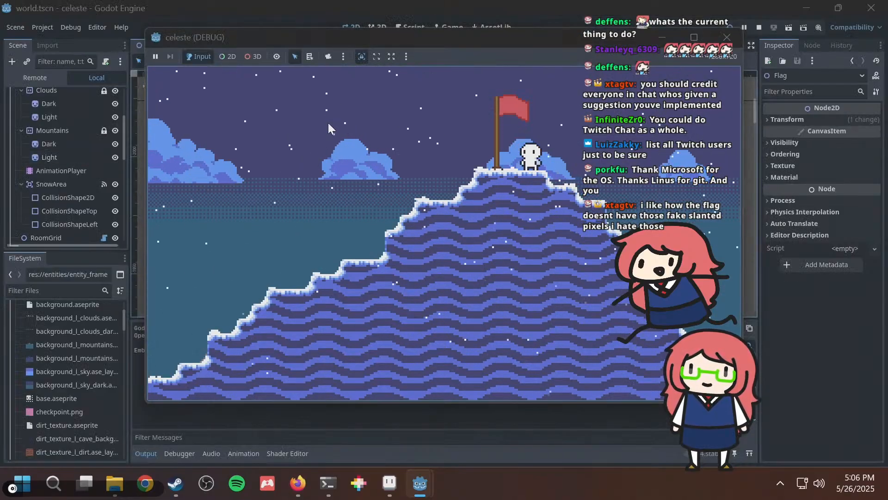
{"action": "key", "text": "alt+Tab"}
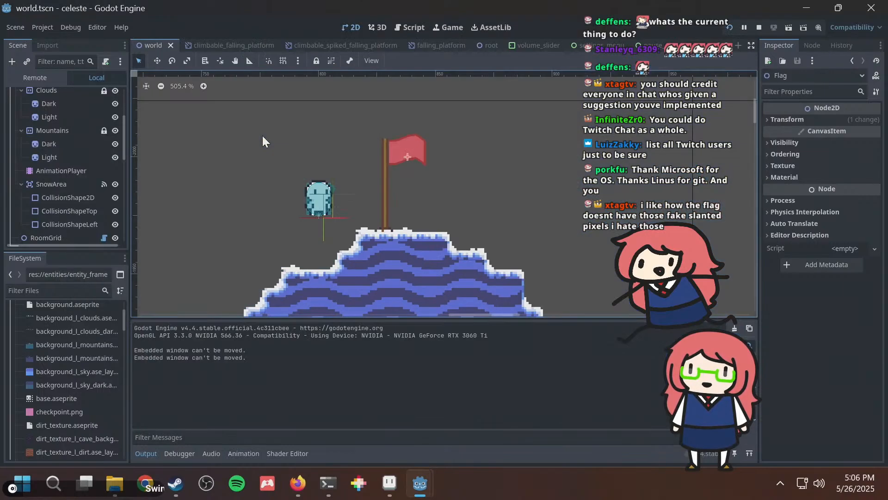
{"action": "key", "text": "alt+Tab"}
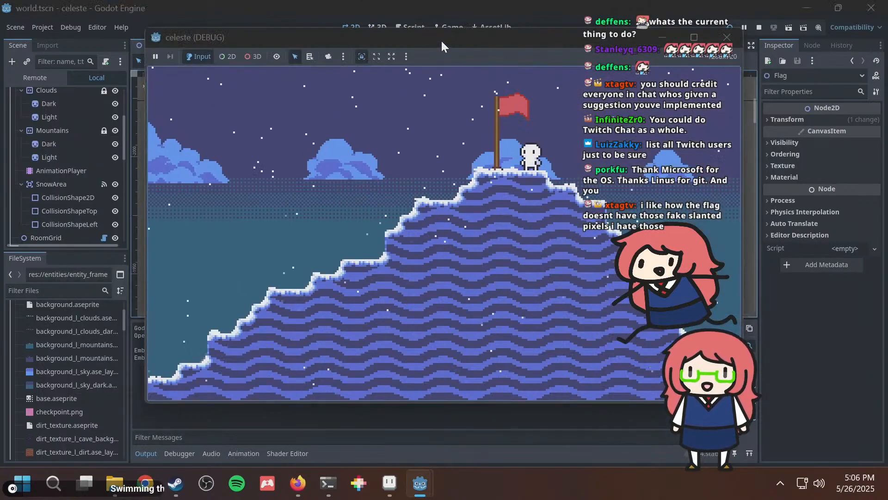
Walk the player from the flag down the left slope to the ledge below the summit.
{"action": "key", "text": "Left"}
{"action": "key", "text": "Left"}
{"action": "key", "text": "Left"}
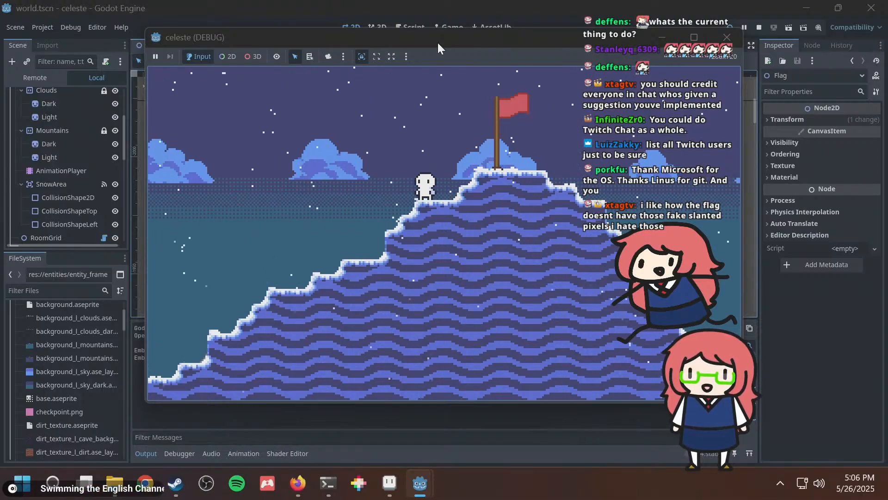
{"action": "key", "text": "Left"}
{"action": "key", "text": "Left"}
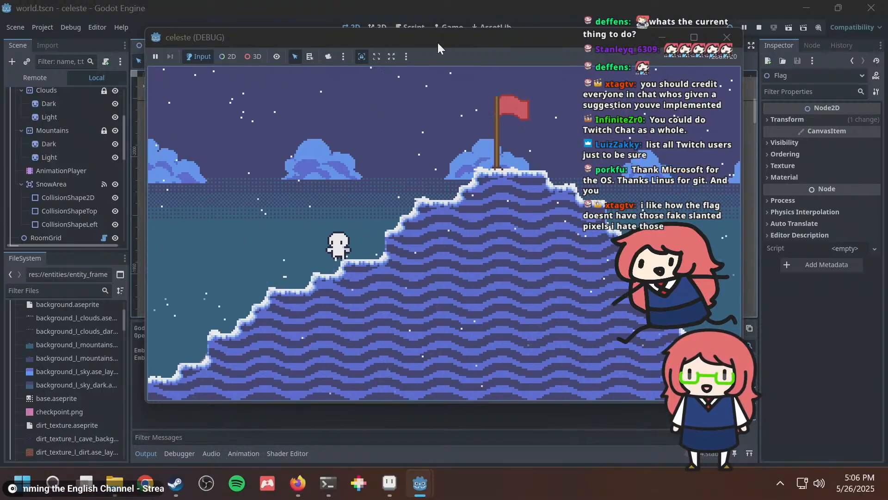
Move the player back and forth on the left ledge to check its sprite while turning.
{"action": "key", "text": "Right"}
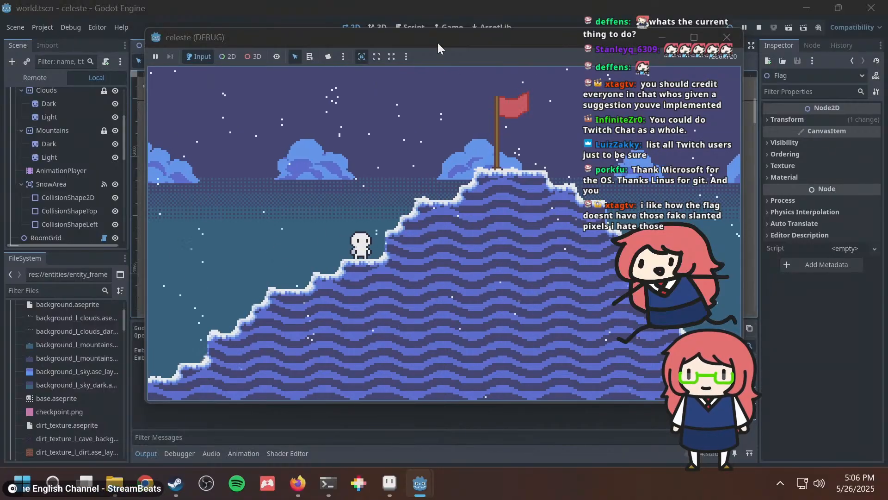
{"action": "key", "text": "Left"}
{"action": "key", "text": "Right"}
{"action": "key", "text": "Left"}
{"action": "key", "text": "Right"}
{"action": "key", "text": "Left"}
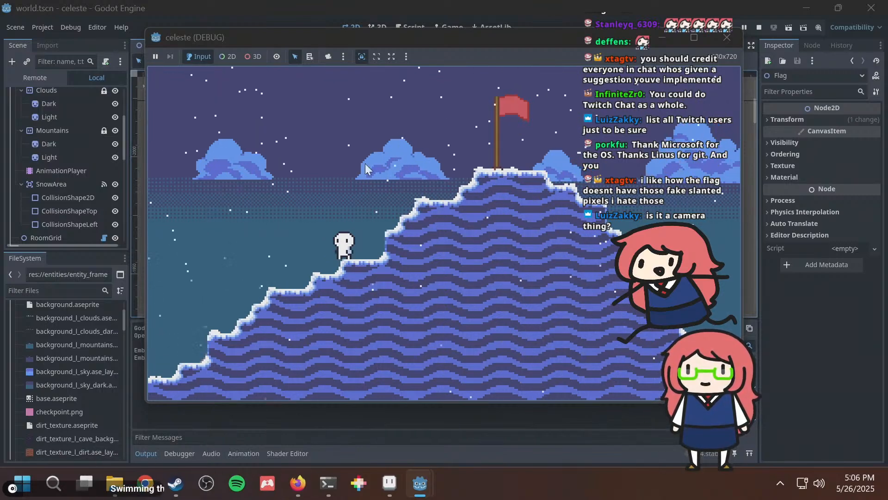
Stop the running game and examine the flag and summit in the world scene.
{"action": "left_click", "coordinate": [728, 37]}
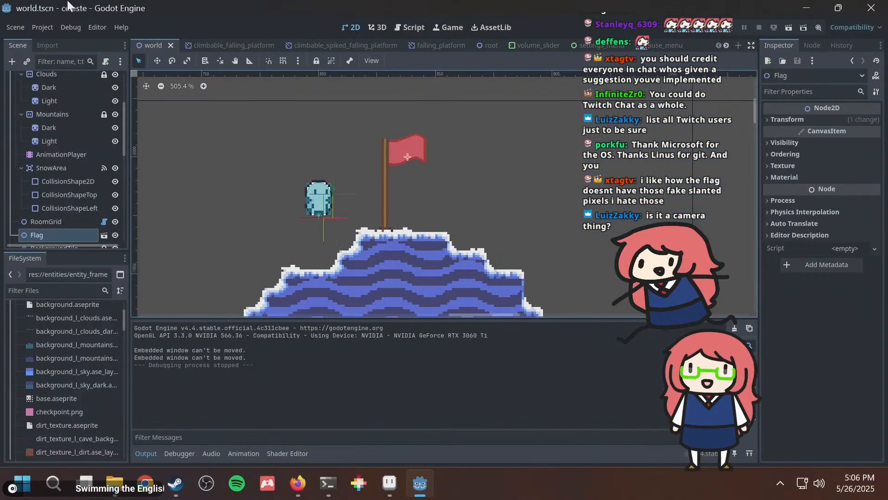
{"action": "scroll", "coordinate": [79, 148], "scroll_direction": "up", "scroll_amount": 5}
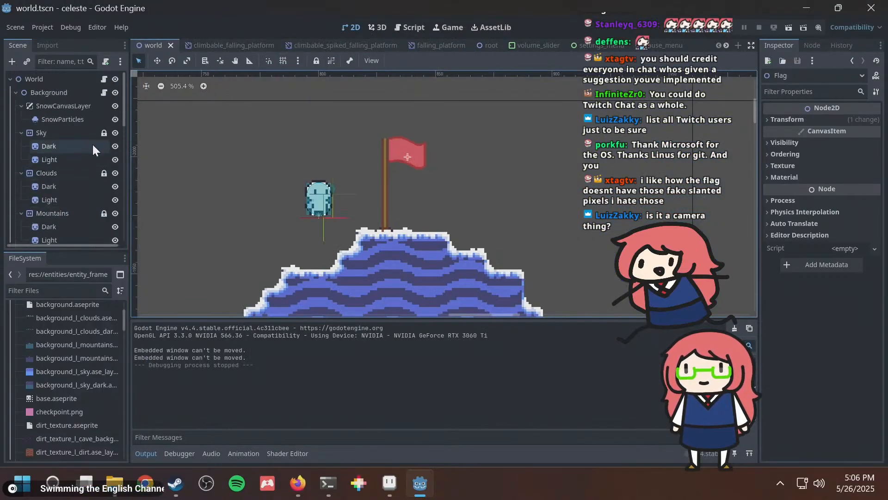
{"action": "scroll", "coordinate": [281, 149], "scroll_direction": "down", "scroll_amount": 5}
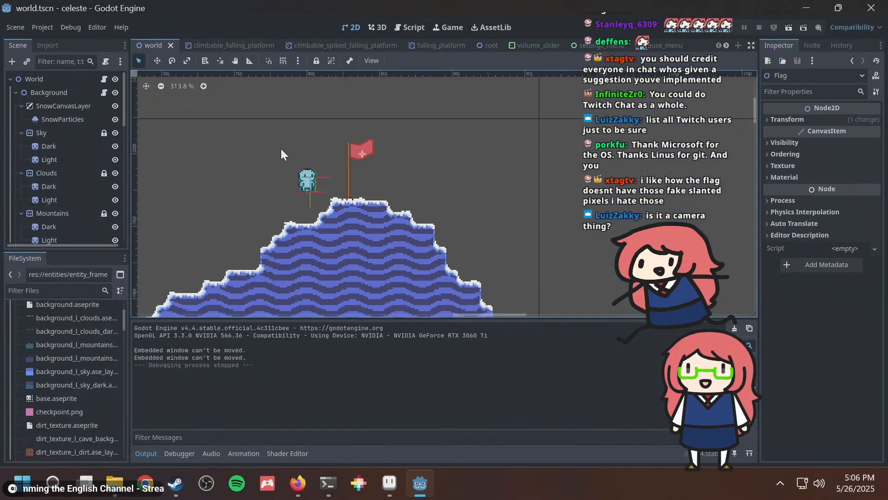
{"action": "middle_click_drag", "start_coordinate": [293, 158], "coordinate": [427, 215]}
{"action": "scroll", "coordinate": [401, 193], "scroll_direction": "up", "scroll_amount": 8}
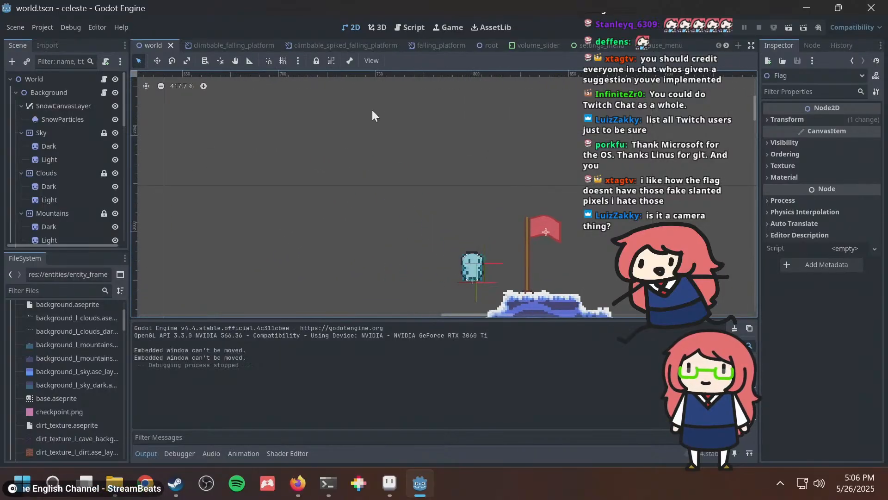
{"action": "scroll", "coordinate": [505, 46], "scroll_direction": "down", "scroll_amount": 2}
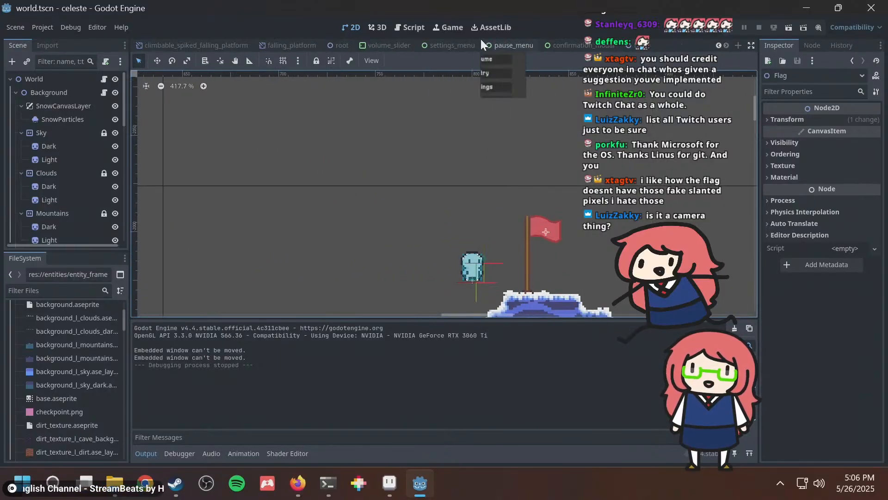
Open the root scene and inspect the SubViewport's size and the SubViewportContainer's transform properties.
{"action": "left_click", "coordinate": [338, 45]}
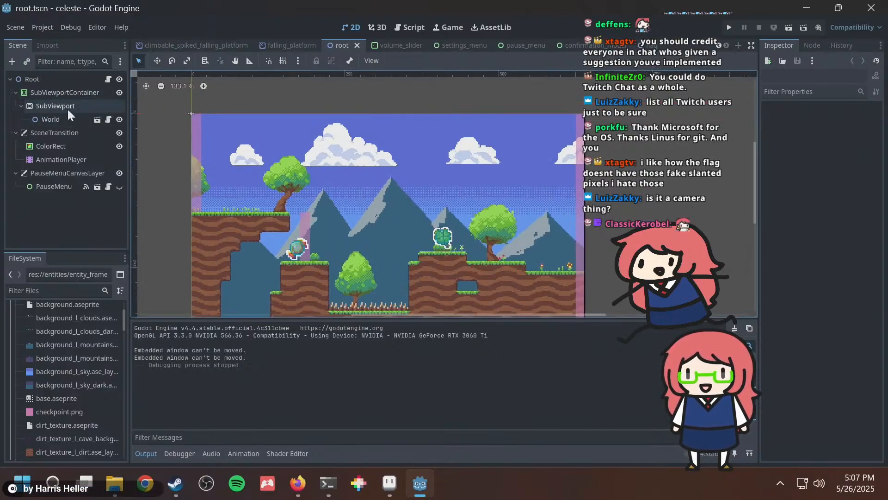
{"action": "left_click", "coordinate": [57, 109]}
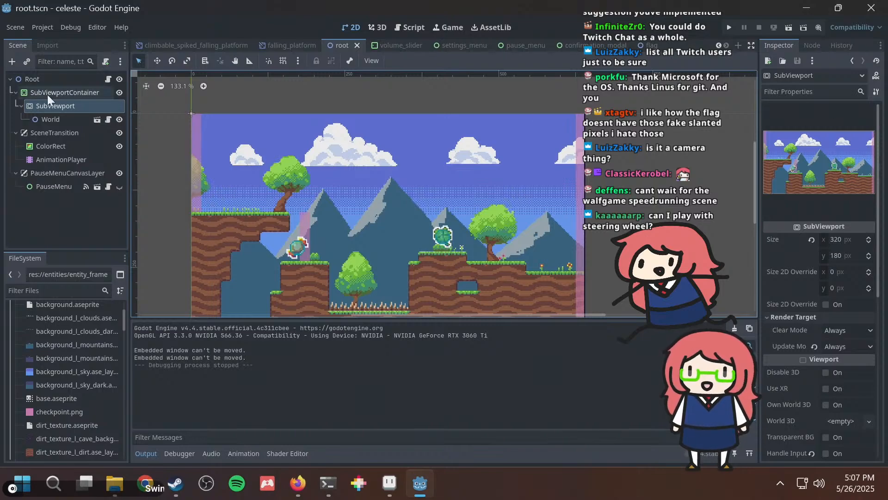
{"action": "left_click", "coordinate": [70, 92]}
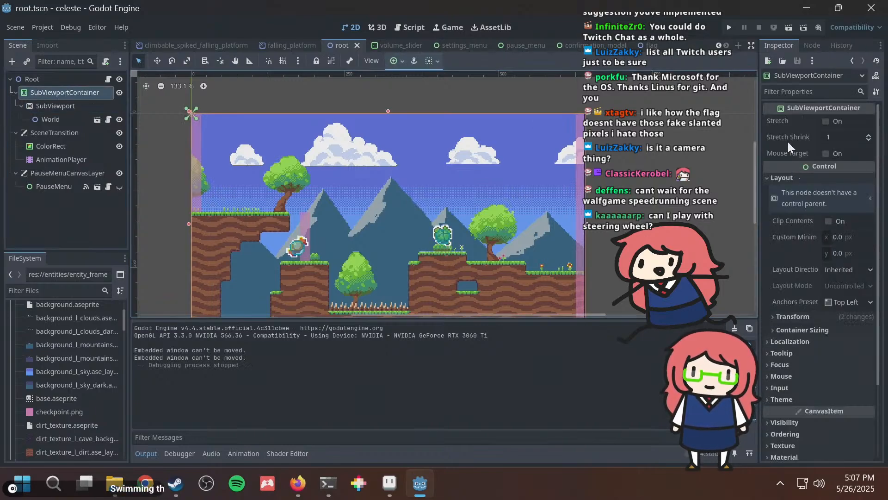
{"action": "left_click", "coordinate": [790, 317]}
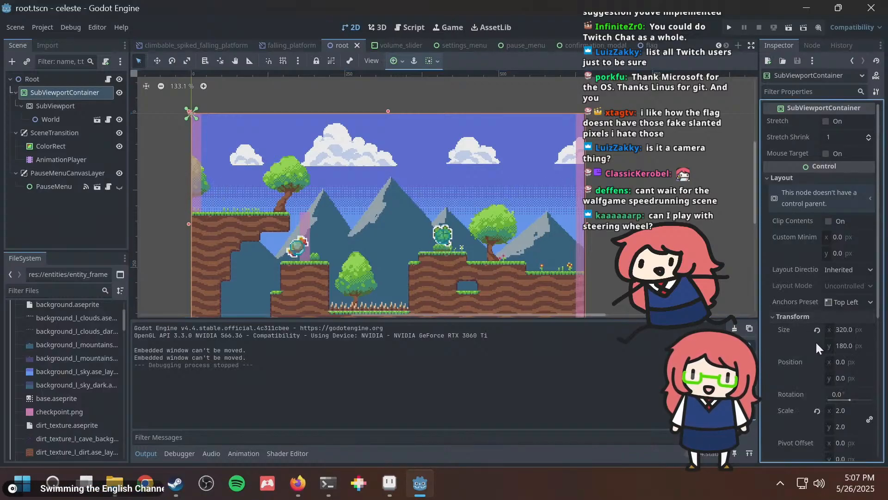
{"action": "scroll", "coordinate": [814, 342], "scroll_direction": "down", "scroll_amount": 3}
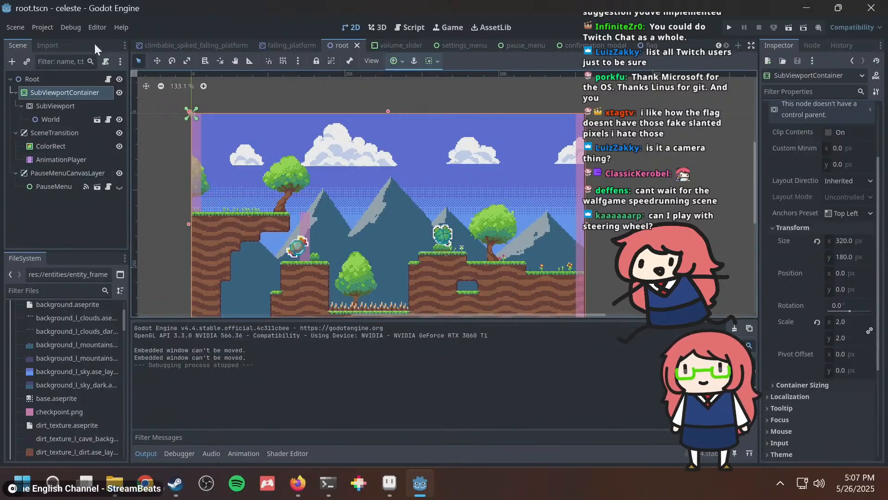
{"action": "left_click", "coordinate": [70, 27]}
{"action": "left_click", "coordinate": [56, 40]}
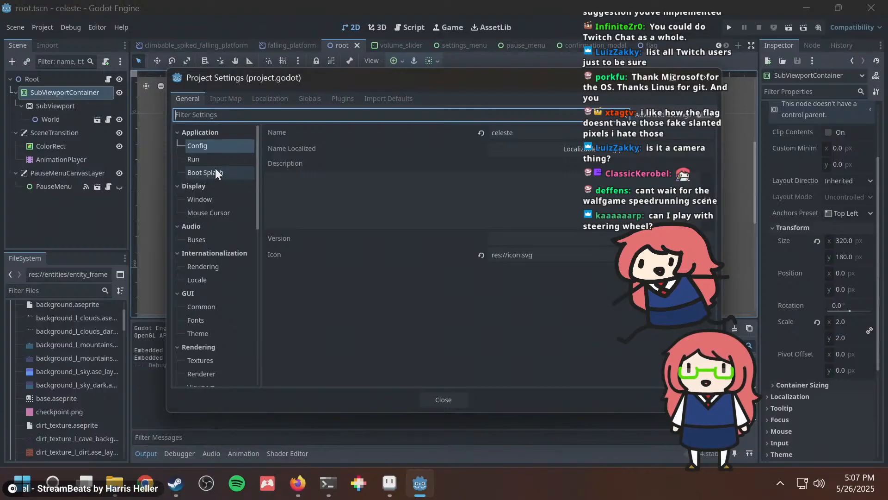
{"action": "left_click", "coordinate": [706, 79]}
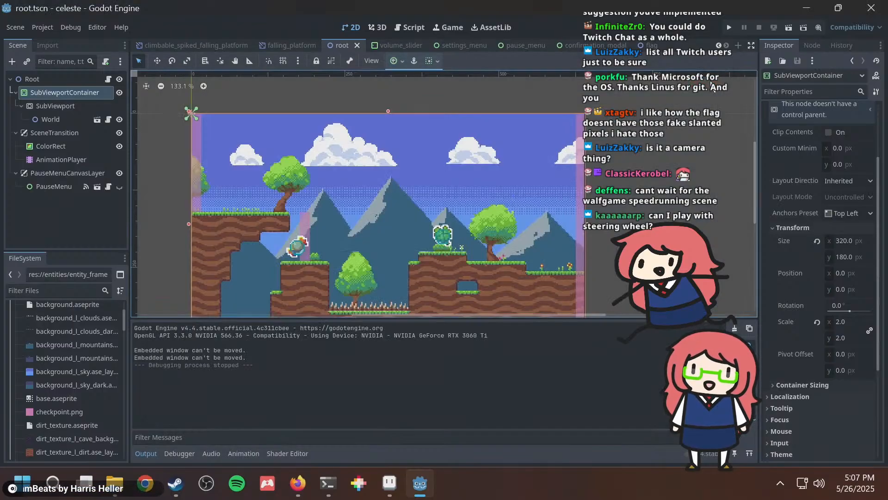
Run the project, pause the game and move the selection through the pause menu and back to Resume.
{"action": "key", "text": "F5"}
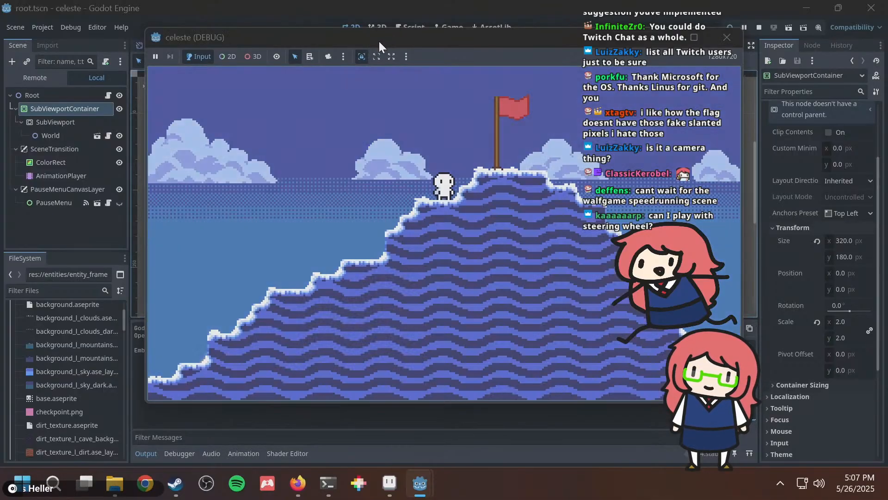
{"action": "key", "text": "Escape"}
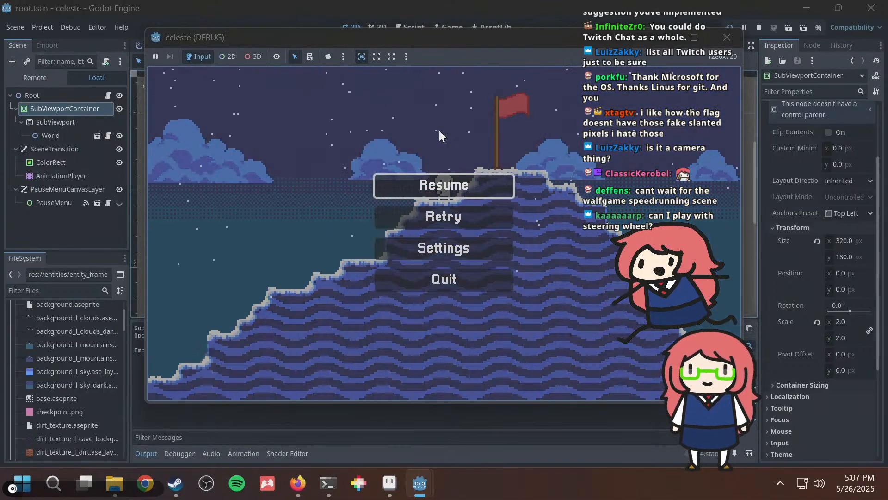
{"action": "key", "text": "Down"}
{"action": "key", "text": "Down"}
{"action": "key", "text": "Up"}
{"action": "key", "text": "Up"}
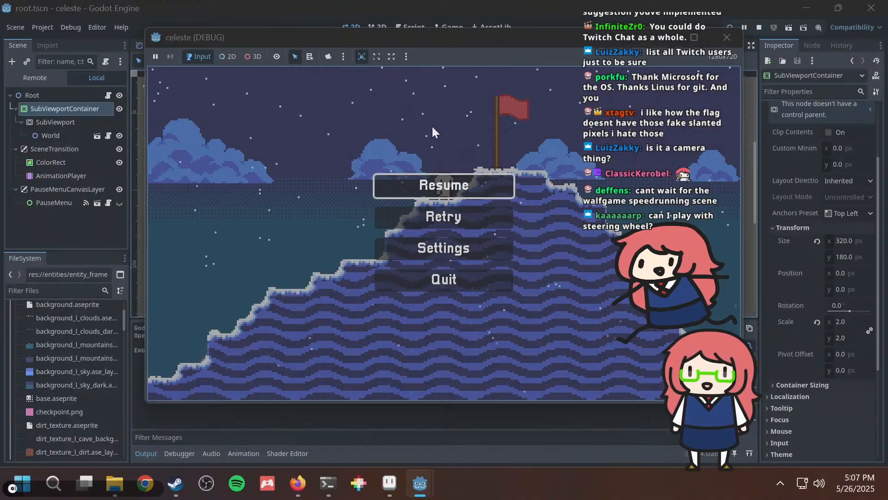
Maximize the game window, check the pause menu selection from Resume to Quit and back, and resume the game.
{"action": "double_click", "coordinate": [450, 39]}
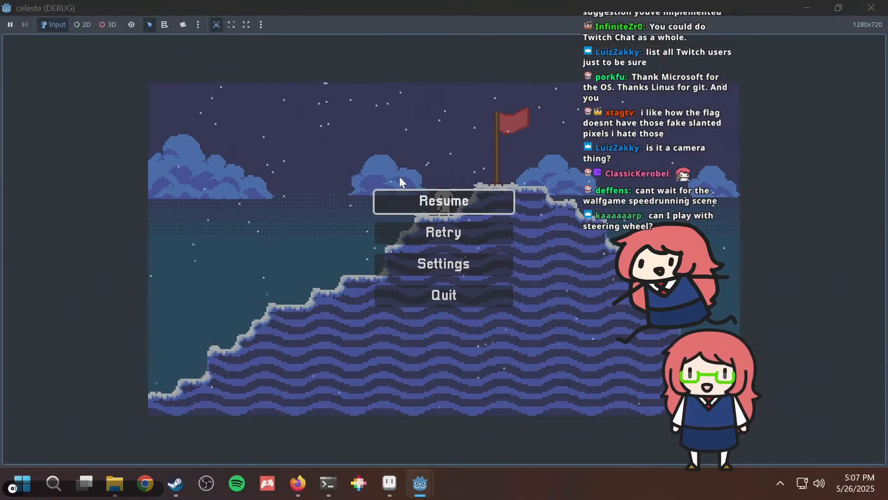
{"action": "key", "text": "Down"}
{"action": "key", "text": "Down"}
{"action": "key", "text": "Down"}
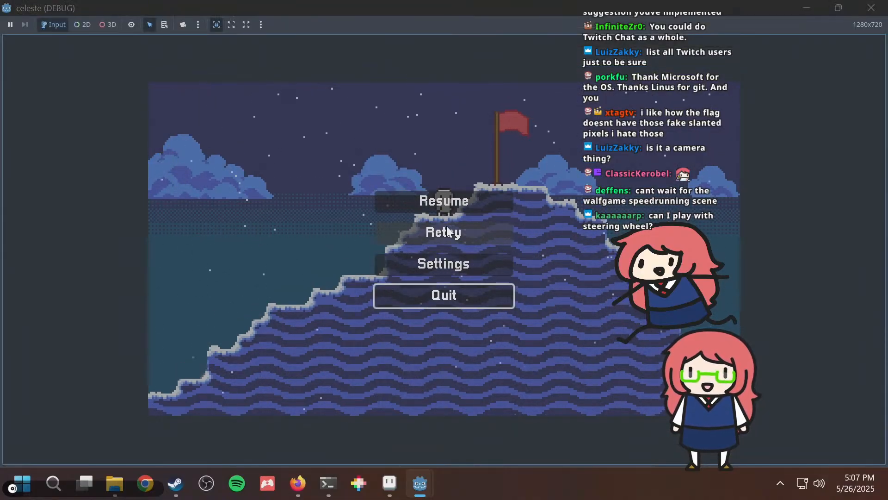
{"action": "key", "text": "Up"}
{"action": "key", "text": "Up"}
{"action": "key", "text": "Up"}
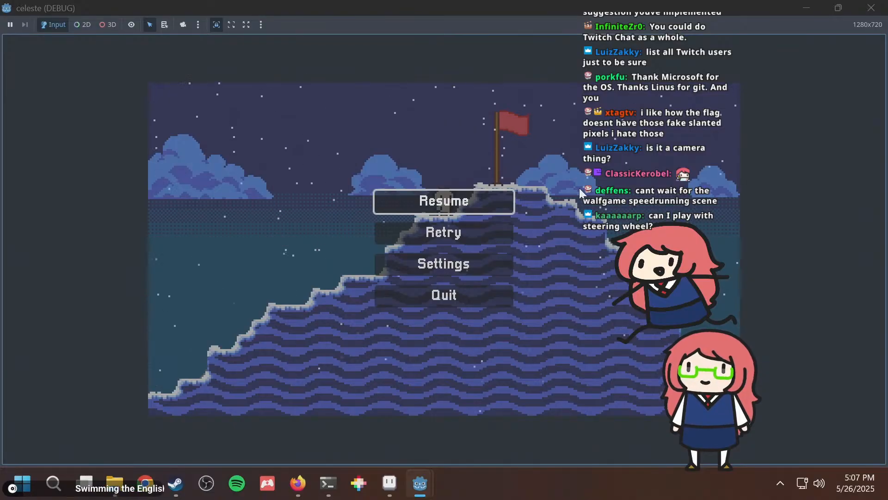
{"action": "key", "text": "Return"}
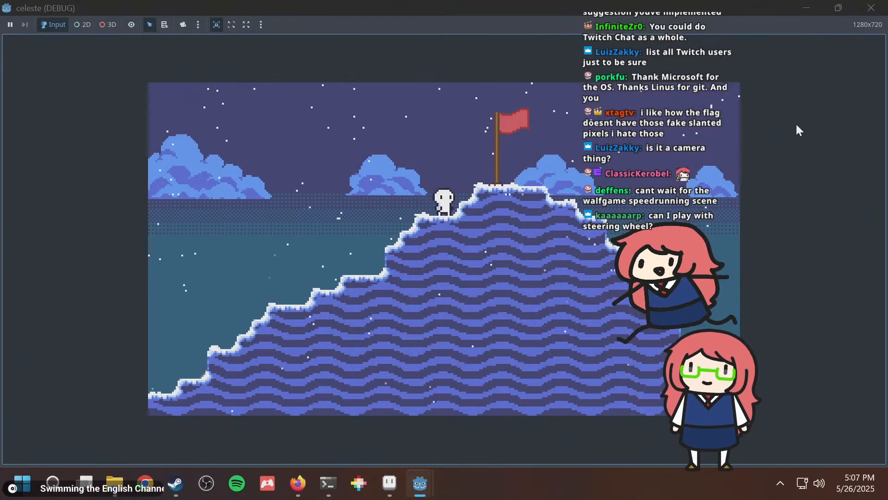
Move the player down the left slope and back up near the flag, turning it repeatedly, and close the game.
{"action": "key", "text": "Left"}
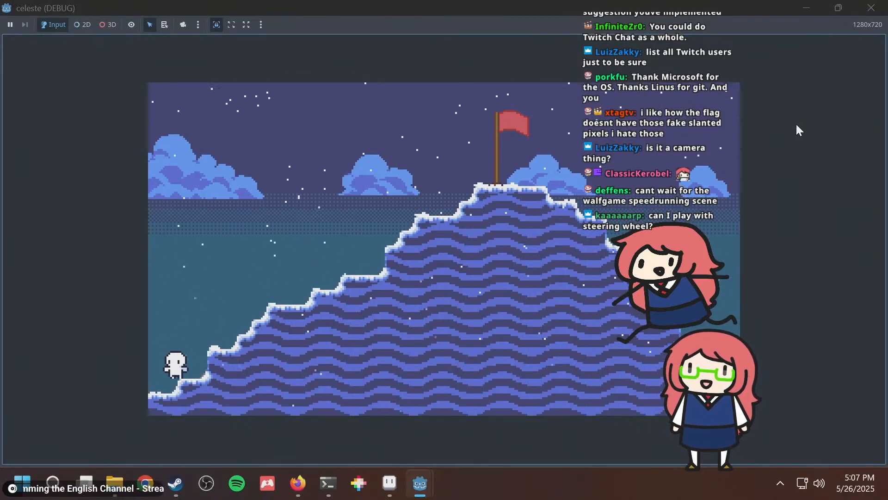
{"action": "key", "text": "Left"}
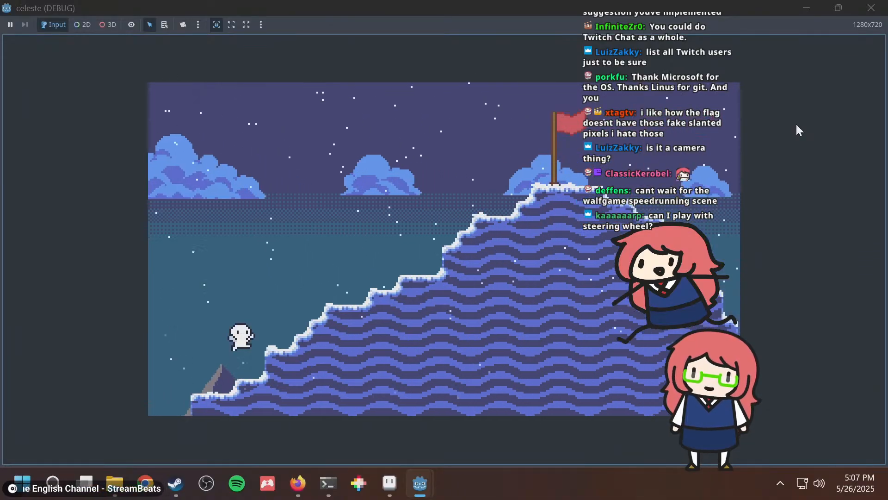
{"action": "key", "text": "Right"}
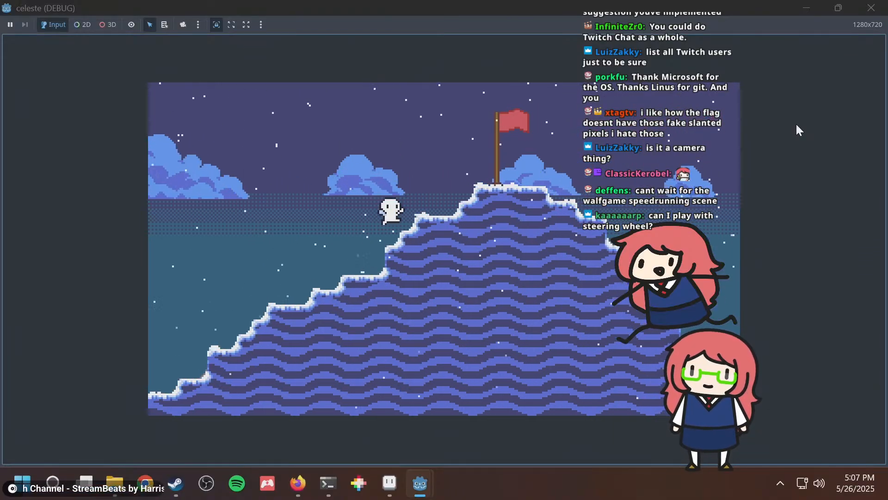
{"action": "key", "text": "Right"}
{"action": "key", "text": "Left"}
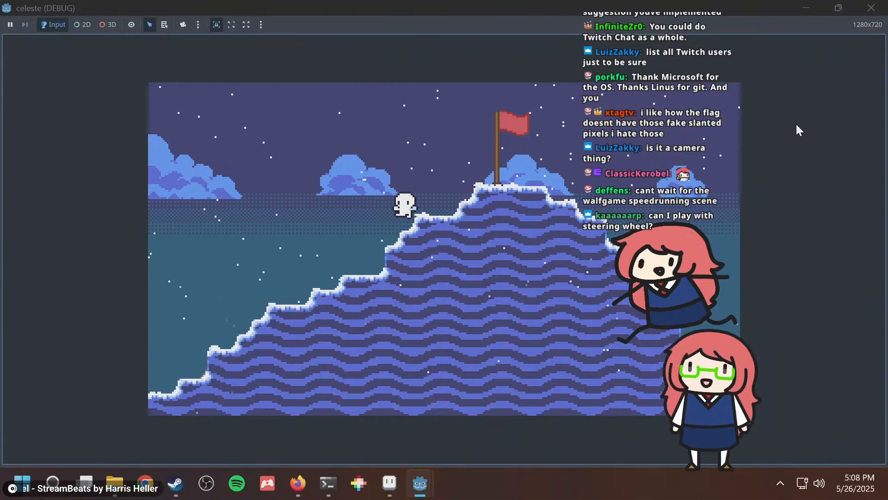
{"action": "key", "text": "Left"}
{"action": "key", "text": "Right"}
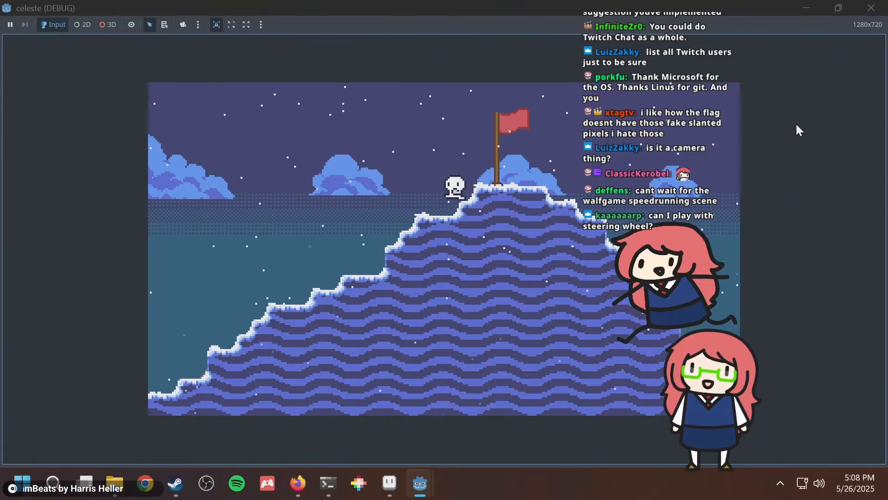
{"action": "key", "text": "Left"}
{"action": "key", "text": "Right"}
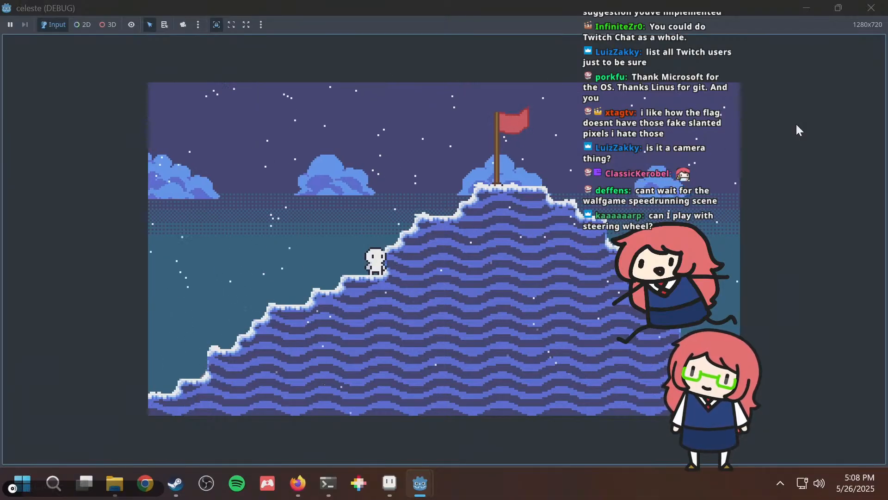
{"action": "left_click", "coordinate": [879, 4]}
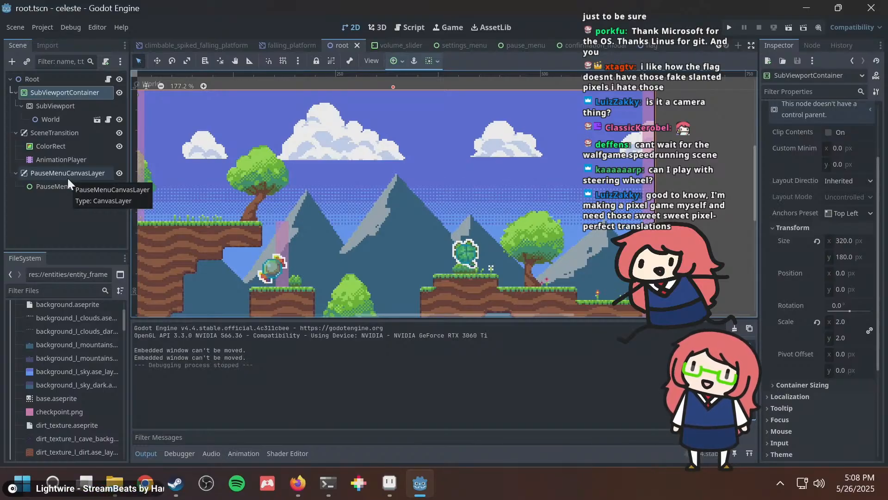
Open the project settings and show the display window settings.
{"action": "left_click", "coordinate": [41, 27]}
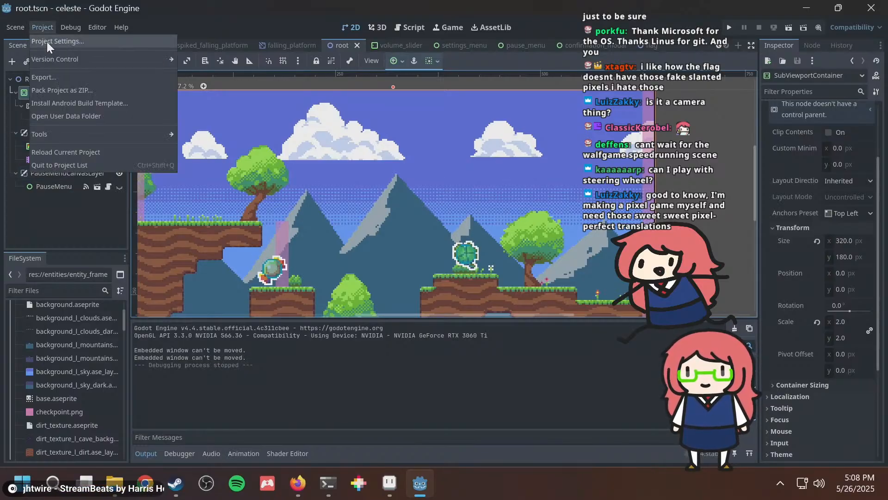
{"action": "left_click", "coordinate": [47, 41]}
{"action": "left_click_drag", "start_coordinate": [336, 82], "coordinate": [219, 57]}
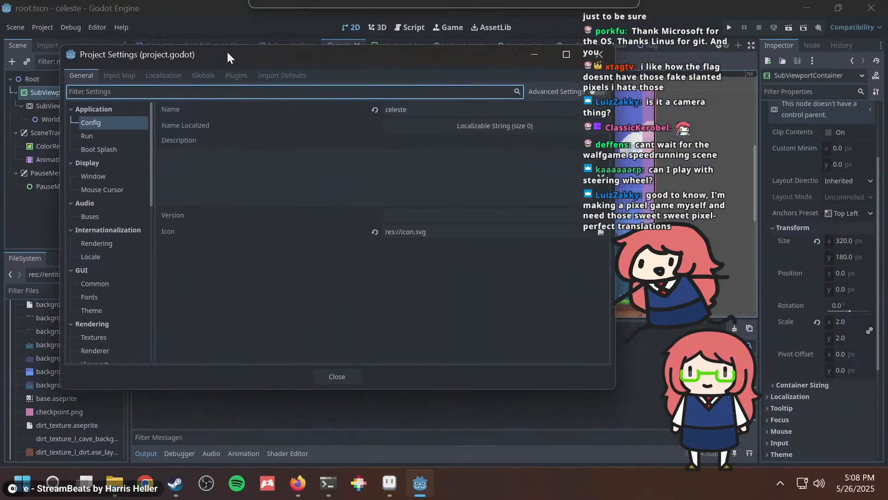
{"action": "left_click", "coordinate": [79, 133]}
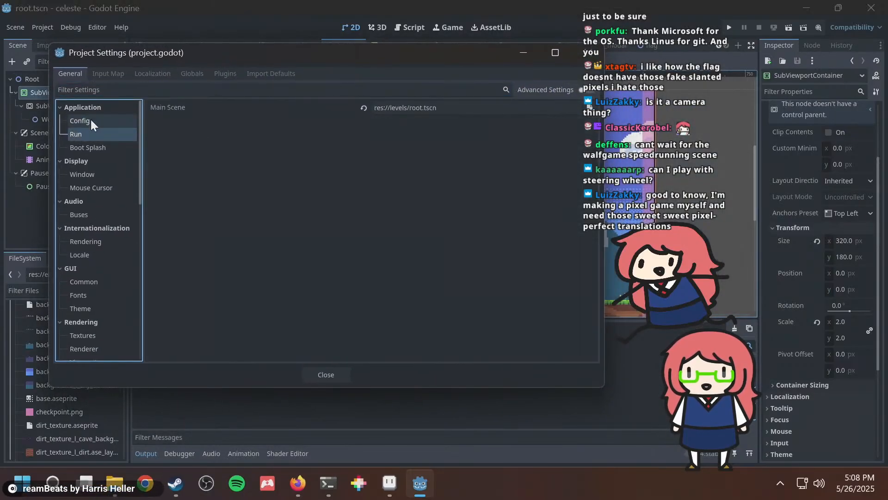
{"action": "left_click", "coordinate": [91, 121]}
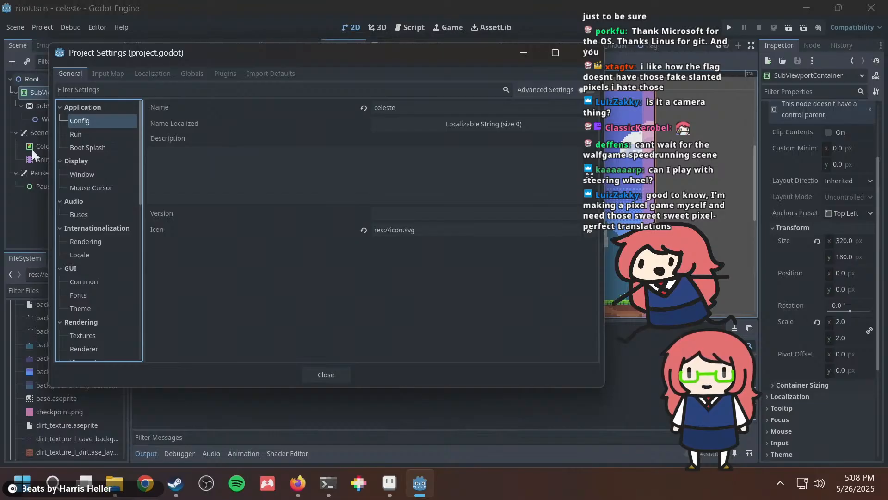
{"action": "left_click", "coordinate": [94, 166]}
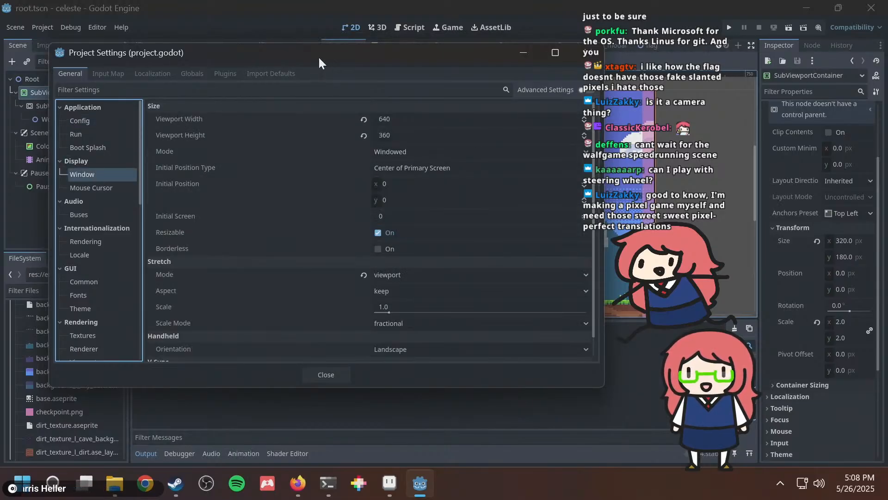
{"action": "left_click_drag", "start_coordinate": [318, 57], "coordinate": [281, 79]}
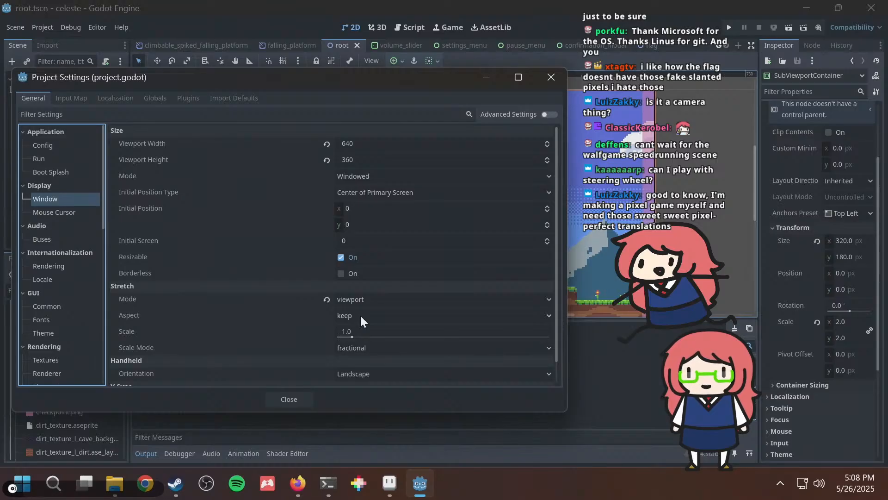
View the available options for the window's stretch scale mode and close the list.
{"action": "scroll", "coordinate": [322, 328], "scroll_direction": "down", "scroll_amount": 1}
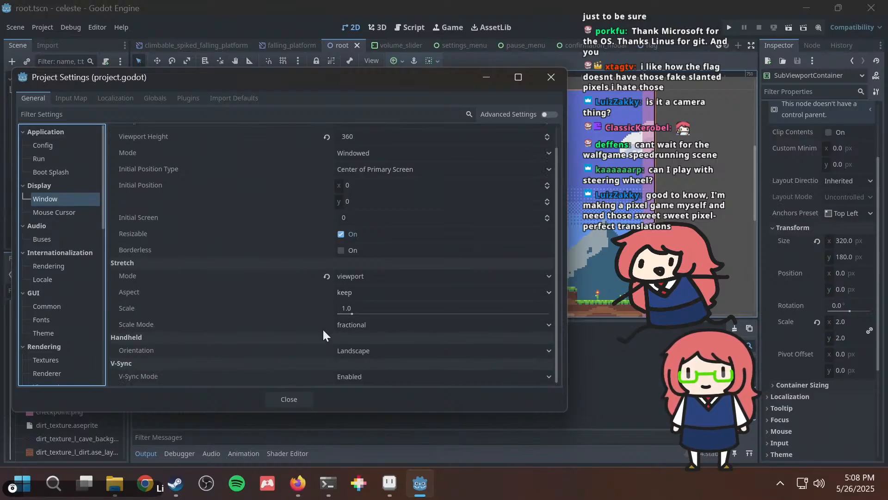
{"action": "left_click", "coordinate": [346, 323]}
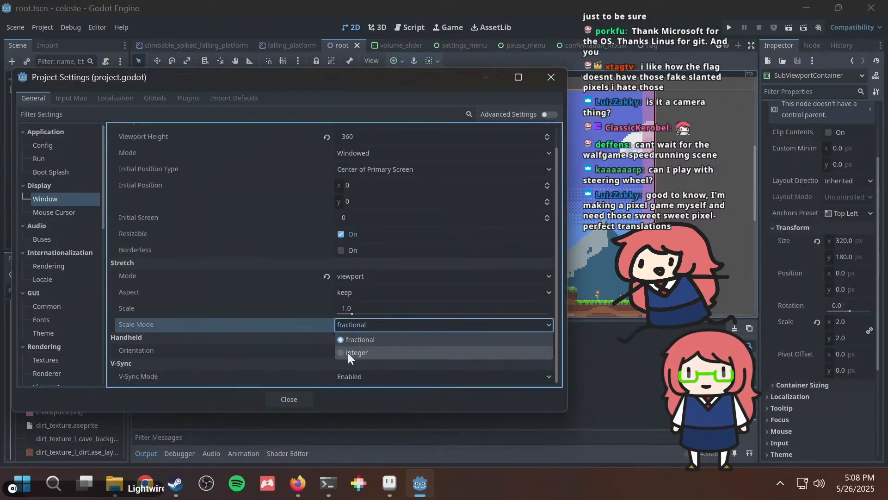
{"action": "left_click", "coordinate": [273, 324]}
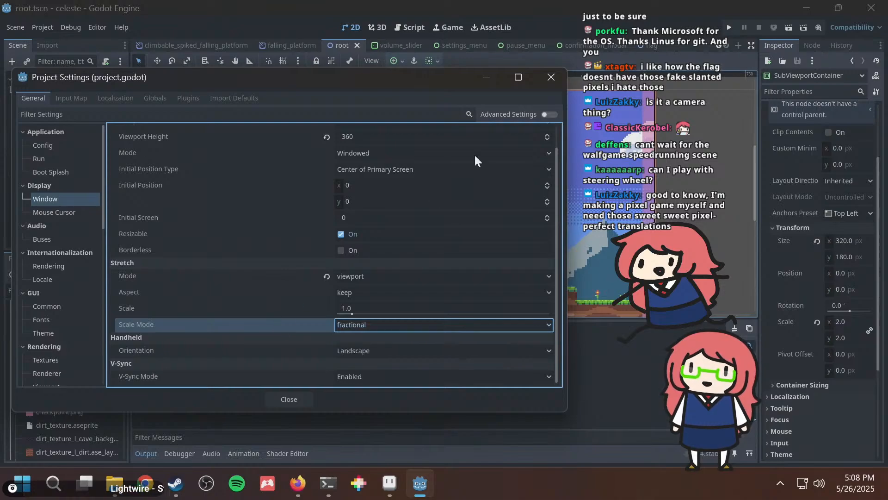
Close the project settings and inspect the properties of the SubViewport and SubViewportContainer nodes in the root scene.
{"action": "left_click", "coordinate": [550, 78]}
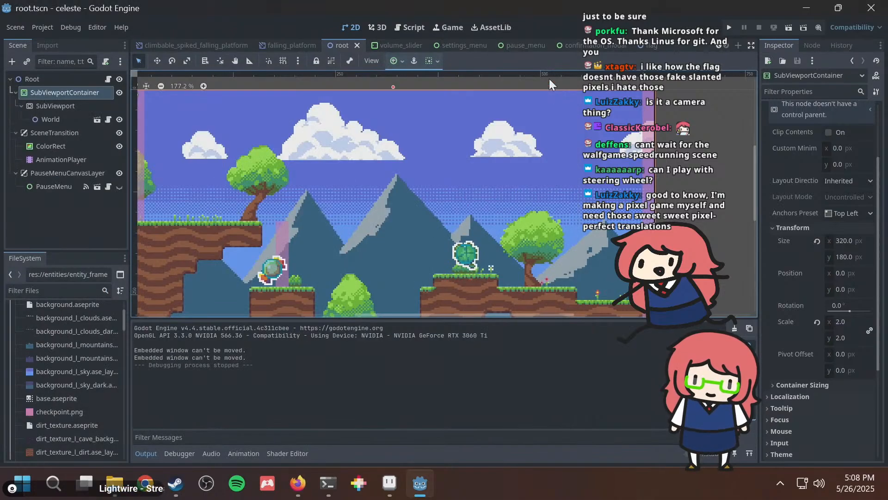
{"action": "left_click", "coordinate": [51, 106]}
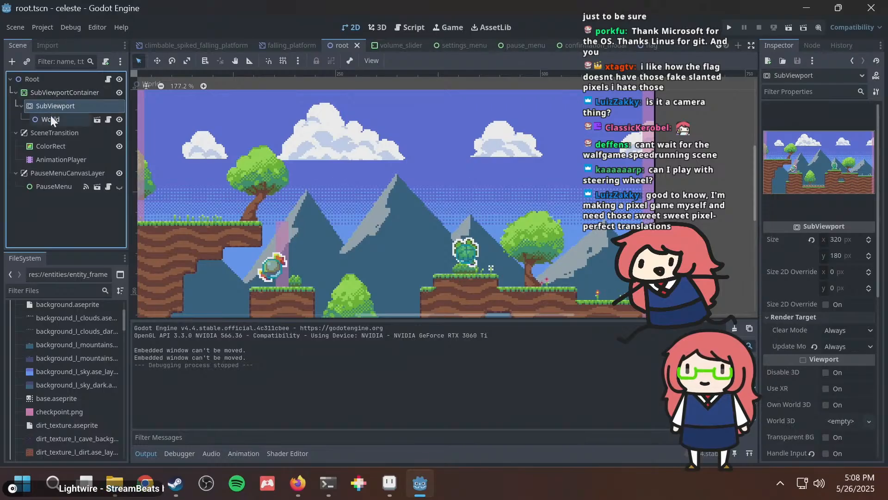
{"action": "left_click", "coordinate": [56, 82]}
{"action": "left_click", "coordinate": [56, 95]}
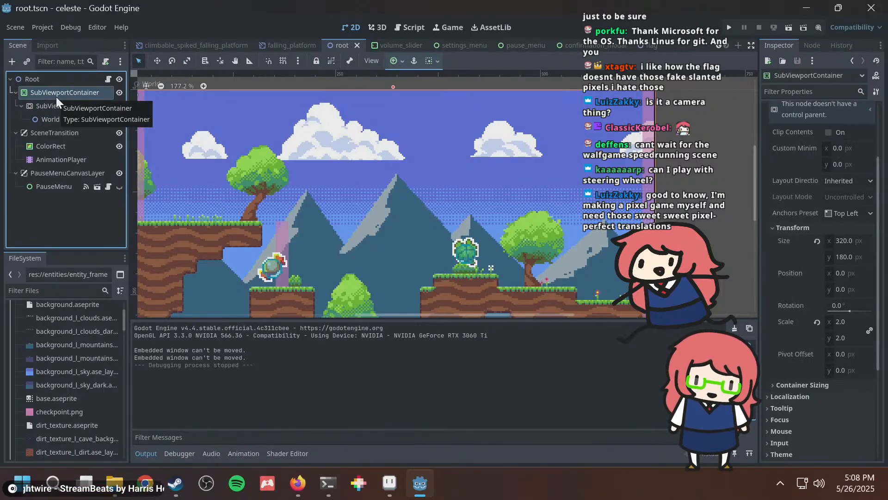
Search the project settings for "pixel", disable Snap 2D Transforms to Pixel in the 2D rendering settings, and save.
{"action": "left_click", "coordinate": [46, 28]}
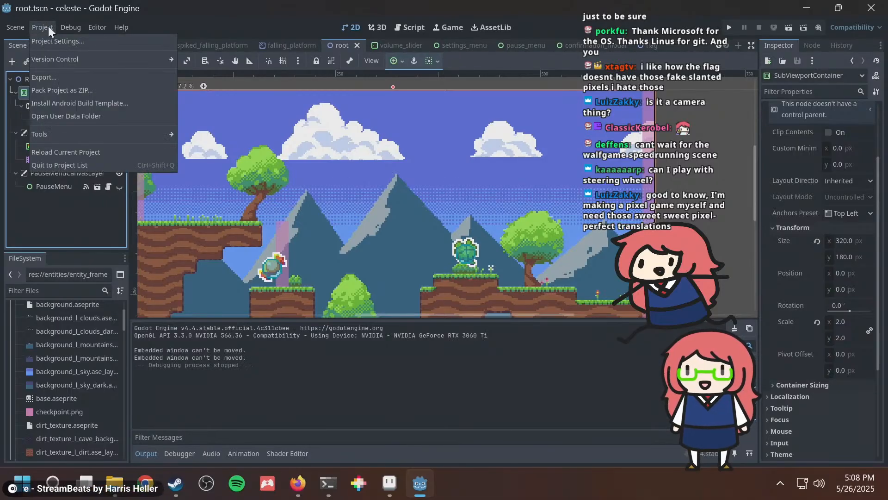
{"action": "left_click", "coordinate": [50, 40]}
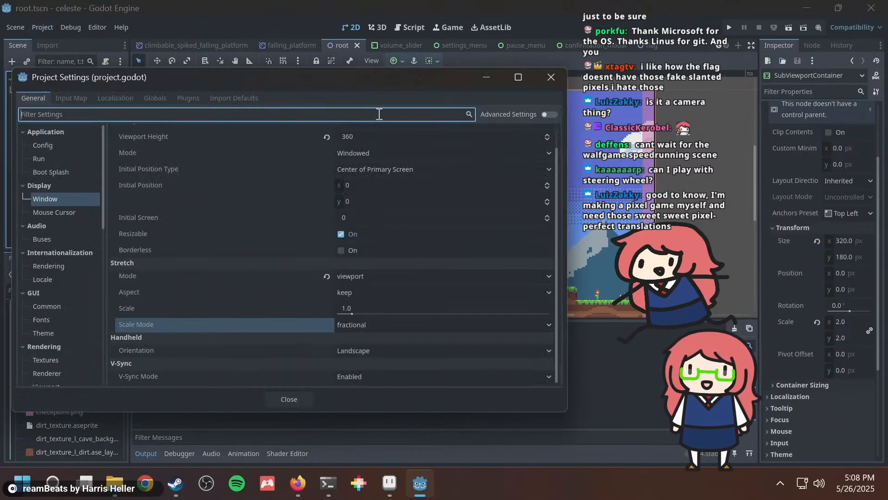
{"action": "type", "text": "pixel"}
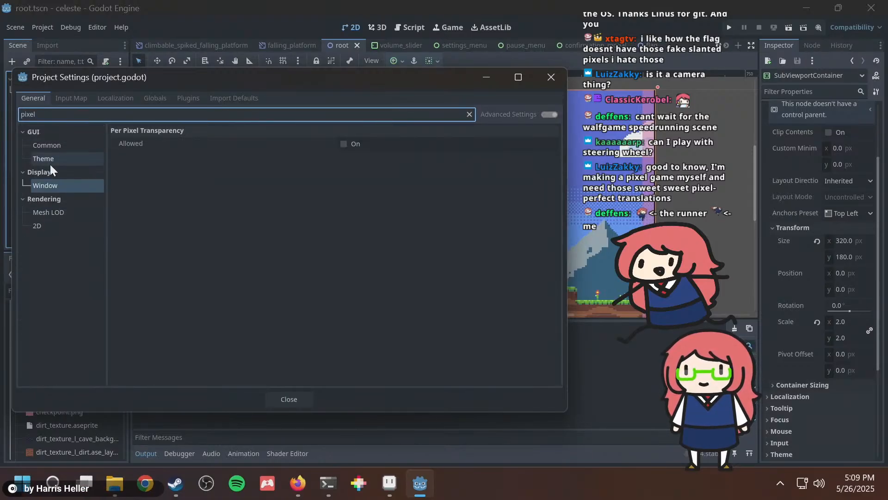
{"action": "left_click", "coordinate": [57, 226]}
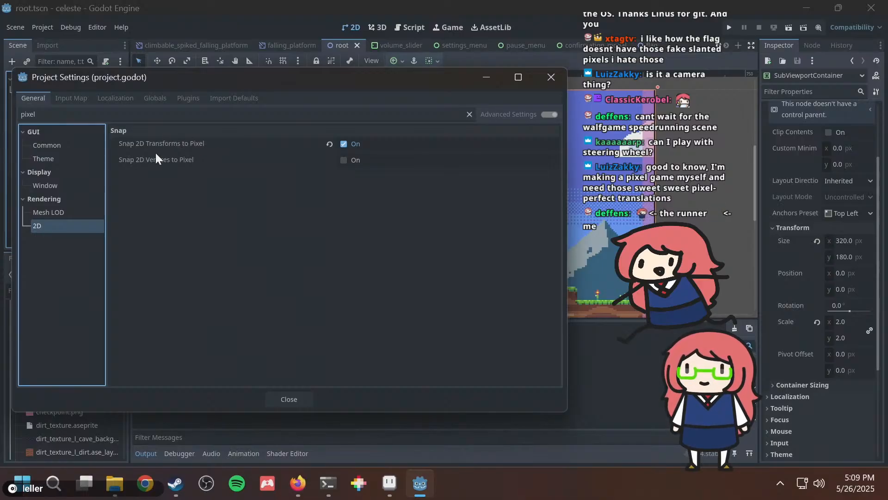
{"action": "left_click", "coordinate": [344, 144]}
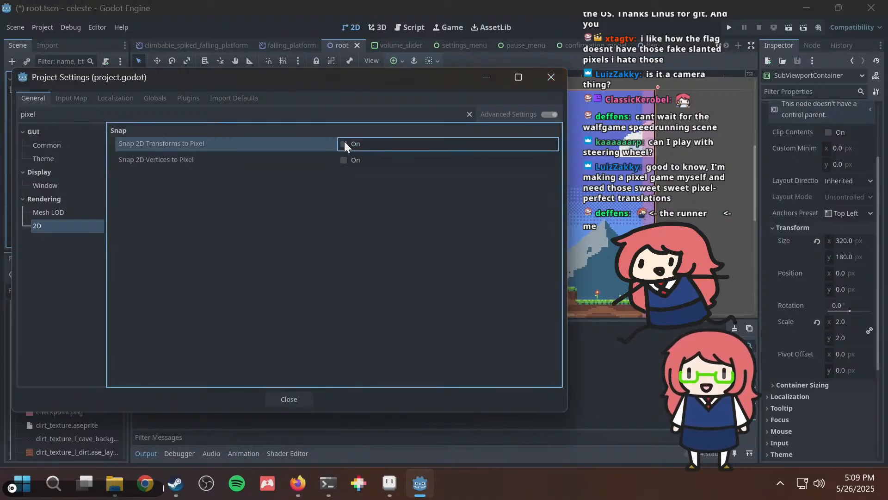
{"action": "left_click", "coordinate": [545, 76]}
{"action": "key", "text": "ctrl+s"}
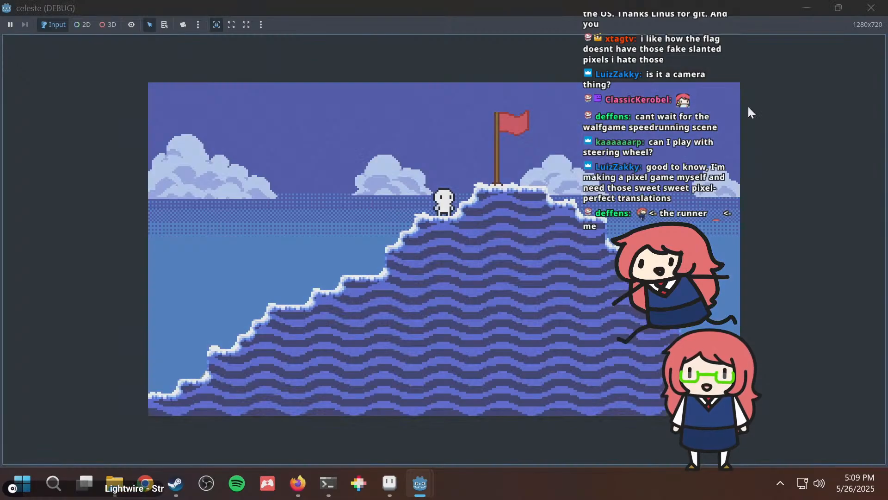
Test the player's movement in the running game by walking back and forth and jumping on the snowy slope, and close the game.
{"action": "key", "text": "Left"}
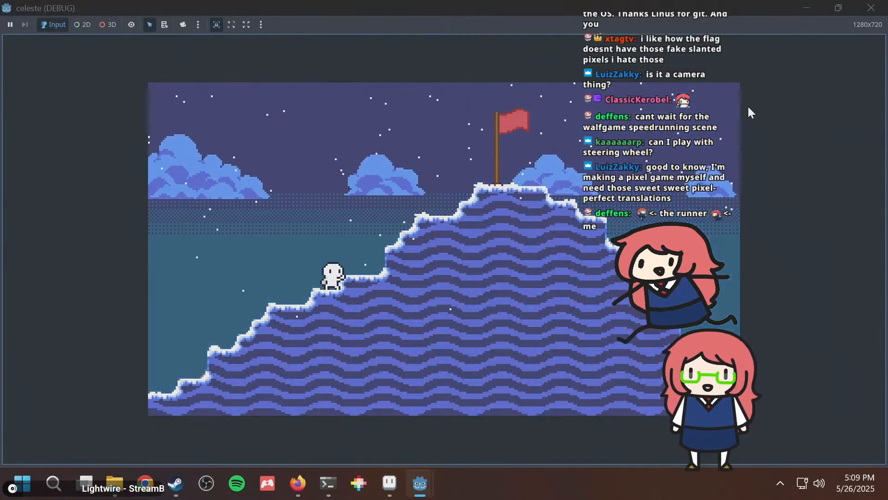
{"action": "key", "text": "Right"}
{"action": "key", "text": "space"}
{"action": "key", "text": "Left"}
{"action": "key", "text": "Right"}
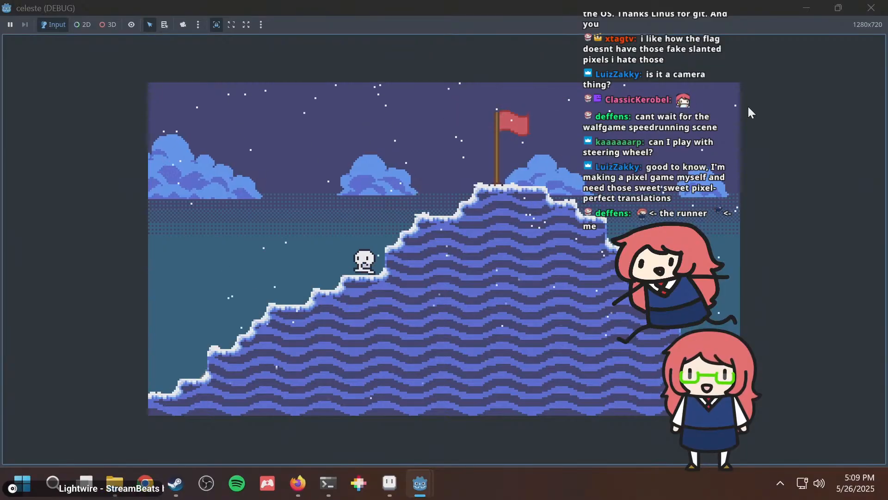
{"action": "key", "text": "Left"}
{"action": "key", "text": "Right"}
{"action": "key", "text": "Left"}
{"action": "key", "text": "Right"}
{"action": "key", "text": "Left"}
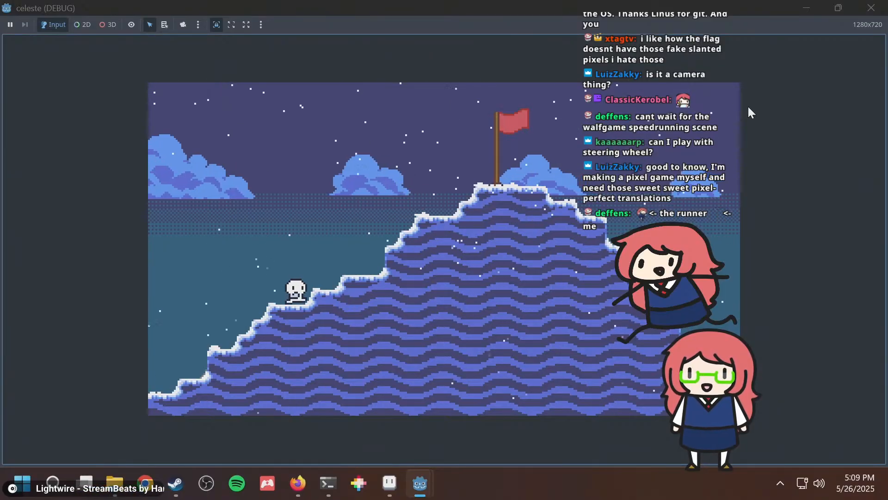
{"action": "key", "text": "Right"}
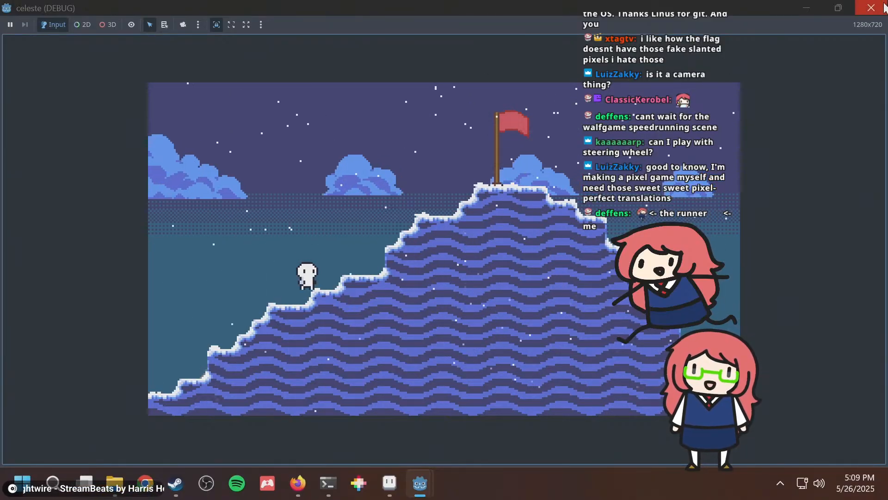
{"action": "left_click", "coordinate": [871, 7]}
Turn Snap 2D Transforms to Pixel back on in the project settings and close them.
{"action": "left_click", "coordinate": [42, 27]}
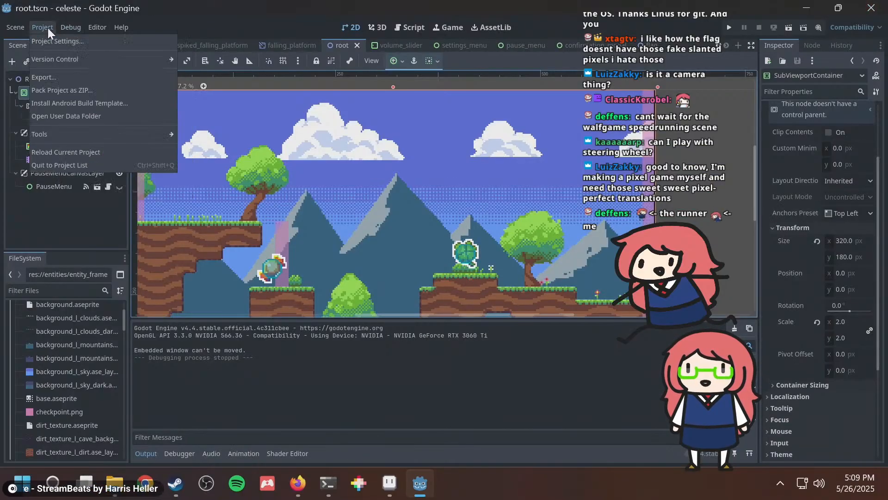
{"action": "left_click", "coordinate": [58, 42]}
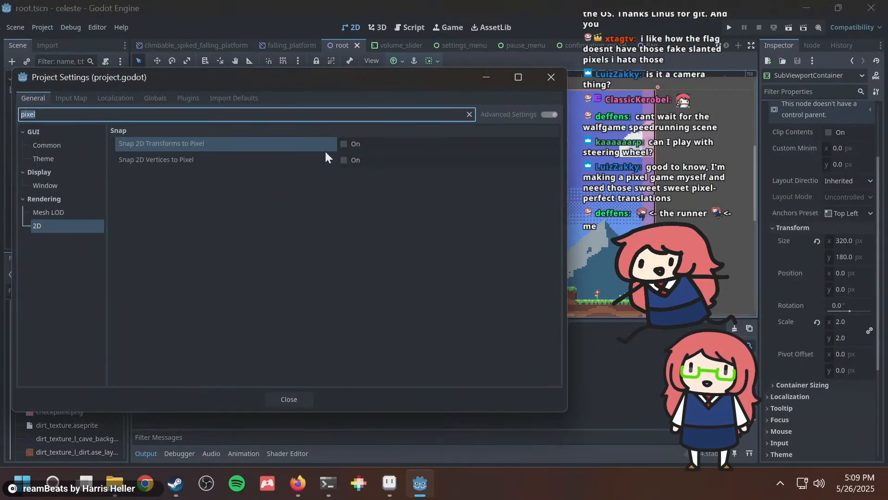
{"action": "left_click", "coordinate": [344, 145]}
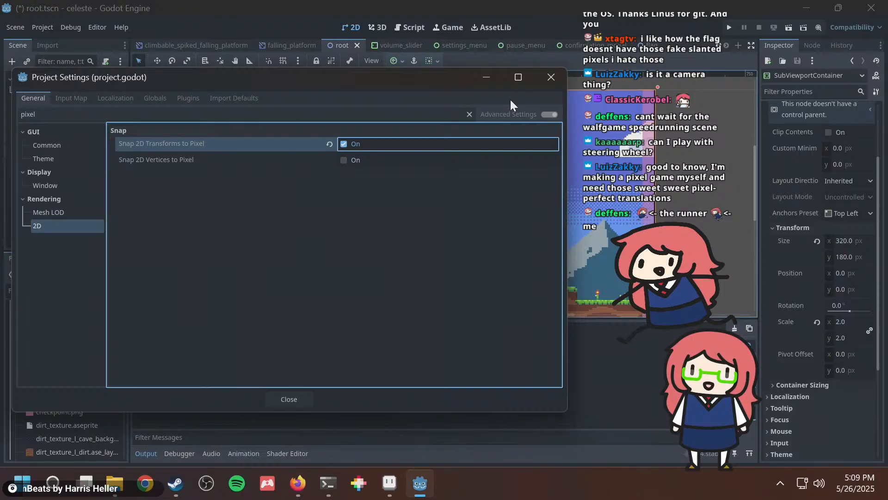
{"action": "left_click", "coordinate": [545, 79]}
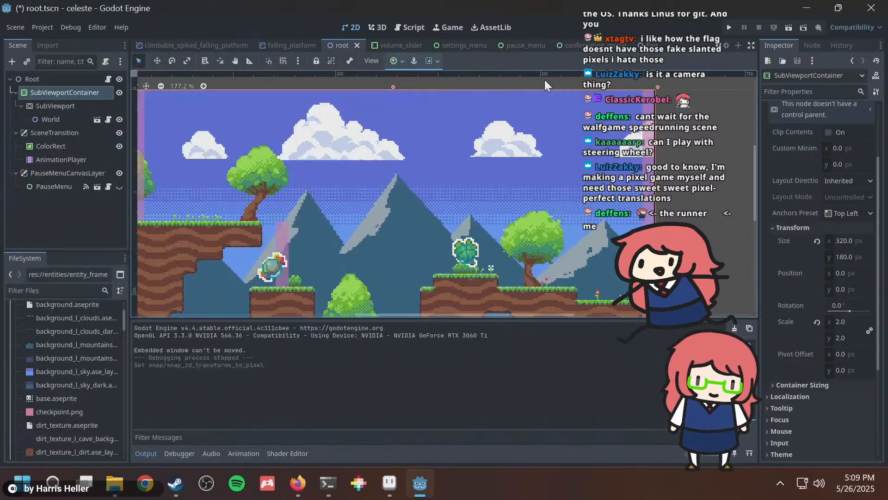
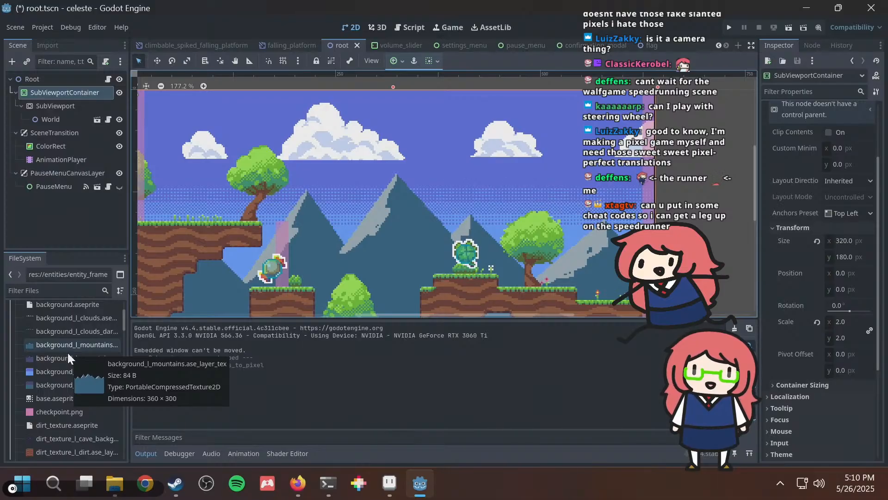
Open the world.tscn scene from the levels folder and show the whole snowy mountain around the flag.
{"action": "scroll", "coordinate": [65, 362], "scroll_direction": "down", "scroll_amount": 6}
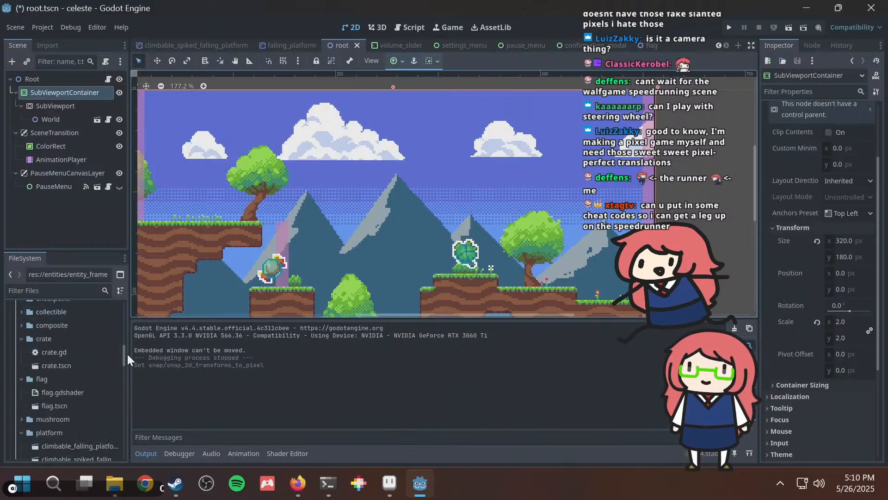
{"action": "left_click_drag", "start_coordinate": [126, 354], "coordinate": [124, 420]}
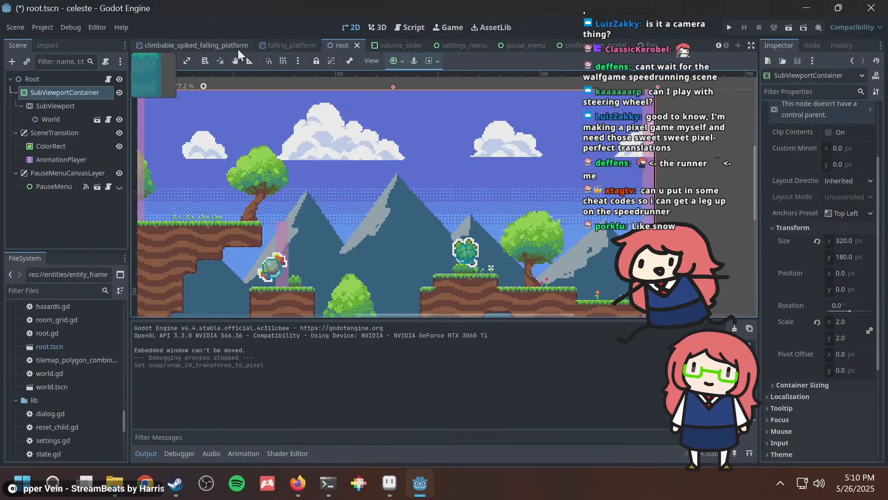
{"action": "scroll", "coordinate": [237, 49], "scroll_direction": "up", "scroll_amount": 2}
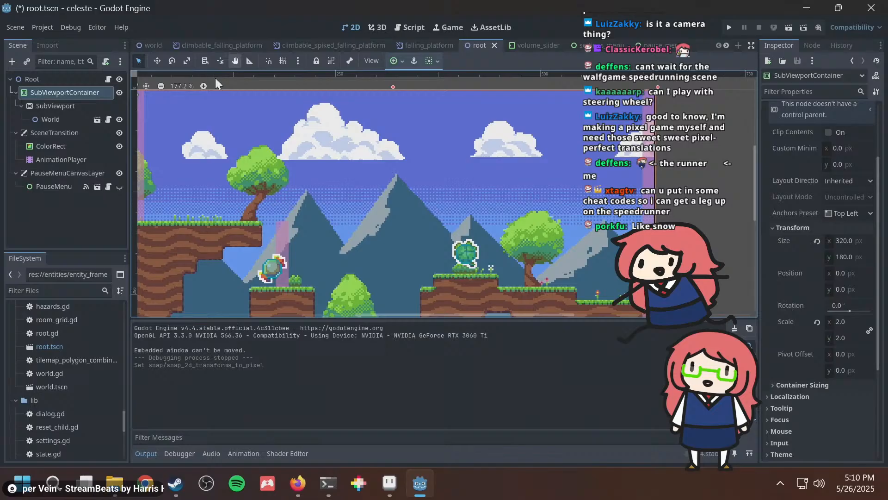
{"action": "double_click", "coordinate": [54, 376]}
{"action": "double_click", "coordinate": [51, 382]}
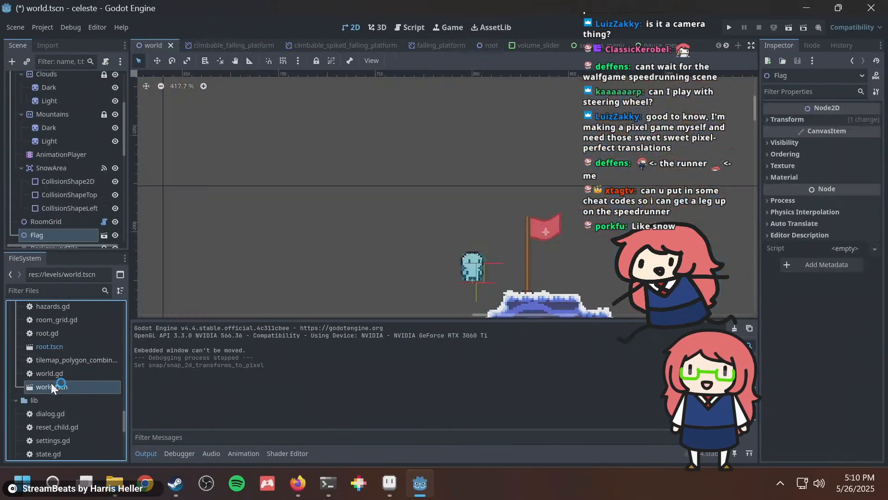
{"action": "scroll", "coordinate": [381, 183], "scroll_direction": "down", "scroll_amount": 5}
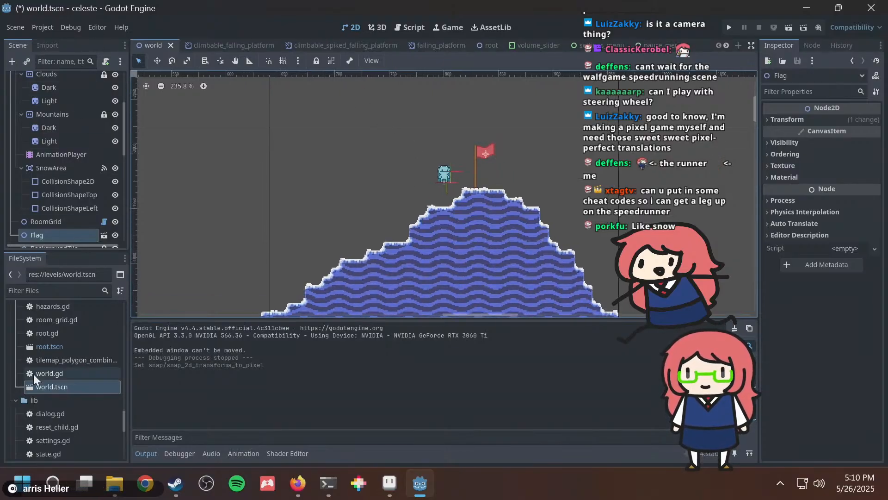
Find player.tscn in the player entity's folder and open the scene.
{"action": "scroll", "coordinate": [54, 366], "scroll_direction": "up", "scroll_amount": 2}
{"action": "scroll", "coordinate": [55, 359], "scroll_direction": "down", "scroll_amount": 8}
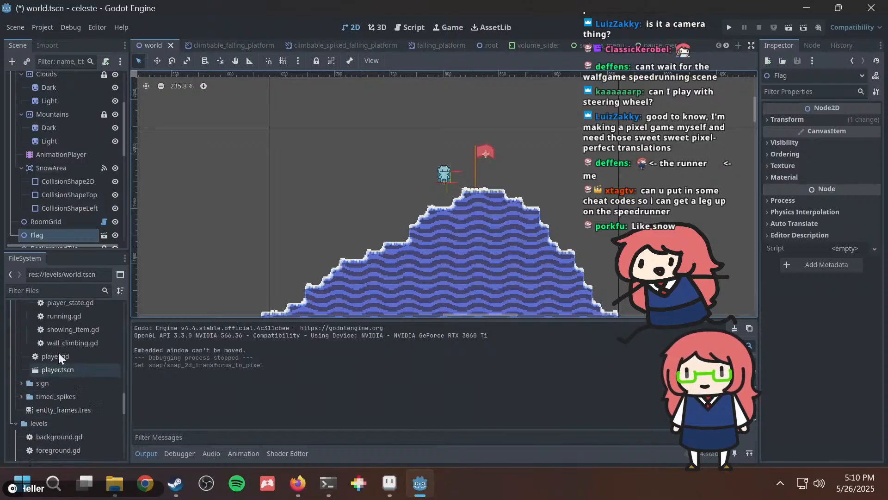
{"action": "scroll", "coordinate": [58, 352], "scroll_direction": "down", "scroll_amount": 3}
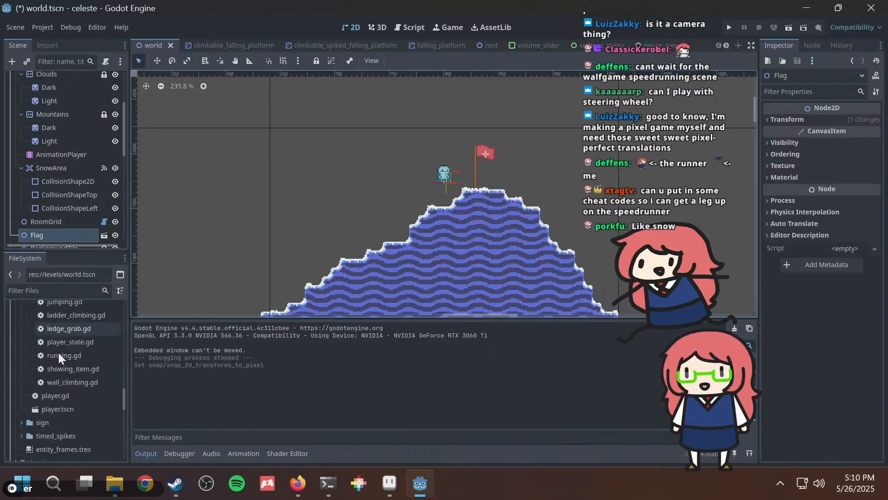
{"action": "double_click", "coordinate": [49, 408]}
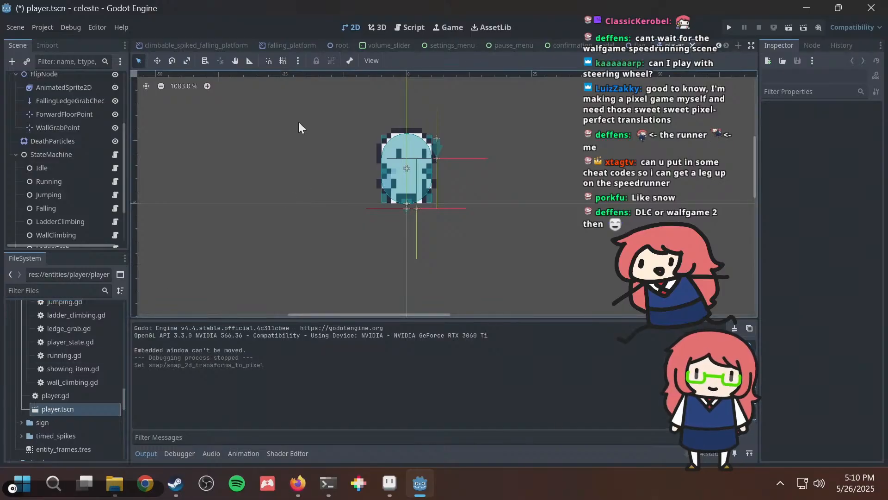
{"action": "scroll", "coordinate": [78, 153], "scroll_direction": "up", "scroll_amount": 4}
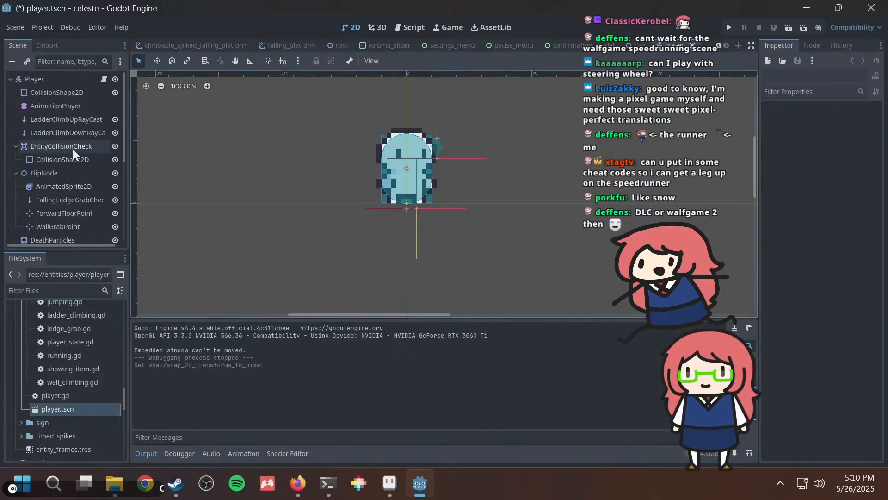
{"action": "right_click", "coordinate": [51, 79]}
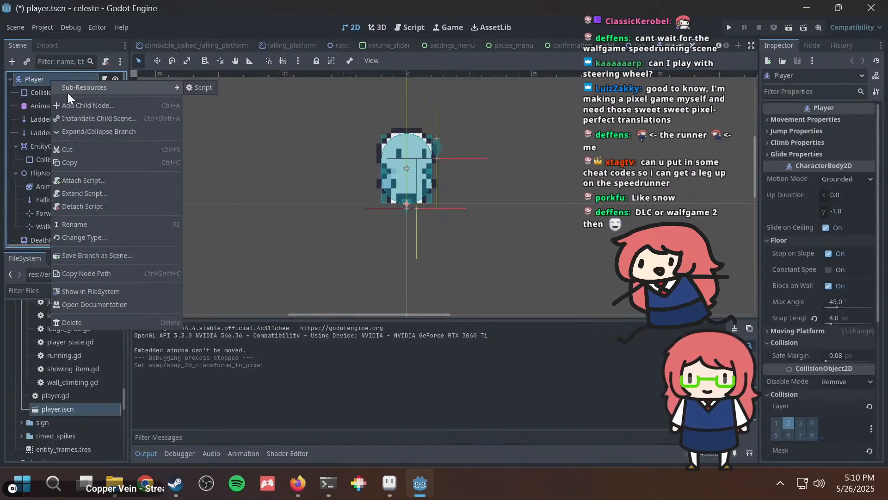
{"action": "left_click", "coordinate": [74, 105]}
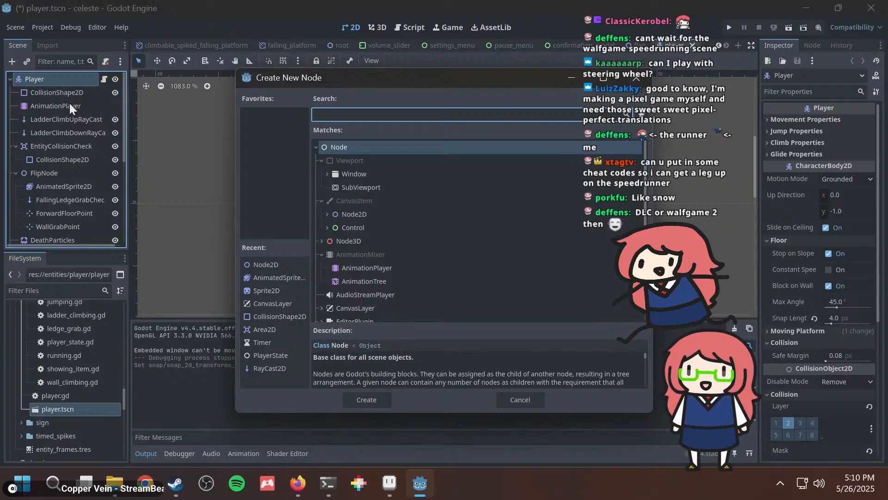
{"action": "key", "text": "Escape"}
Inspect the DeathParticles node's properties and trigger its Emitting option twice to preview the particle burst.
{"action": "scroll", "coordinate": [71, 130], "scroll_direction": "down", "scroll_amount": 4}
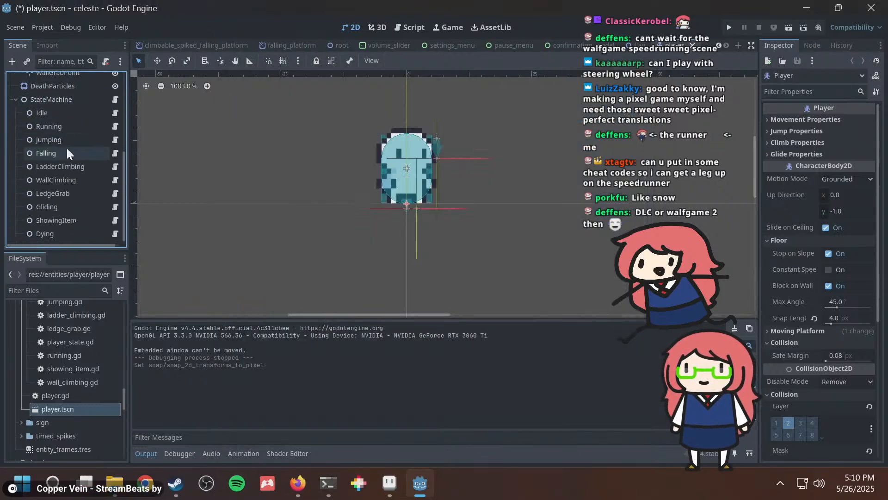
{"action": "left_click", "coordinate": [52, 148]}
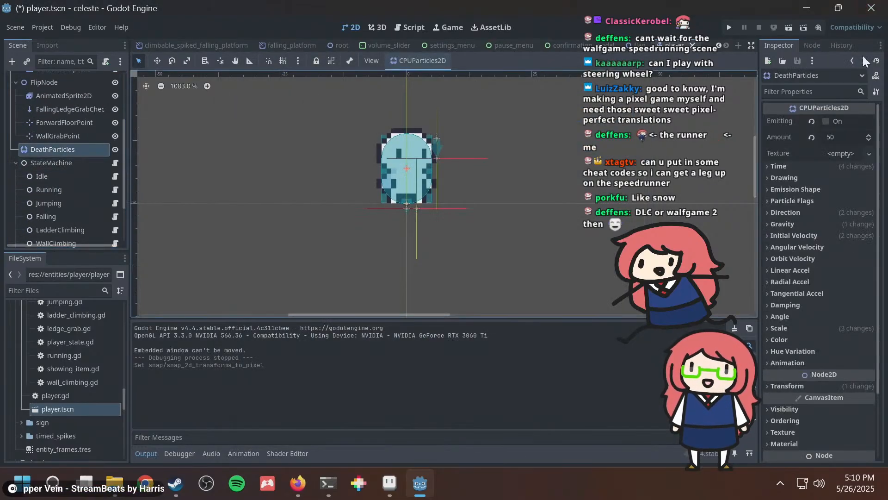
{"action": "left_click", "coordinate": [826, 122]}
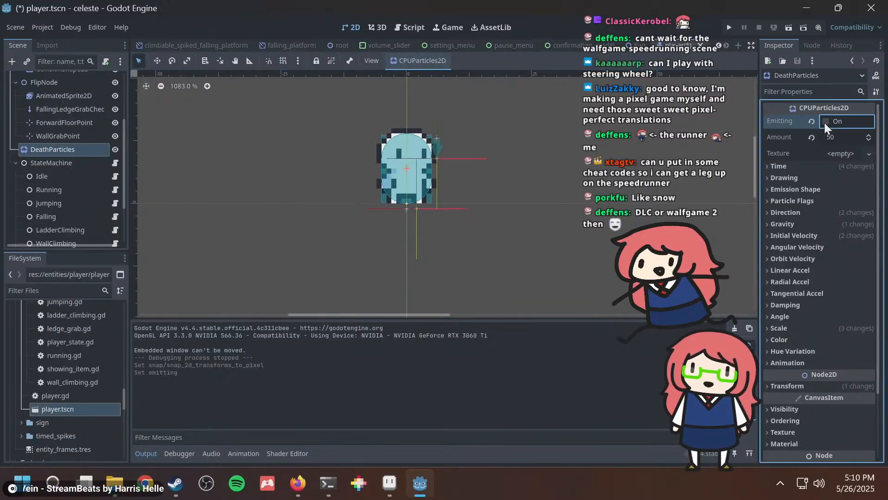
{"action": "left_click", "coordinate": [824, 123]}
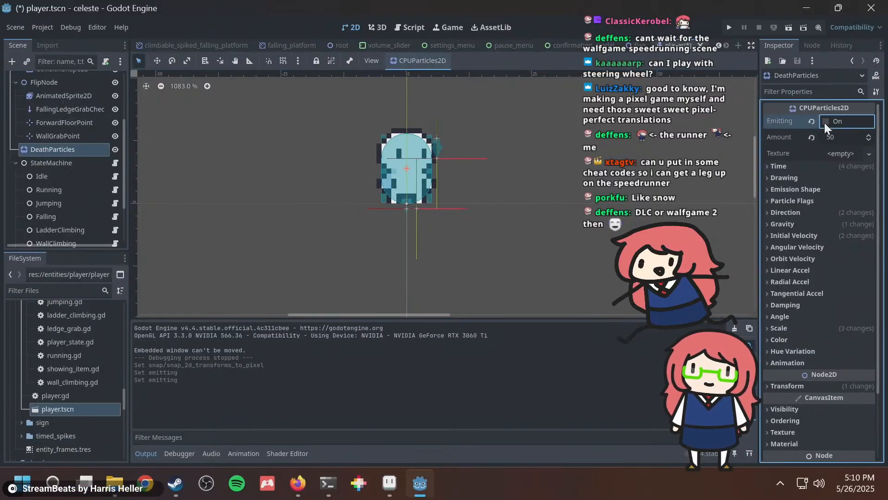
Add a GPUParticles2D node as a child of the Player root node.
{"action": "scroll", "coordinate": [51, 139], "scroll_direction": "up", "scroll_amount": 5}
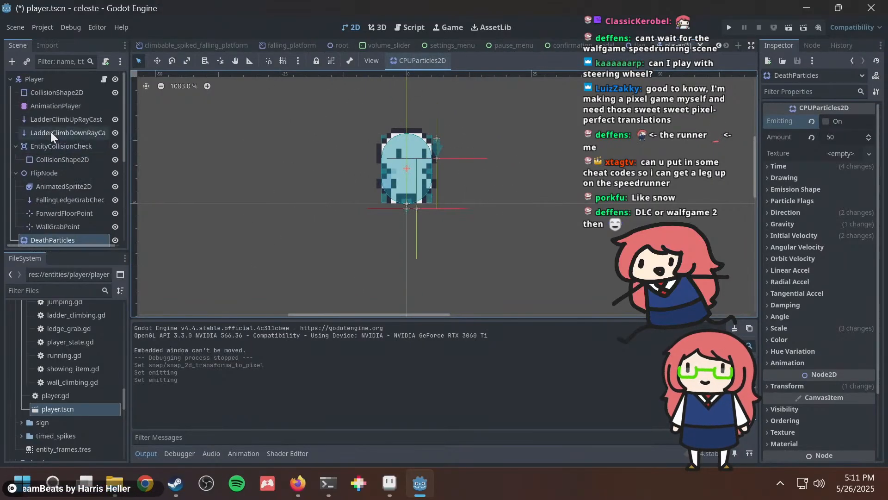
{"action": "right_click", "coordinate": [46, 77]}
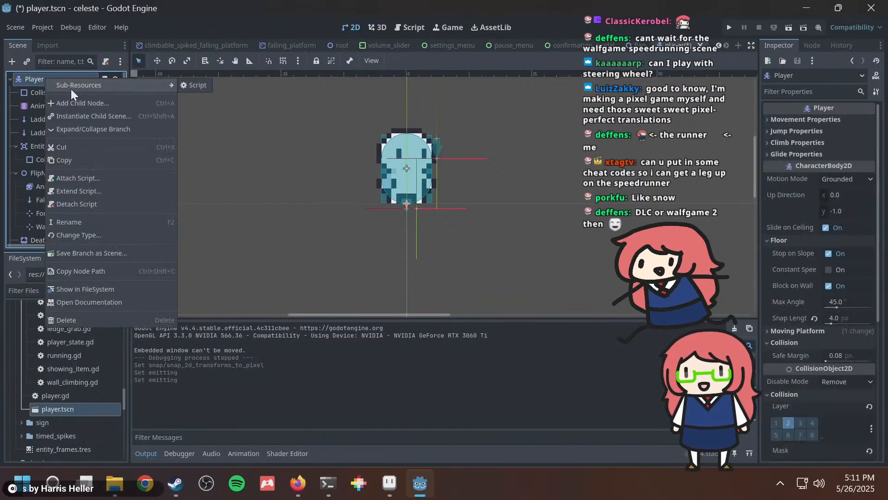
{"action": "left_click", "coordinate": [73, 99]}
{"action": "type", "text": "gpupa"}
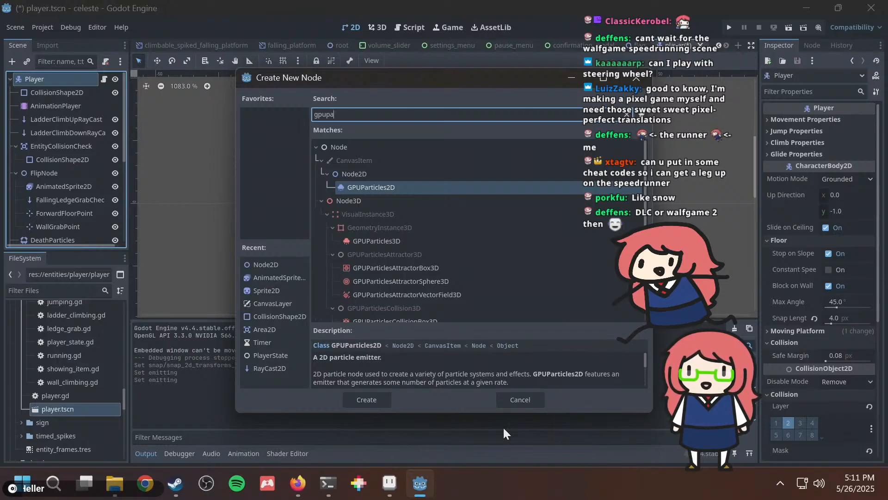
{"action": "left_click", "coordinate": [381, 401]}
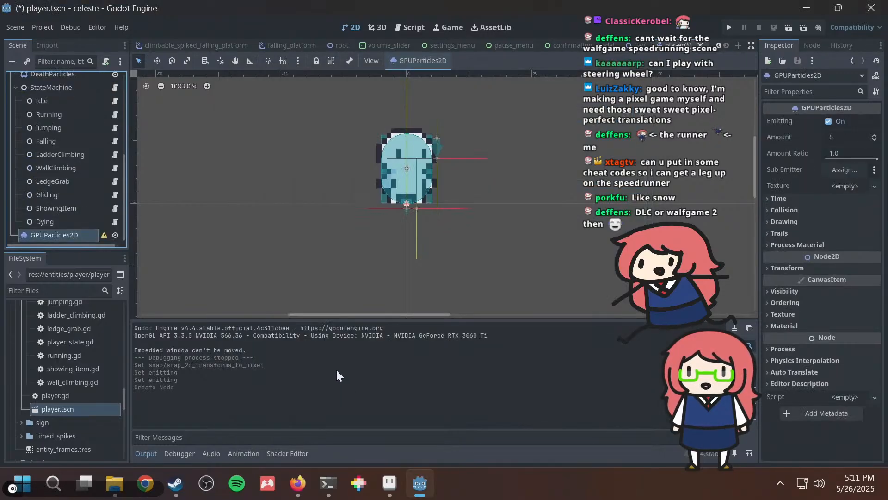
Rename the new GPUParticles2D node as DustParticles.
{"action": "double_click", "coordinate": [63, 235]}
{"action": "type", "text": "S"}
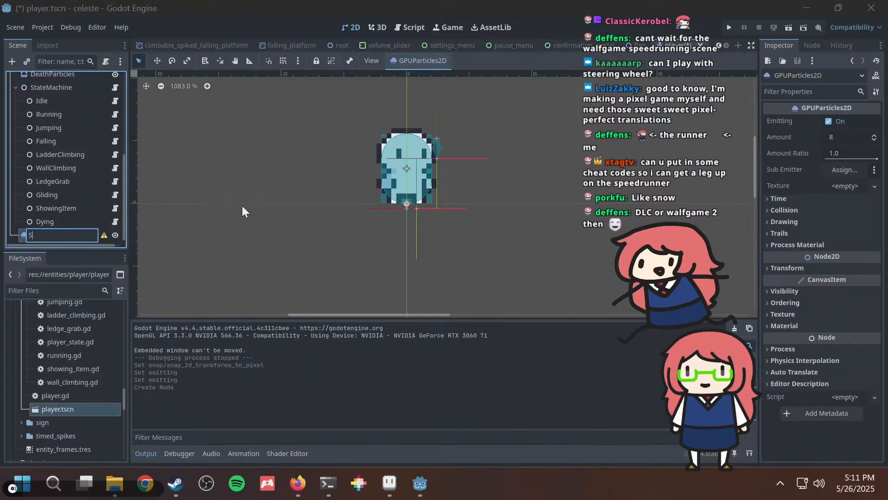
{"action": "type", "text": "ustParticles"}
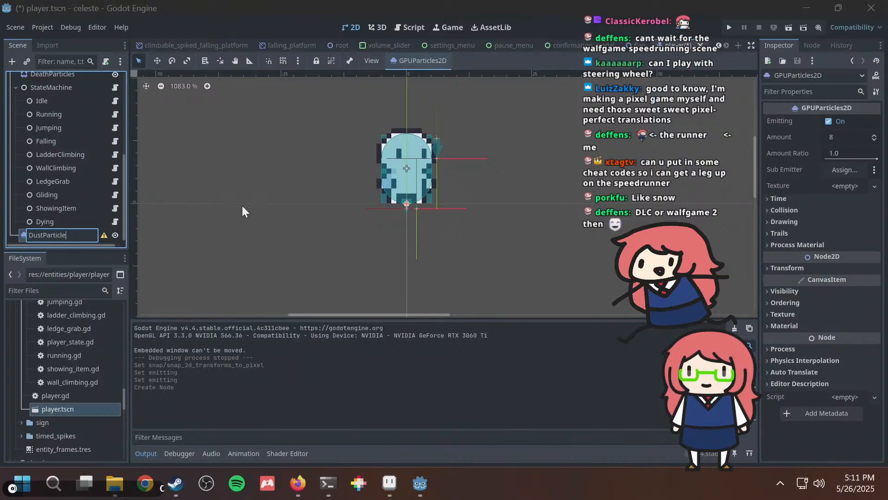
{"action": "key", "text": "Return"}
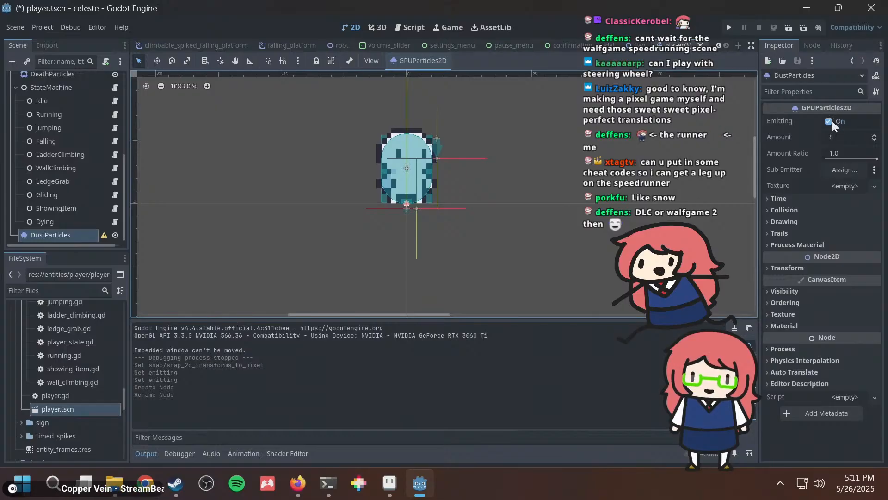
Try a new CanvasTexture as the DustParticles texture and undo the assignment.
{"action": "left_click", "coordinate": [840, 169]}
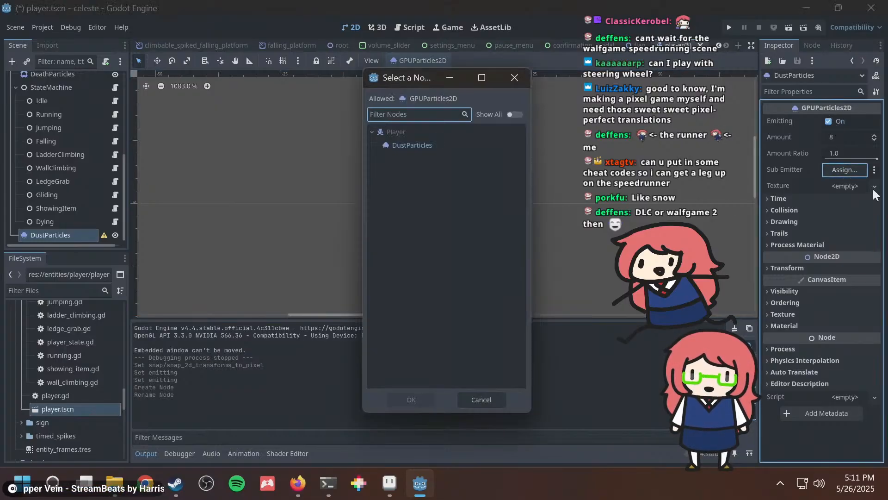
{"action": "key", "text": "Escape"}
{"action": "left_click", "coordinate": [849, 184]}
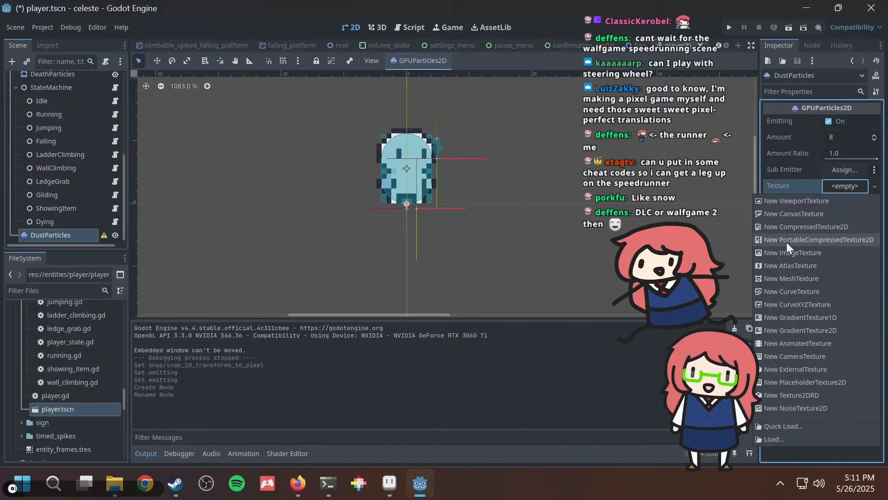
{"action": "left_click", "coordinate": [794, 216]}
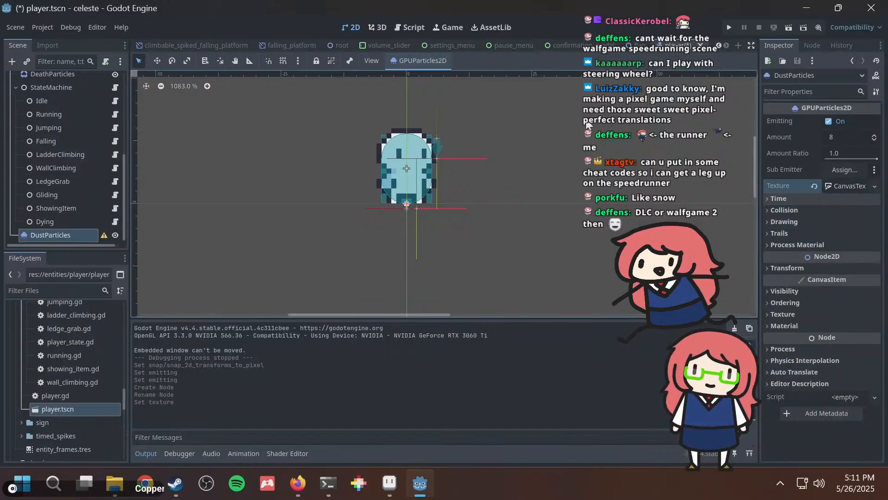
{"action": "key", "text": "ctrl+z"}
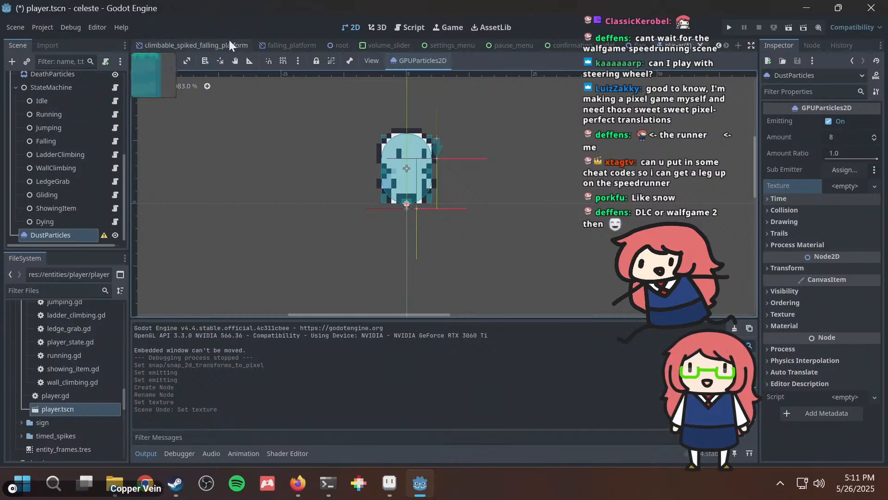
Switch to the world scene and examine the SnowParticles node's texture and time properties for reference.
{"action": "scroll", "coordinate": [230, 42], "scroll_direction": "up", "scroll_amount": 2}
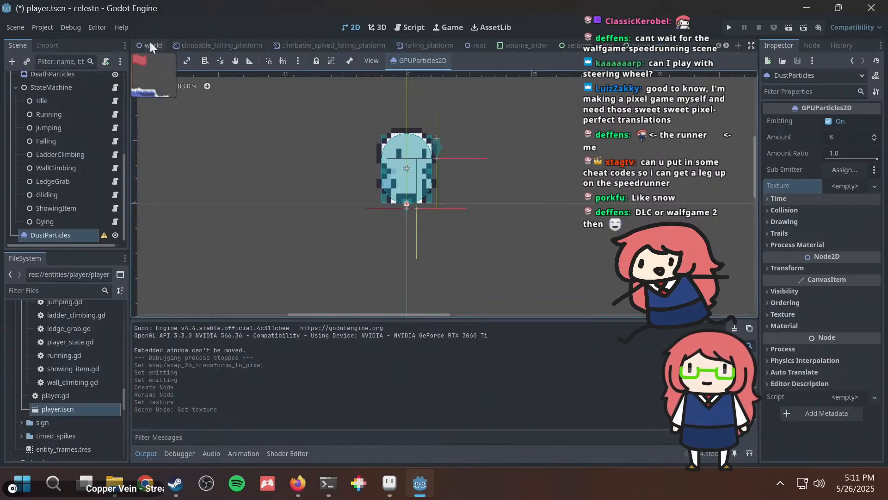
{"action": "left_click", "coordinate": [150, 41]}
{"action": "scroll", "coordinate": [73, 129], "scroll_direction": "down", "scroll_amount": 5}
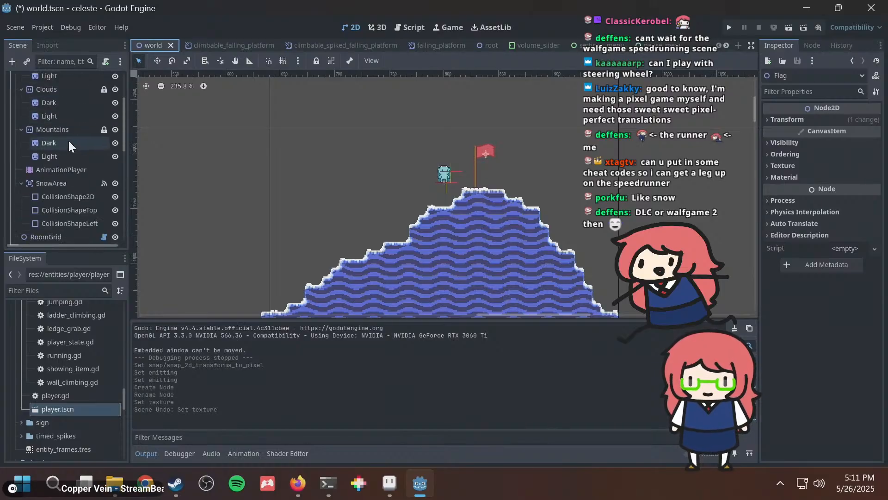
{"action": "scroll", "coordinate": [65, 153], "scroll_direction": "down", "scroll_amount": 1}
{"action": "scroll", "coordinate": [55, 181], "scroll_direction": "up", "scroll_amount": 3}
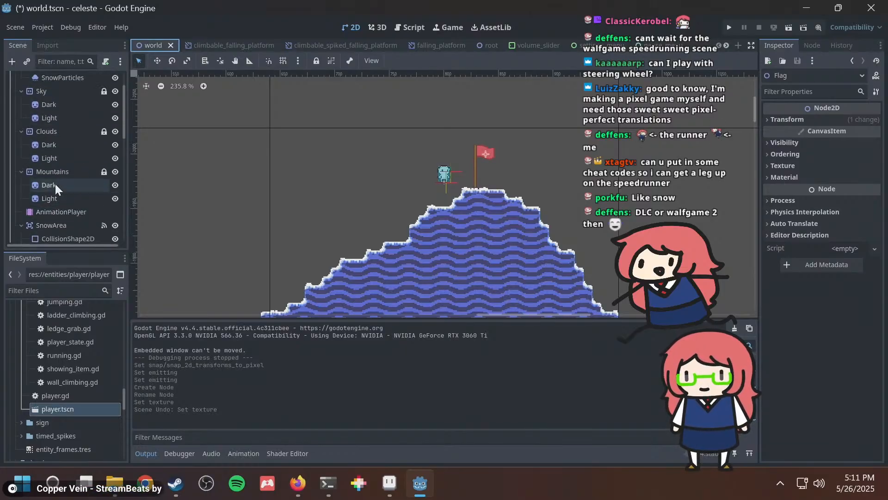
{"action": "scroll", "coordinate": [54, 196], "scroll_direction": "down", "scroll_amount": 3}
{"action": "scroll", "coordinate": [57, 181], "scroll_direction": "up", "scroll_amount": 5}
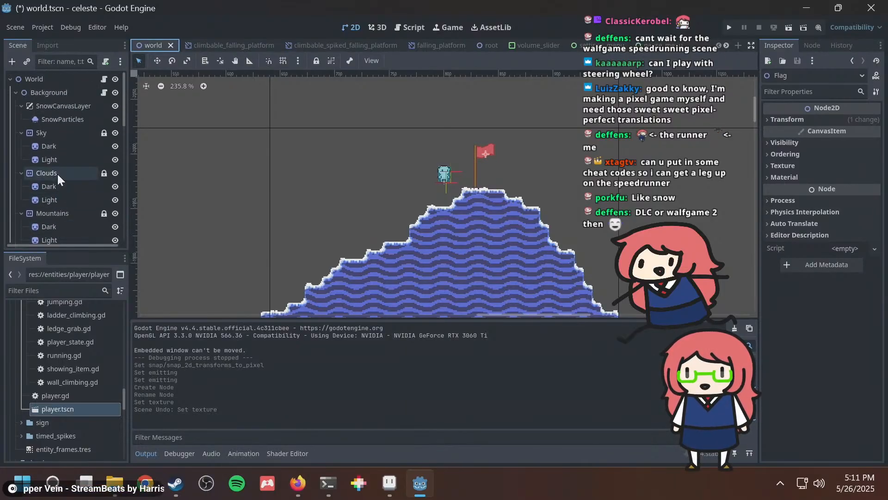
{"action": "left_click", "coordinate": [52, 120]}
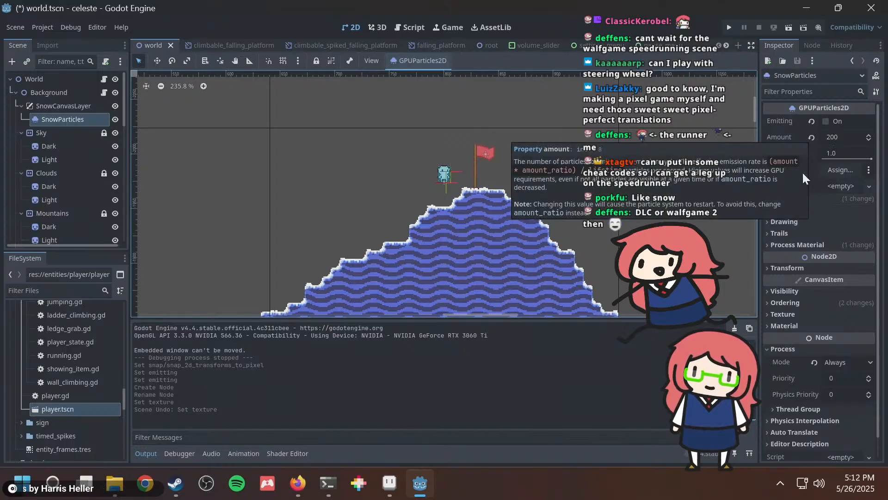
{"action": "left_click", "coordinate": [810, 192]}
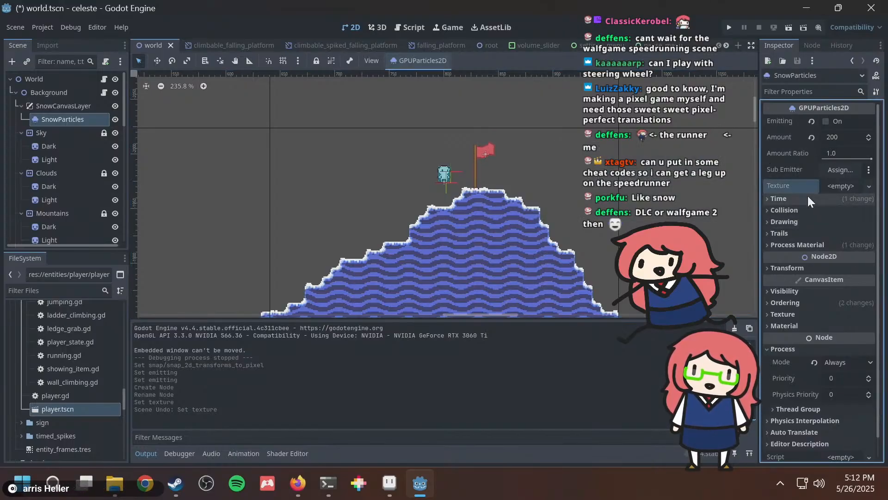
{"action": "left_click", "coordinate": [805, 198]}
{"action": "left_click", "coordinate": [805, 199]}
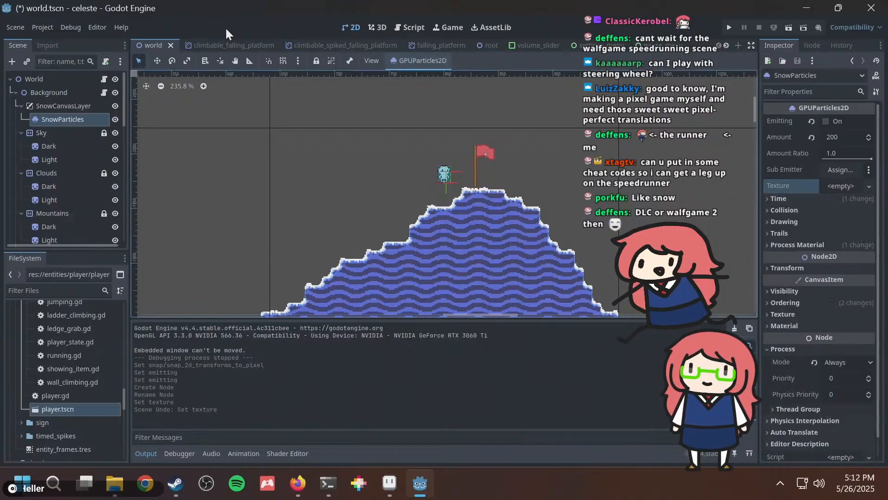
Close the climbable_falling_platform, climbable_spiked_falling_platform, falling_platform, volume_slider and settings_menu scenes.
{"action": "scroll", "coordinate": [431, 43], "scroll_direction": "down", "scroll_amount": 2}
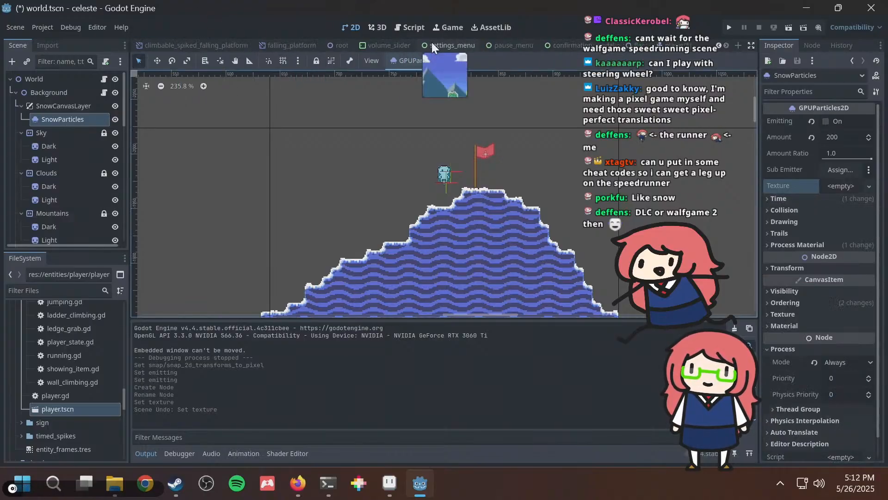
{"action": "scroll", "coordinate": [171, 43], "scroll_direction": "up", "scroll_amount": 2}
{"action": "right_click", "coordinate": [227, 42]}
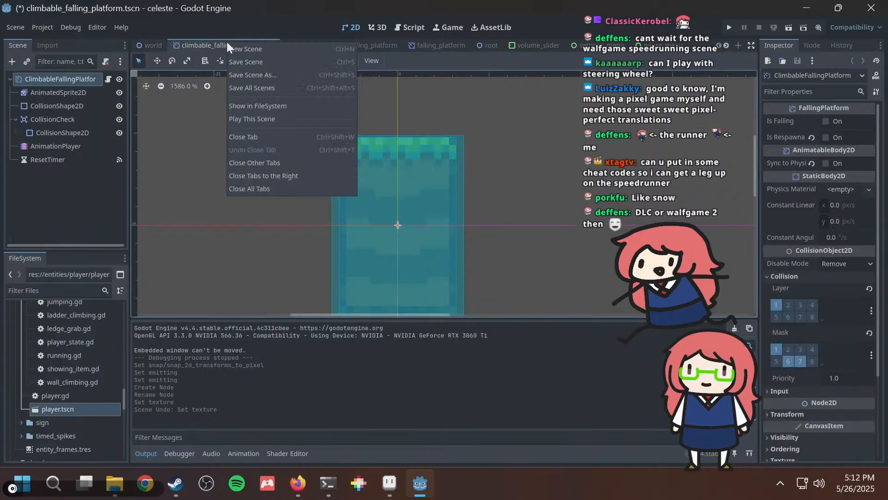
{"action": "left_click", "coordinate": [260, 136]}
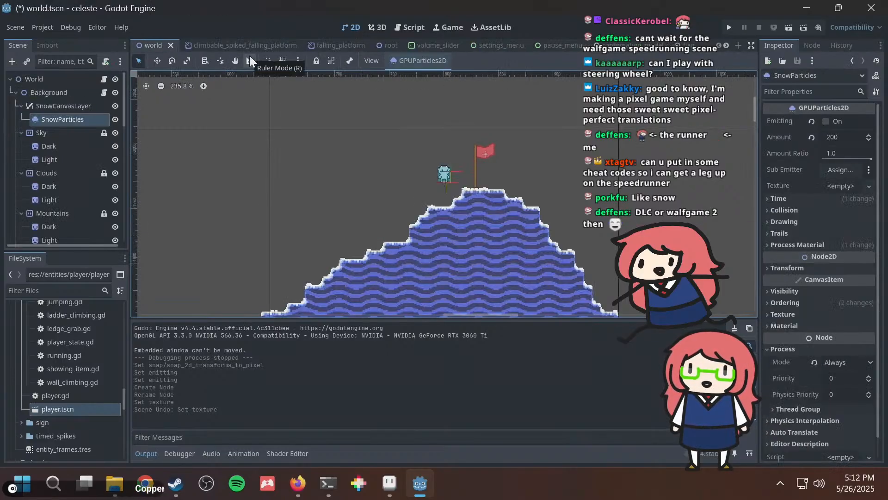
{"action": "left_click", "coordinate": [252, 50]}
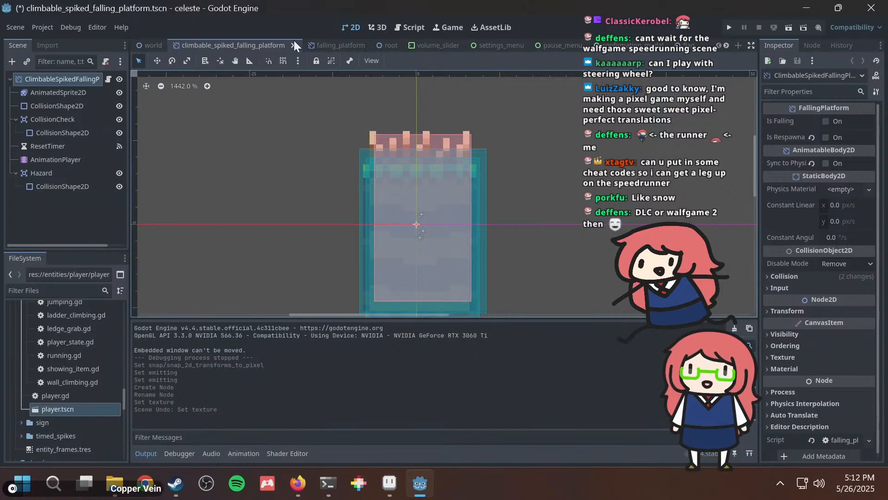
{"action": "left_click", "coordinate": [294, 42]}
{"action": "left_click", "coordinate": [233, 46]}
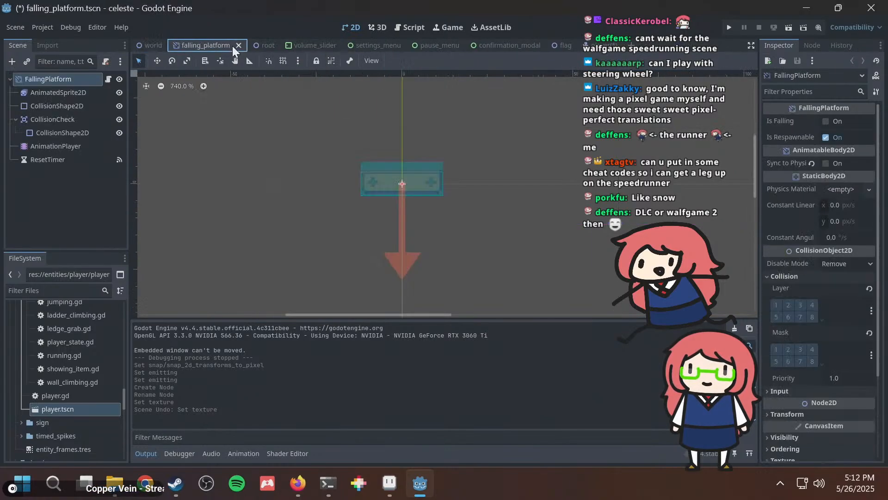
{"action": "left_click", "coordinate": [239, 44]}
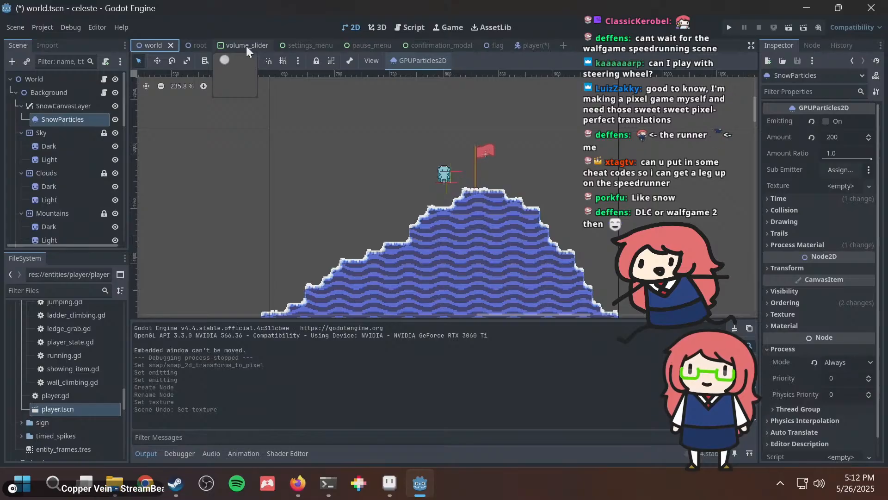
{"action": "left_click", "coordinate": [246, 45]}
{"action": "left_click", "coordinate": [266, 44]}
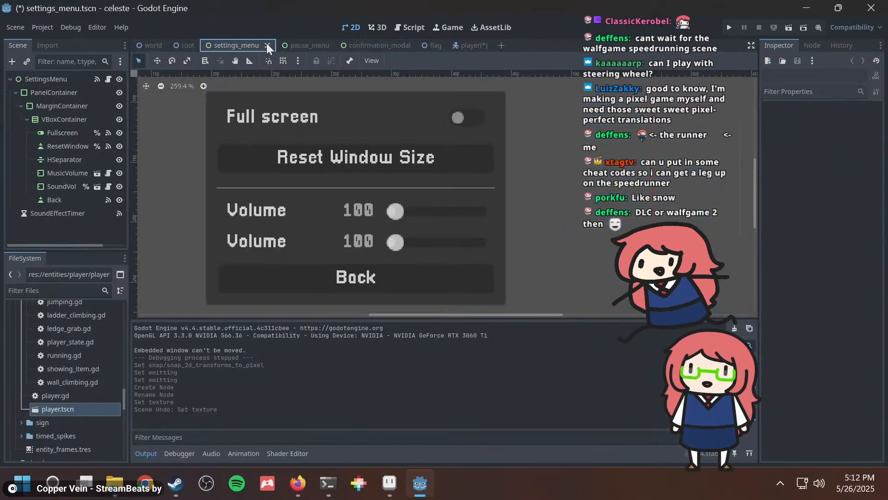
{"action": "left_click", "coordinate": [267, 45]}
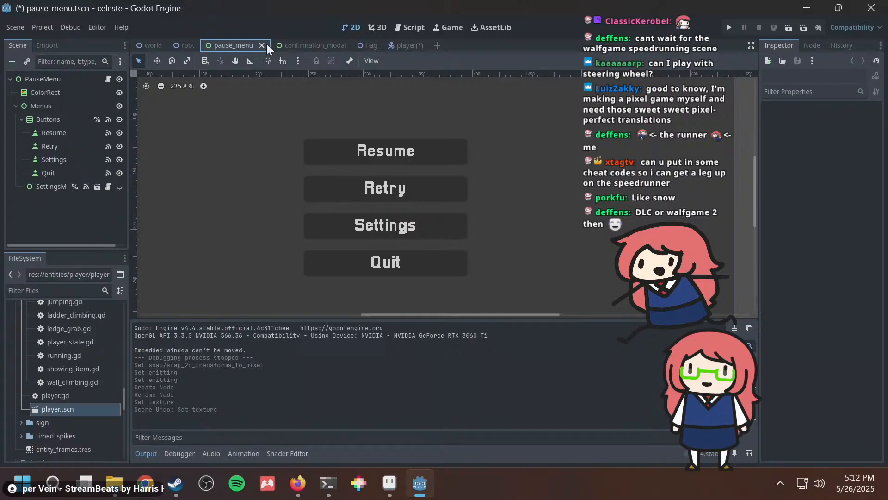
Return to the player scene and examine the DustParticles node's sub emitter, Time and Drawing properties.
{"action": "left_click", "coordinate": [395, 46]}
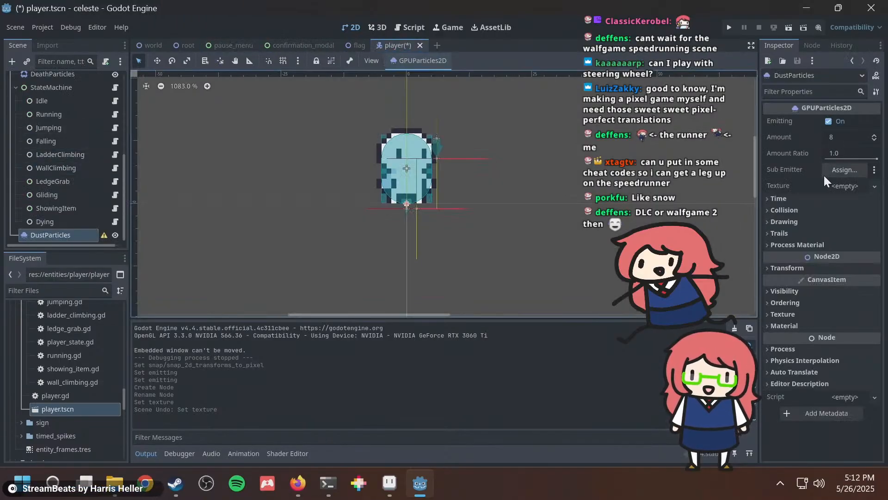
{"action": "left_click", "coordinate": [837, 171]}
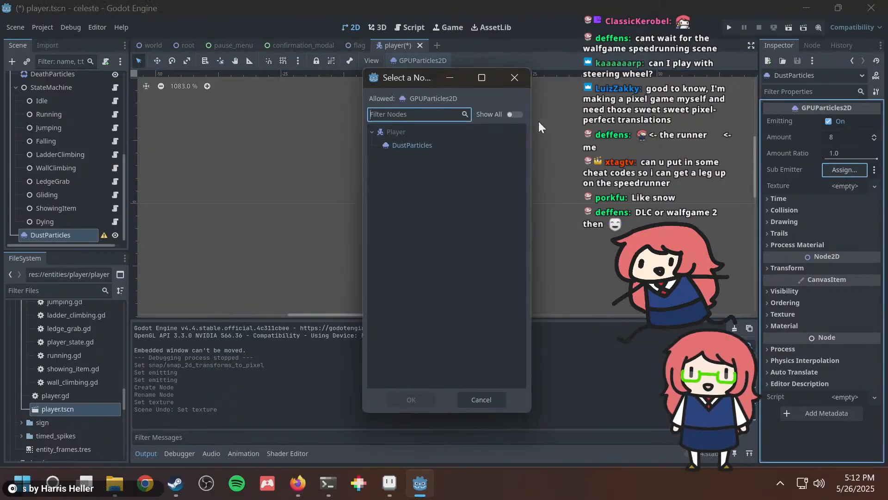
{"action": "key", "text": "Escape"}
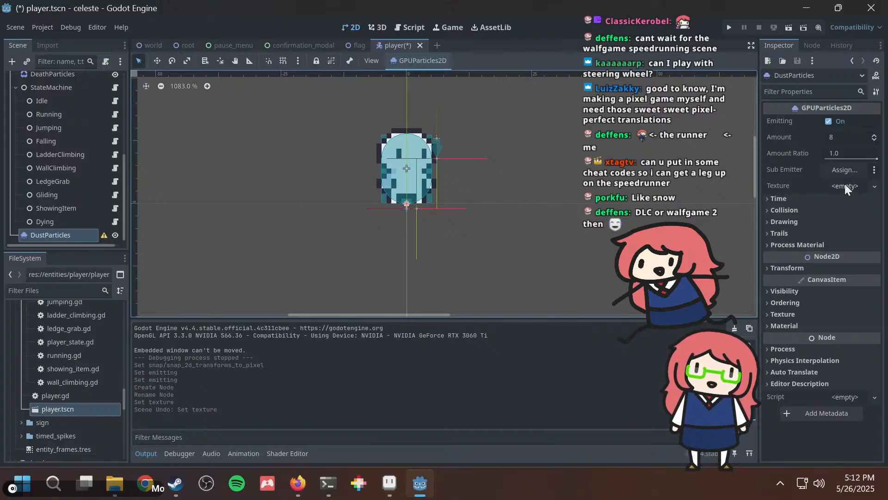
{"action": "left_click", "coordinate": [805, 198]}
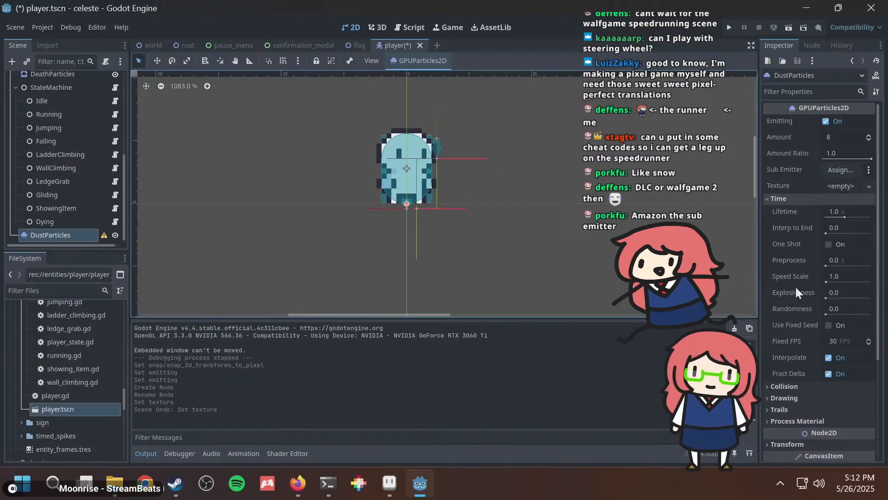
{"action": "left_click", "coordinate": [795, 400]}
{"action": "scroll", "coordinate": [807, 373], "scroll_direction": "down", "scroll_amount": 4}
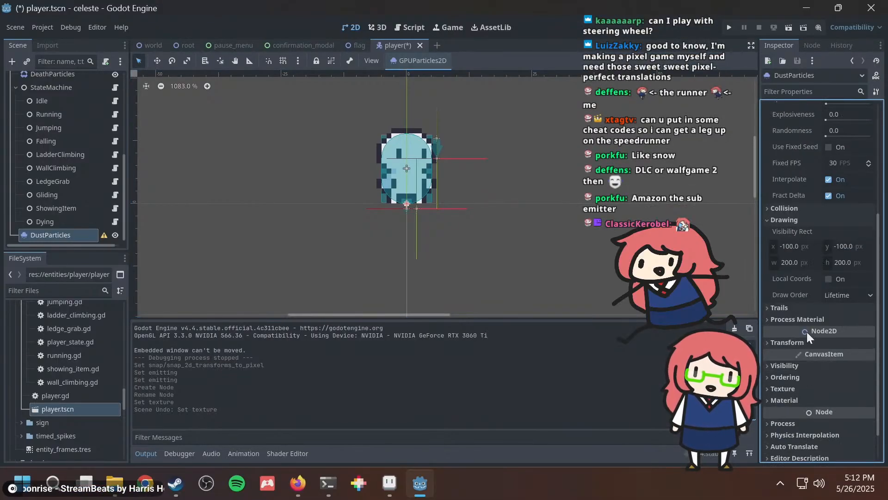
Try enabling Trails on DustParticles, turn them back off and inspect the particles at the player's feet.
{"action": "left_click", "coordinate": [787, 310]}
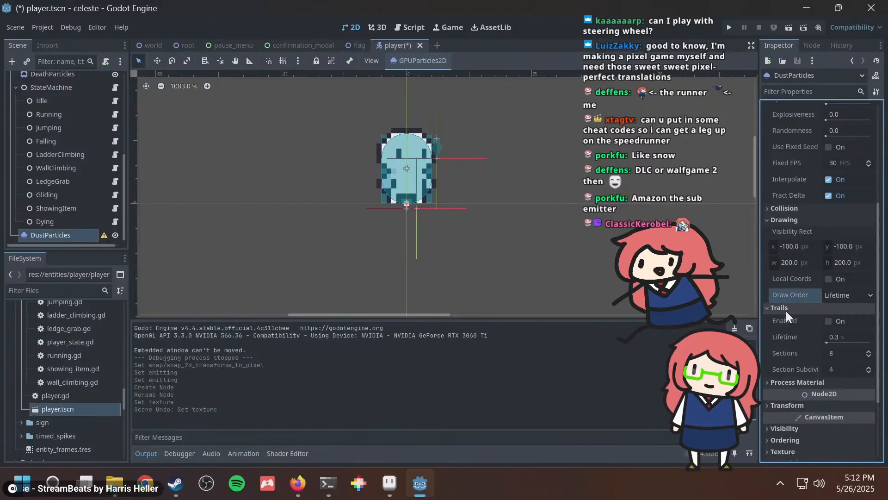
{"action": "left_click", "coordinate": [828, 321]}
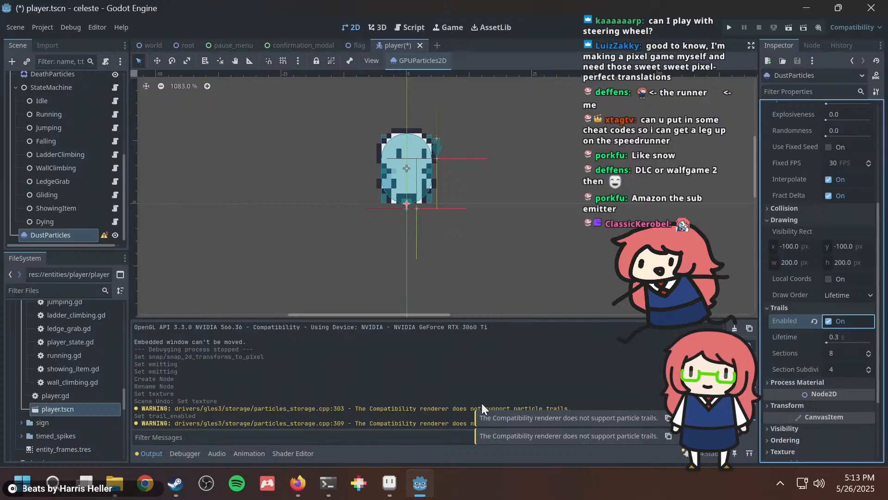
{"action": "left_click", "coordinate": [828, 320]}
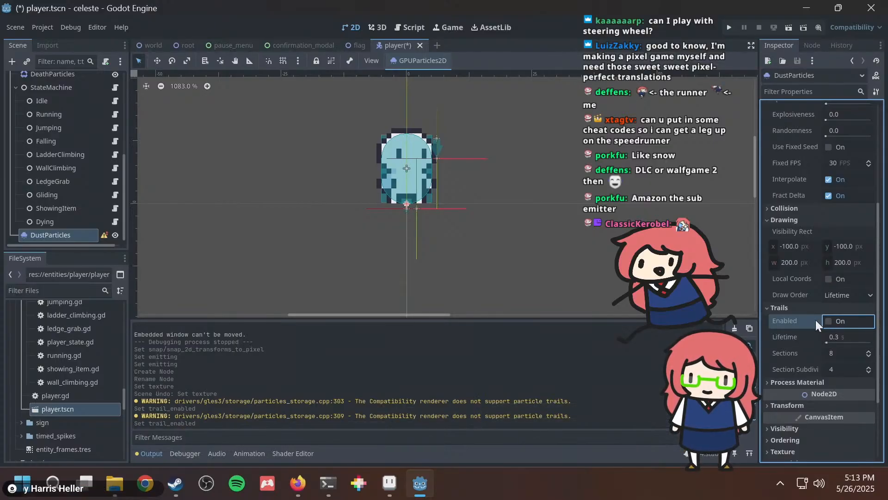
{"action": "left_click", "coordinate": [780, 307]}
{"action": "scroll", "coordinate": [452, 194], "scroll_direction": "up", "scroll_amount": 5}
{"action": "scroll", "coordinate": [412, 260], "scroll_direction": "down", "scroll_amount": 3}
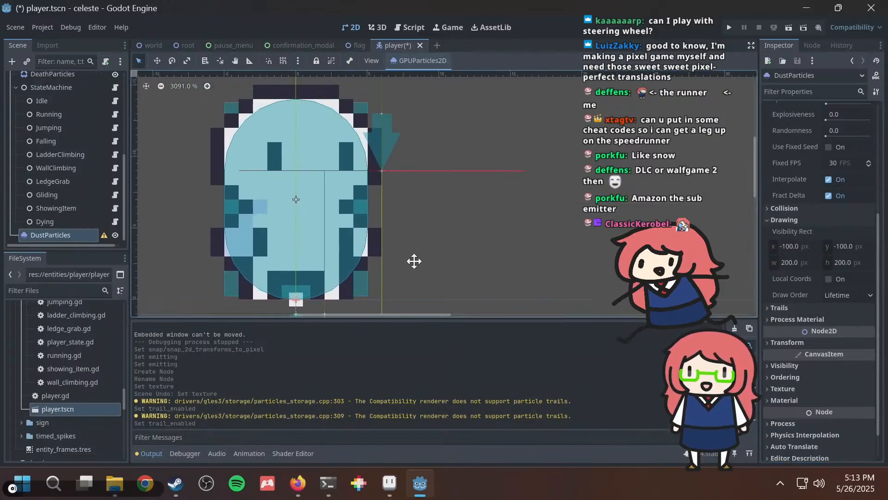
Try offsetting the DustParticles node by (-3, 0) px with the Move tool and undo the move.
{"action": "scroll", "coordinate": [873, 216], "scroll_direction": "up", "scroll_amount": 5}
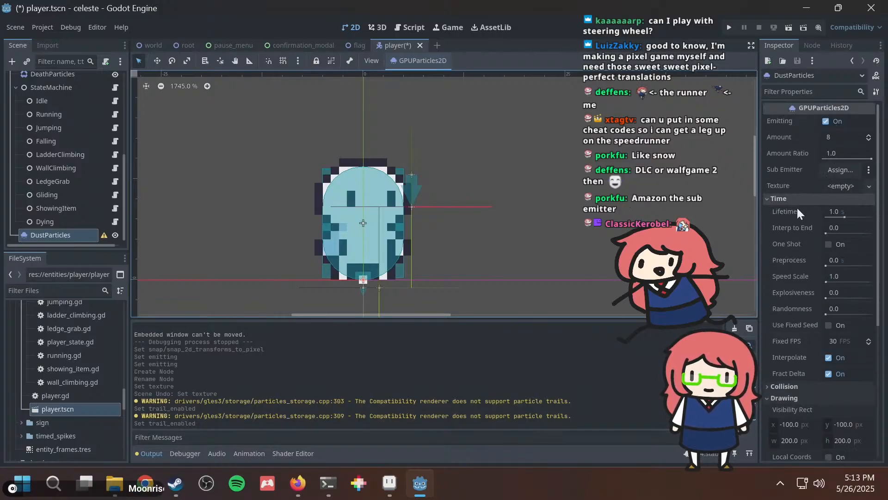
{"action": "scroll", "coordinate": [332, 273], "scroll_direction": "up", "scroll_amount": 8}
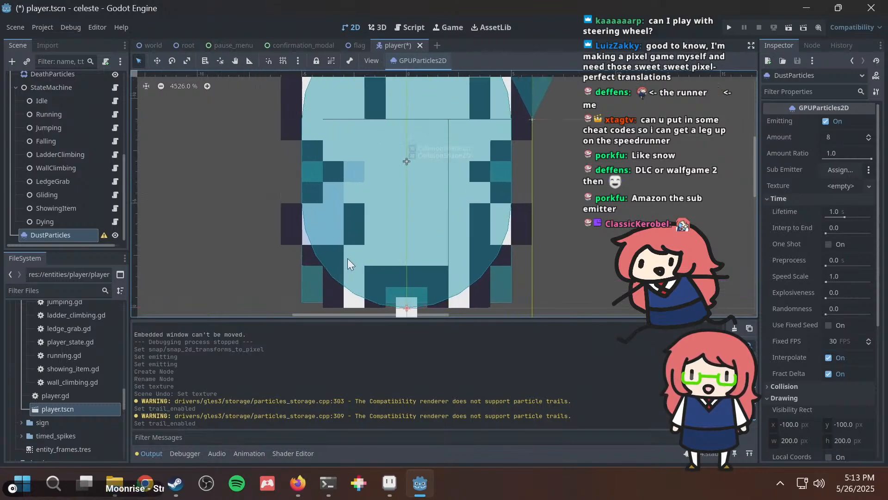
{"action": "scroll", "coordinate": [387, 222], "scroll_direction": "down", "scroll_amount": 10}
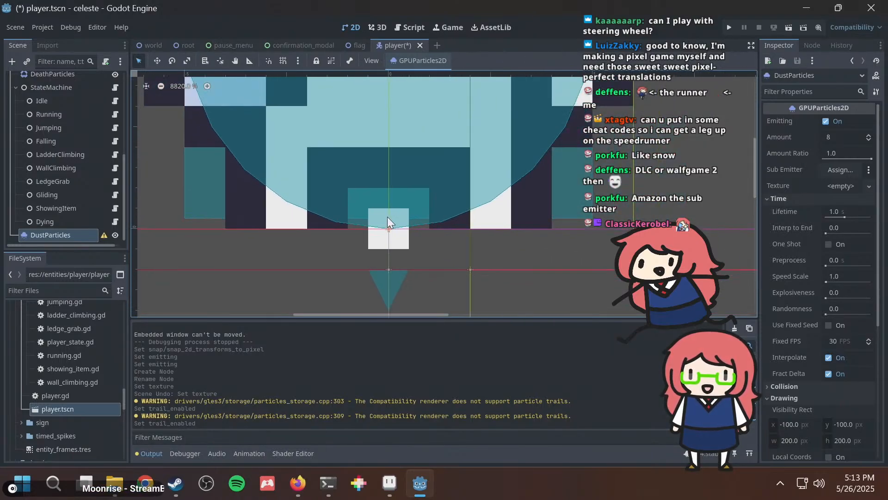
{"action": "scroll", "coordinate": [456, 212], "scroll_direction": "up", "scroll_amount": 1}
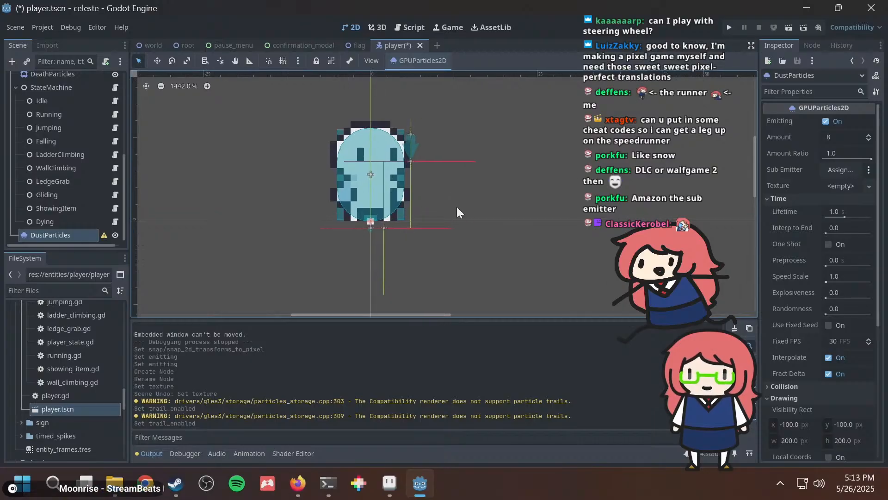
{"action": "left_click", "coordinate": [158, 61]}
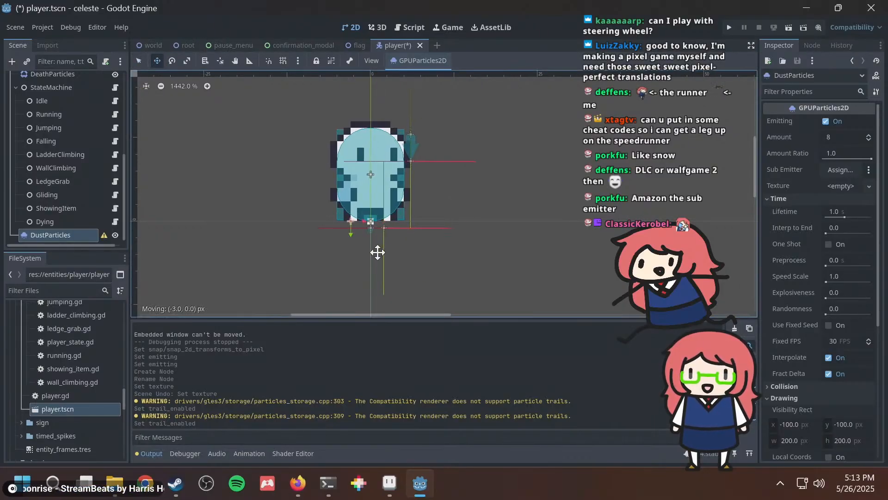
{"action": "left_click_drag", "start_coordinate": [377, 252], "coordinate": [377, 252]}
{"action": "key", "text": "ctrl+z"}
Set the Lifetime of the DustParticles node to 0.2 s and check the particles at the player's feet.
{"action": "left_click", "coordinate": [50, 240]}
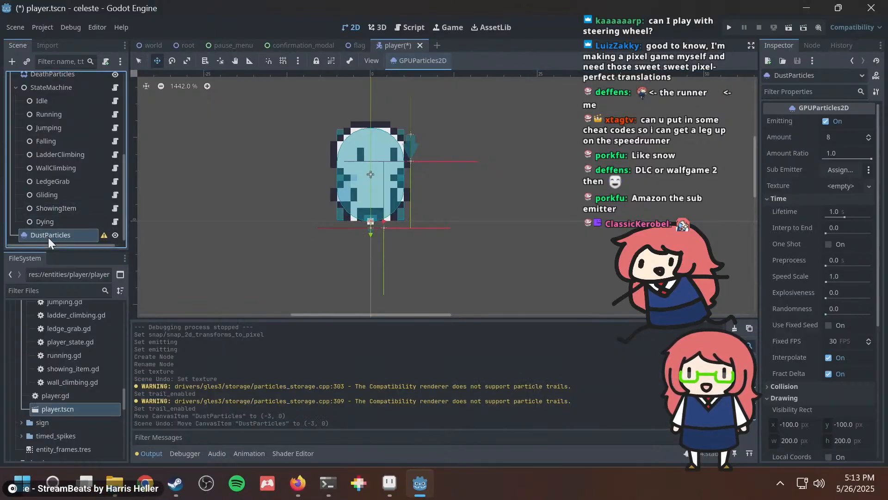
{"action": "scroll", "coordinate": [57, 132], "scroll_direction": "up", "scroll_amount": 5}
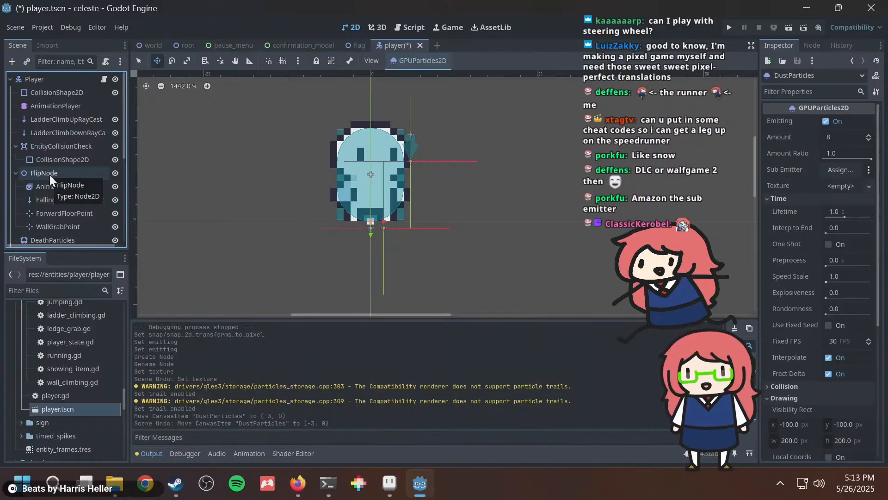
{"action": "scroll", "coordinate": [51, 178], "scroll_direction": "down", "scroll_amount": 5}
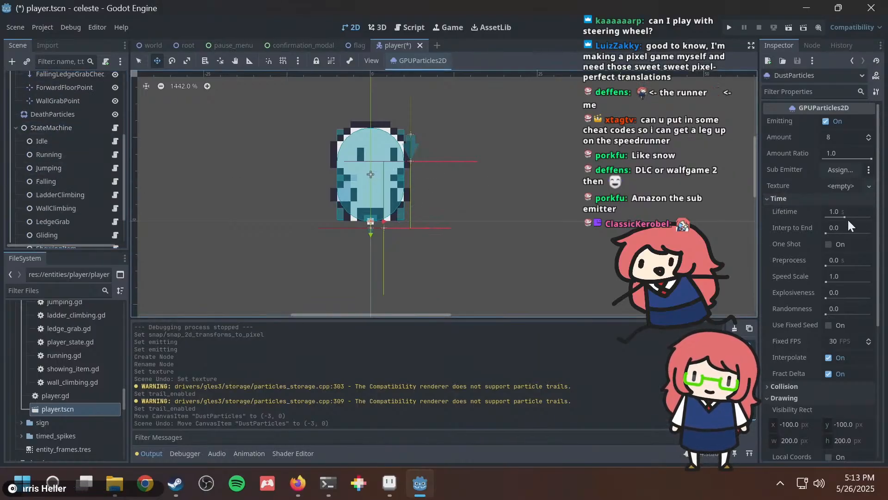
{"action": "left_click_drag", "start_coordinate": [844, 217], "coordinate": [837, 218]}
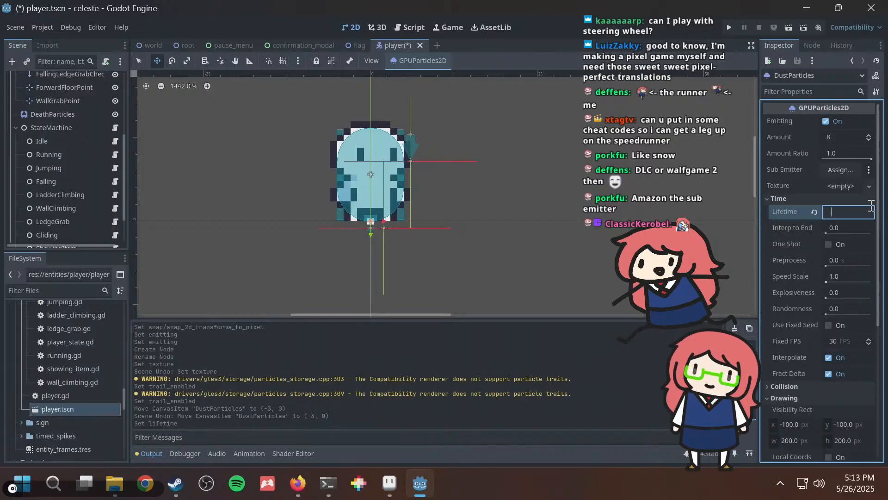
{"action": "key", "text": "Return"}
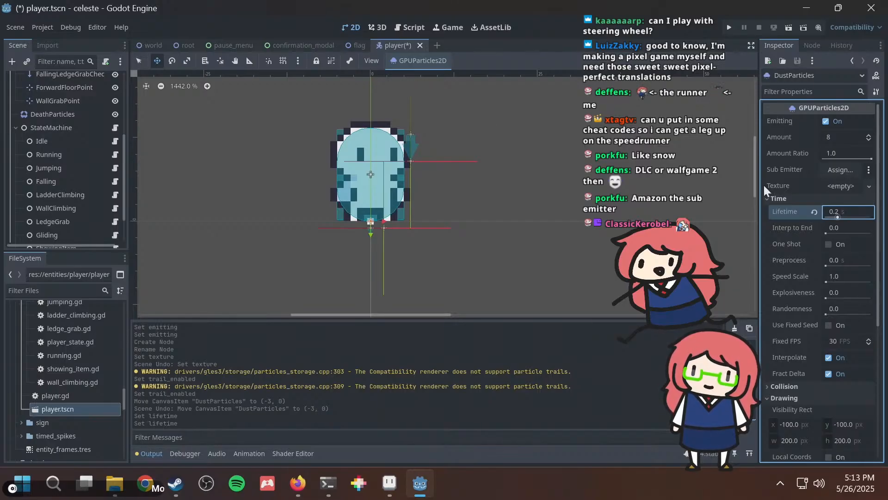
{"action": "scroll", "coordinate": [568, 173], "scroll_direction": "up", "scroll_amount": 3}
{"action": "middle_click_drag", "start_coordinate": [540, 213], "coordinate": [563, 198]}
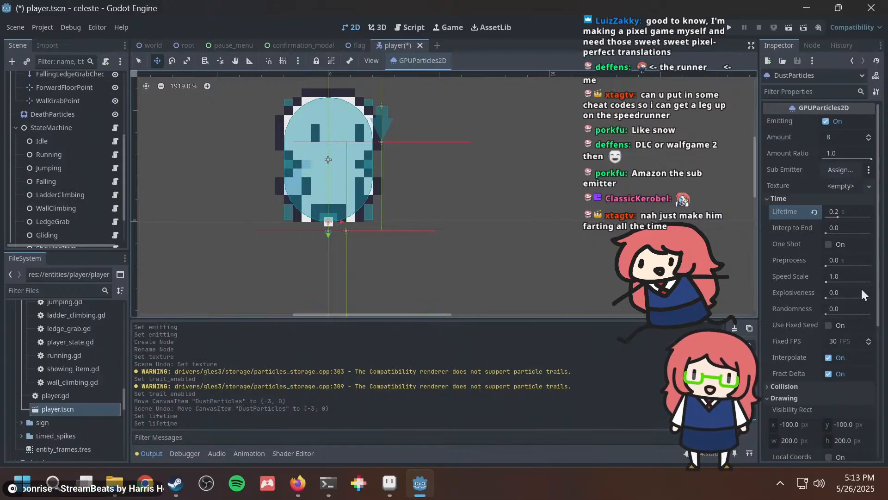
Look through the Collision, Drawing and remaining DustParticles properties and set the particle Amount to 1.
{"action": "left_click", "coordinate": [788, 384]}
{"action": "left_click", "coordinate": [788, 384]}
{"action": "scroll", "coordinate": [801, 364], "scroll_direction": "down", "scroll_amount": 2}
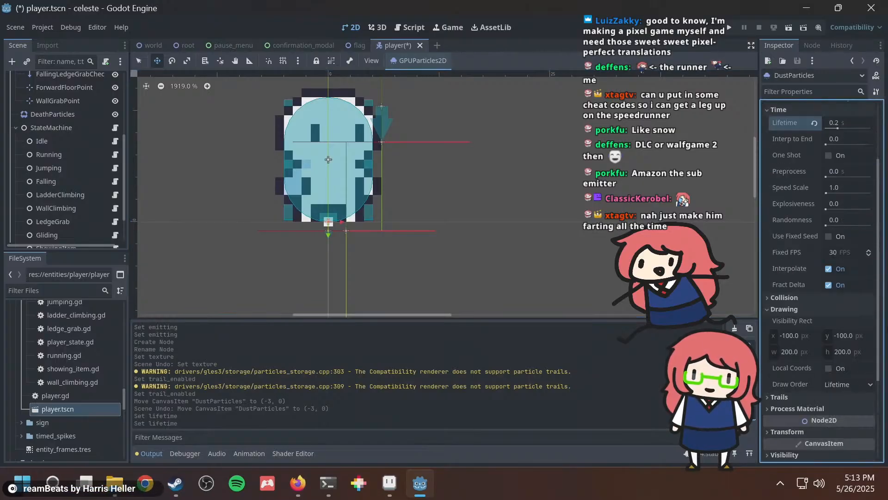
{"action": "scroll", "coordinate": [810, 322], "scroll_direction": "up", "scroll_amount": 2}
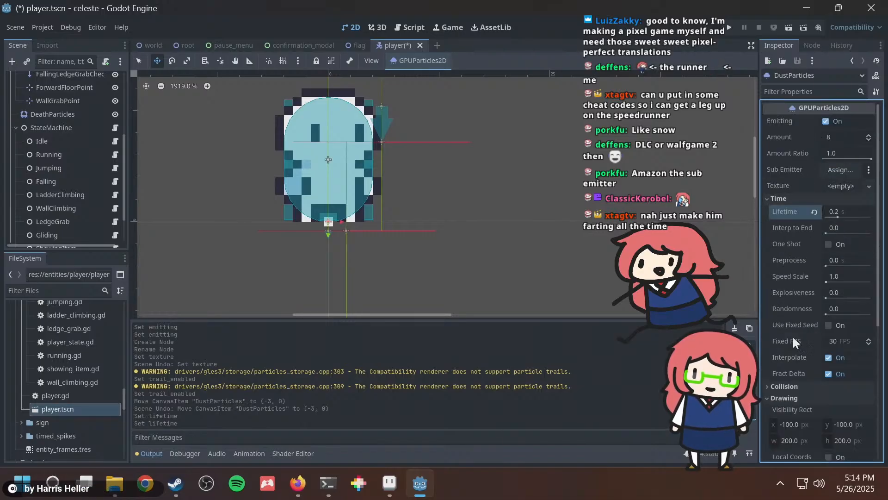
{"action": "scroll", "coordinate": [806, 385], "scroll_direction": "down", "scroll_amount": 3}
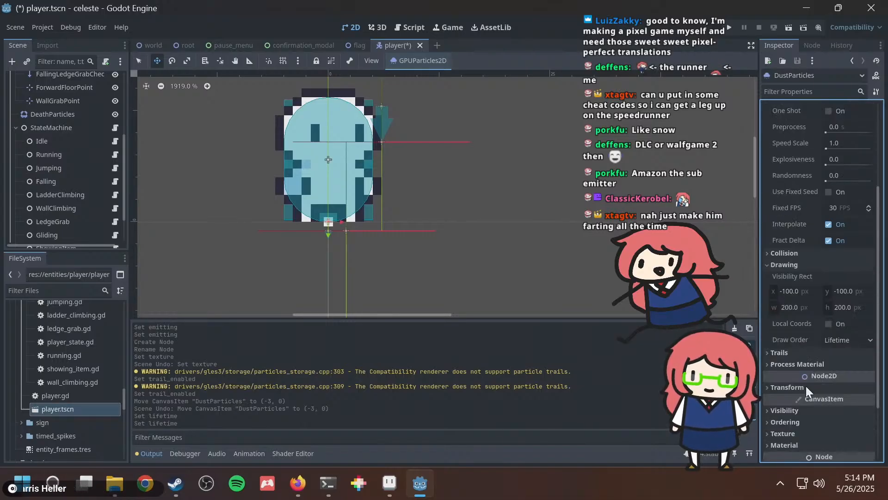
{"action": "scroll", "coordinate": [810, 364], "scroll_direction": "down", "scroll_amount": 1}
{"action": "scroll", "coordinate": [809, 302], "scroll_direction": "up", "scroll_amount": 4}
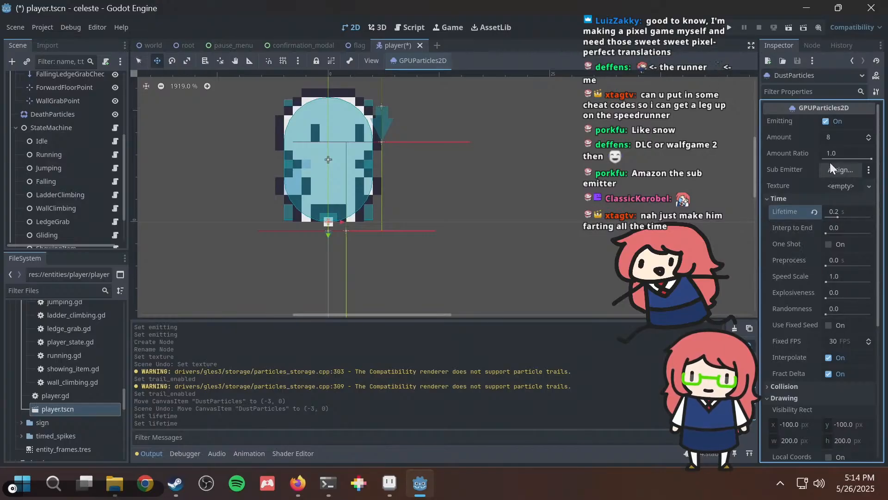
{"action": "left_click", "coordinate": [830, 137]}
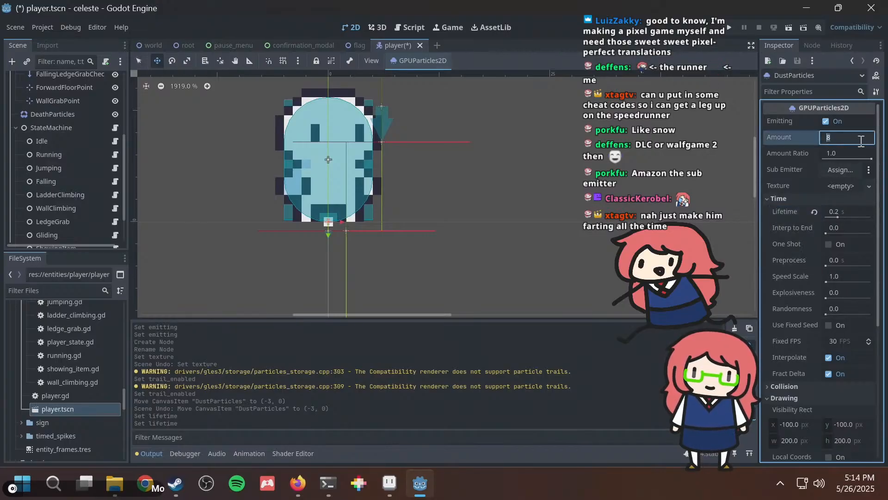
{"action": "type", "text": "1"}
{"action": "key", "text": "Return"}
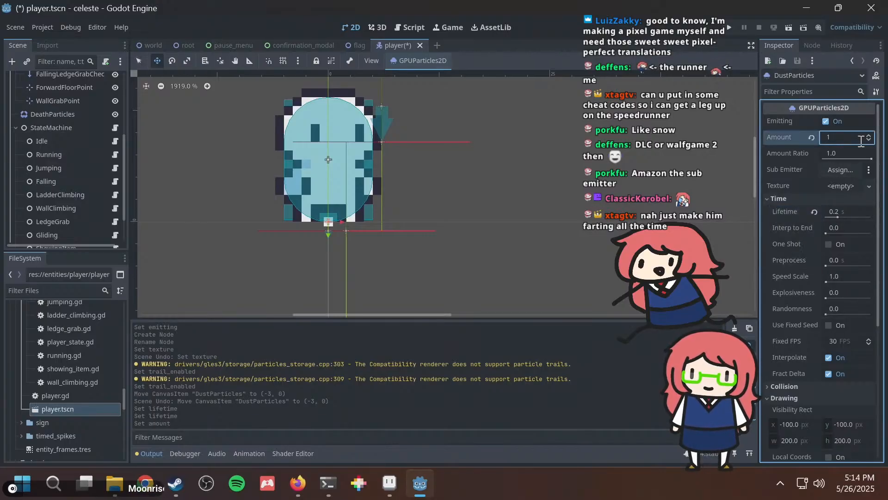
Save the player scene, run the game, move the character along the snowy mountain slope to check the dust, and close the game.
{"action": "key", "text": "ctrl+s"}
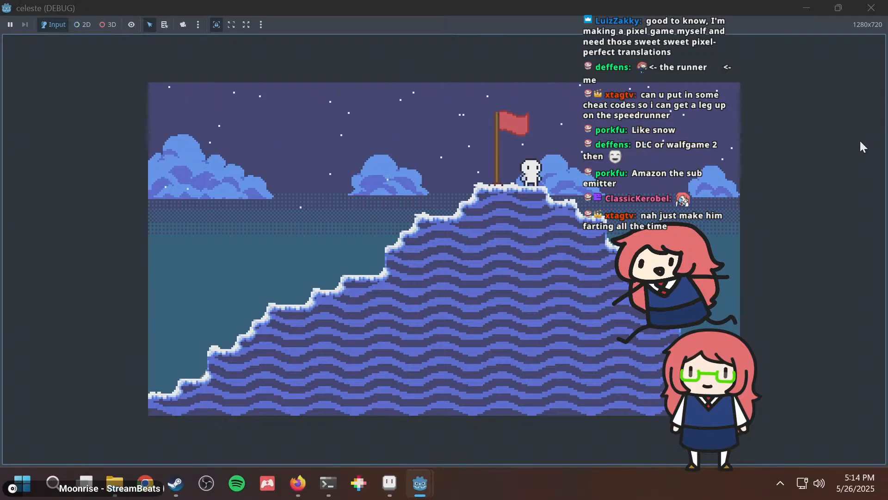
{"action": "key", "text": "Left"}
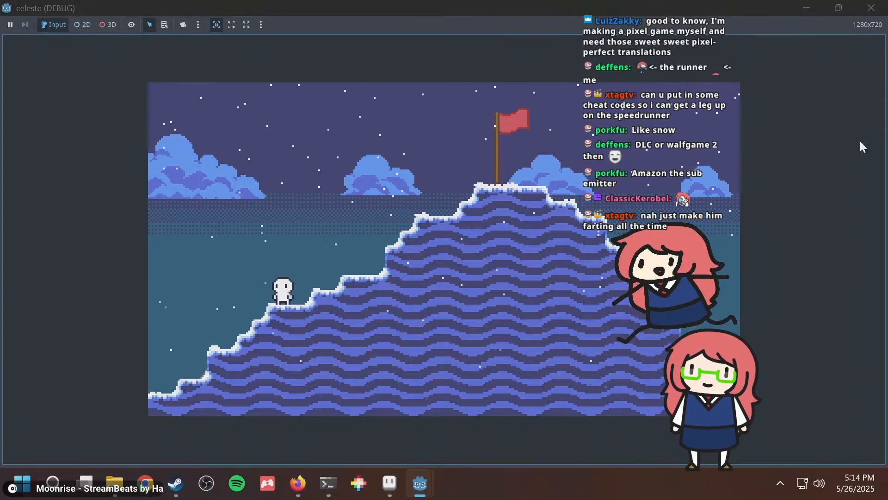
{"action": "key", "text": "Right"}
{"action": "key", "text": "space"}
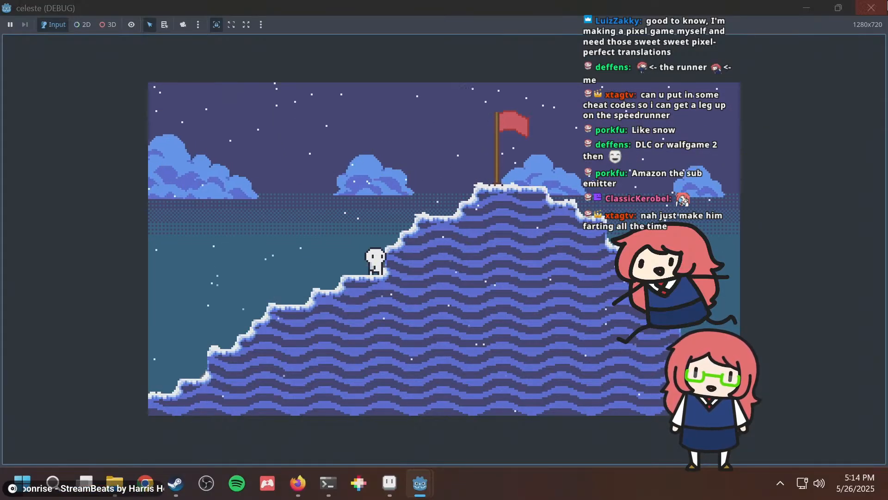
{"action": "left_click", "coordinate": [872, 8]}
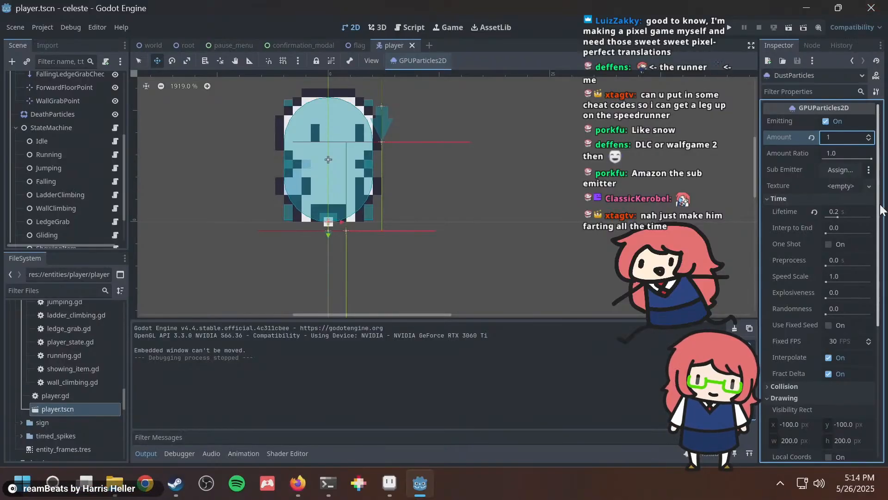
Assign a new ParticleProcessMaterial to DustParticles and expand the material's properties.
{"action": "mouse_move", "coordinate": [882, 211]}
{"action": "left_mouse_down"}
{"action": "mouse_move", "coordinate": [870, 254]}
{"action": "mouse_move", "coordinate": [813, 259]}
{"action": "left_mouse_up"}
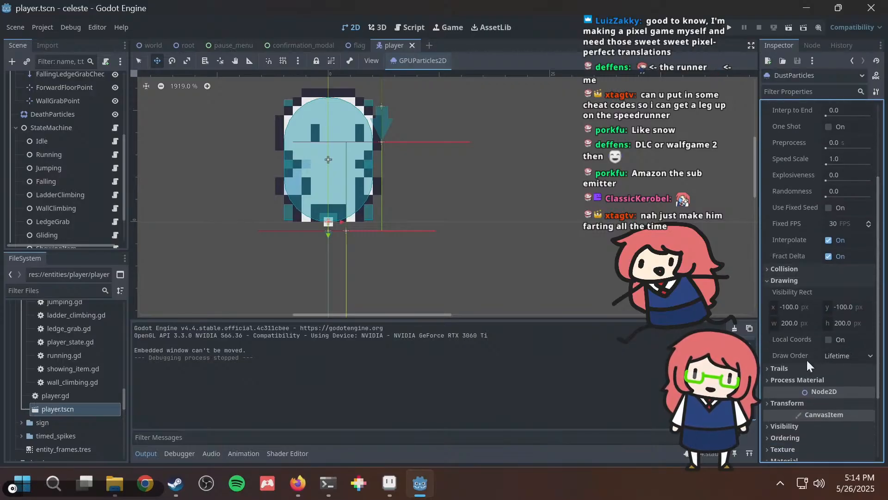
{"action": "left_click", "coordinate": [821, 377]}
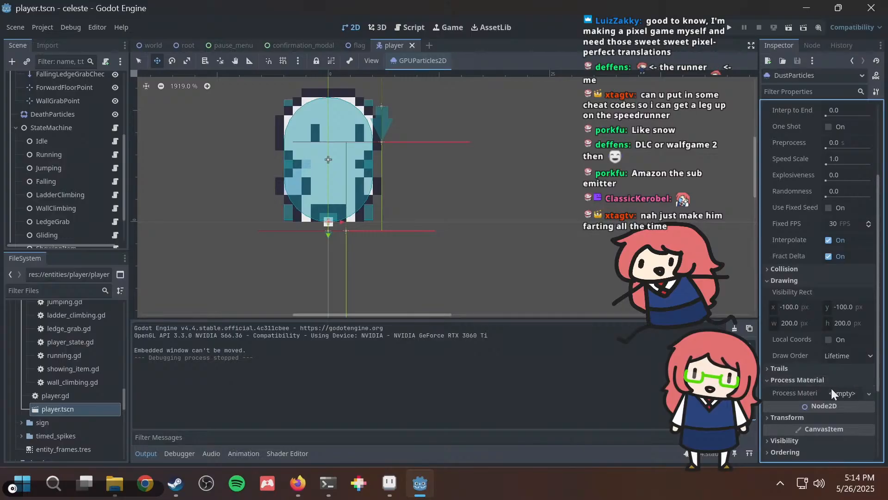
{"action": "left_click", "coordinate": [833, 392]}
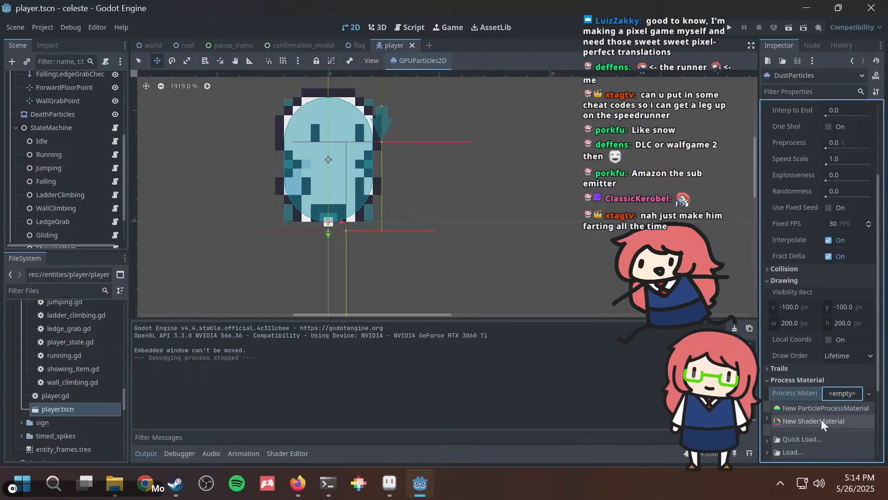
{"action": "left_click", "coordinate": [814, 408]}
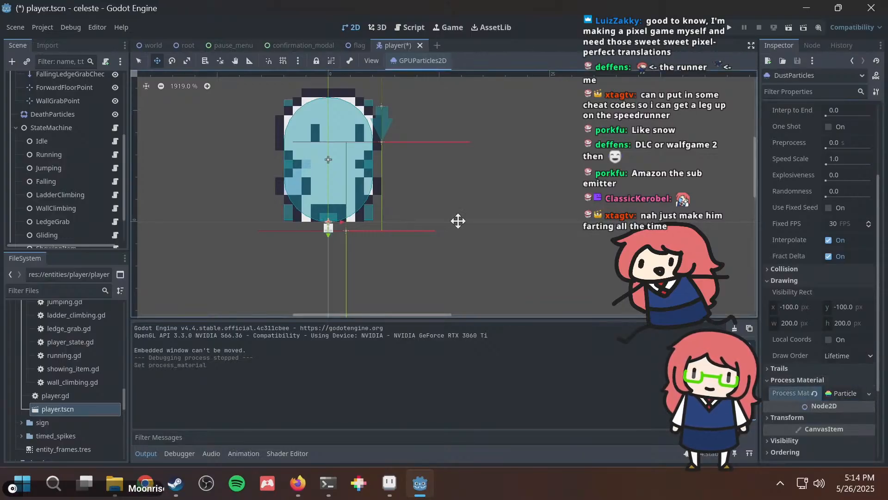
{"action": "scroll", "coordinate": [345, 248], "scroll_direction": "up", "scroll_amount": 10}
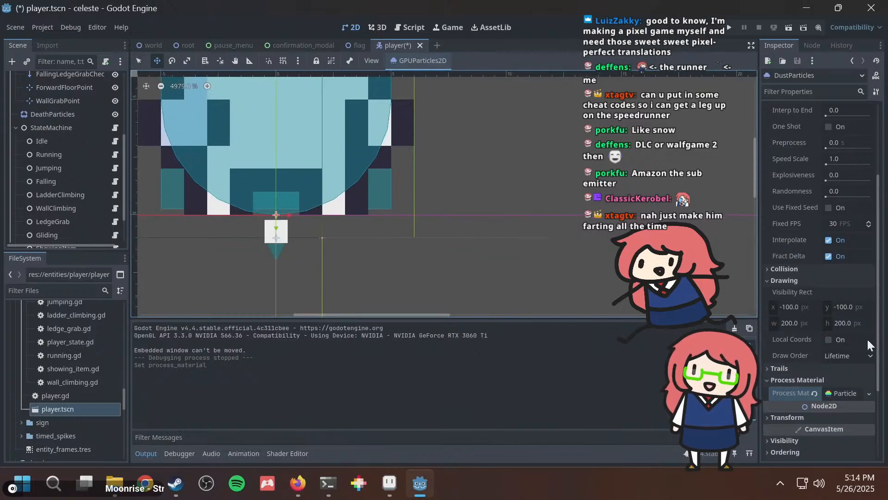
{"action": "left_click", "coordinate": [836, 394]}
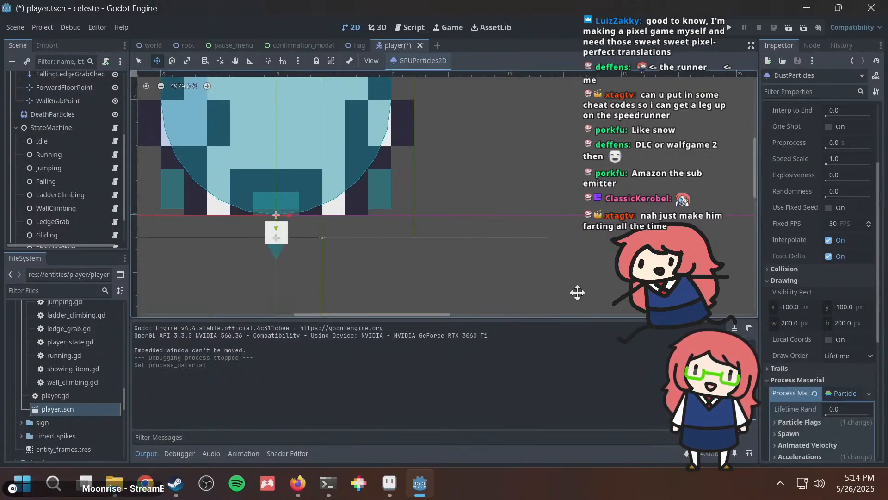
{"action": "scroll", "coordinate": [820, 382], "scroll_direction": "down", "scroll_amount": 3}
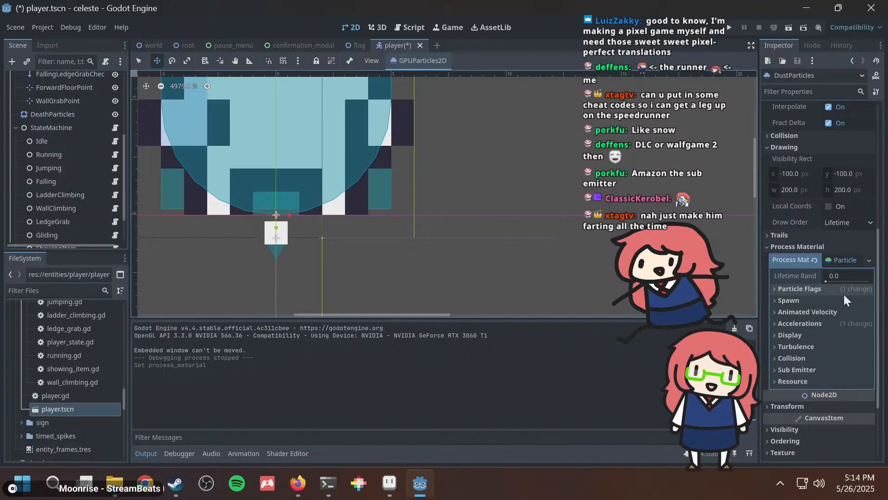
Try turning off the Disable Z particle flag of the process material and turn it back on.
{"action": "left_click", "coordinate": [819, 290]}
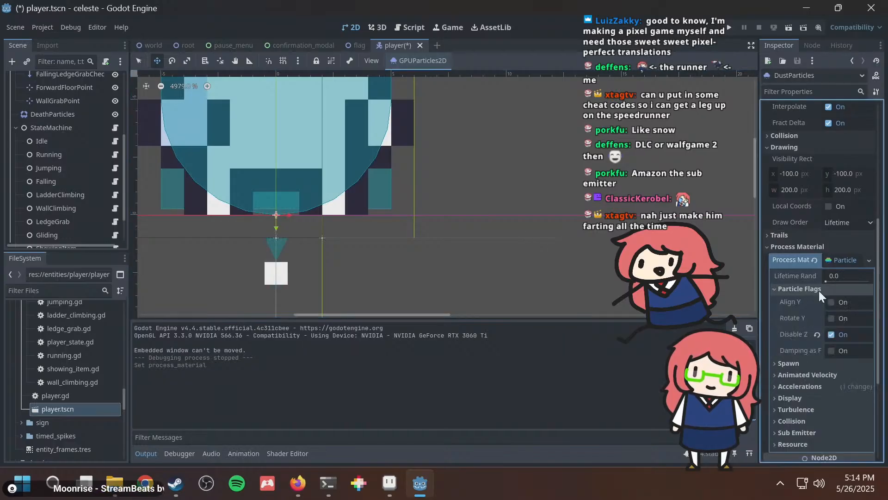
{"action": "left_click", "coordinate": [829, 336]}
{"action": "left_click", "coordinate": [831, 336]}
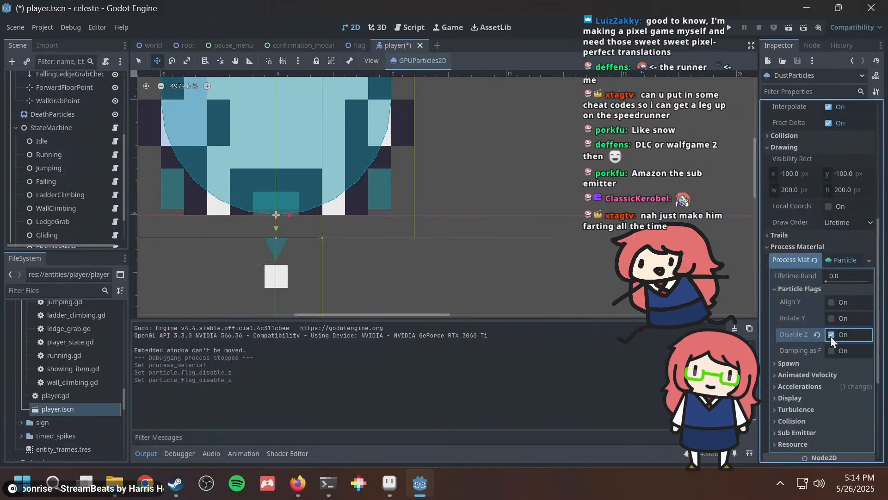
{"action": "scroll", "coordinate": [480, 190], "scroll_direction": "right", "scroll_amount": 2, "text": "shift"}
Reset the process material's Gravity acceleration to its default and set its y value to 0.
{"action": "left_click", "coordinate": [801, 387]}
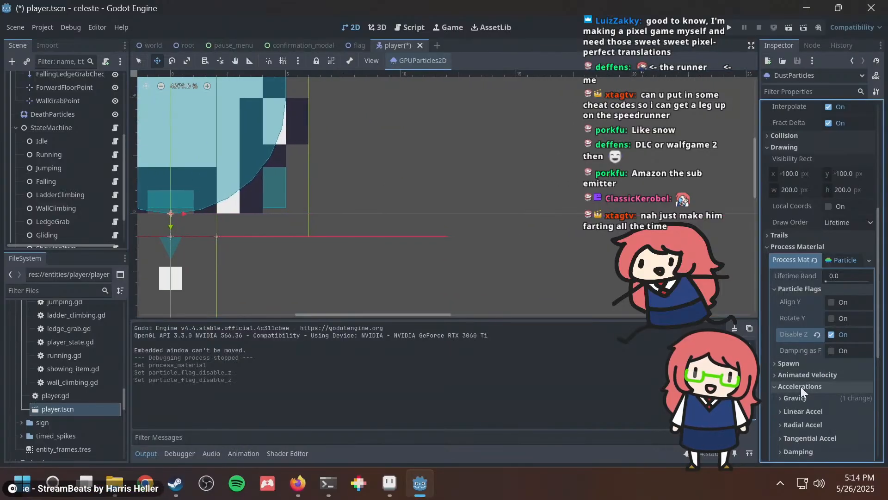
{"action": "left_click", "coordinate": [804, 399]}
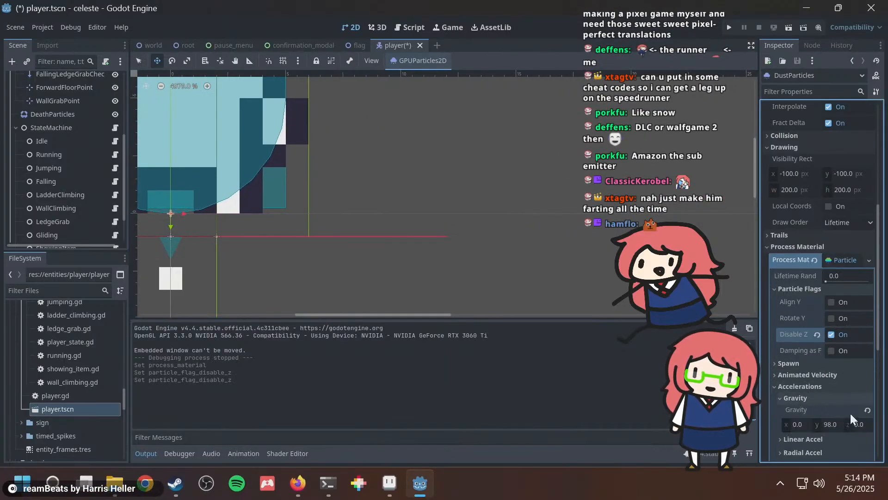
{"action": "left_click", "coordinate": [867, 410]}
{"action": "scroll", "coordinate": [414, 193], "scroll_direction": "down", "scroll_amount": 2}
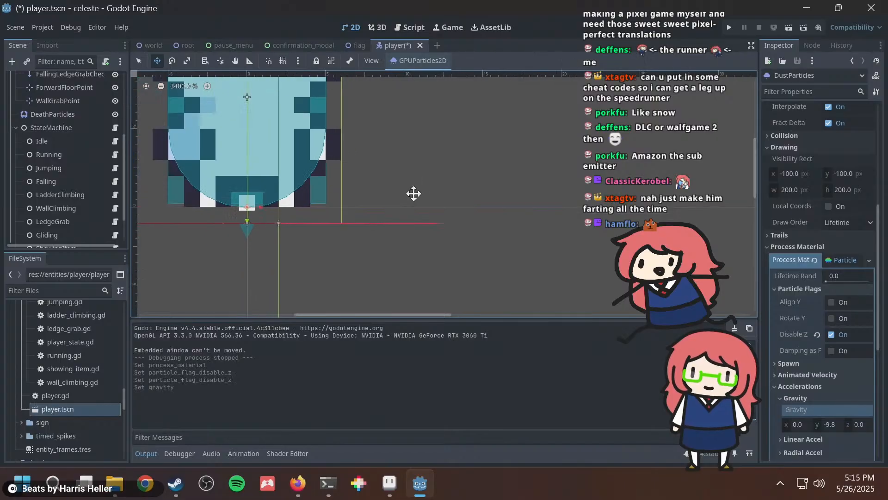
{"action": "scroll", "coordinate": [414, 194], "scroll_direction": "down", "scroll_amount": 1}
{"action": "left_click", "coordinate": [829, 424]}
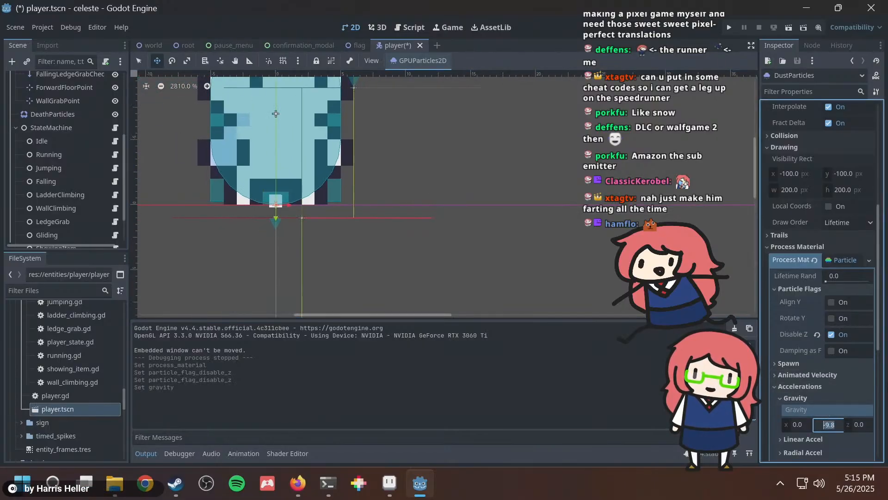
{"action": "type", "text": "0"}
{"action": "key", "text": "Return"}
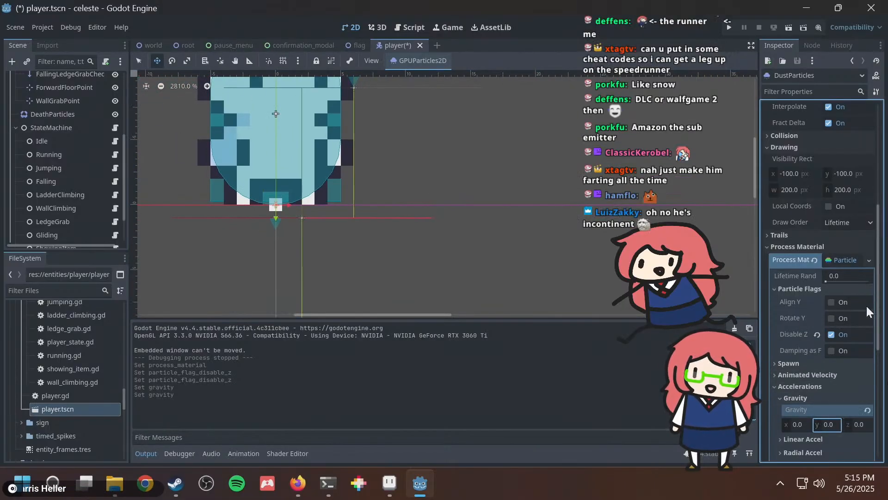
{"action": "scroll", "coordinate": [854, 320], "scroll_direction": "down", "scroll_amount": 1}
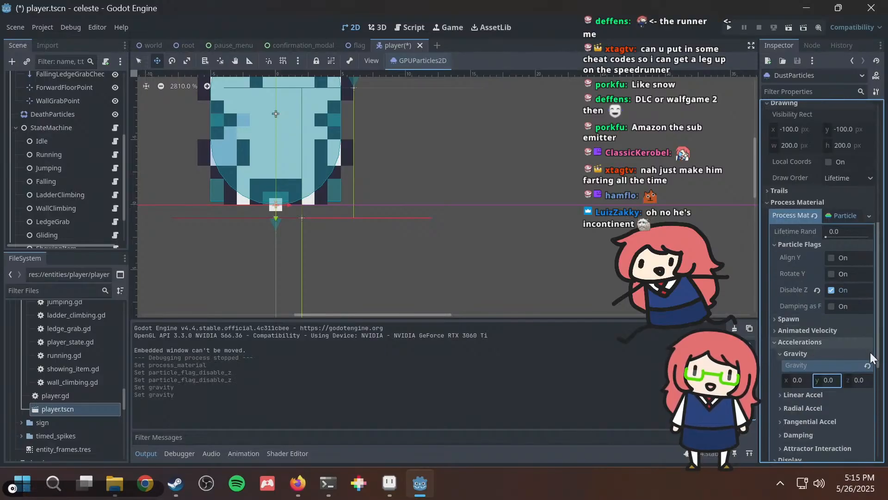
{"action": "scroll", "coordinate": [828, 384], "scroll_direction": "down", "scroll_amount": 1}
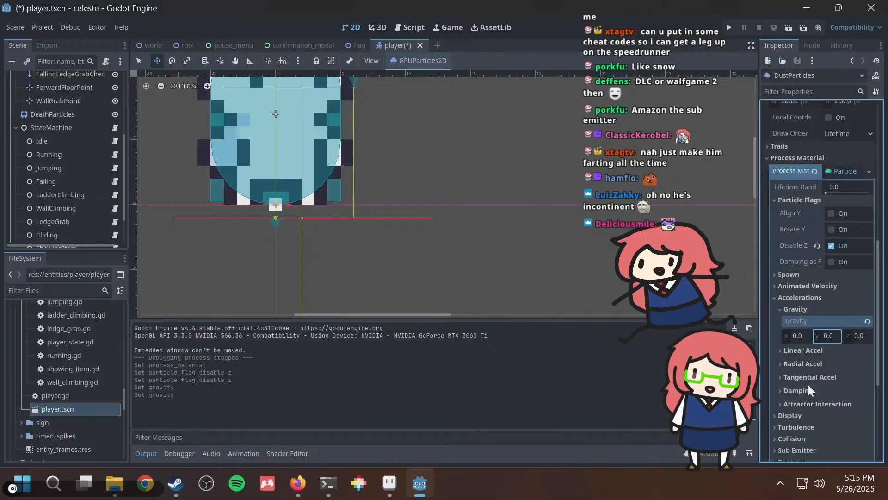
{"action": "scroll", "coordinate": [819, 401], "scroll_direction": "down", "scroll_amount": 1}
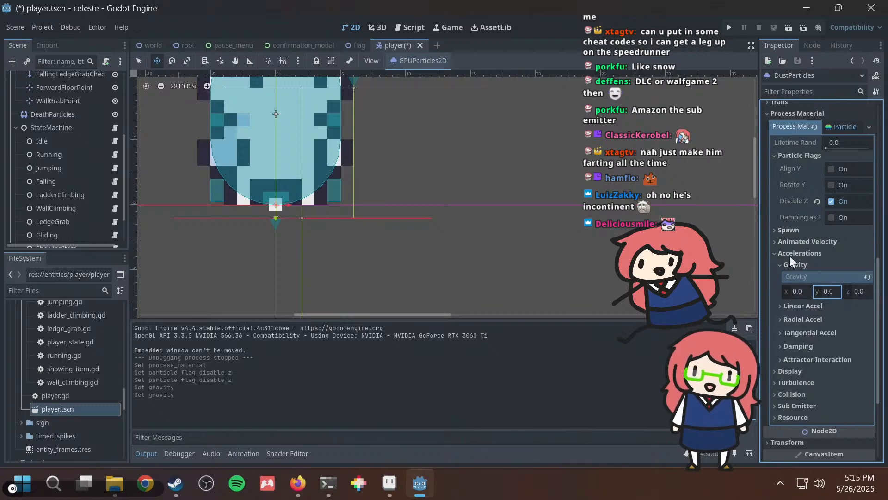
{"action": "middle_click_drag", "start_coordinate": [525, 187], "coordinate": [405, 203]}
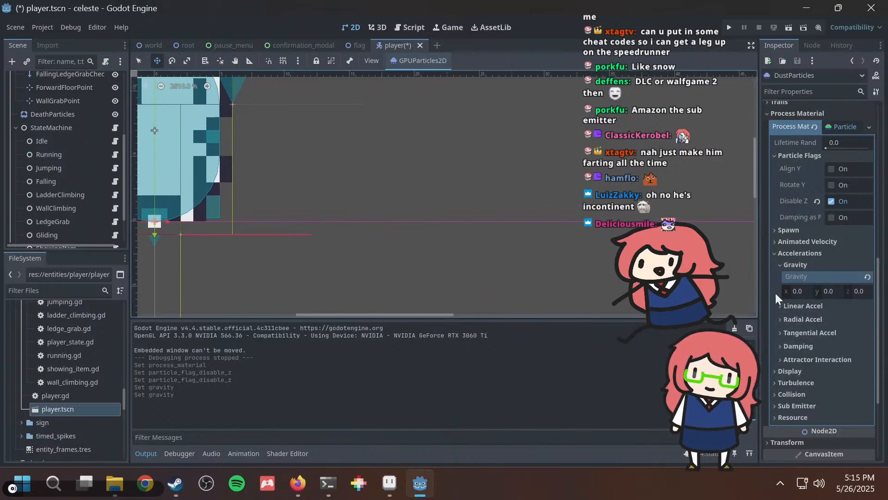
Run the game and jump the character up to the summit flag, then down off the mountain, to check the dust without gravity.
{"action": "key", "text": "F5"}
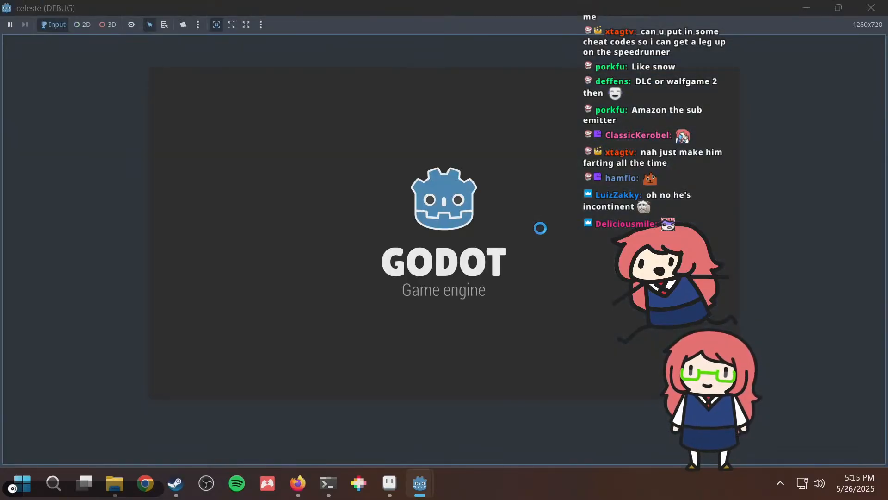
{"action": "key", "text": "Left"}
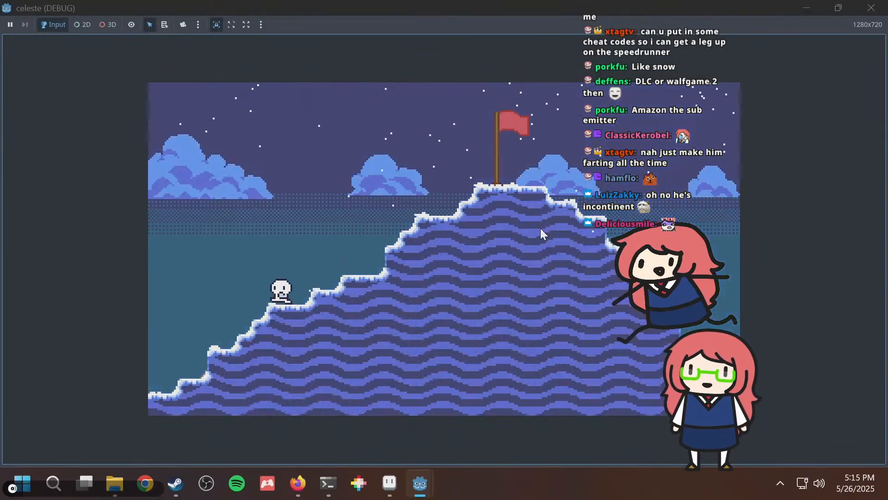
{"action": "key", "text": "Right"}
{"action": "key", "text": "space"}
{"action": "key", "text": "space"}
{"action": "key", "text": "Right"}
{"action": "key", "text": "space"}
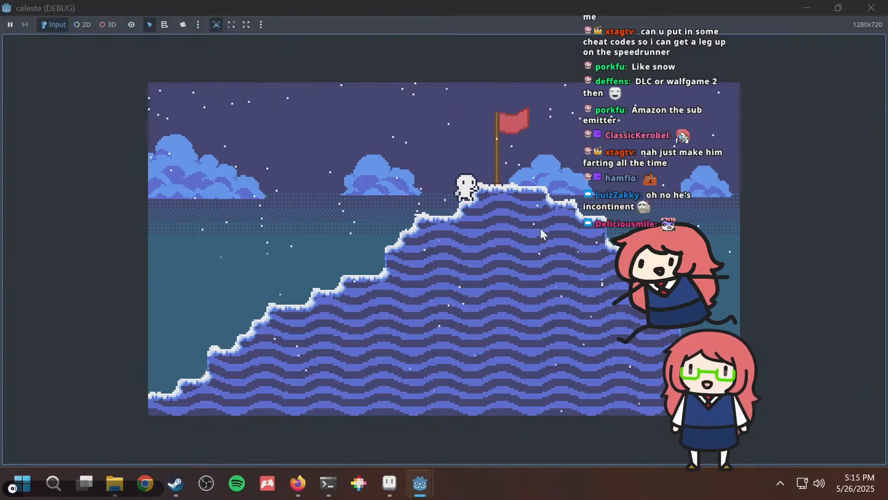
{"action": "key", "text": "Left"}
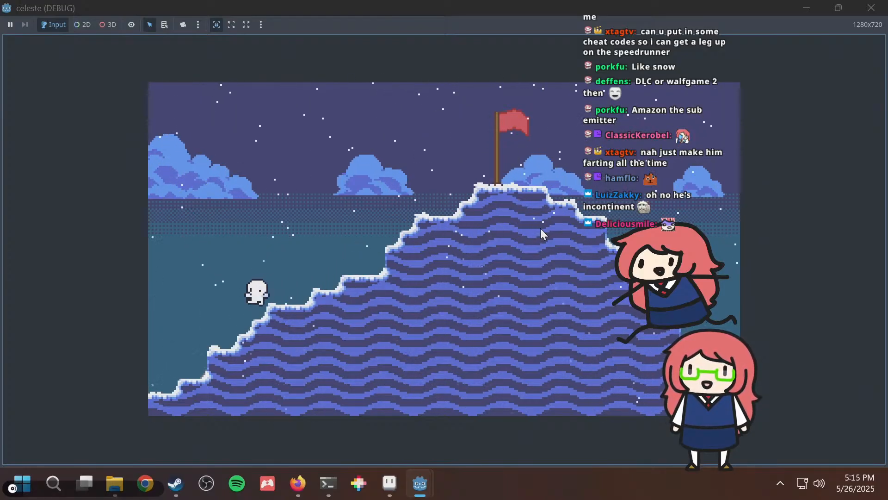
{"action": "key", "text": "Left"}
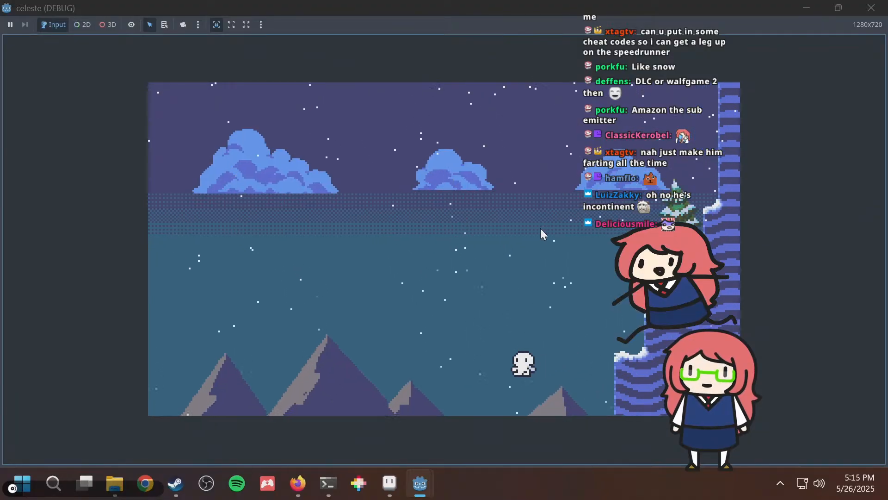
{"action": "key", "text": "Right"}
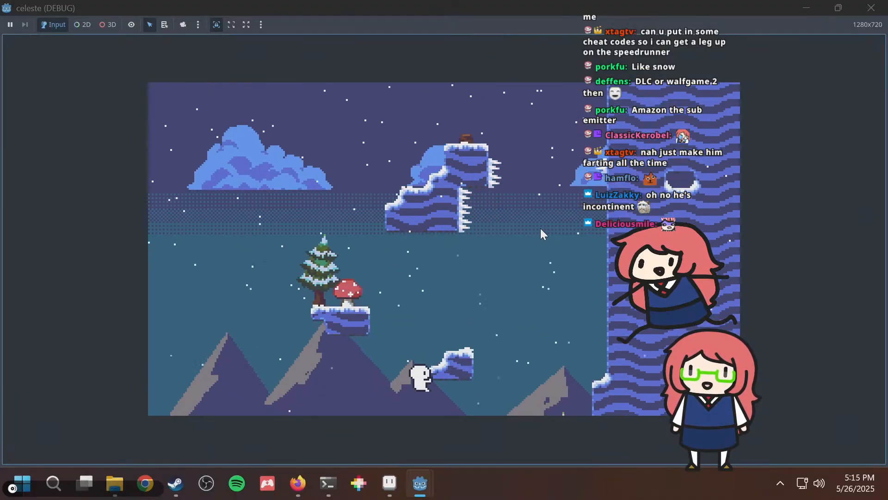
{"action": "key", "text": "space"}
{"action": "key", "text": "Left"}
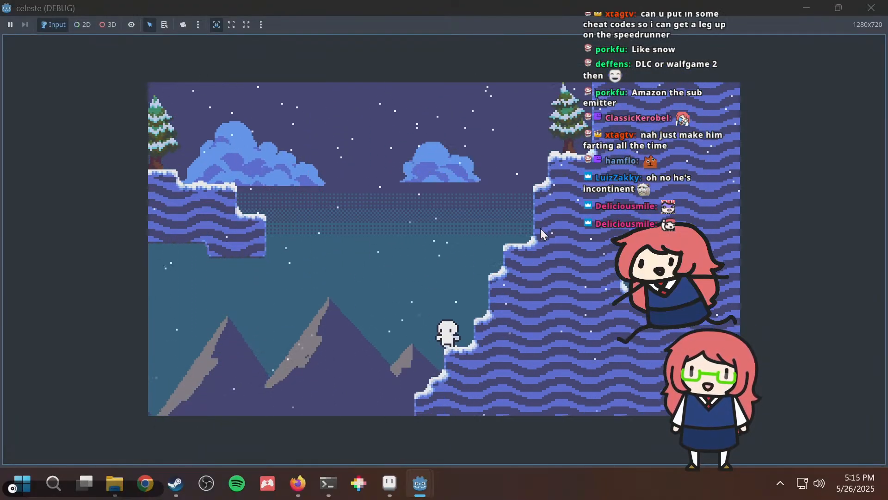
Return to the editor with the game still running, open the world scene and select its Player node.
{"action": "key", "text": "alt+Tab"}
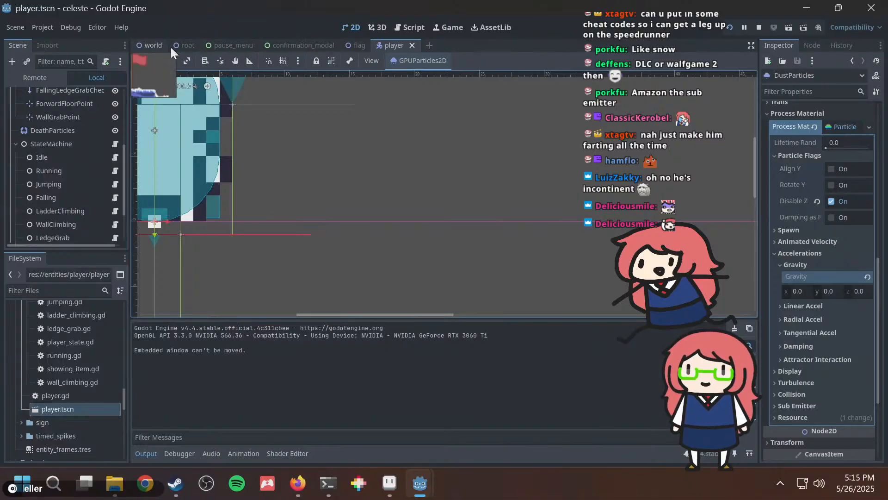
{"action": "left_click", "coordinate": [151, 43]}
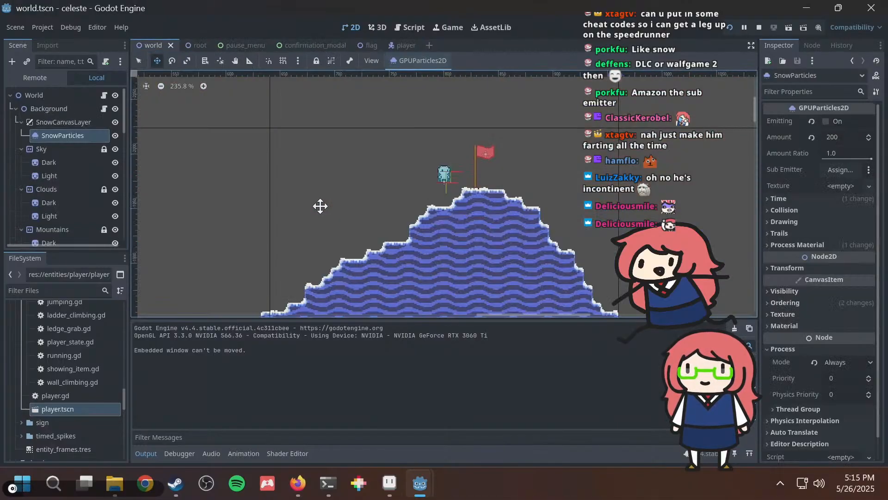
{"action": "scroll", "coordinate": [320, 195], "scroll_direction": "down", "scroll_amount": 5}
{"action": "middle_click_drag", "start_coordinate": [350, 212], "coordinate": [335, 124]}
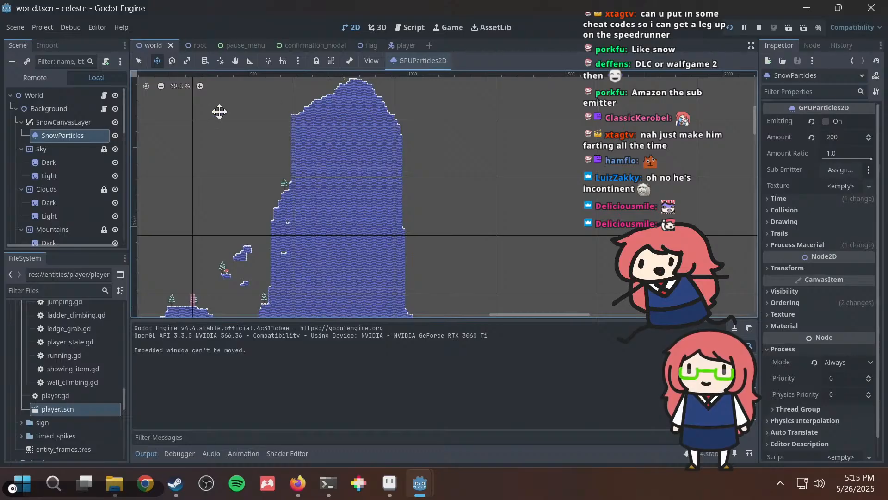
{"action": "left_click_drag", "start_coordinate": [370, 218], "coordinate": [370, 219]}
{"action": "scroll", "coordinate": [51, 157], "scroll_direction": "down", "scroll_amount": 10}
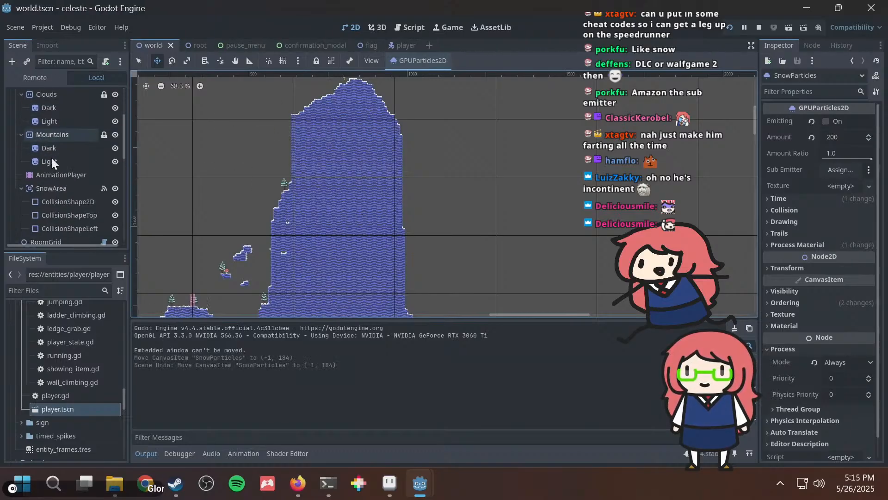
{"action": "left_click", "coordinate": [56, 220]}
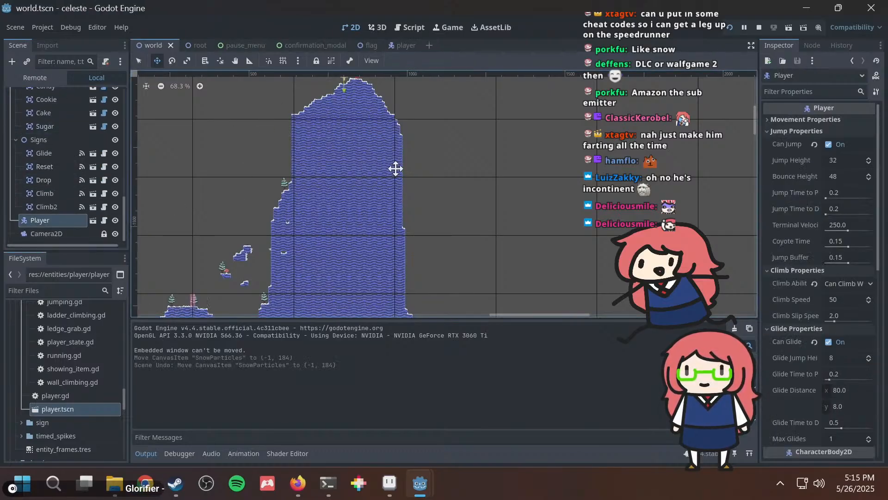
Move the Player node down from the snowy mountain into the starting area with the blue sky background.
{"action": "left_click_drag", "start_coordinate": [394, 166], "coordinate": [403, 257]}
{"action": "scroll", "coordinate": [415, 232], "scroll_direction": "down", "scroll_amount": 3}
{"action": "left_click_drag", "start_coordinate": [437, 306], "coordinate": [437, 303]}
{"action": "middle_click_drag", "start_coordinate": [453, 273], "coordinate": [418, 99]}
{"action": "left_click_drag", "start_coordinate": [417, 115], "coordinate": [422, 269]}
{"action": "middle_click_drag", "start_coordinate": [423, 262], "coordinate": [477, 133]}
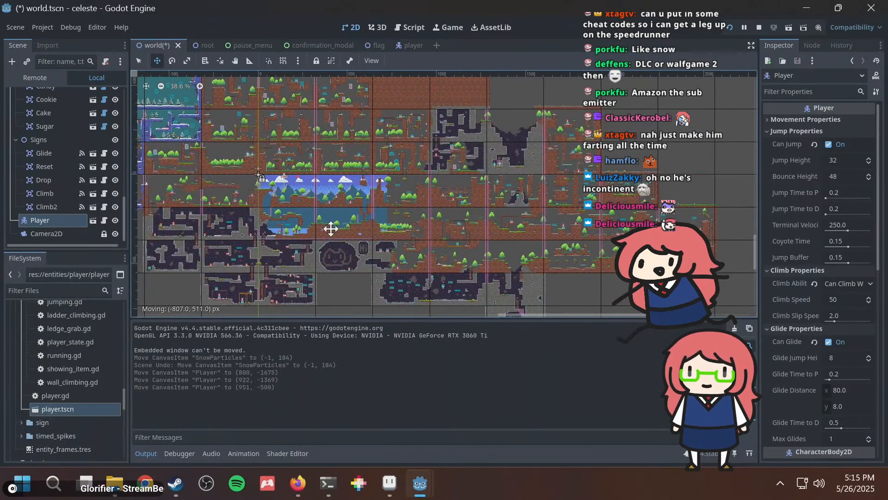
{"action": "left_click_drag", "start_coordinate": [383, 245], "coordinate": [381, 243]}
Reposition the Player node on the grass just past the clover in the starting area.
{"action": "scroll", "coordinate": [375, 216], "scroll_direction": "up", "scroll_amount": 12}
{"action": "left_click_drag", "start_coordinate": [326, 186], "coordinate": [436, 241]}
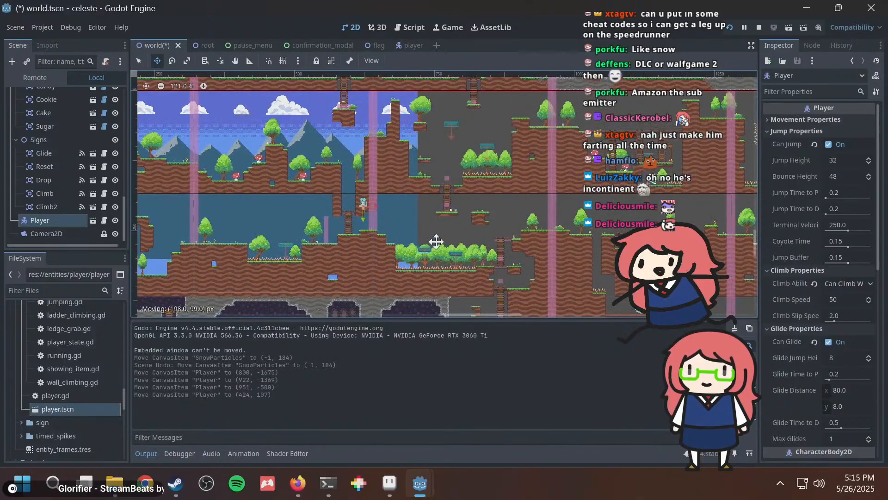
{"action": "left_click_drag", "start_coordinate": [317, 216], "coordinate": [311, 217]}
{"action": "middle_click_drag", "start_coordinate": [313, 217], "coordinate": [518, 243]}
{"action": "left_click_drag", "start_coordinate": [515, 239], "coordinate": [435, 202]}
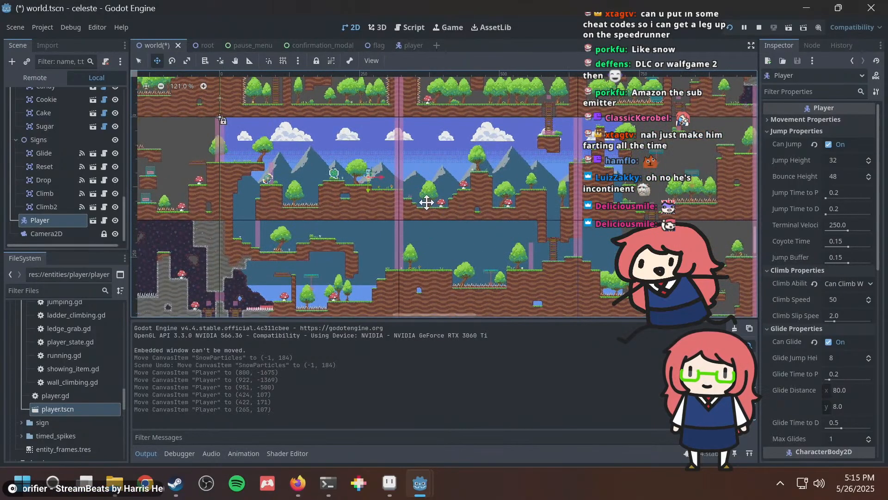
Run the game and test the character's dust particles by running and jumping across the hills with the mushrooms.
{"action": "key", "text": "F5"}
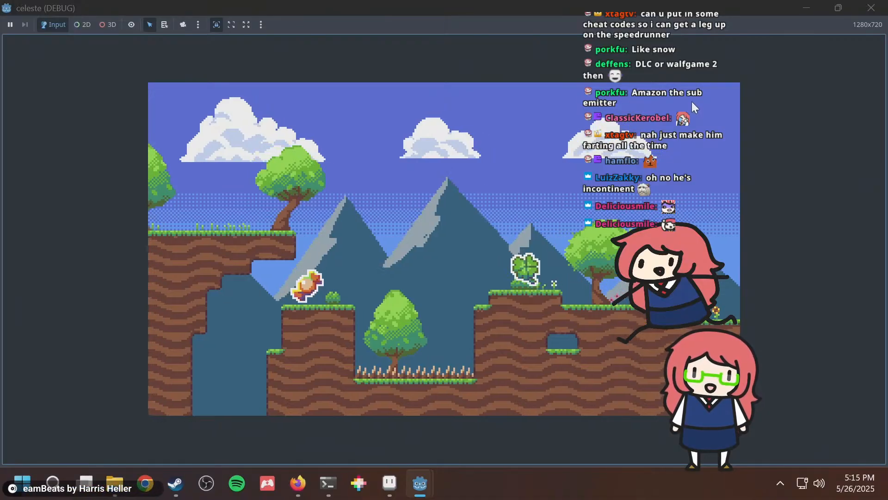
{"action": "key", "text": "Right"}
{"action": "key", "text": "space"}
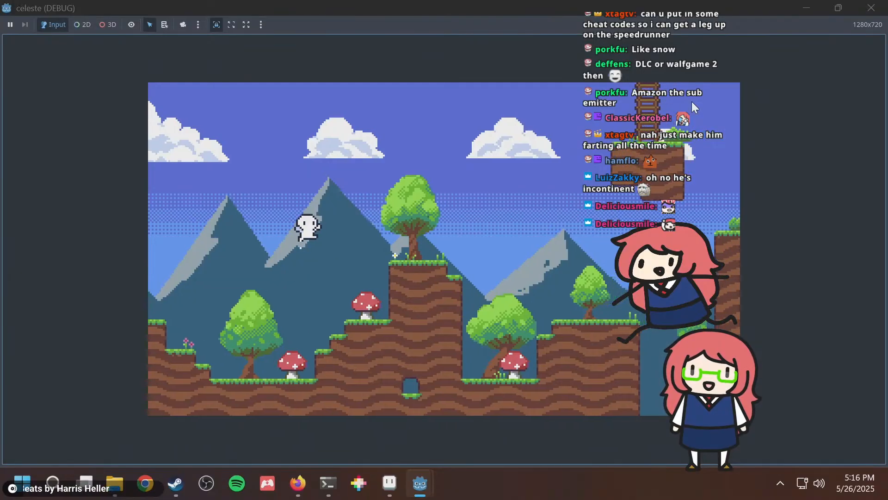
{"action": "key", "text": "Right"}
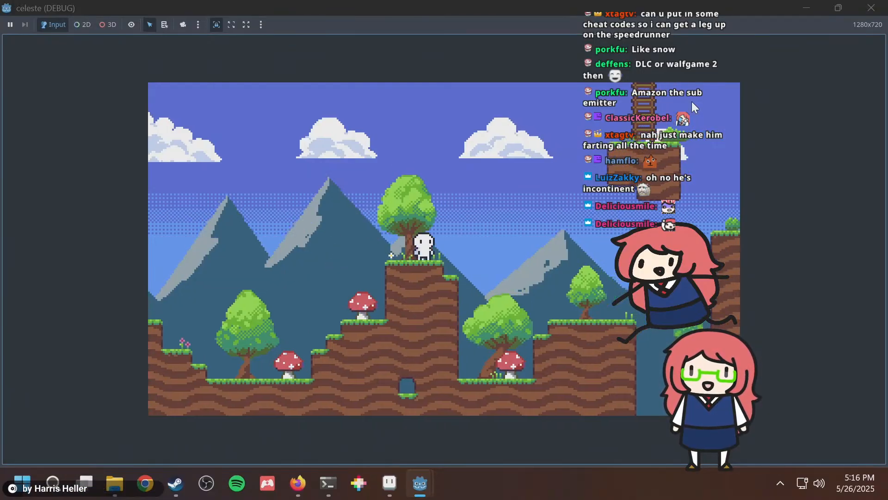
{"action": "key", "text": "Right"}
{"action": "key", "text": "Left"}
{"action": "key", "text": "space"}
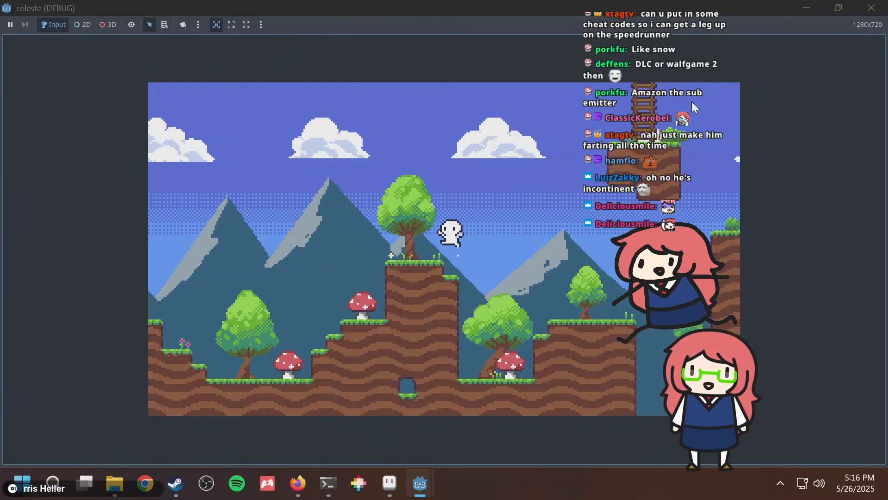
{"action": "key", "text": "Left"}
{"action": "key", "text": "Right"}
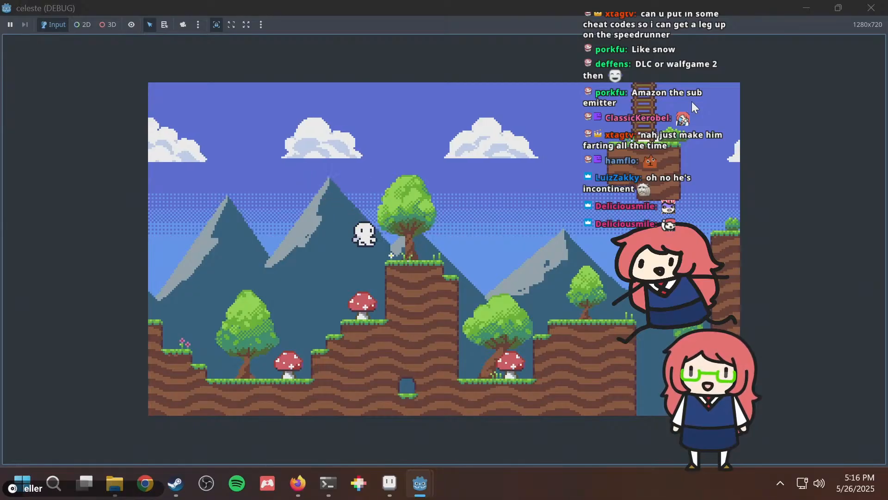
{"action": "key", "text": "Right"}
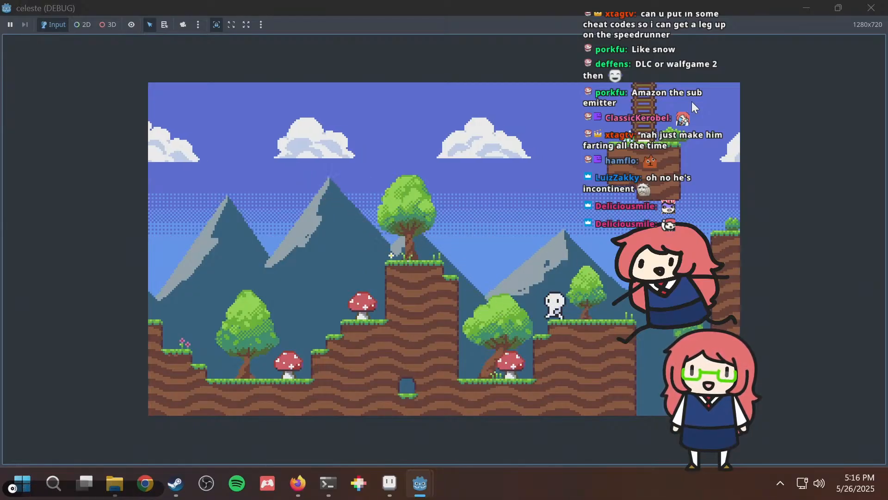
Examine the dust particles while repeatedly changing the character's running direction on the ledge beside the small tree.
{"action": "key", "text": "Right"}
{"action": "key", "text": "Left"}
{"action": "key", "text": "Right"}
{"action": "key", "text": "Left"}
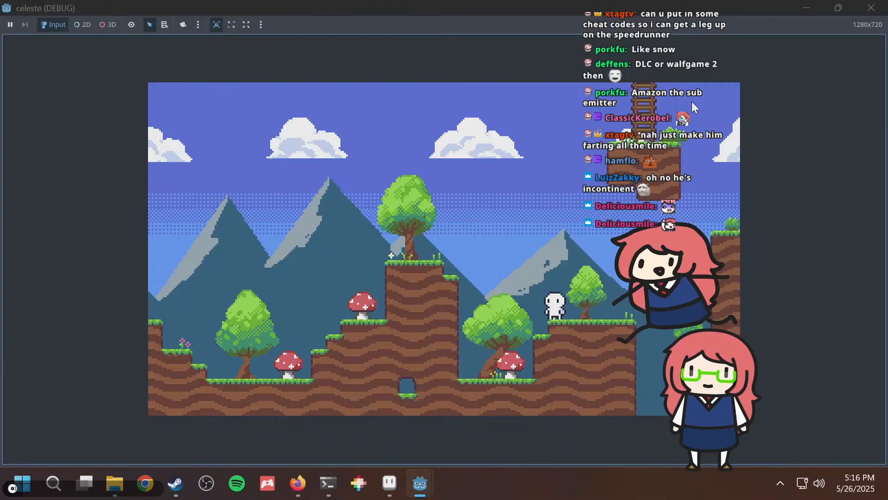
{"action": "key", "text": "Right"}
{"action": "key", "text": "Left"}
{"action": "key", "text": "Right"}
{"action": "key", "text": "Left"}
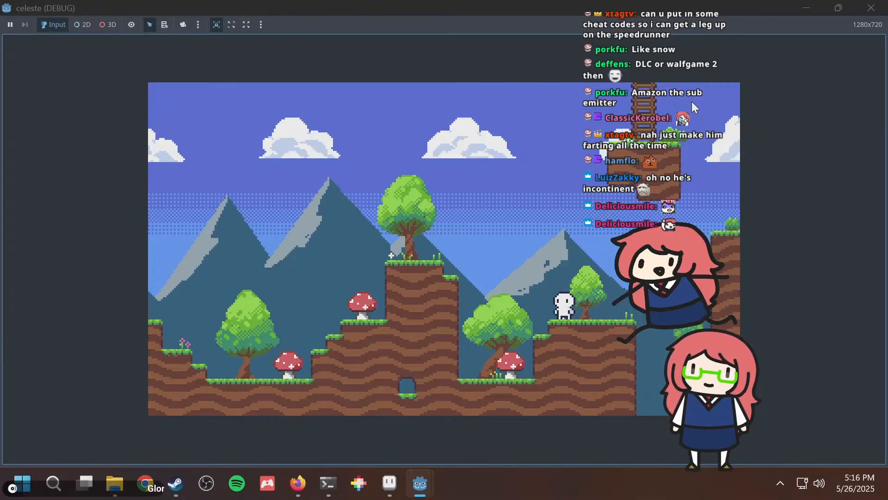
{"action": "key", "text": "Right"}
{"action": "key", "text": "Left"}
{"action": "key", "text": "Right"}
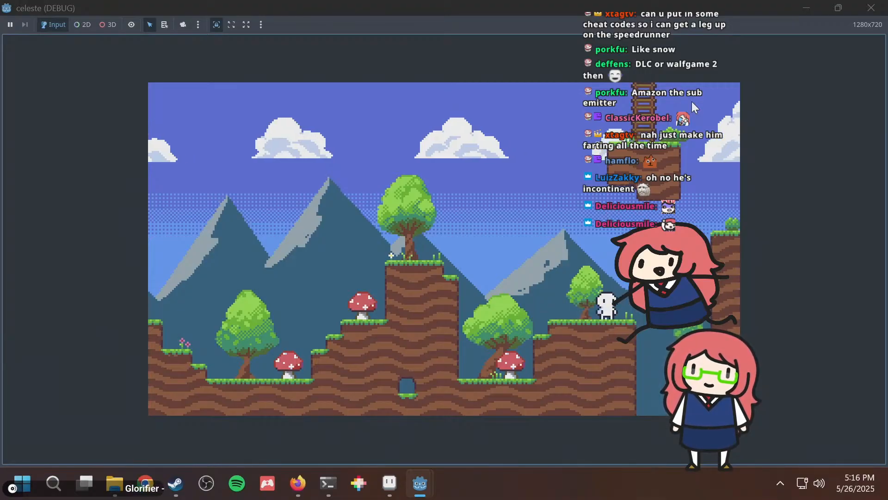
In the player scene, set the maximum display scale of the DustParticles process material to 3.
{"action": "key", "text": "alt+Tab"}
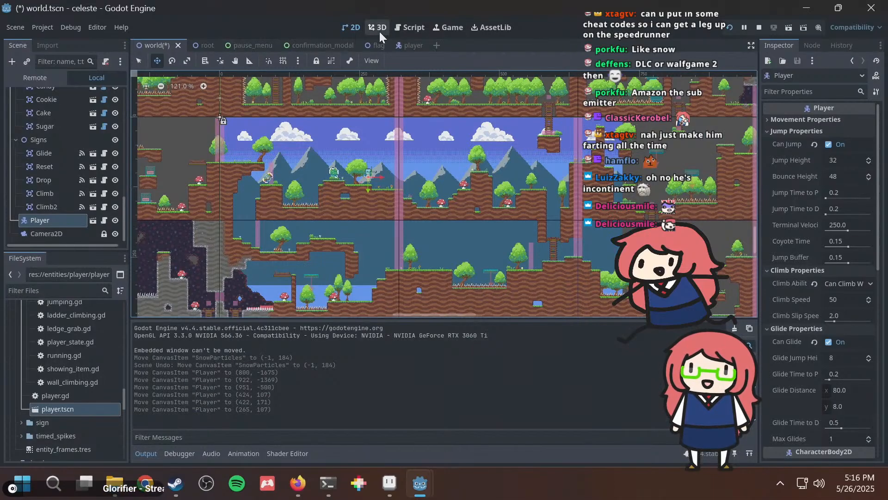
{"action": "left_click", "coordinate": [413, 46]}
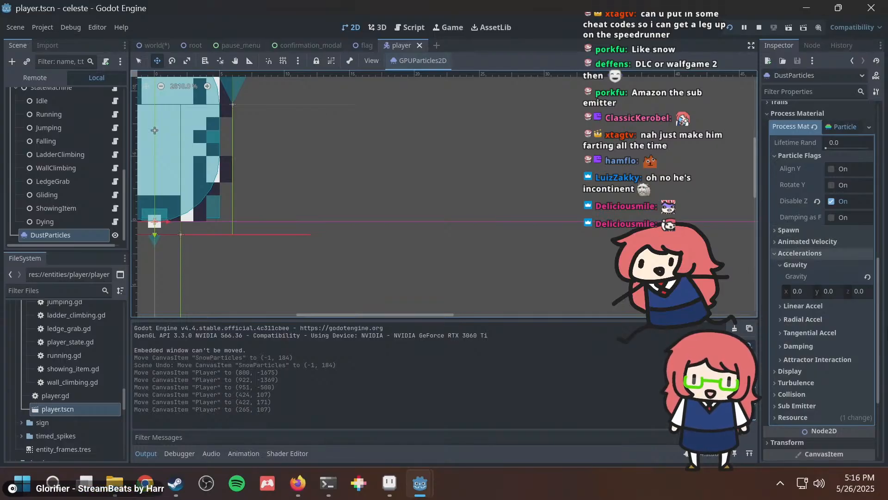
{"action": "left_click", "coordinate": [802, 373]}
{"action": "scroll", "coordinate": [823, 364], "scroll_direction": "down", "scroll_amount": 2}
{"action": "left_click", "coordinate": [804, 338]}
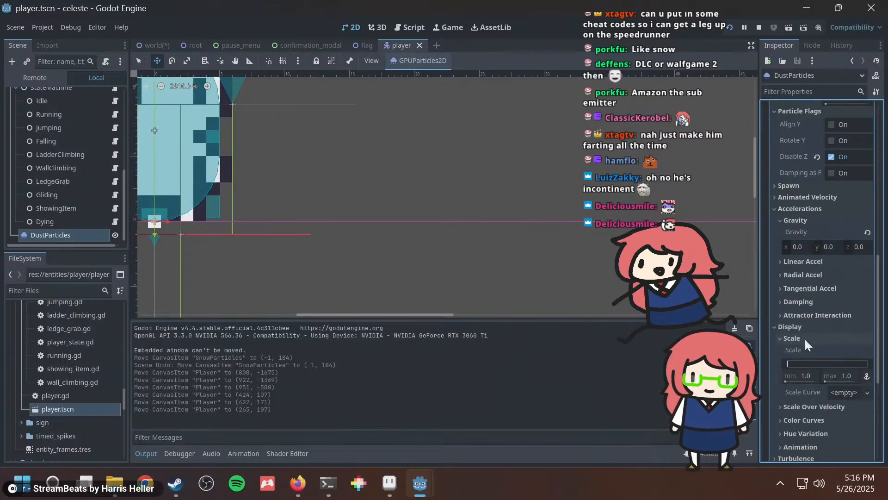
{"action": "scroll", "coordinate": [880, 360], "scroll_direction": "down", "scroll_amount": 4}
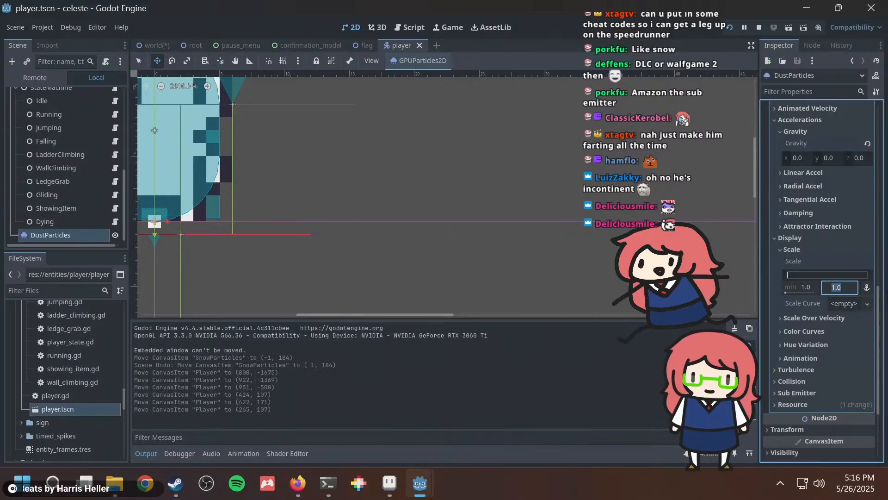
{"action": "type", "text": "3"}
{"action": "key", "text": "Return"}
Inspect the scaled particle preview at the character's feet and the Animation display settings of DustParticles.
{"action": "middle_click_drag", "start_coordinate": [345, 189], "coordinate": [393, 238]}
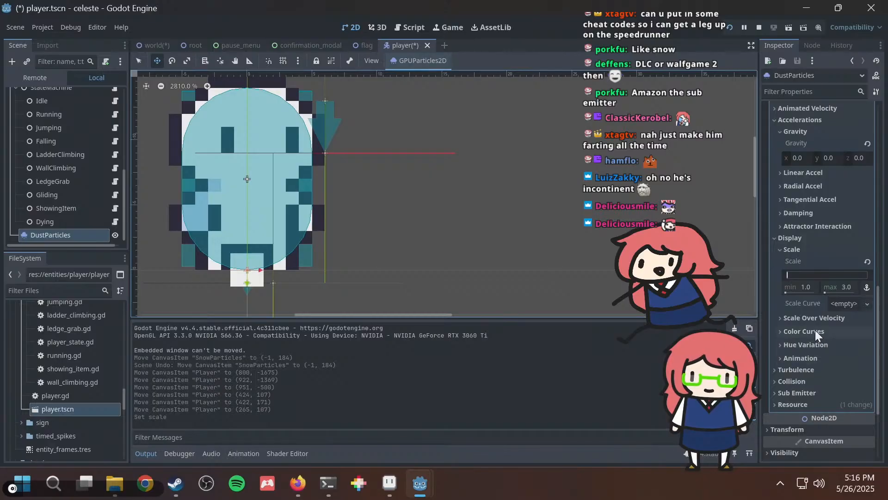
{"action": "left_click", "coordinate": [807, 358]}
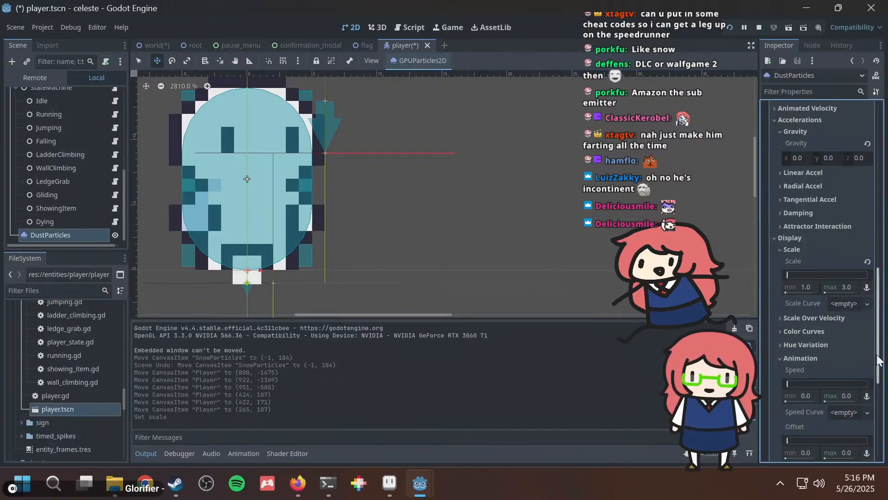
{"action": "mouse_move", "coordinate": [879, 361]}
{"action": "left_mouse_down"}
{"action": "mouse_move", "coordinate": [878, 399]}
{"action": "mouse_move", "coordinate": [875, 350]}
{"action": "left_mouse_up"}
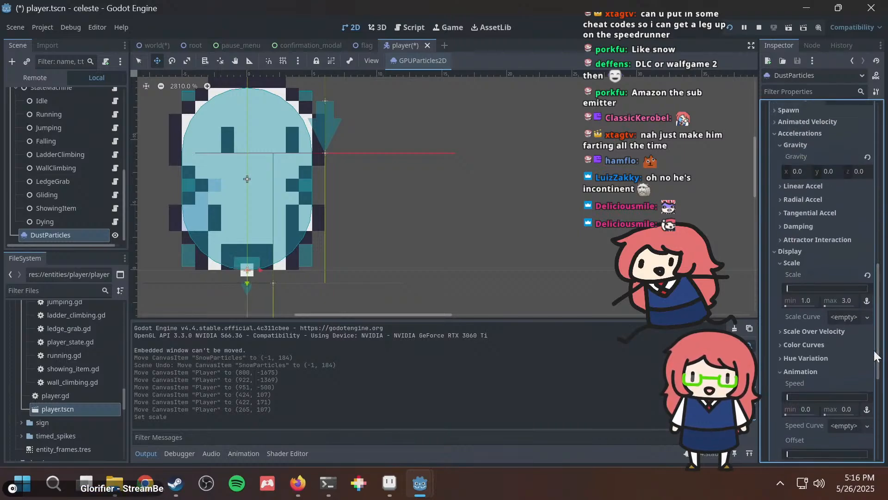
Return to the running game and check the scaled dust particles while running and jumping around the hilltop tree.
{"action": "key", "text": "alt+Tab"}
{"action": "left_click", "coordinate": [506, 253]}
{"action": "key", "text": "Left"}
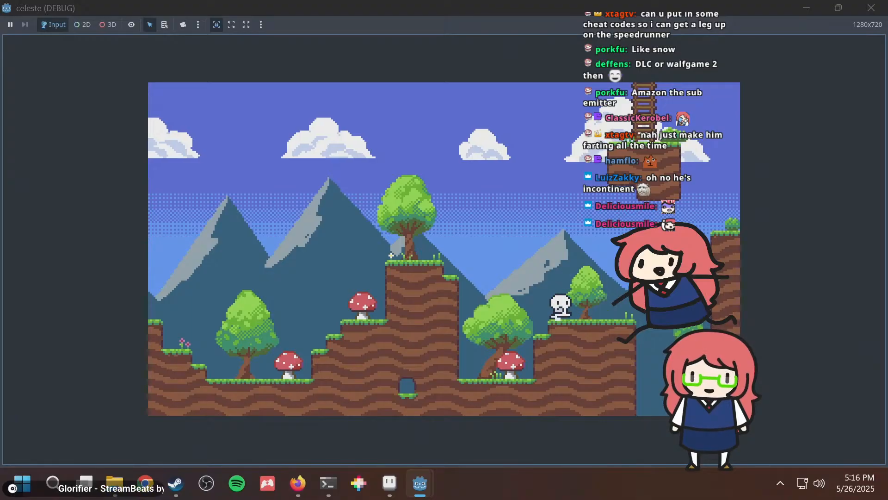
{"action": "key", "text": "Right"}
{"action": "key", "text": "Left"}
{"action": "key", "text": "space"}
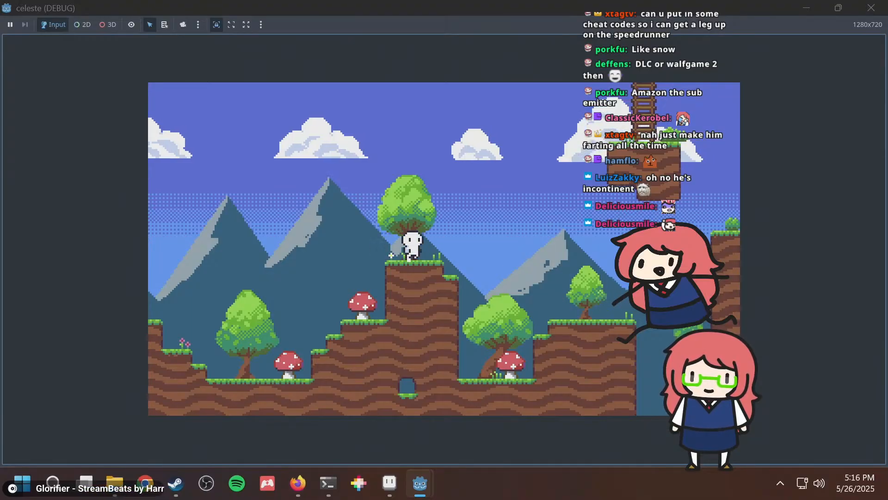
{"action": "key", "text": "Right"}
{"action": "key", "text": "space"}
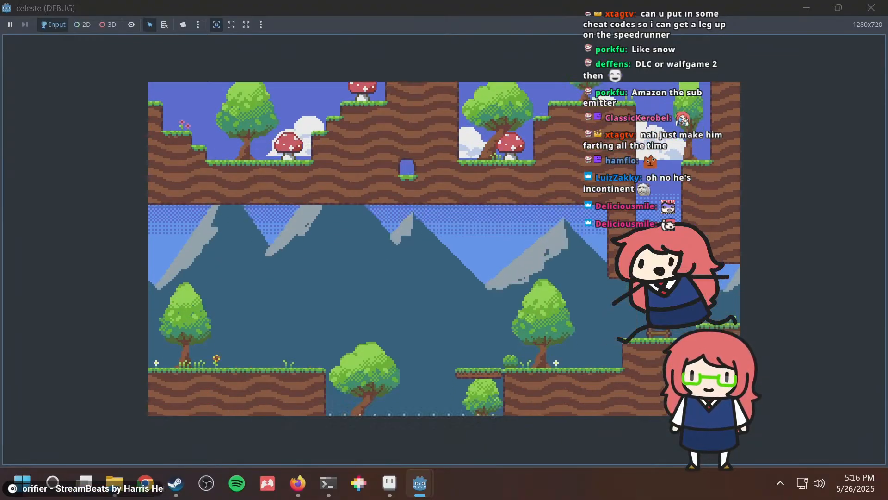
Pace the character back and forth under the tree by the ladder to examine the dust particles.
{"action": "key", "text": "Left"}
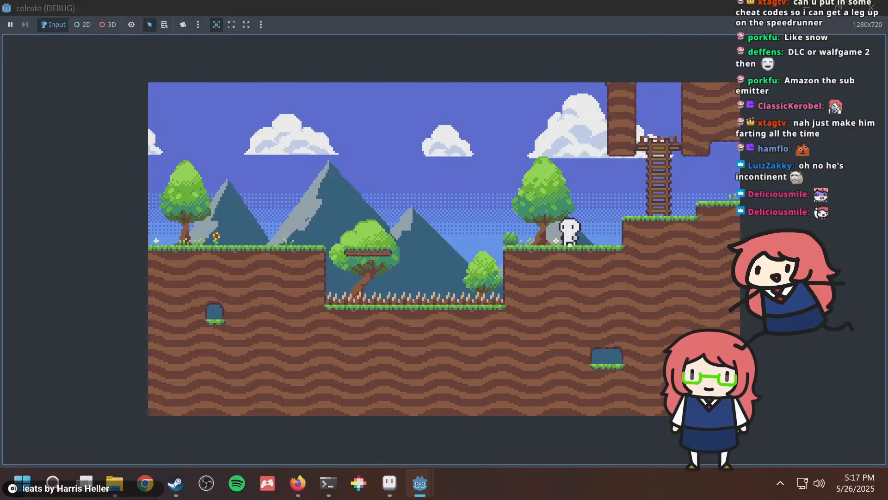
{"action": "key", "text": "Left"}
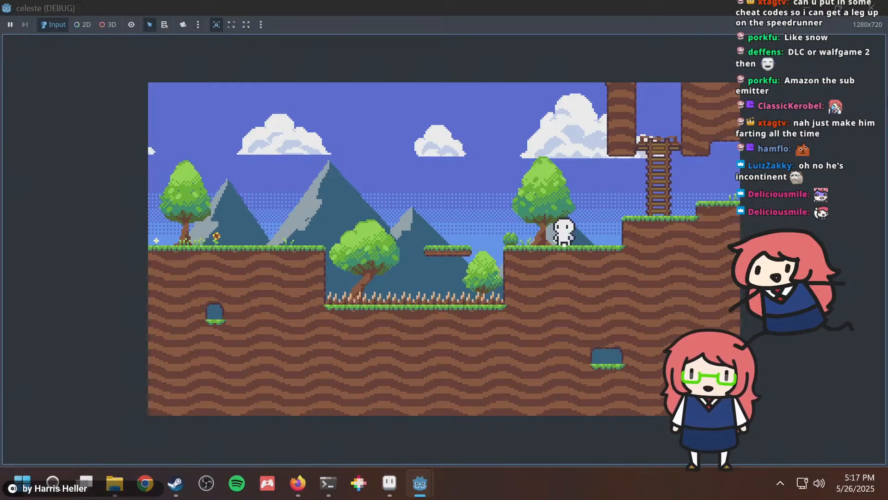
{"action": "key", "text": "Right"}
{"action": "key", "text": "Left"}
{"action": "key", "text": "Right"}
{"action": "key", "text": "Left"}
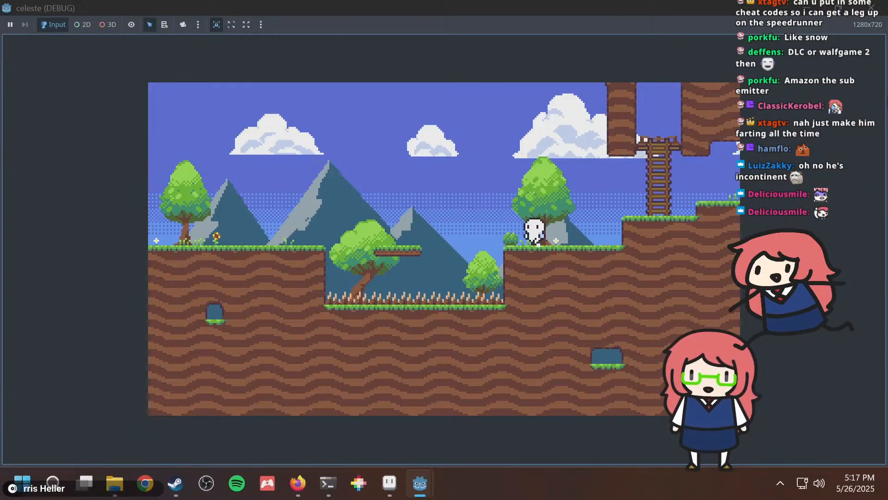
{"action": "key", "text": "Right"}
{"action": "key", "text": "Left"}
{"action": "key", "text": "Right"}
{"action": "key", "text": "Left"}
{"action": "key", "text": "Right"}
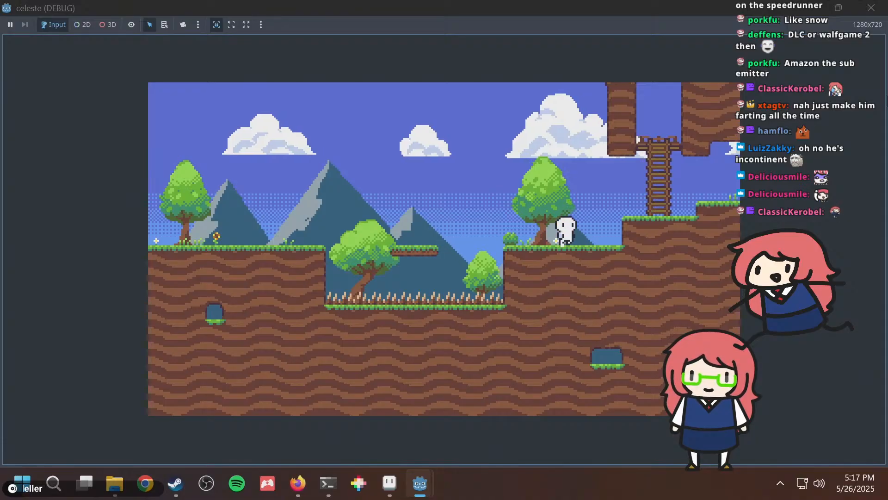
Cross the spike pit using the moving platform and check the dust particles during direction changes on the far side.
{"action": "key", "text": "Left"}
{"action": "key", "text": "space"}
{"action": "key", "text": "Right"}
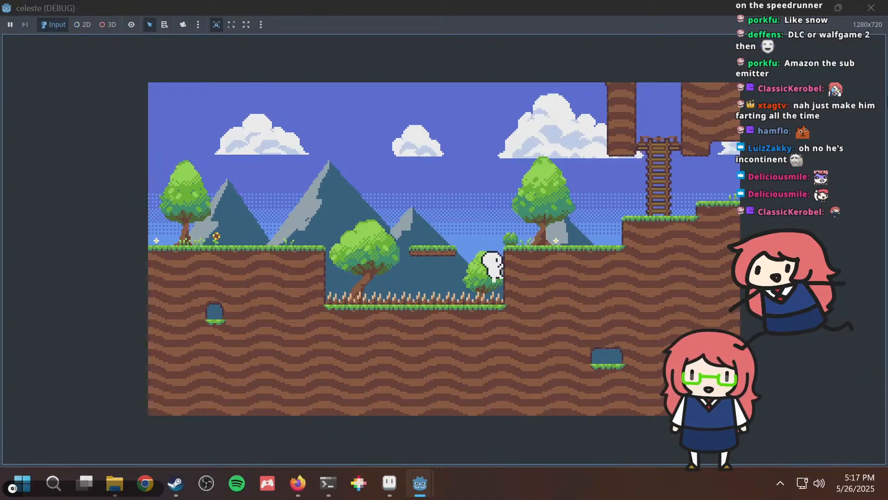
{"action": "key", "text": "space"}
{"action": "key", "text": "Left"}
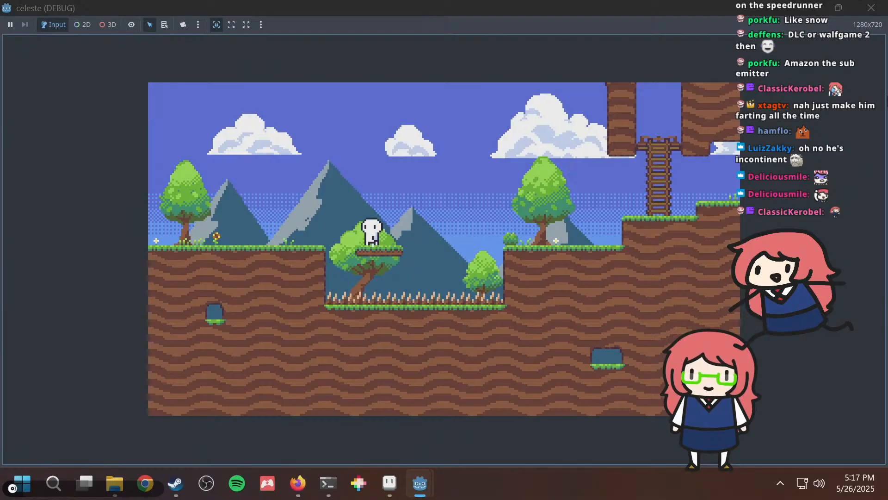
{"action": "key", "text": "Left"}
{"action": "key", "text": "Right"}
{"action": "key", "text": "Left"}
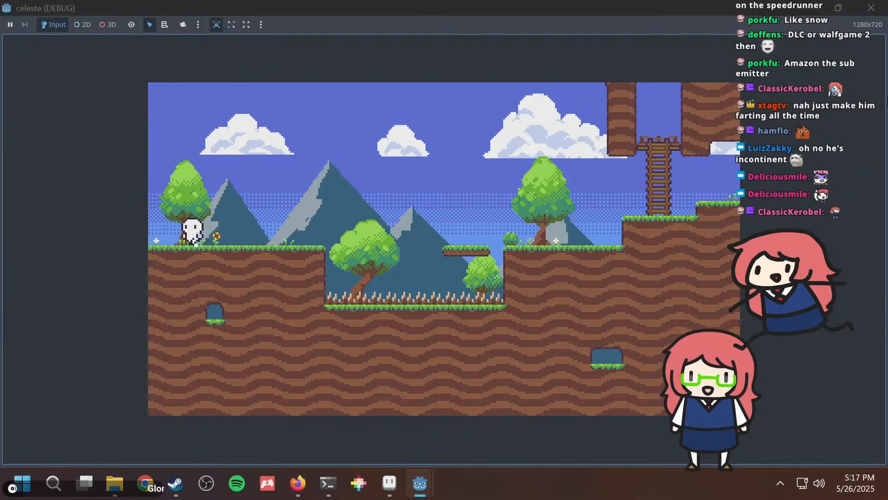
{"action": "key", "text": "Right"}
{"action": "key", "text": "Left"}
{"action": "key", "text": "Right"}
Return to the editor and set the DustParticles amount to 3 and the process material's lifetime randomness to 0.2.
{"action": "key", "text": "F8"}
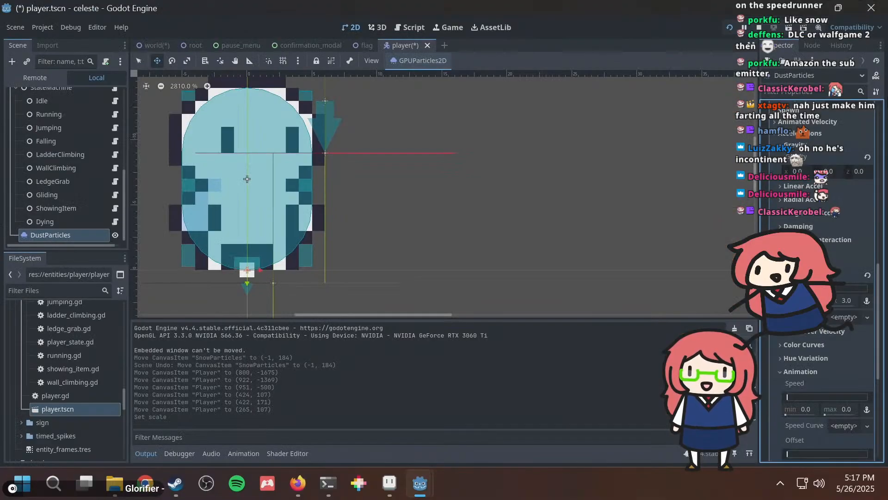
{"action": "scroll", "coordinate": [867, 206], "scroll_direction": "up", "scroll_amount": 10}
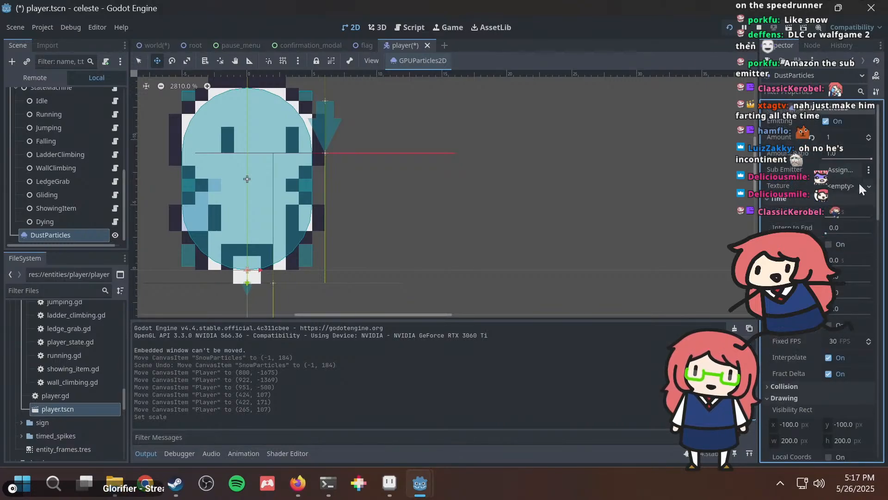
{"action": "left_click", "coordinate": [840, 135]}
{"action": "type", "text": "3"}
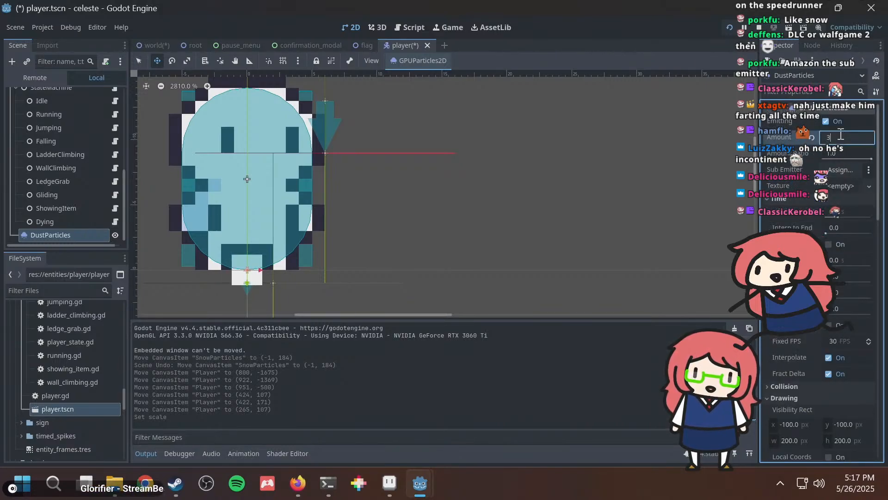
{"action": "key", "text": "Return"}
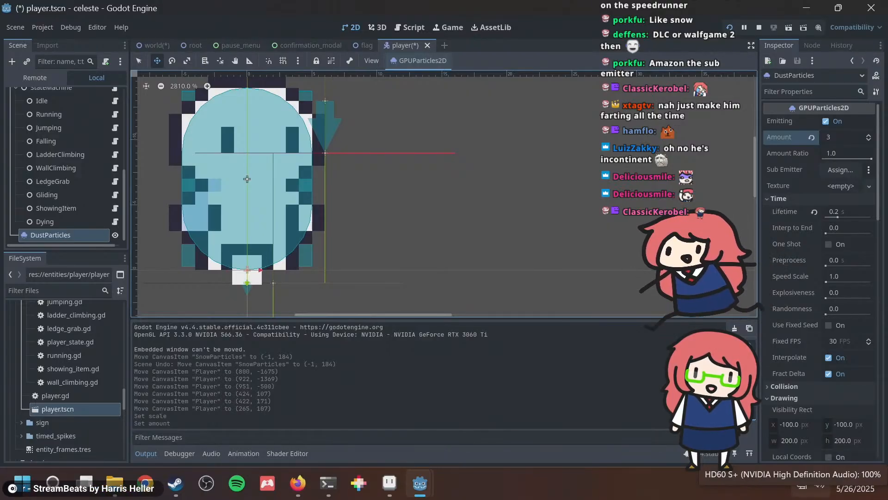
{"action": "scroll", "coordinate": [859, 265], "scroll_direction": "down", "scroll_amount": 5}
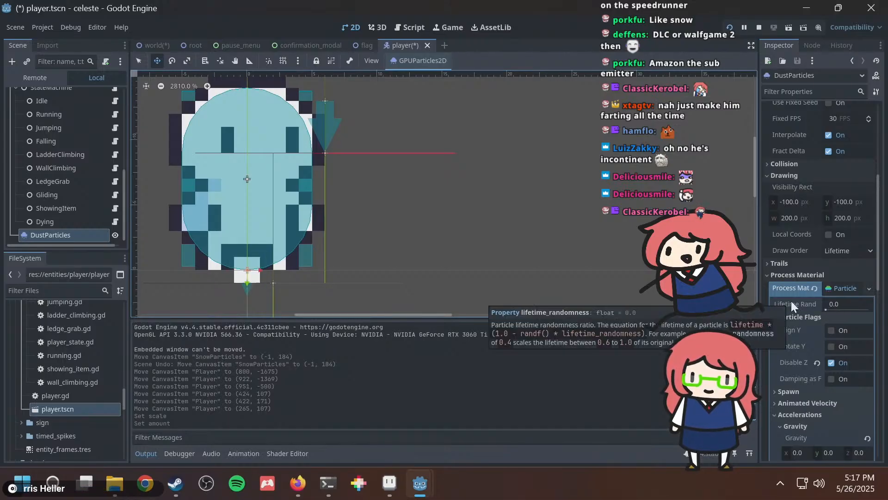
{"action": "left_click", "coordinate": [830, 309]}
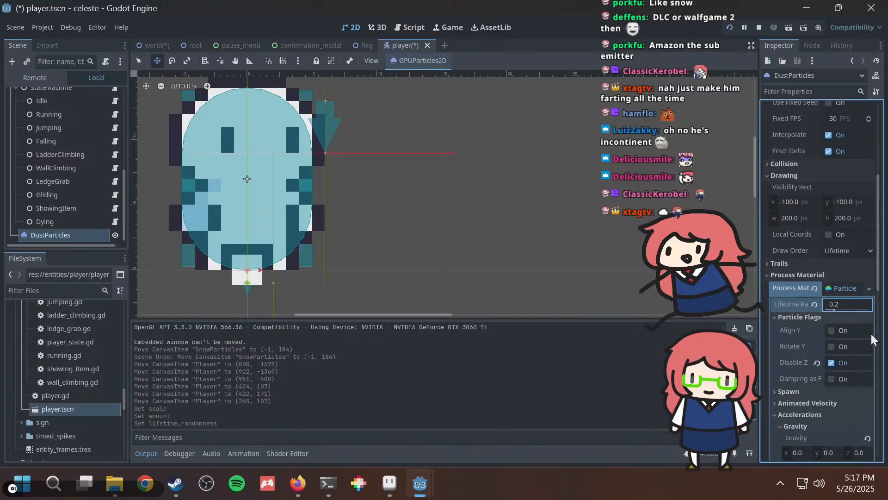
Look through the scale and animation settings of the DustParticles process material.
{"action": "scroll", "coordinate": [872, 335], "scroll_direction": "down", "scroll_amount": 2}
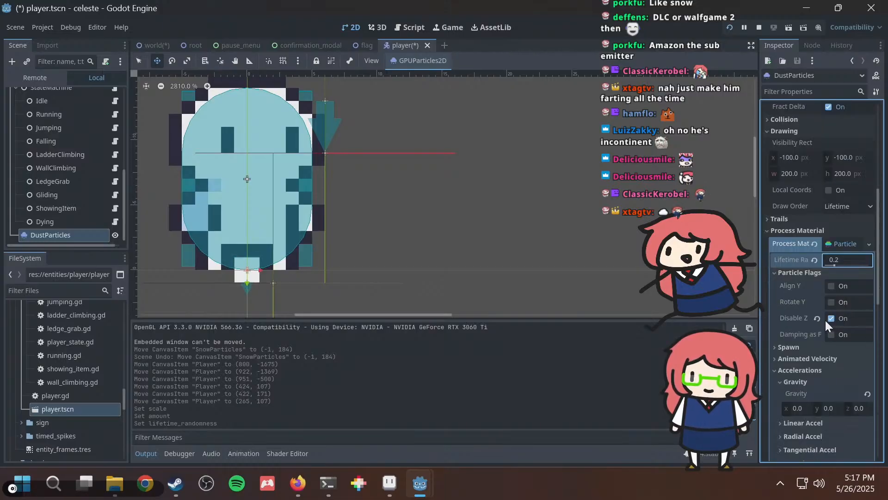
{"action": "scroll", "coordinate": [818, 319], "scroll_direction": "down", "scroll_amount": 10}
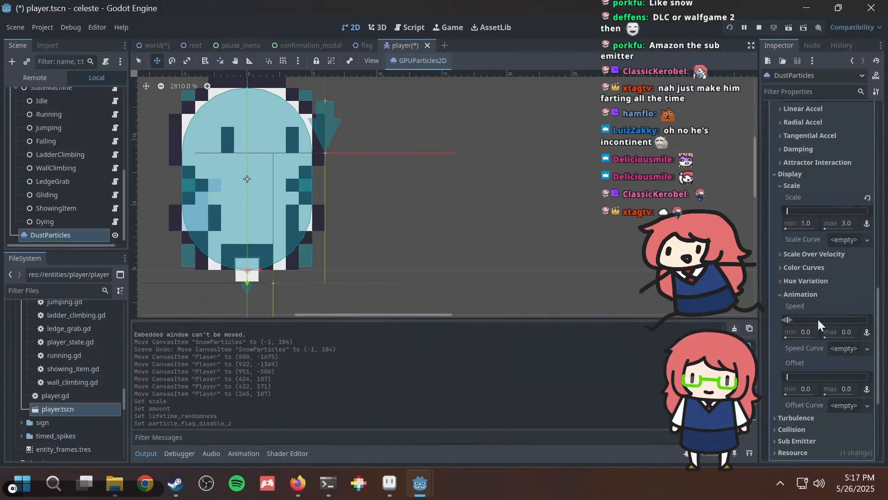
{"action": "mouse_move", "coordinate": [876, 319]}
{"action": "left_mouse_down"}
{"action": "mouse_move", "coordinate": [876, 351]}
{"action": "mouse_move", "coordinate": [876, 313]}
{"action": "mouse_move", "coordinate": [883, 316]}
{"action": "left_mouse_up"}
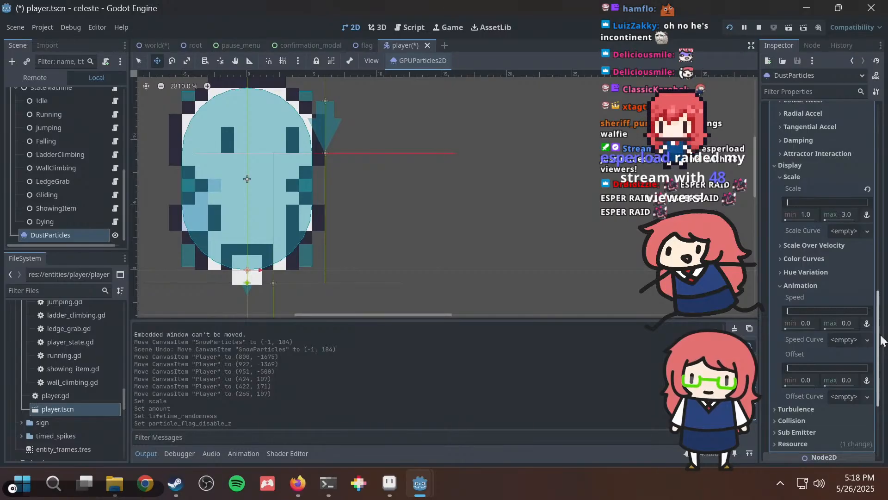
{"action": "scroll", "coordinate": [557, 224], "scroll_direction": "right", "scroll_amount": 5}
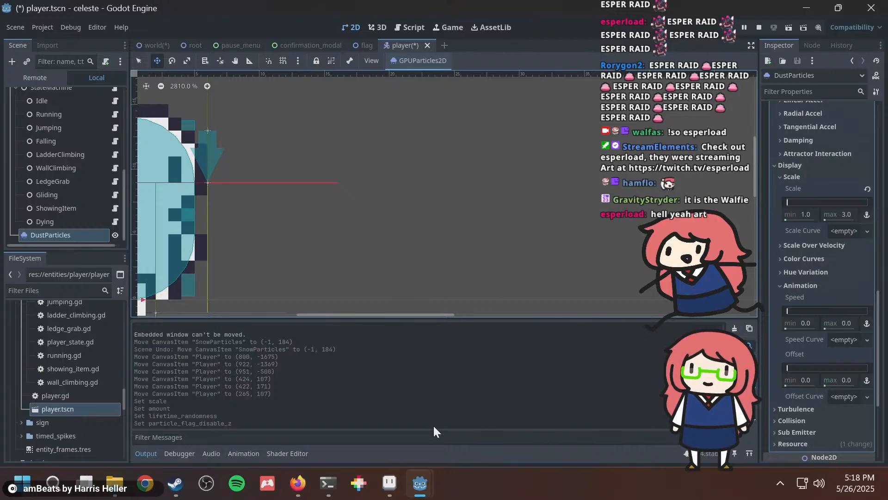
Bring the running game forward and reduce it from maximized to a smaller floating window.
{"action": "mouse_move", "coordinate": [417, 476]}
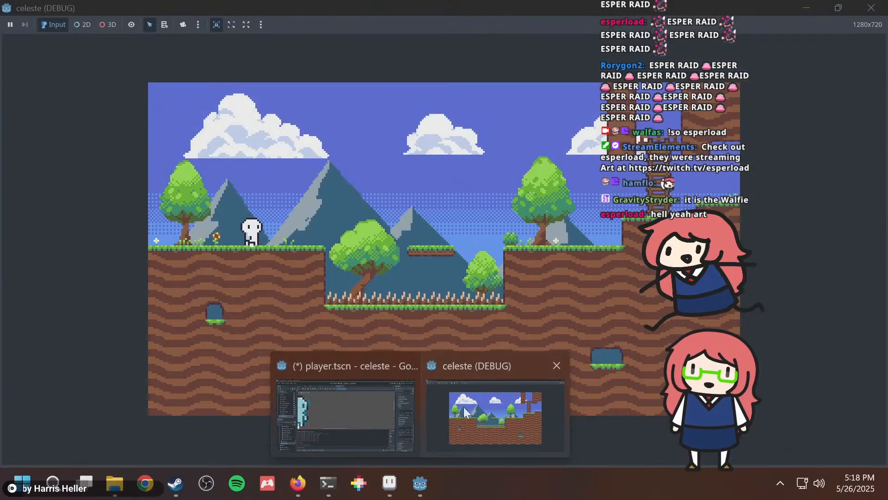
{"action": "left_click", "coordinate": [463, 407]}
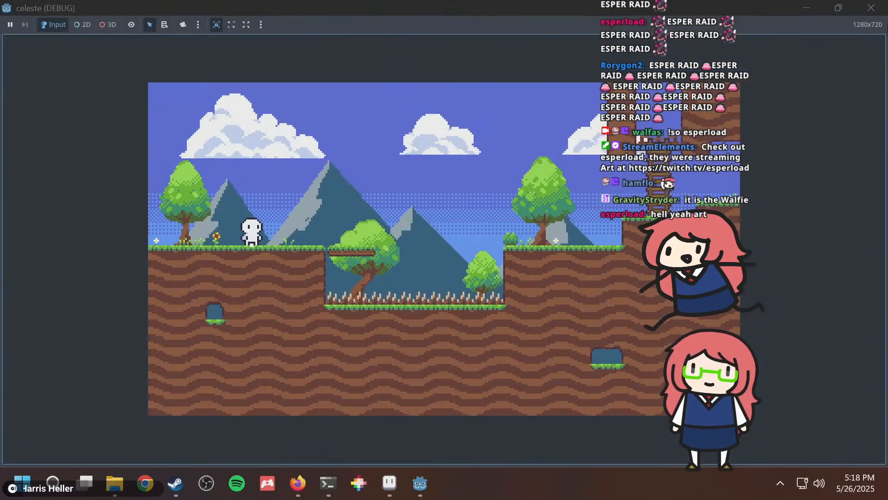
{"action": "left_click", "coordinate": [852, 8]}
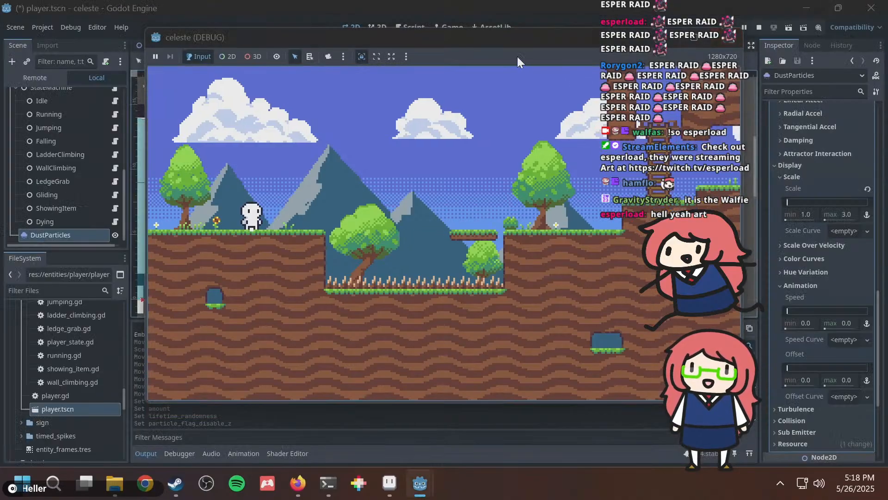
Switch to Aseprite to view the flat flag sprite in entities.aseprite, and return to the running game.
{"action": "left_click", "coordinate": [390, 483]}
{"action": "left_click", "coordinate": [179, 31]}
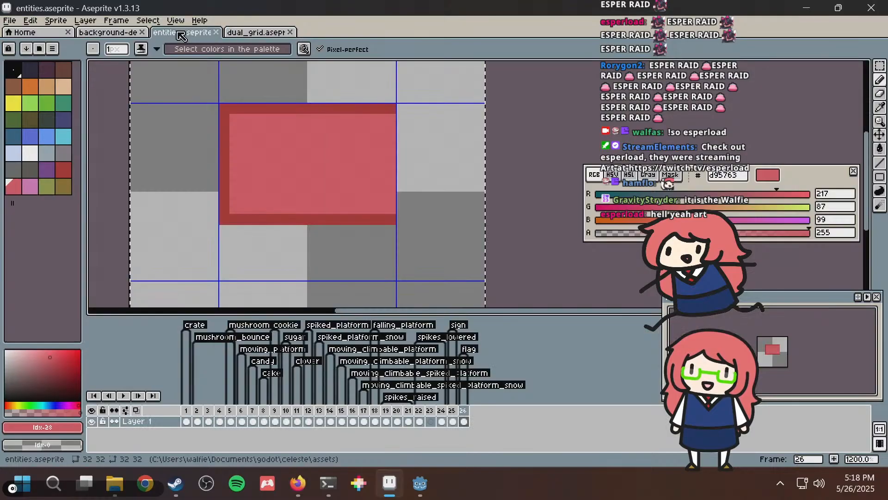
{"action": "scroll", "coordinate": [269, 166], "scroll_direction": "up", "scroll_amount": 1}
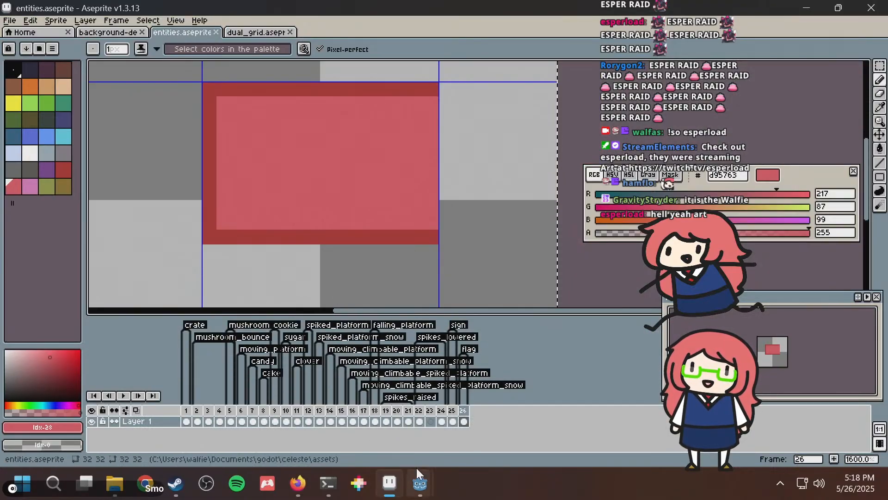
{"action": "mouse_move", "coordinate": [419, 482]}
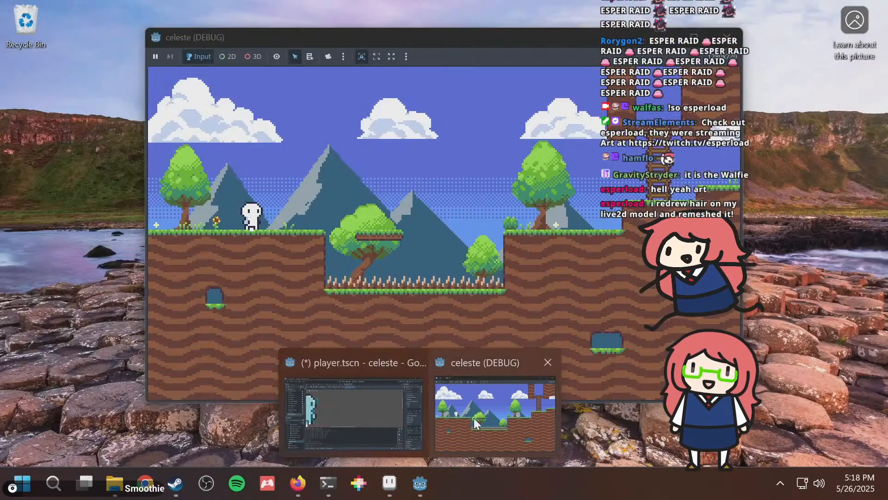
{"action": "left_click", "coordinate": [442, 414]}
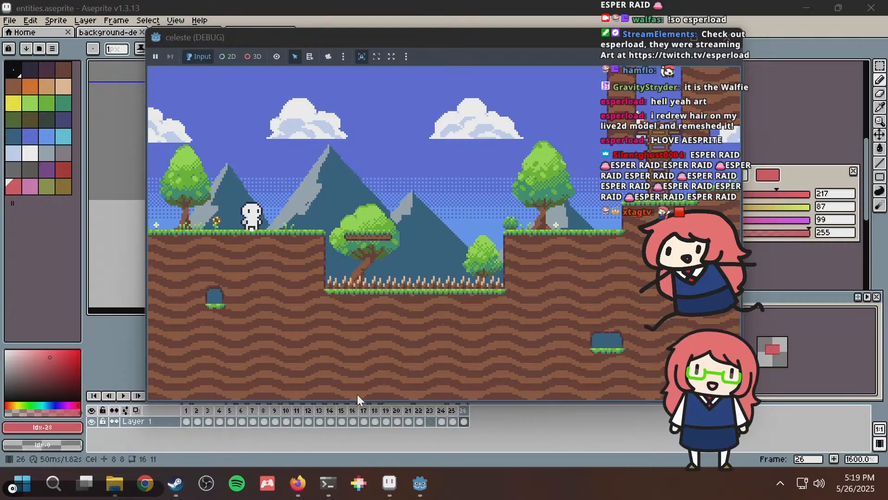
Return to the Godot editor, open the world scene and move the Player up through the level to (425, -1198).
{"action": "mouse_move", "coordinate": [407, 482]}
{"action": "mouse_move", "coordinate": [407, 431]}
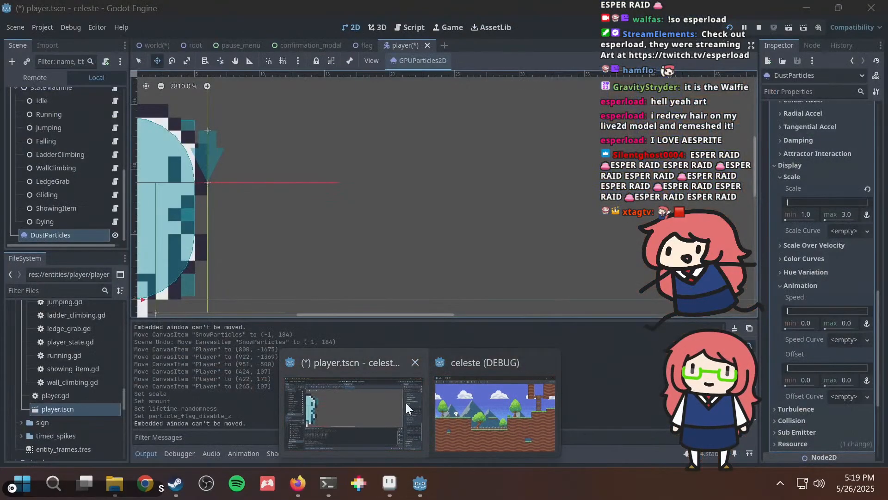
{"action": "left_click", "coordinate": [405, 401]}
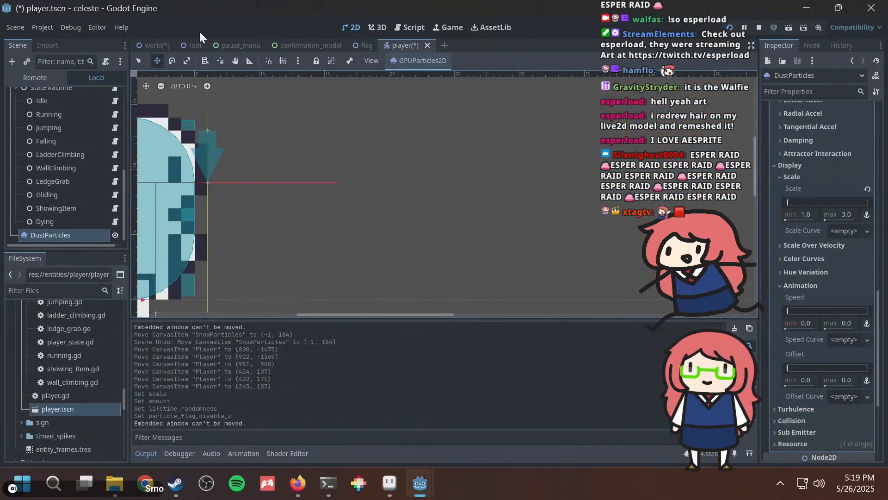
{"action": "left_click", "coordinate": [151, 45]}
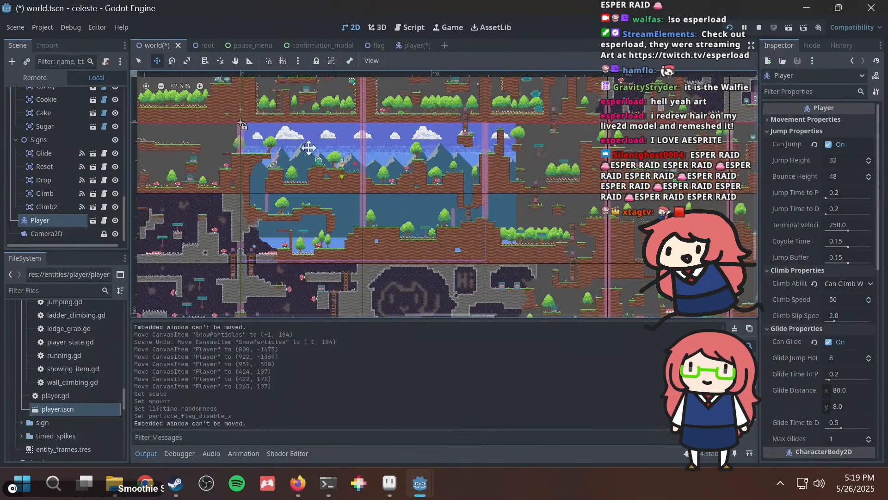
{"action": "middle_click_drag", "start_coordinate": [311, 146], "coordinate": [297, 210]}
{"action": "middle_click_drag", "start_coordinate": [290, 165], "coordinate": [342, 251]}
{"action": "left_click_drag", "start_coordinate": [289, 135], "coordinate": [283, 128]}
{"action": "middle_click_drag", "start_coordinate": [282, 128], "coordinate": [343, 282]}
{"action": "left_click_drag", "start_coordinate": [343, 282], "coordinate": [320, 118]}
{"action": "middle_click_drag", "start_coordinate": [327, 123], "coordinate": [298, 253]}
{"action": "left_click_drag", "start_coordinate": [453, 125], "coordinate": [454, 126]}
{"action": "middle_click_drag", "start_coordinate": [454, 126], "coordinate": [383, 249]}
{"action": "left_click_drag", "start_coordinate": [437, 208], "coordinate": [449, 135]}
Move the Player to the snowy mountain's summit beside the flag, at (817, -1983).
{"action": "middle_click_drag", "start_coordinate": [449, 135], "coordinate": [424, 250]}
{"action": "middle_click_drag", "start_coordinate": [457, 158], "coordinate": [408, 270]}
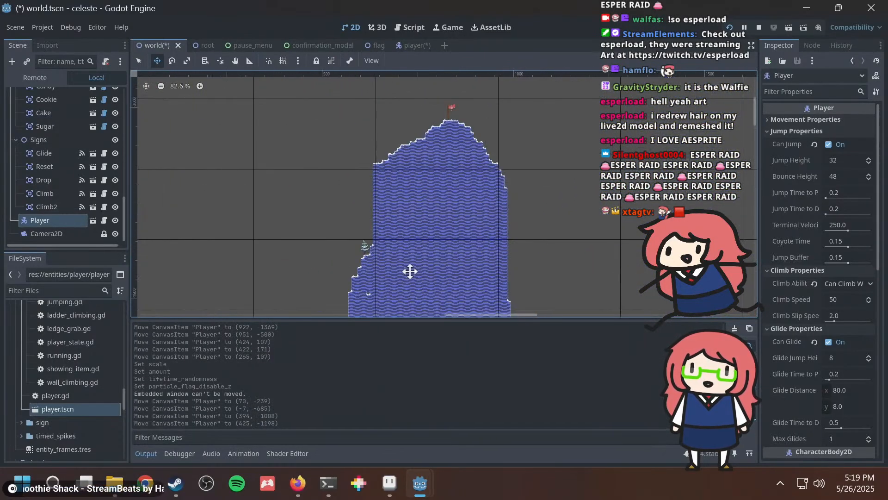
{"action": "left_click_drag", "start_coordinate": [409, 270], "coordinate": [452, 91]}
{"action": "left_click_drag", "start_coordinate": [519, 64], "coordinate": [519, 63]}
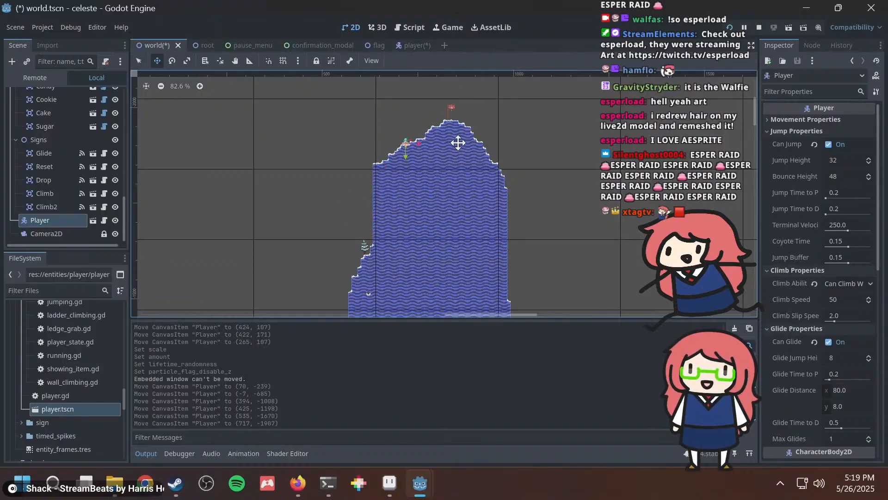
{"action": "scroll", "coordinate": [452, 164], "scroll_direction": "up", "scroll_amount": 6}
{"action": "left_click_drag", "start_coordinate": [435, 227], "coordinate": [498, 174]}
Check the waving flag beside the player in the running game, moving the game window aside, and return to the editor.
{"action": "key", "text": "F5"}
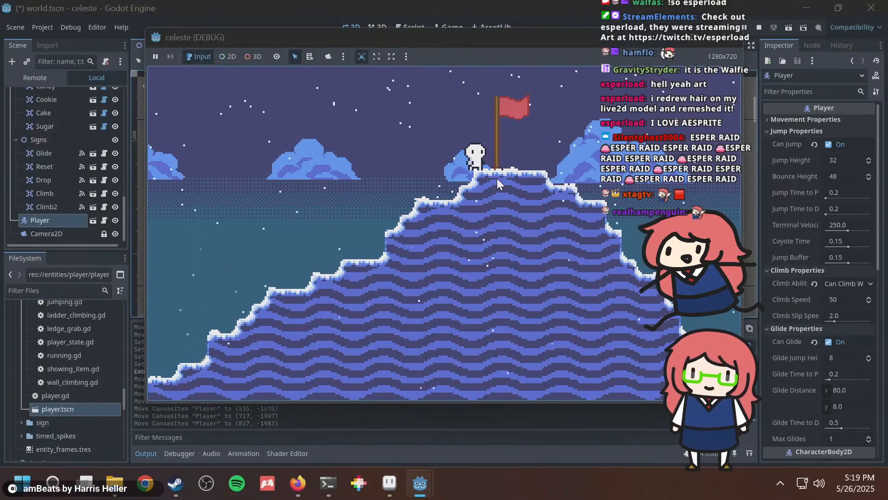
{"action": "left_click_drag", "start_coordinate": [520, 40], "coordinate": [413, 91]}
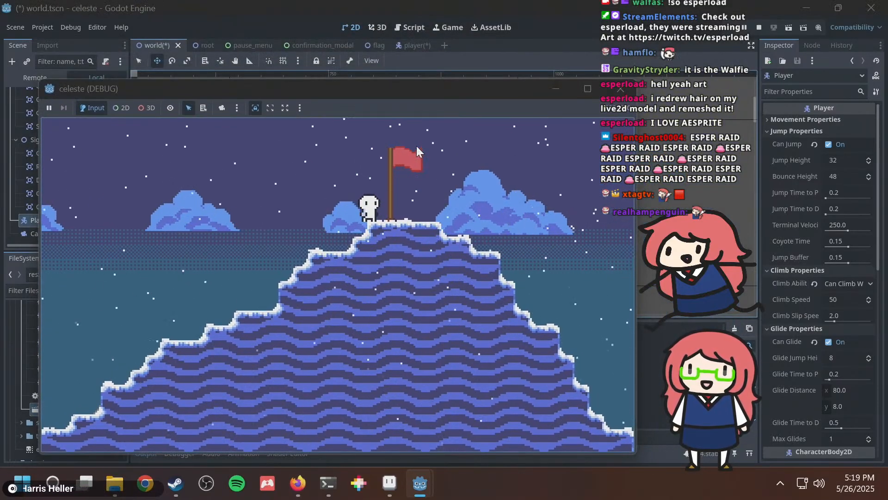
{"action": "key", "text": "F8"}
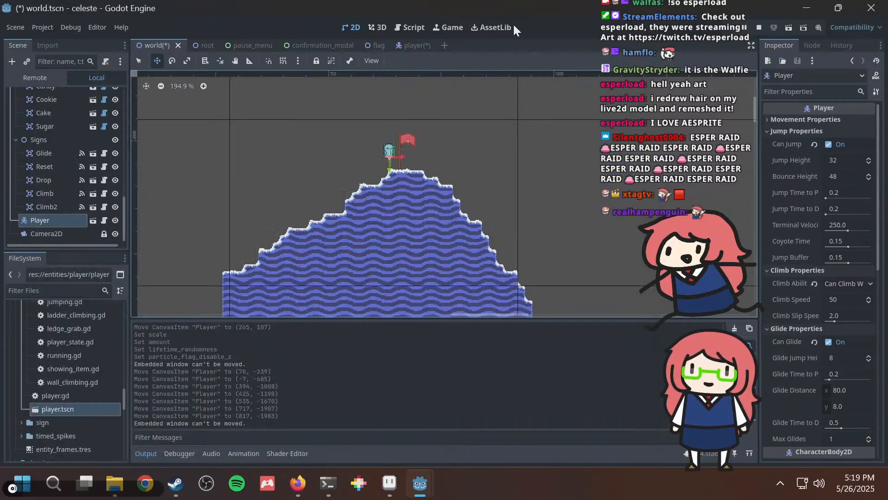
Open the flag scene and set the Sprite2D shader's frequency to 50.0.
{"action": "left_click", "coordinate": [371, 46]}
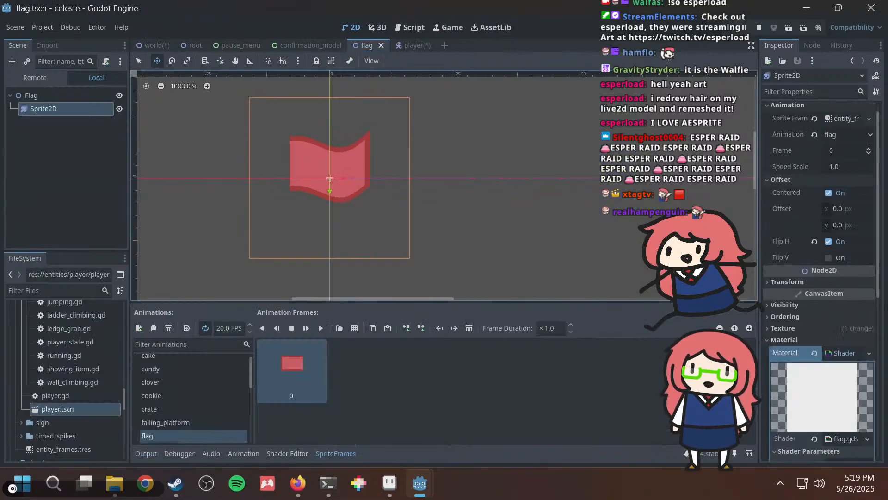
{"action": "scroll", "coordinate": [875, 283], "scroll_direction": "down", "scroll_amount": 5}
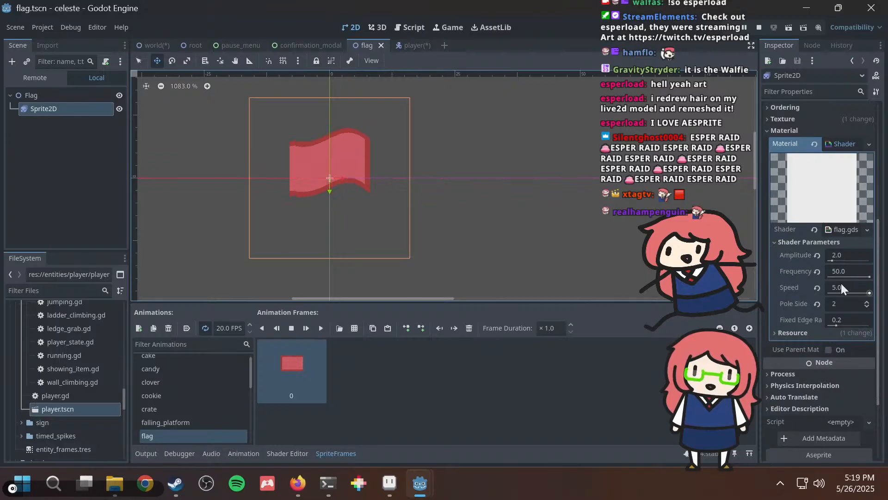
{"action": "left_click_drag", "start_coordinate": [864, 276], "coordinate": [870, 276]}
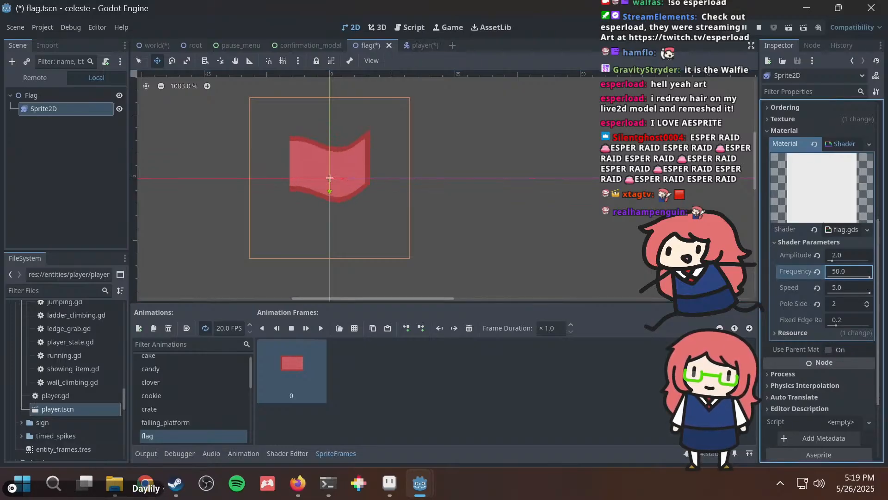
Set the flag shader's amplitude to 5 and check the waving in the running game.
{"action": "left_click", "coordinate": [841, 254]}
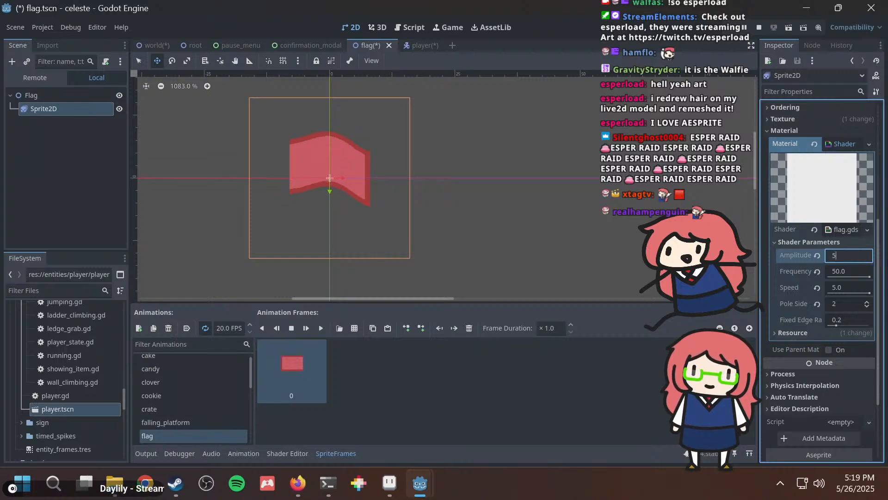
{"action": "type", "text": "5"}
{"action": "key", "text": "Return"}
{"action": "key", "text": "F5"}
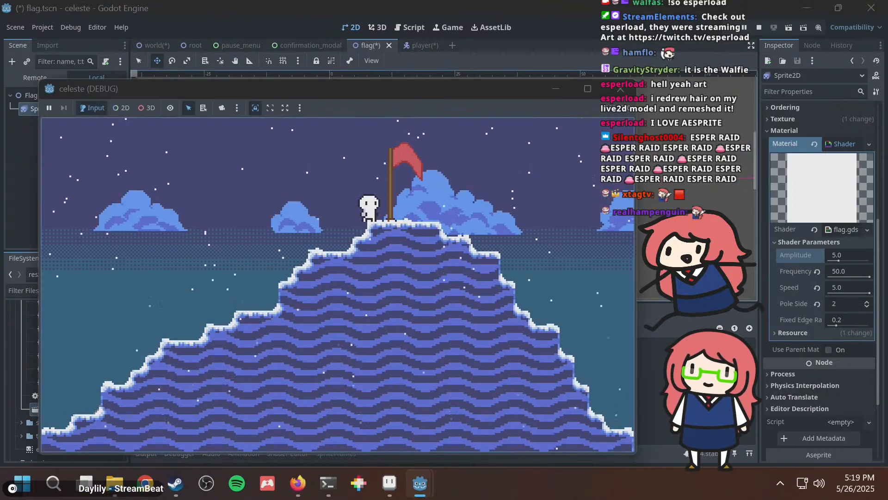
Set the flag shader's amplitude to 3 and check the waving in the running game.
{"action": "key", "text": "alt+Tab"}
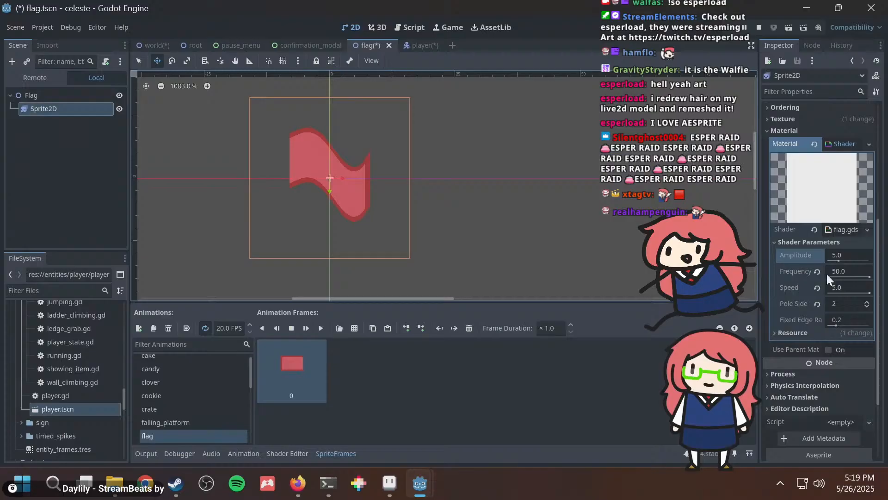
{"action": "left_click", "coordinate": [847, 253]}
{"action": "type", "text": "3"}
{"action": "key", "text": "Return"}
{"action": "key", "text": "F5"}
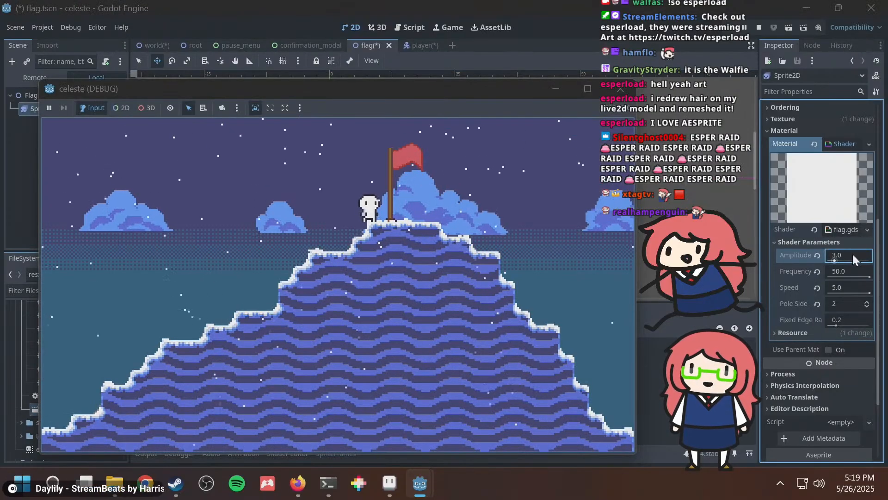
Set the flag shader's amplitude to 2 and check the waving in the running game.
{"action": "key", "text": "alt+Tab"}
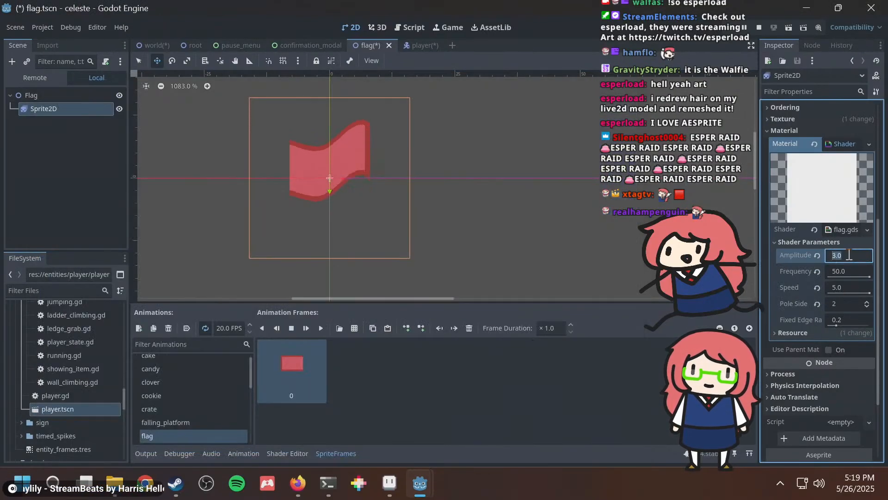
{"action": "key", "text": "F5"}
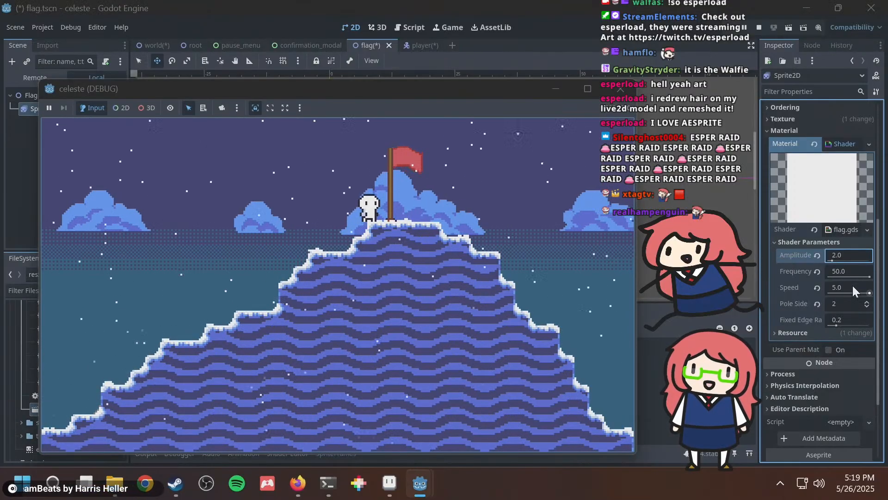
{"action": "key", "text": "alt+Tab"}
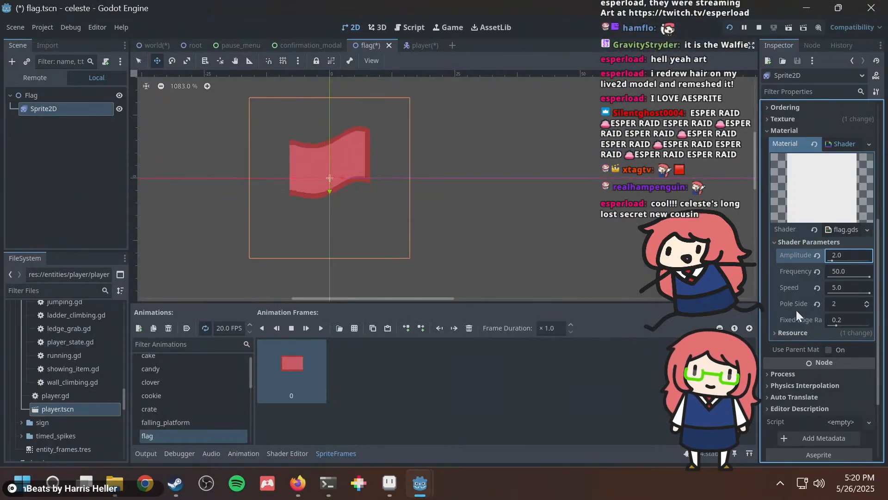
Compare the static flag sprite in Aseprite with the waving flag in the running game.
{"action": "left_click", "coordinate": [396, 476]}
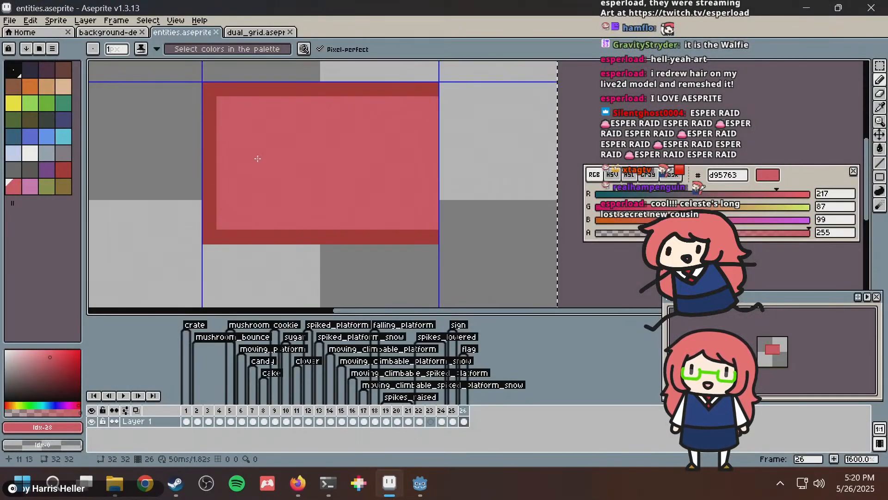
{"action": "key", "text": "alt+Tab"}
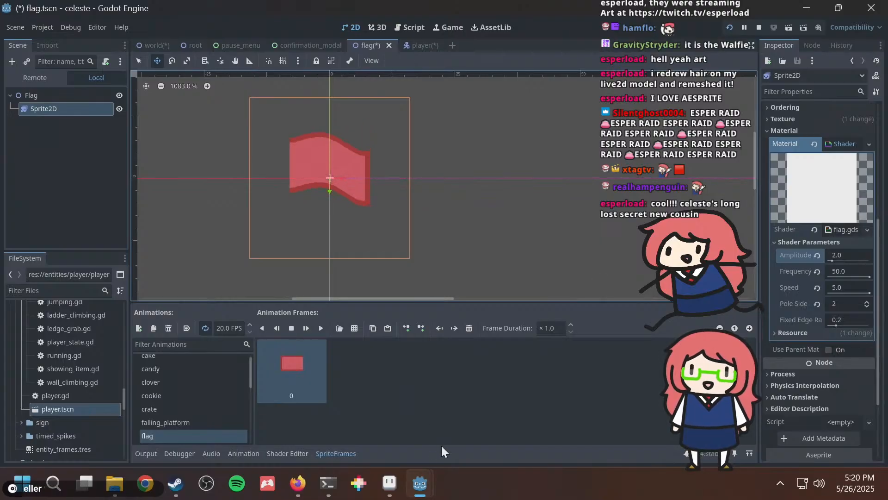
{"action": "mouse_move", "coordinate": [418, 481]}
{"action": "mouse_move", "coordinate": [462, 418]}
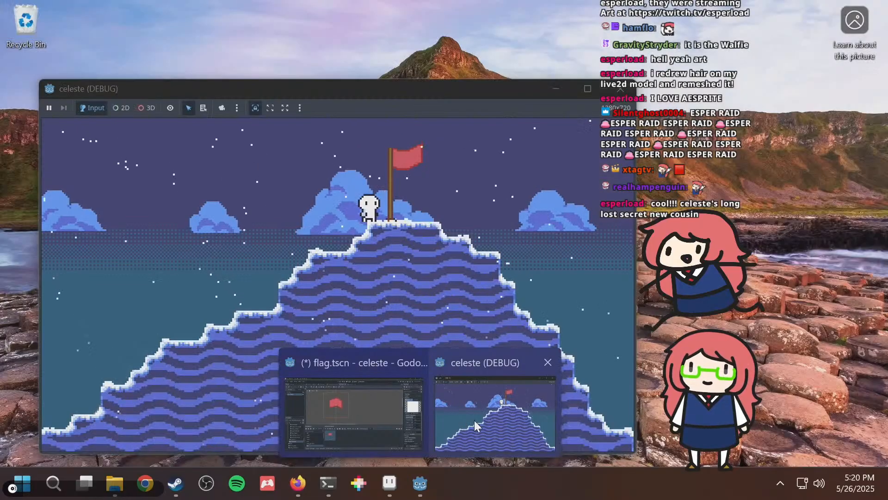
{"action": "key", "text": "alt+Tab"}
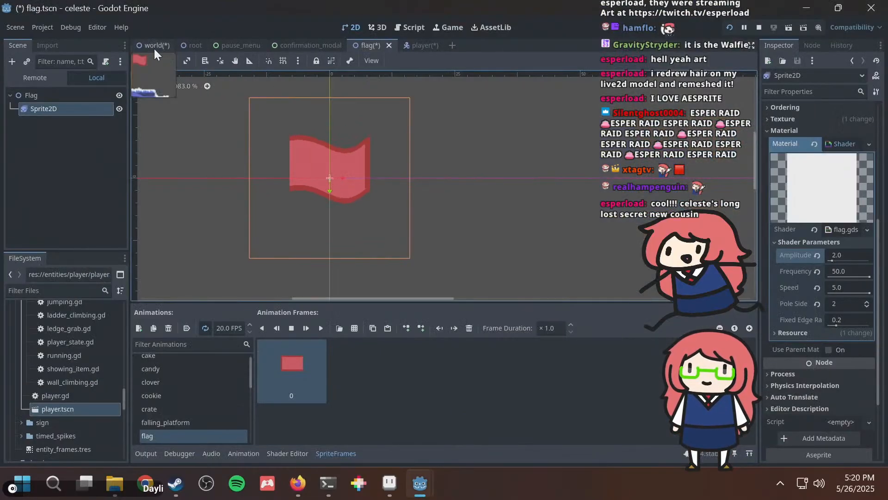
Move the Player in the world scene from the snowy mountain peak down to the forest area beside the tall spiked pillar.
{"action": "left_click", "coordinate": [152, 44]}
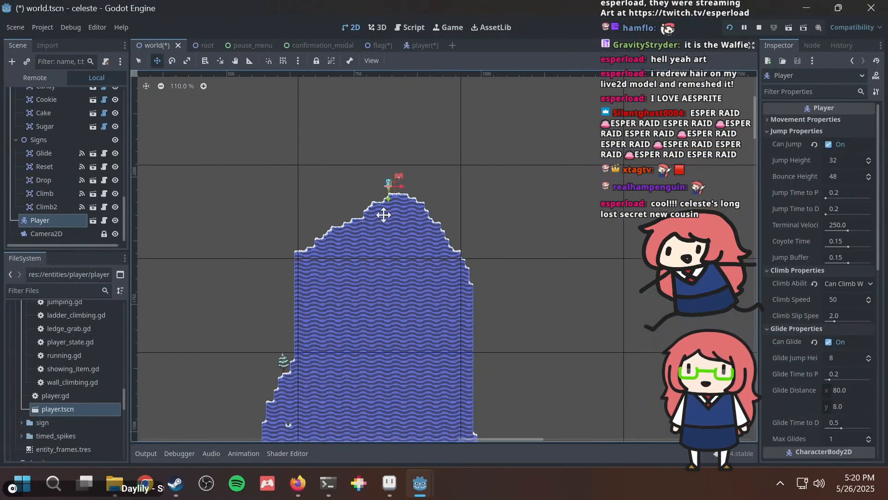
{"action": "middle_click_drag", "start_coordinate": [361, 364], "coordinate": [396, 131]}
{"action": "left_click_drag", "start_coordinate": [362, 266], "coordinate": [345, 314]}
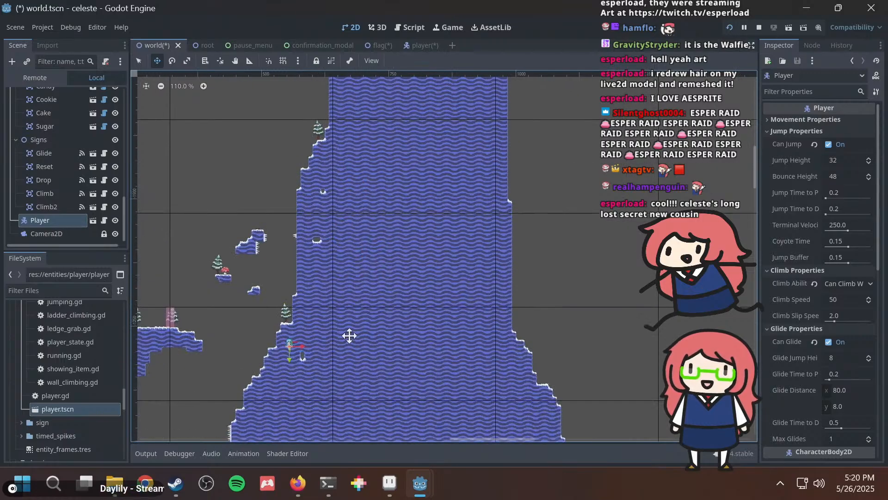
{"action": "middle_click_drag", "start_coordinate": [350, 336], "coordinate": [509, 152]}
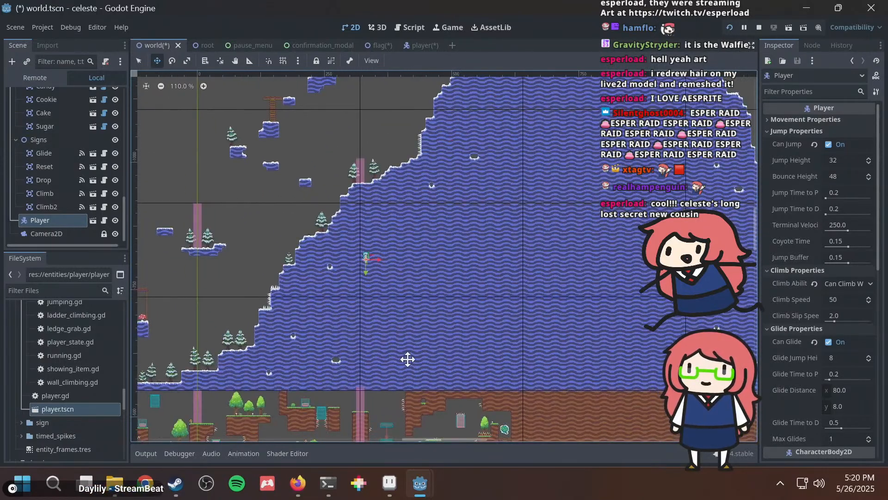
{"action": "middle_click_drag", "start_coordinate": [407, 359], "coordinate": [416, 196]}
{"action": "left_click_drag", "start_coordinate": [389, 430], "coordinate": [389, 432]}
{"action": "scroll", "coordinate": [411, 400], "scroll_direction": "up", "scroll_amount": 4}
{"action": "scroll", "coordinate": [380, 336], "scroll_direction": "up", "scroll_amount": 9}
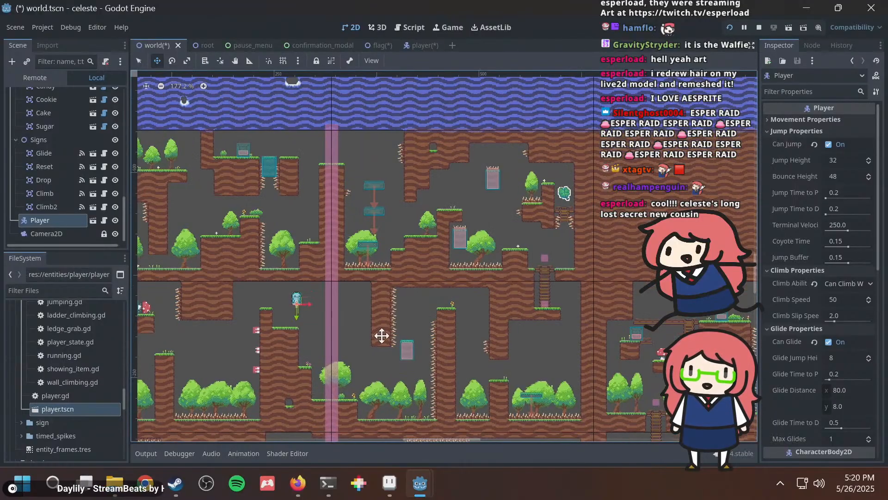
{"action": "middle_click_drag", "start_coordinate": [371, 338], "coordinate": [420, 164]}
{"action": "left_click_drag", "start_coordinate": [412, 196], "coordinate": [564, 402]}
Switch to the running game and check the player's dust particles while running and jumping up to the tall pillar.
{"action": "key", "text": "alt+Tab"}
{"action": "key", "text": "alt+Tab"}
{"action": "key", "text": "alt+Tab"}
{"action": "key", "text": "Tab"}
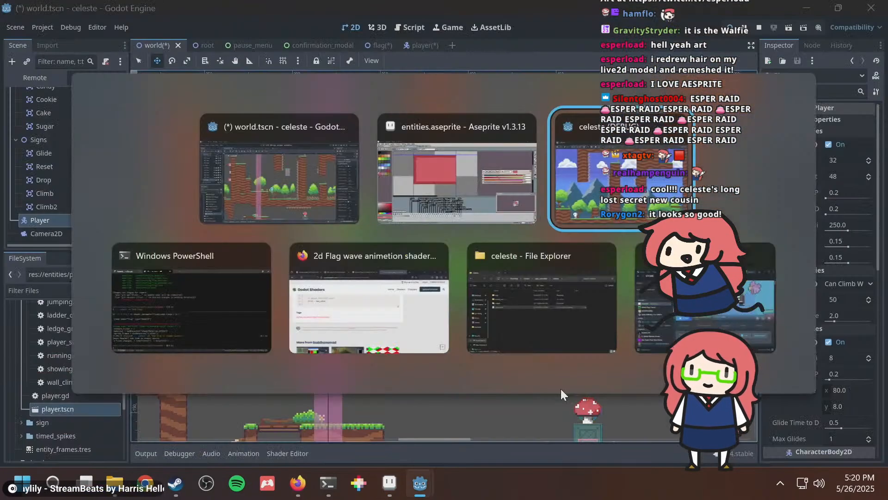
{"action": "key", "text": "Left"}
{"action": "key", "text": "space"}
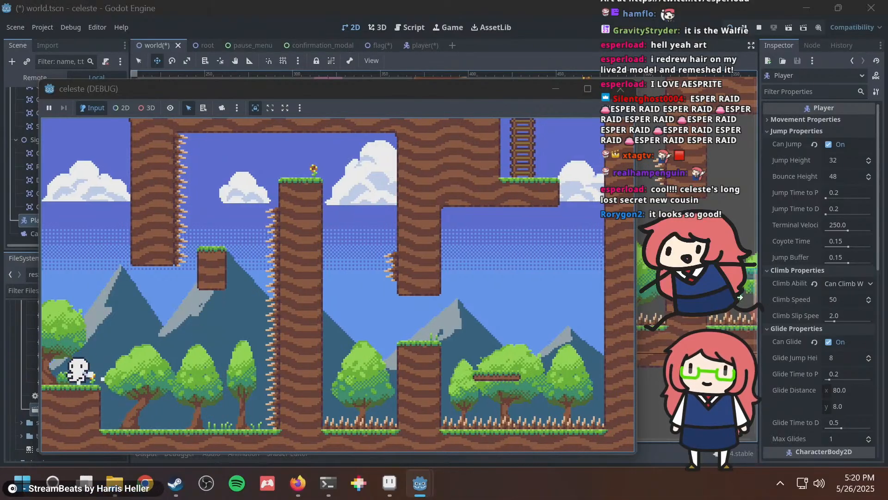
{"action": "key", "text": "Right"}
{"action": "key", "text": "Right"}
{"action": "key", "text": "Left"}
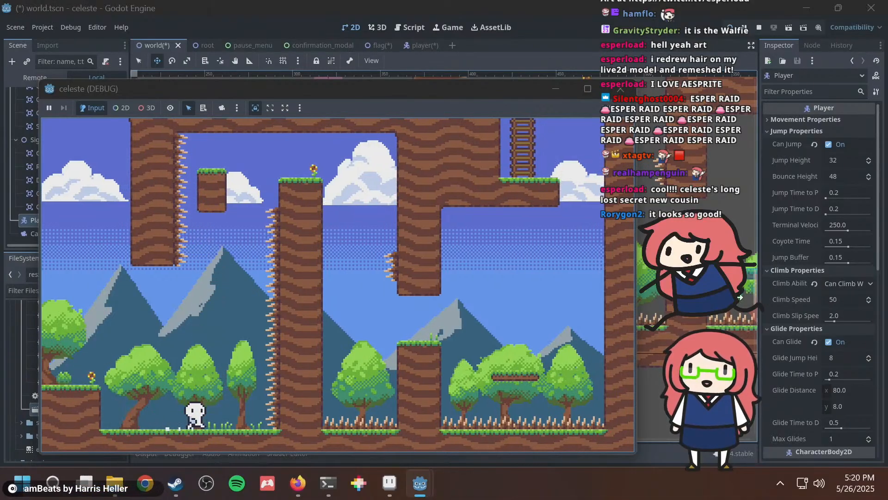
{"action": "key", "text": "Right"}
{"action": "key", "text": "space"}
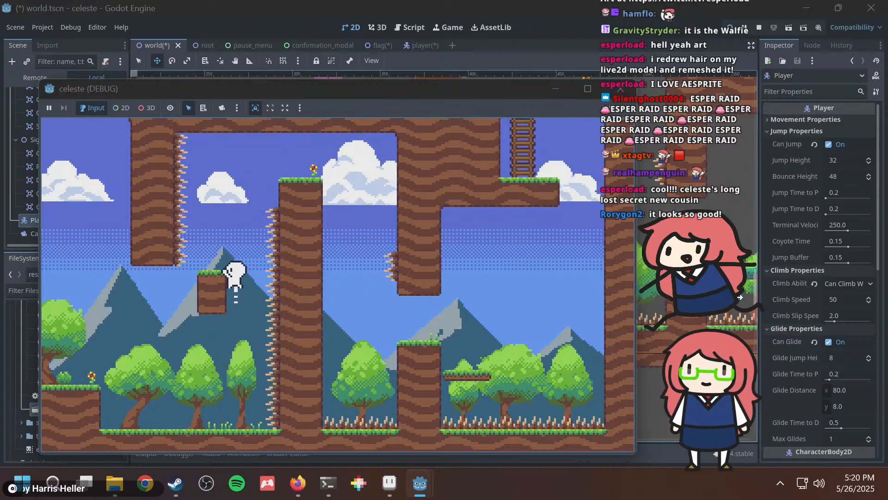
{"action": "key", "text": "space"}
{"action": "key", "text": "Right"}
{"action": "key", "text": "Left"}
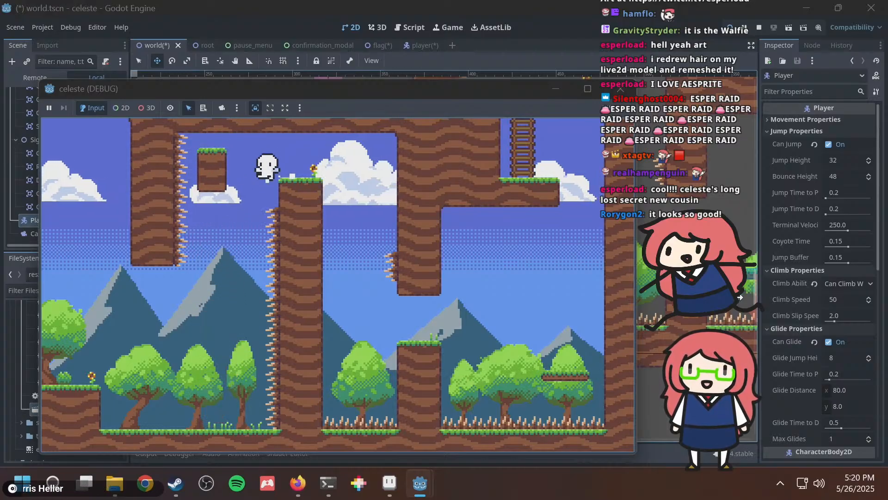
{"action": "key", "text": "Right"}
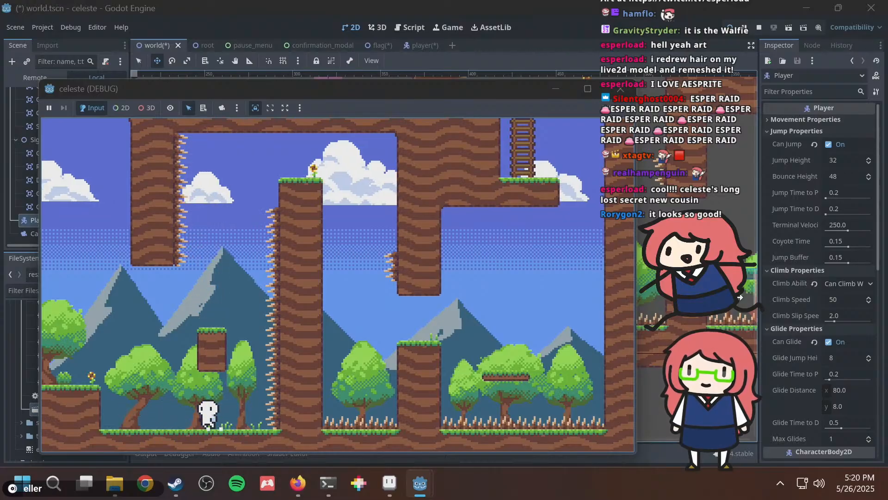
Check the dust trail by running the player back and forth on the grass with repeated direction changes.
{"action": "key", "text": "Left"}
{"action": "key", "text": "Right"}
{"action": "key", "text": "Left"}
{"action": "key", "text": "Right"}
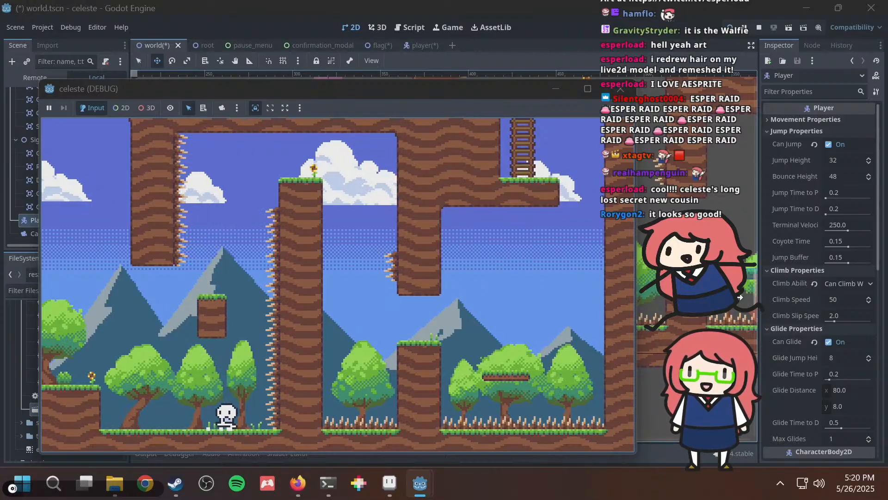
{"action": "key", "text": "Left"}
{"action": "key", "text": "Right"}
{"action": "key", "text": "Left"}
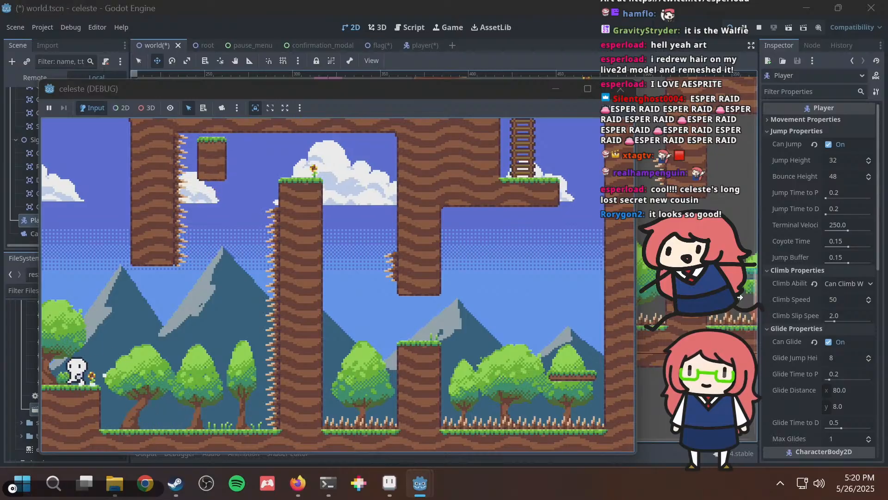
{"action": "key", "text": "Right"}
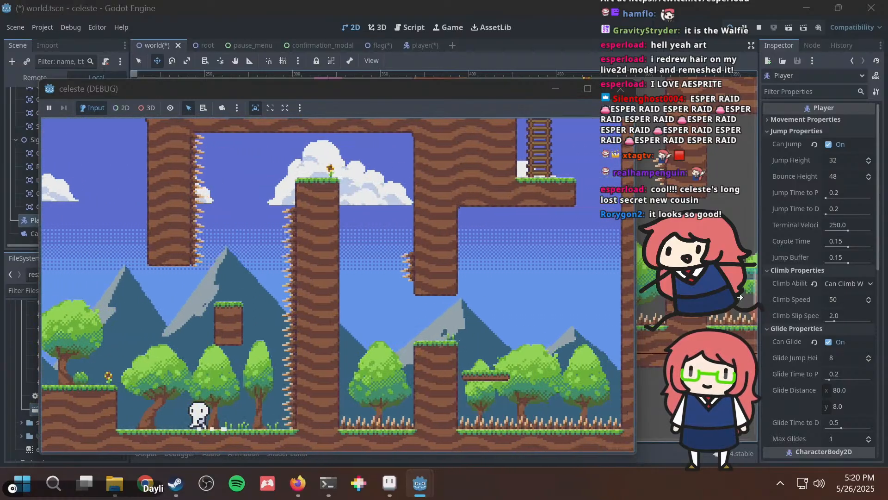
{"action": "key", "text": "Left"}
{"action": "key", "text": "Right"}
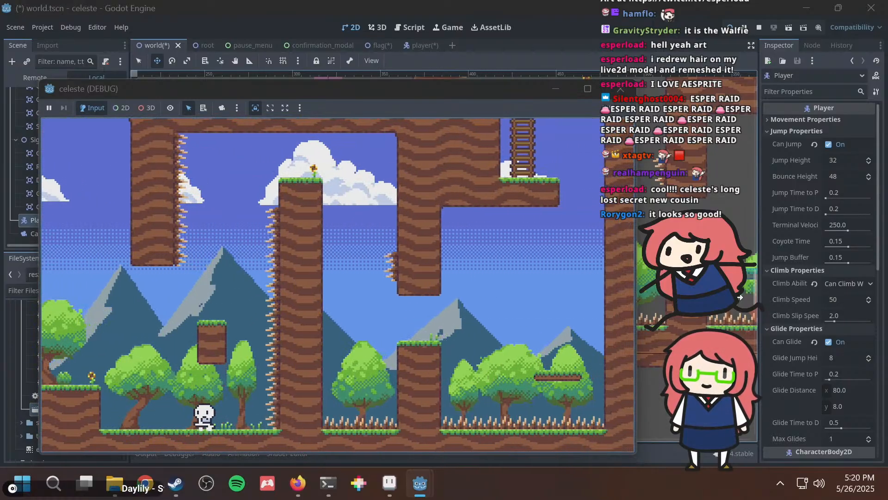
{"action": "key", "text": "Left"}
{"action": "key", "text": "Right"}
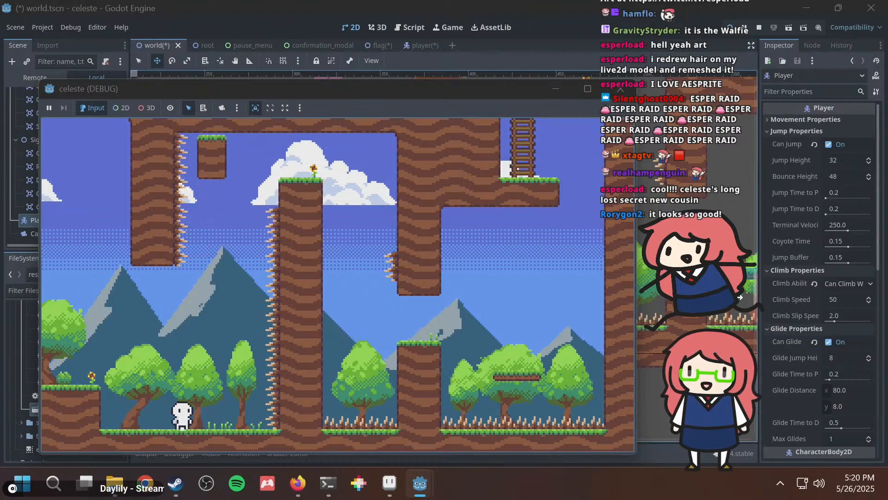
{"action": "key", "text": "Left"}
{"action": "key", "text": "Right"}
{"action": "key", "text": "Left"}
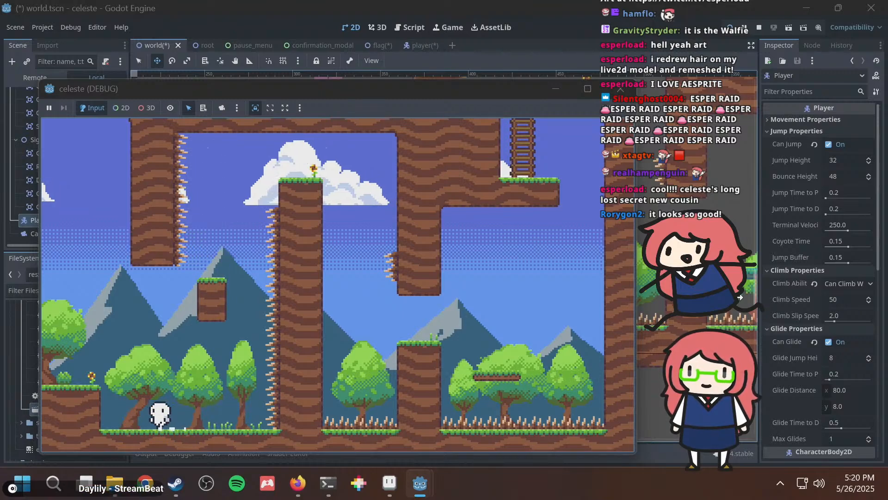
{"action": "key", "text": "Right"}
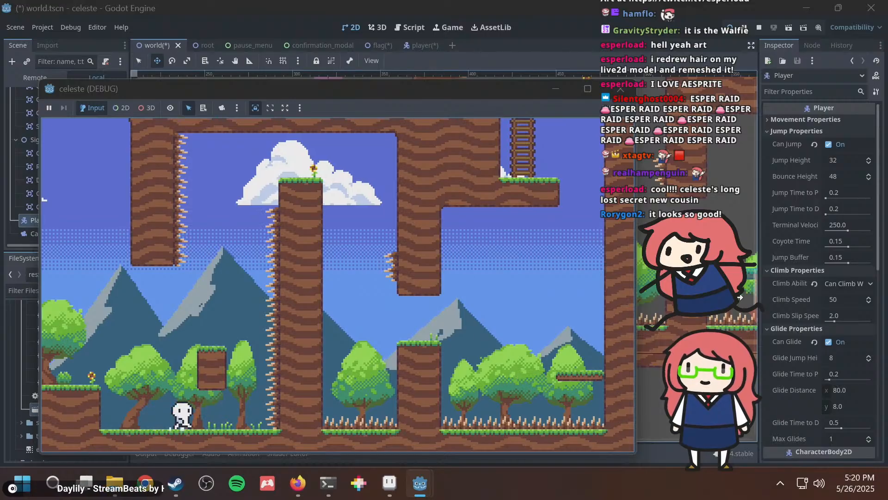
{"action": "key", "text": "Left"}
{"action": "key", "text": "Right"}
{"action": "key", "text": "Left"}
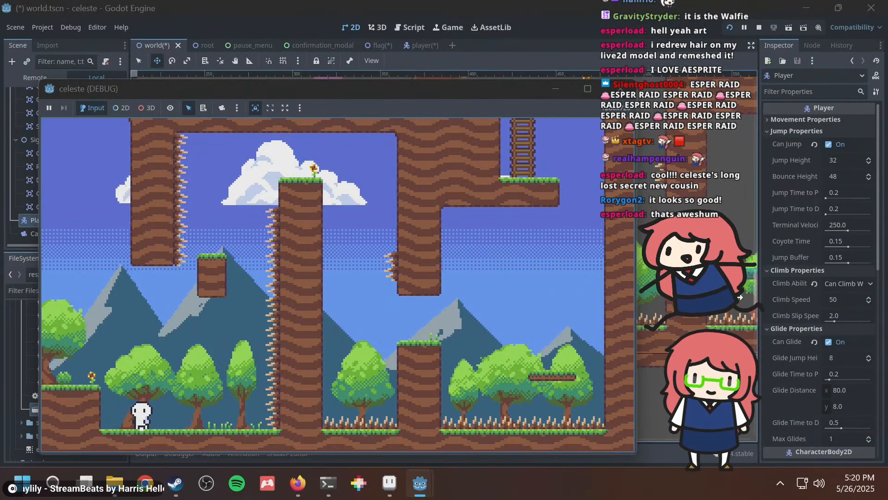
Return to the world scene and move the Player down to the lower area's grassy ledge, beside the tree and the clover.
{"action": "key", "text": "F8"}
{"action": "scroll", "coordinate": [503, 231], "scroll_direction": "down", "scroll_amount": 5}
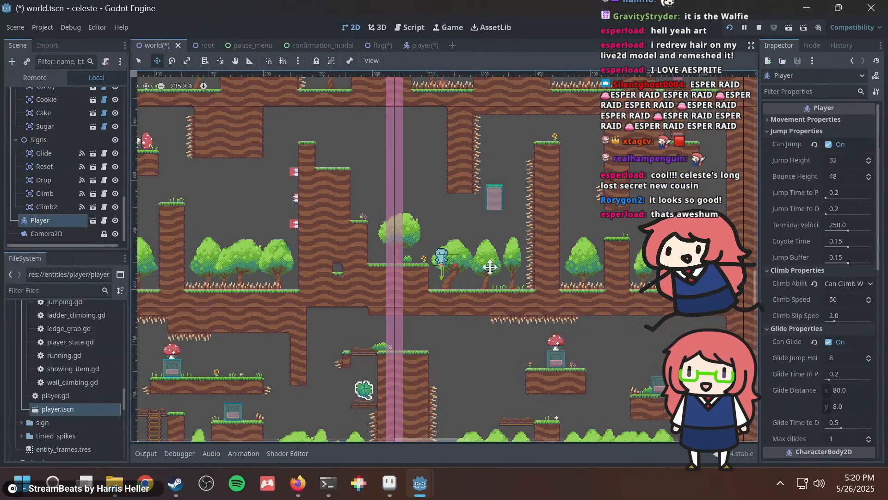
{"action": "middle_click_drag", "start_coordinate": [505, 252], "coordinate": [544, 196]}
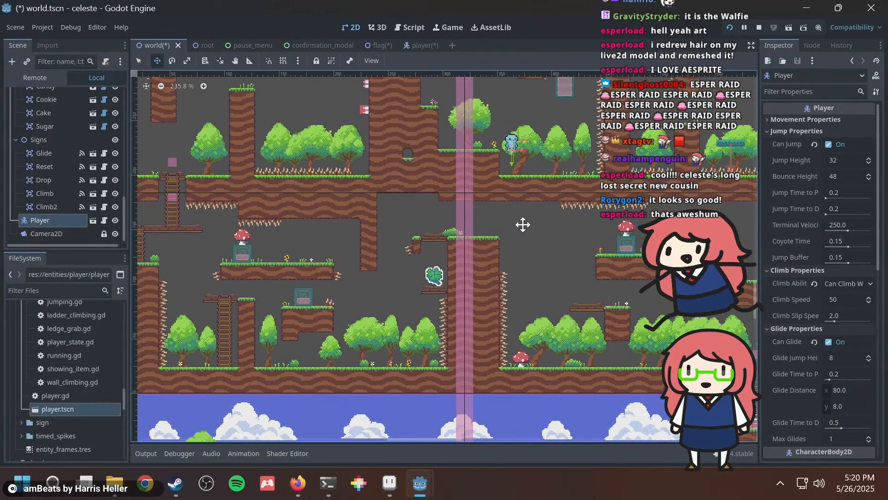
{"action": "middle_click_drag", "start_coordinate": [519, 249], "coordinate": [536, 212]}
{"action": "left_click_drag", "start_coordinate": [538, 212], "coordinate": [422, 373]}
{"action": "middle_click_drag", "start_coordinate": [423, 373], "coordinate": [439, 240]}
{"action": "left_click_drag", "start_coordinate": [449, 213], "coordinate": [448, 353]}
{"action": "scroll", "coordinate": [451, 342], "scroll_direction": "up", "scroll_amount": 4}
{"action": "scroll", "coordinate": [455, 327], "scroll_direction": "up", "scroll_amount": 3}
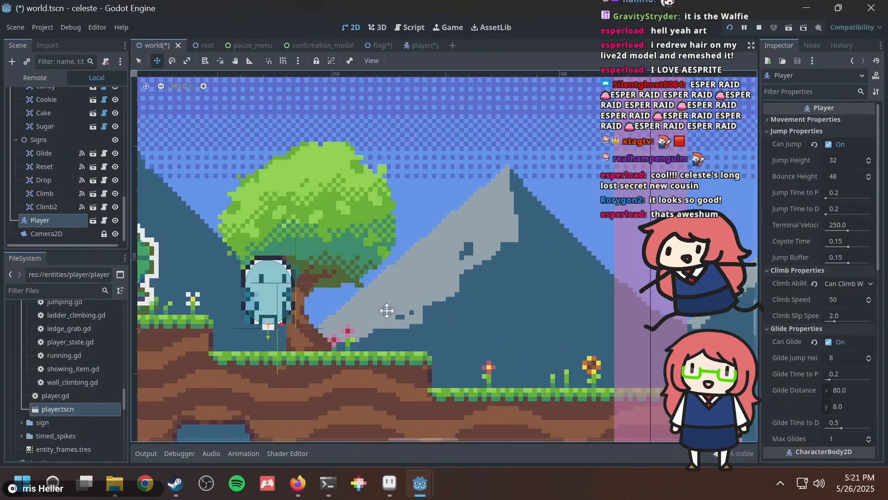
{"action": "middle_click_drag", "start_coordinate": [389, 312], "coordinate": [531, 236]}
{"action": "left_click_drag", "start_coordinate": [532, 234], "coordinate": [565, 237]}
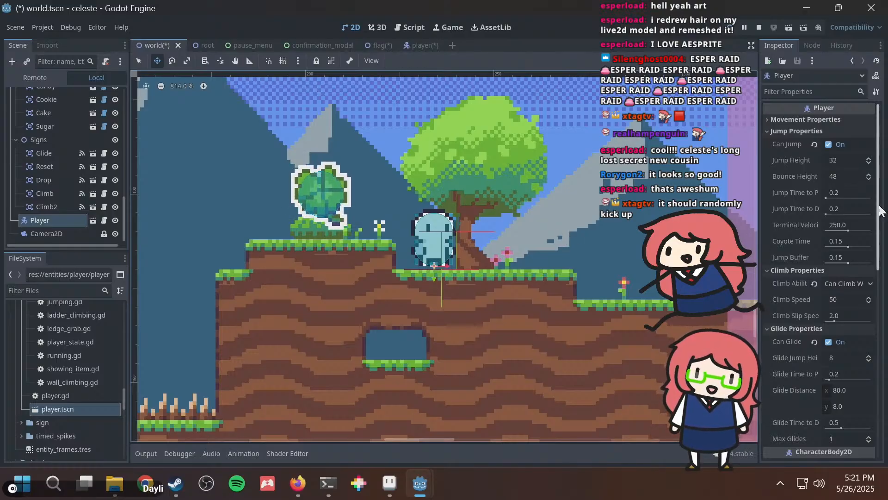
{"action": "left_click_drag", "start_coordinate": [880, 211], "coordinate": [883, 166]}
{"action": "left_click_drag", "start_coordinate": [882, 197], "coordinate": [887, 398]}
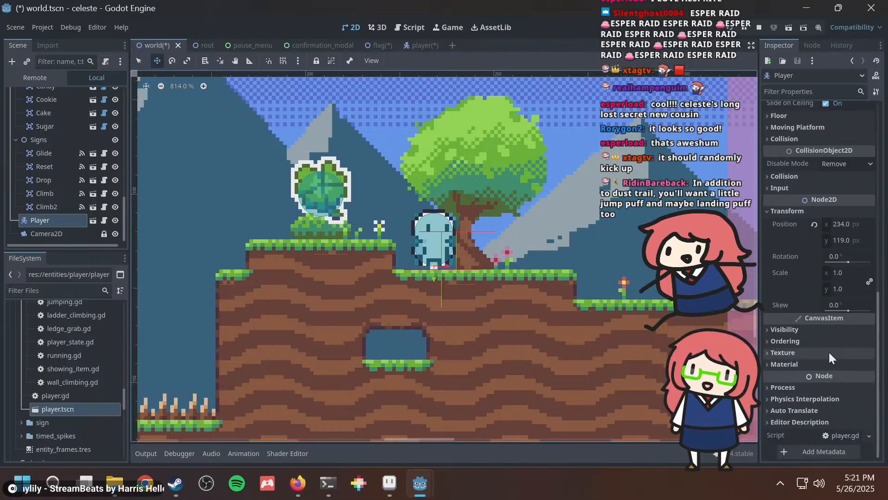
{"action": "scroll", "coordinate": [525, 224], "scroll_direction": "up", "scroll_amount": 2}
{"action": "scroll", "coordinate": [386, 226], "scroll_direction": "up", "scroll_amount": 2}
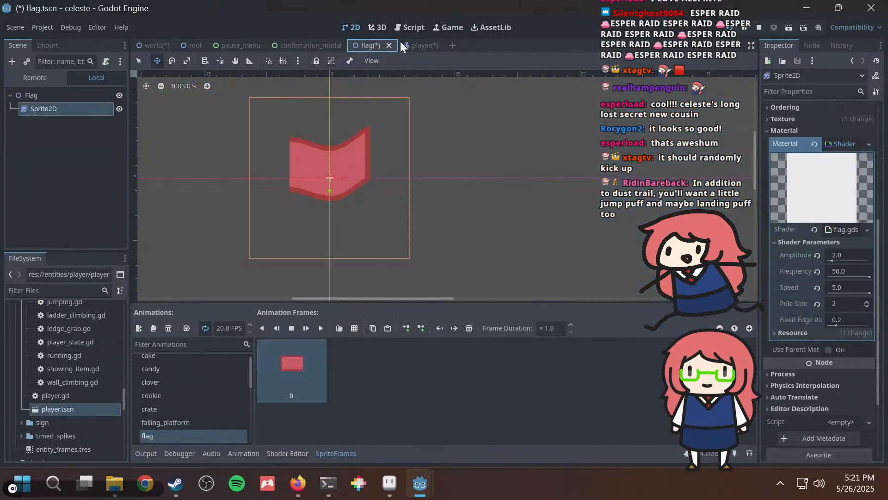
Save the flag scene and open the player scene.
{"action": "left_click", "coordinate": [384, 42]}
{"action": "key", "text": "ctrl+s"}
{"action": "left_click", "coordinate": [420, 43]}
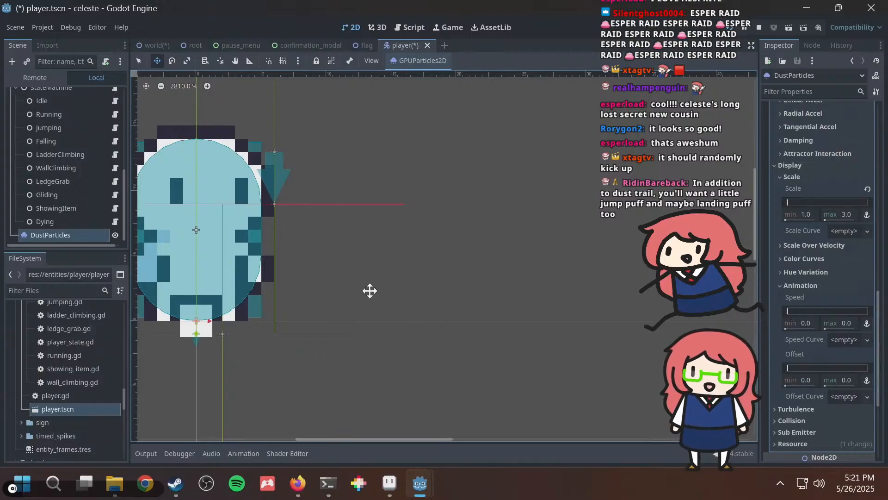
Try turbulence on the DustParticles material, check the particle preview, and turn turbulence back off.
{"action": "left_click_drag", "start_coordinate": [881, 338], "coordinate": [871, 358]}
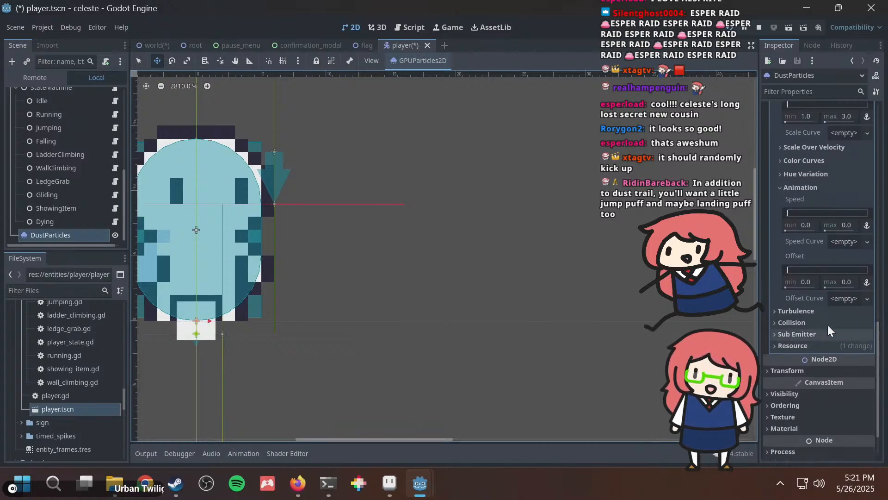
{"action": "left_click", "coordinate": [809, 312]}
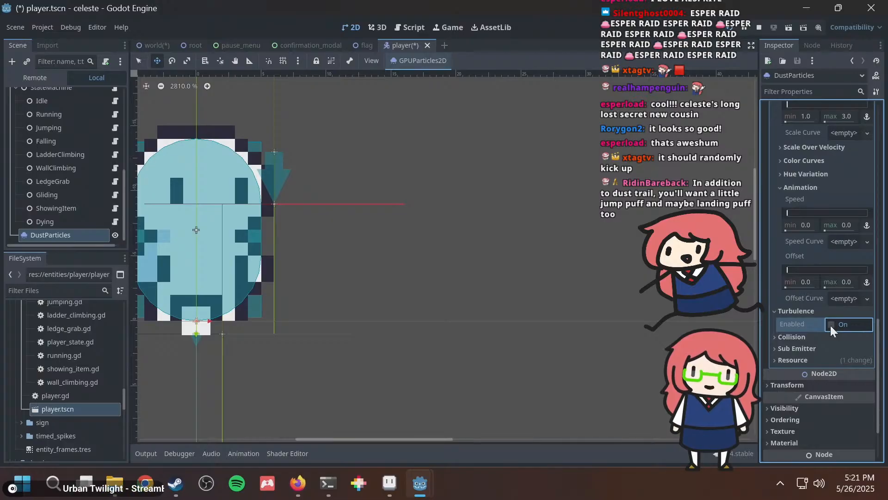
{"action": "scroll", "coordinate": [488, 235], "scroll_direction": "down", "scroll_amount": 2}
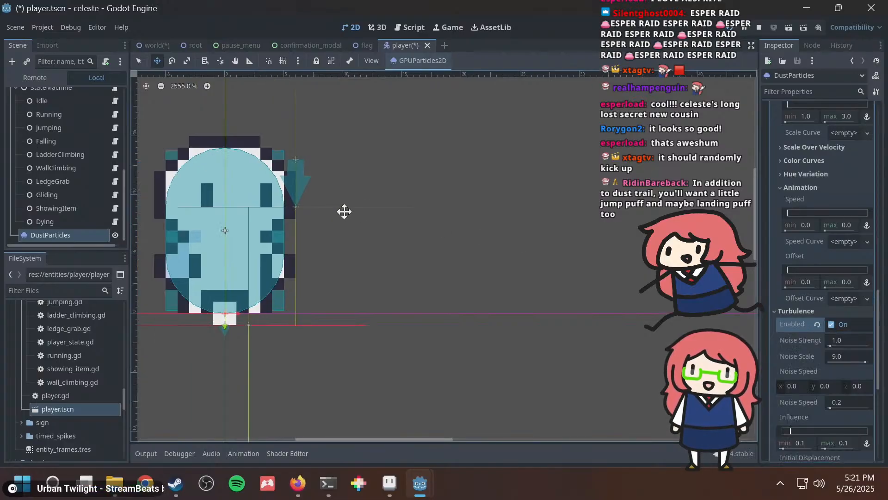
{"action": "scroll", "coordinate": [345, 212], "scroll_direction": "up", "scroll_amount": 2}
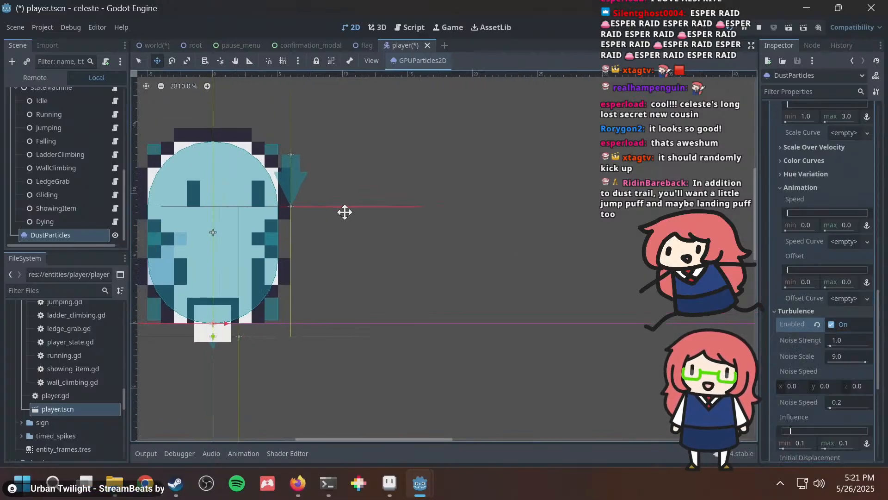
{"action": "left_click", "coordinate": [831, 324]}
{"action": "left_click", "coordinate": [789, 312]}
{"action": "scroll", "coordinate": [787, 313], "scroll_direction": "up", "scroll_amount": 2}
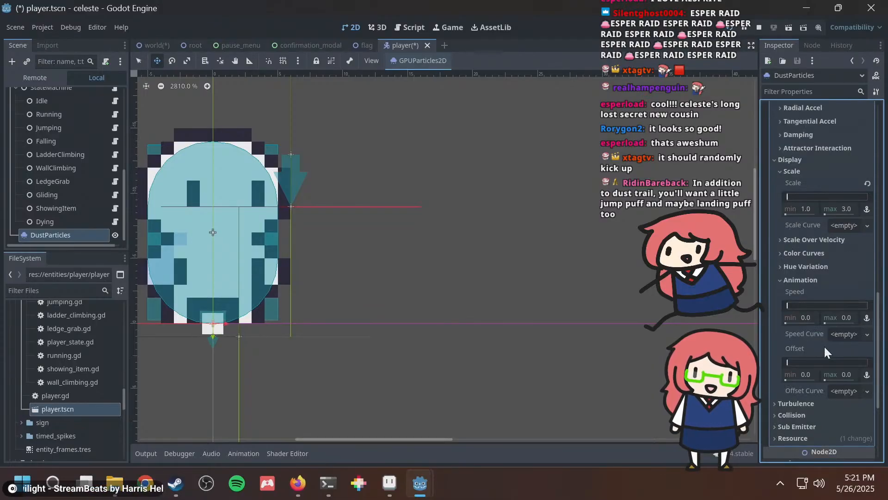
Give the dust particles' alpha curve a new CurveTexture containing a new Curve.
{"action": "left_click", "coordinate": [809, 256]}
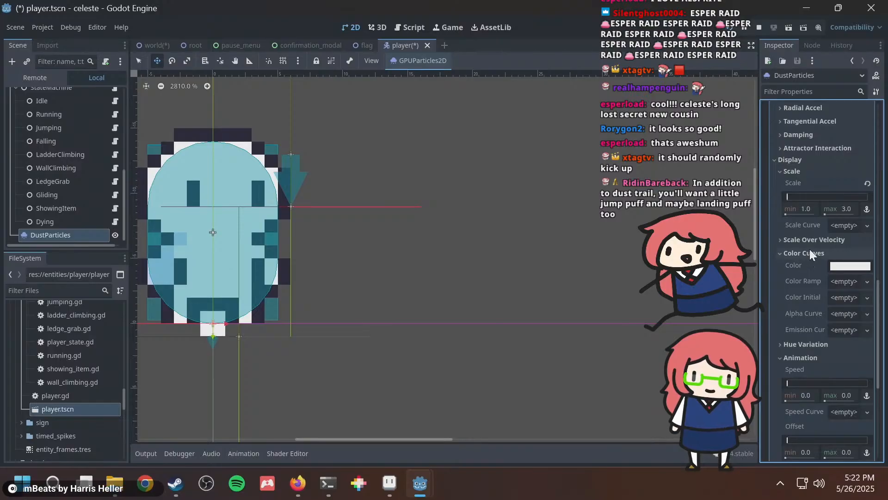
{"action": "left_click", "coordinate": [841, 281]}
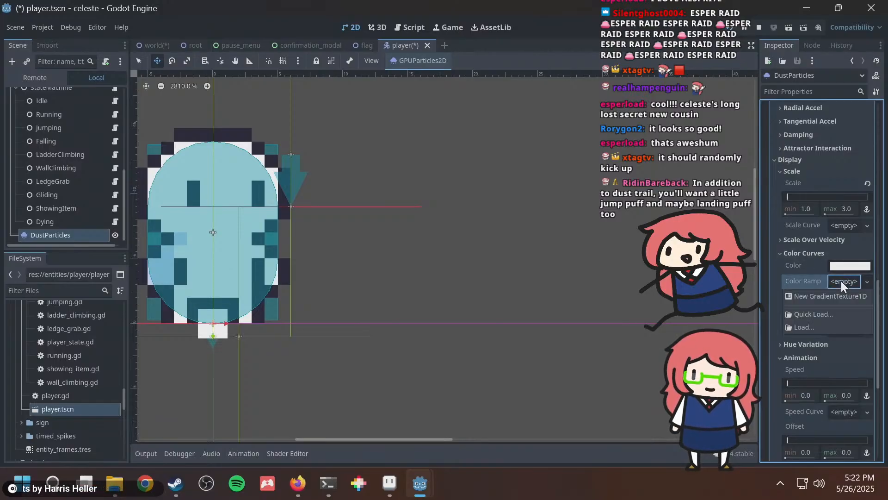
{"action": "left_click", "coordinate": [842, 282]}
{"action": "left_click", "coordinate": [842, 311]}
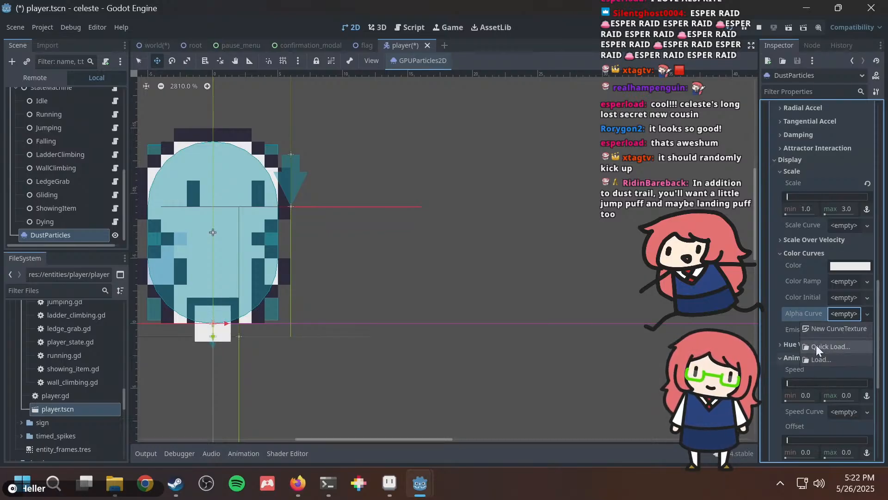
{"action": "left_click", "coordinate": [825, 329]}
{"action": "left_click", "coordinate": [845, 314]}
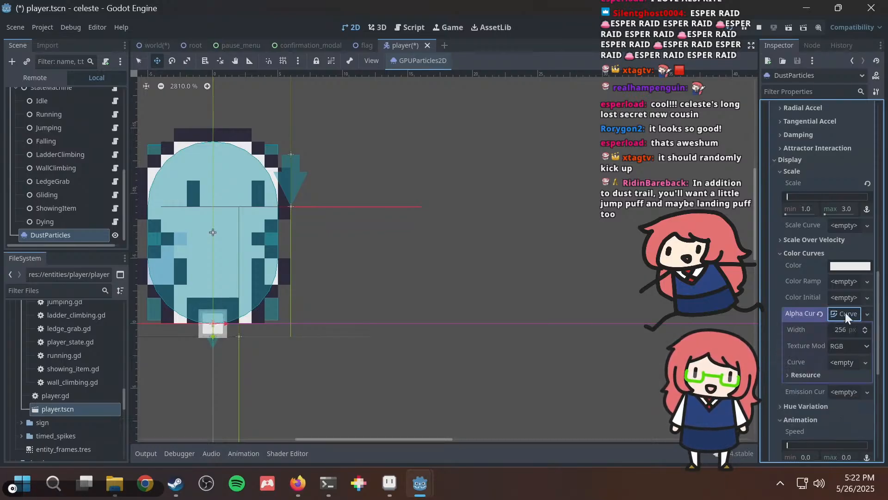
{"action": "left_click", "coordinate": [833, 364]}
{"action": "left_click", "coordinate": [839, 374]}
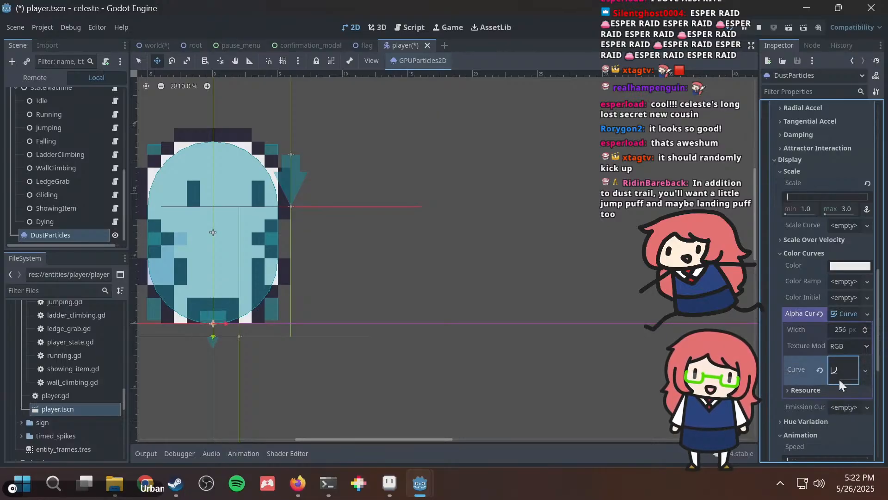
Shape the dust particles' alpha curve to fall from 1.0 at the start to 0.0 at about three quarters, and remove the extra end point.
{"action": "left_click", "coordinate": [840, 371]}
{"action": "scroll", "coordinate": [865, 342], "scroll_direction": "down", "scroll_amount": 3}
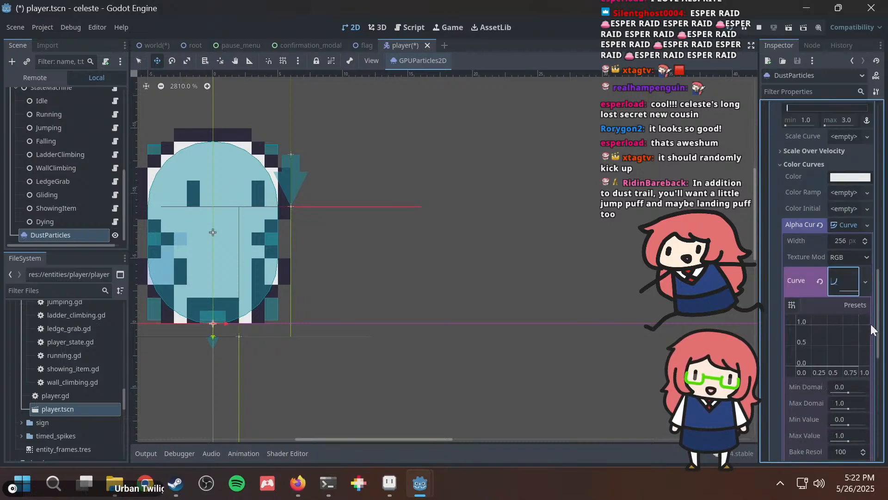
{"action": "left_click", "coordinate": [796, 324]}
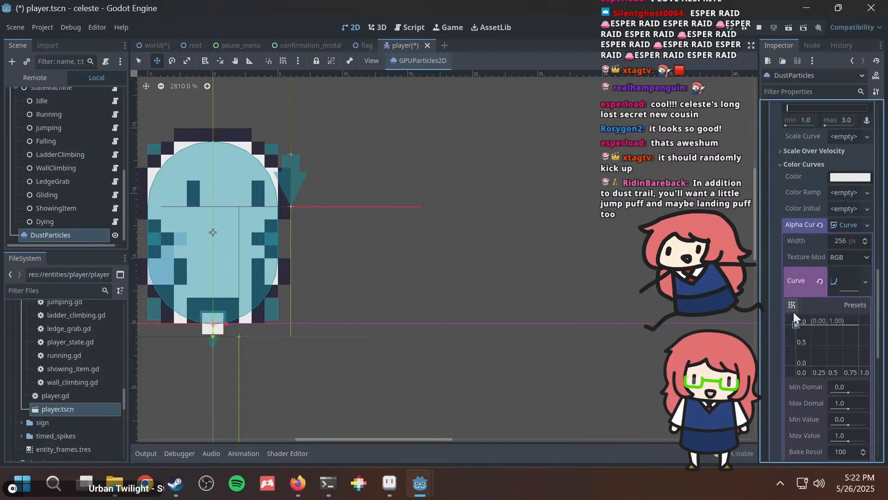
{"action": "left_click_drag", "start_coordinate": [836, 335], "coordinate": [839, 369]}
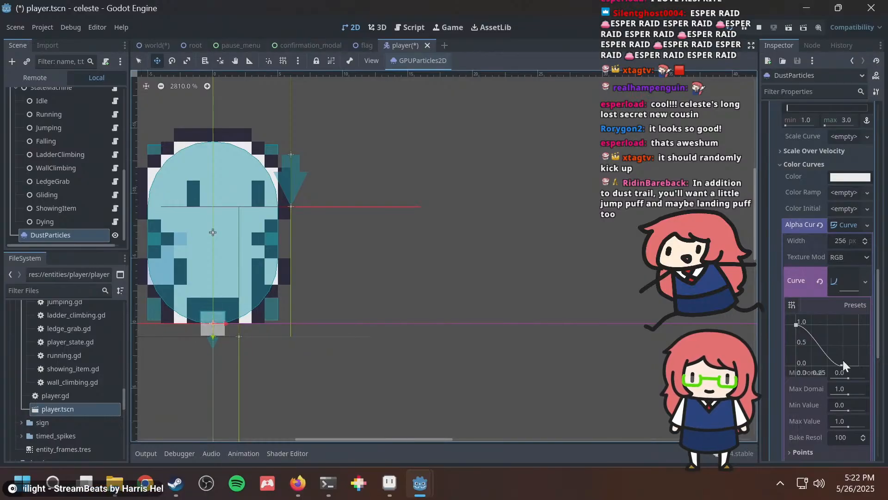
{"action": "left_click_drag", "start_coordinate": [842, 362], "coordinate": [855, 374]}
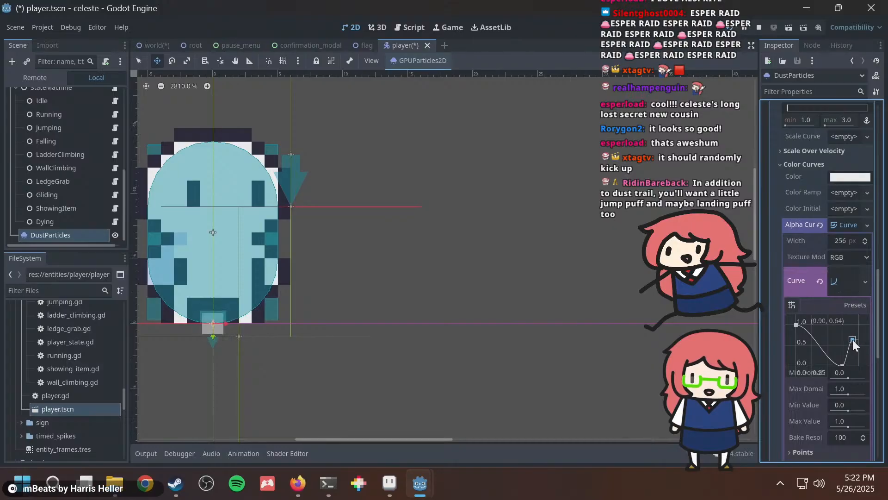
{"action": "right_click", "coordinate": [853, 340]}
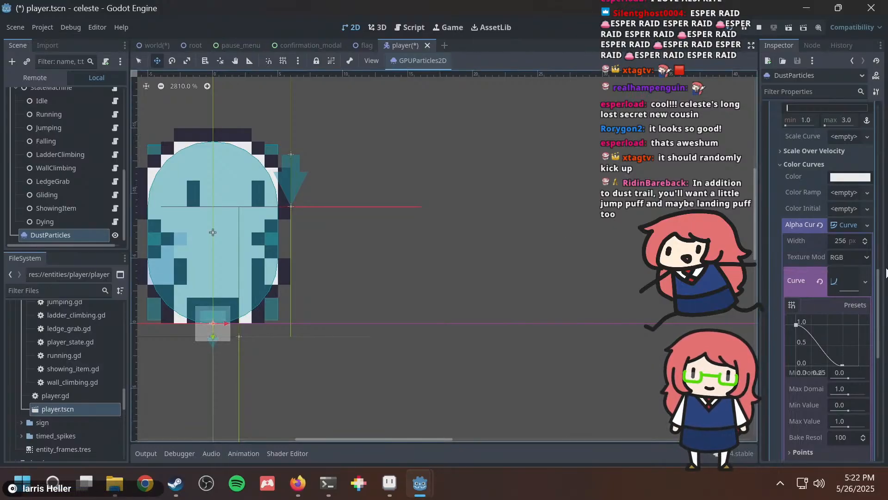
Set the dust particles' lifetime to 0.5 s and save the player scene.
{"action": "left_click_drag", "start_coordinate": [879, 284], "coordinate": [885, 104]}
{"action": "left_click", "coordinate": [839, 212]}
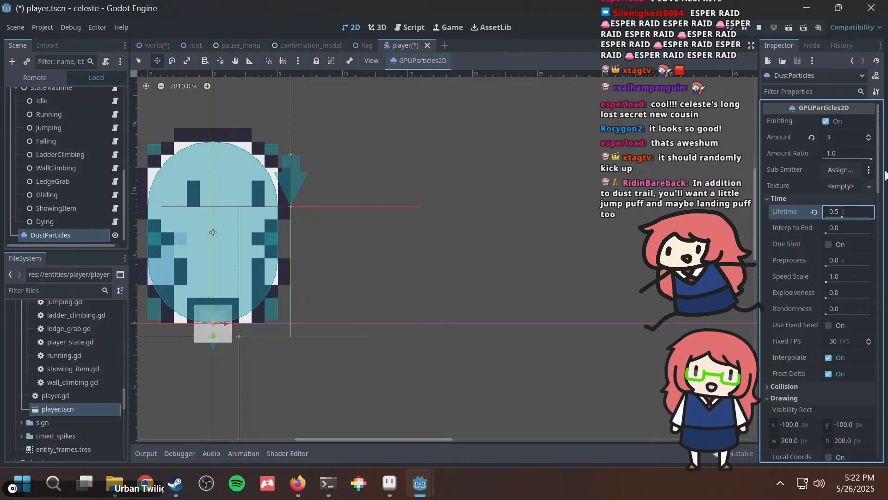
{"action": "left_click_drag", "start_coordinate": [879, 175], "coordinate": [881, 319]}
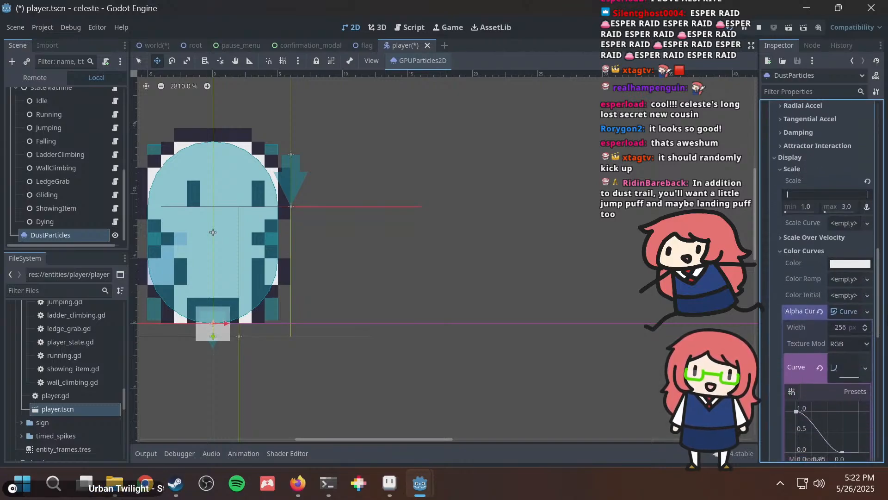
{"action": "key", "text": "ctrl+s"}
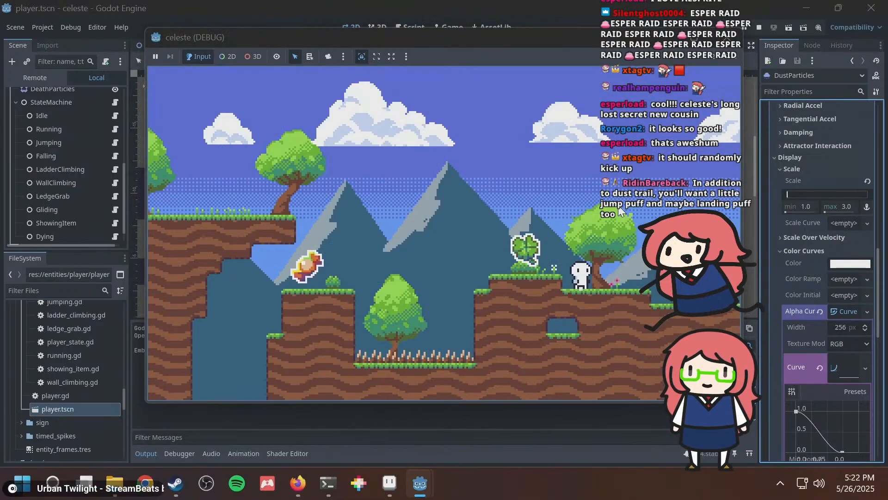
Playtest the game, running and jumping both ways across the ledges to examine the fading dust trail.
{"action": "key", "text": "Right"}
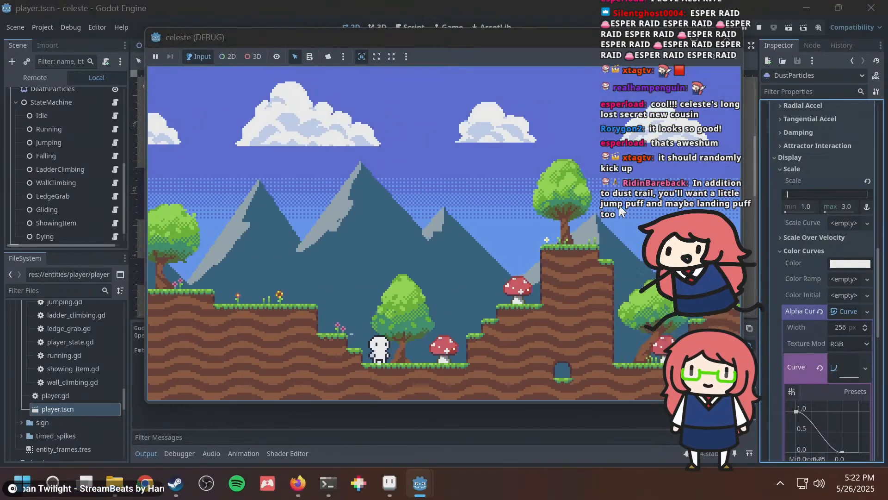
{"action": "key", "text": "Left"}
{"action": "key", "text": "space"}
{"action": "key", "text": "space"}
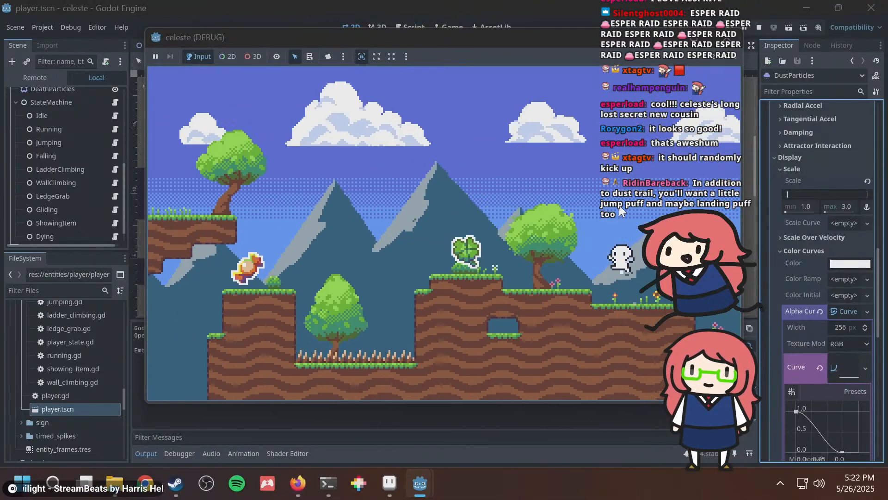
{"action": "key", "text": "Right"}
{"action": "key", "text": "Left"}
{"action": "key", "text": "Right"}
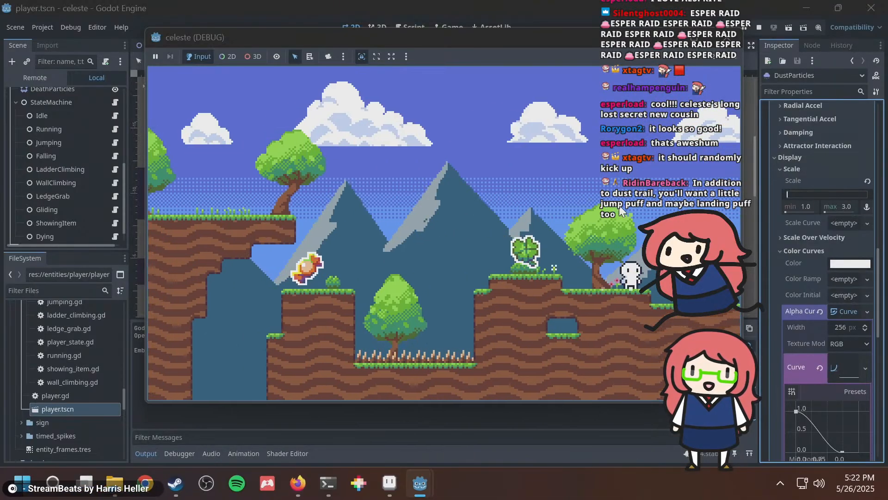
{"action": "key", "text": "Left"}
{"action": "key", "text": "space"}
{"action": "key", "text": "Left"}
{"action": "key", "text": "space"}
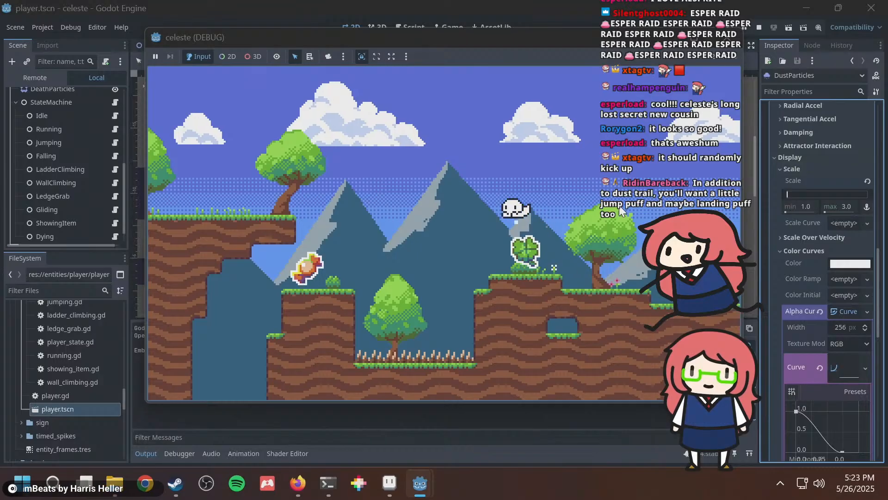
{"action": "key", "text": "Left"}
{"action": "key", "text": "space"}
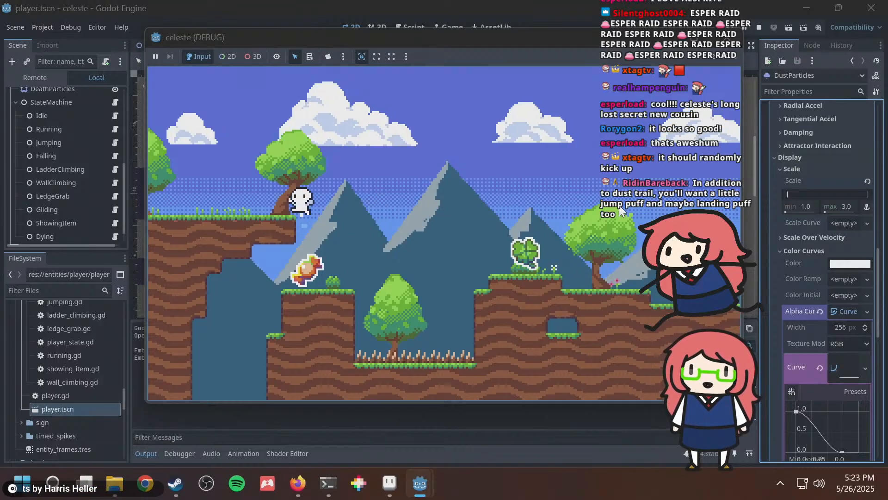
{"action": "key", "text": "space"}
{"action": "key", "text": "Right"}
{"action": "key", "text": "Left"}
{"action": "key", "text": "Right"}
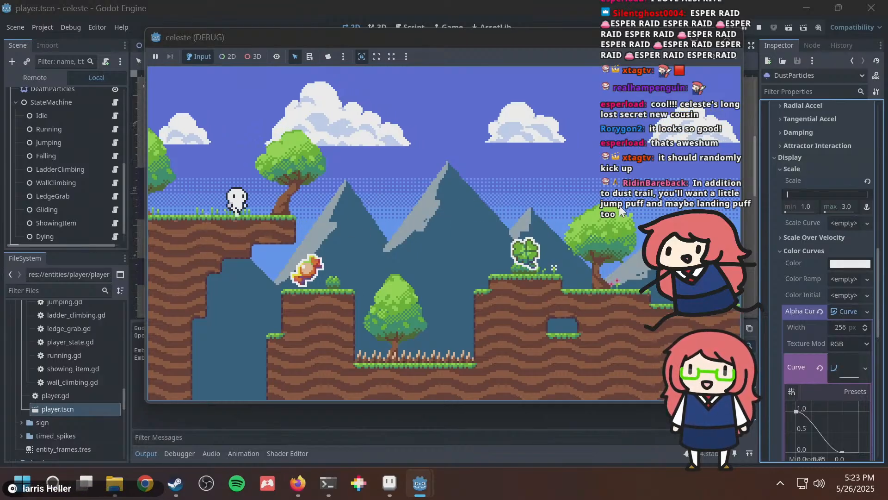
{"action": "key", "text": "Left"}
Return to the editor and set the DustParticles amount to 5.
{"action": "key", "text": "alt+Tab"}
{"action": "scroll", "coordinate": [867, 190], "scroll_direction": "up", "scroll_amount": 13}
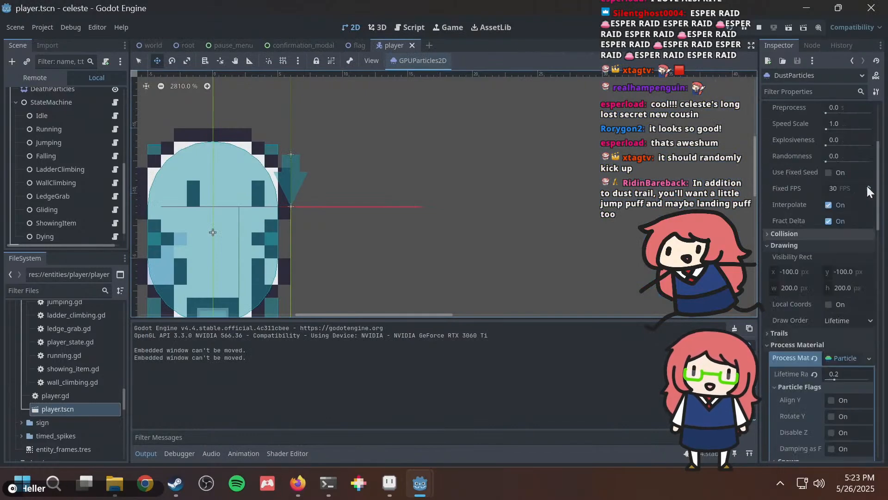
{"action": "left_click", "coordinate": [841, 135]}
{"action": "type", "text": "5"}
{"action": "key", "text": "Return"}
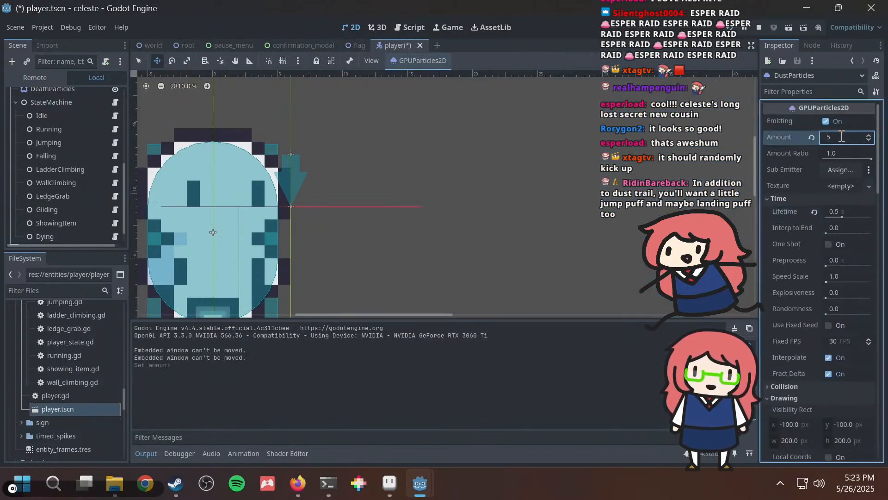
Run the player back and forth along the upper ledge in the game to examine the dust with the new amount.
{"action": "key", "text": "Left"}
{"action": "key", "text": "Right"}
{"action": "key", "text": "Left"}
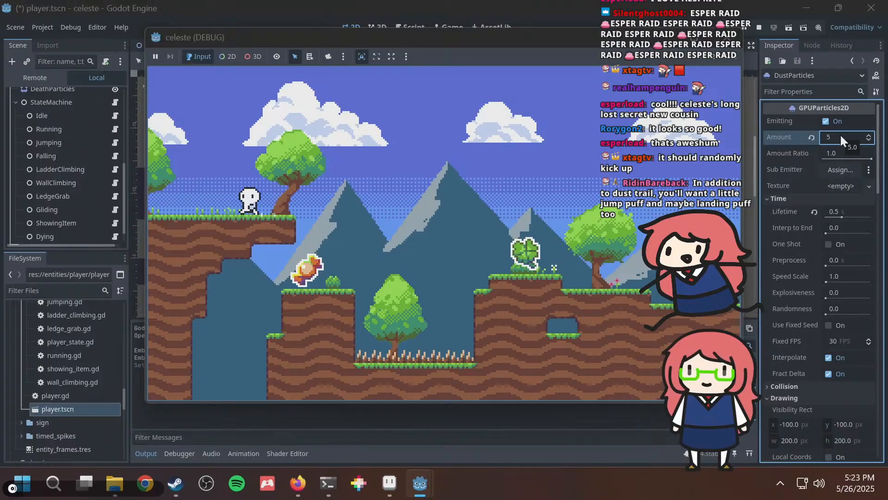
{"action": "key", "text": "Right"}
{"action": "key", "text": "Left"}
{"action": "key", "text": "Right"}
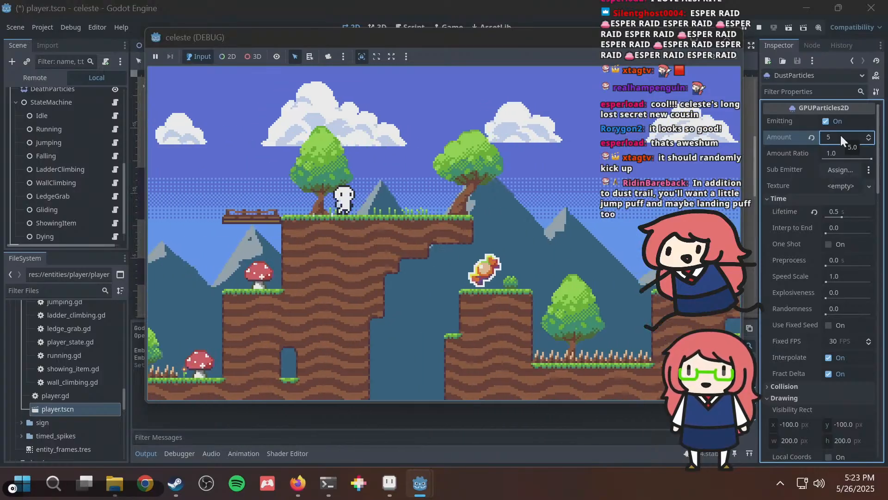
{"action": "key", "text": "Right"}
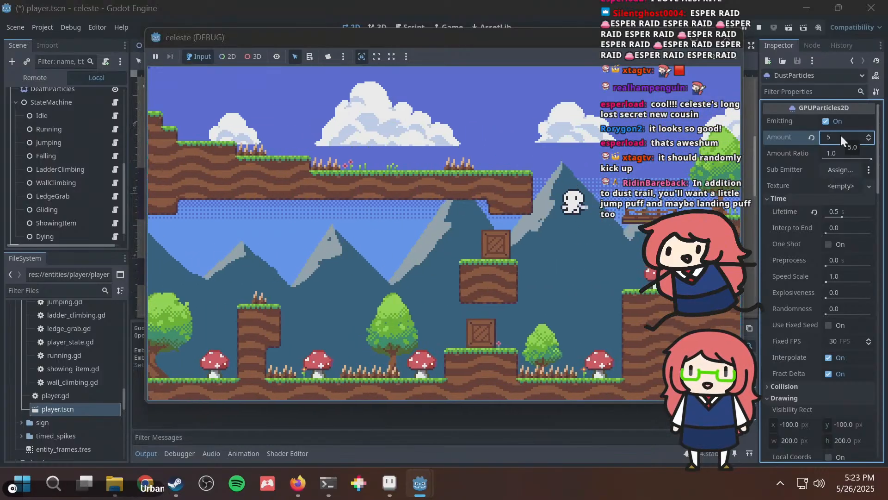
{"action": "key", "text": "Right"}
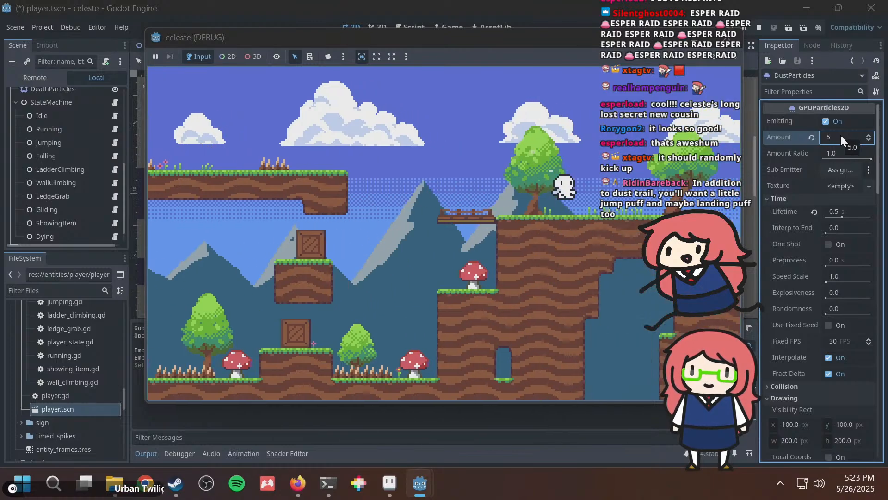
{"action": "key", "text": "Left"}
{"action": "key", "text": "Right"}
{"action": "key", "text": "Left"}
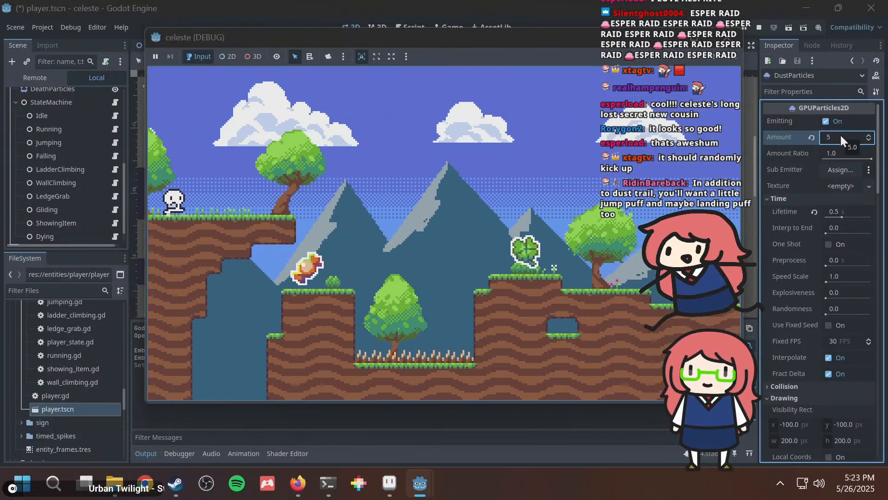
{"action": "key", "text": "Right"}
{"action": "key", "text": "Left"}
{"action": "key", "text": "Right"}
{"action": "key", "text": "Left"}
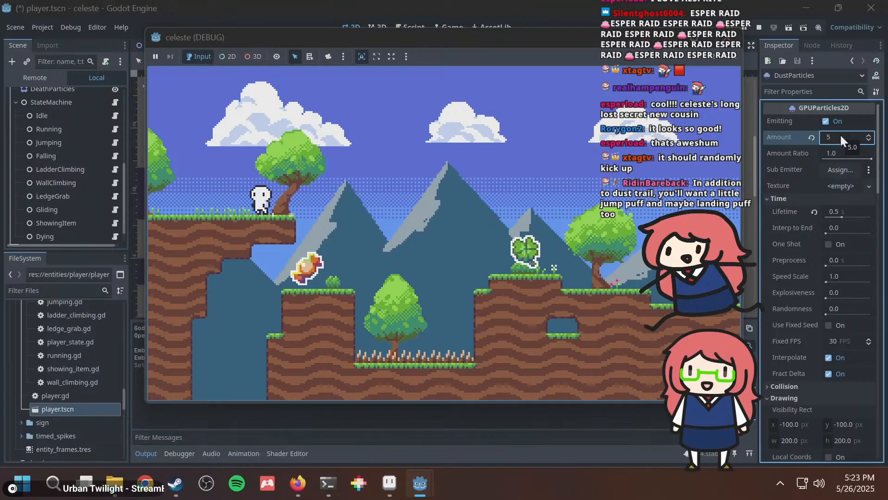
{"action": "key", "text": "Right"}
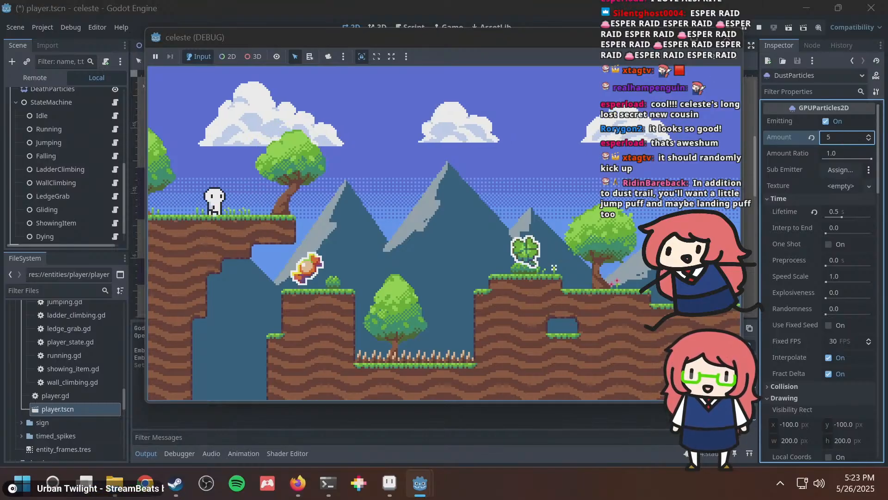
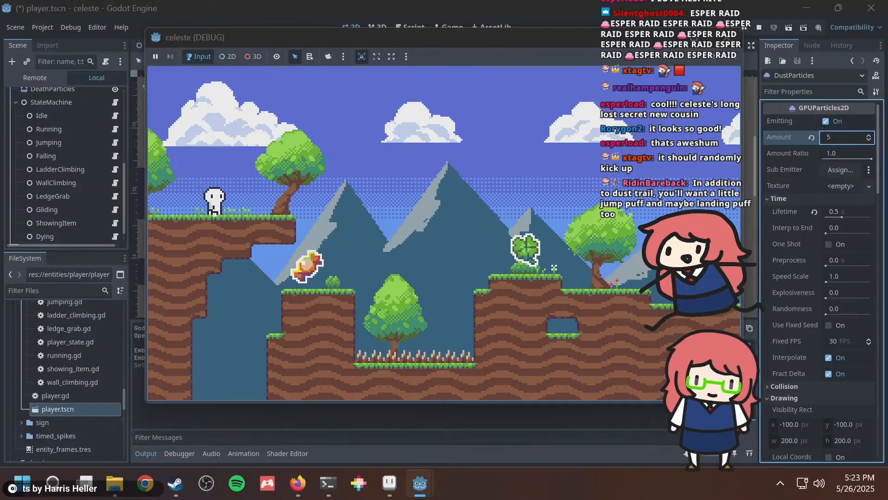
Back in the editor, collapse the particle material's Color Curves settings and set the maximum scale to 5.0.
{"action": "left_click", "coordinate": [370, 5]}
{"action": "left_click_drag", "start_coordinate": [879, 175], "coordinate": [887, 310]}
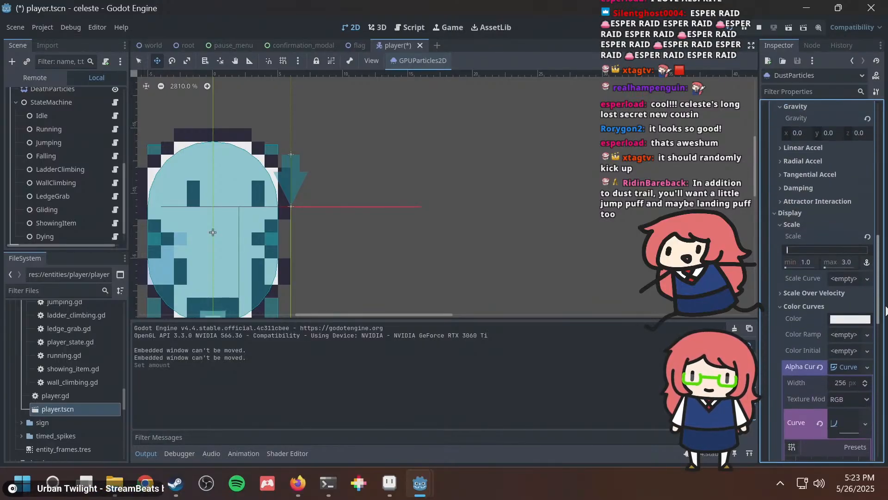
{"action": "scroll", "coordinate": [840, 291], "scroll_direction": "down", "scroll_amount": 8}
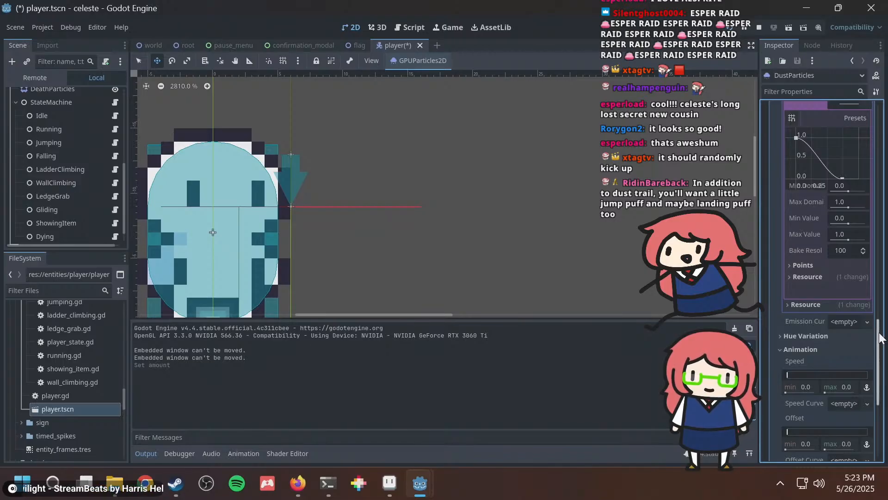
{"action": "left_click_drag", "start_coordinate": [883, 332], "coordinate": [879, 270]}
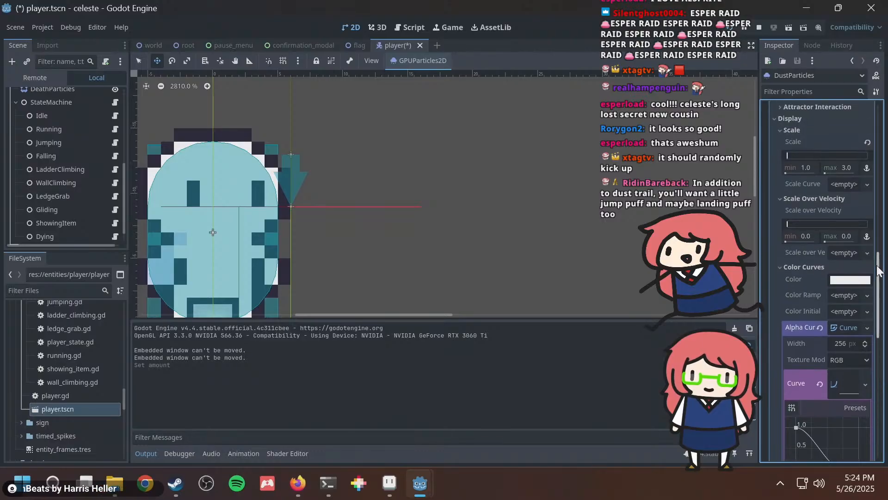
{"action": "left_click", "coordinate": [778, 267]}
{"action": "left_click_drag", "start_coordinate": [880, 380], "coordinate": [881, 330]}
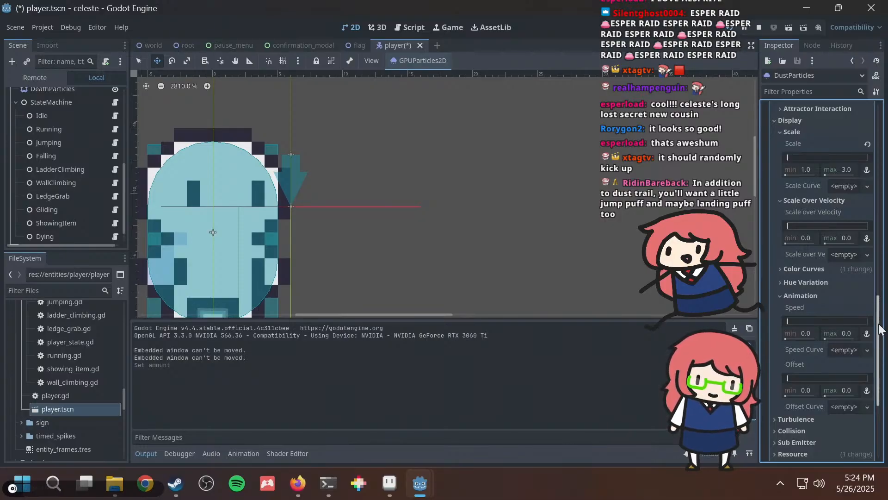
{"action": "left_click_drag", "start_coordinate": [879, 325], "coordinate": [879, 295]}
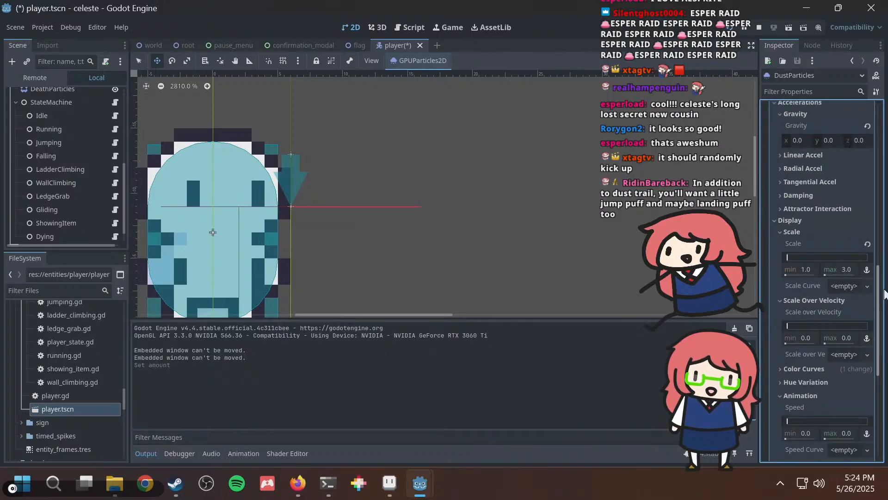
{"action": "left_click", "coordinate": [847, 270]}
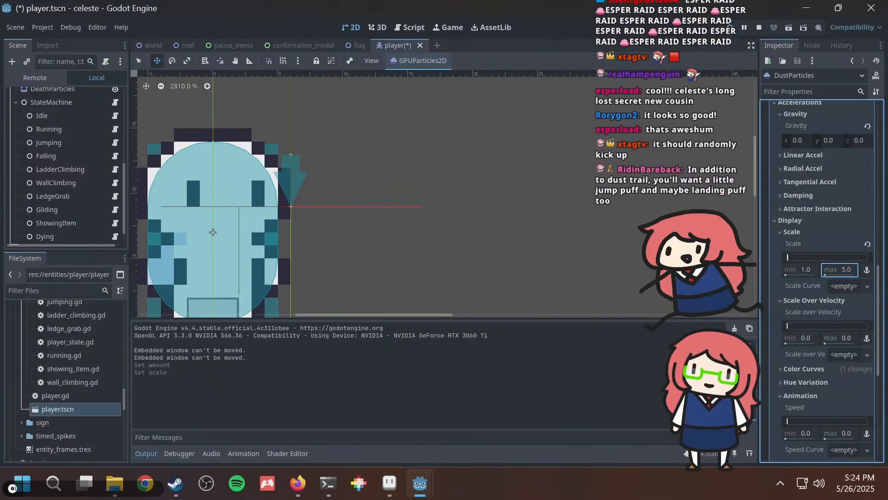
{"action": "left_click", "coordinate": [714, 253]}
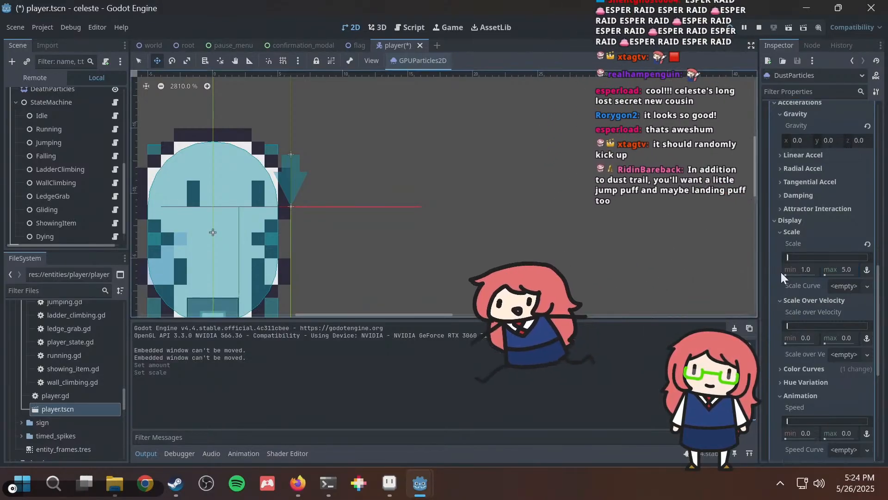
{"action": "mouse_move", "coordinate": [788, 269]}
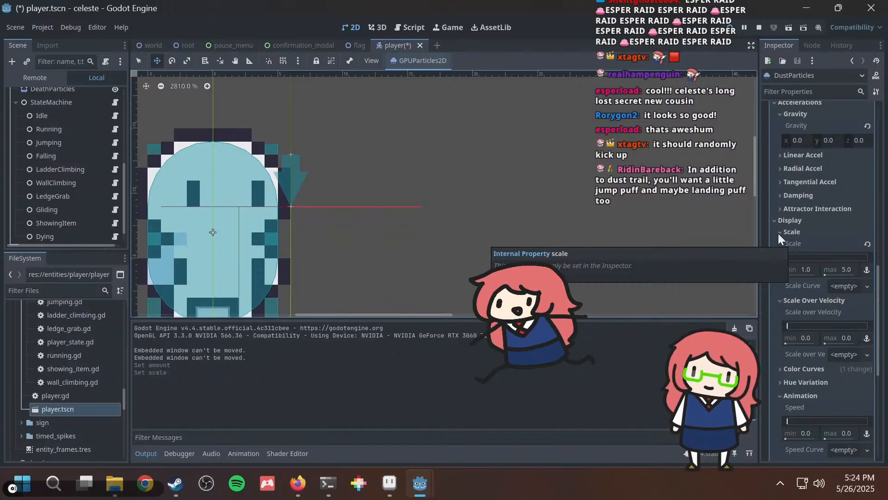
Playtest the game, jumping across the terrain and running both ways on the tree-topped ledge to examine the larger dust particles.
{"action": "key", "text": "F5"}
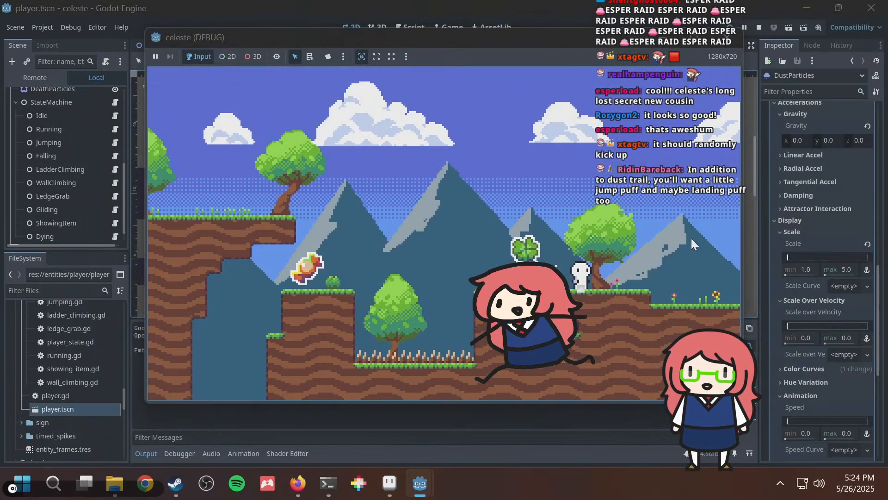
{"action": "key", "text": "Right"}
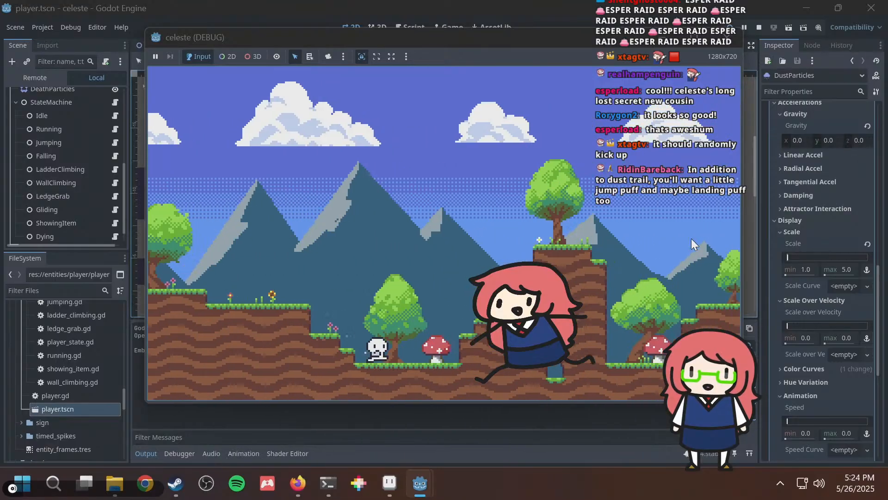
{"action": "key", "text": "space"}
{"action": "key", "text": "Right"}
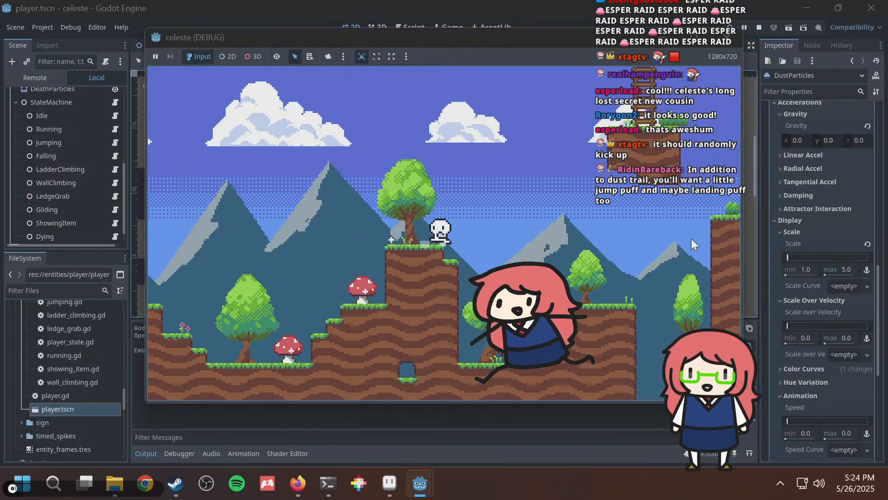
{"action": "key", "text": "Left"}
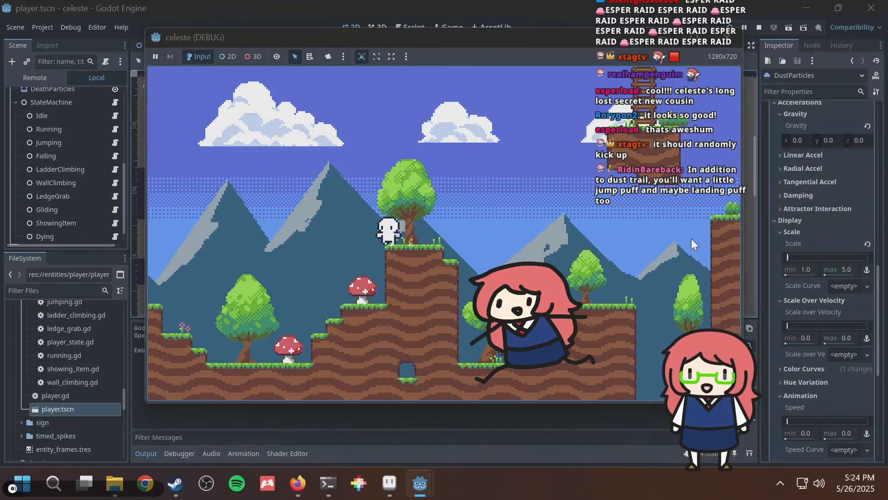
{"action": "key", "text": "Left"}
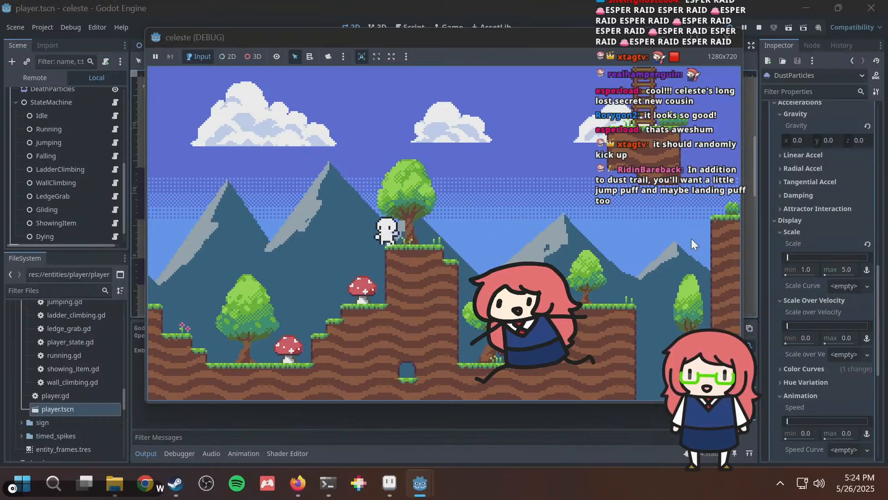
{"action": "key", "text": "Right"}
{"action": "key", "text": "Left"}
{"action": "key", "text": "Right"}
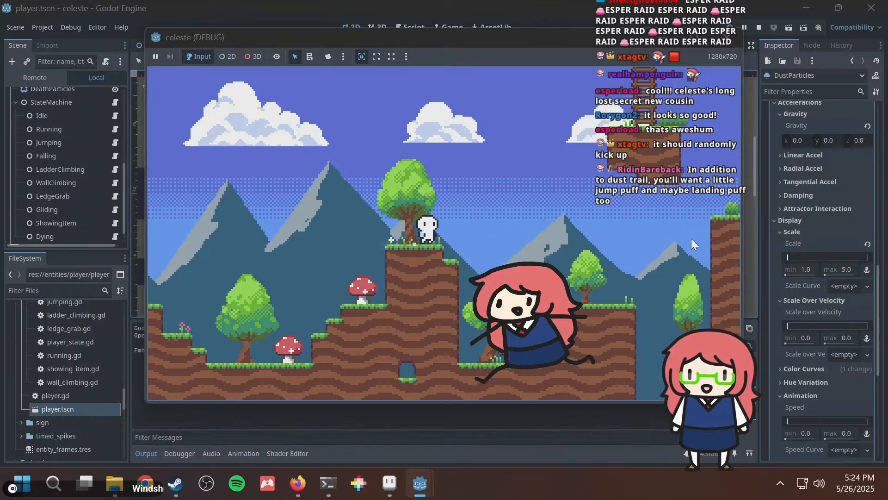
{"action": "key", "text": "Left"}
{"action": "key", "text": "Left"}
{"action": "key", "text": "Right"}
{"action": "key", "text": "space"}
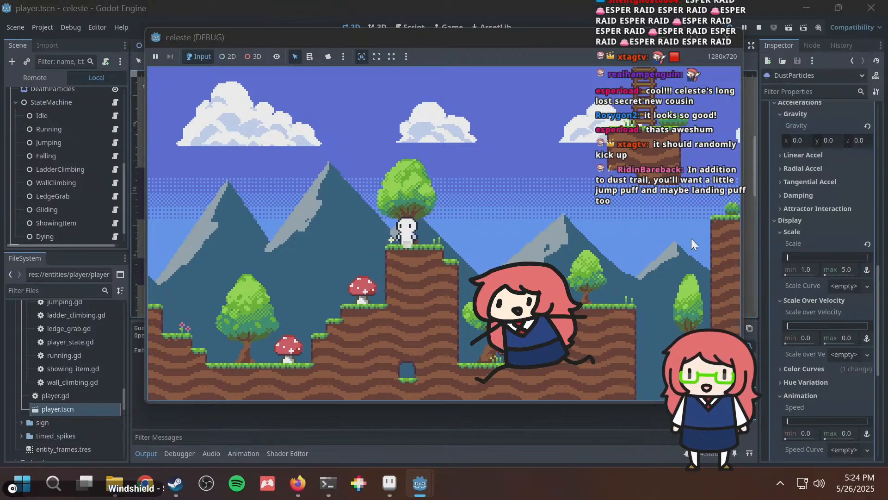
{"action": "key", "text": "F8"}
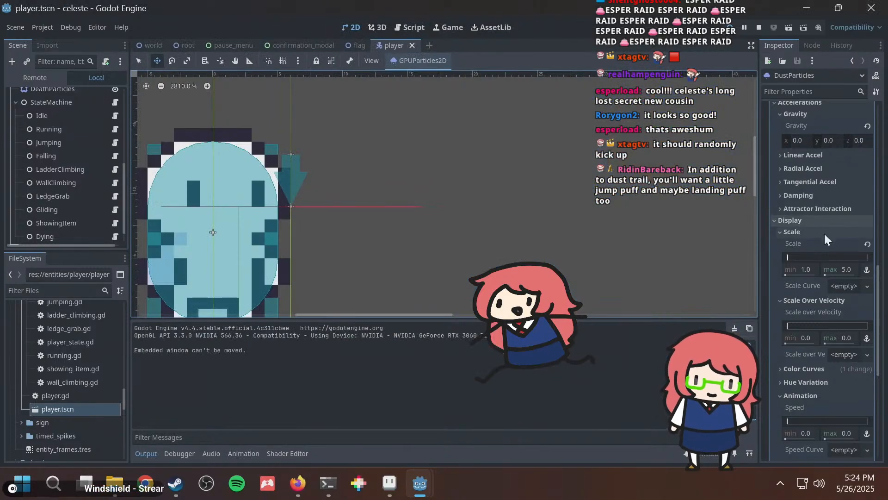
Add a curve texture as the dust material's Scale Curve and lower its starting point to about 0.44, keeping the end at 1.0.
{"action": "scroll", "coordinate": [393, 232], "scroll_direction": "down", "scroll_amount": 3}
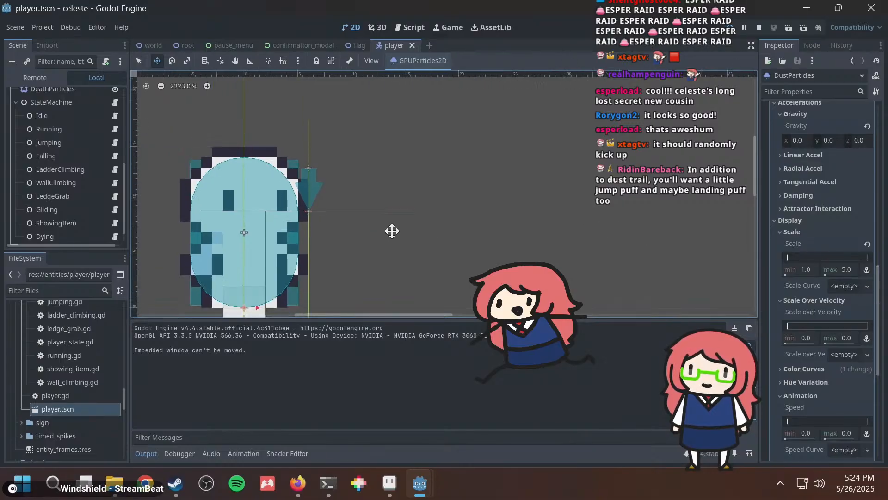
{"action": "middle_click_drag", "start_coordinate": [273, 261], "coordinate": [308, 210]}
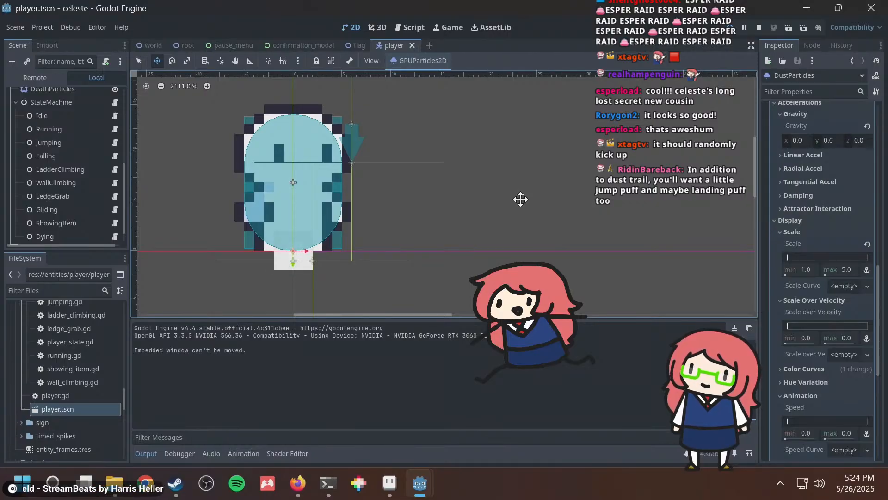
{"action": "left_click", "coordinate": [844, 286]}
{"action": "left_click", "coordinate": [839, 299]}
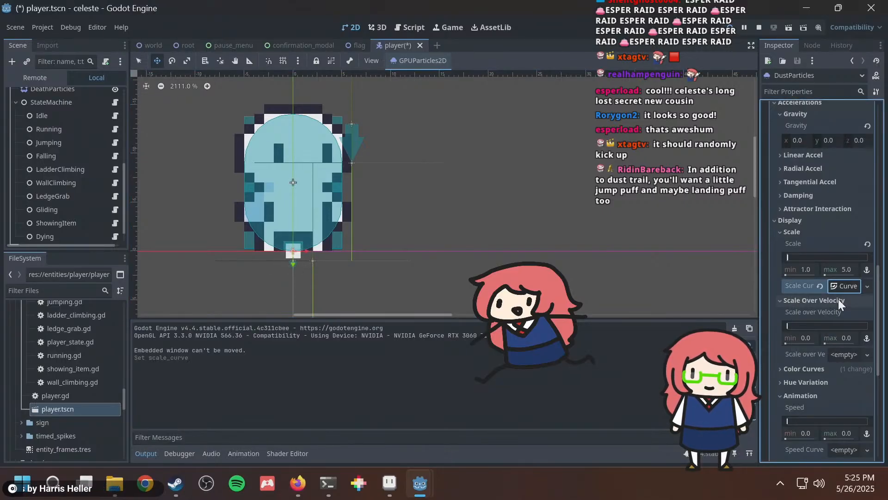
{"action": "left_click", "coordinate": [832, 287]}
{"action": "left_click", "coordinate": [836, 344]}
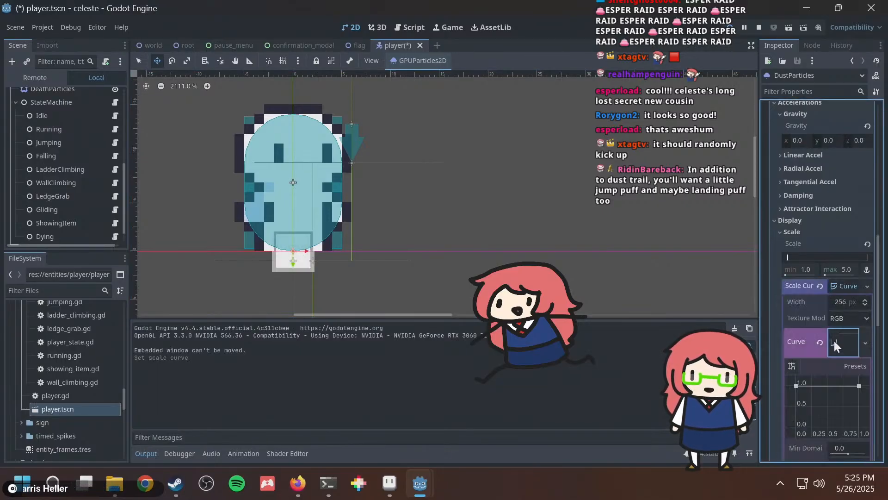
{"action": "left_click_drag", "start_coordinate": [795, 384], "coordinate": [792, 407]}
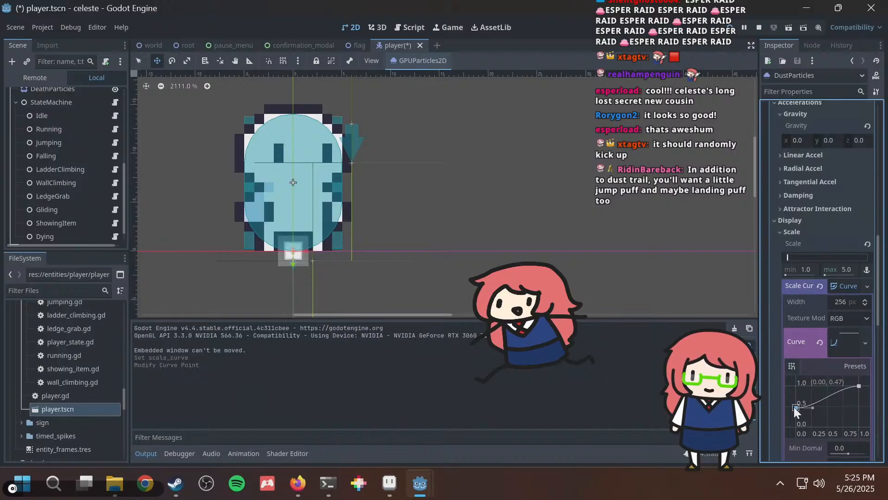
{"action": "left_click_drag", "start_coordinate": [794, 407], "coordinate": [794, 409]}
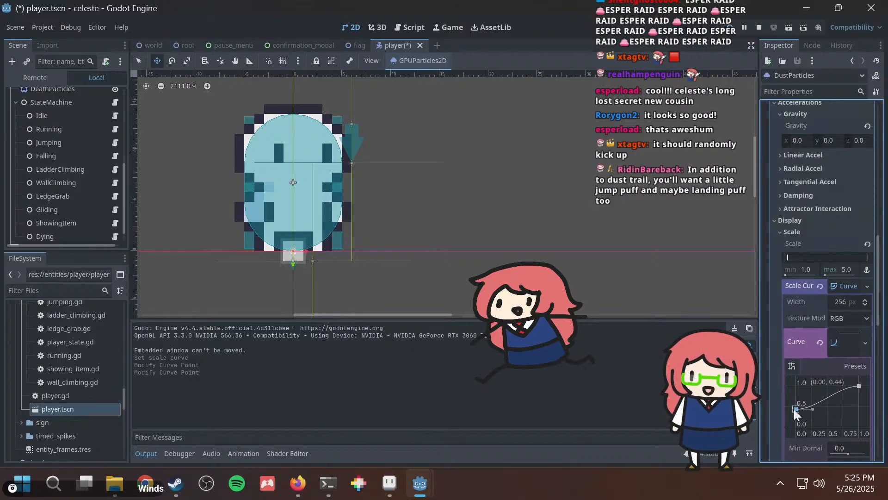
Set the dust particles' minimum scale to 2.0.
{"action": "left_click", "coordinate": [811, 270]}
{"action": "type", "text": "2"}
{"action": "key", "text": "Return"}
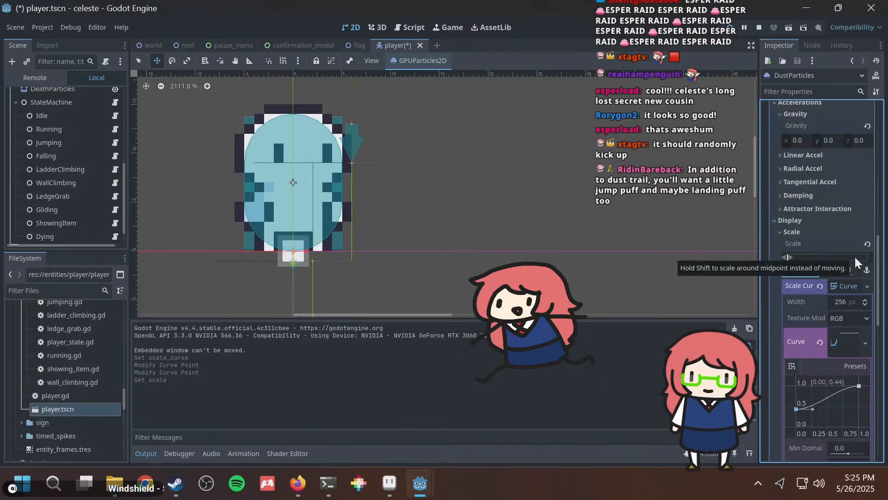
{"action": "left_click", "coordinate": [849, 269]}
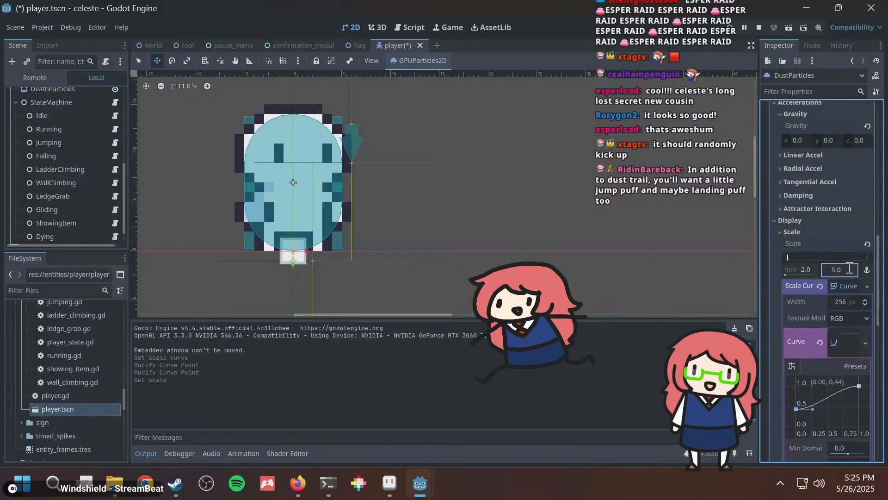
Run and jump the player across the terrain in the game to examine how the dust grows along the scale curve.
{"action": "key", "text": "F5"}
{"action": "key", "text": "Right"}
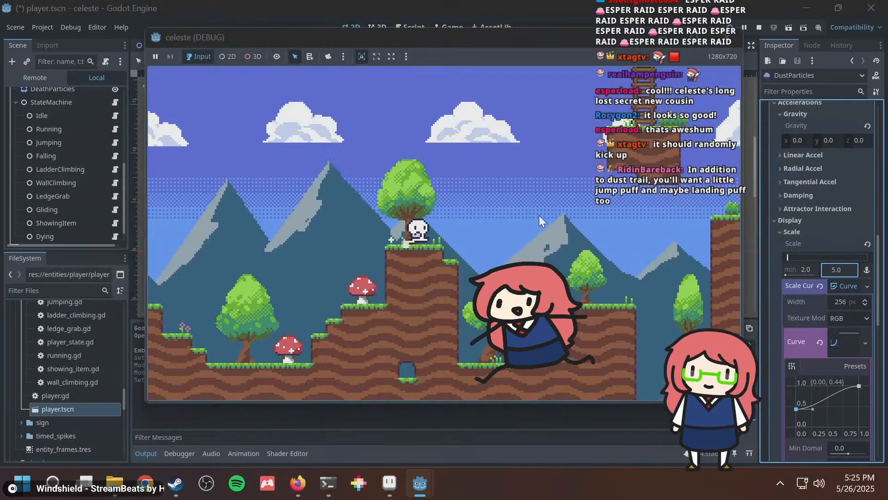
{"action": "key", "text": "Left"}
{"action": "key", "text": "space"}
{"action": "key", "text": "space"}
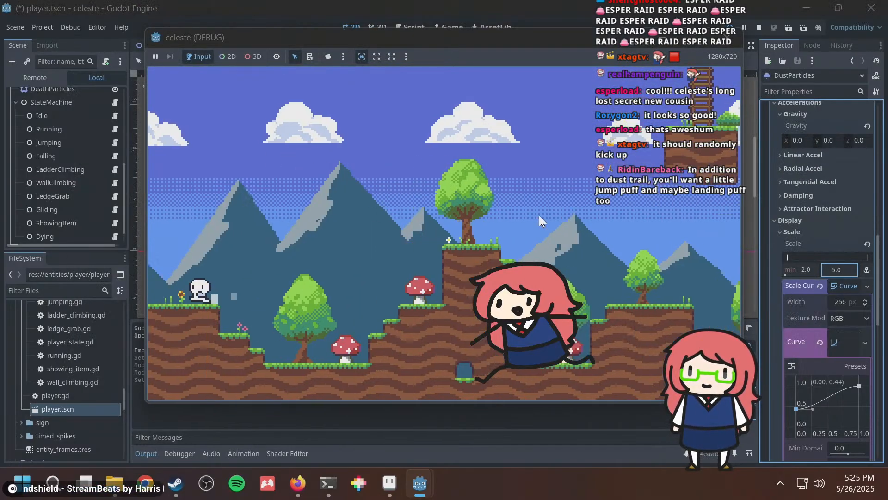
{"action": "key", "text": "Right"}
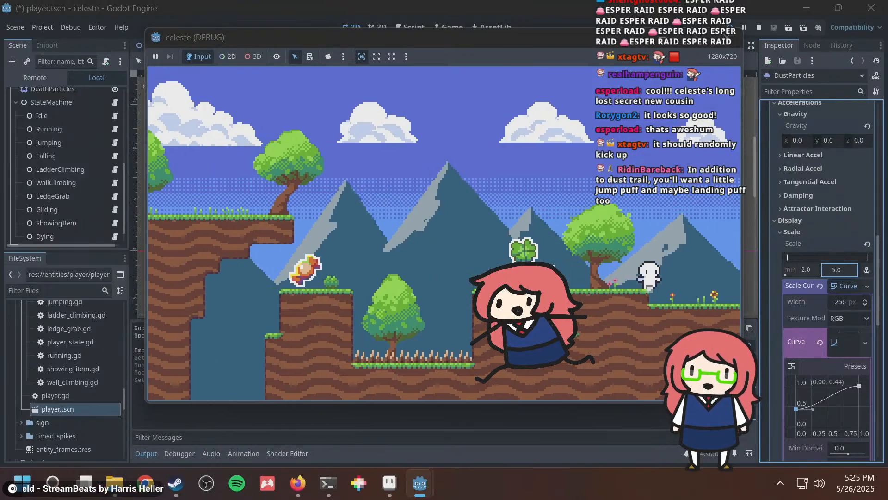
{"action": "key", "text": "Left"}
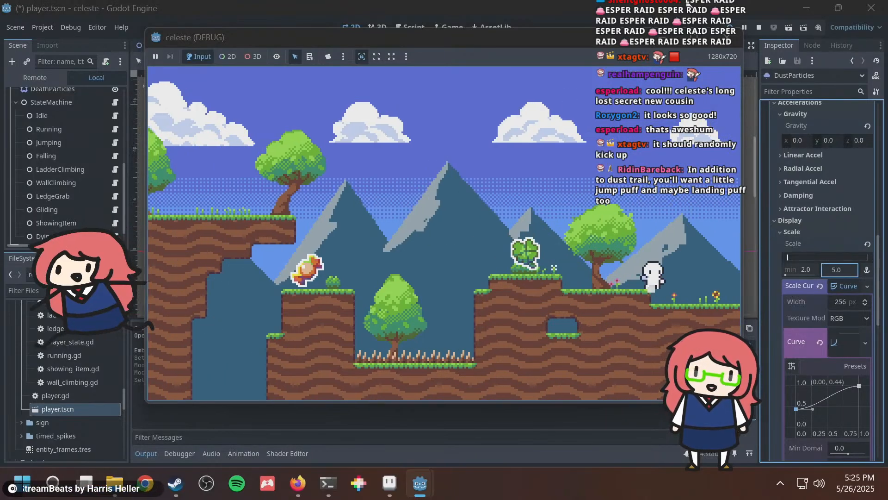
Back in the editor, set the dust particles' minimum scale to 1.0 and maximum scale to 4.0.
{"action": "left_click", "coordinate": [807, 268]}
{"action": "type", "text": "1"}
{"action": "key", "text": "Return"}
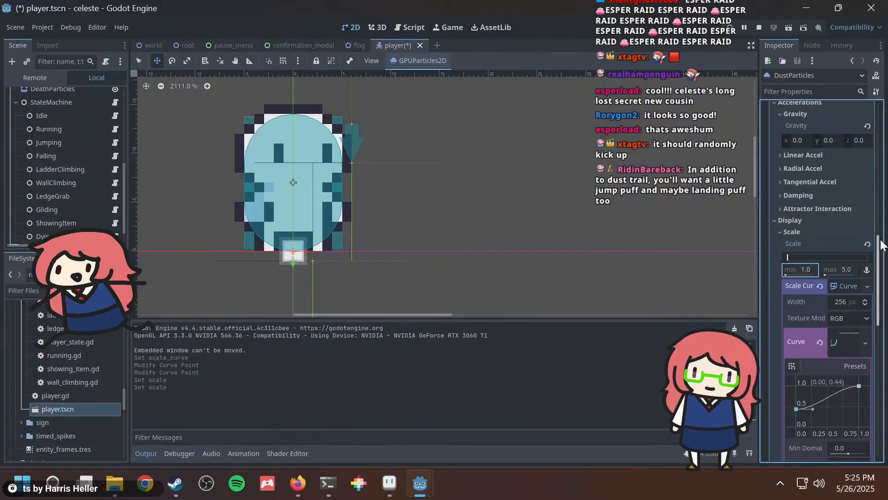
{"action": "left_click", "coordinate": [849, 268]}
{"action": "type", "text": "4"}
{"action": "key", "text": "Return"}
Playtest the game, jumping up the ledges and running back and forth on them to examine the dust with the new scale range.
{"action": "key", "text": "F5"}
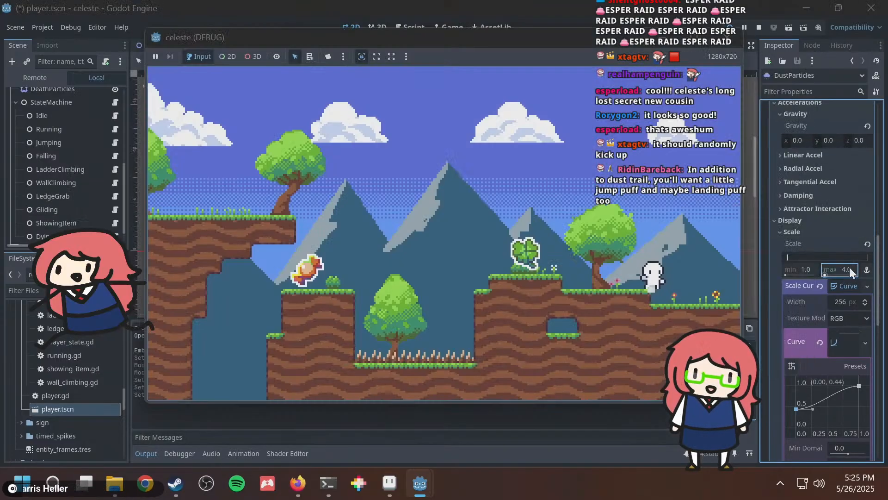
{"action": "key", "text": "Right"}
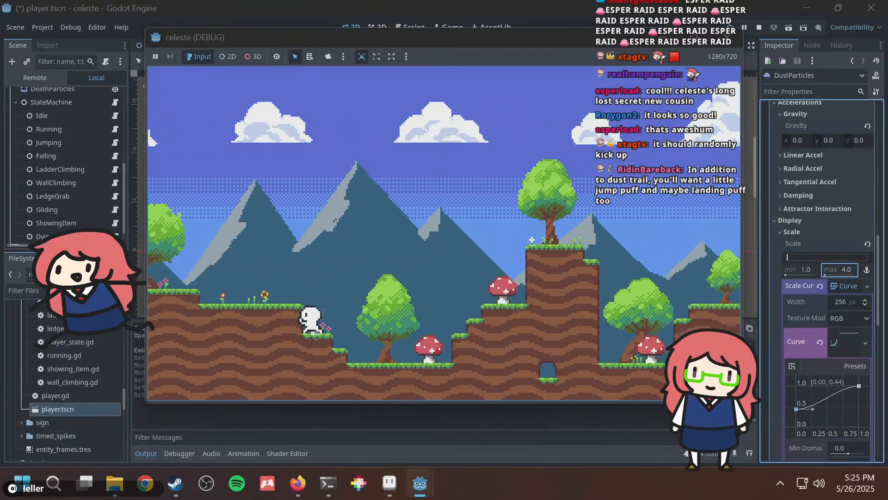
{"action": "key", "text": "Left"}
{"action": "key", "text": "space"}
{"action": "key", "text": "Right"}
{"action": "key", "text": "space"}
{"action": "key", "text": "space"}
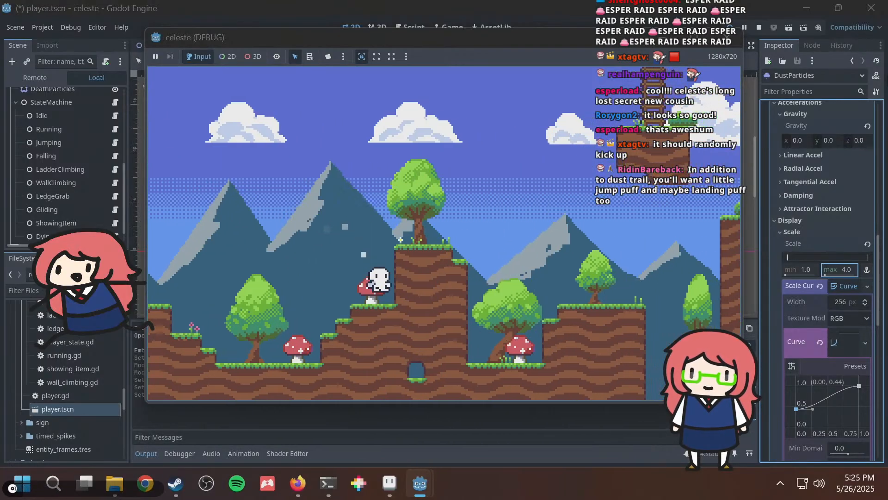
{"action": "key", "text": "Left"}
{"action": "key", "text": "Right"}
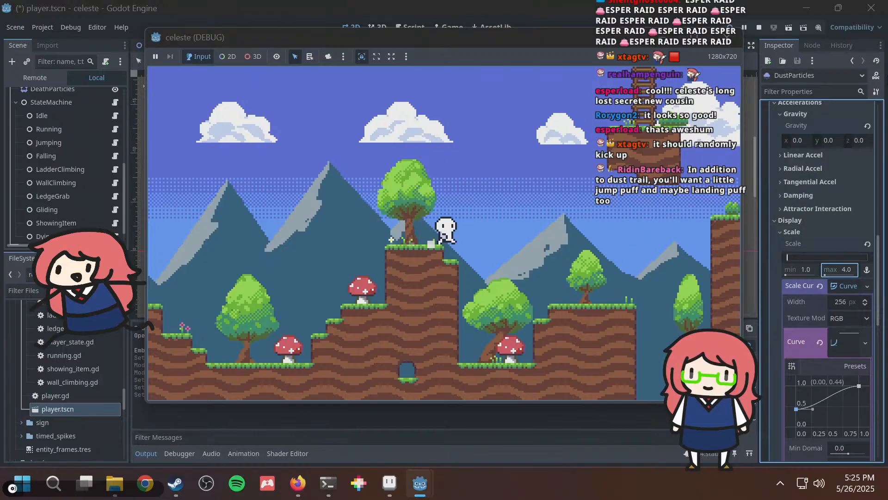
{"action": "key", "text": "Left"}
{"action": "key", "text": "Right"}
{"action": "key", "text": "Left"}
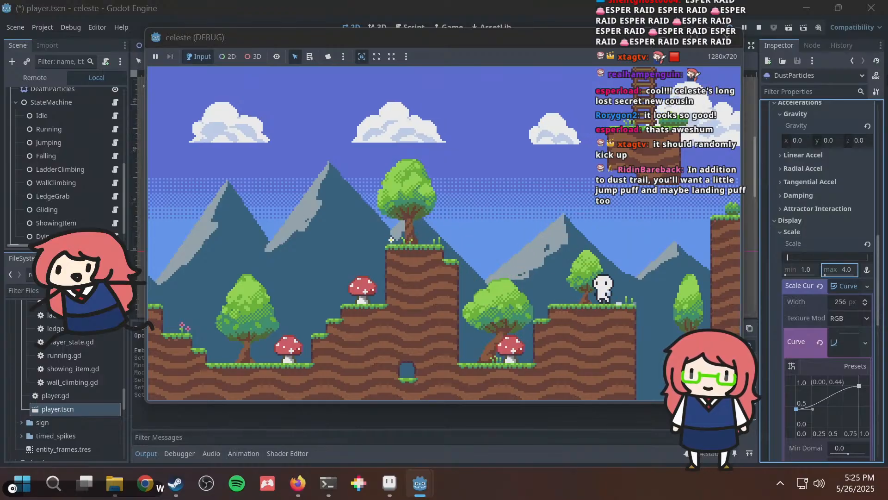
{"action": "key", "text": "Right"}
{"action": "key", "text": "Left"}
{"action": "key", "text": "Right"}
{"action": "key", "text": "Left"}
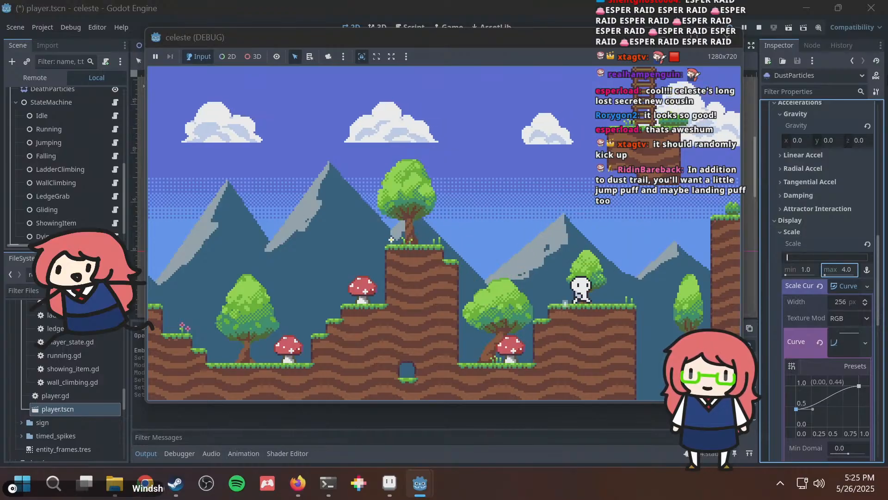
Return to the editor and set the dust process material's Lifetime Randomness to 0.5.
{"action": "key", "text": "alt+Tab"}
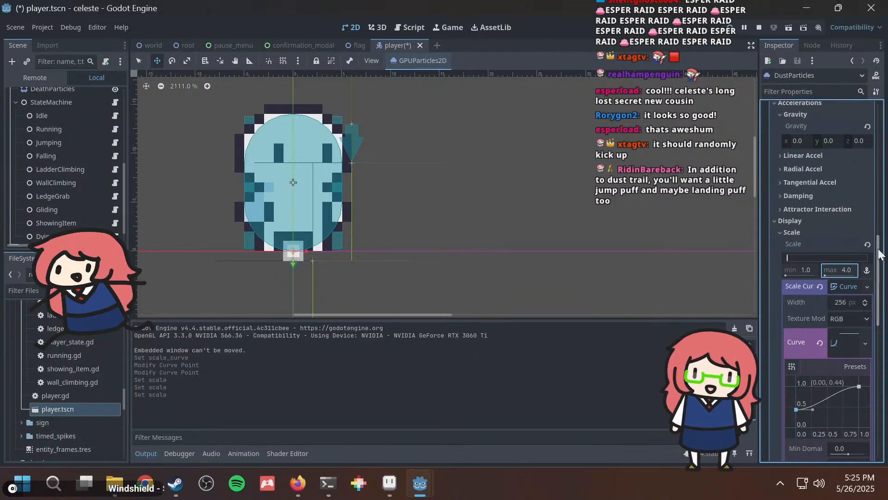
{"action": "left_click_drag", "start_coordinate": [880, 259], "coordinate": [876, 202]}
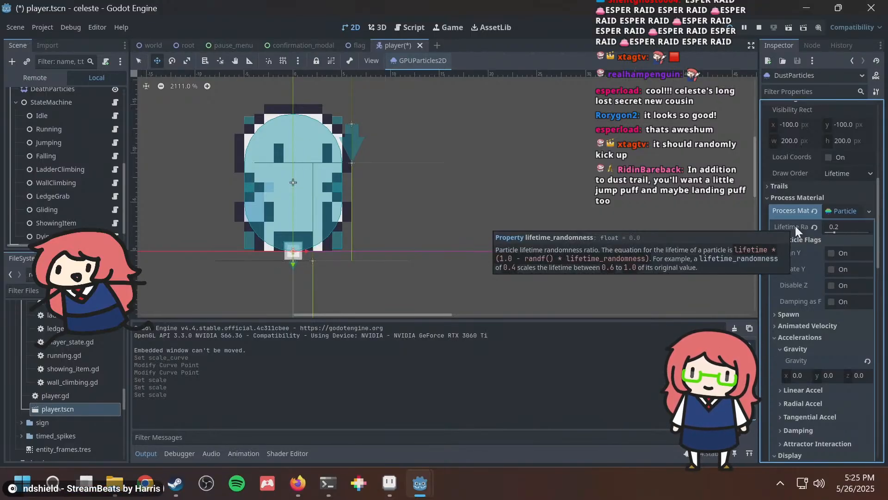
{"action": "left_click", "coordinate": [839, 222]}
{"action": "type", "text": "0.5"}
{"action": "key", "text": "Return"}
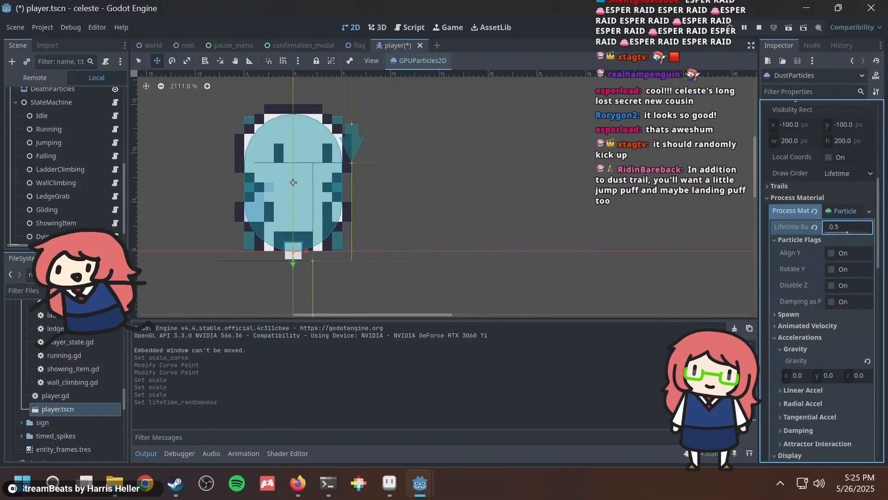
Run the player repeatedly back and forth on the same ledge in the game to examine the dust with the new lifetime randomness.
{"action": "key", "text": "alt+Tab"}
{"action": "key", "text": "Left"}
{"action": "key", "text": "Right"}
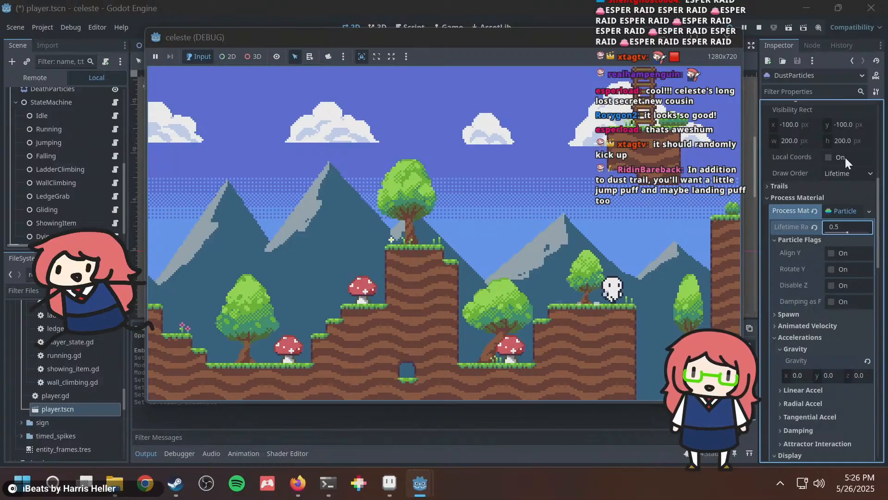
{"action": "key", "text": "Left"}
{"action": "key", "text": "Right"}
{"action": "key", "text": "Left"}
{"action": "key", "text": "Right"}
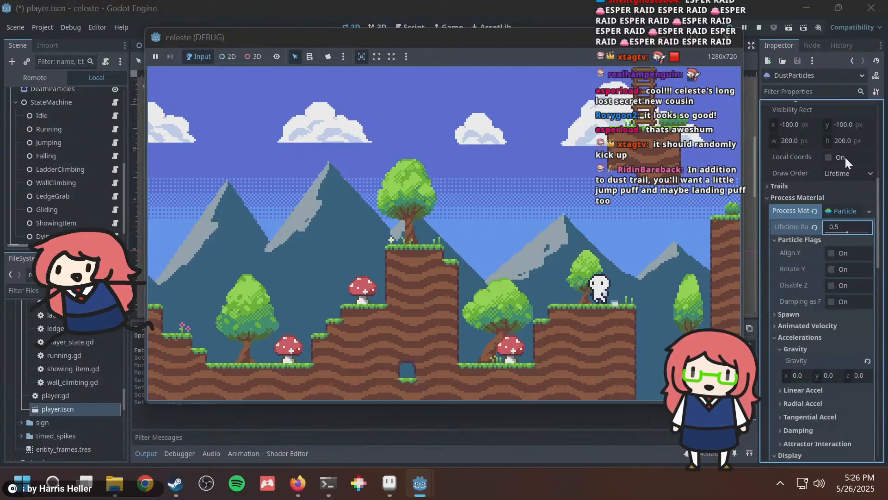
{"action": "key", "text": "Left"}
{"action": "key", "text": "Right"}
{"action": "key", "text": "Left"}
{"action": "key", "text": "Right"}
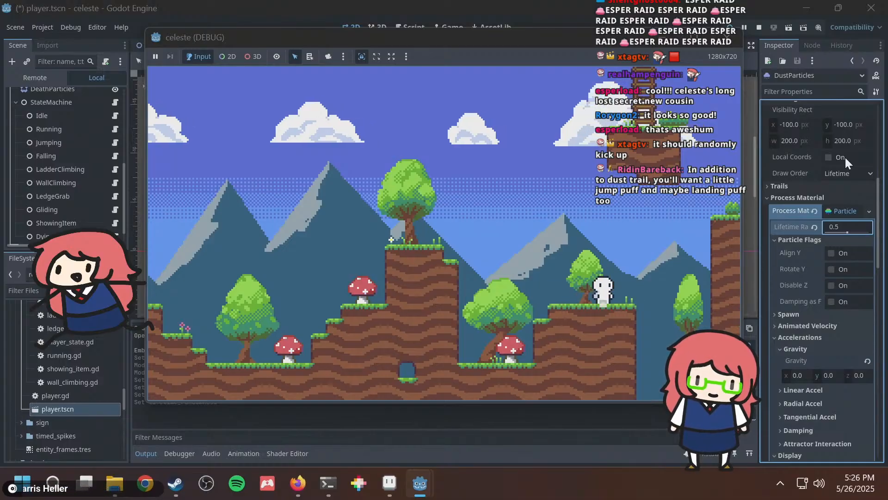
{"action": "key", "text": "Left"}
{"action": "key", "text": "Right"}
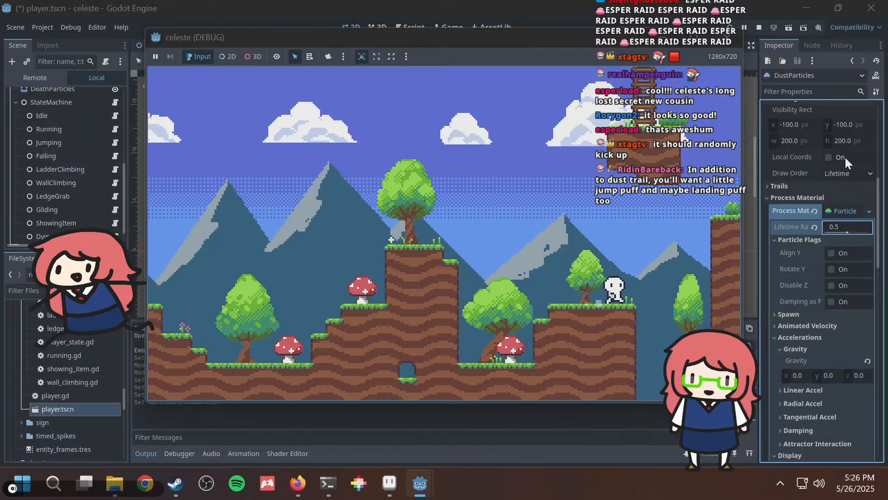
{"action": "key", "text": "Left"}
{"action": "key", "text": "Right"}
{"action": "key", "text": "Left"}
{"action": "key", "text": "Right"}
{"action": "key", "text": "Left"}
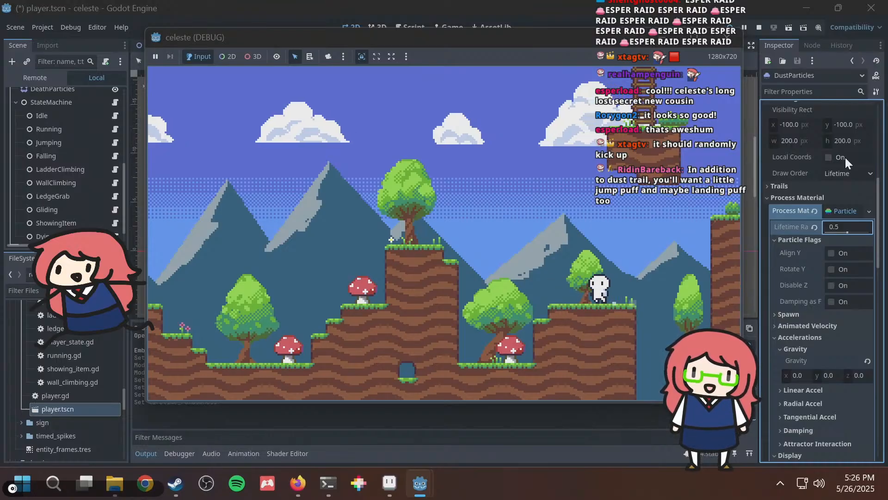
Keep the player turning and running beside the small tree on the ledge to check how the dust puffs vary.
{"action": "key", "text": "Right"}
{"action": "key", "text": "Left"}
{"action": "key", "text": "Right"}
{"action": "key", "text": "Left"}
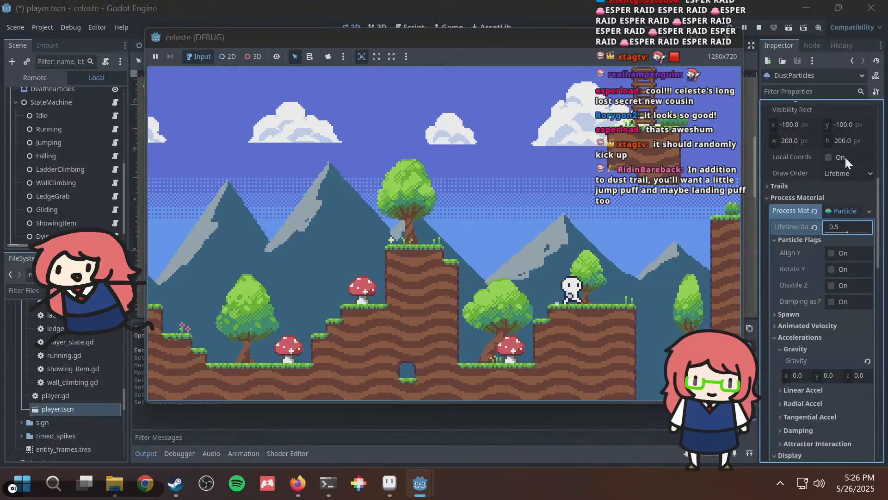
{"action": "key", "text": "Right"}
{"action": "key", "text": "Left"}
{"action": "key", "text": "Right"}
{"action": "key", "text": "Left"}
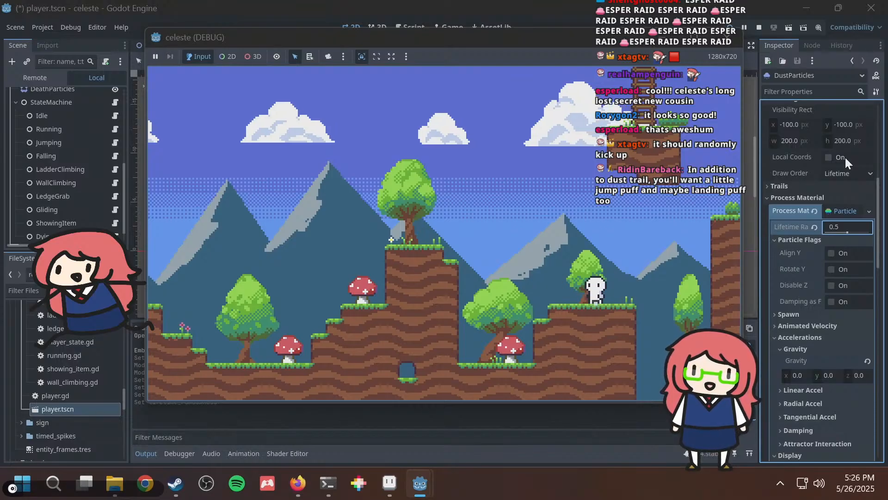
Try the Rotate Y particle flag on the dust process material, check the game, and switch the flag back off.
{"action": "key", "text": "F8"}
{"action": "left_click_drag", "start_coordinate": [881, 200], "coordinate": [879, 214]}
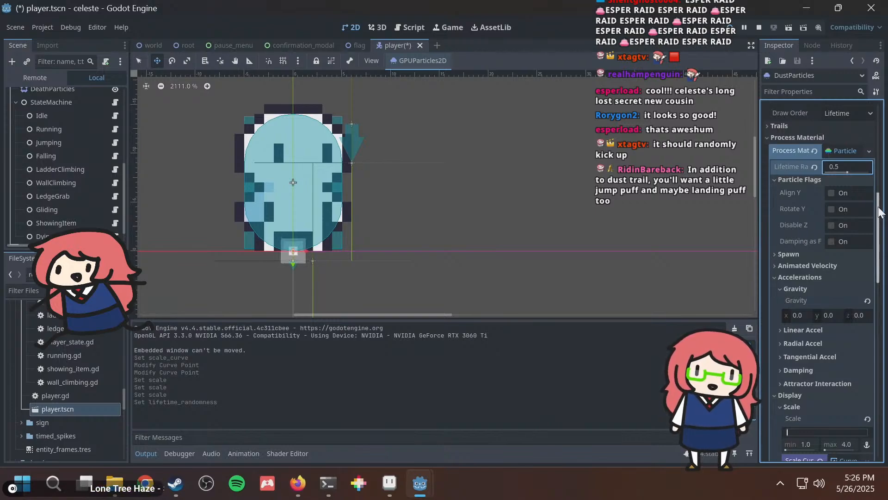
{"action": "left_click_drag", "start_coordinate": [879, 212], "coordinate": [880, 218]}
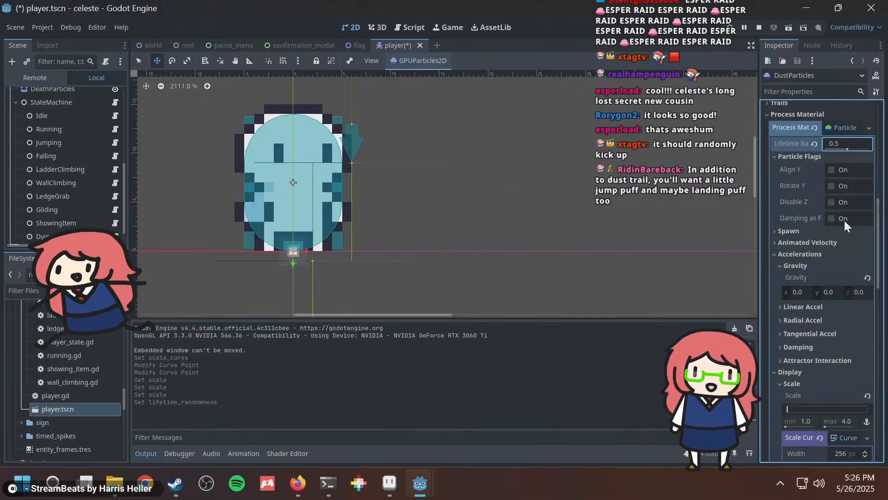
{"action": "left_click", "coordinate": [829, 185]}
{"action": "key", "text": "F5"}
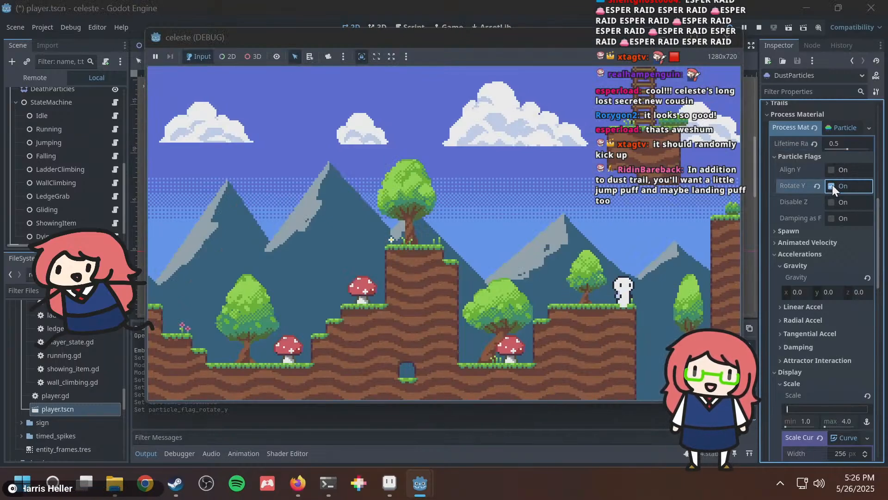
{"action": "key", "text": "F8"}
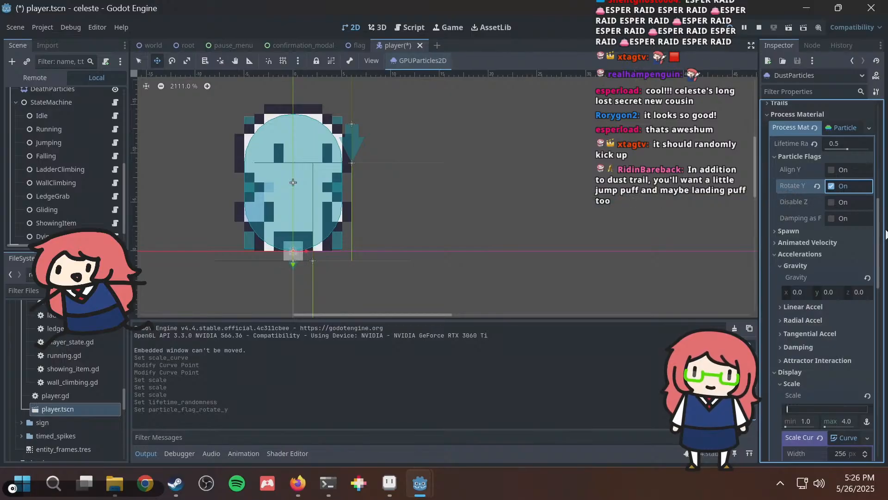
{"action": "left_click_drag", "start_coordinate": [876, 238], "coordinate": [876, 220]}
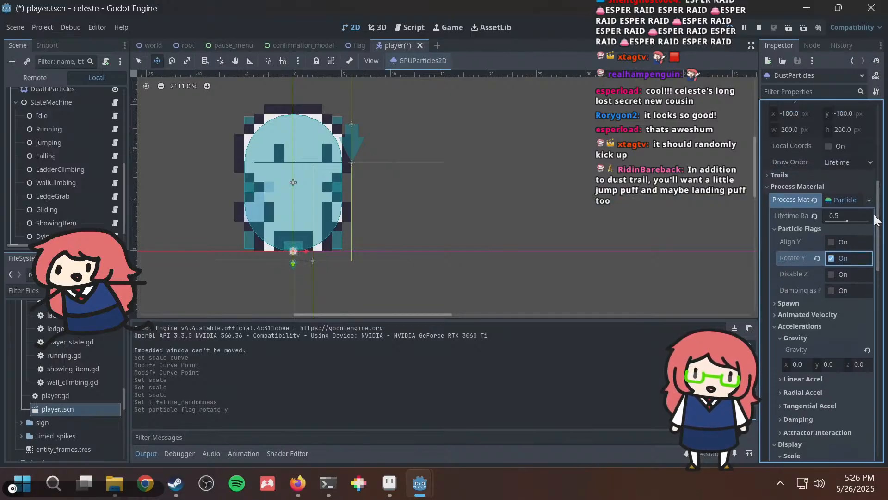
{"action": "left_click", "coordinate": [830, 256]}
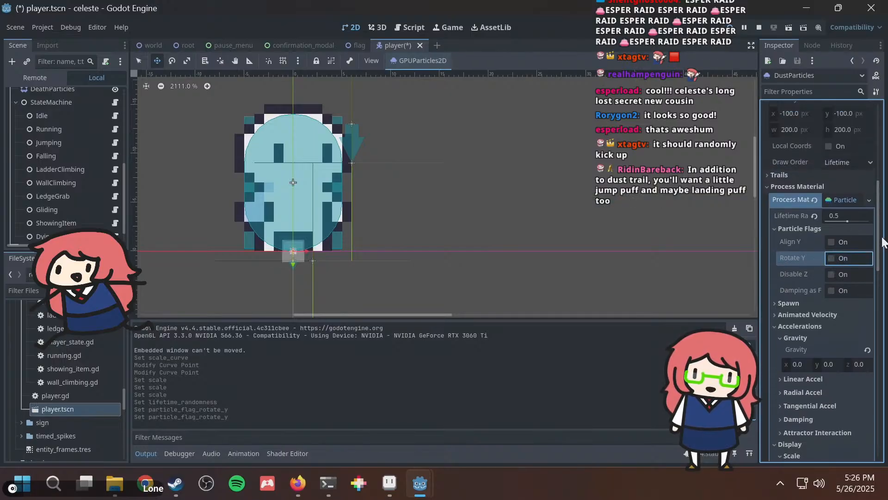
Look through the dust material's Animated Velocity and Display settings, and save the player scene.
{"action": "scroll", "coordinate": [882, 245], "scroll_direction": "down", "scroll_amount": 10}
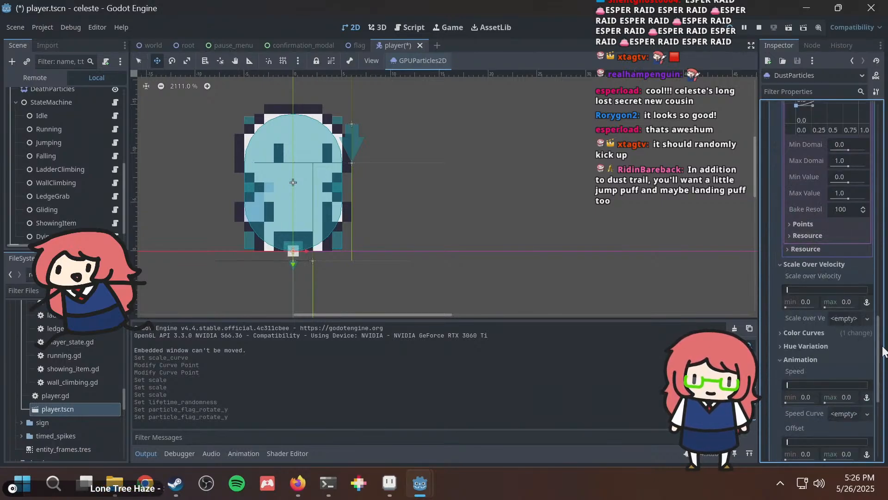
{"action": "mouse_move", "coordinate": [880, 353]}
{"action": "left_mouse_down"}
{"action": "mouse_move", "coordinate": [886, 218]}
{"action": "mouse_move", "coordinate": [884, 226]}
{"action": "left_mouse_up"}
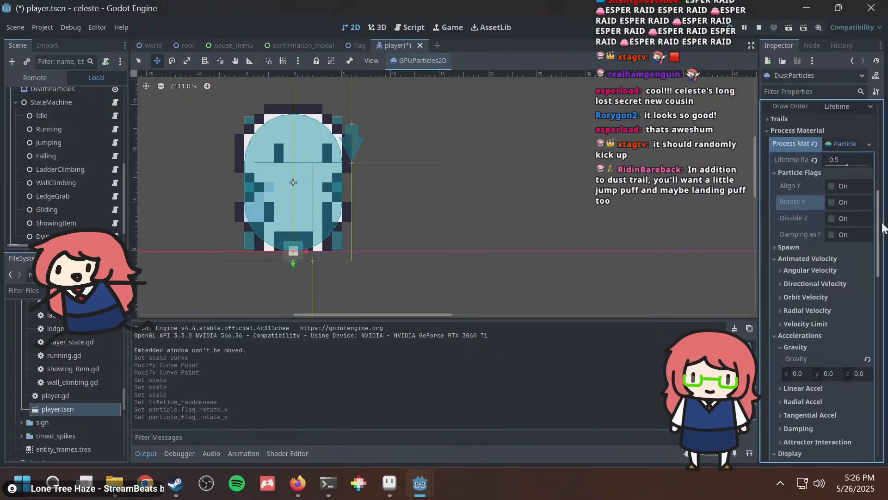
{"action": "left_click", "coordinate": [795, 259]}
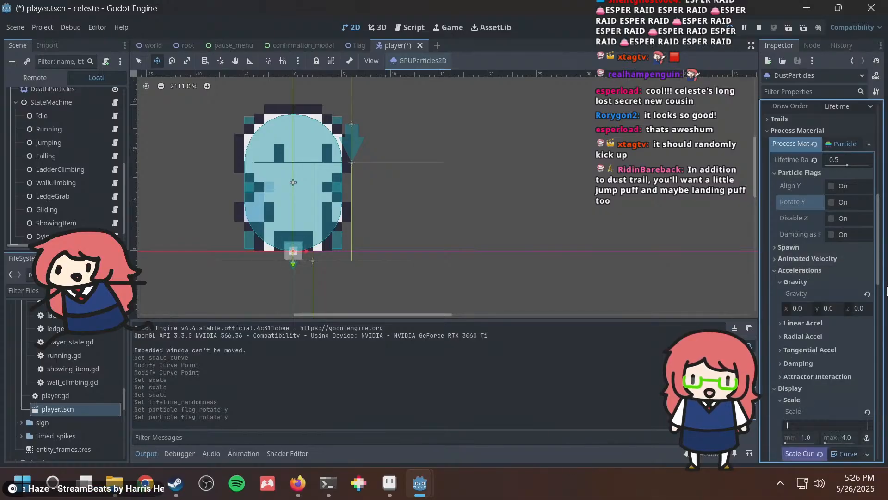
{"action": "left_click_drag", "start_coordinate": [879, 273], "coordinate": [884, 394]}
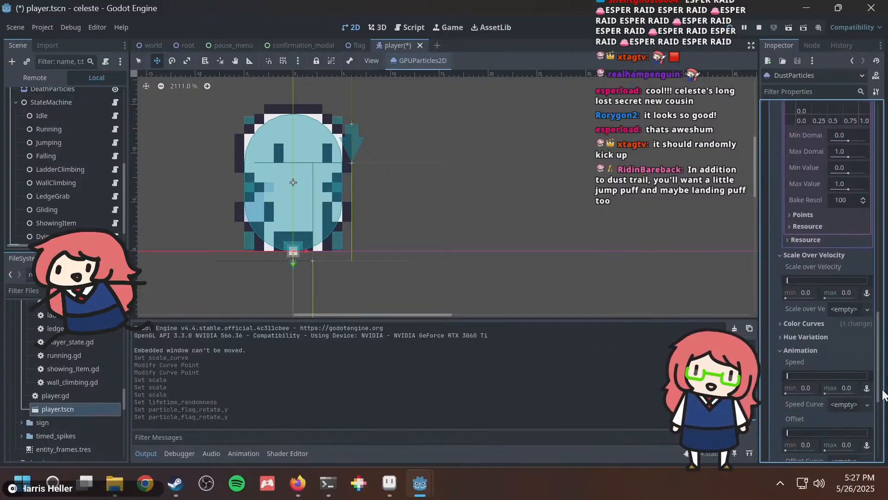
{"action": "key", "text": "ctrl+s"}
Try enabling Turbulence on the dust process material and turn it back off.
{"action": "scroll", "coordinate": [879, 390], "scroll_direction": "down", "scroll_amount": 2}
{"action": "scroll", "coordinate": [879, 390], "scroll_direction": "down", "scroll_amount": 4}
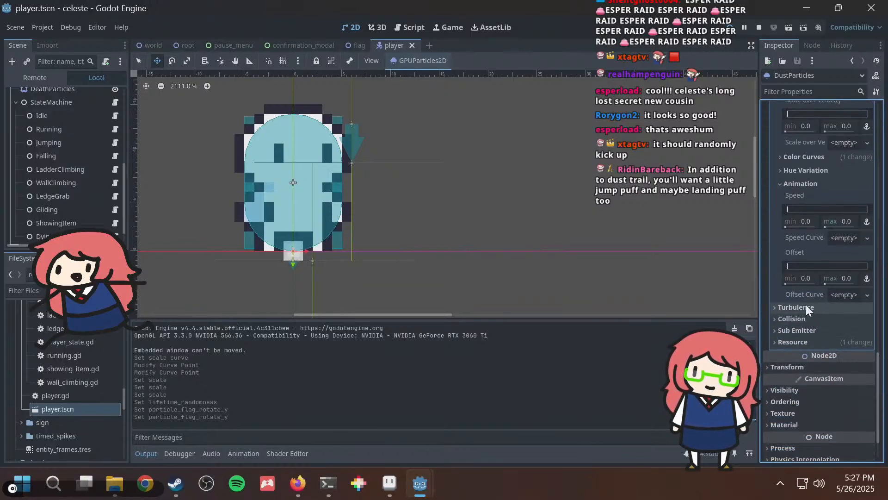
{"action": "left_click", "coordinate": [806, 305]}
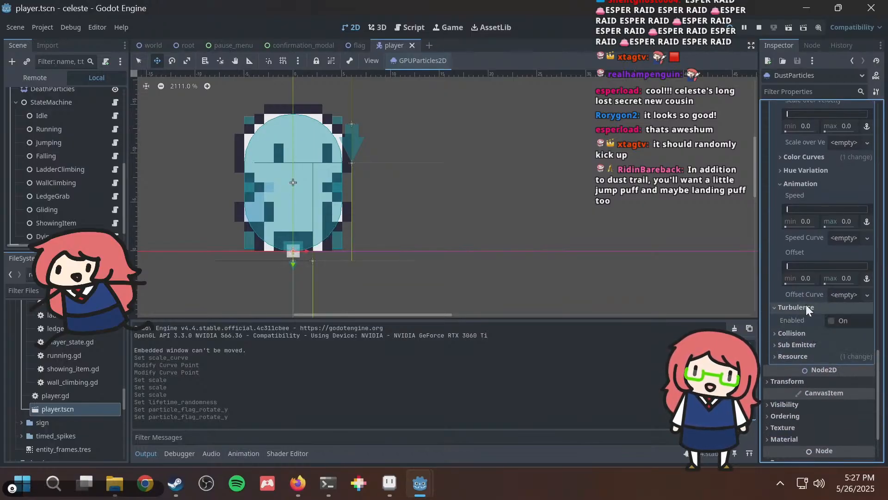
{"action": "left_click", "coordinate": [832, 319]}
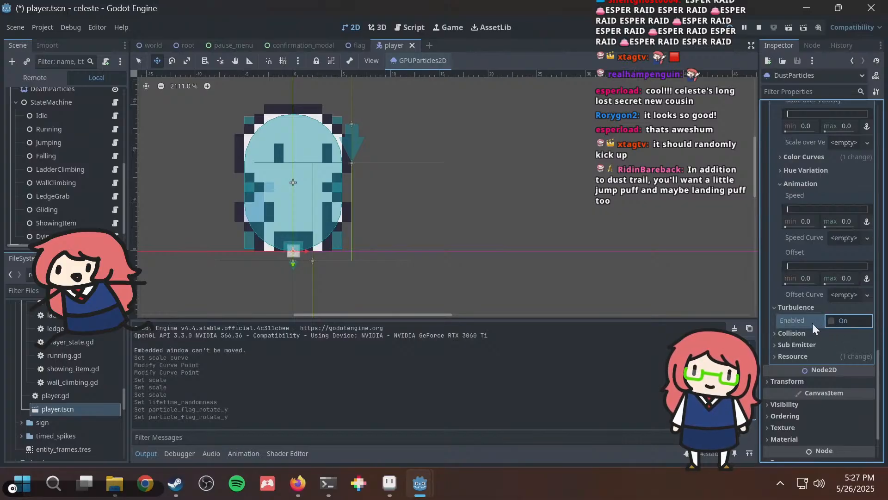
{"action": "left_click", "coordinate": [848, 322]}
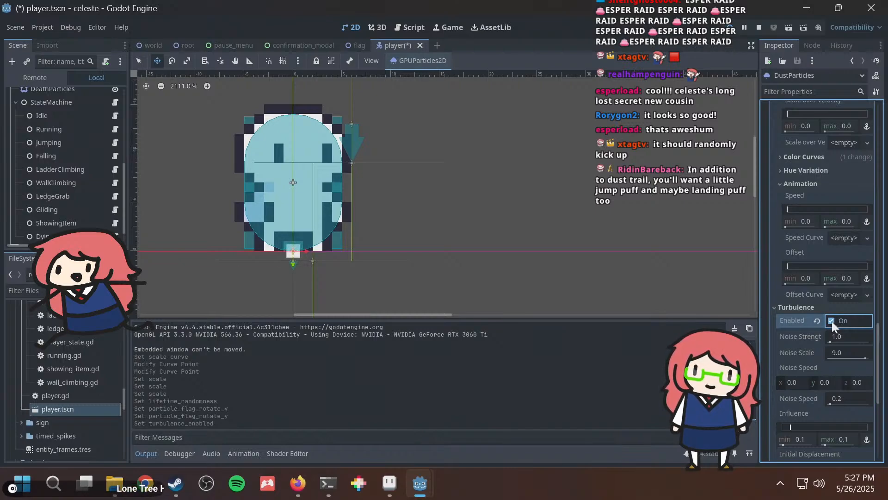
{"action": "left_click", "coordinate": [833, 321]}
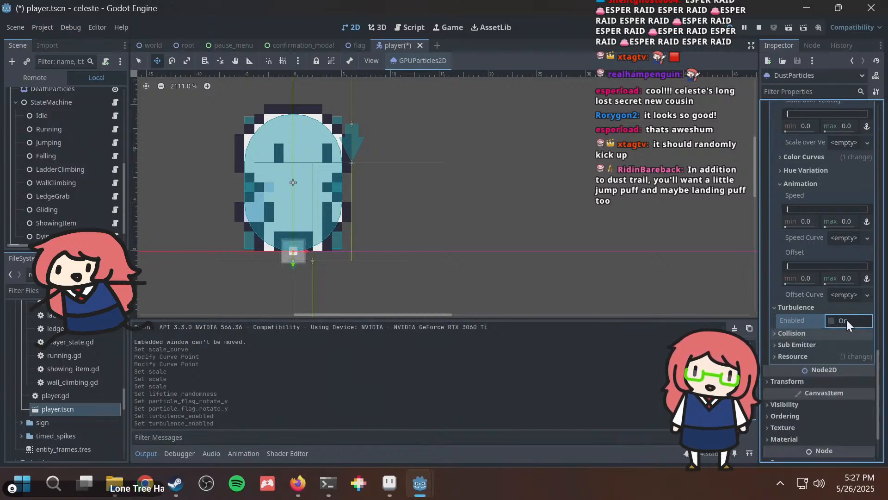
Check the dust material's Sub Emitter section and the node's remaining properties, and save the player scene.
{"action": "left_click", "coordinate": [798, 344]}
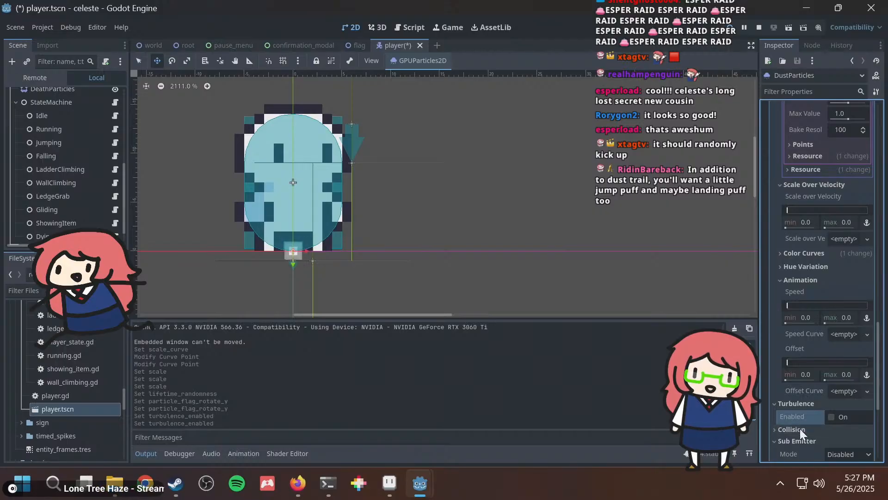
{"action": "left_click", "coordinate": [797, 440]}
{"action": "scroll", "coordinate": [842, 401], "scroll_direction": "down", "scroll_amount": 2}
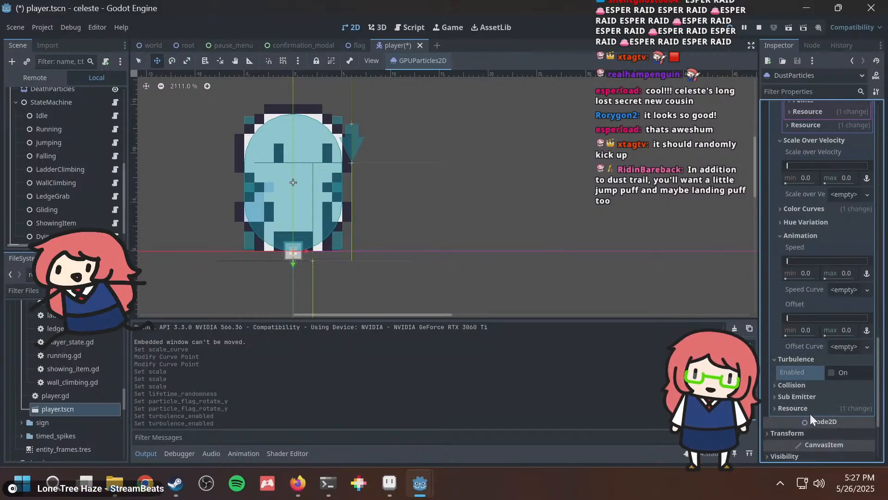
{"action": "scroll", "coordinate": [809, 412], "scroll_direction": "down", "scroll_amount": 5}
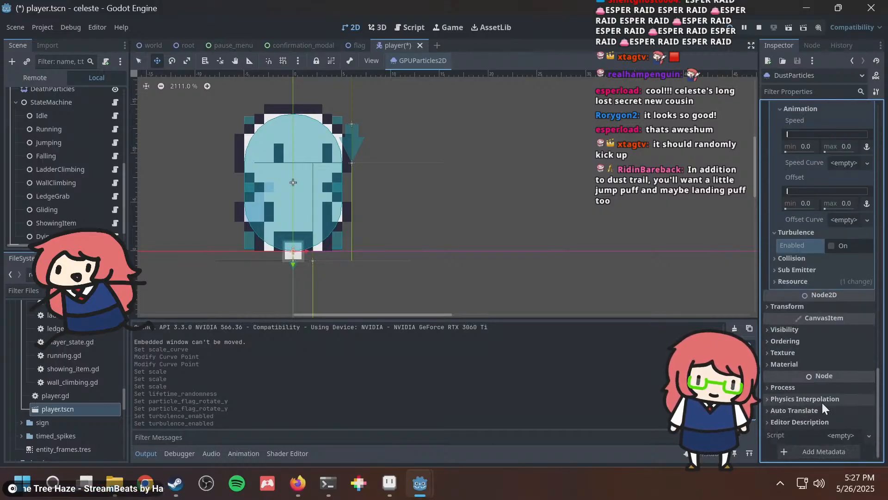
{"action": "scroll", "coordinate": [822, 400], "scroll_direction": "up", "scroll_amount": 20}
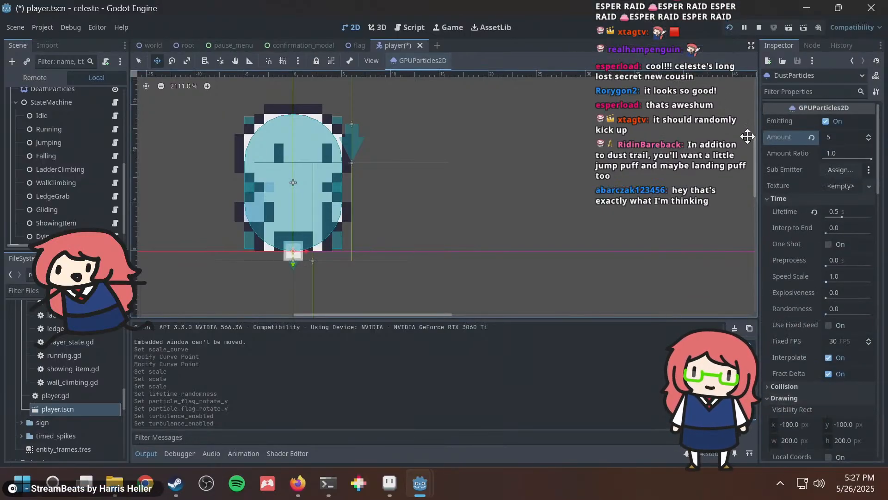
{"action": "key", "text": "ctrl+s"}
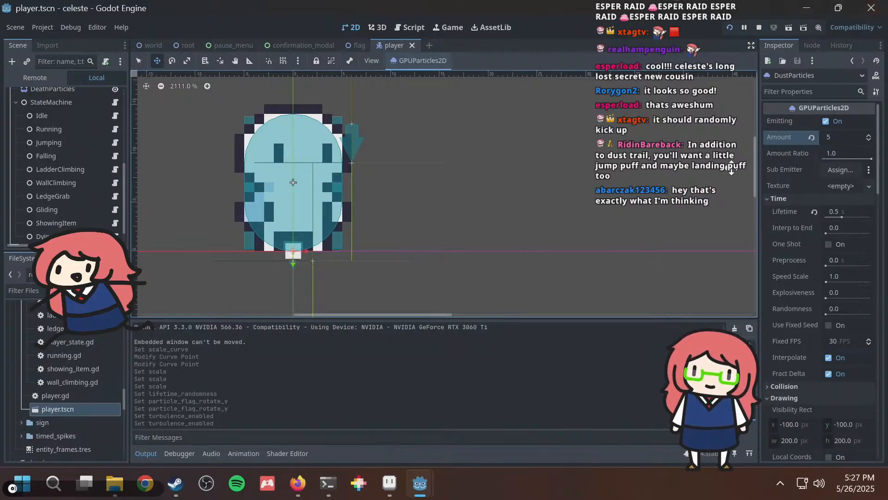
Set the dust particles' Randomness under Time to 0.2 and save the player scene.
{"action": "left_click", "coordinate": [826, 121]}
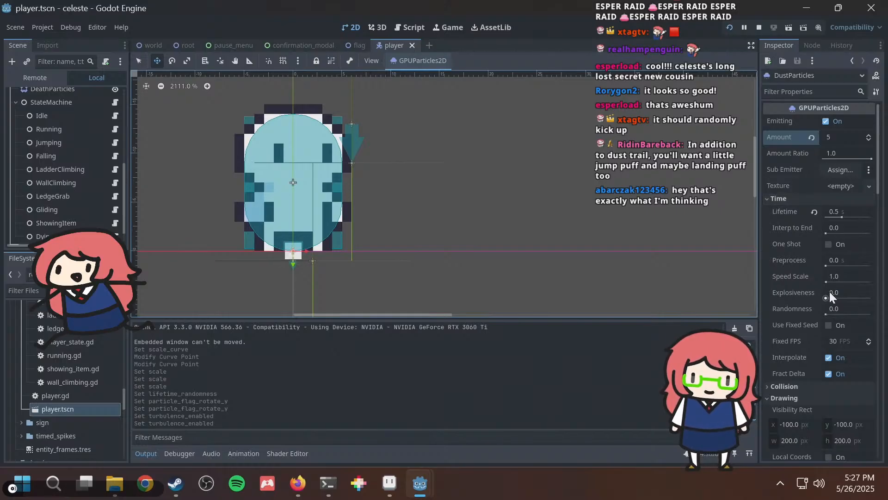
{"action": "mouse_move", "coordinate": [827, 298]}
{"action": "left_mouse_down"}
{"action": "mouse_move", "coordinate": [872, 298]}
{"action": "mouse_move", "coordinate": [827, 299]}
{"action": "left_mouse_up"}
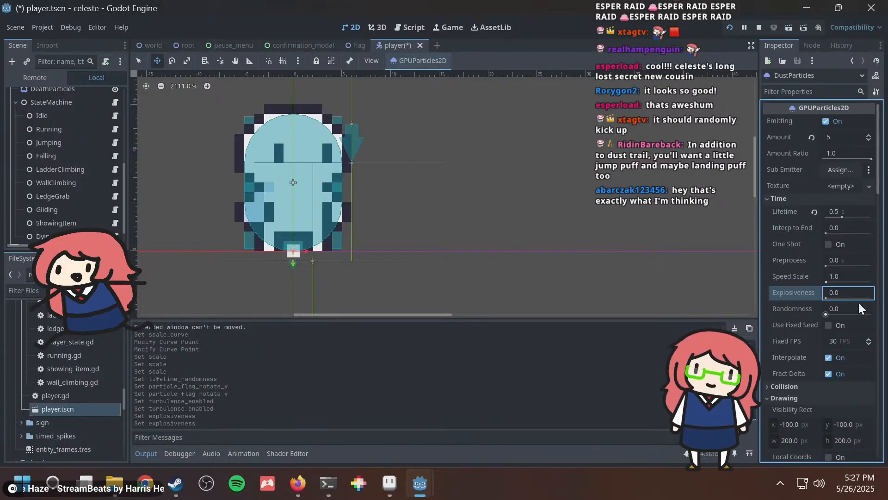
{"action": "left_click", "coordinate": [847, 307]}
{"action": "type", "text": "1"}
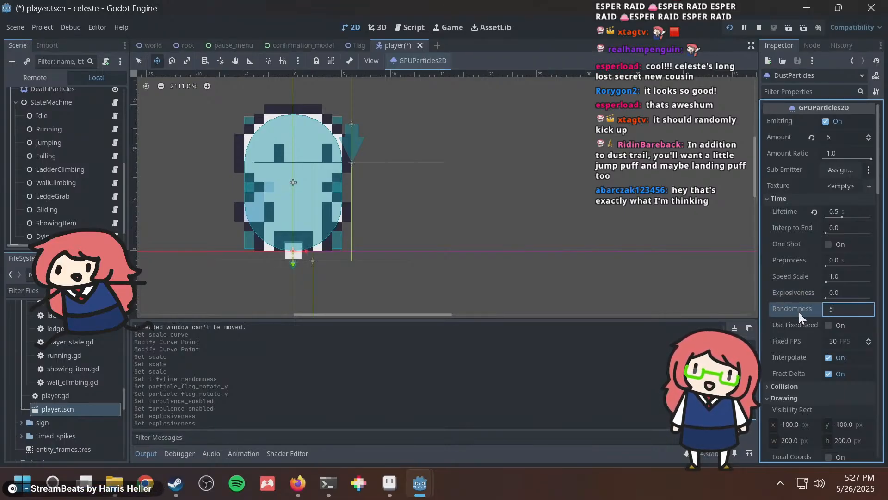
{"action": "key", "text": "Return"}
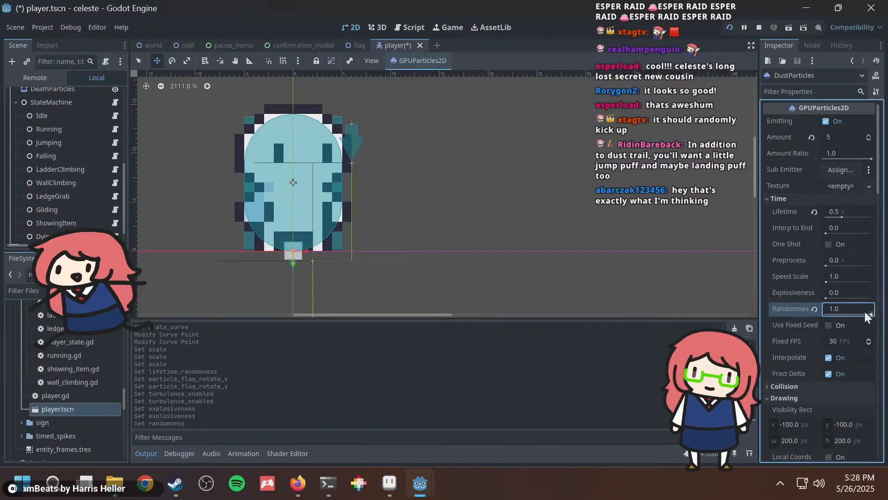
{"action": "type", "text": ".2"}
{"action": "key", "text": "Return"}
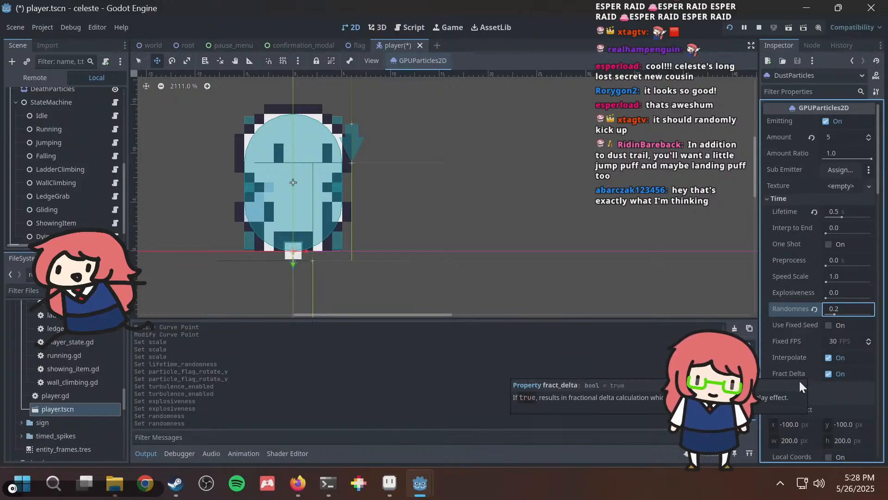
{"action": "key", "text": "ctrl+s"}
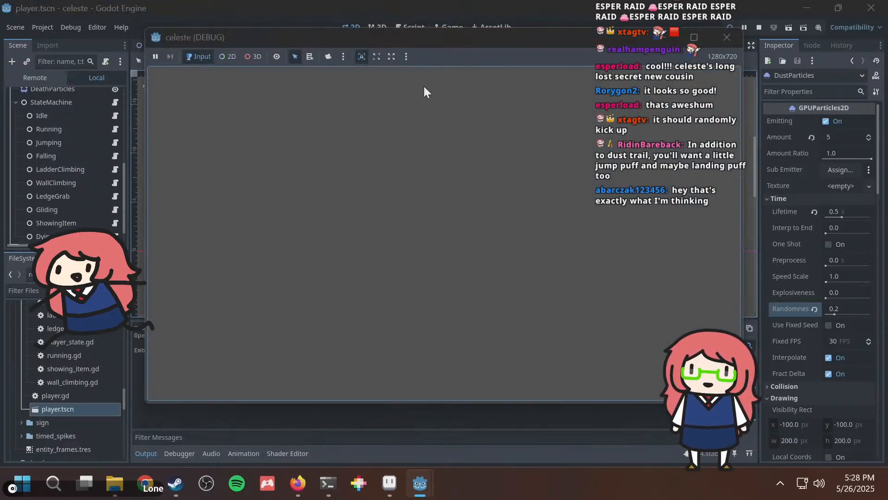
Playtest the game, running and jumping back and forth near the clover ledge to examine the dust with the new randomness.
{"action": "key", "text": "Right"}
{"action": "key", "text": "Left"}
{"action": "key", "text": "Right"}
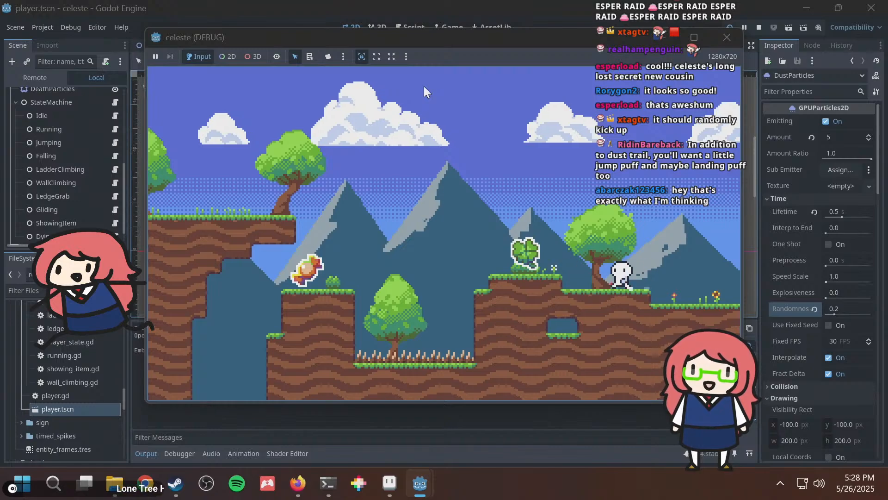
{"action": "key", "text": "Left"}
{"action": "key", "text": "Right"}
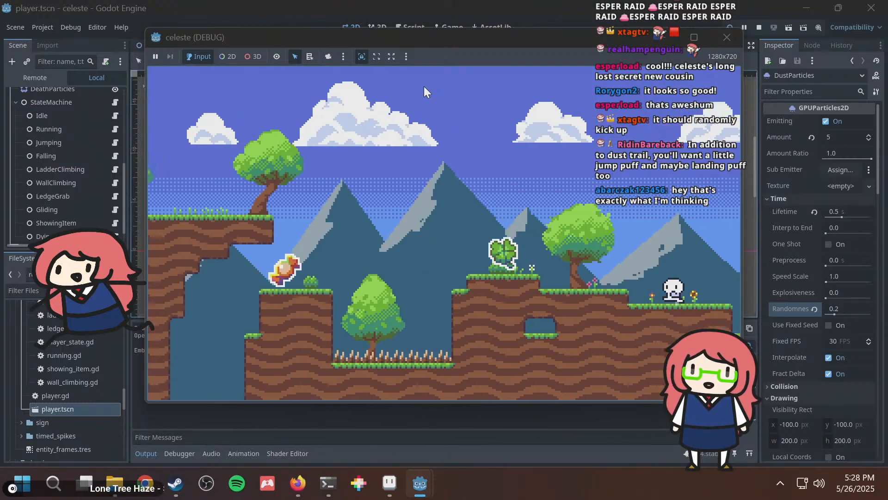
{"action": "key", "text": "Left"}
{"action": "key", "text": "space"}
{"action": "key", "text": "Right"}
{"action": "key", "text": "Left"}
{"action": "key", "text": "Right"}
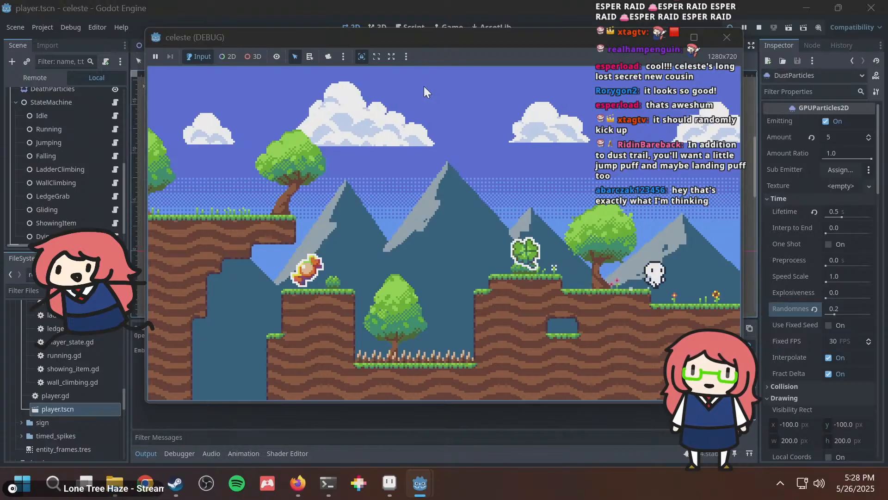
{"action": "key", "text": "Left"}
{"action": "key", "text": "Right"}
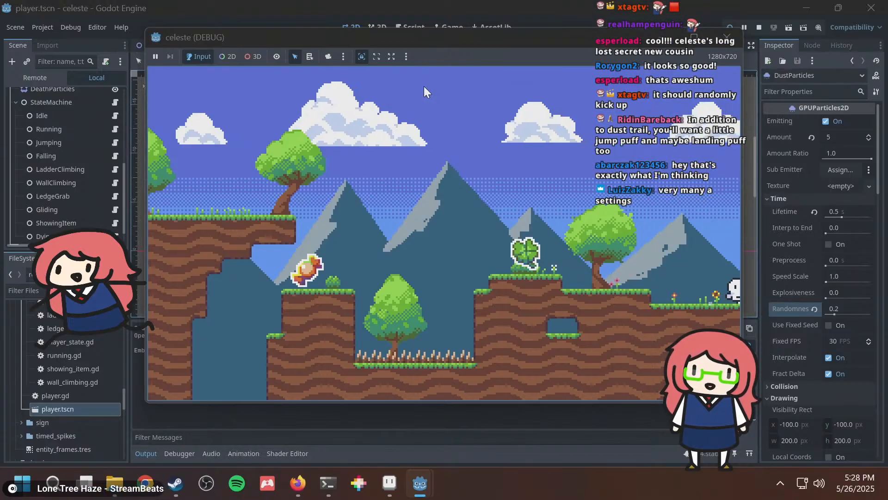
Jump the player to the mushroom area and back, and run to and fro by the flowers to examine the dust.
{"action": "key", "text": "space"}
{"action": "key", "text": "Right"}
{"action": "key", "text": "Left"}
{"action": "key", "text": "space"}
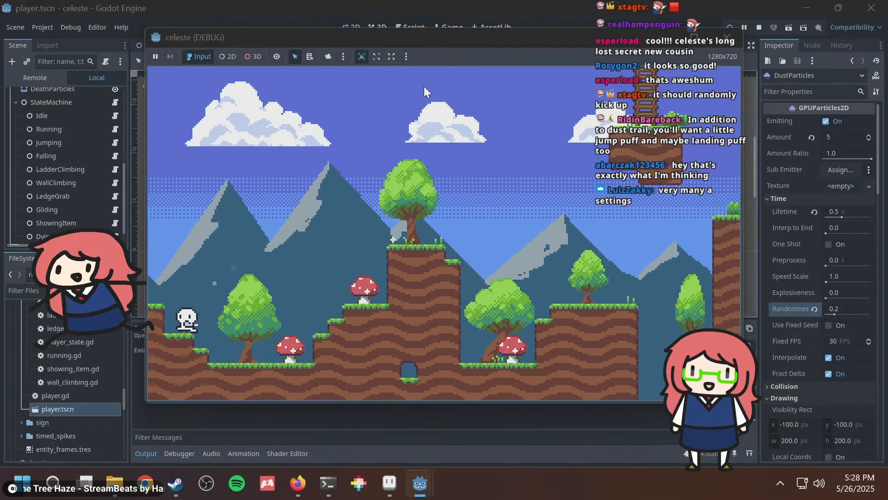
{"action": "key", "text": "space"}
{"action": "key", "text": "space"}
{"action": "key", "text": "Right"}
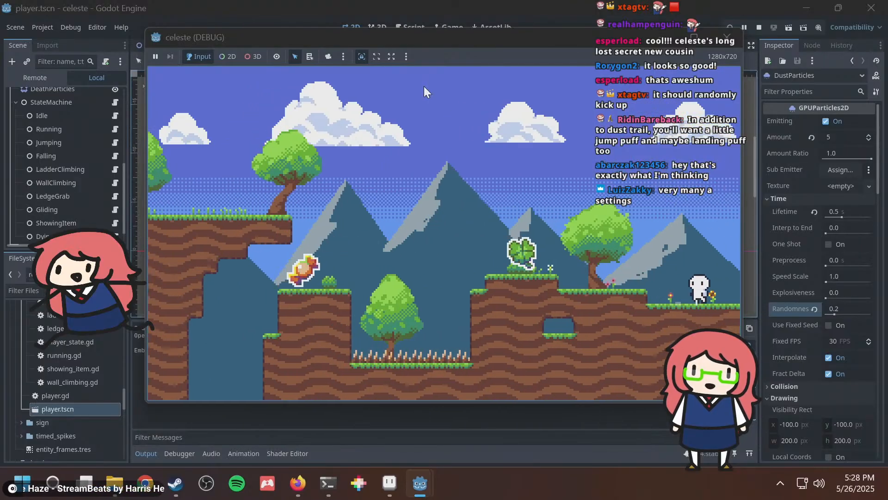
{"action": "key", "text": "Left"}
{"action": "key", "text": "Right"}
{"action": "key", "text": "Left"}
{"action": "key", "text": "Right"}
{"action": "key", "text": "Left"}
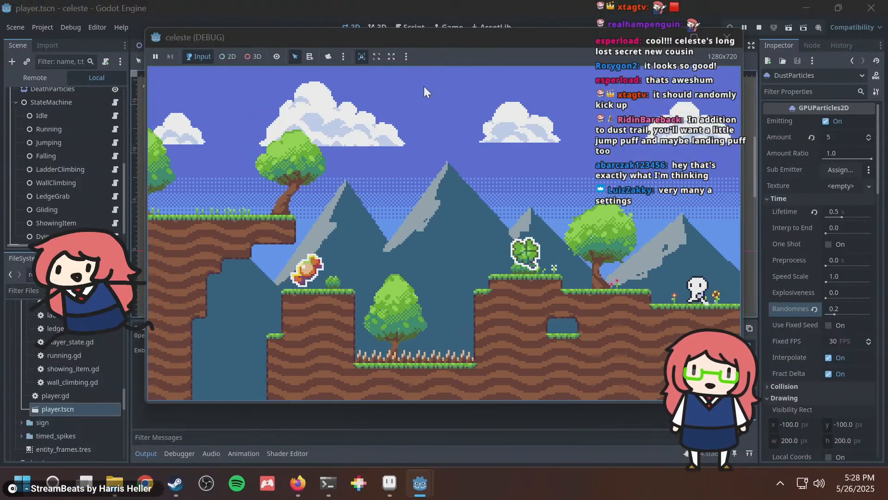
Run and jump the player between the flowers and the tree beside the clover ledge to examine the dust trail.
{"action": "key", "text": "Right"}
{"action": "key", "text": "Left"}
{"action": "key", "text": "Right"}
{"action": "key", "text": "Left"}
{"action": "key", "text": "Right"}
{"action": "key", "text": "Left"}
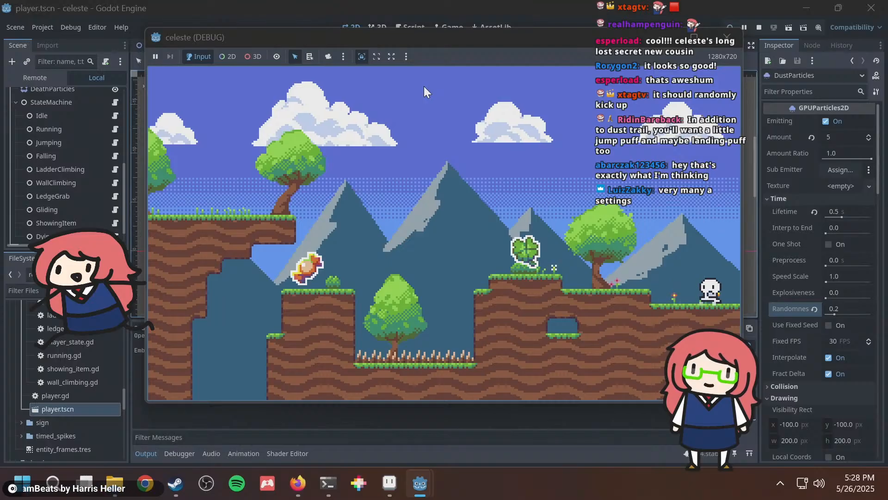
{"action": "key", "text": "Right"}
{"action": "key", "text": "space"}
{"action": "key", "text": "Left"}
{"action": "key", "text": "Right"}
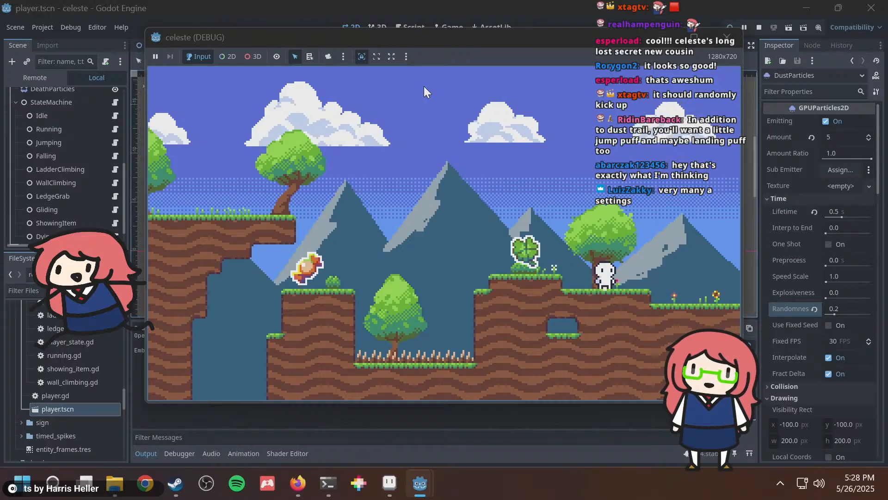
{"action": "key", "text": "Left"}
{"action": "key", "text": "Right"}
{"action": "key", "text": "space"}
{"action": "key", "text": "Left"}
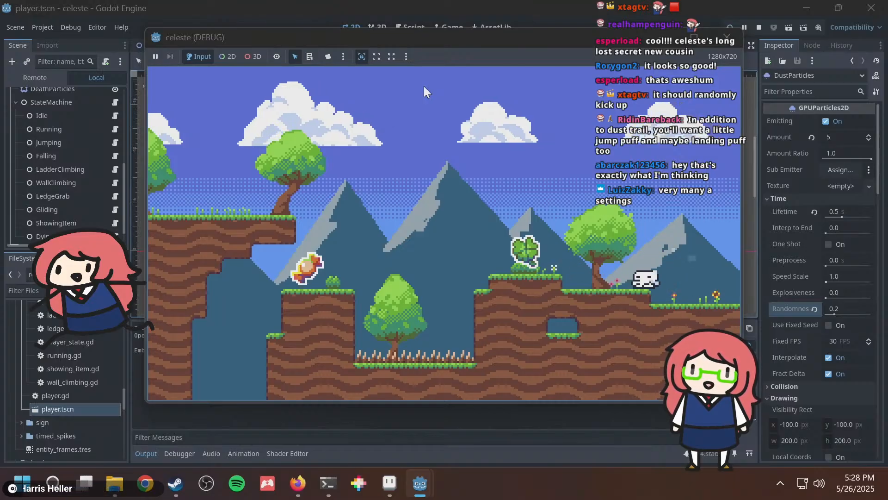
{"action": "key", "text": "Right"}
{"action": "key", "text": "Right"}
{"action": "key", "text": "space"}
{"action": "key", "text": "Left"}
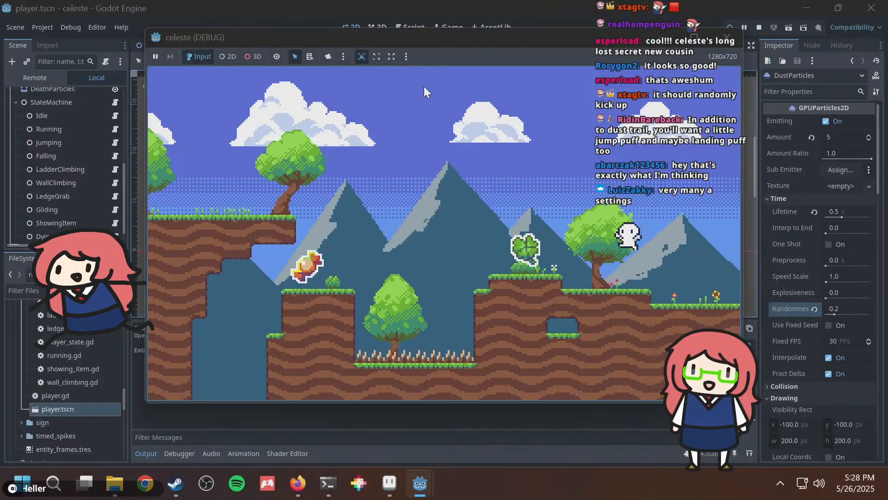
Run the player to and fro under the tree with quick direction changes to examine the dust.
{"action": "key", "text": "Right"}
{"action": "key", "text": "Left"}
{"action": "key", "text": "Right"}
{"action": "key", "text": "Left"}
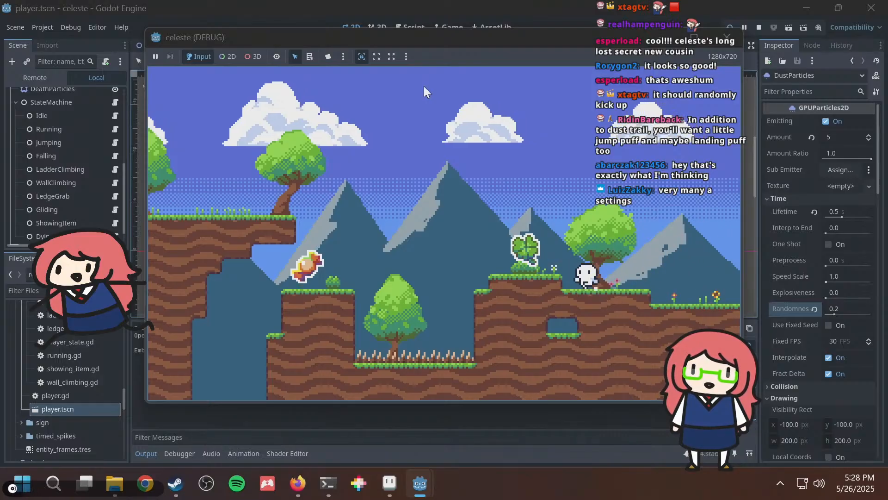
{"action": "key", "text": "Right"}
{"action": "key", "text": "Right"}
{"action": "key", "text": "Left"}
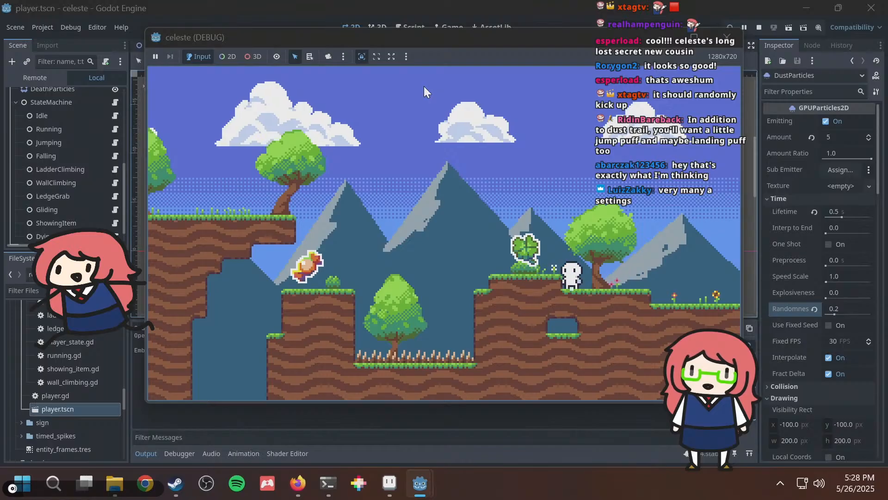
{"action": "key", "text": "Right"}
{"action": "key", "text": "Left"}
{"action": "key", "text": "Right"}
{"action": "key", "text": "Left"}
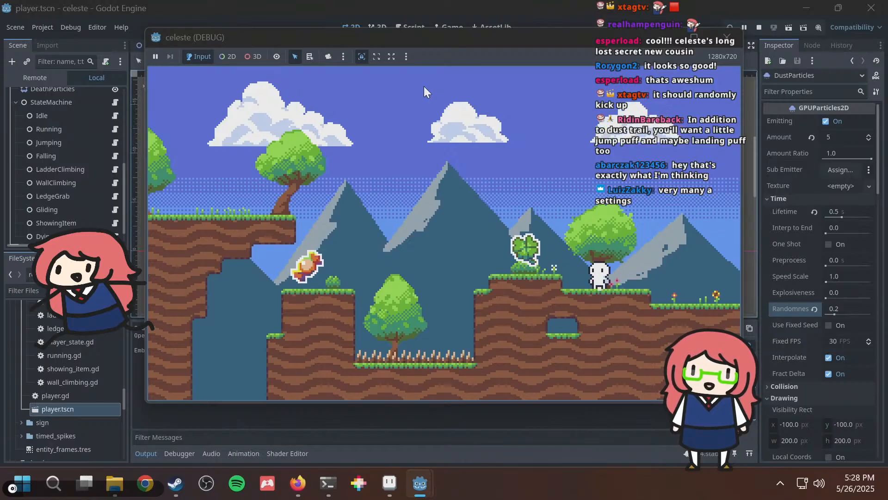
Set the dust particles' maximum Scale to 5 in the process material.
{"action": "key", "text": "alt+Tab"}
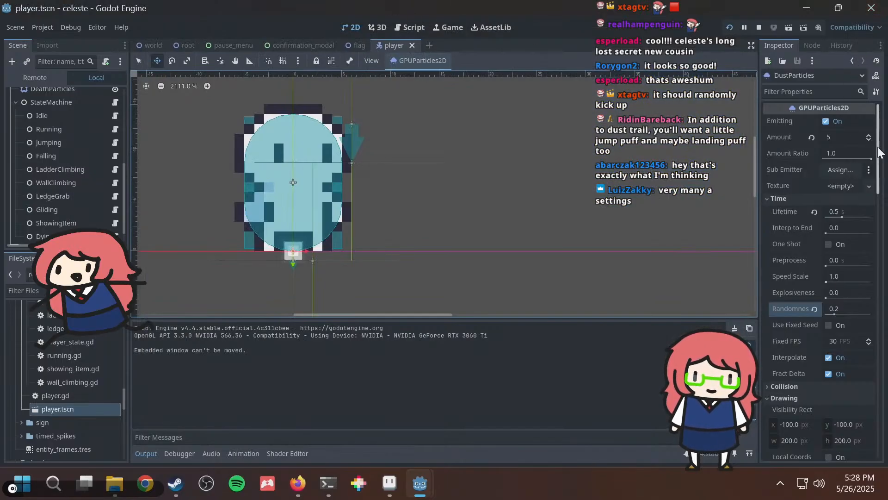
{"action": "left_click_drag", "start_coordinate": [879, 149], "coordinate": [879, 232]}
{"action": "left_click_drag", "start_coordinate": [877, 253], "coordinate": [877, 285]}
{"action": "left_click", "coordinate": [848, 233]}
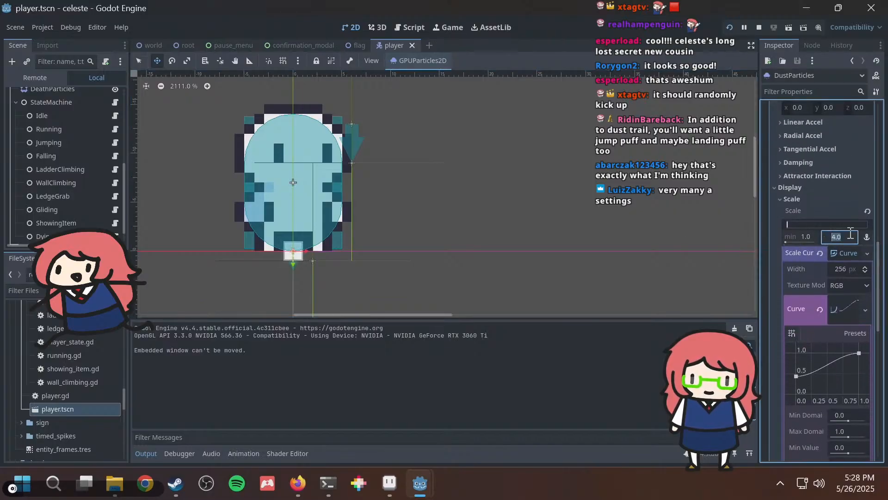
{"action": "type", "text": "5"}
{"action": "key", "text": "Return"}
Switch to the running game and run the player past the flowers and back to examine the larger dust.
{"action": "key", "text": "alt+Tab"}
{"action": "key", "text": "Left"}
{"action": "key", "text": "Right"}
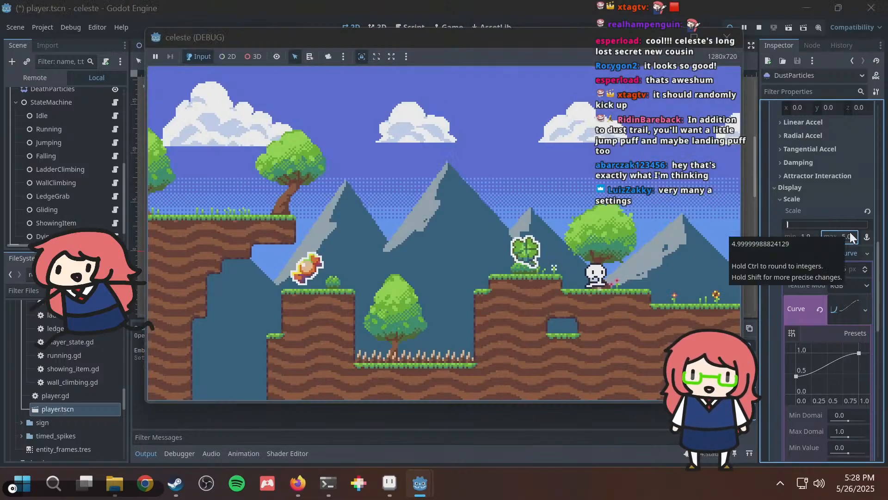
{"action": "key", "text": "Left"}
{"action": "key", "text": "Right"}
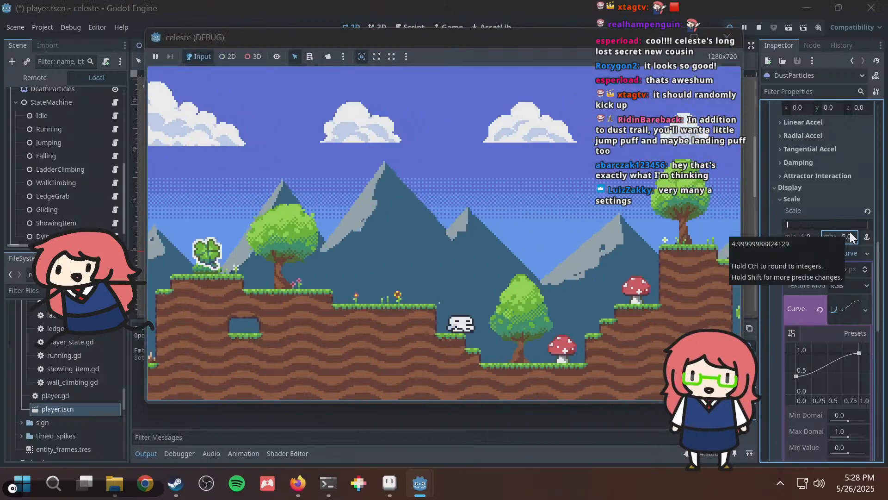
{"action": "key", "text": "Left"}
{"action": "key", "text": "Right"}
{"action": "key", "text": "Left"}
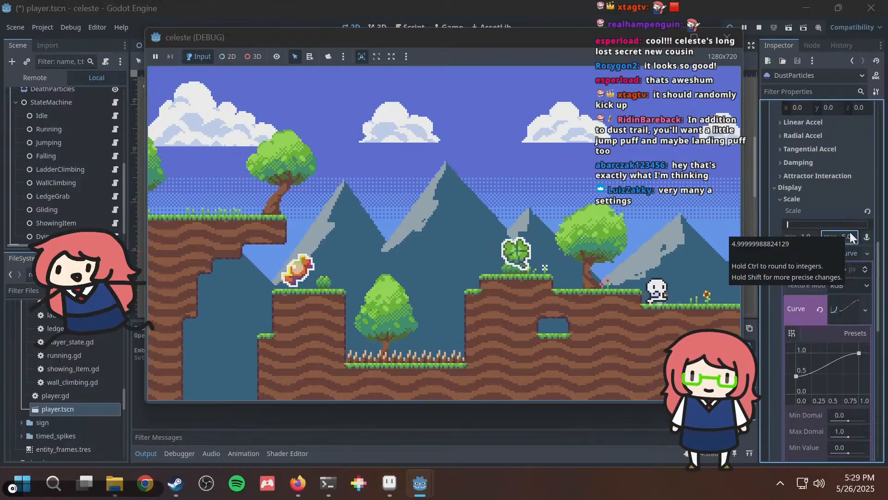
{"action": "key", "text": "Right"}
{"action": "key", "text": "Left"}
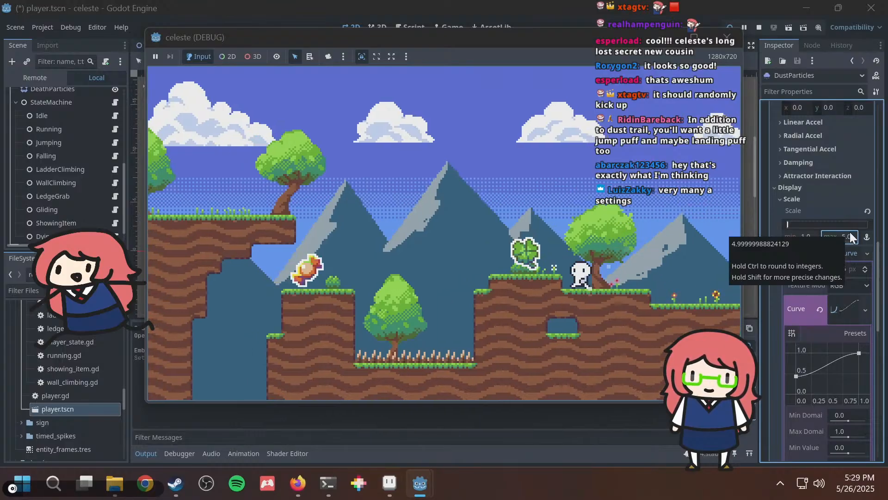
Keep turning the player back and forth under the tree to examine the dust at the new scale.
{"action": "key", "text": "Right"}
{"action": "key", "text": "Left"}
{"action": "key", "text": "Right"}
{"action": "key", "text": "Left"}
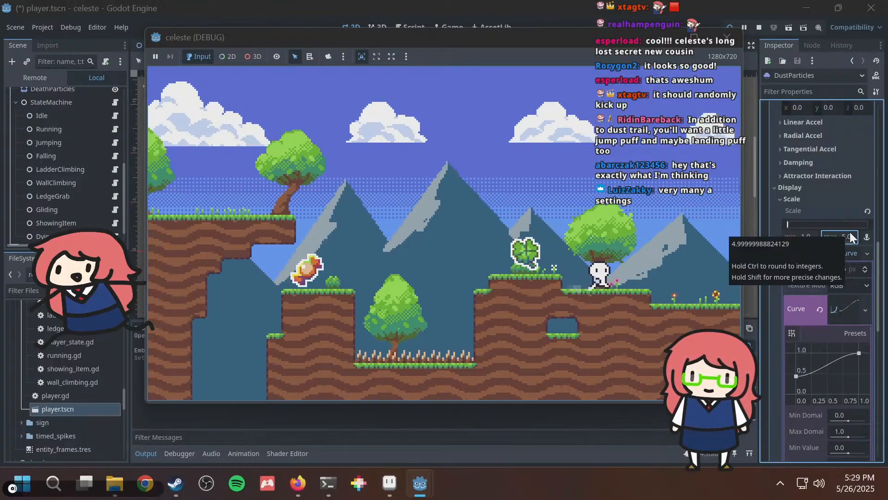
{"action": "key", "text": "Right"}
{"action": "key", "text": "Left"}
{"action": "key", "text": "Right"}
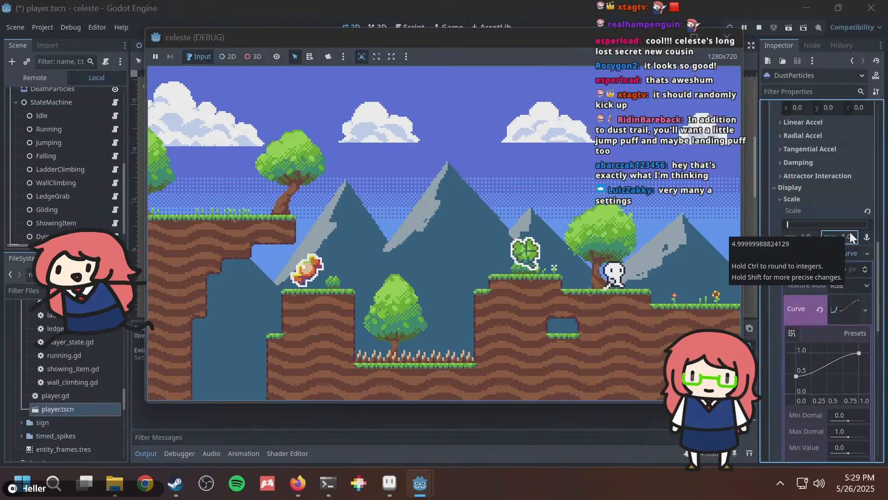
{"action": "key", "text": "Left"}
{"action": "key", "text": "Right"}
Return to the editor and set the dust particles' Lifetime to 0.7 s.
{"action": "left_click", "coordinate": [853, 237]}
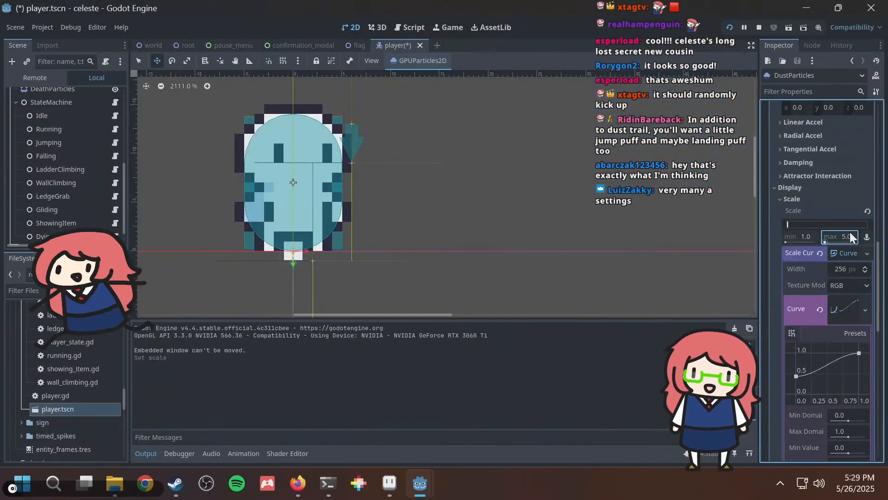
{"action": "left_click_drag", "start_coordinate": [881, 259], "coordinate": [885, 134]}
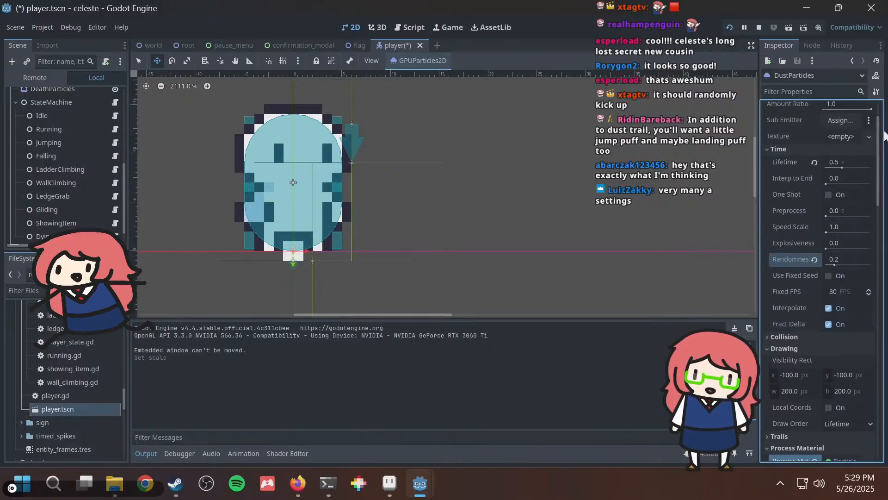
{"action": "left_click", "coordinate": [854, 165]}
{"action": "type", "text": "0.7"}
{"action": "key", "text": "Return"}
Switch to the game and run and jump the player past the mushrooms to the small-tree ledge to examine the longer-lived dust.
{"action": "key", "text": "alt+Tab"}
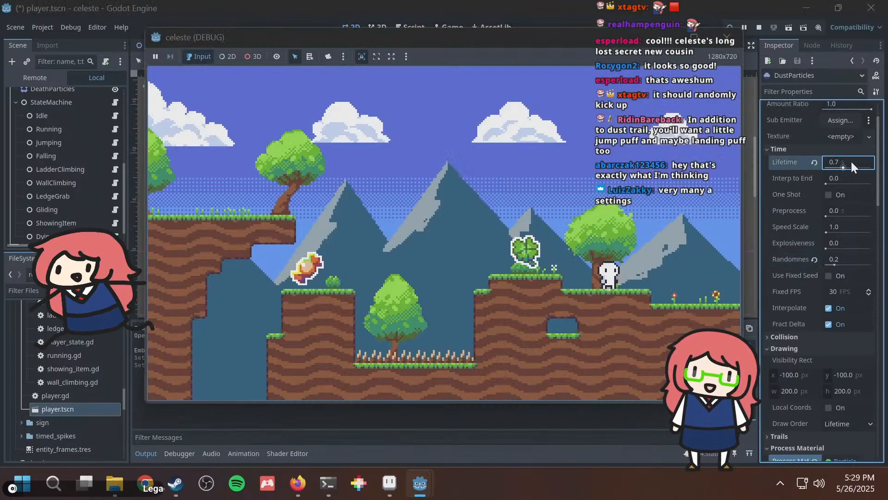
{"action": "key", "text": "Left"}
{"action": "key", "text": "Right"}
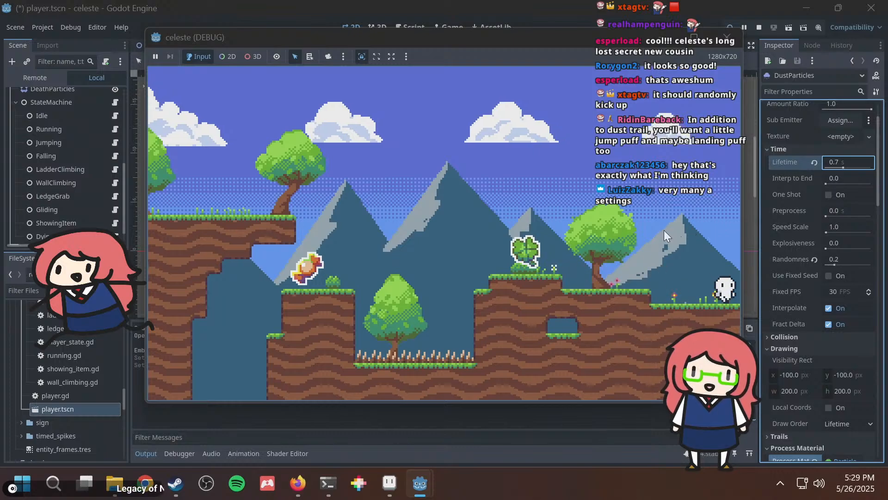
{"action": "key", "text": "space"}
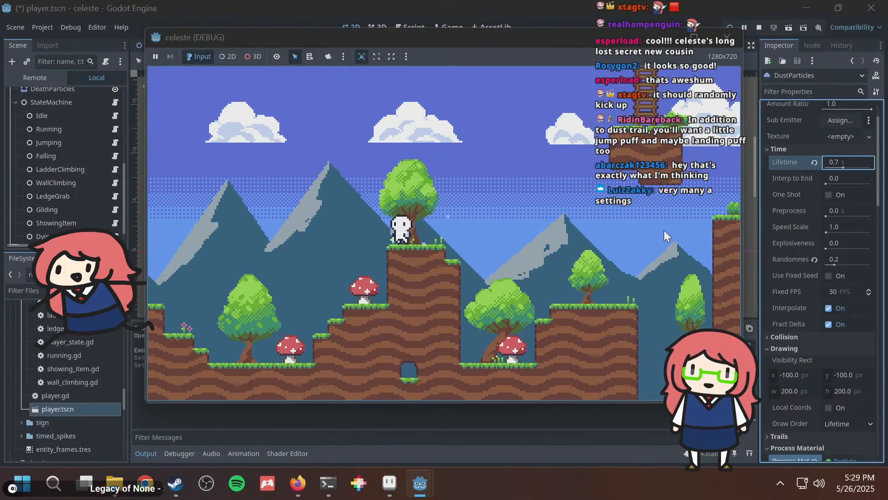
{"action": "key", "text": "Right"}
{"action": "key", "text": "space"}
{"action": "key", "text": "space"}
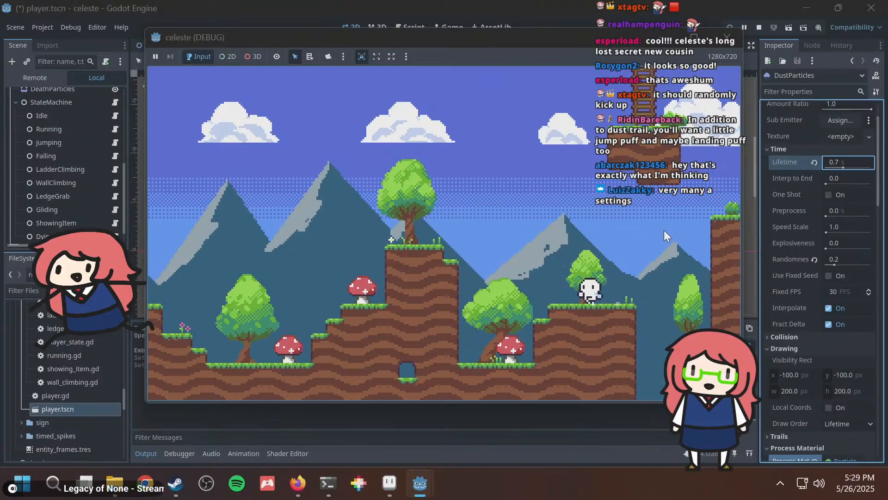
{"action": "key", "text": "Right"}
{"action": "key", "text": "Left"}
{"action": "key", "text": "Right"}
{"action": "key", "text": "Right"}
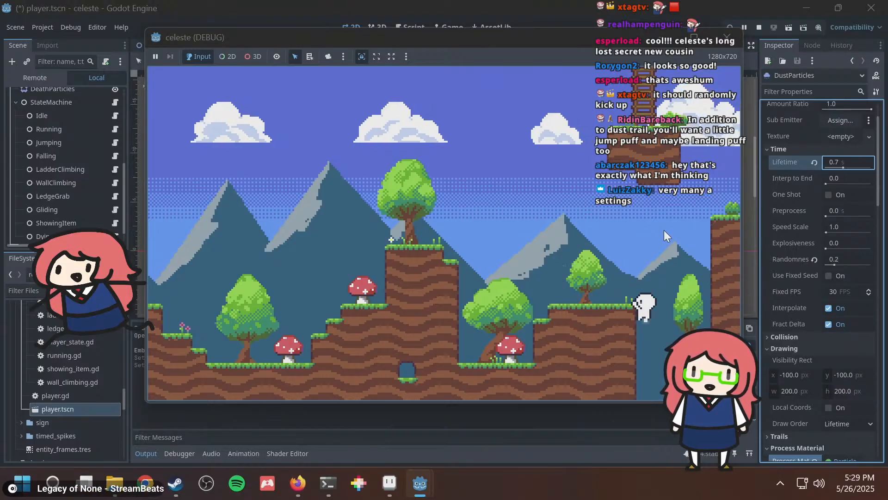
{"action": "key", "text": "space"}
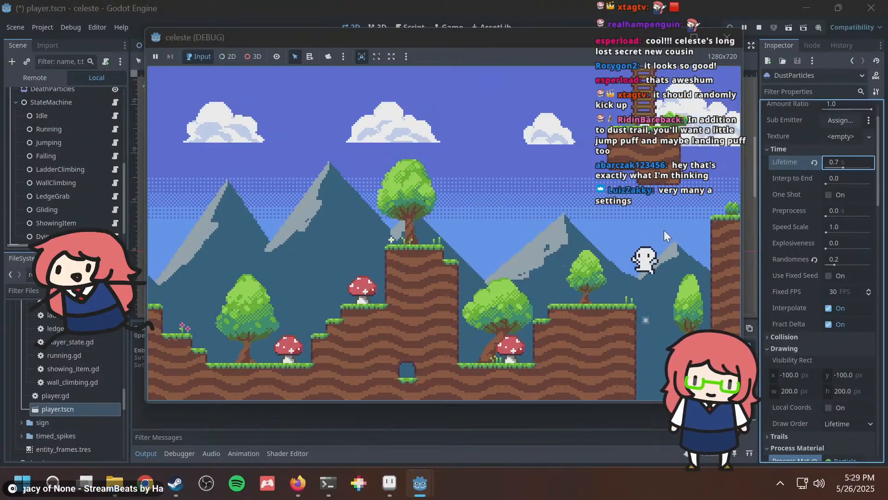
Run the player to and fro on the small-tree ledge to examine how the dust fades.
{"action": "key", "text": "Left"}
{"action": "key", "text": "Right"}
{"action": "key", "text": "Left"}
{"action": "key", "text": "Right"}
{"action": "key", "text": "Left"}
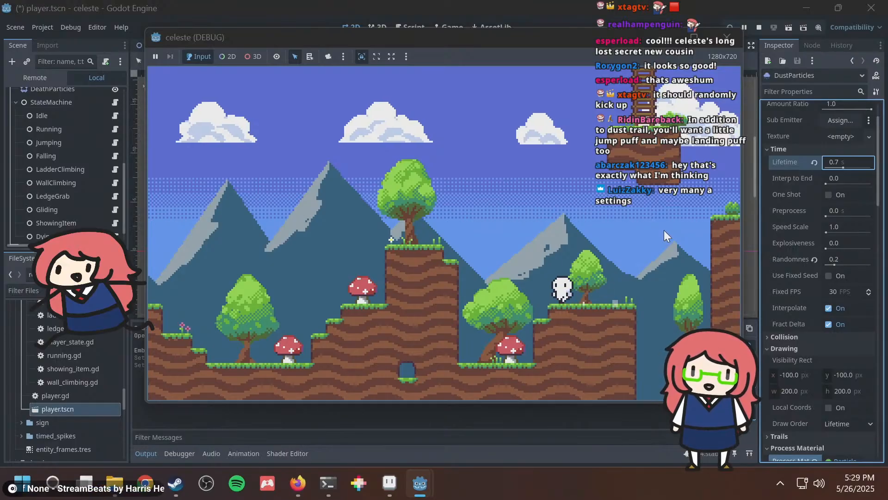
{"action": "key", "text": "Right"}
{"action": "key", "text": "Left"}
{"action": "key", "text": "Right"}
{"action": "key", "text": "Left"}
{"action": "key", "text": "Right"}
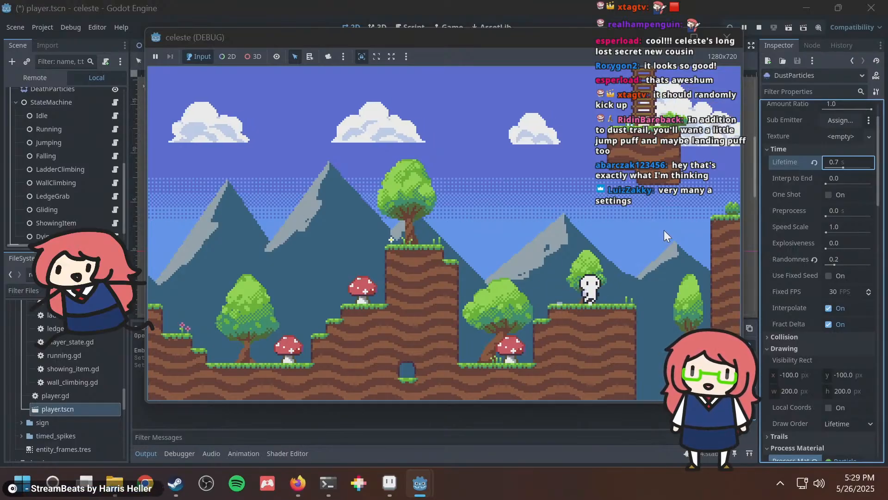
{"action": "key", "text": "Left"}
{"action": "key", "text": "Right"}
{"action": "key", "text": "Left"}
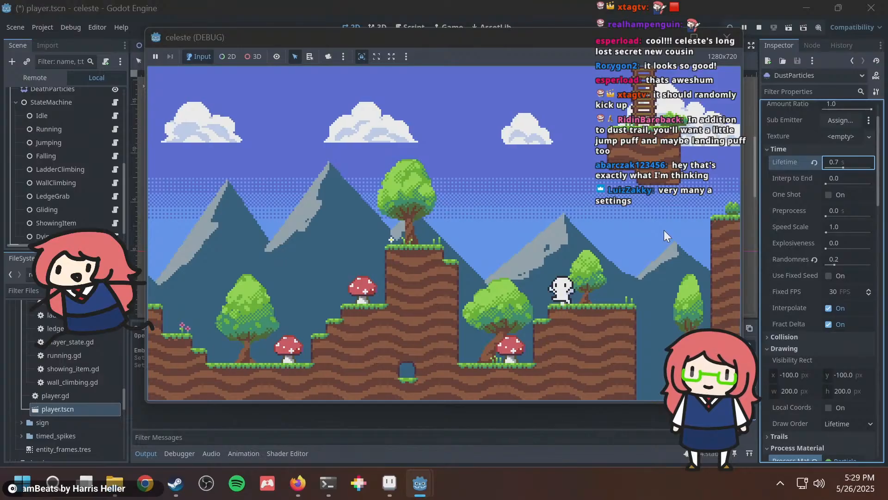
{"action": "key", "text": "Right"}
{"action": "key", "text": "Left"}
{"action": "key", "text": "Right"}
{"action": "key", "text": "Left"}
{"action": "key", "text": "Right"}
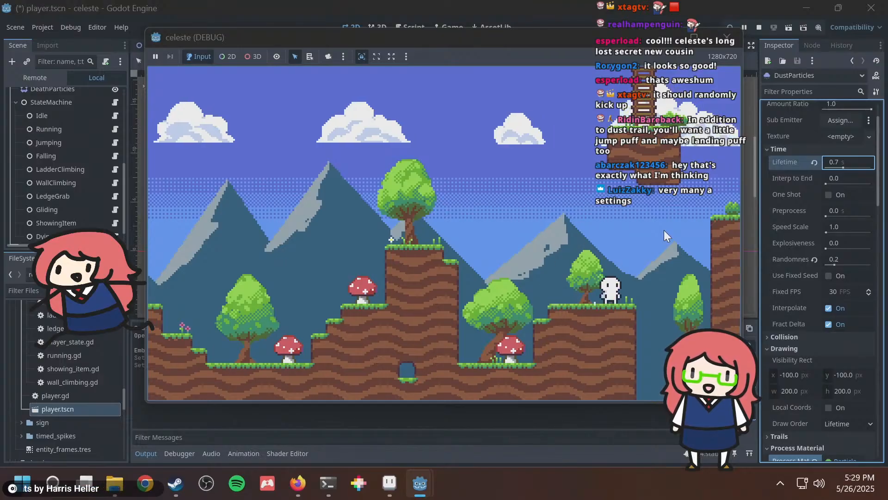
{"action": "key", "text": "Left"}
Add a point to the dust's Alpha Curve under Color Curves at about 0.25 with a value of 1.0.
{"action": "key", "text": "F8"}
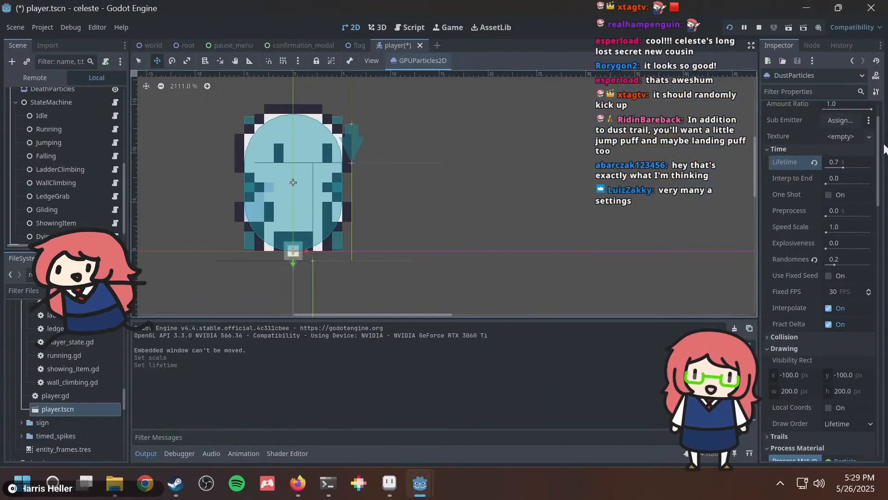
{"action": "left_click_drag", "start_coordinate": [884, 148], "coordinate": [884, 250]}
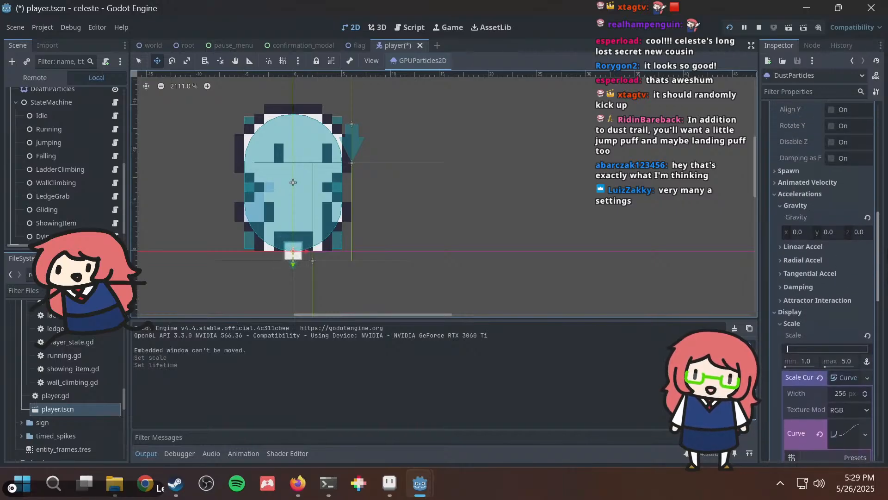
{"action": "left_click", "coordinate": [779, 323]}
{"action": "mouse_move", "coordinate": [880, 313]}
{"action": "left_mouse_down"}
{"action": "mouse_move", "coordinate": [887, 406]}
{"action": "mouse_move", "coordinate": [887, 273]}
{"action": "mouse_move", "coordinate": [887, 343]}
{"action": "left_mouse_up"}
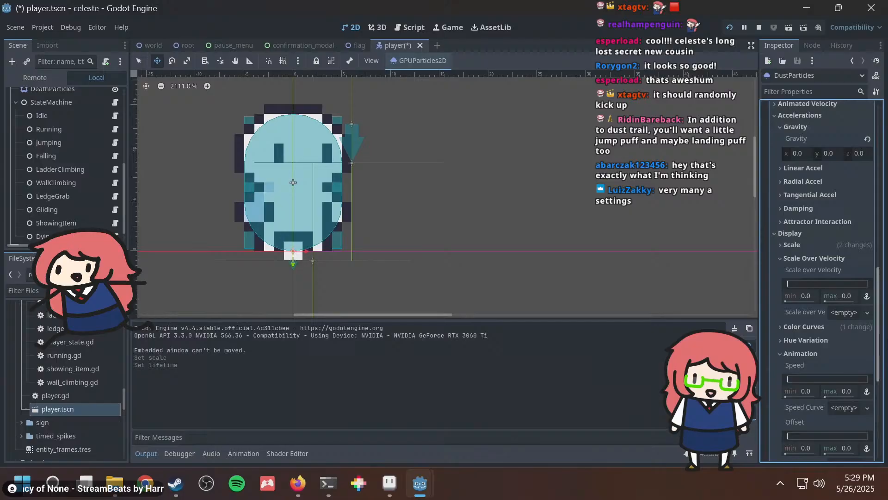
{"action": "left_click", "coordinate": [808, 326]}
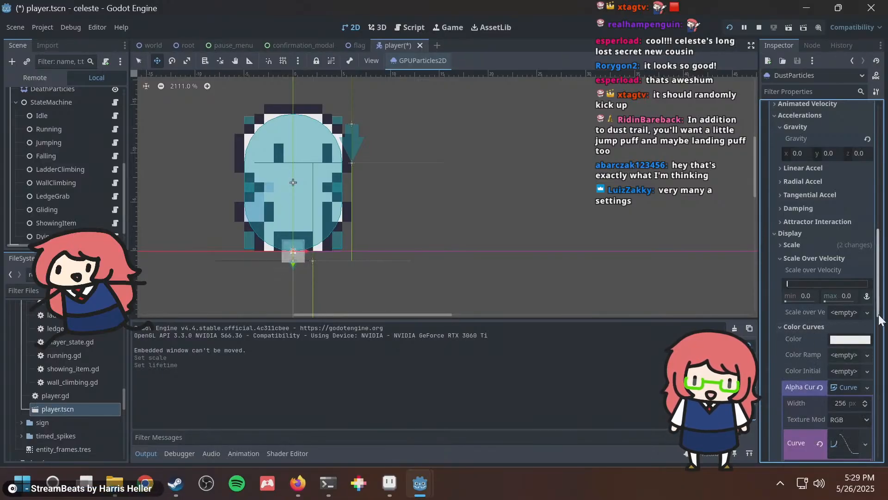
{"action": "scroll", "coordinate": [855, 361], "scroll_direction": "down", "scroll_amount": 3}
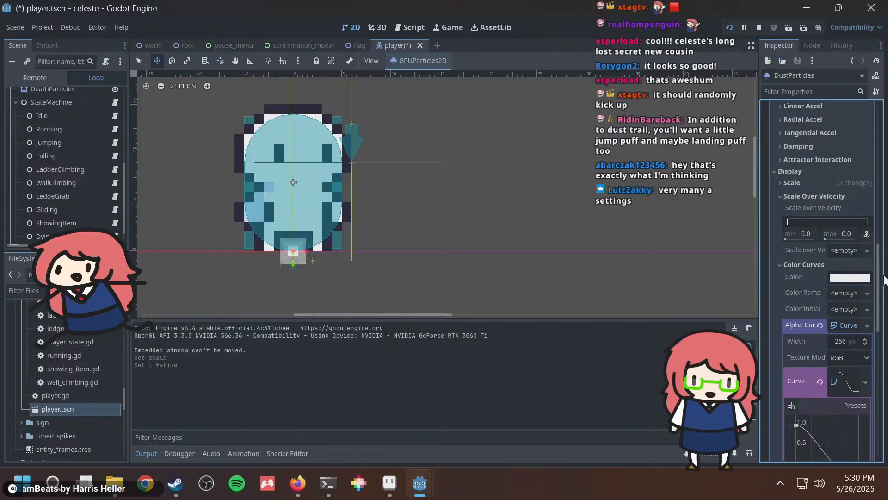
{"action": "scroll", "coordinate": [826, 339], "scroll_direction": "down", "scroll_amount": 5}
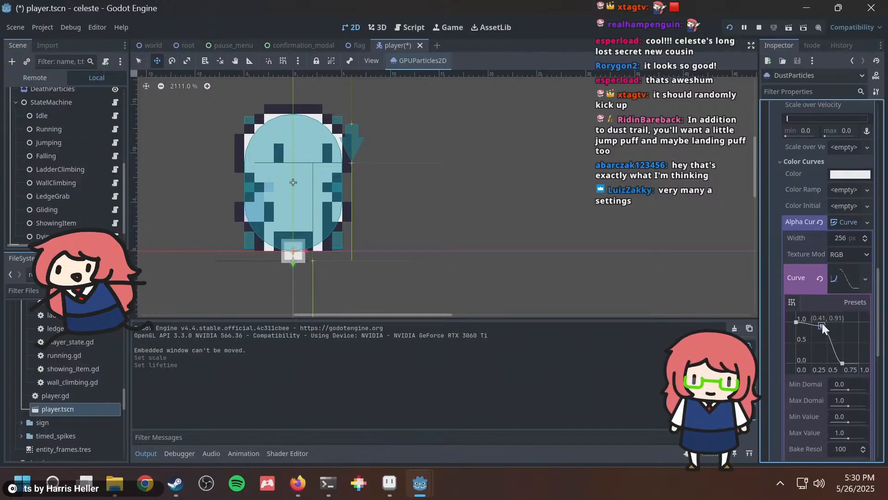
{"action": "left_click_drag", "start_coordinate": [823, 324], "coordinate": [815, 318]}
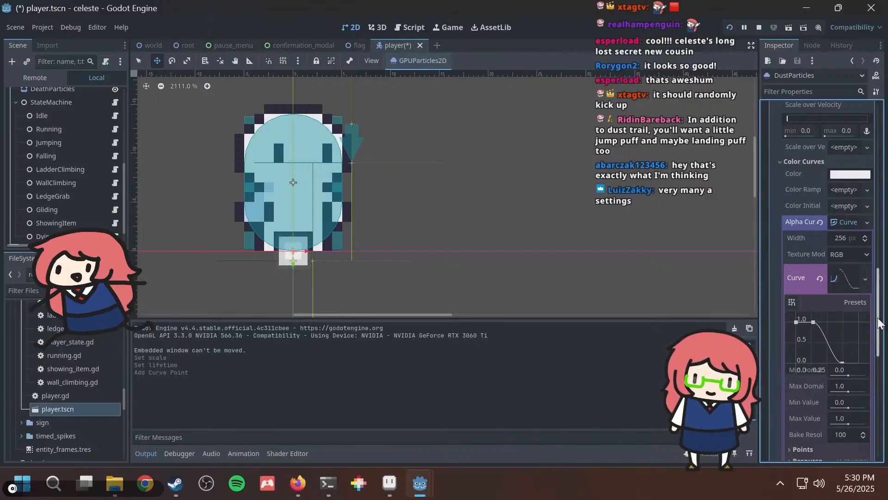
Switch to the game and run the player to and fro on the small-tree ledge to examine the dust's new fade.
{"action": "key", "text": "alt+Tab"}
{"action": "key", "text": "Right"}
{"action": "key", "text": "Left"}
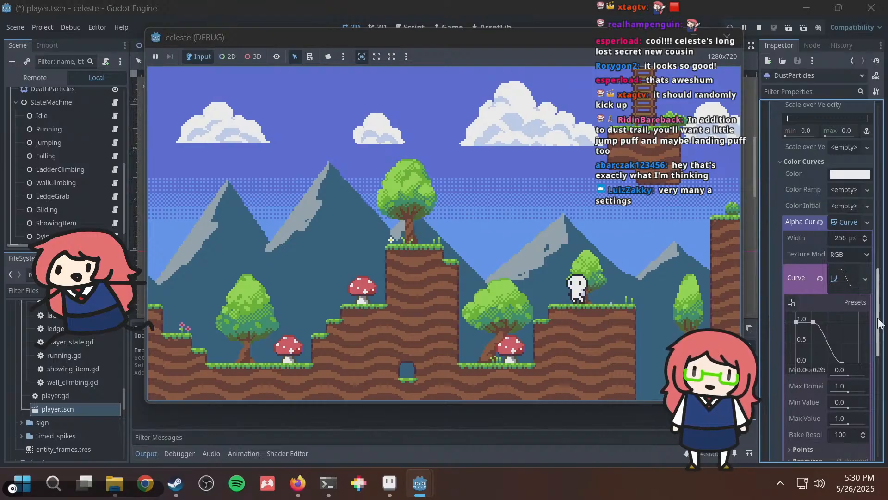
{"action": "key", "text": "Right"}
{"action": "key", "text": "Left"}
{"action": "key", "text": "Right"}
{"action": "key", "text": "Left"}
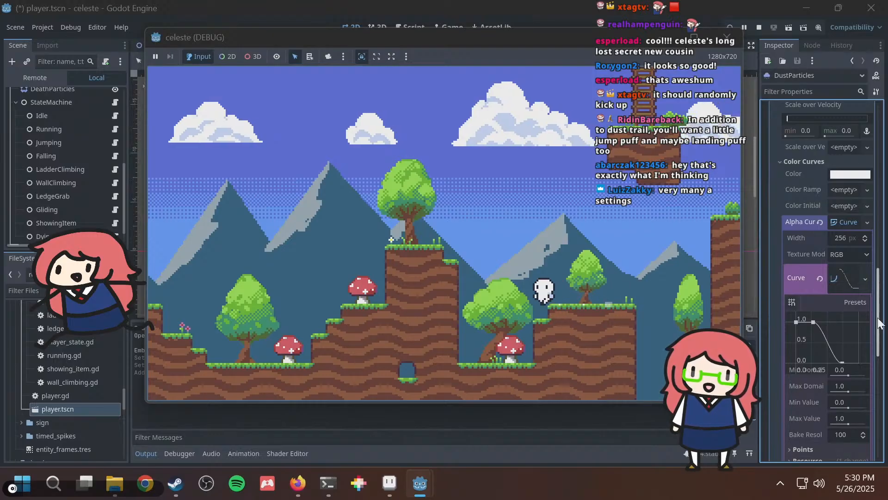
{"action": "key", "text": "Right"}
{"action": "key", "text": "Left"}
{"action": "key", "text": "Right"}
{"action": "key", "text": "Left"}
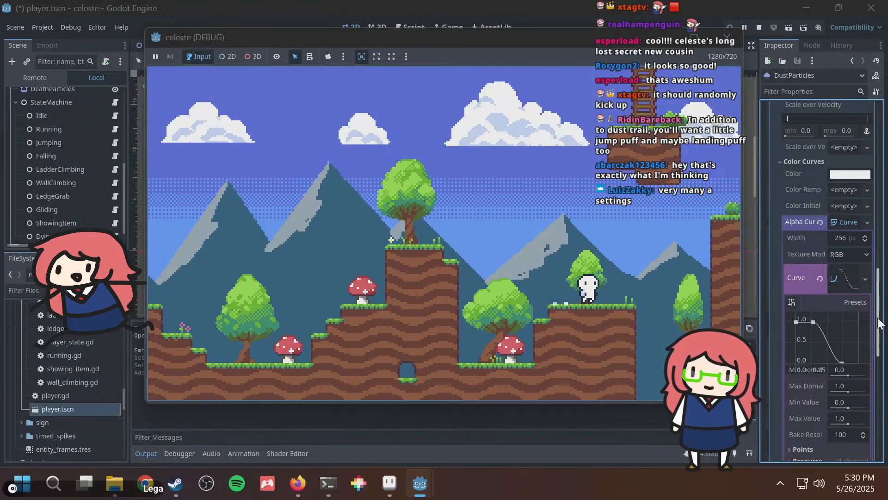
{"action": "key", "text": "Right"}
{"action": "key", "text": "Left"}
{"action": "key", "text": "Right"}
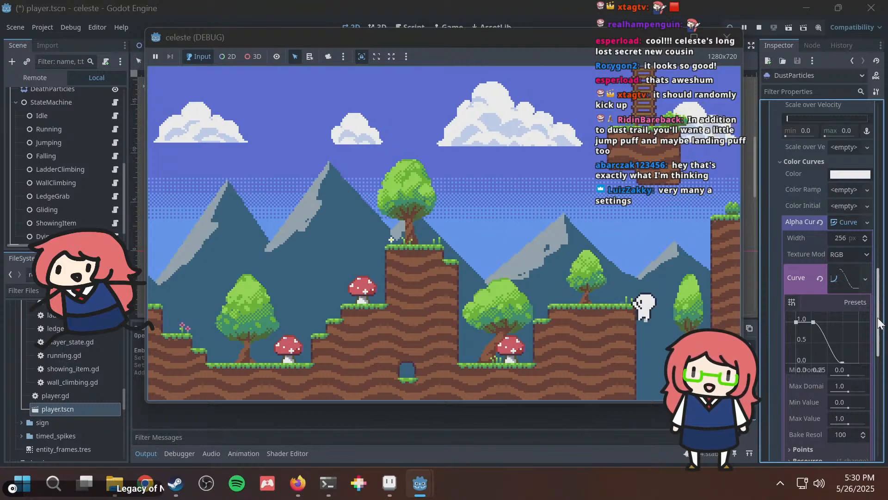
{"action": "key", "text": "Left"}
{"action": "key", "text": "Right"}
{"action": "key", "text": "Left"}
{"action": "key", "text": "Right"}
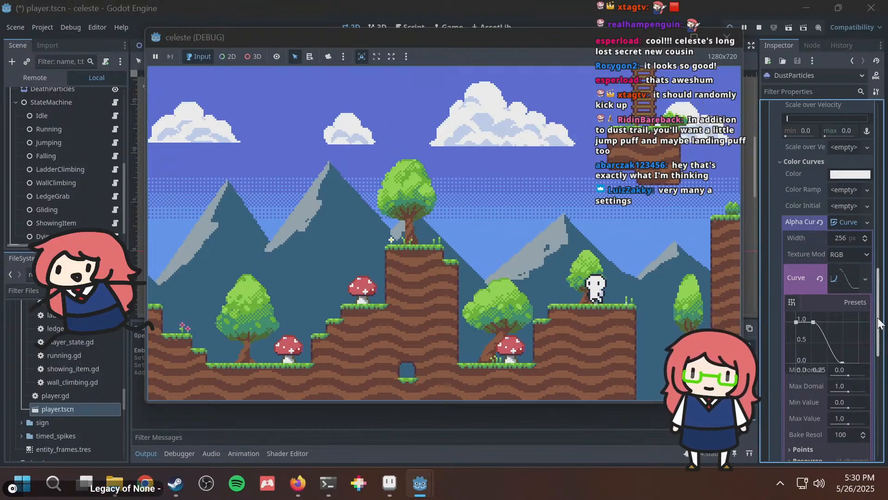
Mix jumps and quick turns near the small tree to examine the dust when the player lands and changes direction.
{"action": "key", "text": "Left"}
{"action": "key", "text": "space"}
{"action": "key", "text": "Right"}
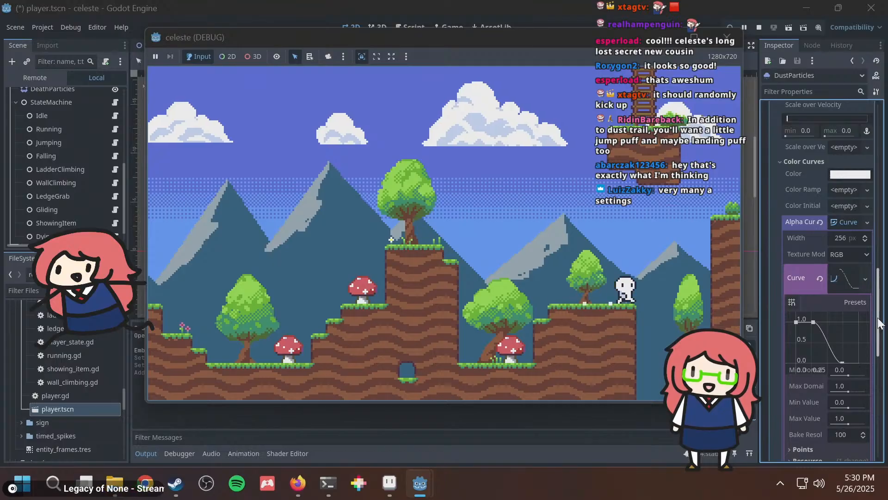
{"action": "key", "text": "Left"}
{"action": "key", "text": "space"}
{"action": "key", "text": "Right"}
{"action": "key", "text": "Left"}
{"action": "key", "text": "Right"}
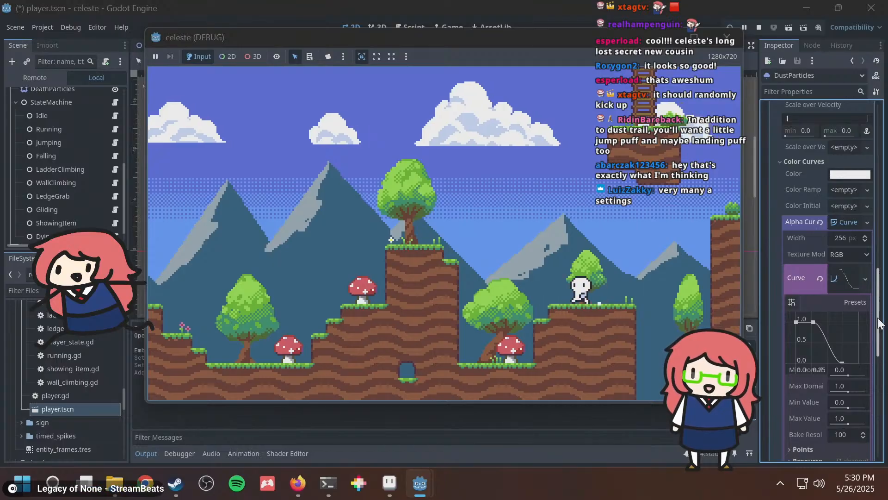
{"action": "key", "text": "Left"}
{"action": "key", "text": "Right"}
{"action": "key", "text": "Left"}
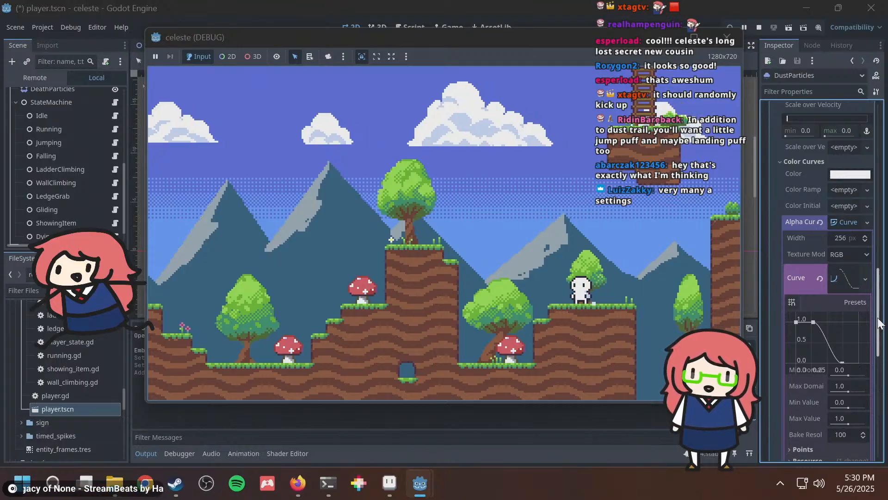
{"action": "key", "text": "Left"}
{"action": "key", "text": "Right"}
{"action": "key", "text": "Left"}
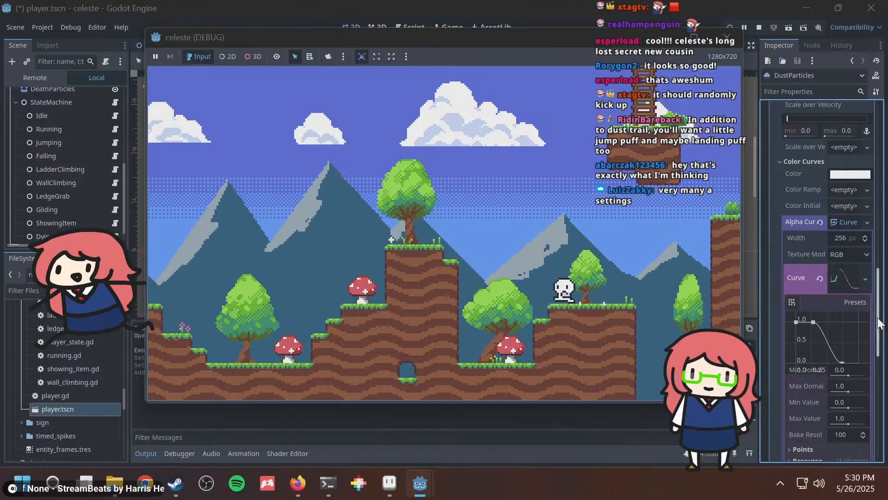
{"action": "key", "text": "Right"}
{"action": "key", "text": "Left"}
{"action": "key", "text": "Right"}
{"action": "key", "text": "Left"}
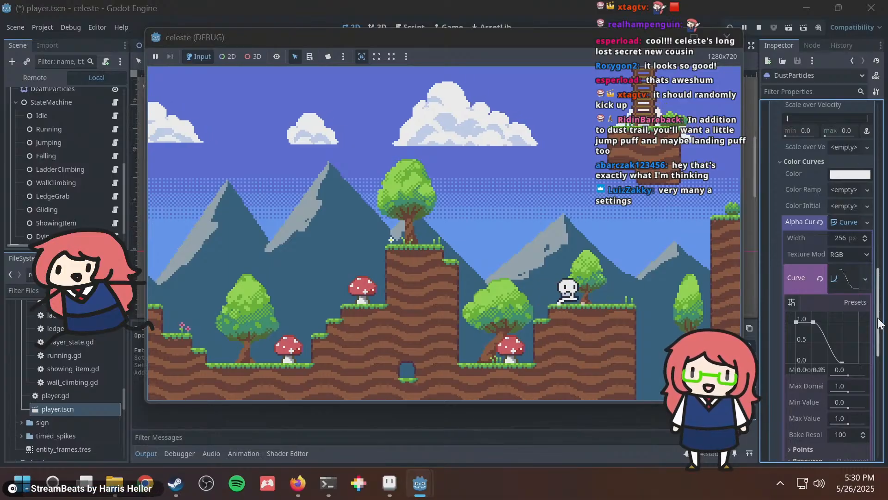
{"action": "key", "text": "Right"}
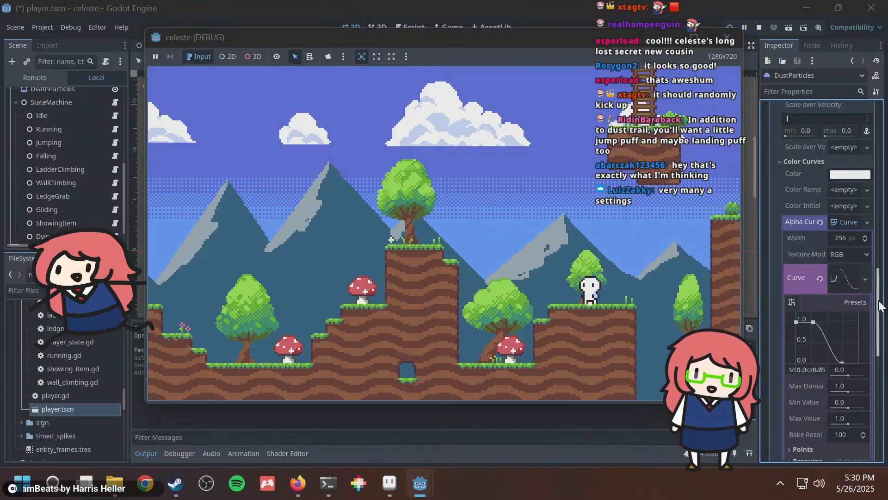
Return to the editor and set the dust particles' Lifetime to 0.5 s.
{"action": "key", "text": "F8"}
{"action": "left_click_drag", "start_coordinate": [880, 308], "coordinate": [884, 139]}
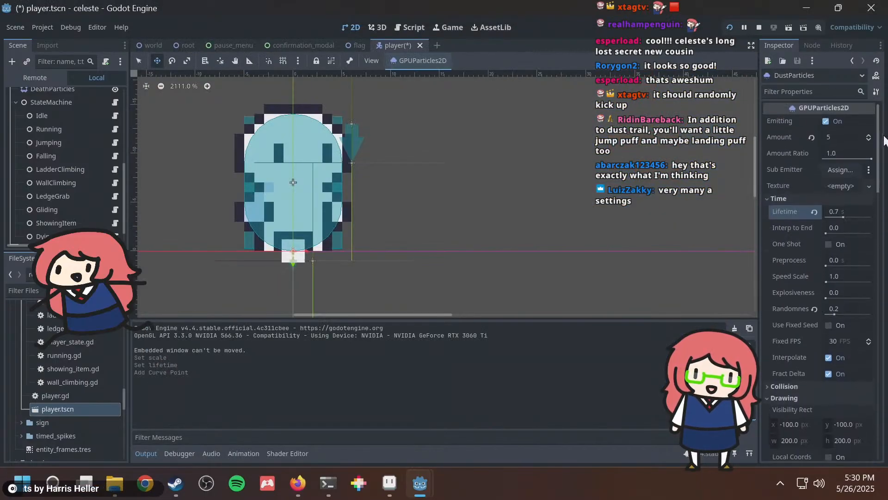
{"action": "left_click", "coordinate": [844, 212]}
{"action": "key", "text": "BackSpace"}
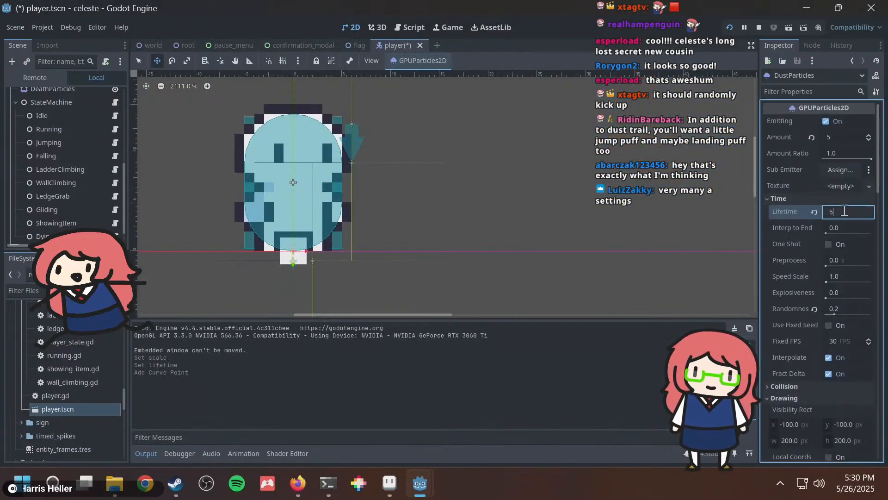
{"action": "type", "text": "0.5"}
{"action": "key", "text": "Return"}
Run and jump the player around the small-tree ledge in the game to examine the shorter-lived dust, and close the game.
{"action": "key", "text": "F5"}
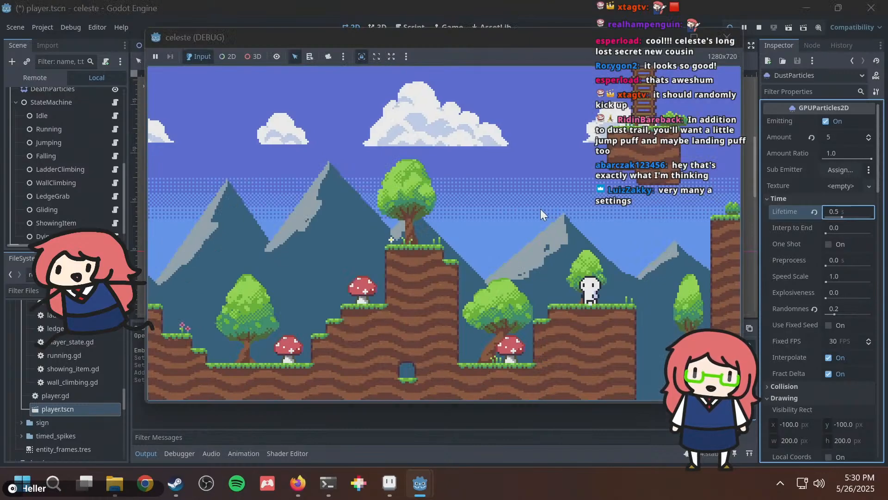
{"action": "key", "text": "Right"}
{"action": "key", "text": "Left"}
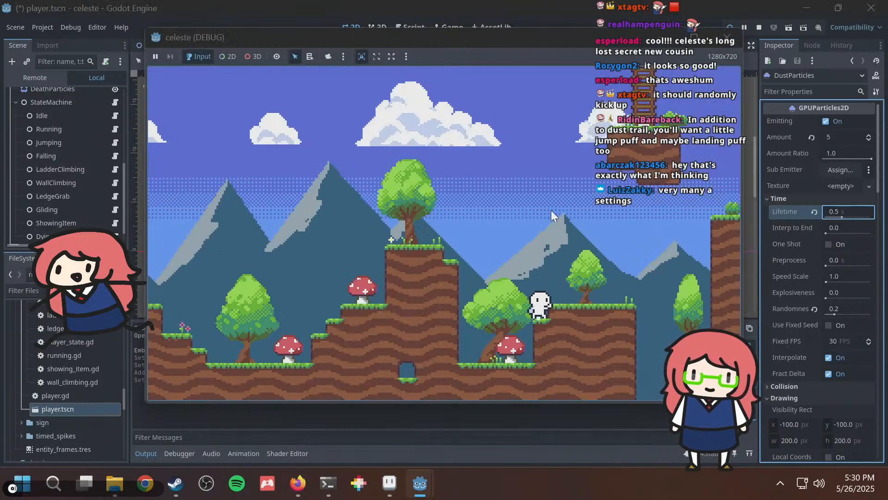
{"action": "key", "text": "space"}
{"action": "key", "text": "Right"}
{"action": "key", "text": "Left"}
{"action": "key", "text": "Right"}
{"action": "key", "text": "Left"}
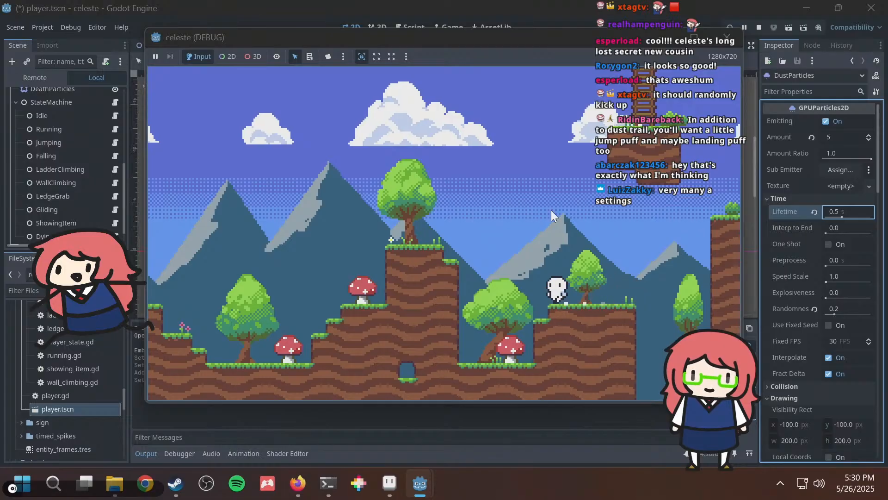
{"action": "key", "text": "Right"}
{"action": "key", "text": "Left"}
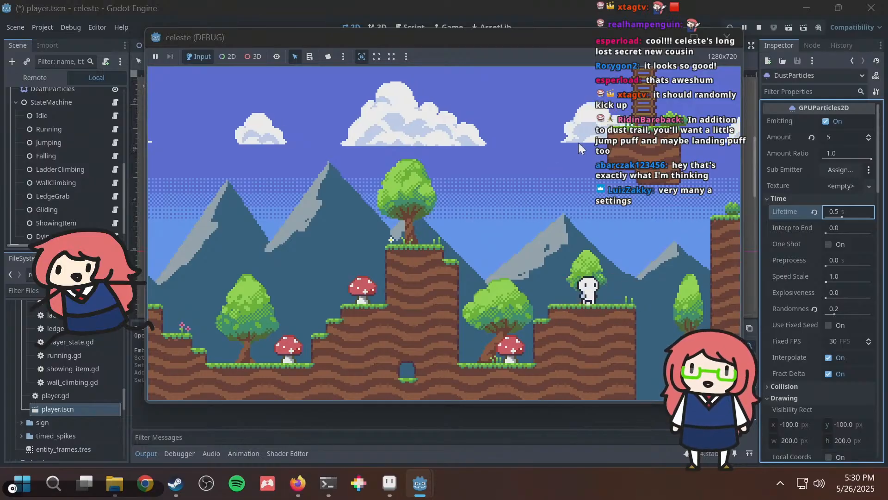
{"action": "left_click", "coordinate": [727, 37]}
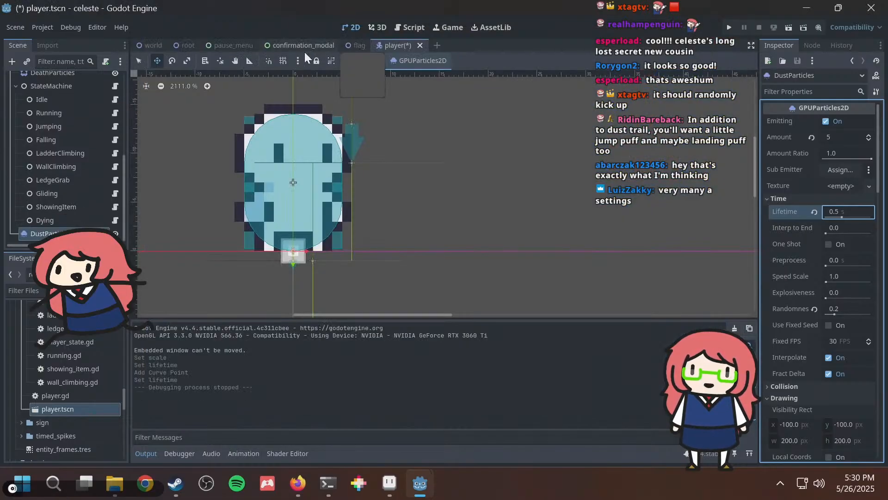
Turn off Emitting on the DustParticles node and save the player scene.
{"action": "key", "text": "ctrl+s"}
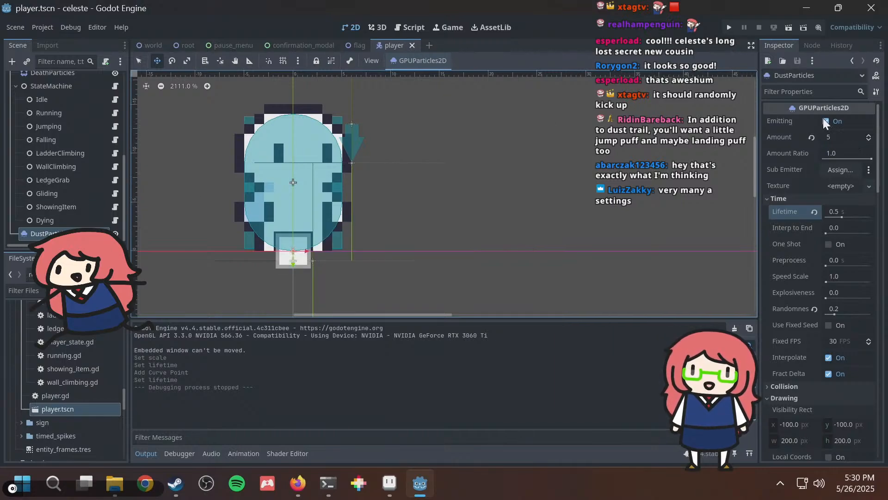
{"action": "left_click", "coordinate": [827, 120]}
{"action": "key", "text": "ctrl+s"}
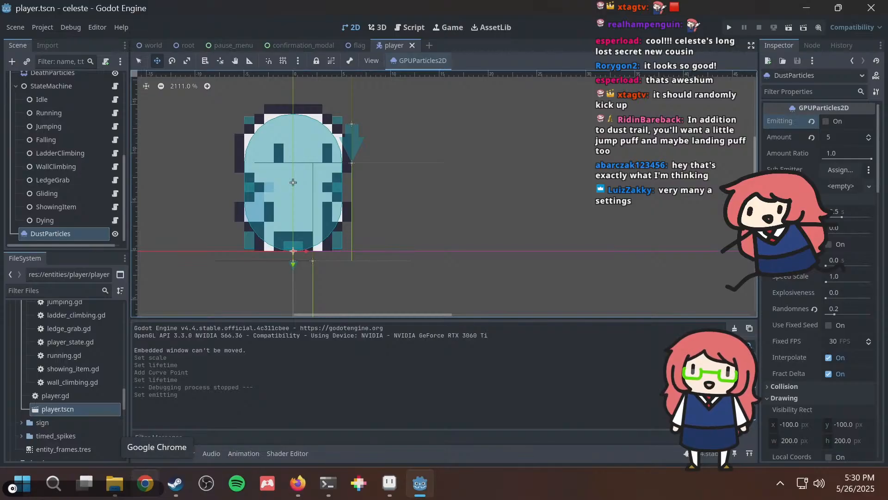
{"action": "left_click_drag", "start_coordinate": [122, 399], "coordinate": [129, 388]}
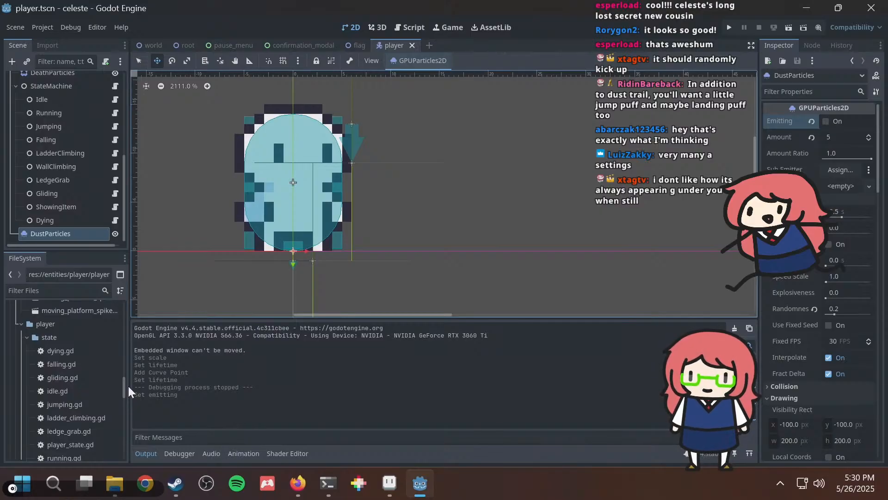
{"action": "left_click_drag", "start_coordinate": [124, 385], "coordinate": [126, 402]}
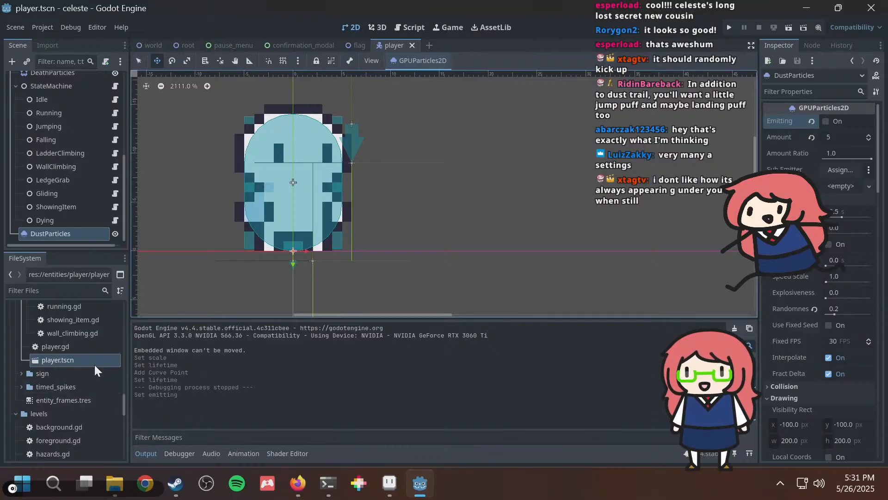
{"action": "left_click", "coordinate": [65, 345]}
{"action": "double_click", "coordinate": [65, 345]}
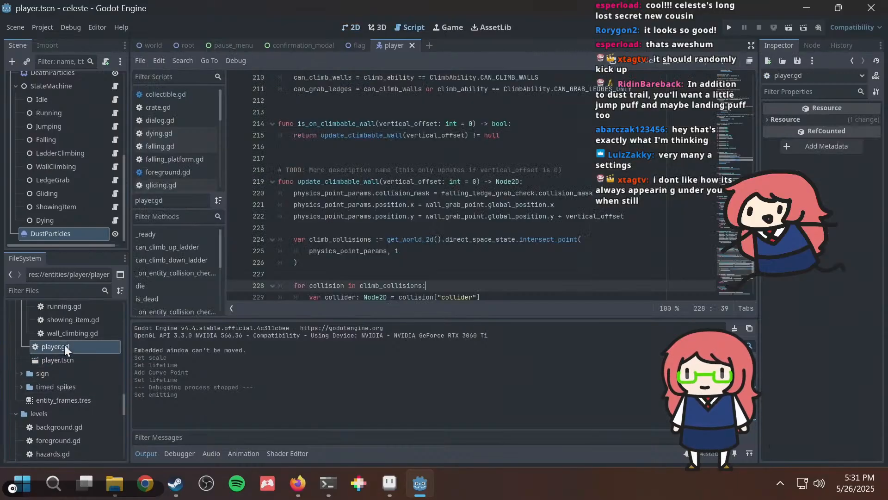
{"action": "scroll", "coordinate": [445, 86], "scroll_direction": "up", "scroll_amount": 20}
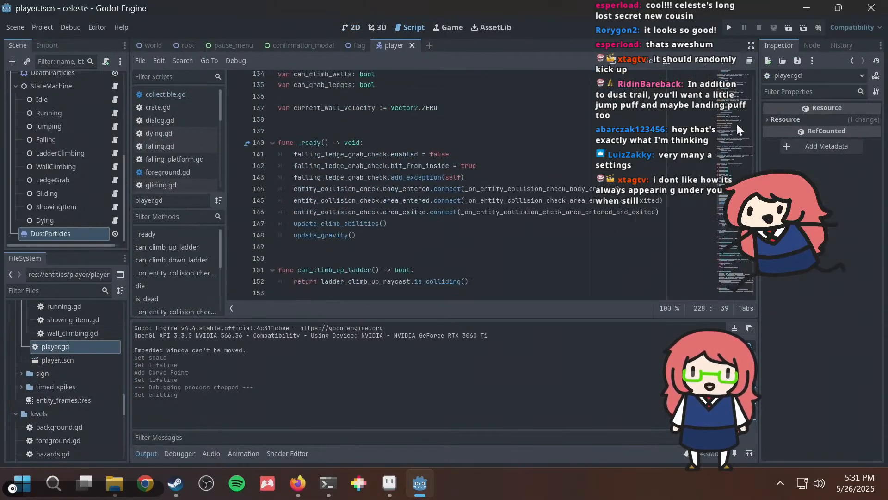
{"action": "scroll", "coordinate": [735, 109], "scroll_direction": "up", "scroll_amount": 8}
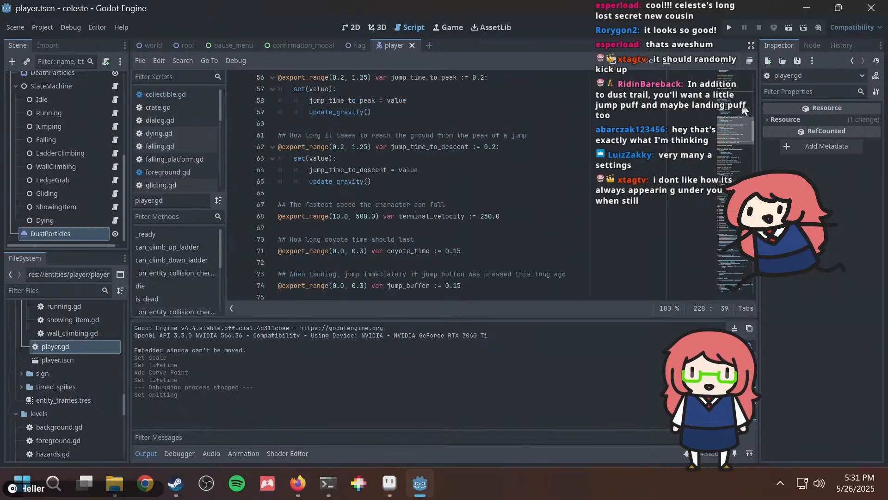
{"action": "left_click_drag", "start_coordinate": [752, 130], "coordinate": [740, 61]}
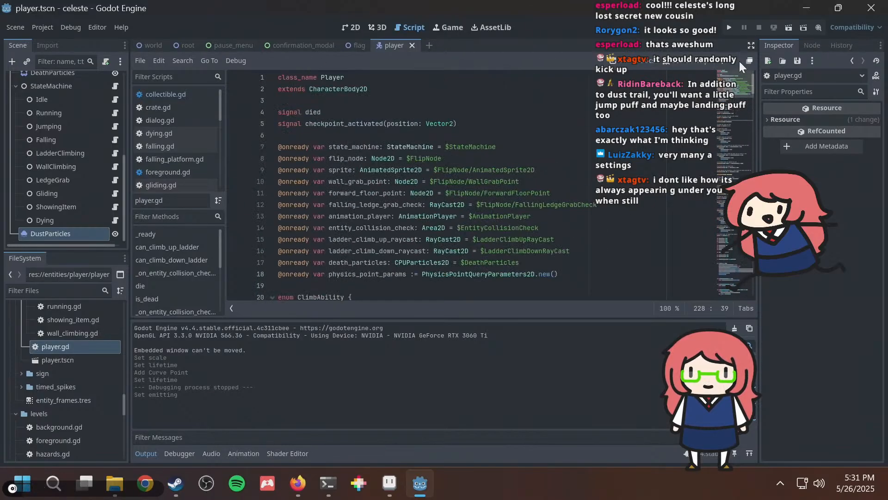
{"action": "scroll", "coordinate": [66, 187], "scroll_direction": "up", "scroll_amount": 3}
{"action": "scroll", "coordinate": [66, 187], "scroll_direction": "down", "scroll_amount": 3}
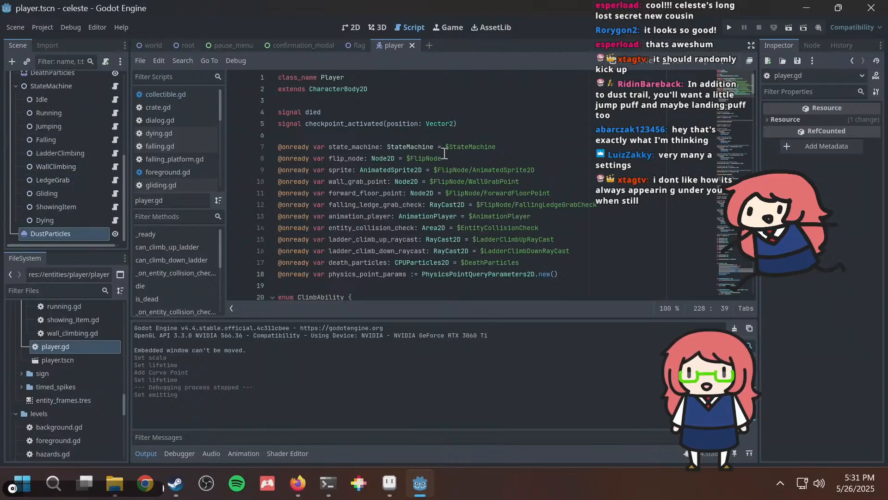
{"action": "left_click", "coordinate": [469, 160]}
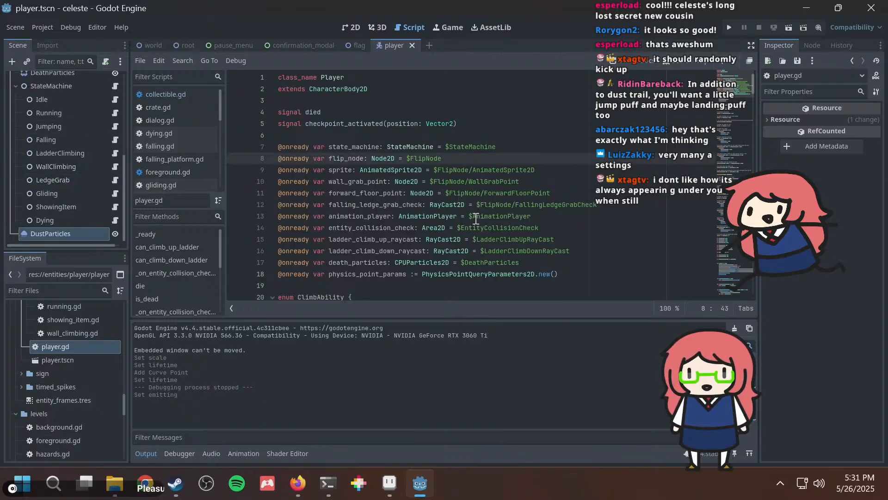
Duplicate the death_particles declaration in player.gd and rename the copied variable dust_particles.
{"action": "left_click", "coordinate": [568, 262]}
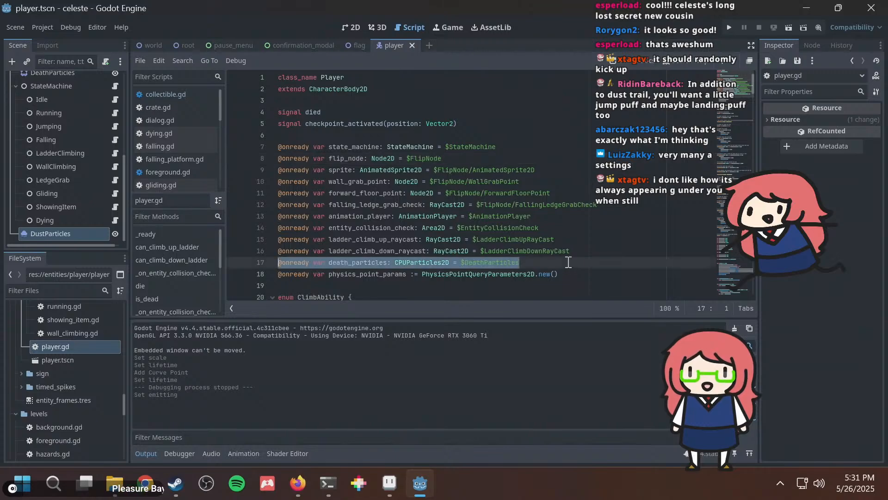
{"action": "key", "text": "ctrl+shift+d"}
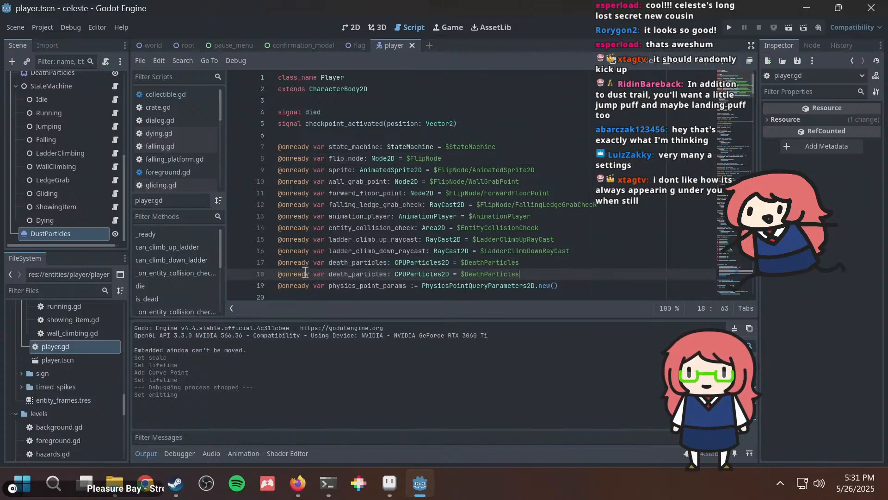
{"action": "double_click", "coordinate": [353, 274]}
{"action": "type", "text": "dust"}
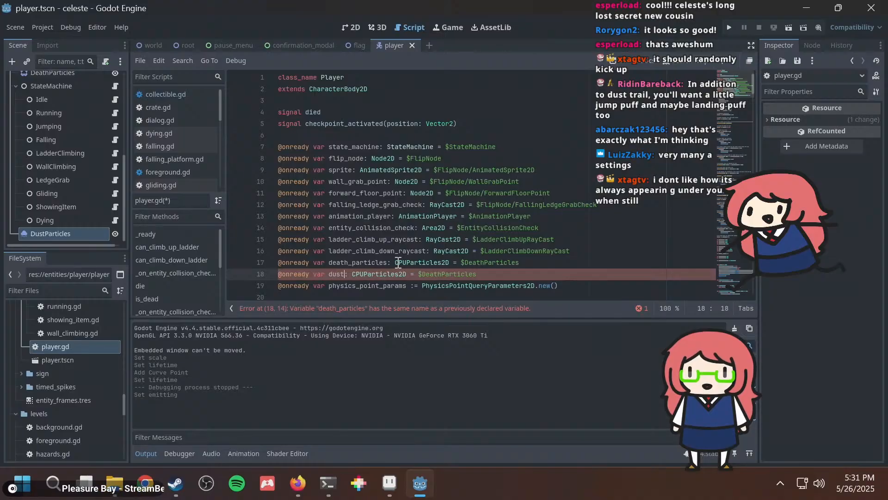
{"action": "type", "text": "_partic"}
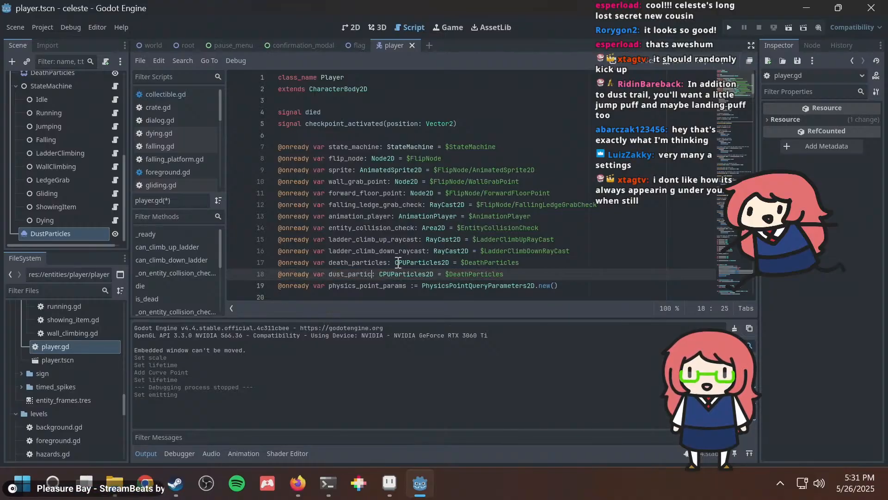
{"action": "type", "text": "les"}
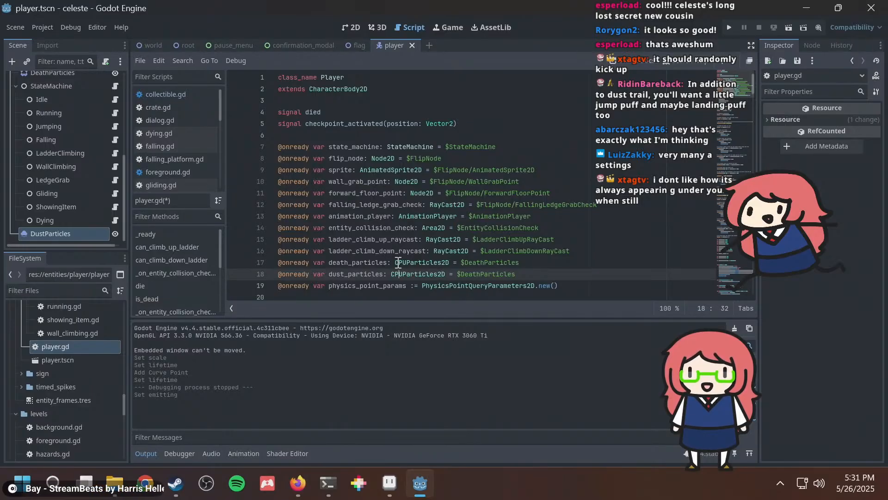
Change the dust_particles declaration to type GPUParticles2D with the node reference $DustParticles, and save the script.
{"action": "key", "text": "End"}
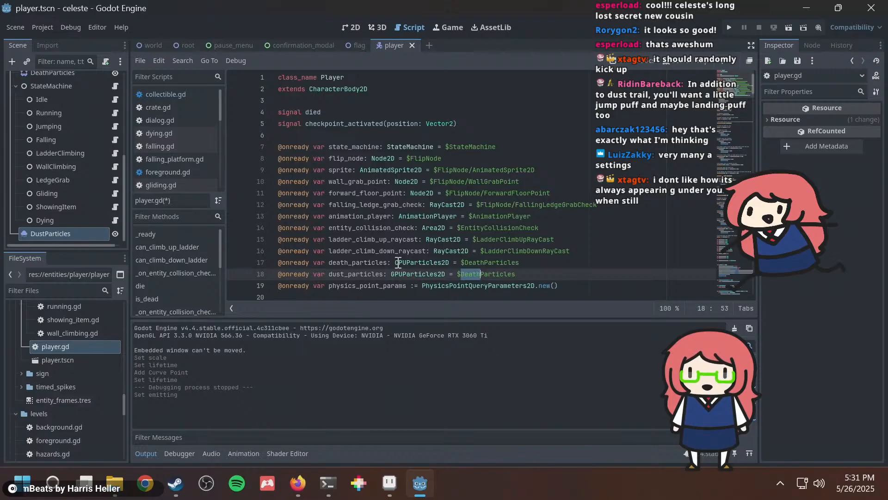
{"action": "type", "text": "t"}
{"action": "key", "text": "ctrl+s"}
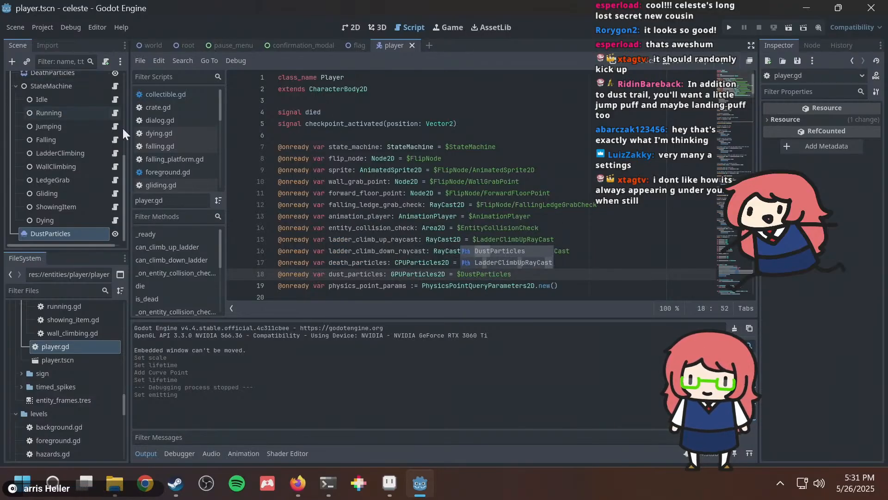
Open the running.gd state script.
{"action": "scroll", "coordinate": [192, 145], "scroll_direction": "down", "scroll_amount": 5}
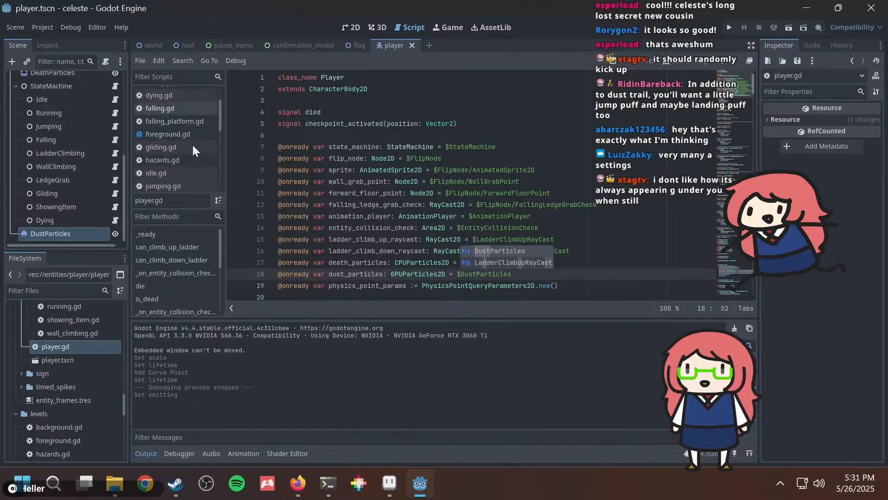
{"action": "scroll", "coordinate": [178, 162], "scroll_direction": "down", "scroll_amount": 4}
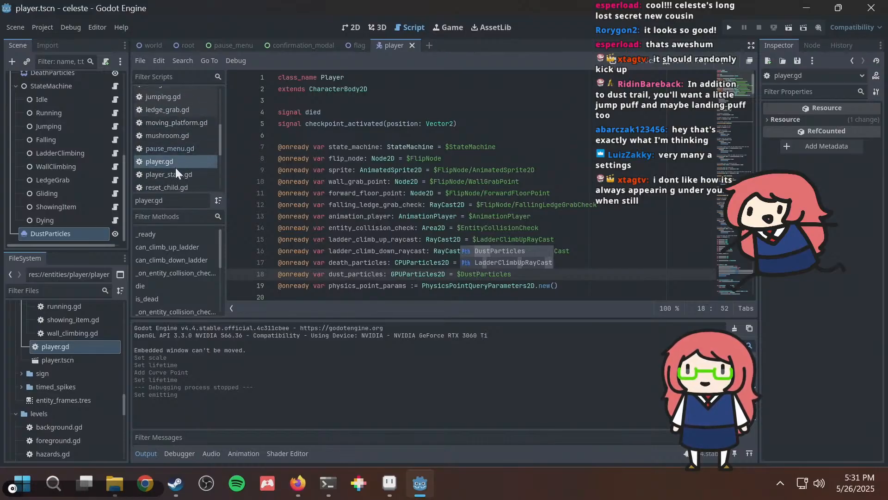
{"action": "left_click", "coordinate": [173, 162]}
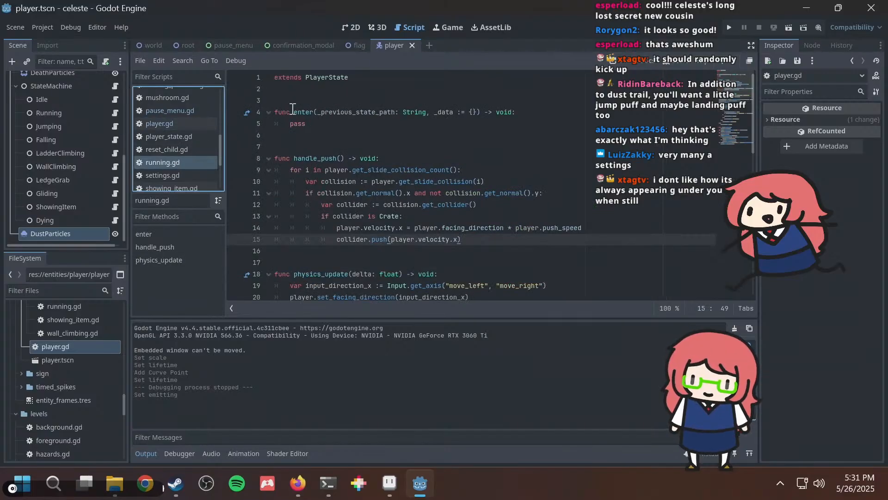
Replace pass in the enter() function of running.gd with player.dust_particles.emitting = true.
{"action": "mouse_move", "coordinate": [299, 112]}
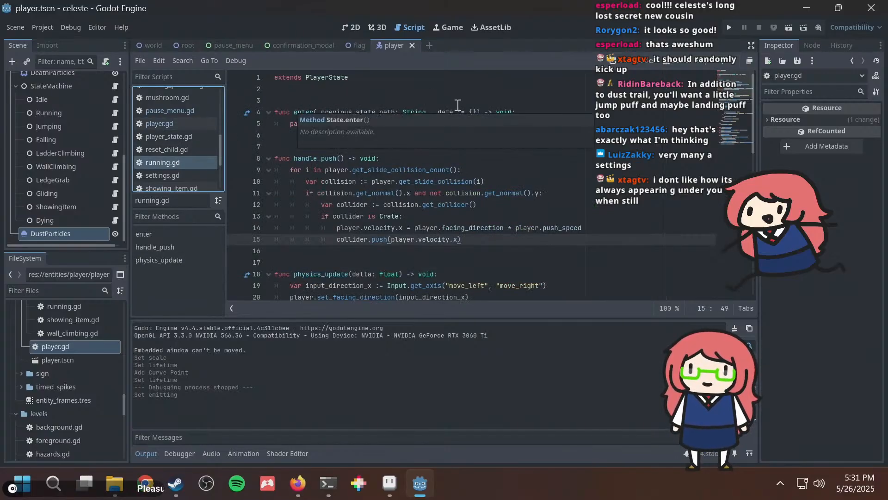
{"action": "left_click", "coordinate": [536, 112]}
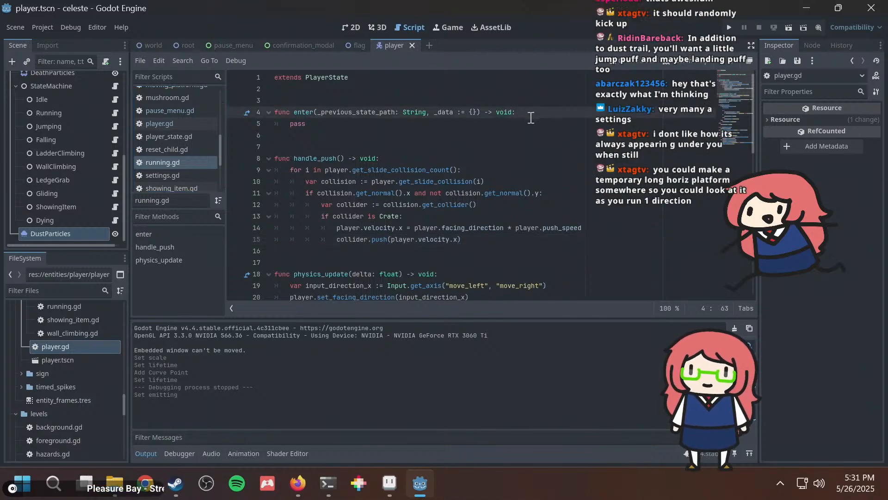
{"action": "key", "text": "Down"}
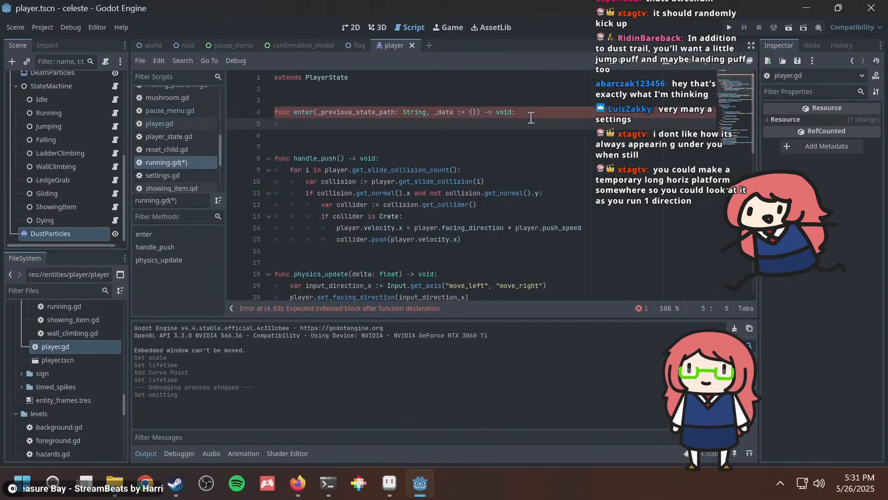
{"action": "type", "text": "player.du"}
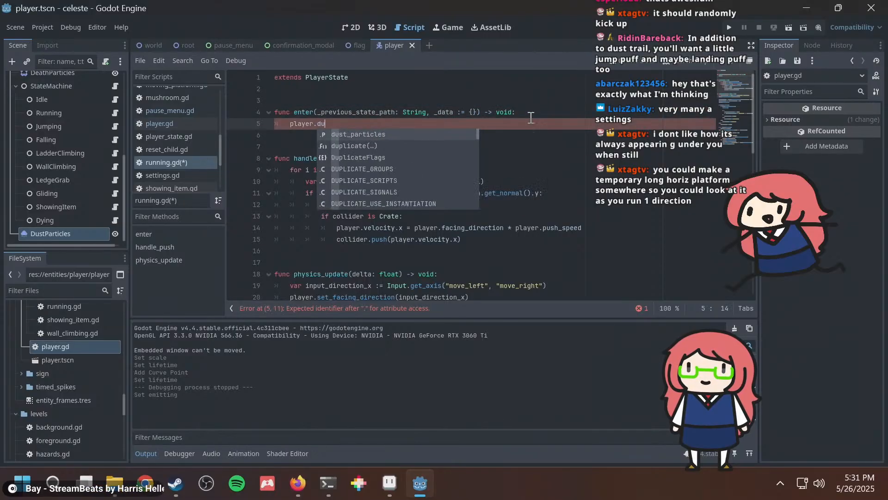
{"action": "type", "text": "st_particles.emitting"}
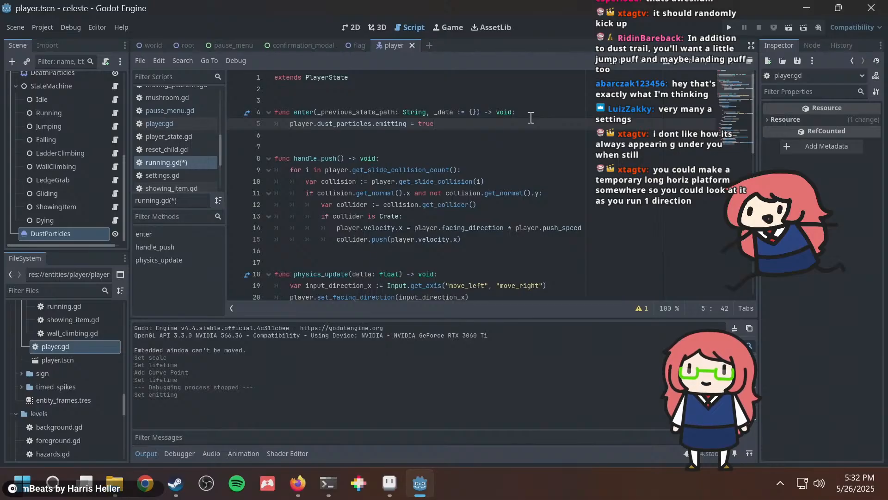
{"action": "type", "text": " = true"}
Add an exit() -> void function directly below enter() in running.gd.
{"action": "key", "text": "Return"}
{"action": "key", "text": "Return"}
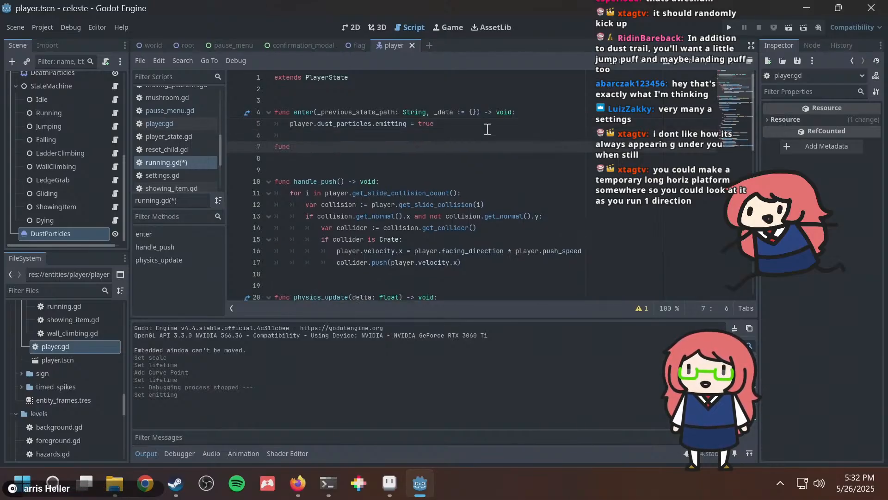
{"action": "type", "text": "func exit"}
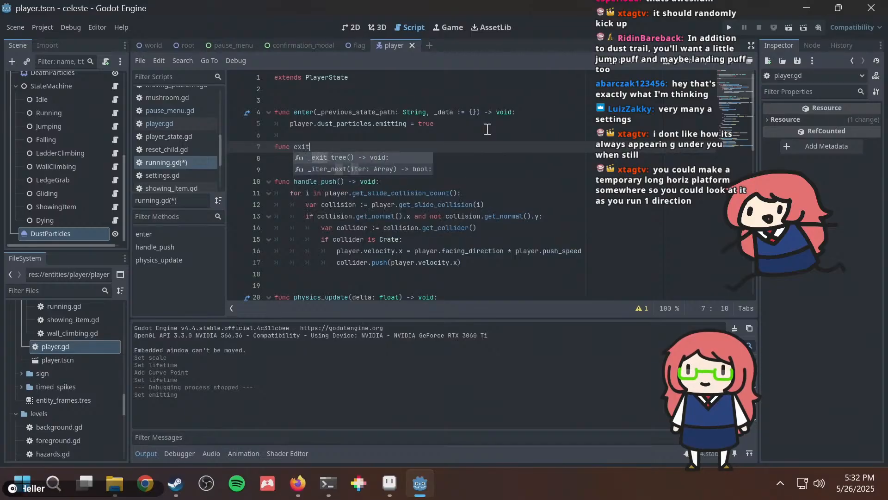
{"action": "type", "text": "() -> void"}
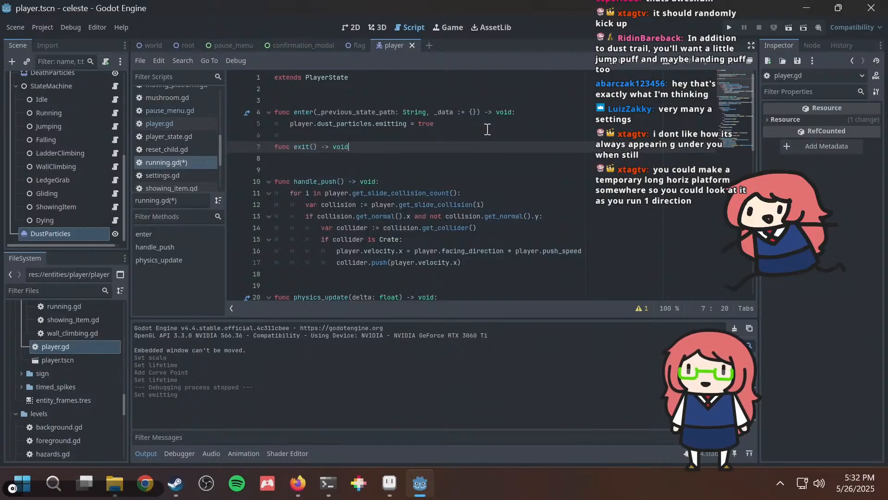
{"action": "type", "text": ":"}
{"action": "key", "text": "Return"}
Copy the dust_particles emitting line into exit(), set its value to false, and save the script.
{"action": "key", "text": "Up"}
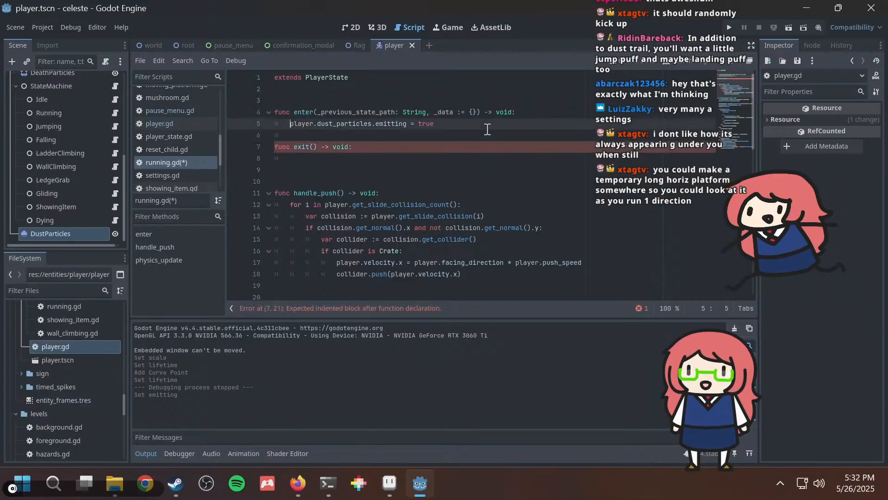
{"action": "key", "text": "shift+End"}
{"action": "key", "text": "ctrl+c"}
{"action": "key", "text": "Down"}
{"action": "key", "text": "Down"}
{"action": "key", "text": "Down"}
{"action": "key", "text": "ctrl+v"}
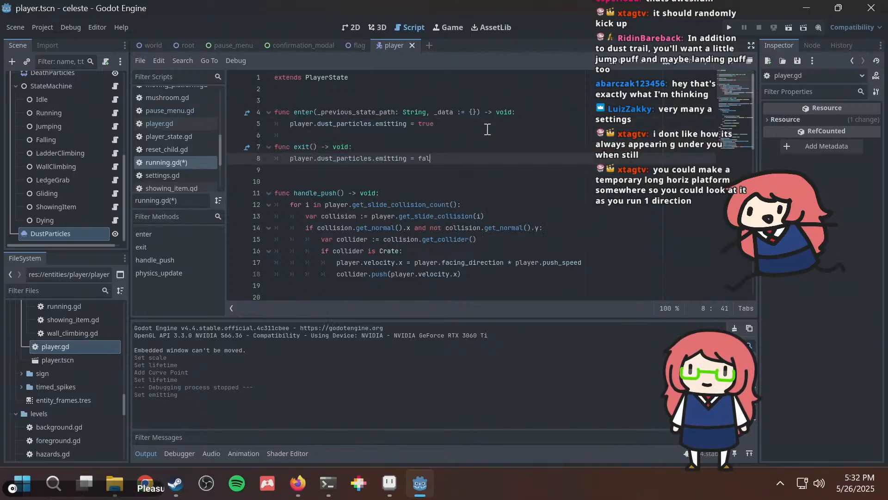
{"action": "key", "text": "ctrl+s"}
Run the game and make the character run, turn and jump across the outdoor level to check the dust particles, and stop the run.
{"action": "key", "text": "F5"}
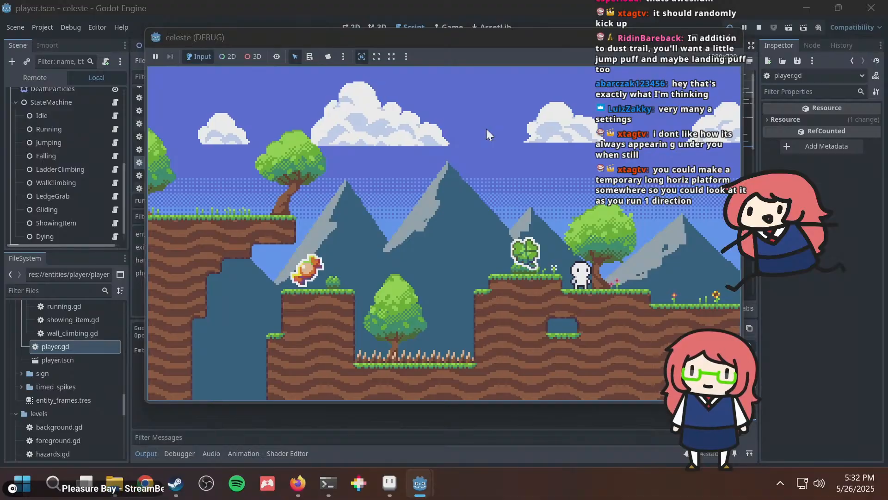
{"action": "key", "text": "Right"}
{"action": "key", "text": "Left"}
{"action": "key", "text": "Right"}
{"action": "key", "text": "Right"}
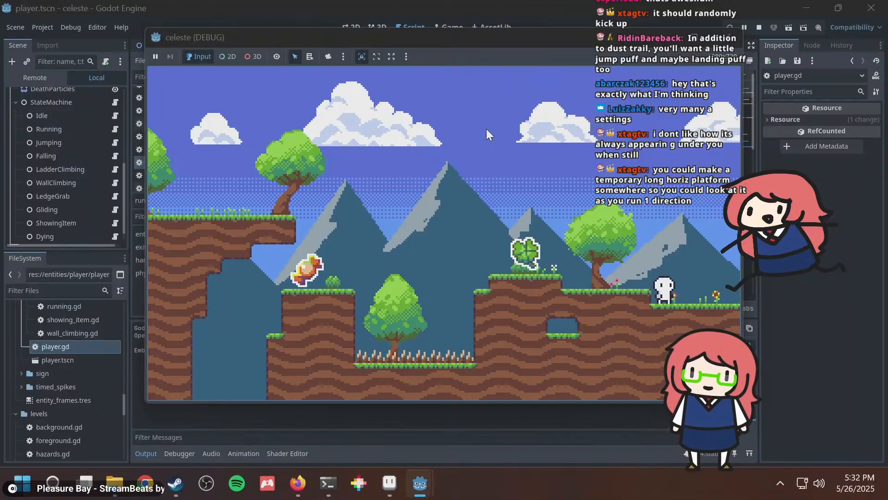
{"action": "key", "text": "Left"}
{"action": "key", "text": "space"}
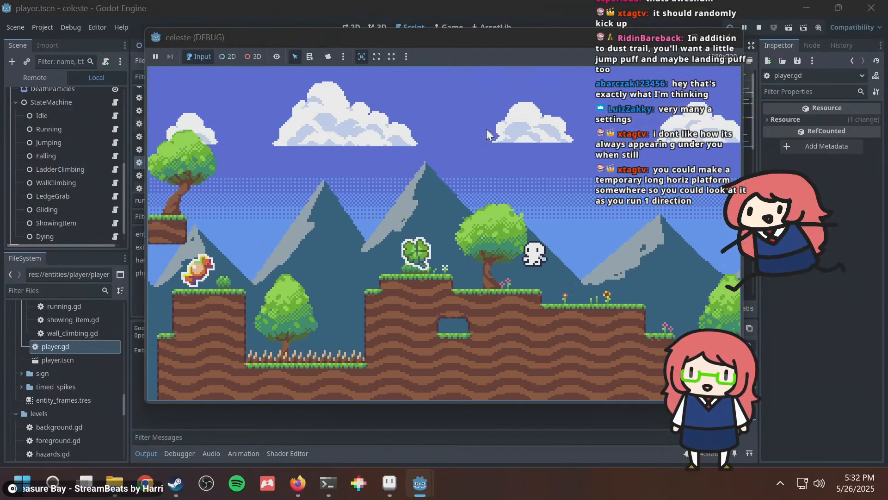
{"action": "key", "text": "Right"}
{"action": "key", "text": "space"}
{"action": "key", "text": "Left"}
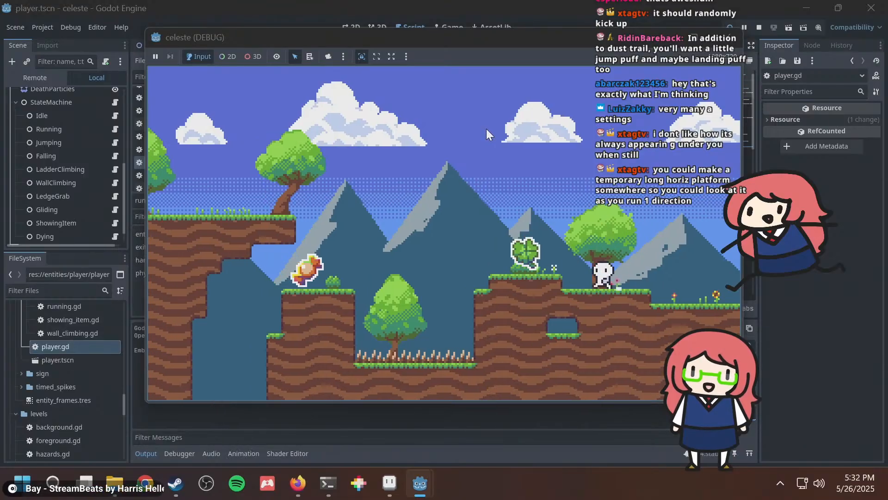
{"action": "key", "text": "Right"}
{"action": "key", "text": "Left"}
{"action": "key", "text": "Right"}
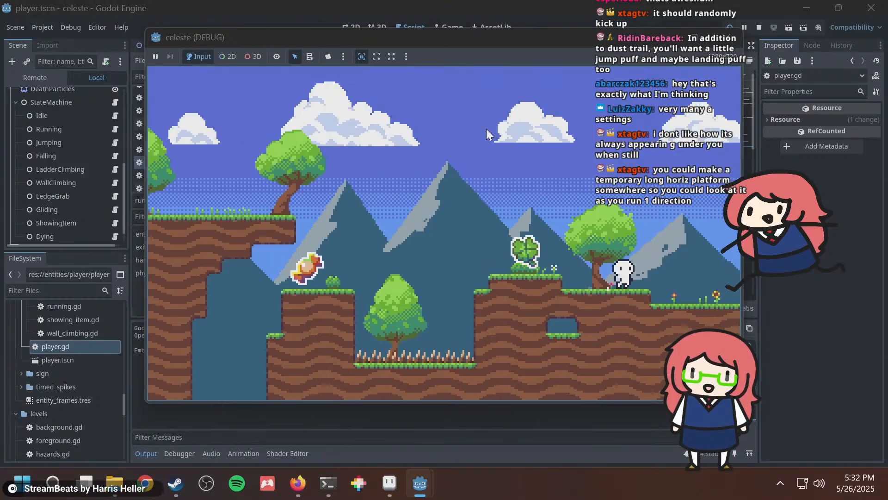
{"action": "key", "text": "Left"}
{"action": "key", "text": "Right"}
{"action": "key", "text": "Left"}
{"action": "key", "text": "Right"}
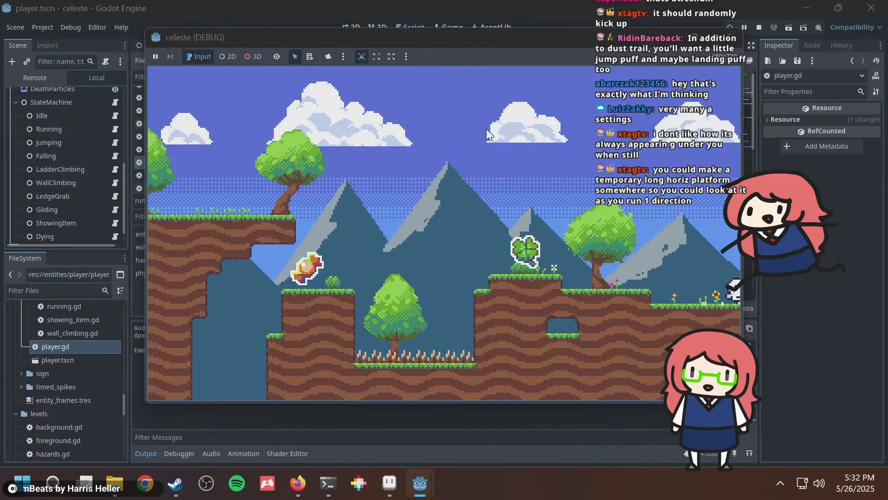
{"action": "key", "text": "space"}
{"action": "key", "text": "Left"}
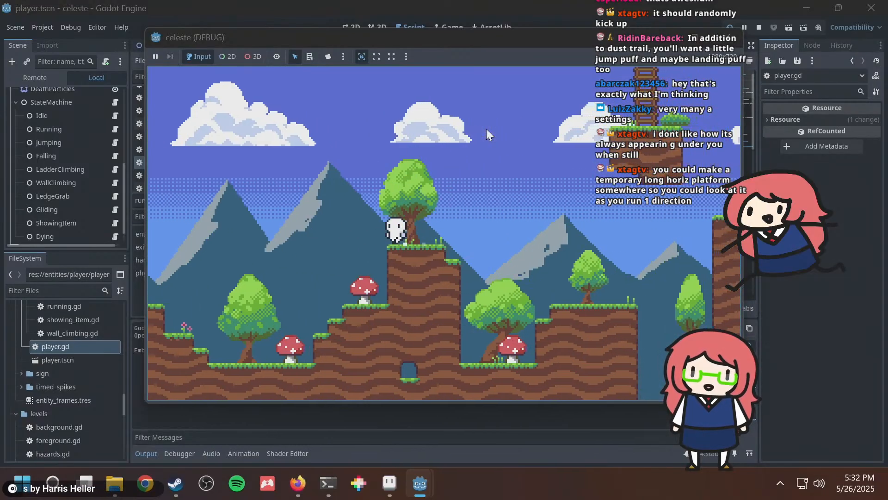
{"action": "key", "text": "Right"}
{"action": "key", "text": "space"}
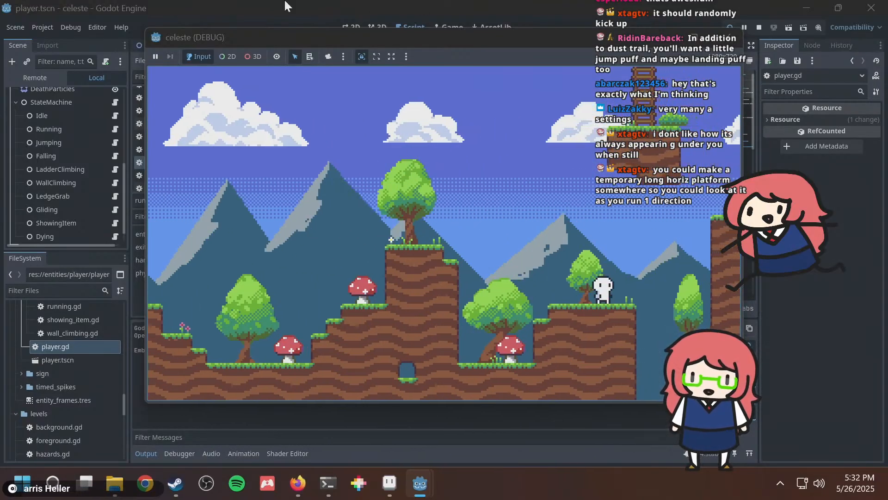
{"action": "key", "text": "F8"}
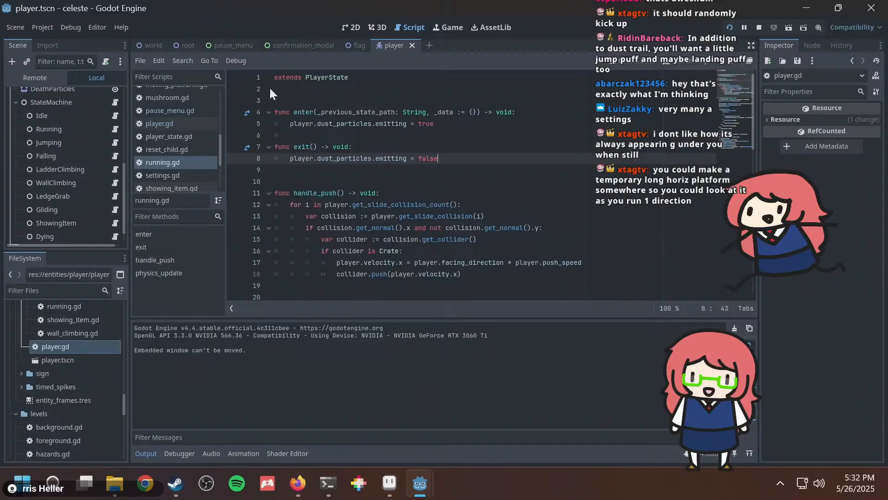
In the world scene's 2D view, move the Player from the outdoor start area into the underground cave, near the floor beside the ladder.
{"action": "left_click", "coordinate": [140, 43]}
{"action": "scroll", "coordinate": [357, 117], "scroll_direction": "down", "scroll_amount": 1}
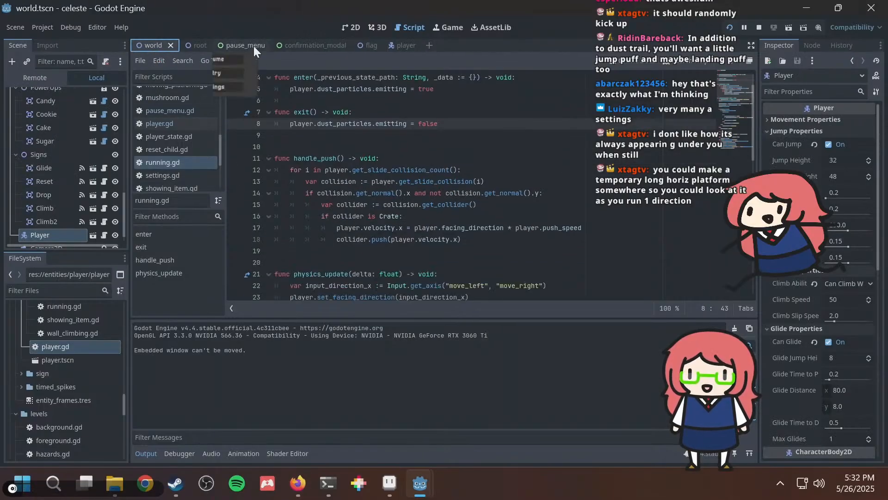
{"action": "left_click", "coordinate": [352, 27]}
{"action": "scroll", "coordinate": [458, 180], "scroll_direction": "down", "scroll_amount": 4}
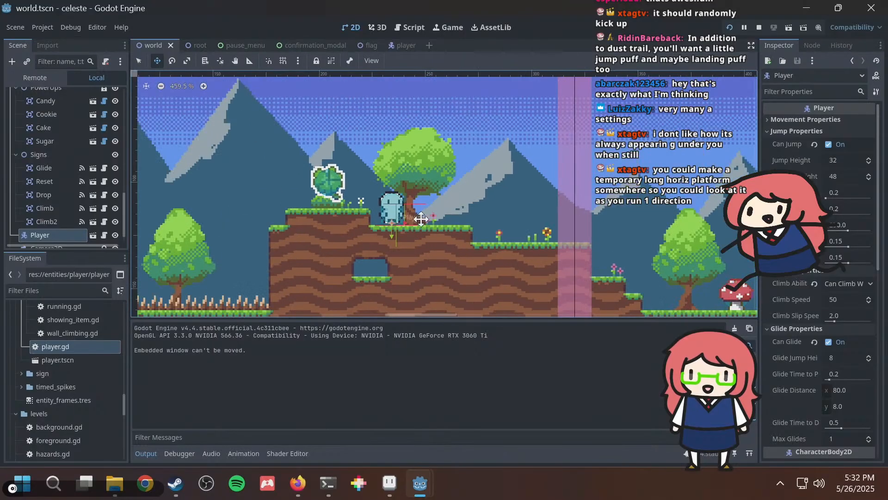
{"action": "scroll", "coordinate": [406, 111], "scroll_direction": "up", "scroll_amount": 6}
{"action": "scroll", "coordinate": [406, 111], "scroll_direction": "down", "scroll_amount": 10}
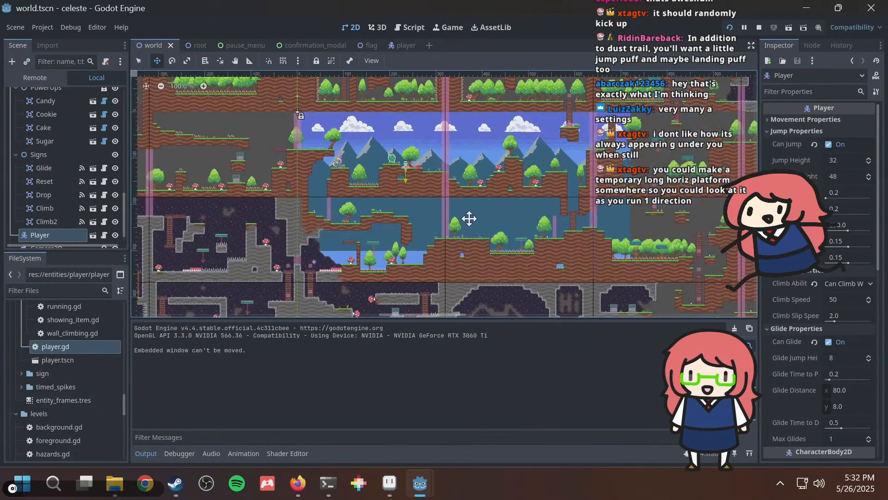
{"action": "middle_click_drag", "start_coordinate": [469, 210], "coordinate": [407, 143]}
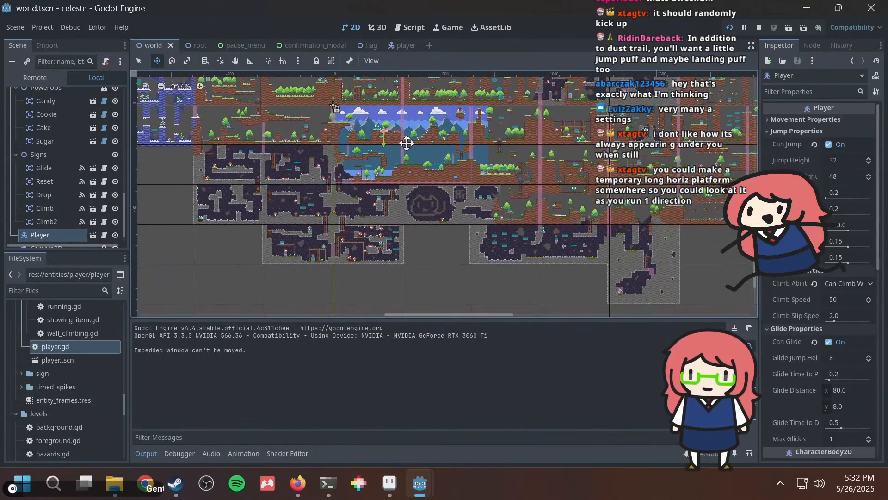
{"action": "left_click_drag", "start_coordinate": [403, 227], "coordinate": [400, 213]}
{"action": "scroll", "coordinate": [400, 212], "scroll_direction": "up", "scroll_amount": 5}
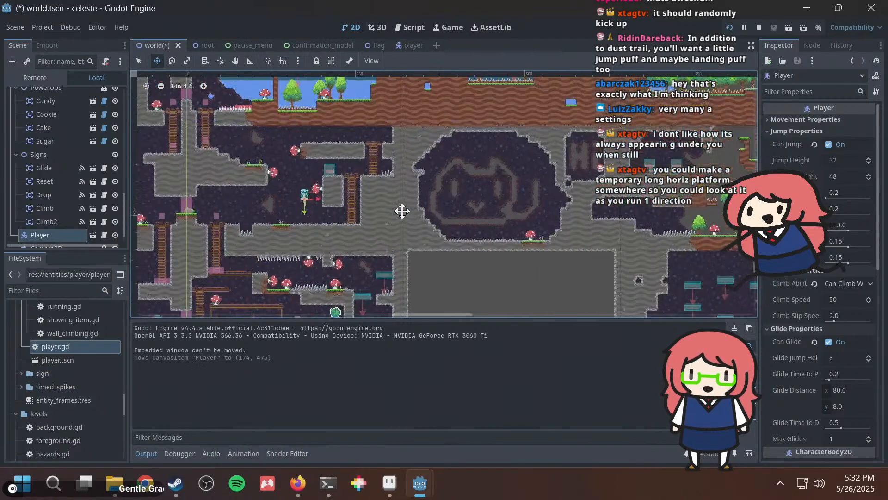
{"action": "left_click_drag", "start_coordinate": [347, 204], "coordinate": [375, 242]}
Run the game, make the character run, turn and jump across the cave floor to check the dust particles, and close the game window.
{"action": "key", "text": "F5"}
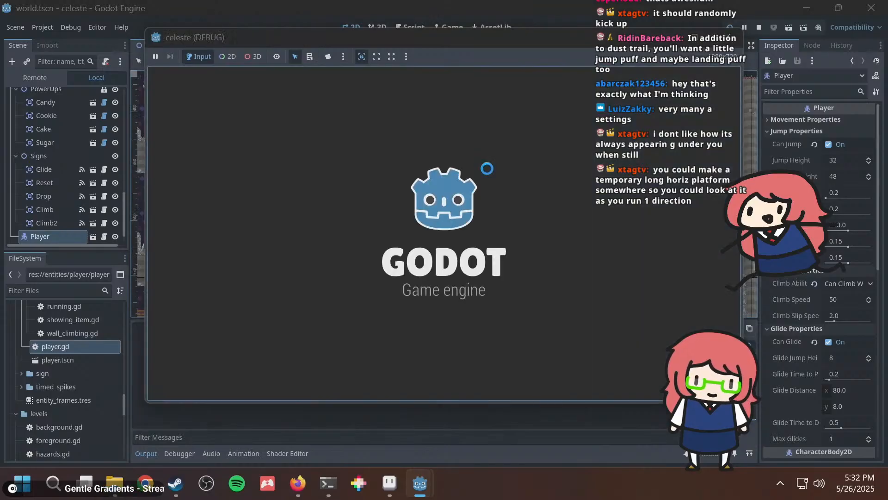
{"action": "key", "text": "Left"}
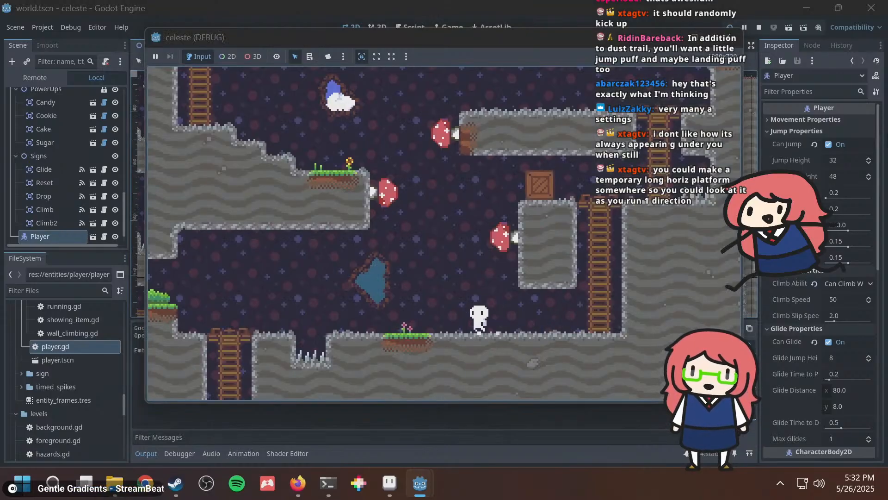
{"action": "key", "text": "Right"}
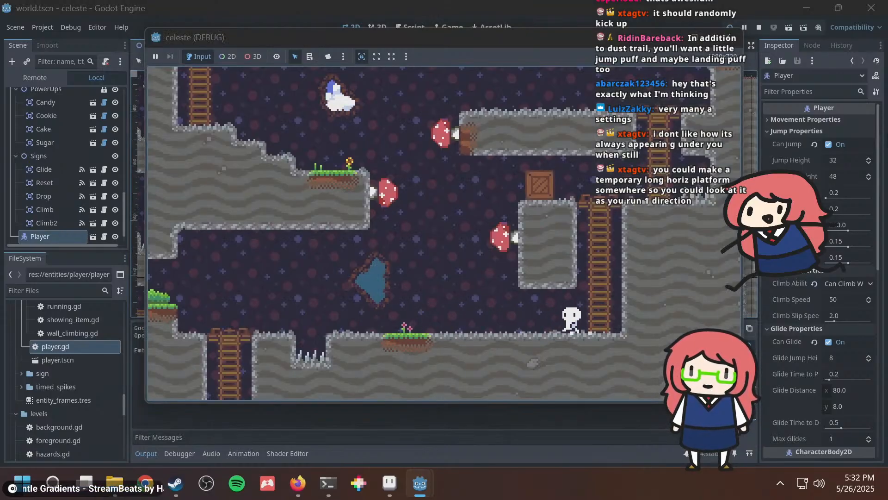
{"action": "key", "text": "Left"}
{"action": "key", "text": "Right"}
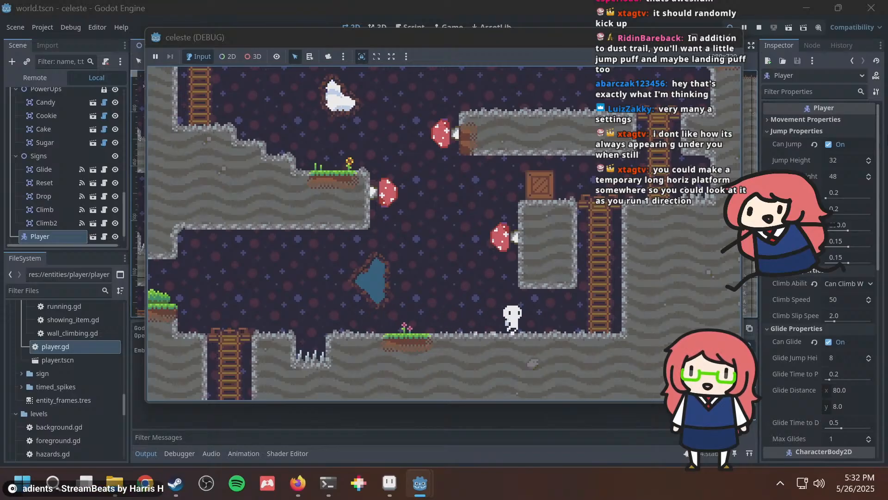
{"action": "key", "text": "Right"}
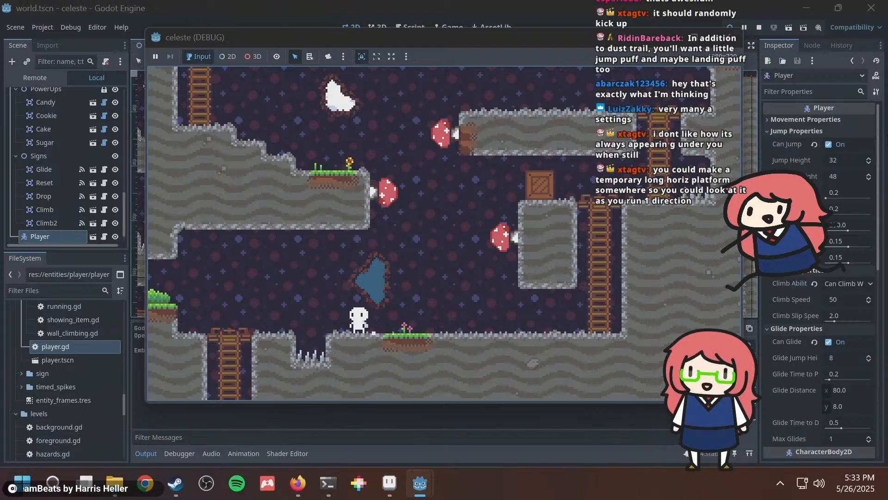
{"action": "key", "text": "Right"}
{"action": "key", "text": "Left"}
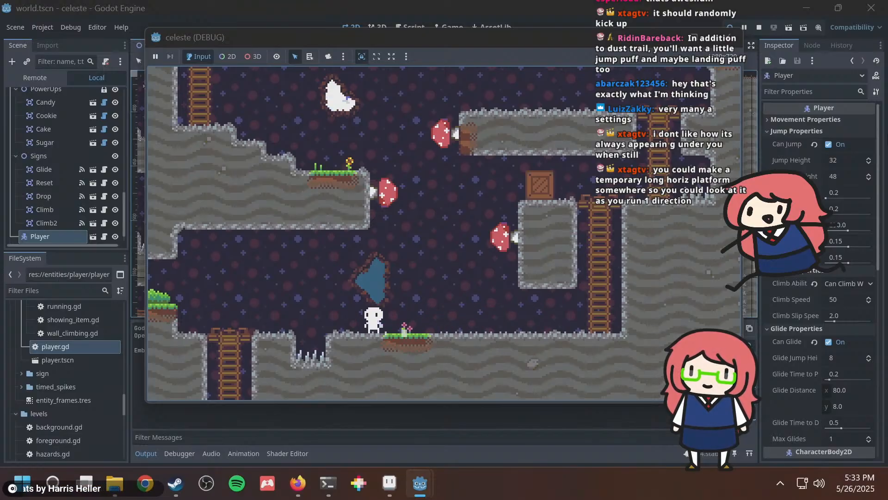
{"action": "key", "text": "Right"}
{"action": "key", "text": "Left"}
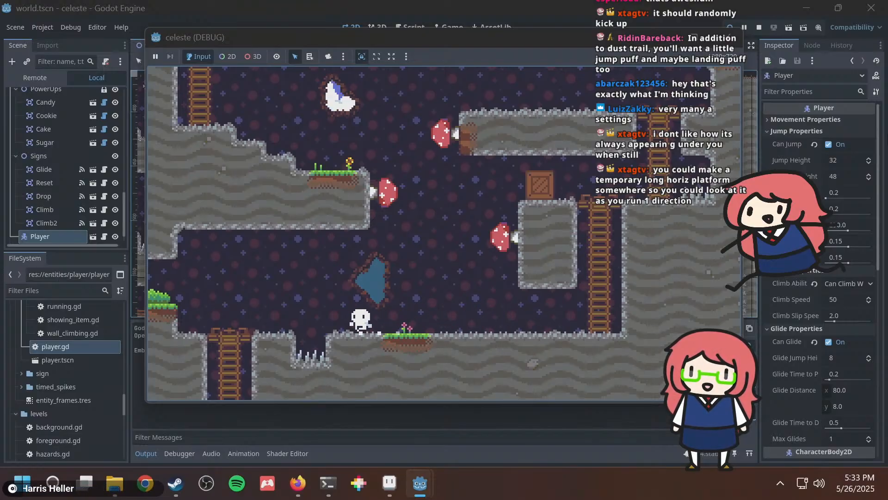
{"action": "key", "text": "Right"}
{"action": "key", "text": "Left"}
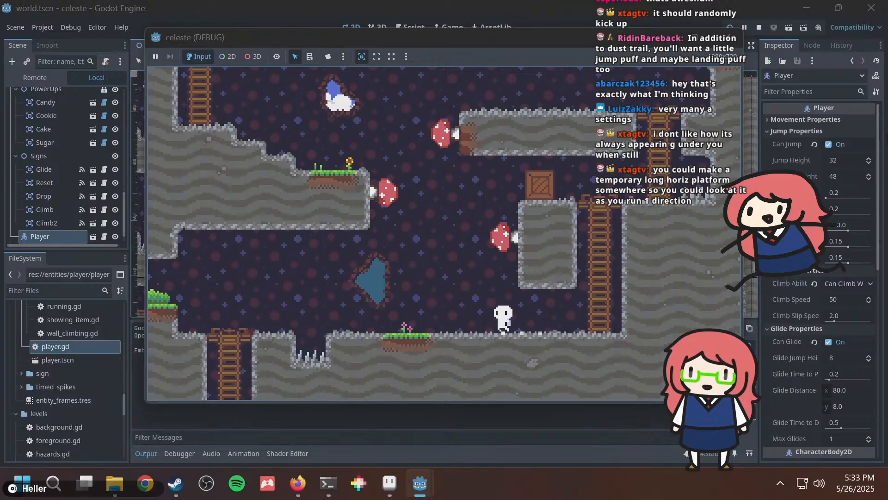
{"action": "key", "text": "space"}
{"action": "key", "text": "Right"}
{"action": "key", "text": "space"}
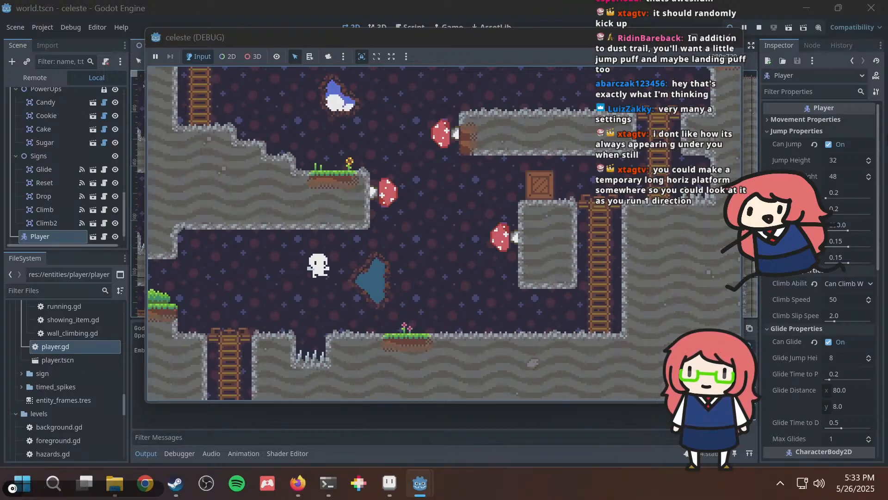
{"action": "left_click", "coordinate": [728, 37]}
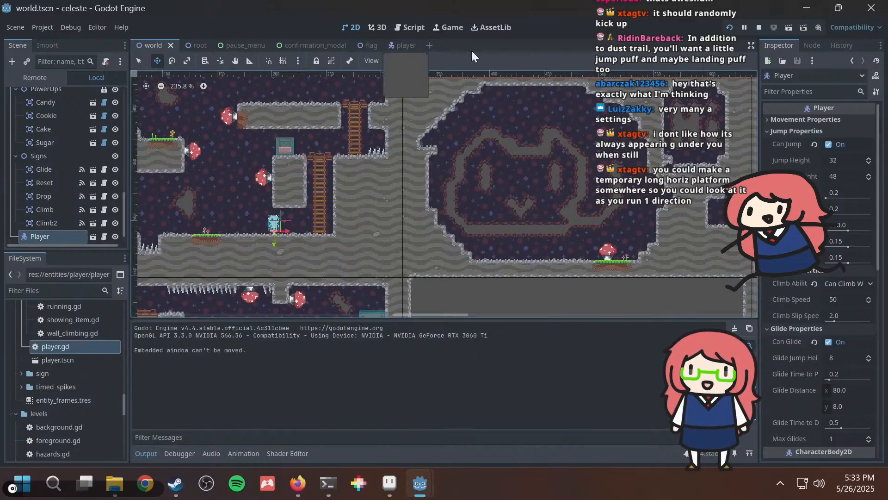
In the player scene, set the minimum Scale of the DustParticles process material to 2.
{"action": "left_click", "coordinate": [400, 45]}
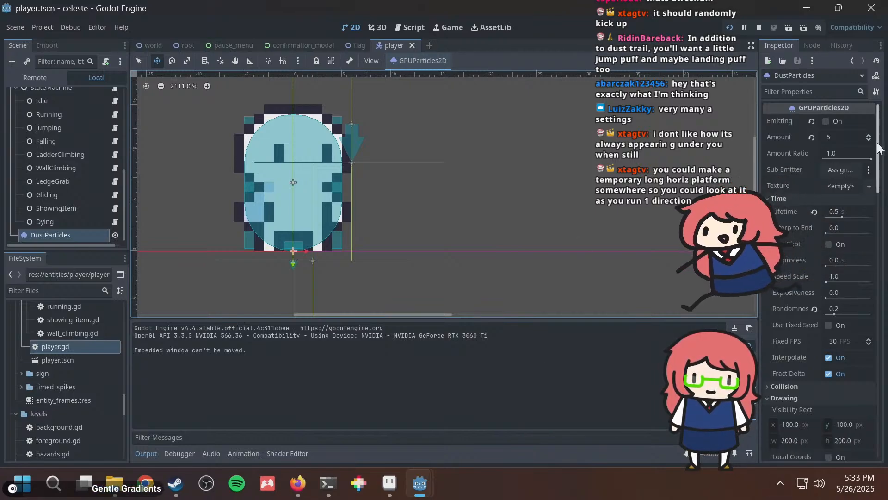
{"action": "scroll", "coordinate": [879, 148], "scroll_direction": "down", "scroll_amount": 10}
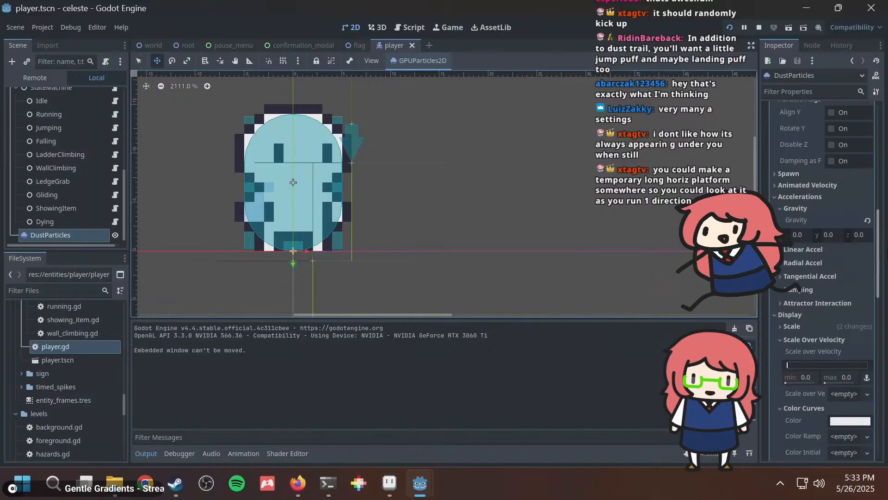
{"action": "scroll", "coordinate": [887, 357], "scroll_direction": "down", "scroll_amount": 10}
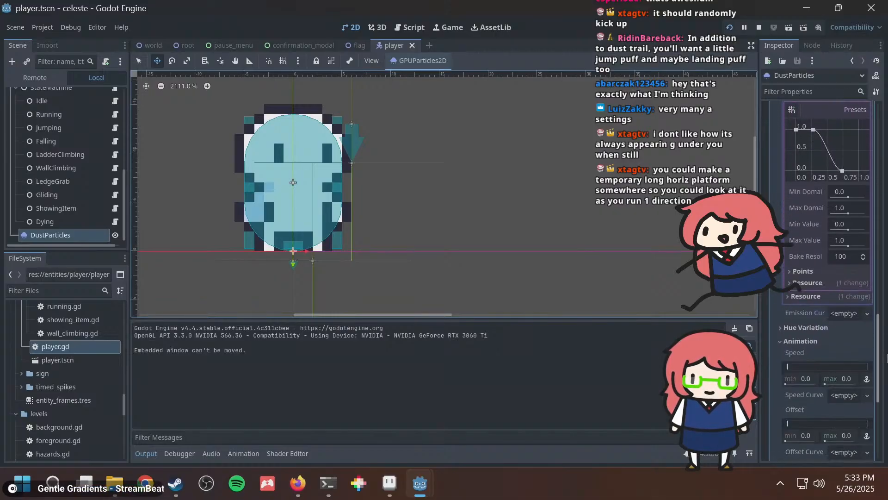
{"action": "scroll", "coordinate": [887, 357], "scroll_direction": "up", "scroll_amount": 4}
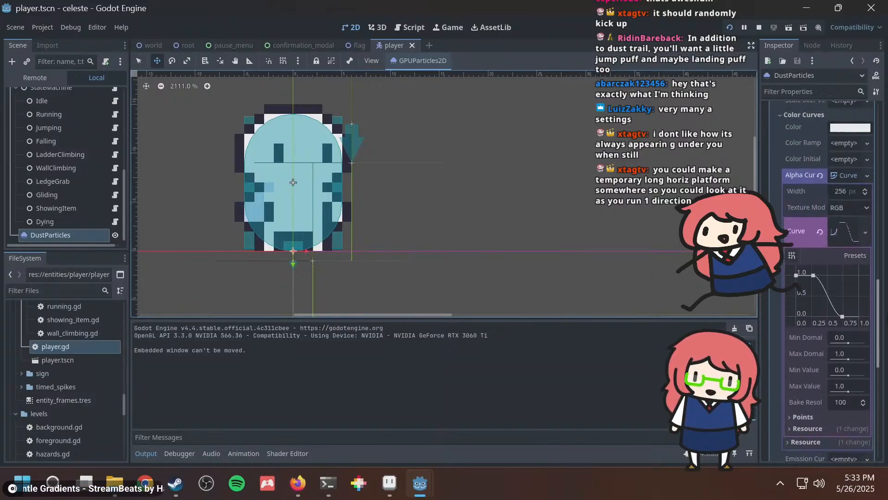
{"action": "scroll", "coordinate": [884, 248], "scroll_direction": "up", "scroll_amount": 8}
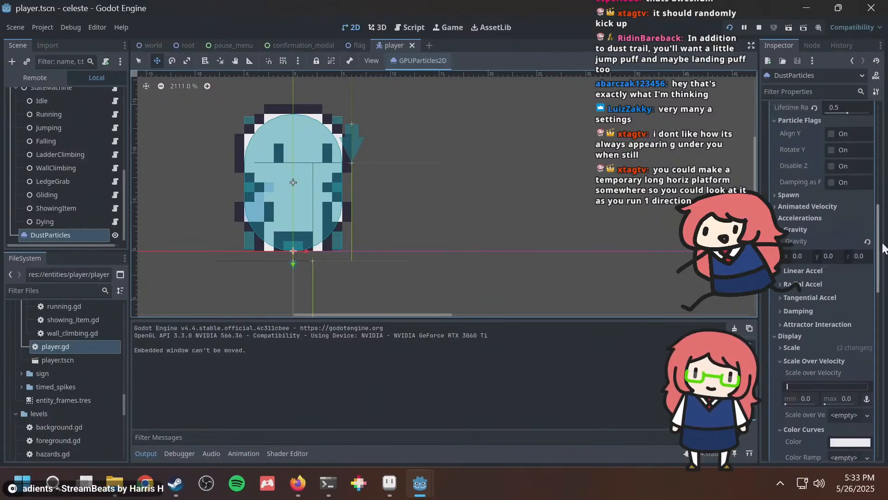
{"action": "scroll", "coordinate": [883, 241], "scroll_direction": "up", "scroll_amount": 2}
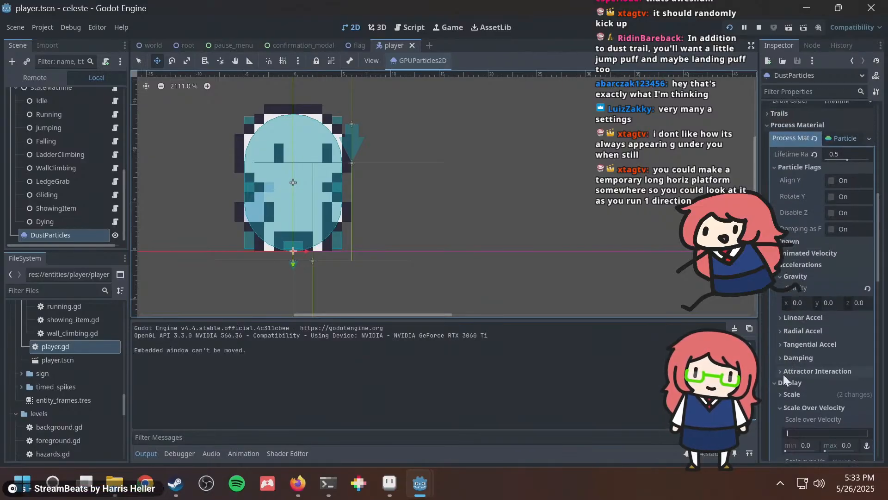
{"action": "left_click", "coordinate": [789, 394]}
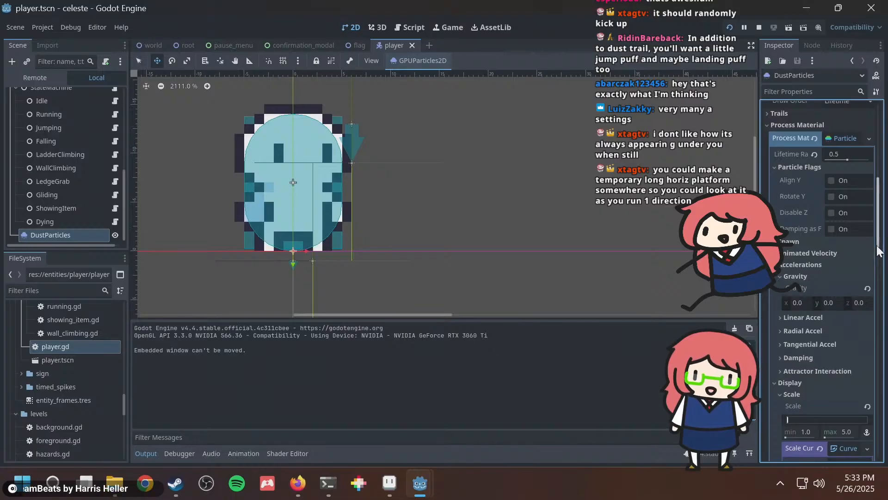
{"action": "scroll", "coordinate": [879, 251], "scroll_direction": "down", "scroll_amount": 2}
{"action": "left_click", "coordinate": [808, 370]}
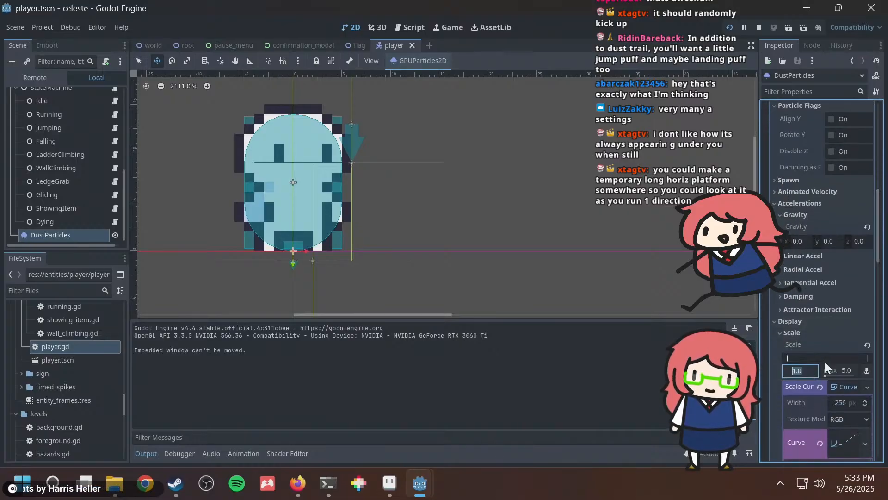
{"action": "type", "text": "2"}
{"action": "key", "text": "Return"}
Run the game again, make the character run and jump in the cave to check the dust particle size, and return to the editor.
{"action": "key", "text": "F5"}
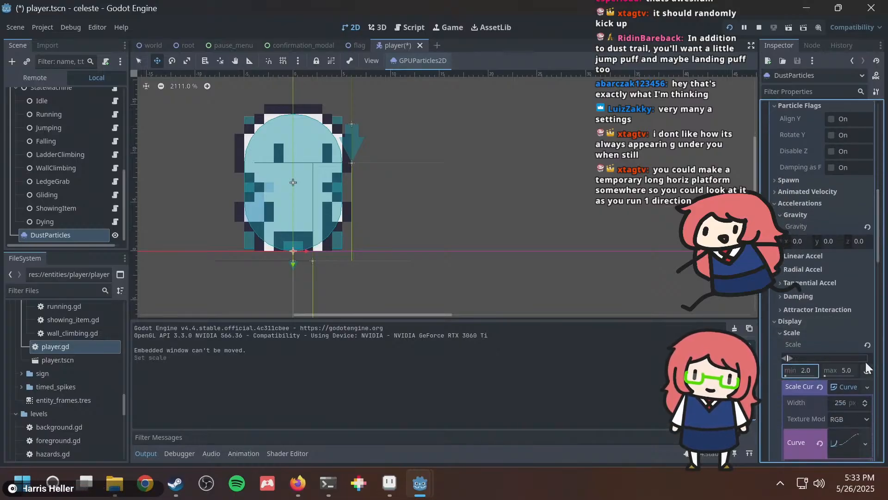
{"action": "key", "text": "Right"}
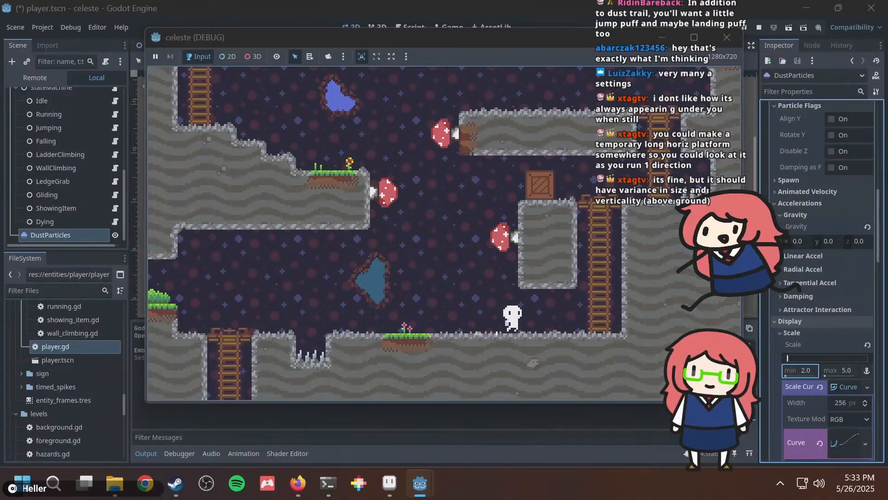
{"action": "key", "text": "Left"}
{"action": "key", "text": "Right"}
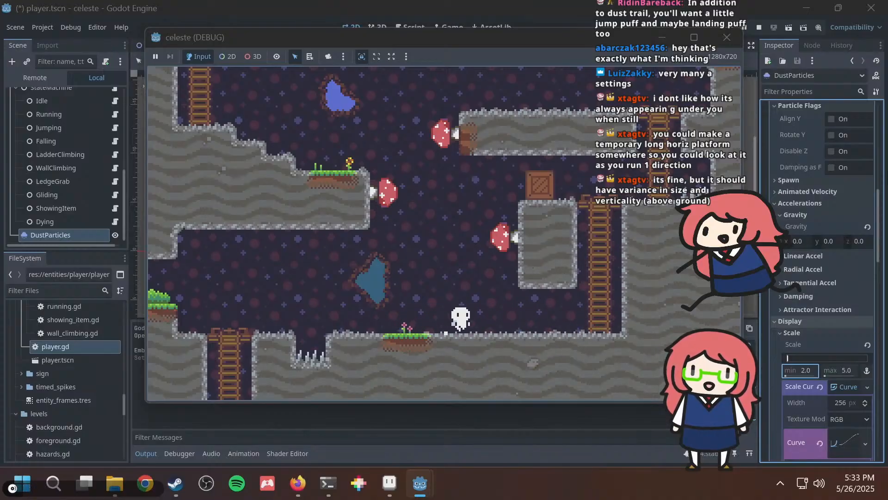
{"action": "key", "text": "Left"}
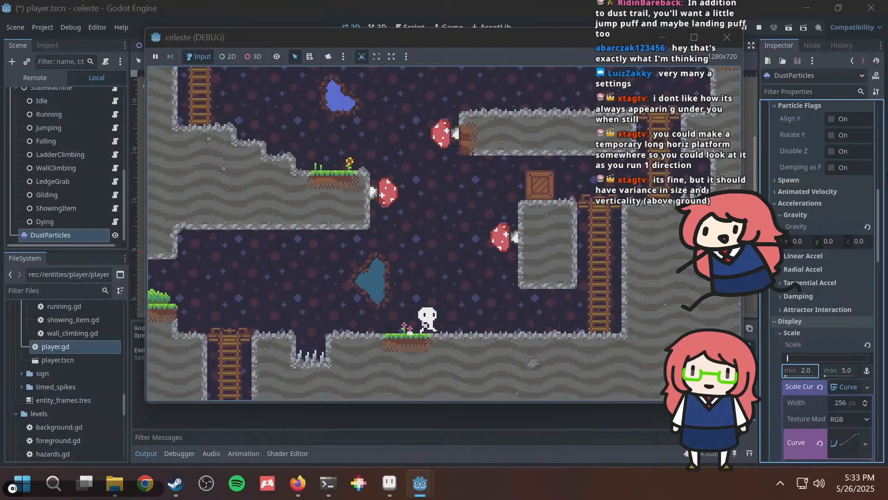
{"action": "key", "text": "Right"}
{"action": "key", "text": "Left"}
{"action": "key", "text": "space"}
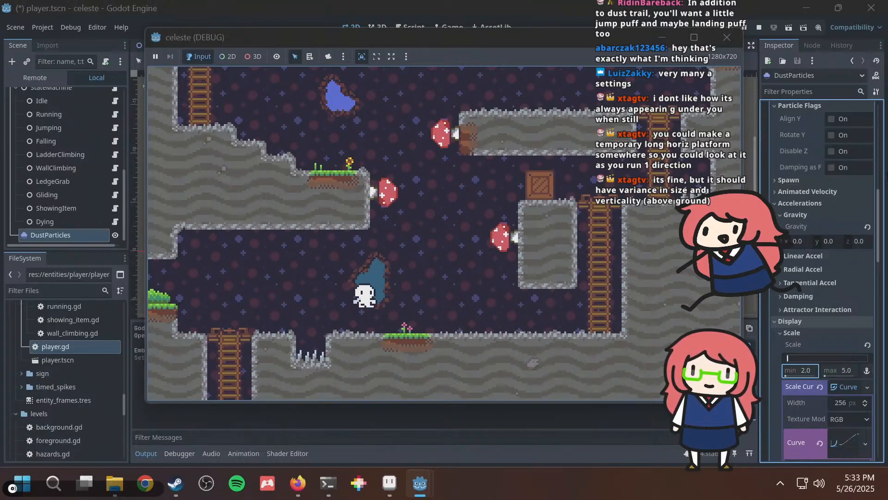
{"action": "key", "text": "Right"}
{"action": "key", "text": "Left"}
{"action": "key", "text": "space"}
{"action": "key", "text": "Right"}
{"action": "key", "text": "space"}
{"action": "key", "text": "Right"}
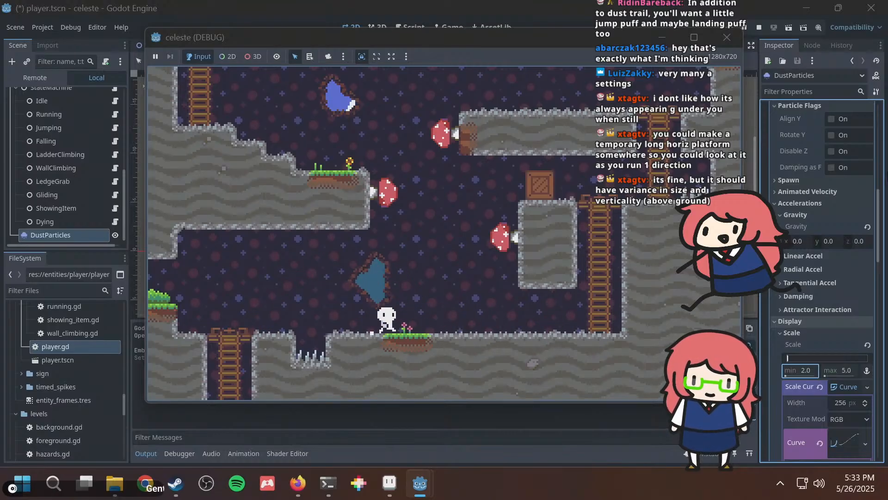
{"action": "key", "text": "Left"}
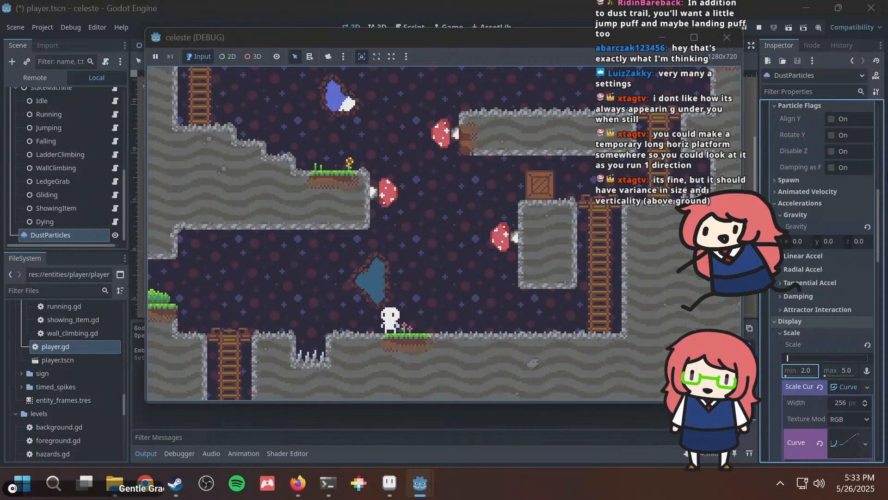
{"action": "key", "text": "alt+Tab"}
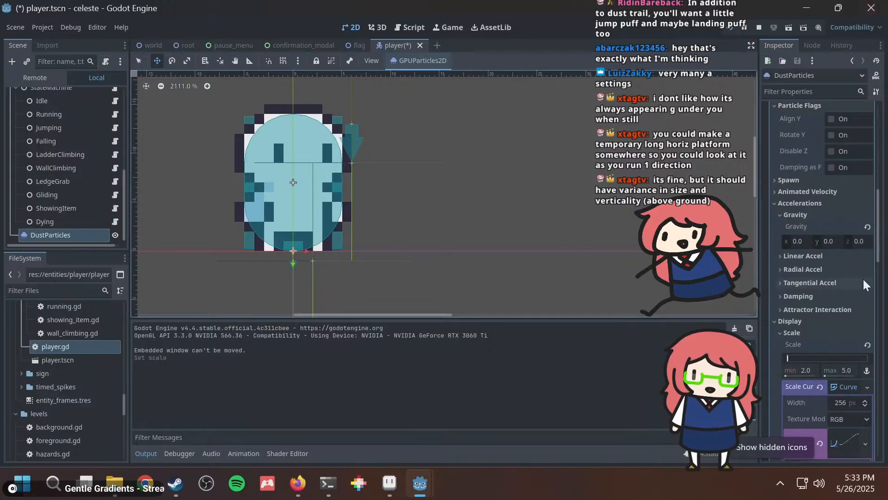
Review the process material's Directional Velocity settings, and move the DustParticles node up 1 px in the player scene.
{"action": "left_click_drag", "start_coordinate": [884, 216], "coordinate": [883, 199]}
{"action": "scroll", "coordinate": [828, 231], "scroll_direction": "down", "scroll_amount": 2}
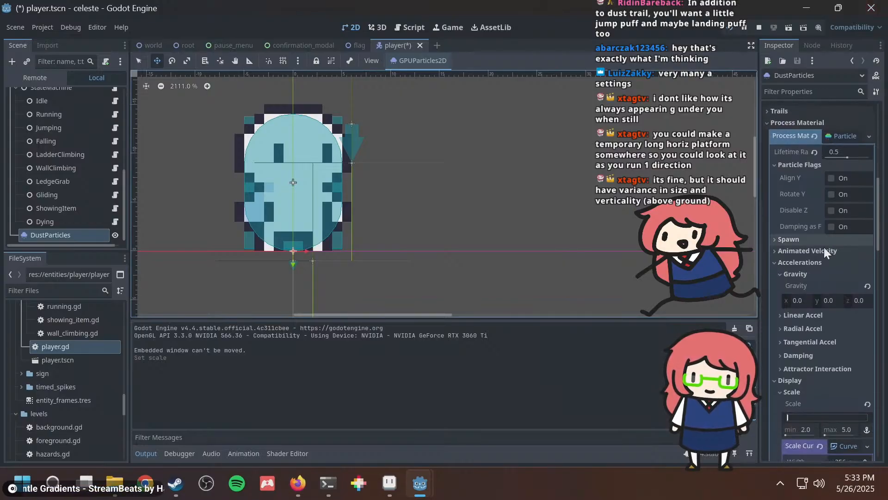
{"action": "left_click", "coordinate": [808, 250]}
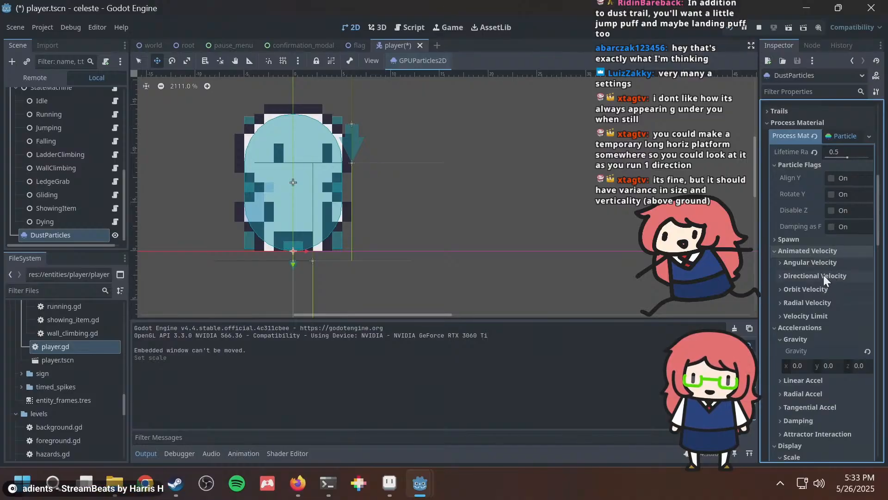
{"action": "left_click", "coordinate": [818, 274]}
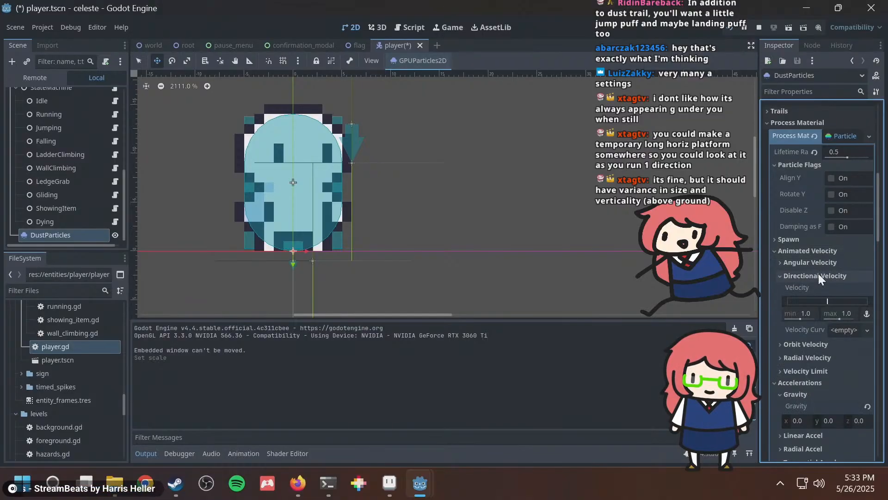
{"action": "left_click_drag", "start_coordinate": [882, 218], "coordinate": [881, 228]}
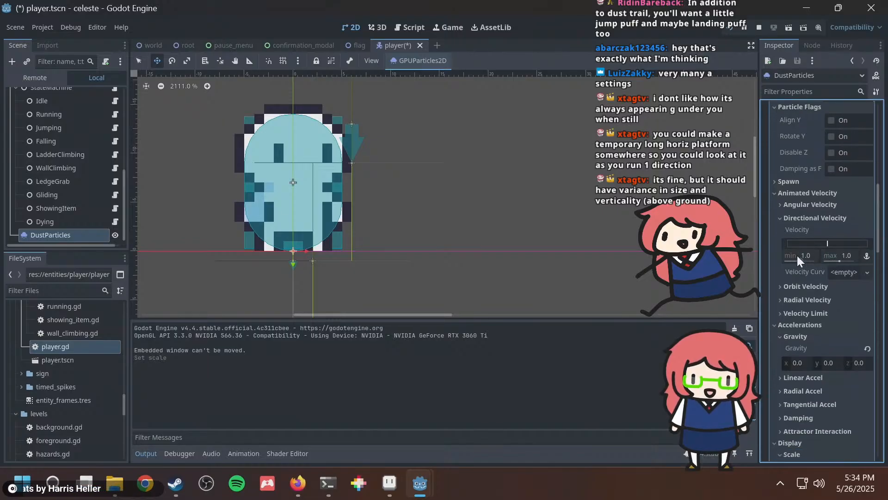
{"action": "left_click", "coordinate": [784, 218]}
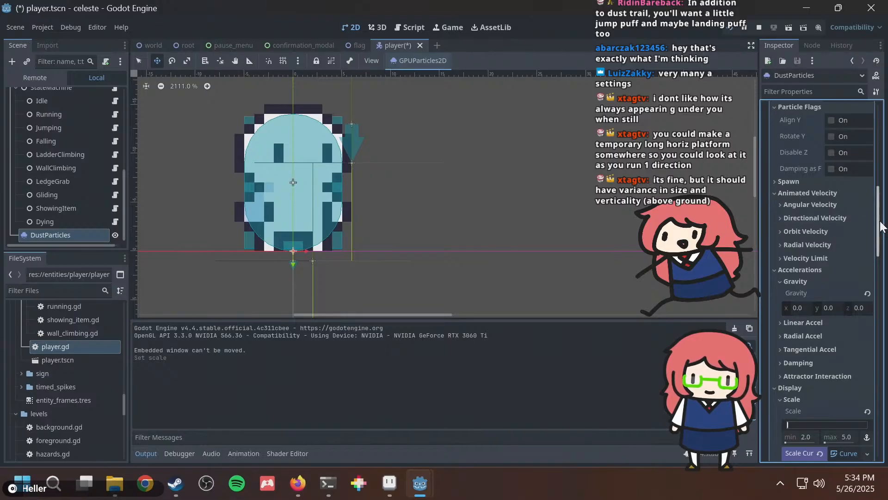
{"action": "left_click_drag", "start_coordinate": [881, 227], "coordinate": [882, 217]}
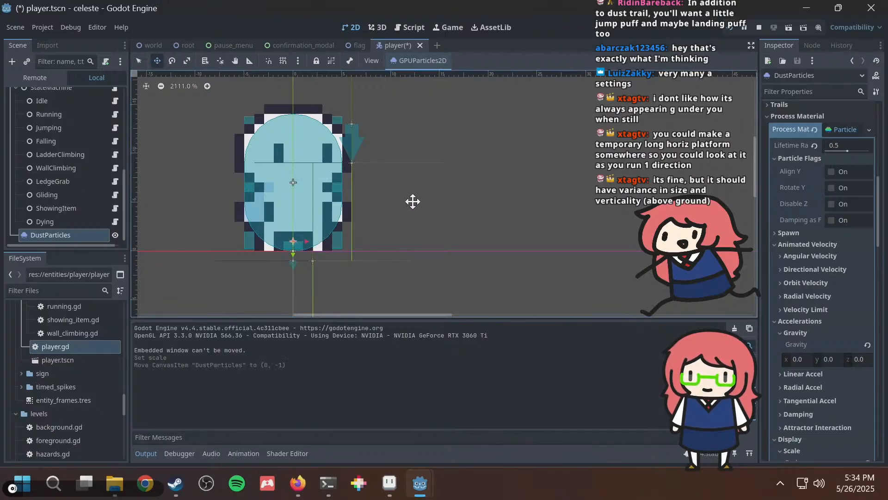
Run the game and make the character run back and forth across the cave floor to check the raised dust particles.
{"action": "key", "text": "F5"}
{"action": "key", "text": "Right"}
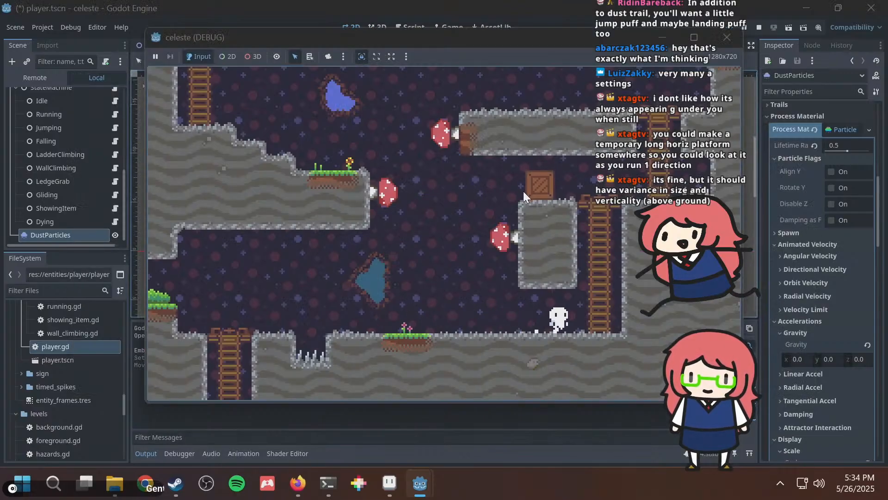
{"action": "key", "text": "Left"}
{"action": "key", "text": "Right"}
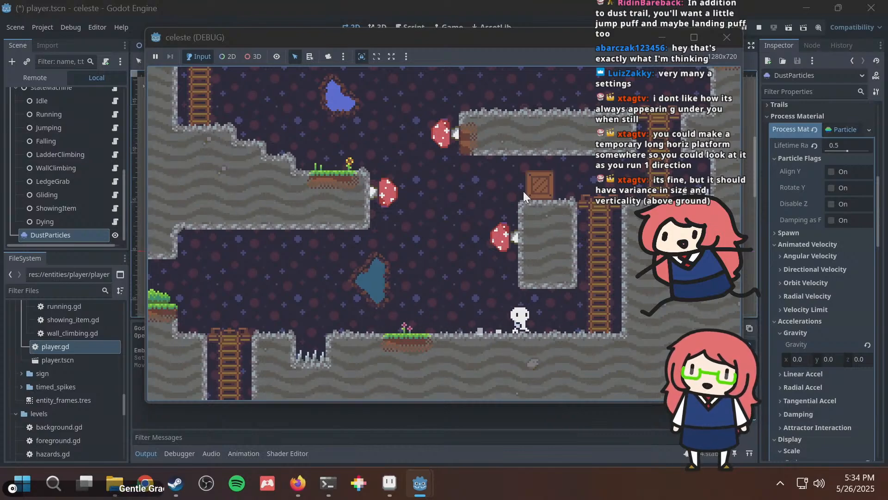
{"action": "key", "text": "Left"}
{"action": "key", "text": "Right"}
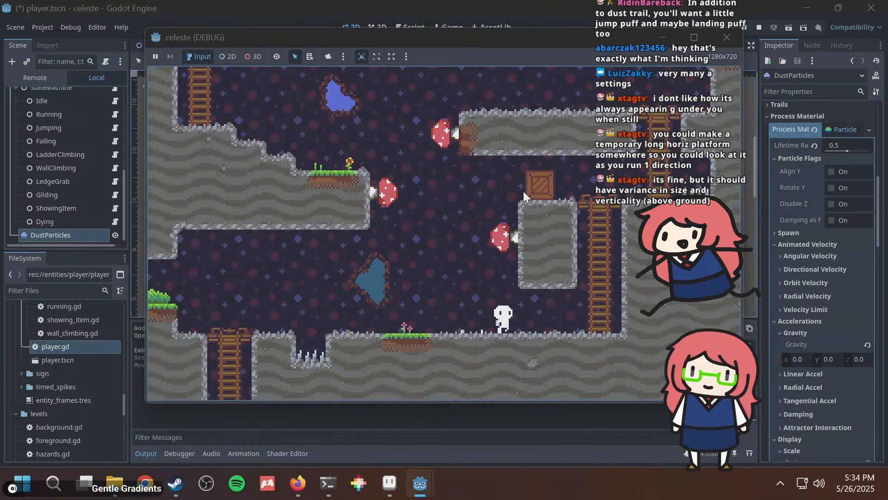
{"action": "key", "text": "Left"}
{"action": "key", "text": "Right"}
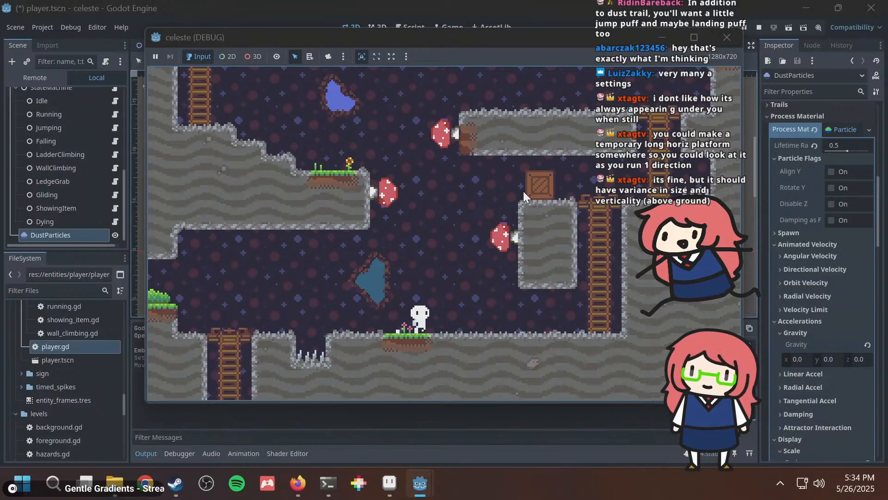
{"action": "key", "text": "Left"}
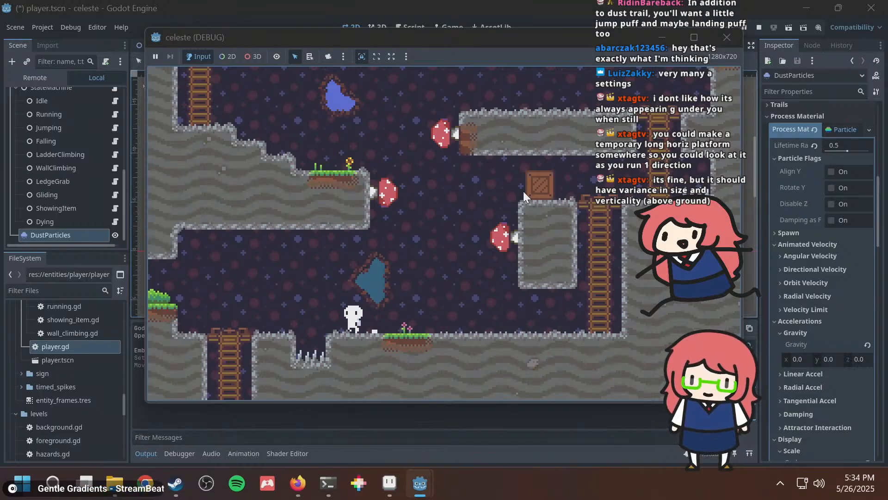
{"action": "key", "text": "Right"}
{"action": "key", "text": "Left"}
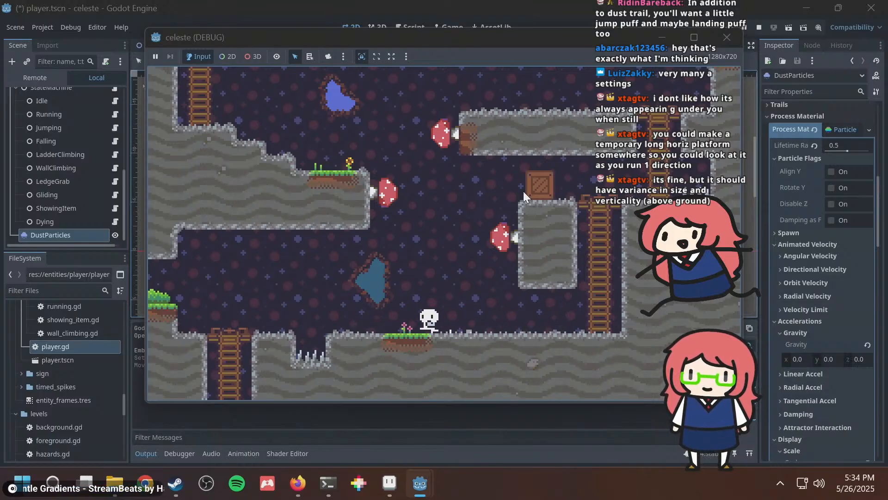
Make the character jump, land and turn on the cave floor to check the dust particles, and stop the game.
{"action": "key", "text": "space"}
{"action": "key", "text": "Right"}
{"action": "key", "text": "Left"}
{"action": "key", "text": "space"}
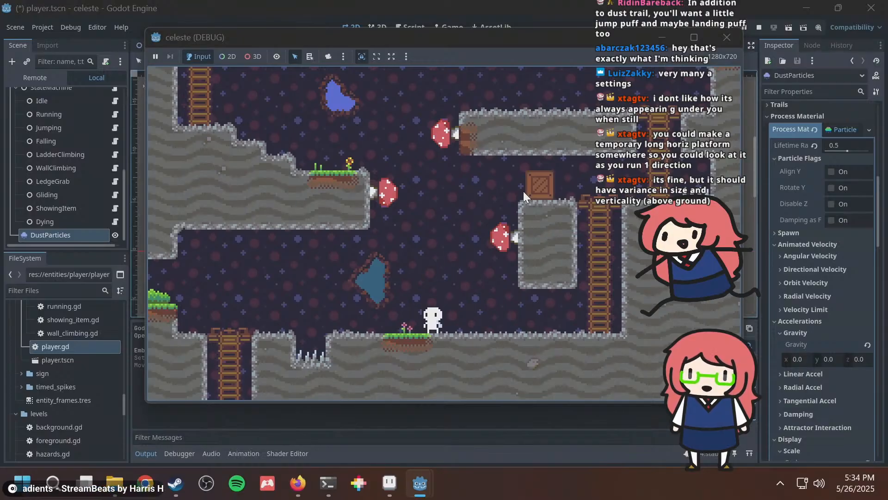
{"action": "key", "text": "space"}
{"action": "key", "text": "Right"}
{"action": "key", "text": "Left"}
{"action": "key", "text": "space"}
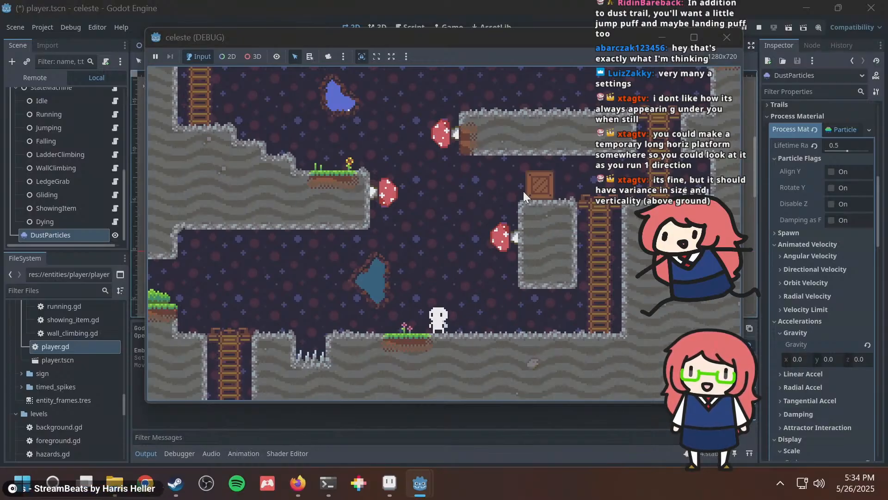
{"action": "key", "text": "space"}
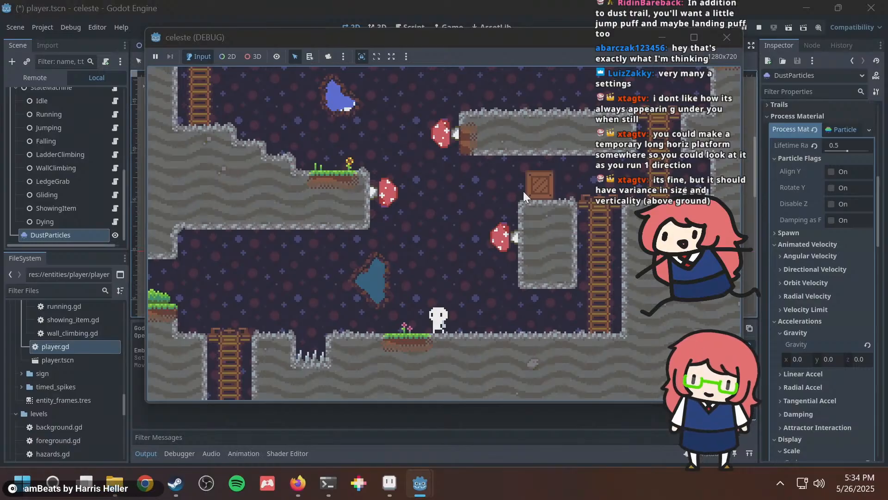
{"action": "key", "text": "Right"}
{"action": "key", "text": "Left"}
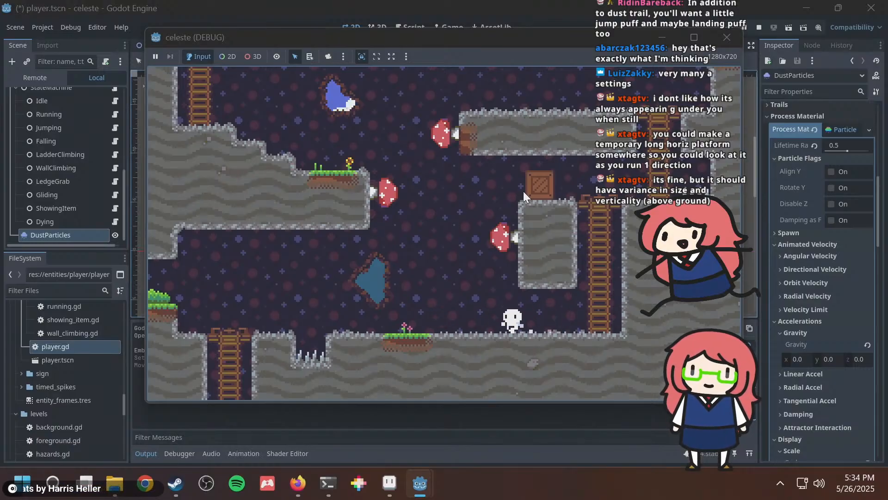
{"action": "key", "text": "Right"}
{"action": "key", "text": "F8"}
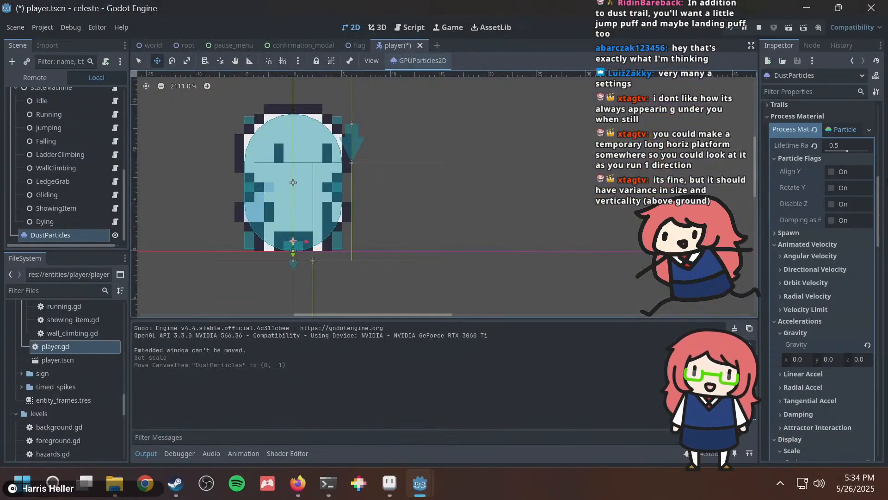
Save the player scene, and set the DustParticles process material's Scale to a minimum of 3 and a maximum of 6.
{"action": "key", "text": "ctrl+s"}
{"action": "left_click_drag", "start_coordinate": [881, 186], "coordinate": [884, 238]}
{"action": "scroll", "coordinate": [871, 239], "scroll_direction": "up", "scroll_amount": 3}
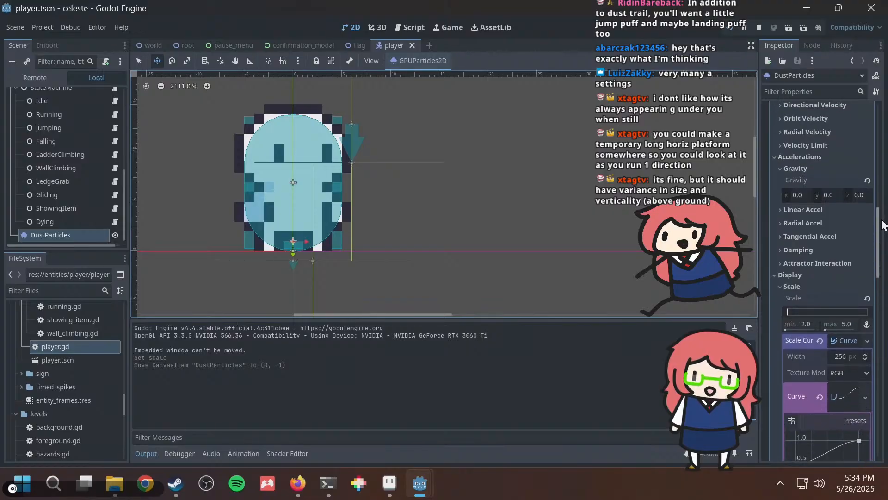
{"action": "left_click", "coordinate": [817, 287]}
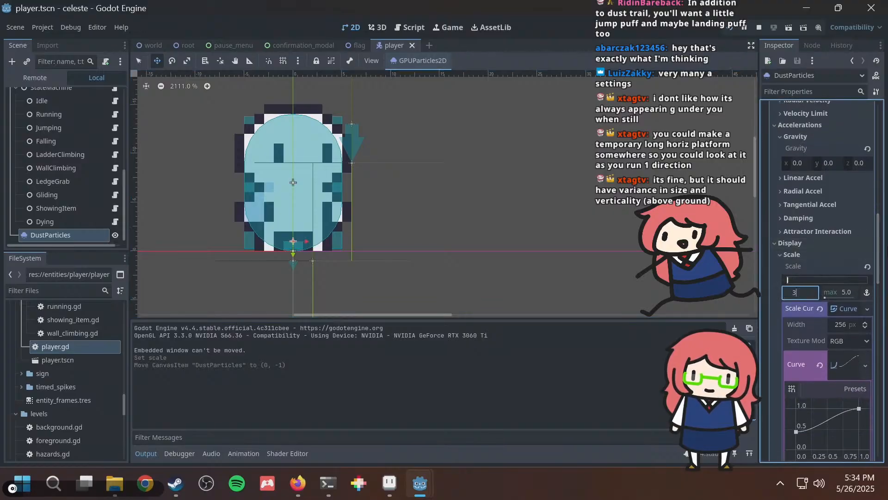
{"action": "type", "text": "3"}
{"action": "key", "text": "Return"}
{"action": "key", "text": "F5"}
{"action": "left_click", "coordinate": [851, 291]}
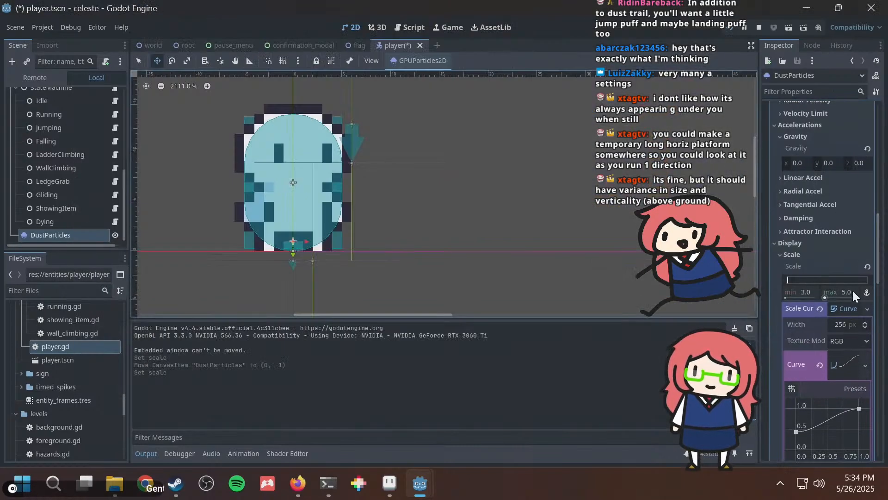
{"action": "type", "text": "6"}
Run the game, make the character run and jump across the cave to check the larger dust particles, and stop the game.
{"action": "key", "text": "F5"}
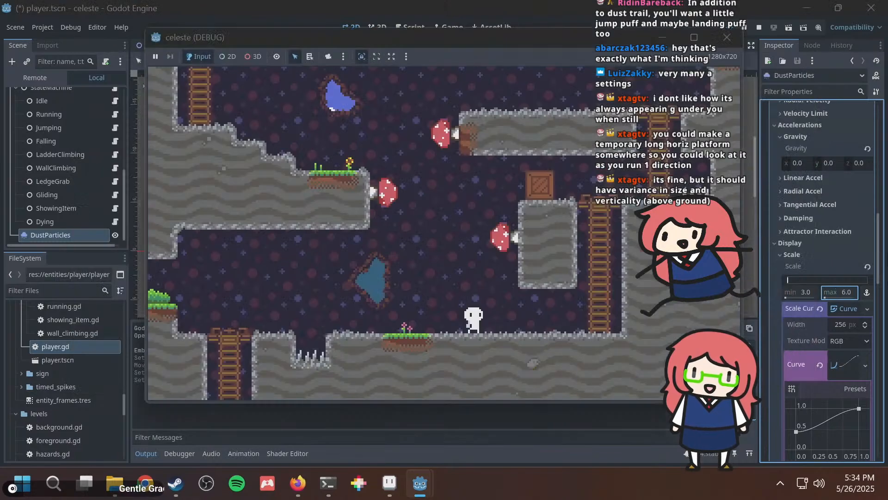
{"action": "key", "text": "Right"}
{"action": "key", "text": "Left"}
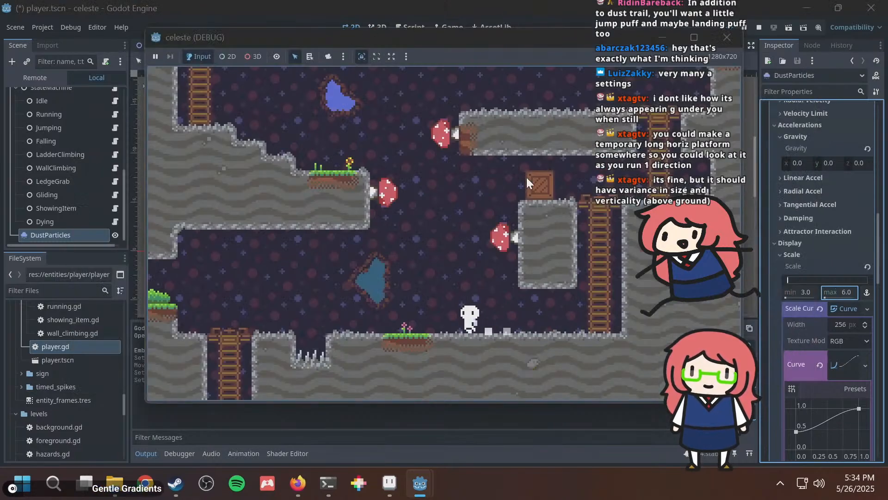
{"action": "key", "text": "Right"}
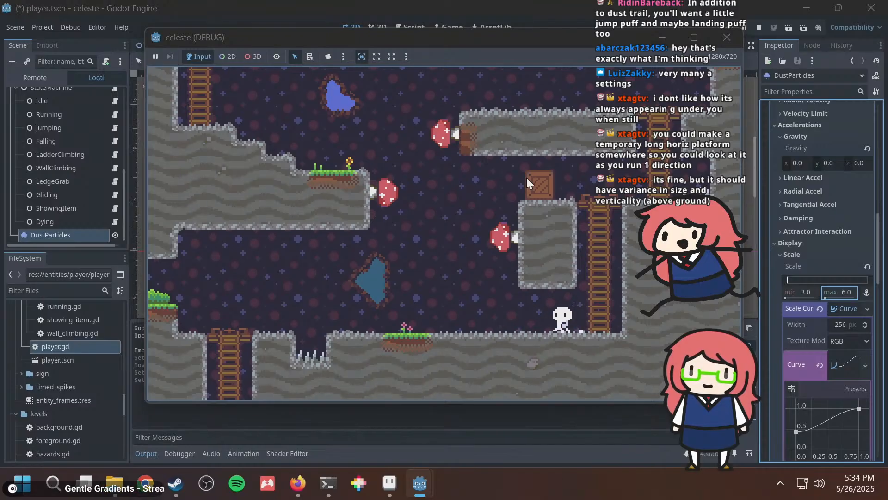
{"action": "key", "text": "Left"}
{"action": "key", "text": "Right"}
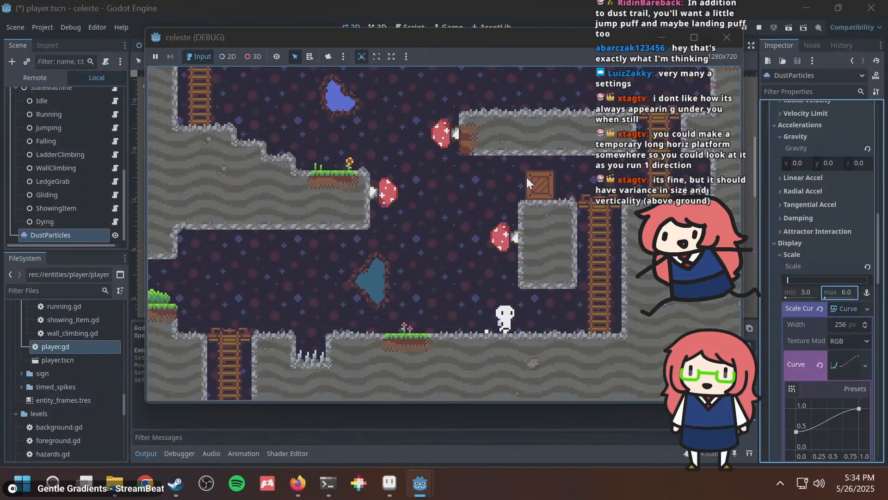
{"action": "key", "text": "Left"}
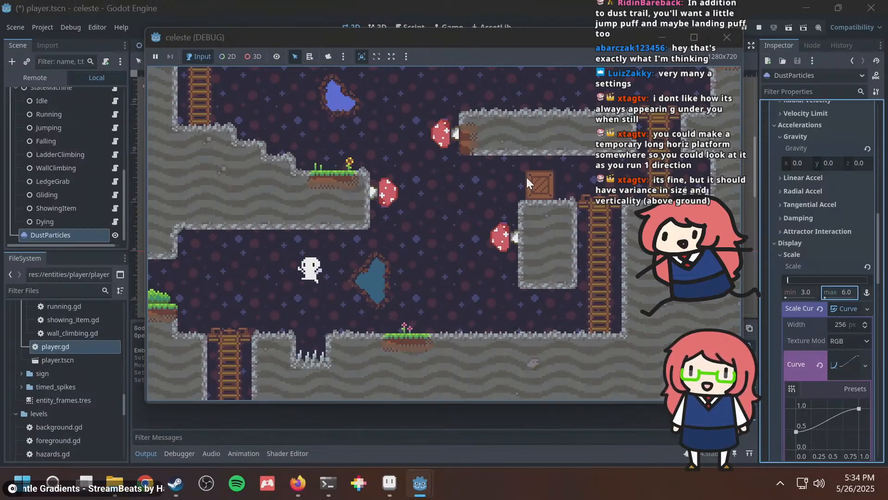
{"action": "key", "text": "Right"}
{"action": "key", "text": "space"}
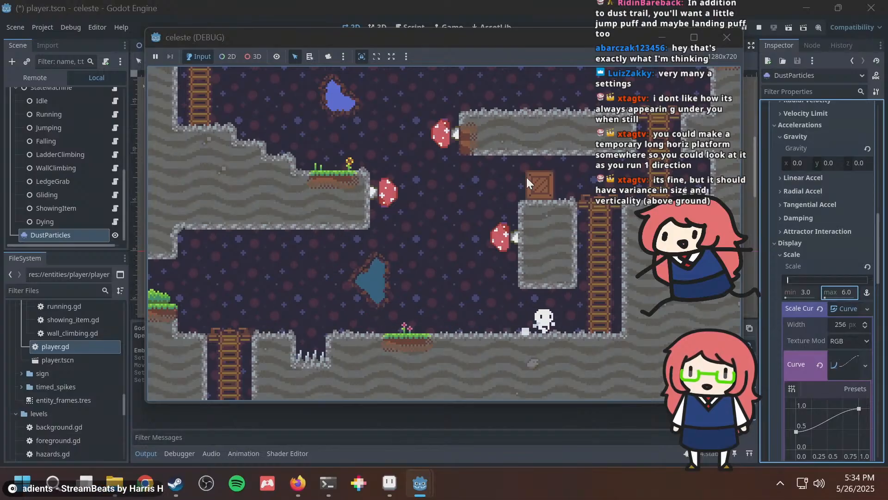
{"action": "key", "text": "Left"}
{"action": "key", "text": "F8"}
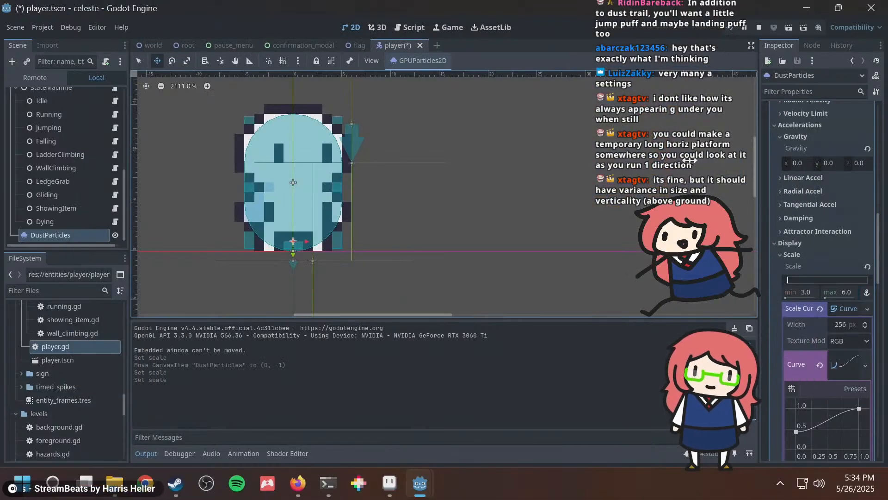
Save the player scene and filter the DustParticles properties by "accele".
{"action": "left_click_drag", "start_coordinate": [879, 236], "coordinate": [882, 187]}
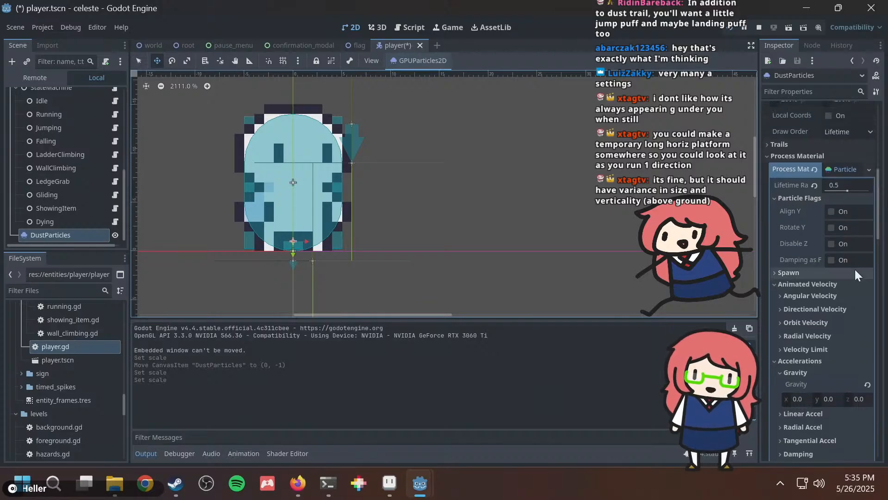
{"action": "key", "text": "ctrl+s"}
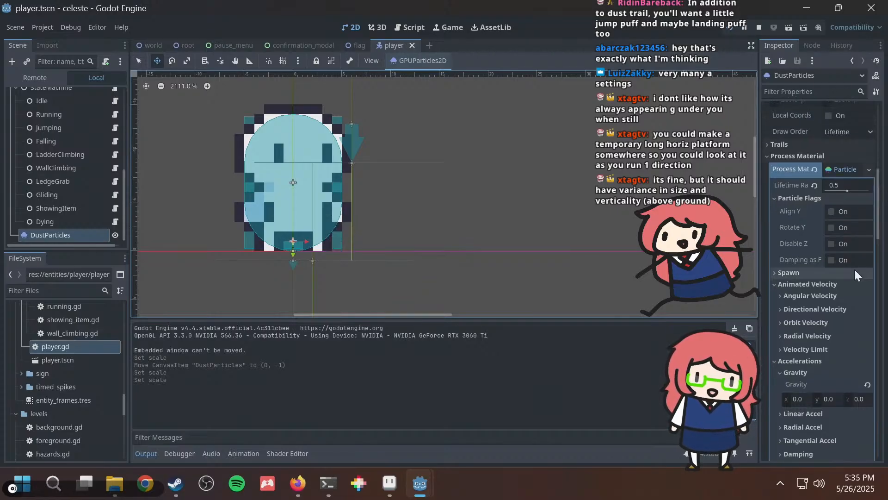
{"action": "mouse_move", "coordinate": [880, 231]}
{"action": "left_mouse_down"}
{"action": "mouse_move", "coordinate": [881, 245]}
{"action": "mouse_move", "coordinate": [886, 203]}
{"action": "mouse_move", "coordinate": [884, 234]}
{"action": "mouse_move", "coordinate": [816, 246]}
{"action": "left_mouse_up"}
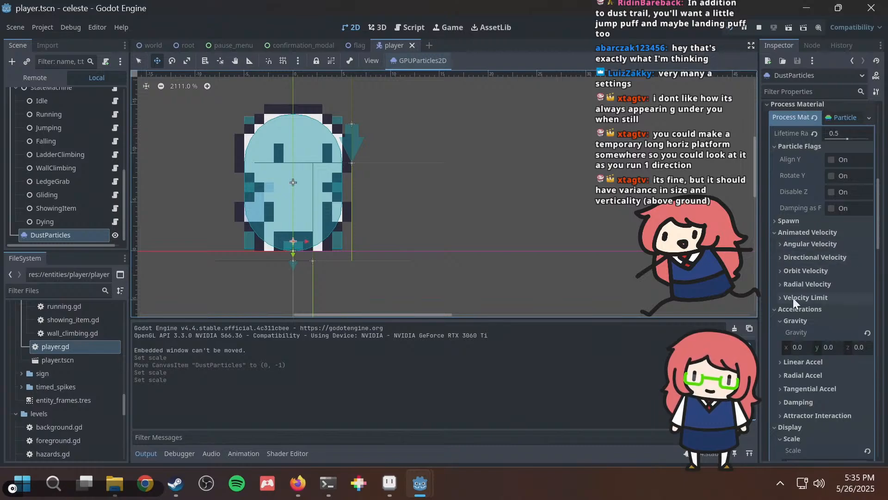
{"action": "left_click_drag", "start_coordinate": [880, 224], "coordinate": [825, 101]}
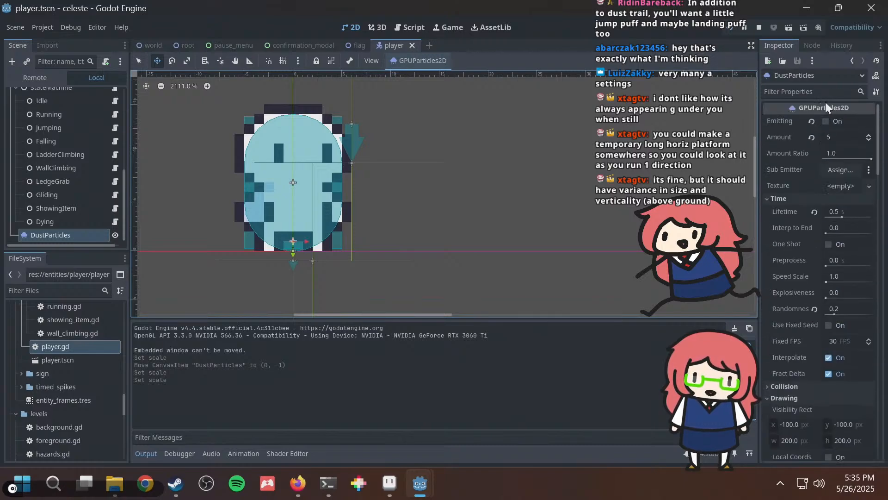
{"action": "left_click", "coordinate": [811, 90]}
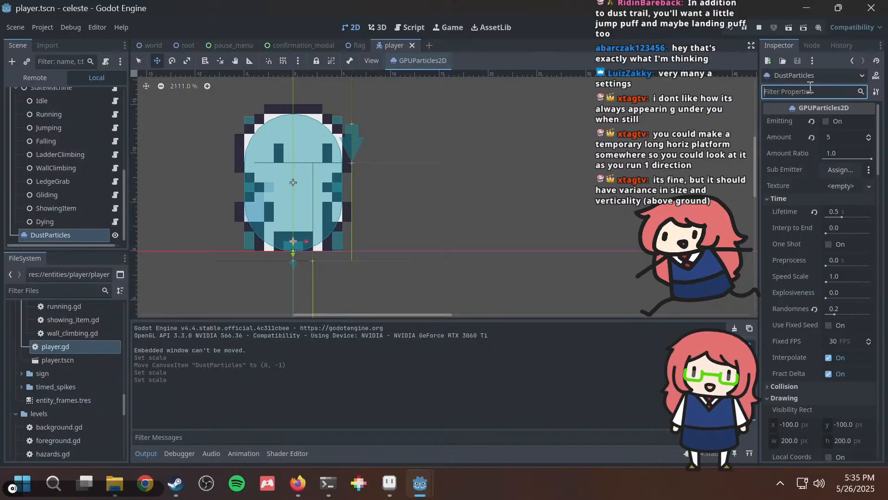
{"action": "type", "text": "accele"}
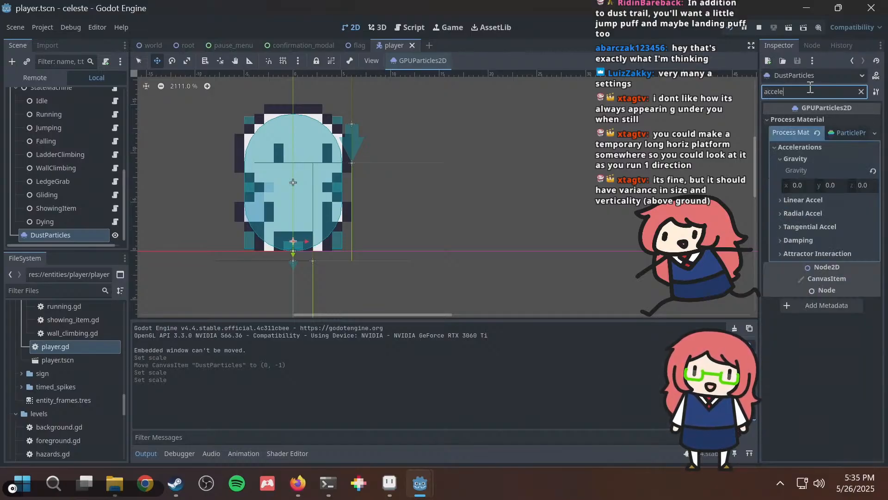
Set the process material's Y gravity to -10, test the dust briefly by running the character in the game, and stop it.
{"action": "left_click", "coordinate": [832, 186]}
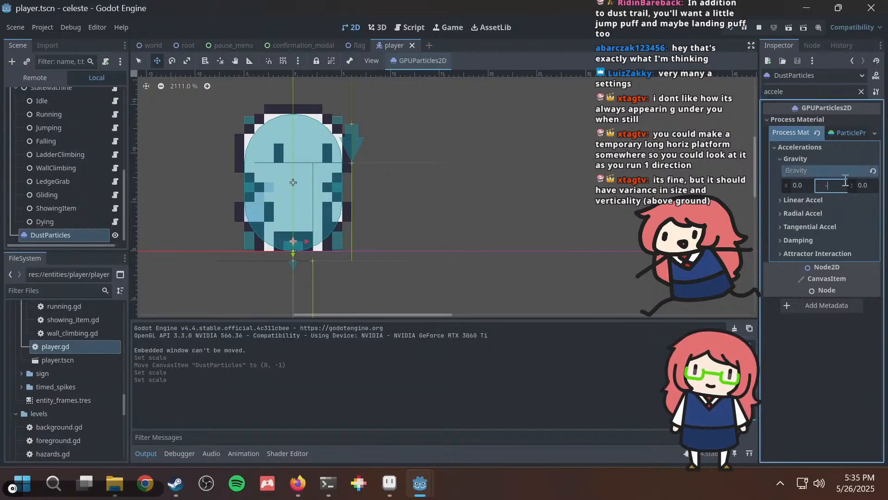
{"action": "type", "text": "10"}
{"action": "key", "text": "Return"}
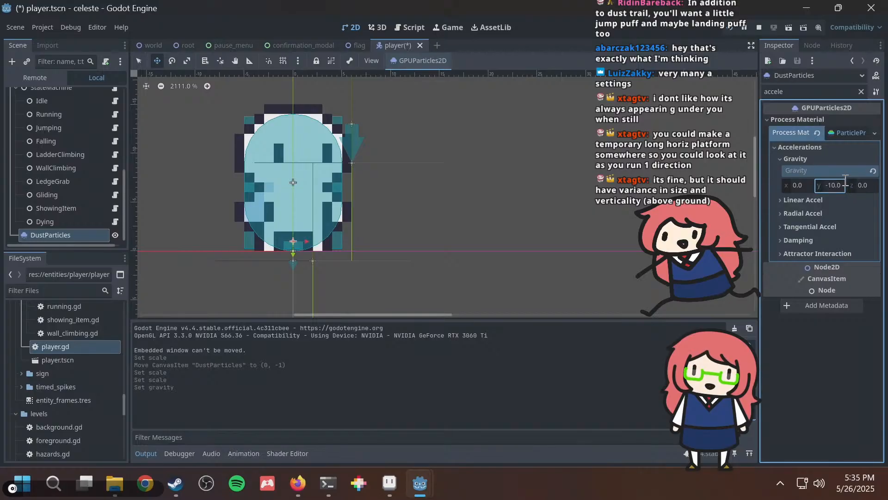
{"action": "key", "text": "F5"}
{"action": "key", "text": "Left"}
{"action": "key", "text": "Right"}
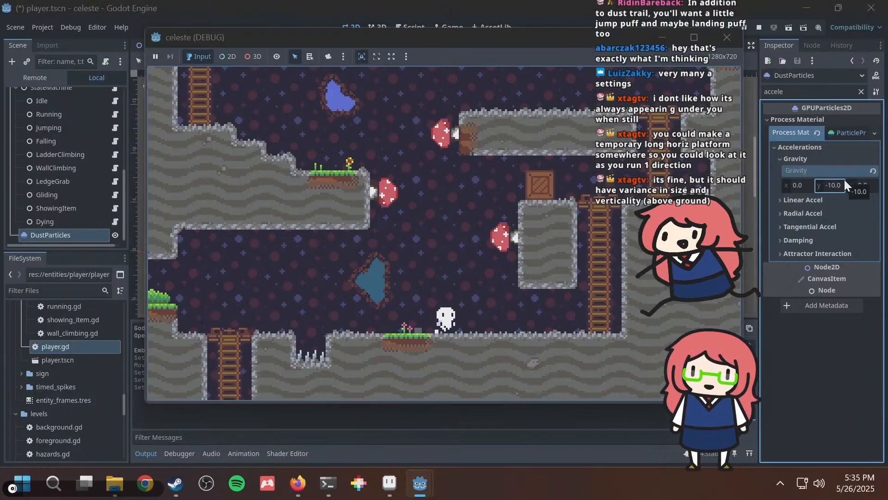
{"action": "key", "text": "F8"}
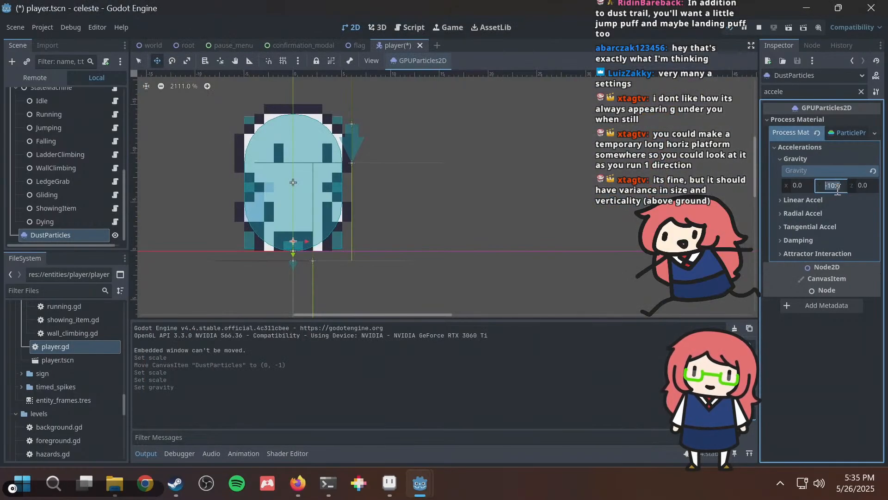
Set the process material's Y gravity to -100 and run the character back and forth in the game to check the dust.
{"action": "key", "text": "F5"}
{"action": "key", "text": "Left"}
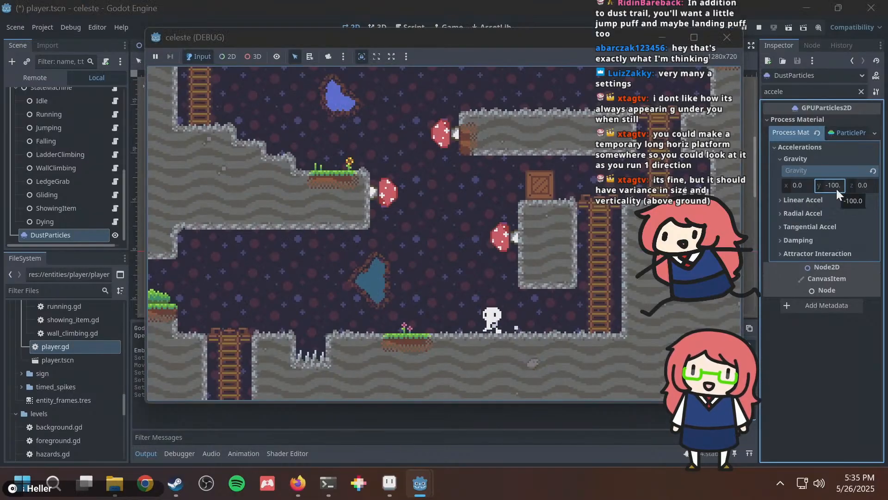
{"action": "key", "text": "Right"}
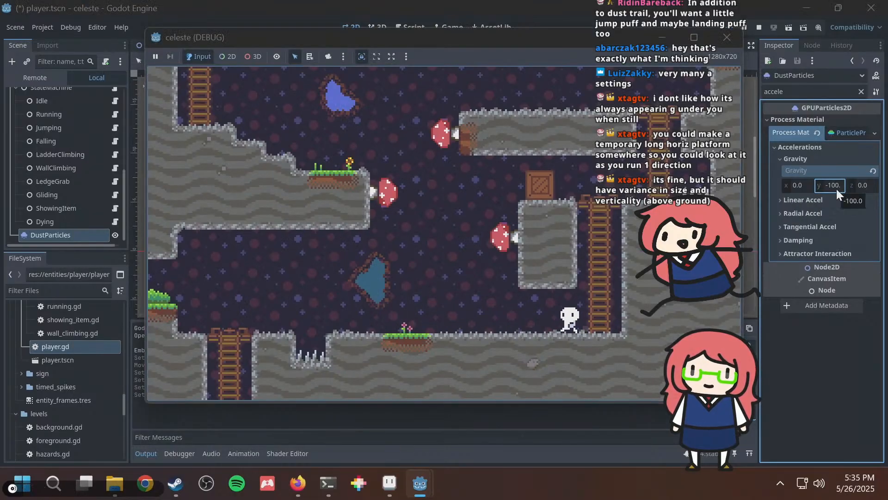
{"action": "key", "text": "Left"}
{"action": "key", "text": "Right"}
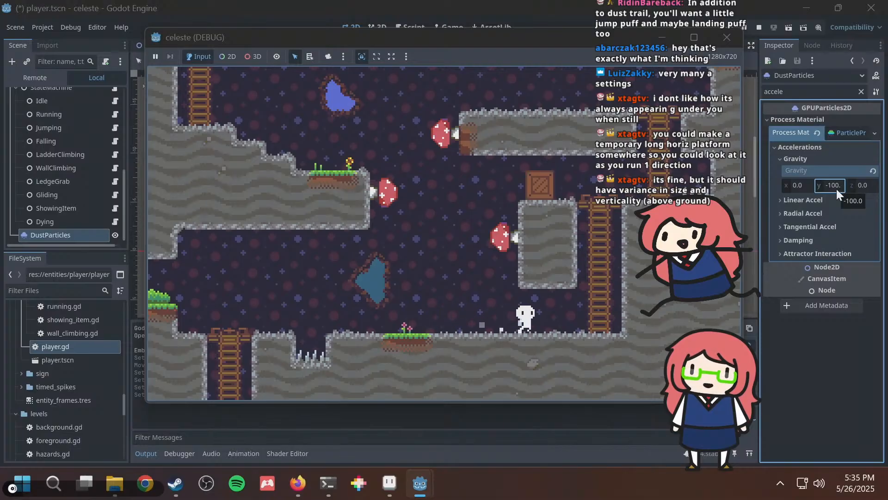
{"action": "key", "text": "Left"}
{"action": "key", "text": "Right"}
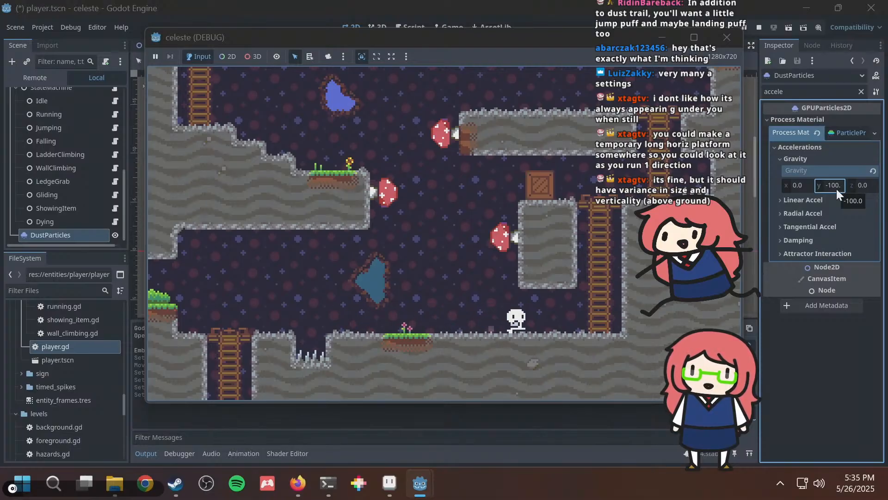
{"action": "key", "text": "Left"}
Set the Y gravity of the DustParticles process material to -50.
{"action": "left_click", "coordinate": [837, 187]}
{"action": "type", "text": "-50"}
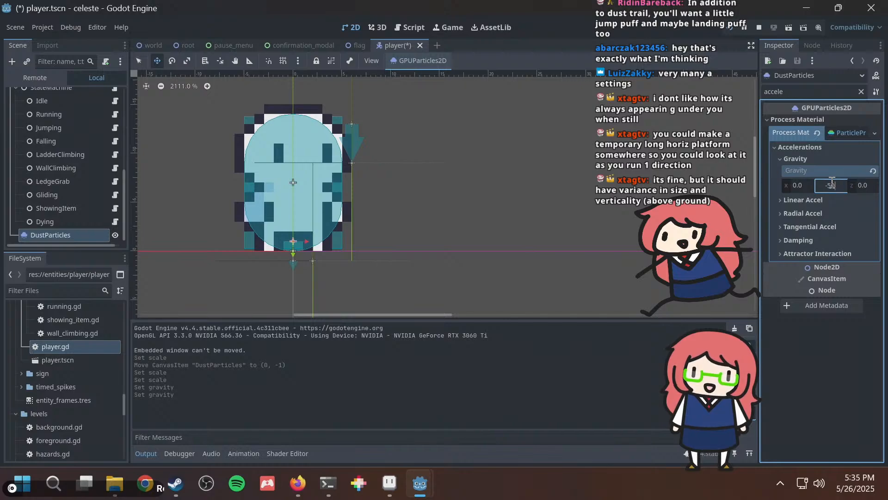
{"action": "key", "text": "Return"}
Return to the running game and make the character run and jump across the cave floor to examine the dust trail.
{"action": "key", "text": "alt+Tab"}
{"action": "left_click", "coordinate": [592, 252]}
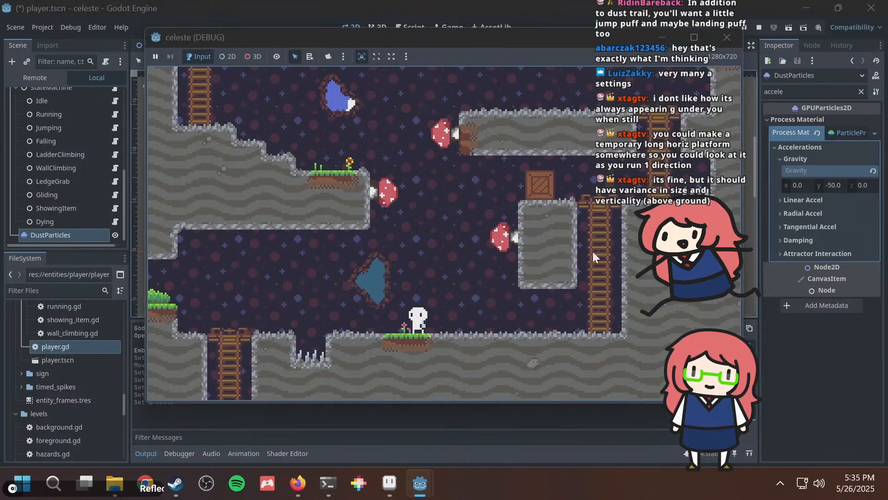
{"action": "key", "text": "Right"}
{"action": "key", "text": "Left"}
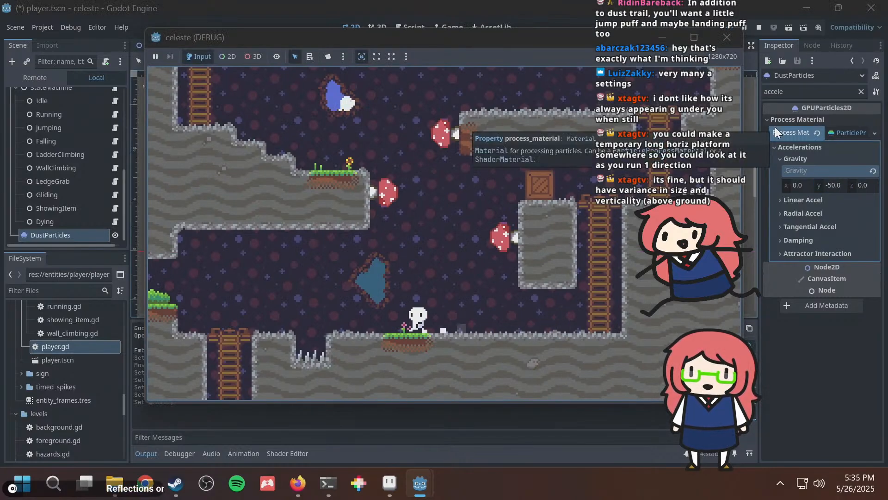
{"action": "key", "text": "Right"}
{"action": "key", "text": "Left"}
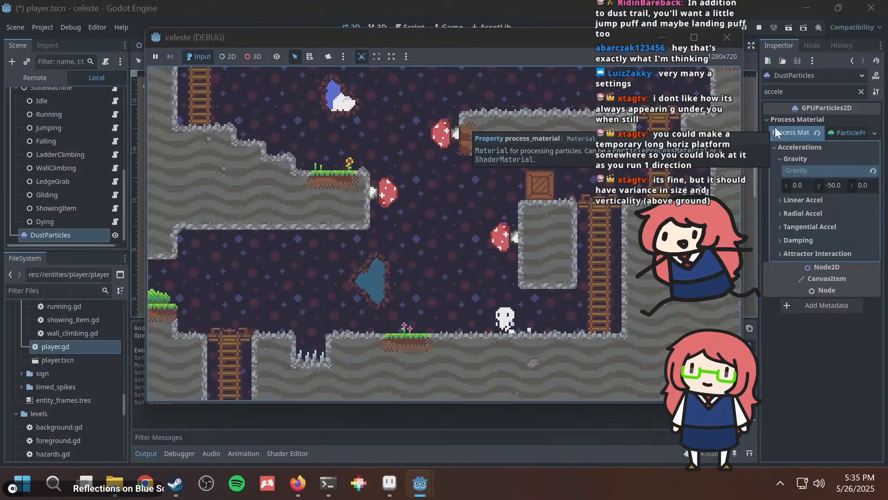
{"action": "key", "text": "Right"}
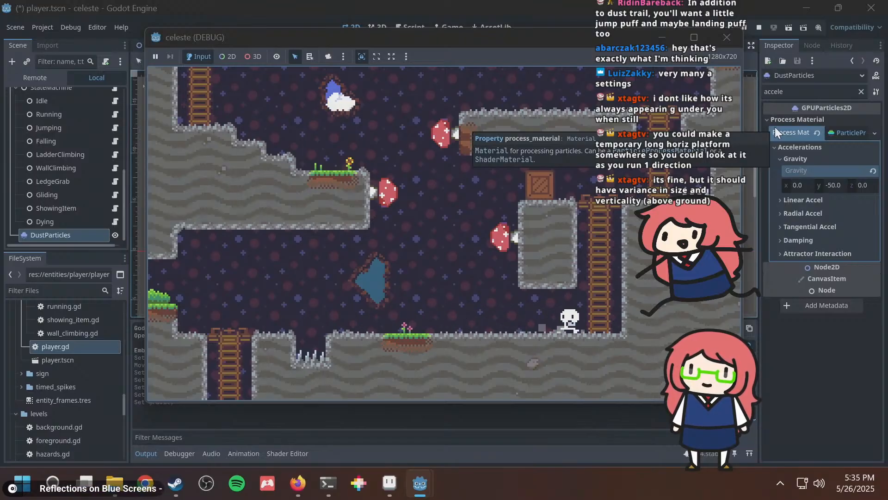
{"action": "key", "text": "Left"}
{"action": "key", "text": "space"}
{"action": "key", "text": "Right"}
{"action": "key", "text": "space"}
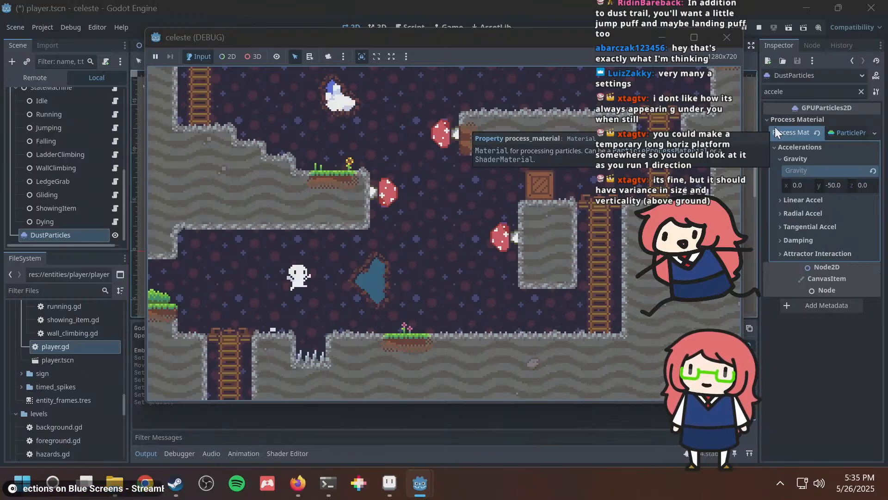
{"action": "key", "text": "Left"}
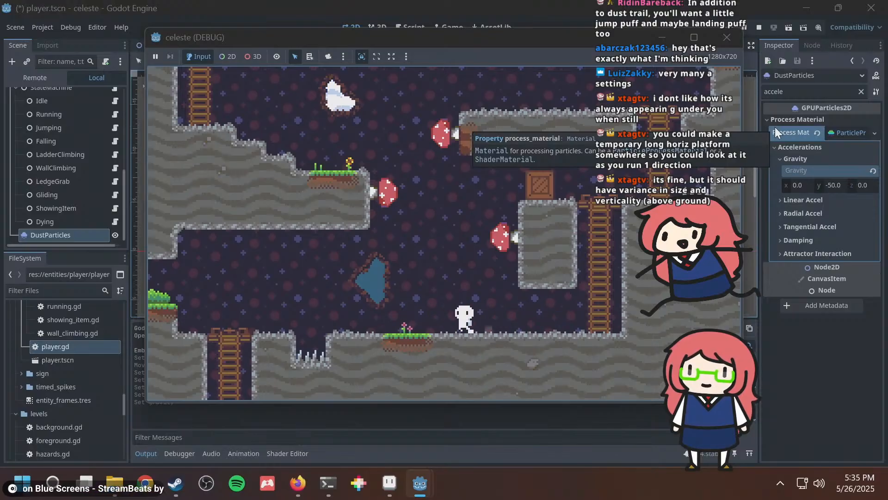
{"action": "key", "text": "Right"}
{"action": "key", "text": "Left"}
{"action": "key", "text": "Right"}
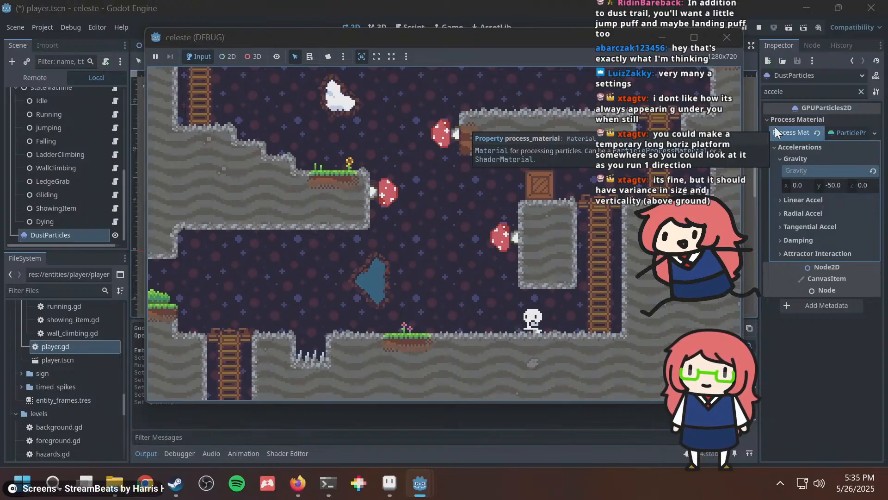
{"action": "key", "text": "Left"}
{"action": "key", "text": "Right"}
{"action": "key", "text": "Left"}
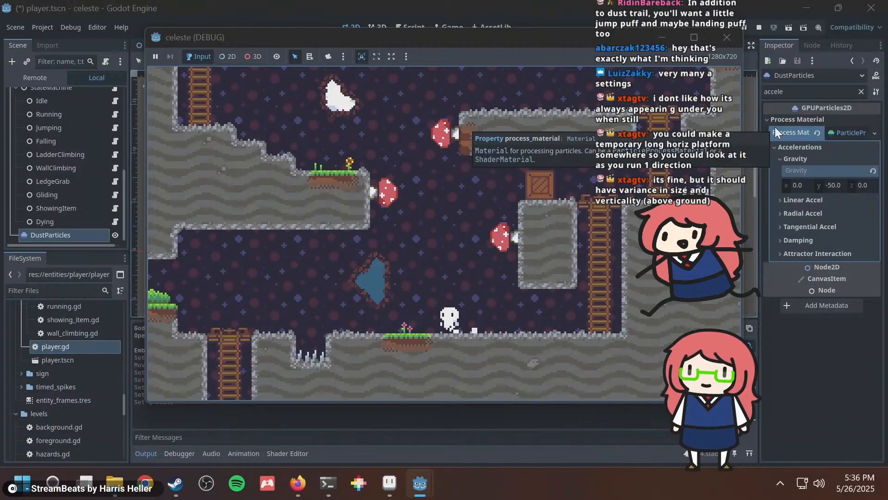
{"action": "key", "text": "Right"}
{"action": "key", "text": "Left"}
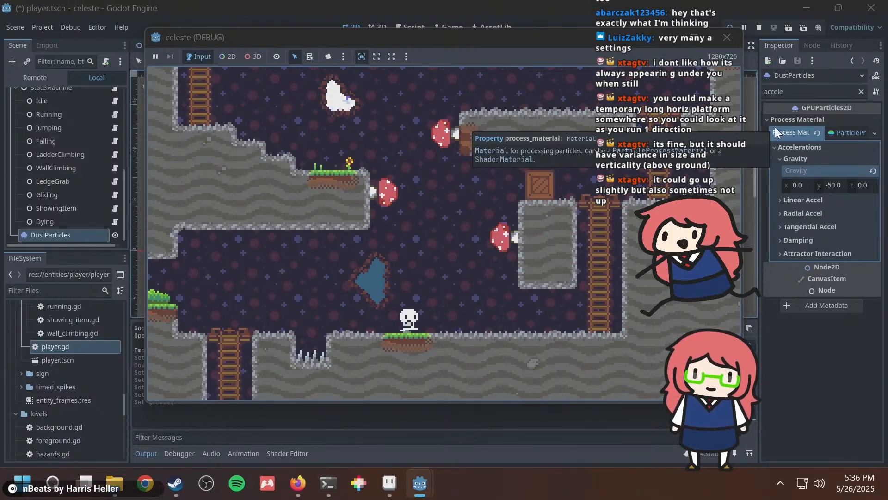
{"action": "key", "text": "Right"}
{"action": "key", "text": "Left"}
{"action": "key", "text": "Right"}
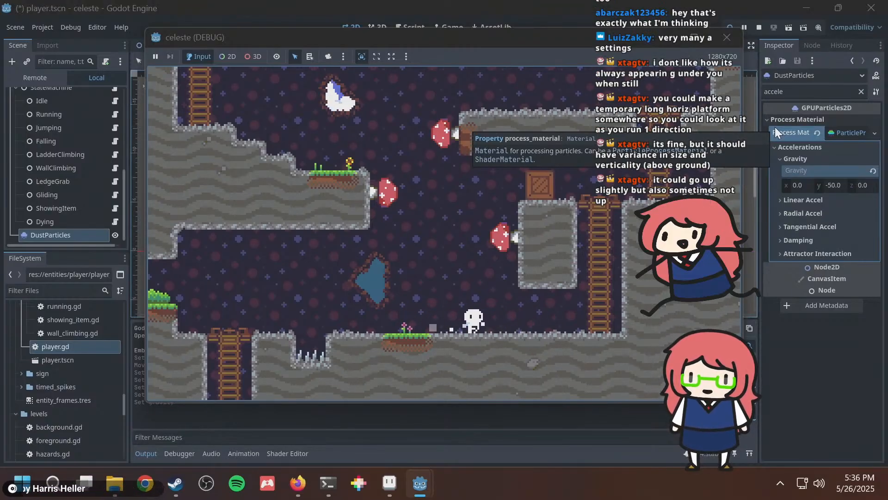
{"action": "key", "text": "Left"}
{"action": "key", "text": "Right"}
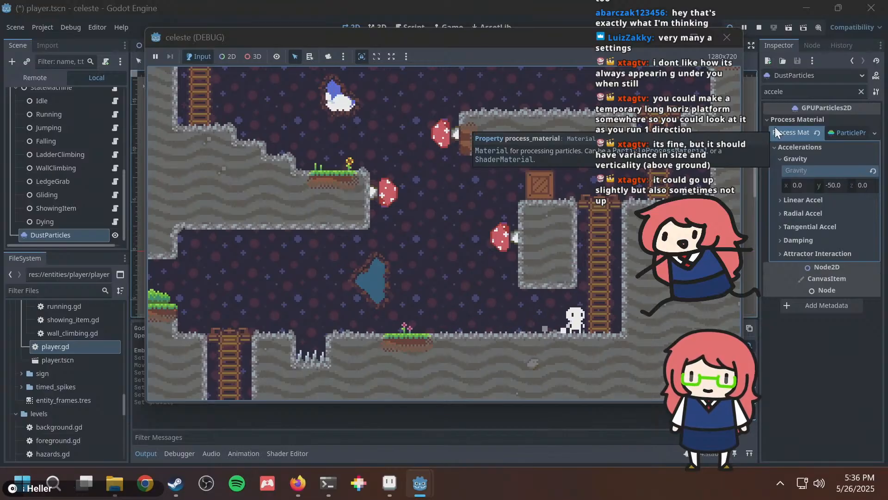
{"action": "key", "text": "Left"}
{"action": "key", "text": "Right"}
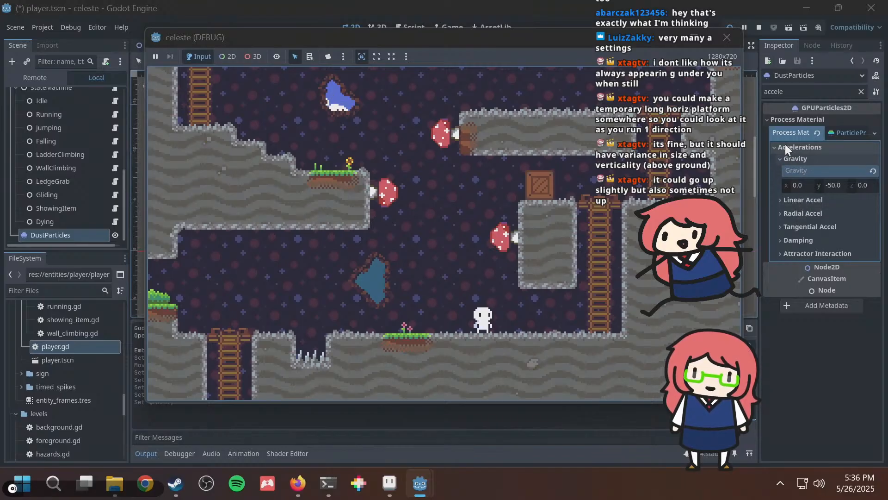
Clear the DustParticles property filter and look through the process material's velocity, acceleration and scale settings.
{"action": "left_click", "coordinate": [850, 91]}
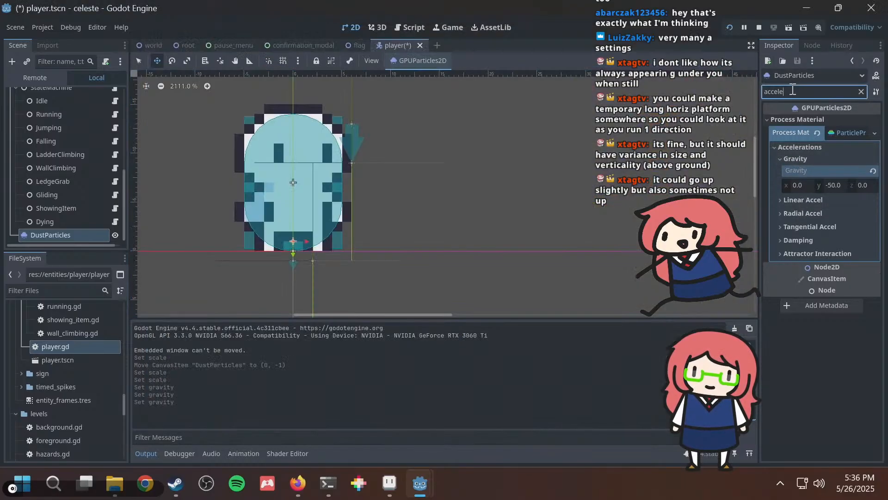
{"action": "left_click", "coordinate": [861, 92]}
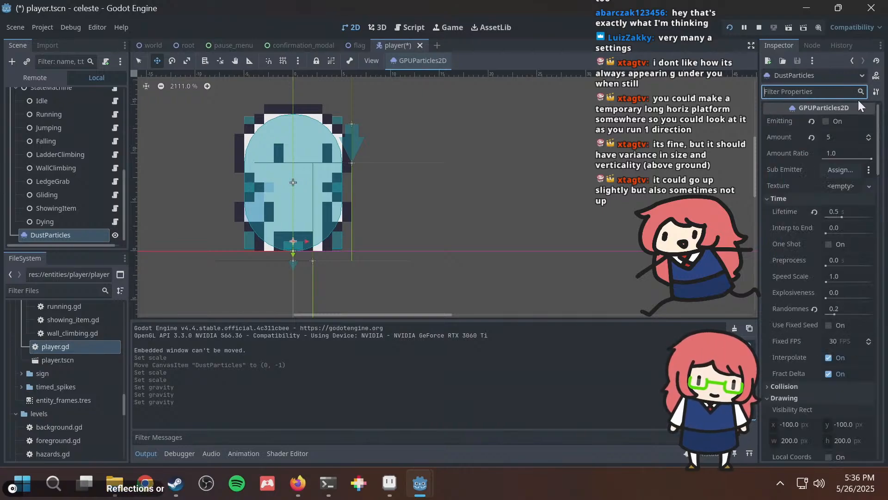
{"action": "scroll", "coordinate": [790, 300], "scroll_direction": "down", "scroll_amount": 5}
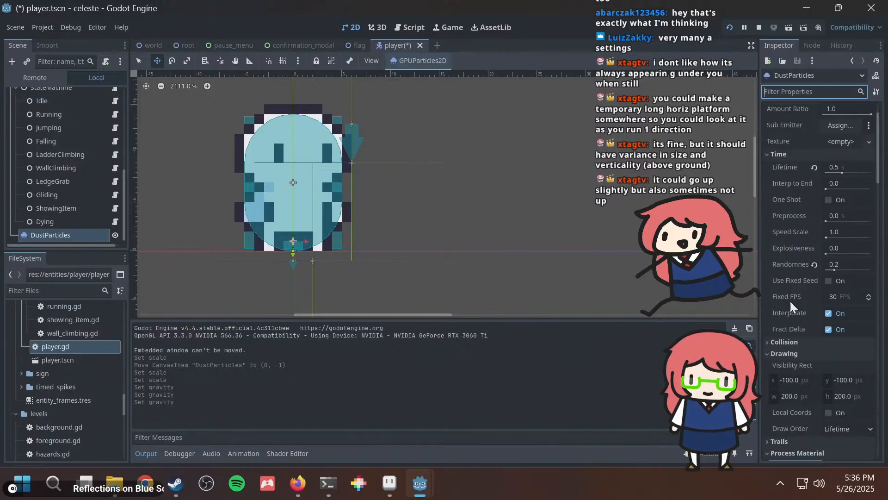
{"action": "scroll", "coordinate": [811, 335], "scroll_direction": "down", "scroll_amount": 2}
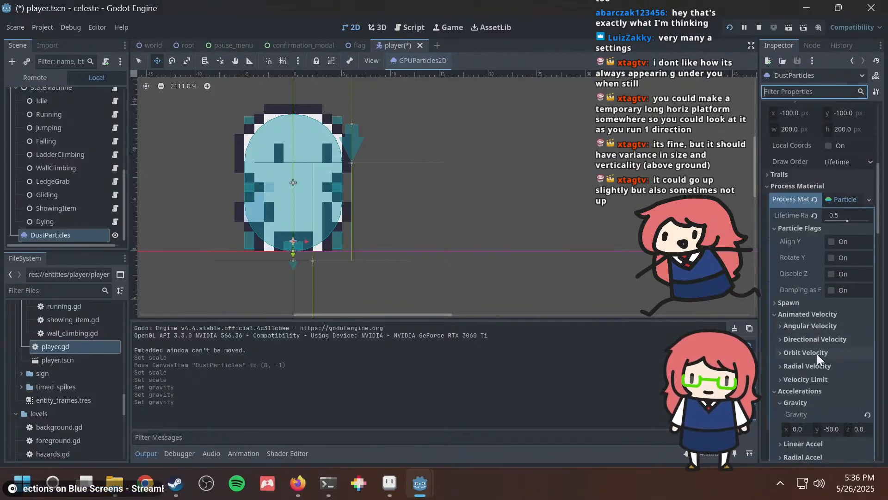
{"action": "scroll", "coordinate": [818, 354], "scroll_direction": "down", "scroll_amount": 2}
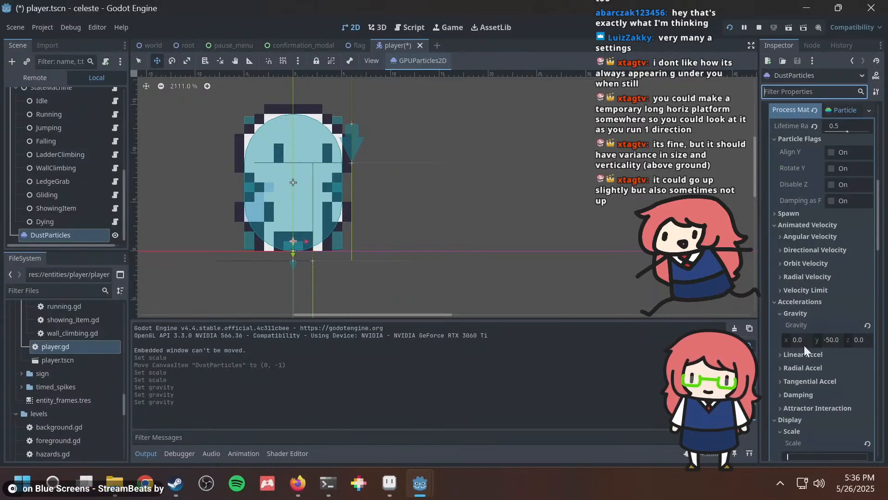
{"action": "scroll", "coordinate": [804, 347], "scroll_direction": "down", "scroll_amount": 3}
{"action": "scroll", "coordinate": [787, 354], "scroll_direction": "down", "scroll_amount": 2}
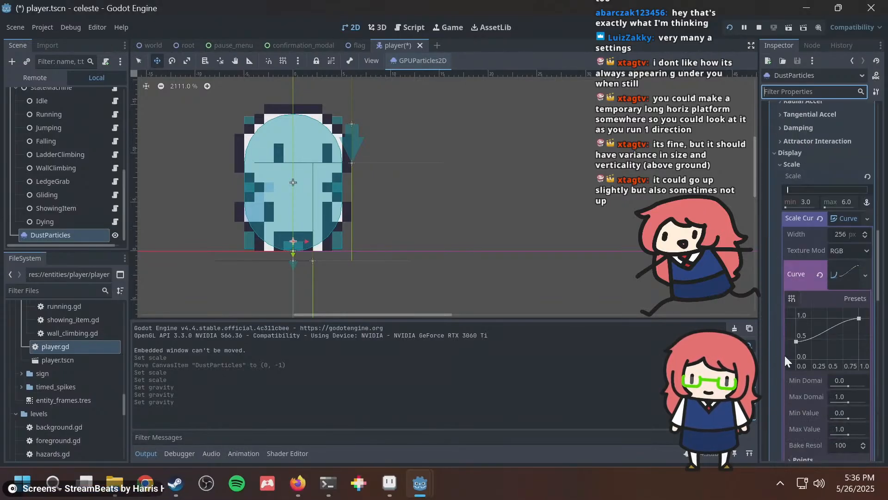
{"action": "scroll", "coordinate": [785, 351], "scroll_direction": "up", "scroll_amount": 2}
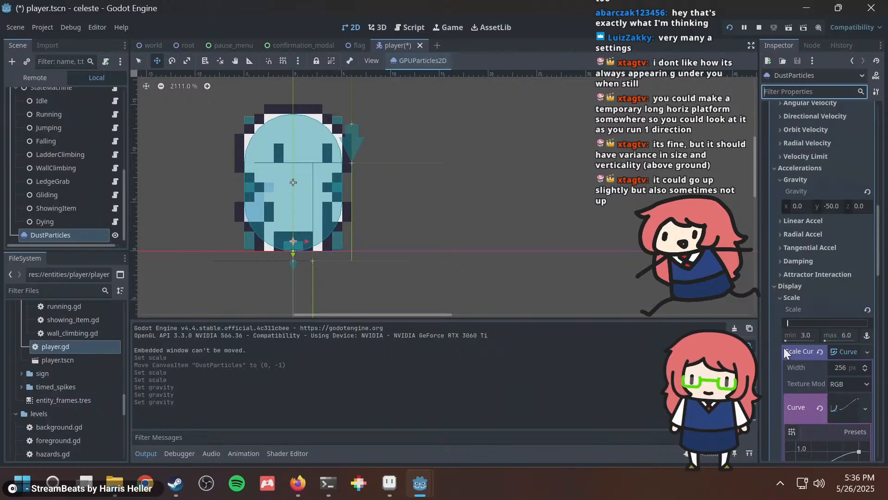
{"action": "scroll", "coordinate": [790, 286], "scroll_direction": "up", "scroll_amount": 1}
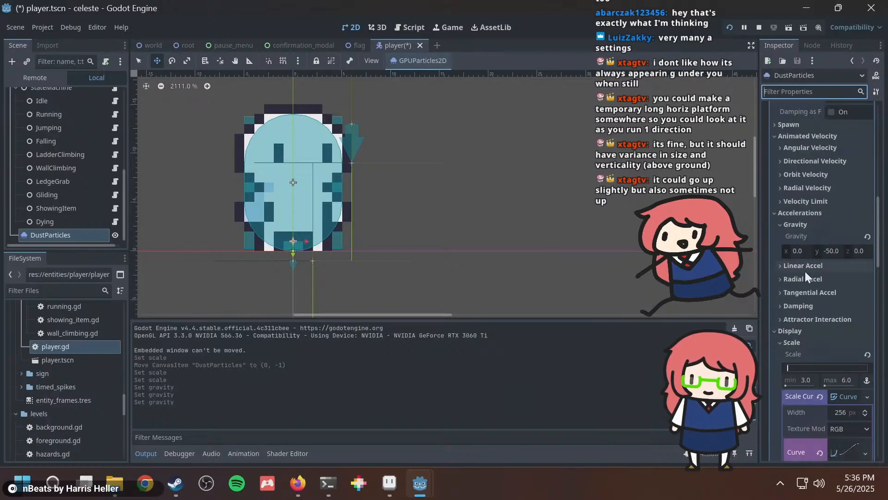
{"action": "scroll", "coordinate": [805, 271], "scroll_direction": "up", "scroll_amount": 1}
Check the Angular Velocity and Velocity Limit groups under Animated Velocity, and expand the Directional Velocity settings.
{"action": "left_click", "coordinate": [792, 193]}
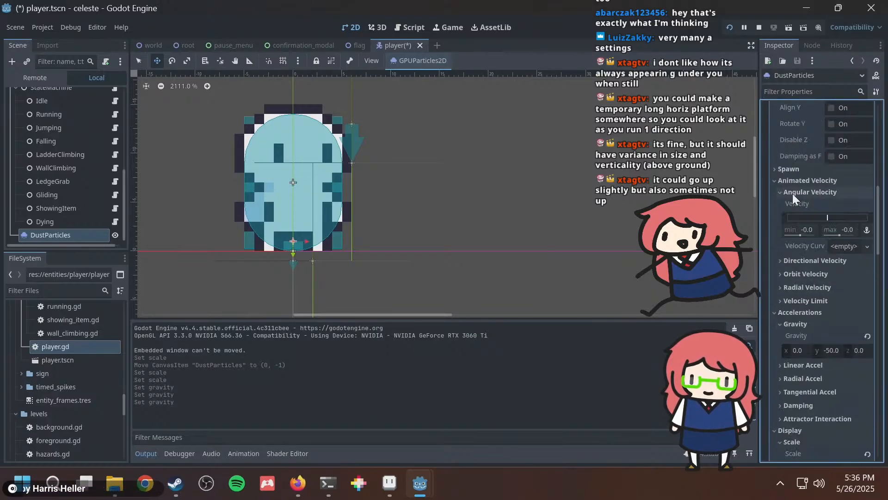
{"action": "left_click", "coordinate": [792, 193]}
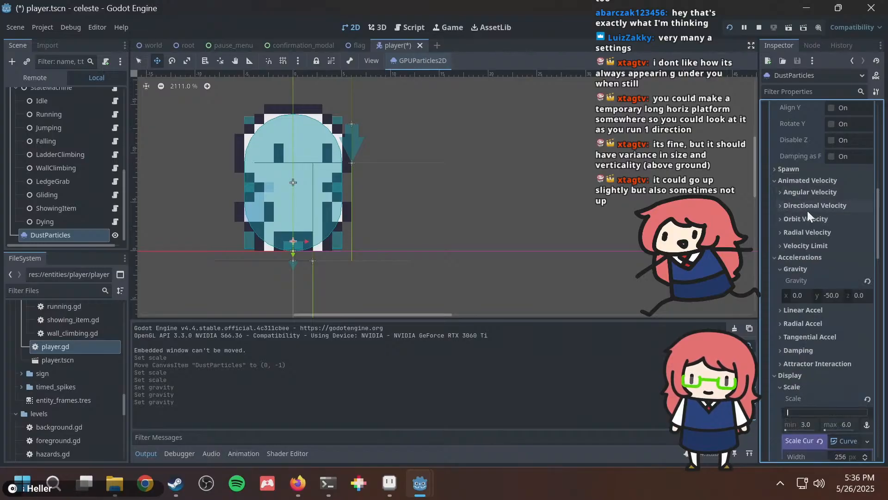
{"action": "left_click", "coordinate": [806, 245]}
{"action": "left_click", "coordinate": [805, 245]}
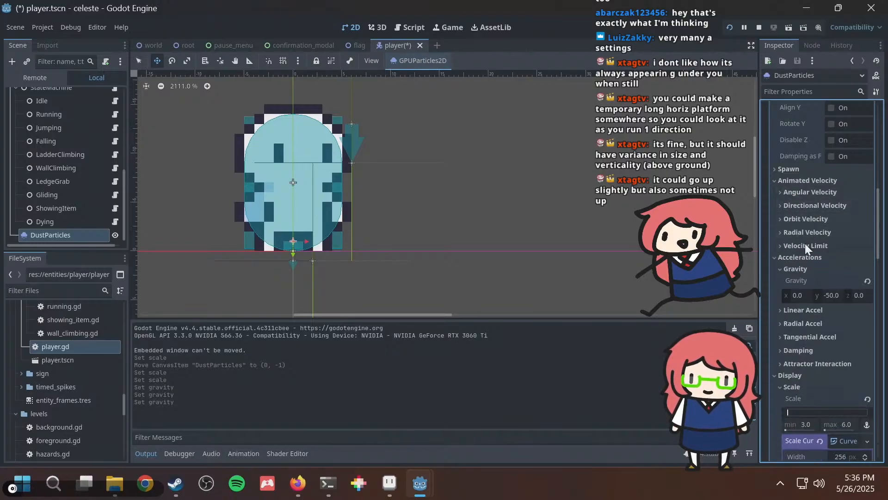
{"action": "left_click", "coordinate": [807, 205]}
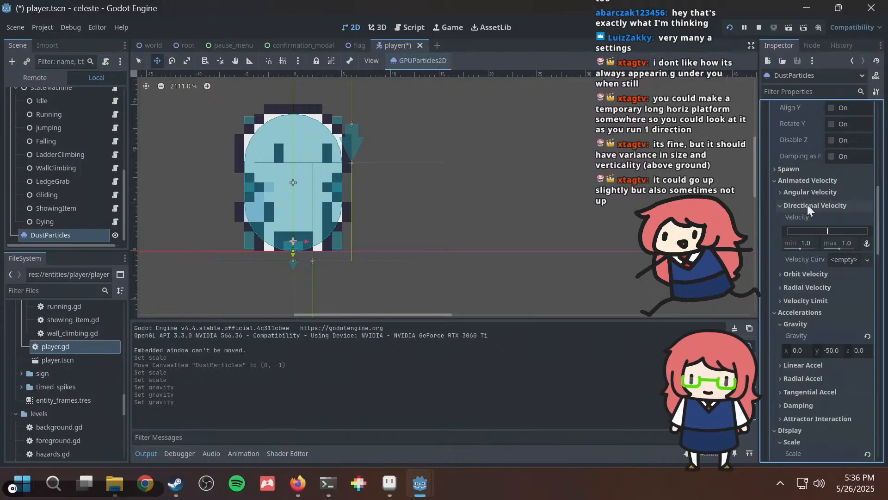
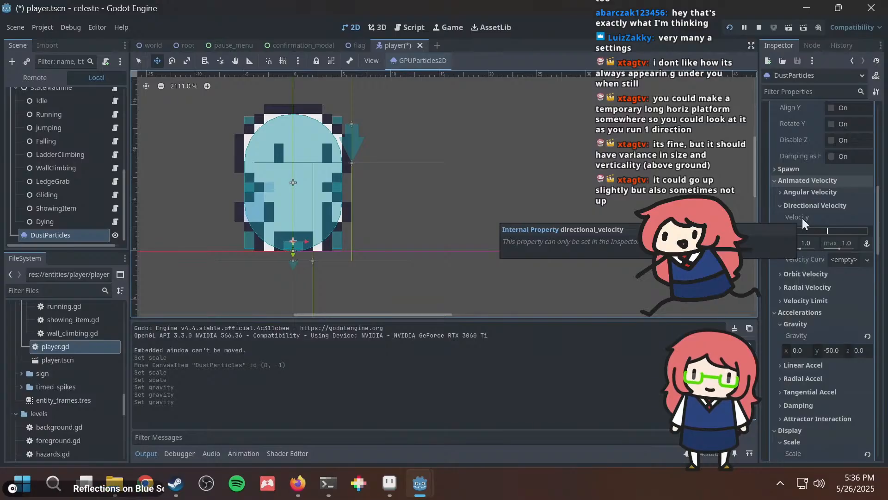
Switch to the Firefox browser.
{"action": "left_click", "coordinate": [287, 483]}
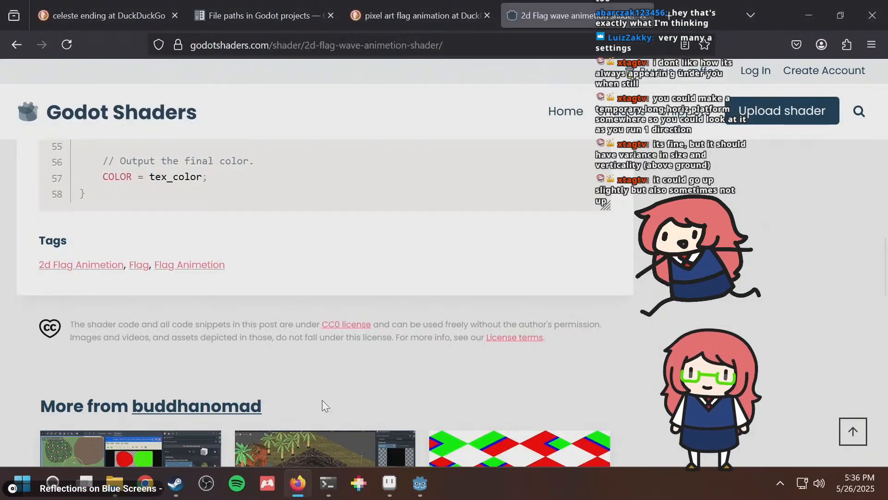
Search the web in a new browser tab for "godot particle random vertical velocity".
{"action": "key", "text": "ctrl+t"}
{"action": "type", "text": "godo"}
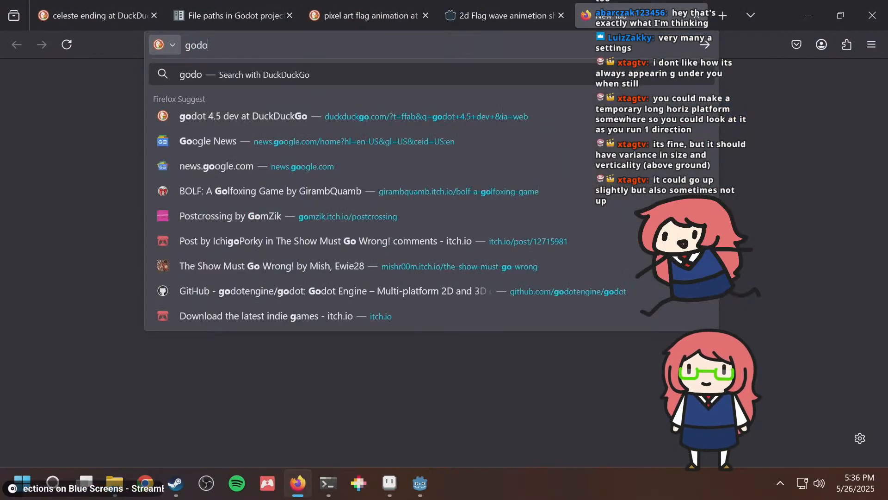
{"action": "type", "text": "t particle "}
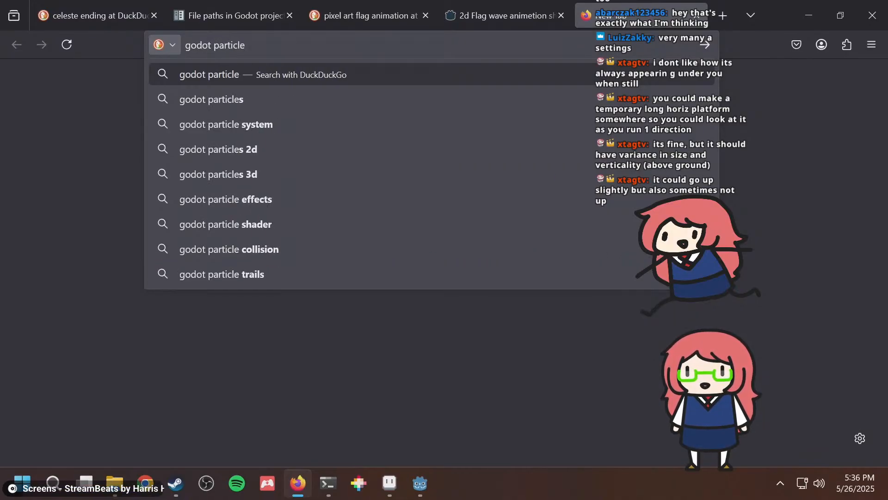
{"action": "type", "text": "rand"}
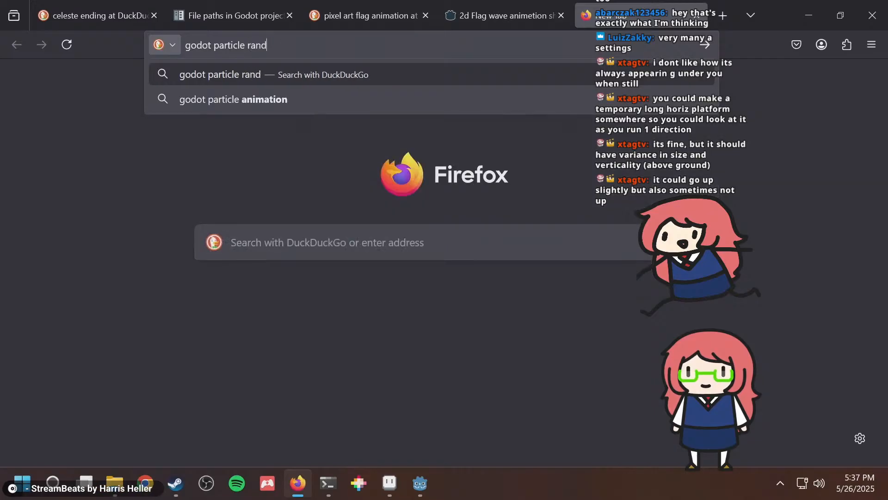
{"action": "type", "text": "om vertical velocity"}
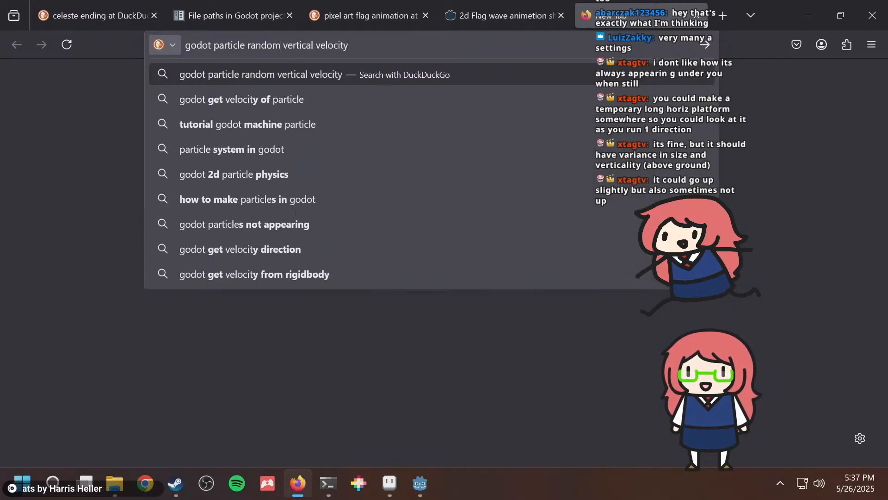
{"action": "key", "text": "Return"}
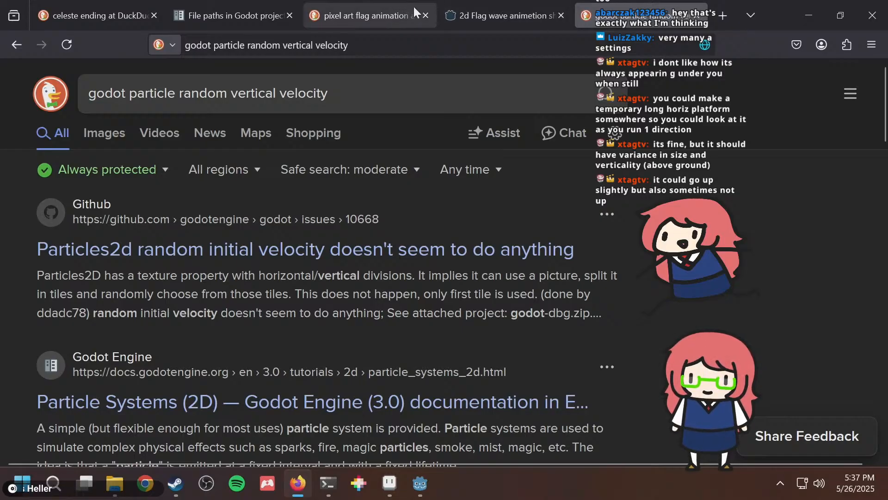
Open the GitHub issue about Particles2D random initial velocity and read through its description.
{"action": "left_click", "coordinate": [259, 260]}
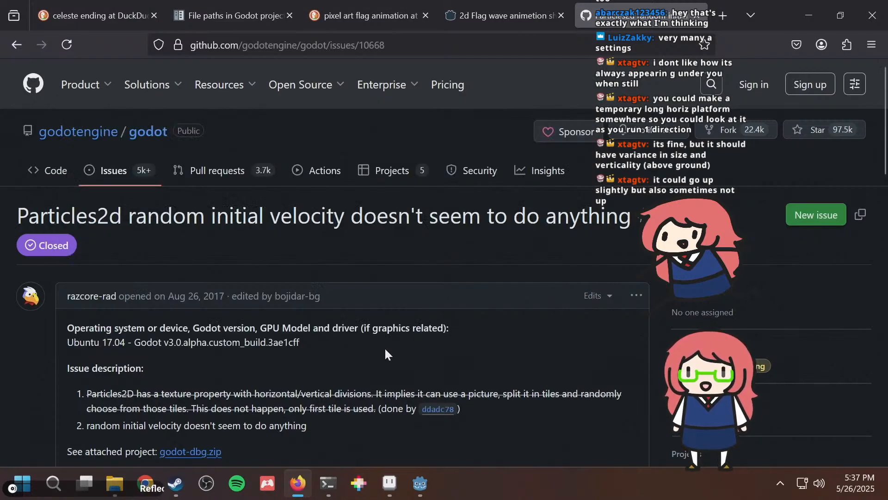
{"action": "scroll", "coordinate": [384, 347], "scroll_direction": "down", "scroll_amount": 2}
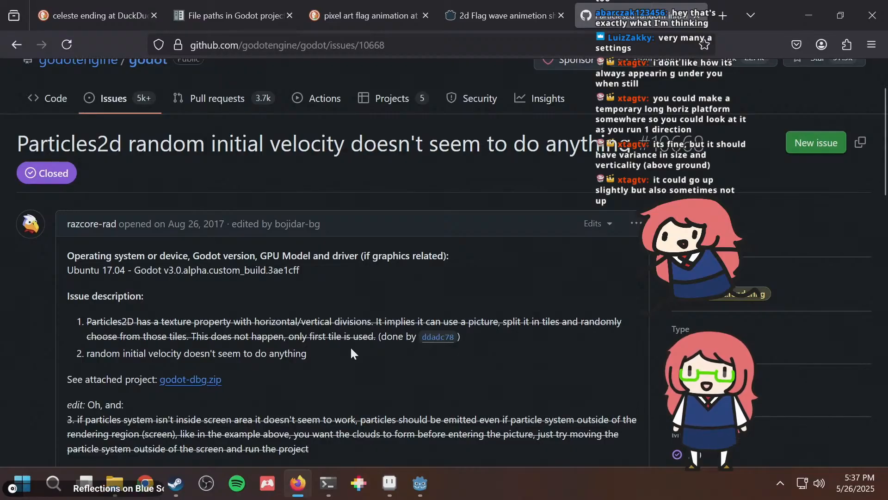
{"action": "scroll", "coordinate": [350, 352], "scroll_direction": "down", "scroll_amount": 6}
Switch to the Godot editor, filter the DustParticles properties by "initial" and expand the Spawn velocity settings.
{"action": "key", "text": "alt+Tab"}
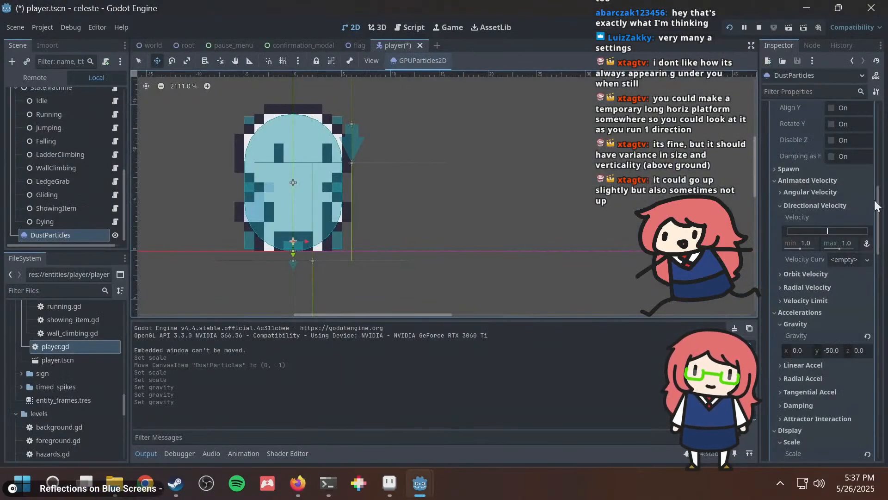
{"action": "mouse_move", "coordinate": [878, 209]}
{"action": "left_mouse_down"}
{"action": "mouse_move", "coordinate": [883, 125]}
{"action": "mouse_move", "coordinate": [881, 198]}
{"action": "left_mouse_up"}
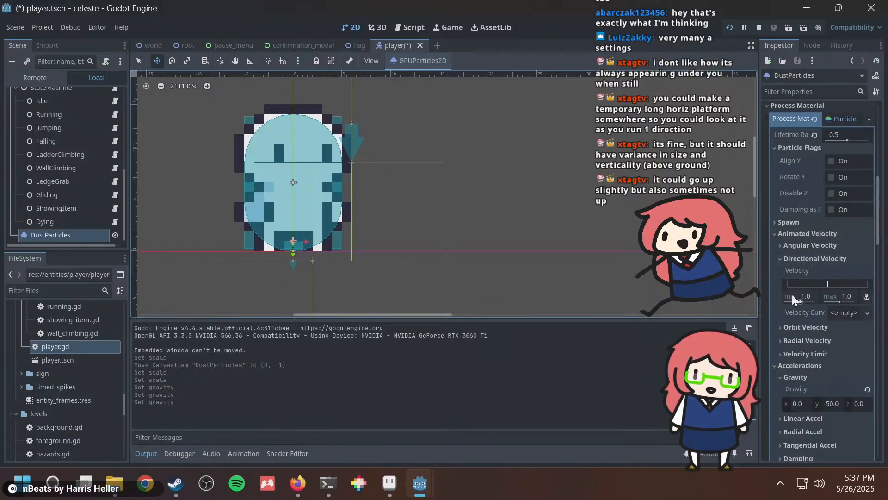
{"action": "left_click", "coordinate": [820, 91]}
{"action": "type", "text": "initial"}
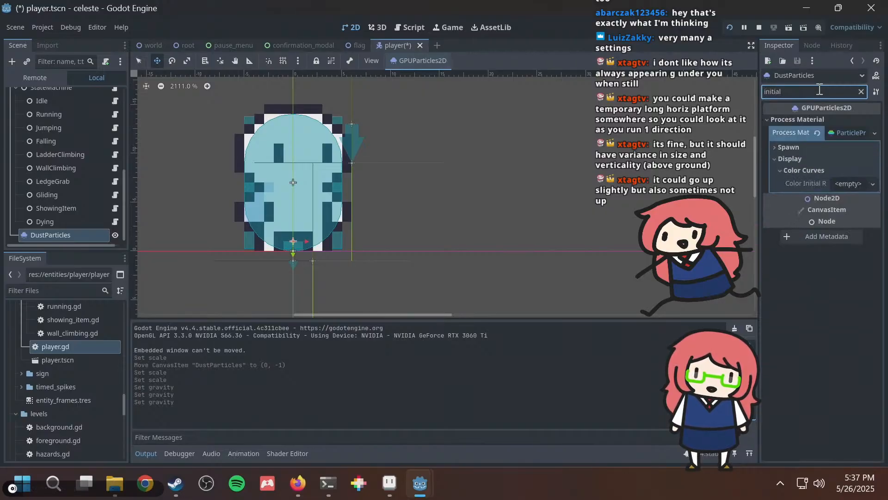
{"action": "left_click", "coordinate": [783, 147]}
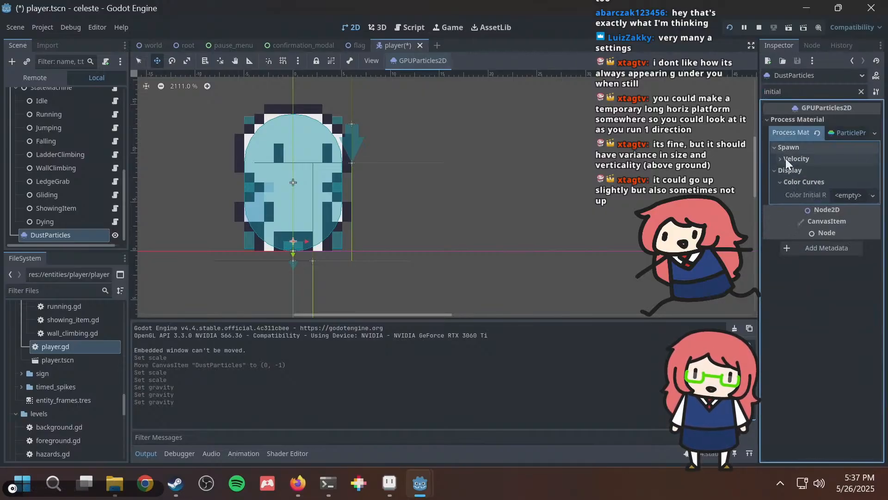
{"action": "left_click", "coordinate": [786, 160]}
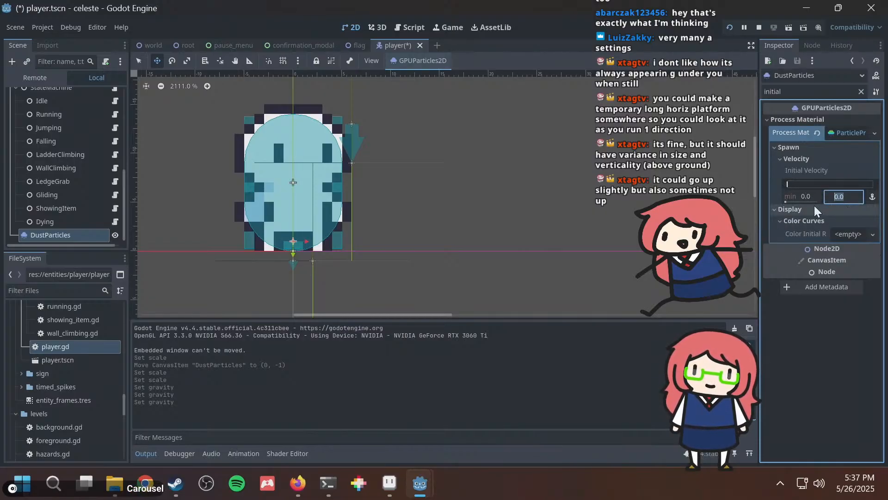
Set the minimum initial velocity of DustParticles to -5.
{"action": "left_click", "coordinate": [806, 194]}
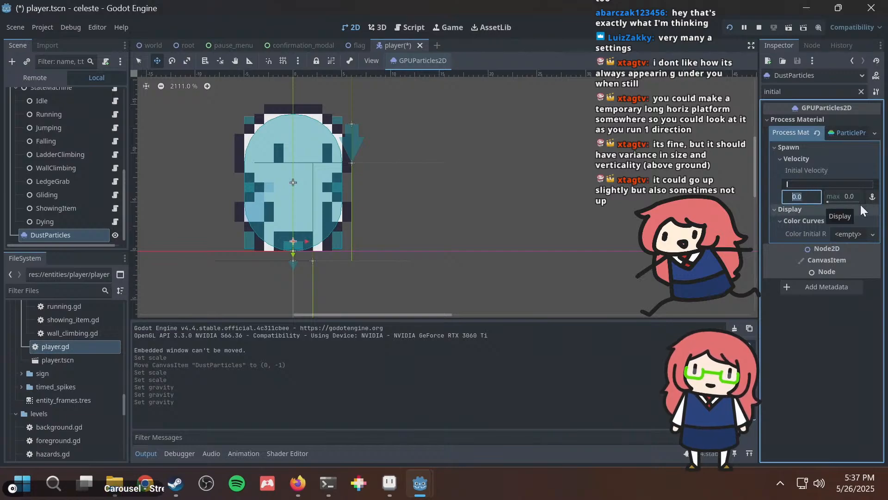
{"action": "type", "text": "-"}
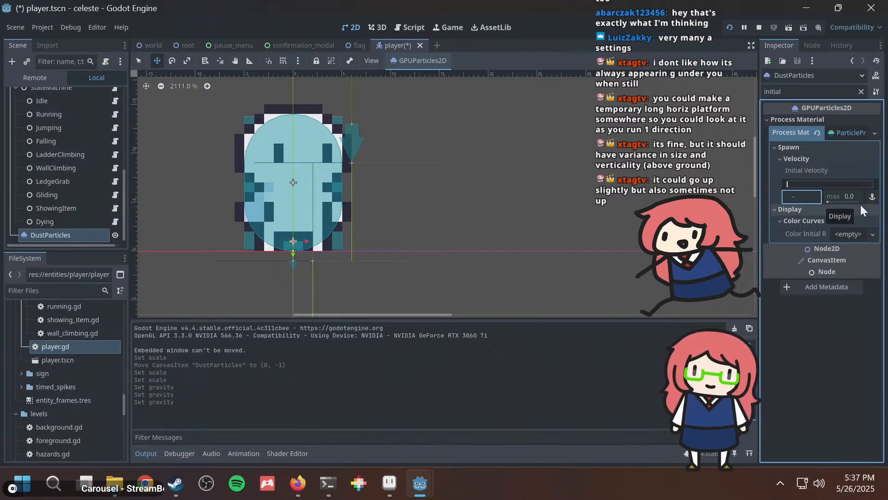
{"action": "type", "text": "5"}
{"action": "key", "text": "Return"}
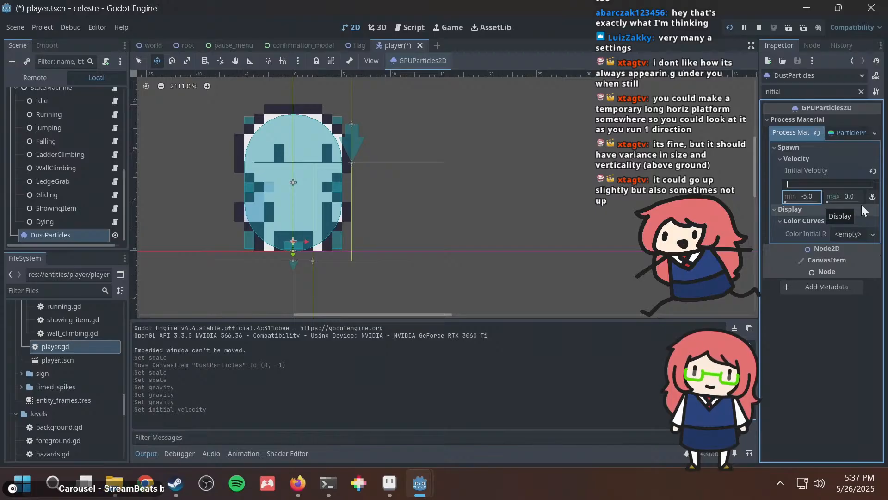
Stop the running game, save the player scene, and rerun the project to test the dust while the character runs both ways.
{"action": "key", "text": "F8"}
{"action": "key", "text": "ctrl+s"}
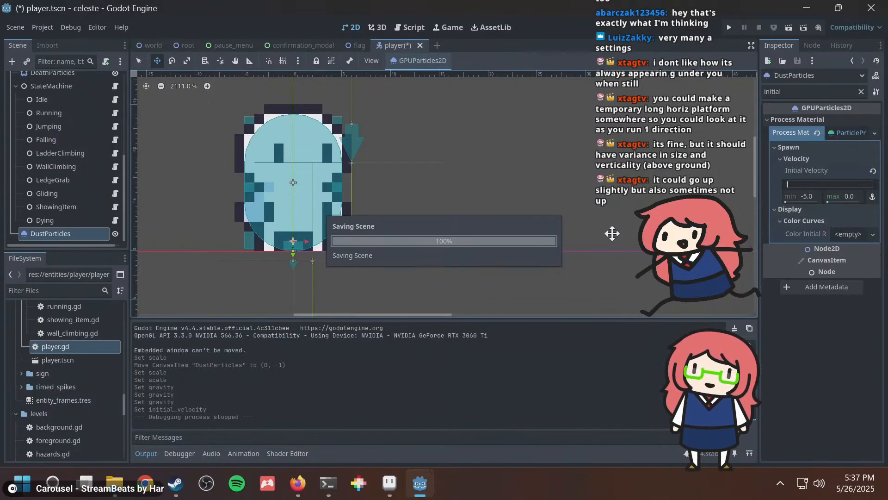
{"action": "key", "text": "F5"}
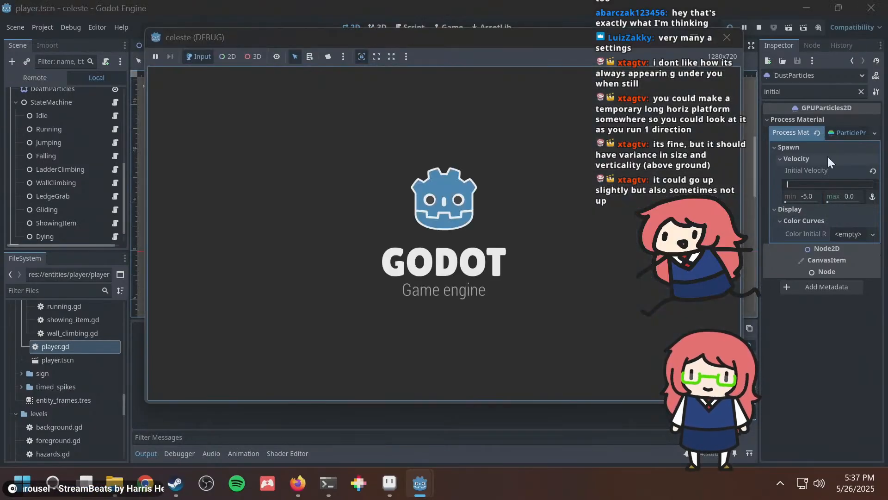
{"action": "key", "text": "Left"}
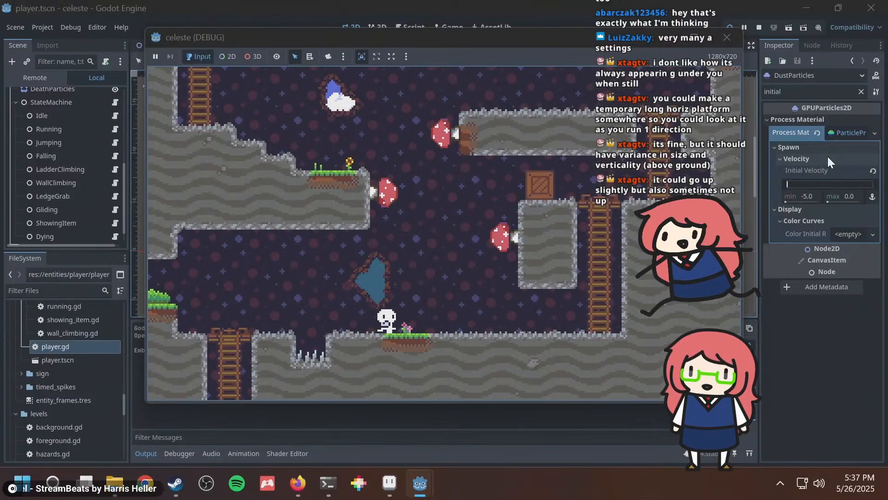
{"action": "key", "text": "Right"}
{"action": "key", "text": "Left"}
{"action": "key", "text": "F8"}
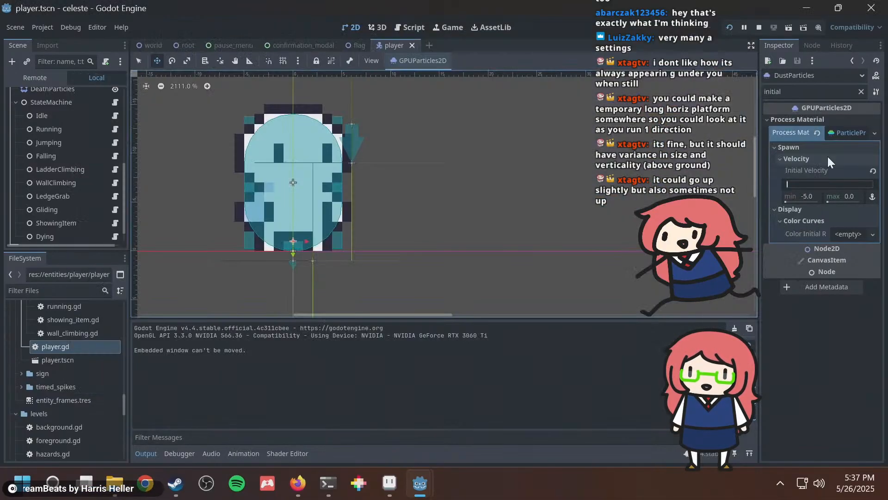
Set the minimum initial velocity of DustParticles to -50.
{"action": "left_click", "coordinate": [801, 198]}
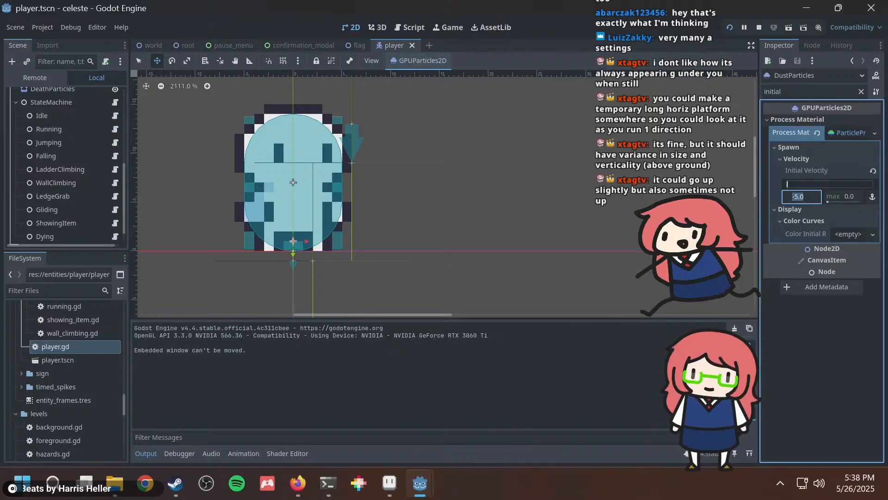
{"action": "type", "text": "-50"}
{"action": "key", "text": "Return"}
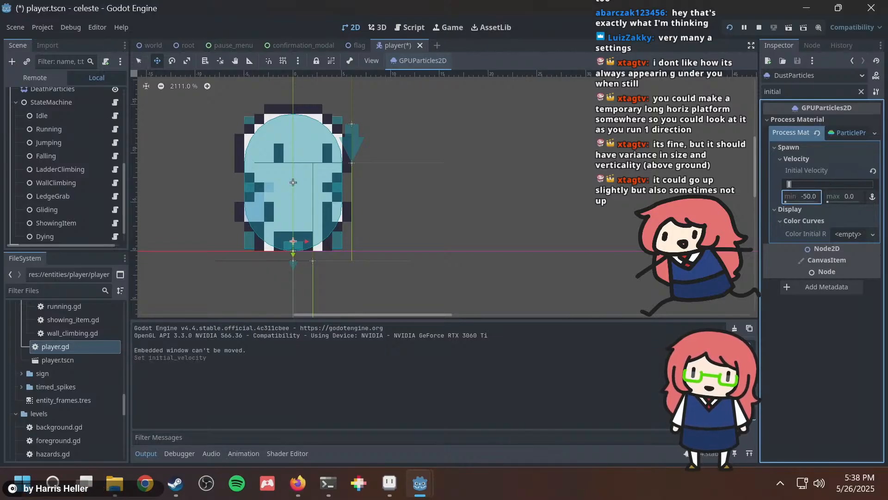
Run the project and move the character back and forth along the ground to examine the dust particles' spread.
{"action": "key", "text": "F5"}
{"action": "key", "text": "Left"}
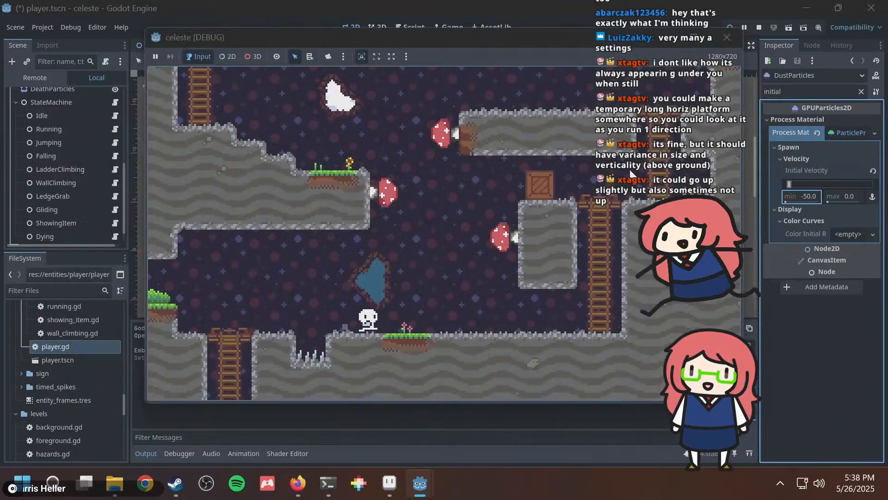
{"action": "key", "text": "Right"}
{"action": "key", "text": "Left"}
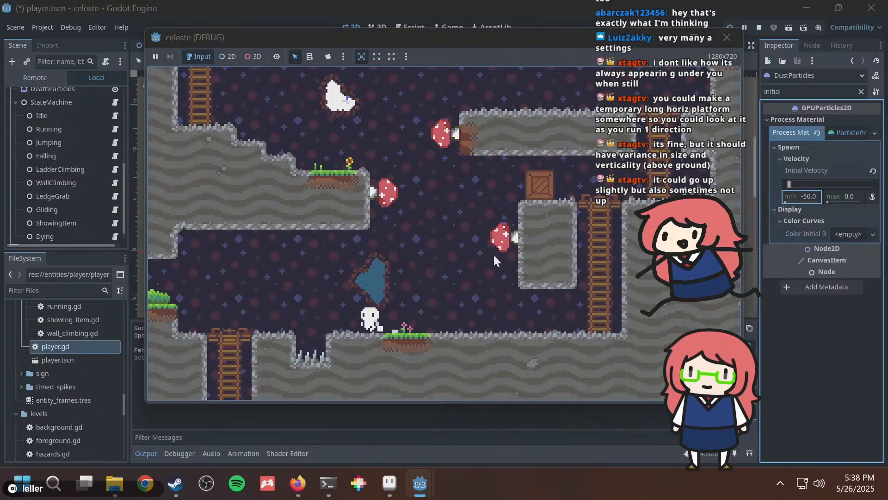
{"action": "key", "text": "Right"}
{"action": "key", "text": "Left"}
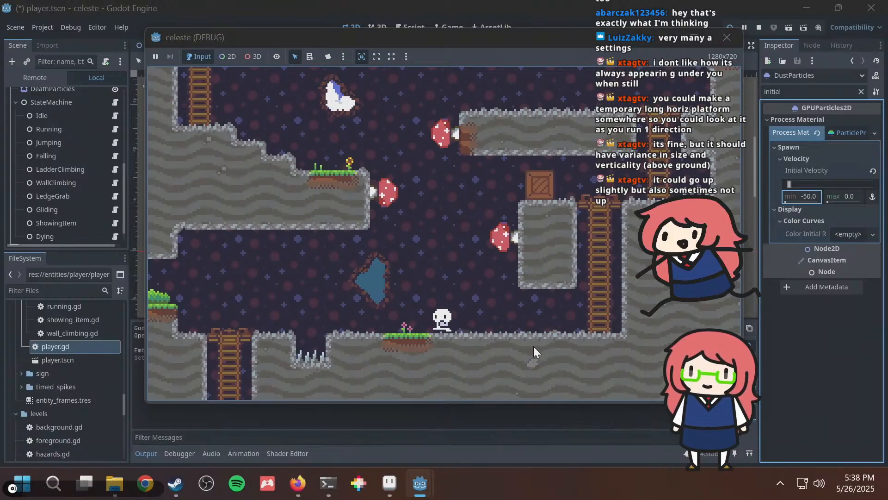
{"action": "key", "text": "Right"}
{"action": "key", "text": "Left"}
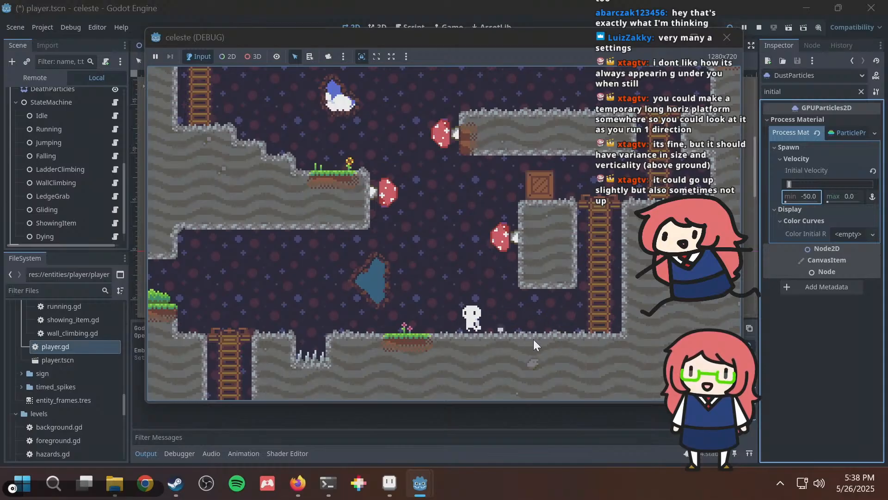
{"action": "key", "text": "Right"}
{"action": "key", "text": "Left"}
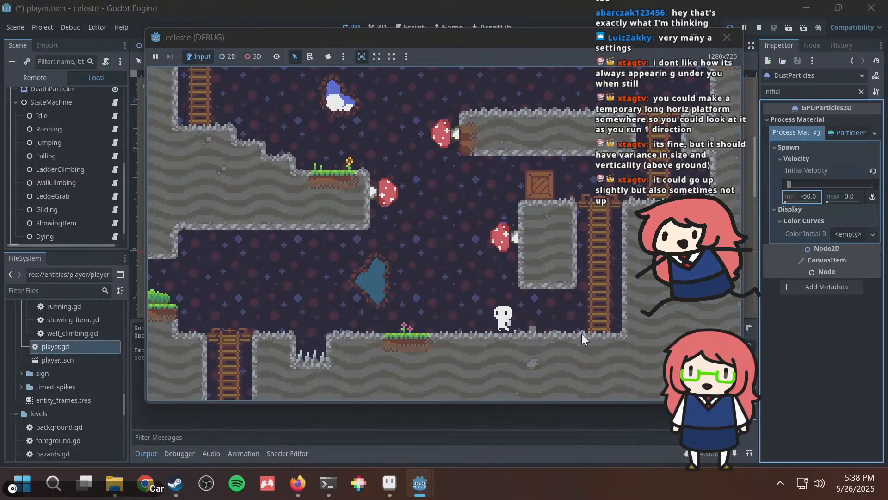
{"action": "key", "text": "Right"}
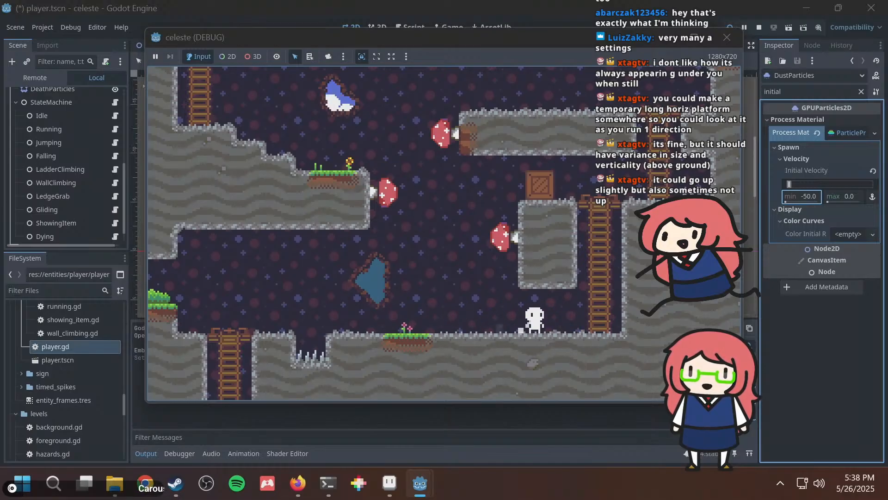
Open the maximum initial velocity for editing, and run the character both ways in the game to check the dust's vertical variation.
{"action": "left_click", "coordinate": [854, 195]}
{"action": "left_click", "coordinate": [857, 193]}
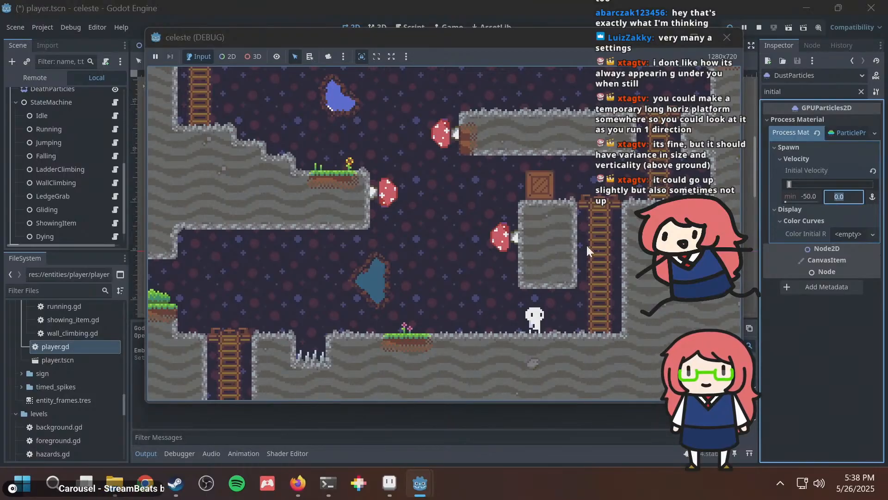
{"action": "key", "text": "Left"}
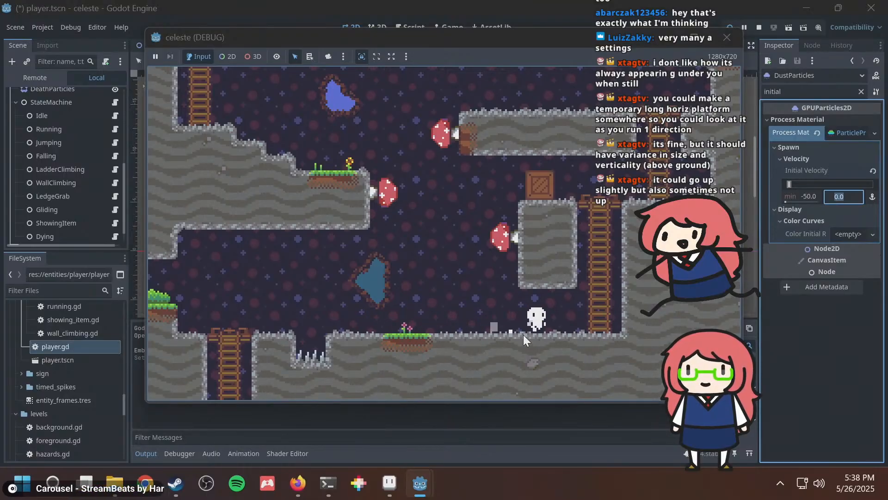
{"action": "key", "text": "Left"}
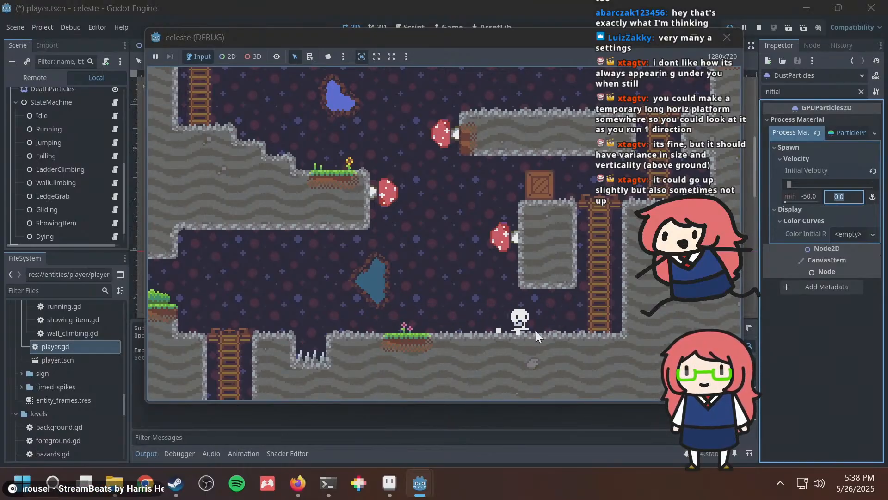
{"action": "key", "text": "Left"}
{"action": "key", "text": "Right"}
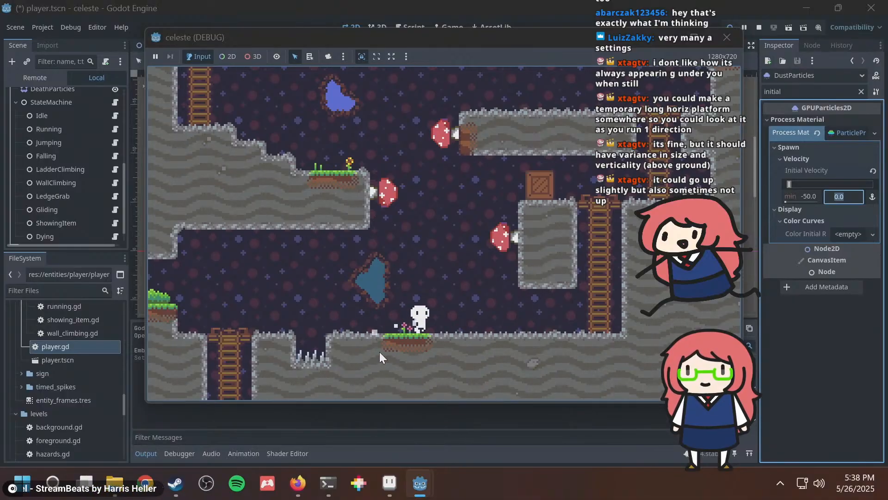
{"action": "key", "text": "Right"}
{"action": "key", "text": "Left"}
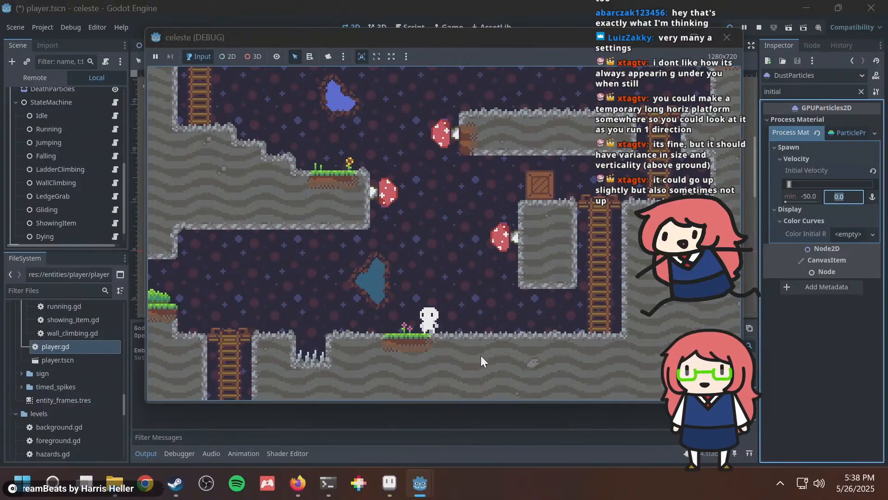
{"action": "key", "text": "Right"}
{"action": "key", "text": "Left"}
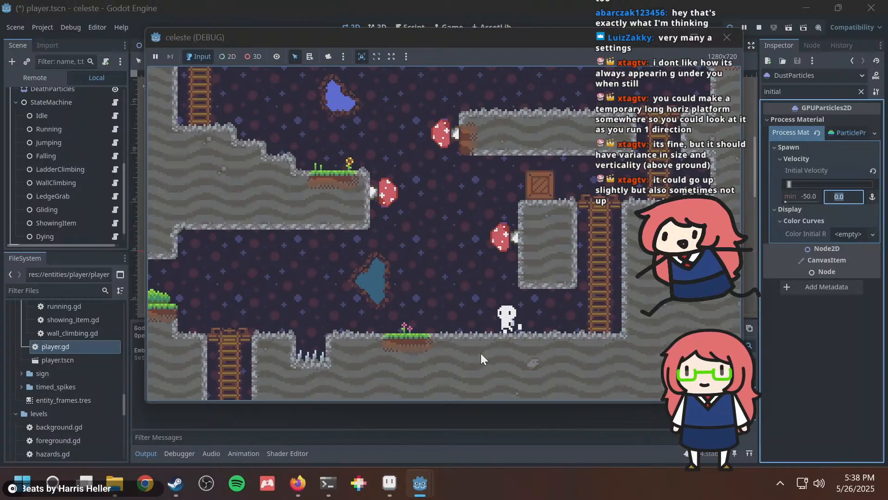
{"action": "key", "text": "Right"}
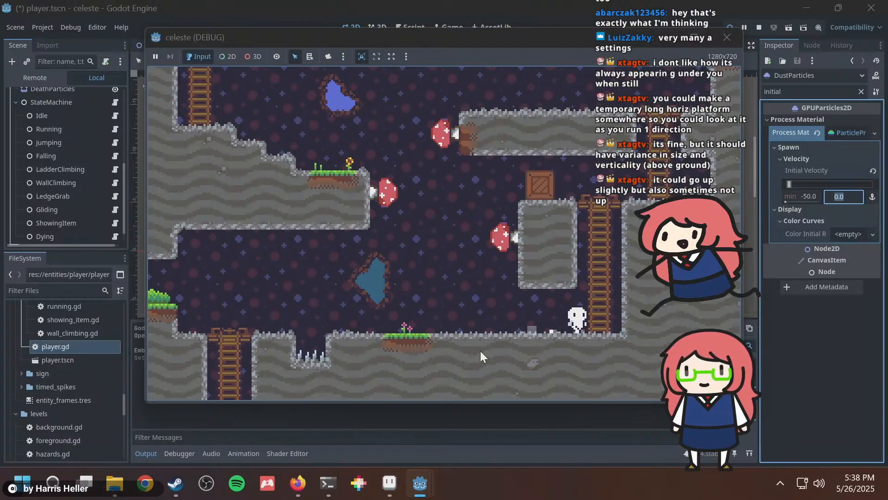
{"action": "key", "text": "Left"}
{"action": "key", "text": "Right"}
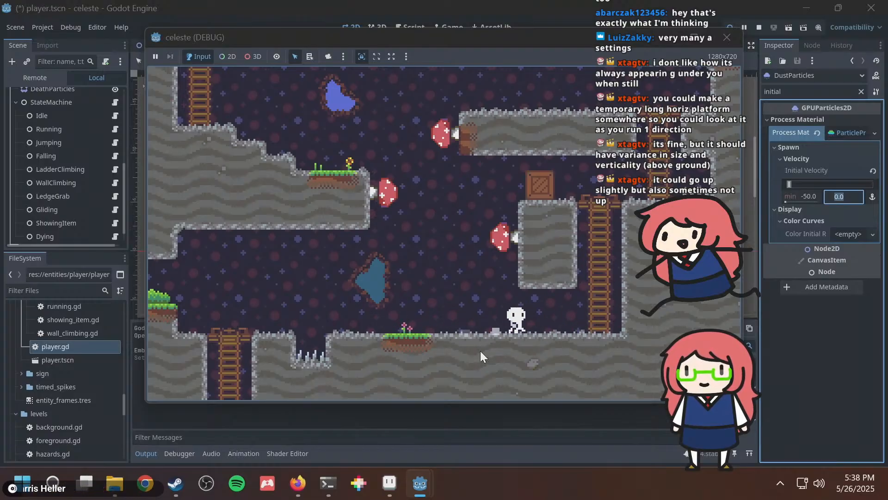
Run the character left and right in the game to check the dust trail, and return to the player scene in the editor.
{"action": "key", "text": "Left"}
{"action": "key", "text": "Right"}
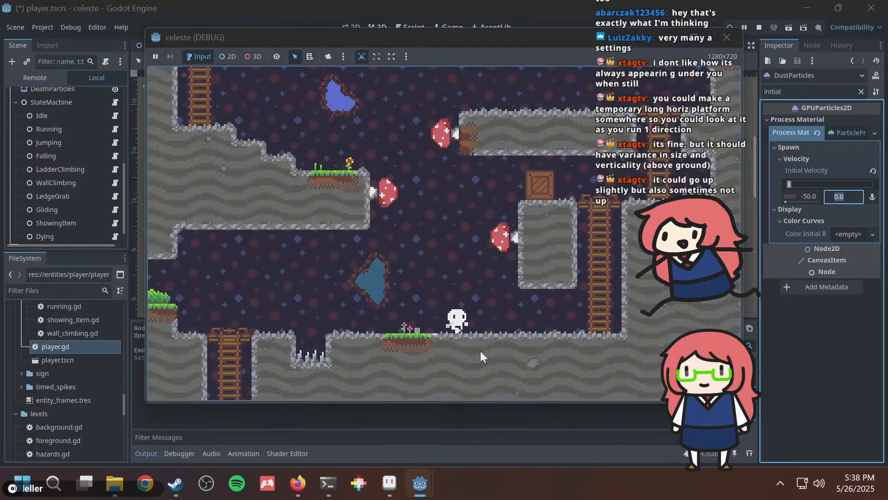
{"action": "key", "text": "Left"}
{"action": "left_click", "coordinate": [793, 340]}
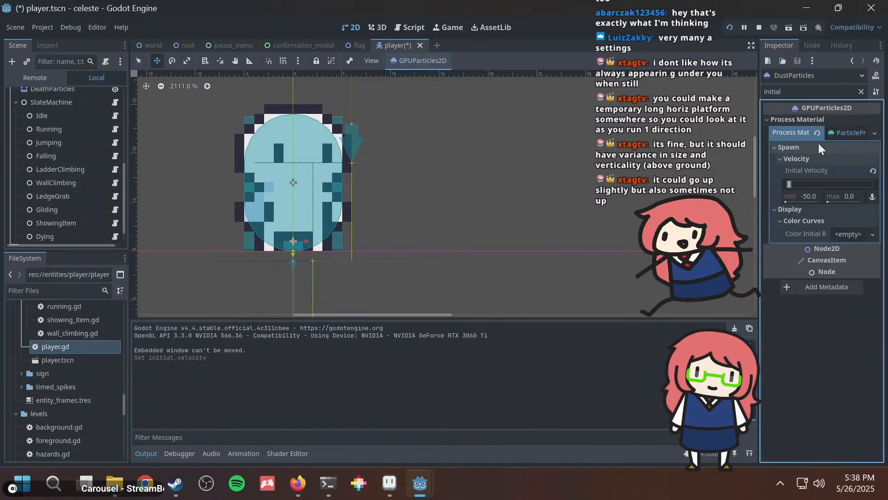
Filter the DustParticles properties for "limit" and give Velocity Limit a new CurveTexture containing a new curve.
{"action": "left_click", "coordinate": [805, 92]}
{"action": "type", "text": "limit"}
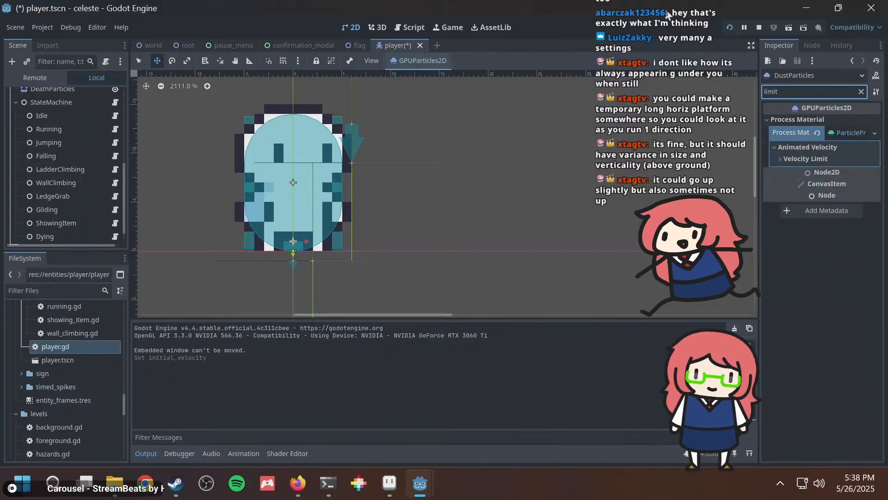
{"action": "left_click", "coordinate": [813, 155]}
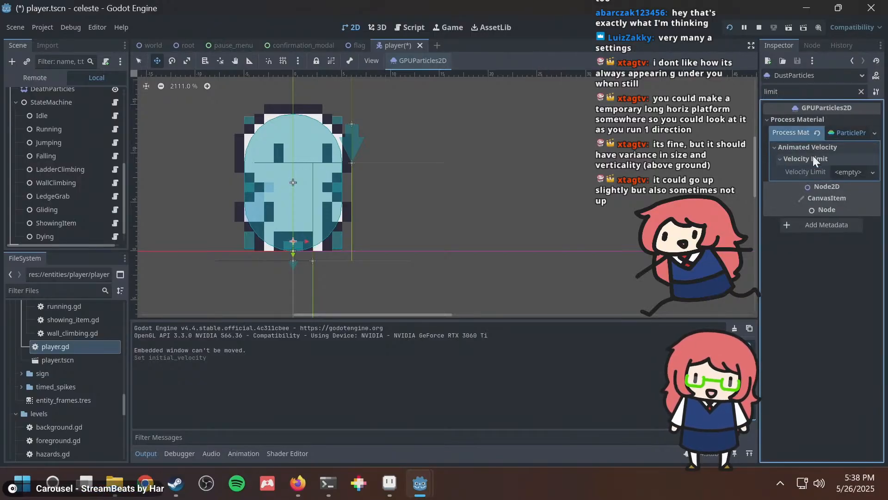
{"action": "left_click", "coordinate": [847, 172]}
{"action": "left_click", "coordinate": [843, 187]}
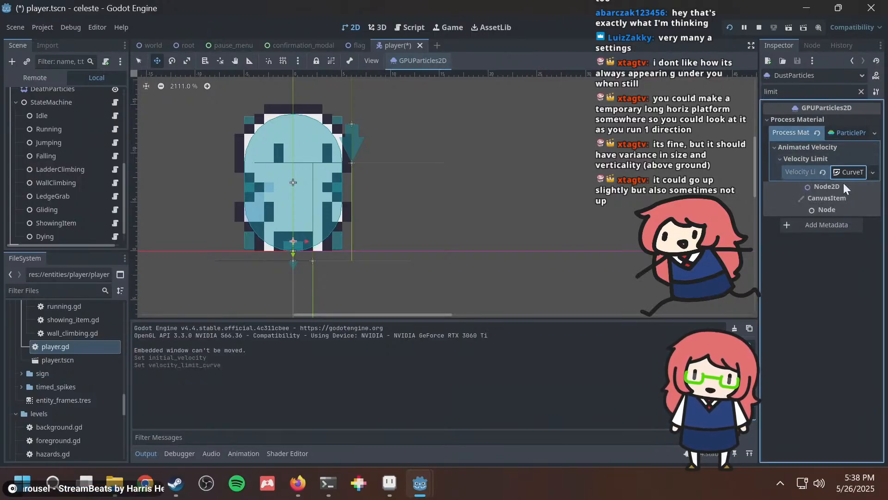
{"action": "left_click", "coordinate": [847, 172]}
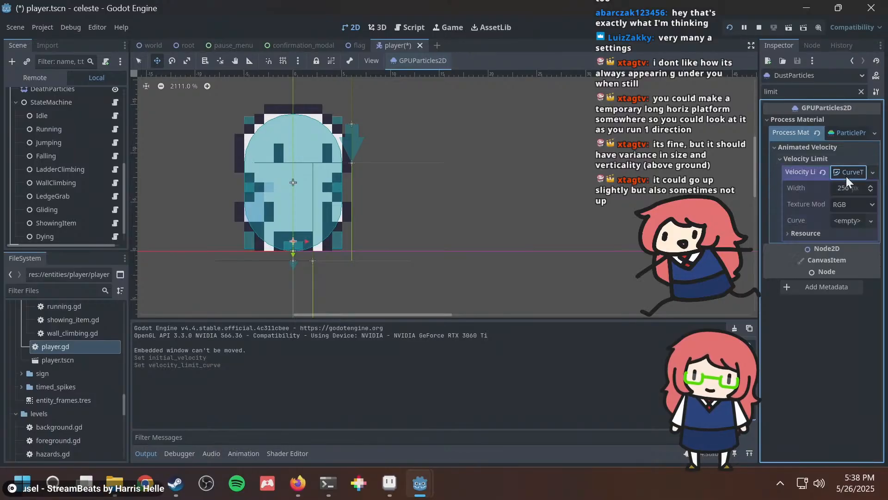
{"action": "left_click", "coordinate": [840, 216]}
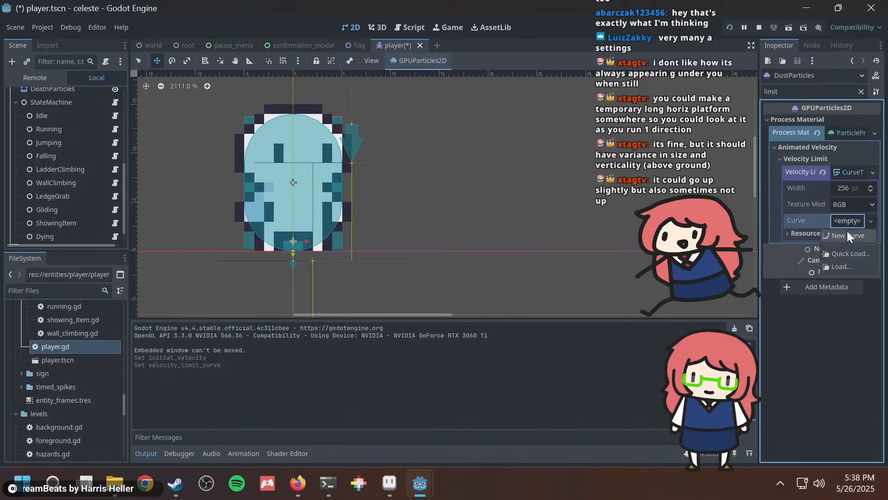
{"action": "left_click", "coordinate": [848, 233]}
{"action": "left_click", "coordinate": [860, 225]}
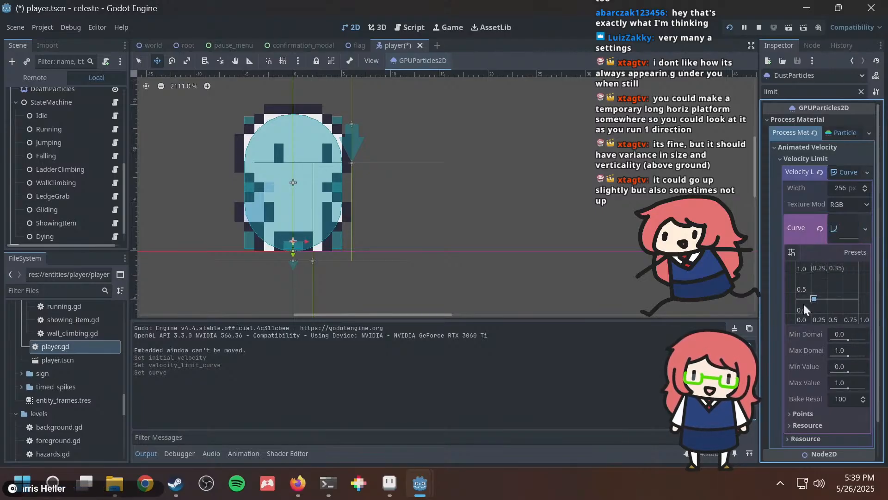
Try shaping the velocity limit curve with two points rising from zero, and clear the Velocity Limit texture.
{"action": "left_click_drag", "start_coordinate": [852, 292], "coordinate": [806, 313]}
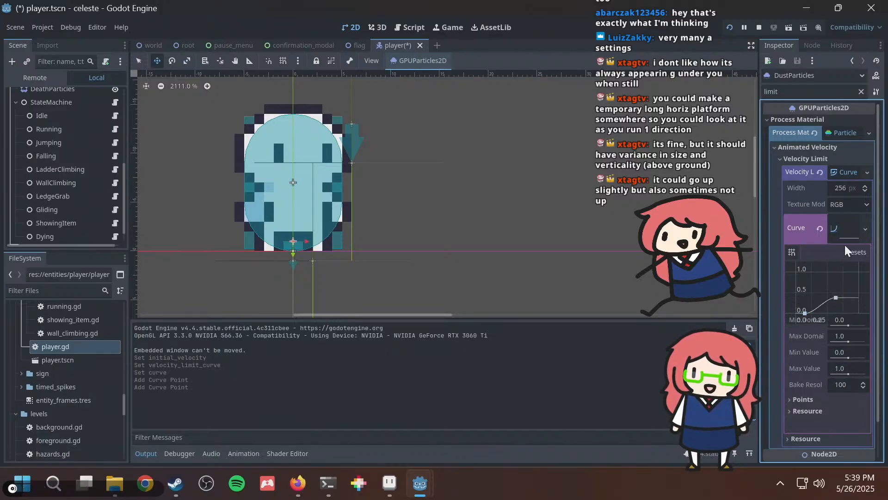
{"action": "left_click", "coordinate": [867, 172]}
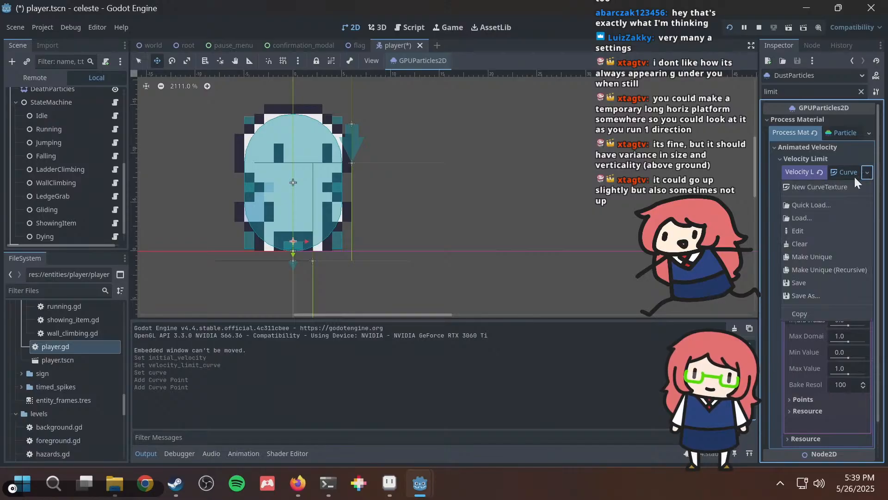
{"action": "left_click", "coordinate": [799, 244]}
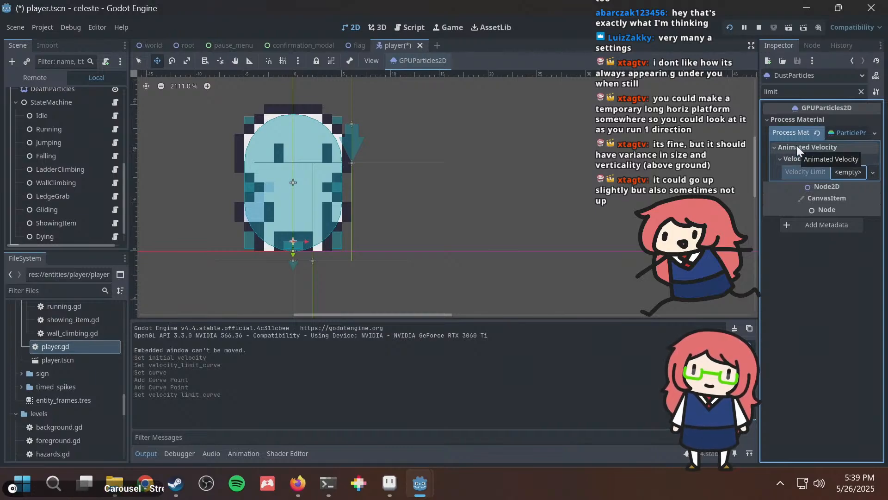
Switch to Firefox, go back to the "godot particle random vertical velocity" search results, and look through them for advice on randomizing particle velocity.
{"action": "left_click_drag", "start_coordinate": [816, 92], "coordinate": [501, 76]}
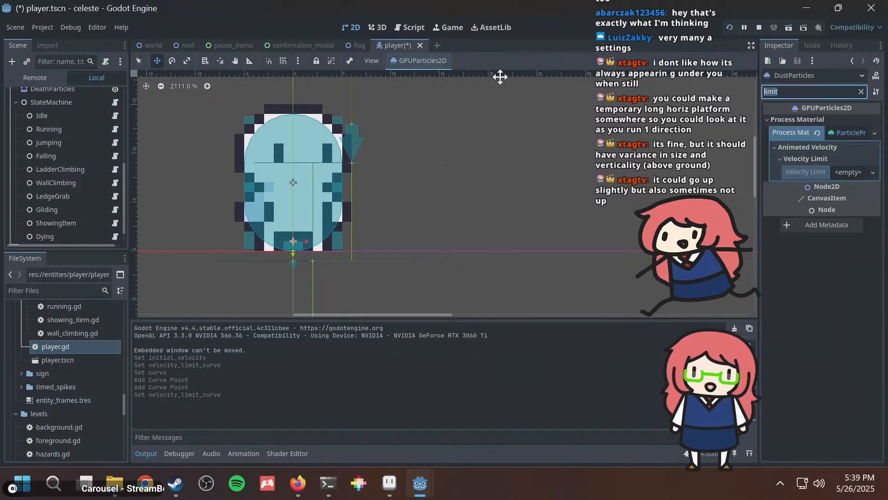
{"action": "key", "text": "alt+Tab"}
{"action": "key", "text": "alt+Tab"}
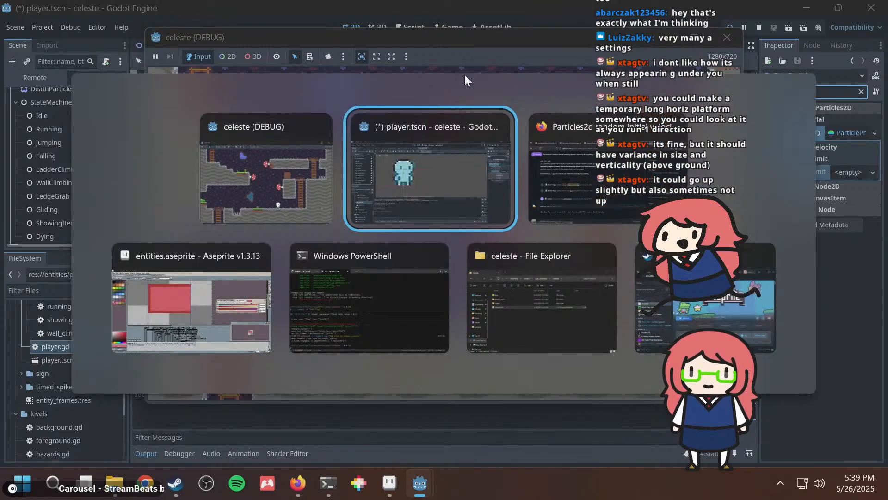
{"action": "key", "text": "alt+Tab"}
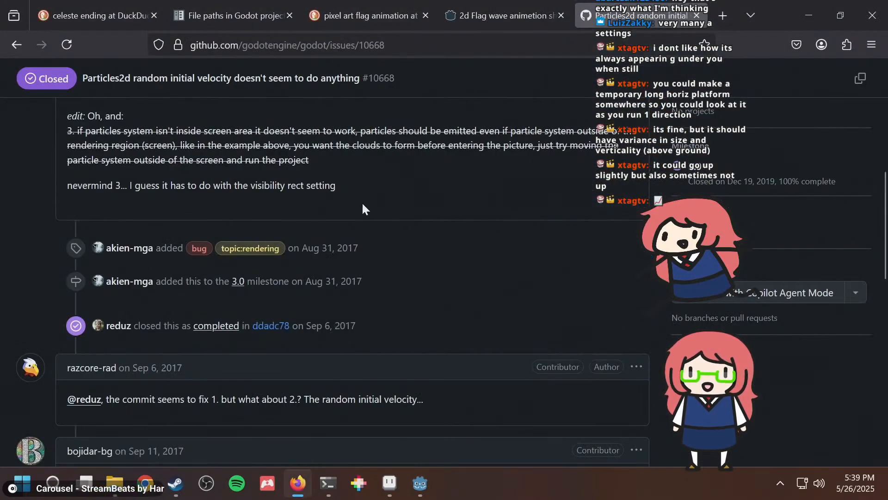
{"action": "left_click", "coordinate": [17, 44]}
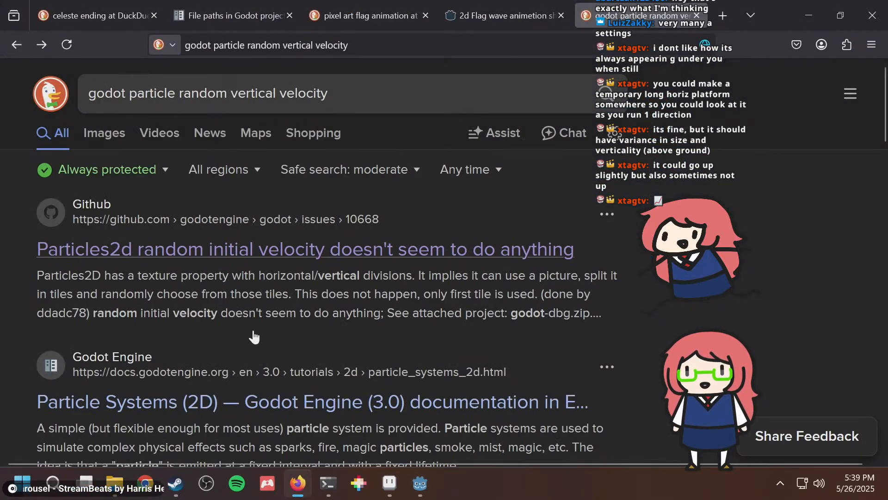
{"action": "scroll", "coordinate": [244, 366], "scroll_direction": "down", "scroll_amount": 4}
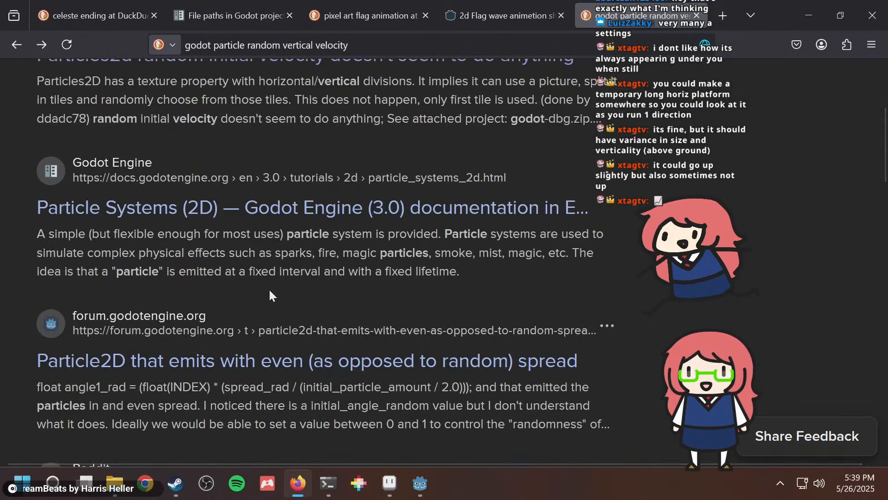
{"action": "scroll", "coordinate": [270, 295], "scroll_direction": "down", "scroll_amount": 2}
{"action": "scroll", "coordinate": [270, 297], "scroll_direction": "down", "scroll_amount": 2}
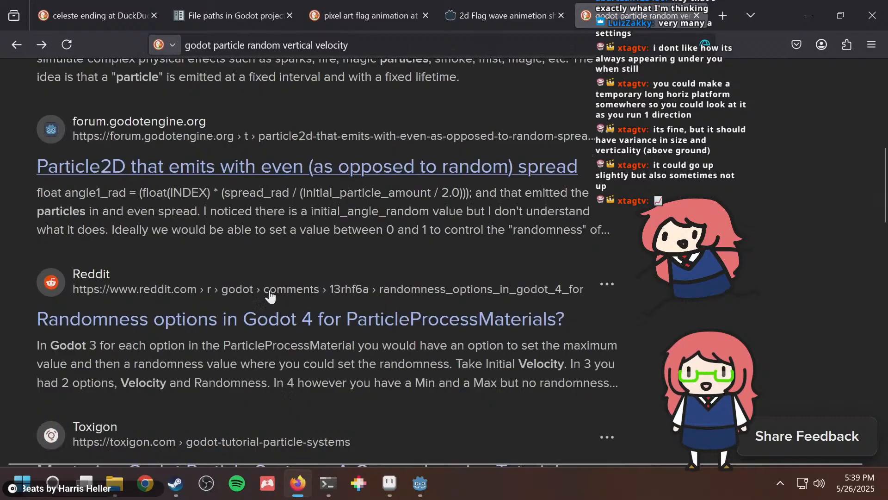
{"action": "scroll", "coordinate": [269, 296], "scroll_direction": "down", "scroll_amount": 4}
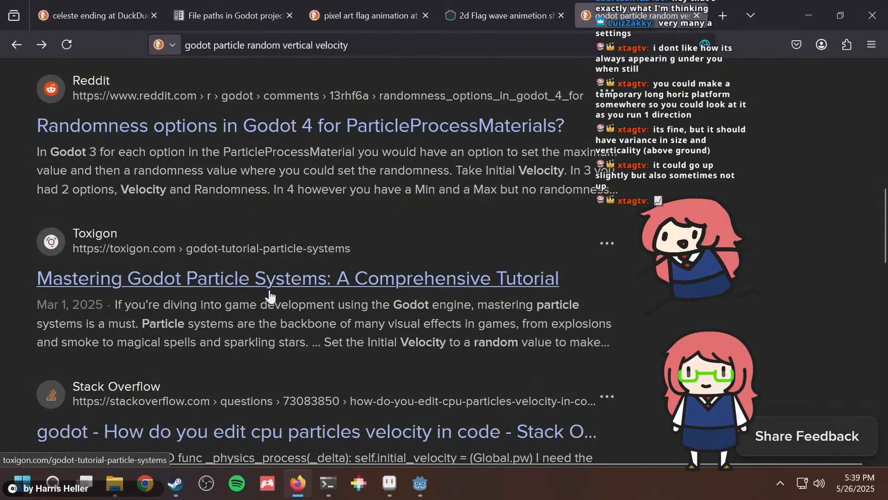
{"action": "scroll", "coordinate": [269, 295], "scroll_direction": "down", "scroll_amount": 2}
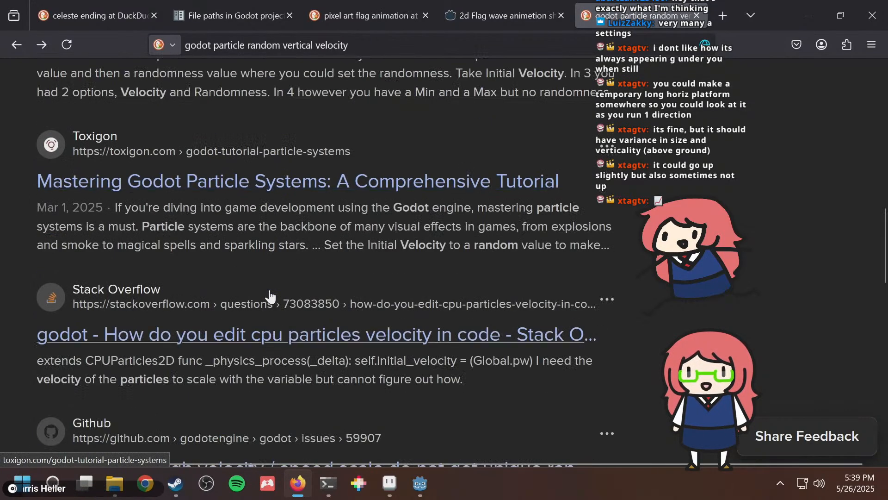
{"action": "scroll", "coordinate": [270, 296], "scroll_direction": "down", "scroll_amount": 4}
{"action": "scroll", "coordinate": [269, 296], "scroll_direction": "up", "scroll_amount": 2}
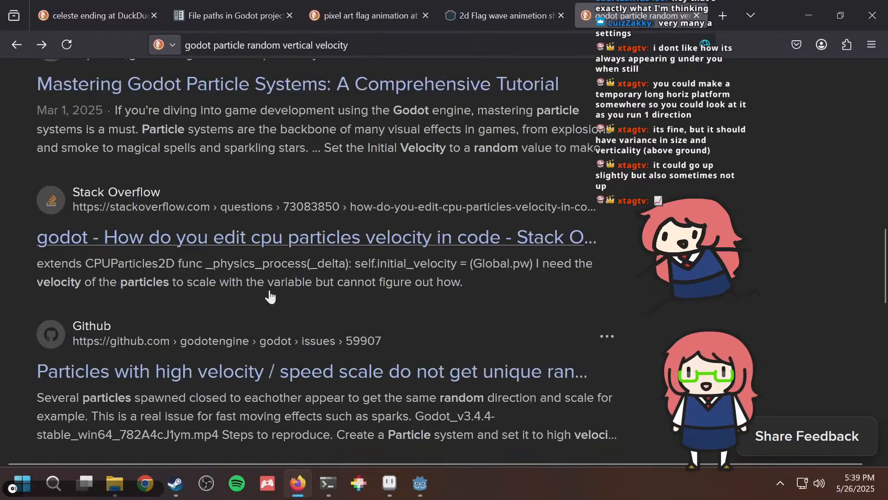
{"action": "scroll", "coordinate": [271, 296], "scroll_direction": "down", "scroll_amount": 2}
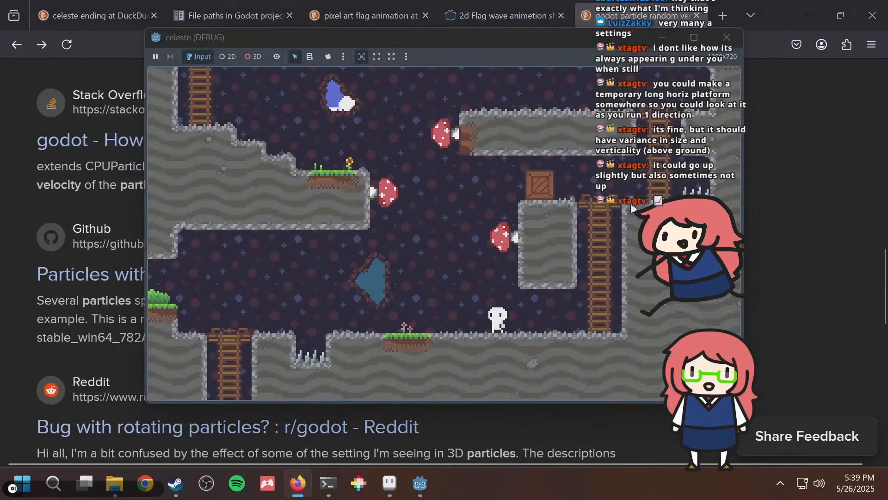
Switch to the running game and move the character back and forth with occasional jumps to examine the dust particles' height and spread.
{"action": "key", "text": "Left"}
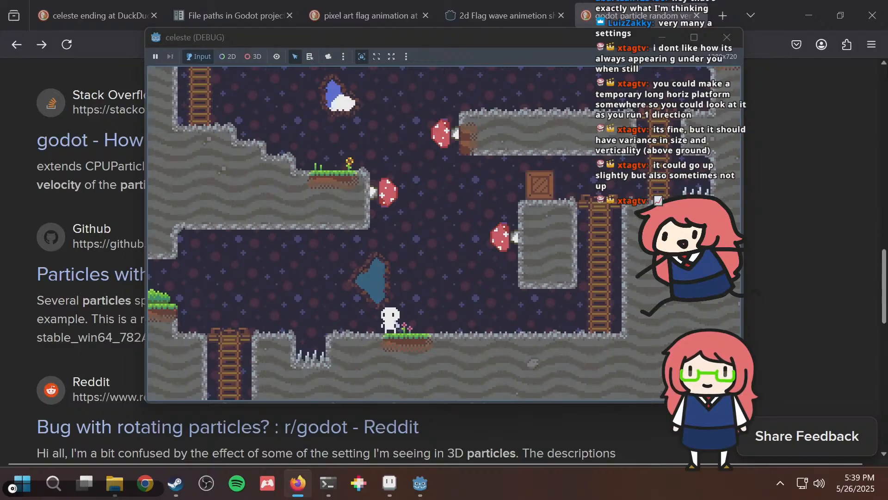
{"action": "key", "text": "Right"}
{"action": "key", "text": "Left"}
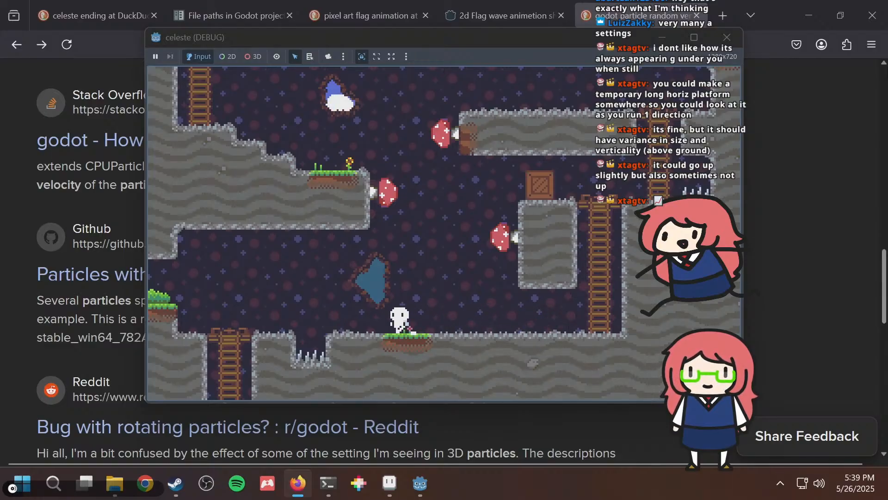
{"action": "key", "text": "space"}
{"action": "key", "text": "Right"}
{"action": "key", "text": "space"}
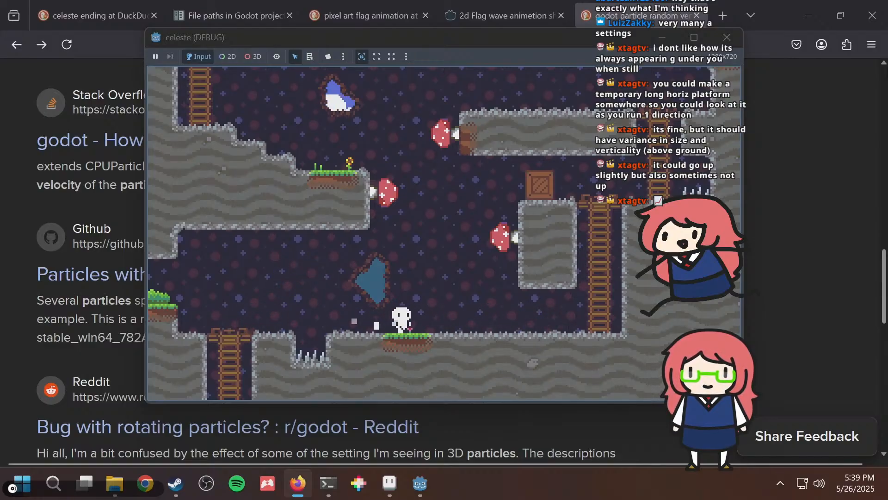
{"action": "key", "text": "Left"}
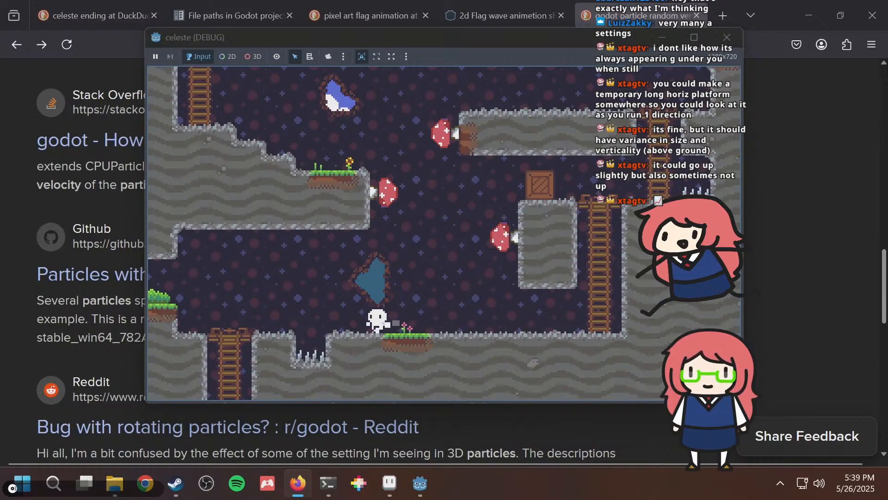
{"action": "key", "text": "Right"}
{"action": "key", "text": "Right"}
{"action": "key", "text": "Left"}
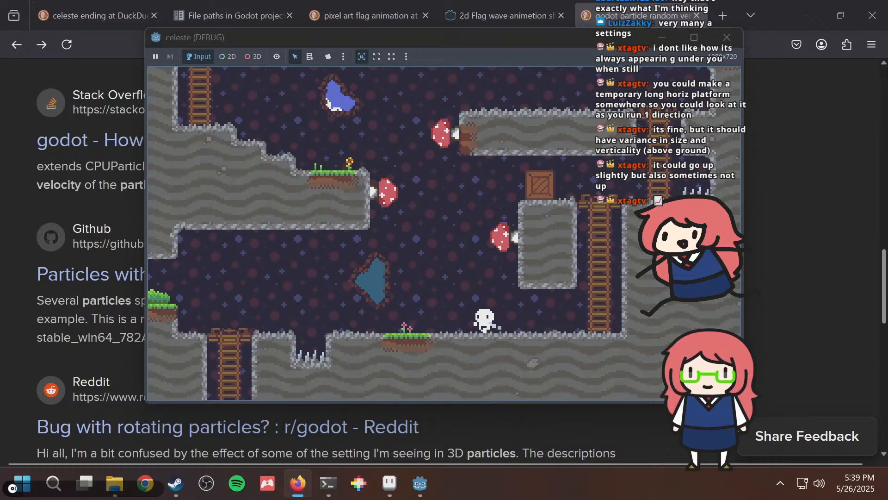
{"action": "key", "text": "Right"}
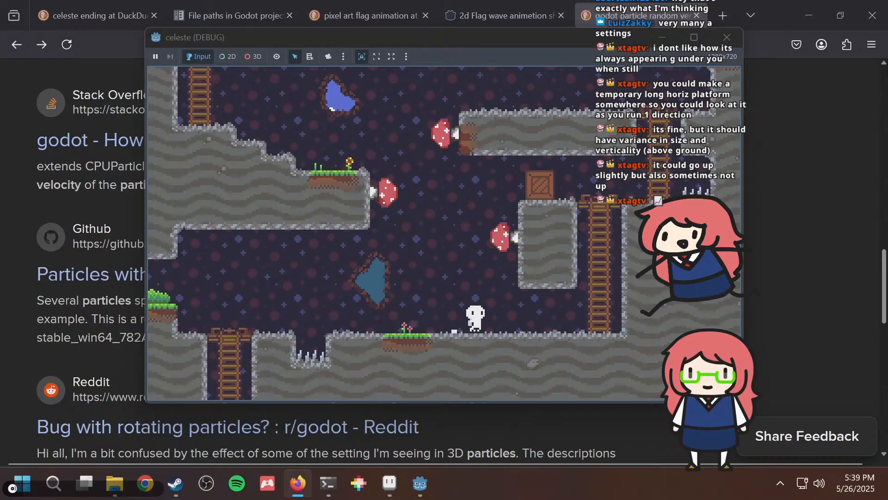
{"action": "key", "text": "Left"}
{"action": "key", "text": "Right"}
{"action": "key", "text": "Right"}
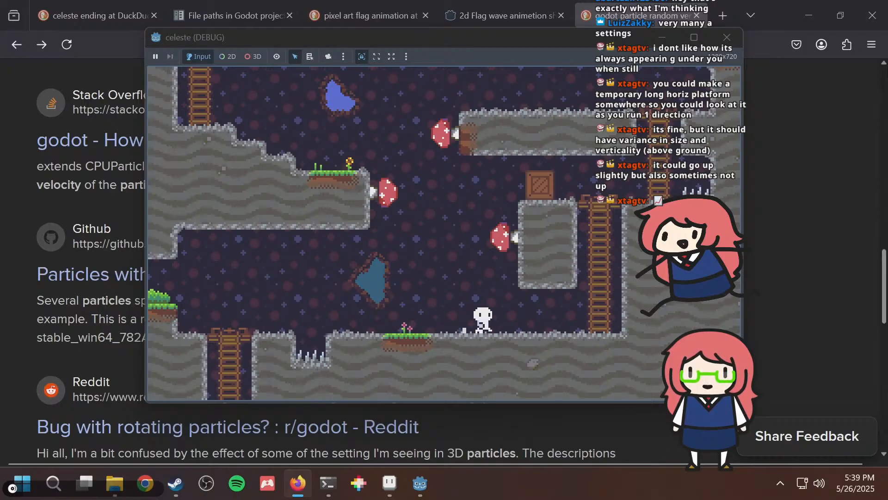
{"action": "key", "text": "Left"}
{"action": "key", "text": "Right"}
{"action": "key", "text": "space"}
{"action": "key", "text": "Left"}
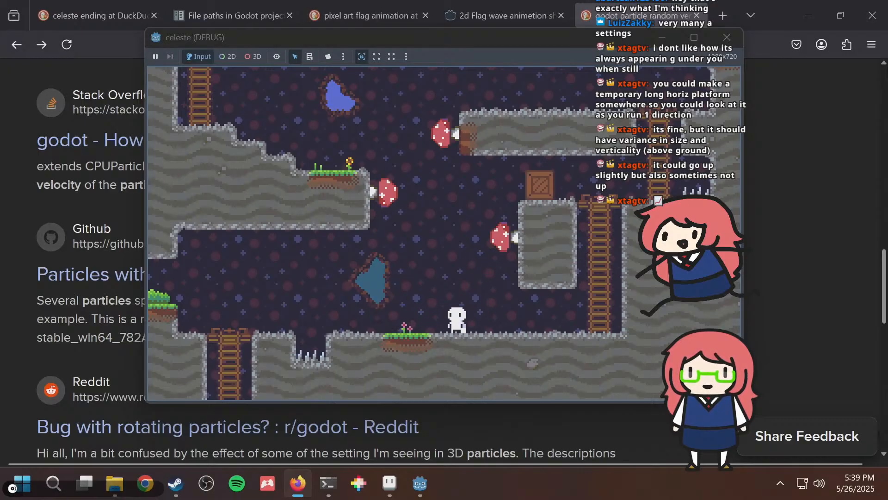
{"action": "key", "text": "Right"}
{"action": "key", "text": "Right"}
{"action": "key", "text": "Left"}
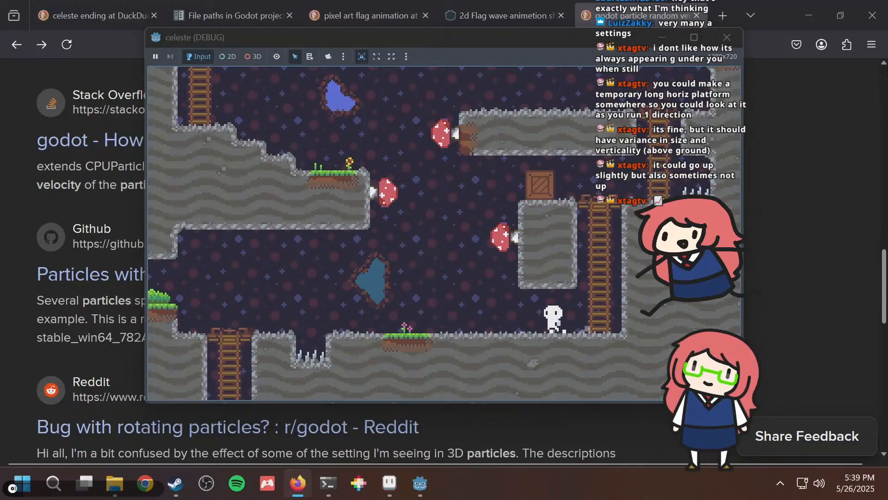
{"action": "key", "text": "Right"}
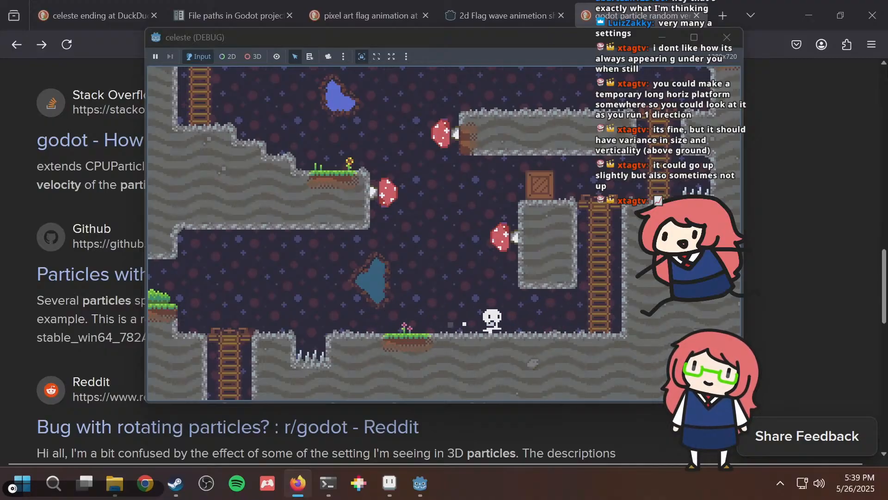
{"action": "key", "text": "Left"}
{"action": "key", "text": "space"}
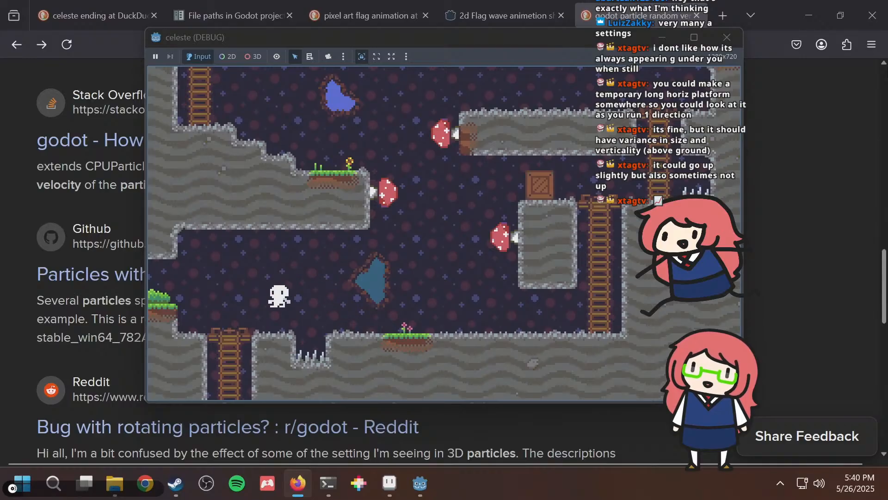
{"action": "key", "text": "Right"}
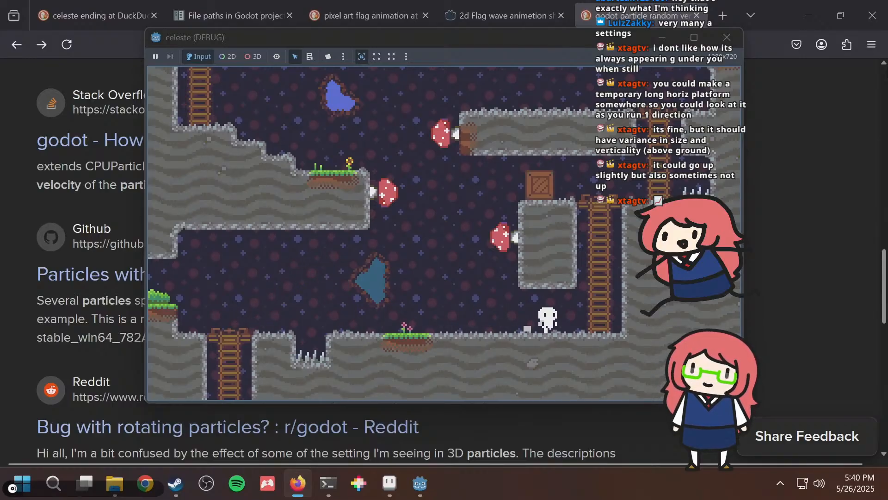
{"action": "key", "text": "Left"}
{"action": "key", "text": "Right"}
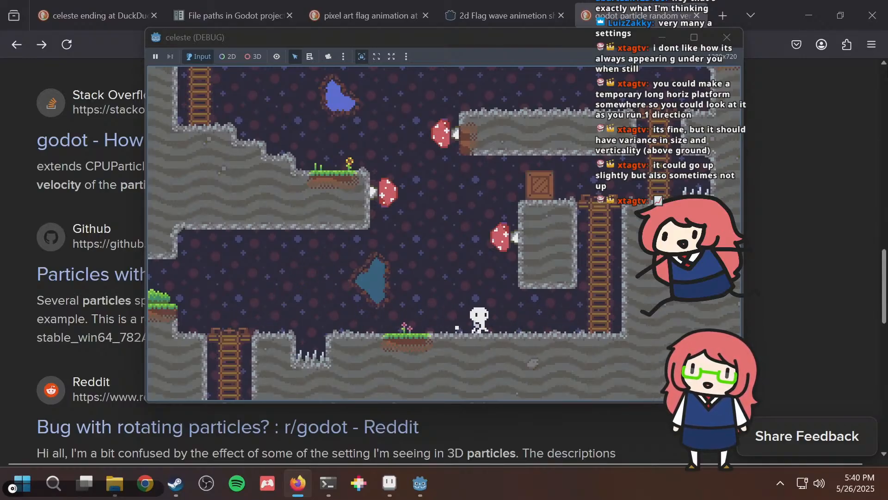
{"action": "key", "text": "Left"}
{"action": "key", "text": "Right"}
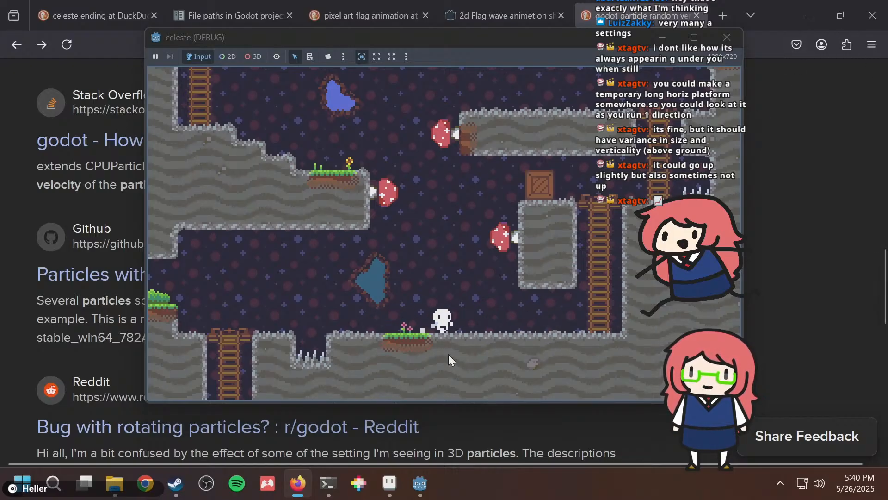
Switch from the running game to the Godot editor, clear the property filter, and set the DustParticles' velocity Spread to 0.
{"action": "key", "text": "Left"}
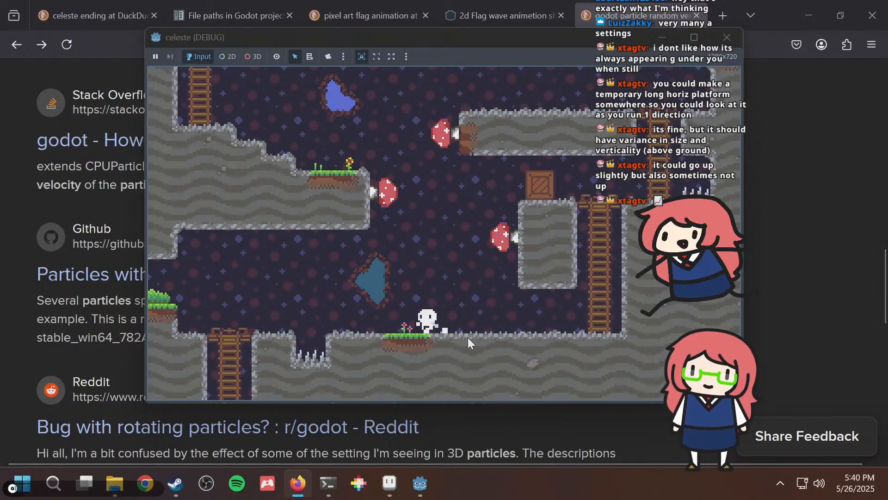
{"action": "key", "text": "Right"}
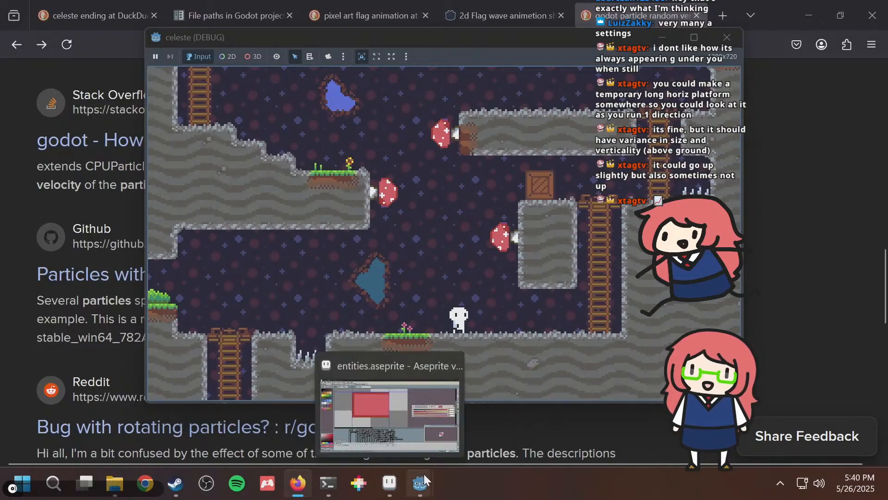
{"action": "mouse_move", "coordinate": [424, 474]}
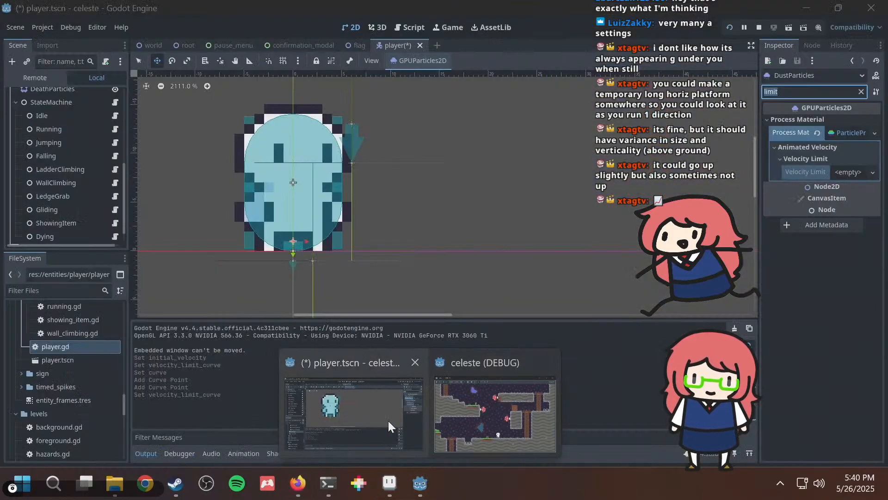
{"action": "left_click", "coordinate": [388, 421]}
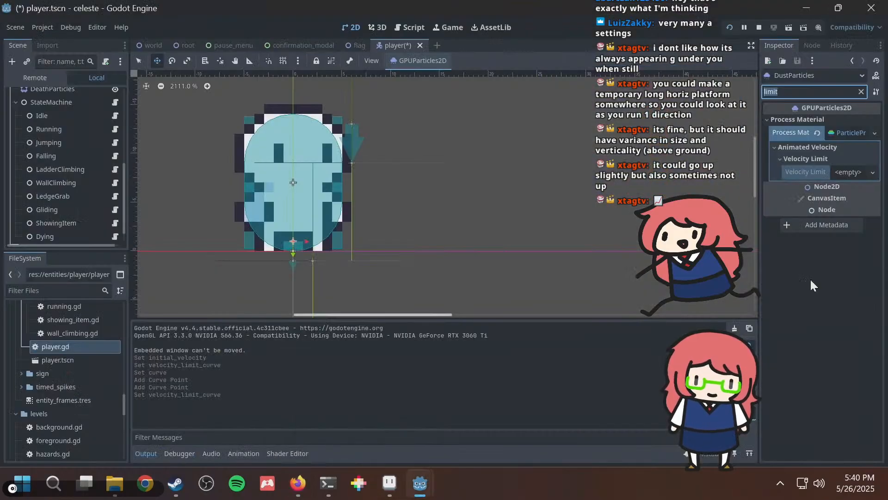
{"action": "left_click", "coordinate": [861, 91]}
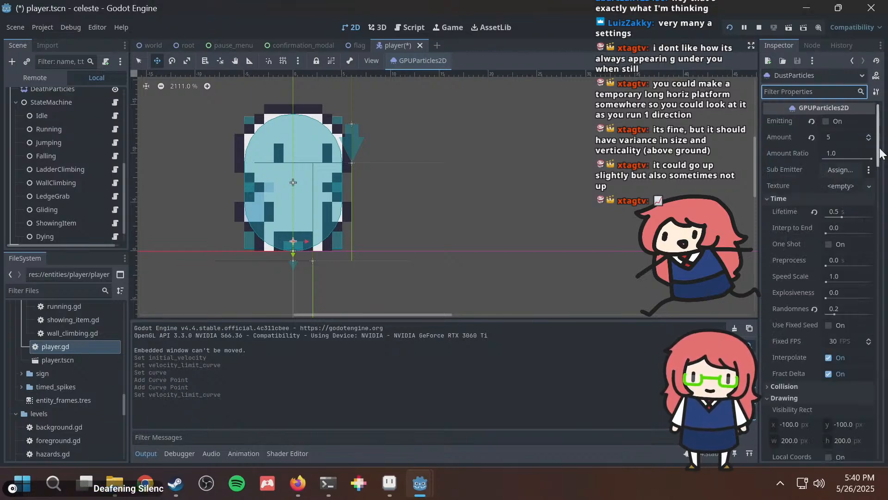
{"action": "left_click_drag", "start_coordinate": [882, 154], "coordinate": [874, 224]}
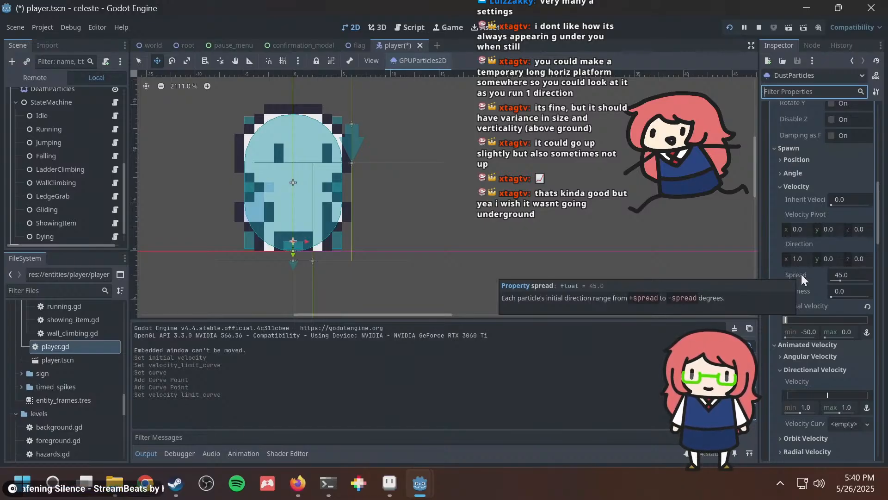
{"action": "left_click", "coordinate": [845, 274]}
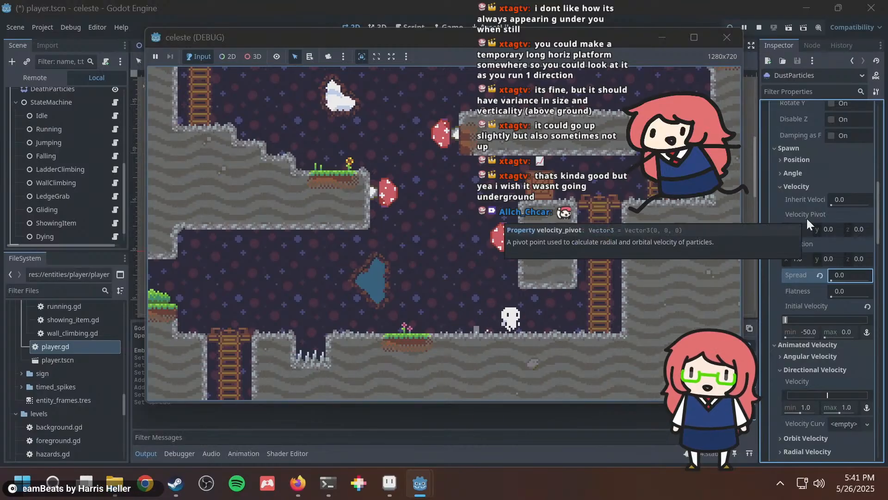
Run the character back and forth in the game to examine how the dust particles behave with no spread.
{"action": "key", "text": "Left"}
{"action": "key", "text": "Right"}
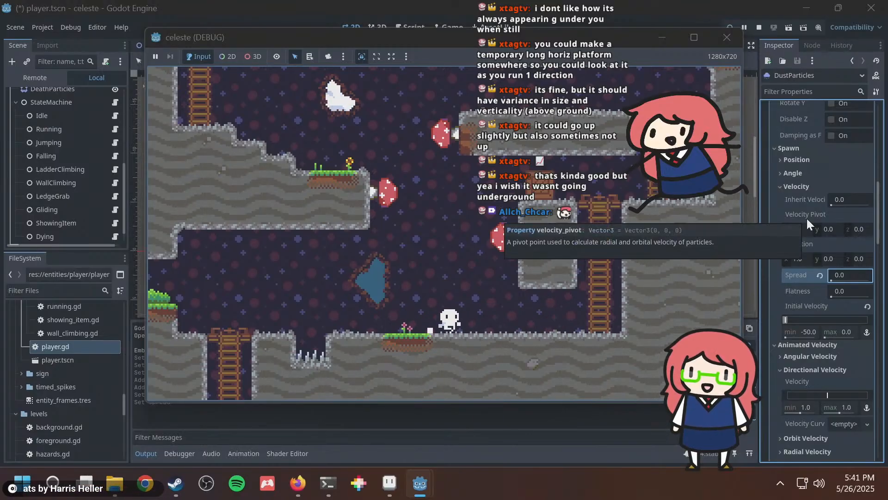
{"action": "key", "text": "Left"}
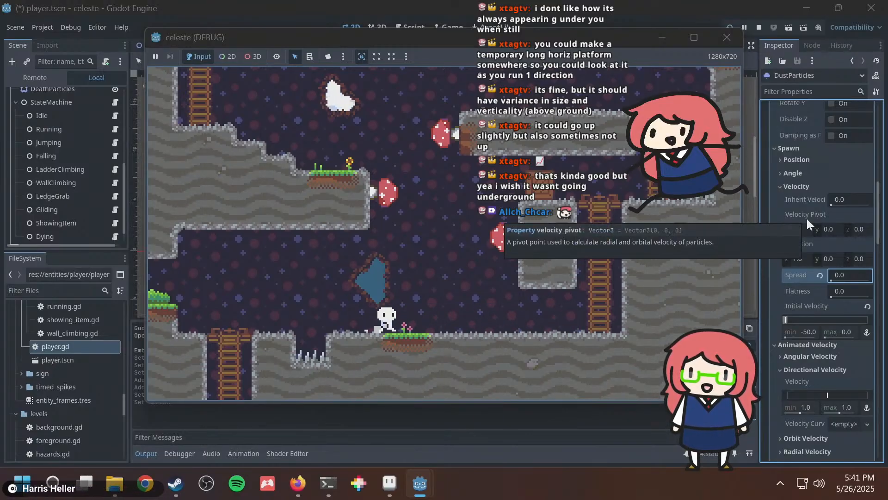
{"action": "key", "text": "Right"}
{"action": "key", "text": "Left"}
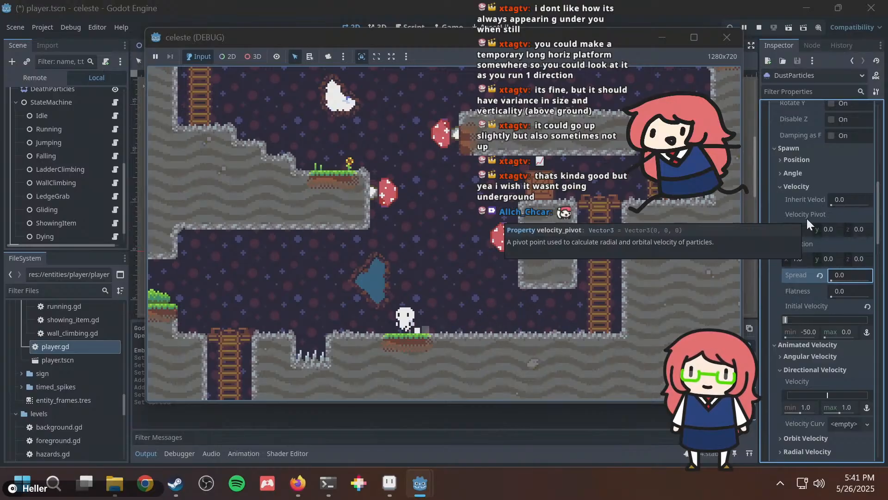
{"action": "key", "text": "Right"}
{"action": "key", "text": "Left"}
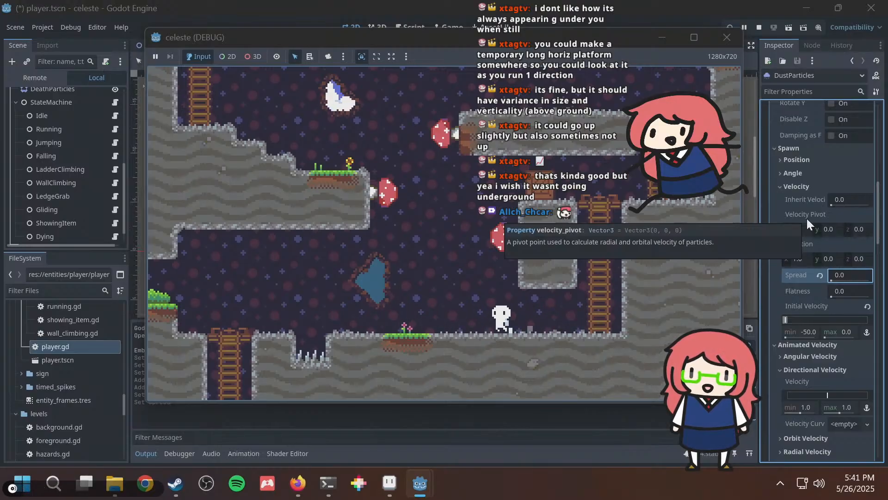
{"action": "key", "text": "Right"}
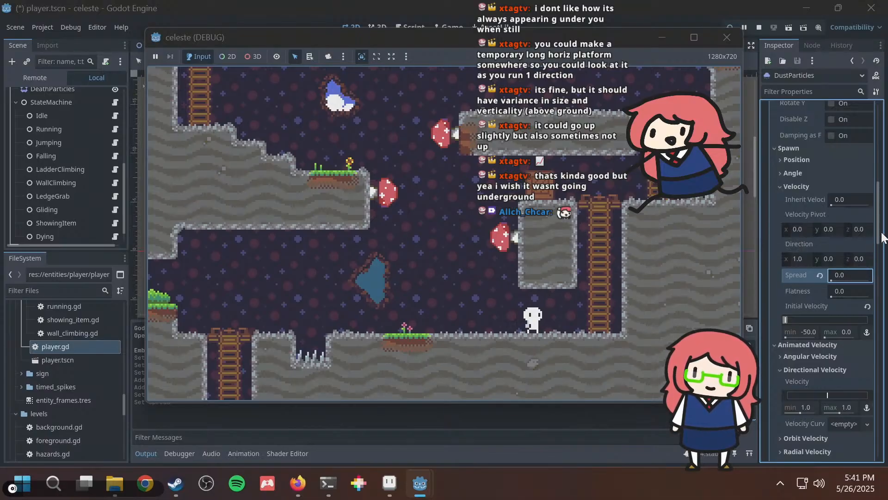
Check the Direction property's description, and run the character both ways in the game to compare the dust trails in each direction.
{"action": "left_click", "coordinate": [837, 255]}
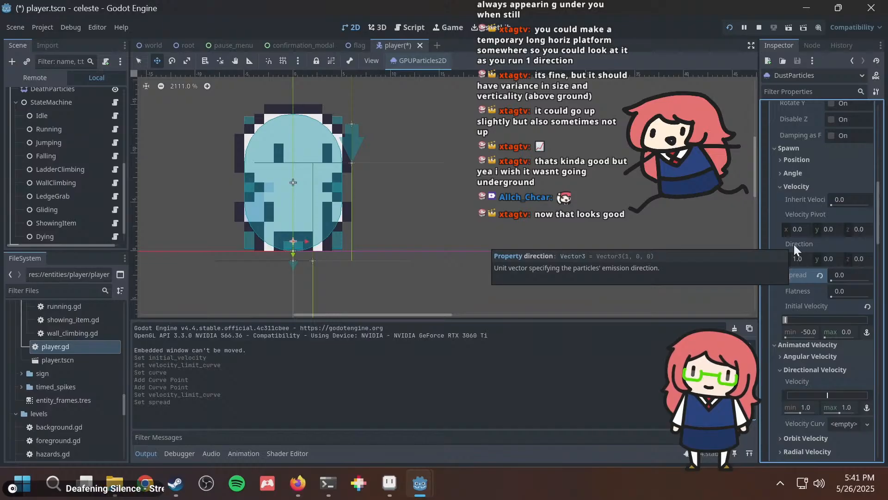
{"action": "key", "text": "F5"}
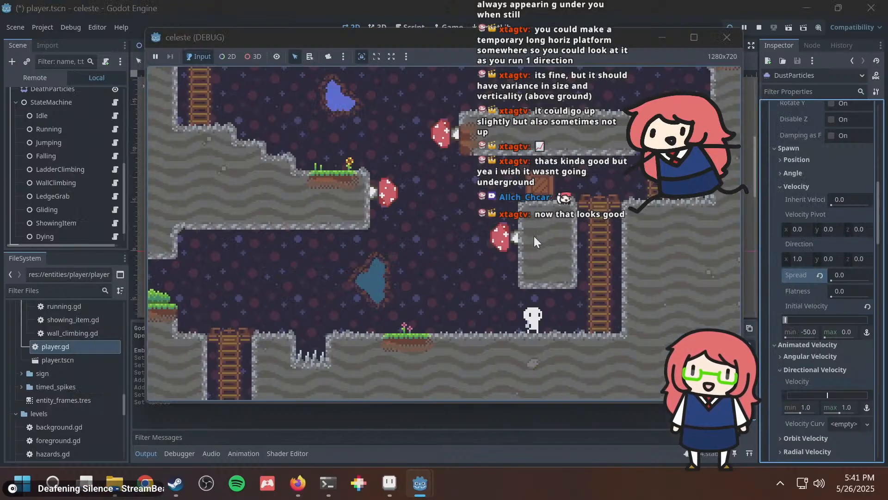
{"action": "key", "text": "Left"}
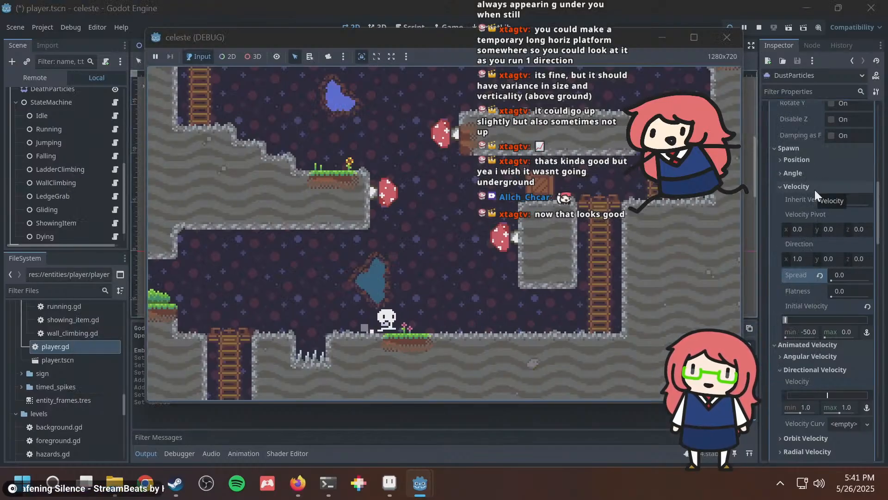
{"action": "key", "text": "Right"}
{"action": "key", "text": "Left"}
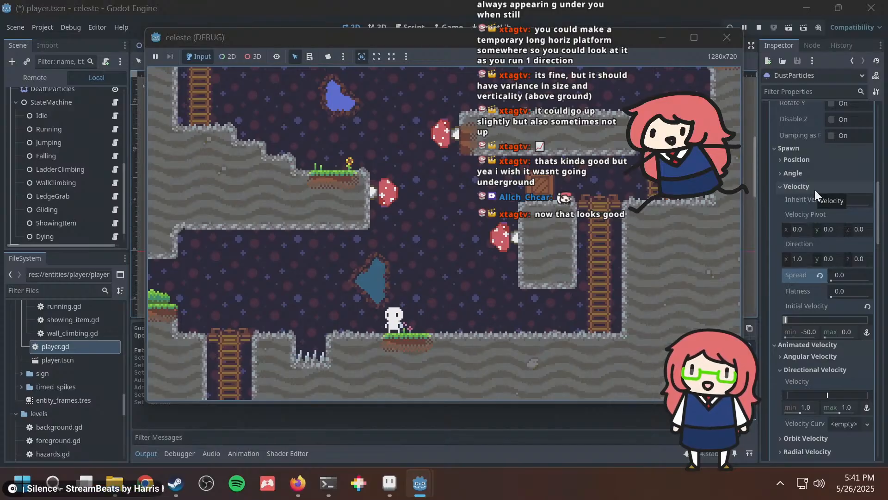
{"action": "key", "text": "Right"}
{"action": "key", "text": "Left"}
{"action": "key", "text": "Right"}
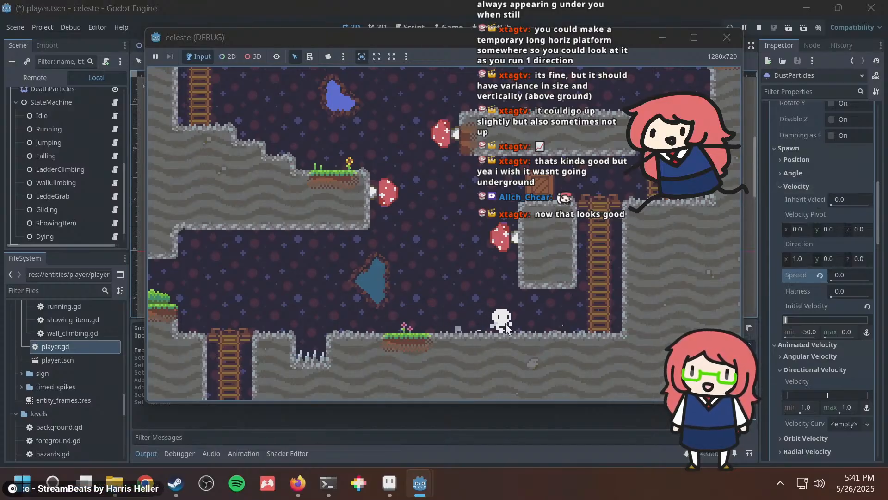
{"action": "key", "text": "Left"}
{"action": "key", "text": "Left"}
{"action": "key", "text": "Right"}
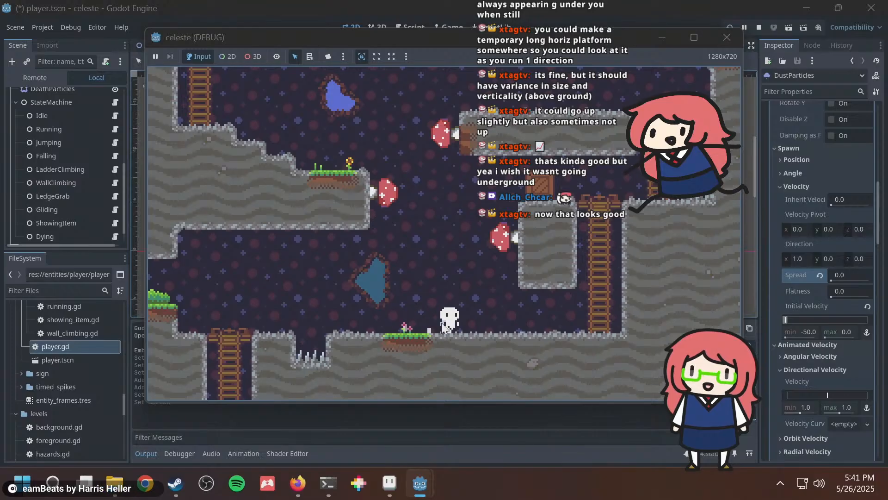
{"action": "key", "text": "Left"}
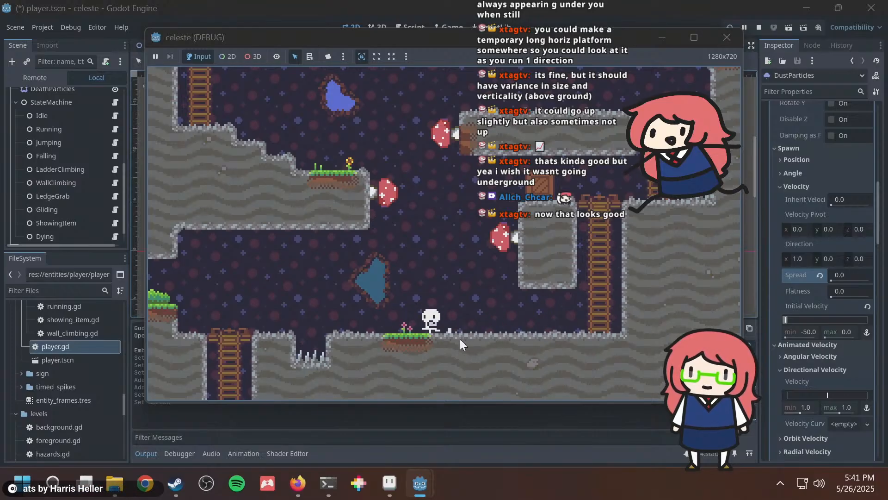
{"action": "key", "text": "Right"}
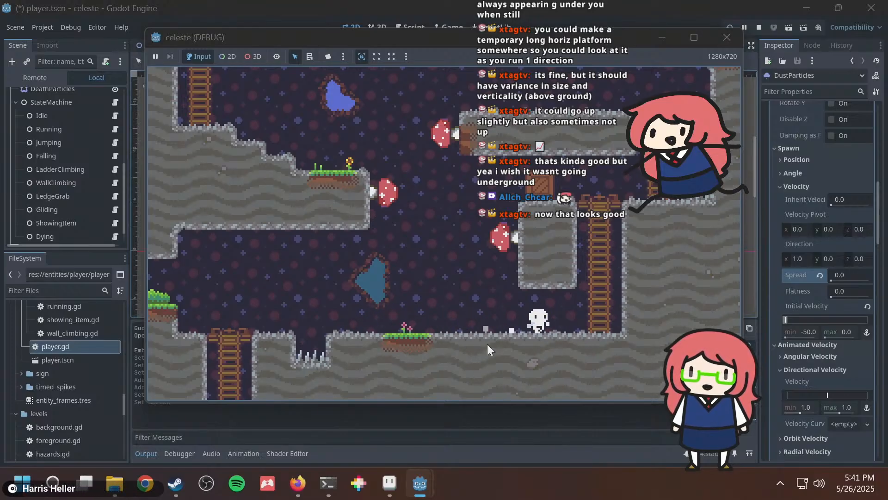
{"action": "key", "text": "Left"}
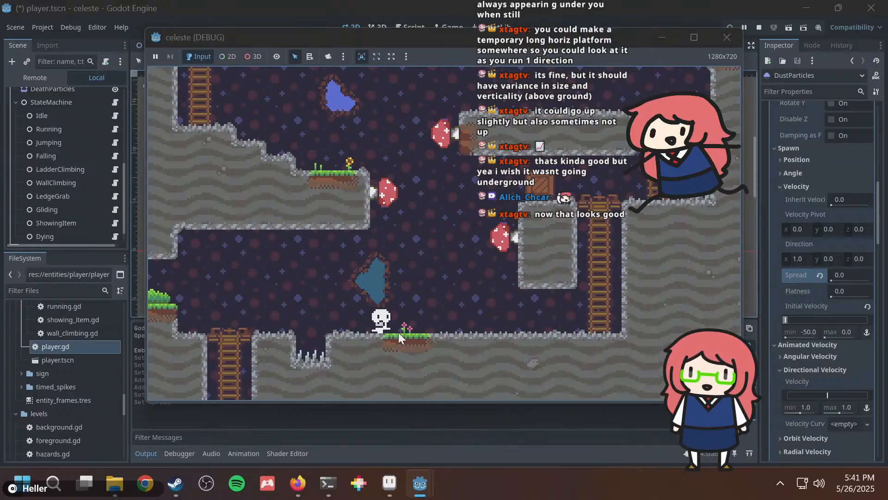
{"action": "key", "text": "Right"}
{"action": "key", "text": "Left"}
{"action": "key", "text": "Left"}
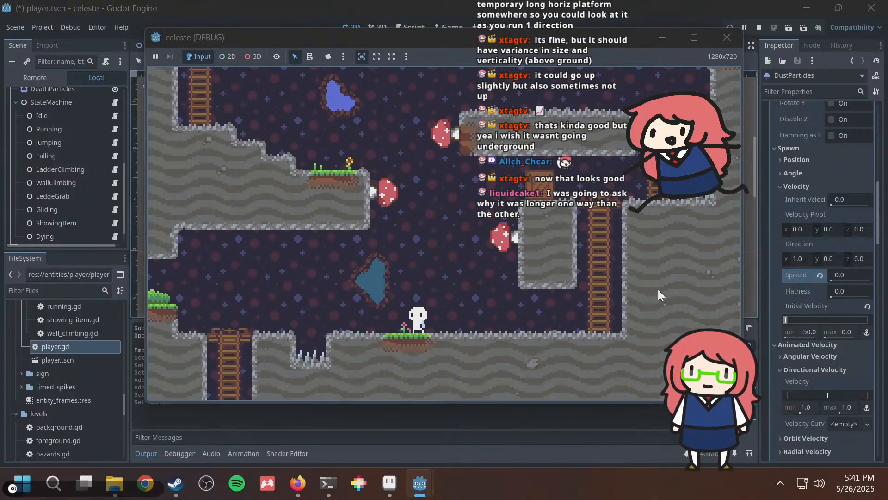
{"action": "key", "text": "Right"}
{"action": "key", "text": "Left"}
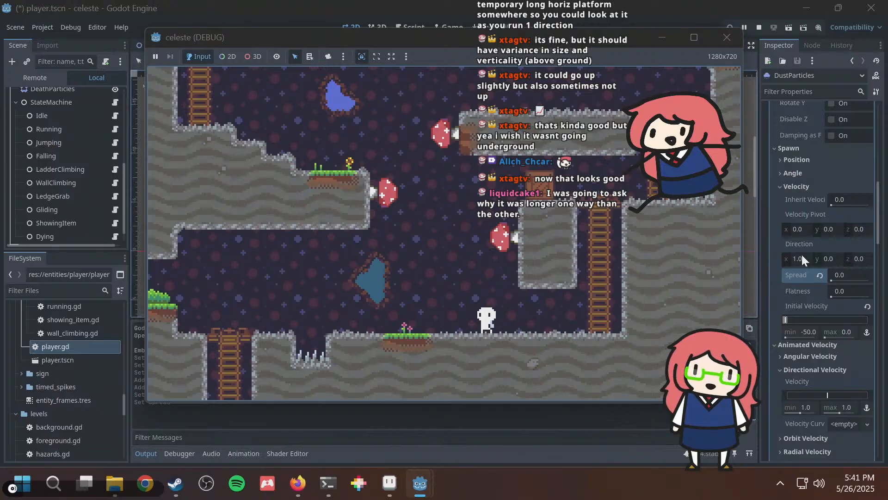
Set the x component of the DustParticles' velocity Direction to 0.
{"action": "left_click", "coordinate": [801, 255]}
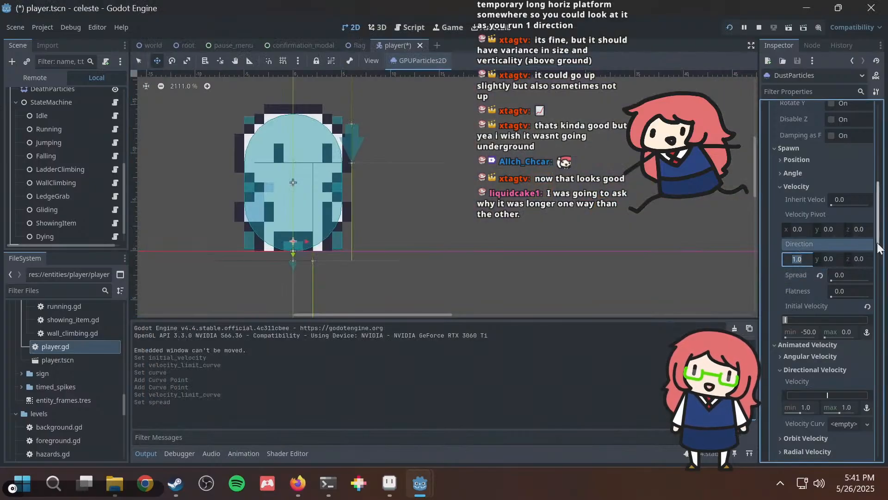
{"action": "type", "text": "0"}
{"action": "key", "text": "Return"}
Switch to the running game and move the character back and forth to examine the dust with the zeroed emission direction.
{"action": "key", "text": "alt+Tab"}
{"action": "key", "text": "Left"}
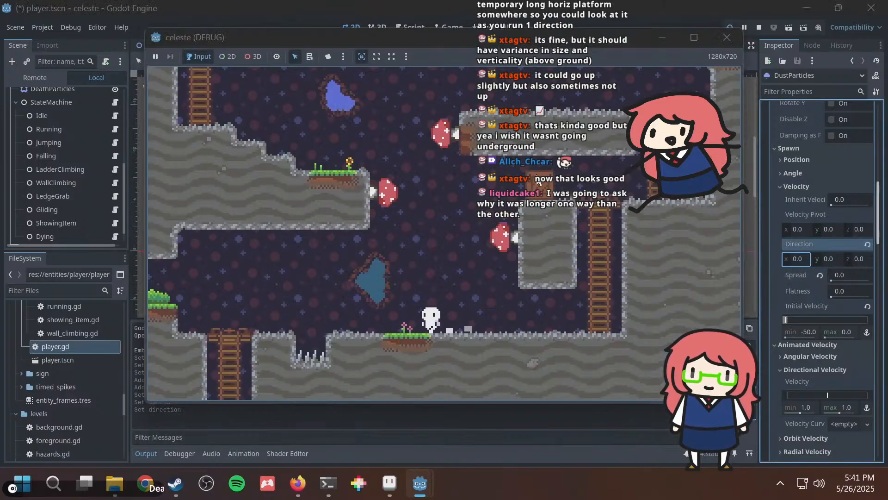
{"action": "key", "text": "Right"}
{"action": "key", "text": "Left"}
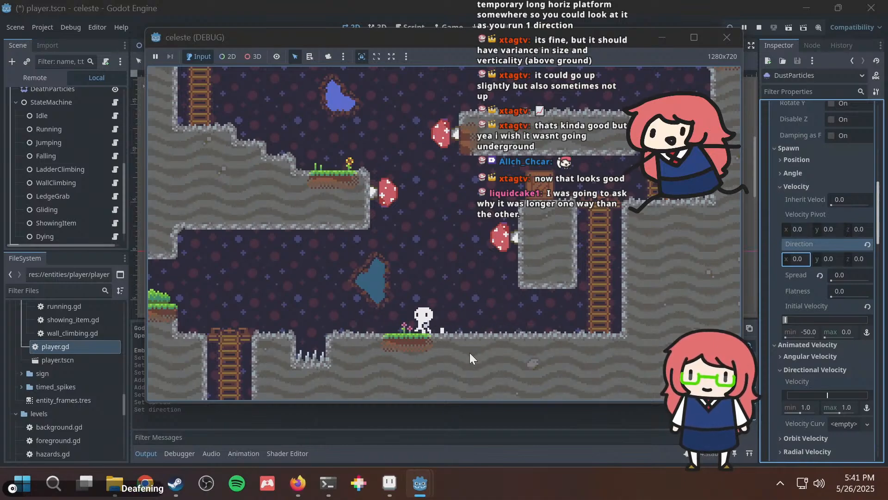
{"action": "key", "text": "Right"}
{"action": "key", "text": "Left"}
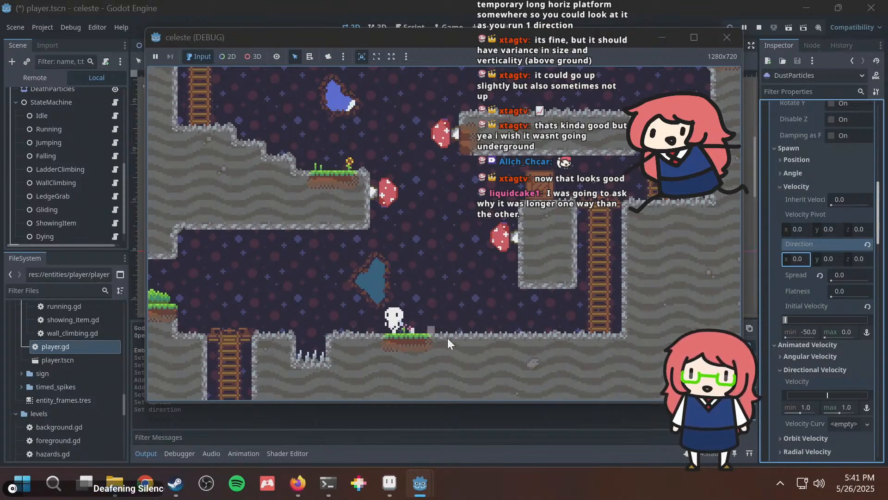
{"action": "key", "text": "Right"}
Reset the DustParticles' Spread to its default of 45 and try the dust in the game by running both ways.
{"action": "left_click", "coordinate": [822, 277]}
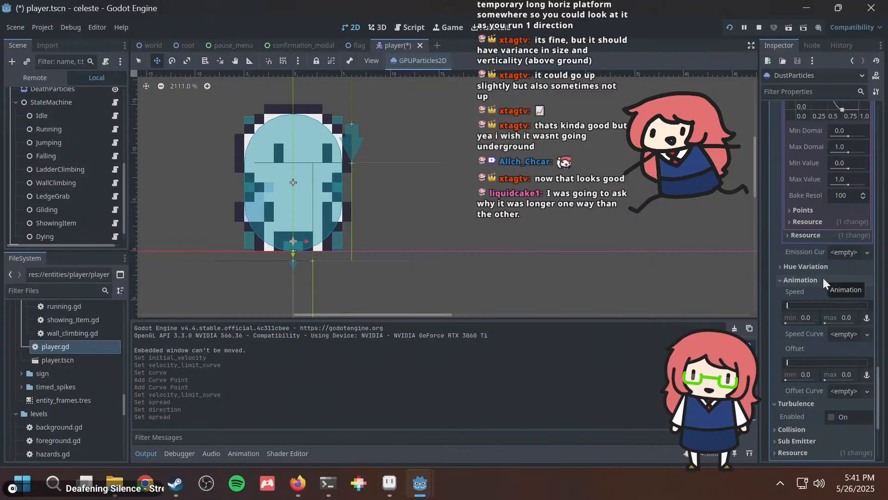
{"action": "scroll", "coordinate": [868, 244], "scroll_direction": "up", "scroll_amount": 5}
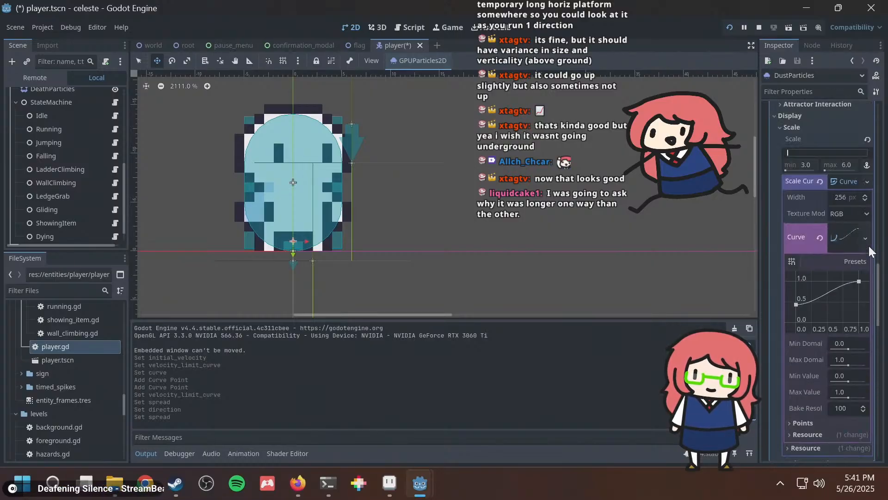
{"action": "scroll", "coordinate": [868, 245], "scroll_direction": "up", "scroll_amount": 6}
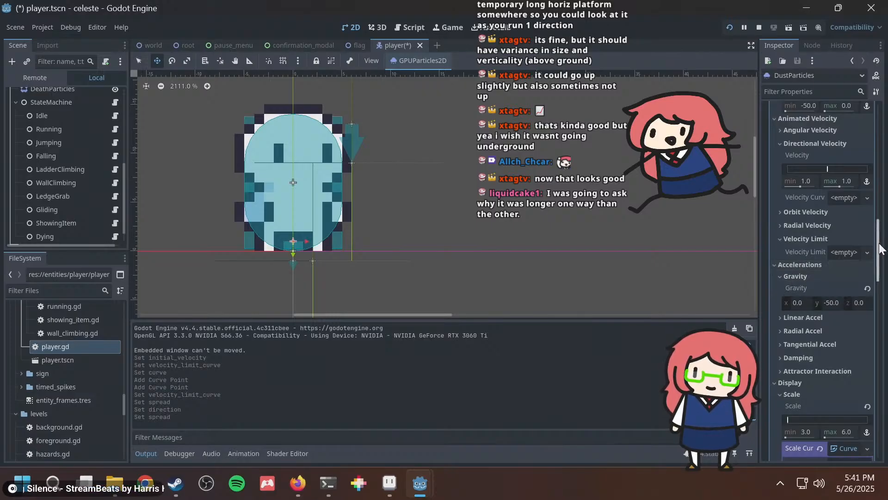
{"action": "left_click_drag", "start_coordinate": [880, 249], "coordinate": [881, 212]}
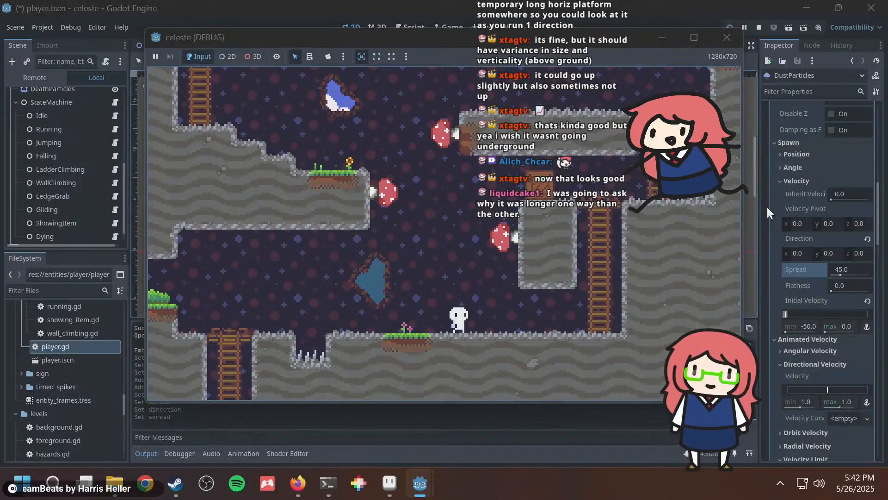
{"action": "key", "text": "Left"}
{"action": "key", "text": "Right"}
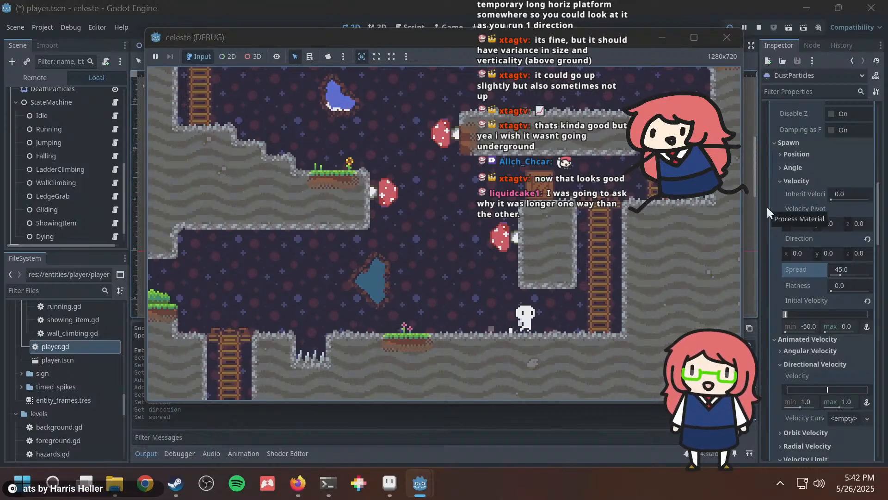
{"action": "key", "text": "Left"}
Set the DustParticles' Spread back to 0 and return to the running game.
{"action": "left_click", "coordinate": [768, 205]}
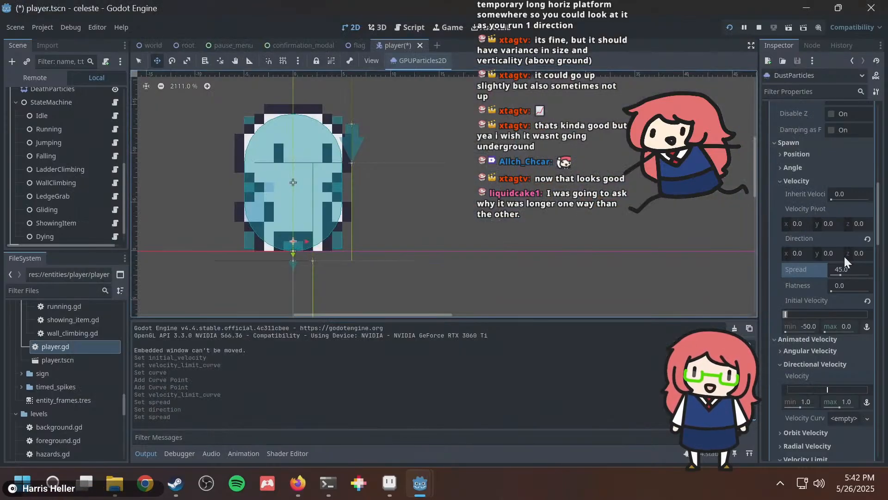
{"action": "type", "text": "0"}
{"action": "key", "text": "Return"}
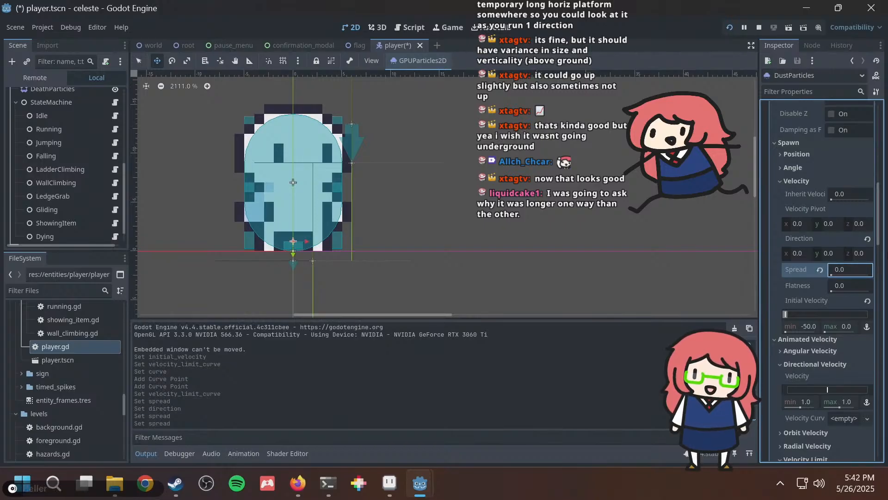
{"action": "key", "text": "alt+Tab"}
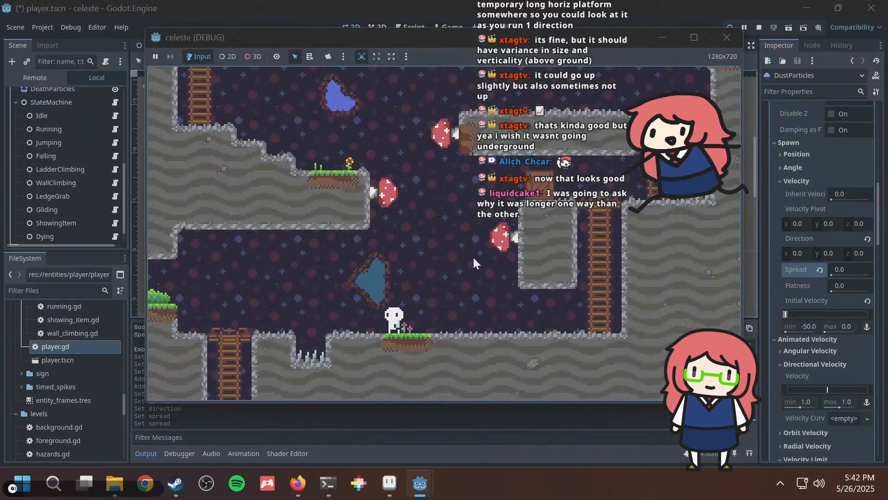
Run the character back and forth along the ground to examine the dust trail with zero spread in both directions.
{"action": "key", "text": "Right"}
{"action": "key", "text": "Left"}
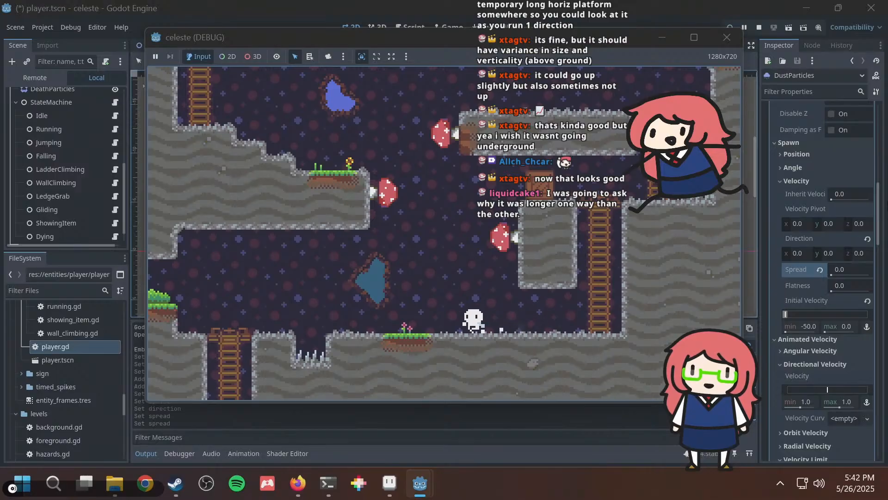
{"action": "key", "text": "Right"}
{"action": "key", "text": "Left"}
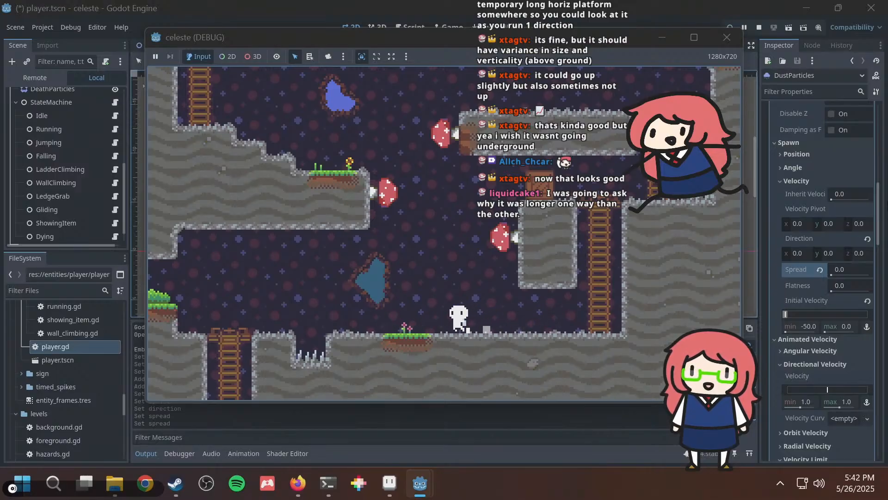
{"action": "key", "text": "Right"}
{"action": "key", "text": "Left"}
{"action": "key", "text": "Left"}
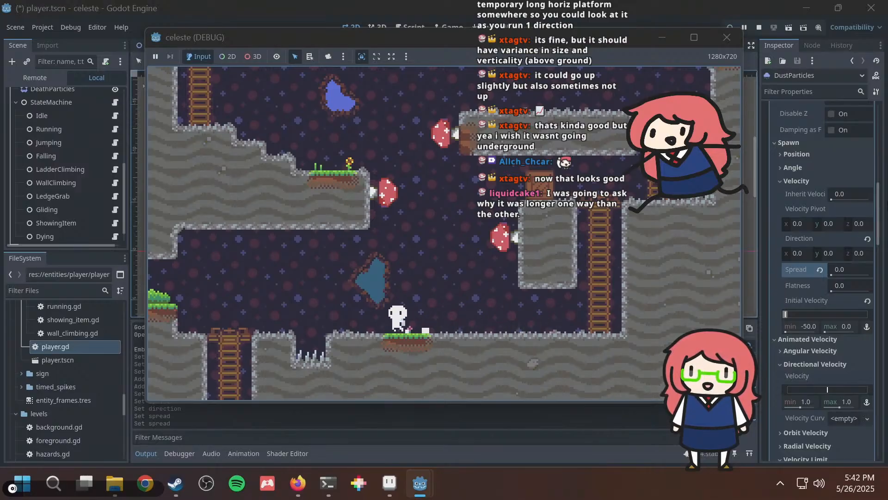
{"action": "key", "text": "Right"}
{"action": "key", "text": "Left"}
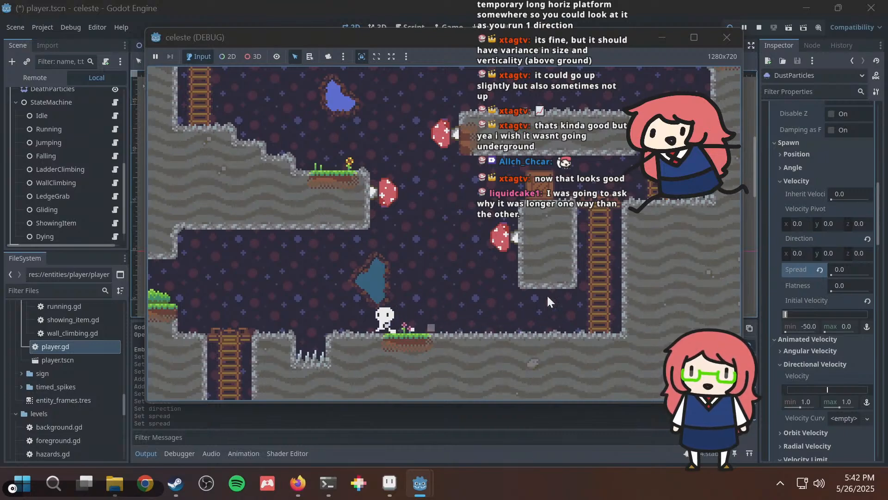
{"action": "key", "text": "Right"}
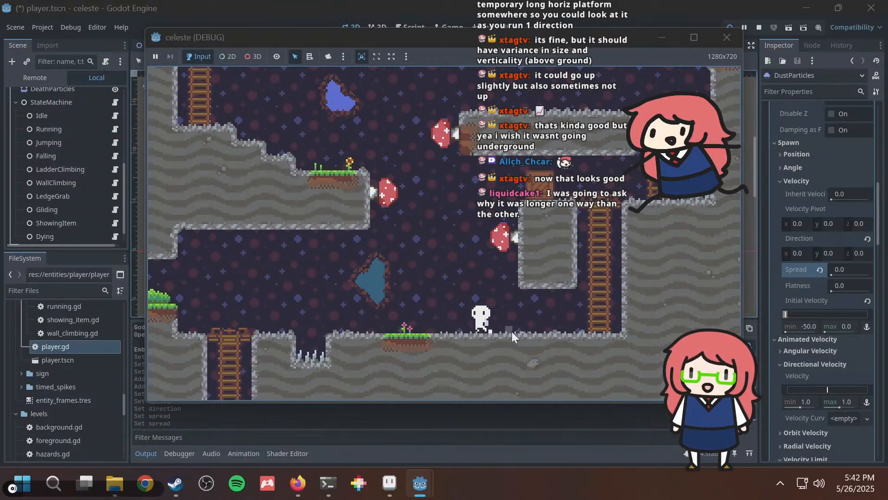
{"action": "key", "text": "Left"}
{"action": "key", "text": "Right"}
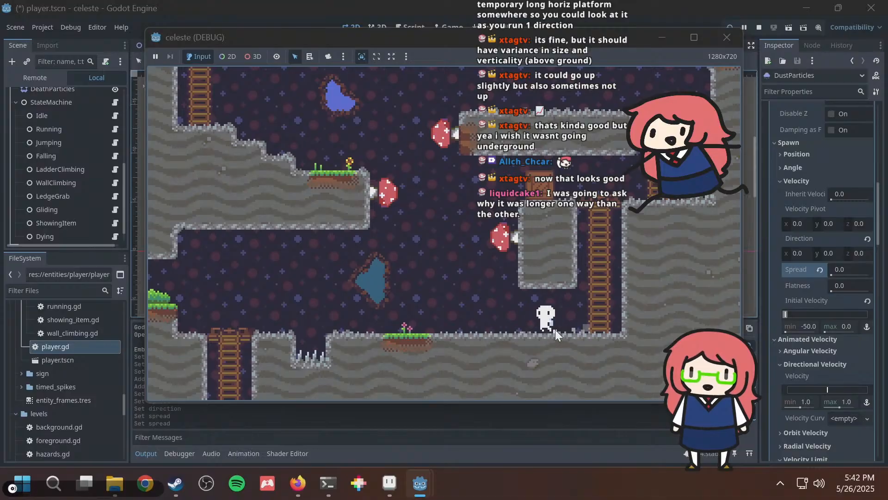
{"action": "key", "text": "Left"}
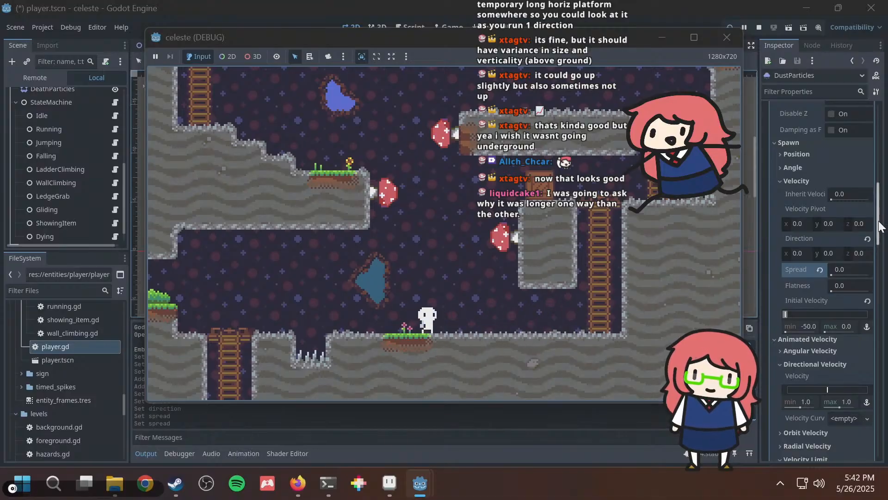
Return to the editor, save the player scene, and set the DustParticles' time Randomness to 0.5.
{"action": "key", "text": "F8"}
{"action": "key", "text": "ctrl+s"}
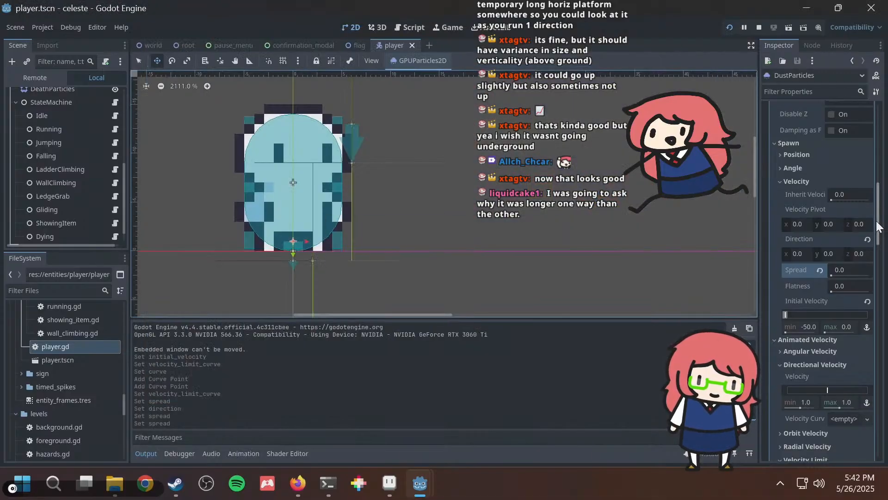
{"action": "left_click_drag", "start_coordinate": [878, 226], "coordinate": [880, 144]}
{"action": "mouse_move", "coordinate": [781, 205]}
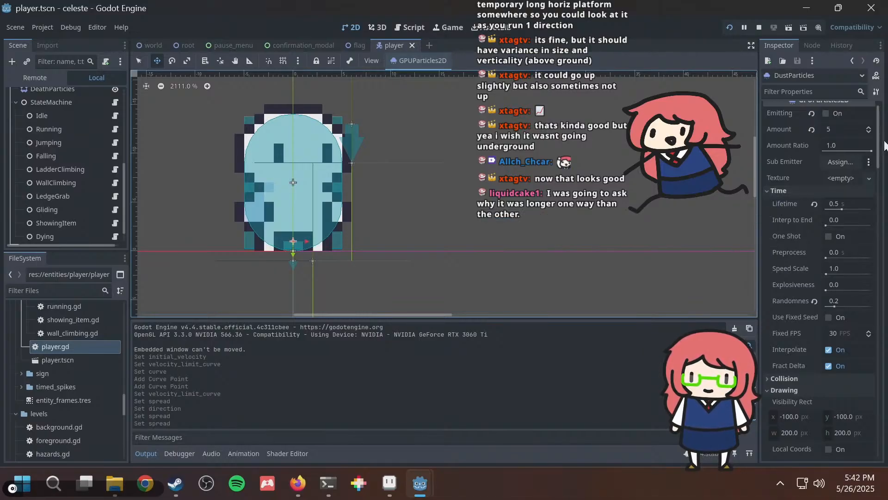
{"action": "scroll", "coordinate": [815, 201], "scroll_direction": "down", "scroll_amount": 4}
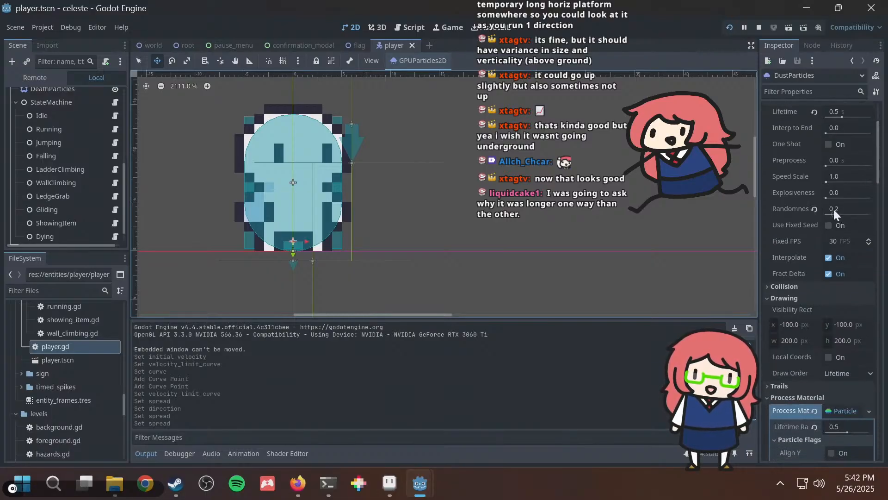
{"action": "left_click", "coordinate": [834, 209]}
{"action": "type", "text": "5"}
{"action": "key", "text": "Return"}
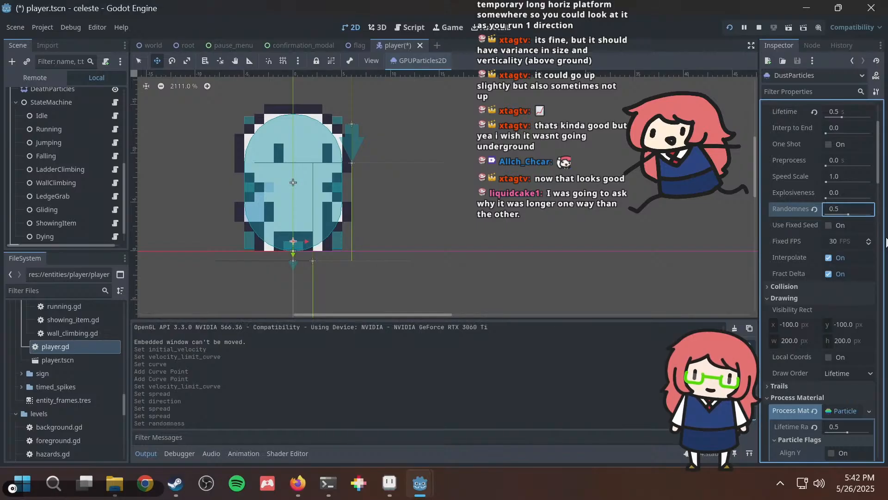
Switch to the running game and run the character both ways to examine the dust with the new randomness.
{"action": "key", "text": "F5"}
{"action": "key", "text": "Right"}
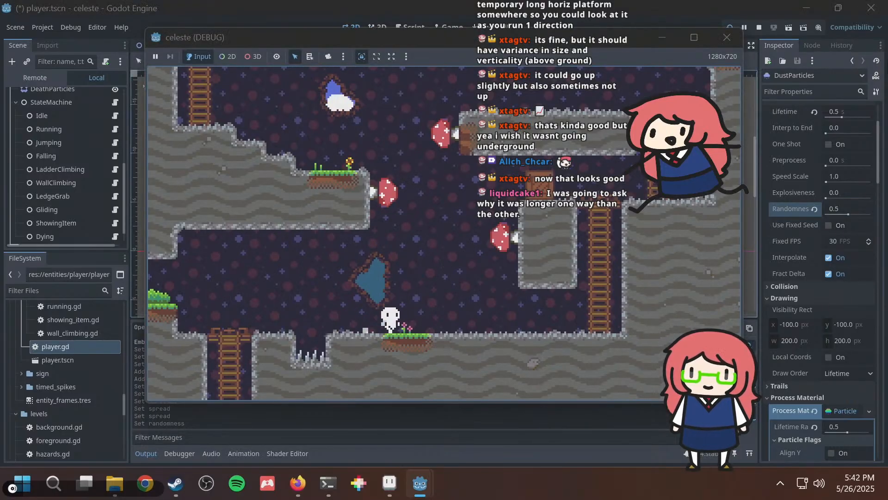
{"action": "key", "text": "Left"}
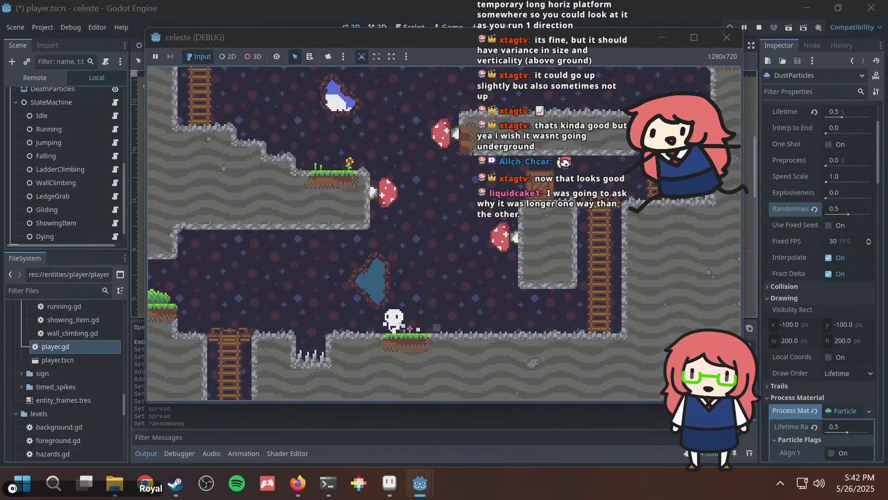
{"action": "key", "text": "Right"}
{"action": "key", "text": "Left"}
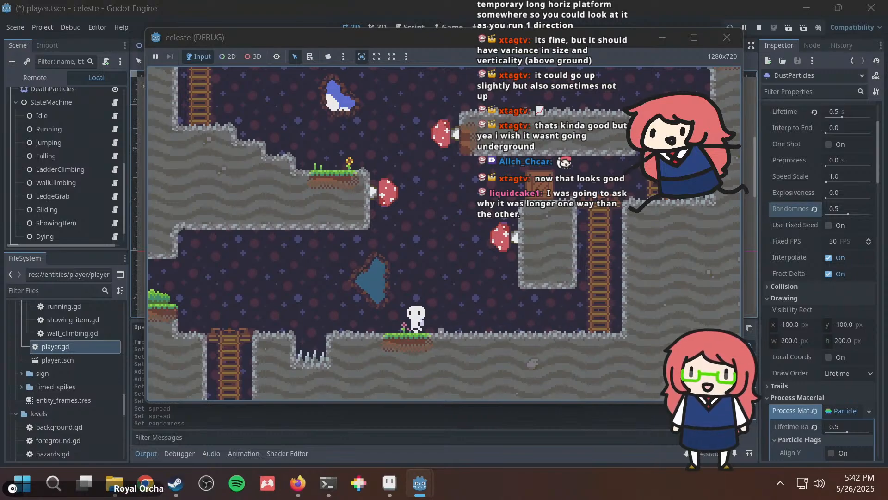
{"action": "key", "text": "Right"}
{"action": "key", "text": "Left"}
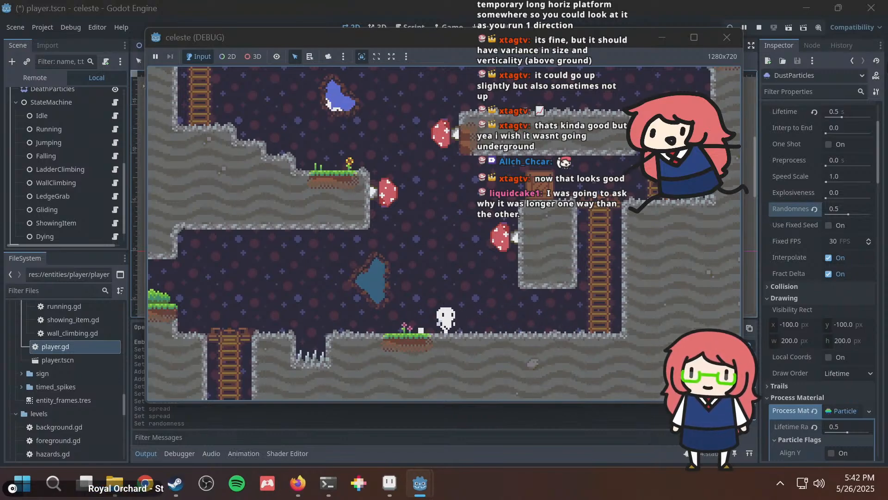
{"action": "key", "text": "Right"}
{"action": "key", "text": "Left"}
{"action": "key", "text": "Right"}
{"action": "key", "text": "Left"}
{"action": "key", "text": "Right"}
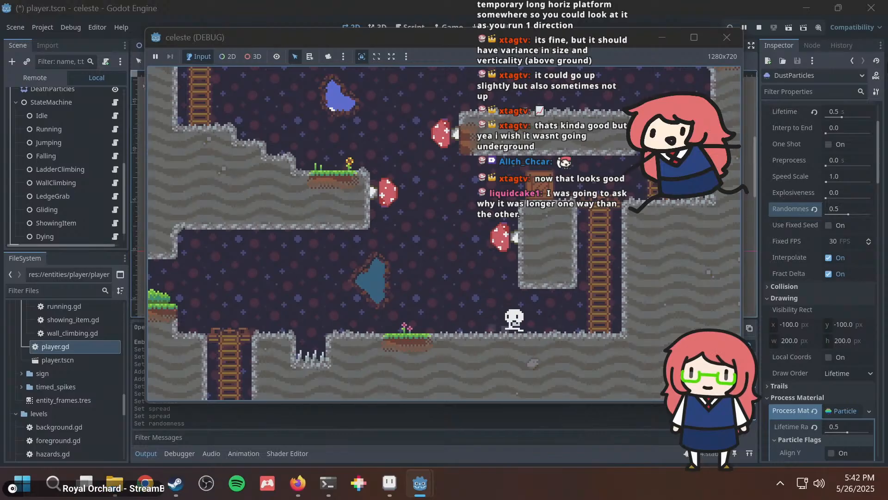
{"action": "key", "text": "Left"}
{"action": "key", "text": "Right"}
{"action": "key", "text": "Left"}
{"action": "key", "text": "Left"}
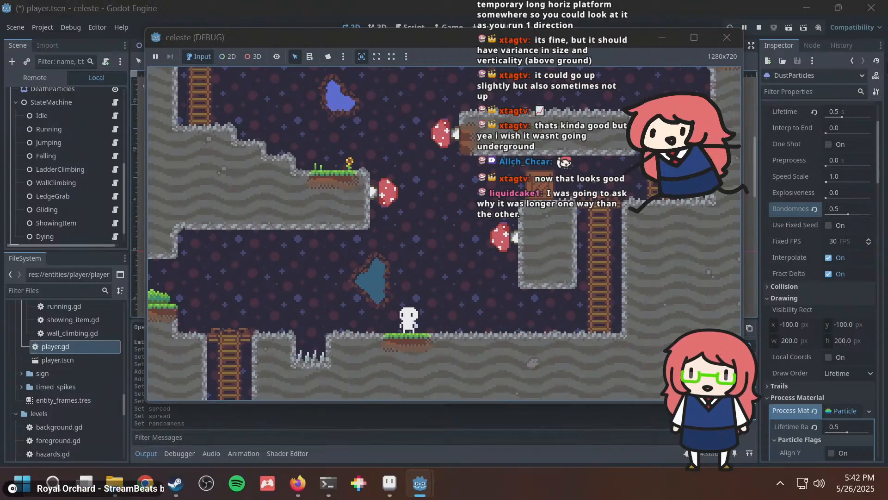
{"action": "key", "text": "Right"}
{"action": "key", "text": "Left"}
{"action": "key", "text": "Right"}
{"action": "key", "text": "Right"}
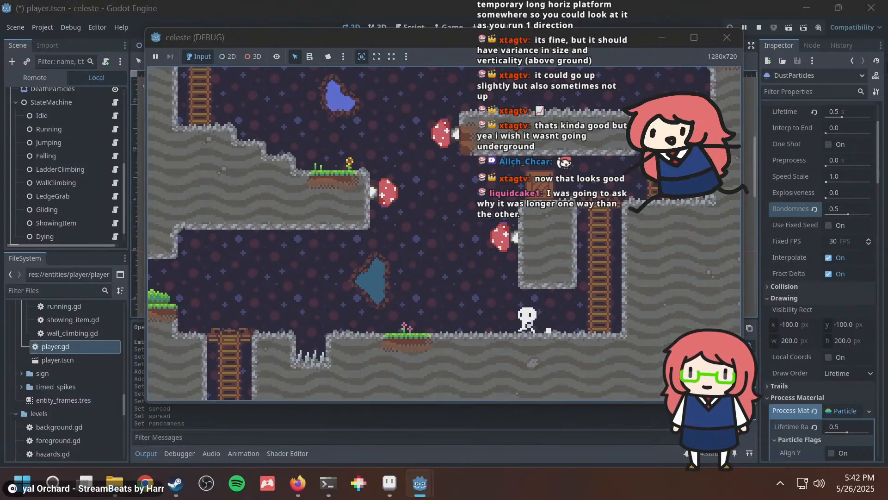
{"action": "key", "text": "Left"}
{"action": "key", "text": "Right"}
{"action": "key", "text": "Left"}
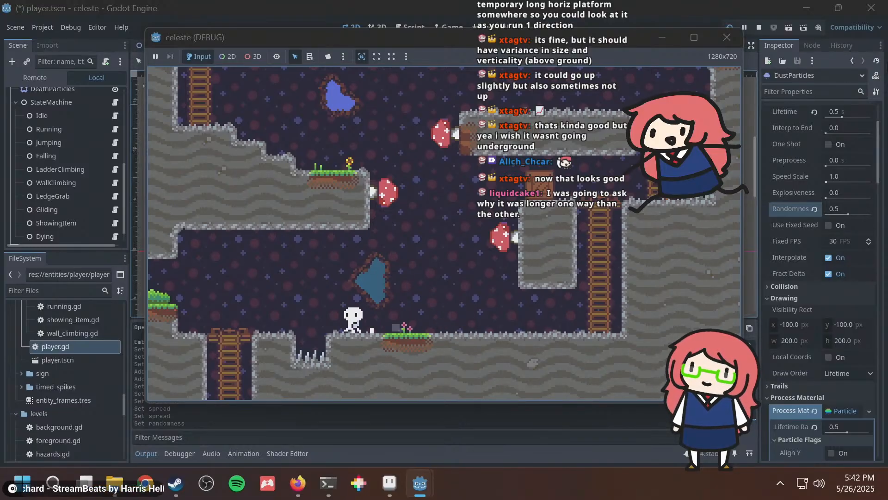
Jump repeatedly and make quick direction changes along the ground to examine the dust on landings and turns.
{"action": "key", "text": "space"}
{"action": "key", "text": "Right"}
{"action": "key", "text": "space"}
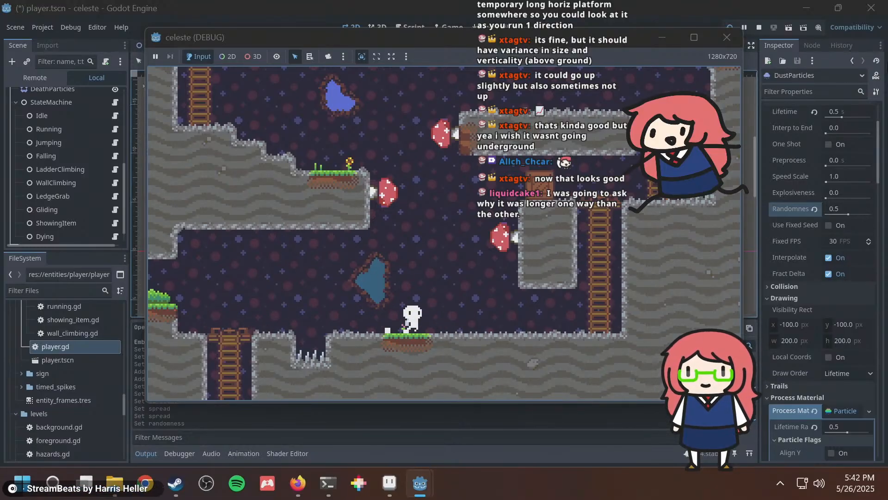
{"action": "key", "text": "space"}
{"action": "key", "text": "Left"}
{"action": "key", "text": "space"}
{"action": "key", "text": "space"}
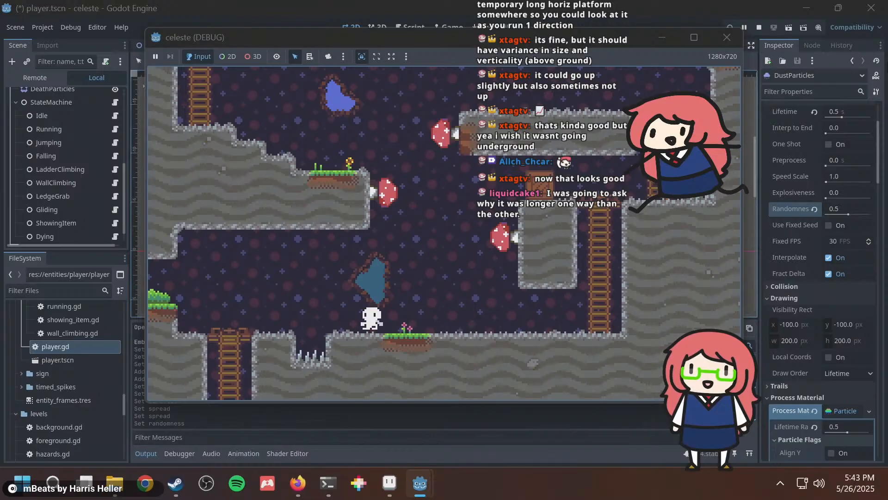
{"action": "key", "text": "space"}
{"action": "key", "text": "Right"}
{"action": "key", "text": "space"}
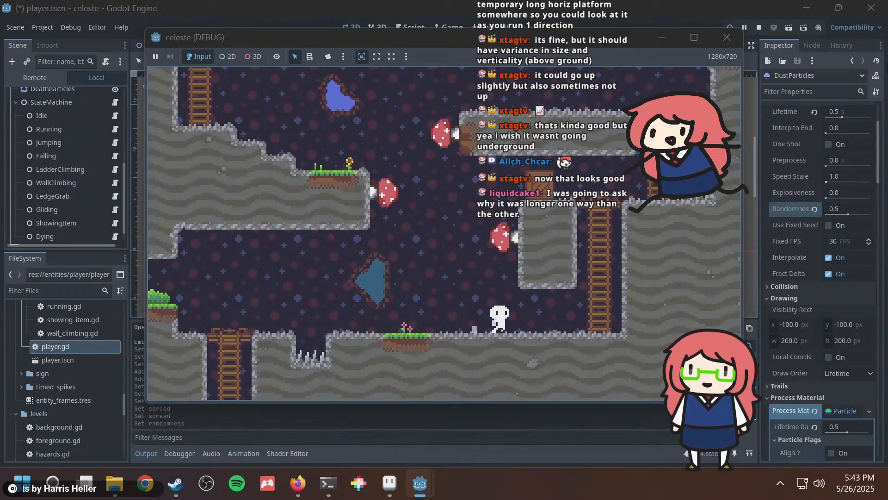
{"action": "key", "text": "Left"}
{"action": "key", "text": "Right"}
{"action": "key", "text": "Left"}
{"action": "key", "text": "Right"}
{"action": "key", "text": "Left"}
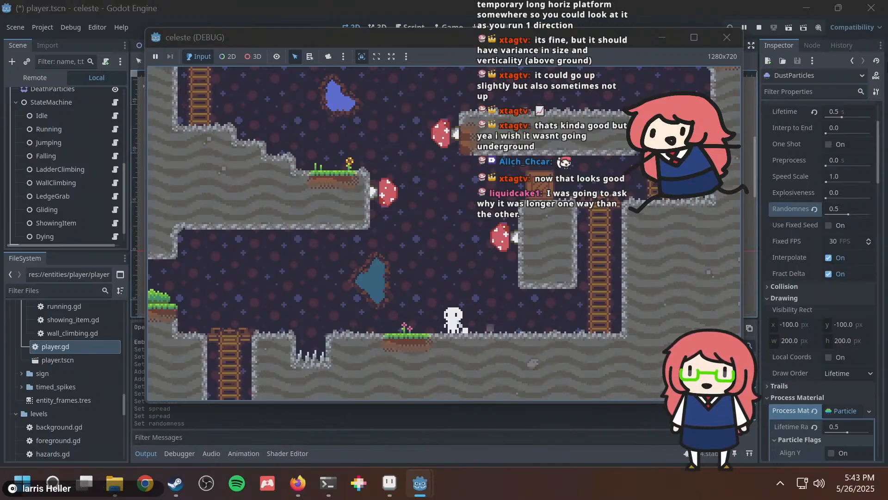
{"action": "key", "text": "Right"}
{"action": "key", "text": "Left"}
{"action": "key", "text": "Right"}
{"action": "key", "text": "Left"}
{"action": "key", "text": "space"}
{"action": "key", "text": "Right"}
{"action": "key", "text": "Right"}
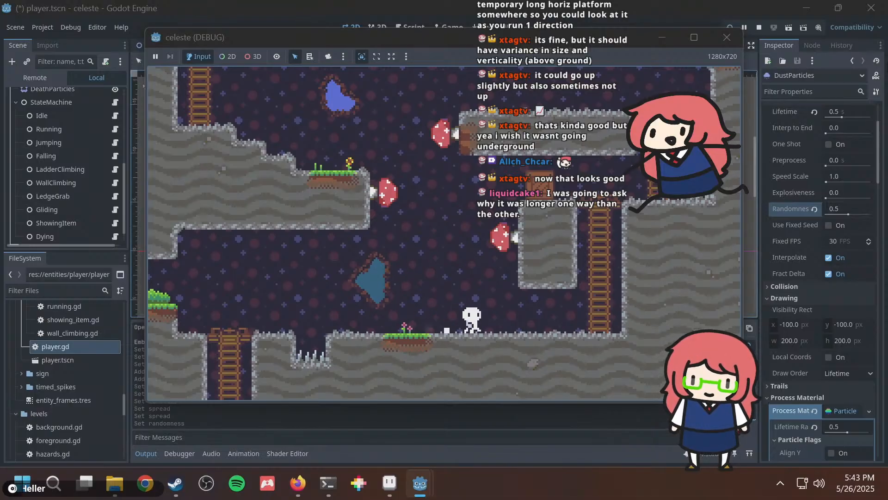
{"action": "key", "text": "Left"}
{"action": "key", "text": "Right"}
Switch back to the editor, look over the DustParticles' process material settings, and save the player scene.
{"action": "key", "text": "alt+Tab"}
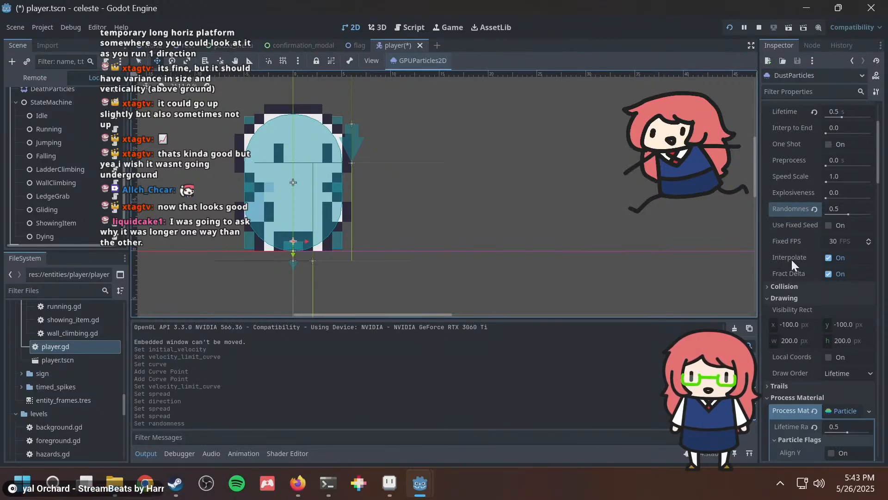
{"action": "scroll", "coordinate": [793, 257], "scroll_direction": "down", "scroll_amount": 10}
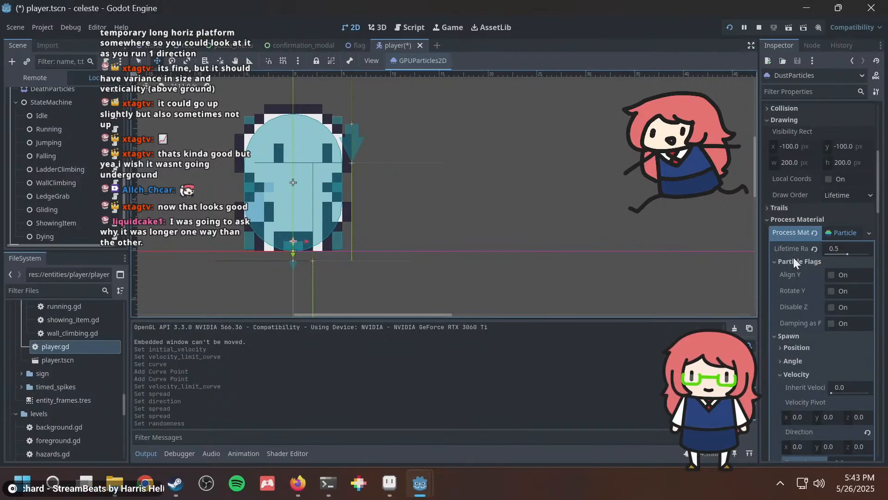
{"action": "scroll", "coordinate": [796, 259], "scroll_direction": "down", "scroll_amount": 1}
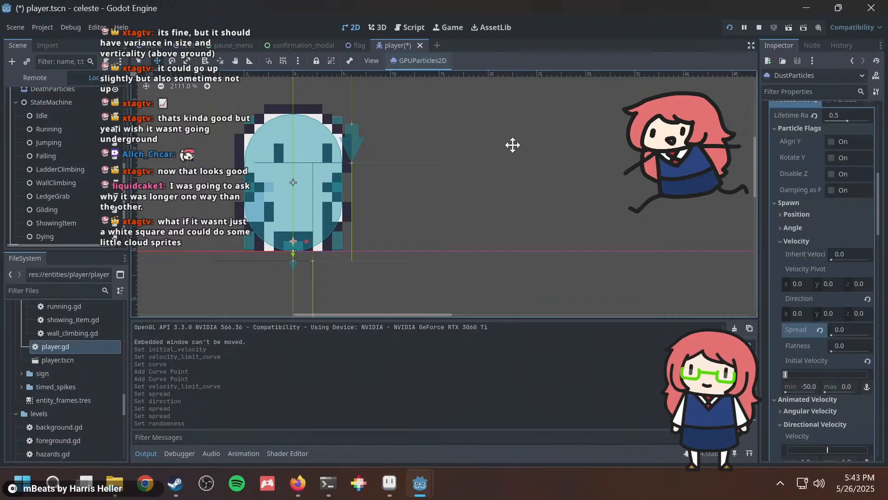
{"action": "middle_click_drag", "start_coordinate": [475, 168], "coordinate": [517, 181]}
{"action": "key", "text": "ctrl+s"}
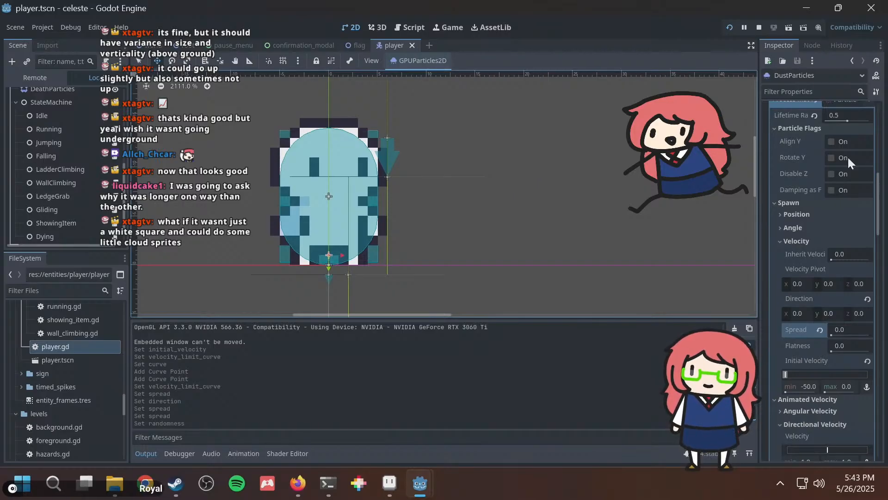
Check the DustParticles' Texture property without assigning a texture.
{"action": "left_click_drag", "start_coordinate": [879, 228], "coordinate": [886, 141]}
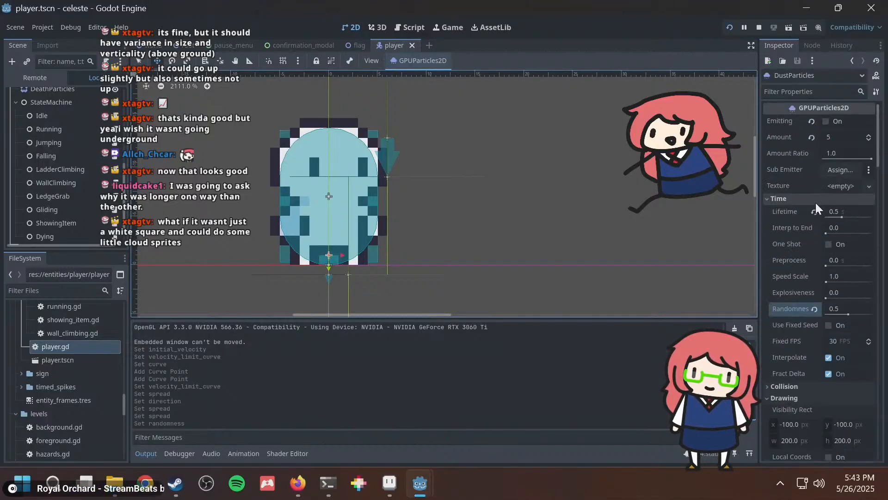
{"action": "left_click", "coordinate": [835, 186]}
{"action": "left_click", "coordinate": [835, 186]}
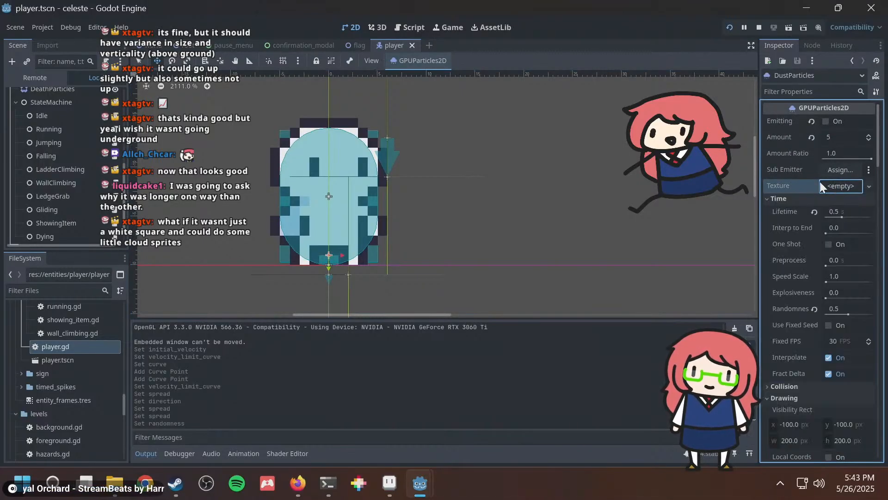
Go back to the running game and test the square dust particles by running both ways and jumping over the spikes.
{"action": "key", "text": "F5"}
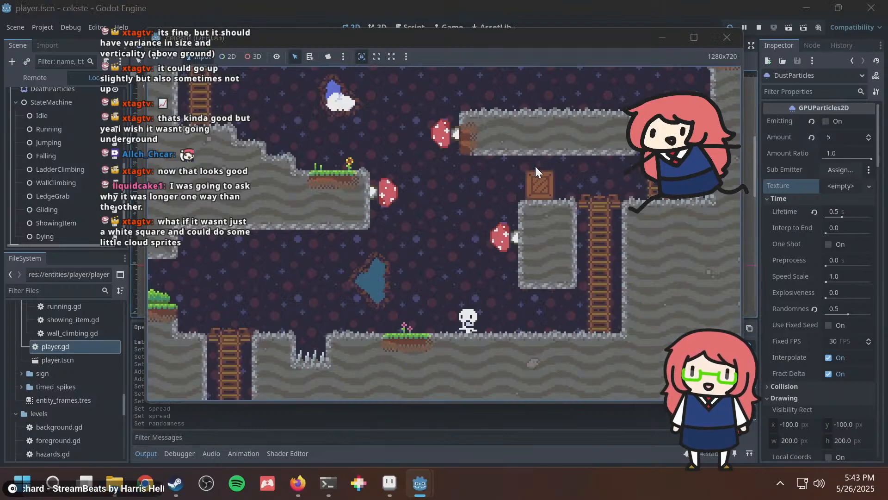
{"action": "key", "text": "Left"}
{"action": "key", "text": "Right"}
{"action": "key", "text": "Left"}
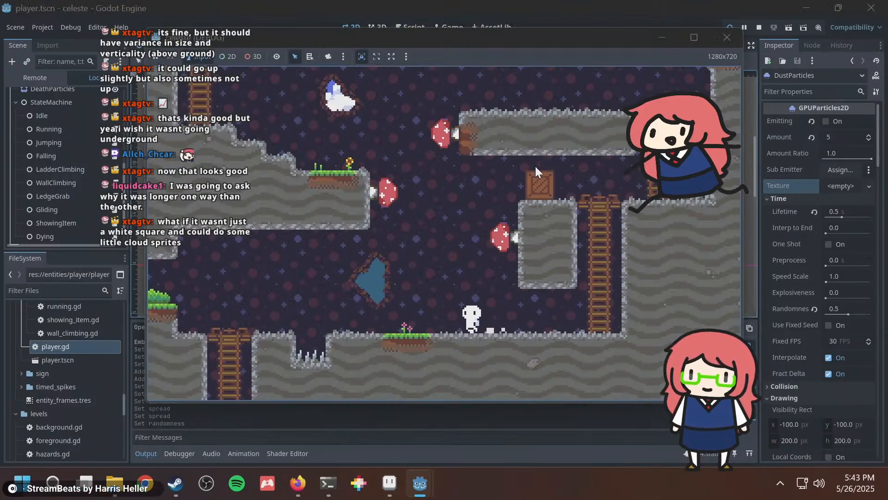
{"action": "key", "text": "Right"}
{"action": "key", "text": "Left"}
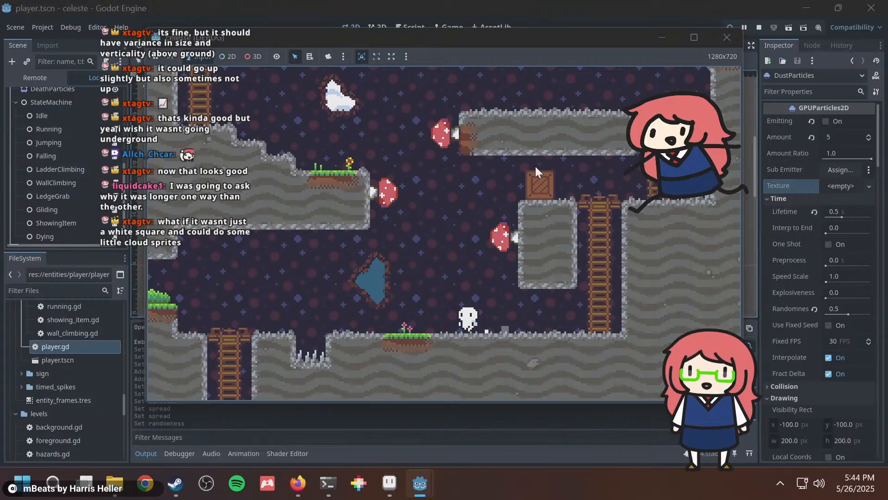
{"action": "key", "text": "Right"}
{"action": "key", "text": "Left"}
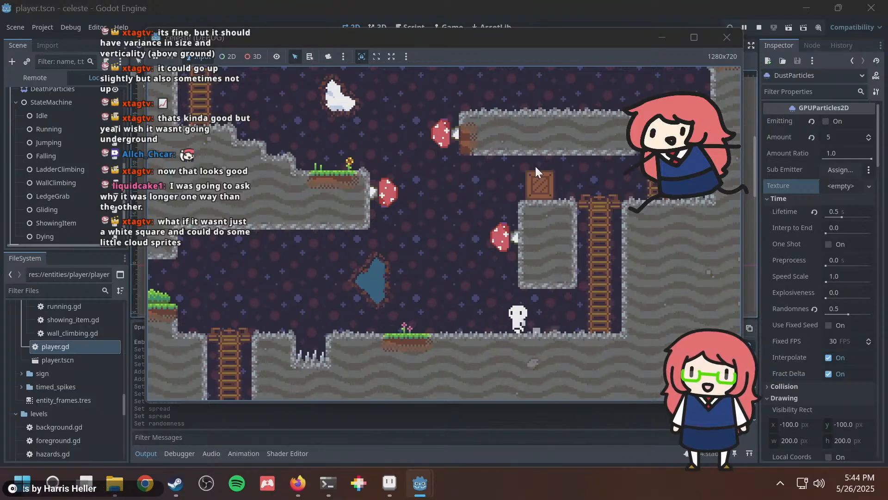
{"action": "key", "text": "space"}
{"action": "key", "text": "Right"}
{"action": "key", "text": "space"}
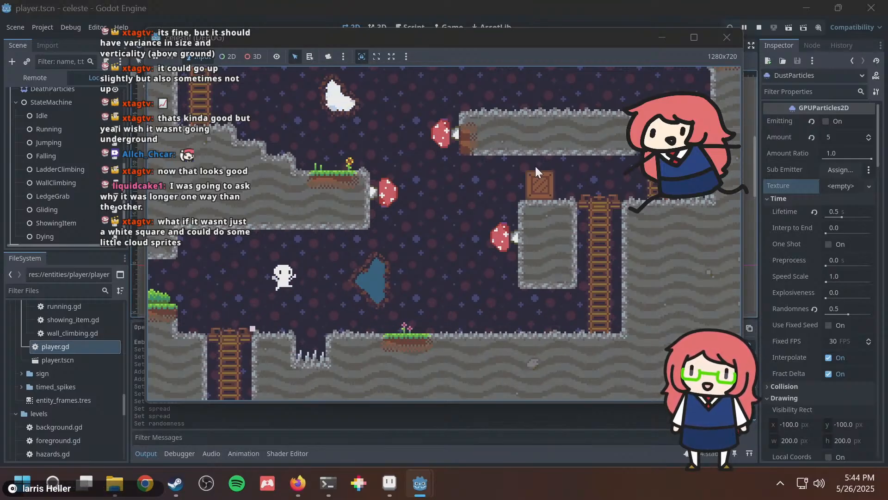
Switch to the PowerShell terminal and check the git status of the celeste repository in a cleared-down shell window.
{"action": "key", "text": "Left"}
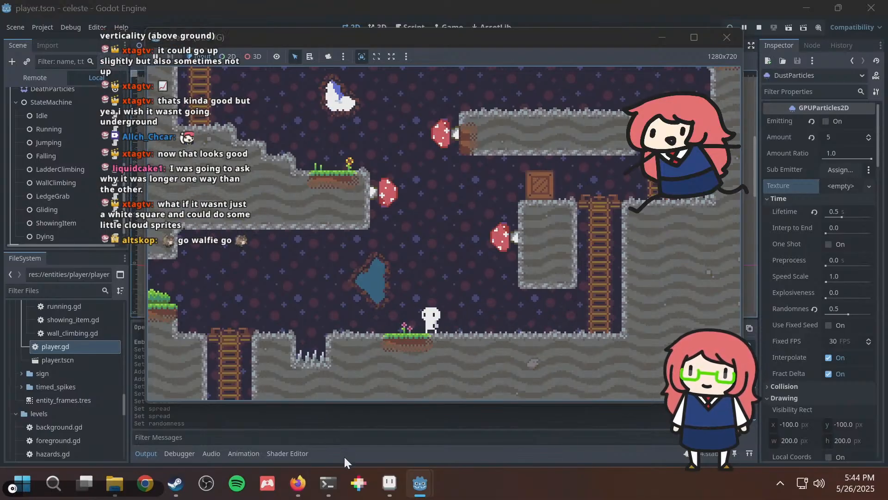
{"action": "left_click", "coordinate": [327, 484]}
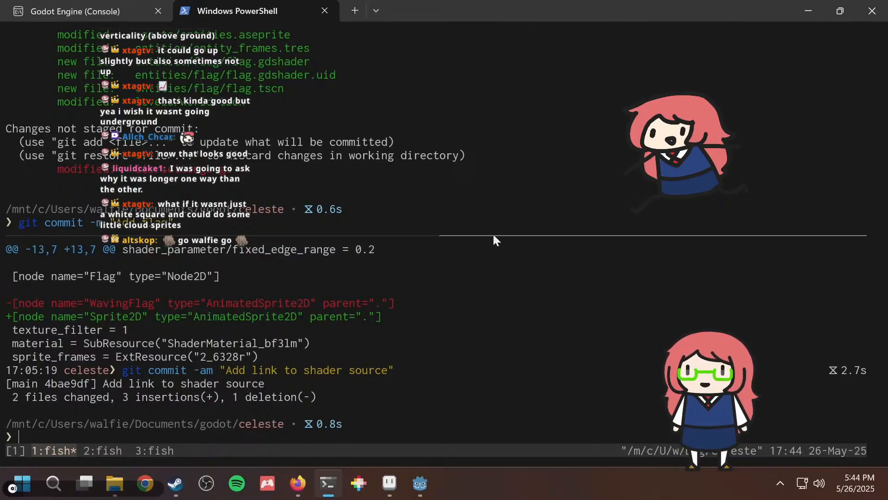
{"action": "key", "text": "Return"}
{"action": "key", "text": "Return"}
{"action": "key", "text": "Return"}
{"action": "key", "text": "Return"}
{"action": "key", "text": "Return"}
{"action": "key", "text": "Return"}
{"action": "key", "text": "Return"}
{"action": "key", "text": "Return"}
{"action": "key", "text": "Return"}
{"action": "key", "text": "Return"}
{"action": "key", "text": "Return"}
{"action": "type", "text": "git "}
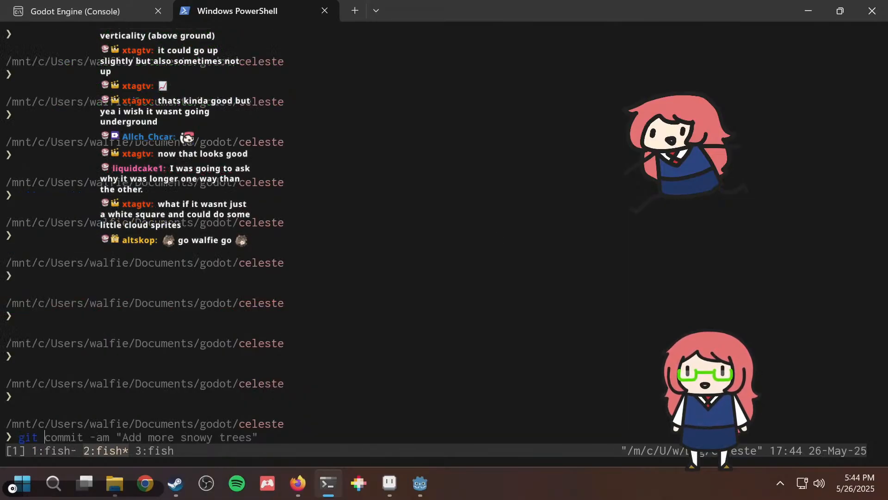
{"action": "type", "text": "status"}
{"action": "key", "text": "Return"}
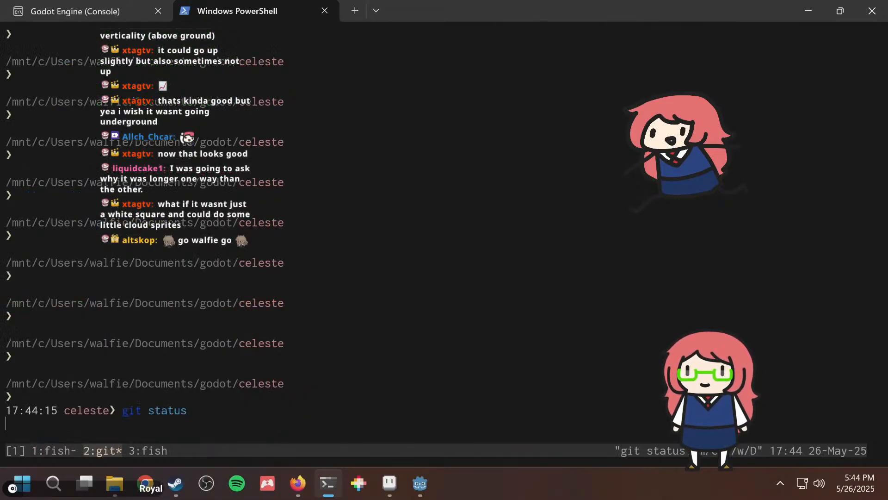
Show the uncommitted changes with git diff and read through them to the end.
{"action": "type", "text": "git diff"}
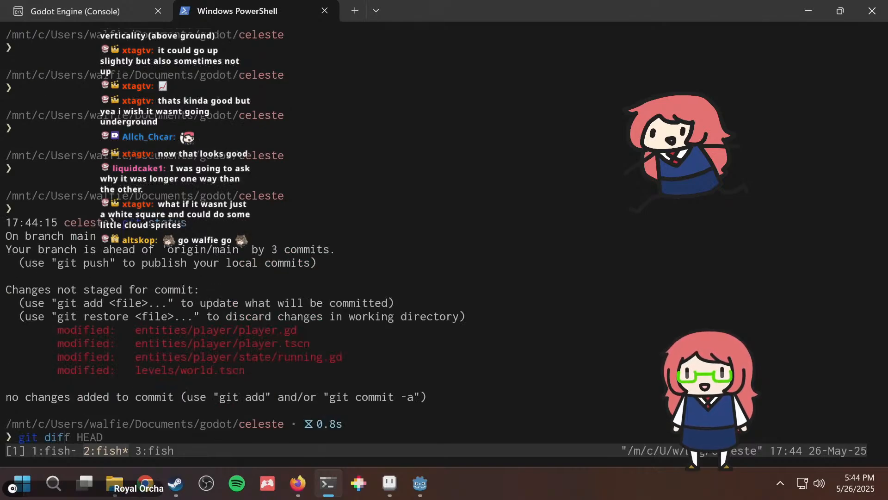
{"action": "key", "text": "Return"}
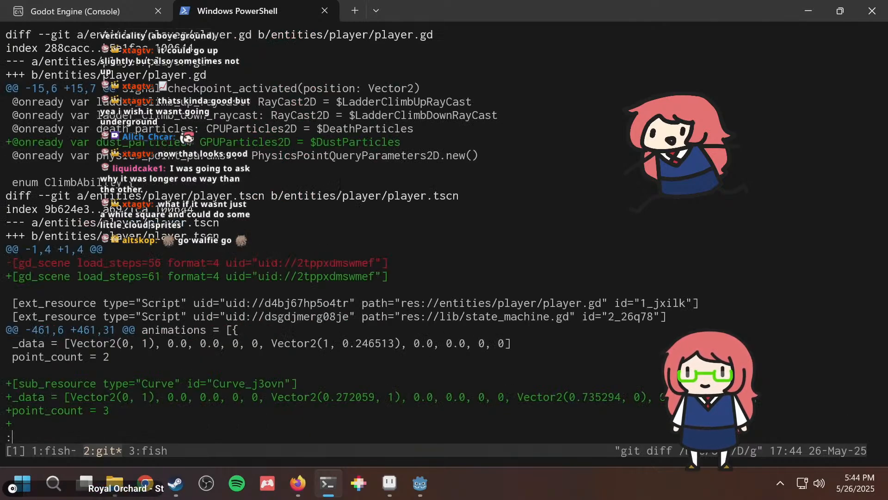
{"action": "scroll", "coordinate": [324, 231], "scroll_direction": "down", "scroll_amount": 20}
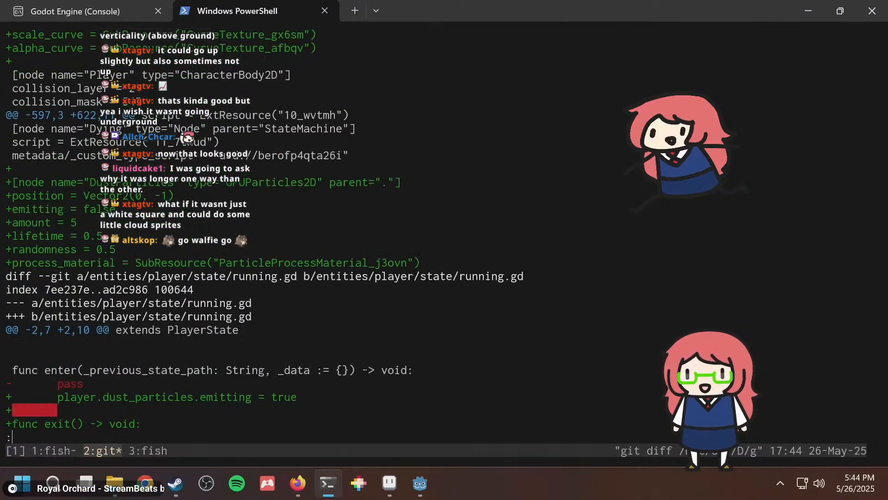
{"action": "scroll", "coordinate": [324, 231], "scroll_direction": "down", "scroll_amount": 5}
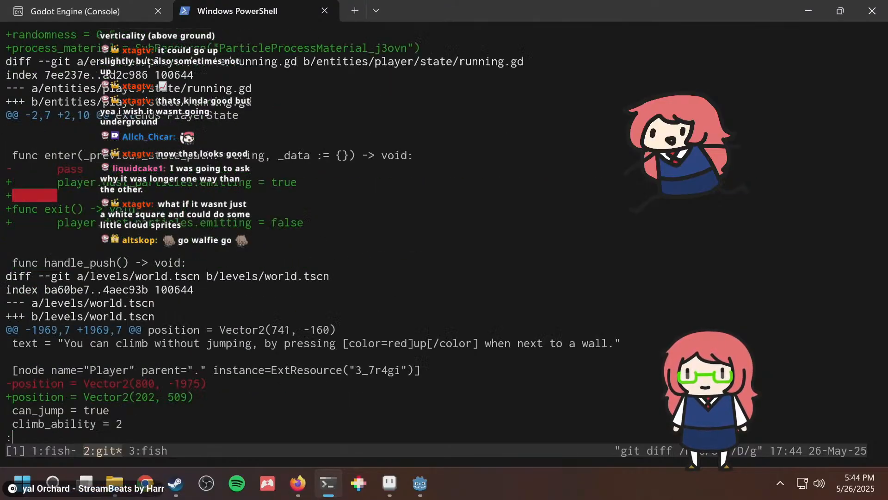
{"action": "scroll", "coordinate": [324, 231], "scroll_direction": "down", "scroll_amount": 1}
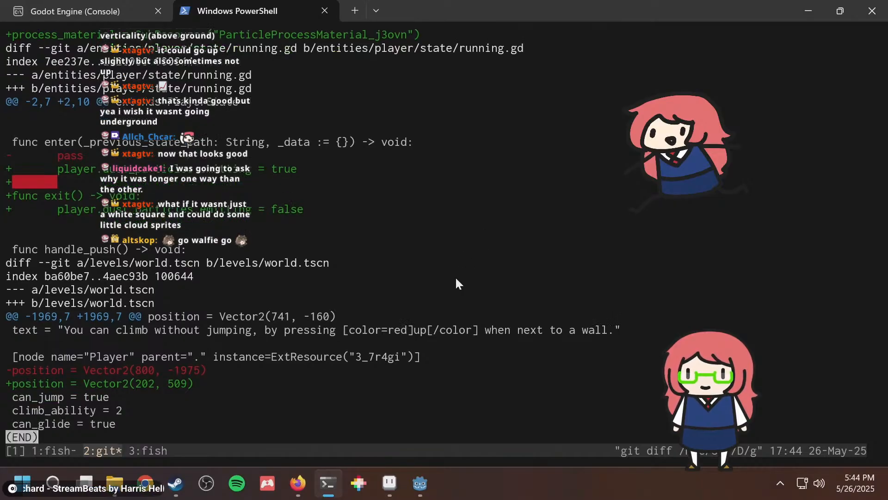
Switch back to the Godot editor and add a second blank line between the enter and exit functions in running.gd.
{"action": "left_click", "coordinate": [421, 482]}
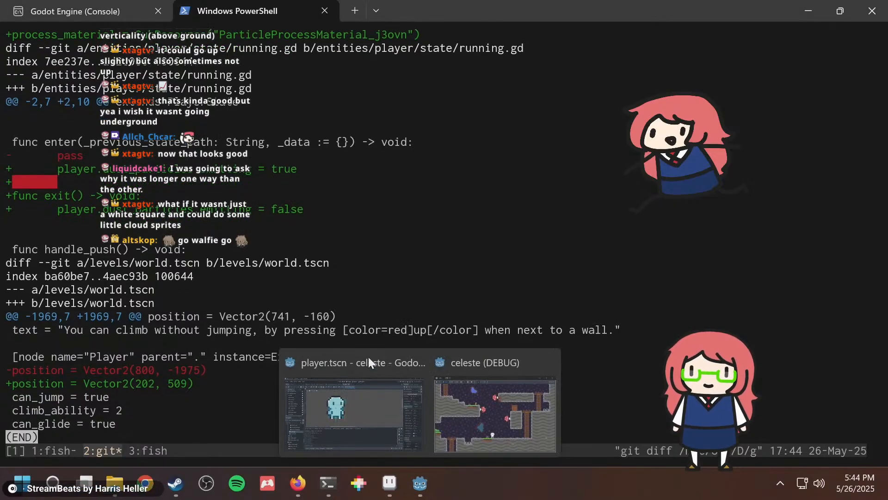
{"action": "left_click", "coordinate": [366, 381]}
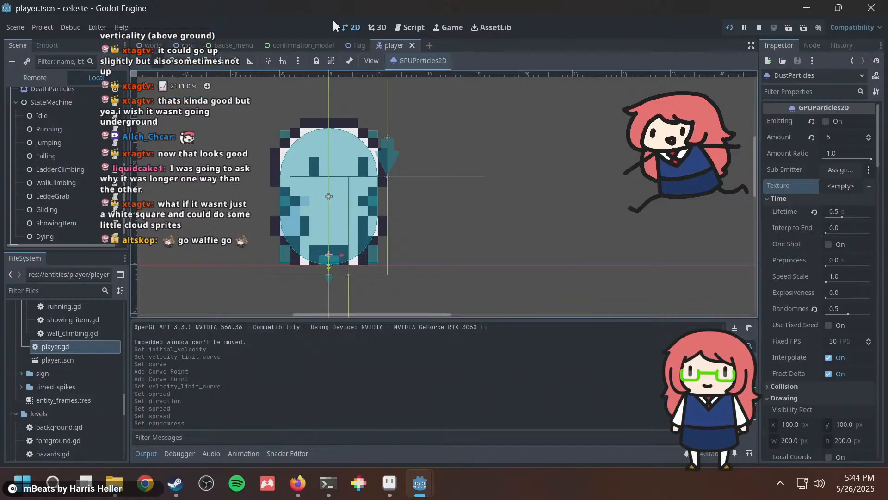
{"action": "left_click", "coordinate": [399, 28]}
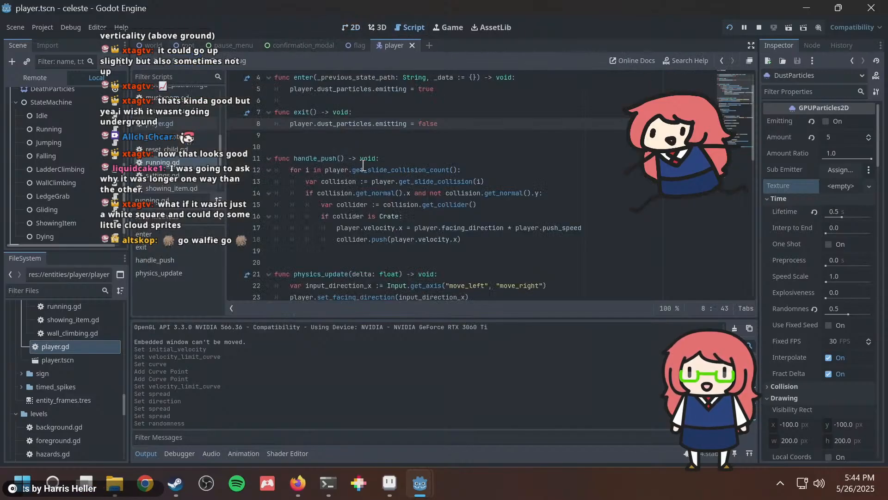
{"action": "key", "text": "Down"}
{"action": "key", "text": "Down"}
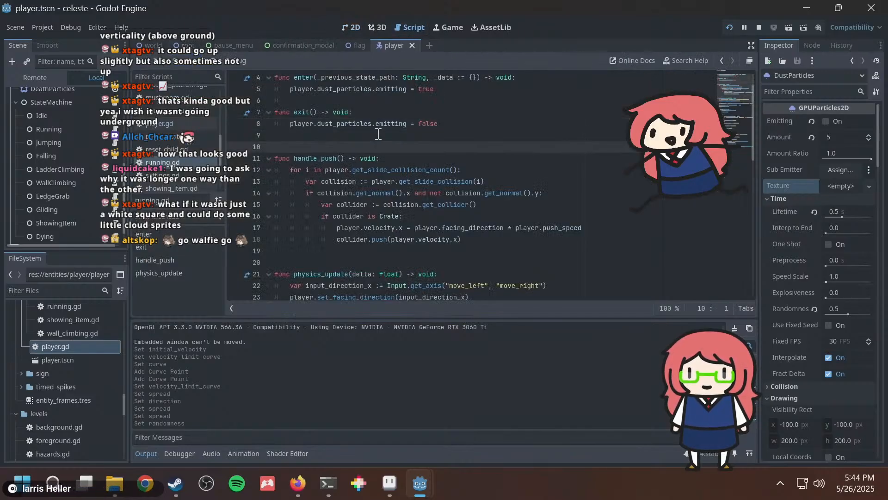
{"action": "key", "text": "Up"}
{"action": "key", "text": "Up"}
{"action": "key", "text": "Up"}
{"action": "key", "text": "Up"}
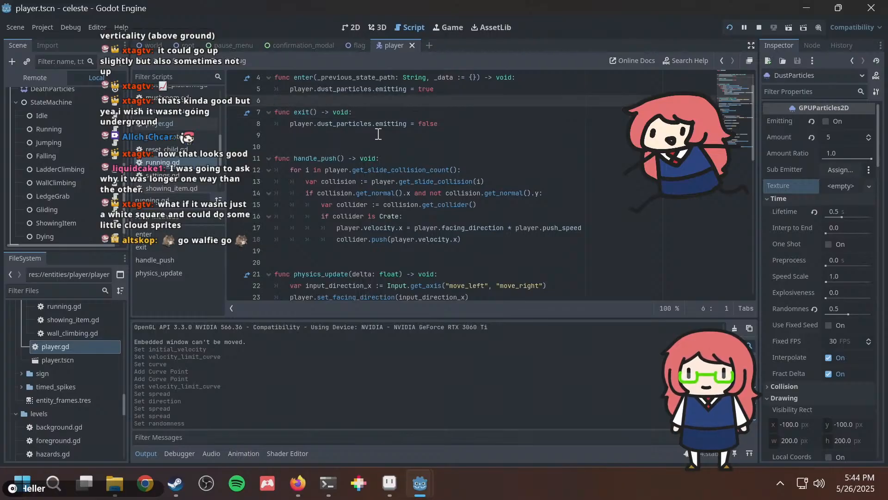
{"action": "key", "text": "Return"}
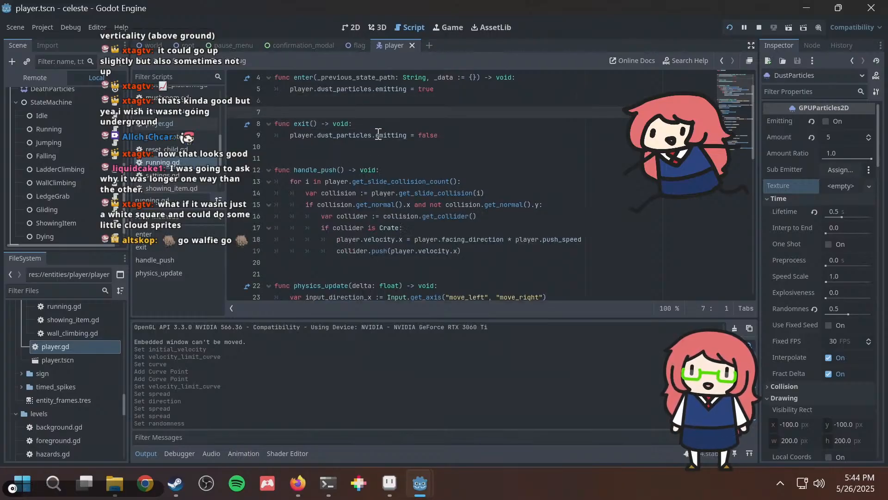
Return to the terminal, close the diff, and commit all changes with the message "Add dust particles when running".
{"action": "key", "text": "alt+Tab"}
{"action": "type", "text": "qgit c"}
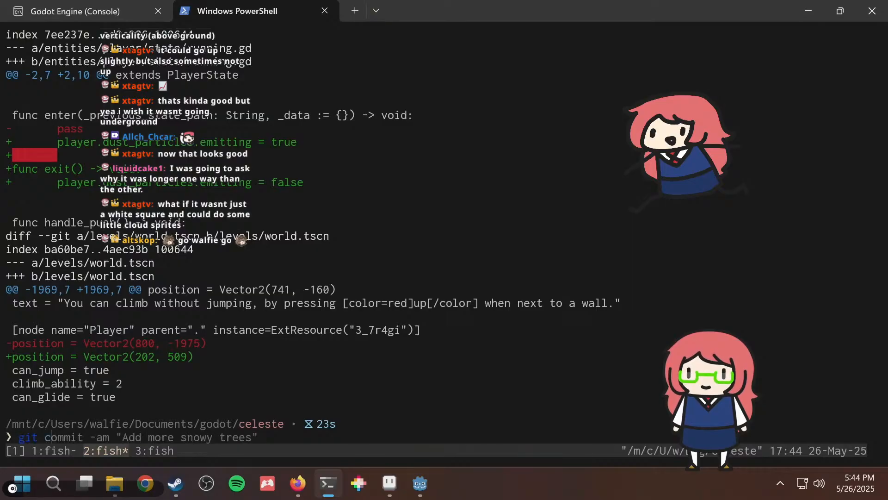
{"action": "type", "text": "ommit -am \"\""}
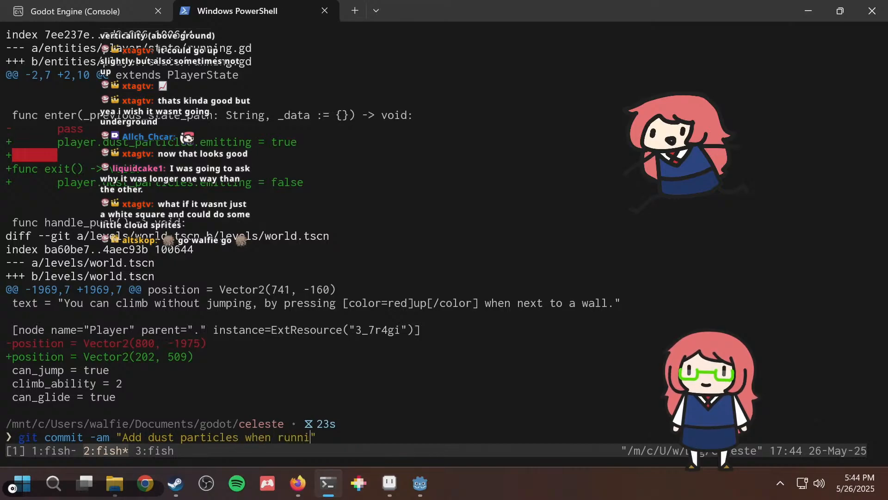
{"action": "type", "text": "Add dust particles when running"}
{"action": "key", "text": "Return"}
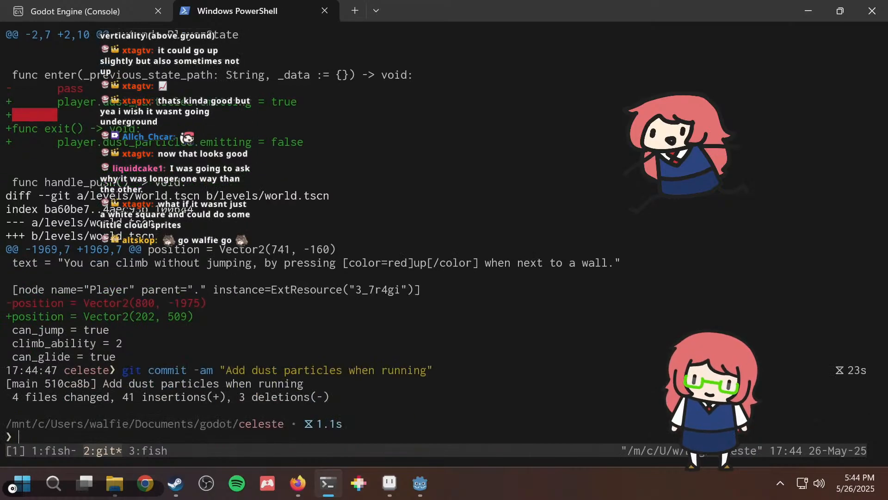
In Godot's world scene, move the Player to (-245, 684), beside the mushroom crate under the wooden platform.
{"action": "key", "text": "alt+Tab"}
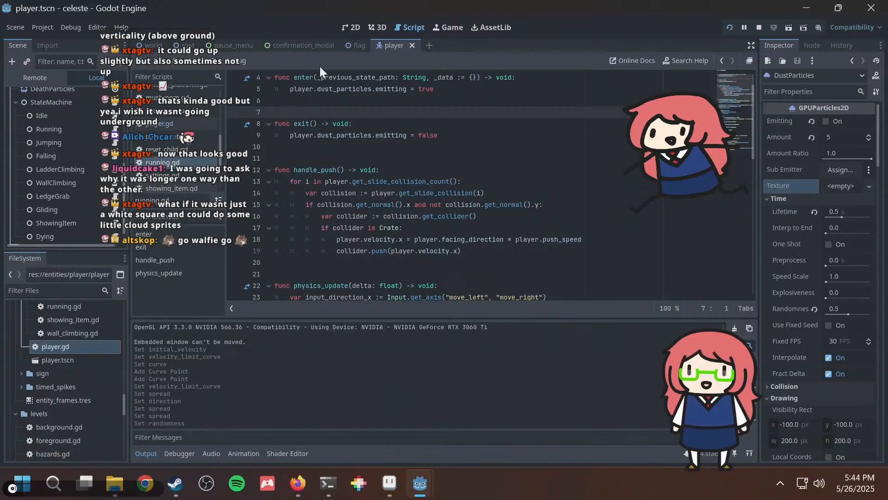
{"action": "left_click", "coordinate": [355, 27]}
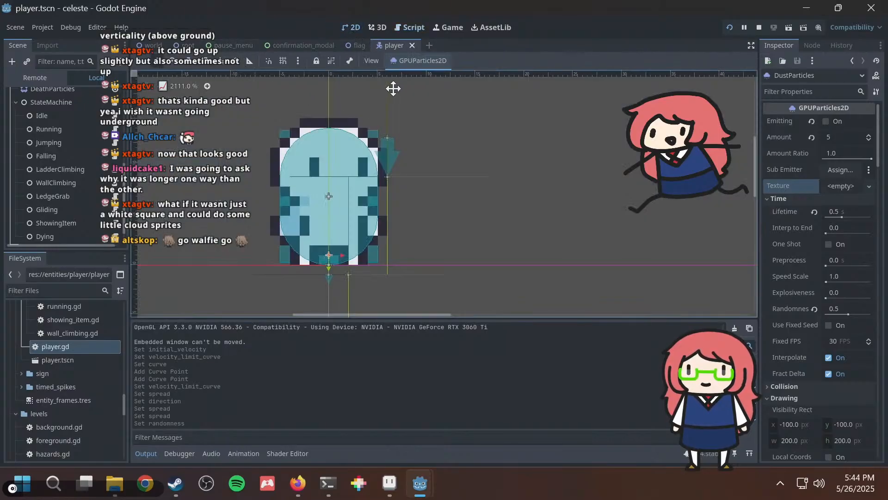
{"action": "left_click", "coordinate": [155, 47]}
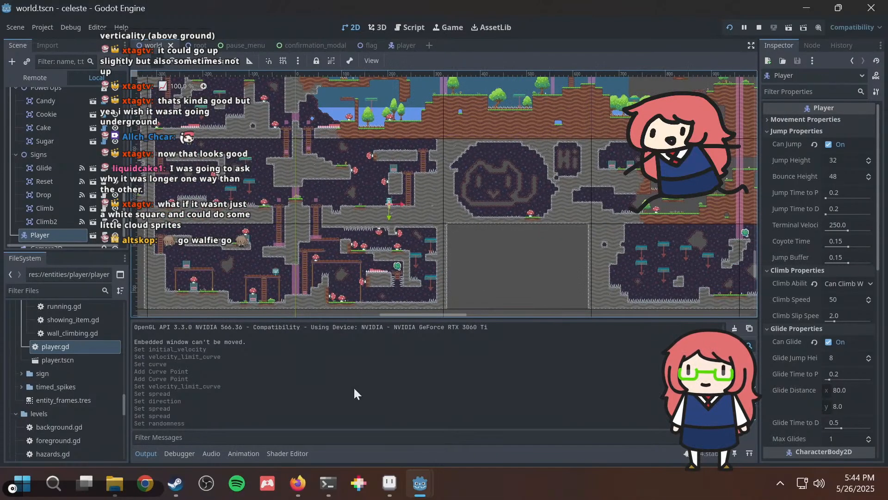
{"action": "mouse_move", "coordinate": [390, 483]}
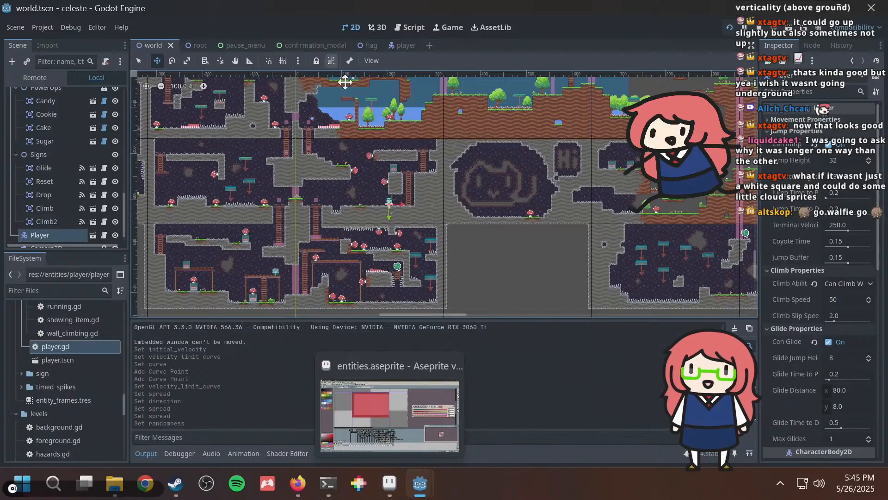
{"action": "scroll", "coordinate": [343, 180], "scroll_direction": "up", "scroll_amount": 5}
{"action": "middle_click_drag", "start_coordinate": [336, 208], "coordinate": [461, 192]}
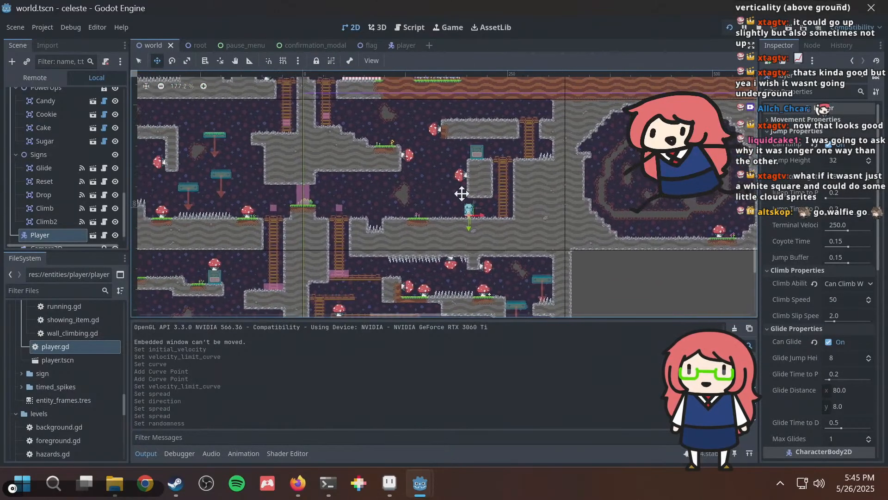
{"action": "left_click_drag", "start_coordinate": [454, 237], "coordinate": [340, 232]}
{"action": "middle_click_drag", "start_coordinate": [394, 201], "coordinate": [498, 139]}
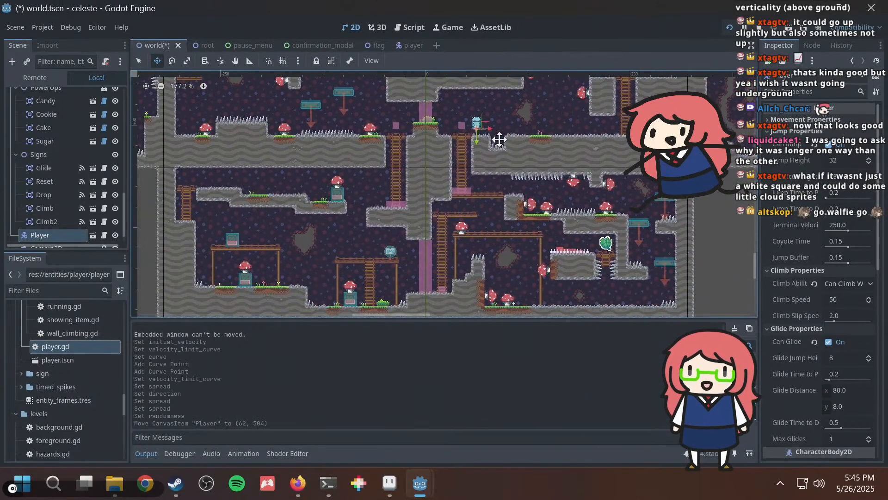
{"action": "left_click_drag", "start_coordinate": [474, 159], "coordinate": [227, 302]}
Run the game and test the dust particles while pushing the mushroom crate to the right.
{"action": "key", "text": "alt+Tab"}
{"action": "key", "text": "alt+Tab"}
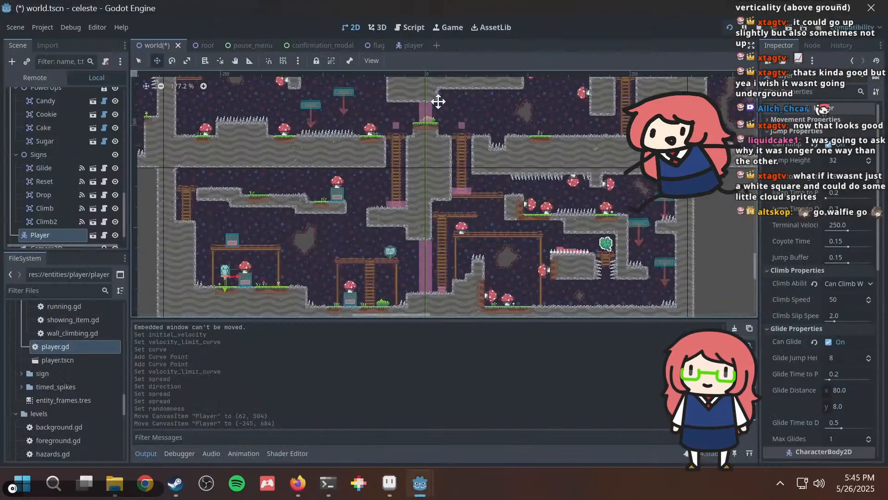
{"action": "key", "text": "F5"}
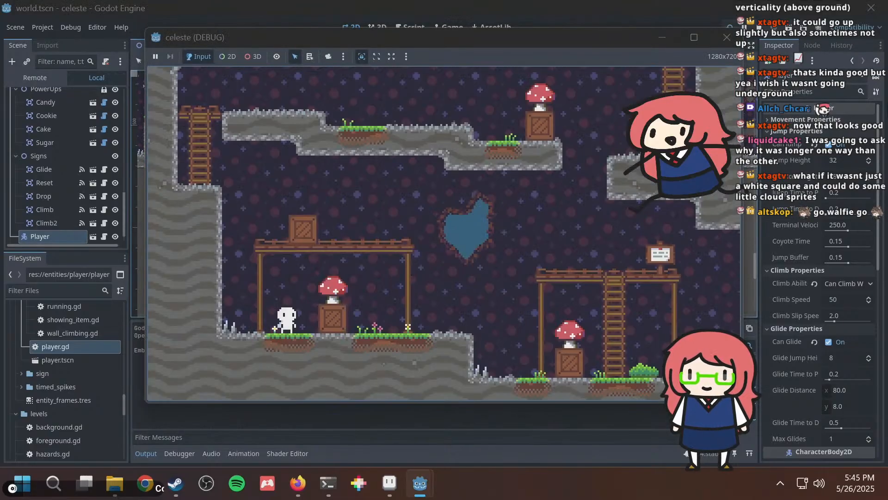
{"action": "key", "text": "Right"}
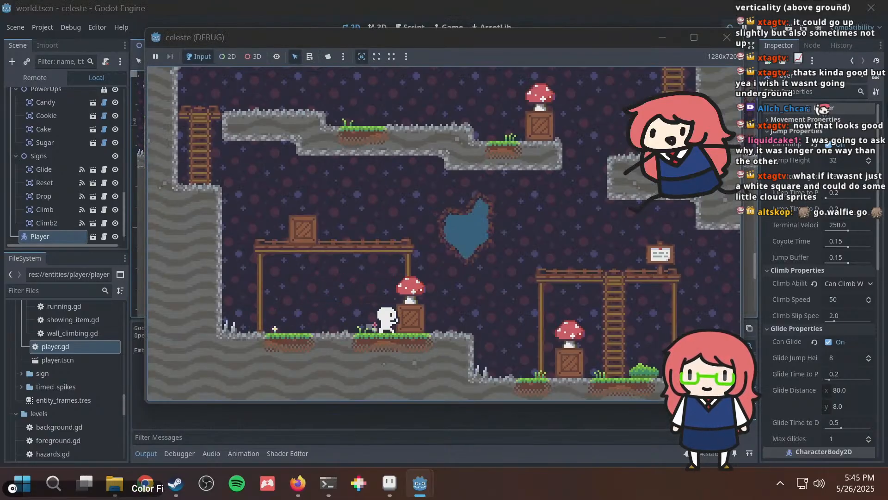
{"action": "key", "text": "Right"}
{"action": "key", "text": "Left"}
{"action": "key", "text": "Right"}
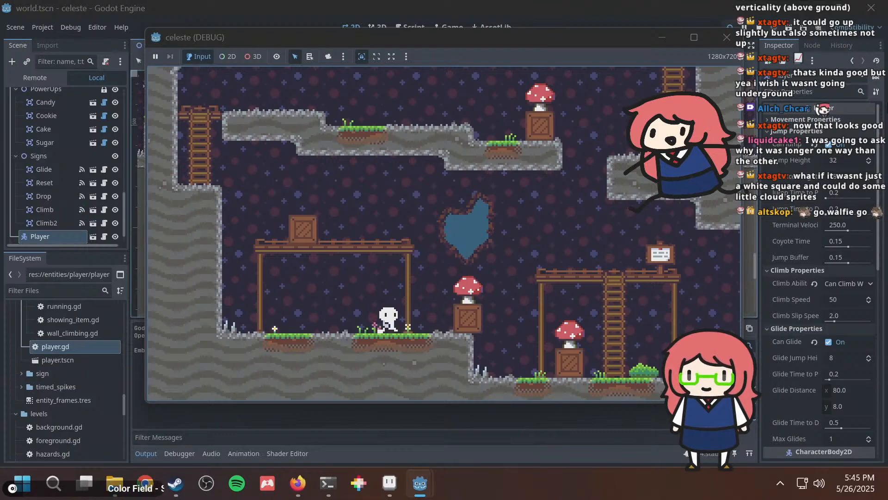
Go back to the Godot editor and review the enter, exit and handle_push functions in the running.gd script.
{"action": "key", "text": "alt+Tab"}
{"action": "key", "text": "alt+Tab"}
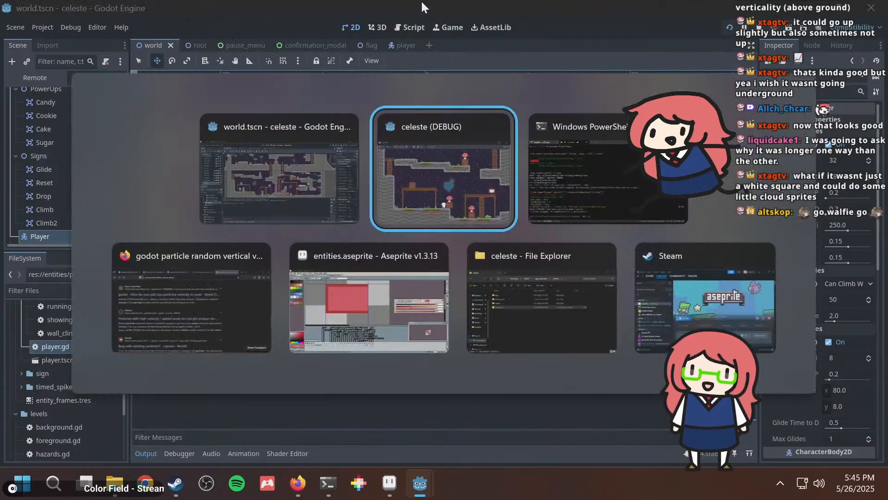
{"action": "key", "text": "alt+Tab"}
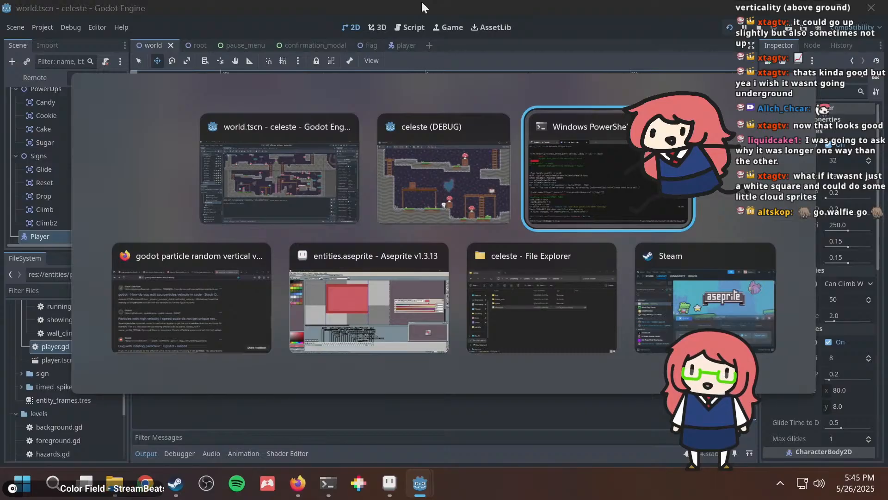
{"action": "key", "text": "alt+shift+Tab"}
{"action": "key", "text": "alt+shift+Tab"}
{"action": "key", "text": "alt+Tab"}
{"action": "key", "text": "alt+Tab"}
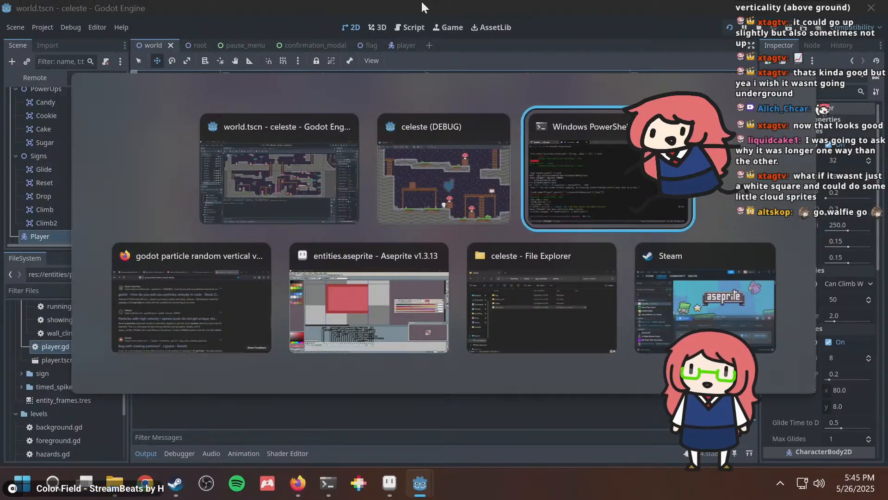
{"action": "key", "text": "alt+shift+Tab"}
{"action": "key", "text": "alt+shift+Tab"}
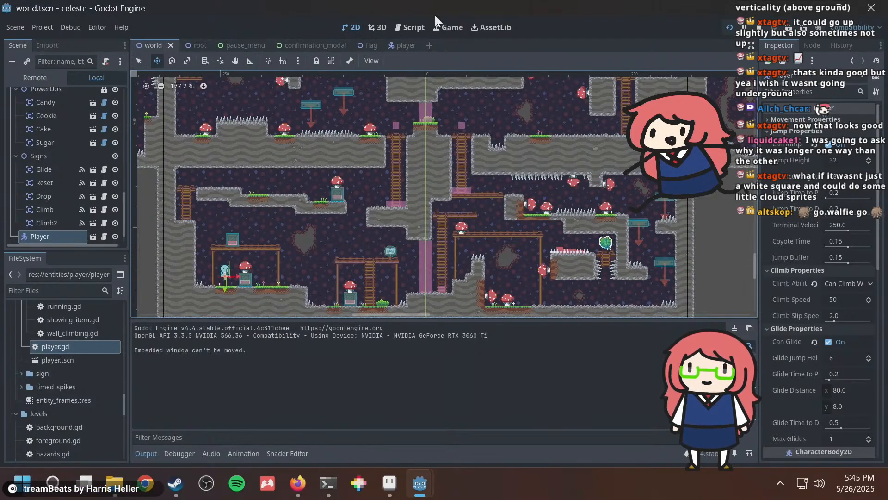
{"action": "left_click", "coordinate": [412, 27]}
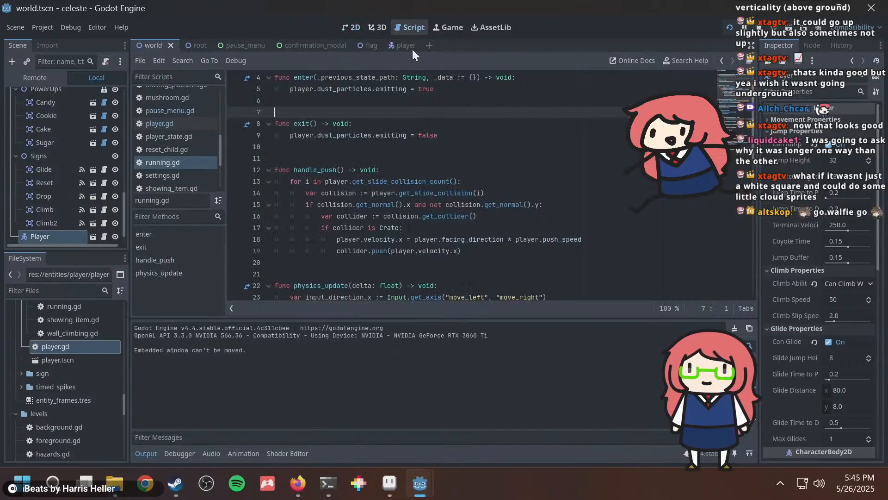
{"action": "scroll", "coordinate": [391, 192], "scroll_direction": "up", "scroll_amount": 2}
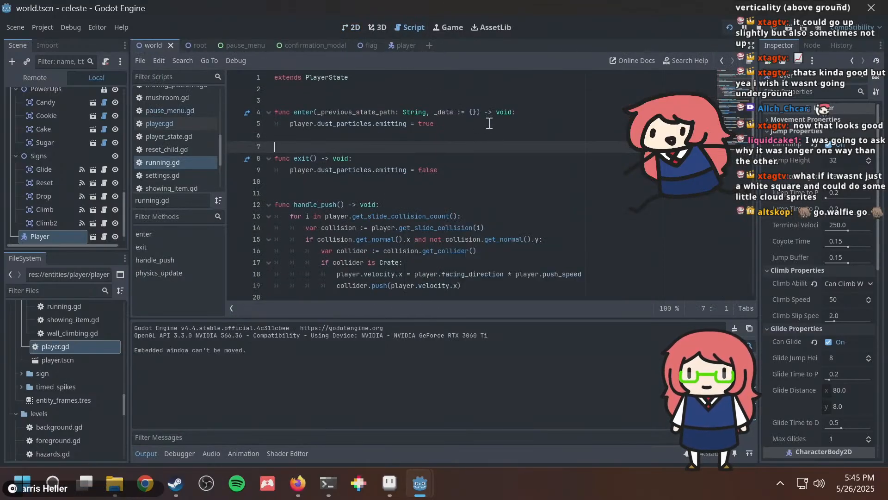
{"action": "scroll", "coordinate": [489, 123], "scroll_direction": "down", "scroll_amount": 2}
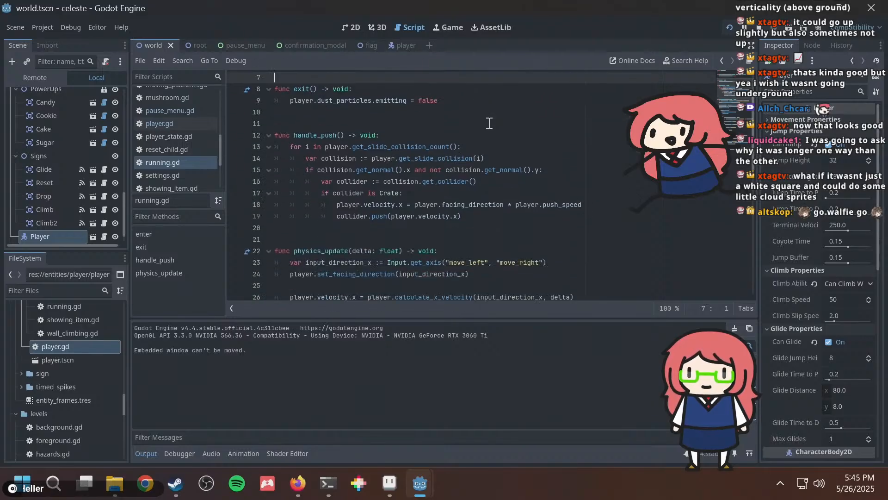
Examine the handle_push and physics_update functions in running.gd for where the crate push is handled.
{"action": "scroll", "coordinate": [489, 123], "scroll_direction": "down", "scroll_amount": 2}
{"action": "scroll", "coordinate": [488, 124], "scroll_direction": "up", "scroll_amount": 2}
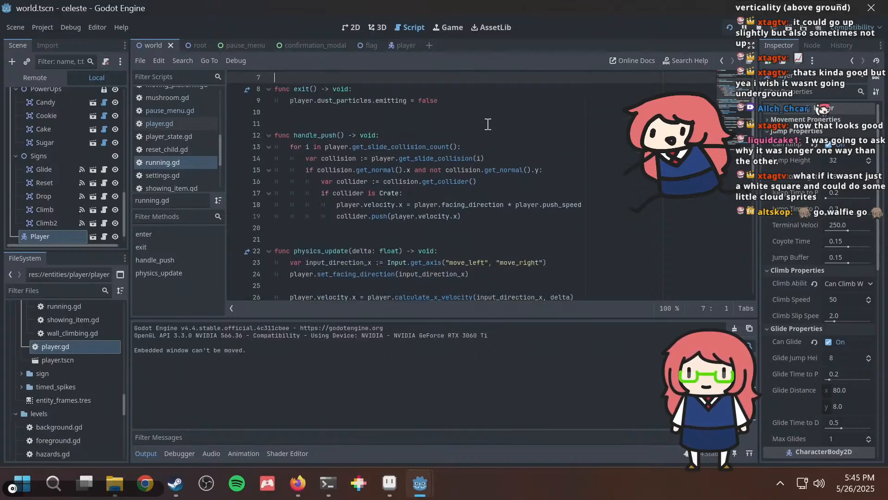
{"action": "scroll", "coordinate": [489, 124], "scroll_direction": "up", "scroll_amount": 1}
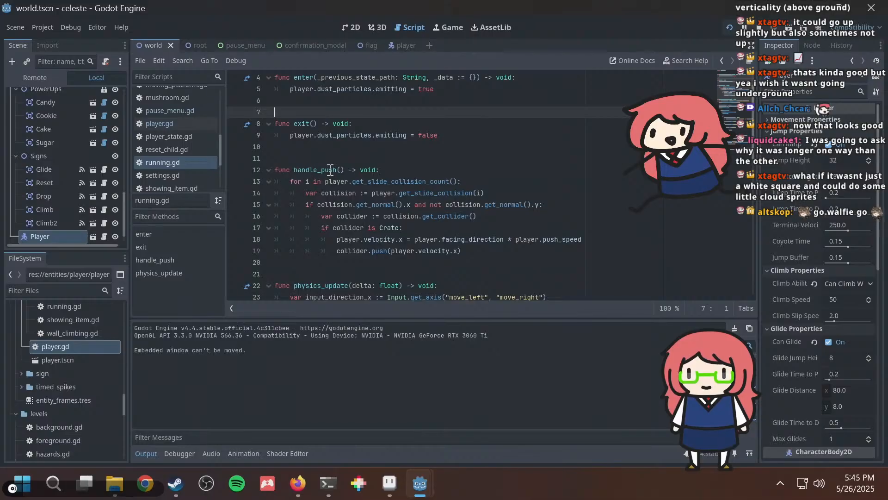
{"action": "scroll", "coordinate": [330, 169], "scroll_direction": "down", "scroll_amount": 9}
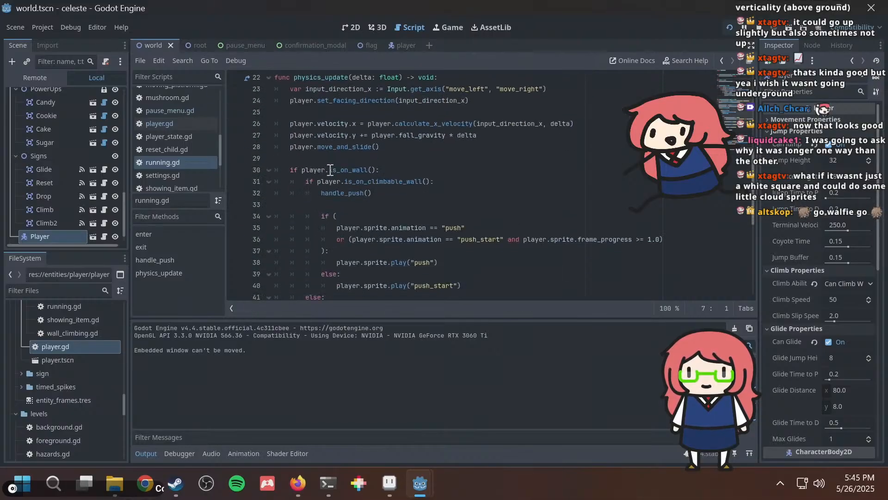
{"action": "scroll", "coordinate": [330, 170], "scroll_direction": "up", "scroll_amount": 7}
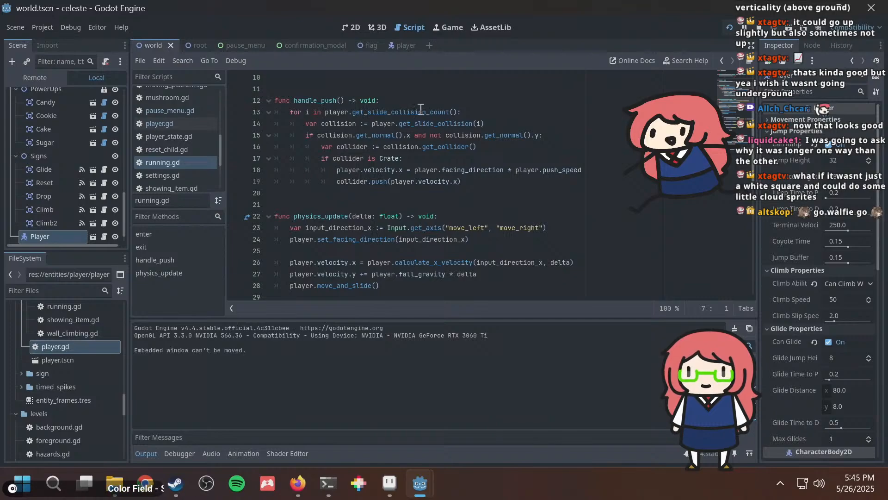
{"action": "left_click", "coordinate": [565, 137]}
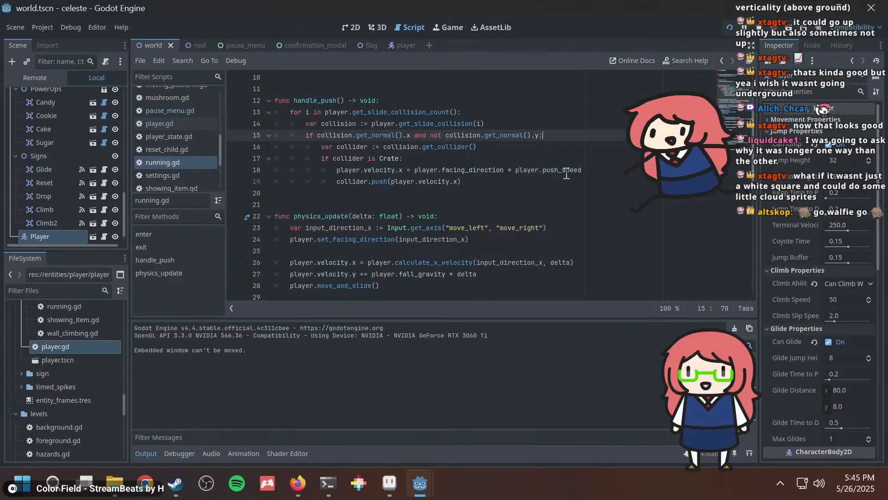
{"action": "left_click", "coordinate": [586, 169]}
{"action": "scroll", "coordinate": [590, 166], "scroll_direction": "up", "scroll_amount": 3}
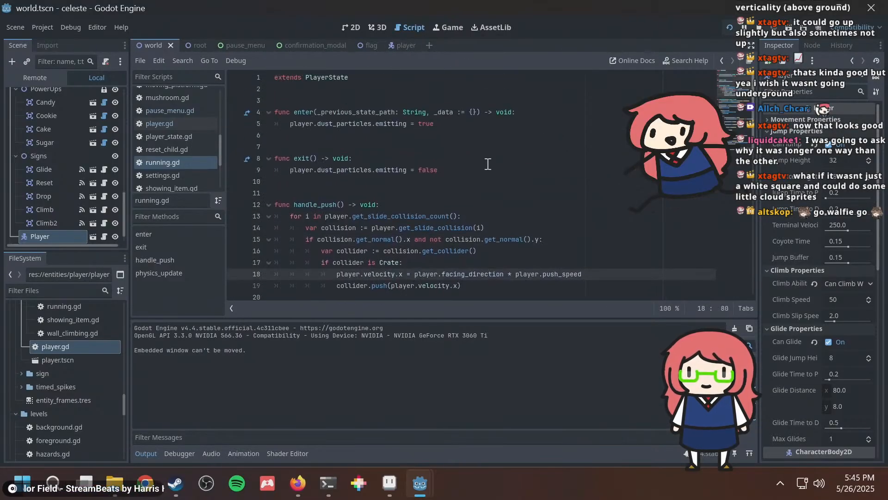
Copy "player.dust_particles.emitting = false" from exit into handle_push's Crate branch, below the velocity line.
{"action": "left_click", "coordinate": [469, 165]}
{"action": "key", "text": "shift+Home"}
{"action": "key", "text": "ctrl+c"}
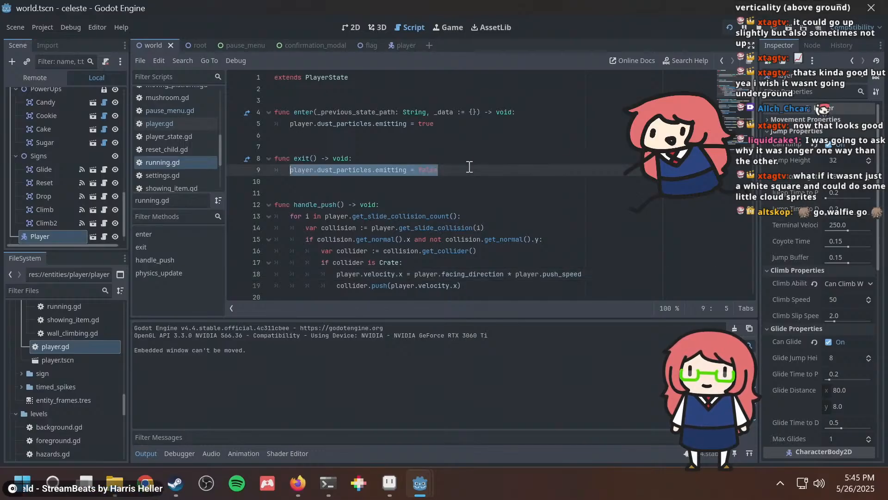
{"action": "scroll", "coordinate": [512, 204], "scroll_direction": "down", "scroll_amount": 1}
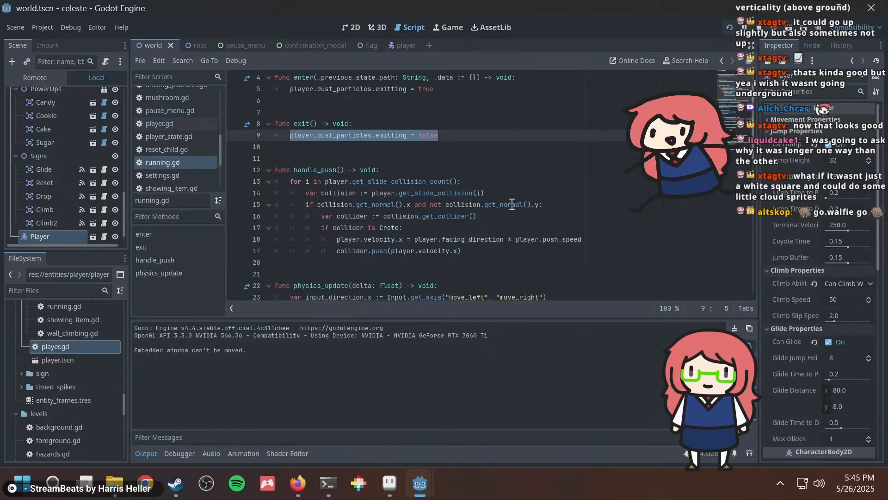
{"action": "left_click", "coordinate": [595, 240]}
{"action": "key", "text": "Return"}
{"action": "key", "text": "ctrl+v"}
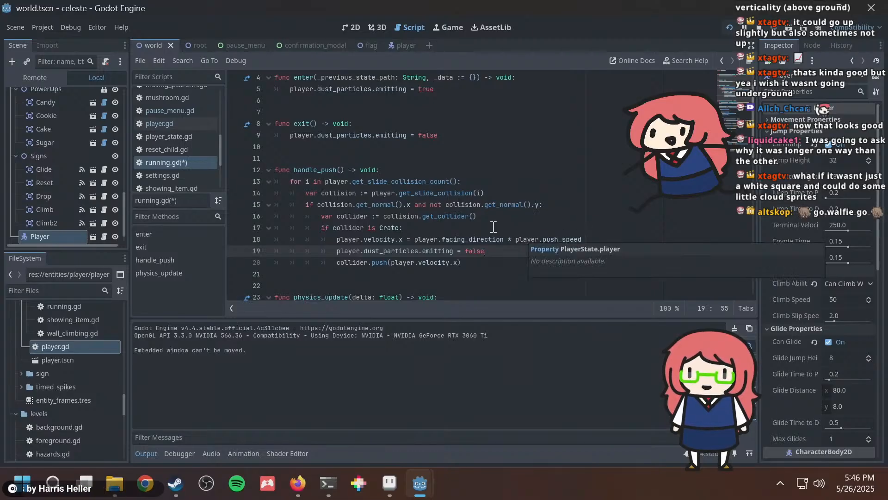
{"action": "key", "text": "shift+Home"}
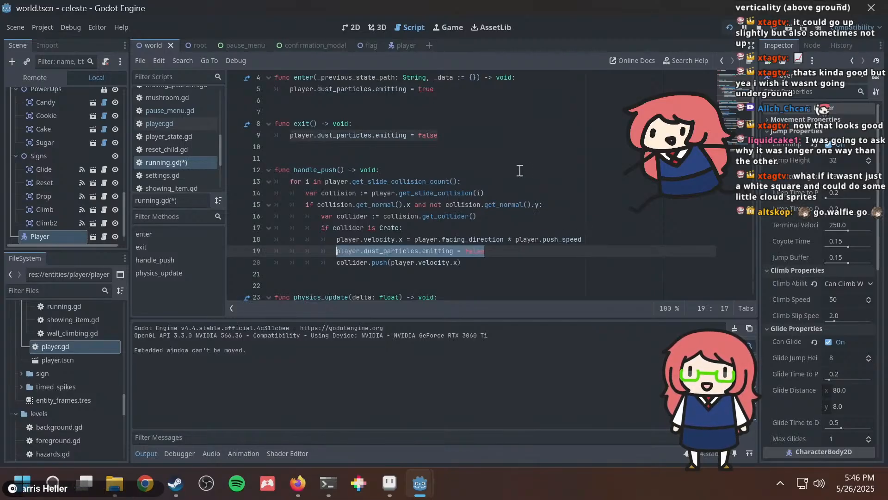
{"action": "left_click", "coordinate": [388, 170]}
{"action": "key", "text": "Return"}
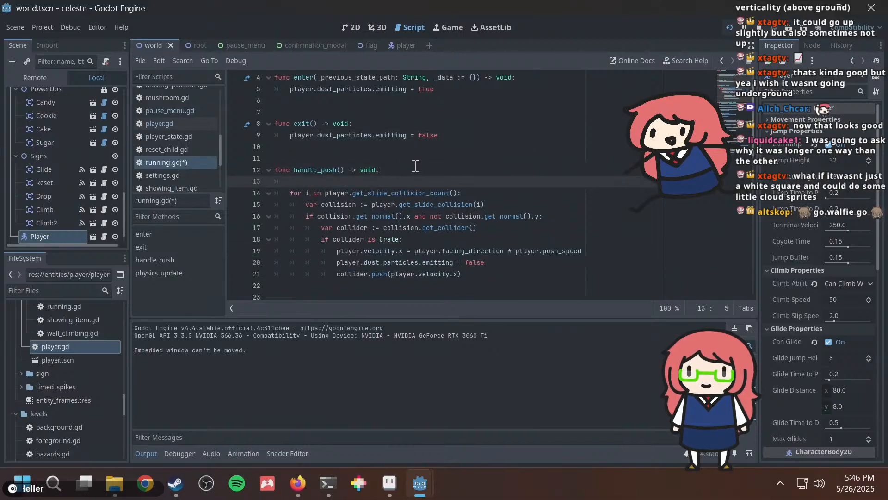
{"action": "key", "text": "BackSpace"}
{"action": "key", "text": "BackSpace"}
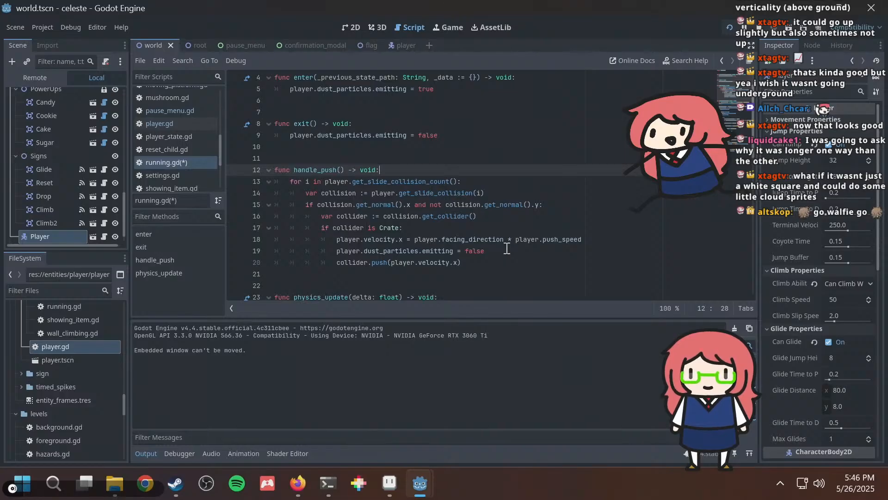
Remove the copied "player.dust_particles.emitting = false" line from handle_push.
{"action": "scroll", "coordinate": [507, 248], "scroll_direction": "down", "scroll_amount": 1}
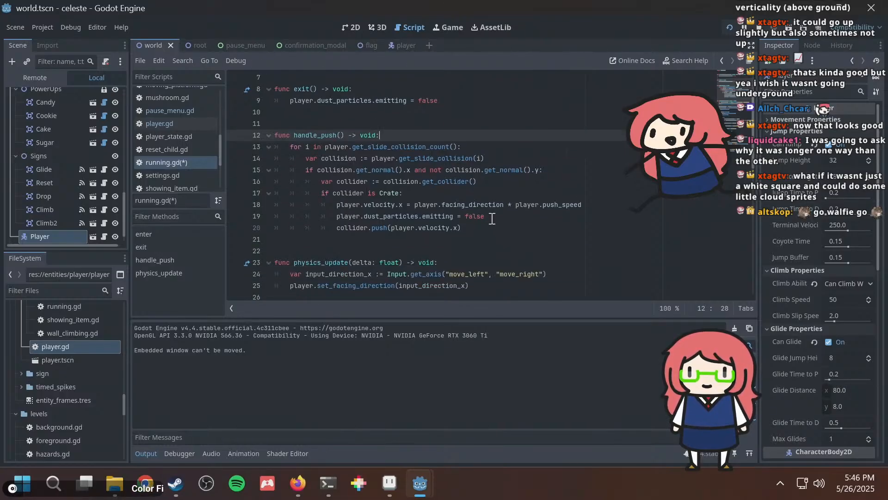
{"action": "scroll", "coordinate": [492, 218], "scroll_direction": "down", "scroll_amount": 3}
{"action": "scroll", "coordinate": [492, 219], "scroll_direction": "up", "scroll_amount": 3}
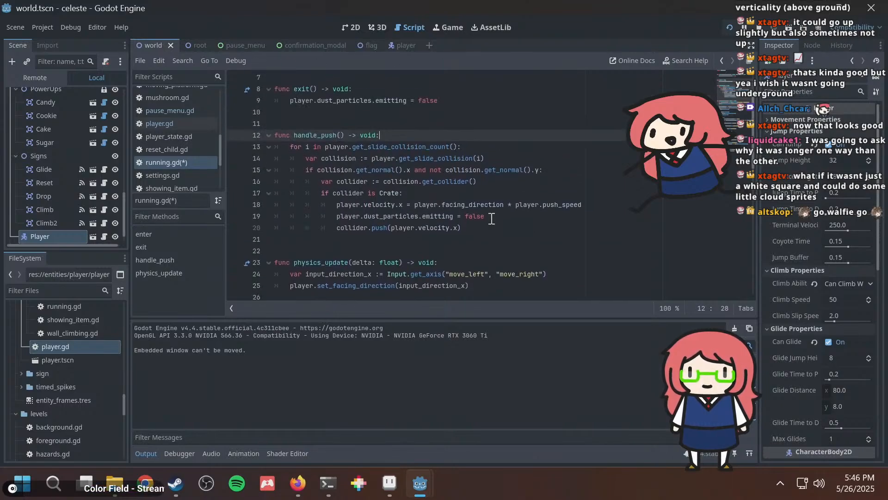
{"action": "left_click_drag", "start_coordinate": [492, 219], "coordinate": [263, 217]}
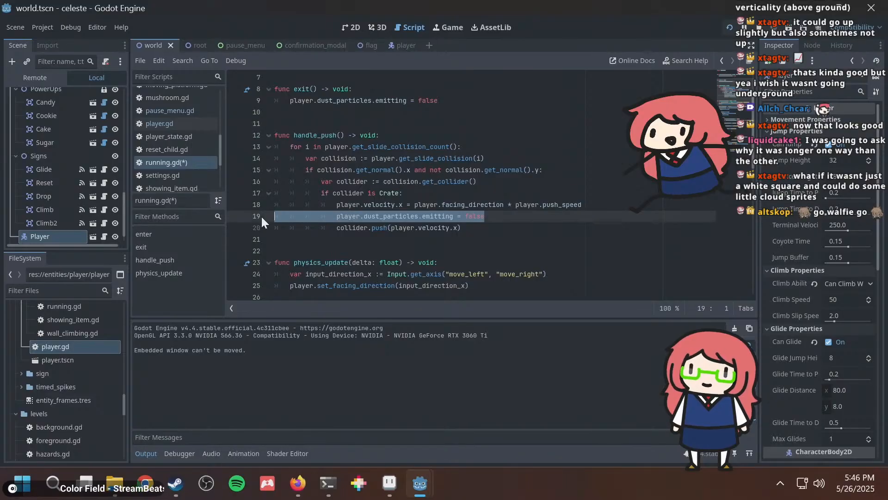
{"action": "key", "text": "BackSpace"}
{"action": "key", "text": "BackSpace"}
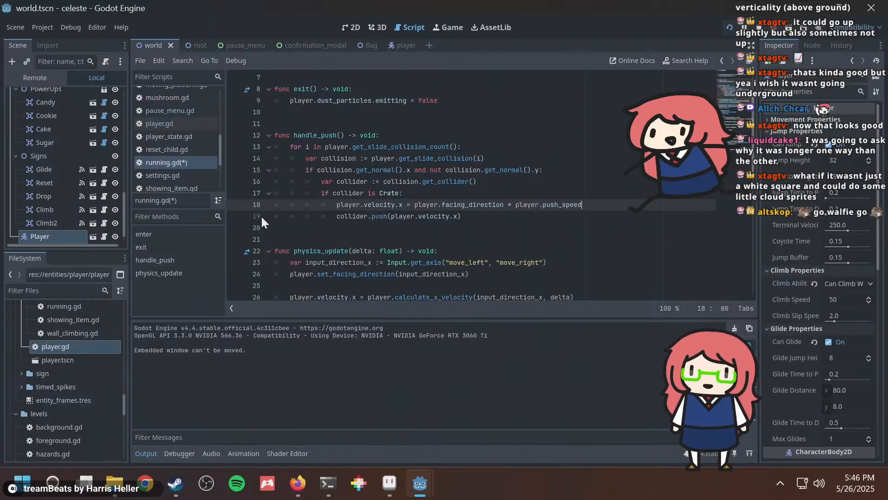
Run the game and check the dust particles while running both ways and pushing the mushroom crate off the ledge, restarting the level once.
{"action": "key", "text": "F5"}
{"action": "key", "text": "Left"}
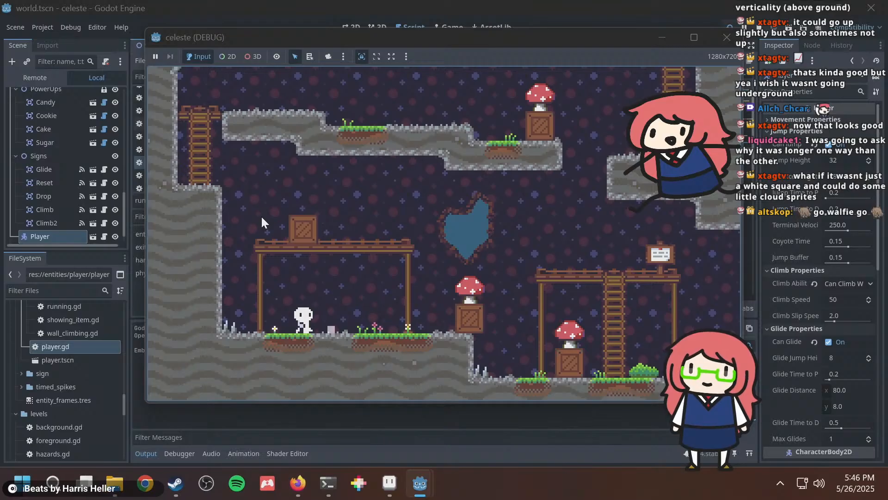
{"action": "key", "text": "Right"}
{"action": "key", "text": "Left"}
{"action": "key", "text": "r"}
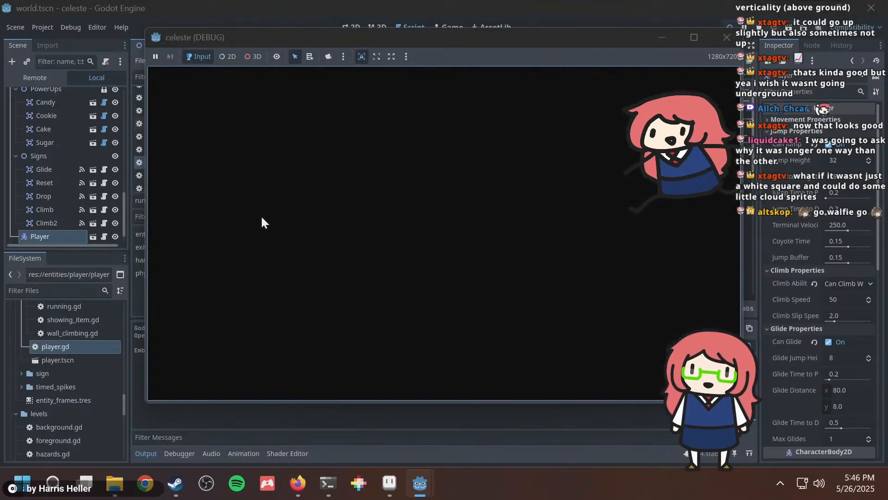
{"action": "key", "text": "Right"}
{"action": "key", "text": "Right"}
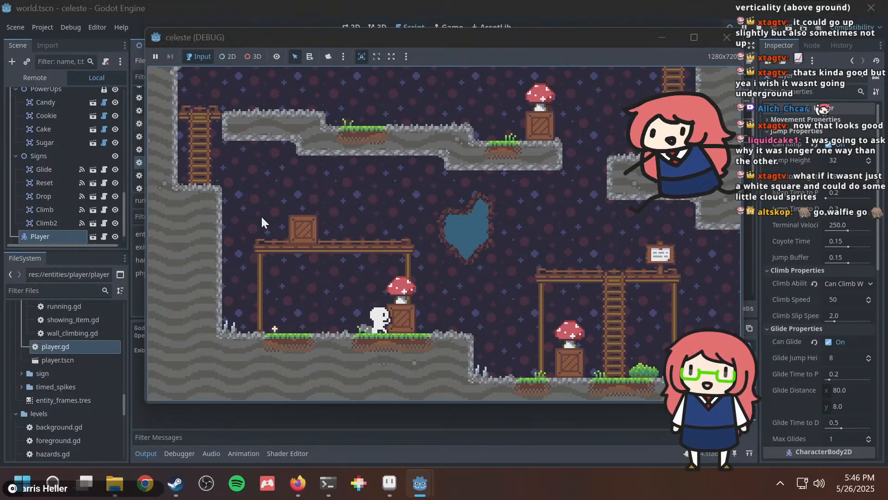
{"action": "key", "text": "Left"}
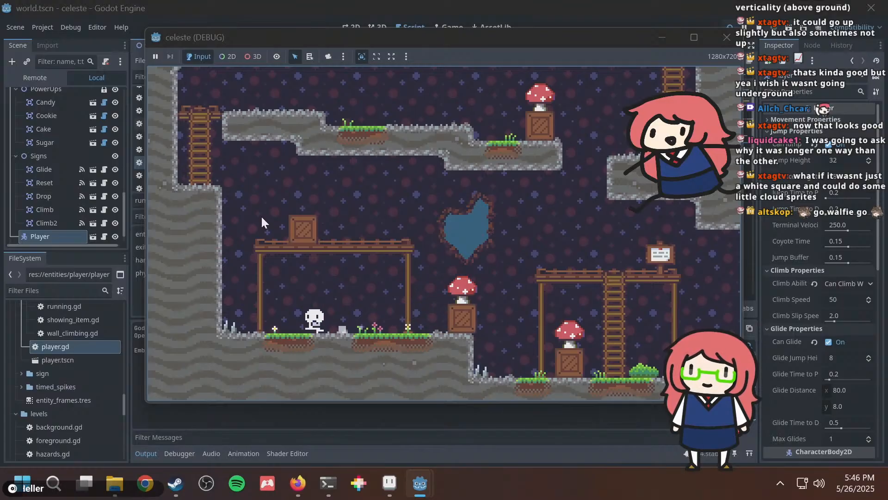
{"action": "key", "text": "Right"}
{"action": "key", "text": "Right"}
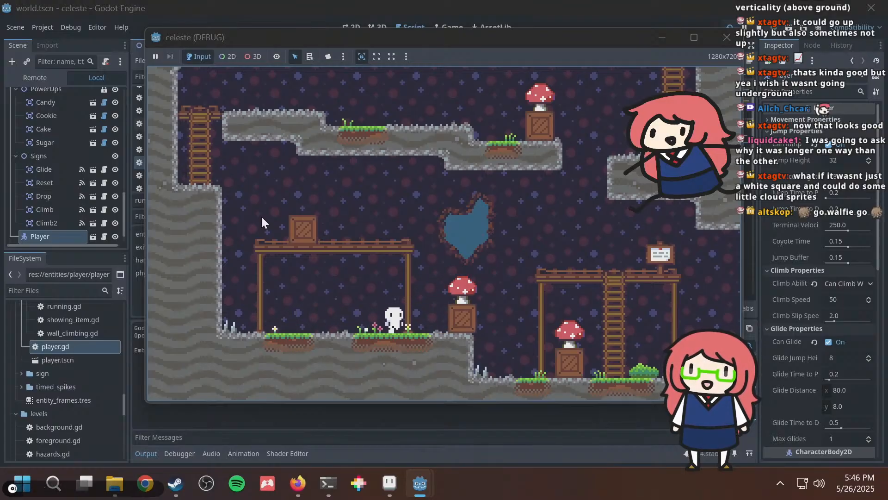
{"action": "key", "text": "Left"}
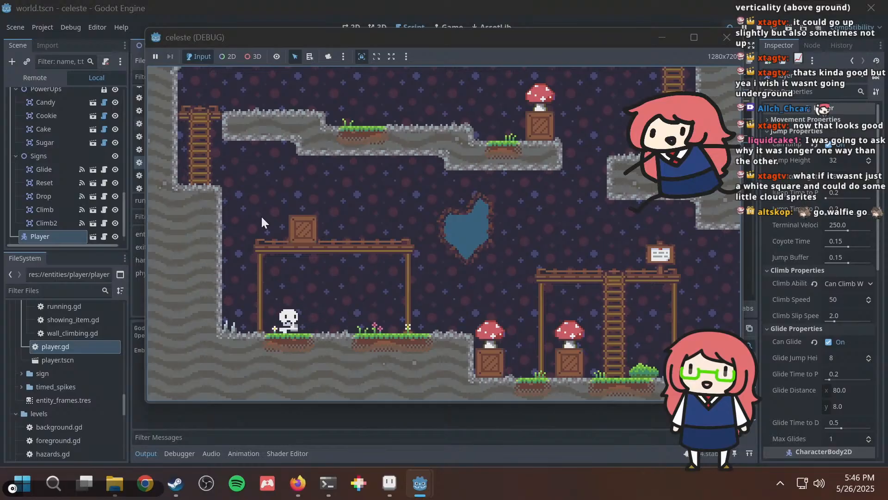
{"action": "key", "text": "Right"}
{"action": "key", "text": "F8"}
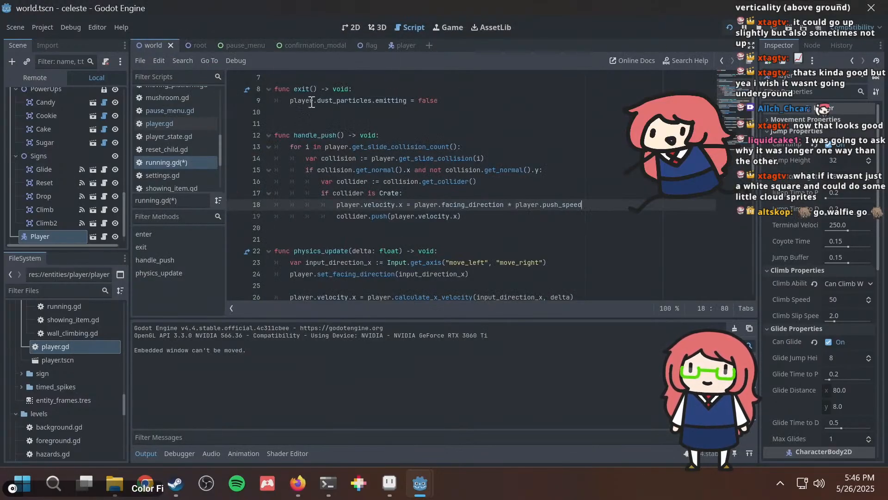
Review the particle line in enter and the calculate_x_velocity call in running.gd's physics_update.
{"action": "scroll", "coordinate": [422, 152], "scroll_direction": "up", "scroll_amount": 2}
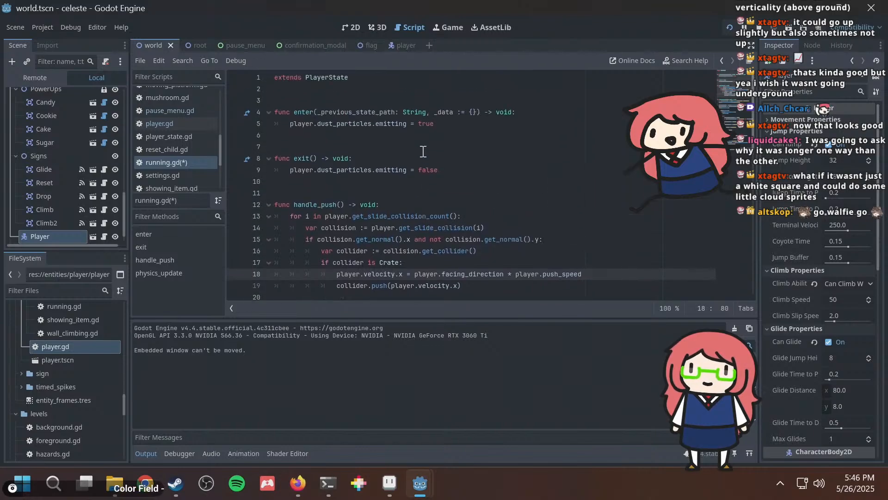
{"action": "left_click", "coordinate": [445, 123]}
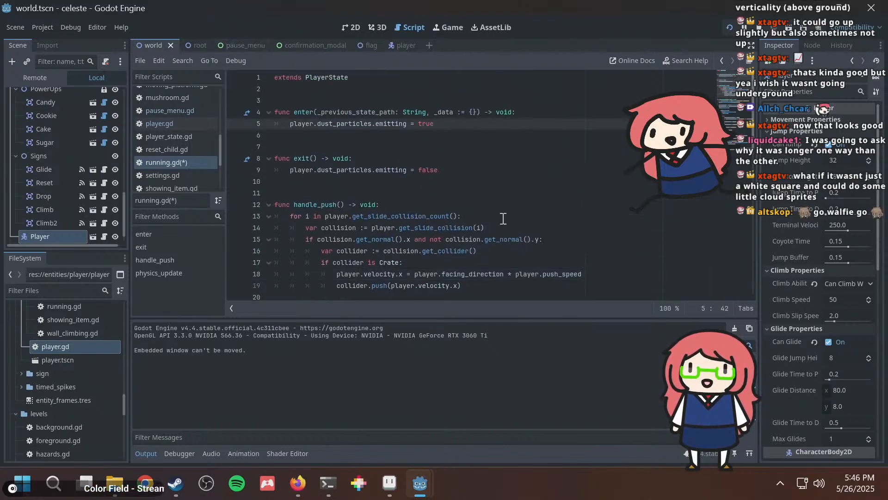
{"action": "scroll", "coordinate": [502, 219], "scroll_direction": "down", "scroll_amount": 2}
{"action": "scroll", "coordinate": [502, 219], "scroll_direction": "down", "scroll_amount": 4}
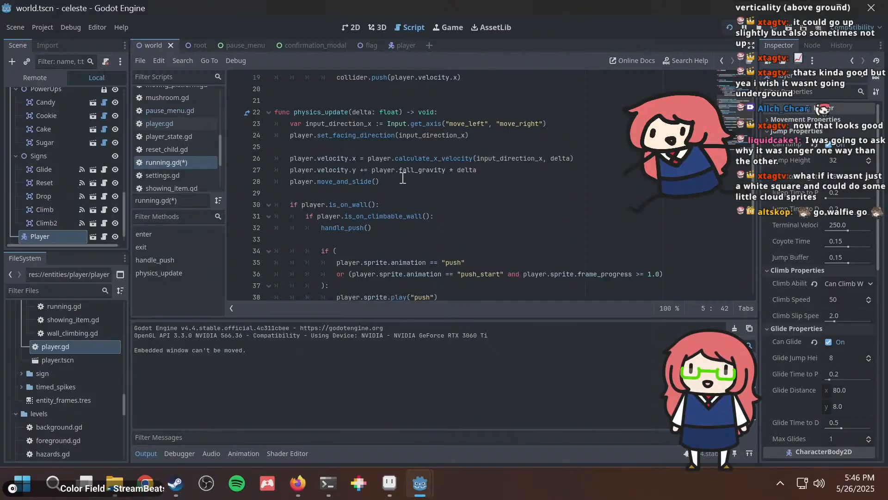
{"action": "left_click", "coordinate": [438, 158]}
{"action": "double_click", "coordinate": [416, 158]}
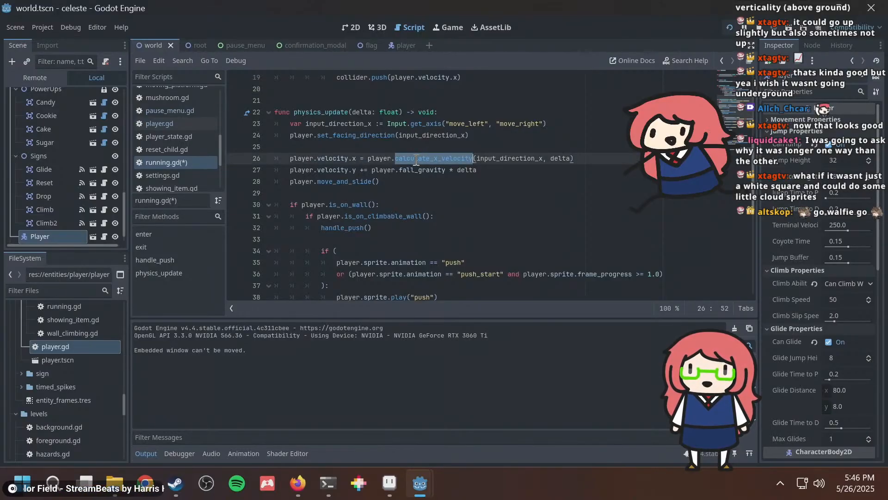
{"action": "right_click", "coordinate": [422, 157]}
{"action": "left_click", "coordinate": [427, 190]}
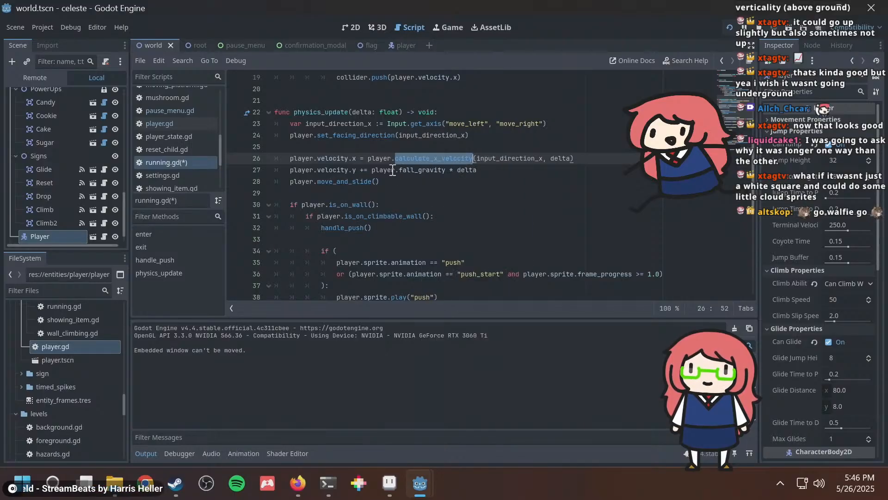
Open player.gd and check the move_speed and push_speed variables under Movement Properties.
{"action": "scroll", "coordinate": [165, 167], "scroll_direction": "up", "scroll_amount": 1}
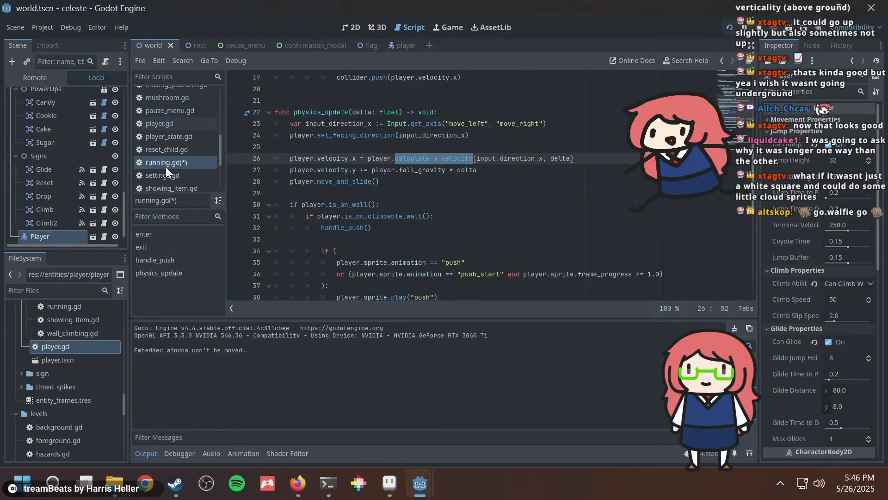
{"action": "left_click", "coordinate": [168, 136]}
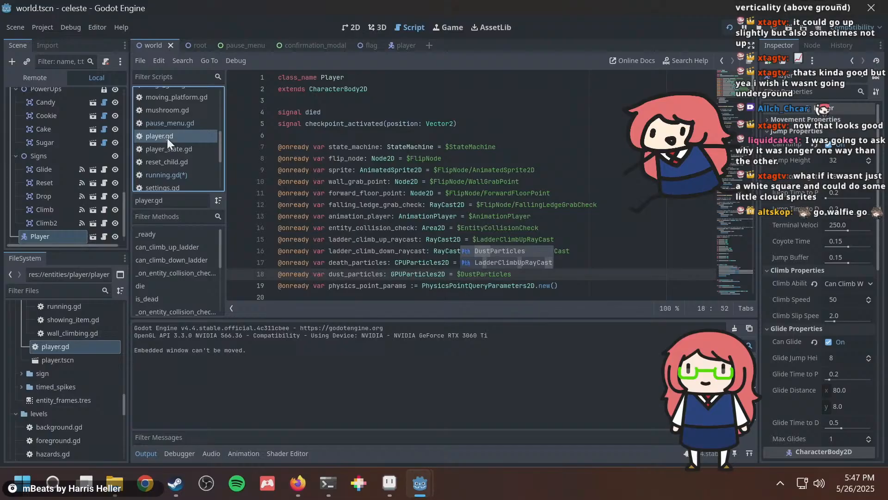
{"action": "left_click", "coordinate": [525, 205]}
{"action": "scroll", "coordinate": [384, 261], "scroll_direction": "down", "scroll_amount": 7}
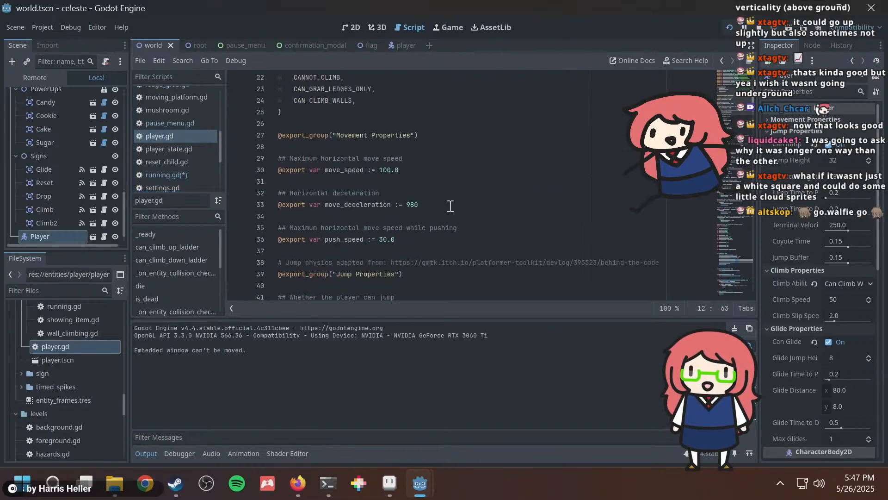
{"action": "double_click", "coordinate": [347, 171]}
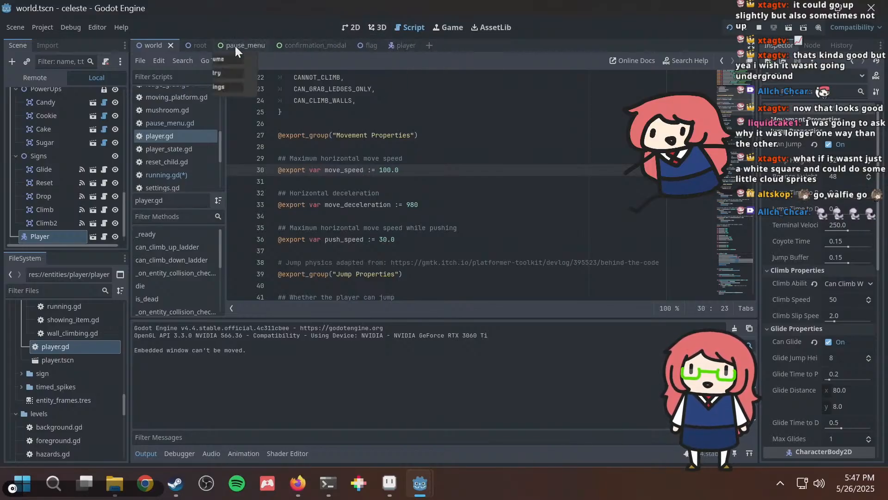
In running.gd, copy the "player.dust_particles.emitting = true" line from enter and replace it there with "pass".
{"action": "left_click", "coordinate": [176, 176]}
{"action": "left_click", "coordinate": [503, 147]}
{"action": "scroll", "coordinate": [444, 181], "scroll_direction": "up", "scroll_amount": 6}
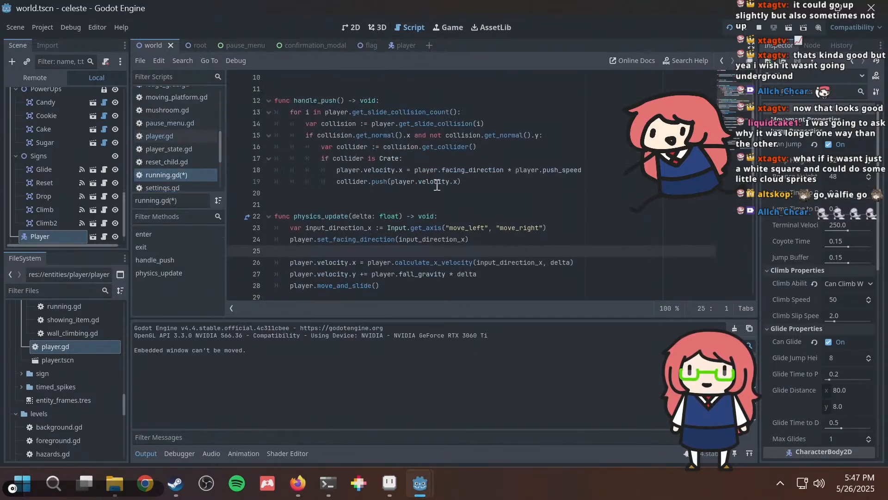
{"action": "left_click", "coordinate": [461, 124]}
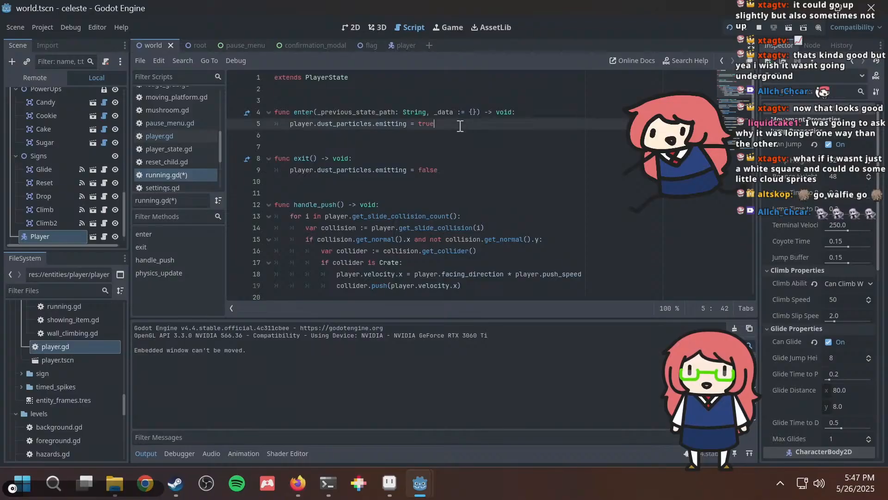
{"action": "key", "text": "shift+Home"}
{"action": "key", "text": "ctrl+c"}
{"action": "key", "text": "BackSpace"}
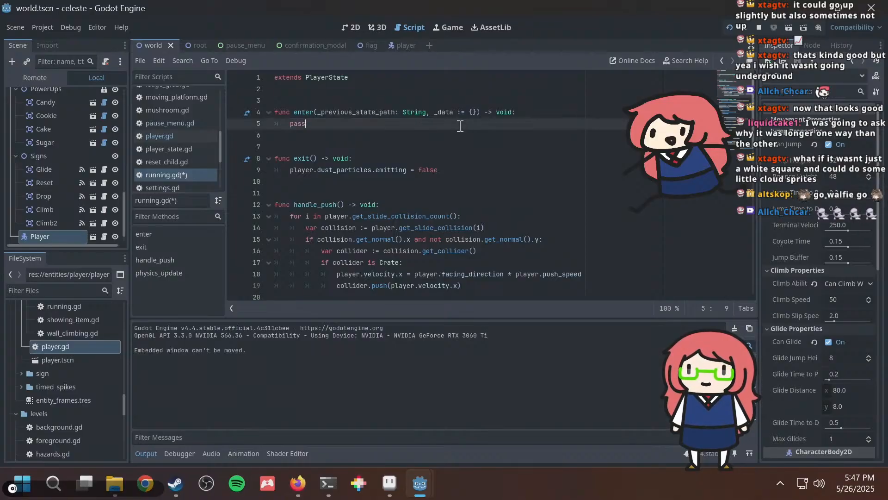
Make "pass" the body of enter in running.gd and insert blank lines above player.move_and_slide() in physics_update.
{"action": "type", "text": "pass"}
{"action": "scroll", "coordinate": [415, 185], "scroll_direction": "down", "scroll_amount": 3}
{"action": "scroll", "coordinate": [426, 235], "scroll_direction": "down", "scroll_amount": 1}
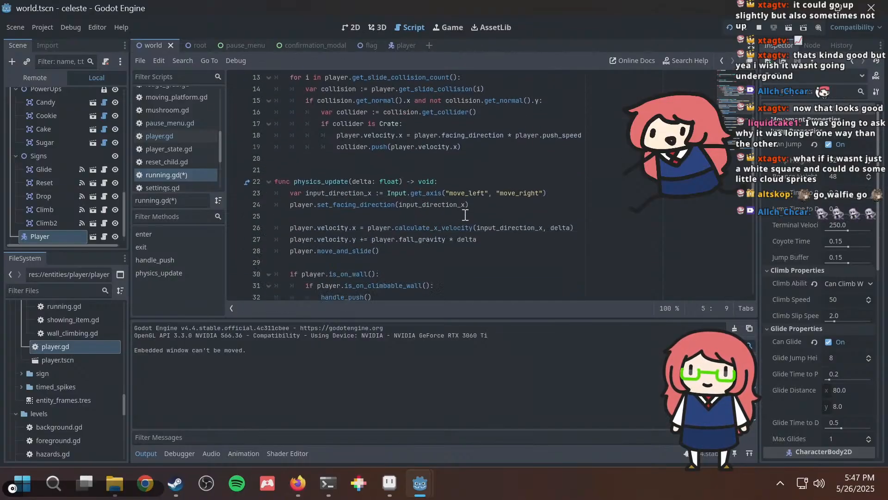
{"action": "left_click", "coordinate": [467, 213]}
{"action": "key", "text": "Down"}
{"action": "key", "text": "Down"}
{"action": "key", "text": "Down"}
{"action": "key", "text": "Down"}
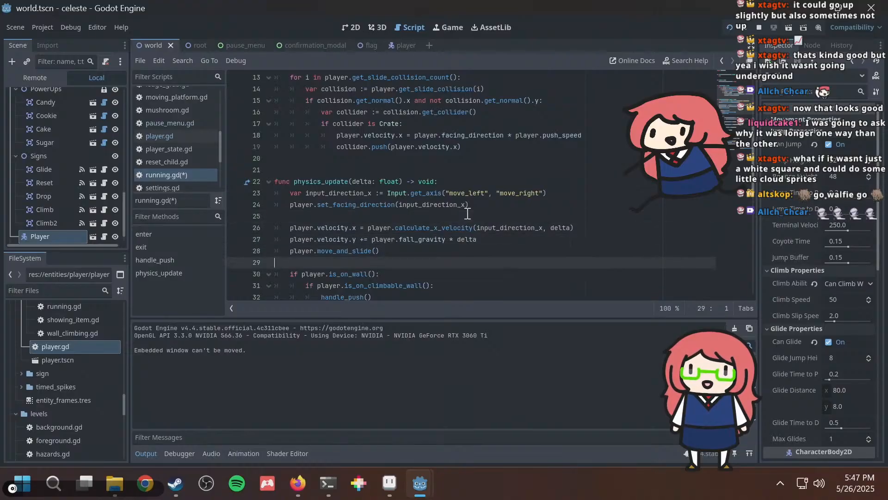
{"action": "key", "text": "Up"}
{"action": "key", "text": "Up"}
{"action": "key", "text": "Return"}
{"action": "key", "text": "Return"}
{"action": "key", "text": "Return"}
{"action": "key", "text": "Up"}
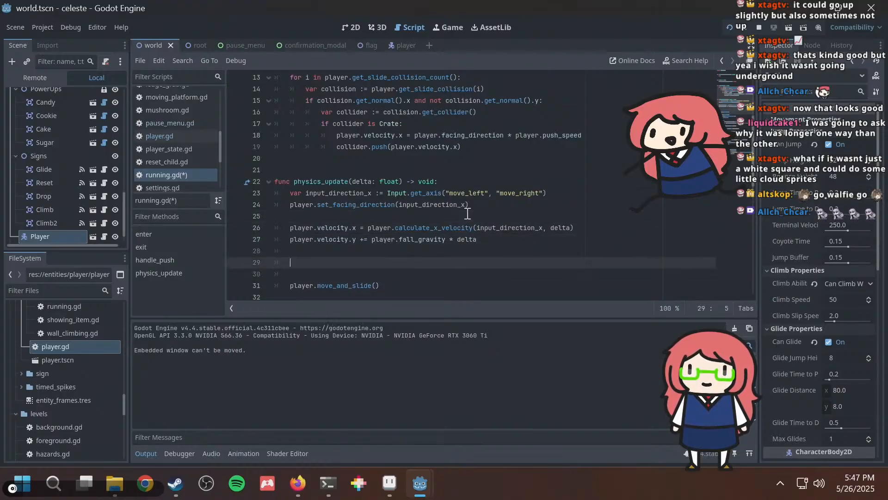
Add the condition "if player.velocity.x >= player.move_speed:" there, with the copied "player.dust_particles.emitting = true" line as its body.
{"action": "type", "text": "if player.veloc"}
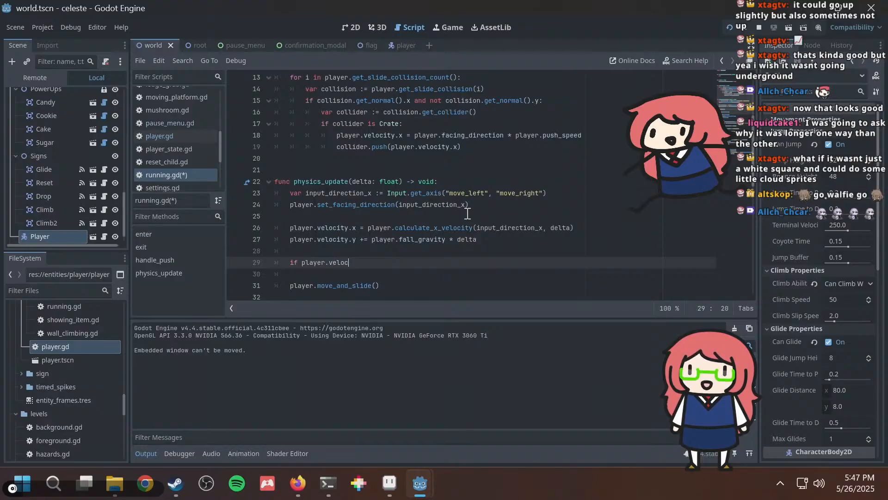
{"action": "type", "text": "ity.x"}
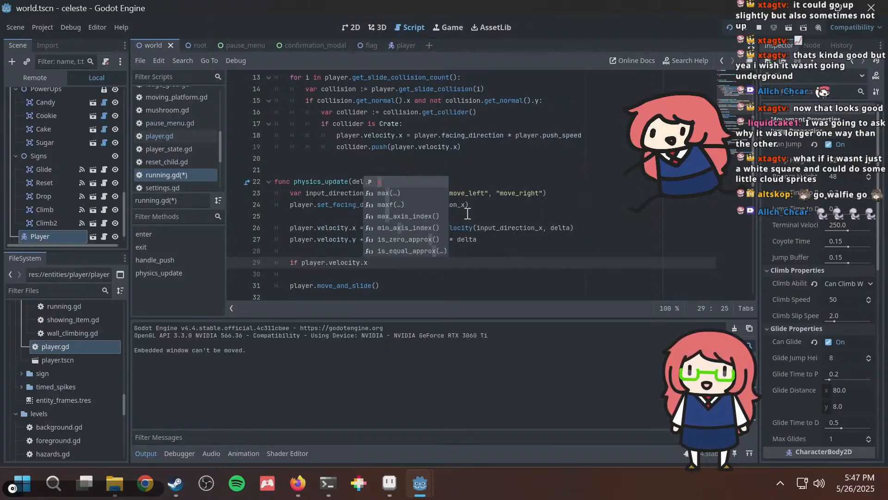
{"action": "type", "text": " >= "}
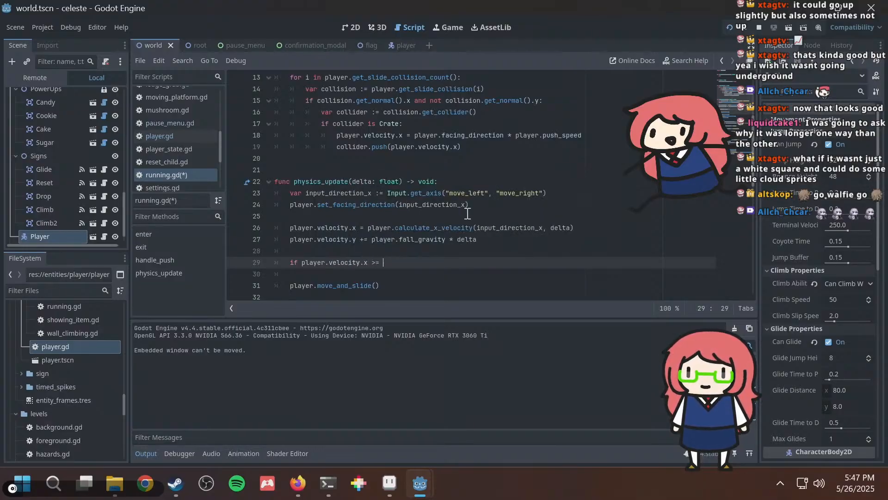
{"action": "type", "text": "player.move"}
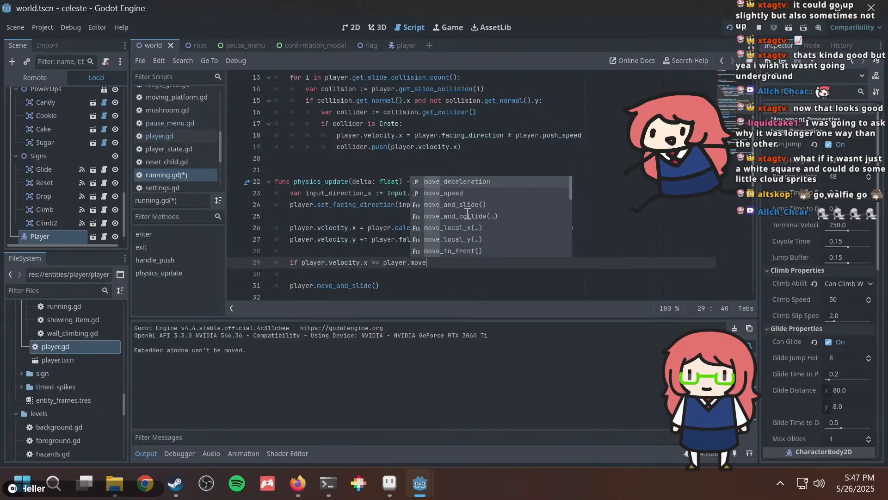
{"action": "type", "text": "_speed"}
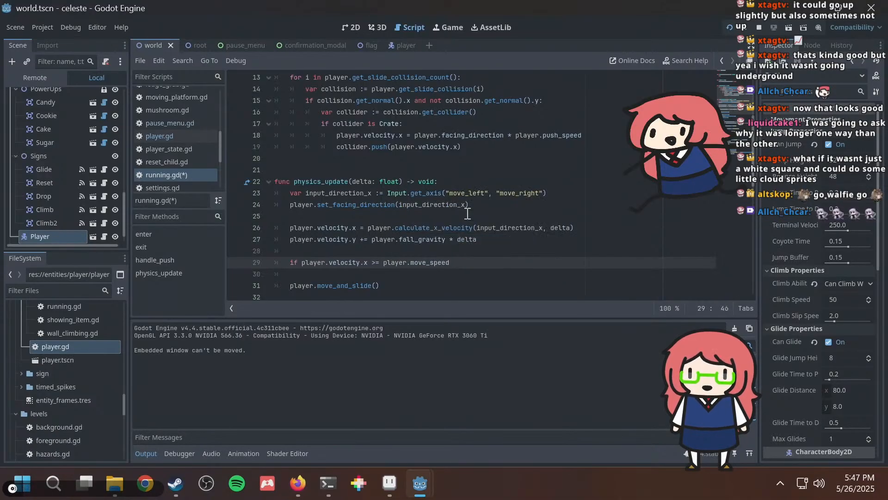
{"action": "type", "text": ":"}
{"action": "key", "text": "Return"}
{"action": "key", "text": "ctrl+v"}
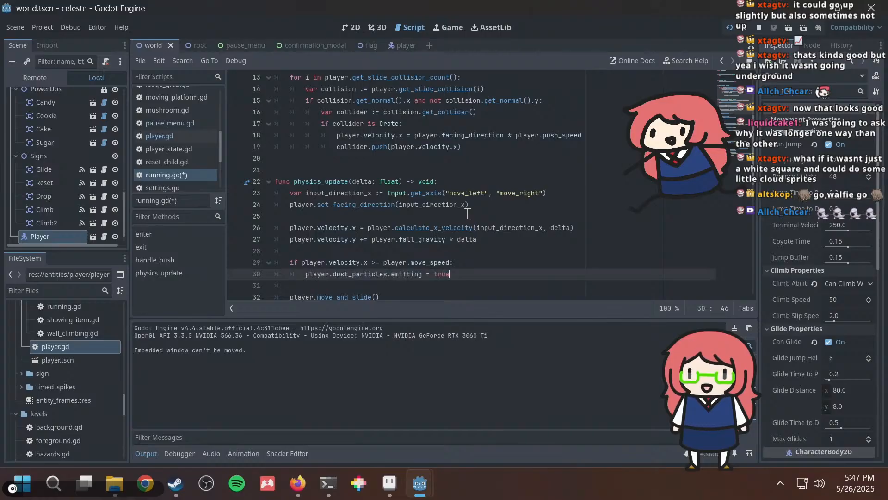
Wrap player.velocity.x in abs() in the new move_speed condition.
{"action": "scroll", "coordinate": [309, 259], "scroll_direction": "down", "scroll_amount": 1}
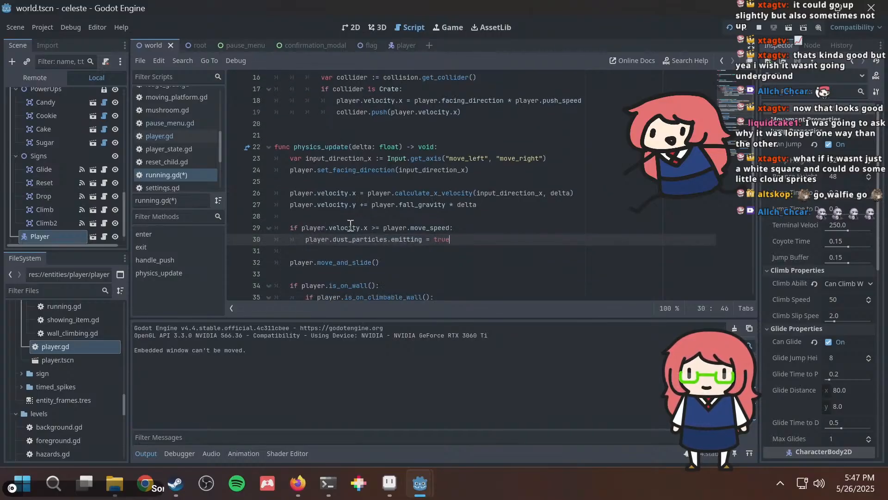
{"action": "left_click", "coordinate": [302, 228]}
{"action": "type", "text": "abs("}
{"action": "key", "text": "Right"}
{"action": "key", "text": "Right"}
{"action": "key", "text": "Right"}
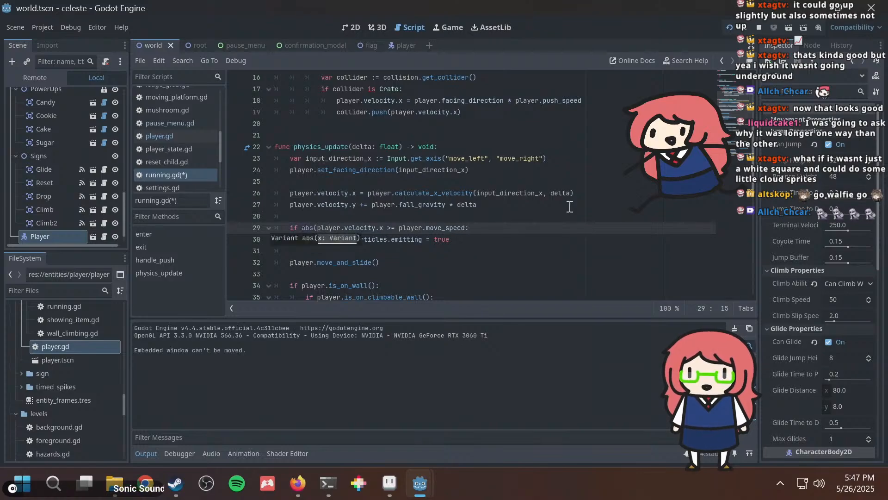
{"action": "type", "text": ")"}
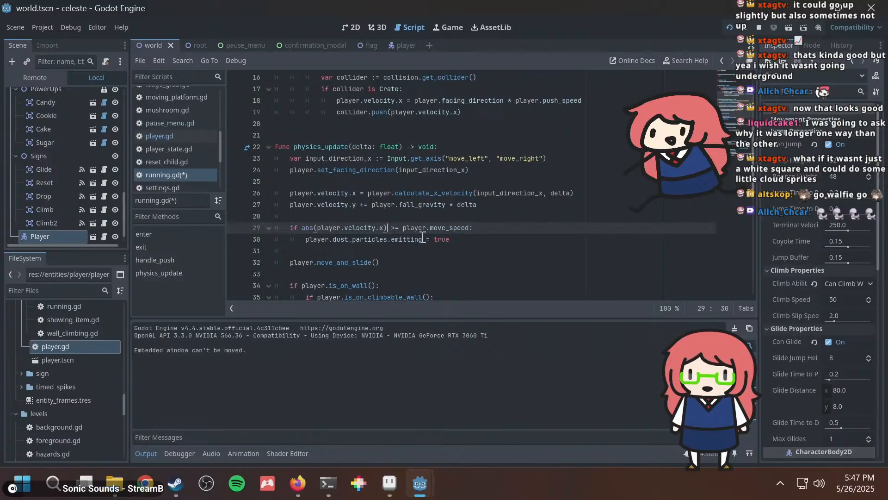
Collapse the condition into the single line "player.dust_particles.emitting = abs(player.velocity.x) >= player.move_speed" and save running.gd.
{"action": "left_click_drag", "start_coordinate": [423, 237], "coordinate": [304, 239]}
{"action": "key", "text": "ctrl+c"}
{"action": "key", "text": "BackSpace"}
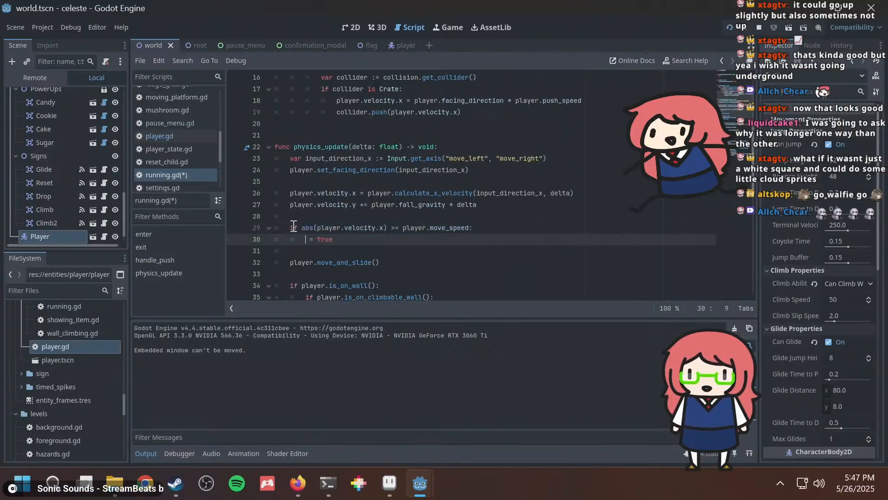
{"action": "double_click", "coordinate": [294, 227]}
{"action": "key", "text": "ctrl+v"}
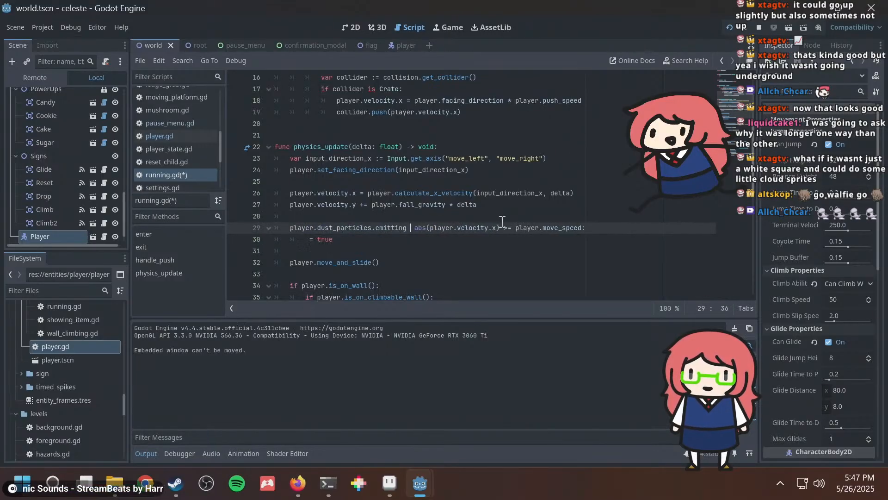
{"action": "type", "text": "="}
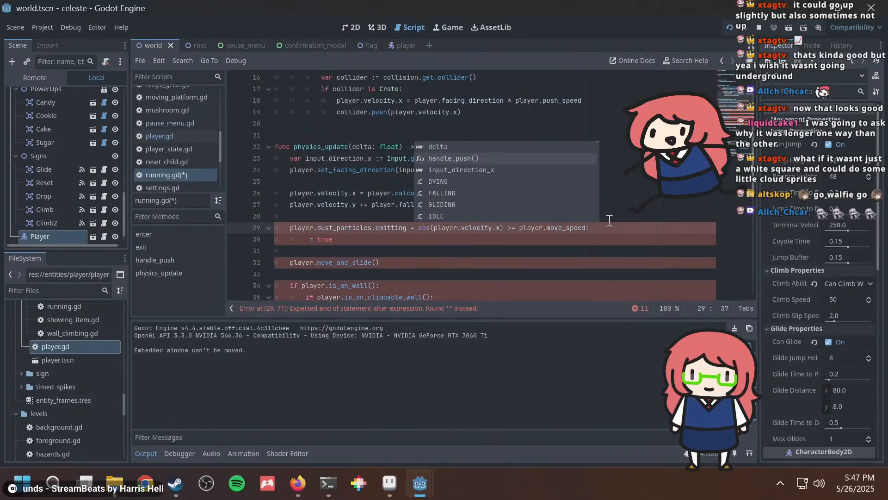
{"action": "left_click", "coordinate": [613, 227]}
{"action": "key", "text": "shift+Down"}
{"action": "key", "text": "shift+End"}
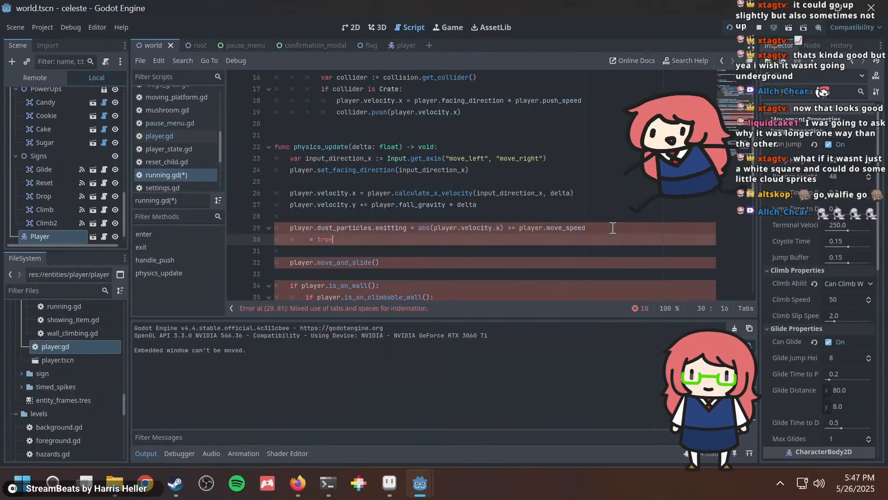
{"action": "key", "text": "BackSpace"}
{"action": "key", "text": "ctrl+s"}
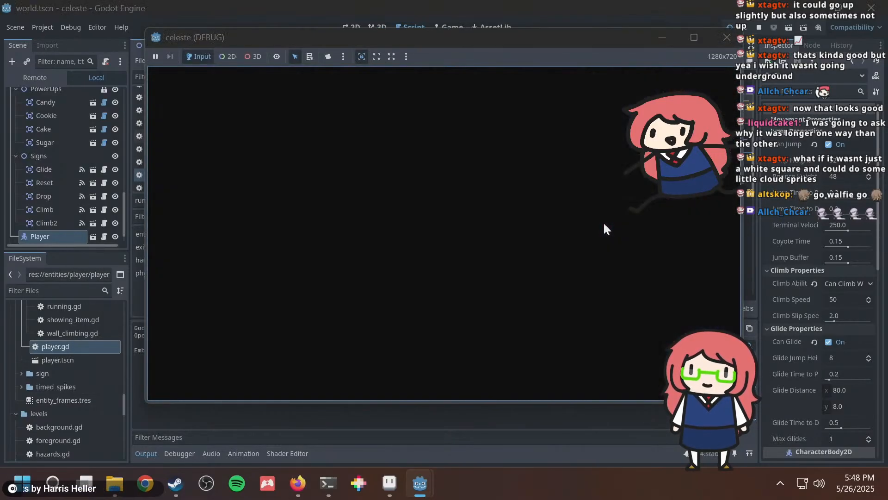
Run the game twice, moving the player against the mushroom crate each time to check the dust particles, and stop it.
{"action": "key", "text": "Right"}
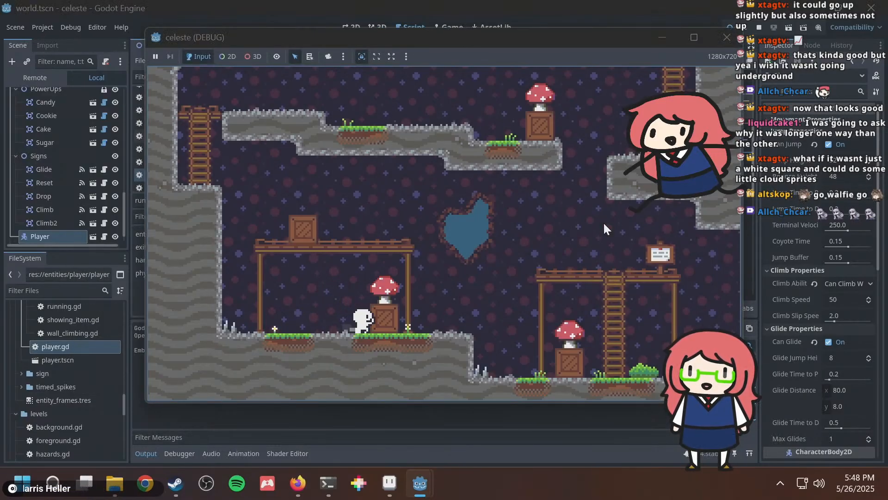
{"action": "key", "text": "F8"}
{"action": "key", "text": "F5"}
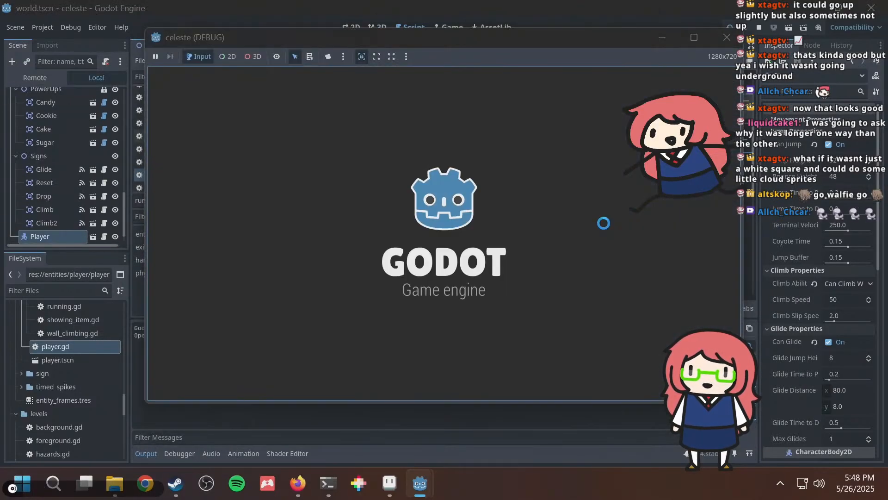
{"action": "key", "text": "Right"}
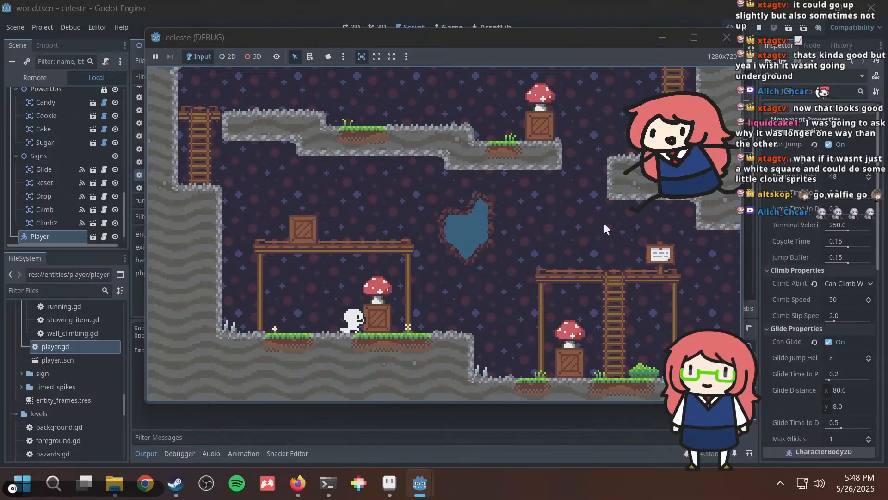
{"action": "key", "text": "F8"}
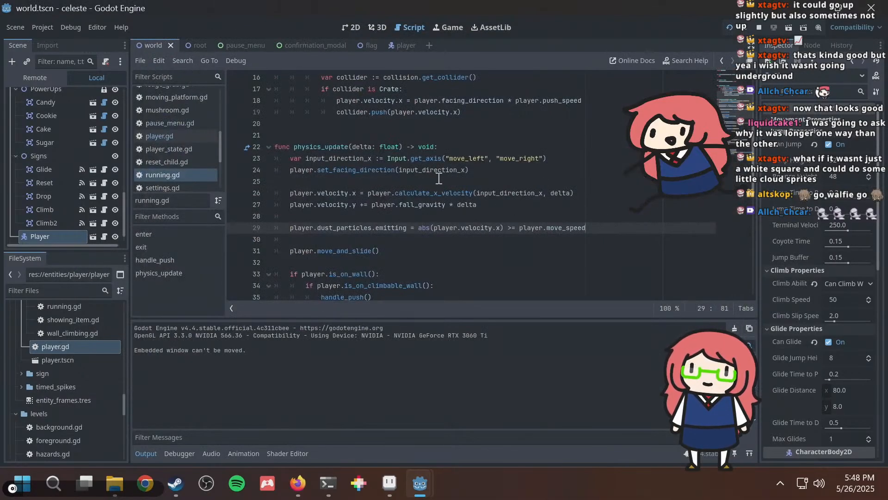
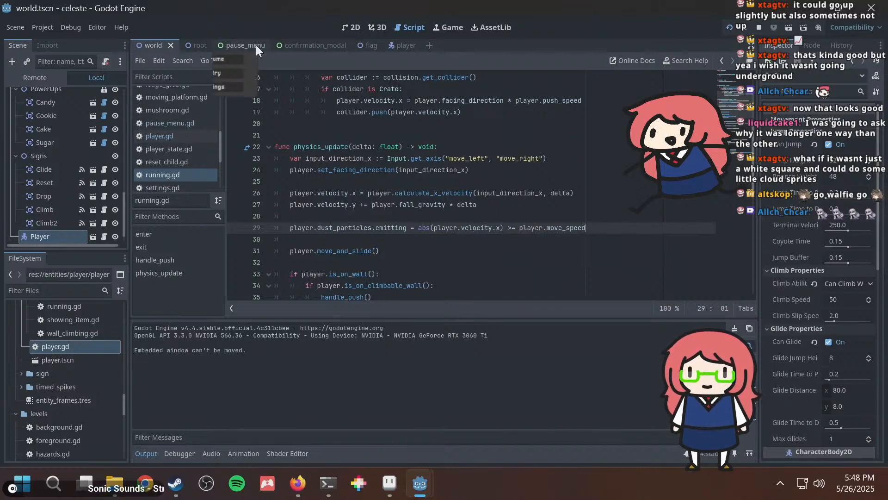
Check the move_speed variable in player.gd and compare it with the abs(player.velocity.x) expression in running.gd.
{"action": "left_click", "coordinate": [182, 138]}
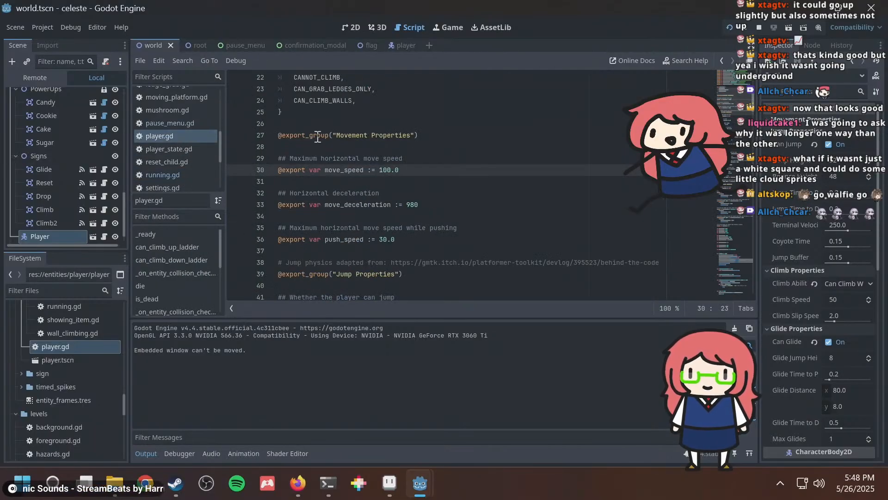
{"action": "mouse_move", "coordinate": [318, 135]}
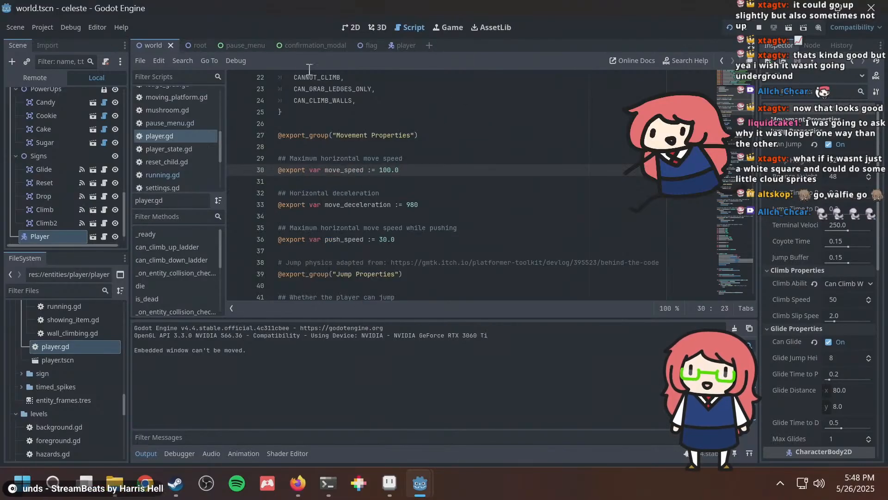
{"action": "left_click", "coordinate": [168, 174]}
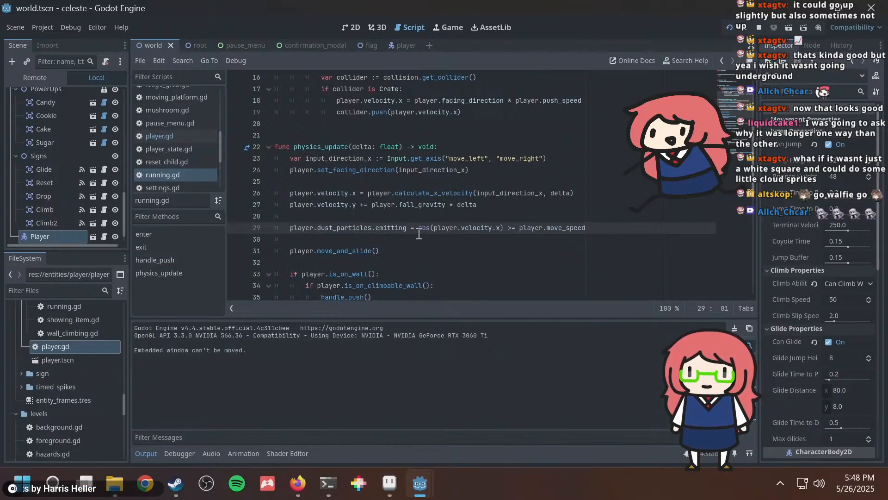
{"action": "left_click_drag", "start_coordinate": [417, 228], "coordinate": [505, 228]}
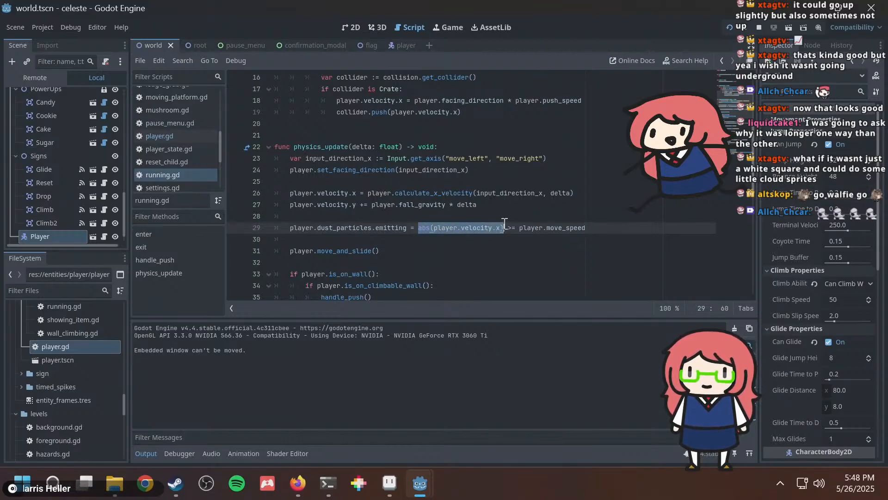
{"action": "left_click", "coordinate": [513, 227]}
Add the debug line "print(player.velocity.x, player.move_speed)" above the dust particle assignment in physics_update.
{"action": "left_click", "coordinate": [474, 220]}
{"action": "key", "text": "Return"}
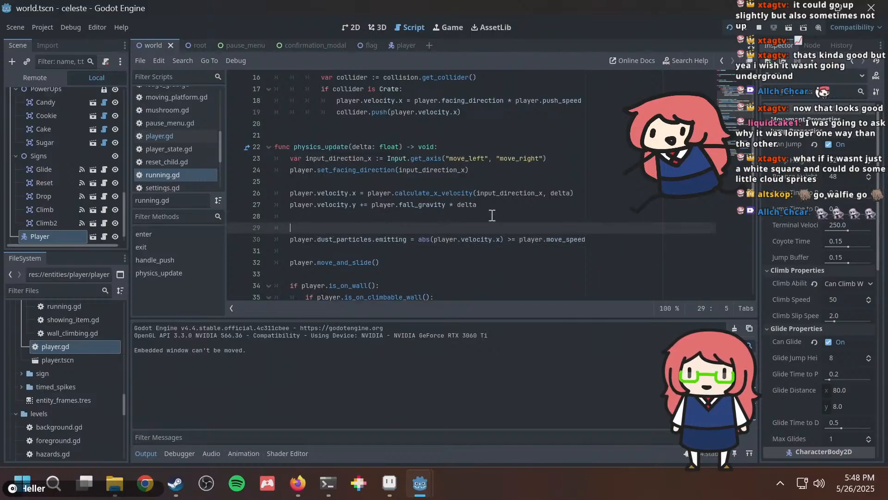
{"action": "type", "text": "print("}
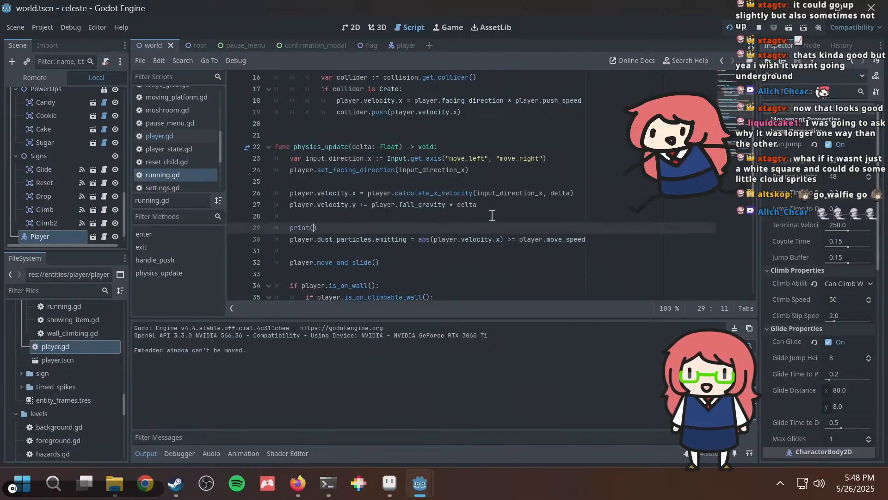
{"action": "type", "text": "player.velocity.x"}
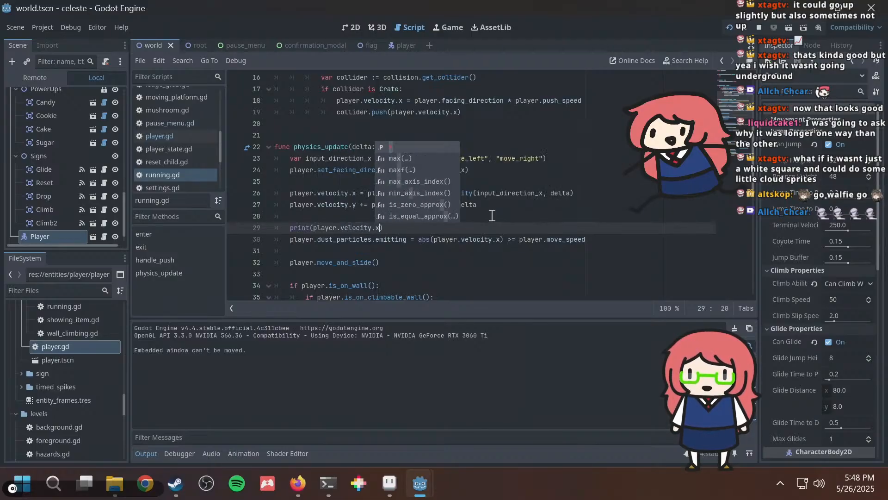
{"action": "type", "text": ", player.move"}
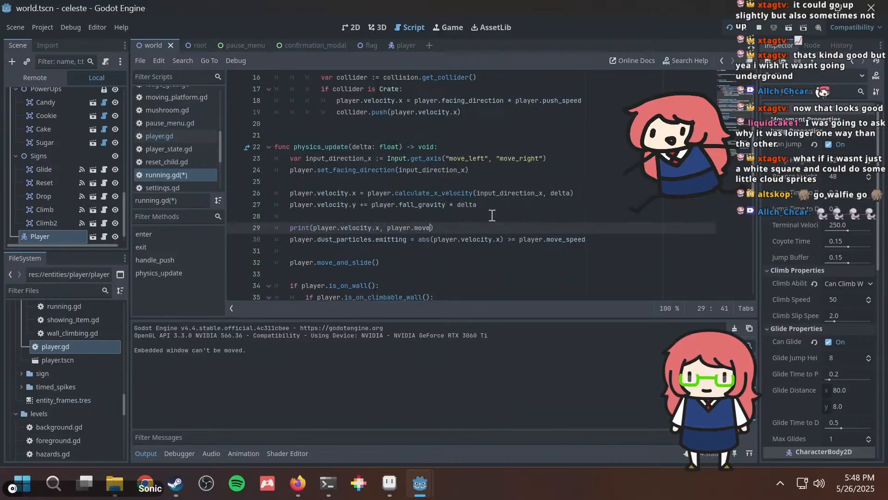
{"action": "type", "text": "_speed"}
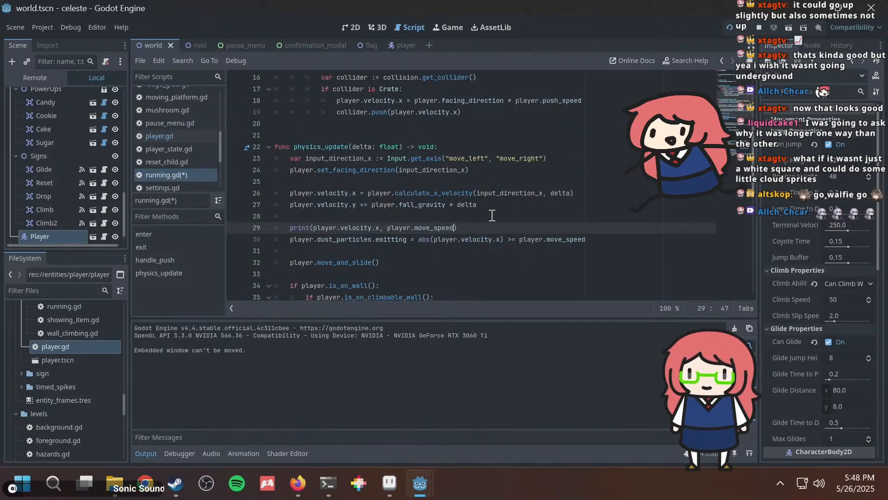
Run the game and push the mushroom crate, save running.gd with the completed print call, and return to the running game.
{"action": "key", "text": "F5"}
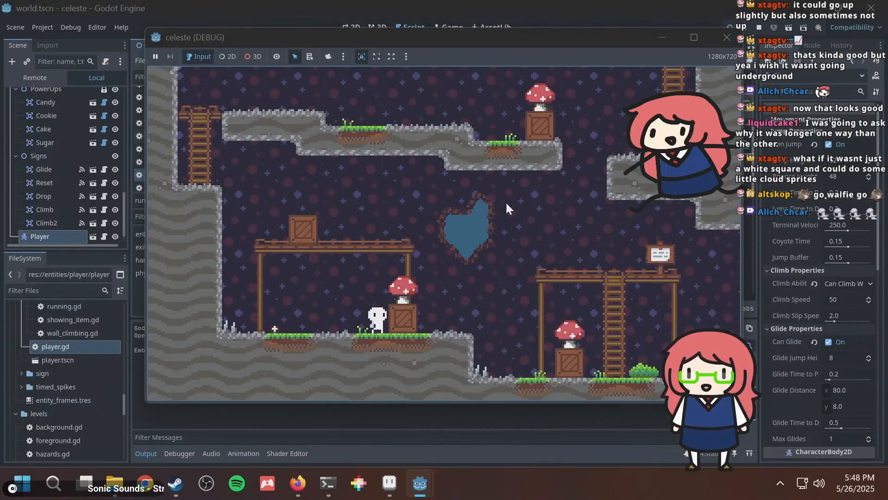
{"action": "key", "text": "Right"}
{"action": "key", "text": "alt+Tab"}
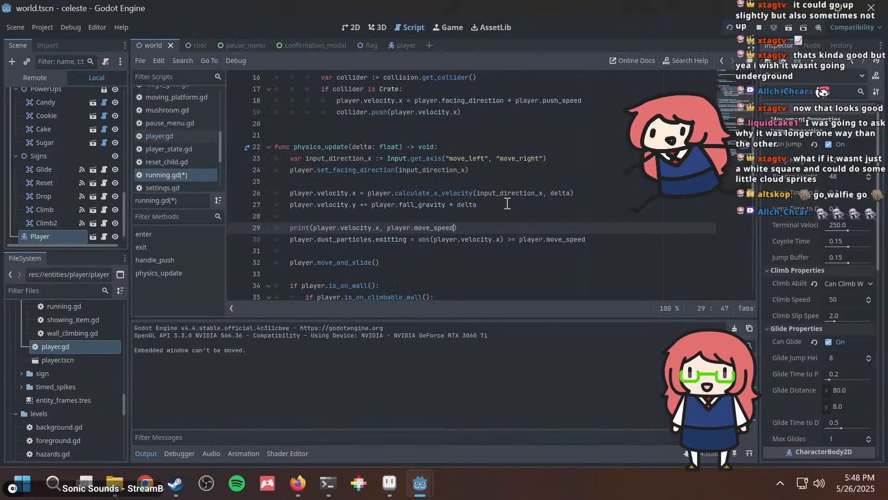
{"action": "type", "text": ")"}
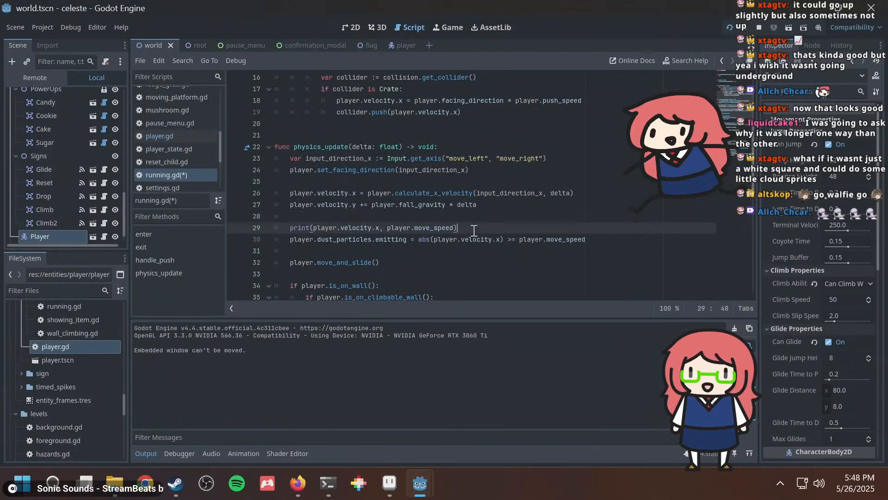
{"action": "key", "text": "ctrl+s"}
{"action": "key", "text": "alt+Tab"}
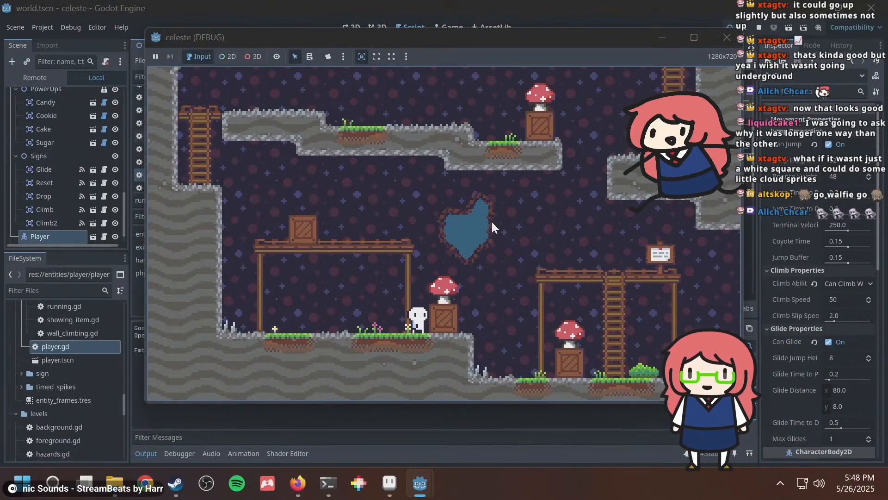
Move the player back and forth and push the mushroom crate off the ledge, watching the dust particles and printed speed values.
{"action": "key", "text": "Left"}
{"action": "key", "text": "Right"}
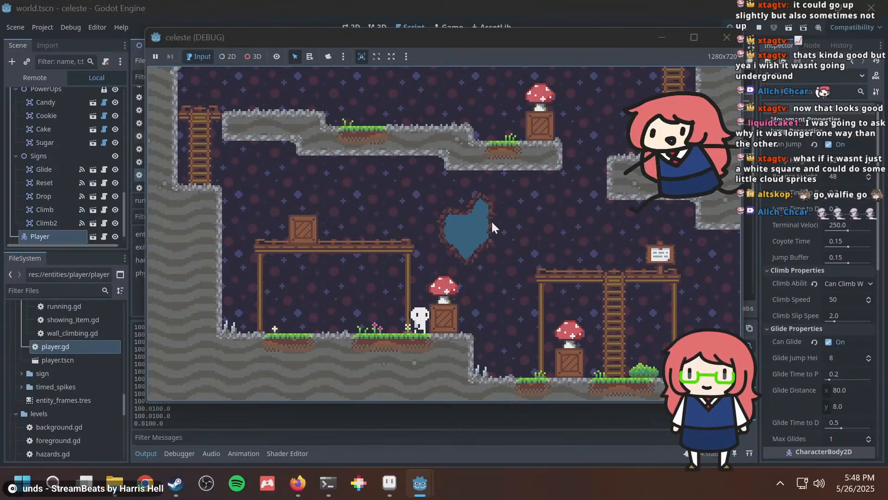
{"action": "key", "text": "Left"}
{"action": "key", "text": "Right"}
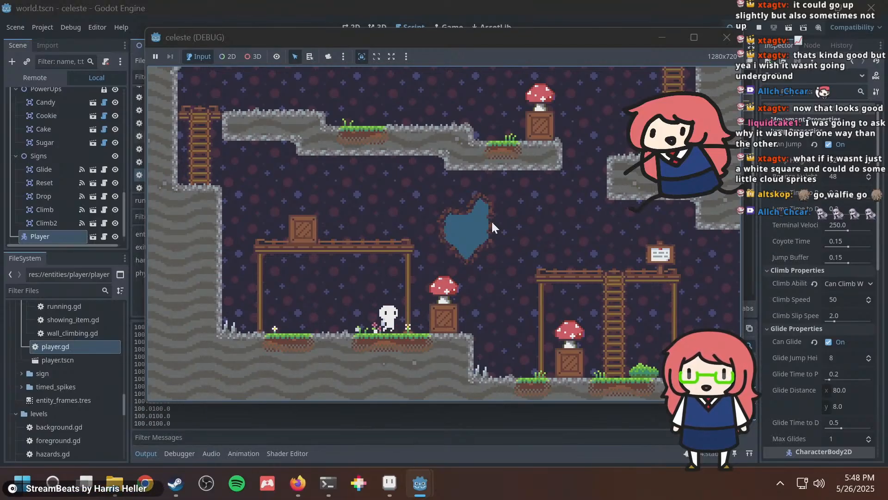
{"action": "key", "text": "Left"}
{"action": "key", "text": "Right"}
{"action": "key", "text": "Left"}
{"action": "key", "text": "Right"}
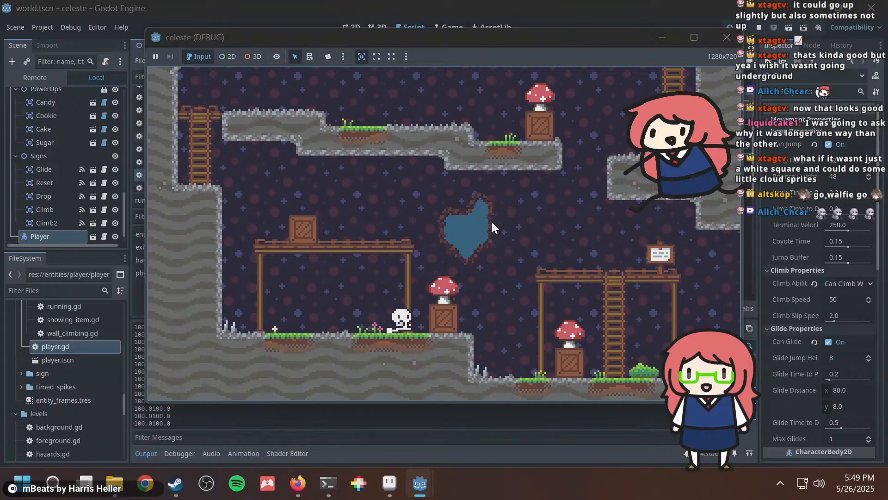
{"action": "key", "text": "Left"}
{"action": "key", "text": "Right"}
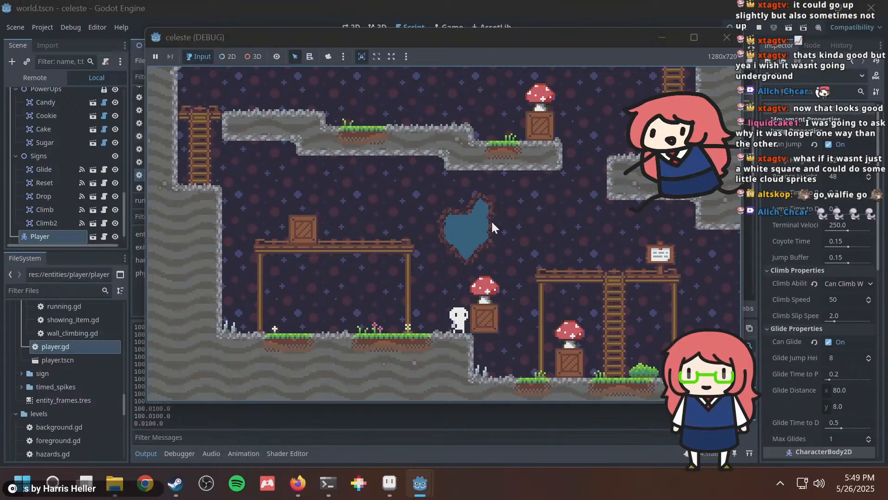
{"action": "key", "text": "Left"}
{"action": "key", "text": "Right"}
{"action": "key", "text": "Left"}
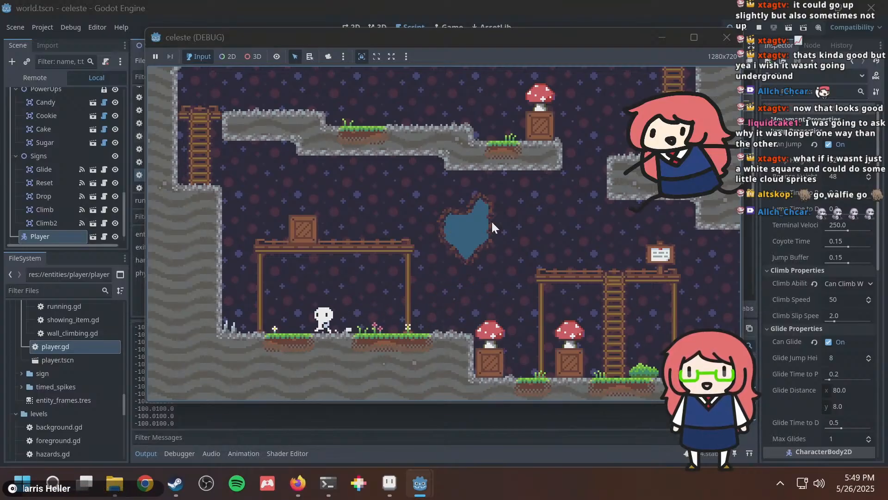
Shorten the debug line in running.gd to print(player.velocity.x) by removing the player.move_speed argument.
{"action": "key", "text": "alt+Tab"}
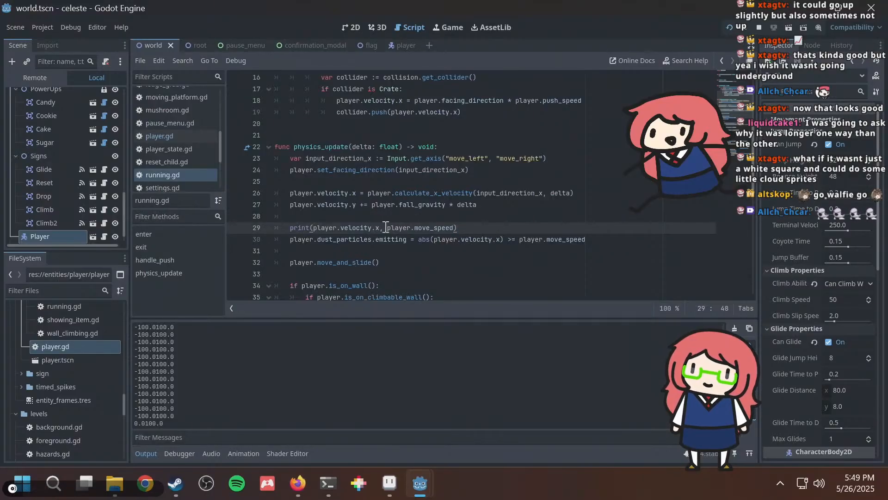
{"action": "key", "text": "shift+End"}
{"action": "key", "text": "shift+Left"}
{"action": "key", "text": "Delete"}
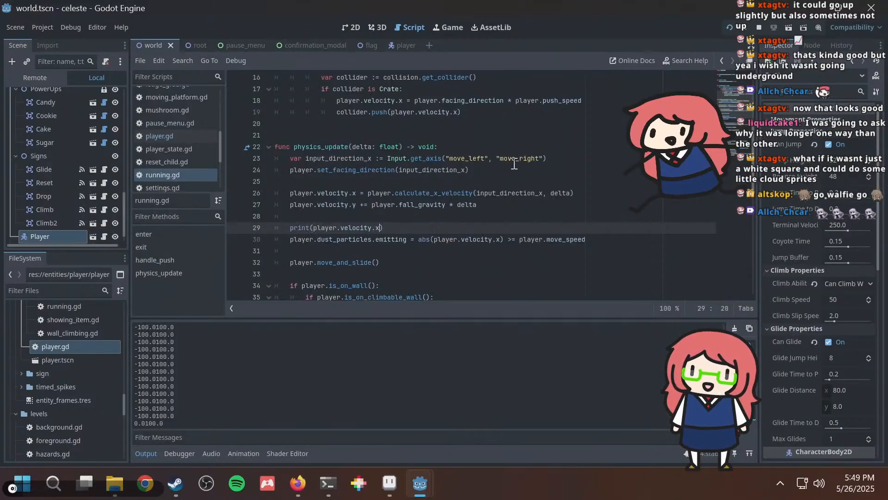
Return to the running game, reset the level and push the mushroom crate to check the printed horizontal velocity.
{"action": "key", "text": "F5"}
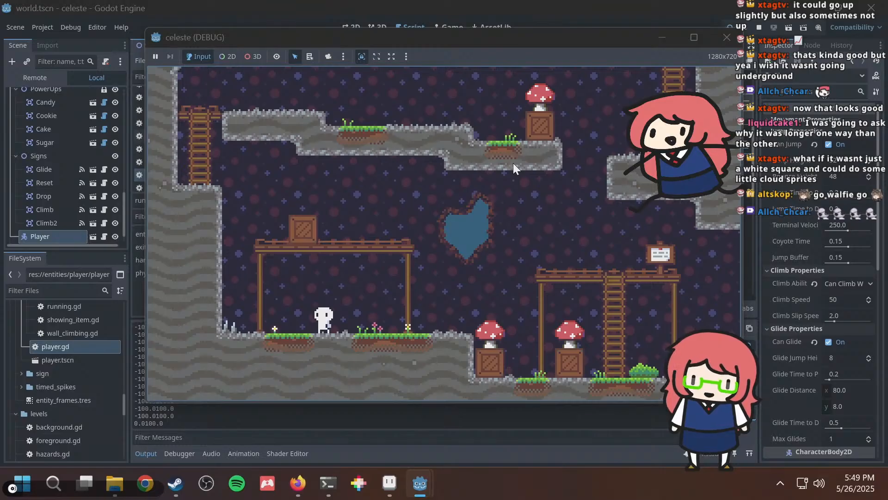
{"action": "key", "text": "Right"}
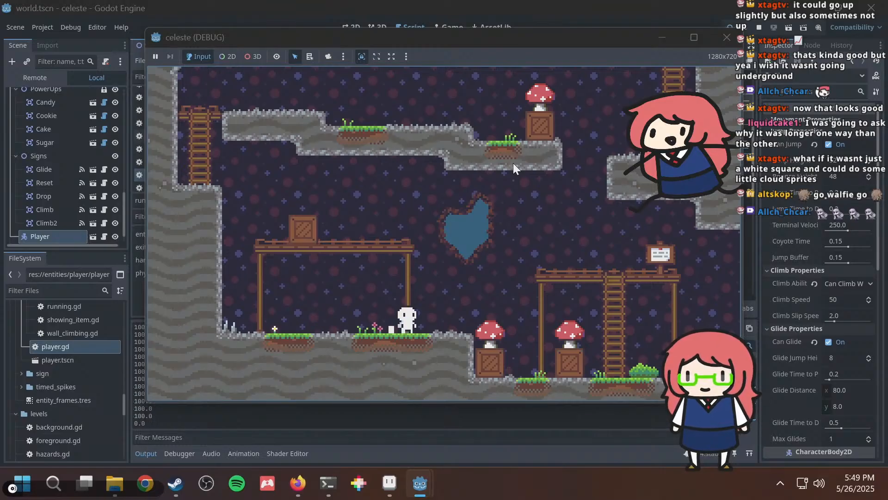
{"action": "key", "text": "Left"}
{"action": "key", "text": "Right"}
{"action": "key", "text": "Left"}
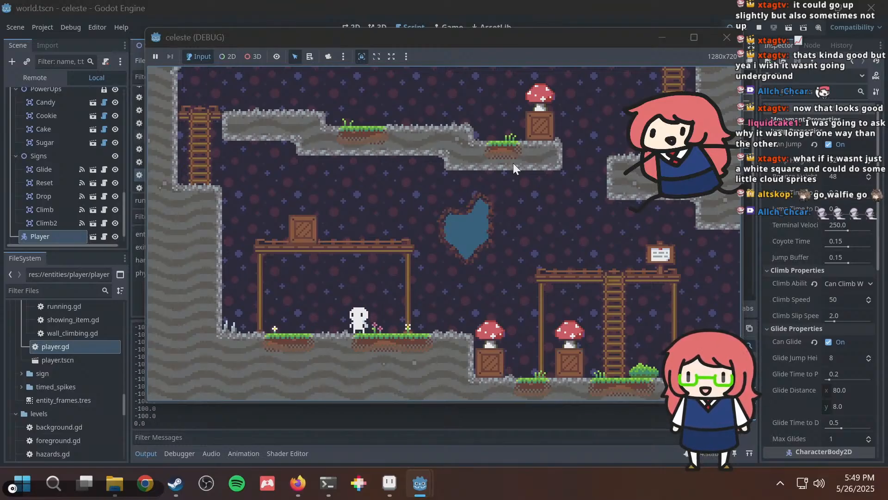
{"action": "key", "text": "r"}
{"action": "key", "text": "Right"}
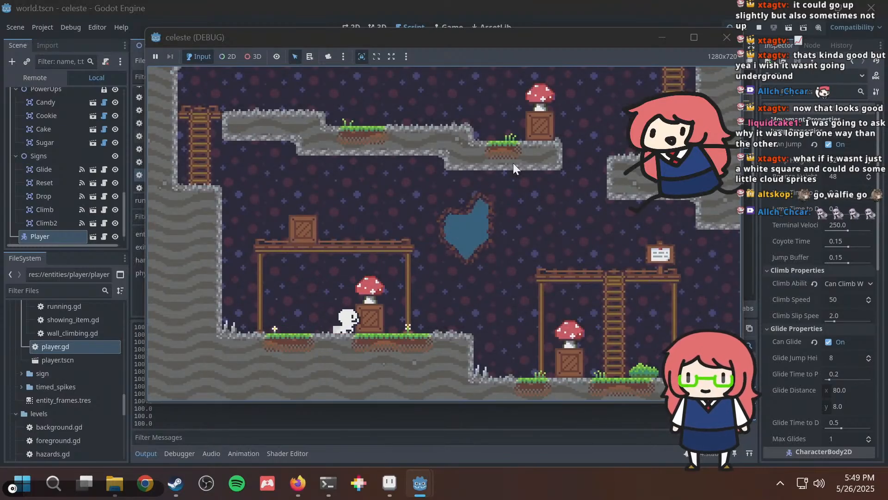
{"action": "key", "text": "F8"}
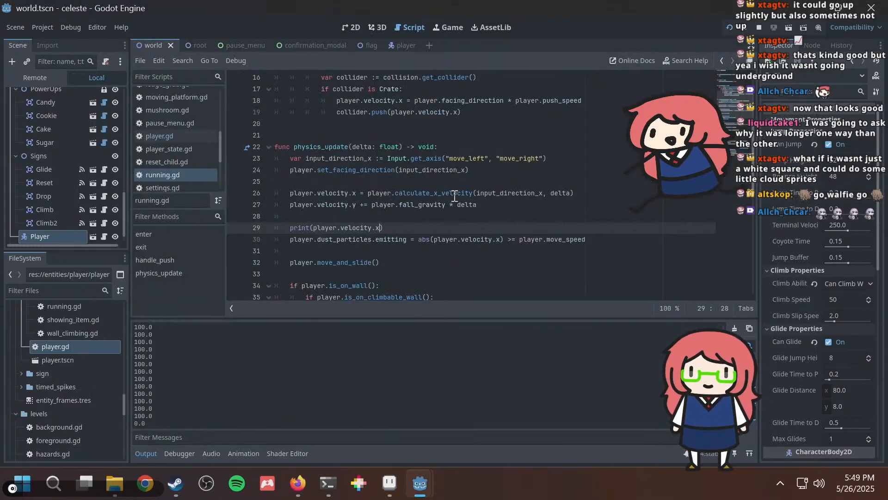
Move the print call and the dust particle emitting assignment from above player.move_and_slide() to the end of physics_update, indented at function level.
{"action": "scroll", "coordinate": [394, 116], "scroll_direction": "up", "scroll_amount": 1}
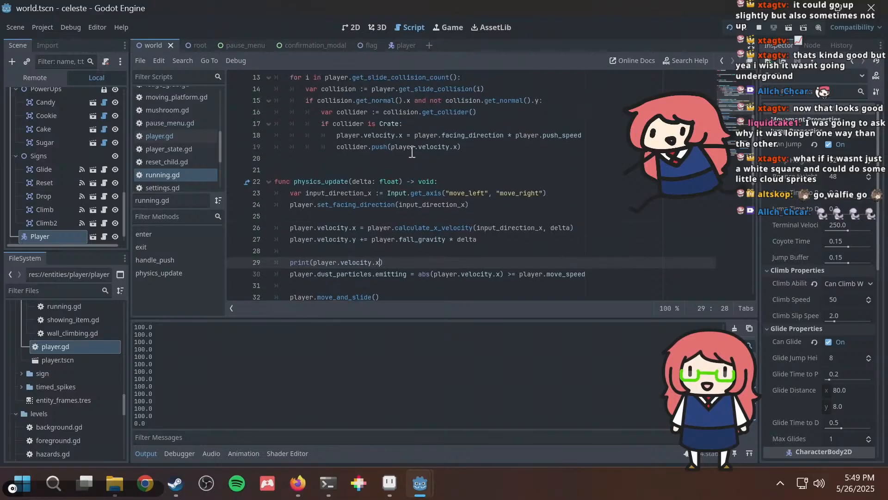
{"action": "scroll", "coordinate": [415, 167], "scroll_direction": "down", "scroll_amount": 1}
{"action": "scroll", "coordinate": [415, 167], "scroll_direction": "down", "scroll_amount": 3}
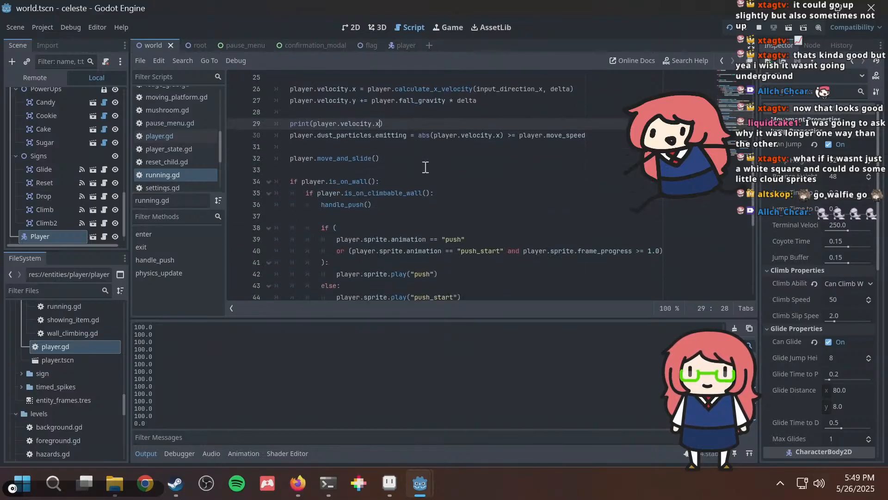
{"action": "scroll", "coordinate": [512, 155], "scroll_direction": "up", "scroll_amount": 2}
{"action": "left_click_drag", "start_coordinate": [597, 202], "coordinate": [227, 190]}
{"action": "key", "text": "ctrl+c"}
{"action": "key", "text": "BackSpace"}
{"action": "key", "text": "BackSpace"}
{"action": "key", "text": "BackSpace"}
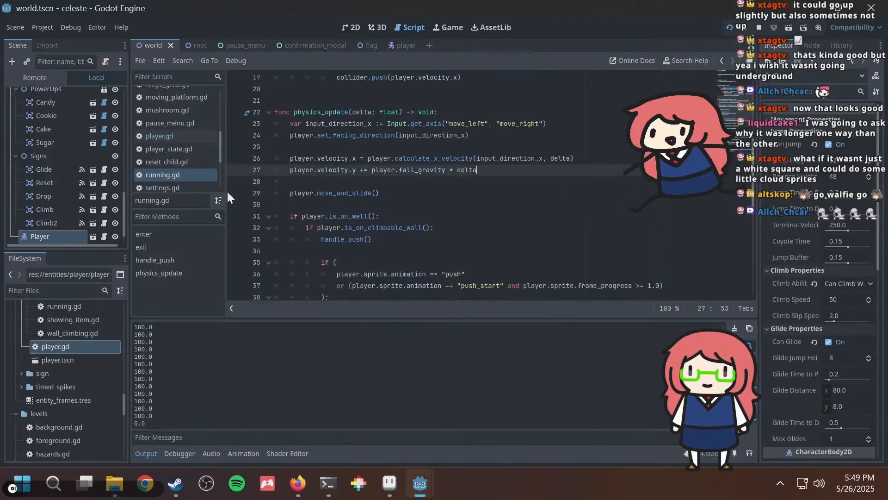
{"action": "scroll", "coordinate": [436, 200], "scroll_direction": "down", "scroll_amount": 8}
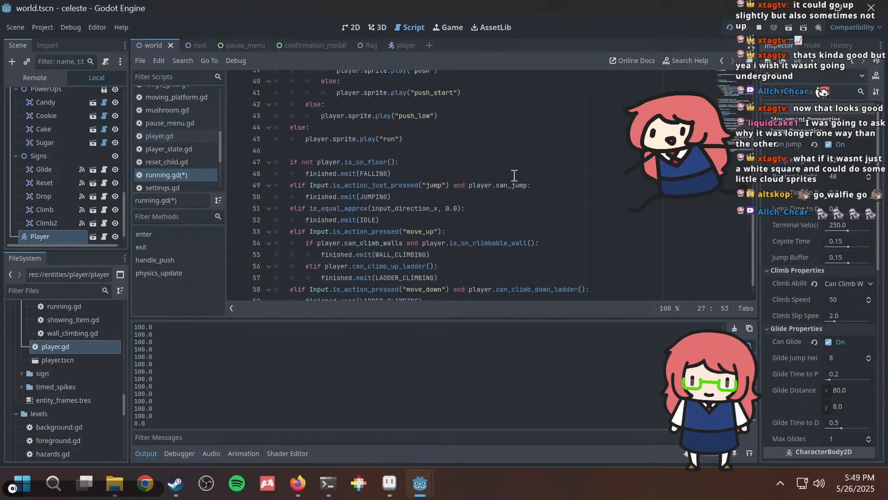
{"action": "left_click", "coordinate": [398, 284]}
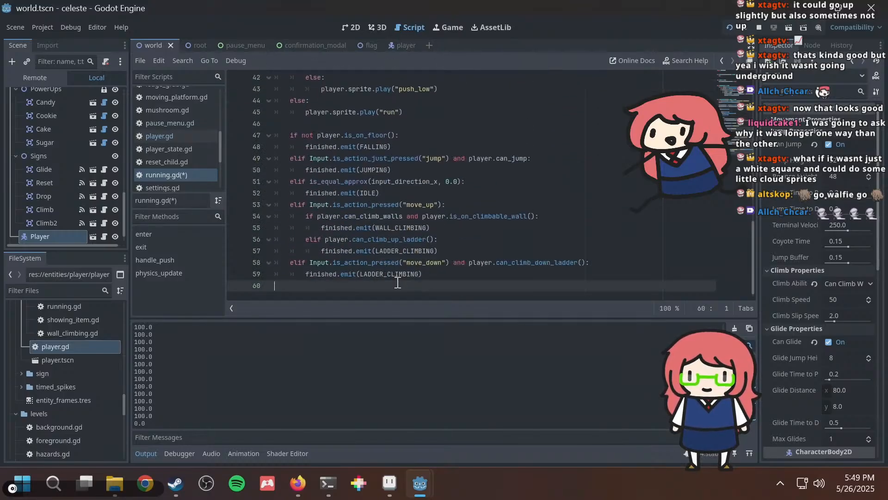
{"action": "key", "text": "ctrl+v"}
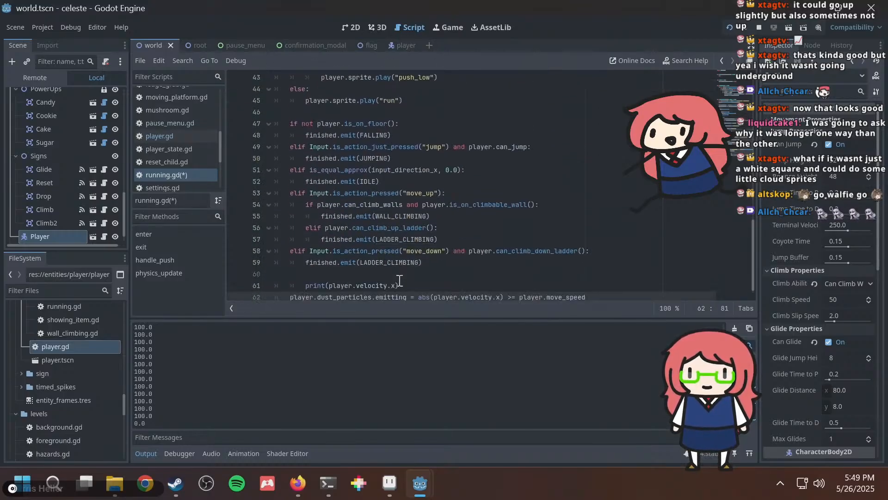
{"action": "left_click", "coordinate": [422, 274]}
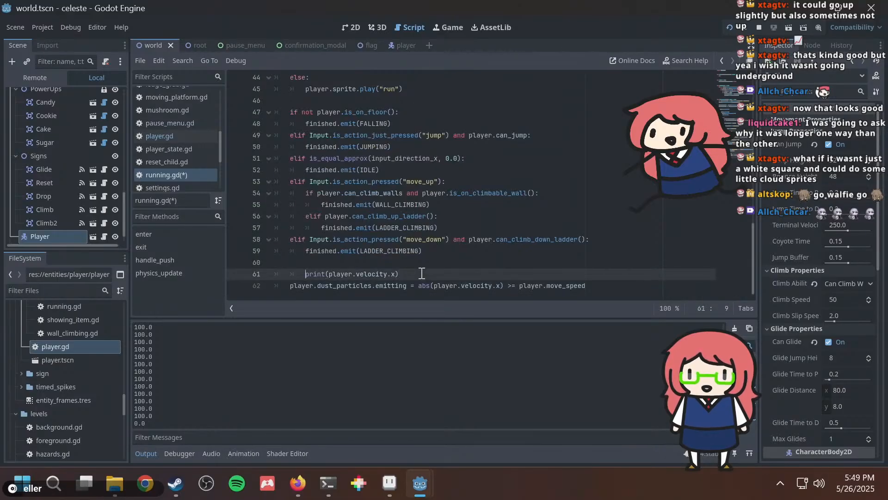
Test the change in the running game by pushing the mushroom crate off the ledge and running away from it.
{"action": "key", "text": "F5"}
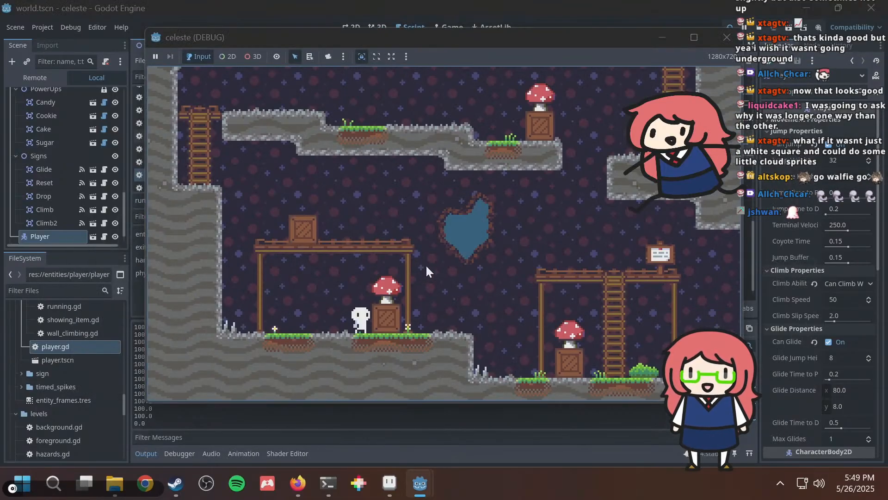
{"action": "key", "text": "Right"}
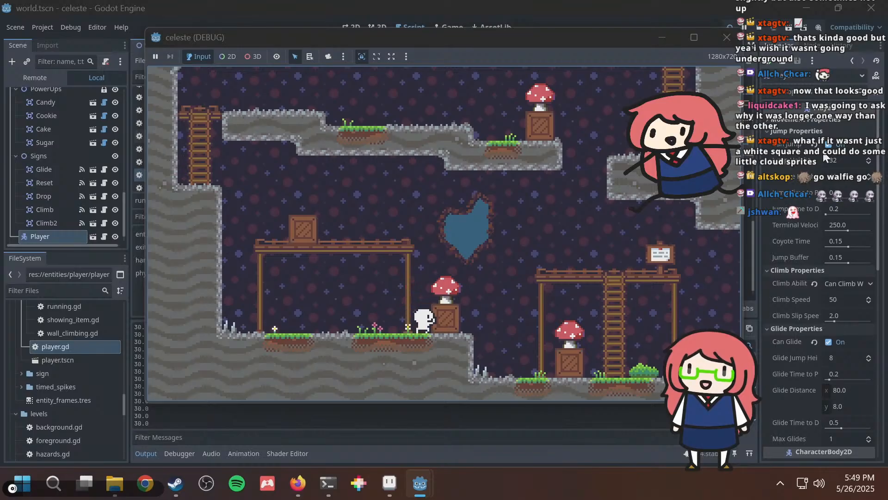
{"action": "key", "text": "Left"}
{"action": "key", "text": "Right"}
{"action": "key", "text": "Left"}
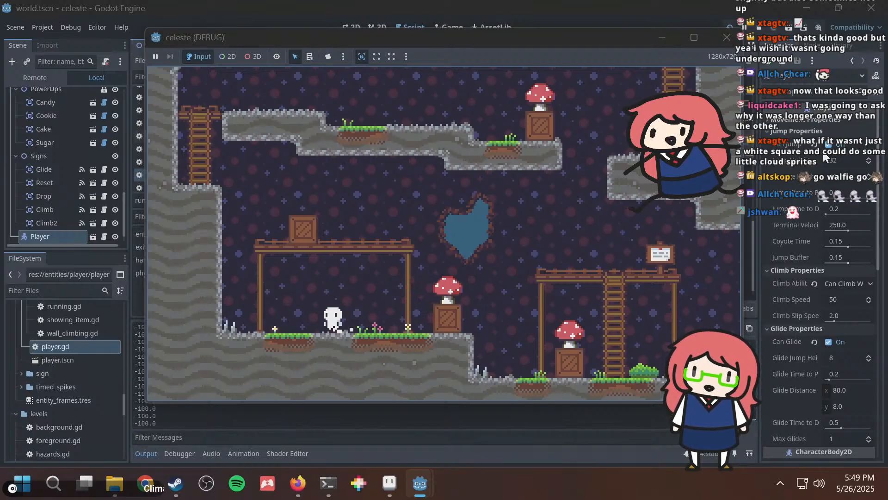
{"action": "key", "text": "Right"}
{"action": "key", "text": "Left"}
{"action": "key", "text": "Right"}
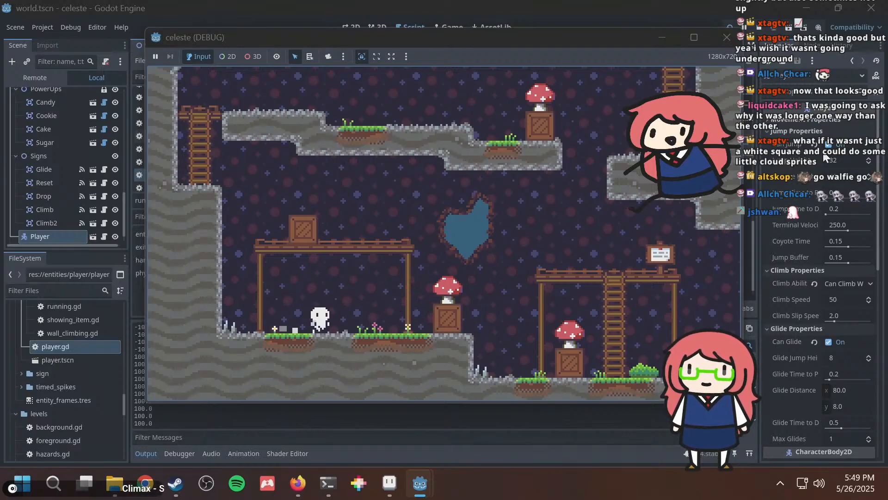
{"action": "key", "text": "Left"}
{"action": "key", "text": "Right"}
{"action": "key", "text": "Left"}
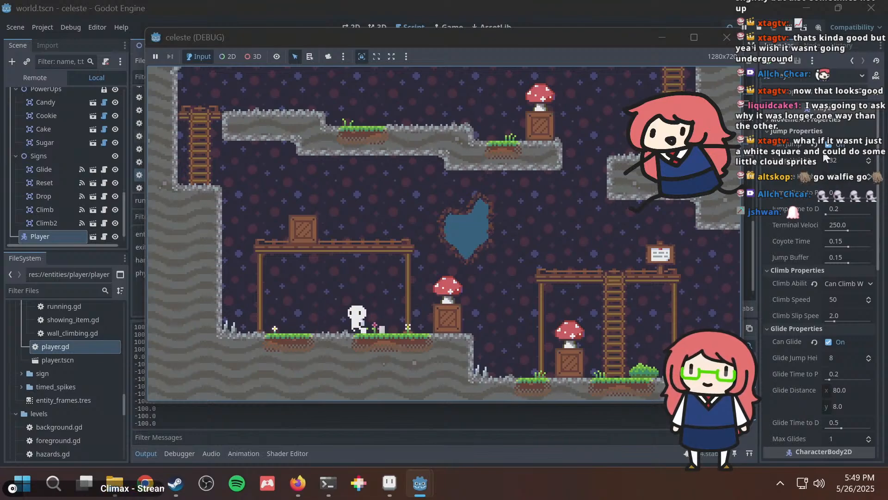
{"action": "key", "text": "Right"}
{"action": "key", "text": "Left"}
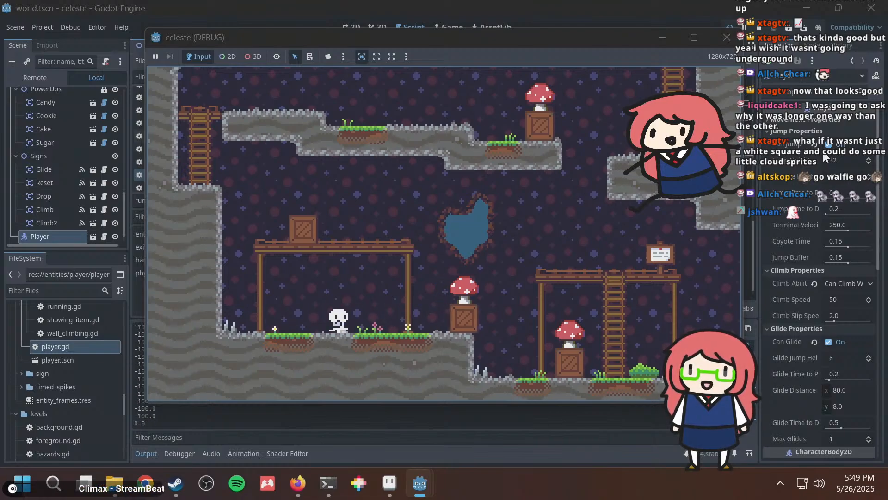
{"action": "key", "text": "Right"}
{"action": "key", "text": "Left"}
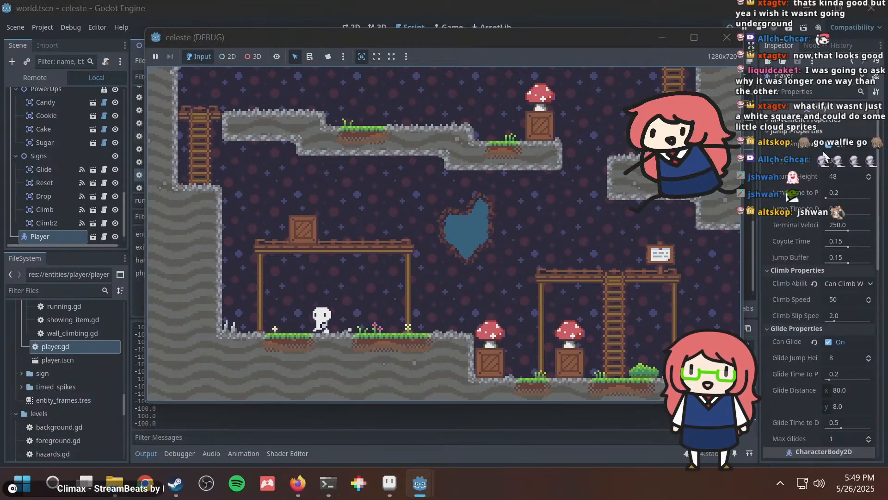
Run back and forth and jump repeatedly on the lower ground to check the dust particles around jumps and landings.
{"action": "key", "text": "Right"}
{"action": "key", "text": "Left"}
{"action": "key", "text": "Right"}
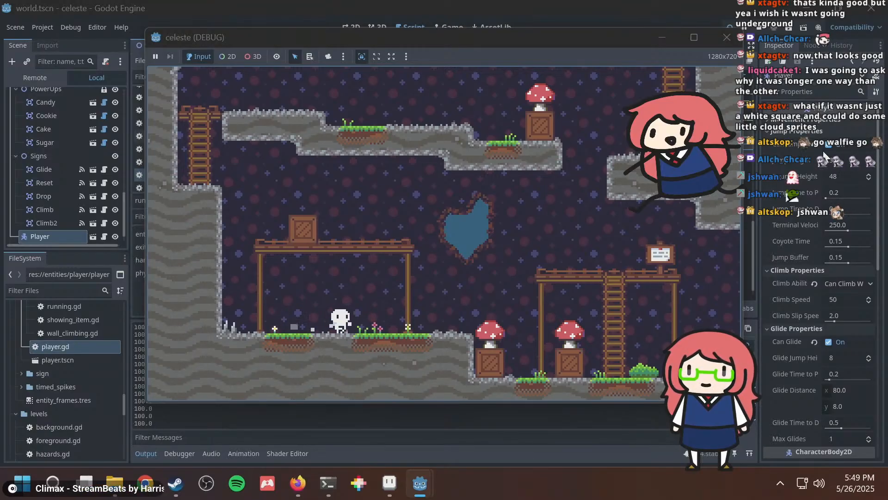
{"action": "key", "text": "Left"}
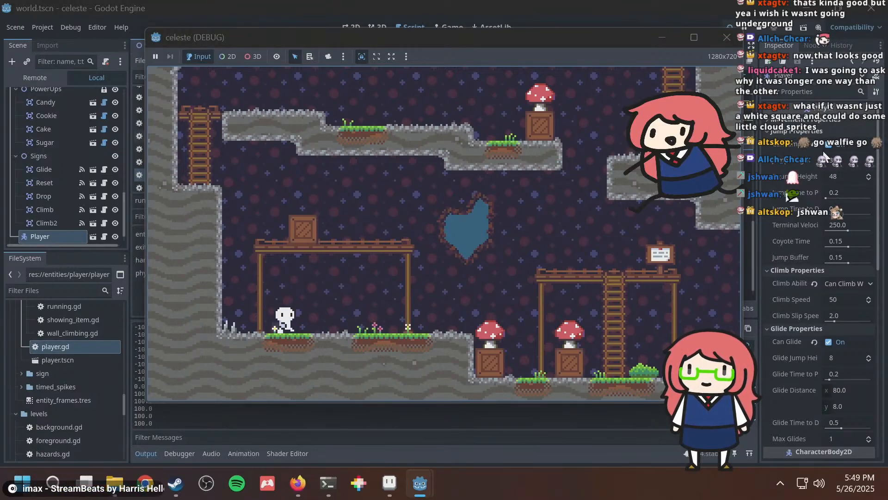
{"action": "key", "text": "space"}
{"action": "key", "text": "Left"}
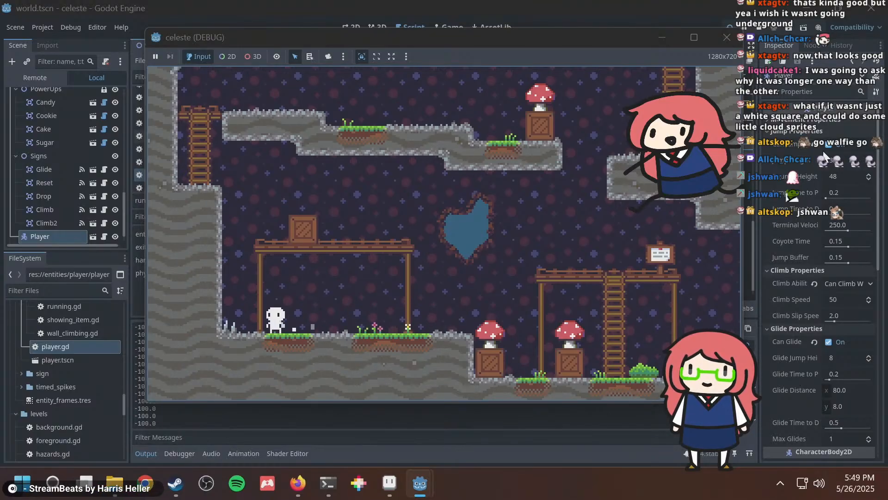
{"action": "key", "text": "Right"}
{"action": "key", "text": "space"}
{"action": "key", "text": "space"}
{"action": "key", "text": "Left"}
{"action": "key", "text": "space"}
{"action": "key", "text": "Right"}
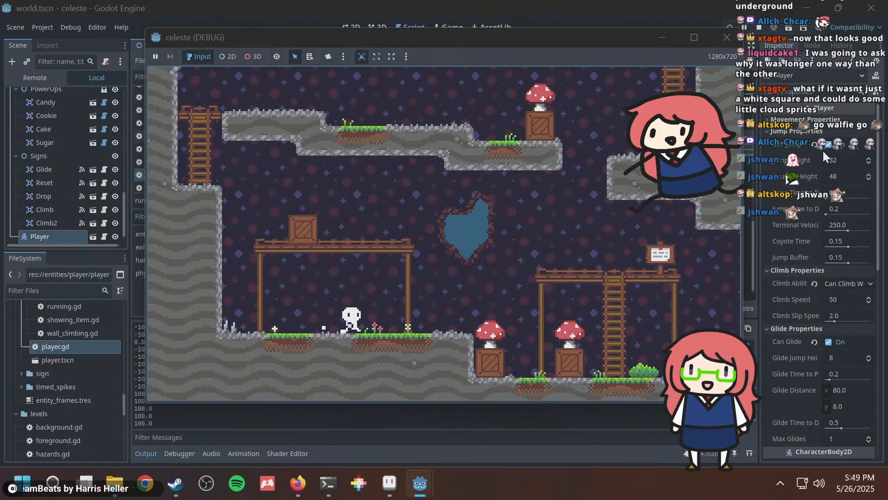
{"action": "key", "text": "space"}
{"action": "key", "text": "Left"}
{"action": "key", "text": "space"}
{"action": "key", "text": "space"}
{"action": "key", "text": "space"}
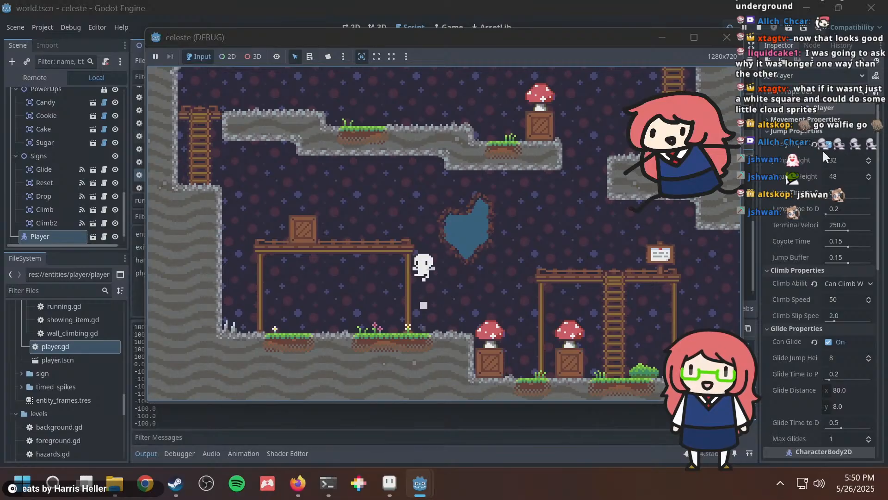
{"action": "key", "text": "Left"}
{"action": "key", "text": "space"}
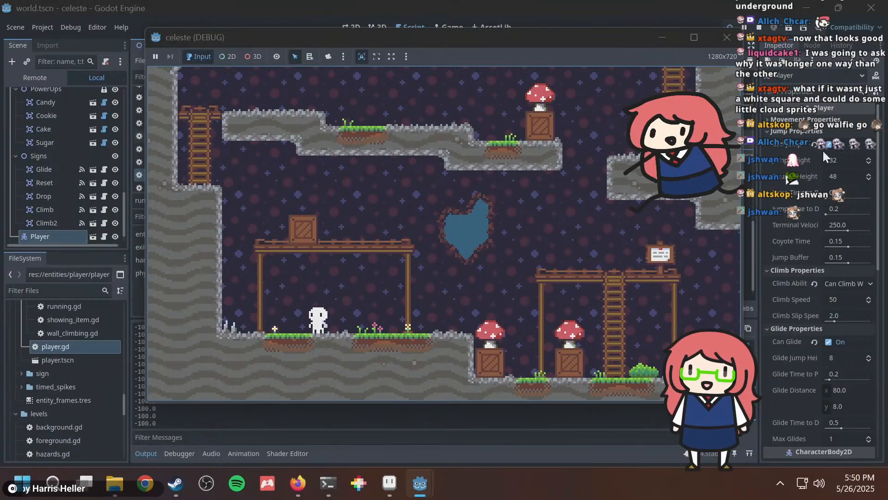
Delete the debug print(player.velocity.x) line above the dust particle assignment in running.gd.
{"action": "key", "text": "alt+Tab"}
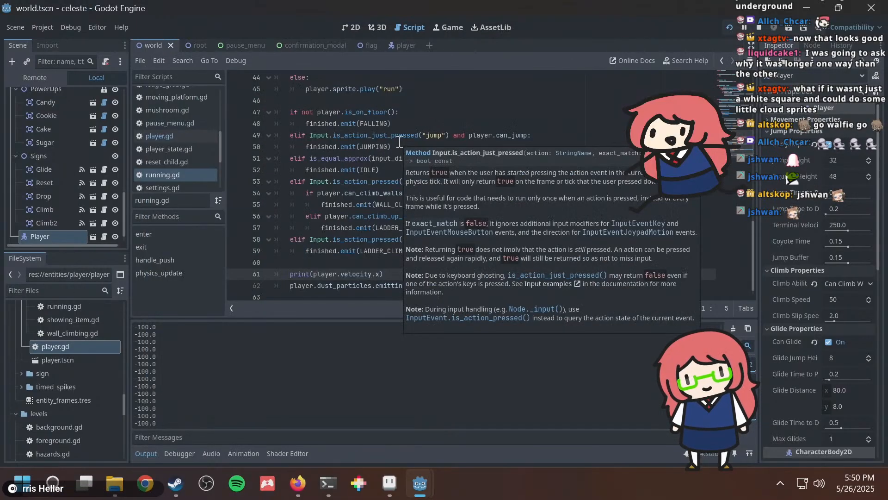
{"action": "key", "text": "shift+Home"}
{"action": "key", "text": "shift+Home"}
{"action": "key", "text": "BackSpace"}
{"action": "key", "text": "BackSpace"}
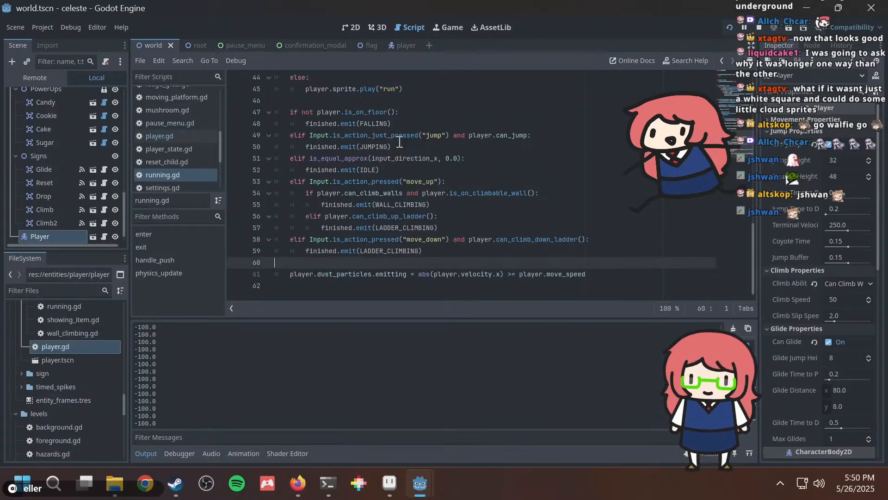
{"action": "scroll", "coordinate": [405, 239], "scroll_direction": "up", "scroll_amount": 15}
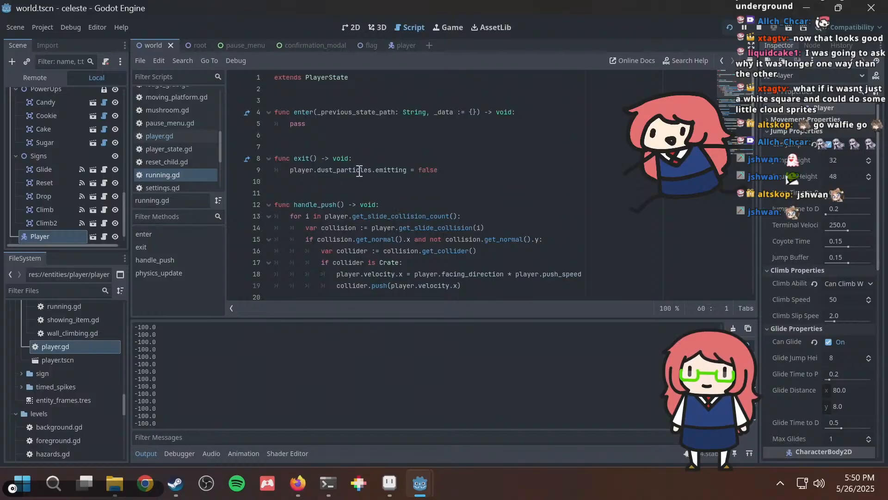
Examine the dust_particles.emitting assignments in exit() and at the end of physics_update in running.gd.
{"action": "left_click", "coordinate": [333, 170]}
{"action": "left_click", "coordinate": [314, 160]}
{"action": "left_click_drag", "start_coordinate": [313, 170], "coordinate": [414, 171]}
{"action": "left_click", "coordinate": [414, 171]}
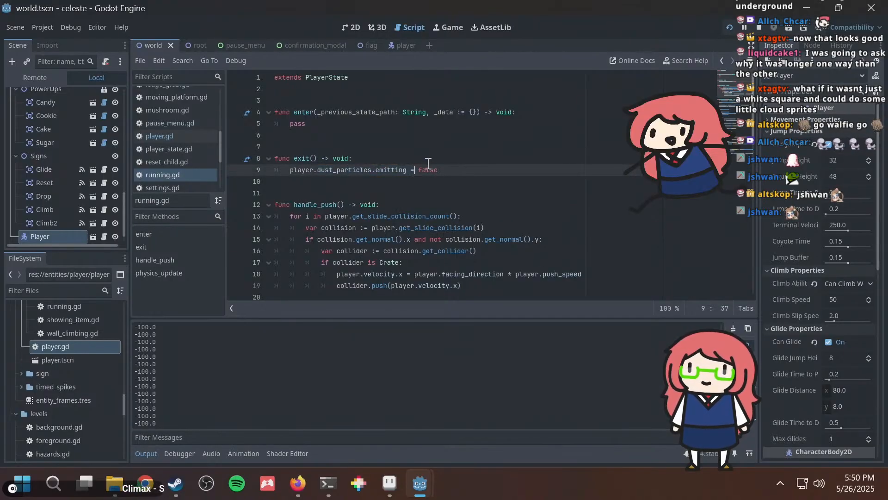
{"action": "scroll", "coordinate": [426, 165], "scroll_direction": "down", "scroll_amount": 13}
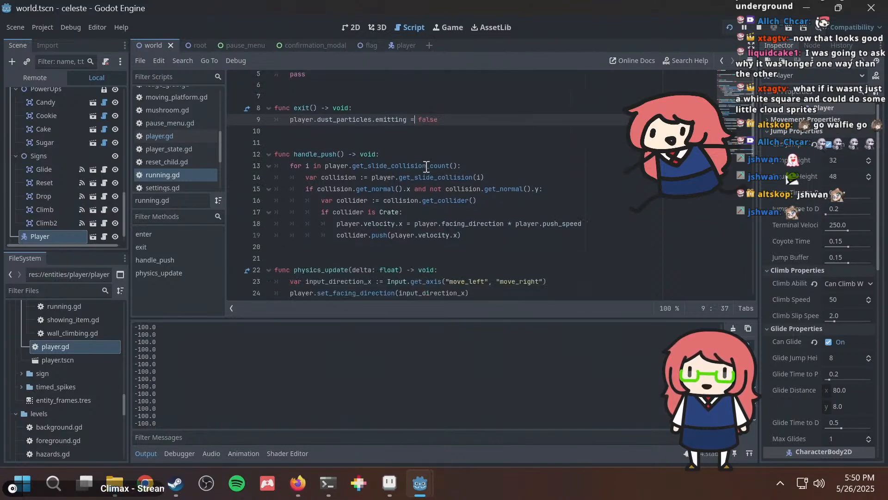
{"action": "scroll", "coordinate": [426, 165], "scroll_direction": "down", "scroll_amount": 2}
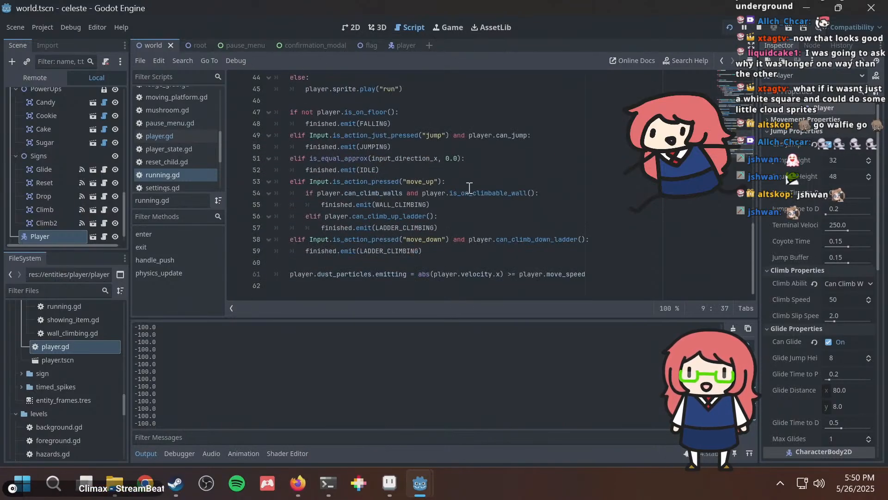
Try running and jumping on the lower ground in the running game, and relaunch the project.
{"action": "key", "text": "F5"}
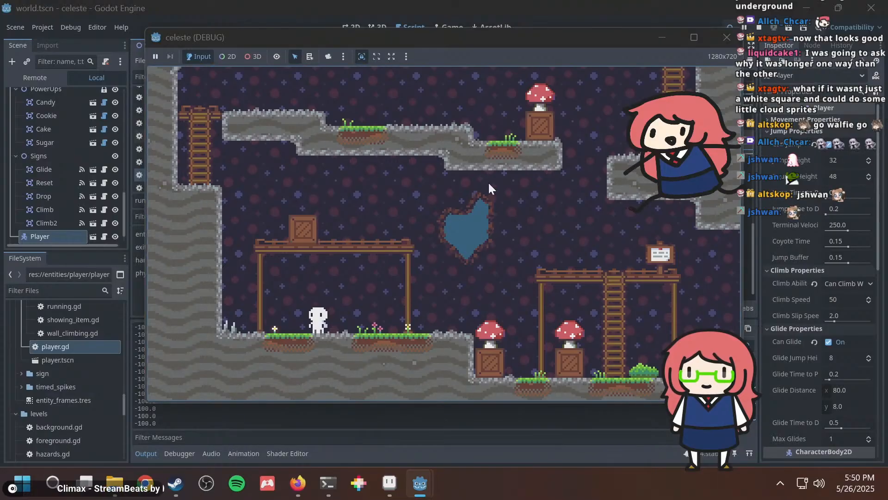
{"action": "key", "text": "space"}
{"action": "key", "text": "space"}
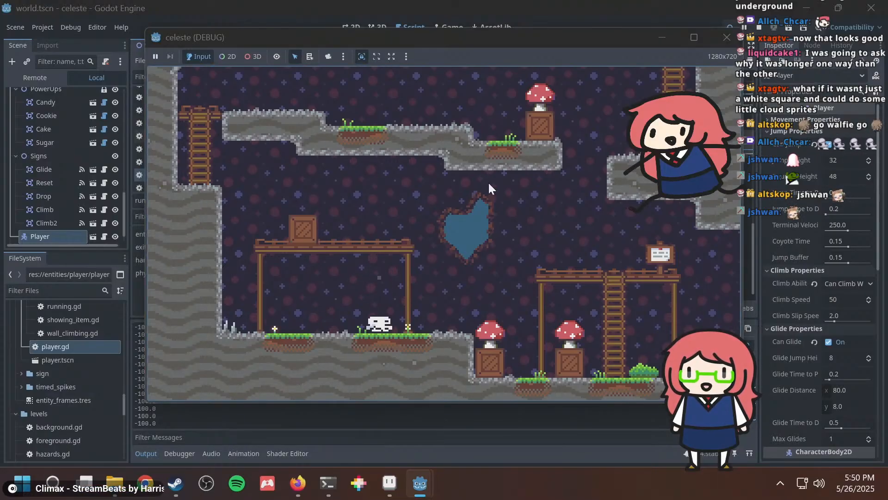
{"action": "key", "text": "alt+Tab"}
{"action": "key", "text": "F5"}
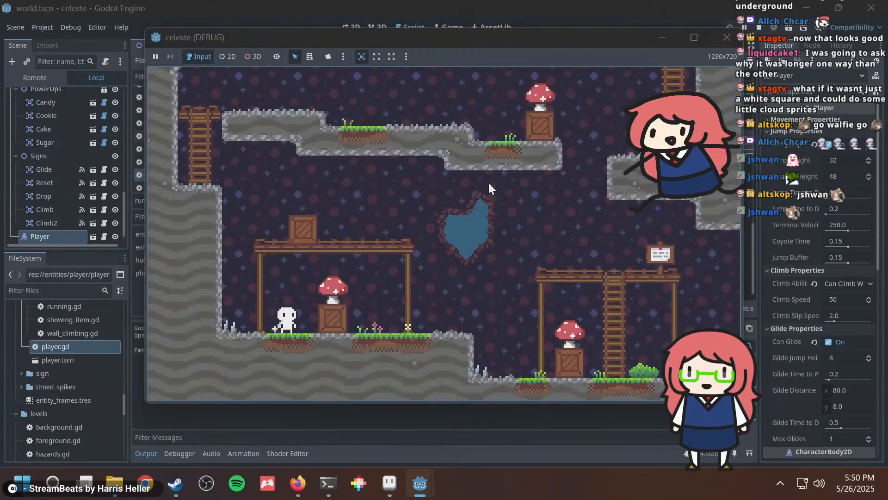
Push the mushroom crate along the lower ground and jump repeatedly in both directions beside it to check how the dust particles follow the player.
{"action": "key", "text": "Right"}
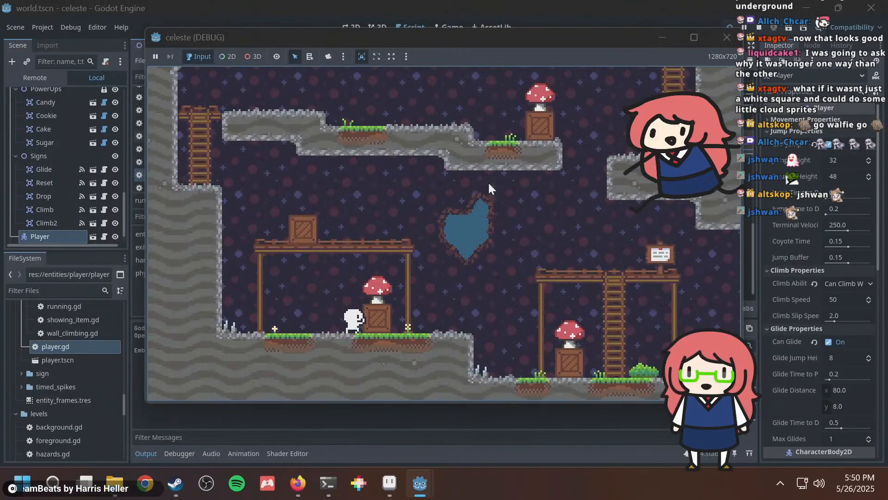
{"action": "key", "text": "Left"}
{"action": "key", "text": "Right"}
{"action": "key", "text": "space"}
{"action": "key", "text": "Left"}
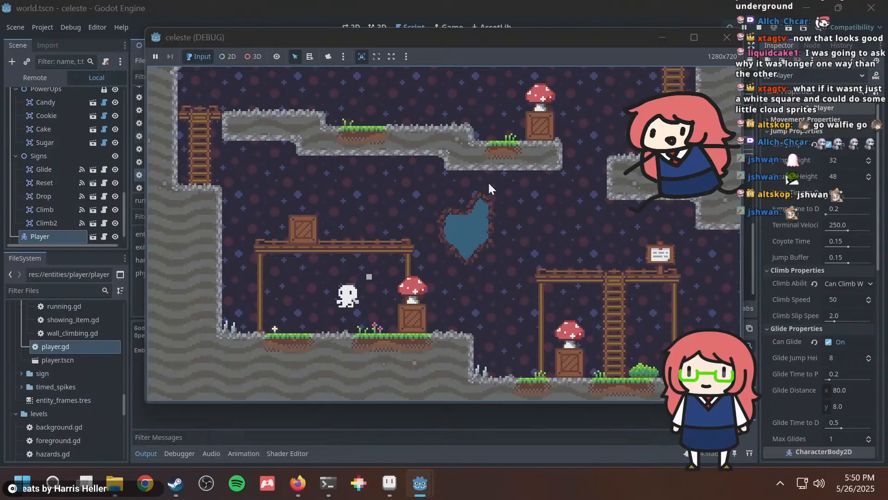
{"action": "key", "text": "space"}
{"action": "key", "text": "Right"}
{"action": "key", "text": "space"}
{"action": "key", "text": "Left"}
{"action": "key", "text": "Right"}
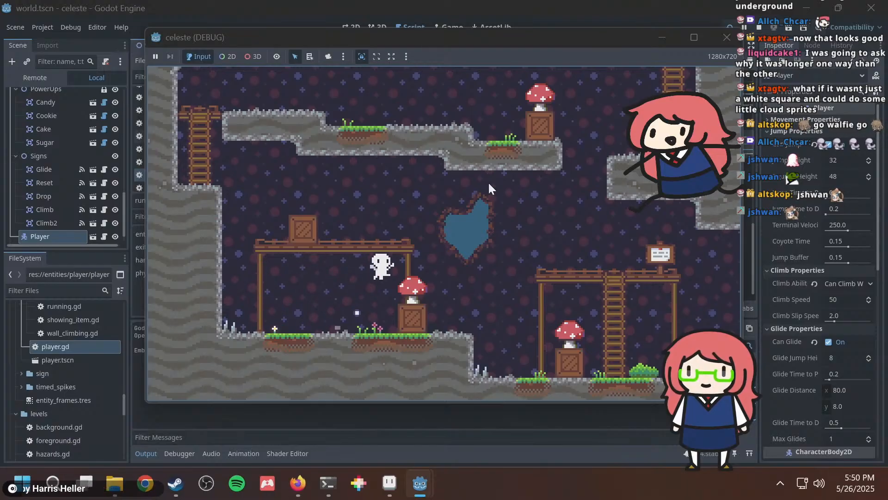
{"action": "key", "text": "Left"}
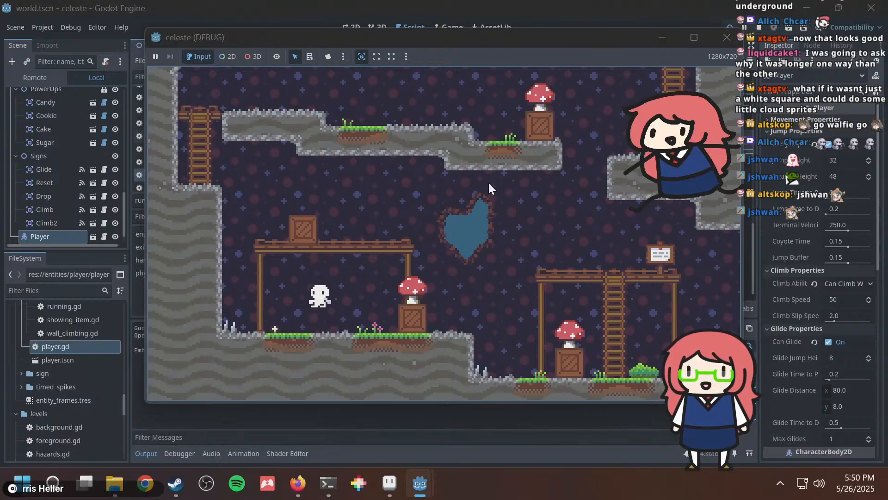
{"action": "key", "text": "Right"}
{"action": "key", "text": "space"}
{"action": "key", "text": "Left"}
{"action": "key", "text": "space"}
{"action": "key", "text": "Right"}
{"action": "key", "text": "space"}
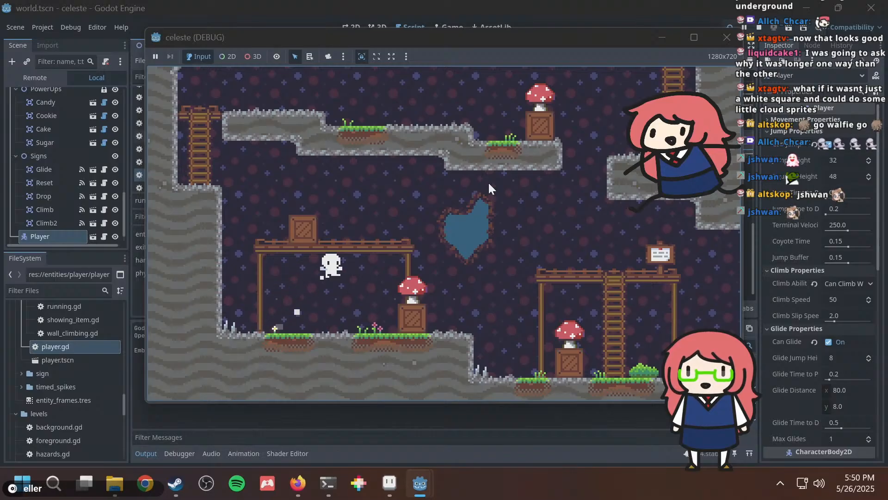
{"action": "key", "text": "Left"}
{"action": "key", "text": "space"}
{"action": "key", "text": "Right"}
{"action": "key", "text": "space"}
{"action": "key", "text": "Left"}
{"action": "key", "text": "space"}
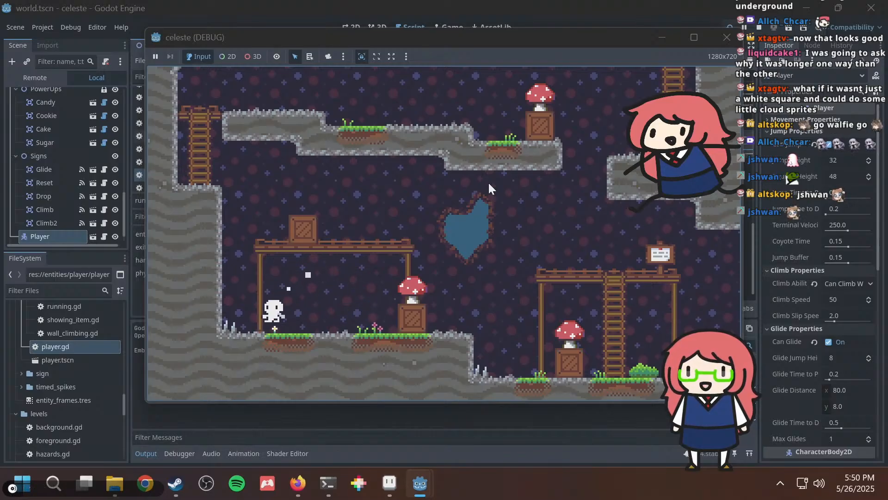
{"action": "key", "text": "Right"}
{"action": "key", "text": "space"}
{"action": "key", "text": "Left"}
{"action": "key", "text": "space"}
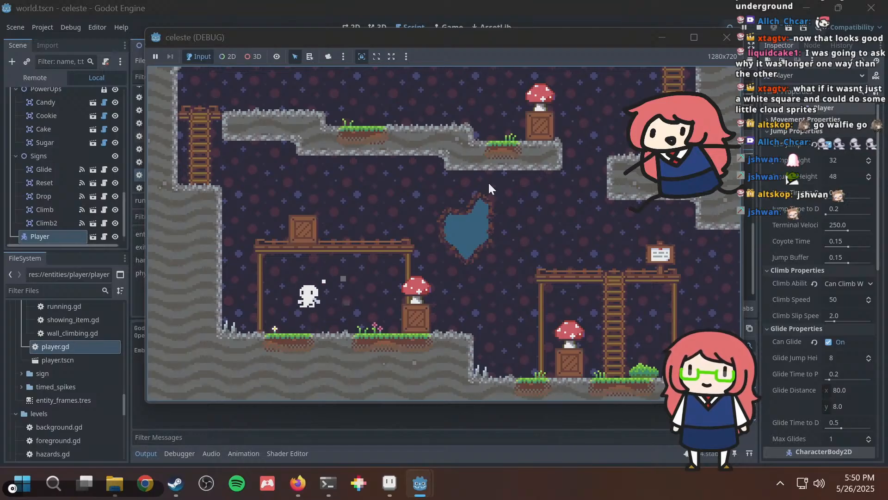
Push the mushroom crate closer to the ledge, test the dust particles with more runs and jumps, and stop the game.
{"action": "key", "text": "Right"}
{"action": "key", "text": "Left"}
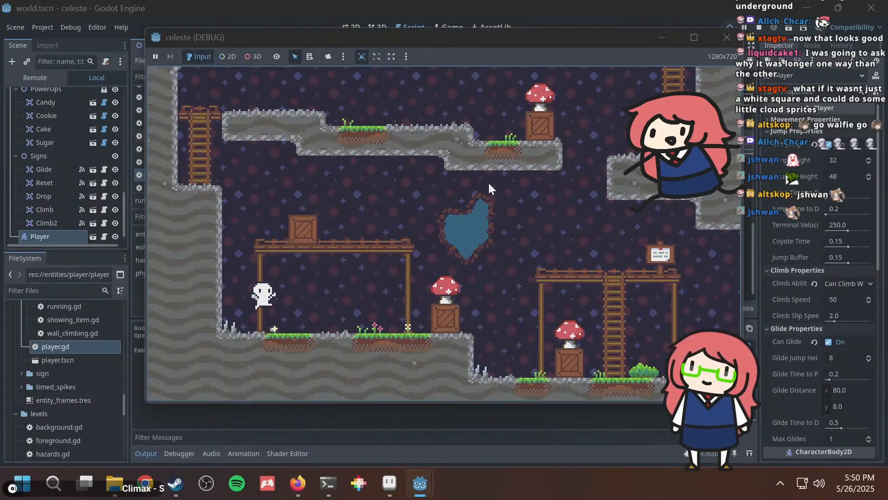
{"action": "key", "text": "Right"}
{"action": "key", "text": "space"}
{"action": "key", "text": "Left"}
{"action": "key", "text": "Right"}
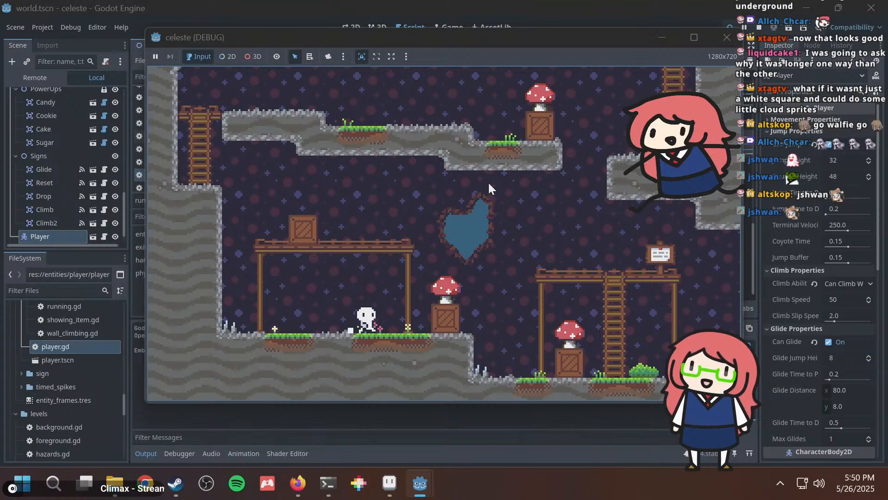
{"action": "key", "text": "Left"}
{"action": "key", "text": "Right"}
{"action": "key", "text": "space"}
{"action": "key", "text": "Left"}
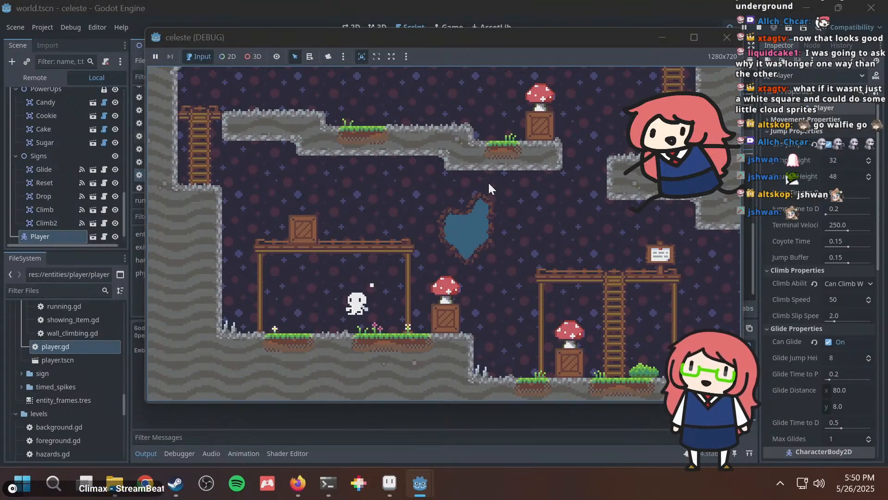
{"action": "key", "text": "Right"}
{"action": "key", "text": "F8"}
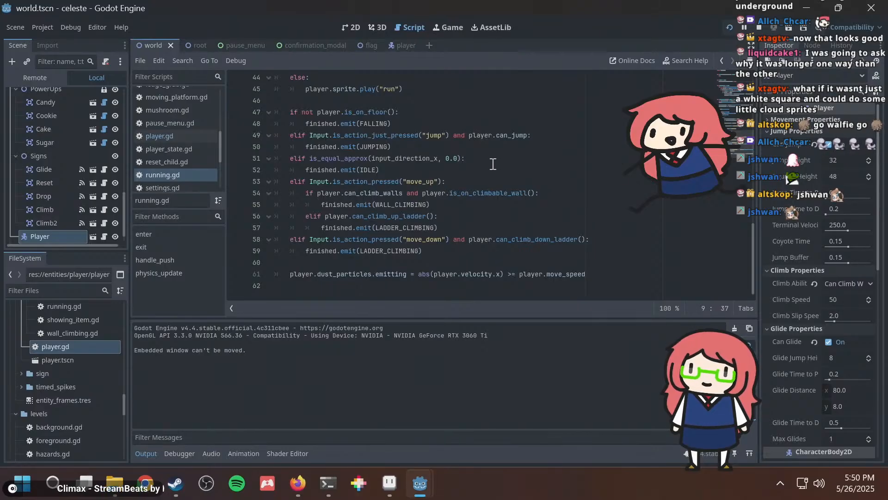
Switch to Firefox and begin a new web search query with "godot particle".
{"action": "scroll", "coordinate": [486, 166], "scroll_direction": "up", "scroll_amount": 12}
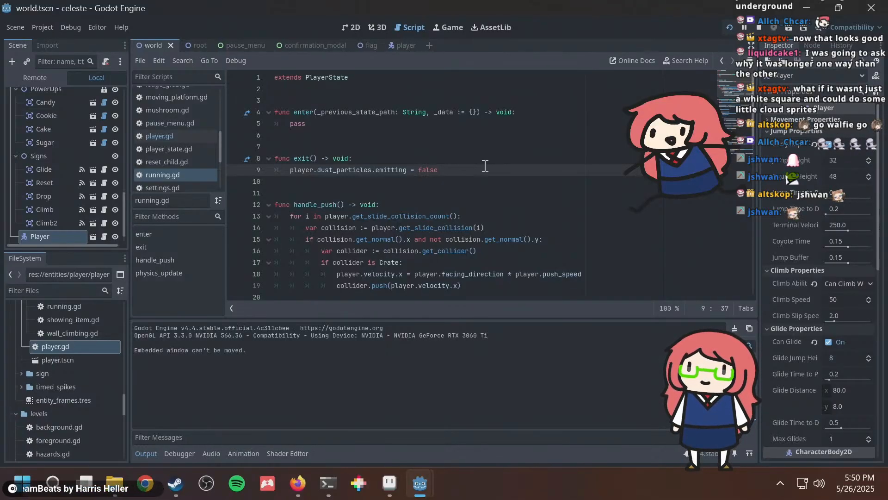
{"action": "left_click", "coordinate": [298, 482]}
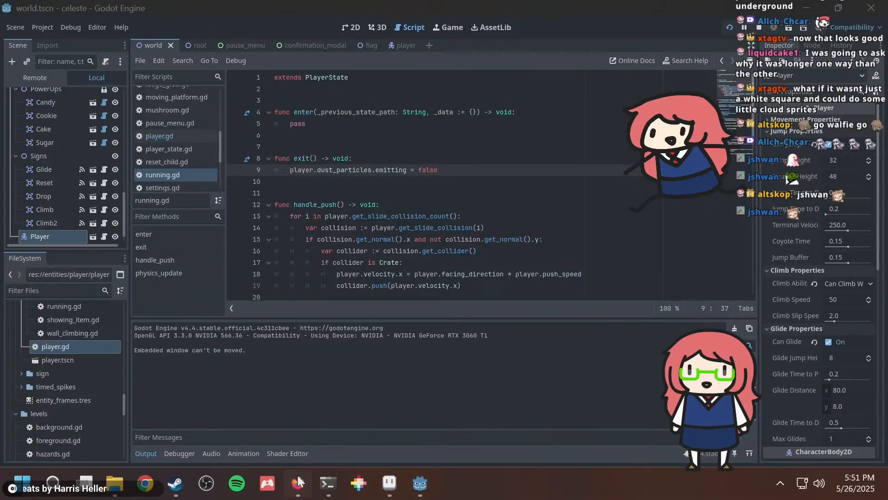
{"action": "left_click", "coordinate": [358, 37]}
{"action": "type", "text": "godot particle "}
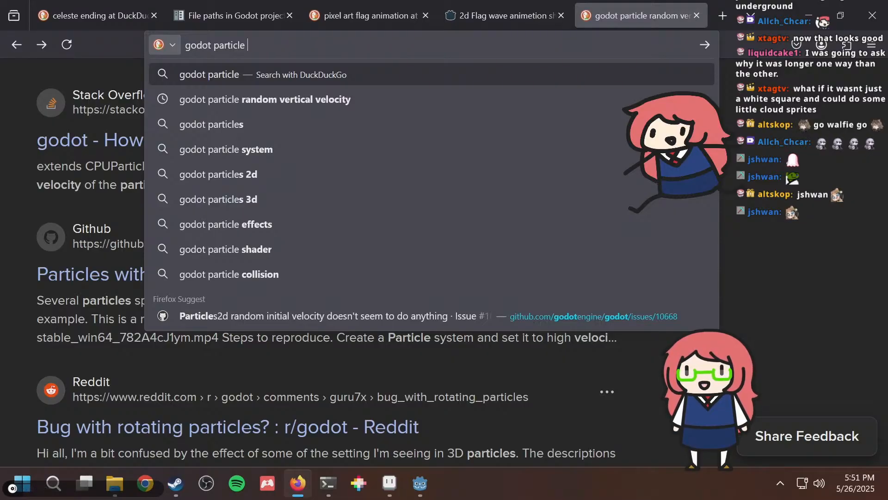
{"action": "type", "text": "attach"}
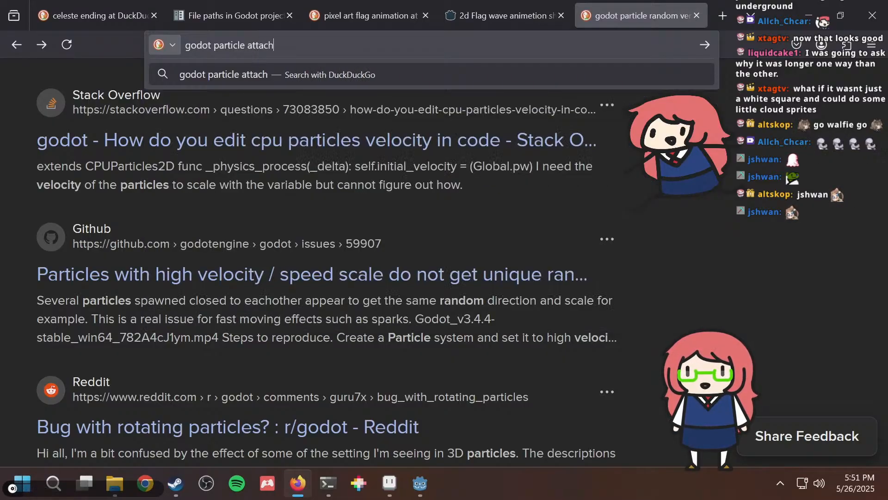
{"action": "type", "text": " to"}
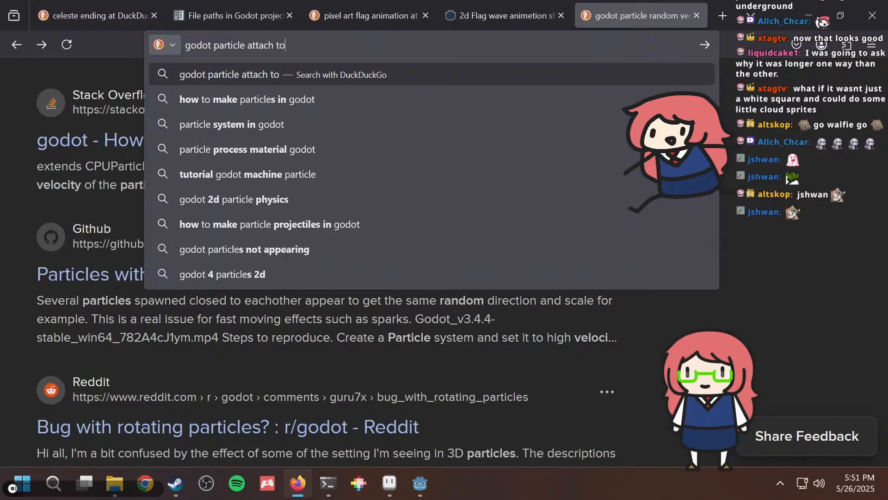
{"action": "type", "text": " w"}
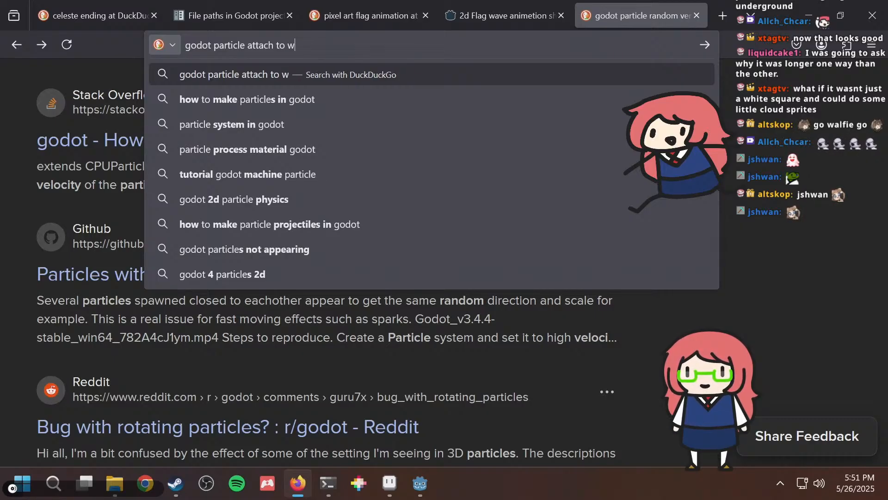
{"action": "type", "text": "orld"}
{"action": "key", "text": "BackSpace"}
{"action": "key", "text": "BackSpace"}
{"action": "key", "text": "BackSpace"}
{"action": "key", "text": "BackSpace"}
{"action": "key", "text": "BackSpace"}
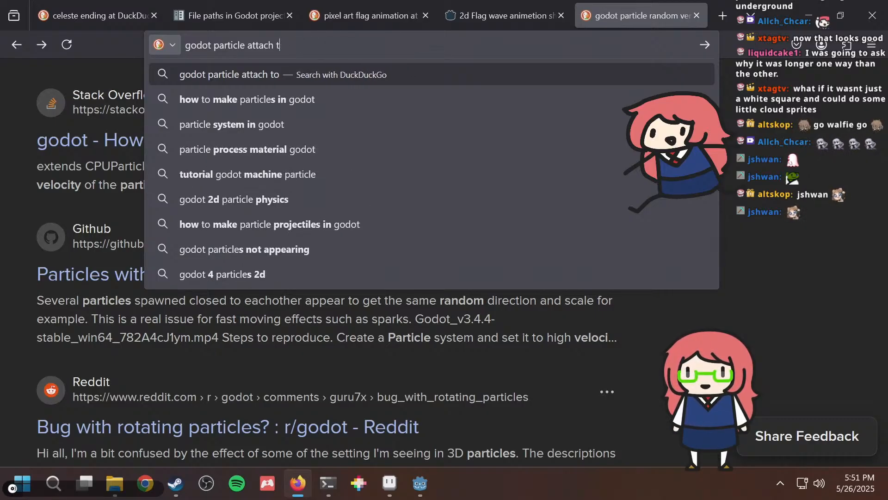
{"action": "key", "text": "BackSpace"}
{"action": "key", "text": "BackSpace"}
{"action": "key", "text": "BackSpace"}
{"action": "key", "text": "BackSpace"}
{"action": "key", "text": "BackSpace"}
{"action": "key", "text": "BackSpace"}
{"action": "key", "text": "BackSpace"}
{"action": "key", "text": "BackSpace"}
{"action": "key", "text": "BackSpace"}
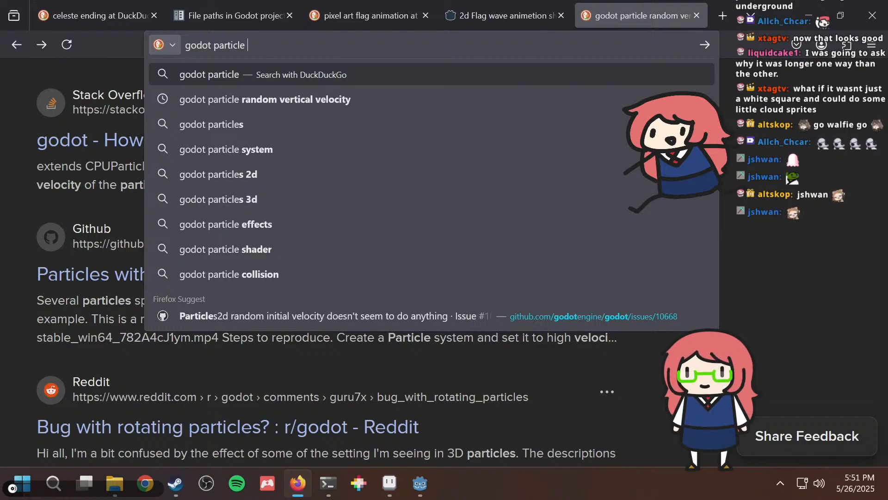
Search the web for "godot particle global position" and look through the results.
{"action": "type", "text": "global position"}
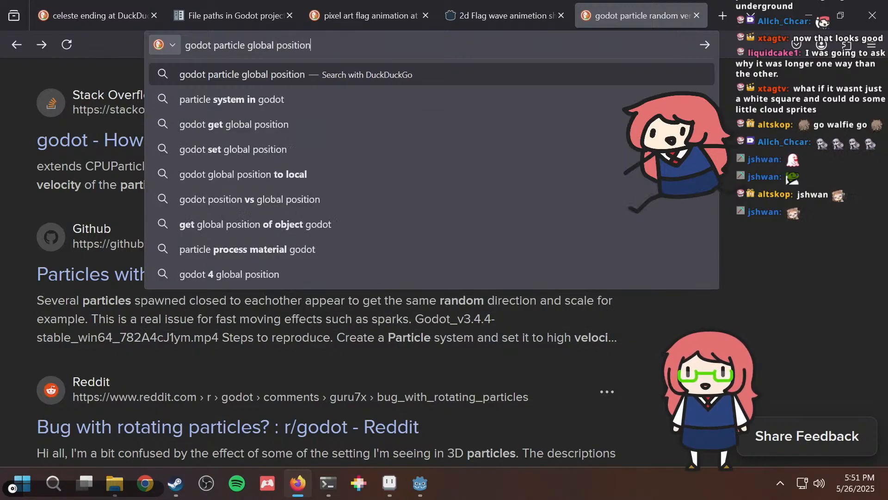
{"action": "key", "text": "Return"}
{"action": "scroll", "coordinate": [453, 273], "scroll_direction": "down", "scroll_amount": 5}
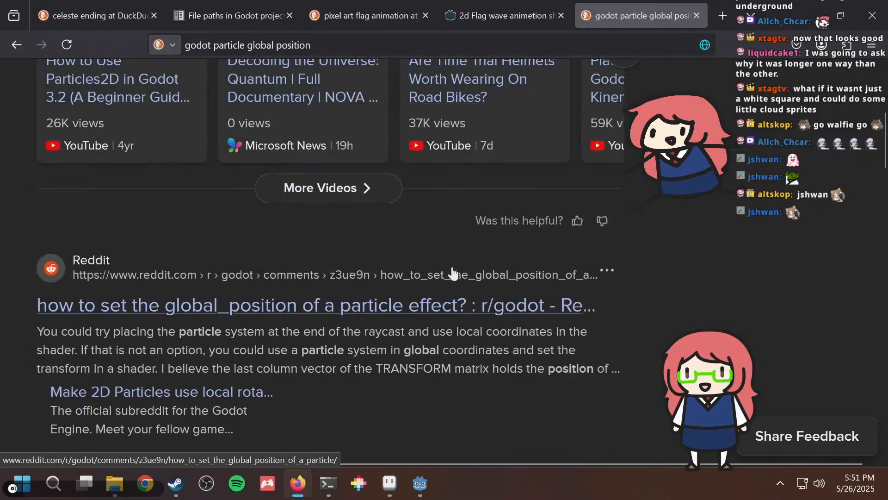
{"action": "scroll", "coordinate": [393, 333], "scroll_direction": "down", "scroll_amount": 4}
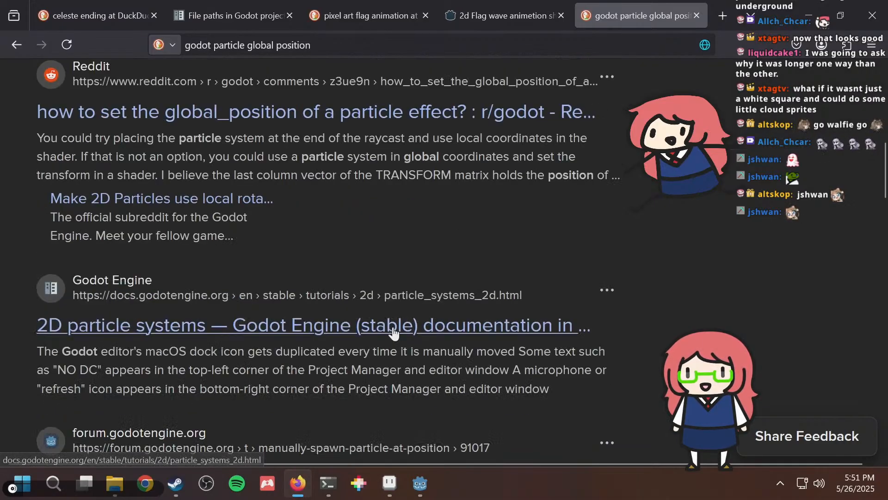
{"action": "scroll", "coordinate": [417, 360], "scroll_direction": "down", "scroll_amount": 5}
{"action": "scroll", "coordinate": [428, 325], "scroll_direction": "down", "scroll_amount": 4}
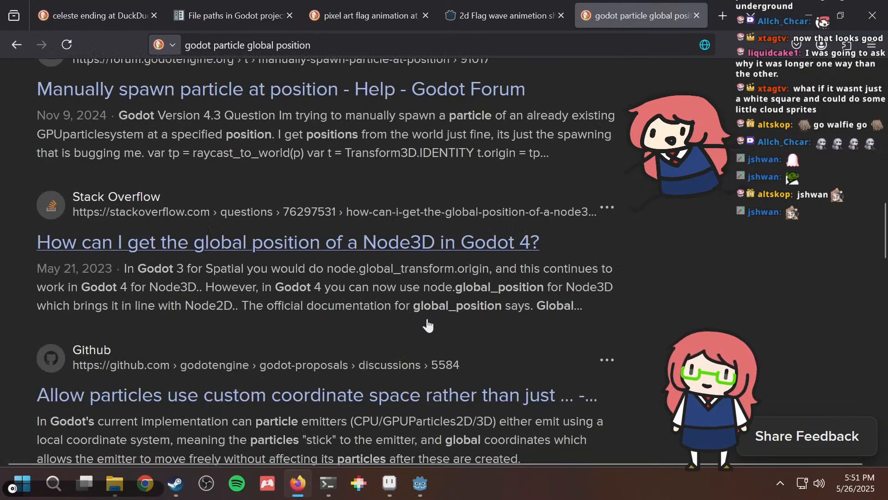
{"action": "scroll", "coordinate": [428, 324], "scroll_direction": "up", "scroll_amount": 8}
{"action": "scroll", "coordinate": [426, 318], "scroll_direction": "up", "scroll_amount": 3}
Switch back to Godot, run the game, and push the mushroom crate along the lower ground while watching the dust particles.
{"action": "key", "text": "alt+Tab"}
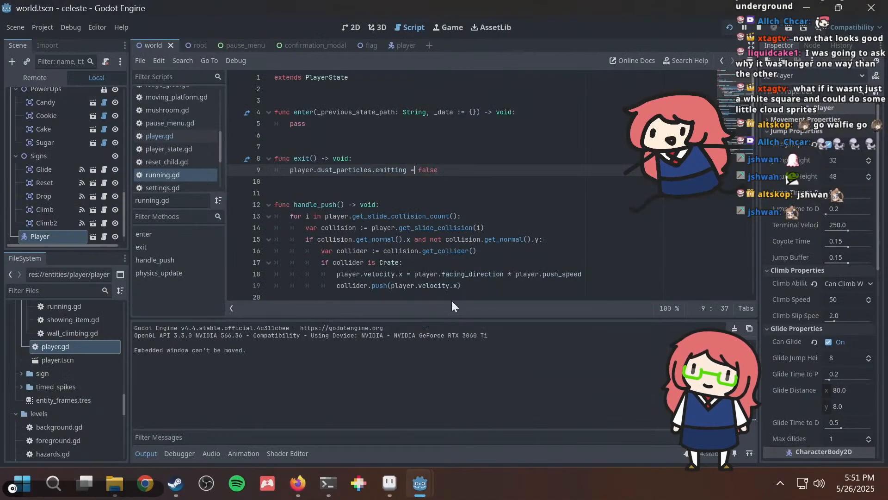
{"action": "left_click", "coordinate": [502, 250]}
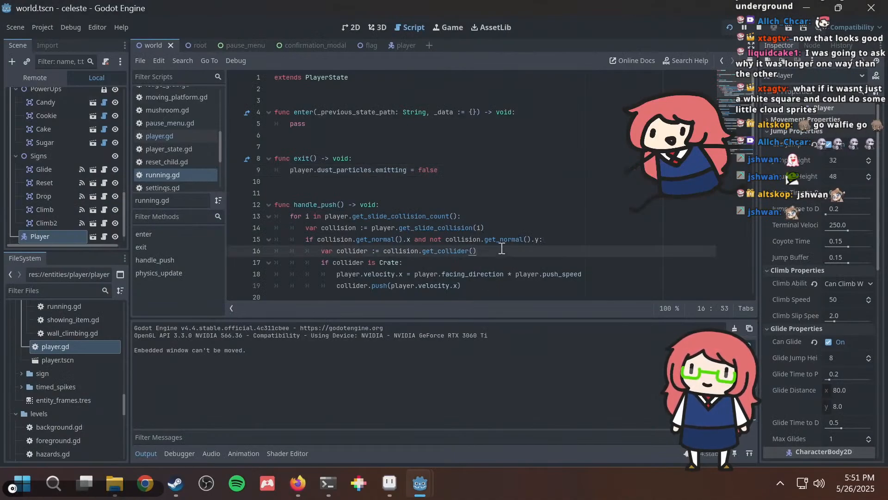
{"action": "key", "text": "alt+Tab"}
{"action": "key", "text": "alt+Tab"}
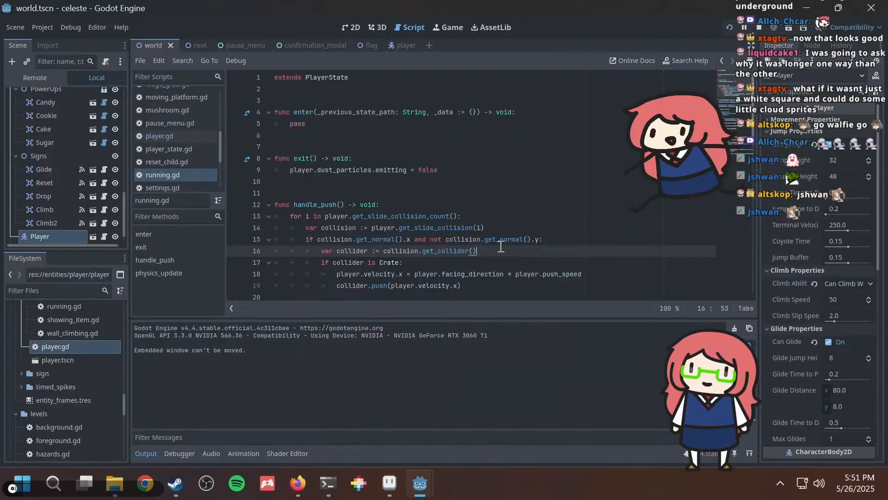
{"action": "key", "text": "F5"}
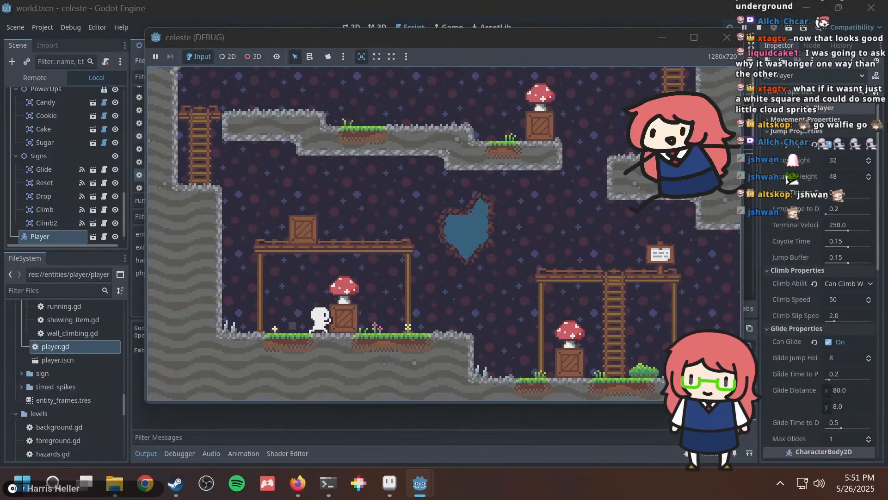
{"action": "key", "text": "Right"}
{"action": "key", "text": "Left"}
{"action": "key", "text": "Right"}
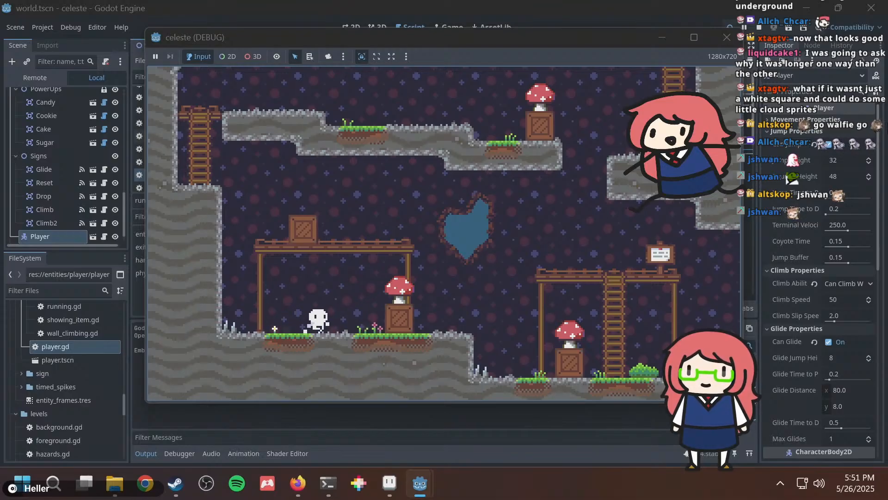
Run the player back and forth beside the mushroom crate and jump once to check when the dust particles emit.
{"action": "key", "text": "Right"}
{"action": "key", "text": "Left"}
{"action": "key", "text": "Right"}
{"action": "key", "text": "Left"}
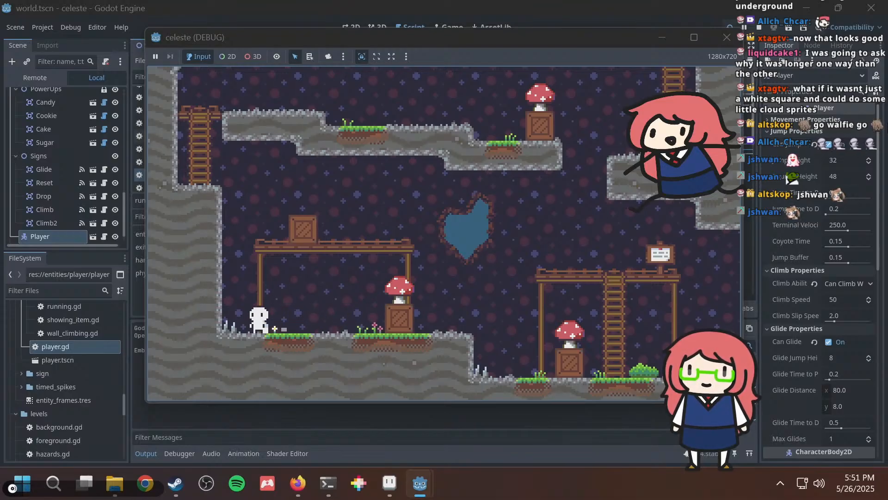
{"action": "key", "text": "Left"}
{"action": "key", "text": "Right"}
{"action": "key", "text": "Left"}
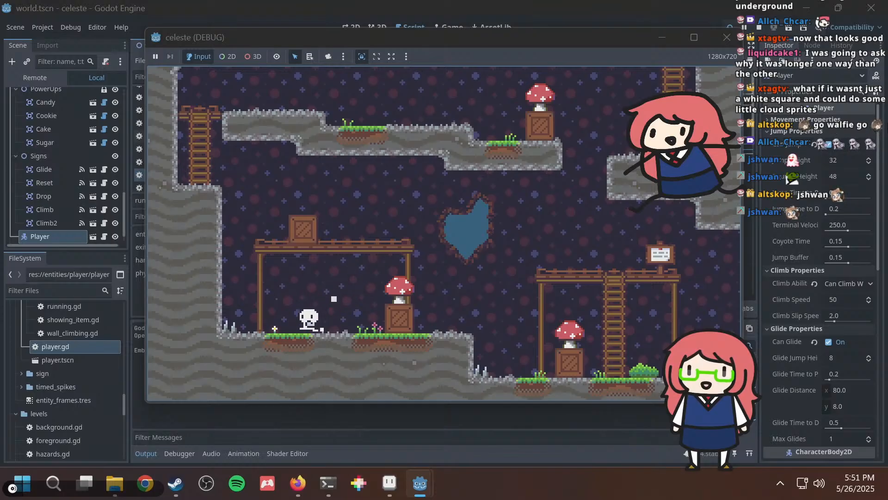
{"action": "key", "text": "space"}
{"action": "key", "text": "Right"}
{"action": "key", "text": "Left"}
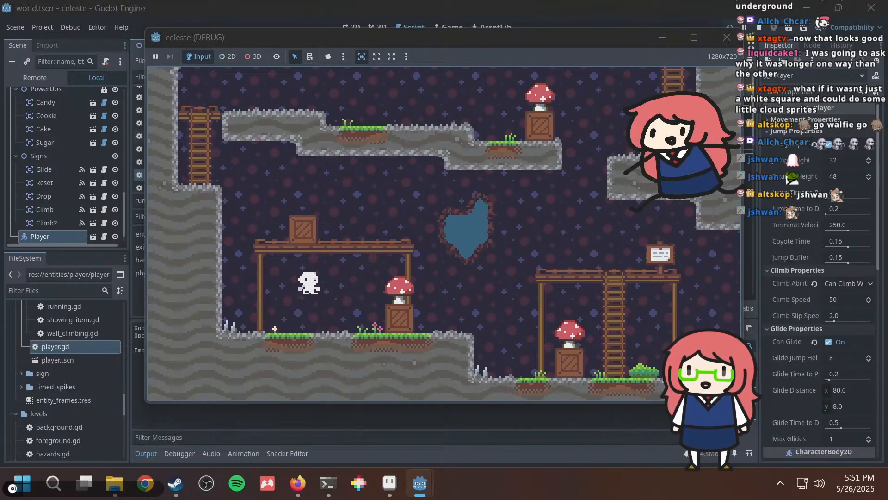
Jump repeatedly while changing direction beside the crate to check how the dust particles behave at takeoff.
{"action": "key", "text": "space"}
{"action": "key", "text": "Left"}
{"action": "key", "text": "Right"}
{"action": "key", "text": "space"}
{"action": "key", "text": "space"}
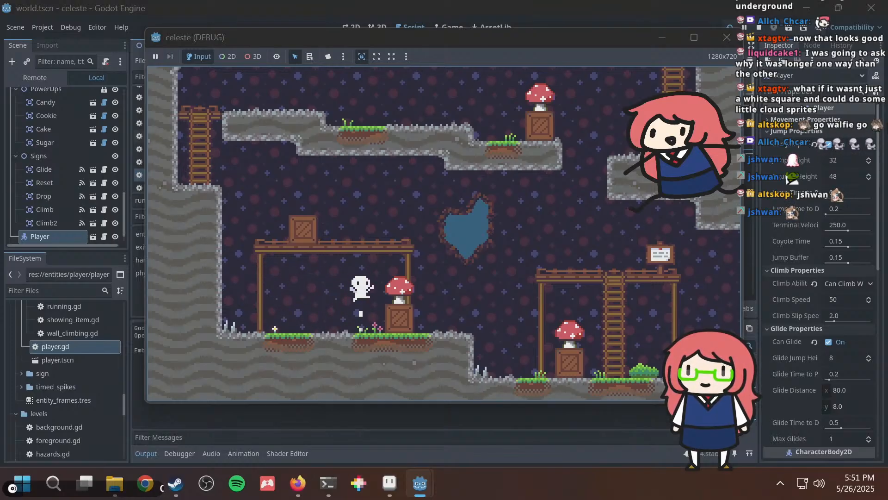
{"action": "key", "text": "Left"}
{"action": "key", "text": "space"}
{"action": "key", "text": "Left"}
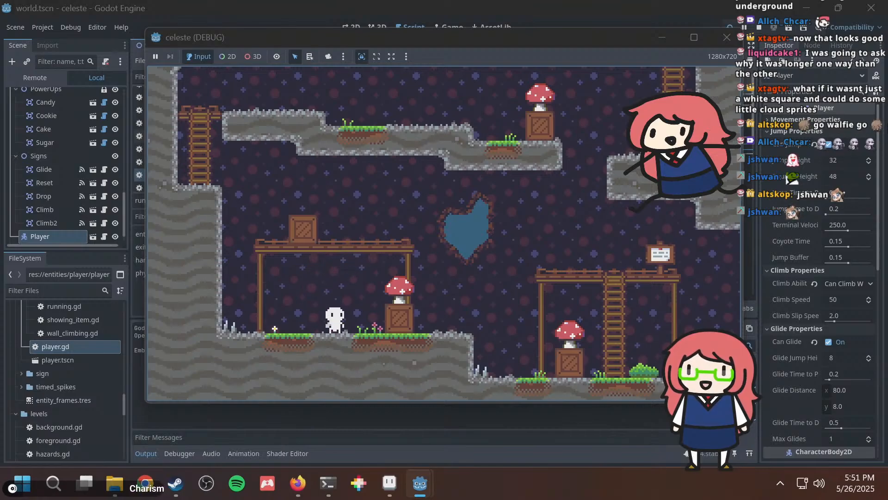
{"action": "key", "text": "Left"}
{"action": "key", "text": "space"}
Return to running.gd in the Godot editor and cut the line setting player.dust_particles.emitting from the end of physics_update.
{"action": "key", "text": "alt+Tab"}
{"action": "key", "text": "alt+Tab"}
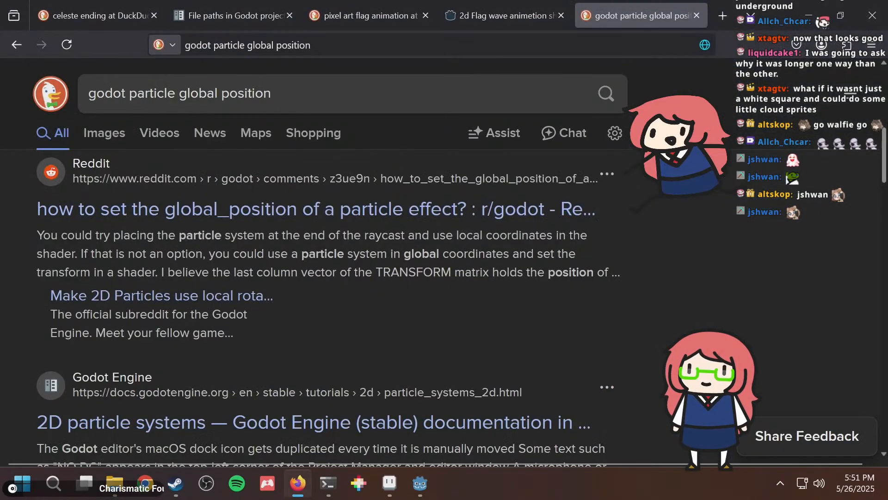
{"action": "key", "text": "alt+Tab"}
{"action": "key", "text": "alt+Tab"}
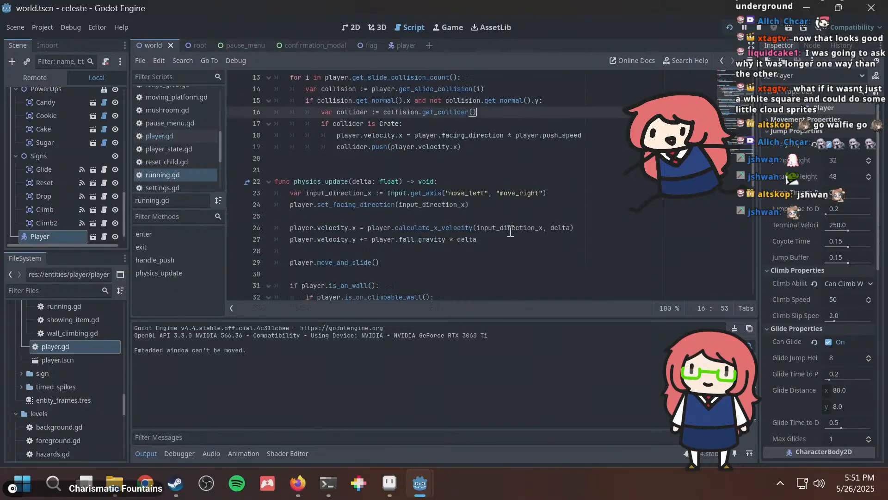
{"action": "scroll", "coordinate": [511, 231], "scroll_direction": "down", "scroll_amount": 10}
{"action": "left_click_drag", "start_coordinate": [633, 273], "coordinate": [277, 266]}
{"action": "key", "text": "ctrl+c"}
{"action": "key", "text": "BackSpace"}
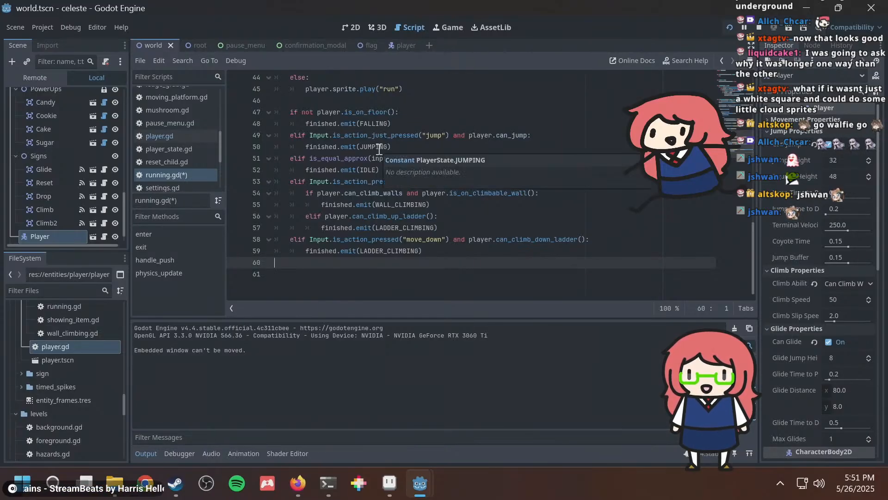
{"action": "key", "text": "Delete"}
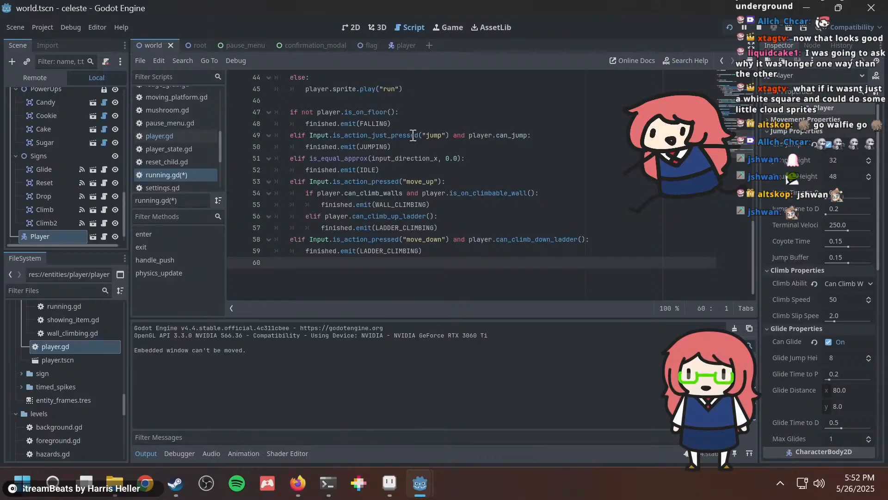
Paste the dust_particles.emitting line above the is_on_floor check in physics_update, separate it with blank lines, and save the script.
{"action": "scroll", "coordinate": [410, 131], "scroll_direction": "up", "scroll_amount": 2}
{"action": "left_click", "coordinate": [347, 160]}
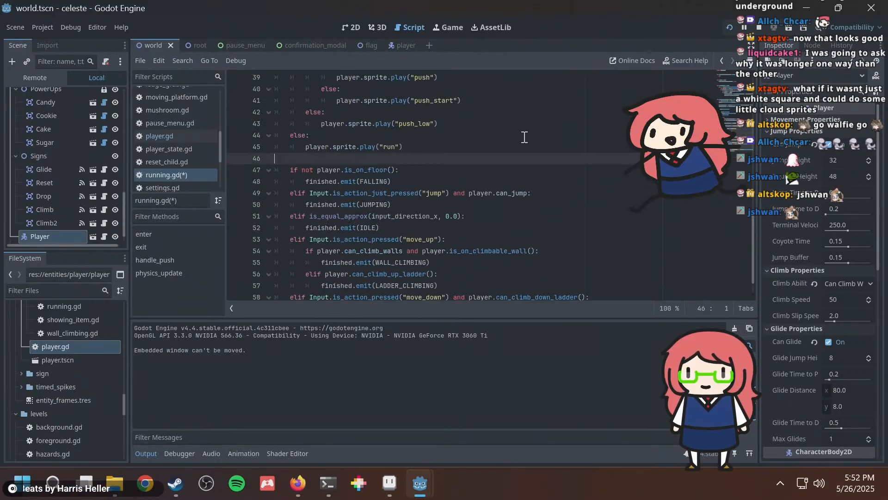
{"action": "key", "text": "Return"}
{"action": "key", "text": "Return"}
{"action": "key", "text": "ctrl+v"}
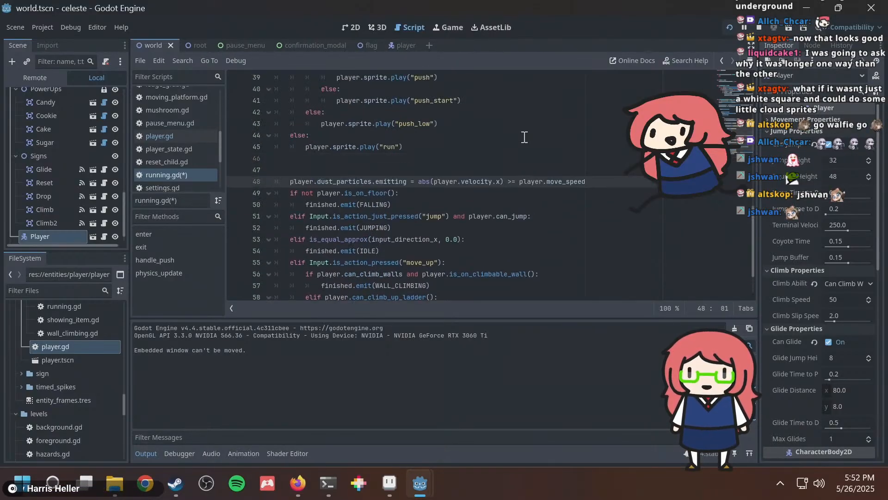
{"action": "key", "text": "Up"}
{"action": "key", "text": "BackSpace"}
{"action": "key", "text": "Down"}
{"action": "key", "text": "End"}
{"action": "key", "text": "Return"}
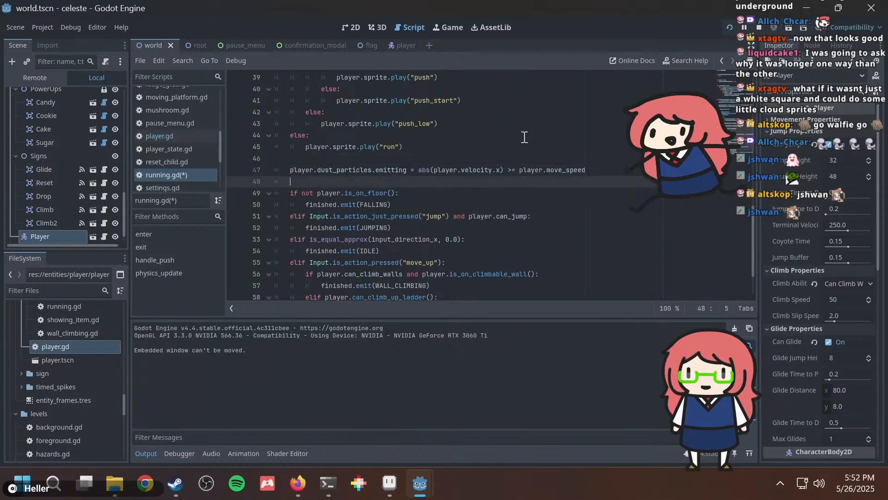
{"action": "key", "text": "ctrl+s"}
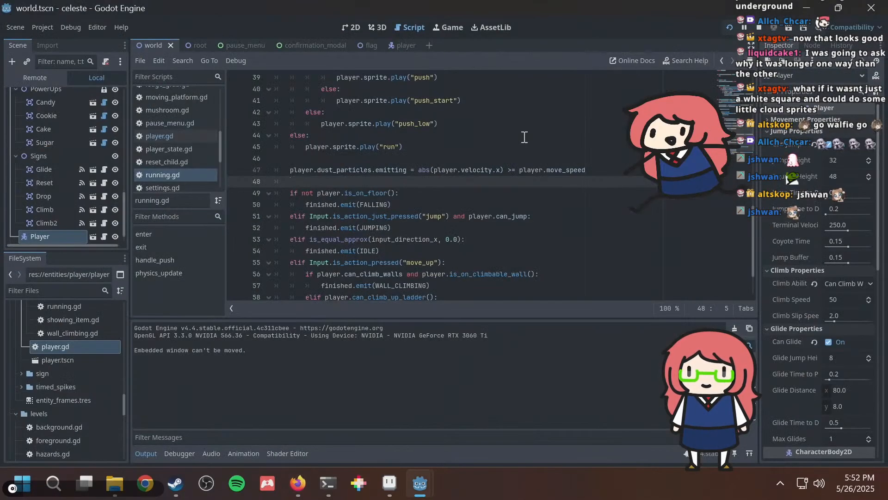
Run the game, push the mushroom crate, and jump in both directions to test the dust particles with the moved emission line.
{"action": "key", "text": "F5"}
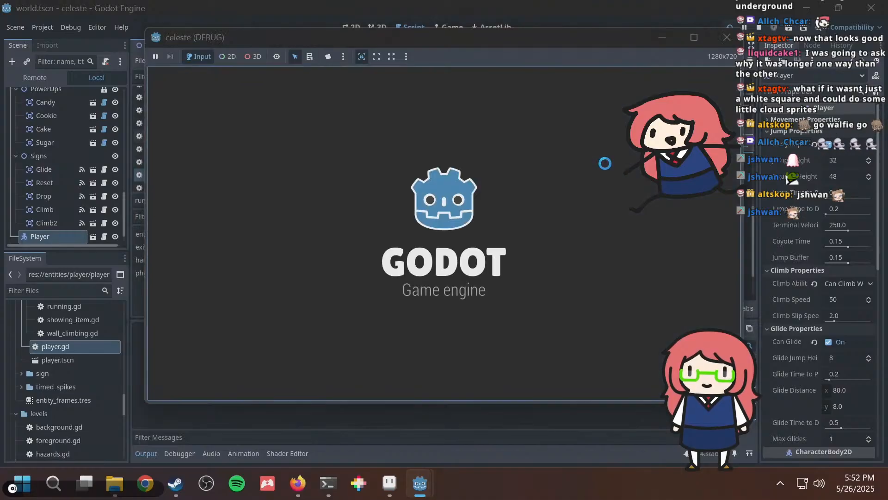
{"action": "key", "text": "Right"}
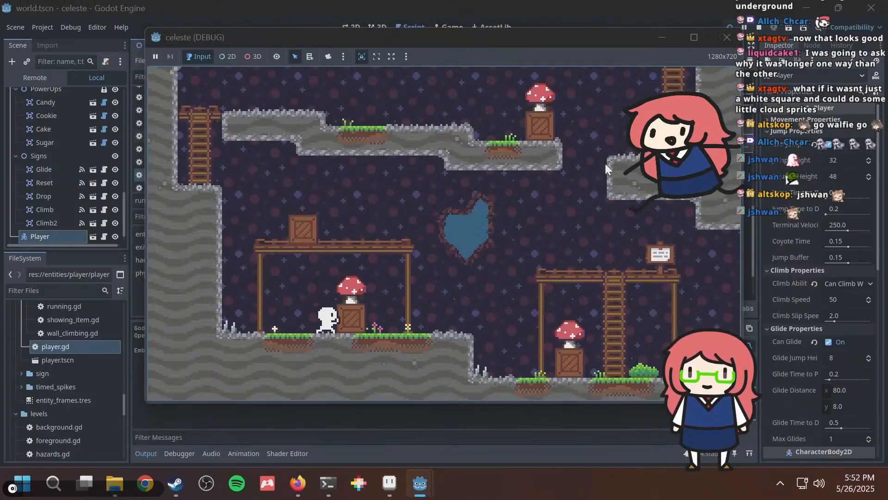
{"action": "key", "text": "Left"}
{"action": "key", "text": "space"}
{"action": "key", "text": "Right"}
{"action": "key", "text": "space"}
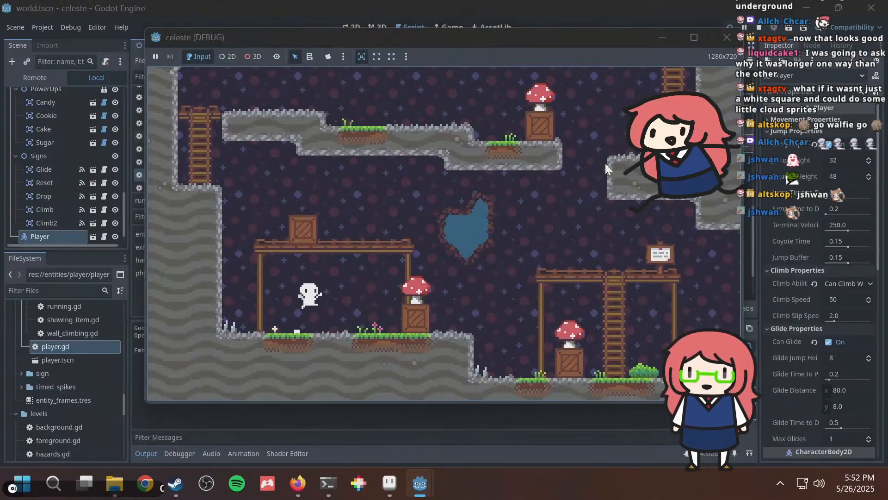
{"action": "key", "text": "Left"}
{"action": "key", "text": "space"}
{"action": "key", "text": "Right"}
{"action": "key", "text": "space"}
{"action": "key", "text": "Left"}
{"action": "key", "text": "space"}
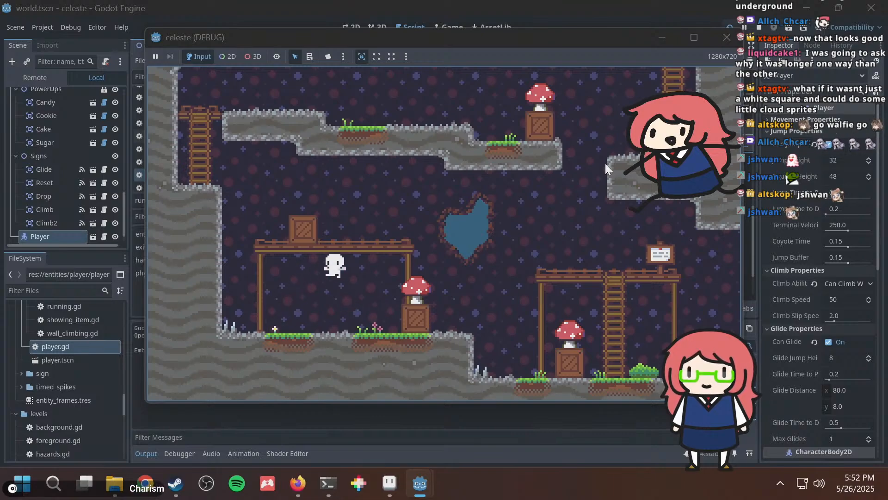
Alternate runs and jumps across the lower ground to check whether the dust stays behind on takeoff and landing.
{"action": "key", "text": "Right"}
{"action": "key", "text": "space"}
{"action": "key", "text": "Left"}
{"action": "key", "text": "space"}
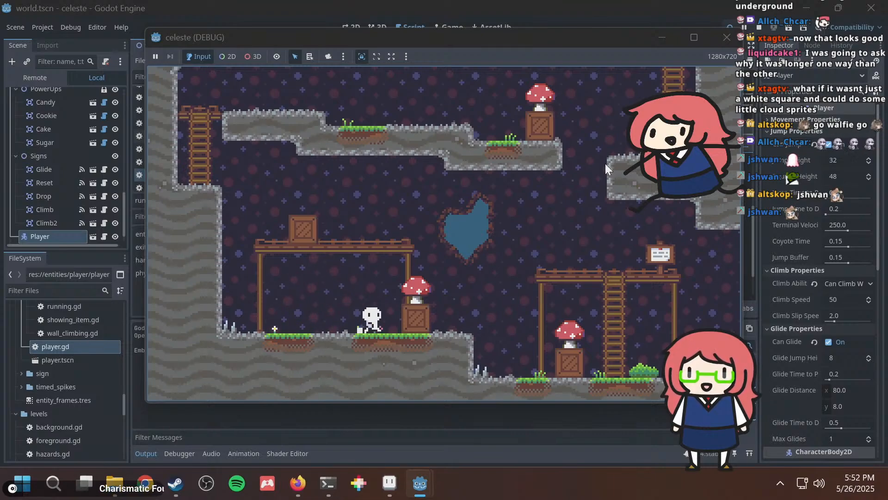
{"action": "key", "text": "Left"}
{"action": "key", "text": "space"}
{"action": "key", "text": "Right"}
{"action": "key", "text": "Left"}
{"action": "key", "text": "space"}
{"action": "key", "text": "space"}
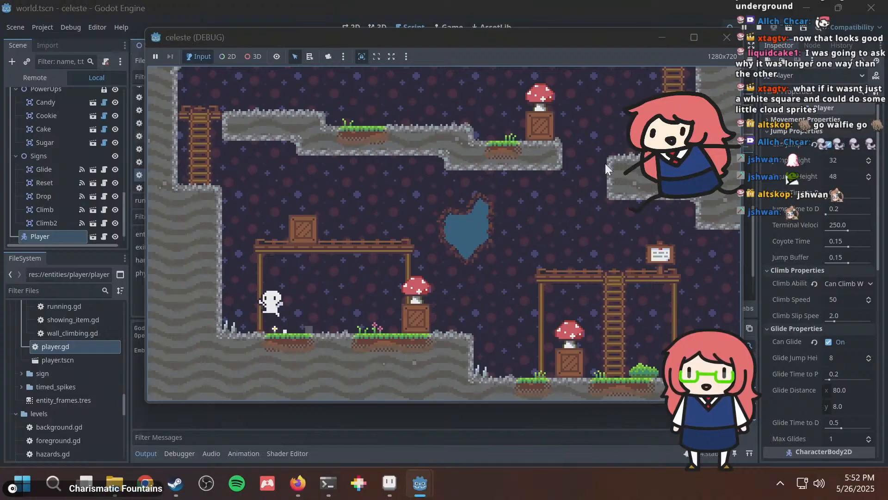
Make more jumps in alternating directions and push the mushroom crate closer to the ledge to observe the dust particles.
{"action": "key", "text": "Right"}
{"action": "key", "text": "space"}
{"action": "key", "text": "Left"}
{"action": "key", "text": "space"}
{"action": "key", "text": "Right"}
{"action": "key", "text": "space"}
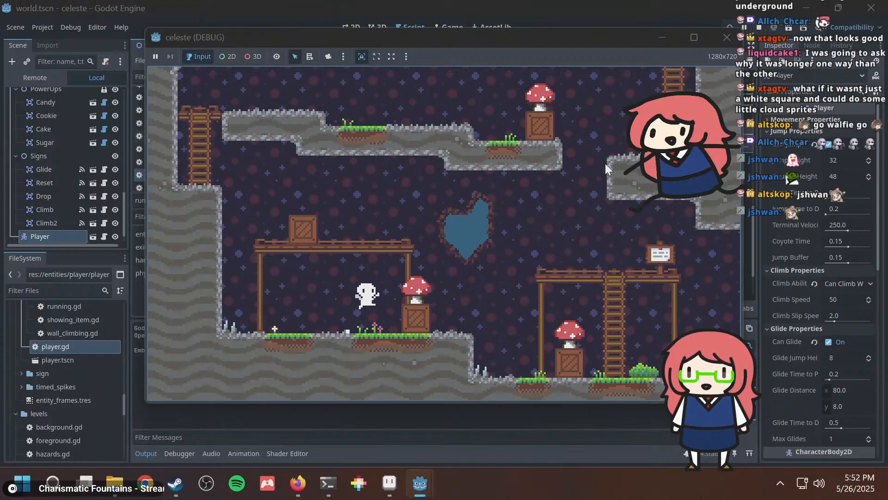
{"action": "key", "text": "Left"}
{"action": "key", "text": "space"}
{"action": "key", "text": "Right"}
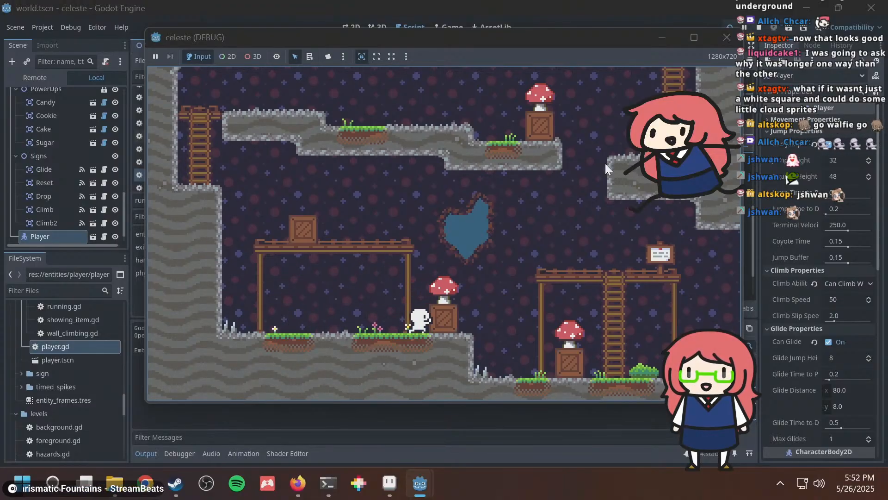
Push the crate near the ledge, test the dust particles with a last series of direction changes and jumps, and close the game.
{"action": "key", "text": "Left"}
{"action": "key", "text": "Right"}
{"action": "key", "text": "space"}
{"action": "key", "text": "Left"}
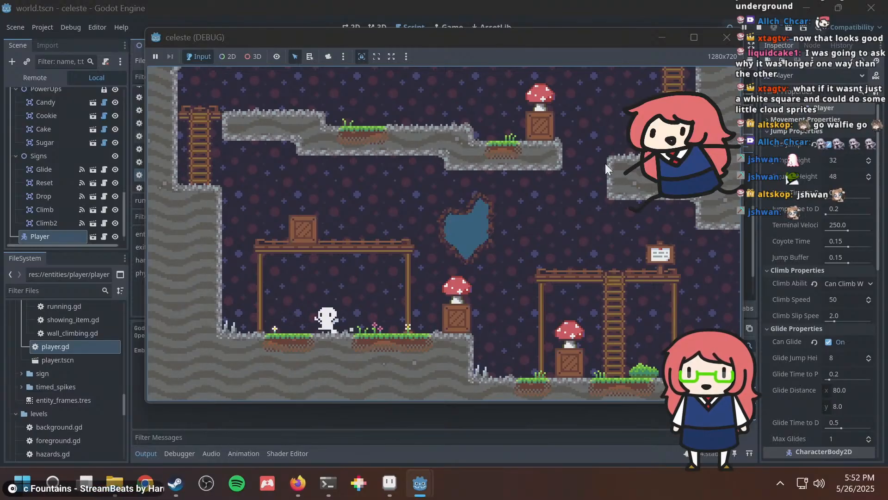
{"action": "key", "text": "space"}
{"action": "key", "text": "Right"}
{"action": "key", "text": "space"}
{"action": "key", "text": "Left"}
{"action": "key", "text": "space"}
{"action": "key", "text": "Right"}
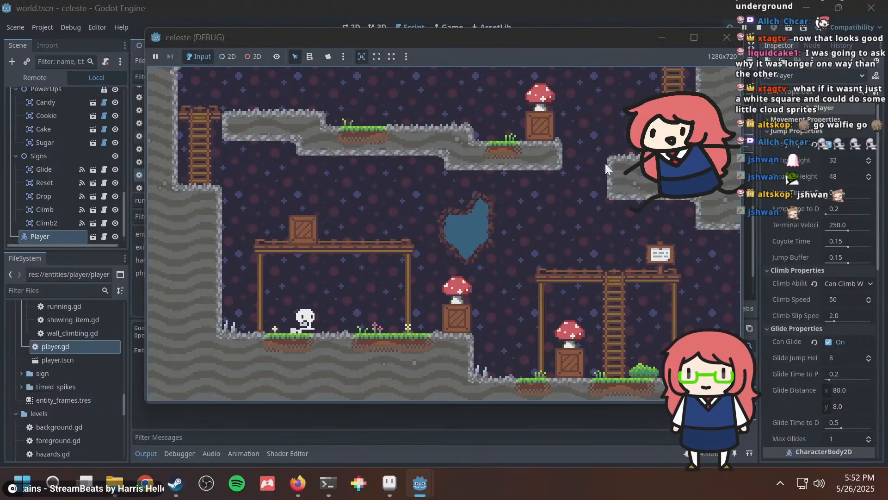
{"action": "key", "text": "space"}
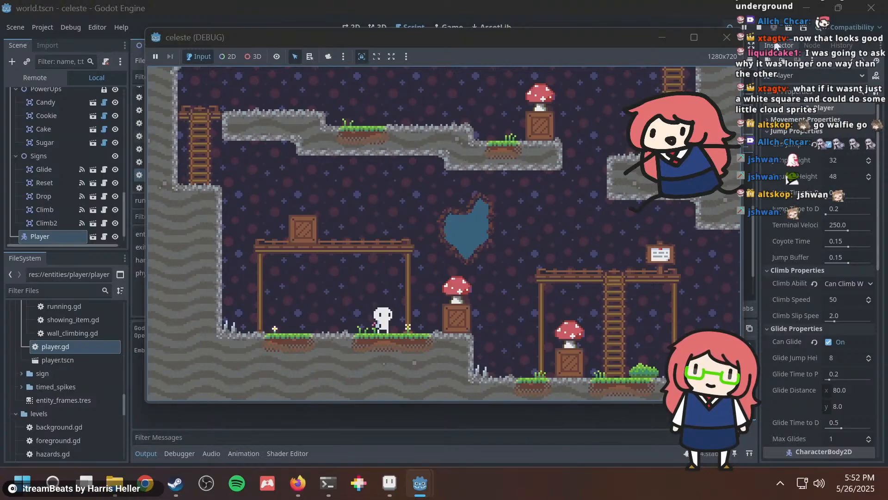
{"action": "left_click", "coordinate": [727, 37]}
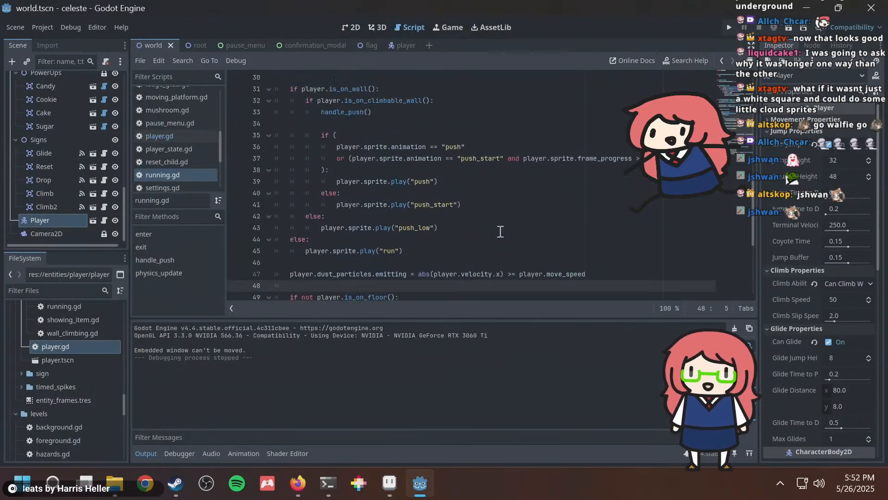
Switch to the terminal and run git diff to review the changes made to running.gd.
{"action": "scroll", "coordinate": [500, 231], "scroll_direction": "up", "scroll_amount": 10}
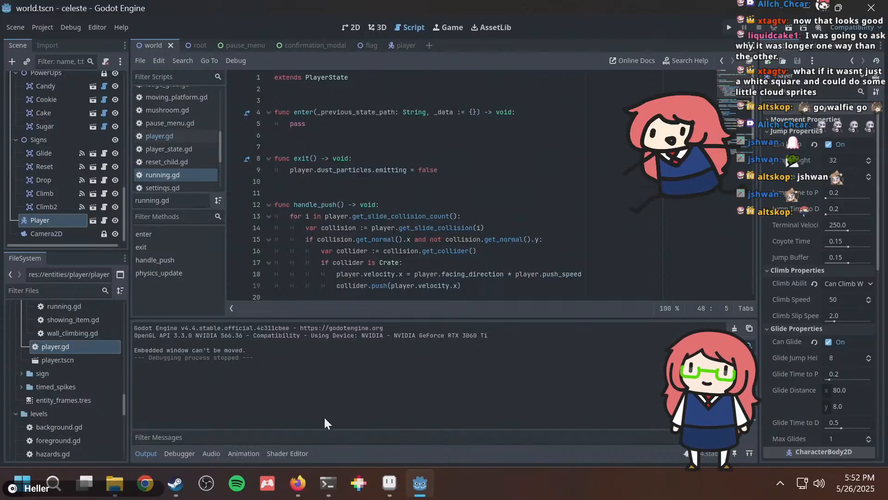
{"action": "left_click", "coordinate": [328, 484]}
{"action": "type", "text": "git diff"}
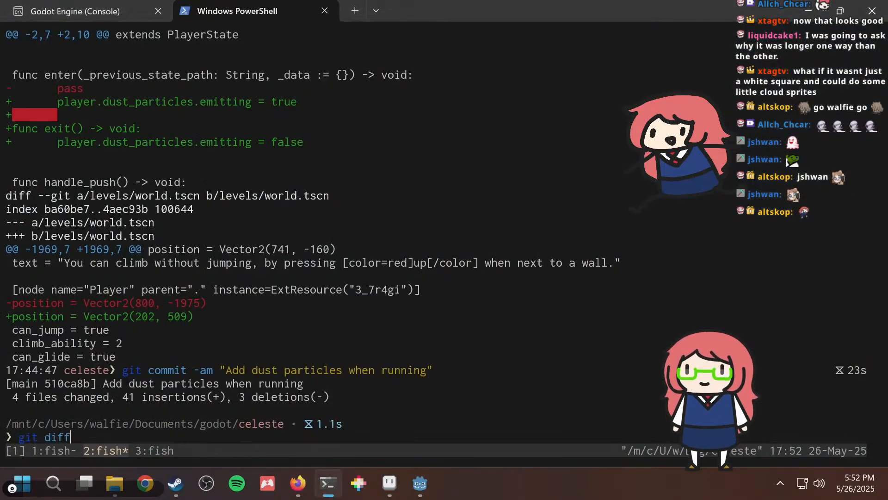
{"action": "key", "text": "Return"}
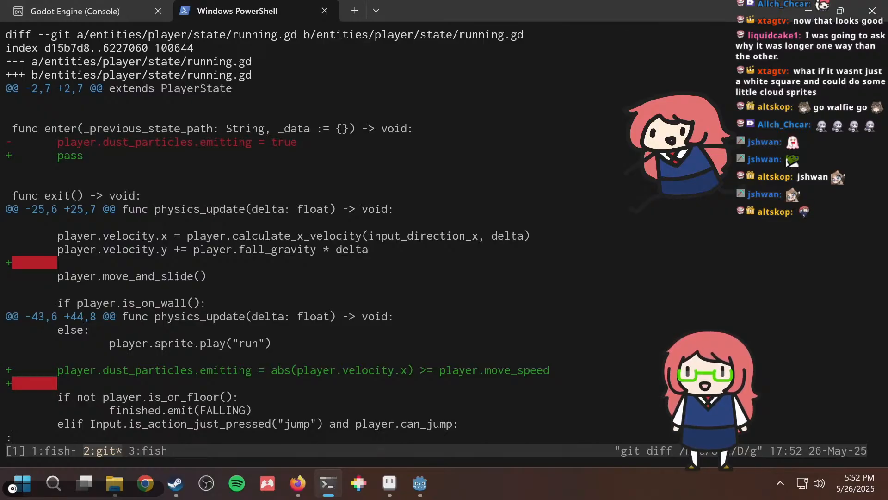
Switch to Godot, strip the whitespace from the blank line before player.move_and_slide() in running.gd, and save the script.
{"action": "key", "text": "alt+Tab"}
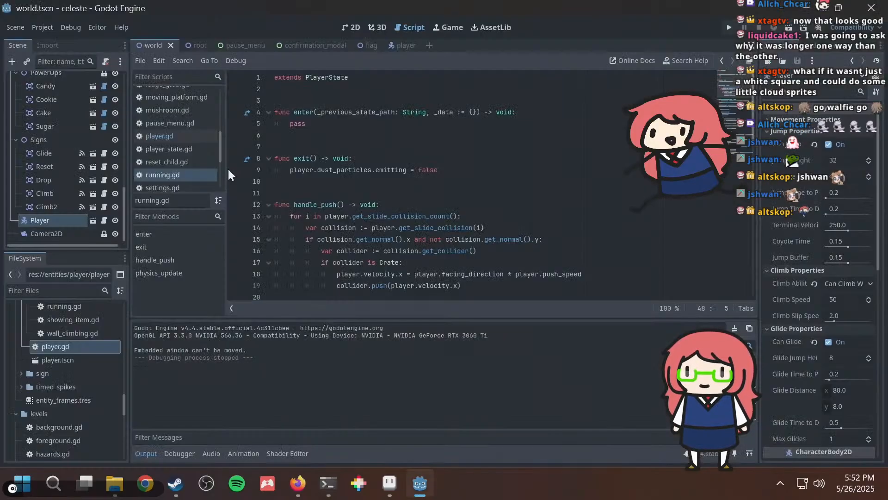
{"action": "scroll", "coordinate": [303, 184], "scroll_direction": "down", "scroll_amount": 5}
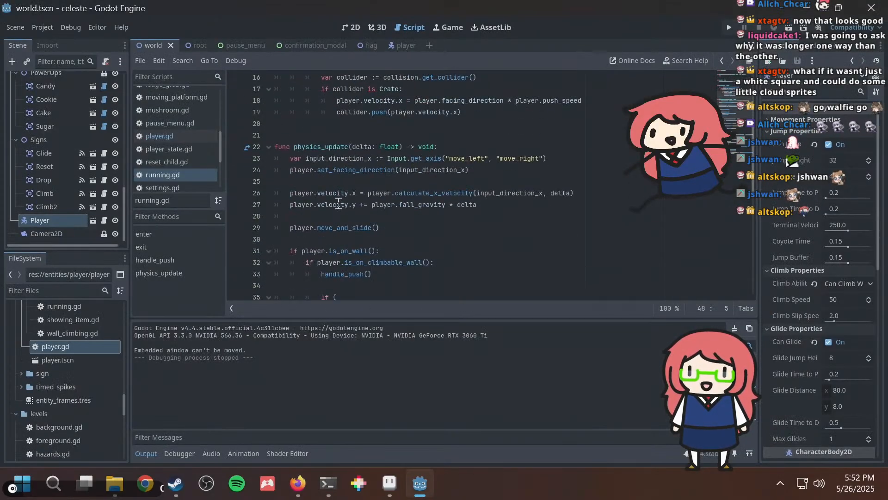
{"action": "left_click", "coordinate": [297, 216]}
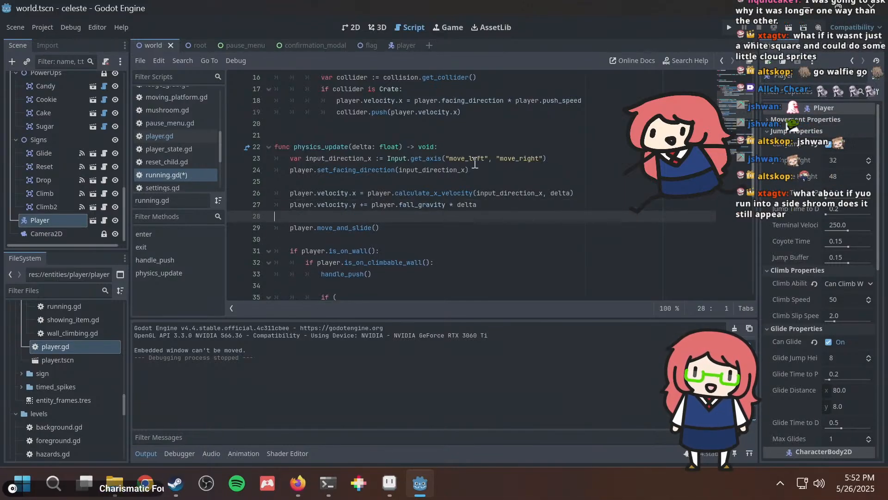
{"action": "key", "text": "alt+Tab"}
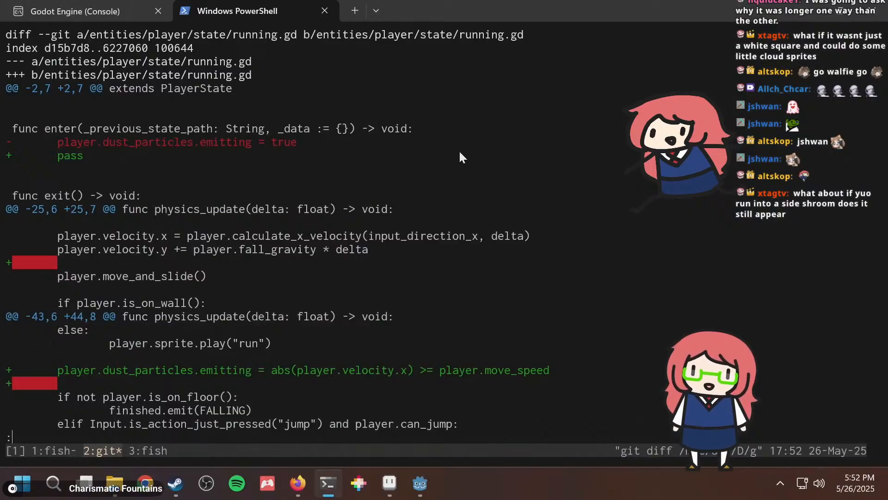
{"action": "key", "text": "alt+Tab"}
{"action": "key", "text": "alt+Tab"}
{"action": "key", "text": "alt+Tab"}
{"action": "key", "text": "alt+Tab"}
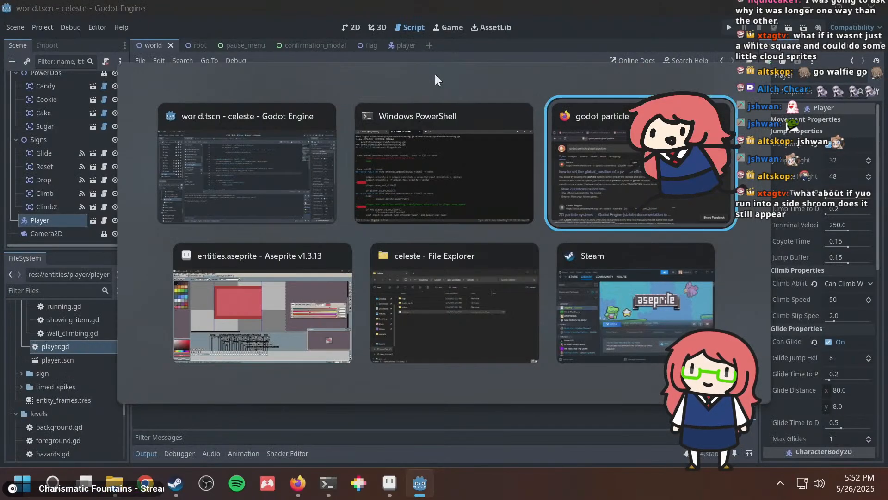
{"action": "key", "text": "alt+shift+Tab"}
{"action": "key", "text": "alt+shift+Tab"}
{"action": "key", "text": "alt+shift+Tab"}
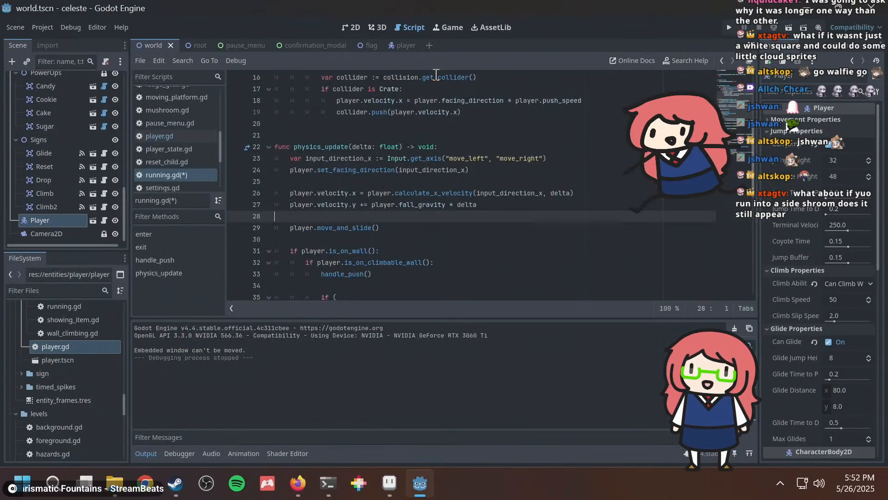
{"action": "key", "text": "ctrl+s"}
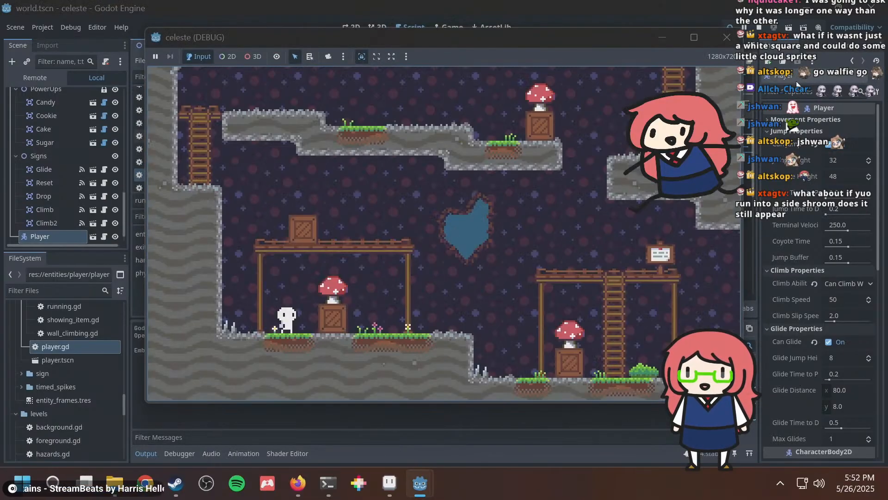
Push against the mushroom crate and jump the player onto the wooden platform in the running game, then return to the editor.
{"action": "key", "text": "Right"}
{"action": "key", "text": "space"}
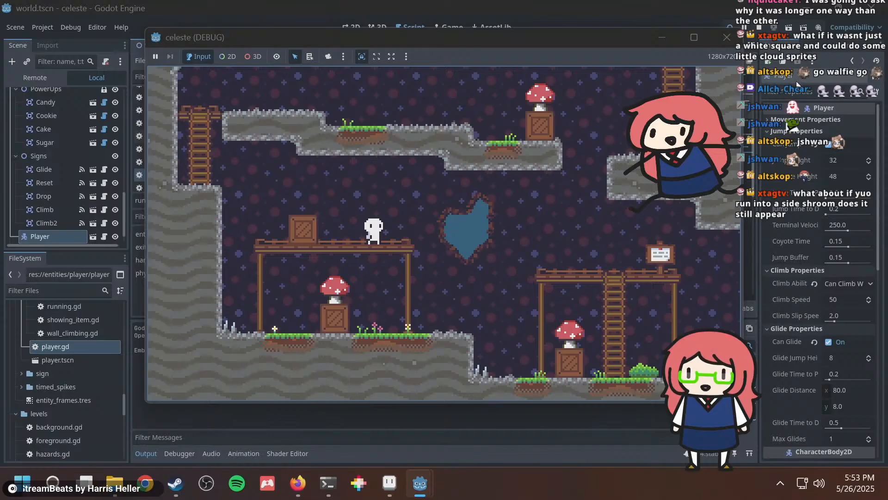
{"action": "left_click", "coordinate": [485, 11]}
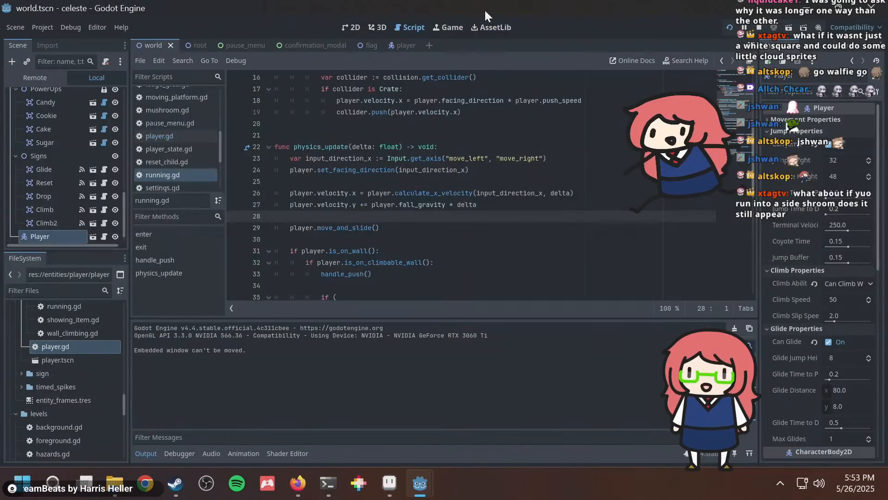
Move the Player in the 2D world to (74, 575) in the room with the side mushrooms and try that start position in the game.
{"action": "left_click", "coordinate": [354, 29]}
{"action": "scroll", "coordinate": [310, 170], "scroll_direction": "down", "scroll_amount": 4}
{"action": "scroll", "coordinate": [163, 184], "scroll_direction": "down", "scroll_amount": 5}
{"action": "left_click_drag", "start_coordinate": [324, 195], "coordinate": [432, 155]}
{"action": "scroll", "coordinate": [428, 162], "scroll_direction": "up", "scroll_amount": 3}
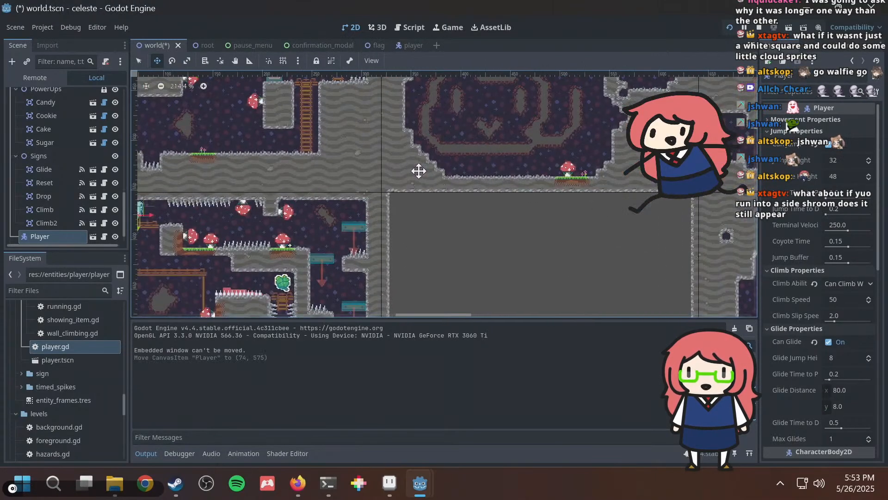
{"action": "key", "text": "F5"}
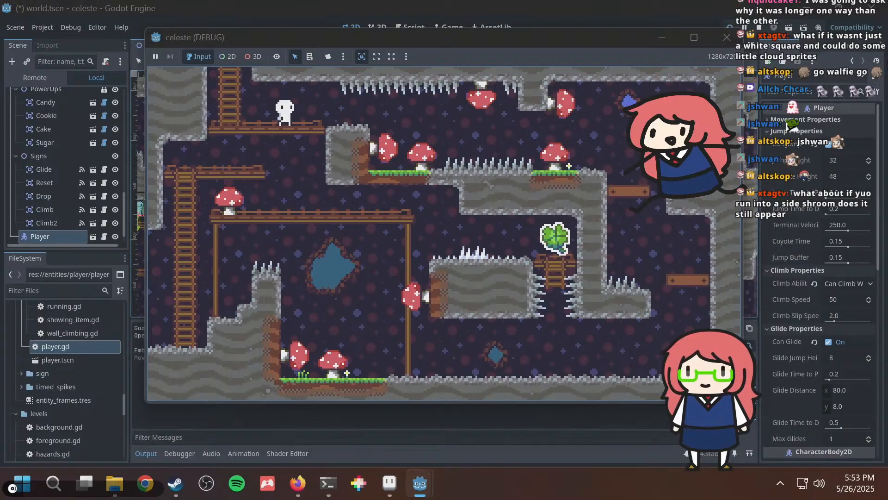
{"action": "key", "text": "Right"}
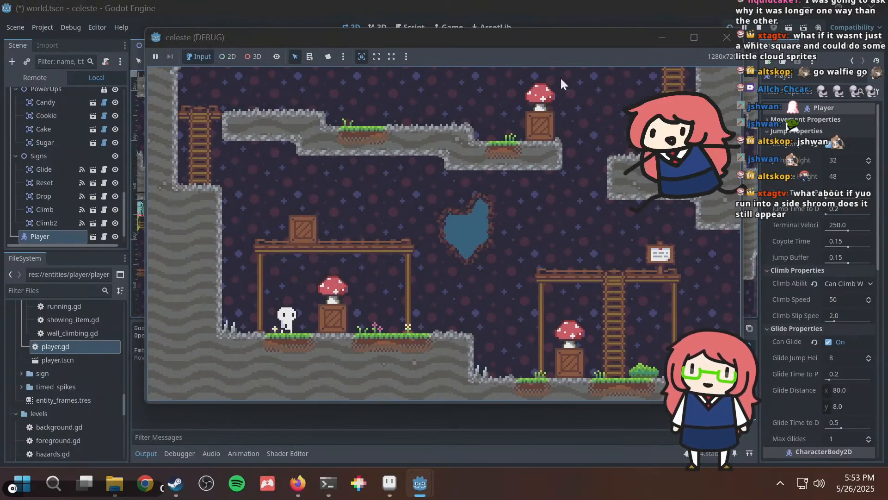
{"action": "key", "text": "Right"}
{"action": "left_click", "coordinate": [512, 23]}
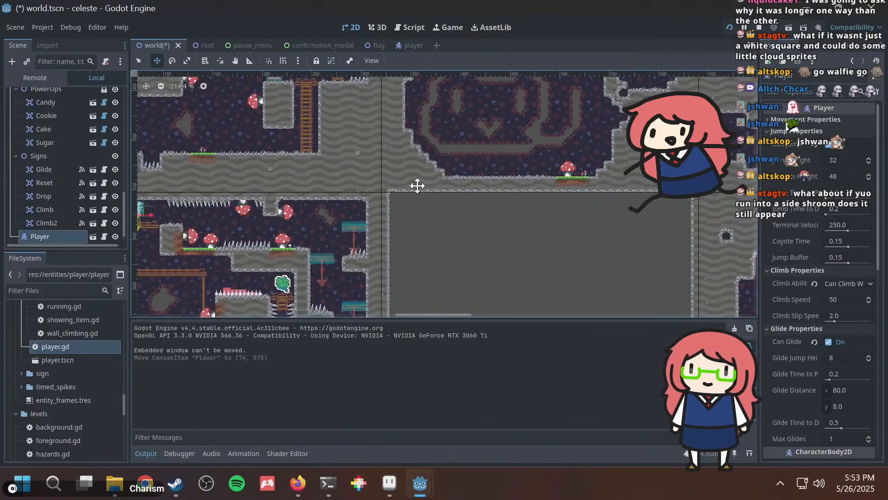
Nudge the Player to (72, 578) on the wooden walkway before the side mushrooms and save the world scene.
{"action": "middle_click_drag", "start_coordinate": [397, 184], "coordinate": [277, 180]}
{"action": "scroll", "coordinate": [301, 184], "scroll_direction": "down", "scroll_amount": 10}
{"action": "scroll", "coordinate": [306, 191], "scroll_direction": "up", "scroll_amount": 12}
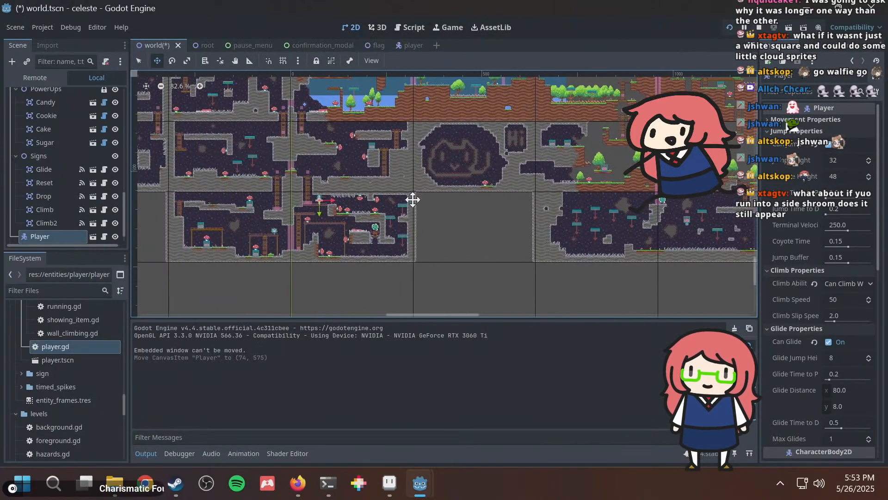
{"action": "left_click_drag", "start_coordinate": [332, 179], "coordinate": [328, 185]}
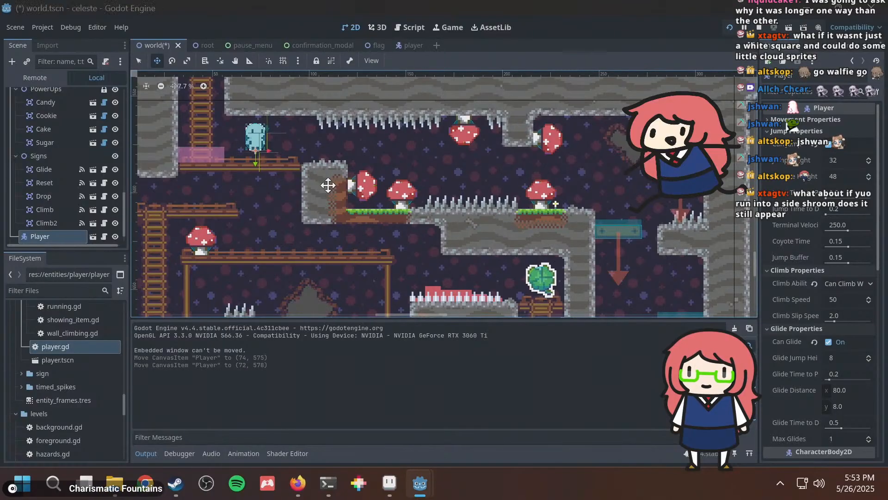
{"action": "key", "text": "F5"}
{"action": "key", "text": "F8"}
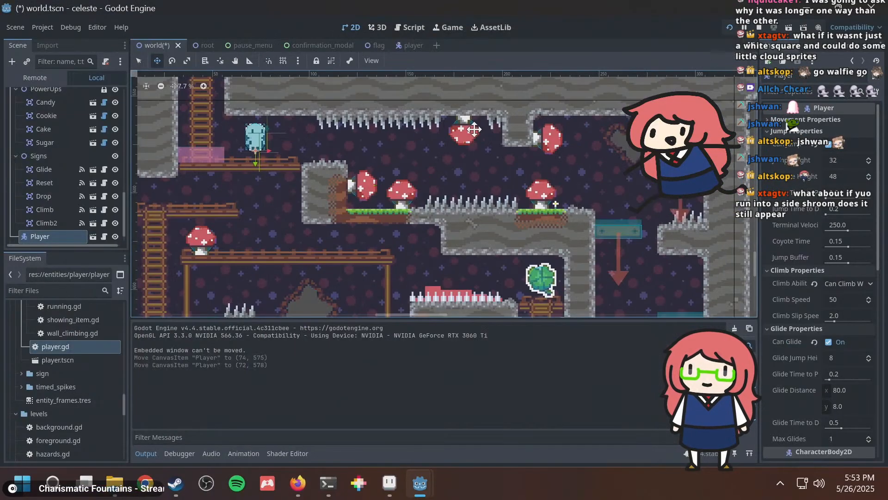
{"action": "key", "text": "ctrl+s"}
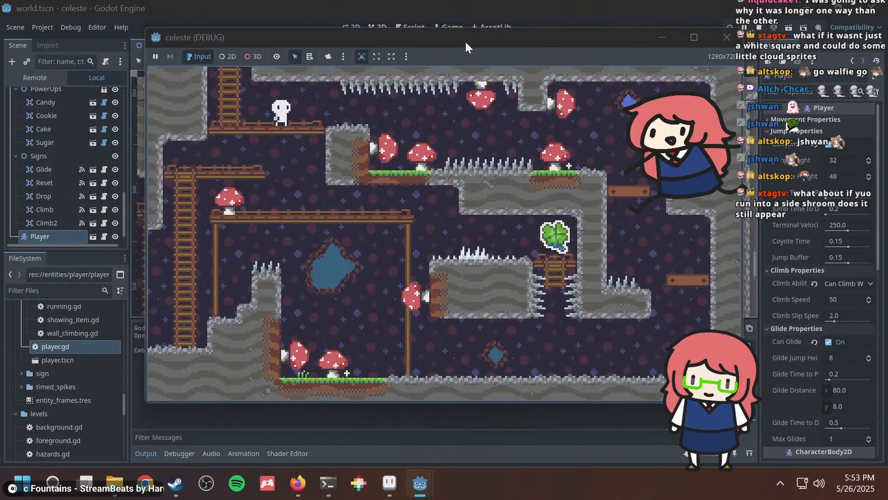
Run the player back and forth through the side-mushroom room to check the dust particles when hitting a mushroom, then return to the editor.
{"action": "left_click_drag", "start_coordinate": [465, 40], "coordinate": [365, 52]}
{"action": "key", "text": "Right"}
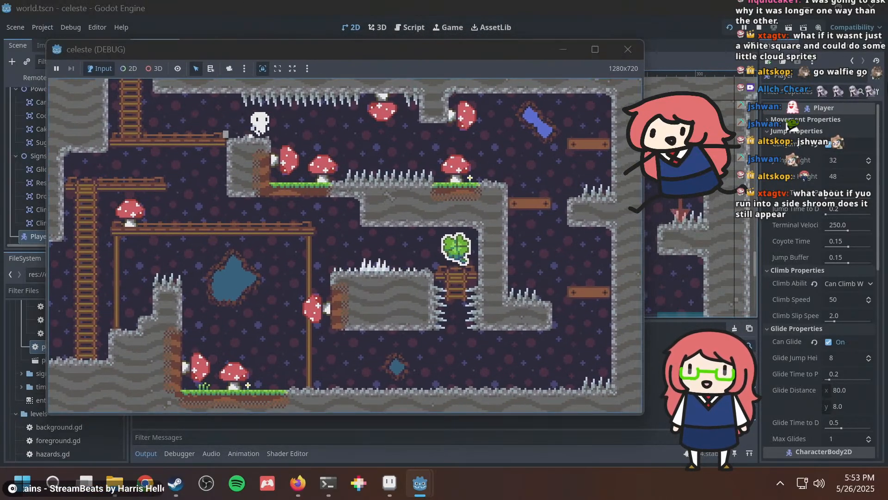
{"action": "key", "text": "Right"}
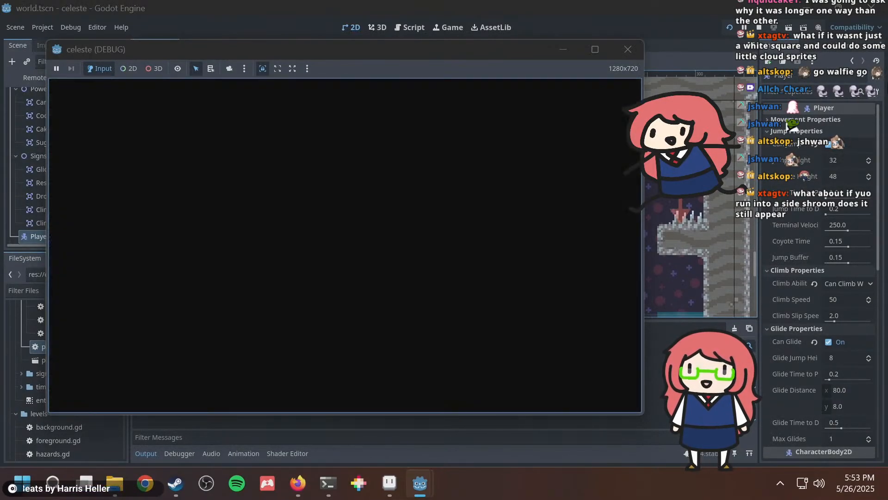
{"action": "key", "text": "Right"}
{"action": "key", "text": "Left"}
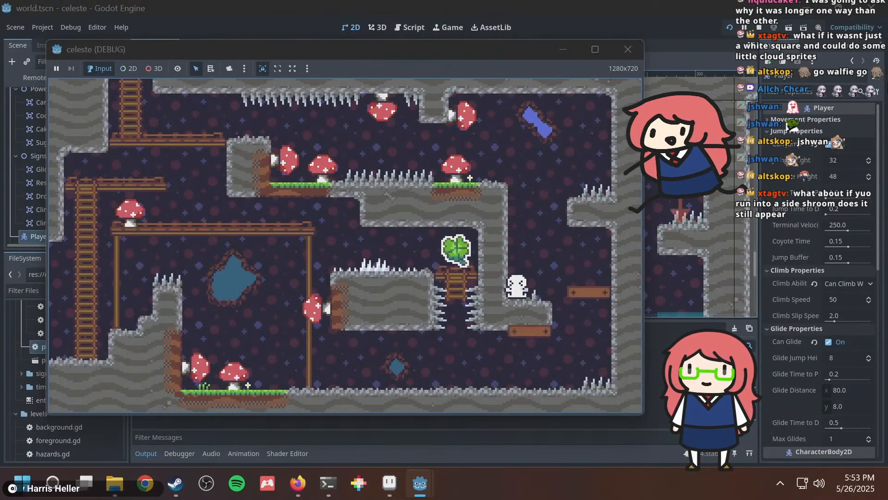
{"action": "key", "text": "Right"}
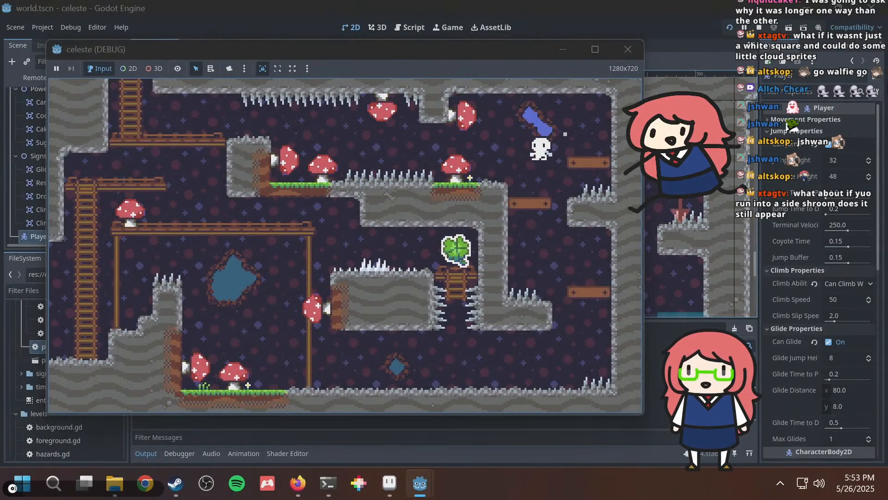
{"action": "key", "text": "Left"}
{"action": "key", "text": "Right"}
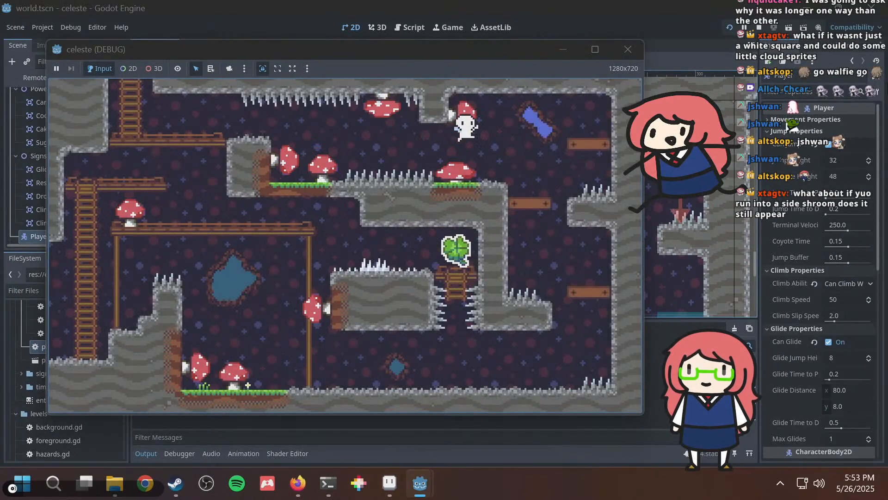
{"action": "key", "text": "Left"}
{"action": "key", "text": "Right"}
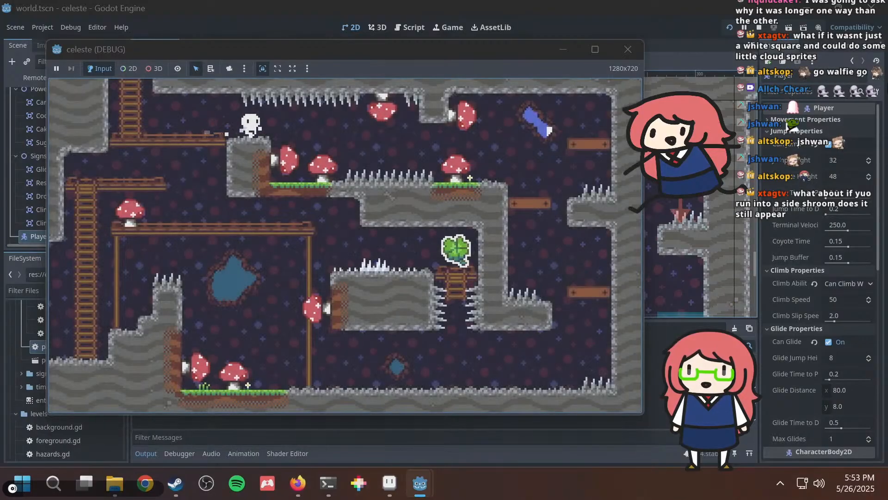
{"action": "key", "text": "F8"}
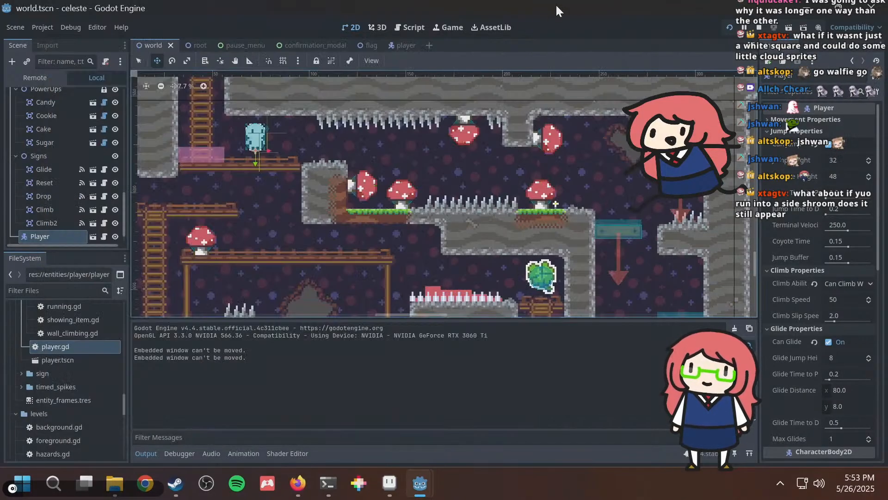
Move the Player into the neighbouring crate room, just above the ladder platform with the sign, and check it in the game.
{"action": "scroll", "coordinate": [386, 196], "scroll_direction": "down", "scroll_amount": 6}
{"action": "middle_click_drag", "start_coordinate": [312, 221], "coordinate": [557, 148]}
{"action": "left_click_drag", "start_coordinate": [454, 177], "coordinate": [406, 190]}
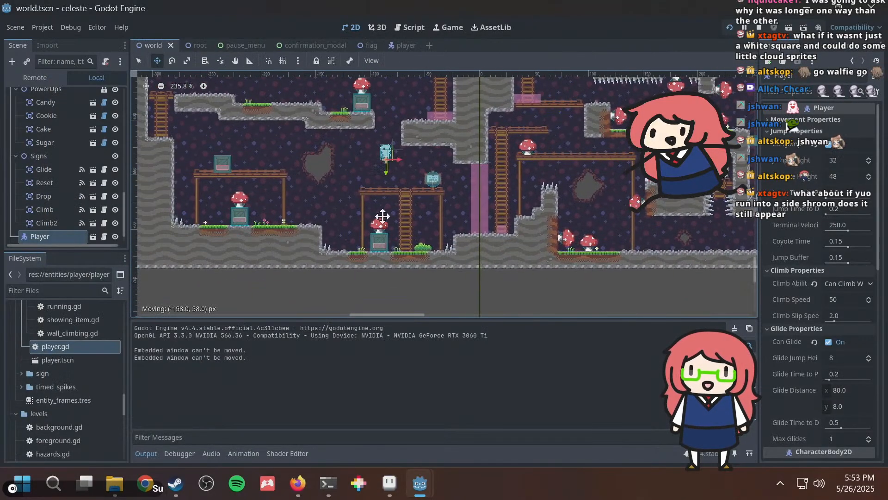
{"action": "key", "text": "F5"}
Switch to the terminal, rerun git diff to review the changes in running.gd and world.tscn, and leave the diff.
{"action": "key", "text": "alt+Tab"}
{"action": "key", "text": "alt+Tab"}
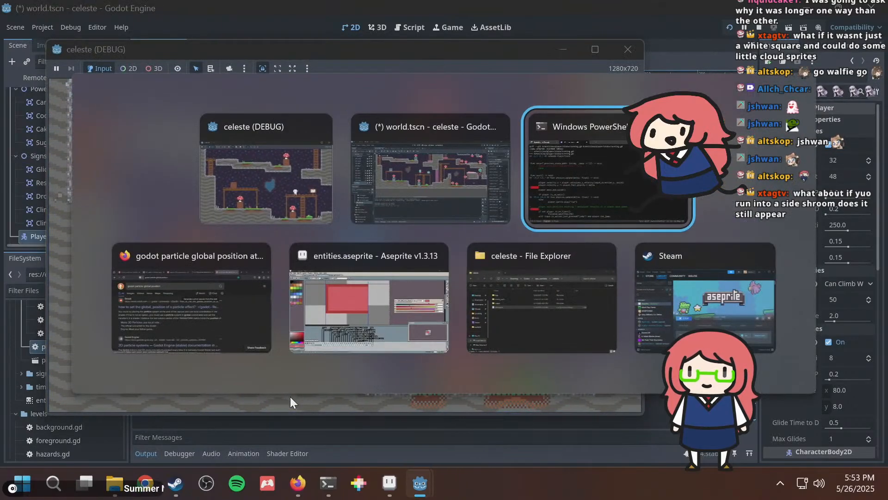
{"action": "key", "text": "q"}
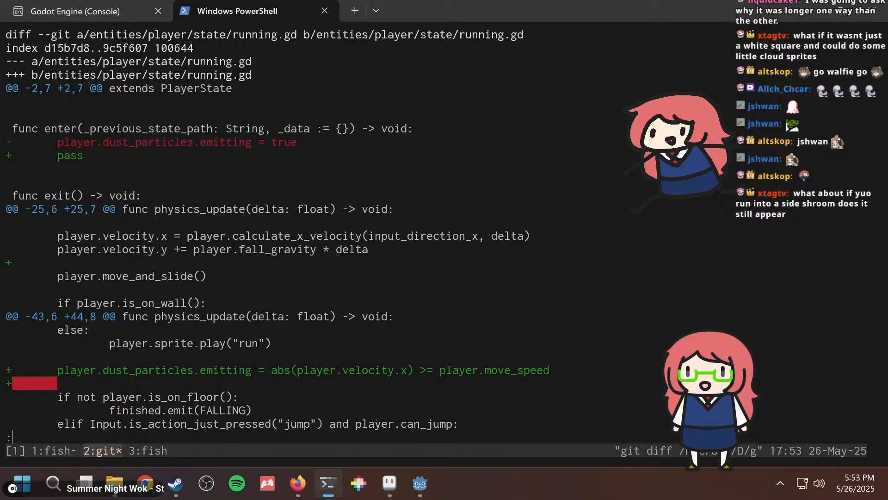
{"action": "key", "text": "j"}
{"action": "key", "text": "j"}
{"action": "key", "text": "j"}
{"action": "key", "text": "j"}
{"action": "key", "text": "j"}
{"action": "key", "text": "j"}
{"action": "key", "text": "j"}
{"action": "key", "text": "j"}
{"action": "key", "text": "j"}
{"action": "key", "text": "j"}
{"action": "key", "text": "j"}
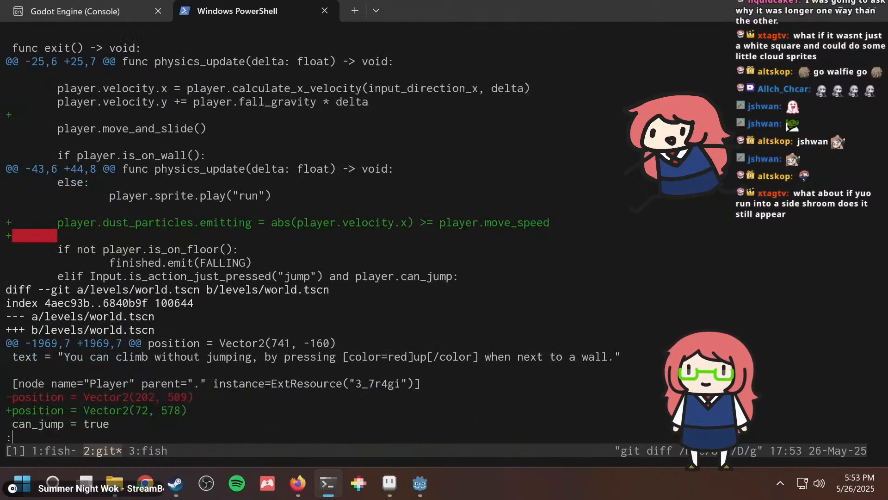
{"action": "type", "text": "q"}
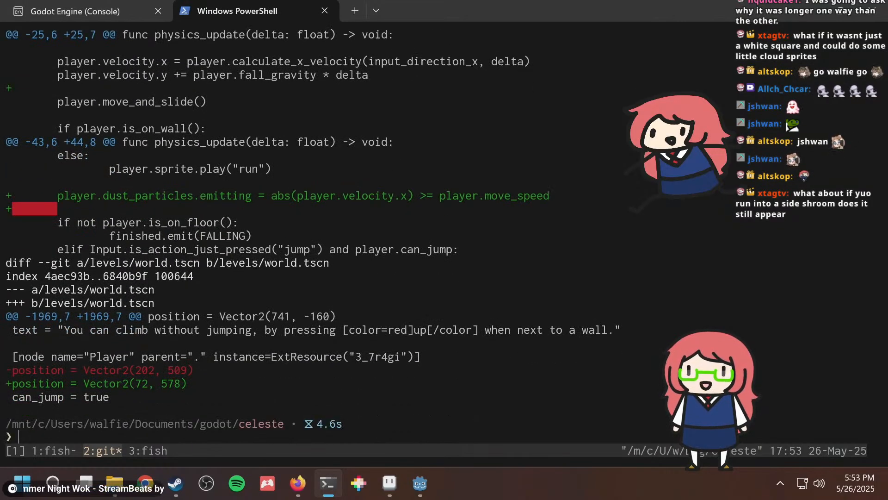
Check whether gdformat is installed by running which gdformat.
{"action": "type", "text": "which gd"}
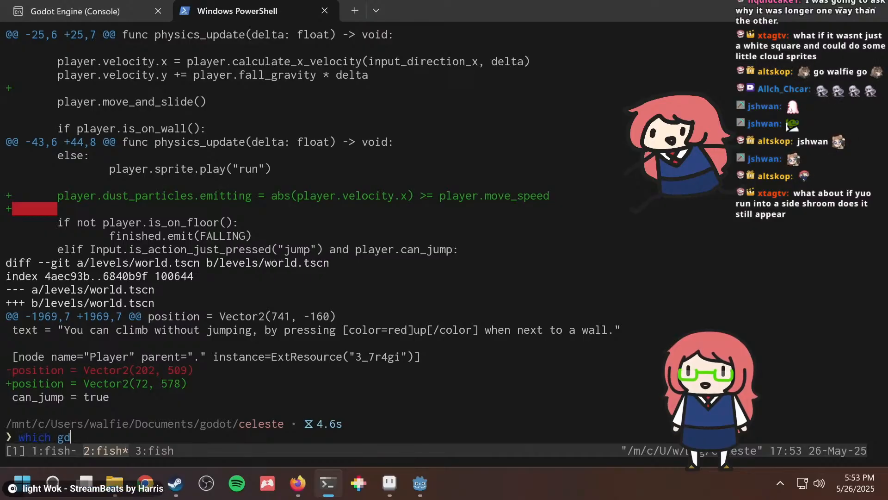
{"action": "type", "text": "format"}
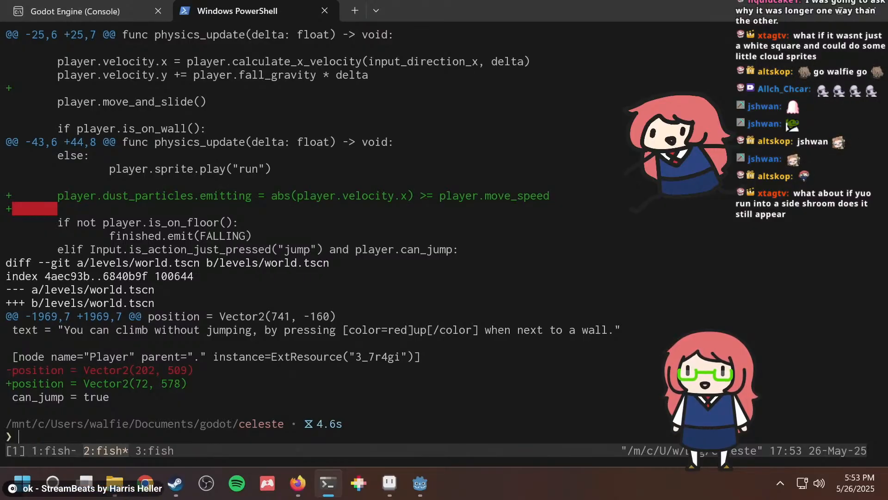
{"action": "key", "text": "Return"}
Display the gdformat help by running ", gdformat -h" with the gdtoolkit_4.out package.
{"action": "type", "text": ", g"}
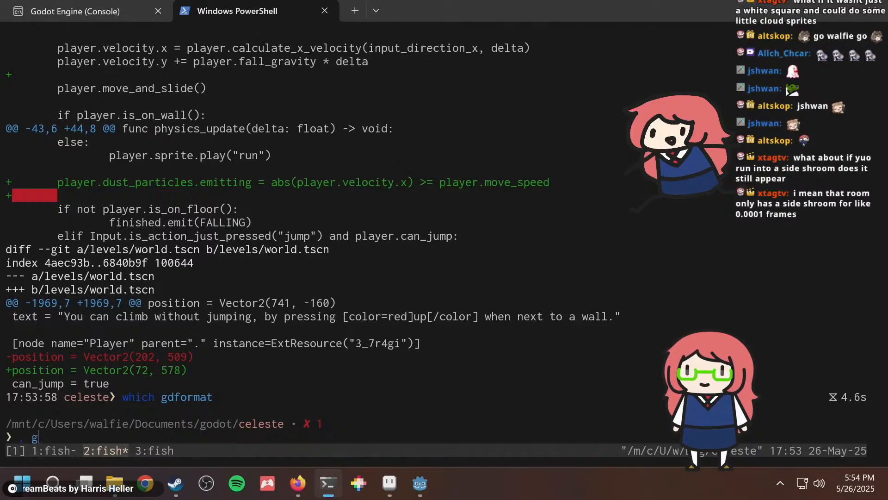
{"action": "type", "text": "dformat -h"}
{"action": "key", "text": "Return"}
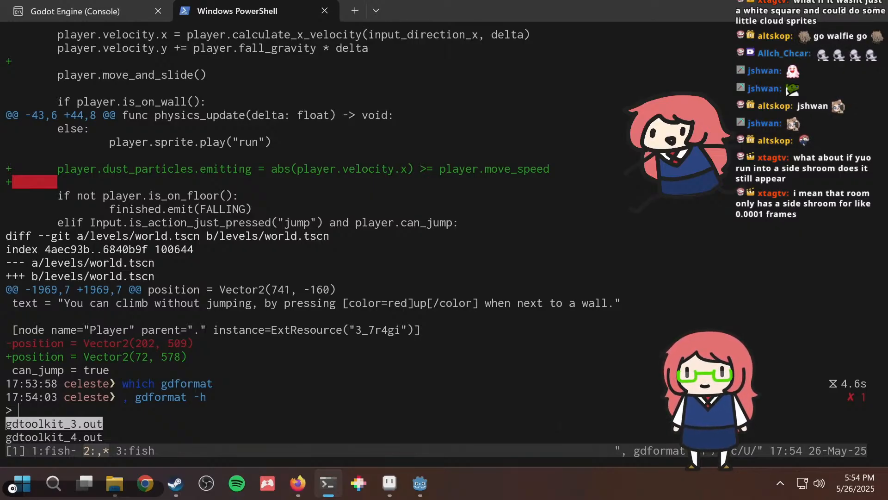
{"action": "left_click", "coordinate": [54, 437]}
{"action": "key", "text": "Return"}
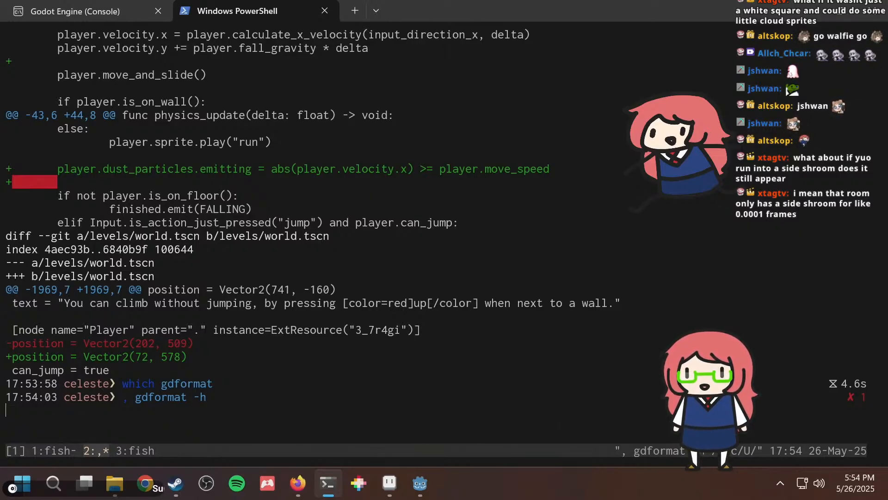
Run ", gdformat --check", and recall the command with its --check option removed.
{"action": "key", "text": "Up"}
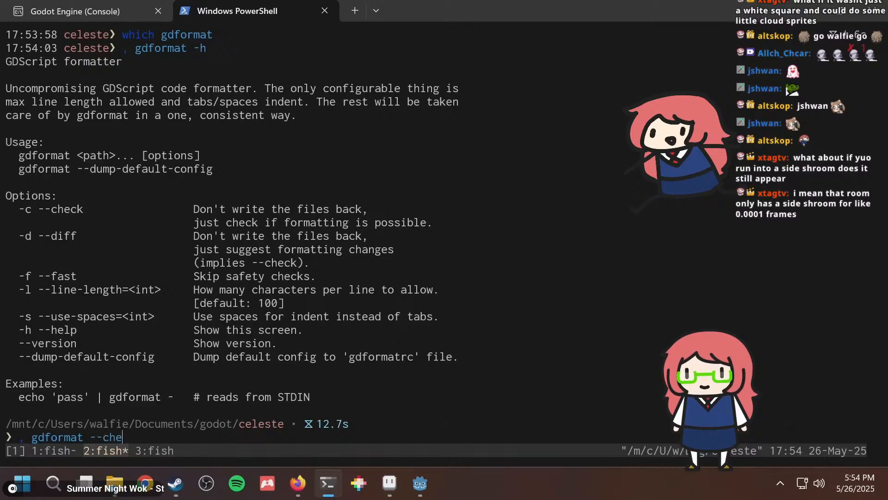
{"action": "type", "text": "k"}
{"action": "key", "text": "Return"}
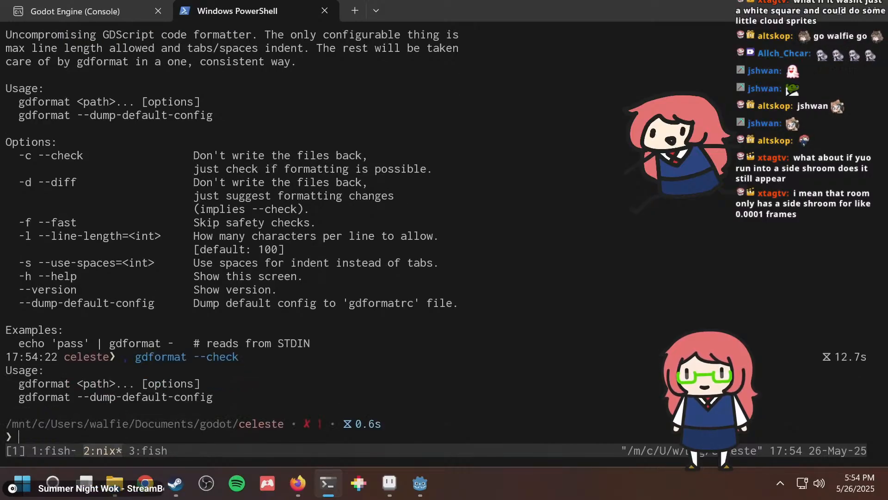
{"action": "key", "text": "Up"}
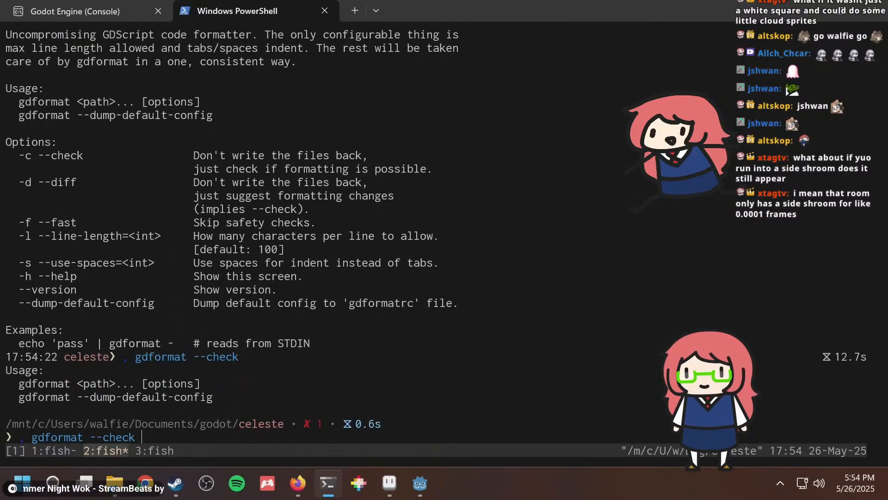
{"action": "key", "text": "BackSpace"}
{"action": "key", "text": "BackSpace"}
{"action": "key", "text": "BackSpace"}
{"action": "key", "text": "alt+Tab"}
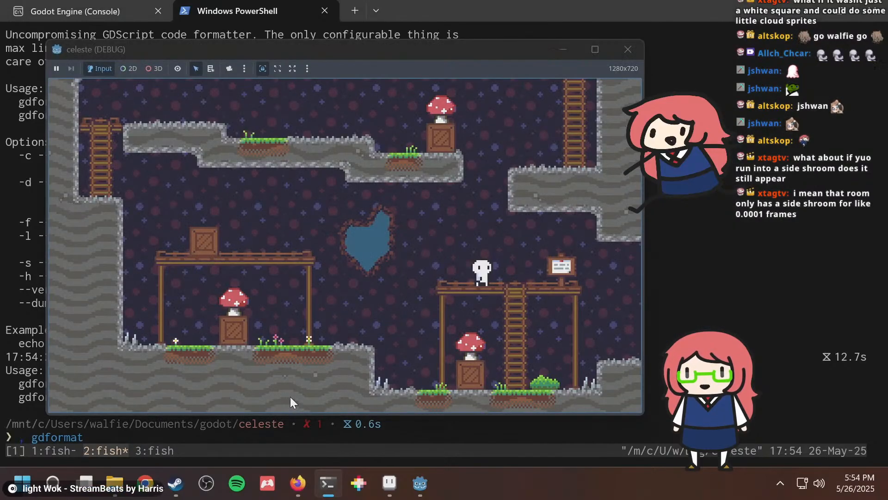
{"action": "key", "text": "alt+Tab"}
{"action": "key", "text": "alt+Tab"}
{"action": "key", "text": "alt+Tab"}
{"action": "key", "text": "Escape"}
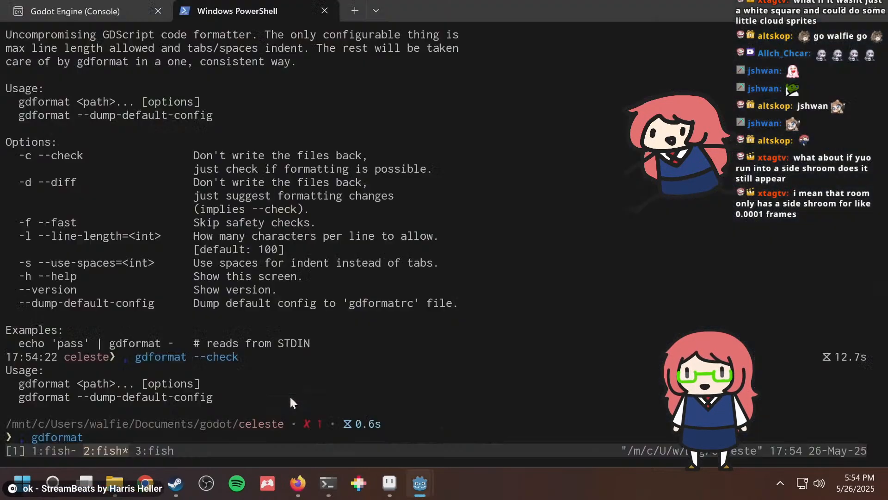
Split the terminal into a second pane below and run git diff there to see the changed file paths.
{"action": "key", "text": "ctrl+c"}
{"action": "type", "text": "git "}
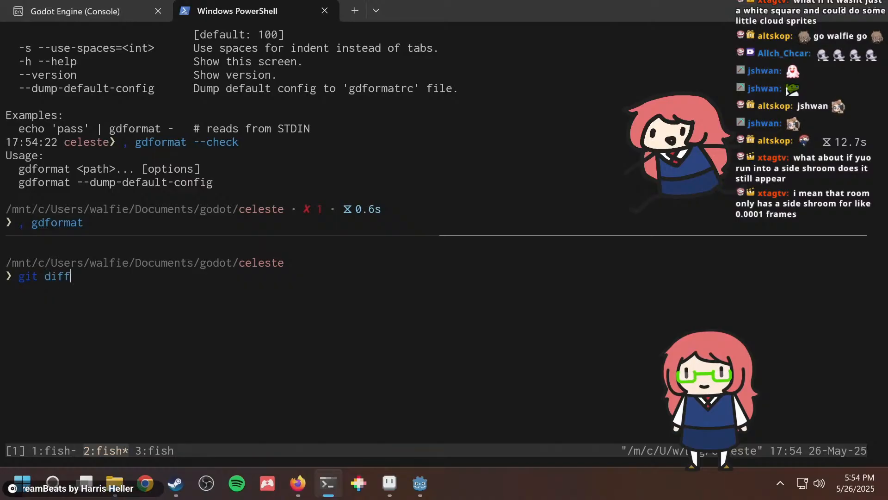
{"action": "type", "text": "diff"}
{"action": "key", "text": "Return"}
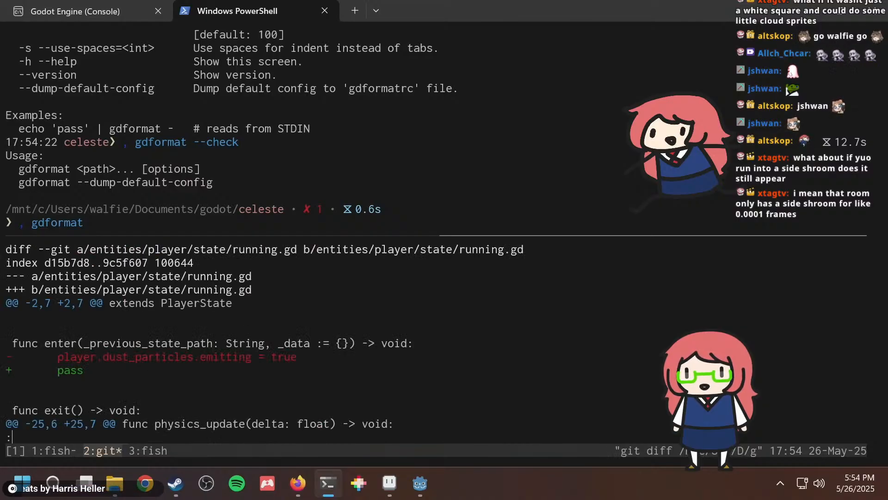
Return to the upper pane and format the scripts in the entities folder with ", gdformat entities/".
{"action": "key", "text": "ctrl+b"}
{"action": "key", "text": "Up"}
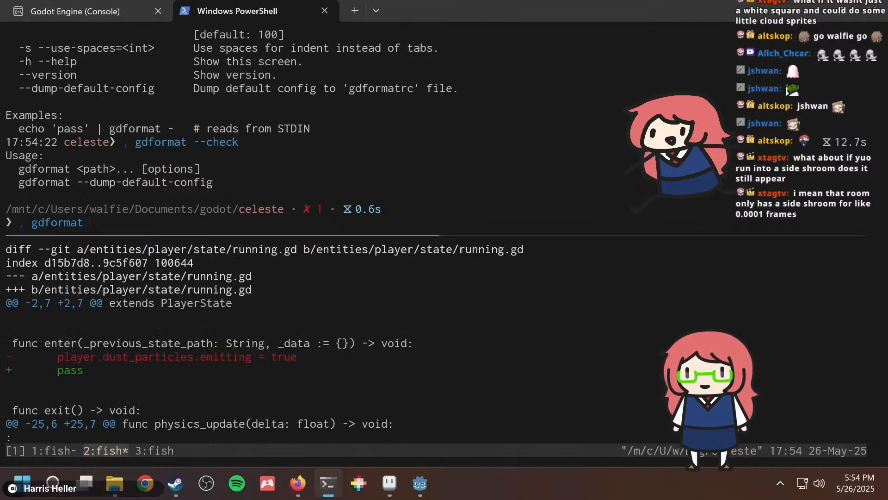
{"action": "type", "text": "entities/"}
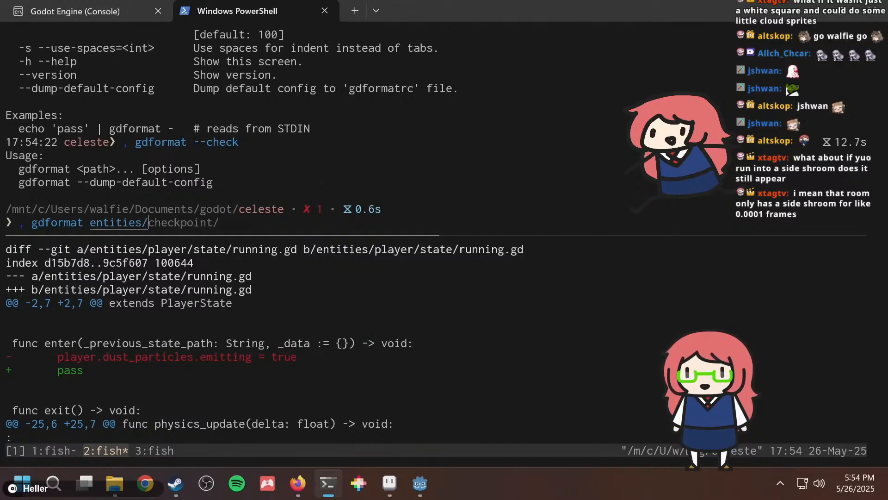
{"action": "key", "text": "Return"}
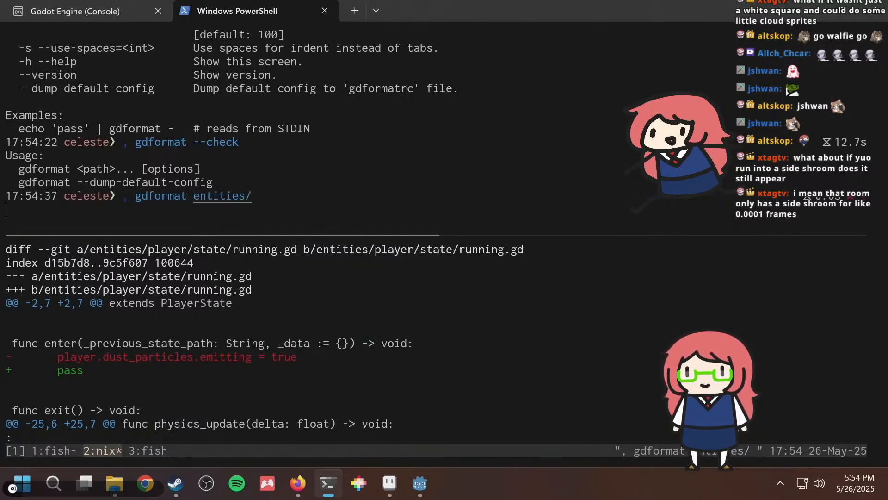
Leave the old diff in the lower pane and rerun git diff to review the reformatted running.gd and world.tscn changes.
{"action": "key", "text": "ctrl+b"}
{"action": "key", "text": "Down"}
{"action": "type", "text": "q"}
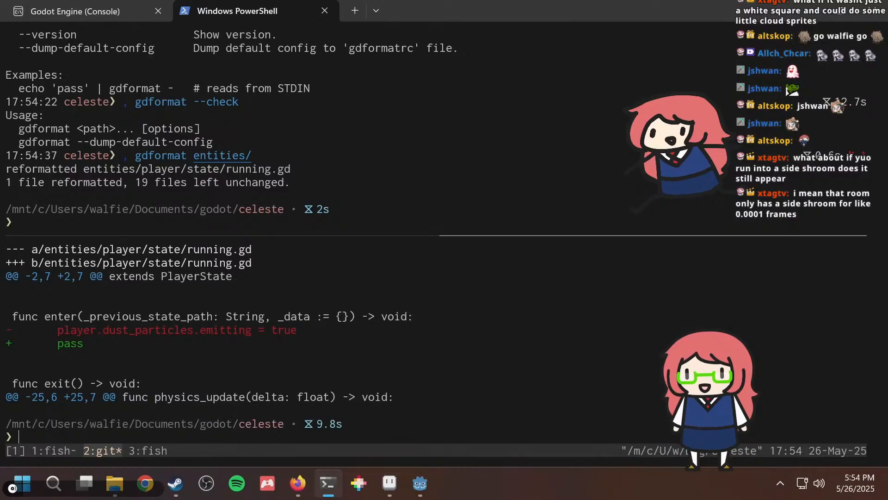
{"action": "type", "text": "git diff"}
{"action": "key", "text": "Right"}
{"action": "key", "text": "Return"}
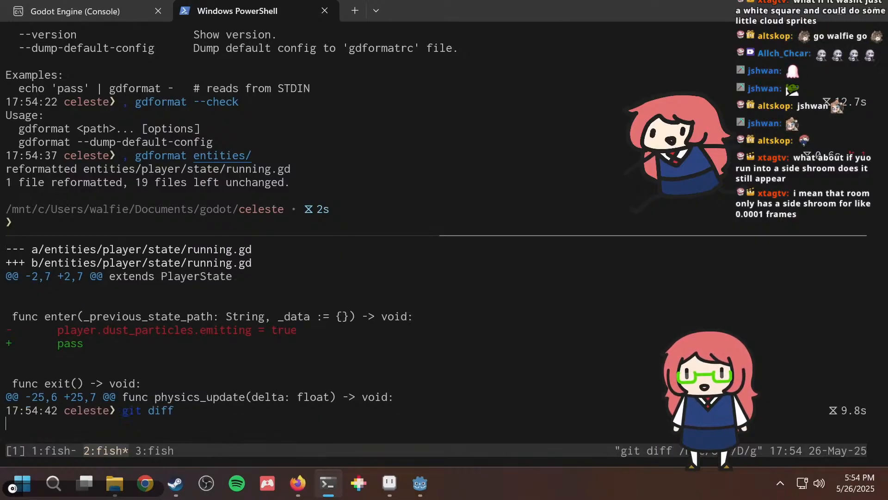
{"action": "scroll", "coordinate": [435, 337], "scroll_direction": "down", "scroll_amount": 5}
{"action": "scroll", "coordinate": [435, 337], "scroll_direction": "down", "scroll_amount": 4}
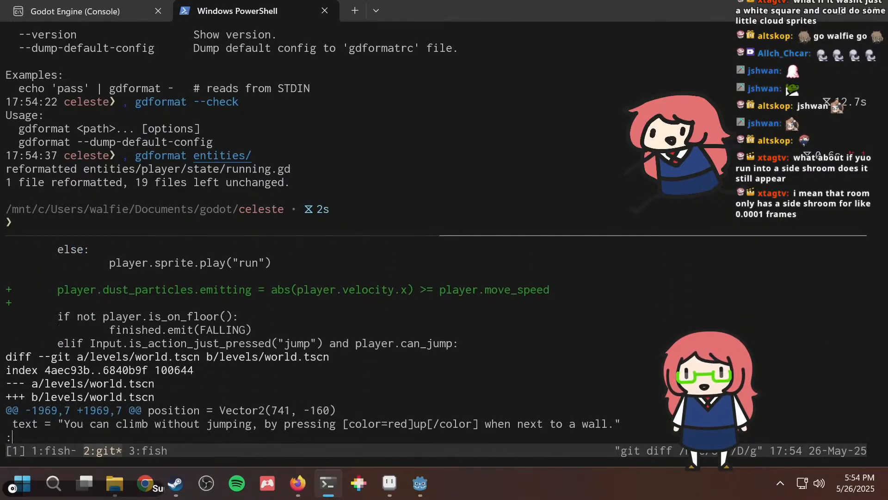
Leave the diff, commit all changes with the message "Only emit dust particles when at max speed", and close the lower pane.
{"action": "type", "text": "qgit commit "}
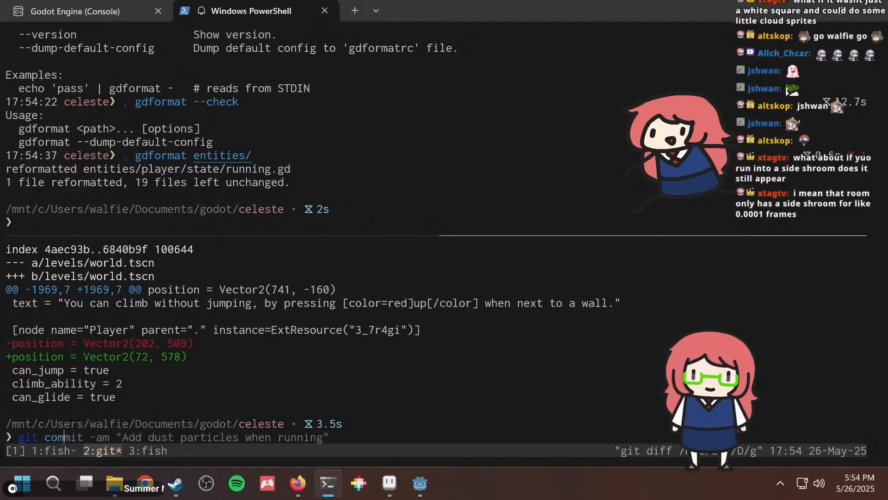
{"action": "type", "text": "-am \"Only emit dust particles when at speed"}
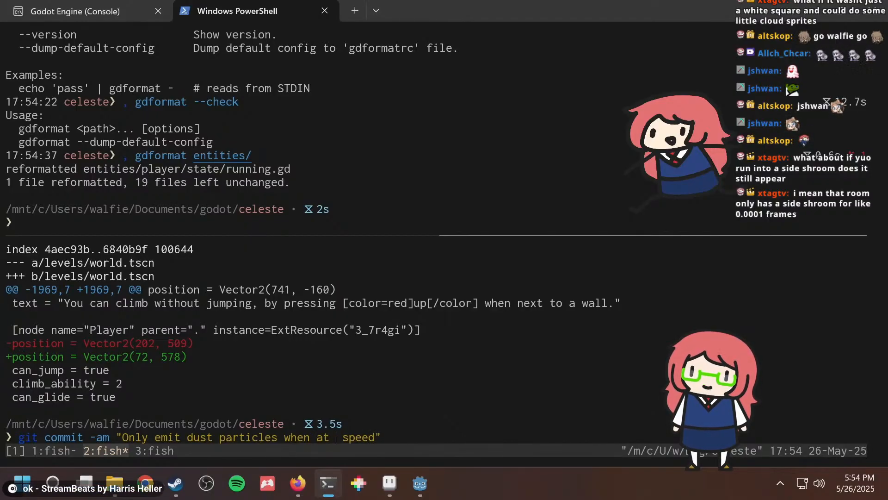
{"action": "type", "text": "max"}
{"action": "key", "text": "Return"}
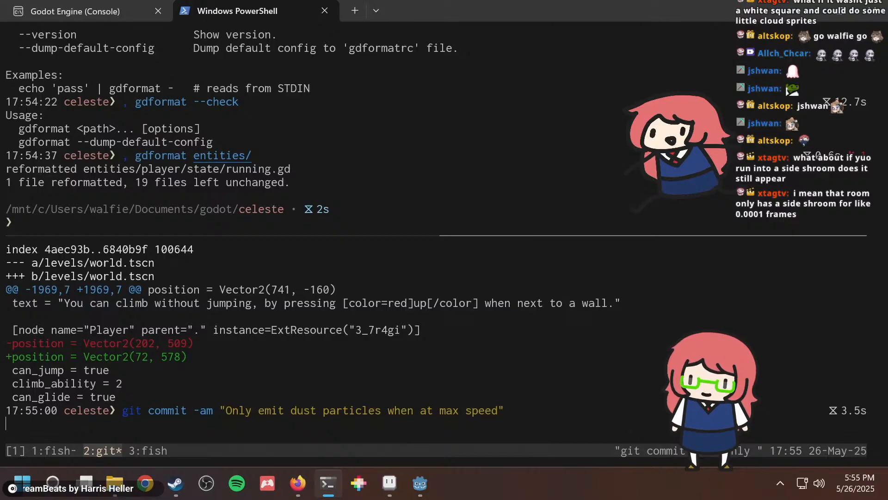
{"action": "key", "text": "ctrl+d"}
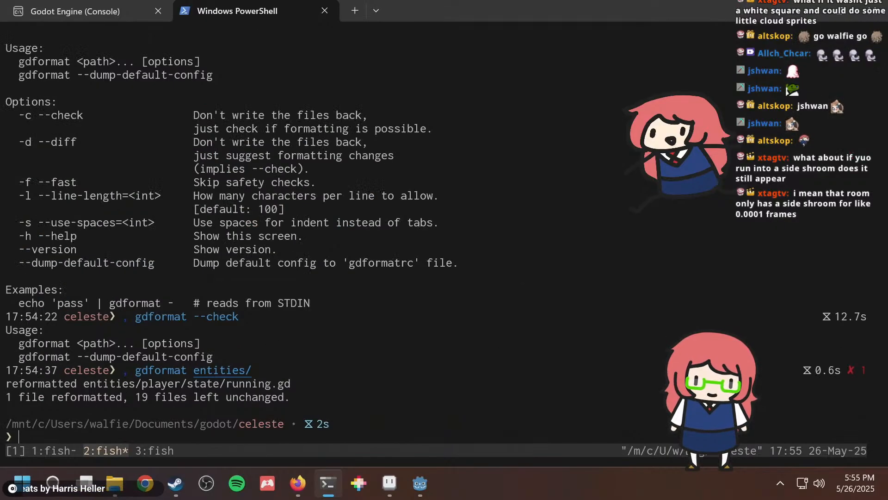
Switch to the Godot editor and reload the externally modified running.gd from disk.
{"action": "key", "text": "alt+Tab"}
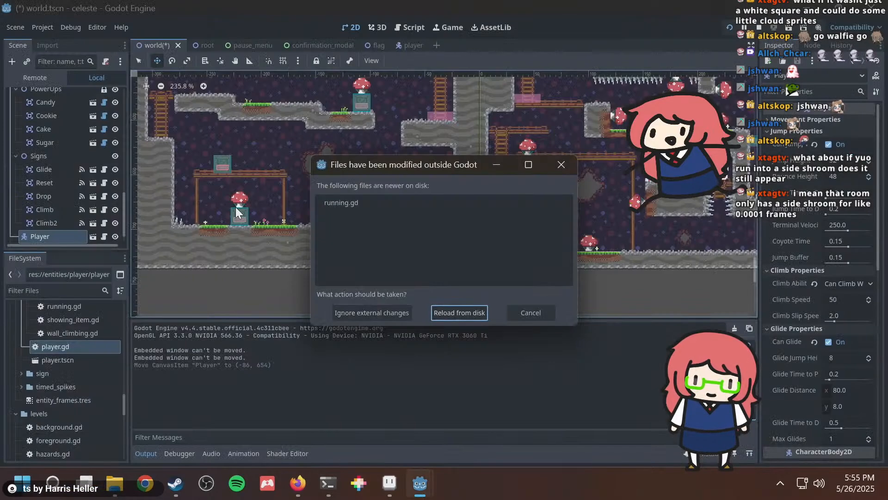
{"action": "left_click", "coordinate": [459, 312]}
{"action": "scroll", "coordinate": [505, 199], "scroll_direction": "down", "scroll_amount": 2}
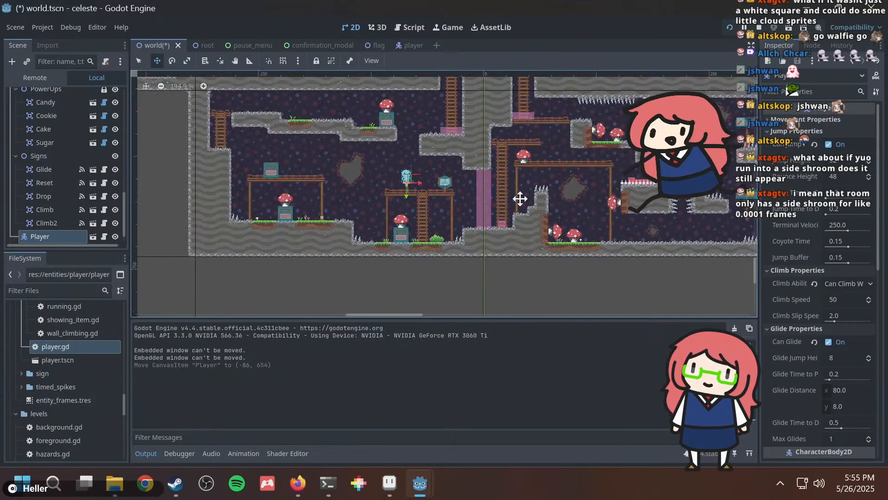
Examine the cave rooms of the world map around the player start and the rooms above it.
{"action": "middle_click_drag", "start_coordinate": [520, 198], "coordinate": [420, 253]}
{"action": "scroll", "coordinate": [405, 226], "scroll_direction": "down", "scroll_amount": 5}
{"action": "middle_click_drag", "start_coordinate": [434, 181], "coordinate": [420, 230]}
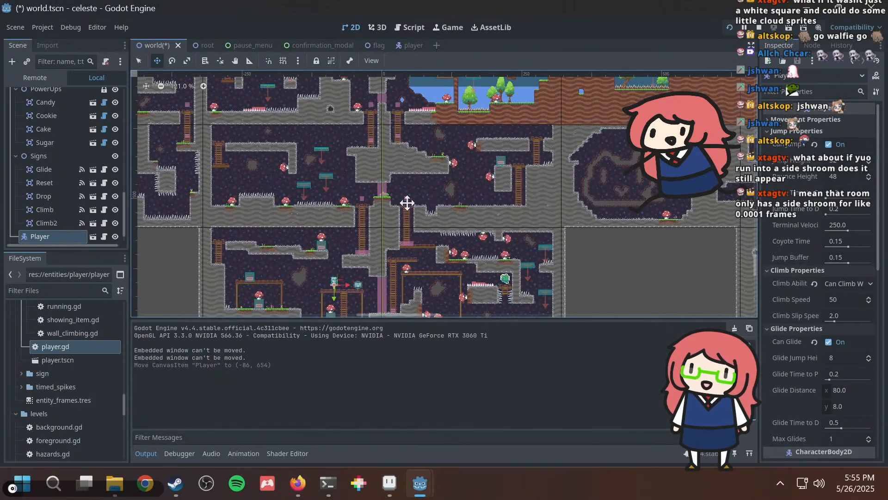
{"action": "scroll", "coordinate": [407, 202], "scroll_direction": "up", "scroll_amount": 14}
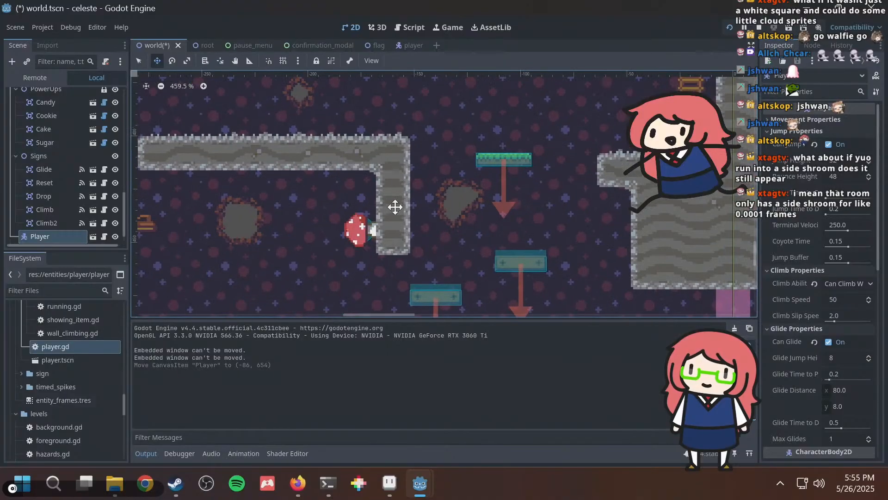
{"action": "middle_click_drag", "start_coordinate": [392, 213], "coordinate": [553, 179]}
{"action": "scroll", "coordinate": [554, 179], "scroll_direction": "down", "scroll_amount": 7}
{"action": "middle_click_drag", "start_coordinate": [293, 172], "coordinate": [434, 258]}
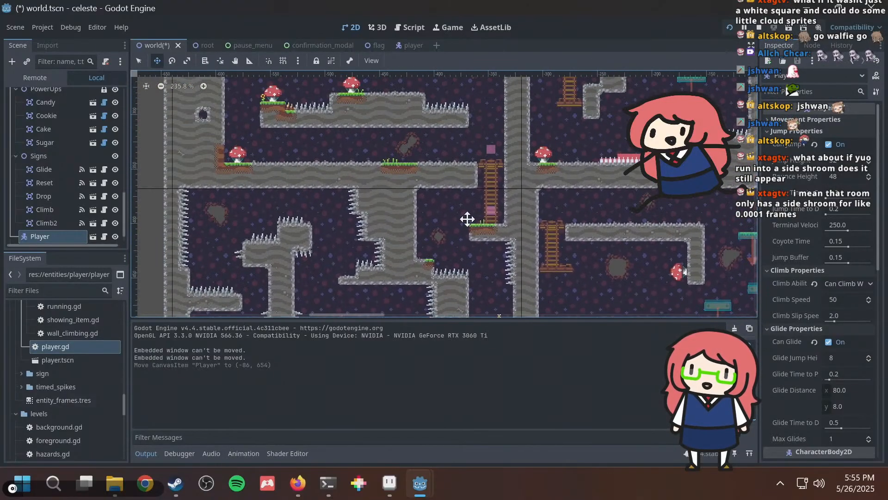
{"action": "scroll", "coordinate": [467, 219], "scroll_direction": "down", "scroll_amount": 3}
{"action": "scroll", "coordinate": [466, 195], "scroll_direction": "down", "scroll_amount": 2}
{"action": "middle_click_drag", "start_coordinate": [511, 167], "coordinate": [337, 170]}
{"action": "scroll", "coordinate": [353, 224], "scroll_direction": "up", "scroll_amount": 2}
{"action": "middle_click_drag", "start_coordinate": [339, 228], "coordinate": [319, 177]}
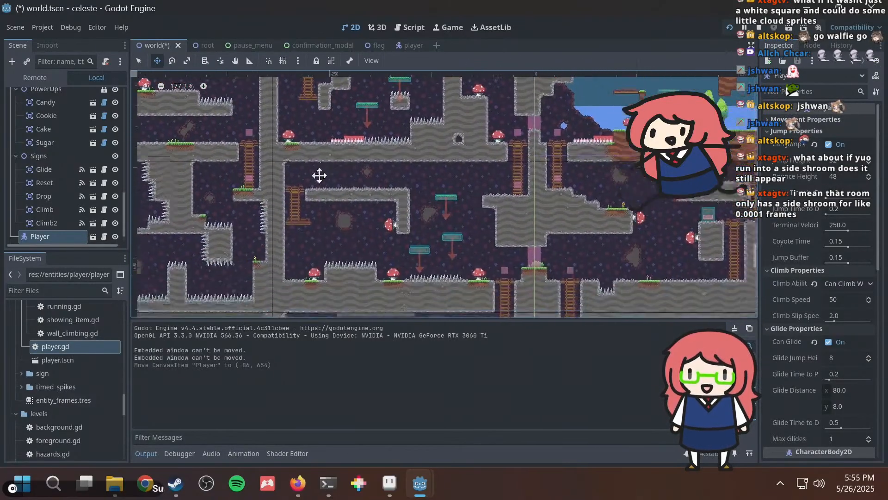
{"action": "middle_click_drag", "start_coordinate": [432, 232], "coordinate": [332, 238]}
{"action": "scroll", "coordinate": [333, 238], "scroll_direction": "up", "scroll_amount": 6}
{"action": "scroll", "coordinate": [304, 222], "scroll_direction": "up", "scroll_amount": 5}
{"action": "scroll", "coordinate": [273, 211], "scroll_direction": "down", "scroll_amount": 12}
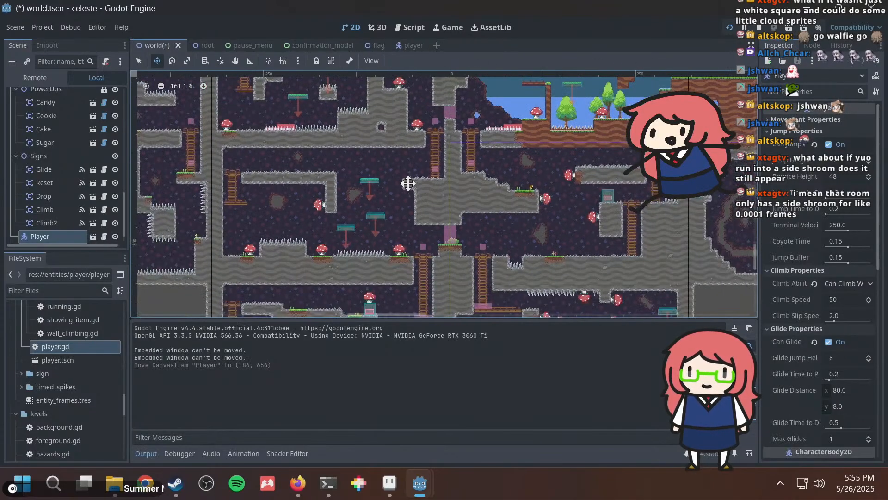
Survey the forest, mountain and outer cave areas of the world map.
{"action": "middle_click_drag", "start_coordinate": [338, 129], "coordinate": [388, 189]}
{"action": "middle_click_drag", "start_coordinate": [275, 113], "coordinate": [584, 248]}
{"action": "middle_click_drag", "start_coordinate": [643, 161], "coordinate": [361, 240]}
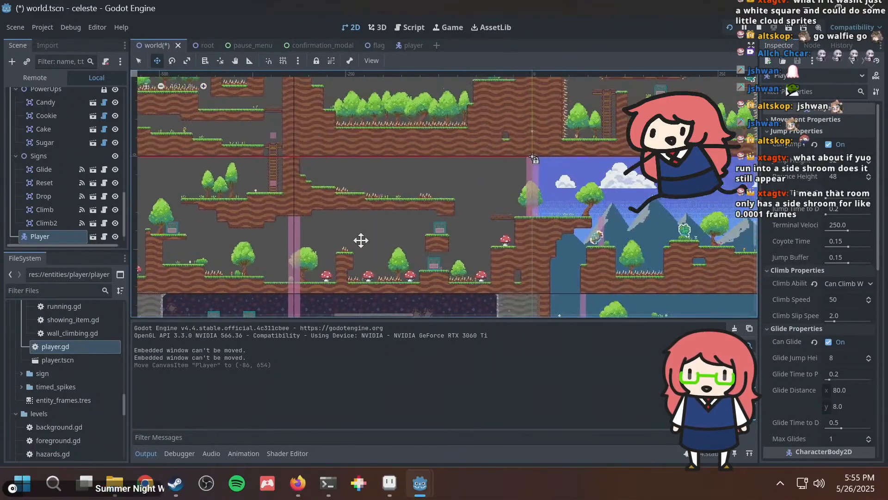
{"action": "middle_click_drag", "start_coordinate": [425, 205], "coordinate": [166, 202]}
{"action": "middle_click_drag", "start_coordinate": [476, 220], "coordinate": [238, 222]}
{"action": "middle_click_drag", "start_coordinate": [608, 230], "coordinate": [340, 261]}
{"action": "middle_click_drag", "start_coordinate": [504, 202], "coordinate": [307, 244]}
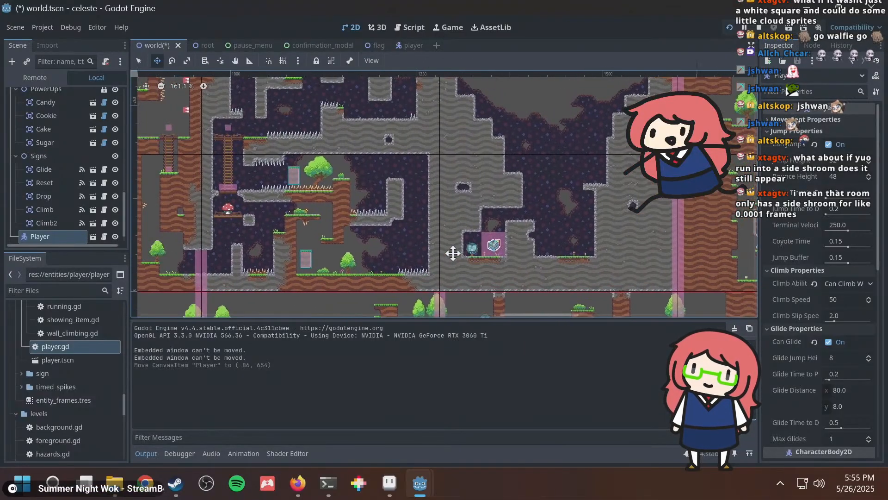
{"action": "middle_click_drag", "start_coordinate": [454, 250], "coordinate": [735, 199]}
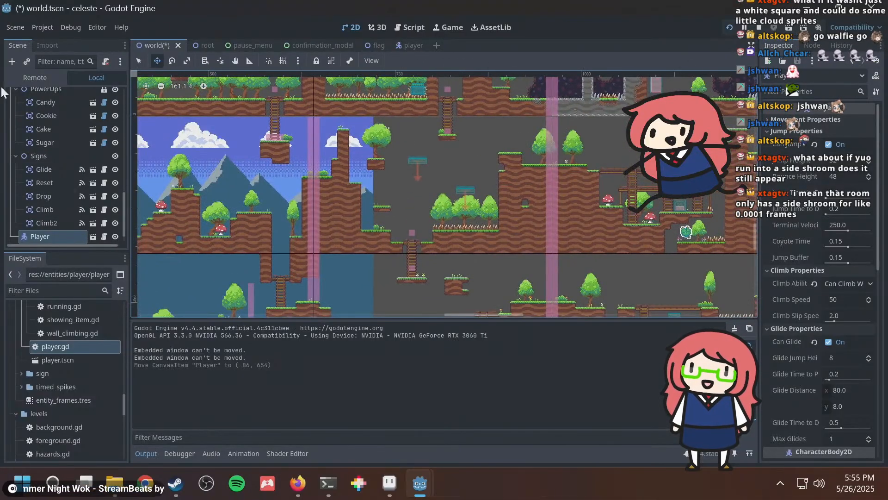
Switch to the terminal, run git diff to review the uncommitted project changes, and return to Godot.
{"action": "key", "text": "alt+Tab"}
{"action": "key", "text": "Up"}
{"action": "key", "text": "Up"}
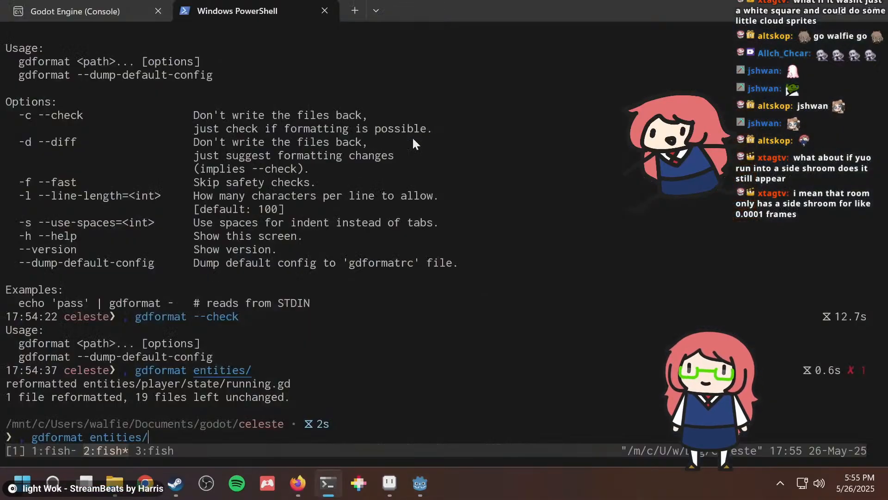
{"action": "key", "text": "Up"}
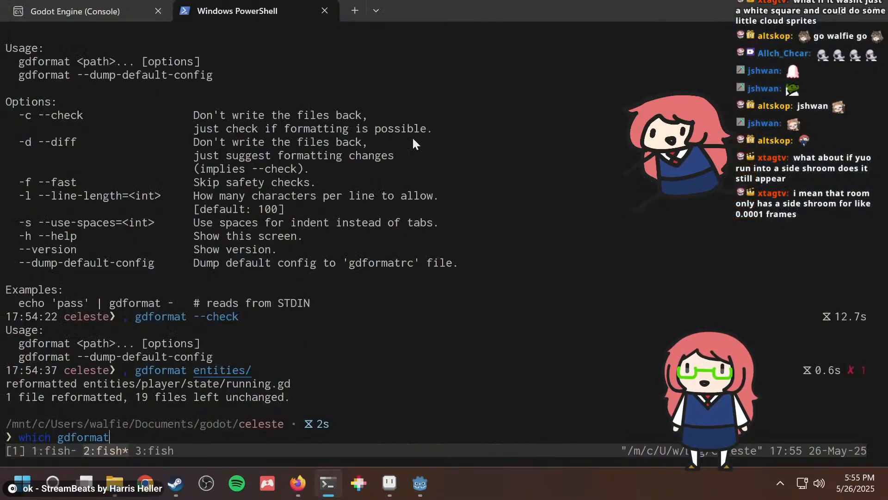
{"action": "key", "text": "Up"}
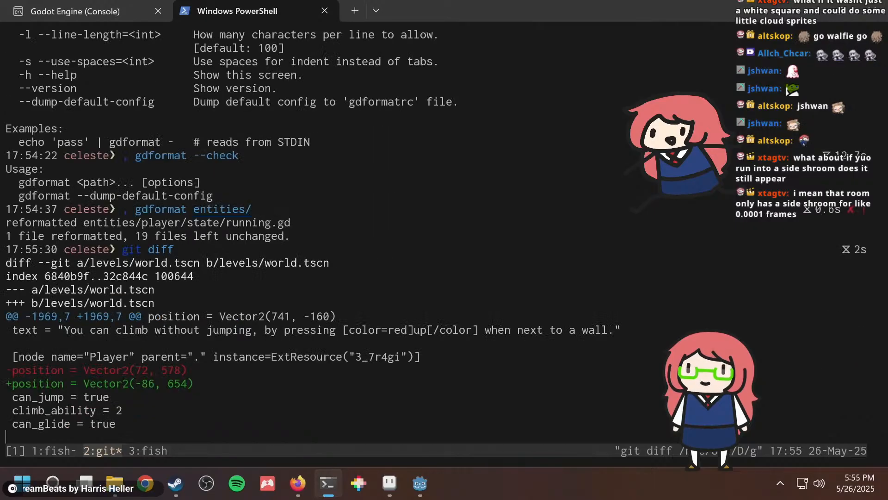
{"action": "key", "text": "q"}
{"action": "key", "text": "alt+Tab"}
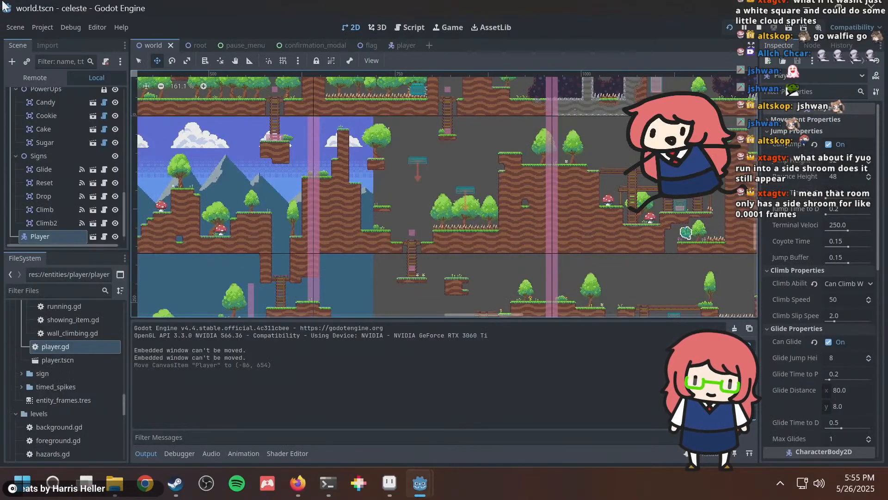
Open the player scene and inspect its DustParticles node without renaming it.
{"action": "left_click", "coordinate": [406, 46]}
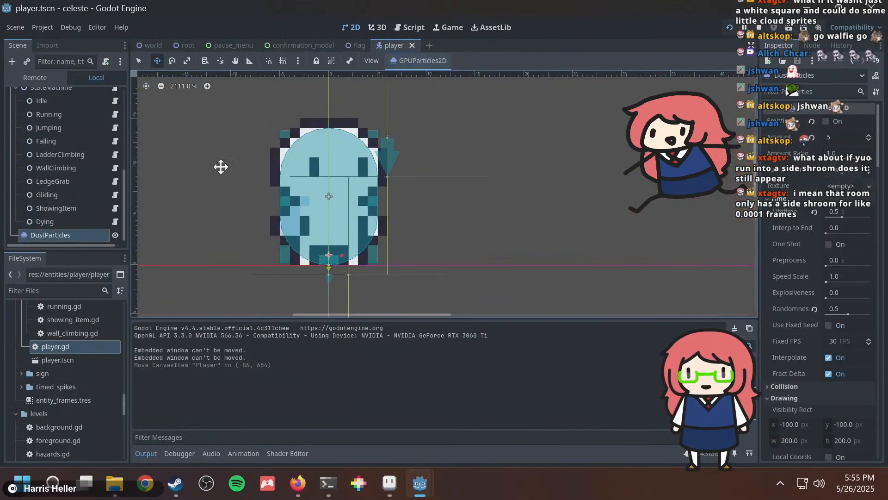
{"action": "double_click", "coordinate": [49, 233]}
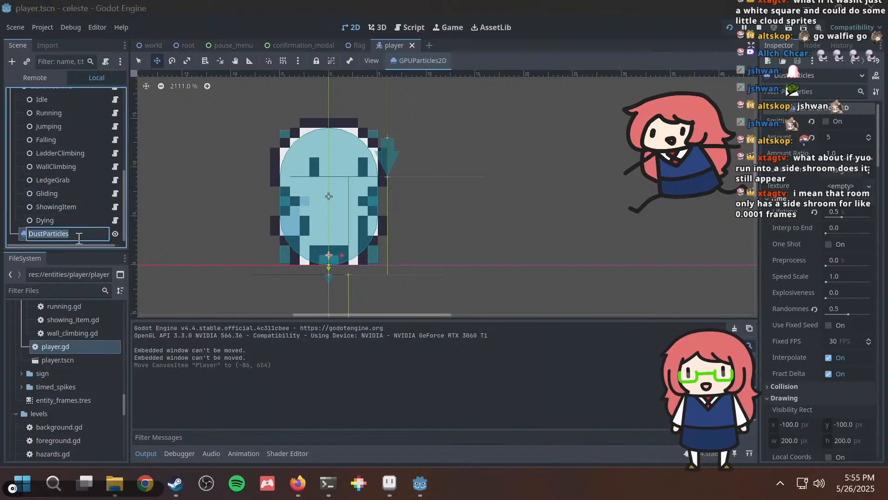
{"action": "left_click", "coordinate": [76, 243]}
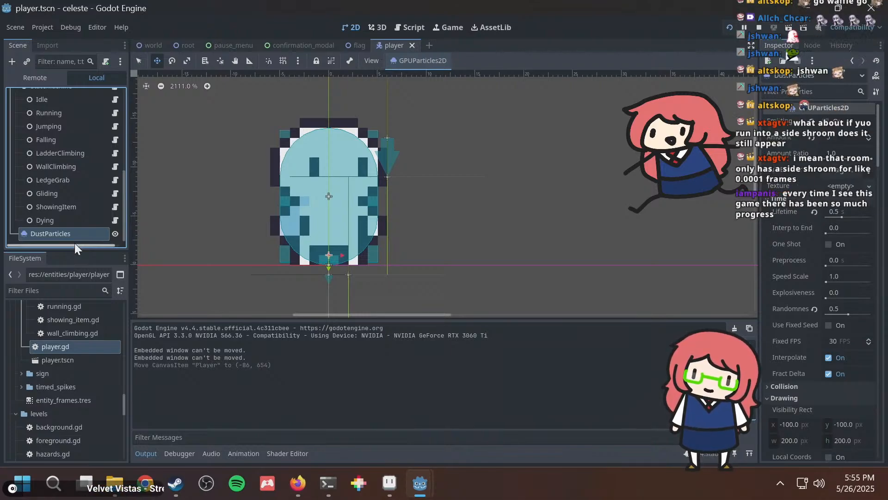
{"action": "key", "text": "alt+Tab"}
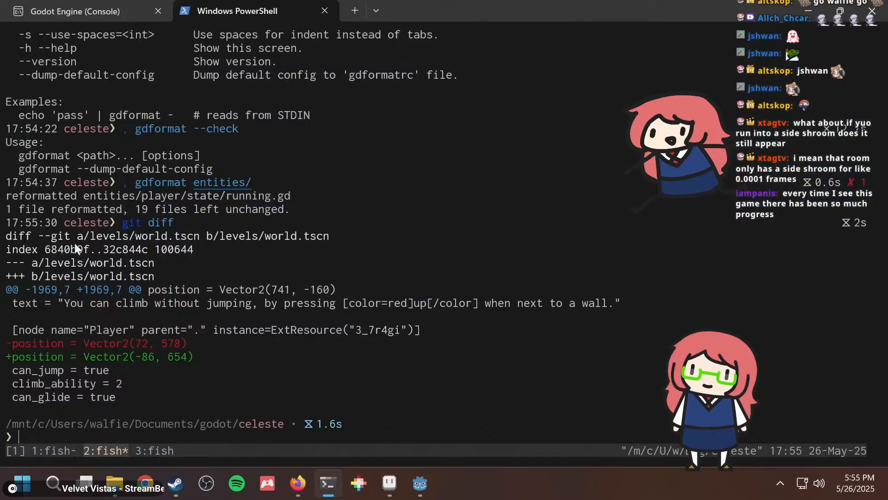
{"action": "key", "text": "alt+Tab"}
Run the project and test the character's dust particles by moving back and forth and jumping off the wooden platform.
{"action": "key", "text": "F5"}
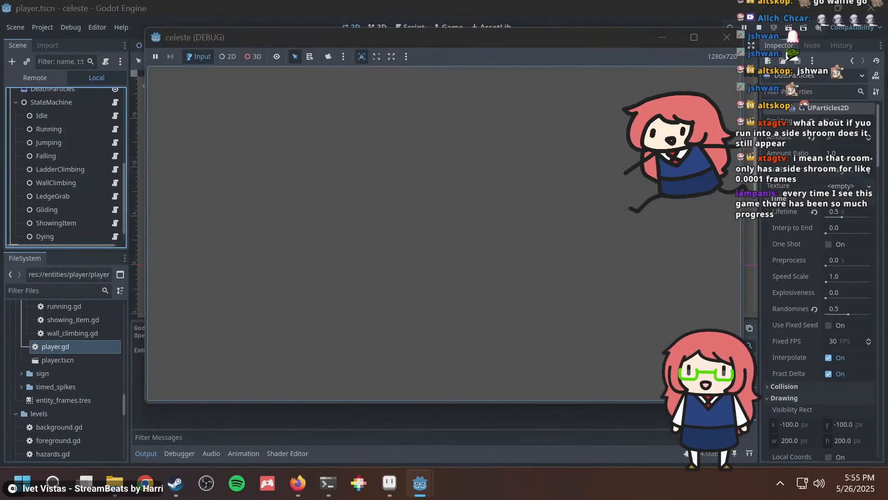
{"action": "key", "text": "Right"}
{"action": "key", "text": "Left"}
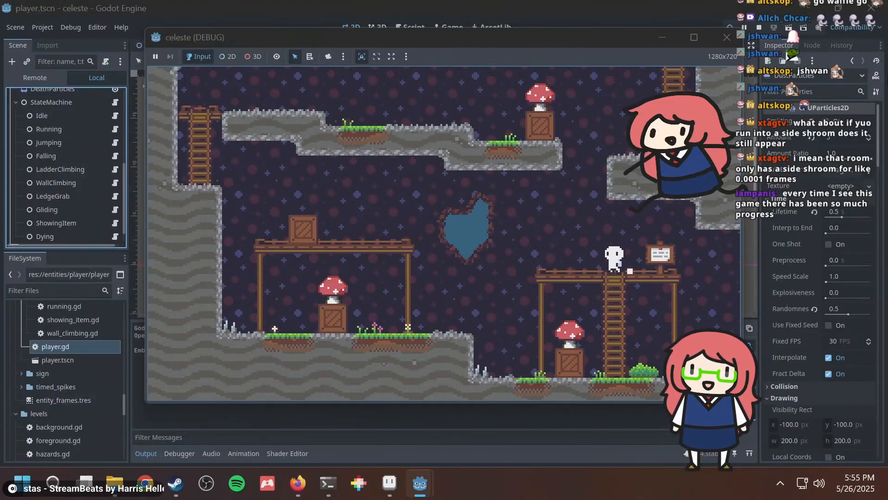
{"action": "key", "text": "space"}
{"action": "key", "text": "Left"}
{"action": "key", "text": "Right"}
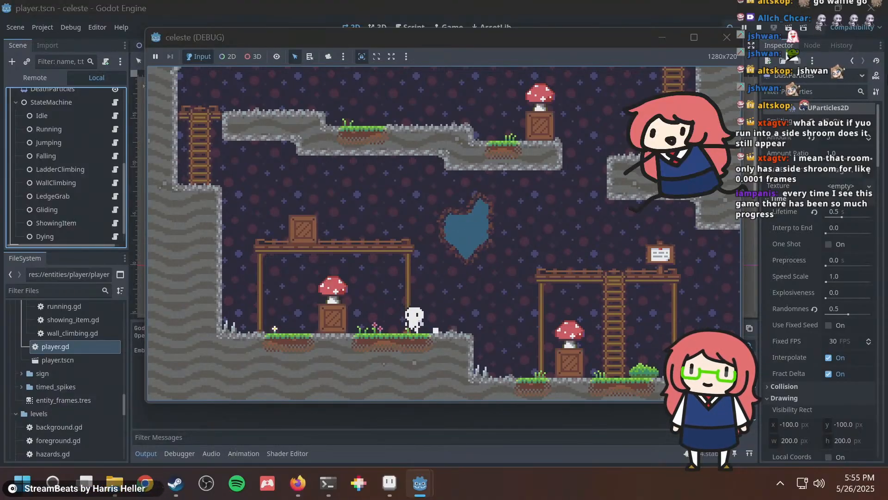
{"action": "key", "text": "Left"}
{"action": "key", "text": "Left"}
{"action": "key", "text": "Right"}
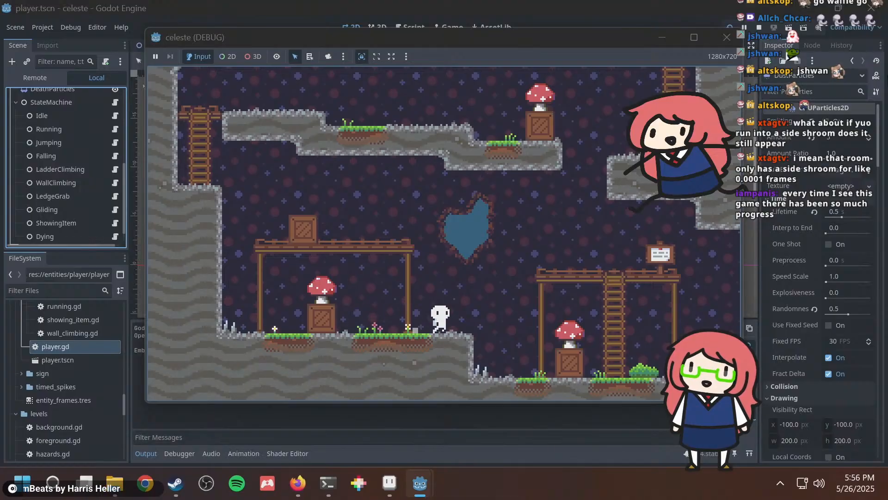
Test quick turns and jumps on the stone floor beside the mushroom crate, finishing in the pit to its right.
{"action": "key", "text": "Left"}
{"action": "key", "text": "Right"}
{"action": "key", "text": "Left"}
{"action": "key", "text": "space"}
{"action": "key", "text": "Right"}
{"action": "key", "text": "space"}
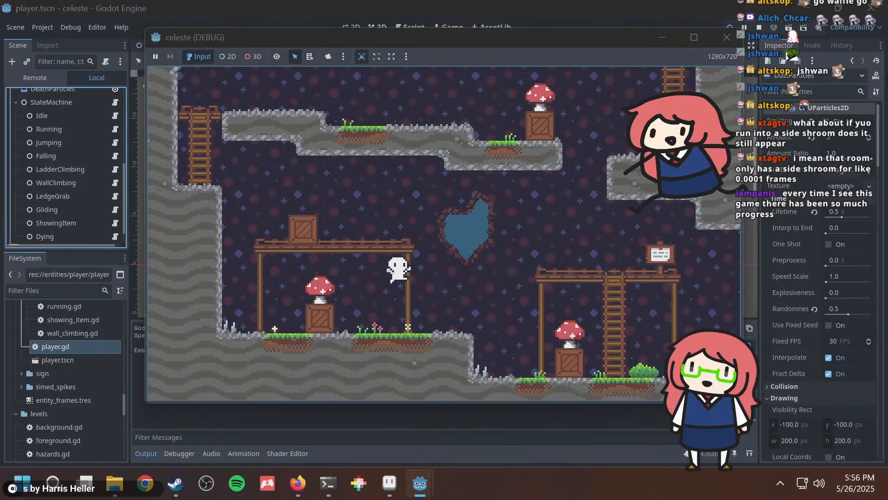
{"action": "key", "text": "Left"}
{"action": "key", "text": "Right"}
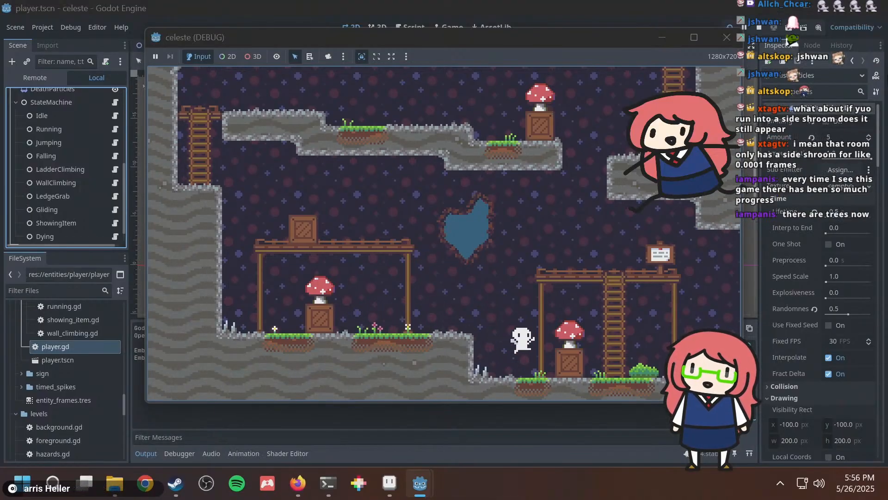
Take the character up the ladder into the room above and jump across to the hooked stone ledge.
{"action": "key", "text": "Up"}
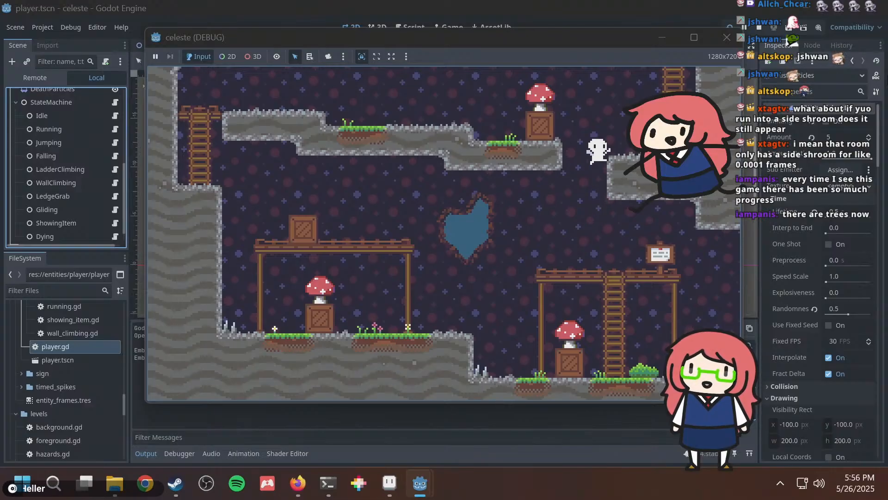
{"action": "key", "text": "Right"}
{"action": "key", "text": "Up"}
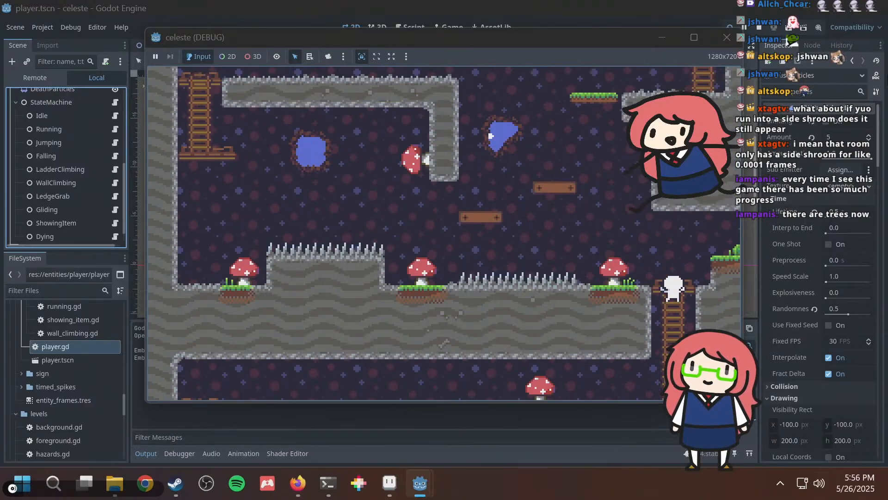
{"action": "key", "text": "Left"}
{"action": "key", "text": "Left"}
{"action": "key", "text": "space"}
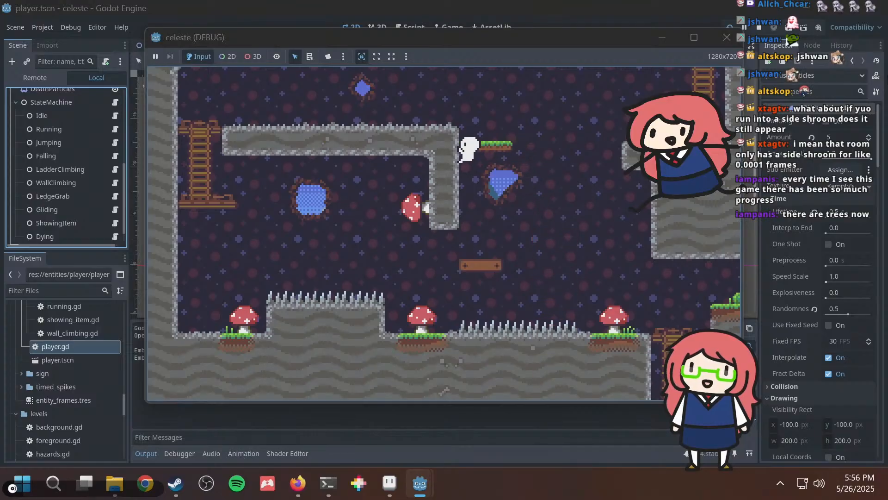
{"action": "key", "text": "space"}
{"action": "key", "text": "Right"}
{"action": "key", "text": "Left"}
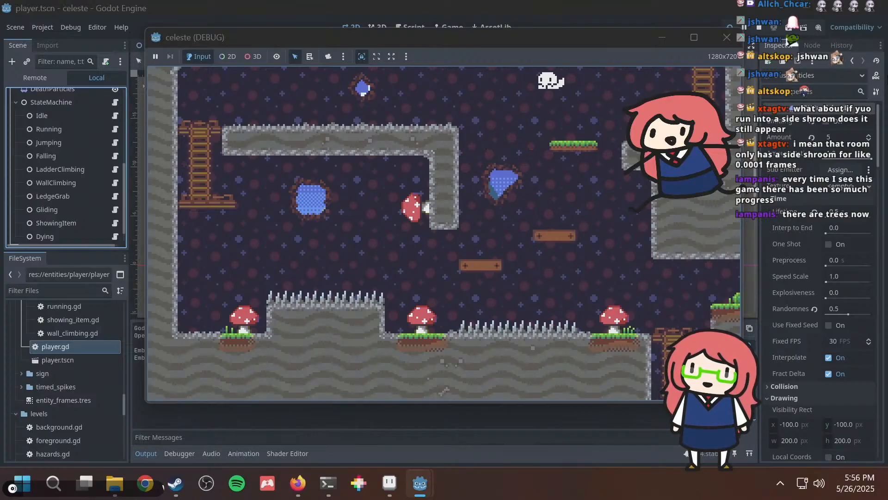
Pause the game, look through the full screen and window size settings, and resume playing.
{"action": "key", "text": "Escape"}
{"action": "key", "text": "Down"}
{"action": "key", "text": "Down"}
{"action": "key", "text": "Return"}
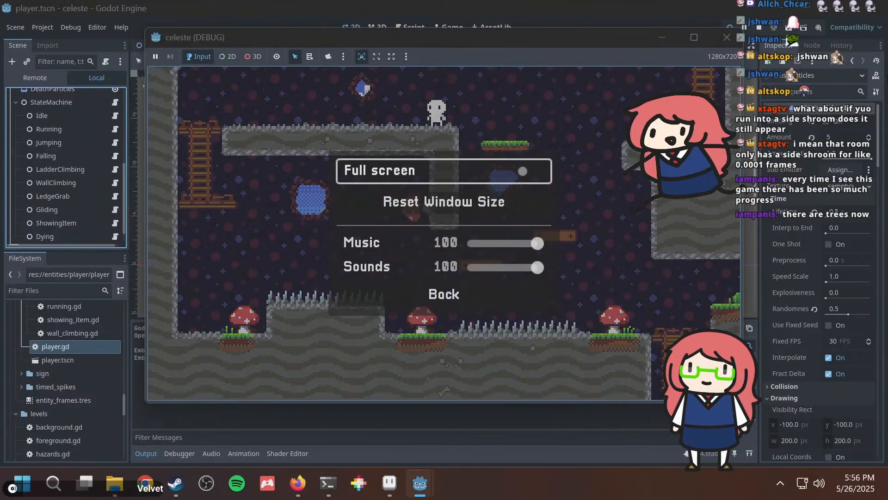
{"action": "key", "text": "Down"}
{"action": "key", "text": "Up"}
{"action": "key", "text": "Down"}
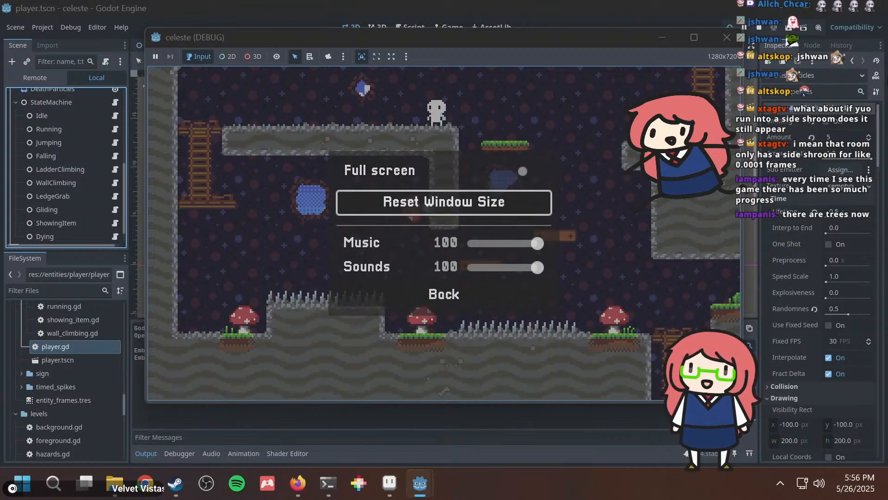
{"action": "key", "text": "Escape"}
{"action": "key", "text": "Return"}
Glide the character right from the stone ledge and climb the far ladder to the next room.
{"action": "key", "text": "Right"}
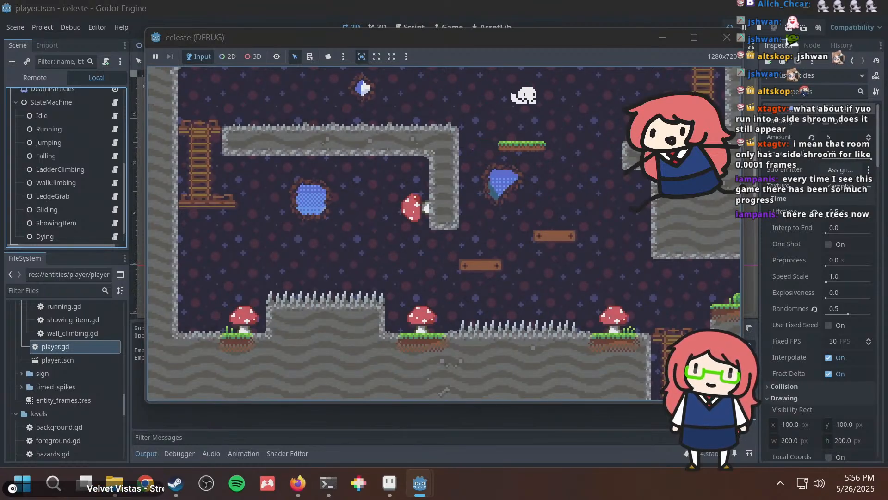
{"action": "key", "text": "Right"}
{"action": "key", "text": "Up"}
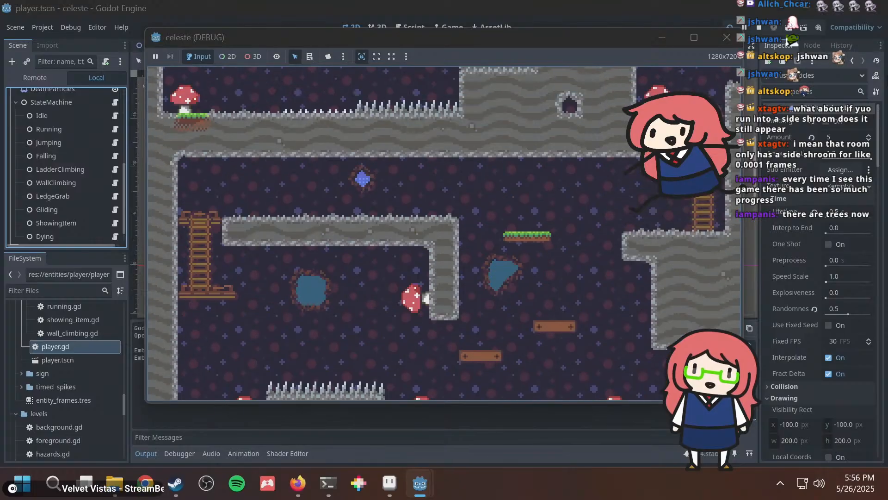
Pause the game, bring up the quit confirmation and decline it.
{"action": "key", "text": "Escape"}
{"action": "key", "text": "Down"}
{"action": "key", "text": "Down"}
{"action": "key", "text": "Down"}
{"action": "key", "text": "Return"}
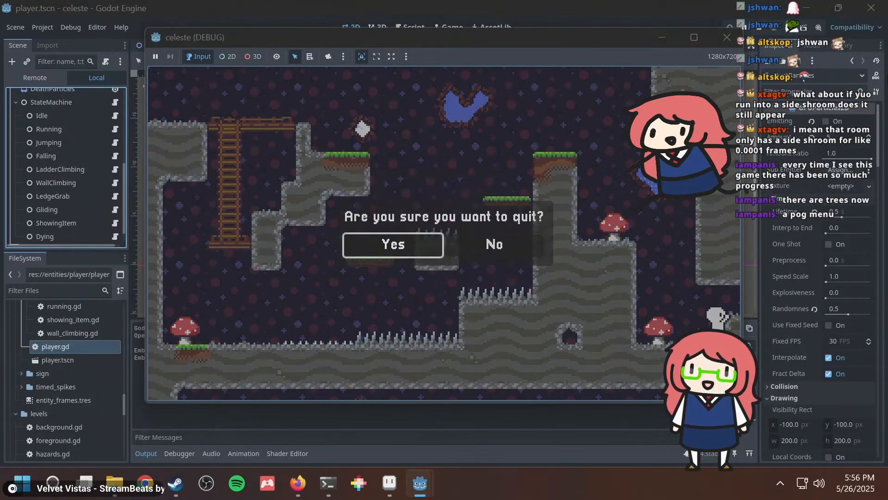
{"action": "key", "text": "Right"}
{"action": "key", "text": "Return"}
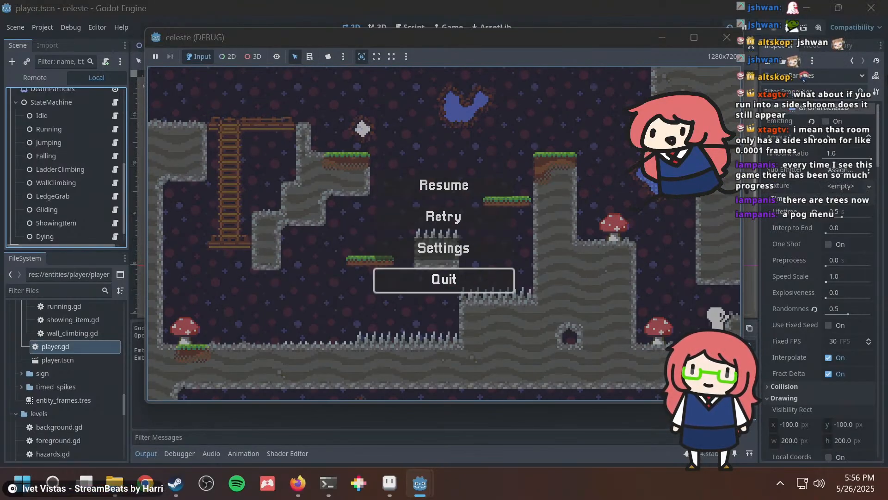
Resume and pause the game again, view its settings, and return to the main pause options.
{"action": "key", "text": "Escape"}
{"action": "key", "text": "Escape"}
{"action": "key", "text": "Down"}
{"action": "key", "text": "Down"}
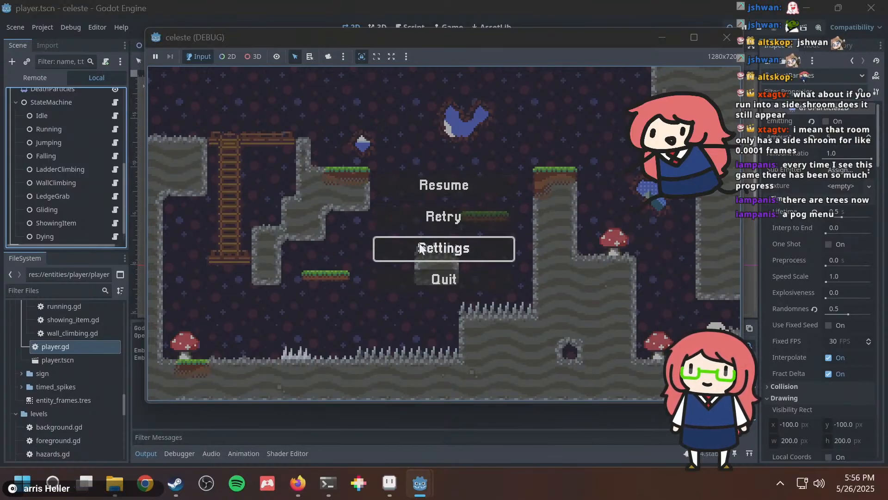
{"action": "left_click", "coordinate": [470, 249]}
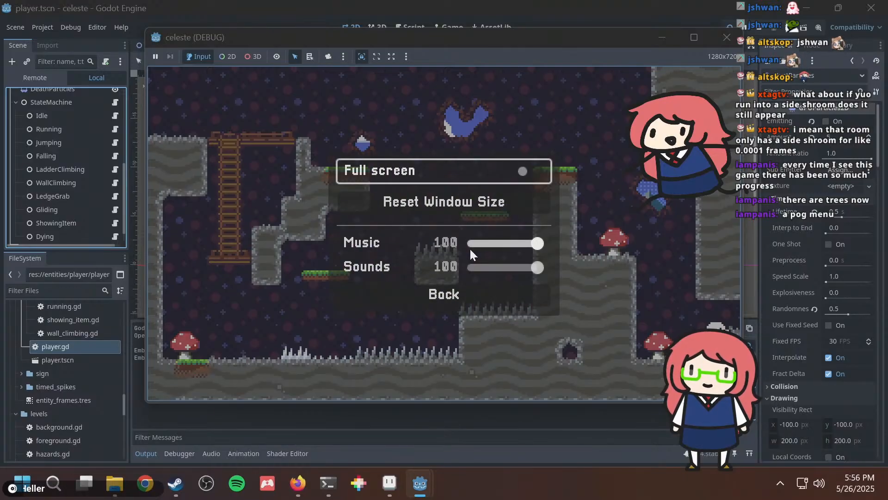
{"action": "key", "text": "Escape"}
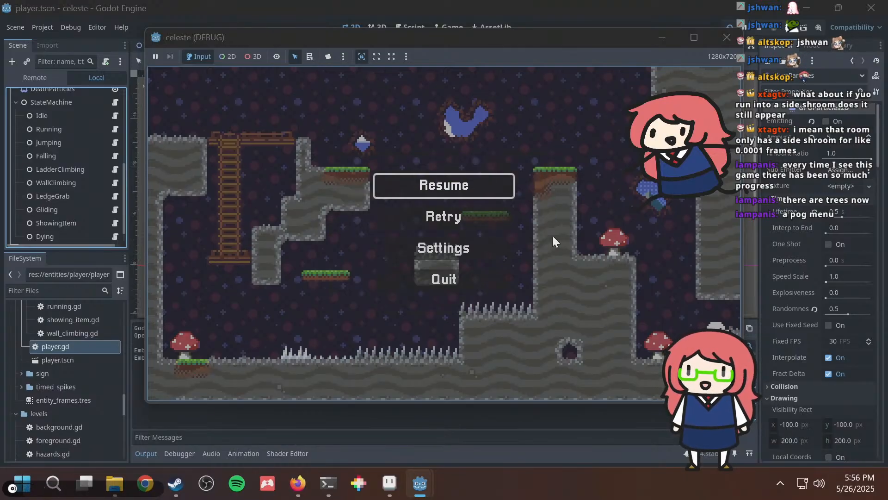
Resume the game and move the character right through the outdoor tree room, over the spikes and mushroom, to the next grassy area.
{"action": "key", "text": "Escape"}
{"action": "key", "text": "Right"}
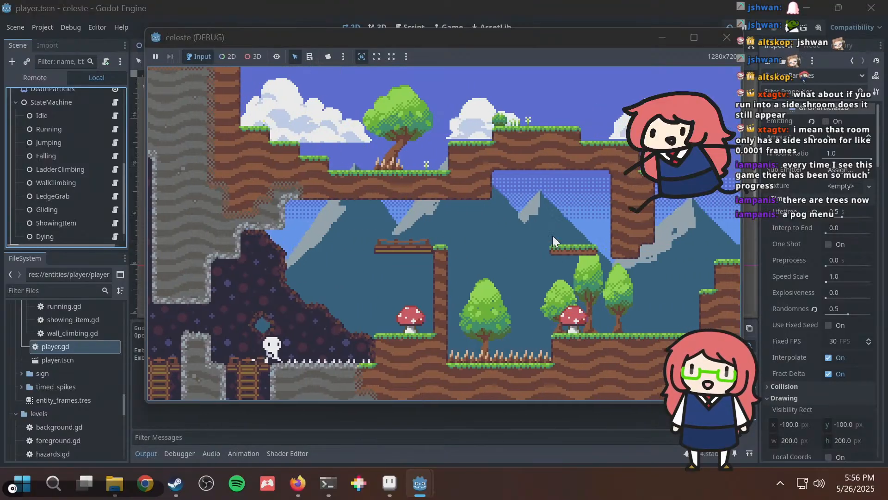
{"action": "key", "text": "space"}
{"action": "key", "text": "space"}
{"action": "key", "text": "Right"}
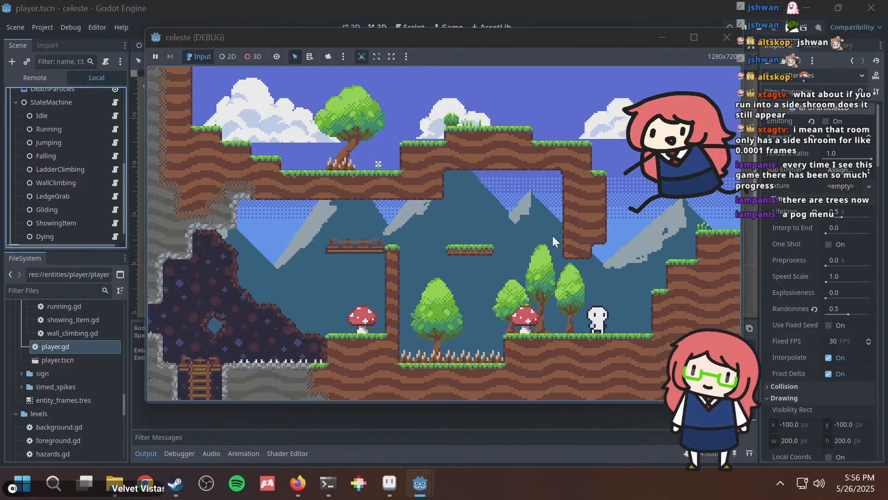
{"action": "key", "text": "Right"}
{"action": "key", "text": "space"}
{"action": "key", "text": "Right"}
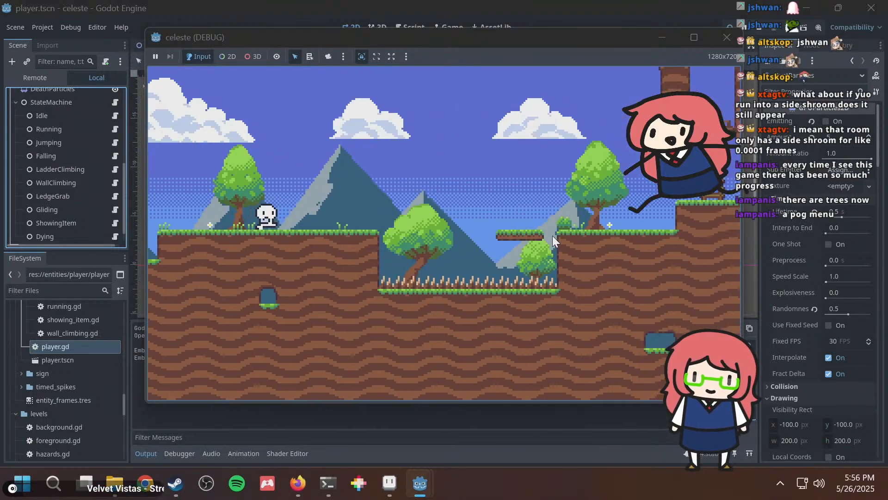
Glide the character over the spike pit and back to test gliding outdoors, and stop the running game.
{"action": "key", "text": "space"}
{"action": "key", "text": "Right"}
{"action": "key", "text": "space"}
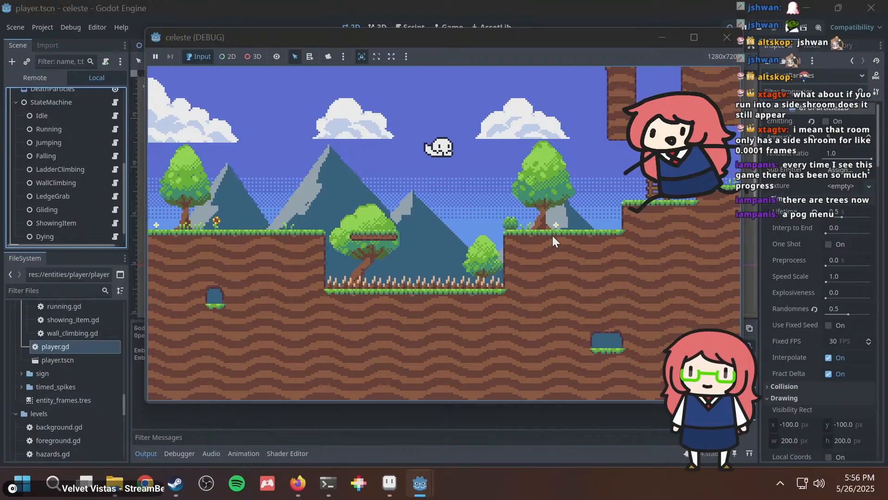
{"action": "key", "text": "Left"}
{"action": "key", "text": "space"}
{"action": "key", "text": "Left"}
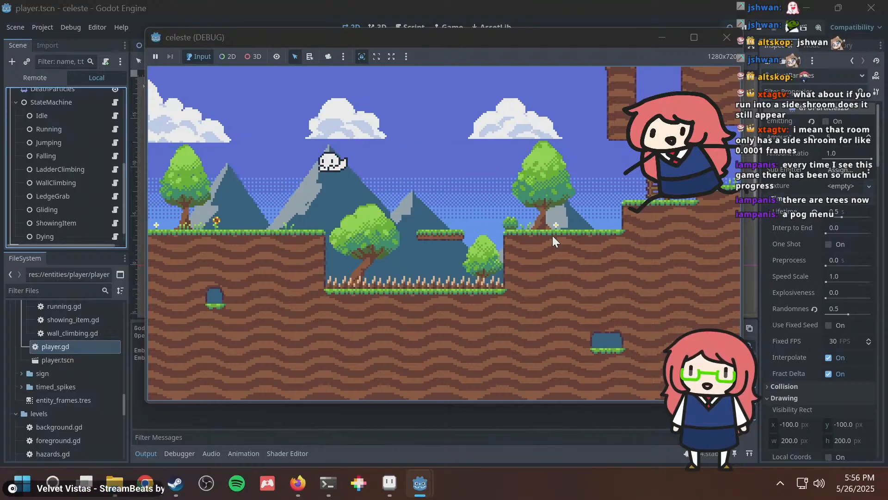
{"action": "key", "text": "F8"}
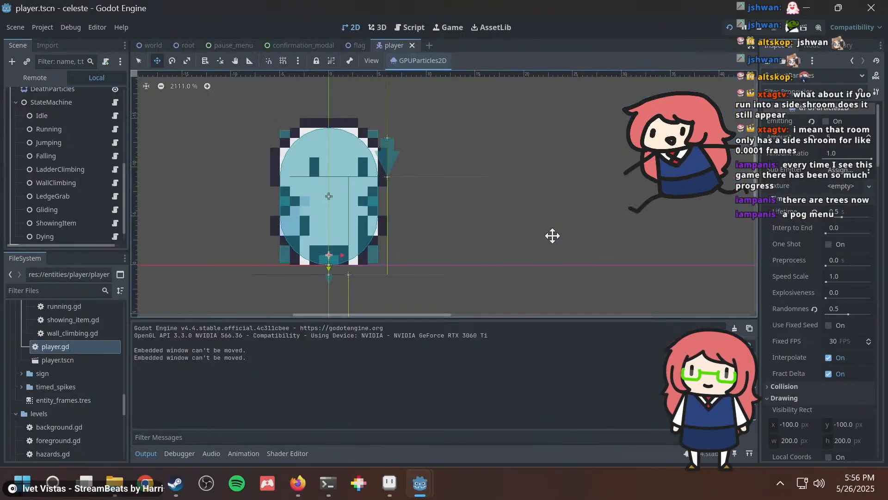
Rename the player scene's DustParticles node to RunDustParticles and save the scene.
{"action": "scroll", "coordinate": [50, 183], "scroll_direction": "down", "scroll_amount": 1}
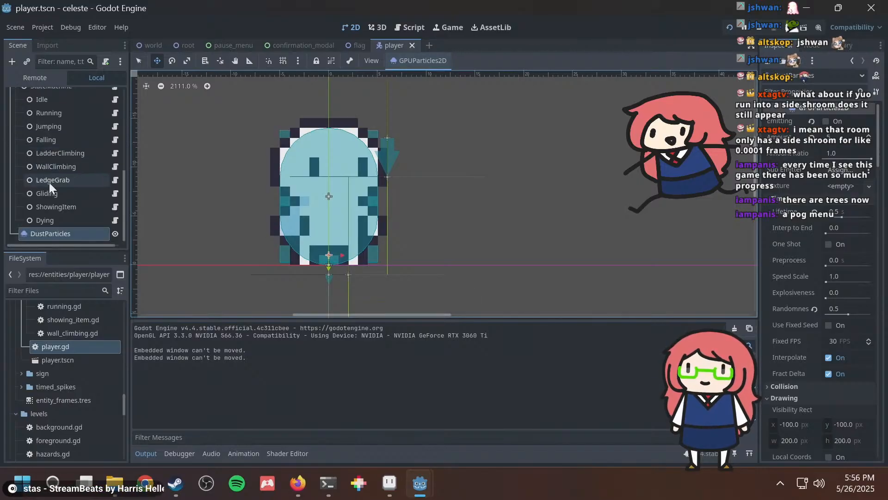
{"action": "left_click", "coordinate": [62, 232]}
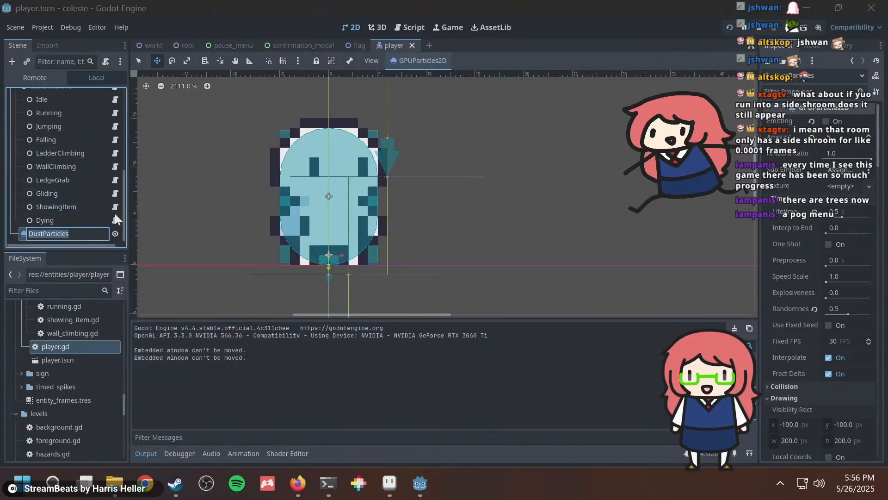
{"action": "key", "text": "F2"}
{"action": "key", "text": "Home"}
{"action": "type", "text": "Run"}
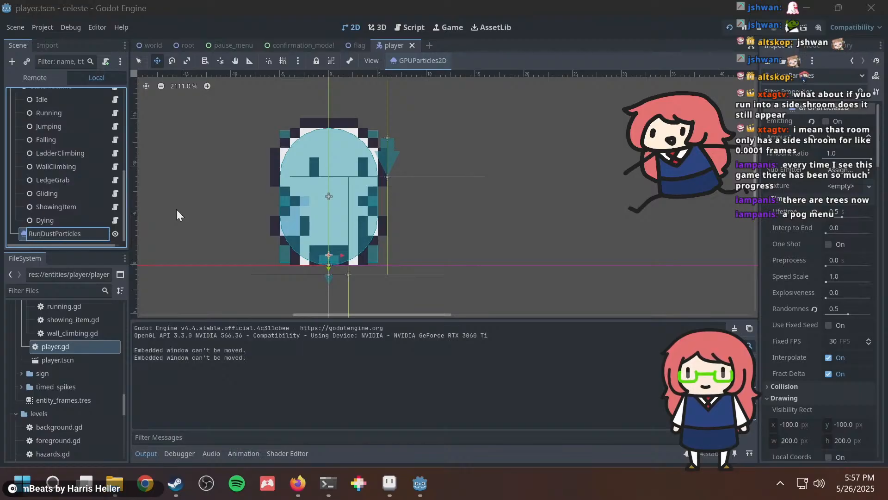
{"action": "key", "text": "Return"}
{"action": "key", "text": "ctrl+s"}
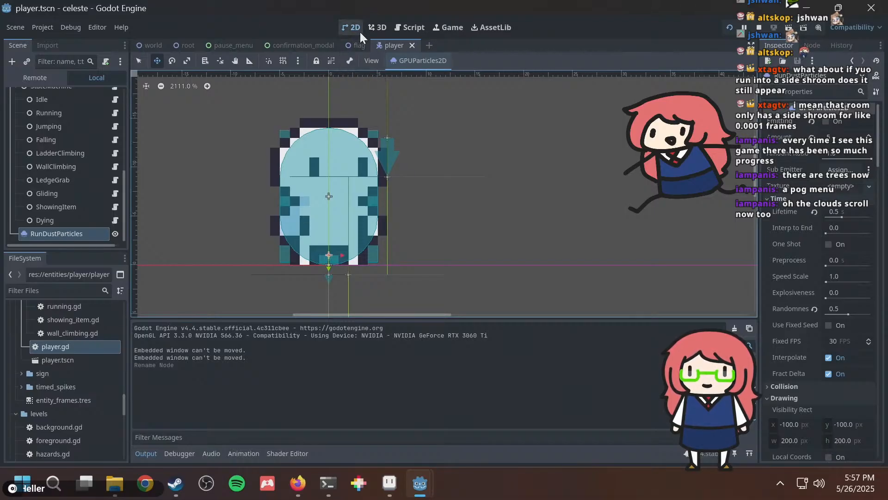
In the exit function of running.gd, change the dust_particles reference to run_dust_particles.
{"action": "left_click", "coordinate": [416, 27]}
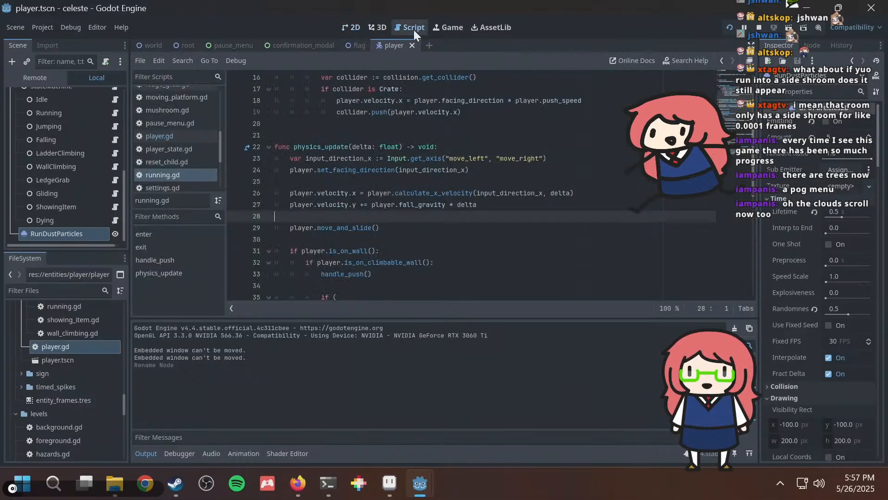
{"action": "scroll", "coordinate": [363, 90], "scroll_direction": "up", "scroll_amount": 5}
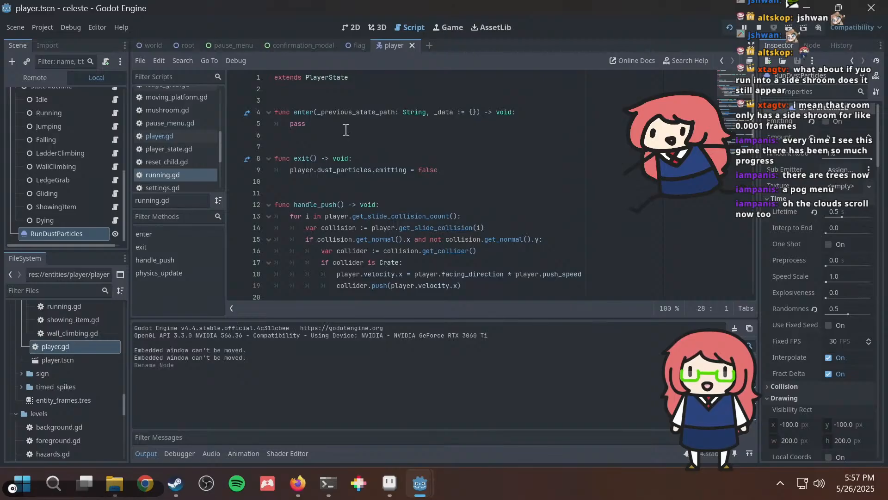
{"action": "left_click", "coordinate": [317, 170]}
{"action": "type", "text": "run"}
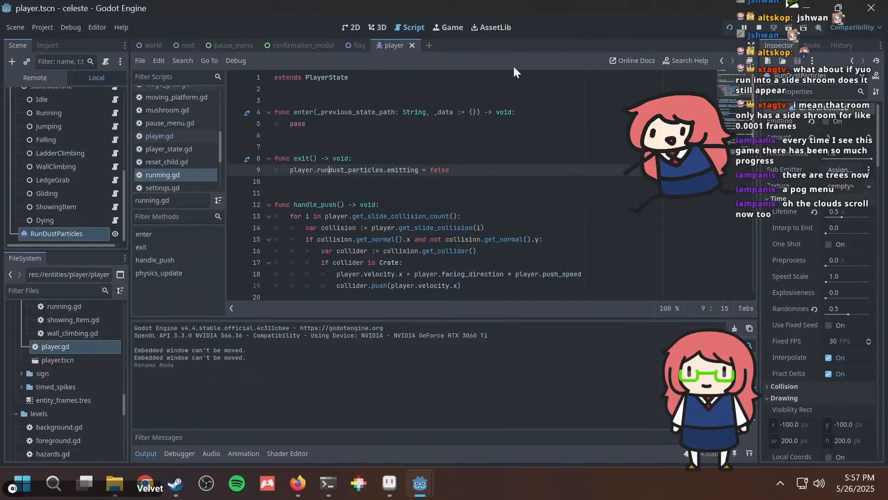
{"action": "type", "text": "_"}
{"action": "left_click", "coordinate": [468, 153]}
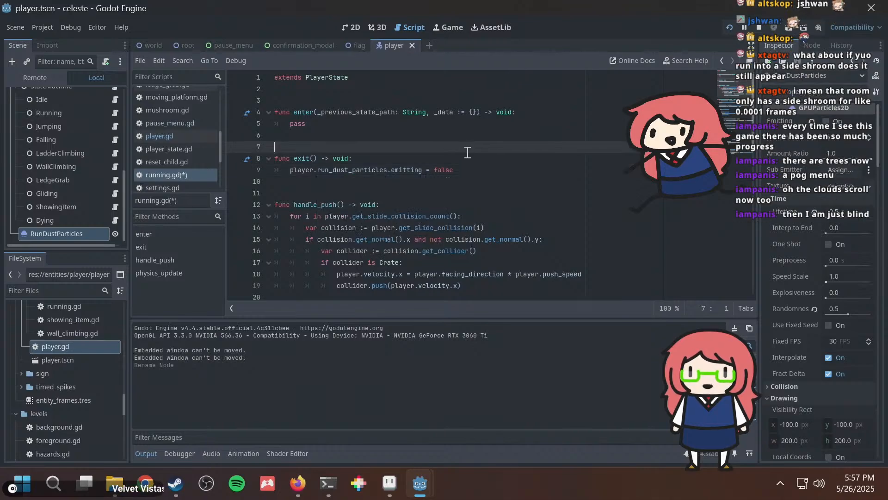
Change dust_particles to run_dust_particles in the emitting line of running.gd's physics_update function and save the script.
{"action": "scroll", "coordinate": [420, 185], "scroll_direction": "down", "scroll_amount": 3}
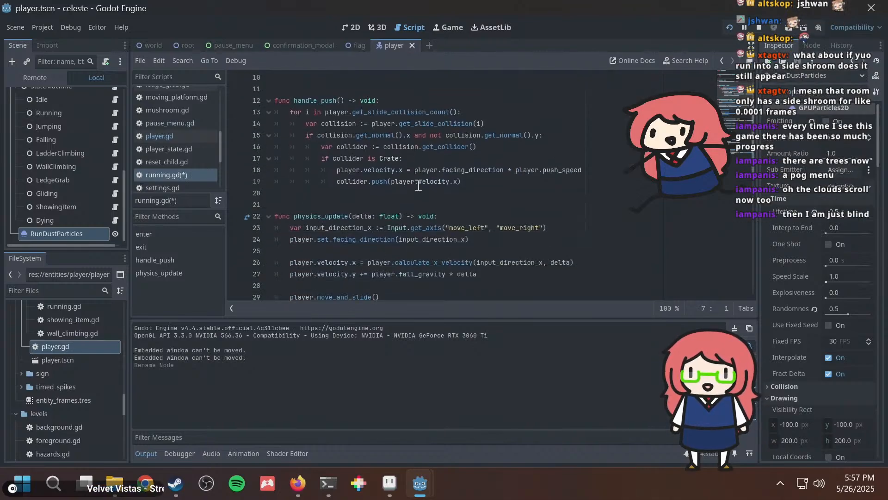
{"action": "scroll", "coordinate": [410, 190], "scroll_direction": "down", "scroll_amount": 11}
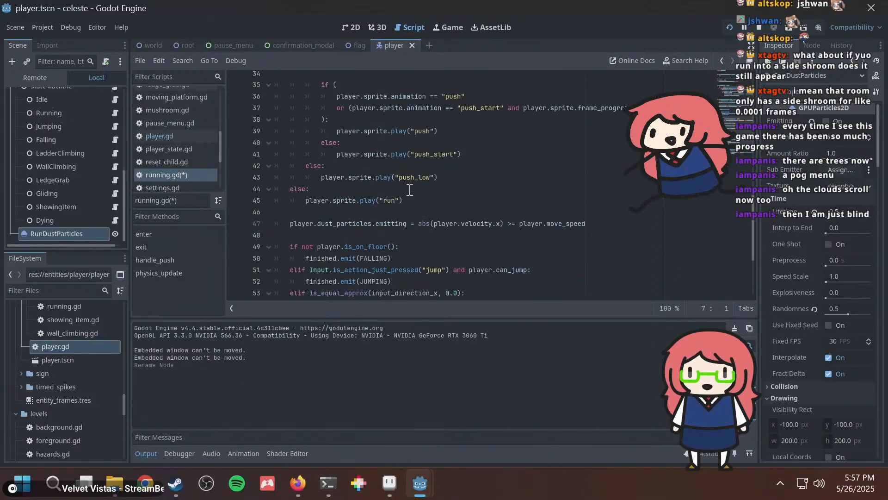
{"action": "left_click", "coordinate": [316, 154]}
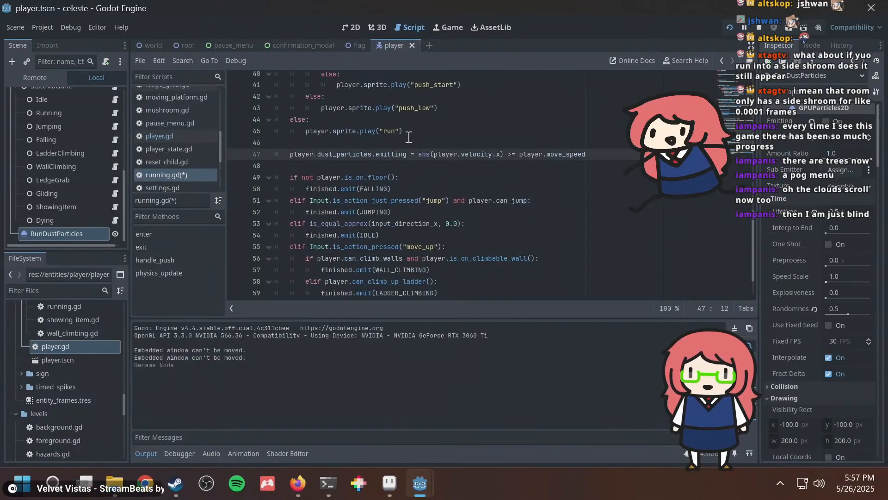
{"action": "type", "text": "run_"}
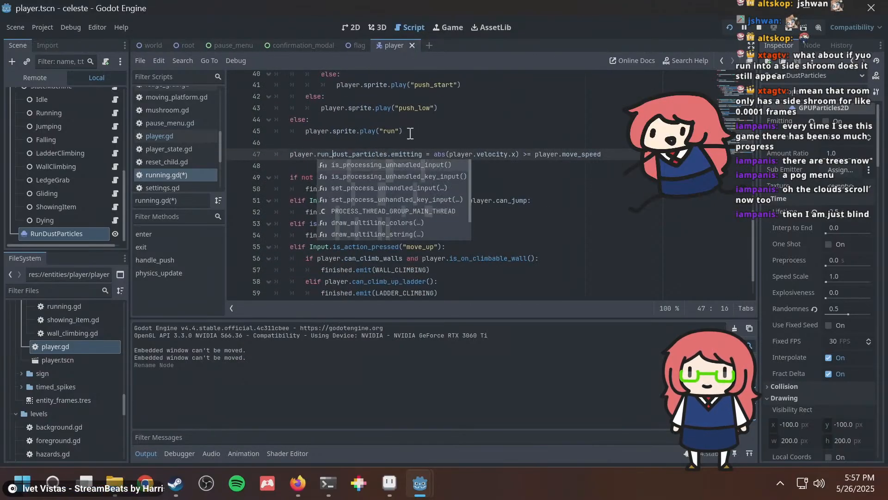
{"action": "left_click", "coordinate": [383, 108]}
{"action": "key", "text": "ctrl+s"}
In player.gd, rename the dust_particles variable to run_dust_particles, point it to $RunDustParticles, and save the script.
{"action": "left_click", "coordinate": [159, 135]}
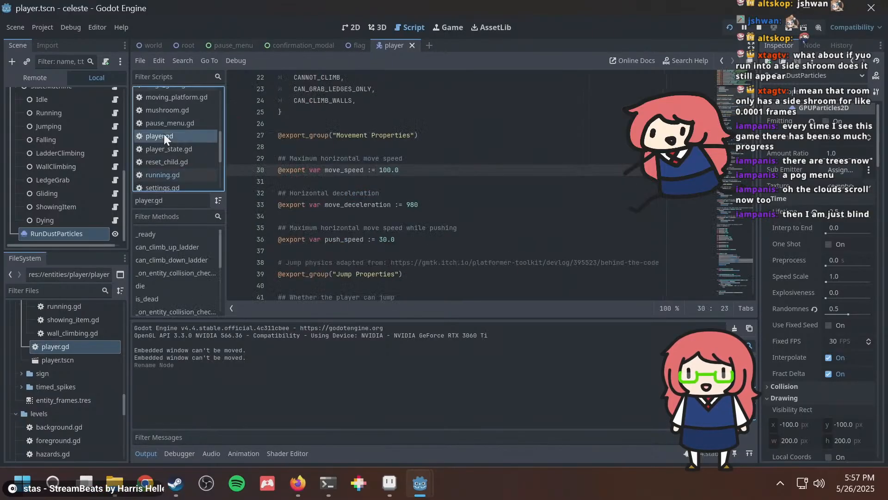
{"action": "scroll", "coordinate": [448, 154], "scroll_direction": "up", "scroll_amount": 8}
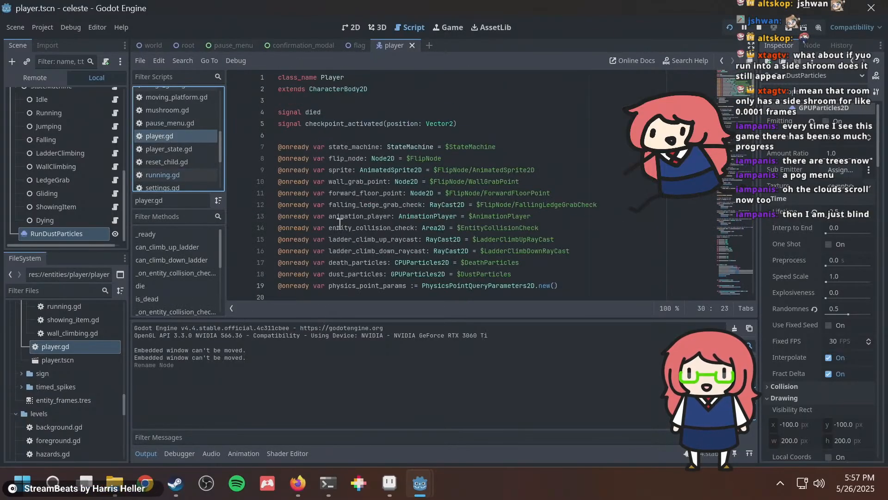
{"action": "left_click", "coordinate": [349, 262]}
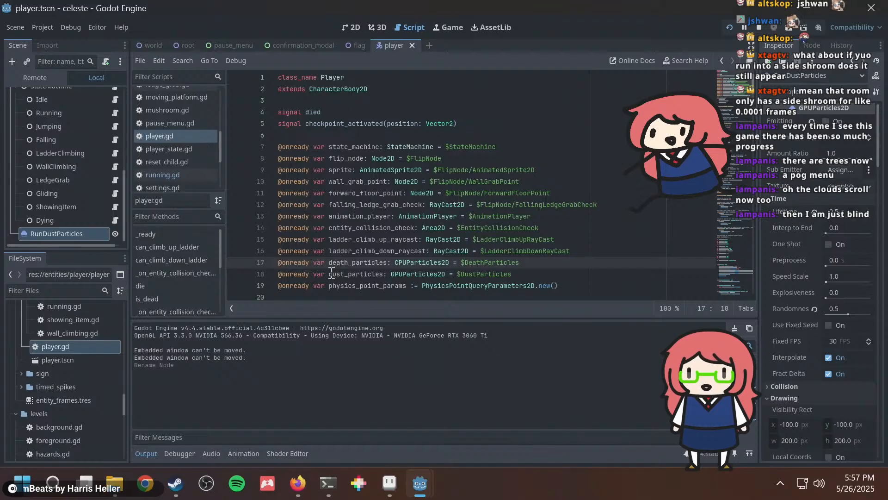
{"action": "left_click", "coordinate": [329, 274]}
{"action": "type", "text": "run_"}
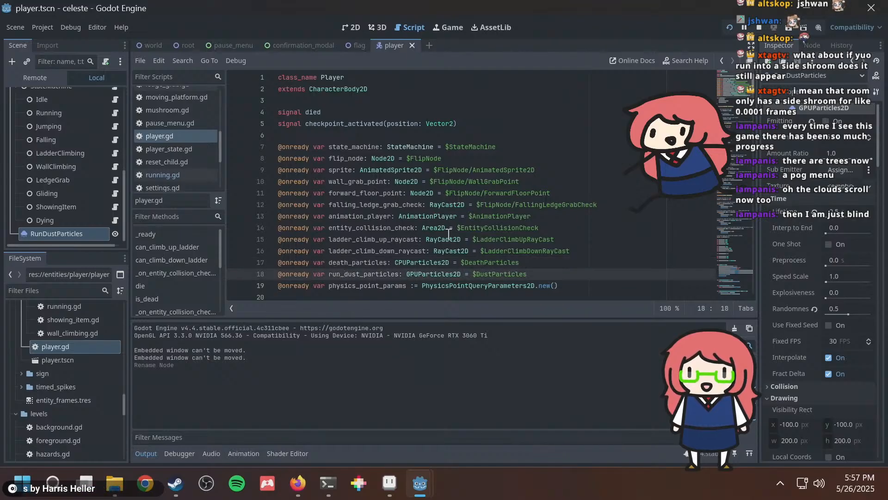
{"action": "key", "text": "Delete"}
{"action": "type", "text": "$Run"}
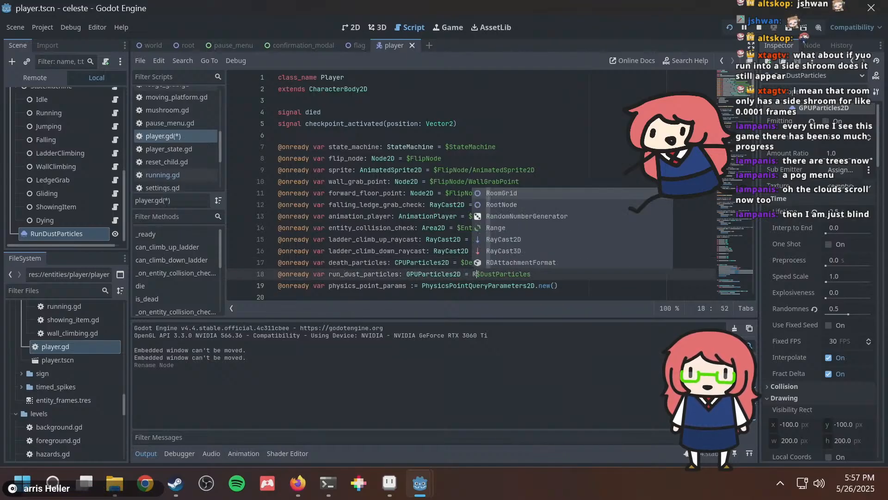
{"action": "left_click", "coordinate": [635, 170]}
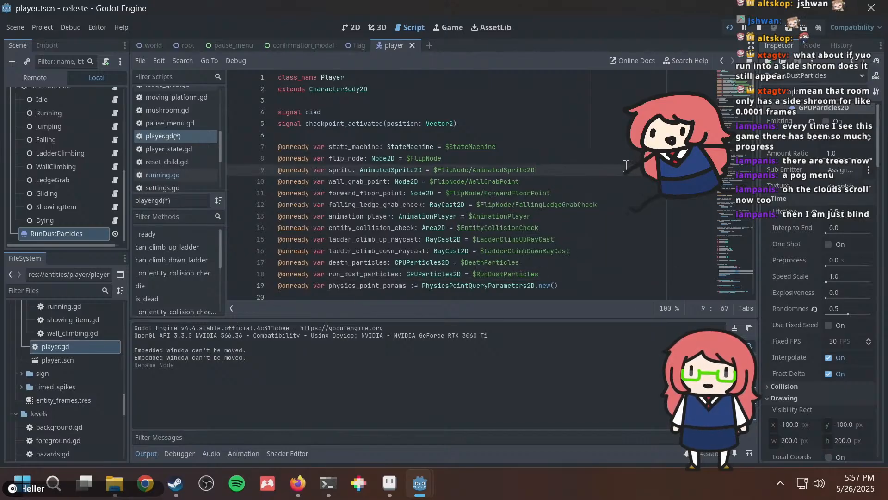
{"action": "key", "text": "ctrl+s"}
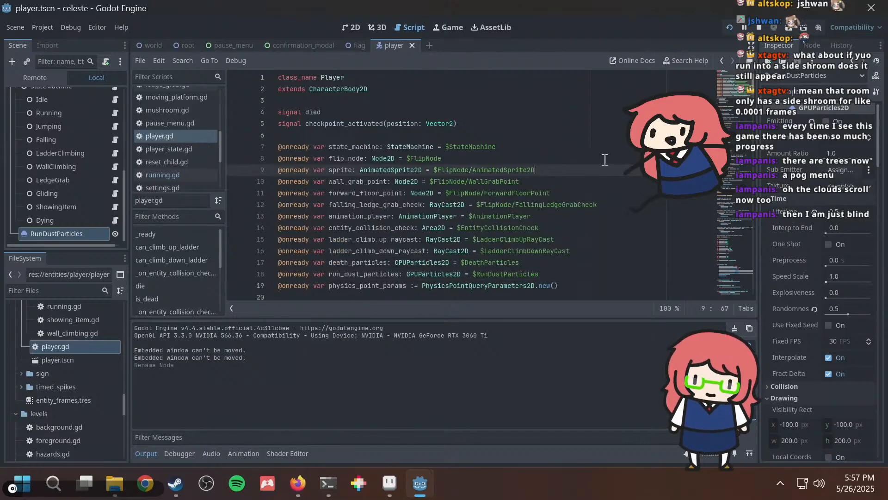
Run the project and move the character back and forth on the wooden platform to check the running dust.
{"action": "key", "text": "F5"}
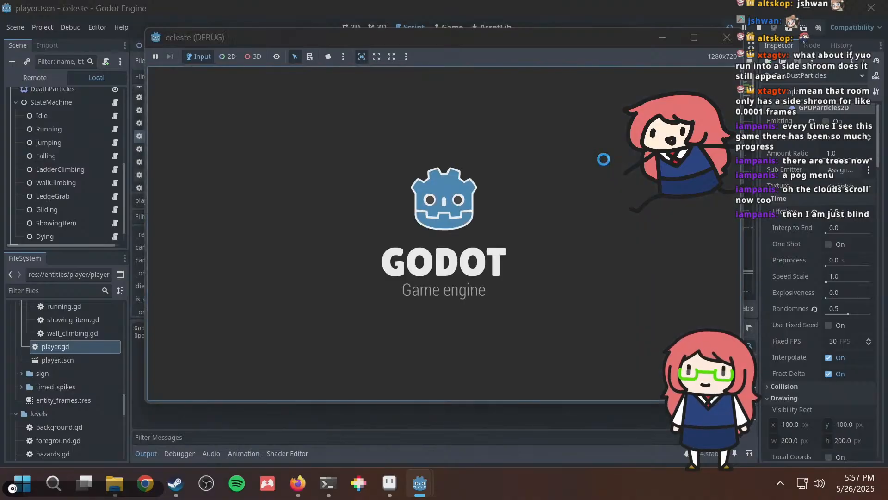
{"action": "key", "text": "Right"}
{"action": "key", "text": "Left"}
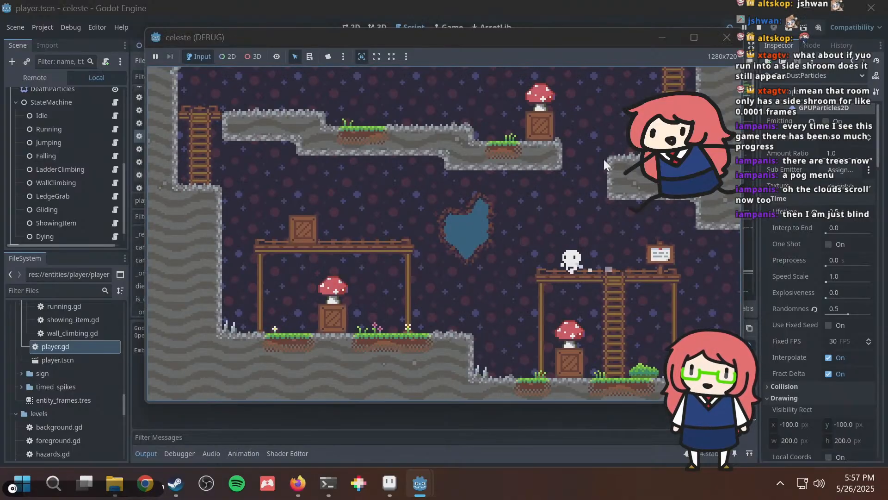
{"action": "key", "text": "Right"}
{"action": "key", "text": "Left"}
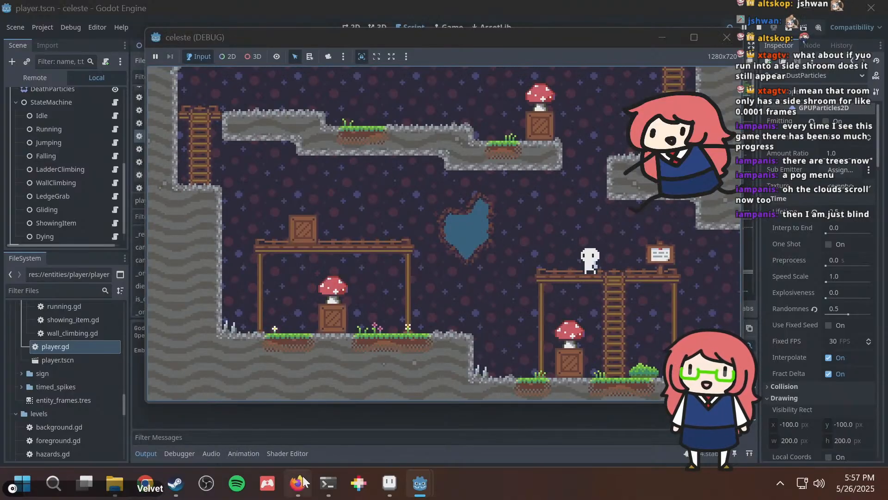
Switch to the PowerShell terminal and review the uncommitted changes to the player, running state and world files with git diff.
{"action": "left_click", "coordinate": [328, 483]}
{"action": "type", "text": "git dif"}
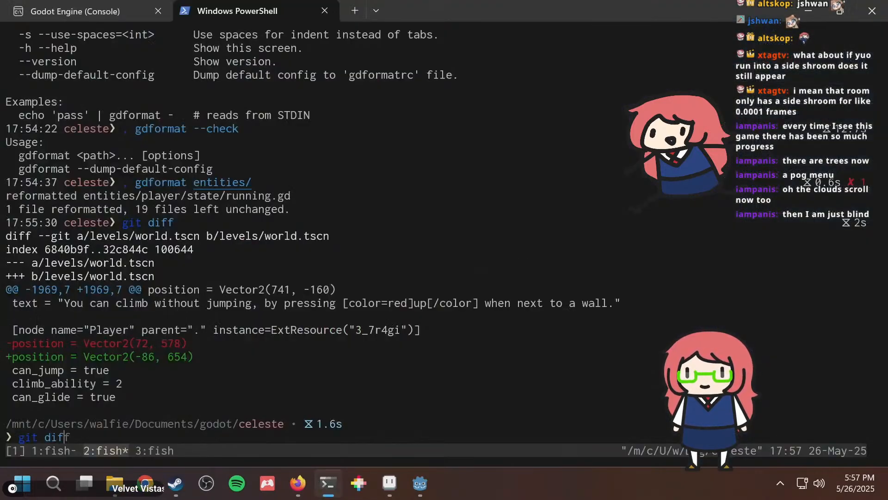
{"action": "type", "text": "f"}
{"action": "key", "text": "Return"}
{"action": "key", "text": "Down"}
{"action": "key", "text": "Down"}
{"action": "key", "text": "Down"}
{"action": "key", "text": "Down"}
{"action": "key", "text": "Down"}
{"action": "key", "text": "Down"}
{"action": "key", "text": "Down"}
{"action": "key", "text": "Down"}
{"action": "key", "text": "Down"}
{"action": "key", "text": "Down"}
{"action": "key", "text": "Down"}
{"action": "key", "text": "Down"}
{"action": "key", "text": "Down"}
{"action": "key", "text": "Down"}
{"action": "key", "text": "Down"}
{"action": "key", "text": "Down"}
{"action": "key", "text": "Down"}
{"action": "key", "text": "Down"}
{"action": "key", "text": "Down"}
{"action": "key", "text": "Down"}
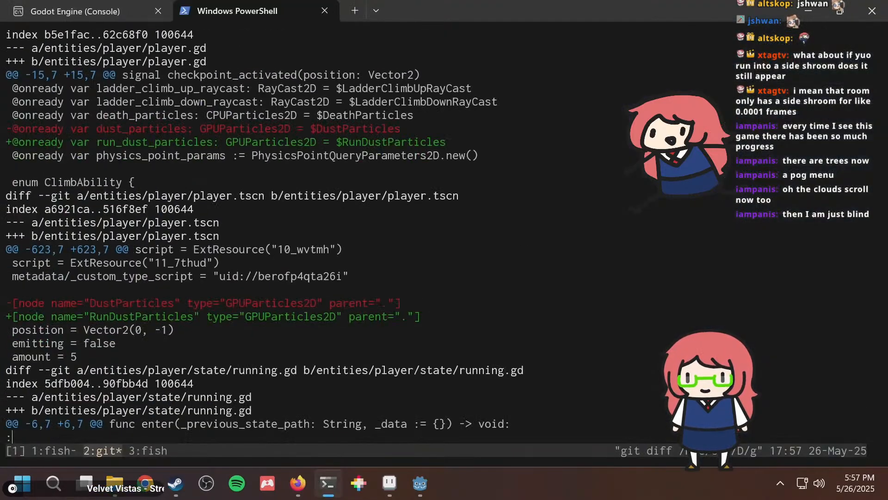
{"action": "key", "text": "Down"}
{"action": "key", "text": "Down"}
{"action": "key", "text": "Down"}
{"action": "key", "text": "Down"}
{"action": "key", "text": "Down"}
{"action": "key", "text": "Down"}
{"action": "key", "text": "Down"}
{"action": "key", "text": "Down"}
Close the diff and commit all tracked changes with a message describing the rename of DustParticles to RunDustParticles.
{"action": "type", "text": "qgit co"}
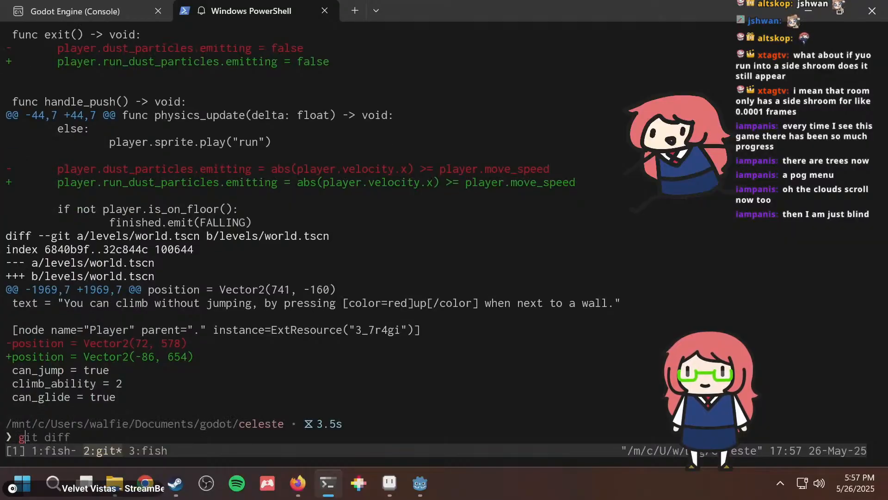
{"action": "type", "text": "mmit -am \"\""}
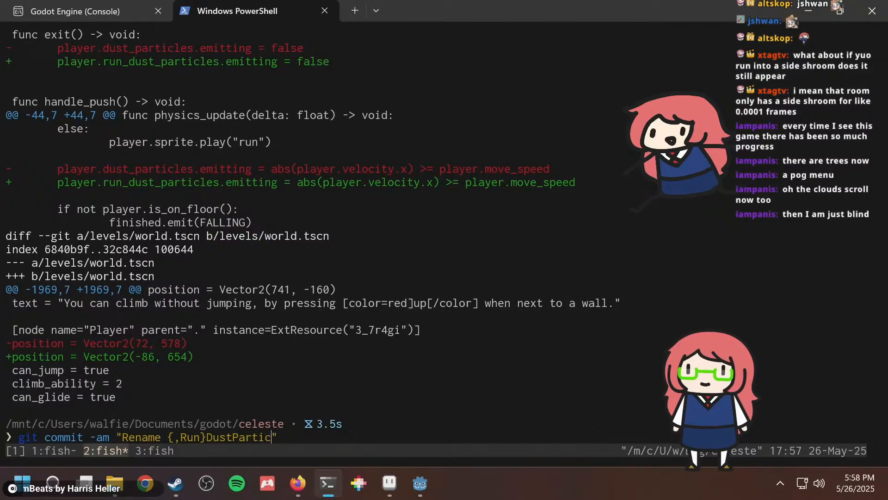
{"action": "key", "text": "Return"}
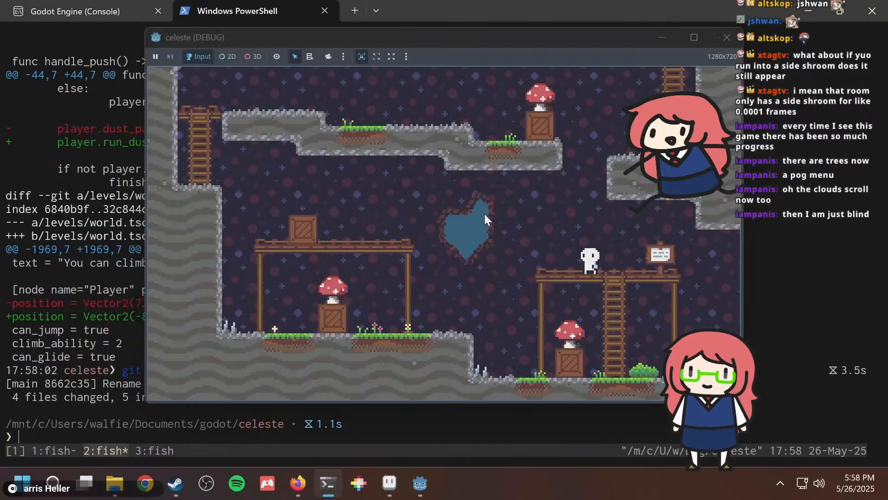
Return to the running celeste game and jump the character repeatedly while moving to the wooden platform's far-left edge.
{"action": "key", "text": "space"}
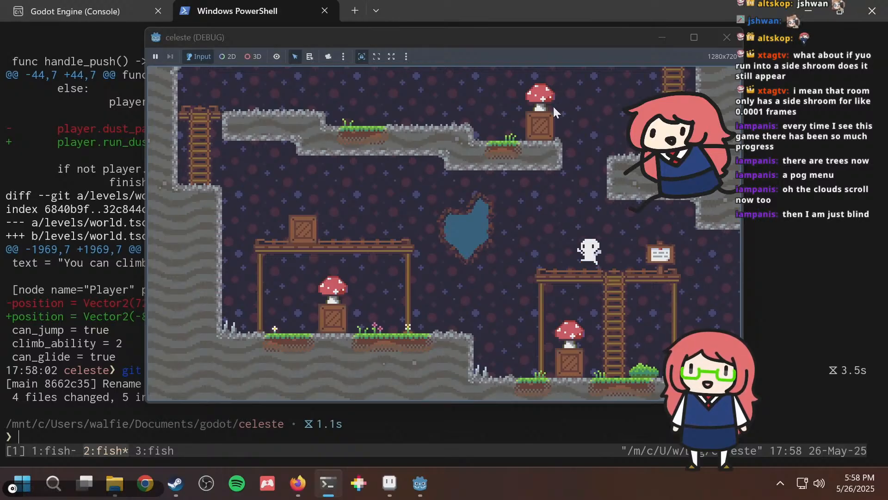
{"action": "key", "text": "space"}
{"action": "key", "text": "Left"}
{"action": "key", "text": "space"}
{"action": "key", "text": "space"}
{"action": "key", "text": "space"}
{"action": "key", "text": "space"}
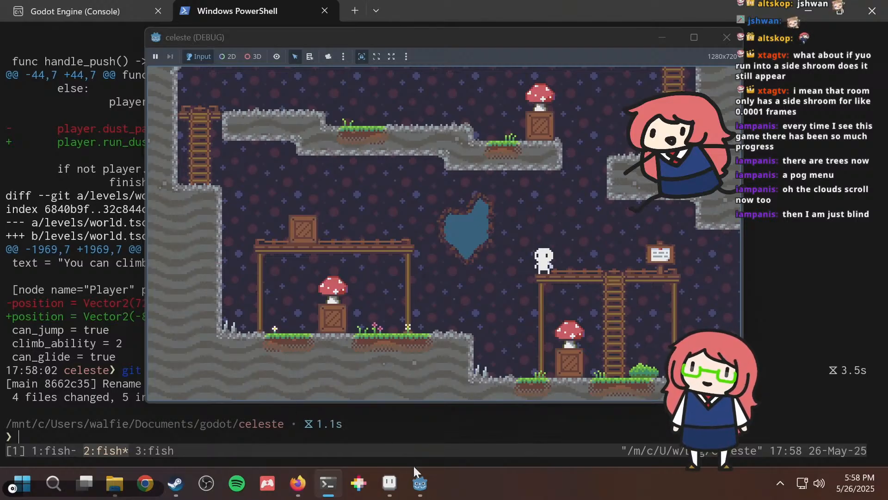
Drop the character to the ground beside the stone ledge and jump it back toward the wooden platform.
{"action": "mouse_move", "coordinate": [417, 475]}
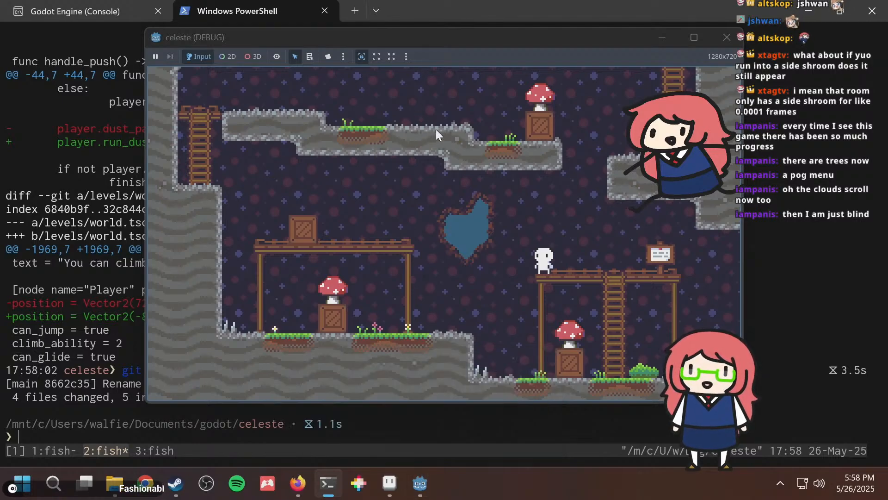
{"action": "key", "text": "Left"}
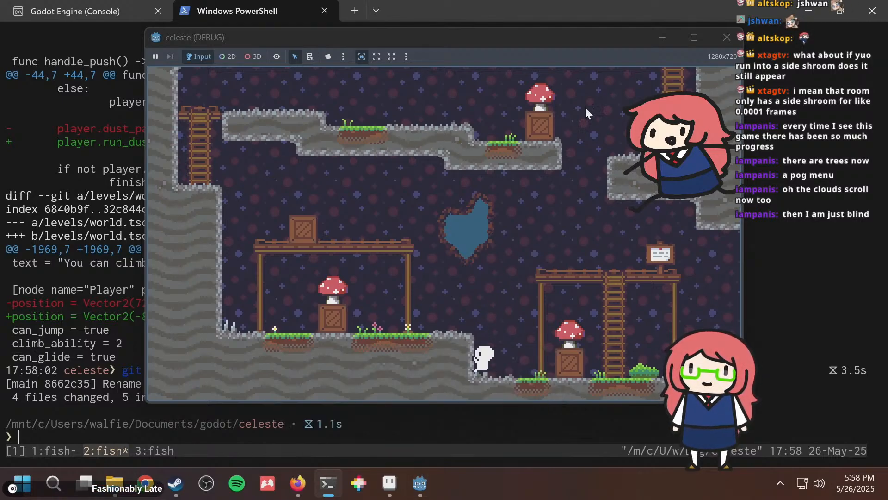
{"action": "key", "text": "Left"}
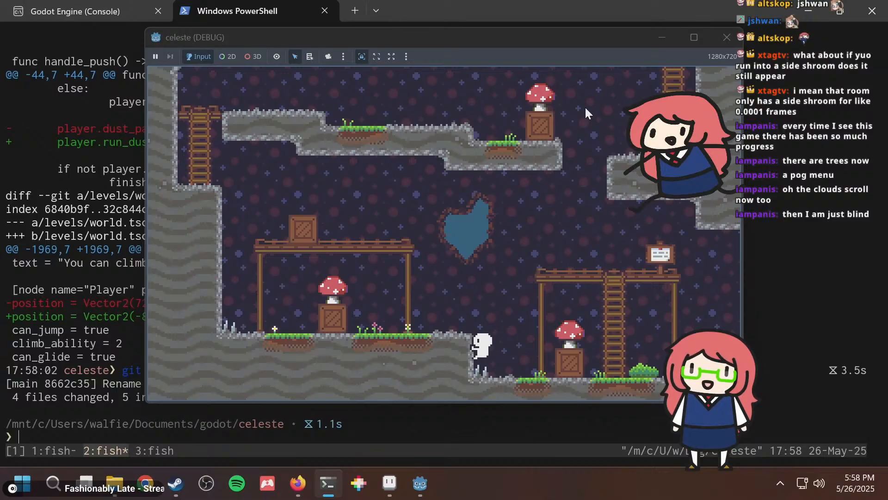
{"action": "key", "text": "space"}
{"action": "key", "text": "space"}
{"action": "key", "text": "space"}
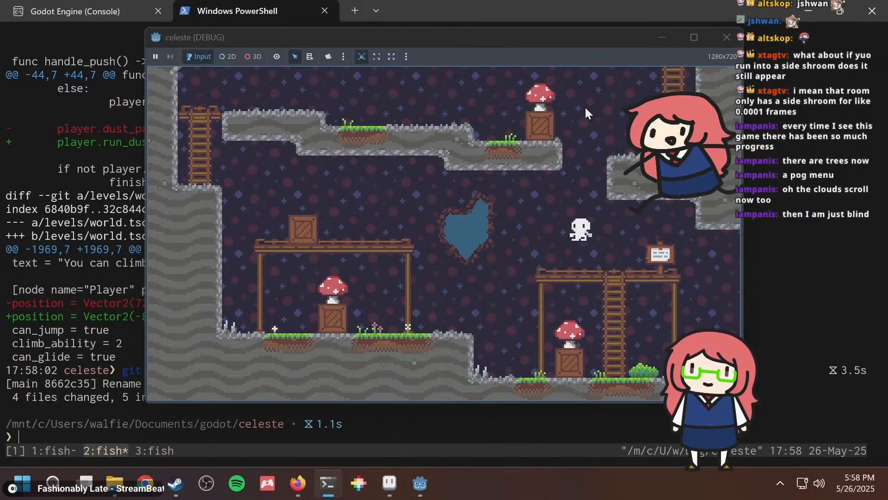
Jump the character back and forth along the wooden platform to check how its landings look.
{"action": "key", "text": "Left"}
{"action": "key", "text": "space"}
{"action": "key", "text": "space"}
{"action": "key", "text": "Right"}
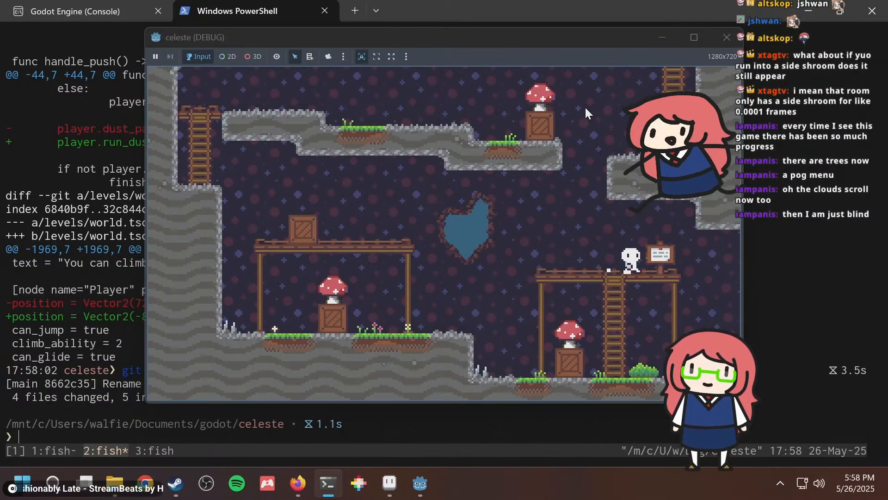
{"action": "key", "text": "Left"}
{"action": "key", "text": "space"}
{"action": "key", "text": "Right"}
{"action": "key", "text": "space"}
{"action": "key", "text": "Left"}
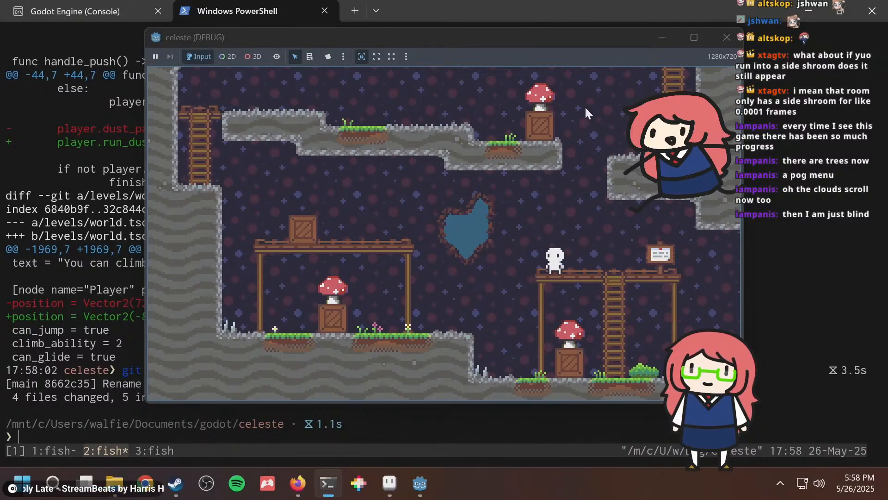
Switch to the Godot editor and show the player scene in the 2D view.
{"action": "key", "text": "F8"}
{"action": "key", "text": "alt+Tab"}
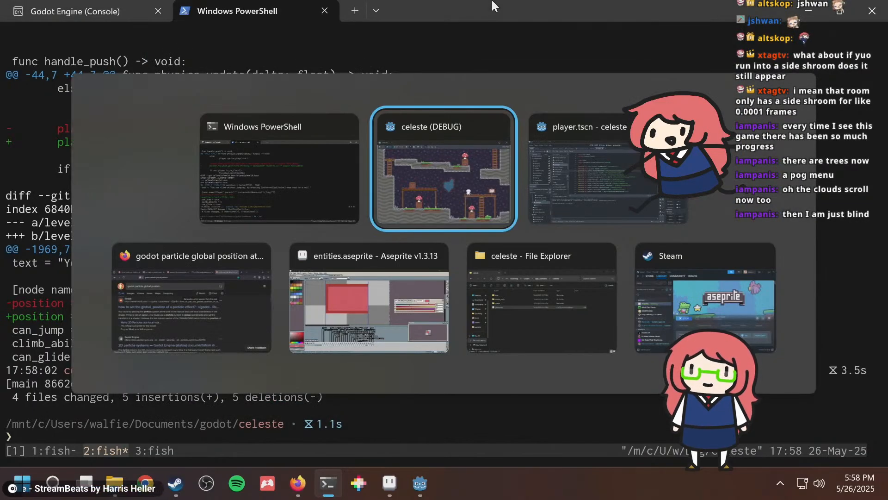
{"action": "key", "text": "alt+Tab"}
{"action": "key", "text": "alt+Tab"}
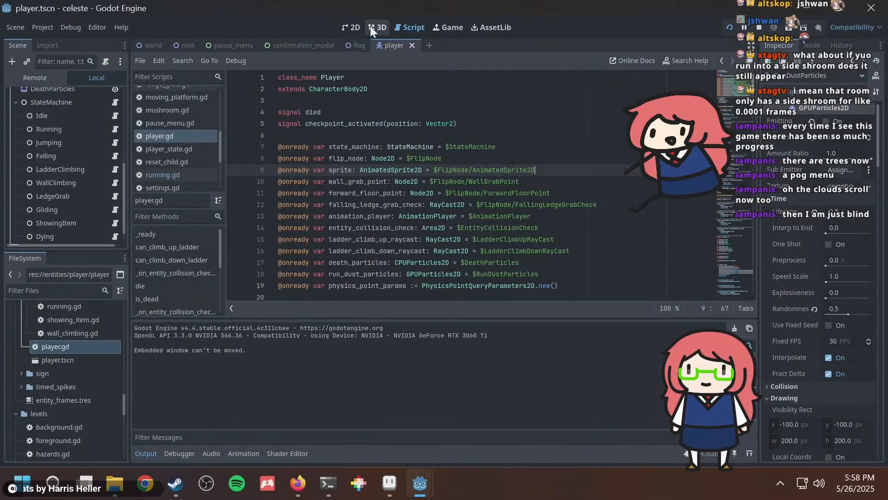
{"action": "left_click", "coordinate": [348, 26]}
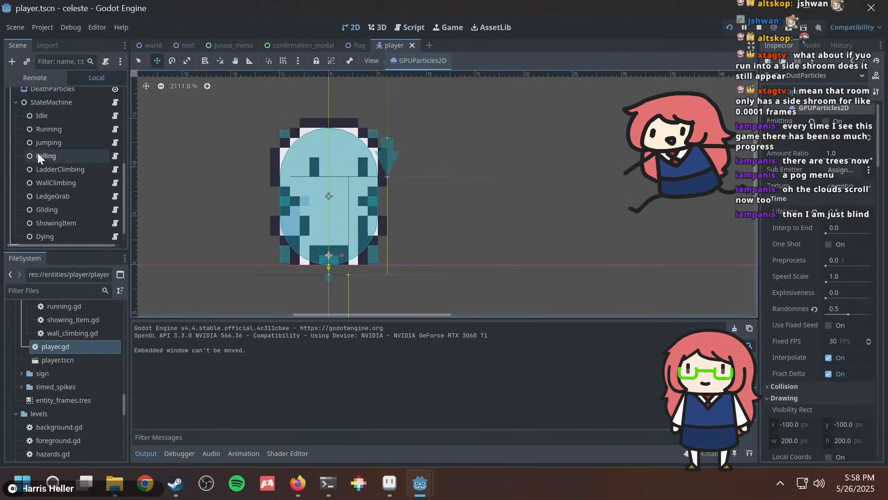
Add a GPUParticles2D node as a child of the Player root node.
{"action": "scroll", "coordinate": [44, 159], "scroll_direction": "down", "scroll_amount": 1}
{"action": "scroll", "coordinate": [69, 191], "scroll_direction": "up", "scroll_amount": 2}
{"action": "scroll", "coordinate": [69, 192], "scroll_direction": "up", "scroll_amount": 3}
{"action": "scroll", "coordinate": [68, 190], "scroll_direction": "down", "scroll_amount": 4}
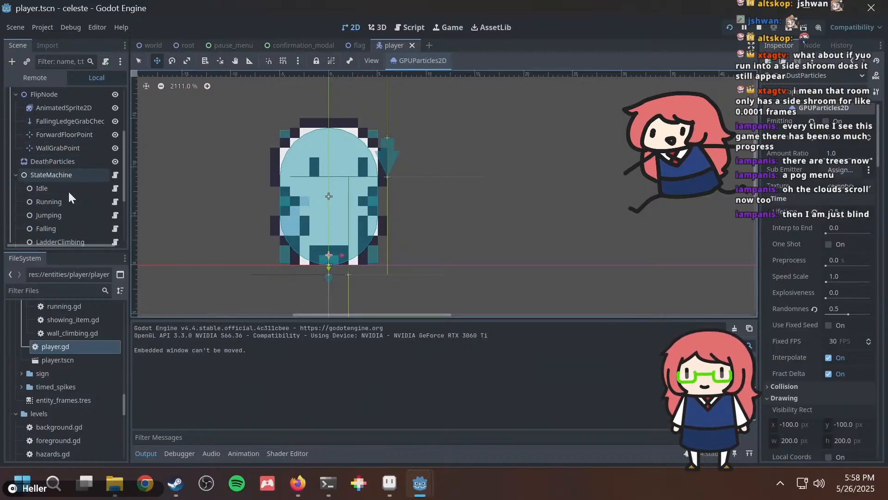
{"action": "scroll", "coordinate": [69, 157], "scroll_direction": "up", "scroll_amount": 4}
{"action": "right_click", "coordinate": [50, 94]}
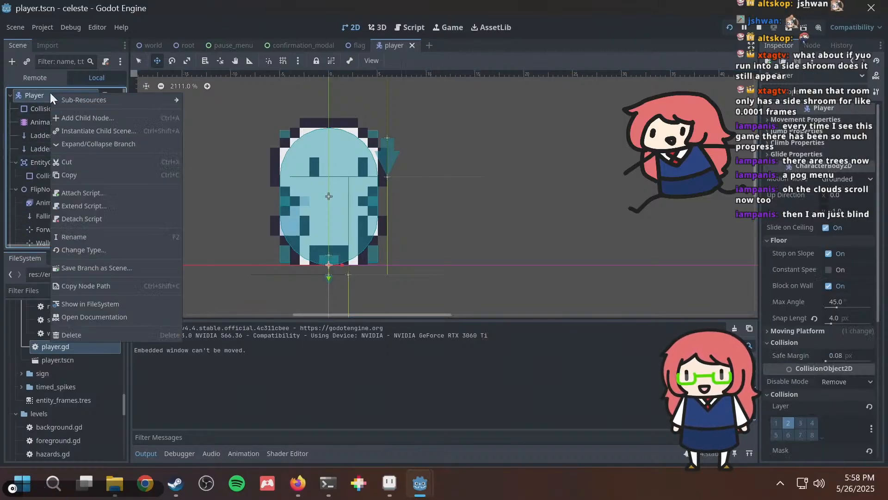
{"action": "left_click", "coordinate": [81, 117]}
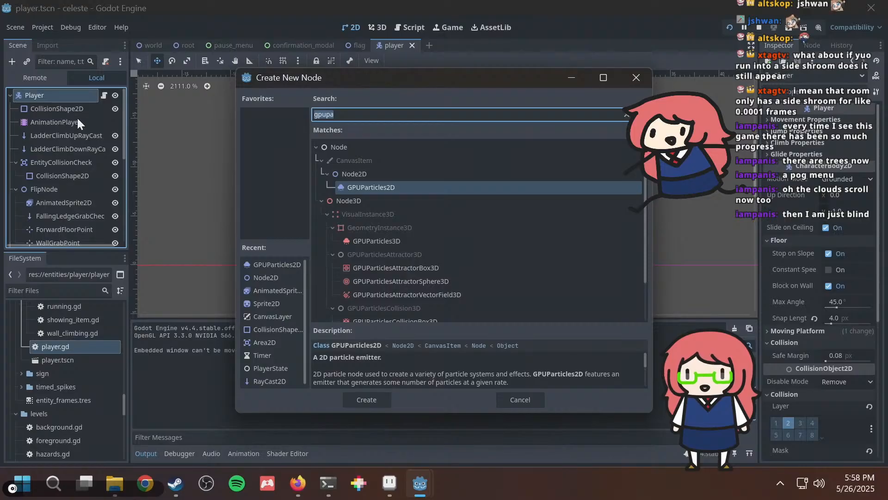
{"action": "double_click", "coordinate": [413, 189]}
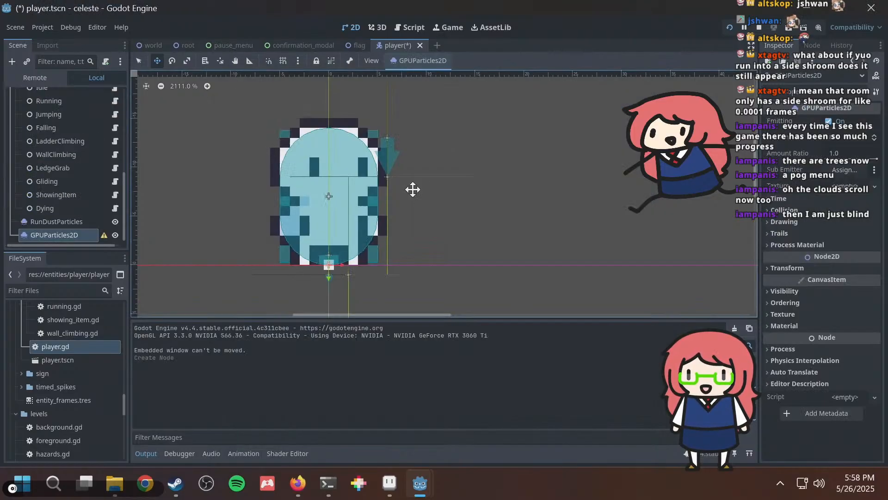
Rename the new GPUParticles2D node as LandingDustParticles.
{"action": "left_click", "coordinate": [51, 234]}
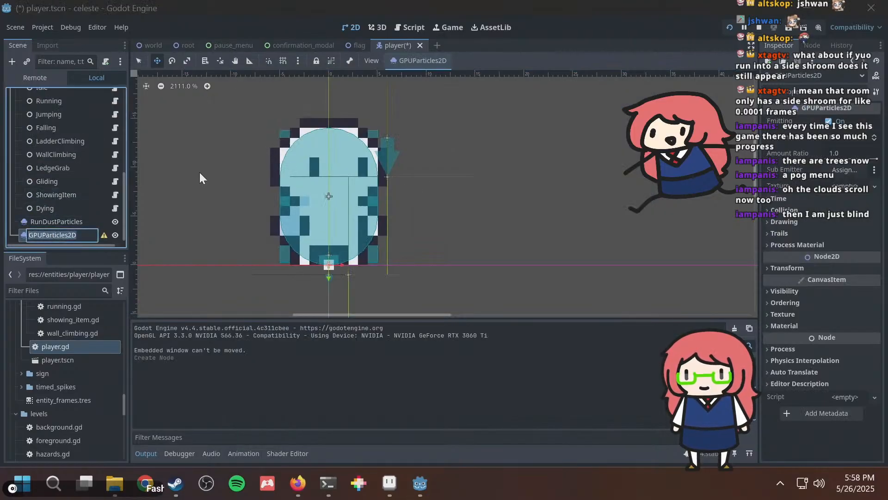
{"action": "type", "text": "Landing"}
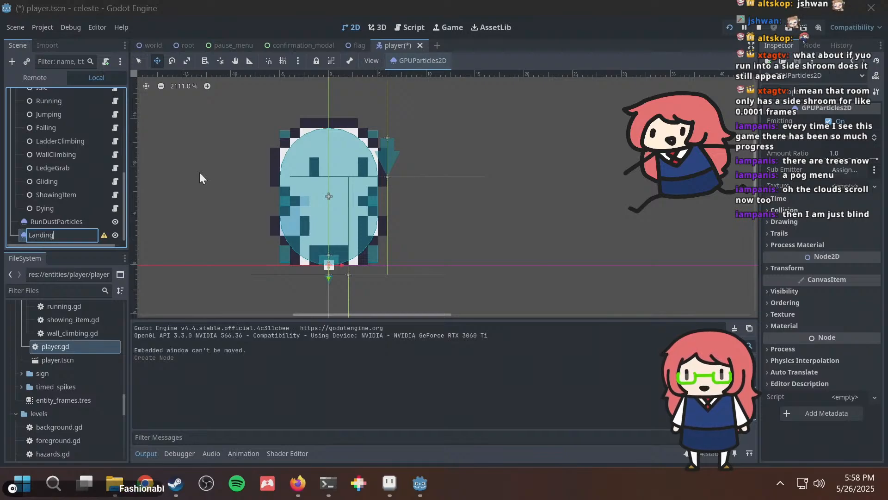
{"action": "type", "text": "DUst"}
{"action": "key", "text": "BackSpace"}
{"action": "key", "text": "BackSpace"}
{"action": "key", "text": "BackSpace"}
{"action": "type", "text": "ustPart"}
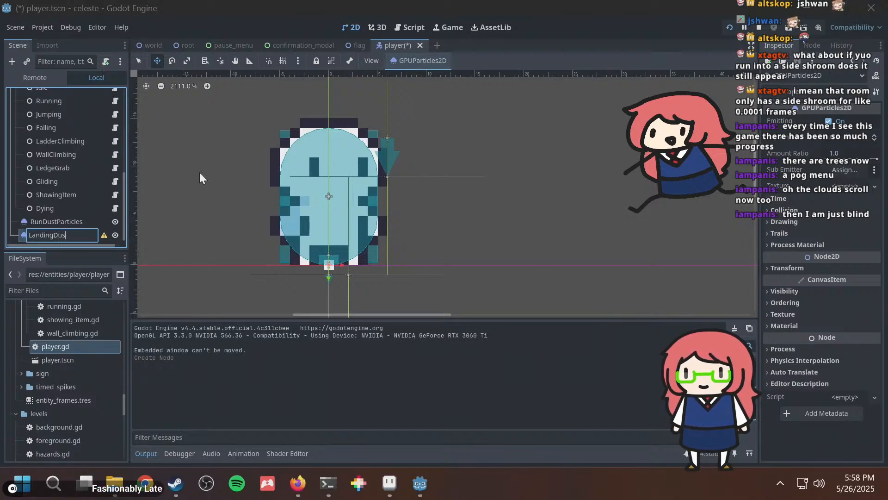
{"action": "type", "text": "s"}
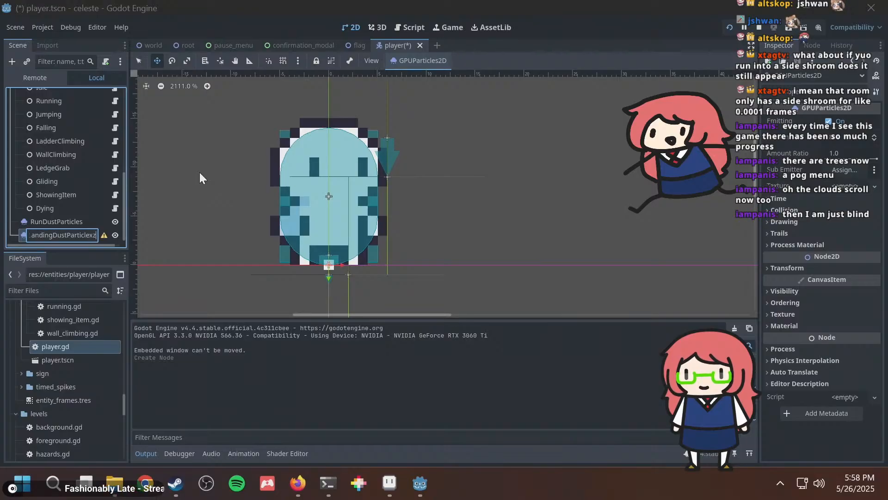
{"action": "left_click", "coordinate": [198, 172]}
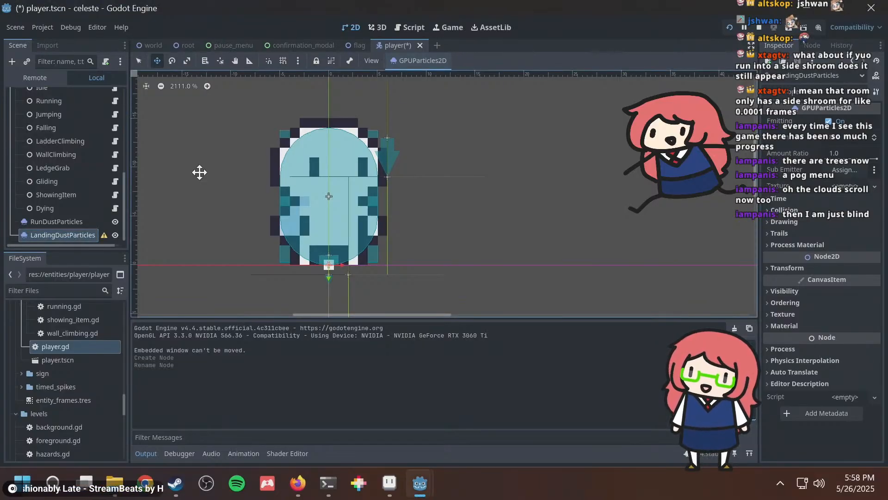
{"action": "left_click", "coordinate": [37, 222]}
{"action": "left_click", "coordinate": [48, 234]}
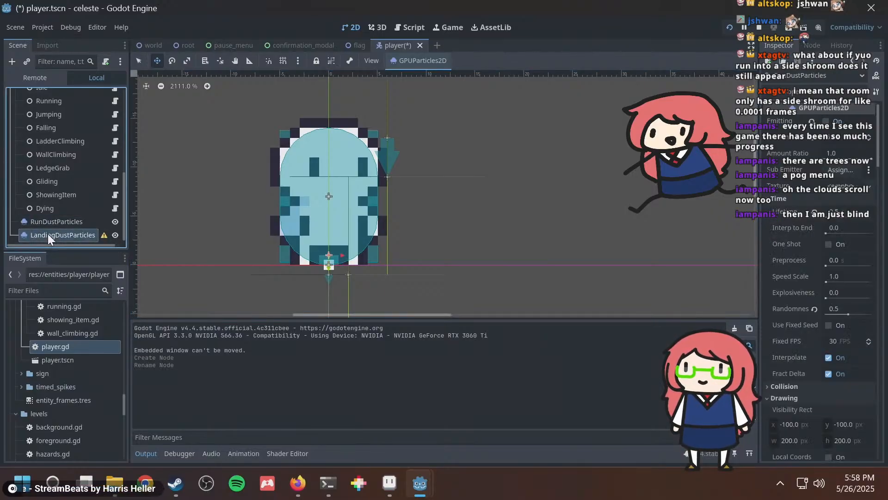
{"action": "double_click", "coordinate": [40, 222]}
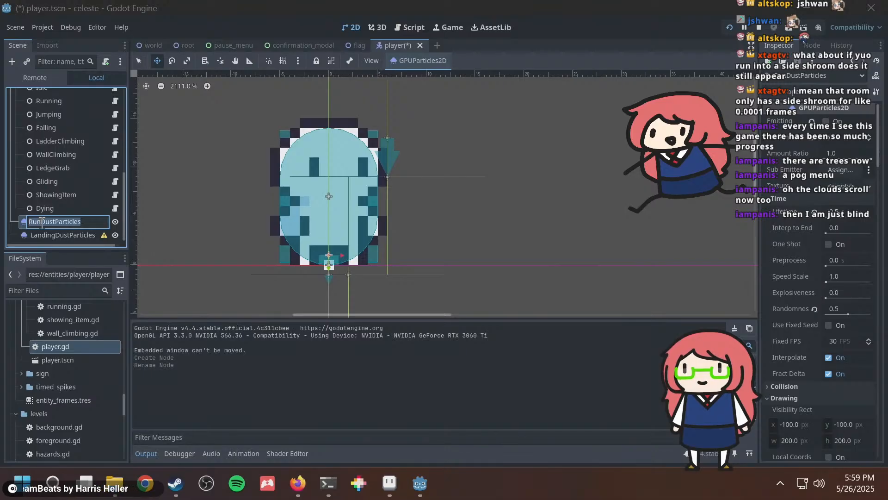
{"action": "key", "text": "Return"}
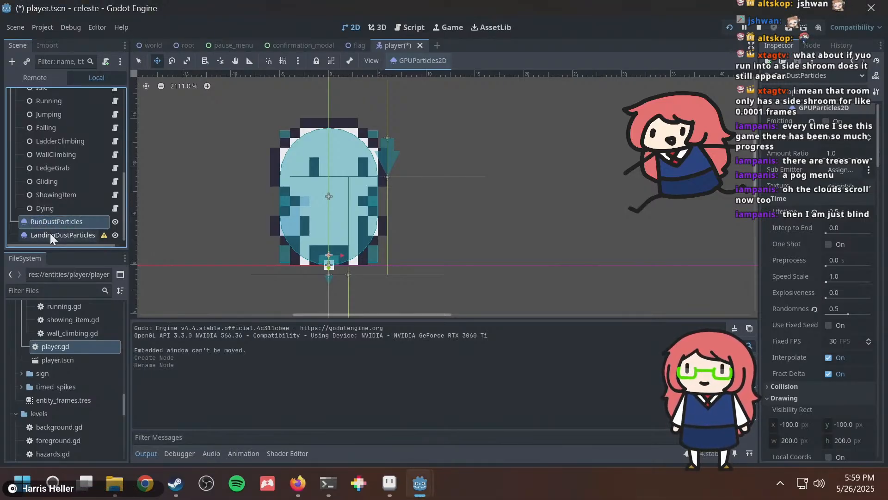
{"action": "left_click", "coordinate": [50, 234]}
{"action": "left_click", "coordinate": [50, 234]}
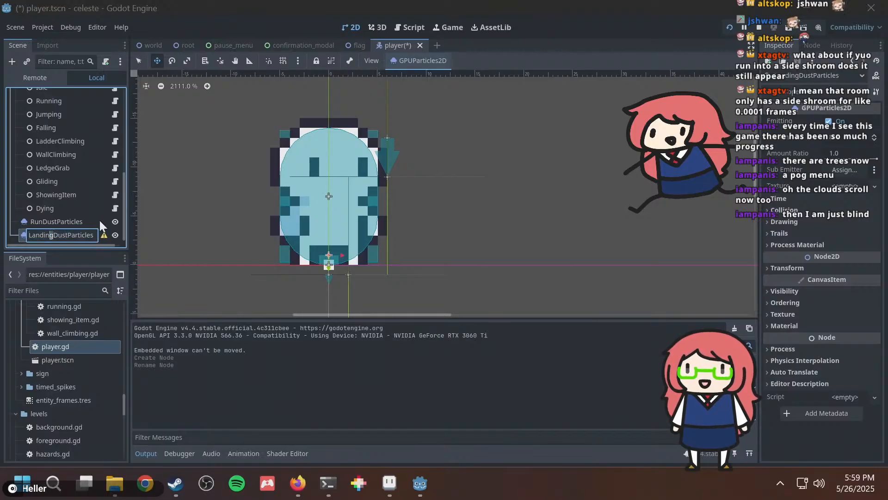
{"action": "key", "text": "BackSpace"}
{"action": "key", "text": "BackSpace"}
{"action": "key", "text": "BackSpace"}
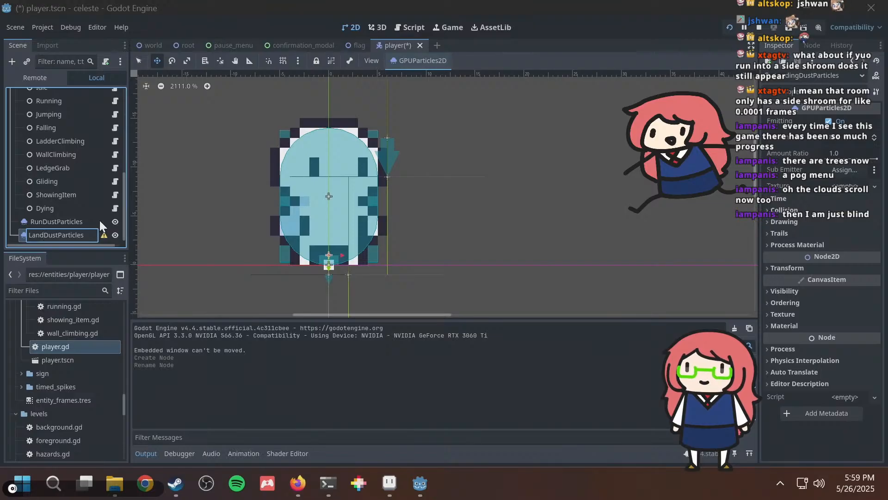
{"action": "type", "text": "ing"}
{"action": "key", "text": "Return"}
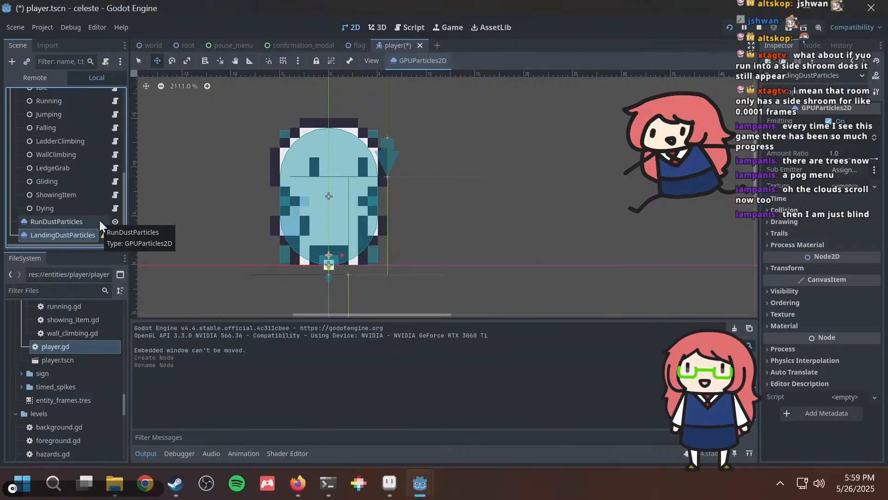
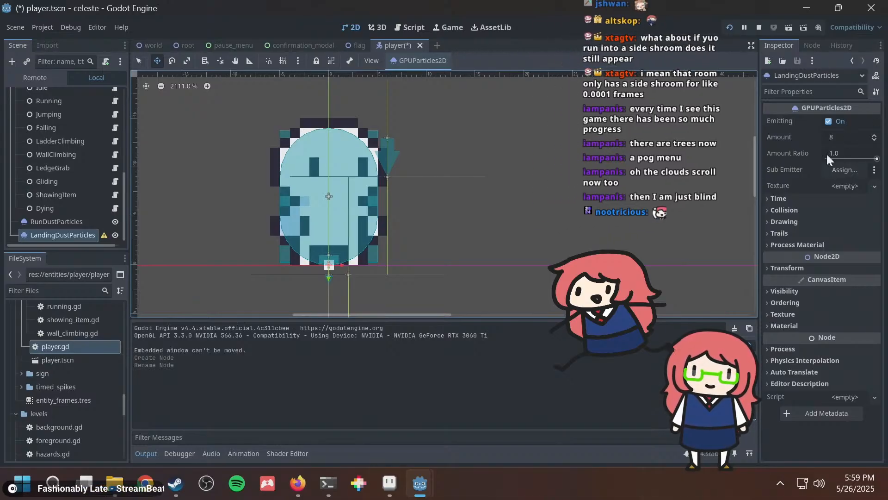
Set the LandingDustParticles lifetime to 0.5 s and its explosiveness to 1.0.
{"action": "scroll", "coordinate": [324, 195], "scroll_direction": "up", "scroll_amount": 5}
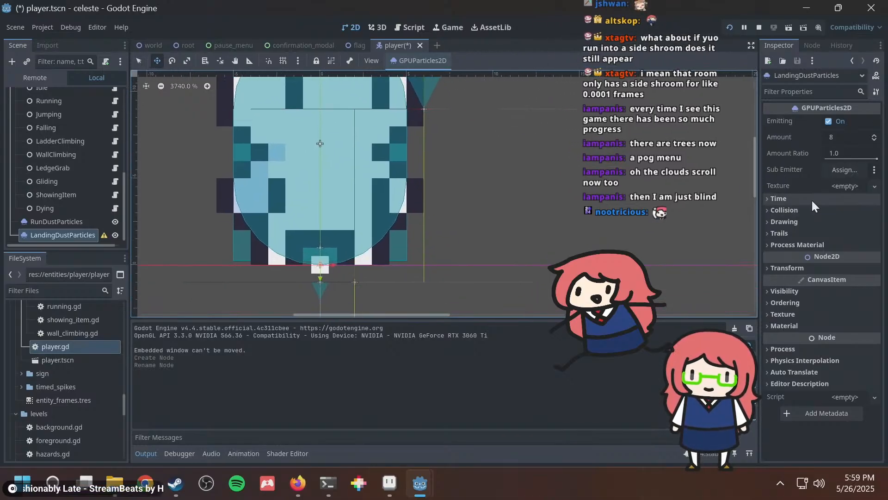
{"action": "left_click", "coordinate": [799, 198]}
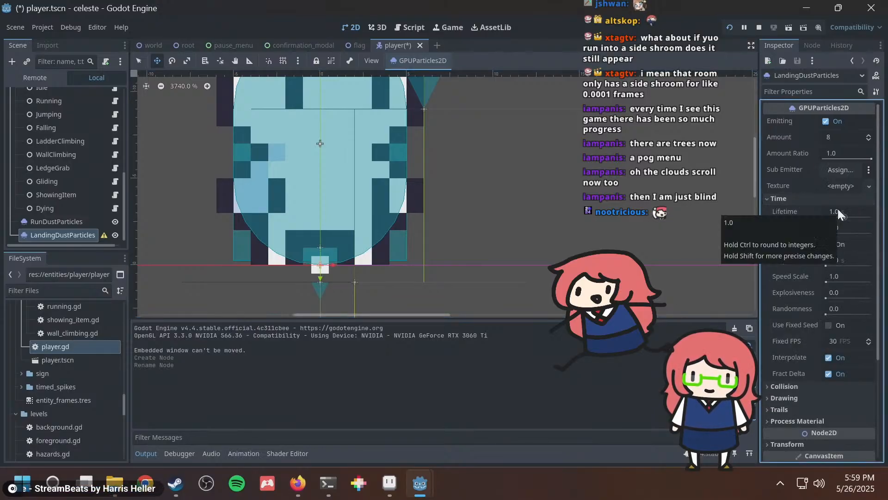
{"action": "left_click", "coordinate": [837, 211]}
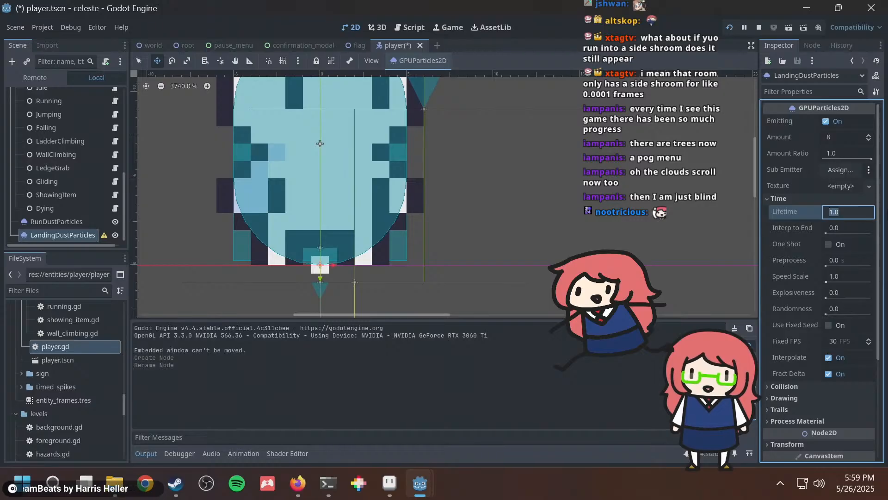
{"action": "key", "text": "Return"}
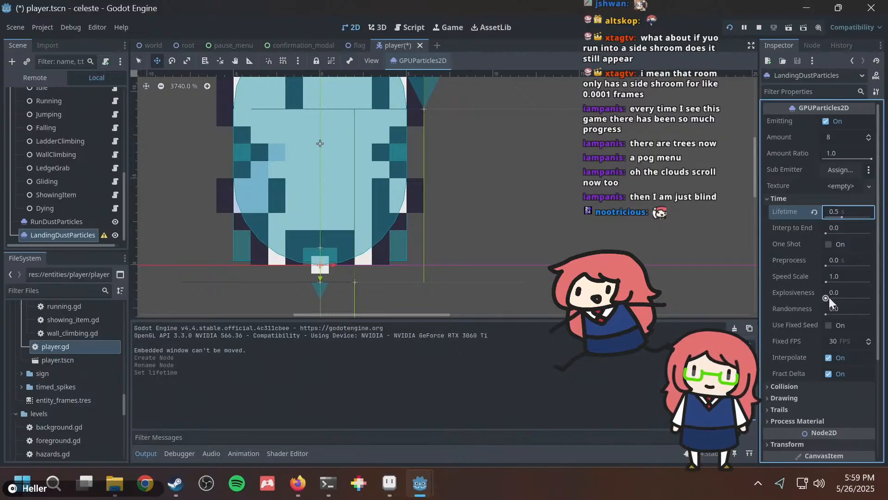
{"action": "left_click_drag", "start_coordinate": [831, 297], "coordinate": [873, 297]}
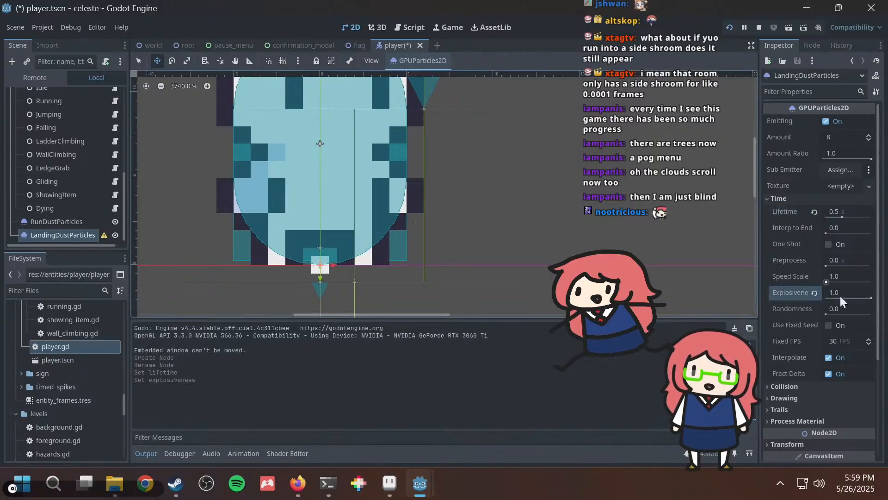
Look through the Drawing, Texture and Trails settings of LandingDustParticles.
{"action": "scroll", "coordinate": [792, 286], "scroll_direction": "down", "scroll_amount": 5}
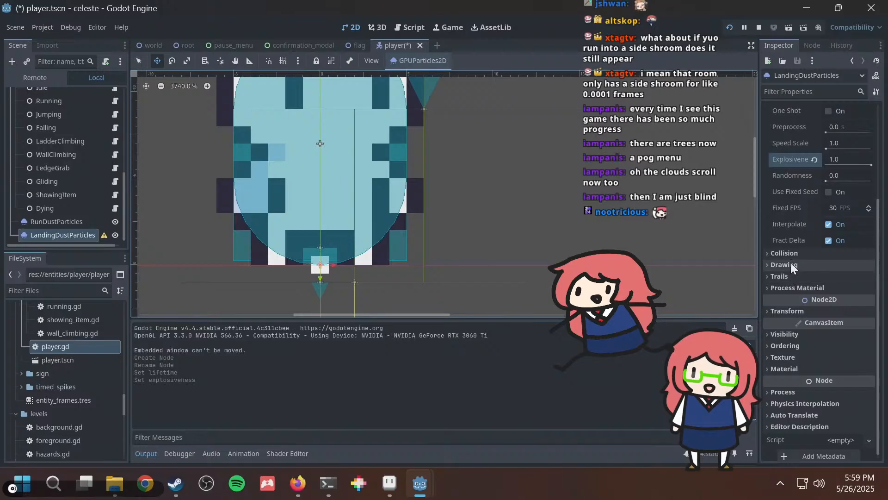
{"action": "left_click", "coordinate": [796, 268]}
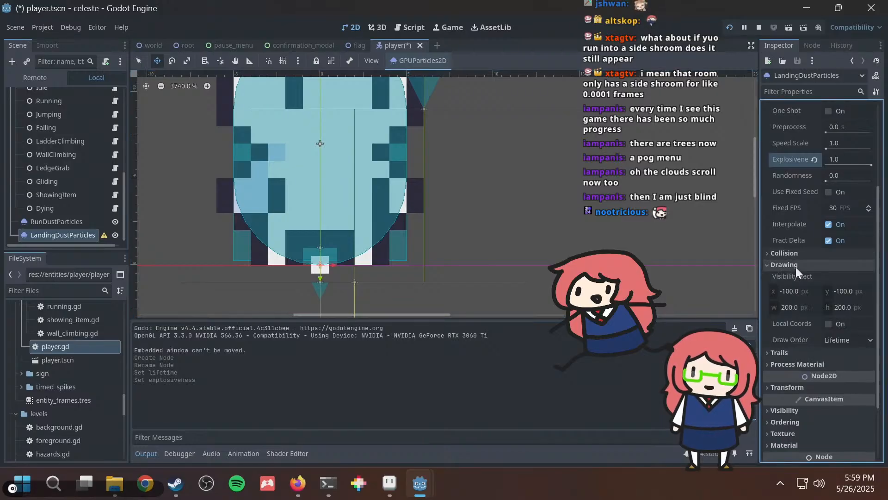
{"action": "left_click", "coordinate": [796, 267]}
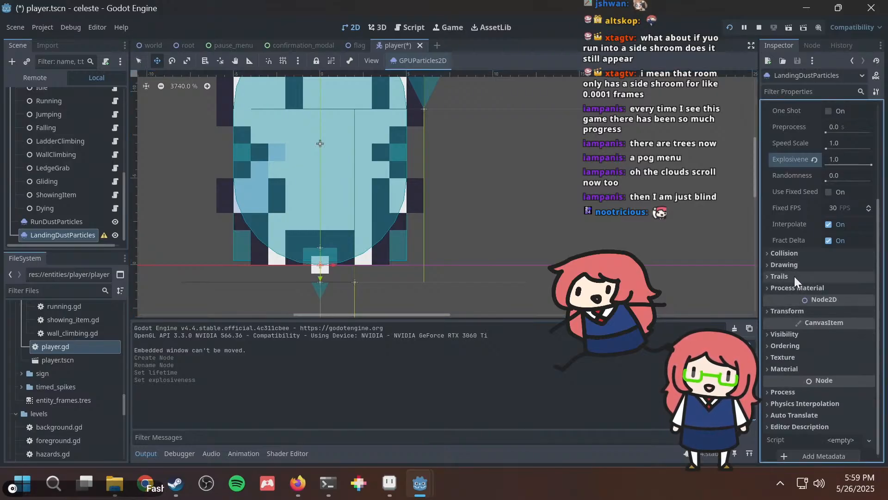
{"action": "scroll", "coordinate": [795, 276], "scroll_direction": "up", "scroll_amount": 5}
{"action": "left_click", "coordinate": [845, 191]}
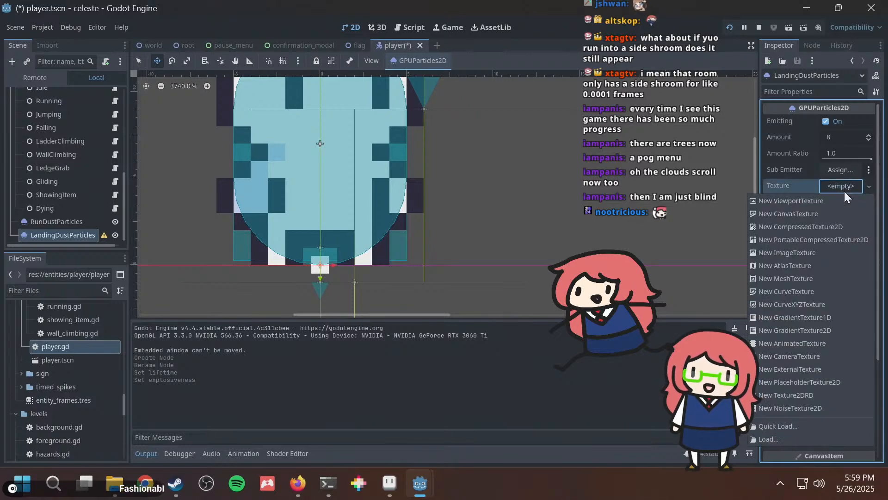
{"action": "left_click", "coordinate": [843, 187]}
{"action": "scroll", "coordinate": [787, 250], "scroll_direction": "down", "scroll_amount": 3}
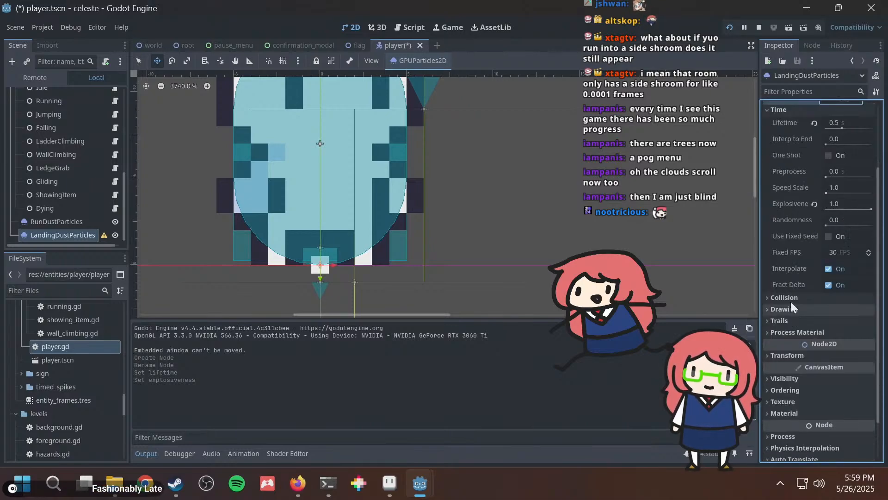
{"action": "left_click", "coordinate": [792, 322]}
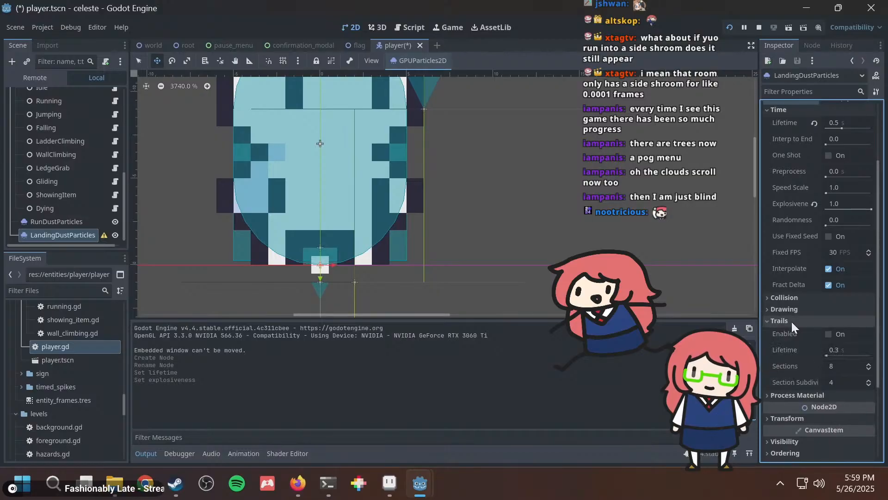
{"action": "left_click", "coordinate": [804, 322]}
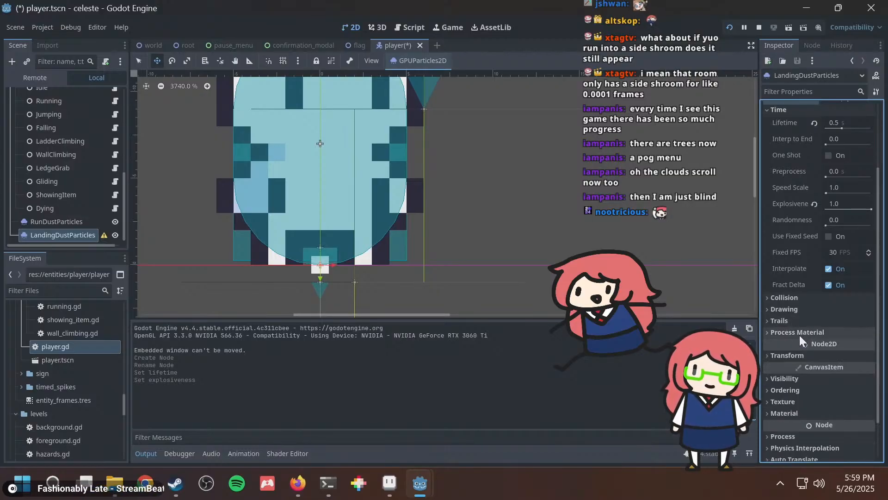
Assign a new ParticleProcessMaterial to LandingDustParticles and expand its properties.
{"action": "left_click", "coordinate": [800, 333]}
{"action": "left_click", "coordinate": [844, 343]}
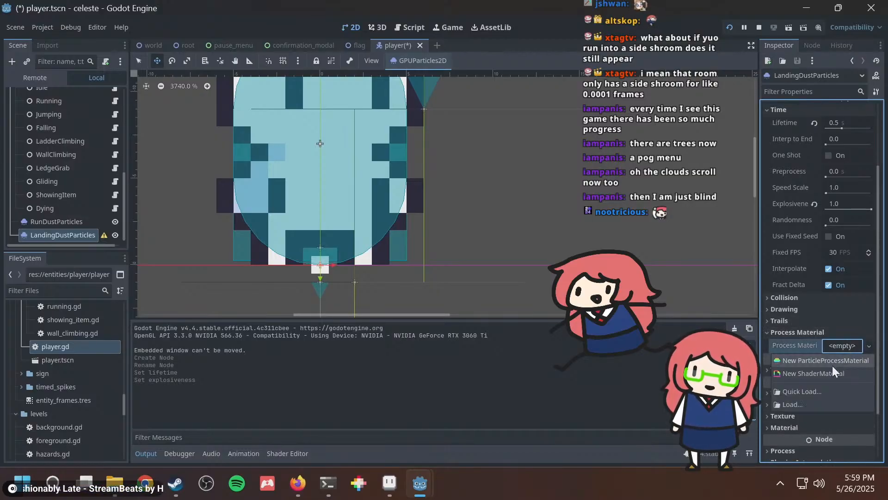
{"action": "left_click", "coordinate": [819, 359]}
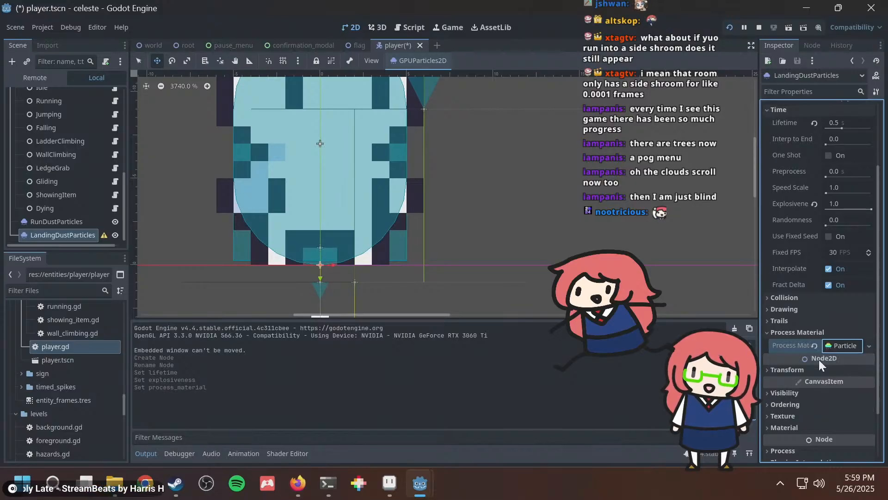
{"action": "left_click", "coordinate": [833, 346]}
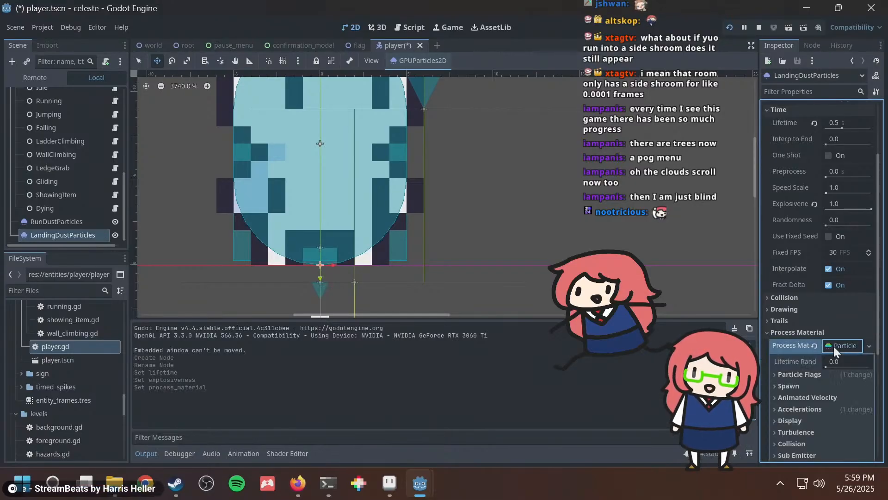
Set the Y gravity of the LandingDustParticles process material to -100.
{"action": "scroll", "coordinate": [834, 346], "scroll_direction": "down", "scroll_amount": 5}
{"action": "left_click", "coordinate": [797, 276]}
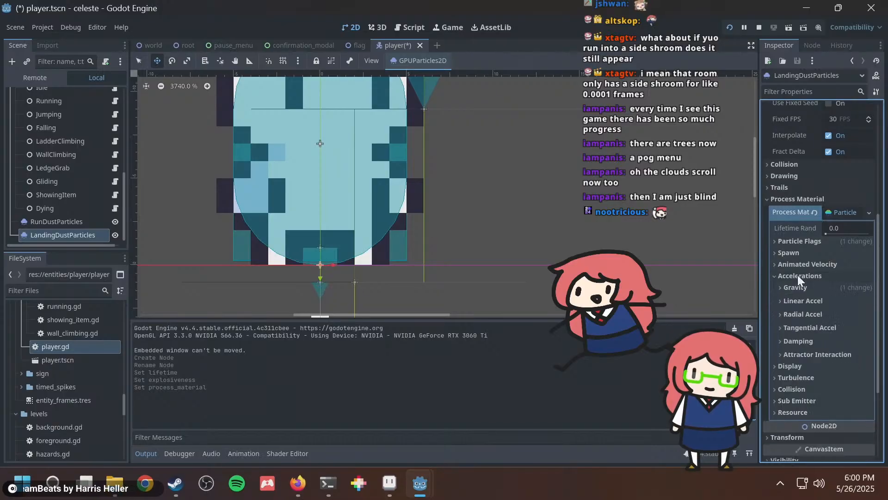
{"action": "left_click", "coordinate": [815, 287]}
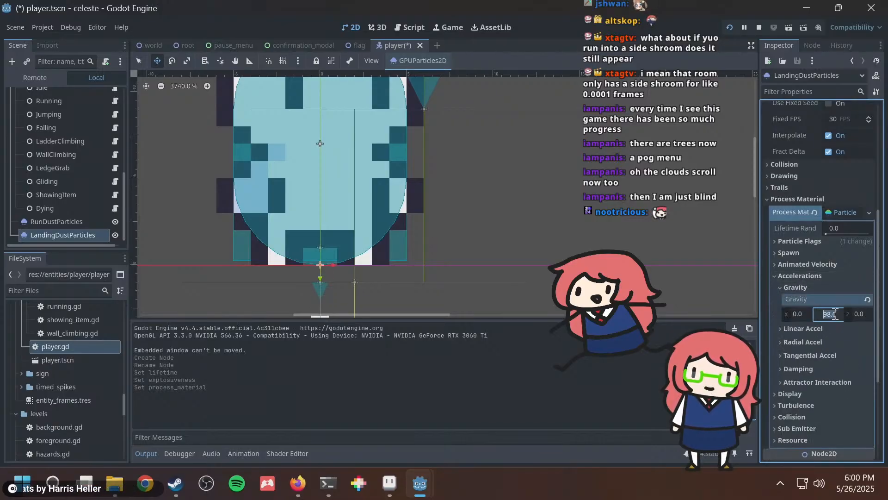
{"action": "left_click", "coordinate": [830, 314]}
{"action": "type", "text": "0"}
{"action": "key", "text": "Return"}
{"action": "left_click", "coordinate": [835, 314]}
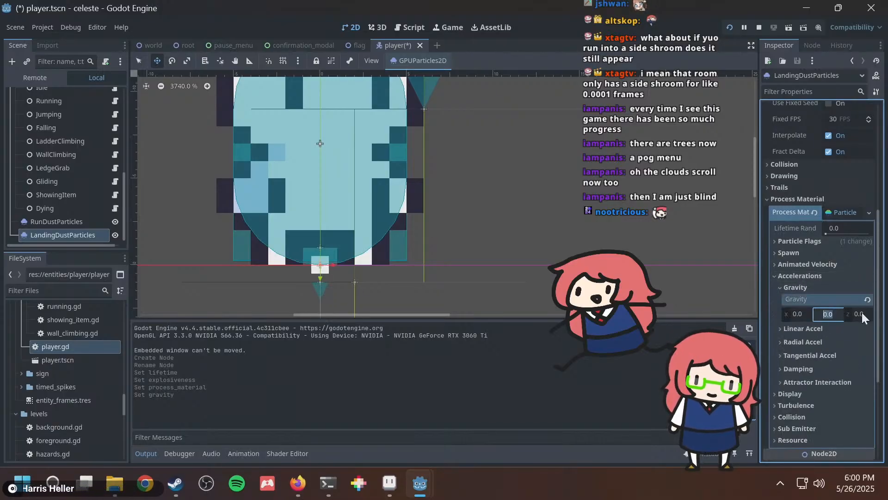
{"action": "type", "text": "-100"}
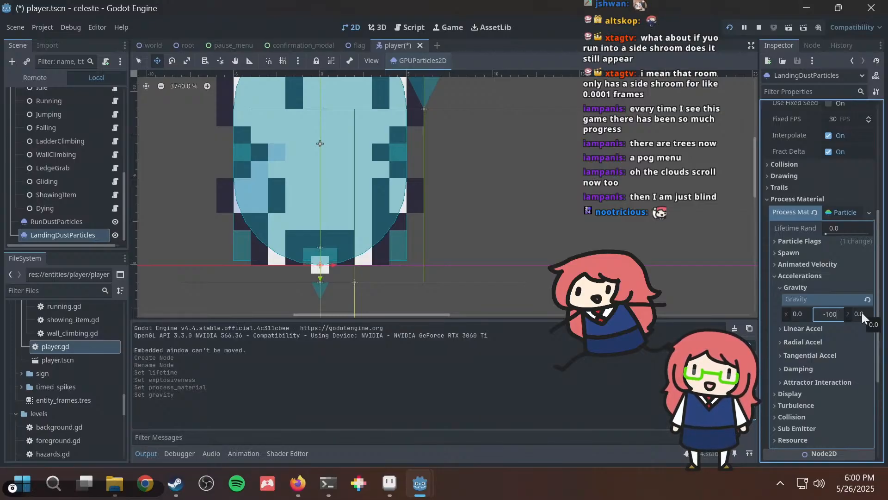
{"action": "key", "text": "Return"}
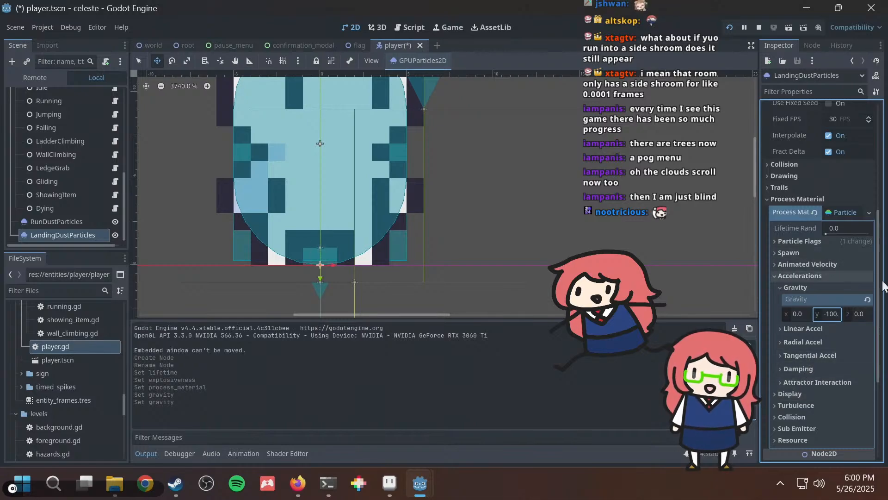
Show the Linear Accel settings of the LandingDustParticles process material.
{"action": "scroll", "coordinate": [878, 307], "scroll_direction": "down", "scroll_amount": 1}
{"action": "scroll", "coordinate": [876, 303], "scroll_direction": "down", "scroll_amount": 2}
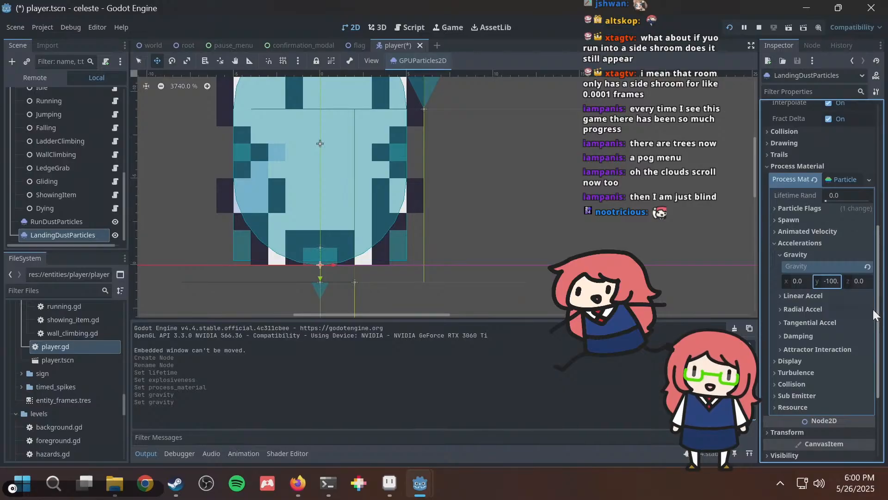
{"action": "left_click", "coordinate": [809, 293]}
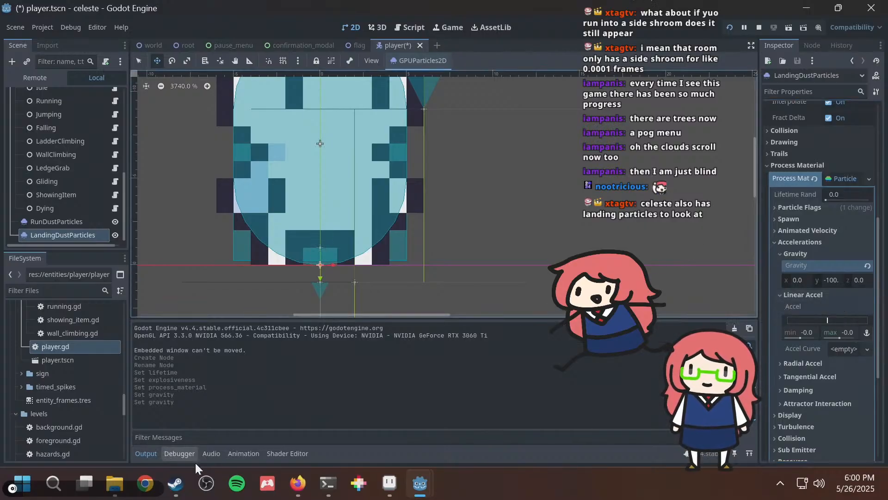
Switch to Firefox and search the web for "celeste landing particles".
{"action": "left_click", "coordinate": [297, 486]}
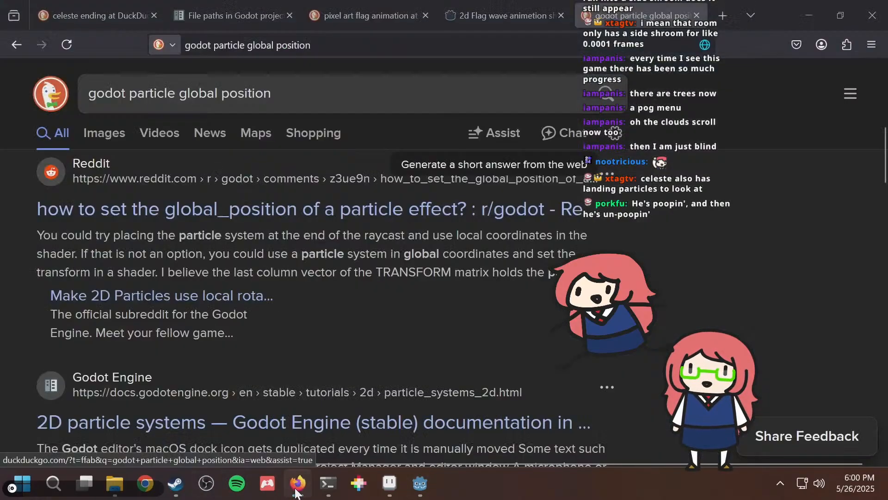
{"action": "left_click", "coordinate": [373, 45]}
{"action": "type", "text": "celeste"}
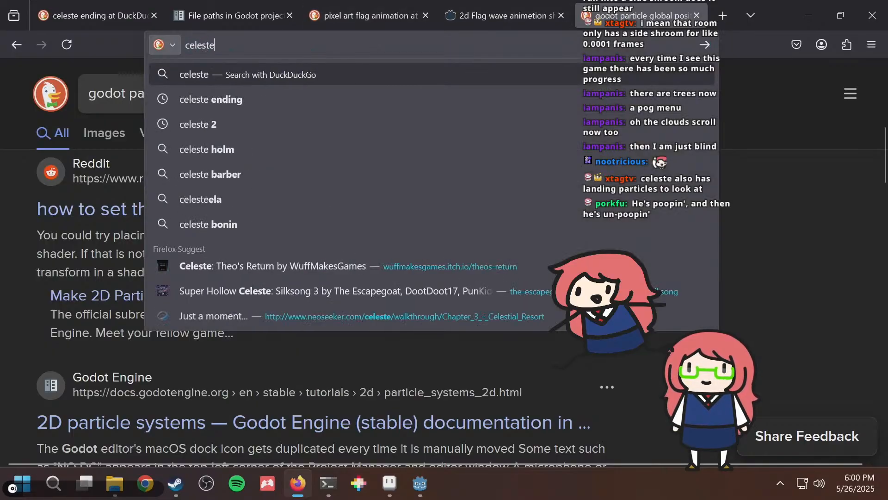
{"action": "type", "text": " landing particles"}
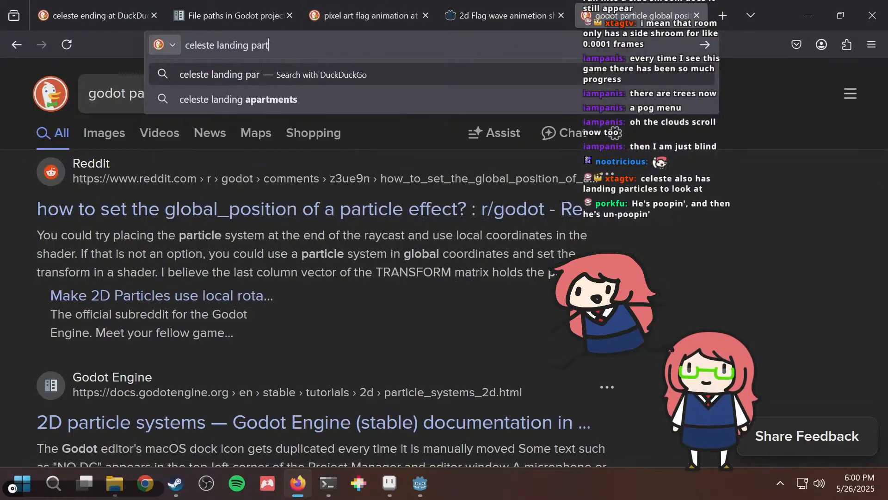
{"action": "key", "text": "Return"}
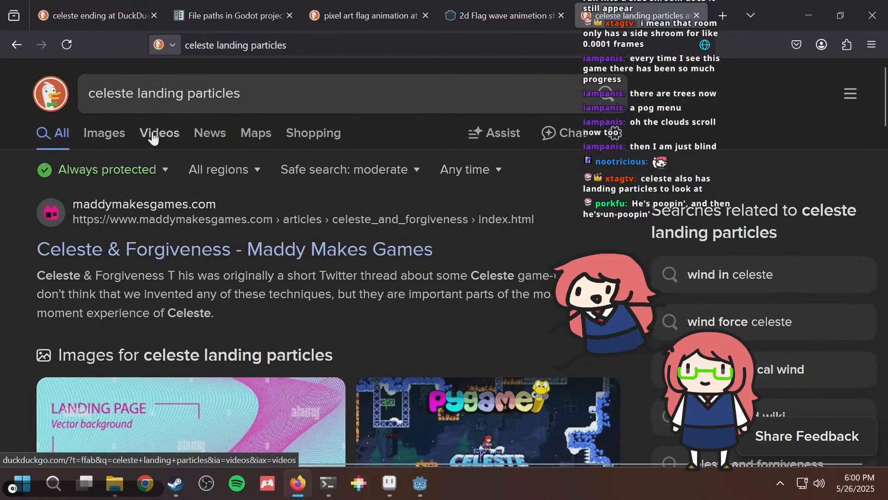
Browse the image and web results for a reference of Celeste's landing particles.
{"action": "left_click", "coordinate": [106, 138]}
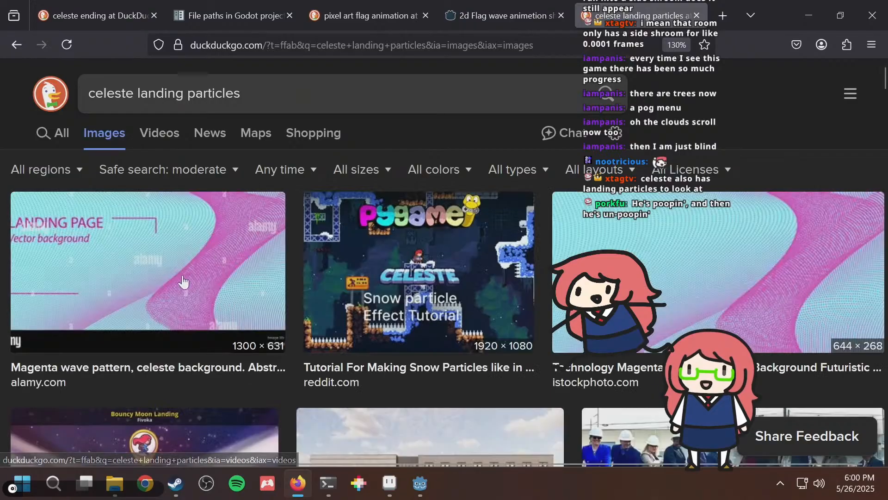
{"action": "scroll", "coordinate": [447, 258], "scroll_direction": "down", "scroll_amount": 5}
{"action": "scroll", "coordinate": [446, 256], "scroll_direction": "up", "scroll_amount": 5}
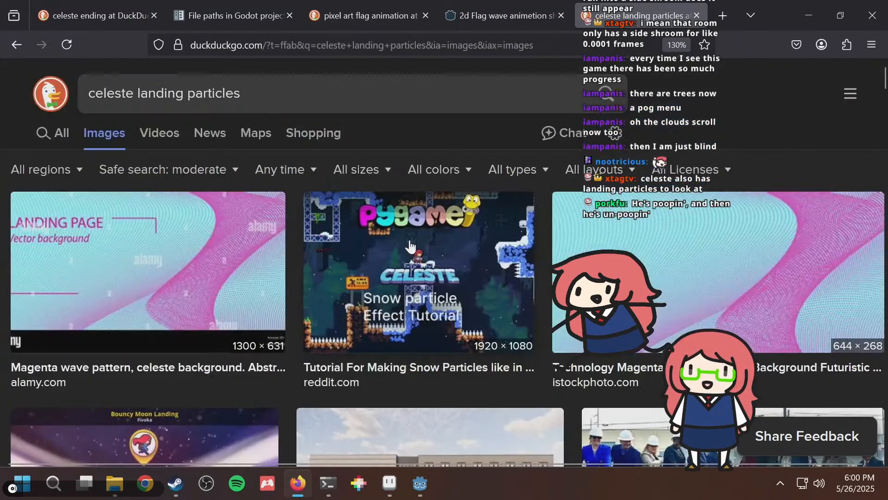
{"action": "scroll", "coordinate": [409, 246], "scroll_direction": "down", "scroll_amount": 10}
{"action": "scroll", "coordinate": [410, 245], "scroll_direction": "down", "scroll_amount": 10}
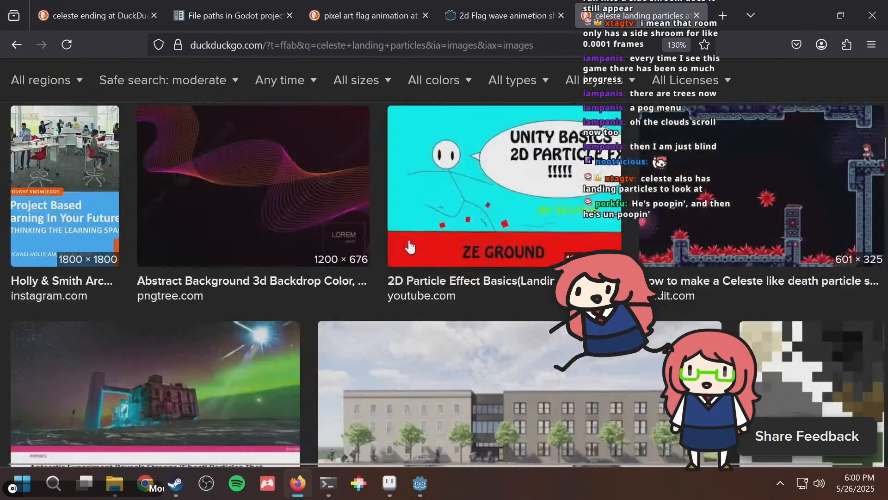
{"action": "scroll", "coordinate": [411, 248], "scroll_direction": "up", "scroll_amount": 15}
{"action": "left_click", "coordinate": [51, 139]}
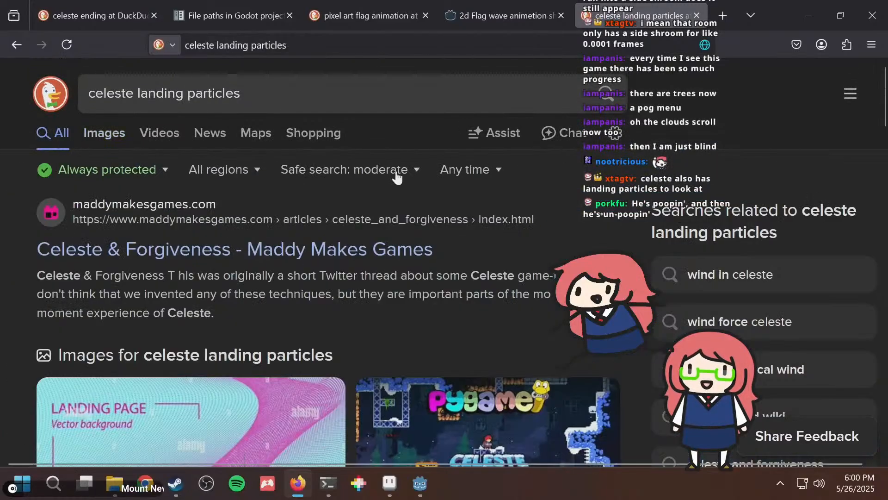
{"action": "scroll", "coordinate": [286, 245], "scroll_direction": "down", "scroll_amount": 8}
{"action": "scroll", "coordinate": [284, 250], "scroll_direction": "down", "scroll_amount": 5}
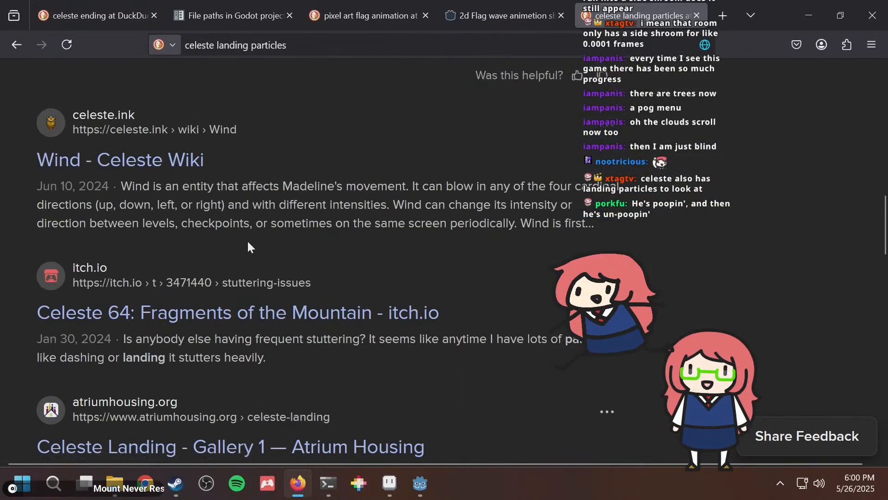
{"action": "scroll", "coordinate": [248, 246], "scroll_direction": "up", "scroll_amount": 15}
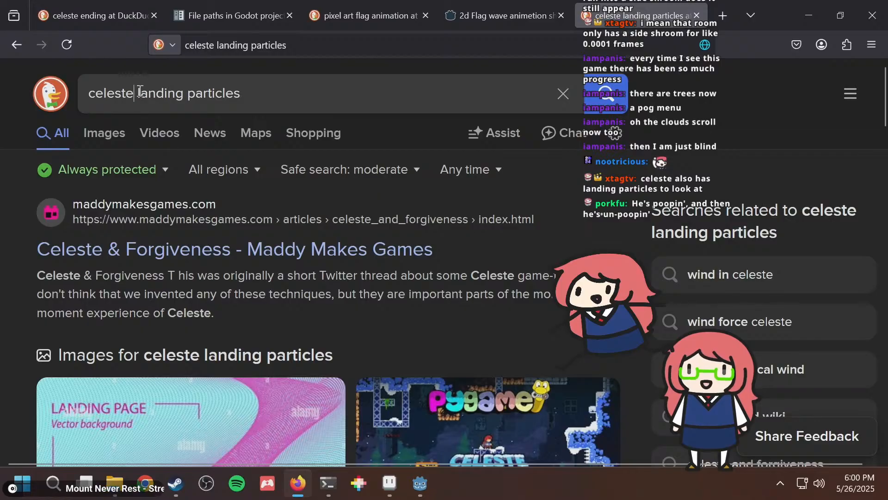
Search for "celeste gameplay" and open the Gameplay Walkthrough Part 1 video on YouTube.
{"action": "left_click_drag", "start_coordinate": [137, 93], "coordinate": [516, 95]}
{"action": "type", "text": "gameplay"}
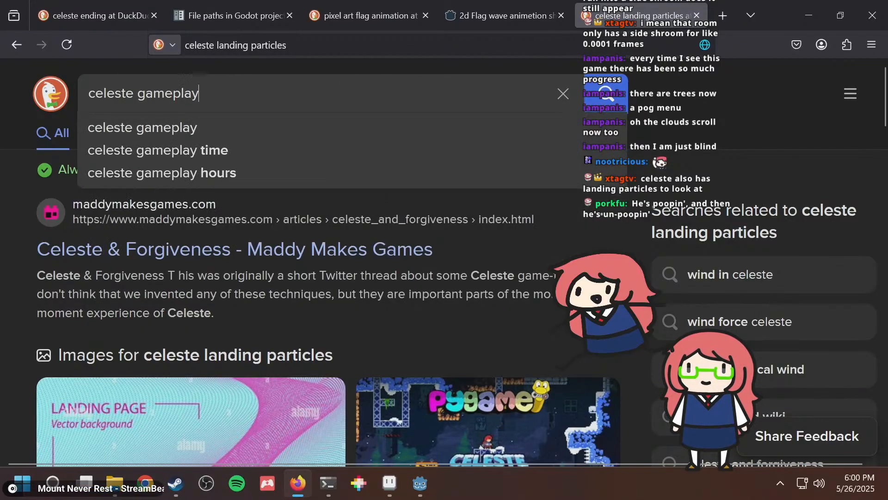
{"action": "key", "text": "Return"}
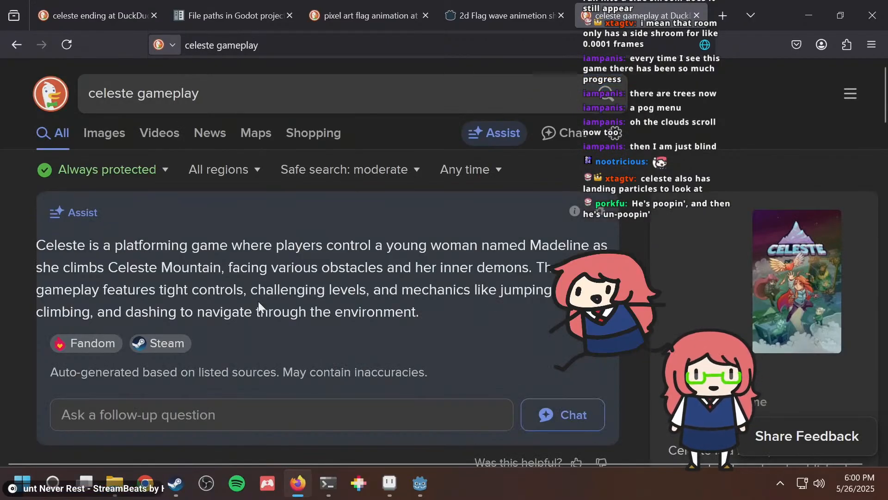
{"action": "scroll", "coordinate": [258, 302], "scroll_direction": "down", "scroll_amount": 8}
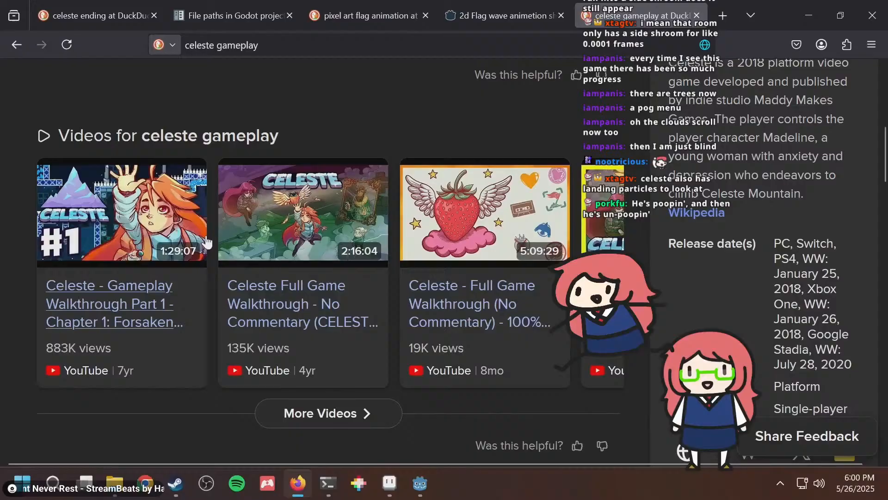
{"action": "left_click", "coordinate": [124, 307]}
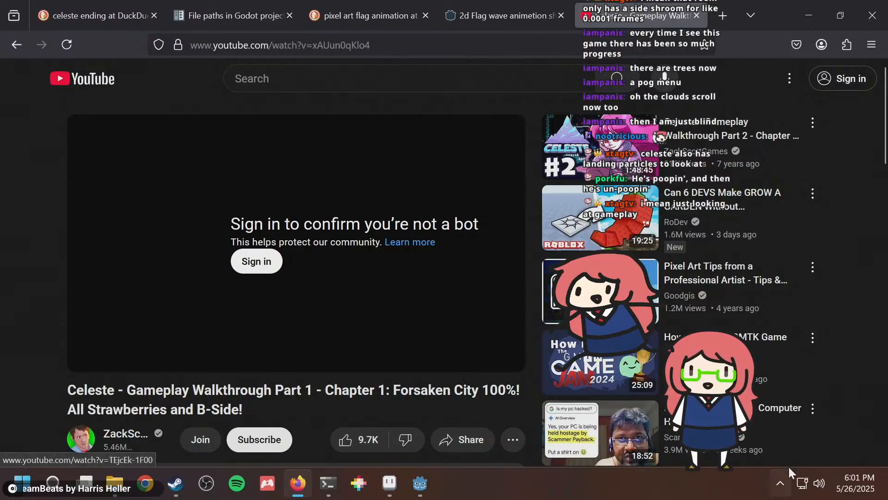
Check the VPN connection options and reload the Celeste walkthrough video page.
{"action": "left_click", "coordinate": [782, 483]}
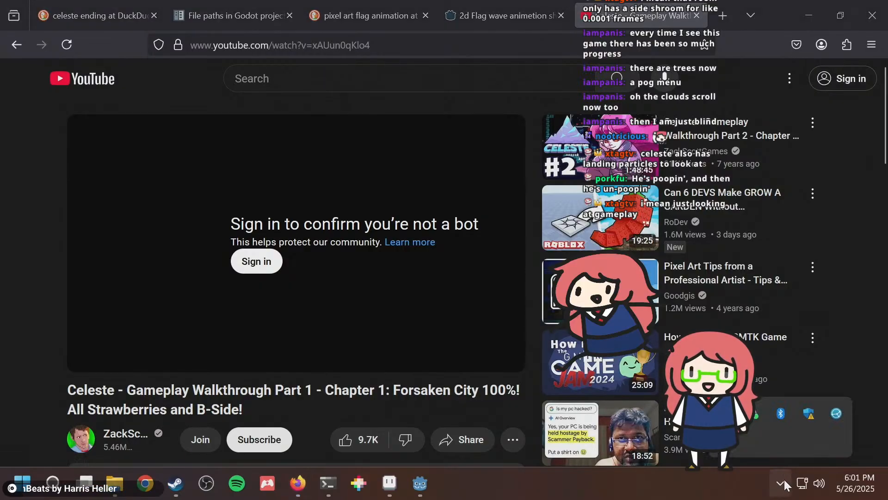
{"action": "right_click", "coordinate": [762, 414]}
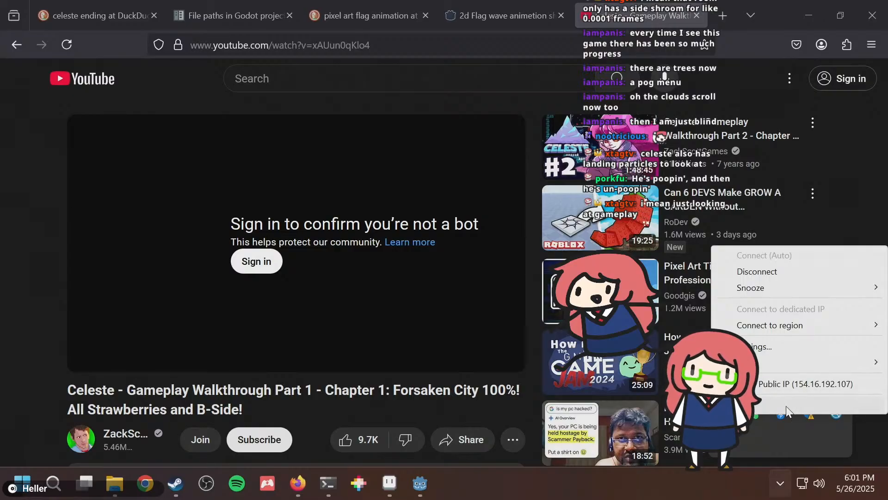
{"action": "left_click", "coordinate": [805, 384]}
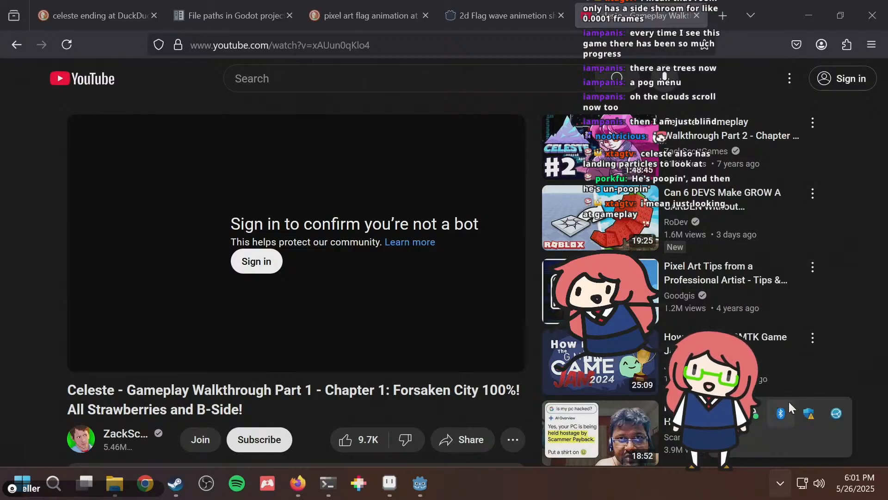
{"action": "left_click", "coordinate": [823, 303]}
{"action": "left_click", "coordinate": [66, 44]}
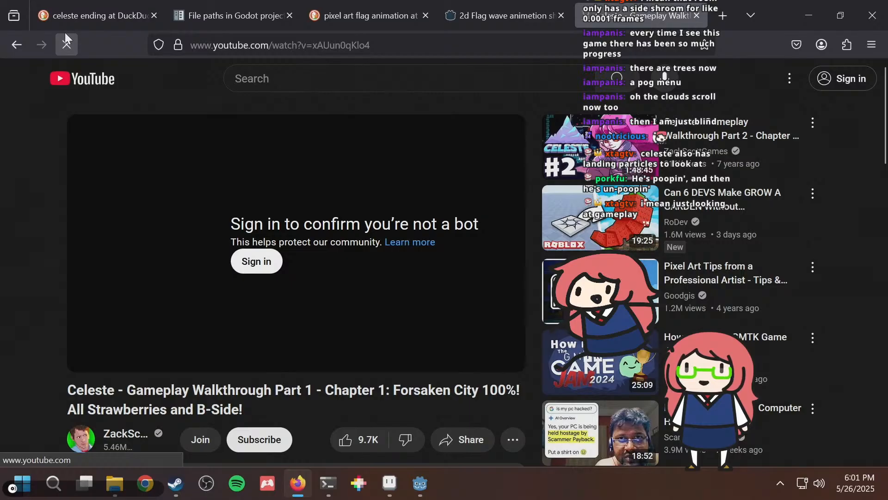
Skip ahead to the gameplay in the Celeste walkthrough video and examine the particles when the character lands.
{"action": "left_click_drag", "start_coordinate": [94, 339], "coordinate": [137, 296]}
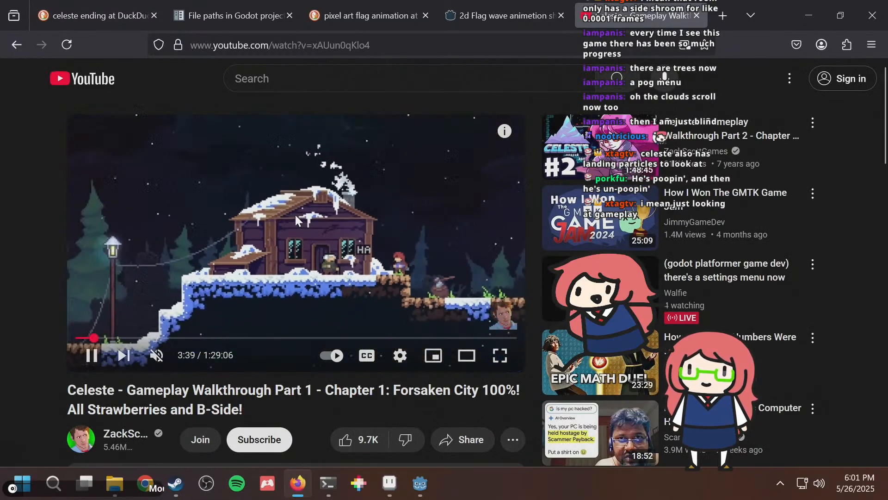
{"action": "key", "text": "Right"}
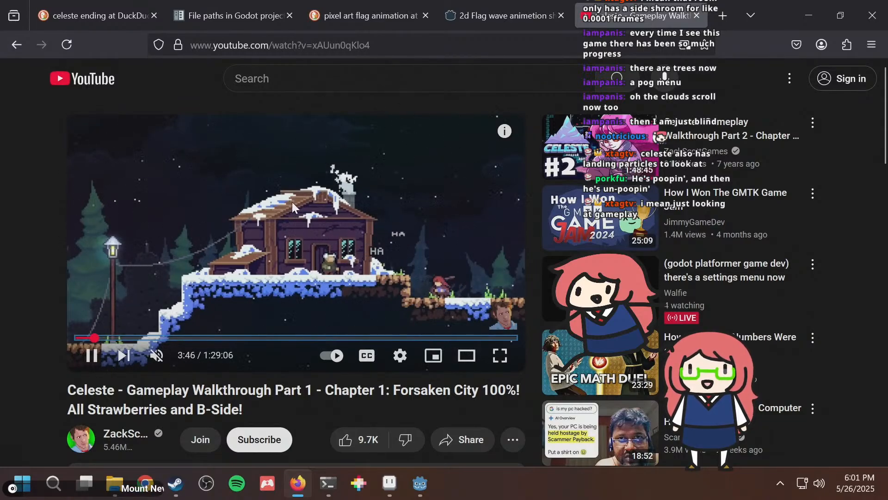
{"action": "key", "text": "space"}
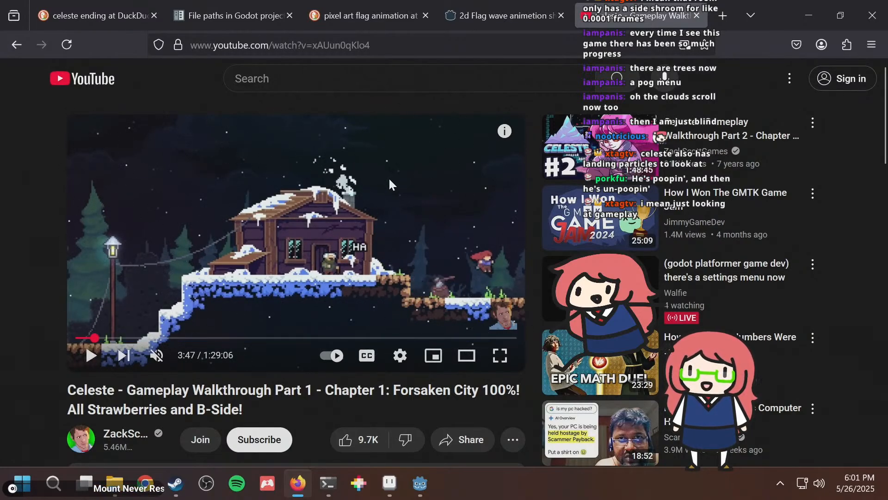
{"action": "key", "text": "Left"}
{"action": "key", "text": "space"}
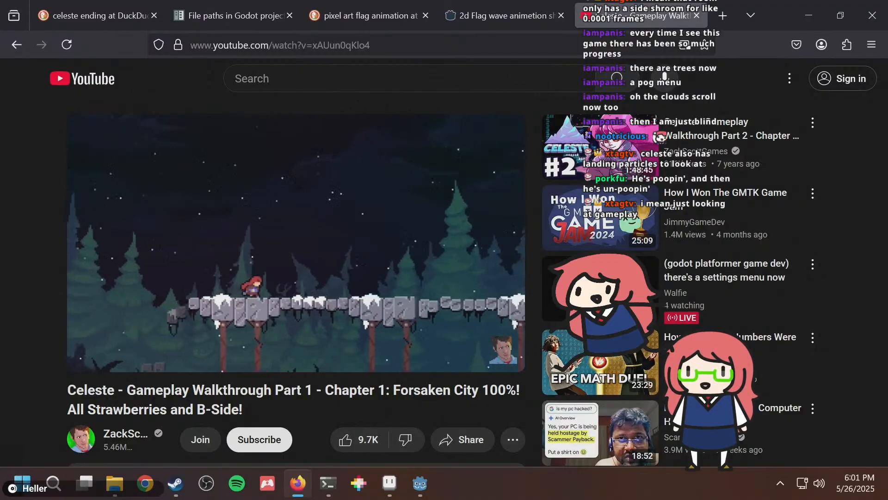
{"action": "left_click", "coordinate": [317, 220]}
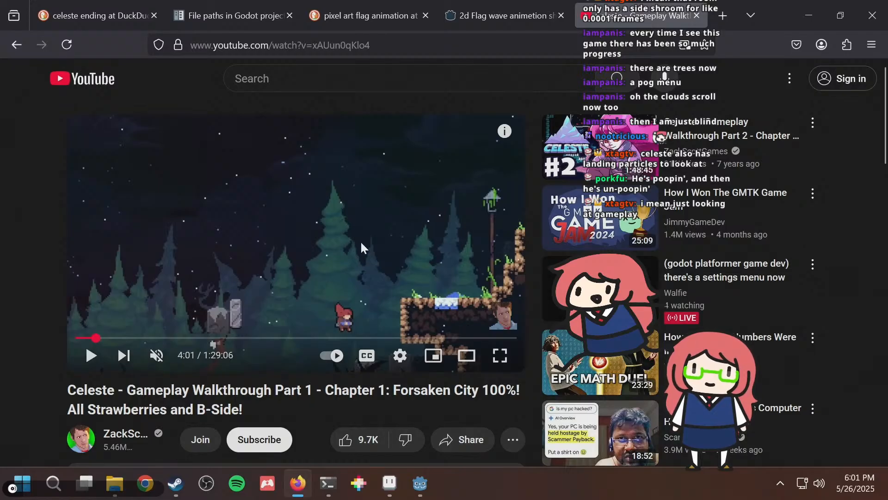
Switch back to Godot and look through the LandingDustParticles process material's acceleration and display settings for a spread control.
{"action": "key", "text": "alt+Tab"}
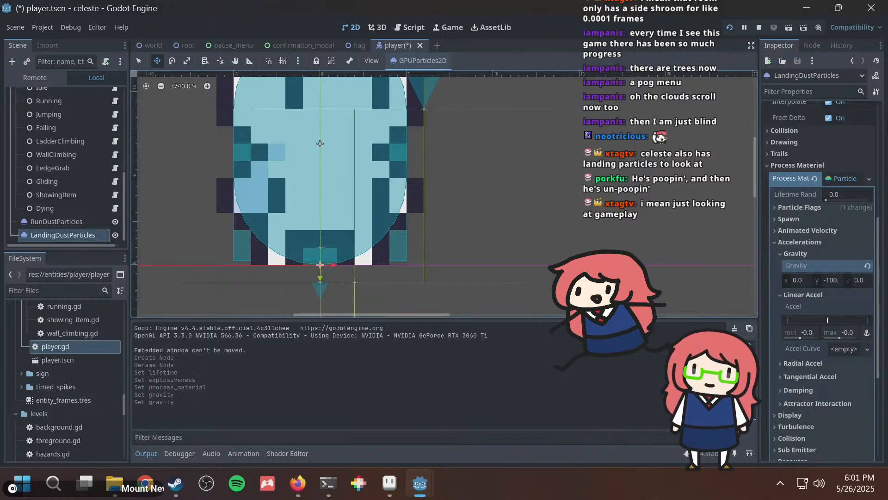
{"action": "left_click_drag", "start_coordinate": [882, 291], "coordinate": [882, 329]}
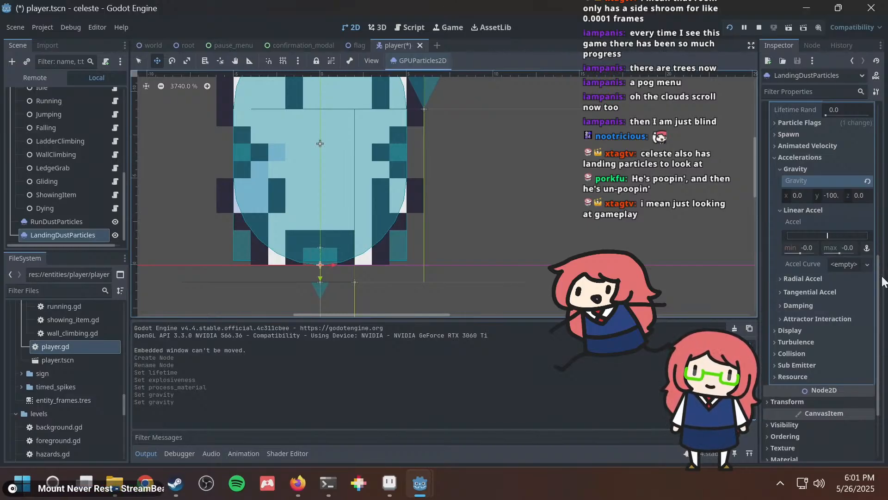
{"action": "scroll", "coordinate": [837, 273], "scroll_direction": "down", "scroll_amount": 3}
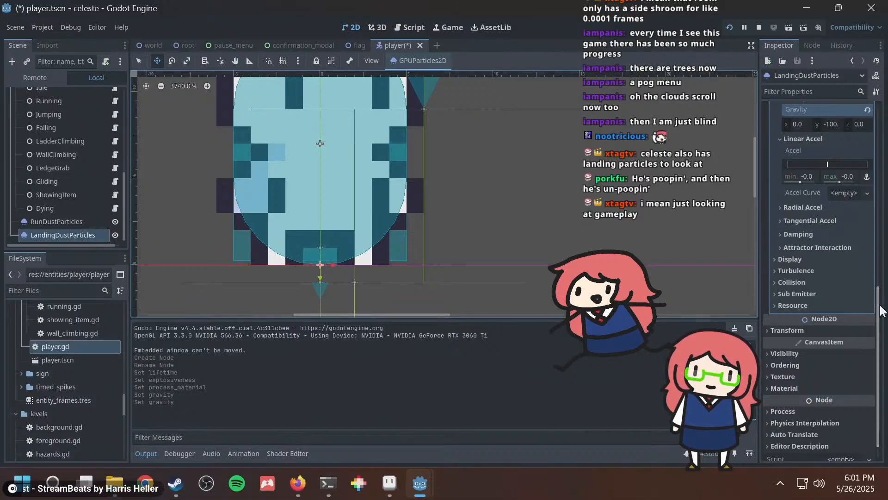
{"action": "scroll", "coordinate": [881, 294], "scroll_direction": "up", "scroll_amount": 2}
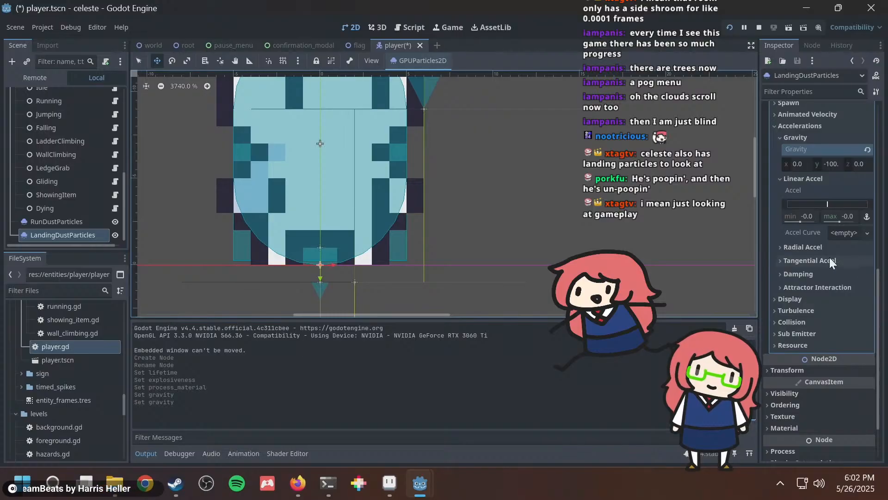
{"action": "left_click", "coordinate": [805, 301]}
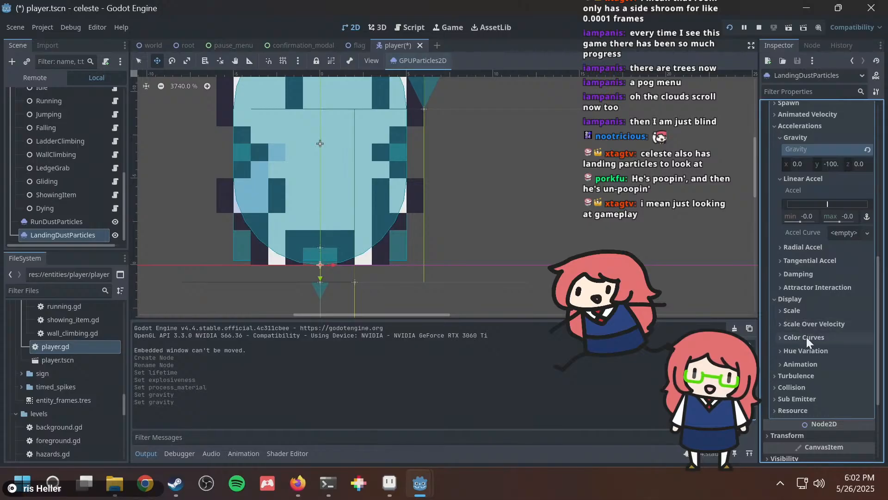
{"action": "left_click", "coordinate": [799, 311]}
{"action": "left_click", "coordinate": [798, 311]}
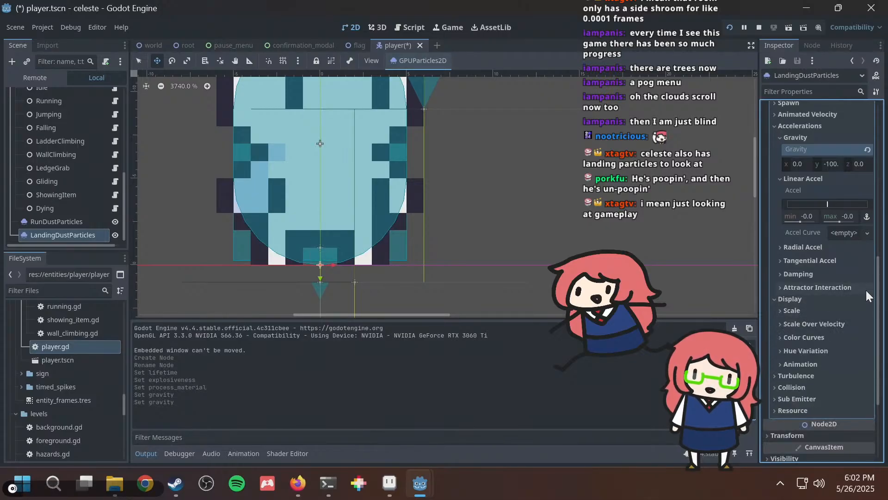
{"action": "left_click_drag", "start_coordinate": [878, 324], "coordinate": [877, 171]}
{"action": "left_click", "coordinate": [813, 91]}
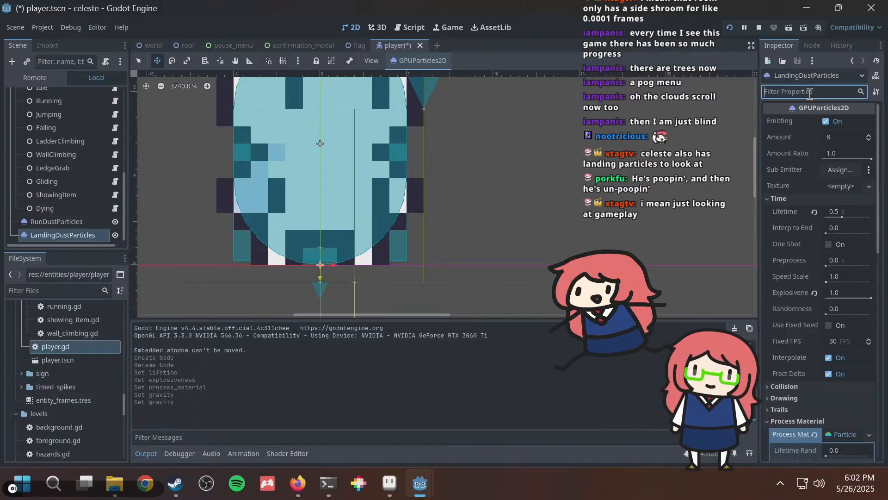
{"action": "type", "text": "fan"}
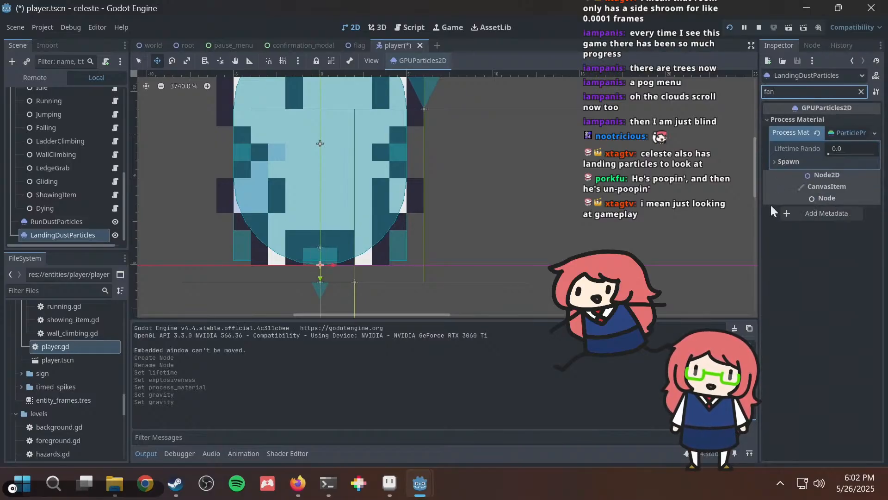
{"action": "key", "text": "BackSpace"}
{"action": "key", "text": "BackSpace"}
{"action": "key", "text": "BackSpace"}
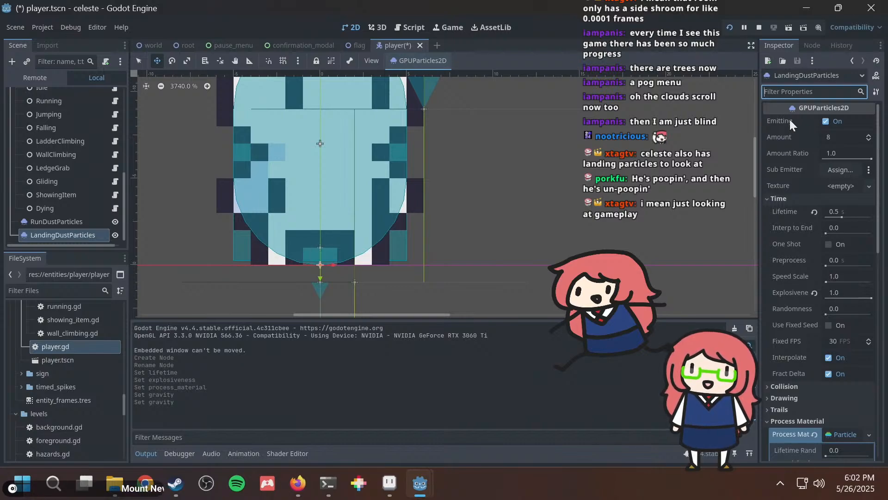
{"action": "type", "text": "di"}
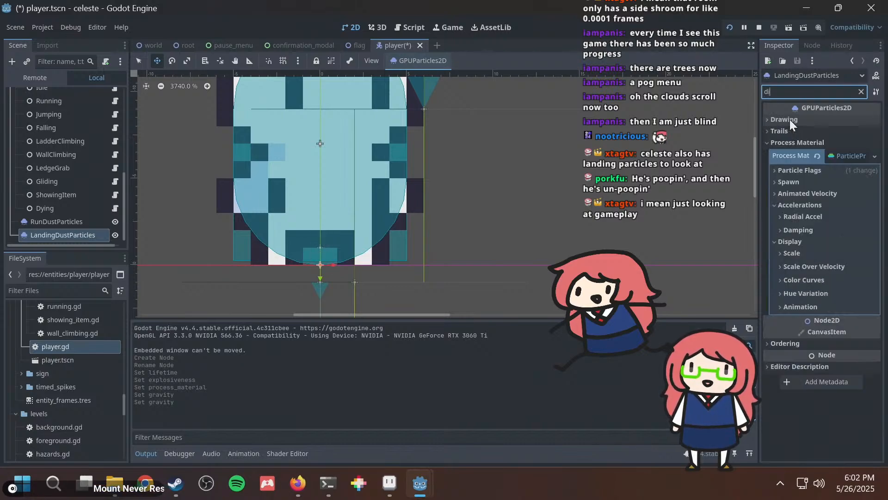
{"action": "key", "text": "BackSpace"}
{"action": "key", "text": "BackSpace"}
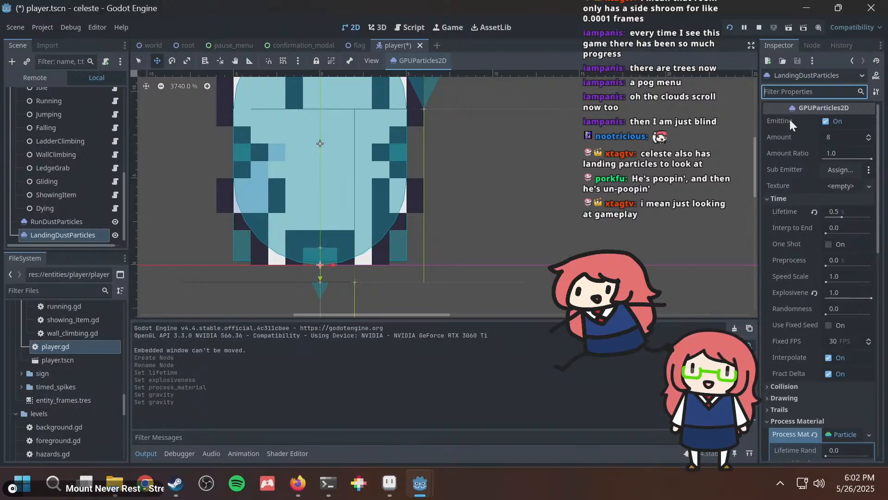
Filter the LandingDustParticles properties for "spread" and set the spawn velocity's Spread to 90.
{"action": "type", "text": "spread"}
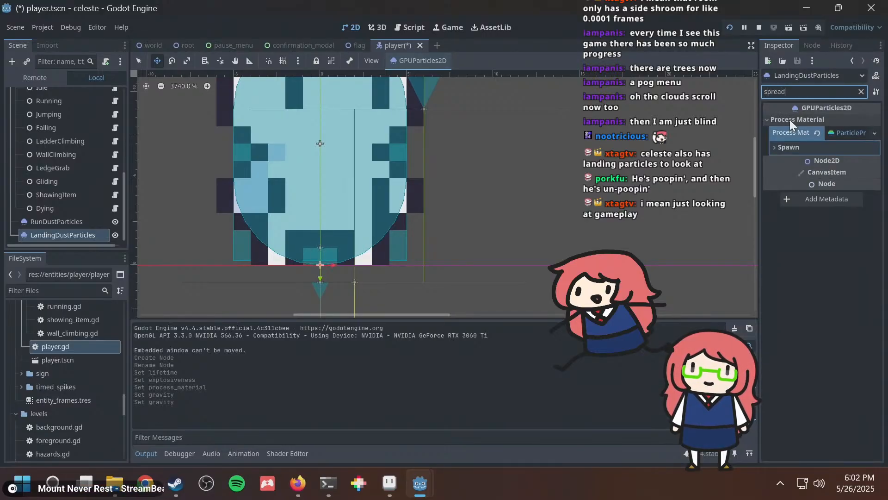
{"action": "left_click", "coordinate": [784, 146]}
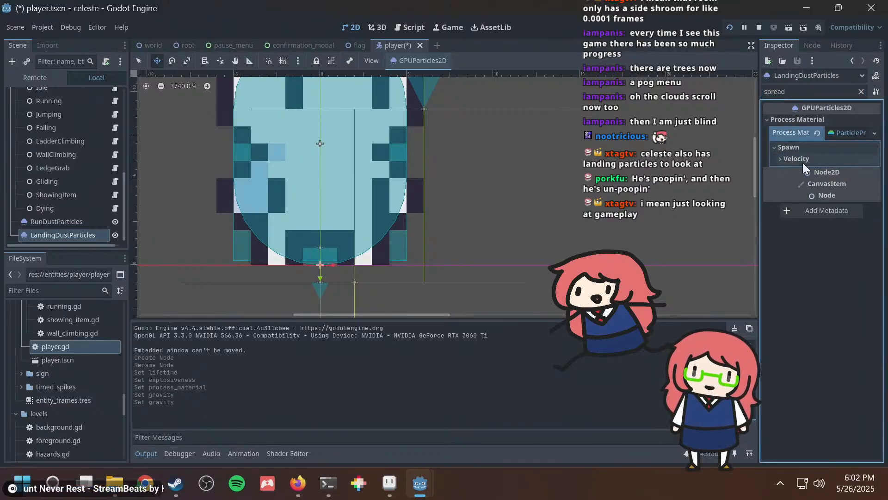
{"action": "left_click", "coordinate": [801, 160]}
{"action": "left_click_drag", "start_coordinate": [845, 174], "coordinate": [875, 176]}
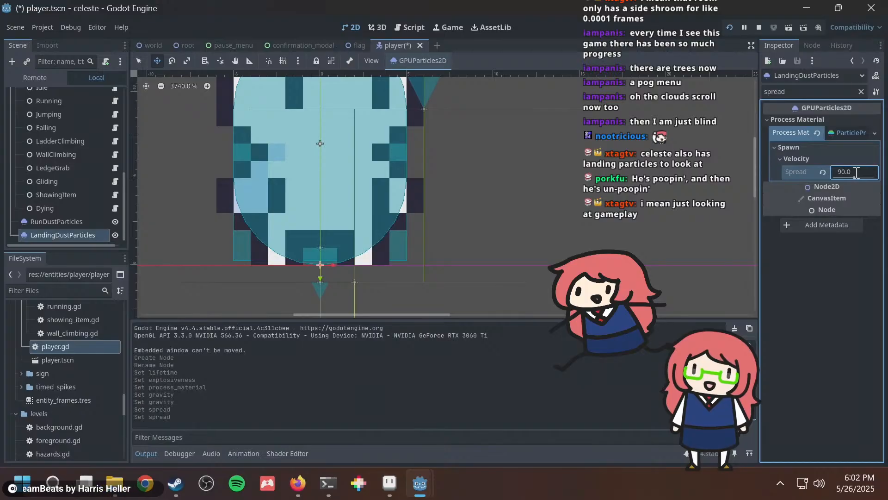
{"action": "left_click", "coordinate": [830, 157]}
{"action": "left_click", "coordinate": [830, 158]}
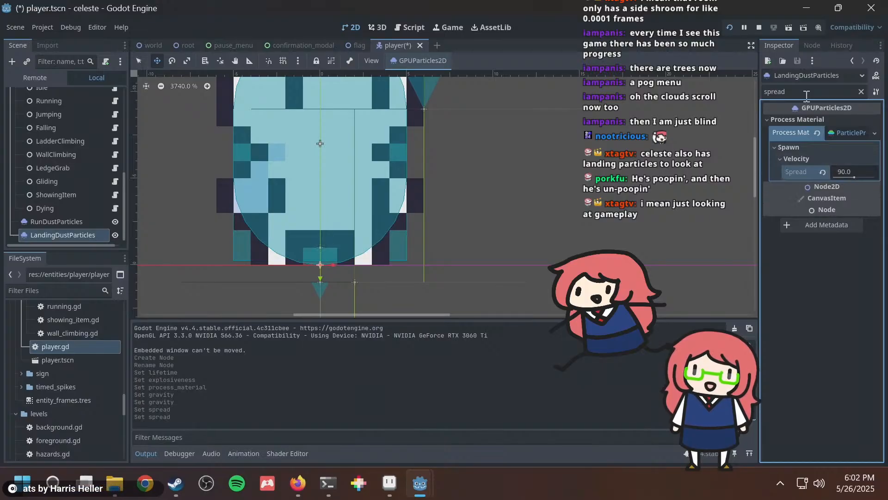
Filter the properties for "velocity" and set the particles' Direction to x 0 and y -100.
{"action": "left_click_drag", "start_coordinate": [807, 93], "coordinate": [530, 45]}
{"action": "type", "text": "velocity"}
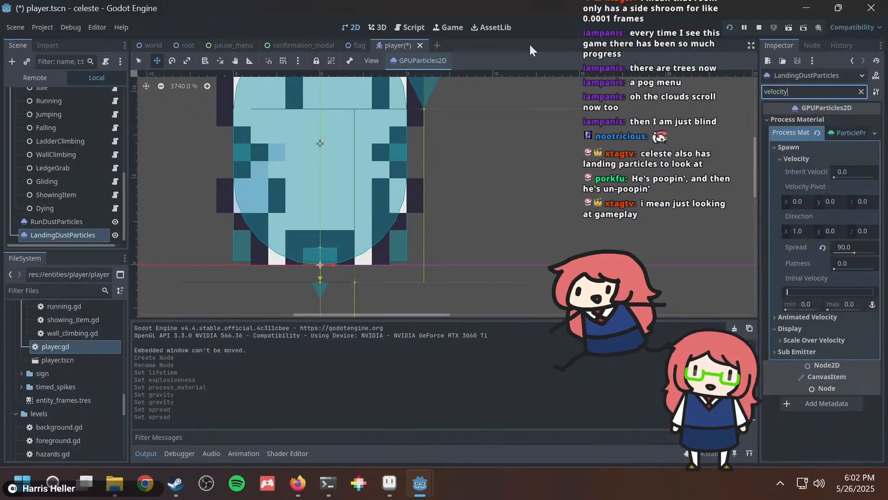
{"action": "left_click", "coordinate": [801, 230]}
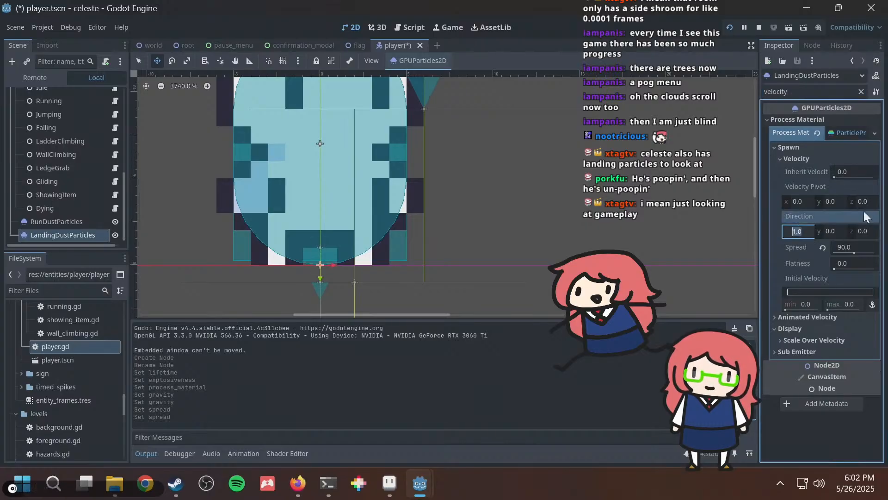
{"action": "type", "text": "0"}
{"action": "key", "text": "Return"}
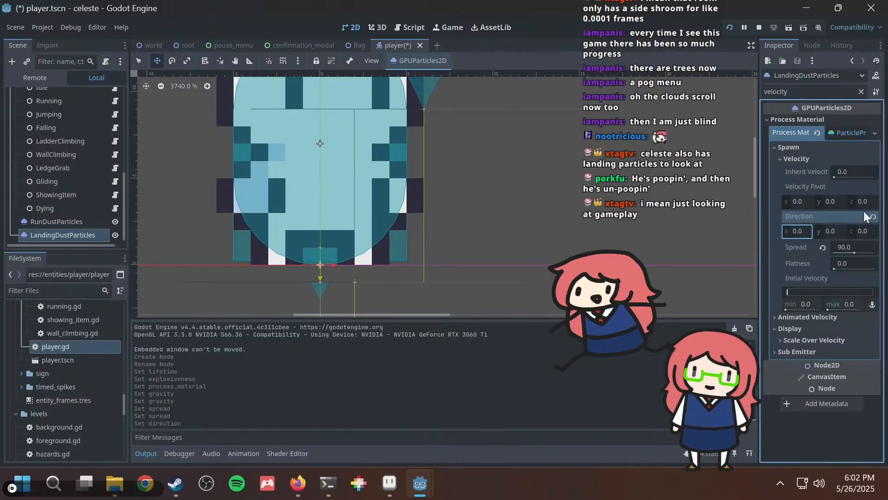
{"action": "left_click", "coordinate": [836, 229]}
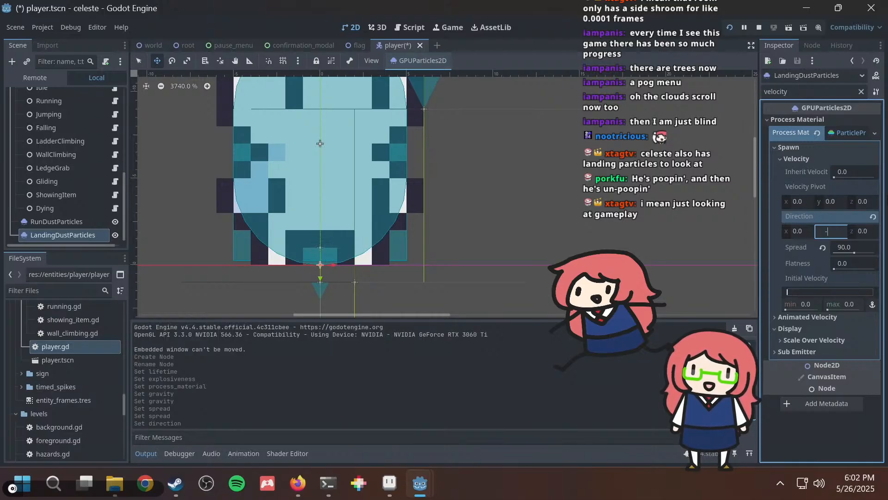
{"action": "type", "text": "-100"}
{"action": "key", "text": "Return"}
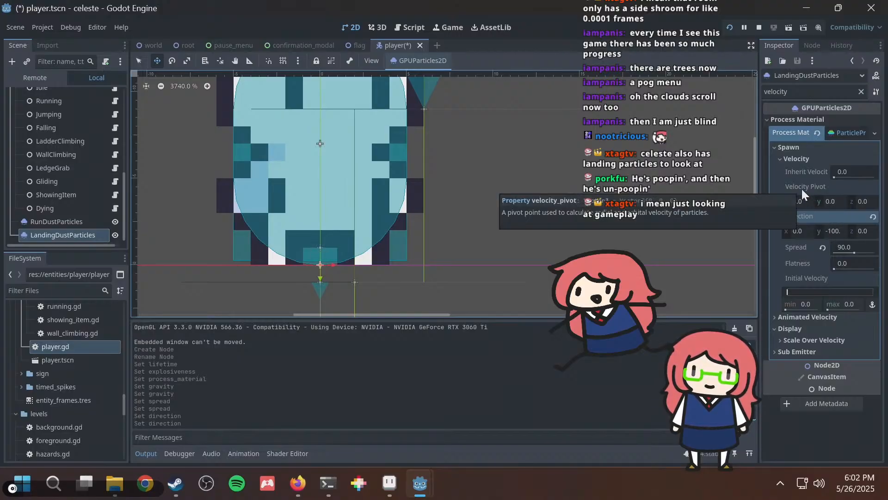
{"action": "left_click", "coordinate": [832, 202]}
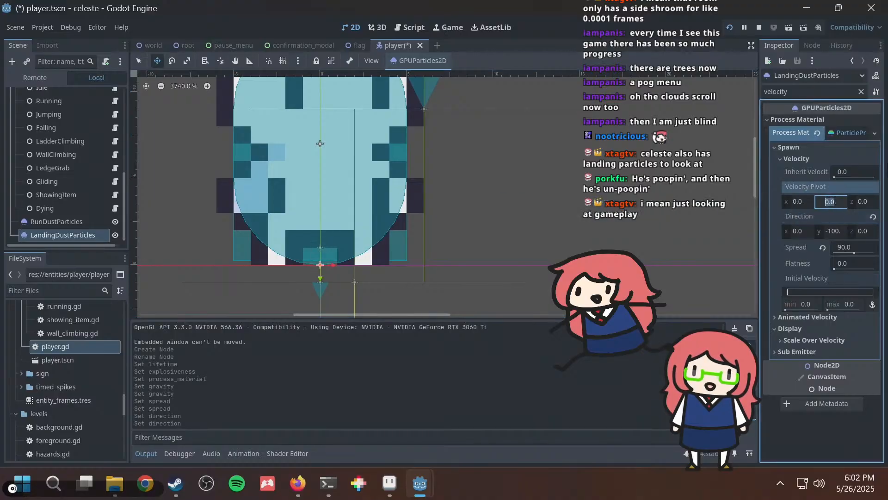
{"action": "key", "text": "Return"}
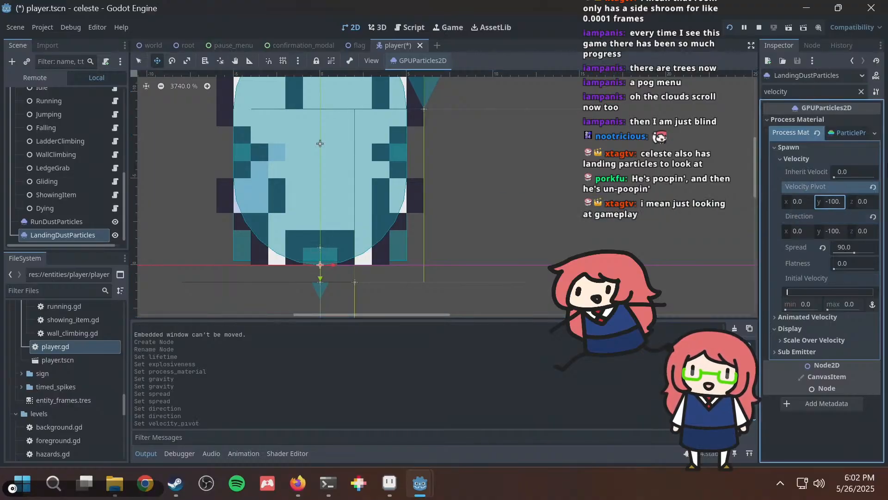
{"action": "left_click", "coordinate": [873, 187]}
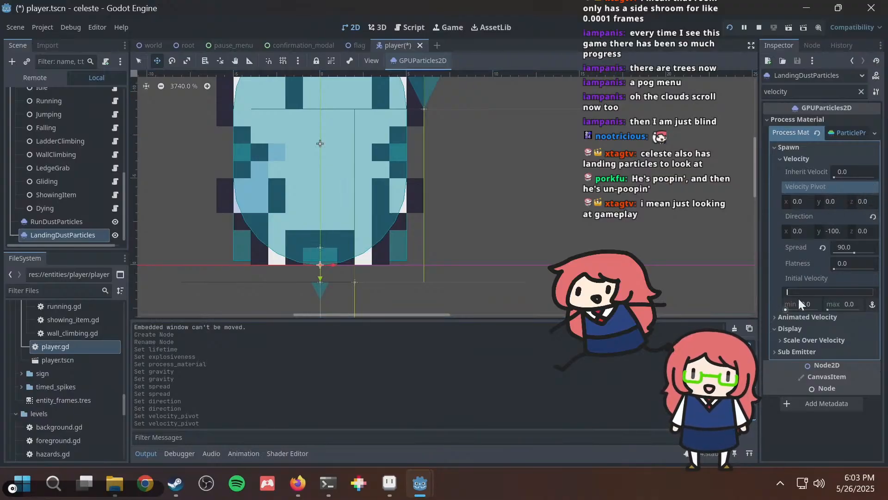
Try a maximum Initial Velocity of 100 for the landing particles and check the emission around the whole player.
{"action": "left_click", "coordinate": [844, 304]}
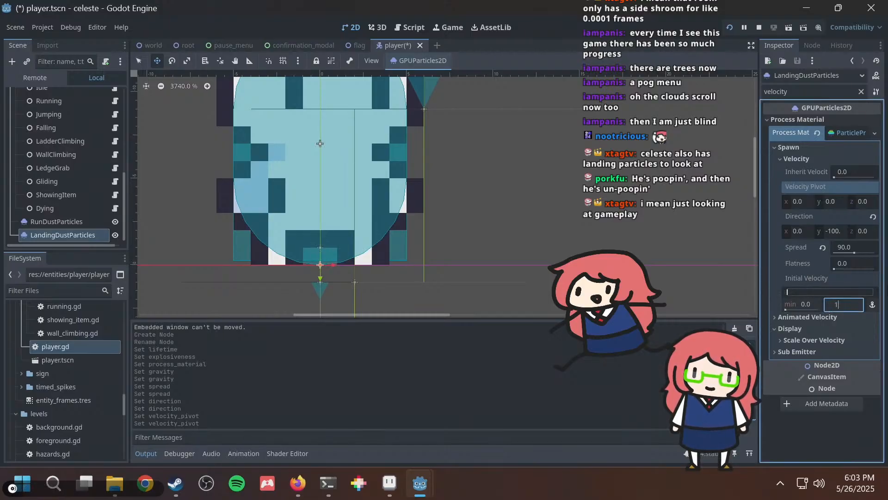
{"action": "type", "text": "100"}
{"action": "key", "text": "Return"}
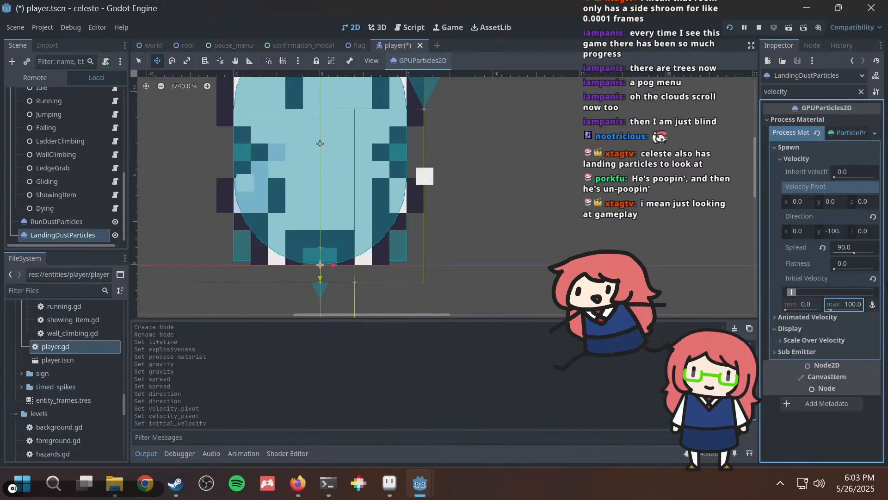
{"action": "scroll", "coordinate": [530, 195], "scroll_direction": "down", "scroll_amount": 4}
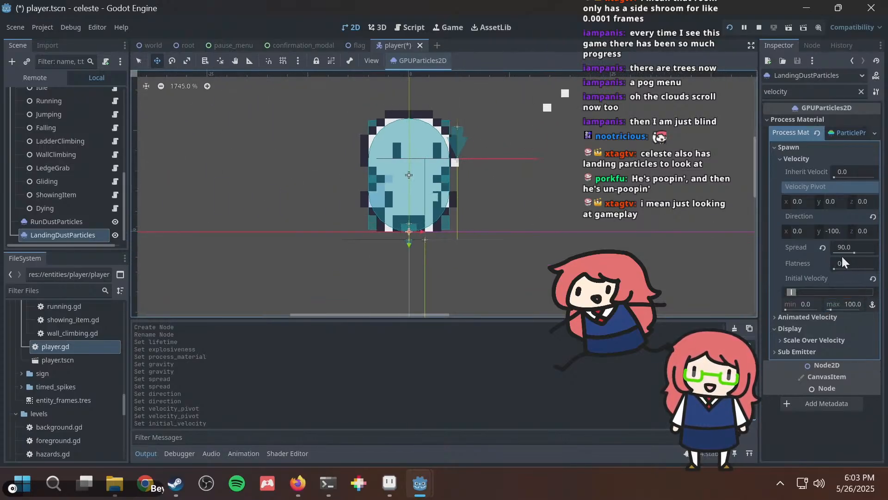
Try maximum Initial Velocity values of 50, 30 and 10 for the landing particles, then set it to 20.
{"action": "left_click", "coordinate": [854, 304]}
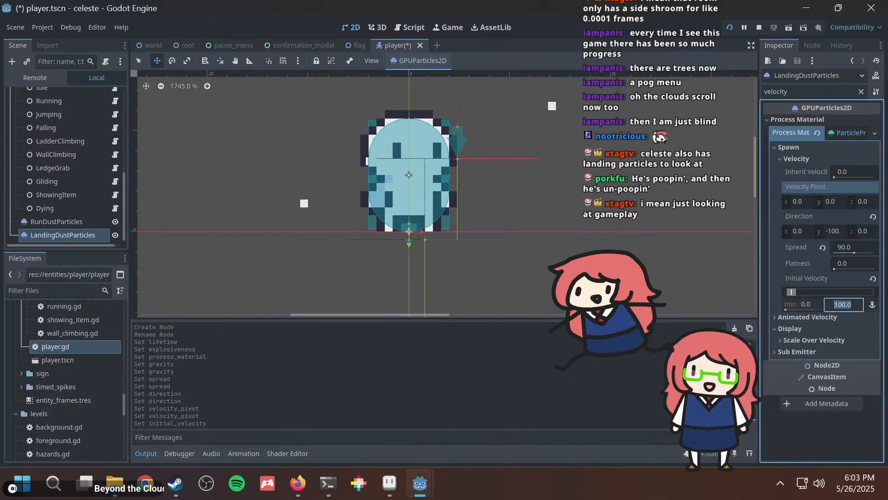
{"action": "type", "text": "50"}
{"action": "key", "text": "Return"}
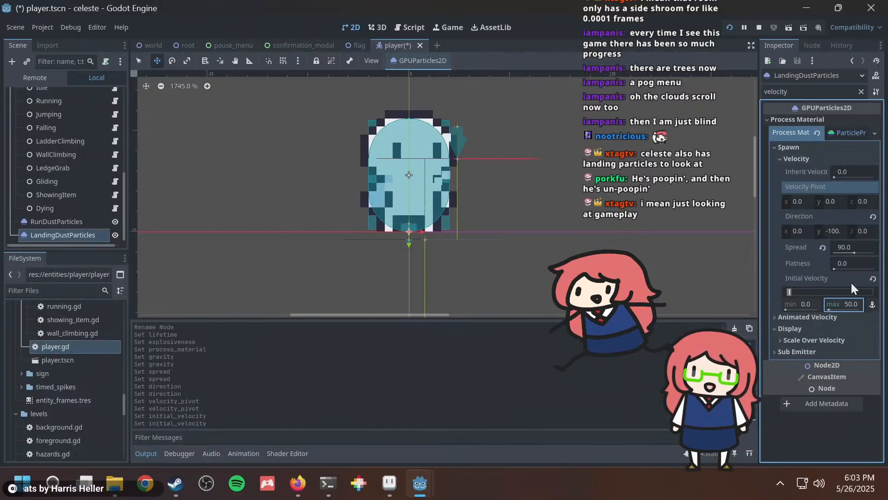
{"action": "left_click", "coordinate": [848, 301]}
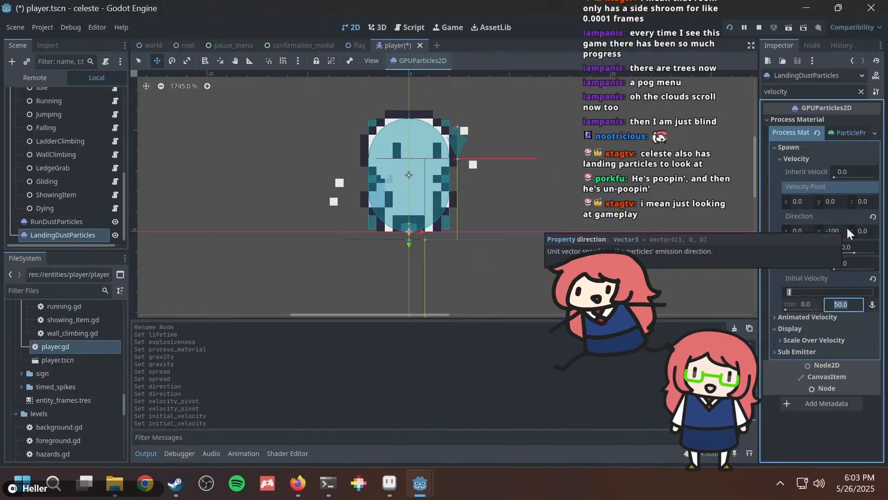
{"action": "type", "text": "3"}
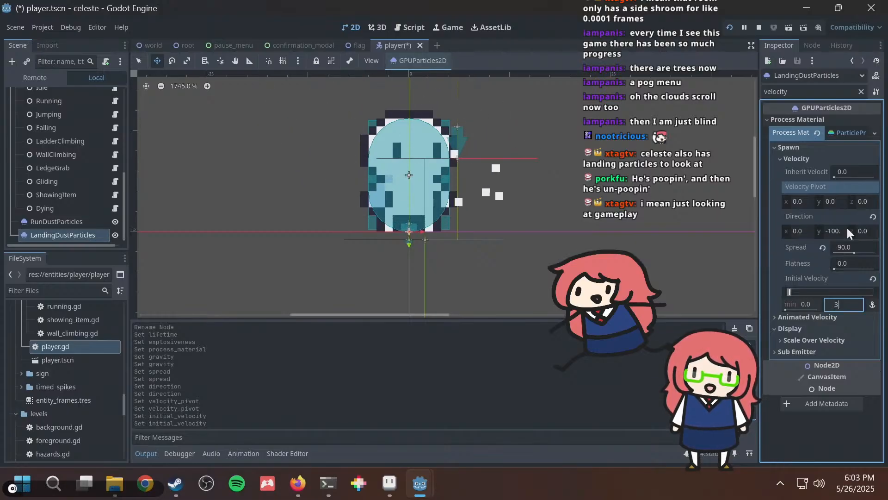
{"action": "type", "text": "0"}
{"action": "key", "text": "Return"}
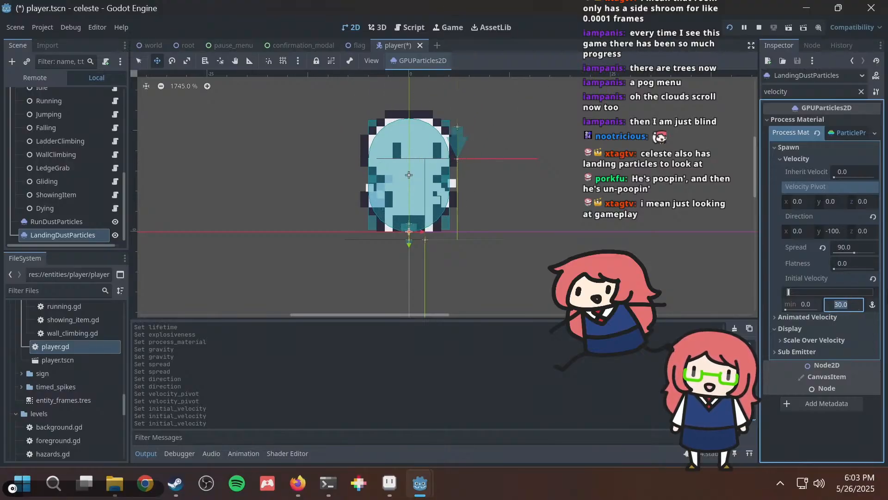
{"action": "type", "text": "10"}
{"action": "key", "text": "Return"}
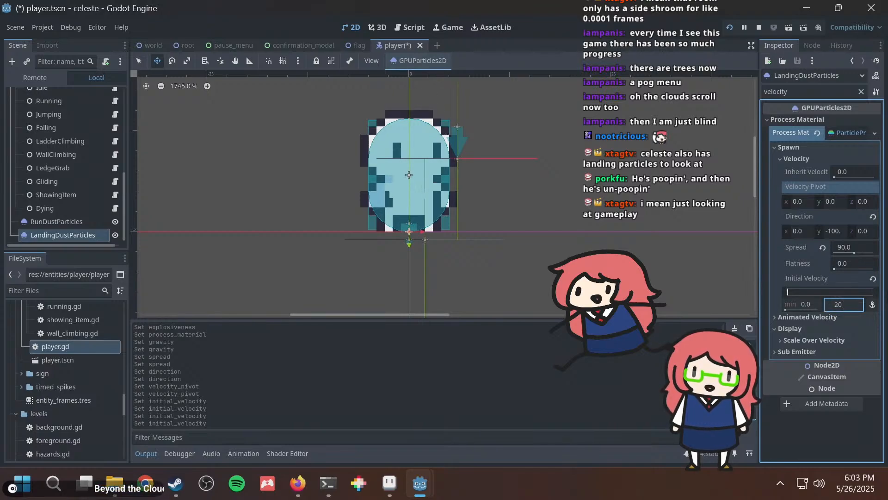
{"action": "key", "text": "Return"}
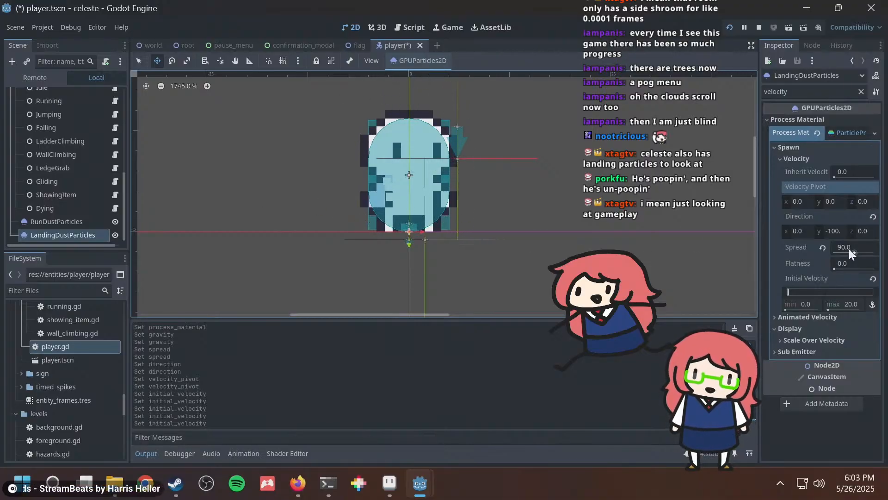
Try a Spread of 180 for the landing particles and restore it to 90.
{"action": "left_click_drag", "start_coordinate": [851, 250], "coordinate": [874, 251]}
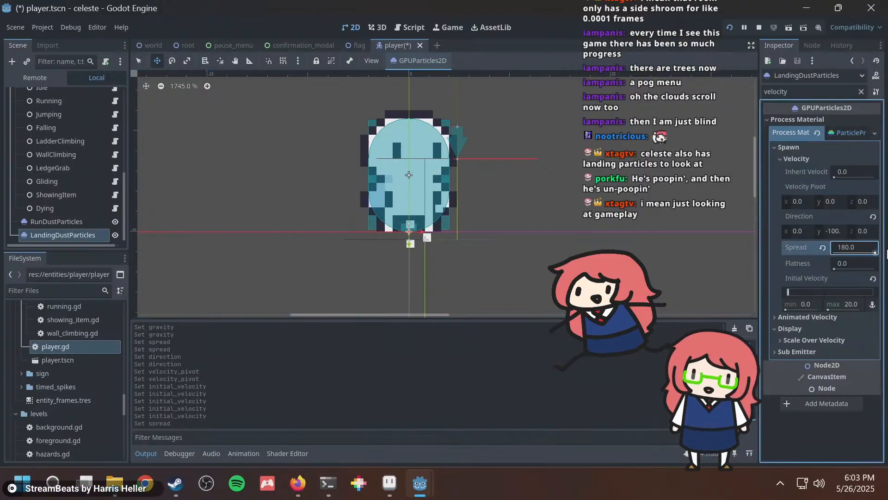
{"action": "left_click", "coordinate": [846, 248]}
{"action": "type", "text": "90"}
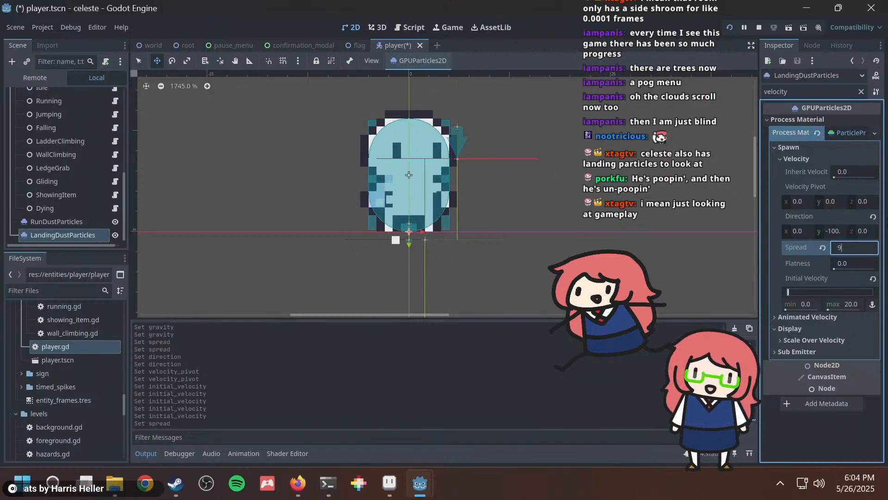
{"action": "key", "text": "Return"}
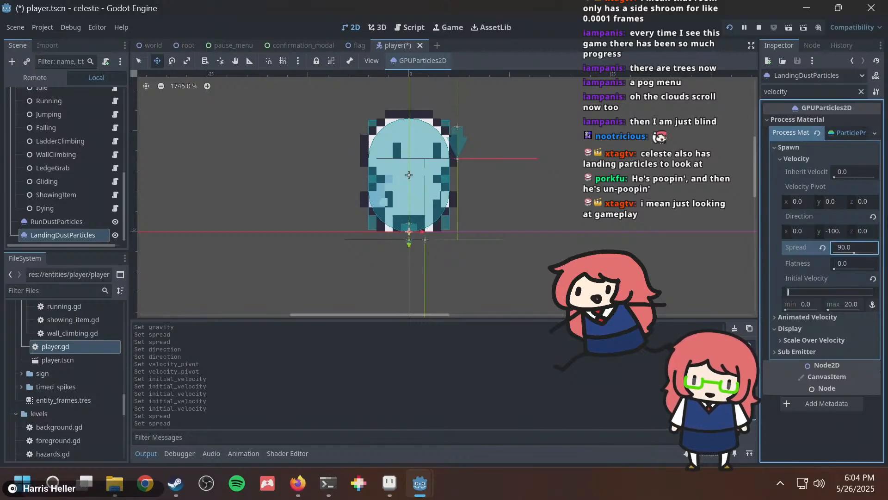
Set the landing particles' minimum Initial Velocity to 10.
{"action": "left_click", "coordinate": [808, 303]}
{"action": "type", "text": "10"}
{"action": "key", "text": "Return"}
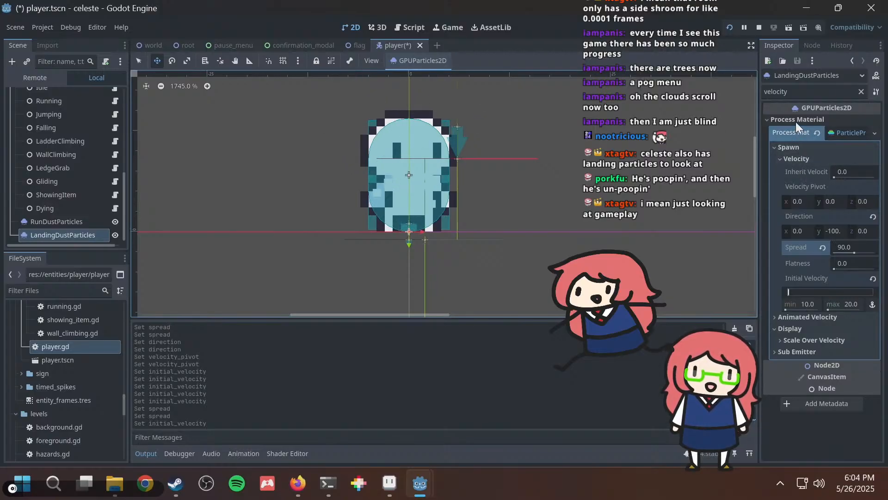
Restore the "velocity" property filter and set the particles' Direction y to -1.
{"action": "double_click", "coordinate": [794, 91]}
{"action": "key", "text": "BackSpace"}
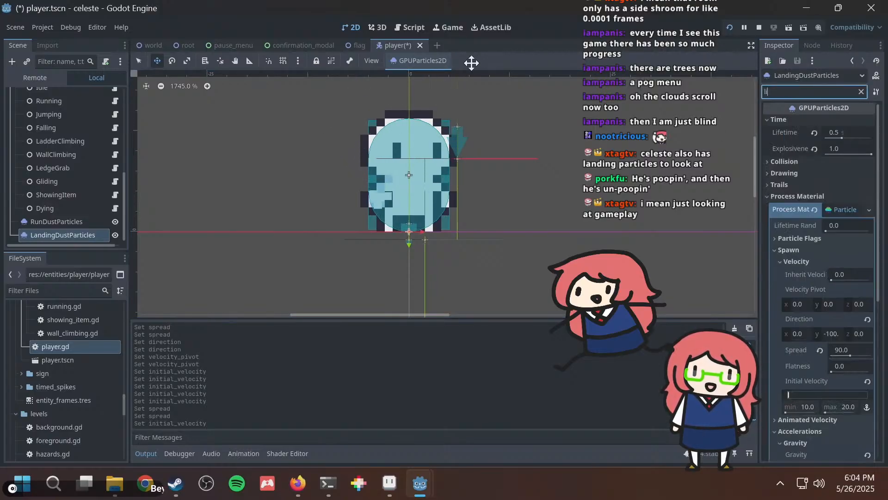
{"action": "key", "text": "ctrl+z"}
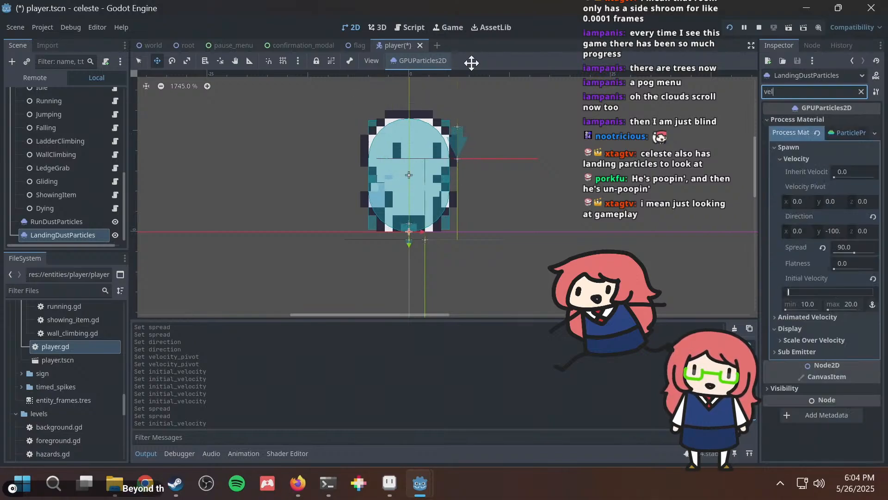
{"action": "left_click", "coordinate": [830, 230]}
{"action": "type", "text": "-1"}
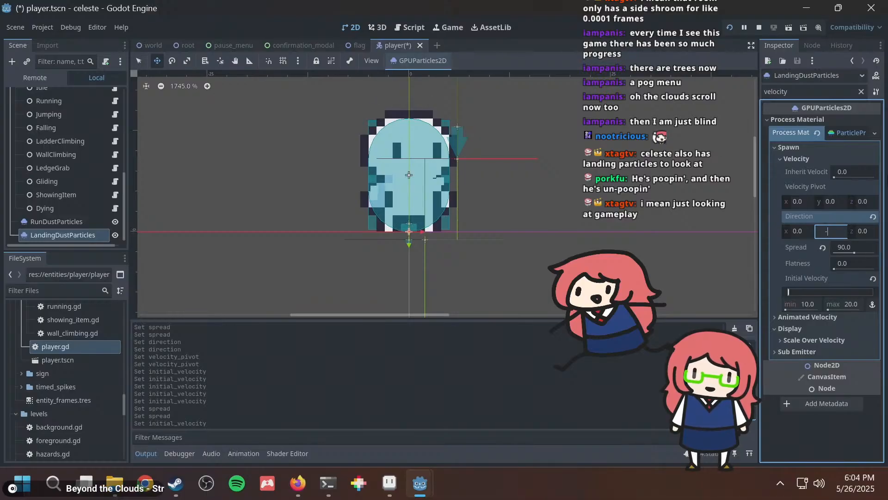
{"action": "key", "text": "Return"}
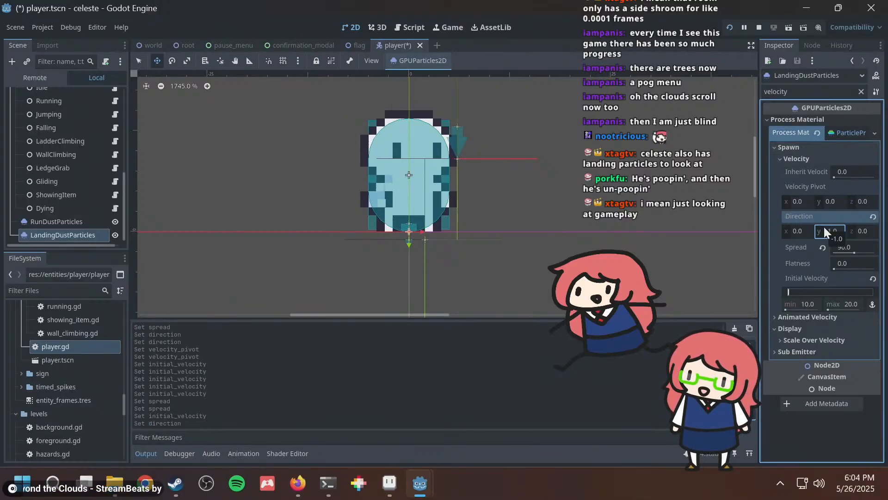
Filter the LandingDustParticles properties for "grav" and try a Gravity y value of 100.
{"action": "left_click", "coordinate": [810, 317]}
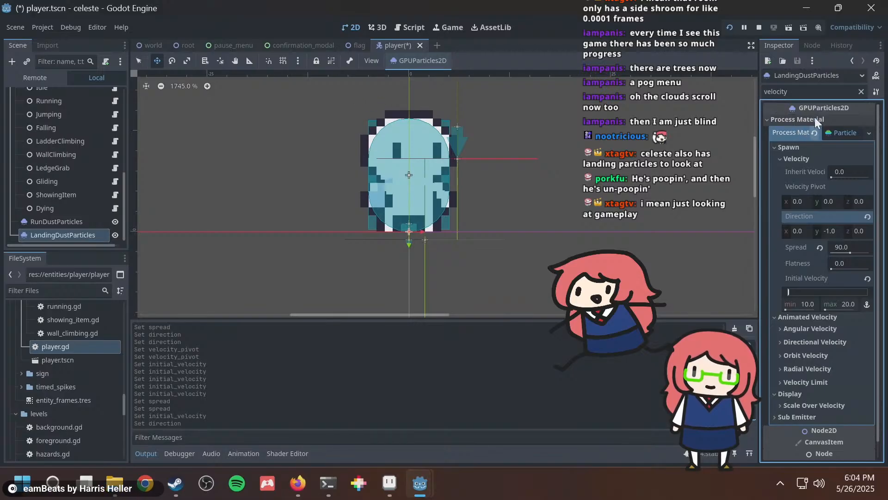
{"action": "double_click", "coordinate": [810, 92]}
{"action": "type", "text": "grav"}
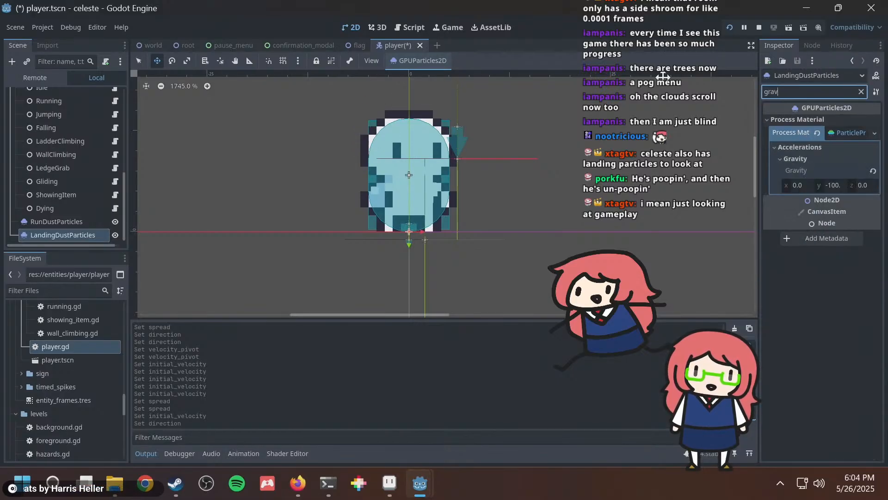
{"action": "left_click", "coordinate": [831, 186]}
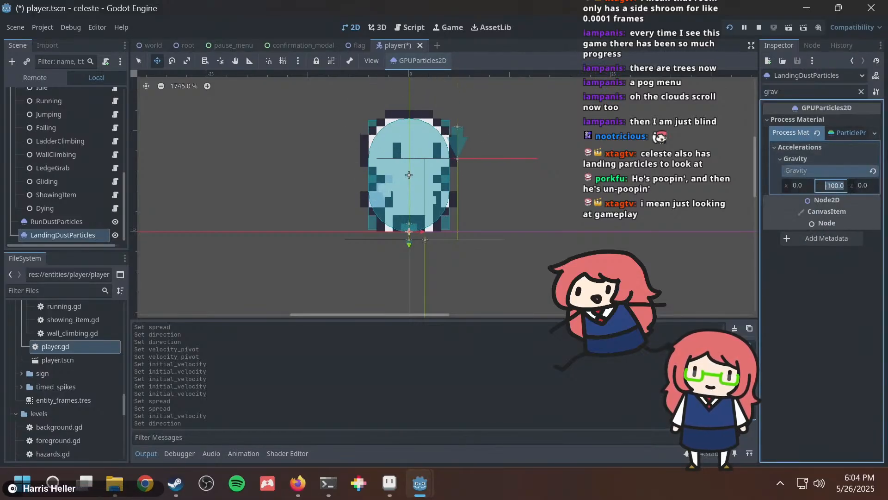
{"action": "type", "text": "100"}
{"action": "key", "text": "Return"}
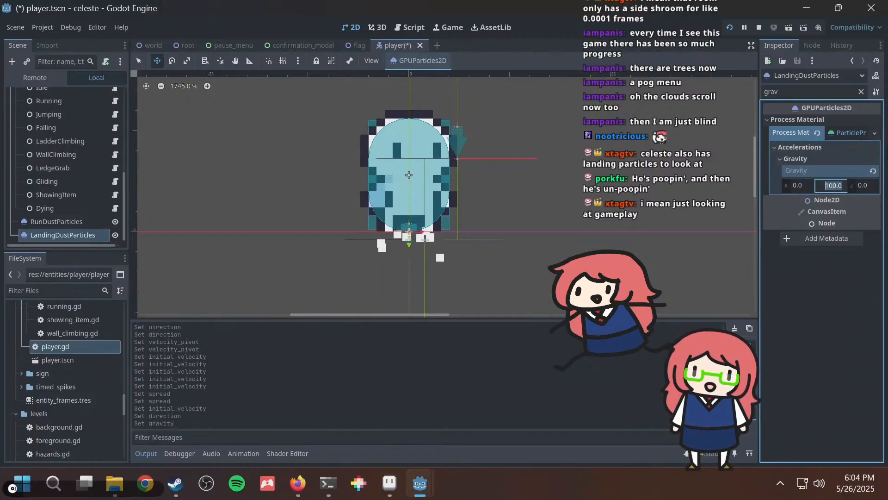
Try a Gravity y of -30 for the landing particles and set it to -20.
{"action": "left_click", "coordinate": [834, 186]}
{"action": "type", "text": "-"}
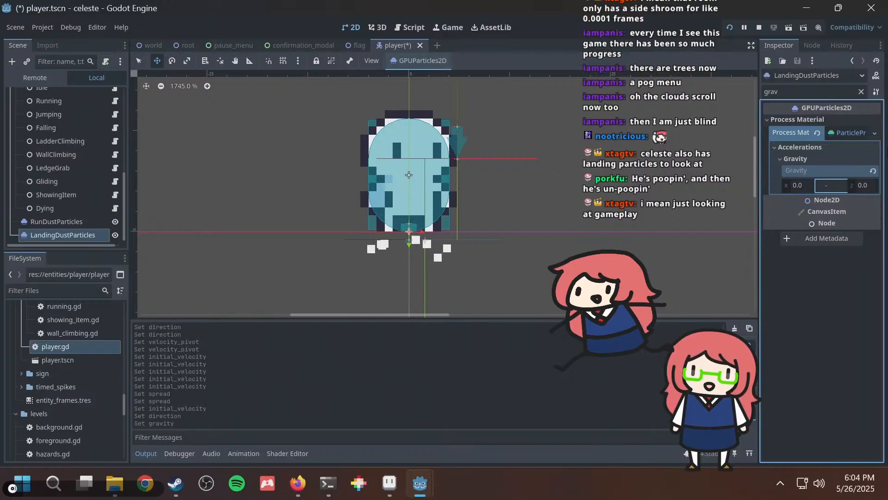
{"action": "type", "text": "30"}
{"action": "key", "text": "Return"}
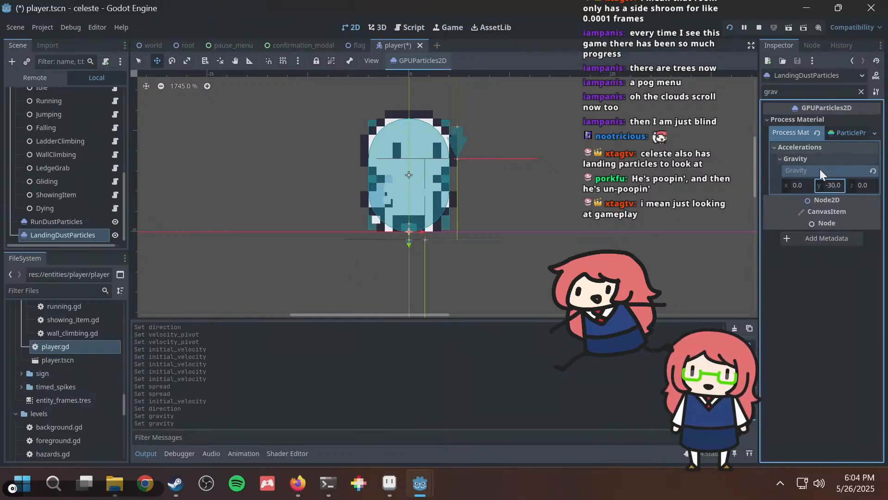
{"action": "left_click", "coordinate": [842, 185]}
{"action": "type", "text": "-"}
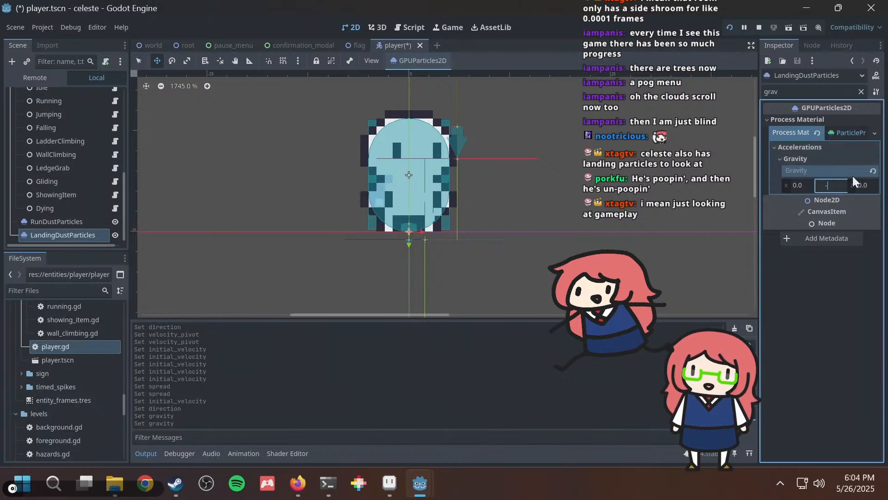
{"action": "type", "text": "20"}
{"action": "key", "text": "Return"}
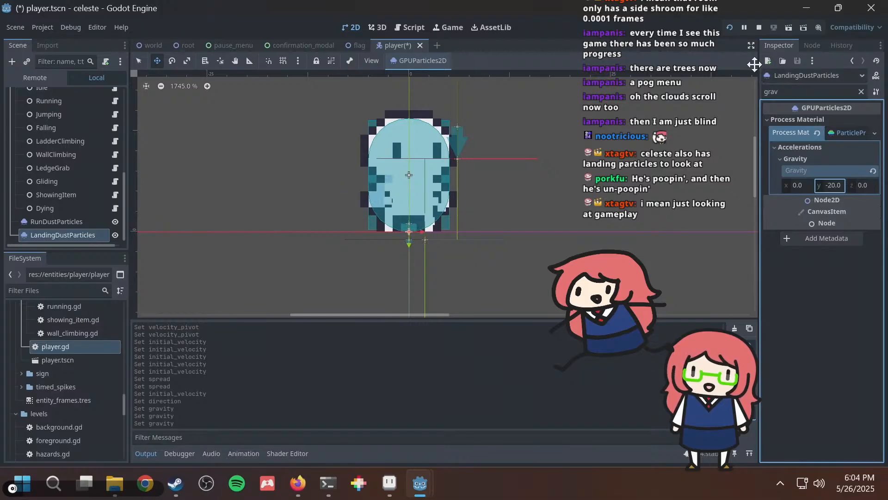
Filter the properties for "velocity" and set the Initial Velocity range to a minimum of 20 and a maximum of 30.
{"action": "double_click", "coordinate": [782, 92]}
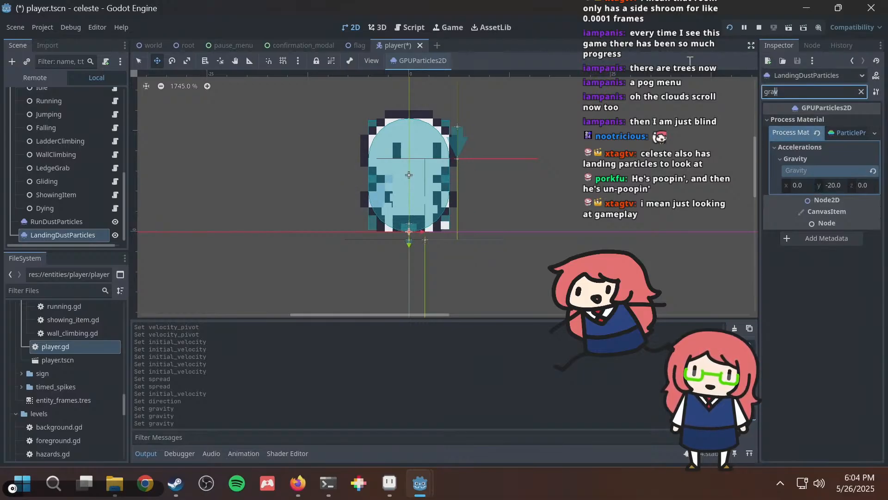
{"action": "type", "text": "velocity"}
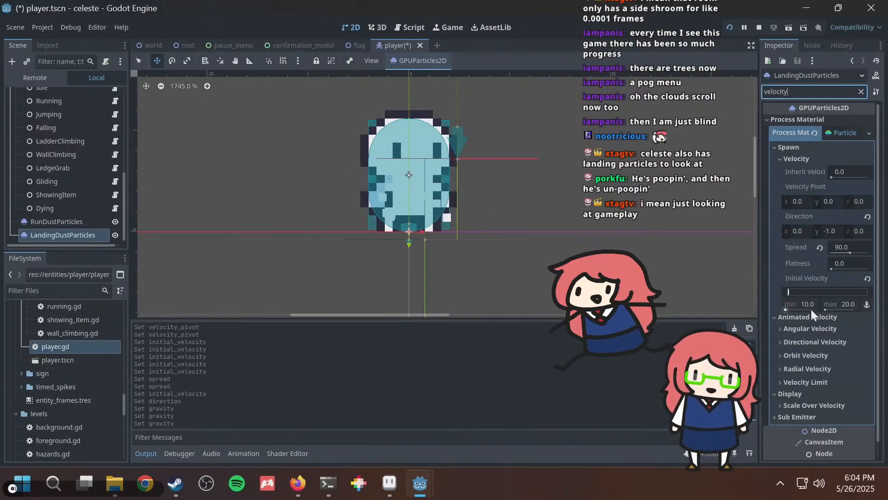
{"action": "left_click", "coordinate": [840, 303]}
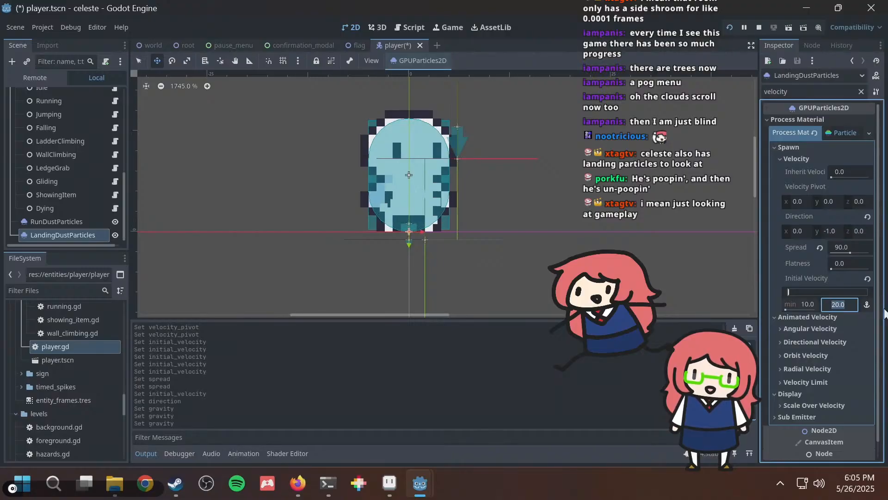
{"action": "type", "text": "30"}
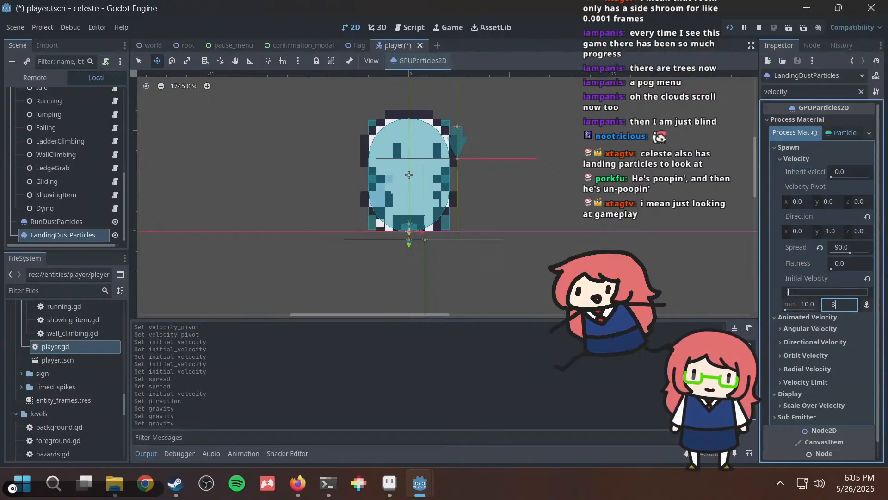
{"action": "key", "text": "Return"}
{"action": "left_click", "coordinate": [802, 304]}
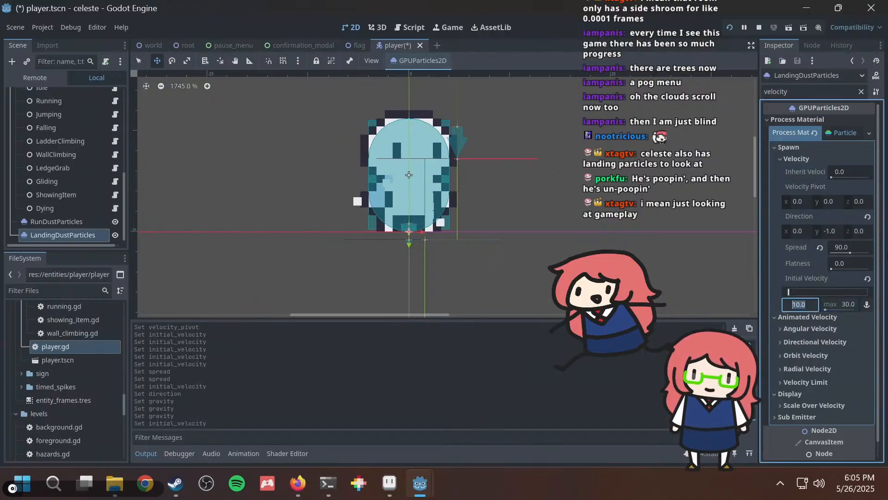
{"action": "type", "text": "20"}
{"action": "key", "text": "Return"}
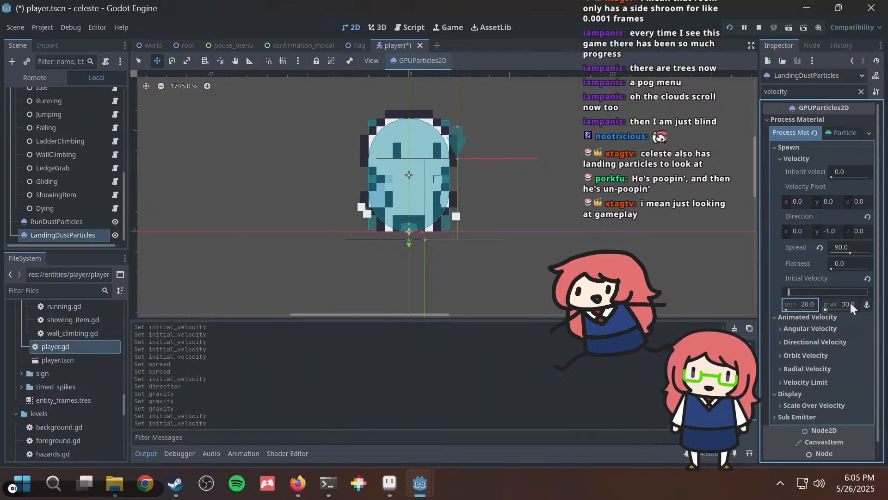
Filter the properties for "lifetime", clear the filter, and look through the emitter's time and process material settings.
{"action": "left_click_drag", "start_coordinate": [826, 88], "coordinate": [438, 66]}
{"action": "type", "text": "lifetime"}
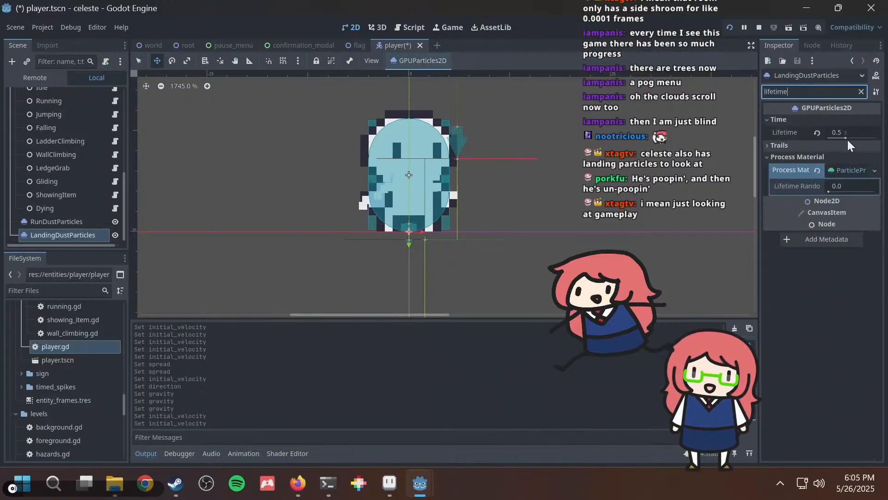
{"action": "key", "text": "BackSpace"}
{"action": "key", "text": "BackSpace"}
{"action": "key", "text": "BackSpace"}
{"action": "key", "text": "BackSpace"}
{"action": "left_click", "coordinate": [862, 92]}
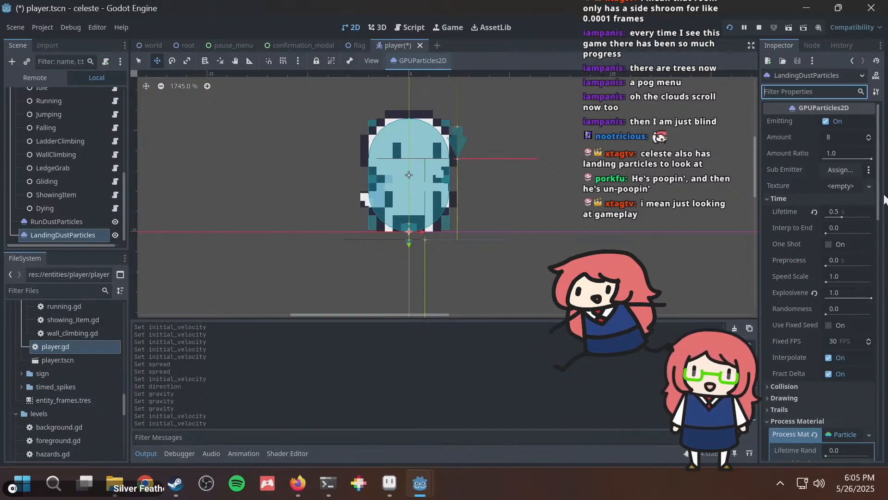
{"action": "scroll", "coordinate": [881, 194], "scroll_direction": "down", "scroll_amount": 5}
{"action": "scroll", "coordinate": [819, 277], "scroll_direction": "down", "scroll_amount": 3}
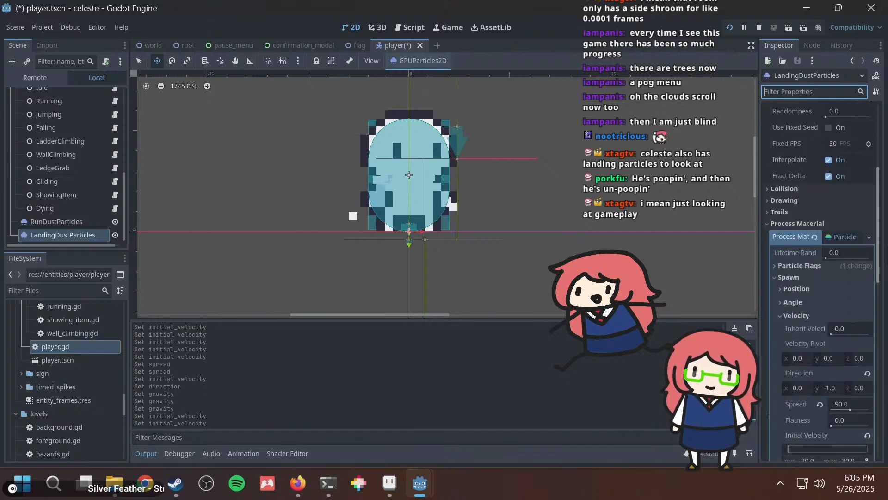
{"action": "scroll", "coordinate": [819, 278], "scroll_direction": "up", "scroll_amount": 8}
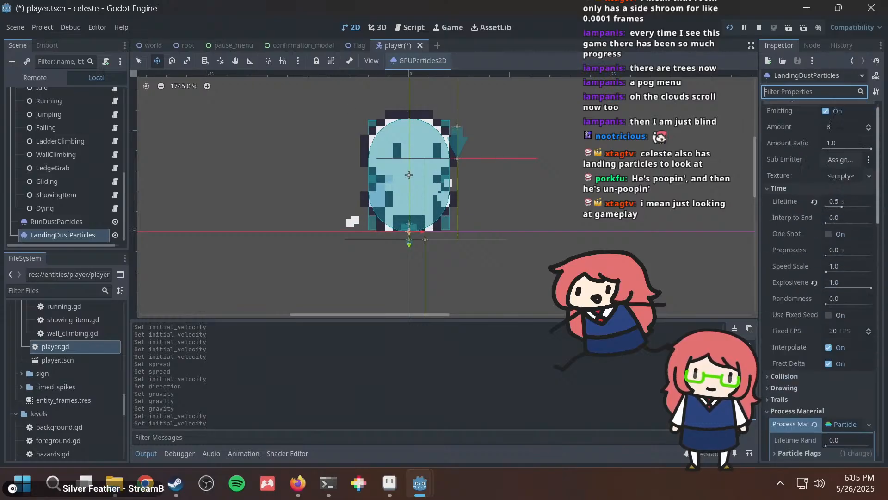
Filter the LandingDustParticles properties for "gravi", try a Gravity y of 0, and set it to 20.
{"action": "left_click", "coordinate": [809, 92]}
{"action": "type", "text": "gravi"}
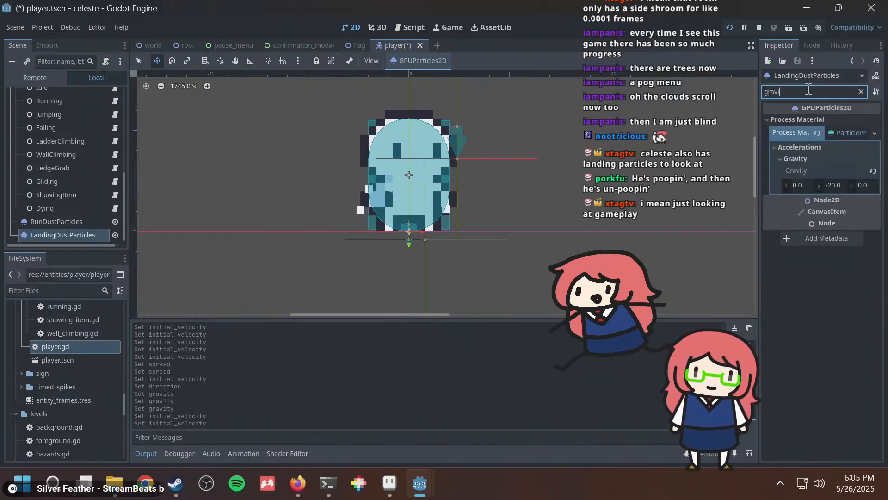
{"action": "left_click", "coordinate": [836, 185]}
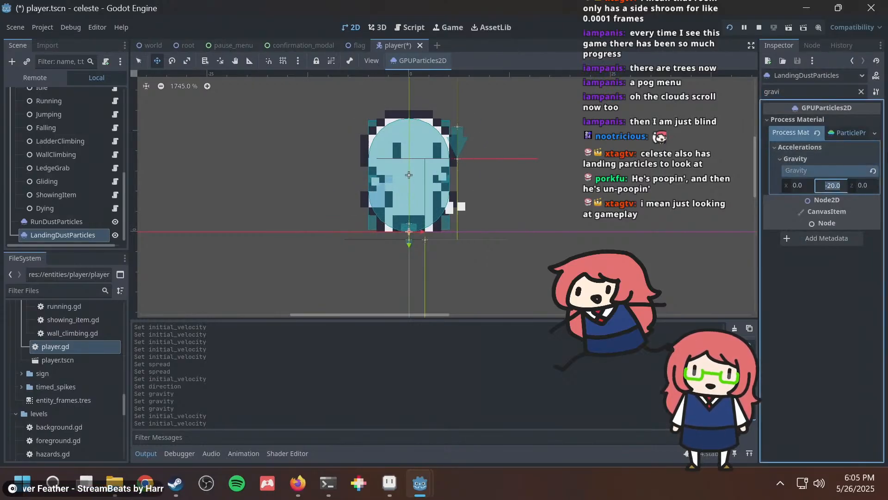
{"action": "type", "text": "0"}
{"action": "key", "text": "Return"}
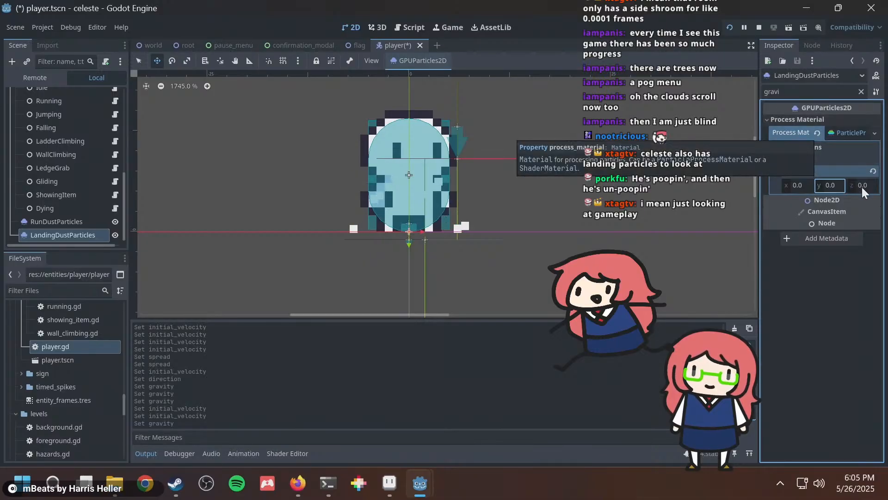
{"action": "left_click", "coordinate": [826, 185]}
{"action": "type", "text": "20"}
{"action": "key", "text": "Return"}
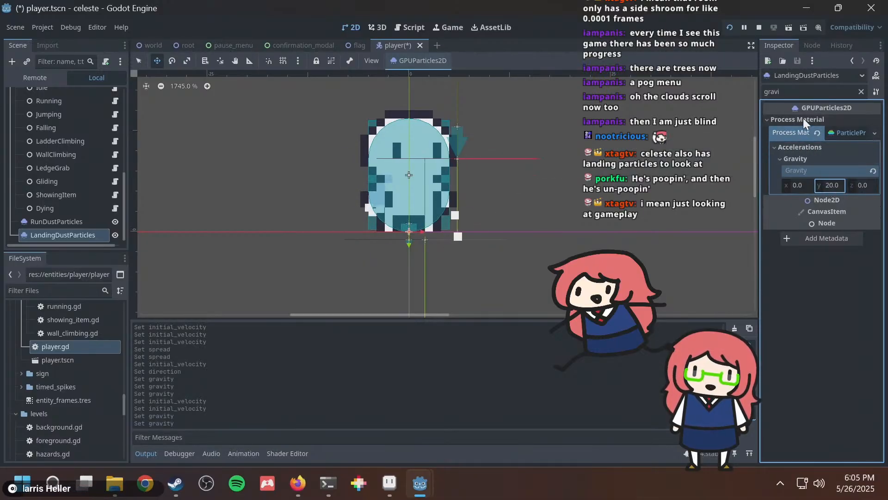
Filter the emitter's properties for "scale" and try a particle Scale range with a minimum of 2 and a maximum of 5.
{"action": "left_click_drag", "start_coordinate": [810, 92], "coordinate": [423, 33]}
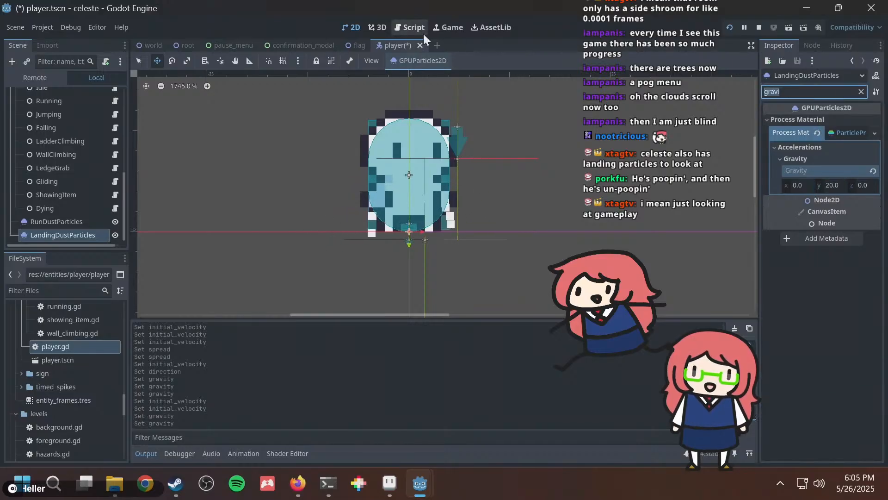
{"action": "key", "text": "BackSpace"}
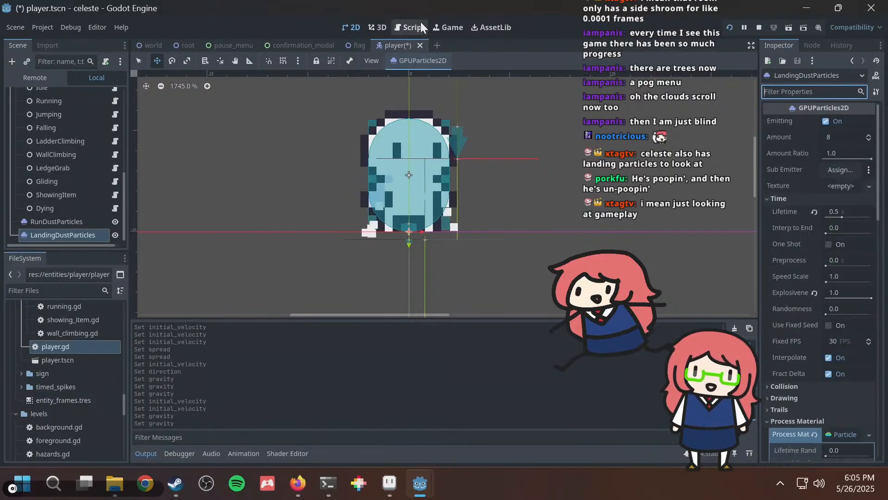
{"action": "type", "text": "scale"}
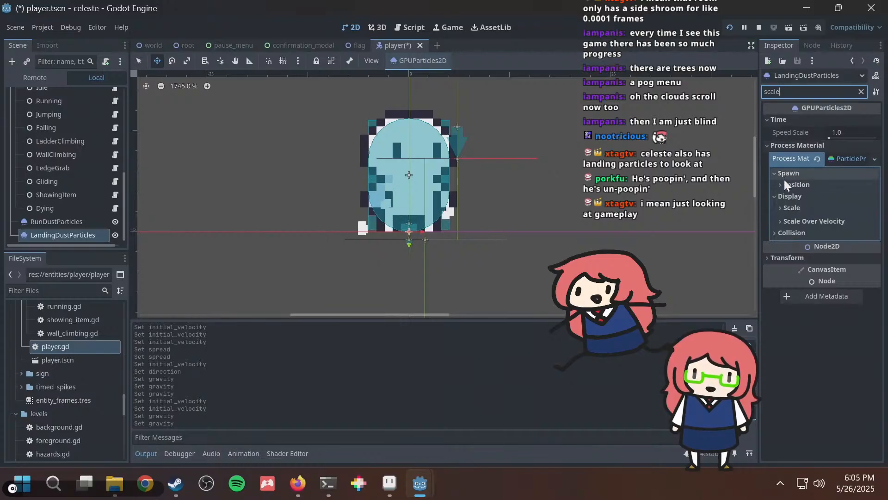
{"action": "left_click", "coordinate": [801, 207]}
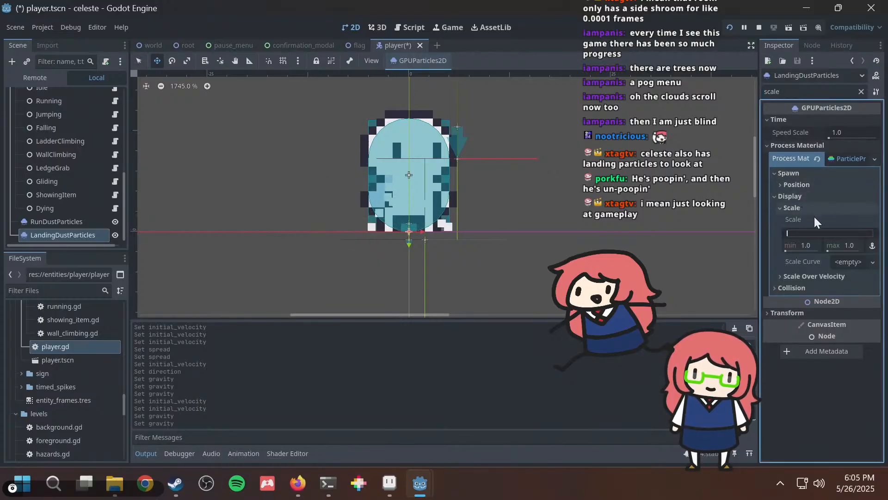
{"action": "left_click", "coordinate": [810, 242]}
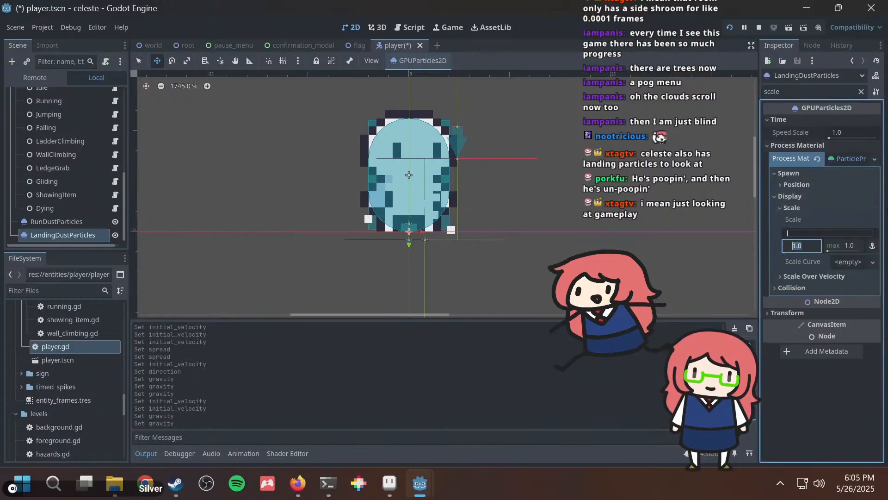
{"action": "type", "text": "2"}
{"action": "key", "text": "Tab"}
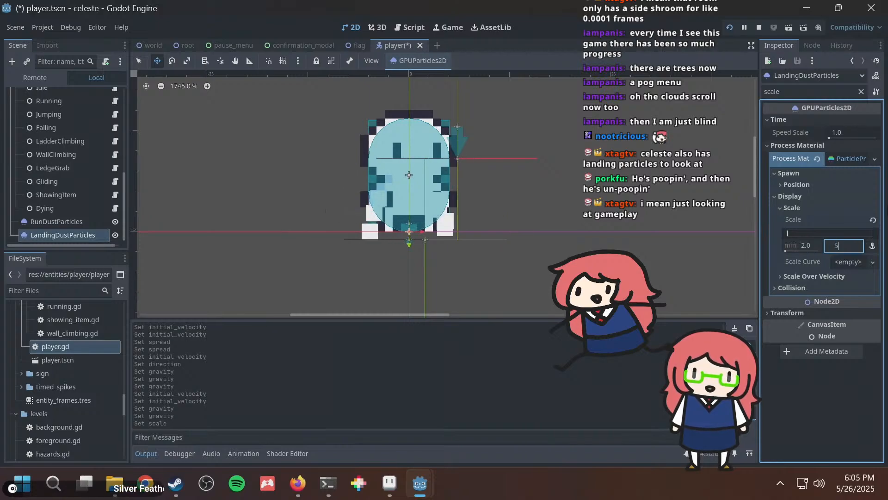
{"action": "type", "text": "5"}
{"action": "key", "text": "Return"}
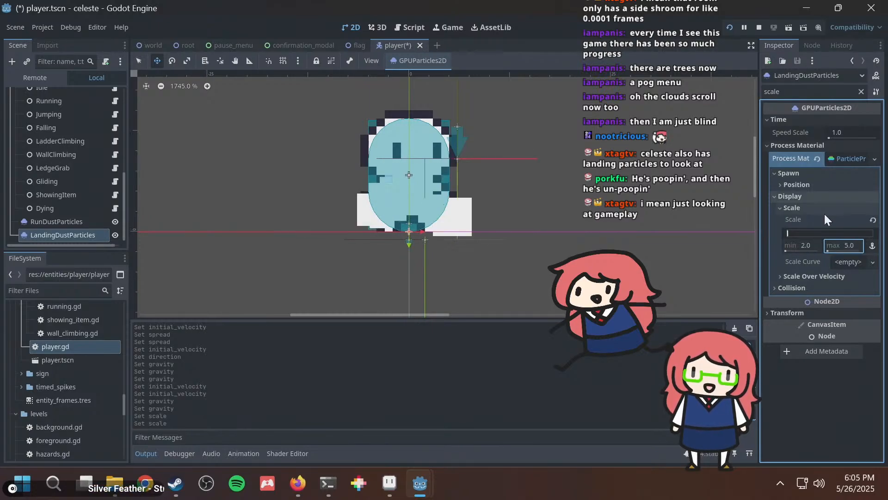
Set the particle Scale range to a minimum of 1 and a maximum of 3, and move the emitter up to (0, -1).
{"action": "type", "text": "1"}
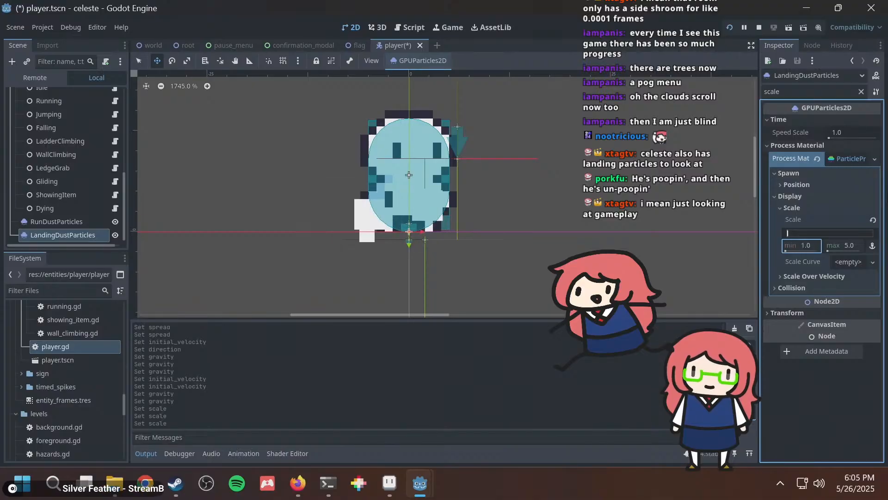
{"action": "key", "text": "Tab"}
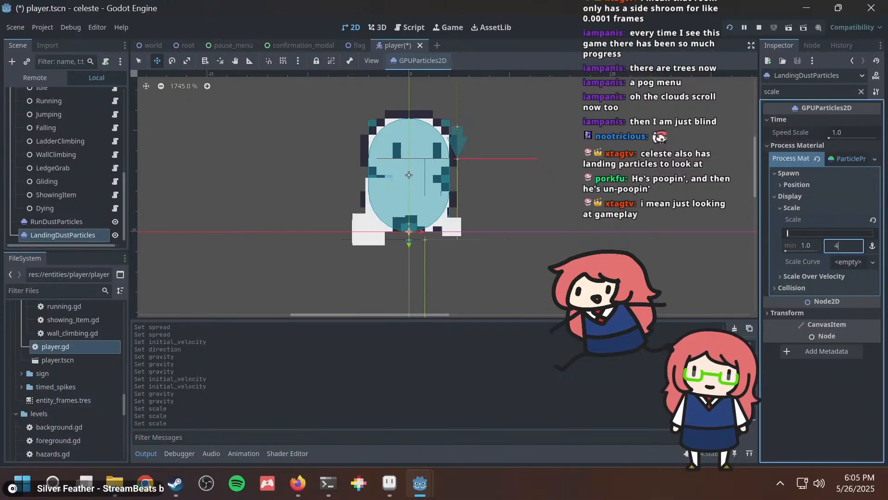
{"action": "type", "text": "3"}
{"action": "key", "text": "Return"}
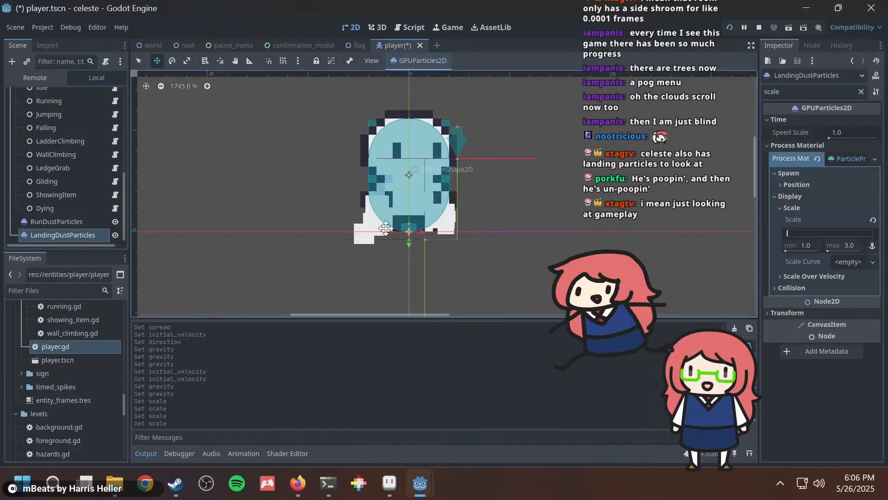
{"action": "left_click_drag", "start_coordinate": [407, 224], "coordinate": [408, 223]}
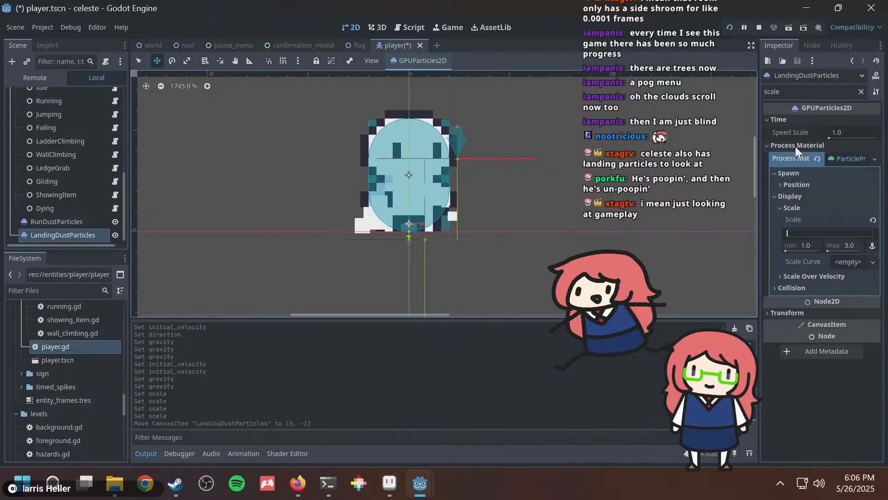
Filter the properties for "alpha" and give the Alpha Curve a new CurveTexture containing a new Curve.
{"action": "left_click", "coordinate": [808, 94]}
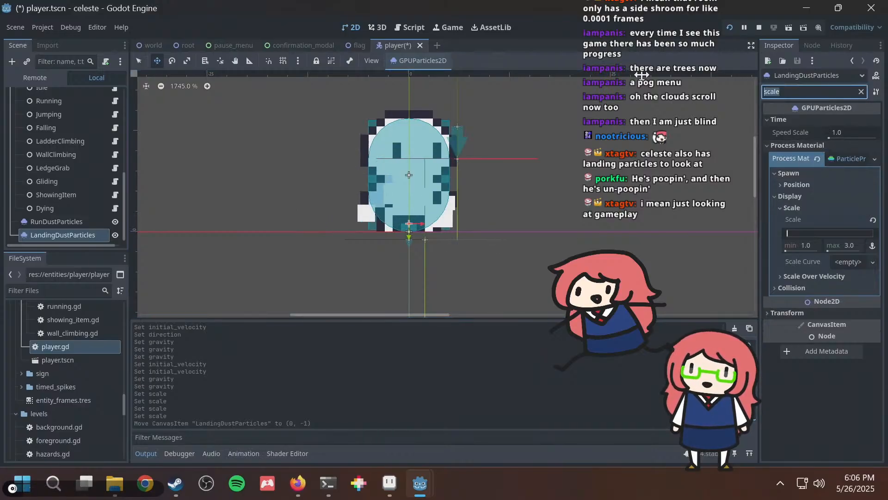
{"action": "type", "text": "alpha"}
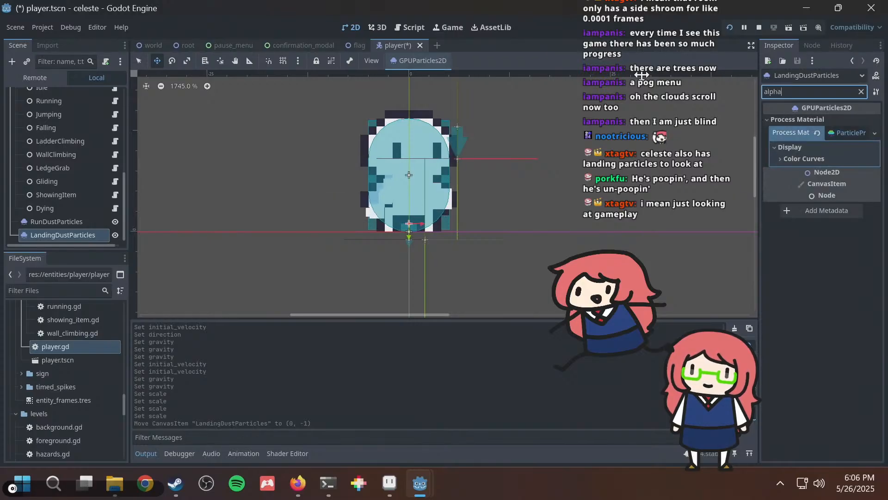
{"action": "left_click", "coordinate": [841, 159]}
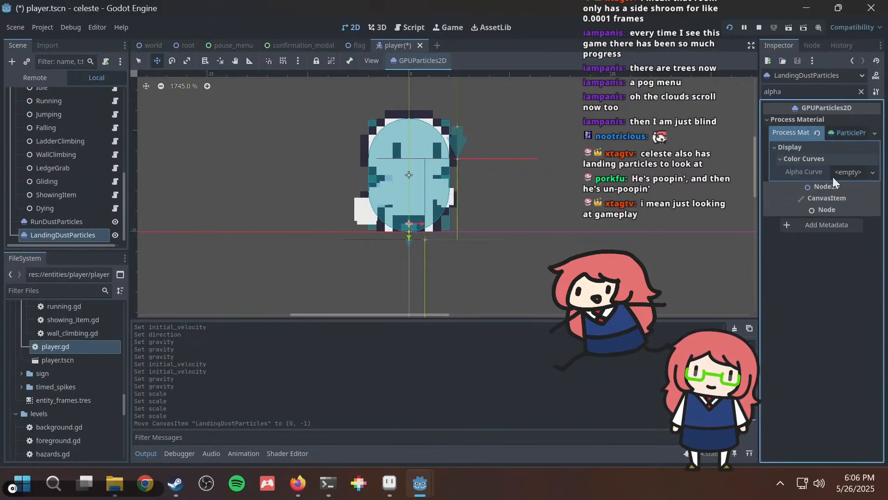
{"action": "left_click", "coordinate": [846, 171]}
{"action": "left_click", "coordinate": [843, 187]}
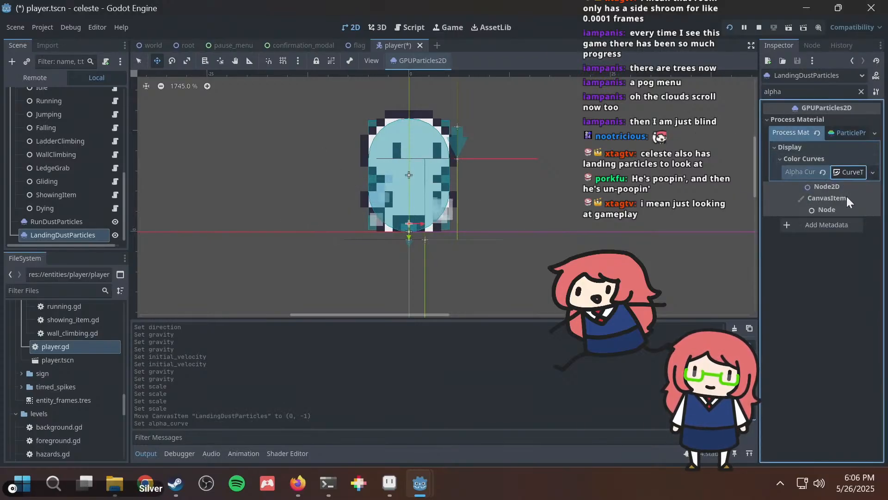
{"action": "left_click", "coordinate": [845, 172]}
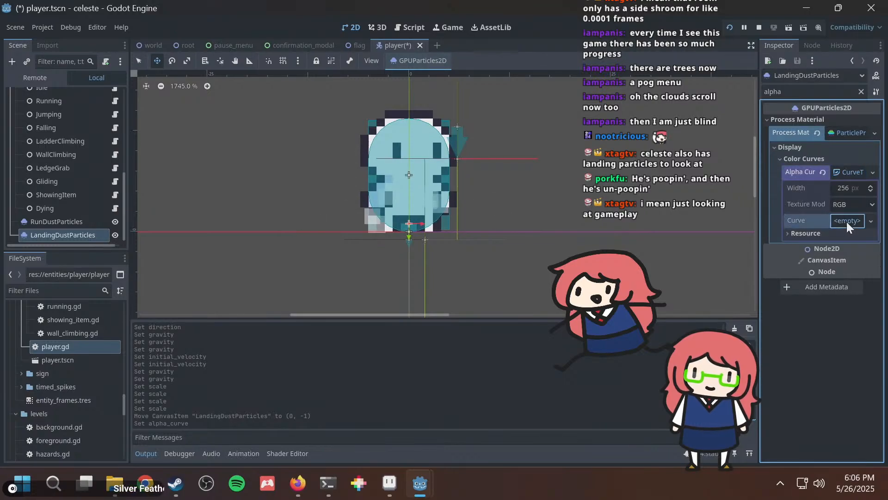
{"action": "left_click", "coordinate": [846, 222]}
{"action": "left_click", "coordinate": [842, 239]}
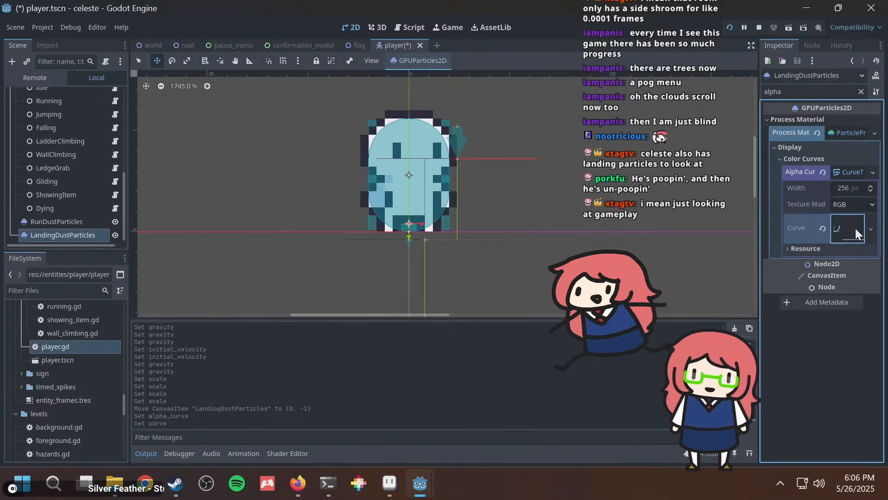
Shape the alpha curve with points at (0, 1), about (0.3, 1) and about (0.8, 0) so the particles fade out.
{"action": "left_click", "coordinate": [856, 228]}
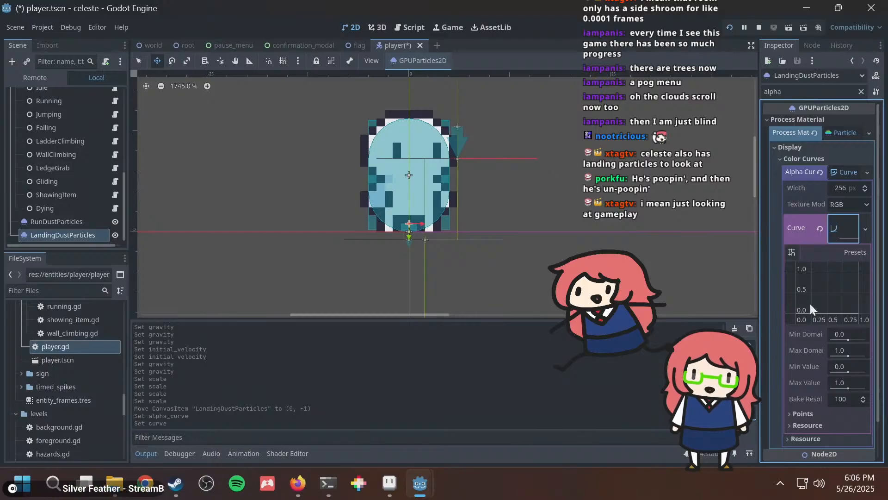
{"action": "left_click", "coordinate": [795, 273]}
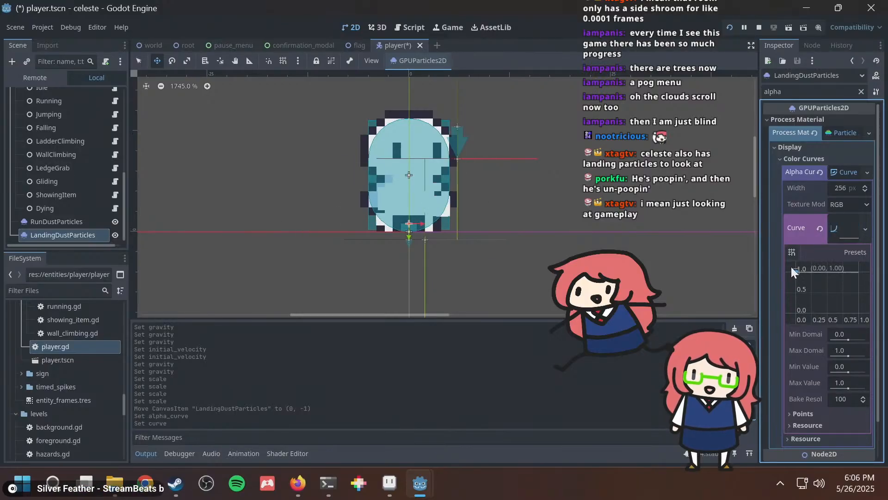
{"action": "left_click_drag", "start_coordinate": [837, 276], "coordinate": [845, 321]}
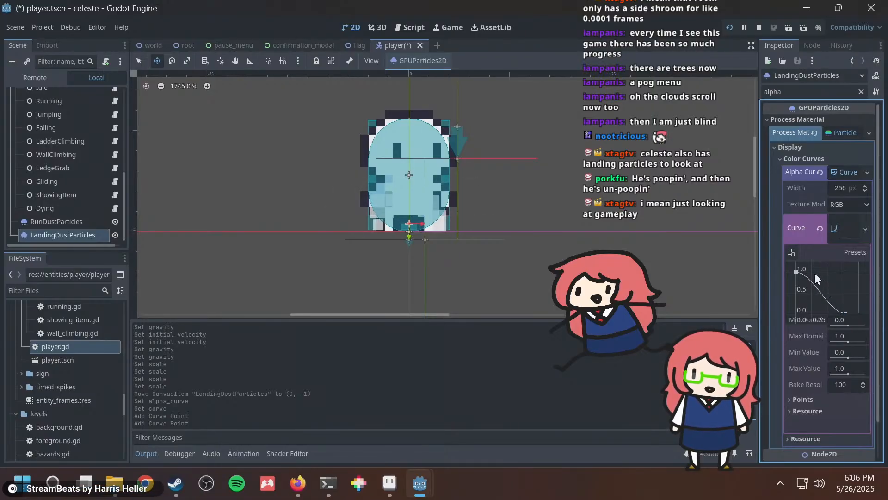
{"action": "left_click_drag", "start_coordinate": [814, 261], "coordinate": [814, 261]}
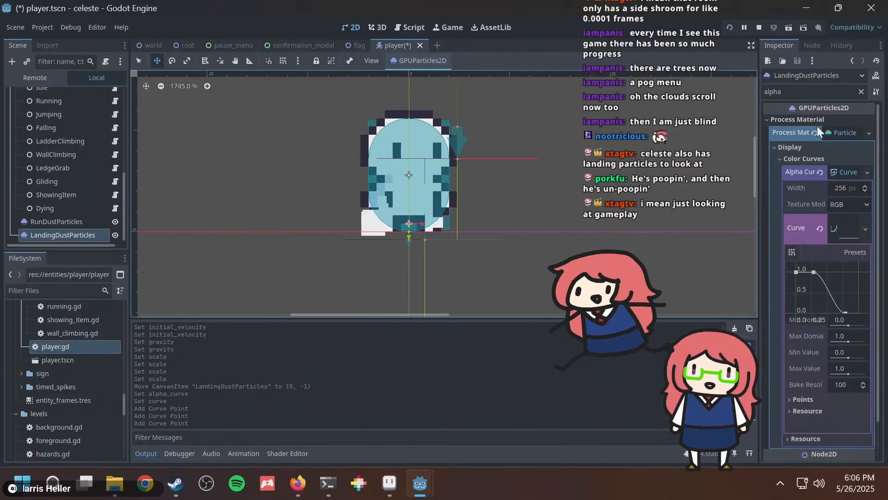
Clear the property filter and set the landing emitter's particle Amount to 15.
{"action": "double_click", "coordinate": [799, 89]}
{"action": "key", "text": "BackSpace"}
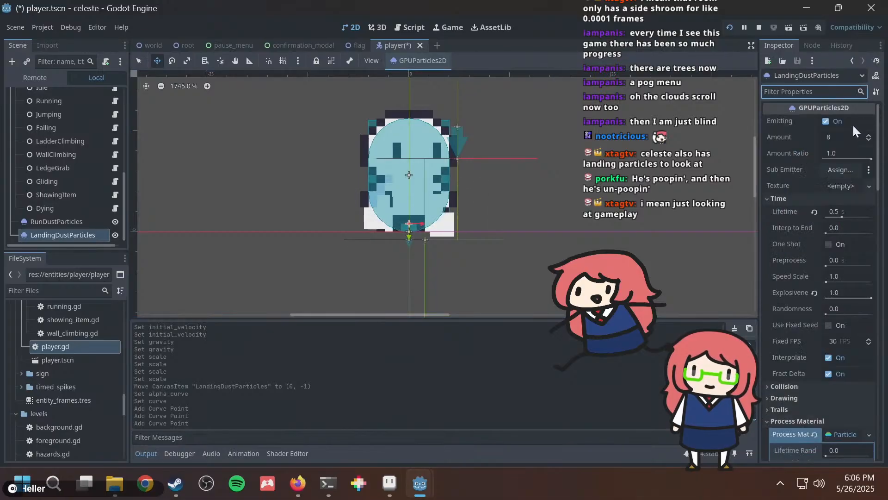
{"action": "left_click", "coordinate": [843, 133]}
{"action": "type", "text": "15"}
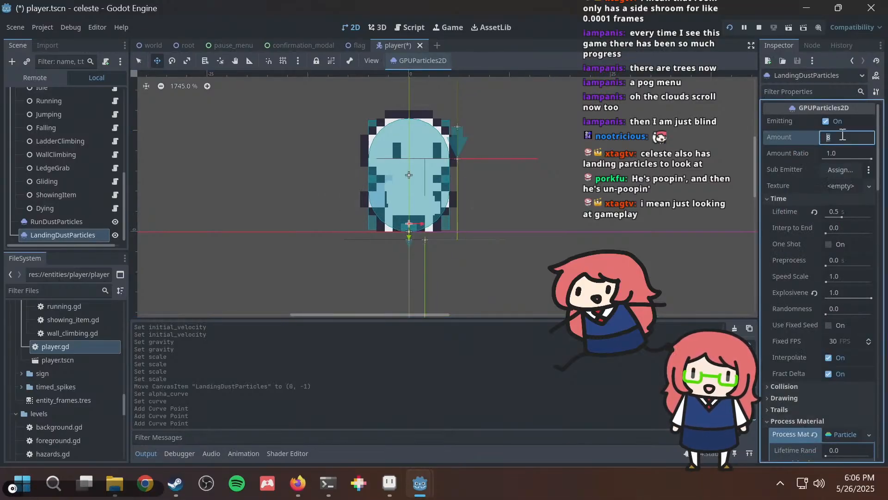
{"action": "key", "text": "Return"}
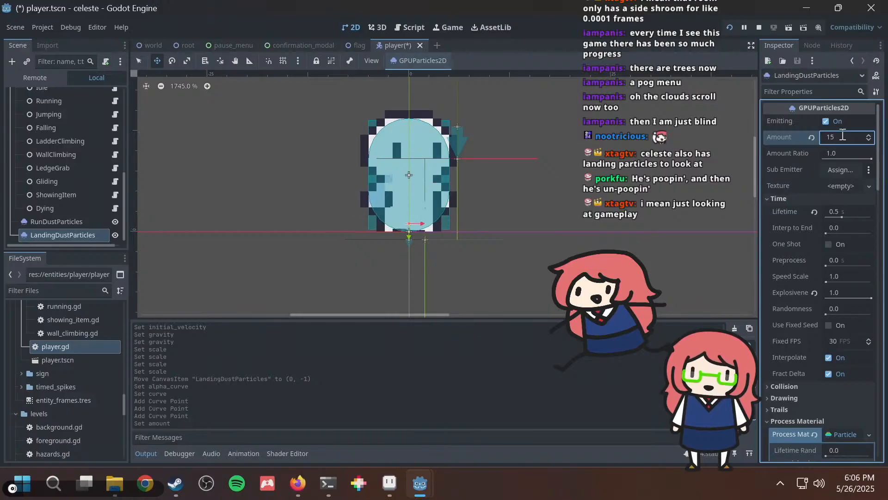
Switch to the Celeste walkthrough video in Firefox, replay the moments around 3:45 to examine the landing dust, and return to Godot.
{"action": "key", "text": "alt+Tab"}
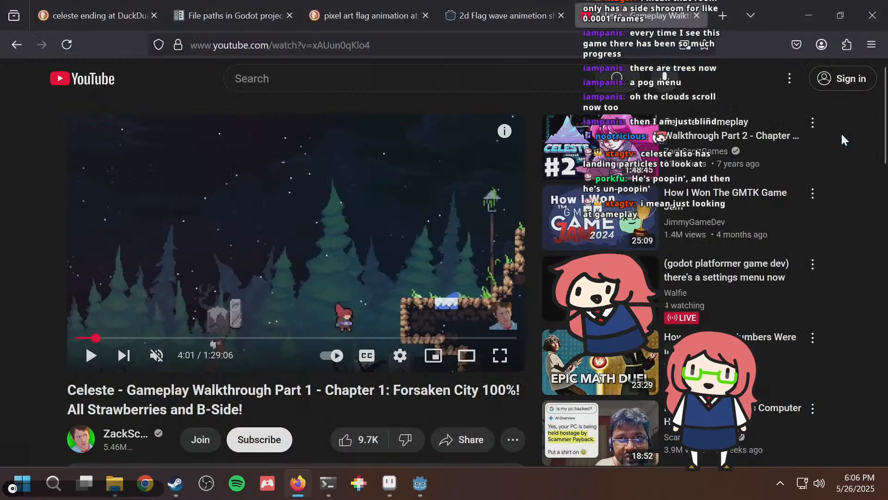
{"action": "key", "text": "Left"}
{"action": "key", "text": "Left"}
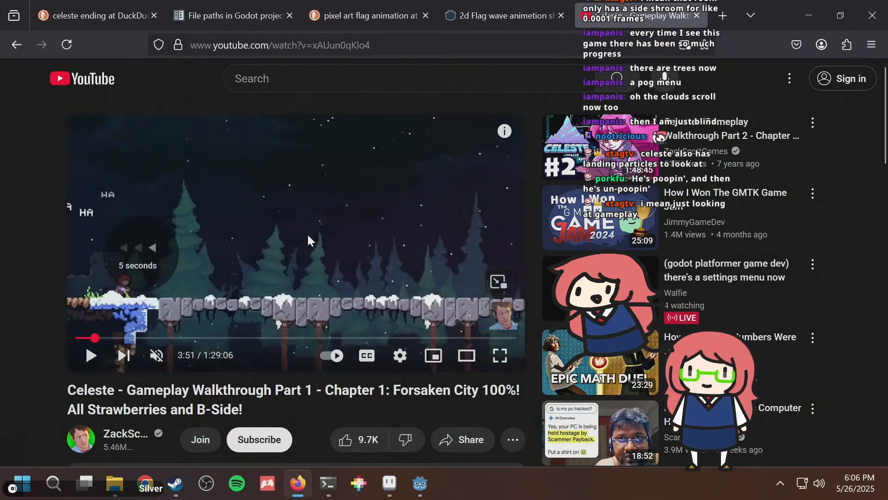
{"action": "left_click", "coordinate": [318, 226]}
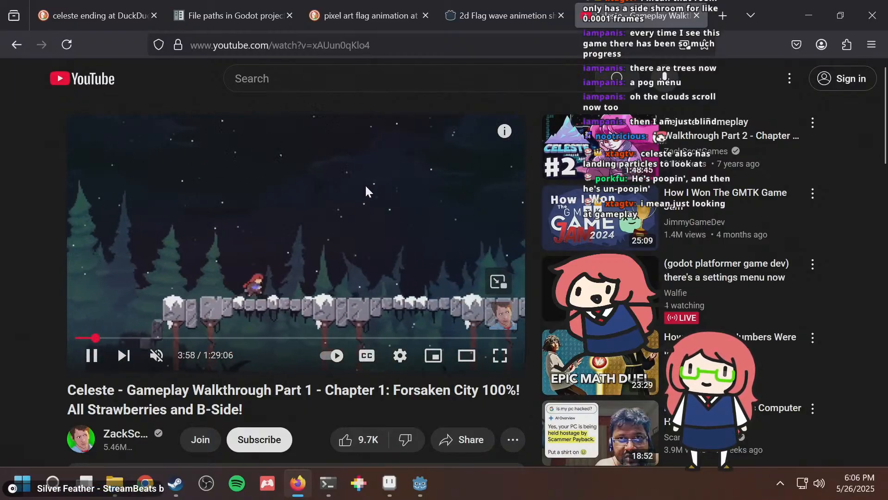
{"action": "key", "text": "Left"}
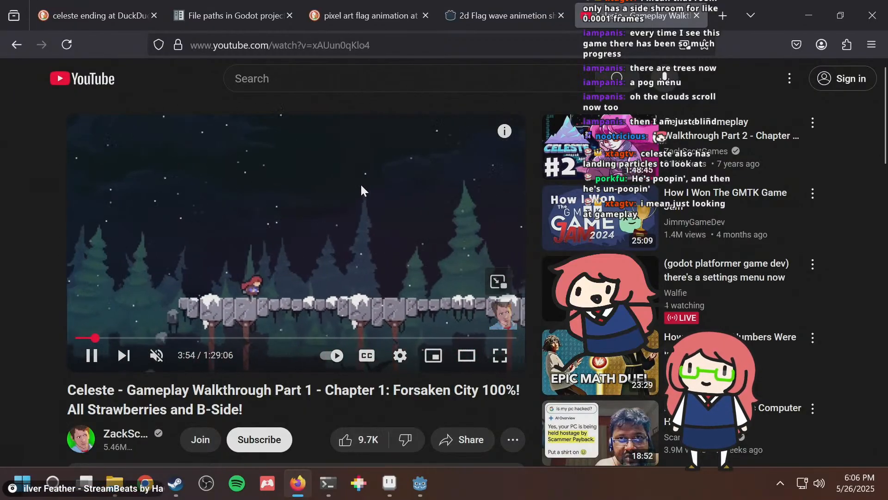
{"action": "key", "text": "Left"}
{"action": "key", "text": "Left"}
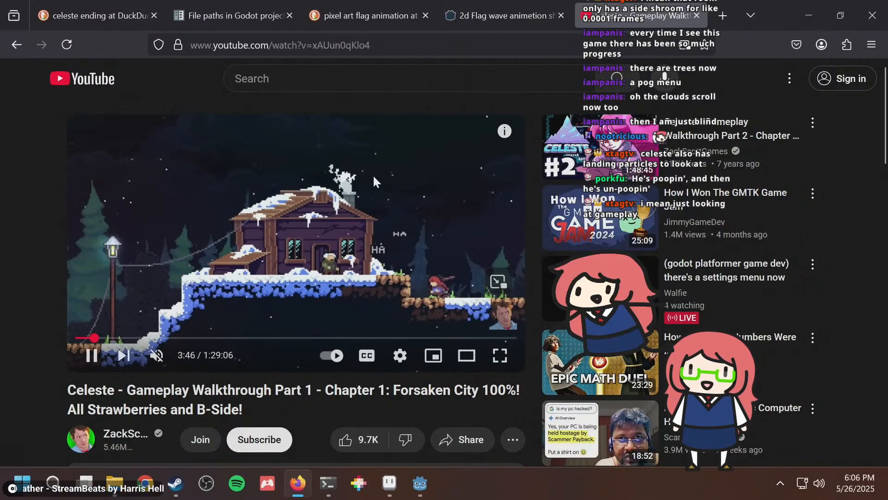
{"action": "key", "text": "Left"}
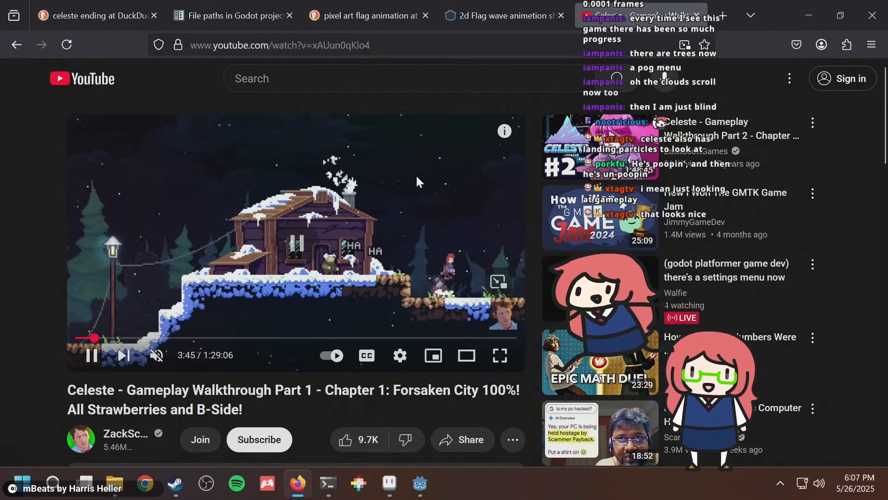
{"action": "key", "text": "alt+Tab"}
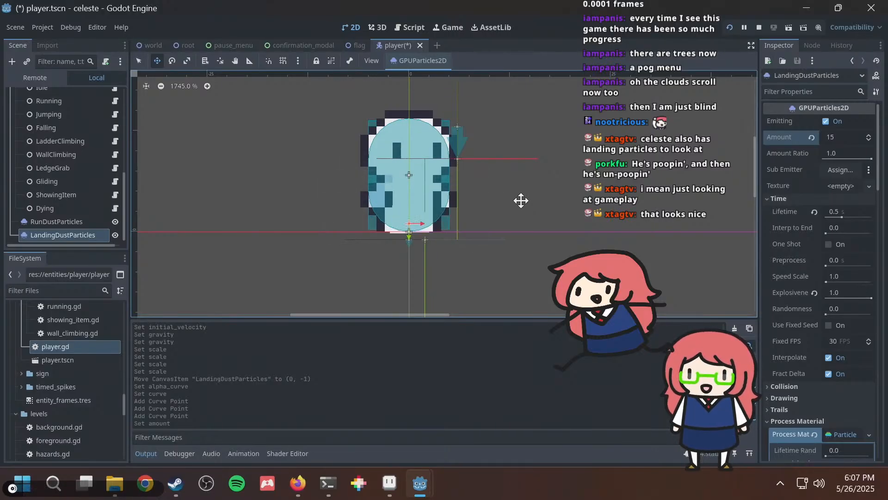
Compare the landing dust preview with the paused Celeste walkthrough video in Firefox, return to Godot, and save the player scene.
{"action": "scroll", "coordinate": [524, 188], "scroll_direction": "down", "scroll_amount": 1}
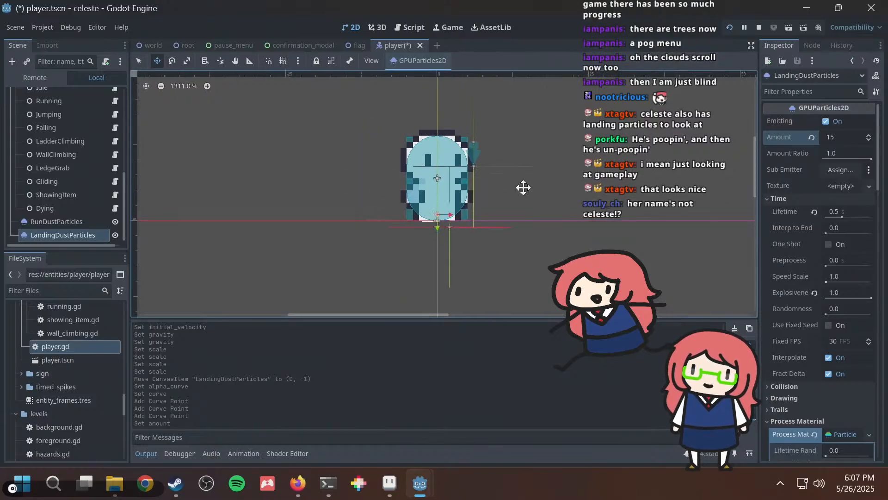
{"action": "scroll", "coordinate": [523, 187], "scroll_direction": "up", "scroll_amount": 4}
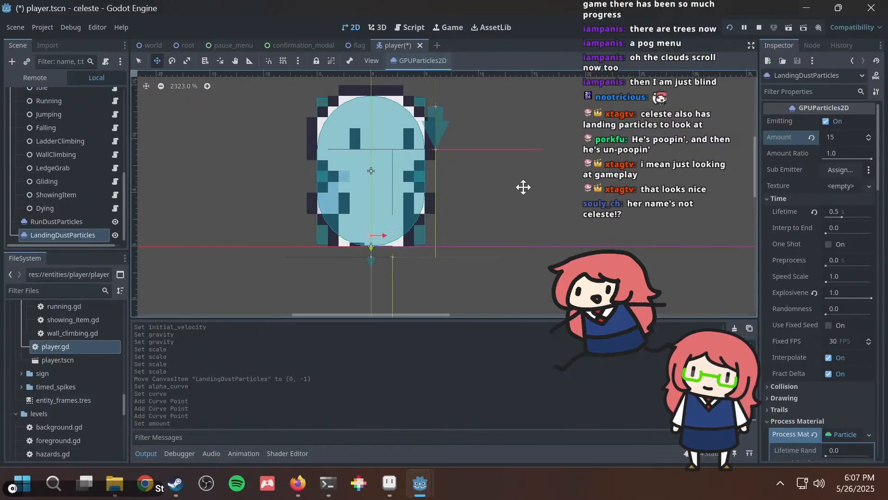
{"action": "key", "text": "alt+Tab"}
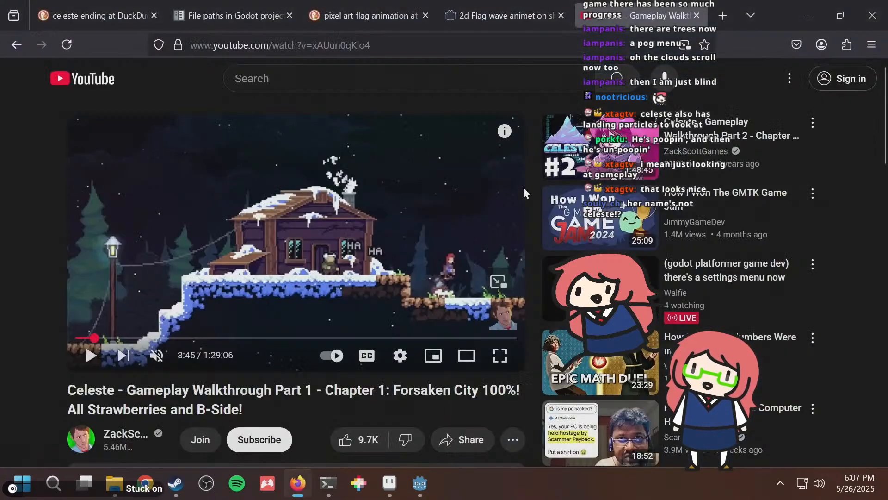
{"action": "key", "text": "alt+Tab"}
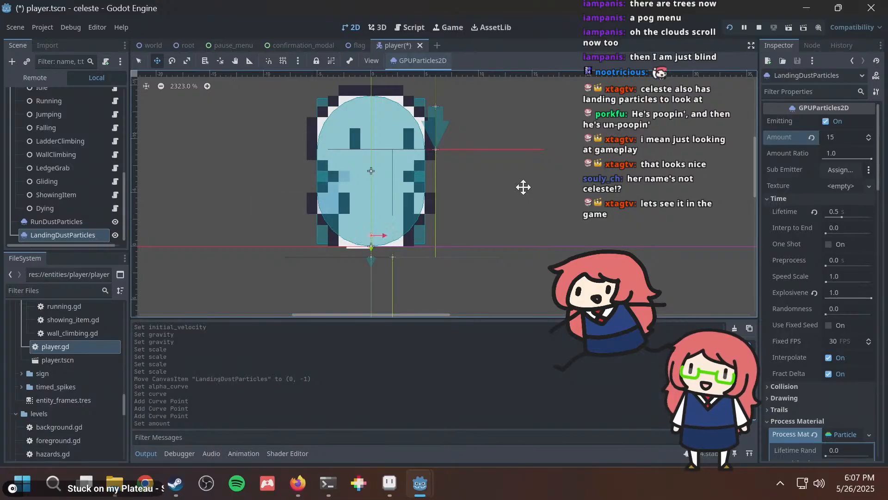
{"action": "key", "text": "ctrl+s"}
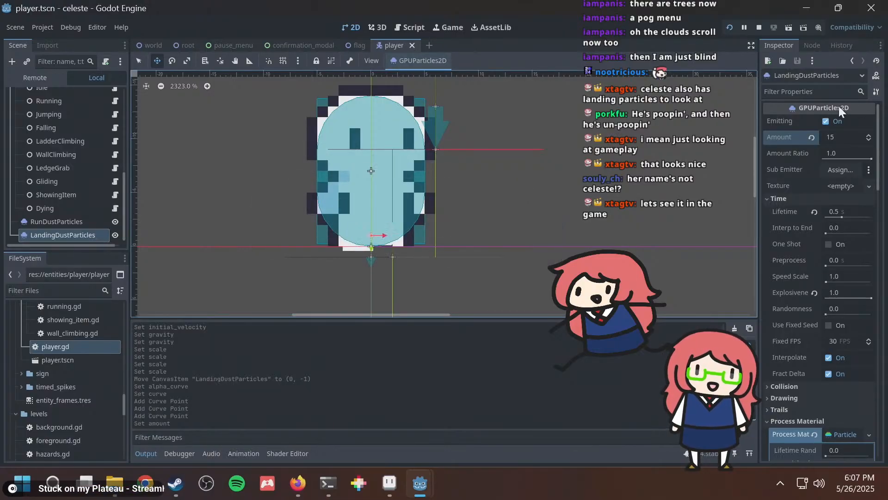
Turn off Emitting on the LandingDustParticles emitter and switch to the script workspace.
{"action": "left_click", "coordinate": [825, 121]}
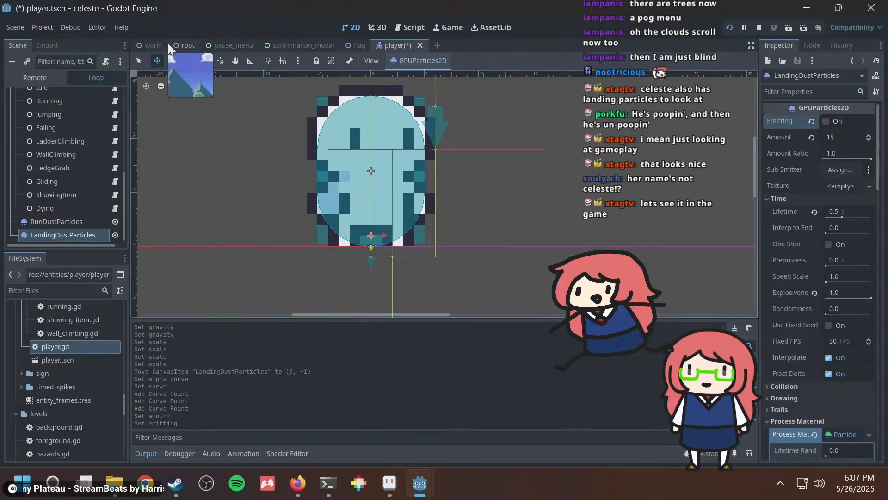
{"action": "left_click", "coordinate": [410, 26]}
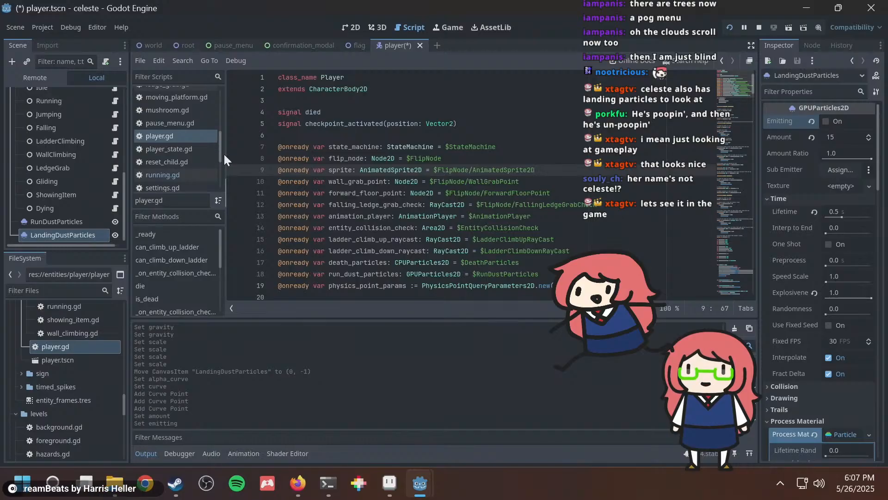
{"action": "mouse_move", "coordinate": [221, 154]}
{"action": "left_mouse_down"}
{"action": "mouse_move", "coordinate": [222, 110]}
{"action": "mouse_move", "coordinate": [215, 137]}
{"action": "left_mouse_up"}
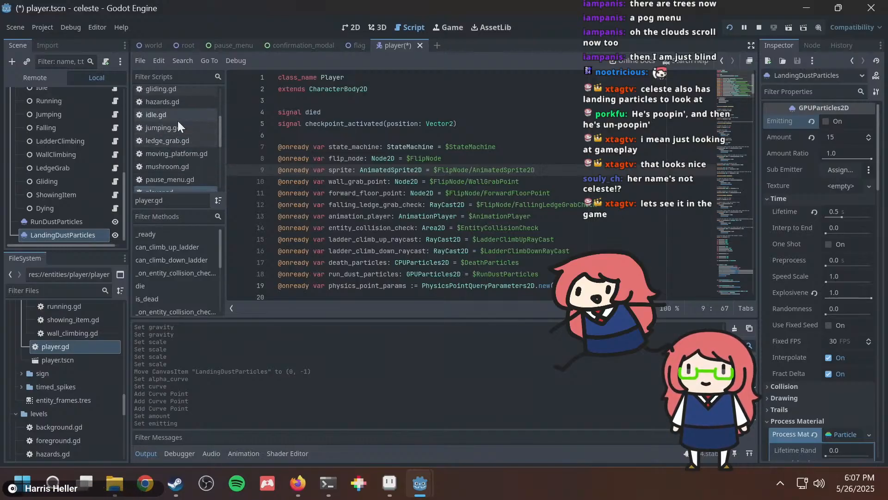
{"action": "left_click", "coordinate": [178, 119]}
{"action": "left_click", "coordinate": [438, 172]}
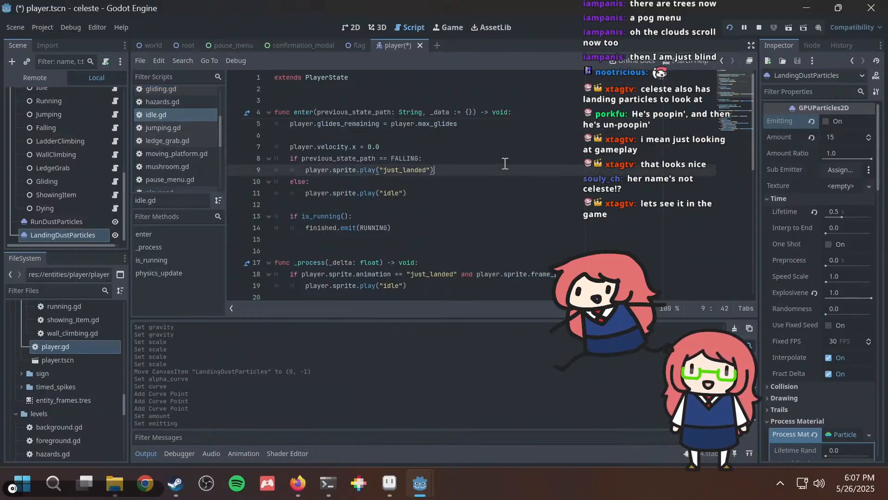
{"action": "key", "text": "Return"}
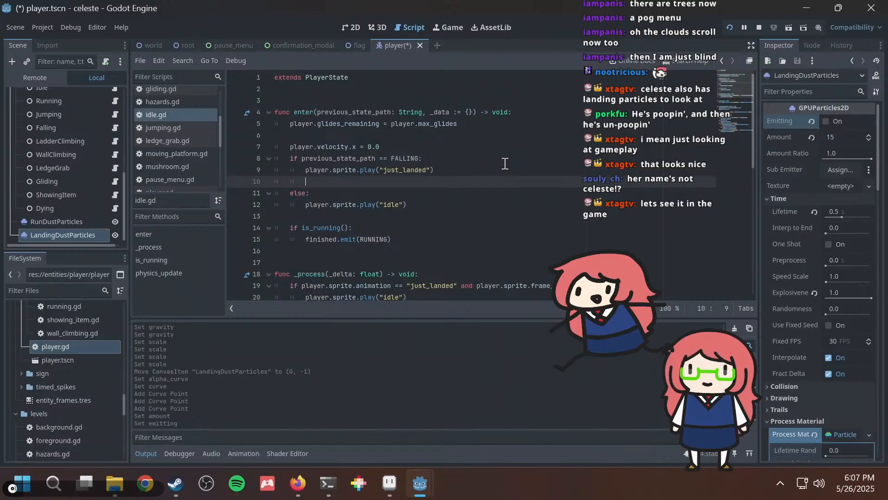
{"action": "key", "text": "BackSpace"}
{"action": "key", "text": "BackSpace"}
{"action": "key", "text": "BackSpace"}
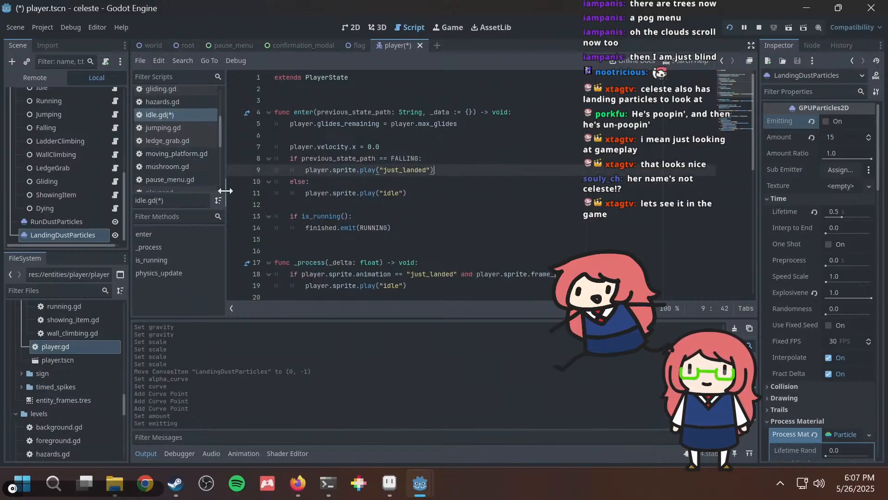
Open player.gd and duplicate the run_dust_particles declaration onto a new line directly below it.
{"action": "scroll", "coordinate": [185, 166], "scroll_direction": "down", "scroll_amount": 2}
{"action": "scroll", "coordinate": [185, 166], "scroll_direction": "down", "scroll_amount": 2}
{"action": "left_click", "coordinate": [163, 142]}
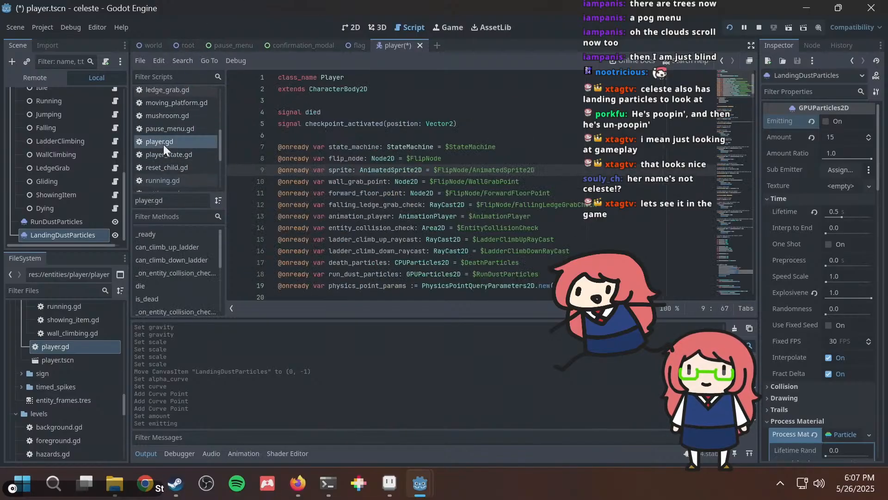
{"action": "scroll", "coordinate": [503, 210], "scroll_direction": "down", "scroll_amount": 2}
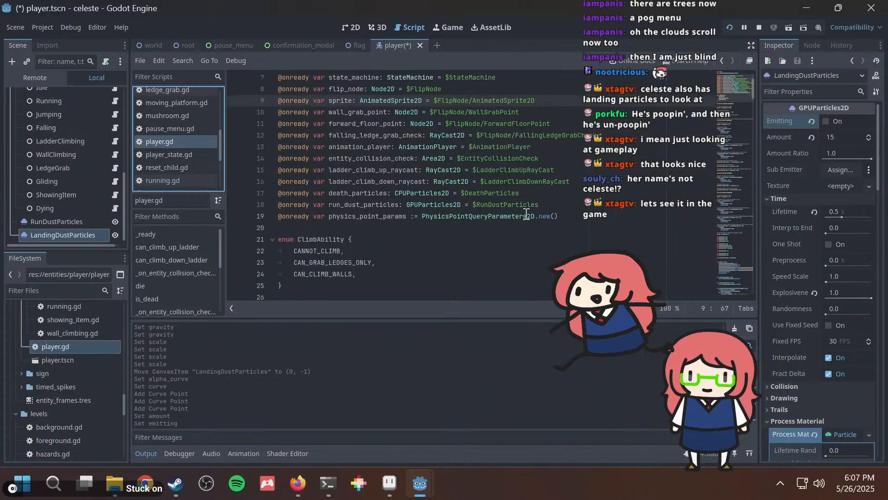
{"action": "left_click", "coordinate": [542, 205]}
{"action": "key", "text": "shift+Home"}
{"action": "key", "text": "ctrl+c"}
{"action": "key", "text": "End"}
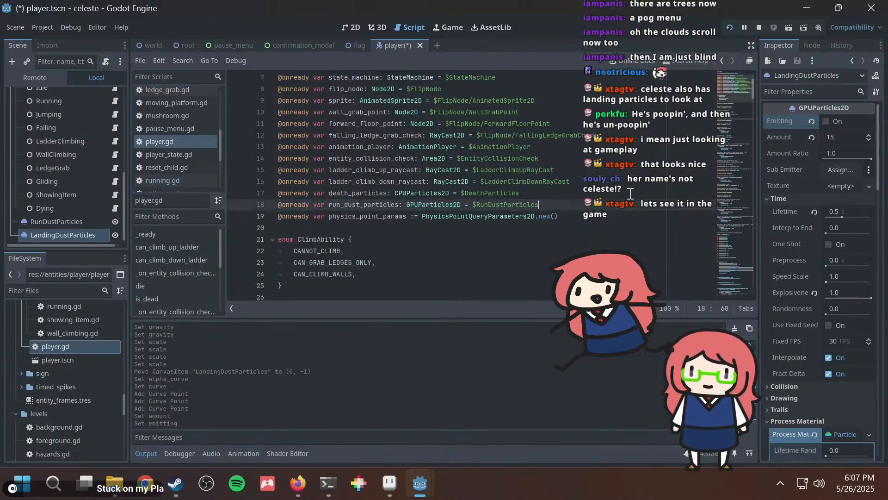
{"action": "key", "text": "Return"}
{"action": "key", "text": "ctrl+v"}
Rename the duplicated variable to landing_dust_particles, point it to $LandingDustParticles, and save.
{"action": "double_click", "coordinate": [372, 216]}
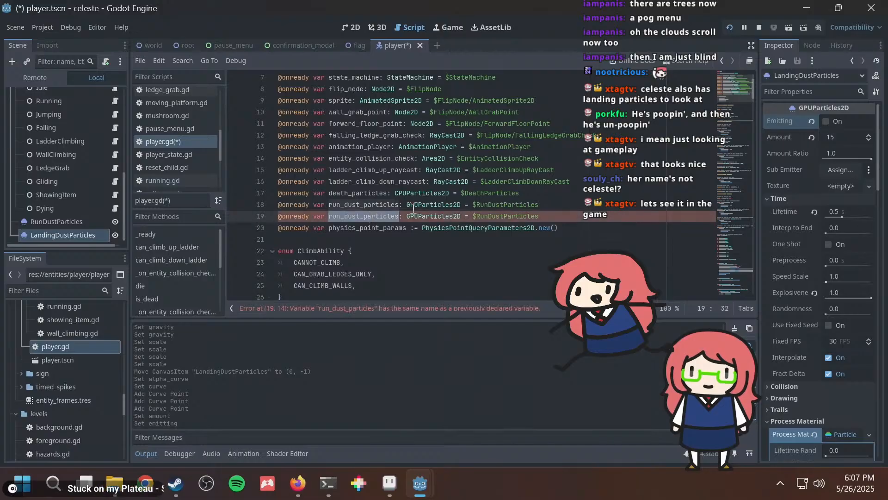
{"action": "type", "text": "landing_dust_ar"}
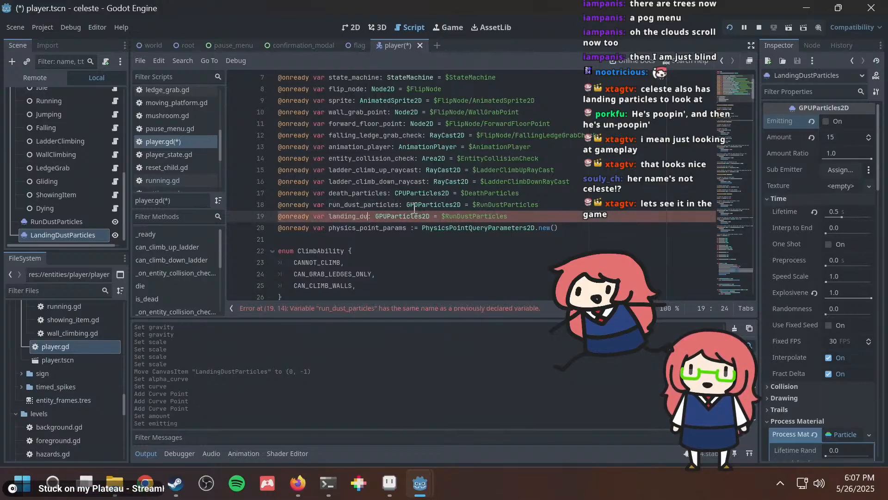
{"action": "type", "text": "particles"}
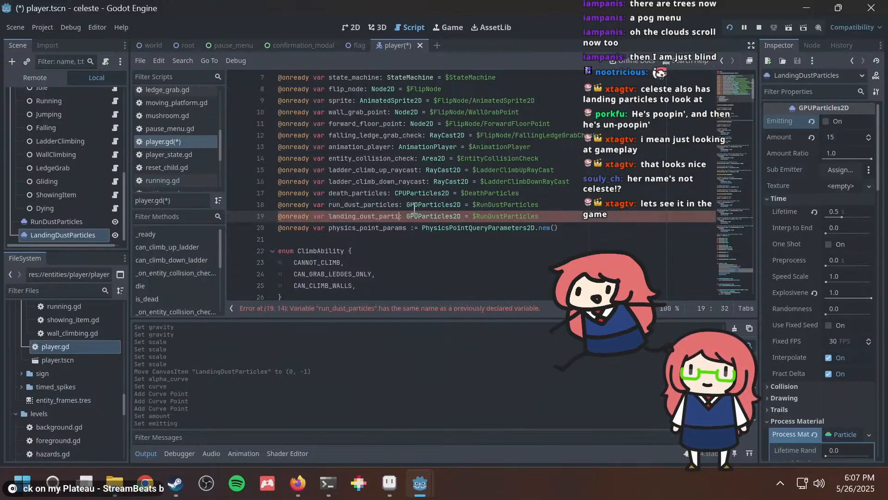
{"action": "double_click", "coordinate": [504, 216]}
{"action": "type", "text": "Landing"}
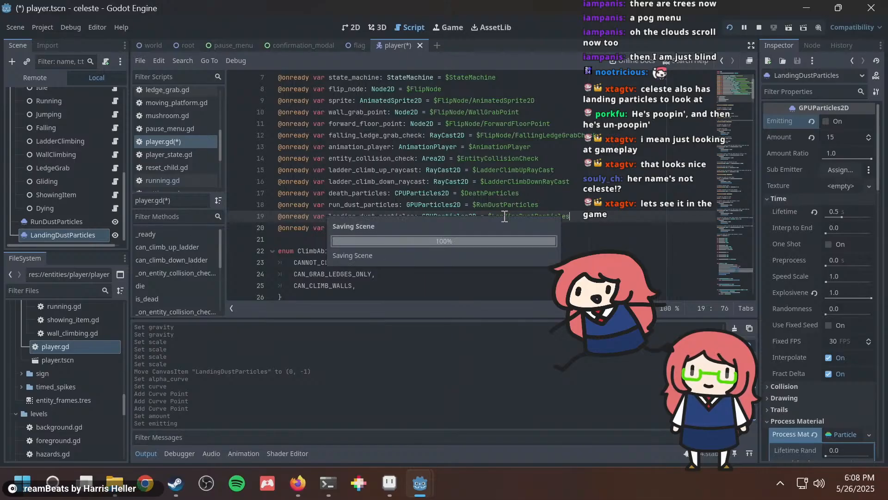
{"action": "key", "text": "ctrl+s"}
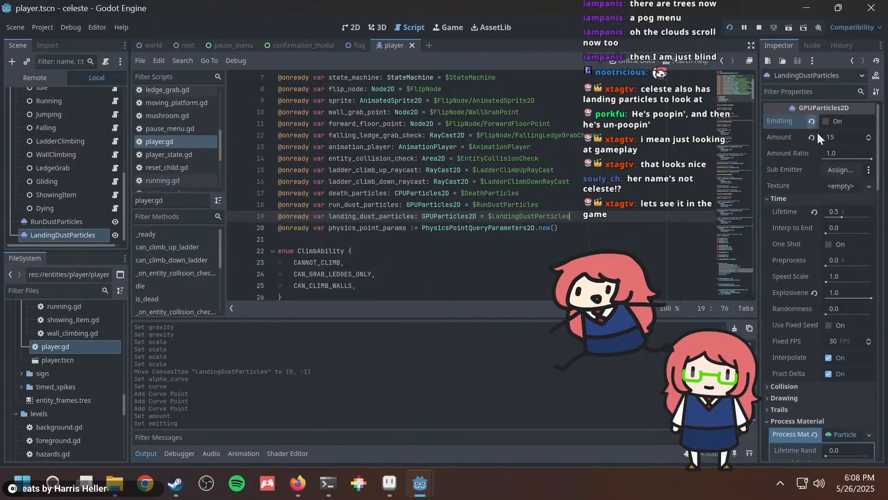
Turn on One Shot for the LandingDustParticles emitter and save the scene.
{"action": "left_click", "coordinate": [828, 244]}
{"action": "key", "text": "ctrl+s"}
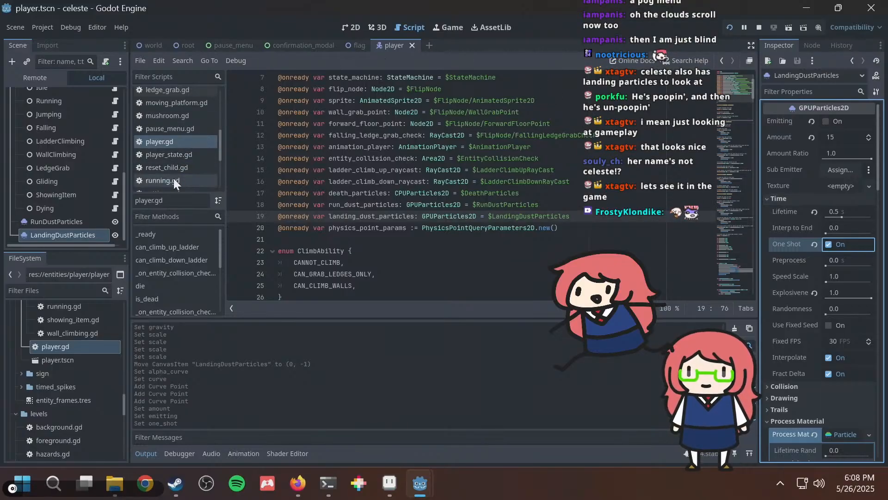
In idle.gd's enter function, add player.landing_dust_particles.emitting = true beneath the "just_landed" play call, and save.
{"action": "scroll", "coordinate": [176, 141], "scroll_direction": "down", "scroll_amount": 4}
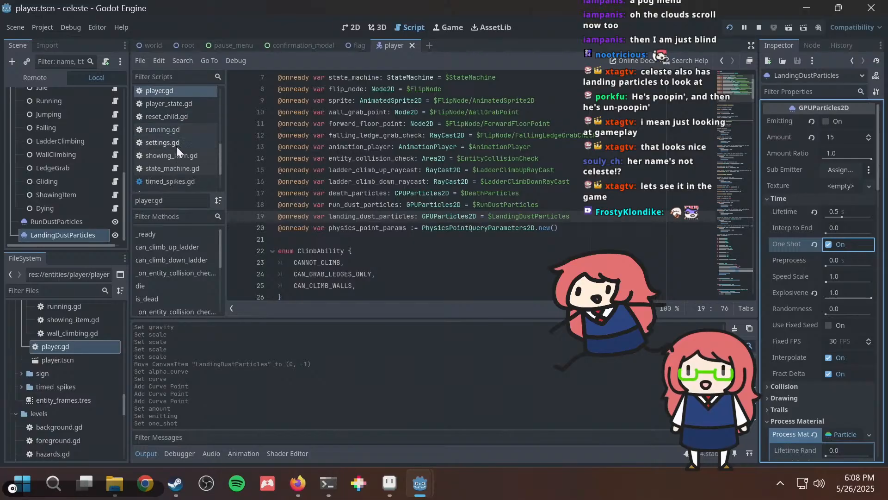
{"action": "scroll", "coordinate": [178, 148], "scroll_direction": "up", "scroll_amount": 7}
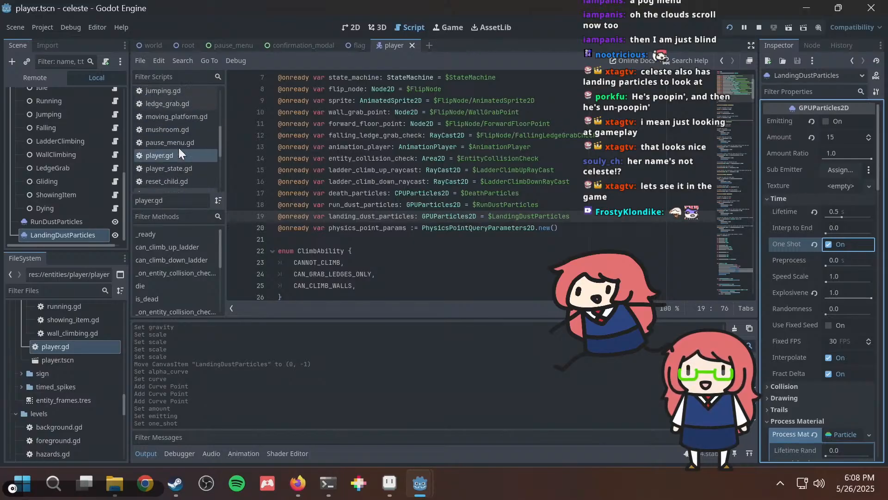
{"action": "left_click", "coordinate": [168, 154]}
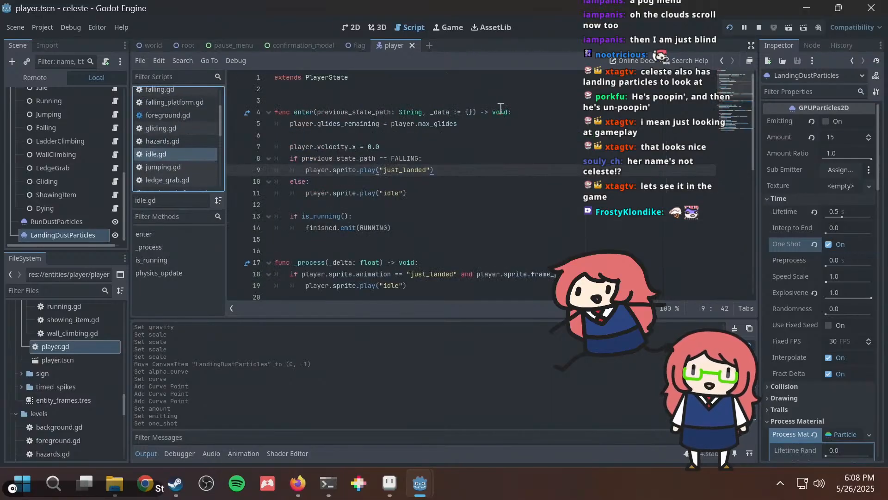
{"action": "left_click", "coordinate": [459, 170]}
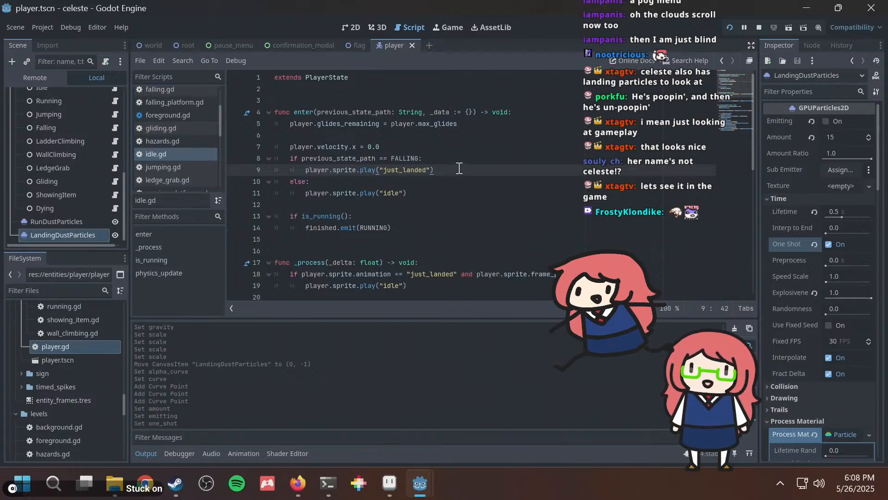
{"action": "key", "text": "Return"}
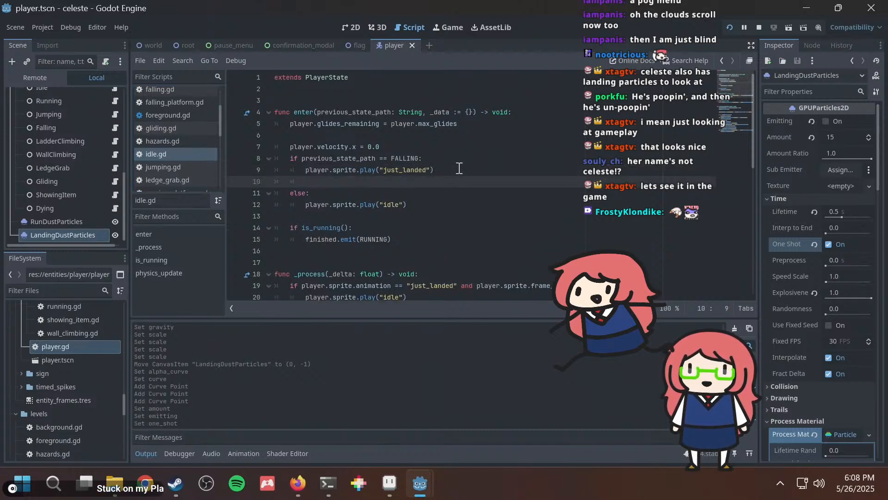
{"action": "type", "text": "player.landing_dust_particles"}
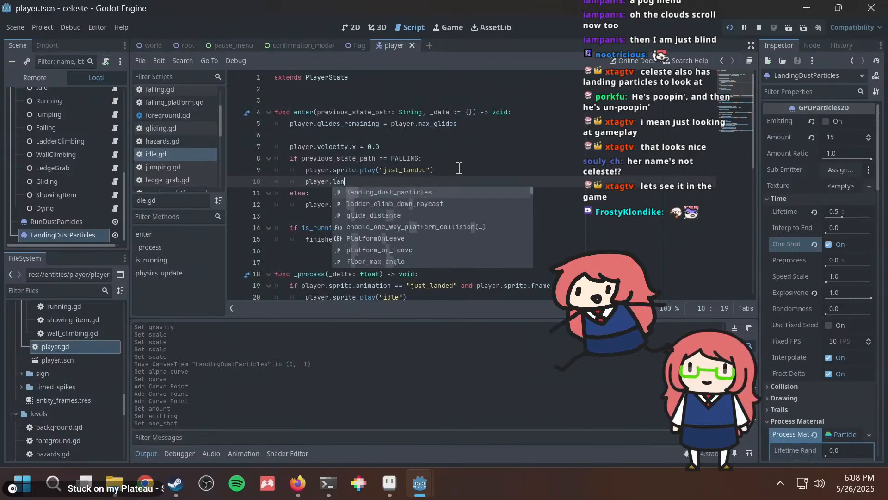
{"action": "key", "text": "Return"}
{"action": "type", "text": ".em"}
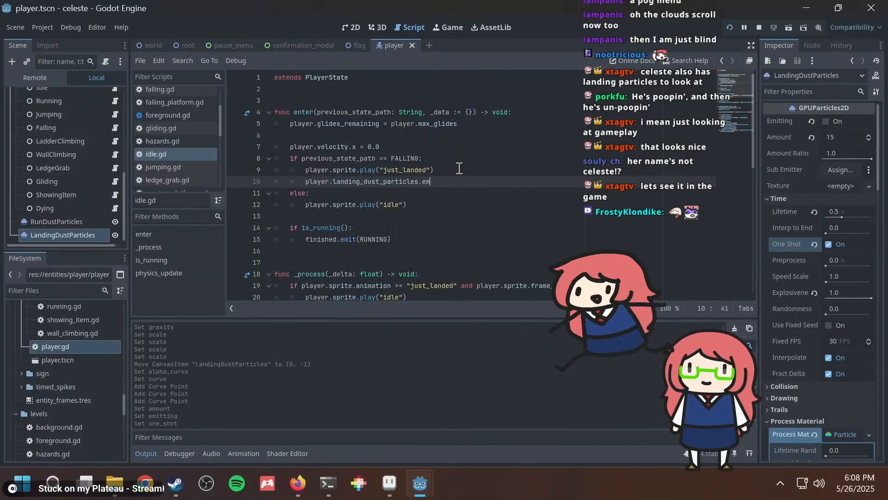
{"action": "type", "text": "i"}
{"action": "key", "text": "Return"}
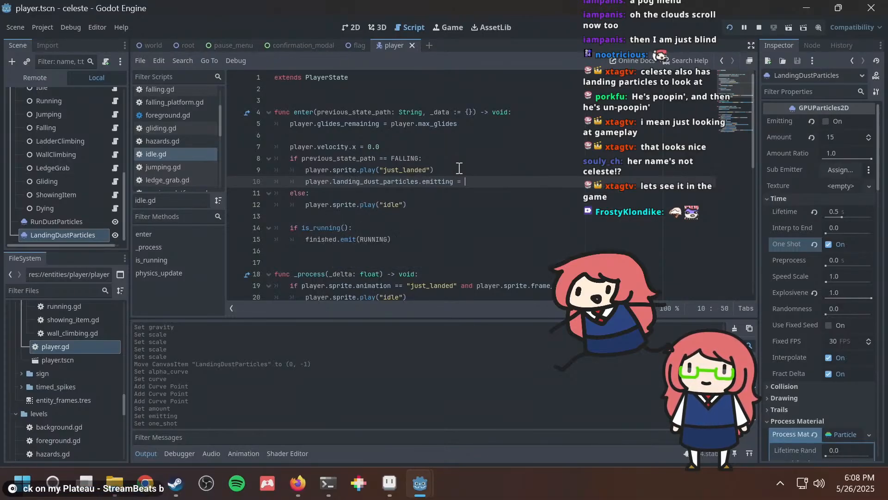
{"action": "key", "text": "ctrl+s"}
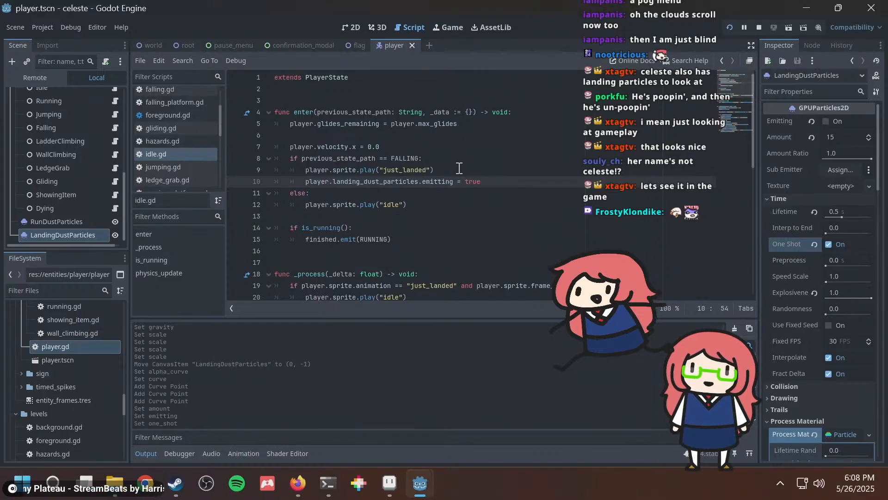
Run the game and move and jump the character repeatedly on the grassy ledge to examine the landing dust.
{"action": "key", "text": "F5"}
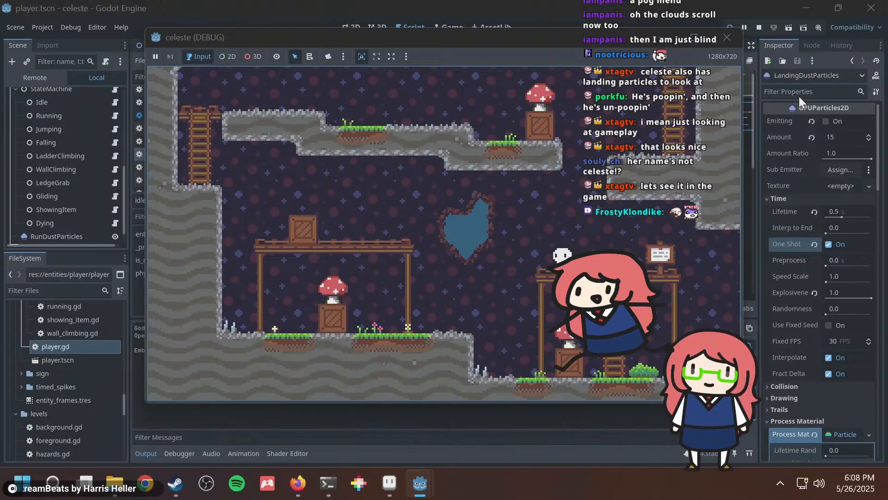
{"action": "key", "text": "Left"}
{"action": "key", "text": "space"}
{"action": "key", "text": "space"}
{"action": "key", "text": "Left"}
{"action": "key", "text": "space"}
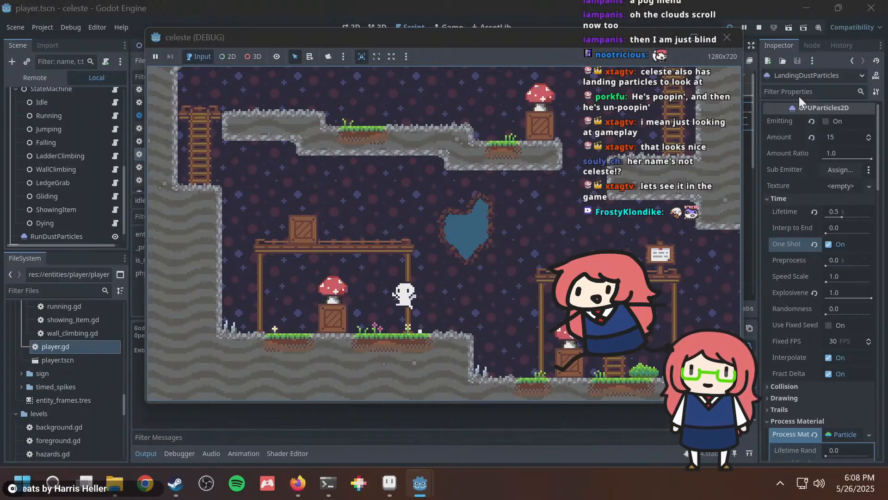
{"action": "key", "text": "Right"}
{"action": "key", "text": "space"}
{"action": "key", "text": "space"}
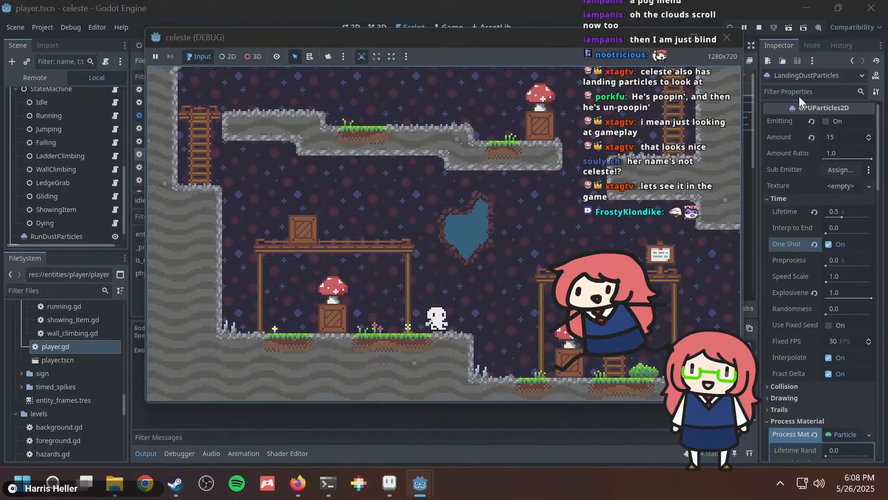
{"action": "key", "text": "space"}
{"action": "key", "text": "Left"}
{"action": "key", "text": "space"}
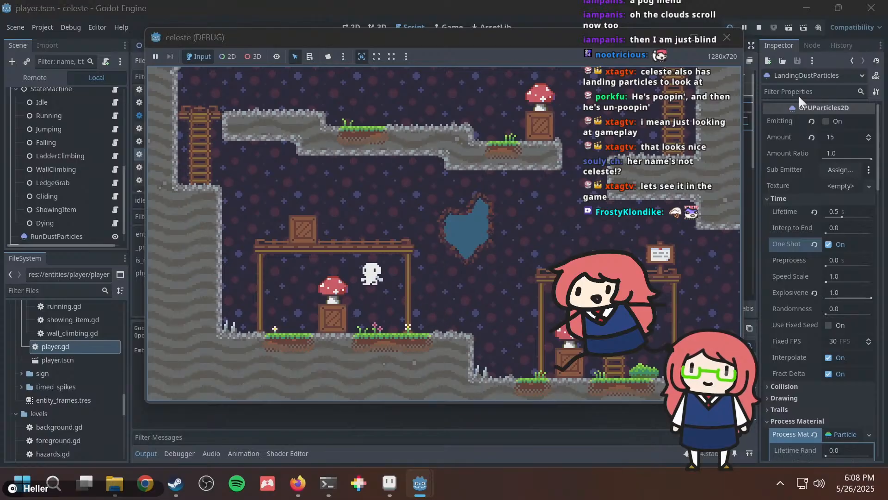
{"action": "key", "text": "Right"}
{"action": "key", "text": "space"}
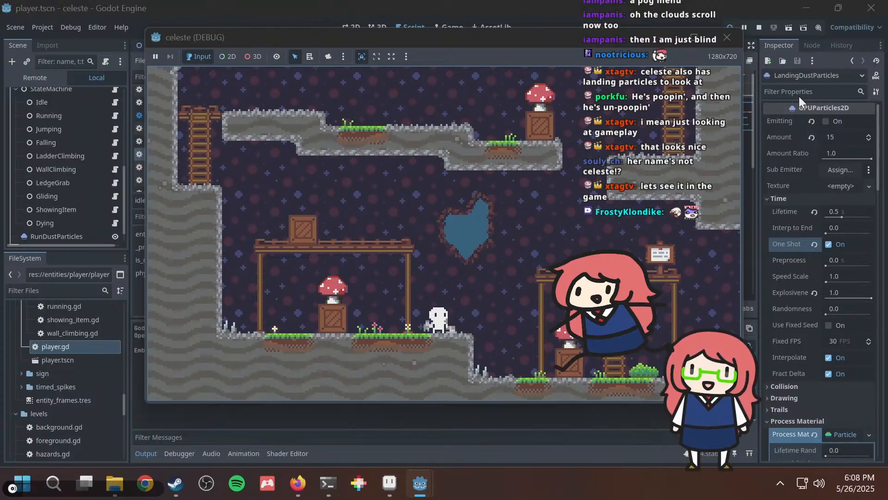
{"action": "key", "text": "space"}
{"action": "key", "text": "space"}
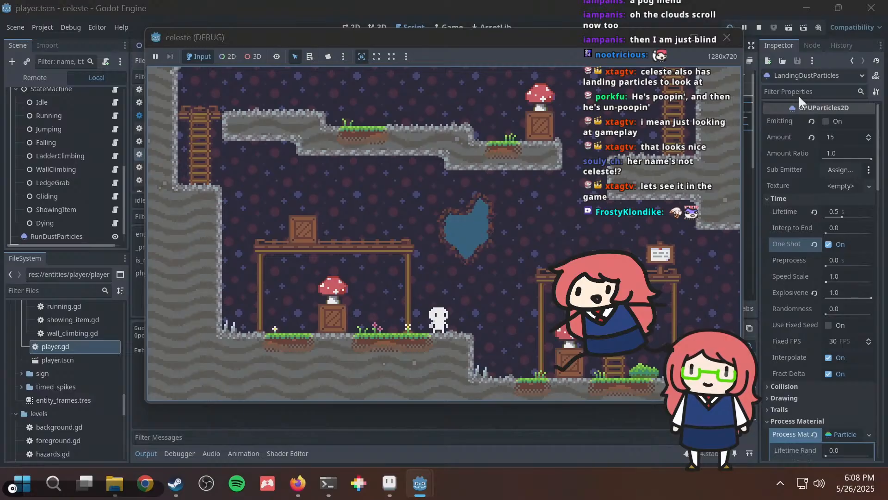
Jump the character repeatedly near the grassy ledge's edge to examine the landing dust, and return to the idle.gd script.
{"action": "key", "text": "space"}
{"action": "key", "text": "space"}
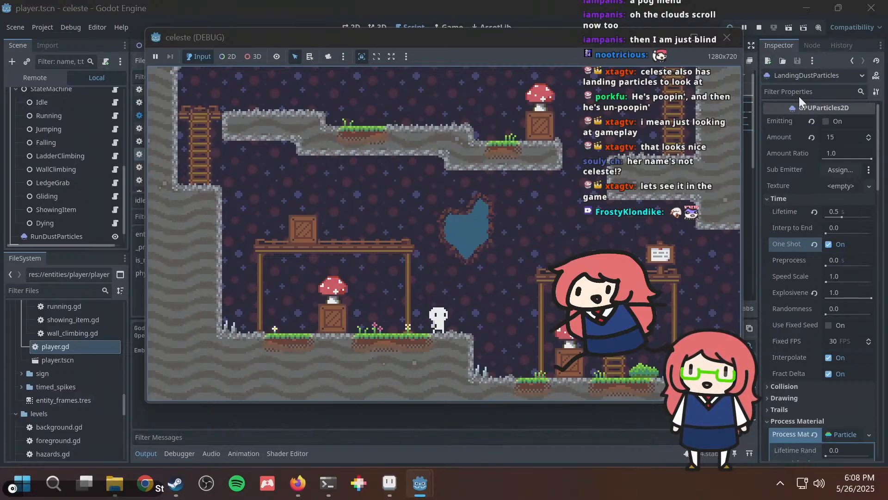
{"action": "key", "text": "space"}
{"action": "key", "text": "Left"}
{"action": "key", "text": "Right"}
{"action": "key", "text": "space"}
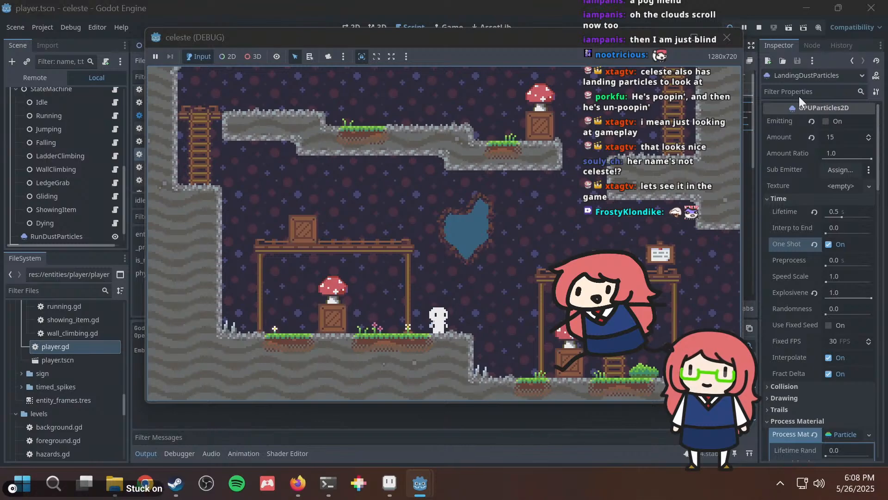
{"action": "key", "text": "Left"}
{"action": "key", "text": "Right"}
{"action": "key", "text": "space"}
{"action": "key", "text": "Left"}
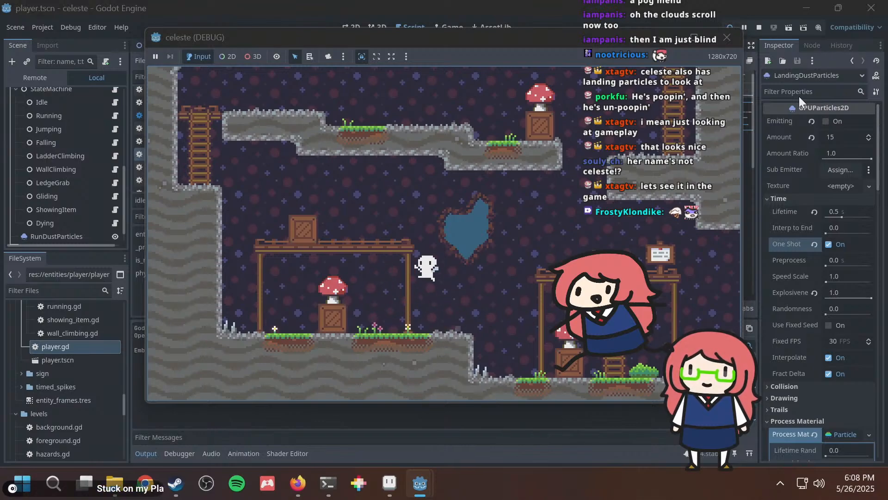
{"action": "key", "text": "F8"}
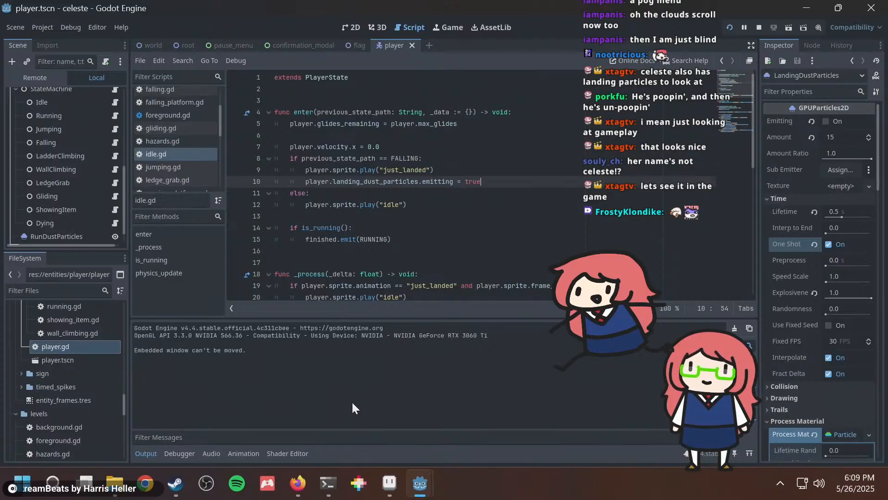
Switch to Firefox and search the web for "godot re-emit particles" in a new tab, scanning the results.
{"action": "left_click", "coordinate": [298, 483]}
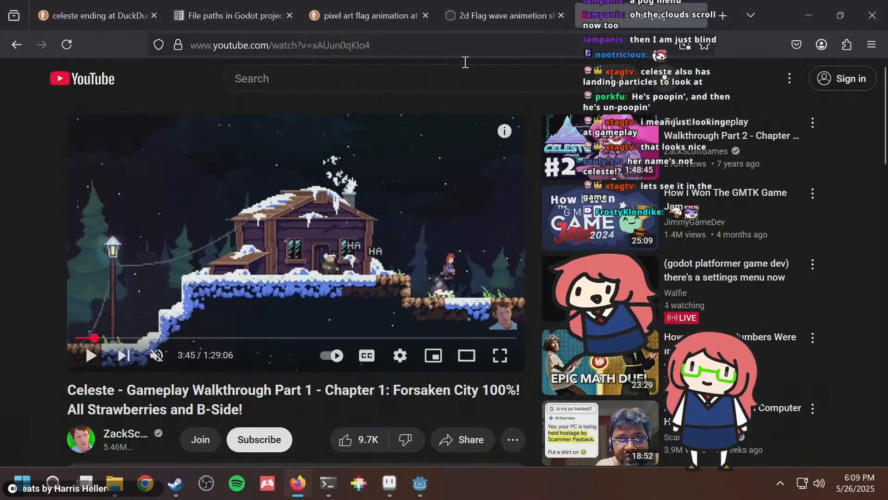
{"action": "key", "text": "ctrl+t"}
{"action": "type", "text": "godot "}
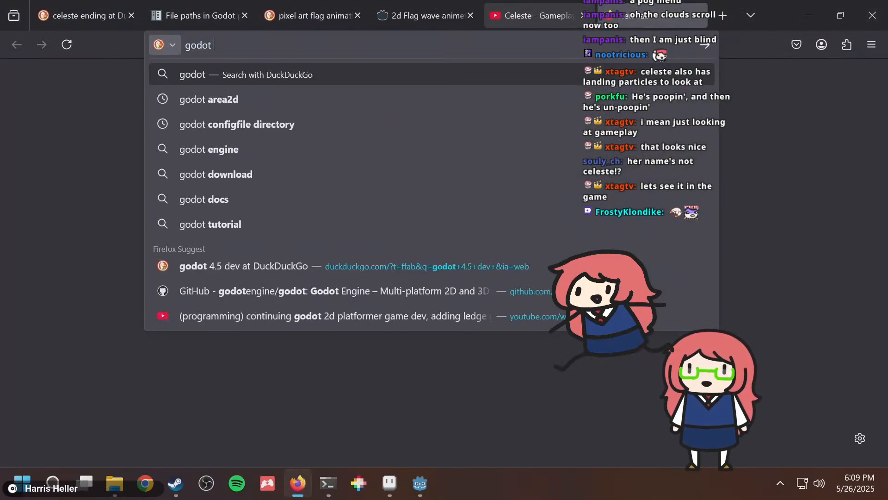
{"action": "type", "text": "re-emit particles"}
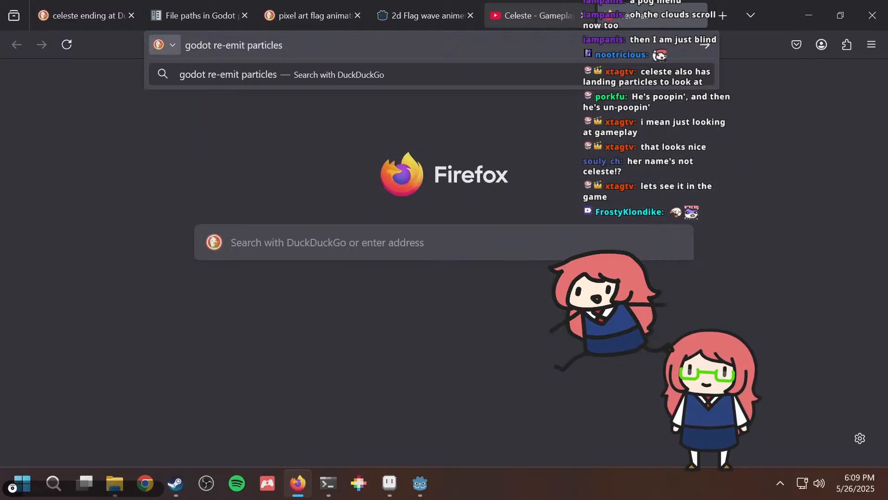
{"action": "key", "text": "Return"}
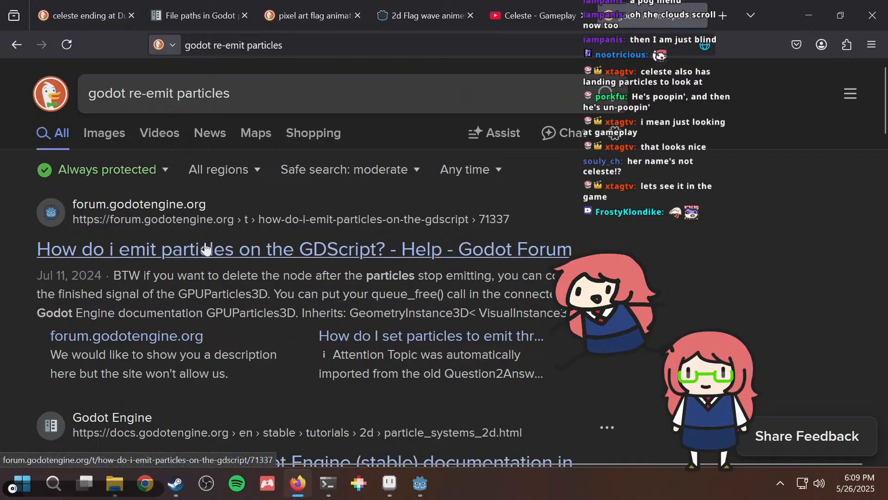
{"action": "scroll", "coordinate": [206, 249], "scroll_direction": "down", "scroll_amount": 5}
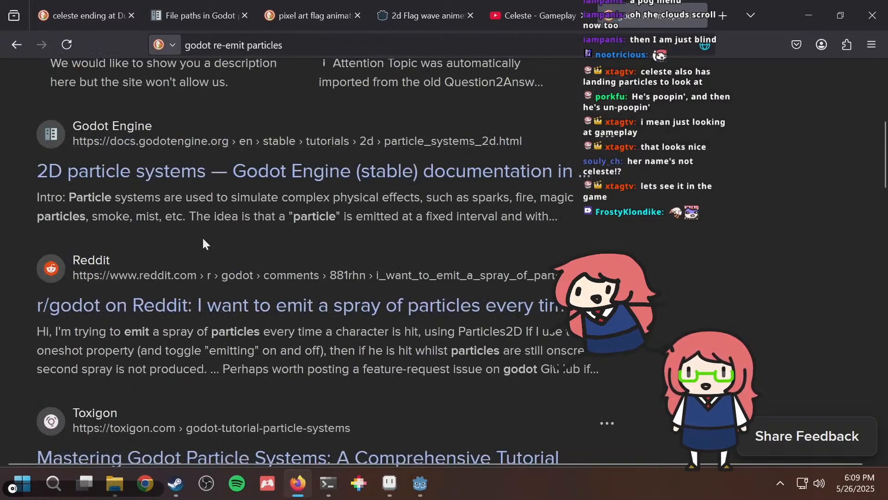
{"action": "scroll", "coordinate": [203, 239], "scroll_direction": "up", "scroll_amount": 5}
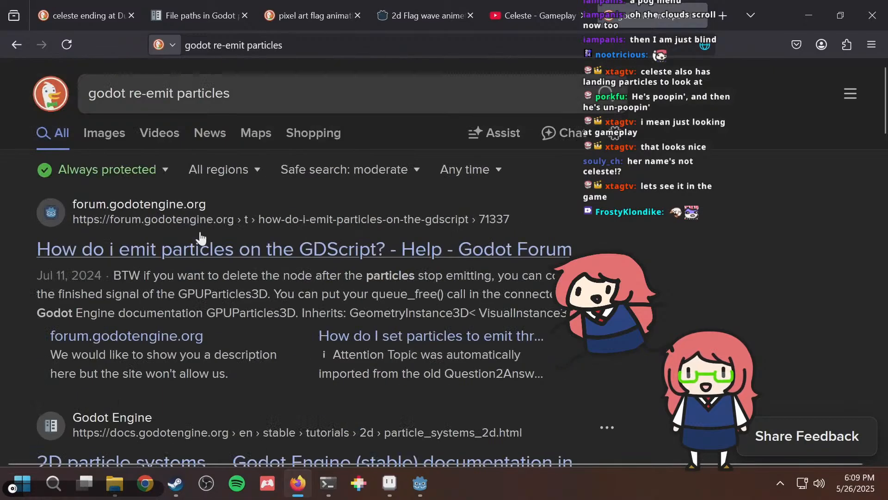
{"action": "key", "text": "alt+Tab"}
{"action": "key", "text": "alt+Tab"}
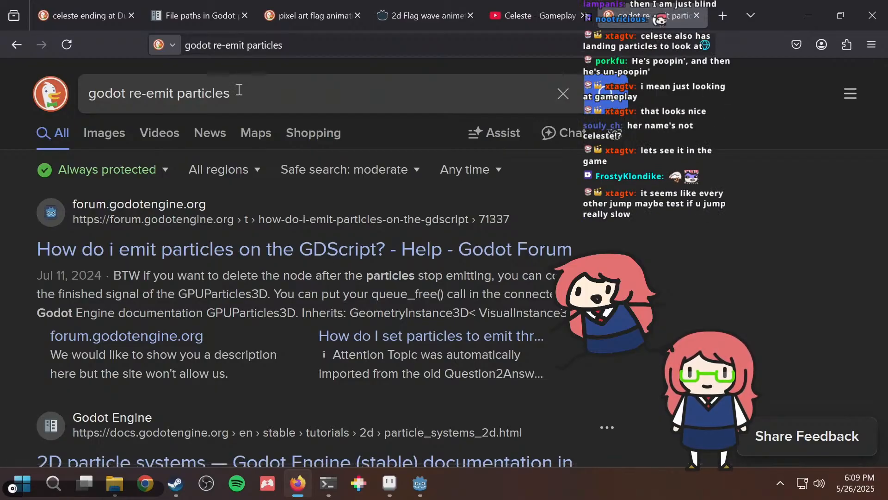
{"action": "key", "text": "alt+Tab"}
{"action": "key", "text": "alt+Tab"}
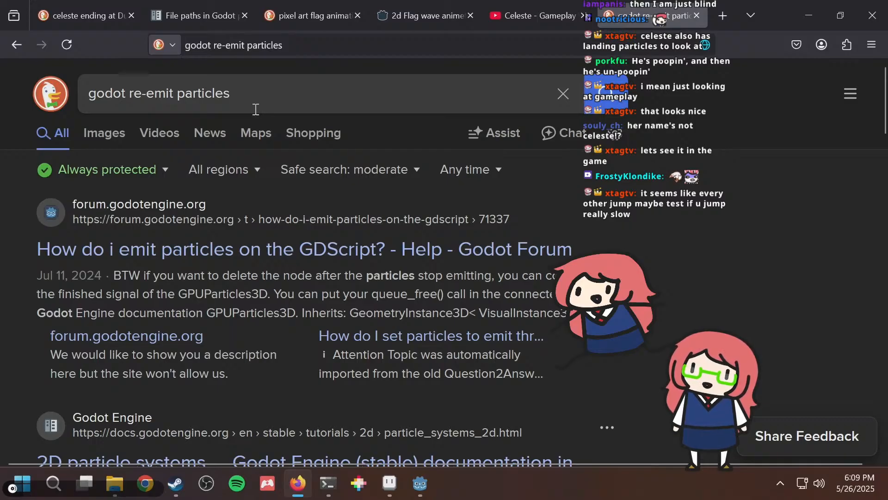
{"action": "key", "text": "alt+Tab"}
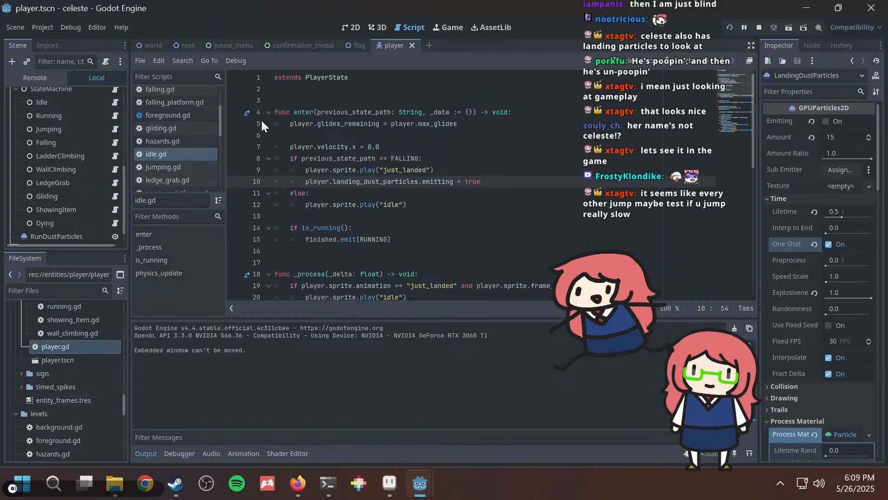
{"action": "key", "text": "alt+Tab"}
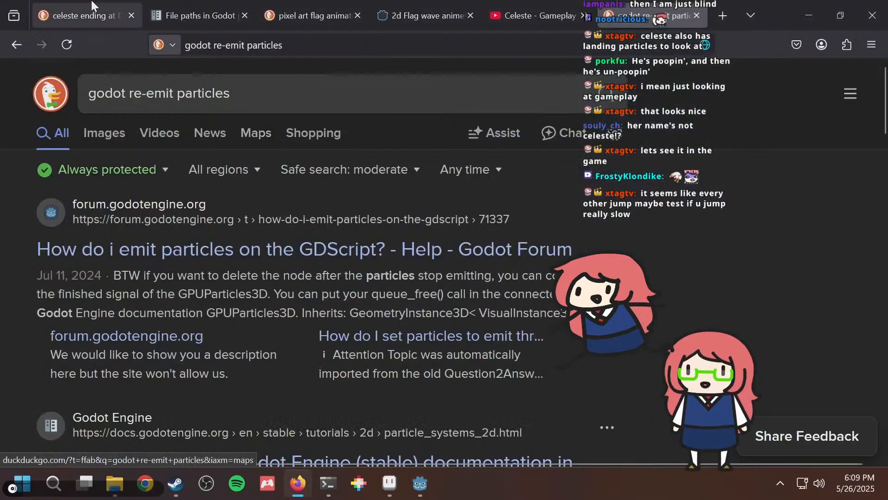
Open the r/godot Reddit result about emitting a spray of particles every time a character is hit.
{"action": "left_click_drag", "start_coordinate": [252, 93], "coordinate": [2, 64]}
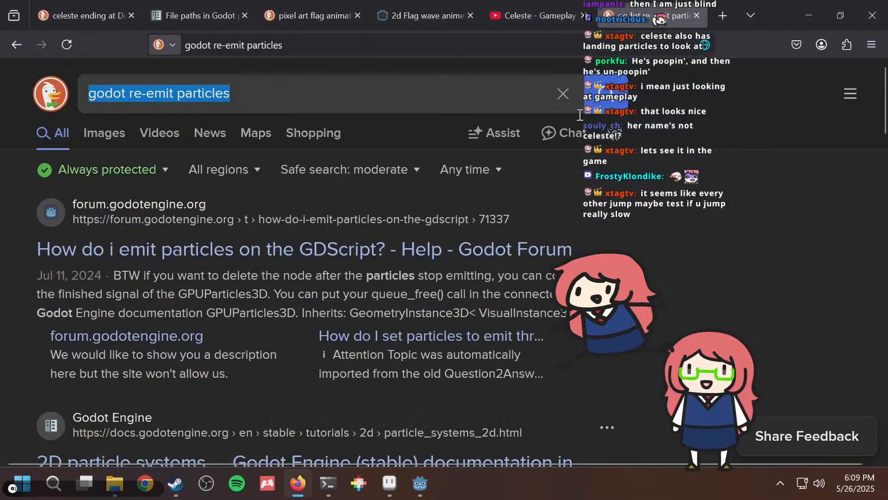
{"action": "left_click", "coordinate": [805, 266]}
{"action": "scroll", "coordinate": [794, 253], "scroll_direction": "down", "scroll_amount": 6}
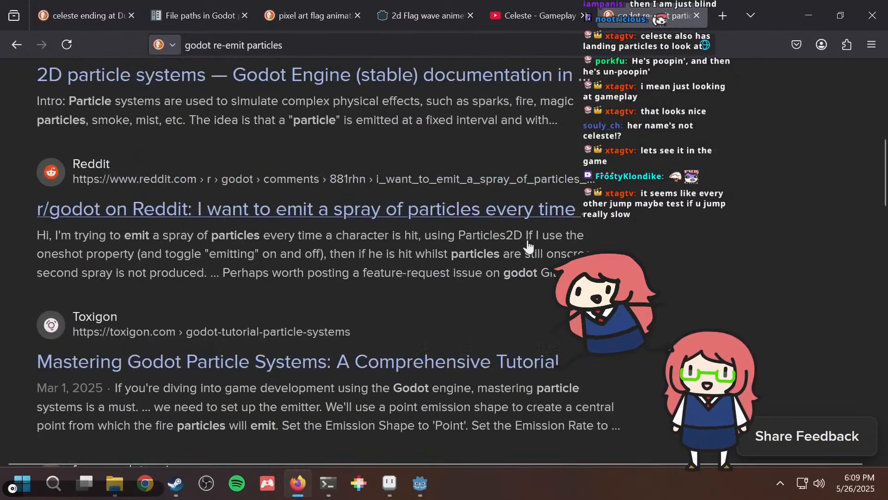
{"action": "left_click", "coordinate": [333, 217]}
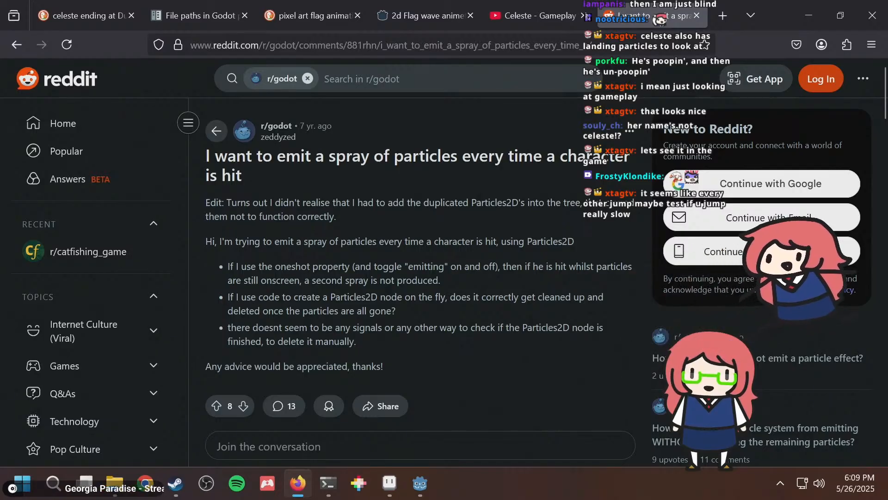
Read the question and the replies on instancing Particles2D scenes and cleaning them up with a timer or queue_free().
{"action": "scroll", "coordinate": [480, 257], "scroll_direction": "down", "scroll_amount": 6}
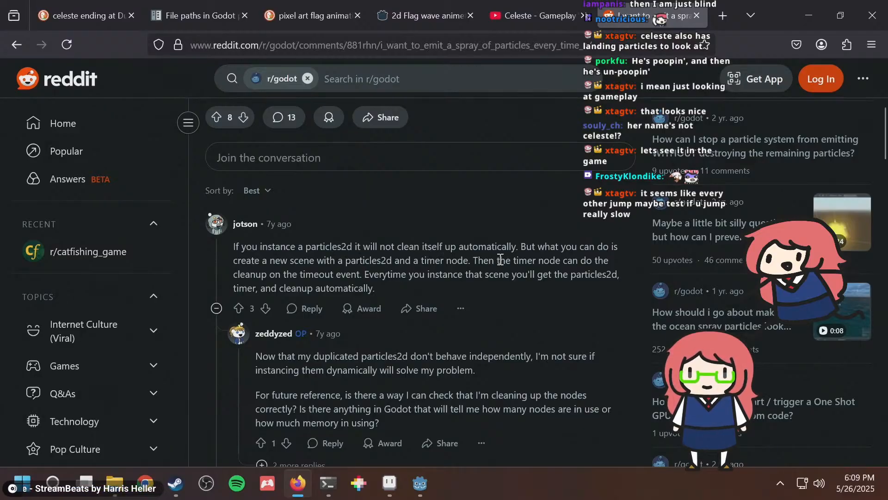
{"action": "scroll", "coordinate": [505, 260], "scroll_direction": "down", "scroll_amount": 2}
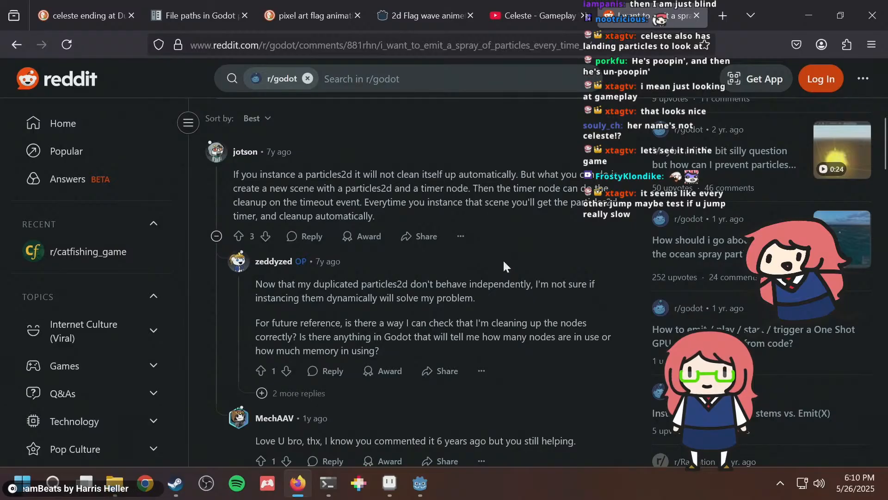
{"action": "scroll", "coordinate": [504, 261], "scroll_direction": "down", "scroll_amount": 2}
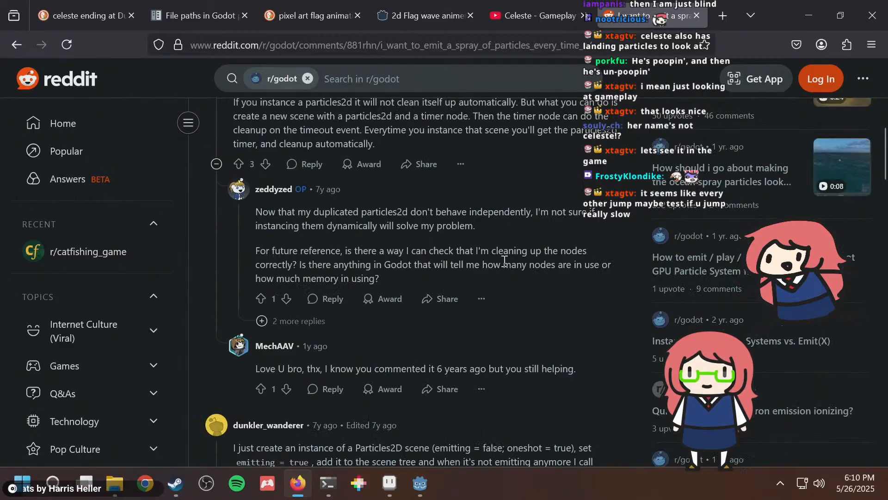
{"action": "scroll", "coordinate": [504, 262], "scroll_direction": "down", "scroll_amount": 2}
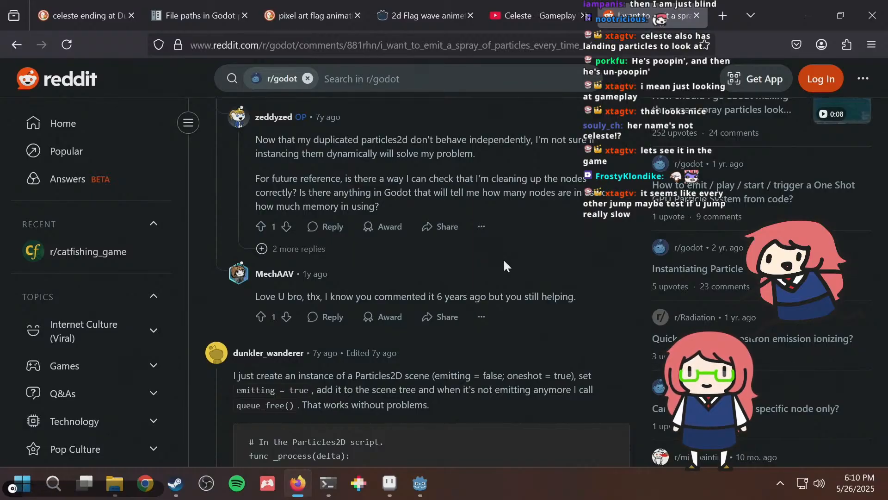
{"action": "scroll", "coordinate": [504, 262], "scroll_direction": "down", "scroll_amount": 4}
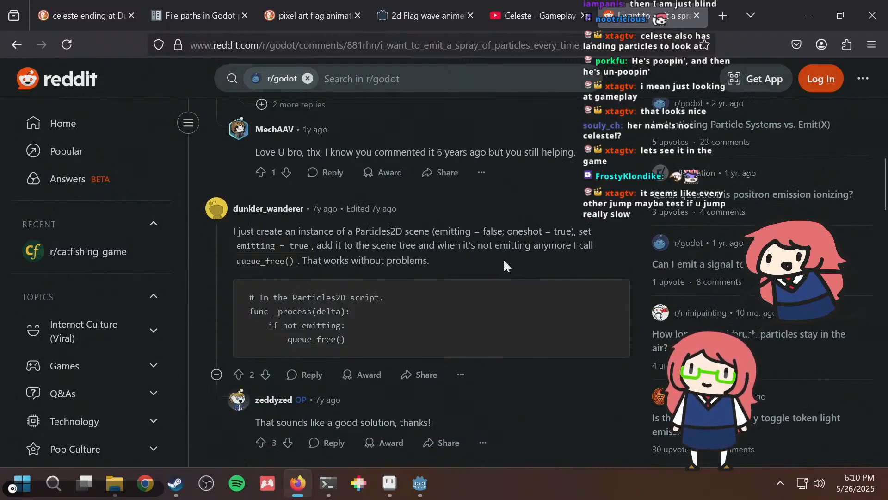
{"action": "scroll", "coordinate": [503, 263], "scroll_direction": "down", "scroll_amount": 4}
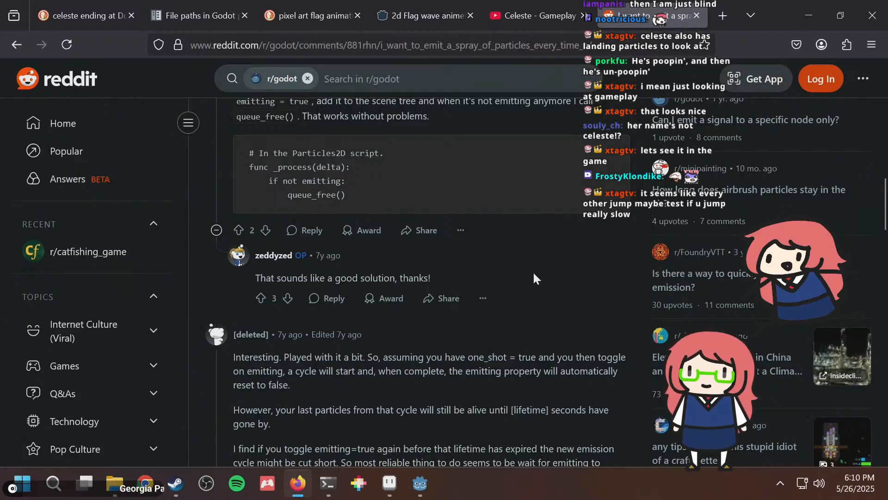
Read the reply on re-triggering emitting with one_shot on before the lifetime expires, and the follow-ups on duplicating Particles2D nodes.
{"action": "scroll", "coordinate": [548, 292], "scroll_direction": "down", "scroll_amount": 2}
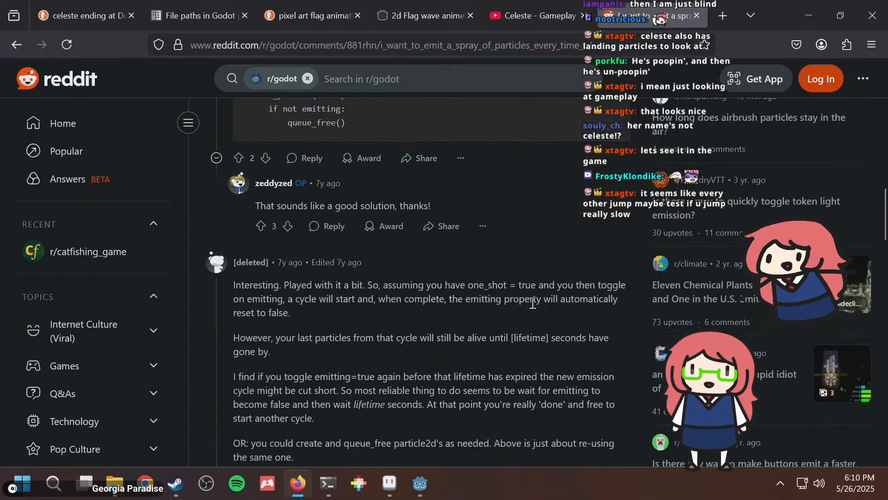
{"action": "double_click", "coordinate": [511, 285]}
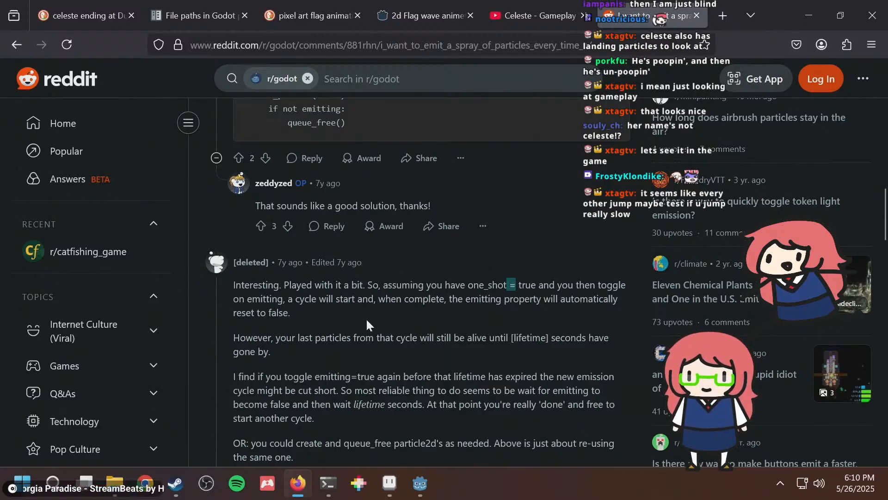
{"action": "scroll", "coordinate": [366, 324], "scroll_direction": "down", "scroll_amount": 2}
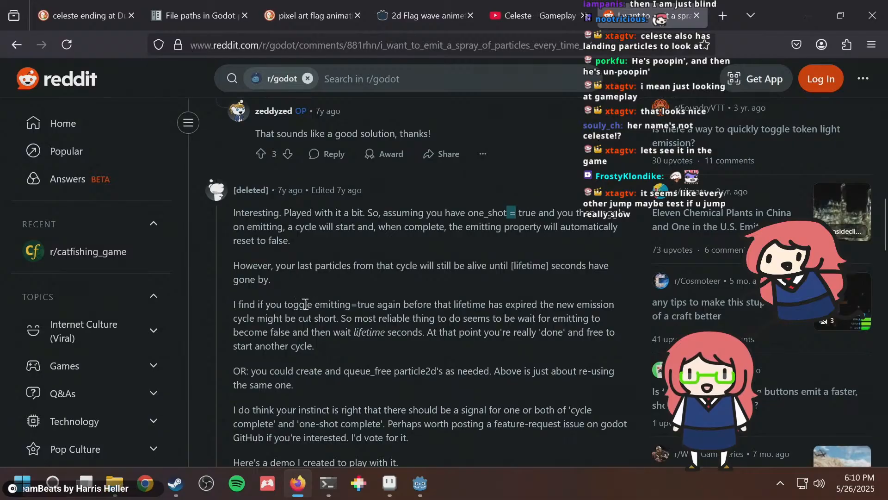
{"action": "left_click_drag", "start_coordinate": [307, 304], "coordinate": [375, 304]}
{"action": "left_click", "coordinate": [375, 304]}
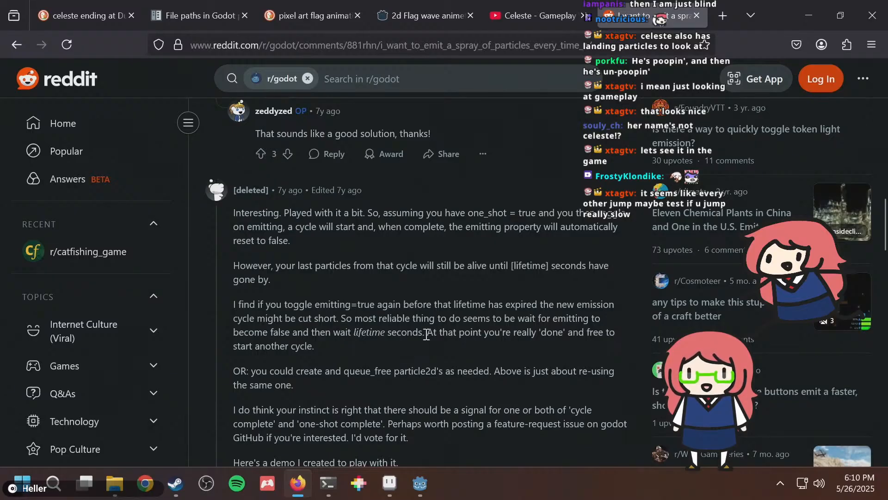
{"action": "scroll", "coordinate": [393, 365], "scroll_direction": "down", "scroll_amount": 2}
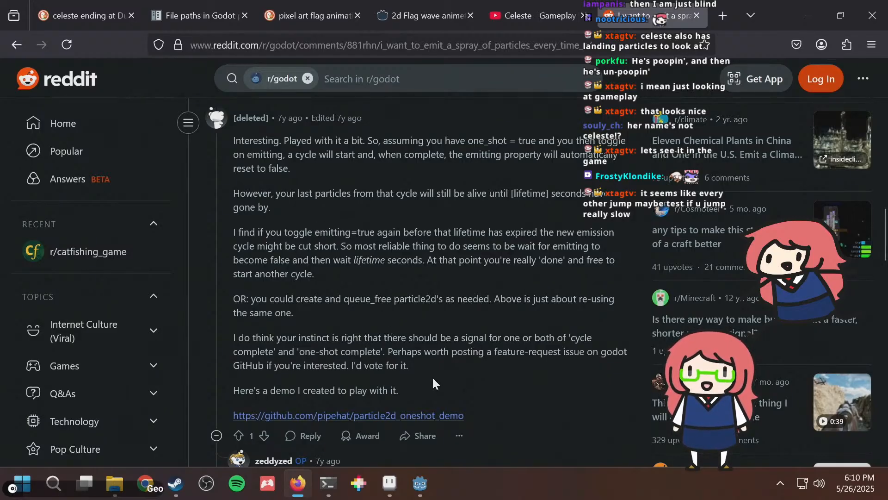
{"action": "left_click_drag", "start_coordinate": [425, 338], "coordinate": [468, 345]}
{"action": "left_click", "coordinate": [462, 344]}
{"action": "scroll", "coordinate": [462, 344], "scroll_direction": "down", "scroll_amount": 4}
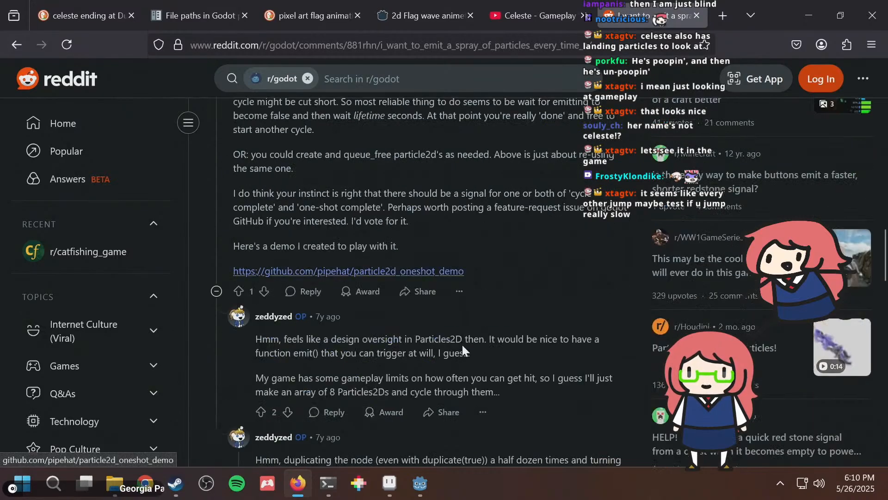
{"action": "scroll", "coordinate": [462, 345], "scroll_direction": "down", "scroll_amount": 4}
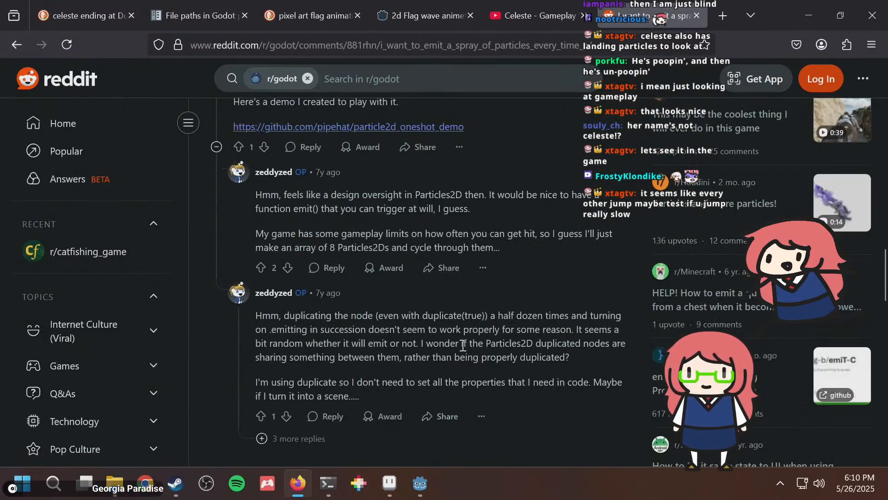
{"action": "scroll", "coordinate": [508, 337], "scroll_direction": "up", "scroll_amount": 2}
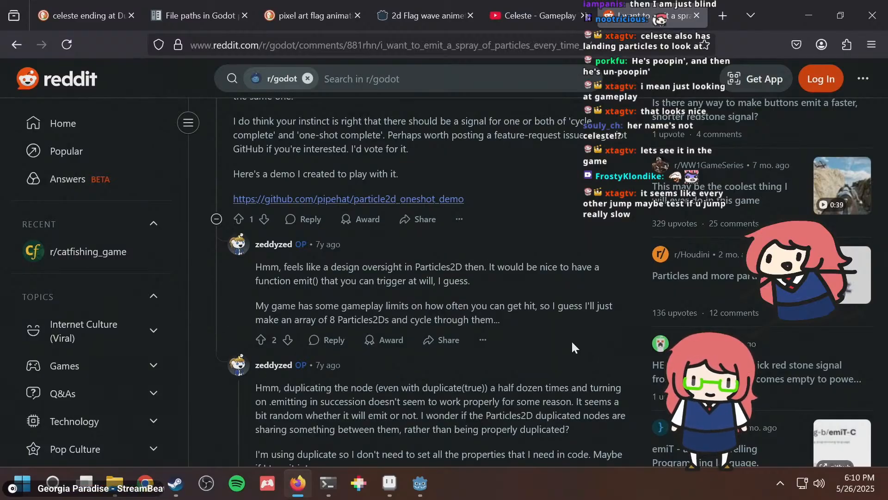
{"action": "scroll", "coordinate": [553, 314], "scroll_direction": "down", "scroll_amount": 2}
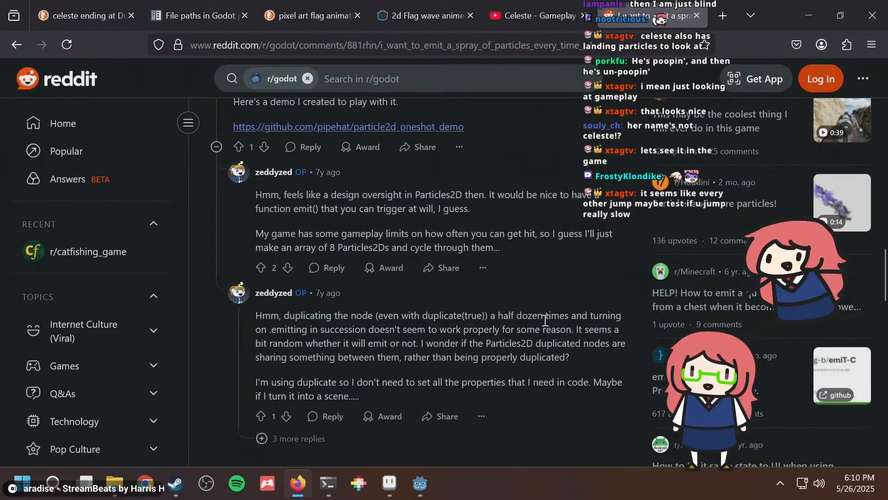
{"action": "left_click_drag", "start_coordinate": [432, 329], "coordinate": [443, 327]}
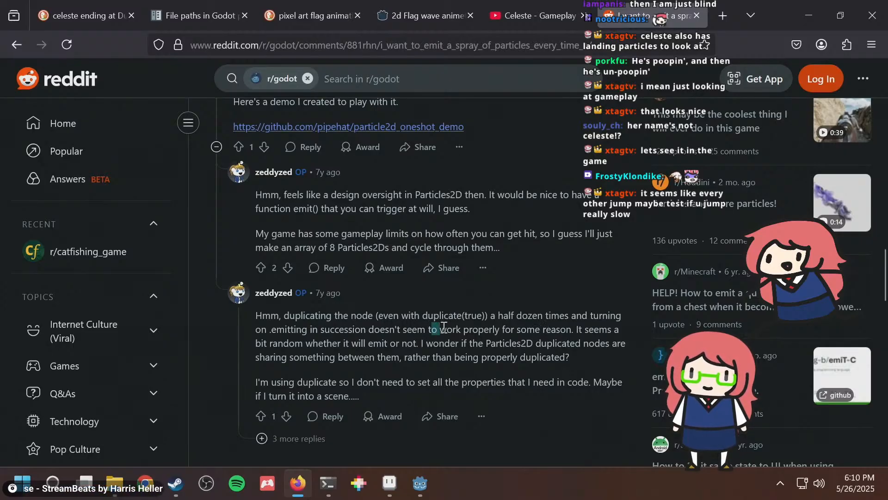
{"action": "left_click", "coordinate": [467, 324]}
Switch to the running celeste game and run and jump repeatedly around the grassy ledge to test the landing dust on each landing.
{"action": "key", "text": "alt+Tab"}
{"action": "key", "text": "alt+Tab"}
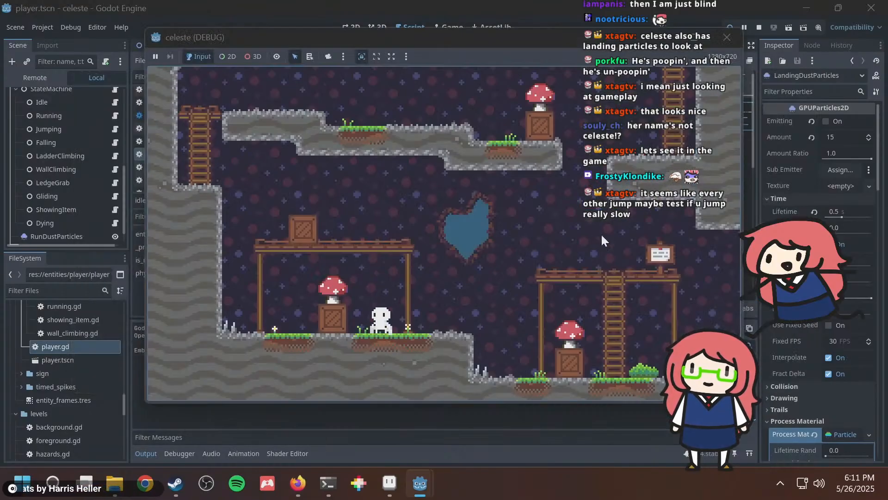
{"action": "key", "text": "Right"}
{"action": "key", "text": "space"}
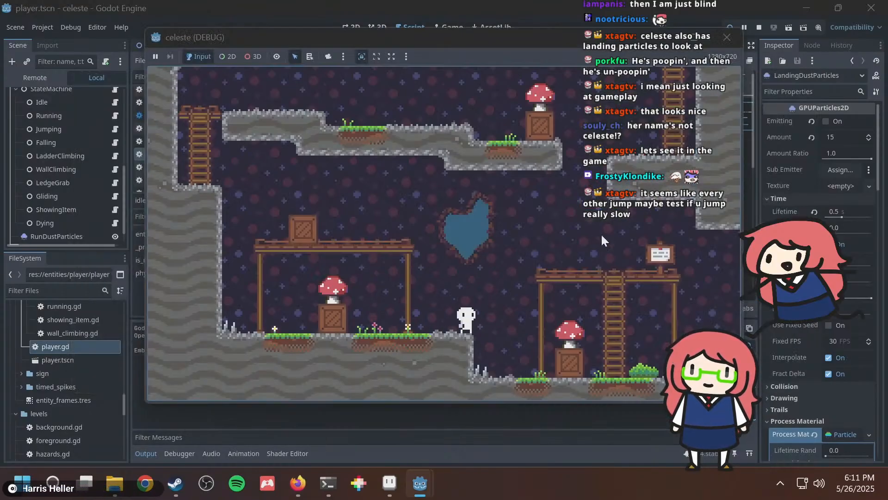
{"action": "key", "text": "space"}
{"action": "key", "text": "Left"}
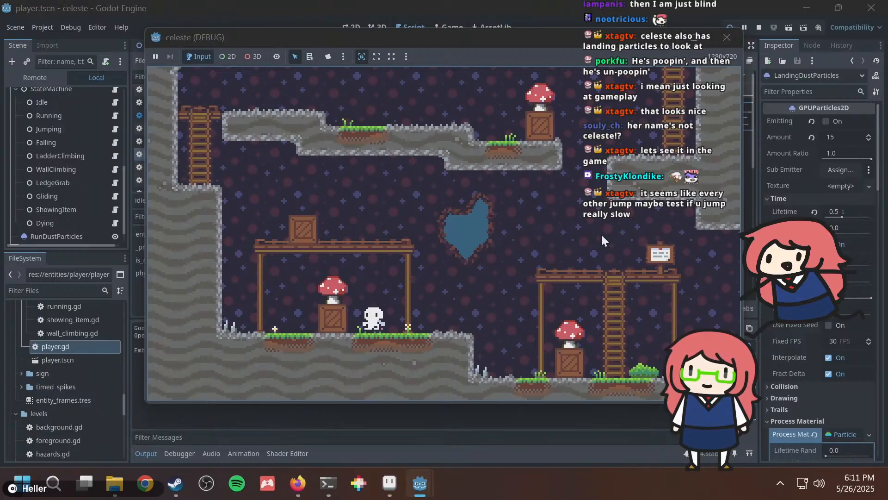
{"action": "key", "text": "Right"}
{"action": "key", "text": "space"}
{"action": "key", "text": "Left"}
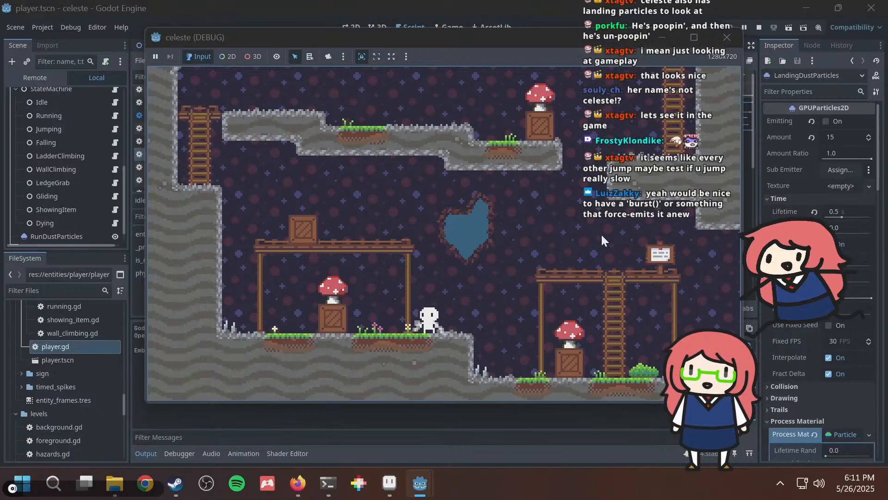
{"action": "key", "text": "space"}
{"action": "key", "text": "Right"}
{"action": "key", "text": "space"}
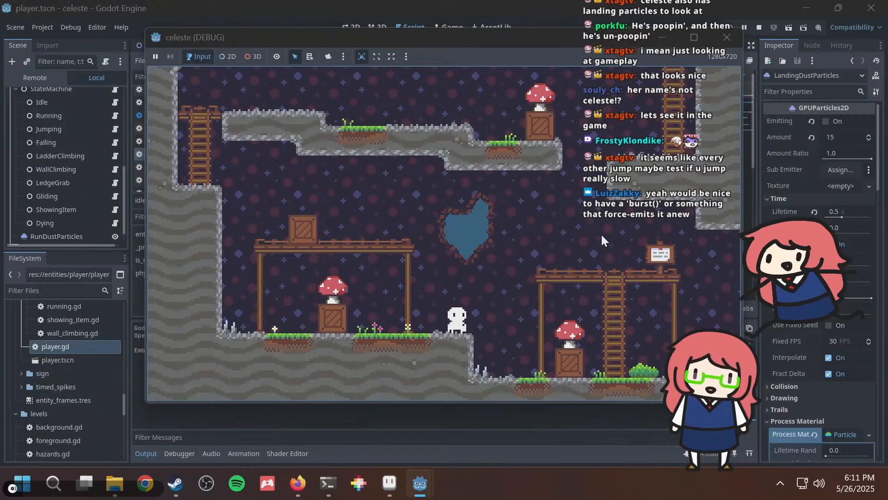
{"action": "key", "text": "Left"}
{"action": "key", "text": "space"}
{"action": "key", "text": "space"}
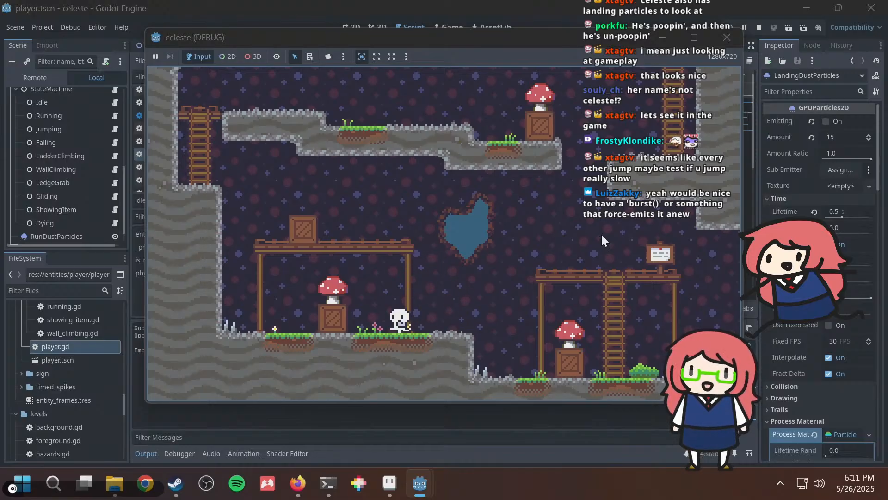
{"action": "key", "text": "Left"}
{"action": "key", "text": "Right"}
{"action": "key", "text": "space"}
{"action": "key", "text": "space"}
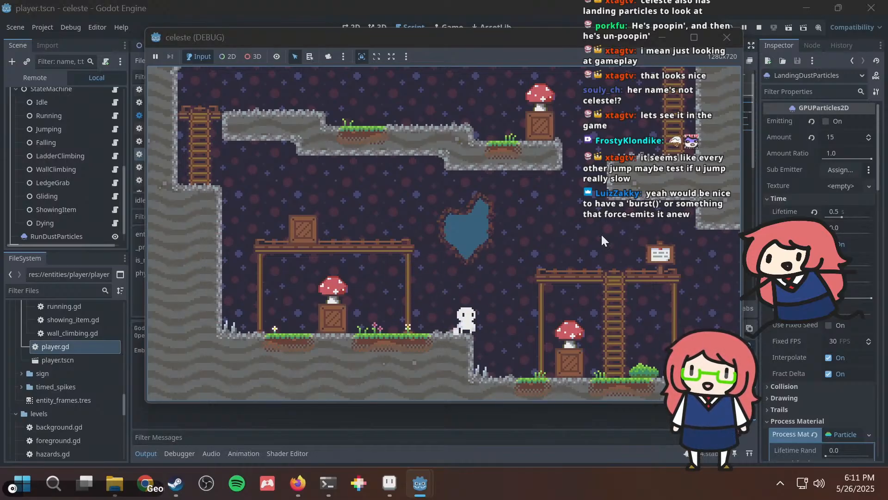
{"action": "key", "text": "Left"}
{"action": "key", "text": "space"}
{"action": "key", "text": "Right"}
{"action": "key", "text": "space"}
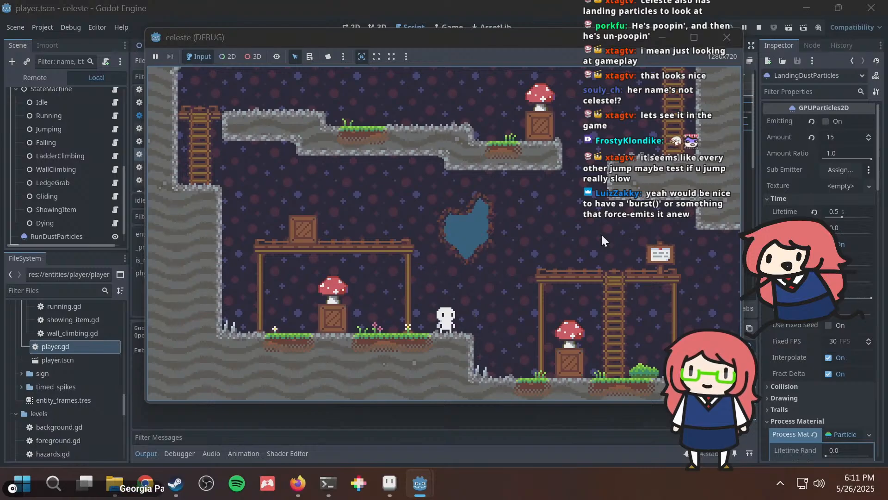
Switch to Firefox, go back to the "godot re-emit particles" search results and scan the results below the Reddit thread.
{"action": "key", "text": "F8"}
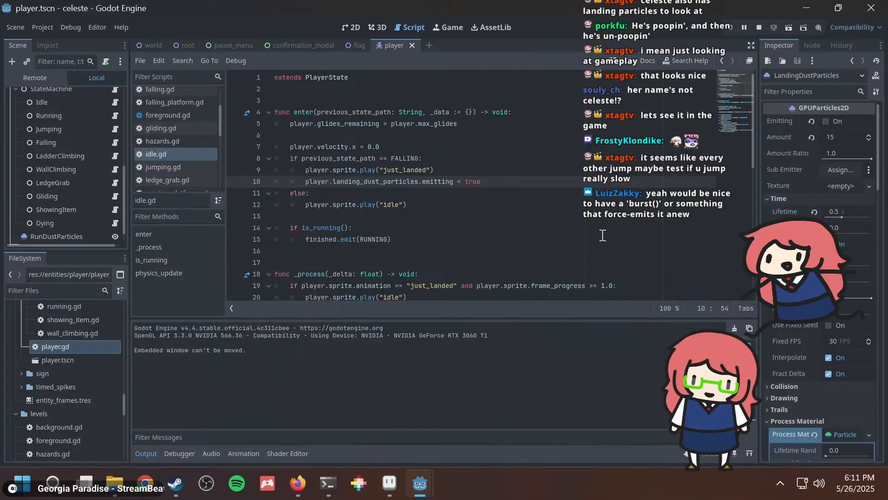
{"action": "key", "text": "F5"}
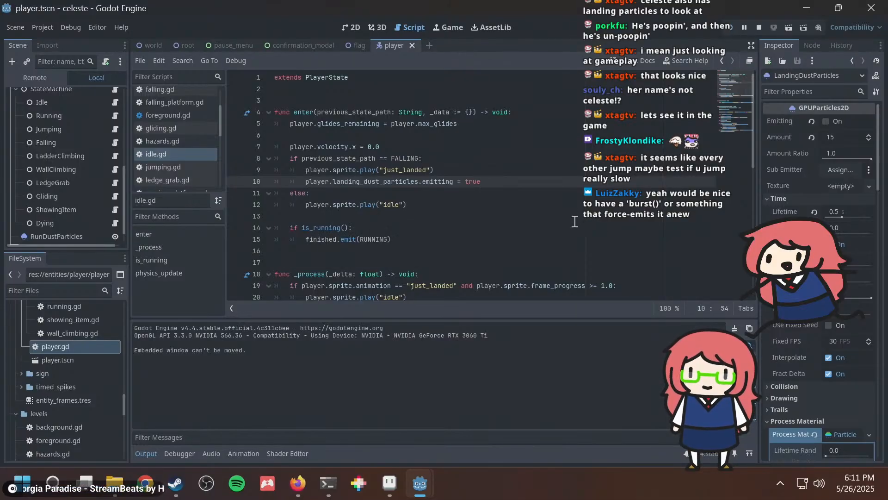
{"action": "key", "text": "alt+Tab"}
{"action": "key", "text": "alt+Tab"}
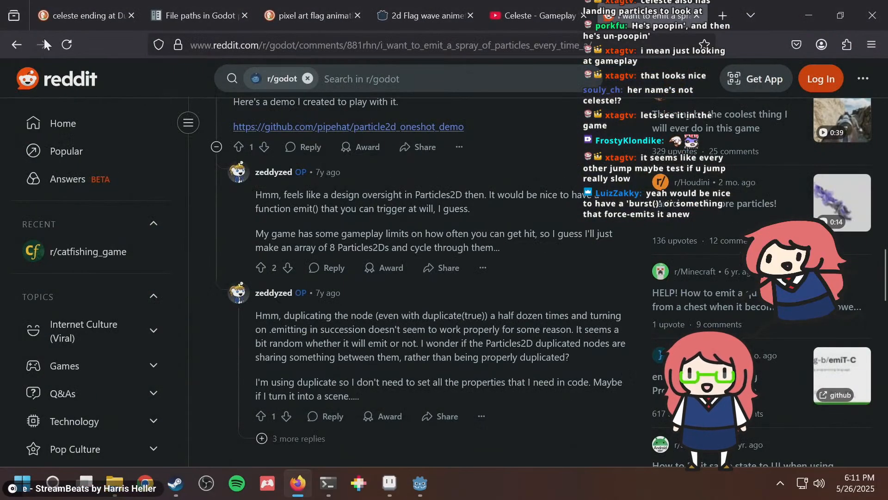
{"action": "left_click", "coordinate": [14, 46]}
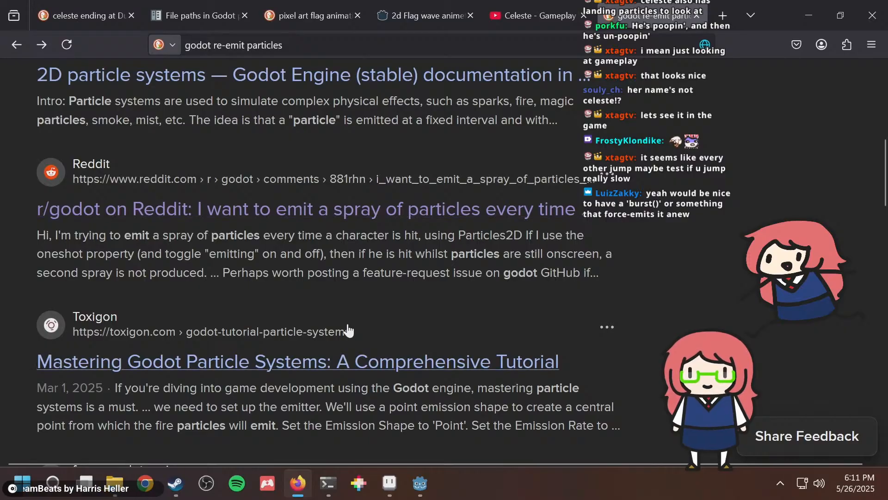
{"action": "scroll", "coordinate": [348, 338], "scroll_direction": "down", "scroll_amount": 3}
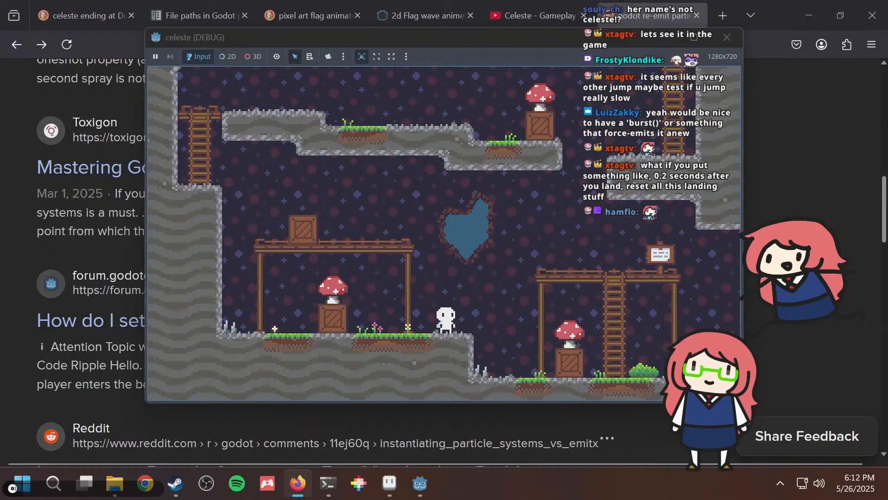
In the running celeste game, alternate quick direction changes and jumps near the mushroom crate to check when landing dust fires.
{"action": "key", "text": "space"}
{"action": "key", "text": "Left"}
{"action": "key", "text": "Right"}
{"action": "key", "text": "space"}
{"action": "key", "text": "Left"}
{"action": "key", "text": "space"}
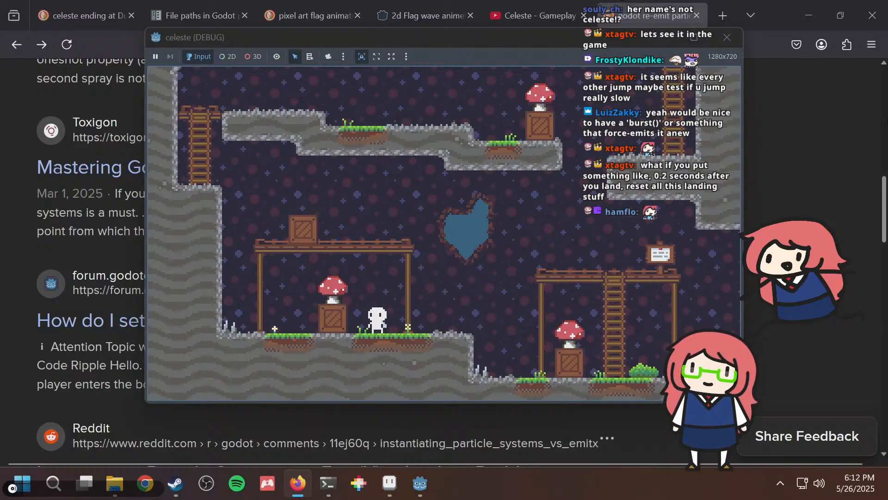
{"action": "key", "text": "Right"}
{"action": "key", "text": "space"}
{"action": "key", "text": "Left"}
{"action": "key", "text": "space"}
{"action": "key", "text": "Right"}
{"action": "key", "text": "space"}
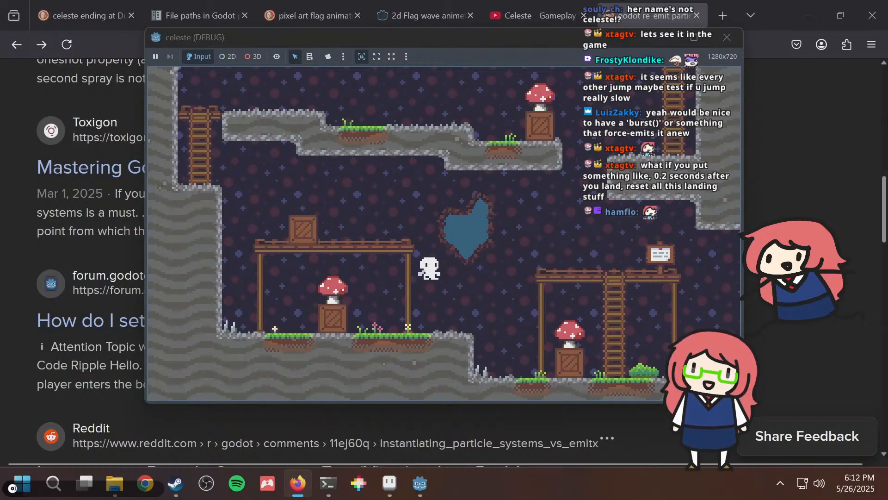
{"action": "key", "text": "space"}
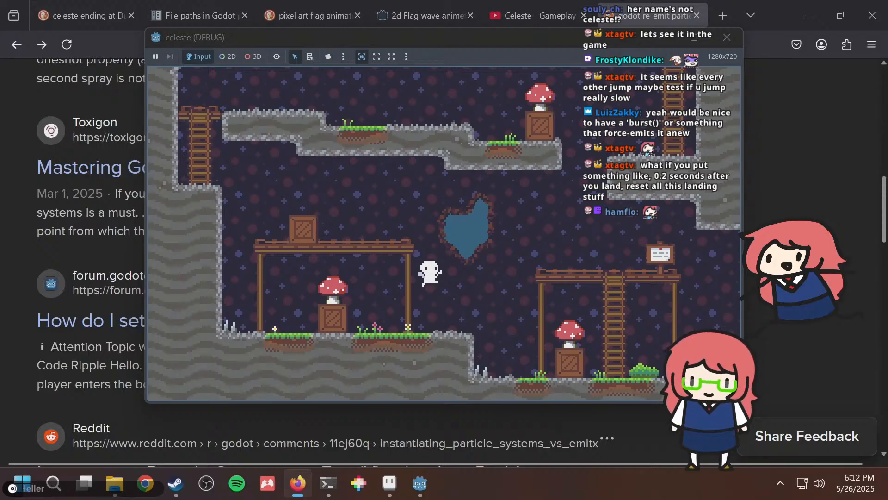
{"action": "key", "text": "space"}
{"action": "key", "text": "Left"}
{"action": "key", "text": "space"}
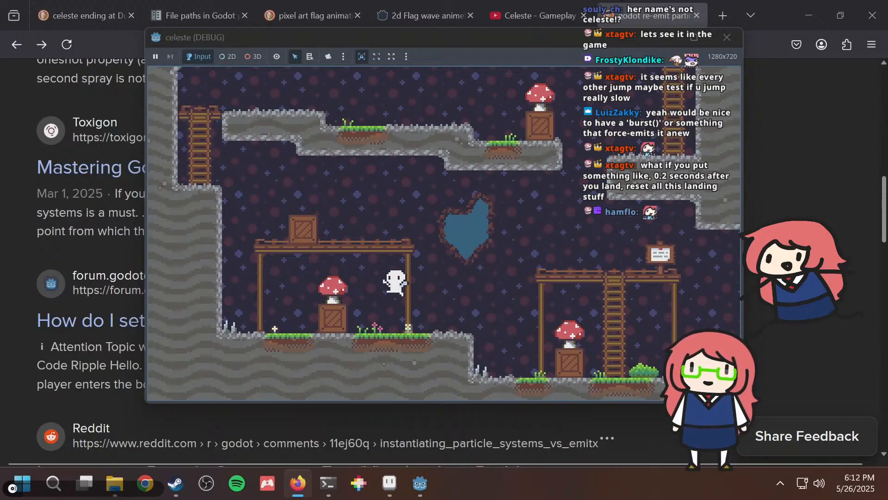
{"action": "key", "text": "Right"}
{"action": "key", "text": "Left"}
{"action": "key", "text": "space"}
{"action": "key", "text": "Right"}
{"action": "key", "text": "space"}
{"action": "key", "text": "Left"}
{"action": "key", "text": "space"}
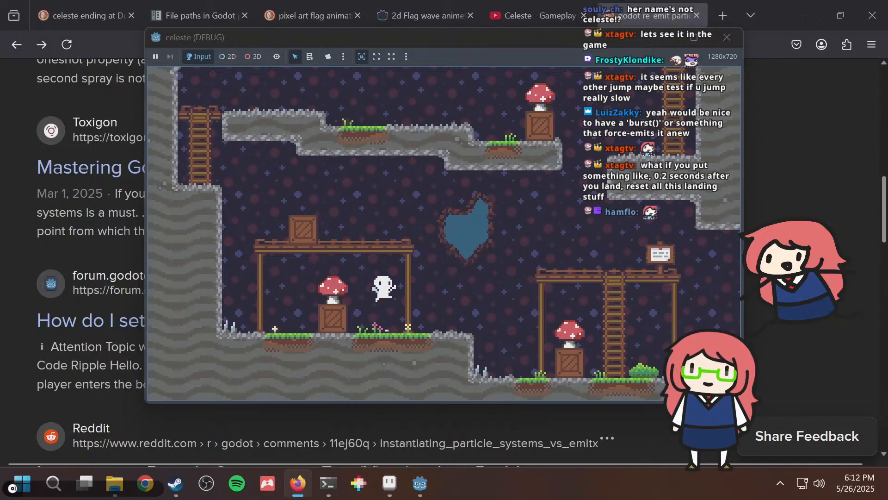
{"action": "key", "text": "Right"}
{"action": "key", "text": "space"}
{"action": "key", "text": "space"}
{"action": "key", "text": "Left"}
{"action": "key", "text": "Right"}
{"action": "key", "text": "space"}
{"action": "key", "text": "Left"}
{"action": "key", "text": "space"}
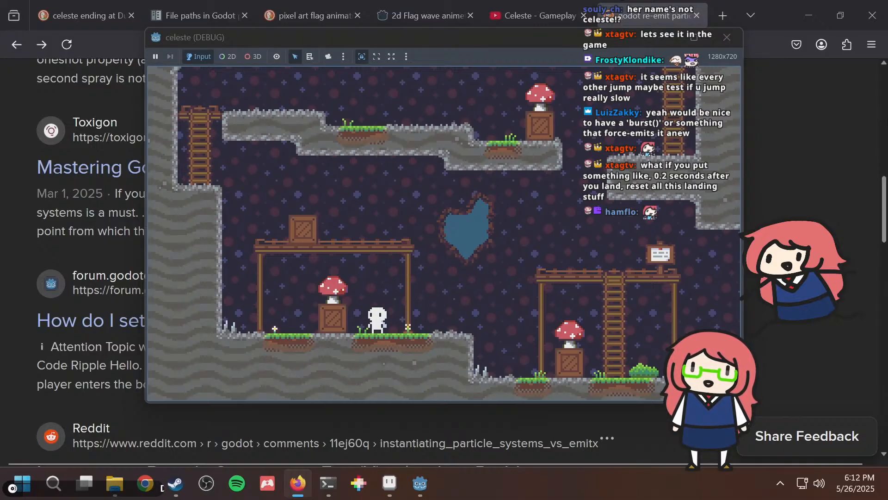
{"action": "key", "text": "space"}
{"action": "key", "text": "space"}
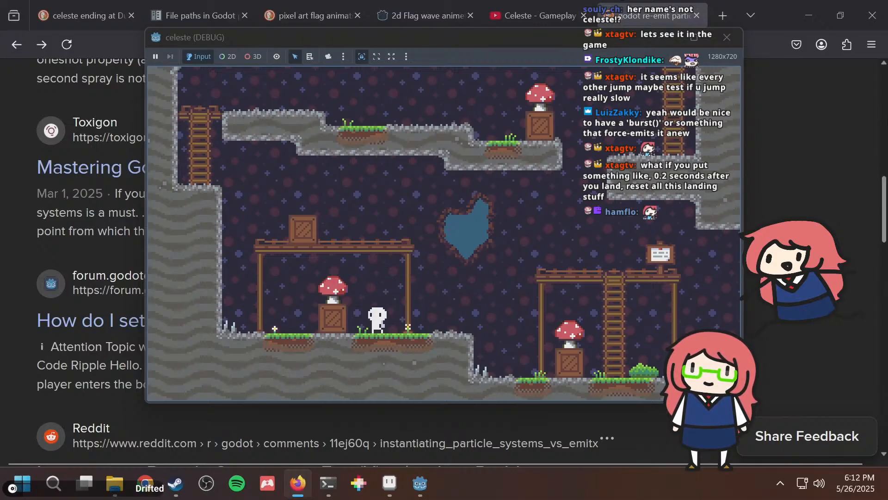
{"action": "key", "text": "Right"}
{"action": "key", "text": "space"}
{"action": "key", "text": "space"}
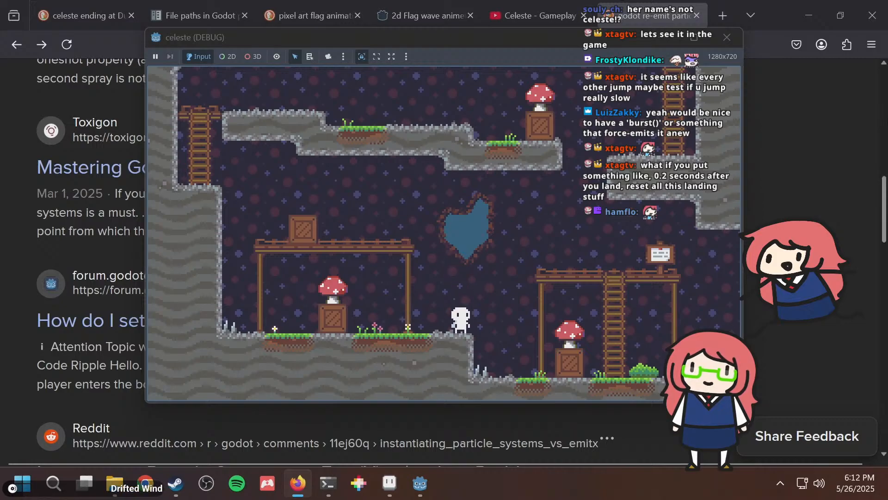
{"action": "key", "text": "Left"}
{"action": "key", "text": "space"}
Return to the "godot re-emit particles" results in Firefox and scan them for a way to re-trigger the emitter.
{"action": "key", "text": "alt+Tab"}
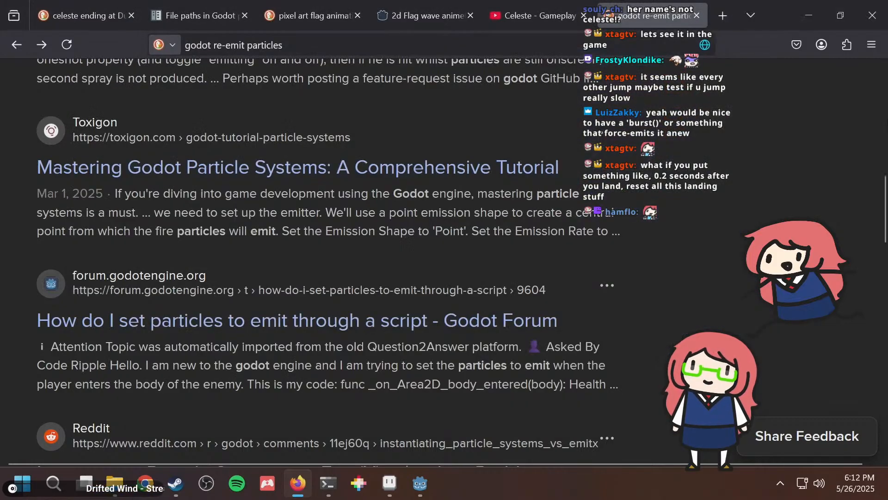
{"action": "key", "text": "alt+Tab"}
{"action": "key", "text": "alt+Tab"}
{"action": "key", "text": "alt+Tab"}
{"action": "key", "text": "Up"}
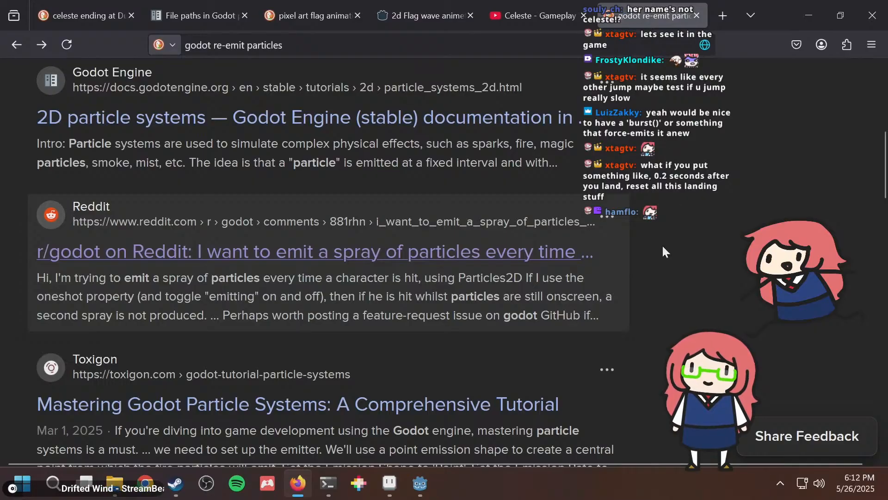
{"action": "scroll", "coordinate": [663, 250], "scroll_direction": "down", "scroll_amount": 5}
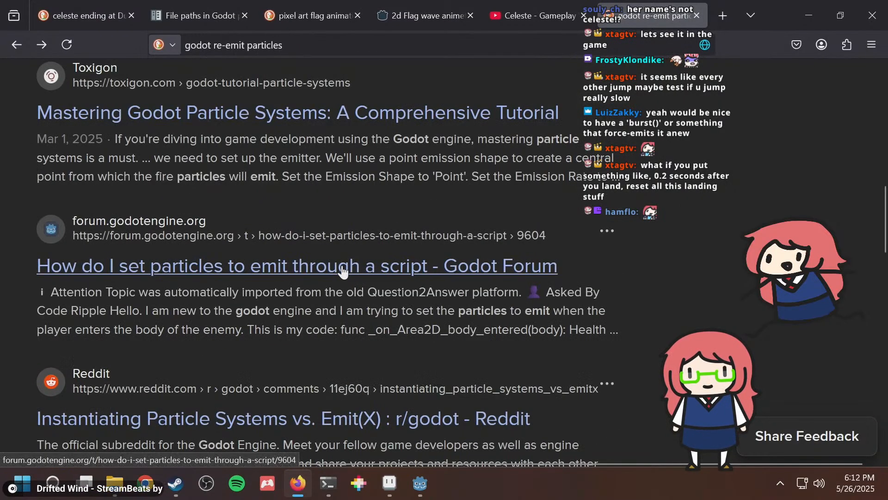
{"action": "scroll", "coordinate": [342, 271], "scroll_direction": "down", "scroll_amount": 2}
{"action": "scroll", "coordinate": [341, 131], "scroll_direction": "up", "scroll_amount": 10}
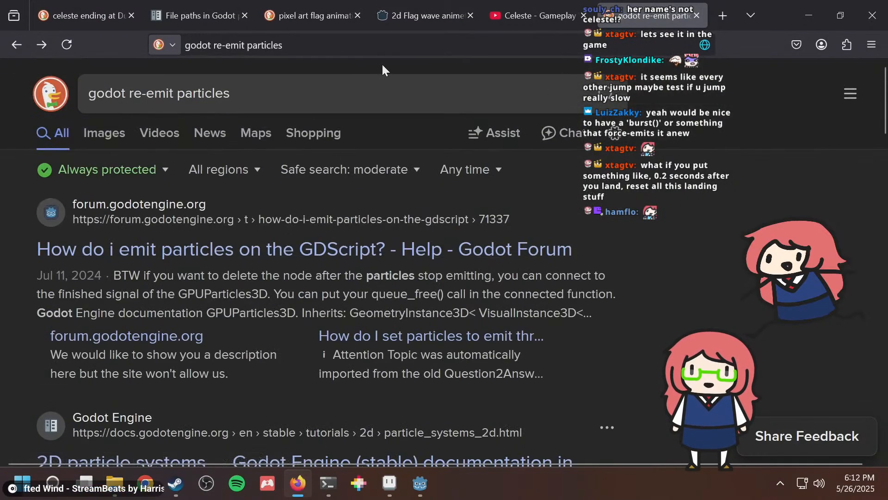
Search the web for "godot force re-emit oneshot" in a new tab.
{"action": "key", "text": "ctrl+t"}
{"action": "type", "text": "godot force"}
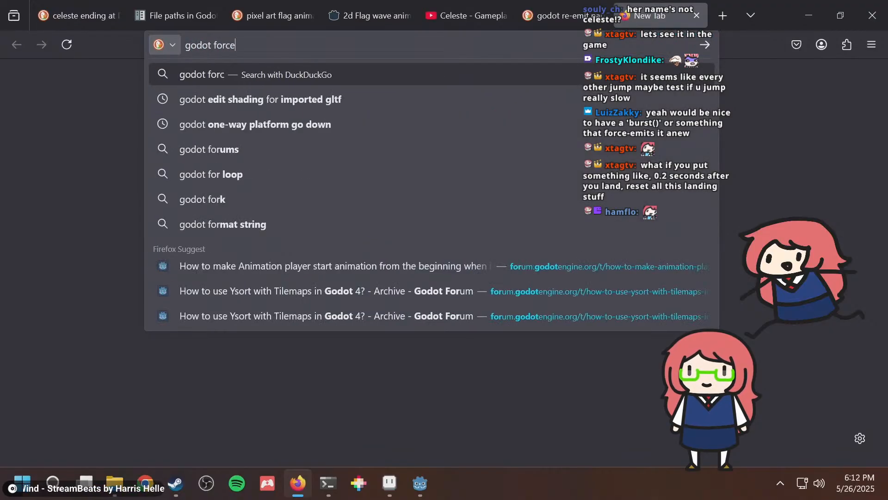
{"action": "type", "text": " re-emit oneshot"}
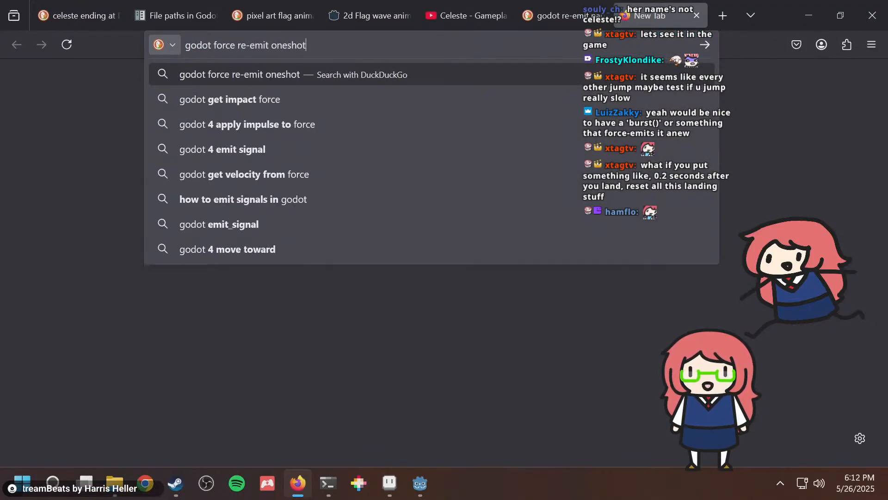
{"action": "key", "text": "Return"}
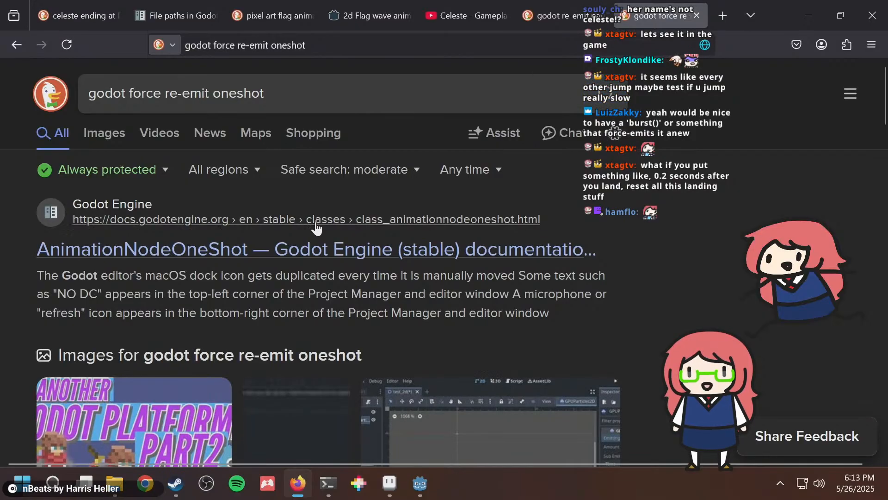
Scan the one-shot search results and open the r/godot Reddit post "An over-engineered way to handle one-shot particles".
{"action": "scroll", "coordinate": [310, 262], "scroll_direction": "down", "scroll_amount": 10}
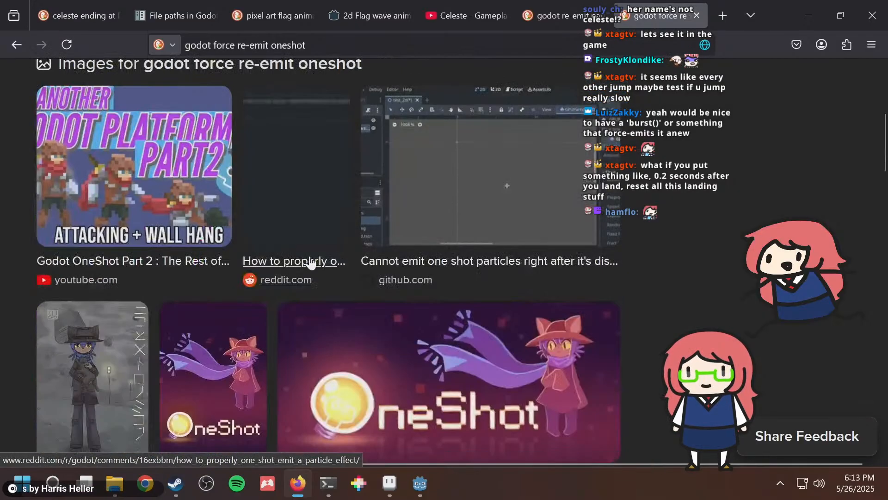
{"action": "scroll", "coordinate": [310, 262], "scroll_direction": "up", "scroll_amount": 5}
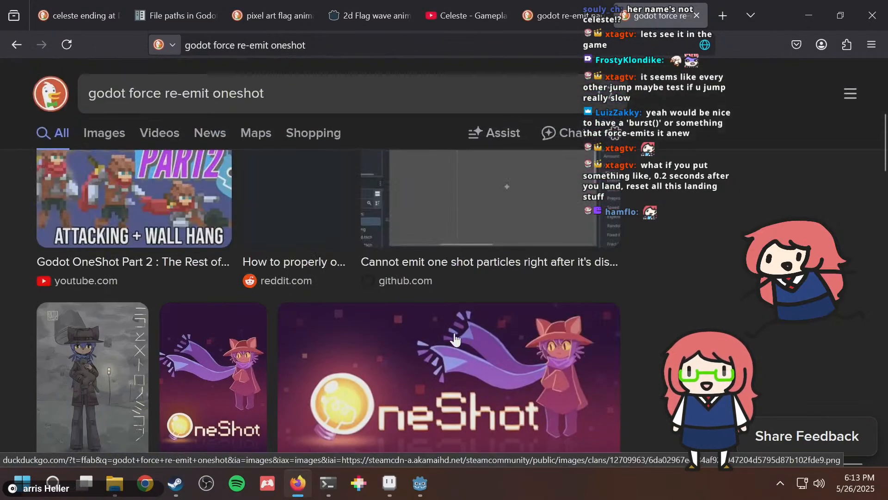
{"action": "scroll", "coordinate": [452, 340], "scroll_direction": "down", "scroll_amount": 2}
{"action": "scroll", "coordinate": [440, 336], "scroll_direction": "up", "scroll_amount": 6}
{"action": "scroll", "coordinate": [426, 332], "scroll_direction": "down", "scroll_amount": 10}
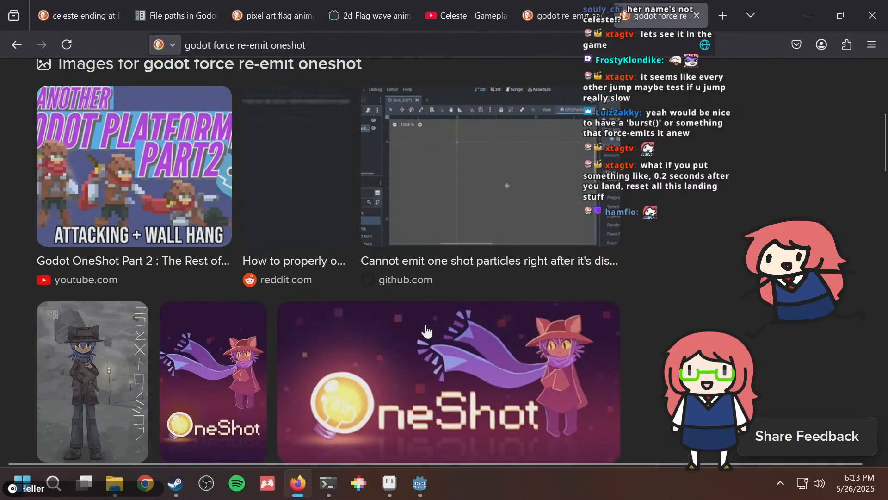
{"action": "scroll", "coordinate": [792, 155], "scroll_direction": "down", "scroll_amount": 9}
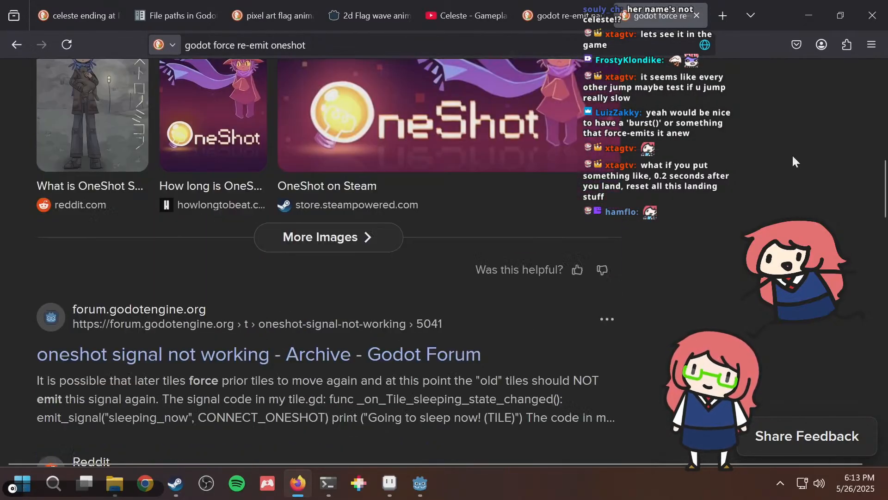
{"action": "scroll", "coordinate": [791, 162], "scroll_direction": "up", "scroll_amount": 6}
{"action": "scroll", "coordinate": [791, 164], "scroll_direction": "up", "scroll_amount": 8}
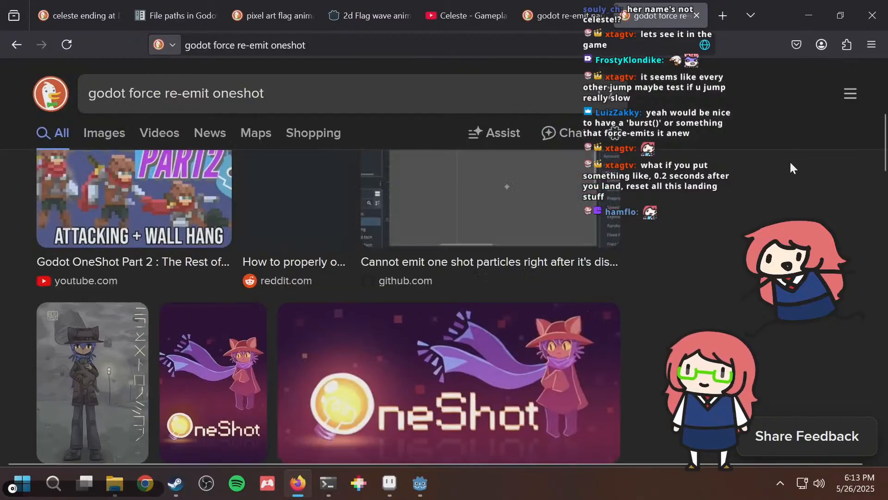
{"action": "scroll", "coordinate": [791, 164], "scroll_direction": "down", "scroll_amount": 8}
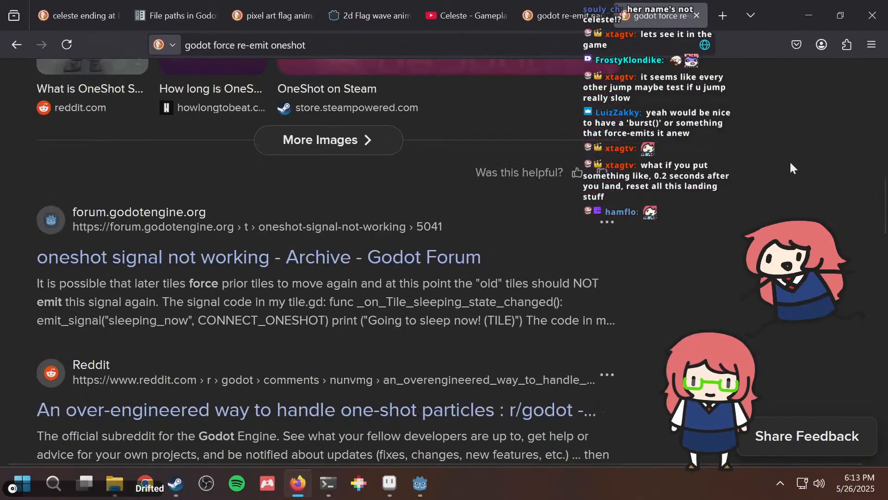
{"action": "left_click", "coordinate": [257, 410]}
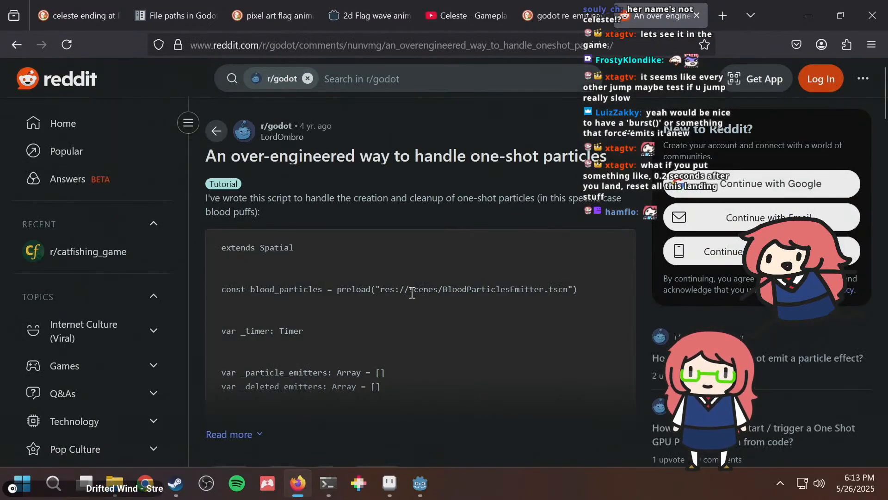
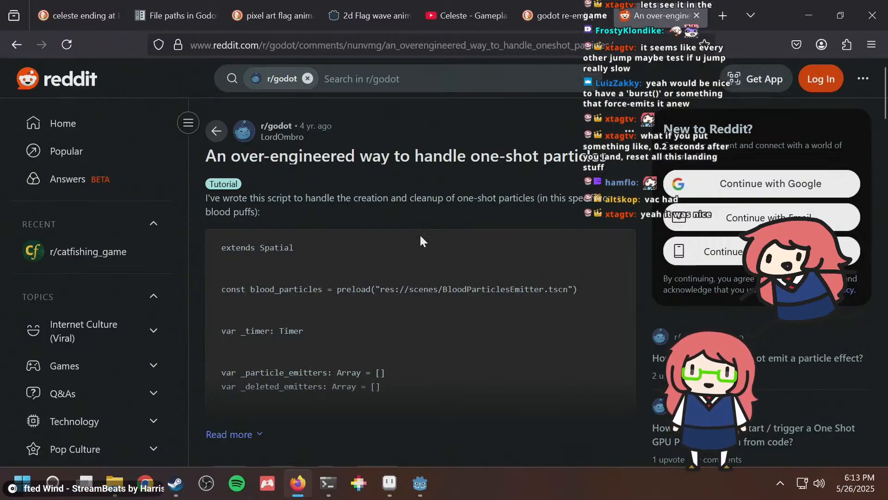
Expand the Reddit post on one-shot particles and read its script and comments for a re-emit method.
{"action": "scroll", "coordinate": [406, 245], "scroll_direction": "down", "scroll_amount": 5}
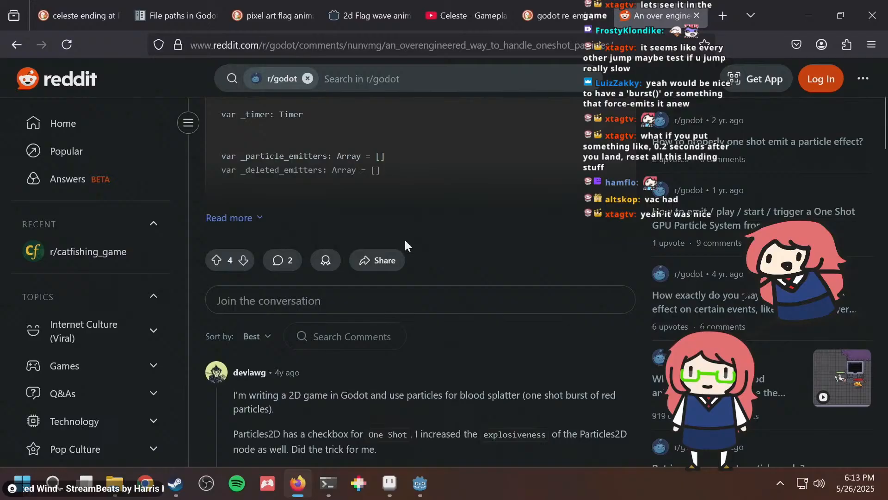
{"action": "left_click", "coordinate": [248, 217]}
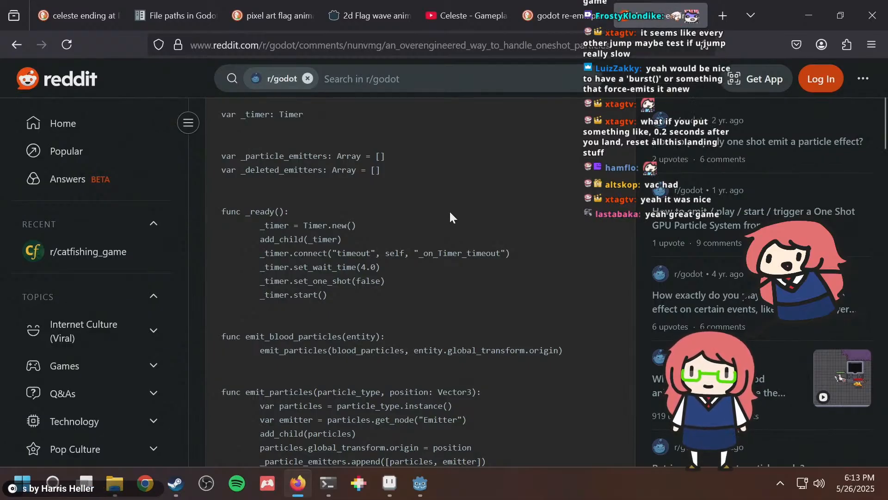
{"action": "scroll", "coordinate": [448, 216], "scroll_direction": "down", "scroll_amount": 15}
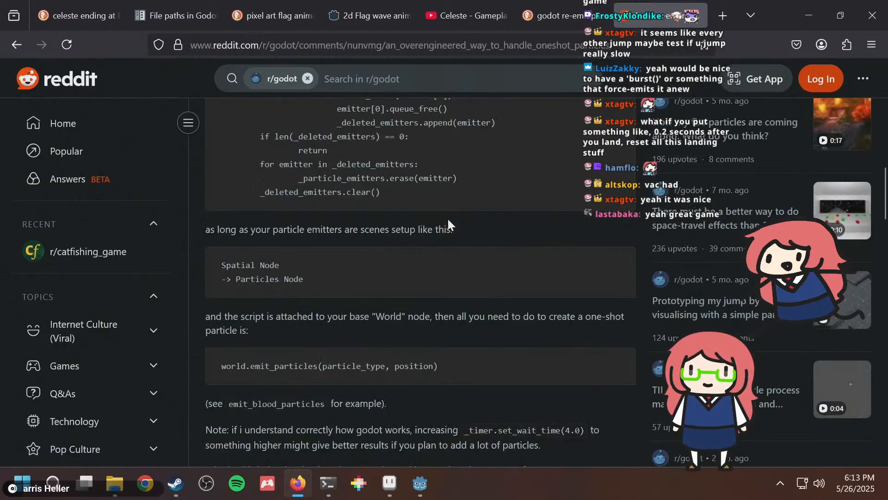
{"action": "scroll", "coordinate": [448, 221], "scroll_direction": "down", "scroll_amount": 3}
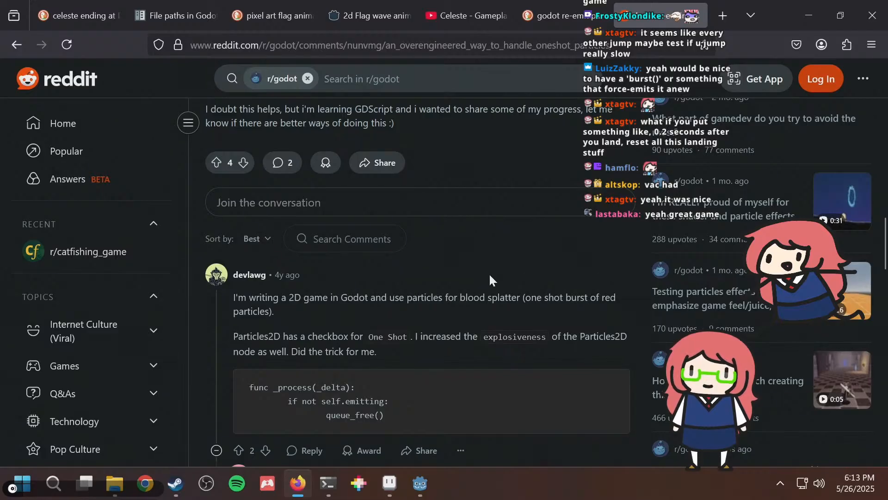
{"action": "scroll", "coordinate": [490, 273], "scroll_direction": "down", "scroll_amount": 3}
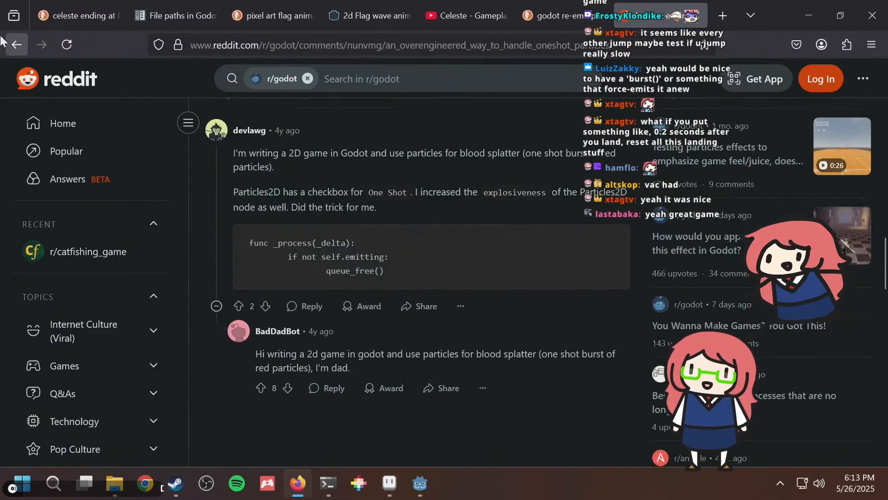
From the search results, open Godot GitHub issue #83599 on one-shot particles and find the passage mentioning "restart".
{"action": "left_click", "coordinate": [16, 45]}
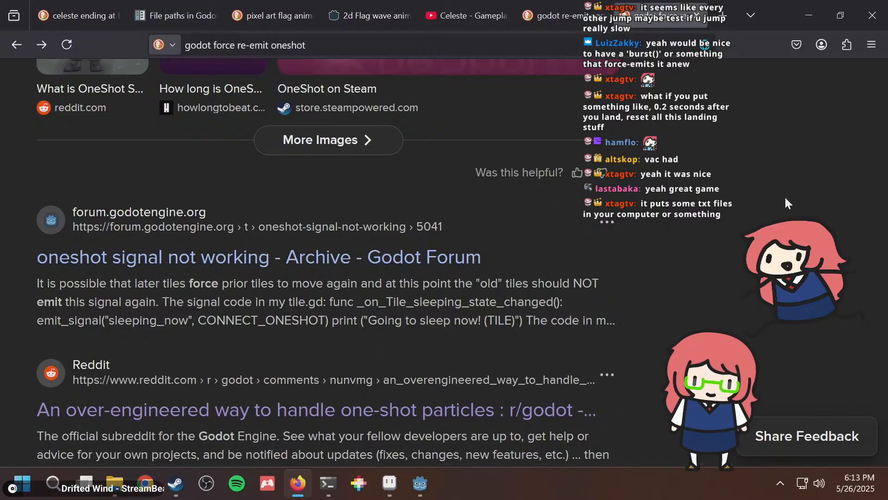
{"action": "scroll", "coordinate": [552, 204], "scroll_direction": "down", "scroll_amount": 5}
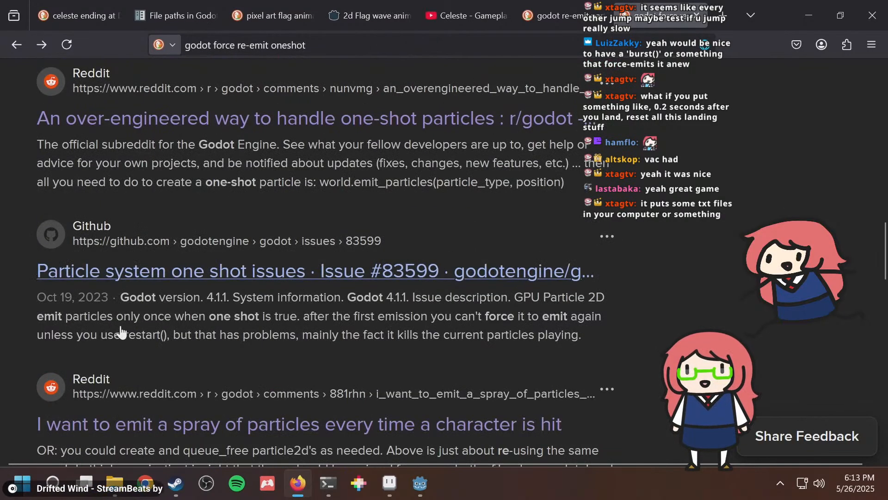
{"action": "left_click", "coordinate": [157, 273]}
{"action": "key", "text": "ctrl+f"}
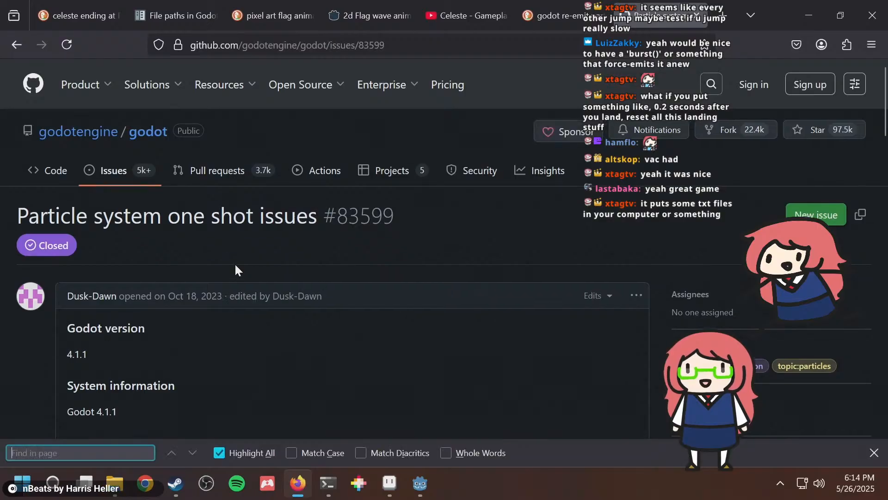
{"action": "type", "text": "restart"}
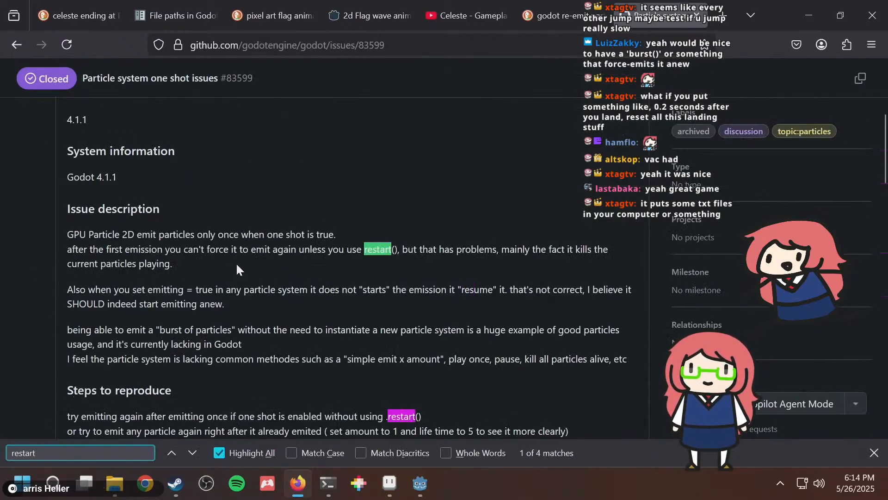
{"action": "mouse_move", "coordinate": [173, 264]}
{"action": "left_mouse_down"}
{"action": "mouse_move", "coordinate": [106, 262]}
{"action": "mouse_move", "coordinate": [185, 254]}
{"action": "left_mouse_up"}
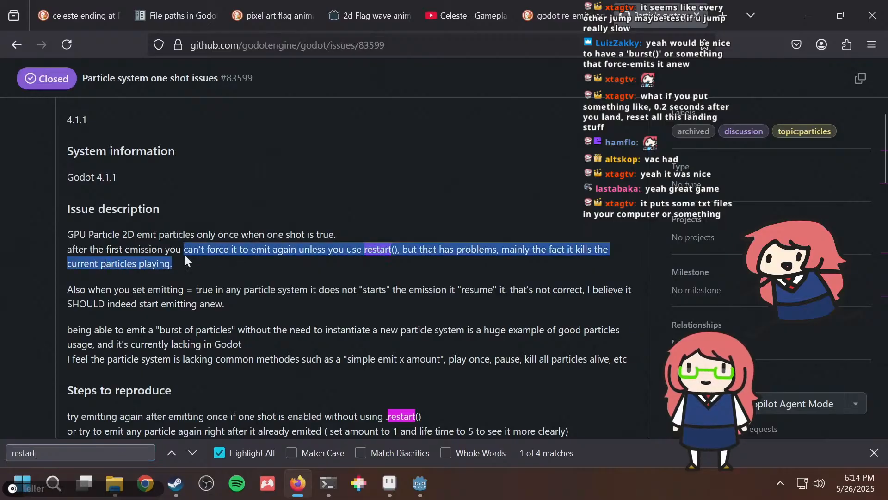
Back in Godot, add player.landing_dust_particles.restart() to the FALLING branch of enter() in idle.gd.
{"action": "key", "text": "alt+Tab"}
{"action": "key", "text": "Return"}
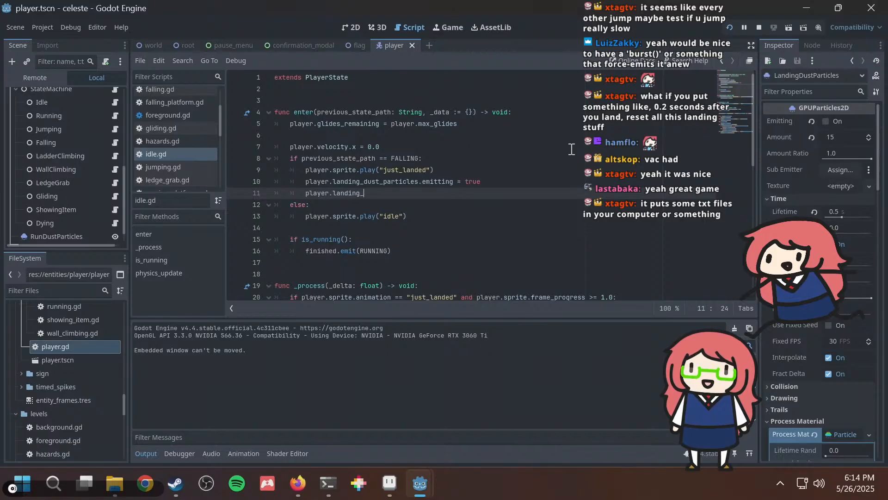
{"action": "type", "text": "player.landing_dus"}
{"action": "key", "text": "Return"}
{"action": "type", "text": "."}
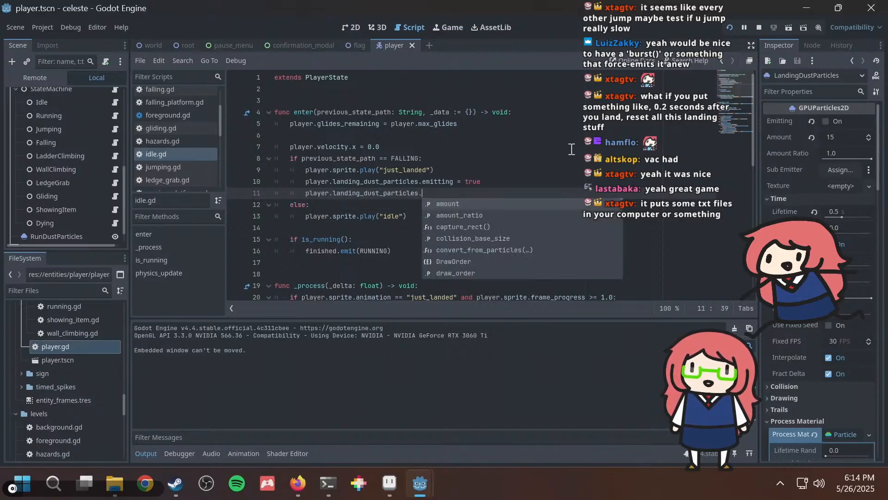
{"action": "key", "text": "alt+Tab"}
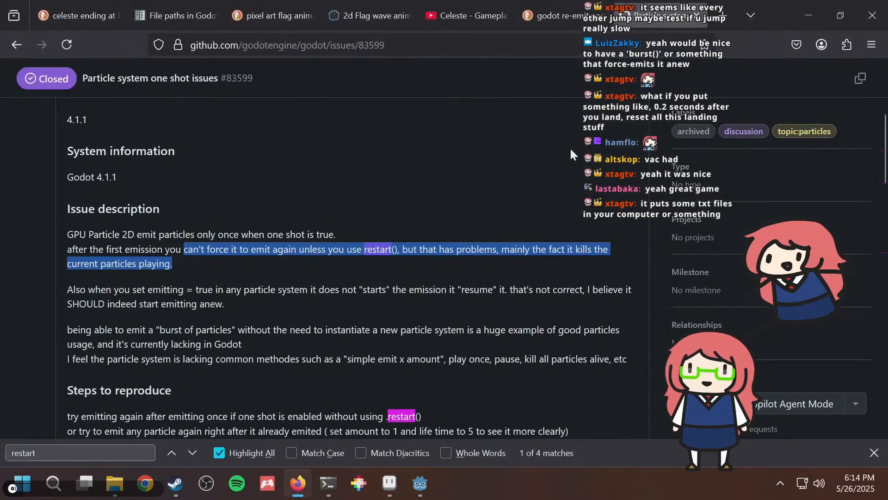
{"action": "key", "text": "alt+Tab"}
{"action": "type", "text": "rest"}
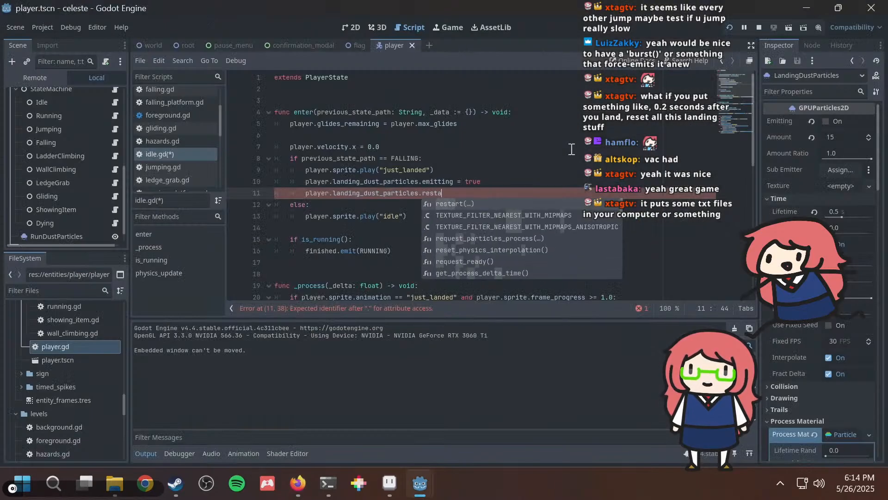
{"action": "key", "text": "Return"}
Move the restart() line above the landing dust's emitting = true line and save idle.gd.
{"action": "key", "text": "shift+Home"}
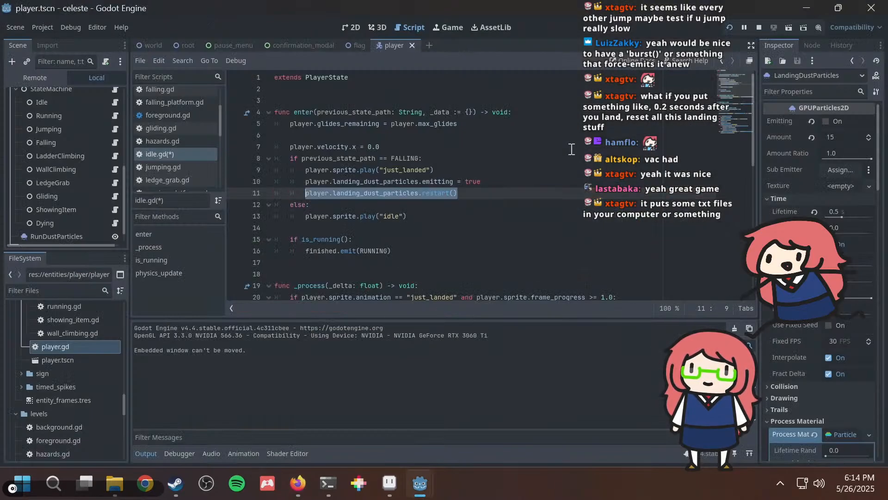
{"action": "key", "text": "BackSpace"}
{"action": "key", "text": "ctrl+z"}
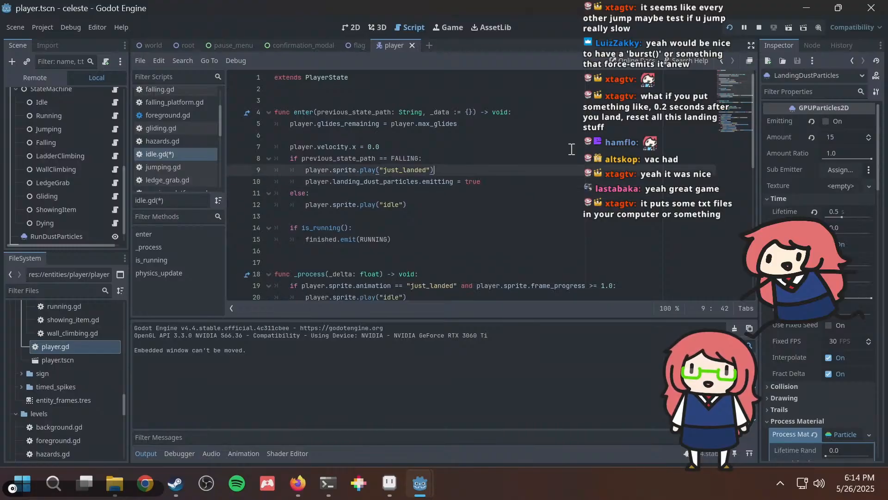
{"action": "key", "text": "alt+Up"}
{"action": "key", "text": "ctrl+s"}
Run the celeste game and make repeated jumps and direction changes to check the landing dust on every landing.
{"action": "key", "text": "F5"}
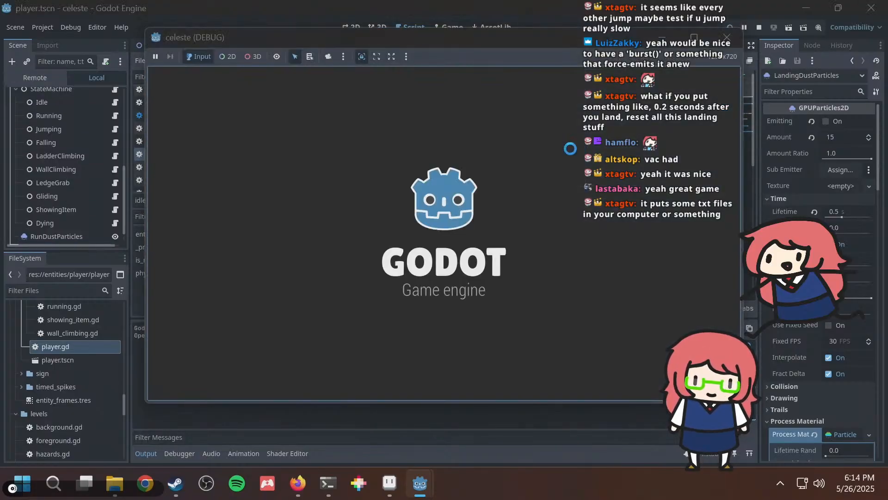
{"action": "key", "text": "Left"}
{"action": "key", "text": "space"}
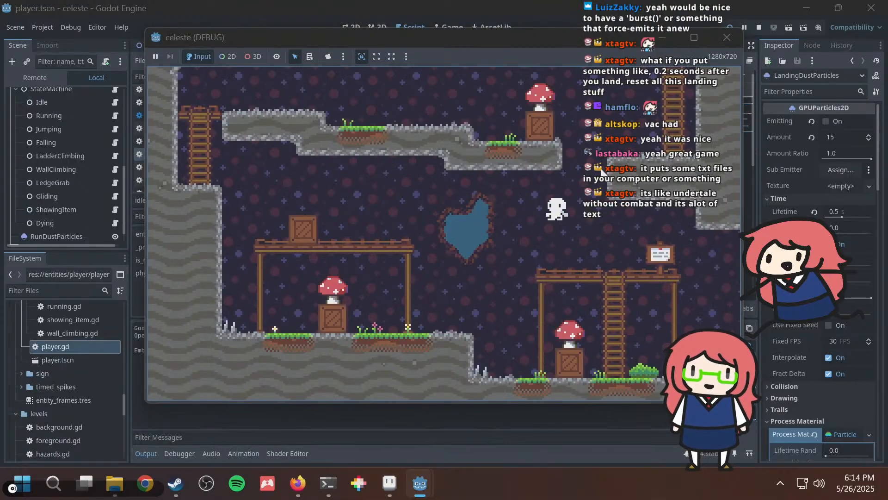
{"action": "key", "text": "space"}
{"action": "key", "text": "Right"}
{"action": "key", "text": "Left"}
{"action": "key", "text": "space"}
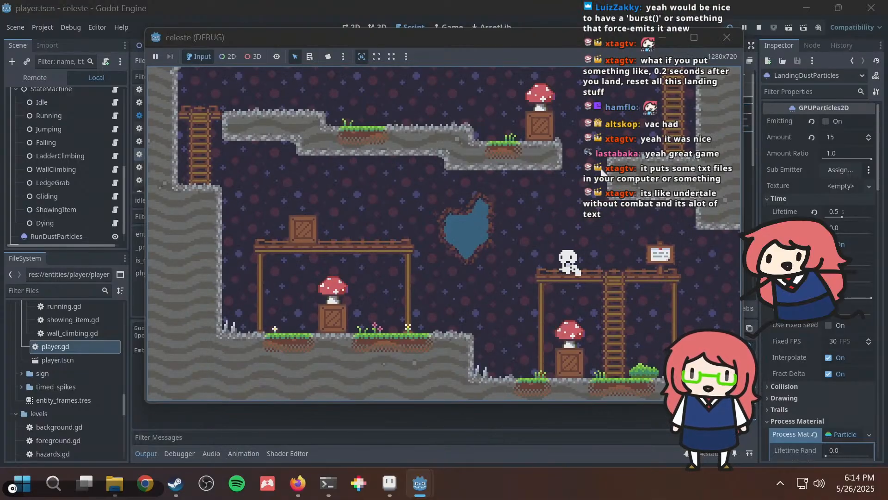
{"action": "key", "text": "Left"}
{"action": "key", "text": "space"}
{"action": "key", "text": "space"}
{"action": "key", "text": "Right"}
{"action": "key", "text": "space"}
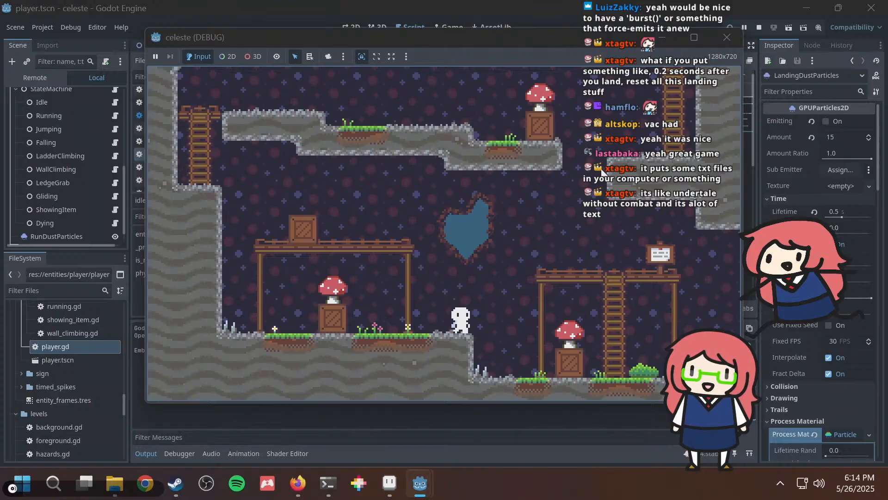
{"action": "key", "text": "Left"}
{"action": "key", "text": "space"}
{"action": "key", "text": "space"}
{"action": "key", "text": "Right"}
{"action": "key", "text": "Left"}
{"action": "key", "text": "space"}
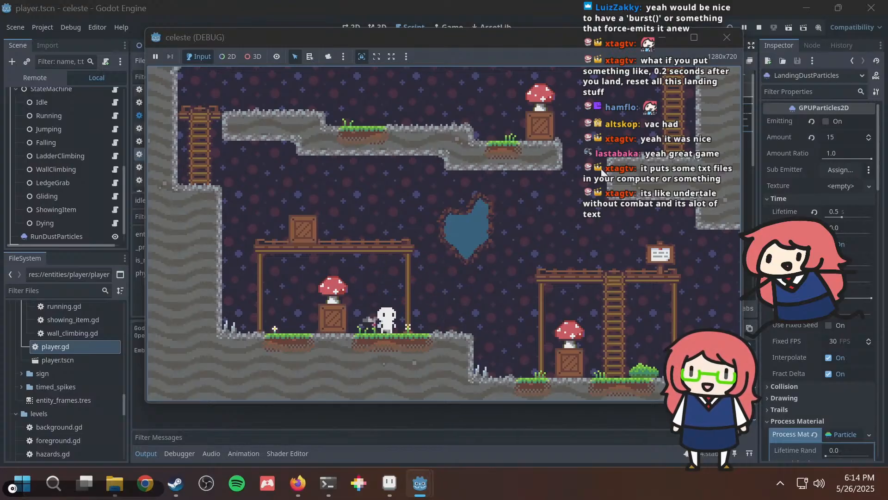
Set the lifetime of the player scene's LandingDustParticles to 0.3 s.
{"action": "left_click", "coordinate": [333, 5]}
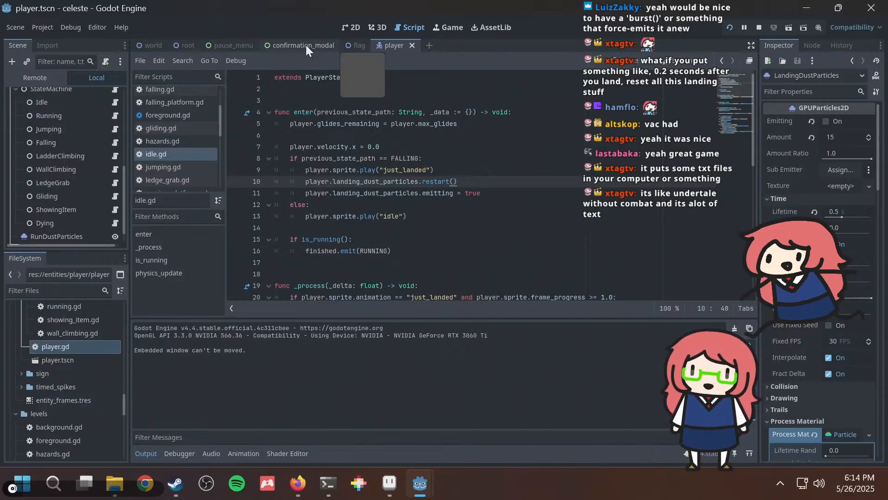
{"action": "left_click", "coordinate": [350, 28]}
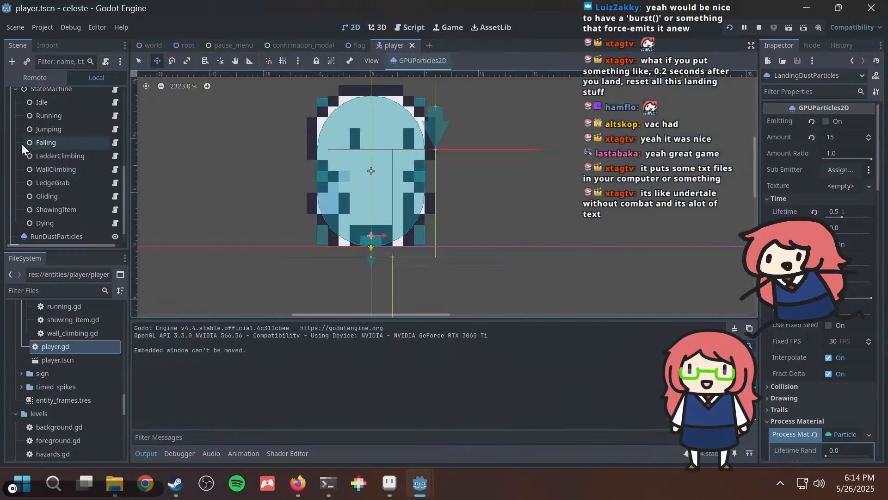
{"action": "scroll", "coordinate": [28, 143], "scroll_direction": "up", "scroll_amount": 5}
{"action": "scroll", "coordinate": [31, 143], "scroll_direction": "down", "scroll_amount": 6}
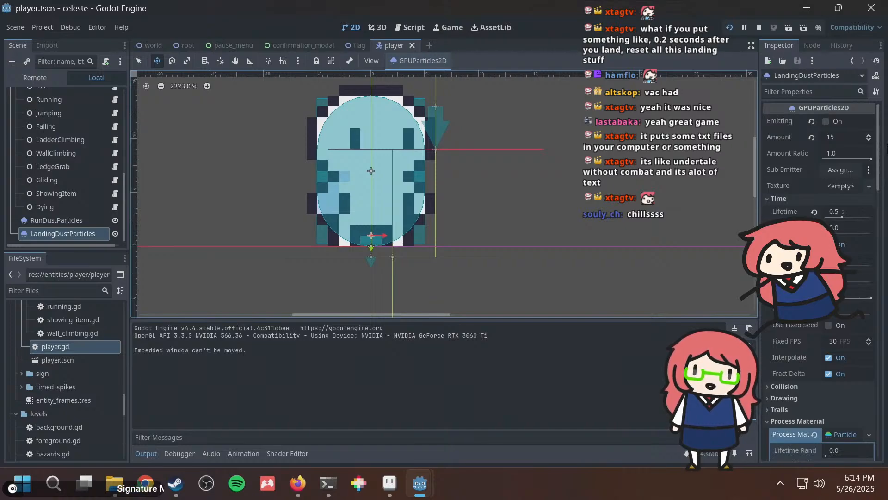
{"action": "left_click_drag", "start_coordinate": [880, 154], "coordinate": [880, 170]}
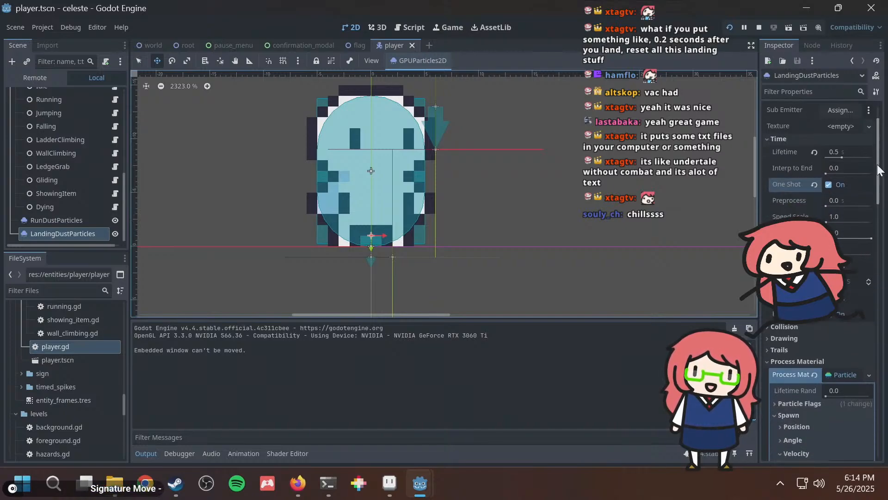
{"action": "left_click", "coordinate": [846, 147]}
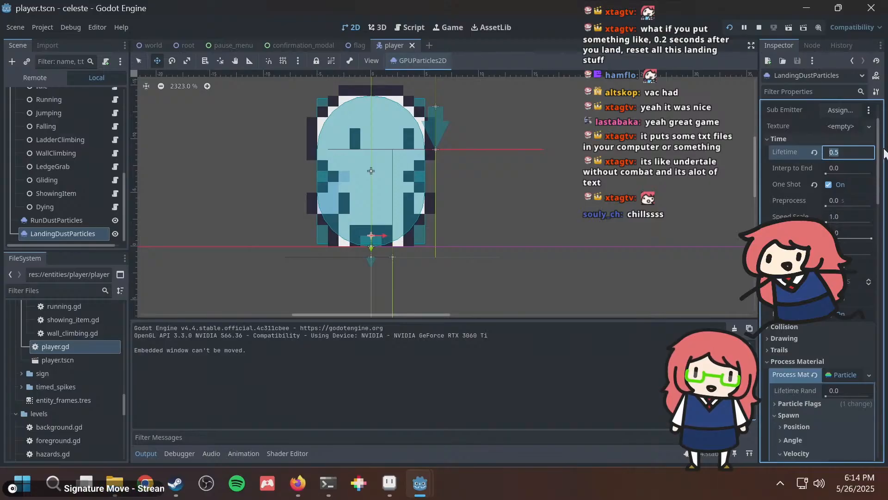
{"action": "type", "text": "0.3"}
{"action": "key", "text": "Return"}
In the running game, jump back and forth on the grassy ledge to judge the dust with the shortened lifetime.
{"action": "key", "text": "alt+Tab"}
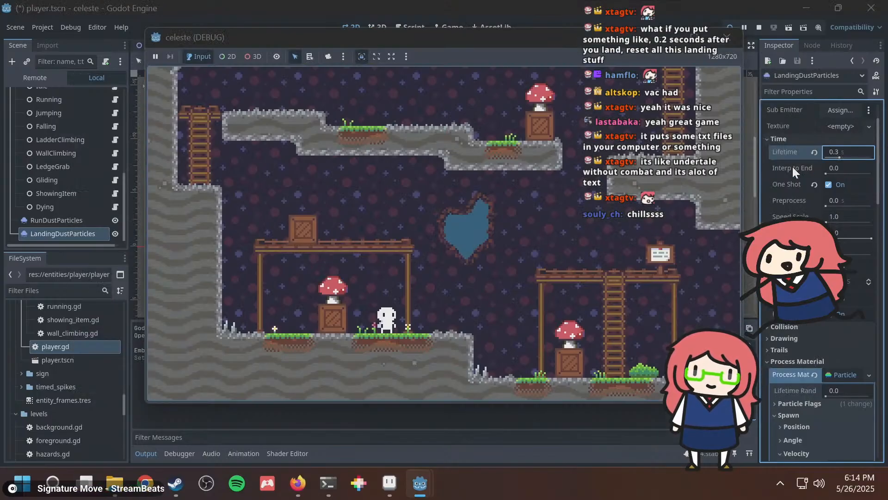
{"action": "key", "text": "space"}
{"action": "key", "text": "Right"}
{"action": "key", "text": "Left"}
{"action": "key", "text": "space"}
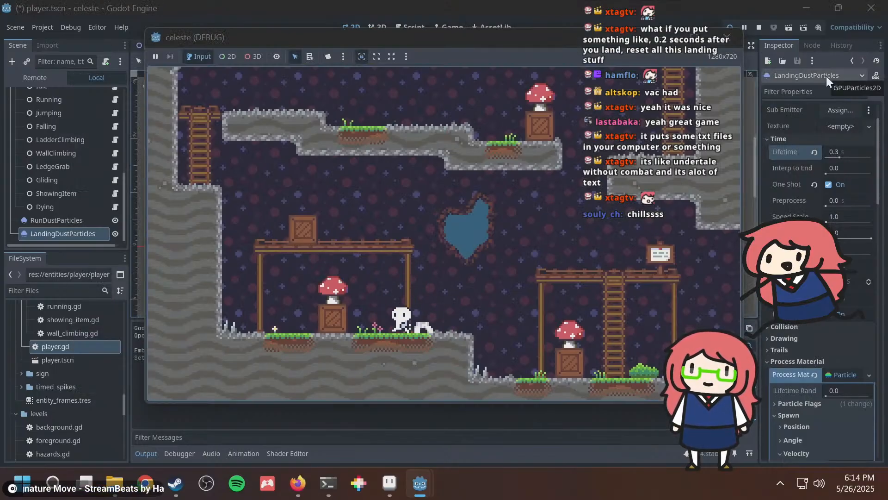
{"action": "key", "text": "space"}
{"action": "key", "text": "space"}
{"action": "key", "text": "Left"}
{"action": "key", "text": "space"}
{"action": "key", "text": "Right"}
{"action": "key", "text": "Left"}
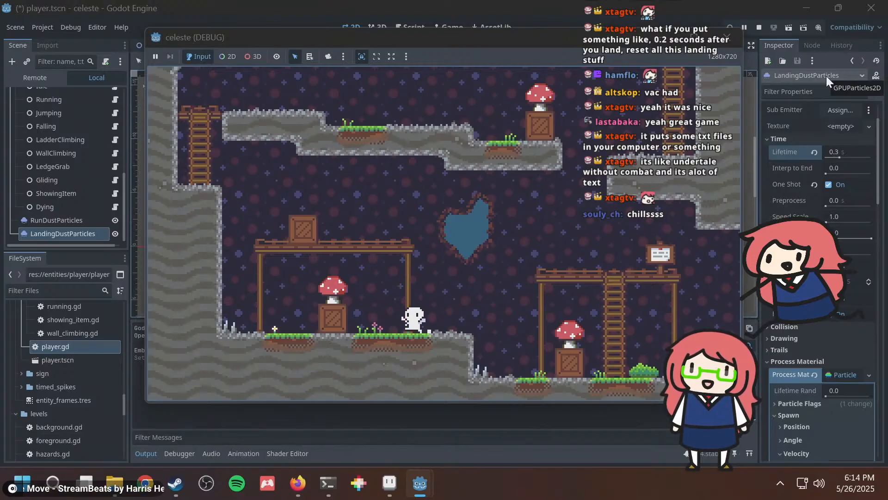
{"action": "key", "text": "space"}
{"action": "key", "text": "Right"}
{"action": "key", "text": "space"}
{"action": "key", "text": "space"}
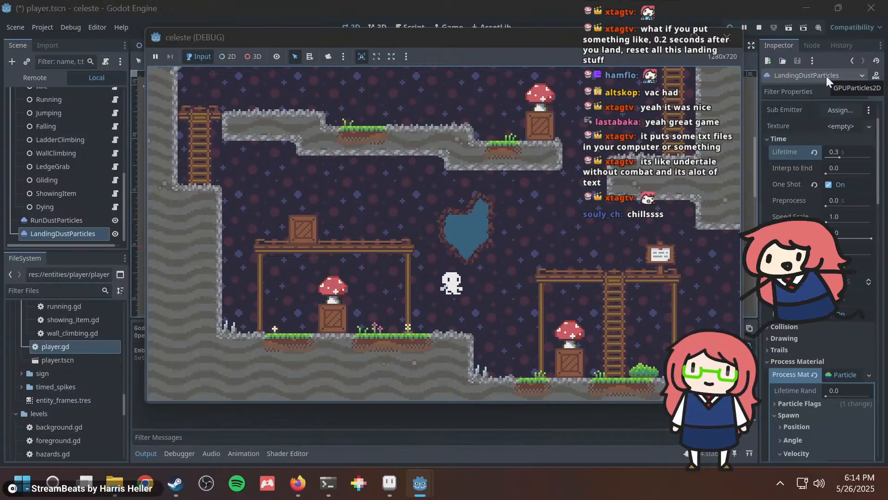
{"action": "key", "text": "space"}
Set the LandingDustParticles lifetime to 0.5 s.
{"action": "key", "text": "F8"}
{"action": "left_click", "coordinate": [836, 148]}
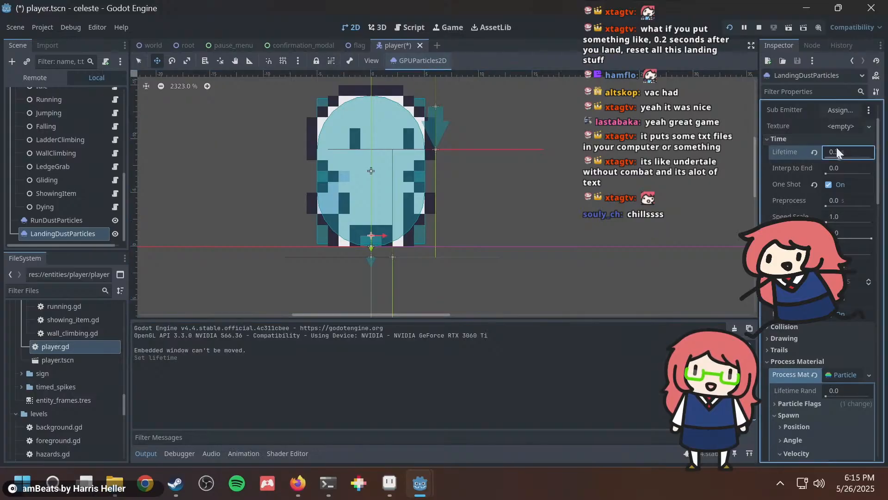
{"action": "type", "text": "0.5"}
{"action": "key", "text": "Return"}
Return to the game and jump in both directions near the mushroom crate to check the 0.5 s landing dust.
{"action": "key", "text": "F5"}
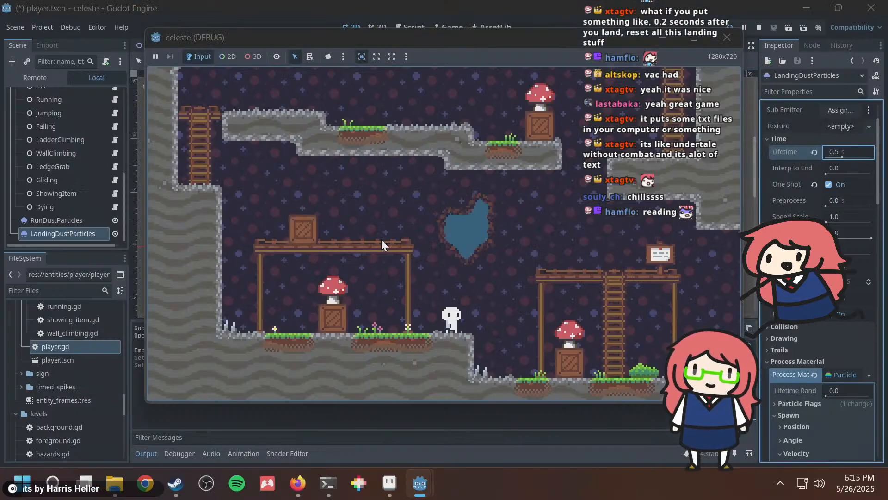
{"action": "key", "text": "space"}
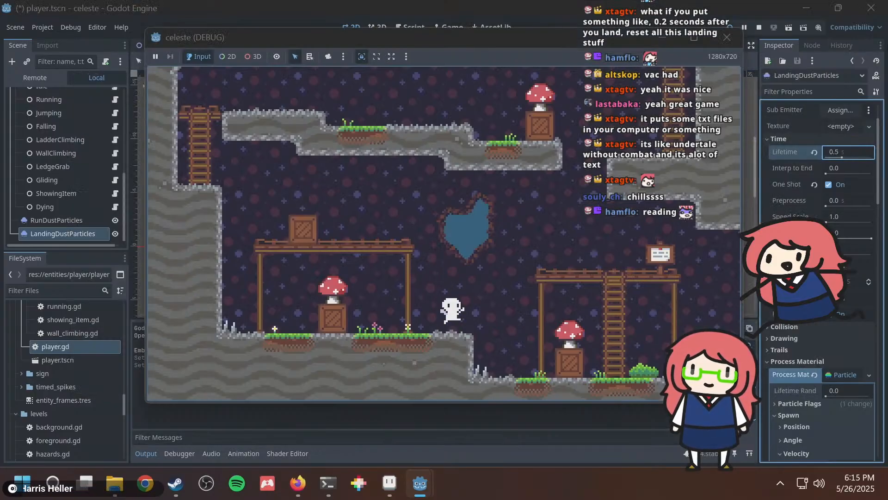
{"action": "key", "text": "Left"}
{"action": "key", "text": "Right"}
{"action": "key", "text": "space"}
{"action": "key", "text": "space"}
{"action": "key", "text": "Left"}
{"action": "key", "text": "space"}
{"action": "key", "text": "Right"}
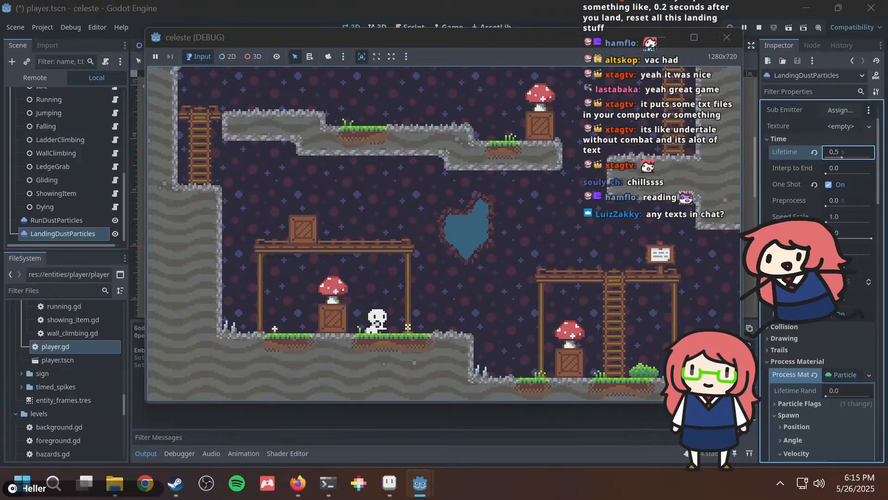
Jump back and forth between the mushroom crate and the ledge's edge to examine the landing dust at 0.5 s lifetime.
{"action": "key", "text": "space"}
{"action": "key", "text": "Left"}
{"action": "key", "text": "space"}
{"action": "key", "text": "Right"}
{"action": "key", "text": "space"}
{"action": "key", "text": "Left"}
{"action": "key", "text": "space"}
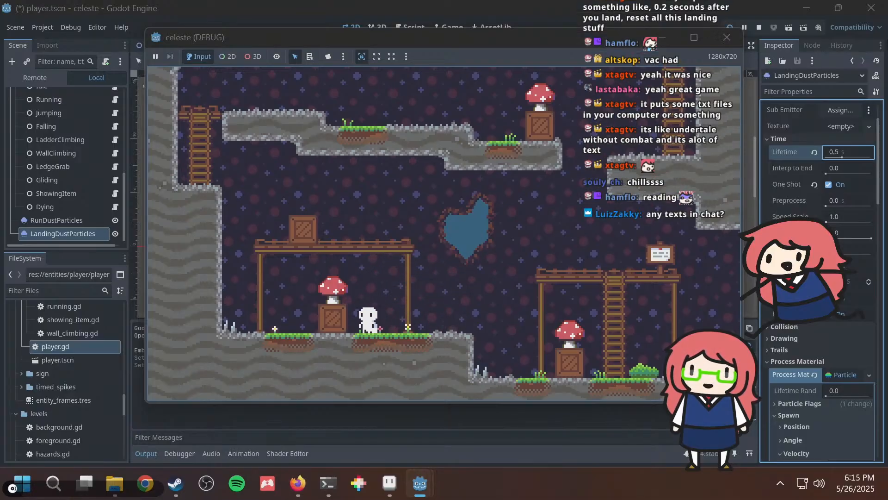
{"action": "key", "text": "Right"}
{"action": "key", "text": "space"}
{"action": "key", "text": "Left"}
{"action": "key", "text": "space"}
{"action": "key", "text": "Right"}
{"action": "key", "text": "space"}
{"action": "key", "text": "Left"}
{"action": "key", "text": "space"}
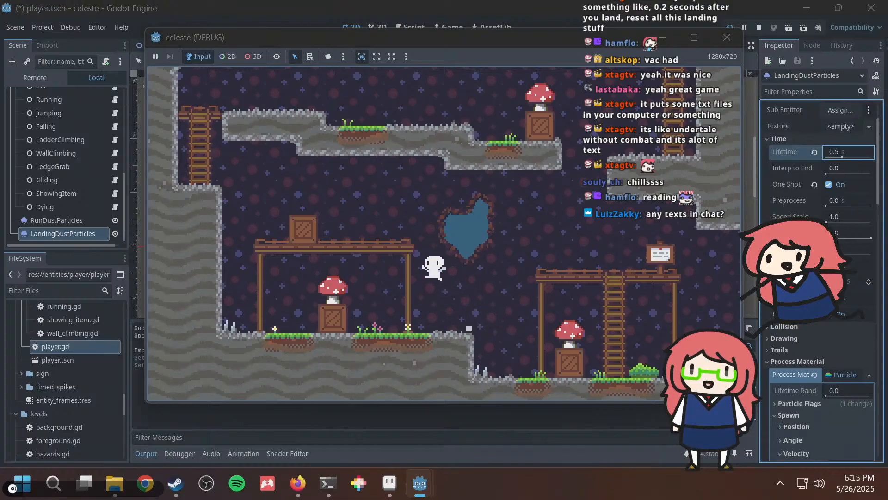
{"action": "key", "text": "Right"}
{"action": "key", "text": "space"}
{"action": "key", "text": "Left"}
{"action": "key", "text": "space"}
Jump repeatedly in place on the grass beside the mushroom crate to check the dust on straight vertical landings.
{"action": "key", "text": "space"}
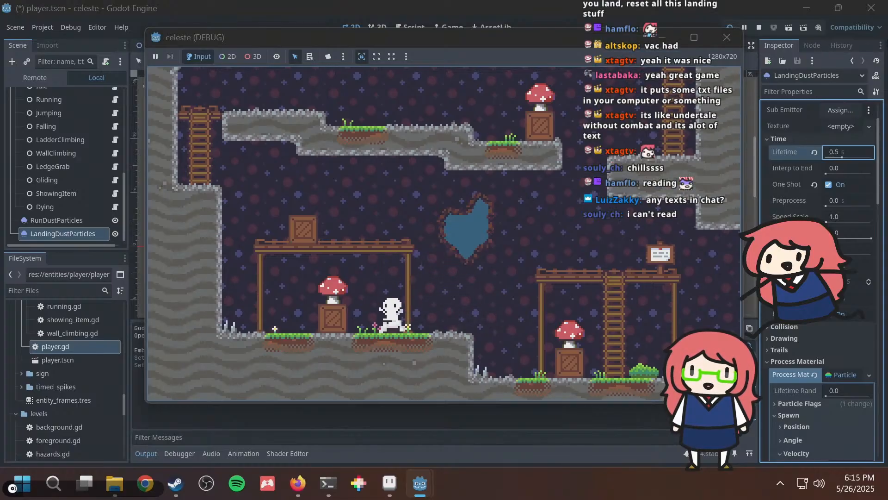
{"action": "key", "text": "space"}
{"action": "key", "text": "space"}
{"action": "key", "text": "space"}
{"action": "key", "text": "space"}
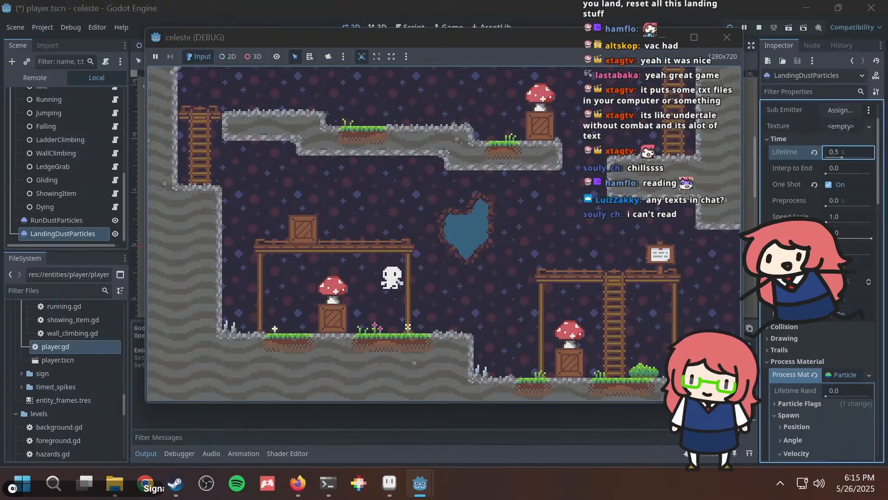
{"action": "key", "text": "space"}
{"action": "key", "text": "space"}
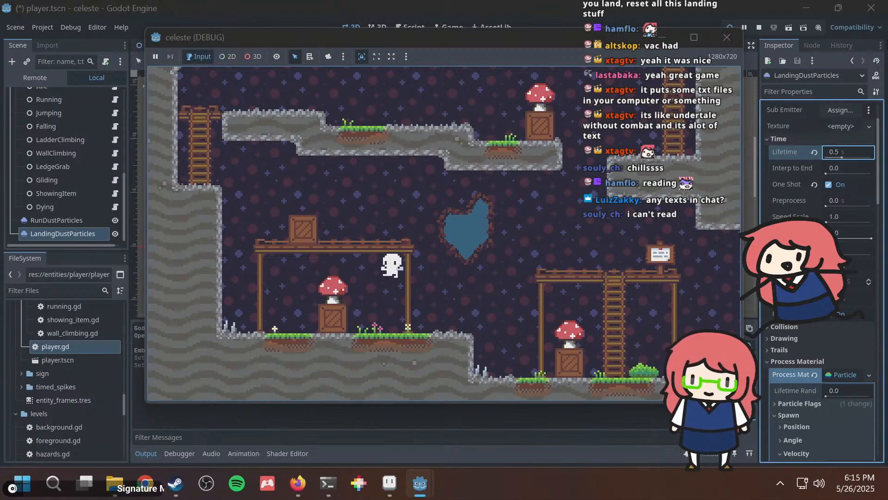
{"action": "key", "text": "space"}
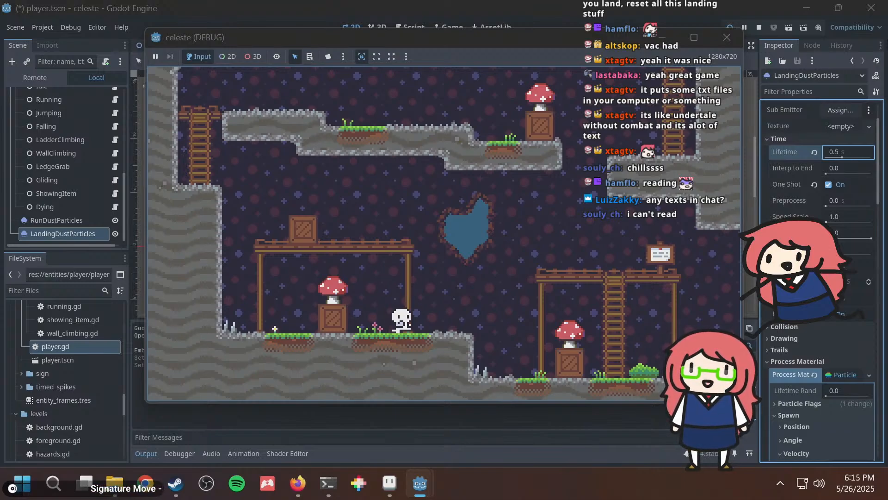
Keep making quick alternating jumps across the grassy ledge to judge whether the landing dust restarts properly on rapid successive landings.
{"action": "key", "text": "Right"}
{"action": "key", "text": "space"}
{"action": "key", "text": "Left"}
{"action": "key", "text": "space"}
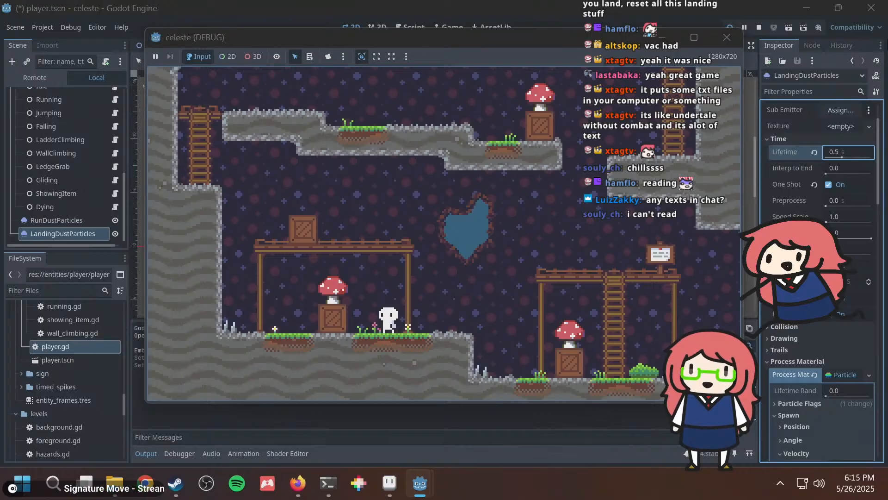
{"action": "key", "text": "Right"}
{"action": "key", "text": "space"}
{"action": "key", "text": "Left"}
{"action": "key", "text": "space"}
{"action": "key", "text": "Right"}
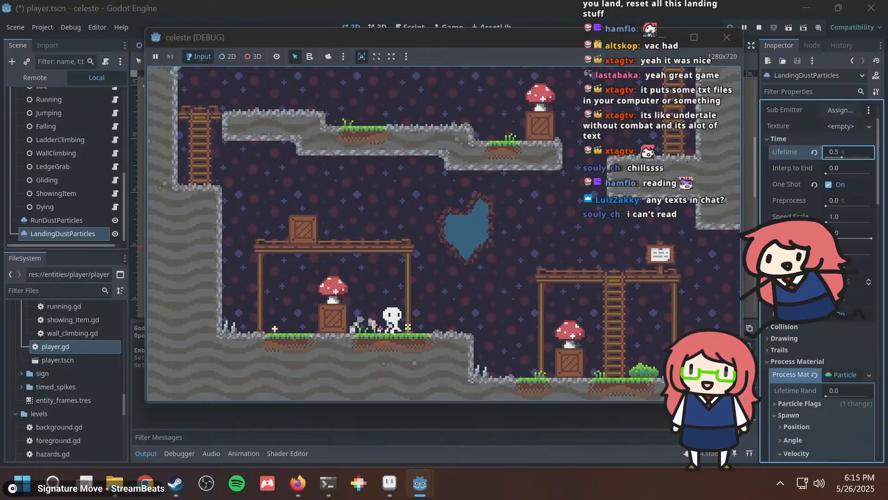
{"action": "key", "text": "Left"}
{"action": "key", "text": "space"}
{"action": "key", "text": "Right"}
{"action": "key", "text": "space"}
{"action": "key", "text": "Left"}
{"action": "key", "text": "space"}
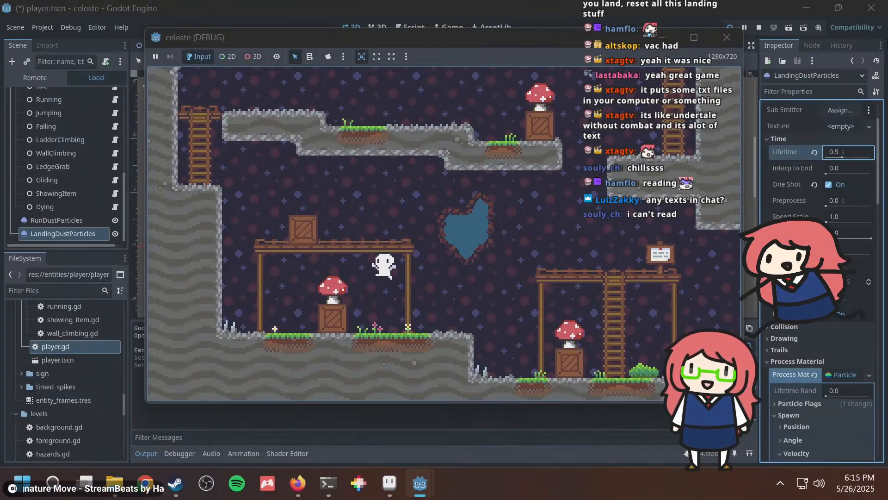
{"action": "key", "text": "Right"}
{"action": "key", "text": "space"}
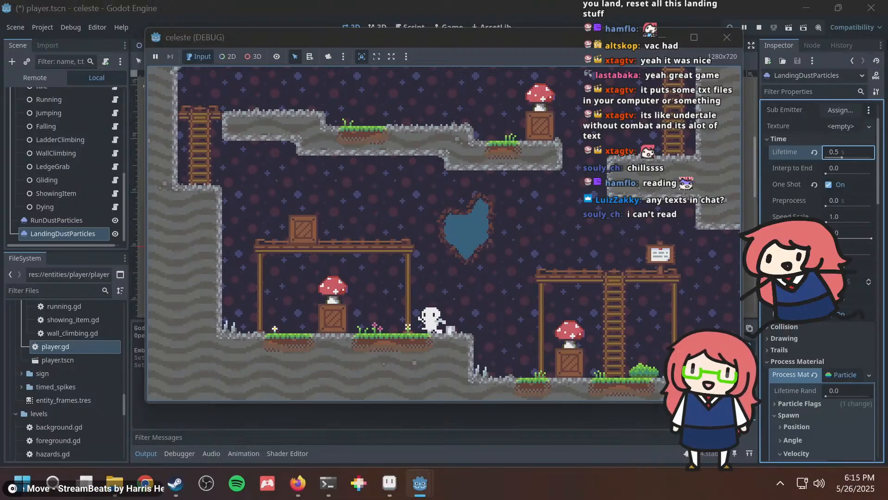
{"action": "key", "text": "Right"}
{"action": "key", "text": "space"}
{"action": "key", "text": "Left"}
{"action": "key", "text": "space"}
{"action": "key", "text": "space"}
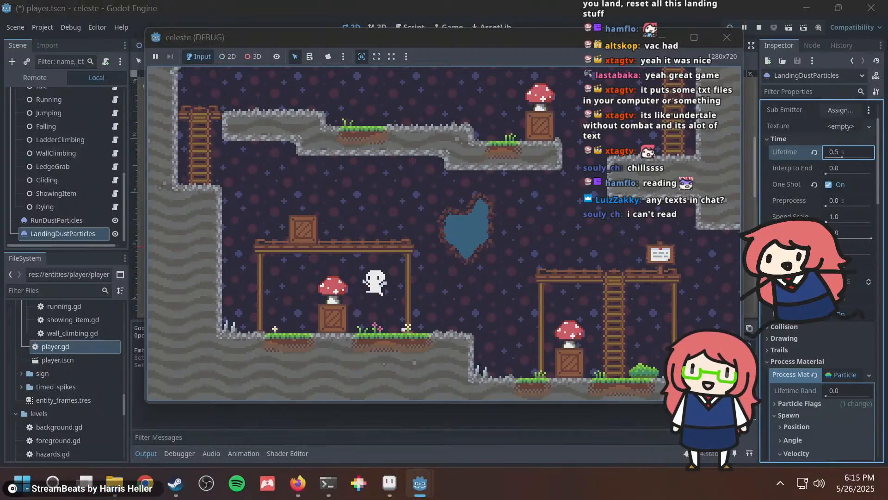
{"action": "key", "text": "Right"}
{"action": "key", "text": "Left"}
{"action": "key", "text": "space"}
{"action": "key", "text": "Left"}
{"action": "key", "text": "space"}
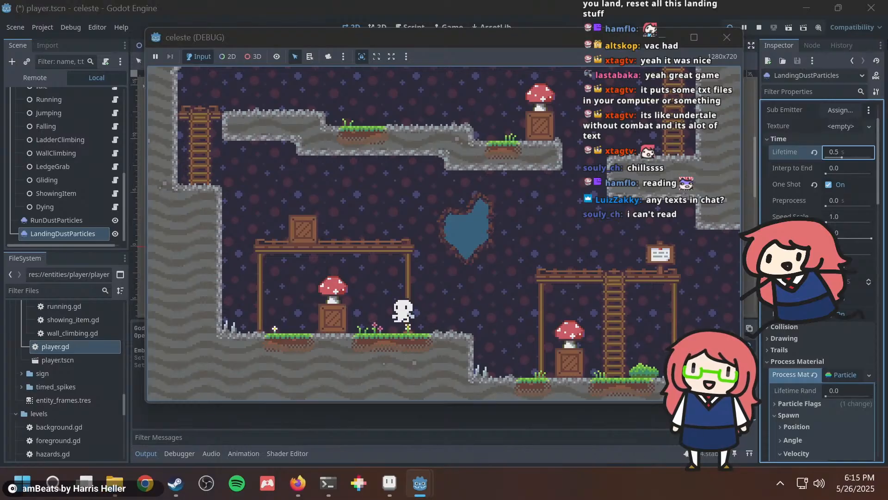
{"action": "key", "text": "Right"}
{"action": "key", "text": "space"}
{"action": "key", "text": "Left"}
{"action": "key", "text": "space"}
{"action": "key", "text": "Right"}
{"action": "key", "text": "Right"}
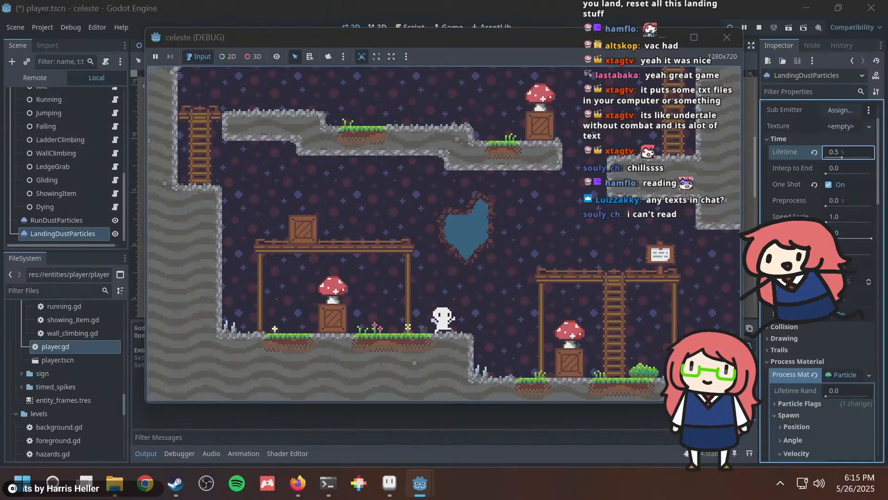
{"action": "key", "text": "Left"}
{"action": "key", "text": "space"}
{"action": "key", "text": "Right"}
{"action": "key", "text": "space"}
{"action": "key", "text": "Left"}
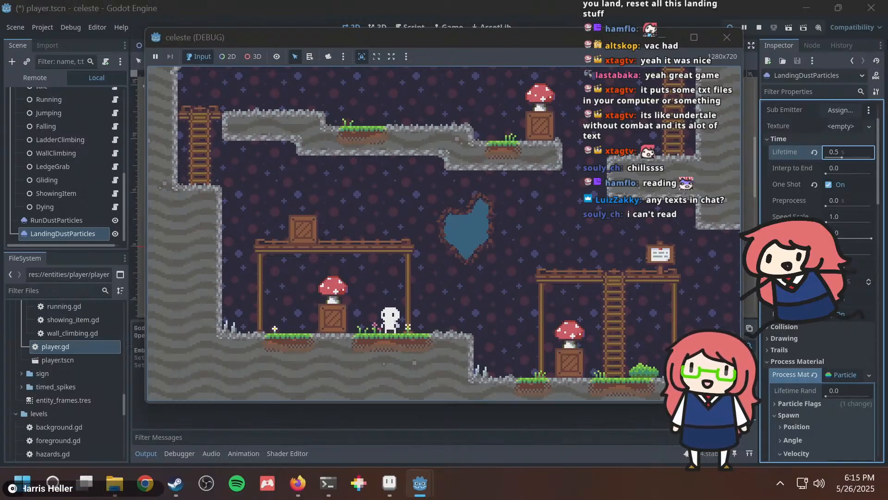
{"action": "key", "text": "Left"}
{"action": "key", "text": "space"}
{"action": "key", "text": "Right"}
{"action": "key", "text": "Left"}
{"action": "key", "text": "space"}
{"action": "key", "text": "Right"}
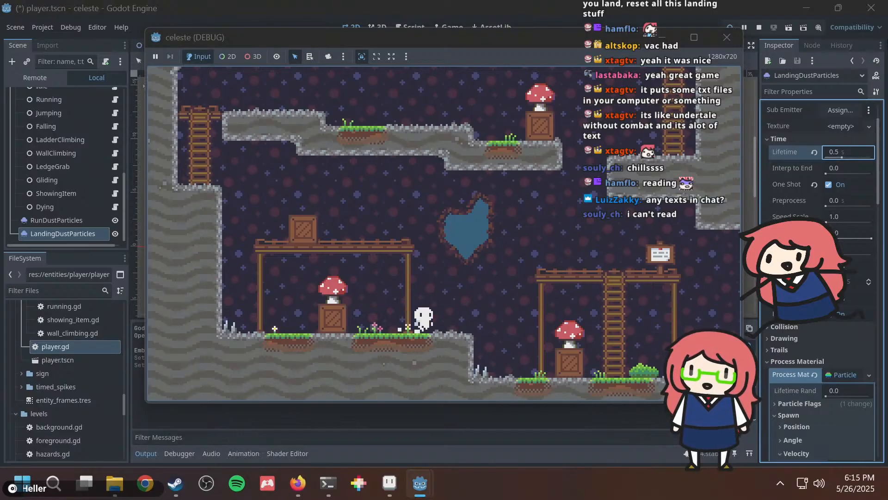
{"action": "key", "text": "Left"}
{"action": "key", "text": "space"}
{"action": "key", "text": "Right"}
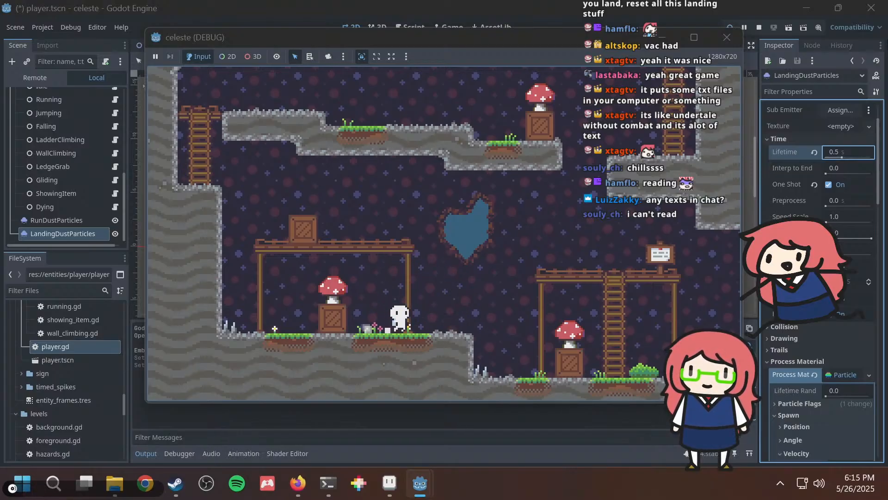
{"action": "key", "text": "space"}
{"action": "key", "text": "Left"}
{"action": "key", "text": "Left"}
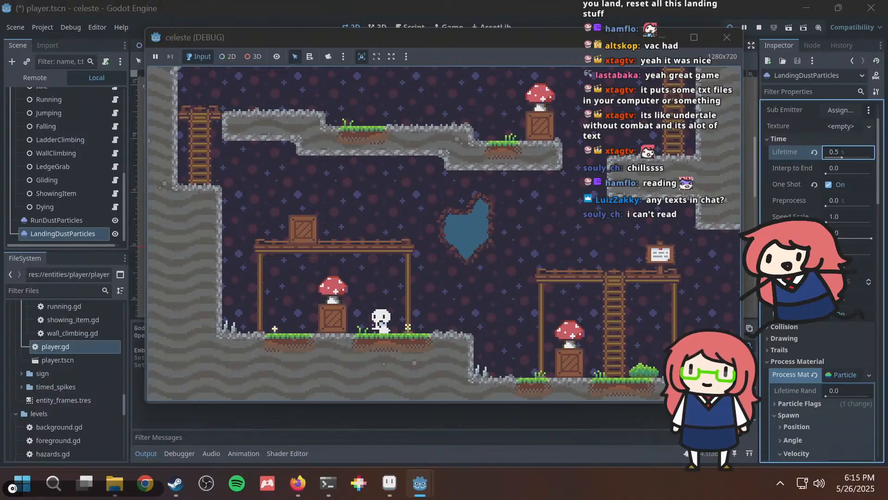
{"action": "key", "text": "Left"}
{"action": "key", "text": "space"}
{"action": "key", "text": "Right"}
{"action": "key", "text": "space"}
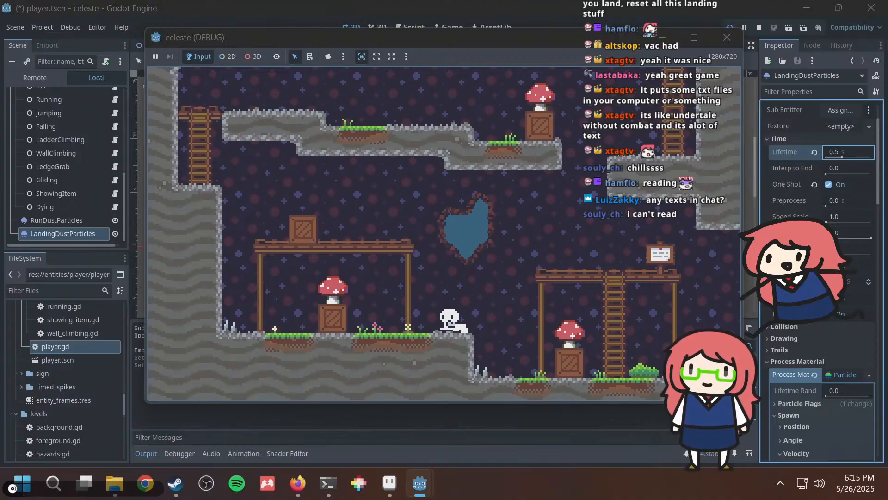
{"action": "key", "text": "Left"}
{"action": "key", "text": "space"}
{"action": "key", "text": "Left"}
{"action": "key", "text": "space"}
{"action": "key", "text": "Right"}
{"action": "key", "text": "space"}
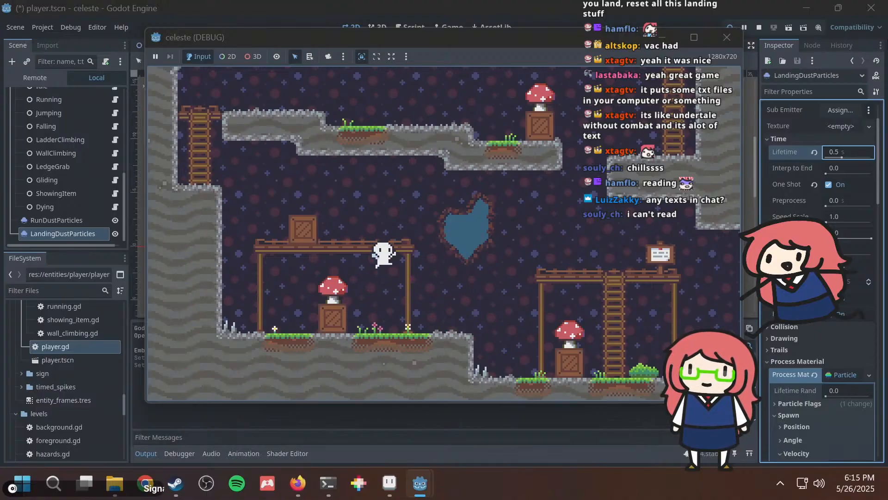
{"action": "key", "text": "space"}
{"action": "key", "text": "Right"}
{"action": "key", "text": "Left"}
{"action": "key", "text": "space"}
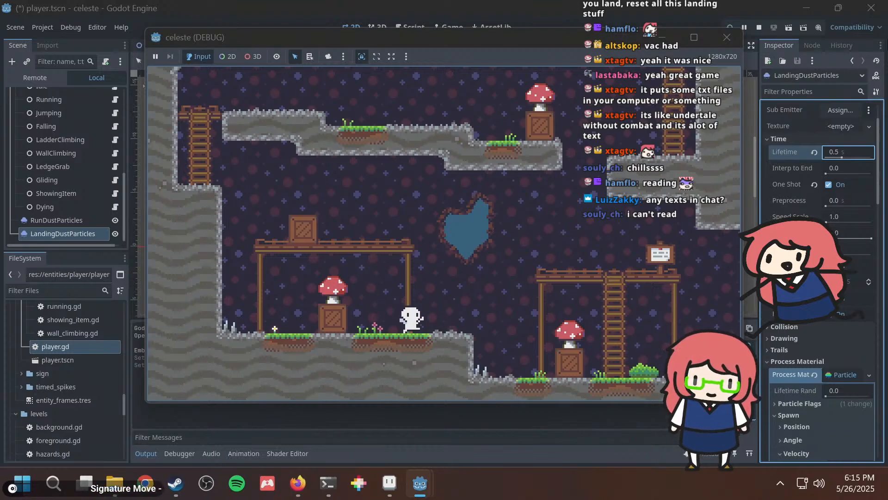
{"action": "key", "text": "Left"}
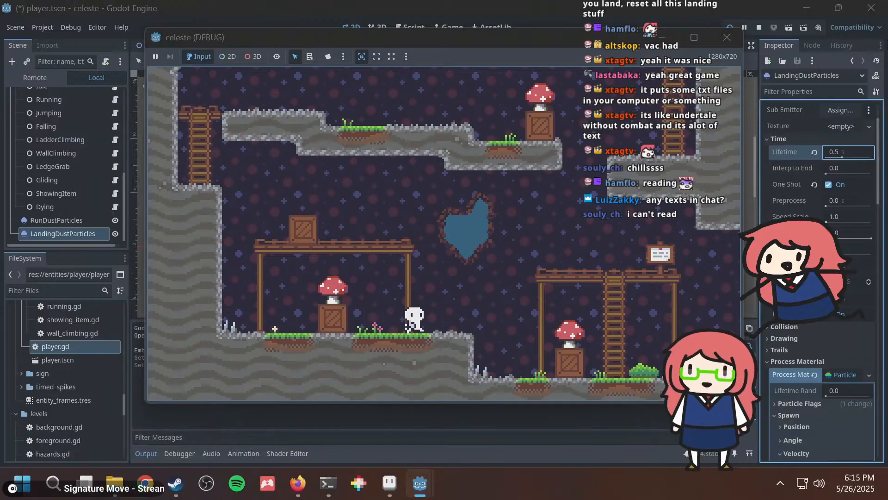
{"action": "key", "text": "Left"}
{"action": "key", "text": "space"}
{"action": "key", "text": "Right"}
{"action": "key", "text": "space"}
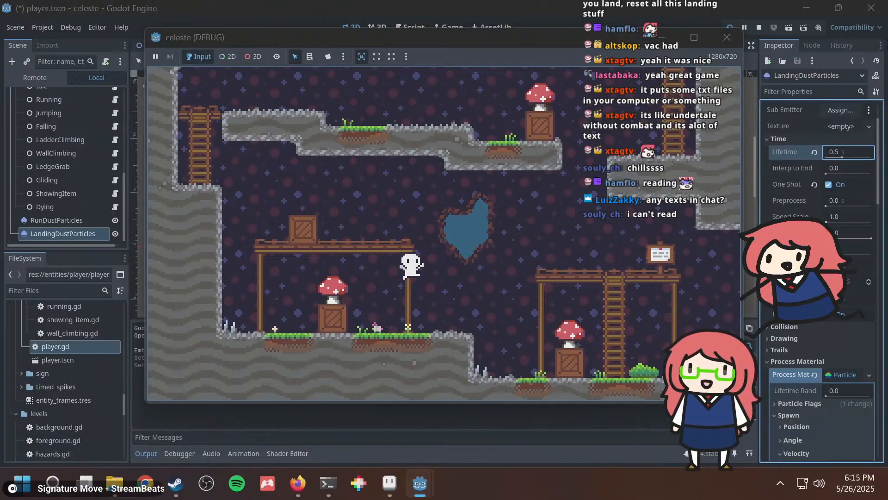
{"action": "key", "text": "Left"}
{"action": "key", "text": "space"}
{"action": "key", "text": "Right"}
{"action": "key", "text": "space"}
{"action": "key", "text": "Left"}
{"action": "key", "text": "space"}
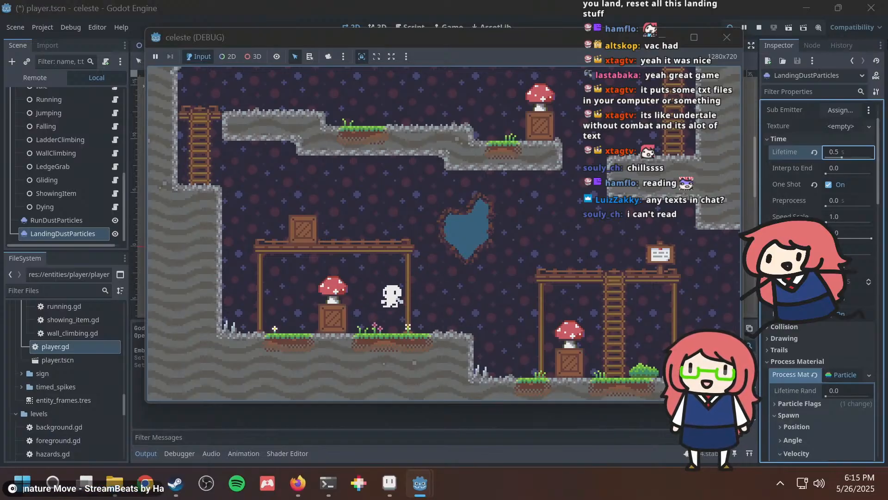
{"action": "key", "text": "Right"}
{"action": "key", "text": "space"}
{"action": "key", "text": "Right"}
{"action": "key", "text": "space"}
{"action": "key", "text": "Left"}
{"action": "key", "text": "space"}
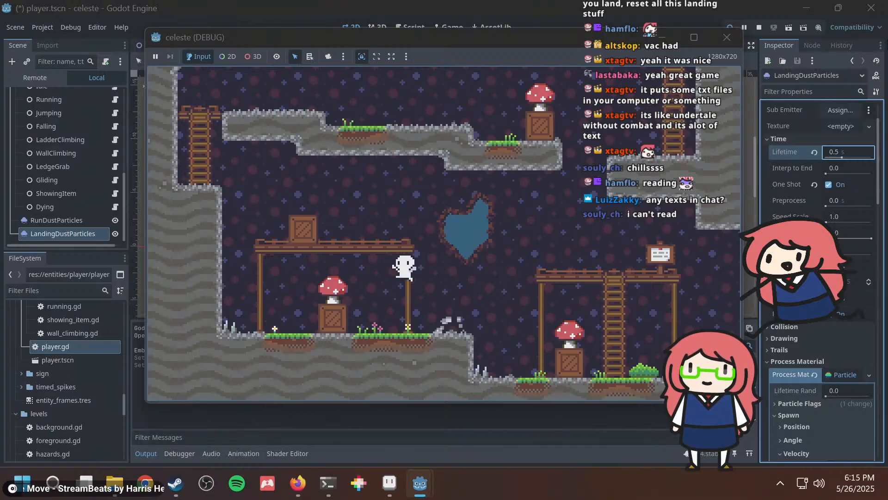
Playtest the landing dust by running and jumping back and forth on the lower grassy ground beside the mushroom crate.
{"action": "key", "text": "Right"}
{"action": "key", "text": "space"}
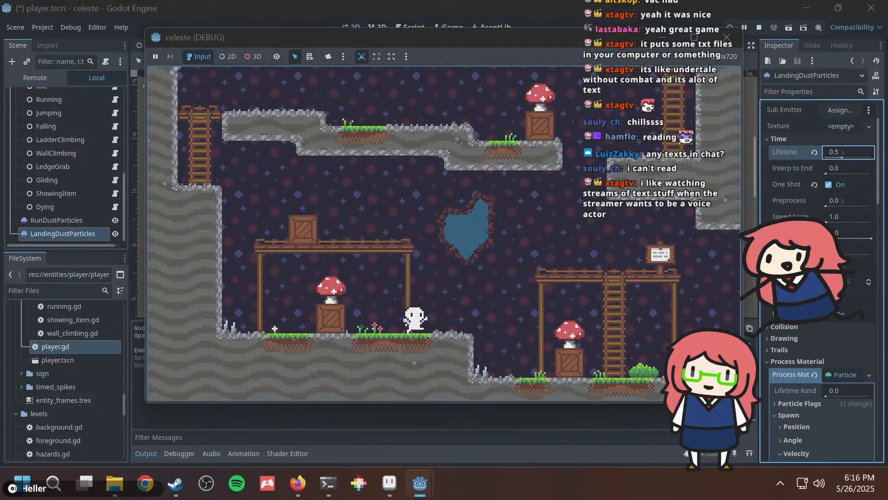
{"action": "key", "text": "Right"}
{"action": "key", "text": "space"}
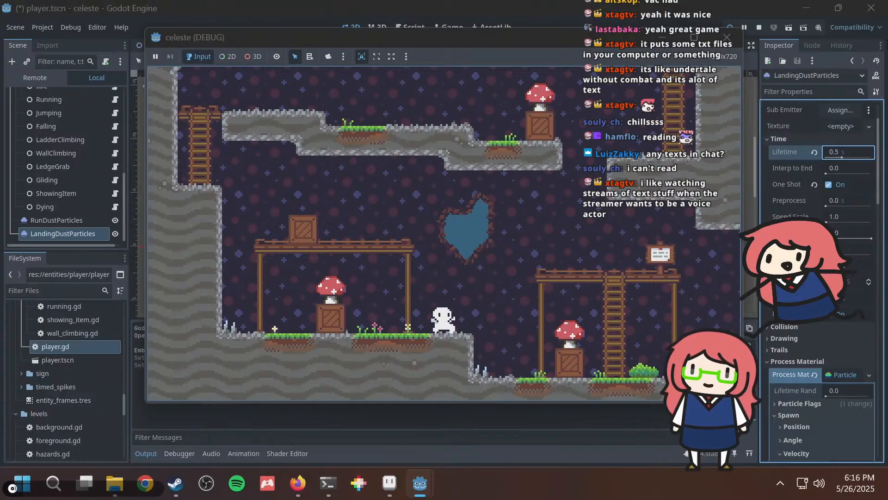
{"action": "key", "text": "Left"}
{"action": "key", "text": "space"}
{"action": "key", "text": "Right"}
{"action": "key", "text": "space"}
{"action": "key", "text": "Right"}
{"action": "key", "text": "space"}
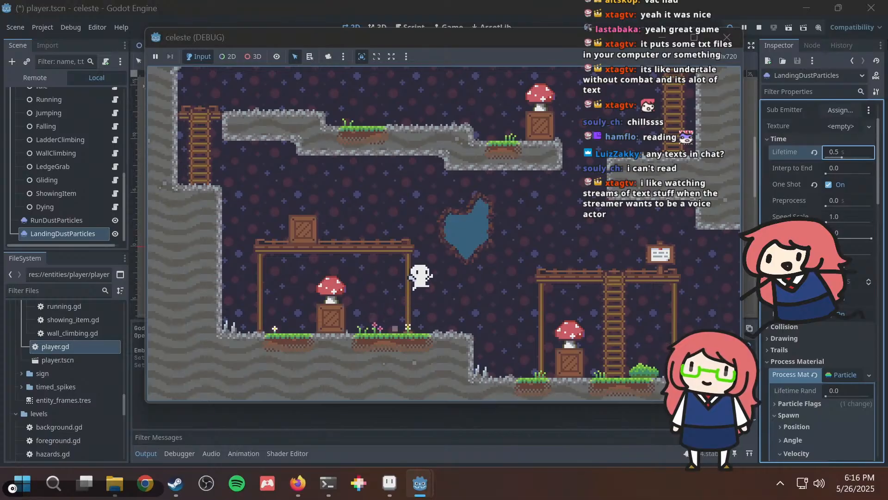
{"action": "key", "text": "Left"}
{"action": "key", "text": "space"}
{"action": "key", "text": "Right"}
{"action": "key", "text": "space"}
{"action": "key", "text": "Left"}
{"action": "key", "text": "space"}
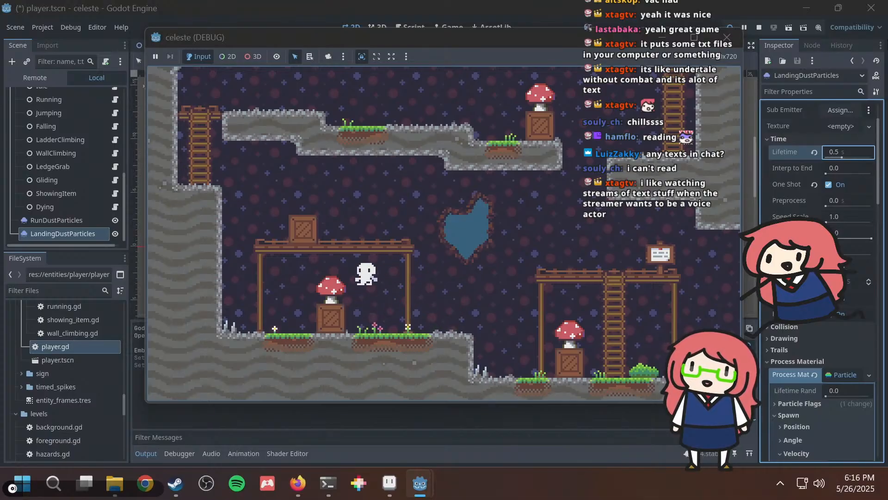
{"action": "key", "text": "Right"}
{"action": "key", "text": "space"}
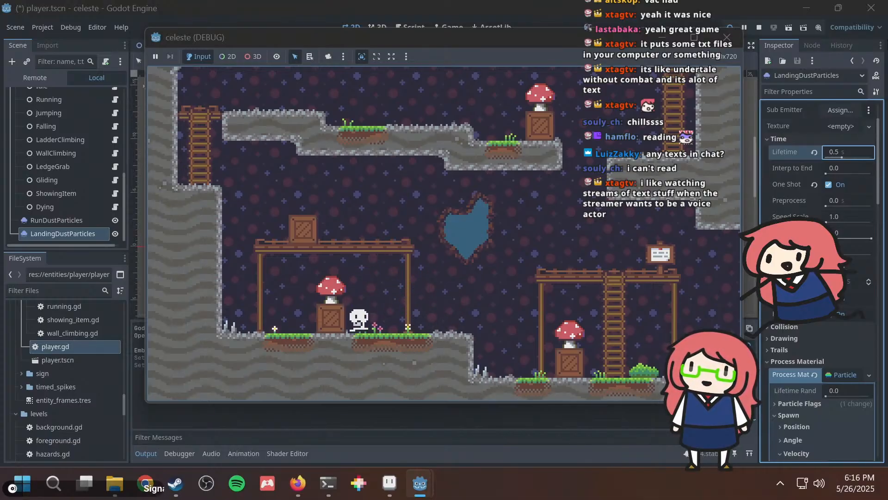
{"action": "key", "text": "Right"}
{"action": "key", "text": "Right"}
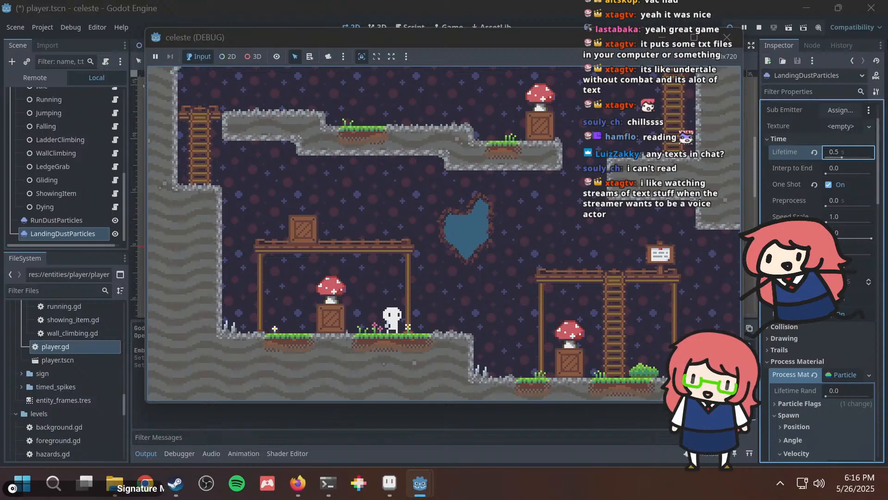
{"action": "key", "text": "space"}
{"action": "key", "text": "Right"}
{"action": "key", "text": "space"}
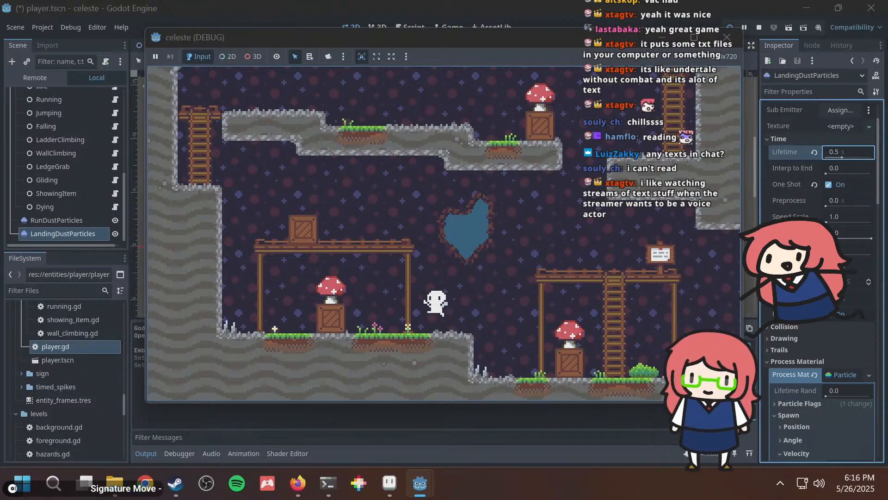
{"action": "key", "text": "Left"}
{"action": "key", "text": "Right"}
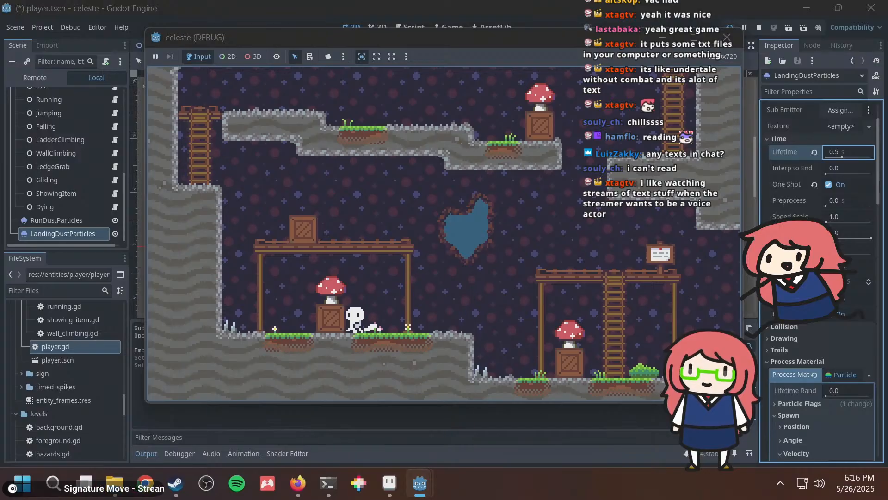
{"action": "key", "text": "Right"}
{"action": "key", "text": "space"}
{"action": "key", "text": "Left"}
{"action": "key", "text": "space"}
{"action": "key", "text": "Right"}
{"action": "key", "text": "space"}
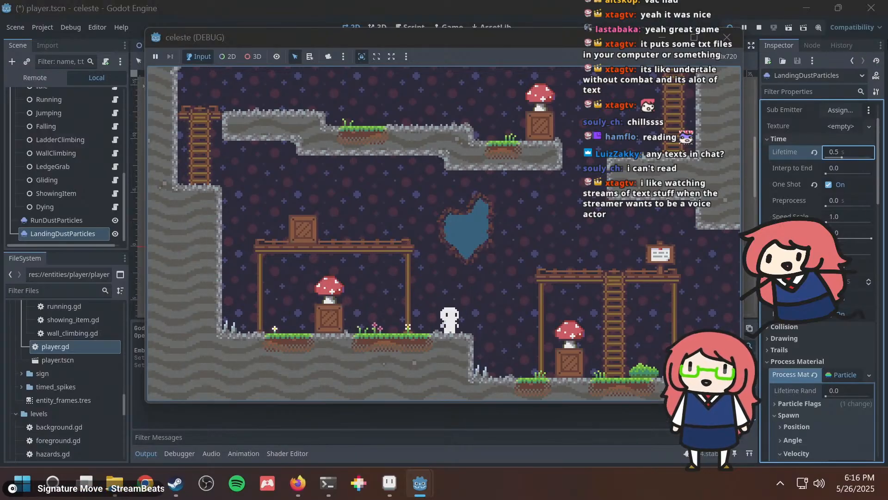
{"action": "key", "text": "Left"}
{"action": "key", "text": "space"}
{"action": "key", "text": "Right"}
{"action": "key", "text": "space"}
{"action": "key", "text": "Left"}
{"action": "key", "text": "space"}
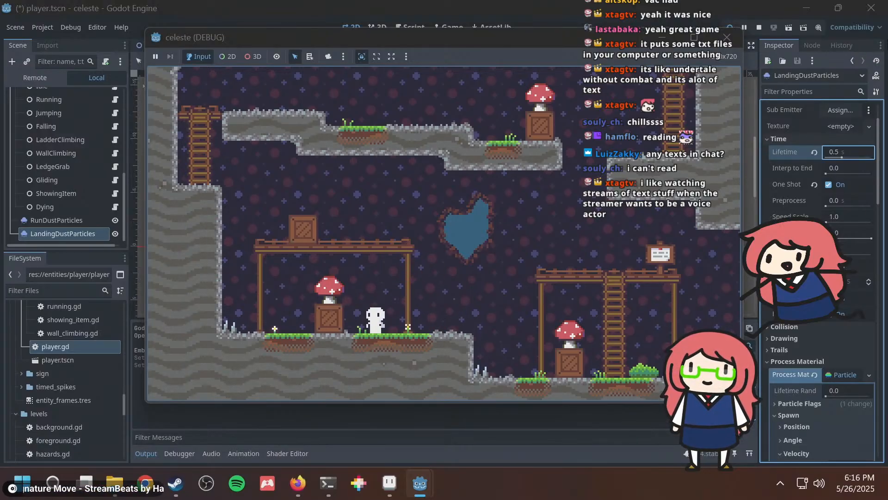
{"action": "key", "text": "Right"}
{"action": "key", "text": "space"}
{"action": "key", "text": "Left"}
{"action": "key", "text": "space"}
{"action": "key", "text": "Right"}
{"action": "key", "text": "space"}
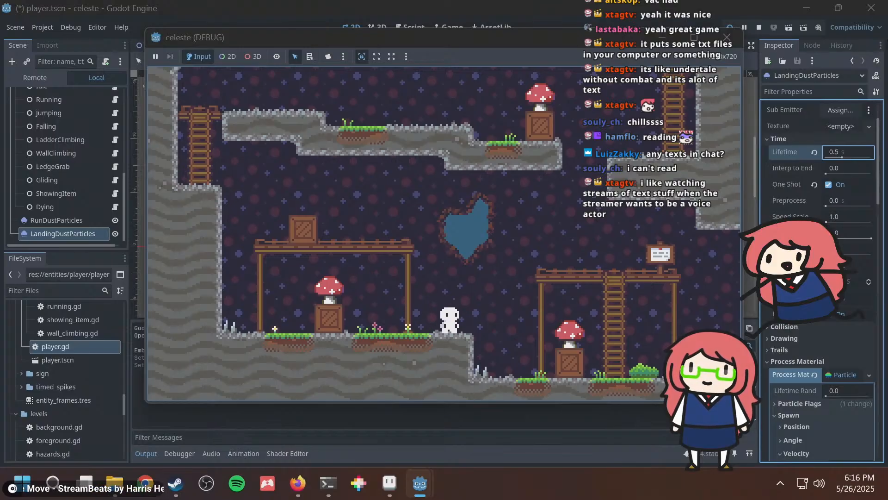
{"action": "key", "text": "Left"}
{"action": "key", "text": "space"}
{"action": "key", "text": "Right"}
{"action": "key", "text": "space"}
{"action": "key", "text": "Left"}
{"action": "key", "text": "space"}
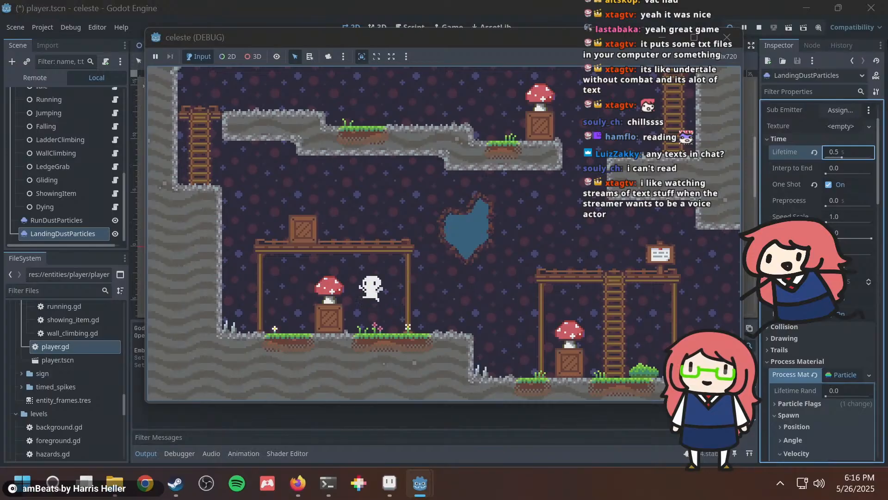
{"action": "key", "text": "Right"}
{"action": "key", "text": "space"}
{"action": "key", "text": "Left"}
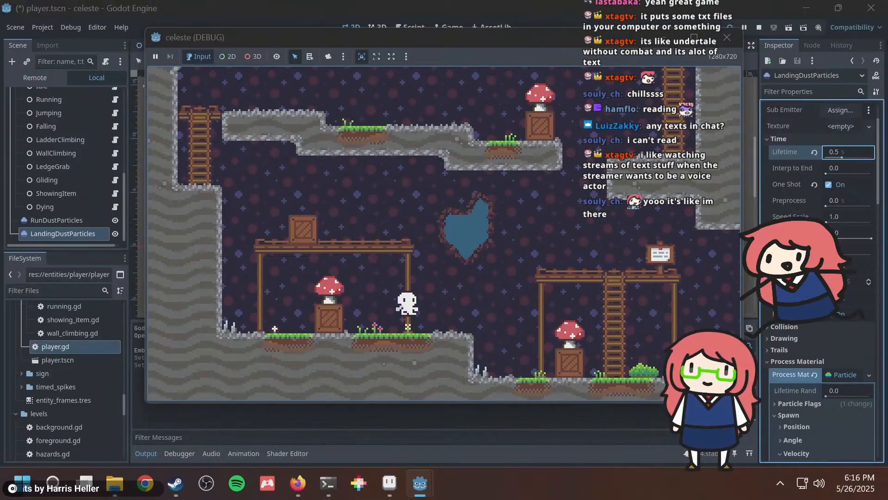
{"action": "key", "text": "Right"}
{"action": "key", "text": "space"}
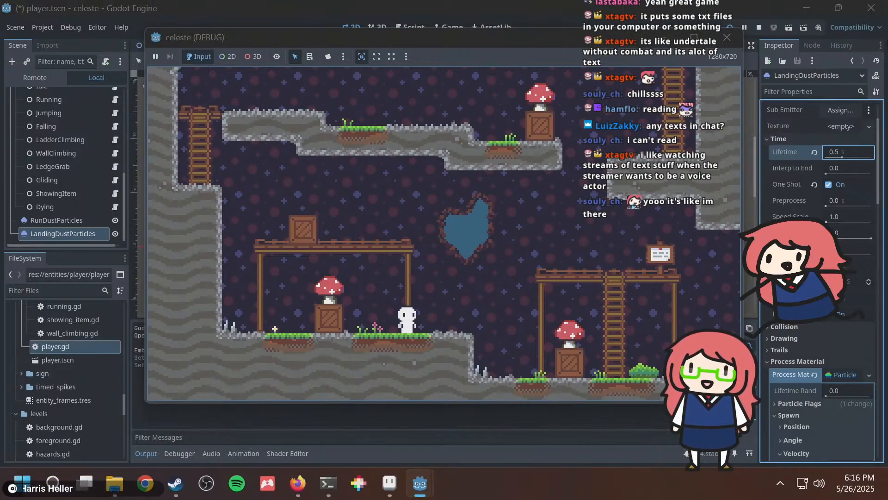
{"action": "key", "text": "Left"}
{"action": "key", "text": "space"}
{"action": "key", "text": "Left"}
{"action": "key", "text": "space"}
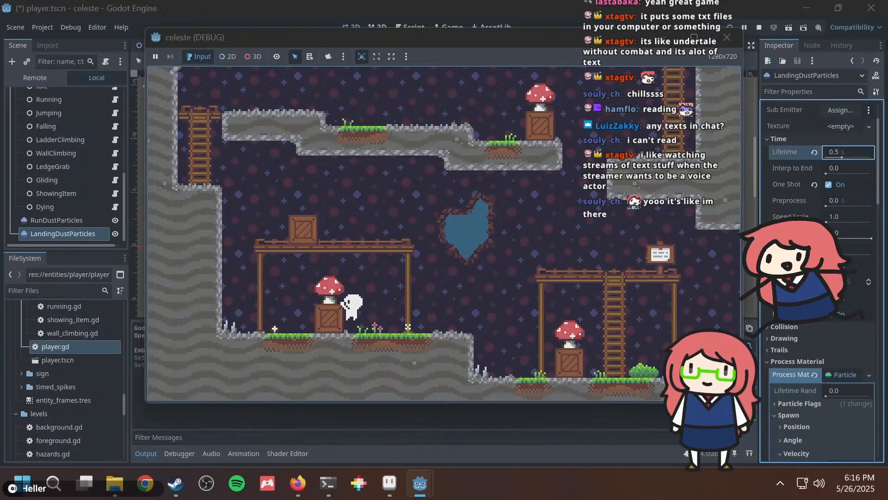
{"action": "key", "text": "Right"}
{"action": "key", "text": "space"}
{"action": "key", "text": "Left"}
{"action": "key", "text": "space"}
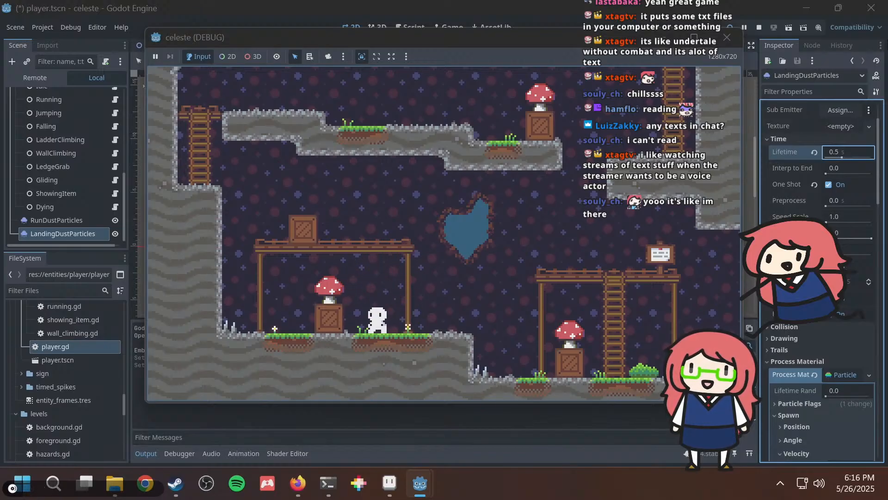
{"action": "key", "text": "Right"}
{"action": "key", "text": "space"}
{"action": "key", "text": "Left"}
{"action": "key", "text": "space"}
{"action": "key", "text": "Right"}
{"action": "key", "text": "space"}
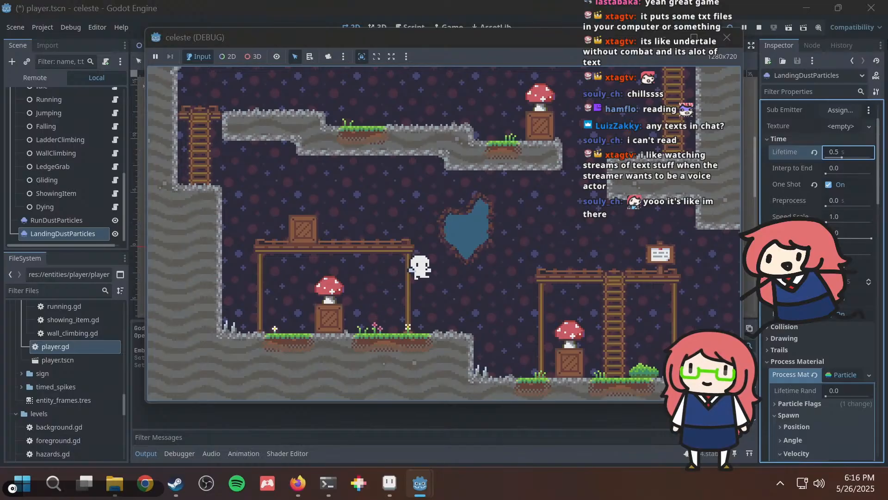
{"action": "key", "text": "Left"}
{"action": "key", "text": "space"}
{"action": "key", "text": "Right"}
{"action": "key", "text": "space"}
{"action": "key", "text": "Left"}
{"action": "key", "text": "space"}
{"action": "key", "text": "Right"}
{"action": "key", "text": "space"}
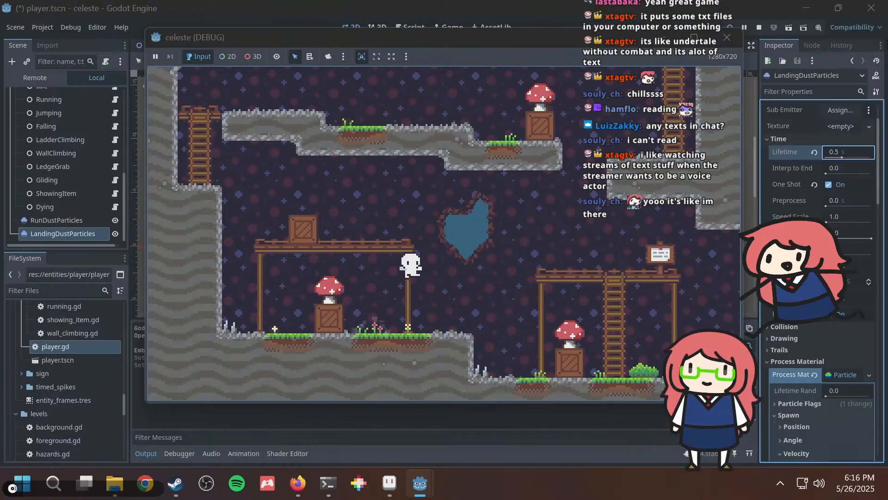
{"action": "key", "text": "Left"}
{"action": "key", "text": "space"}
{"action": "key", "text": "Right"}
{"action": "key", "text": "space"}
{"action": "key", "text": "Right"}
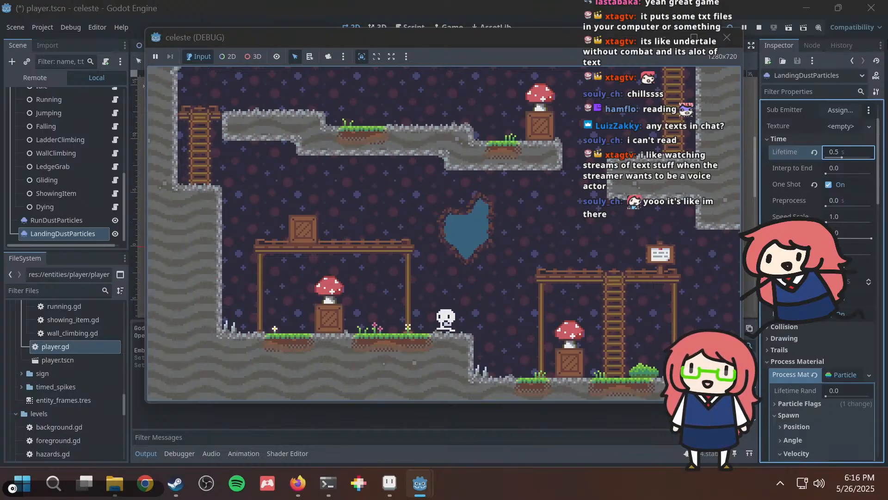
{"action": "key", "text": "Right"}
{"action": "key", "text": "Left"}
{"action": "key", "text": "space"}
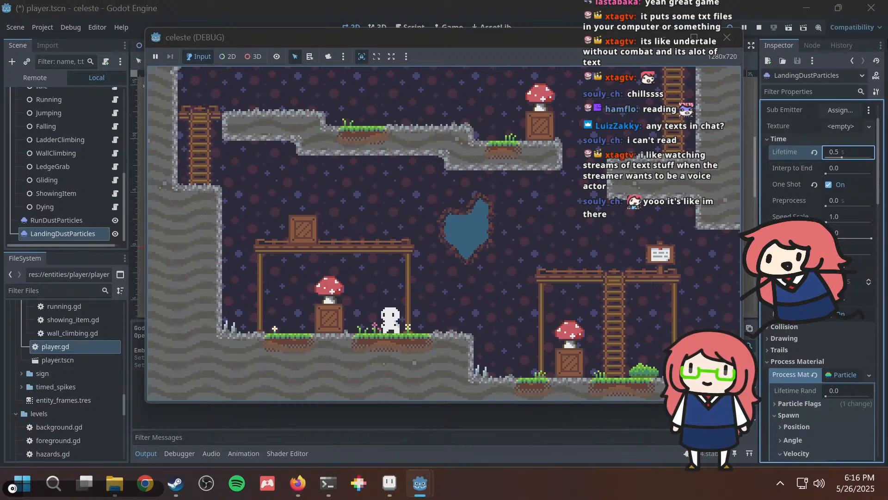
{"action": "key", "text": "Right"}
{"action": "key", "text": "Left"}
{"action": "key", "text": "space"}
{"action": "key", "text": "Right"}
{"action": "key", "text": "space"}
{"action": "key", "text": "Left"}
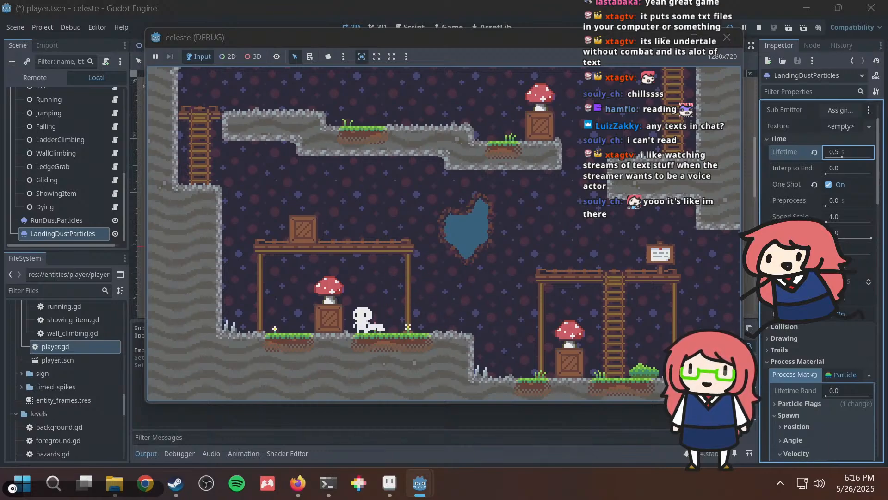
{"action": "key", "text": "Right"}
{"action": "key", "text": "space"}
{"action": "key", "text": "Left"}
{"action": "key", "text": "space"}
{"action": "key", "text": "Right"}
{"action": "key", "text": "Left"}
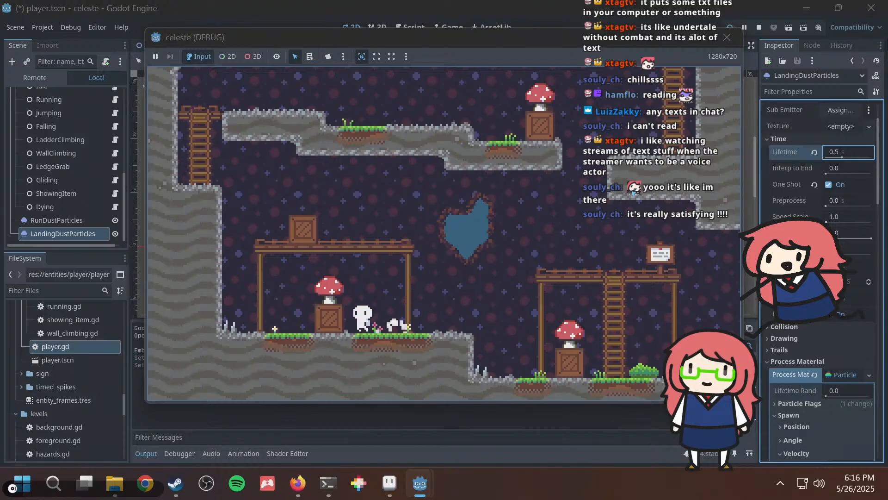
Get the character up onto the wooden platform and jump in place repeatedly to check the dust on landing.
{"action": "key", "text": "space"}
{"action": "key", "text": "Left"}
{"action": "key", "text": "space"}
{"action": "key", "text": "Left"}
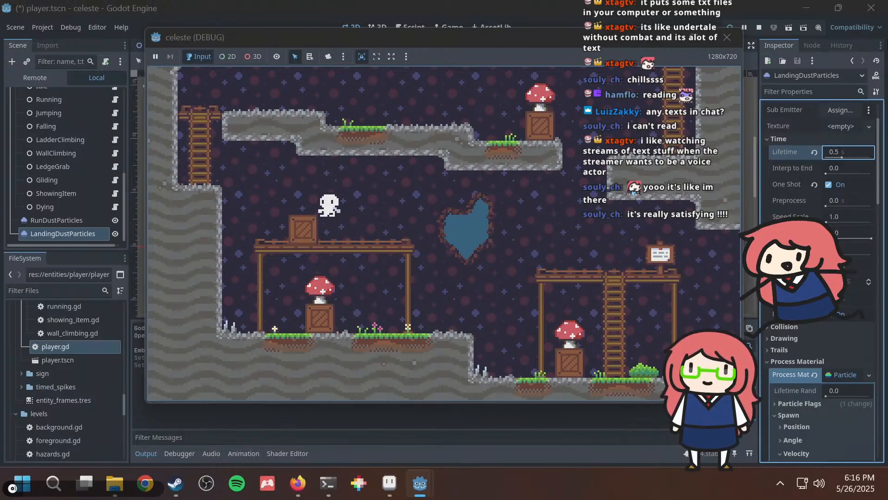
{"action": "key", "text": "Right"}
{"action": "key", "text": "space"}
{"action": "key", "text": "space"}
{"action": "key", "text": "space"}
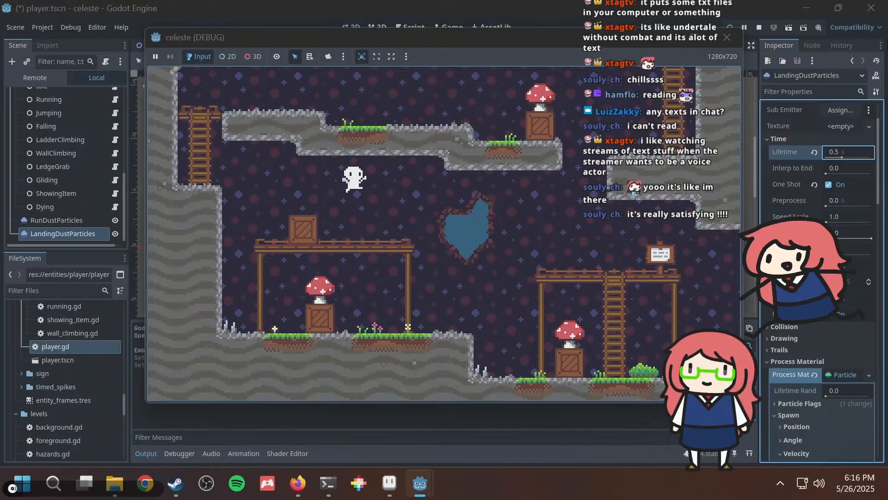
{"action": "key", "text": "space"}
{"action": "key", "text": "space"}
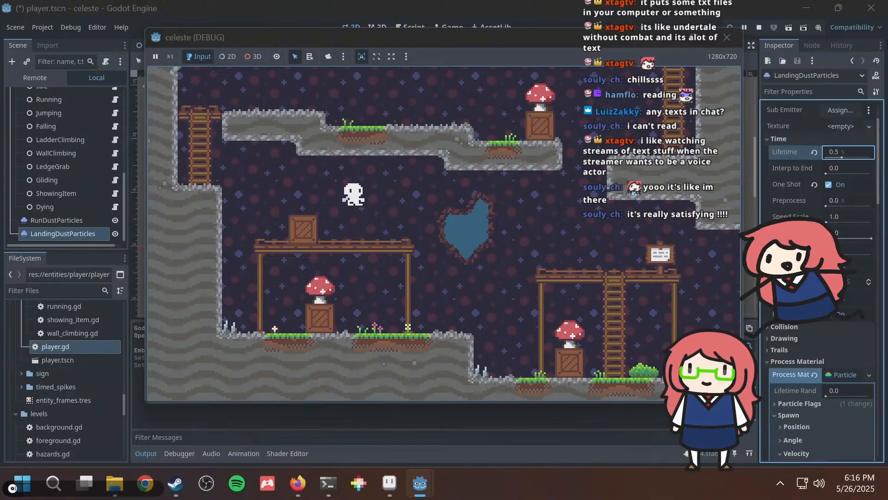
{"action": "key", "text": "space"}
{"action": "key", "text": "space"}
{"action": "key", "text": "space"}
{"action": "key", "text": "space"}
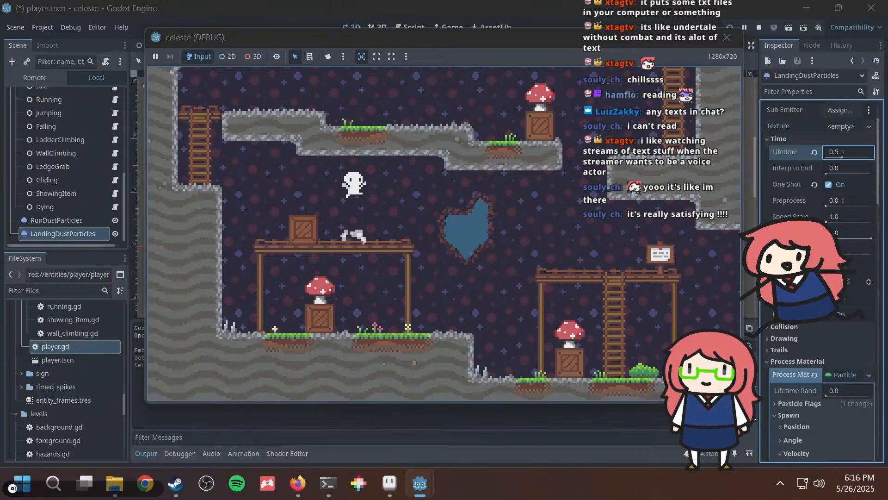
{"action": "key", "text": "space"}
{"action": "key", "text": "space"}
{"action": "key", "text": "space"}
Jump over the platform's crate to the stone ledge and climb the ladder there.
{"action": "key", "text": "Left"}
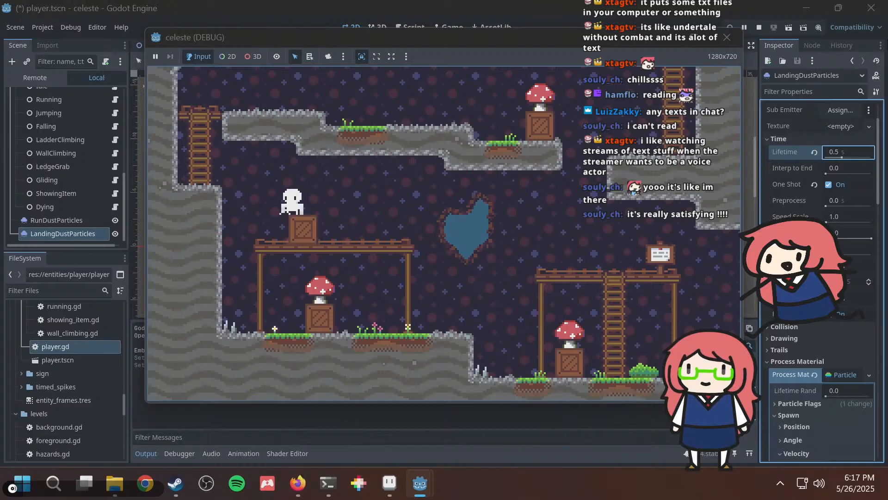
{"action": "key", "text": "space"}
{"action": "key", "text": "Left"}
{"action": "key", "text": "Left"}
{"action": "key", "text": "space"}
{"action": "key", "text": "space"}
{"action": "key", "text": "Up"}
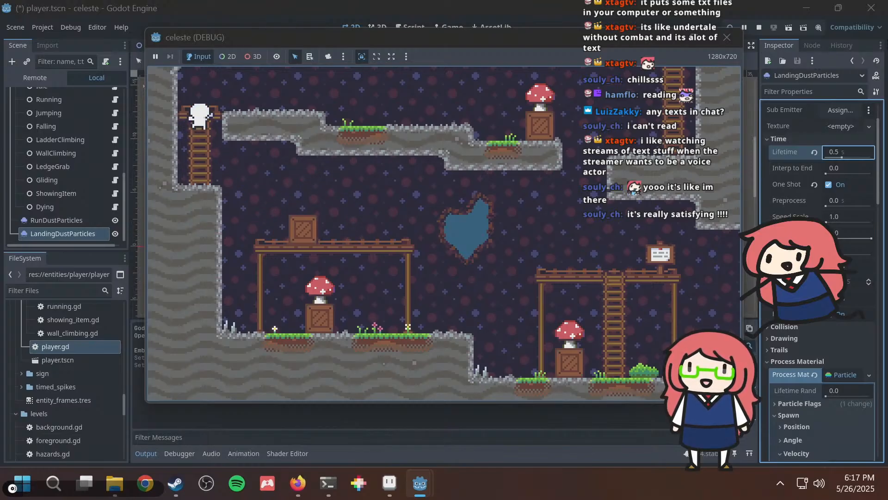
Check the run and landing dust along the upper stone ledge, returning the character to the ladder top.
{"action": "key", "text": "Right"}
{"action": "key", "text": "space"}
{"action": "key", "text": "Left"}
{"action": "key", "text": "space"}
{"action": "key", "text": "space"}
{"action": "key", "text": "Right"}
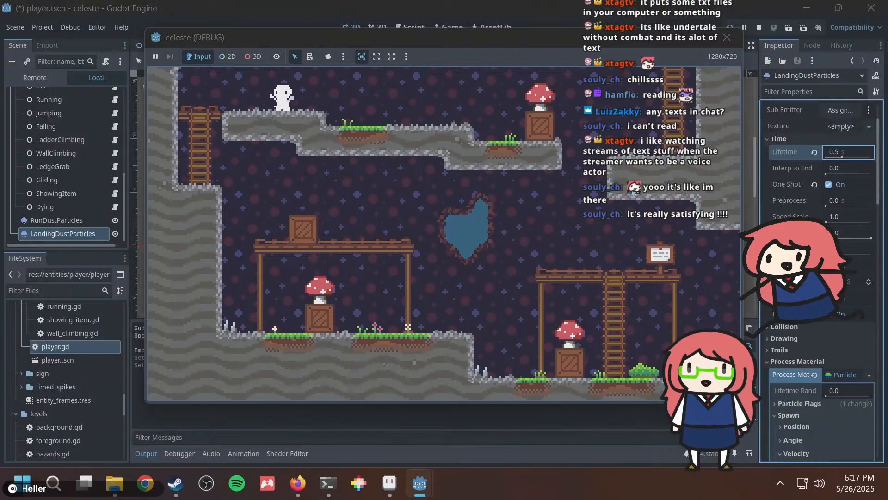
{"action": "key", "text": "Right"}
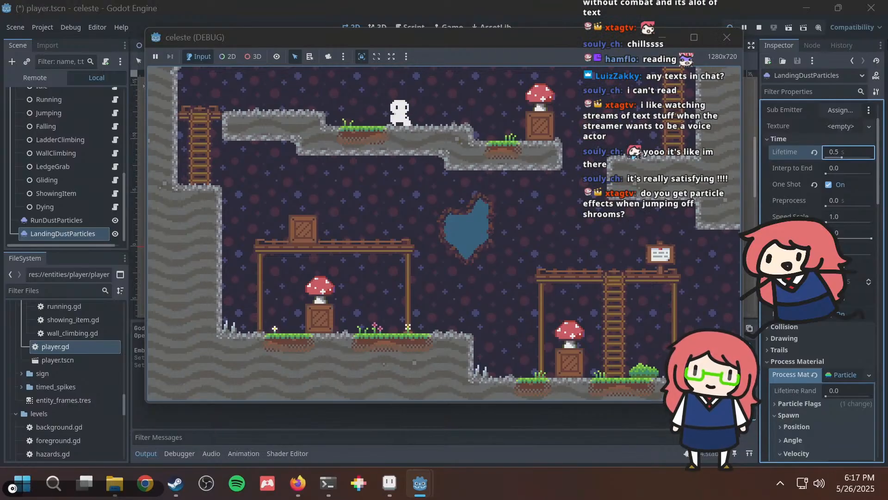
{"action": "key", "text": "Left"}
{"action": "key", "text": "Left"}
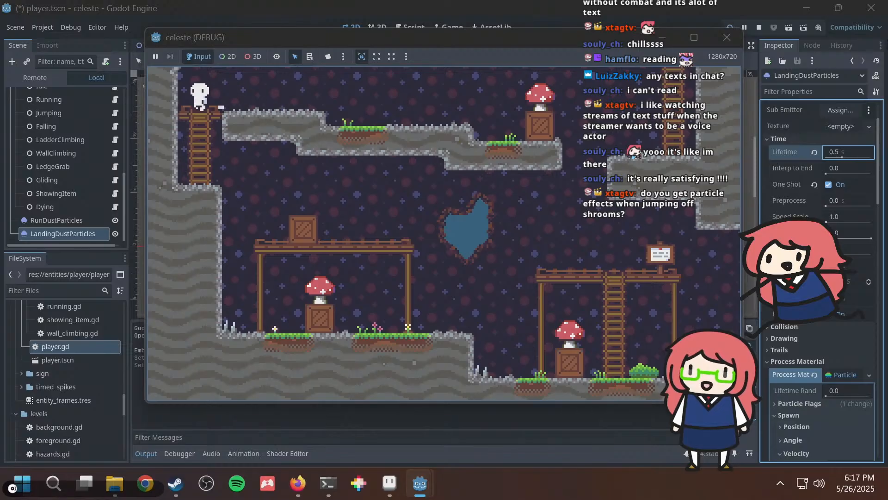
Drop from the ladder top to the wooden platform, test several jumps near its far end, and run off the edge.
{"action": "key", "text": "Right"}
{"action": "key", "text": "space"}
{"action": "key", "text": "space"}
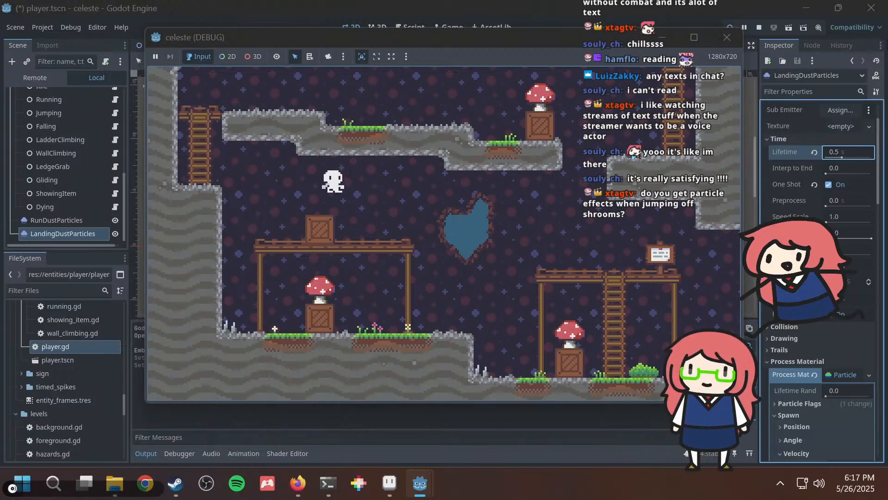
{"action": "key", "text": "space"}
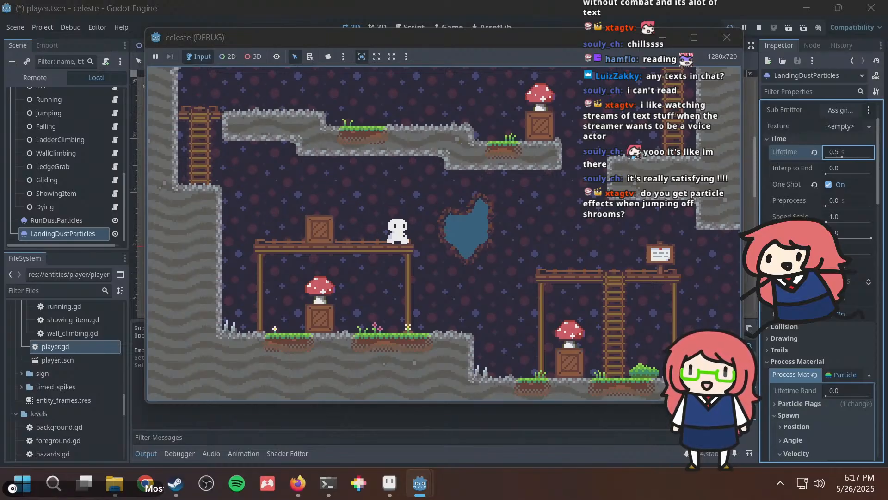
{"action": "key", "text": "space"}
{"action": "key", "text": "space"}
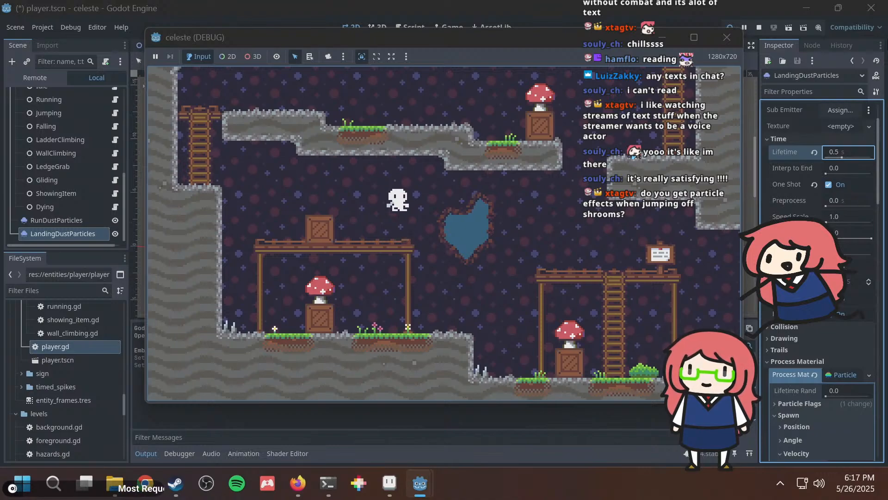
{"action": "key", "text": "space"}
{"action": "key", "text": "space"}
{"action": "key", "text": "Right"}
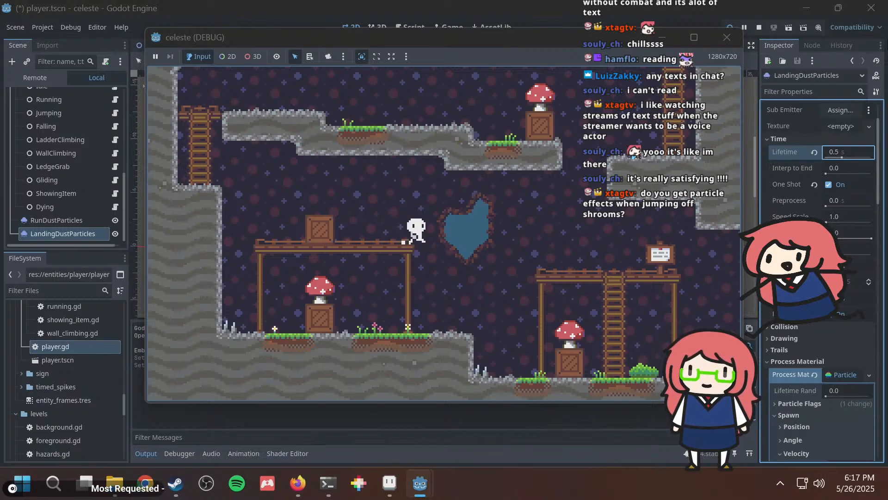
Jump across to the wooden sign platform, move on it, and jump back to the grassy ledge to check the landing dust.
{"action": "key", "text": "space"}
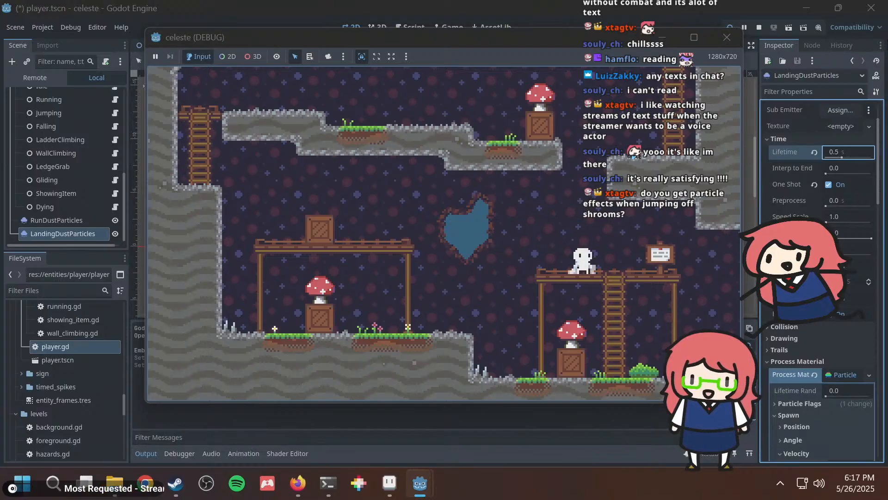
{"action": "key", "text": "Left"}
{"action": "key", "text": "Right"}
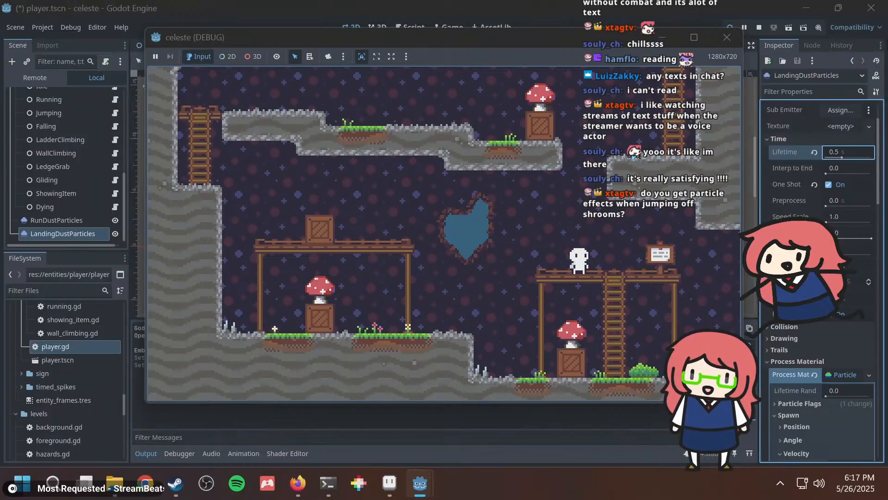
{"action": "key", "text": "Left"}
{"action": "key", "text": "space"}
{"action": "key", "text": "space"}
{"action": "key", "text": "space"}
{"action": "key", "text": "space"}
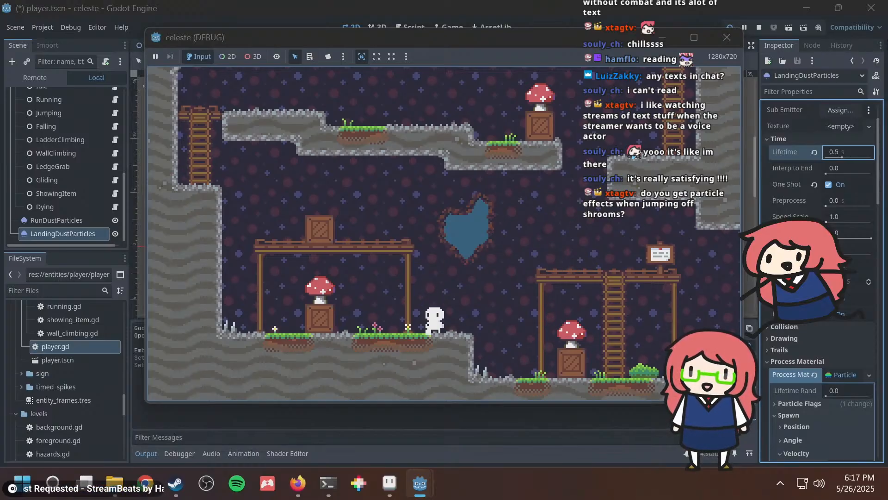
Jump in both directions near the edge of the grassy ledge and examine the run and landing dust.
{"action": "key", "text": "space"}
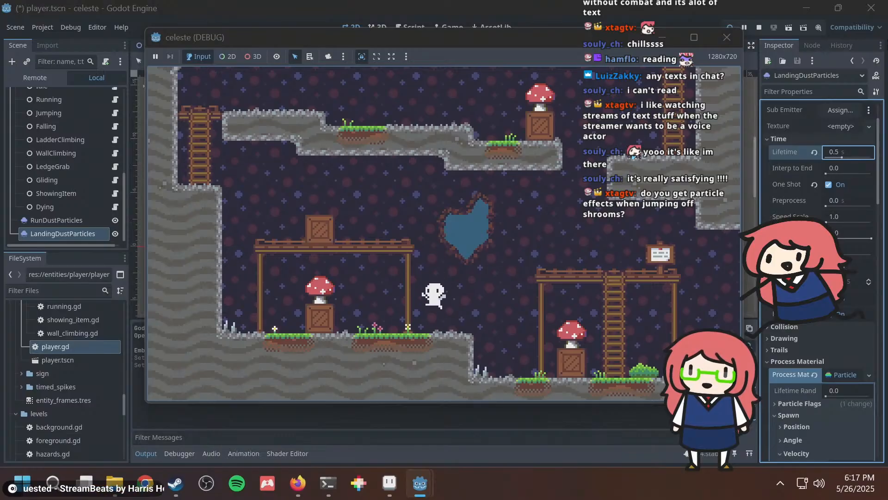
{"action": "key", "text": "Left"}
{"action": "key", "text": "space"}
{"action": "key", "text": "Right"}
{"action": "key", "text": "space"}
{"action": "key", "text": "Left"}
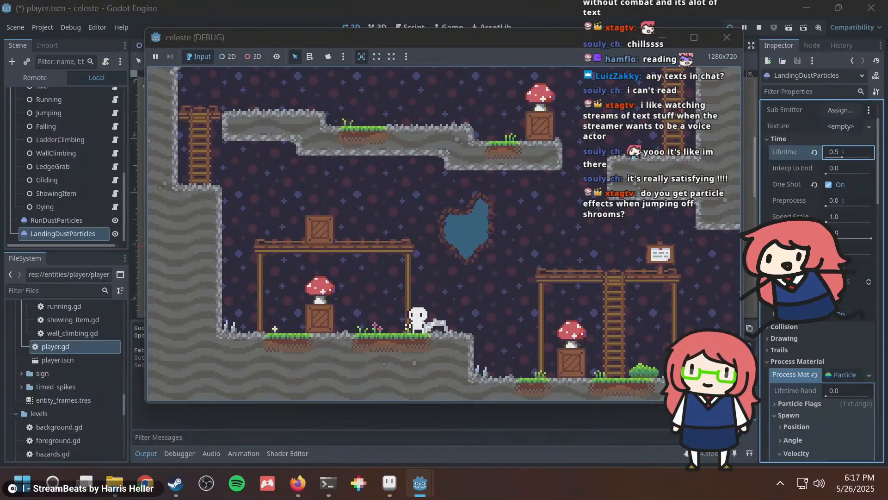
{"action": "key", "text": "space"}
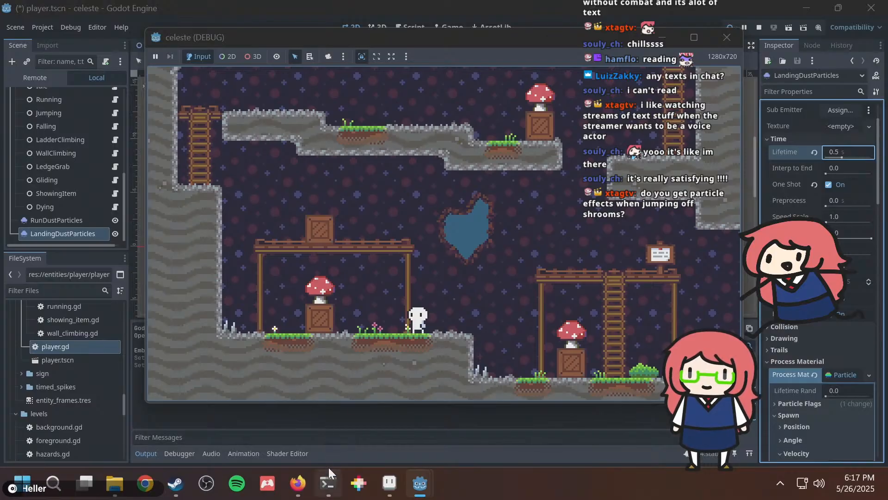
Switch to the PowerShell terminal and review the uncommitted landing dust changes with git diff.
{"action": "left_click", "coordinate": [328, 481]}
{"action": "type", "text": "git diff"}
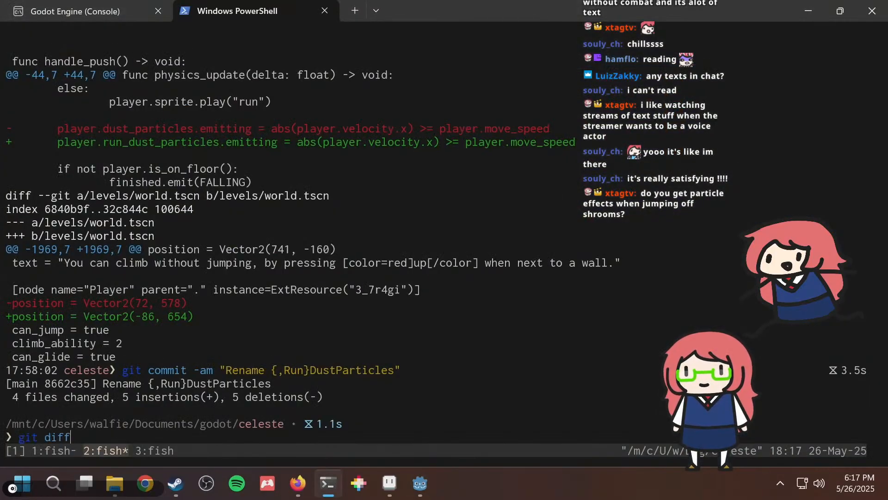
{"action": "key", "text": "Return"}
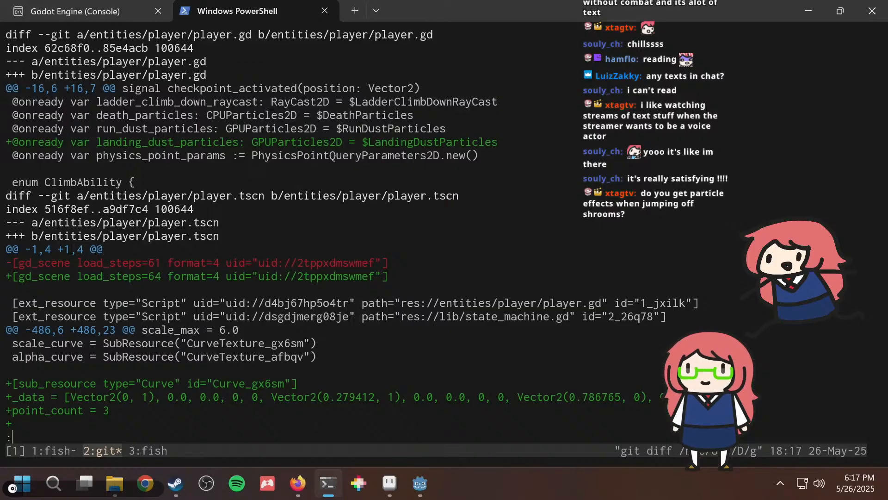
{"action": "scroll", "coordinate": [296, 231], "scroll_direction": "down", "scroll_amount": 15}
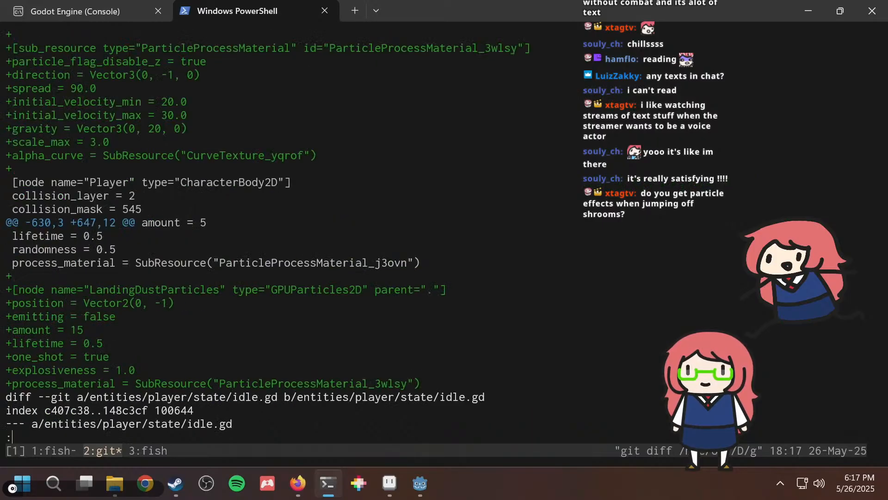
Leave the diff and start a git commit -am command with the message "Add landing particl".
{"action": "type", "text": "qgit "}
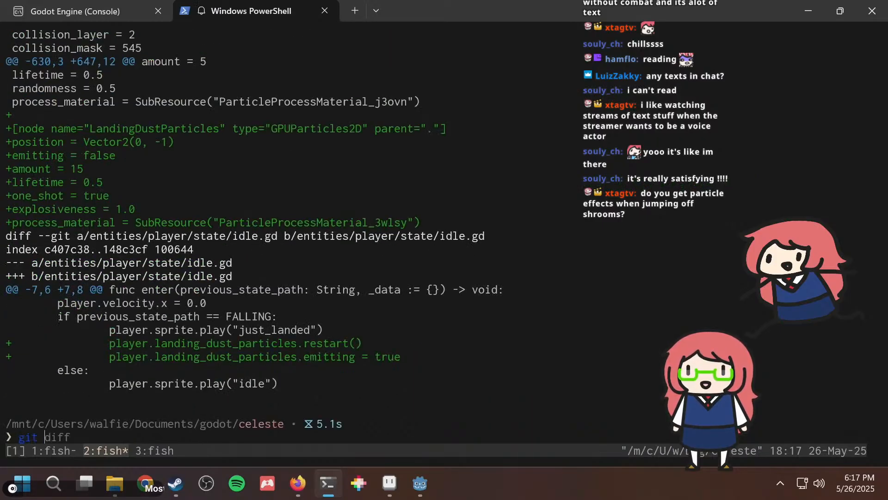
{"action": "type", "text": "commit -am \"Add landing particl"}
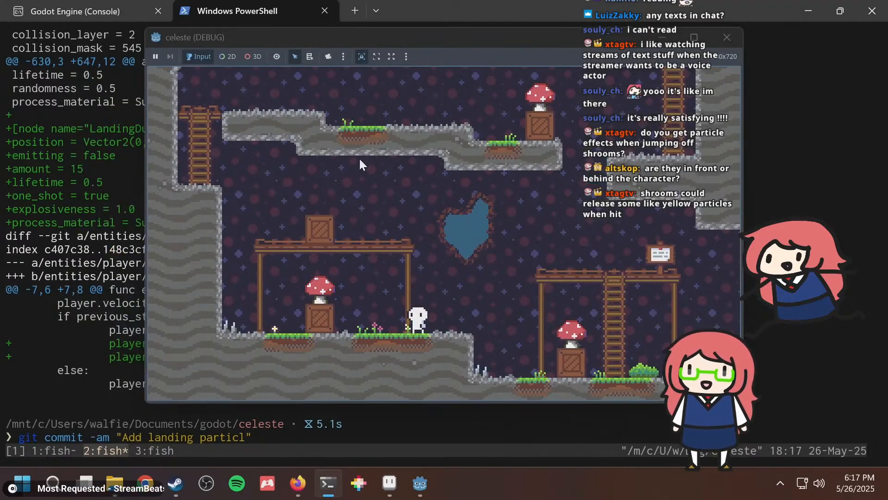
Switch to the debug game, run towards the mushroom crate and back, and jump in place to examine the dust around the character.
{"action": "key", "text": "space"}
{"action": "key", "text": "Left"}
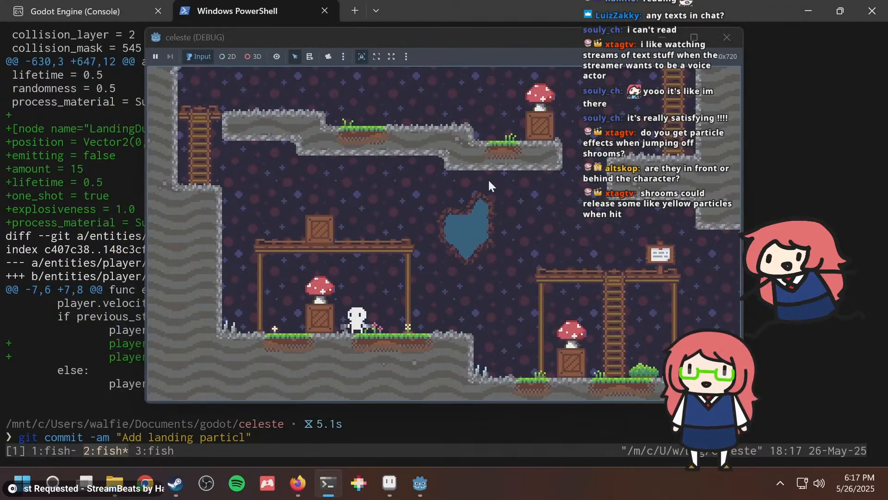
{"action": "key", "text": "Right"}
{"action": "key", "text": "space"}
{"action": "key", "text": "space"}
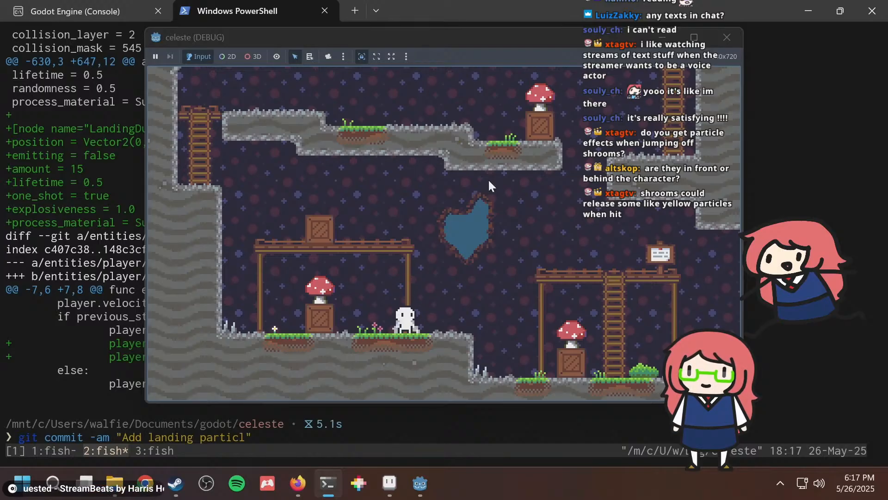
{"action": "key", "text": "space"}
{"action": "key", "text": "space"}
Jump back and forth between the ledge's edge and the wooden post to check the dust when changing direction.
{"action": "key", "text": "Right"}
{"action": "key", "text": "space"}
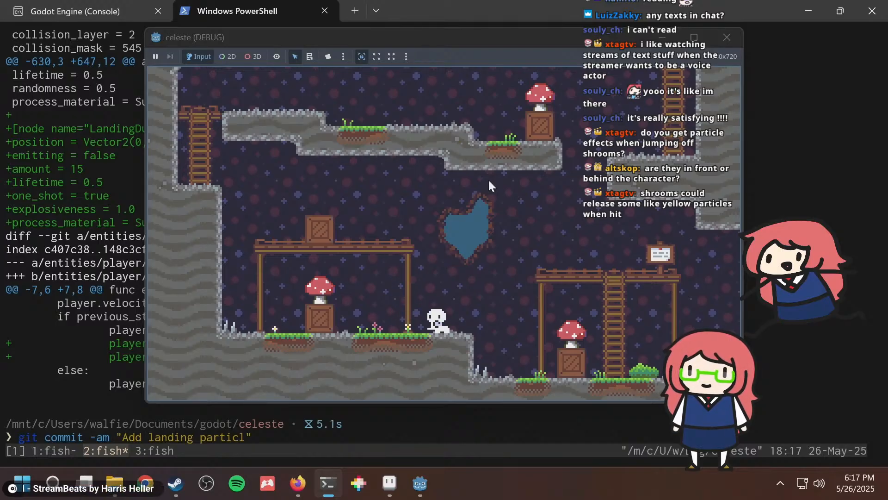
{"action": "key", "text": "Left"}
{"action": "key", "text": "space"}
{"action": "key", "text": "space"}
{"action": "key", "text": "Right"}
{"action": "key", "text": "space"}
{"action": "key", "text": "Left"}
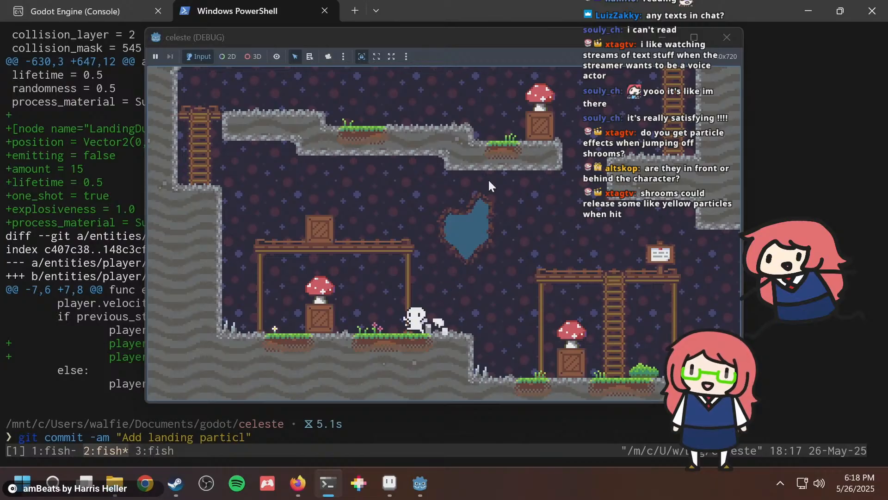
{"action": "key", "text": "space"}
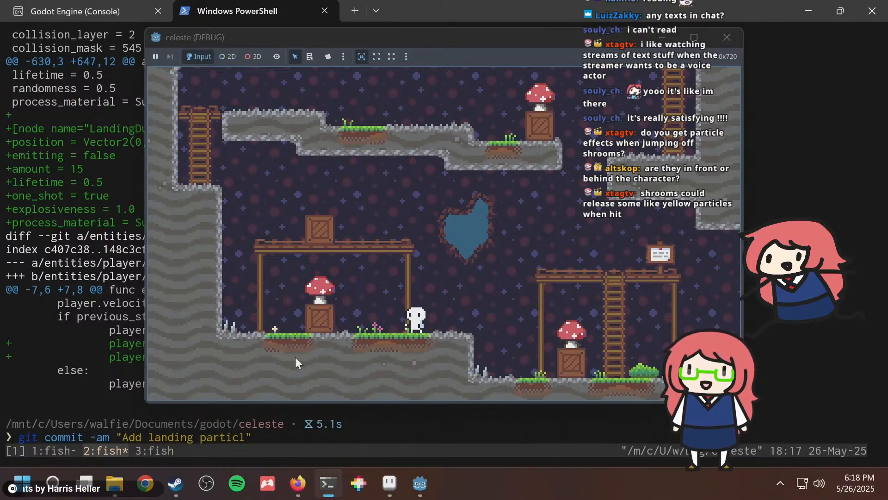
Switch to Firefox, open the Celeste gameplay video, and play it briefly for reference before pausing it.
{"action": "left_click", "coordinate": [299, 483]}
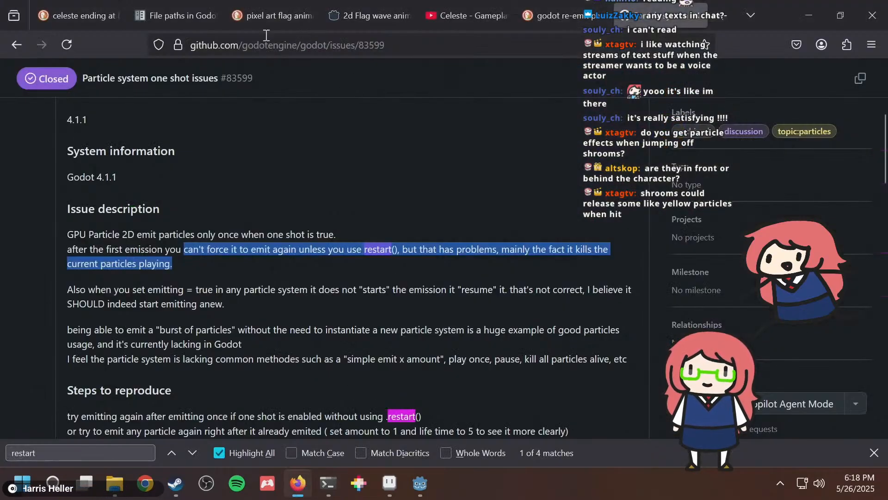
{"action": "left_click", "coordinate": [483, 16]}
{"action": "left_click", "coordinate": [441, 185]}
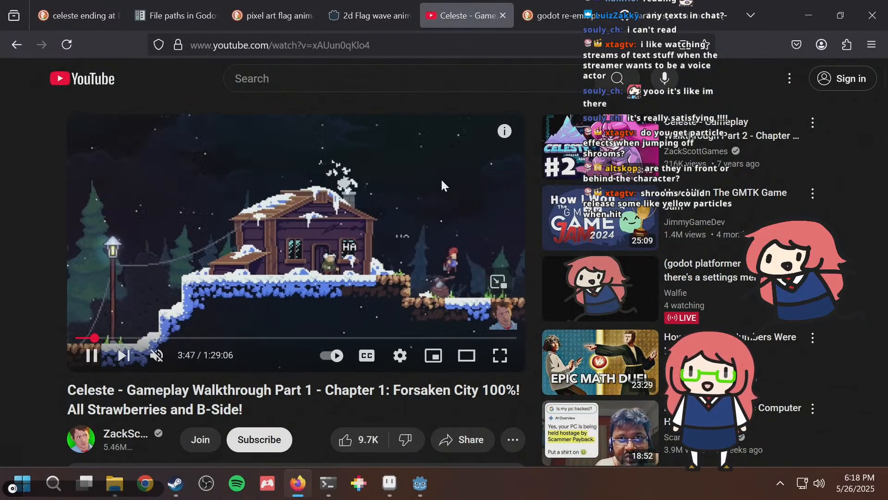
{"action": "left_click", "coordinate": [442, 185]}
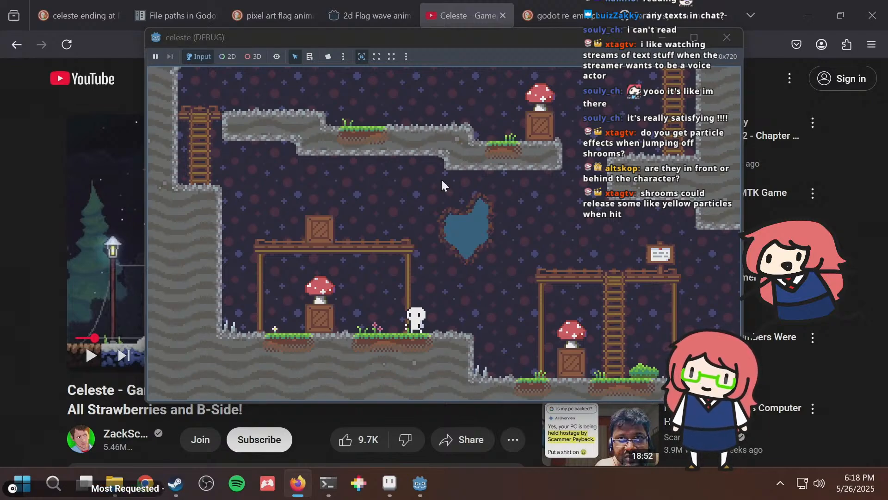
In the debug game, jump off the grassy ledge and bounce up around the sign platform to examine the mushroom bounce.
{"action": "key", "text": "Right"}
{"action": "key", "text": "space"}
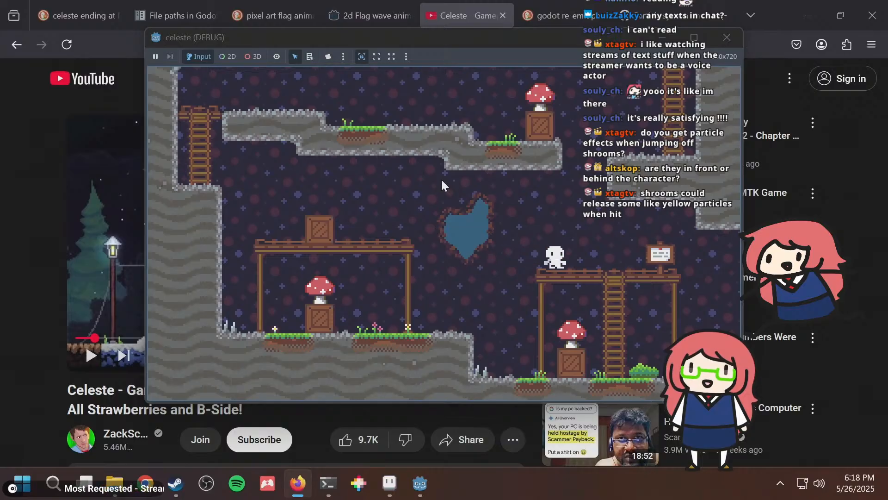
{"action": "key", "text": "Left"}
{"action": "key", "text": "Right"}
{"action": "key", "text": "space"}
{"action": "key", "text": "Right"}
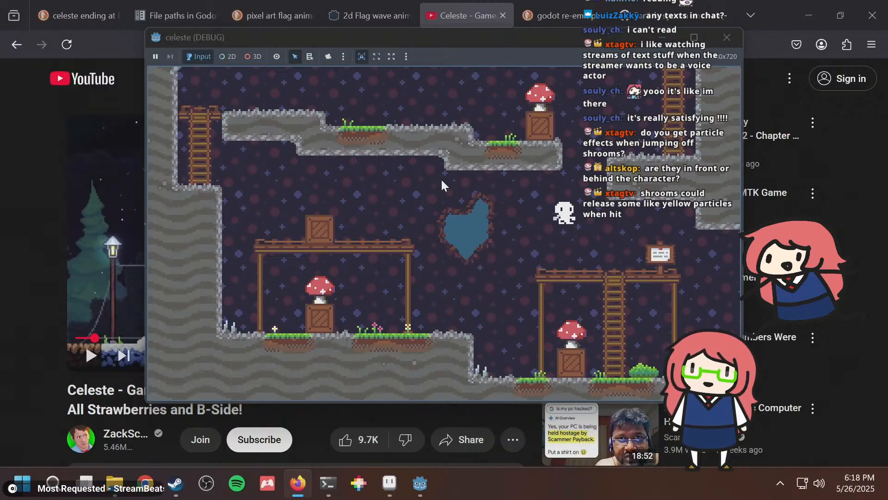
{"action": "key", "text": "Left"}
{"action": "key", "text": "Right"}
{"action": "key", "text": "space"}
{"action": "key", "text": "Right"}
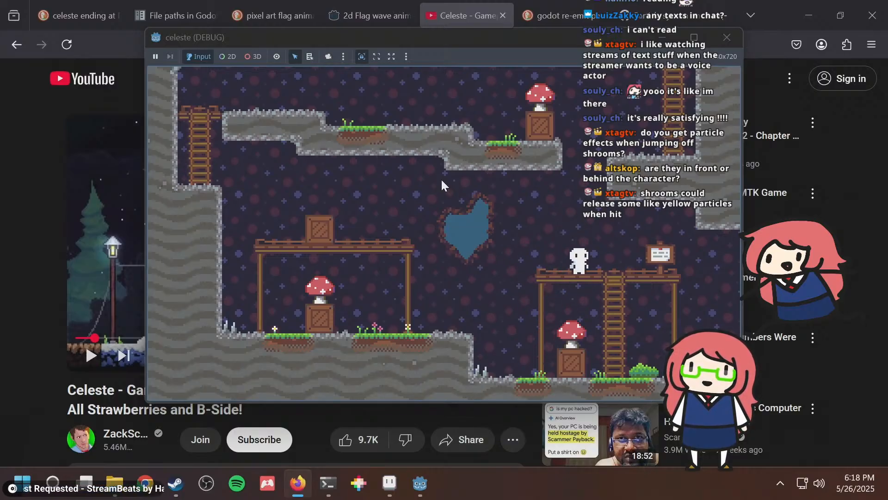
Drop off the sign platform's edge and bounce repeatedly on the mushroom below it, finishing on the ground beside its crate.
{"action": "key", "text": "Left"}
{"action": "key", "text": "Right"}
{"action": "key", "text": "Left"}
{"action": "key", "text": "Right"}
{"action": "key", "text": "space"}
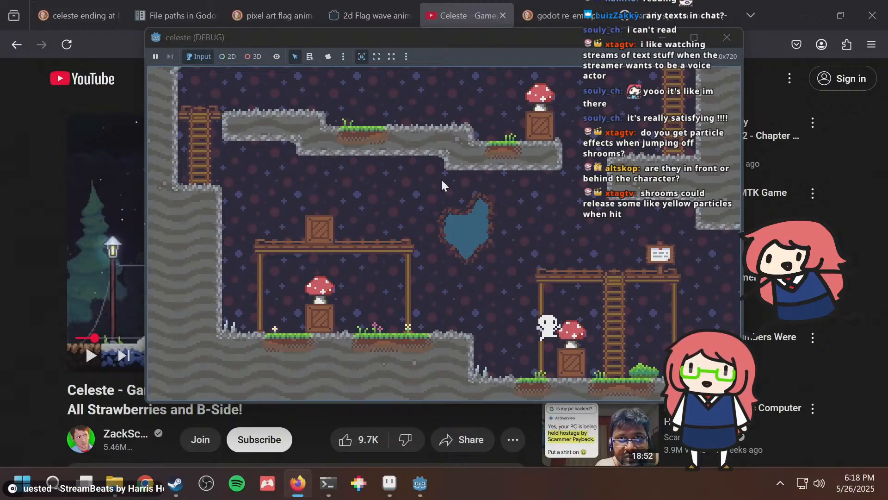
{"action": "key", "text": "Left"}
{"action": "key", "text": "Right"}
{"action": "key", "text": "space"}
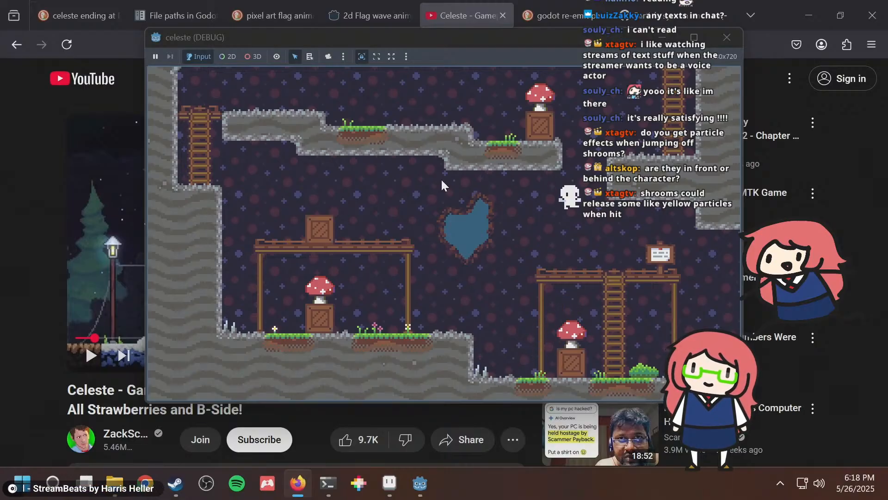
{"action": "key", "text": "Left"}
{"action": "key", "text": "space"}
{"action": "key", "text": "Right"}
{"action": "key", "text": "space"}
{"action": "key", "text": "Right"}
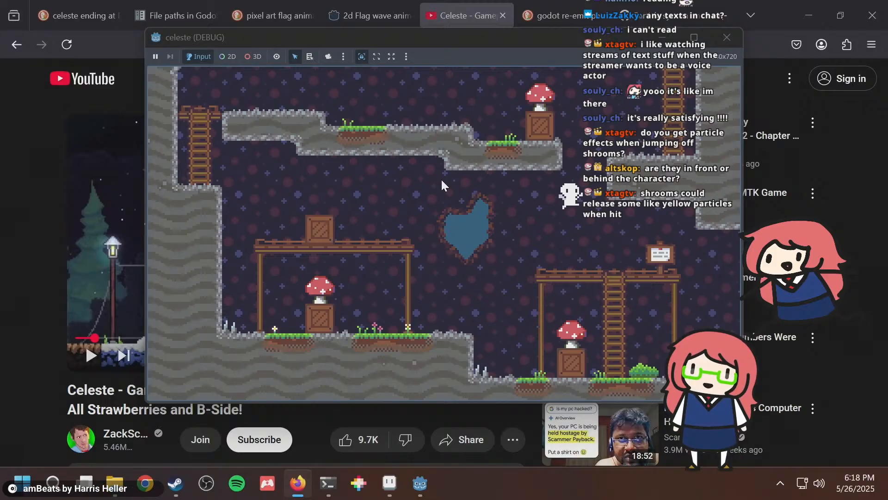
{"action": "key", "text": "Left"}
{"action": "key", "text": "space"}
{"action": "key", "text": "Right"}
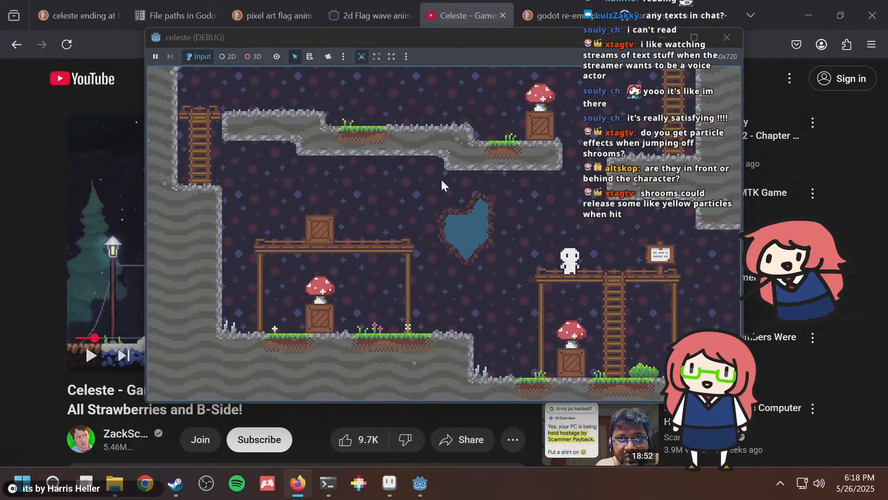
{"action": "key", "text": "Left"}
{"action": "key", "text": "Right"}
{"action": "key", "text": "space"}
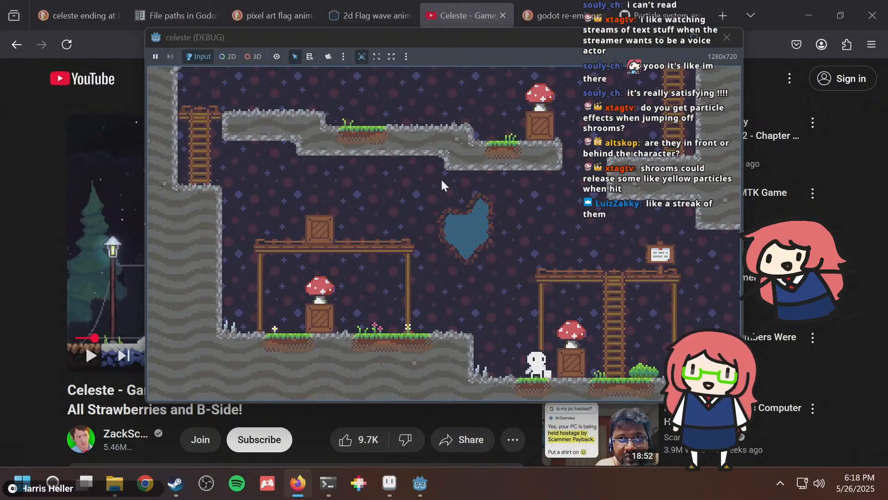
{"action": "key", "text": "Left"}
{"action": "key", "text": "Right"}
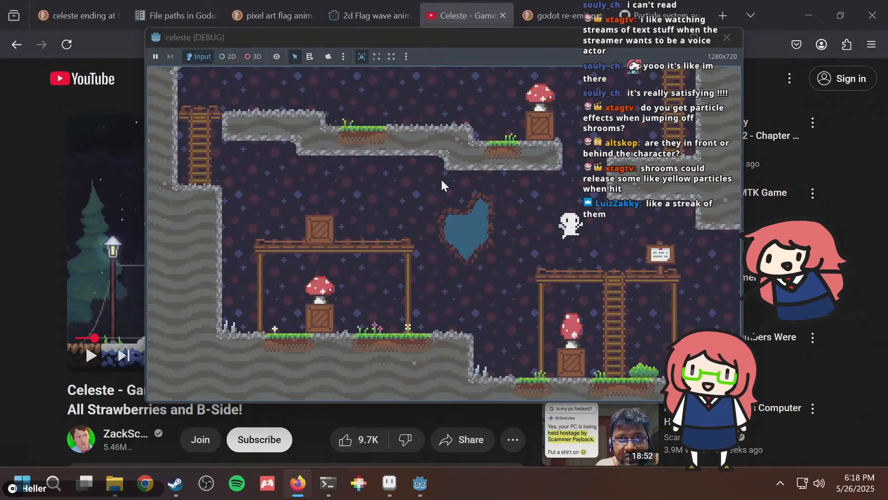
{"action": "key", "text": "Left"}
Return to the terminal, check git status, and commit all changes with the message "Add landing particles".
{"action": "key", "text": "alt+Tab"}
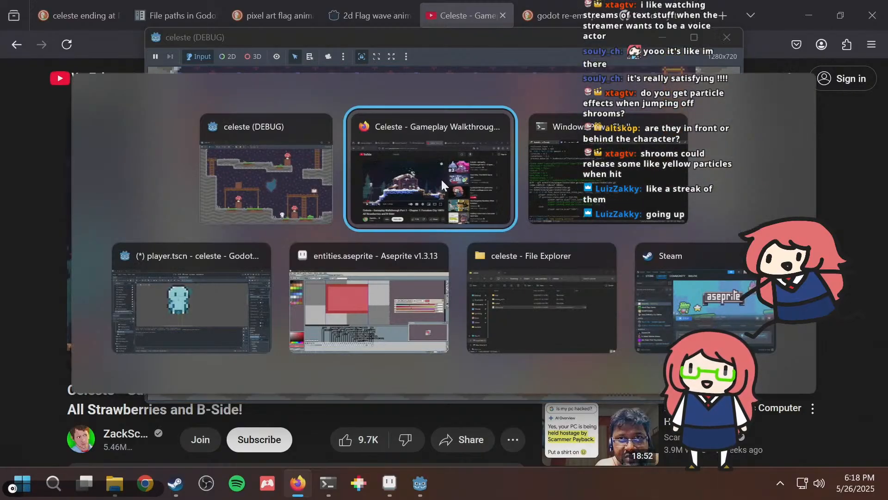
{"action": "key", "text": "alt+Tab"}
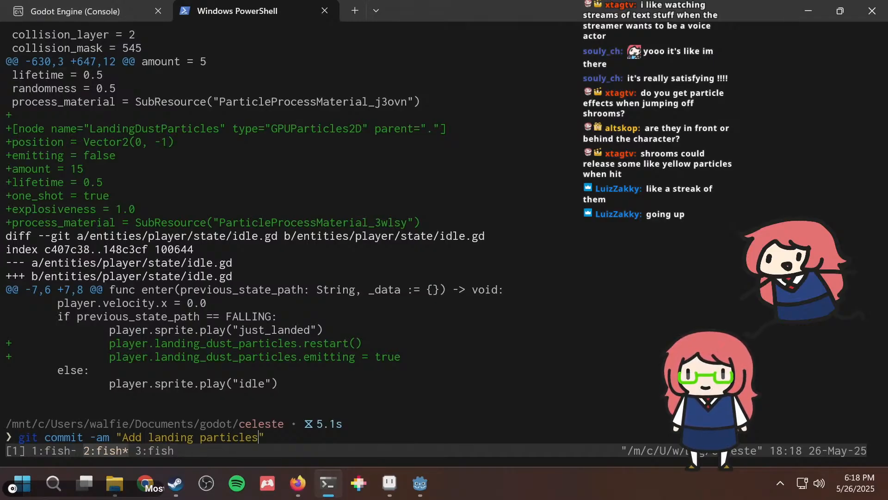
{"action": "key", "text": "Return"}
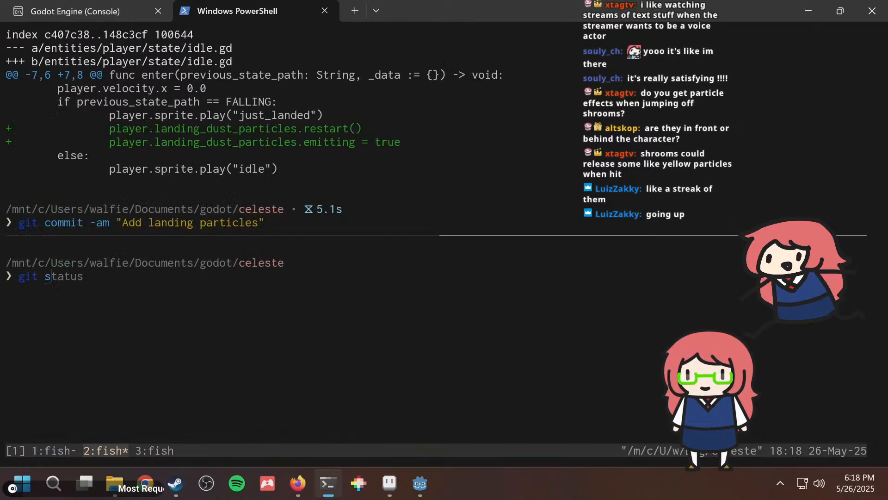
{"action": "key", "text": "Return"}
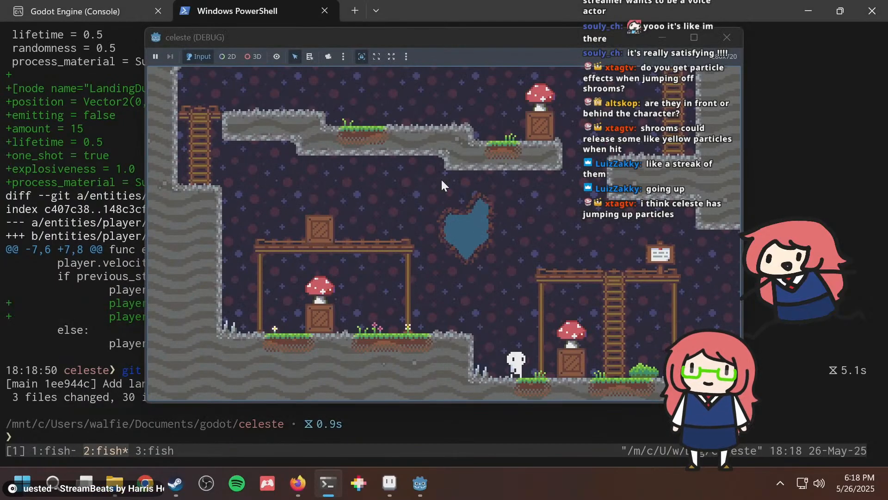
Return to the Celeste gameplay video and step backwards frame by frame to examine the particles around the character's jump.
{"action": "key", "text": "alt+Tab"}
{"action": "key", "text": "alt+Tab"}
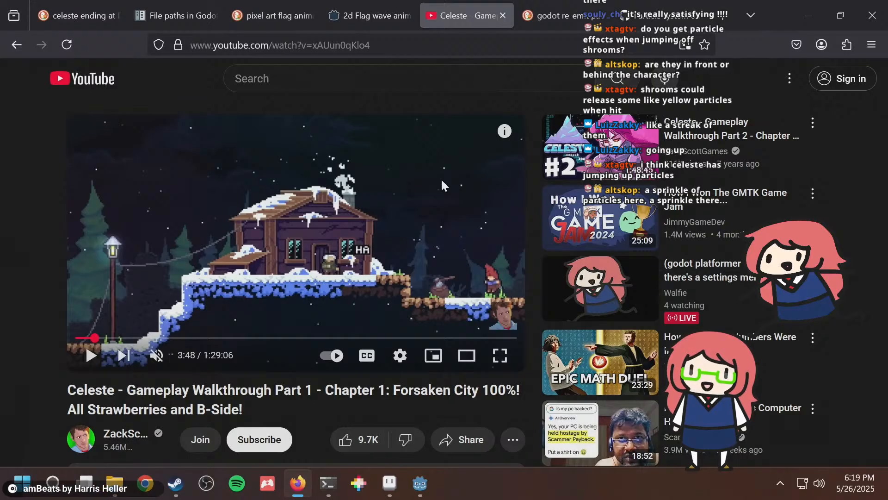
{"action": "key", "text": "comma"}
{"action": "key", "text": "comma"}
{"action": "key", "text": "comma"}
{"action": "key", "text": "comma"}
{"action": "key", "text": "comma"}
{"action": "key", "text": "comma"}
{"action": "key", "text": "comma"}
{"action": "key", "text": "comma"}
{"action": "key", "text": "comma"}
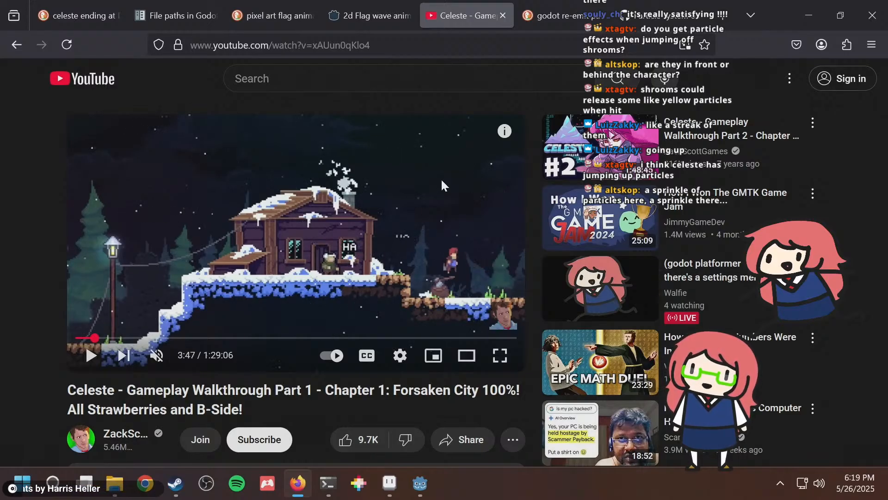
Switch to the Godot editor window with the player scene open.
{"action": "left_click", "coordinate": [428, 484]}
{"action": "left_click", "coordinate": [400, 410]}
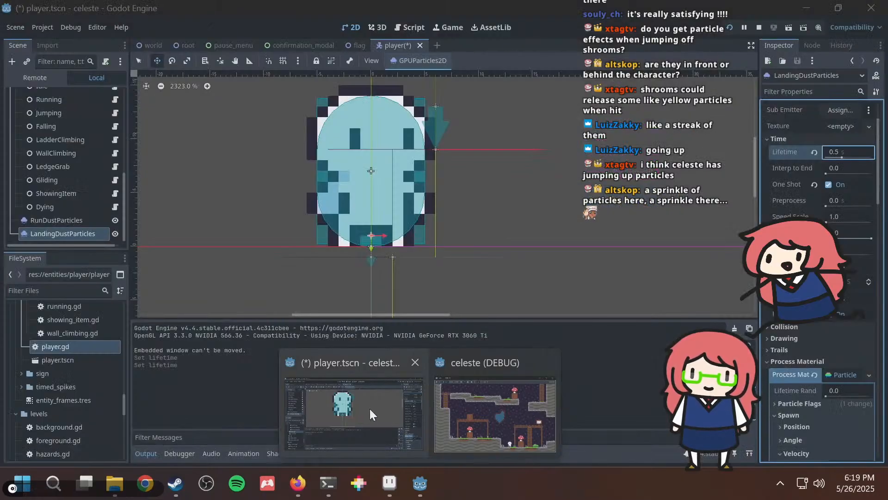
Save the player scene, switch to the terminal, and run git diff to check for uncommitted changes.
{"action": "key", "text": "ctrl+s"}
{"action": "key", "text": "alt+Tab"}
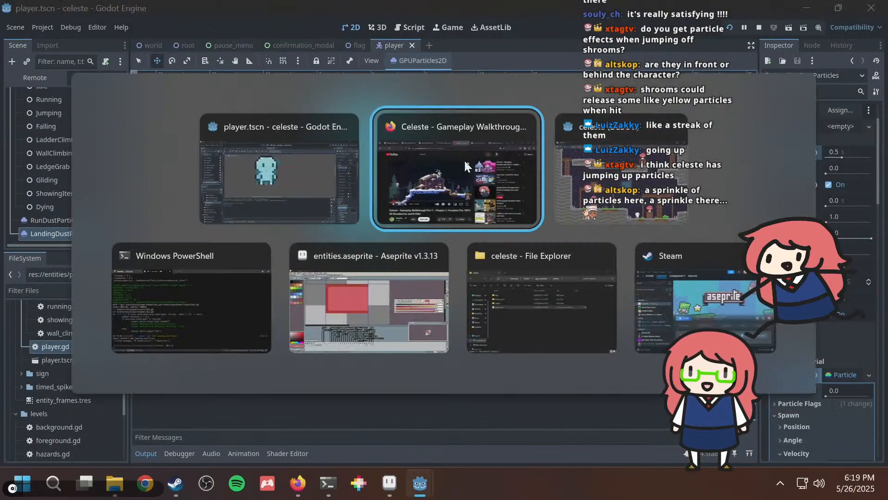
{"action": "key", "text": "alt+Tab"}
{"action": "key", "text": "alt+Tab"}
{"action": "type", "text": "g"}
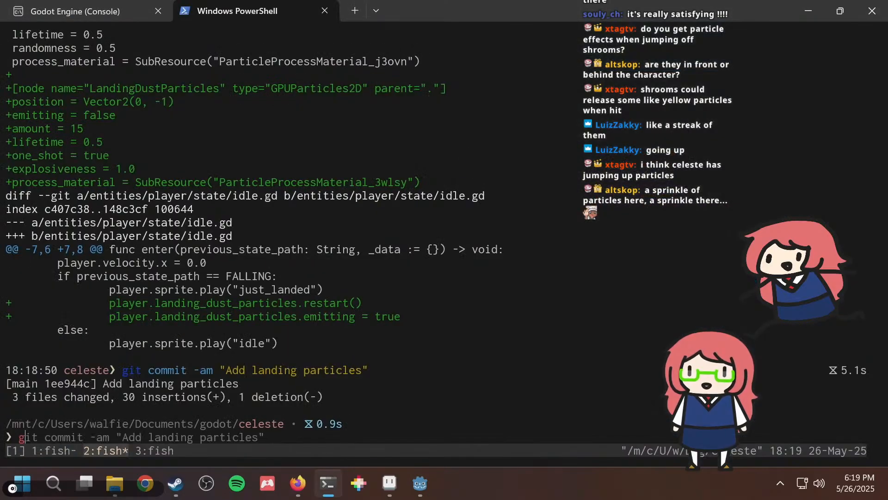
{"action": "type", "text": "it diff"}
{"action": "key", "text": "Return"}
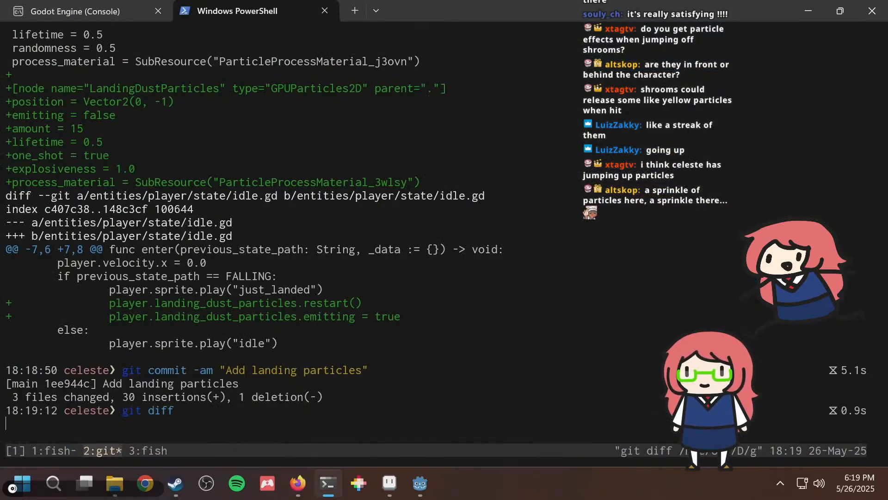
{"action": "key", "text": "q"}
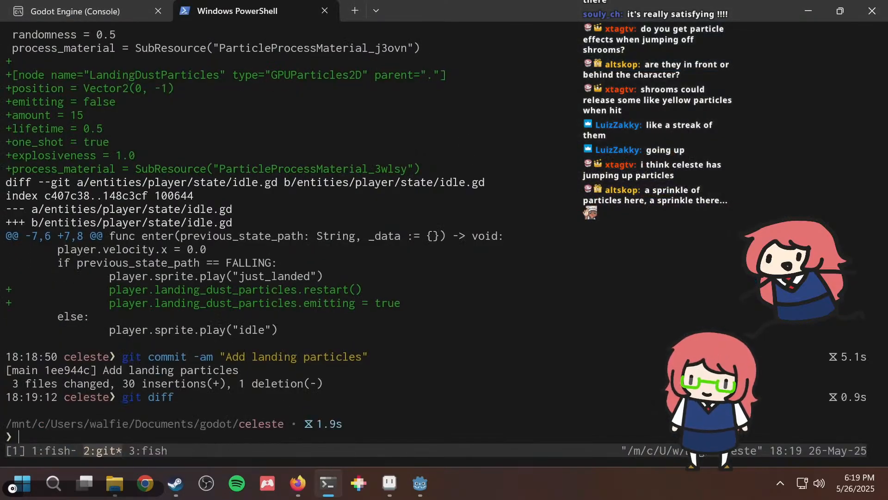
Return to the Godot editor and open the jumping.gd script.
{"action": "key", "text": "alt+Tab"}
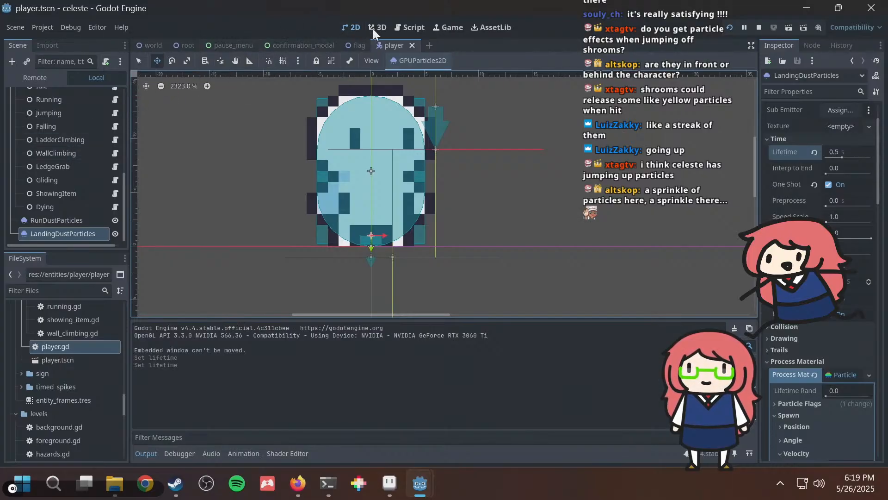
{"action": "left_click", "coordinate": [398, 26]}
{"action": "scroll", "coordinate": [205, 127], "scroll_direction": "up", "scroll_amount": 3}
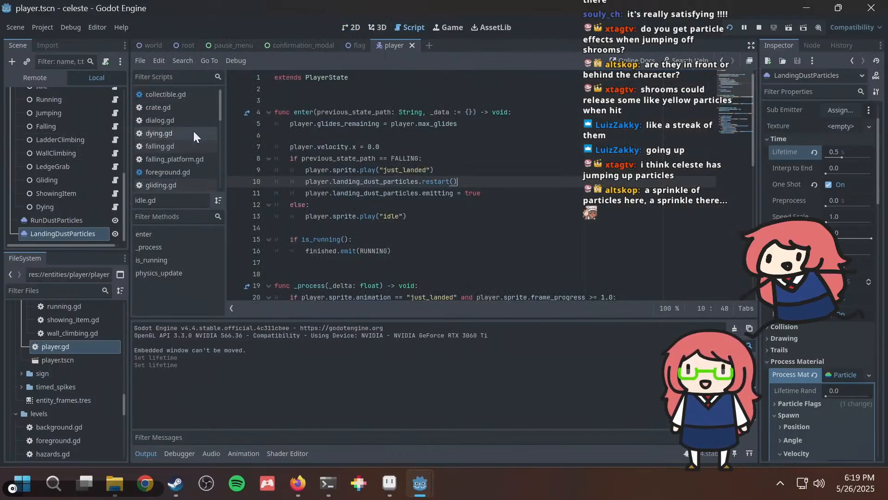
{"action": "scroll", "coordinate": [373, 142], "scroll_direction": "down", "scroll_amount": 3}
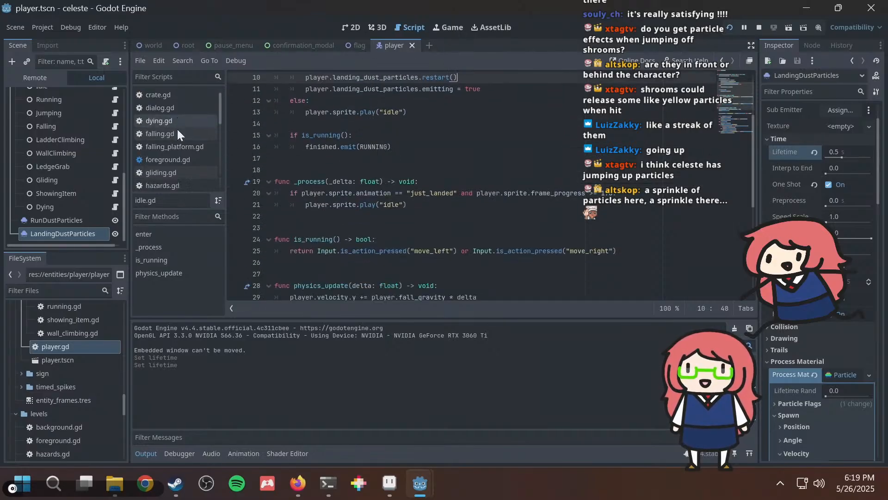
{"action": "scroll", "coordinate": [176, 129], "scroll_direction": "down", "scroll_amount": 5}
{"action": "left_click", "coordinate": [165, 109]}
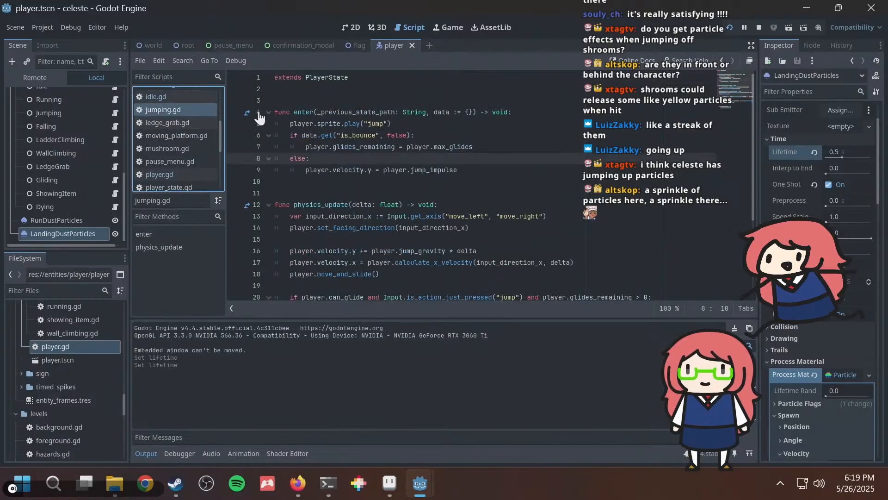
Add player.landing_dust_particles.restart() below the player.sprite.play("jump") line in the enter function of jumping.gd.
{"action": "left_click", "coordinate": [418, 134]}
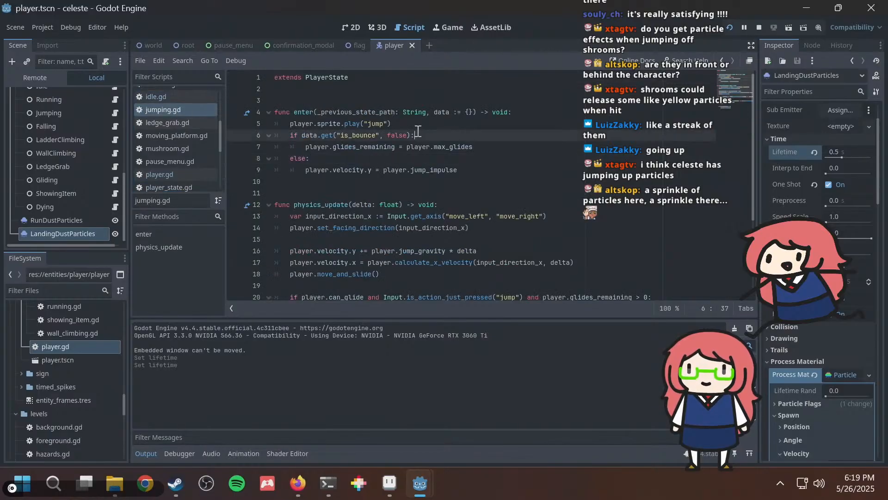
{"action": "left_click", "coordinate": [440, 125]}
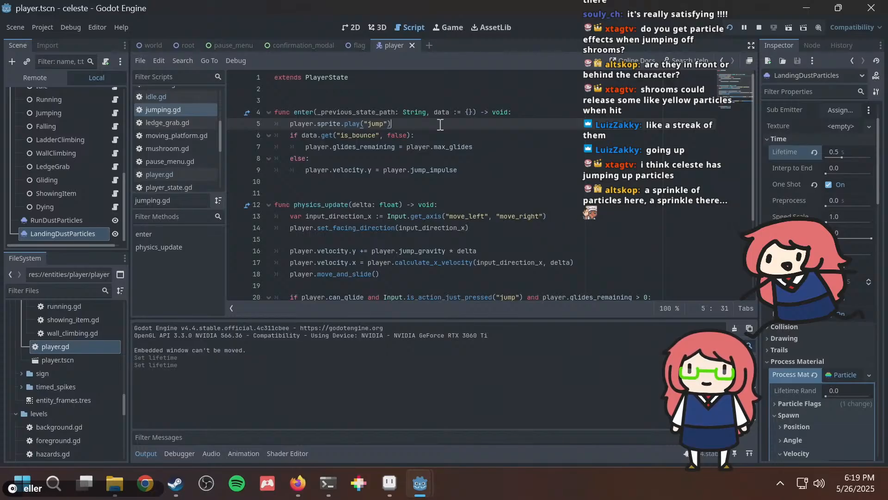
{"action": "key", "text": "Return"}
{"action": "type", "text": "pla"}
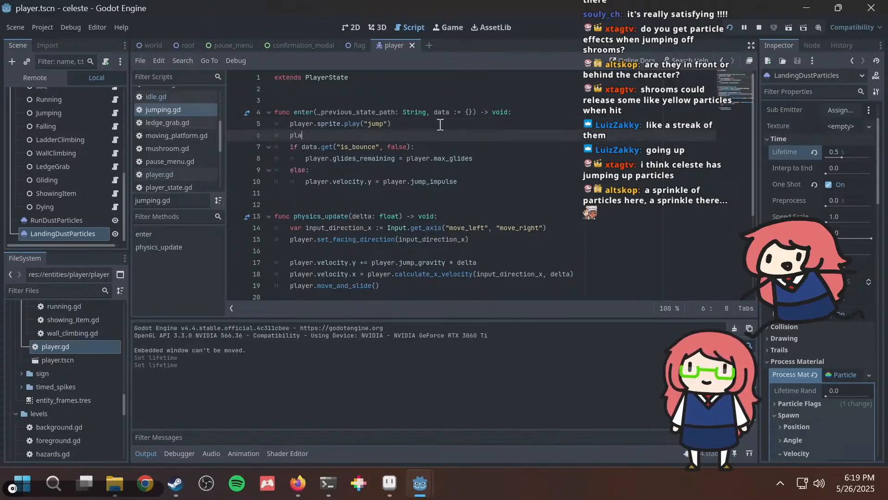
{"action": "type", "text": "y"}
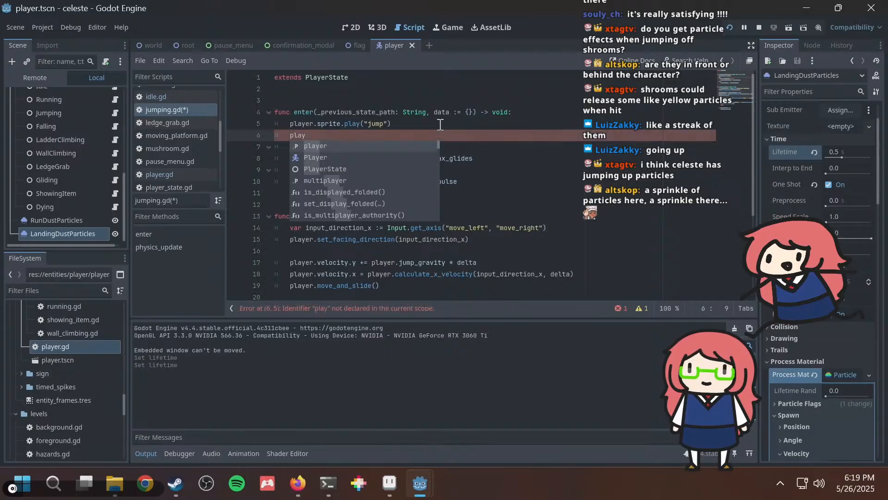
{"action": "type", "text": "er.land"}
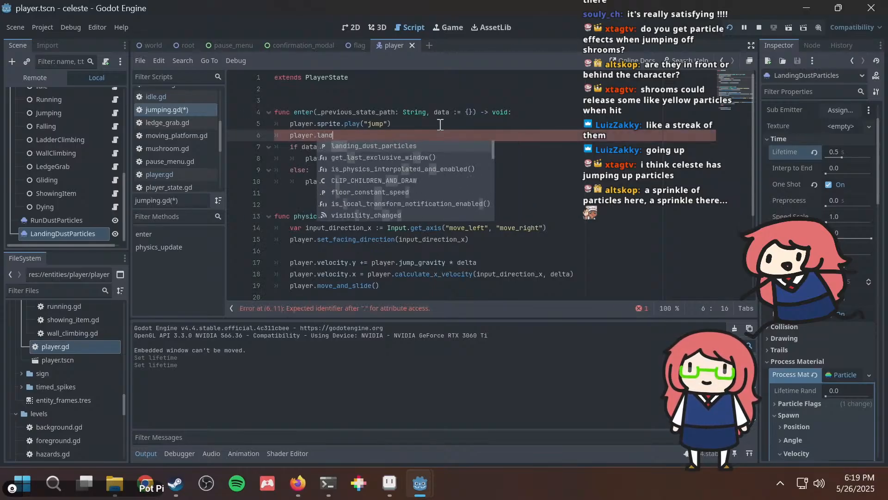
{"action": "key", "text": "Return"}
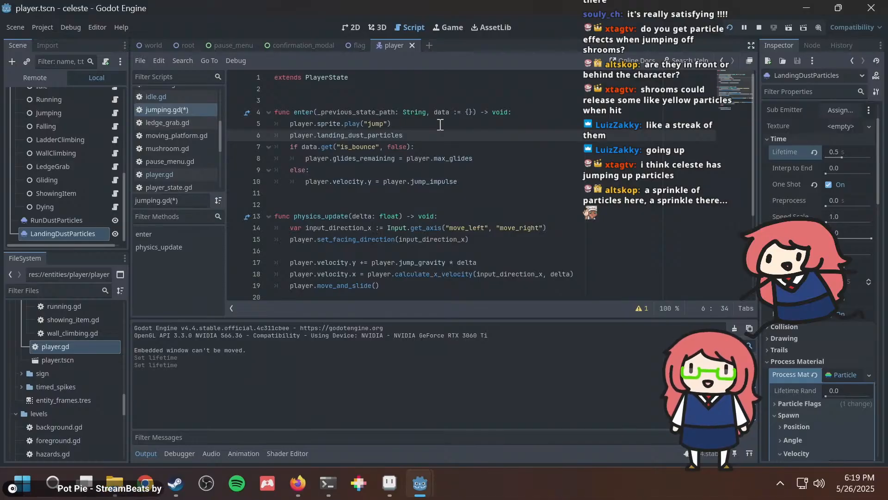
{"action": "type", "text": ".res"}
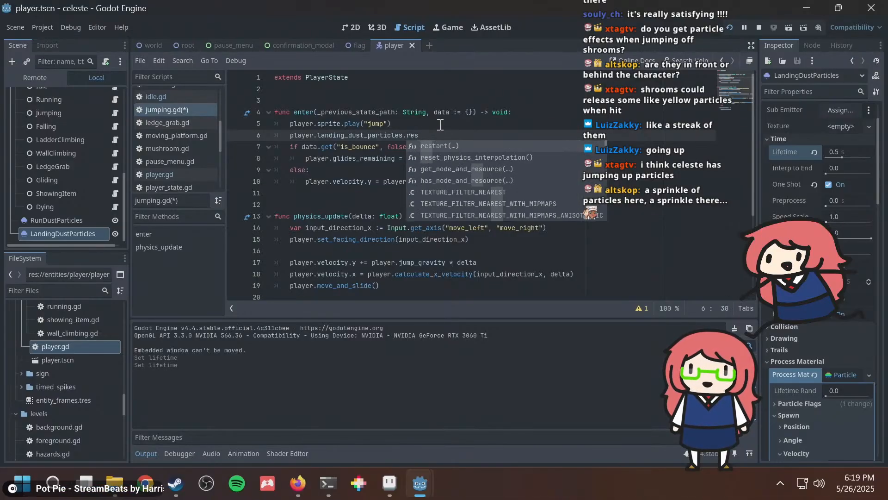
{"action": "type", "text": "t"}
{"action": "key", "text": "Return"}
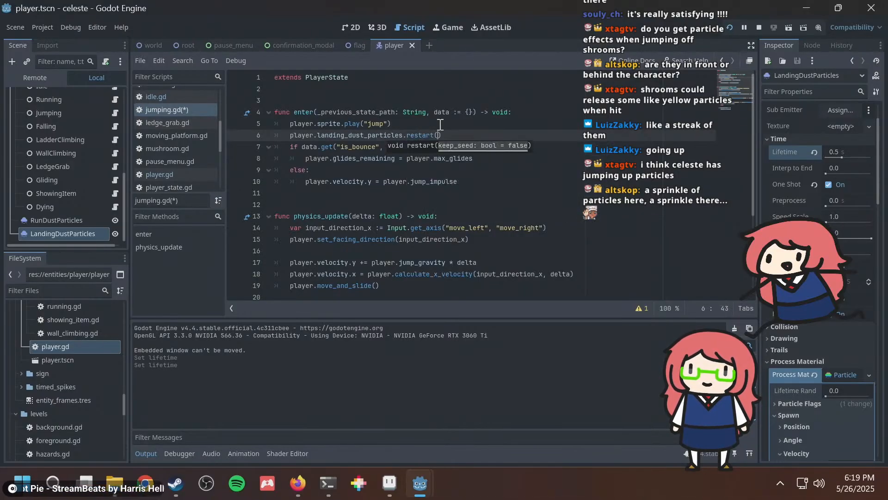
Add player.landing_dust_particles.emitting = true directly after the restart call and save the script.
{"action": "key", "text": "End"}
{"action": "key", "text": "Return"}
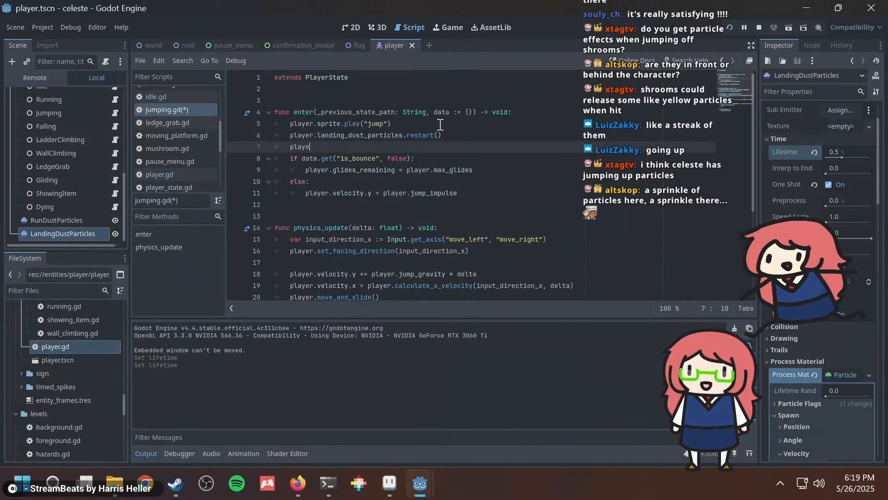
{"action": "type", "text": "r.la"}
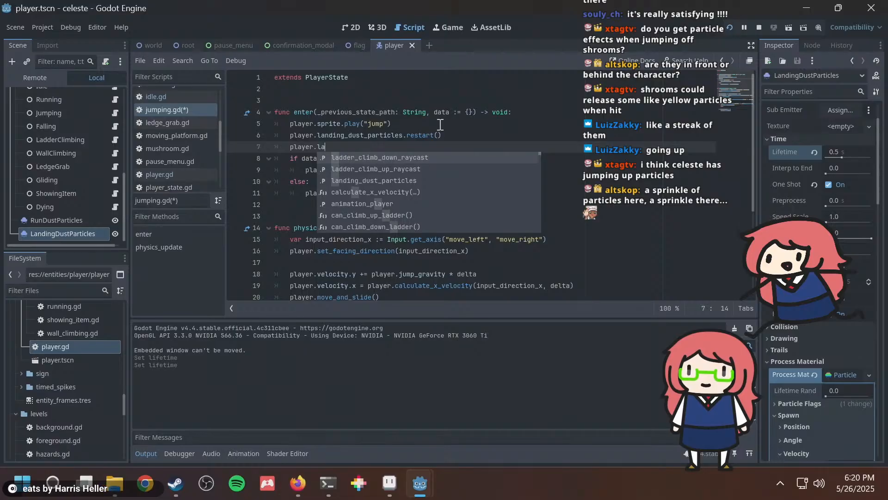
{"action": "type", "text": "nding"}
{"action": "key", "text": "Return"}
{"action": "type", "text": ".emi"}
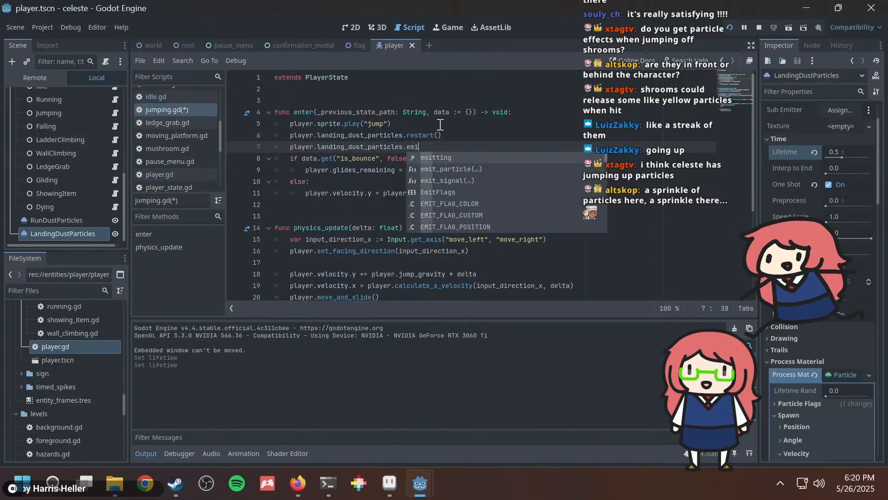
{"action": "key", "text": "Return"}
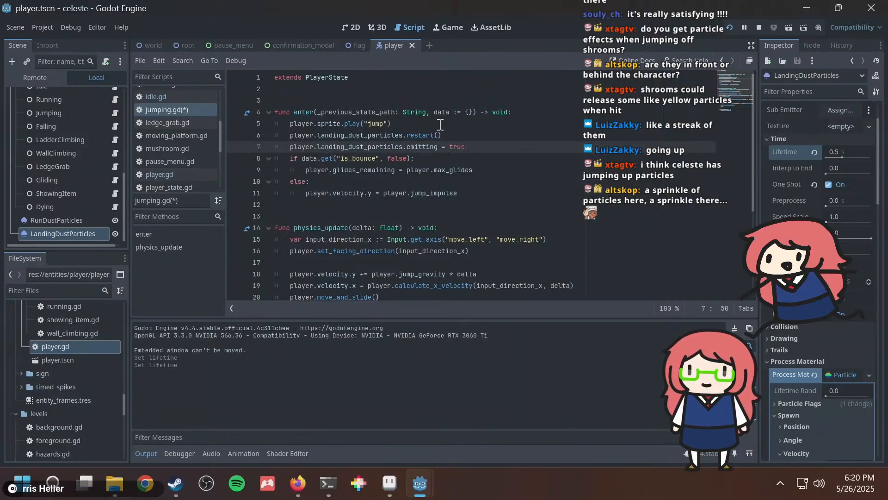
{"action": "key", "text": "ctrl+s"}
Run the project and make the character jump repeatedly on the grassy ledge to check the jump particles.
{"action": "key", "text": "F5"}
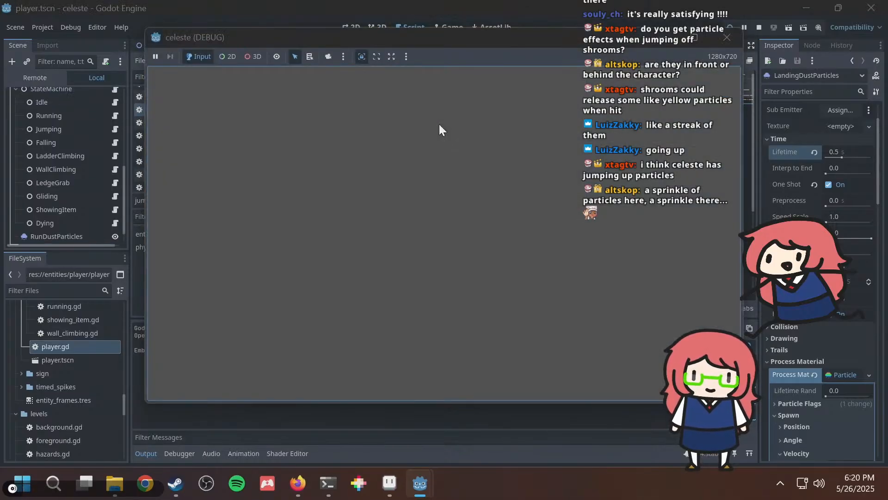
{"action": "key", "text": "space"}
{"action": "key", "text": "Left"}
{"action": "key", "text": "space"}
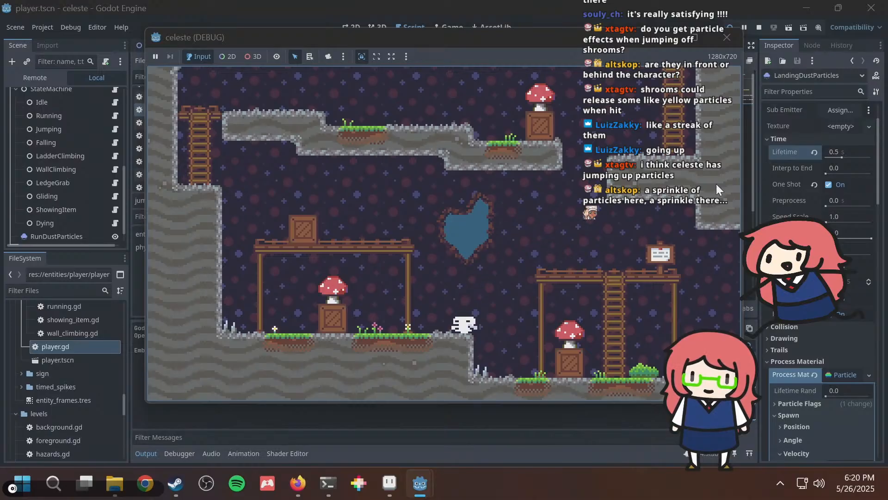
{"action": "key", "text": "space"}
{"action": "key", "text": "space"}
{"action": "key", "text": "space"}
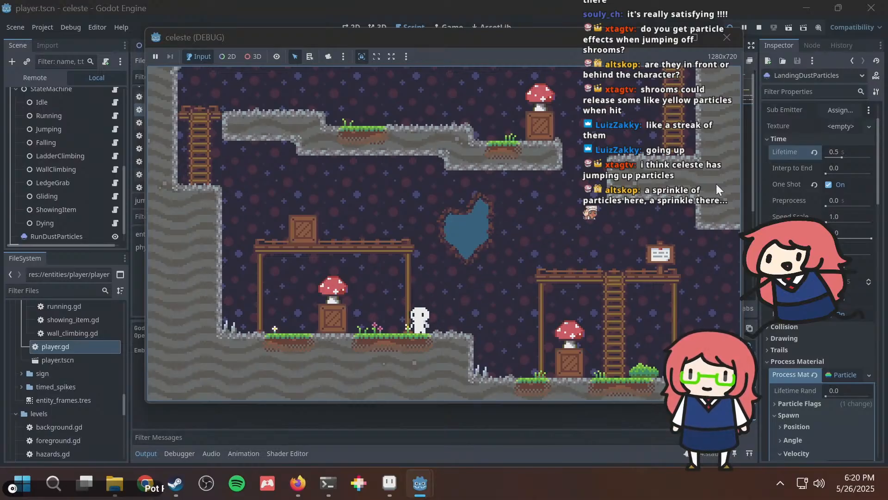
{"action": "key", "text": "space"}
Jump out over the ledge's edge and back several times, returning to the ledge beside the wooden platform.
{"action": "key", "text": "Right"}
{"action": "key", "text": "Left"}
{"action": "key", "text": "Right"}
{"action": "key", "text": "space"}
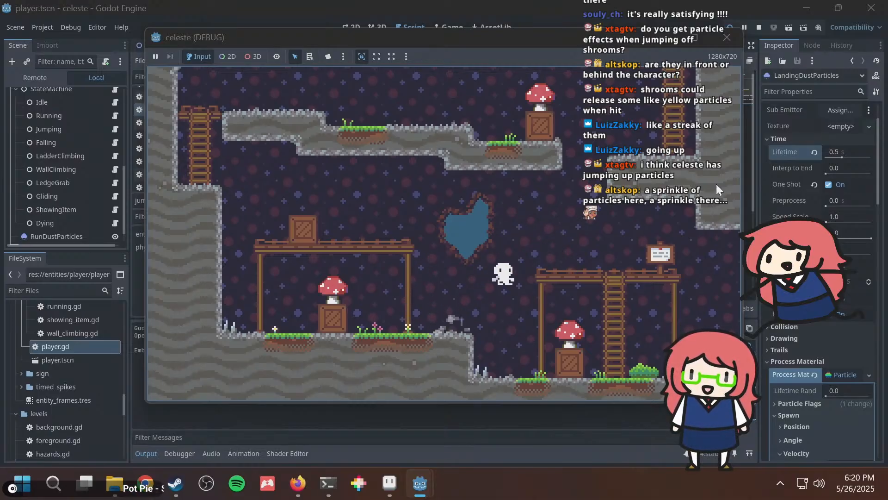
{"action": "key", "text": "Left"}
{"action": "key", "text": "space"}
{"action": "key", "text": "Right"}
{"action": "key", "text": "space"}
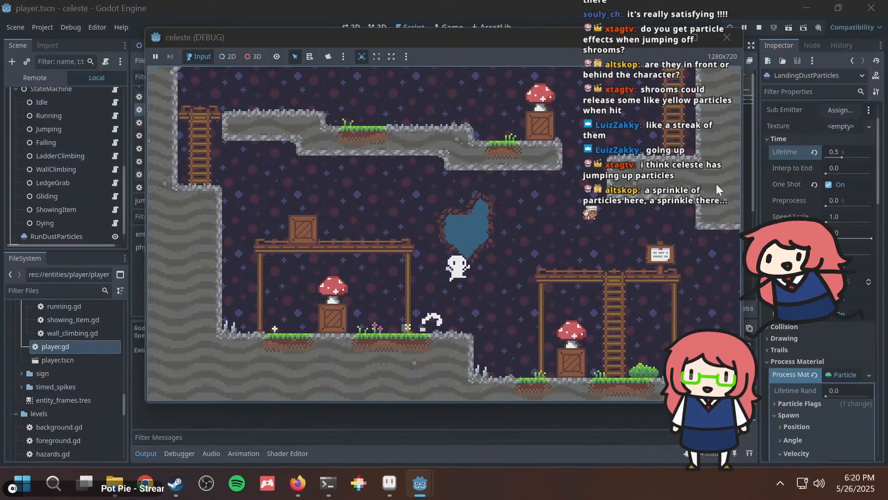
{"action": "key", "text": "space"}
{"action": "key", "text": "Left"}
{"action": "key", "text": "Right"}
{"action": "key", "text": "space"}
{"action": "key", "text": "Left"}
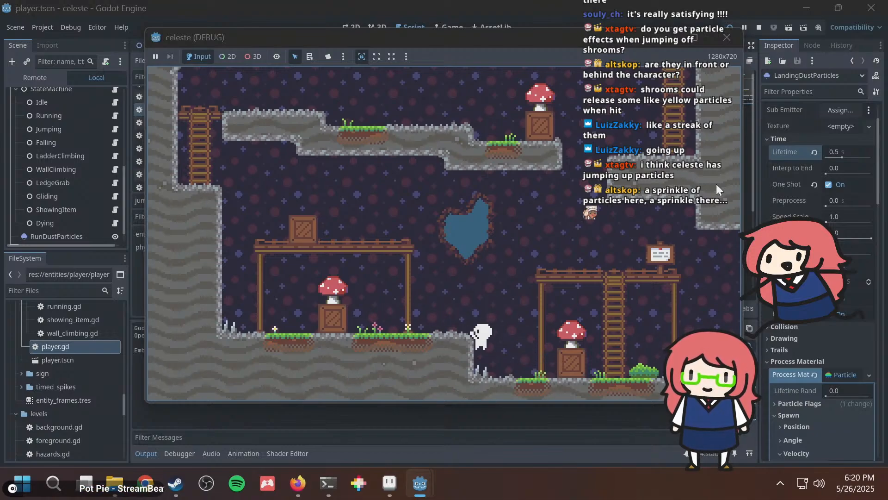
{"action": "key", "text": "space"}
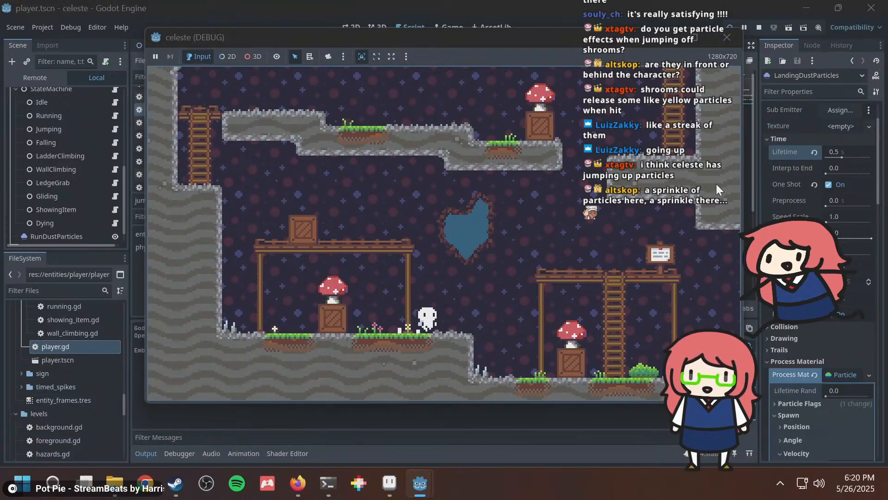
Drop to the lower ground beside the ledge, jump up onto the sign platform, and return to the ledge.
{"action": "key", "text": "Right"}
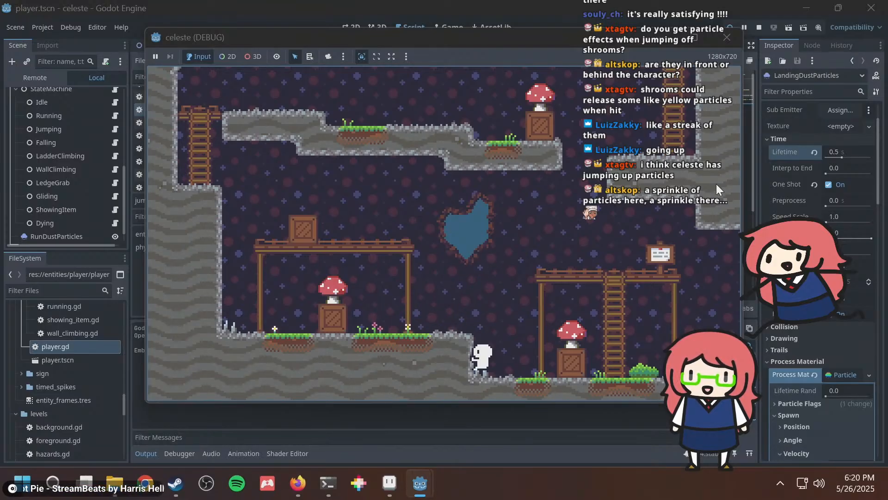
{"action": "key", "text": "space"}
{"action": "key", "text": "Right"}
{"action": "key", "text": "Left"}
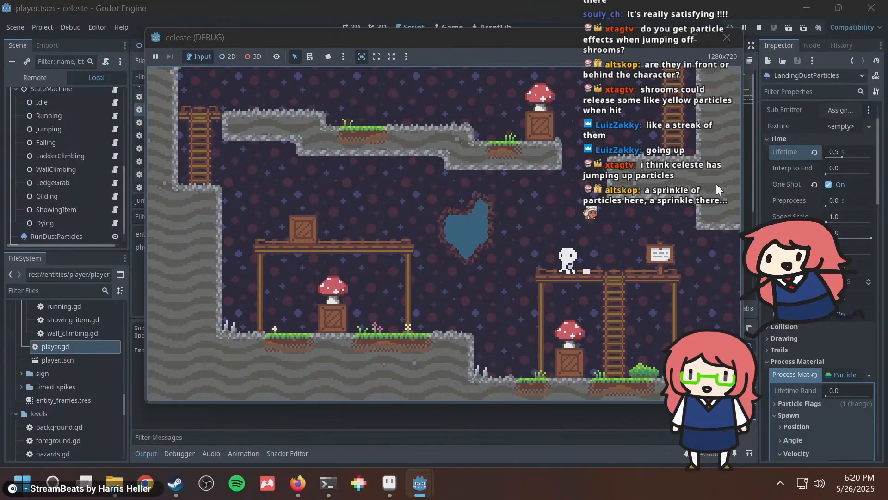
{"action": "key", "text": "space"}
{"action": "key", "text": "Right"}
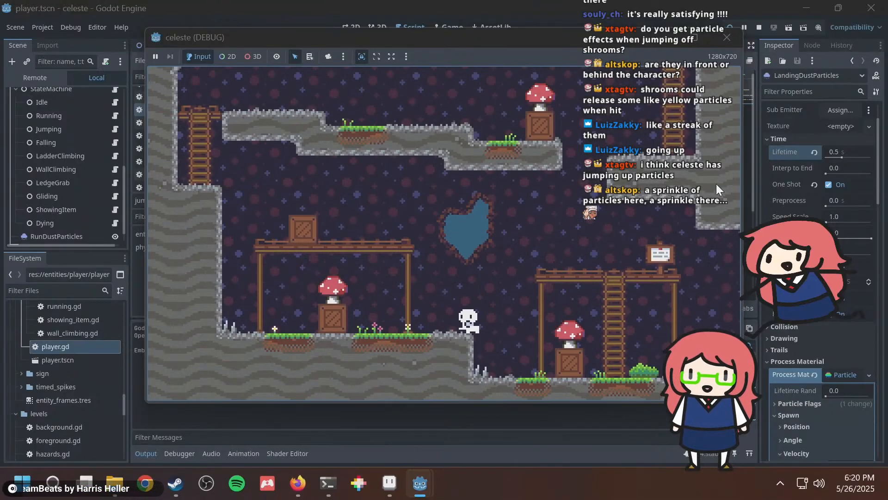
Run and jump back and forth along the grassy ledge to compare the running and jumping dust.
{"action": "key", "text": "Left"}
{"action": "key", "text": "Right"}
{"action": "key", "text": "space"}
{"action": "key", "text": "Left"}
{"action": "key", "text": "Right"}
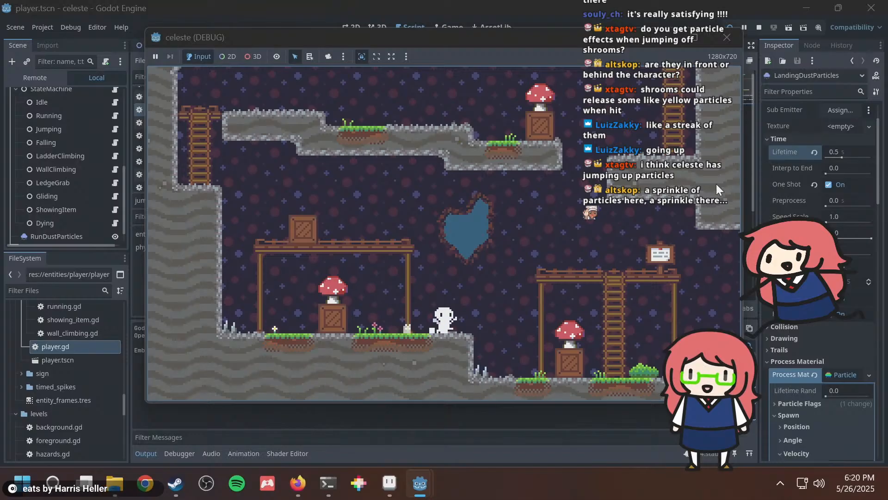
{"action": "key", "text": "Left"}
{"action": "key", "text": "Right"}
Jump between the grassy ledge and the lower ground beside the mushroom crate, finishing with a jump next to the crate.
{"action": "key", "text": "space"}
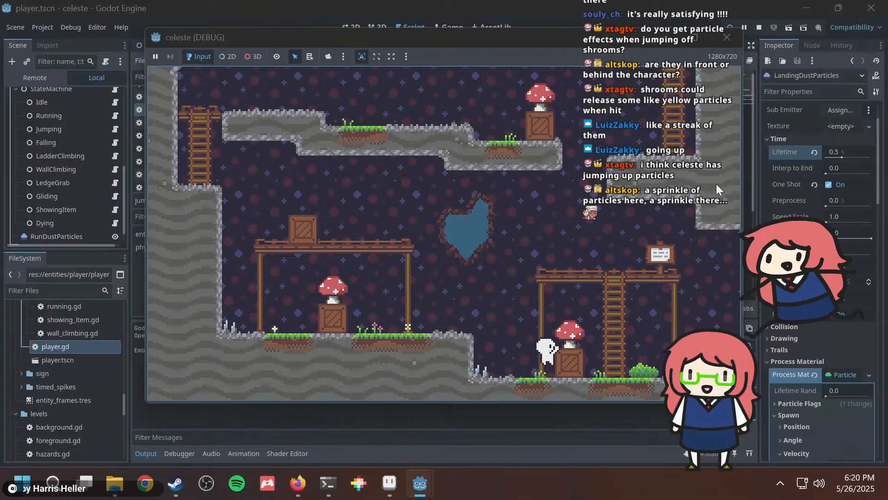
{"action": "key", "text": "Left"}
{"action": "key", "text": "space"}
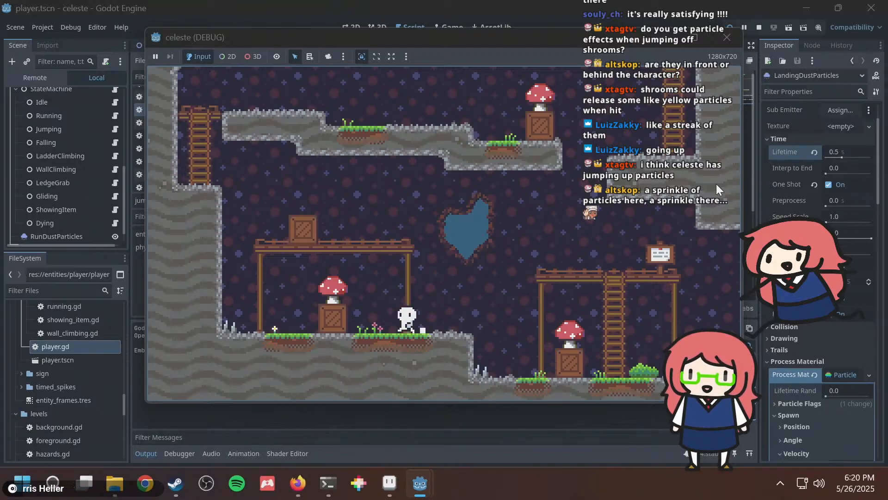
{"action": "key", "text": "Right"}
{"action": "key", "text": "space"}
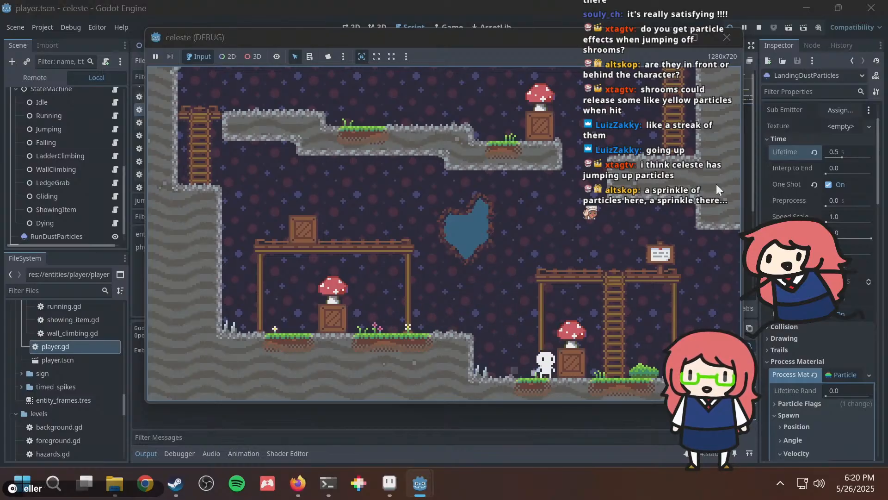
{"action": "key", "text": "Left"}
{"action": "key", "text": "Right"}
{"action": "key", "text": "space"}
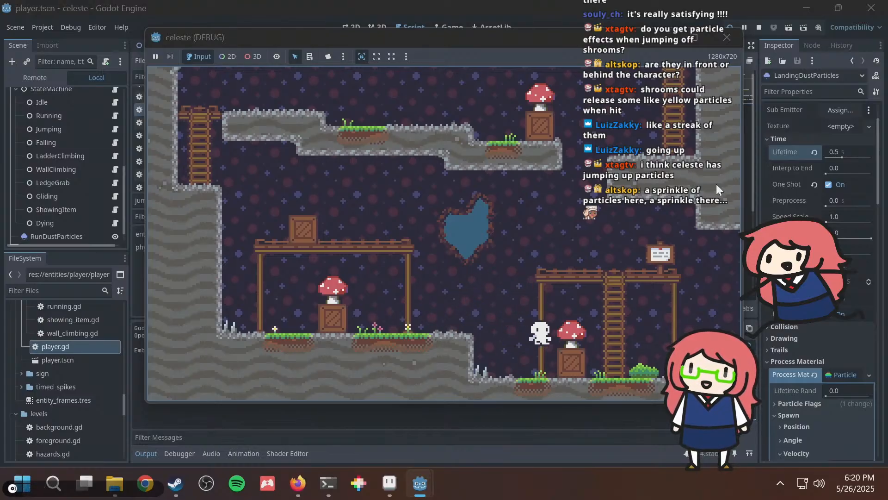
Jump from beside the mushroom crate up to the sign platform and hop around its outer edge.
{"action": "key", "text": "space"}
{"action": "key", "text": "Left"}
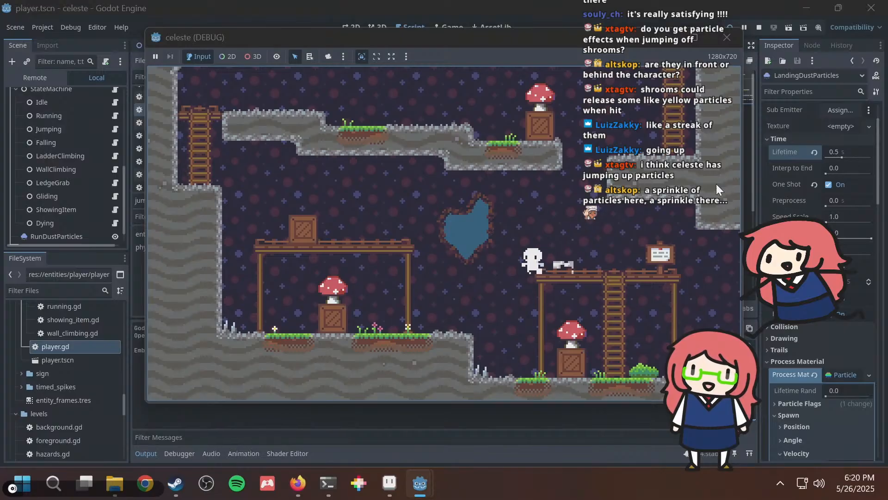
{"action": "key", "text": "space"}
{"action": "key", "text": "Right"}
{"action": "key", "text": "Left"}
{"action": "key", "text": "space"}
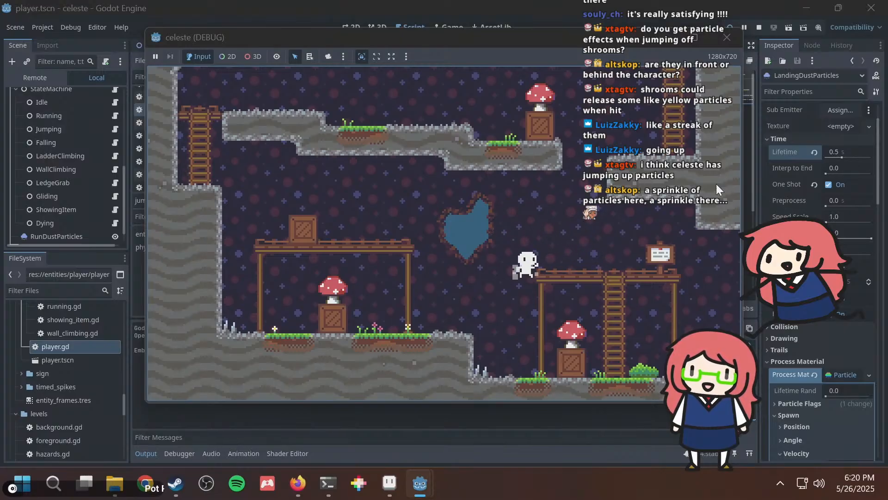
Jump back and forth across the sign platform between its outer edge and the ladder to check the dust.
{"action": "key", "text": "Right"}
{"action": "key", "text": "space"}
{"action": "key", "text": "Left"}
{"action": "key", "text": "space"}
{"action": "key", "text": "Right"}
{"action": "key", "text": "space"}
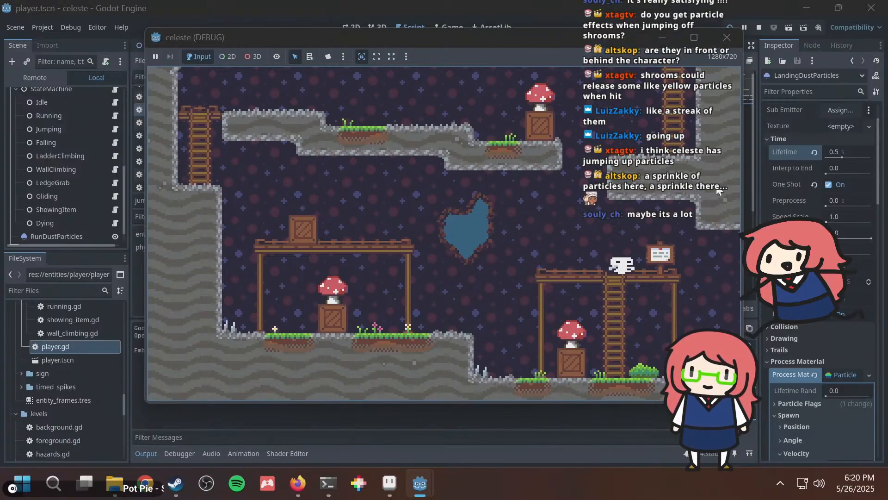
{"action": "key", "text": "Left"}
{"action": "key", "text": "space"}
{"action": "key", "text": "Right"}
{"action": "key", "text": "Left"}
{"action": "key", "text": "space"}
{"action": "key", "text": "Right"}
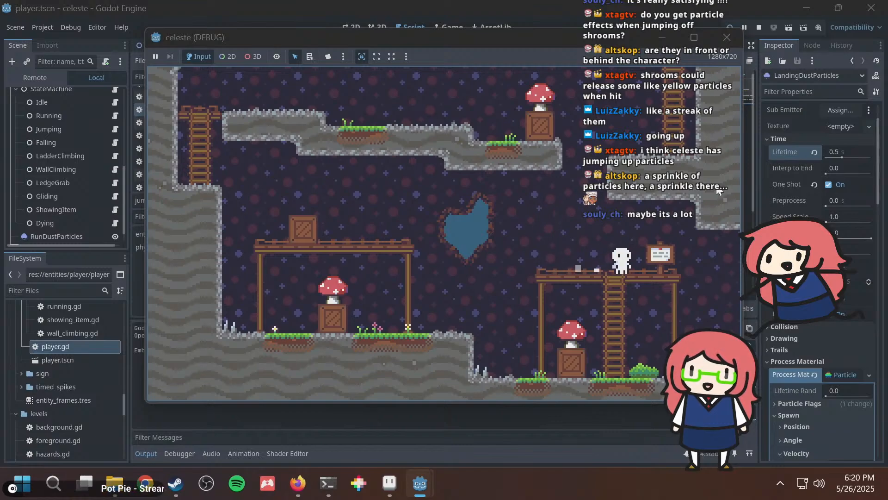
Repeat short jumps between the sign platform's outer edge and its middle to check the takeoff and landing dust.
{"action": "key", "text": "Left"}
{"action": "key", "text": "space"}
{"action": "key", "text": "Left"}
{"action": "key", "text": "space"}
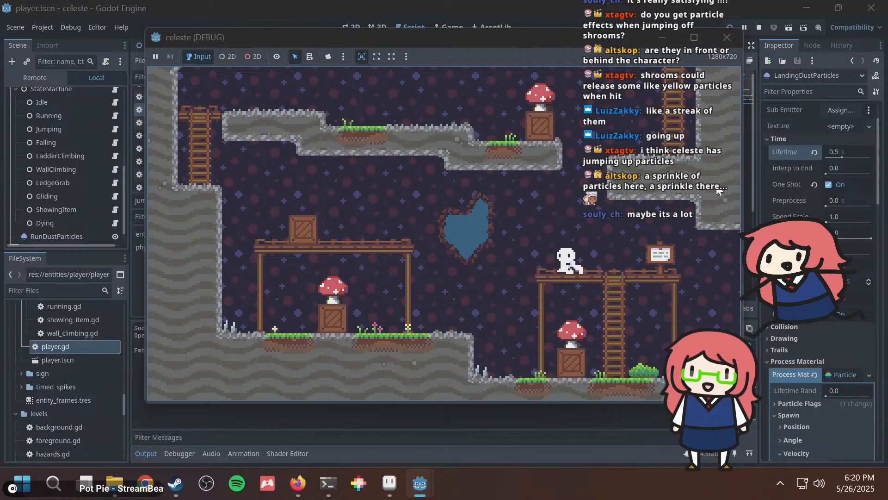
{"action": "key", "text": "Left"}
{"action": "key", "text": "space"}
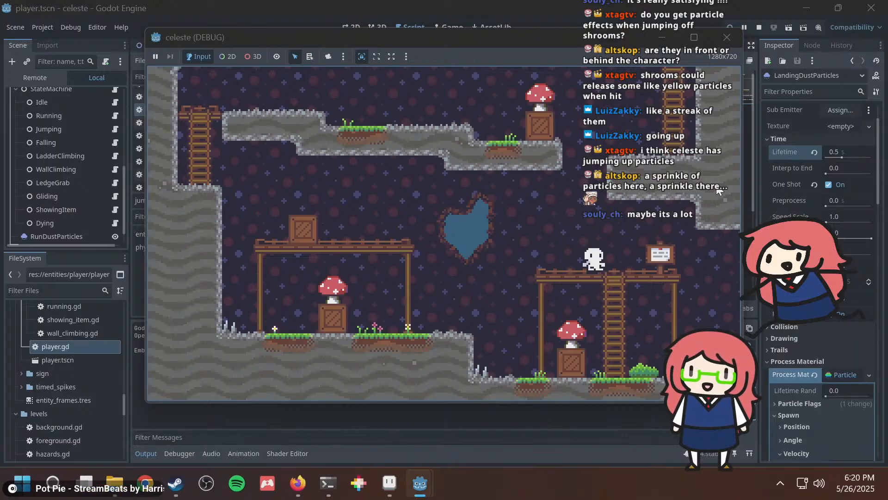
{"action": "key", "text": "Left"}
{"action": "key", "text": "space"}
{"action": "key", "text": "Right"}
{"action": "key", "text": "space"}
{"action": "key", "text": "Left"}
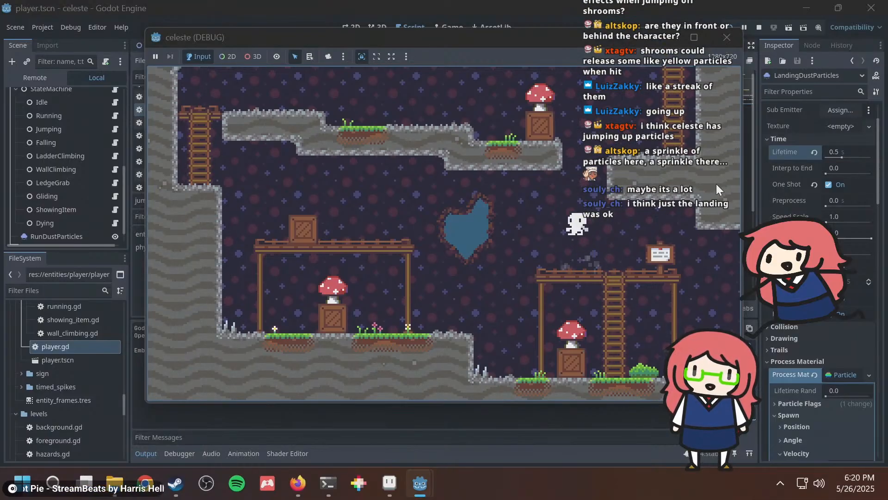
{"action": "key", "text": "space"}
{"action": "key", "text": "Right"}
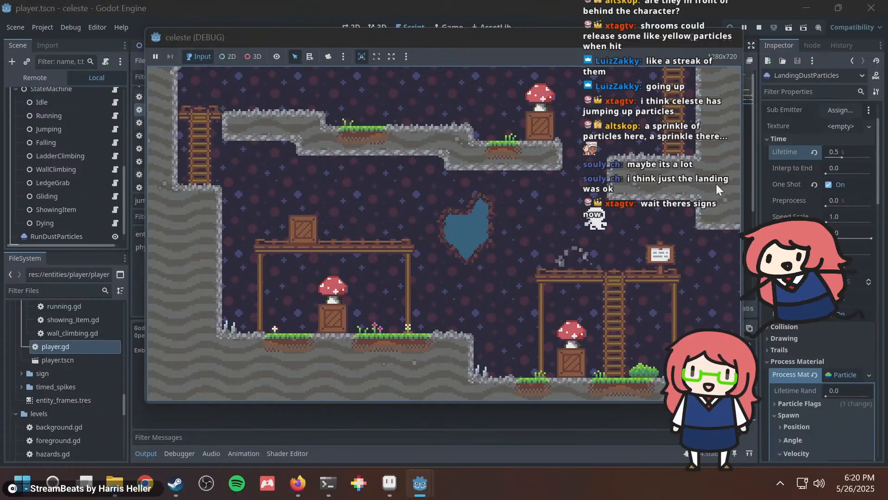
Run back and forth on the sign platform, passing in front of the sign, to check the running dust.
{"action": "key", "text": "Left"}
{"action": "key", "text": "Right"}
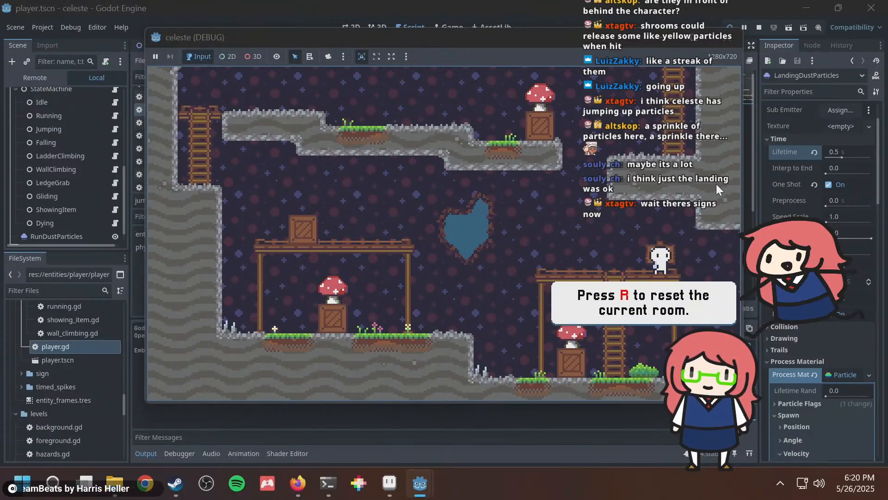
{"action": "key", "text": "Left"}
{"action": "key", "text": "Right"}
{"action": "key", "text": "Left"}
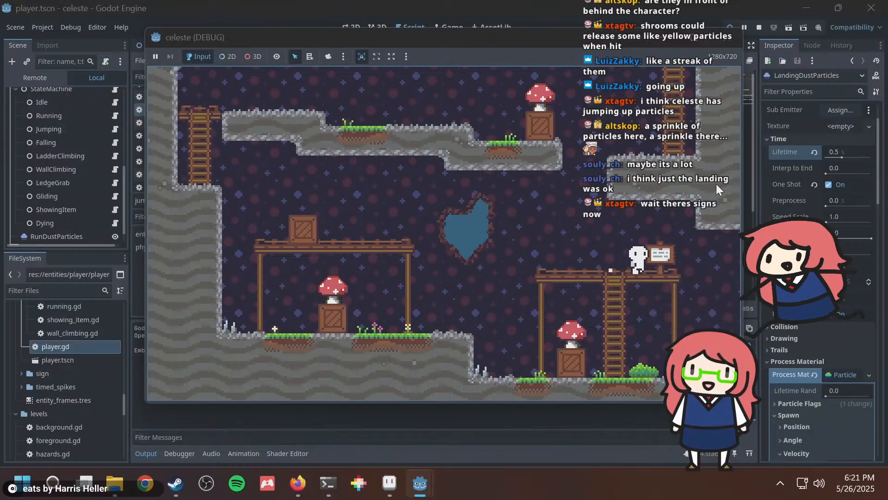
{"action": "key", "text": "Right"}
{"action": "key", "text": "Left"}
{"action": "key", "text": "Right"}
{"action": "key", "text": "Left"}
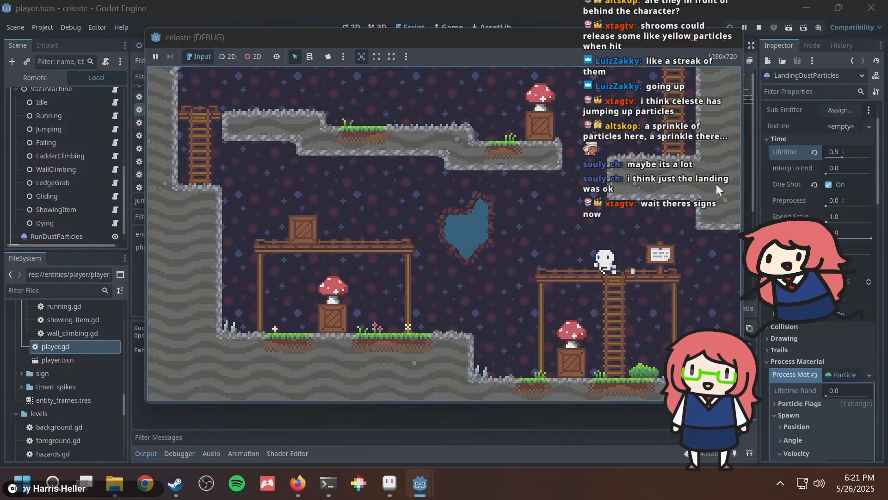
{"action": "key", "text": "Right"}
{"action": "key", "text": "Left"}
Jump across to the grassy ledge, hop back and forth there to check the jumping dust, and stop the game.
{"action": "key", "text": "space"}
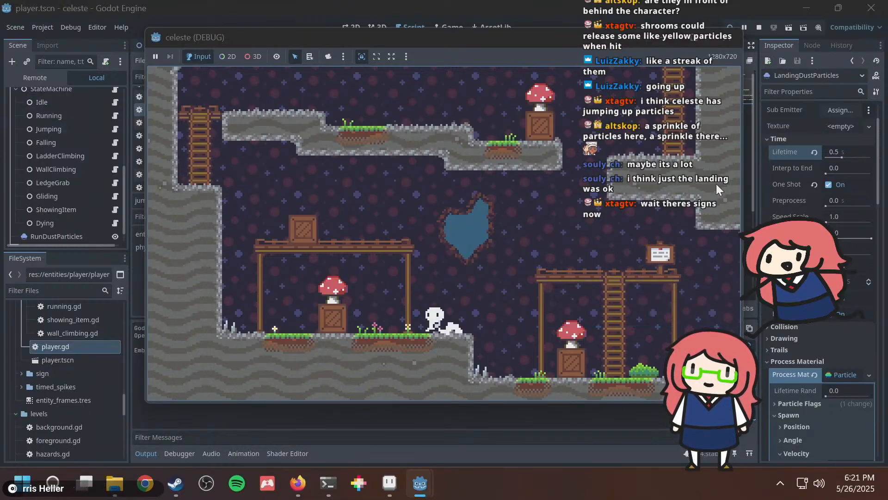
{"action": "key", "text": "Left"}
{"action": "key", "text": "space"}
{"action": "key", "text": "Right"}
{"action": "key", "text": "Left"}
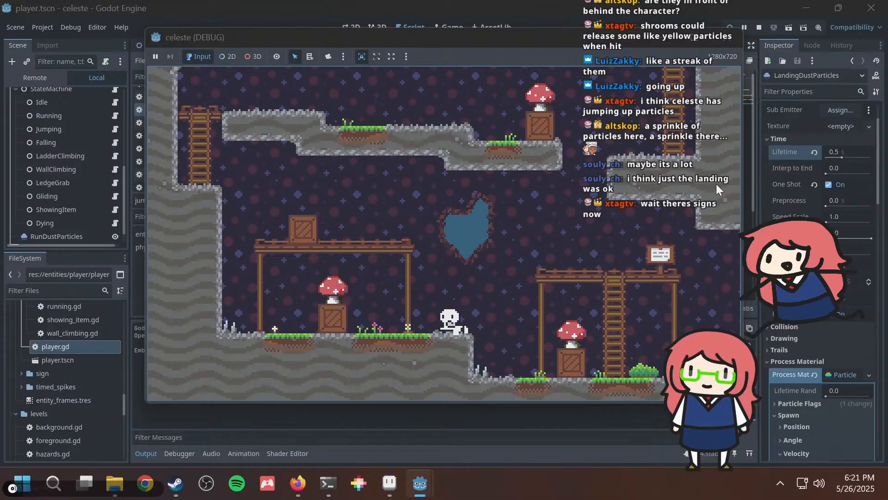
{"action": "key", "text": "space"}
{"action": "key", "text": "Left"}
{"action": "key", "text": "space"}
{"action": "key", "text": "Right"}
{"action": "key", "text": "Left"}
{"action": "key", "text": "space"}
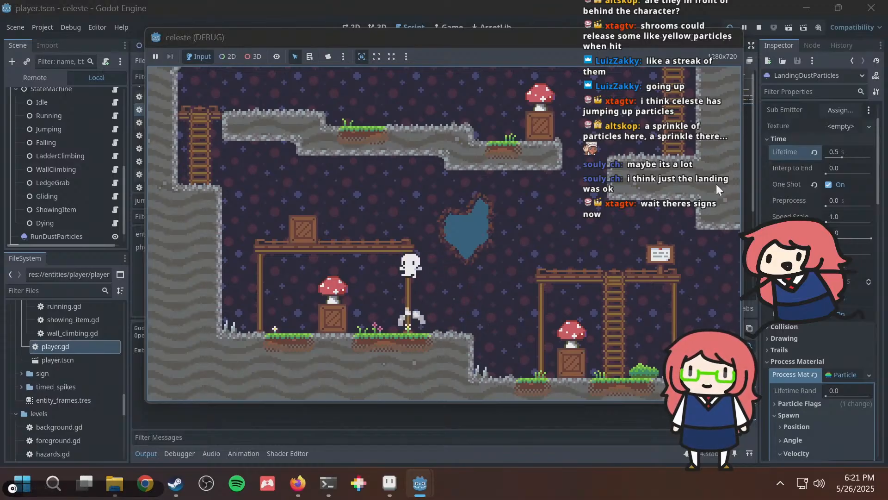
{"action": "key", "text": "Right"}
{"action": "key", "text": "F8"}
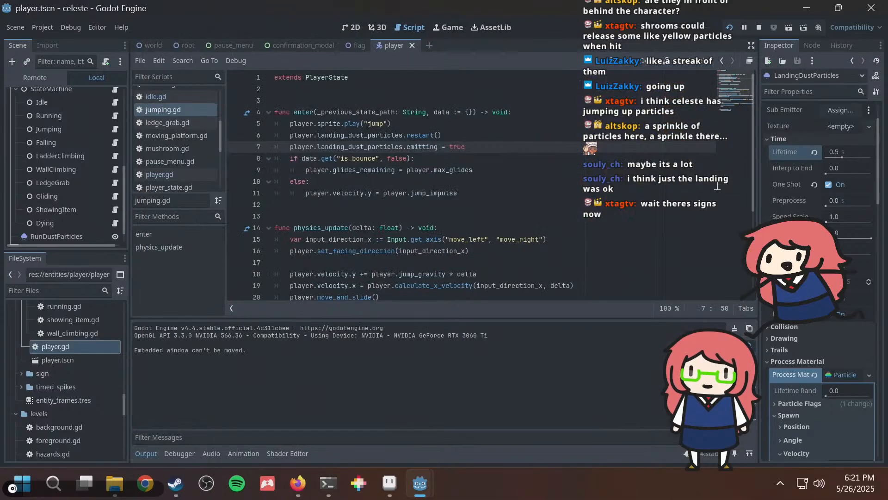
Delete the two landing_dust_particles lines, restart() and emitting = true, from the enter function in jumping.gd and save.
{"action": "key", "text": "shift+Home"}
{"action": "key", "text": "shift+Home"}
{"action": "key", "text": "shift+Up"}
{"action": "key", "text": "BackSpace"}
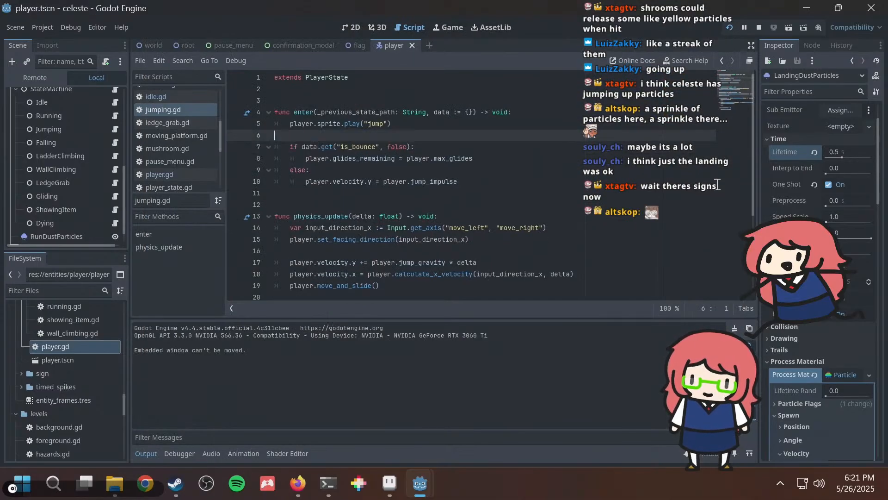
{"action": "key", "text": "BackSpace"}
{"action": "key", "text": "ctrl+s"}
Run the project and jump back and forth along the grassy ledge to check the dust without the jump effect.
{"action": "key", "text": "F5"}
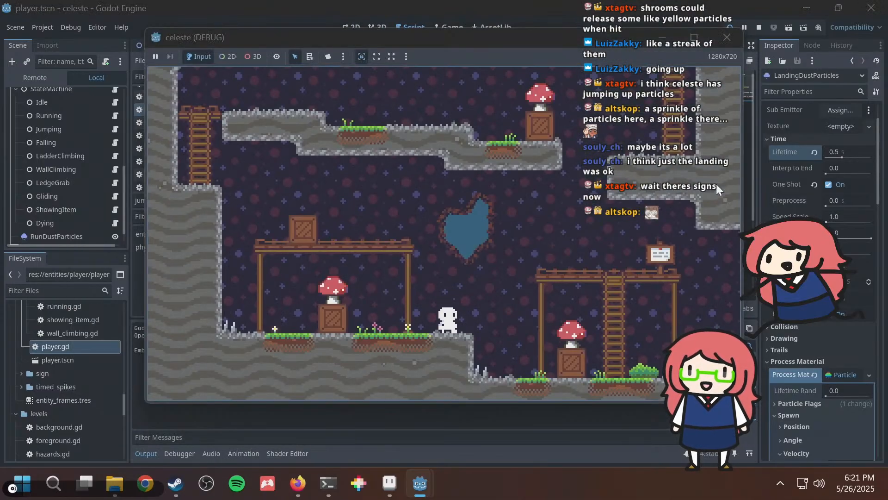
{"action": "key", "text": "Right"}
{"action": "key", "text": "space"}
{"action": "key", "text": "Right"}
{"action": "key", "text": "space"}
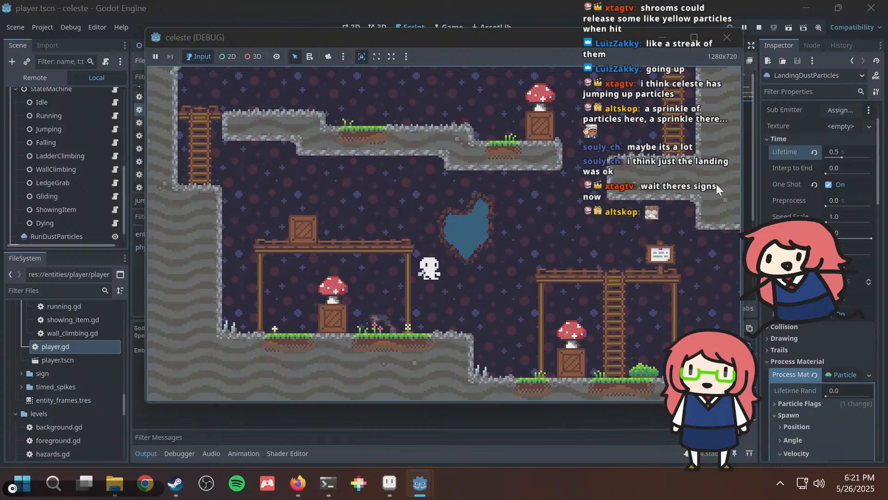
{"action": "key", "text": "Left"}
{"action": "key", "text": "space"}
{"action": "key", "text": "Left"}
{"action": "key", "text": "Right"}
{"action": "key", "text": "space"}
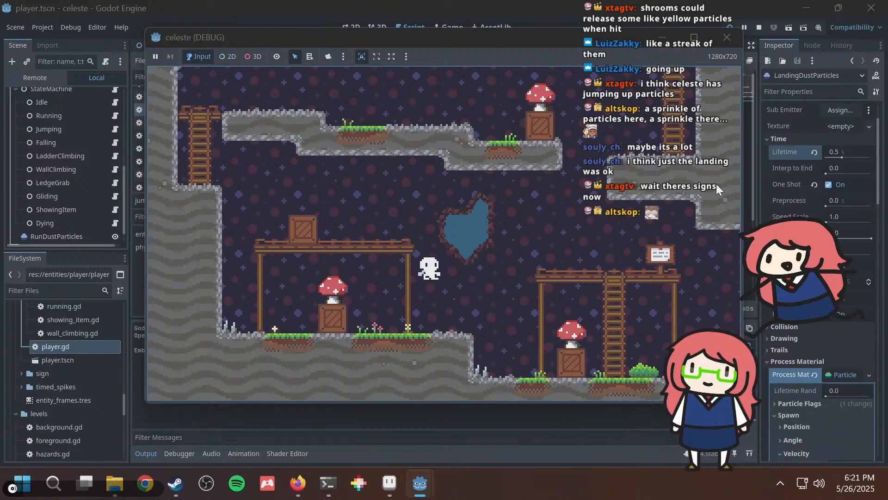
Jump repeatedly in place near the end of the grassy ledge to check the landing dust.
{"action": "key", "text": "Left"}
{"action": "key", "text": "space"}
{"action": "key", "text": "Right"}
{"action": "key", "text": "space"}
{"action": "key", "text": "space"}
{"action": "key", "text": "space"}
{"action": "key", "text": "space"}
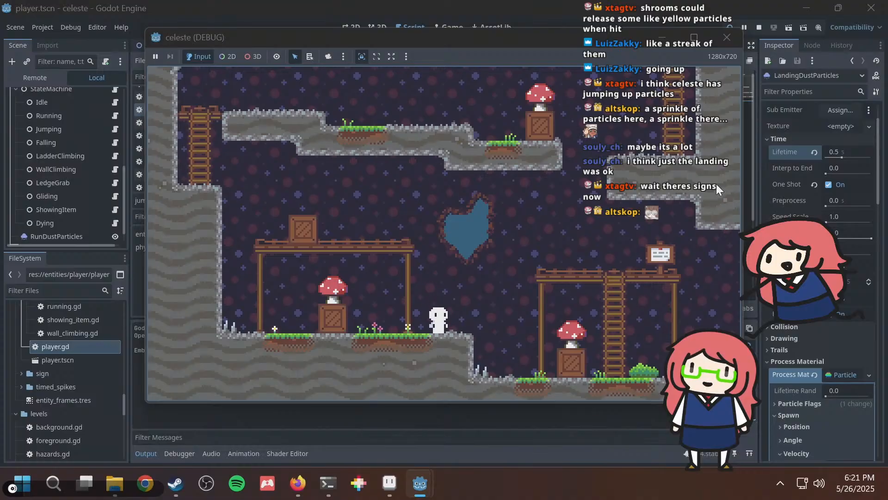
{"action": "key", "text": "space"}
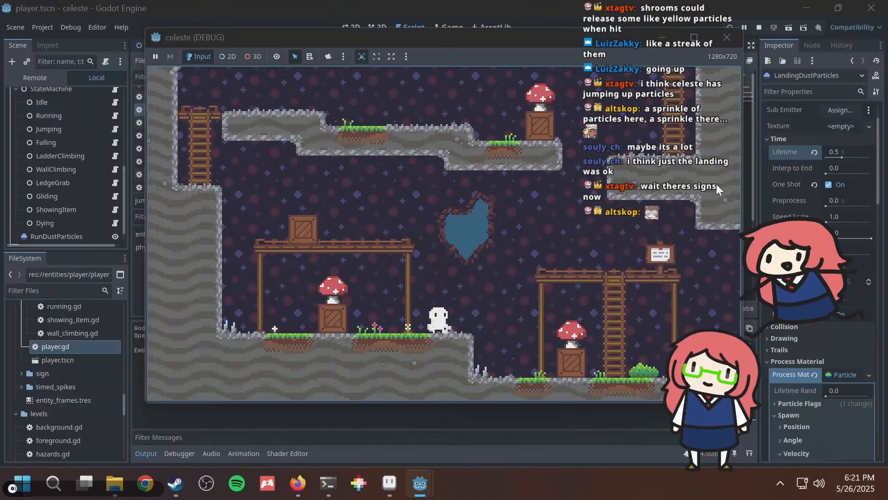
{"action": "key", "text": "space"}
Glide beneath the crate platform and out over the ledge's edge, returning to the grassy ledge.
{"action": "key", "text": "Left"}
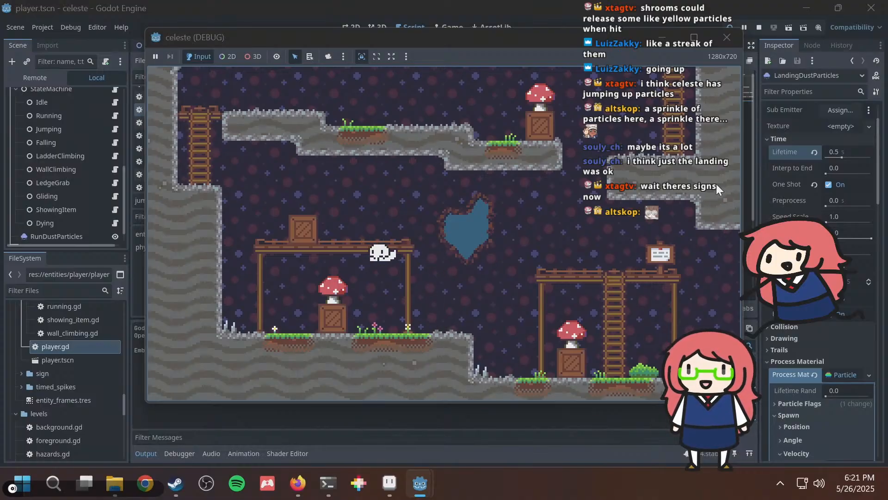
{"action": "key", "text": "Right"}
{"action": "key", "text": "Left"}
{"action": "key", "text": "Right"}
{"action": "key", "text": "space"}
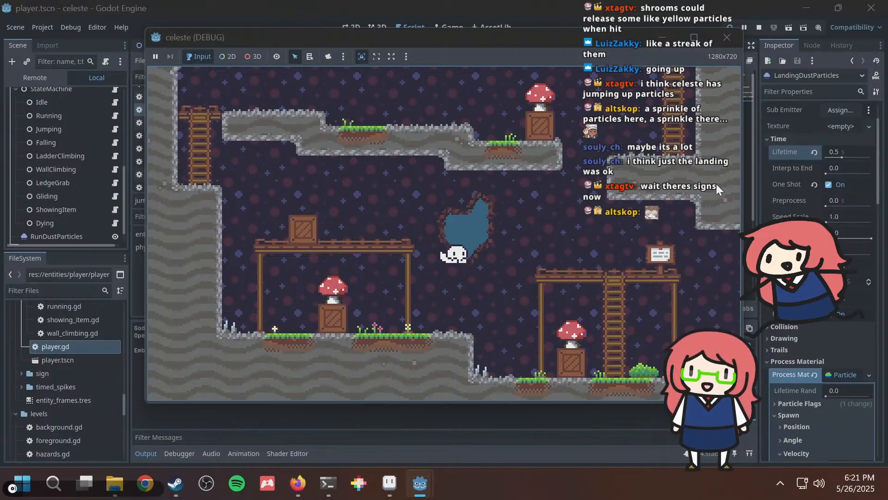
{"action": "key", "text": "Left"}
{"action": "key", "text": "Right"}
{"action": "key", "text": "Left"}
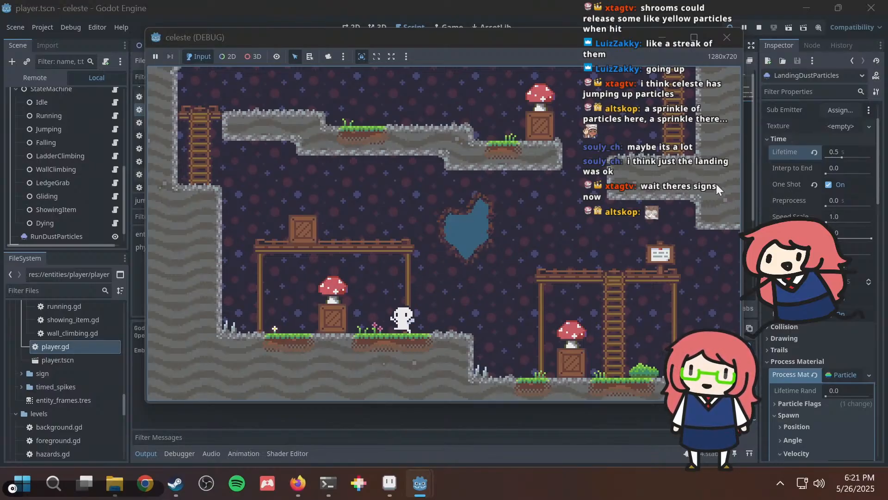
Jump up to the sign platform and glide across the gap to the wooden platform with the crate.
{"action": "key", "text": "space"}
{"action": "key", "text": "Right"}
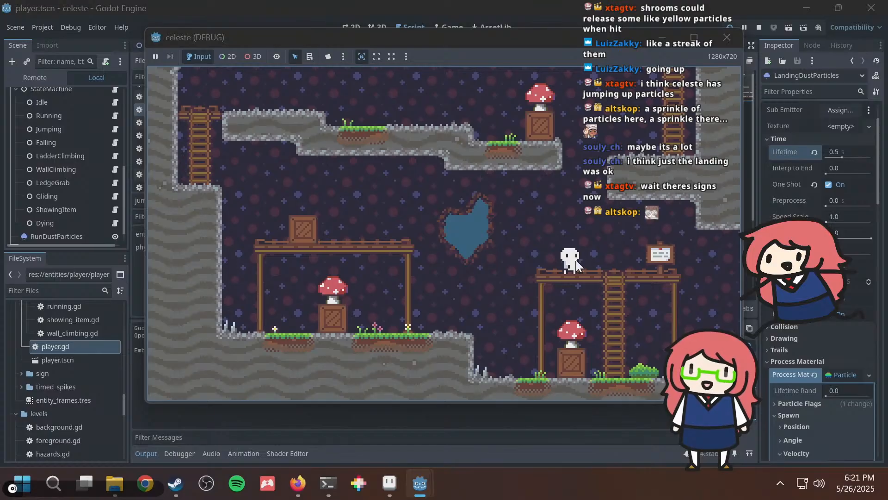
{"action": "key", "text": "space"}
{"action": "key", "text": "Left"}
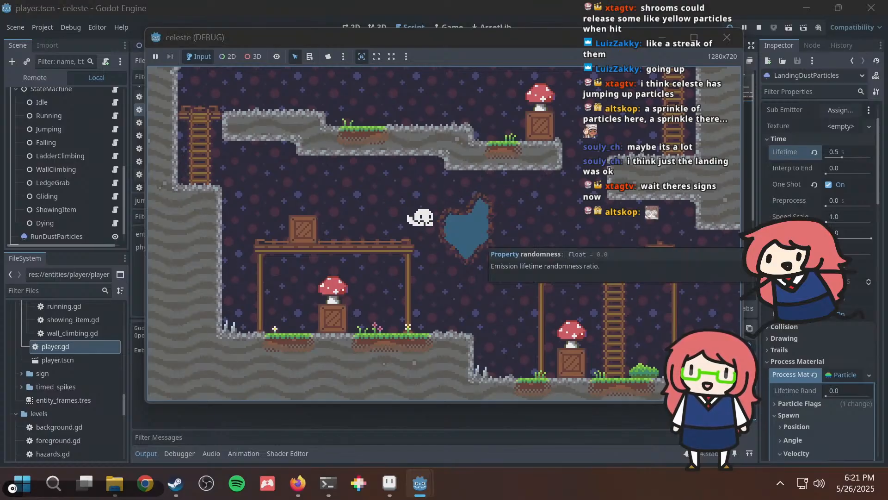
{"action": "key", "text": "Right"}
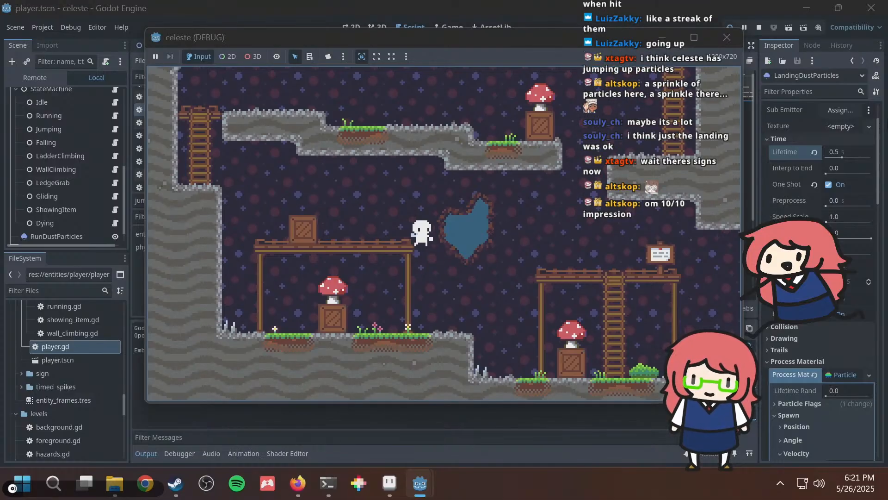
Jump and glide back and forth between the crate platform's outer edge and the air above its crate.
{"action": "key", "text": "Left"}
{"action": "key", "text": "space"}
{"action": "key", "text": "Right"}
{"action": "key", "text": "space"}
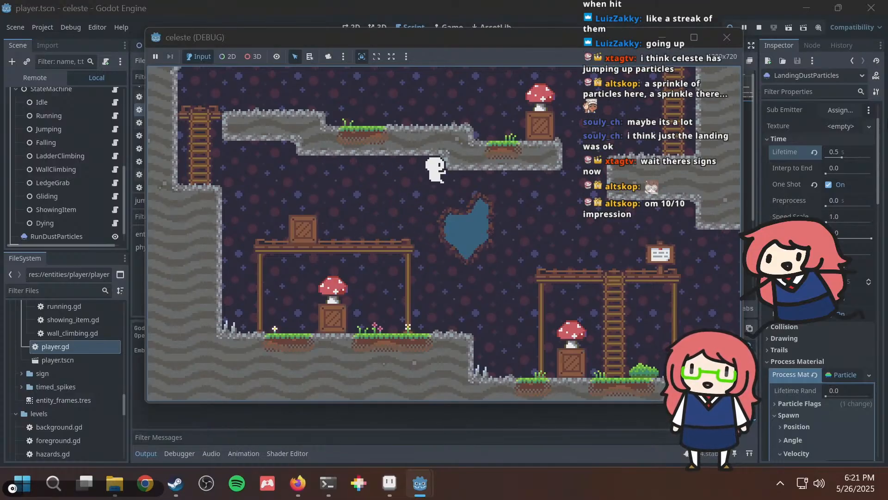
{"action": "key", "text": "Left"}
{"action": "key", "text": "space"}
{"action": "key", "text": "Right"}
{"action": "key", "text": "Left"}
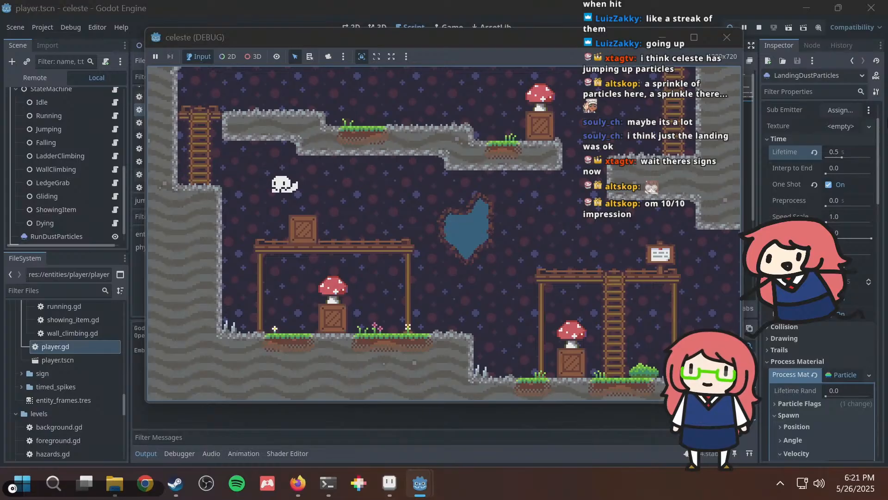
{"action": "key", "text": "Right"}
{"action": "key", "text": "space"}
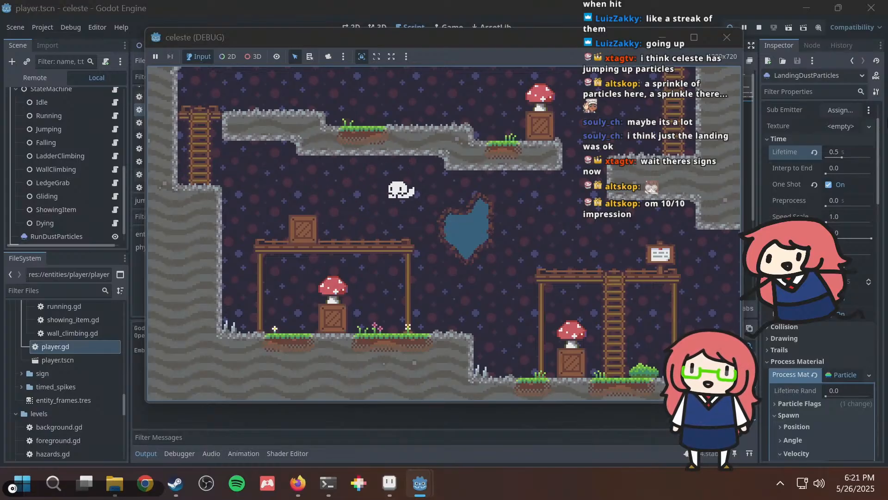
Land on the crate platform, glide out past the heart-shaped opening toward the sign platform, and glide back.
{"action": "key", "text": "Left"}
{"action": "key", "text": "Right"}
{"action": "key", "text": "space"}
{"action": "key", "text": "Left"}
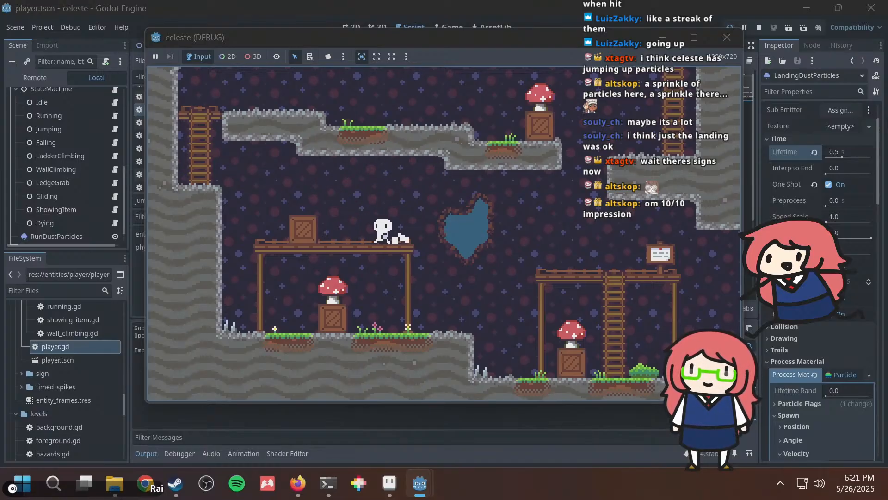
{"action": "key", "text": "space"}
{"action": "key", "text": "Right"}
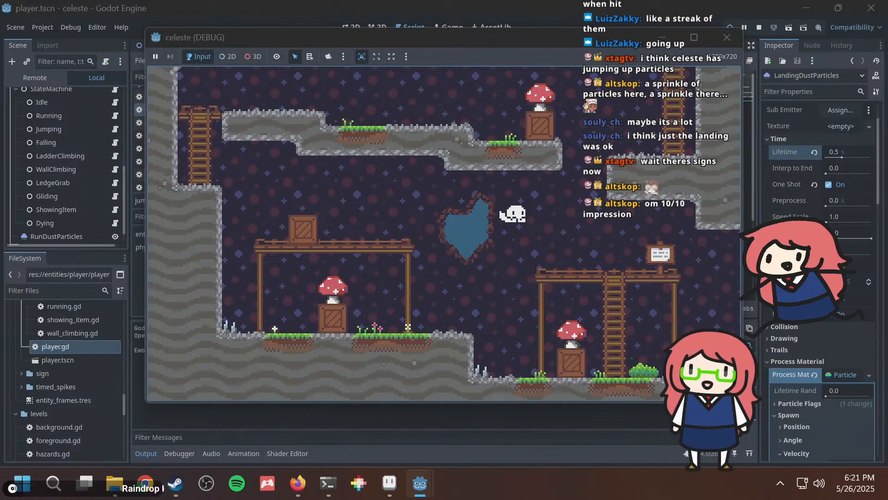
{"action": "key", "text": "Left"}
{"action": "key", "text": "space"}
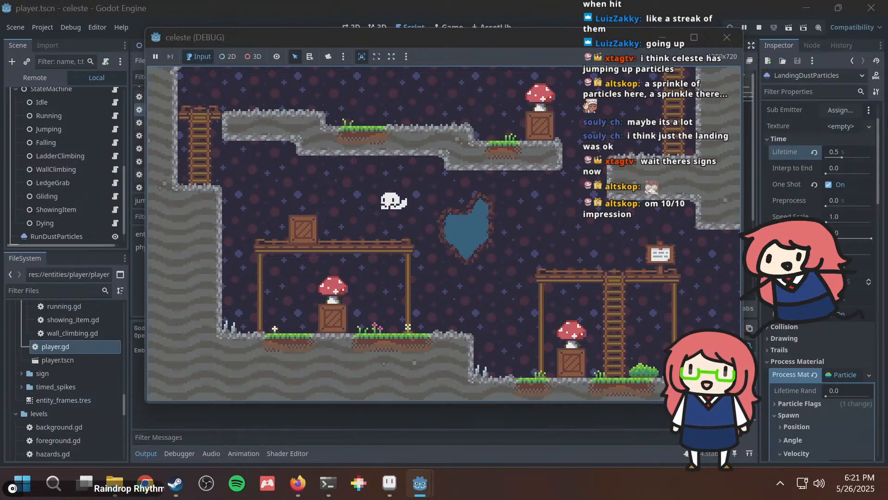
Land and run on the crate platform, then leap off it toward the mushroom crate beneath the sign platform.
{"action": "key", "text": "space"}
{"action": "key", "text": "Right"}
{"action": "key", "text": "Left"}
{"action": "key", "text": "Right"}
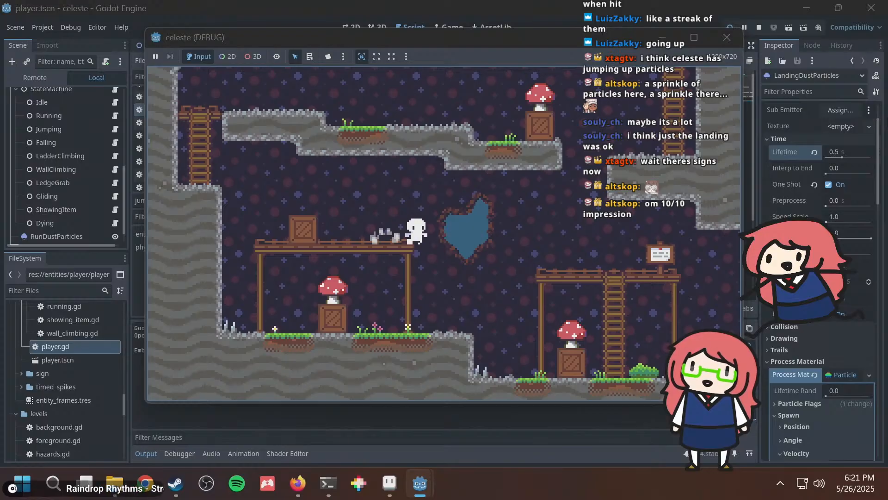
{"action": "key", "text": "Left"}
{"action": "key", "text": "space"}
{"action": "key", "text": "Right"}
{"action": "key", "text": "space"}
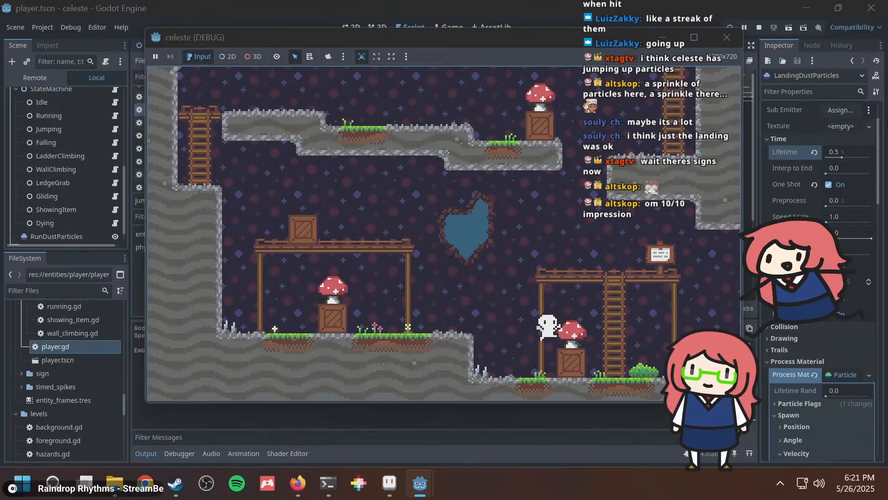
Glide from the mushroom crate beneath the sign platform to the crate platform, then out past the heart-shaped opening and back.
{"action": "key", "text": "Right"}
{"action": "key", "text": "Left"}
{"action": "key", "text": "space"}
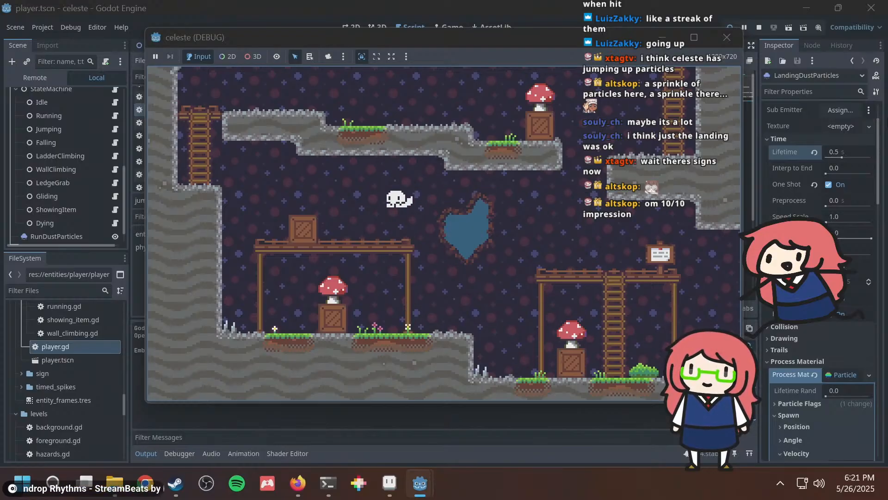
{"action": "key", "text": "Right"}
{"action": "key", "text": "Left"}
{"action": "key", "text": "Right"}
{"action": "key", "text": "space"}
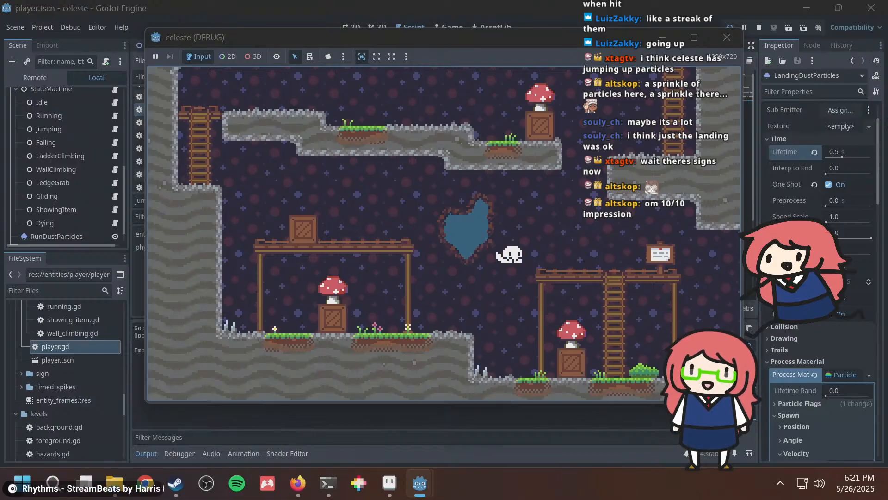
{"action": "key", "text": "Left"}
{"action": "key", "text": "space"}
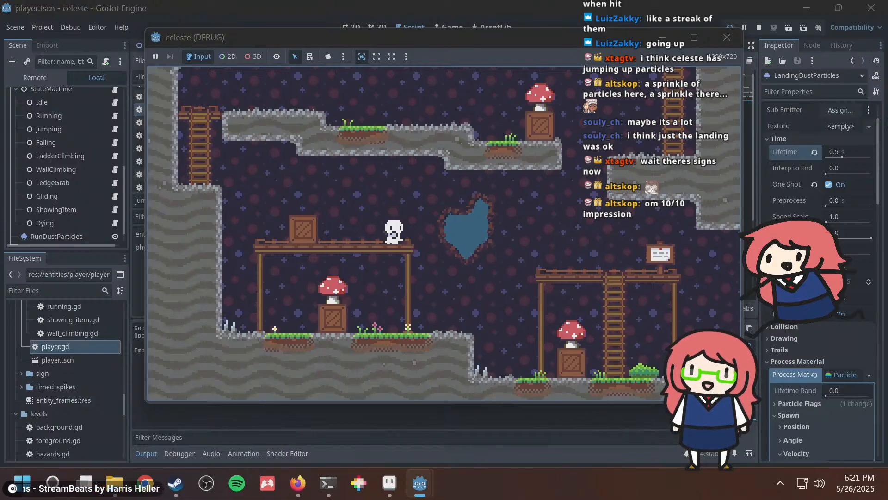
Jump and glide across to the sign platform, then return to the grassy ground beneath the crate platform.
{"action": "key", "text": "Right"}
{"action": "key", "text": "Left"}
{"action": "key", "text": "Right"}
{"action": "key", "text": "space"}
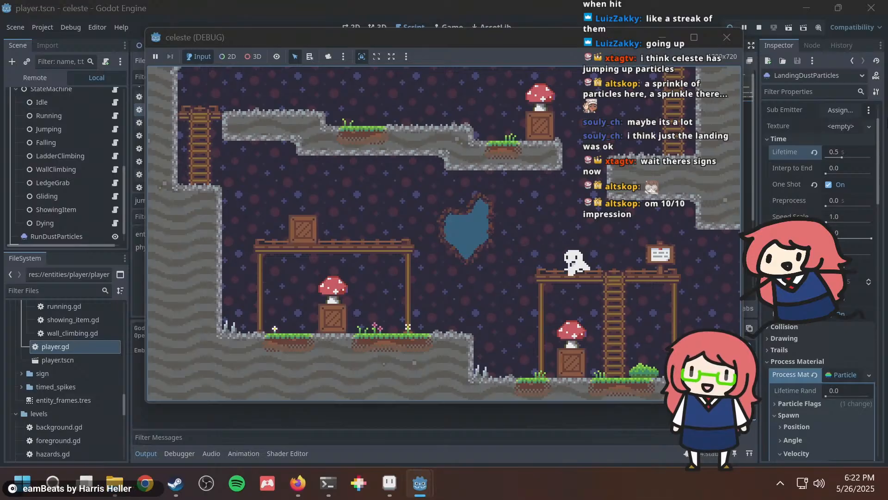
{"action": "key", "text": "Left"}
{"action": "key", "text": "space"}
{"action": "key", "text": "Right"}
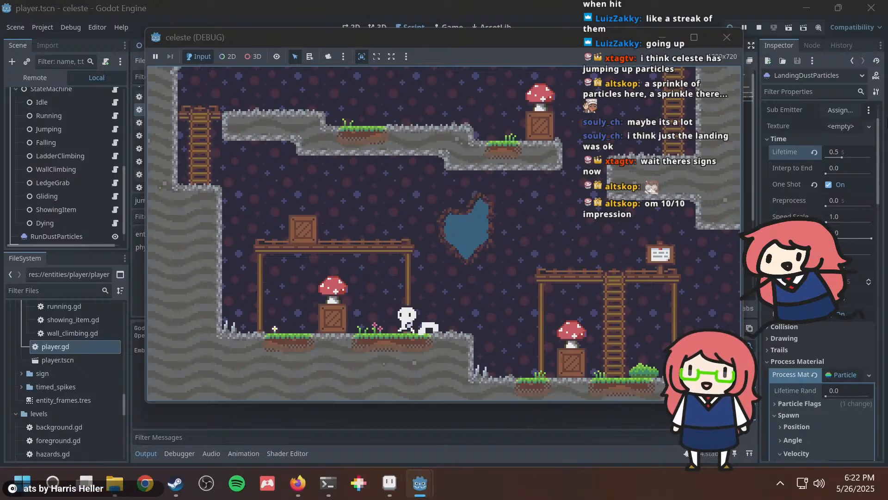
Glide from the grassy ground up to the sign platform, run and jump there, and return to the grass.
{"action": "key", "text": "Left"}
{"action": "key", "text": "Right"}
{"action": "key", "text": "space"}
{"action": "key", "text": "Left"}
{"action": "key", "text": "space"}
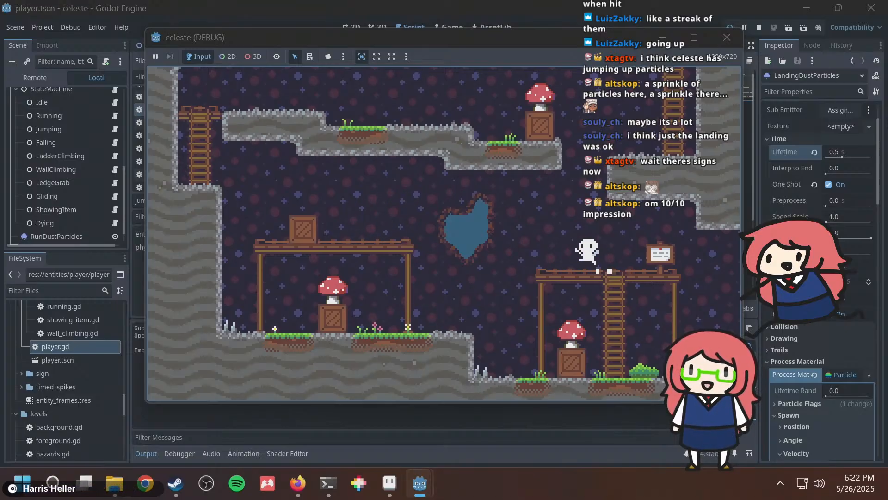
{"action": "key", "text": "Right"}
{"action": "key", "text": "space"}
{"action": "key", "text": "Left"}
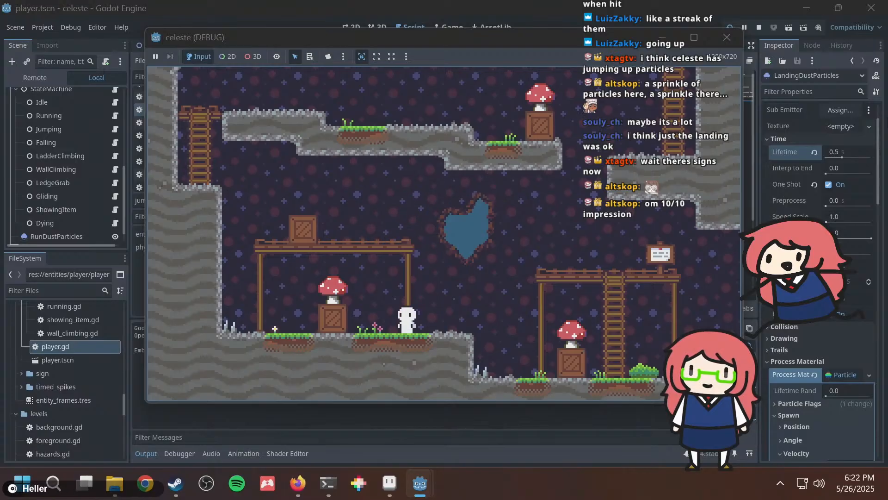
Glide over the heart-shaped opening to the sign platform's near edge, then turn back and land on the crate platform.
{"action": "key", "text": "Right"}
{"action": "key", "text": "space"}
{"action": "key", "text": "Left"}
{"action": "key", "text": "space"}
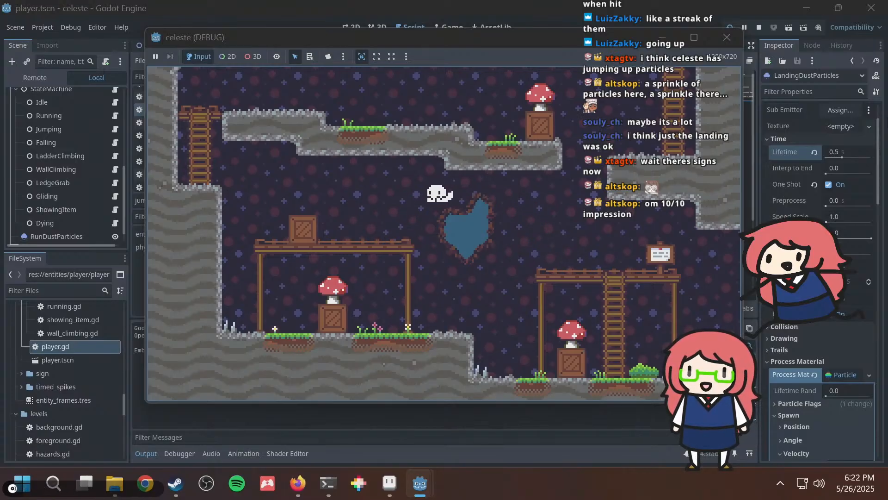
{"action": "key", "text": "Right"}
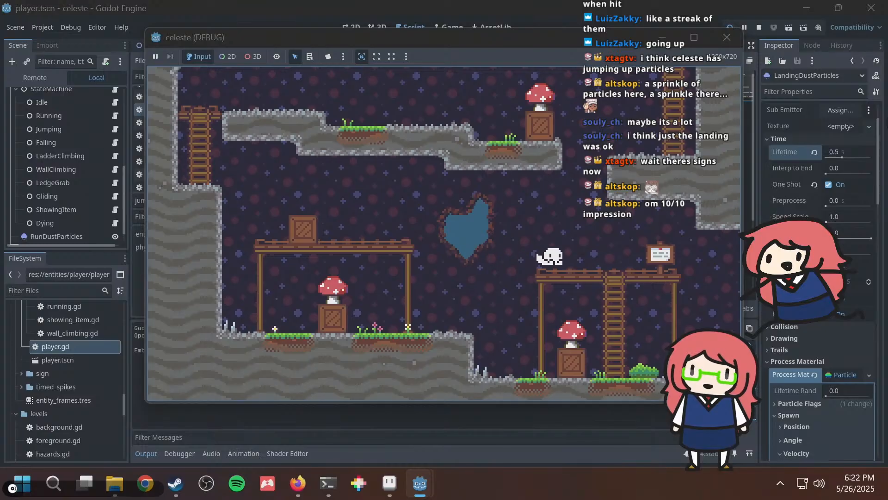
{"action": "key", "text": "Left"}
{"action": "key", "text": "space"}
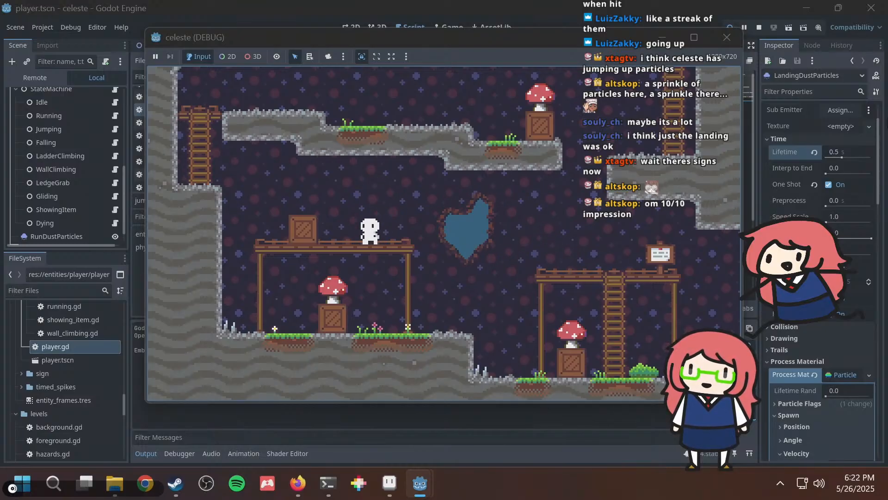
Hop repeatedly on the crate platform to check the takeoff and landing effects.
{"action": "key", "text": "space"}
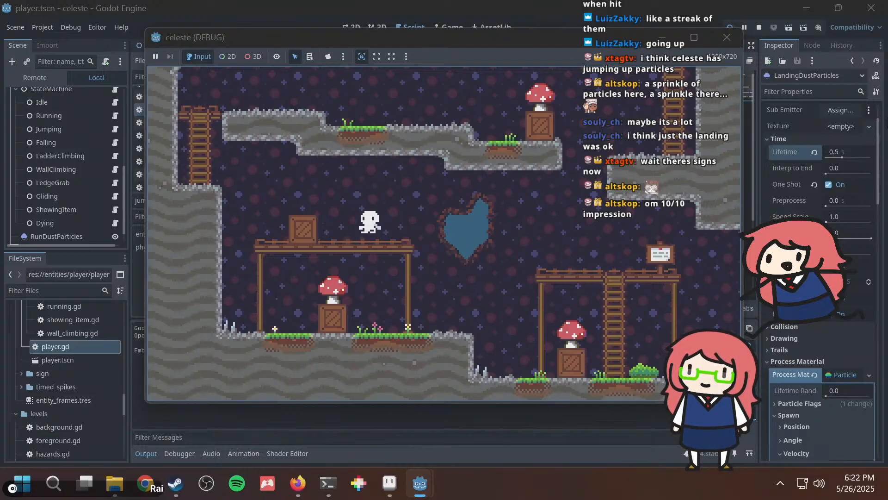
{"action": "key", "text": "space"}
{"action": "key", "text": "Right"}
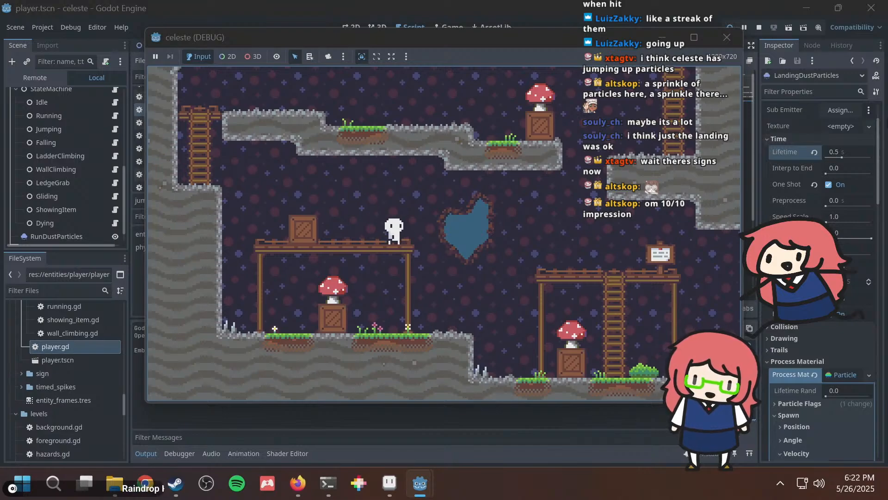
{"action": "key", "text": "space"}
{"action": "key", "text": "space"}
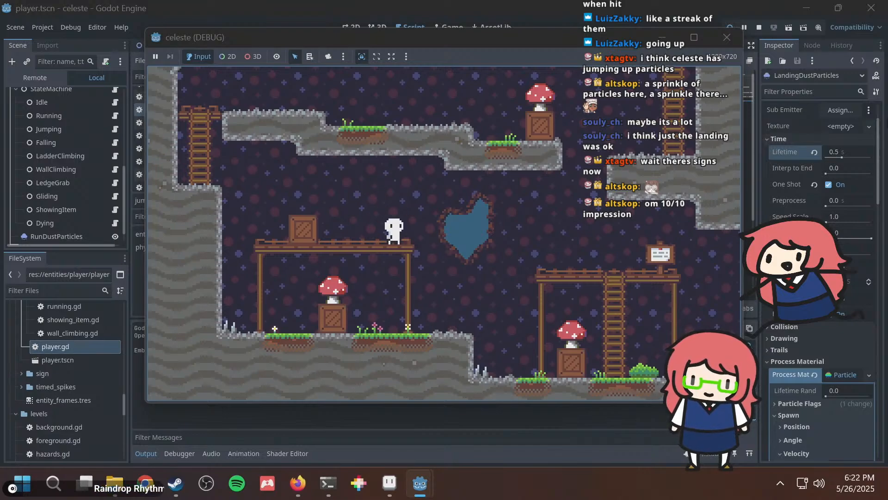
Switch to the script editor and look through the player scene's node tree up to the Player root.
{"action": "key", "text": "alt+Tab"}
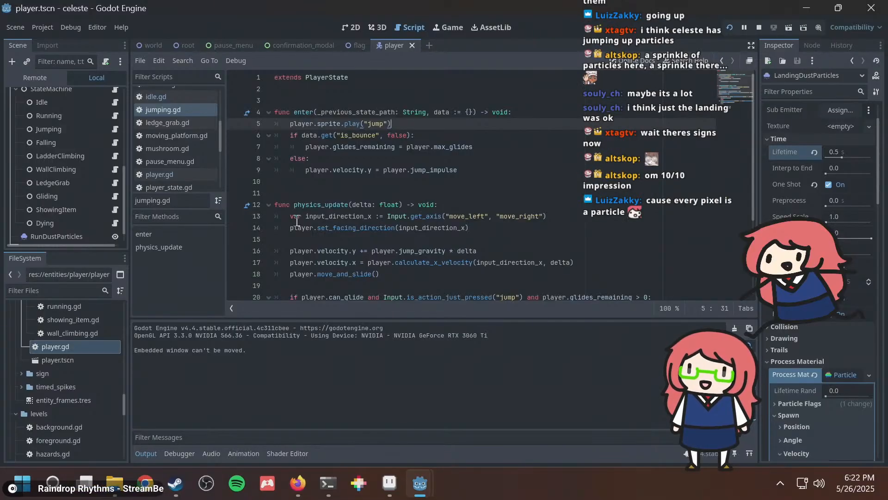
{"action": "scroll", "coordinate": [56, 168], "scroll_direction": "up", "scroll_amount": 5}
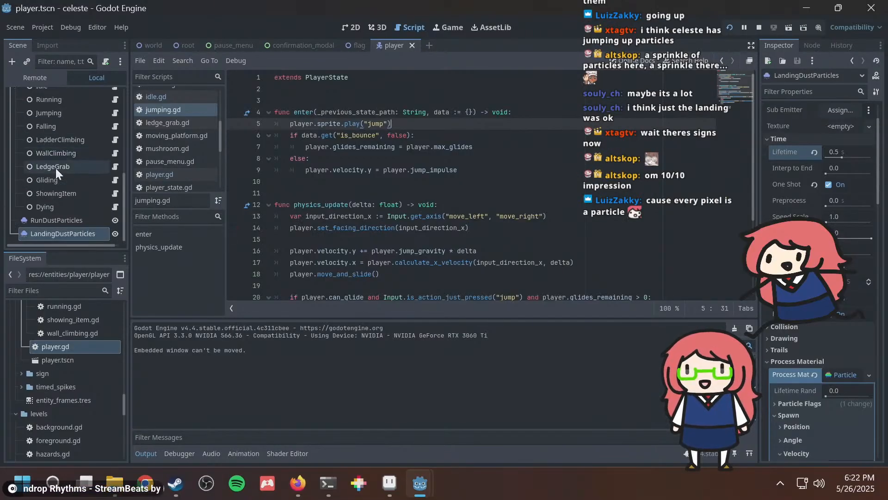
{"action": "scroll", "coordinate": [73, 176], "scroll_direction": "up", "scroll_amount": 3}
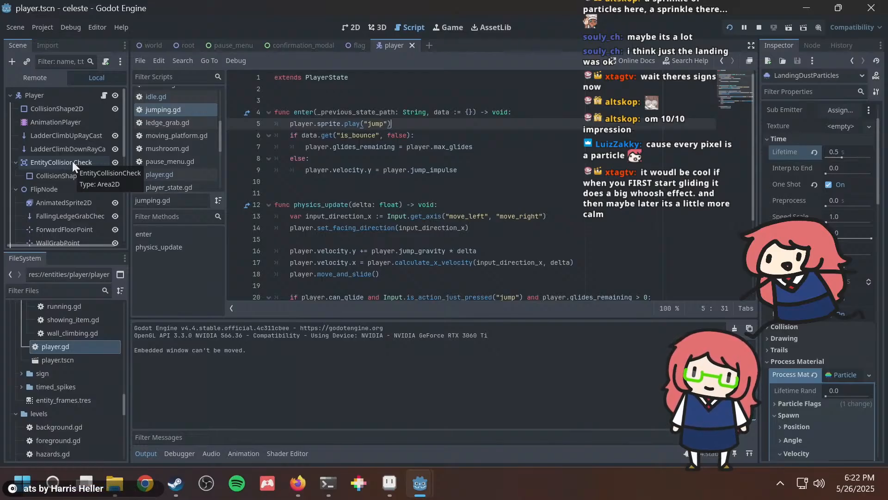
Return to the running game, drop to the grass, and jump into a glide below the heart-shaped opening.
{"action": "key", "text": "alt+Tab"}
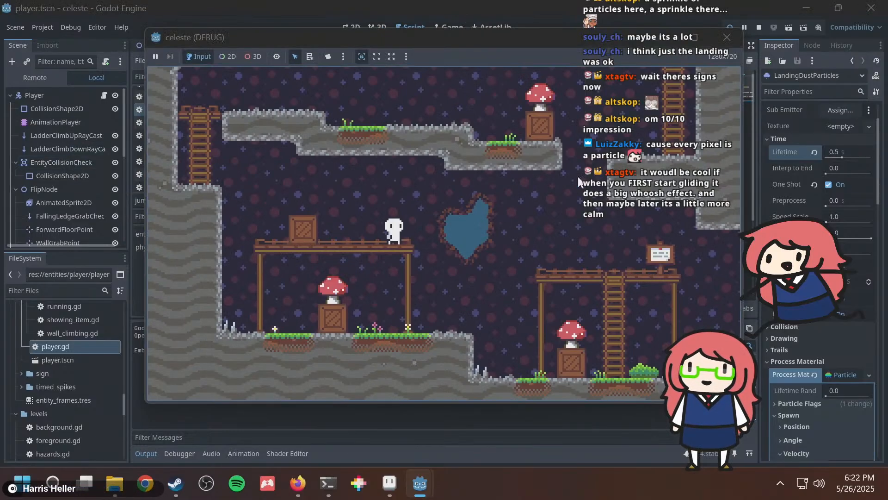
{"action": "key", "text": "space"}
{"action": "key", "text": "Right"}
{"action": "key", "text": "Left"}
{"action": "key", "text": "Right"}
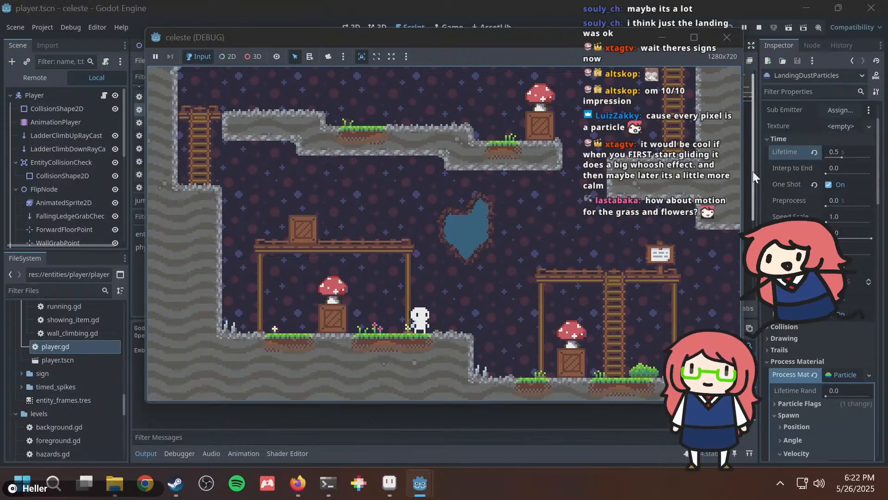
{"action": "key", "text": "space"}
{"action": "key", "text": "space"}
{"action": "key", "text": "Right"}
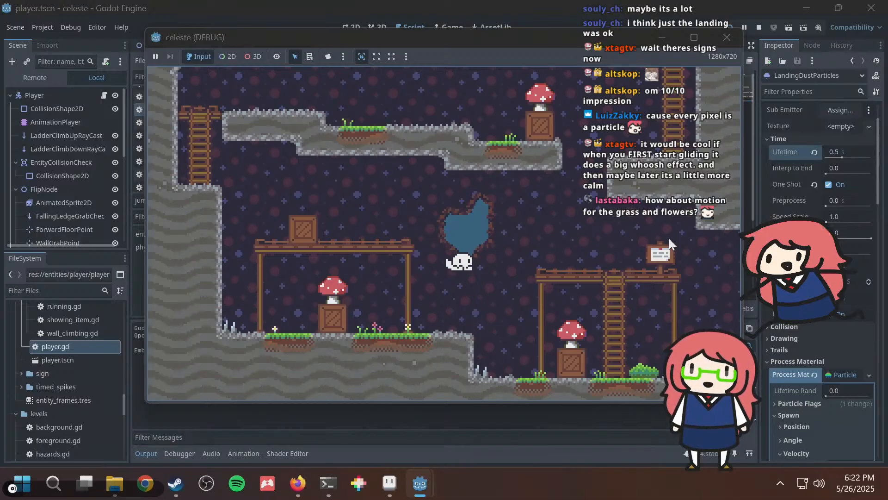
Return to the grass beneath the crate platform and start another glide toward the heart-shaped opening.
{"action": "key", "text": "space"}
{"action": "key", "text": "Left"}
{"action": "key", "text": "Right"}
{"action": "key", "text": "Left"}
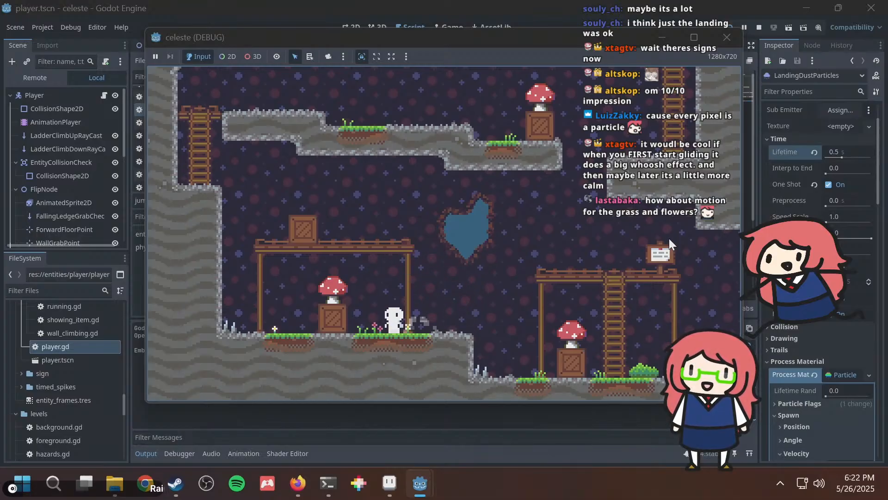
{"action": "key", "text": "space"}
{"action": "key", "text": "Right"}
{"action": "key", "text": "space"}
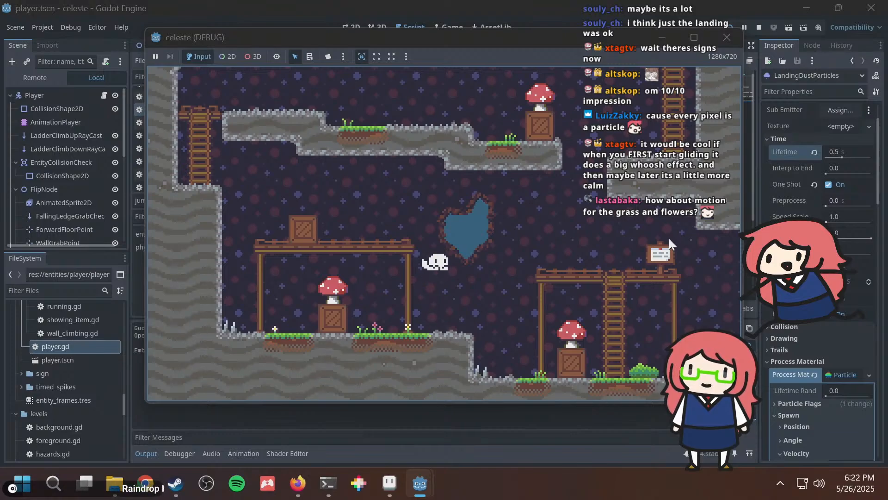
Alternate glides over the heart-shaped opening and beside the crate platform's outer post.
{"action": "key", "text": "space"}
{"action": "key", "text": "Right"}
{"action": "key", "text": "Left"}
{"action": "key", "text": "space"}
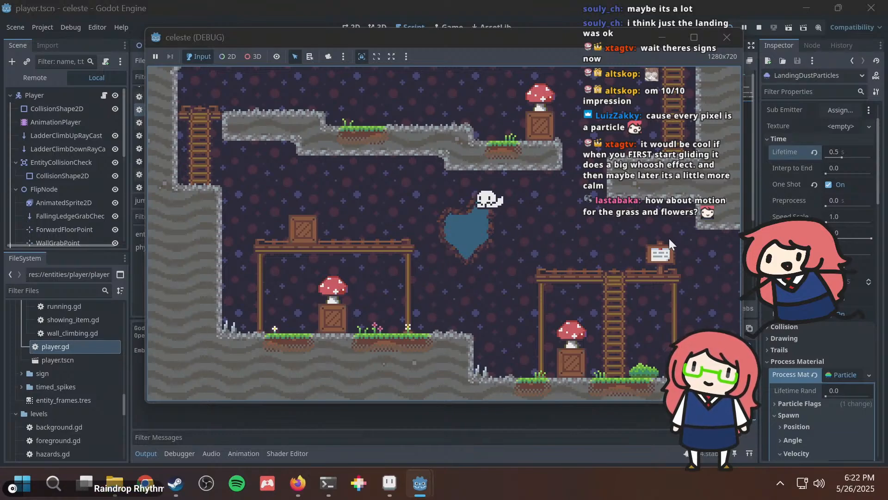
{"action": "key", "text": "Right"}
{"action": "key", "text": "Left"}
{"action": "key", "text": "space"}
{"action": "key", "text": "Right"}
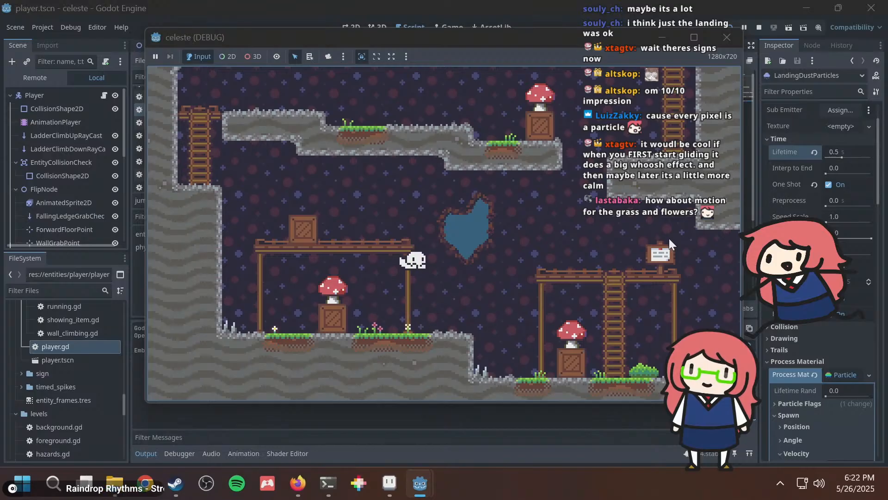
Glide back above the crate platform's outer edge, then land on the rocky ledge below the heart-shaped opening.
{"action": "key", "text": "Left"}
{"action": "key", "text": "space"}
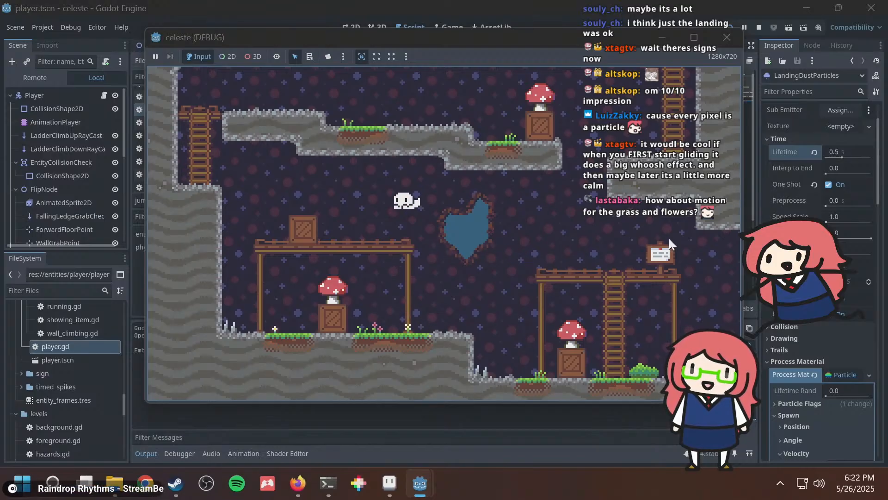
{"action": "key", "text": "Right"}
{"action": "key", "text": "Right"}
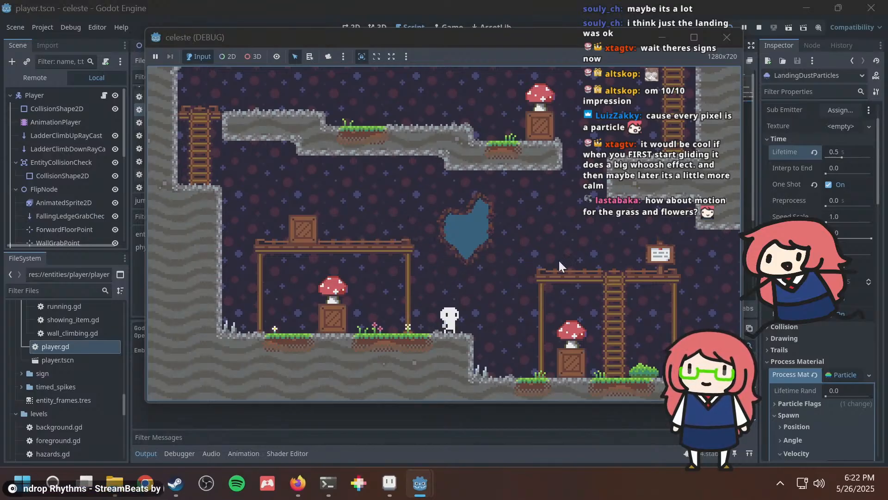
Jump and glide from the rocky ledge toward the sign platform, then reverse and land on the crate platform.
{"action": "key", "text": "Right"}
{"action": "key", "text": "space"}
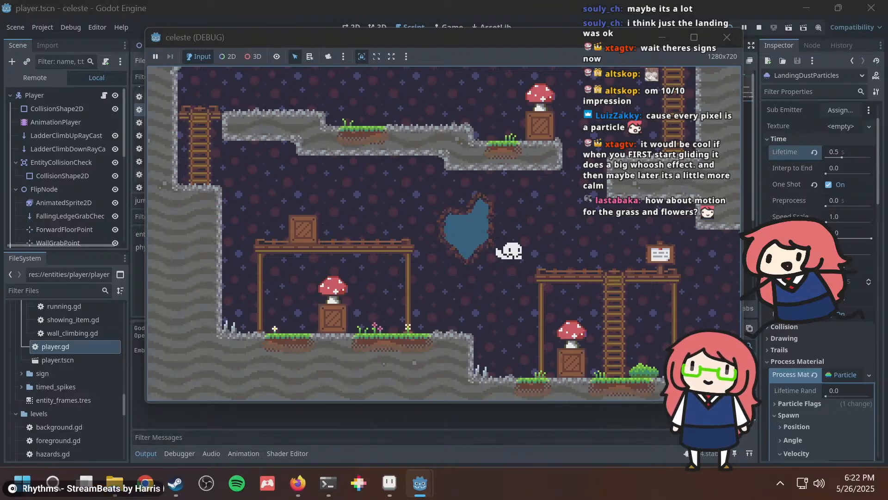
{"action": "key", "text": "Left"}
{"action": "key", "text": "space"}
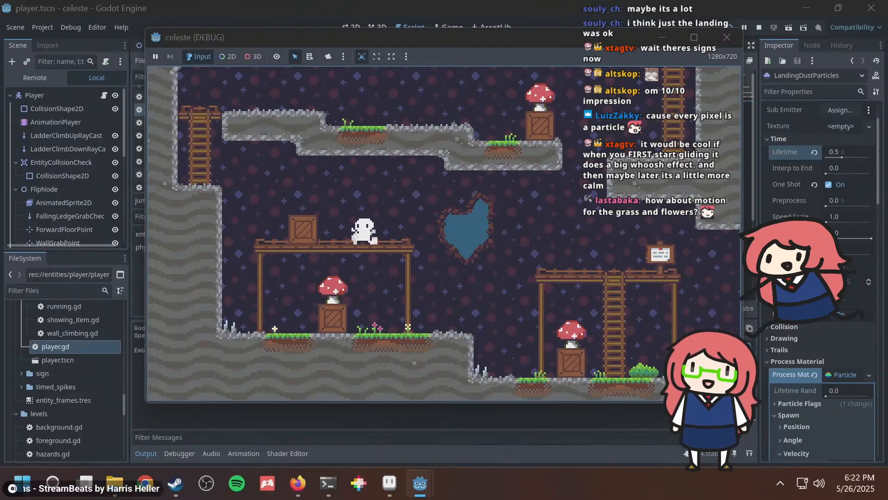
Leap off the crate platform's outer edge, reverse direction in the air, and get back onto the platform.
{"action": "key", "text": "Left"}
{"action": "key", "text": "space"}
{"action": "key", "text": "Right"}
{"action": "key", "text": "space"}
{"action": "key", "text": "Left"}
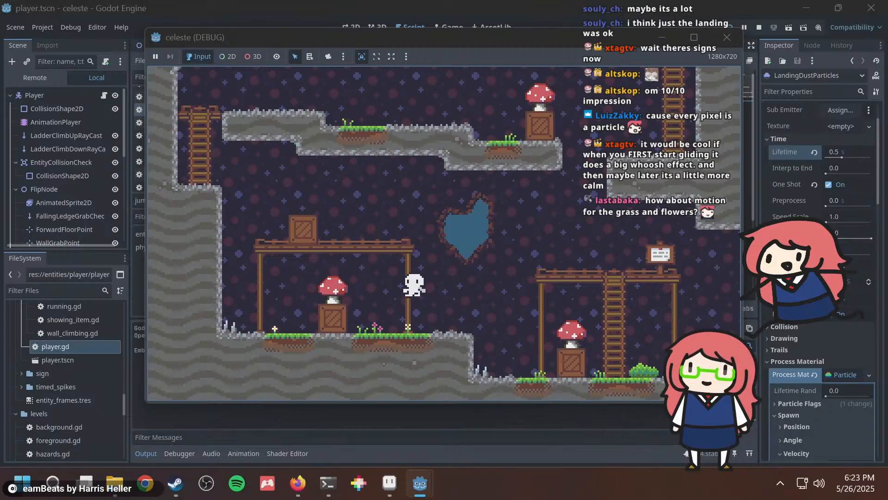
{"action": "key", "text": "Right"}
{"action": "key", "text": "space"}
{"action": "key", "text": "Left"}
{"action": "key", "text": "space"}
{"action": "key", "text": "space"}
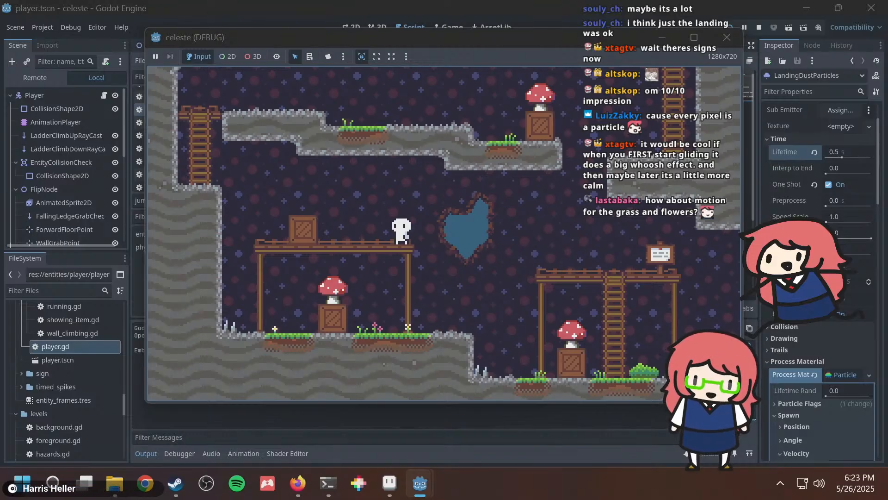
Hop along the crate platform, then leap from its outer edge across to the sign platform.
{"action": "key", "text": "Left"}
{"action": "key", "text": "space"}
{"action": "key", "text": "Right"}
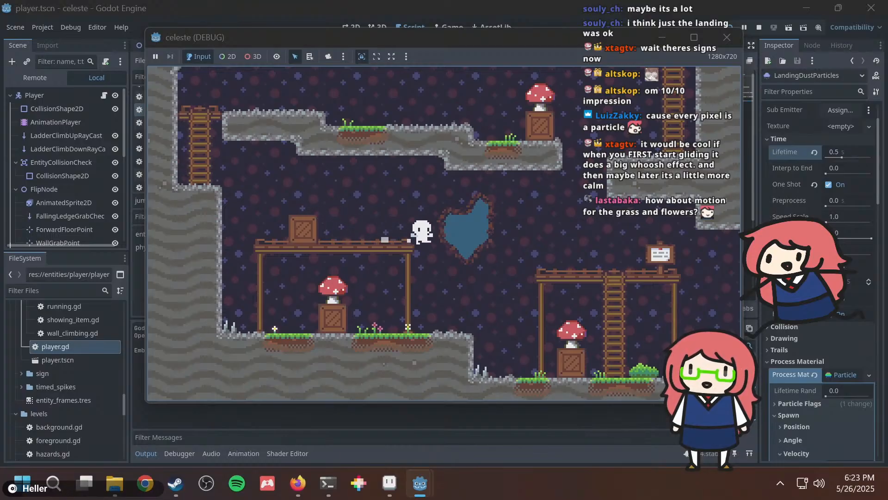
{"action": "key", "text": "Left"}
{"action": "key", "text": "space"}
{"action": "key", "text": "Right"}
{"action": "key", "text": "space"}
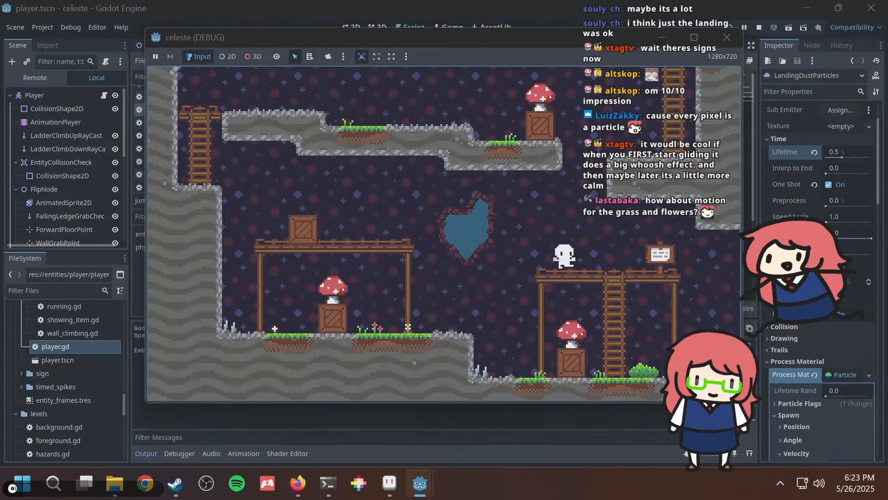
Jump and glide from the sign platform back to the crate platform's outer edge.
{"action": "key", "text": "Left"}
{"action": "key", "text": "space"}
{"action": "key", "text": "Right"}
{"action": "key", "text": "space"}
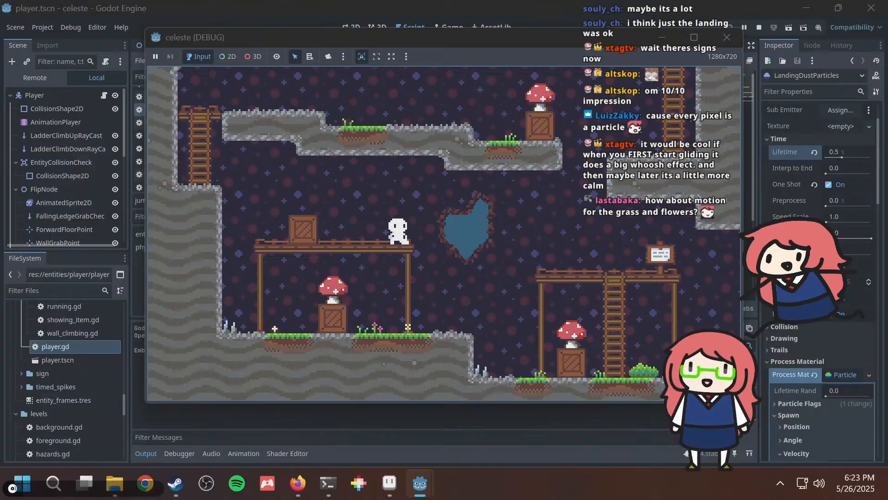
Jump along the crate platform toward its crate, then turn around into a glide beside the crate.
{"action": "key", "text": "space"}
{"action": "key", "text": "Left"}
{"action": "key", "text": "space"}
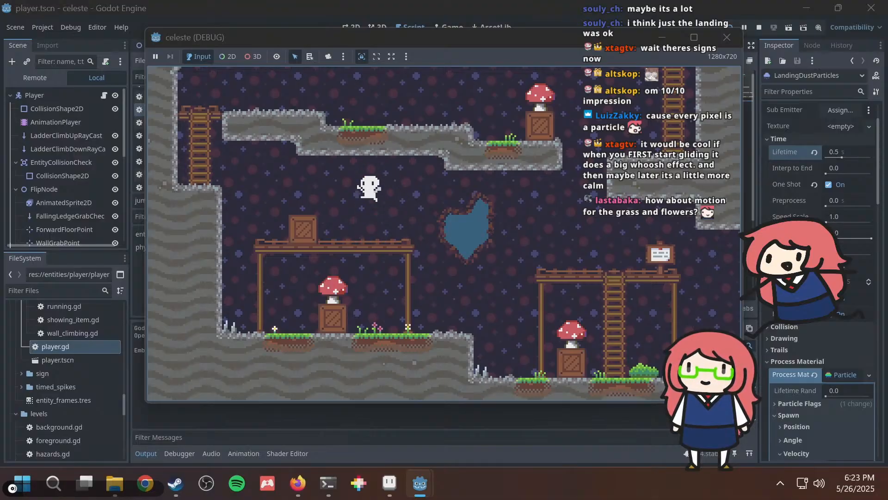
{"action": "key", "text": "Left"}
{"action": "key", "text": "space"}
{"action": "key", "text": "Left"}
{"action": "key", "text": "space"}
{"action": "key", "text": "Right"}
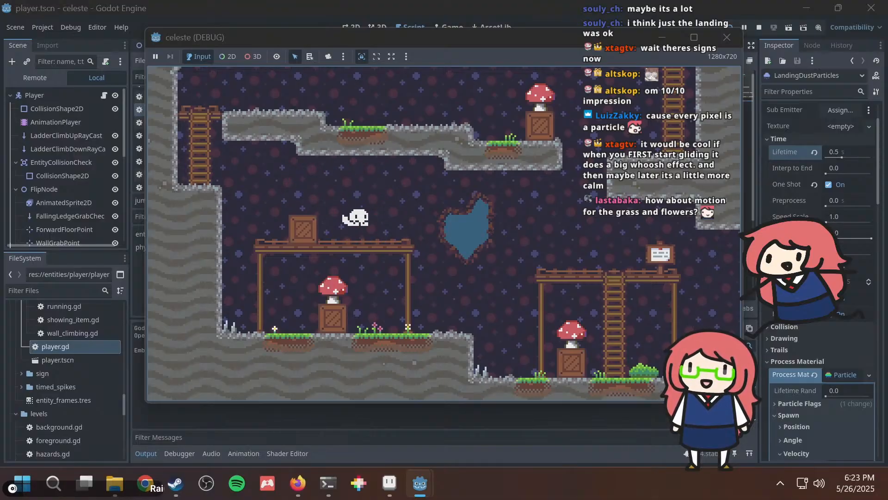
Glide off the crate platform's outer edge, reverse direction in the air, and cross over to the sign platform.
{"action": "key", "text": "space"}
{"action": "key", "text": "Right"}
{"action": "key", "text": "space"}
{"action": "key", "text": "Left"}
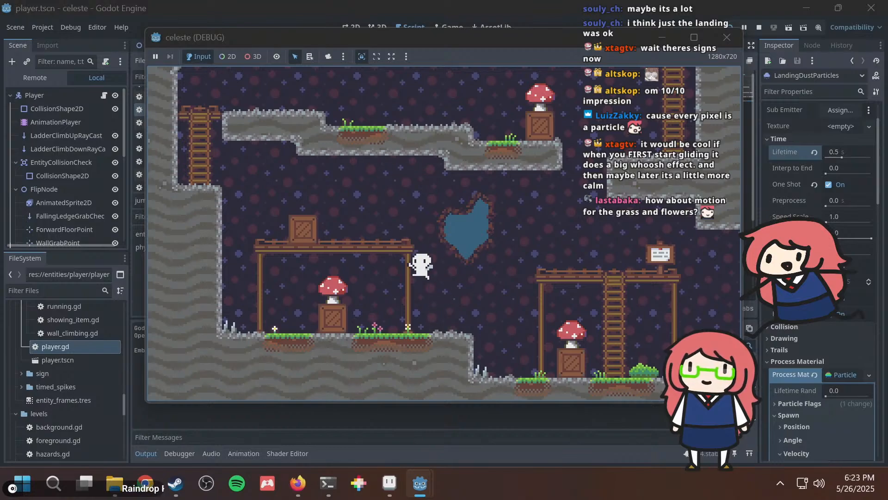
{"action": "key", "text": "Right"}
{"action": "key", "text": "Left"}
{"action": "key", "text": "space"}
{"action": "key", "text": "Right"}
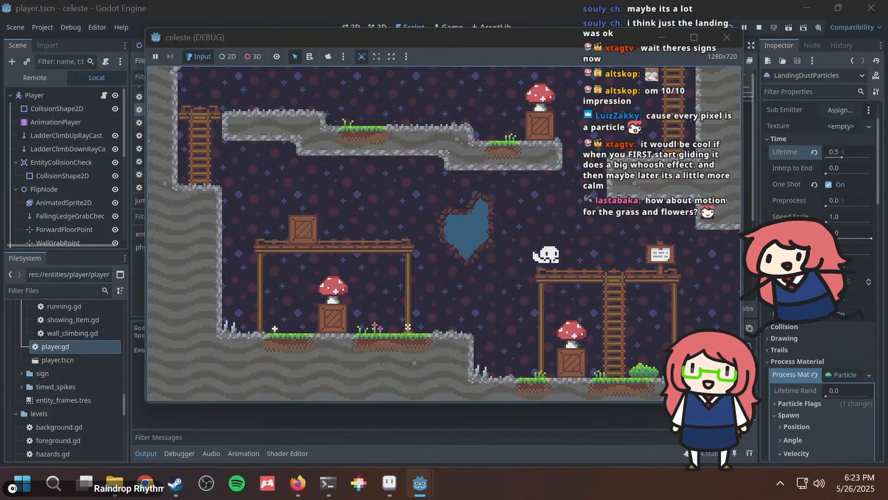
{"action": "key", "text": "space"}
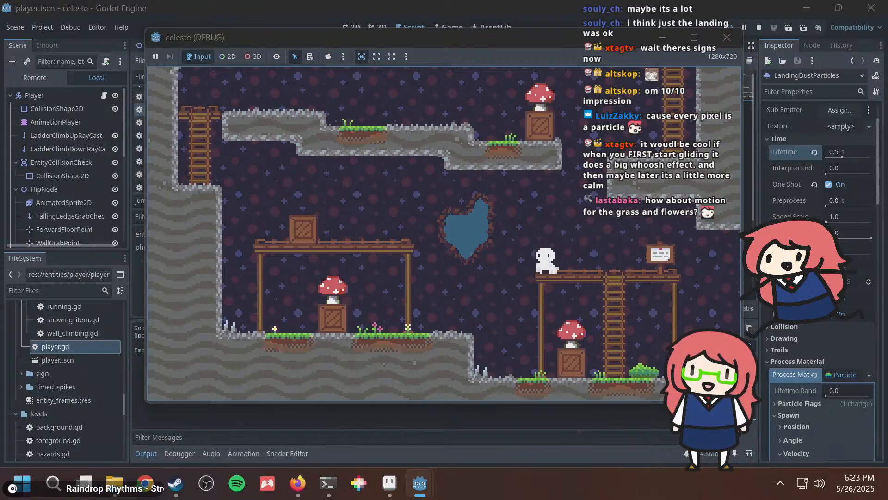
Jump and glide back from the sign platform to above the crate platform.
{"action": "key", "text": "space"}
{"action": "key", "text": "Left"}
{"action": "key", "text": "space"}
{"action": "key", "text": "Left"}
{"action": "key", "text": "space"}
{"action": "key", "text": "Right"}
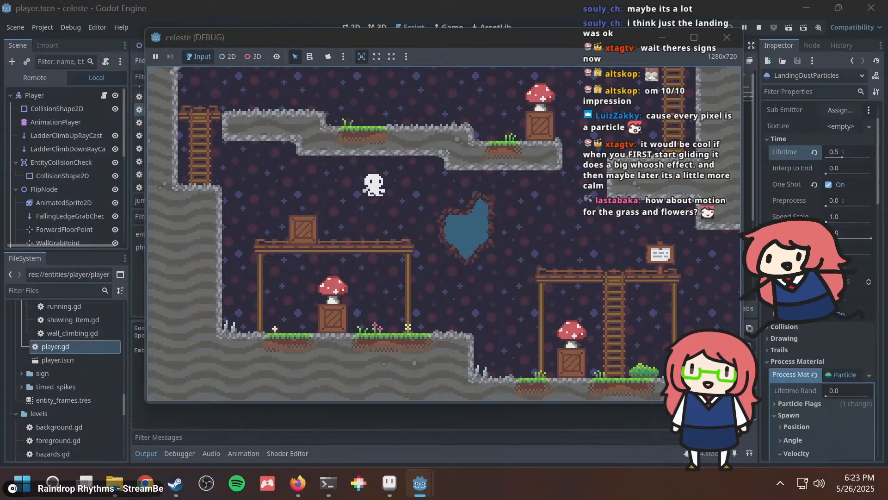
Jump back and forth repeatedly on the crate platform to judge the landing dust, ending on foot beside the crate.
{"action": "key", "text": "space"}
{"action": "key", "text": "Left"}
{"action": "key", "text": "space"}
{"action": "key", "text": "Right"}
{"action": "key", "text": "space"}
{"action": "key", "text": "Left"}
{"action": "key", "text": "space"}
{"action": "key", "text": "Right"}
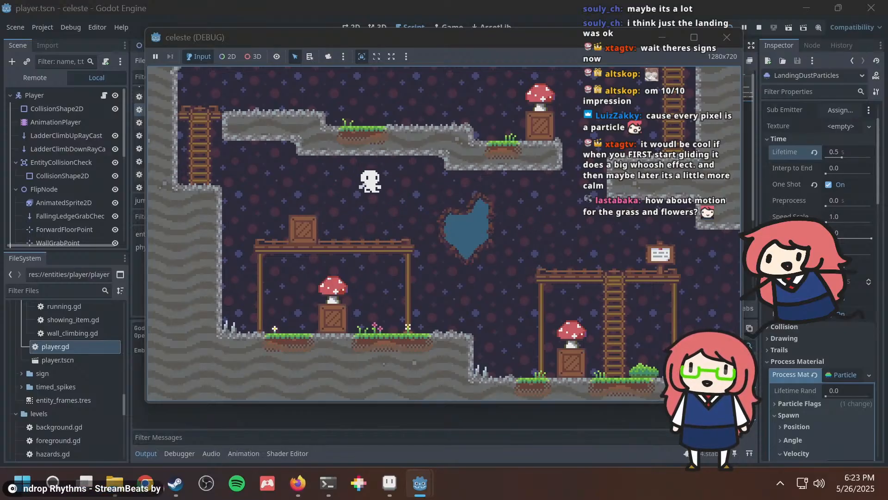
{"action": "key", "text": "space"}
{"action": "key", "text": "Left"}
{"action": "key", "text": "space"}
{"action": "key", "text": "Right"}
{"action": "key", "text": "space"}
{"action": "key", "text": "Left"}
{"action": "key", "text": "space"}
{"action": "key", "text": "Right"}
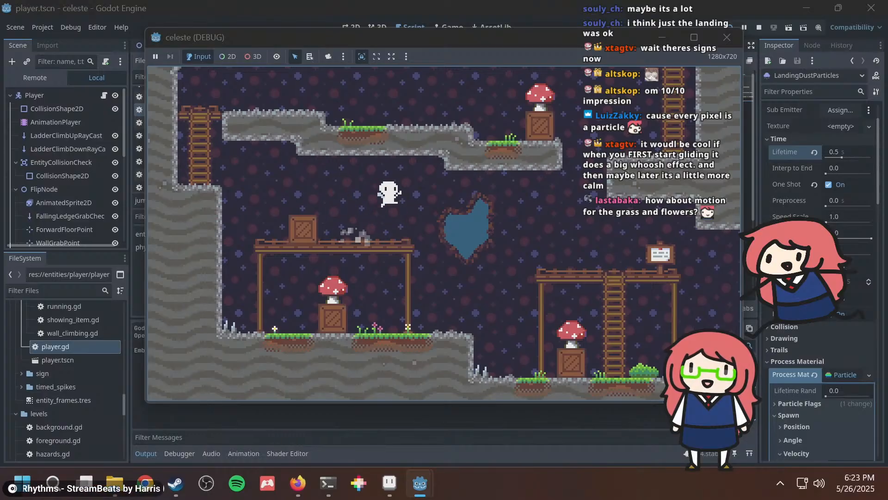
{"action": "key", "text": "space"}
{"action": "key", "text": "Left"}
{"action": "key", "text": "Right"}
{"action": "key", "text": "Right"}
{"action": "key", "text": "Left"}
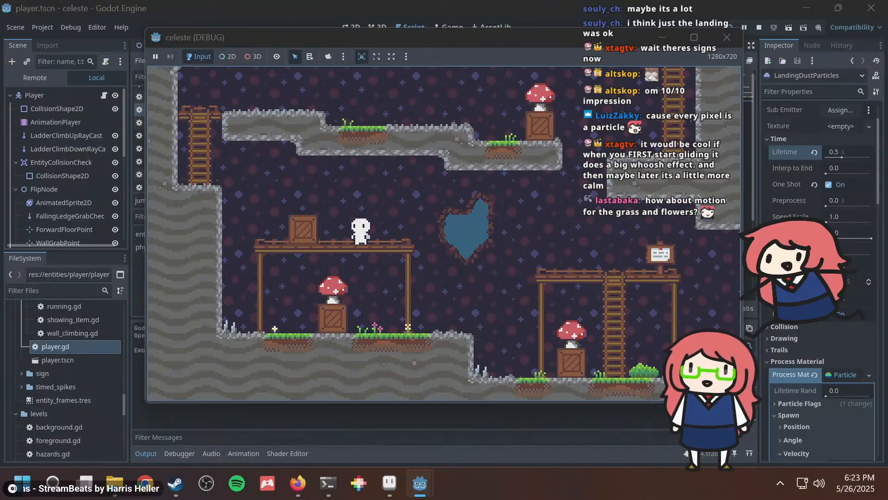
Jump several times on the spot beside the crate, then leap over the crate.
{"action": "key", "text": "space"}
{"action": "key", "text": "space"}
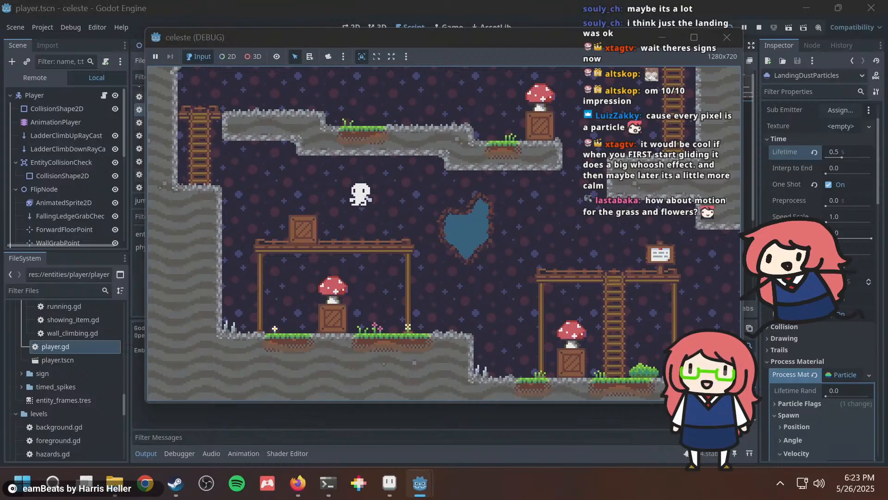
{"action": "key", "text": "space"}
{"action": "key", "text": "space"}
{"action": "key", "text": "space"}
{"action": "key", "text": "Left"}
{"action": "key", "text": "space"}
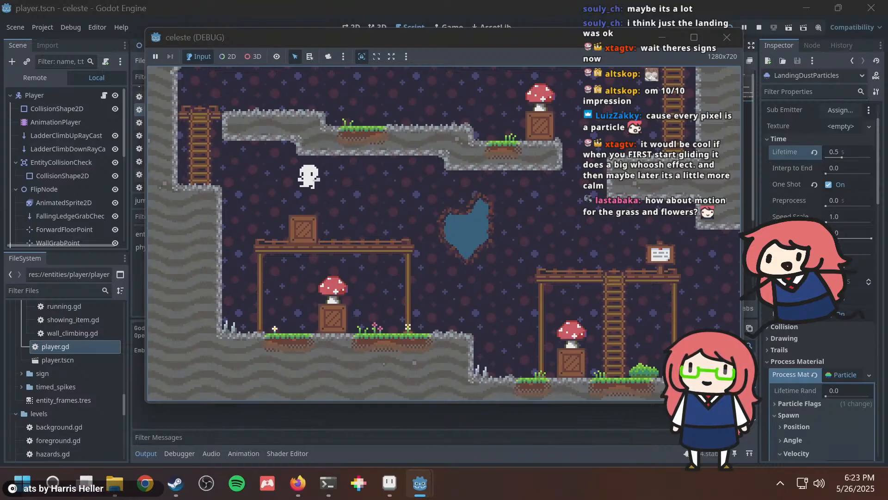
Drop beneath the crate platform to the mushroom, get back onto the platform, and jump from its outer edge.
{"action": "key", "text": "Right"}
{"action": "key", "text": "space"}
{"action": "key", "text": "space"}
{"action": "key", "text": "Left"}
{"action": "key", "text": "space"}
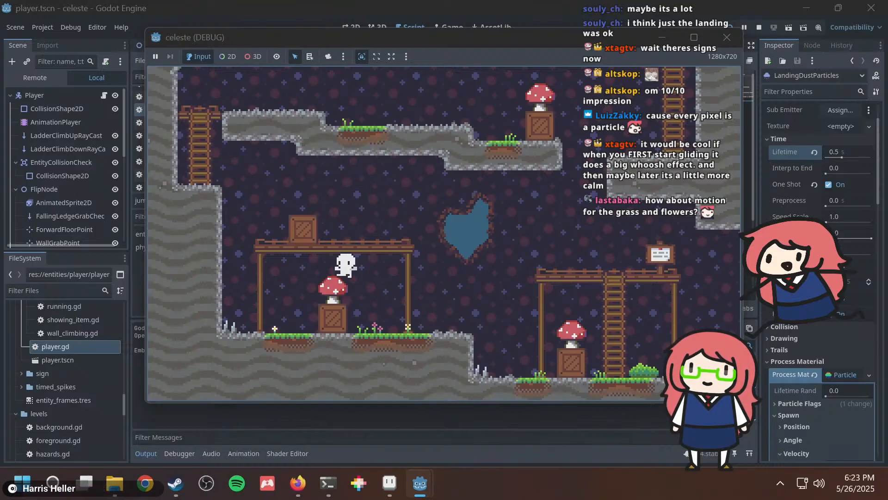
{"action": "key", "text": "Right"}
{"action": "key", "text": "space"}
{"action": "key", "text": "space"}
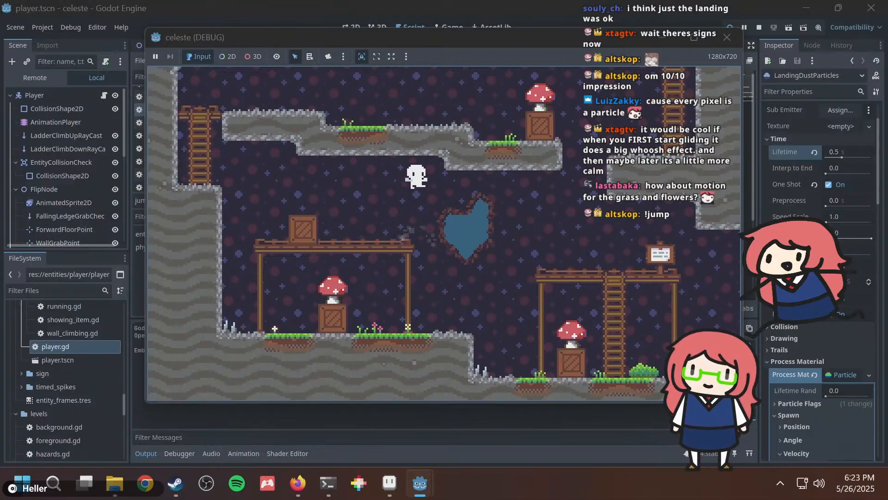
Make short hops in alternating directions at the outer end of the crate platform.
{"action": "key", "text": "Left"}
{"action": "key", "text": "space"}
{"action": "key", "text": "Right"}
{"action": "key", "text": "space"}
{"action": "key", "text": "Right"}
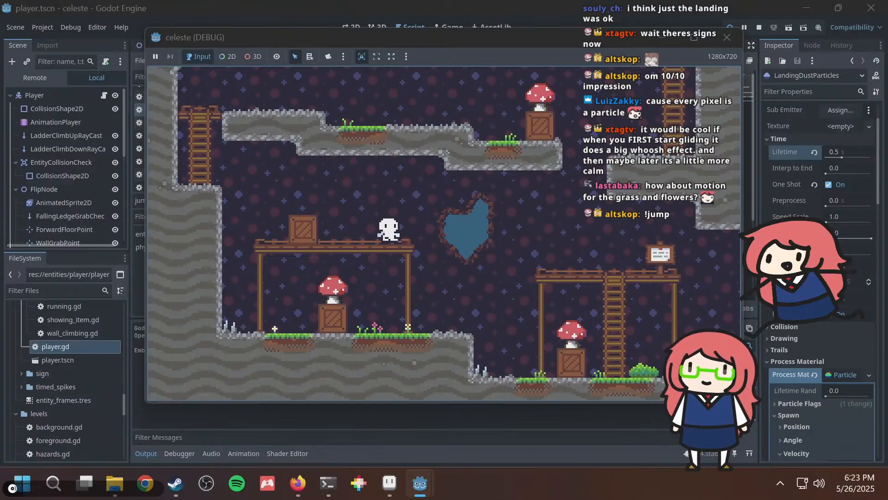
{"action": "key", "text": "Left"}
{"action": "key", "text": "space"}
{"action": "key", "text": "Right"}
{"action": "key", "text": "space"}
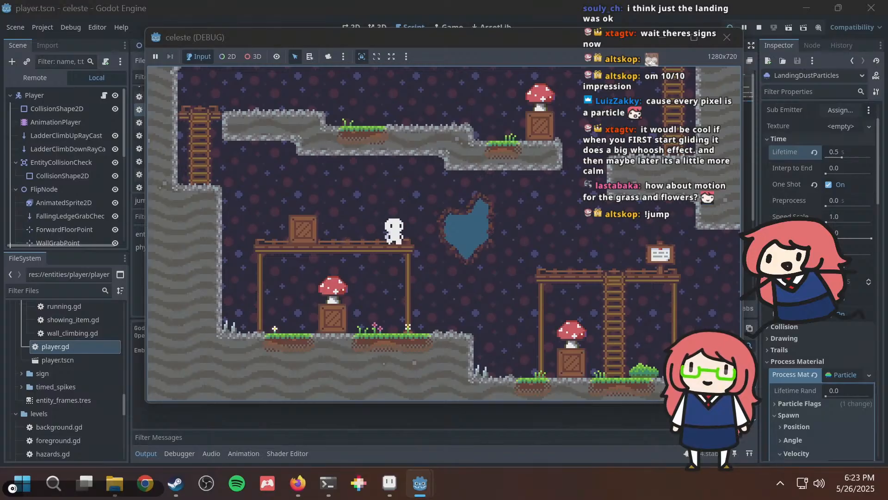
Jump off the crate platform down to the ground and head toward the mushroom crate.
{"action": "key", "text": "space"}
{"action": "key", "text": "Left"}
{"action": "key", "text": "space"}
{"action": "key", "text": "Right"}
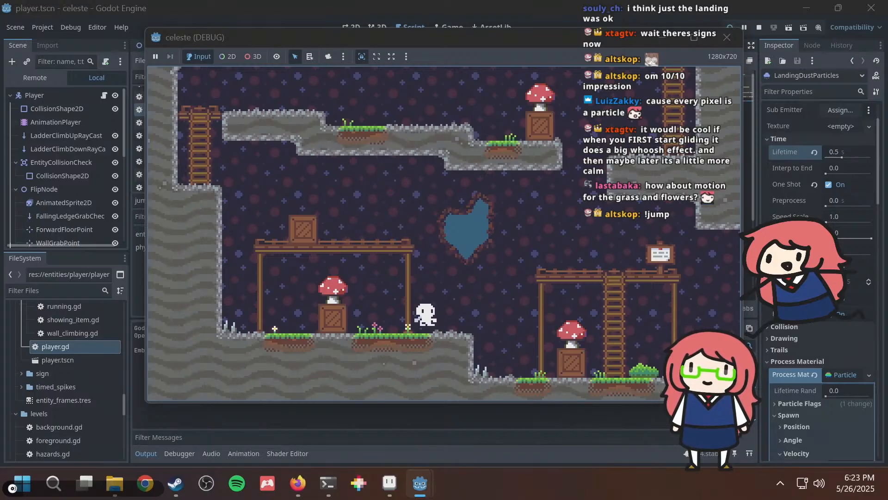
{"action": "key", "text": "Left"}
{"action": "key", "text": "space"}
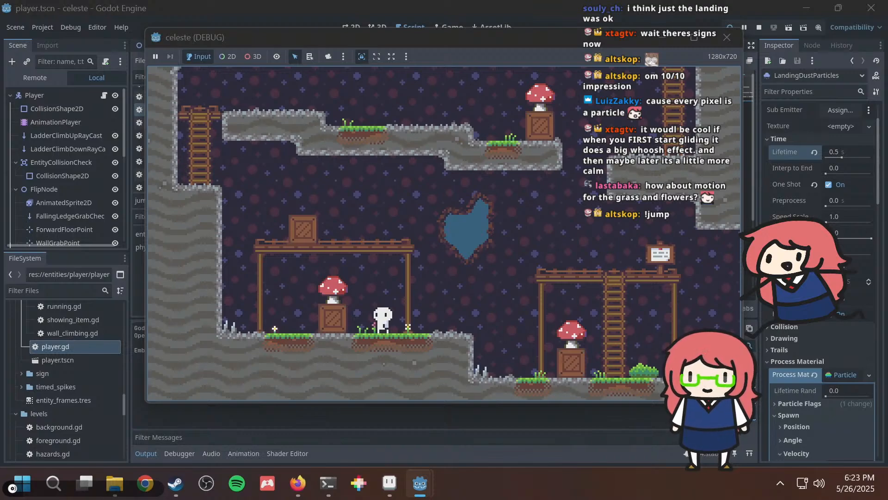
Stop the running game and add a GPUParticles2D node as a child of Player.
{"action": "key", "text": "F8"}
{"action": "scroll", "coordinate": [31, 165], "scroll_direction": "down", "scroll_amount": 3}
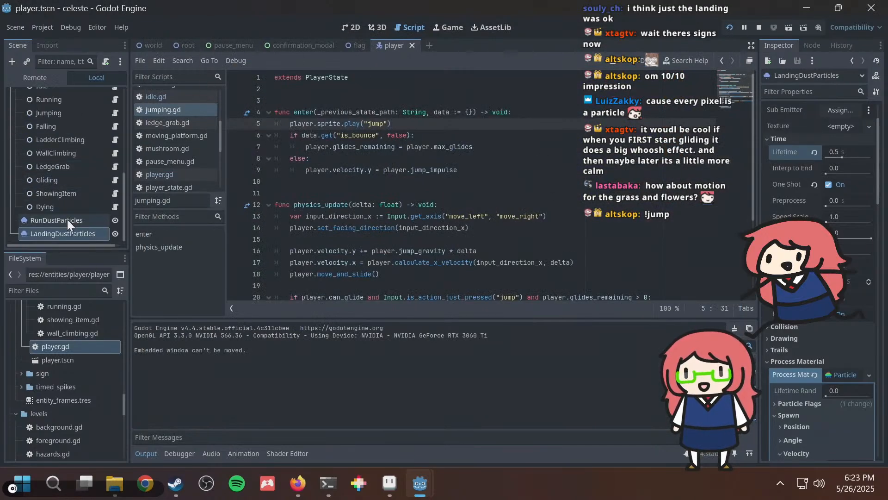
{"action": "scroll", "coordinate": [68, 219], "scroll_direction": "up", "scroll_amount": 5}
{"action": "right_click", "coordinate": [63, 91]}
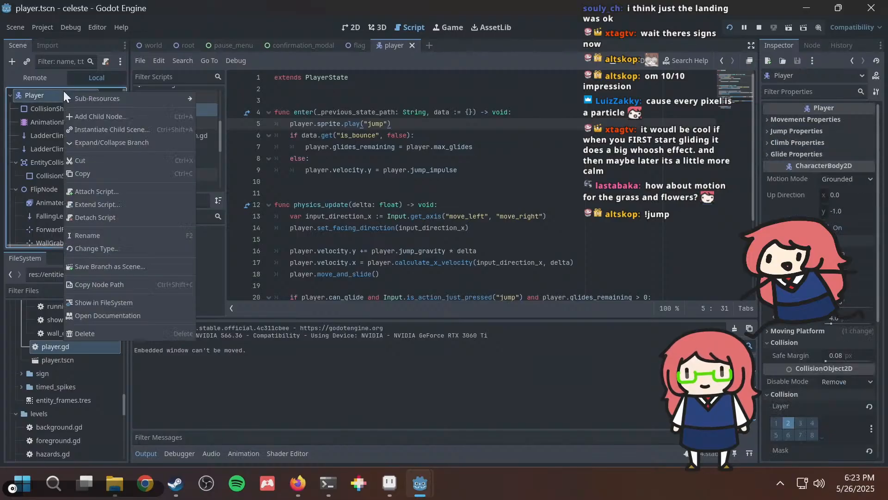
{"action": "left_click", "coordinate": [88, 115]}
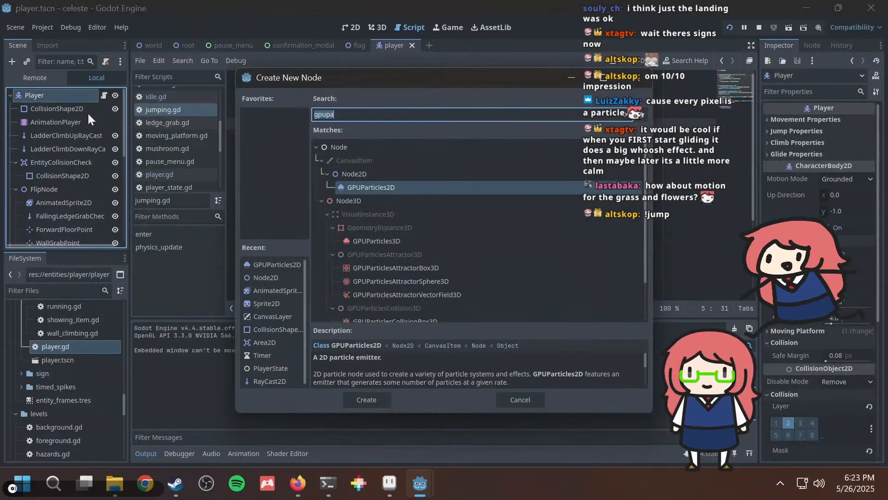
{"action": "key", "text": "Return"}
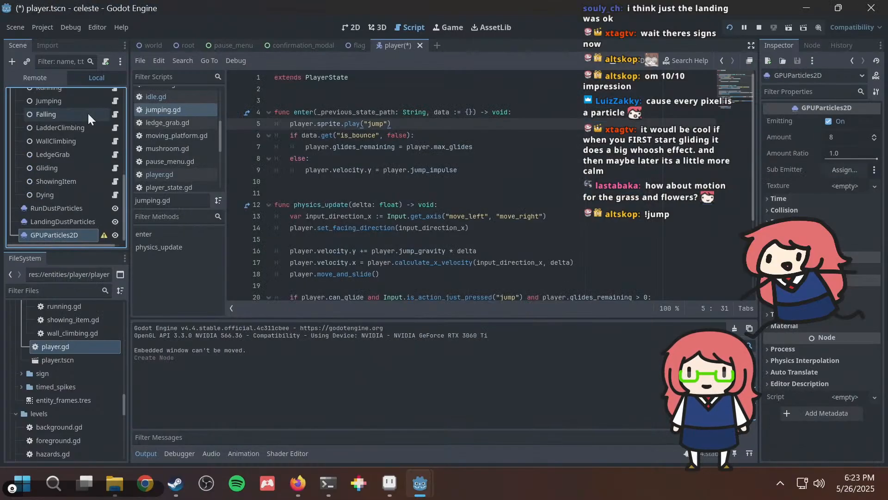
Rename the new particle node to GlideParticles and save the player scene.
{"action": "double_click", "coordinate": [58, 234]}
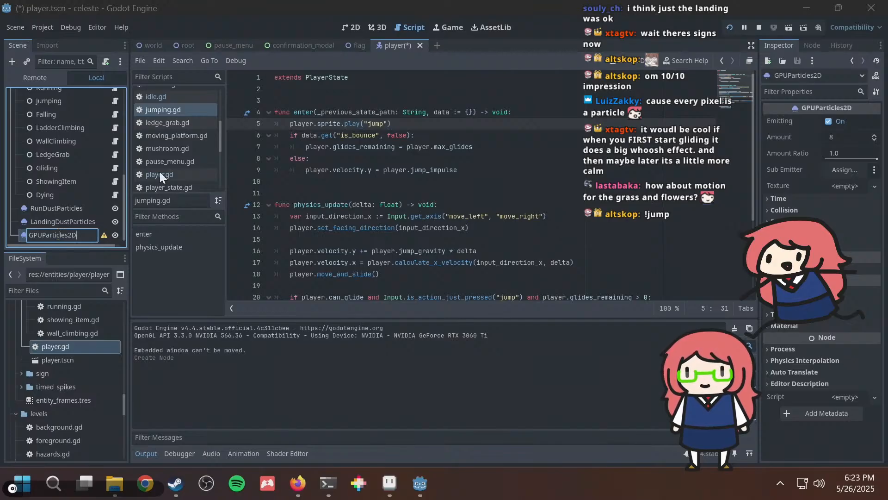
{"action": "key", "text": "ctrl+a"}
{"action": "type", "text": "GlideParticles"}
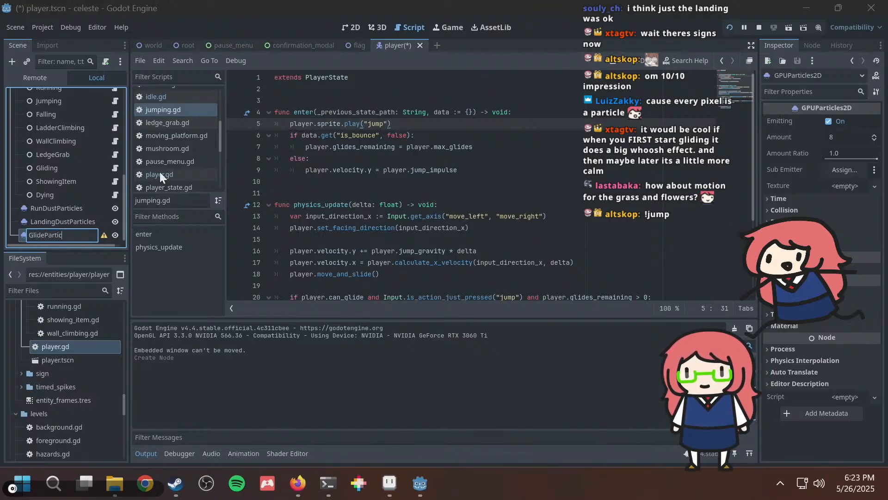
{"action": "key", "text": "Return"}
{"action": "key", "text": "ctrl+s"}
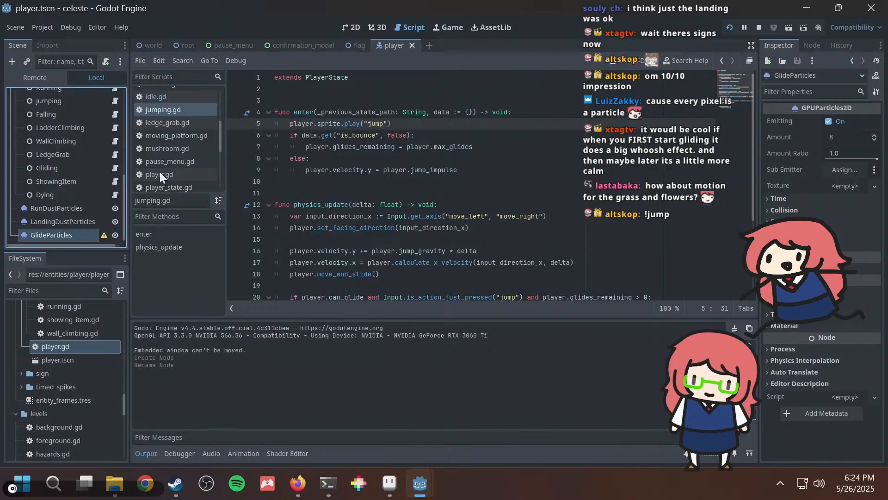
Try raising GlideParticles by about 5 to 6 px in the 2D view, undoing each move.
{"action": "left_click", "coordinate": [352, 26]}
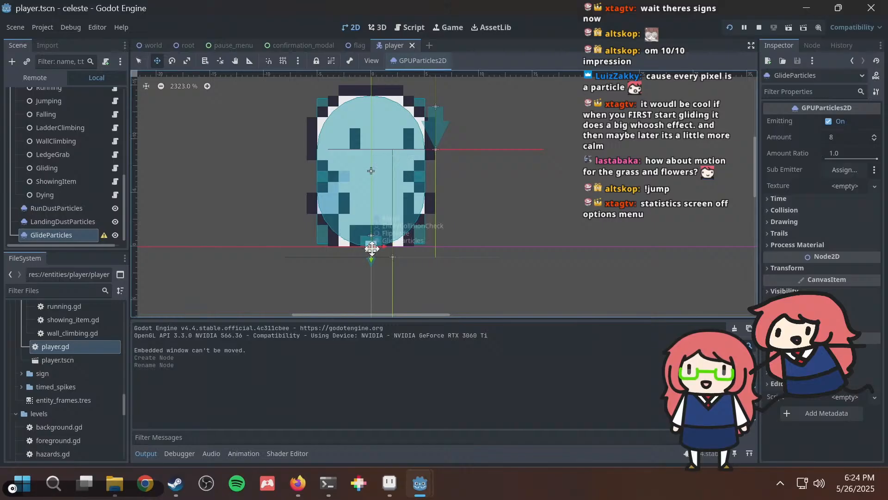
{"action": "left_click_drag", "start_coordinate": [373, 241], "coordinate": [372, 188]}
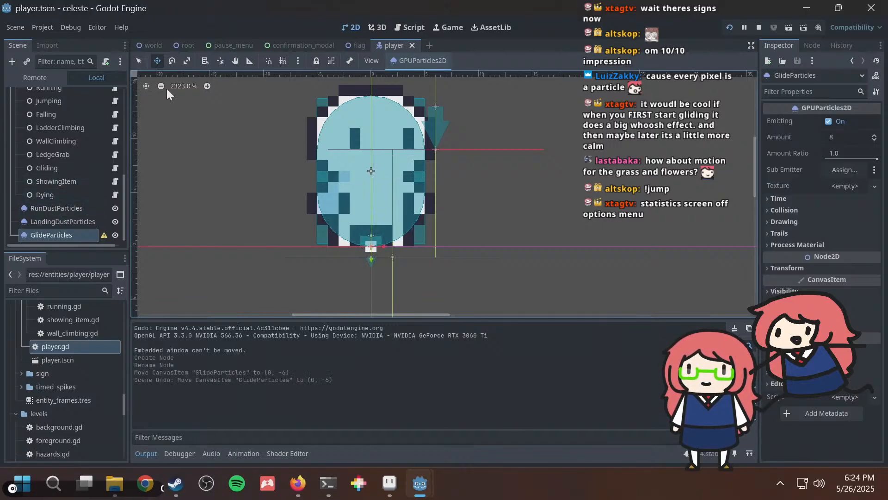
{"action": "key", "text": "ctrl+z"}
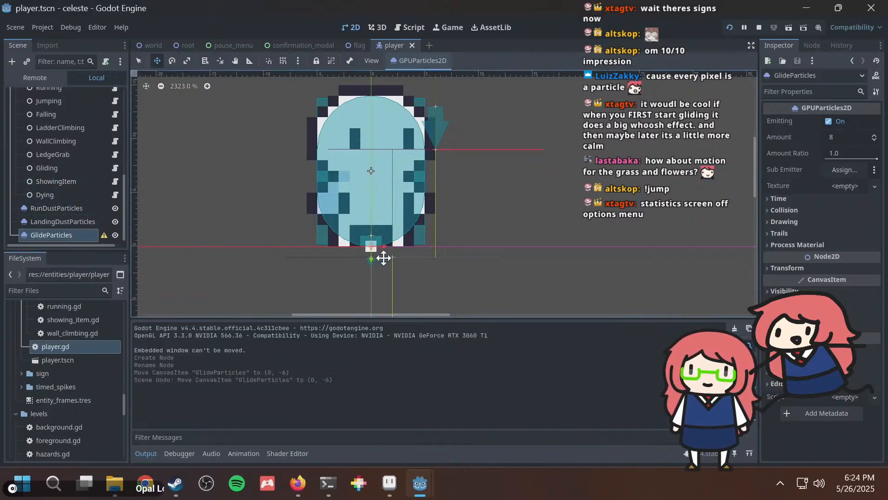
{"action": "left_click_drag", "start_coordinate": [384, 258], "coordinate": [386, 201]}
{"action": "key", "text": "ctrl+z"}
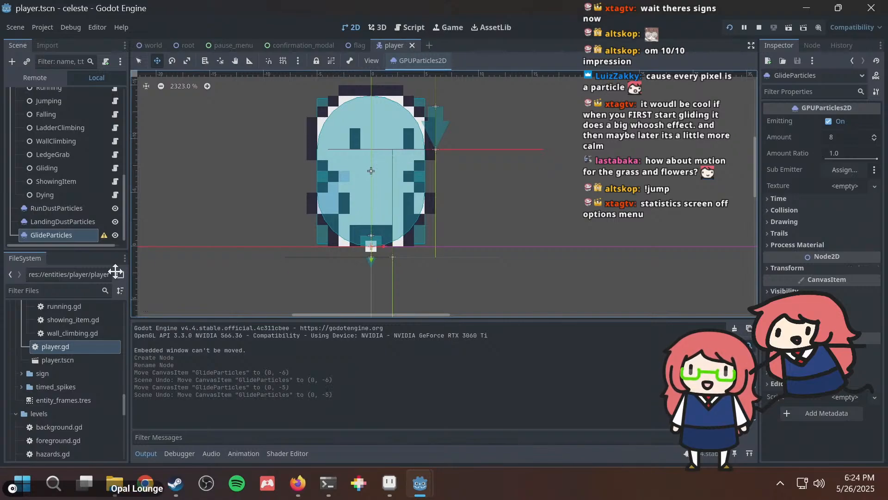
{"action": "left_click_drag", "start_coordinate": [479, 262], "coordinate": [472, 192]}
{"action": "key", "text": "ctrl+z"}
Select LandingDustParticles, then switch the visibility of it and of GlideParticles off and back on.
{"action": "left_click", "coordinate": [51, 223]}
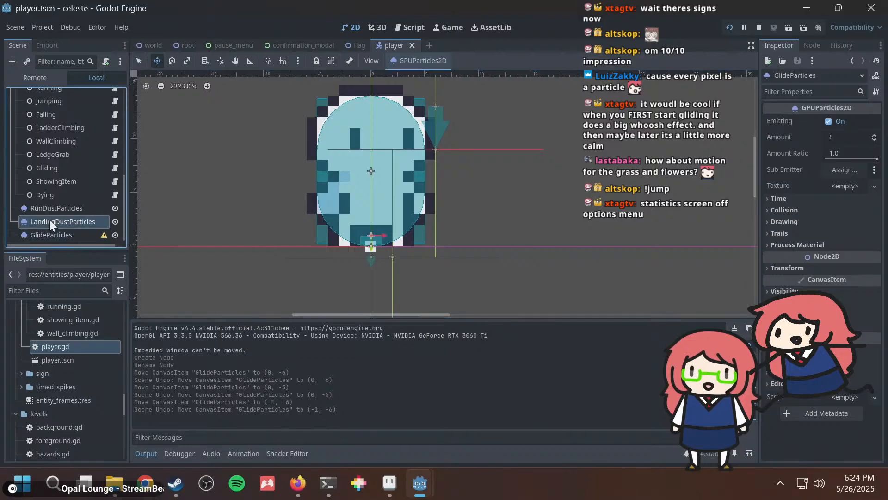
{"action": "scroll", "coordinate": [854, 137], "scroll_direction": "up", "scroll_amount": 3}
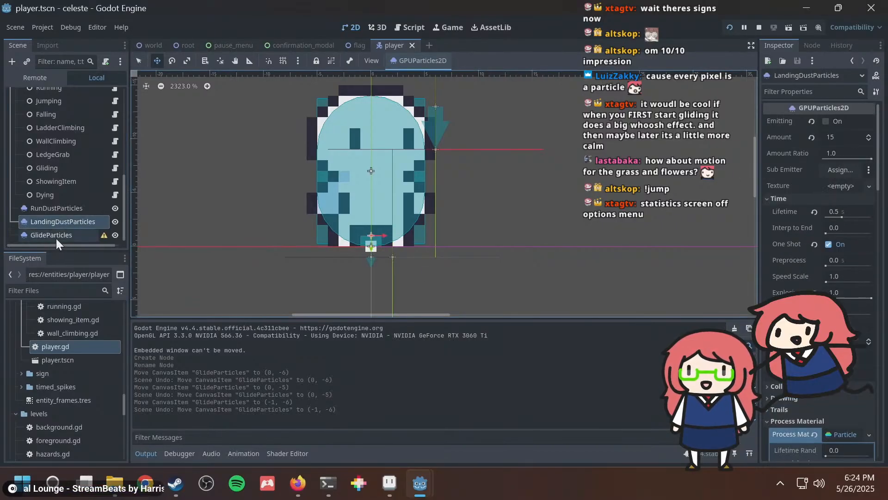
{"action": "double_click", "coordinate": [115, 221]}
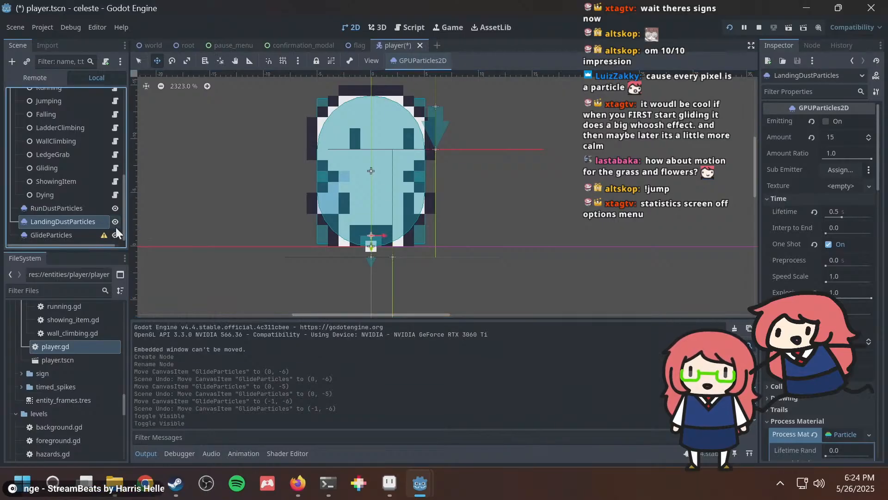
{"action": "left_click", "coordinate": [115, 235]}
{"action": "left_click", "coordinate": [115, 235]}
Try shifting GlideParticles sideways to about (16, -4) in the 2D view, then undo the move.
{"action": "left_click", "coordinate": [65, 235]}
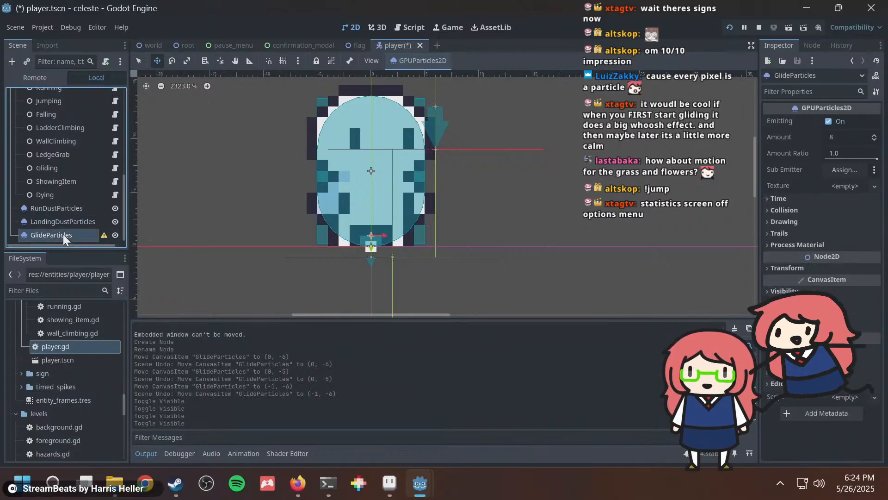
{"action": "left_click_drag", "start_coordinate": [373, 256], "coordinate": [341, 257]}
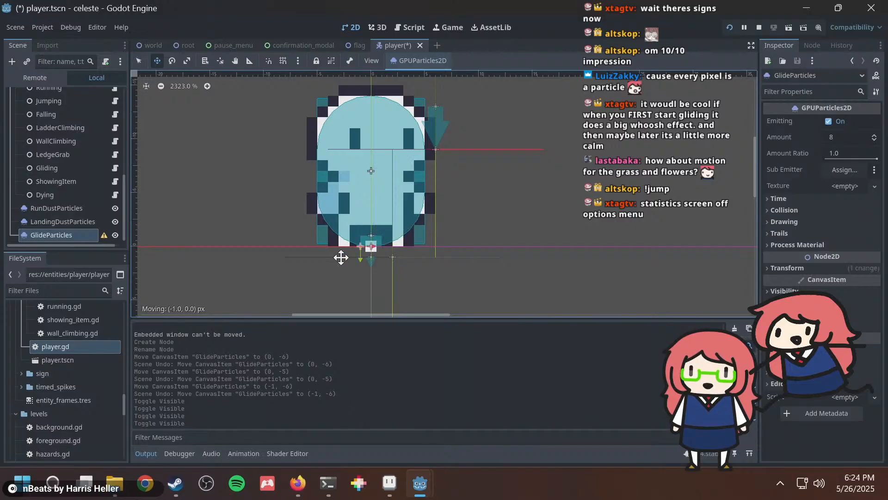
{"action": "left_click_drag", "start_coordinate": [471, 230], "coordinate": [573, 228]}
{"action": "key", "text": "ctrl+z"}
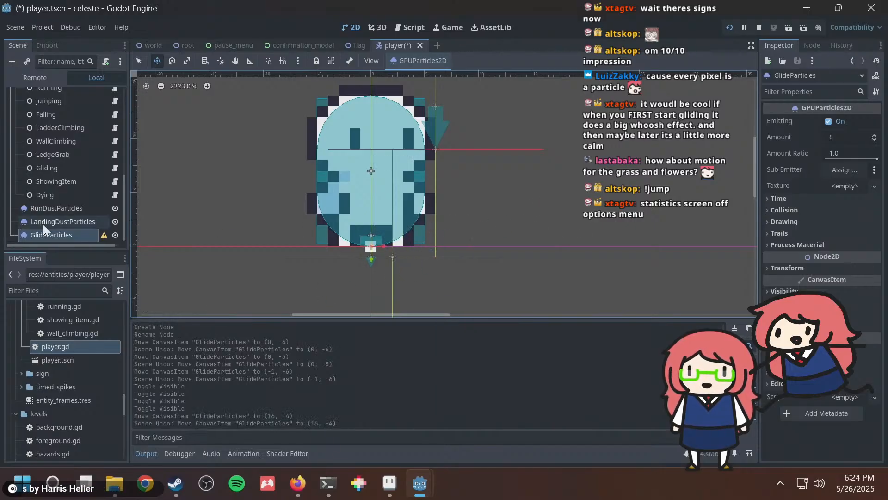
Try moving GlideParticles to about (4, -2) with the Select tool, undo the move, and reselect the node.
{"action": "left_click", "coordinate": [53, 236]}
{"action": "left_click", "coordinate": [138, 61]}
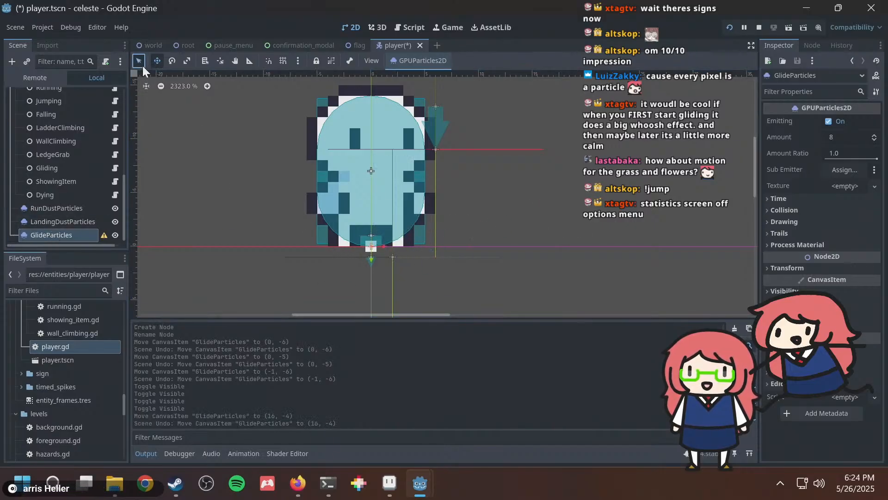
{"action": "left_click_drag", "start_coordinate": [371, 247], "coordinate": [414, 225]}
{"action": "key", "text": "ctrl+z"}
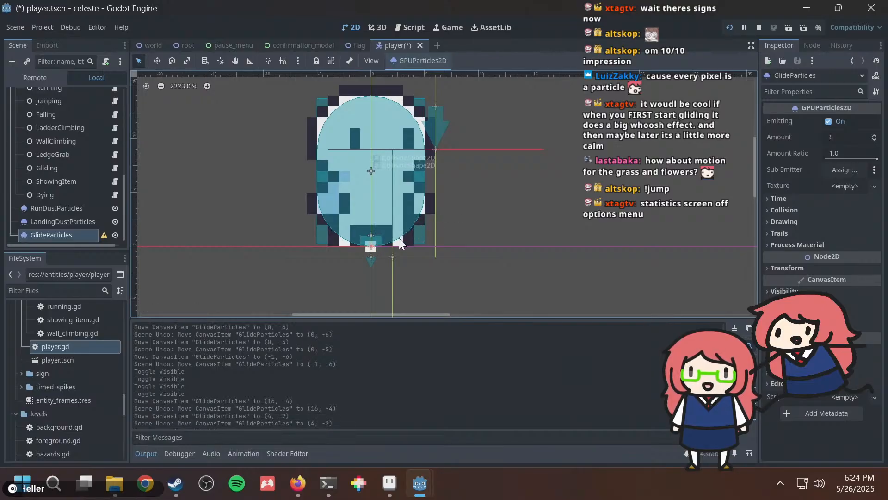
{"action": "left_click", "coordinate": [57, 236]}
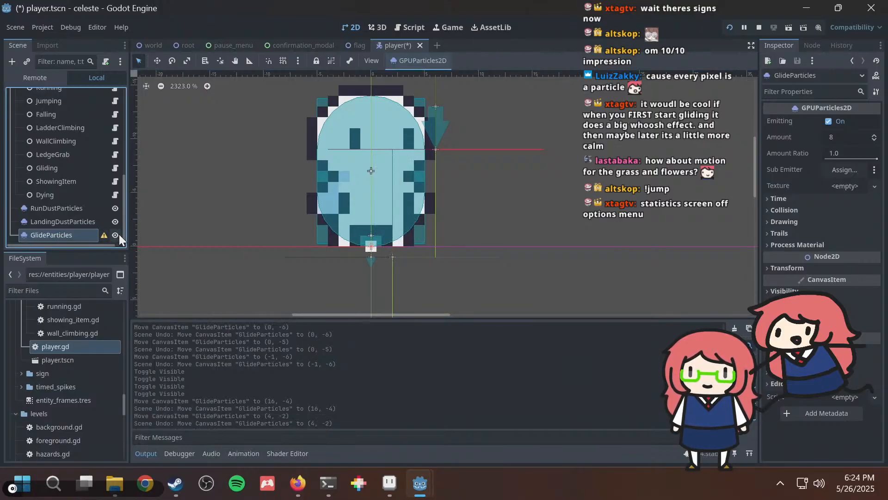
Switch the visibility of GlideParticles off and back on, and save the player scene.
{"action": "left_click", "coordinate": [115, 235]}
{"action": "left_click", "coordinate": [115, 235]}
{"action": "double_click", "coordinate": [79, 237]}
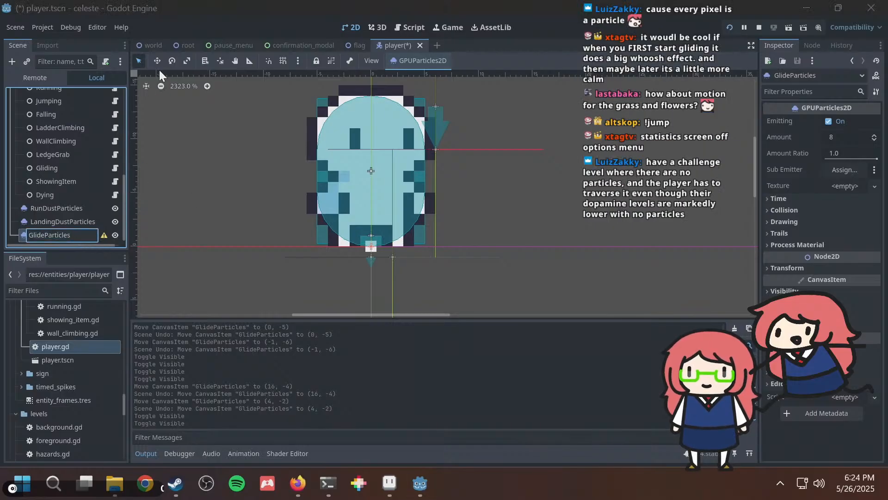
{"action": "key", "text": "ctrl+s"}
{"action": "left_click_drag", "start_coordinate": [454, 258], "coordinate": [437, 224]}
{"action": "scroll", "coordinate": [56, 198], "scroll_direction": "down", "scroll_amount": 4}
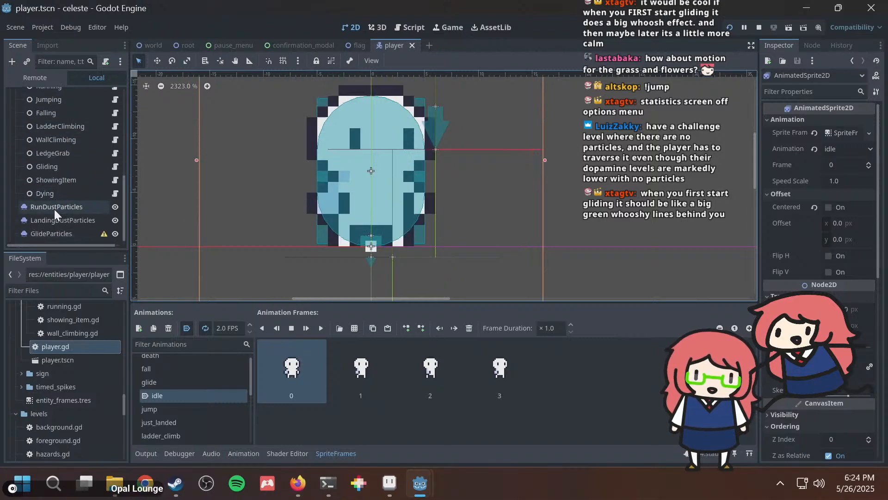
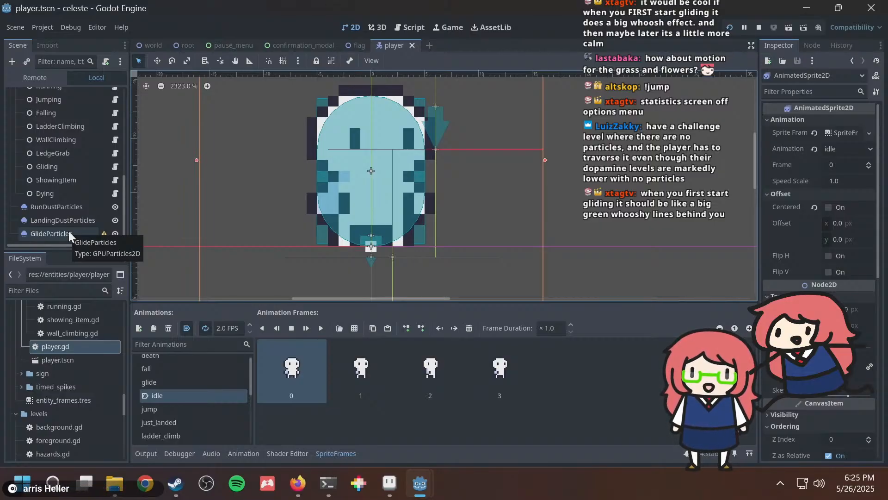
Try moving GlideParticles up and away to the side of the player with the Move tool.
{"action": "left_click", "coordinate": [74, 231]}
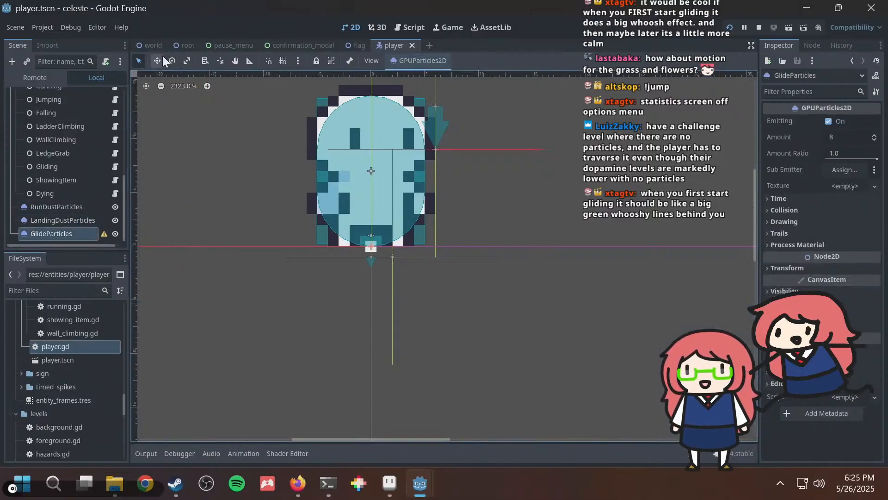
{"action": "left_click", "coordinate": [160, 59]}
{"action": "left_click_drag", "start_coordinate": [386, 260], "coordinate": [390, 228]}
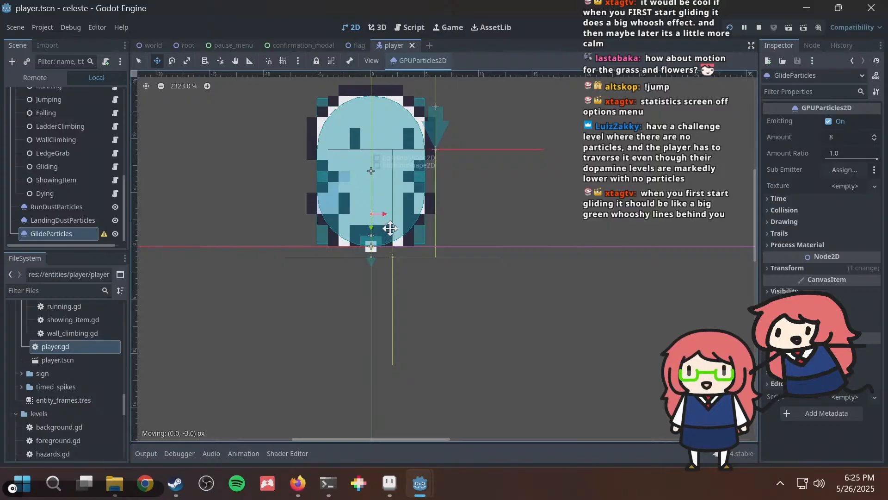
{"action": "left_click_drag", "start_coordinate": [403, 198], "coordinate": [271, 257]}
{"action": "left_click_drag", "start_coordinate": [373, 250], "coordinate": [246, 241]}
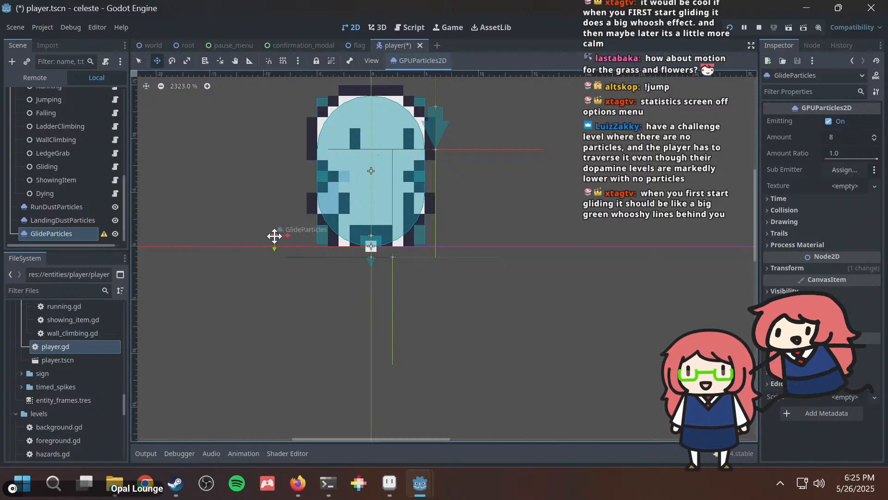
{"action": "scroll", "coordinate": [363, 243], "scroll_direction": "up", "scroll_amount": 6}
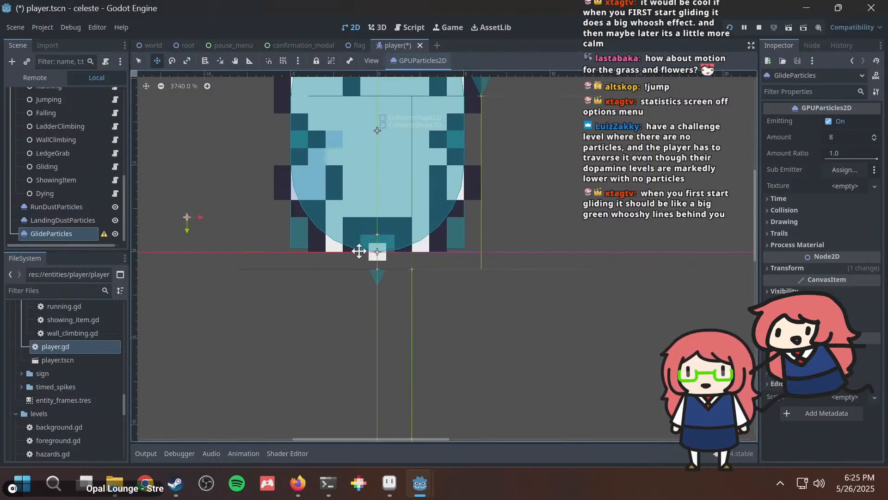
{"action": "scroll", "coordinate": [394, 262], "scroll_direction": "up", "scroll_amount": 2}
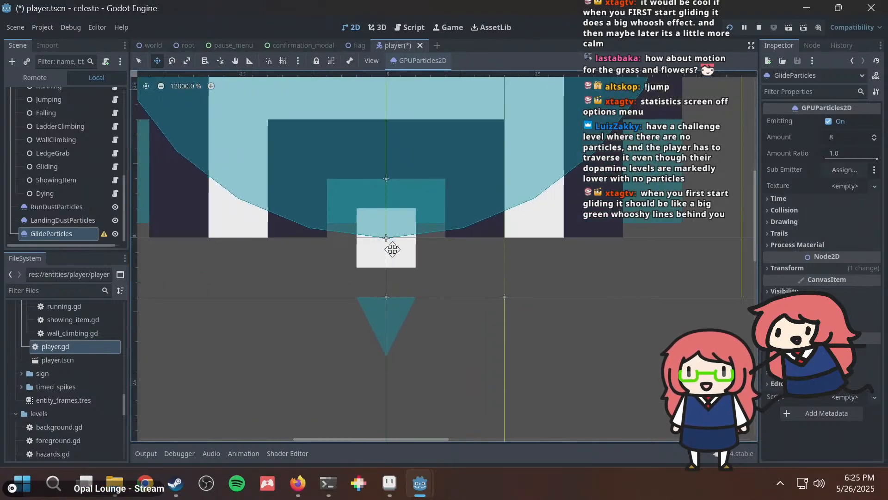
Toggle the visibility of GlideParticles repeatedly to examine the white square at the player's feet.
{"action": "left_click", "coordinate": [116, 233]}
{"action": "left_click", "coordinate": [115, 233]}
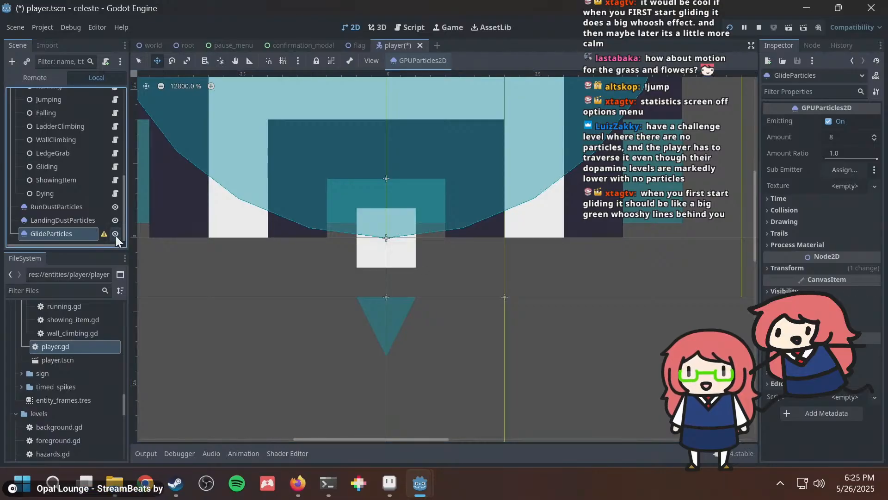
{"action": "scroll", "coordinate": [348, 203], "scroll_direction": "down", "scroll_amount": 3}
{"action": "scroll", "coordinate": [348, 203], "scroll_direction": "down", "scroll_amount": 7}
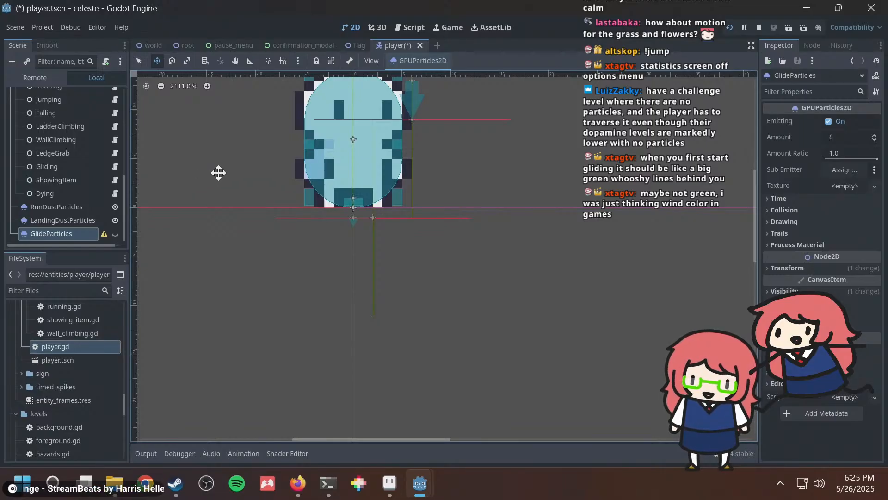
{"action": "scroll", "coordinate": [405, 244], "scroll_direction": "up", "scroll_amount": 4}
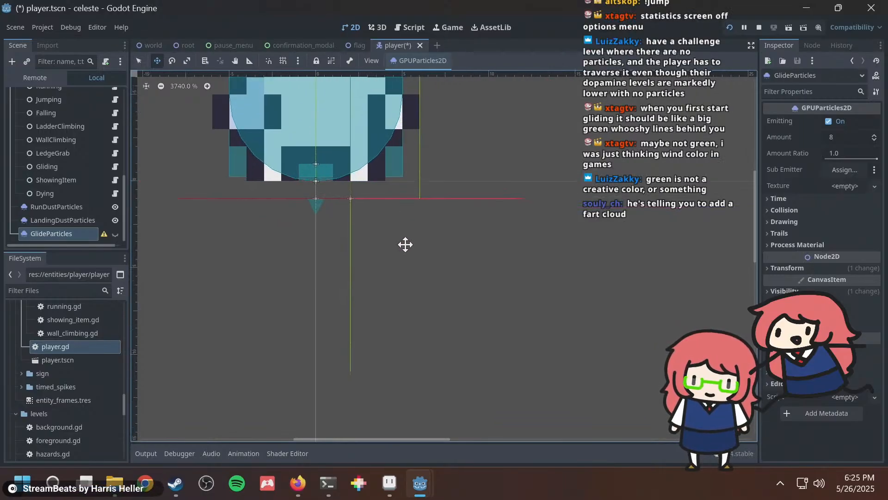
{"action": "scroll", "coordinate": [388, 214], "scroll_direction": "down", "scroll_amount": 1}
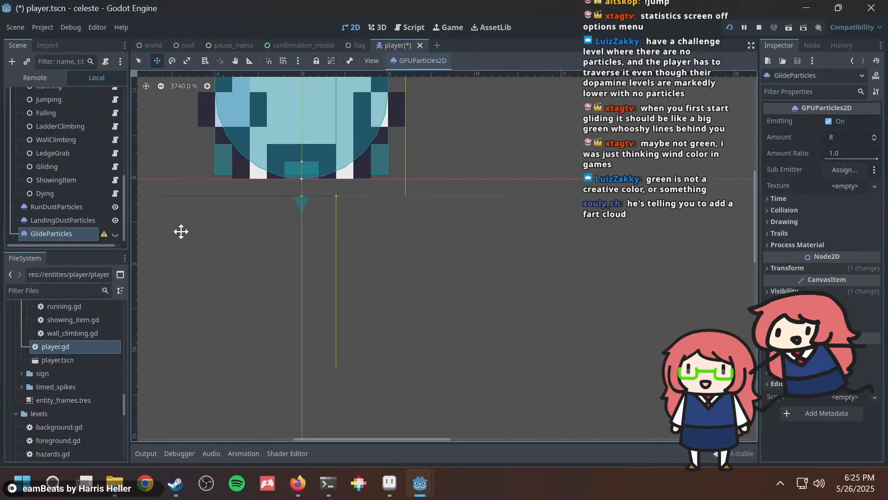
{"action": "left_click", "coordinate": [115, 234]}
{"action": "middle_click_drag", "start_coordinate": [323, 206], "coordinate": [350, 226]}
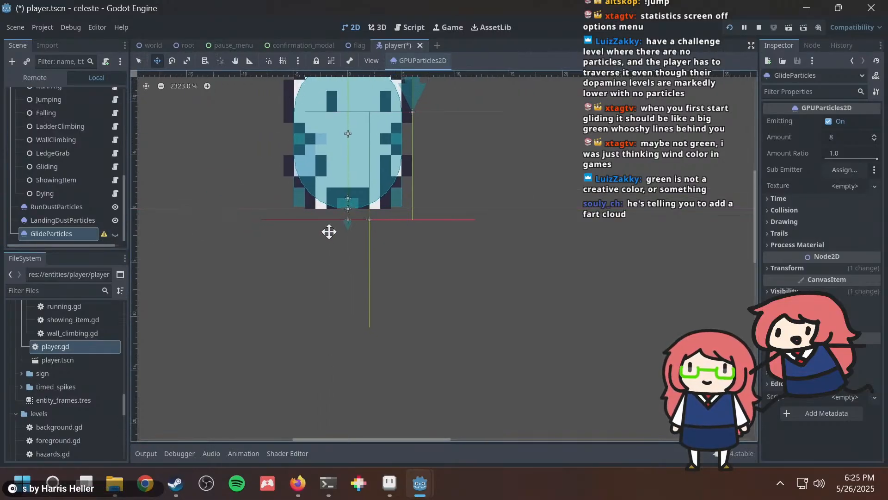
{"action": "left_click", "coordinate": [113, 236]}
{"action": "left_click", "coordinate": [114, 236]}
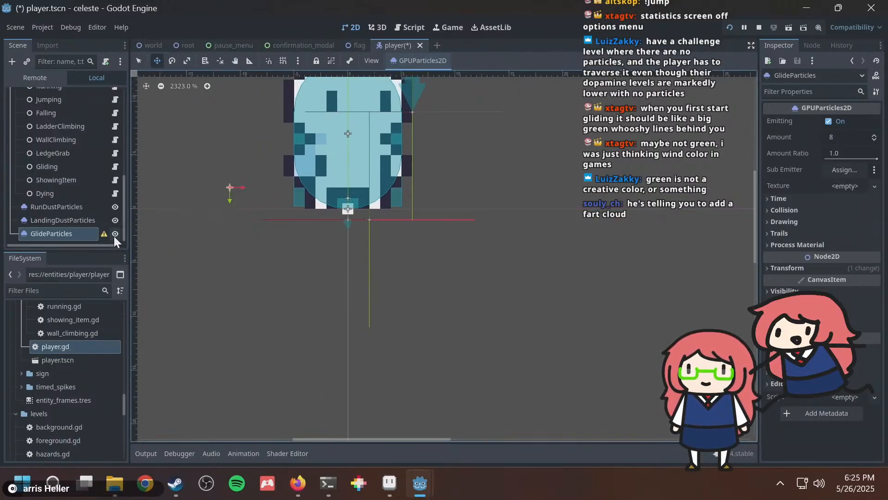
Undo the moves of GlideParticles to put it back at the player's origin.
{"action": "key", "text": "ctrl+z"}
{"action": "key", "text": "ctrl+z"}
{"action": "key", "text": "ctrl+z"}
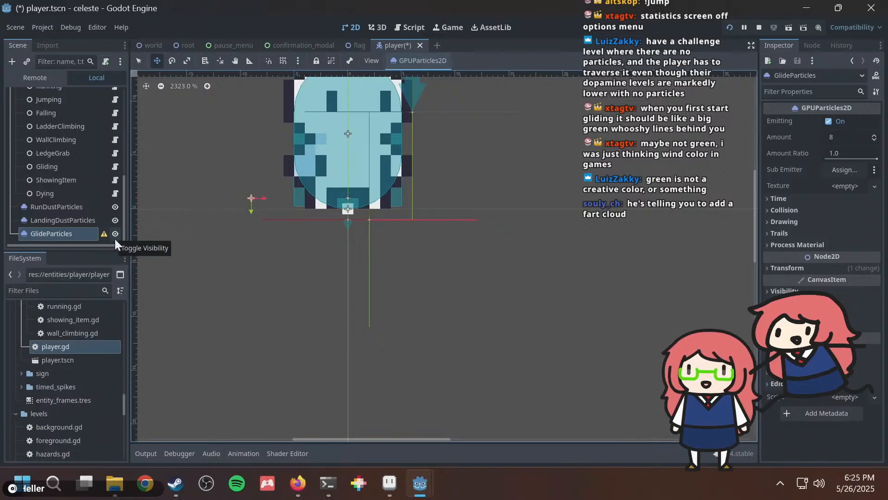
{"action": "scroll", "coordinate": [618, 190], "scroll_direction": "up", "scroll_amount": 4}
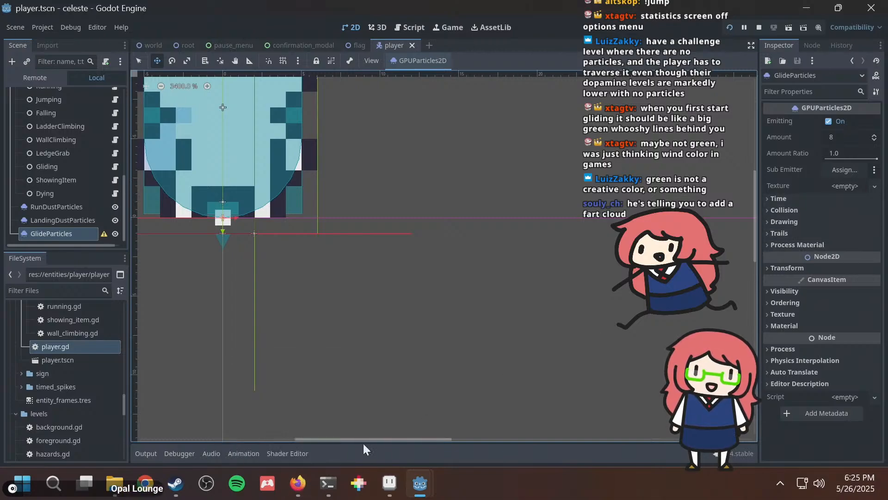
Switch to Firefox and search the web for "godot motion trail".
{"action": "left_click", "coordinate": [298, 483]}
{"action": "key", "text": "ctrl+l"}
{"action": "type", "text": "g"}
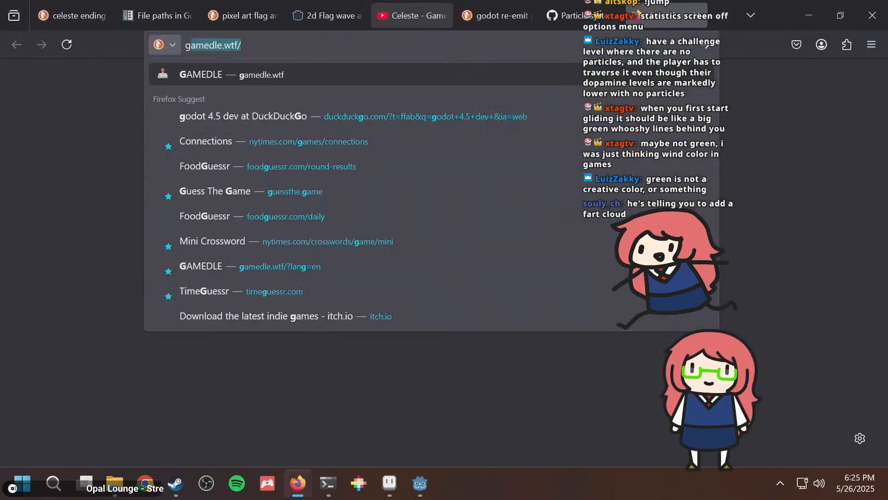
{"action": "type", "text": "oco"}
{"action": "key", "text": "BackSpace"}
{"action": "key", "text": "BackSpace"}
{"action": "type", "text": "dot"}
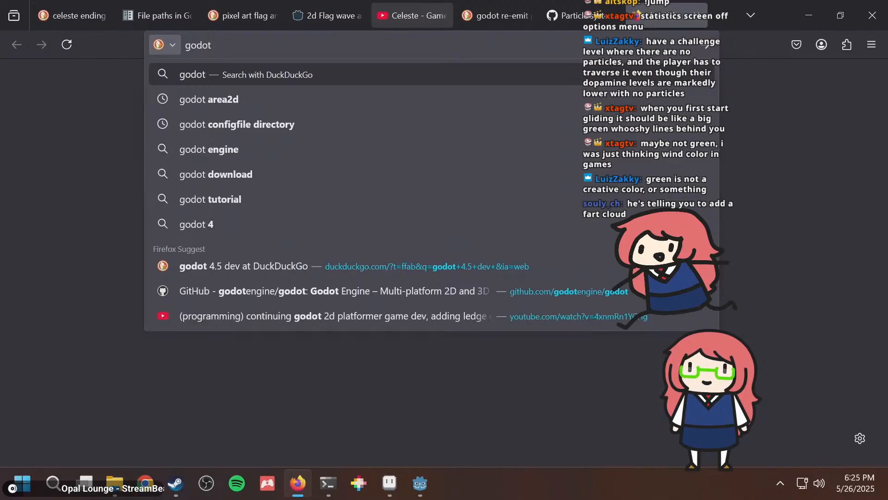
{"action": "type", "text": " motion trail"}
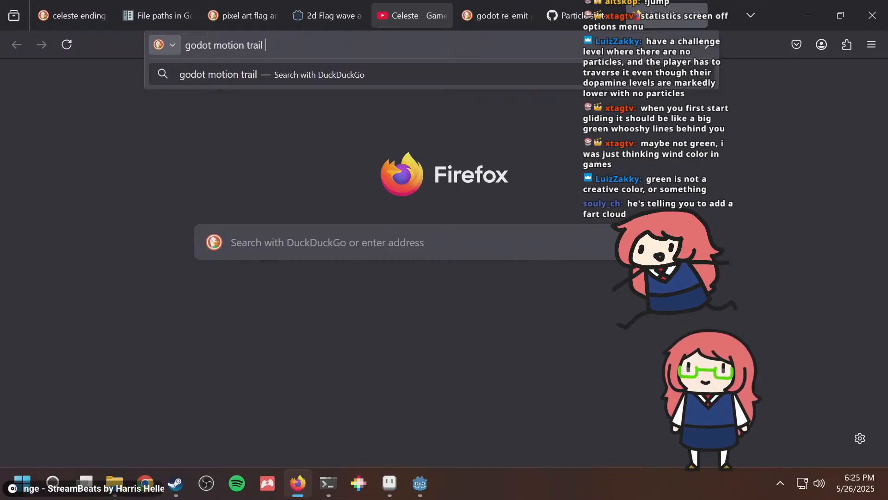
{"action": "key", "text": "Return"}
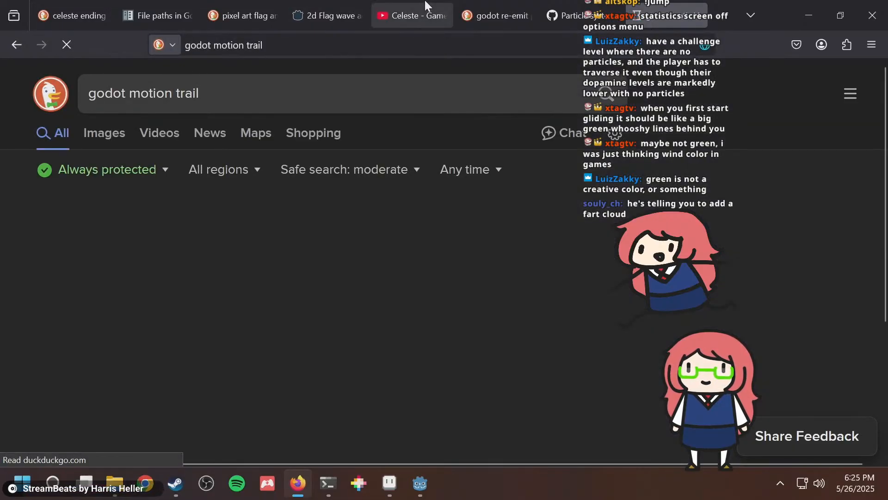
Look over the video results and refine the search to "godot motion trail 2d".
{"action": "scroll", "coordinate": [326, 189], "scroll_direction": "down", "scroll_amount": 2}
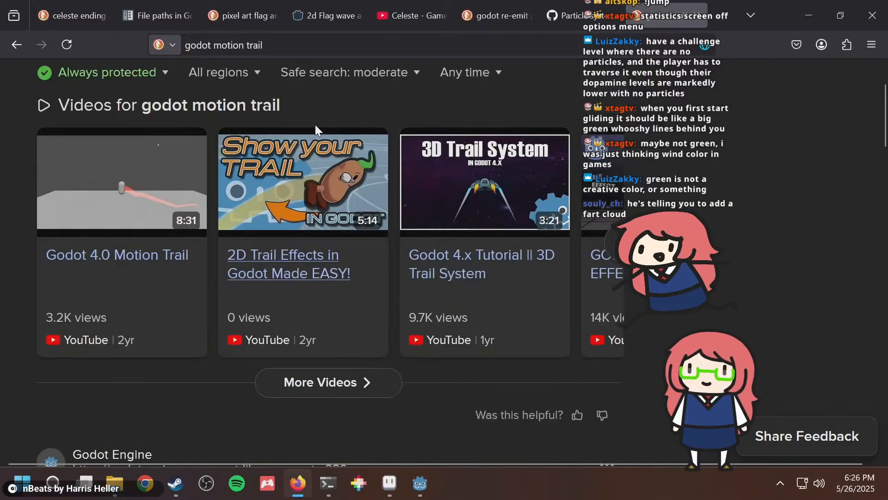
{"action": "scroll", "coordinate": [315, 124], "scroll_direction": "up", "scroll_amount": 2}
{"action": "type", "text": "2d"}
{"action": "key", "text": "Return"}
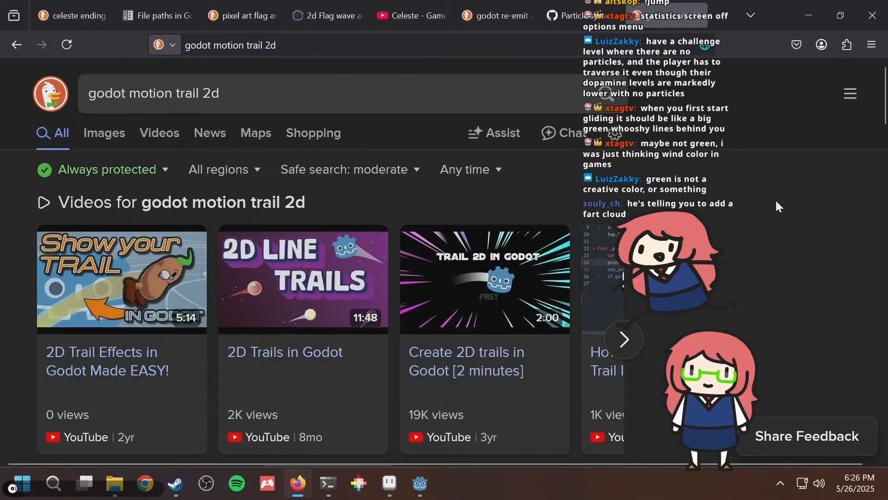
Open the video "Create 2D trails in Godot [2 minutes]" and skim through its Line2D trail script.
{"action": "left_click", "coordinate": [435, 295]}
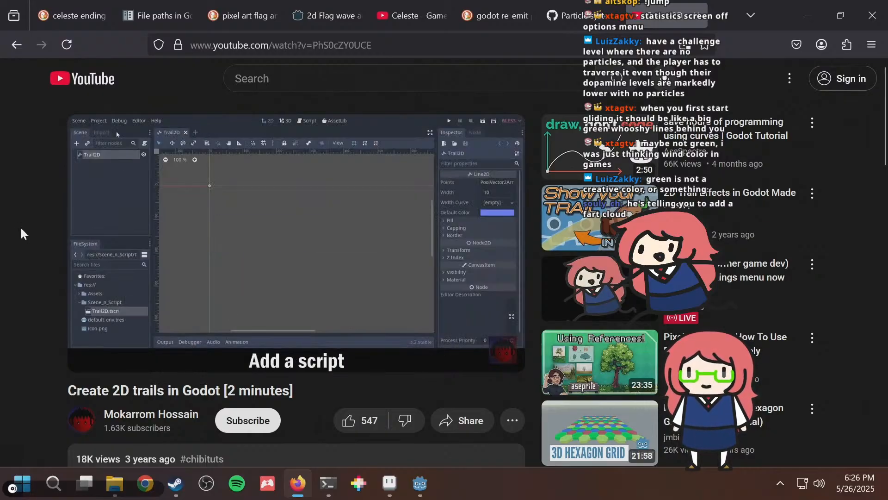
{"action": "key", "text": "Right"}
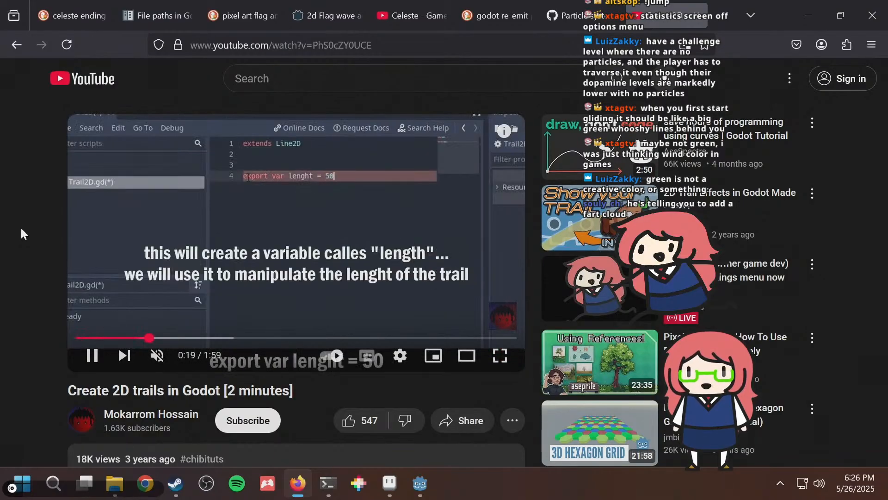
{"action": "key", "text": "Right"}
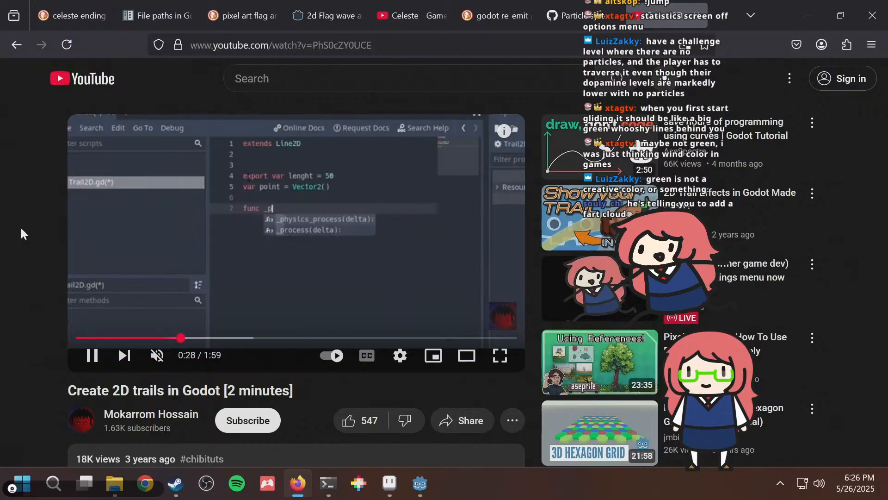
{"action": "key", "text": "Right"}
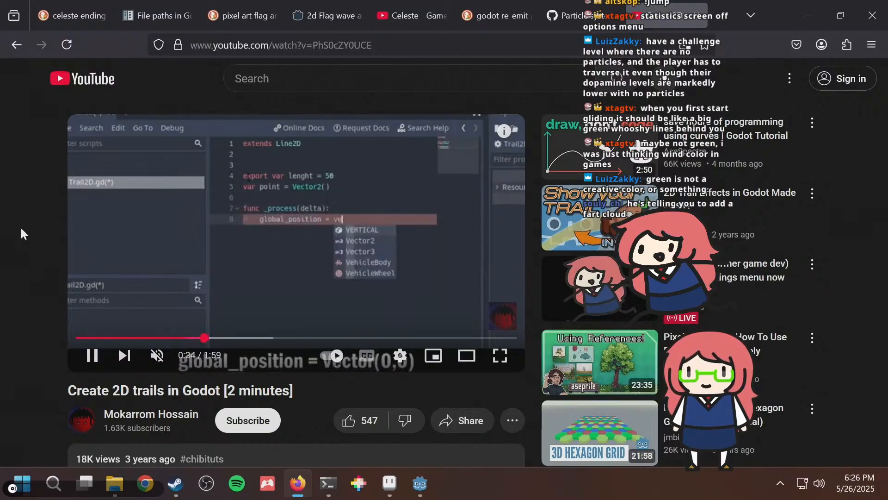
{"action": "key", "text": "Right"}
{"action": "key", "text": "Right"}
{"action": "key", "text": "Right"}
{"action": "key", "text": "Right"}
{"action": "key", "text": "Right"}
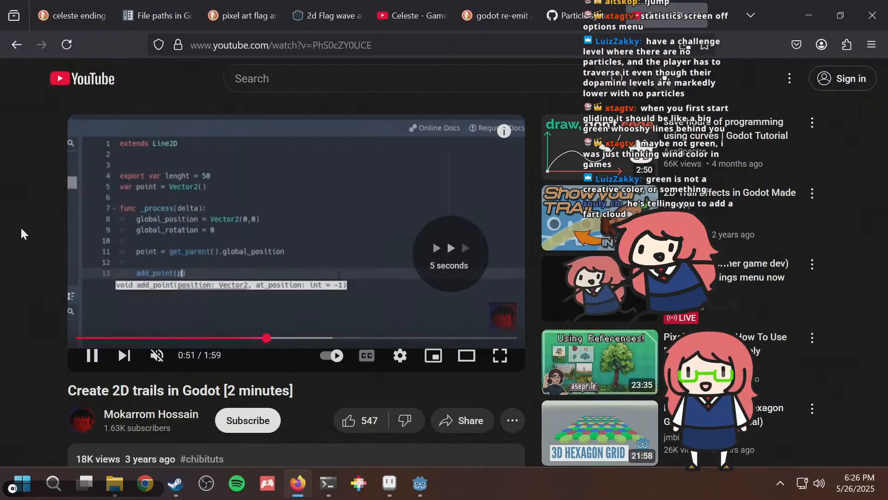
{"action": "key", "text": "Right"}
{"action": "key", "text": "Right"}
{"action": "key", "text": "Right"}
{"action": "key", "text": "Right"}
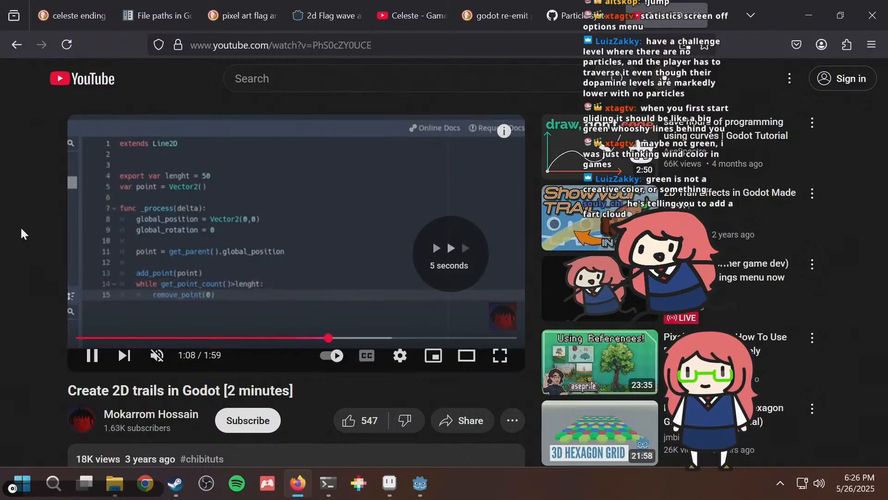
Skip to the video's trail demonstration, replay the parts showing the result and width setting, and return to the search results.
{"action": "key", "text": "Right"}
{"action": "key", "text": "Right"}
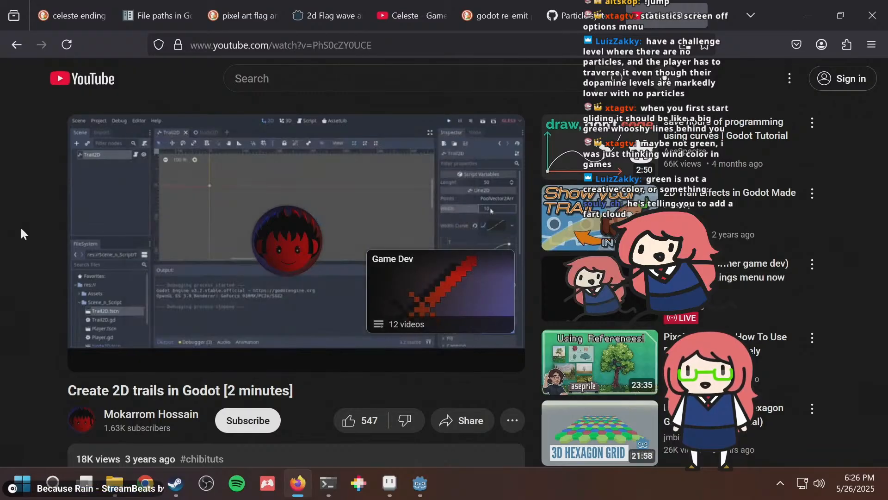
{"action": "key", "text": "Left"}
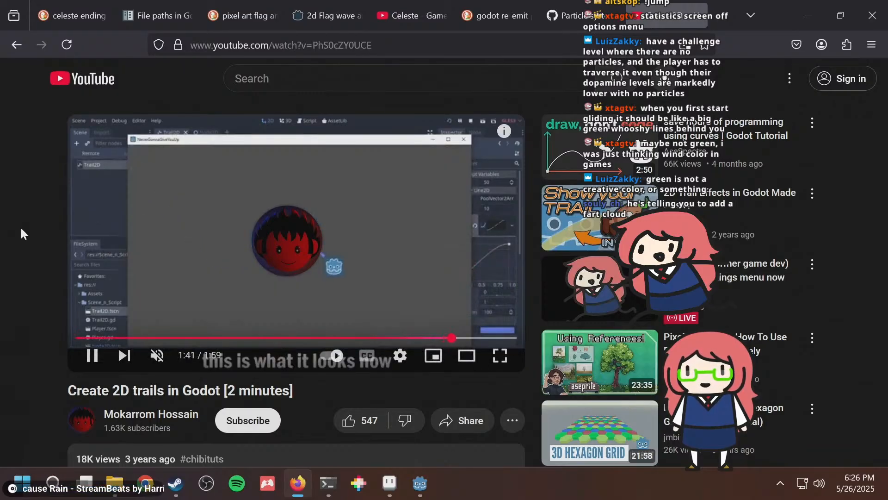
{"action": "key", "text": "Left"}
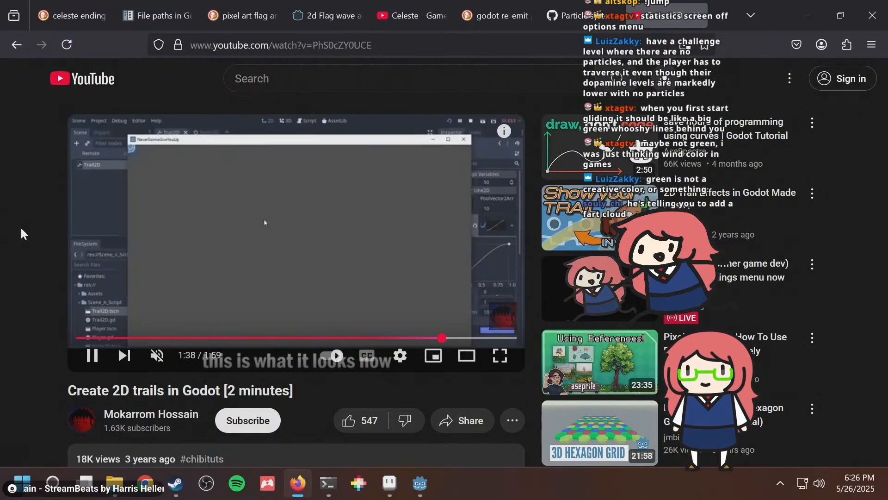
{"action": "key", "text": "Right"}
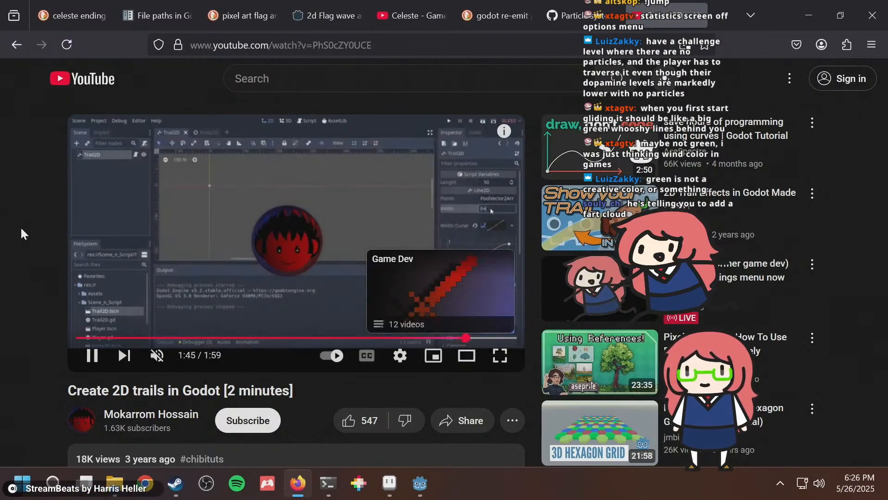
{"action": "key", "text": "Right"}
{"action": "key", "text": "Left"}
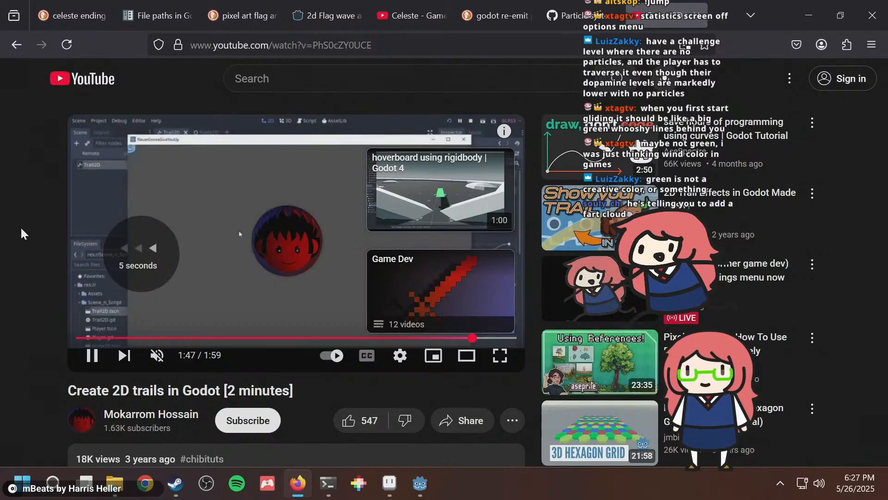
{"action": "key", "text": "Left"}
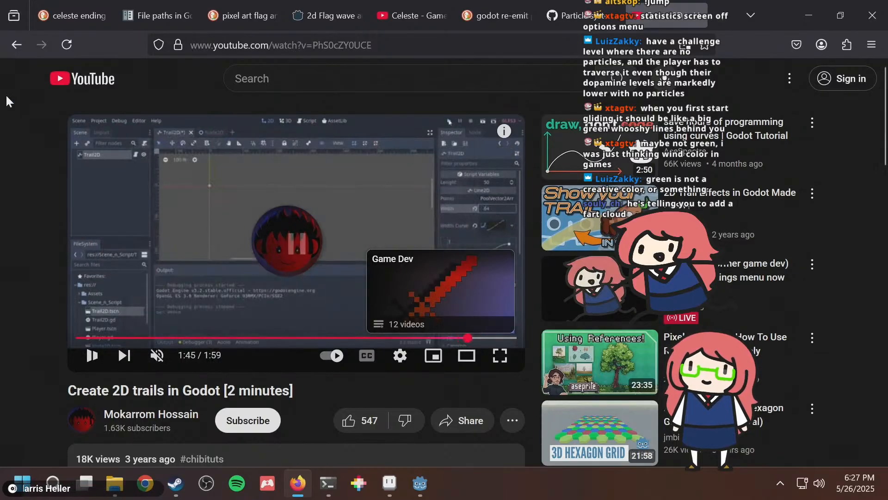
{"action": "left_click", "coordinate": [16, 44]}
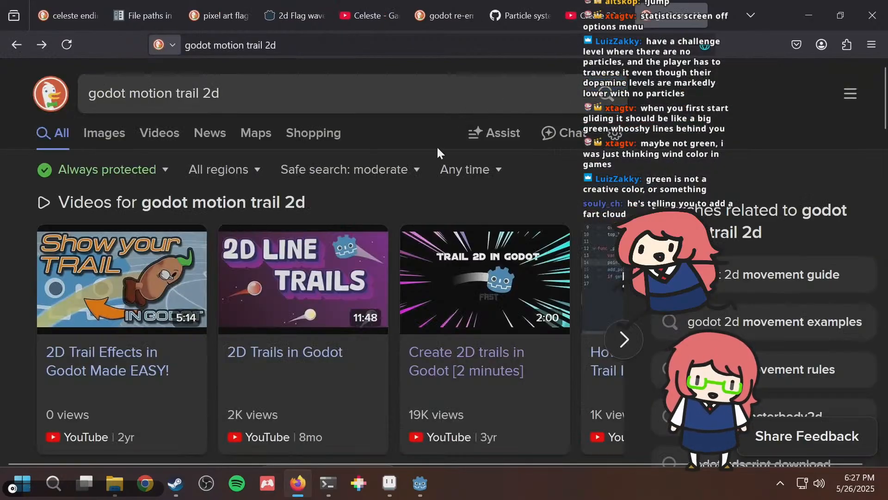
Open the DEV Community article "How to create Trail Effect in Godot Engine" from the search results and skim its introduction.
{"action": "scroll", "coordinate": [400, 242], "scroll_direction": "down", "scroll_amount": 8}
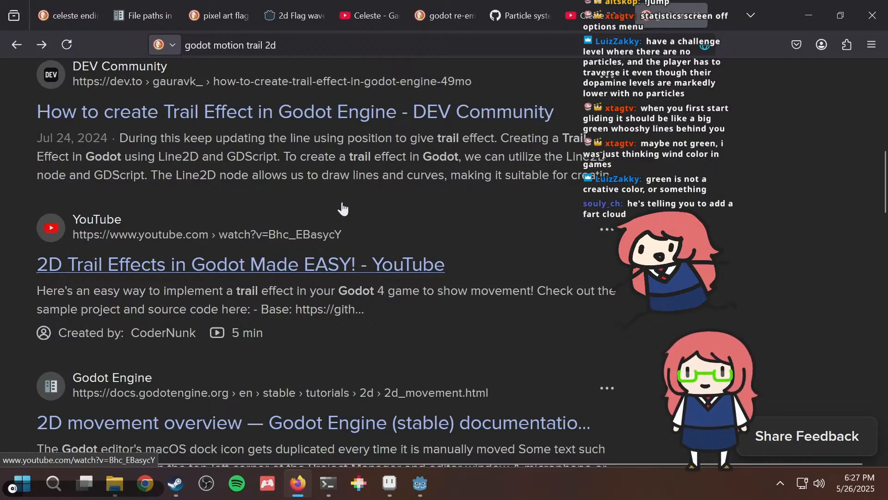
{"action": "left_click", "coordinate": [328, 113]}
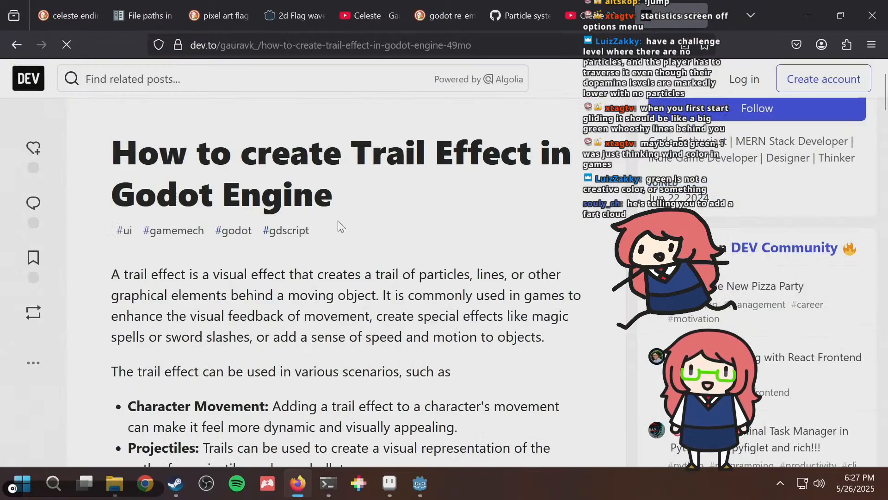
{"action": "scroll", "coordinate": [340, 226], "scroll_direction": "down", "scroll_amount": 6}
{"action": "left_click_drag", "start_coordinate": [88, 250], "coordinate": [512, 385]}
{"action": "left_click", "coordinate": [494, 386]}
{"action": "left_click_drag", "start_coordinate": [214, 276], "coordinate": [277, 354]}
{"action": "left_click", "coordinate": [306, 326]}
{"action": "scroll", "coordinate": [254, 167], "scroll_direction": "up", "scroll_amount": 5}
{"action": "scroll", "coordinate": [255, 170], "scroll_direction": "up", "scroll_amount": 2}
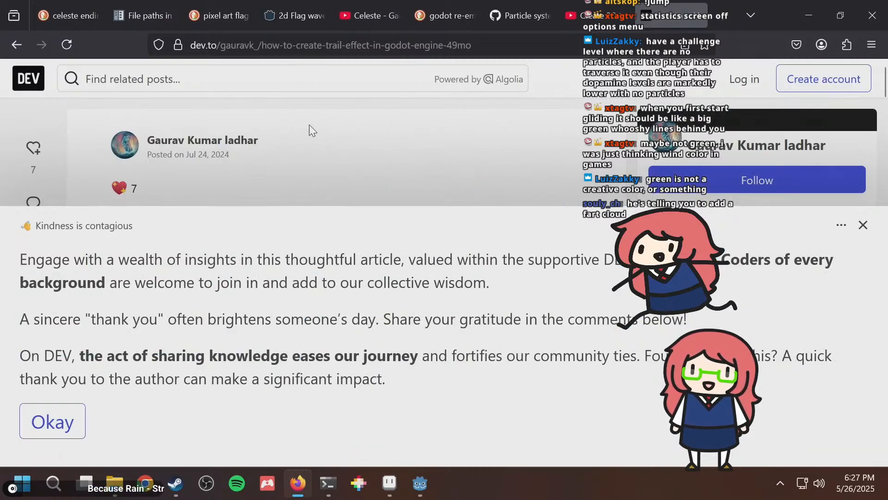
{"action": "scroll", "coordinate": [309, 124], "scroll_direction": "down", "scroll_amount": 3}
{"action": "left_click_drag", "start_coordinate": [370, 166], "coordinate": [373, 170]}
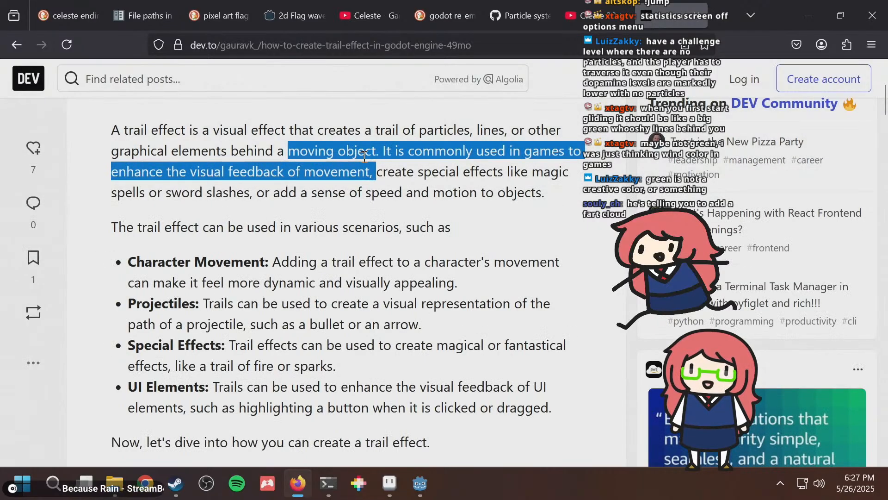
{"action": "left_click", "coordinate": [373, 170]}
Read the article's outline of the trail technique and its setup of the Line2D reference and exported variables.
{"action": "scroll", "coordinate": [372, 194], "scroll_direction": "down", "scroll_amount": 5}
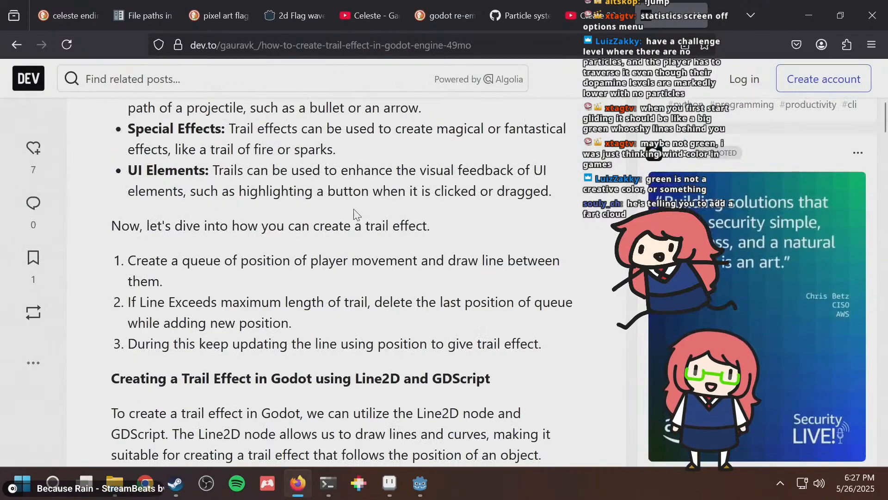
{"action": "scroll", "coordinate": [354, 209], "scroll_direction": "down", "scroll_amount": 8}
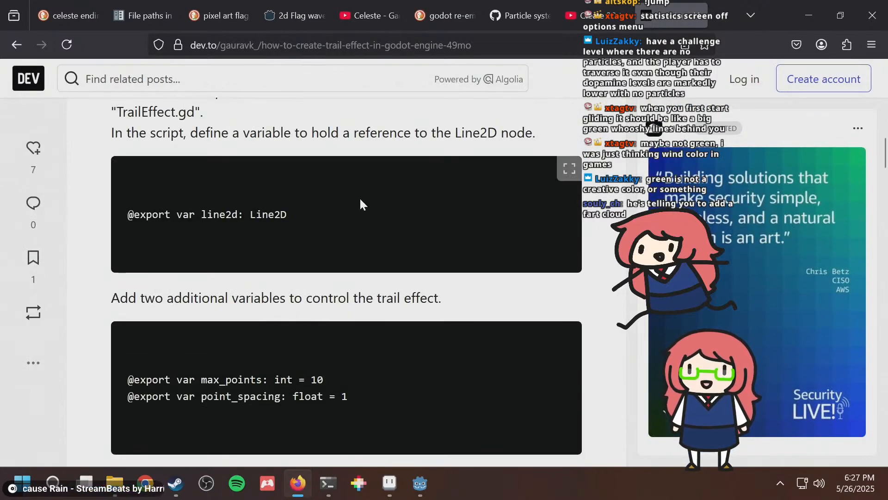
{"action": "scroll", "coordinate": [360, 201], "scroll_direction": "up", "scroll_amount": 3}
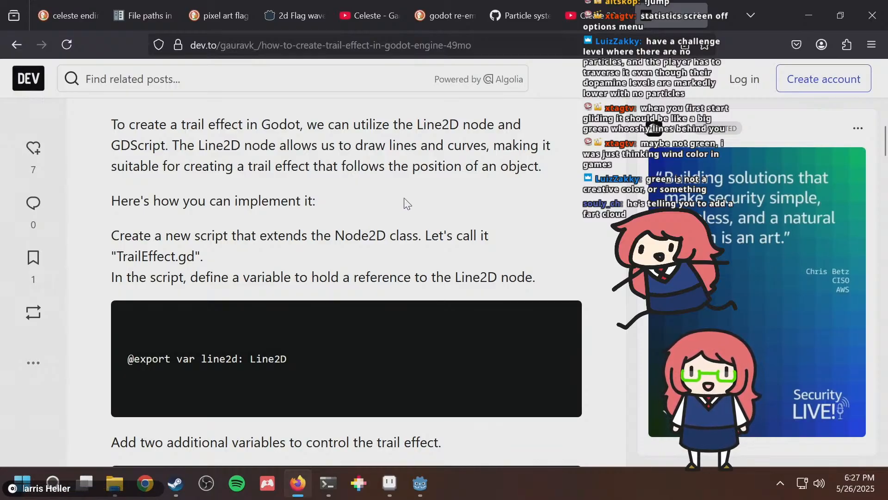
{"action": "scroll", "coordinate": [405, 203], "scroll_direction": "down", "scroll_amount": 2}
{"action": "scroll", "coordinate": [405, 199], "scroll_direction": "down", "scroll_amount": 2}
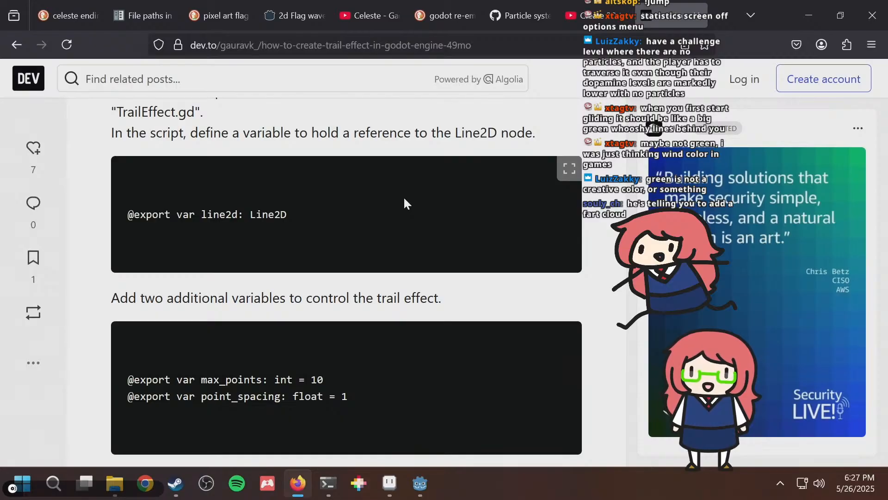
{"action": "scroll", "coordinate": [404, 199], "scroll_direction": "down", "scroll_amount": 2}
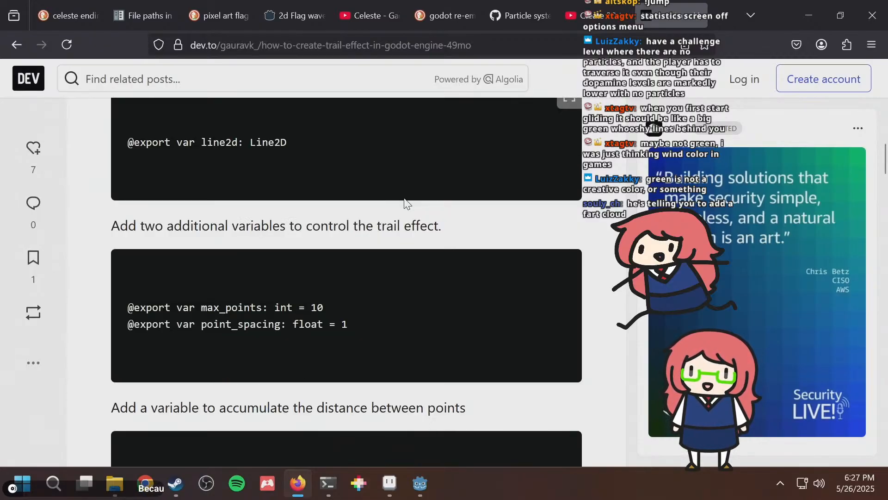
Read through the article's _ready and _process code, its trail reset function and the complete script.
{"action": "scroll", "coordinate": [405, 200], "scroll_direction": "down", "scroll_amount": 6}
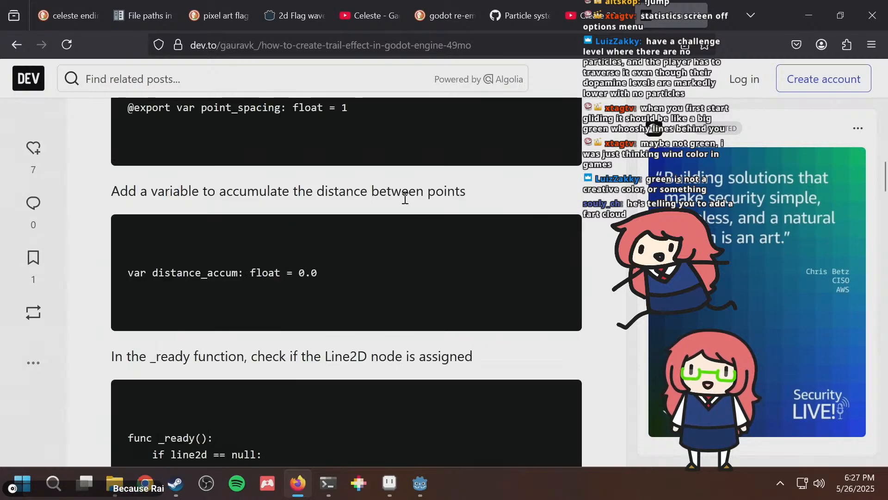
{"action": "scroll", "coordinate": [386, 243], "scroll_direction": "down", "scroll_amount": 4}
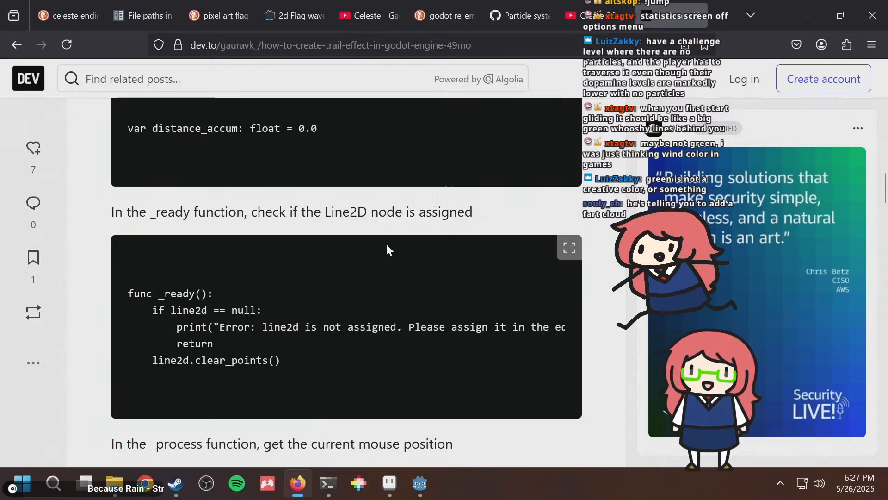
{"action": "scroll", "coordinate": [387, 245], "scroll_direction": "down", "scroll_amount": 4}
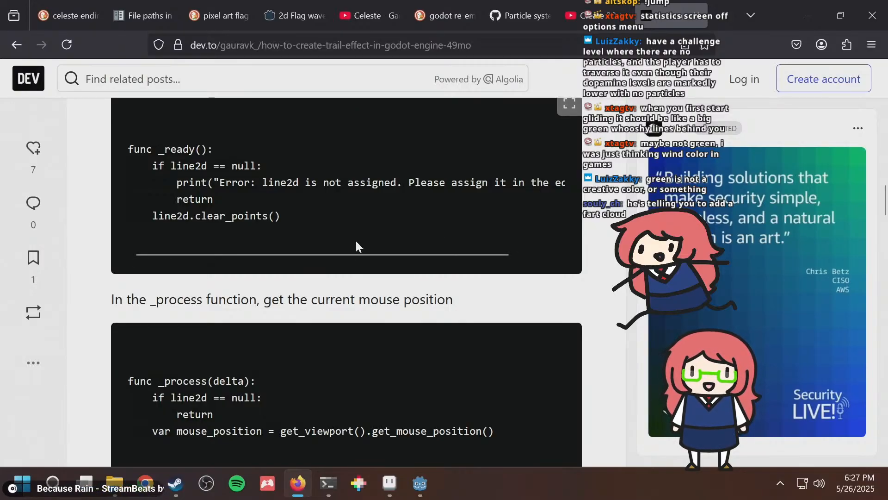
{"action": "scroll", "coordinate": [356, 243], "scroll_direction": "down", "scroll_amount": 8}
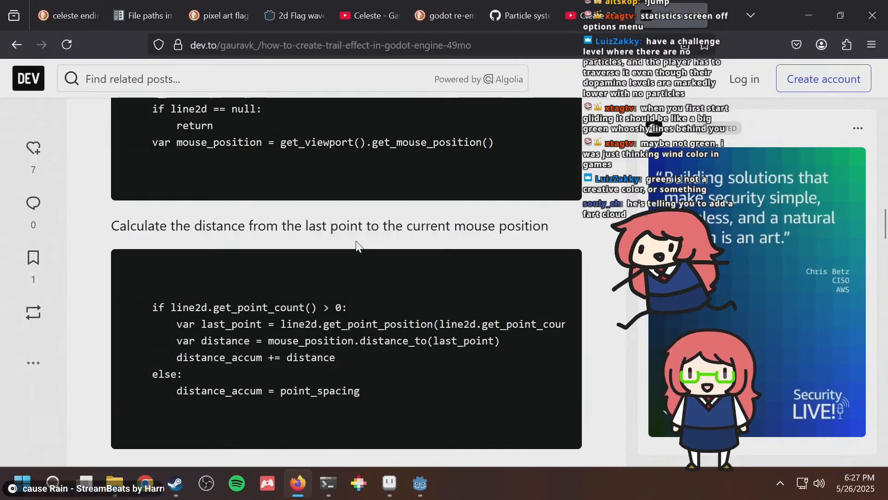
{"action": "scroll", "coordinate": [357, 246], "scroll_direction": "down", "scroll_amount": 10}
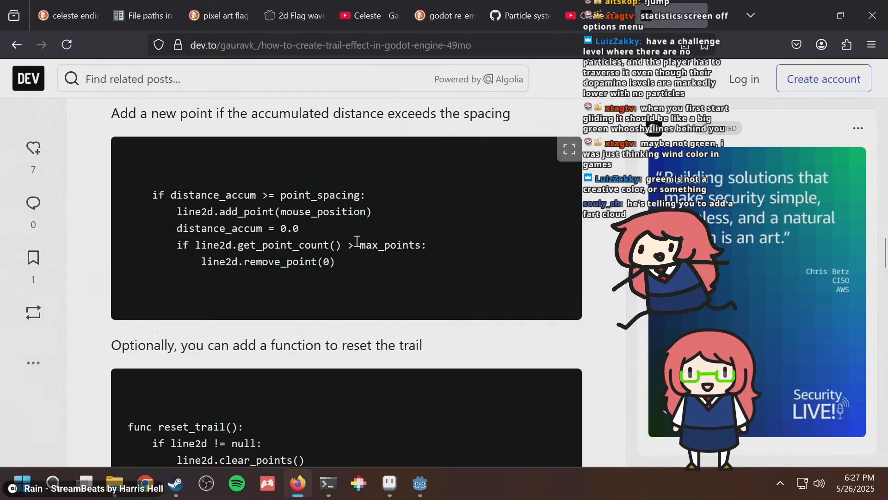
{"action": "scroll", "coordinate": [357, 241], "scroll_direction": "down", "scroll_amount": 10}
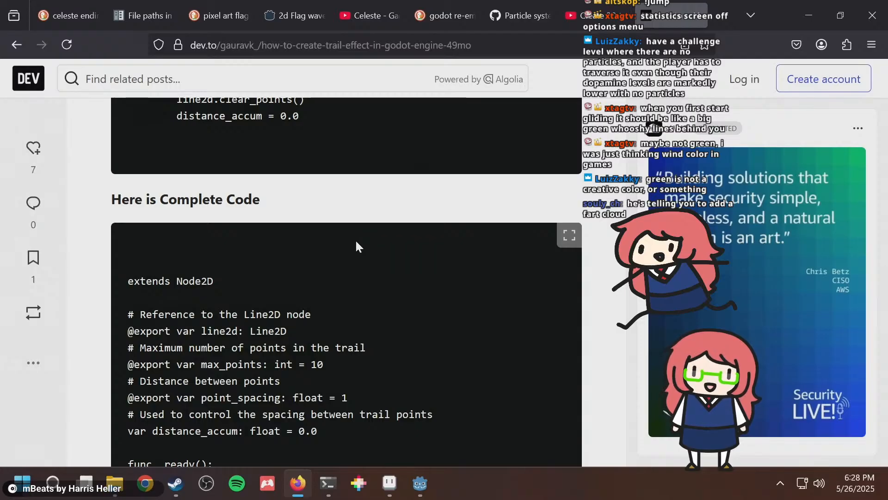
{"action": "scroll", "coordinate": [340, 247], "scroll_direction": "down", "scroll_amount": 4}
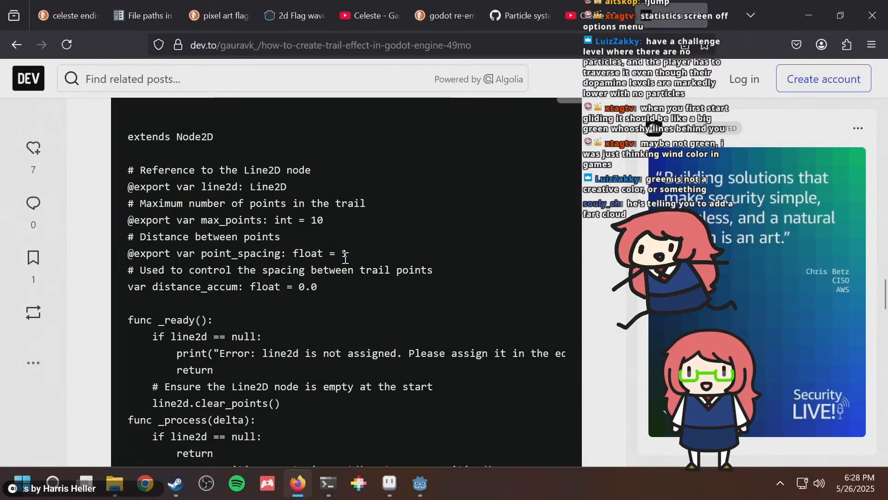
{"action": "scroll", "coordinate": [346, 257], "scroll_direction": "down", "scroll_amount": 9}
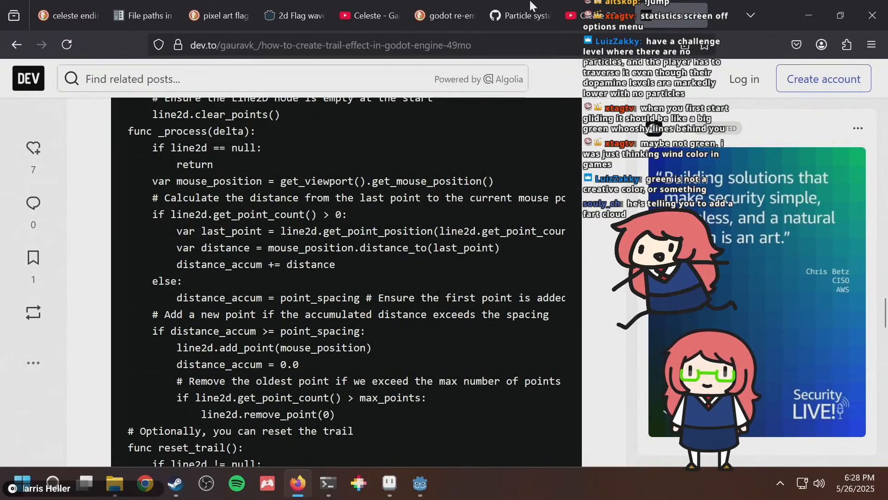
Switch to the earlier Godot particle search tab, search the web for "godot trail shader" and open the Godot Shaders trail page.
{"action": "left_click", "coordinate": [440, 16]}
{"action": "key", "text": "ctrl+l"}
{"action": "type", "text": "go"}
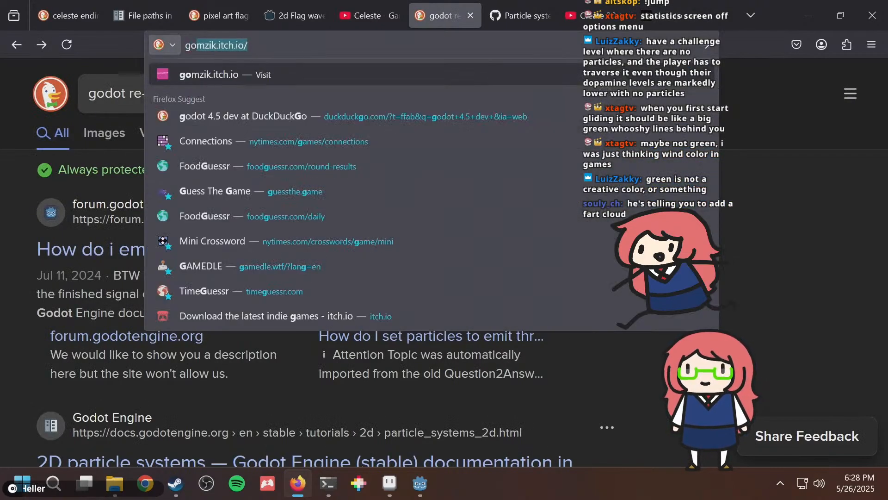
{"action": "type", "text": "dot trail shader"}
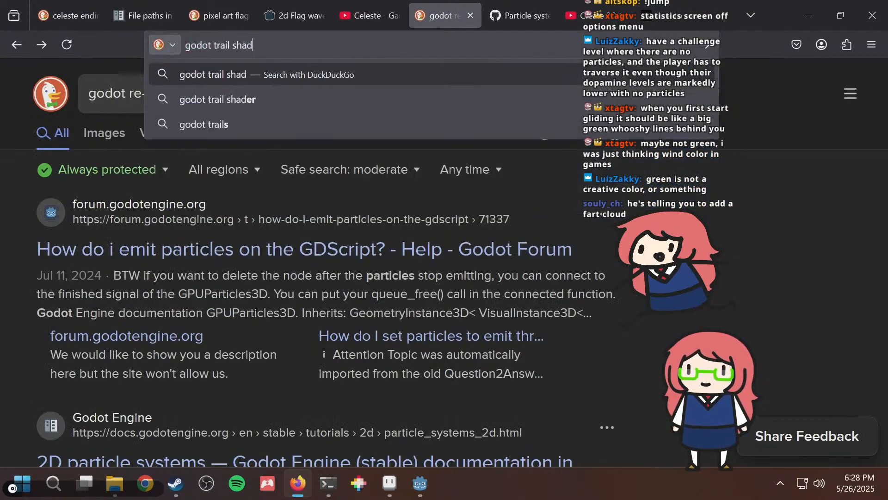
{"action": "key", "text": "Return"}
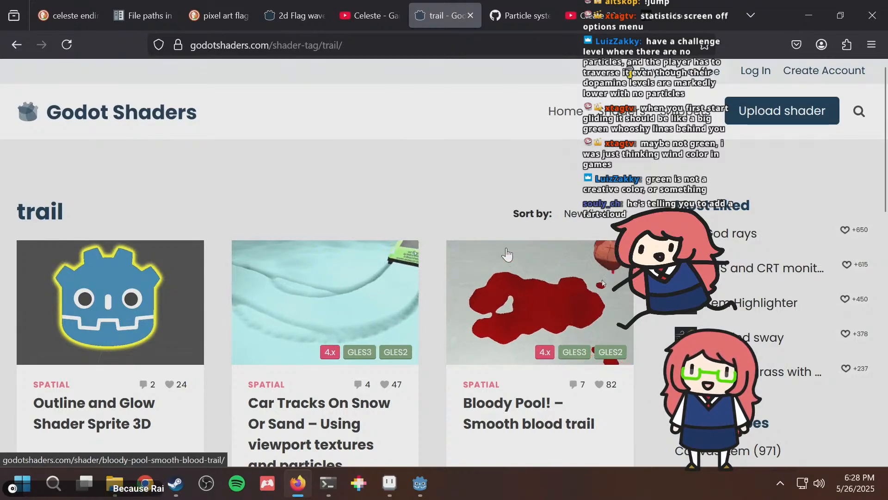
Look over the trail-tagged shaders on Godot Shaders and return to the search results.
{"action": "scroll", "coordinate": [507, 254], "scroll_direction": "down", "scroll_amount": 5}
{"action": "scroll", "coordinate": [503, 254], "scroll_direction": "up", "scroll_amount": 5}
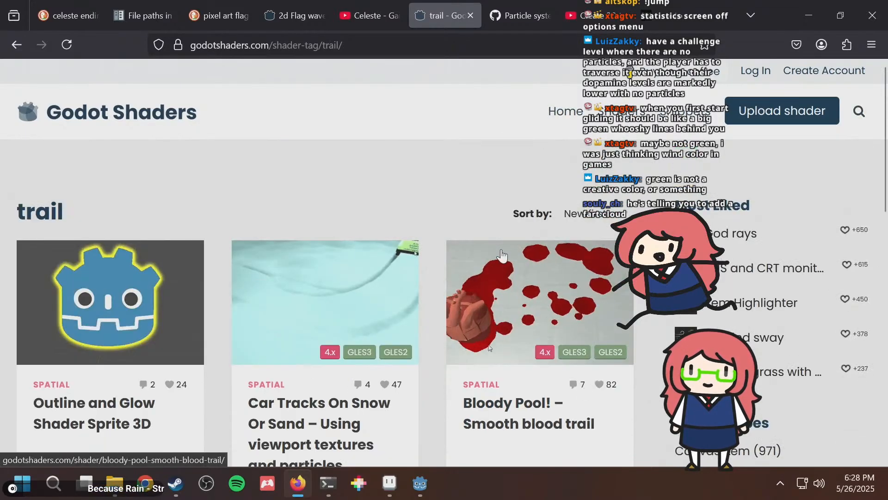
{"action": "right_click", "coordinate": [326, 181]}
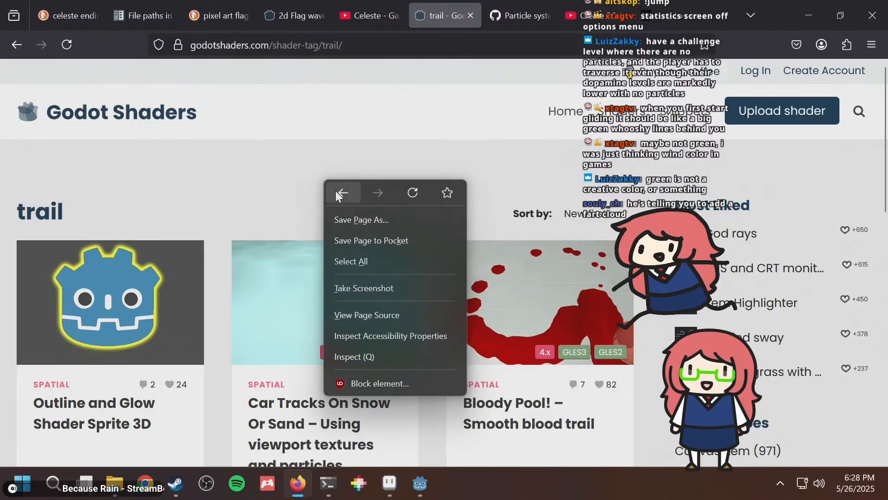
{"action": "left_click", "coordinate": [341, 193]}
Open the "simple trail effect" shader page, examine its preview, description and shader code, and go back to the search results.
{"action": "scroll", "coordinate": [423, 201], "scroll_direction": "down", "scroll_amount": 4}
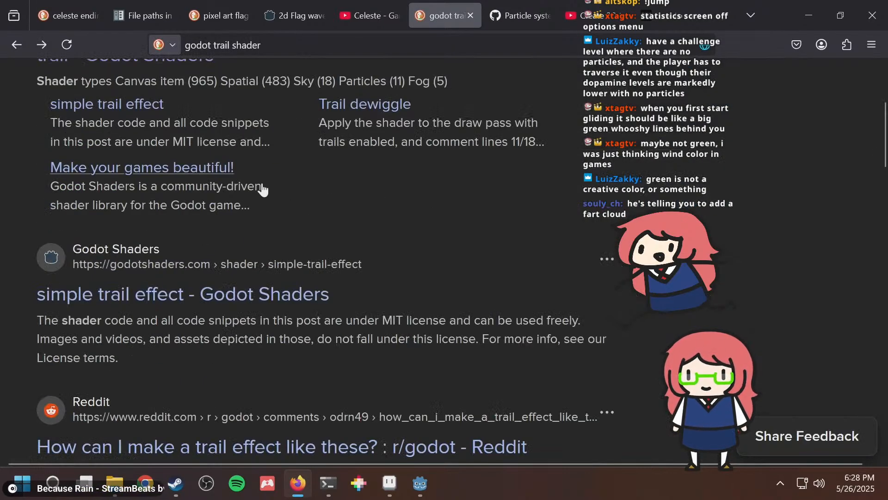
{"action": "left_click", "coordinate": [147, 117]}
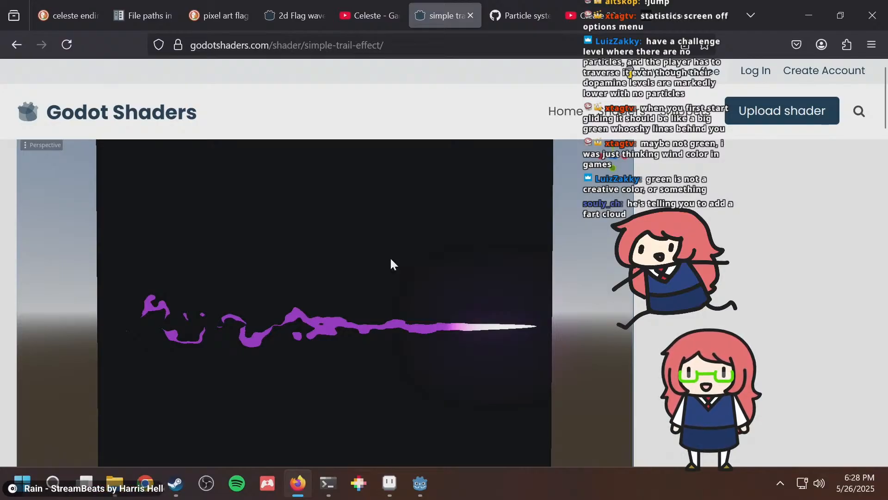
{"action": "scroll", "coordinate": [391, 263], "scroll_direction": "down", "scroll_amount": 5}
{"action": "scroll", "coordinate": [391, 262], "scroll_direction": "down", "scroll_amount": 3}
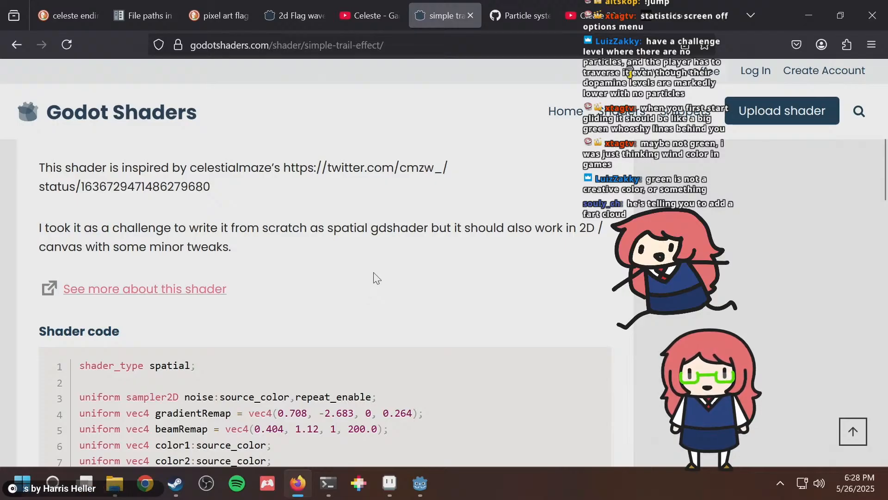
{"action": "scroll", "coordinate": [376, 278], "scroll_direction": "down", "scroll_amount": 8}
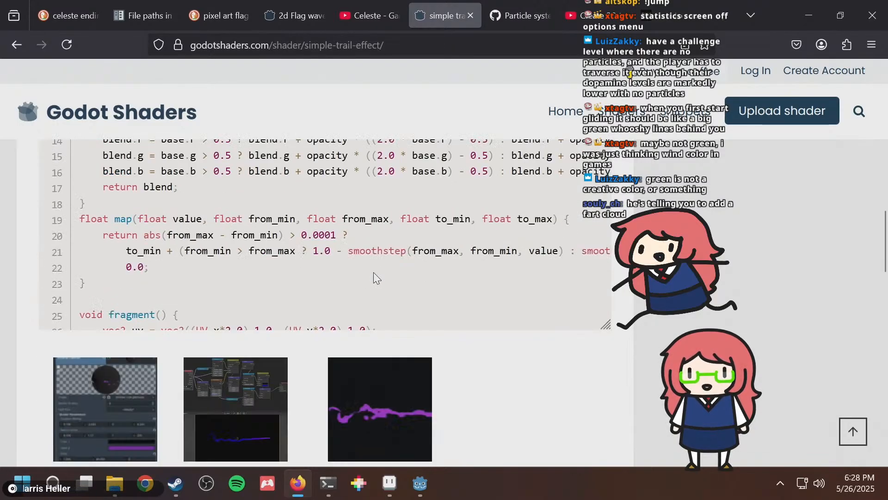
{"action": "scroll", "coordinate": [374, 274], "scroll_direction": "down", "scroll_amount": 4}
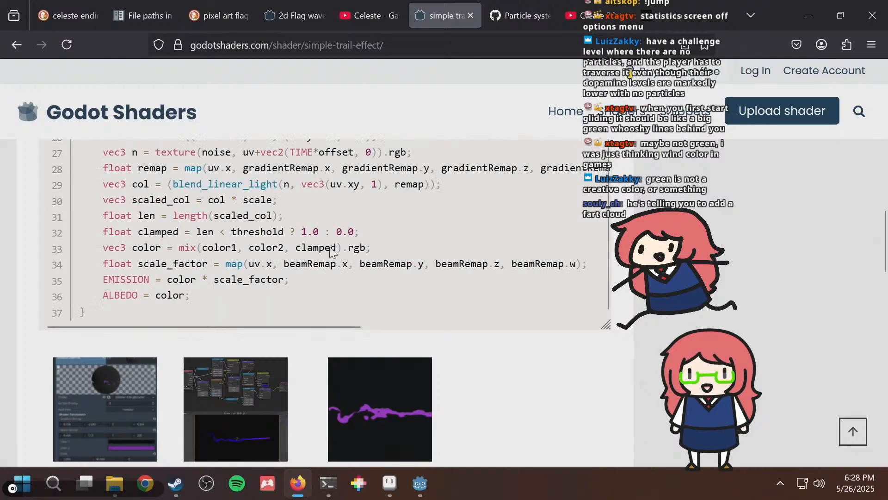
{"action": "scroll", "coordinate": [374, 274], "scroll_direction": "up", "scroll_amount": 3}
{"action": "scroll", "coordinate": [311, 233], "scroll_direction": "up", "scroll_amount": 1}
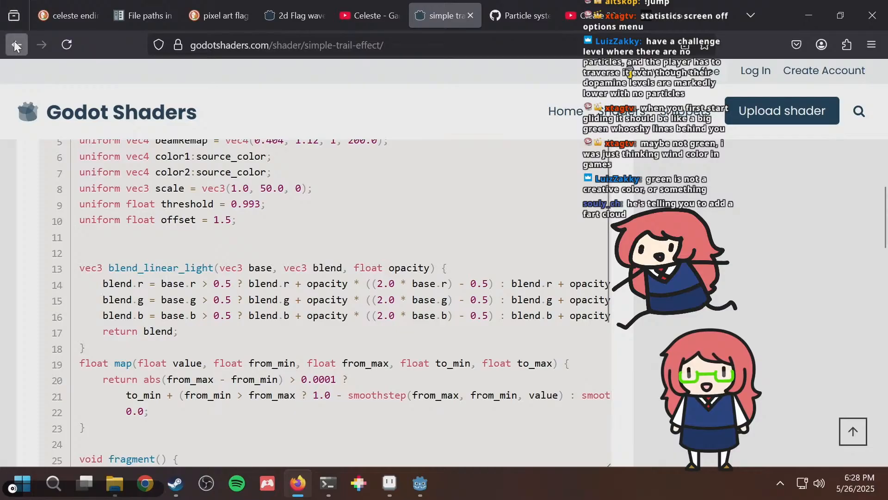
{"action": "left_click", "coordinate": [16, 45]}
Look through the remaining "godot trail shader" web results for a suitable trail technique.
{"action": "scroll", "coordinate": [267, 323], "scroll_direction": "down", "scroll_amount": 4}
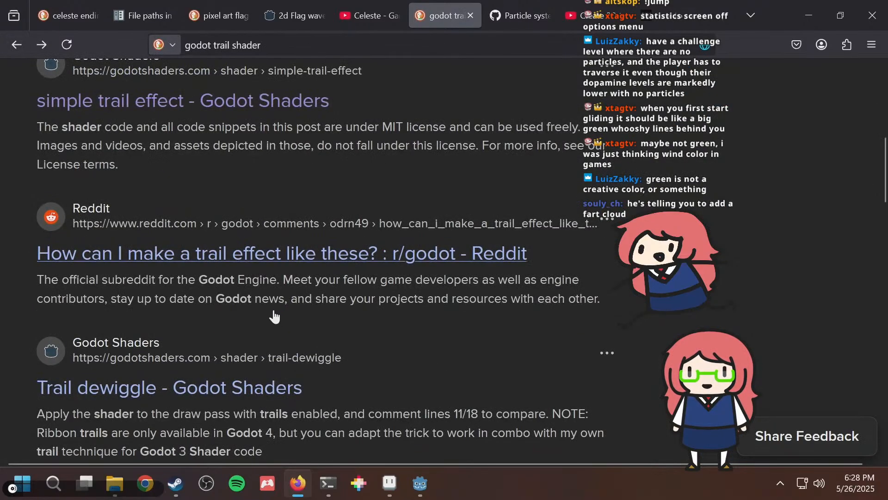
{"action": "scroll", "coordinate": [266, 322], "scroll_direction": "down", "scroll_amount": 4}
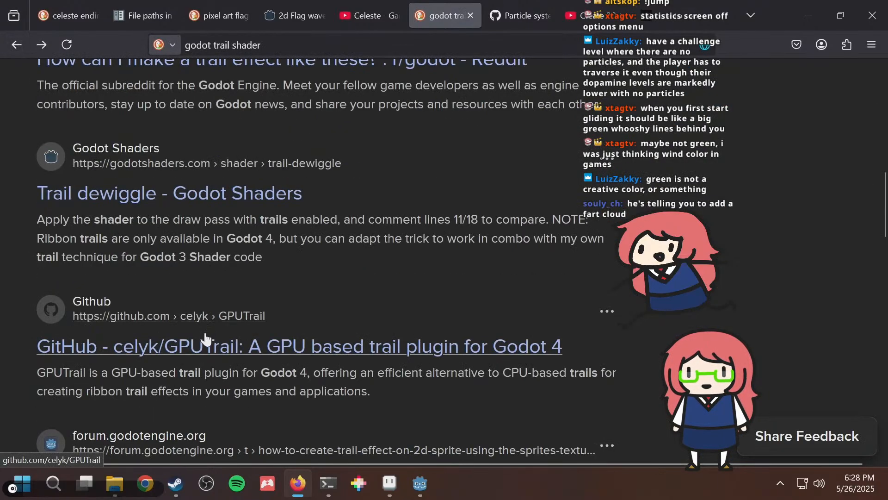
{"action": "scroll", "coordinate": [301, 292], "scroll_direction": "down", "scroll_amount": 5}
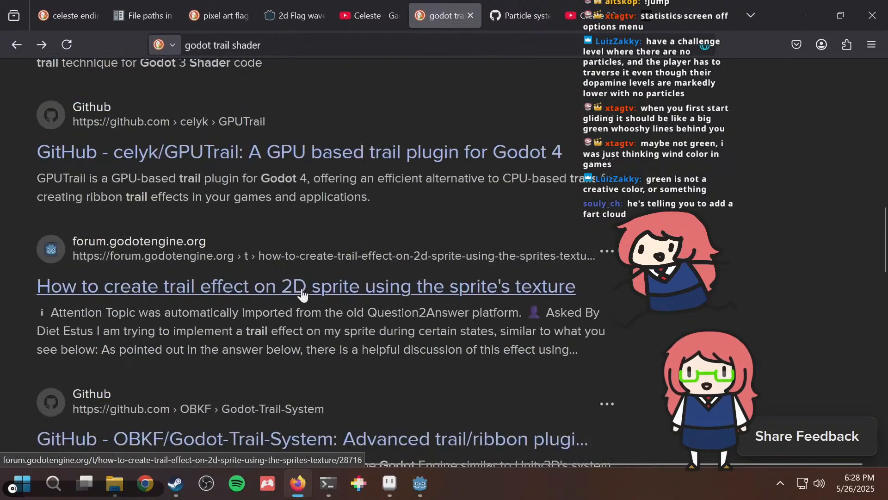
{"action": "scroll", "coordinate": [301, 293], "scroll_direction": "up", "scroll_amount": 14}
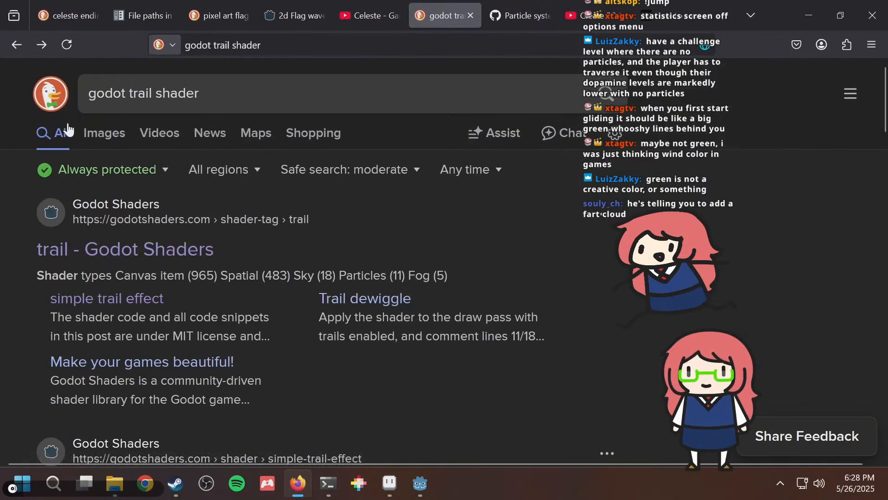
Show the image results for "godot trail shader", preview the Pixel Art Water Trails image and browse further images.
{"action": "left_click", "coordinate": [89, 132]}
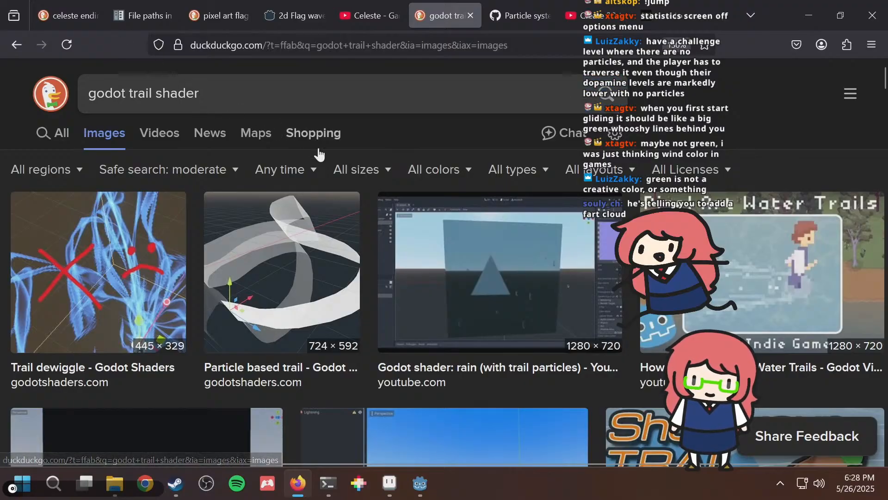
{"action": "left_click", "coordinate": [763, 278]}
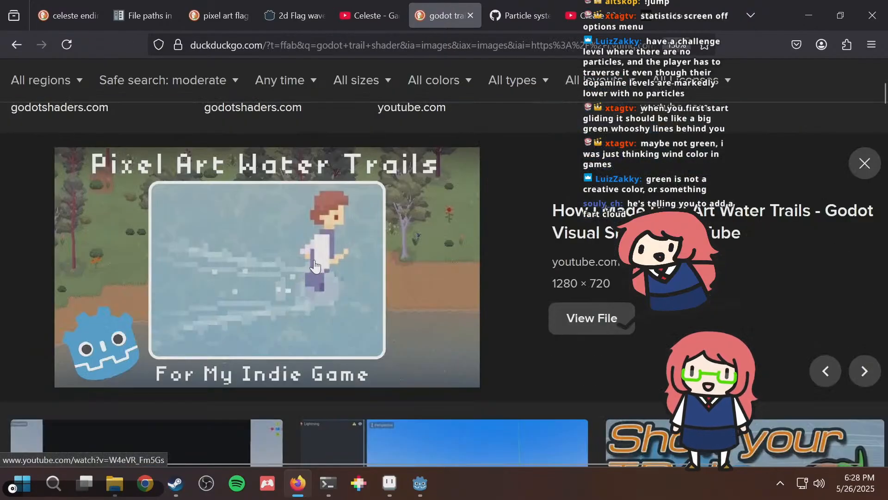
{"action": "scroll", "coordinate": [236, 259], "scroll_direction": "down", "scroll_amount": 5}
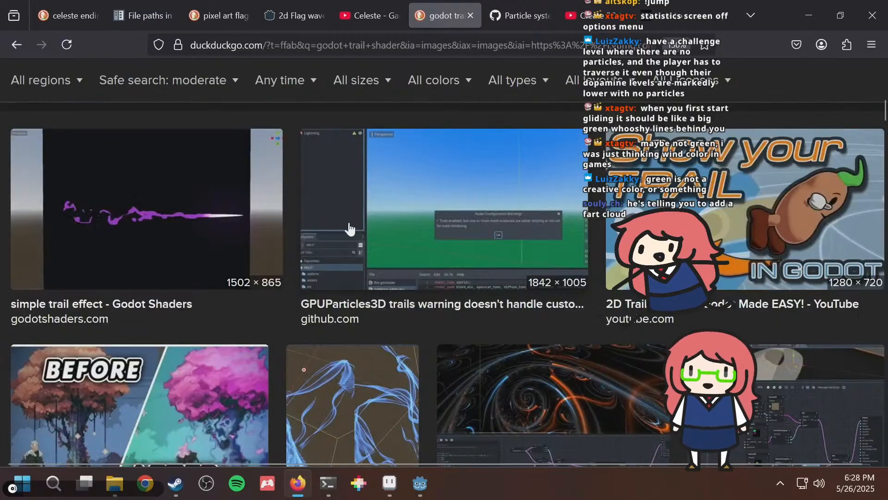
Browse further image results for "godot trail shader" and glance at the other open research pages.
{"action": "scroll", "coordinate": [356, 217], "scroll_direction": "down", "scroll_amount": 7}
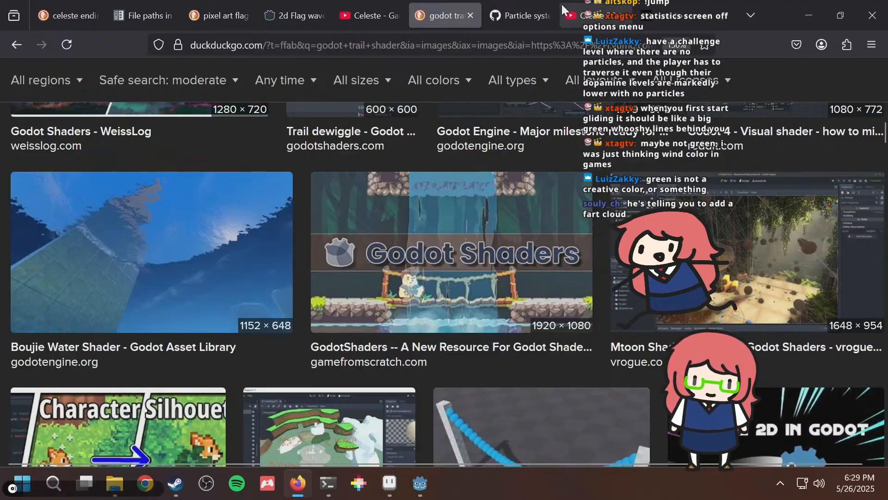
{"action": "left_click", "coordinate": [521, 15]}
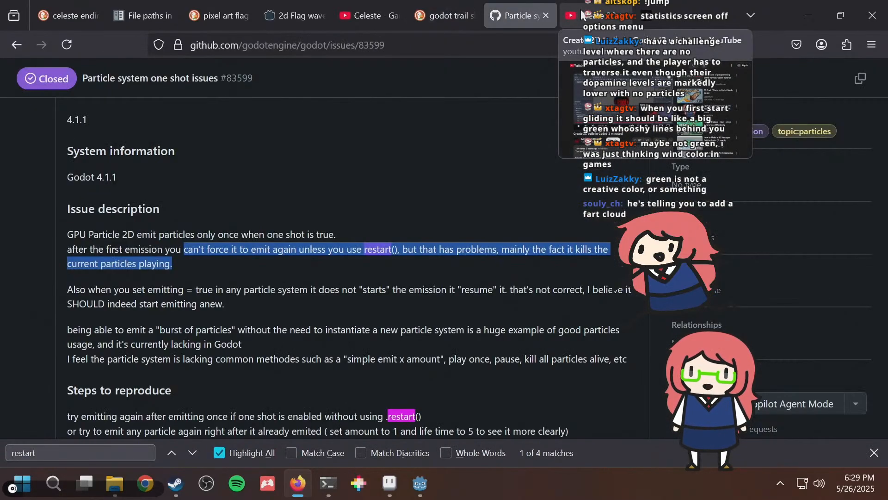
{"action": "left_click", "coordinate": [582, 14]}
{"action": "left_click", "coordinate": [449, 12]}
{"action": "scroll", "coordinate": [19, 58], "scroll_direction": "up", "scroll_amount": 10}
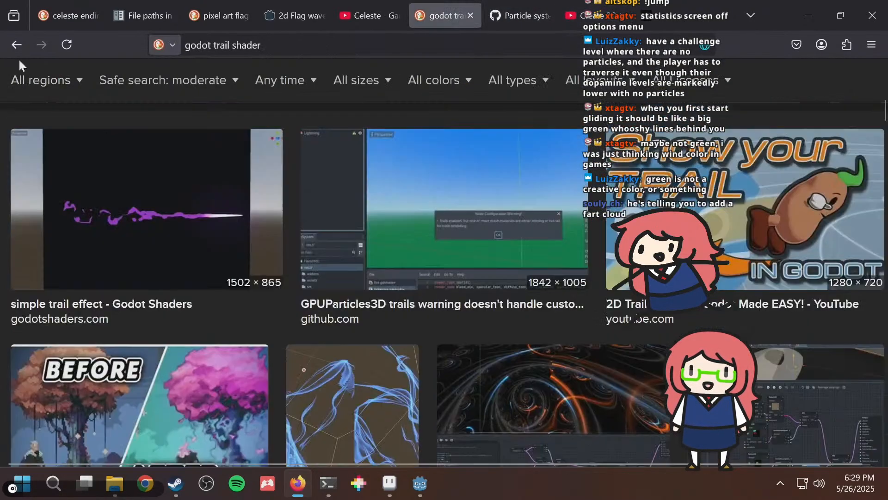
Back out of the trail shader and particle re-emission searches, and revisit the particle issue and the two-minute 2D trails video.
{"action": "left_click", "coordinate": [16, 46]}
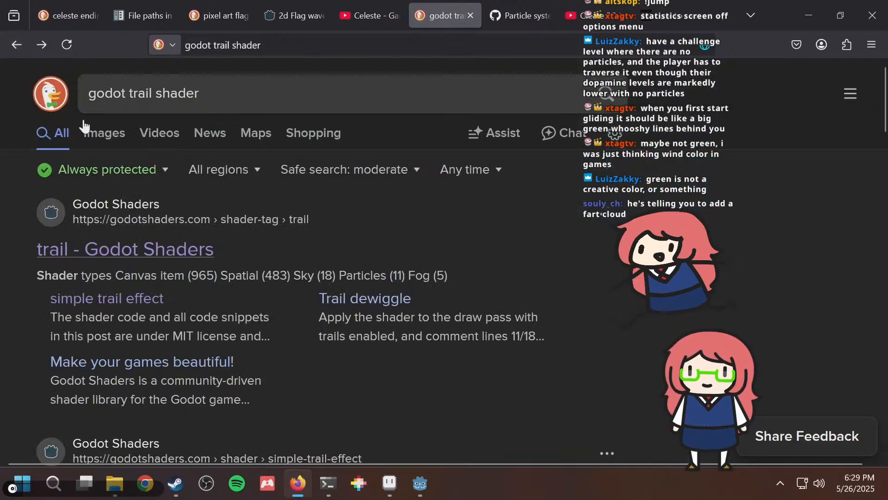
{"action": "left_click", "coordinate": [11, 35]}
{"action": "scroll", "coordinate": [123, 179], "scroll_direction": "down", "scroll_amount": 2}
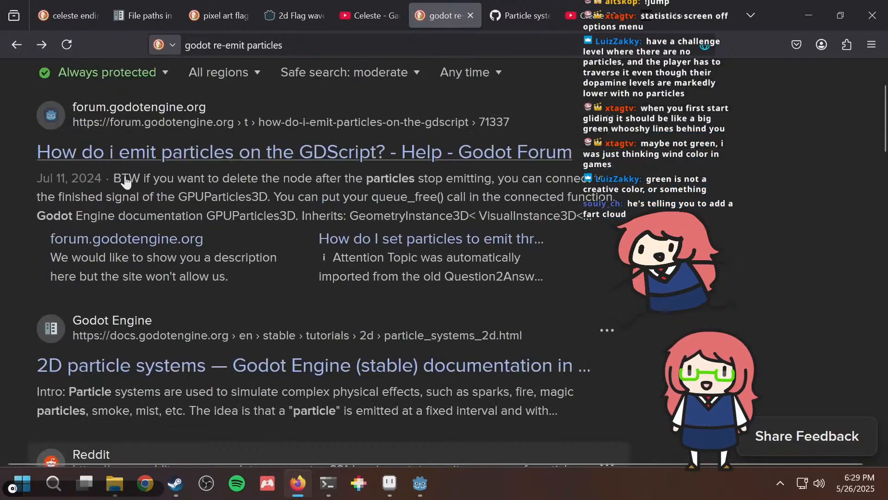
{"action": "left_click", "coordinate": [21, 48]}
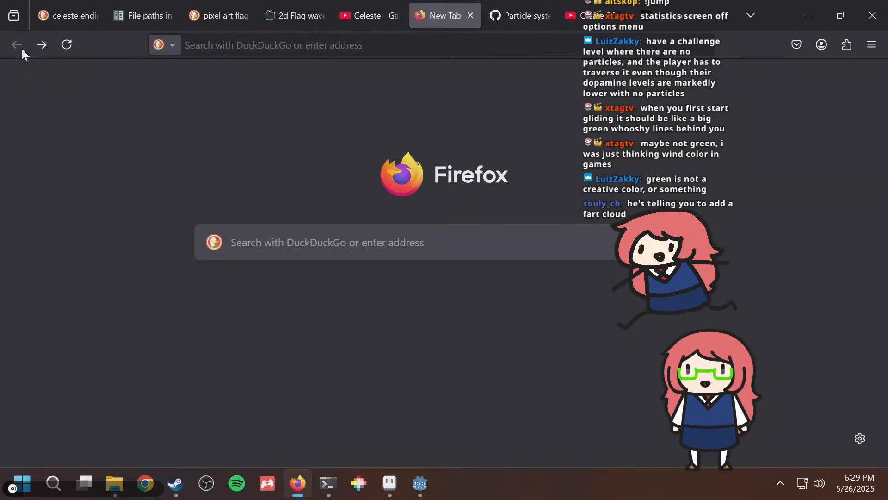
{"action": "left_click", "coordinate": [491, 6]}
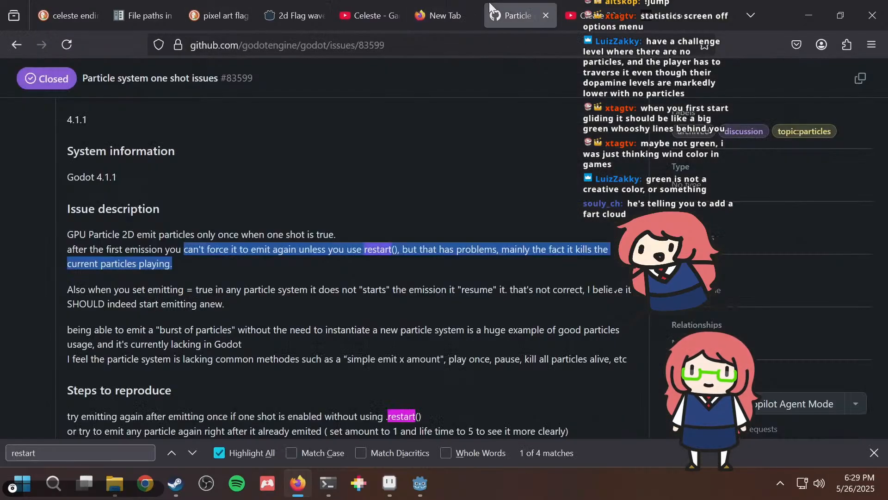
{"action": "left_click", "coordinate": [574, 8]}
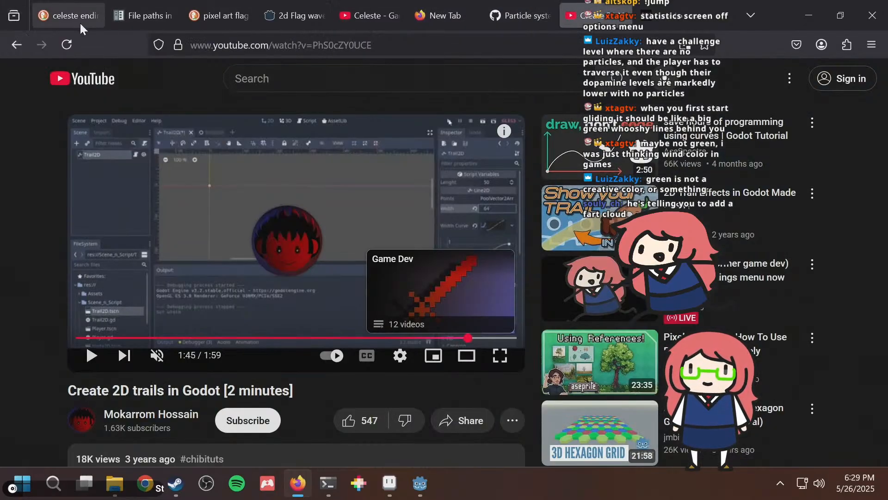
Return to the "godot motion trail 2d" results, watch the start of "2D Trail Effects in Godot Made EASY!" and pause it.
{"action": "left_click", "coordinate": [21, 42]}
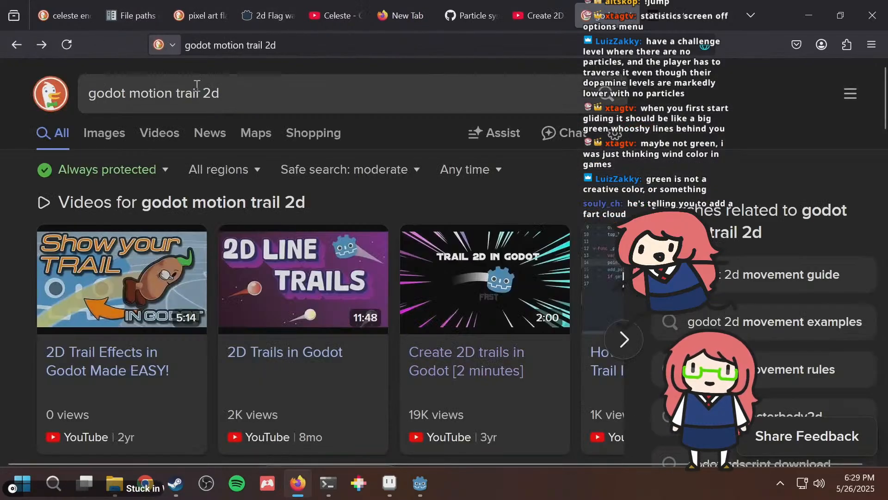
{"action": "scroll", "coordinate": [138, 166], "scroll_direction": "down", "scroll_amount": 10}
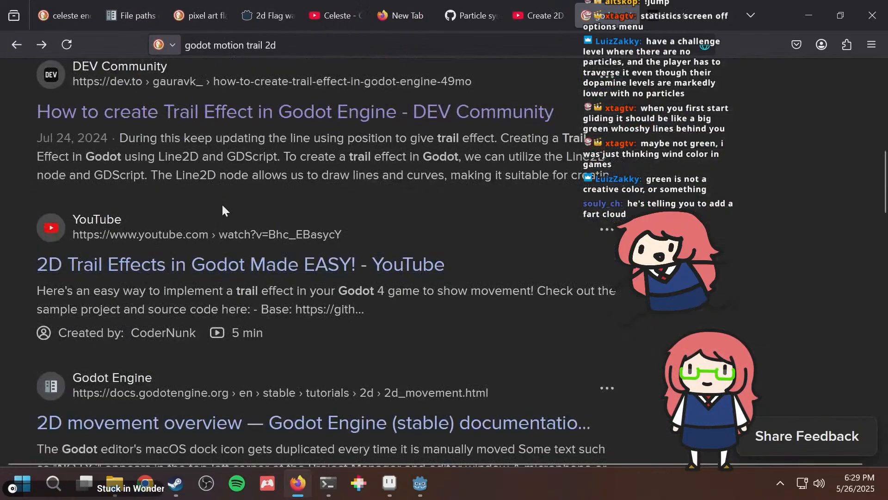
{"action": "left_click", "coordinate": [202, 237]}
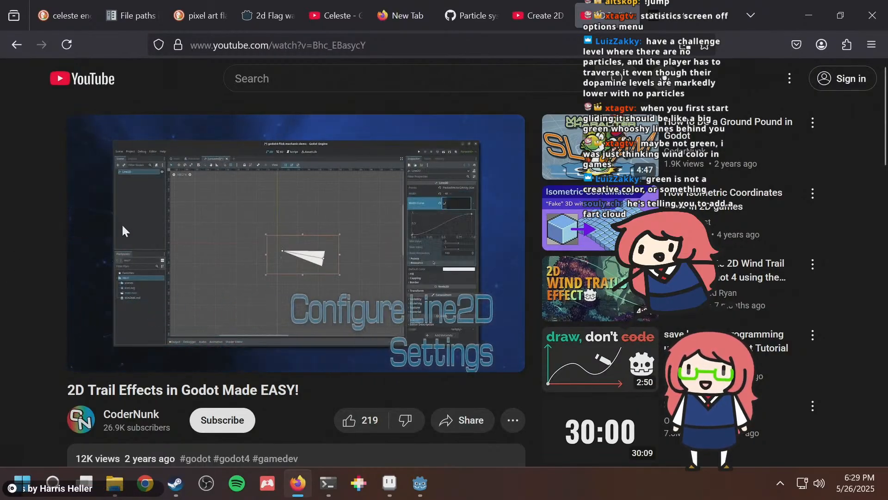
{"action": "left_click", "coordinate": [207, 222]}
Switch to Godot and delete the GlideParticles node from the player scene.
{"action": "key", "text": "alt+Tab"}
{"action": "right_click", "coordinate": [53, 233]}
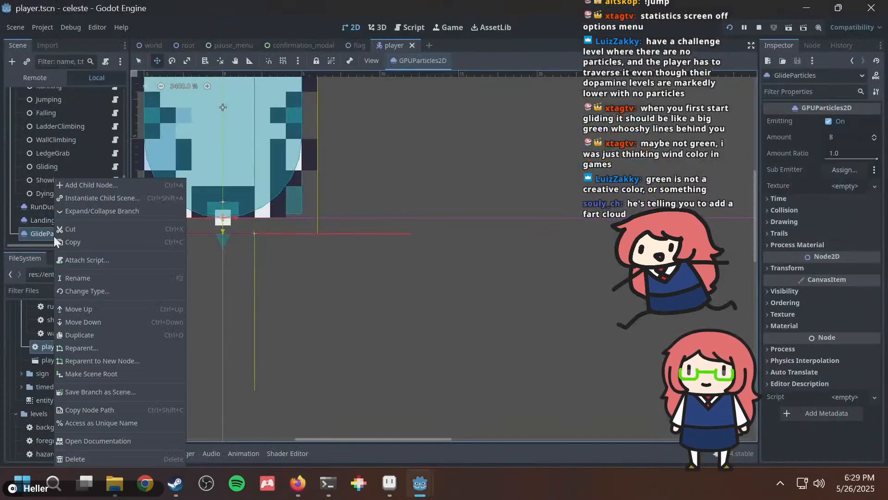
{"action": "mouse_move", "coordinate": [119, 482]}
{"action": "left_click", "coordinate": [118, 459]}
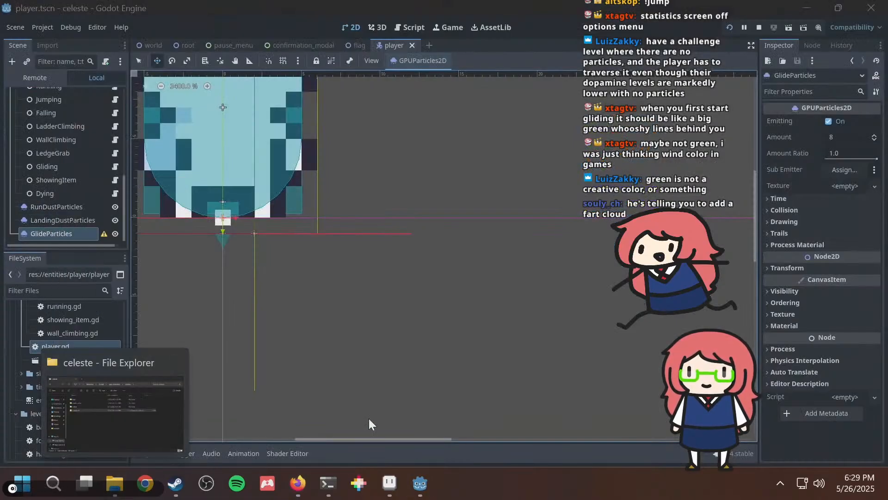
{"action": "left_click", "coordinate": [498, 381]}
{"action": "right_click", "coordinate": [67, 231]}
{"action": "mouse_move", "coordinate": [114, 481]}
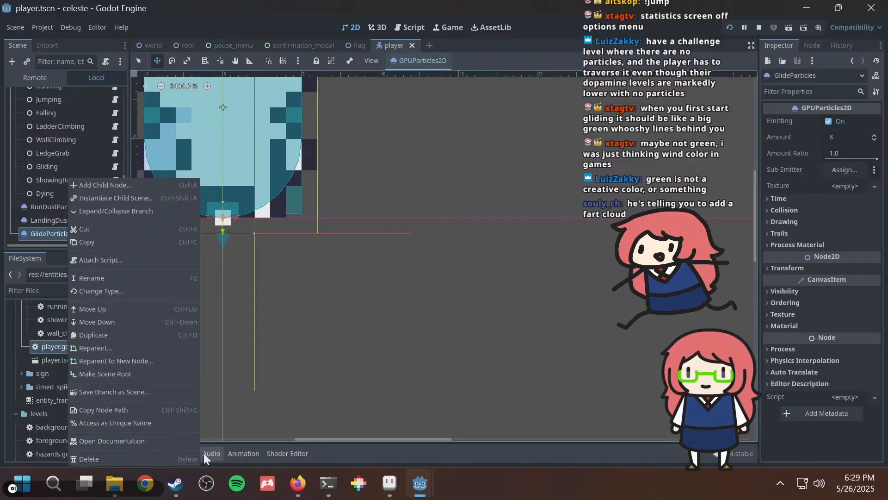
{"action": "left_click", "coordinate": [171, 458]}
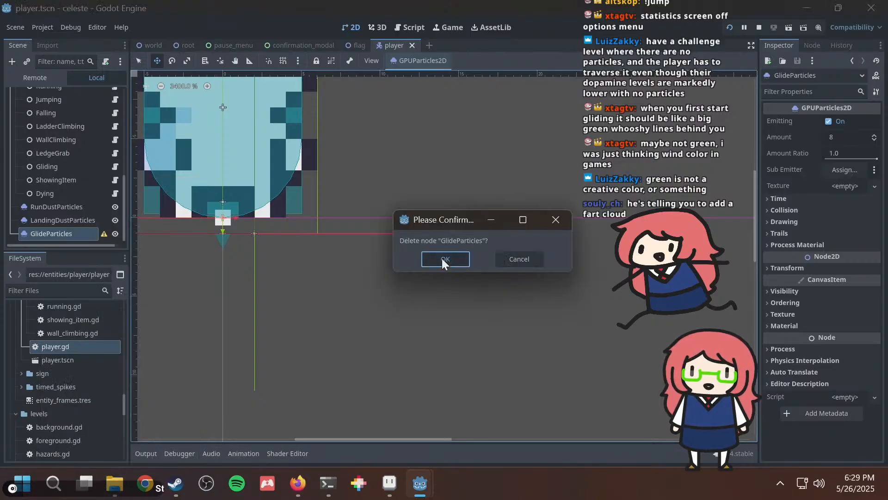
{"action": "left_click", "coordinate": [444, 259]}
Add a Line2D node as a child of the Player root node.
{"action": "scroll", "coordinate": [83, 129], "scroll_direction": "up", "scroll_amount": 10}
{"action": "right_click", "coordinate": [58, 95]}
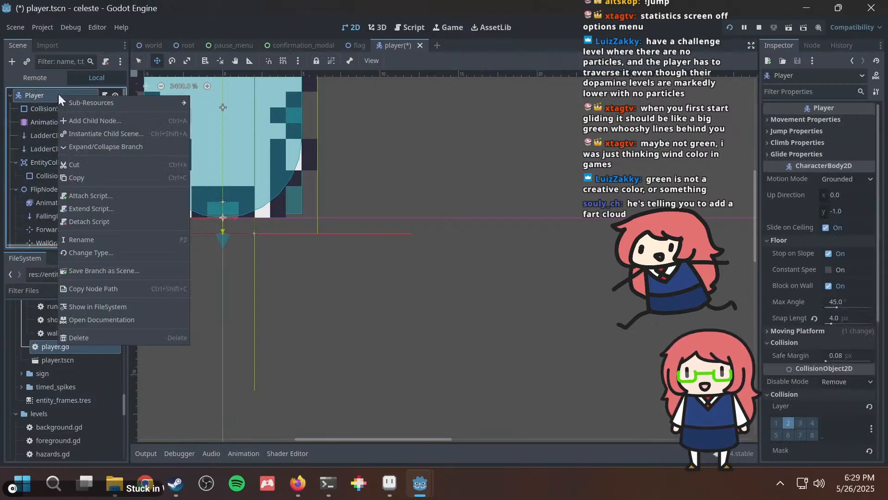
{"action": "left_click", "coordinate": [99, 120]}
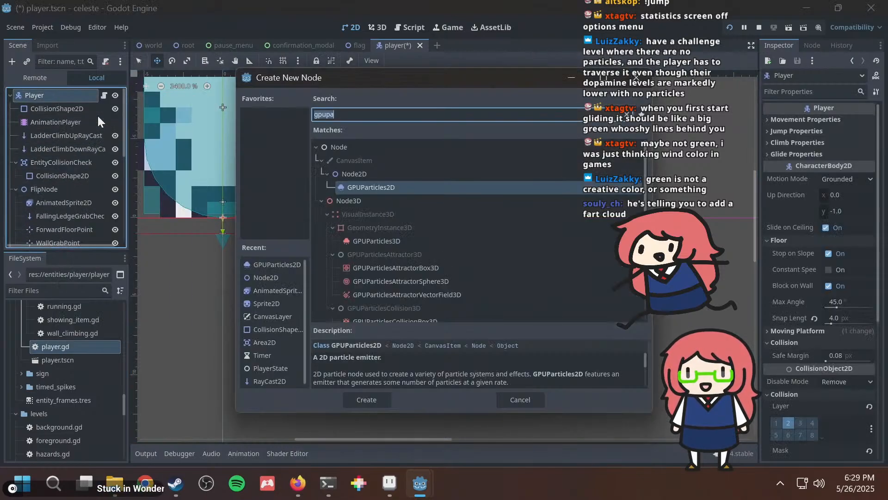
{"action": "type", "text": "line2d"}
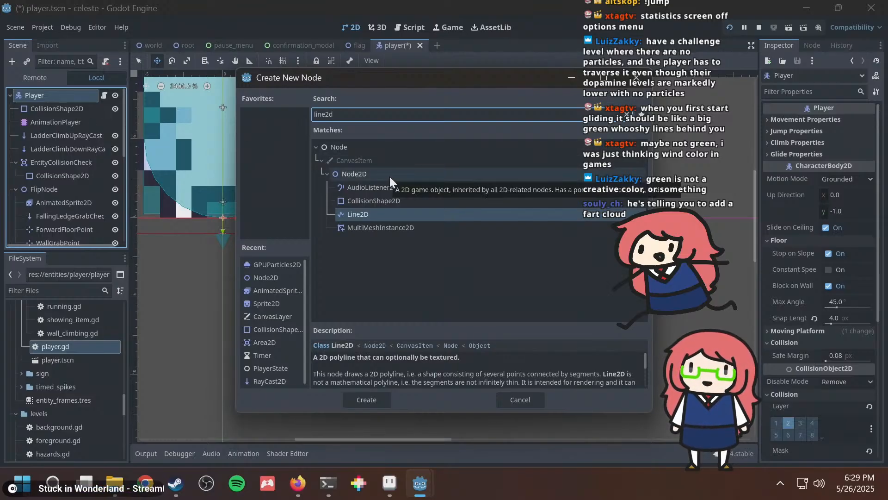
{"action": "double_click", "coordinate": [365, 215]}
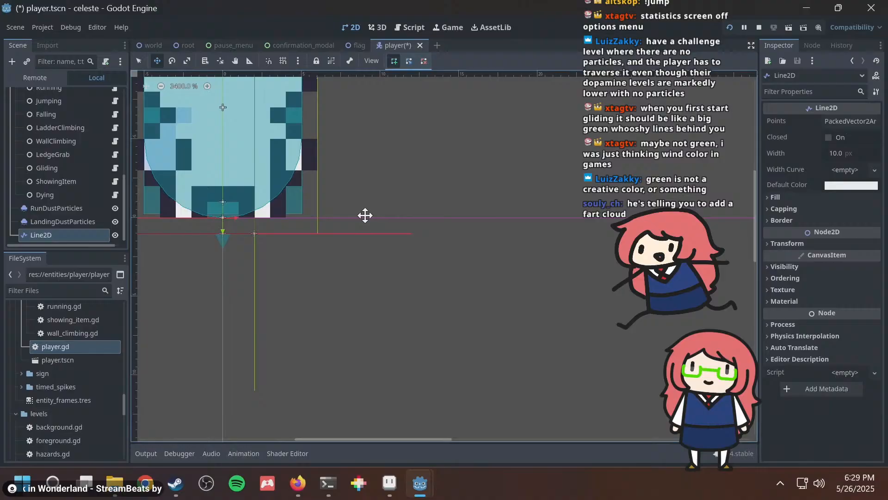
Rename the new Line2D node as GlideTrail.
{"action": "left_click", "coordinate": [40, 229]}
{"action": "key", "text": "BackSpace"}
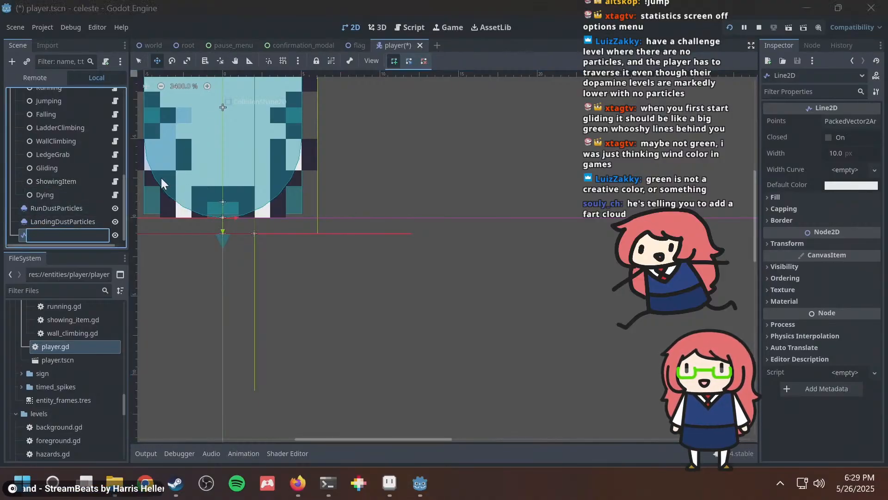
{"action": "type", "text": "Trail"}
{"action": "key", "text": "BackSpace"}
{"action": "key", "text": "BackSpace"}
{"action": "key", "text": "BackSpace"}
{"action": "key", "text": "BackSpace"}
{"action": "key", "text": "BackSpace"}
{"action": "type", "text": "GlideTrail"}
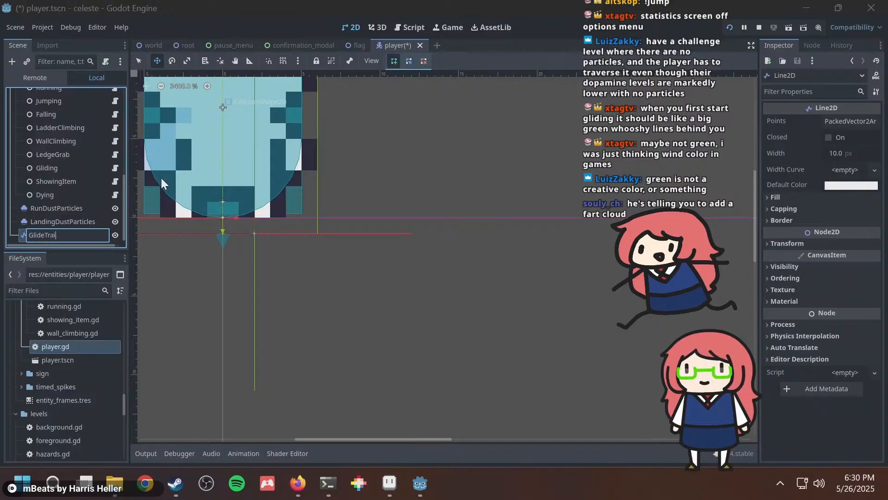
{"action": "key", "text": "Return"}
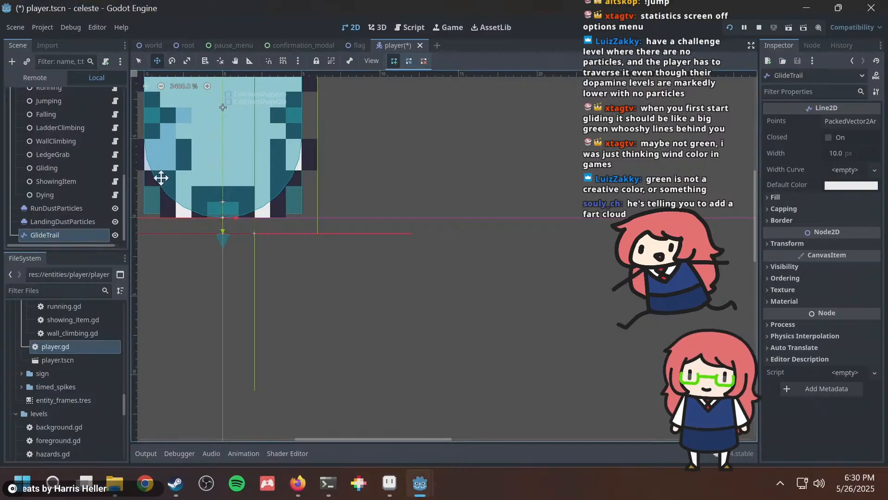
Play a bit more of the 2D trail tutorial video in Firefox and return to the Godot editor.
{"action": "key", "text": "alt+Tab"}
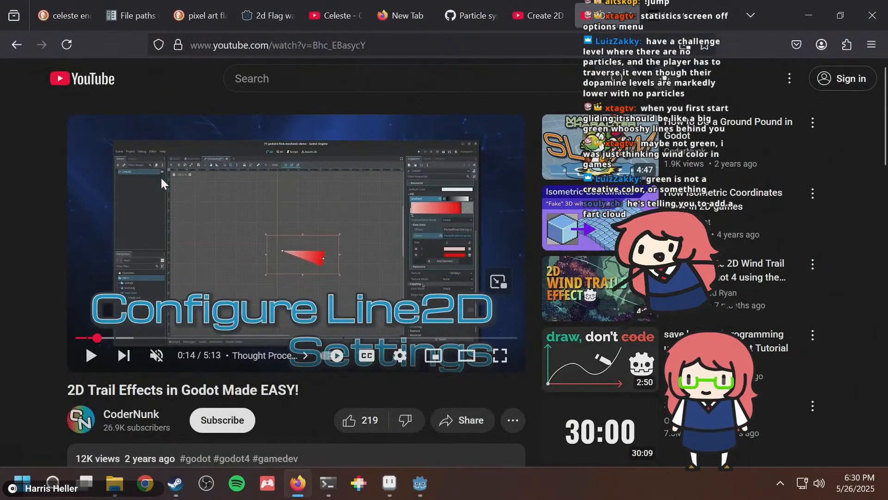
{"action": "left_click", "coordinate": [202, 204]}
{"action": "key", "text": "alt+Tab"}
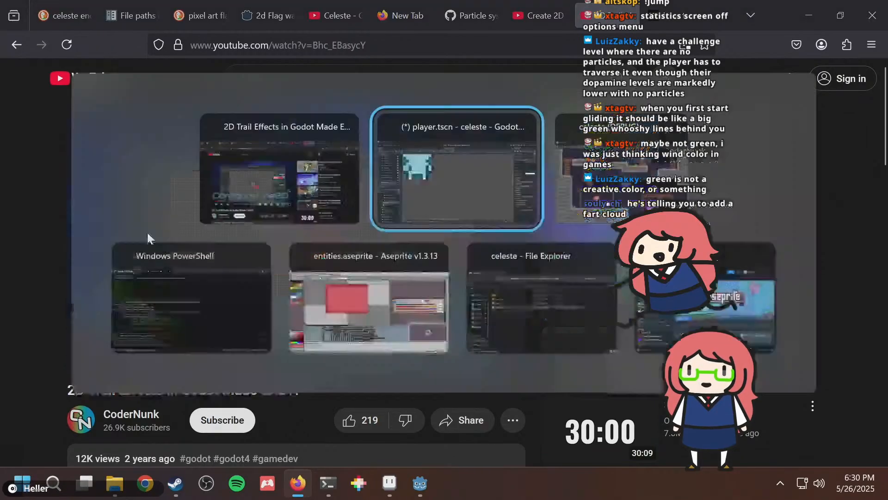
{"action": "key", "text": "alt+Tab"}
{"action": "key", "text": "alt+Tab"}
Save the GlideTrail branch as its own scene, glide_trail.tscn, in res://entities/player.
{"action": "right_click", "coordinate": [63, 235]}
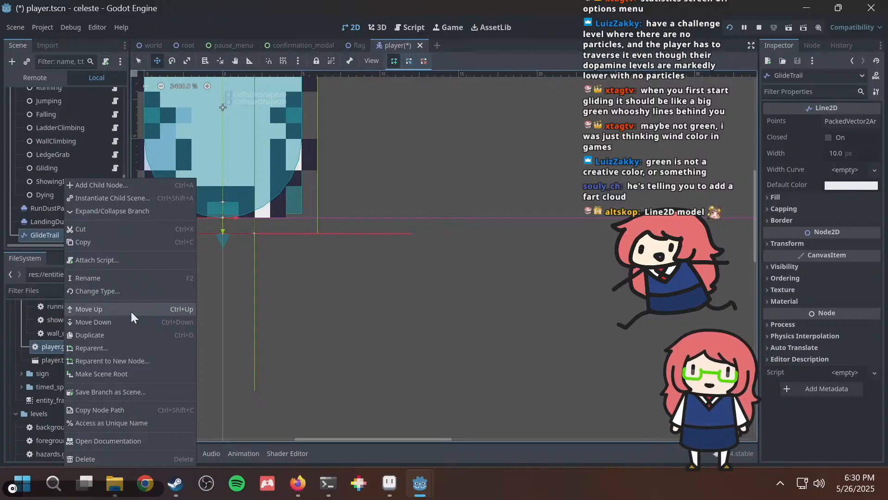
{"action": "left_click", "coordinate": [105, 393]}
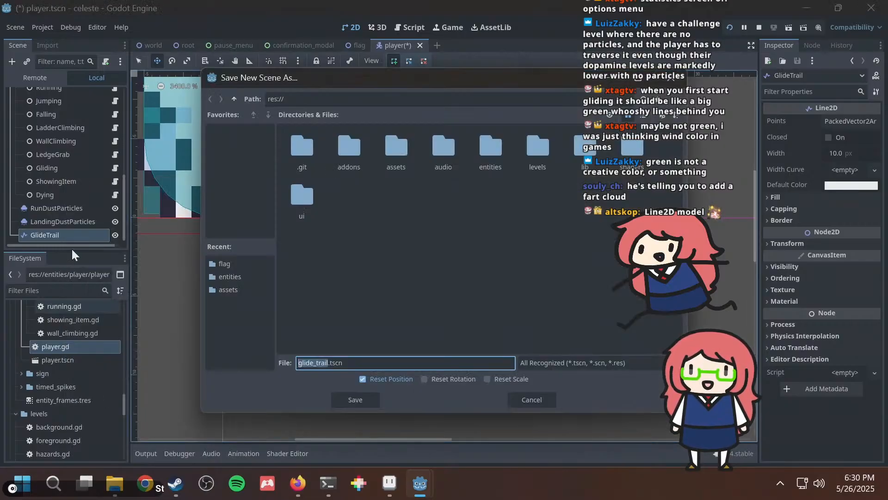
{"action": "left_click_drag", "start_coordinate": [306, 79], "coordinate": [186, 85]}
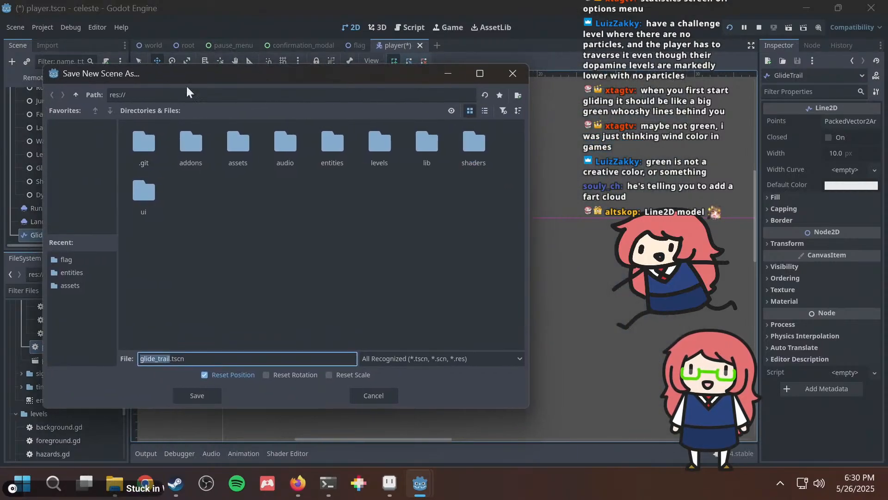
{"action": "double_click", "coordinate": [331, 151]}
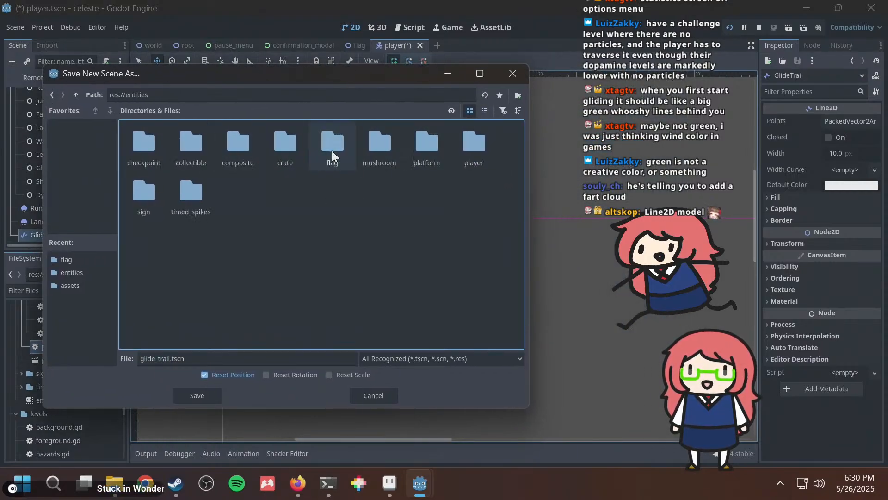
{"action": "double_click", "coordinate": [494, 134]}
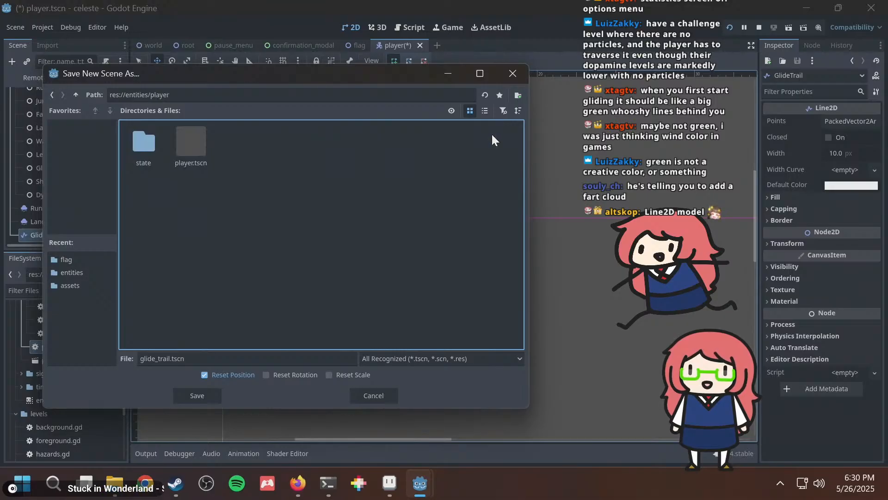
{"action": "left_click", "coordinate": [231, 360]}
{"action": "left_click", "coordinate": [197, 395]}
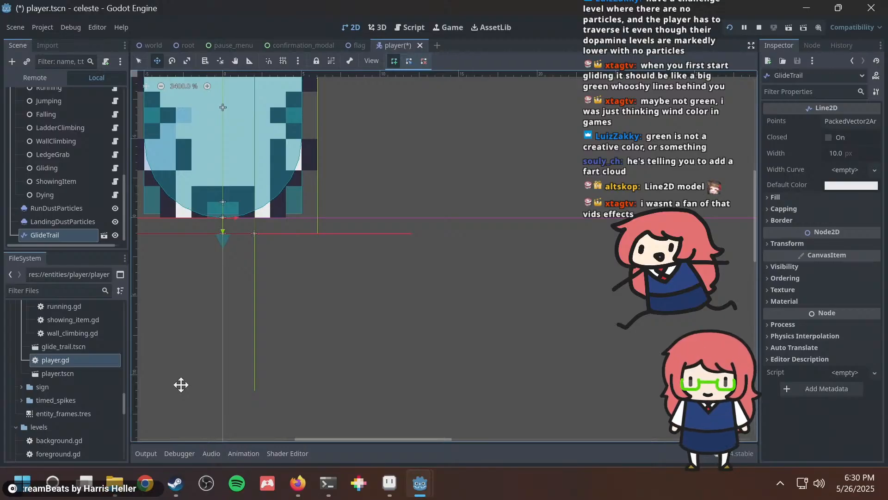
Open the GlideTrail node's saved scene in the editor.
{"action": "right_click", "coordinate": [60, 234]}
{"action": "key", "text": "Escape"}
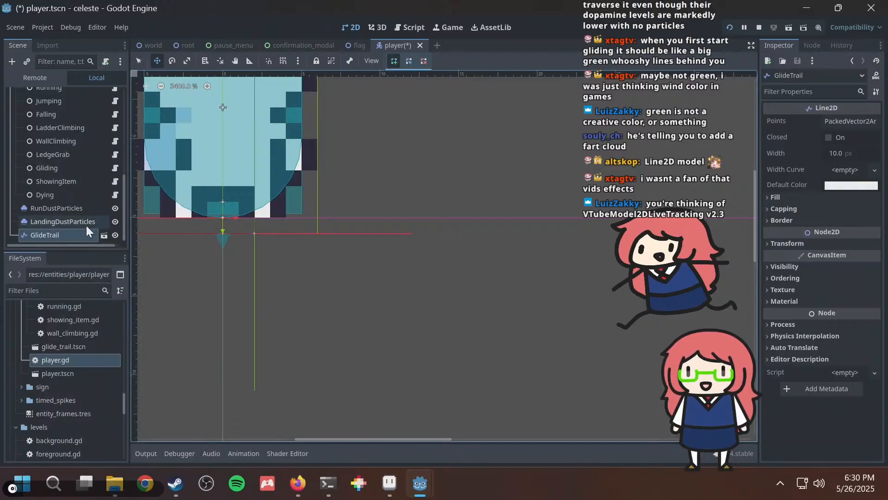
{"action": "left_click", "coordinate": [100, 235]}
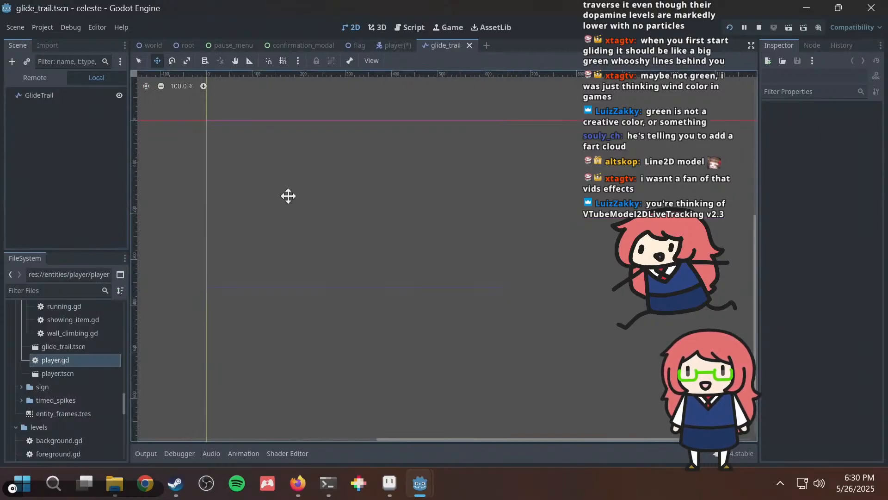
Switch to Firefox, enlarge the 2D trail tutorial to theater mode and pause it at the trail instantiation part.
{"action": "key", "text": "alt+Tab"}
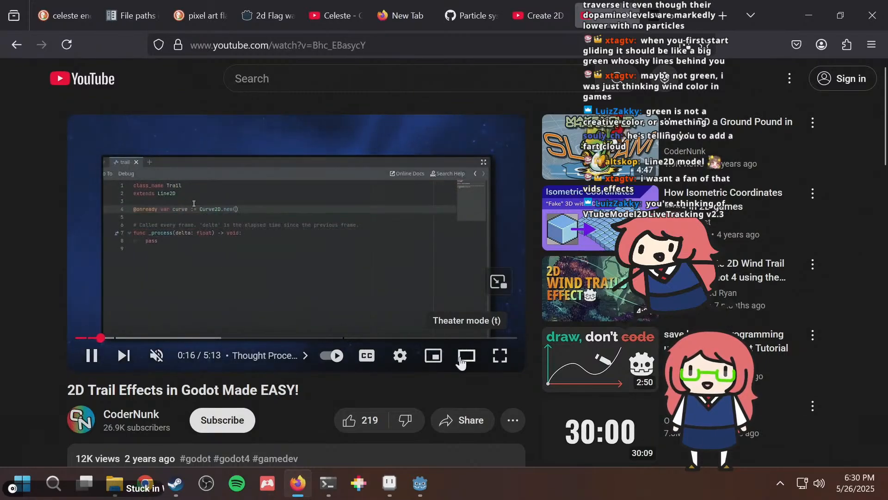
{"action": "left_click", "coordinate": [466, 356]}
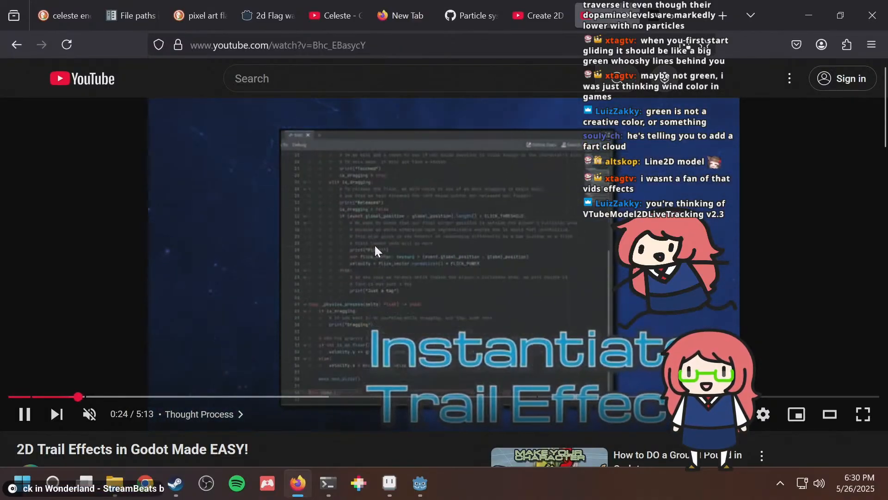
{"action": "left_click", "coordinate": [370, 230]}
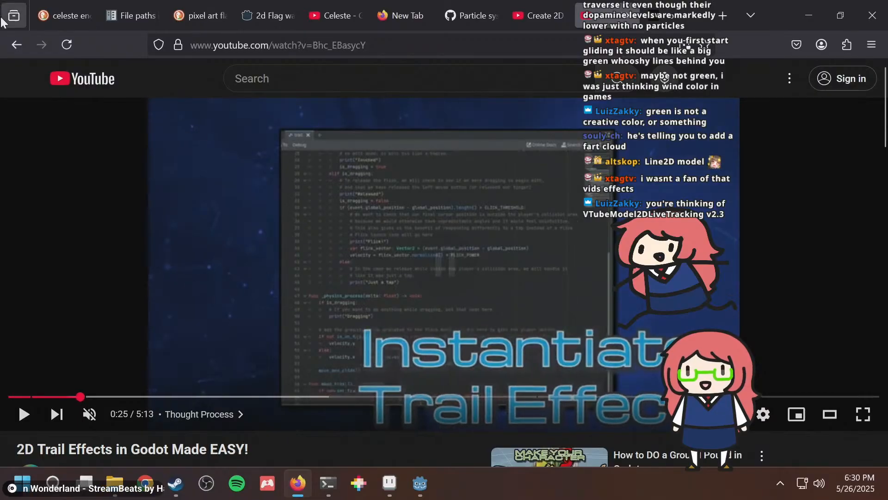
Go back to the search results, open the Godot forum thread on 2D sprite trail effects and read through it.
{"action": "left_click", "coordinate": [13, 46]}
{"action": "scroll", "coordinate": [349, 189], "scroll_direction": "down", "scroll_amount": 5}
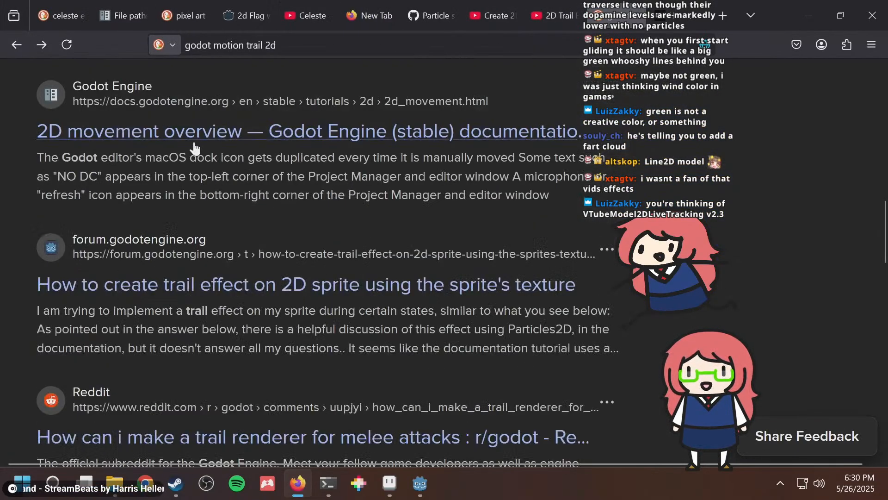
{"action": "left_click", "coordinate": [178, 287]}
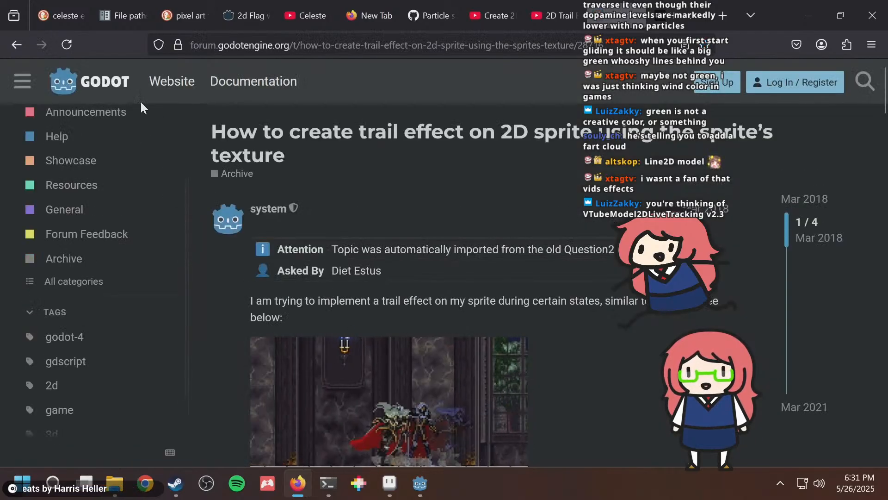
{"action": "scroll", "coordinate": [190, 241], "scroll_direction": "down", "scroll_amount": 2}
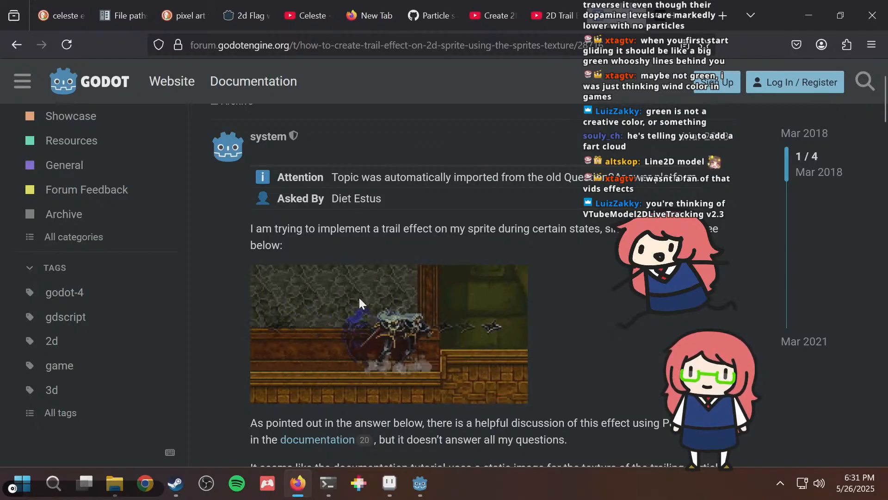
{"action": "scroll", "coordinate": [597, 275], "scroll_direction": "down", "scroll_amount": 3}
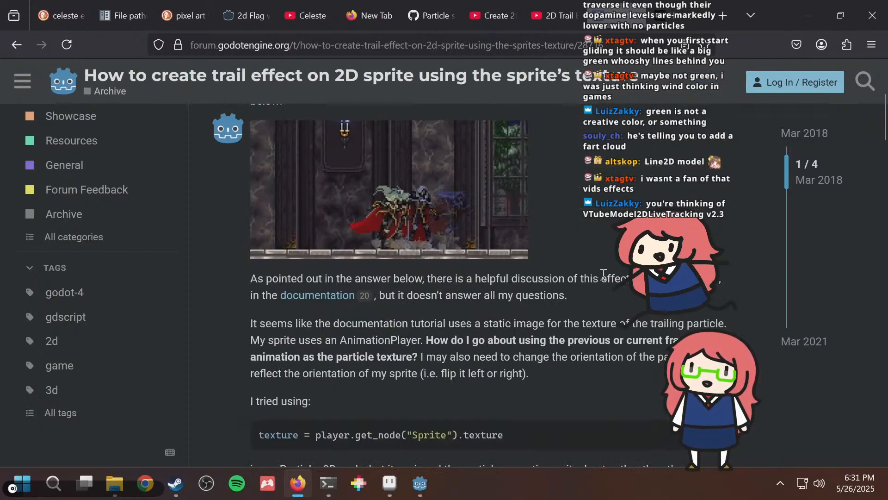
{"action": "scroll", "coordinate": [593, 268], "scroll_direction": "down", "scroll_amount": 8}
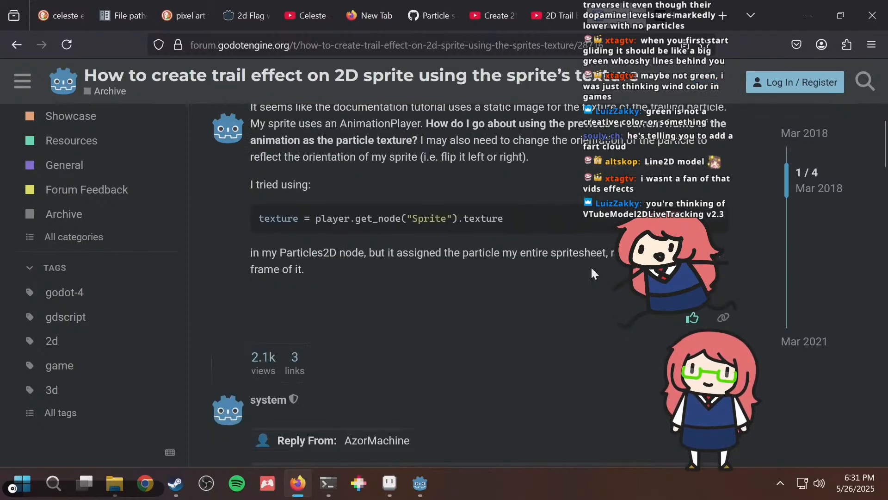
{"action": "scroll", "coordinate": [591, 268], "scroll_direction": "down", "scroll_amount": 10}
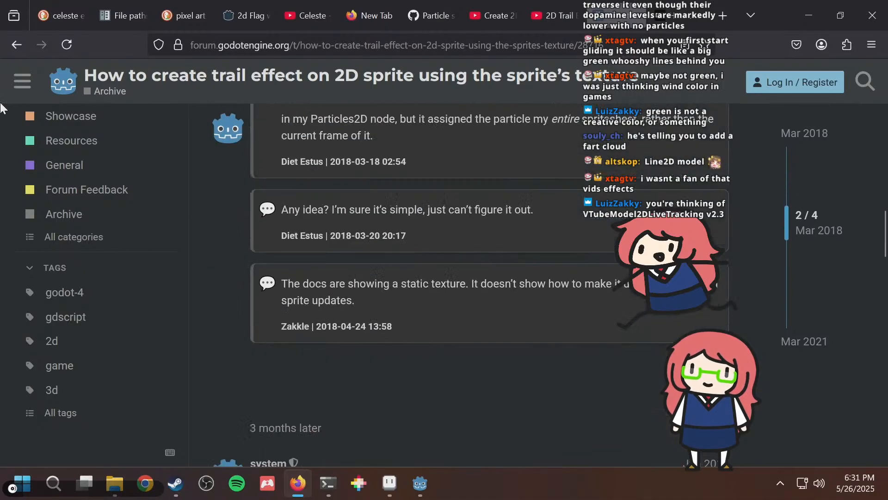
Return to the "godot motion trail 2d" results, look through them and open the video "2D Trails in Godot".
{"action": "left_click", "coordinate": [13, 45]}
{"action": "scroll", "coordinate": [406, 325], "scroll_direction": "down", "scroll_amount": 5}
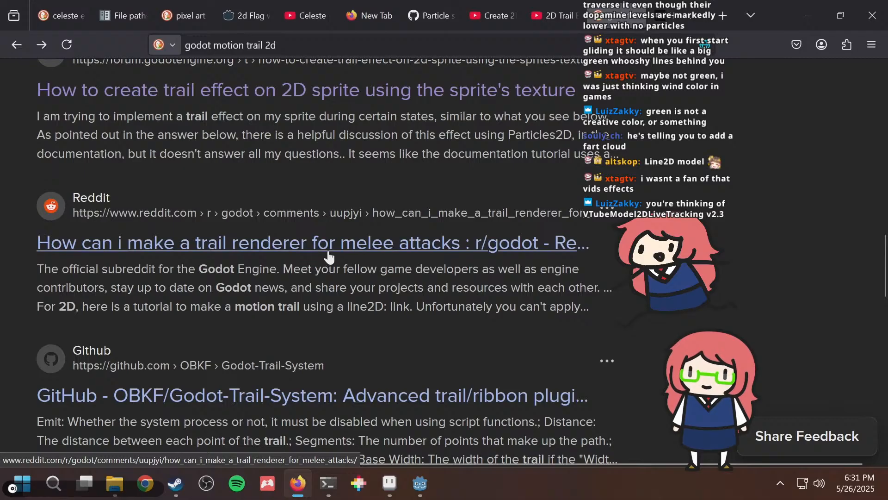
{"action": "scroll", "coordinate": [328, 257], "scroll_direction": "down", "scroll_amount": 6}
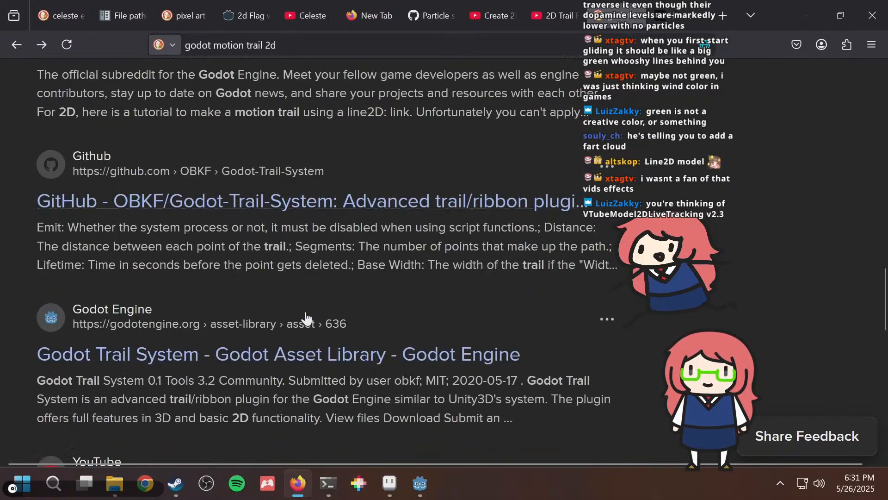
{"action": "scroll", "coordinate": [305, 319], "scroll_direction": "up", "scroll_amount": 10}
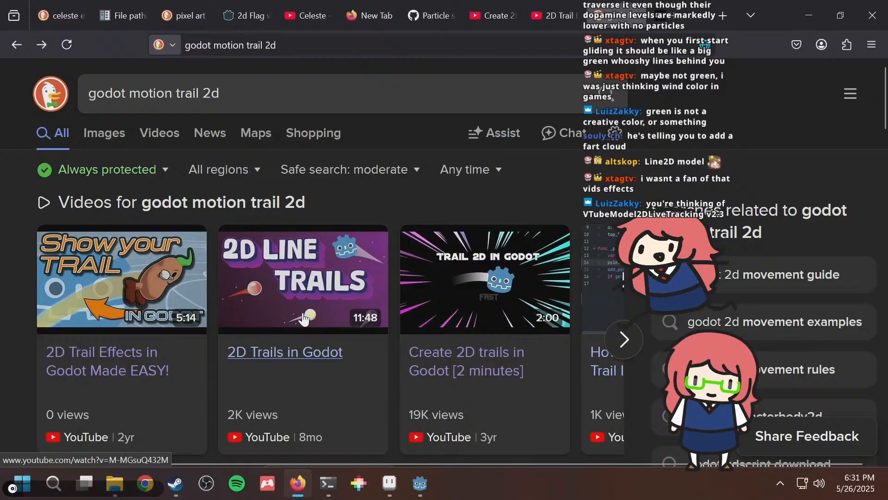
{"action": "left_click", "coordinate": [258, 272]}
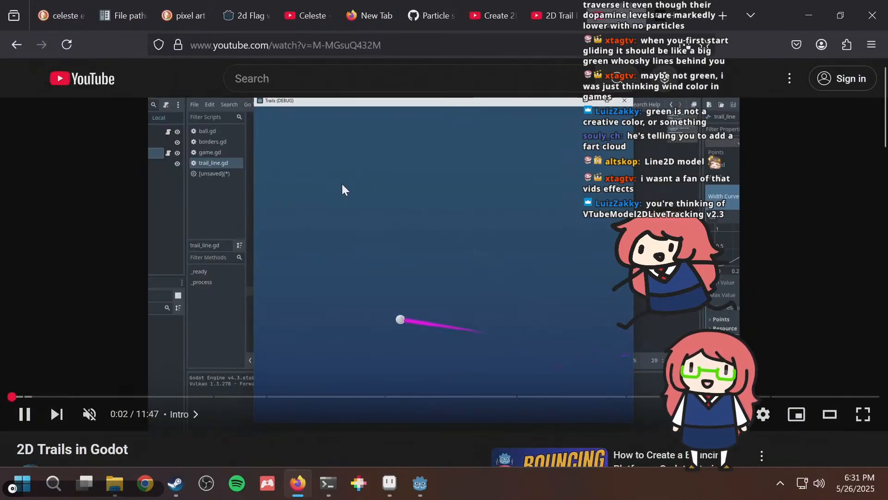
Skip ahead through the video's intro to the First Trail section where the Line2D script is written.
{"action": "key", "text": "Right"}
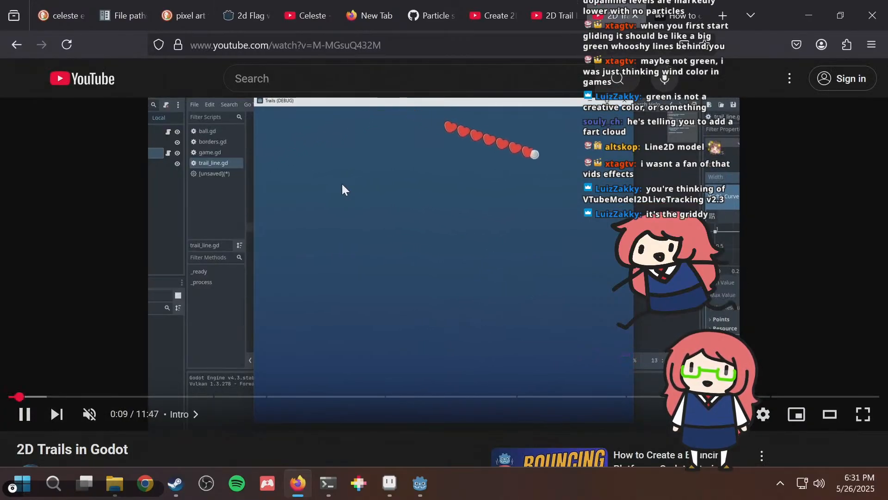
{"action": "key", "text": "Right"}
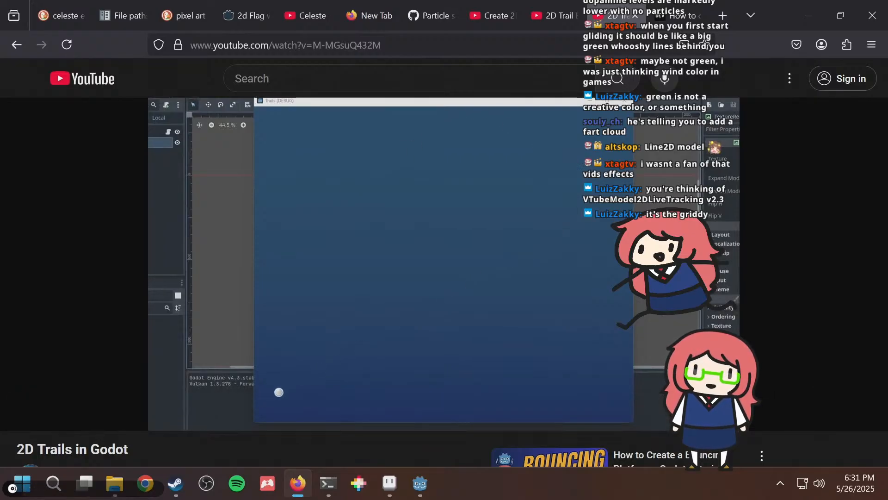
{"action": "key", "text": "Right"}
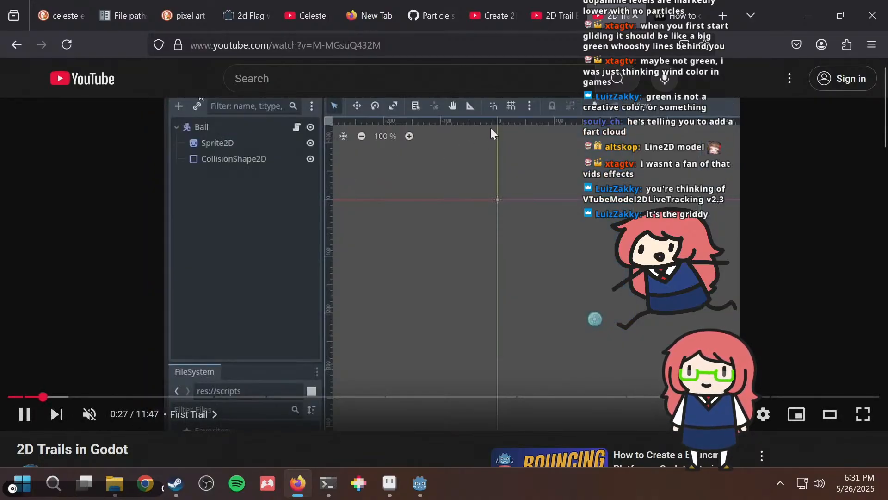
{"action": "key", "text": "Right"}
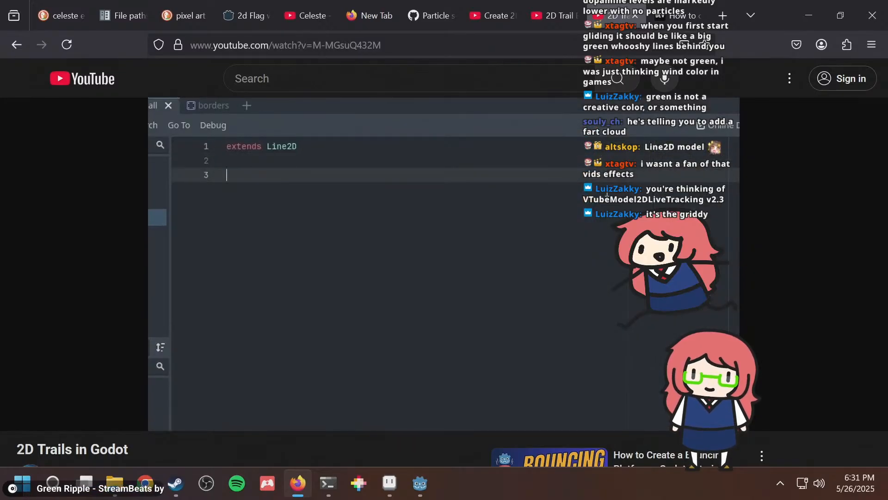
{"action": "key", "text": "alt+Tab"}
{"action": "key", "text": "alt+Tab"}
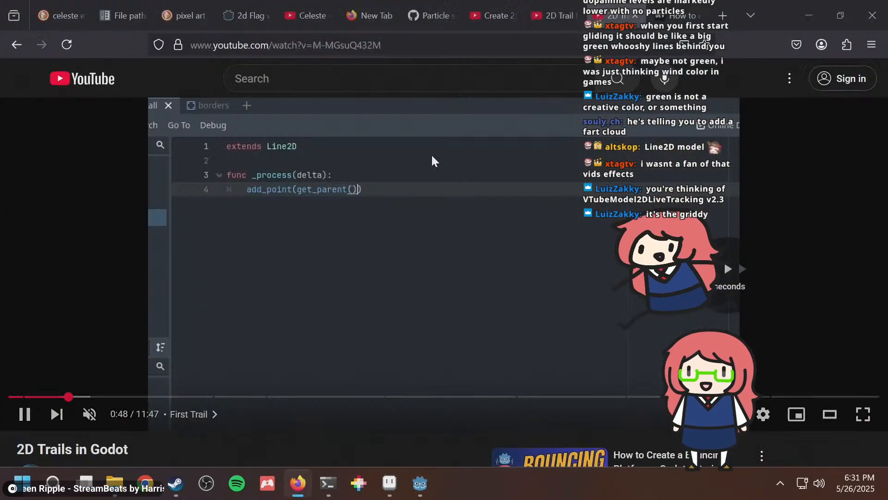
Switch to Godot and attach a new GDScript, res://entities/player/glide_trail.gd, to the GlideTrail node.
{"action": "key", "text": "alt+Tab"}
{"action": "left_click", "coordinate": [63, 94]}
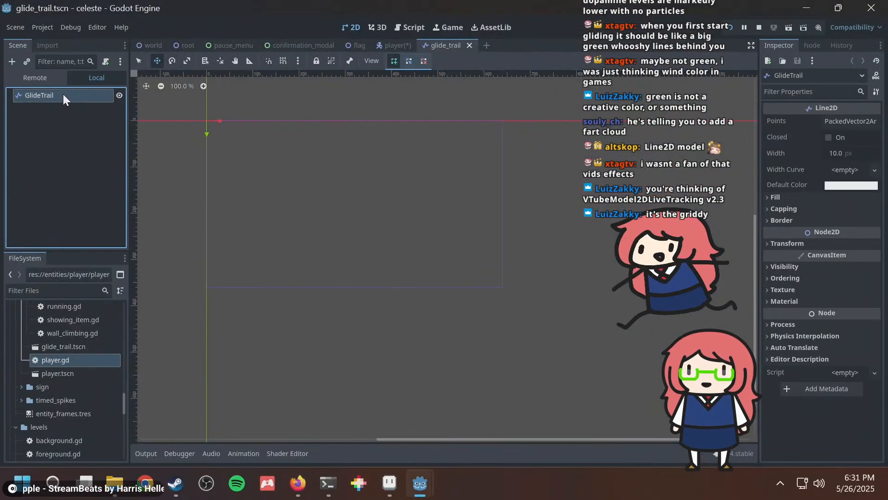
{"action": "right_click", "coordinate": [62, 96]}
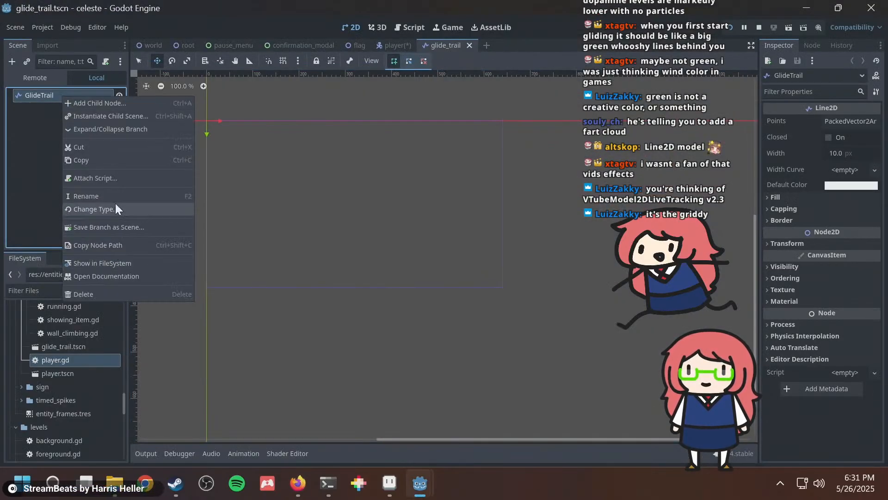
{"action": "left_click", "coordinate": [112, 178]}
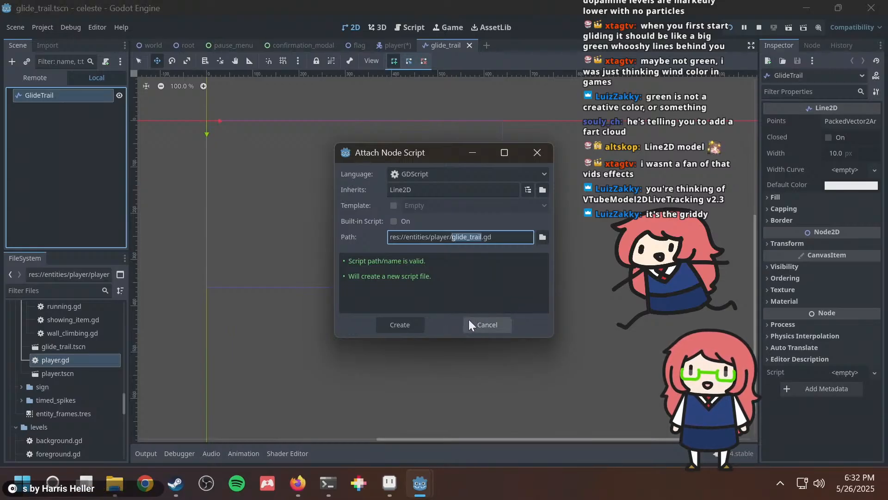
{"action": "left_click", "coordinate": [400, 325]}
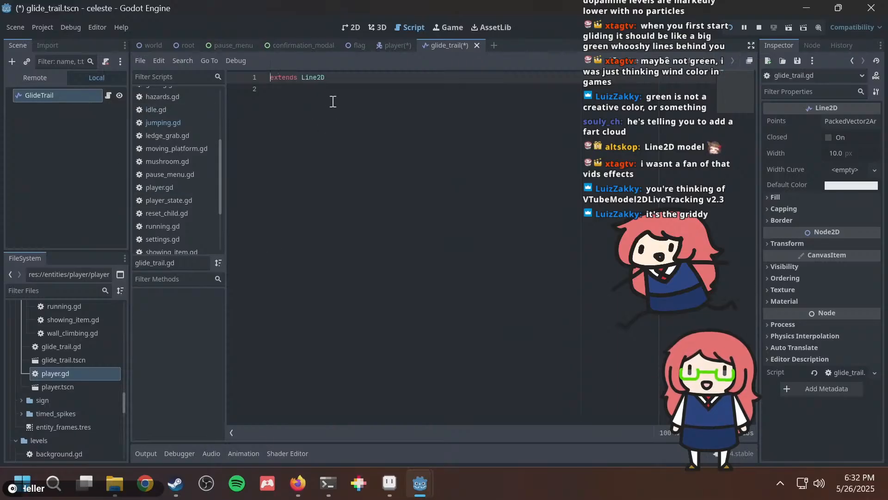
Return to the tutorial video in Firefox and skip through the rest of the First Trail section.
{"action": "key", "text": "alt+Tab"}
{"action": "left_click", "coordinate": [366, 174]}
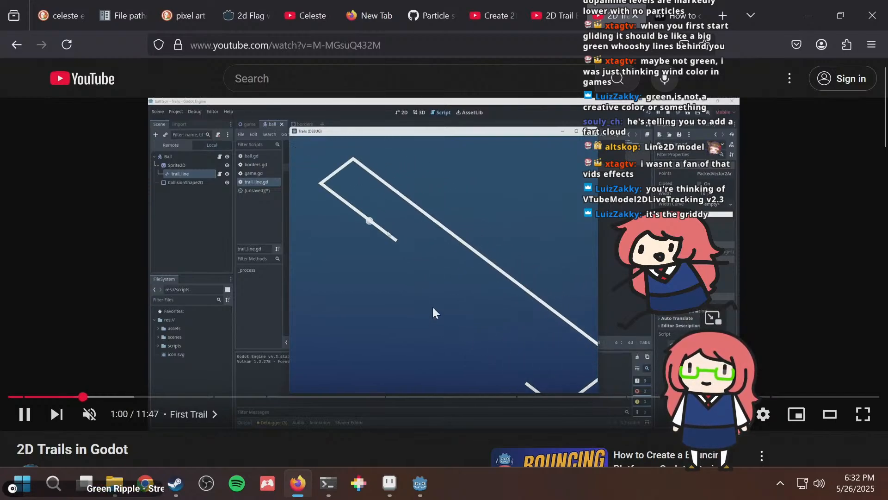
{"action": "key", "text": "Right"}
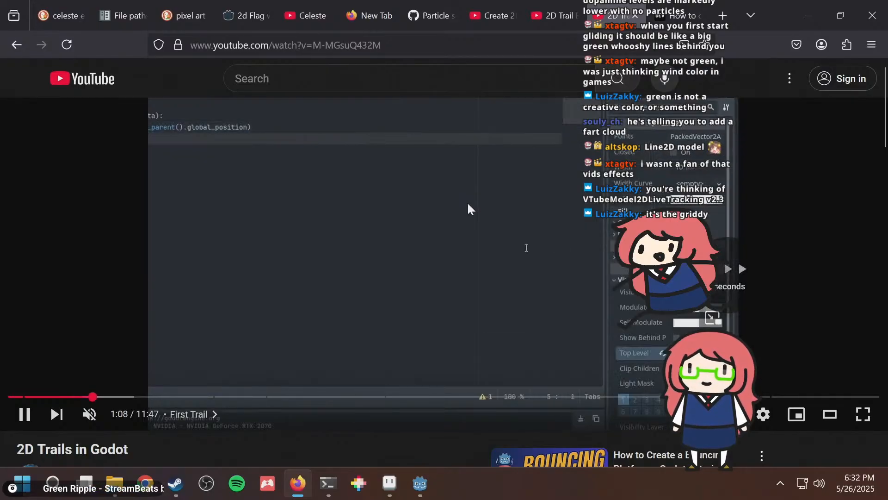
{"action": "key", "text": "Right"}
{"action": "key", "text": "Right"}
{"action": "key", "text": "Right"}
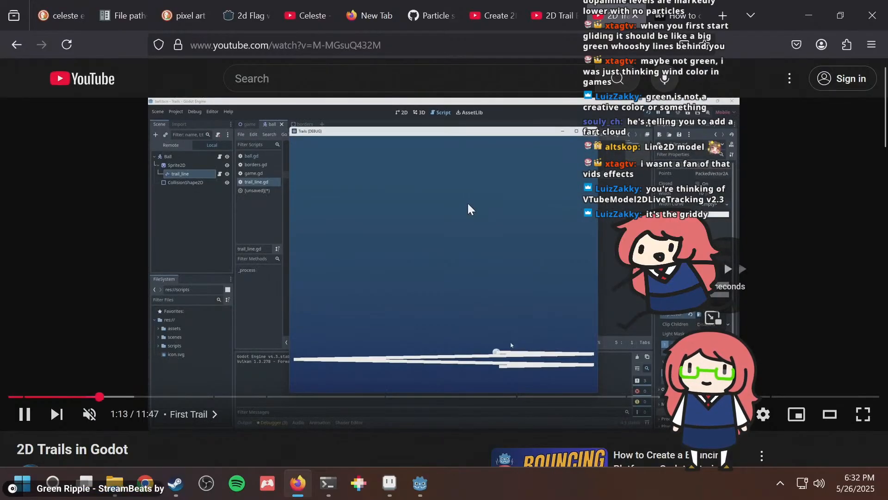
{"action": "key", "text": "Right"}
{"action": "key", "text": "Right"}
{"action": "key", "text": "Right"}
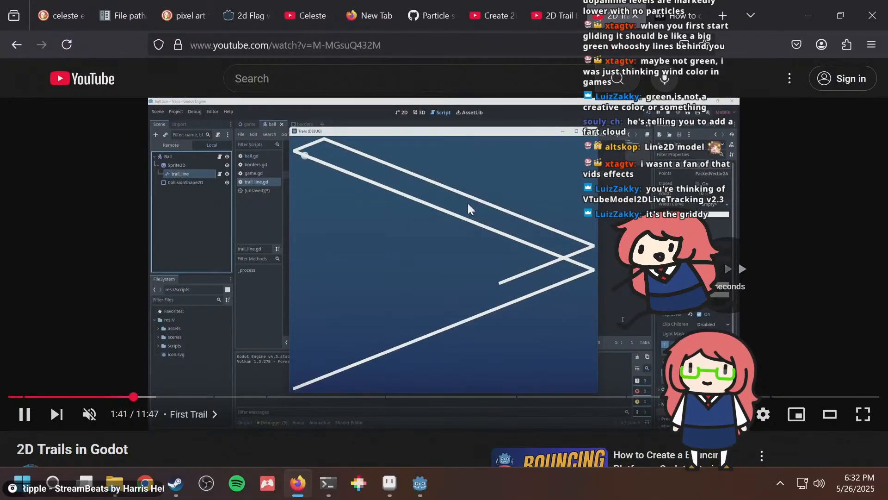
{"action": "key", "text": "Right"}
{"action": "key", "text": "Right"}
{"action": "key", "text": "Right"}
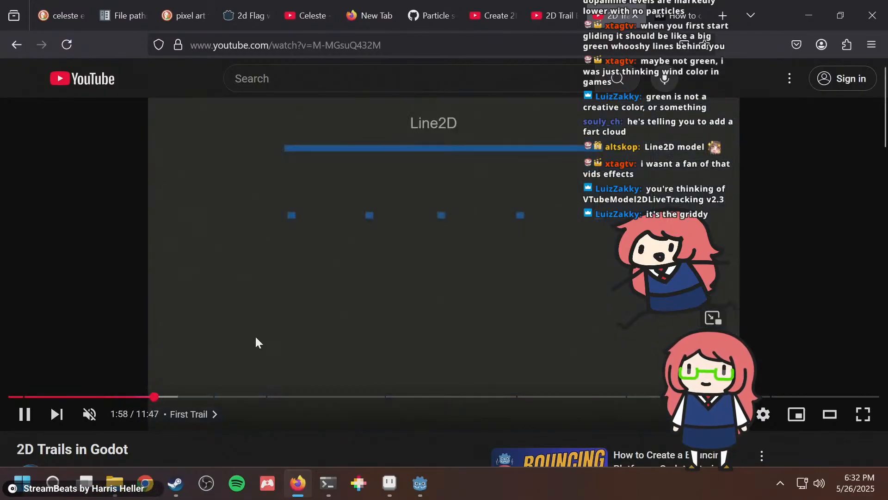
Jump past the How it works section to Fixing the problem and pause where the complete _process code shows.
{"action": "left_click", "coordinate": [226, 397]}
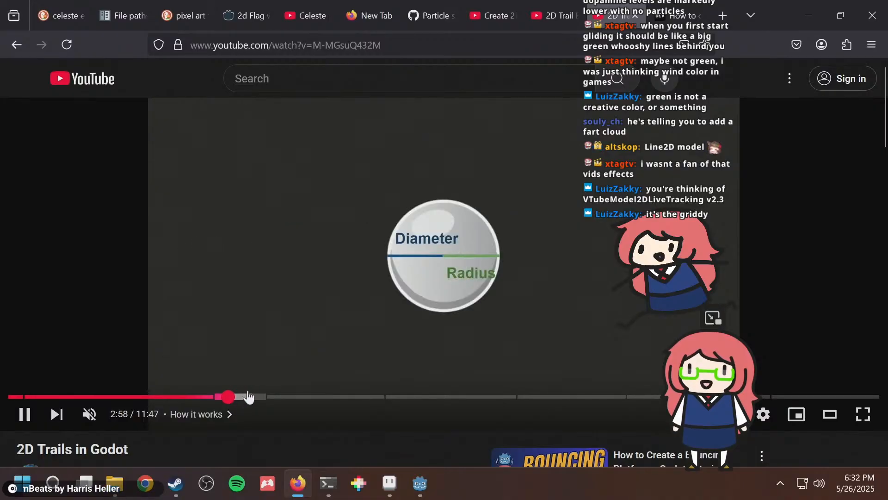
{"action": "left_click", "coordinate": [243, 397]}
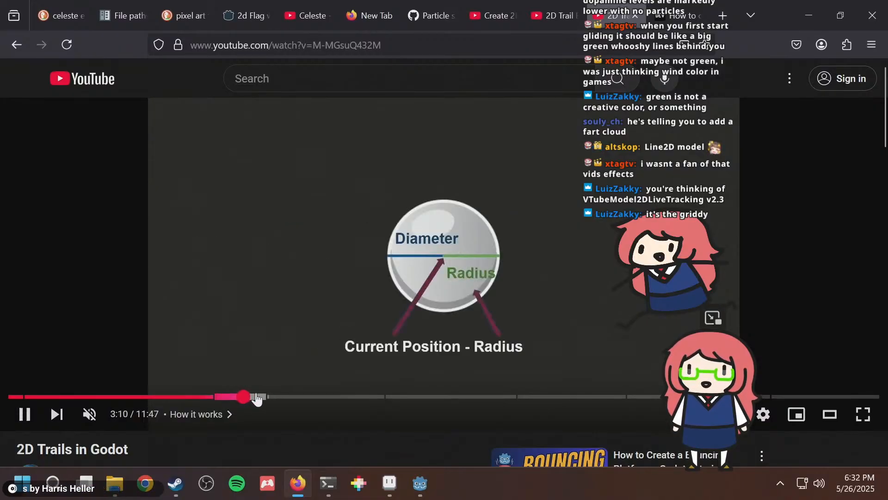
{"action": "left_click", "coordinate": [257, 397]}
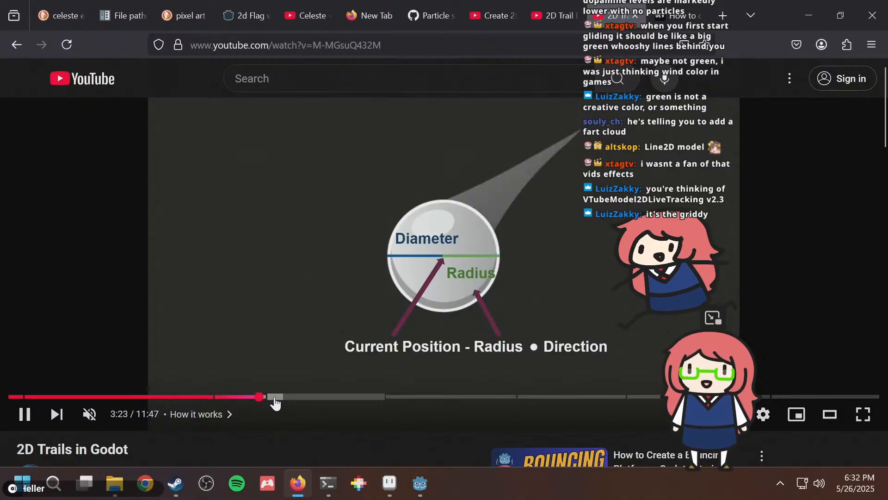
{"action": "left_click", "coordinate": [274, 398]}
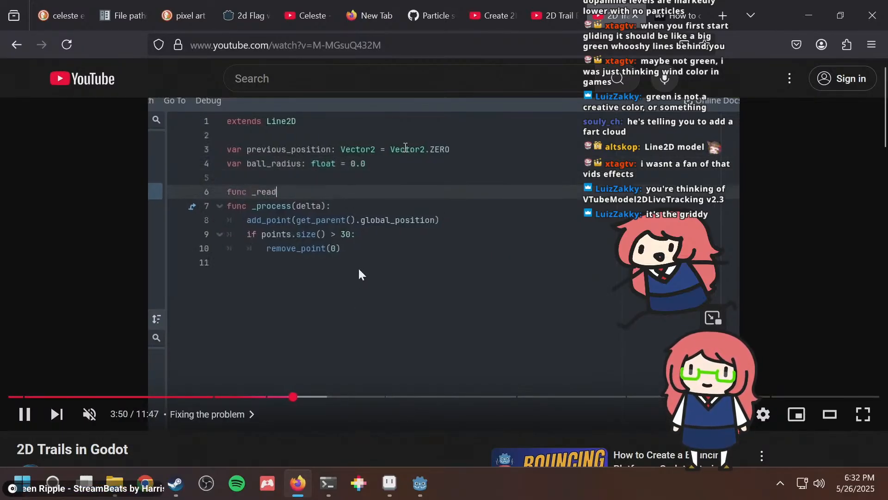
{"action": "left_click", "coordinate": [347, 255]}
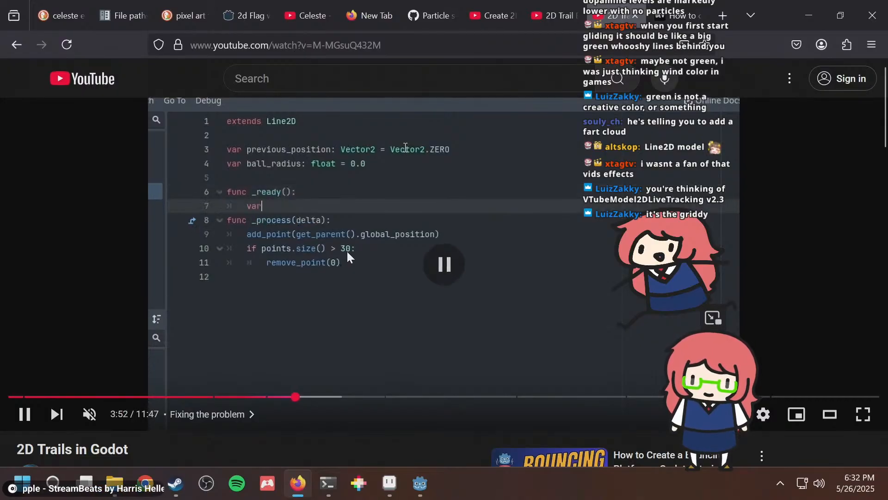
{"action": "left_click", "coordinate": [377, 218]}
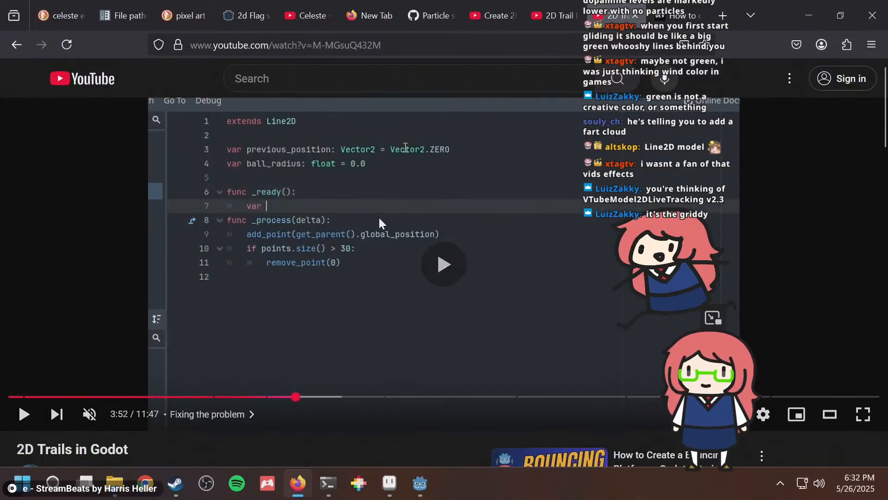
{"action": "left_click", "coordinate": [404, 200]}
In Godot, add a _process(delta: float) -> void function header to glide_trail.gd, then switch back to the tutorial video.
{"action": "key", "text": "alt+Tab"}
{"action": "left_click", "coordinate": [420, 100]}
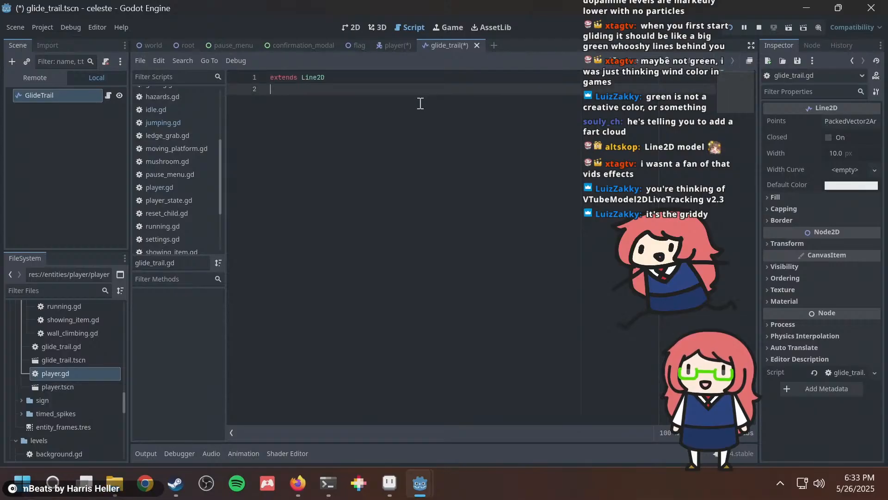
{"action": "key", "text": "Return"}
{"action": "type", "text": "fun"}
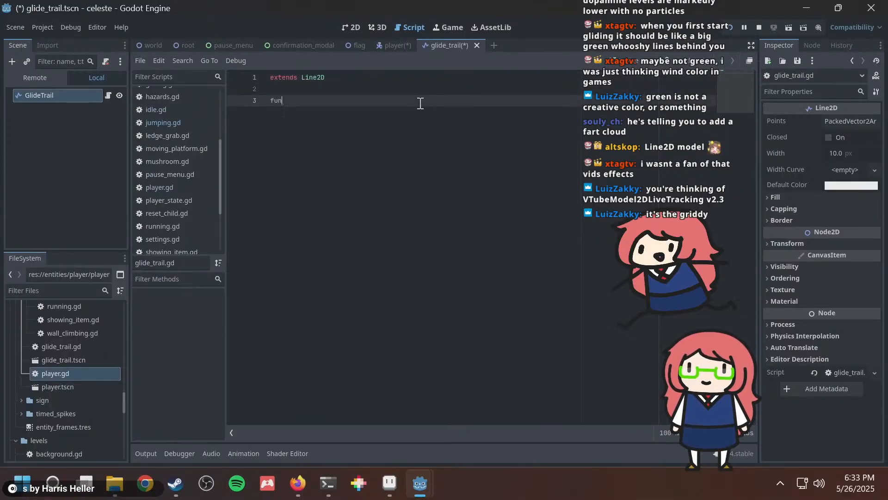
{"action": "type", "text": "c _pro"}
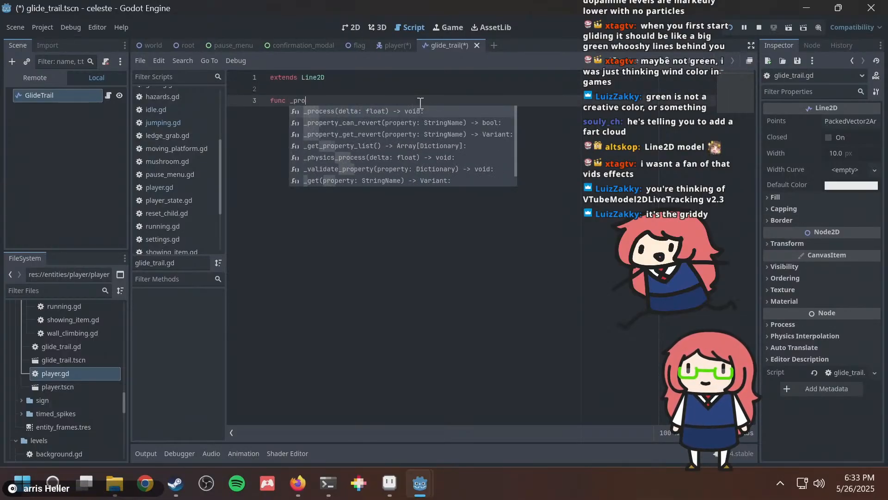
{"action": "key", "text": "Return"}
{"action": "key", "text": "Return"}
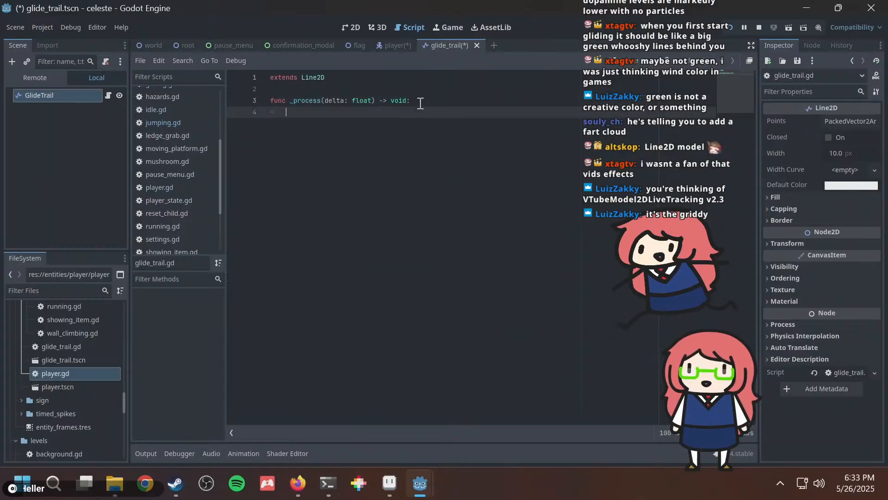
{"action": "key", "text": "alt+Tab"}
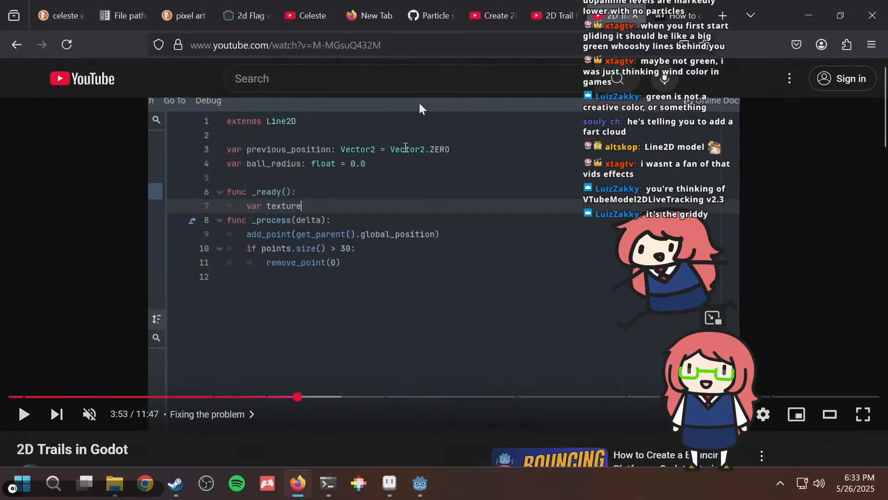
Switch to Godot, add an add_point() call inside _process, and insert a blank line above the function.
{"action": "key", "text": "alt+Tab"}
{"action": "type", "text": "add_po"}
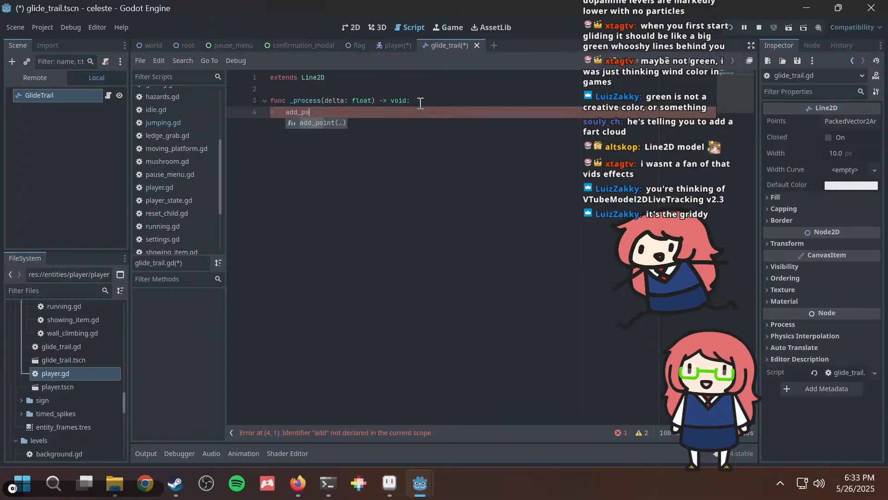
{"action": "key", "text": "Return"}
{"action": "left_click", "coordinate": [390, 81]}
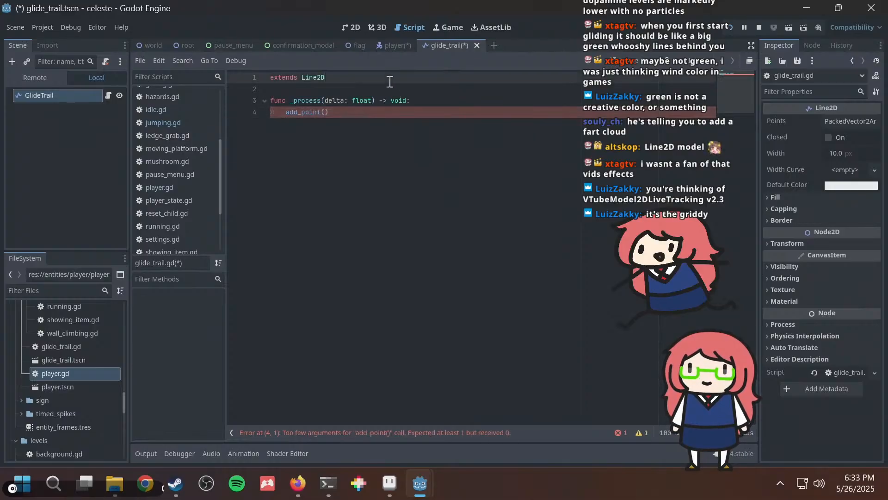
{"action": "key", "text": "Return"}
{"action": "key", "text": "Down"}
{"action": "key", "text": "Down"}
{"action": "key", "text": "Down"}
{"action": "key", "text": "End"}
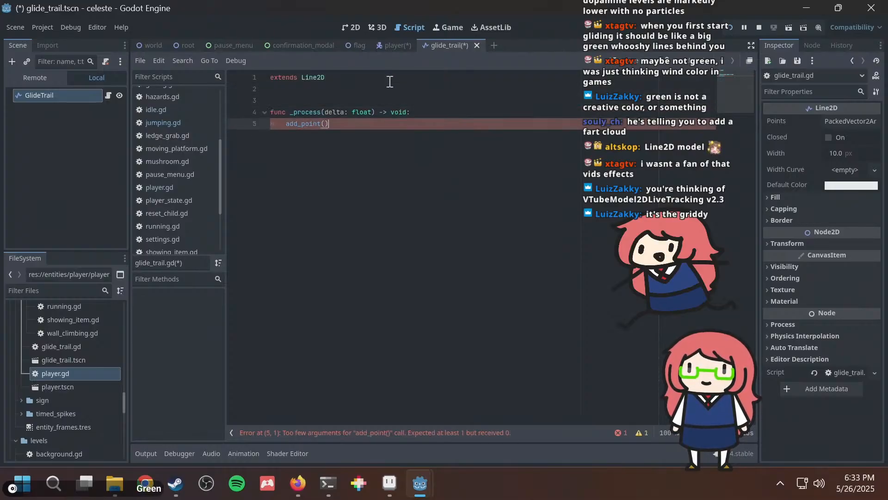
{"action": "type", "text": "parent"}
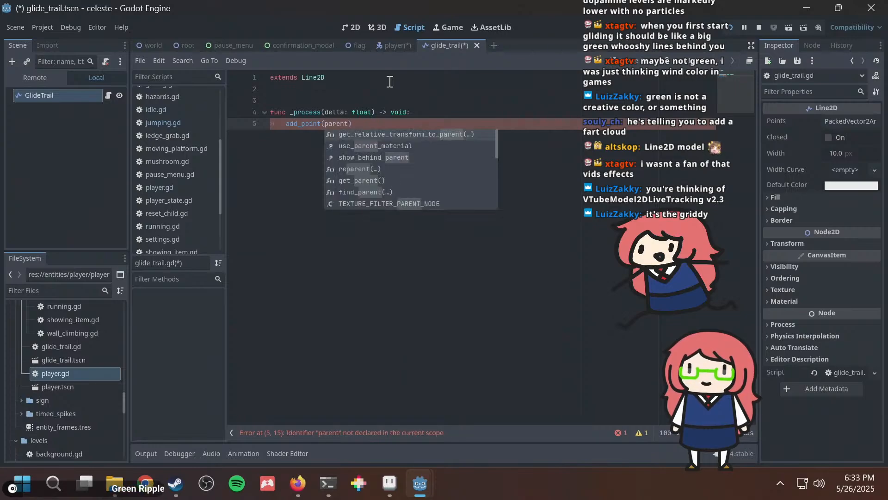
{"action": "type", "text": "."}
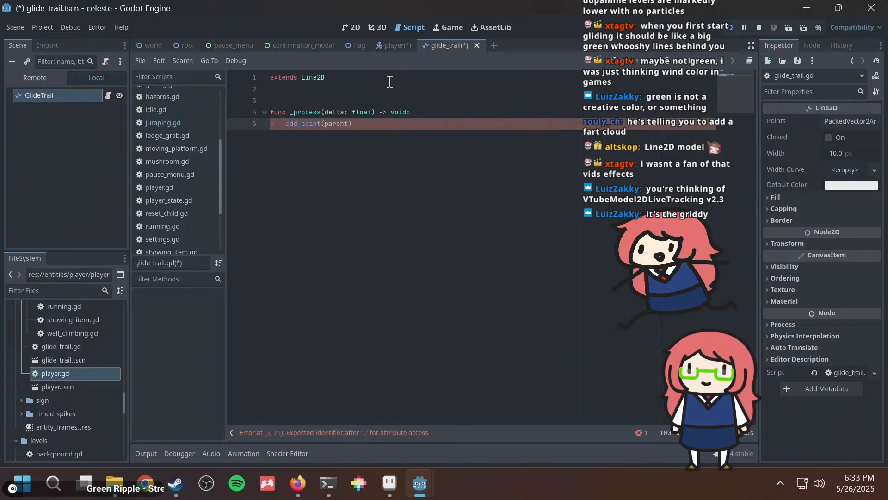
{"action": "key", "text": "Up"}
{"action": "key", "text": "Up"}
{"action": "key", "text": "Up"}
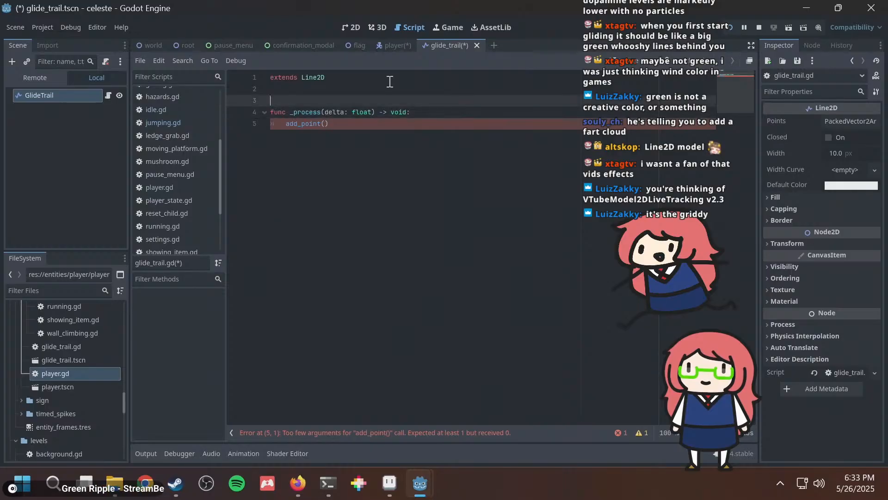
{"action": "key", "text": "Return"}
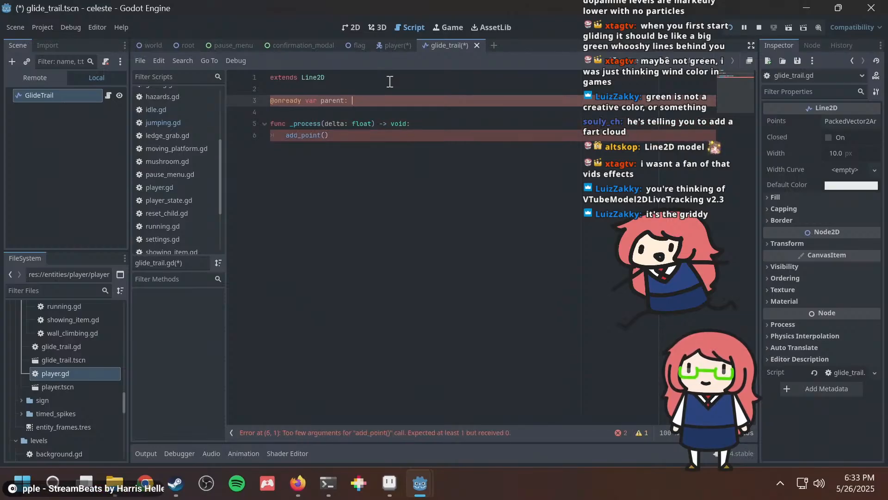
{"action": "type", "text": "2D = "}
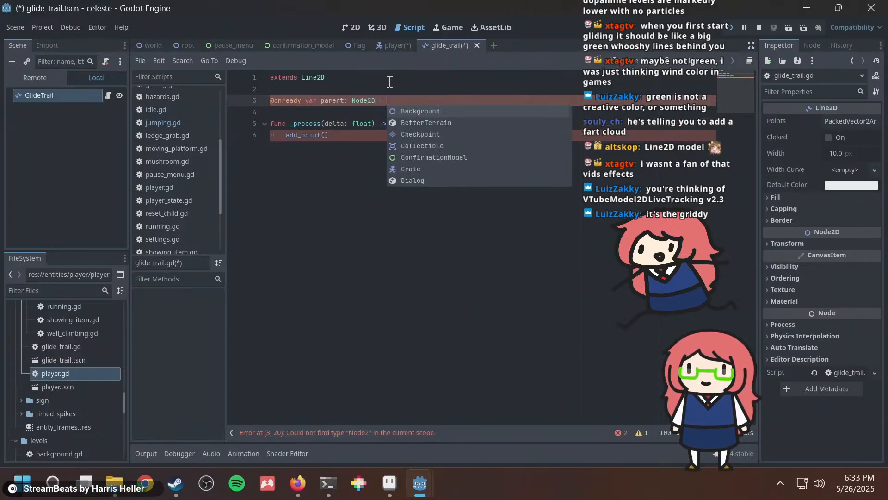
{"action": "type", "text": "get_pare"}
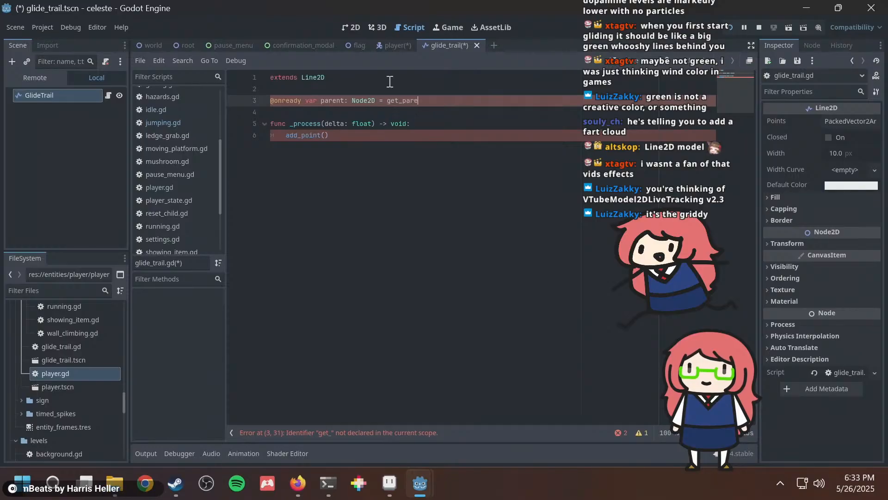
{"action": "type", "text": "nt("}
{"action": "key", "text": "Return"}
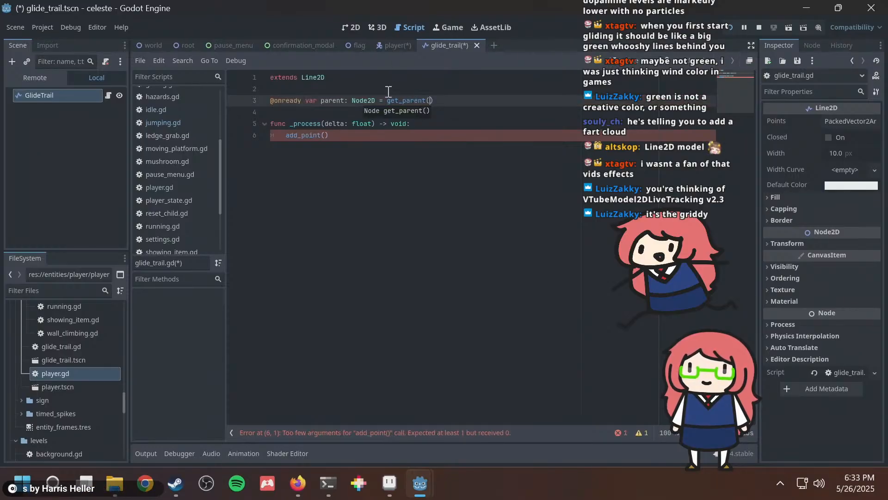
Pass parent.global_position as the argument of the add_point() call in _process.
{"action": "left_click", "coordinate": [368, 138]}
{"action": "type", "text": "pa"}
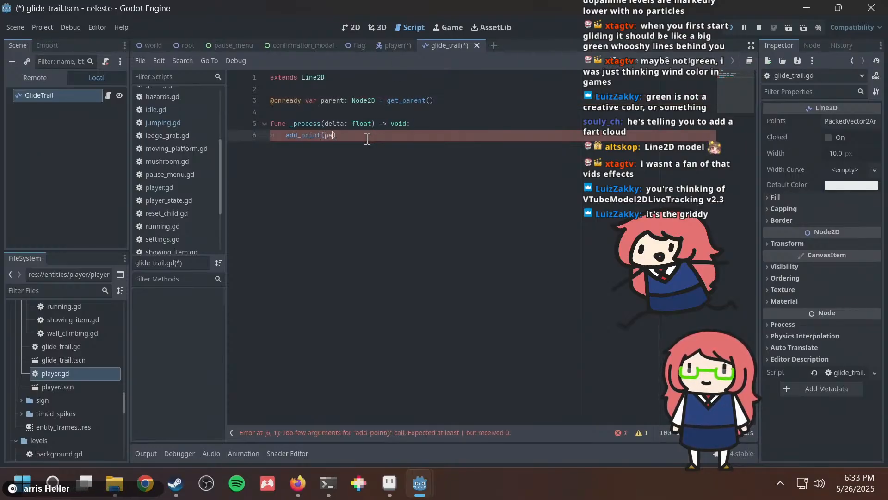
{"action": "type", "text": "rent,"}
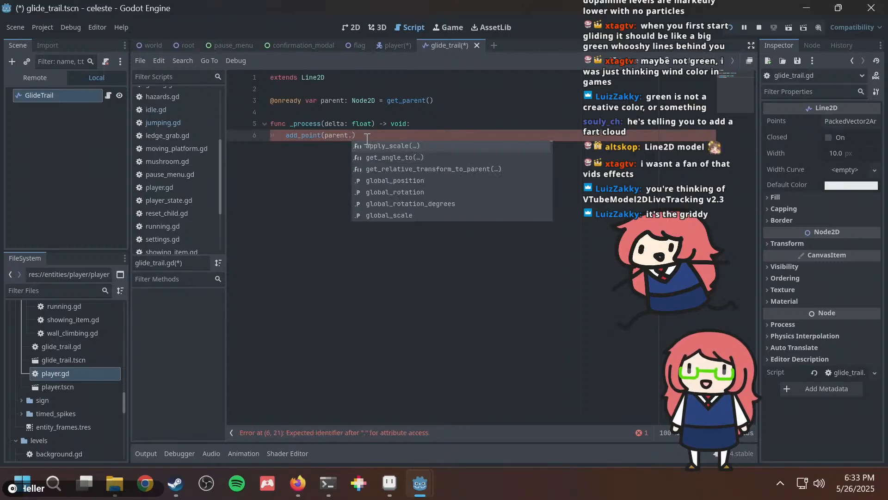
{"action": "type", "text": "position"}
{"action": "key", "text": "Return"}
{"action": "key", "text": "ctrl+s"}
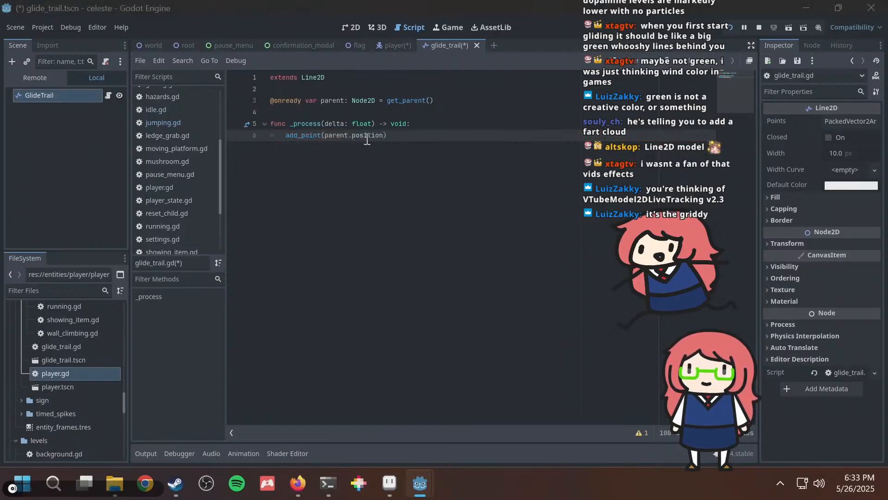
{"action": "key", "text": "alt+Tab"}
{"action": "key", "text": "alt+Tab"}
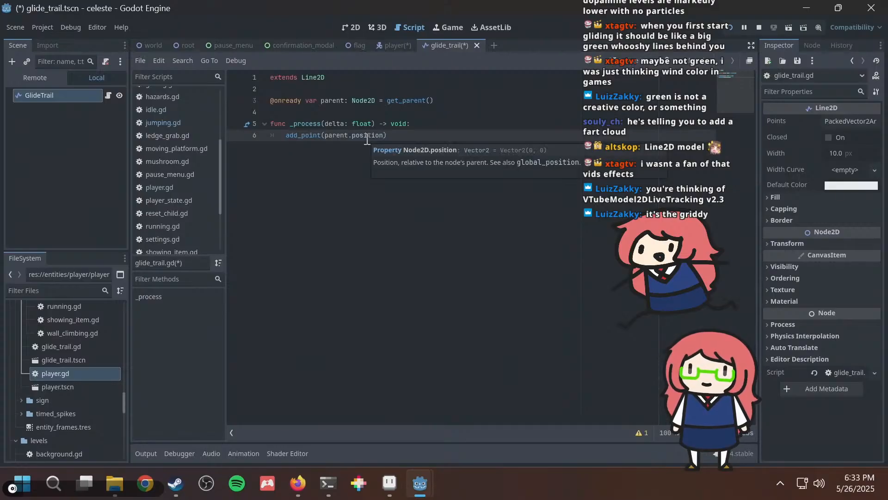
{"action": "left_click", "coordinate": [367, 138]}
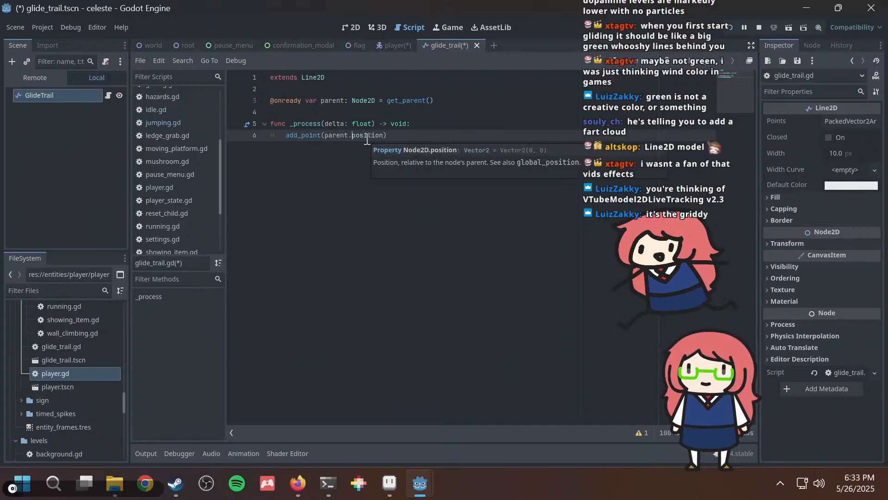
{"action": "type", "text": "global_"}
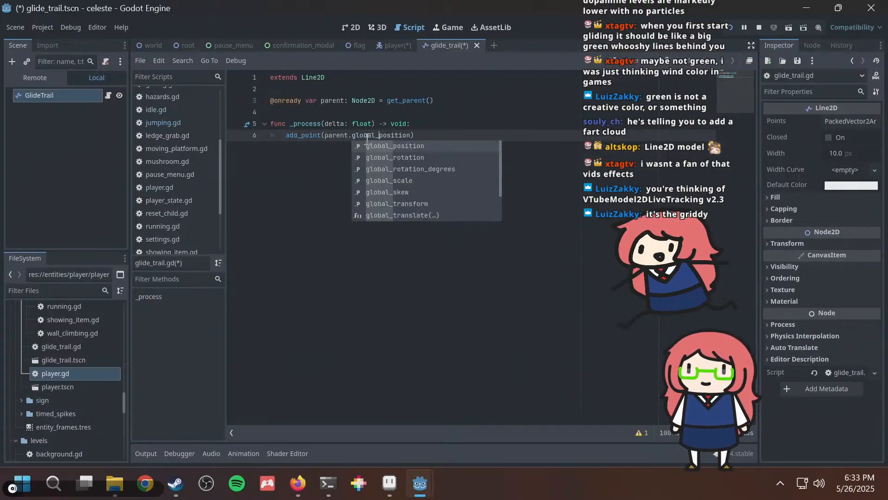
{"action": "key", "text": "alt+Tab"}
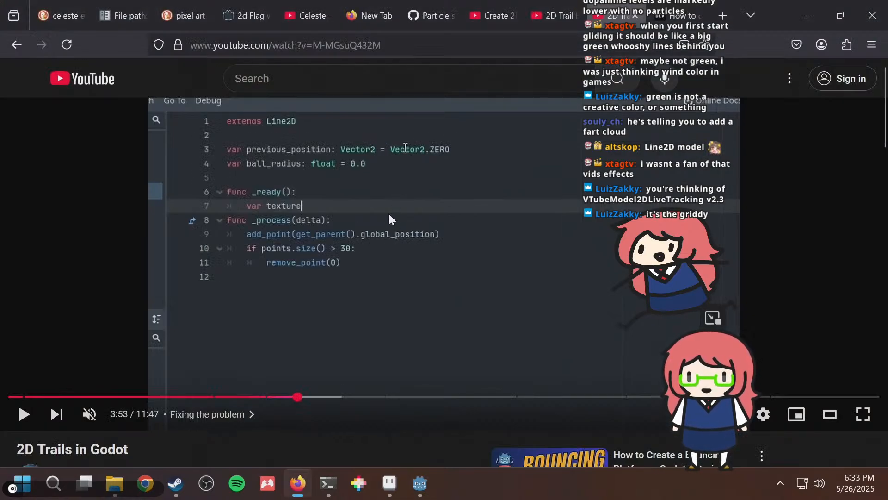
{"action": "key", "text": "alt+Tab"}
{"action": "key", "text": "Return"}
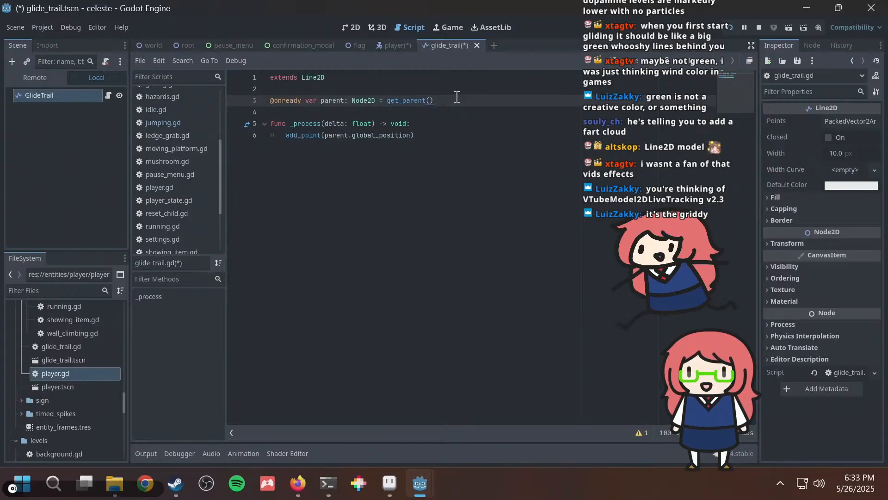
{"action": "key", "text": "Return"}
{"action": "key", "text": "BackSpace"}
{"action": "key", "text": "Up"}
{"action": "key", "text": "Up"}
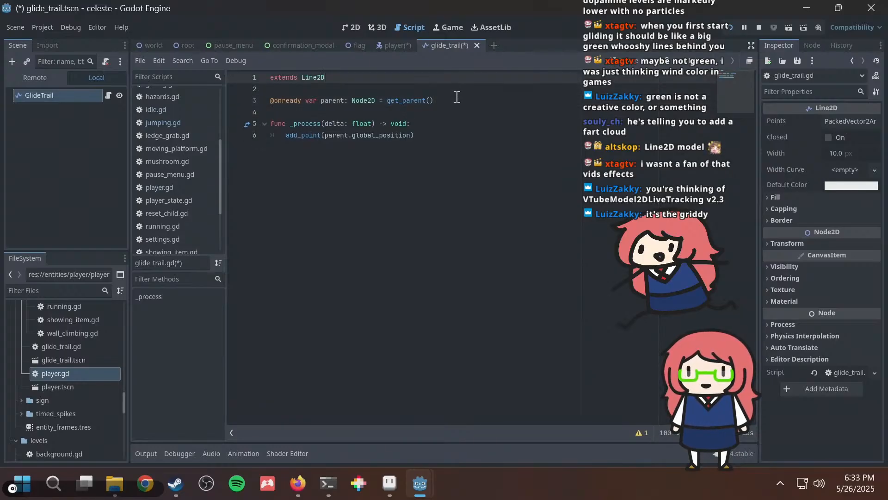
{"action": "key", "text": "Down"}
{"action": "key", "text": "Return"}
{"action": "key", "text": "Return"}
{"action": "key", "text": "Up"}
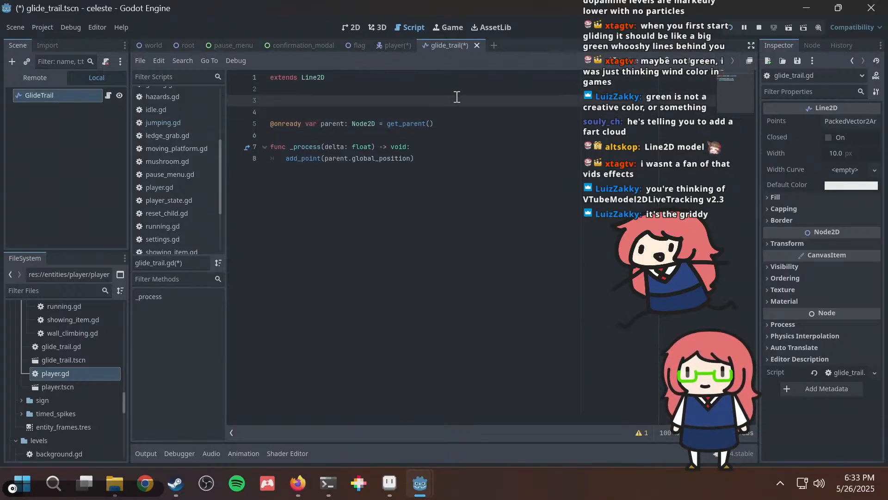
{"action": "type", "text": "@export"}
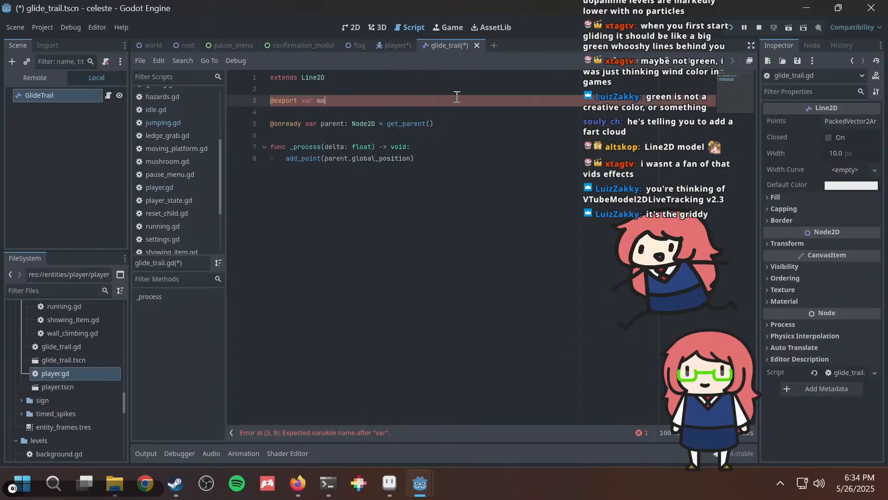
{"action": "type", "text": "var max_points: "}
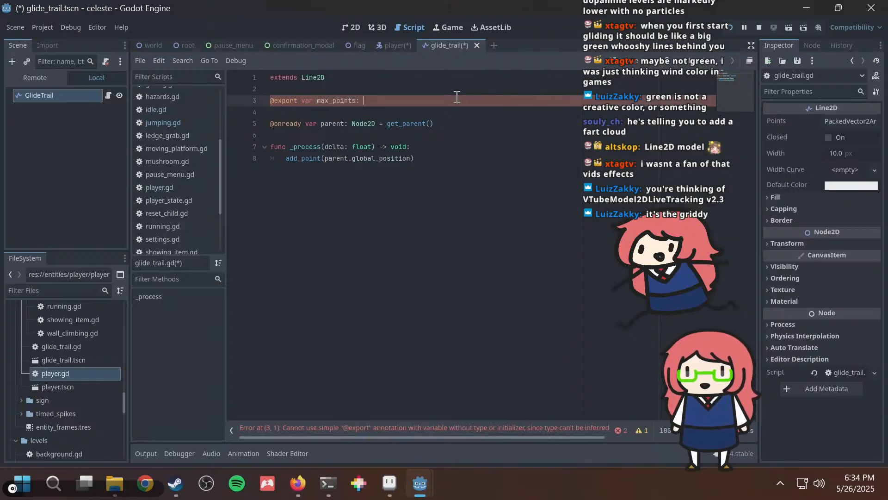
{"action": "type", "text": "int = "}
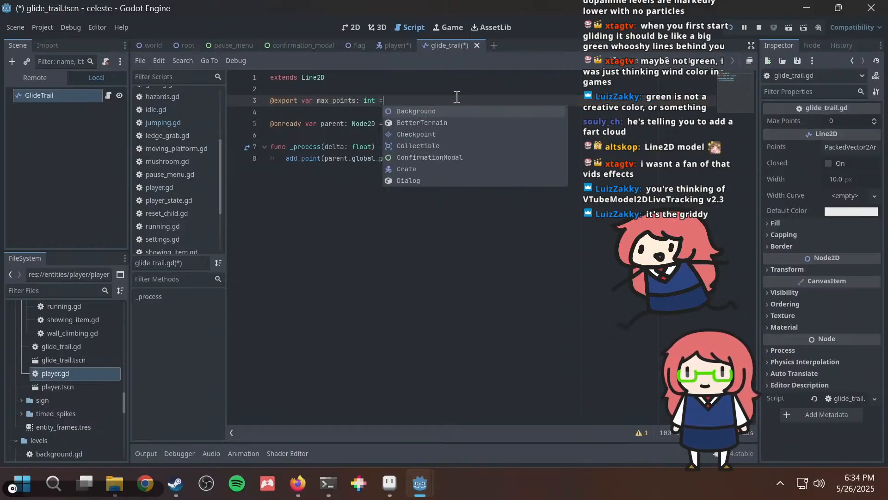
{"action": "type", "text": "30"}
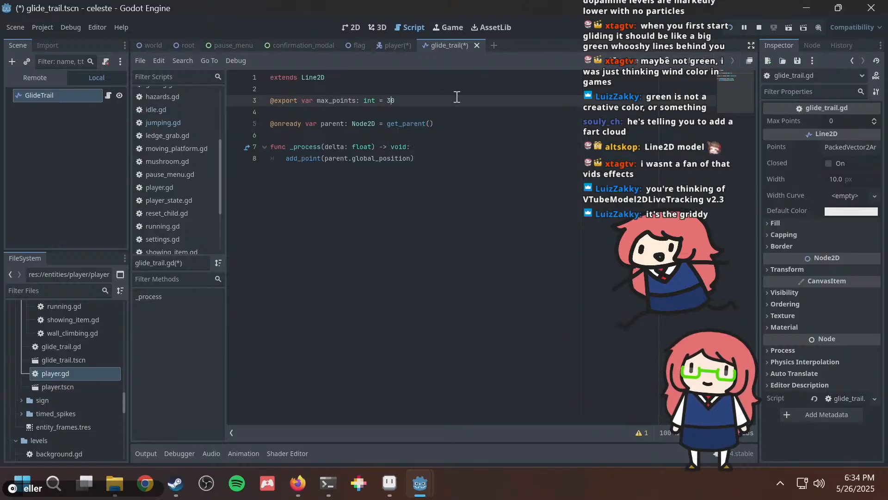
Replace the explicit int type of max_points with inferred typing, using := before the value.
{"action": "key", "text": "Left"}
{"action": "key", "text": "Left"}
{"action": "key", "text": "Left"}
{"action": "key", "text": "Left"}
{"action": "key", "text": "BackSpace"}
{"action": "key", "text": "BackSpace"}
{"action": "key", "text": "BackSpace"}
{"action": "key", "text": "BackSpace"}
{"action": "key", "text": "BackSpace"}
{"action": "key", "text": "BackSpace"}
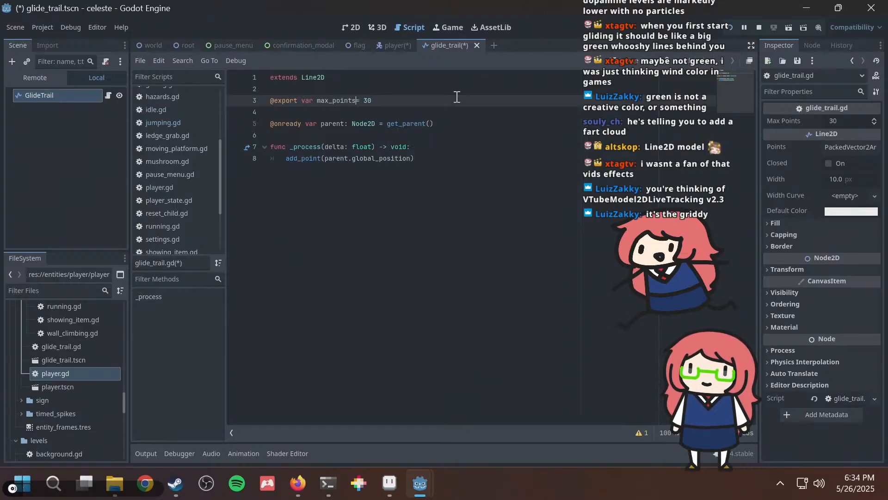
{"action": "type", "text": ":"}
Below the add_point call, add the condition if points.size() > max_points:, checking it against the tutorial code.
{"action": "left_click", "coordinate": [442, 153]}
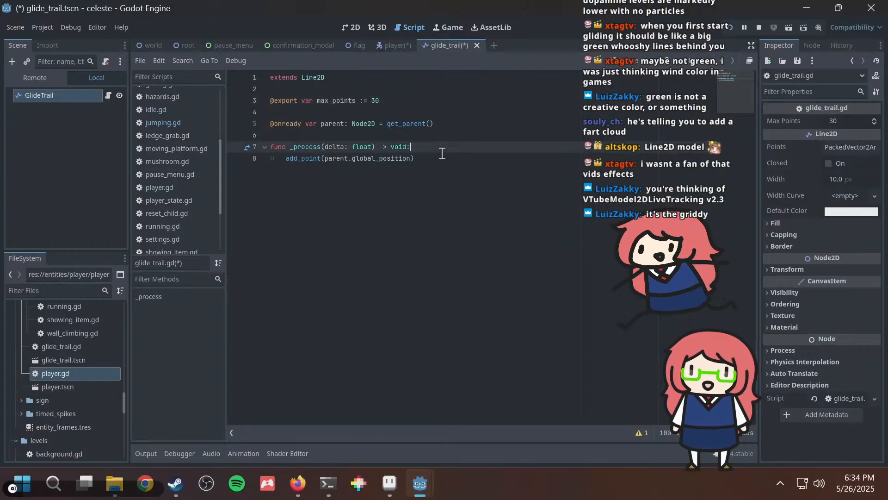
{"action": "key", "text": "Down"}
{"action": "key", "text": "Return"}
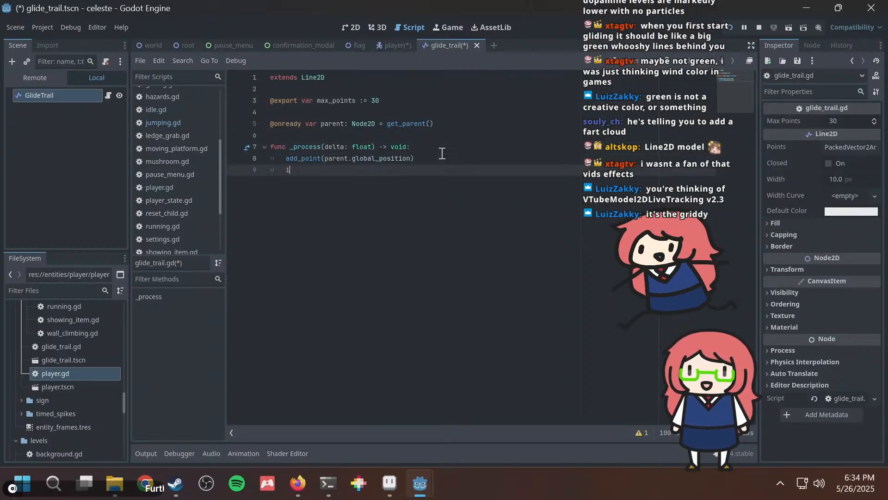
{"action": "type", "text": "if"}
{"action": "key", "text": "alt+Tab"}
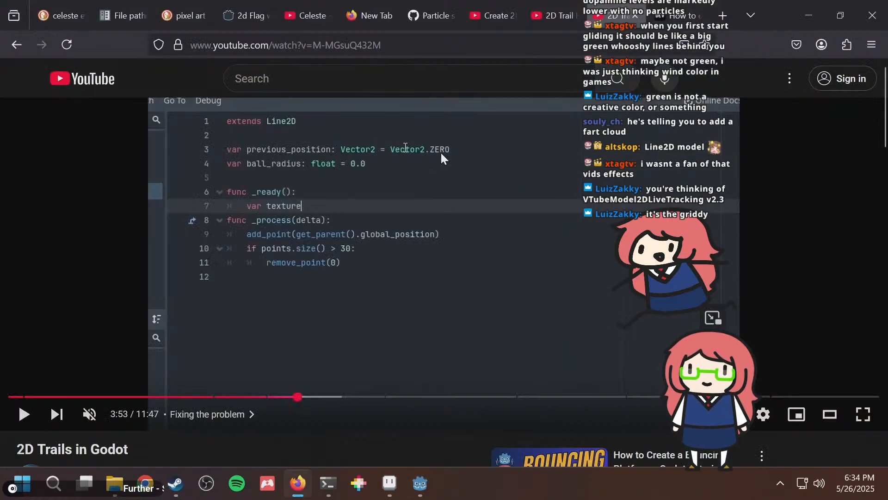
{"action": "key", "text": "alt+Tab"}
{"action": "type", "text": "points.size()"}
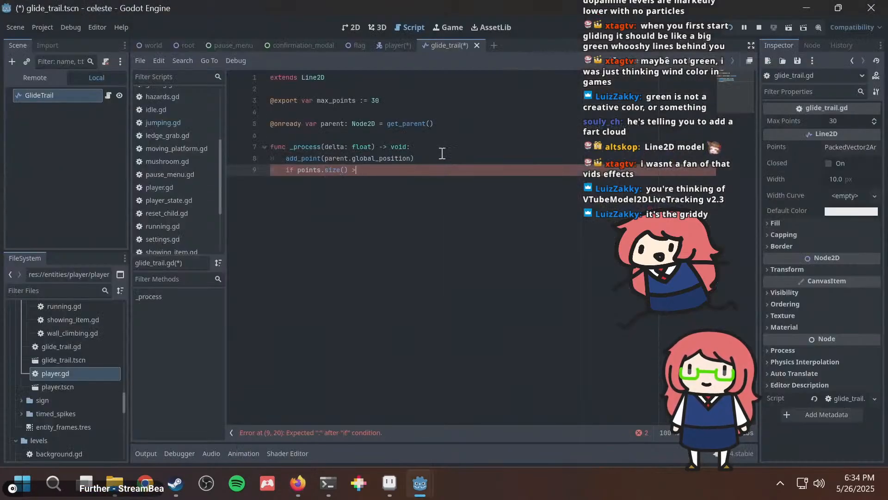
{"action": "type", "text": " > ma"}
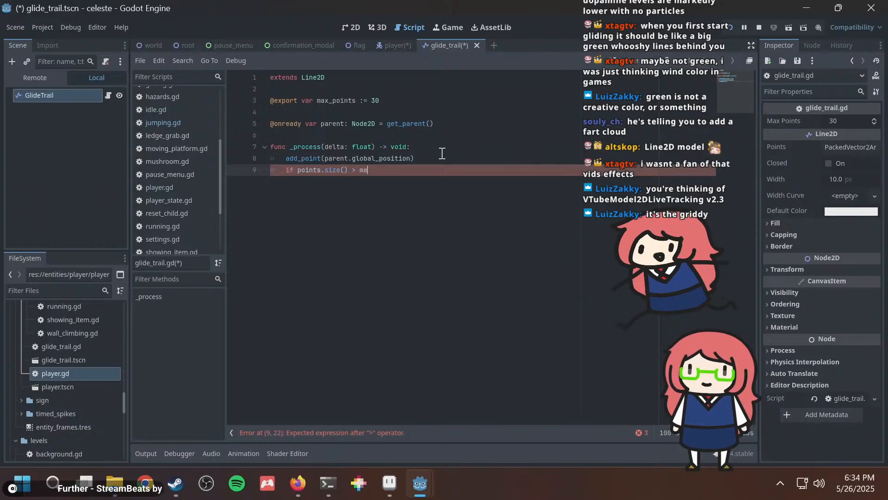
{"action": "type", "text": "x_points:"}
{"action": "key", "text": "Return"}
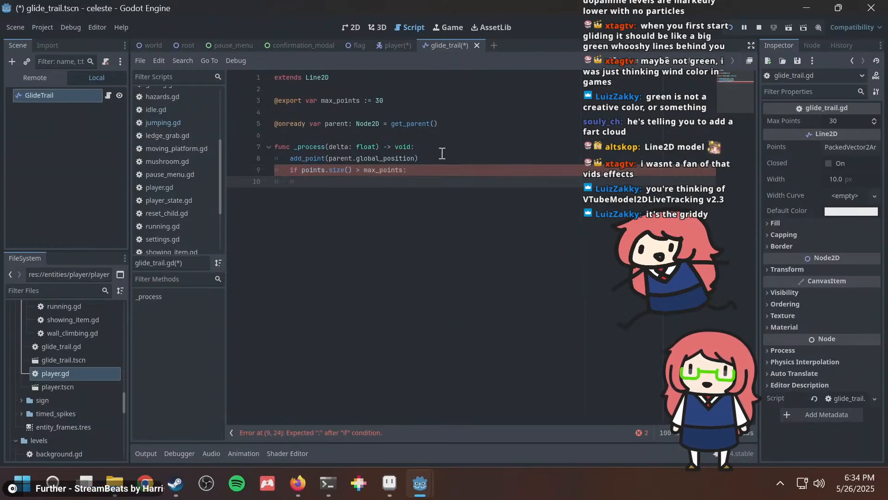
Call remove_point(0) inside the if block that checks the number of points.
{"action": "type", "text": "rem"}
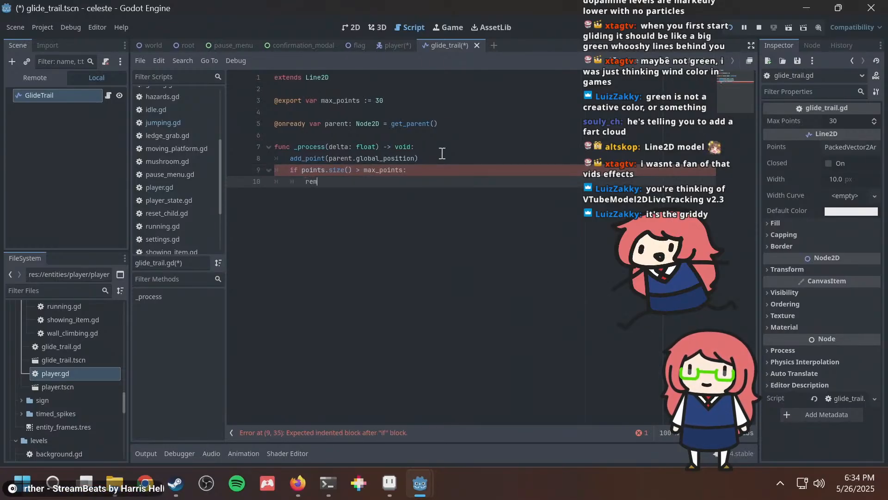
{"action": "type", "text": "ove"}
{"action": "key", "text": "Return"}
{"action": "type", "text": "0"}
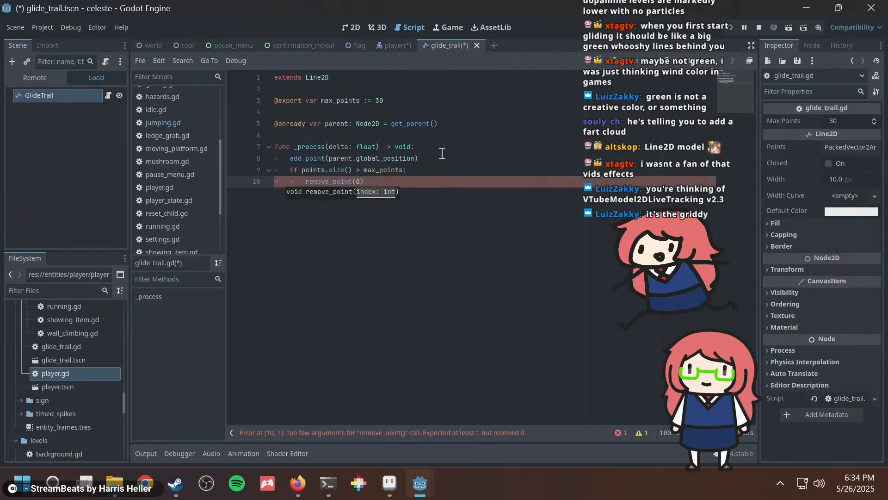
{"action": "key", "text": "alt+Tab"}
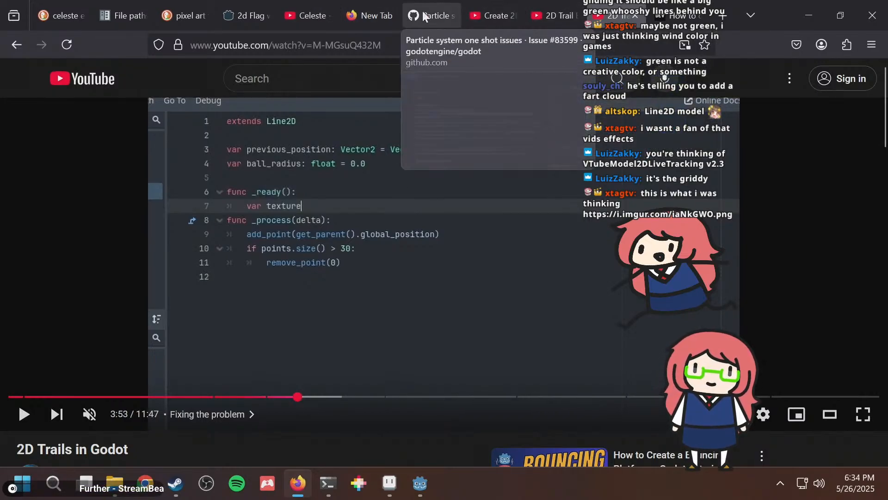
{"action": "left_click", "coordinate": [373, 10]}
{"action": "type", "text": "https://imgur.com/iaNkGWO"}
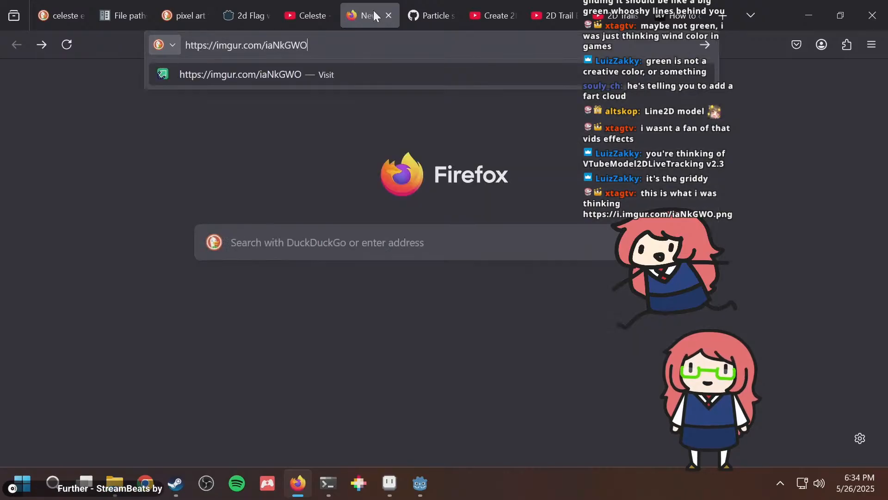
{"action": "key", "text": "Return"}
{"action": "scroll", "coordinate": [607, 175], "scroll_direction": "down", "scroll_amount": 3}
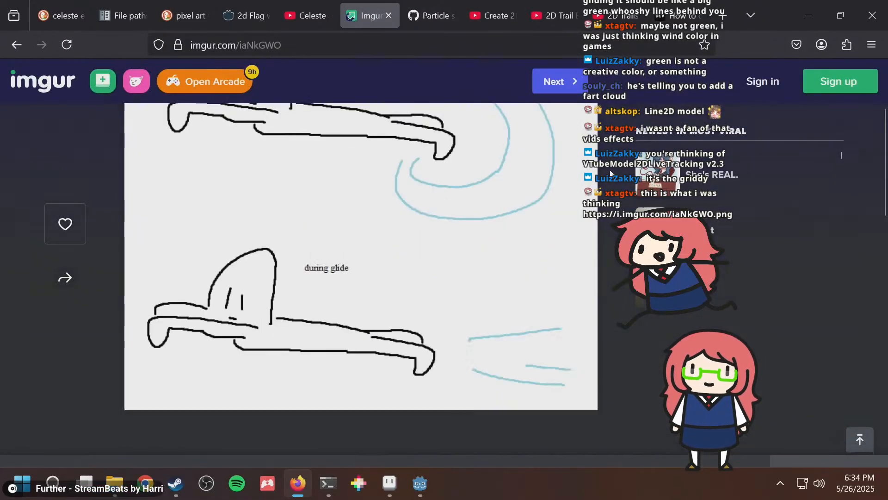
{"action": "scroll", "coordinate": [607, 175], "scroll_direction": "up", "scroll_amount": 2}
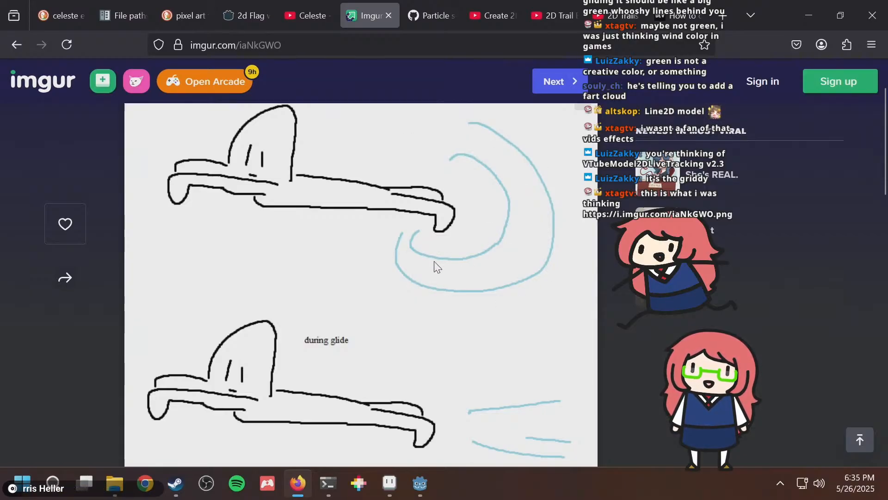
{"action": "left_click", "coordinate": [389, 482]}
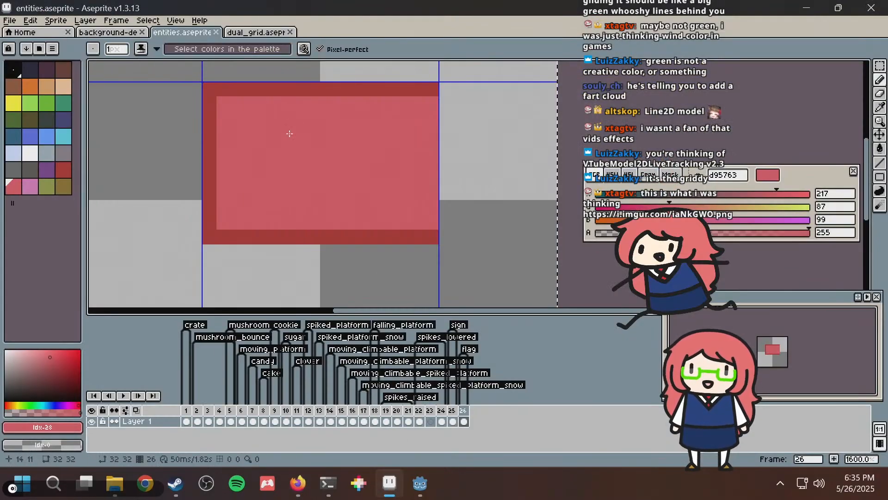
{"action": "left_click", "coordinate": [298, 482]}
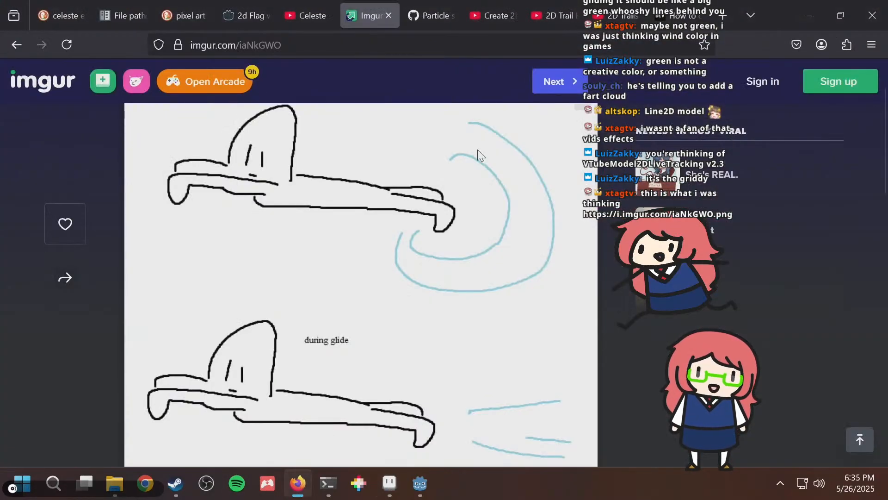
Return to Godot and save the glide_trail scene with its script.
{"action": "key", "text": "alt+Tab"}
{"action": "key", "text": "alt+Tab"}
{"action": "key", "text": "alt+Tab"}
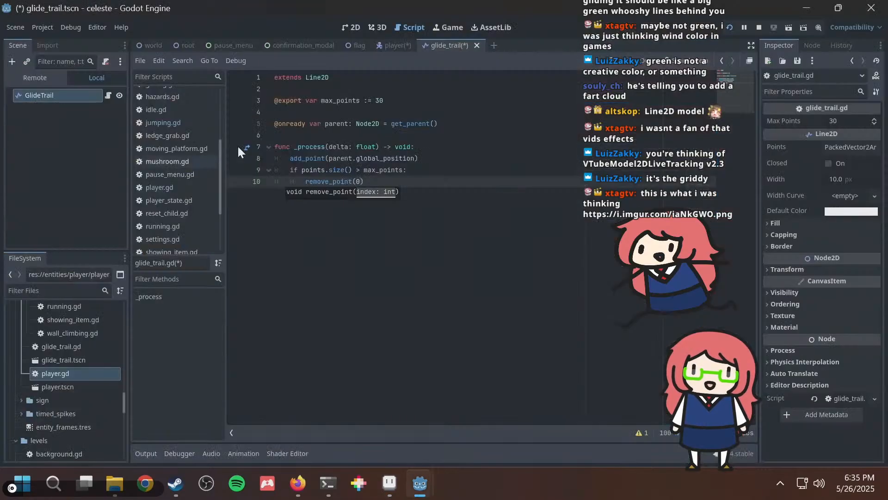
{"action": "left_click", "coordinate": [403, 178]}
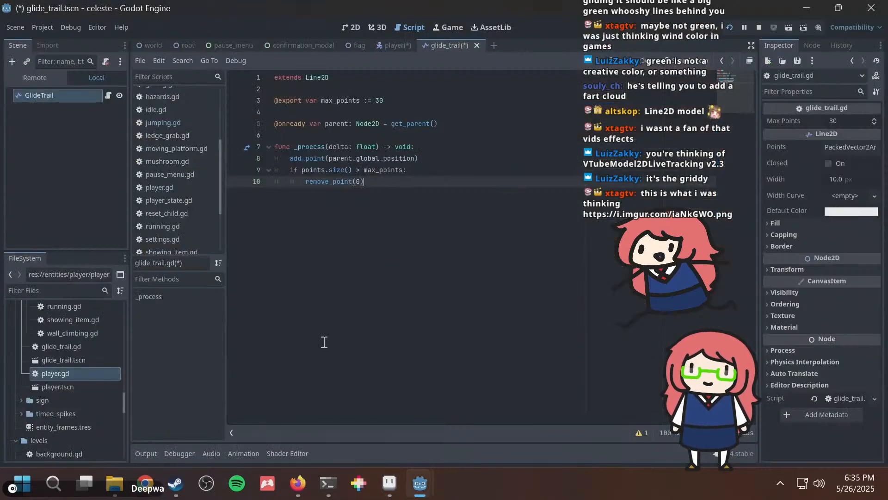
{"action": "key", "text": "alt+Tab"}
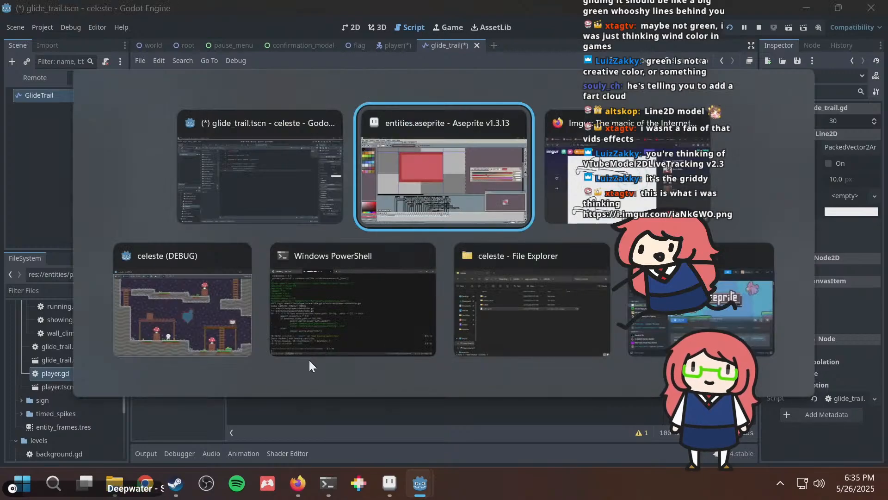
{"action": "key", "text": "alt+Tab"}
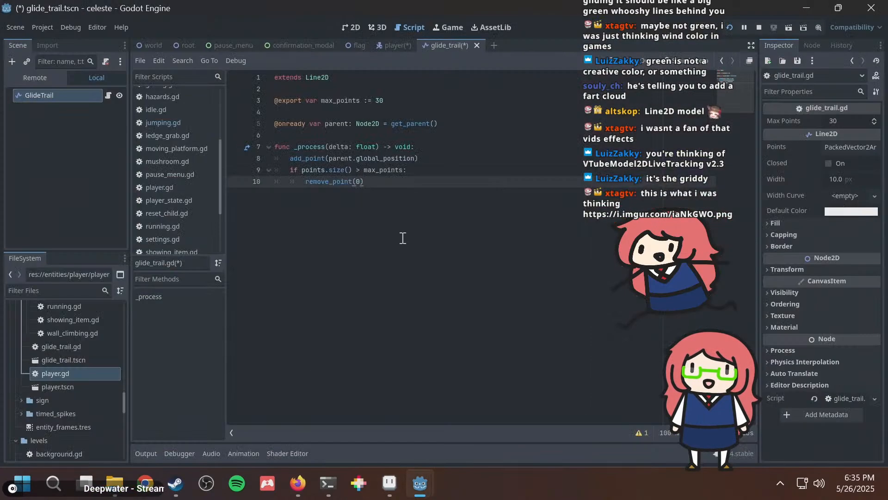
{"action": "key", "text": "ctrl+s"}
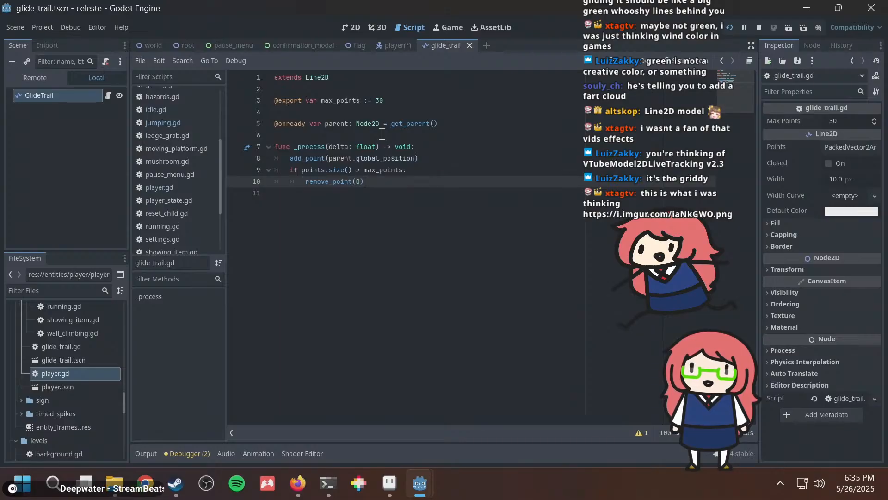
{"action": "left_click", "coordinate": [386, 133]}
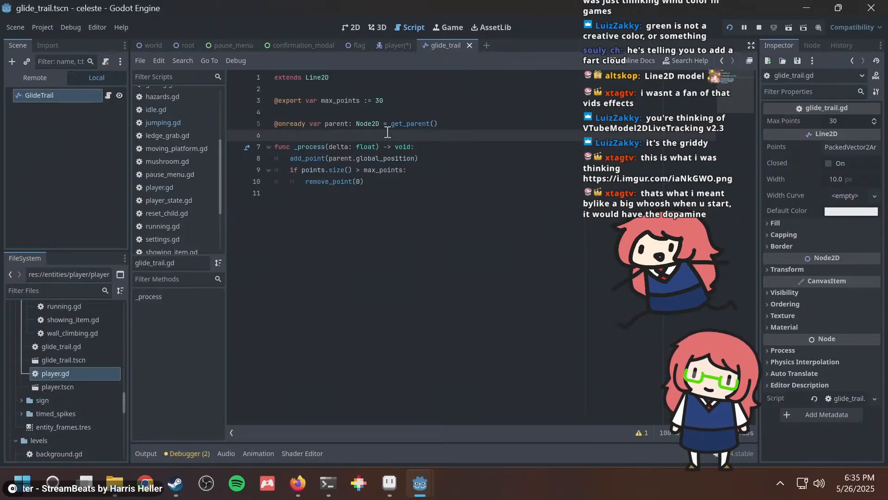
{"action": "key", "text": "alt+Tab"}
{"action": "key", "text": "alt+Tab"}
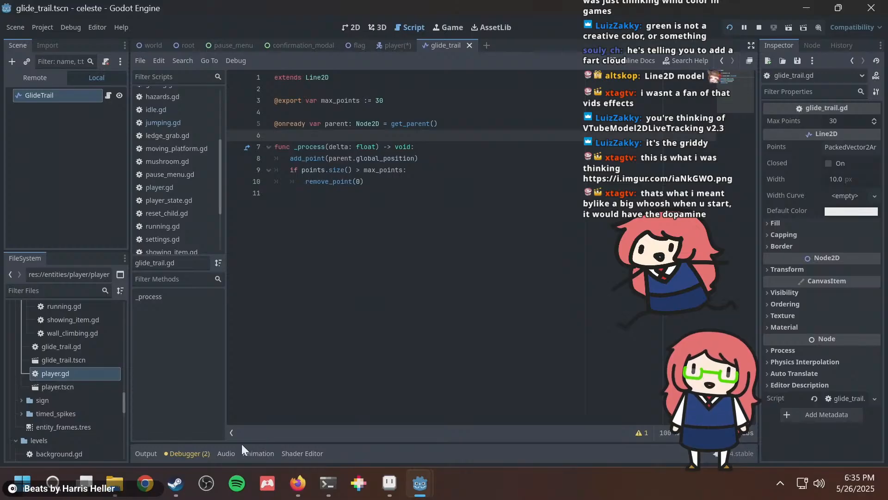
Switch to Firefox and bring up the "2D Trails in Godot" YouTube video.
{"action": "left_click", "coordinate": [298, 481]}
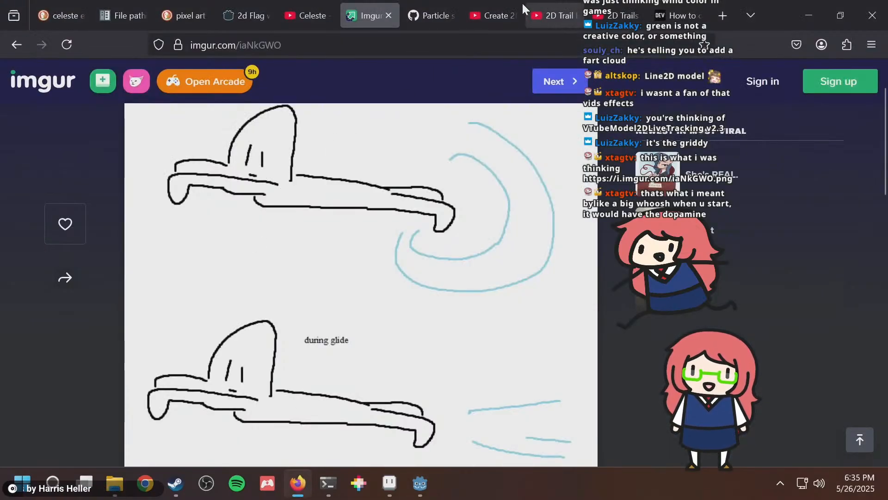
{"action": "left_click", "coordinate": [308, 15]}
{"action": "left_click", "coordinate": [431, 15]}
{"action": "left_click", "coordinate": [480, 6]}
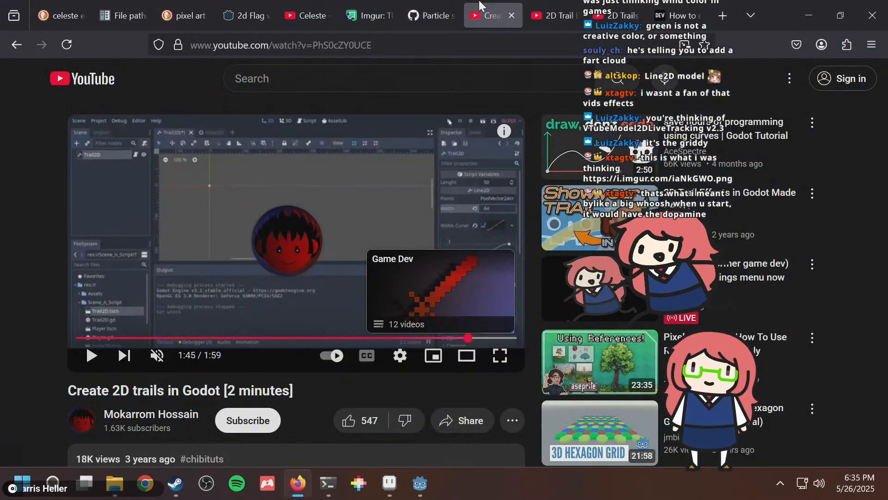
{"action": "key", "text": "ctrl+Tab"}
{"action": "key", "text": "ctrl+Tab"}
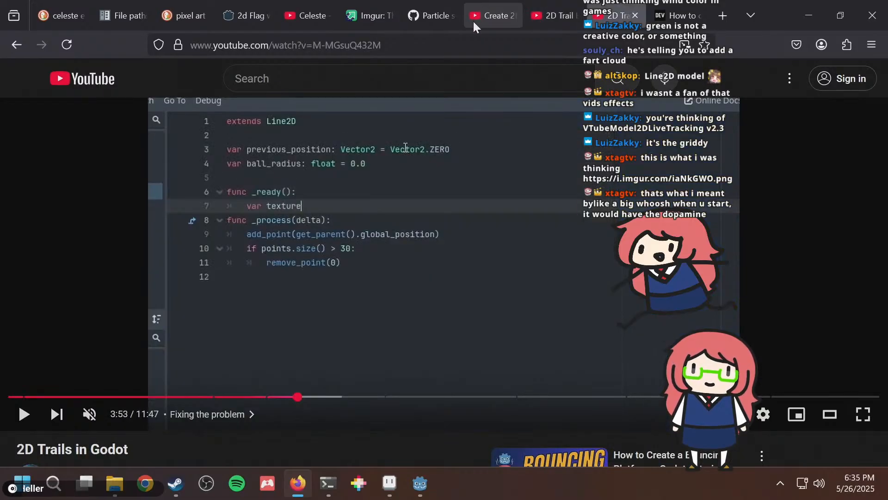
Play the video and skim the "Fixing the problem" chapter for the trail script that offsets points by ball radius and direction.
{"action": "left_click", "coordinate": [392, 235]}
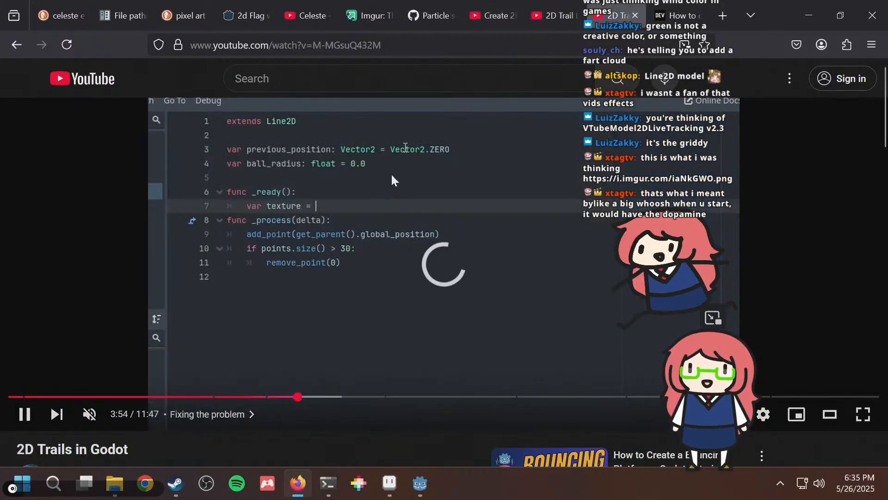
{"action": "key", "text": "Right"}
{"action": "key", "text": "Right"}
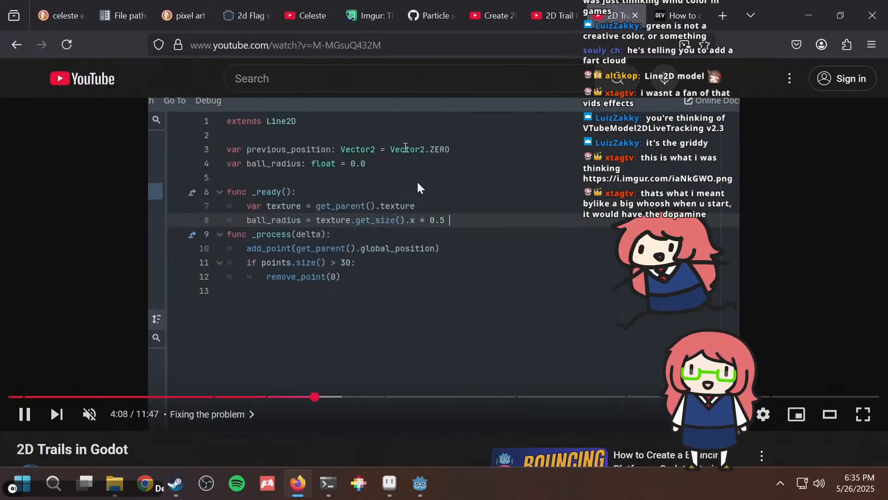
{"action": "key", "text": "Right"}
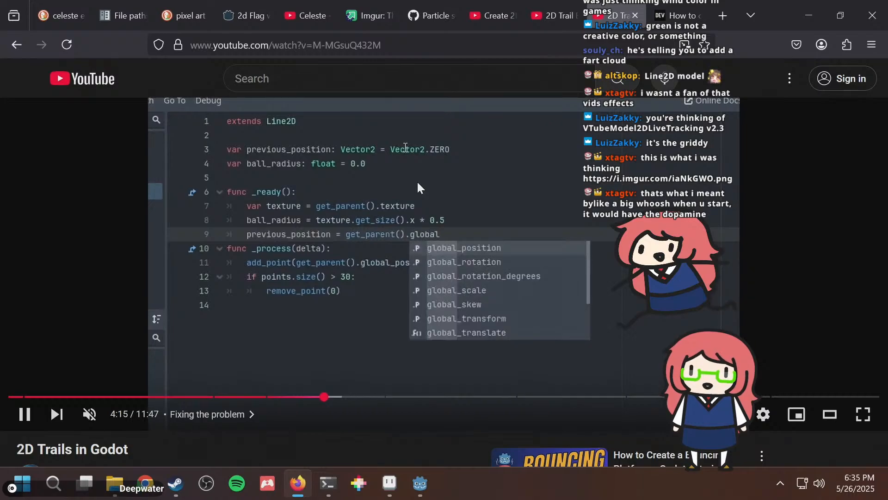
{"action": "key", "text": "Right"}
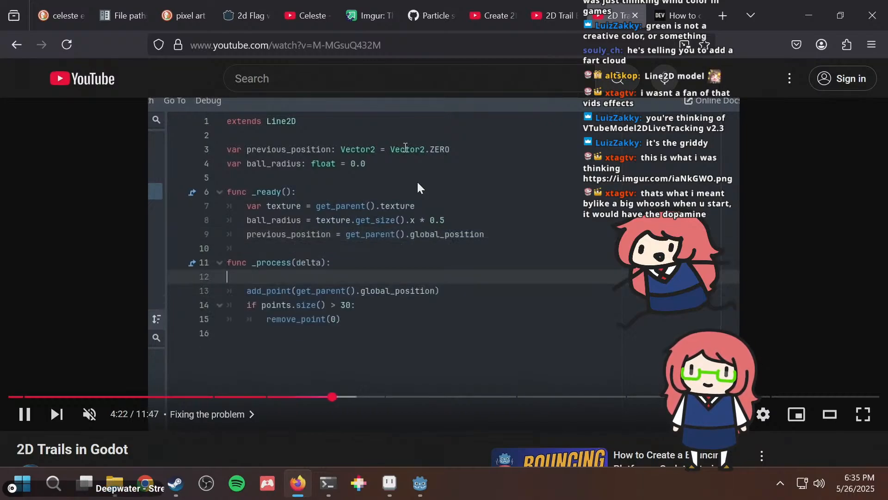
{"action": "key", "text": "Right"}
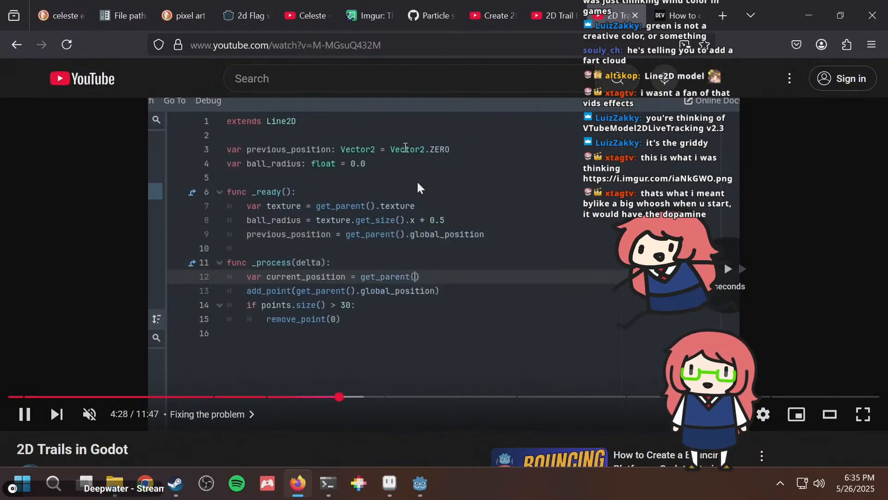
{"action": "key", "text": "Right"}
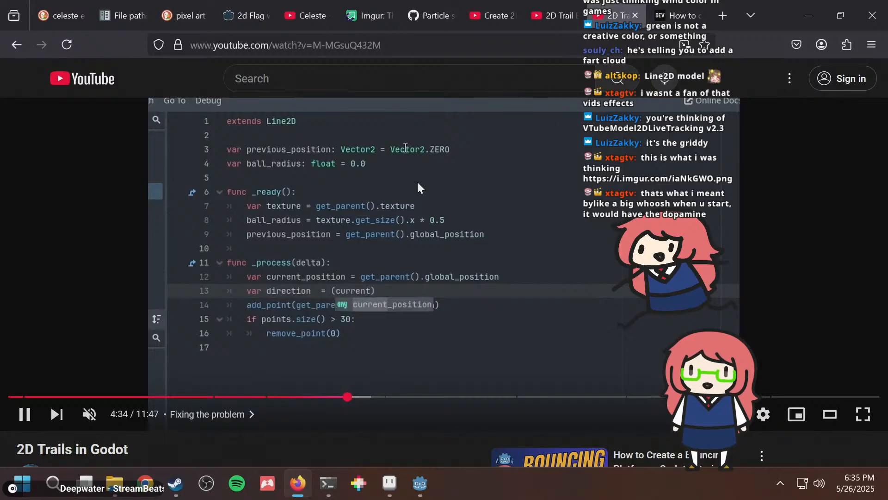
{"action": "key", "text": "Right"}
{"action": "key", "text": "Right"}
{"action": "key", "text": "Right"}
{"action": "key", "text": "Right"}
{"action": "key", "text": "Right"}
{"action": "key", "text": "Right"}
{"action": "key", "text": "Right"}
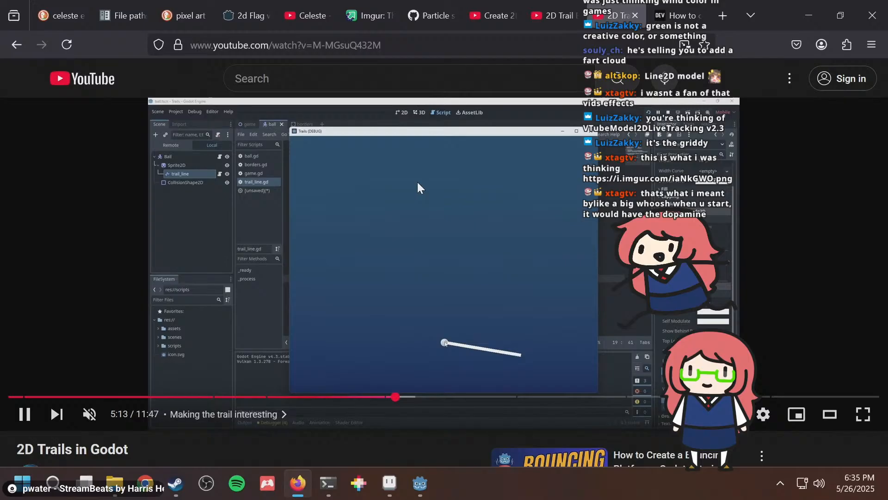
Skim the "Making the trail interesting" chapter to examine how the Line2D width curve is set up.
{"action": "key", "text": "Right"}
{"action": "key", "text": "Right"}
{"action": "key", "text": "Right"}
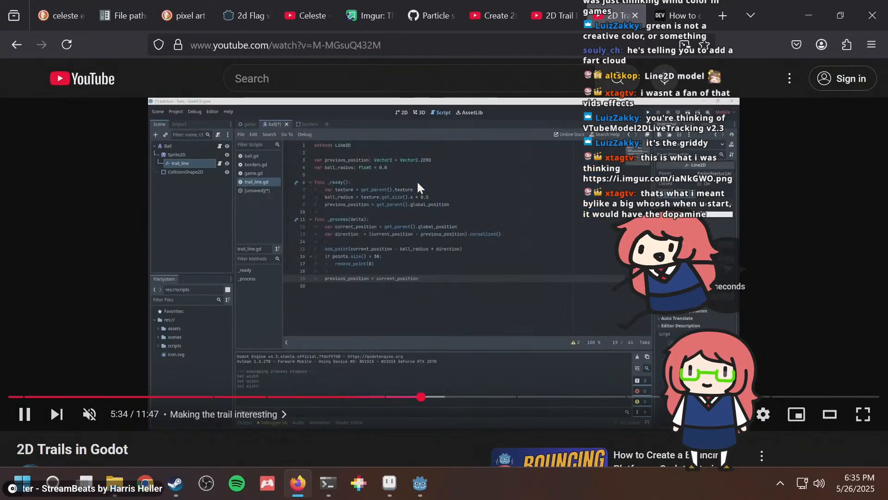
{"action": "key", "text": "Right"}
{"action": "key", "text": "Left"}
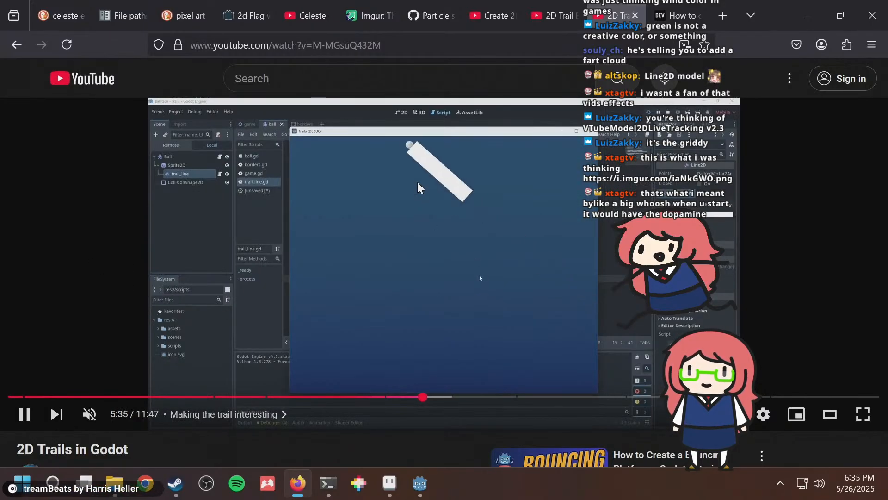
{"action": "key", "text": "Right"}
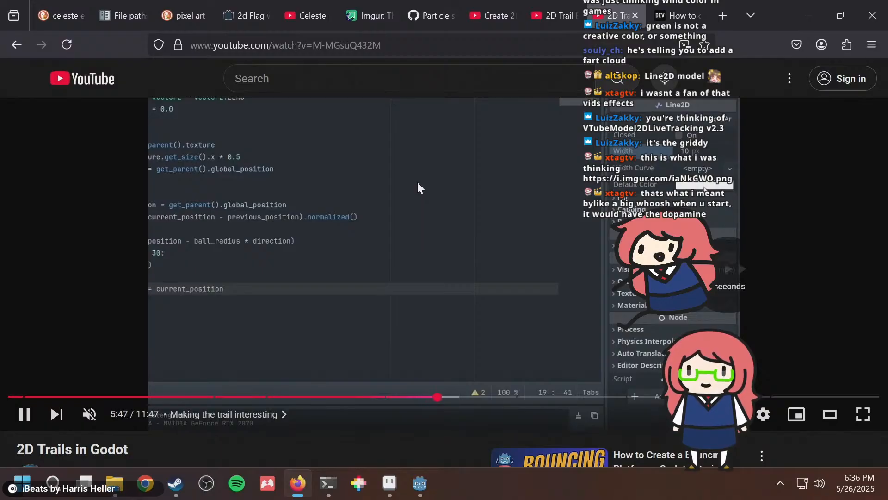
{"action": "key", "text": "Right"}
{"action": "key", "text": "Right"}
{"action": "key", "text": "Right"}
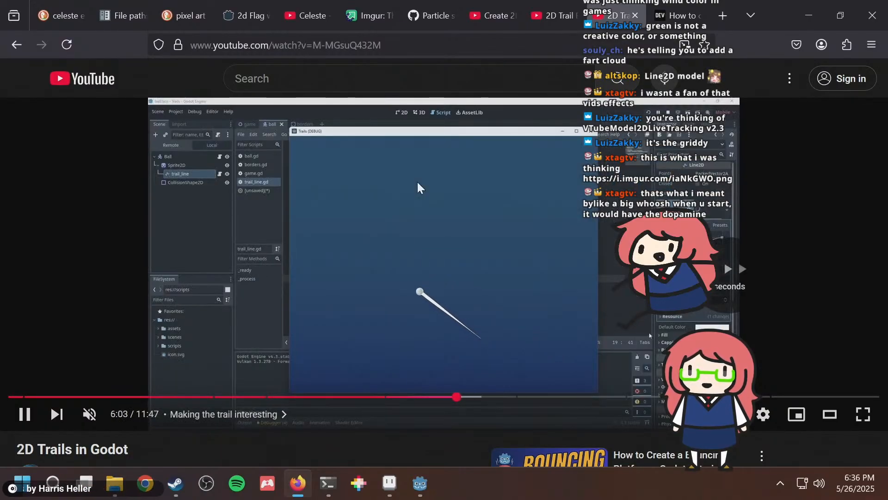
{"action": "key", "text": "Left"}
{"action": "key", "text": "Left"}
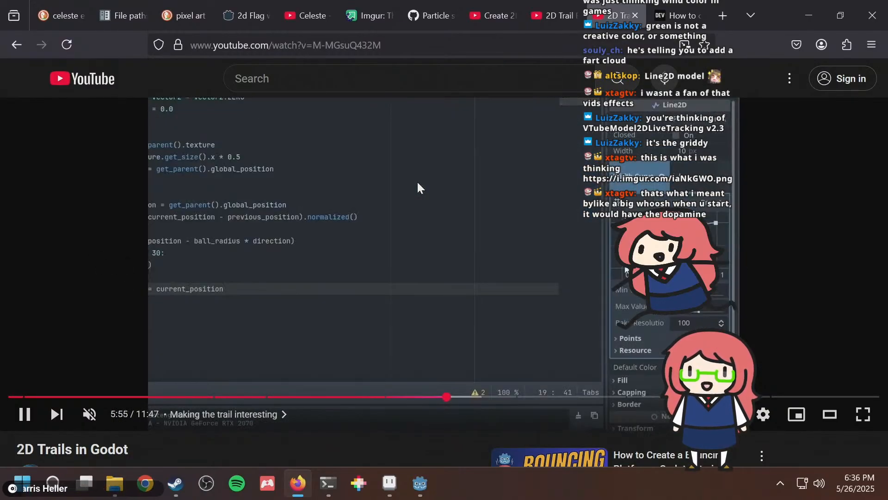
Switch to Godot and give GlideTrail a new Width Curve falling from 1.0 at the start to 0.0 at the end.
{"action": "key", "text": "alt+Tab"}
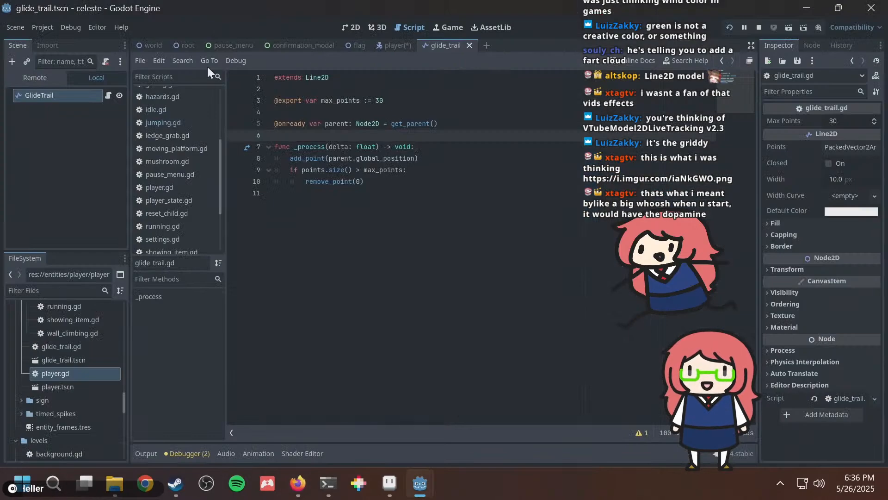
{"action": "left_click", "coordinate": [838, 199]}
{"action": "left_click", "coordinate": [838, 207]}
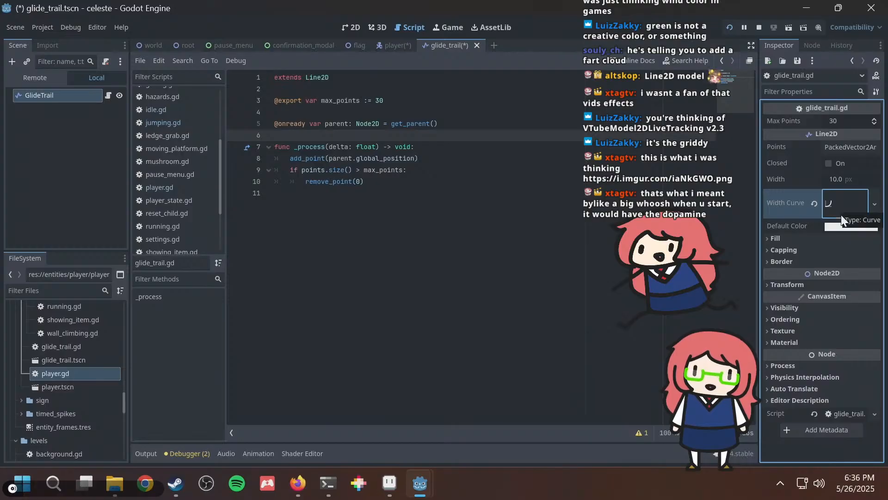
{"action": "left_click", "coordinate": [846, 202]}
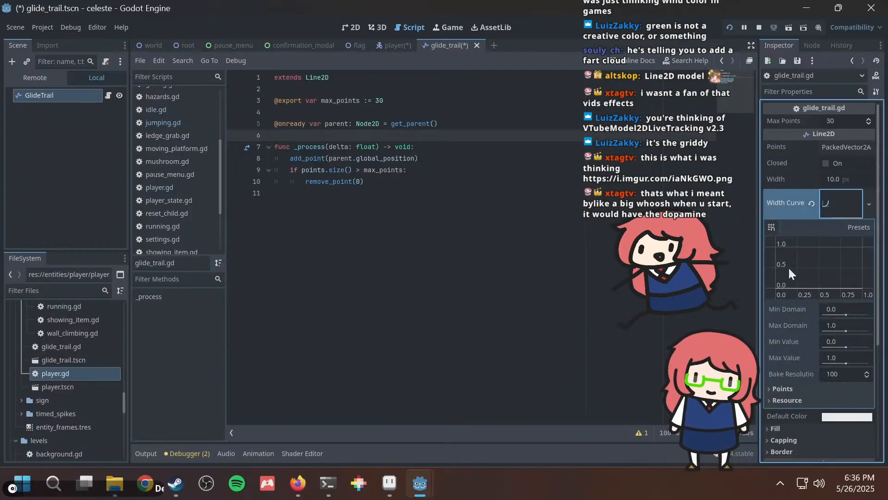
{"action": "left_click_drag", "start_coordinate": [789, 267], "coordinate": [759, 233]}
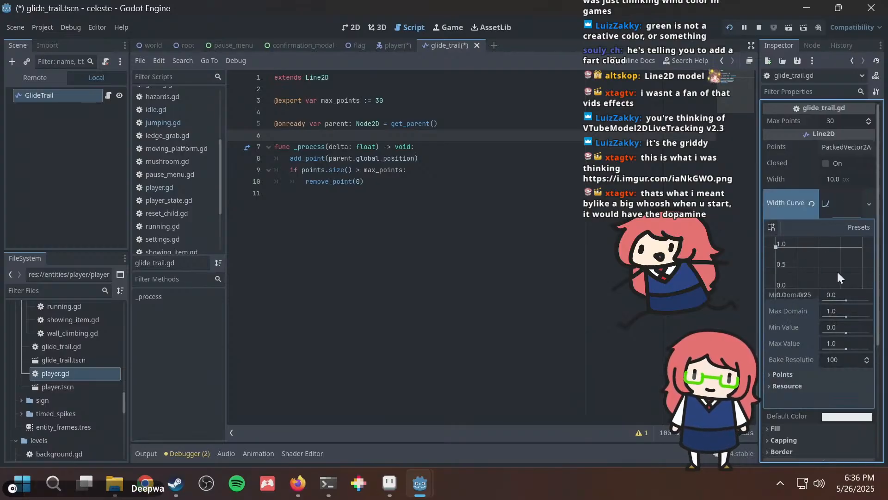
{"action": "left_click_drag", "start_coordinate": [837, 296], "coordinate": [869, 300]}
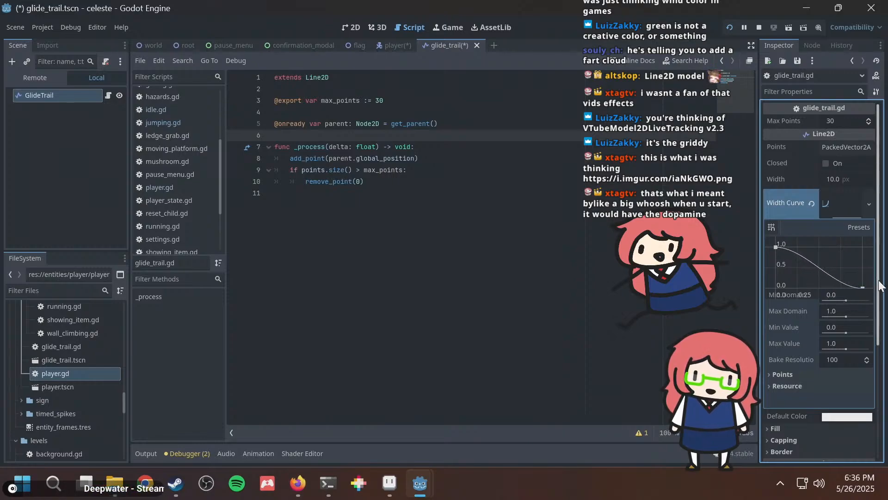
{"action": "scroll", "coordinate": [857, 263], "scroll_direction": "down", "scroll_amount": 2}
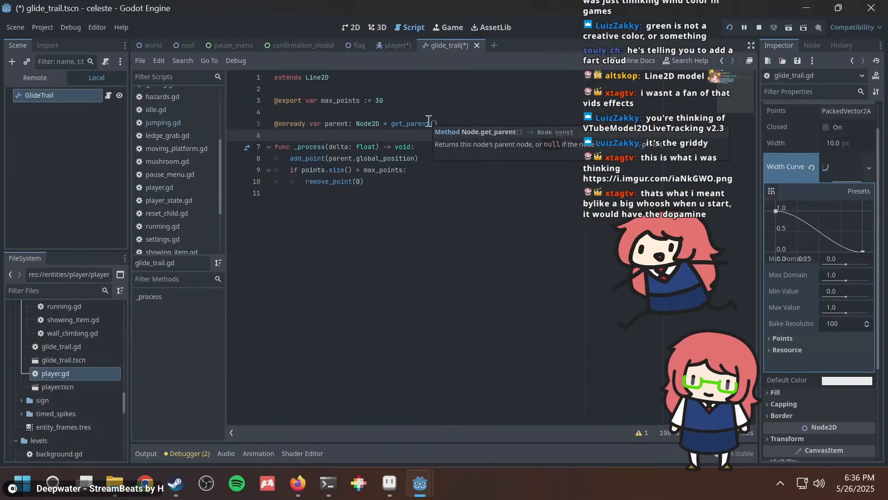
Check the tapered trail in the tutorial video, then save the glide_trail scene.
{"action": "key", "text": "alt+Tab"}
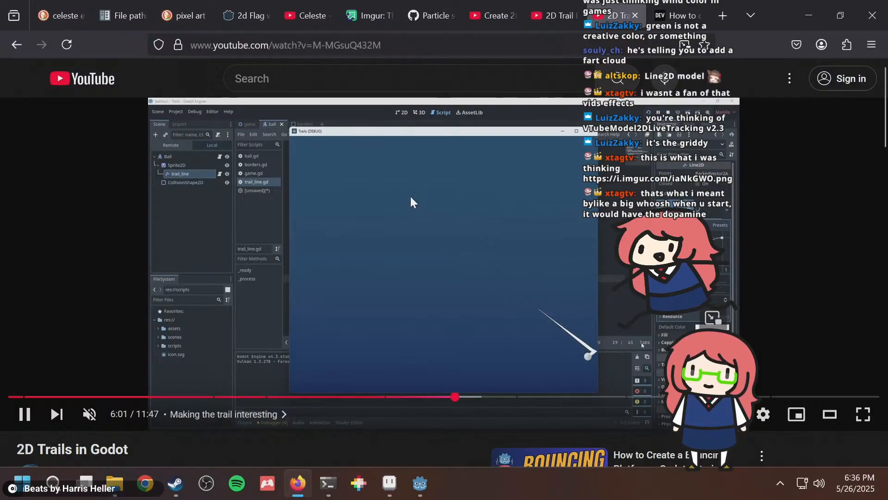
{"action": "key", "text": "alt+Tab"}
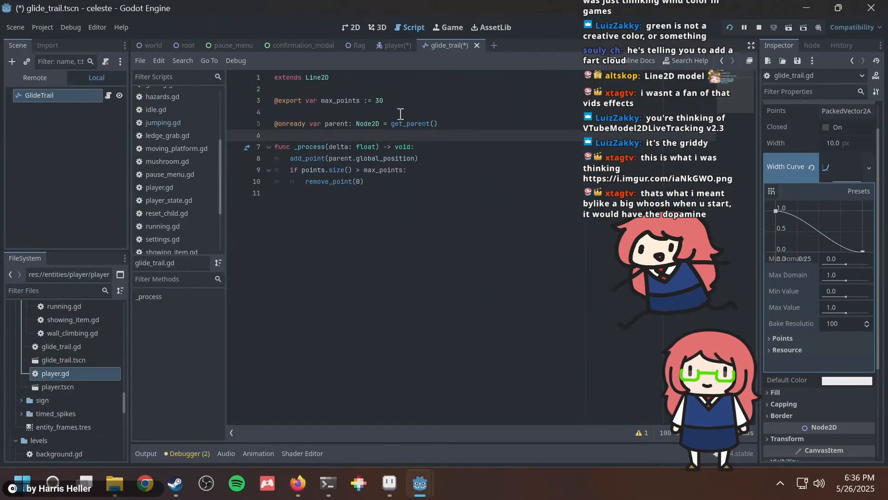
{"action": "scroll", "coordinate": [837, 133], "scroll_direction": "up", "scroll_amount": 2}
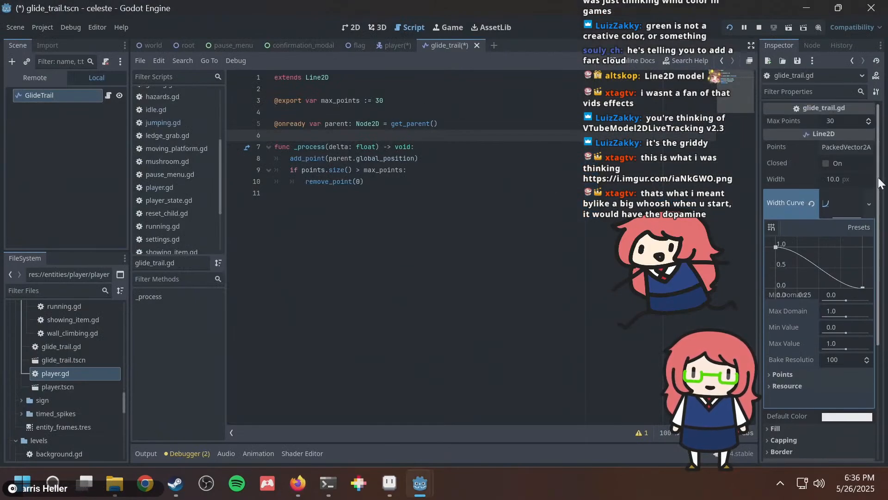
{"action": "left_click", "coordinate": [407, 181]}
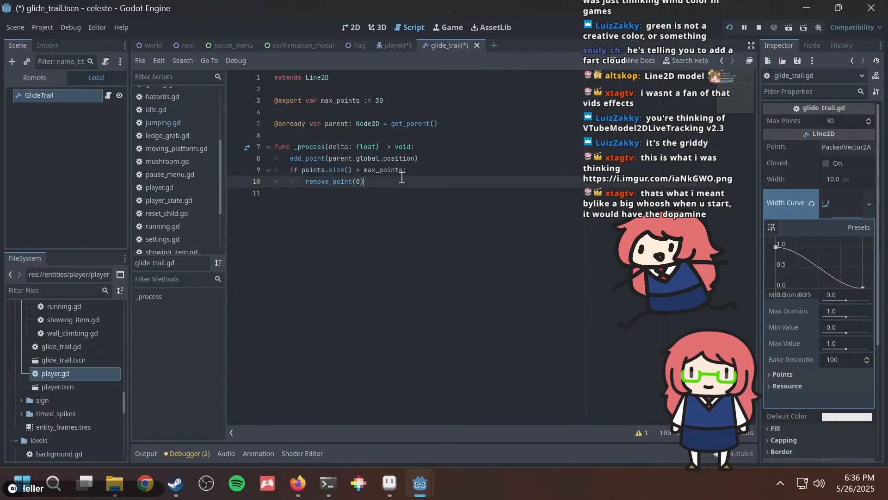
{"action": "key", "text": "ctrl+s"}
Open the player scene, run the game, and move and jump the character both ways to test the glide trail.
{"action": "left_click", "coordinate": [385, 44]}
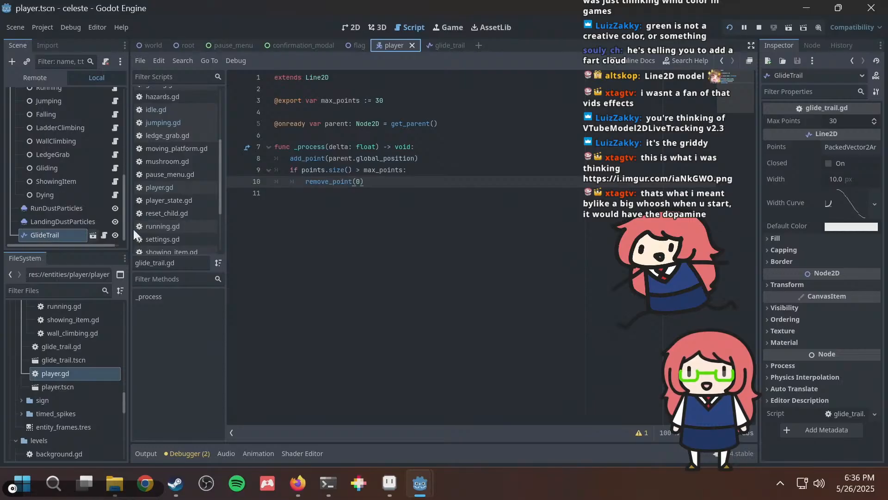
{"action": "key", "text": "F5"}
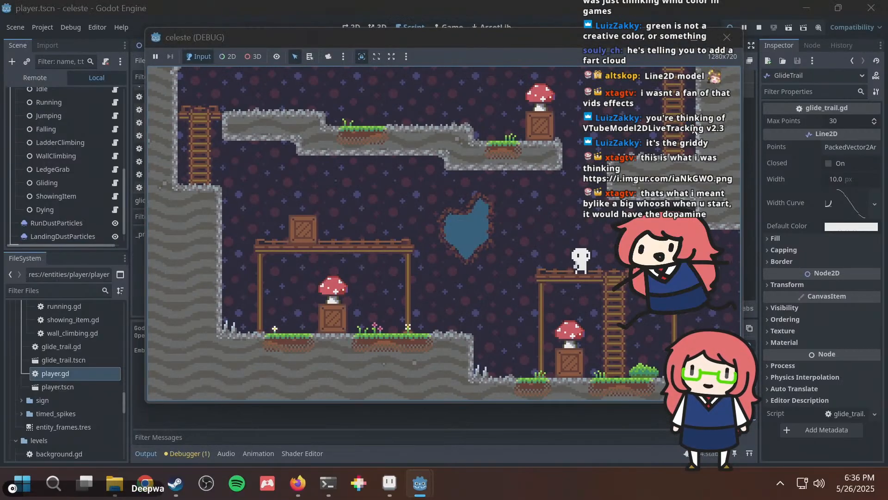
{"action": "key", "text": "Left"}
{"action": "key", "text": "space"}
{"action": "key", "text": "Right"}
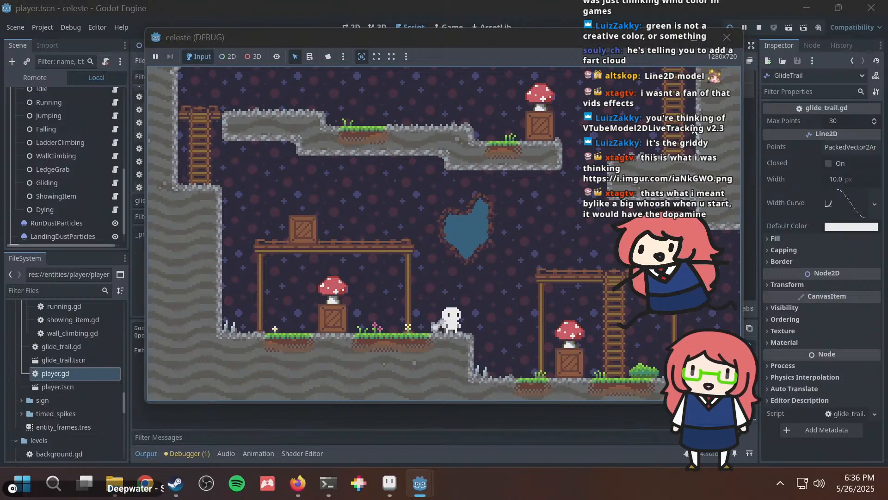
{"action": "key", "text": "space"}
{"action": "key", "text": "Left"}
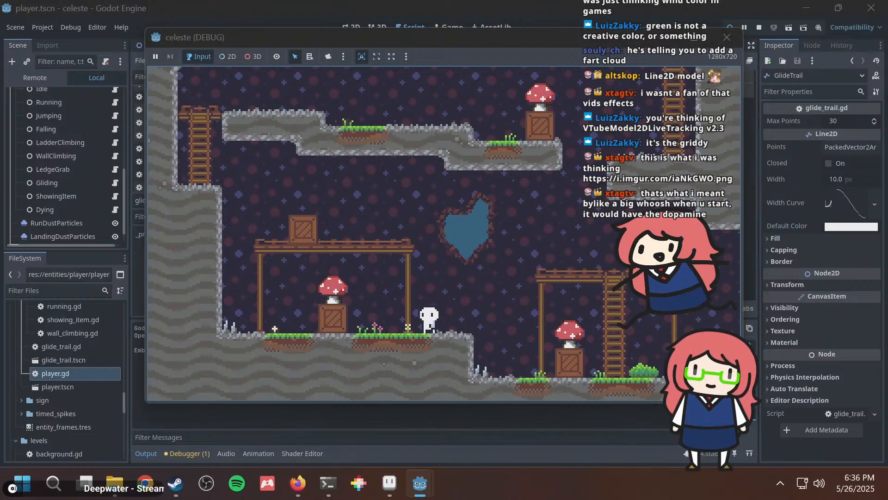
Return to the editor and examine the glide_trail.gd script and the GlideTrail node in the player scene.
{"action": "left_click", "coordinate": [887, 184]}
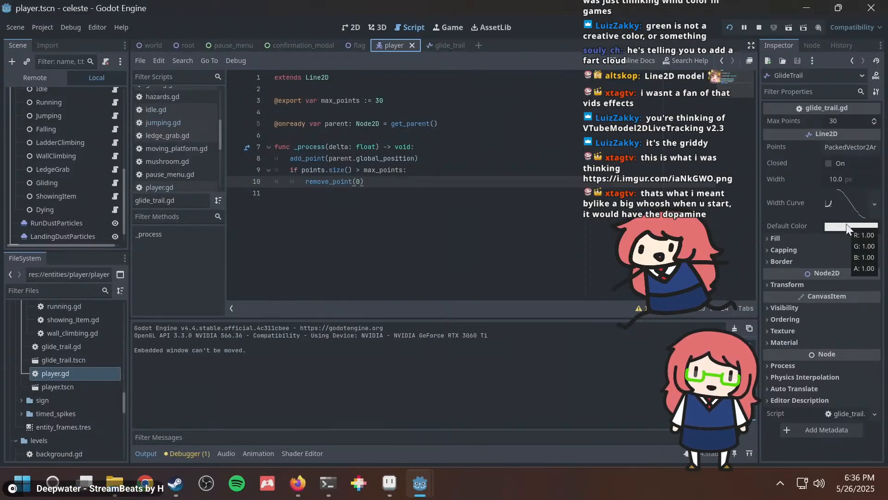
{"action": "left_click", "coordinate": [448, 158]}
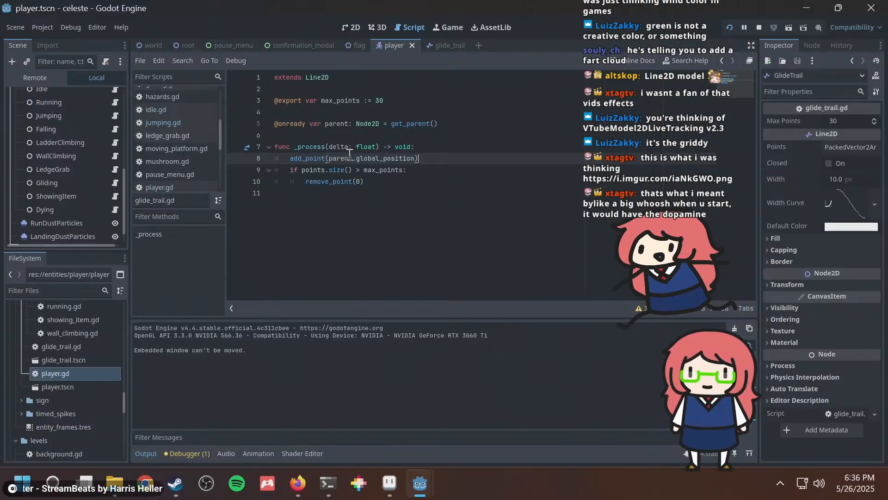
{"action": "scroll", "coordinate": [44, 198], "scroll_direction": "down", "scroll_amount": 1}
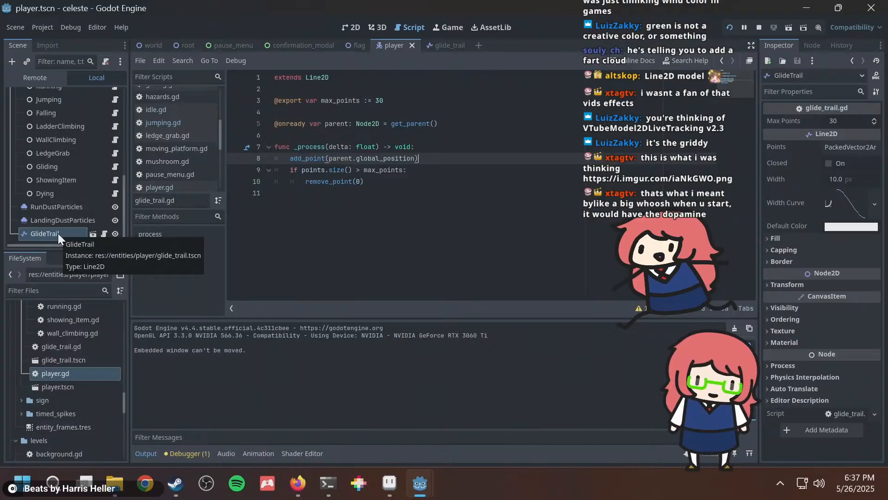
Switch back to the tutorial video in Firefox and rewind to the width curve setup.
{"action": "key", "text": "alt+Tab"}
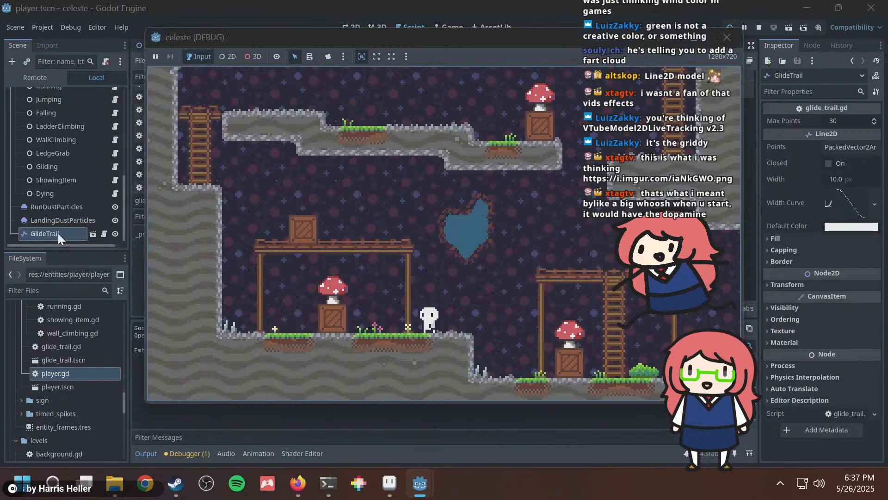
{"action": "key", "text": "alt+Tab"}
{"action": "key", "text": "alt+Tab"}
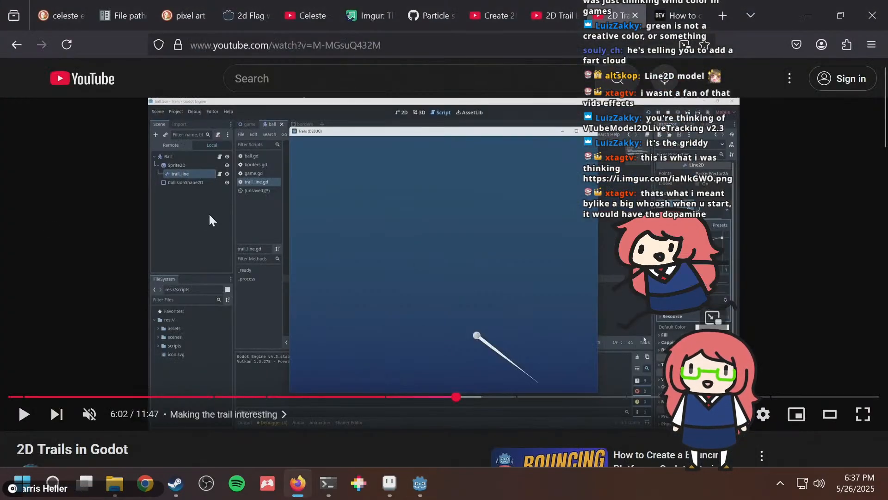
{"action": "key", "text": "Left"}
{"action": "key", "text": "Left"}
{"action": "key", "text": "Left"}
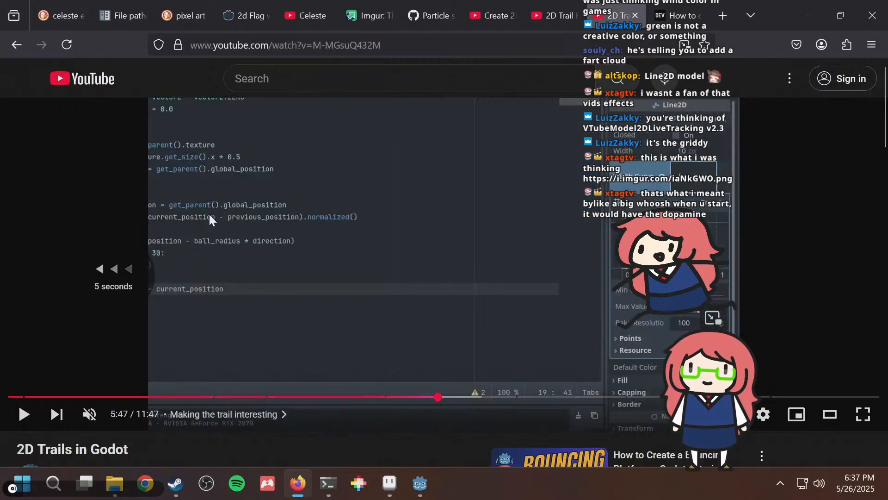
Scrub back and forth through the tutorial video's width curve section to examine how the Line2D curve is set up.
{"action": "key", "text": "Left"}
{"action": "key", "text": "Left"}
{"action": "key", "text": "Left"}
{"action": "key", "text": "Left"}
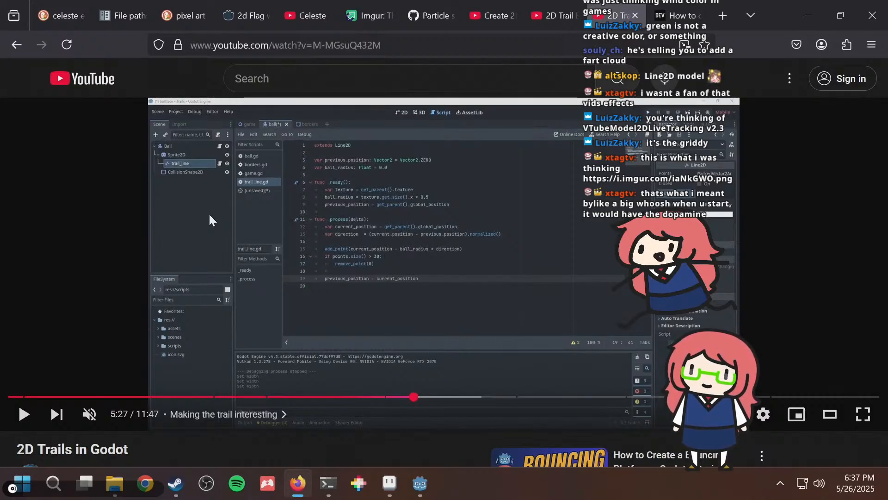
{"action": "key", "text": "Right"}
{"action": "key", "text": "Right"}
{"action": "key", "text": "Right"}
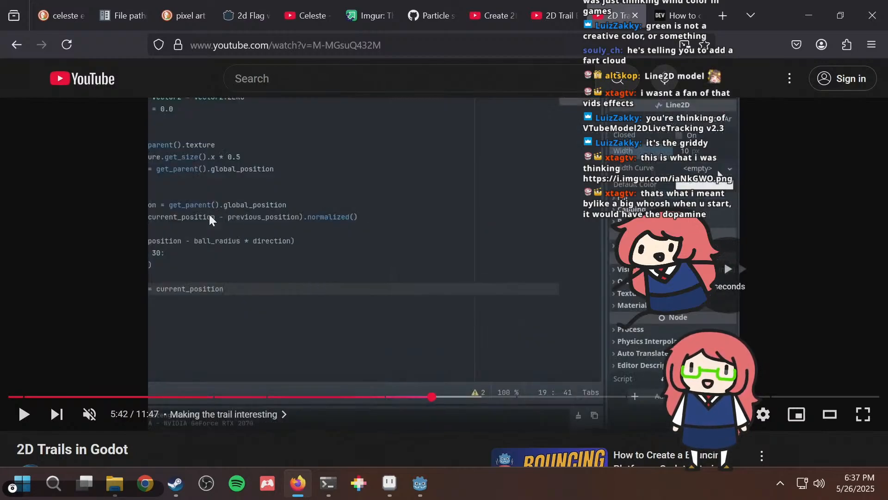
{"action": "key", "text": "Right"}
{"action": "key", "text": "Right"}
{"action": "key", "text": "Right"}
{"action": "key", "text": "Right"}
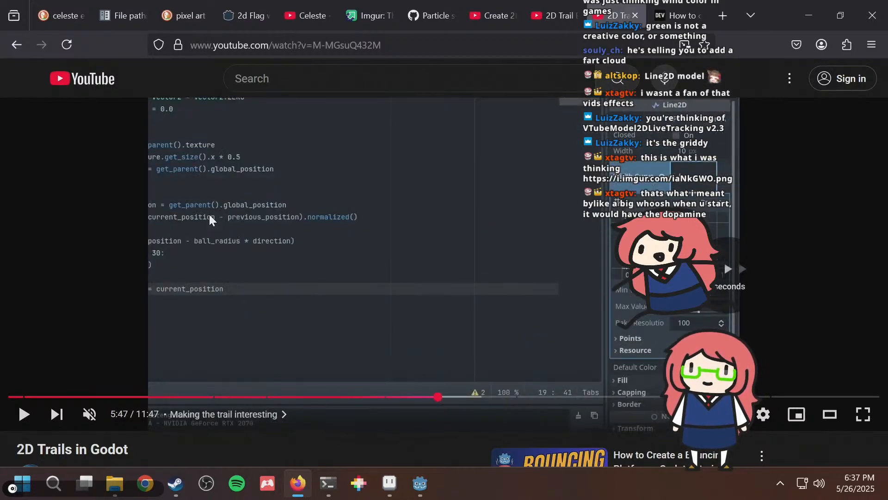
{"action": "key", "text": "Left"}
{"action": "key", "text": "Left"}
{"action": "key", "text": "Left"}
{"action": "key", "text": "Left"}
{"action": "key", "text": "Left"}
{"action": "key", "text": "Left"}
{"action": "key", "text": "Left"}
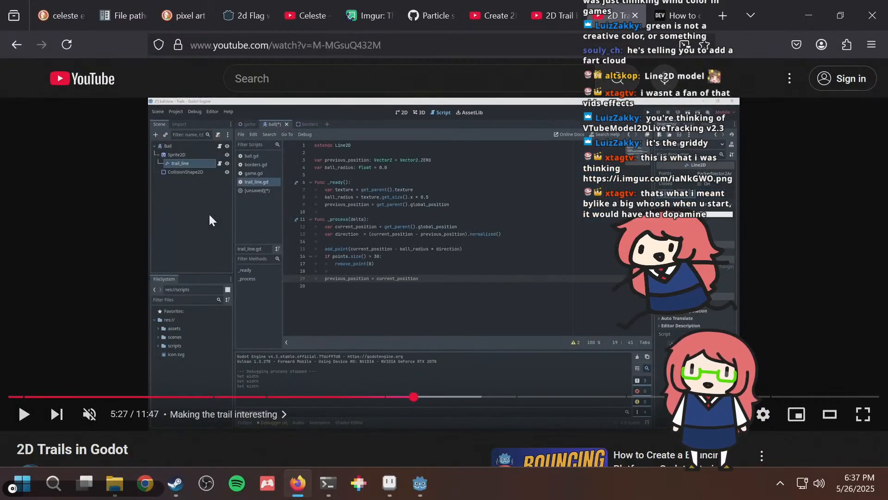
Switch back to the Godot editor and examine the GlideTrail node's Fill, Capping and Border properties.
{"action": "key", "text": "alt+Tab"}
{"action": "key", "text": "alt+Tab"}
{"action": "key", "text": "alt+Tab"}
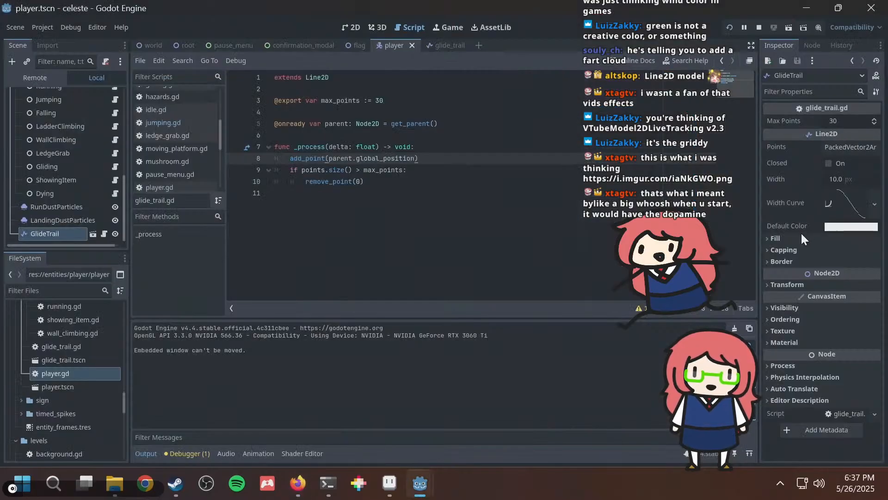
{"action": "left_click", "coordinate": [785, 239]}
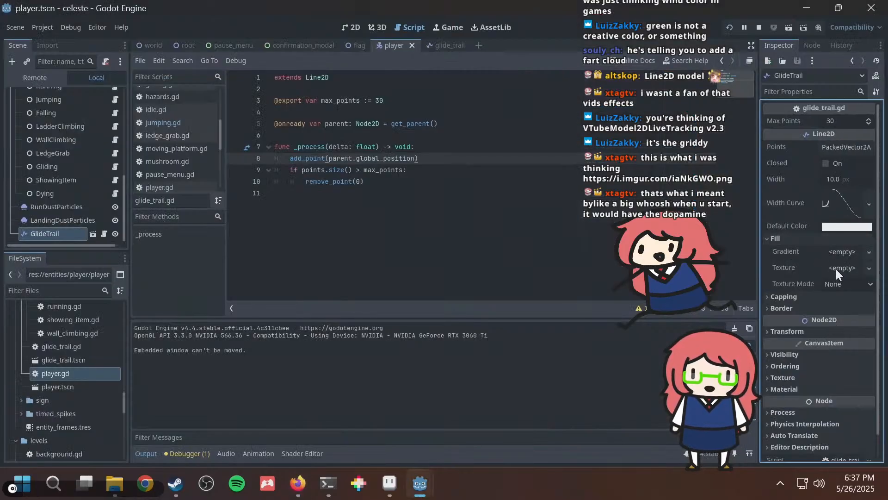
{"action": "left_click", "coordinate": [790, 296]}
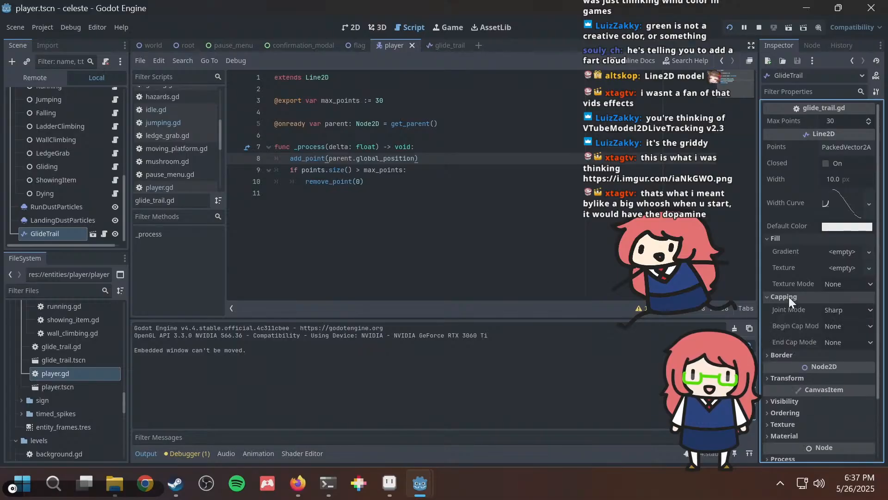
{"action": "left_click", "coordinate": [777, 355]}
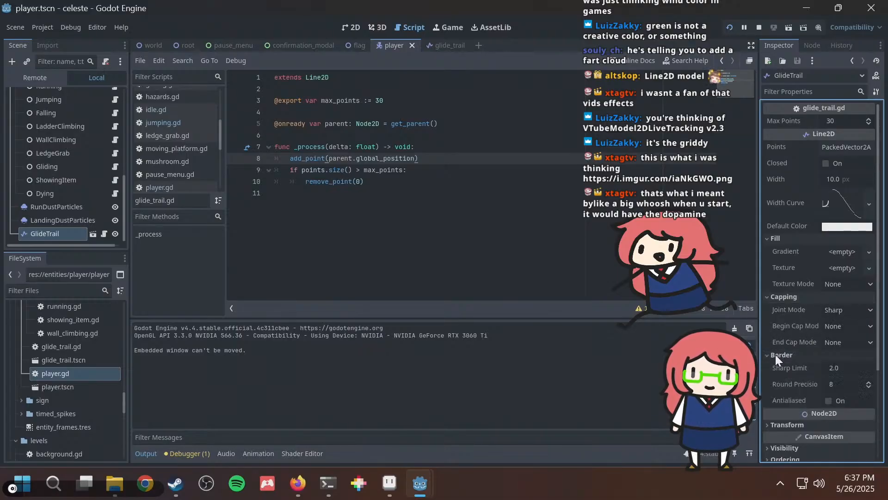
{"action": "left_click", "coordinate": [778, 353]}
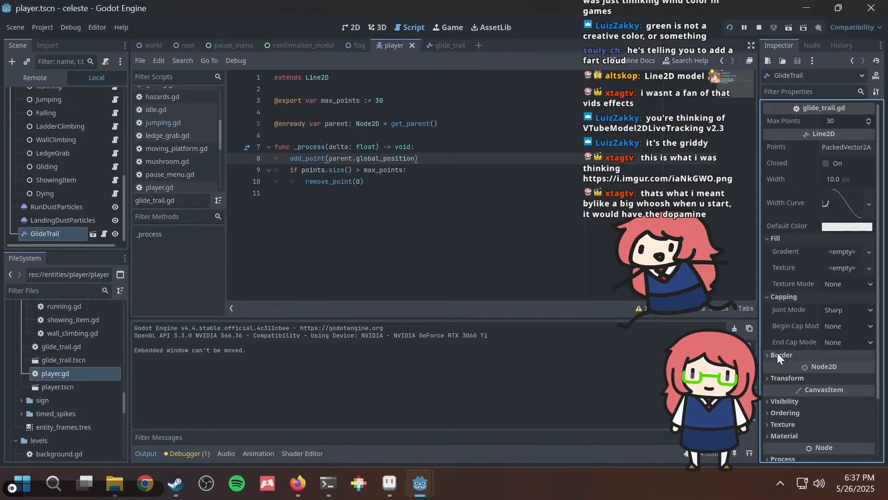
{"action": "left_click", "coordinate": [829, 228]}
{"action": "key", "text": "Escape"}
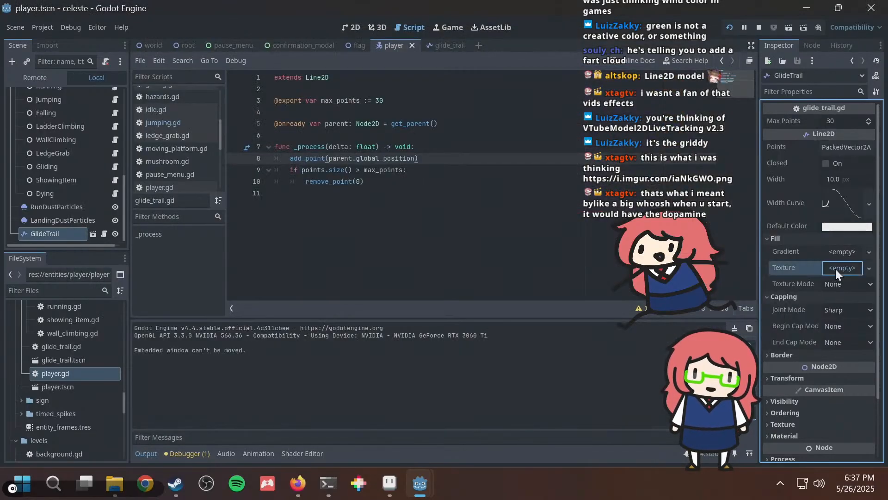
{"action": "left_click", "coordinate": [836, 268]}
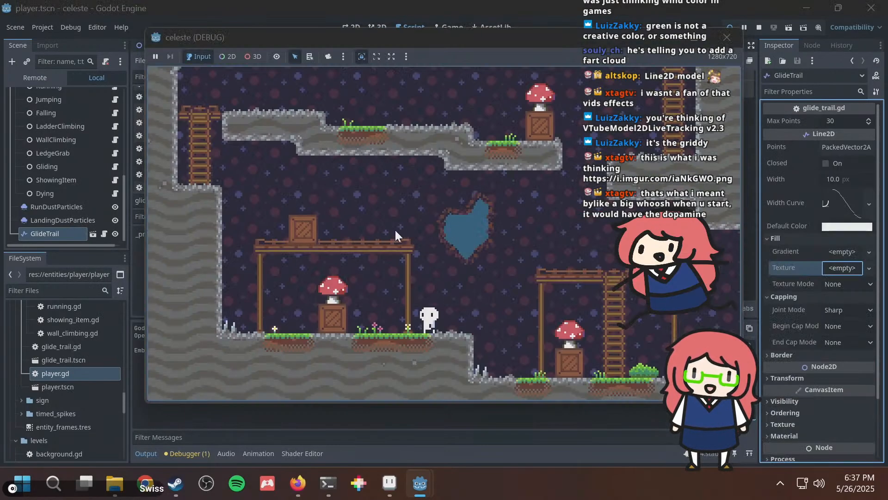
Return to Firefox and check the "2D Trail Effects in Godot Made EASY!" video for its trail script.
{"action": "key", "text": "alt+Tab"}
{"action": "key", "text": "Tab"}
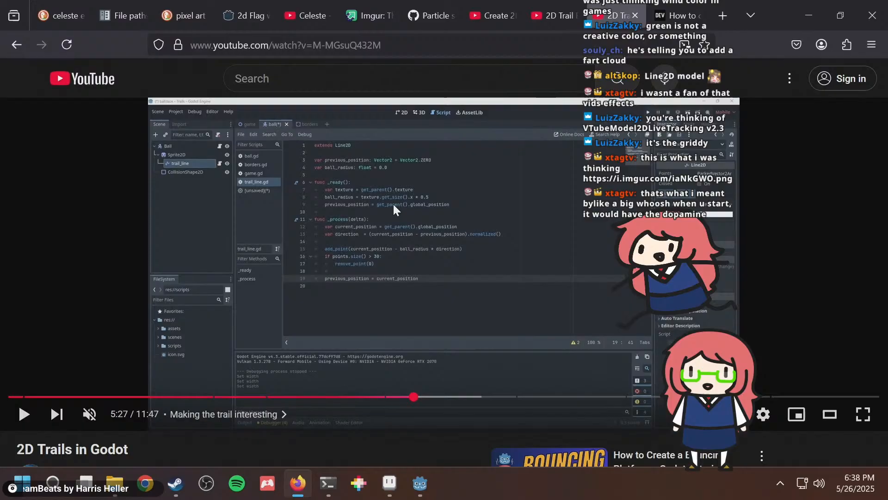
{"action": "key", "text": "Right"}
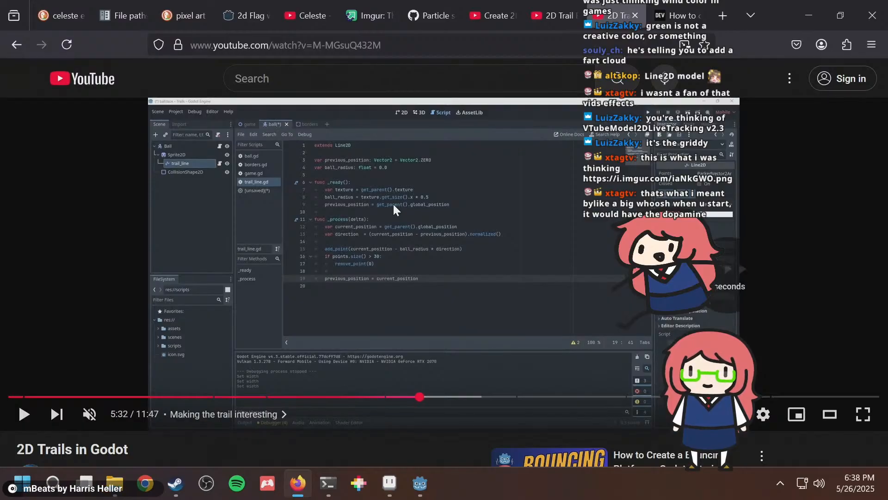
{"action": "left_click", "coordinate": [540, 11]}
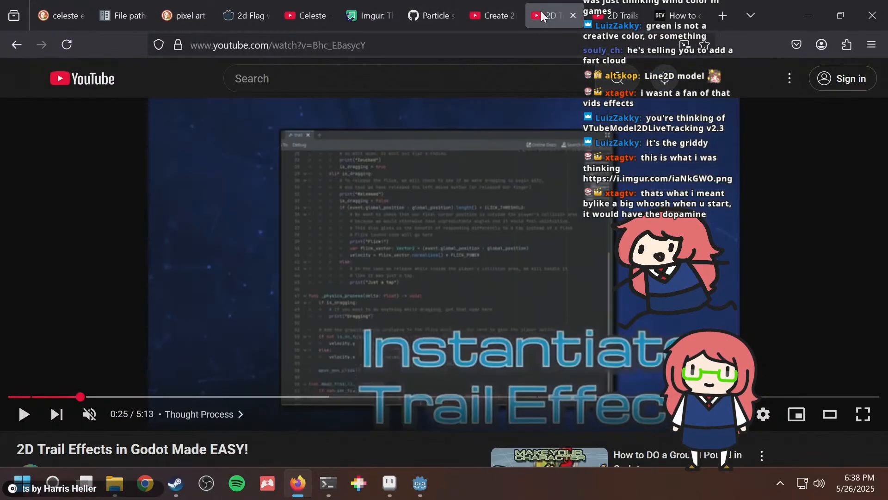
{"action": "left_click", "coordinate": [412, 203]}
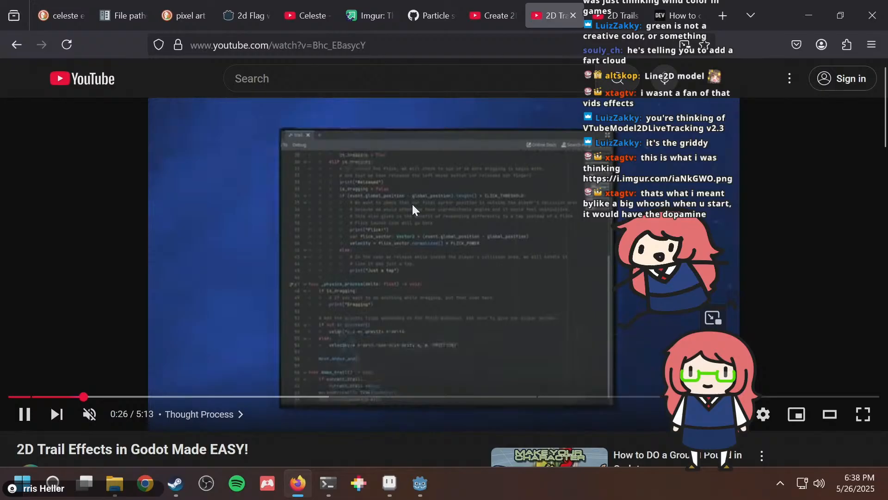
{"action": "key", "text": "Left"}
{"action": "left_click", "coordinate": [411, 202]}
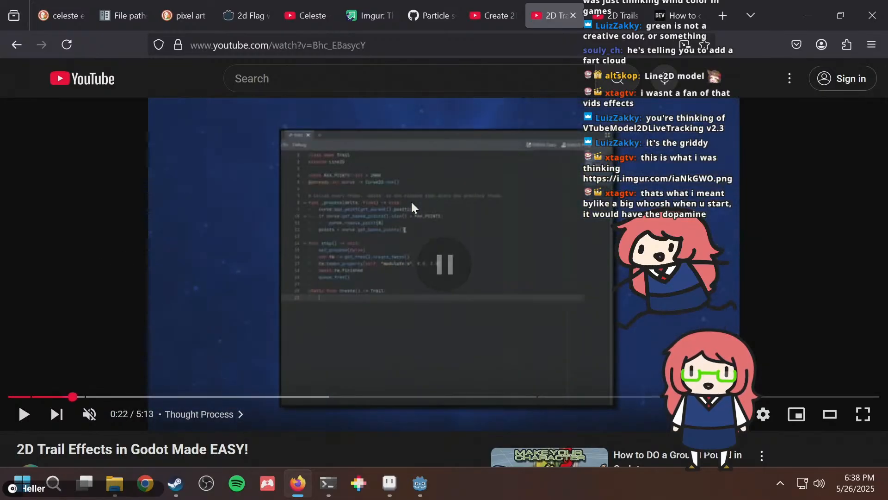
Open the "Create 2D trails in Godot [2 minutes]" video and review the part that writes the trail script.
{"action": "left_click", "coordinate": [486, 16]}
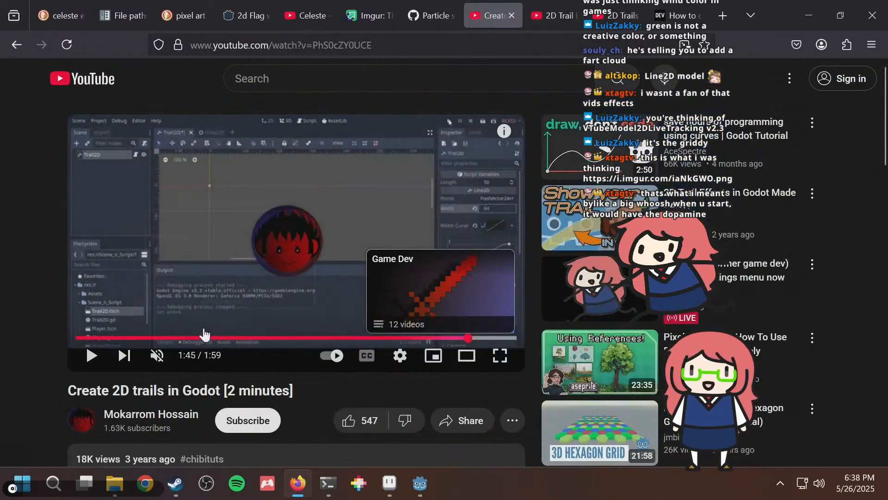
{"action": "left_click", "coordinate": [197, 337]}
{"action": "left_click", "coordinate": [428, 200]}
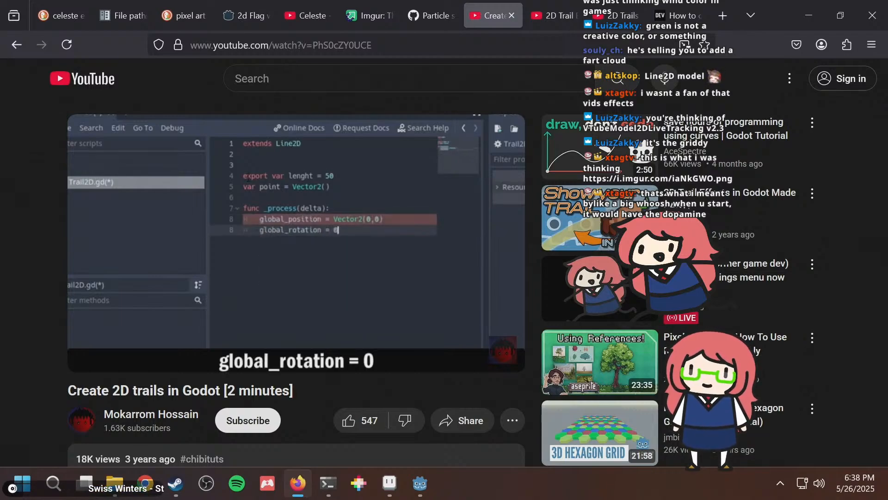
{"action": "key", "text": "Right"}
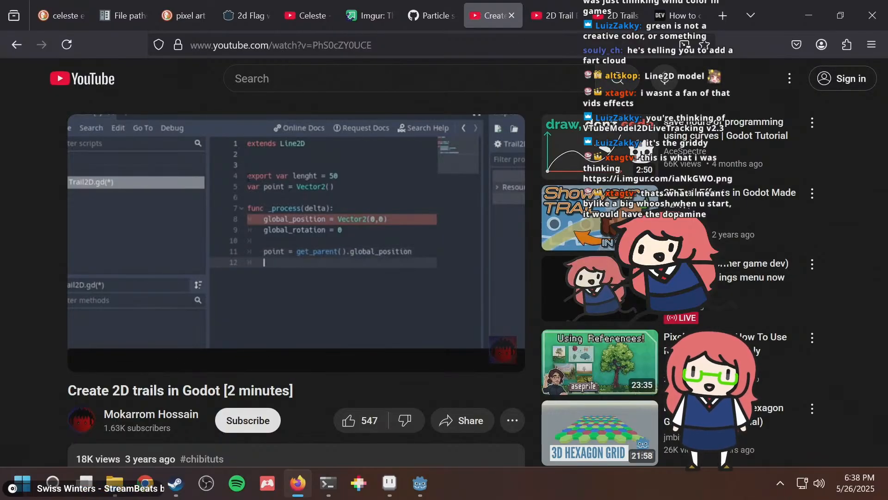
{"action": "key", "text": "Right"}
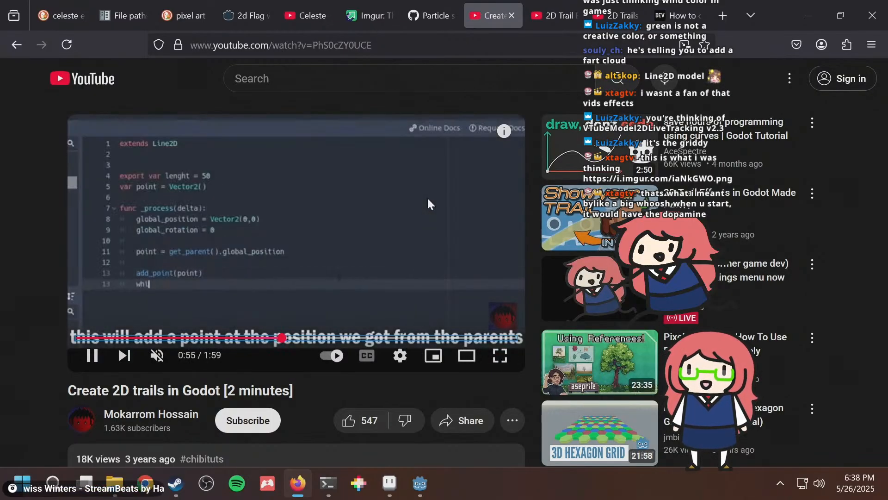
{"action": "key", "text": "Right"}
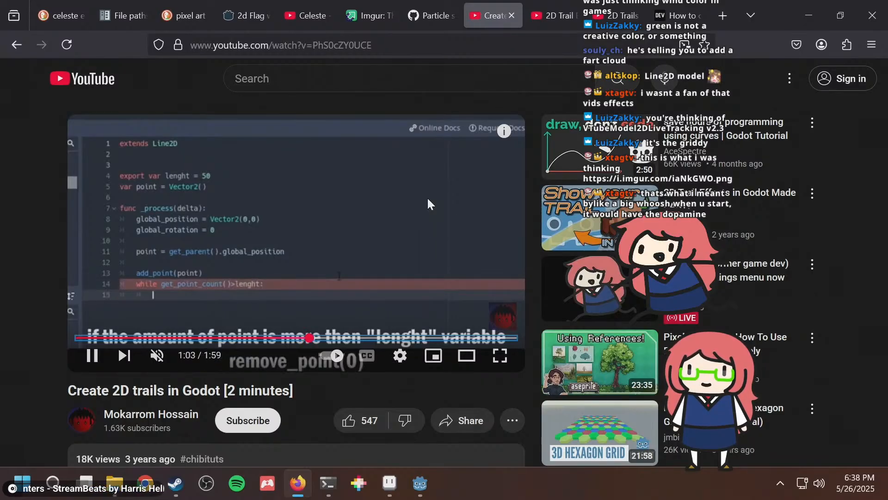
{"action": "key", "text": "Right"}
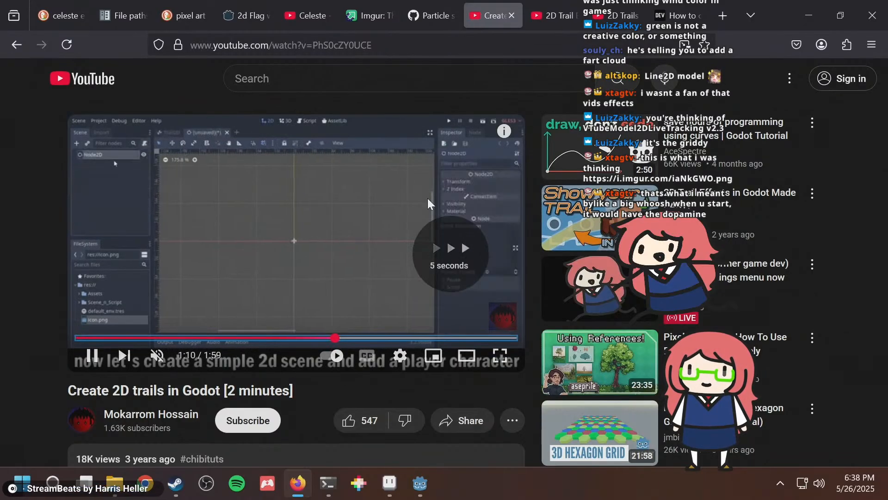
Skip ahead to the video's width curve setup, watch through to the trail demonstration, and pause there.
{"action": "key", "text": "Right"}
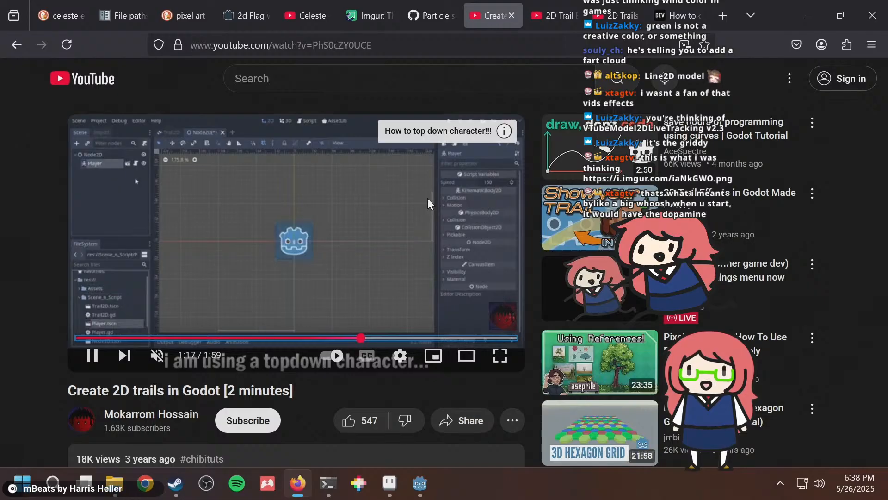
{"action": "key", "text": "Right"}
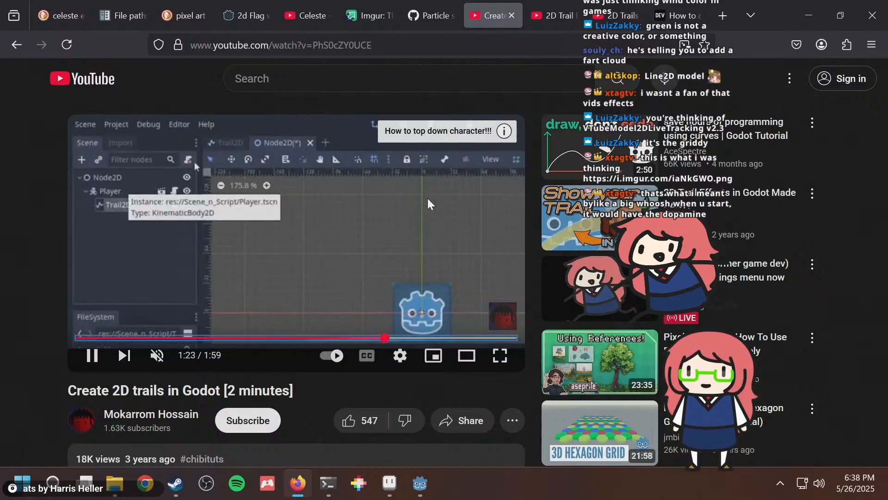
{"action": "key", "text": "Right"}
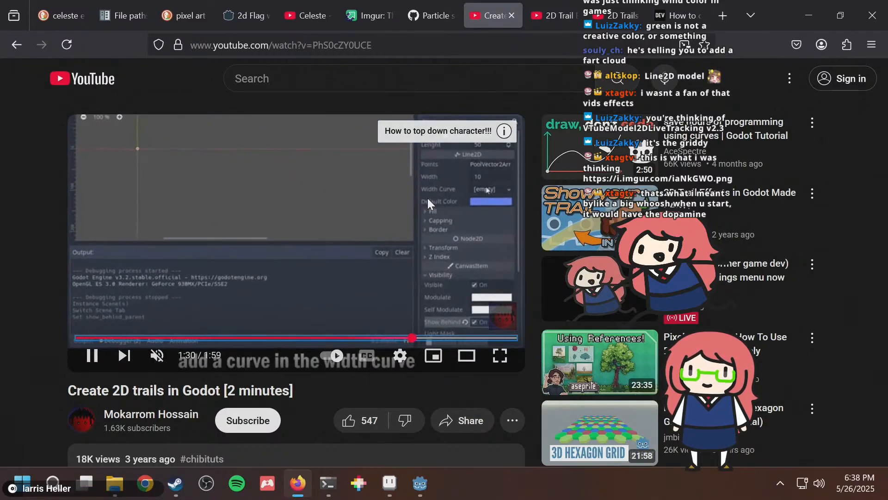
{"action": "key", "text": "space"}
{"action": "key", "text": "Left"}
{"action": "key", "text": "space"}
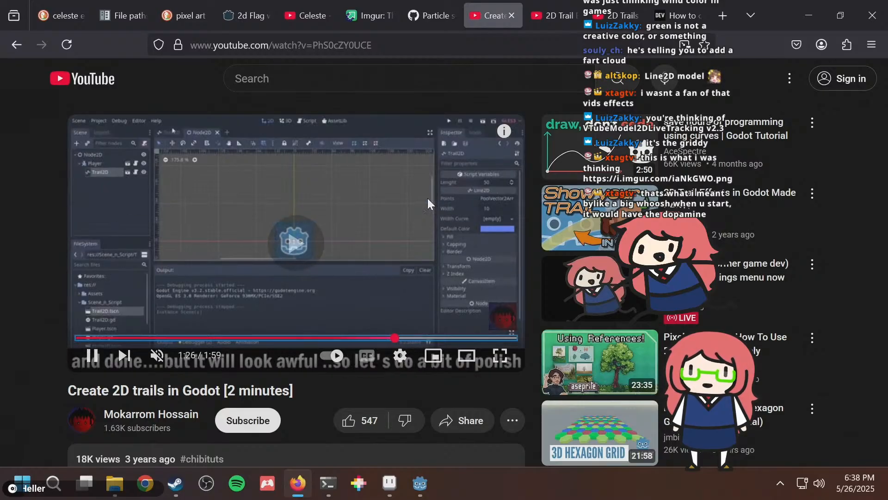
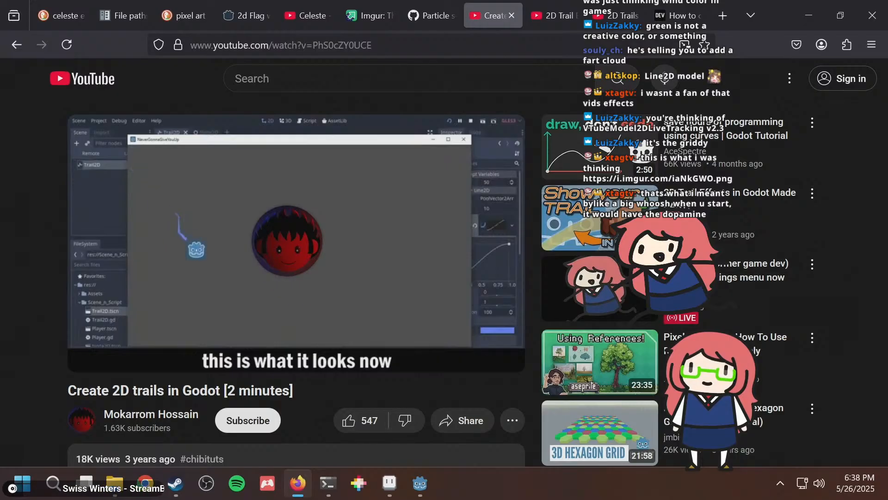
{"action": "left_click", "coordinate": [428, 198]}
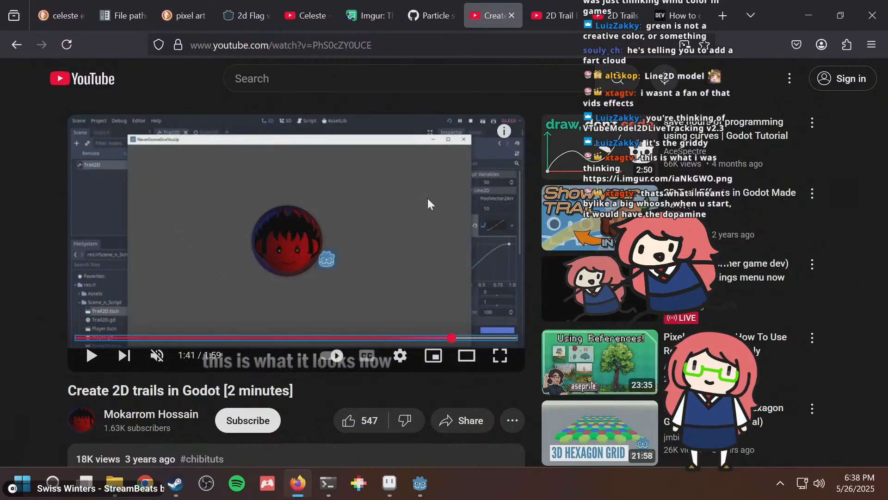
Back in Godot, reverse the GlideTrail width curve by setting its start point to (0, 0) and its end point to (1, 1).
{"action": "key", "text": "alt+Tab"}
{"action": "key", "text": "alt+Tab"}
{"action": "key", "text": "Tab"}
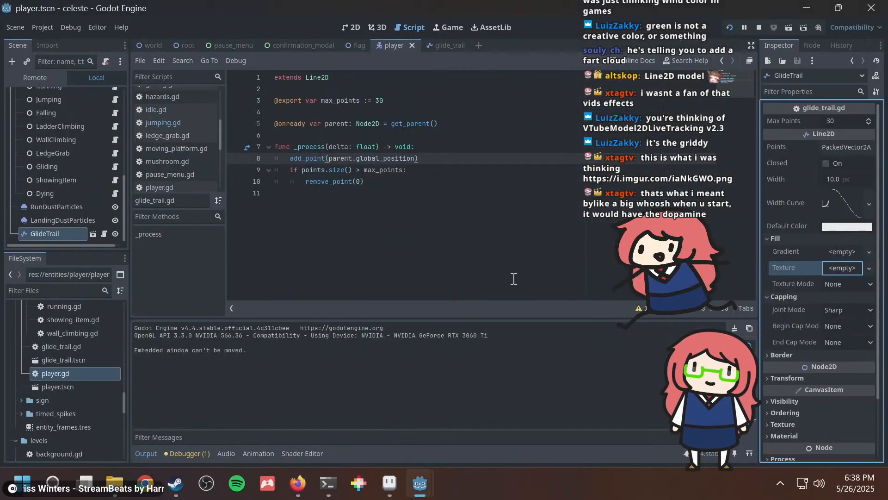
{"action": "left_click", "coordinate": [845, 206]}
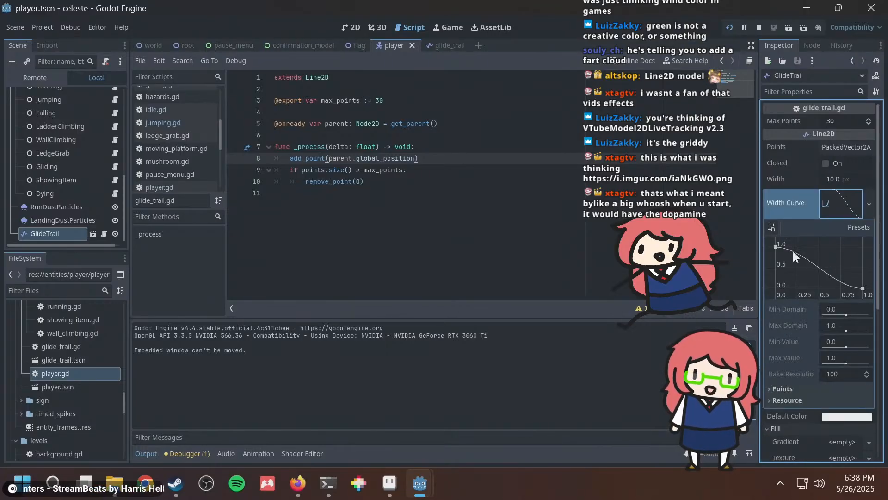
{"action": "left_click_drag", "start_coordinate": [776, 247], "coordinate": [776, 289]}
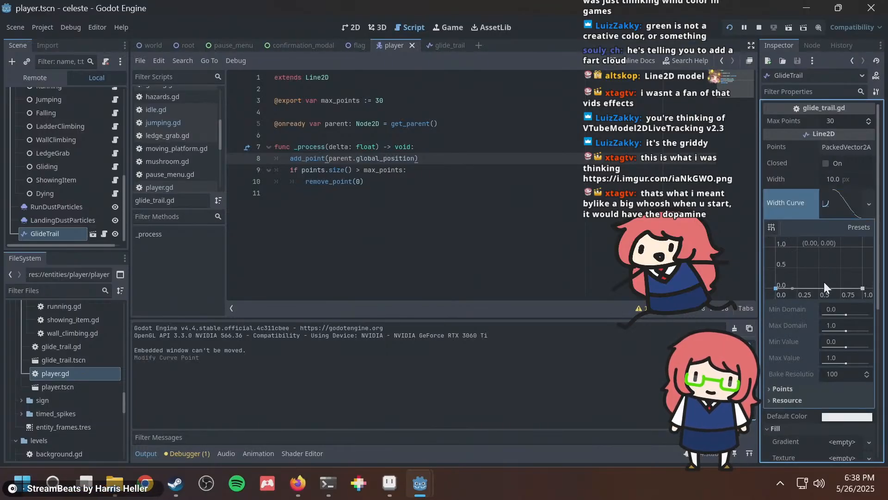
{"action": "left_click_drag", "start_coordinate": [862, 288], "coordinate": [862, 246]}
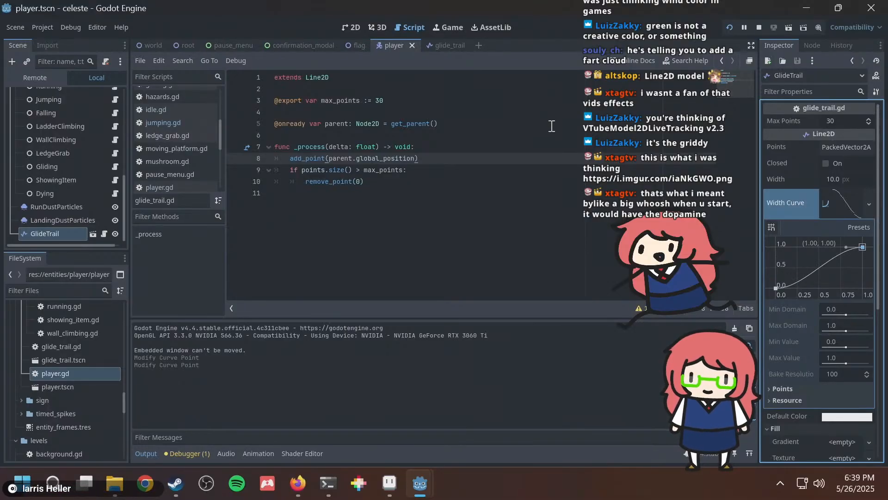
Run the game, move the player to test the glide trail, and return to the script editor.
{"action": "left_click", "coordinate": [461, 194]}
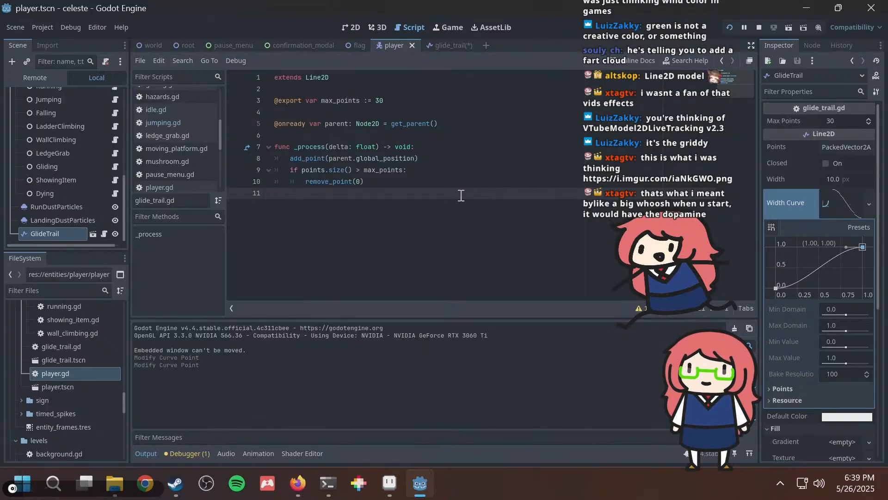
{"action": "key", "text": "F5"}
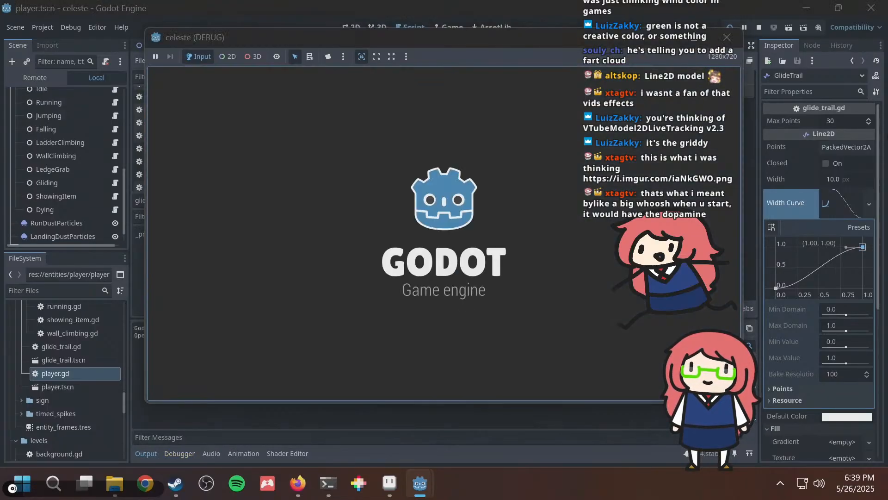
{"action": "key", "text": "Left"}
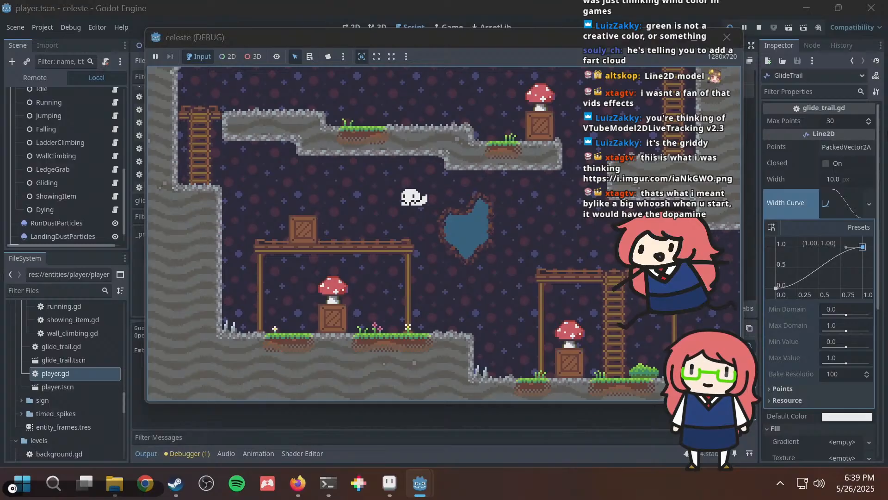
{"action": "key", "text": "Right"}
{"action": "left_click", "coordinate": [790, 2]}
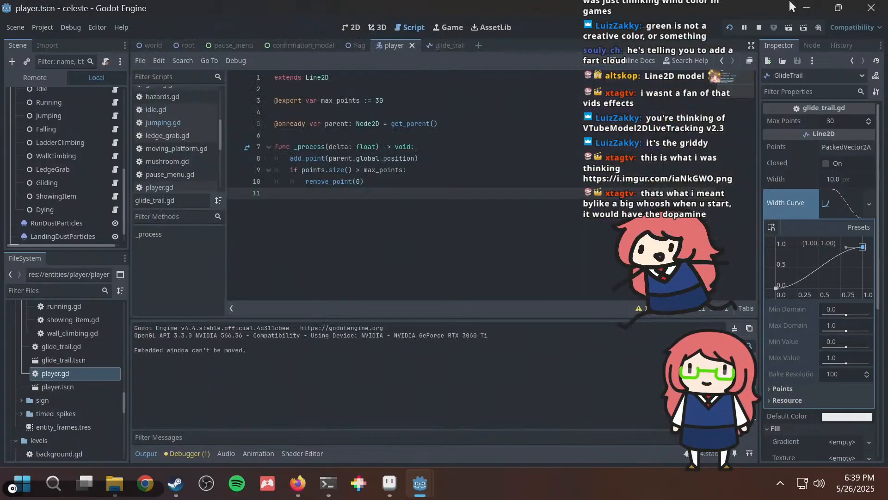
Check the debugger's error list and rename the unused _process parameter to _delta in glide_trail.gd.
{"action": "left_click", "coordinate": [178, 453]}
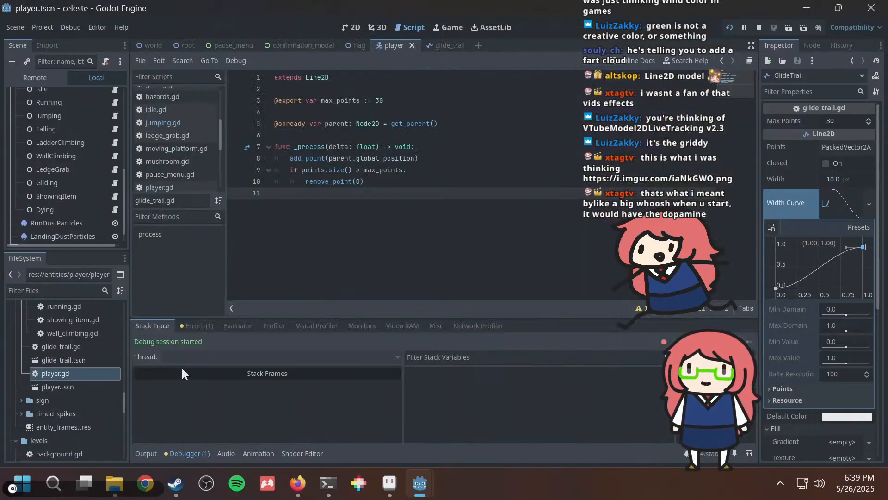
{"action": "left_click", "coordinate": [198, 326]}
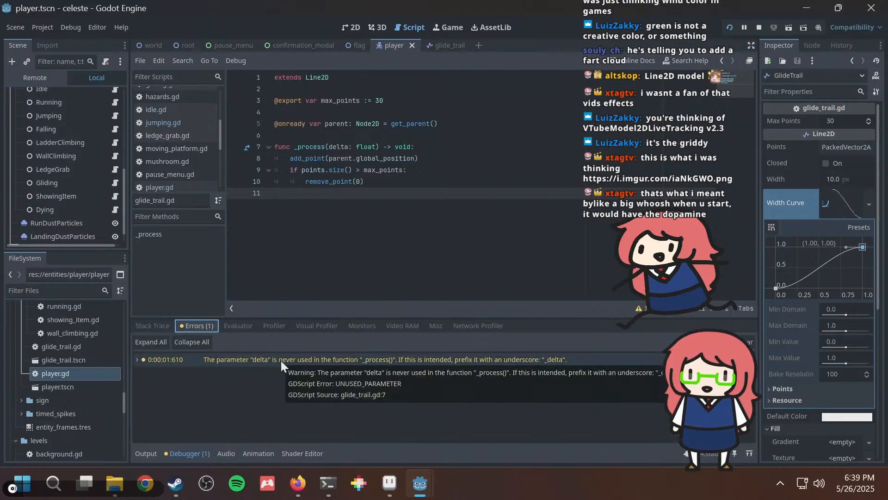
{"action": "left_click", "coordinate": [325, 147]}
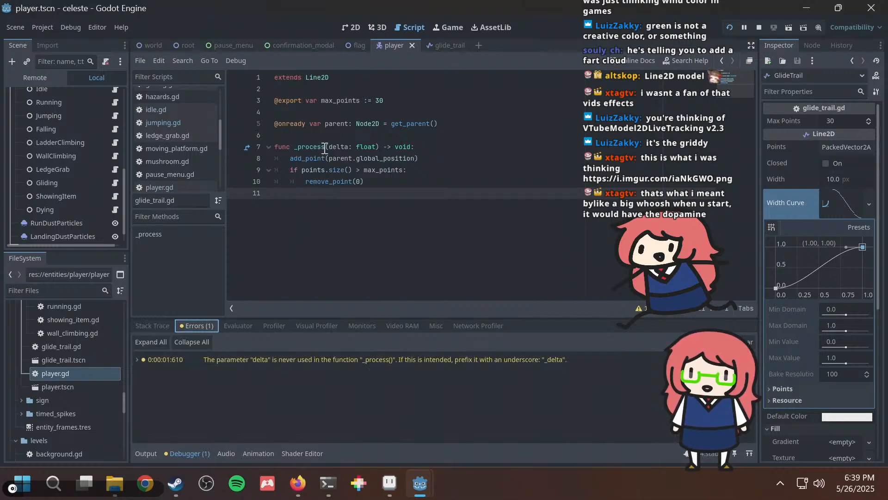
{"action": "type", "text": "_"}
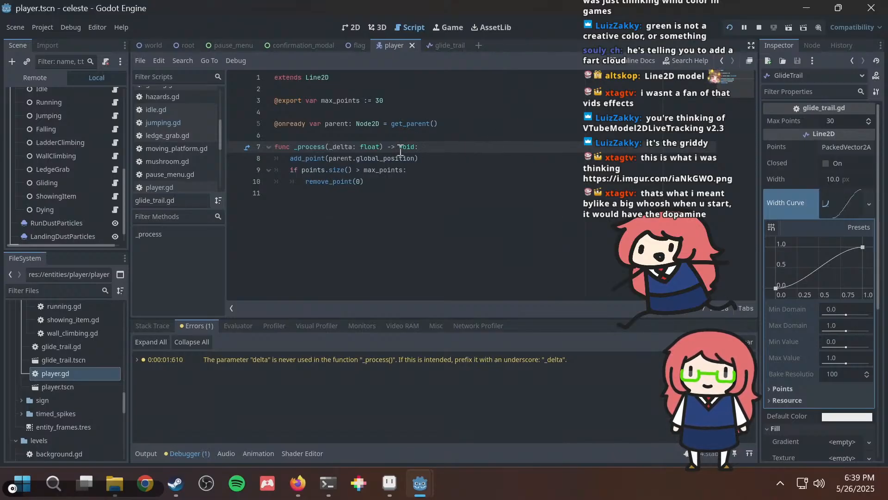
Add print(points) after the add_point call, run the game to inspect the printed points, and close it.
{"action": "left_click", "coordinate": [432, 162]}
{"action": "key", "text": "Return"}
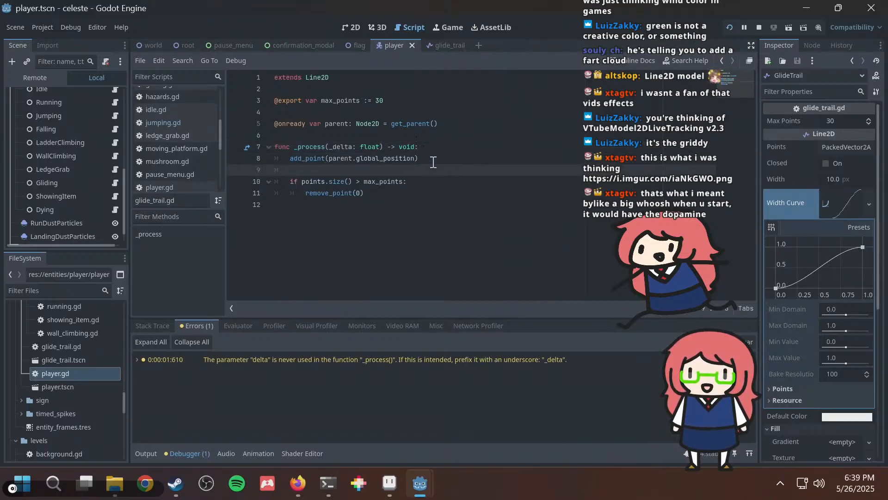
{"action": "type", "text": "print(points)"}
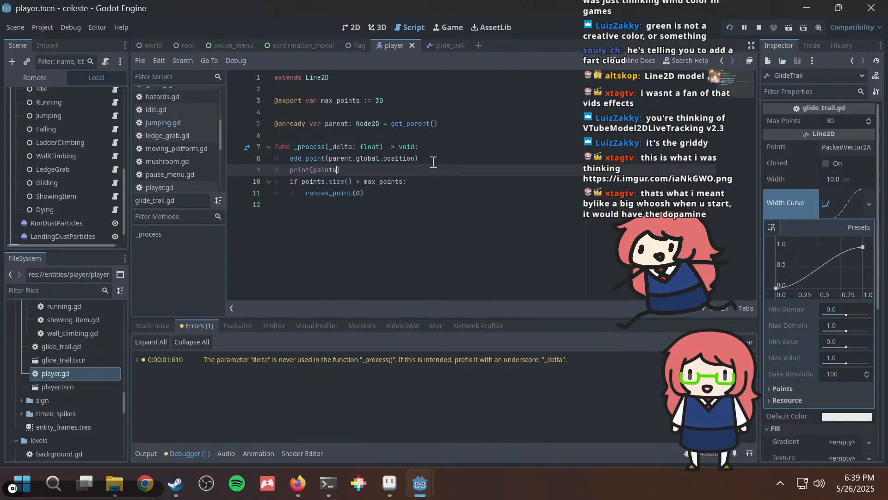
{"action": "left_click", "coordinate": [461, 149]}
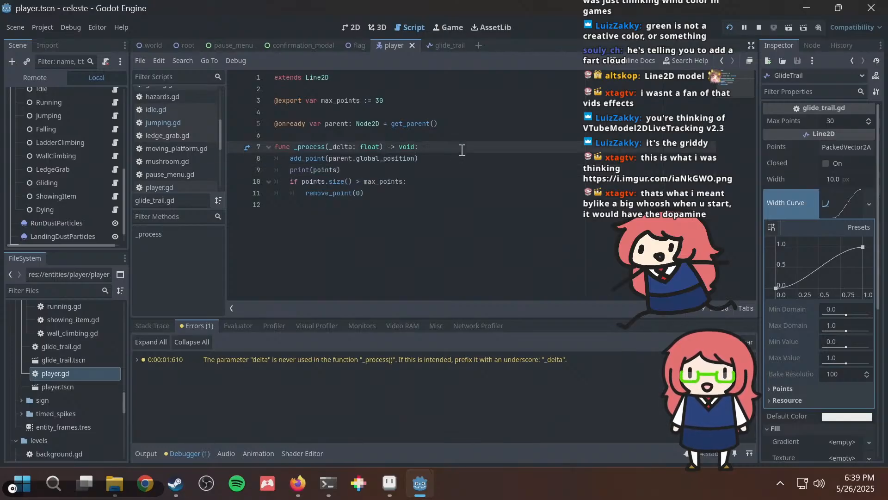
{"action": "key", "text": "F5"}
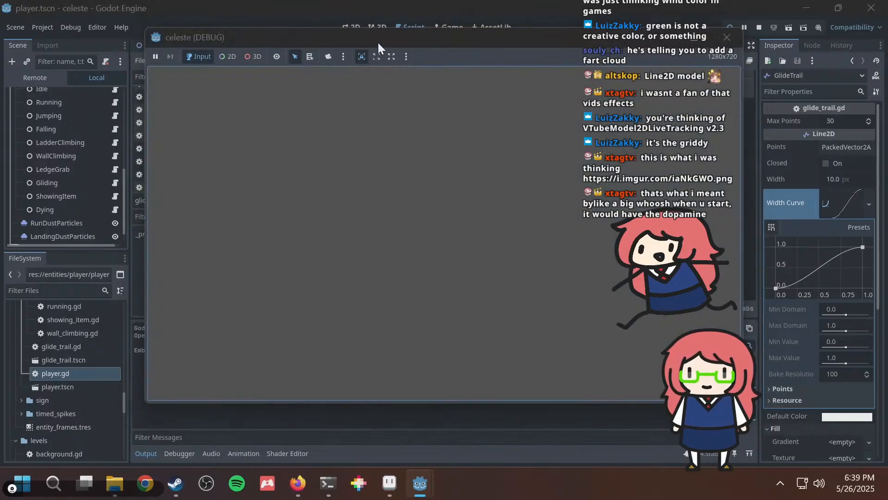
{"action": "left_click_drag", "start_coordinate": [378, 41], "coordinate": [449, 43]}
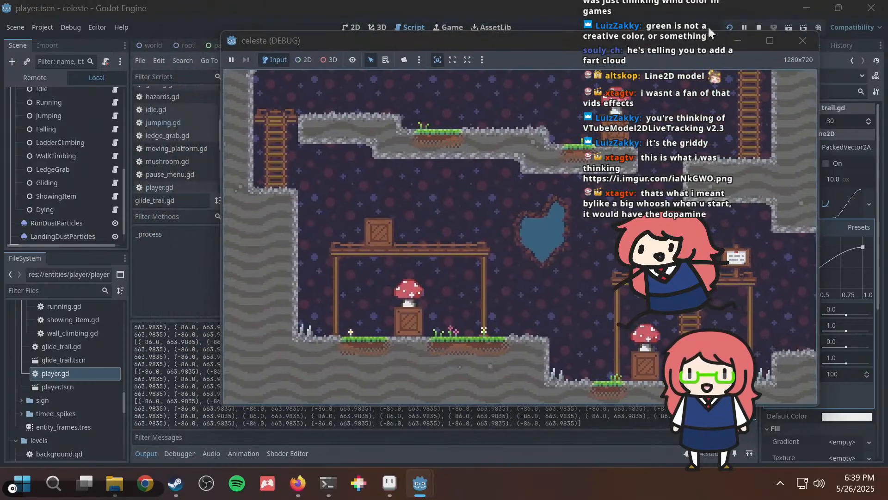
{"action": "left_click", "coordinate": [803, 40]}
{"action": "left_click", "coordinate": [420, 193]}
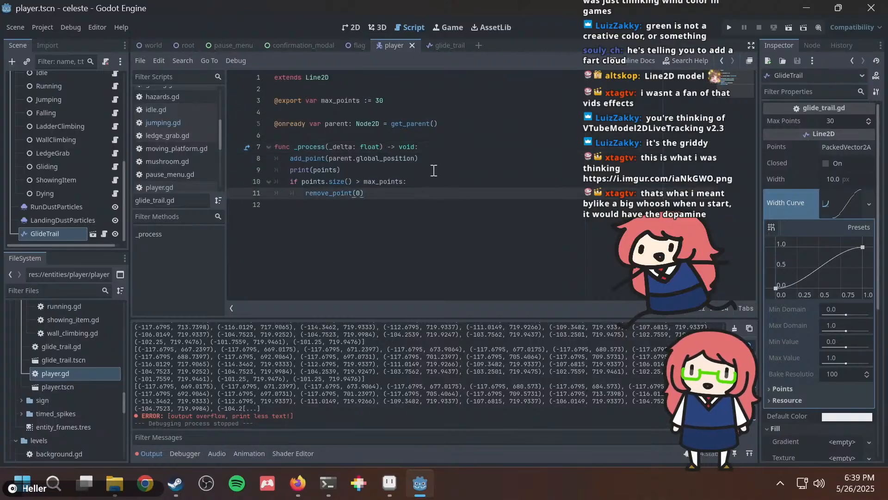
Delete the print(points) debug line from _process and save the script.
{"action": "left_click", "coordinate": [434, 171]}
{"action": "key", "text": "shift+Home"}
{"action": "key", "text": "shift+Home"}
{"action": "key", "text": "BackSpace"}
{"action": "key", "text": "BackSpace"}
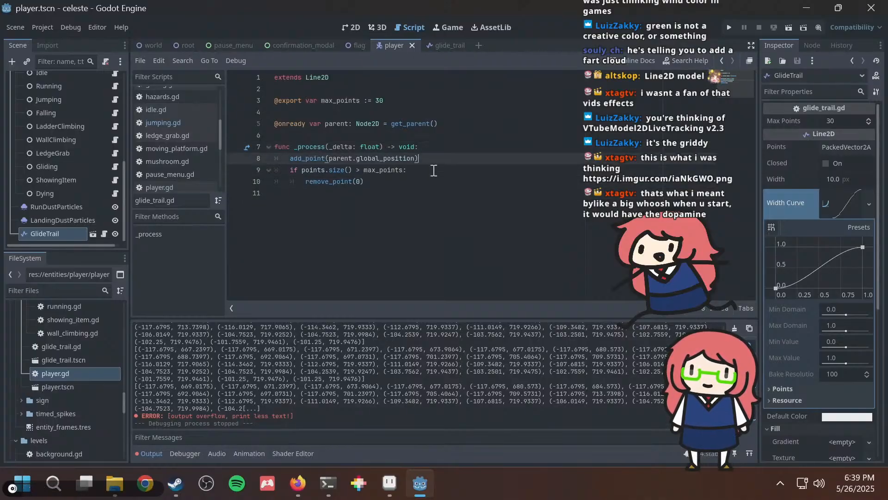
{"action": "key", "text": "ctrl+s"}
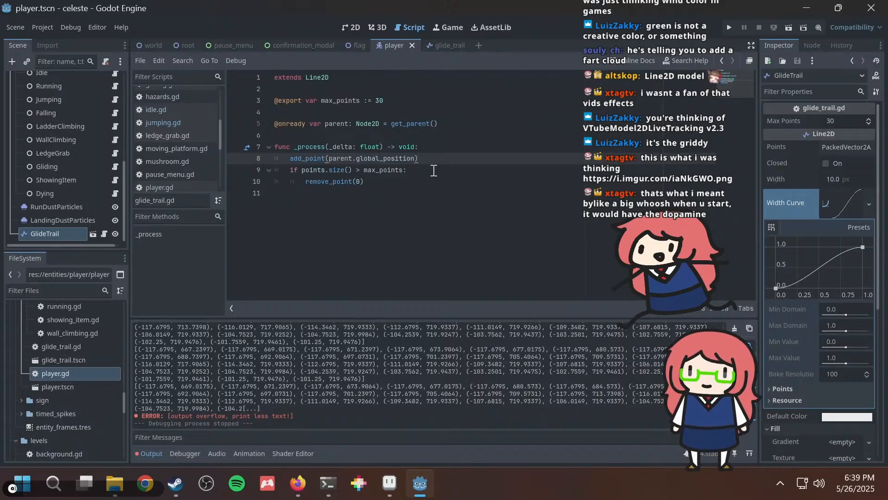
{"action": "left_click", "coordinate": [421, 189]}
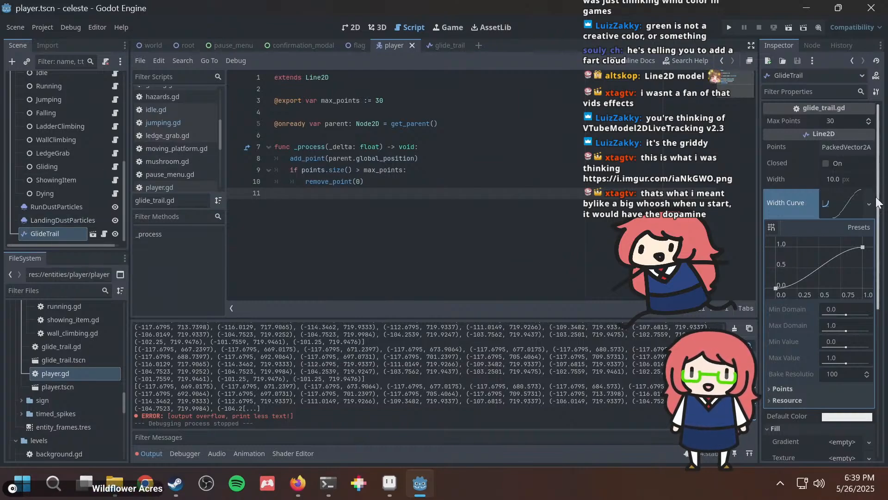
Switch to Firefox and skim the "Create 2D trails in Godot [2 minutes]" video from 0:19 through its script to the show-behind-parent setting.
{"action": "key", "text": "alt+Tab"}
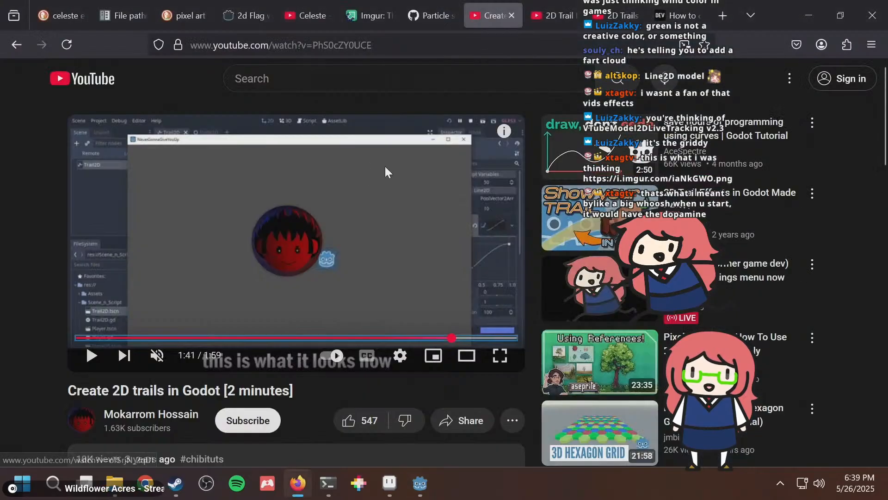
{"action": "left_click_drag", "start_coordinate": [134, 338], "coordinate": [146, 338]}
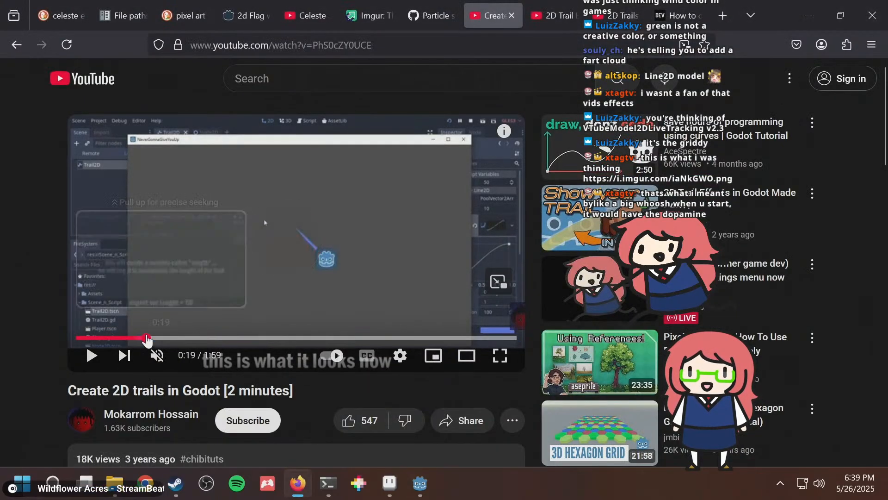
{"action": "key", "text": "Right"}
{"action": "key", "text": "Right"}
{"action": "key", "text": "Right"}
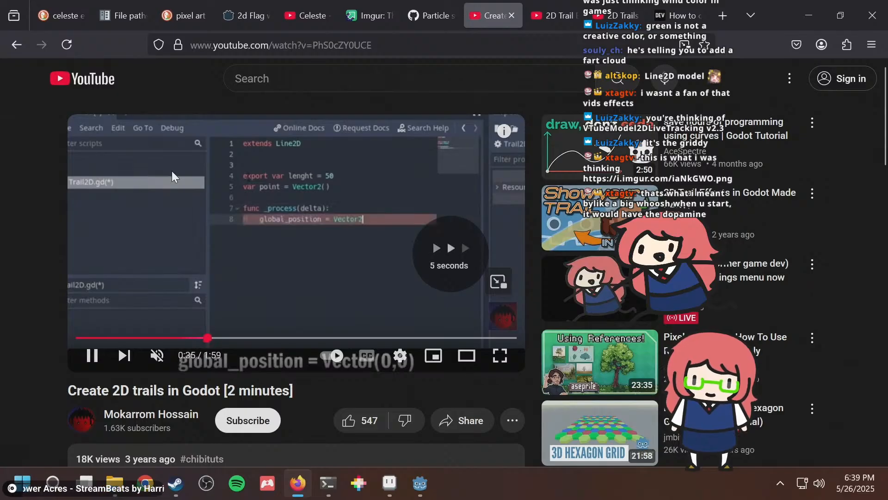
{"action": "key", "text": "Right"}
{"action": "key", "text": "Right"}
{"action": "key", "text": "Right"}
{"action": "key", "text": "Right"}
{"action": "key", "text": "Right"}
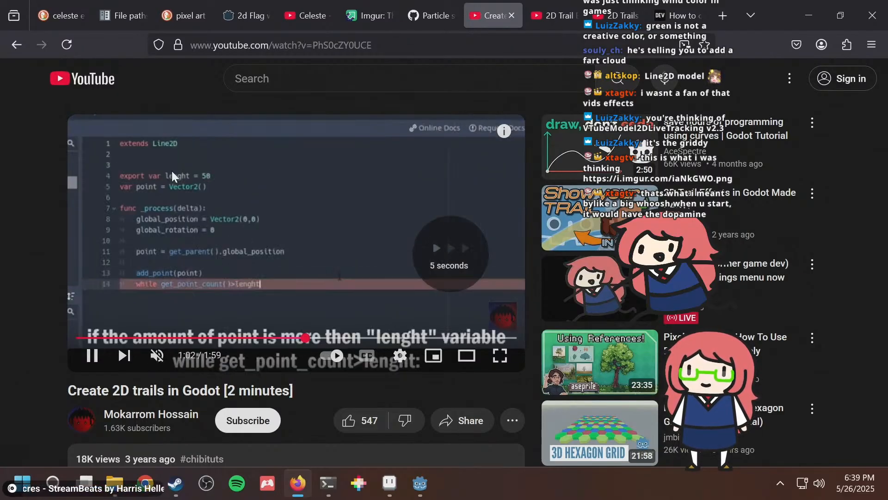
{"action": "key", "text": "Right"}
{"action": "key", "text": "Right"}
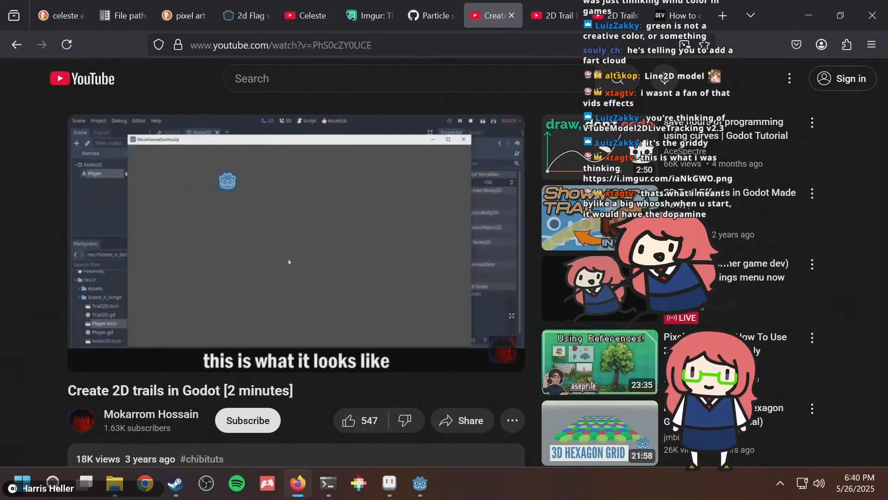
{"action": "key", "text": "Right"}
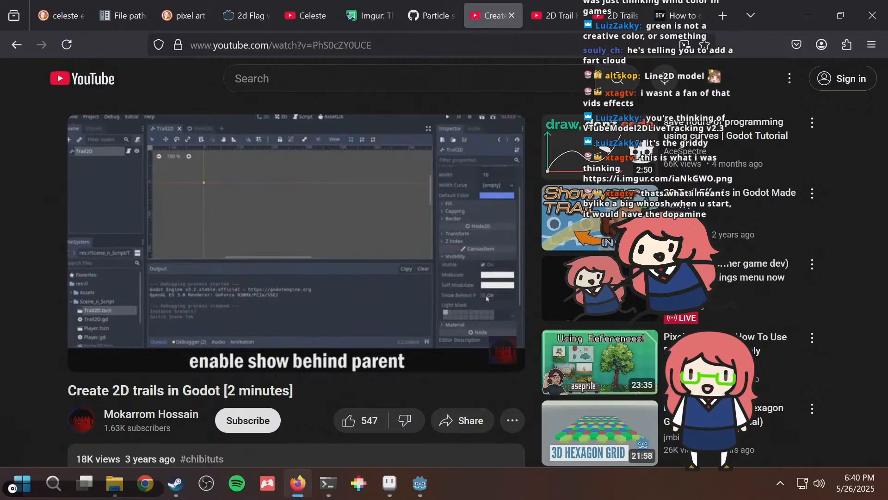
Back in Godot, expand the GlideTrail's Points array to inspect it and return to the add_point line.
{"action": "key", "text": "alt+Tab"}
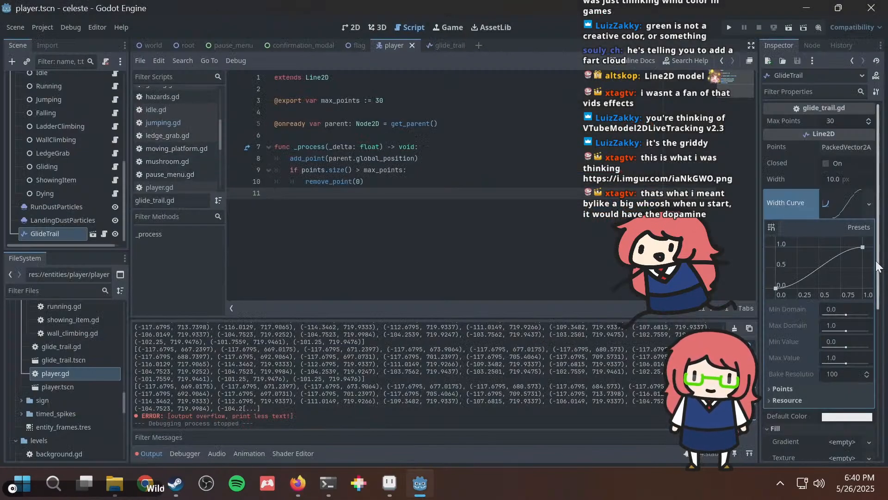
{"action": "left_click", "coordinate": [836, 145]}
{"action": "left_click", "coordinate": [843, 146]}
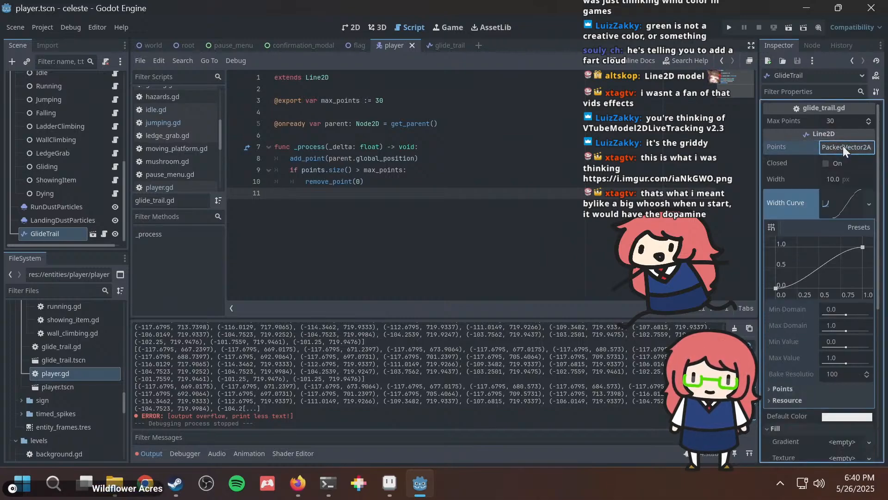
{"action": "left_click", "coordinate": [843, 146]}
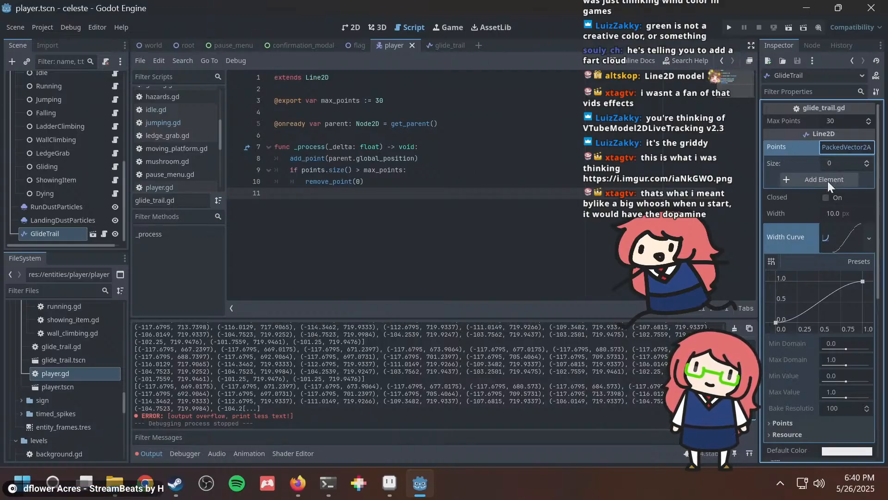
{"action": "left_click", "coordinate": [390, 157]}
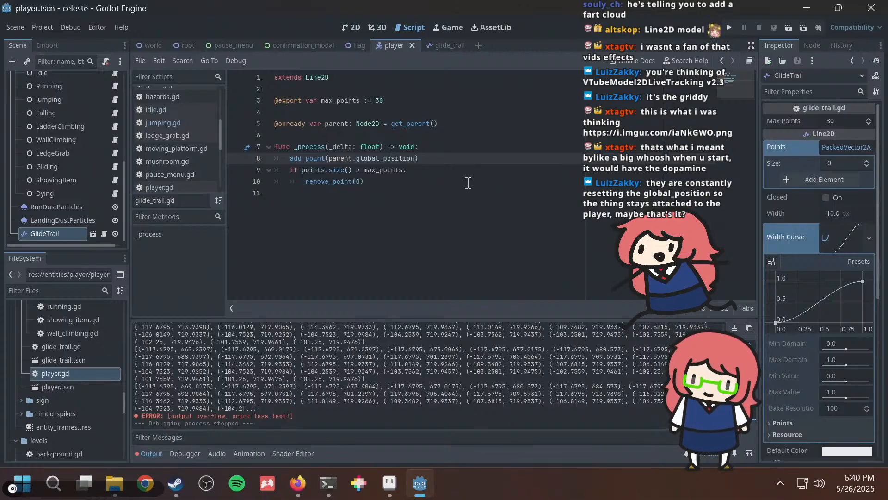
Step the Firefox trail video back slightly, return to Godot, and review the max_points check in glide_trail.gd.
{"action": "key", "text": "alt+Tab"}
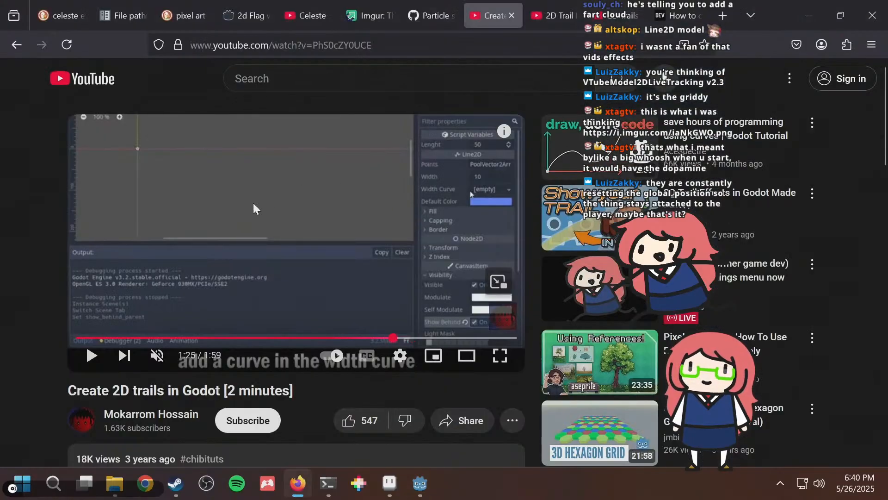
{"action": "key", "text": "Left"}
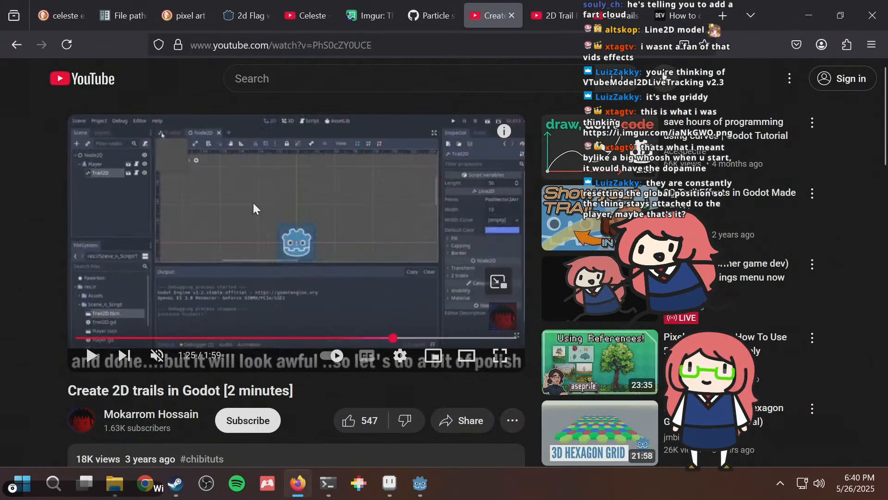
{"action": "key", "text": "alt+Tab"}
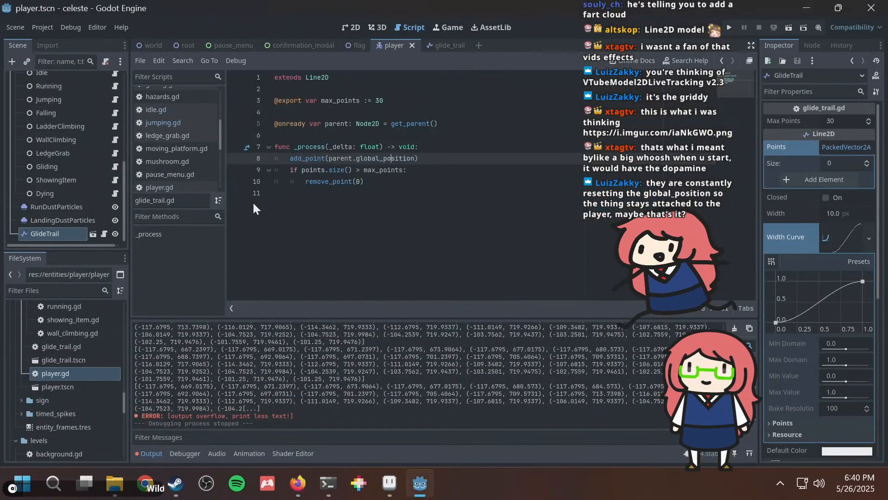
{"action": "left_click_drag", "start_coordinate": [361, 158], "coordinate": [390, 169]}
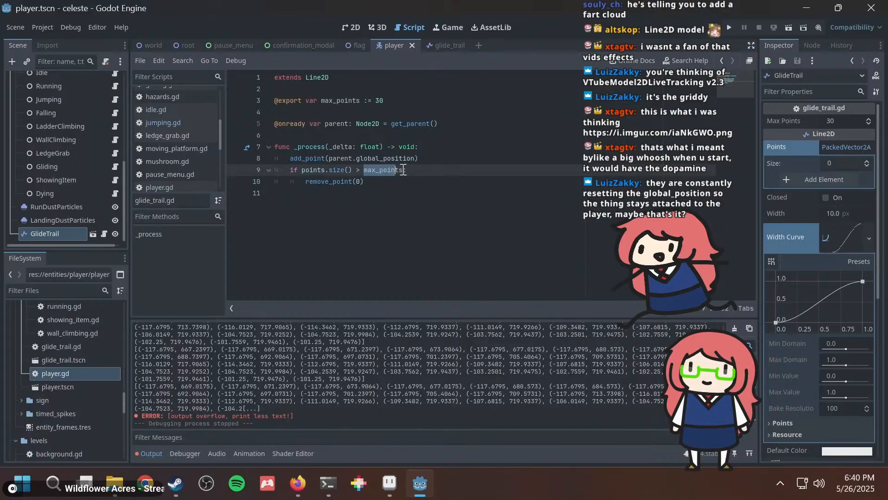
{"action": "left_click", "coordinate": [423, 168]}
Rewind the Firefox trail video to its _process code, pause at 1:03 to compare the script, and return to Godot.
{"action": "key", "text": "alt+Tab"}
{"action": "left_click", "coordinate": [381, 190]}
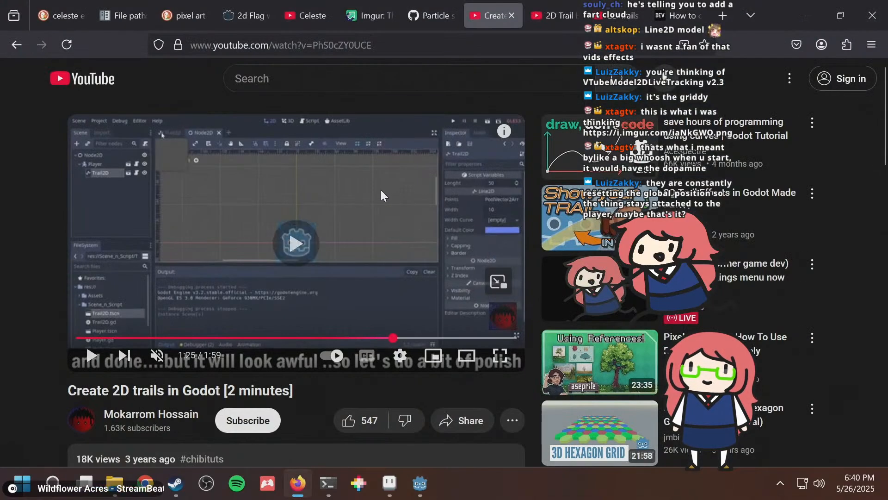
{"action": "key", "text": "Right"}
{"action": "key", "text": "Left"}
{"action": "key", "text": "Left"}
{"action": "key", "text": "Left"}
{"action": "key", "text": "Left"}
{"action": "key", "text": "Left"}
{"action": "key", "text": "Left"}
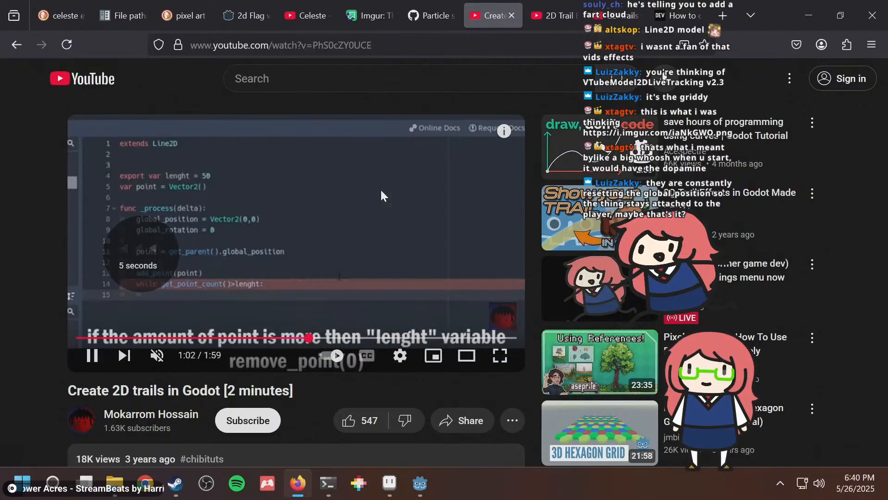
{"action": "left_click", "coordinate": [382, 191]}
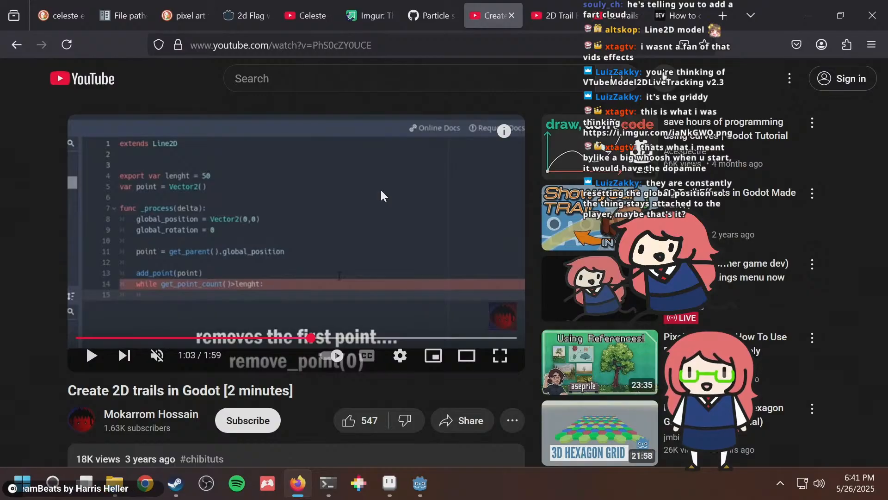
{"action": "key", "text": "alt+Tab"}
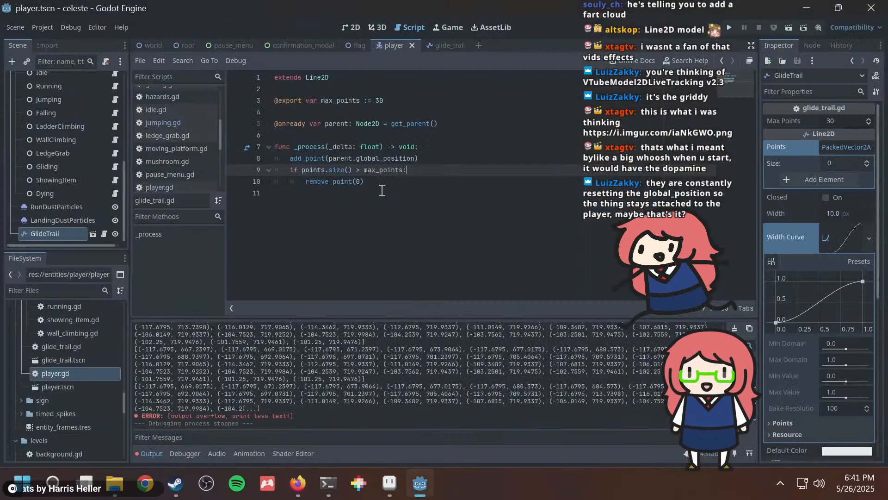
Following the trail video's script in Firefox, add global_position = Vector2(0, 0) as the first line of _process in glide_trail.gd.
{"action": "key", "text": "alt+Tab"}
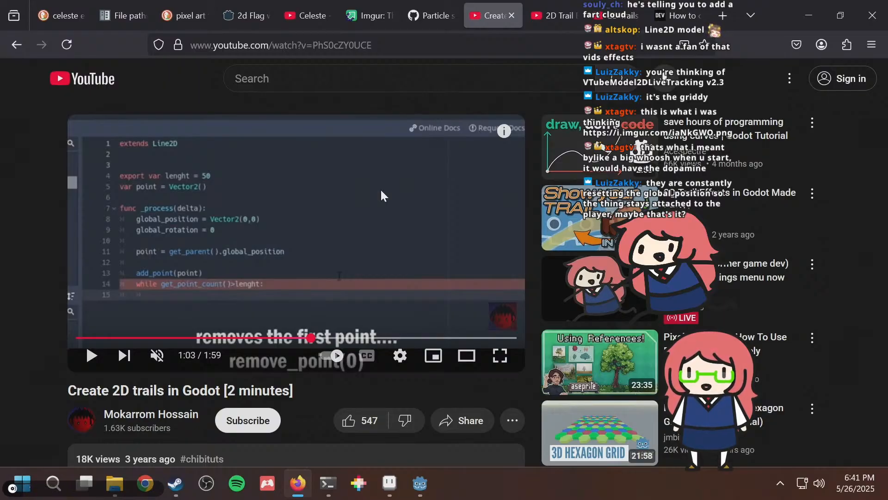
{"action": "key", "text": "alt+Tab"}
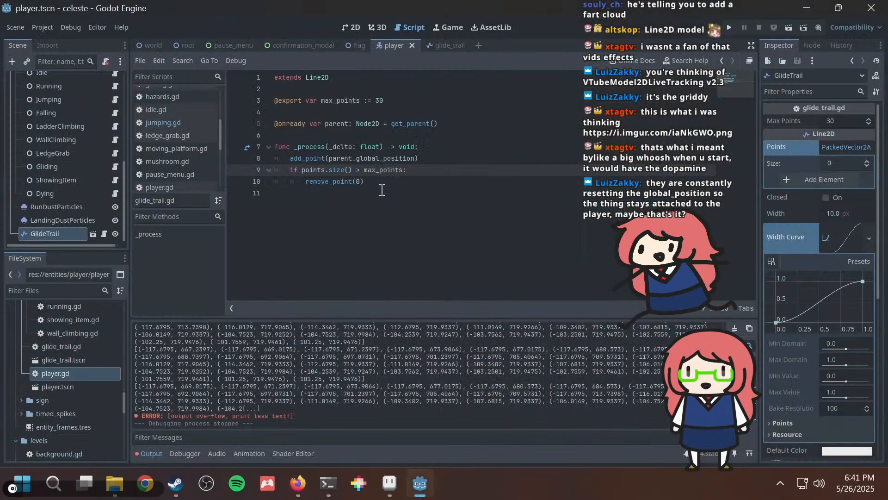
{"action": "left_click", "coordinate": [456, 148]}
{"action": "key", "text": "Return"}
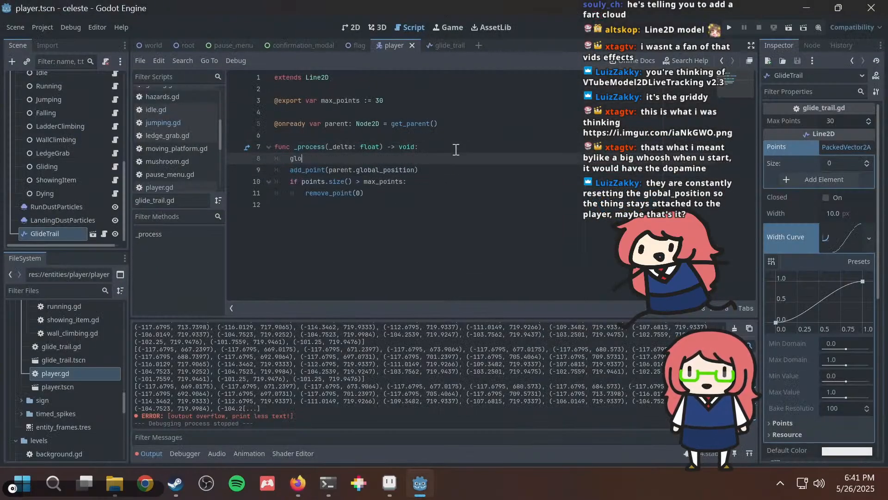
{"action": "type", "text": "global_position"}
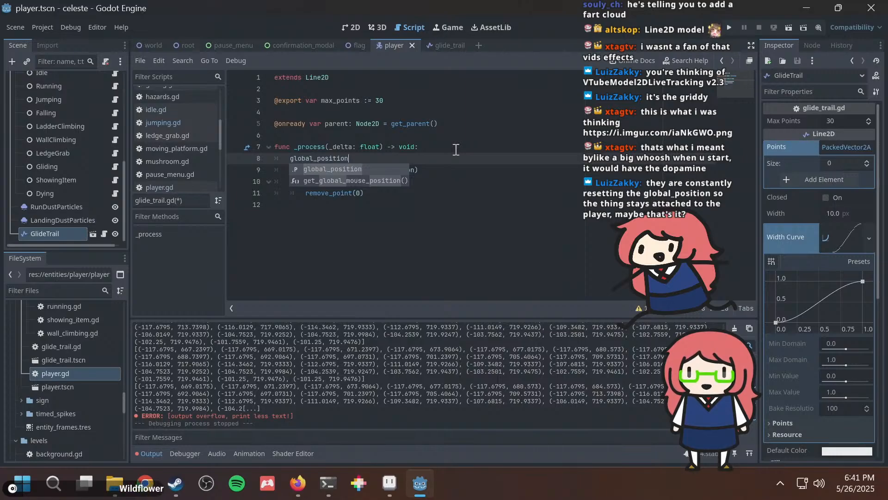
{"action": "type", "text": " ="}
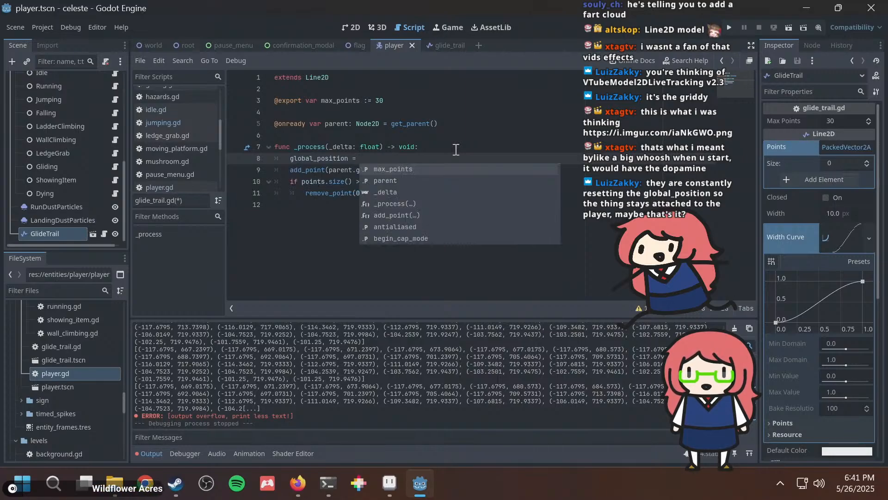
{"action": "key", "text": "alt+Tab"}
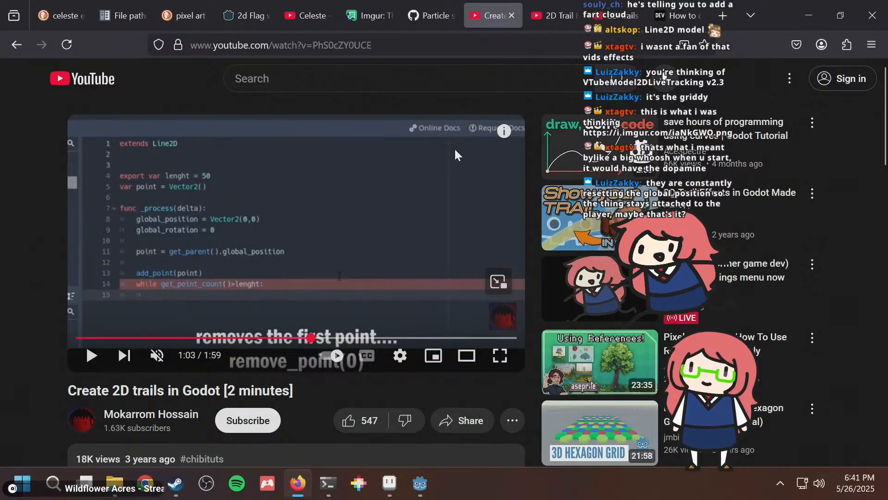
{"action": "key", "text": "alt+Tab"}
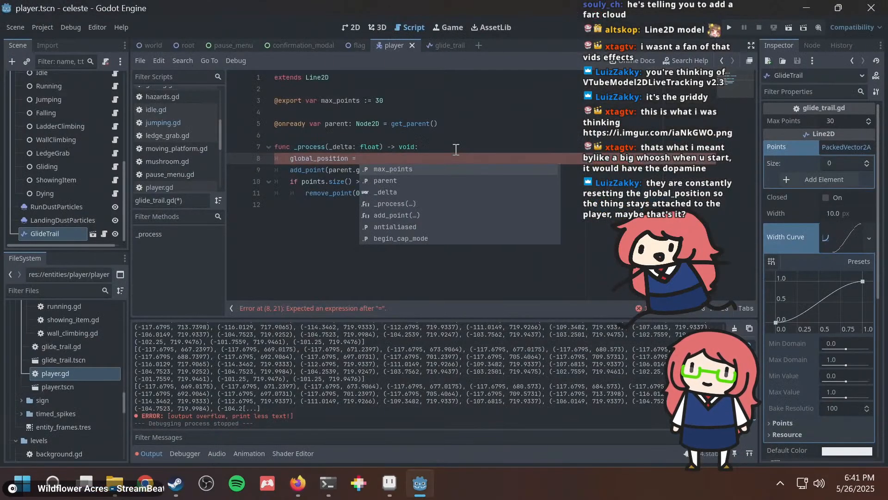
{"action": "key", "text": "alt+Tab"}
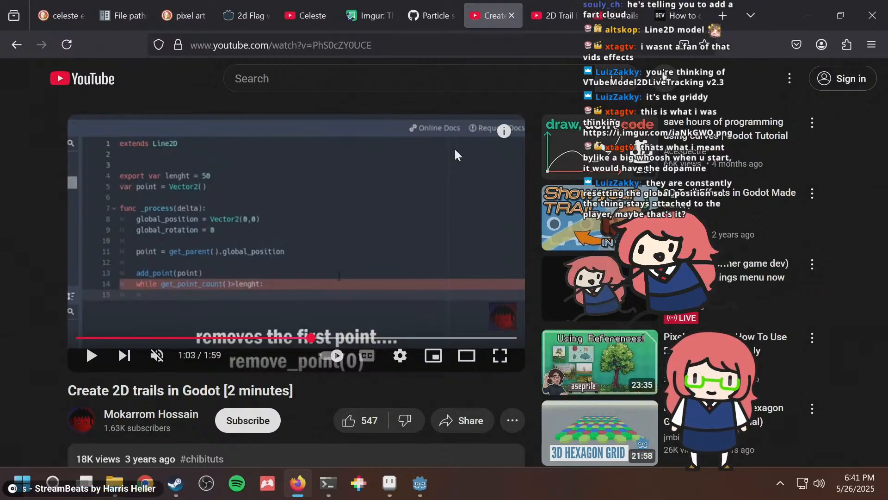
{"action": "key", "text": "alt+Tab"}
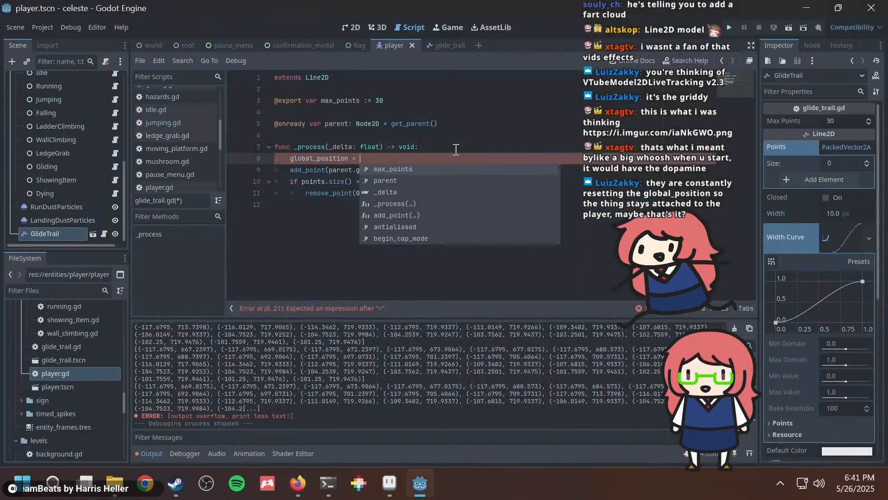
{"action": "type", "text": "Vector2"}
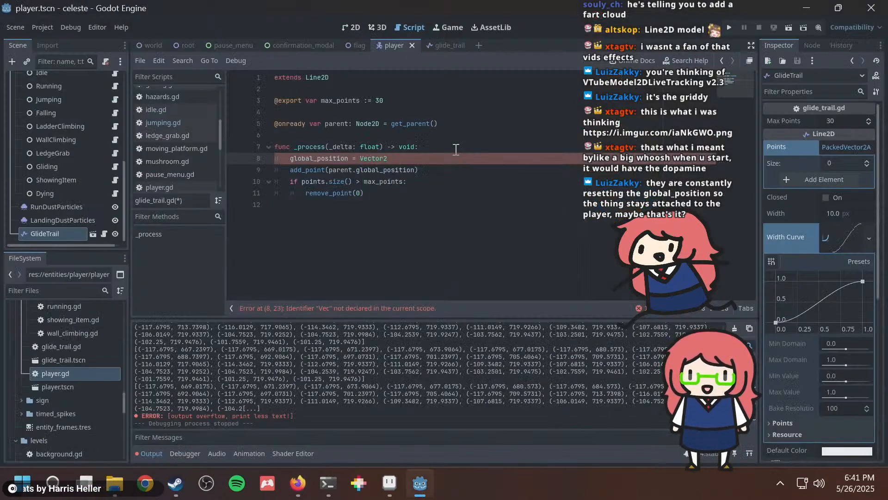
{"action": "type", "text": "(0, "}
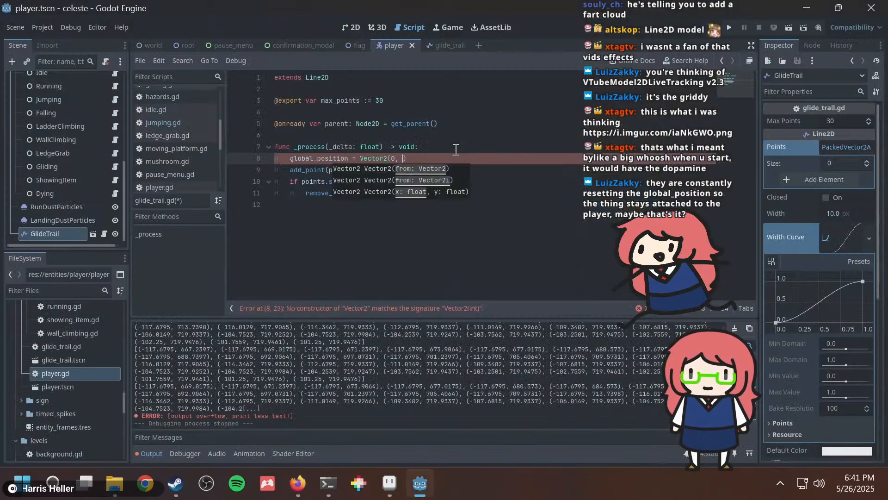
{"action": "type", "text": "0"}
Run the game, jump and glide the player in both directions between the platforms to check the trail, and stop the game.
{"action": "key", "text": "F5"}
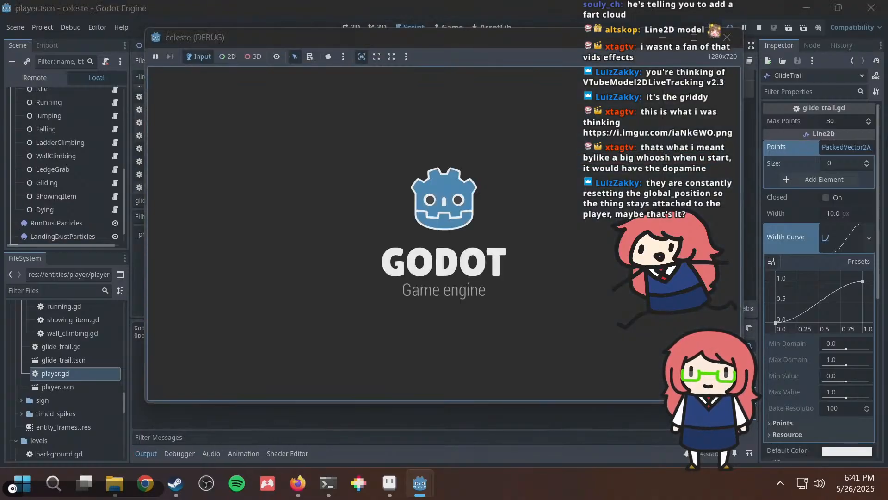
{"action": "key", "text": "Left"}
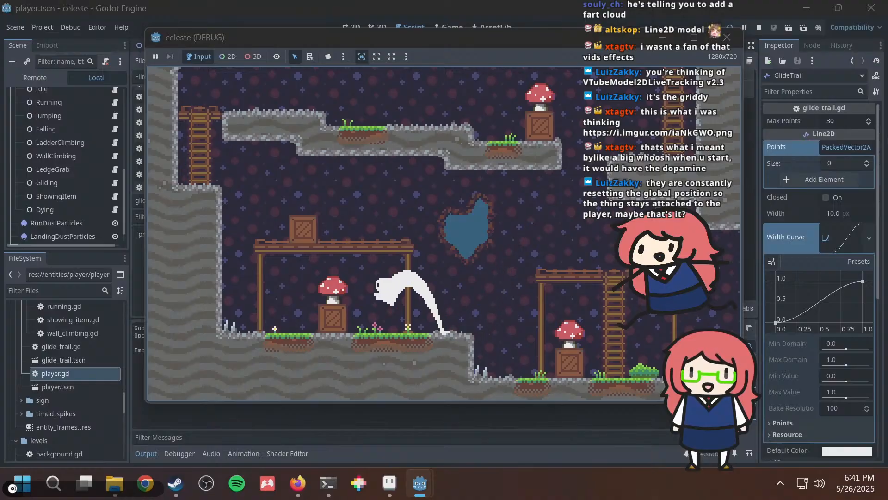
{"action": "key", "text": "Right"}
{"action": "key", "text": "space"}
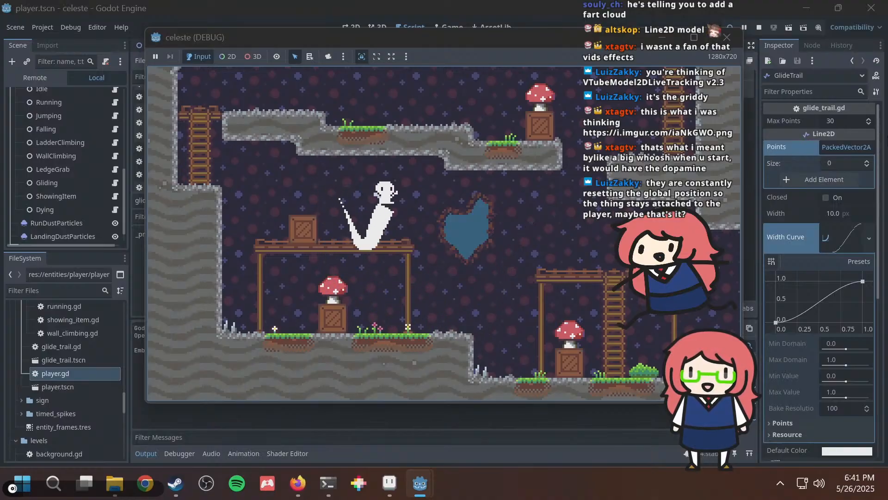
{"action": "key", "text": "Left"}
{"action": "key", "text": "space"}
{"action": "key", "text": "Right"}
{"action": "key", "text": "Left"}
{"action": "key", "text": "Right"}
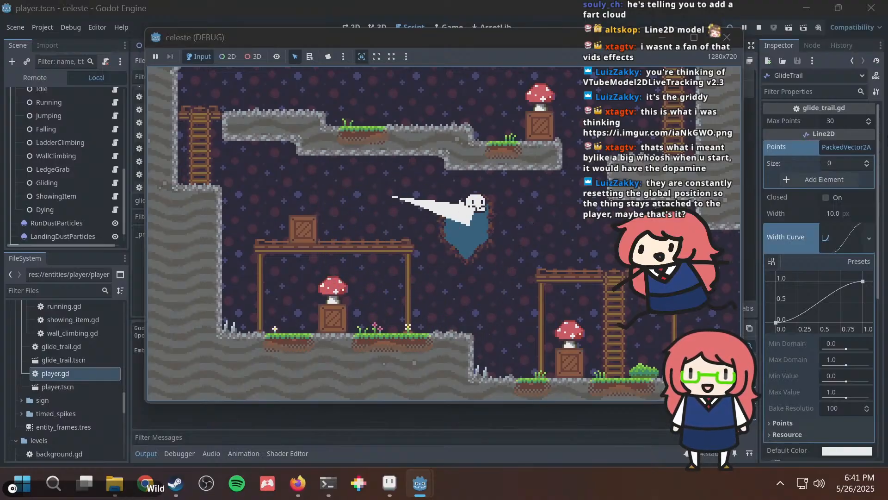
{"action": "key", "text": "space"}
{"action": "key", "text": "Left"}
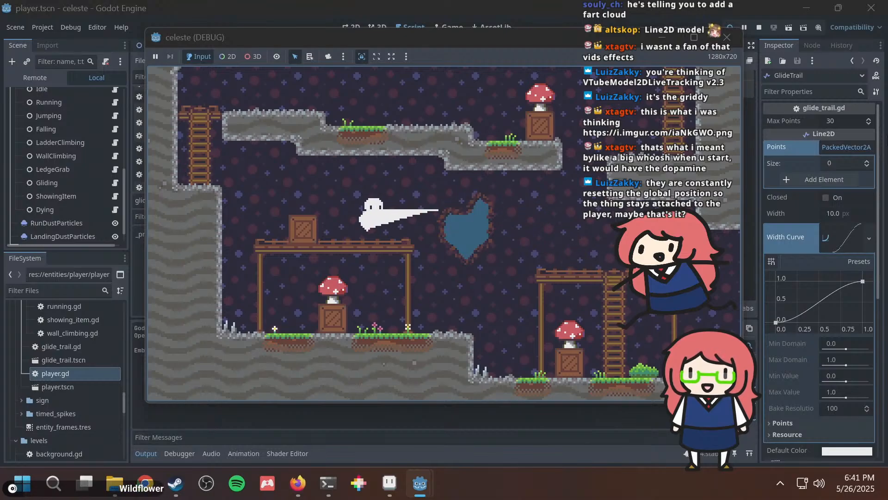
{"action": "key", "text": "Right"}
{"action": "key", "text": "Left"}
{"action": "key", "text": "Right"}
{"action": "key", "text": "space"}
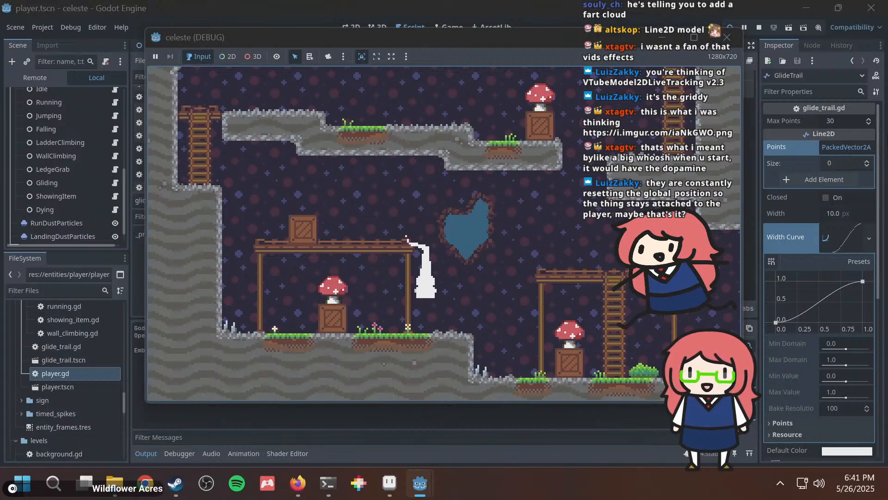
{"action": "key", "text": "space"}
{"action": "key", "text": "Right"}
{"action": "key", "text": "space"}
{"action": "key", "text": "Left"}
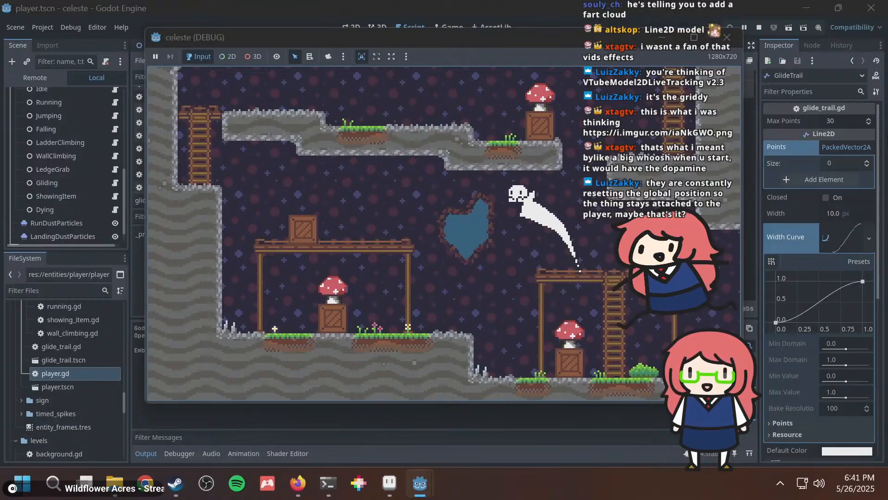
{"action": "key", "text": "Right"}
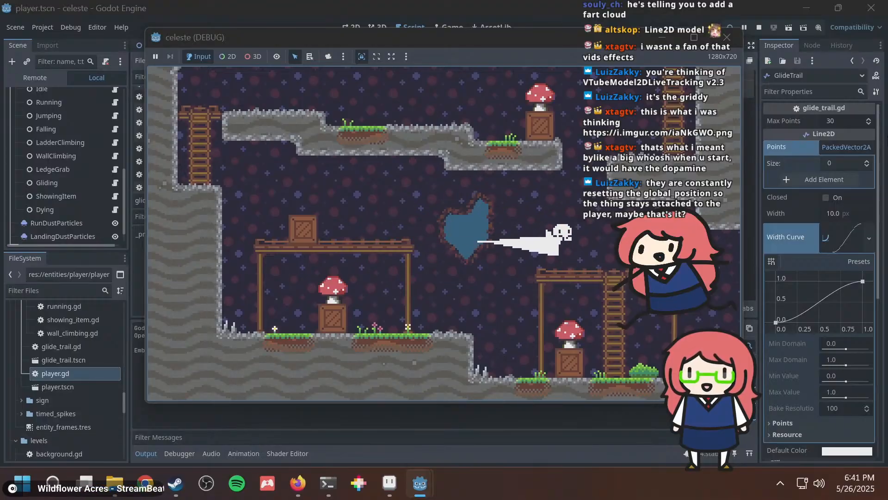
{"action": "key", "text": "space"}
{"action": "key", "text": "Left"}
{"action": "key", "text": "Right"}
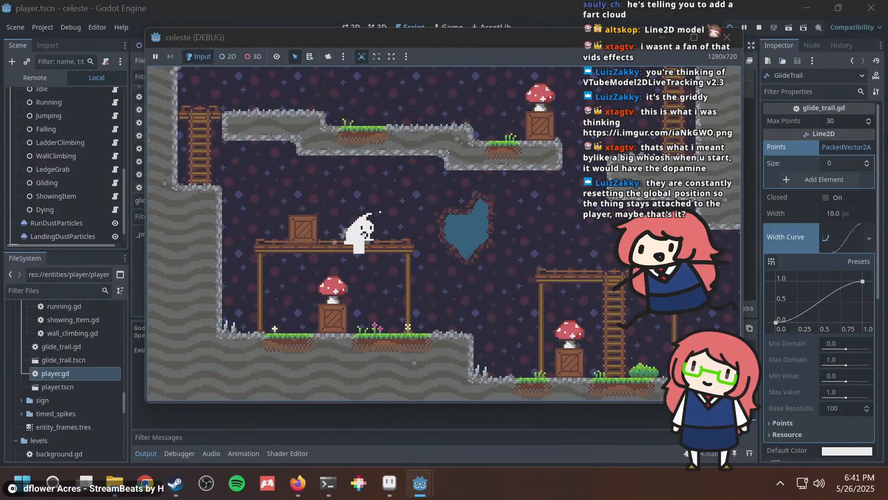
{"action": "key", "text": "space"}
{"action": "key", "text": "Left"}
{"action": "key", "text": "space"}
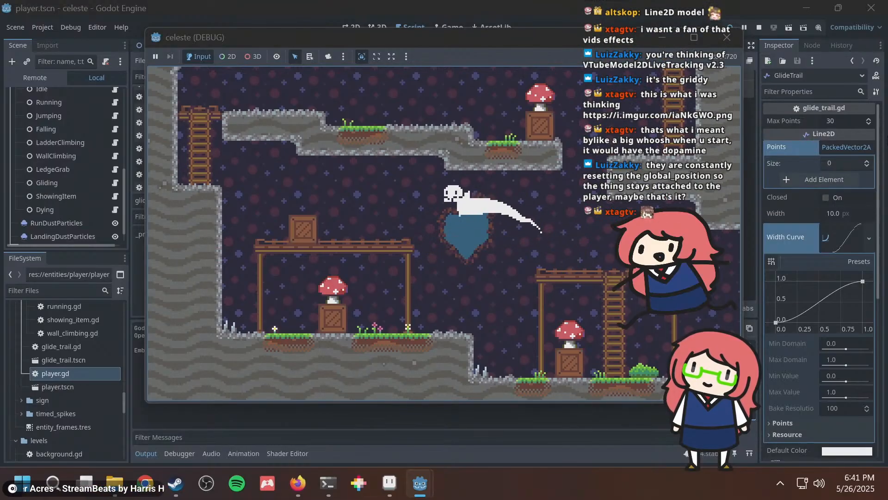
{"action": "key", "text": "F8"}
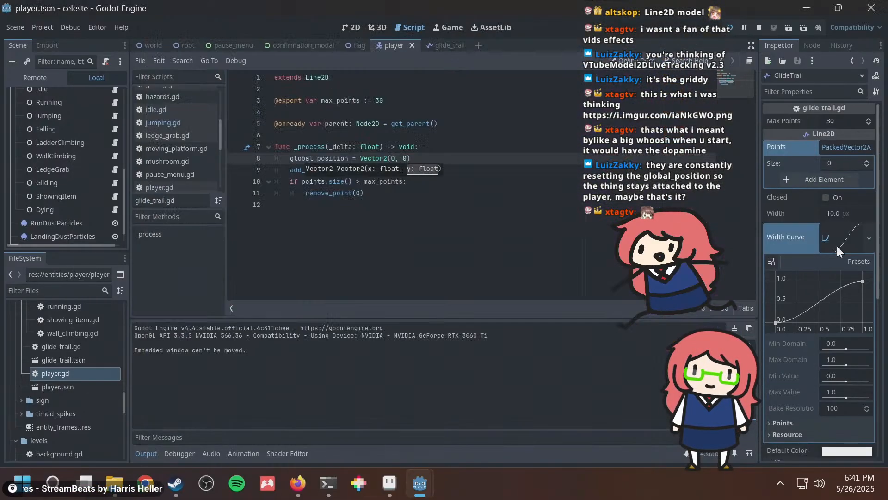
Set the GlideTrail line's width to 3 px.
{"action": "left_click", "coordinate": [835, 218]}
{"action": "type", "text": "3"}
{"action": "key", "text": "Return"}
Run the game, glide the player in both directions to check the trail's new width, and stop the game.
{"action": "key", "text": "F5"}
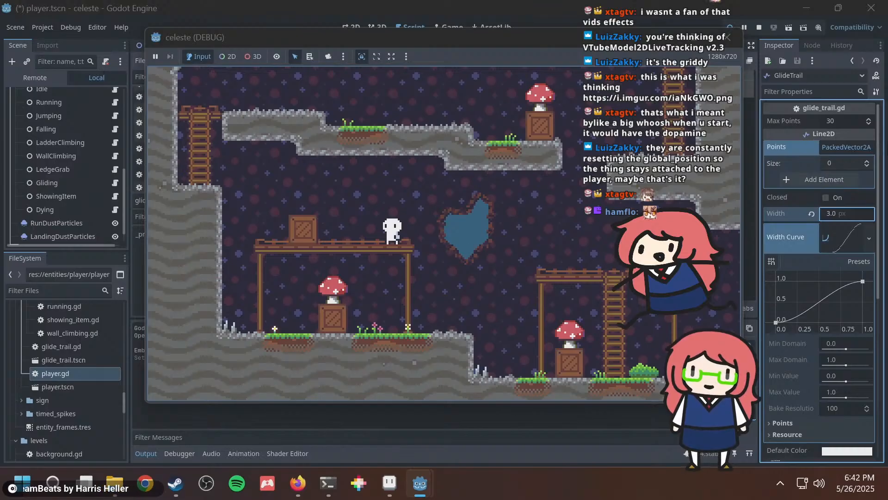
{"action": "key", "text": "Right"}
{"action": "key", "text": "space"}
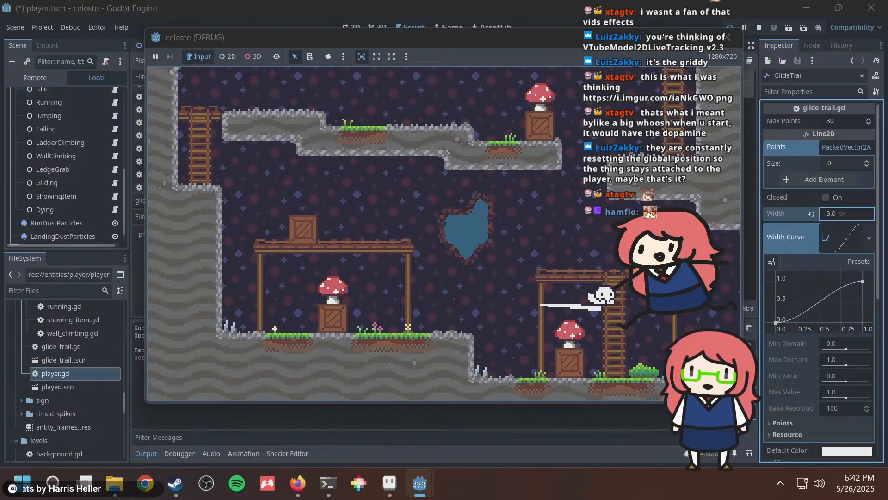
{"action": "key", "text": "space"}
{"action": "key", "text": "Left"}
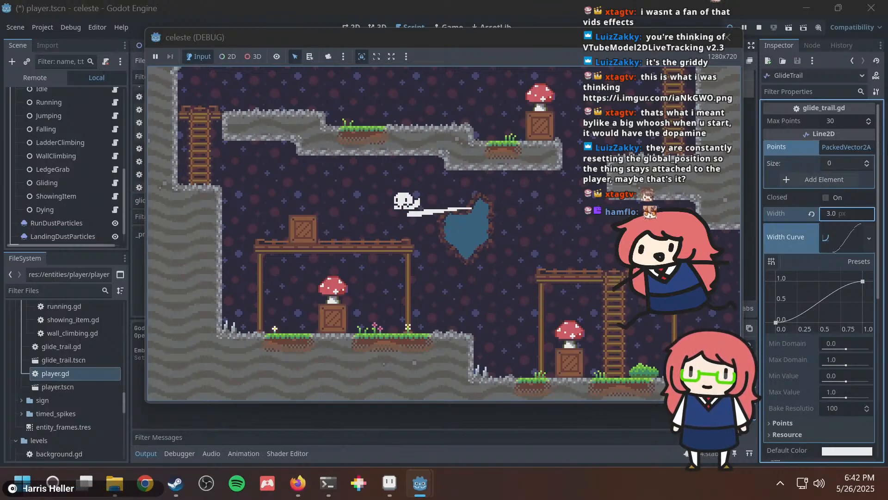
{"action": "key", "text": "F8"}
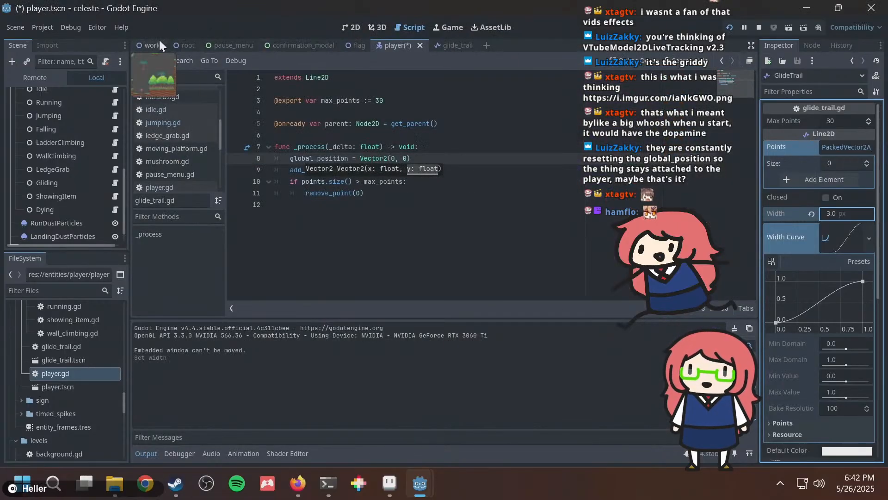
Save the player scene, move GlideTrail up to (0, -7) in the 2D view, and run the game to check it.
{"action": "key", "text": "ctrl+s"}
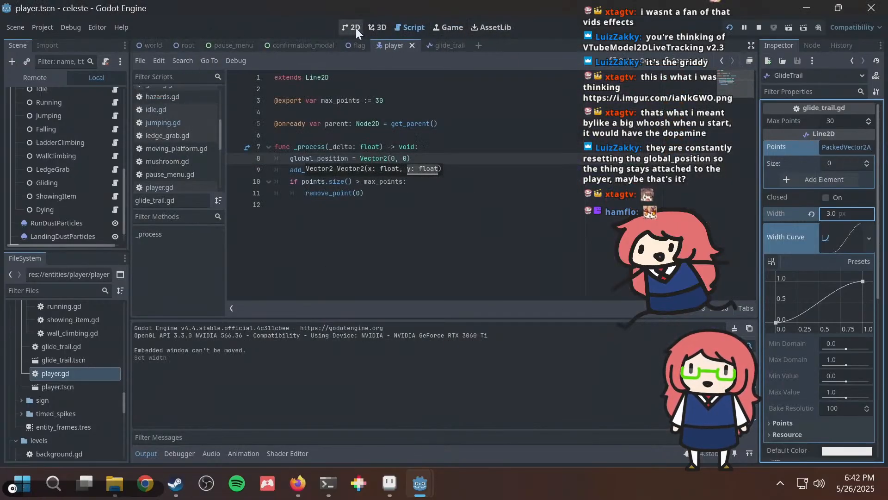
{"action": "left_click", "coordinate": [353, 28]}
{"action": "middle_click_drag", "start_coordinate": [362, 158], "coordinate": [373, 164]}
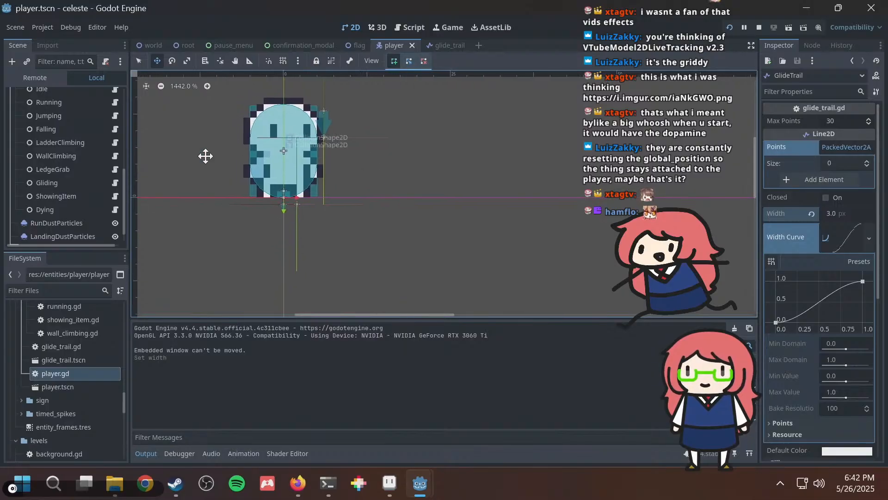
{"action": "scroll", "coordinate": [59, 174], "scroll_direction": "down", "scroll_amount": 2}
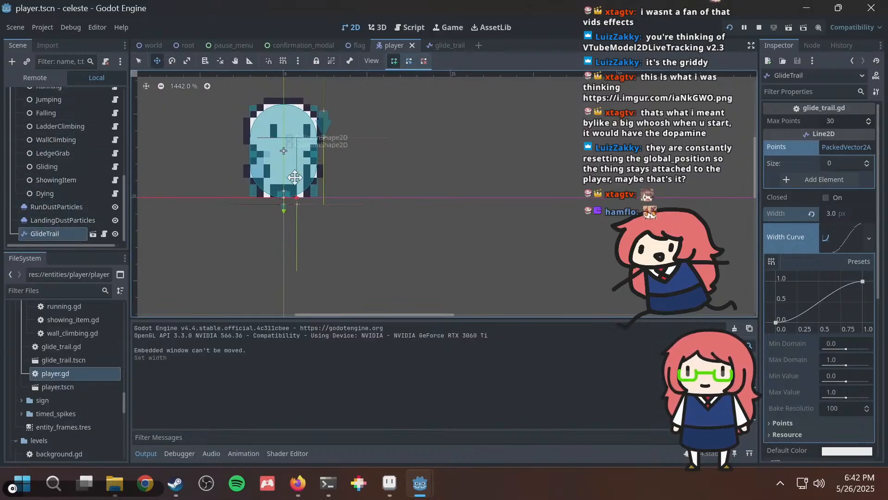
{"action": "left_click_drag", "start_coordinate": [339, 223], "coordinate": [337, 176]}
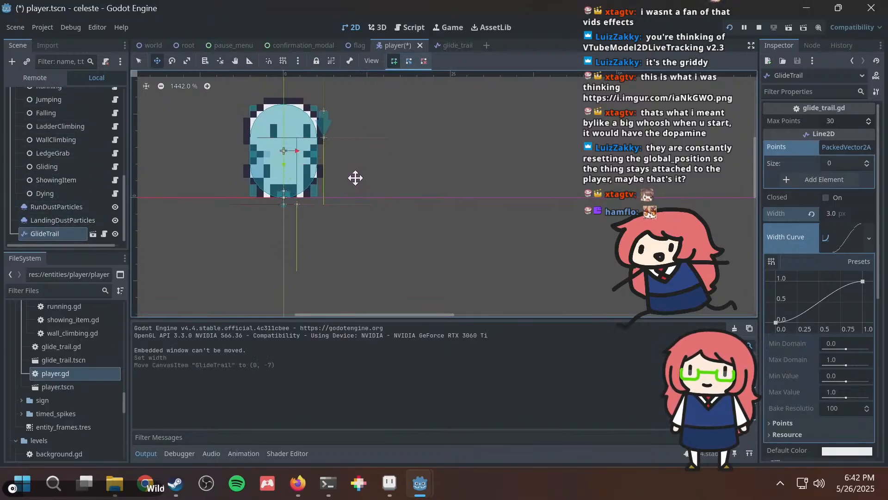
{"action": "key", "text": "F5"}
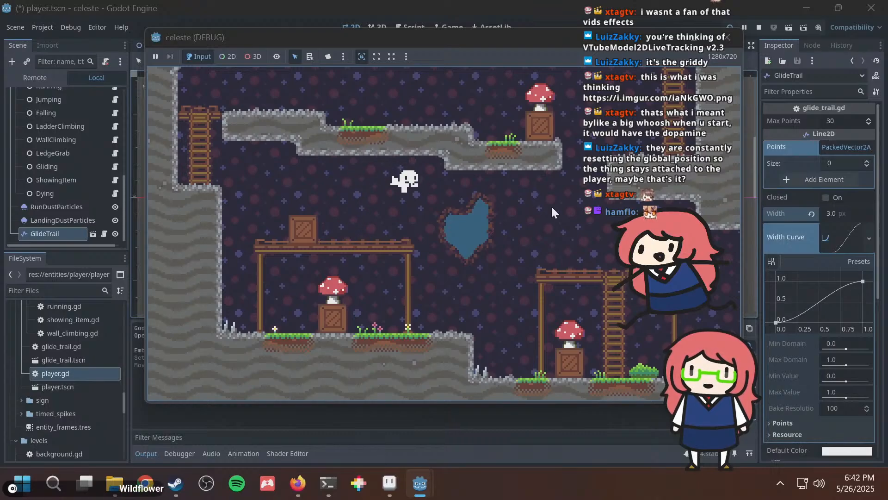
Stop the game, raise GlideTrail to (0, -9) in the 2D view, and rerun the game to check the trail's height.
{"action": "key", "text": "F8"}
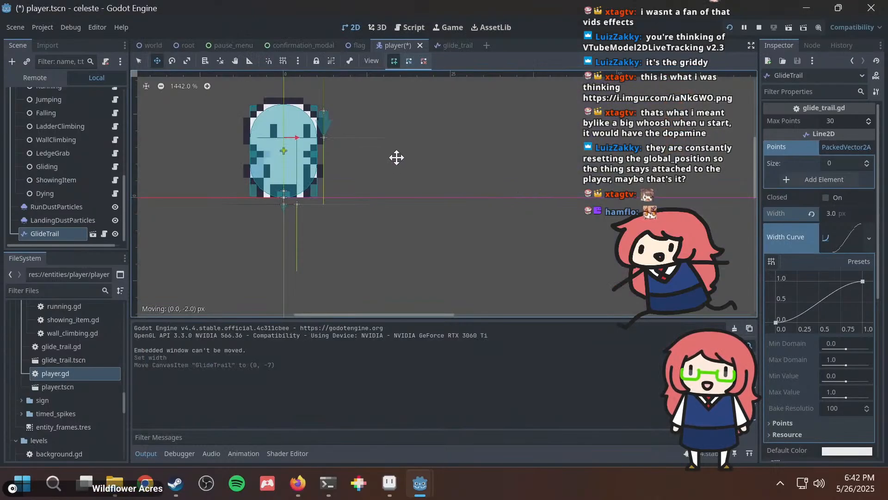
{"action": "key", "text": "F5"}
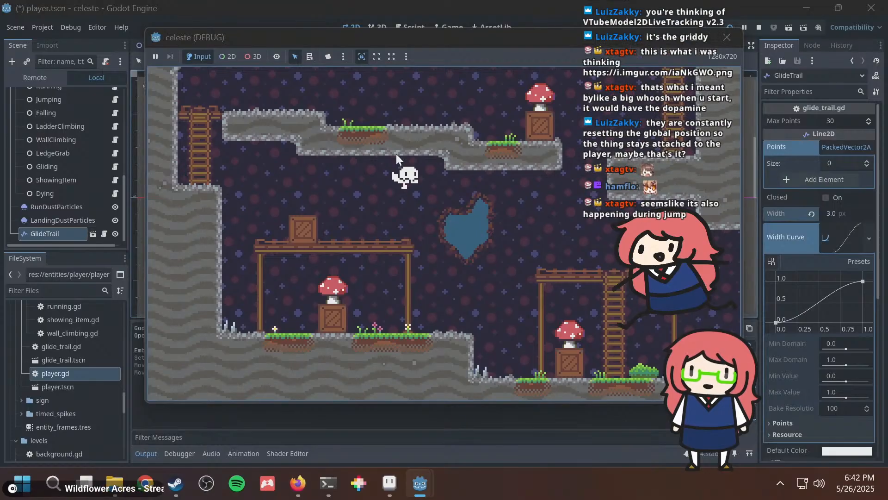
{"action": "key", "text": "Right"}
{"action": "key", "text": "F8"}
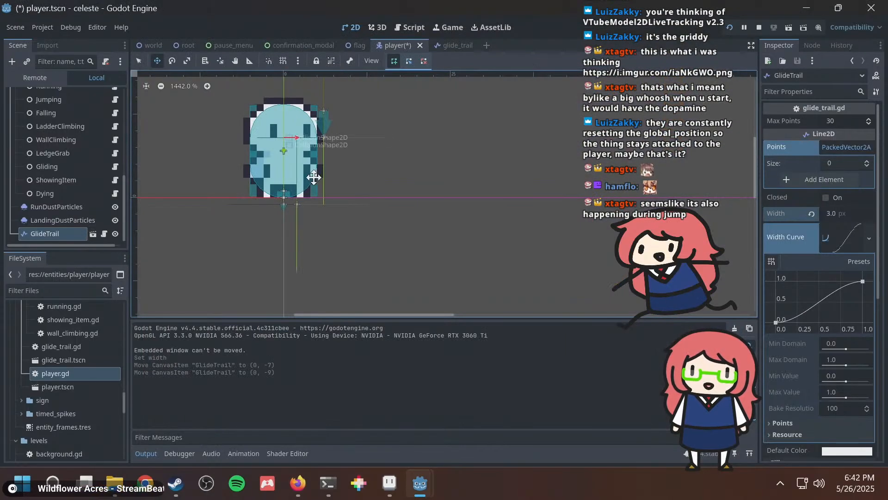
{"action": "key", "text": "F5"}
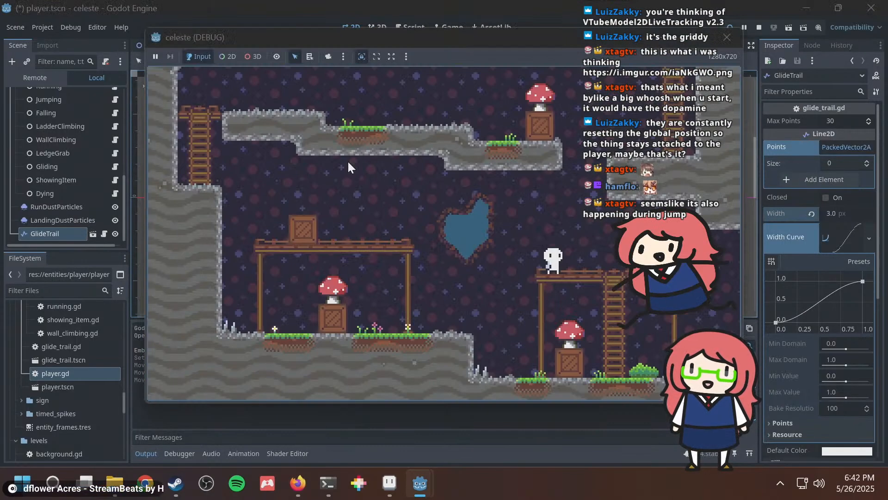
Glide the player in both directions in the running game to check the trail's height, and stop the game.
{"action": "key", "text": "Left"}
{"action": "key", "text": "space"}
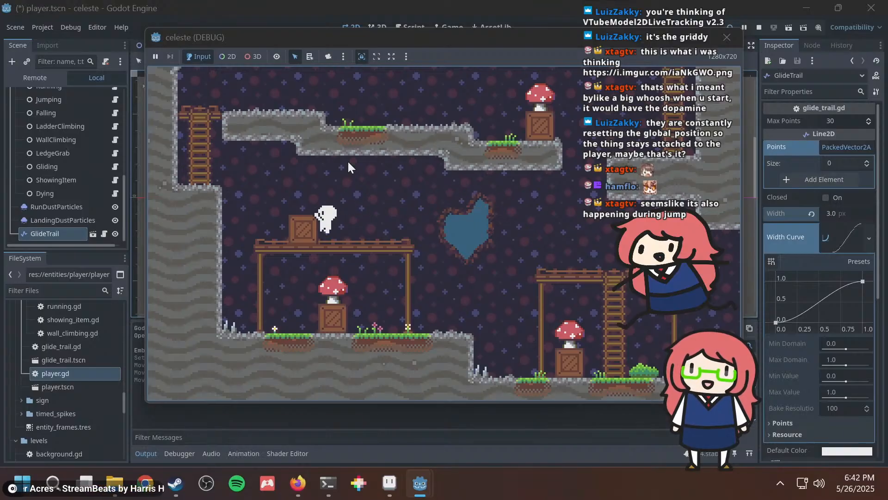
{"action": "key", "text": "Right"}
{"action": "key", "text": "space"}
{"action": "key", "text": "F8"}
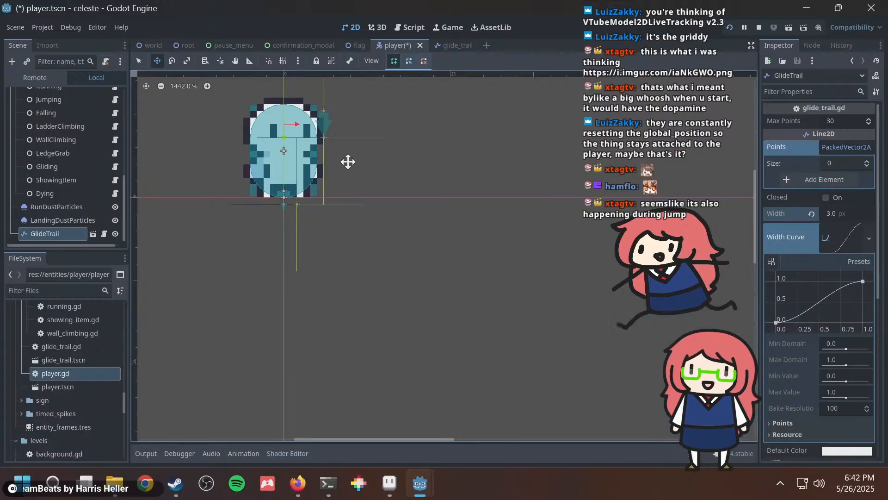
Save the player scene, rerun the game, glide the player to inspect the trail's position, and stop the game.
{"action": "key", "text": "ctrl+s"}
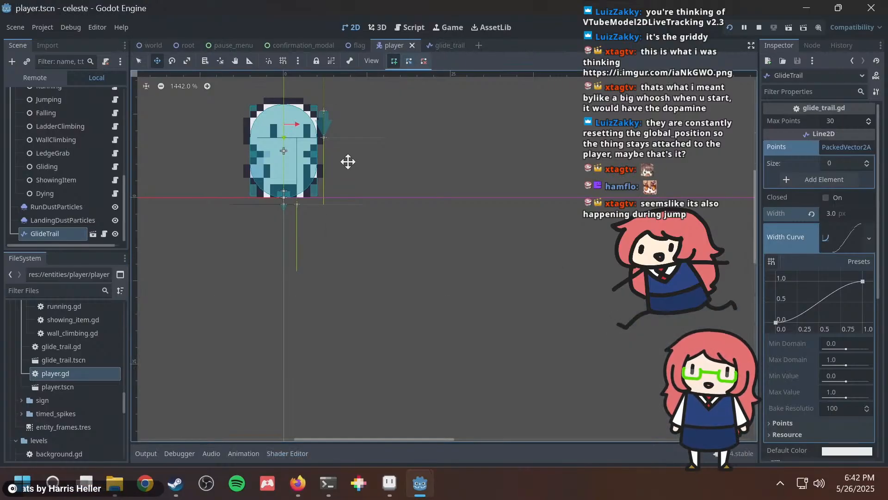
{"action": "key", "text": "F5"}
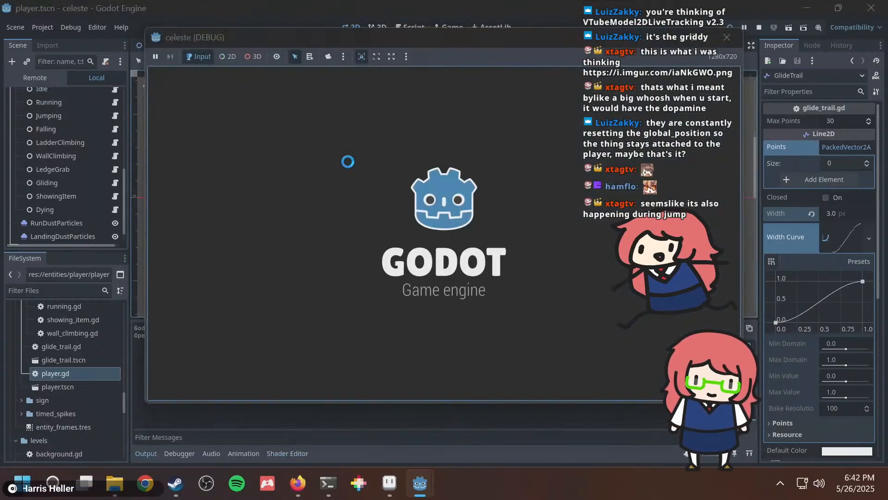
{"action": "key", "text": "Left"}
{"action": "key", "text": "space"}
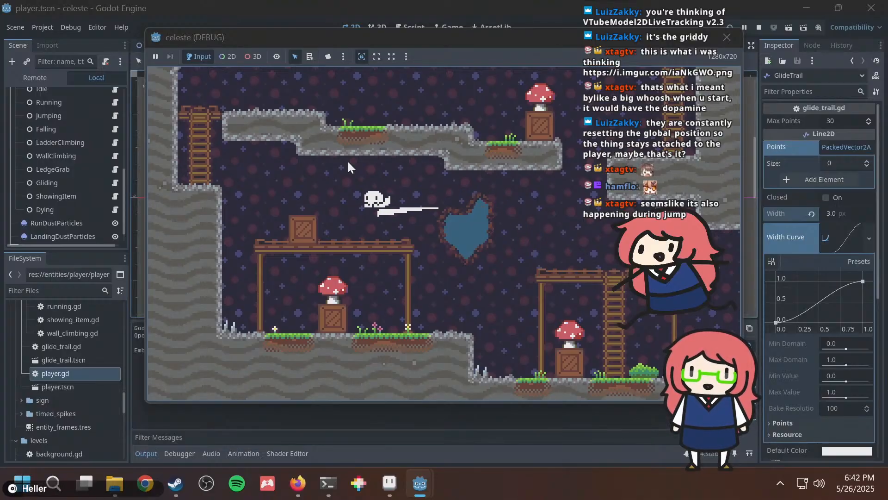
{"action": "key", "text": "F8"}
Move GlideTrail down to the player's origin at (0, 0) in the 2D view and save the scene.
{"action": "scroll", "coordinate": [84, 235], "scroll_direction": "down", "scroll_amount": 1}
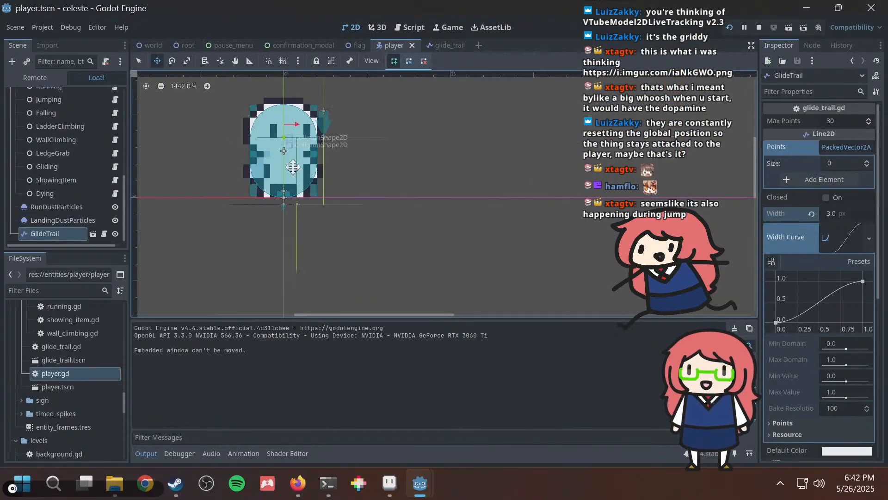
{"action": "left_click_drag", "start_coordinate": [310, 165], "coordinate": [310, 145]}
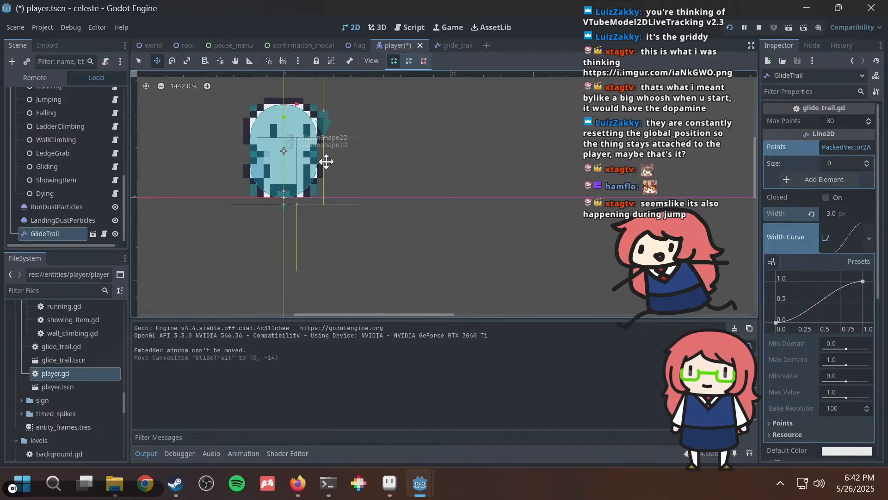
{"action": "left_click_drag", "start_coordinate": [353, 179], "coordinate": [353, 223]}
{"action": "scroll", "coordinate": [336, 177], "scroll_direction": "up", "scroll_amount": 3}
{"action": "left_click_drag", "start_coordinate": [333, 135], "coordinate": [333, 219]}
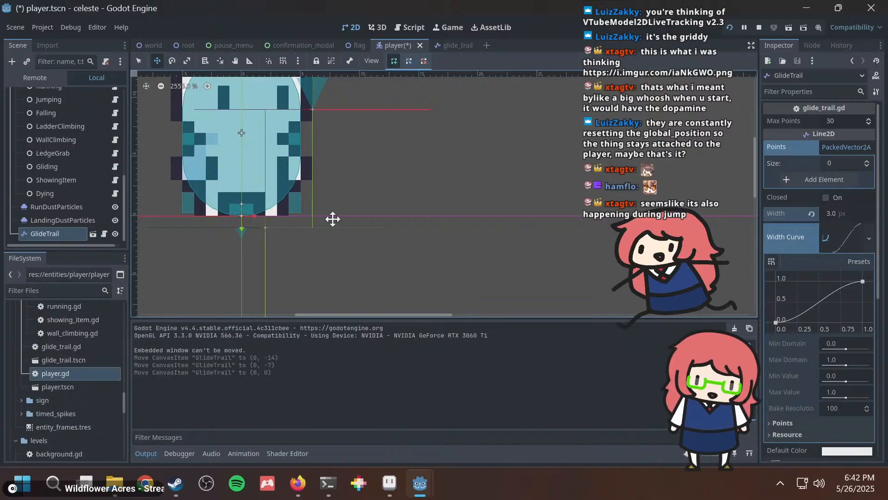
{"action": "key", "text": "ctrl+s"}
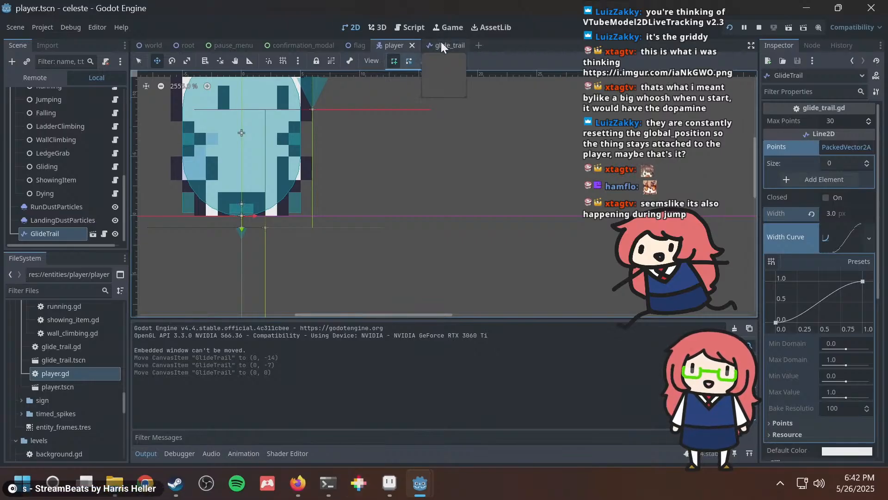
{"action": "left_click", "coordinate": [407, 27]}
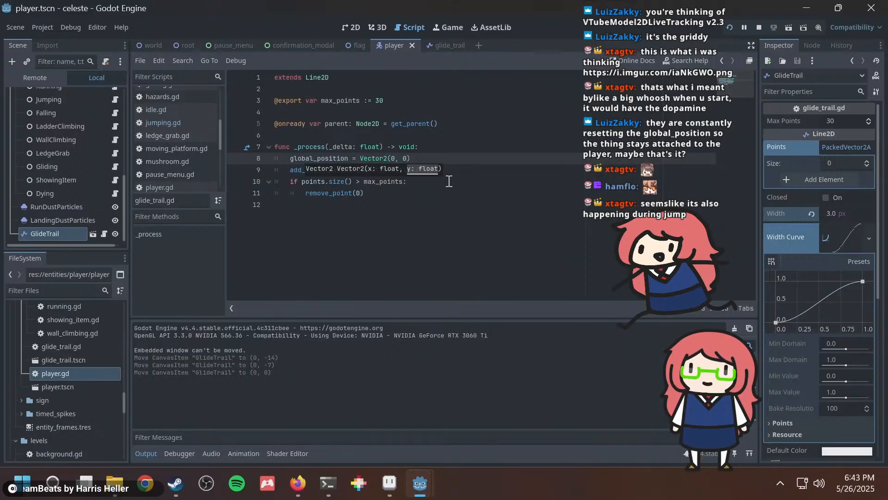
{"action": "left_click", "coordinate": [448, 129]}
{"action": "left_click", "coordinate": [495, 99]}
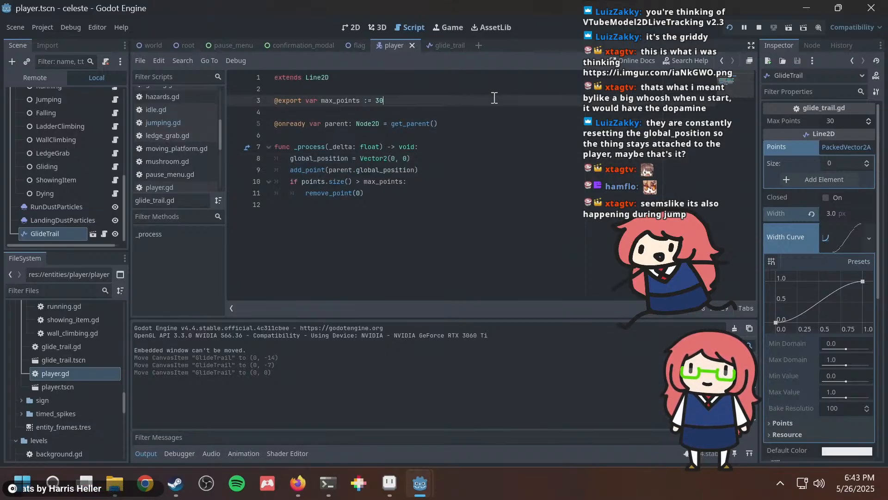
{"action": "key", "text": "Return"}
{"action": "type", "text": "@"}
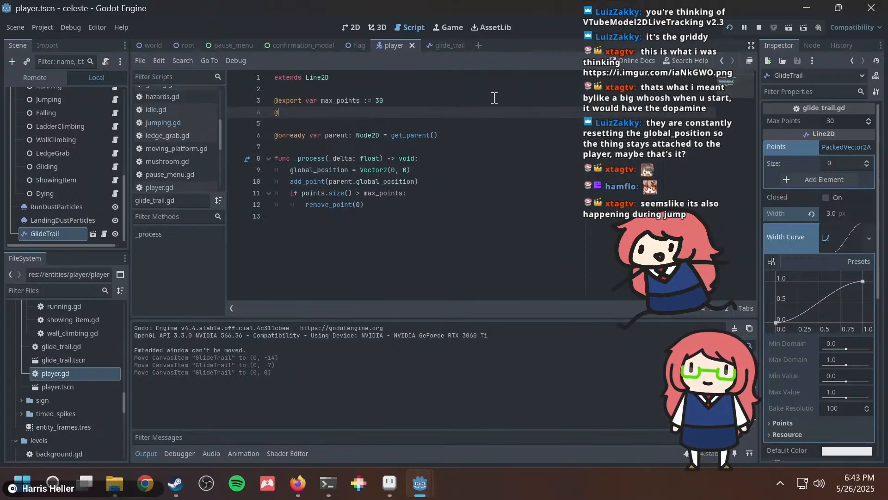
{"action": "type", "text": "export v"}
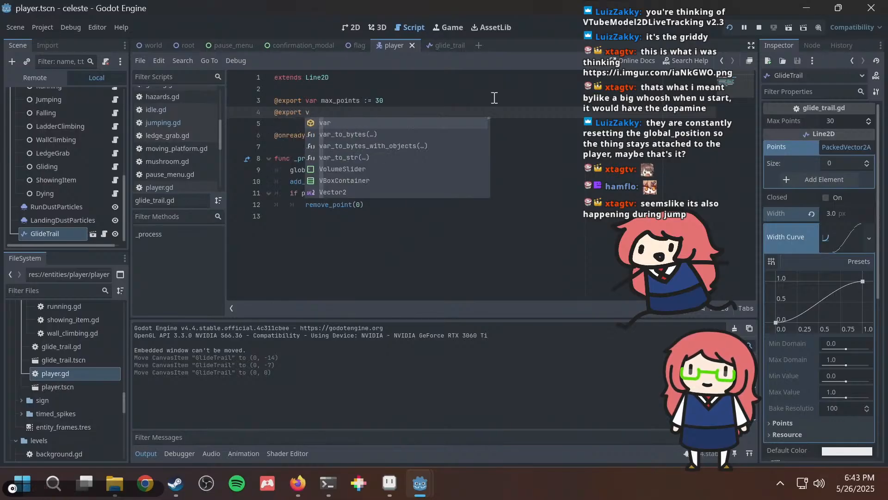
{"action": "key", "text": "BackSpace"}
{"action": "key", "text": "BackSpace"}
{"action": "key", "text": "BackSpace"}
{"action": "key", "text": "BackSpace"}
{"action": "key", "text": "BackSpace"}
{"action": "key", "text": "BackSpace"}
{"action": "key", "text": "BackSpace"}
{"action": "key", "text": "BackSpace"}
{"action": "key", "text": "BackSpace"}
{"action": "key", "text": "BackSpace"}
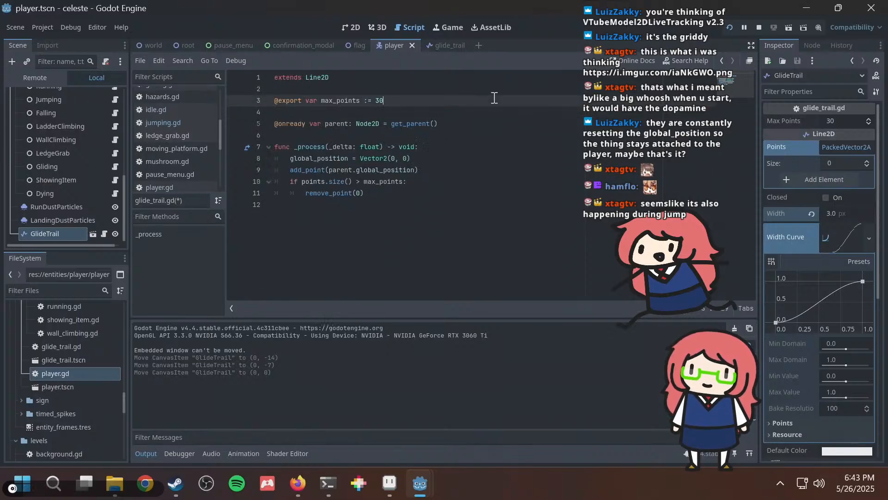
{"action": "key", "text": "ctrl+s"}
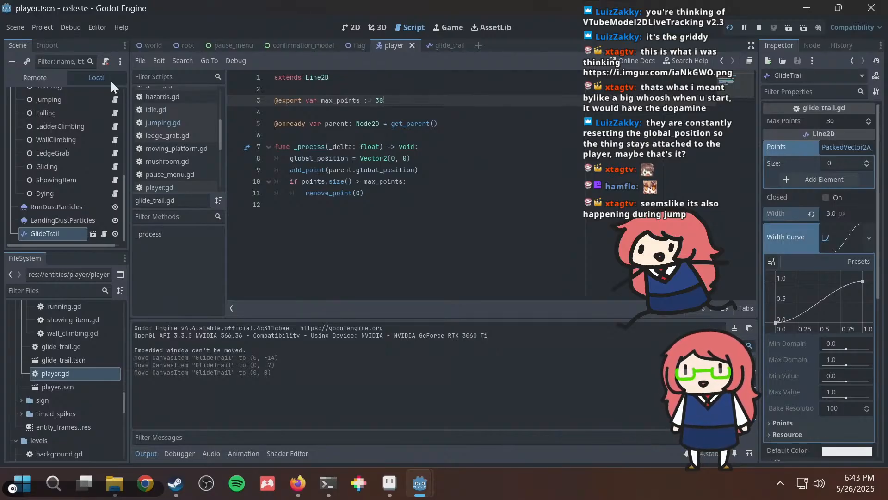
{"action": "scroll", "coordinate": [82, 114], "scroll_direction": "up", "scroll_amount": 10}
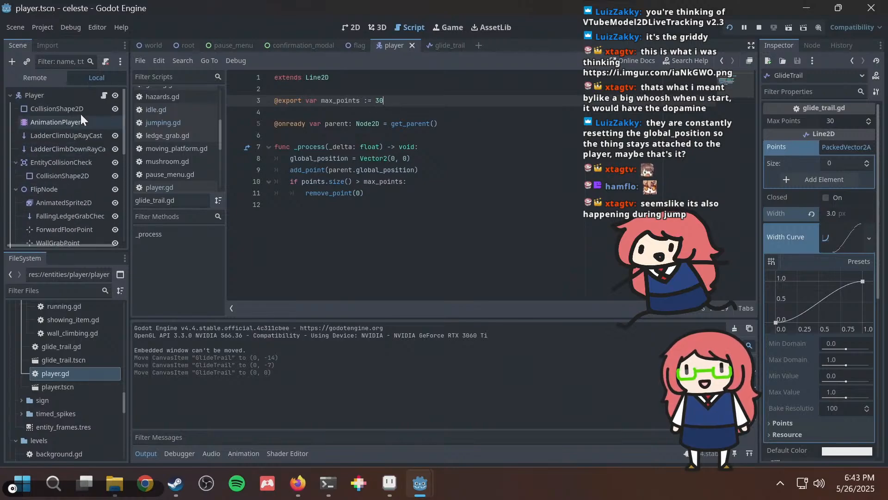
{"action": "scroll", "coordinate": [81, 119], "scroll_direction": "down", "scroll_amount": 10}
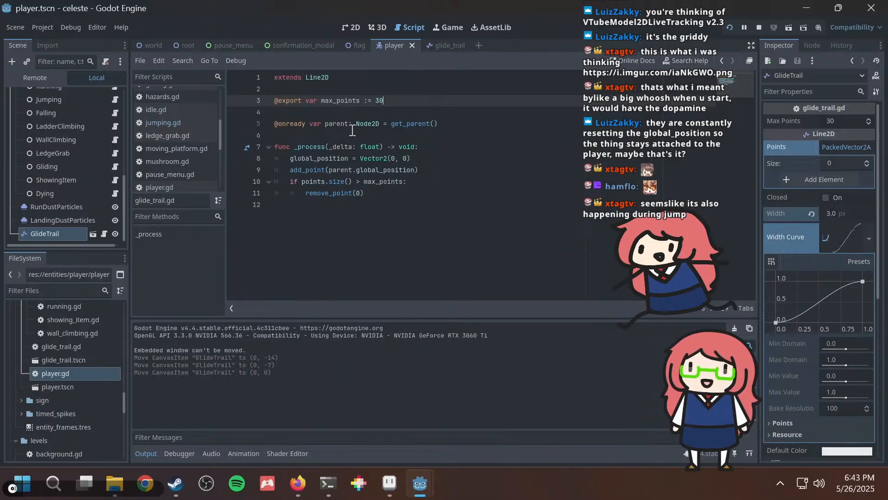
{"action": "mouse_move", "coordinate": [366, 157]}
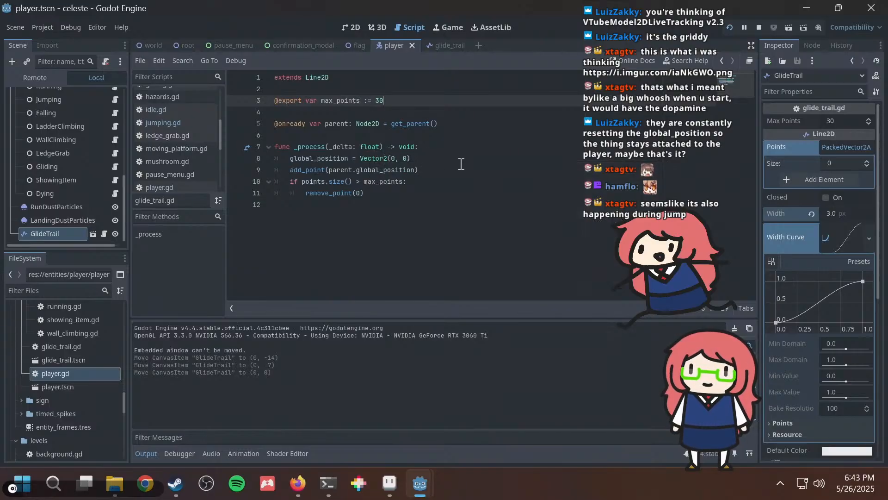
{"action": "left_click", "coordinate": [461, 163]}
Switch to Firefox and skim the "2D Trail Effects in Godot Made EASY!" video to the finished _process code, pausing at 2:34.
{"action": "key", "text": "alt+Tab"}
{"action": "key", "text": "alt+Tab"}
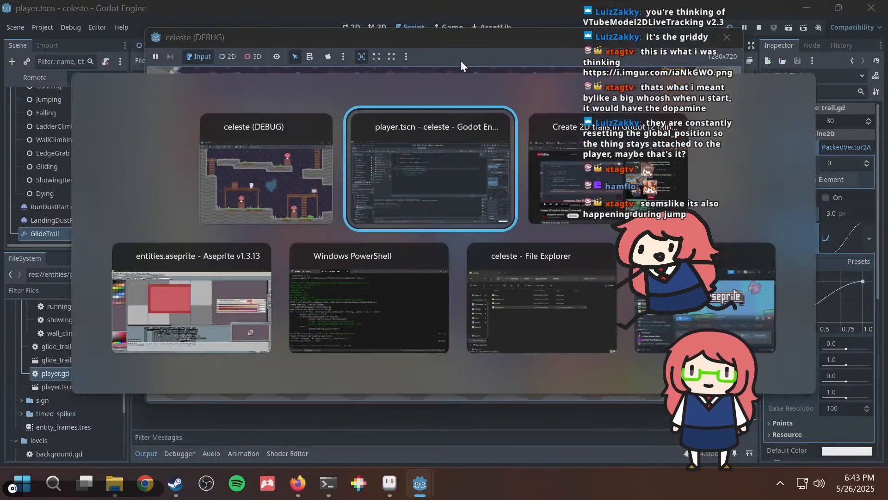
{"action": "key", "text": "alt+Tab"}
{"action": "key", "text": "alt+Tab"}
{"action": "key", "text": "alt+shift+Tab"}
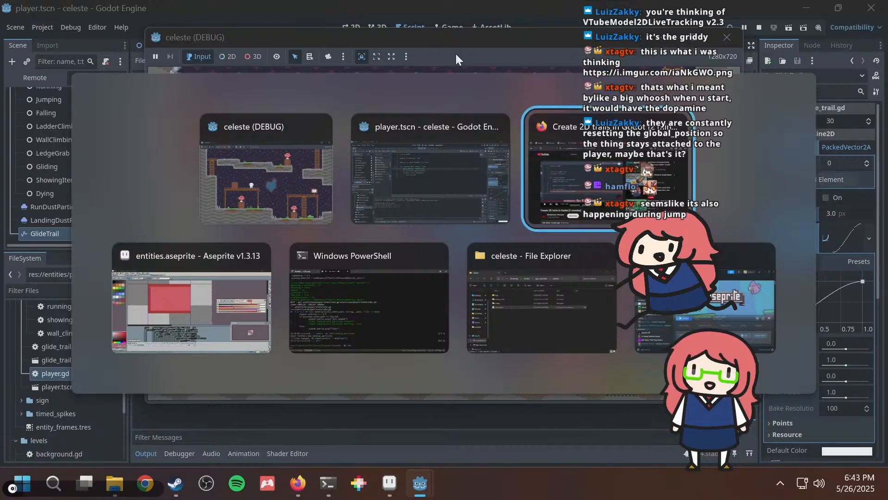
{"action": "left_click", "coordinate": [557, 9]}
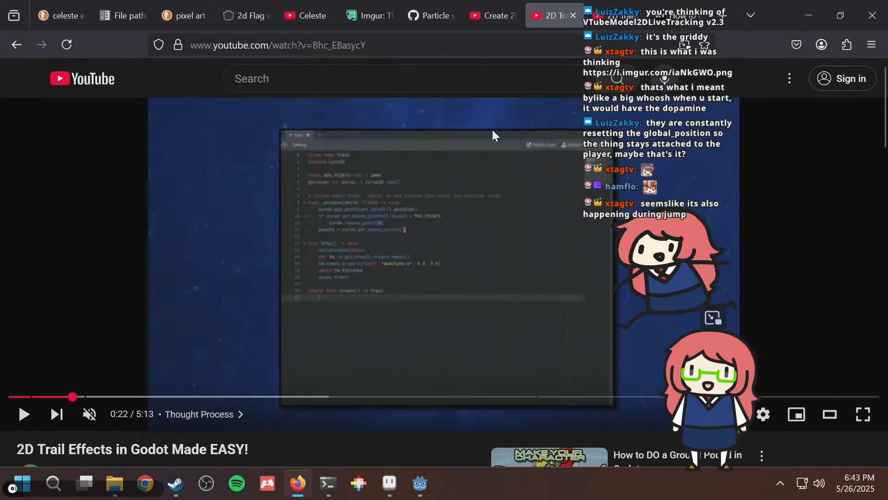
{"action": "left_click", "coordinate": [262, 351]}
{"action": "left_click", "coordinate": [265, 397]}
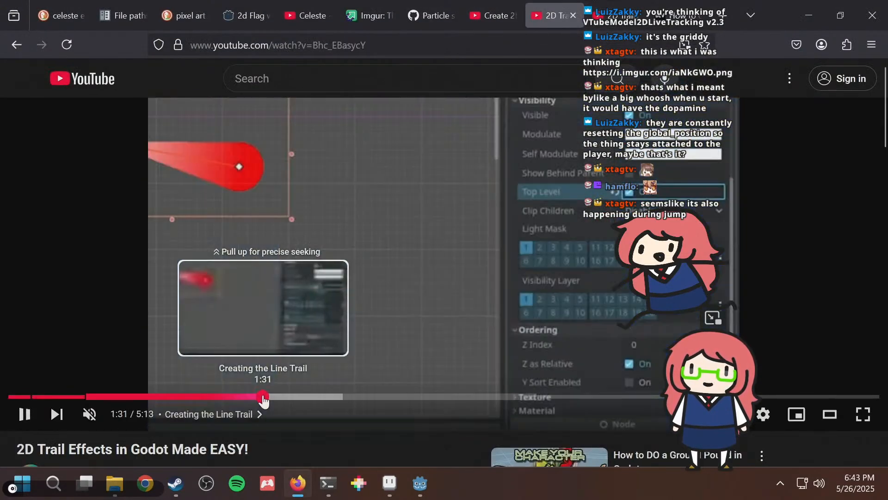
{"action": "key", "text": "l"}
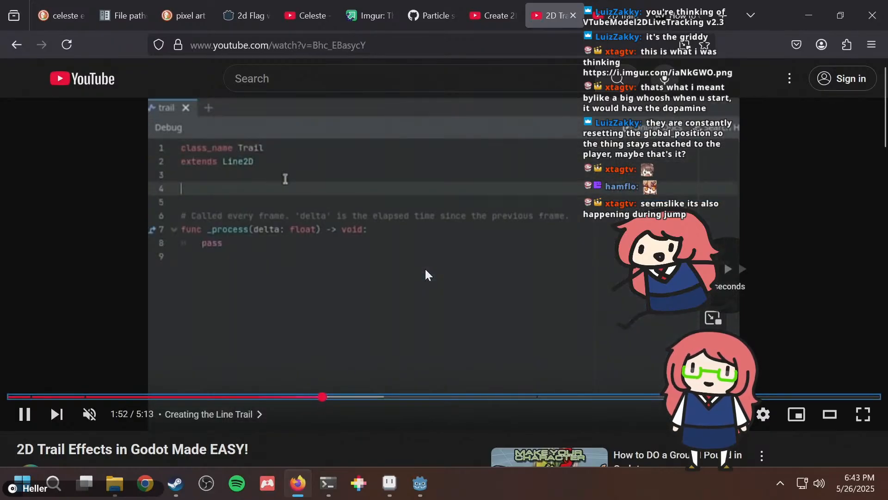
{"action": "key", "text": "l"}
{"action": "left_click_drag", "start_coordinate": [381, 401], "coordinate": [478, 399]}
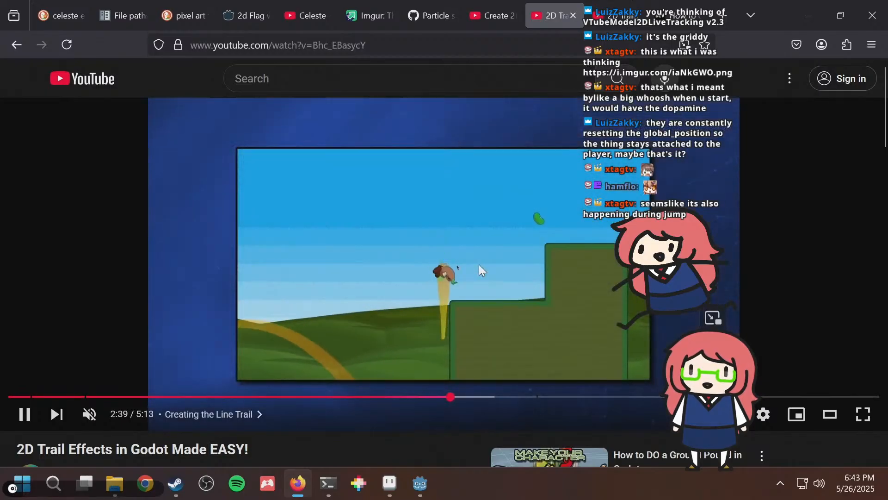
{"action": "left_click", "coordinate": [479, 265]}
{"action": "key", "text": "Left"}
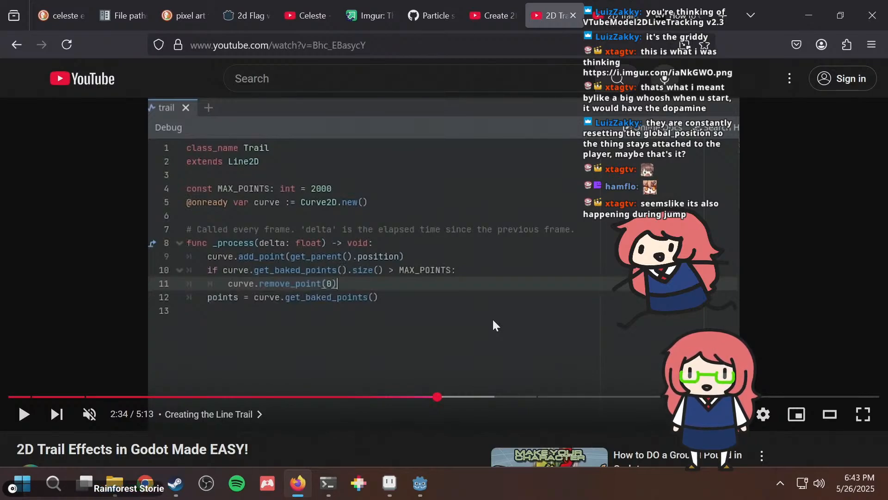
Skip ahead through the paused video to examine how the trail's stop function is written, up to 3:14.
{"action": "key", "text": "Right"}
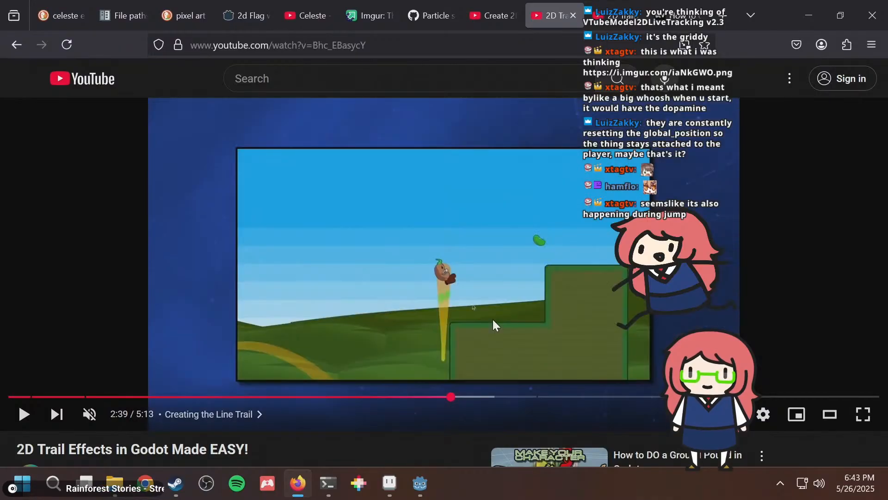
{"action": "key", "text": "Right"}
{"action": "key", "text": "Right"}
{"action": "key", "text": "Right"}
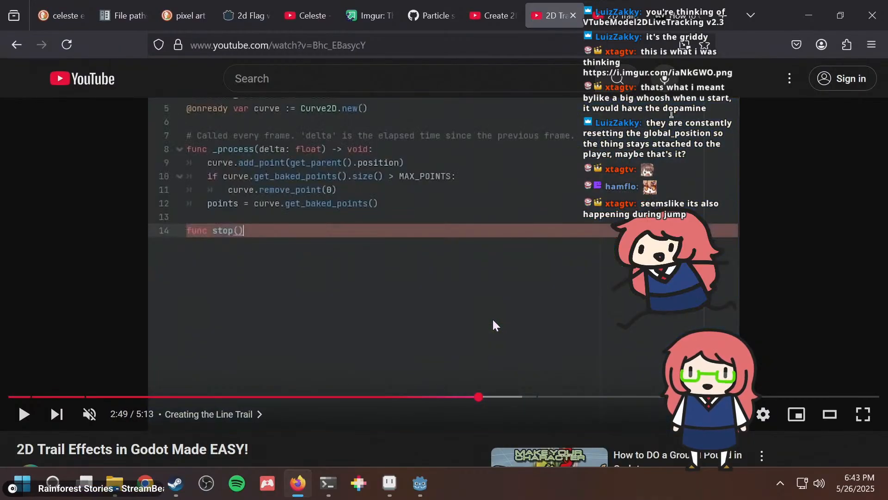
{"action": "key", "text": "Right"}
{"action": "key", "text": "Right"}
{"action": "key", "text": "Right"}
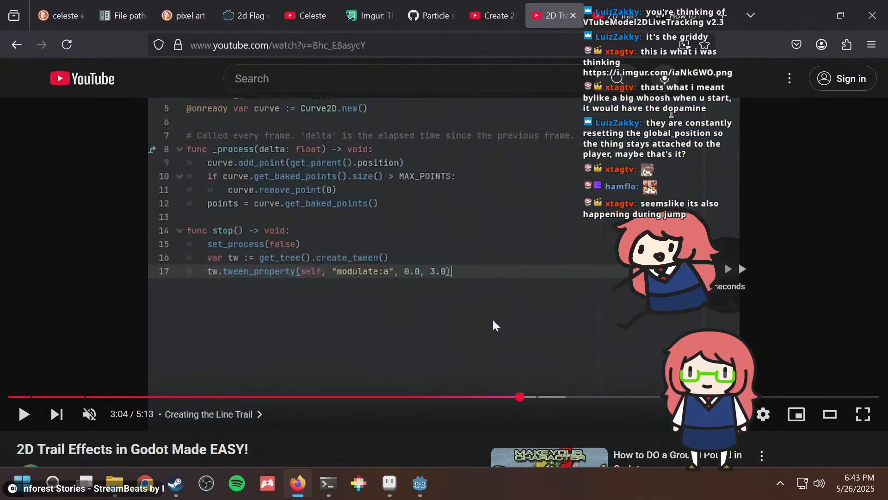
{"action": "key", "text": "Right"}
{"action": "key", "text": "Right"}
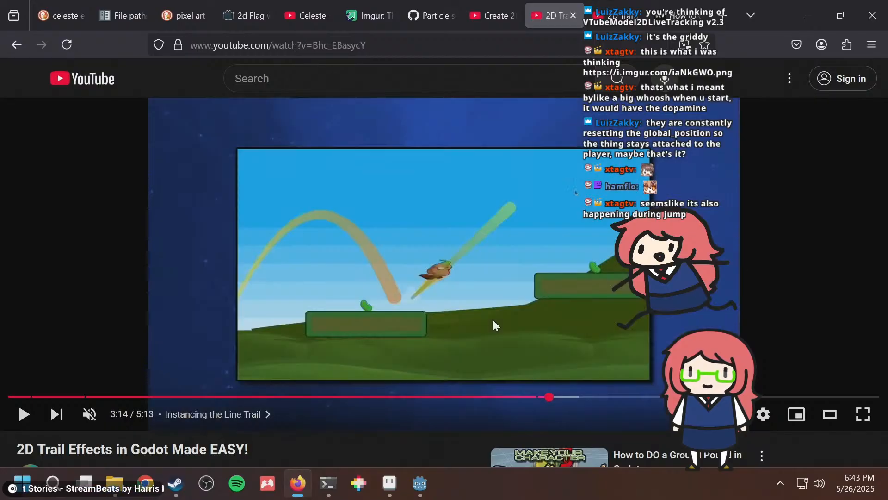
Open the "2D Trails in Godot" video and examine its trail_line.gd code around 5:30 for how points are offset.
{"action": "key", "text": "ctrl+Tab"}
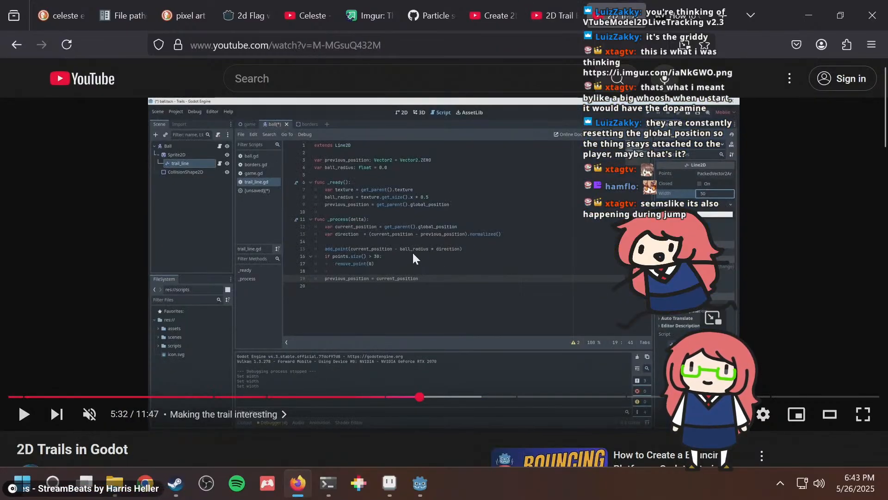
{"action": "key", "text": "space"}
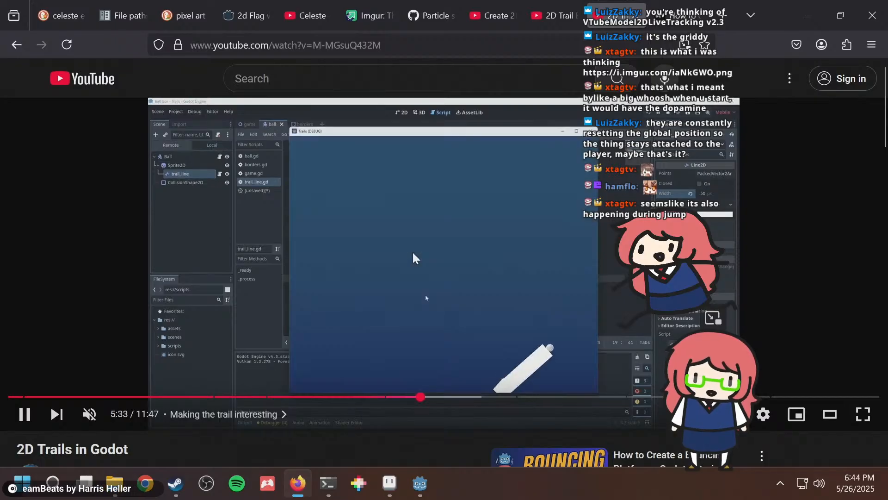
{"action": "key", "text": "Left"}
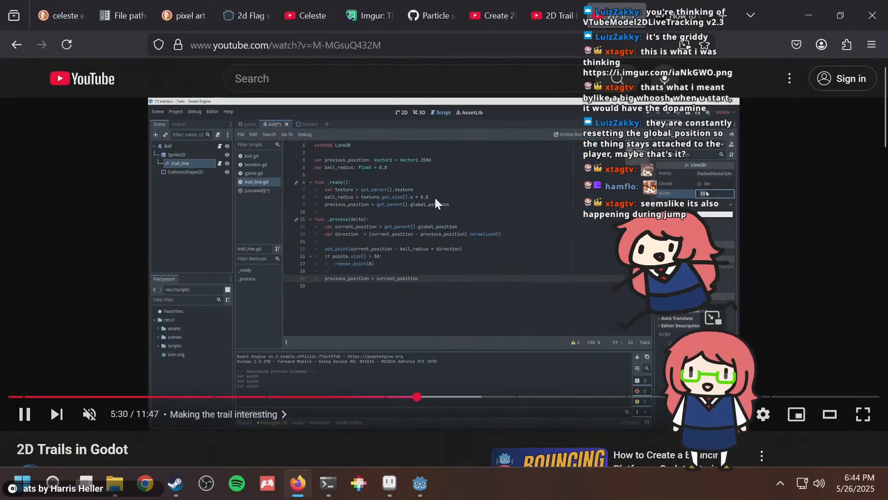
{"action": "key", "text": "space"}
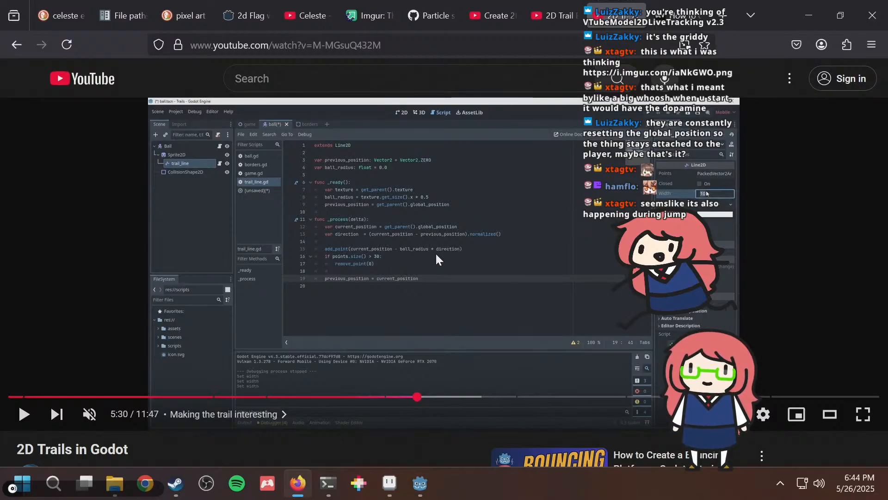
{"action": "key", "text": "Right"}
{"action": "key", "text": "Left"}
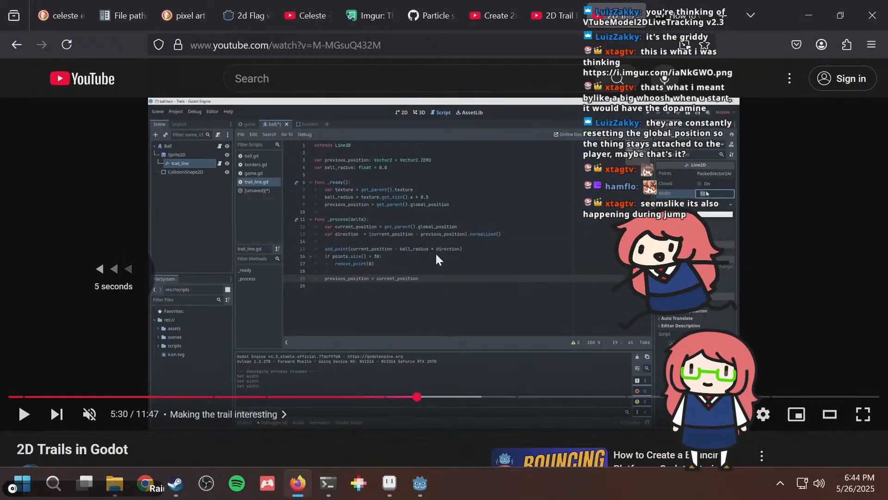
{"action": "key", "text": "space"}
{"action": "key", "text": "space"}
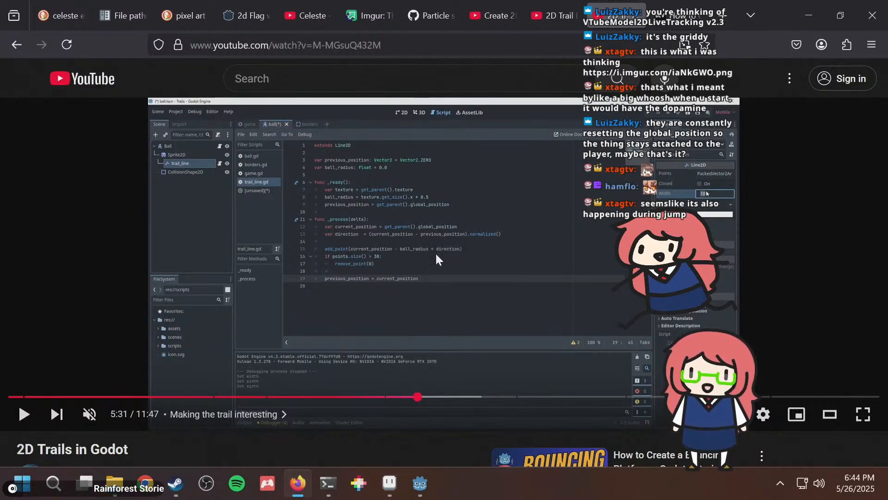
Compare the player's glide_trail.gd script with the tutorial's trail_line.gd code, checking how each one positions its points.
{"action": "key", "text": "Right"}
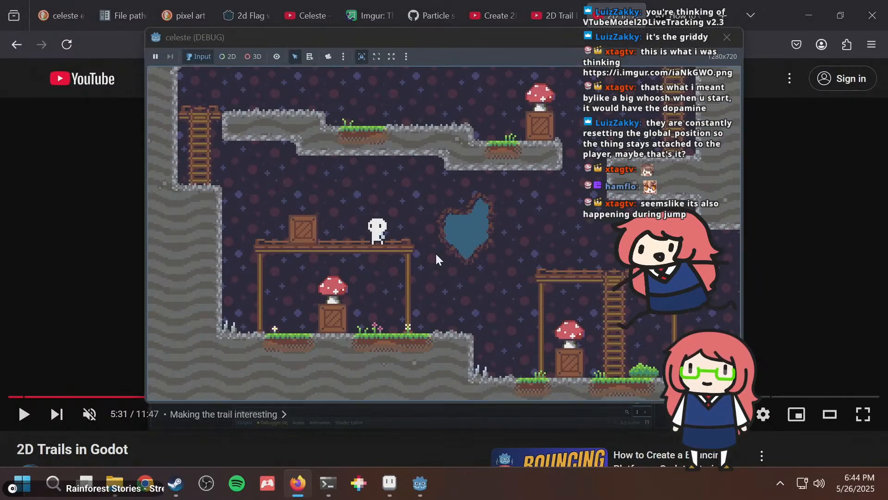
{"action": "key", "text": "Left"}
{"action": "key", "text": "alt+Tab"}
{"action": "key", "text": "alt+Tab"}
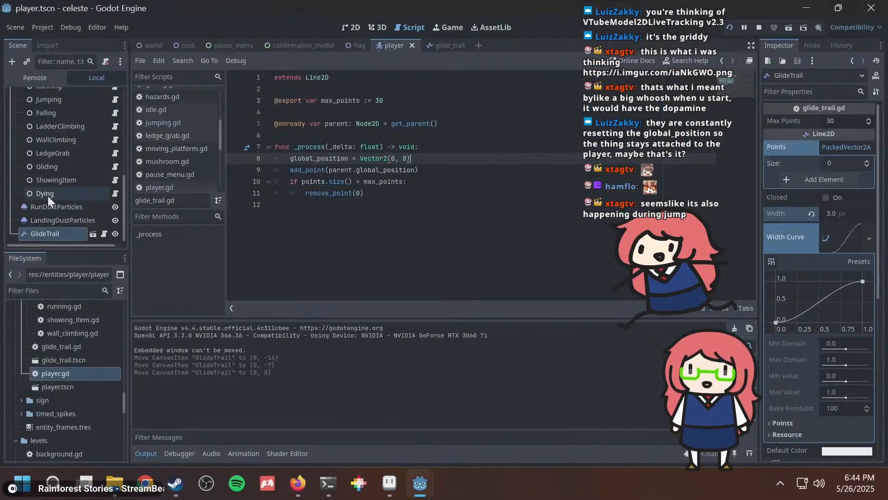
{"action": "key", "text": "alt+Tab"}
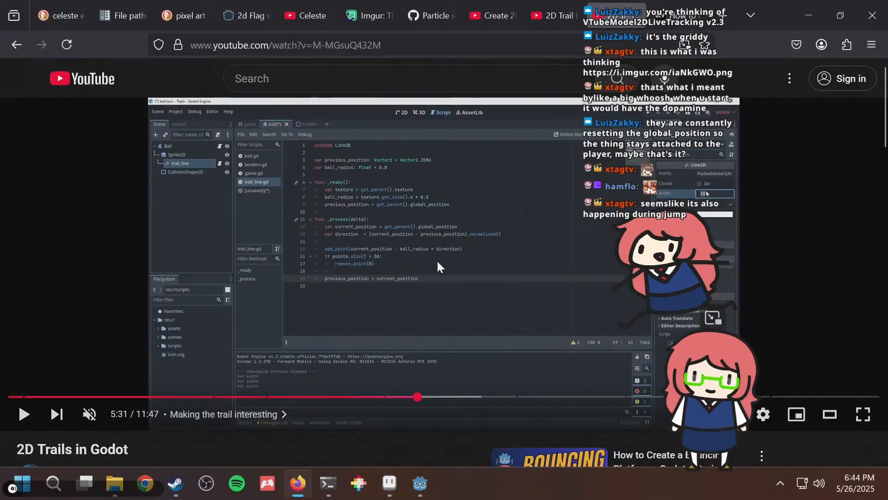
{"action": "key", "text": "alt+Tab"}
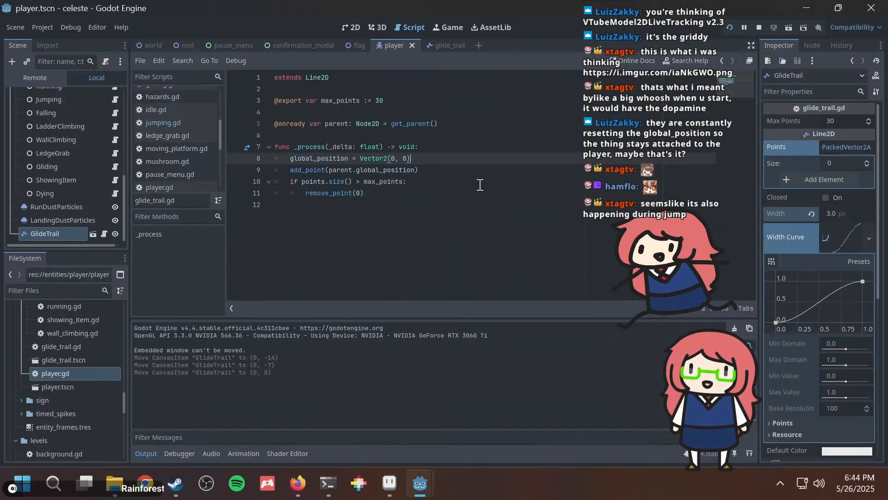
{"action": "key", "text": "alt+Tab"}
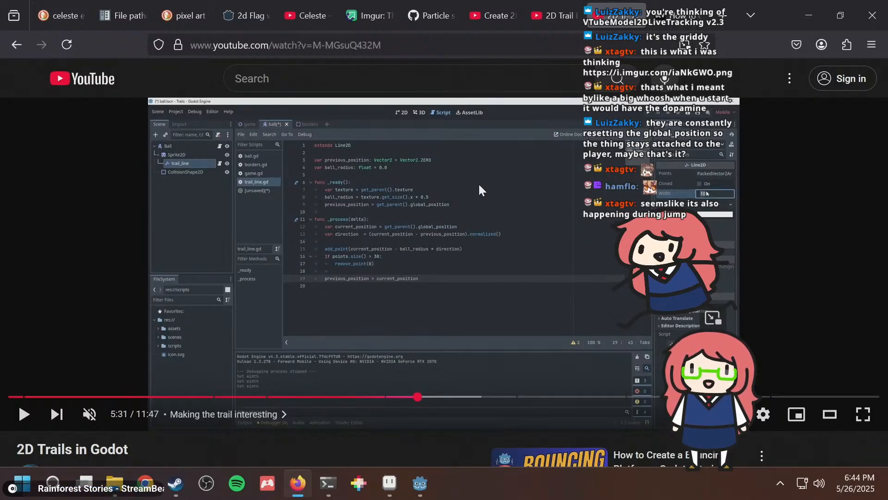
{"action": "key", "text": "alt+Tab"}
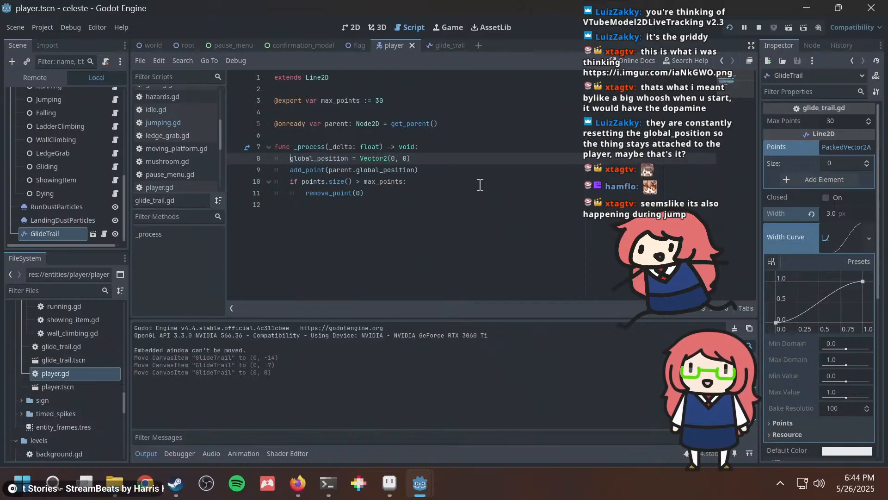
{"action": "key", "text": "alt+Tab"}
{"action": "key", "text": "alt+Tab"}
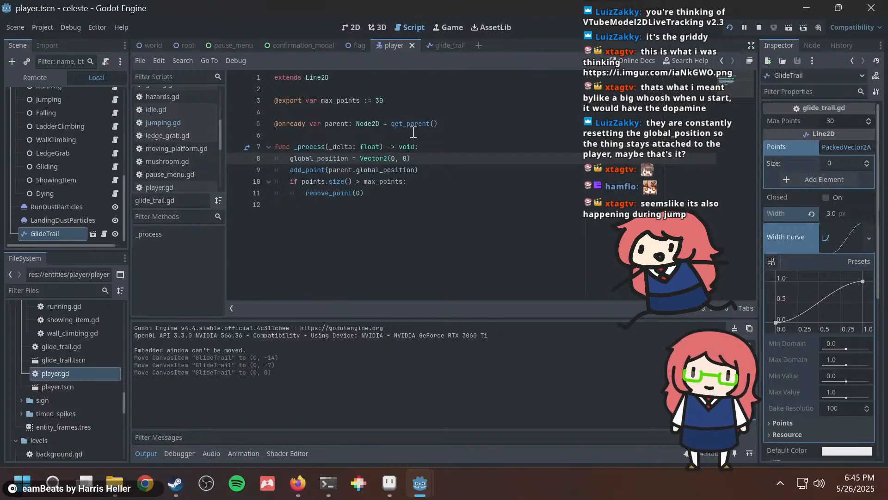
Declare an exported offset variable initialised to Vector2(0, 0) below max_points in glide_trail.gd.
{"action": "left_click", "coordinate": [384, 112]}
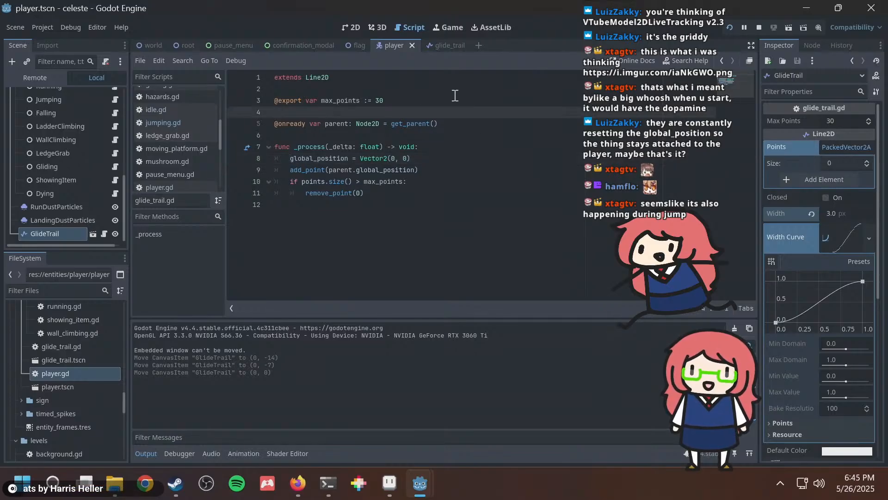
{"action": "key", "text": "Return"}
{"action": "key", "text": "Up"}
{"action": "type", "text": "@exp"}
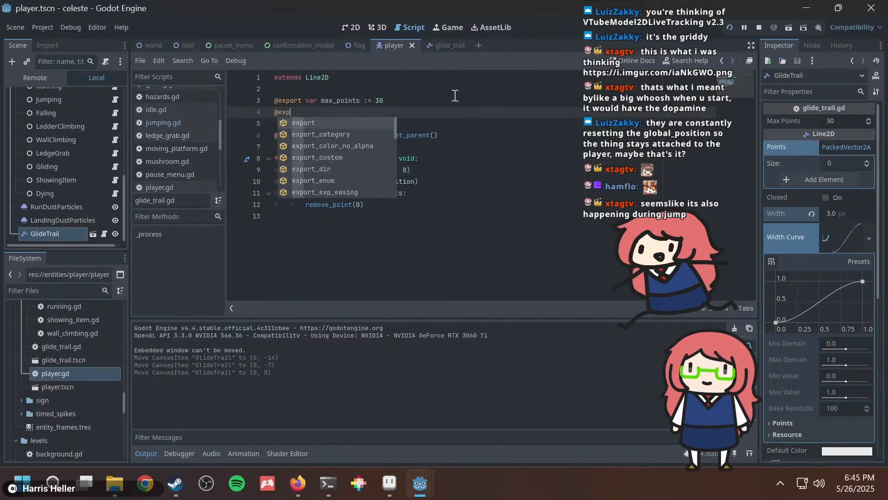
{"action": "type", "text": "ort var offset"}
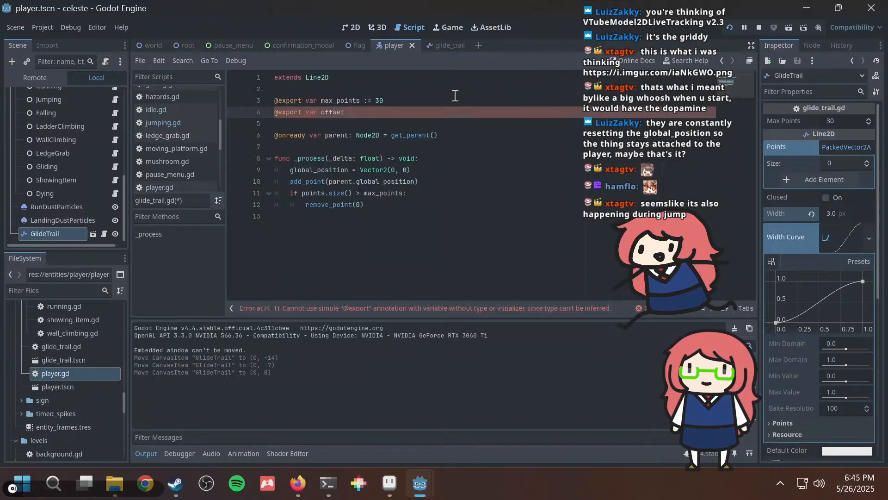
{"action": "type", "text": ": V"}
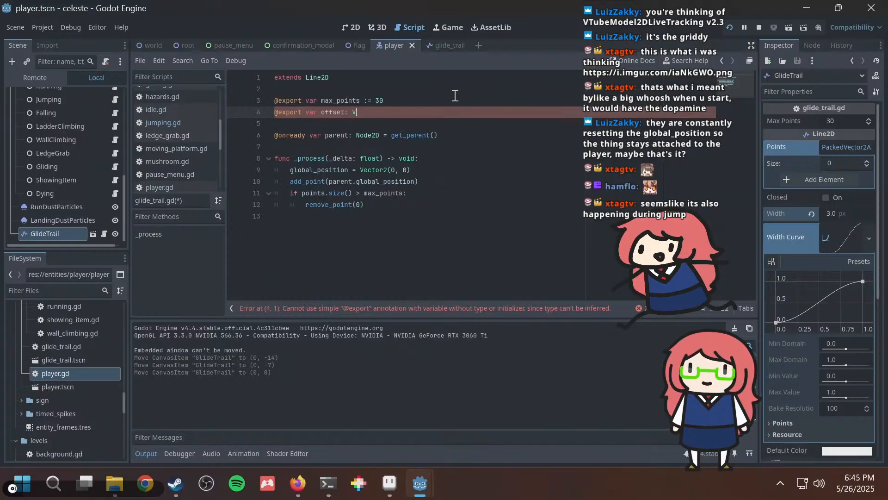
{"action": "type", "text": "eco"}
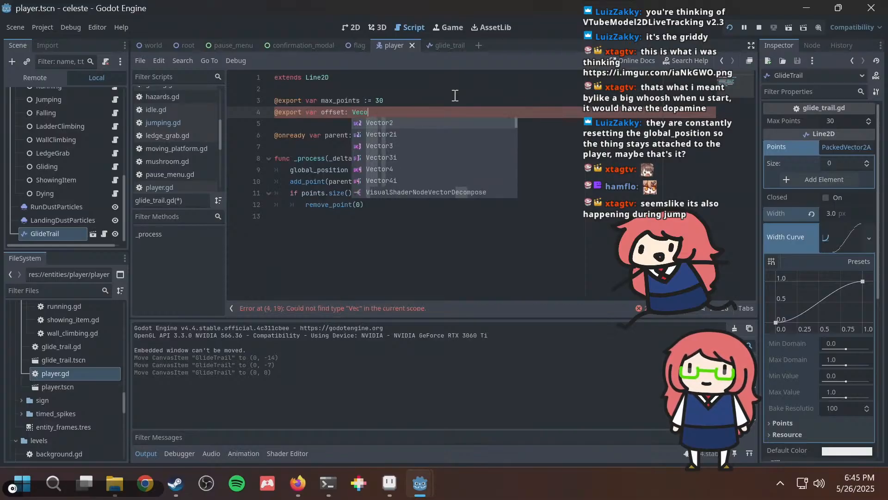
{"action": "key", "text": "BackSpace"}
{"action": "key", "text": "BackSpace"}
{"action": "key", "text": "BackSpace"}
{"action": "key", "text": "BackSpace"}
{"action": "key", "text": "BackSpace"}
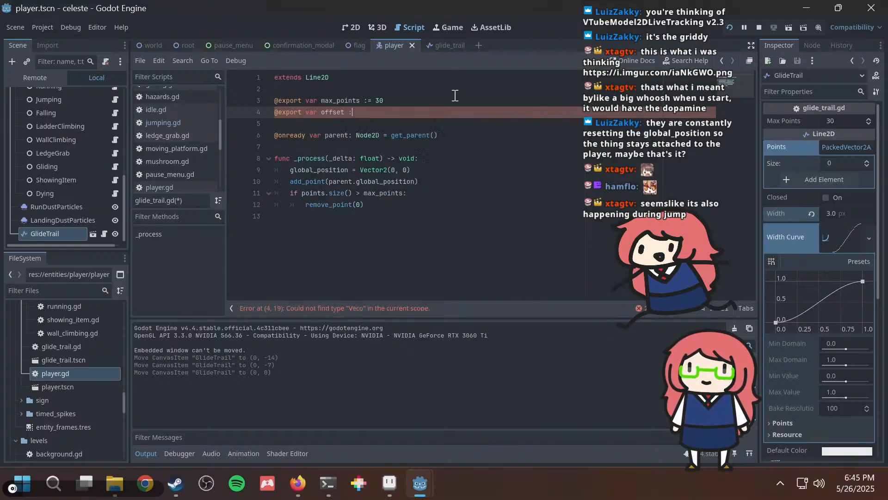
{"action": "type", "text": "= Vector2(0, 0"}
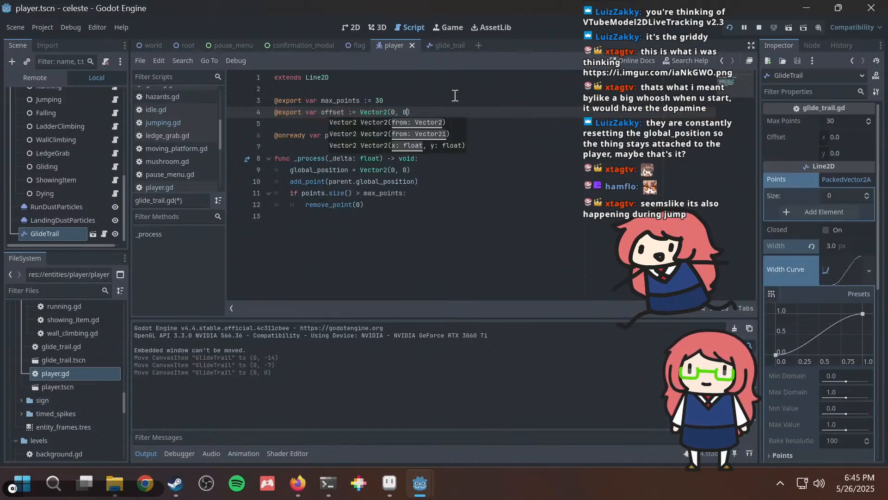
Add offset to parent.global_position in the add_point call and save the script.
{"action": "left_click", "coordinate": [489, 182]}
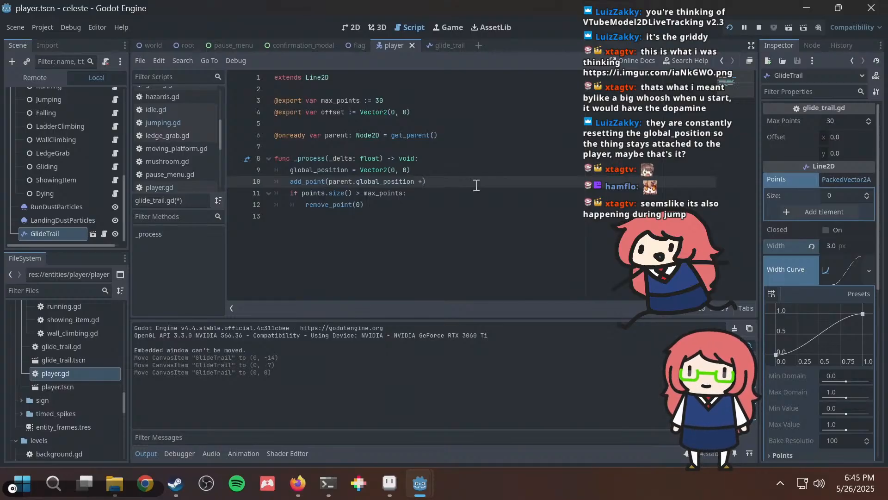
{"action": "type", "text": "offset"}
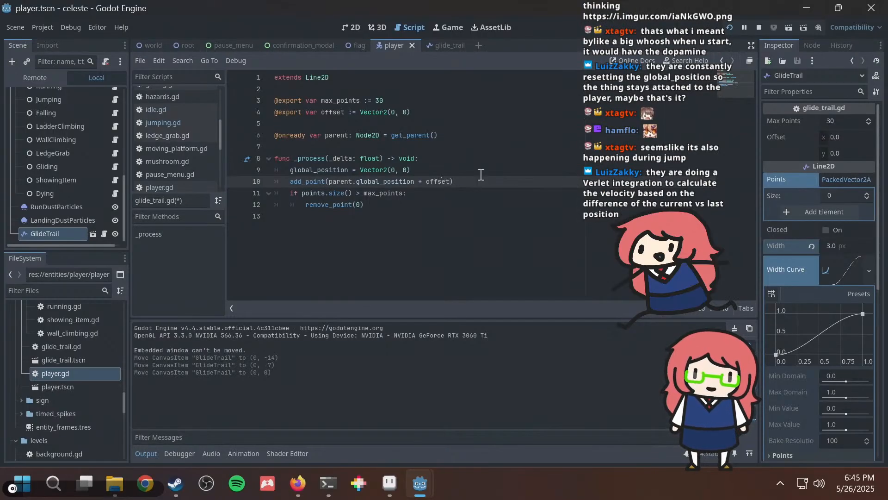
{"action": "left_click", "coordinate": [485, 170]}
{"action": "key", "text": "ctrl+s"}
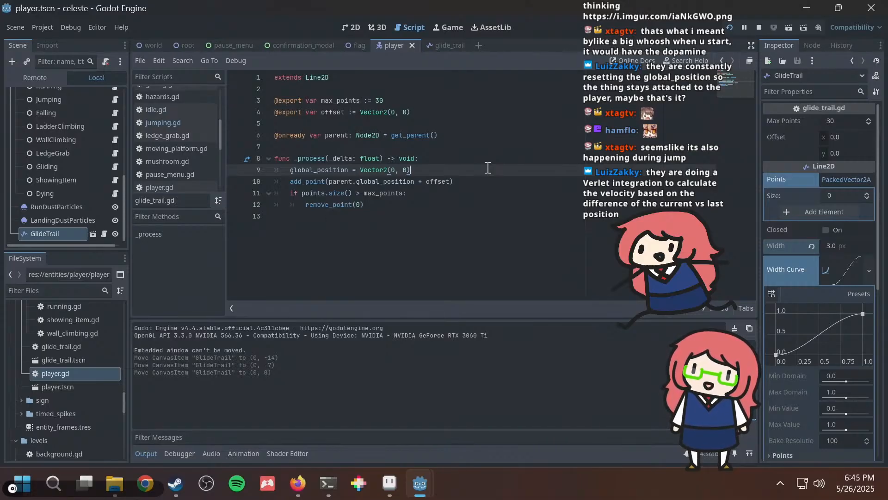
Switch to Firefox and skim the paused "2D Trails in Godot" video from 5:31 to 6:16 for the trail's width curve setup.
{"action": "key", "text": "alt+Tab"}
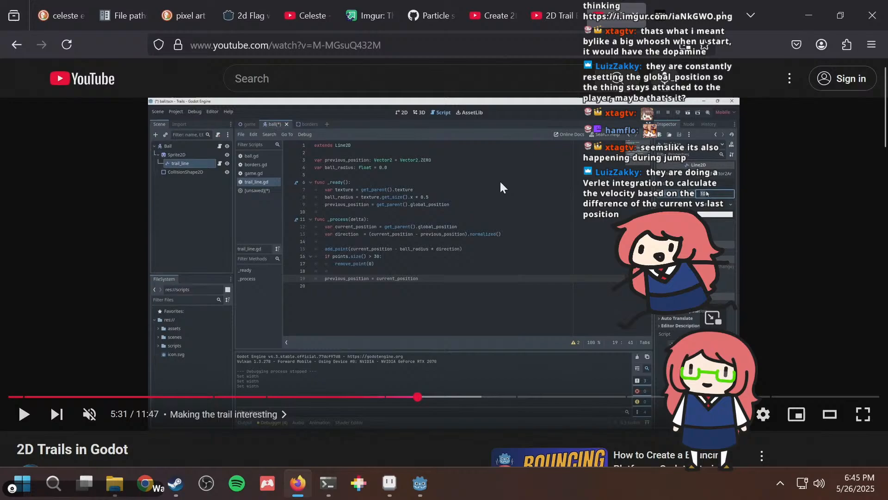
{"action": "key", "text": "Right"}
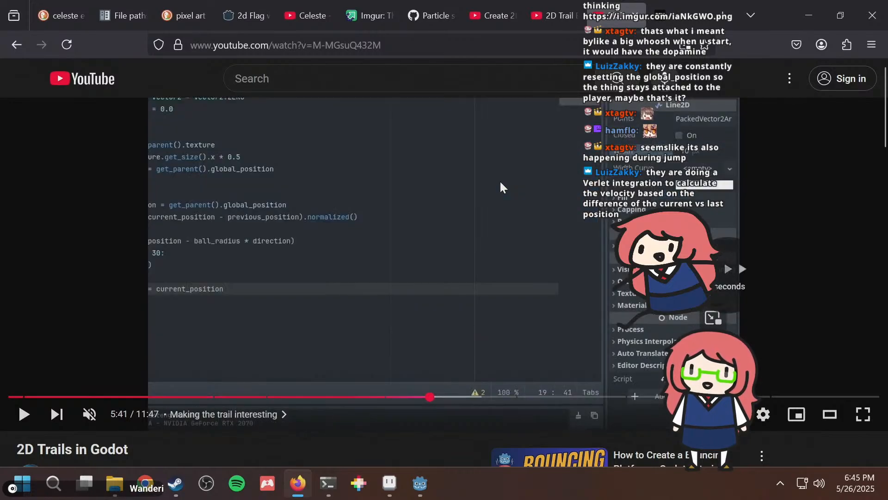
{"action": "key", "text": "Right"}
{"action": "key", "text": "Right"}
{"action": "key", "text": "Right"}
{"action": "key", "text": "Right"}
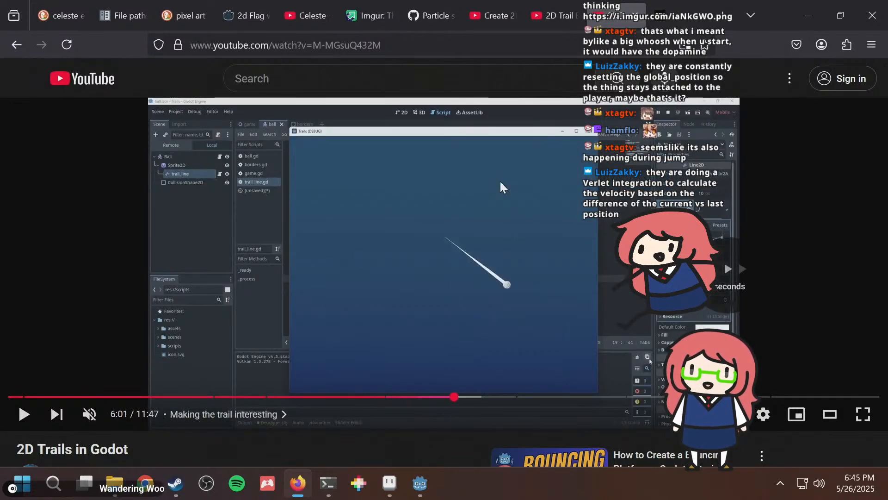
{"action": "key", "text": "Right"}
{"action": "key", "text": "Left"}
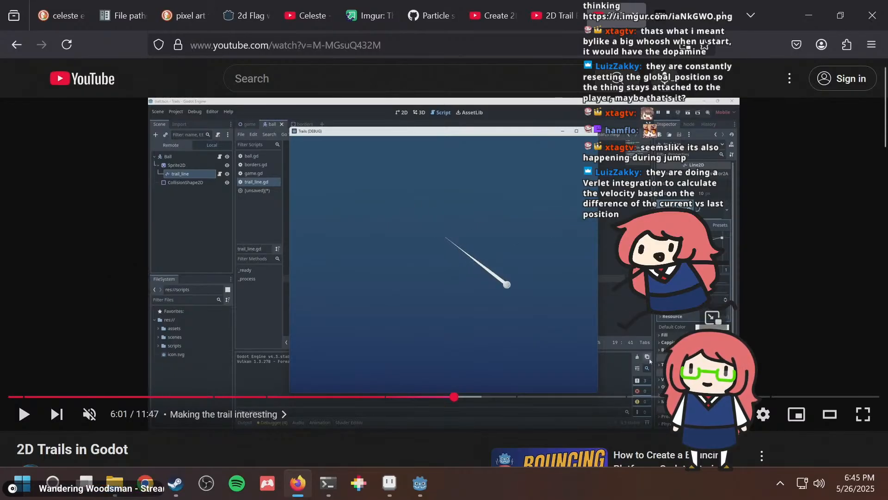
{"action": "key", "text": "Right"}
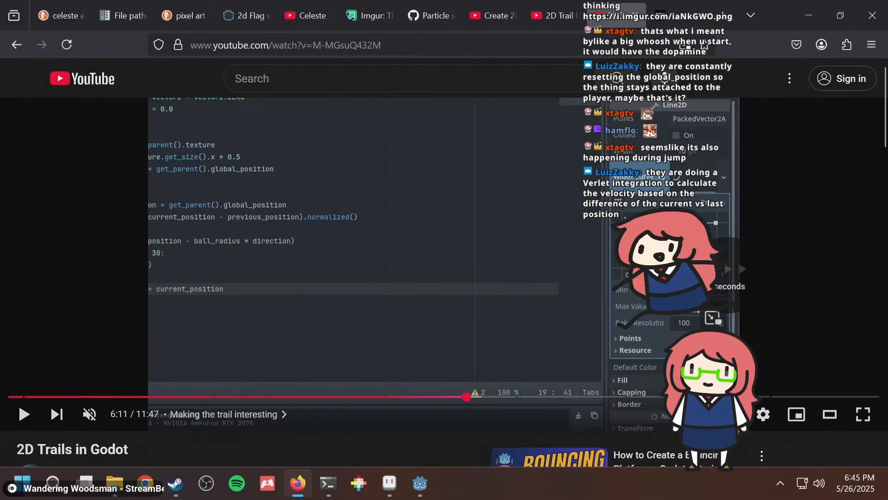
{"action": "key", "text": "Right"}
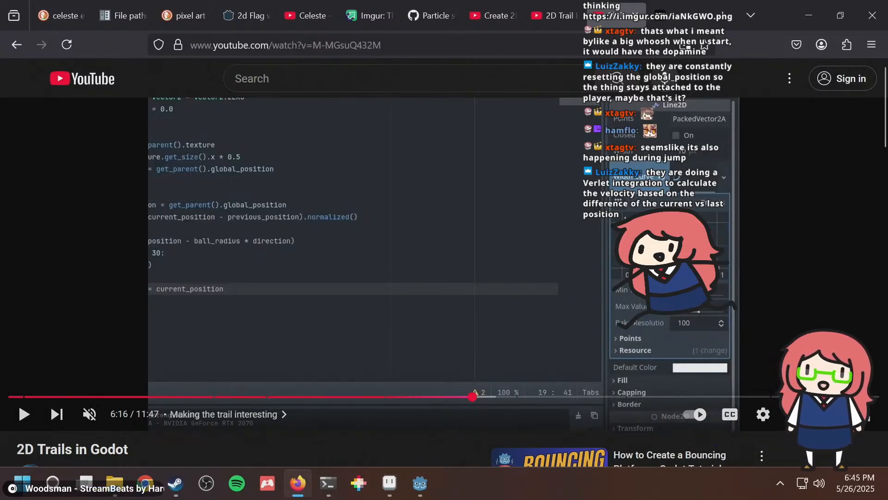
Turn on the video's captions and skim the curve-point and trail-color explanations up to 7:06.
{"action": "left_click", "coordinate": [731, 415]}
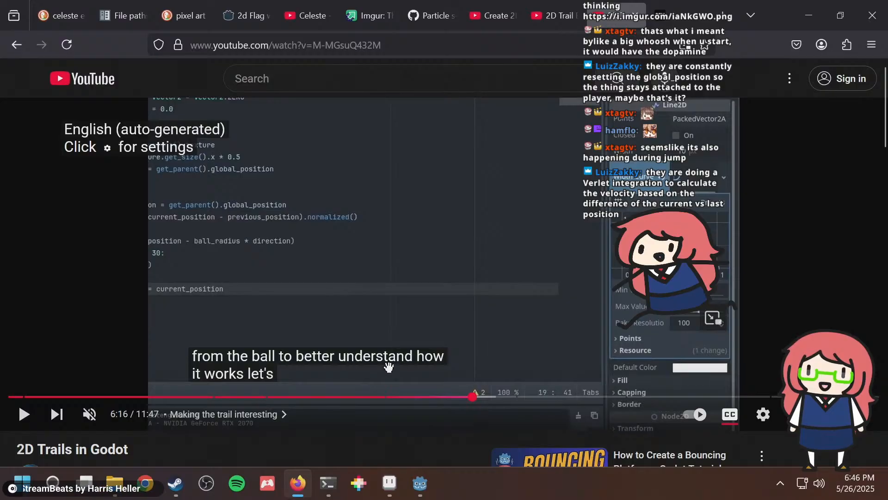
{"action": "key", "text": "Right"}
{"action": "key", "text": "Right"}
{"action": "key", "text": "Right"}
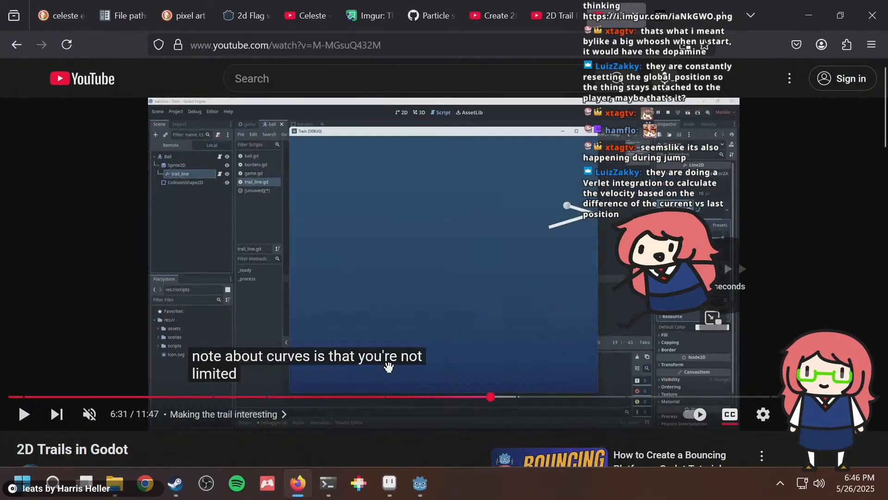
{"action": "key", "text": "Right"}
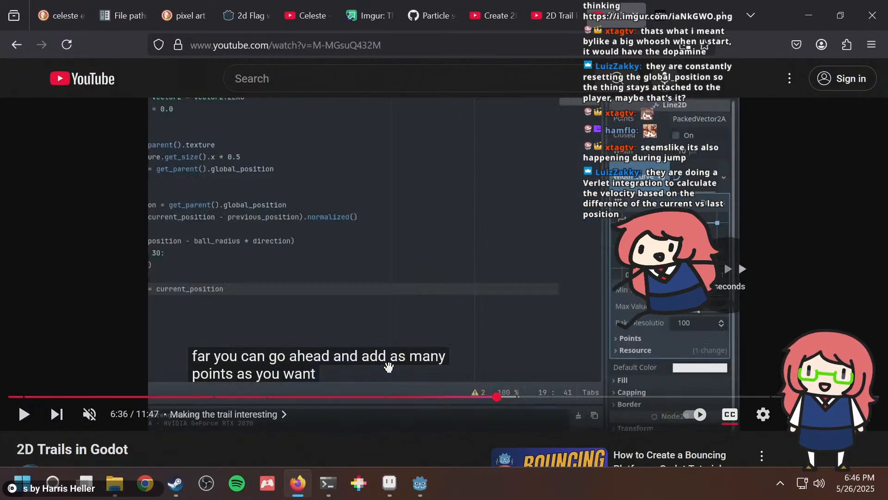
{"action": "key", "text": "Right"}
{"action": "key", "text": "Right"}
{"action": "key", "text": "Right"}
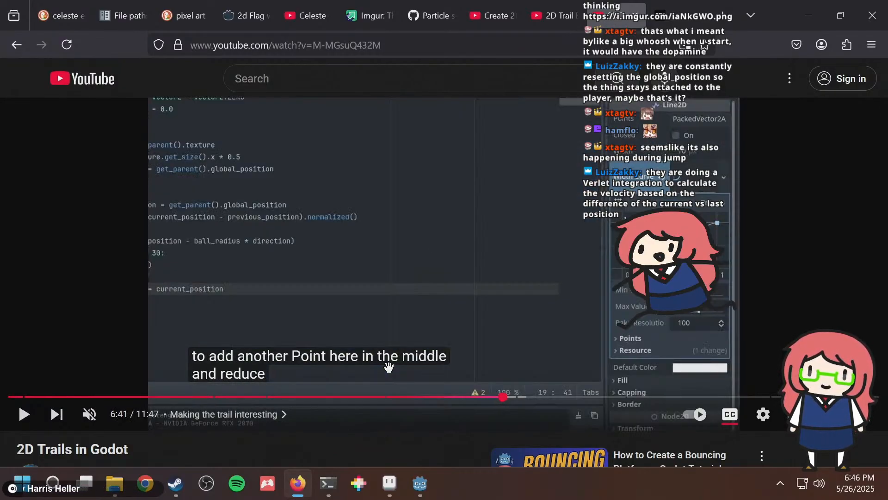
{"action": "key", "text": "Right"}
{"action": "key", "text": "Right"}
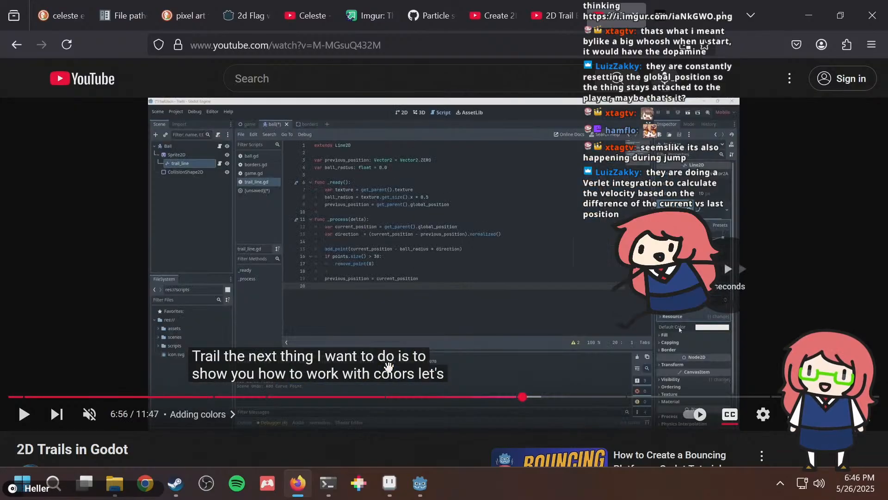
{"action": "key", "text": "Right"}
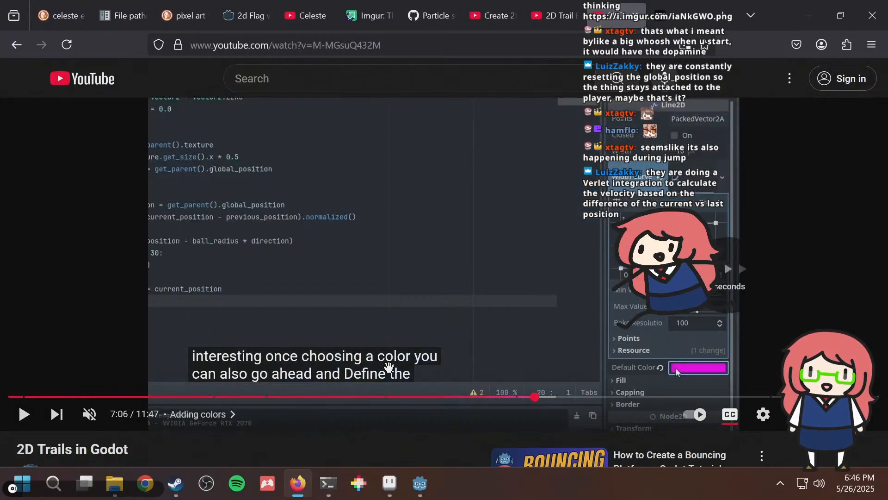
Switch back to Godot and set GlideTrail's Offset y to -4.
{"action": "key", "text": "alt+Tab"}
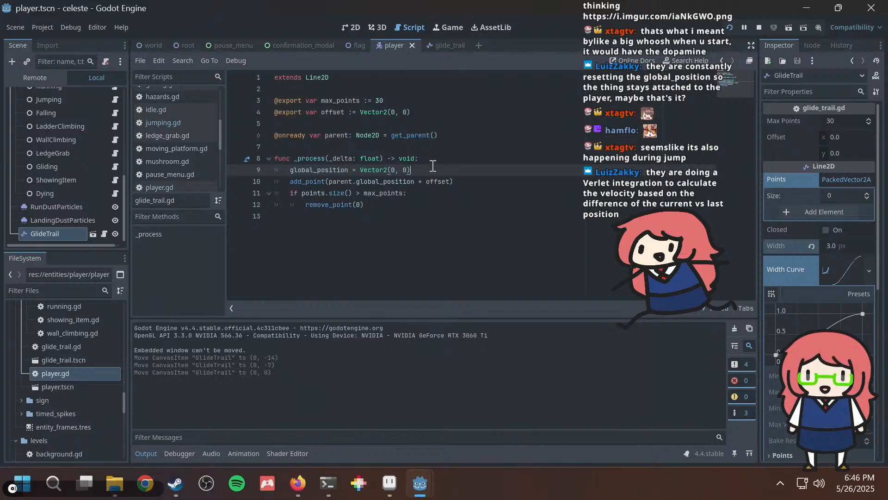
{"action": "left_click", "coordinate": [342, 181]}
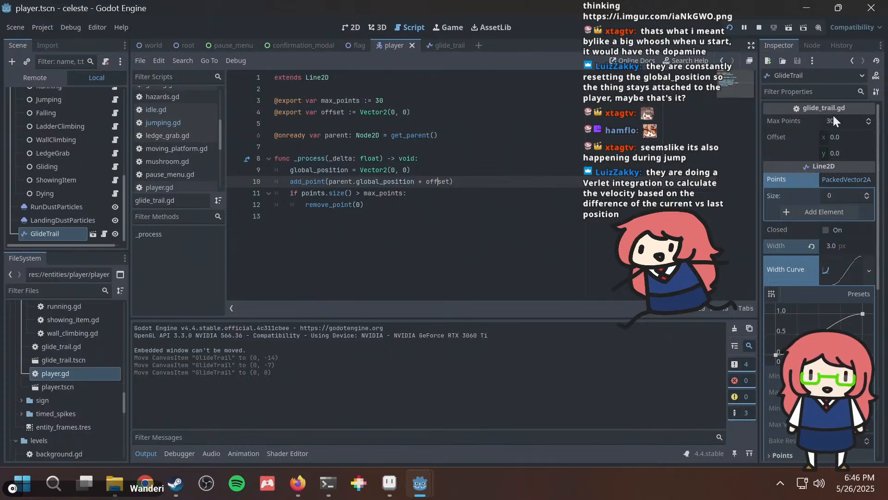
{"action": "left_click", "coordinate": [848, 137]}
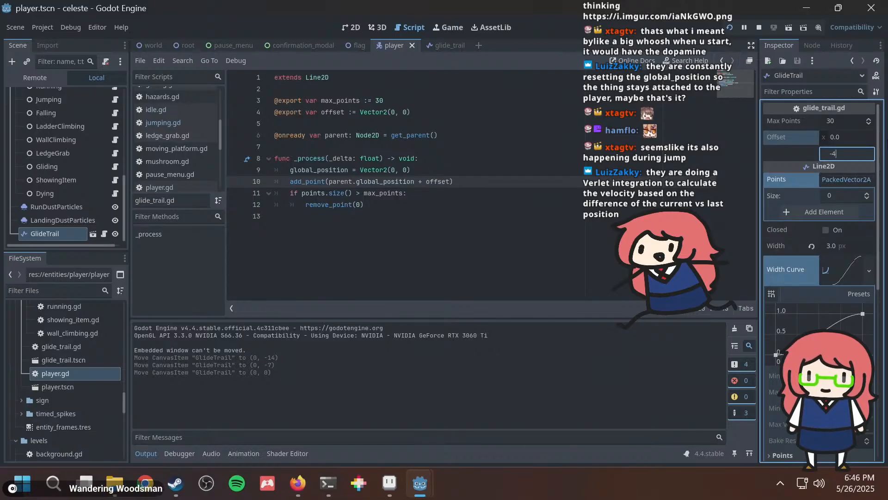
{"action": "type", "text": "-4"}
{"action": "key", "text": "Return"}
Run the game and glide the player leftward to check the trail's vertical alignment, then return to the editor.
{"action": "key", "text": "F5"}
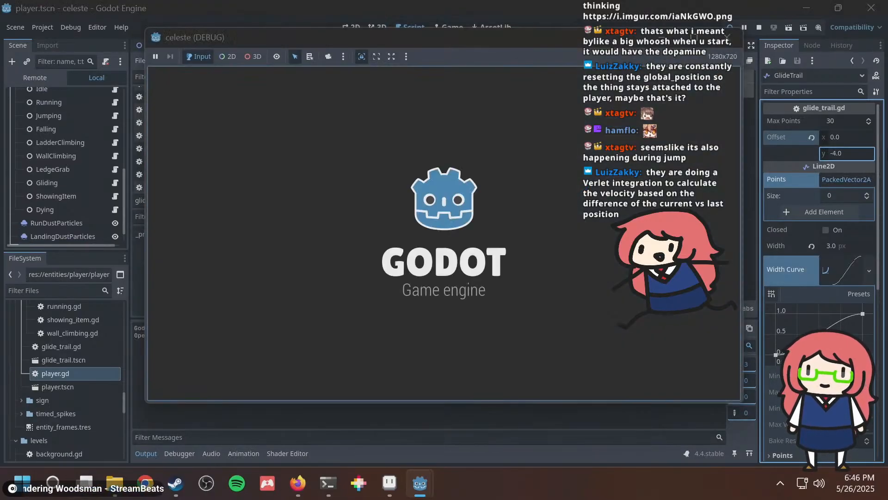
{"action": "key", "text": "Left"}
{"action": "key", "text": "space"}
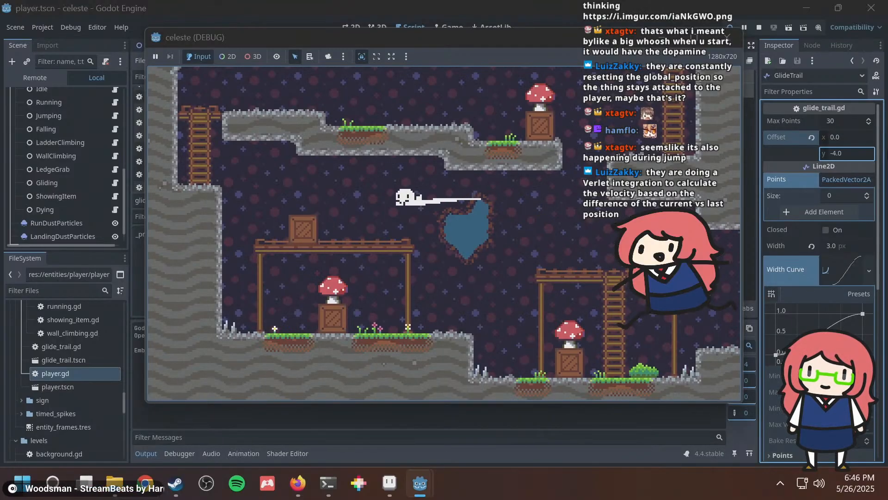
{"action": "key", "text": "alt+Tab"}
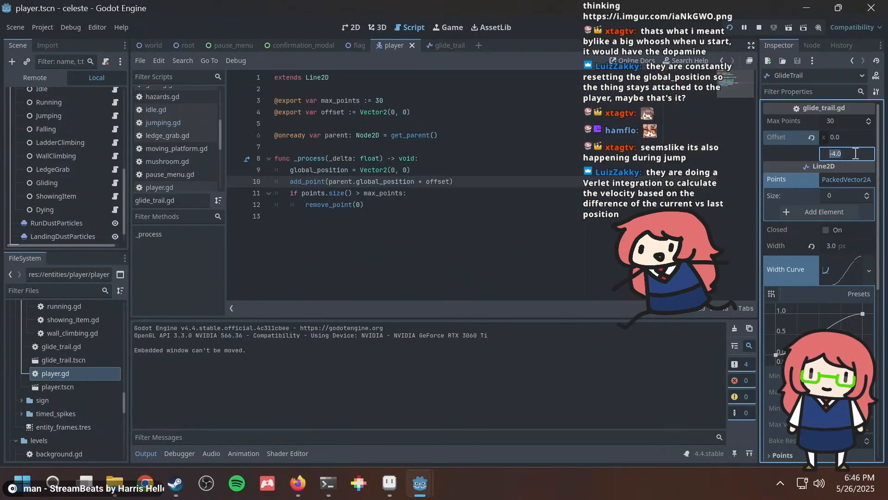
Set GlideTrail's Offset y to -5 and glide the player right and back in the running game to check the trail.
{"action": "type", "text": "-5"}
{"action": "key", "text": "Return"}
{"action": "key", "text": "alt+Tab"}
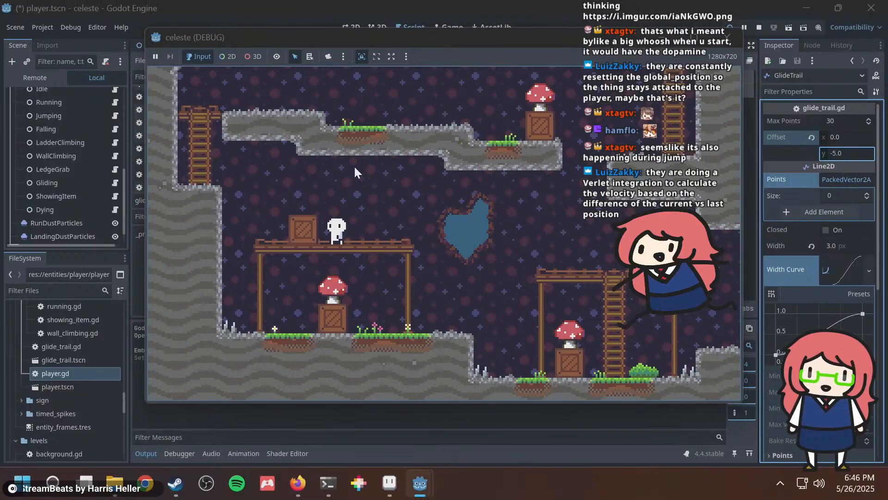
{"action": "key", "text": "space"}
{"action": "key", "text": "Right"}
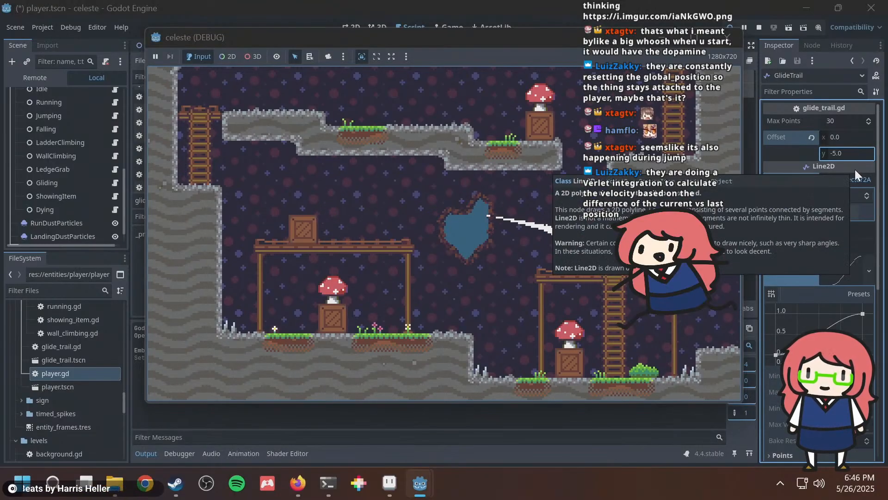
{"action": "key", "text": "Left"}
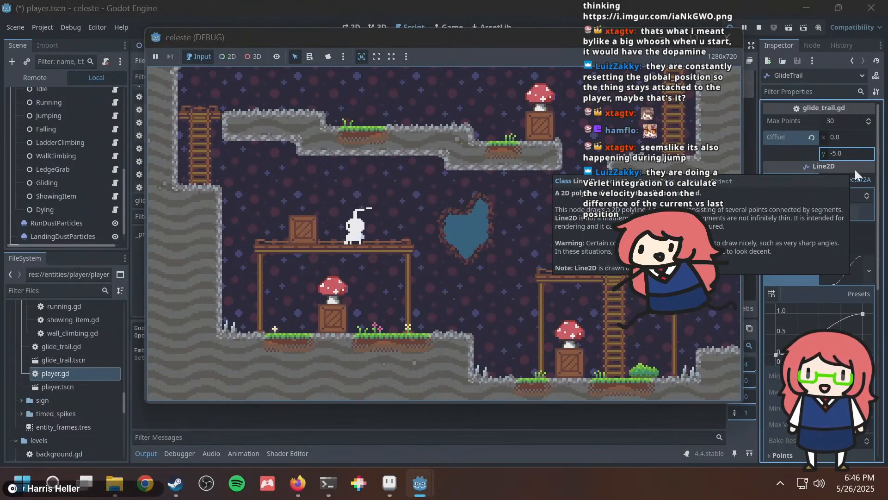
Move the GlideTrail node up the scene tree so it is Player's first child, above CollisionShape2D.
{"action": "key", "text": "alt+Tab"}
{"action": "scroll", "coordinate": [93, 160], "scroll_direction": "down", "scroll_amount": 1}
{"action": "left_click_drag", "start_coordinate": [41, 229], "coordinate": [57, 149]}
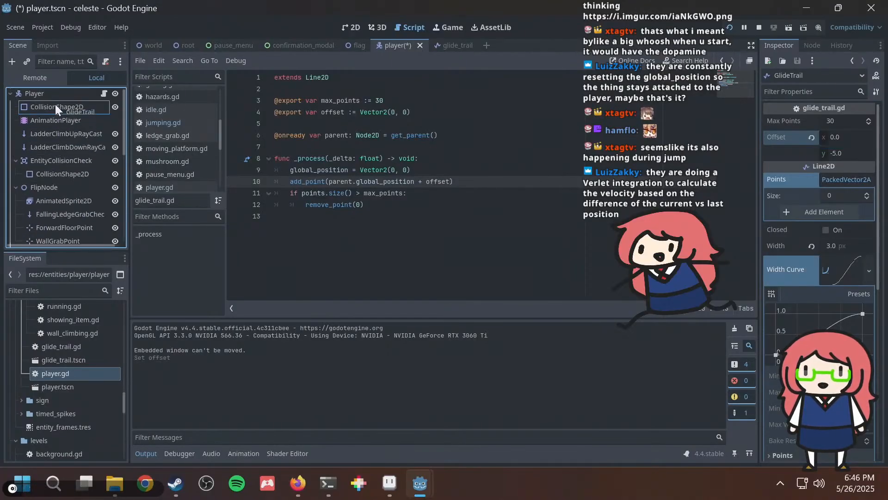
{"action": "left_click_drag", "start_coordinate": [55, 104], "coordinate": [54, 103]}
Jump and glide the player both ways in the running game to check how the trail draws relative to the sprite.
{"action": "key", "text": "alt+Tab"}
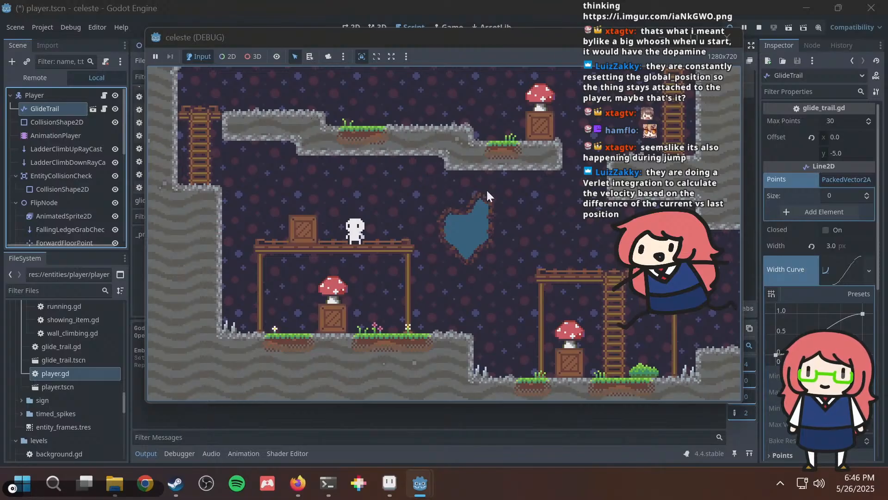
{"action": "key", "text": "space"}
{"action": "key", "text": "Right"}
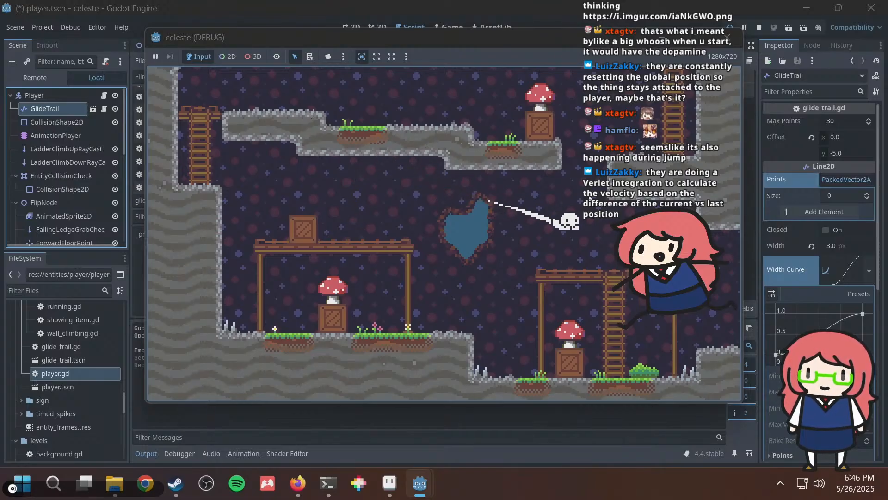
{"action": "key", "text": "space"}
{"action": "key", "text": "Left"}
{"action": "key", "text": "Right"}
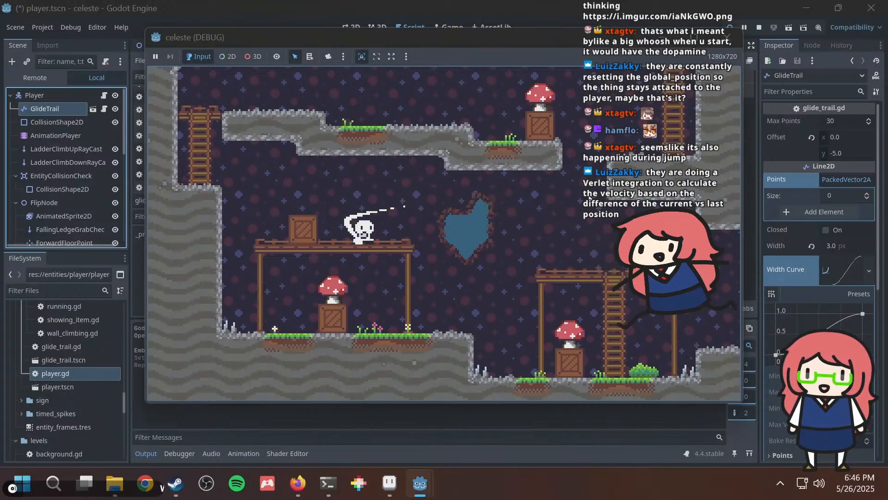
{"action": "key", "text": "Right"}
{"action": "key", "text": "space"}
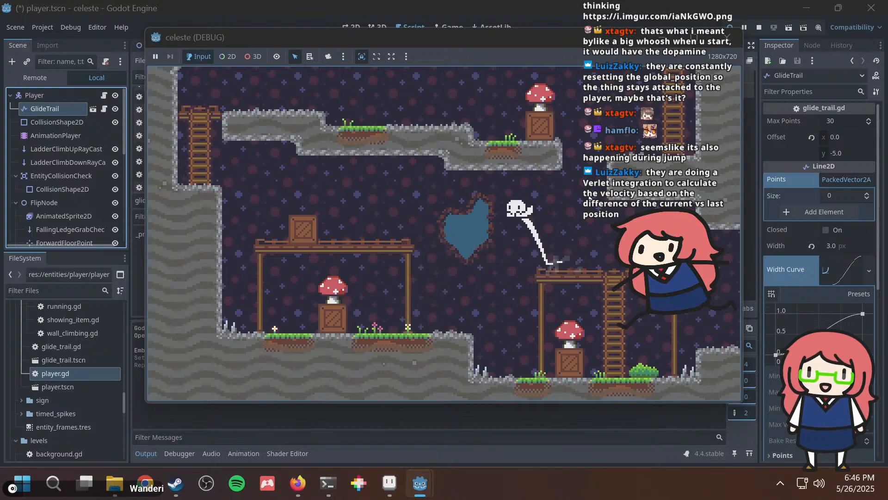
{"action": "key", "text": "Left"}
{"action": "key", "text": "space"}
{"action": "key", "text": "Right"}
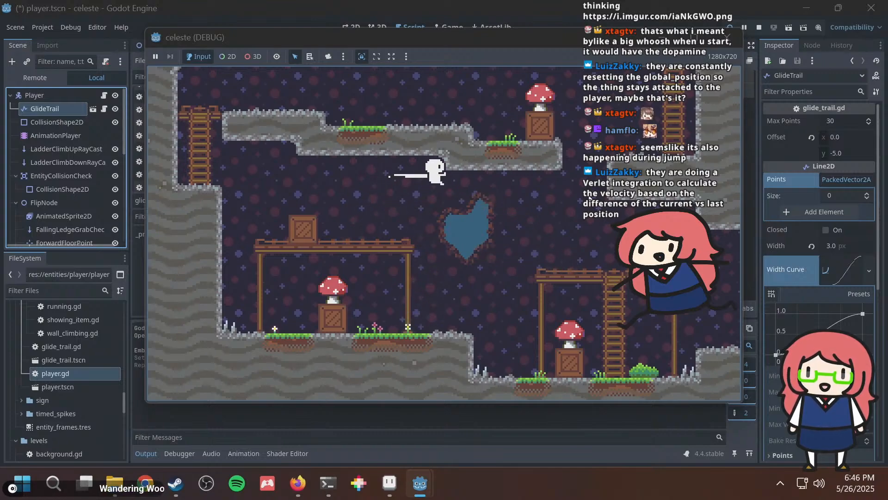
{"action": "key", "text": "Left"}
Save the player scene and bring GlideTrail's Fill and Capping properties into view in the inspector.
{"action": "left_click", "coordinate": [464, 7]}
{"action": "key", "text": "ctrl+s"}
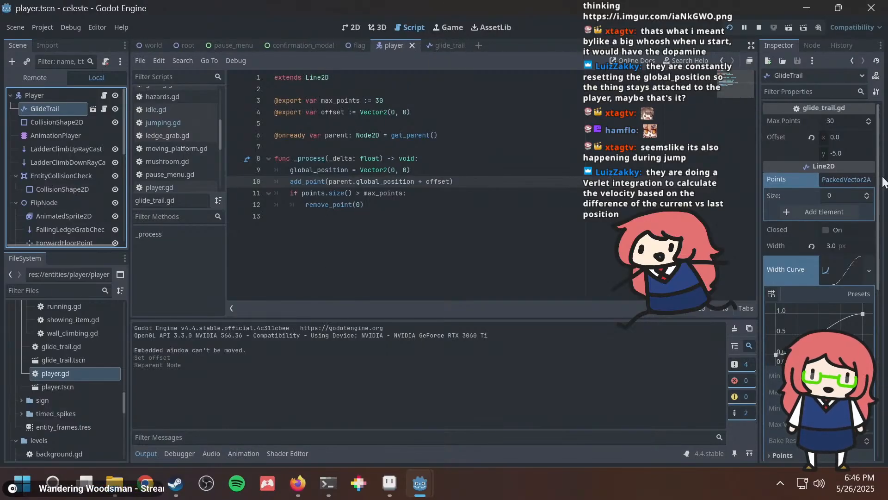
{"action": "left_click_drag", "start_coordinate": [879, 194], "coordinate": [879, 399]}
{"action": "left_click", "coordinate": [792, 250]}
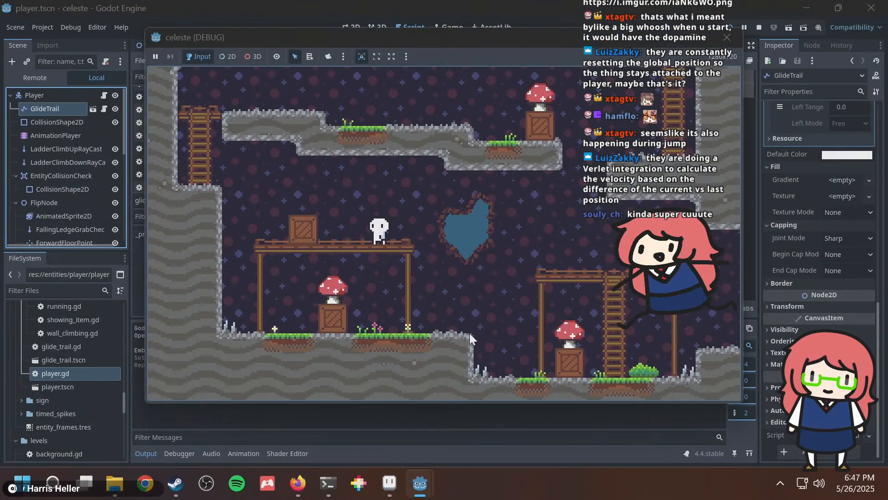
Playtest the glide trail by repeatedly jumping and gliding between the wooden platforms and the ground, ending beside the lower ladder.
{"action": "key", "text": "Left"}
{"action": "key", "text": "space"}
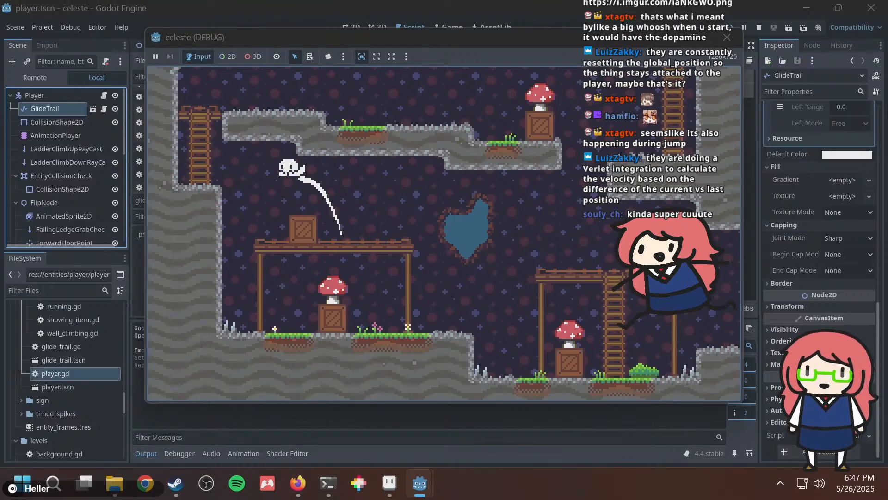
{"action": "key", "text": "Right"}
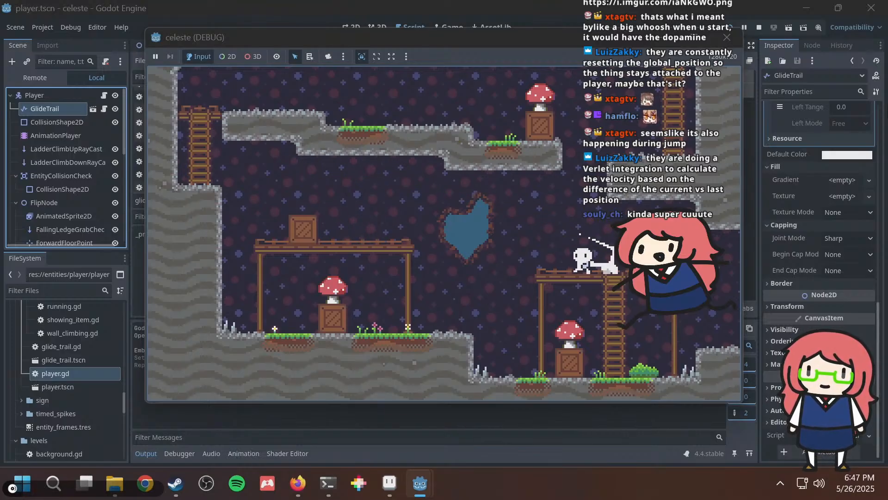
{"action": "key", "text": "Left"}
{"action": "key", "text": "space"}
{"action": "key", "text": "Right"}
{"action": "key", "text": "space"}
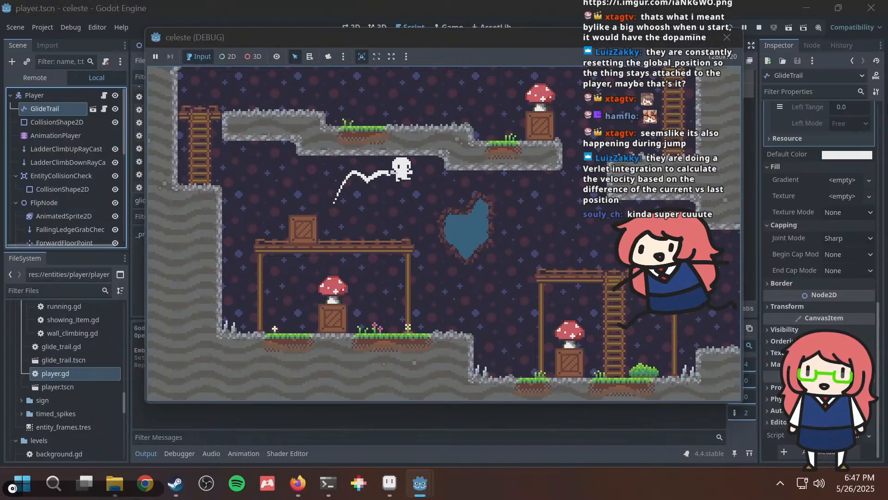
{"action": "key", "text": "space"}
{"action": "key", "text": "Left"}
{"action": "key", "text": "Right"}
{"action": "key", "text": "space"}
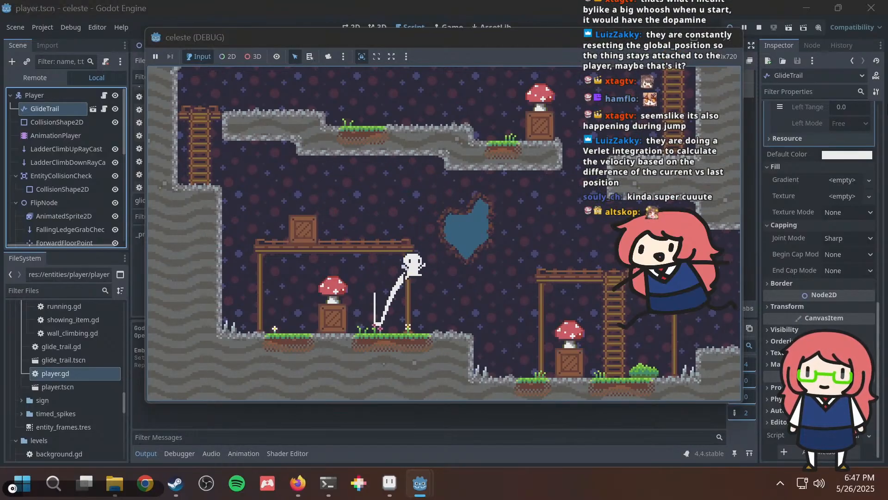
{"action": "key", "text": "Left"}
{"action": "key", "text": "space"}
{"action": "key", "text": "Right"}
{"action": "key", "text": "space"}
{"action": "key", "text": "Left"}
{"action": "key", "text": "space"}
{"action": "key", "text": "Right"}
{"action": "key", "text": "space"}
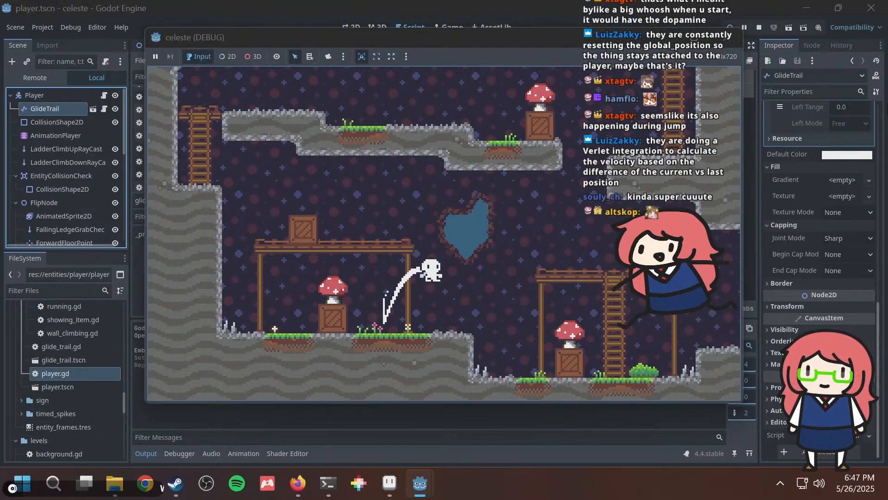
{"action": "key", "text": "Left"}
{"action": "key", "text": "space"}
{"action": "key", "text": "Right"}
{"action": "key", "text": "space"}
{"action": "key", "text": "space"}
{"action": "key", "text": "Right"}
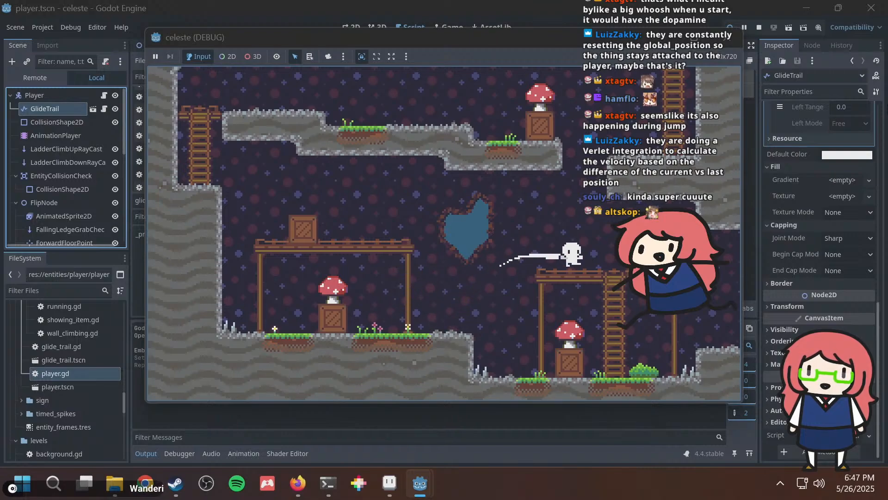
{"action": "key", "text": "Left"}
{"action": "key", "text": "space"}
{"action": "key", "text": "space"}
{"action": "key", "text": "Right"}
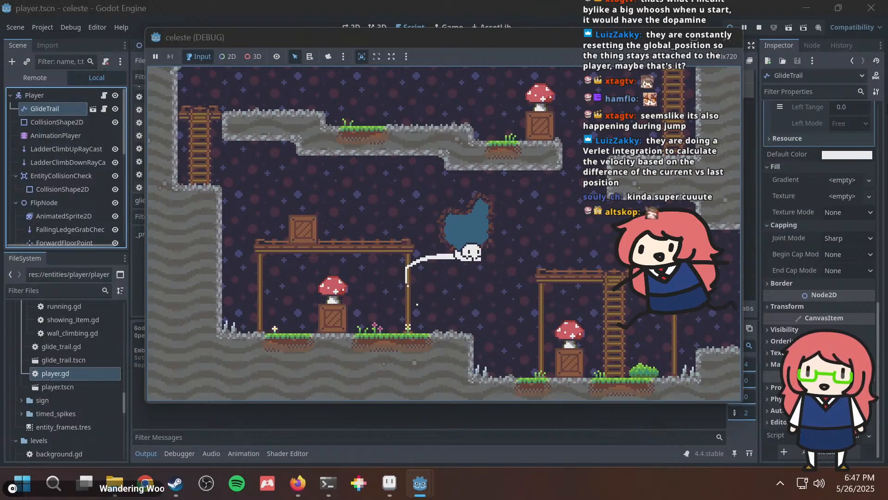
{"action": "key", "text": "space"}
{"action": "key", "text": "Left"}
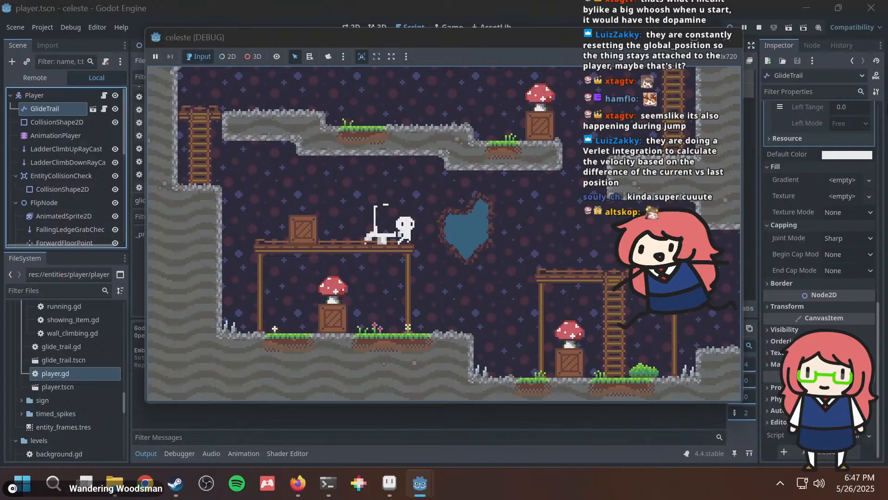
{"action": "key", "text": "Right"}
{"action": "key", "text": "space"}
{"action": "key", "text": "space"}
{"action": "key", "text": "Left"}
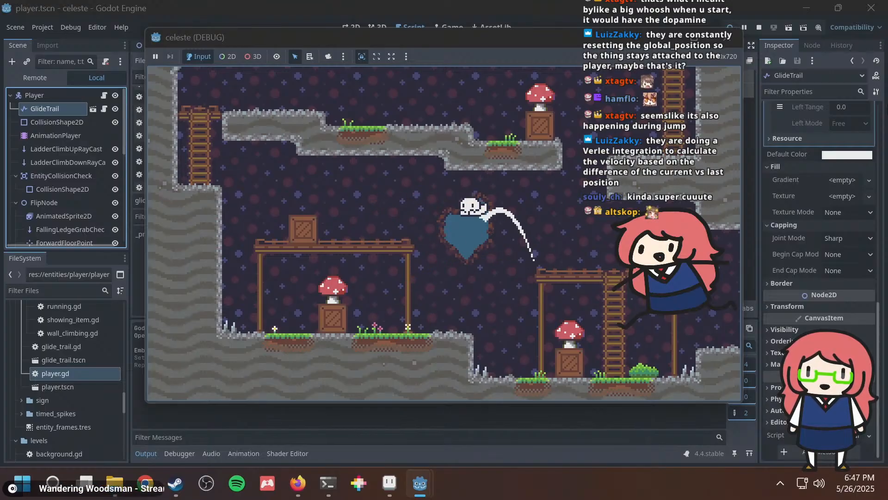
{"action": "key", "text": "Right"}
{"action": "key", "text": "space"}
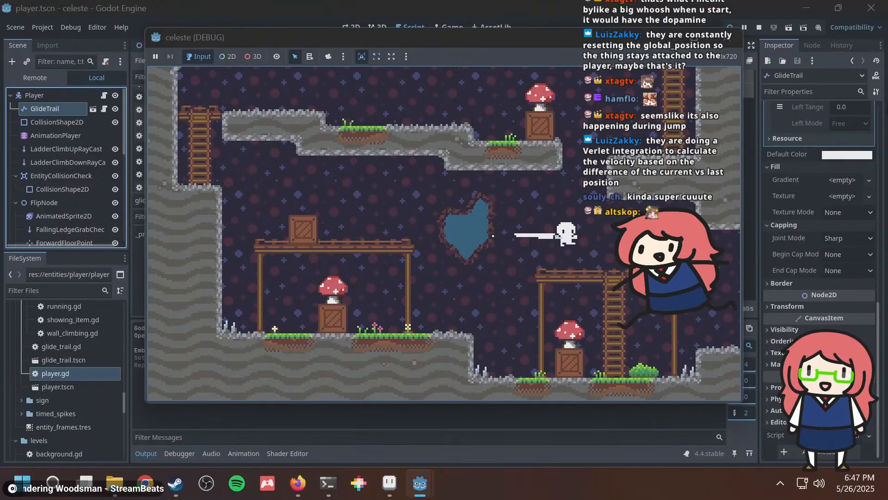
{"action": "key", "text": "Left"}
{"action": "key", "text": "space"}
{"action": "key", "text": "Right"}
{"action": "key", "text": "space"}
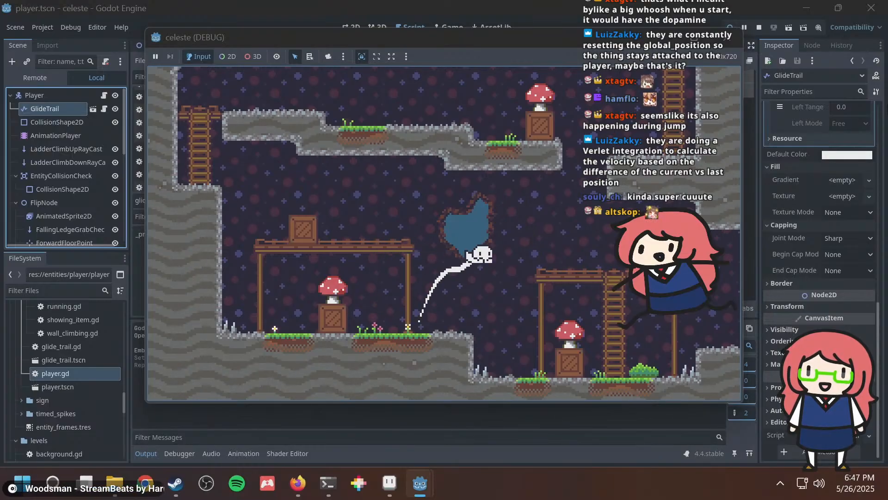
{"action": "key", "text": "Left"}
{"action": "key", "text": "space"}
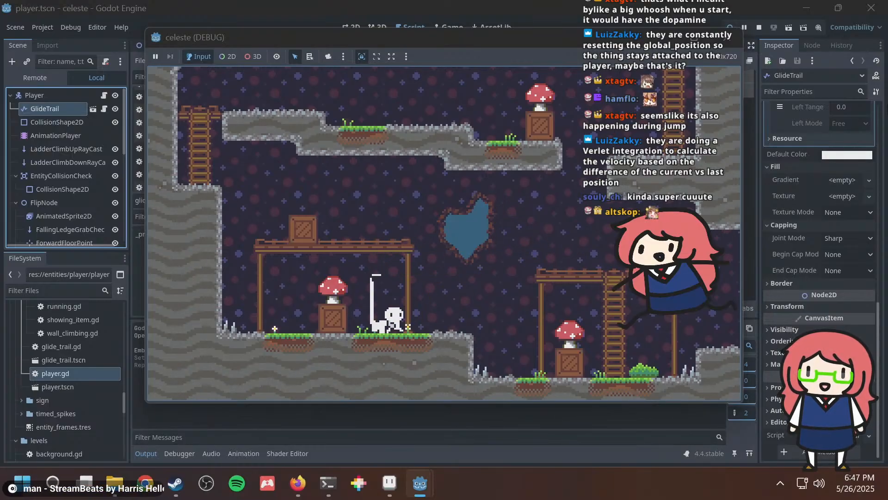
{"action": "key", "text": "Right"}
{"action": "key", "text": "space"}
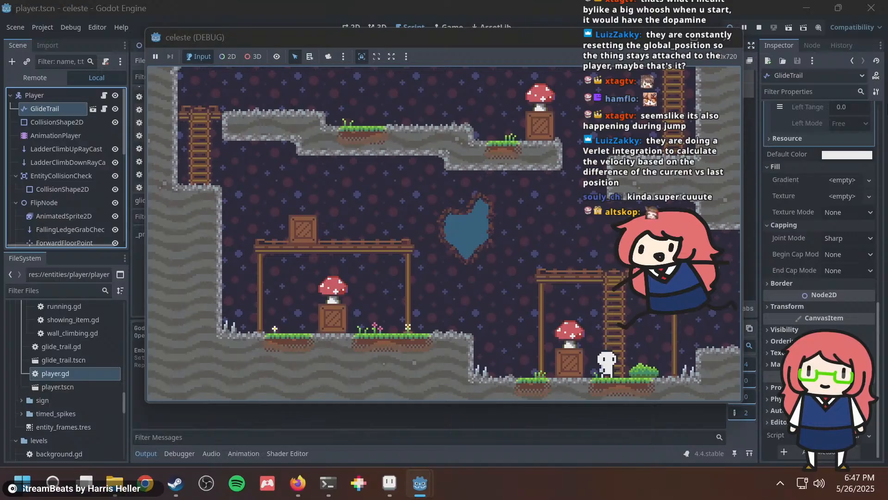
Switch to Firefox and search the web for "godot line alpha curve" in a new tab.
{"action": "left_click", "coordinate": [293, 470]}
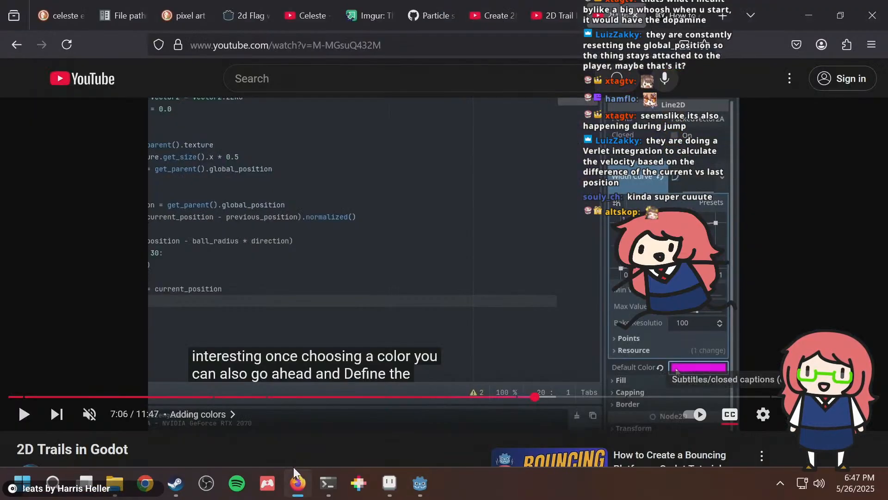
{"action": "key", "text": "ctrl+t"}
{"action": "type", "text": "g"}
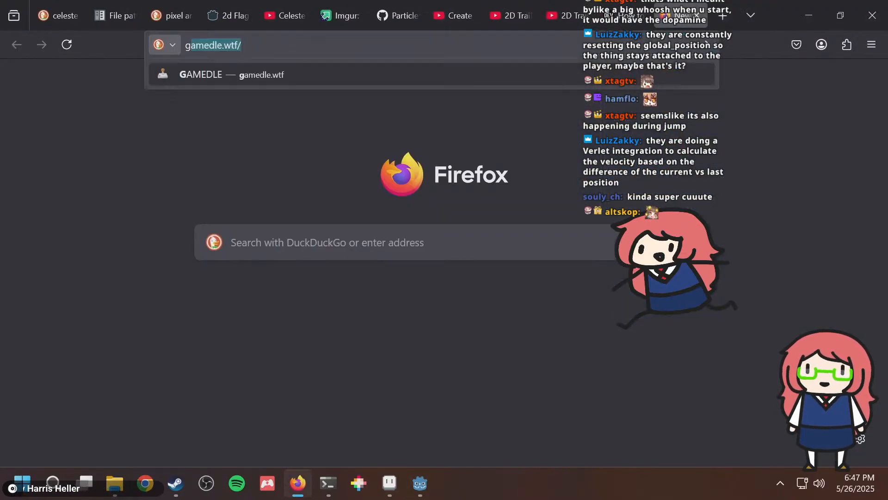
{"action": "type", "text": "odot line alpha curve"}
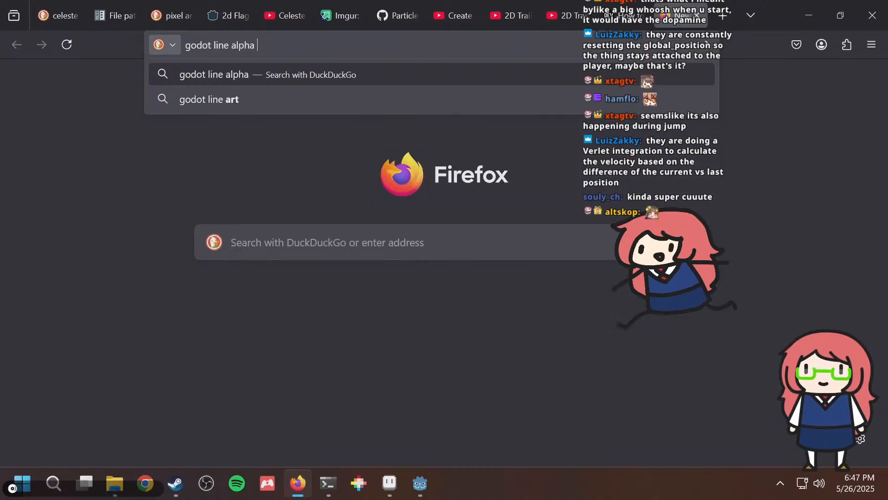
{"action": "key", "text": "Return"}
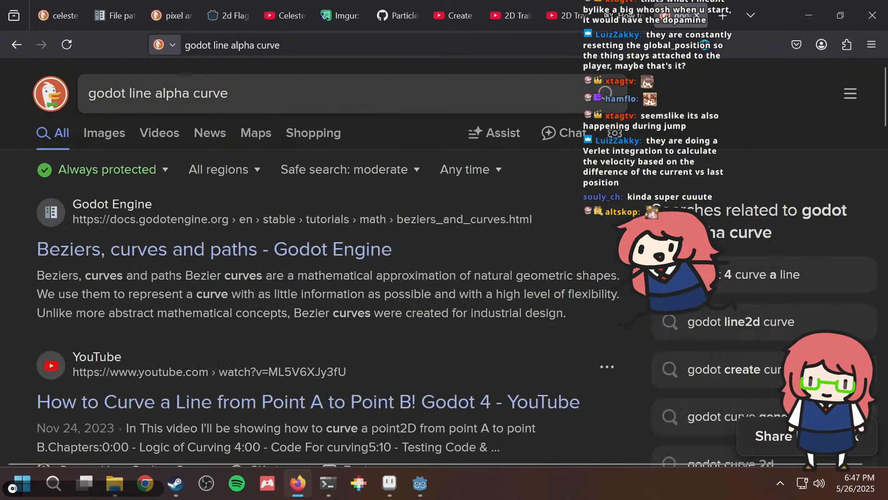
Skim the Godot documentation page "Beziers, curves and paths" and return to the search results.
{"action": "left_click", "coordinate": [153, 238]}
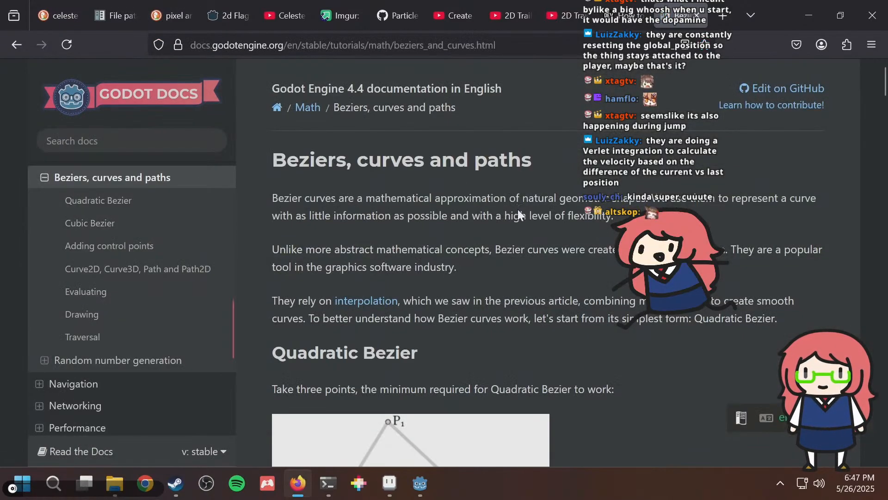
{"action": "scroll", "coordinate": [517, 209], "scroll_direction": "down", "scroll_amount": 5}
{"action": "scroll", "coordinate": [503, 177], "scroll_direction": "down", "scroll_amount": 20}
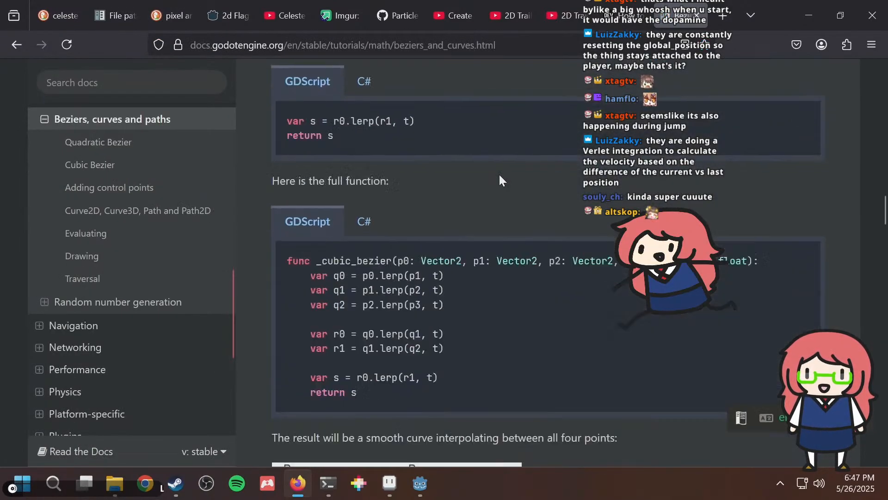
{"action": "left_click", "coordinate": [16, 44]}
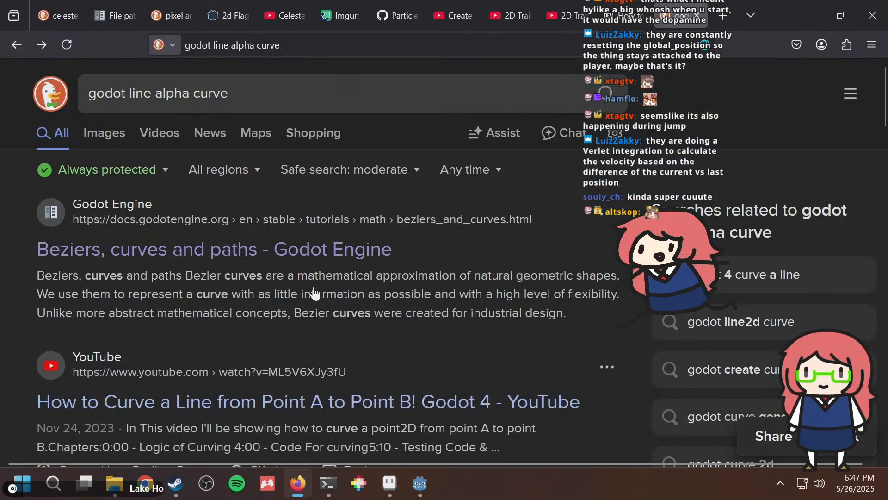
Change the web search to "godot line2d" and open the Line2D class page in the Godot documentation.
{"action": "left_click_drag", "start_coordinate": [156, 93], "coordinate": [393, 110]}
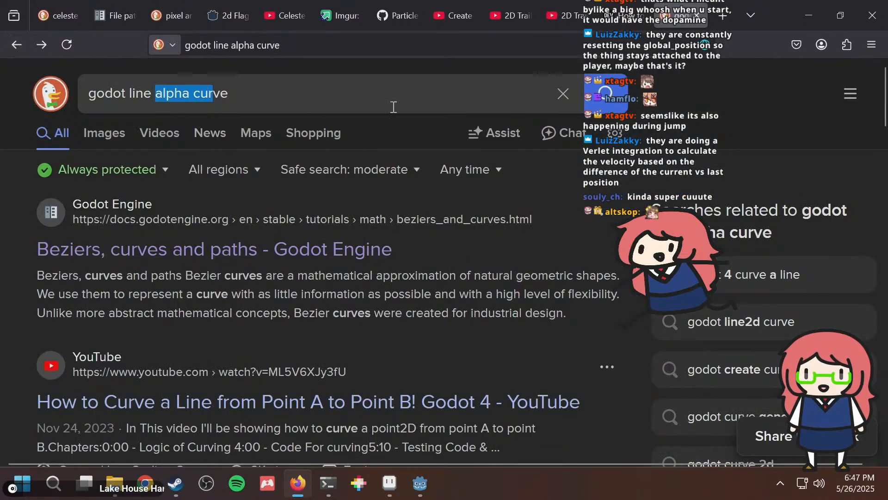
{"action": "key", "text": "BackSpace"}
{"action": "key", "text": "BackSpace"}
{"action": "type", "text": "2d cu"}
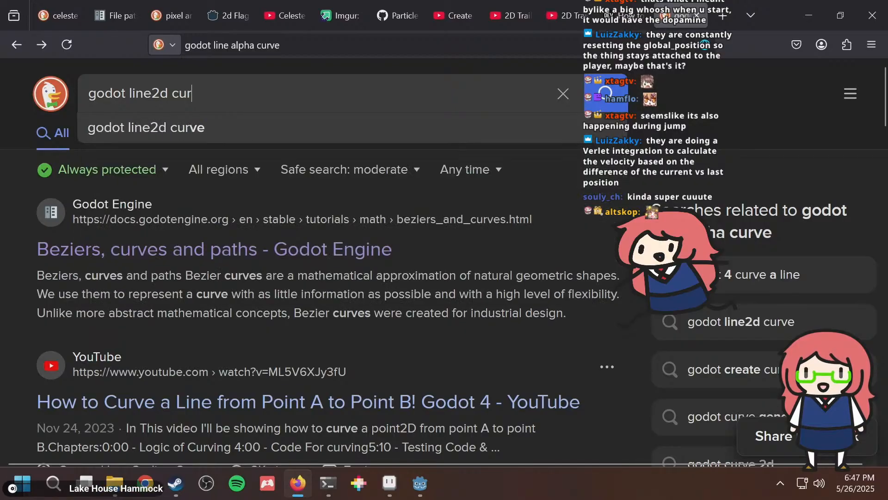
{"action": "key", "text": "BackSpace"}
{"action": "key", "text": "BackSpace"}
{"action": "key", "text": "BackSpace"}
{"action": "key", "text": "Return"}
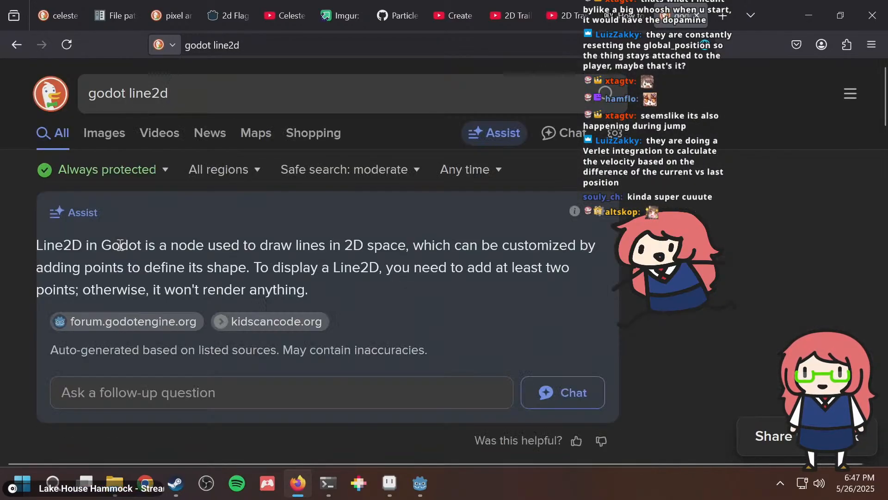
{"action": "scroll", "coordinate": [124, 260], "scroll_direction": "down", "scroll_amount": 5}
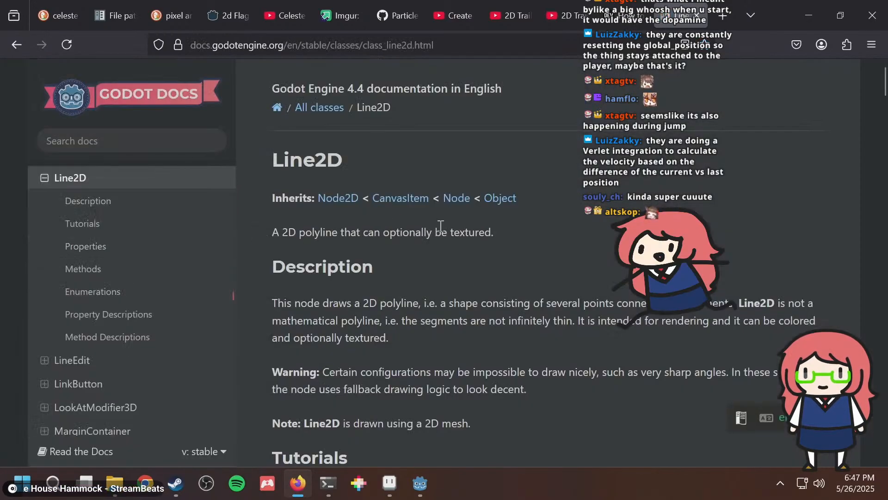
Look up the texture property on the Line2D documentation page and search the web for "godot line2d fade".
{"action": "scroll", "coordinate": [444, 226], "scroll_direction": "down", "scroll_amount": 10}
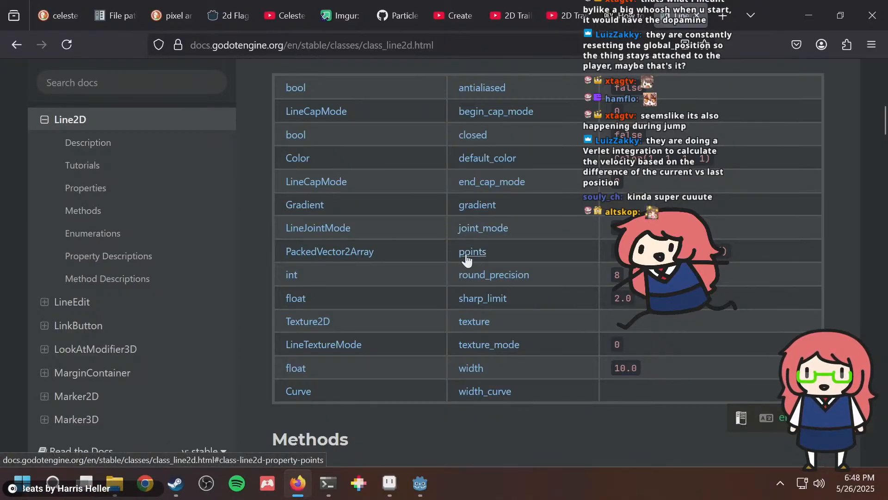
{"action": "left_click", "coordinate": [470, 328]}
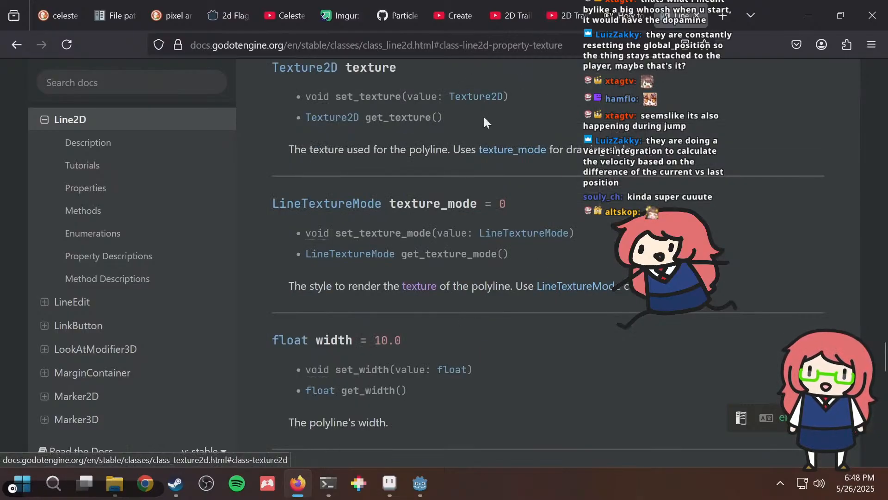
{"action": "key", "text": "ctrl+l"}
{"action": "type", "text": "g"}
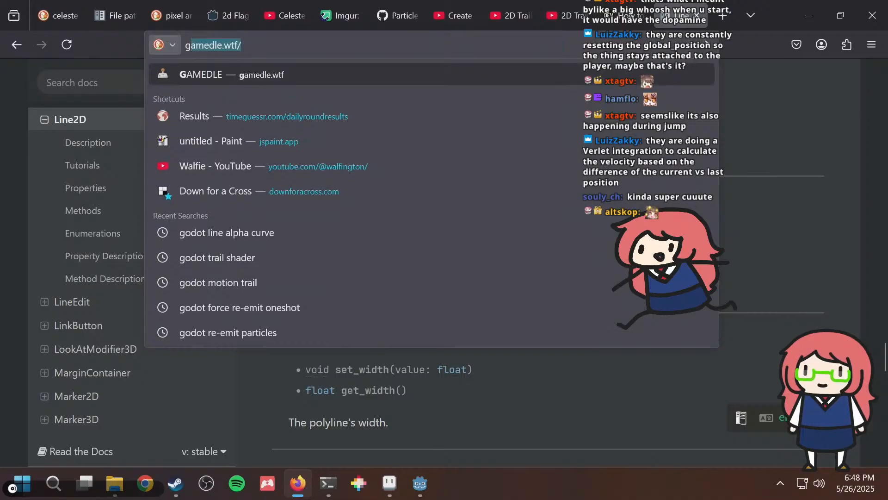
{"action": "type", "text": "odot line2d fadee"}
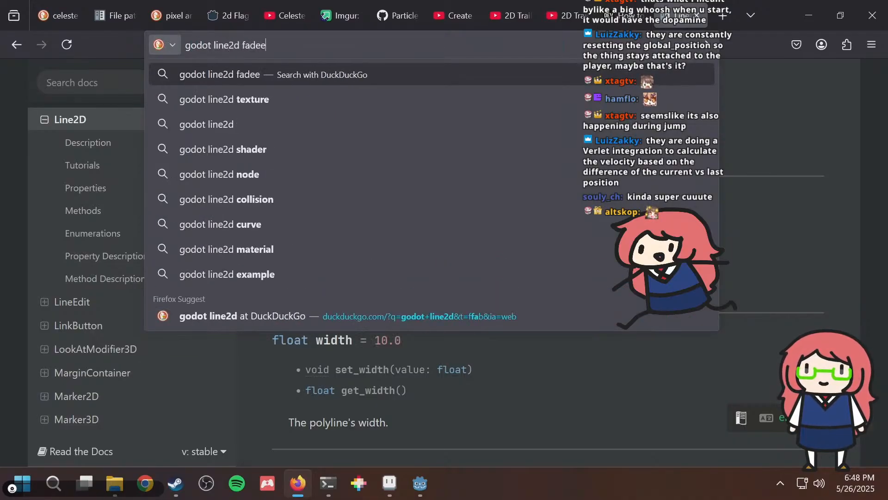
{"action": "key", "text": "Return"}
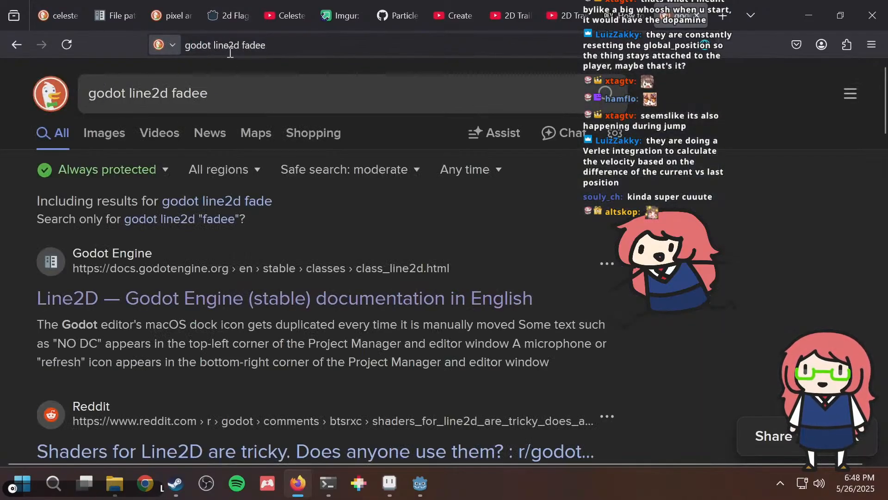
{"action": "left_click", "coordinate": [226, 203]}
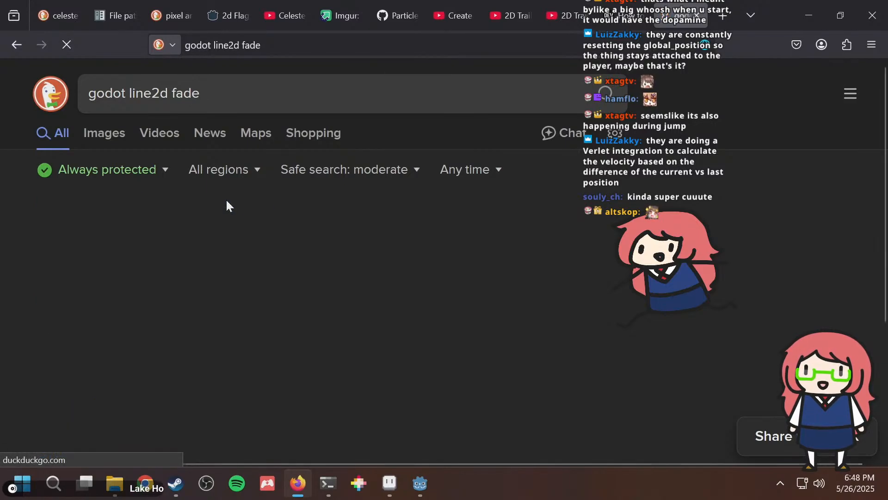
Examine the search results for a way to fade a Line2D along its length.
{"action": "scroll", "coordinate": [458, 227], "scroll_direction": "down", "scroll_amount": 2}
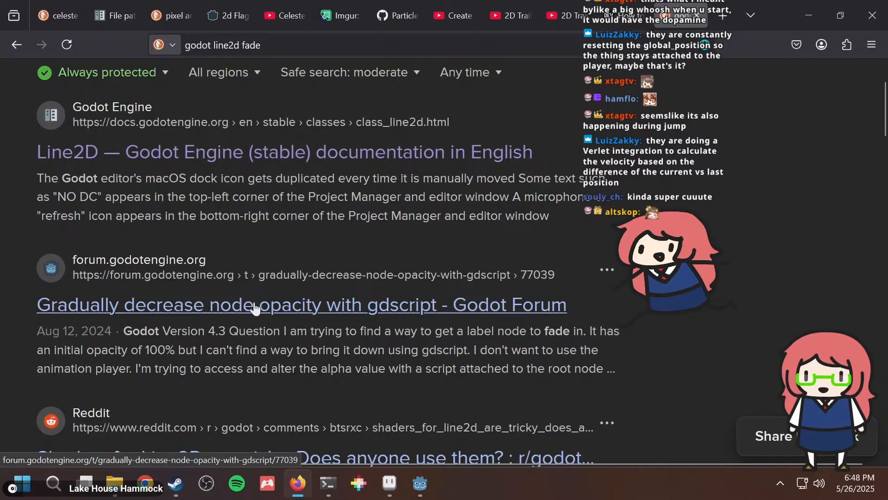
{"action": "scroll", "coordinate": [254, 308], "scroll_direction": "down", "scroll_amount": 4}
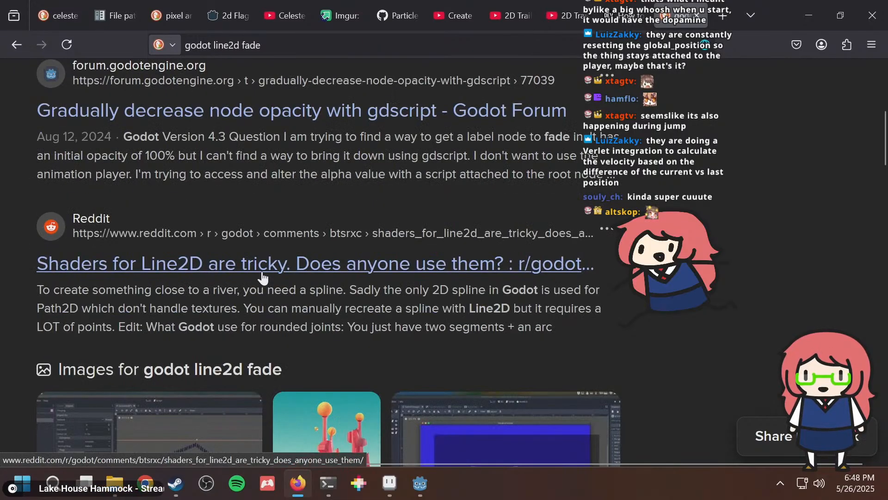
{"action": "scroll", "coordinate": [262, 278], "scroll_direction": "down", "scroll_amount": 15}
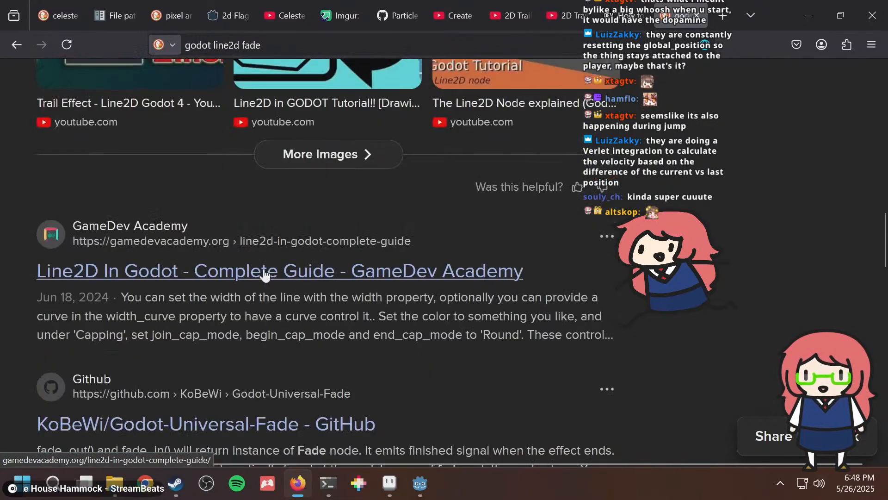
{"action": "scroll", "coordinate": [256, 287], "scroll_direction": "down", "scroll_amount": 4}
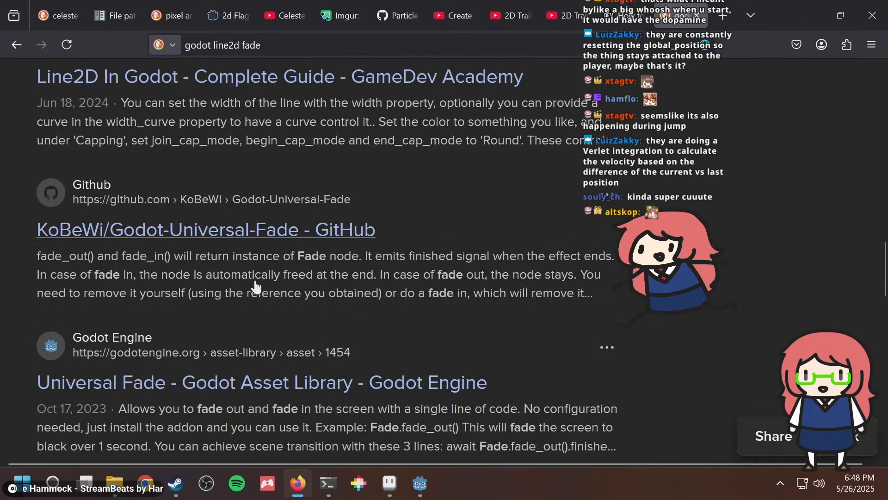
{"action": "scroll", "coordinate": [256, 287], "scroll_direction": "down", "scroll_amount": 2}
{"action": "scroll", "coordinate": [256, 286], "scroll_direction": "down", "scroll_amount": 4}
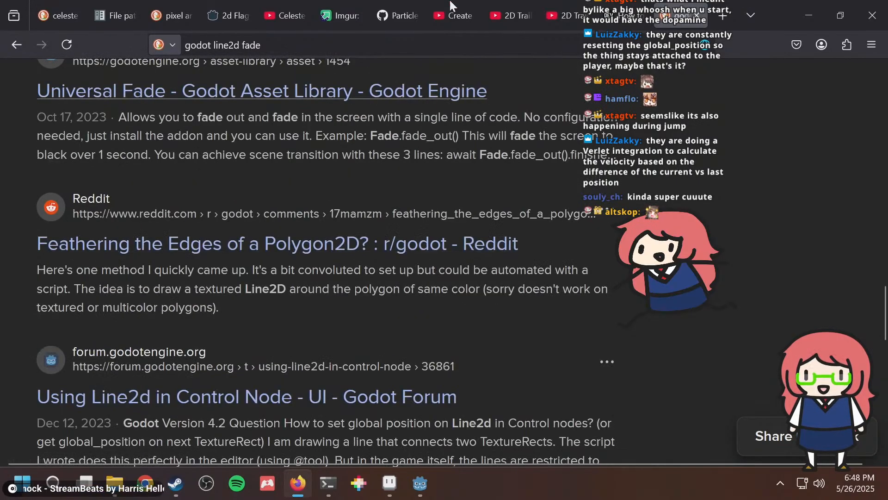
Skim the videos "2D Trail Effects in Godot Made EASY!" and "Create 2D trails in Godot [2 minutes]" for how they style the trail.
{"action": "left_click", "coordinate": [505, 6]}
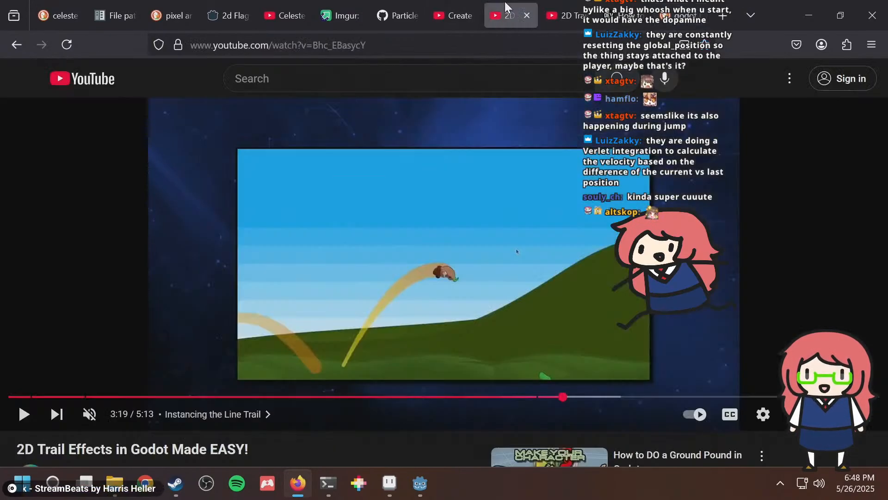
{"action": "left_click", "coordinate": [367, 266]}
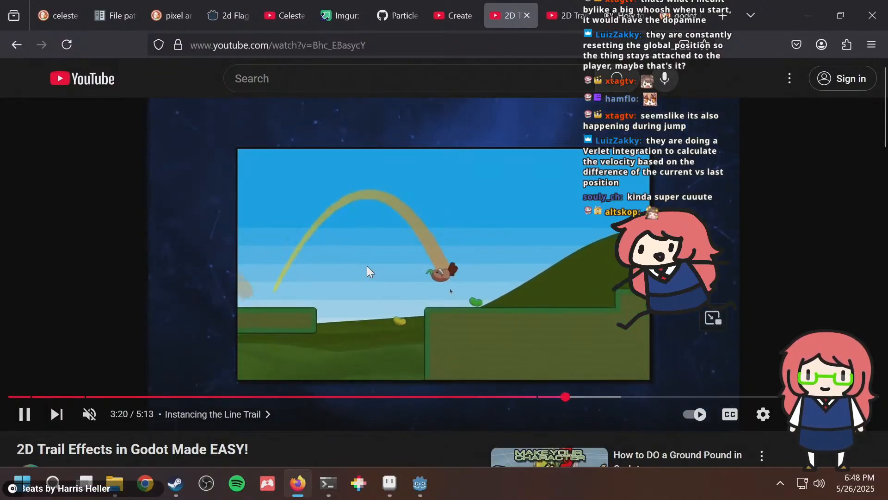
{"action": "key", "text": "ctrl+shift+Tab"}
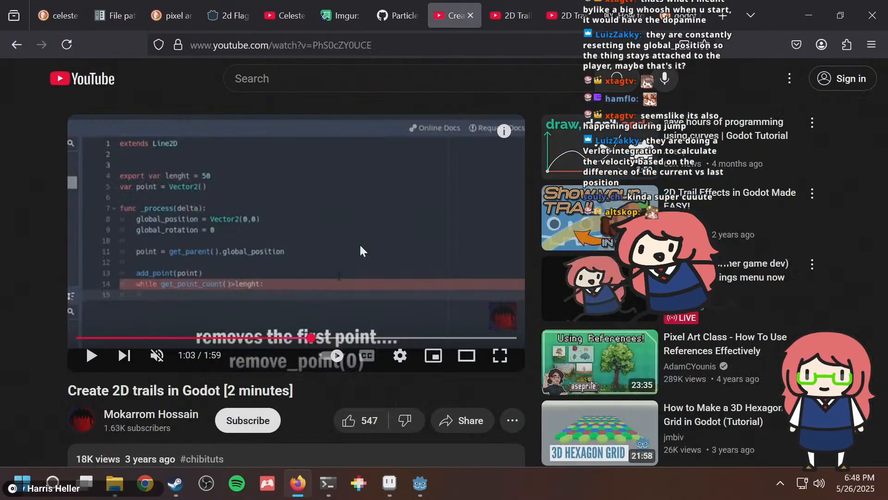
{"action": "left_click", "coordinate": [367, 199]}
{"action": "key", "text": "Right"}
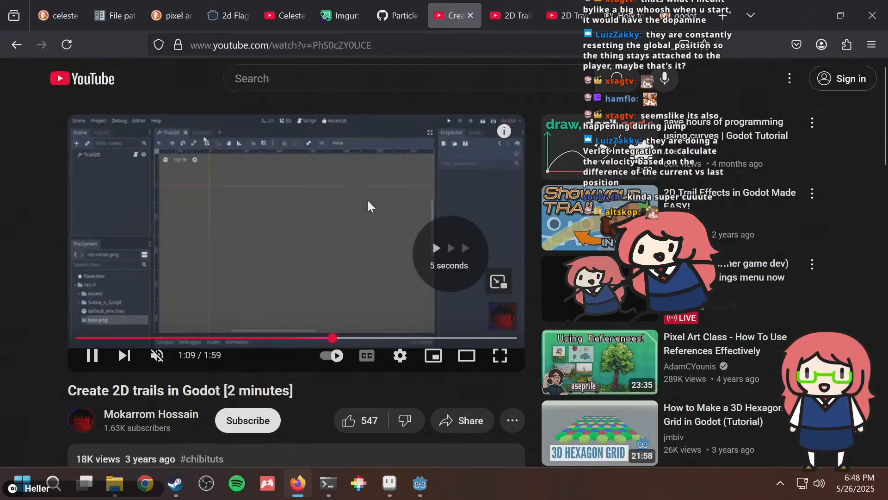
{"action": "key", "text": "Right"}
{"action": "key", "text": "Right"}
{"action": "key", "text": "Right"}
{"action": "key", "text": "Right"}
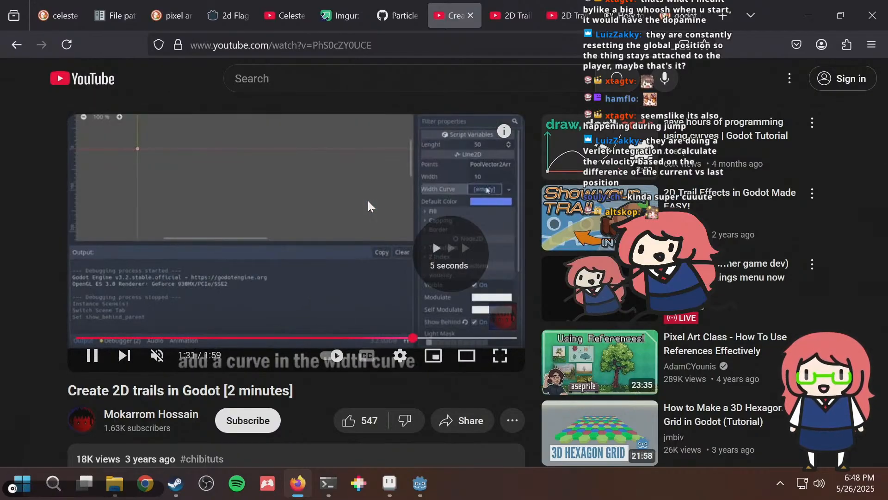
{"action": "key", "text": "Right"}
{"action": "key", "text": "Right"}
{"action": "key", "text": "Left"}
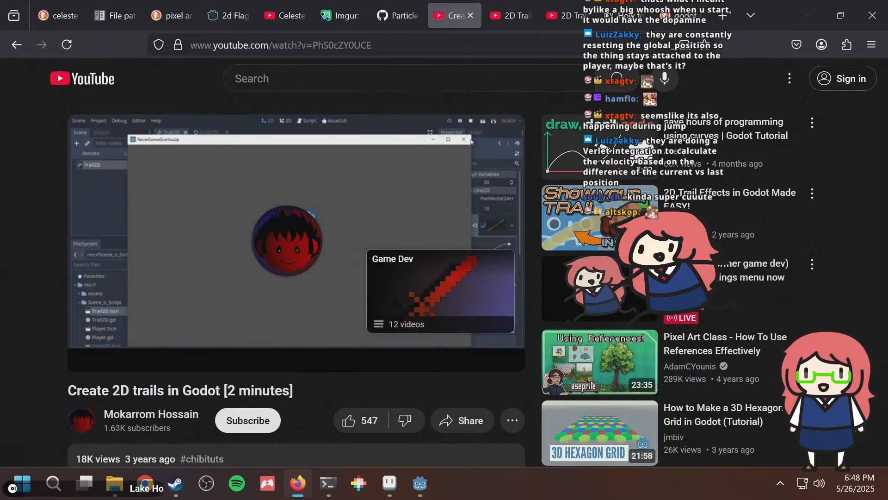
{"action": "left_click", "coordinate": [367, 201]}
{"action": "key", "text": "ctrl+shift+Tab"}
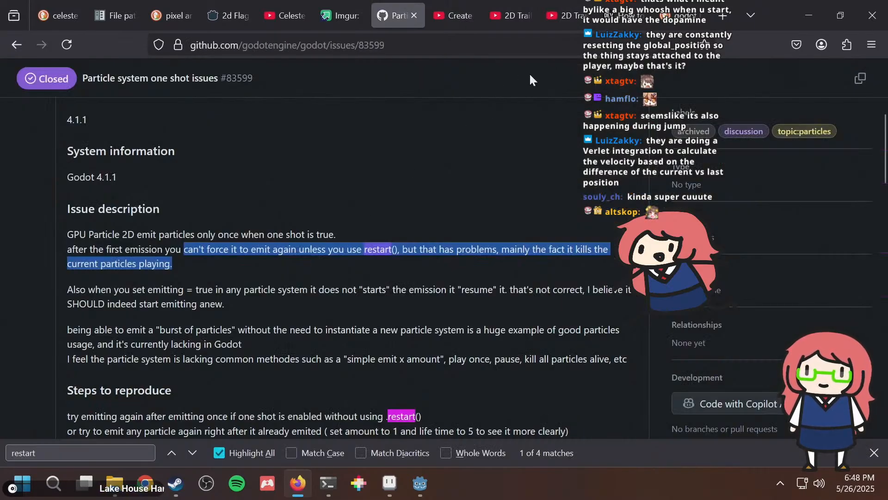
{"action": "left_click", "coordinate": [553, 21]}
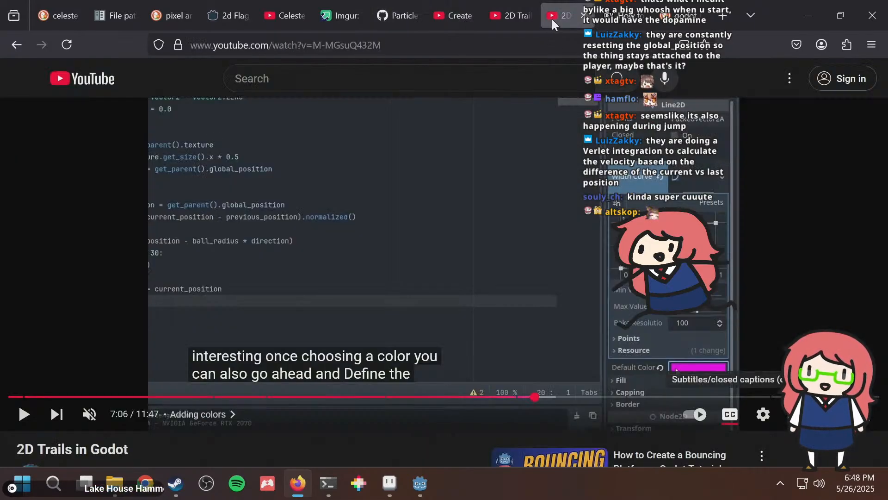
{"action": "left_click", "coordinate": [505, 21]}
{"action": "left_click", "coordinate": [331, 11]}
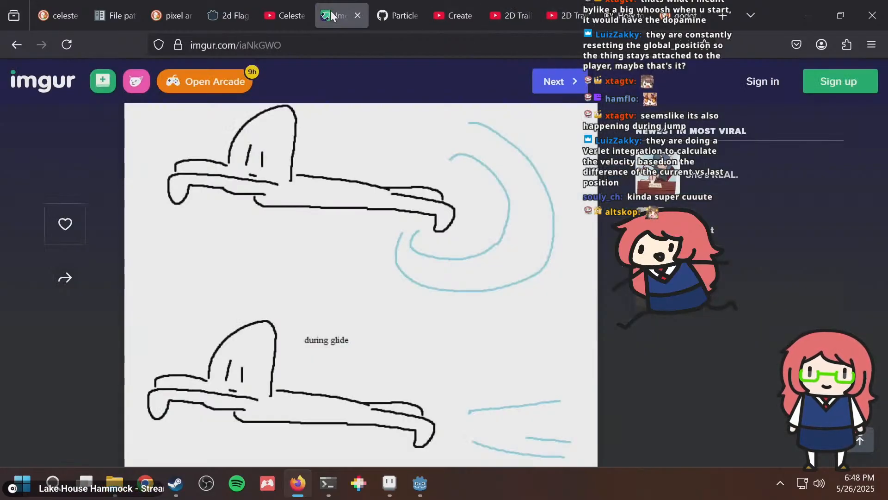
Enter "godot line2d" as a web search query in a new browser tab without submitting it.
{"action": "key", "text": "ctrl+t"}
{"action": "type", "text": "godot "}
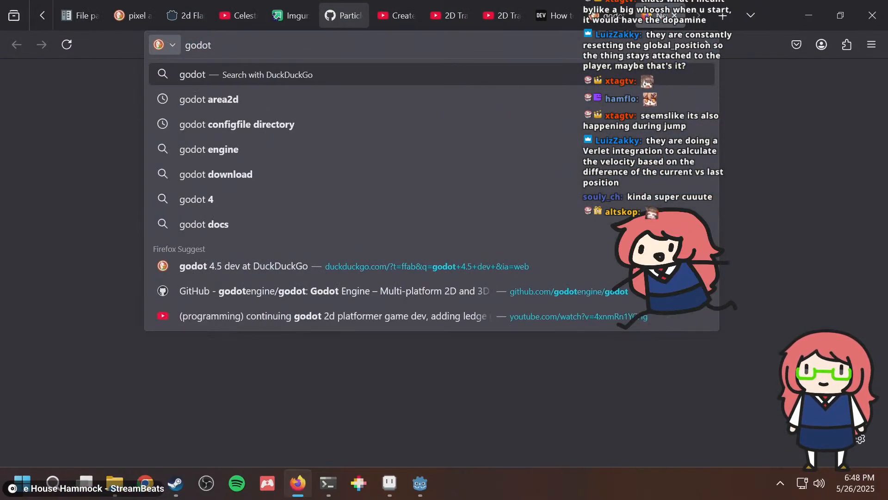
{"action": "type", "text": "line2d"}
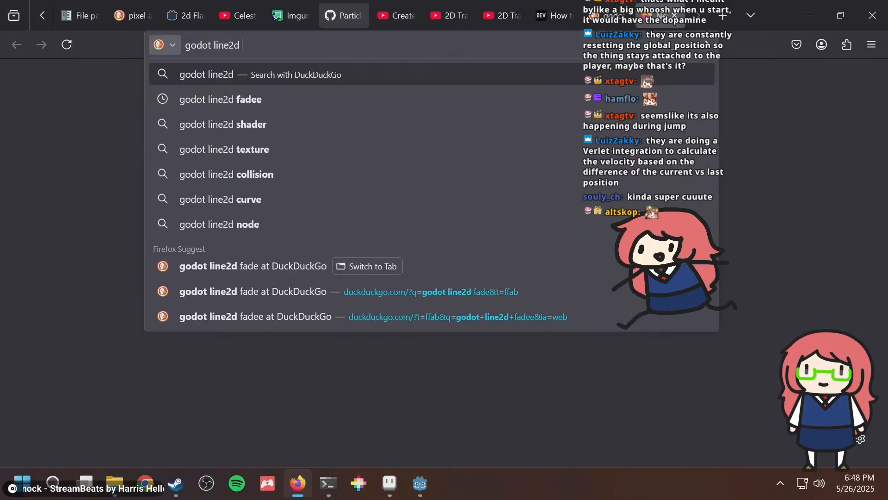
Switch to Godot and filter the GlideTrail node's properties by "curve" to inspect the Width Curve.
{"action": "key", "text": "alt+Tab"}
{"action": "key", "text": "alt+Tab"}
{"action": "key", "text": "alt+Tab"}
{"action": "key", "text": "alt+Tab"}
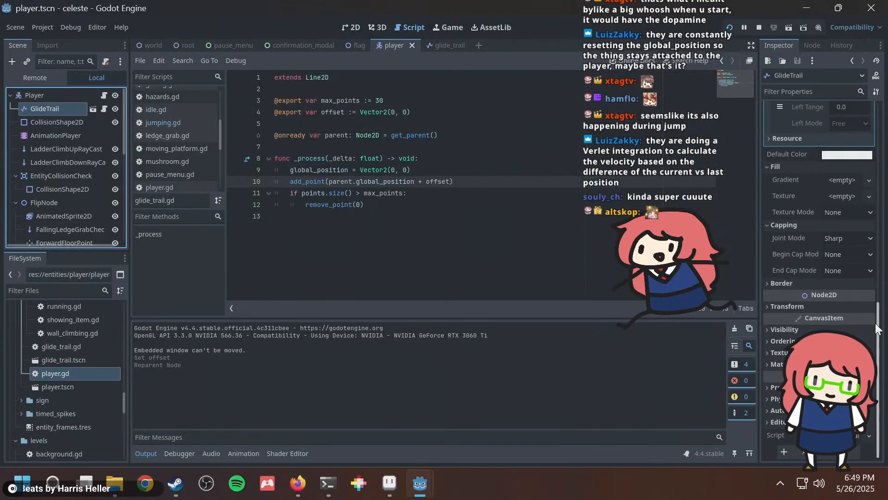
{"action": "scroll", "coordinate": [880, 327], "scroll_direction": "up", "scroll_amount": 10}
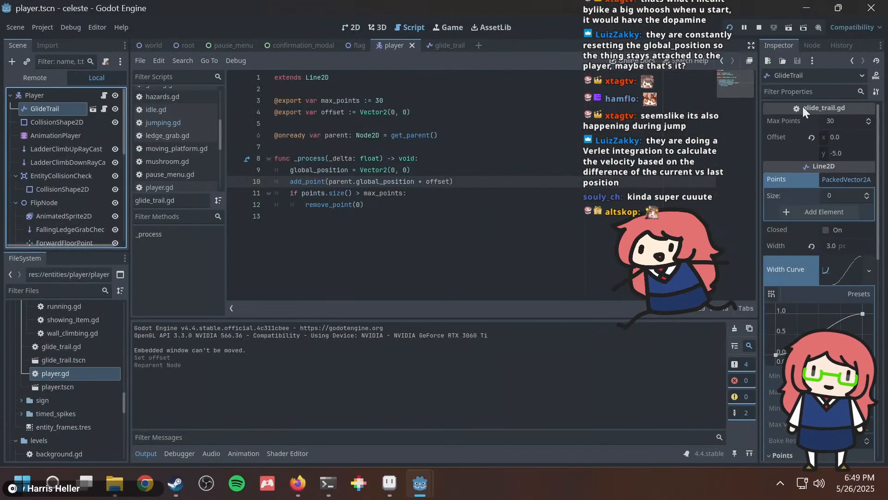
{"action": "left_click", "coordinate": [803, 93]}
{"action": "type", "text": "curve"}
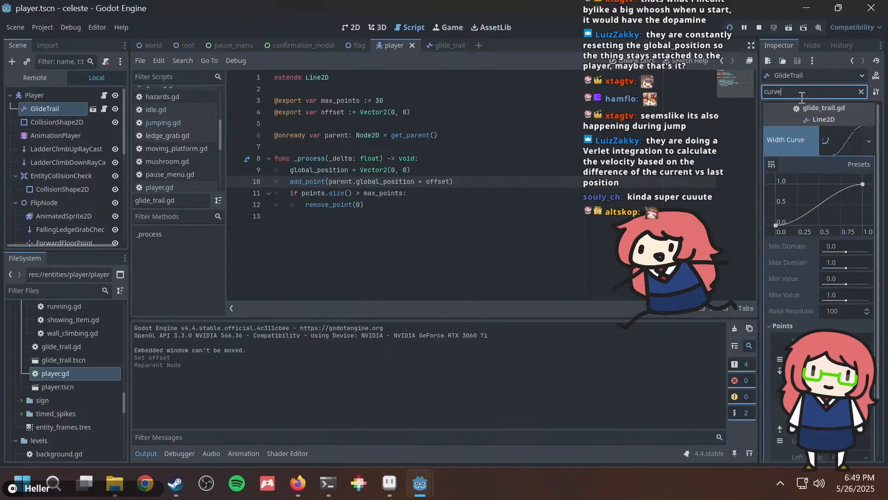
{"action": "left_click", "coordinate": [869, 141]}
{"action": "left_click", "coordinate": [790, 139]}
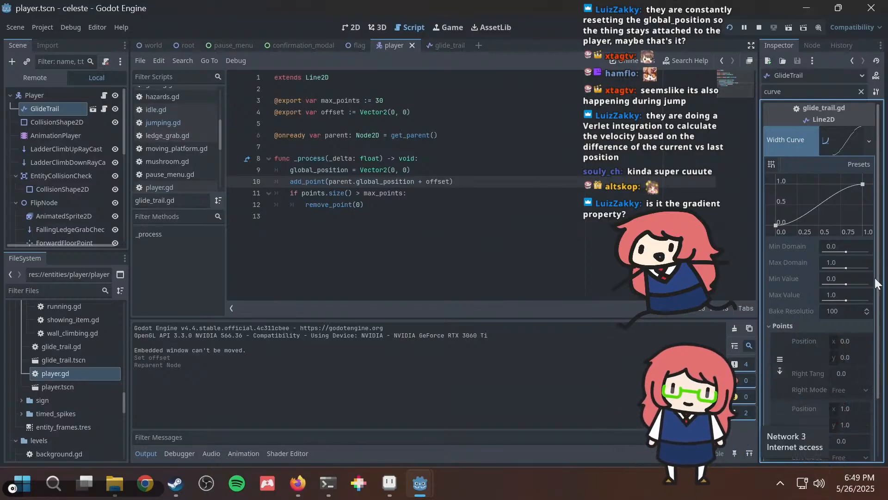
Filter the GlideTrail properties by "gradient", assign a new Gradient to its fill, and expand it for editing.
{"action": "double_click", "coordinate": [823, 88]}
{"action": "type", "text": "gradient"}
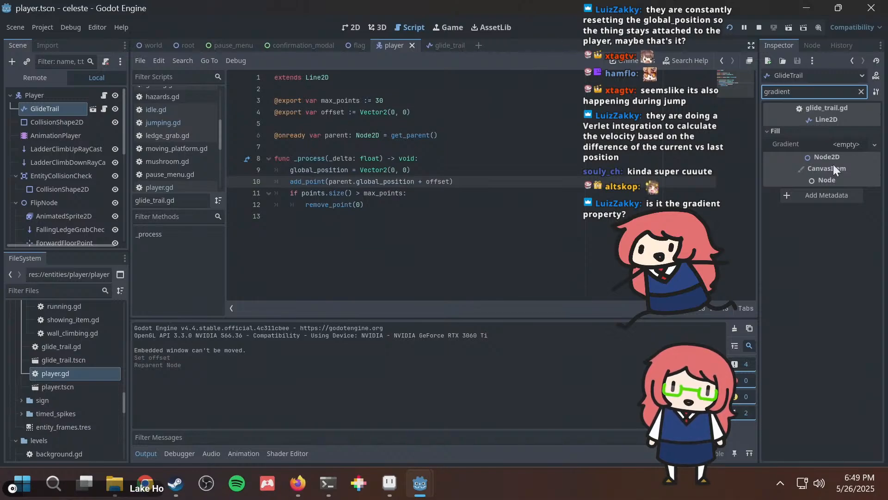
{"action": "left_click", "coordinate": [850, 143]}
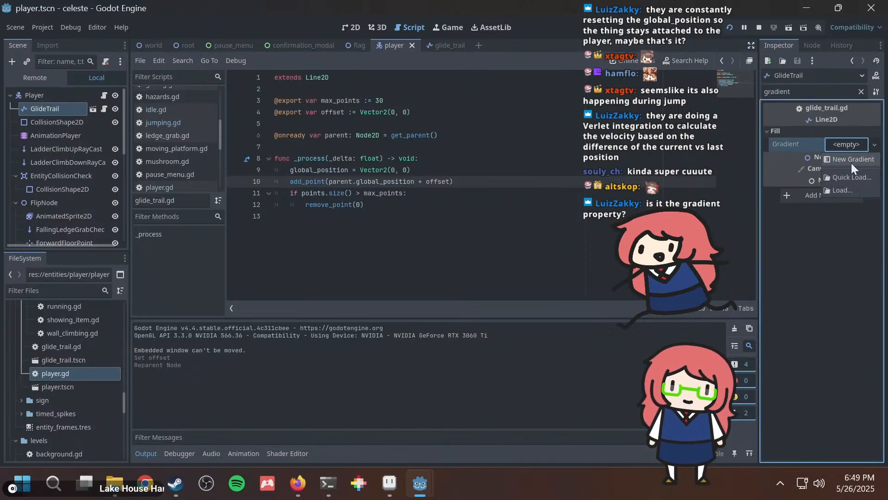
{"action": "left_click", "coordinate": [851, 162]}
{"action": "left_click", "coordinate": [847, 145]}
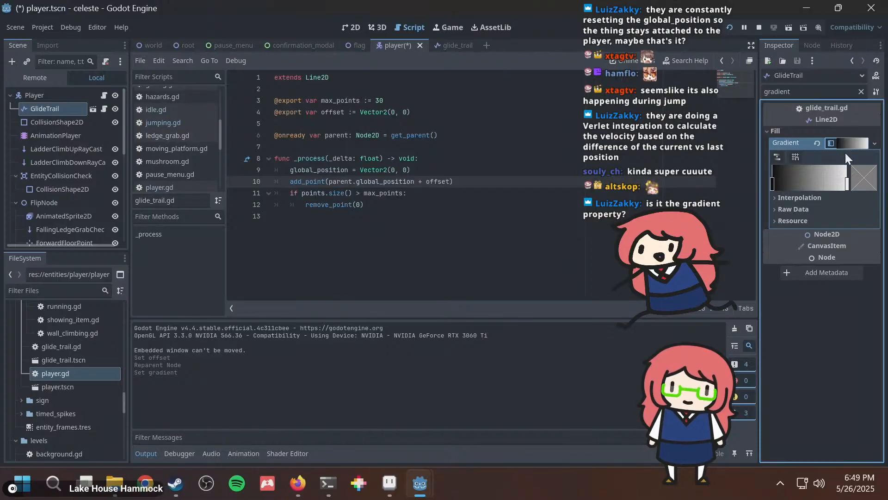
Inspect the gradient's interpolation settings and its color space options.
{"action": "left_click", "coordinate": [797, 196]}
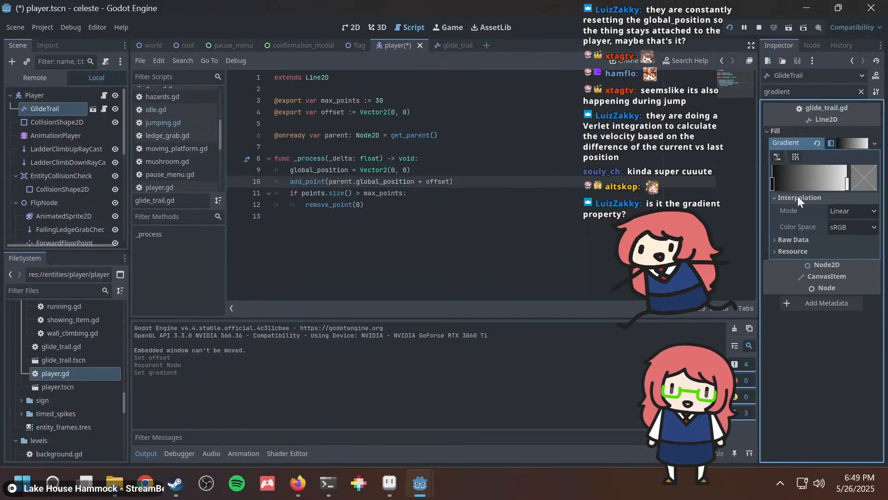
{"action": "left_click", "coordinate": [837, 227]}
{"action": "left_click", "coordinate": [840, 225]}
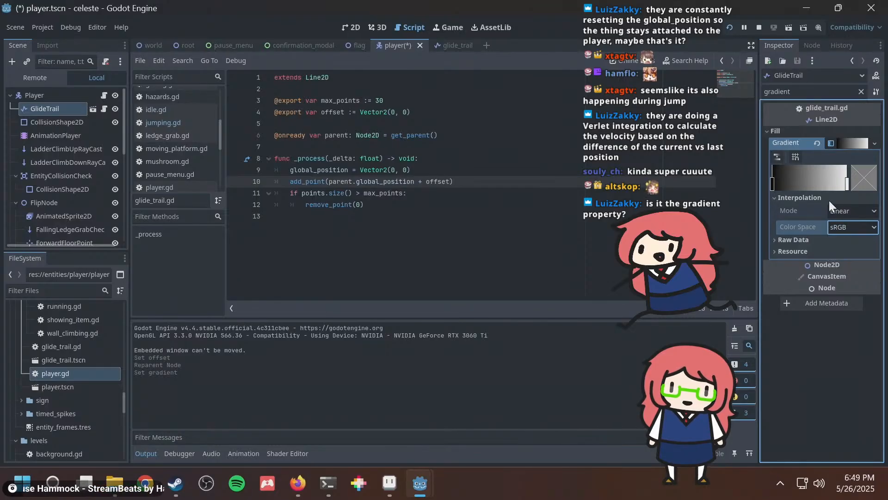
Recolor the gradient's black start point to white (ffffff).
{"action": "left_click", "coordinate": [773, 182]}
{"action": "left_click", "coordinate": [857, 174]}
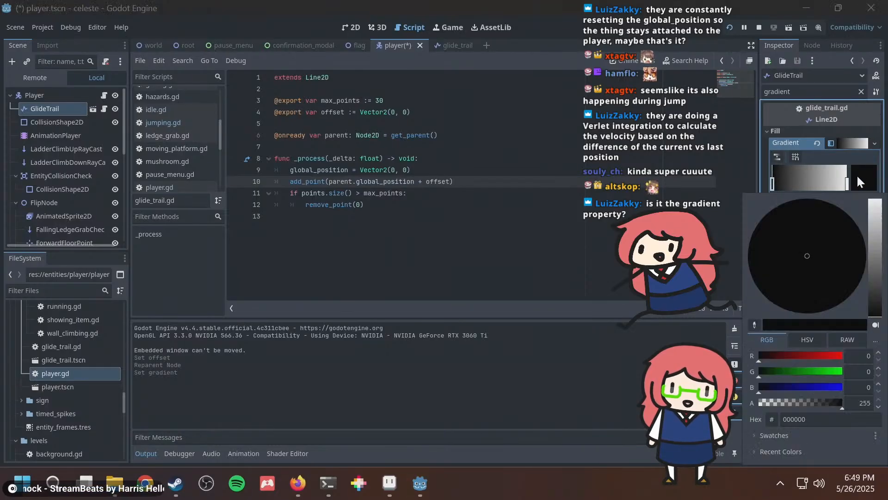
{"action": "left_click", "coordinate": [874, 201]}
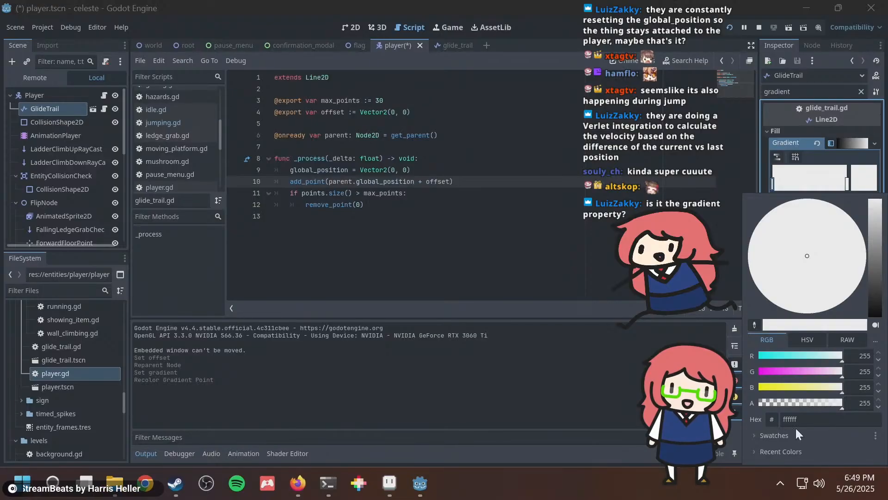
Lower the alpha of the gradient's end point to the minimum and switch to Firefox.
{"action": "left_click", "coordinate": [846, 188]}
{"action": "mouse_move", "coordinate": [846, 185]}
{"action": "left_mouse_down"}
{"action": "mouse_move", "coordinate": [835, 186]}
{"action": "mouse_move", "coordinate": [854, 188]}
{"action": "left_mouse_up"}
{"action": "left_click", "coordinate": [859, 182]}
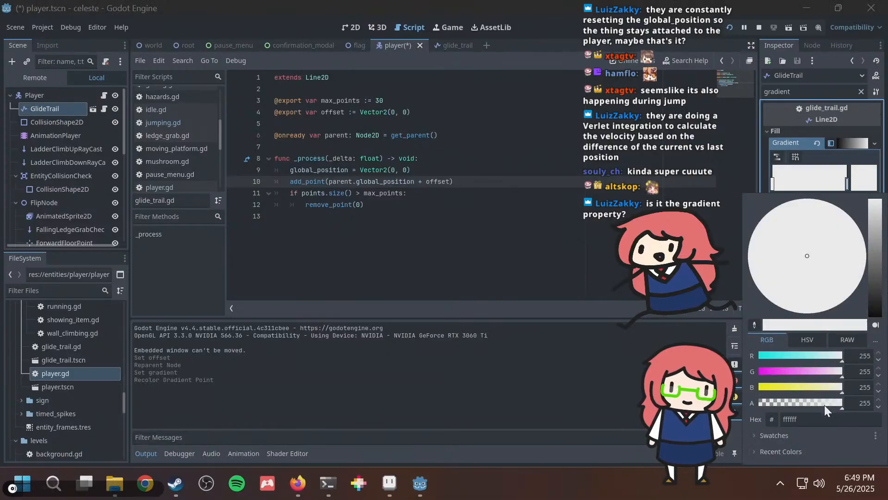
{"action": "left_click_drag", "start_coordinate": [824, 404], "coordinate": [754, 403]}
{"action": "key", "text": "alt+Tab"}
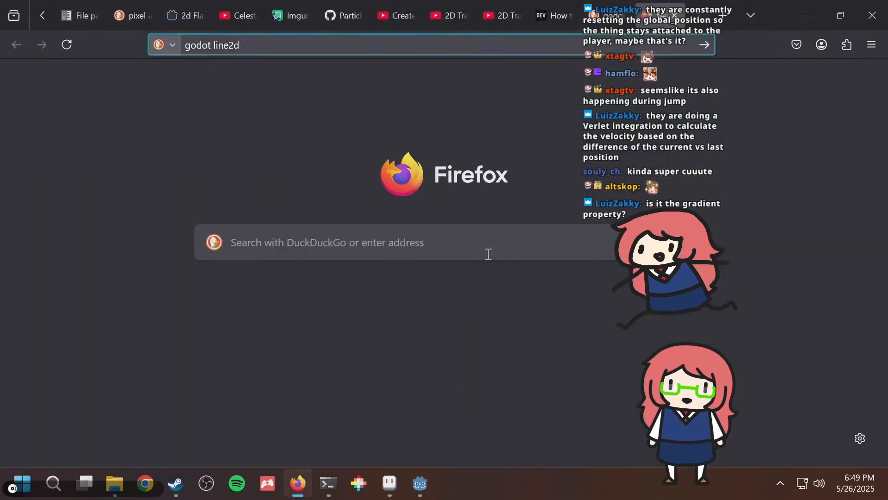
Return to the running game, jump and glide the player to examine the trail, and go back to the Godot editor.
{"action": "key", "text": "alt+Tab"}
{"action": "key", "text": "alt+Tab"}
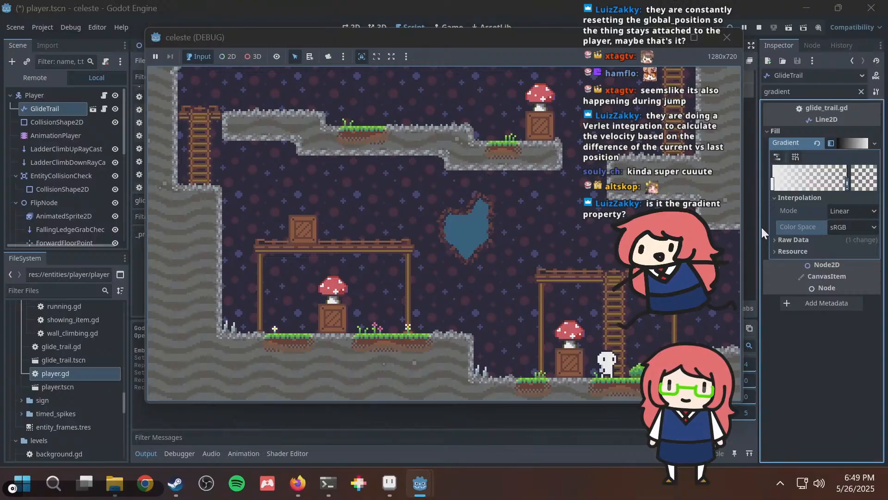
{"action": "key", "text": "Right"}
{"action": "key", "text": "space"}
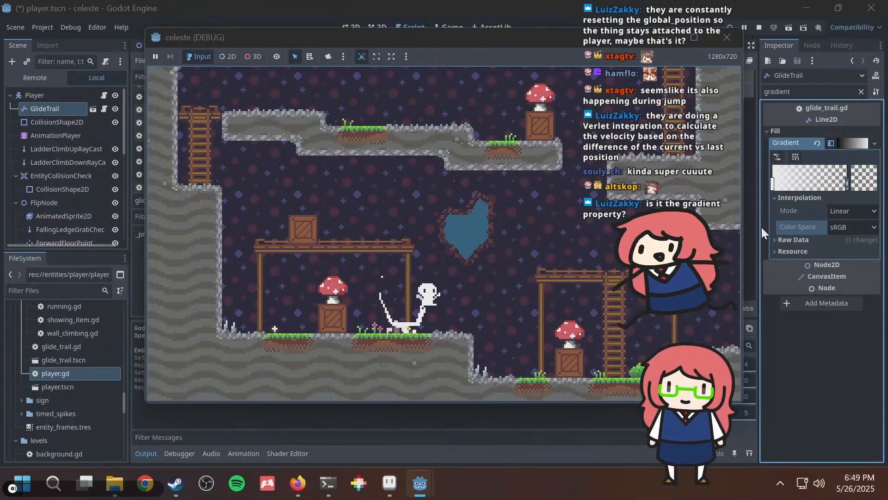
{"action": "key", "text": "Left"}
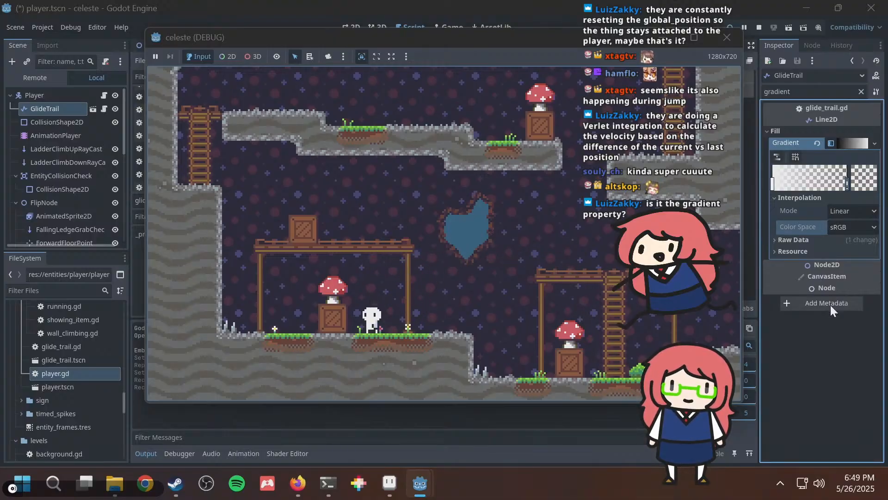
{"action": "left_click", "coordinate": [814, 370]}
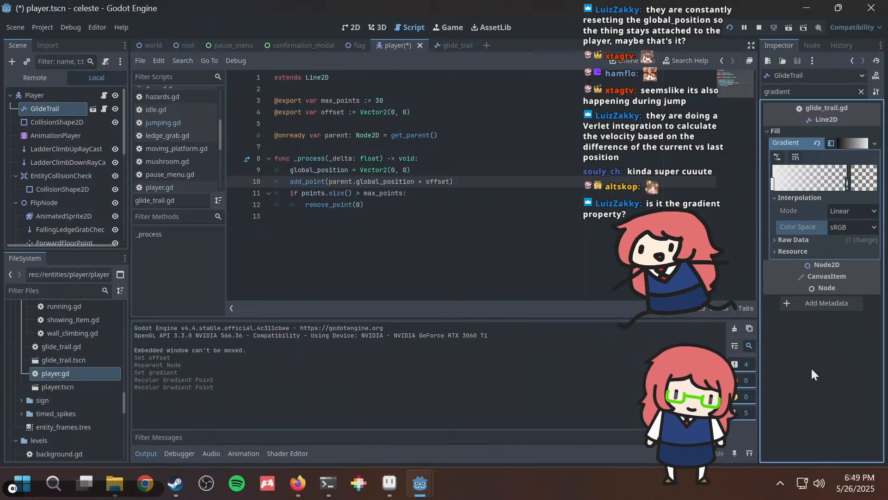
Recolor the gradient's white start point to teal (00b6b6).
{"action": "left_click", "coordinate": [773, 183]}
{"action": "left_click", "coordinate": [860, 180]}
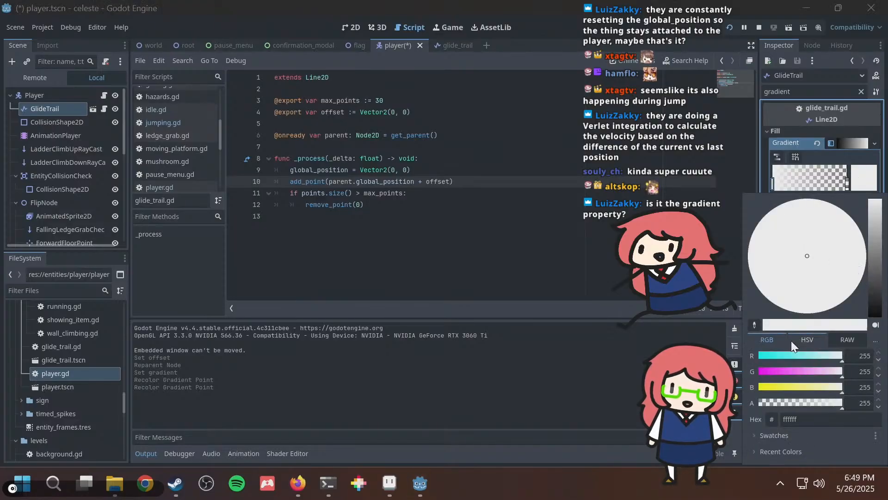
{"action": "left_click_drag", "start_coordinate": [785, 355], "coordinate": [734, 354]}
{"action": "left_click", "coordinate": [877, 268]}
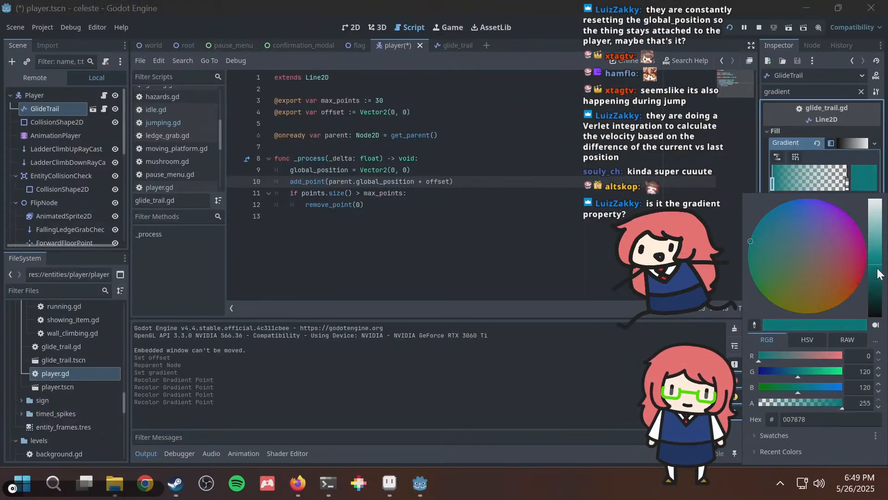
{"action": "left_click", "coordinate": [536, 234]}
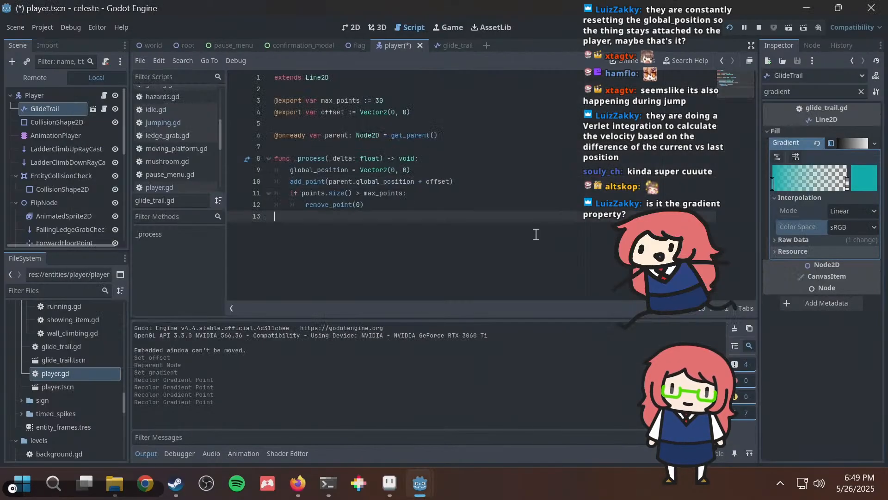
Save the player scene and relaunch the game.
{"action": "key", "text": "alt+Tab"}
{"action": "key", "text": "alt+Tab"}
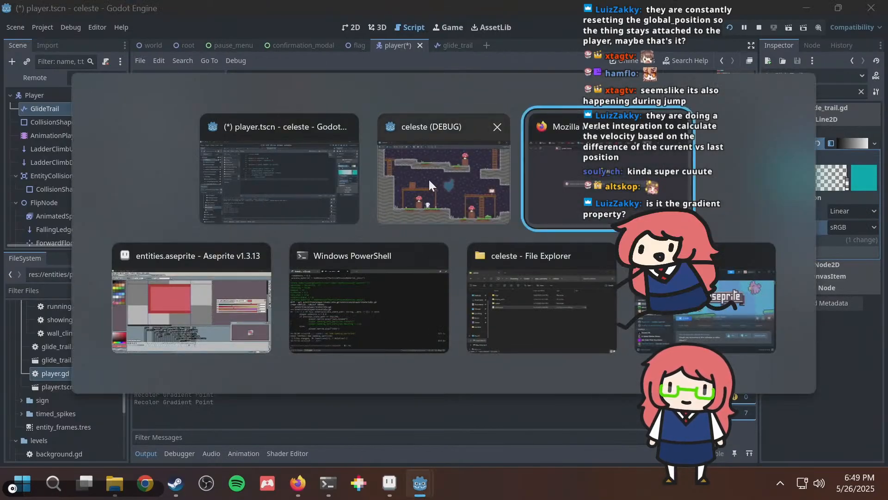
{"action": "left_click", "coordinate": [429, 178]}
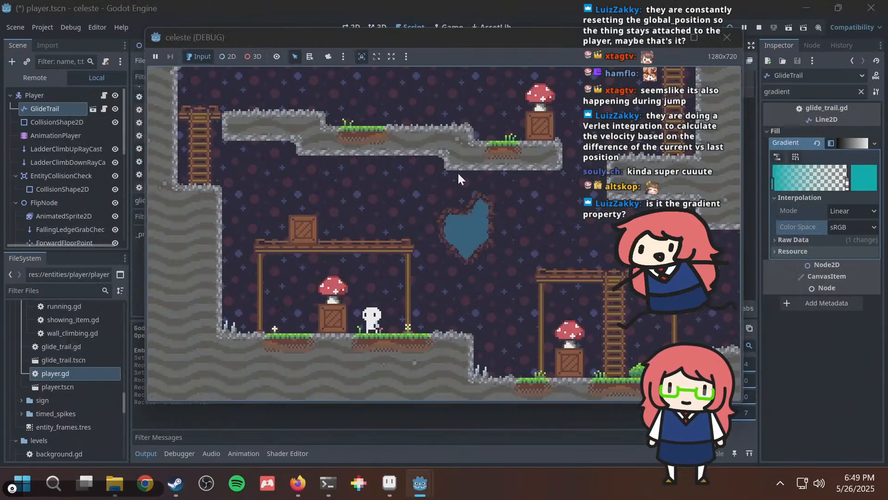
{"action": "key", "text": "alt+Tab"}
{"action": "left_click", "coordinate": [548, 168]}
{"action": "key", "text": "ctrl+s"}
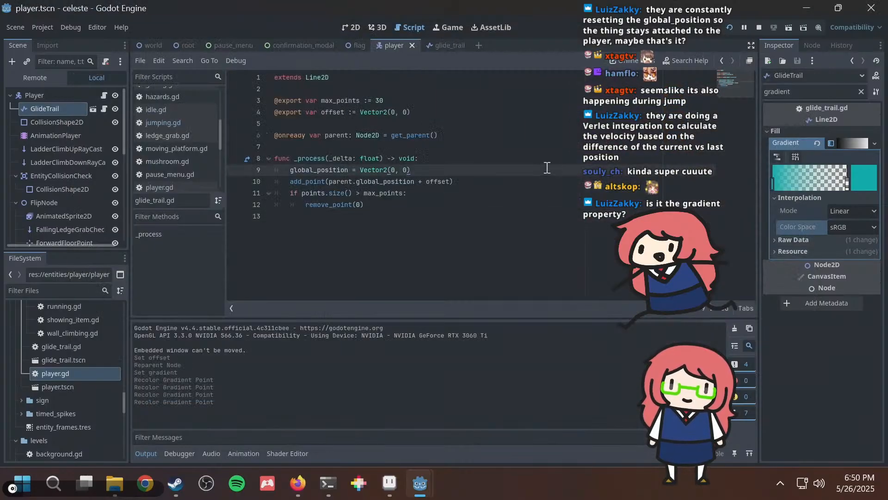
{"action": "key", "text": "F5"}
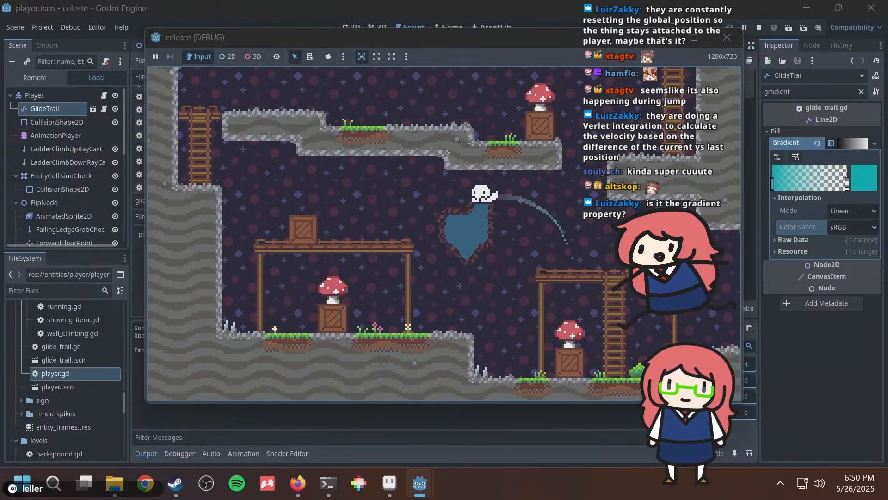
Jump and glide the player in both directions to examine the teal end of the trail.
{"action": "key", "text": "space"}
{"action": "key", "text": "Right"}
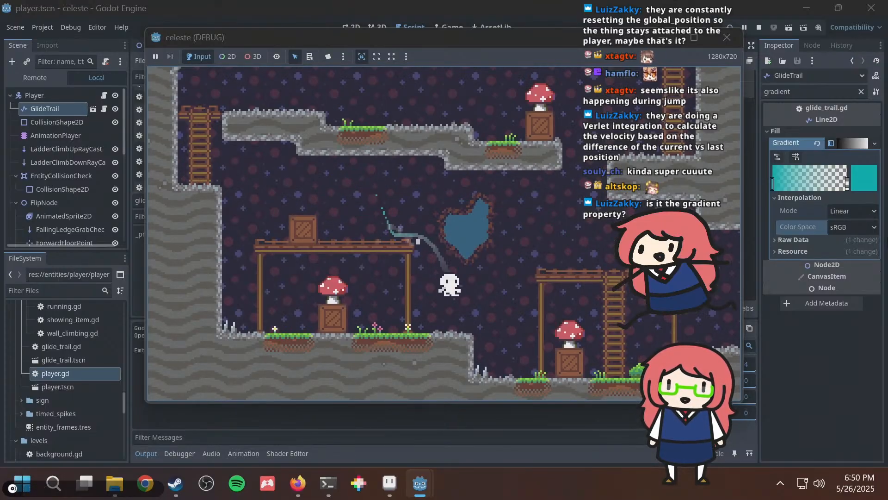
{"action": "key", "text": "Left"}
{"action": "key", "text": "space"}
{"action": "key", "text": "Right"}
{"action": "key", "text": "space"}
{"action": "key", "text": "Left"}
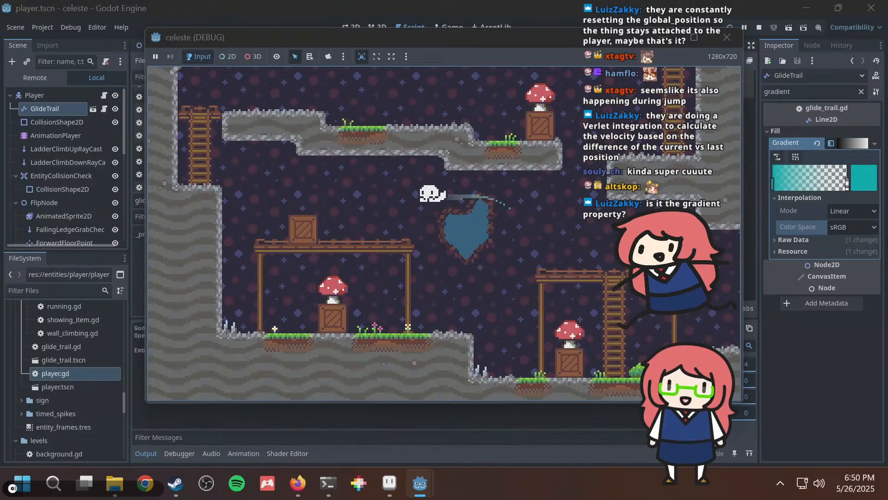
{"action": "key", "text": "Right"}
{"action": "key", "text": "alt+Tab"}
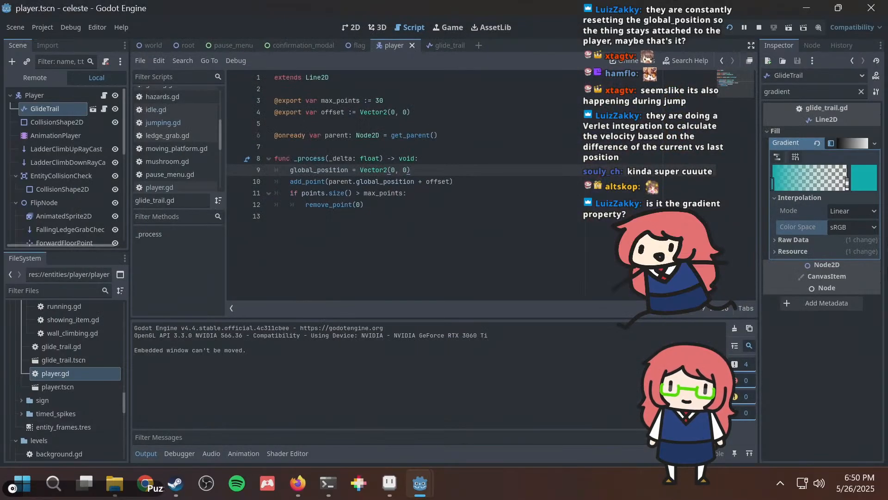
Lower the alpha of the gradient's teal start point to the minimum.
{"action": "left_click", "coordinate": [844, 183]}
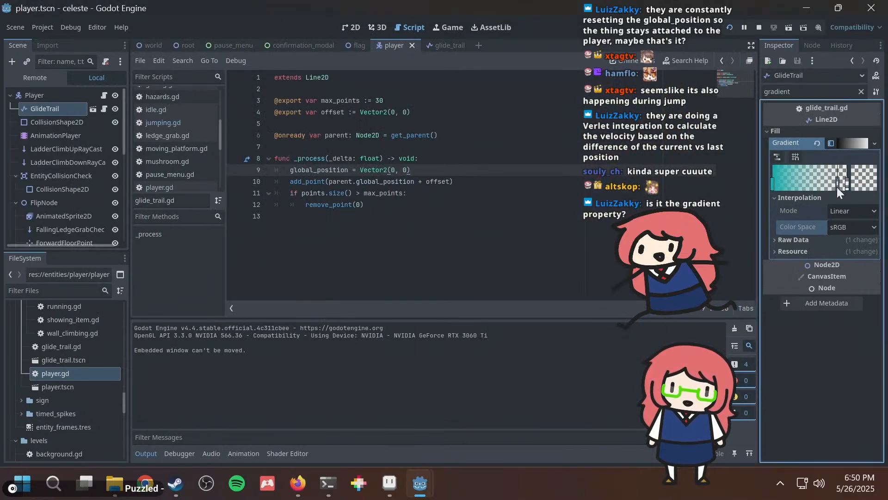
{"action": "key", "text": "ctrl+z"}
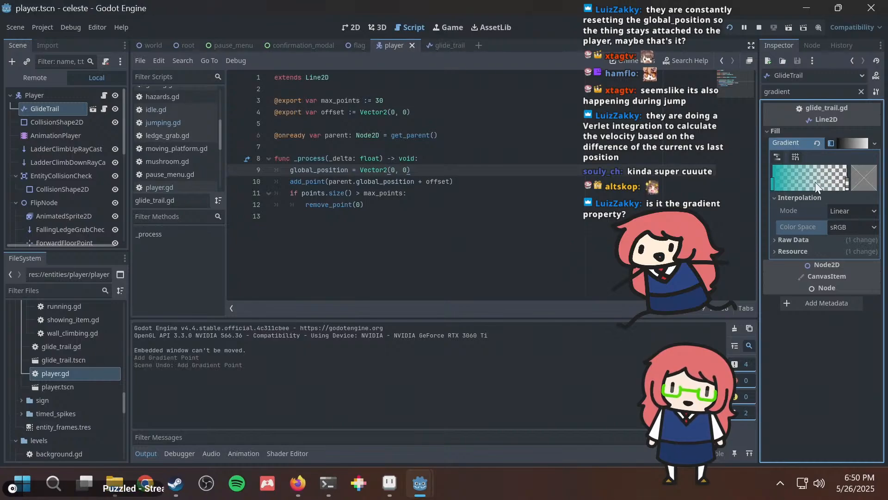
{"action": "left_click", "coordinate": [773, 183]}
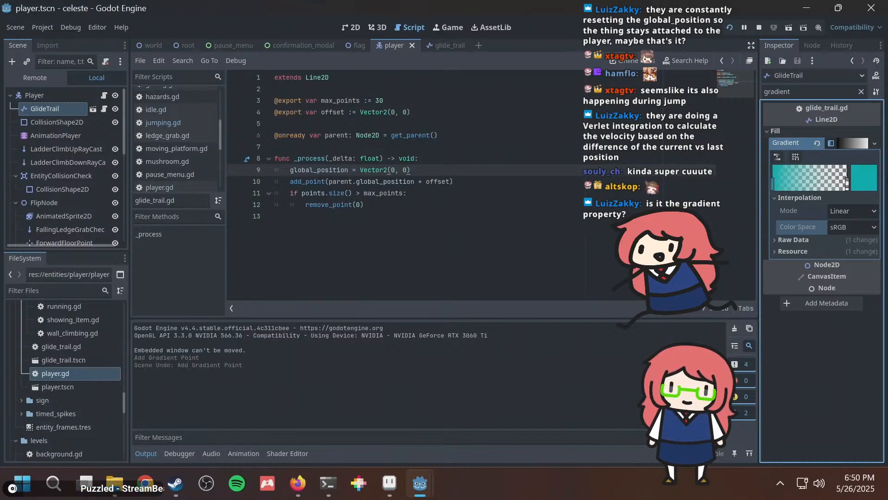
{"action": "left_click", "coordinate": [872, 180]}
{"action": "left_click_drag", "start_coordinate": [810, 401], "coordinate": [737, 392]}
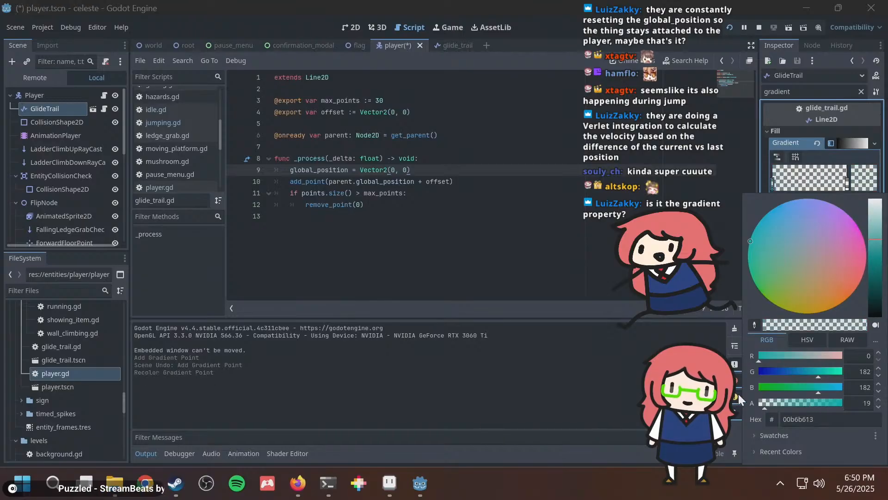
Raise the alpha of the gradient's transparent white end point to the maximum.
{"action": "left_click", "coordinate": [845, 181]}
{"action": "left_click", "coordinate": [870, 186]}
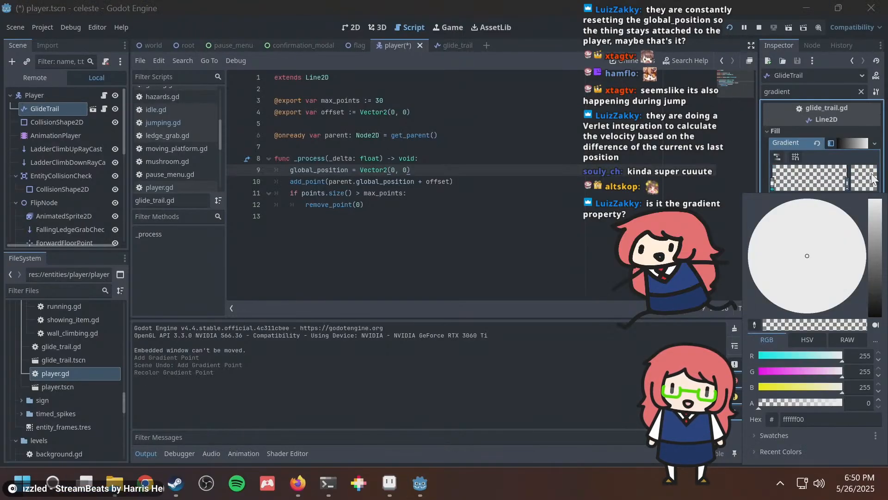
{"action": "left_click_drag", "start_coordinate": [812, 398], "coordinate": [850, 396]}
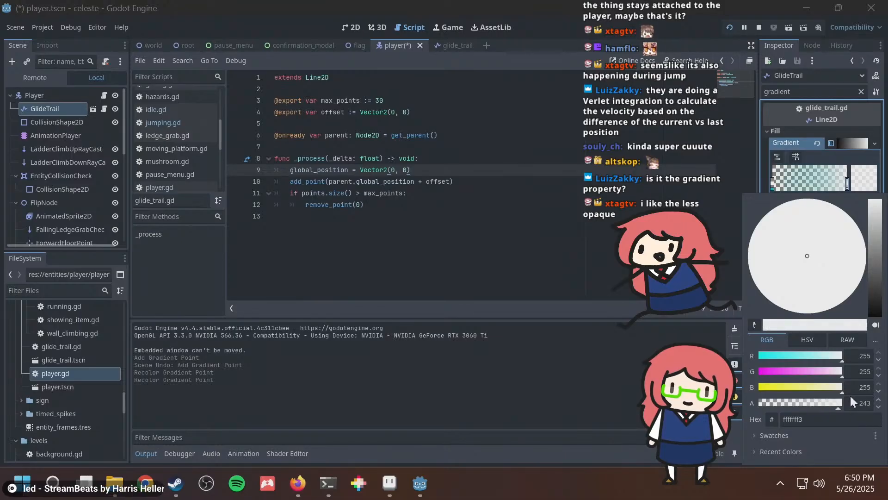
{"action": "left_click", "coordinate": [445, 201]}
{"action": "left_click", "coordinate": [463, 209]}
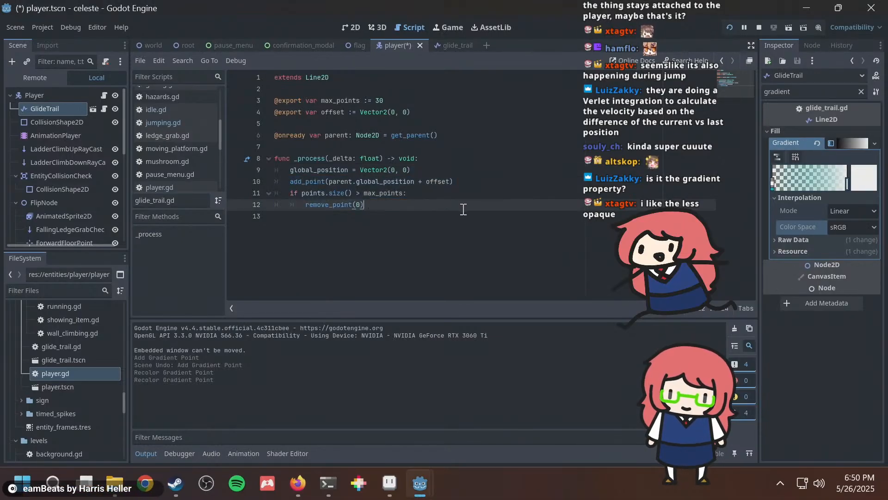
Relaunch the game and jump and glide repeatedly between the platforms to examine how the trail fades from white to transparent teal.
{"action": "key", "text": "F5"}
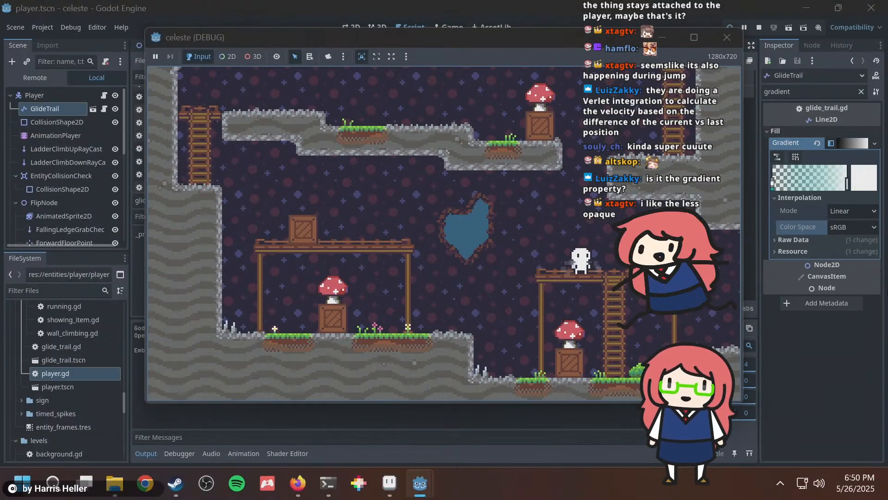
{"action": "key", "text": "Right"}
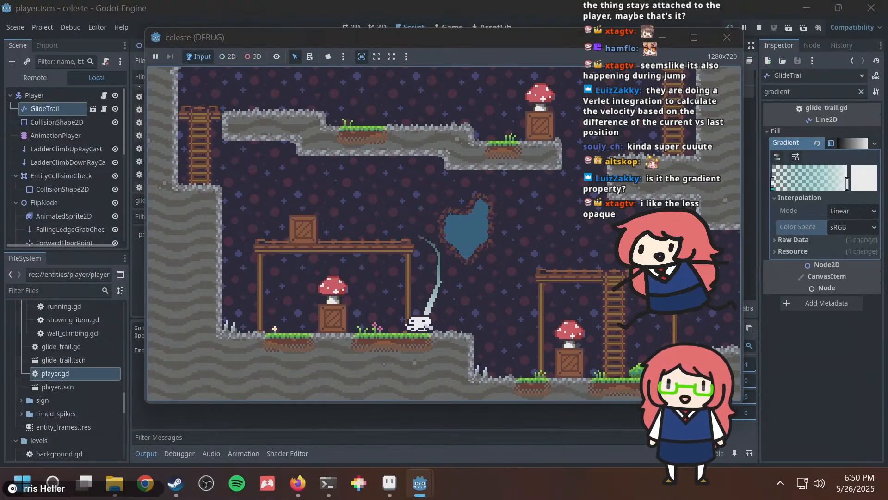
{"action": "key", "text": "space"}
{"action": "key", "text": "Left"}
{"action": "key", "text": "Right"}
{"action": "key", "text": "space"}
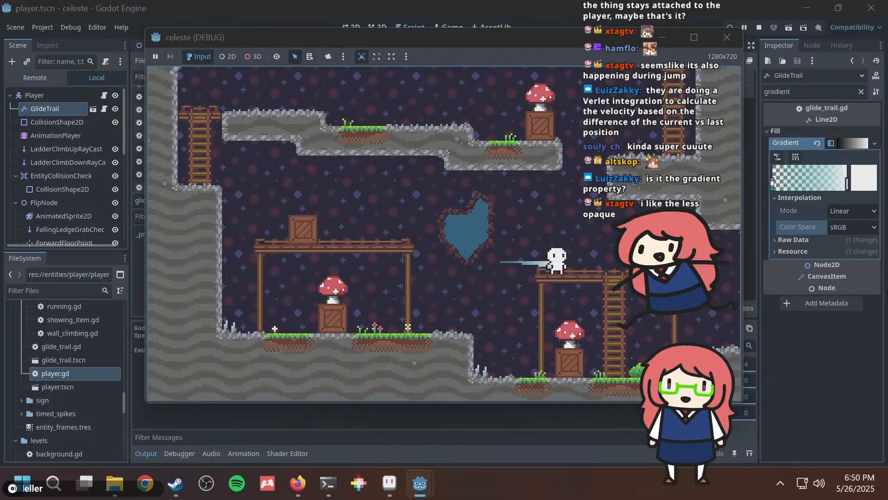
{"action": "key", "text": "space"}
{"action": "key", "text": "Left"}
{"action": "key", "text": "Right"}
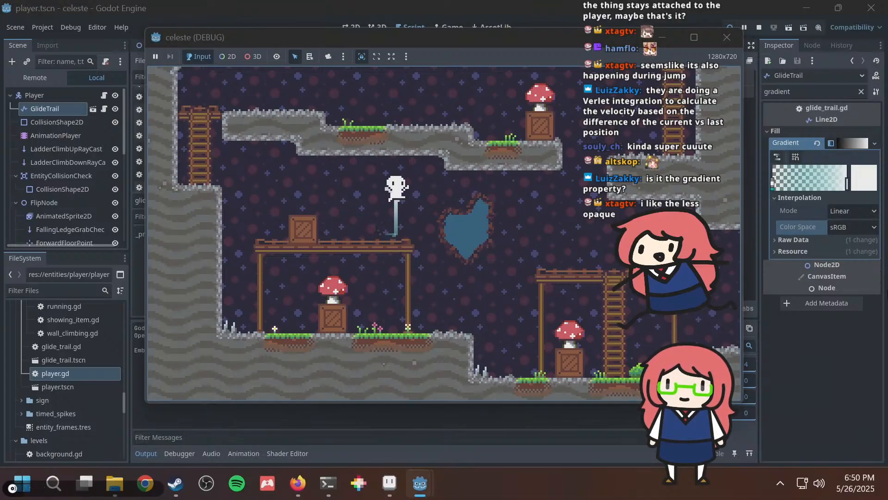
{"action": "key", "text": "Left"}
{"action": "key", "text": "space"}
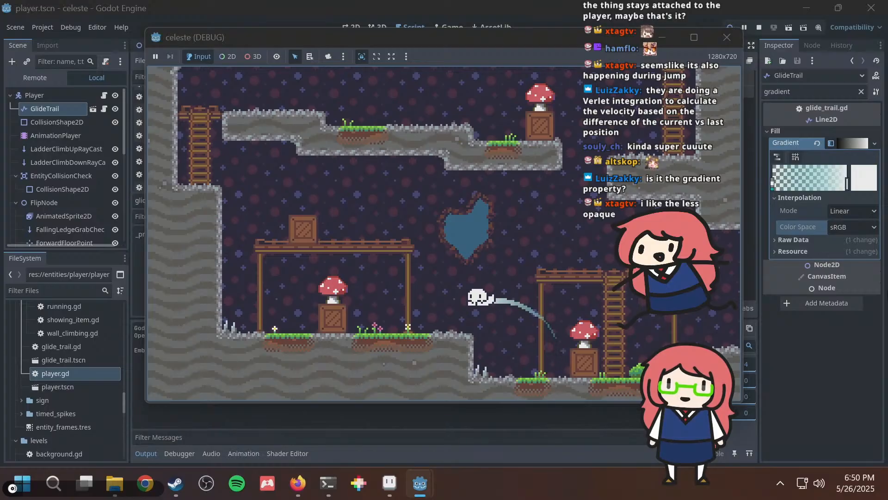
{"action": "key", "text": "space"}
{"action": "key", "text": "Right"}
{"action": "key", "text": "space"}
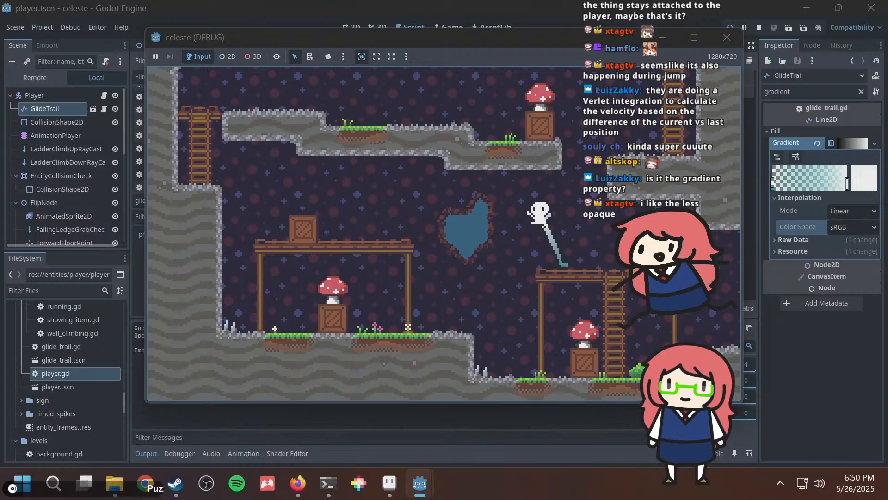
{"action": "key", "text": "Left"}
{"action": "key", "text": "space"}
{"action": "key", "text": "Right"}
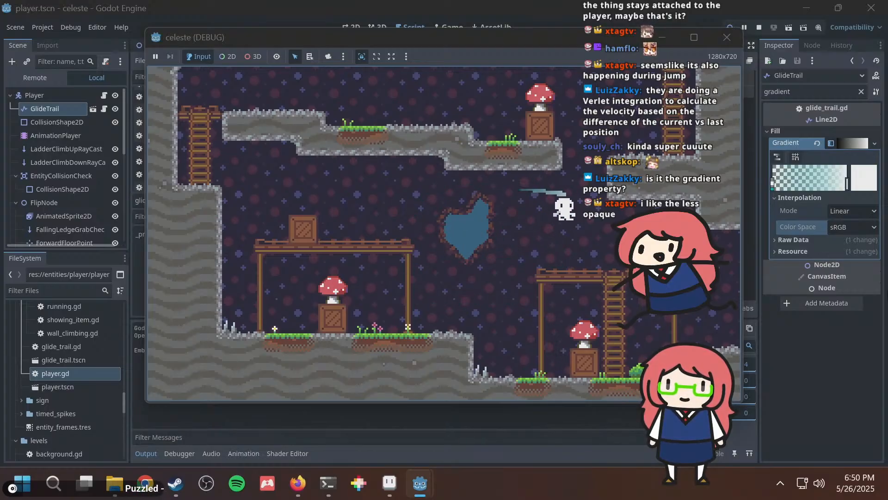
{"action": "key", "text": "Left"}
{"action": "key", "text": "space"}
{"action": "key", "text": "Right"}
{"action": "key", "text": "space"}
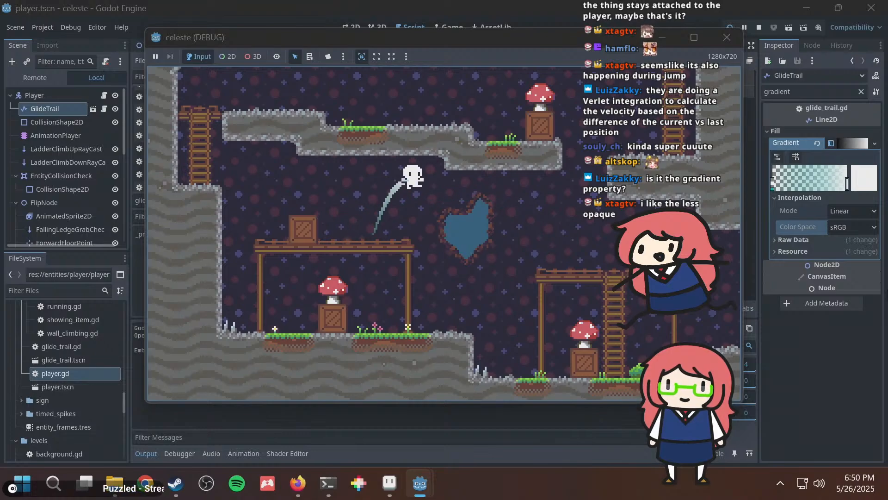
{"action": "key", "text": "space"}
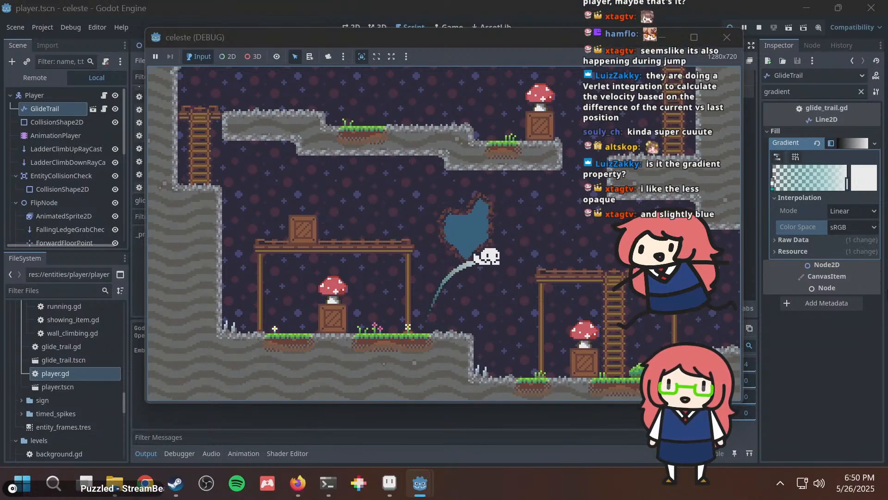
{"action": "key", "text": "Left"}
{"action": "key", "text": "space"}
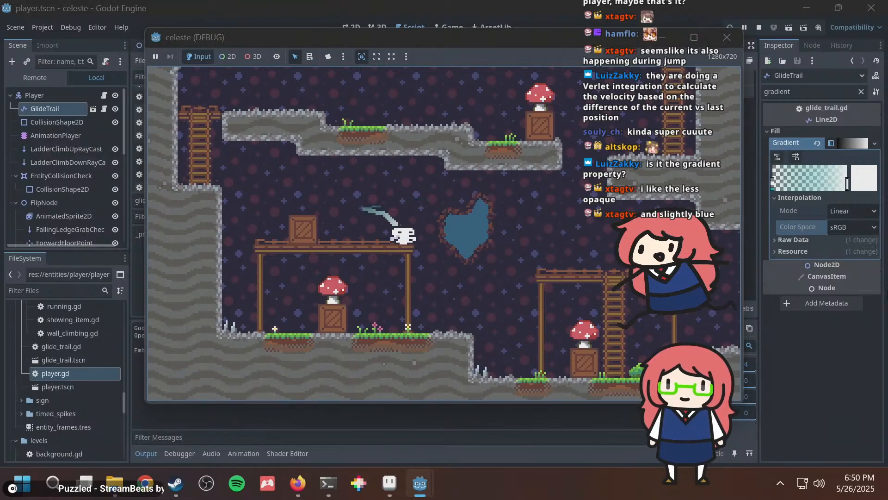
{"action": "key", "text": "Right"}
{"action": "key", "text": "space"}
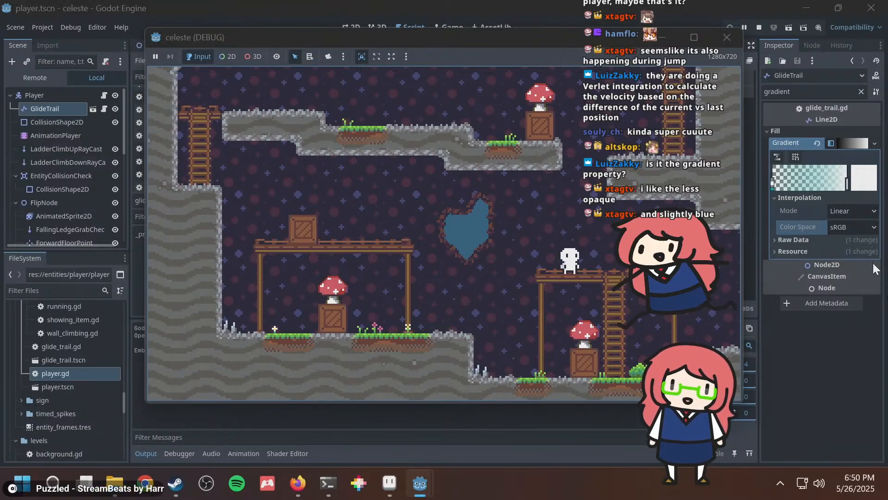
Inspect the colors of the trail gradient's start and end points.
{"action": "left_click", "coordinate": [778, 182]}
{"action": "left_click_drag", "start_coordinate": [778, 182], "coordinate": [757, 182]}
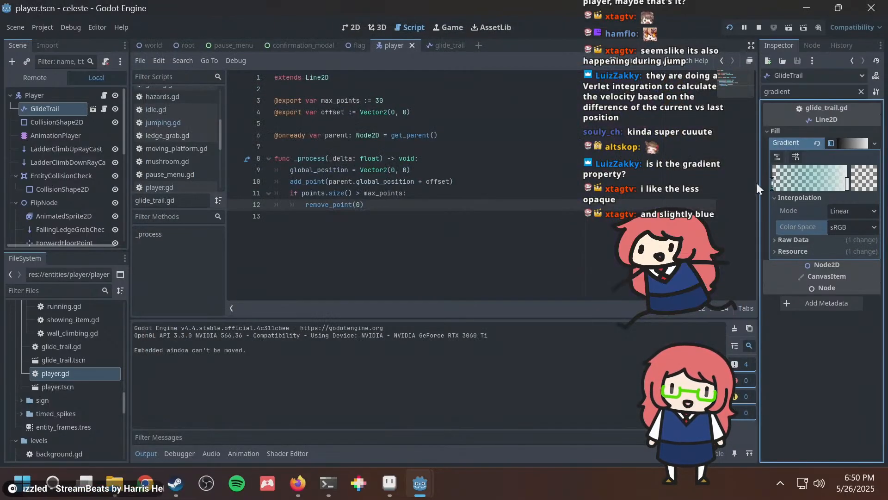
{"action": "left_click", "coordinate": [847, 184]}
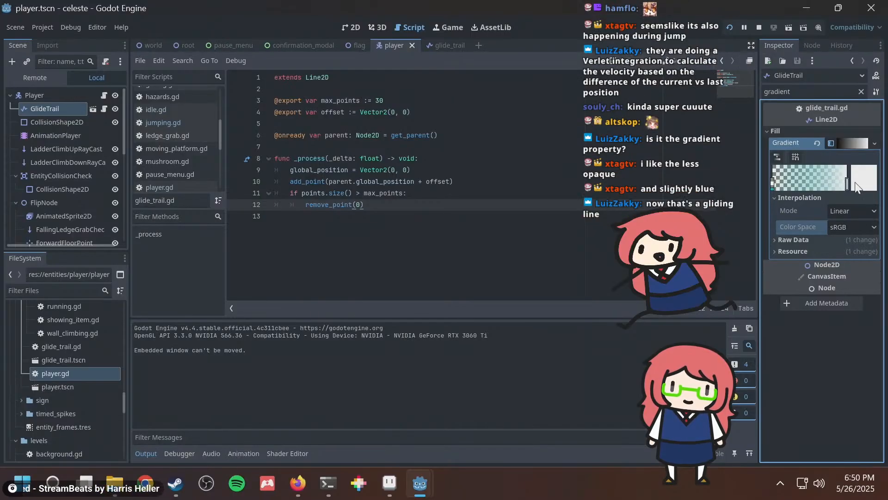
{"action": "left_click", "coordinate": [773, 184]}
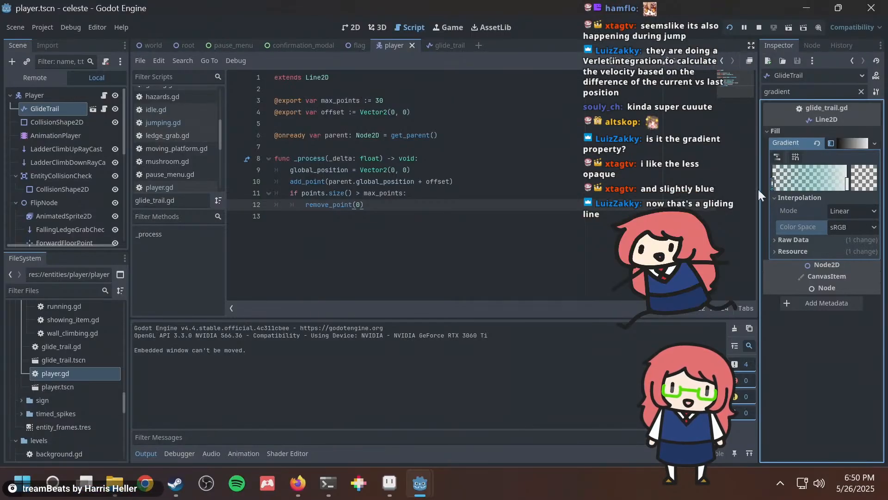
Shift the hue of the trail gradient's transparent teal start point toward blue.
{"action": "left_click", "coordinate": [861, 181]}
{"action": "mouse_move", "coordinate": [782, 366]}
{"action": "left_mouse_down"}
{"action": "mouse_move", "coordinate": [768, 369]}
{"action": "mouse_move", "coordinate": [796, 363]}
{"action": "left_mouse_up"}
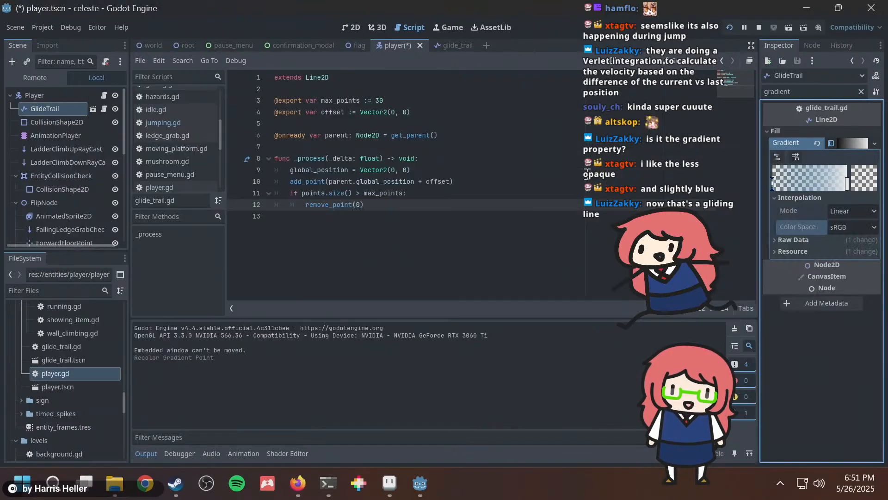
{"action": "left_click", "coordinate": [539, 143]}
Switch to the running game and jump and glide in both directions to examine the bluer trail, ending back in the editor.
{"action": "key", "text": "alt+Tab"}
{"action": "key", "text": "alt+Tab"}
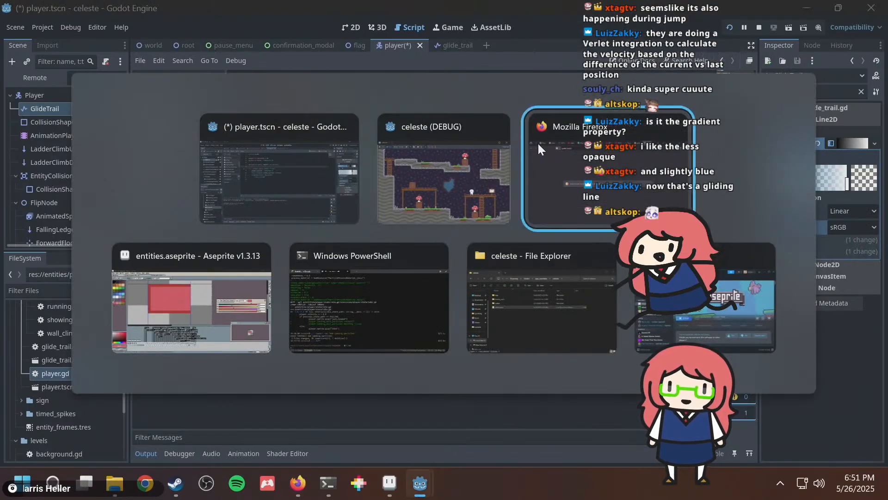
{"action": "left_click", "coordinate": [493, 156]}
{"action": "key", "text": "space"}
{"action": "key", "text": "Left"}
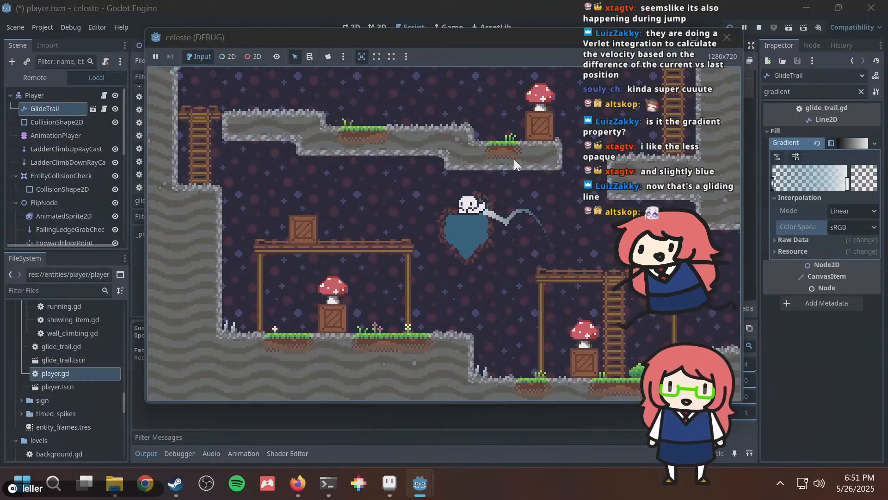
{"action": "key", "text": "Right"}
{"action": "key", "text": "space"}
{"action": "key", "text": "Right"}
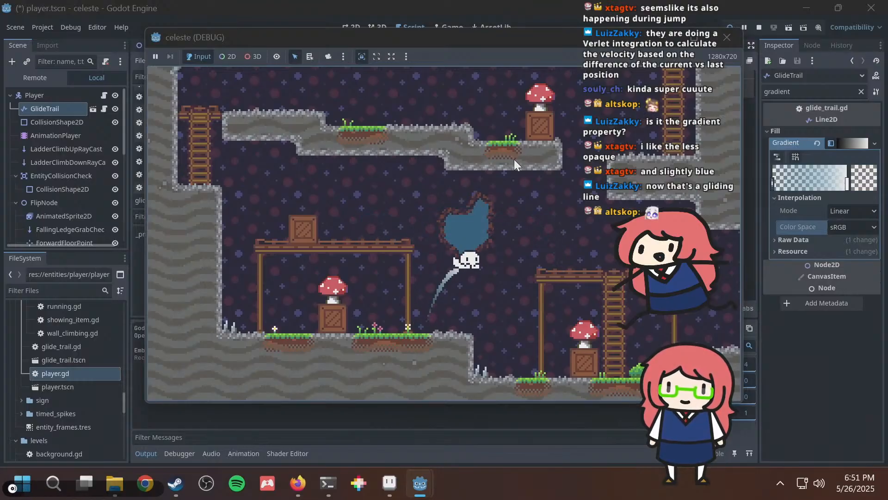
{"action": "key", "text": "Left"}
{"action": "key", "text": "alt+Tab"}
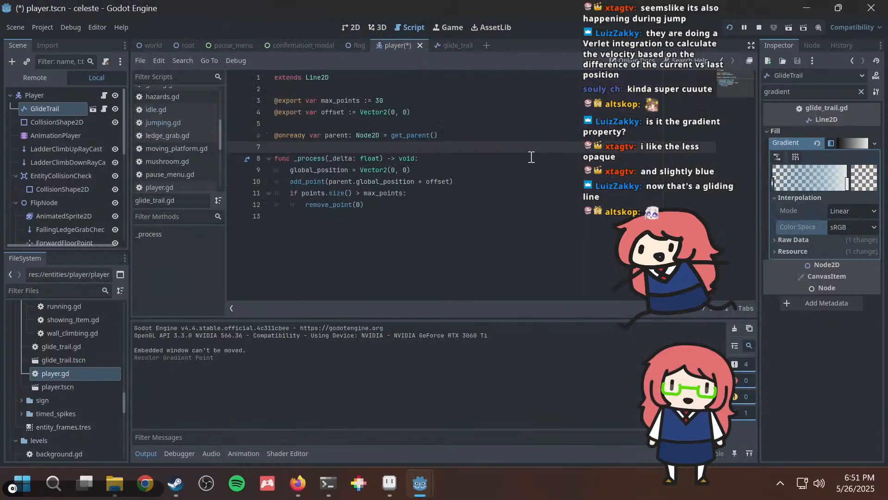
Clear the property filter and set the GlideTrail line's width to 4 px.
{"action": "left_click", "coordinate": [861, 91]}
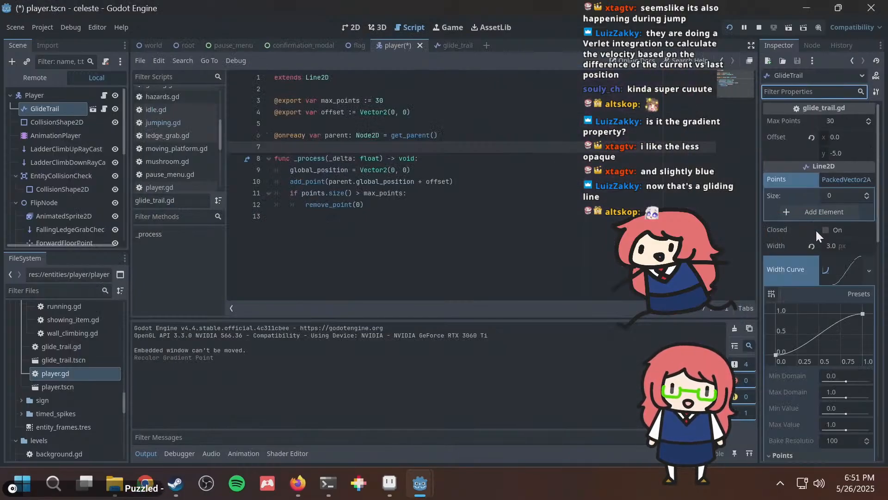
{"action": "left_click", "coordinate": [839, 245]}
{"action": "type", "text": "4"}
{"action": "key", "text": "Return"}
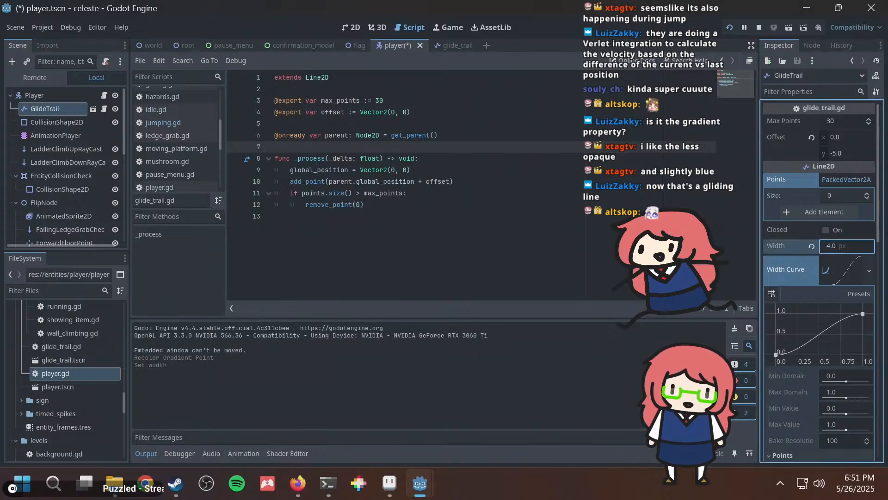
Jump and glide back and forth in the running game to examine the trail's thickness and alignment with the player.
{"action": "key", "text": "alt+Tab"}
{"action": "key", "text": "space"}
{"action": "key", "text": "Left"}
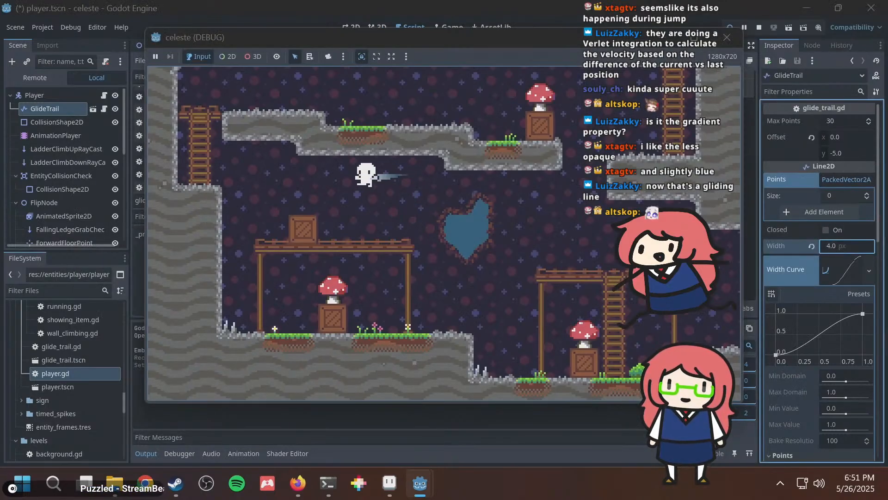
{"action": "key", "text": "Right"}
{"action": "key", "text": "Left"}
{"action": "key", "text": "space"}
{"action": "key", "text": "Right"}
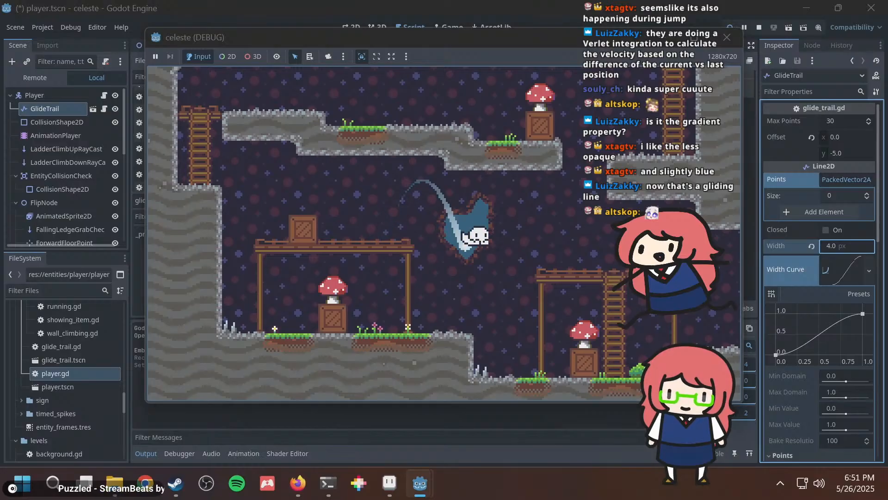
{"action": "key", "text": "space"}
{"action": "key", "text": "Left"}
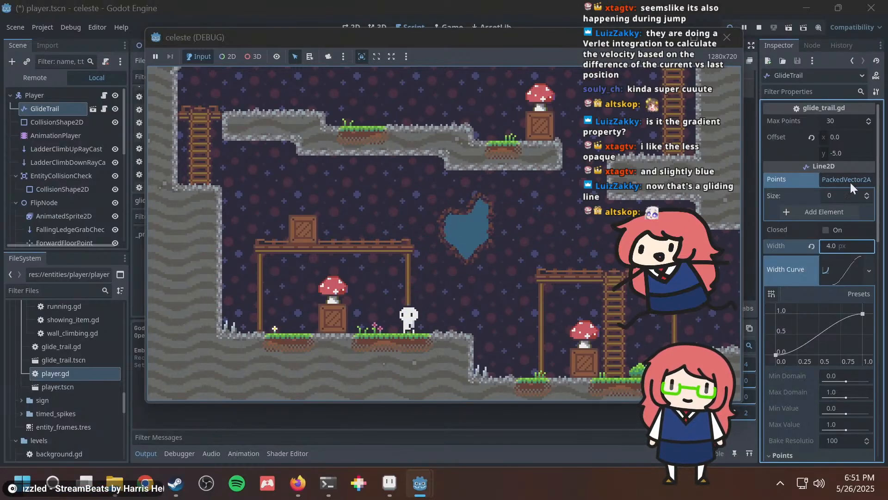
Set the GlideTrail's Y offset to -6 and its width to 5 px.
{"action": "left_click", "coordinate": [854, 153]}
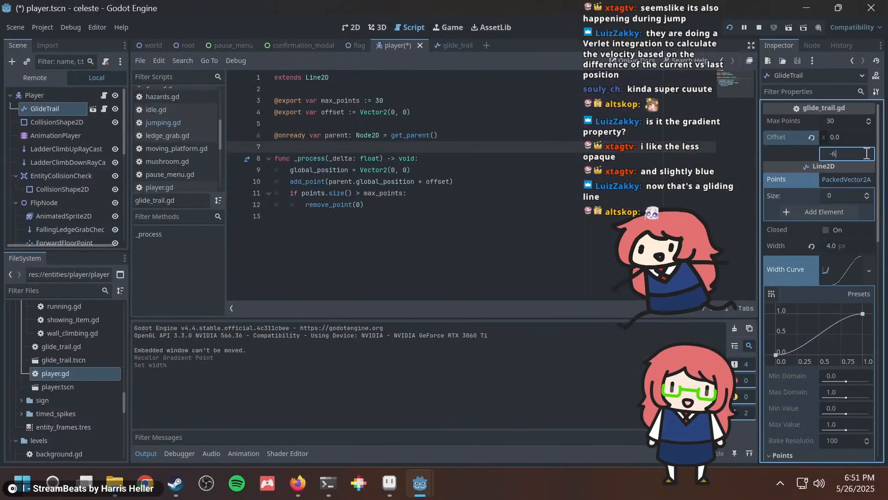
{"action": "left_click", "coordinate": [838, 245]}
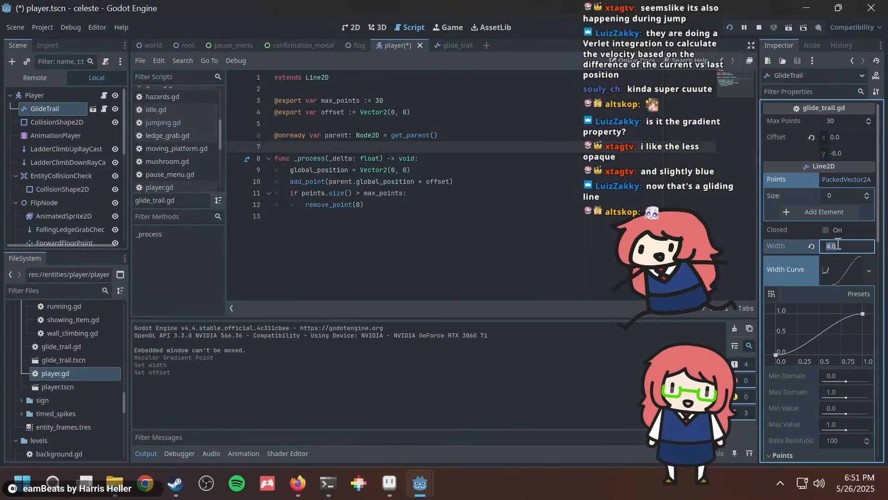
Glide between the wooden platforms in the running game to check the wider, raised trail.
{"action": "key", "text": "alt+Tab"}
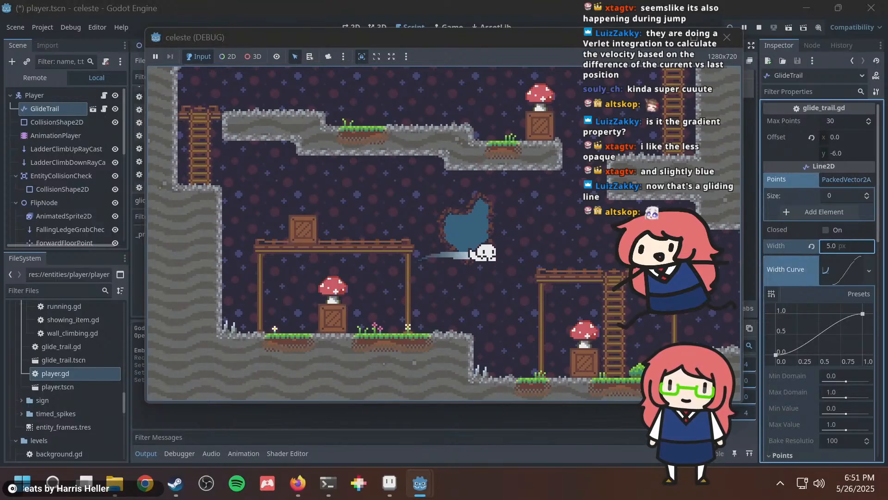
{"action": "key", "text": "space"}
{"action": "key", "text": "Left"}
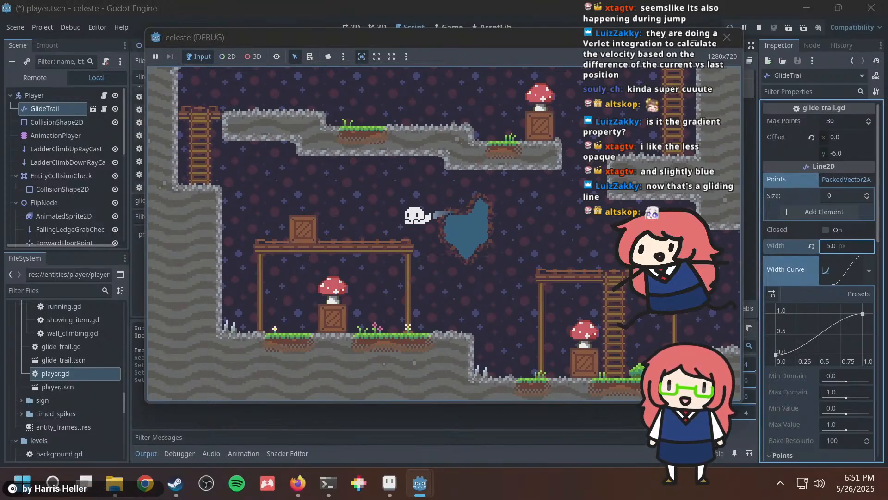
{"action": "key", "text": "Right"}
{"action": "key", "text": "space"}
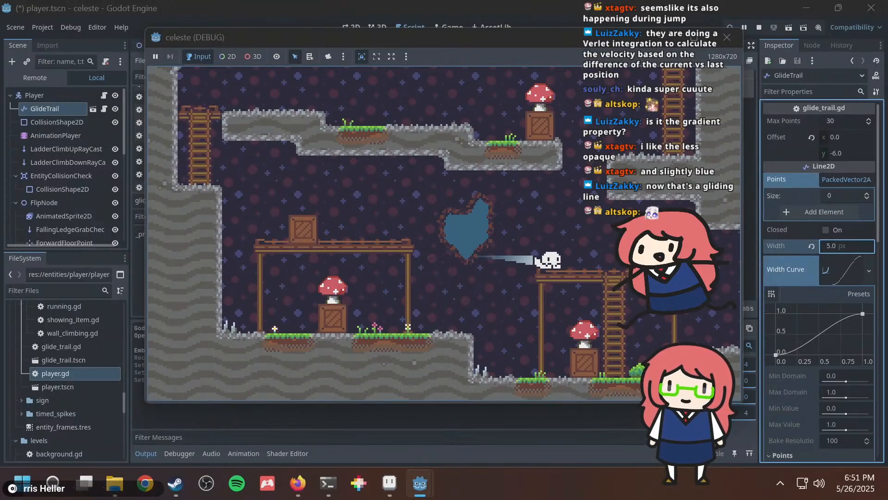
{"action": "key", "text": "Left"}
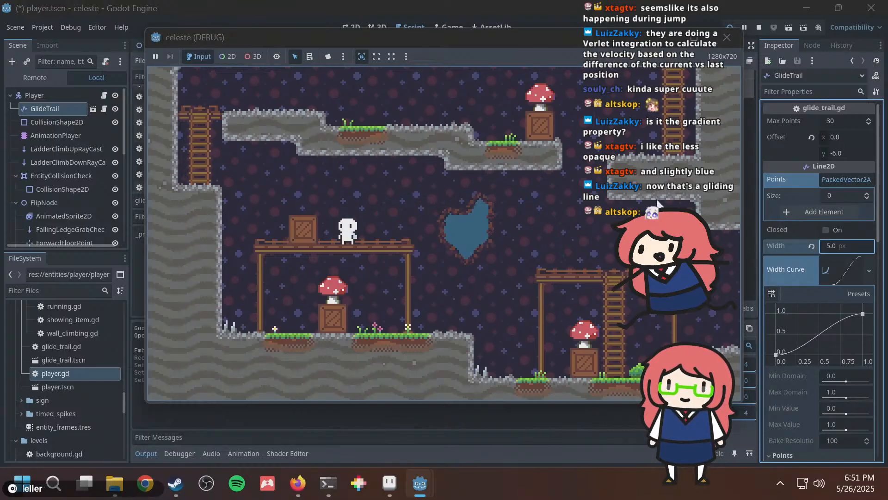
Stop the running game and save the player scene.
{"action": "left_click", "coordinate": [727, 37]}
{"action": "left_click", "coordinate": [392, 170]}
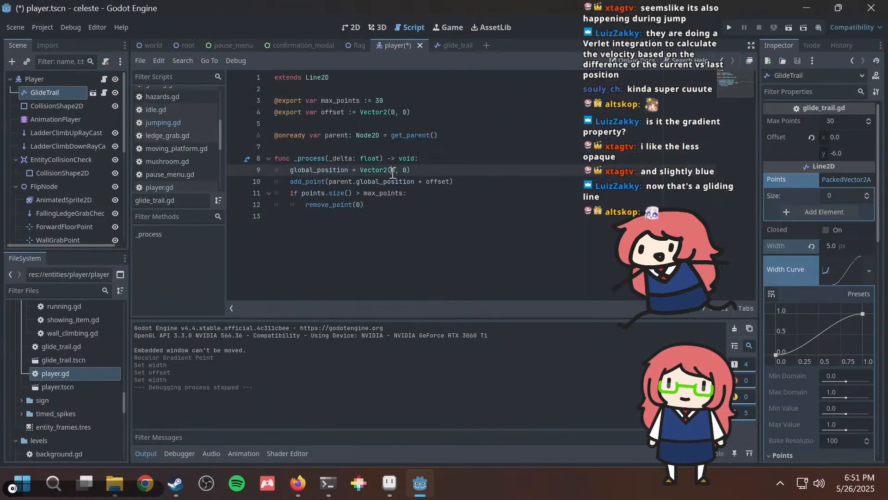
{"action": "key", "text": "ctrl+s"}
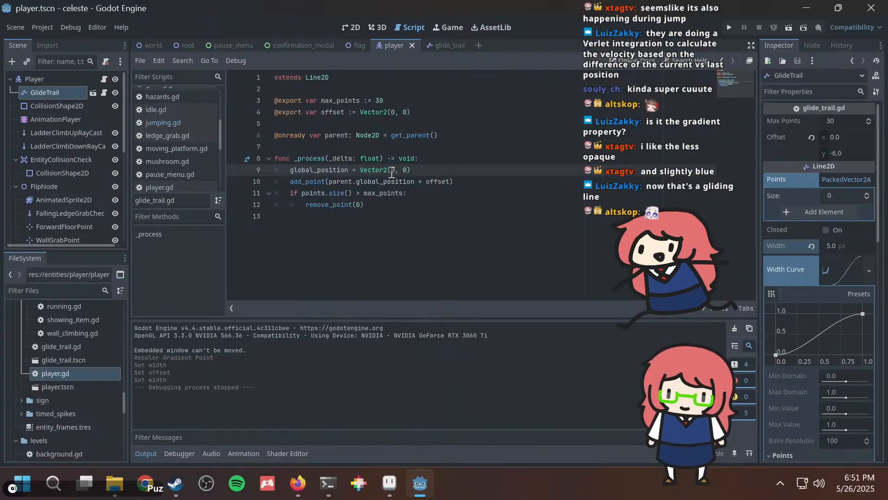
{"action": "left_click", "coordinate": [449, 160]}
{"action": "left_click", "coordinate": [458, 151]}
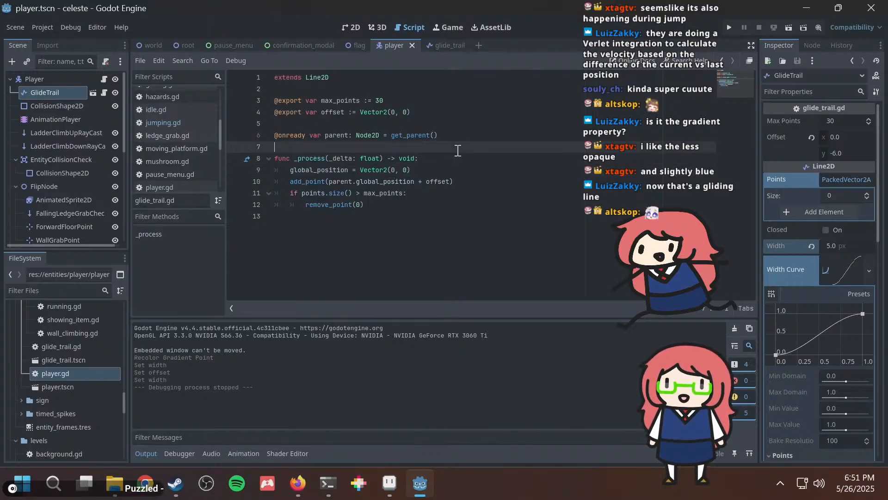
{"action": "key", "text": "Return"}
{"action": "key", "text": "Return"}
{"action": "key", "text": "Up"}
{"action": "type", "text": "f"}
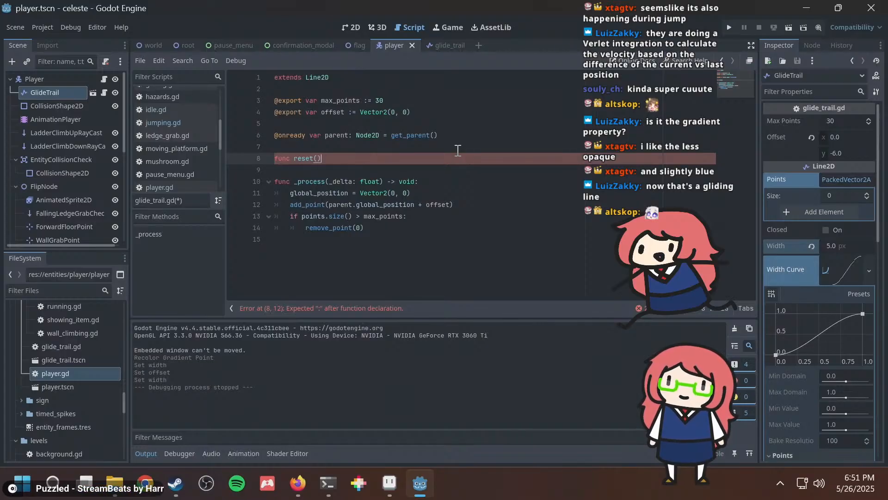
{"action": "key", "text": "ctrl+z"}
{"action": "key", "text": "ctrl+z"}
{"action": "key", "text": "ctrl+z"}
{"action": "key", "text": "ctrl+s"}
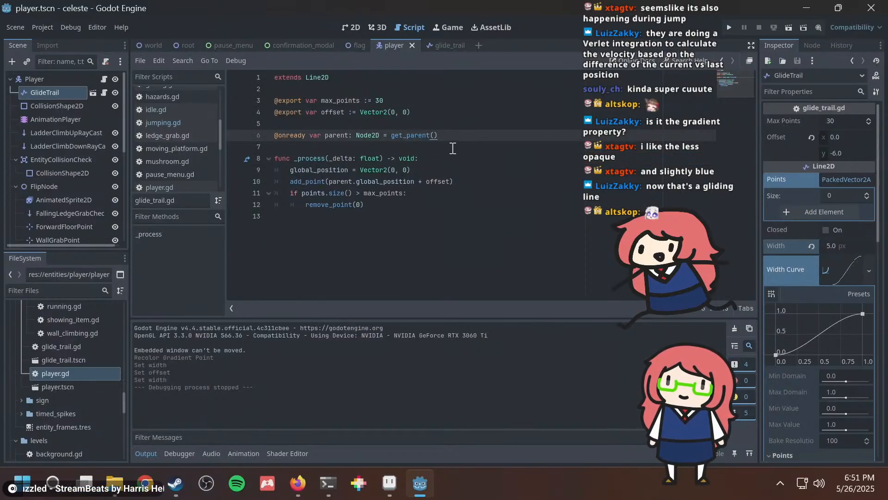
Add an exported variable "enabled := false" above max_points in glide_trail.gd.
{"action": "left_click", "coordinate": [440, 155]}
{"action": "left_click", "coordinate": [433, 102]}
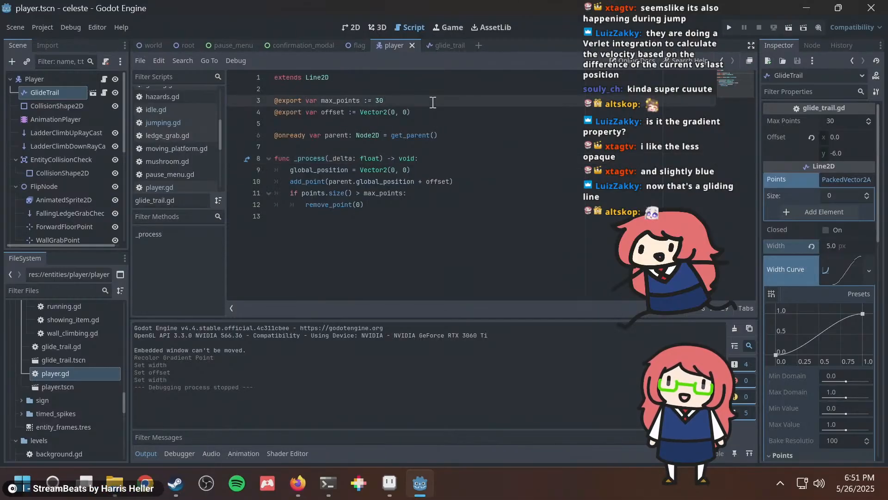
{"action": "key", "text": "ctrl+shift+Return"}
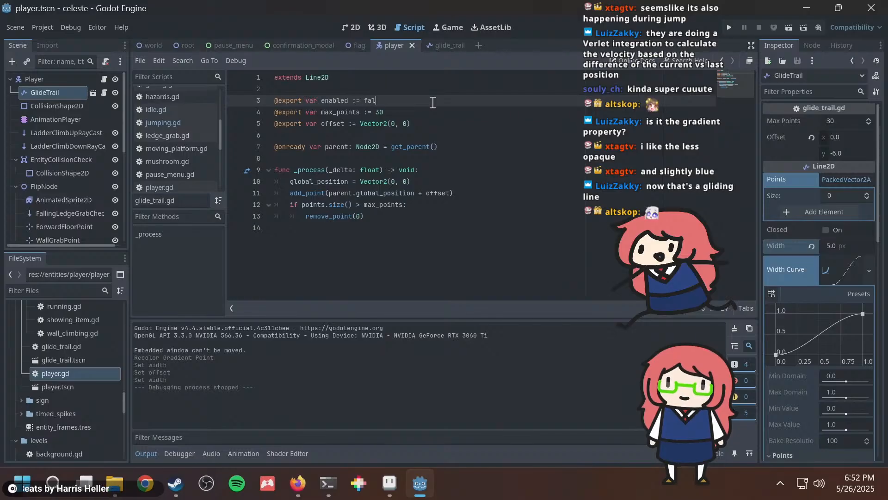
Wrap the body of the _process function in an "if enabled:" condition.
{"action": "left_click", "coordinate": [441, 168]}
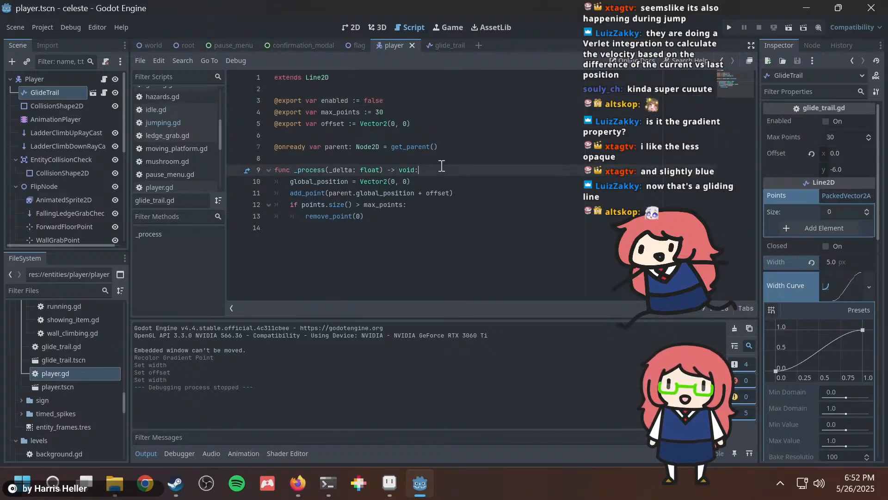
{"action": "key", "text": "Return"}
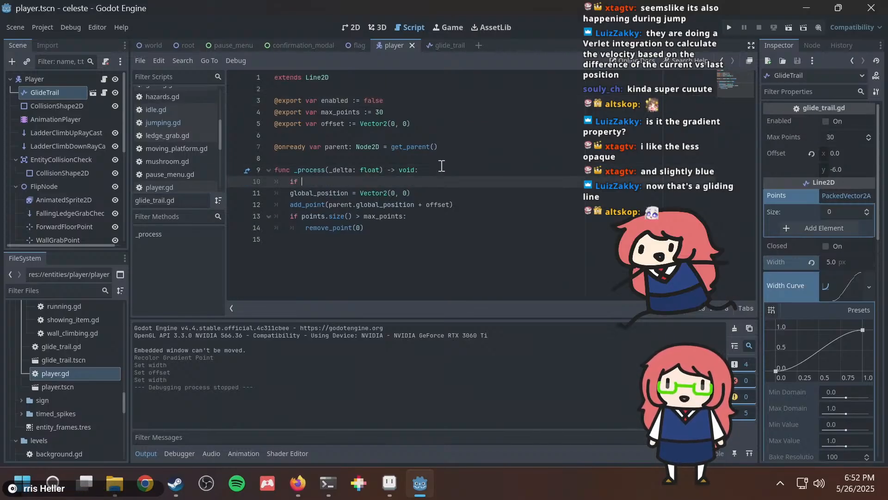
{"action": "key", "text": "Down"}
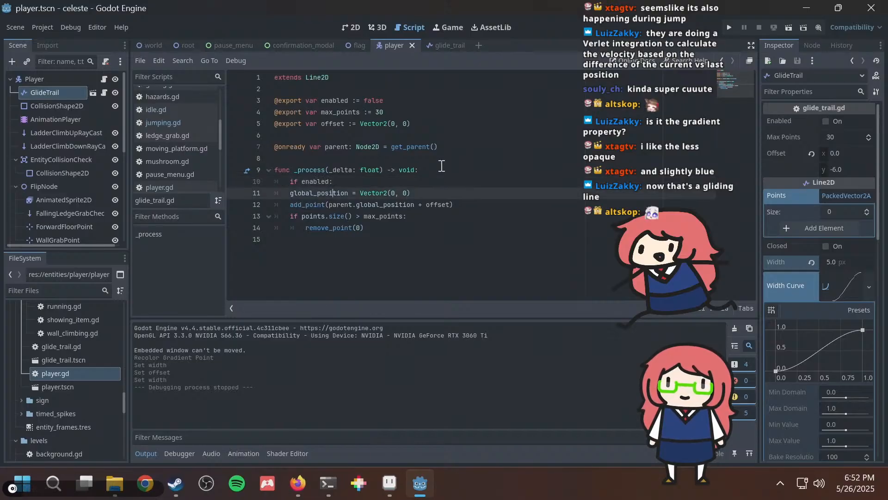
{"action": "key", "text": "shift+Down"}
{"action": "key", "text": "shift+Down"}
{"action": "key", "text": "shift+Down"}
{"action": "key", "text": "Tab"}
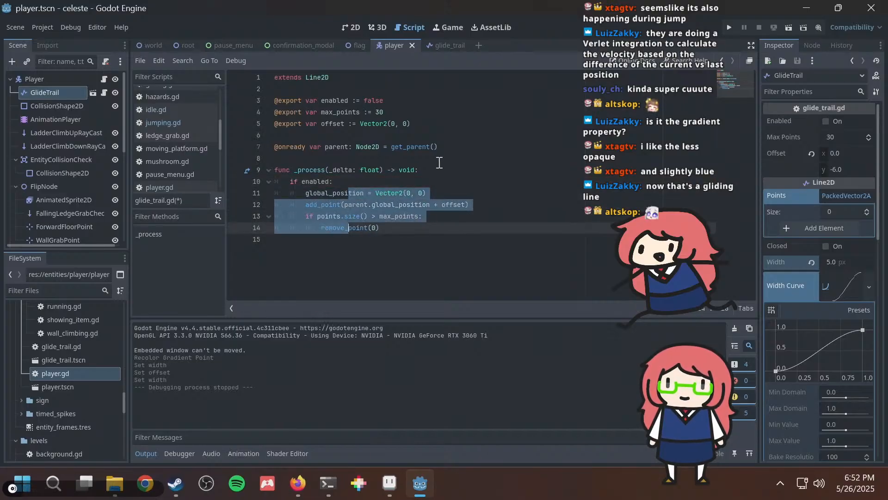
{"action": "left_click", "coordinate": [416, 239]}
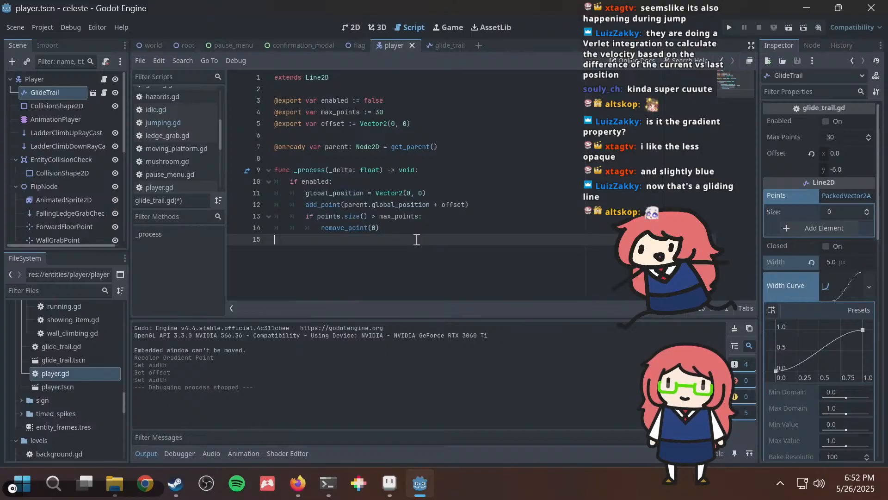
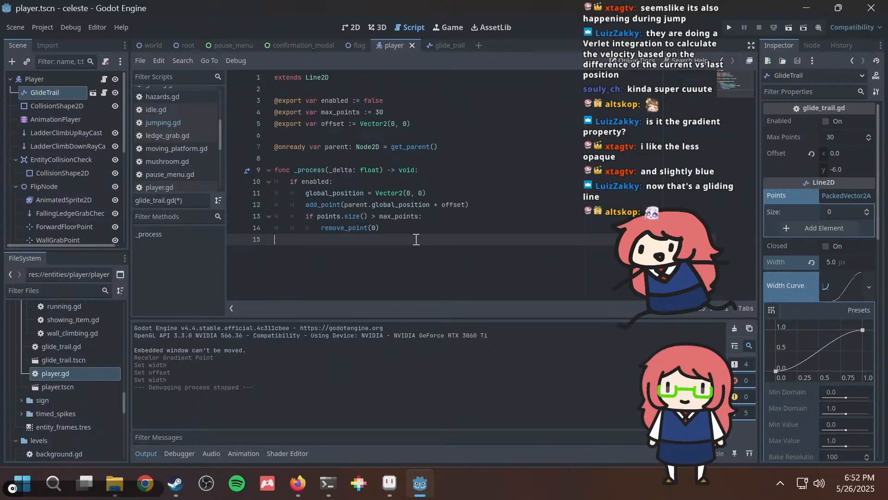
Undo the "if enabled:" wrapping in _process and save the script.
{"action": "key", "text": "ctrl+z"}
{"action": "key", "text": "ctrl+z"}
{"action": "key", "text": "ctrl+z"}
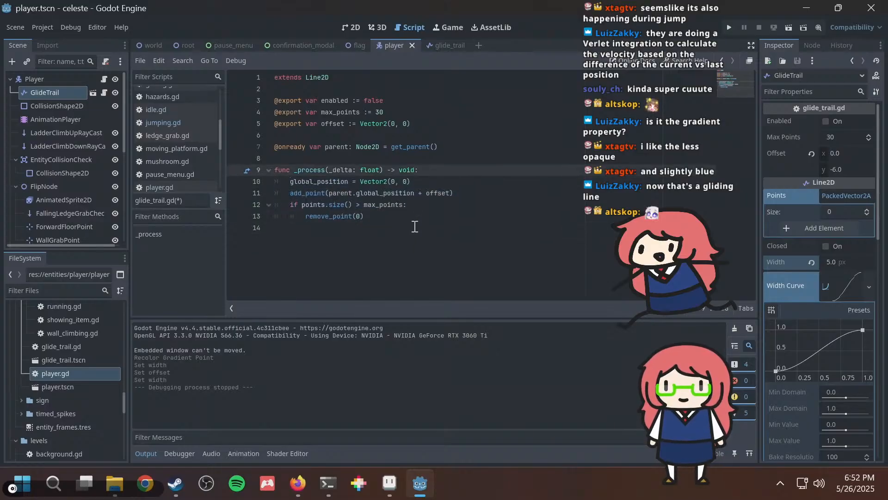
{"action": "key", "text": "ctrl+s"}
Give the exported enabled variable a "set(value):" setter that assigns "enabled = value".
{"action": "left_click", "coordinate": [419, 104]}
{"action": "type", "text": ":"}
{"action": "key", "text": "Return"}
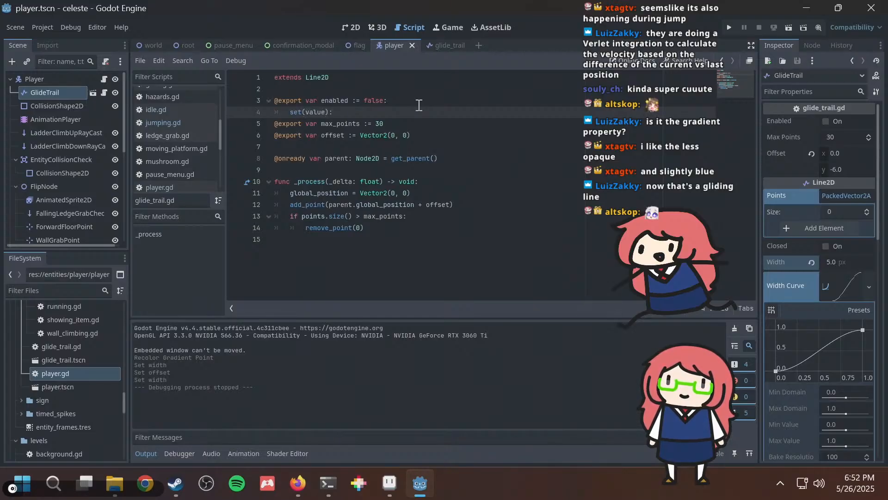
{"action": "type", "text": "set(value):"}
{"action": "key", "text": "Return"}
{"action": "type", "text": "enabled = val"}
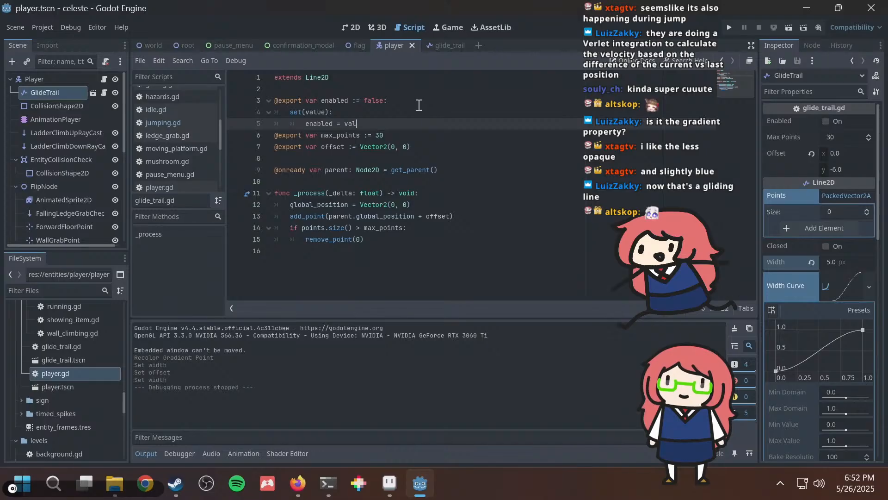
{"action": "type", "text": "ue"}
Add an "if not enabled:" condition below "enabled = value" in the enabled setter.
{"action": "key", "text": "Return"}
{"action": "type", "text": "if"}
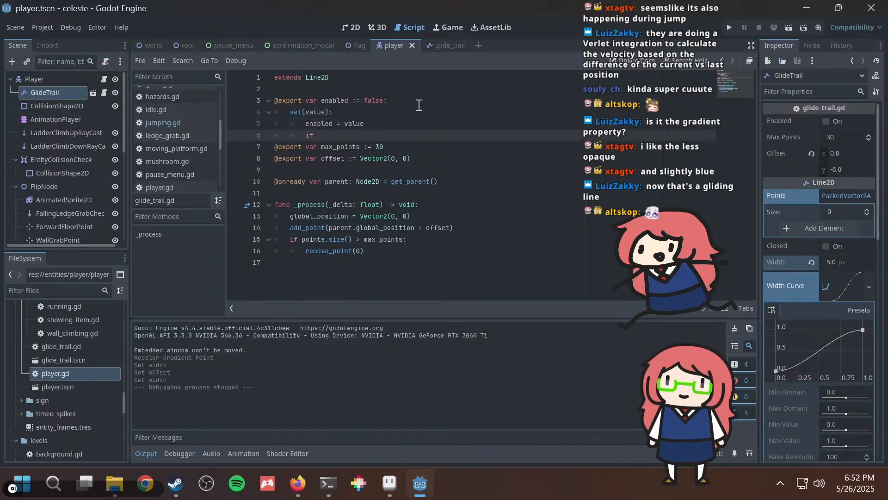
{"action": "type", "text": " not enable"}
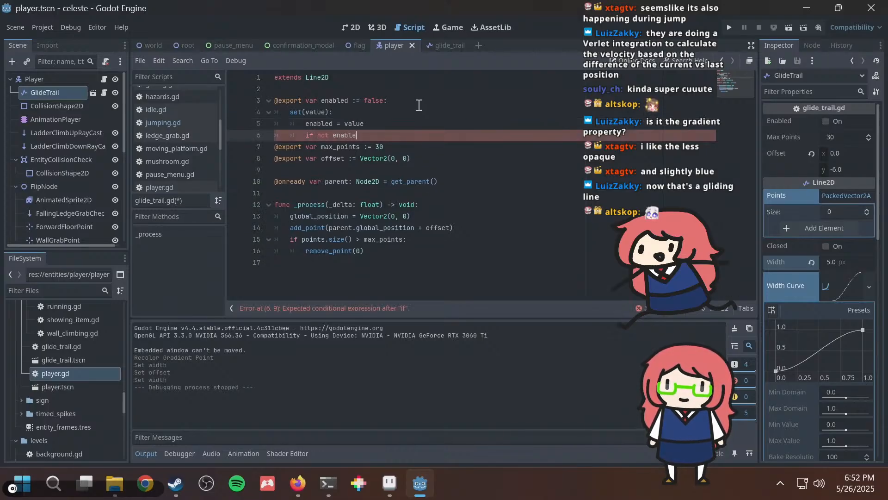
{"action": "type", "text": "d:"}
{"action": "key", "text": "Return"}
{"action": "key", "text": "Return"}
{"action": "key", "text": "Up"}
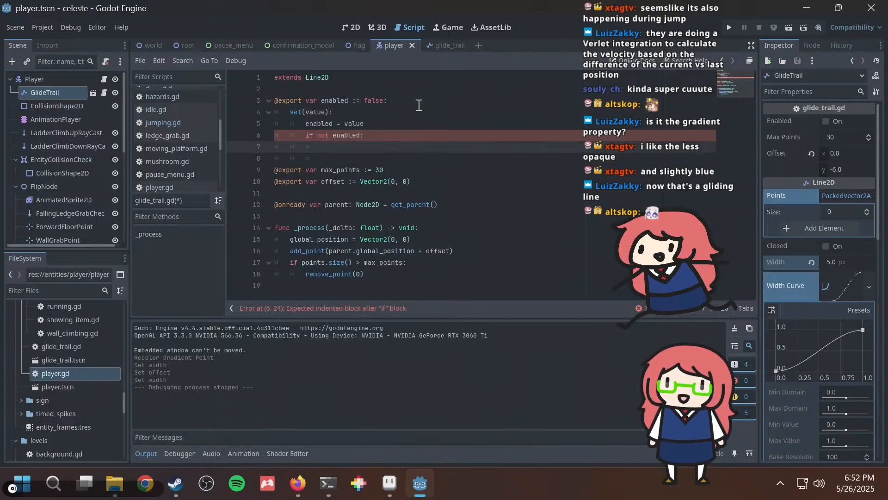
Call clear_points() inside the "if not enabled:" block and save the script.
{"action": "mouse_move", "coordinate": [299, 251]}
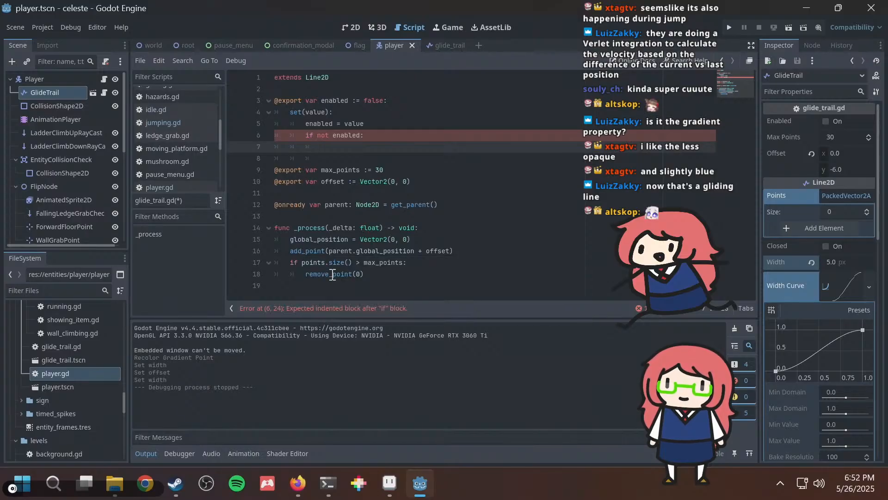
{"action": "type", "text": "remove"}
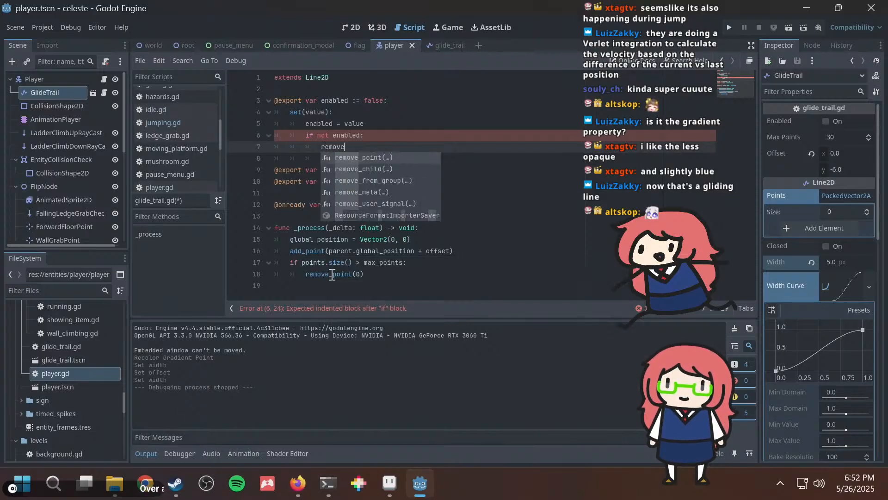
{"action": "key", "text": "ctrl+BackSpace"}
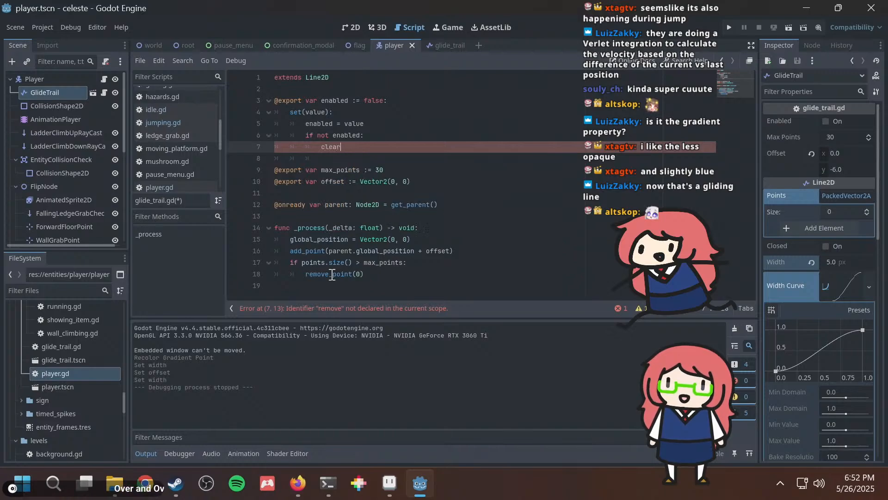
{"action": "type", "text": "clear"}
{"action": "key", "text": "Return"}
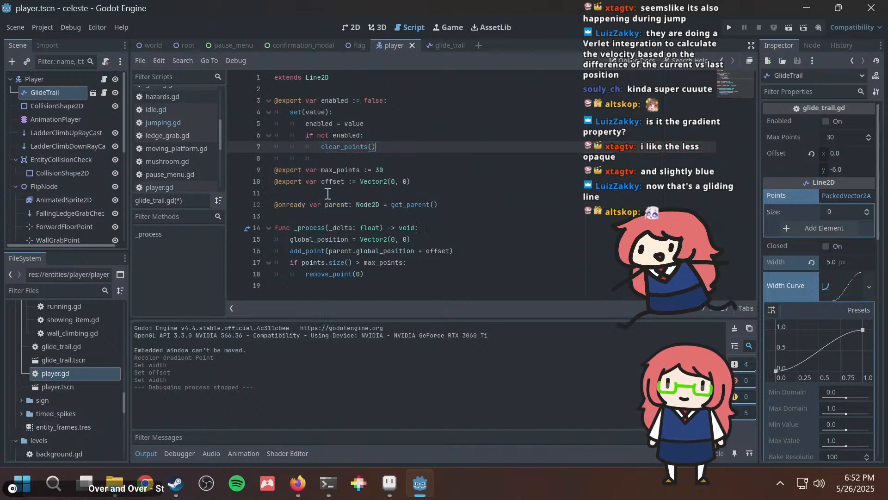
{"action": "mouse_move", "coordinate": [346, 147]}
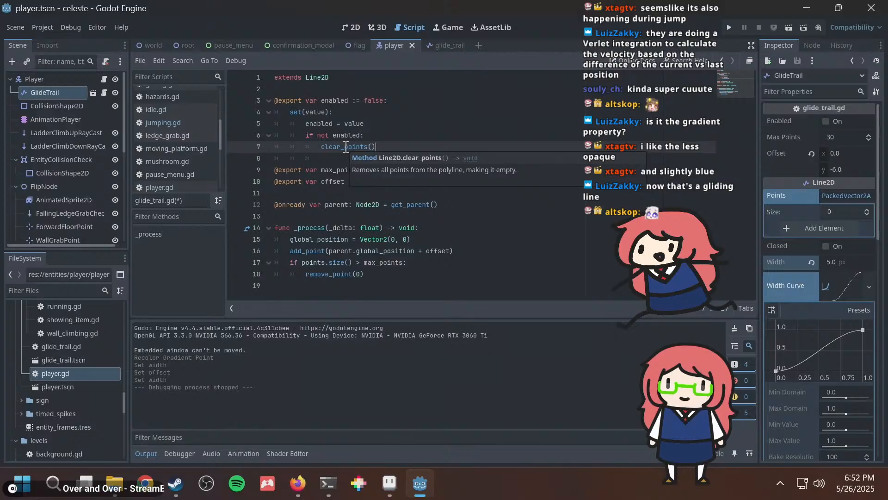
{"action": "left_click", "coordinate": [410, 139]}
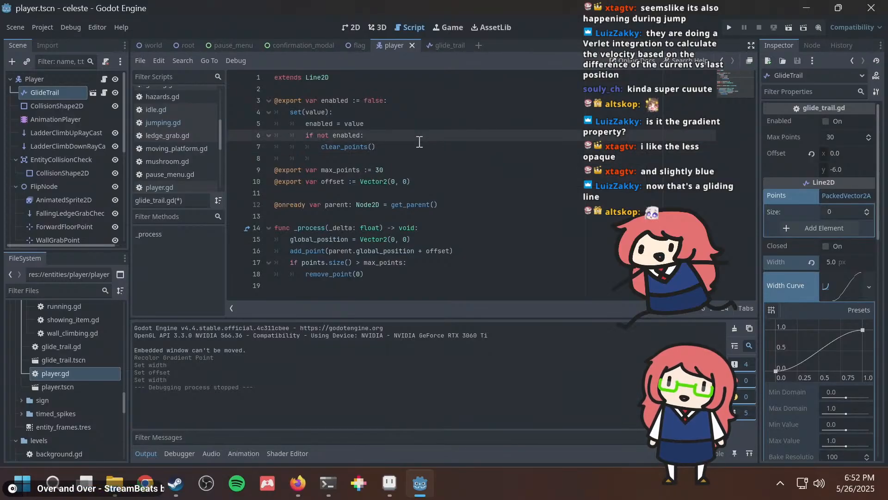
{"action": "key", "text": "ctrl+s"}
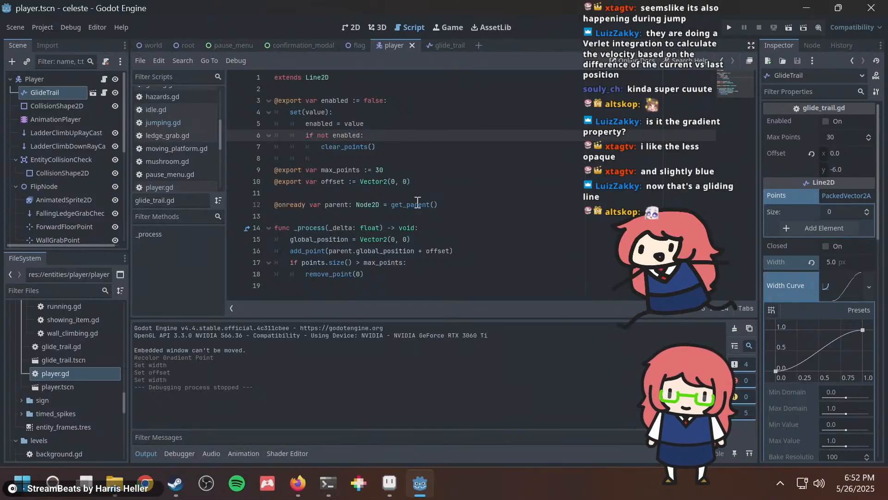
{"action": "left_click", "coordinate": [440, 225]}
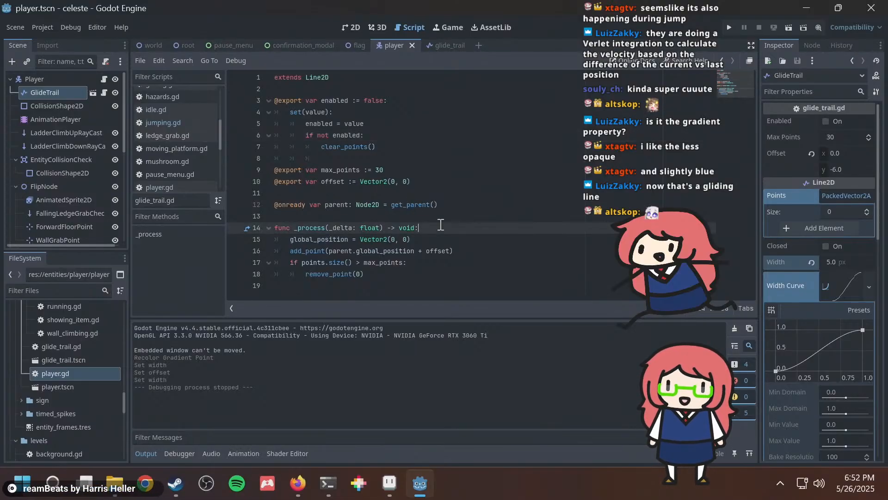
{"action": "left_click", "coordinate": [423, 146]}
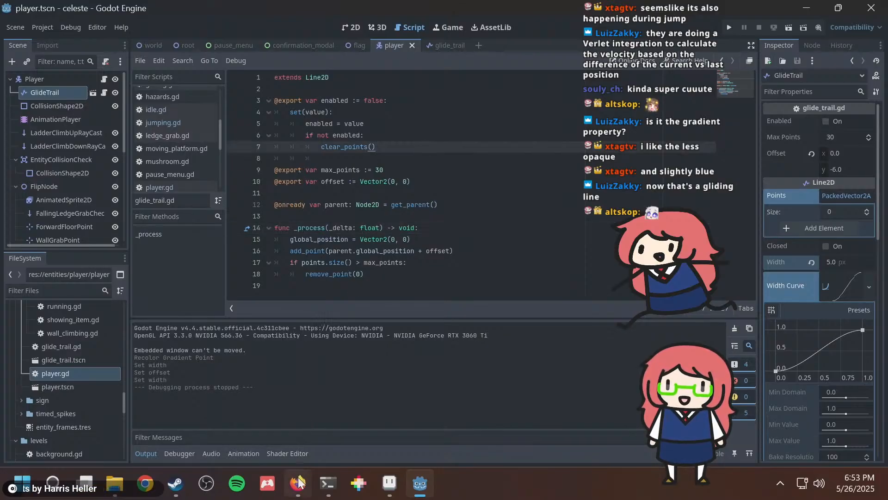
Switch to Firefox and search the web for "godot skip process".
{"action": "mouse_move", "coordinate": [298, 482]}
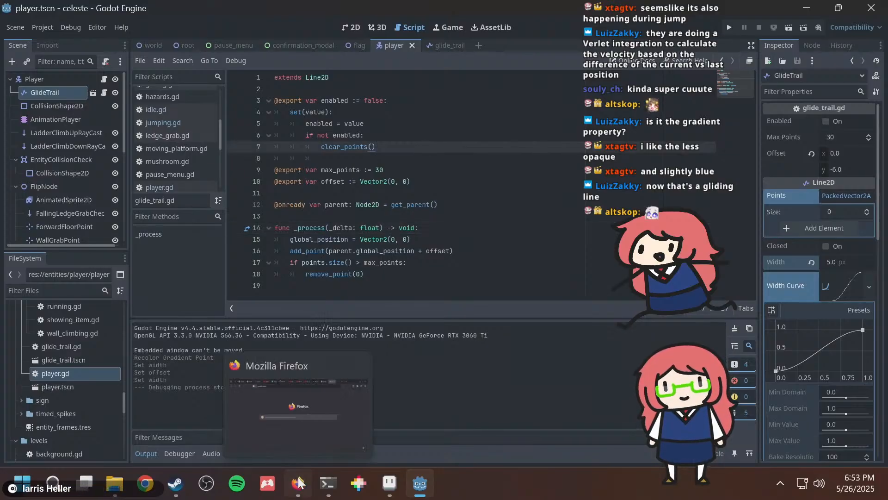
{"action": "left_click", "coordinate": [299, 482]}
{"action": "key", "text": "BackSpace"}
{"action": "key", "text": "BackSpace"}
{"action": "key", "text": "BackSpace"}
{"action": "key", "text": "BackSpace"}
{"action": "key", "text": "BackSpace"}
{"action": "key", "text": "BackSpace"}
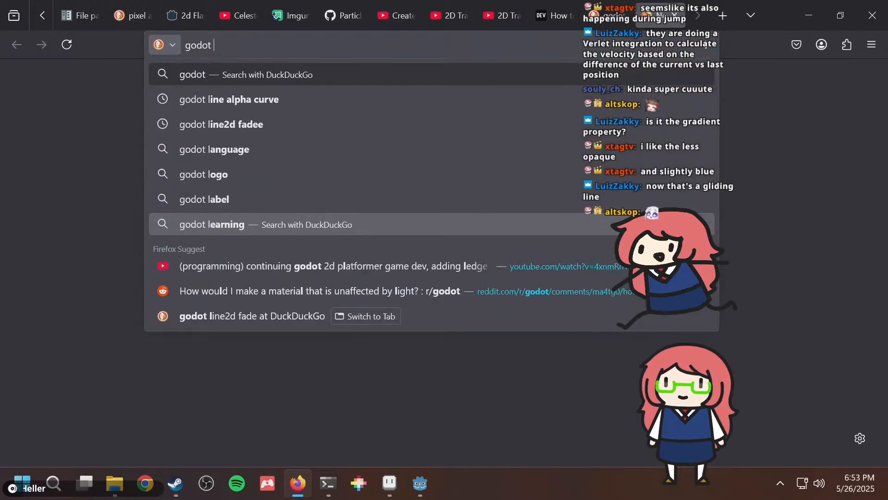
{"action": "type", "text": "skip process"}
{"action": "key", "text": "Return"}
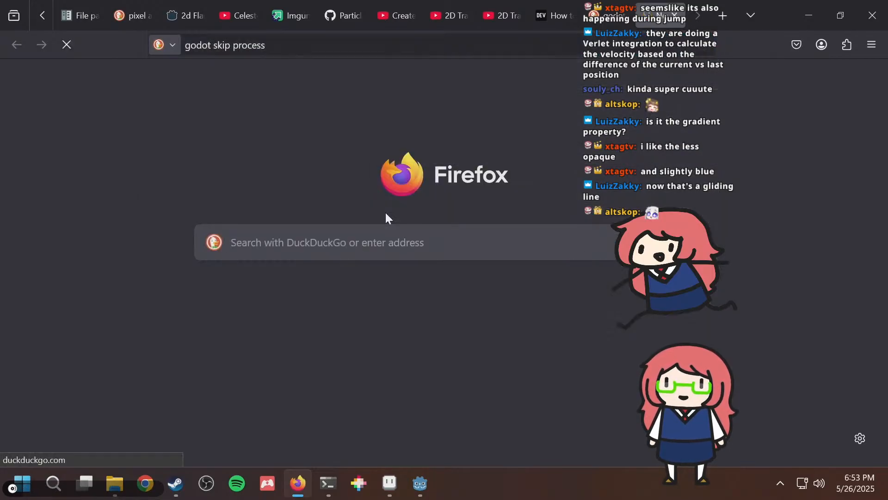
Open the Godot docs page on Idle and Physics Processing and read how _process() can be turned off.
{"action": "left_click", "coordinate": [233, 262]}
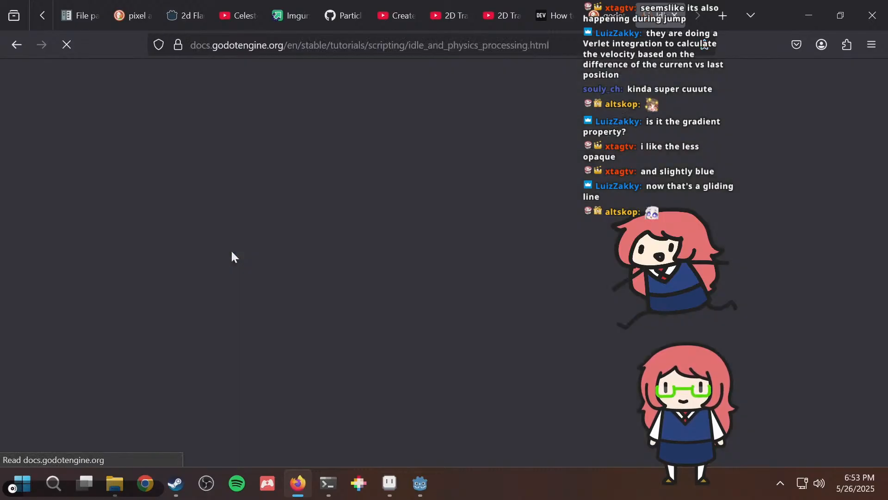
{"action": "scroll", "coordinate": [403, 267], "scroll_direction": "down", "scroll_amount": 4}
{"action": "scroll", "coordinate": [404, 267], "scroll_direction": "up", "scroll_amount": 5}
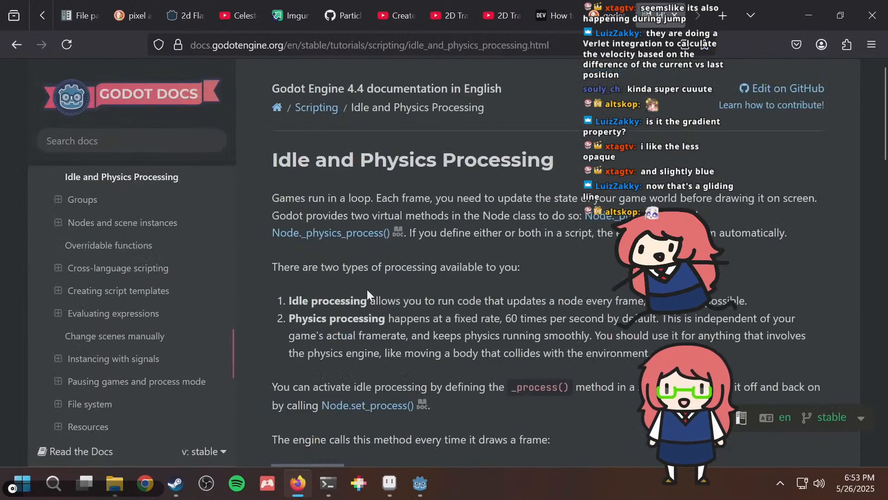
{"action": "scroll", "coordinate": [356, 294], "scroll_direction": "down", "scroll_amount": 5}
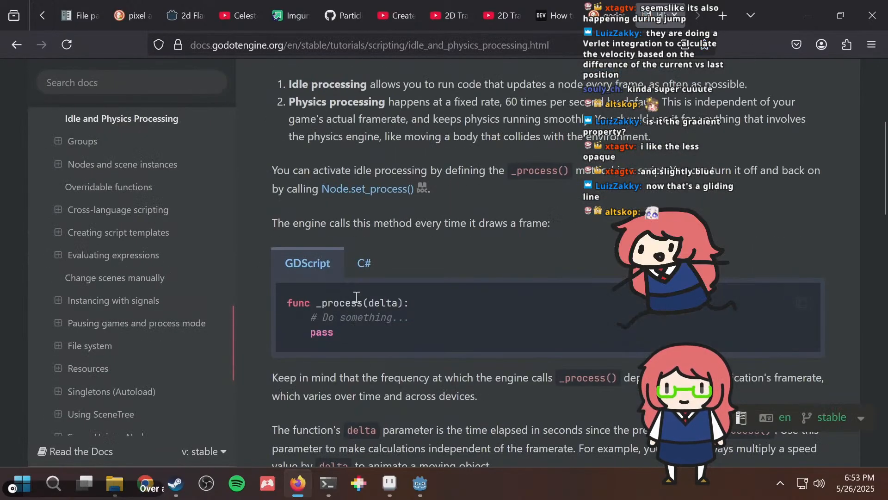
{"action": "scroll", "coordinate": [355, 296], "scroll_direction": "down", "scroll_amount": 17}
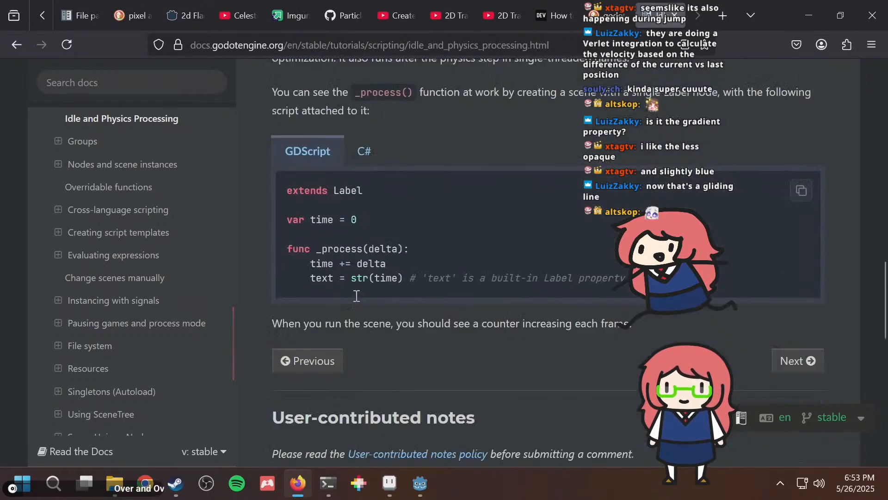
{"action": "scroll", "coordinate": [356, 295], "scroll_direction": "up", "scroll_amount": 18}
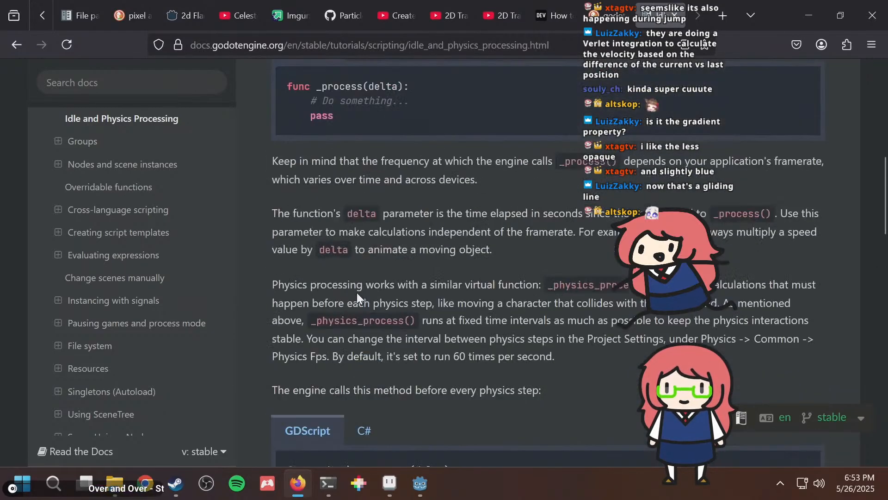
Search the web for "godot disable processing" and check the results for how to disable a node's processing.
{"action": "key", "text": "ctrl+l"}
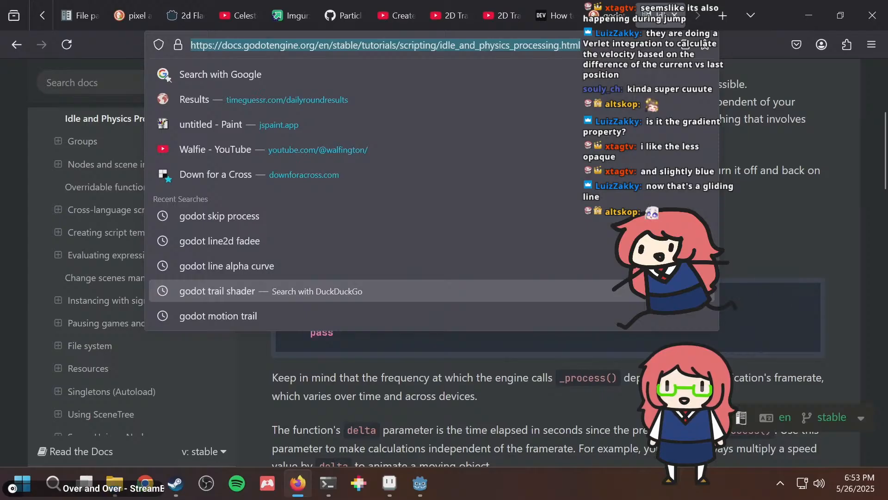
{"action": "type", "text": "godot disable"}
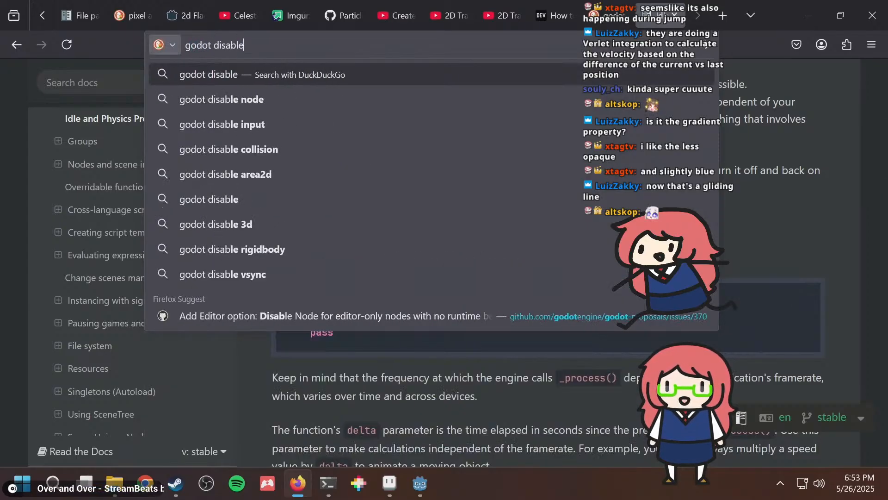
{"action": "type", "text": " processing"}
{"action": "key", "text": "Return"}
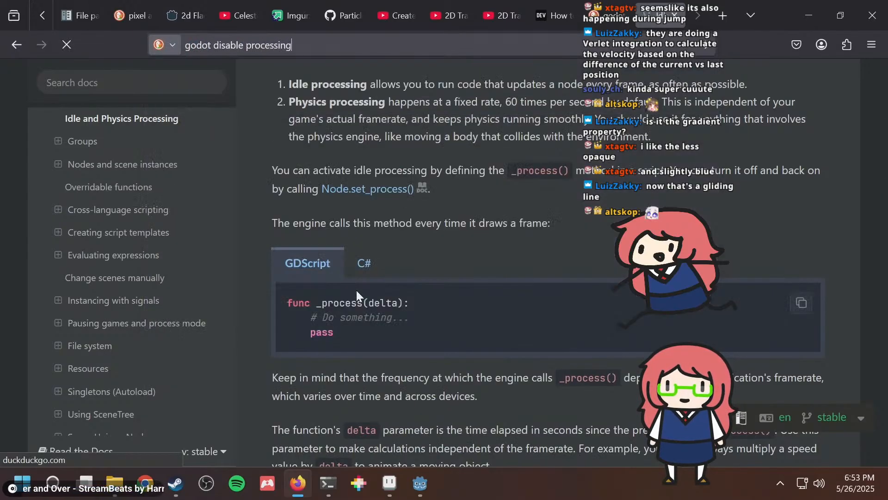
{"action": "scroll", "coordinate": [304, 341], "scroll_direction": "down", "scroll_amount": 2}
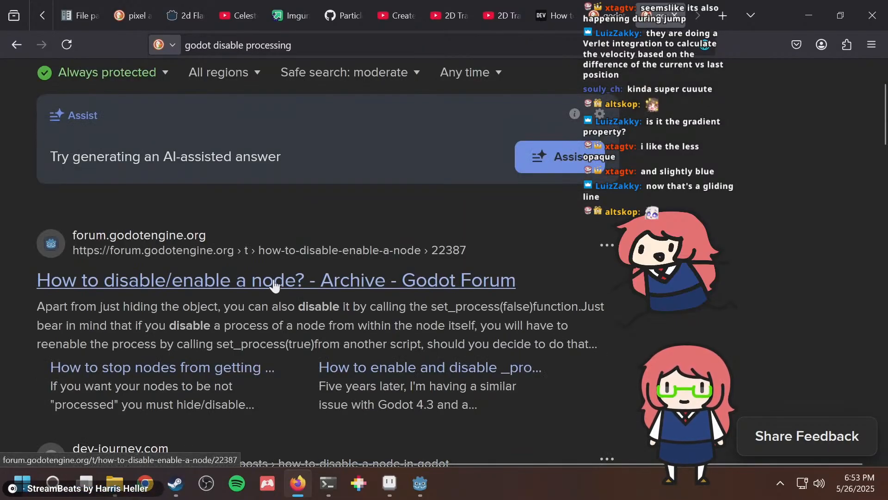
Switch back to Godot and add "set_process(not enabled)" to the enabled setter, after the if block.
{"action": "key", "text": "alt+Tab"}
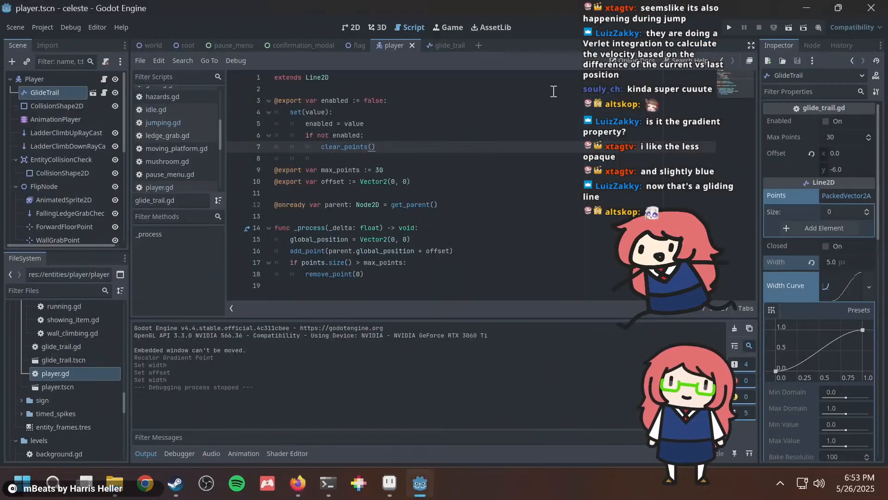
{"action": "key", "text": "Return"}
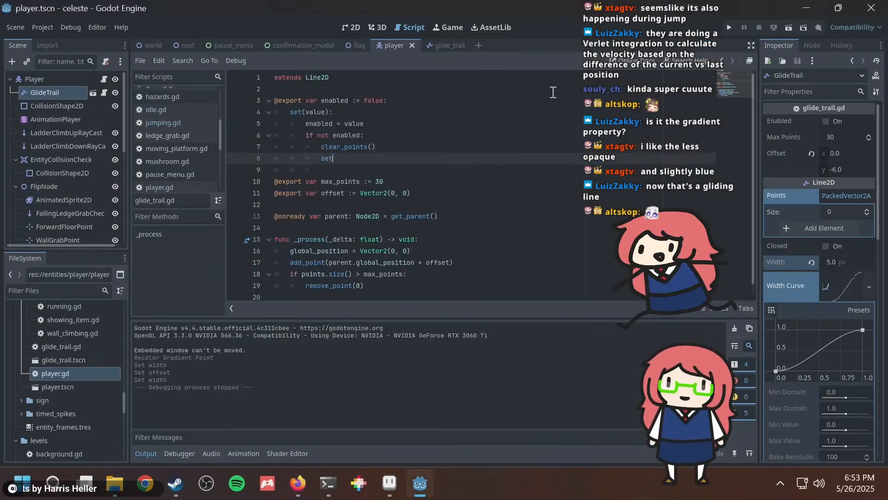
{"action": "key", "text": "BackSpace"}
{"action": "key", "text": "BackSpace"}
{"action": "key", "text": "BackSpace"}
{"action": "key", "text": "BackSpace"}
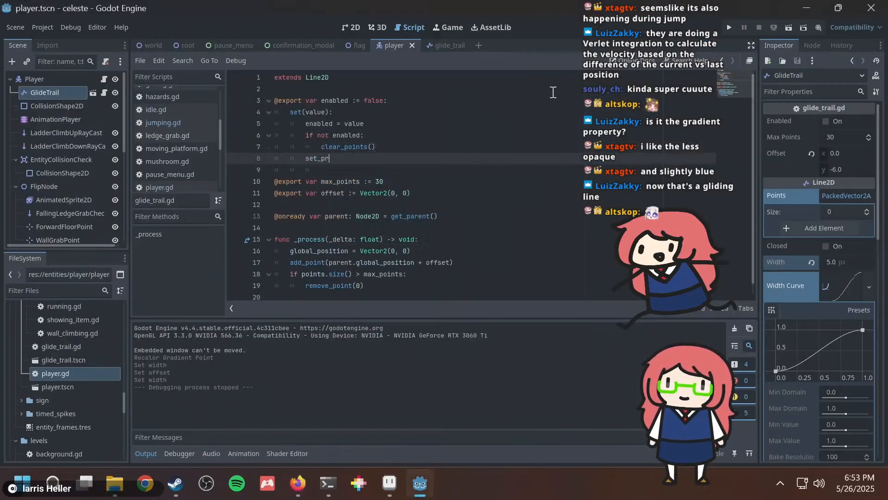
{"action": "type", "text": "set_process("}
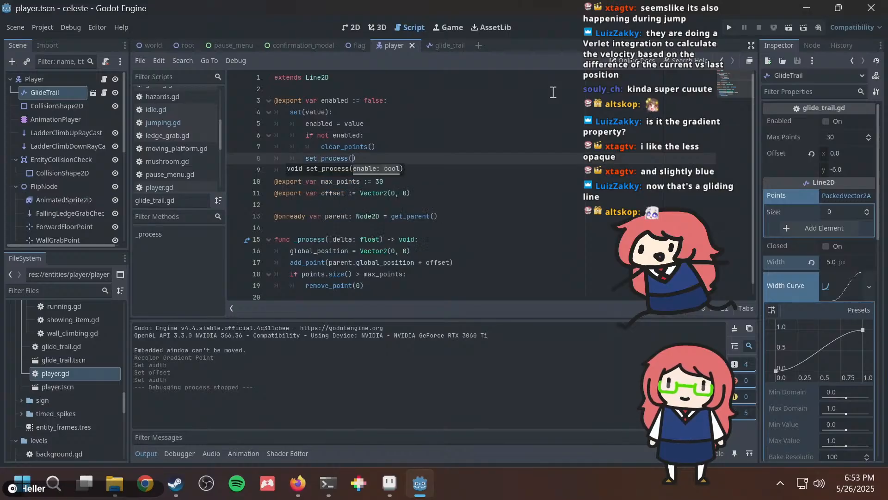
{"action": "type", "text": "not enabled"}
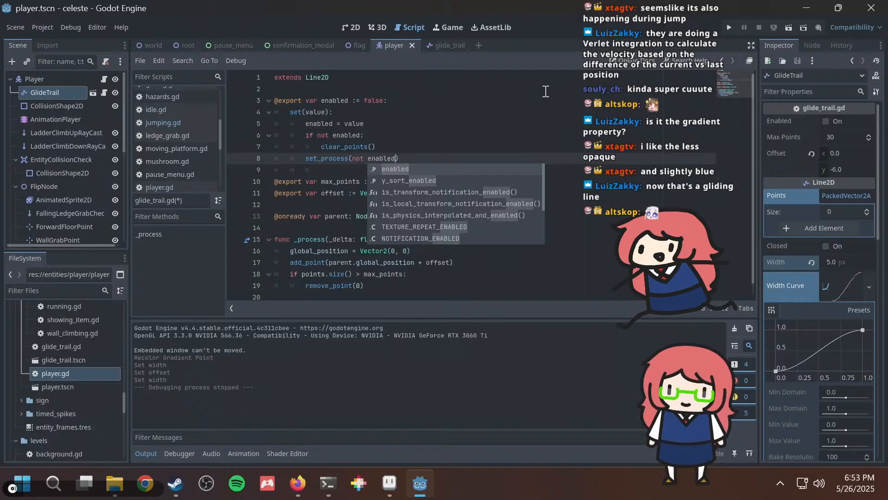
Change the set_process argument in the setter to just "enabled" and save the script.
{"action": "left_click", "coordinate": [354, 158]}
{"action": "key", "text": "Delete"}
{"action": "key", "text": "Delete"}
{"action": "key", "text": "Delete"}
{"action": "key", "text": "Delete"}
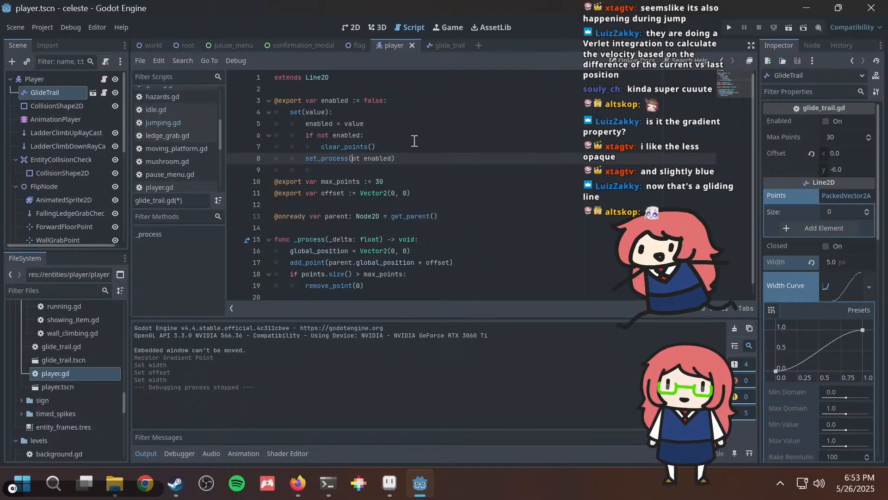
{"action": "mouse_move", "coordinate": [332, 154]}
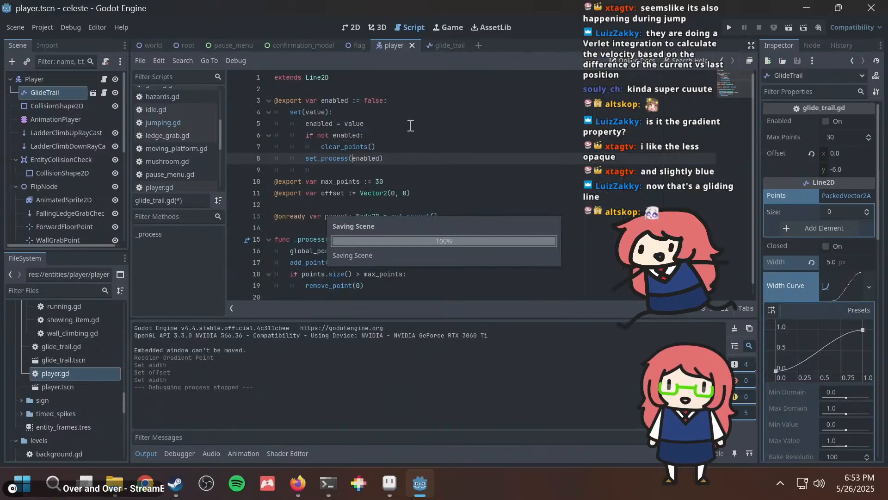
{"action": "left_click", "coordinate": [422, 135]}
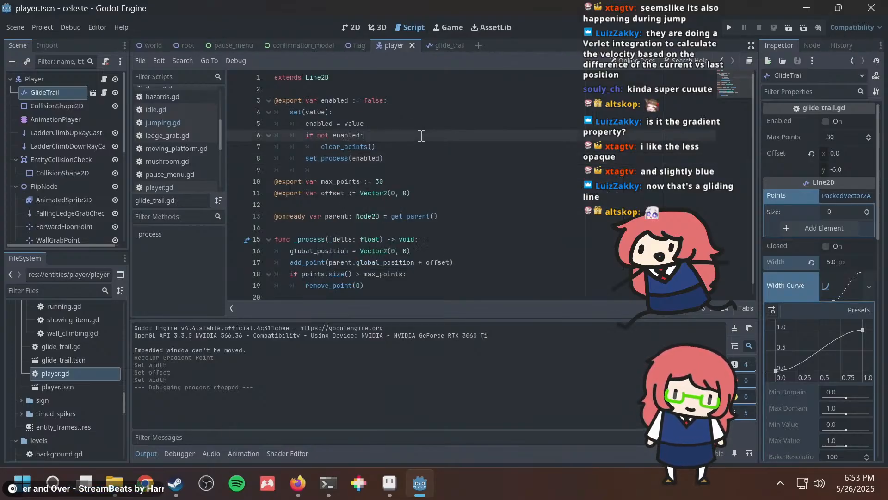
Add a "_ready() -> void" function above _process in glide_trail.gd that sets "enabled = false".
{"action": "left_click", "coordinate": [342, 231]}
{"action": "key", "text": "Return"}
{"action": "key", "text": "Return"}
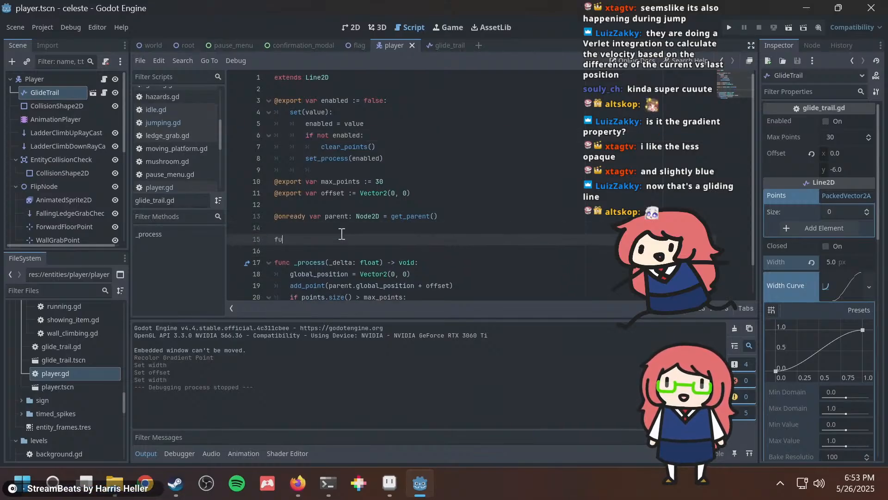
{"action": "type", "text": "func _ready() -> void:"}
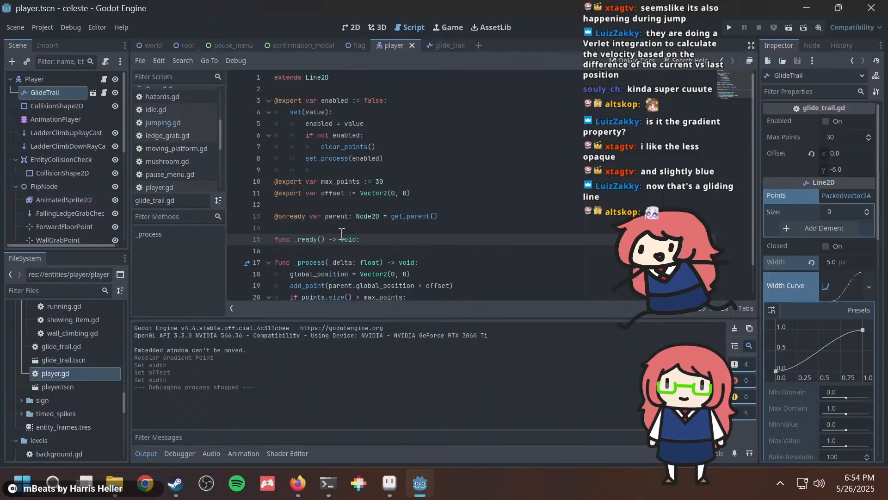
{"action": "key", "text": "Return"}
{"action": "type", "text": "enbal"}
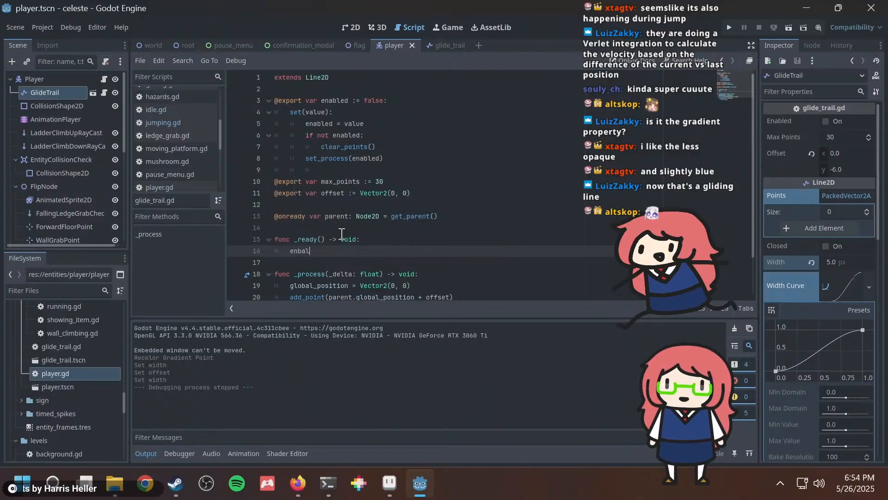
{"action": "key", "text": "BackSpace"}
{"action": "key", "text": "BackSpace"}
{"action": "key", "text": "BackSpace"}
{"action": "type", "text": "abled "}
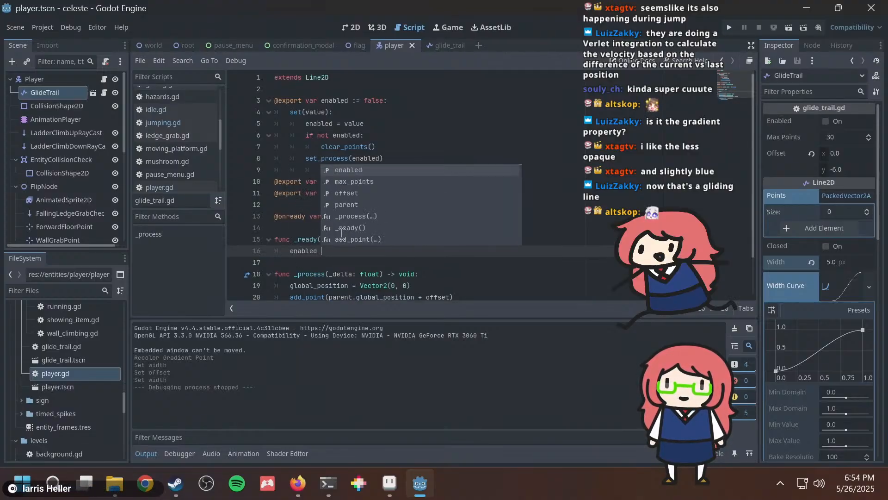
{"action": "type", "text": "= false"}
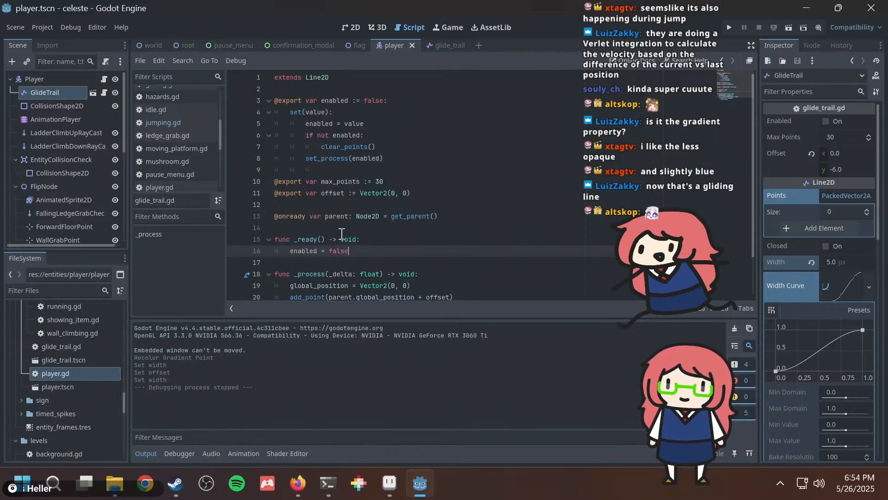
{"action": "left_click", "coordinate": [387, 228]}
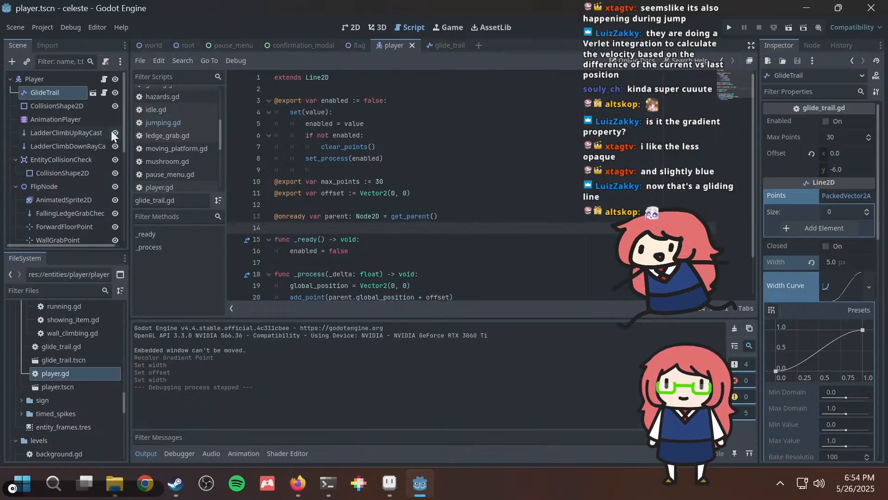
Filter the script list for "glidin" and open gliding.gd to view the gliding state's code.
{"action": "scroll", "coordinate": [180, 121], "scroll_direction": "down", "scroll_amount": 5}
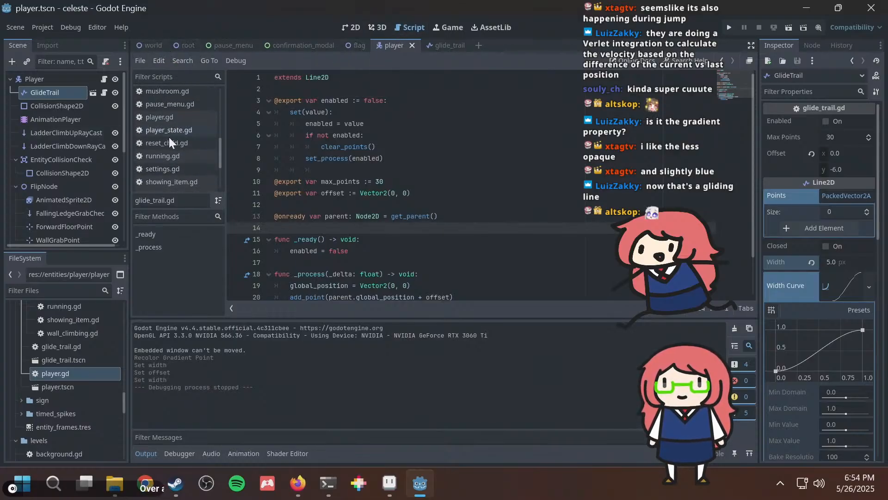
{"action": "scroll", "coordinate": [169, 137], "scroll_direction": "up", "scroll_amount": 1}
{"action": "left_click", "coordinate": [159, 77]}
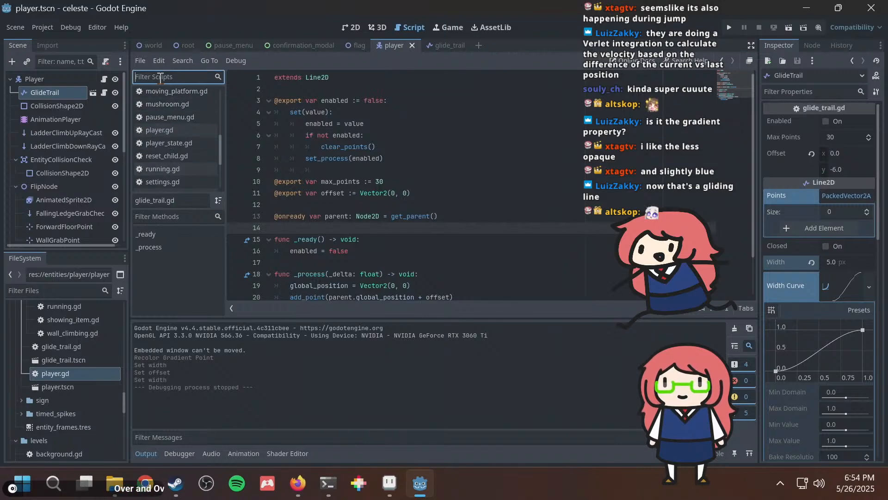
{"action": "type", "text": "glidin"}
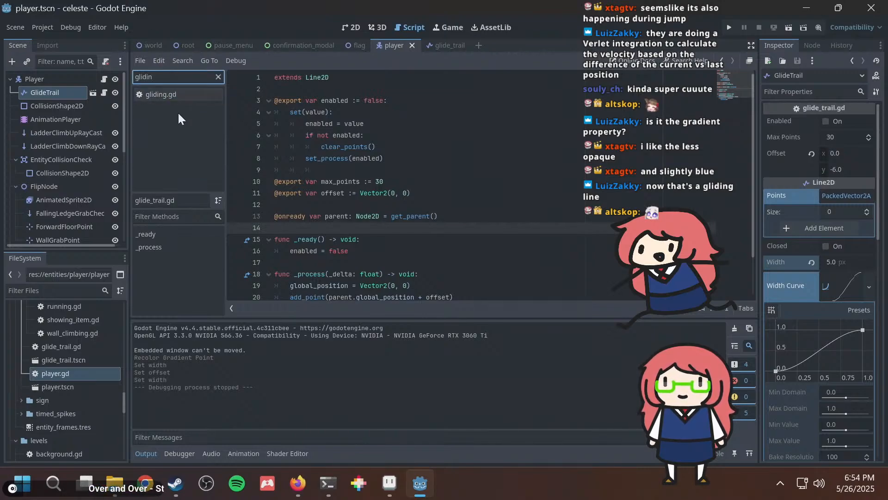
{"action": "left_click", "coordinate": [169, 92]}
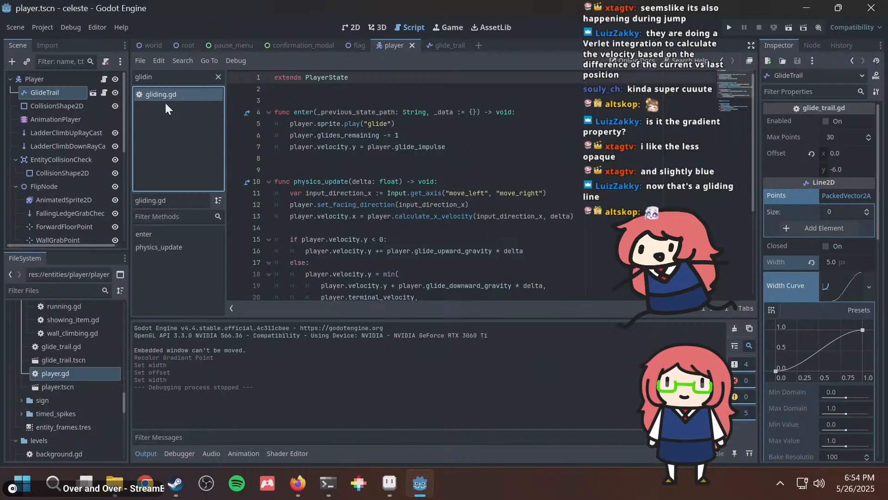
Open player.gd, duplicate the landing_dust_particles declaration and rename the copied variable to glide_trail.
{"action": "left_click", "coordinate": [178, 79]}
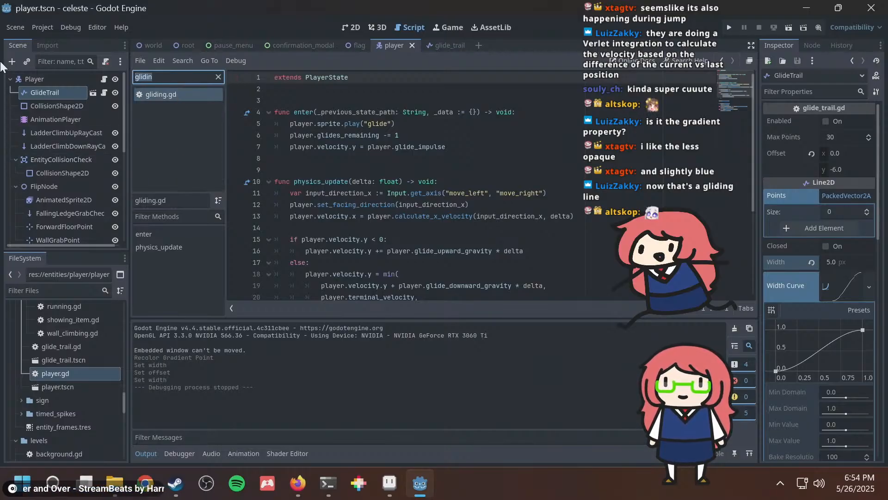
{"action": "type", "text": "play"}
{"action": "left_click", "coordinate": [172, 91]}
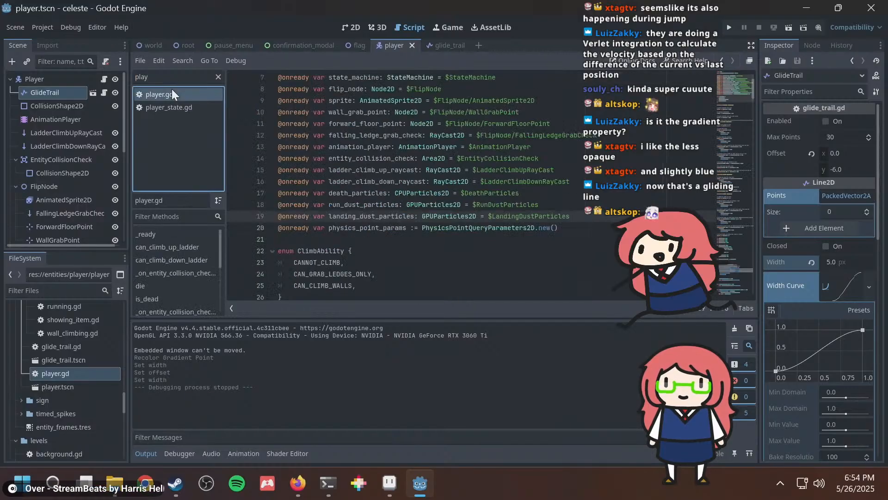
{"action": "triple_click", "coordinate": [584, 218]}
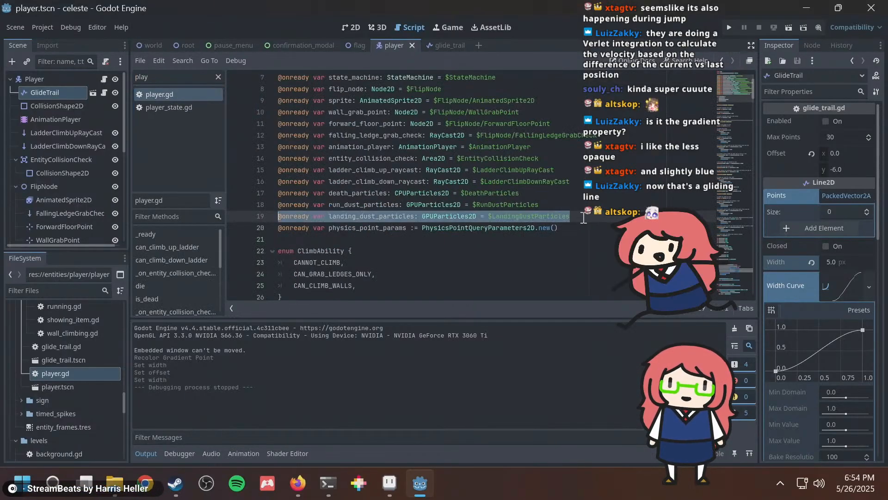
{"action": "key", "text": "ctrl+shift+d"}
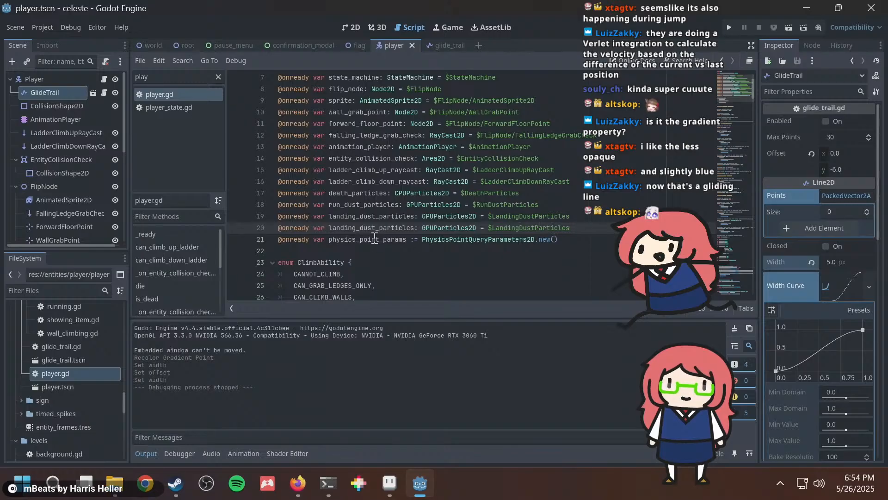
{"action": "double_click", "coordinate": [374, 227]}
{"action": "type", "text": "glide_trail"}
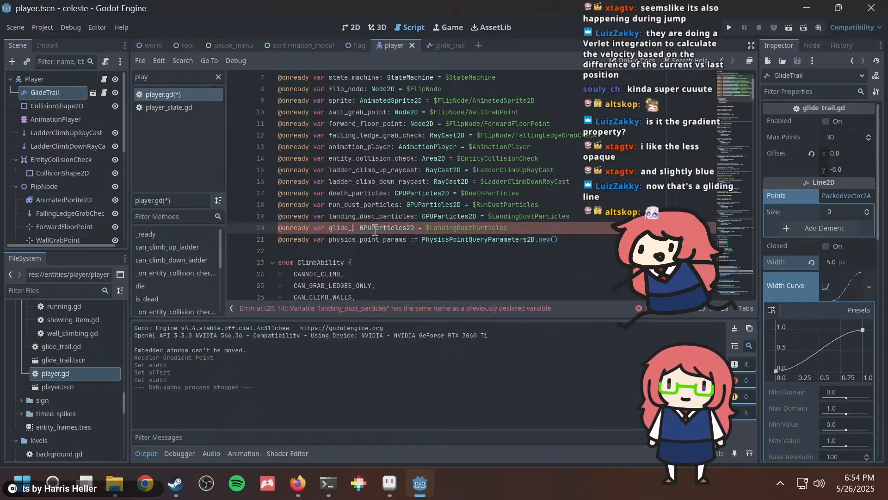
Remove the GPUParticles2D type from the glide_trail declaration, leaving its type blank.
{"action": "double_click", "coordinate": [385, 227]}
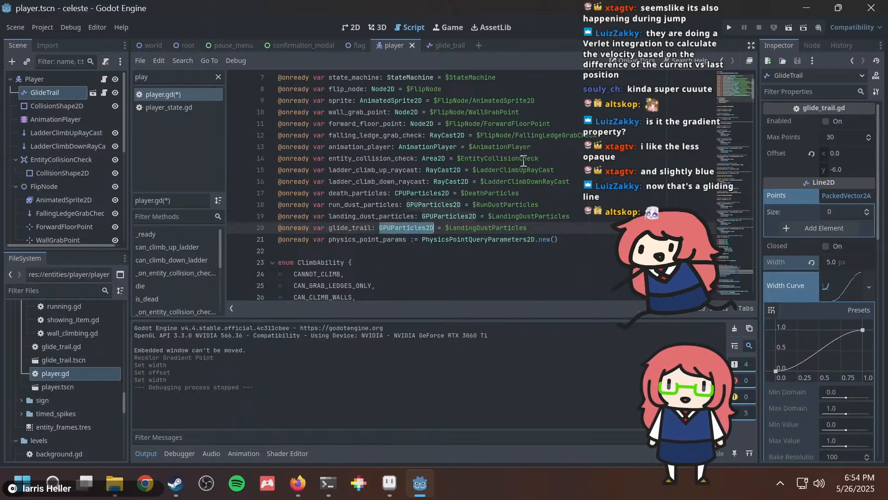
{"action": "type", "text": "Line2"}
{"action": "key", "text": "BackSpace"}
{"action": "key", "text": "BackSpace"}
{"action": "key", "text": "BackSpace"}
{"action": "key", "text": "BackSpace"}
{"action": "key", "text": "BackSpace"}
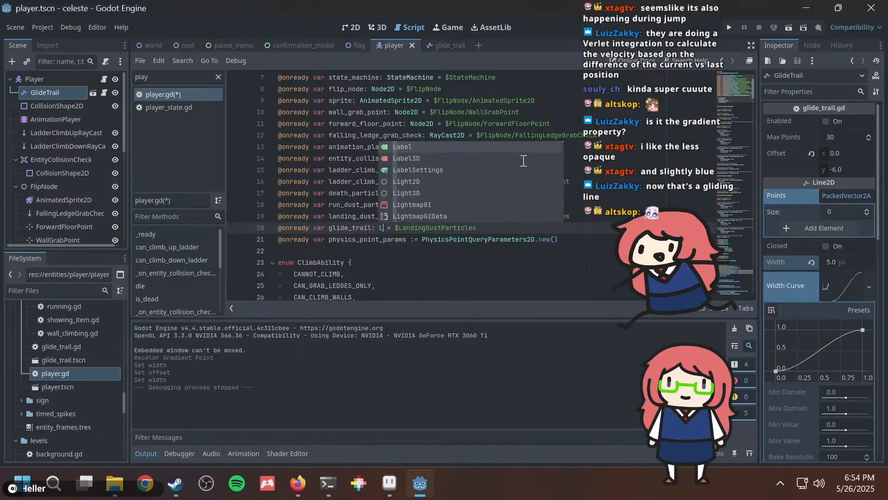
Switch to the glide_trail scene with the script editor in view.
{"action": "left_click", "coordinate": [443, 43]}
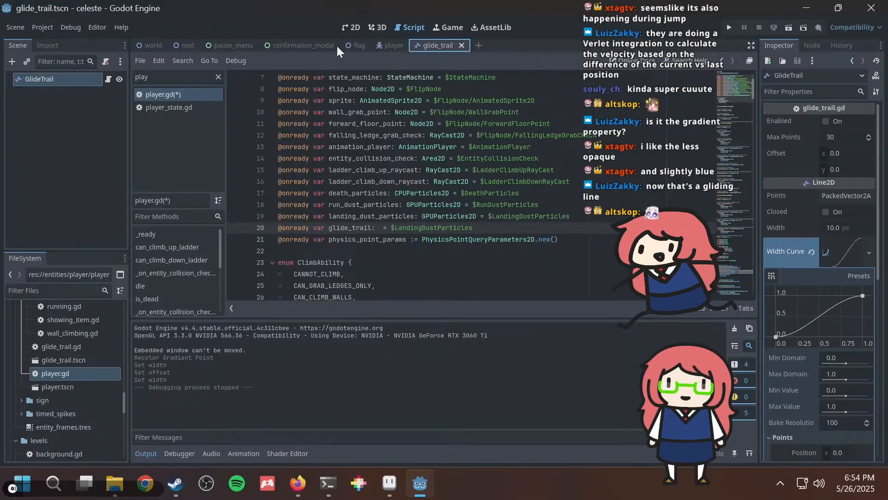
{"action": "left_click", "coordinate": [408, 23]}
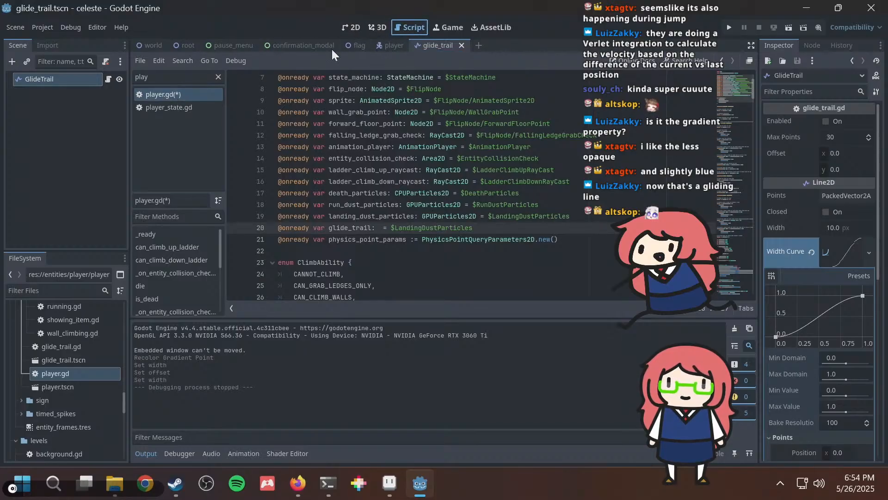
Declare the class name GlideTrail in front of the extends clause in glide_trail.gd and save the script.
{"action": "left_click", "coordinate": [176, 77]}
{"action": "key", "text": "BackSpace"}
{"action": "key", "text": "BackSpace"}
{"action": "key", "text": "BackSpace"}
{"action": "key", "text": "BackSpace"}
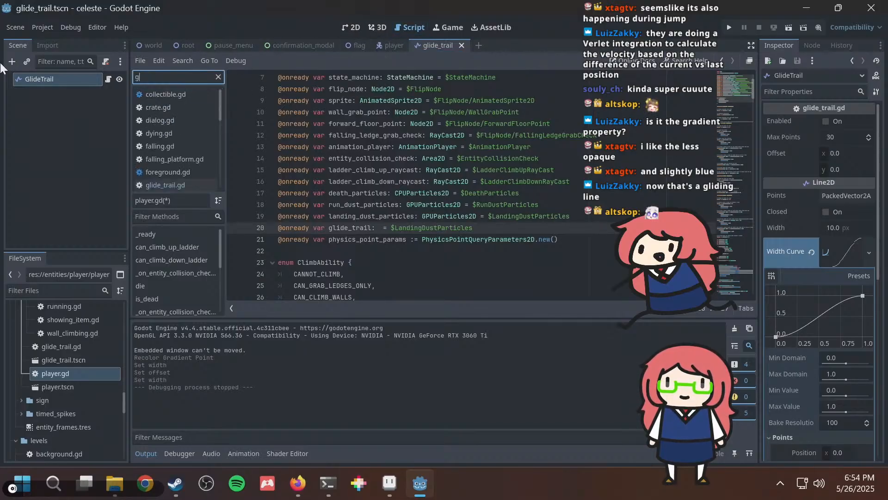
{"action": "type", "text": "glide"}
{"action": "left_click", "coordinate": [174, 93]}
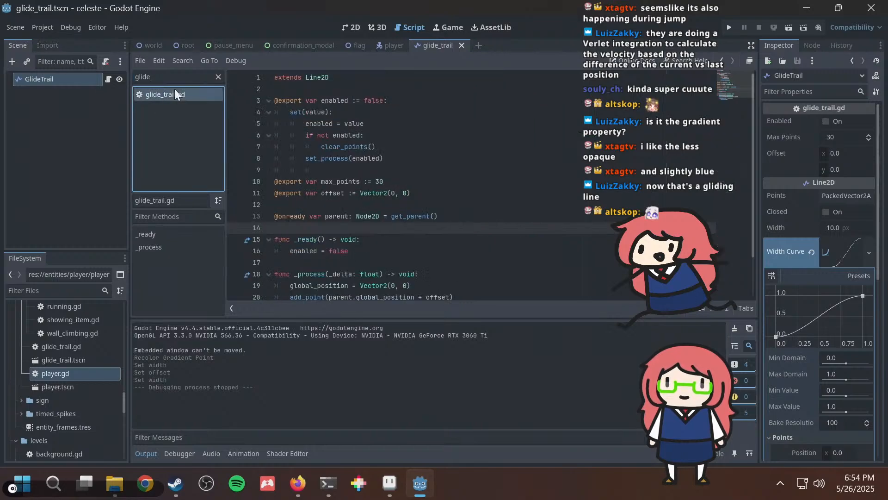
{"action": "type", "text": "class_name "}
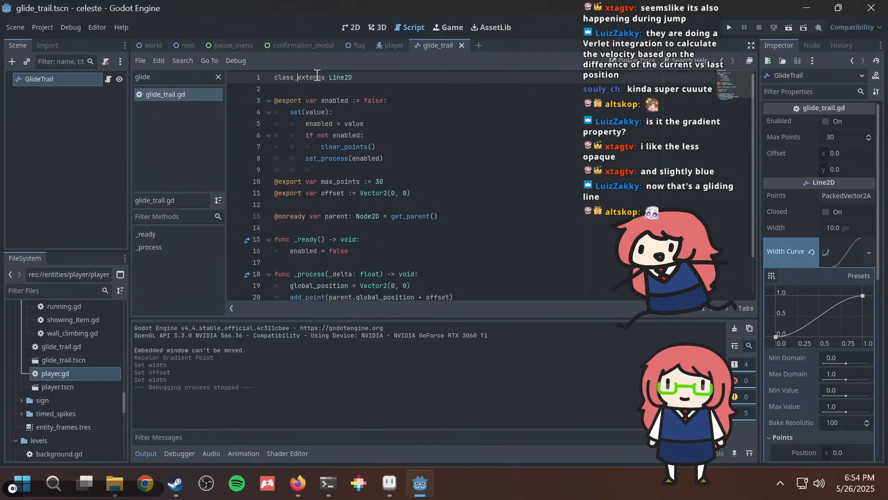
{"action": "type", "text": "GlideTrail"}
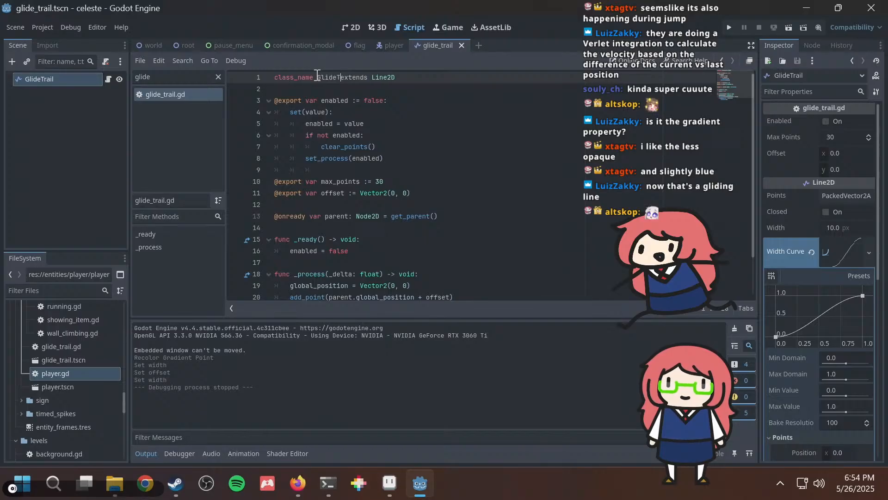
{"action": "key", "text": "ctrl+s"}
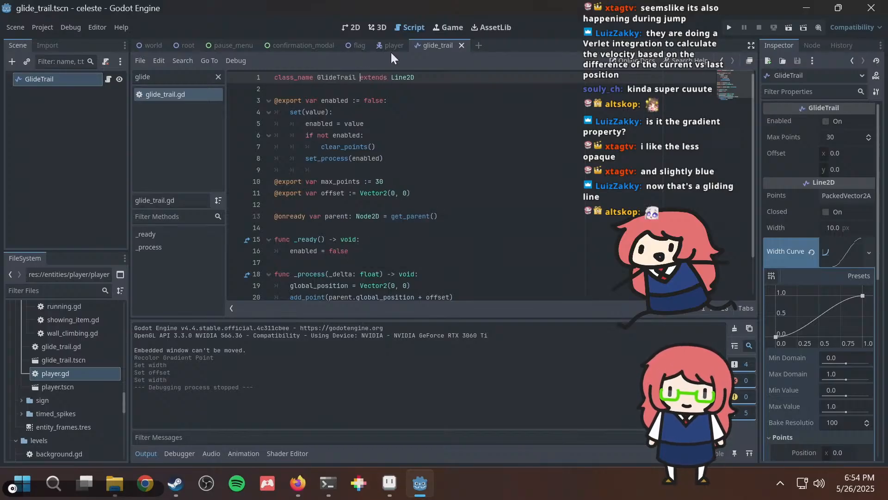
In player.gd, give the glide_trail variable the type GlideTrail and point it to the $GlideTrail node.
{"action": "left_click", "coordinate": [166, 77]}
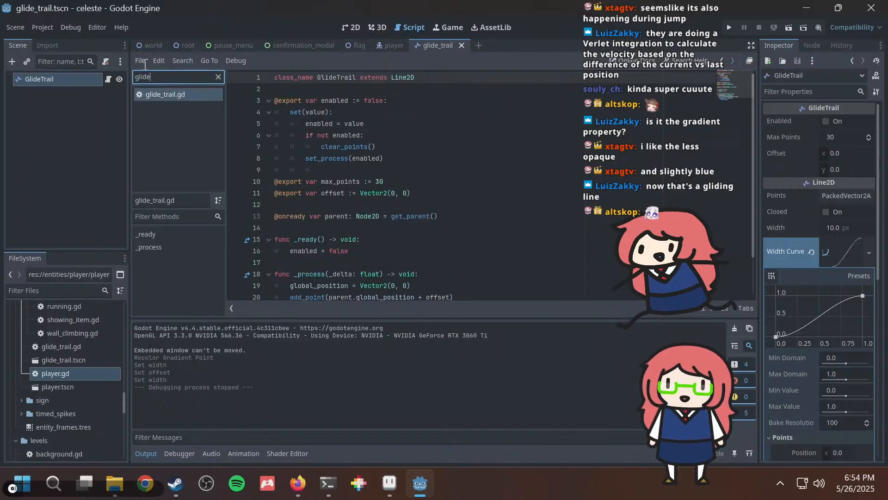
{"action": "type", "text": "play"}
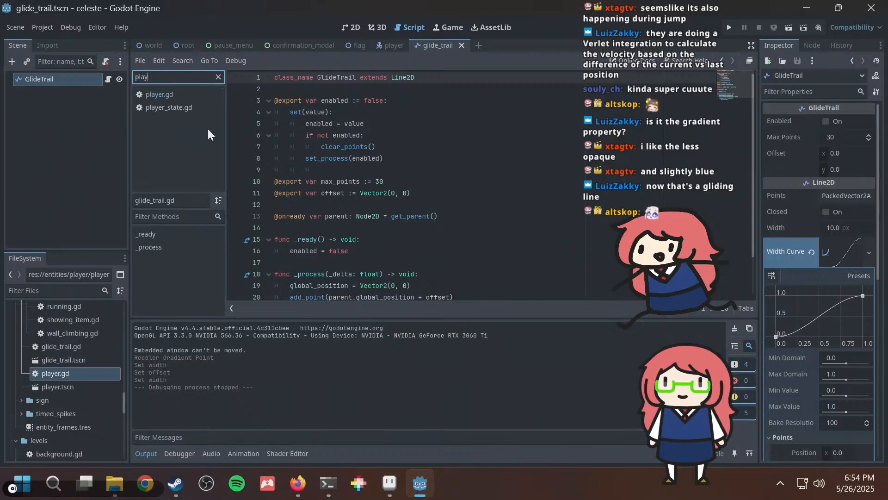
{"action": "left_click", "coordinate": [194, 96]}
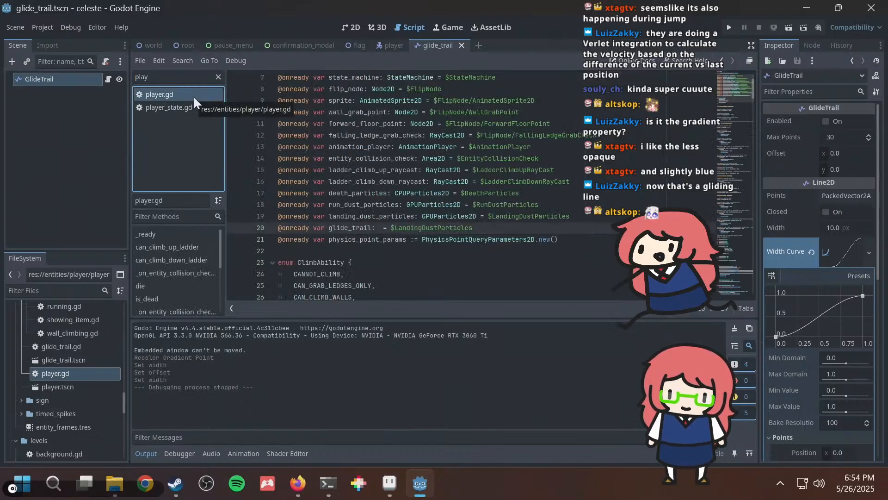
{"action": "left_click", "coordinate": [378, 228]}
{"action": "type", "text": "GlideTrail"}
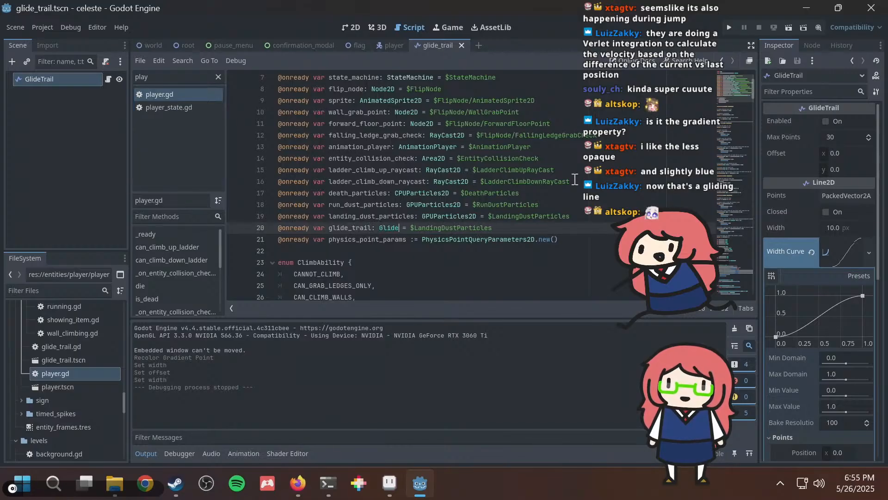
{"action": "double_click", "coordinate": [458, 227]}
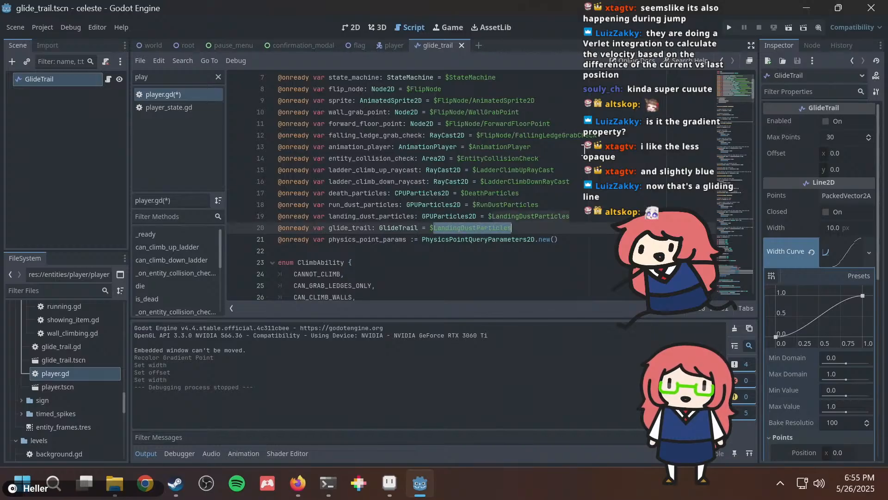
{"action": "type", "text": "GlideTr"}
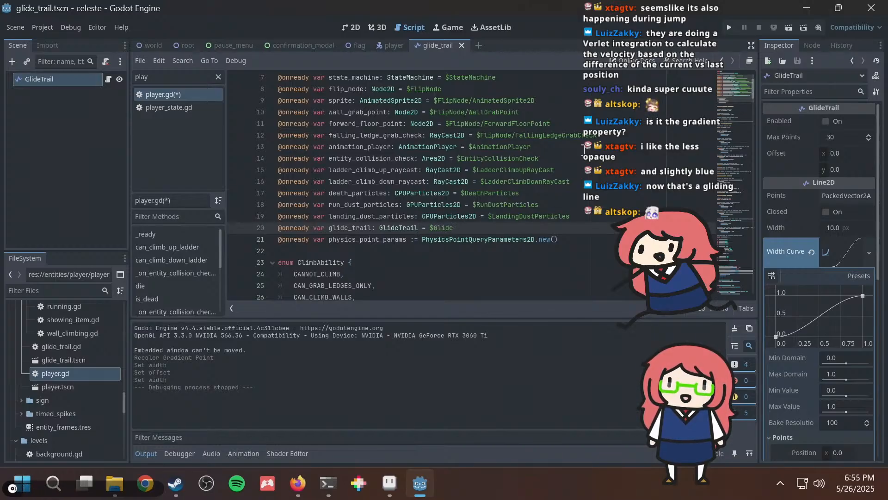
Open the player scene in the 2D view, save it, and return to the player.gd code.
{"action": "left_click", "coordinate": [349, 24]}
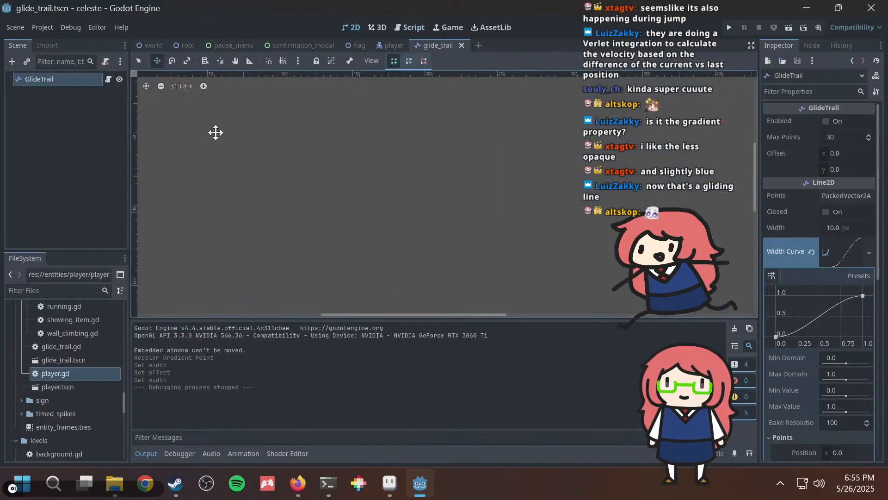
{"action": "left_click", "coordinate": [387, 45]}
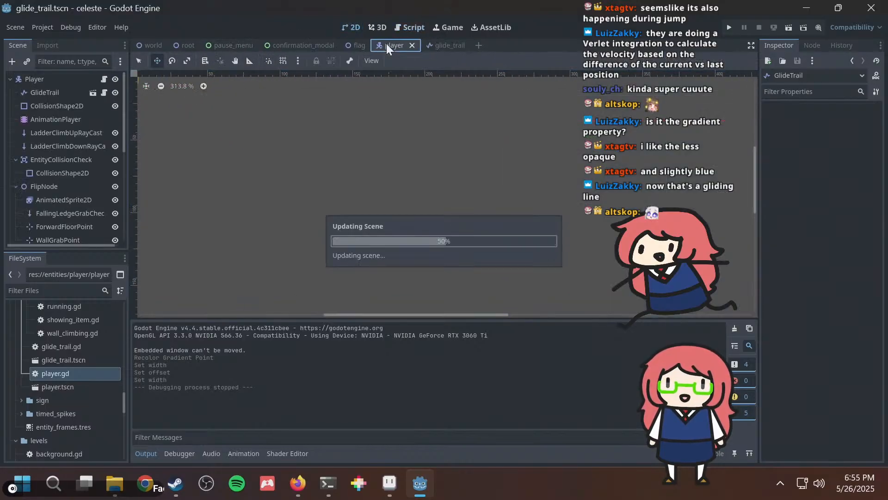
{"action": "key", "text": "ctrl+s"}
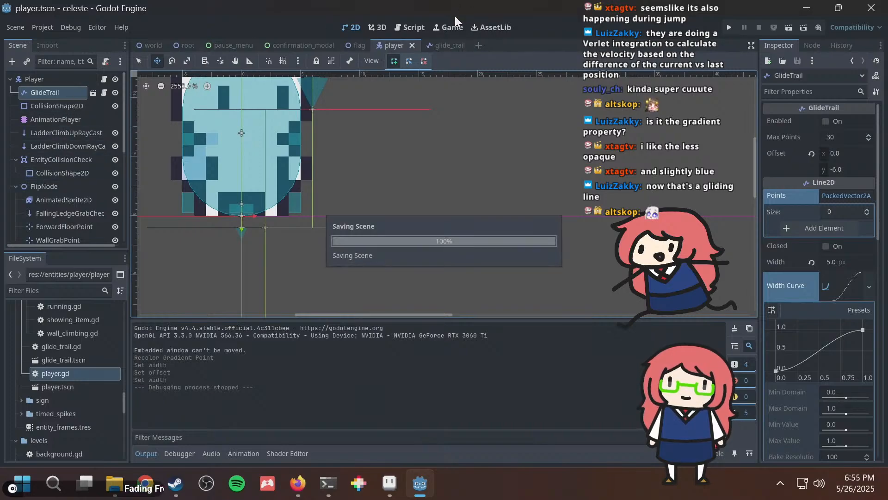
{"action": "left_click", "coordinate": [401, 27]}
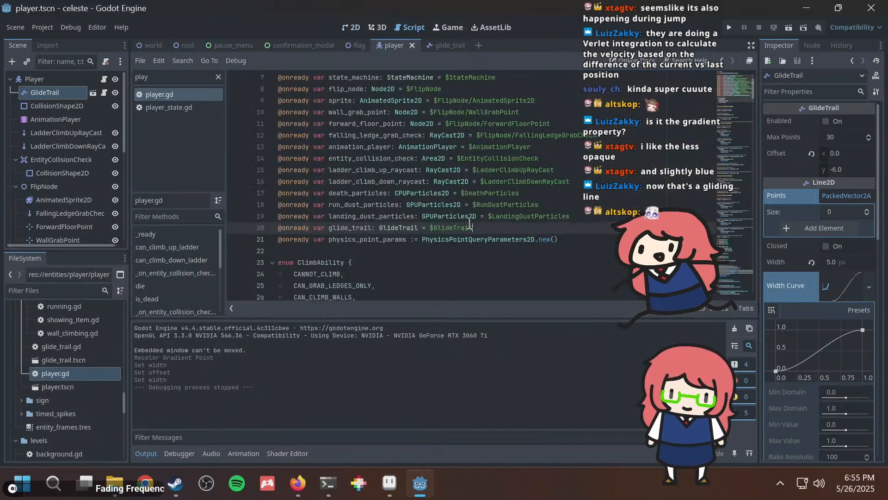
In gliding.gd, add player.glide_trail.enabled = true at the end of the enter function.
{"action": "left_click_drag", "start_coordinate": [176, 74], "coordinate": [1, 13]}
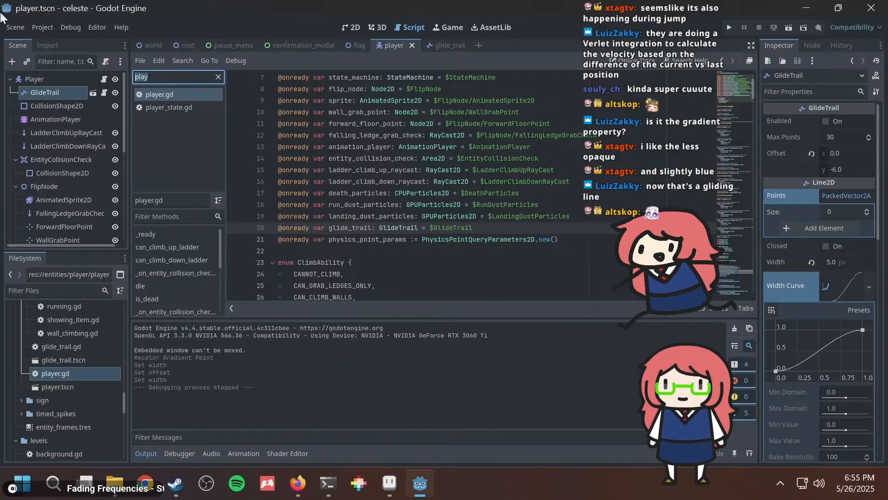
{"action": "type", "text": "glide"}
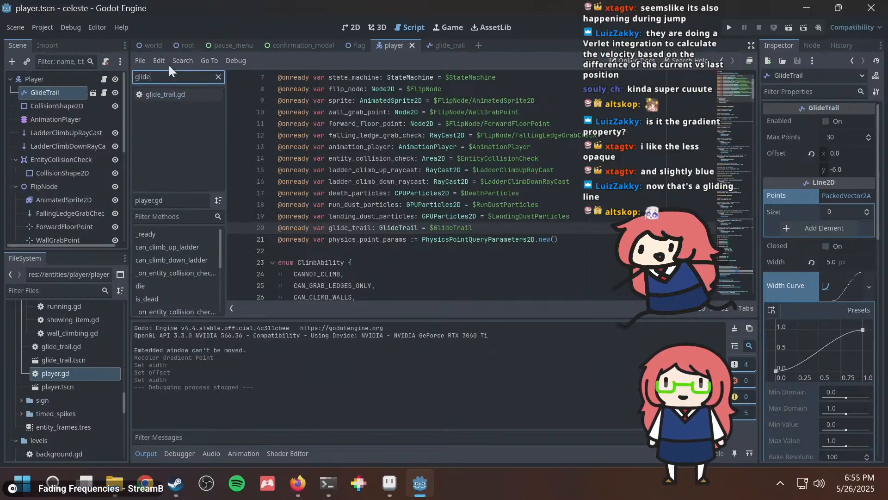
{"action": "key", "text": "BackSpace"}
{"action": "left_click", "coordinate": [158, 107]}
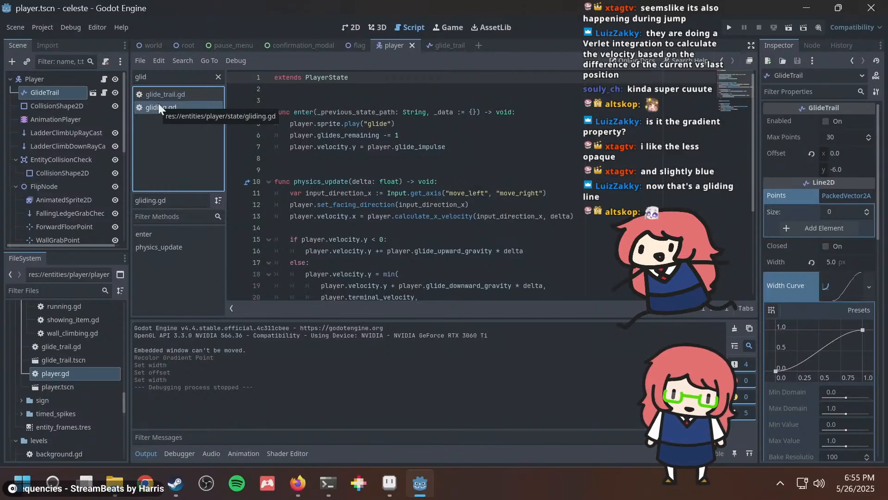
{"action": "left_click", "coordinate": [469, 149]}
{"action": "key", "text": "Return"}
{"action": "type", "text": "p"}
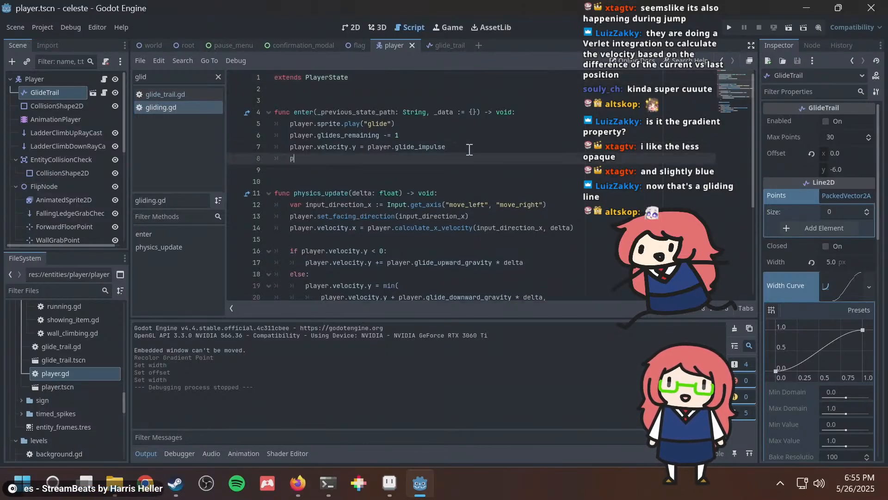
{"action": "type", "text": "_t"}
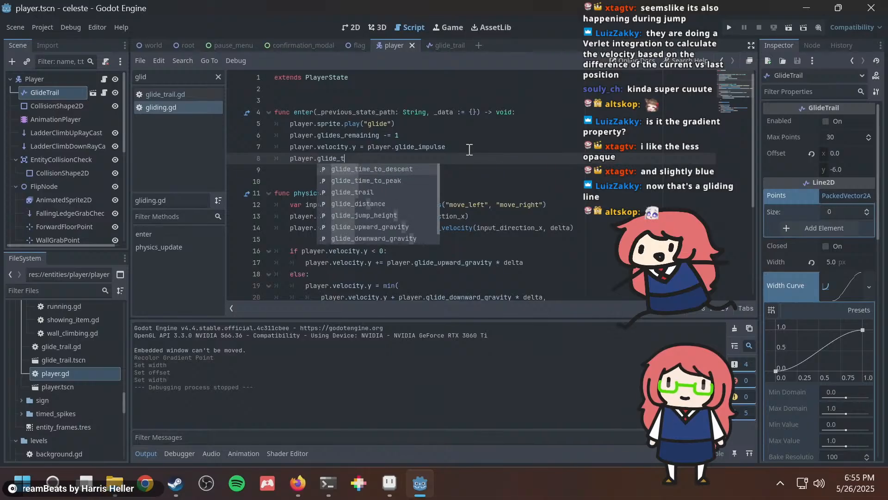
{"action": "type", "text": "rail.ena"}
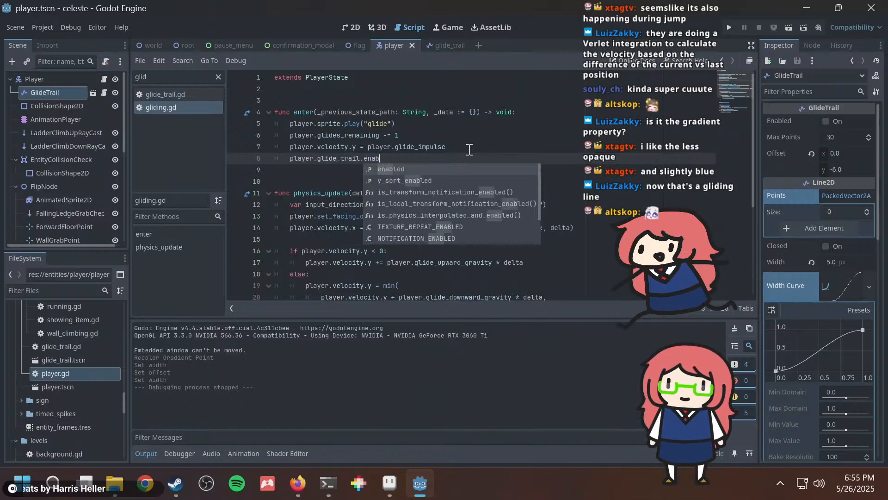
{"action": "key", "text": "Return"}
{"action": "type", "text": "= true"}
Below the enter function, add an exit() -> void function that sets player.glide_trail.enabled to false.
{"action": "key", "text": "Return"}
{"action": "key", "text": "Return"}
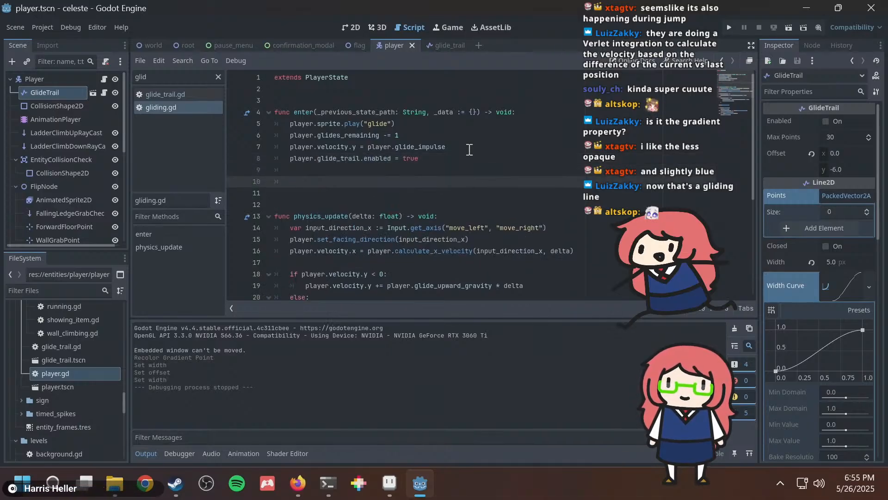
{"action": "key", "text": "BackSpace"}
{"action": "type", "text": "func e"}
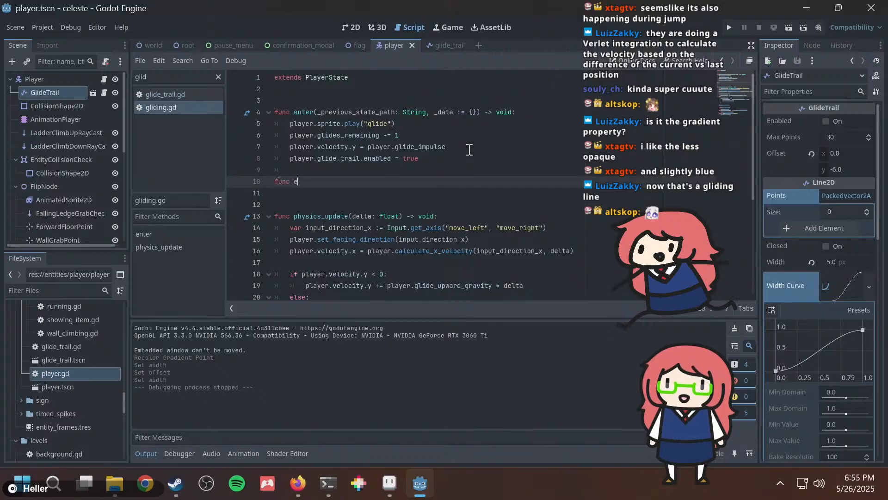
{"action": "type", "text": "xi"}
{"action": "type", "text": "t*()"}
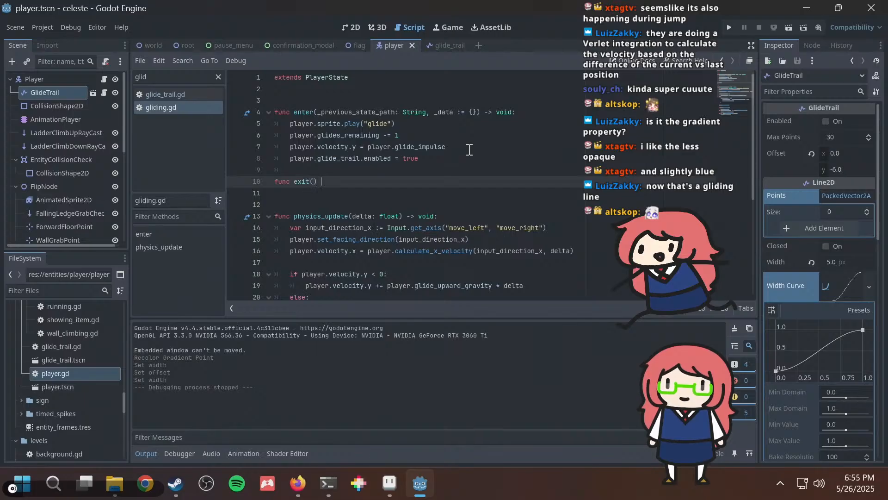
{"action": "type", "text": " -> void:"}
{"action": "key", "text": "Return"}
{"action": "type", "text": "playe"}
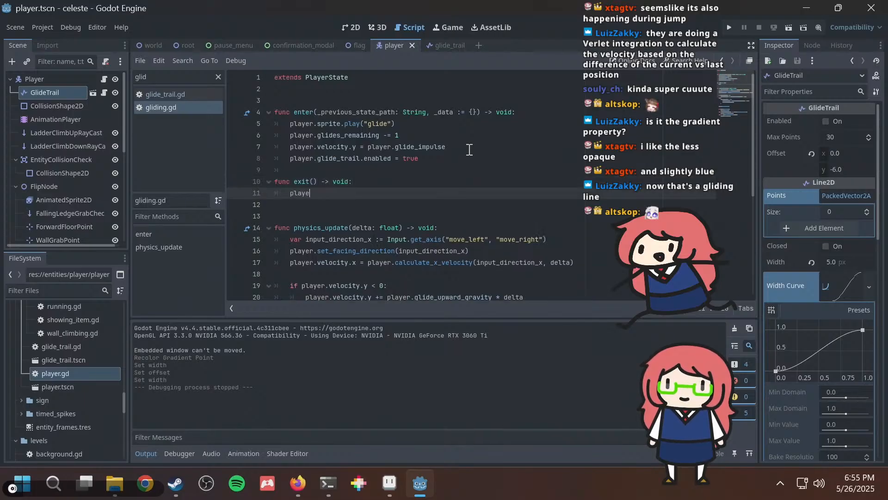
{"action": "type", "text": "r.glide"}
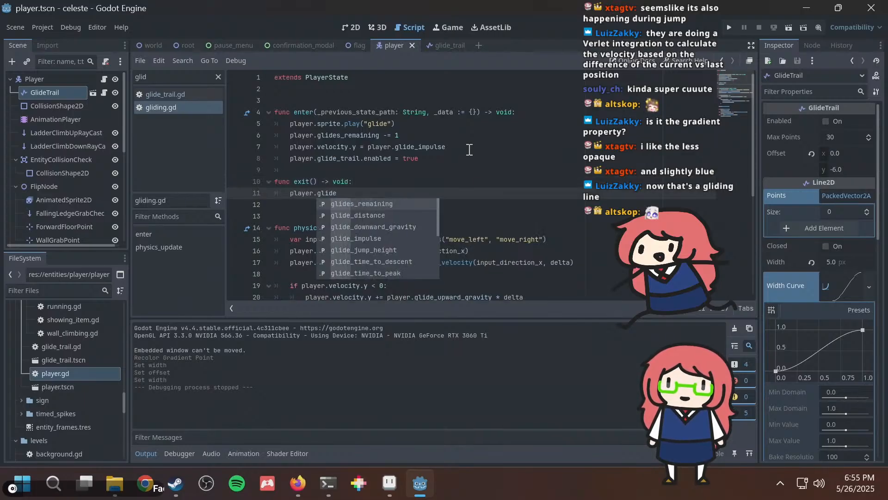
{"action": "type", "text": "_trail.enabled = false"}
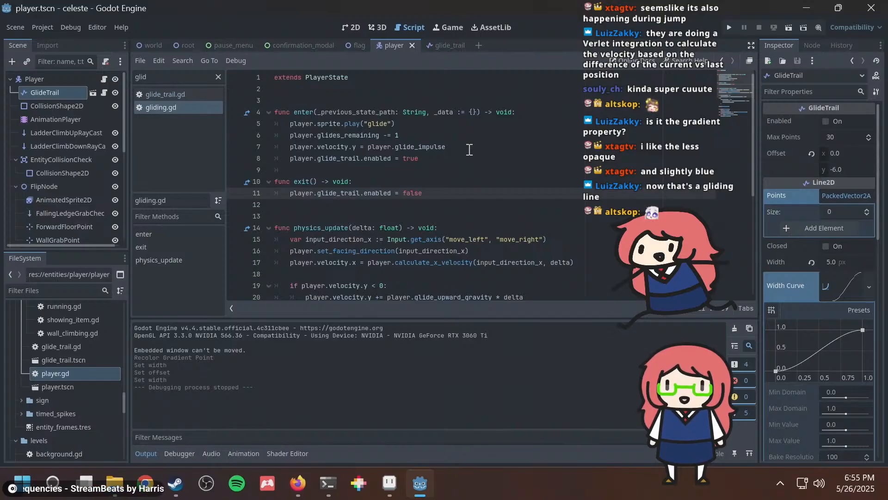
Run the project and jump and glide the character back and forth between the wooden platforms to test the glide trail.
{"action": "key", "text": "F5"}
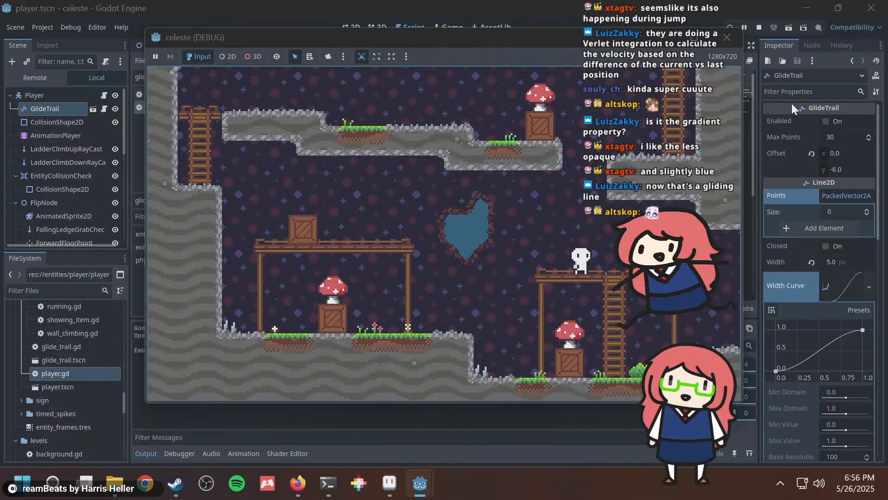
{"action": "key", "text": "Left"}
{"action": "key", "text": "space"}
{"action": "key", "text": "Right"}
{"action": "key", "text": "space"}
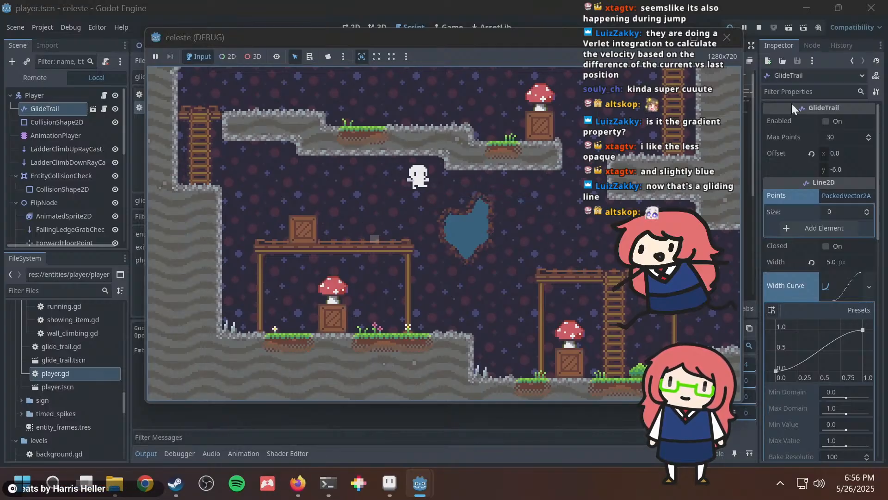
{"action": "key", "text": "space"}
{"action": "key", "text": "Left"}
{"action": "key", "text": "space"}
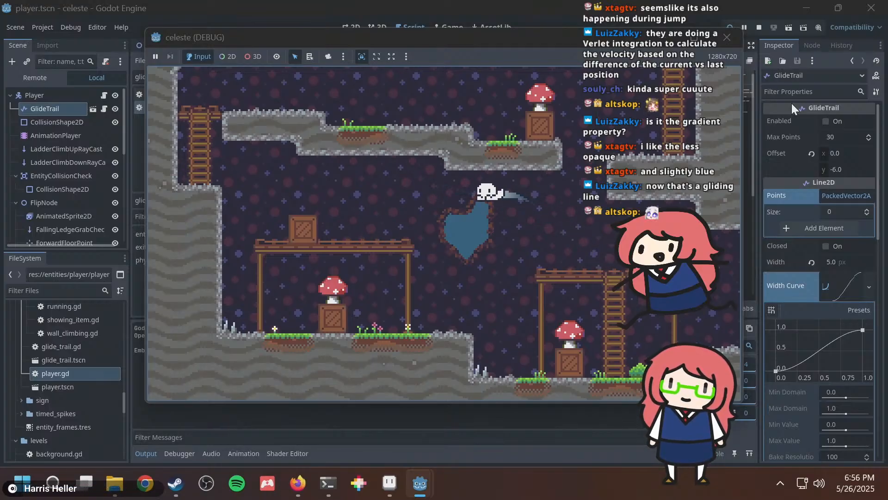
{"action": "key", "text": "Right"}
{"action": "key", "text": "space"}
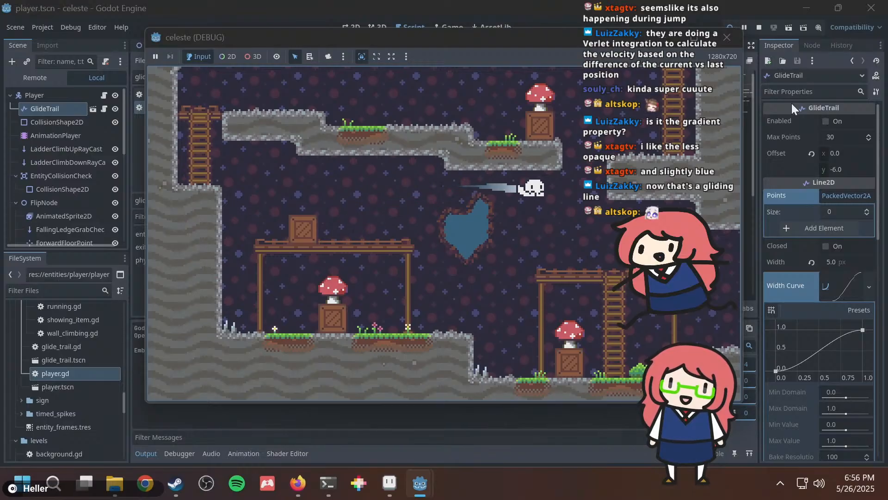
{"action": "key", "text": "Left"}
{"action": "key", "text": "space"}
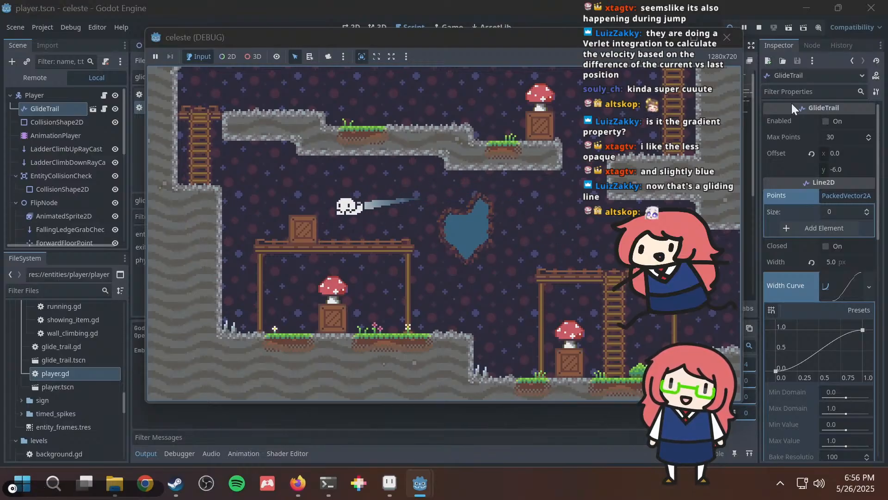
{"action": "key", "text": "Right"}
{"action": "key", "text": "space"}
{"action": "key", "text": "Left"}
{"action": "key", "text": "space"}
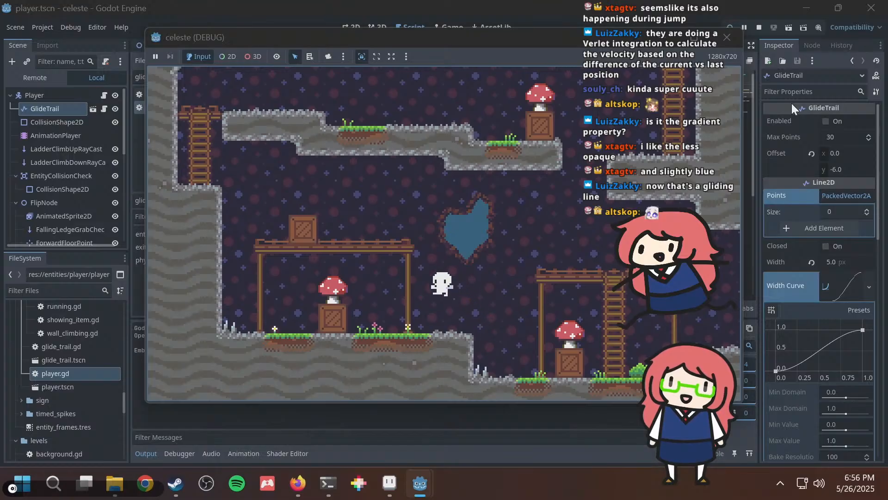
{"action": "key", "text": "Right"}
{"action": "key", "text": "space"}
{"action": "key", "text": "Left"}
{"action": "key", "text": "space"}
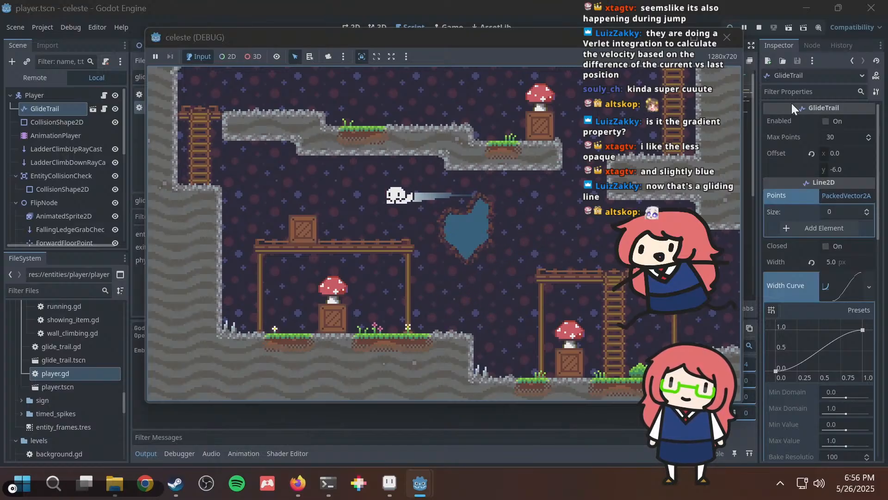
{"action": "key", "text": "Right"}
{"action": "key", "text": "space"}
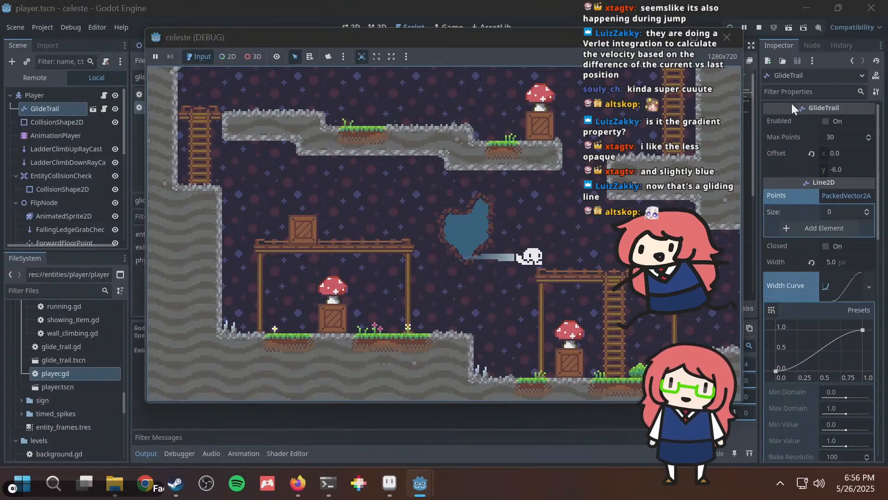
Repeat jumps, glides and mid-air turns around the heart-shaped gap and both wooden platforms to examine the trail in each direction.
{"action": "key", "text": "Left"}
{"action": "key", "text": "space"}
{"action": "key", "text": "Right"}
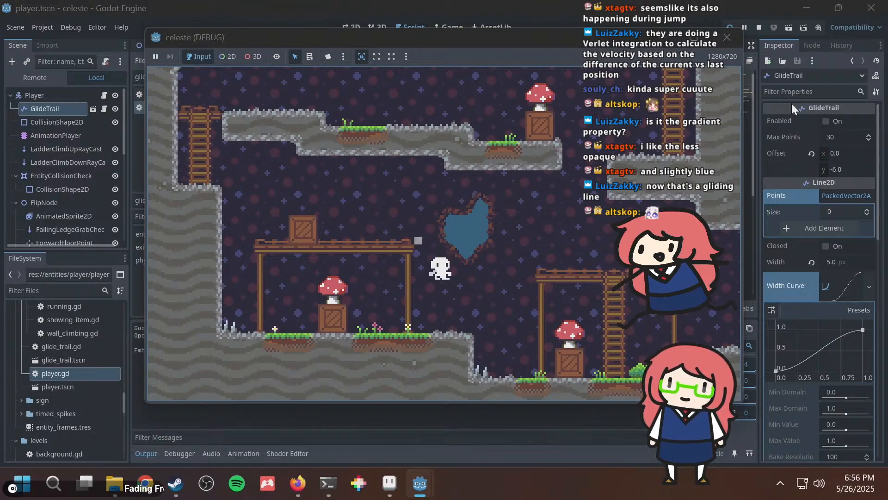
{"action": "key", "text": "Left"}
{"action": "key", "text": "space"}
{"action": "key", "text": "Right"}
{"action": "key", "text": "space"}
{"action": "key", "text": "Left"}
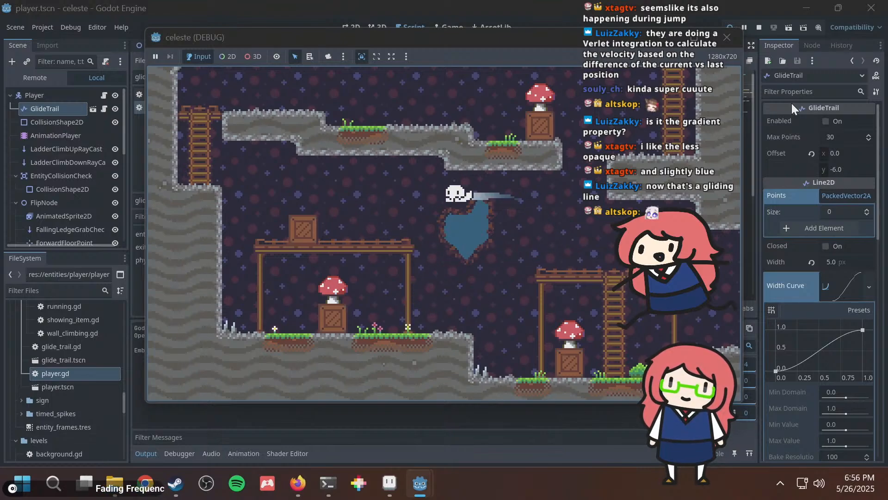
{"action": "key", "text": "Right"}
{"action": "key", "text": "Left"}
{"action": "key", "text": "space"}
{"action": "key", "text": "Right"}
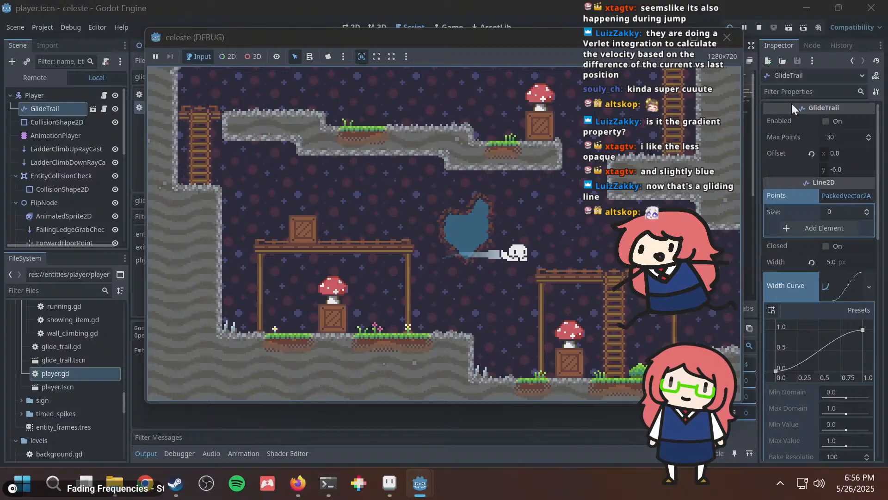
{"action": "key", "text": "Left"}
{"action": "key", "text": "space"}
{"action": "key", "text": "Right"}
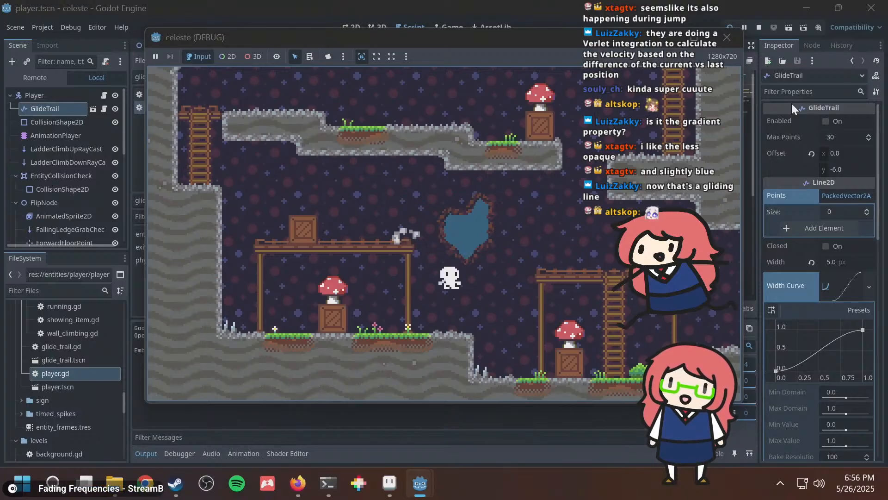
{"action": "key", "text": "space"}
{"action": "key", "text": "Right"}
{"action": "key", "text": "space"}
{"action": "key", "text": "Left"}
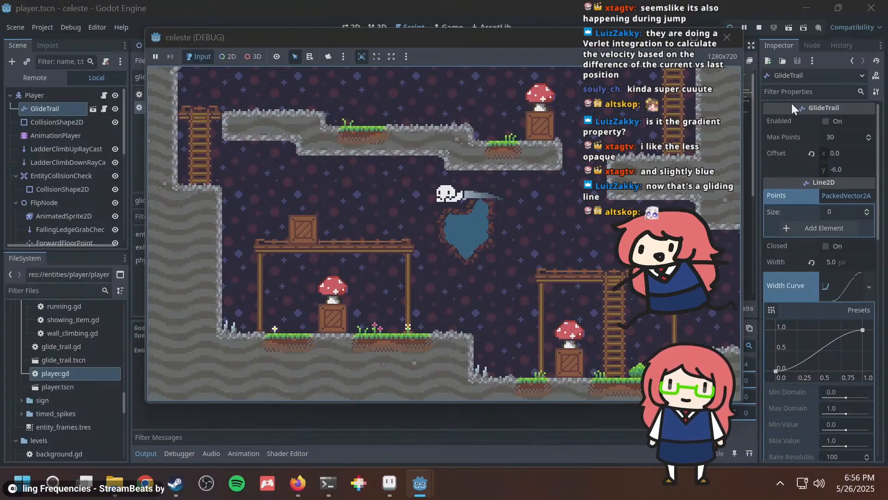
{"action": "key", "text": "Right"}
{"action": "key", "text": "space"}
{"action": "key", "text": "Left"}
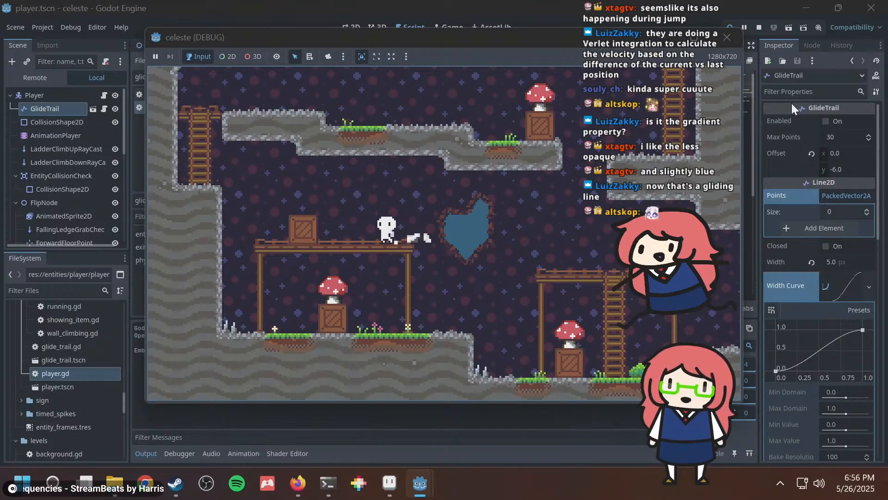
{"action": "key", "text": "Right"}
{"action": "key", "text": "space"}
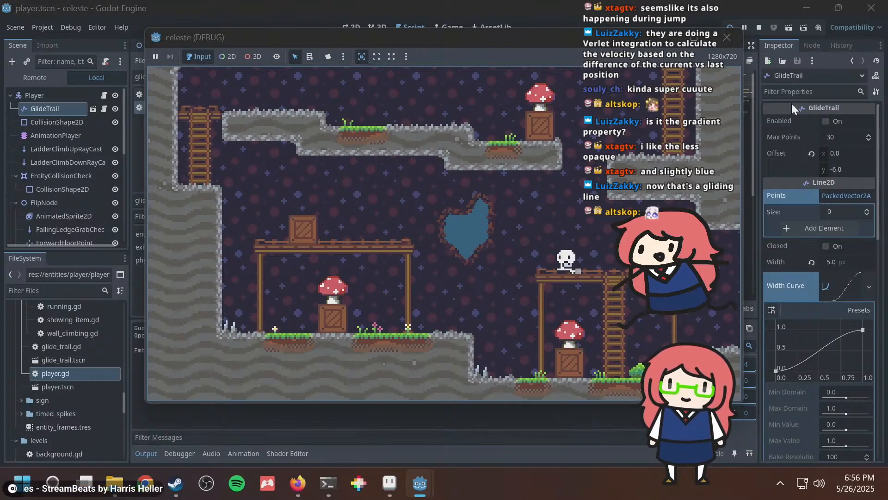
{"action": "key", "text": "Left"}
{"action": "key", "text": "space"}
{"action": "key", "text": "Right"}
{"action": "key", "text": "Left"}
{"action": "key", "text": "space"}
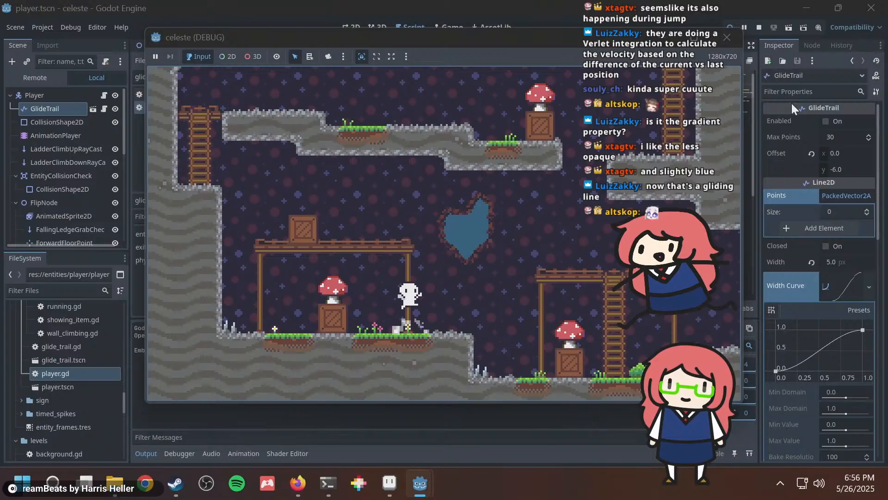
{"action": "key", "text": "Right"}
{"action": "key", "text": "space"}
{"action": "key", "text": "Left"}
{"action": "key", "text": "space"}
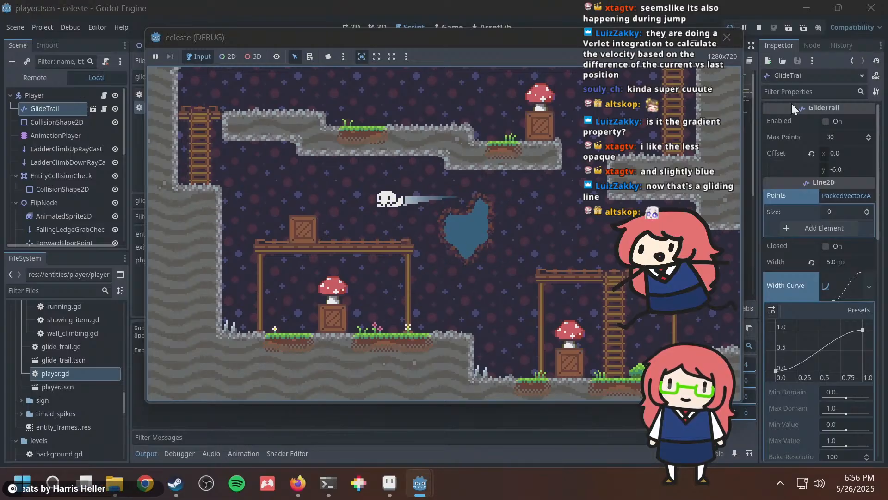
{"action": "key", "text": "Right"}
{"action": "key", "text": "Left"}
{"action": "key", "text": "Right"}
{"action": "key", "text": "space"}
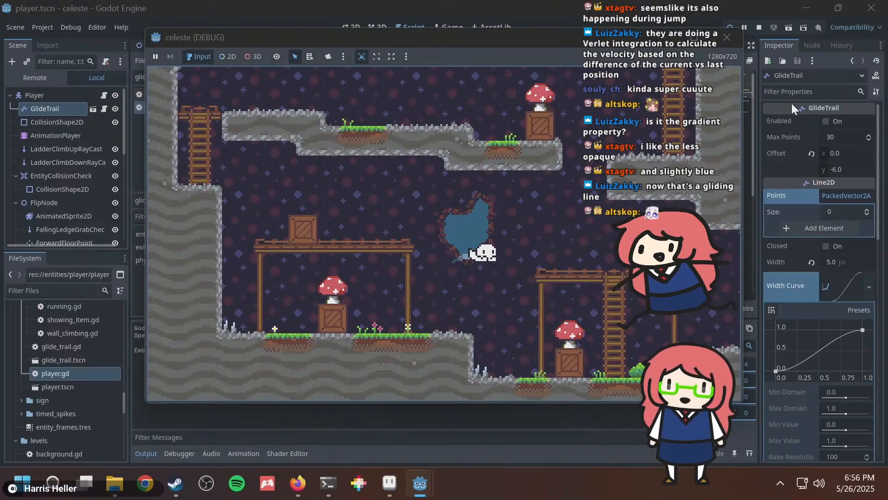
{"action": "key", "text": "Left"}
{"action": "key", "text": "space"}
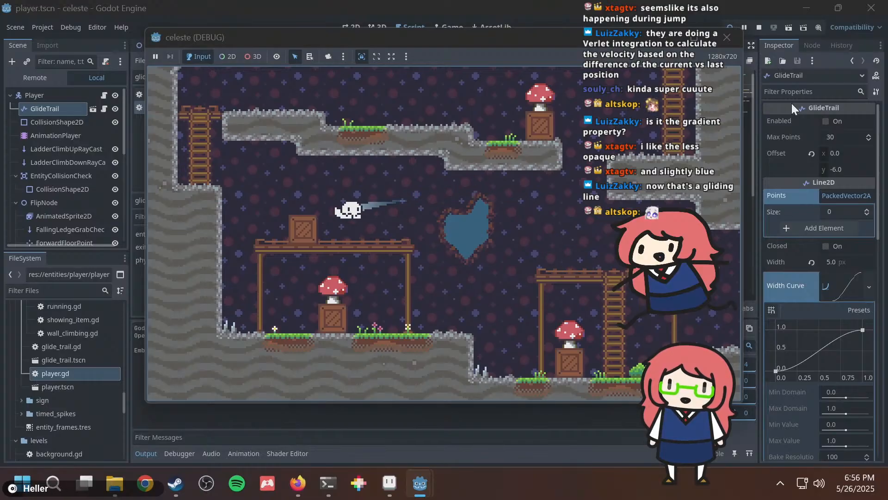
{"action": "key", "text": "Right"}
{"action": "key", "text": "space"}
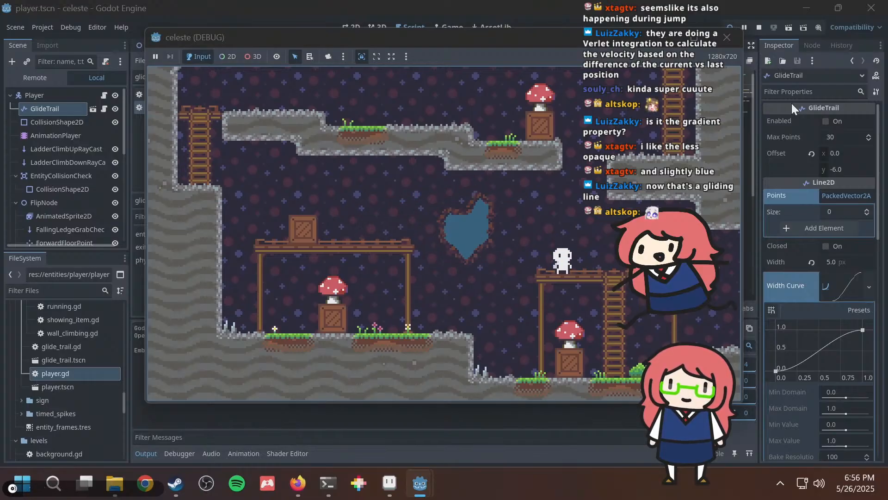
Return to the script editor, open glide_trail.gd and select the default value of max_points.
{"action": "left_click", "coordinate": [842, 130]}
{"action": "left_click", "coordinate": [472, 122]}
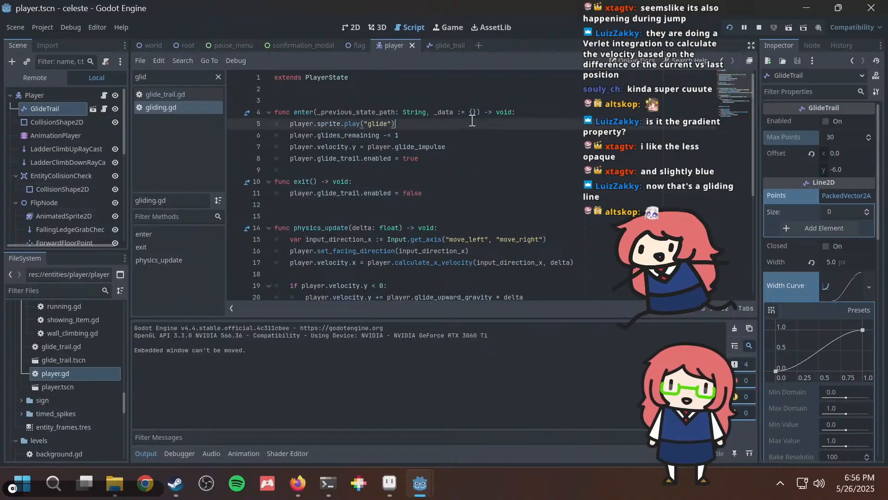
{"action": "left_click", "coordinate": [354, 26]}
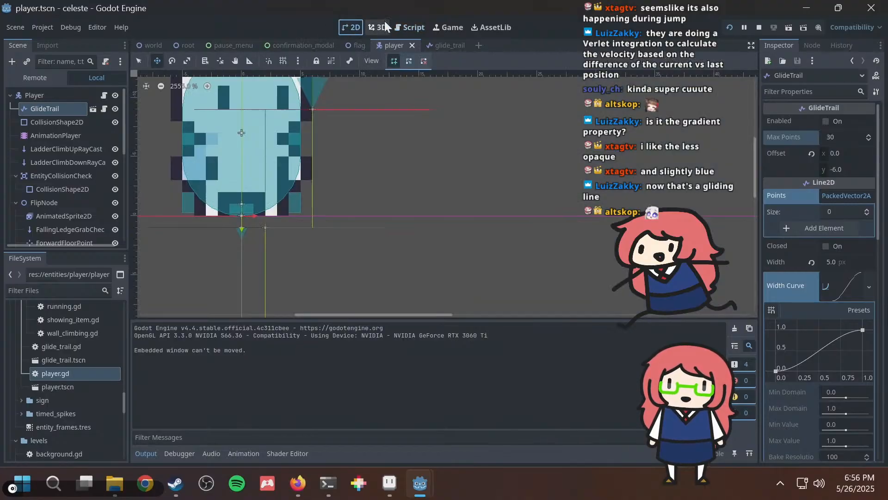
{"action": "left_click", "coordinate": [413, 23]}
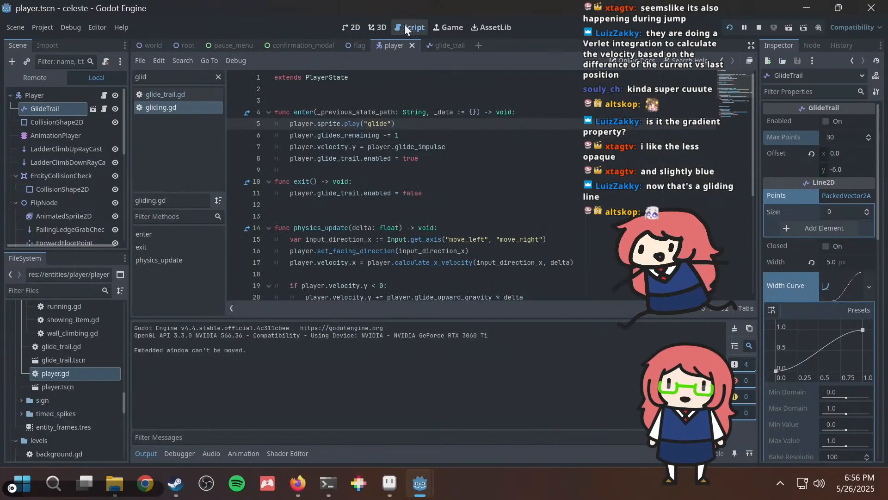
{"action": "left_click", "coordinate": [183, 93]}
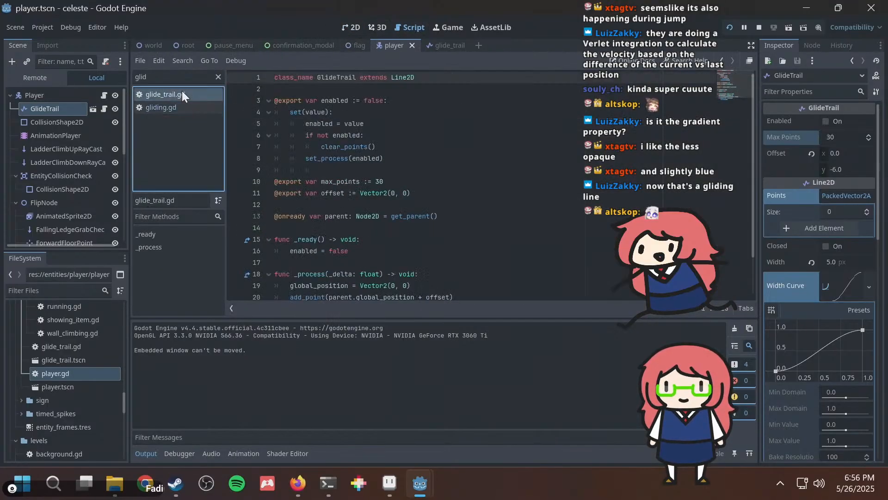
{"action": "double_click", "coordinate": [379, 181]}
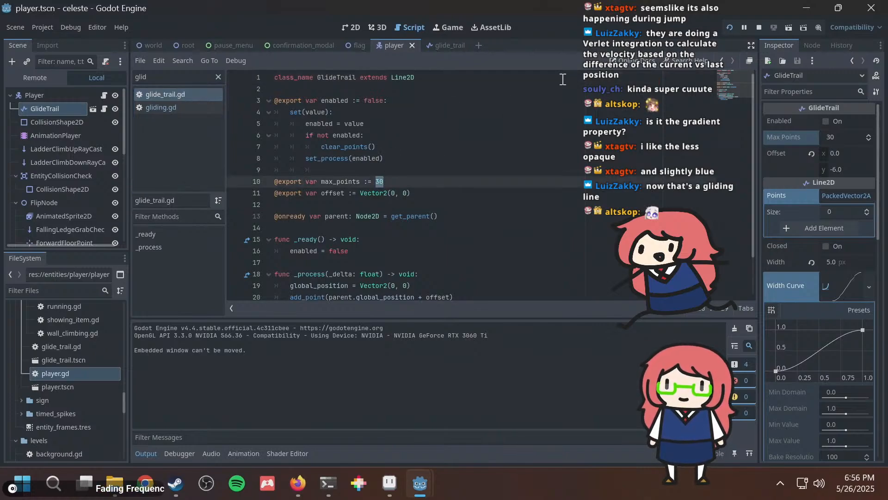
Set the GlideTrail node's Max Points to 50 and try a glide in the running game.
{"action": "key", "text": "F5"}
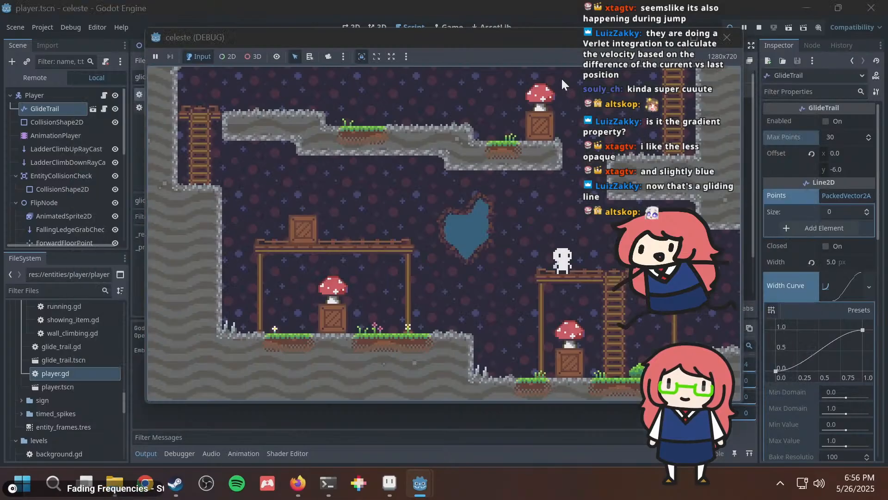
{"action": "key", "text": "Left"}
{"action": "key", "text": "space"}
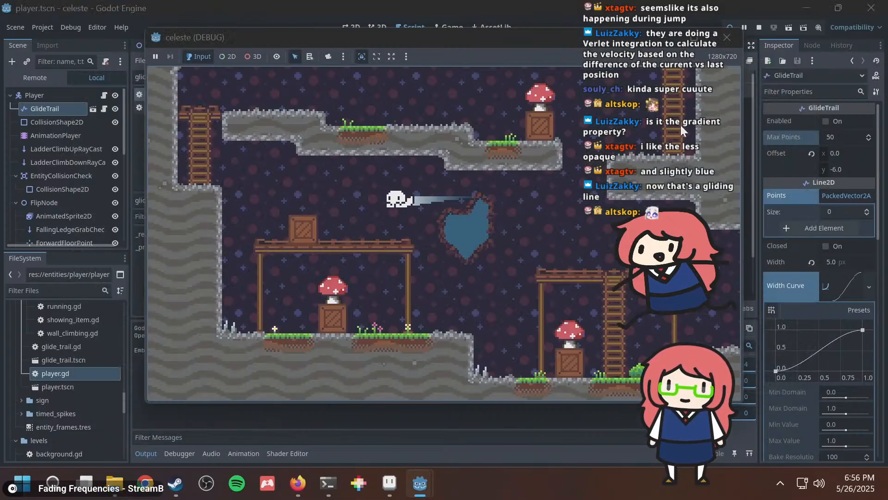
{"action": "key", "text": "F5"}
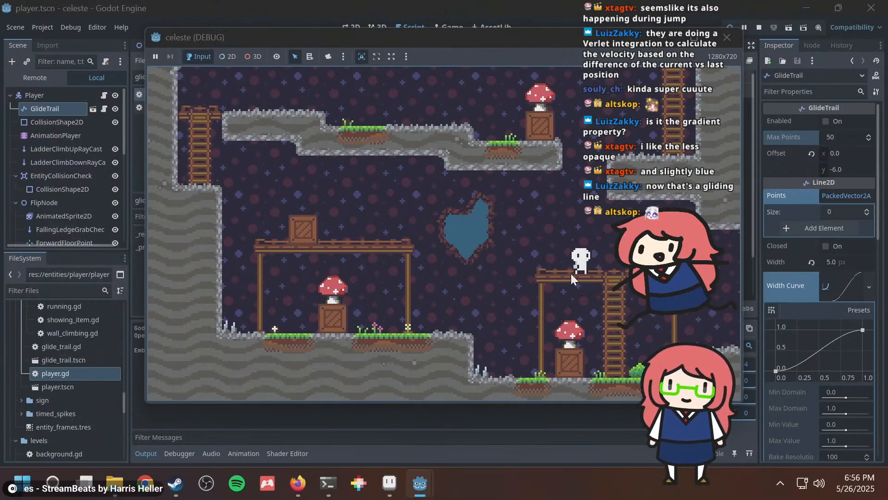
Glide the character between the platforms and up from the ground to check how the trail looks with 50 points.
{"action": "key", "text": "Left"}
{"action": "key", "text": "space"}
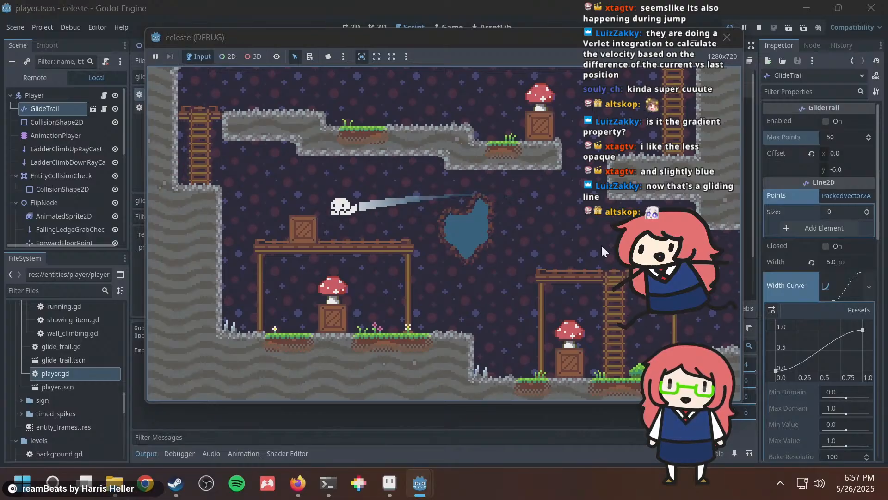
{"action": "key", "text": "space"}
{"action": "key", "text": "Right"}
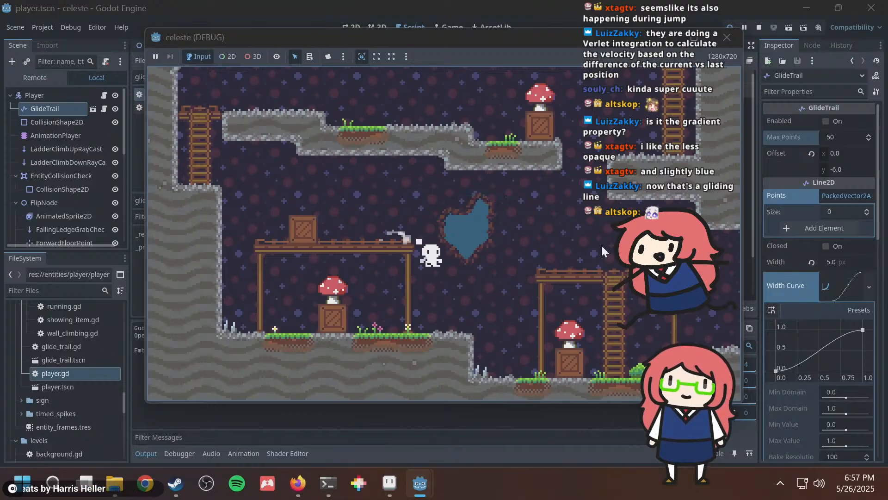
{"action": "key", "text": "space"}
{"action": "key", "text": "Left"}
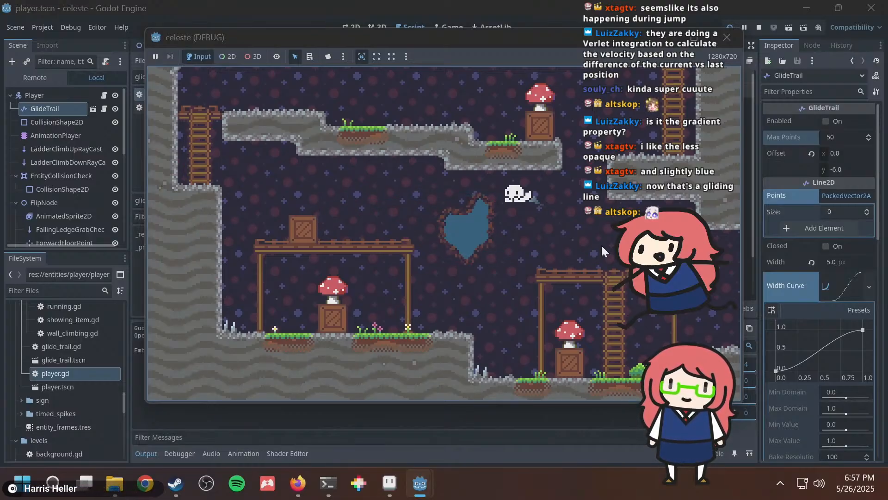
{"action": "key", "text": "space"}
{"action": "key", "text": "Right"}
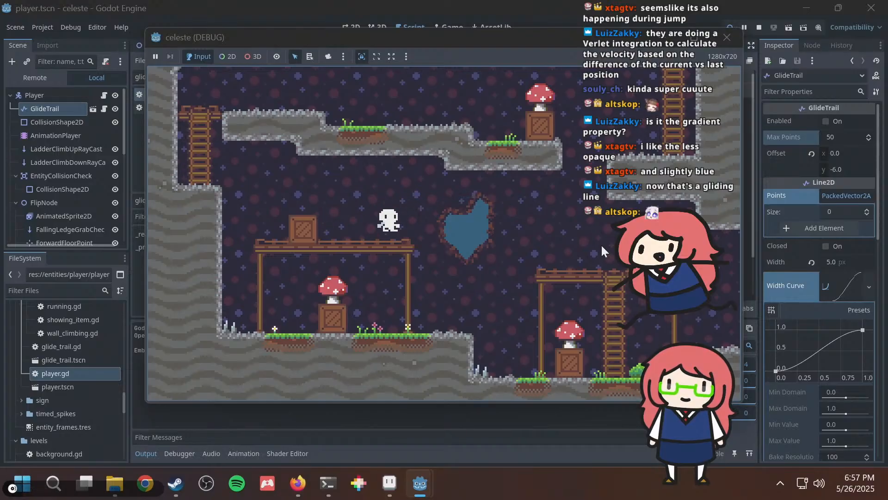
{"action": "key", "text": "space"}
{"action": "key", "text": "Left"}
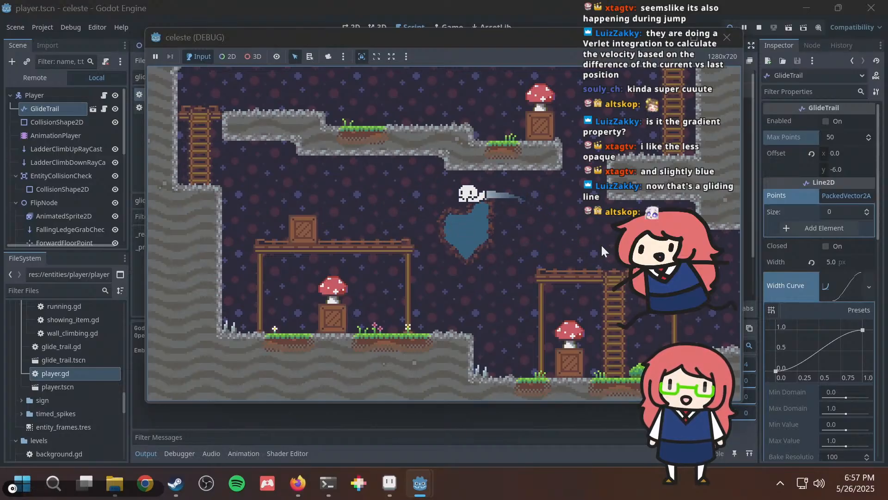
{"action": "key", "text": "space"}
{"action": "key", "text": "Right"}
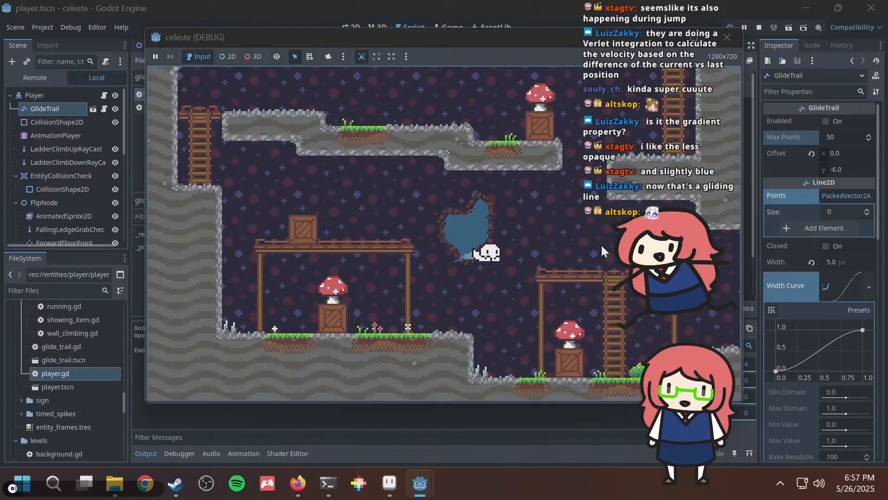
{"action": "key", "text": "space"}
{"action": "key", "text": "Left"}
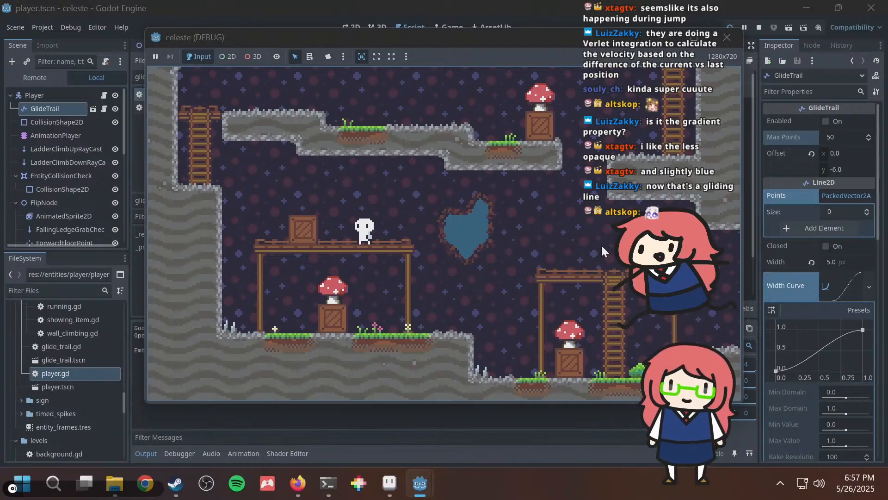
{"action": "key", "text": "space"}
{"action": "key", "text": "Right"}
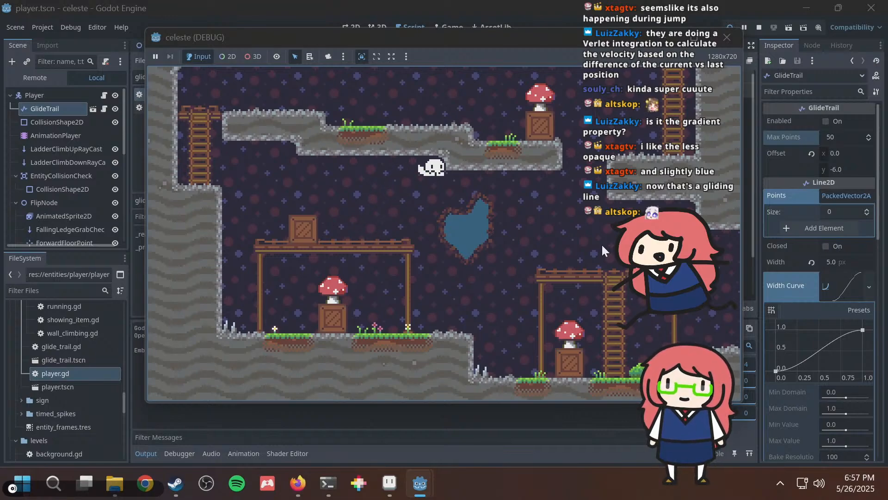
{"action": "key", "text": "Left"}
{"action": "key", "text": "space"}
{"action": "key", "text": "Right"}
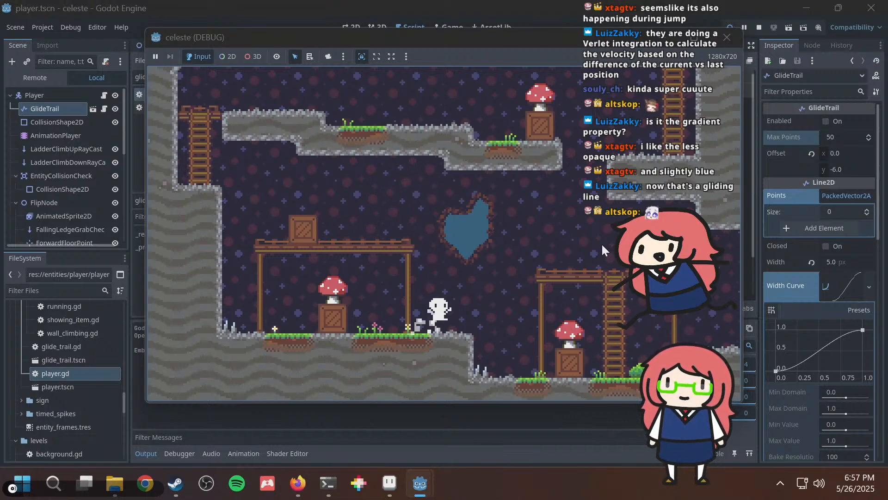
{"action": "key", "text": "space"}
{"action": "key", "text": "Right"}
{"action": "key", "text": "space"}
{"action": "key", "text": "Left"}
{"action": "key", "text": "Left"}
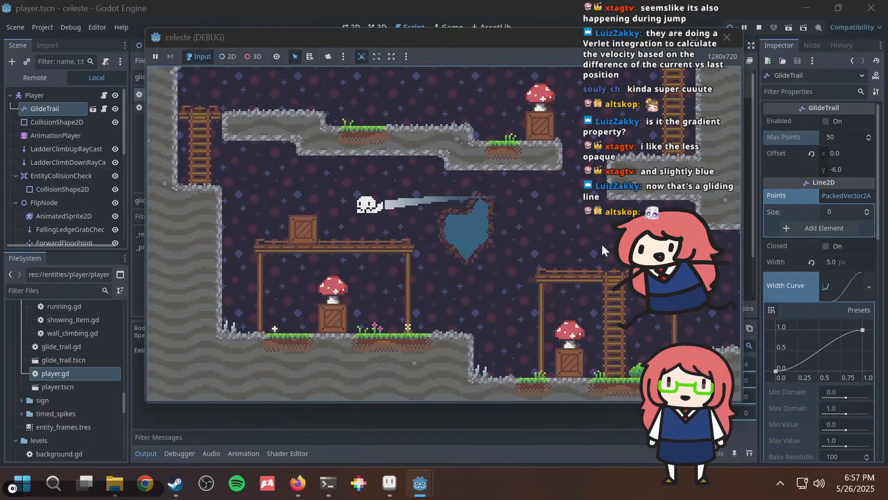
{"action": "key", "text": "space"}
{"action": "key", "text": "Right"}
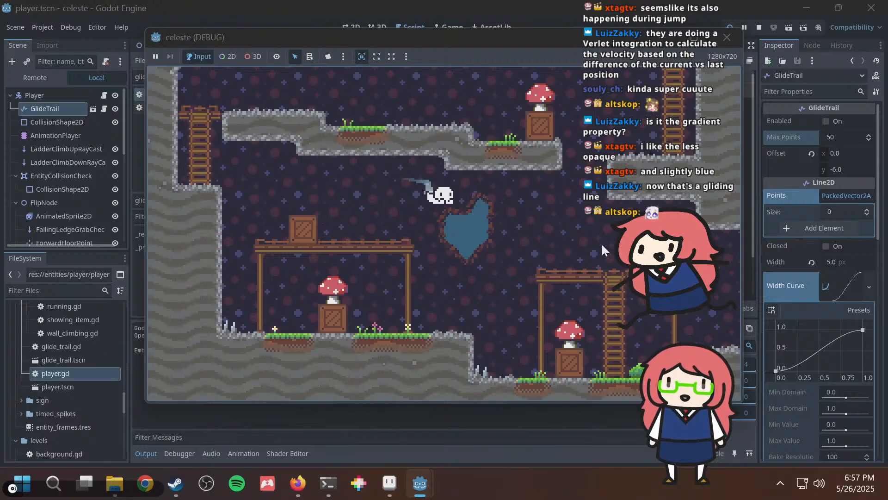
{"action": "key", "text": "space"}
{"action": "key", "text": "Left"}
{"action": "key", "text": "Left"}
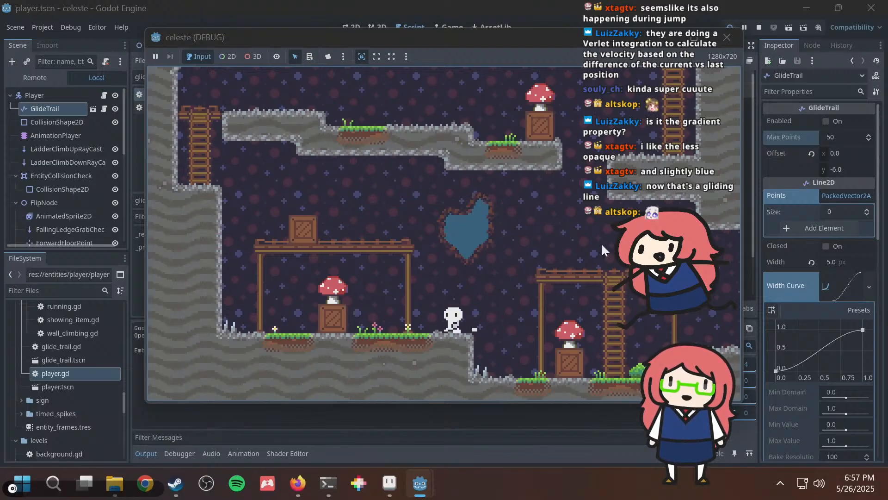
Switch to the PowerShell terminal and list the project's changed files with git status.
{"action": "left_click", "coordinate": [328, 483]}
{"action": "type", "text": "git status"}
{"action": "key", "text": "Return"}
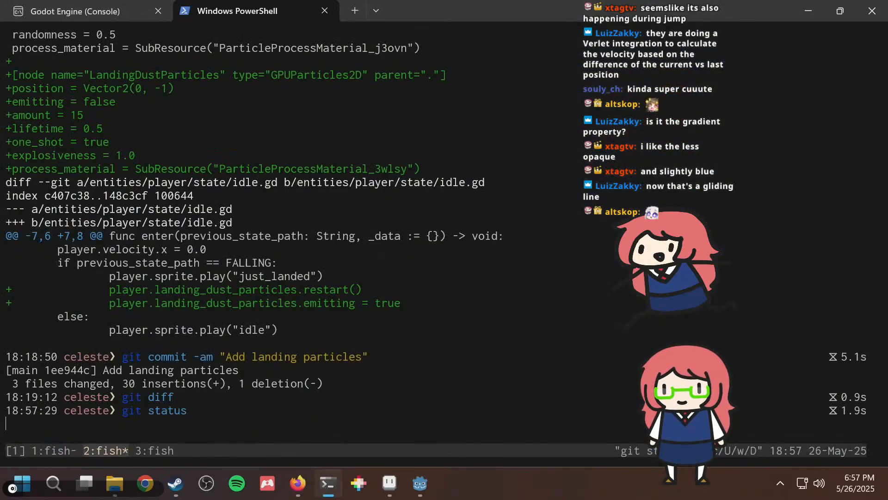
Stage all changes in the entities/ folder with git add.
{"action": "type", "text": "git add "}
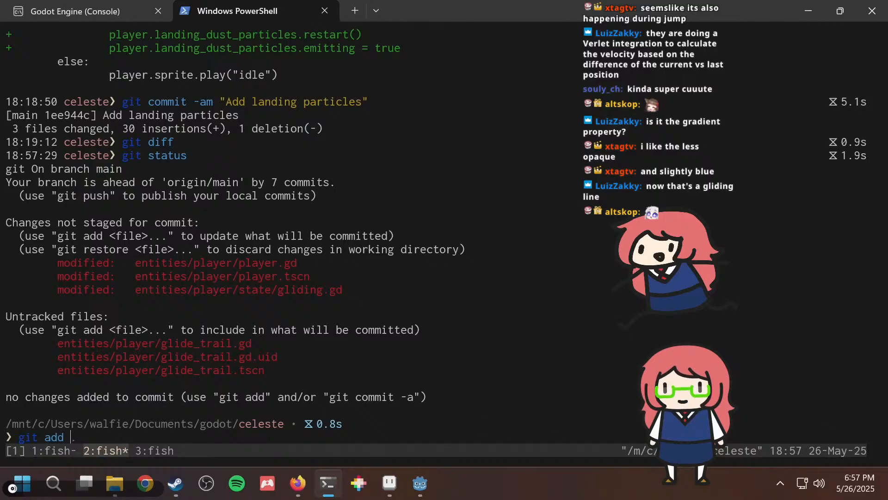
{"action": "type", "text": "ent"}
{"action": "key", "text": "Right"}
{"action": "key", "text": "Return"}
Show all uncommitted changes against the last commit with git diff HEAD.
{"action": "type", "text": "git diff HE"}
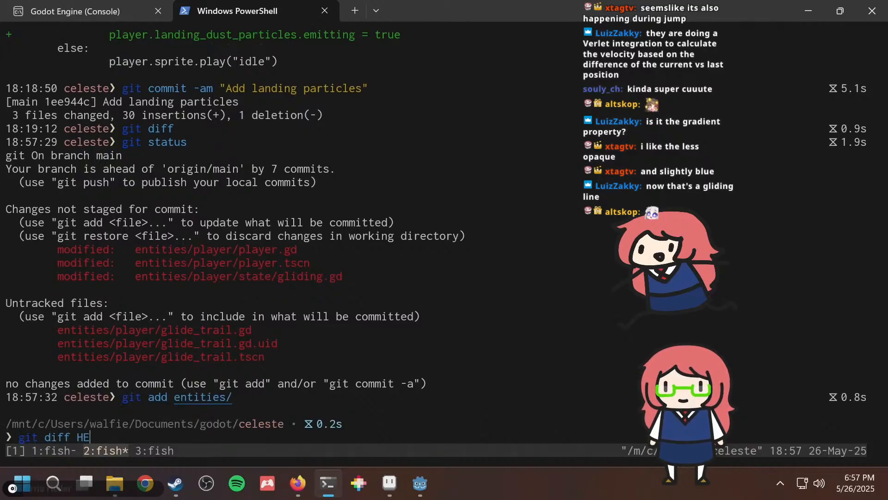
{"action": "type", "text": "AD"}
{"action": "key", "text": "Return"}
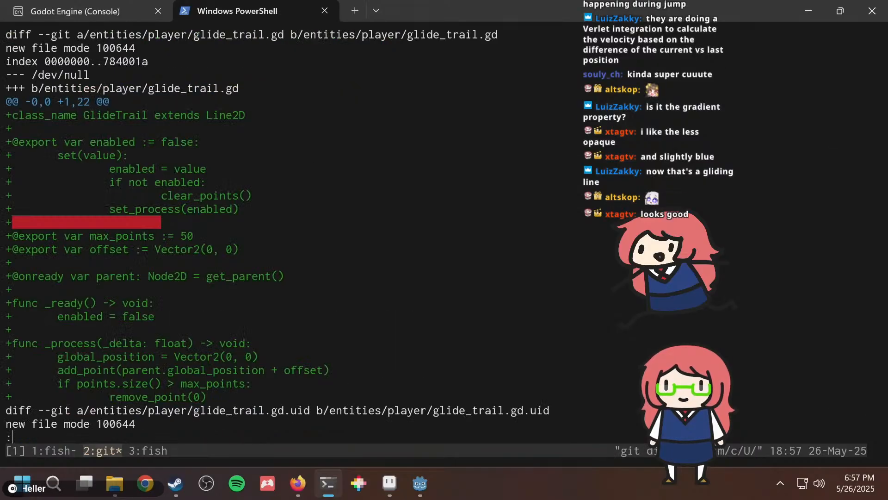
Open a second terminal pane and format the scripts in the entities/ folder by rerunning gdformat from the command history.
{"action": "key", "text": "q"}
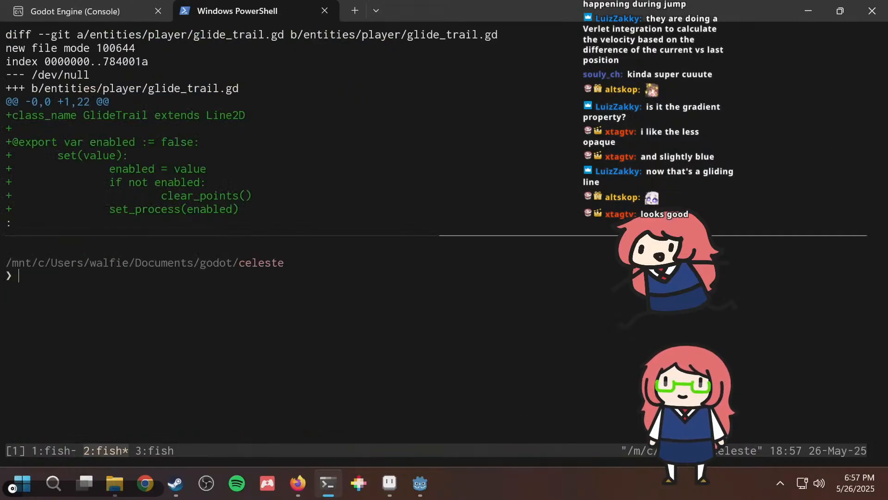
{"action": "key", "text": "ctrl+r"}
{"action": "type", "text": "g"}
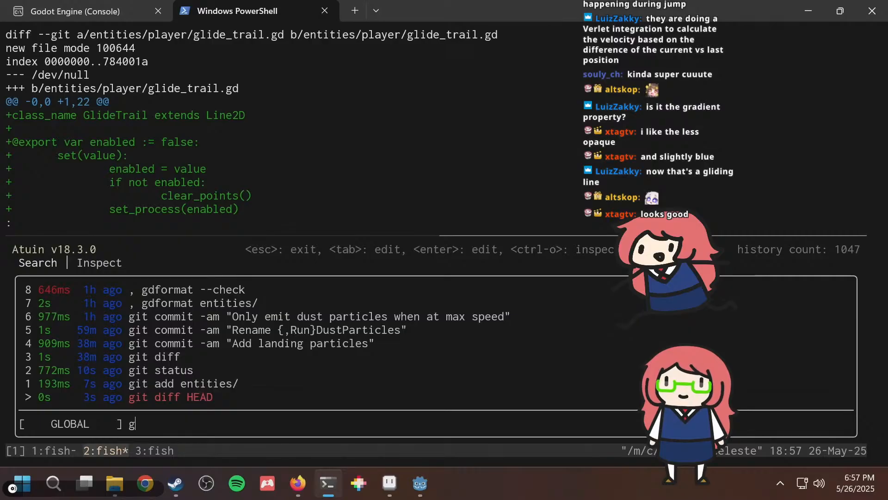
{"action": "type", "text": "d"}
{"action": "key", "text": "Return"}
{"action": "key", "text": "Return"}
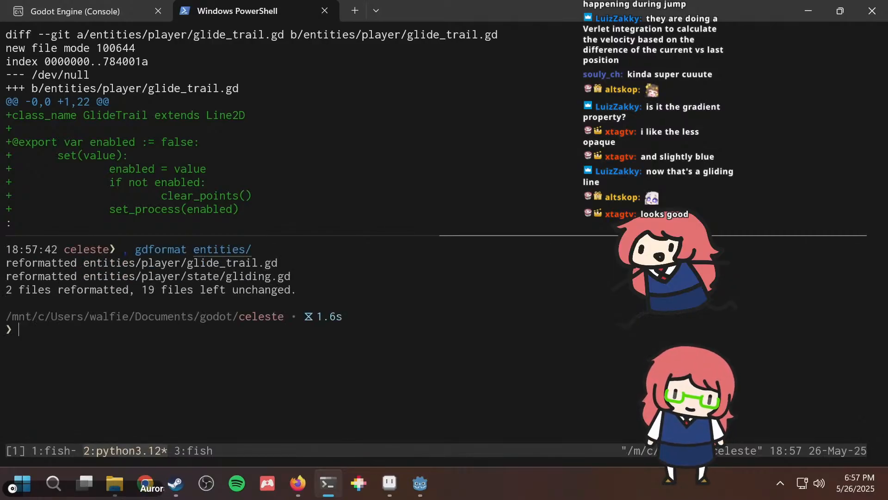
Run git diff HEAD again and read through the formatted glide trail script, scene and player changes.
{"action": "type", "text": "git d"}
{"action": "key", "text": "Right"}
{"action": "key", "text": "Return"}
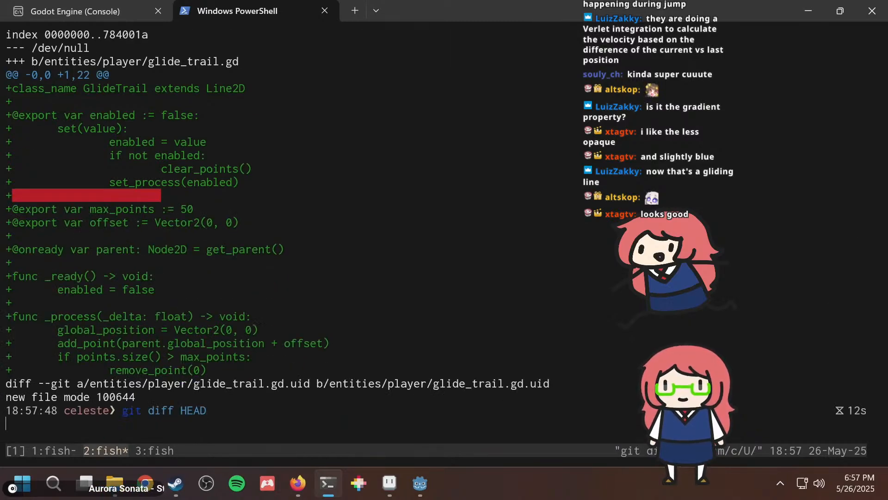
{"action": "scroll", "coordinate": [277, 231], "scroll_direction": "down", "scroll_amount": 8}
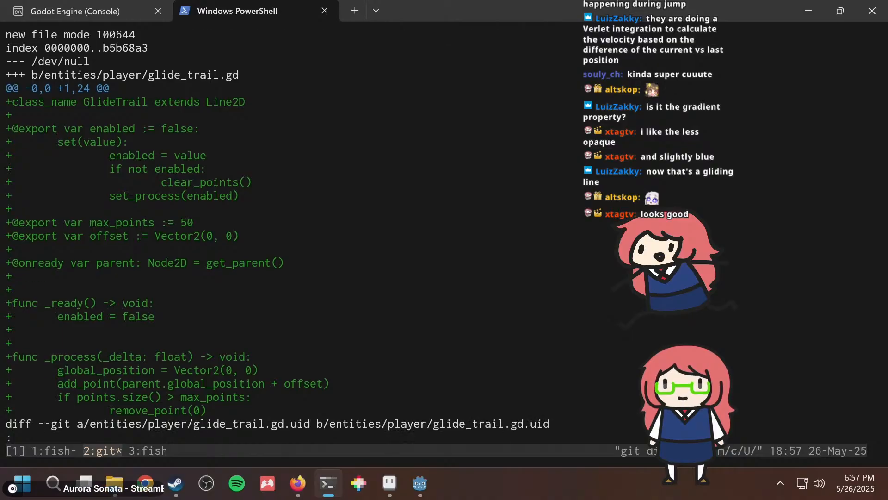
{"action": "scroll", "coordinate": [367, 236], "scroll_direction": "down", "scroll_amount": 10}
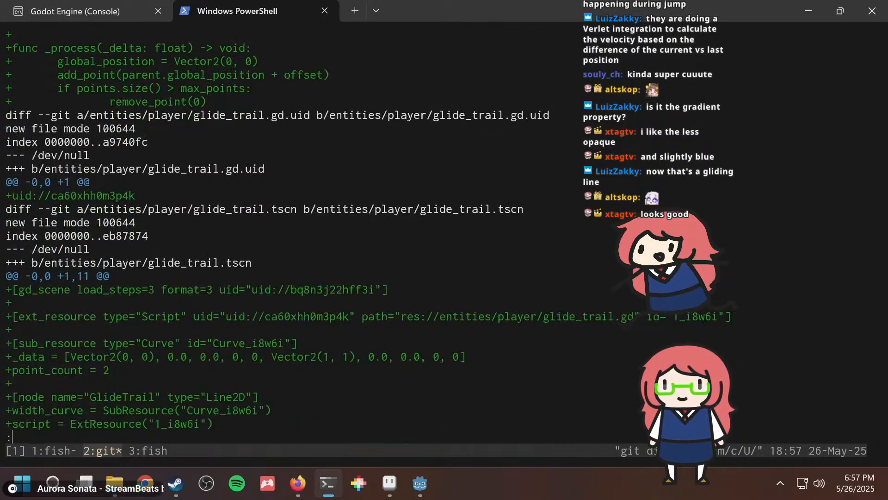
{"action": "scroll", "coordinate": [264, 236], "scroll_direction": "down", "scroll_amount": 9}
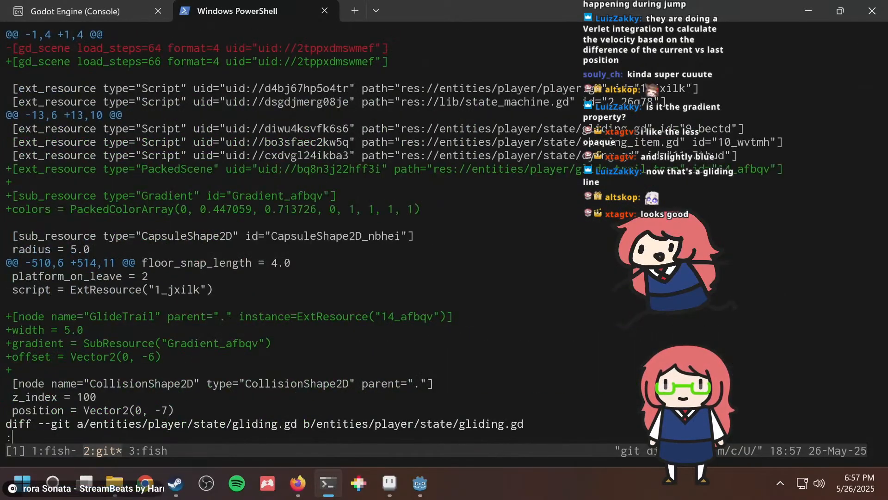
Close the diff and commit all changes with the message "Add glide trail".
{"action": "type", "text": "qgit commit "}
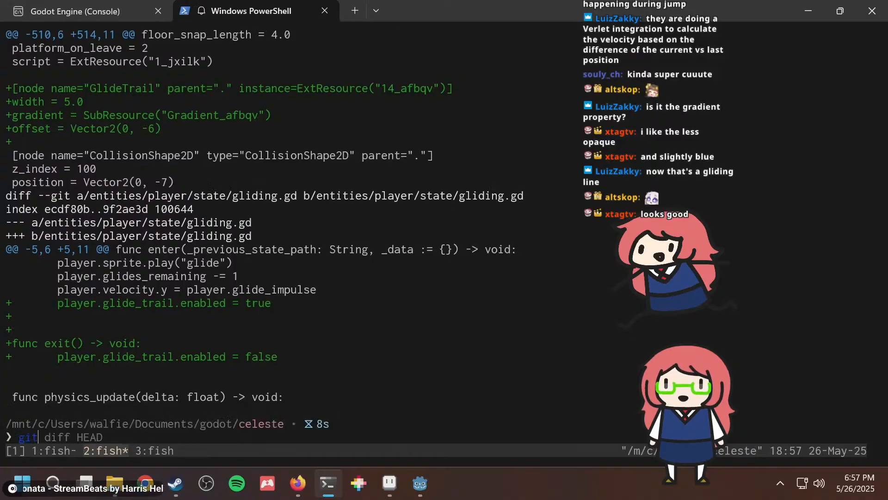
{"action": "type", "text": "-am \""}
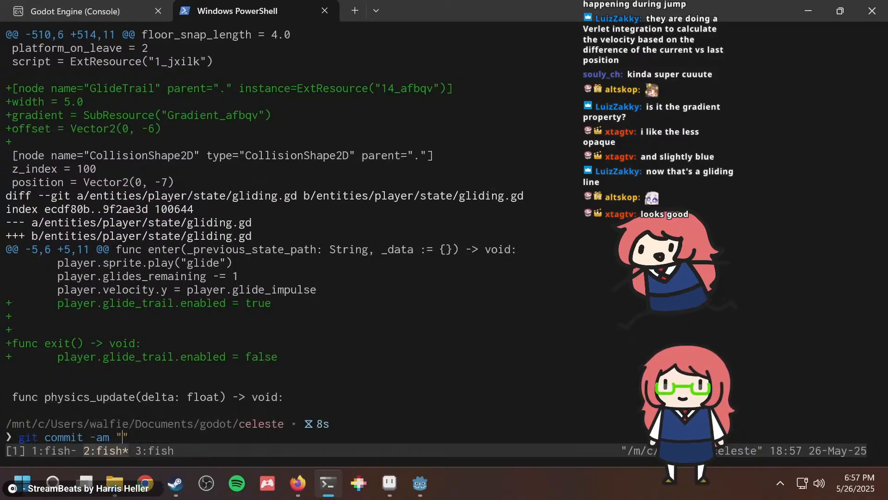
{"action": "type", "text": "Add glide "}
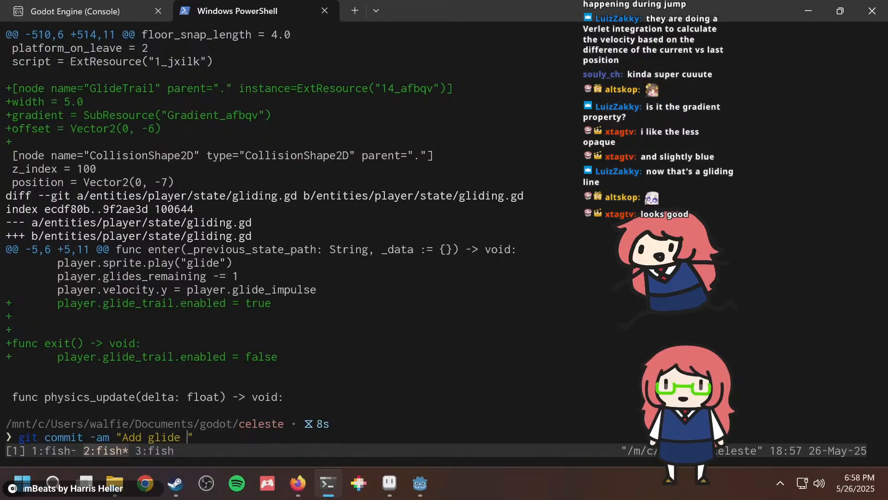
{"action": "type", "text": "trail"}
{"action": "key", "text": "Return"}
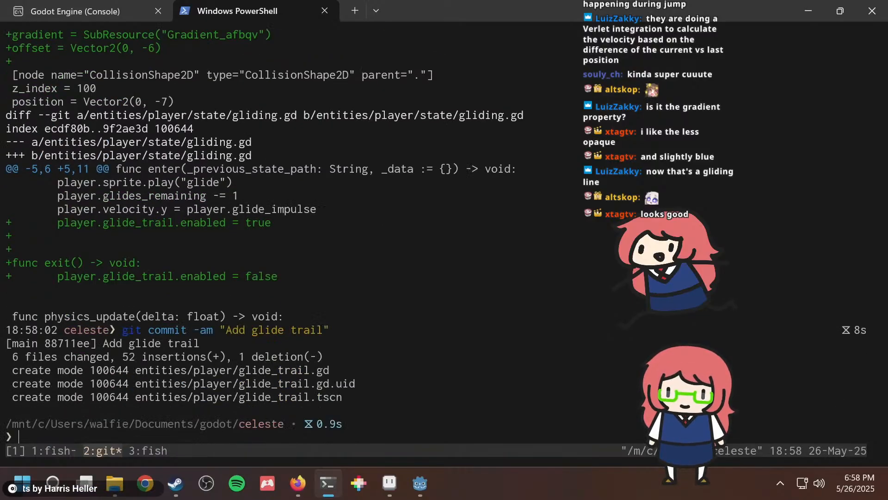
Switch to the Godot editor and reload the externally modified scripts from disk.
{"action": "key", "text": "alt+Tab"}
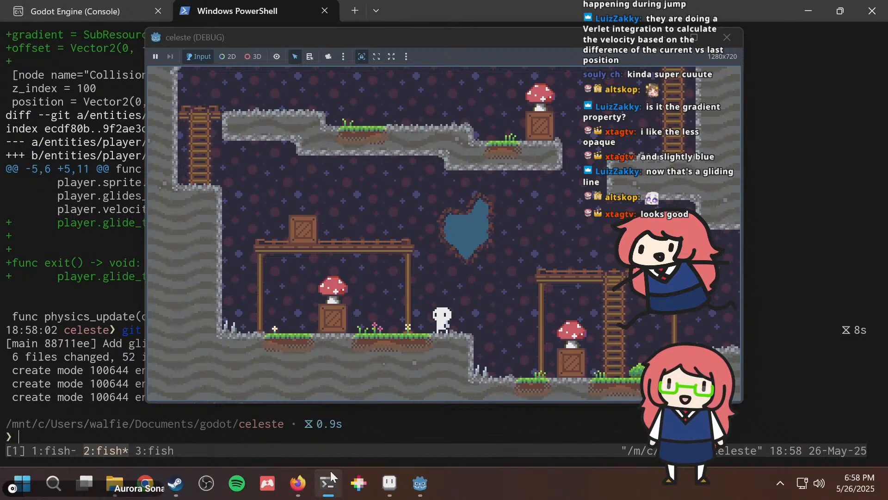
{"action": "mouse_move", "coordinate": [415, 471]}
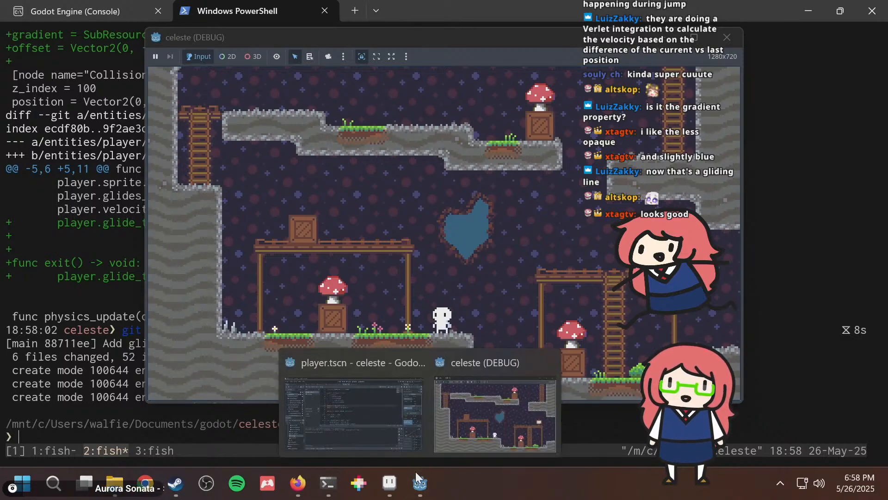
{"action": "left_click", "coordinate": [415, 429]}
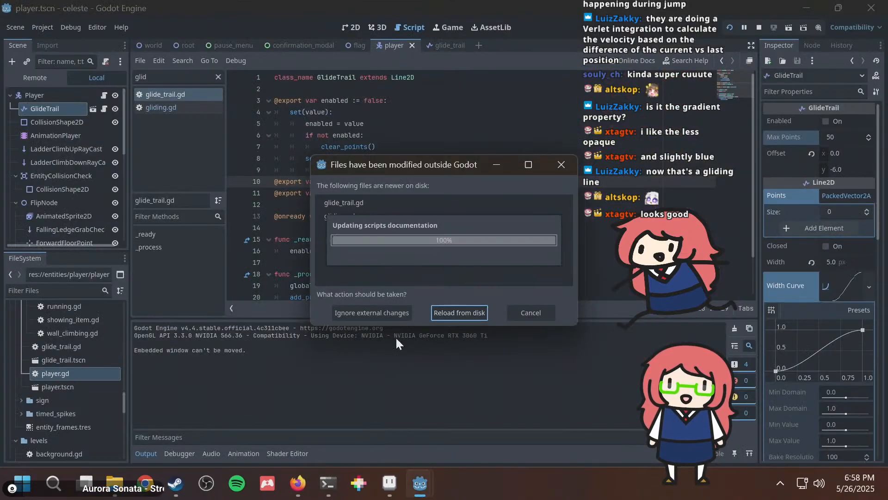
{"action": "left_click", "coordinate": [468, 312]}
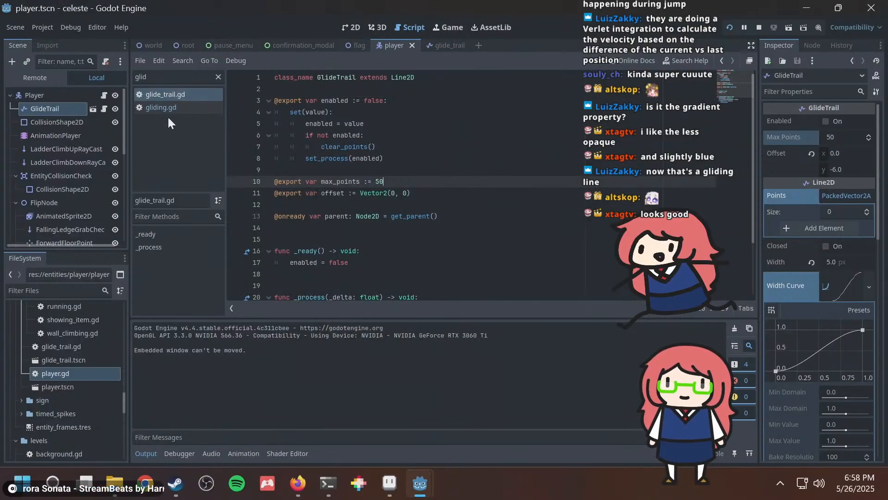
In glide_trail.gd, comment out clear_points() in the enabled setter and add a pass statement below it.
{"action": "left_click", "coordinate": [167, 98]}
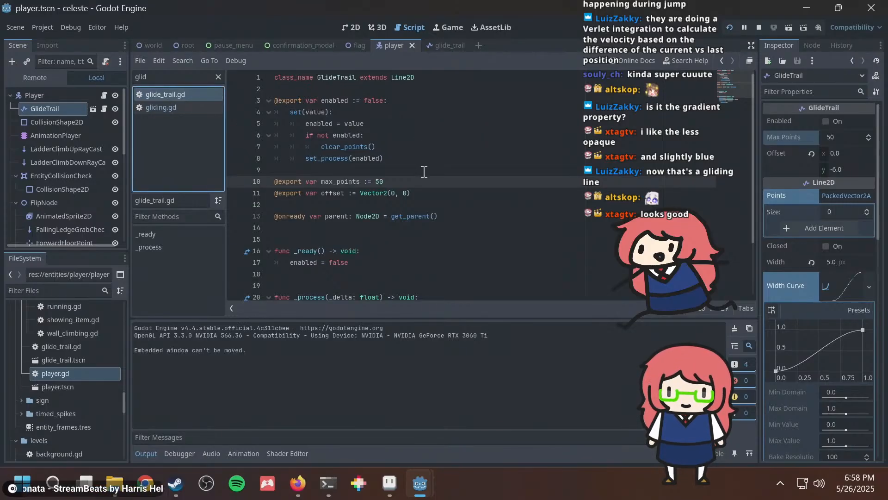
{"action": "scroll", "coordinate": [435, 175], "scroll_direction": "down", "scroll_amount": 2}
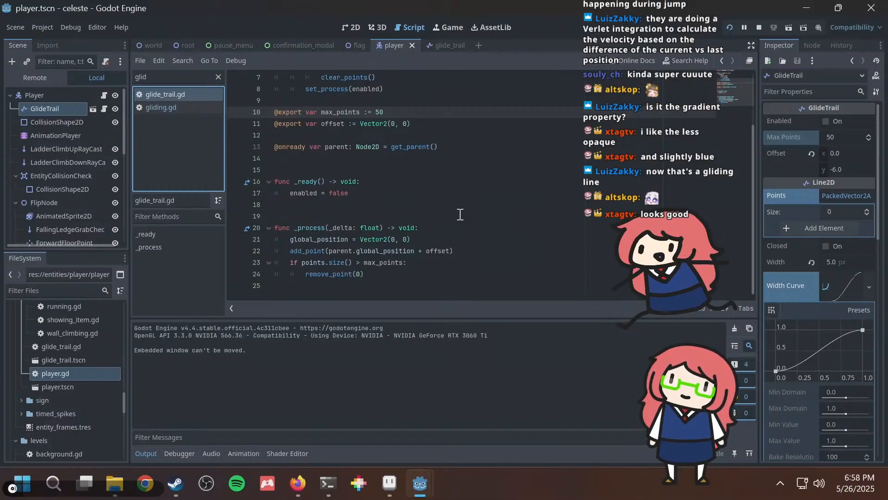
{"action": "scroll", "coordinate": [452, 212], "scroll_direction": "up", "scroll_amount": 2}
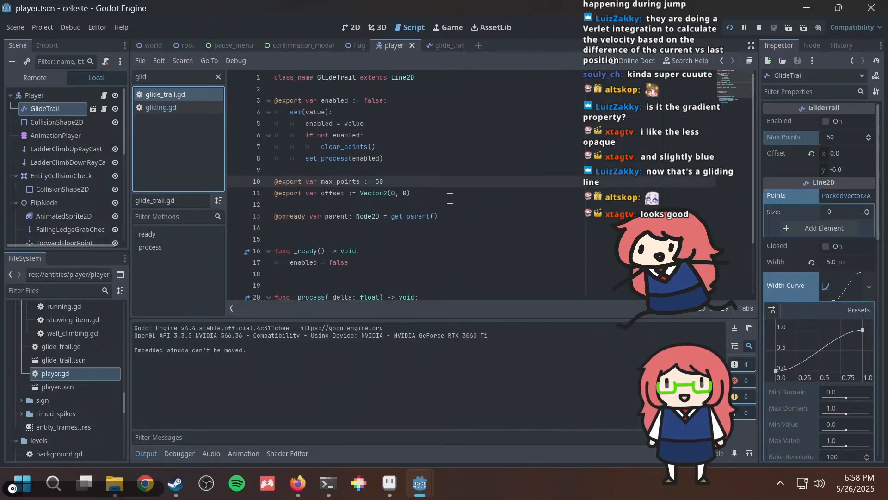
{"action": "scroll", "coordinate": [450, 198], "scroll_direction": "down", "scroll_amount": 2}
{"action": "scroll", "coordinate": [450, 197], "scroll_direction": "up", "scroll_amount": 2}
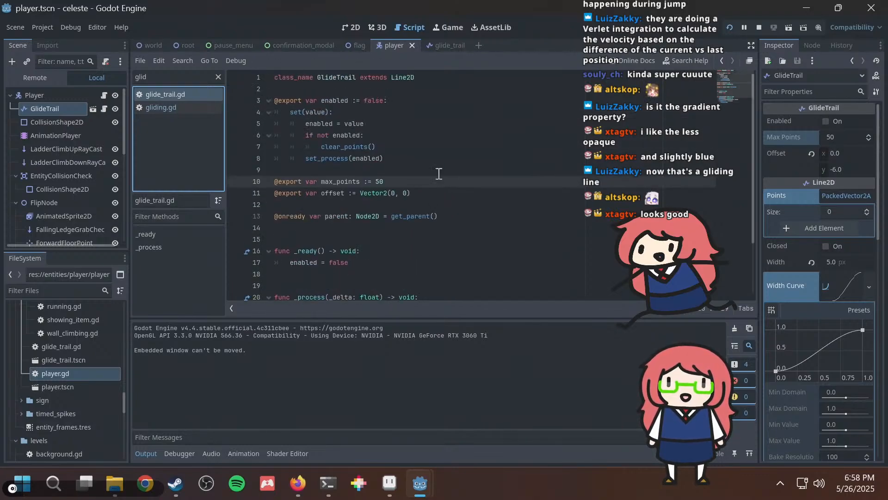
{"action": "left_click", "coordinate": [421, 135]}
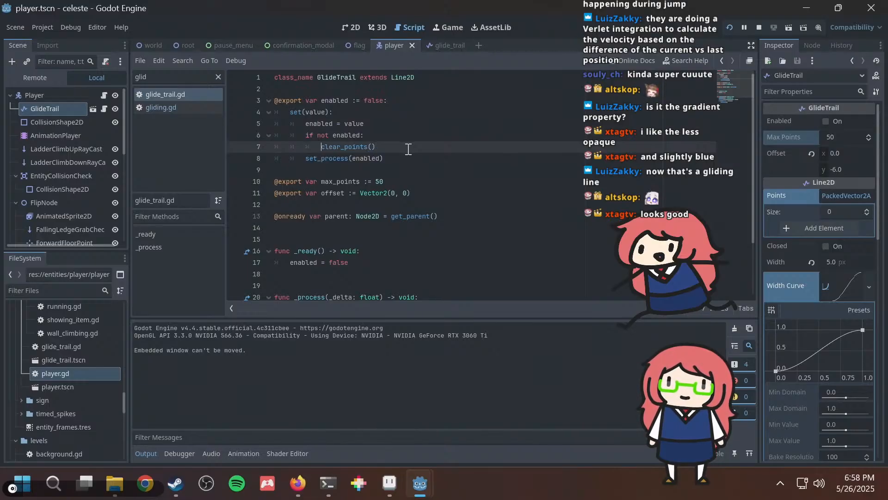
{"action": "key", "text": "End"}
{"action": "key", "text": "Return"}
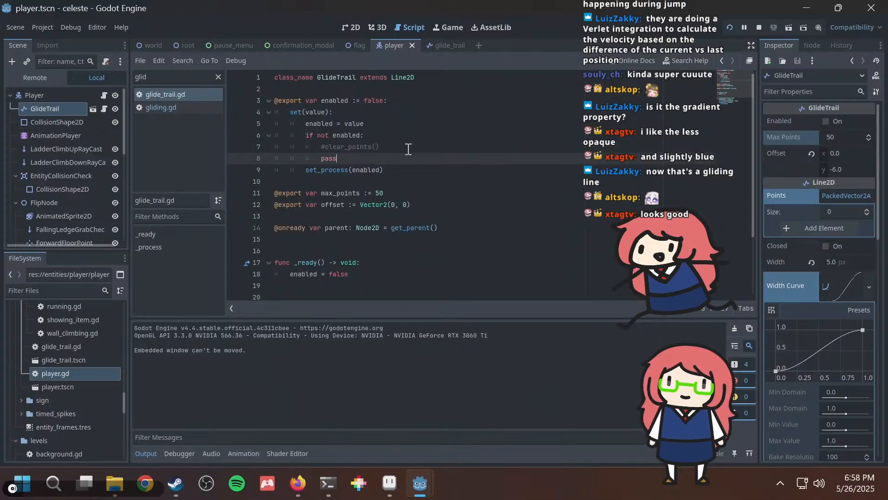
Test the edited trail in the game by gliding back and forth between the platforms and the ground.
{"action": "key", "text": "F5"}
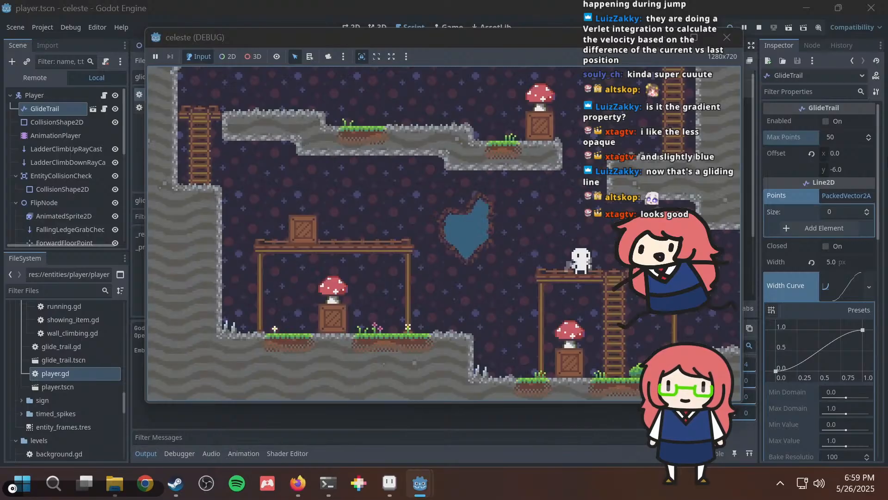
{"action": "key", "text": "Left"}
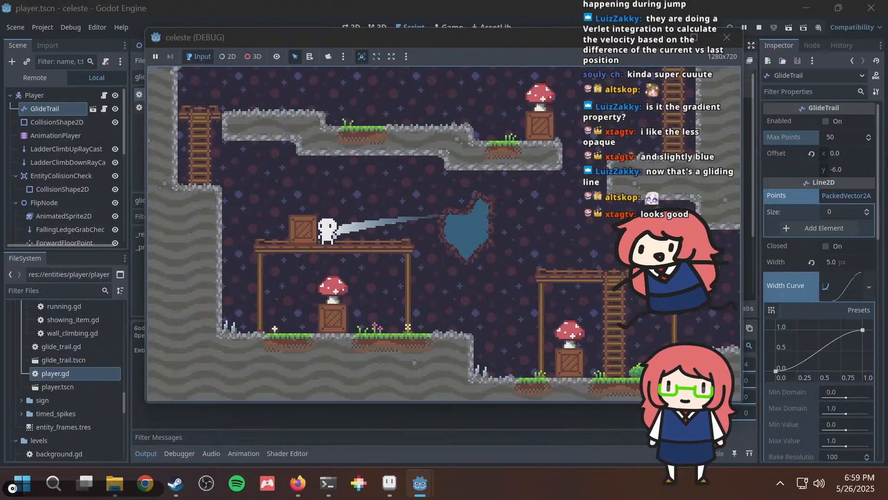
{"action": "key", "text": "Right"}
{"action": "key", "text": "Right"}
{"action": "key", "text": "Left"}
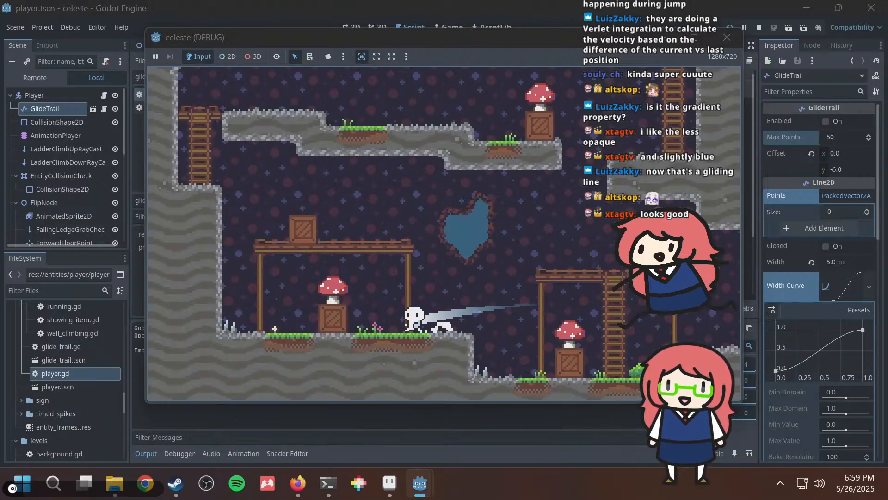
{"action": "key", "text": "Right"}
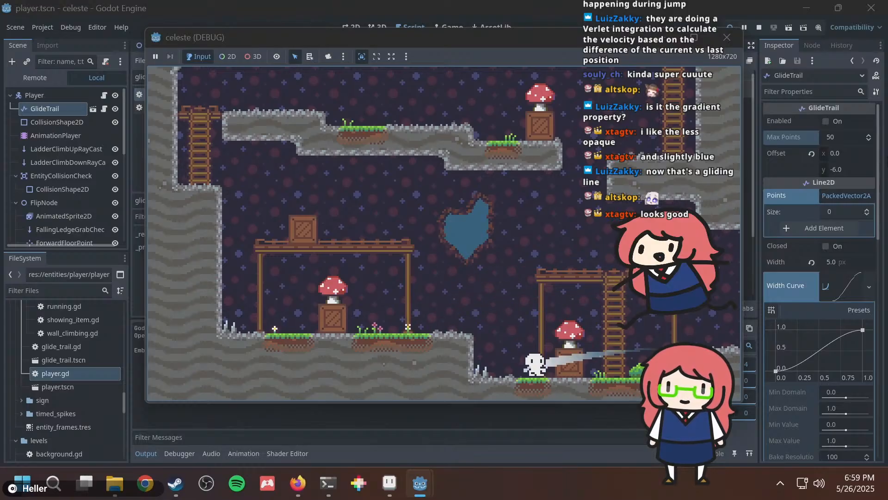
{"action": "key", "text": "Left"}
{"action": "key", "text": "Right"}
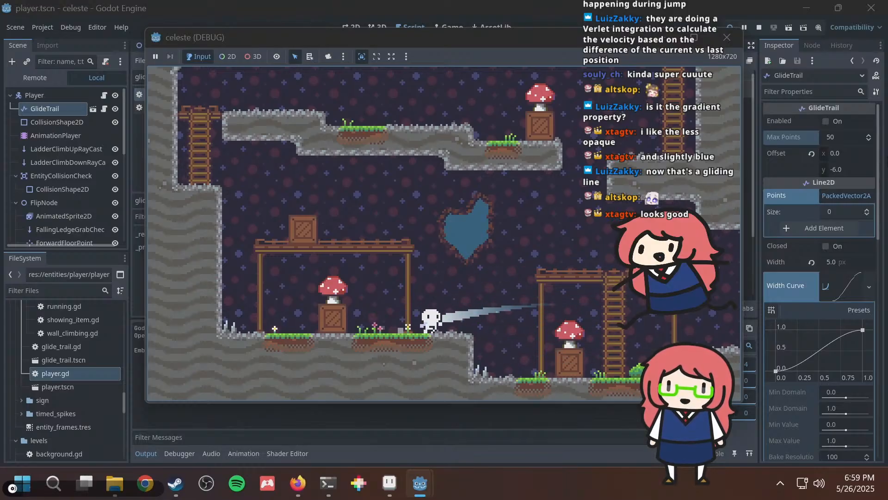
{"action": "key", "text": "Left"}
{"action": "key", "text": "Right"}
{"action": "key", "text": "Left"}
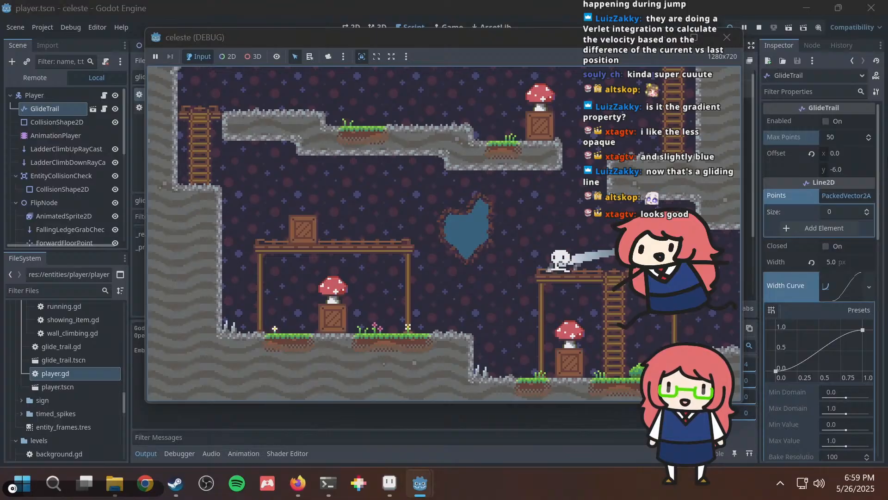
Glide from the ladder platform over the wooden crate platform and up onto the high ladder to check the trail.
{"action": "key", "text": "space"}
{"action": "key", "text": "Left"}
{"action": "key", "text": "space"}
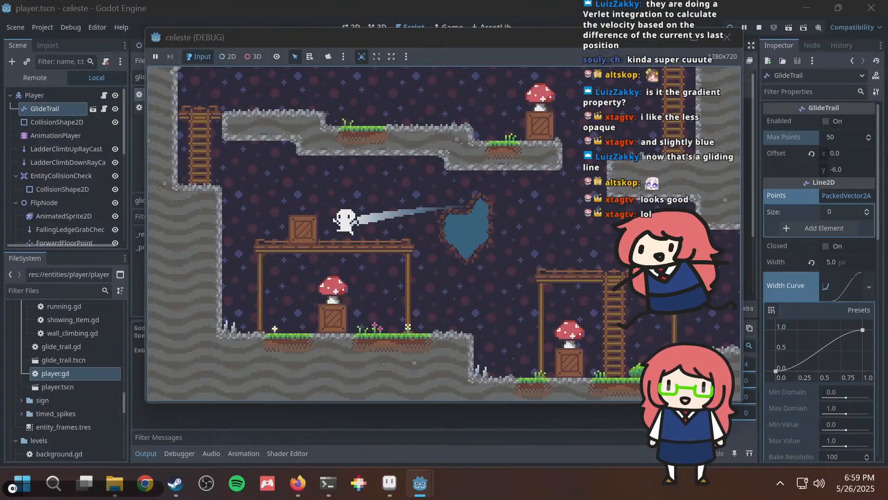
{"action": "key", "text": "Left"}
{"action": "key", "text": "space"}
{"action": "key", "text": "Right"}
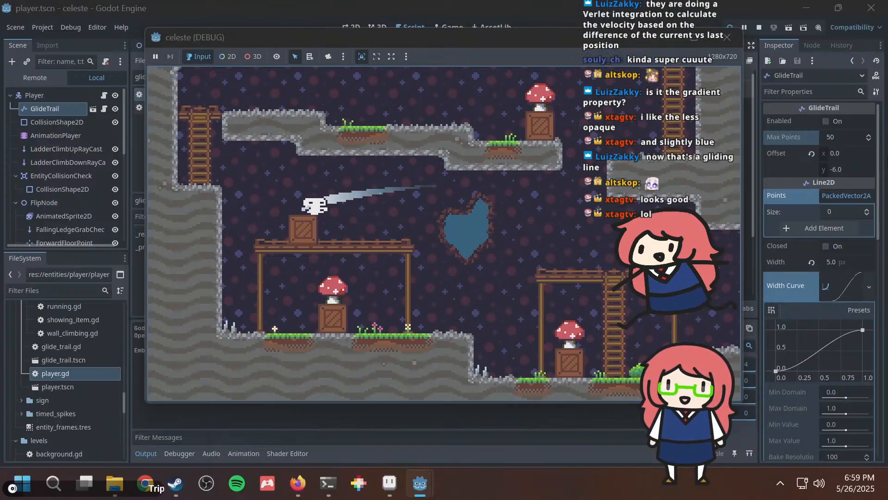
{"action": "key", "text": "Left"}
{"action": "key", "text": "space"}
{"action": "key", "text": "space"}
{"action": "key", "text": "Up"}
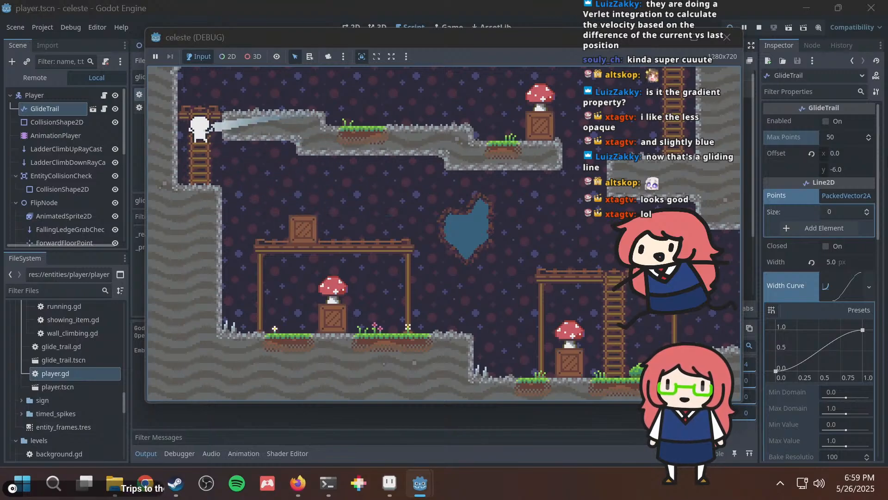
Leave the high ladder, glide off the wooden platform and change direction repeatedly in mid-air to check the trail's shape.
{"action": "key", "text": "Down"}
{"action": "key", "text": "Right"}
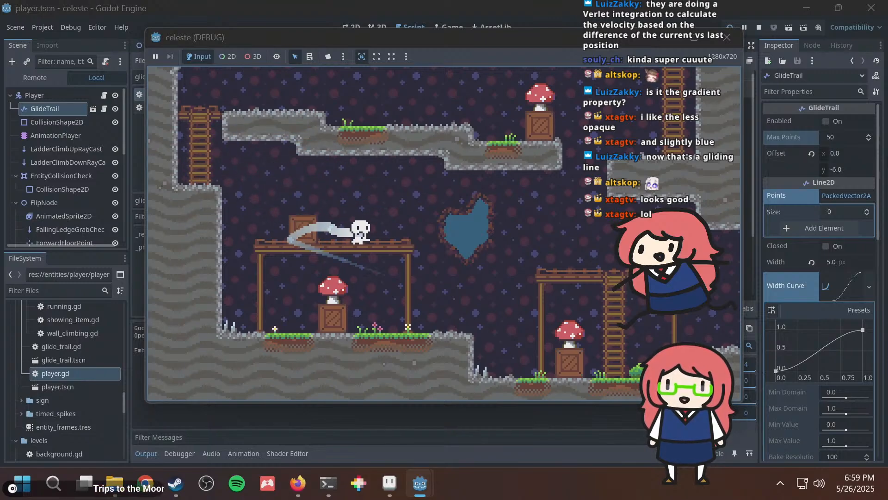
{"action": "key", "text": "space"}
{"action": "key", "text": "space"}
{"action": "key", "text": "Right"}
{"action": "key", "text": "Left"}
{"action": "key", "text": "Right"}
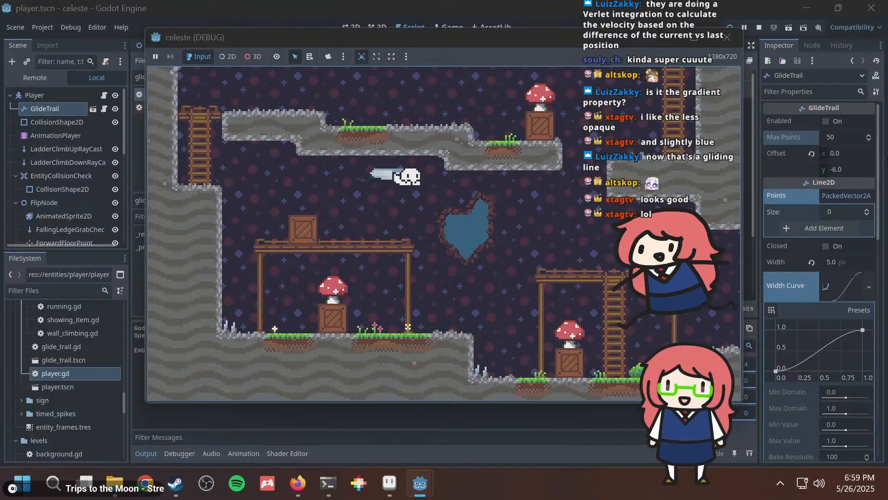
{"action": "key", "text": "Left"}
{"action": "key", "text": "Right"}
{"action": "key", "text": "Right"}
{"action": "key", "text": "Left"}
{"action": "key", "text": "Right"}
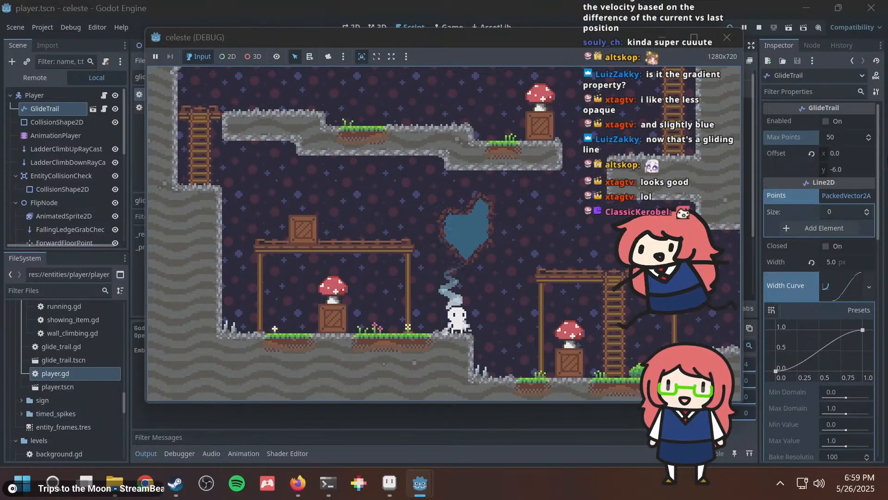
Move from the ledge to the lower ground, bounce off the mushroom there and return to the ledge to check the trail.
{"action": "key", "text": "Left"}
{"action": "key", "text": "Right"}
{"action": "key", "text": "Left"}
{"action": "key", "text": "Right"}
{"action": "key", "text": "Left"}
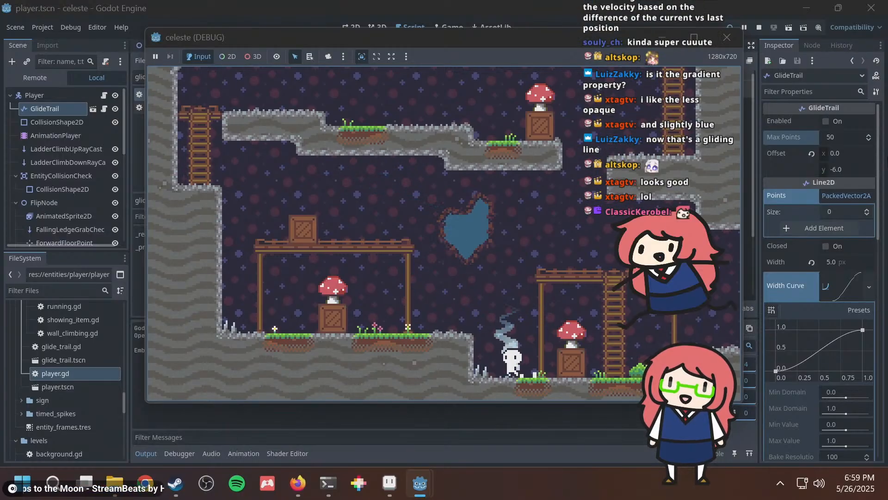
{"action": "key", "text": "space"}
{"action": "key", "text": "Right"}
{"action": "key", "text": "space"}
{"action": "key", "text": "space"}
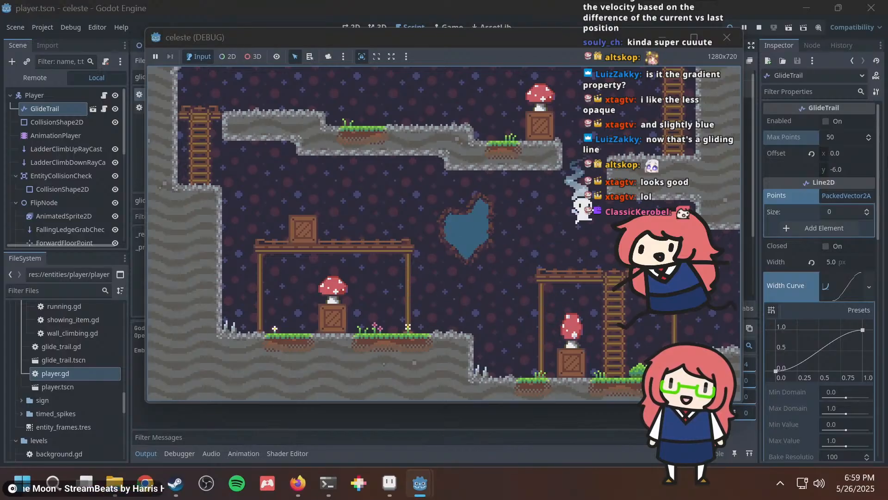
{"action": "key", "text": "Left"}
{"action": "key", "text": "space"}
{"action": "key", "text": "Left"}
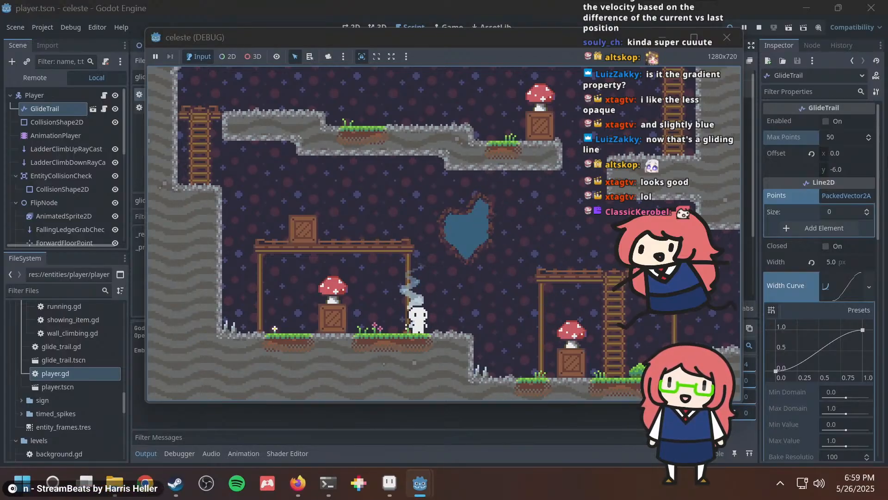
Make short jumps with quick direction changes below the blue heart to check the trail's behaviour.
{"action": "key", "text": "space"}
{"action": "key", "text": "Right"}
{"action": "key", "text": "Right"}
{"action": "key", "text": "Left"}
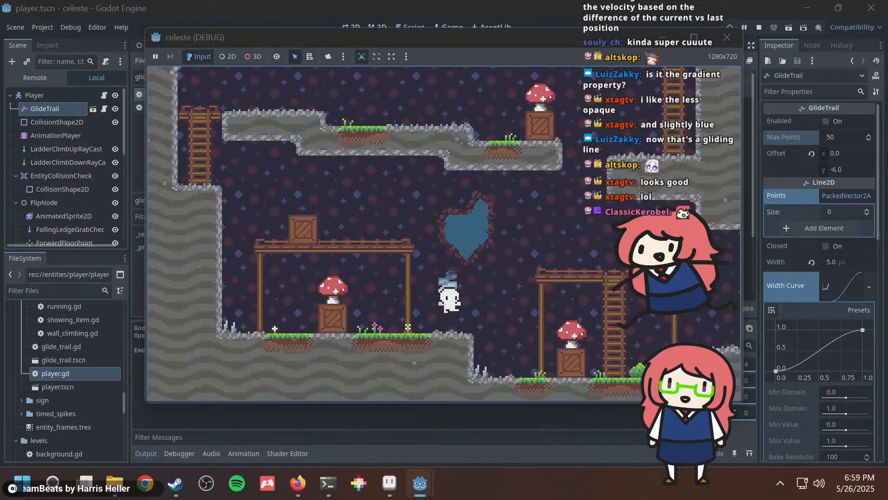
{"action": "key", "text": "Left"}
{"action": "key", "text": "Right"}
{"action": "key", "text": "Left"}
{"action": "key", "text": "space"}
{"action": "key", "text": "Right"}
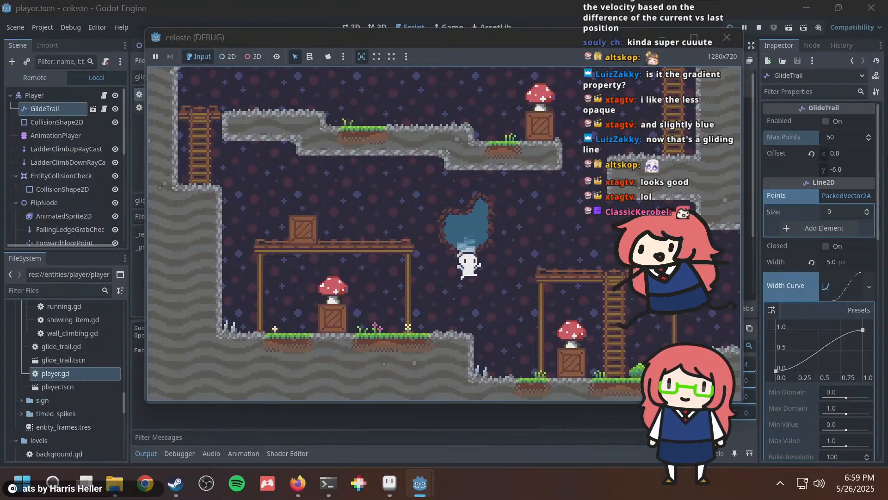
{"action": "key", "text": "Left"}
{"action": "key", "text": "space"}
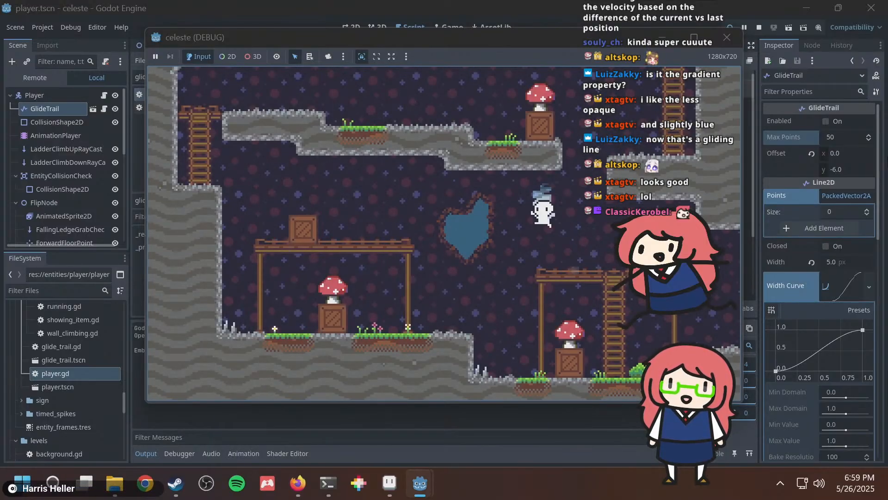
Glide in long sweeps back and forth past the blue heart to check the stretched trail.
{"action": "key", "text": "Right"}
{"action": "key", "text": "space"}
{"action": "key", "text": "space"}
{"action": "key", "text": "Right"}
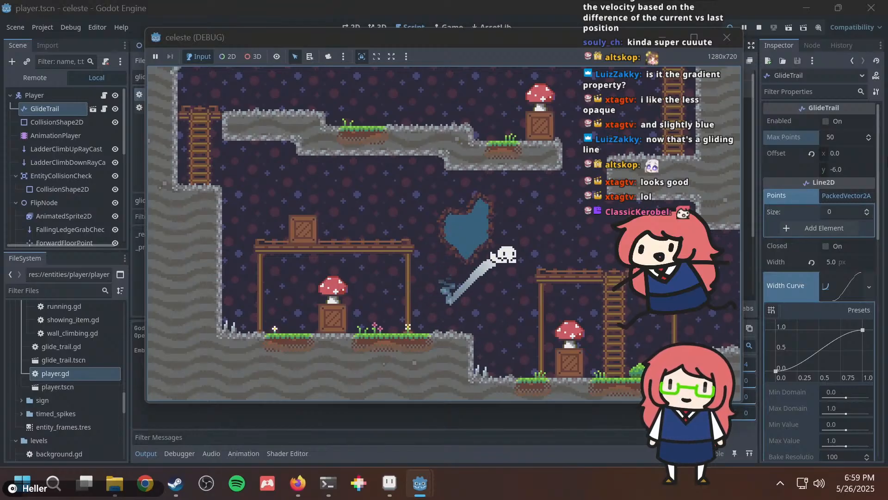
{"action": "key", "text": "Left"}
{"action": "key", "text": "Left"}
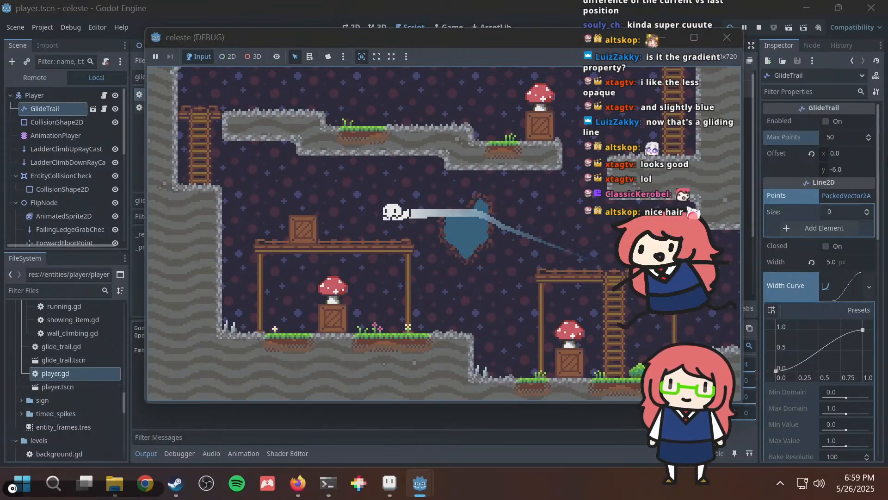
{"action": "key", "text": "Right"}
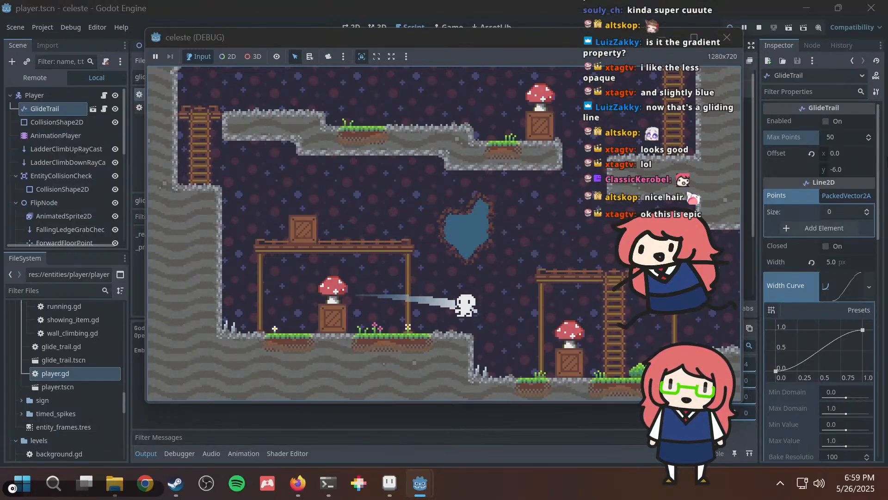
Reverse direction rapidly during a low glide between the platforms and land on the ledge to check the trail's zigzag shape.
{"action": "key", "text": "Left"}
{"action": "key", "text": "Right"}
{"action": "key", "text": "Left"}
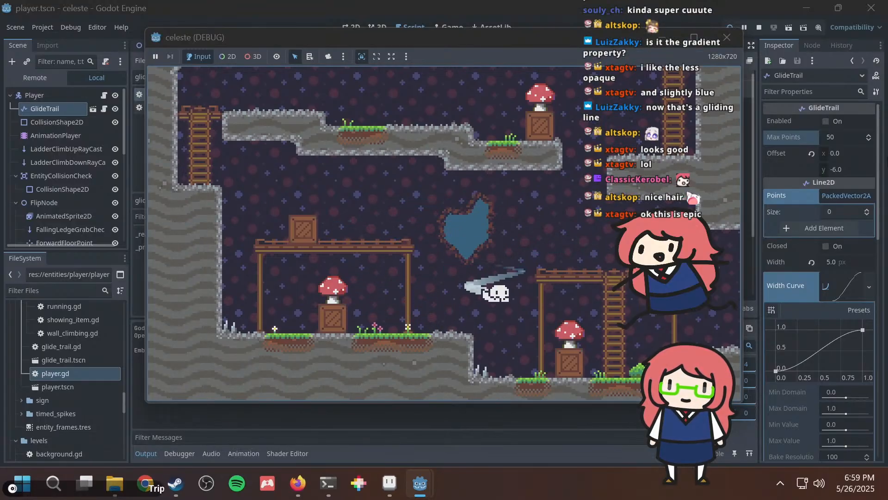
{"action": "key", "text": "Right"}
{"action": "key", "text": "Left"}
{"action": "key", "text": "Right"}
{"action": "key", "text": "Left"}
{"action": "key", "text": "Right"}
{"action": "key", "text": "Left"}
{"action": "key", "text": "space"}
{"action": "key", "text": "Right"}
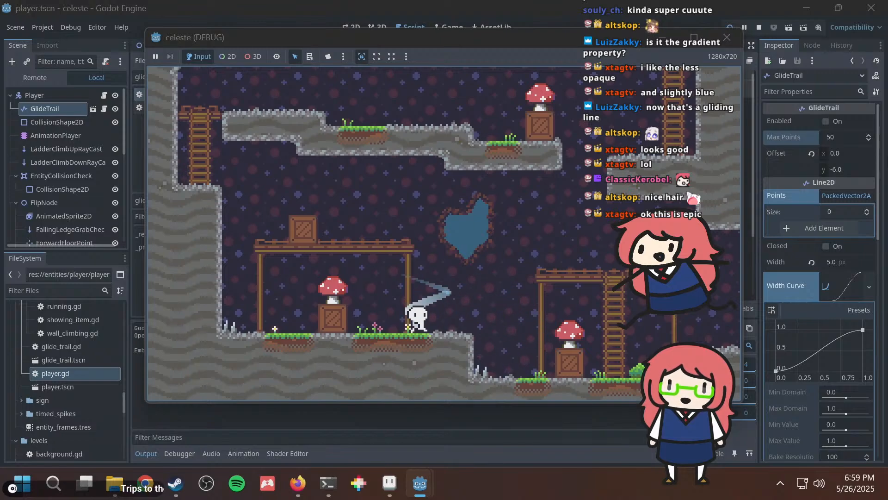
Run back and forth on the ground and push the mushroom crate to check how the trail follows after landing.
{"action": "key", "text": "Left"}
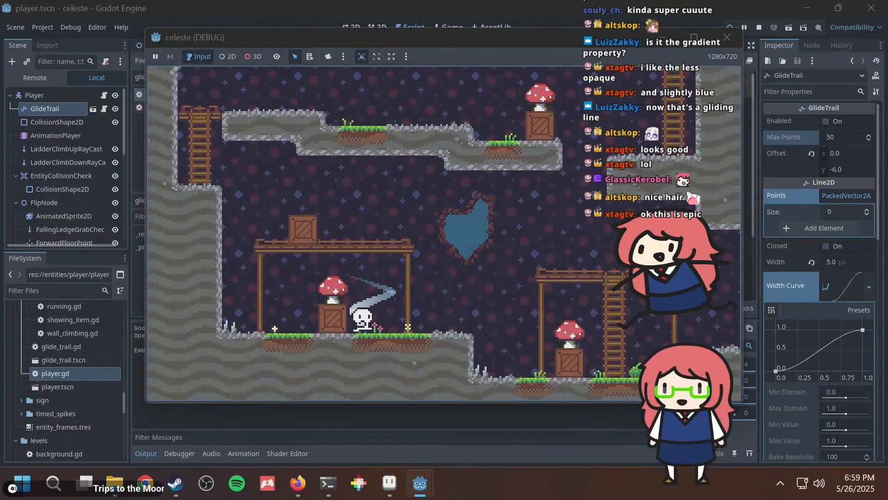
{"action": "key", "text": "Right"}
{"action": "key", "text": "Left"}
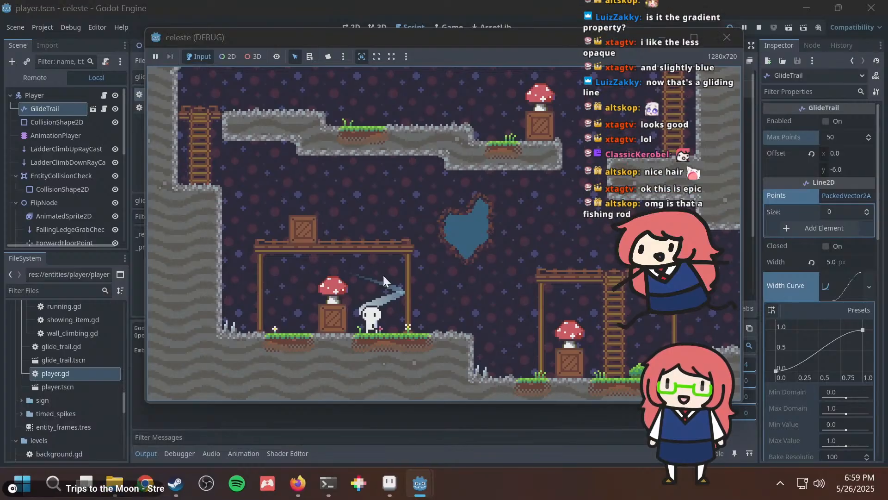
{"action": "key", "text": "Right"}
{"action": "key", "text": "Left"}
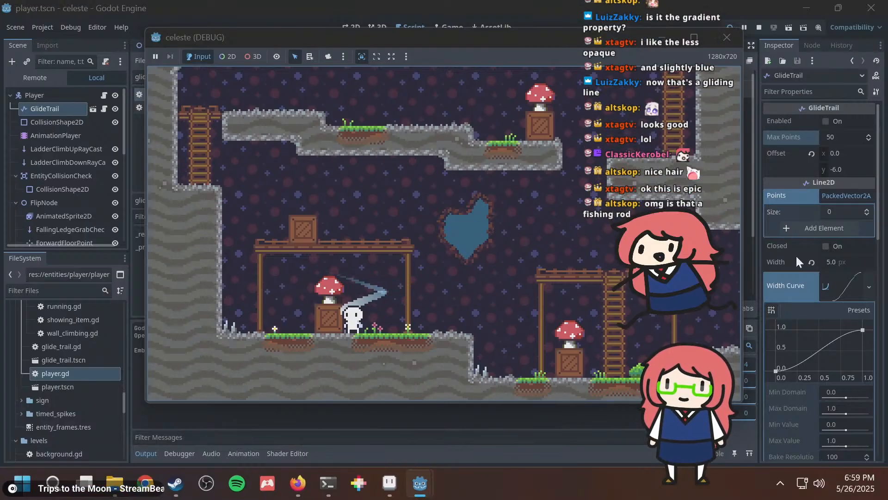
{"action": "key", "text": "Right"}
{"action": "key", "text": "Left"}
{"action": "key", "text": "Right"}
{"action": "key", "text": "Left"}
{"action": "key", "text": "Right"}
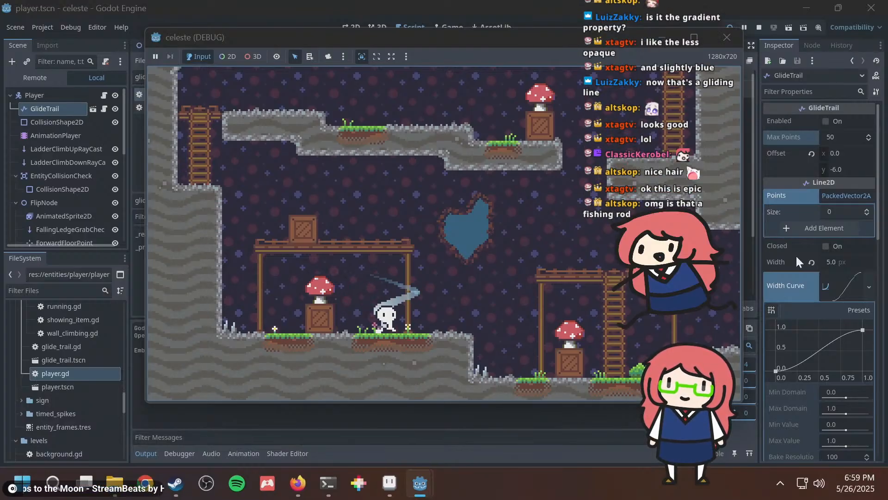
Jump off the ledge and glide back and forth between the two wooden platforms to check how the trail restarts.
{"action": "key", "text": "space"}
{"action": "key", "text": "Right"}
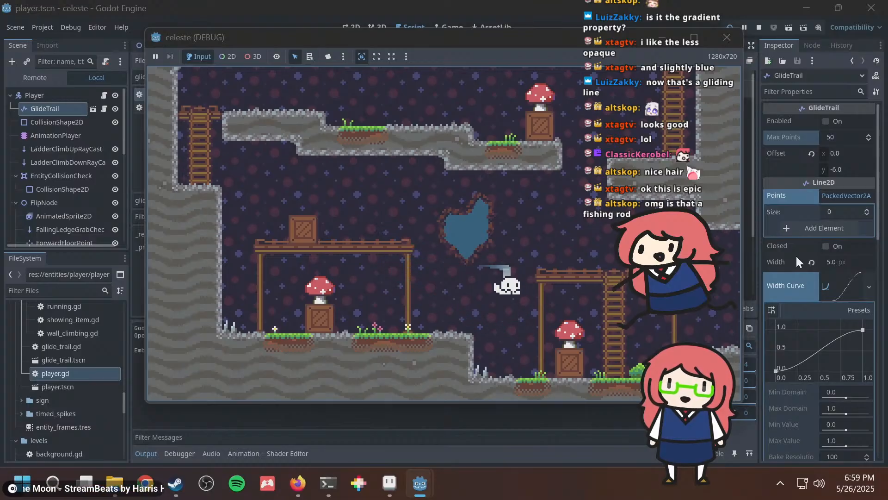
{"action": "key", "text": "space"}
{"action": "key", "text": "Left"}
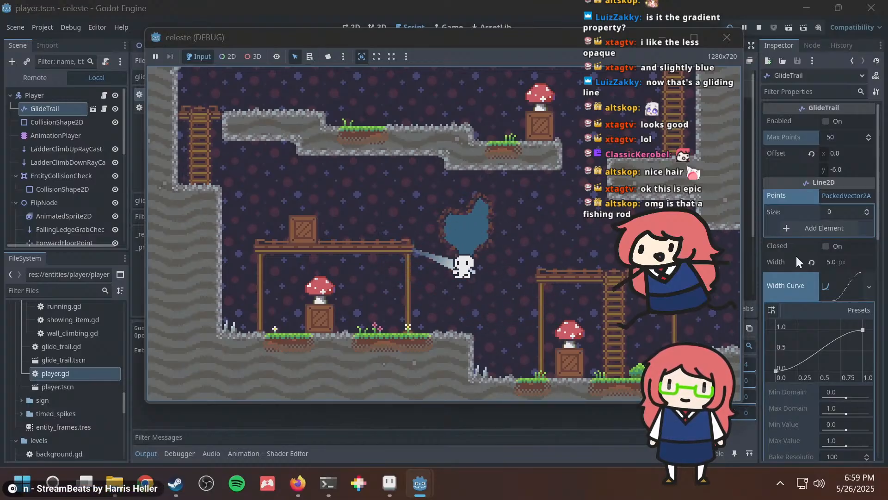
{"action": "key", "text": "Right"}
{"action": "key", "text": "Left"}
{"action": "key", "text": "Right"}
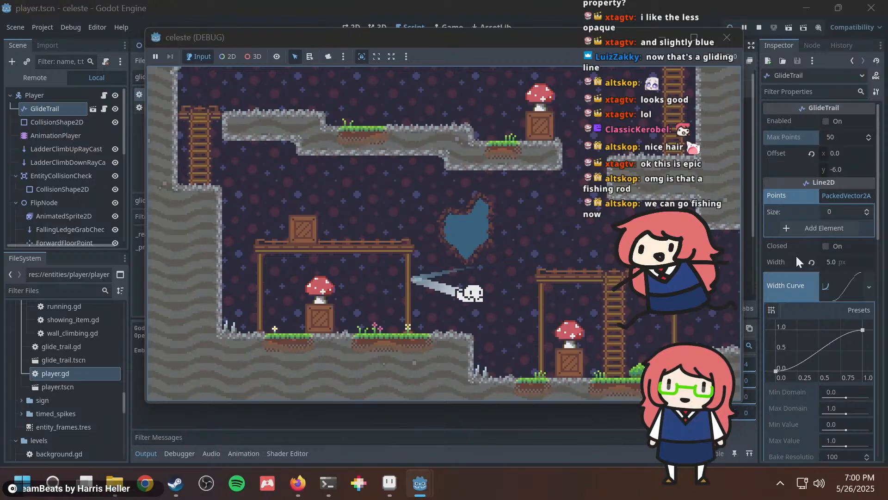
{"action": "key", "text": "Left"}
Glide toward the ledge's edge, land and turn around to check the trail's direction on the ground.
{"action": "key", "text": "space"}
{"action": "key", "text": "space"}
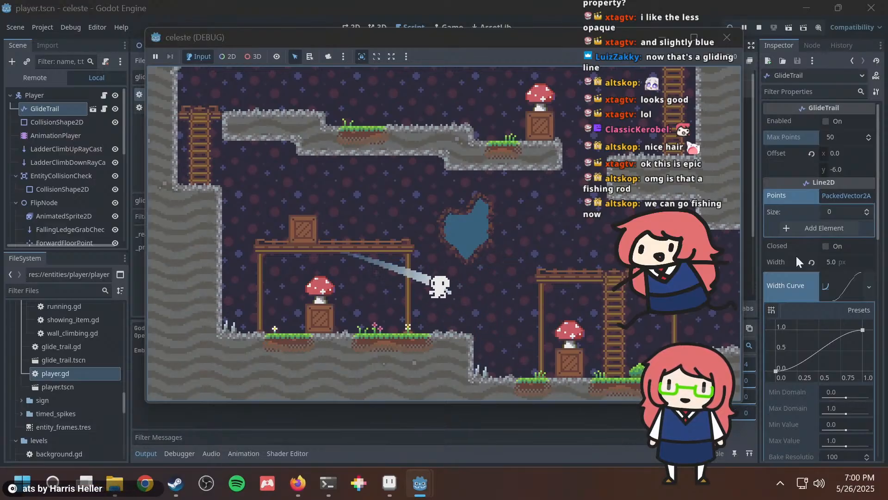
{"action": "key", "text": "Right"}
{"action": "key", "text": "Right"}
{"action": "key", "text": "Left"}
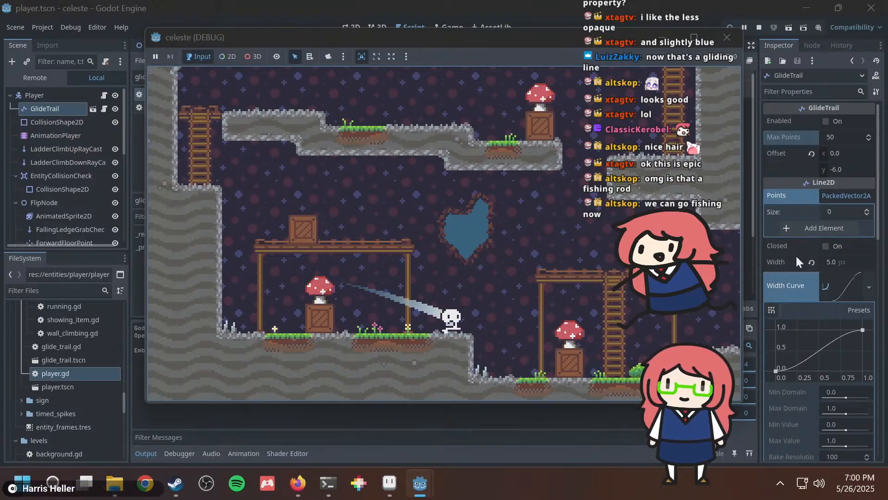
{"action": "key", "text": "Right"}
{"action": "key", "text": "space"}
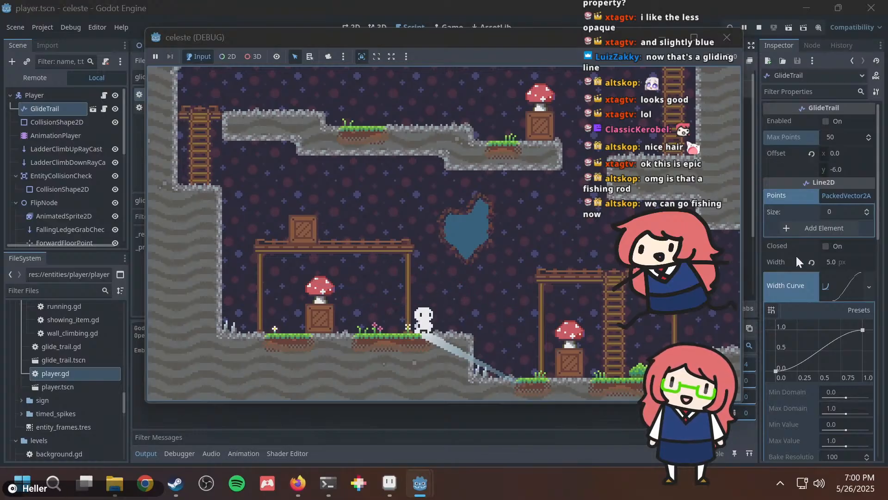
Jump and glide briefly above the ledge several times to check the trail after short glides.
{"action": "key", "text": "alt+Tab"}
{"action": "key", "text": "Left"}
{"action": "key", "text": "space"}
{"action": "key", "text": "Right"}
{"action": "key", "text": "space"}
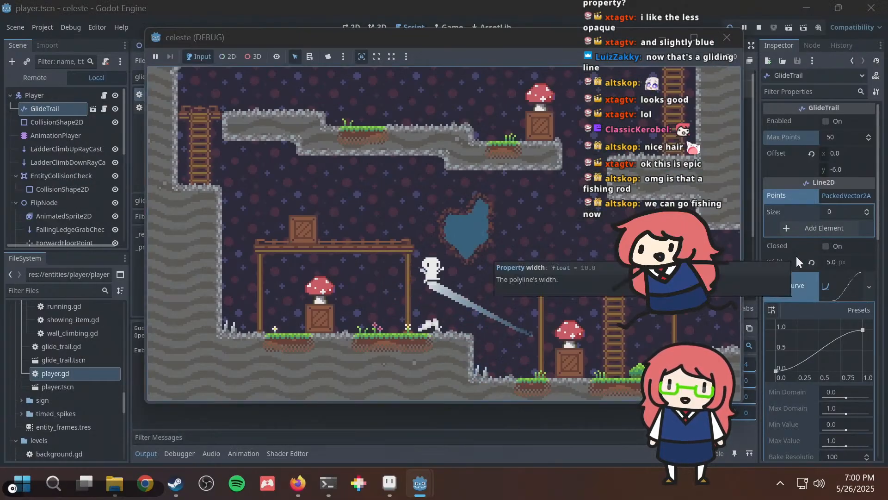
{"action": "key", "text": "space"}
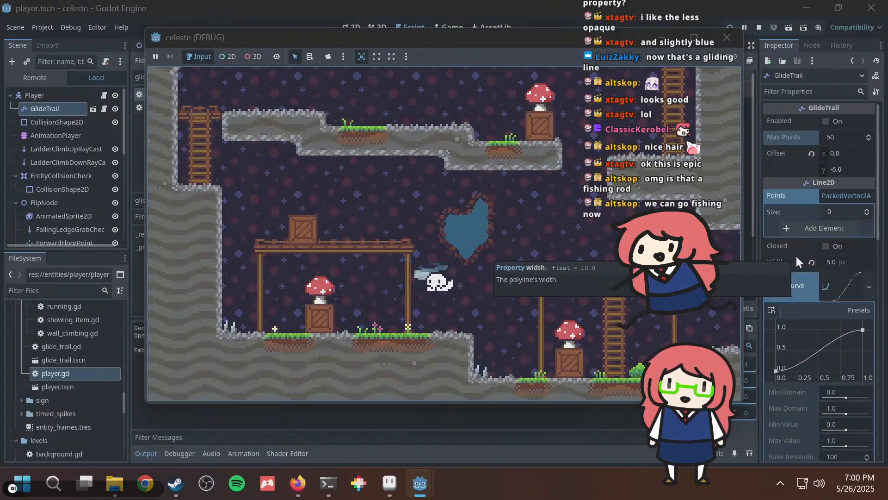
{"action": "key", "text": "space"}
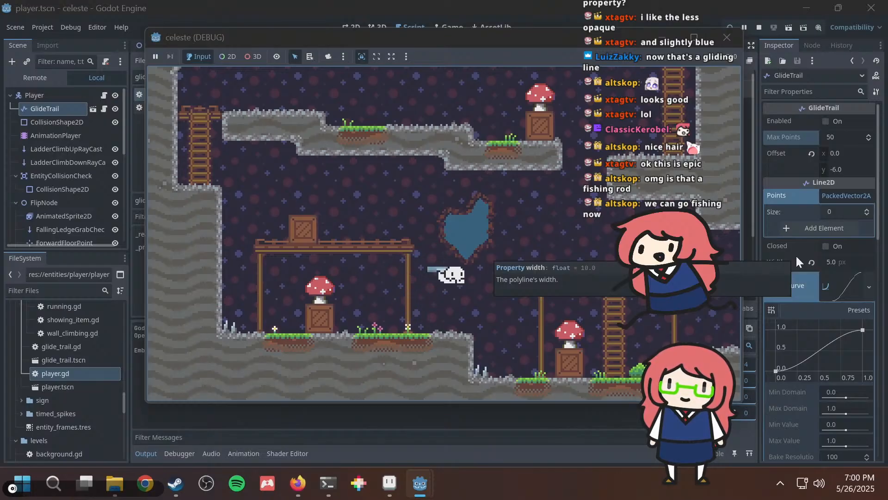
{"action": "key", "text": "Left"}
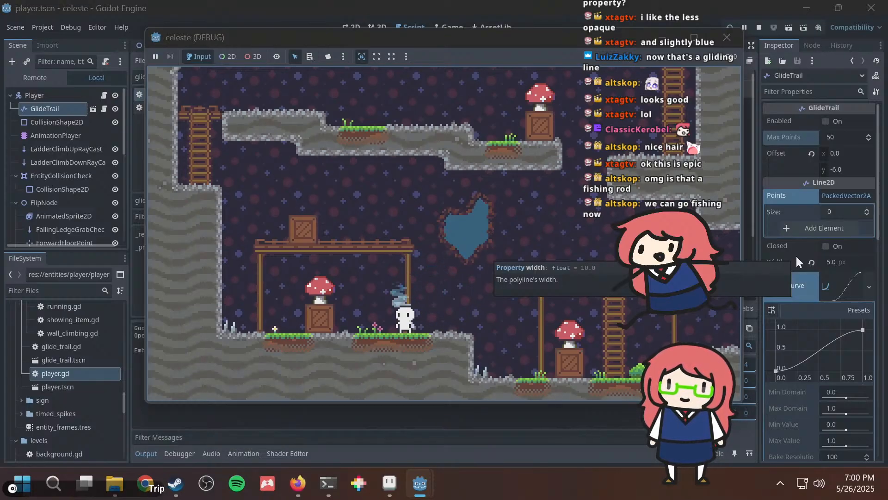
{"action": "key", "text": "space"}
{"action": "key", "text": "Right"}
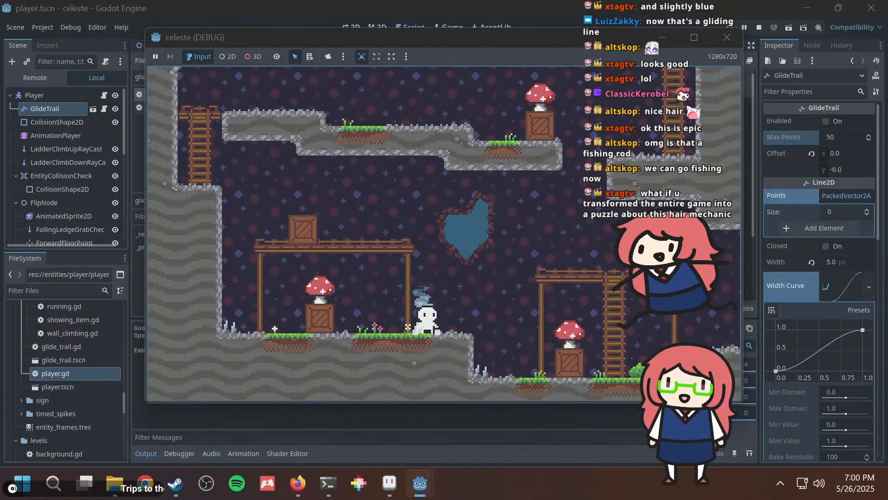
Glide beneath the crate platform and back to the ledge, reversing in mid-air, to check the trail once more.
{"action": "key", "text": "space"}
{"action": "key", "text": "Right"}
{"action": "key", "text": "Left"}
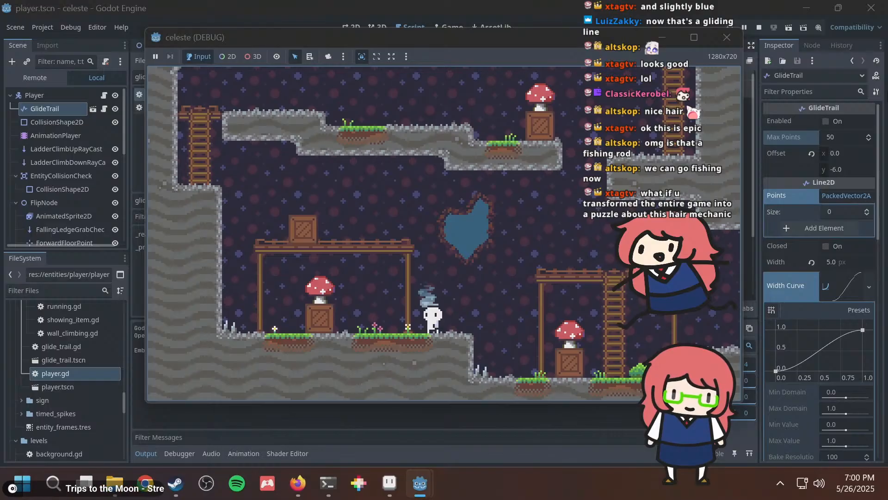
{"action": "key", "text": "space"}
{"action": "key", "text": "Left"}
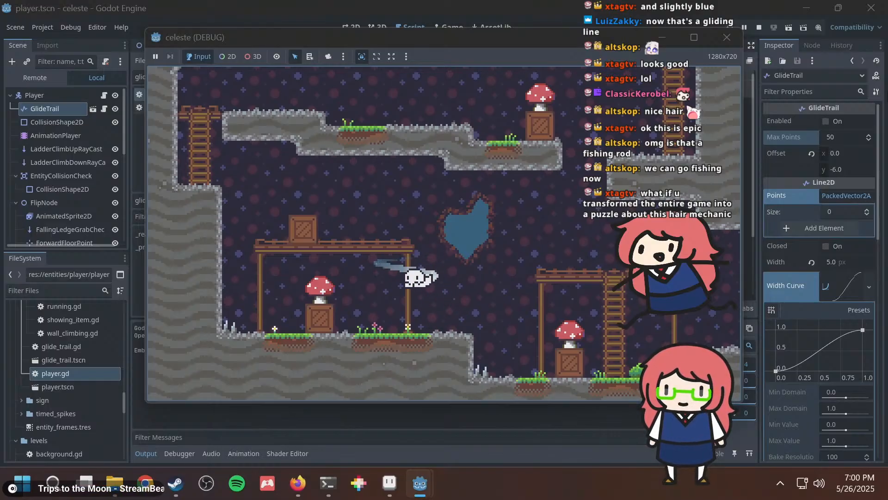
{"action": "key", "text": "Right"}
{"action": "key", "text": "space"}
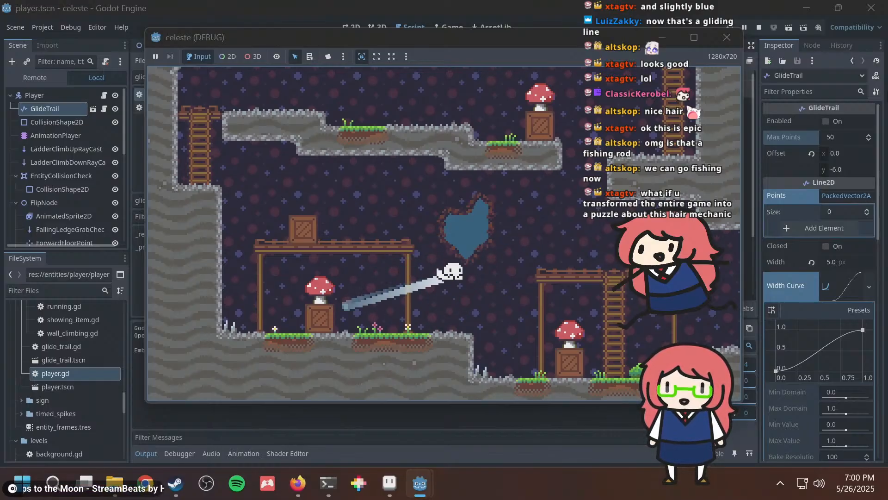
{"action": "key", "text": "Left"}
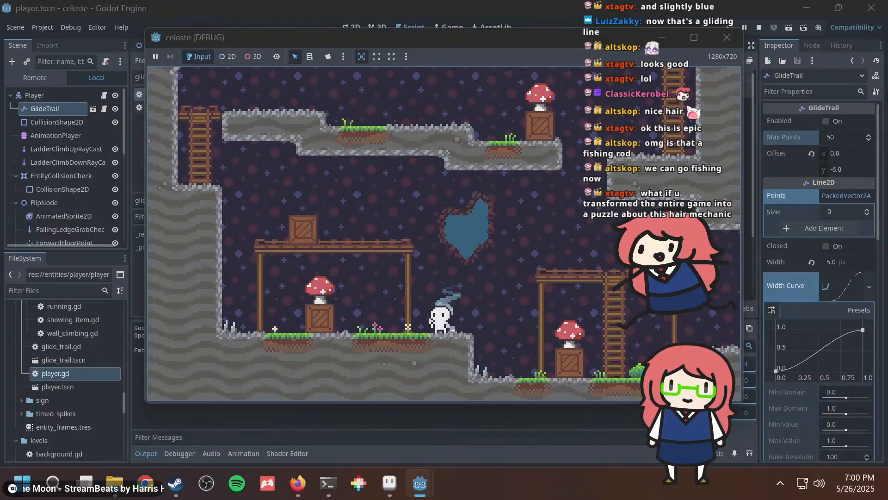
{"action": "key", "text": "Left"}
{"action": "key", "text": "space"}
{"action": "key", "text": "space"}
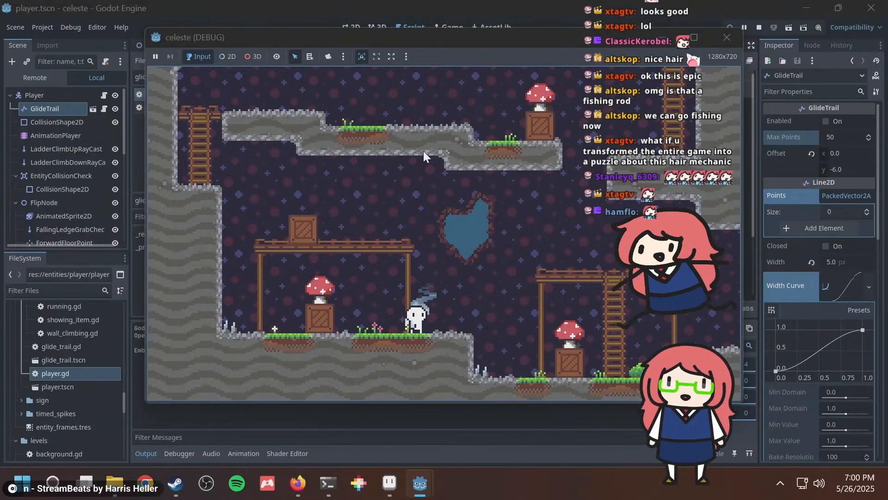
Stop the running game and delete the if not enabled block with its commented clear_points() and pass from glide_trail.gd.
{"action": "key", "text": "F8"}
{"action": "left_click", "coordinate": [480, 135]}
{"action": "left_click", "coordinate": [455, 151]}
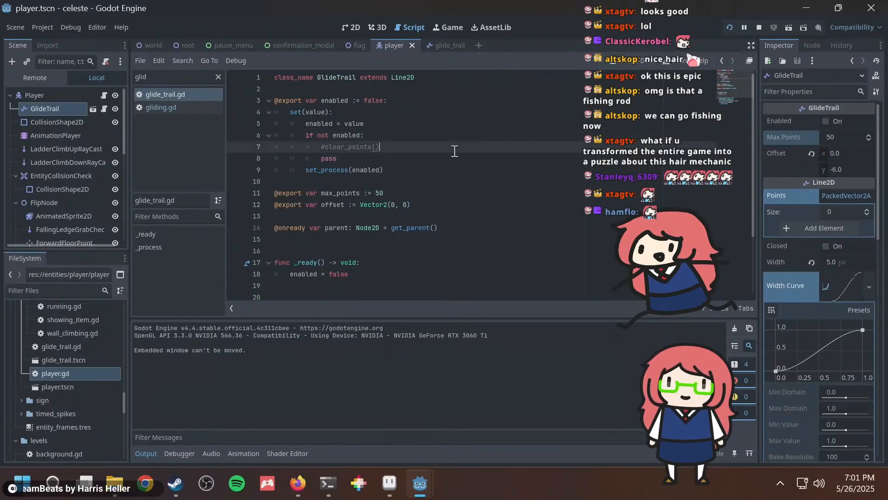
{"action": "key", "text": "Down"}
{"action": "key", "text": "End"}
{"action": "key", "text": "shift+Up"}
{"action": "key", "text": "shift+Up"}
{"action": "key", "text": "shift+Home"}
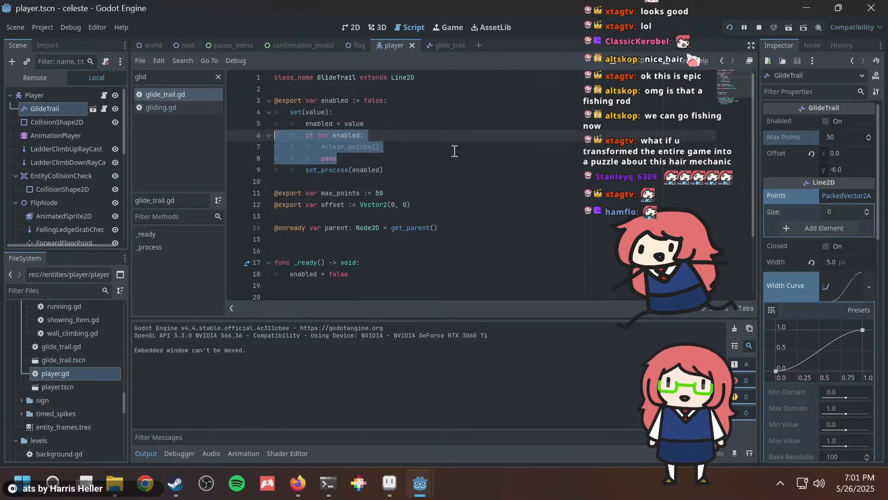
{"action": "key", "text": "BackSpace"}
{"action": "key", "text": "BackSpace"}
Delete the set(value) block, including its set_process(enabled) line, from the enabled variable in glide_trail.gd.
{"action": "key", "text": "Down"}
{"action": "key", "text": "Home"}
{"action": "key", "text": "shift+End"}
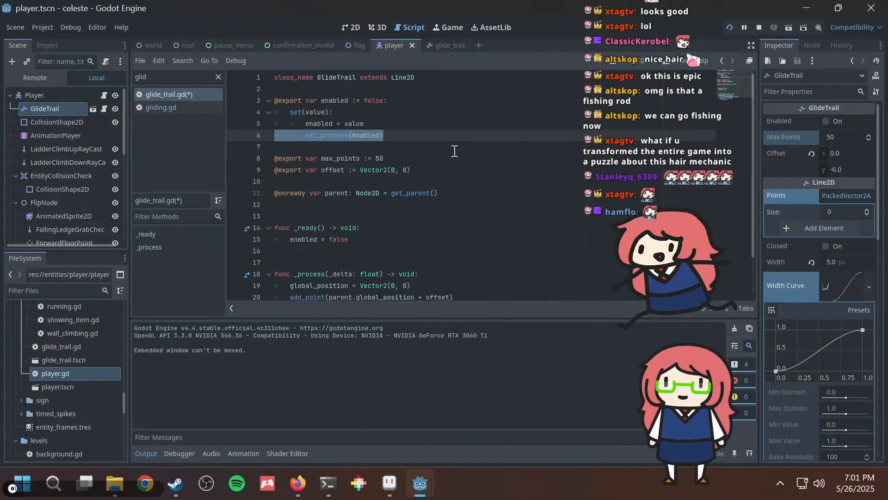
{"action": "key", "text": "BackSpace"}
{"action": "key", "text": "shift+Up"}
{"action": "key", "text": "shift+Up"}
{"action": "key", "text": "shift+Home"}
{"action": "key", "text": "BackSpace"}
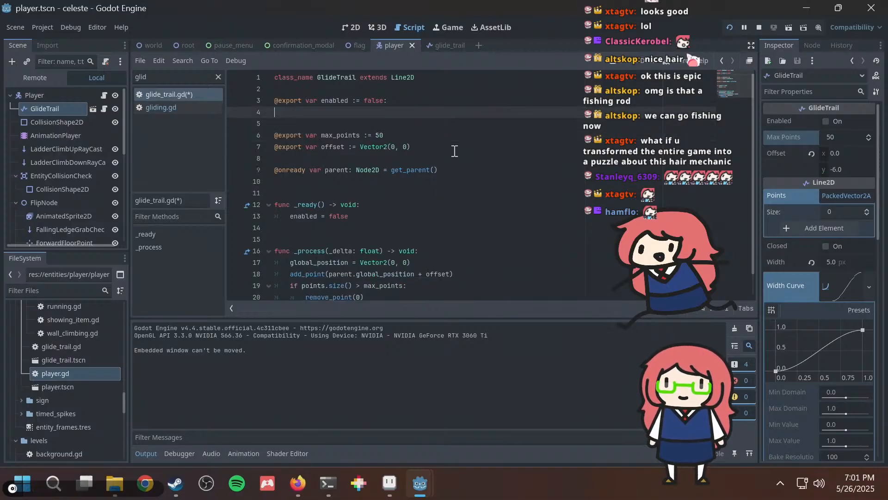
Remove the trailing colon from the exported enabled declaration so it reads enabled := false.
{"action": "key", "text": "Down"}
{"action": "scroll", "coordinate": [428, 205], "scroll_direction": "down", "scroll_amount": 1}
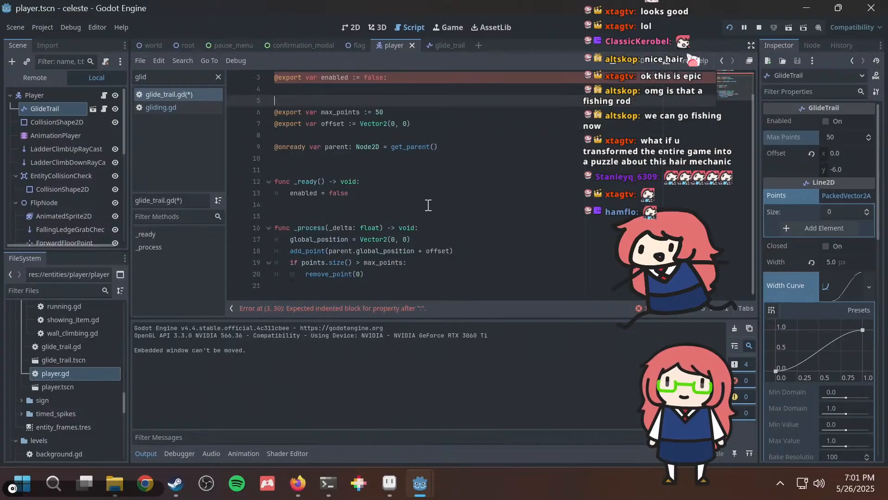
{"action": "key", "text": "Up"}
{"action": "key", "text": "Up"}
{"action": "key", "text": "End"}
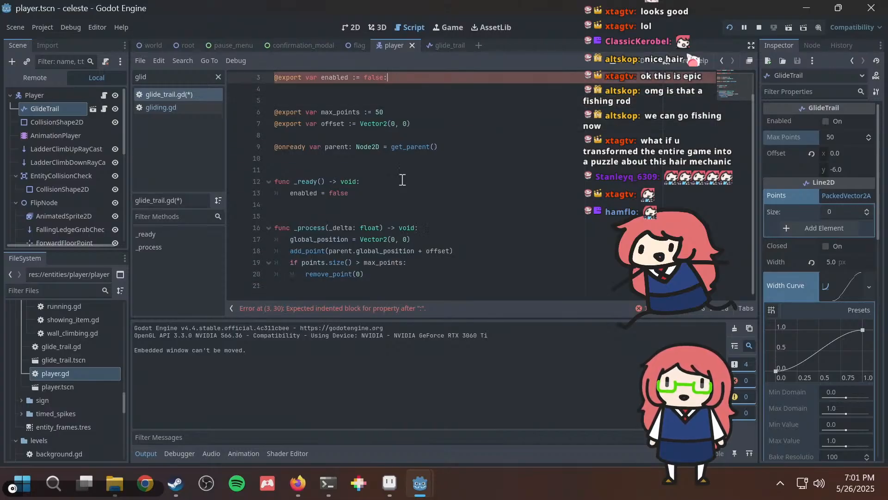
In _process, nest add_point and the max_points check with its remove_point(0) inside a new if enabled block.
{"action": "left_click", "coordinate": [444, 241]}
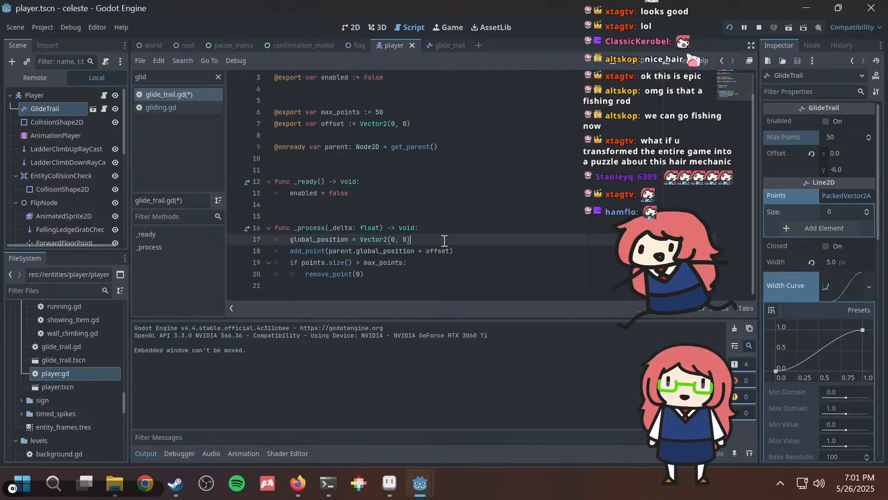
{"action": "key", "text": "Return"}
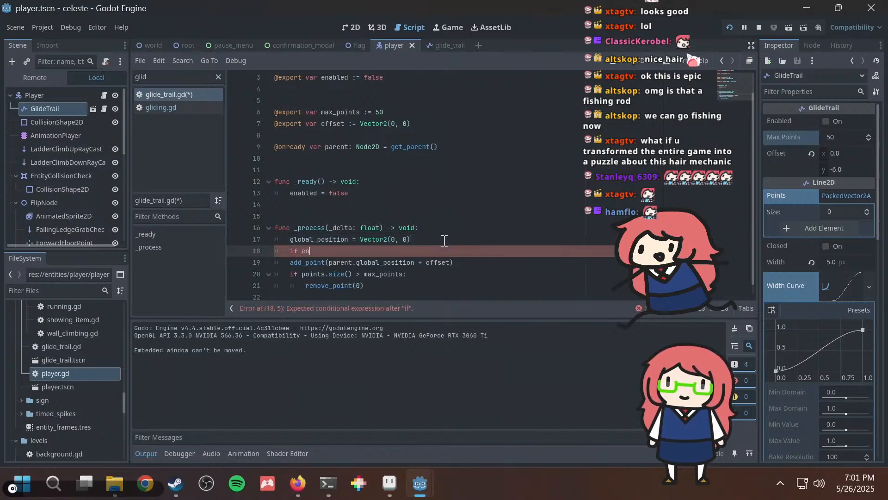
{"action": "key", "text": "Down"}
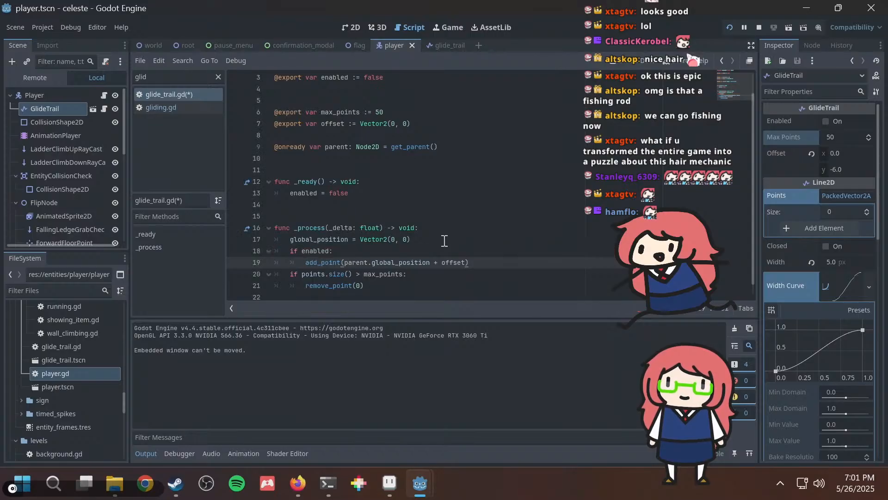
{"action": "key", "text": "Down"}
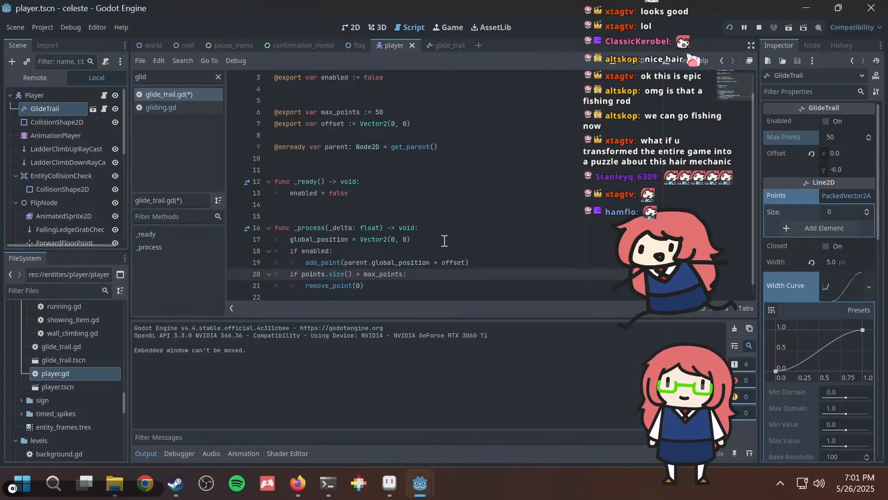
{"action": "key", "text": "Down"}
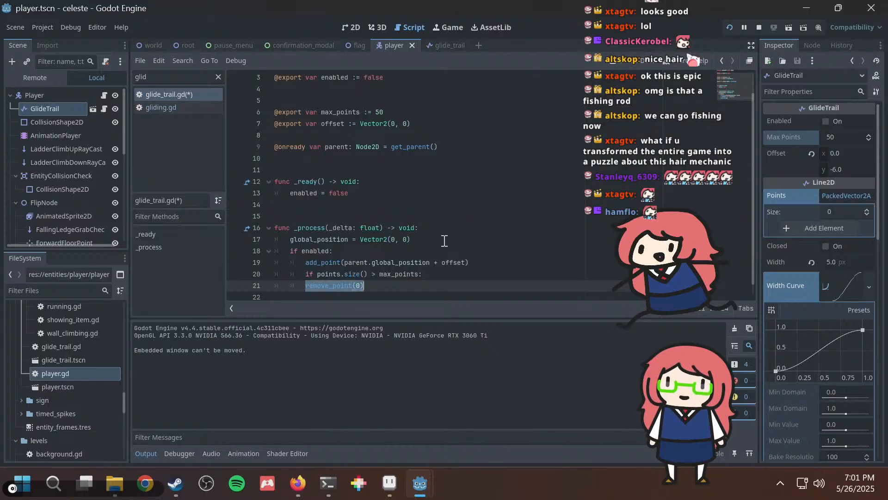
{"action": "key", "text": "Right"}
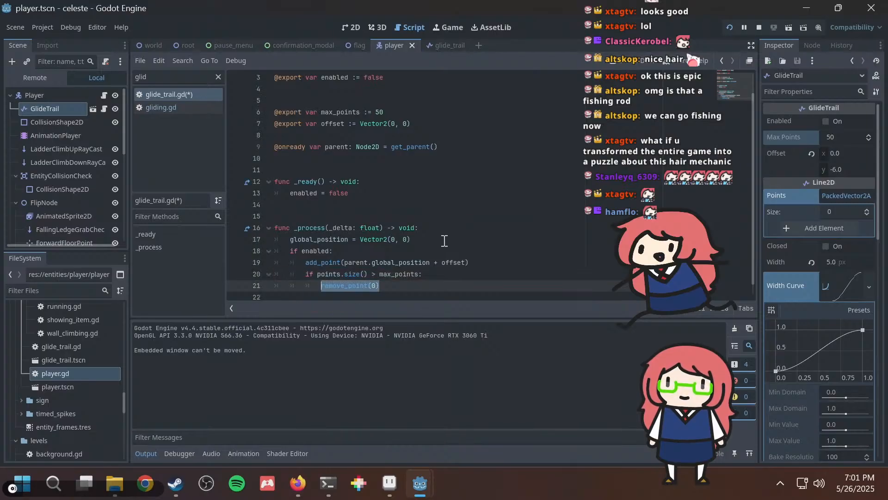
Add an else branch that calls remove_point(0) to the if enabled block and save the script.
{"action": "key", "text": "Return"}
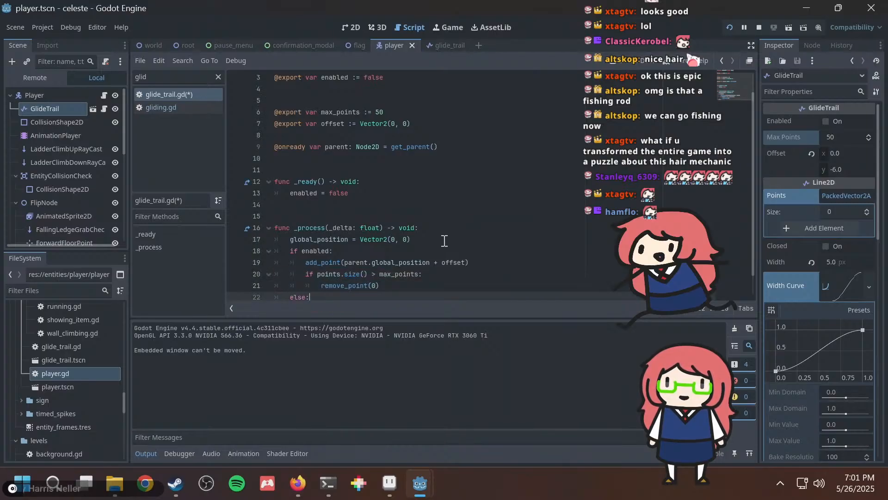
{"action": "key", "text": "Return"}
{"action": "key", "text": "ctrl+s"}
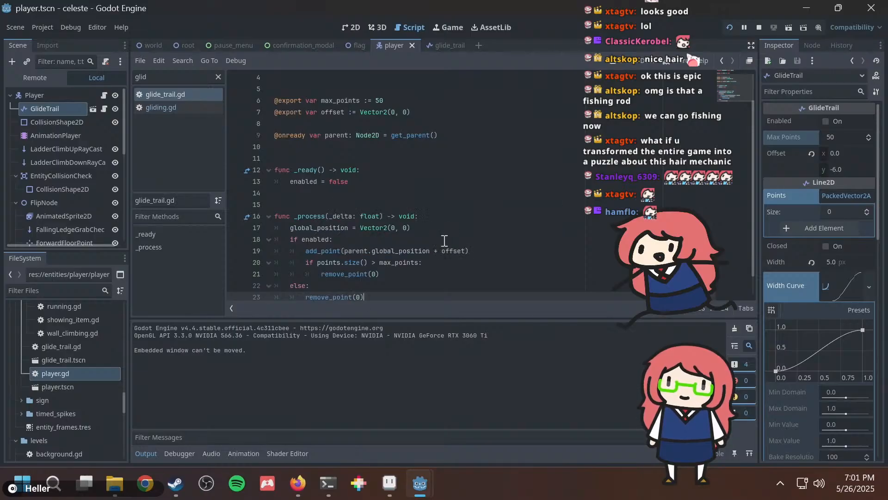
Run the game and glide from the ledge to the crate platform, drop to the ground and return to check the trail.
{"action": "key", "text": "F5"}
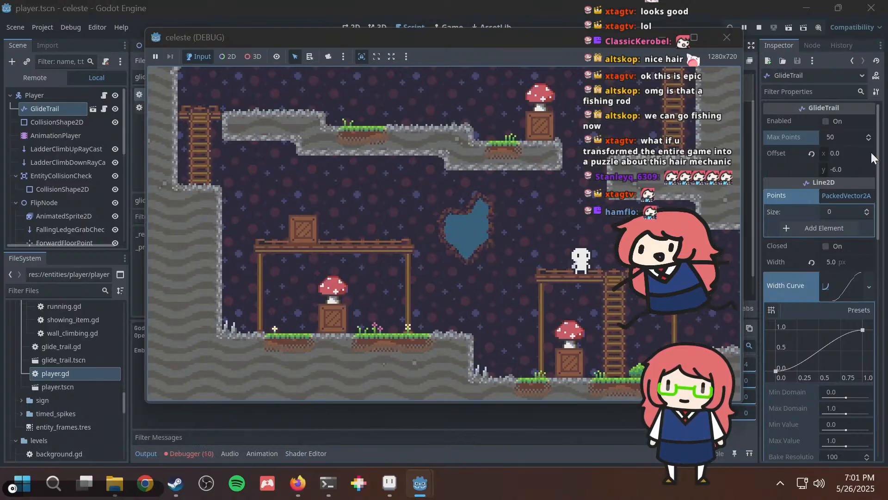
{"action": "key", "text": "Left"}
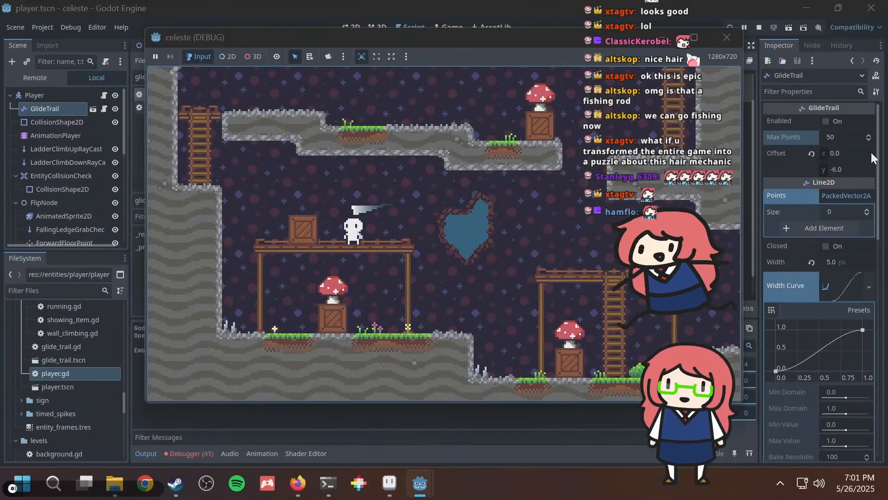
{"action": "key", "text": "Left"}
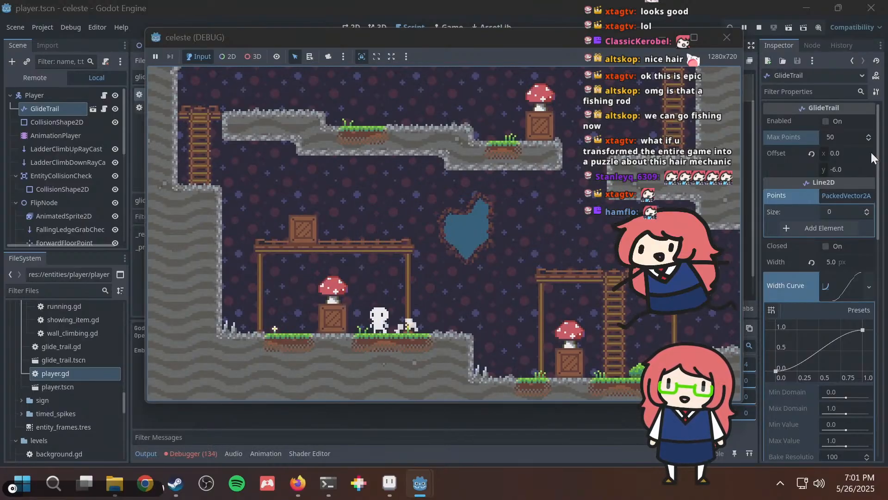
{"action": "key", "text": "Right"}
{"action": "key", "text": "space"}
{"action": "key", "text": "Right"}
{"action": "key", "text": "Left"}
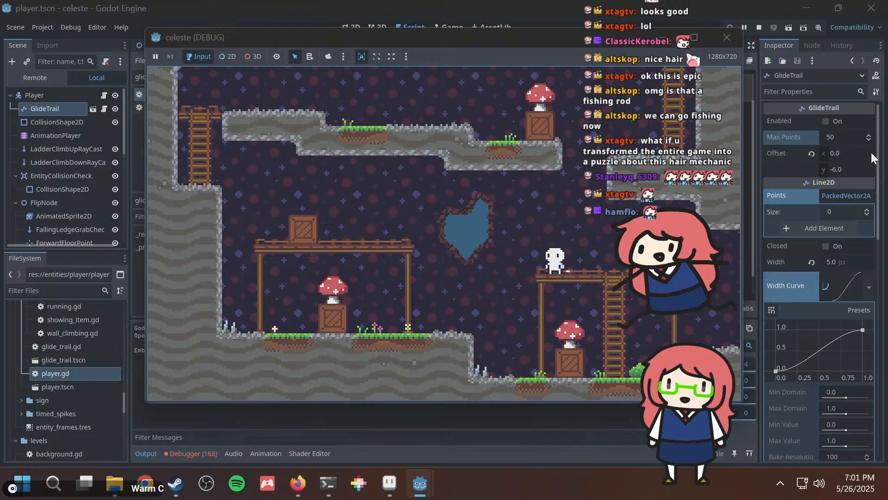
Glide back and forth between the ledge and the crate platform to check how the trail shrinks after landing.
{"action": "key", "text": "Left"}
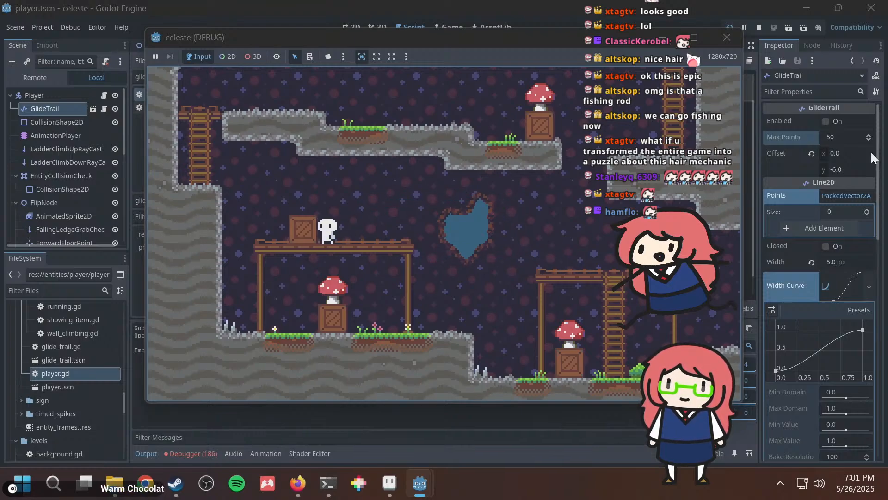
{"action": "key", "text": "Right"}
{"action": "key", "text": "space"}
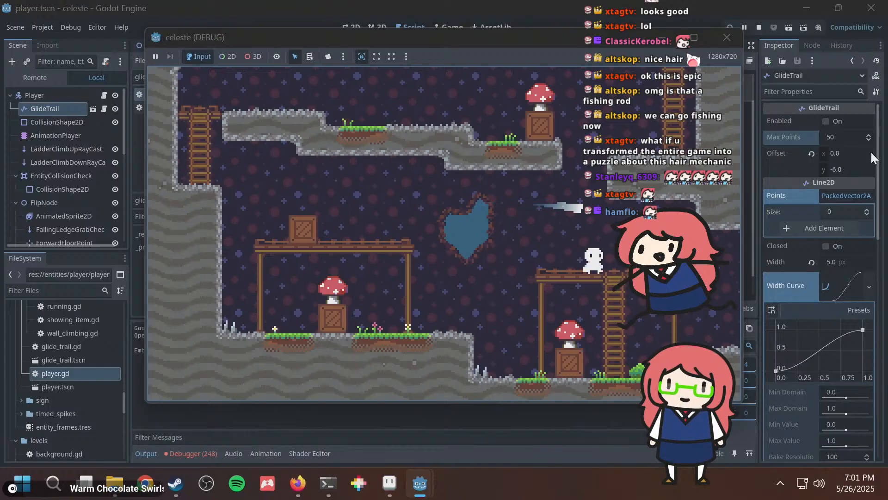
{"action": "key", "text": "Left"}
{"action": "key", "text": "space"}
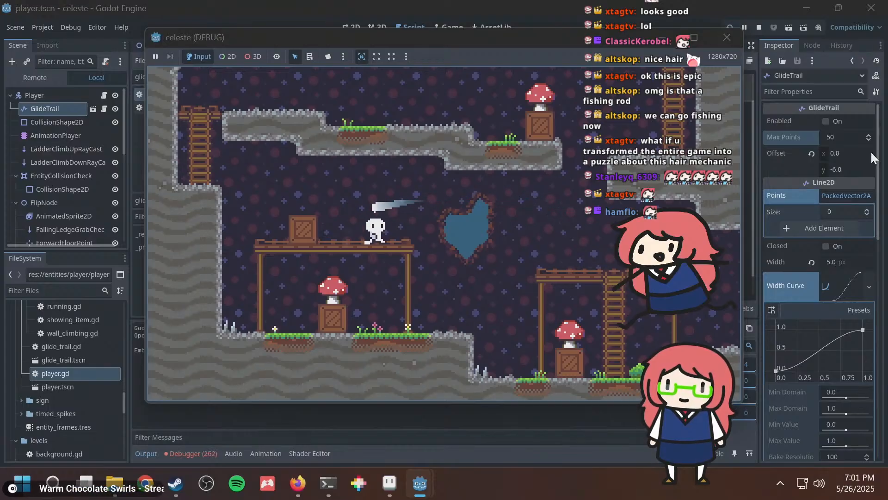
{"action": "key", "text": "Right"}
{"action": "key", "text": "space"}
{"action": "key", "text": "Right"}
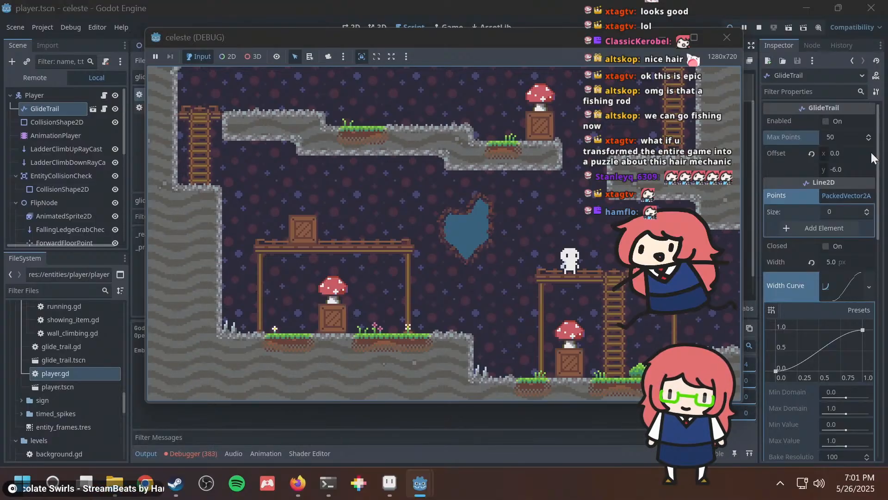
Glide to the crate platform, turn back to the ground below and jump up over the ledge to check the trail.
{"action": "key", "text": "Left"}
{"action": "key", "text": "space"}
{"action": "key", "text": "Right"}
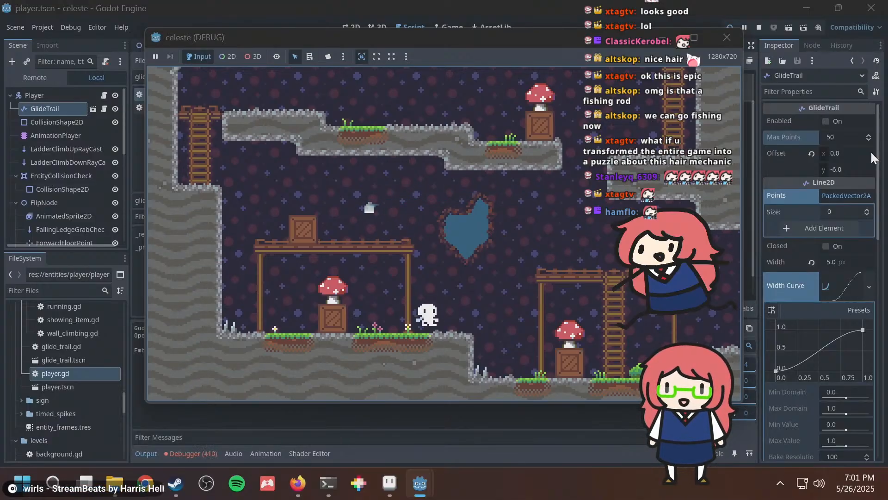
{"action": "key", "text": "Left"}
{"action": "key", "text": "space"}
{"action": "key", "text": "Right"}
{"action": "key", "text": "Left"}
{"action": "key", "text": "space"}
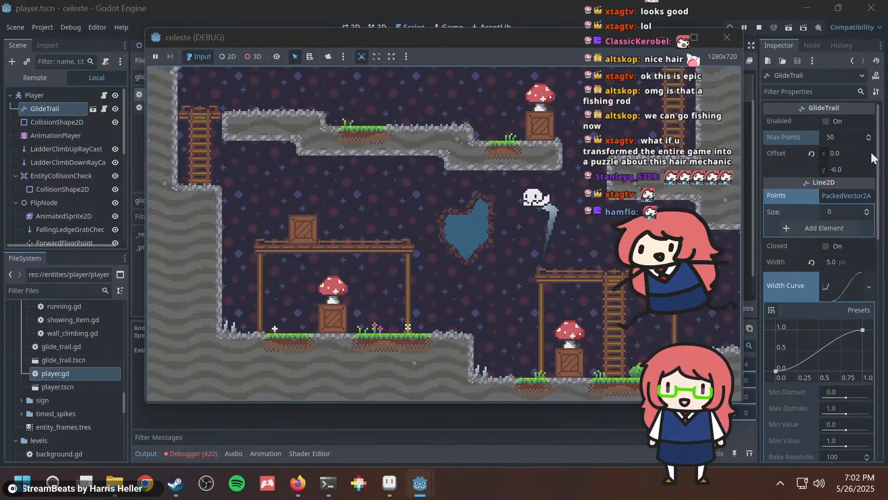
Check the trail with more mid-air reversals and glides between the ledge and crate platform, and return to the script editor.
{"action": "key", "text": "Right"}
{"action": "key", "text": "space"}
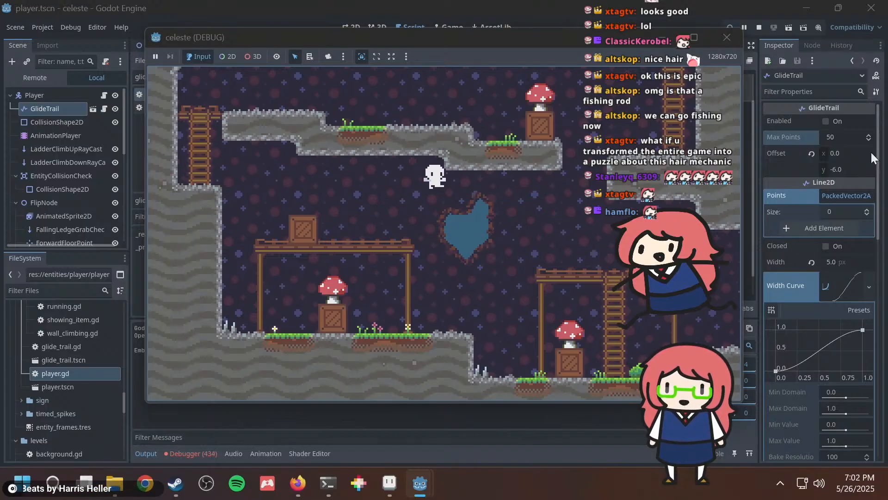
{"action": "key", "text": "Right"}
{"action": "key", "text": "space"}
{"action": "key", "text": "Left"}
{"action": "key", "text": "space"}
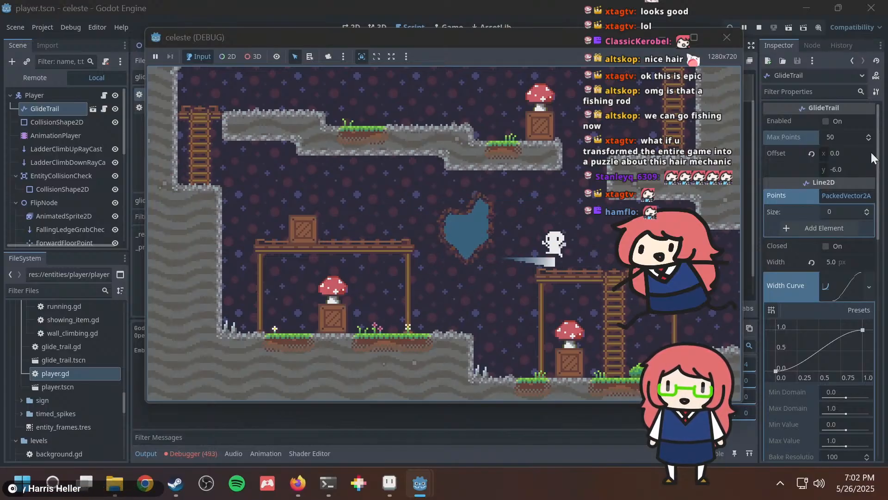
{"action": "key", "text": "Right"}
{"action": "key", "text": "space"}
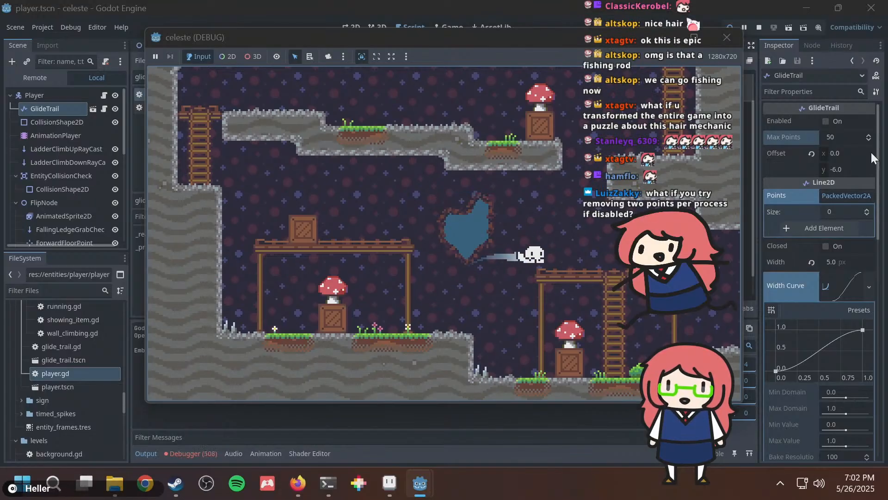
{"action": "key", "text": "space"}
{"action": "key", "text": "Left"}
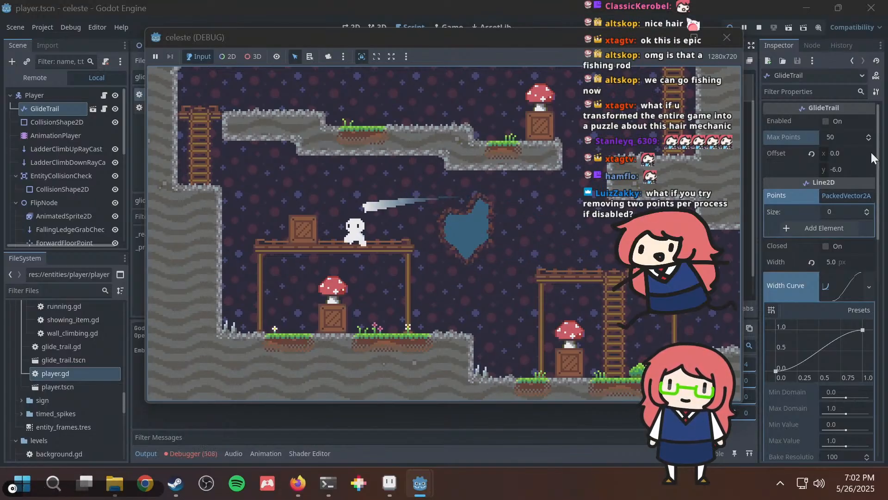
{"action": "key", "text": "Right"}
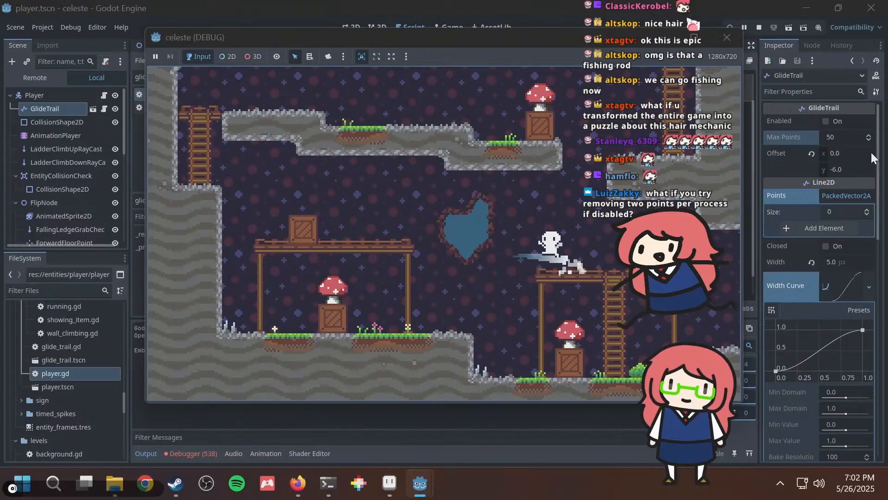
{"action": "key", "text": "alt+Tab"}
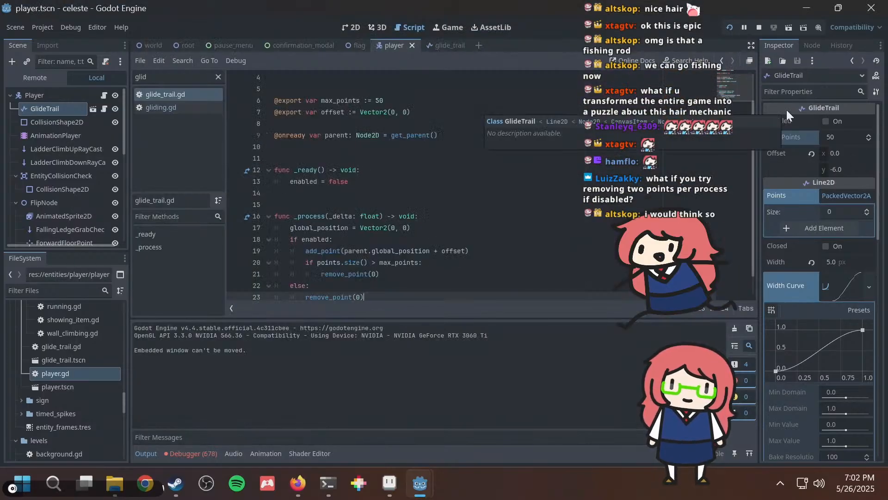
{"action": "scroll", "coordinate": [467, 199], "scroll_direction": "down", "scroll_amount": 1}
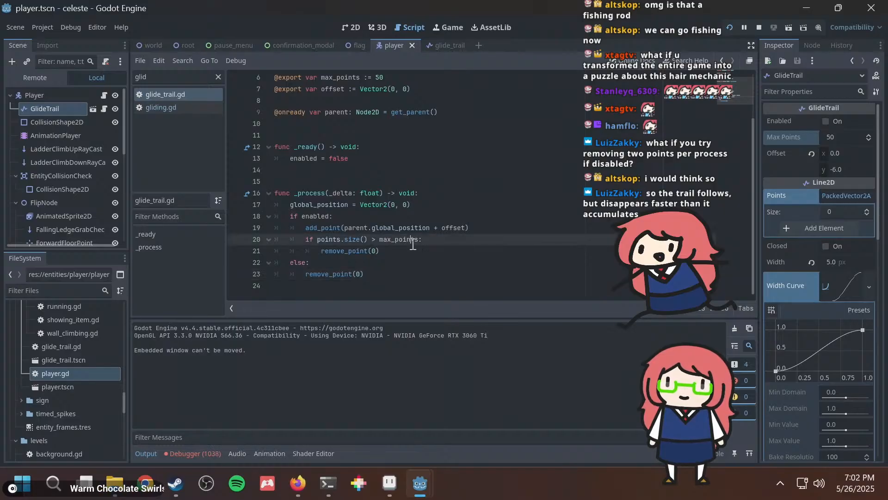
{"action": "mouse_move", "coordinate": [413, 244]}
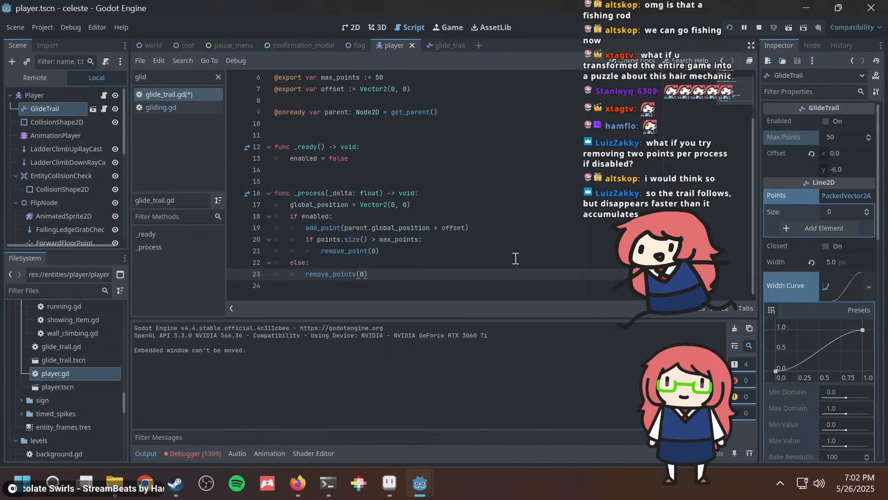
{"action": "key", "text": "ctrl+shift+Return"}
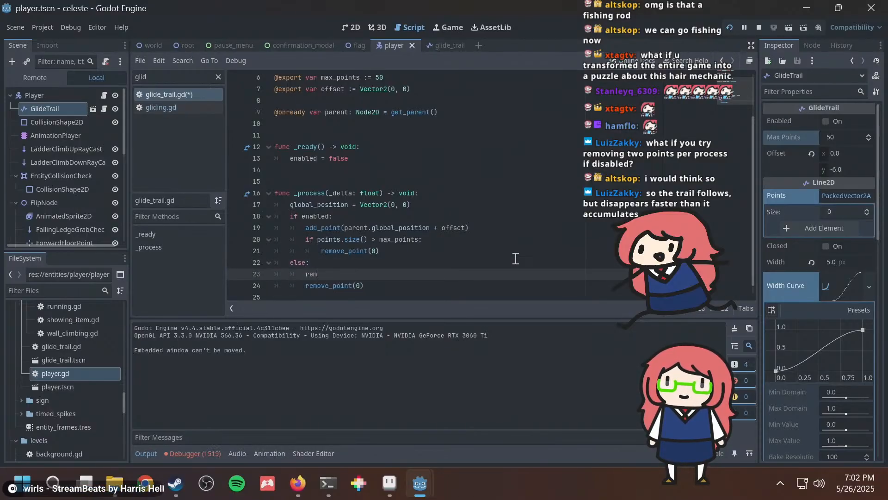
{"action": "type", "text": "remove_point"}
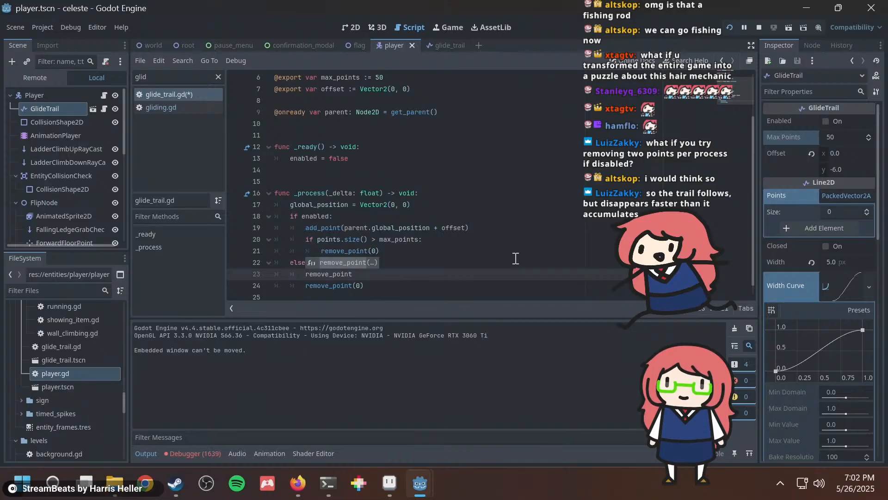
{"action": "key", "text": "shift+Home"}
{"action": "key", "text": "shift+Home"}
{"action": "key", "text": "BackSpace"}
{"action": "key", "text": "BackSpace"}
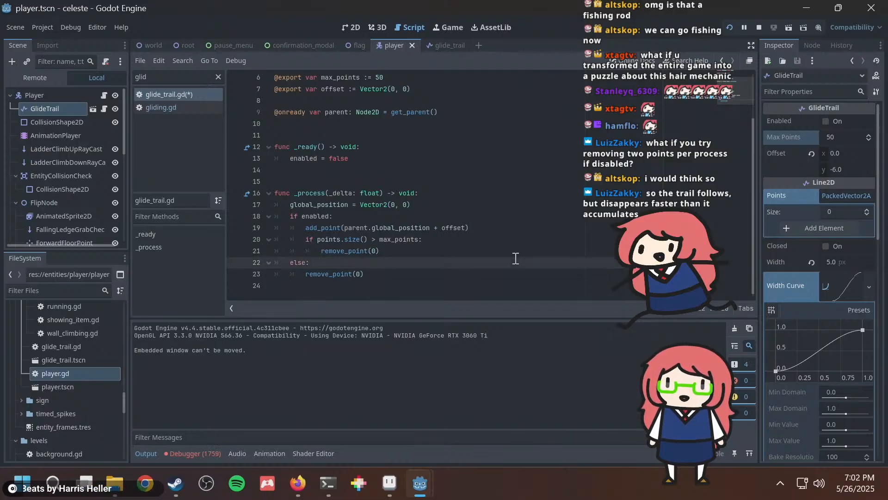
Add a second remove_point(0) call below the existing one in the else branch and save the script.
{"action": "key", "text": "Down"}
{"action": "key", "text": "Home"}
{"action": "key", "text": "shift+End"}
{"action": "key", "text": "ctrl+alt+Down"}
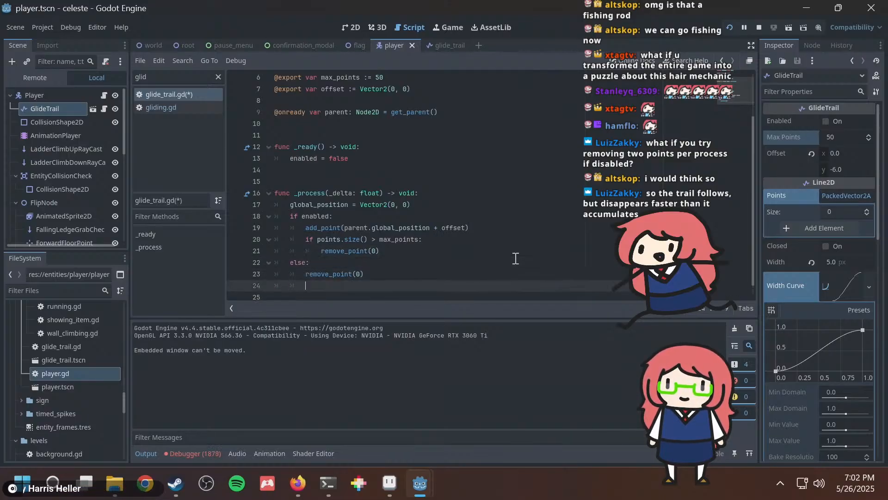
{"action": "key", "text": "ctrl+s"}
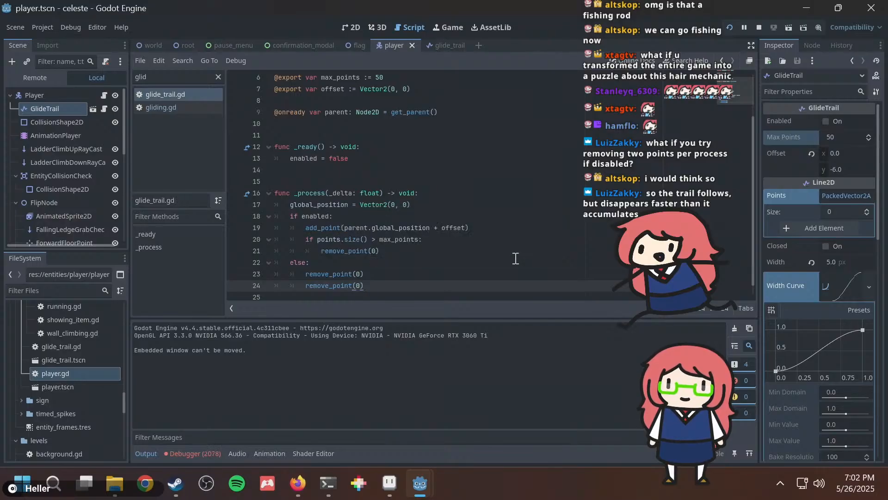
Run the game and glide past the heart and back to the ladder platform to check how the trail shrinks.
{"action": "key", "text": "F5"}
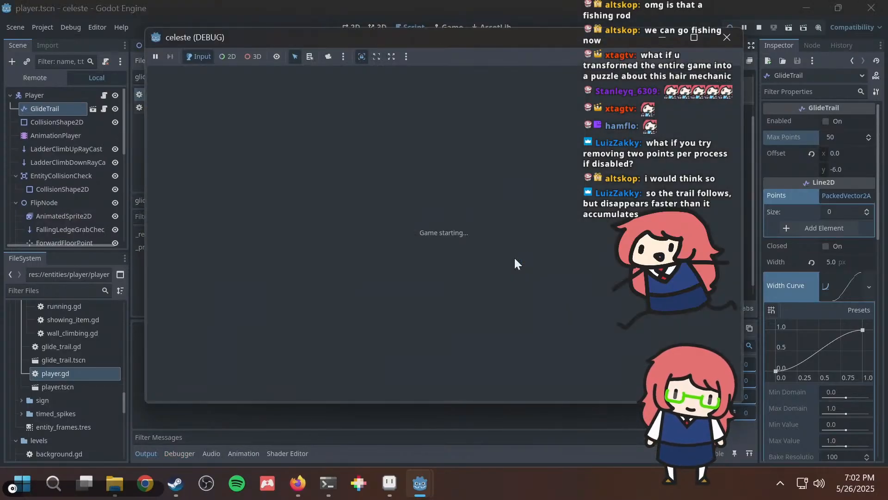
{"action": "key", "text": "Left"}
{"action": "key", "text": "space"}
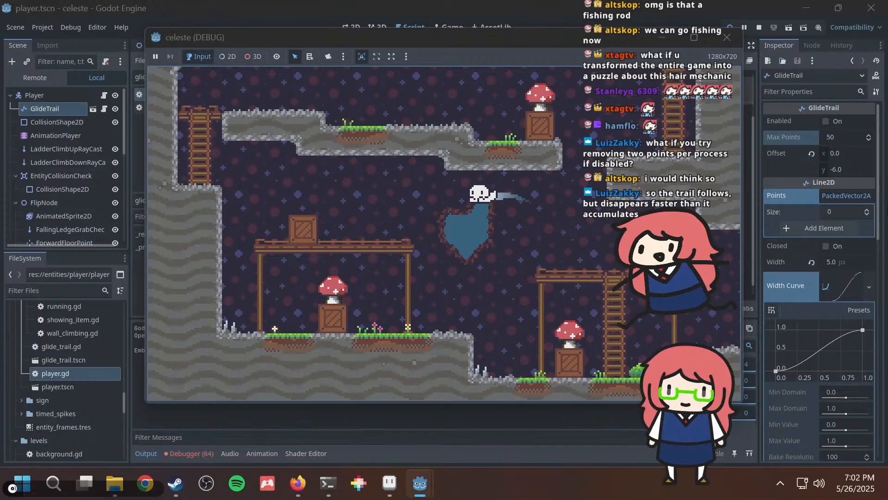
{"action": "key", "text": "Right"}
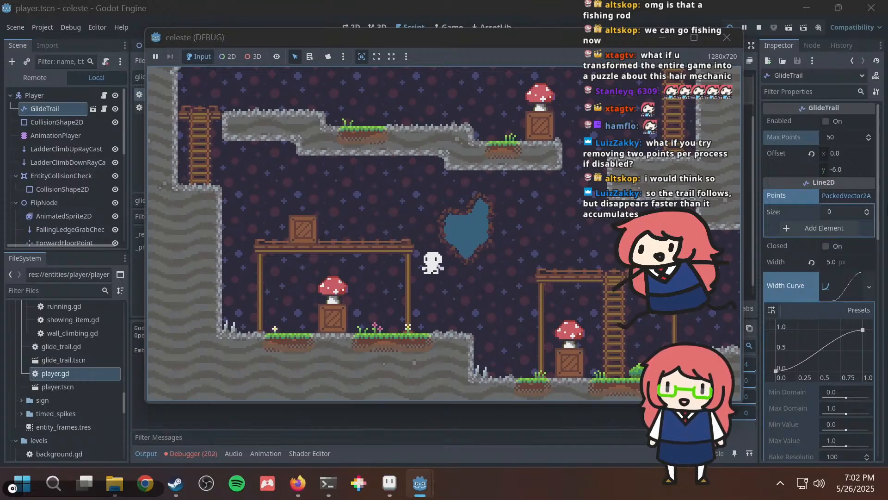
{"action": "key", "text": "Left"}
{"action": "key", "text": "Right"}
{"action": "key", "text": "space"}
{"action": "key", "text": "space"}
{"action": "key", "text": "Left"}
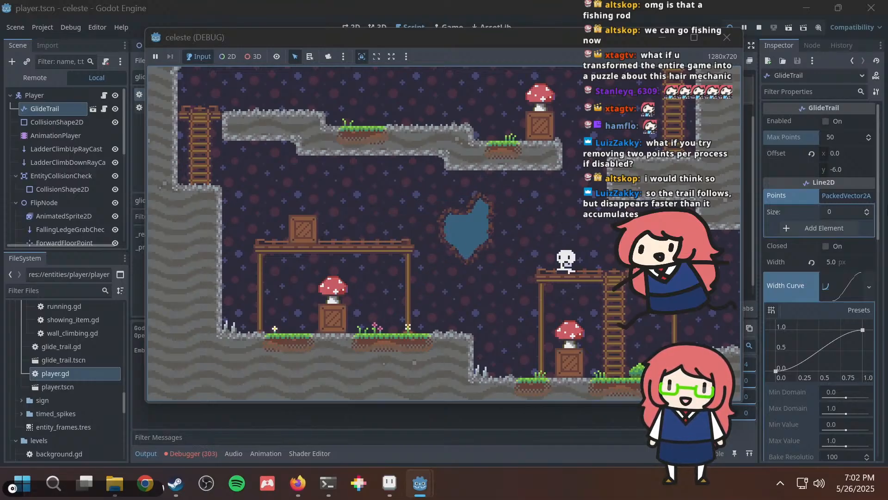
Glide between the ladder platform and the crate platform, including drops to the ground below, to check the trail's faster removal.
{"action": "key", "text": "space"}
{"action": "key", "text": "Right"}
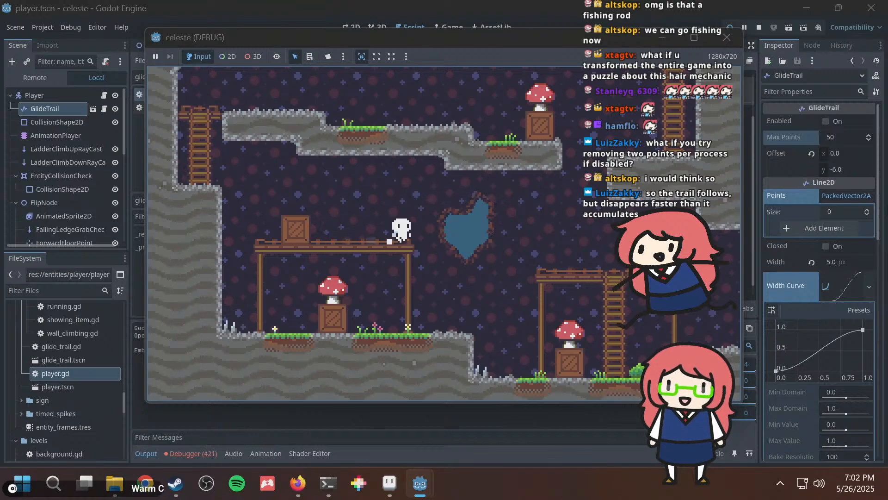
{"action": "key", "text": "space"}
{"action": "key", "text": "Left"}
{"action": "key", "text": "space"}
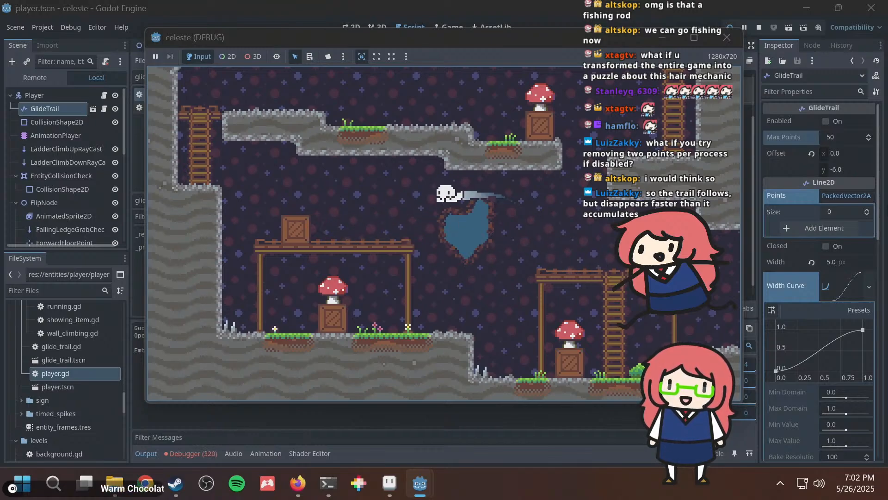
{"action": "key", "text": "Right"}
{"action": "key", "text": "space"}
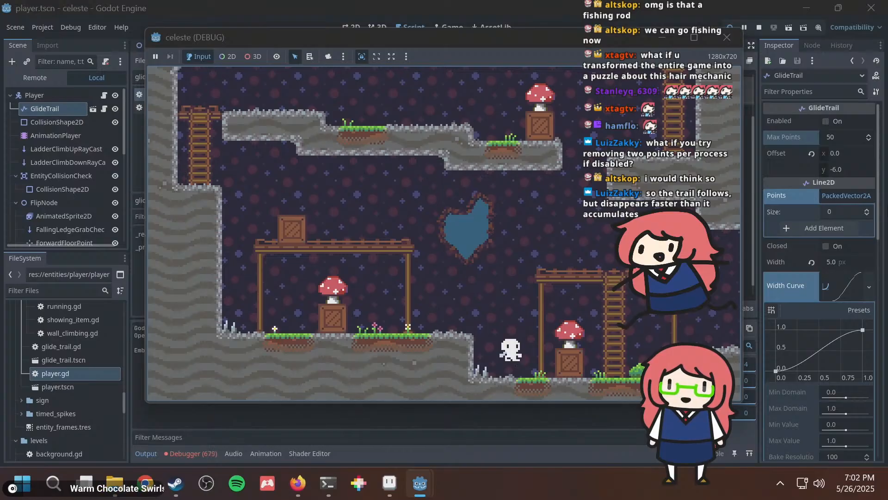
{"action": "key", "text": "Left"}
{"action": "key", "text": "space"}
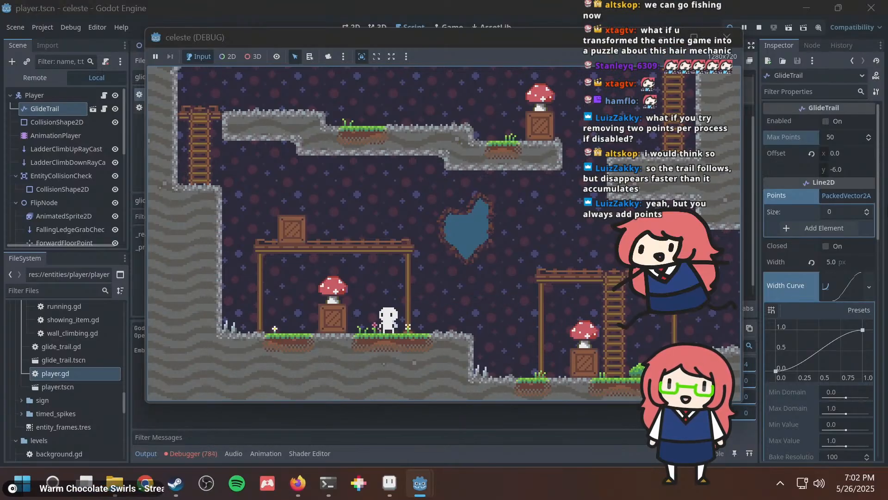
Glide around the heart and onto the crate platform once more, and return to the editor to view the debugger's error list.
{"action": "key", "text": "Right"}
{"action": "key", "text": "space"}
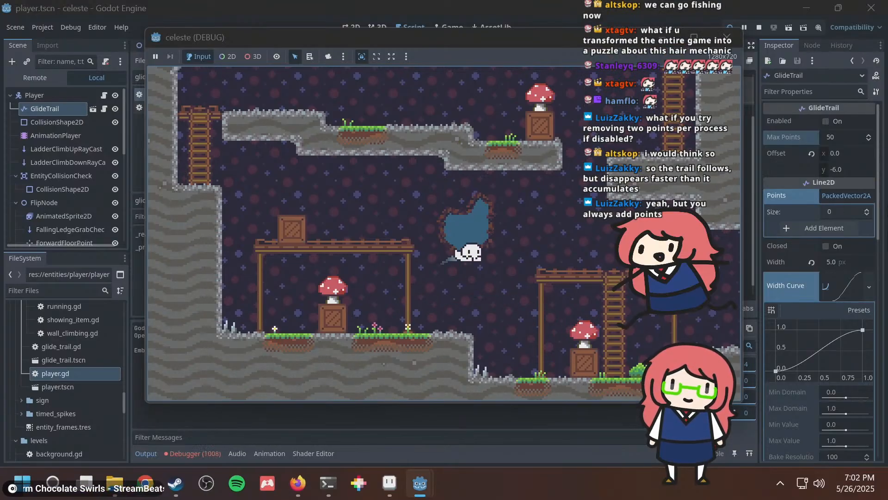
{"action": "key", "text": "Left"}
{"action": "key", "text": "space"}
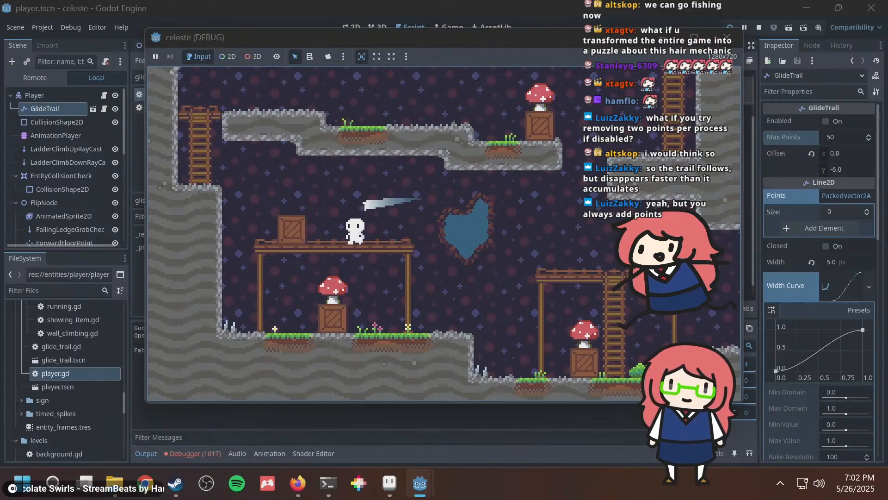
{"action": "key", "text": "Right"}
{"action": "key", "text": "space"}
{"action": "key", "text": "Left"}
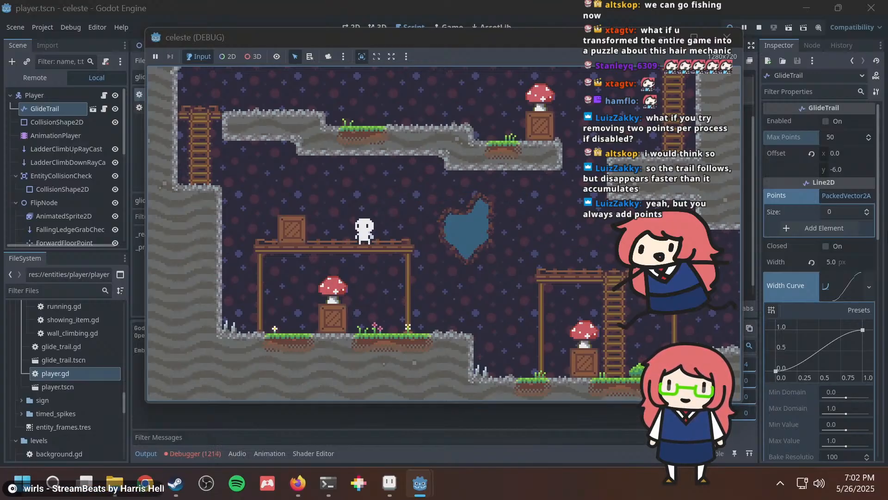
{"action": "key", "text": "alt+Tab"}
{"action": "left_click", "coordinate": [205, 449]}
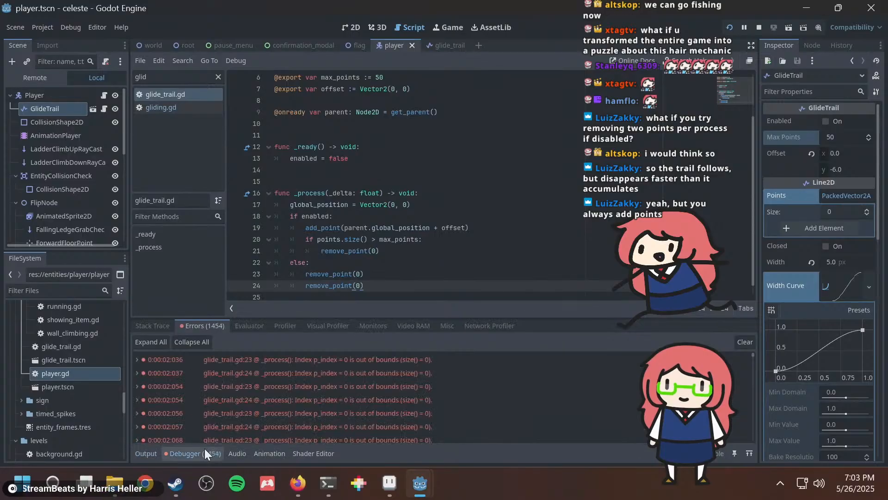
Add an if points.size() > 0: condition in the else branch of glide_trail.gd and indent the first remove_point(0) under it.
{"action": "left_click", "coordinate": [369, 267]}
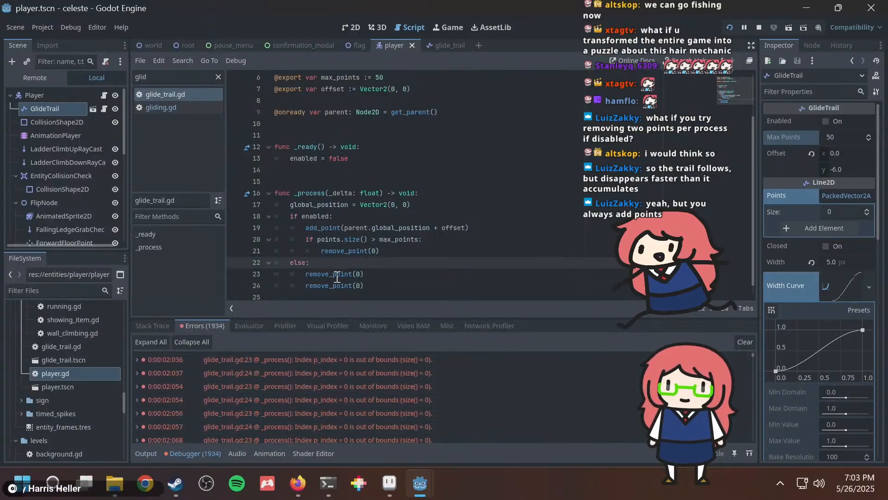
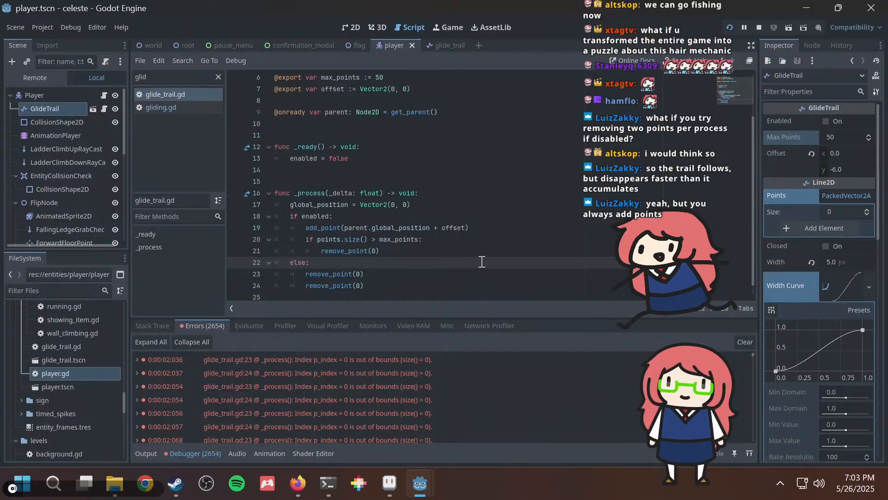
{"action": "key", "text": "Return"}
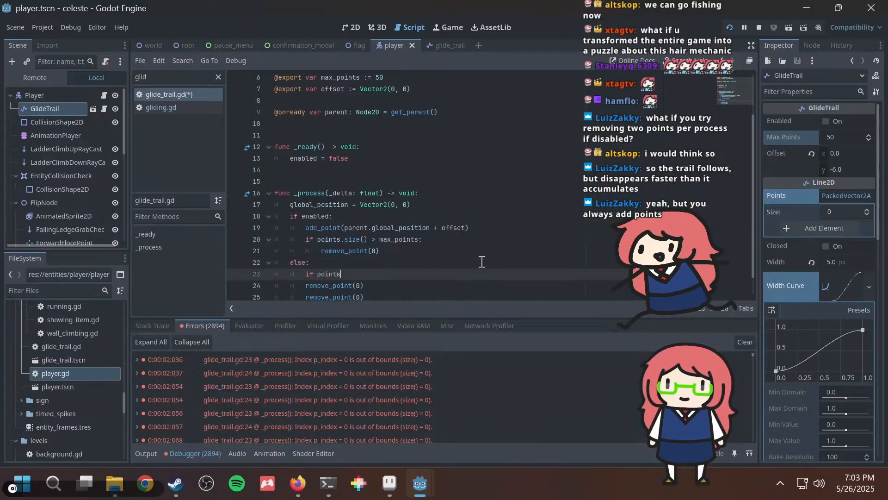
{"action": "type", "text": "if points.size() > 0:"}
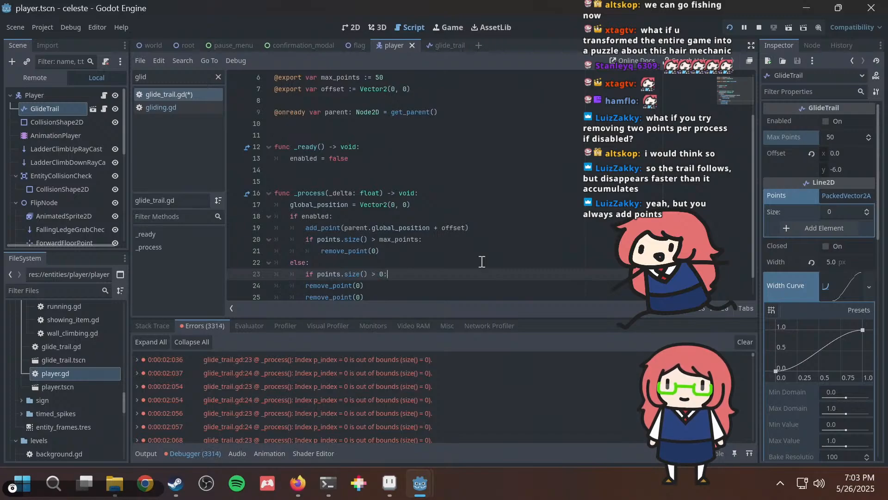
{"action": "key", "text": "Down"}
{"action": "key", "text": "Home"}
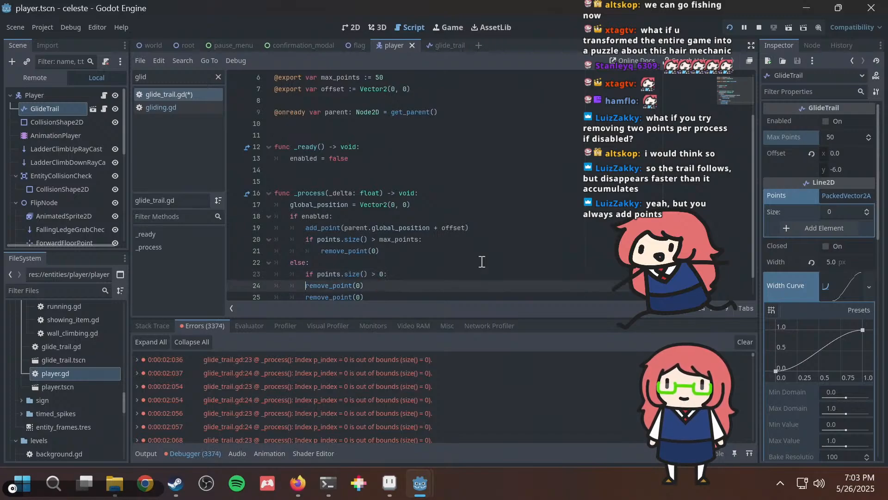
{"action": "key", "text": "Down"}
{"action": "key", "text": "Down"}
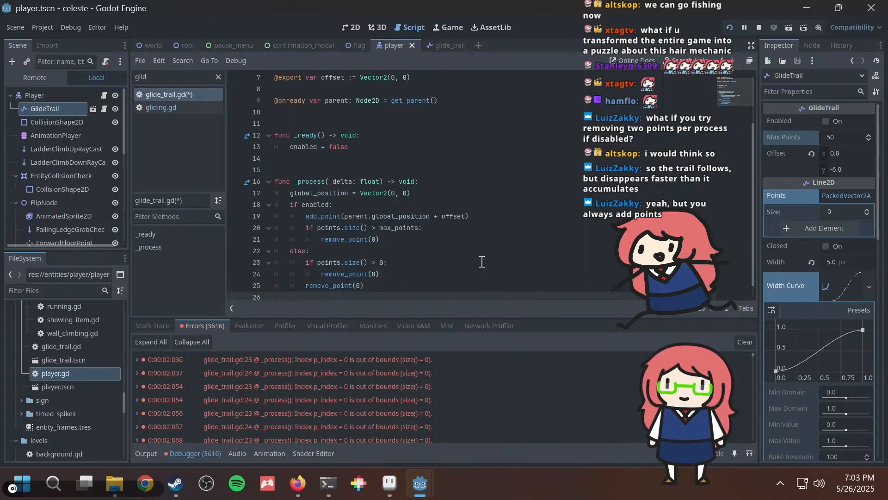
{"action": "key", "text": "Left"}
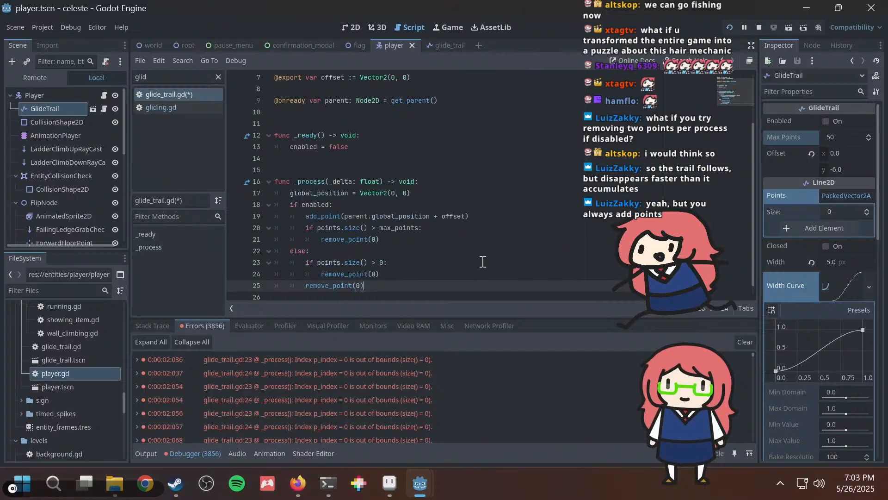
Try deleting the whole else branch from _process, and undo the deletion.
{"action": "key", "text": "Up"}
{"action": "key", "text": "Up"}
{"action": "key", "text": "shift+Home"}
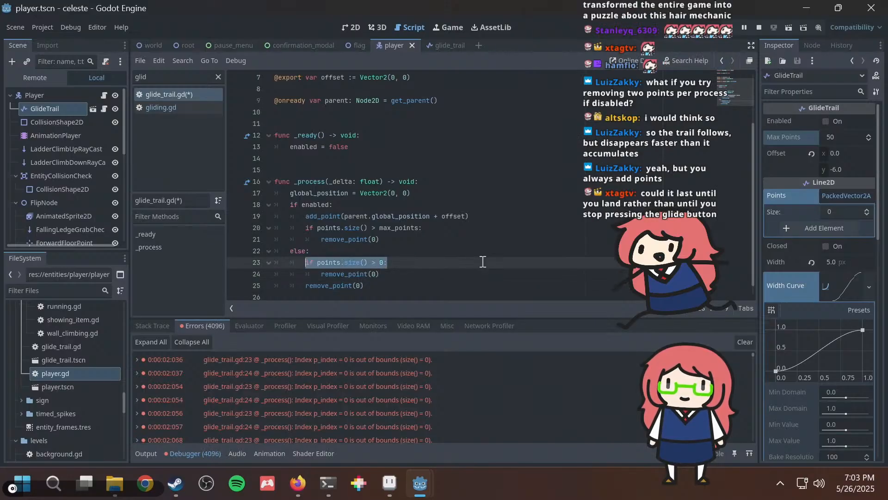
{"action": "key", "text": "Down"}
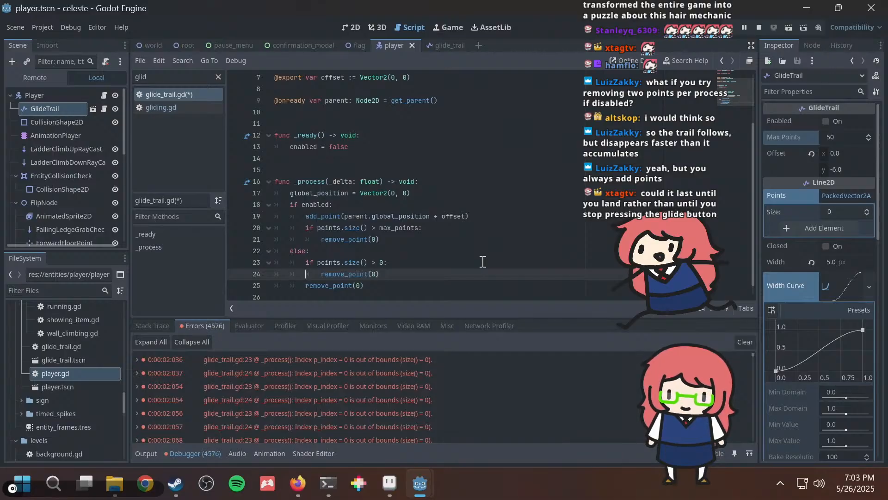
{"action": "key", "text": "Down"}
{"action": "key", "text": "shift+Home"}
{"action": "key", "text": "shift+Home"}
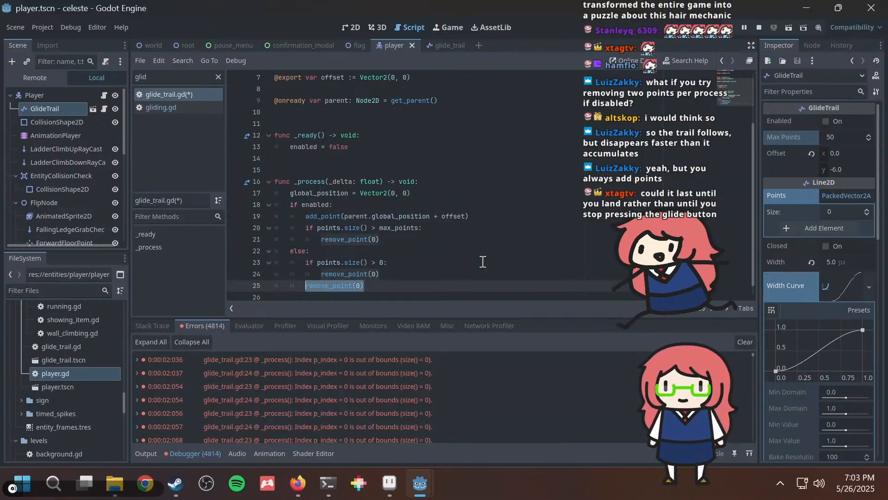
{"action": "key", "text": "shift+Up"}
{"action": "key", "text": "shift+Up"}
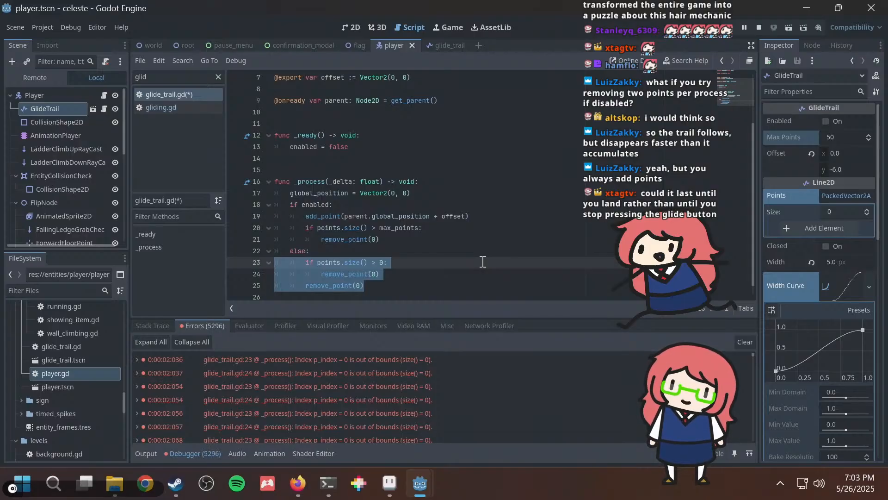
{"action": "key", "text": "shift+Up"}
{"action": "key", "text": "BackSpace"}
{"action": "key", "text": "Up"}
{"action": "key", "text": "Up"}
{"action": "key", "text": "Up"}
{"action": "key", "text": "Up"}
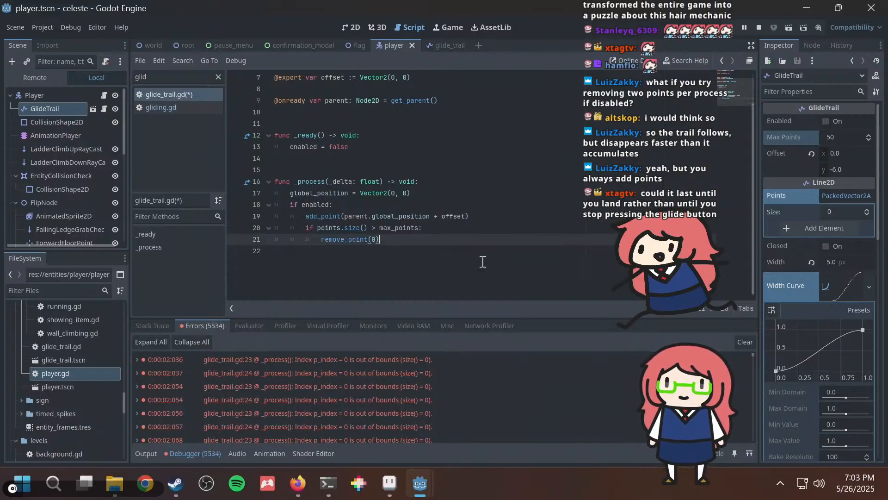
{"action": "key", "text": "End"}
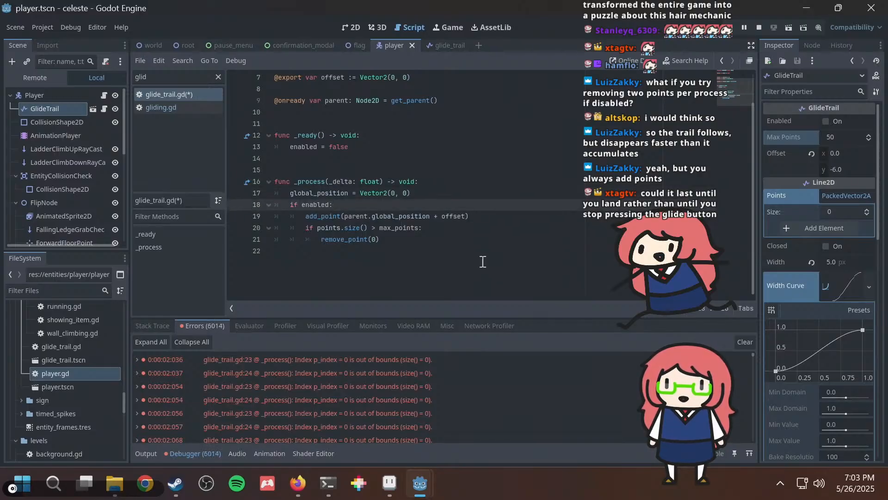
{"action": "left_click", "coordinate": [483, 262]}
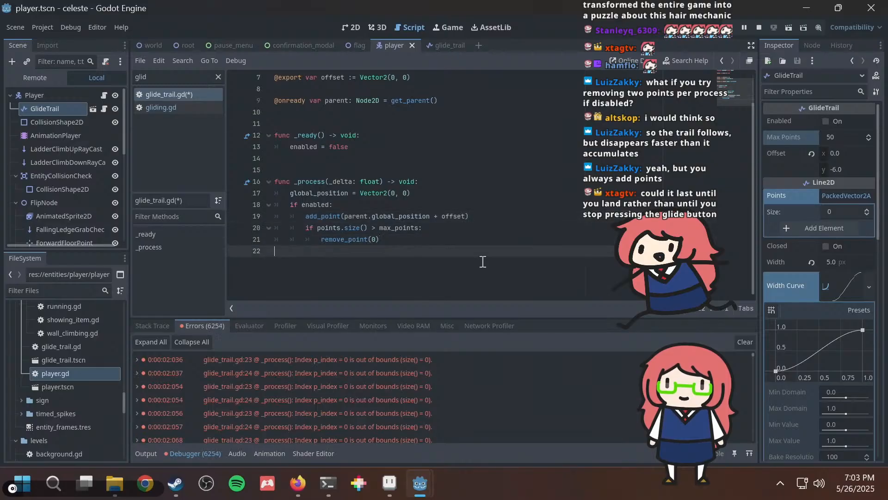
{"action": "key", "text": "ctrl+z"}
{"action": "key", "text": "Down"}
{"action": "key", "text": "Down"}
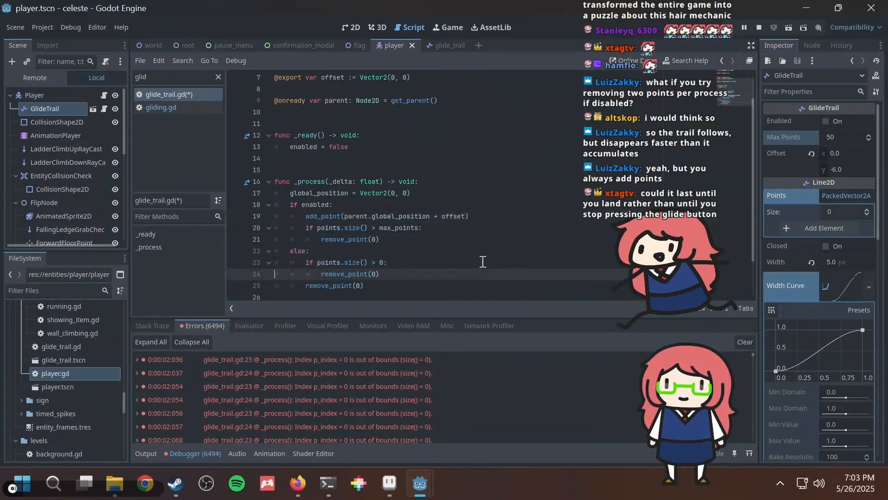
Copy the if points.size() > 0: condition above the second remove_point(0), nest that call under it, and save the script.
{"action": "left_click", "coordinate": [483, 261]}
{"action": "key", "text": "shift+Home"}
{"action": "key", "text": "ctrl+c"}
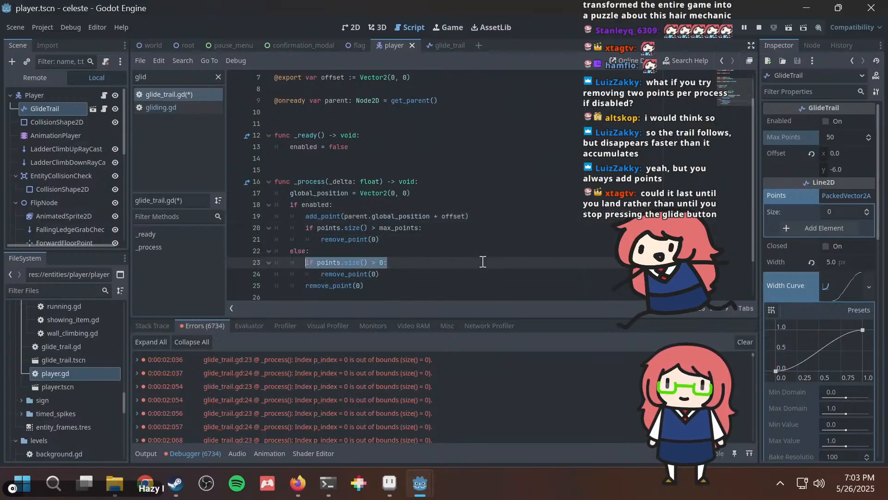
{"action": "key", "text": "Down"}
{"action": "key", "text": "Down"}
{"action": "key", "text": "Up"}
{"action": "key", "text": "End"}
{"action": "key", "text": "Return"}
{"action": "key", "text": "ctrl+v"}
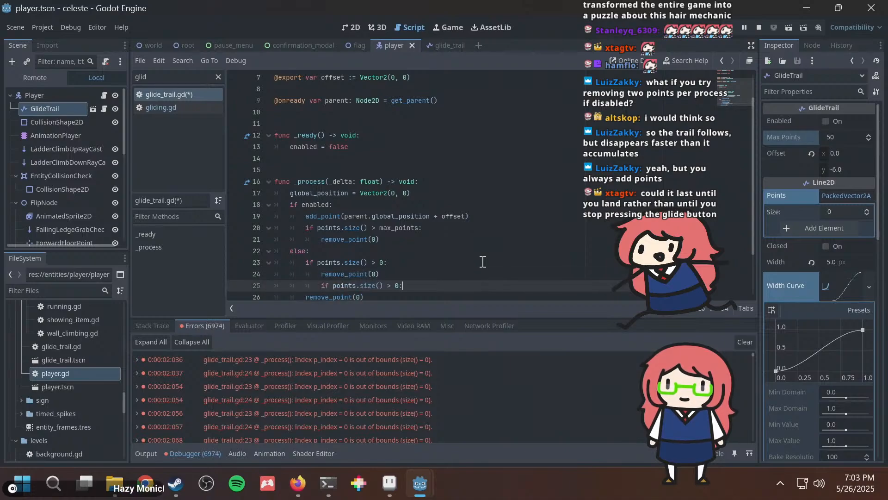
{"action": "key", "text": "Down"}
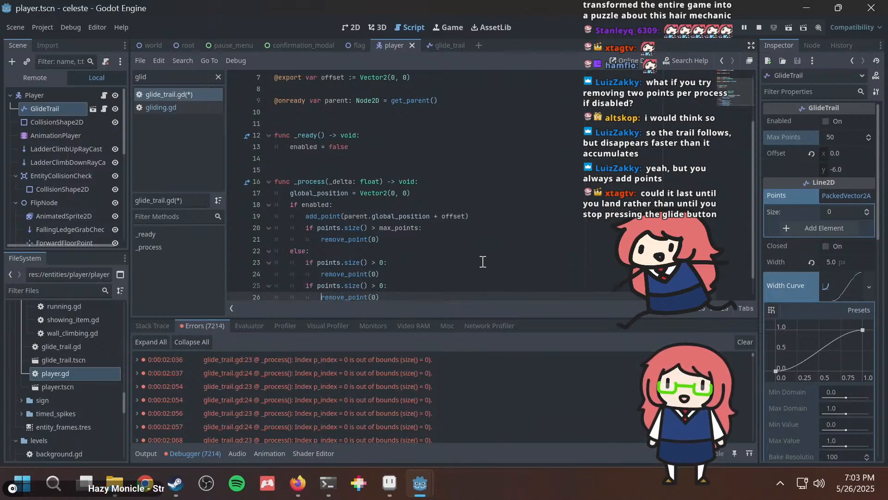
{"action": "key", "text": "ctrl+s"}
Run the game, glide onto the crate platform to check the trail with the guarded point removal, and return to the script editor.
{"action": "key", "text": "F5"}
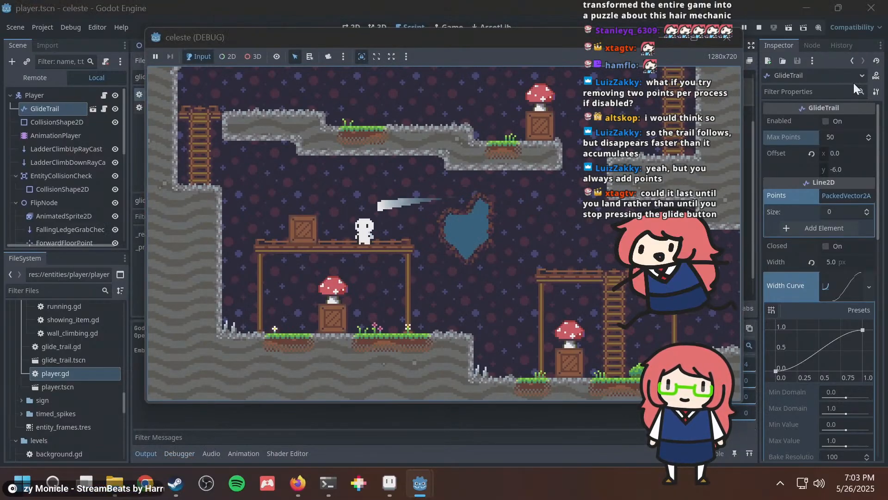
{"action": "key", "text": "Right"}
{"action": "key", "text": "Left"}
{"action": "left_click", "coordinate": [682, 6]}
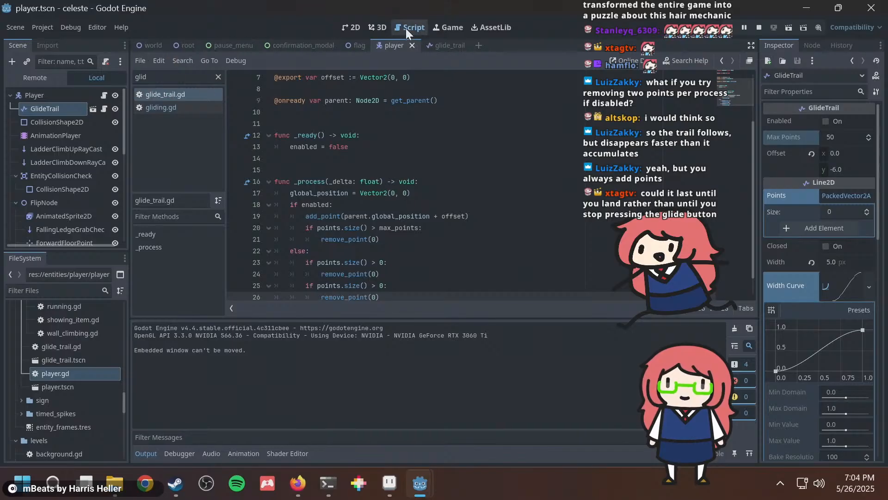
Delete the exit() function that disables the glide trail from gliding.gd and save the script.
{"action": "scroll", "coordinate": [376, 94], "scroll_direction": "up", "scroll_amount": 3}
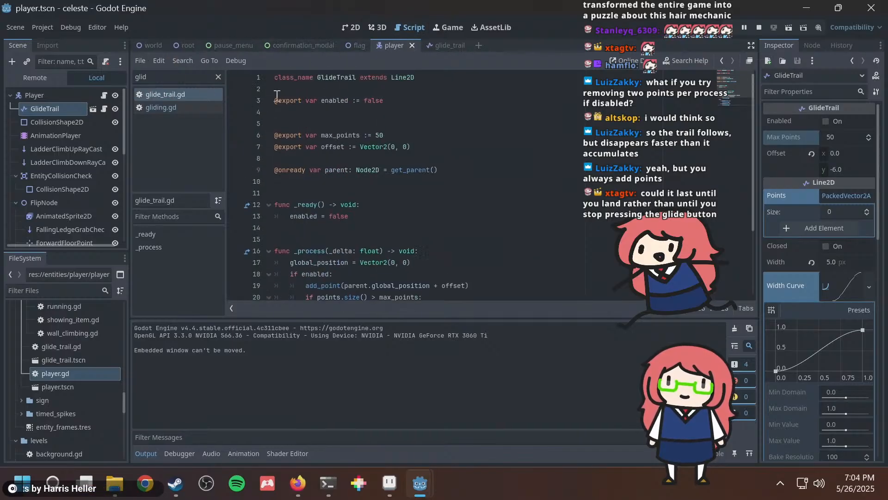
{"action": "left_click", "coordinate": [157, 107]}
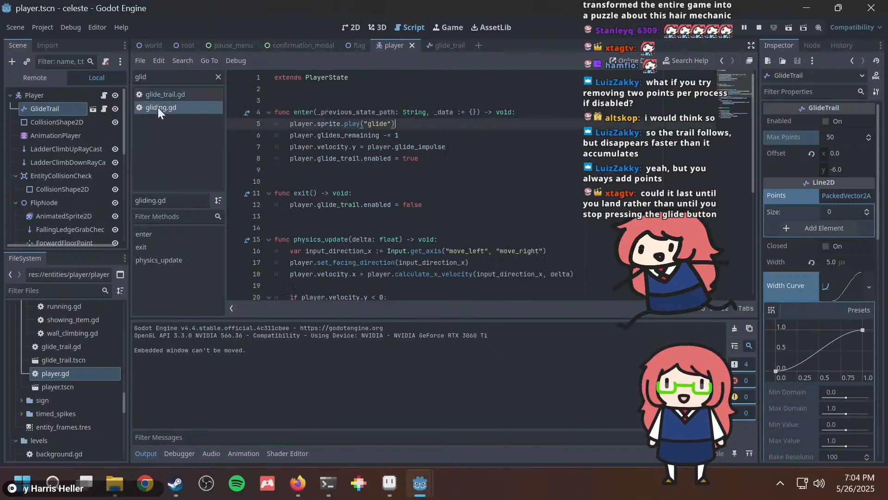
{"action": "left_click", "coordinate": [439, 203]}
{"action": "key", "text": "shift+Home"}
{"action": "key", "text": "shift+Home"}
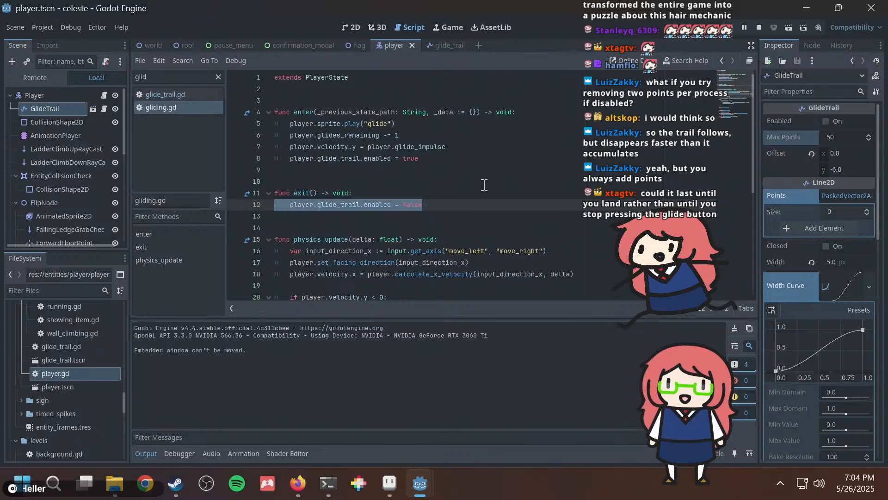
{"action": "key", "text": "shift+Up"}
{"action": "key", "text": "shift+Up"}
{"action": "key", "text": "Delete"}
{"action": "key", "text": "Delete"}
{"action": "key", "text": "Delete"}
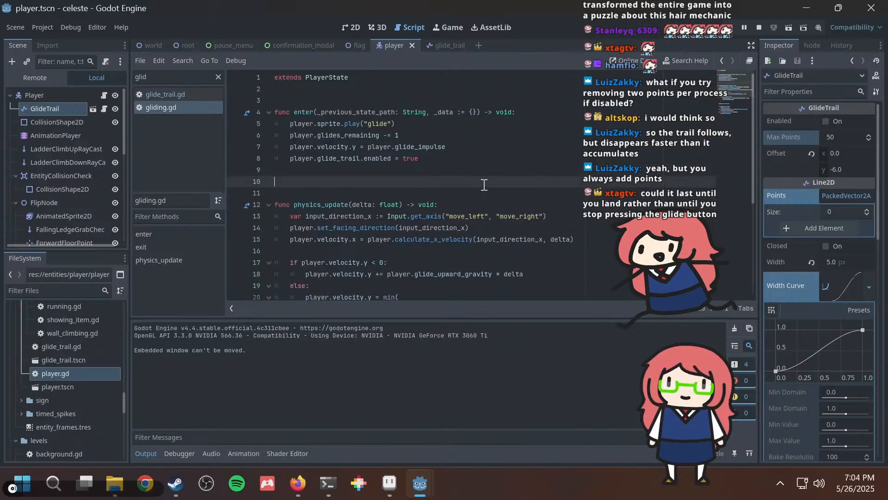
{"action": "key", "text": "Up"}
{"action": "key", "text": "ctrl+s"}
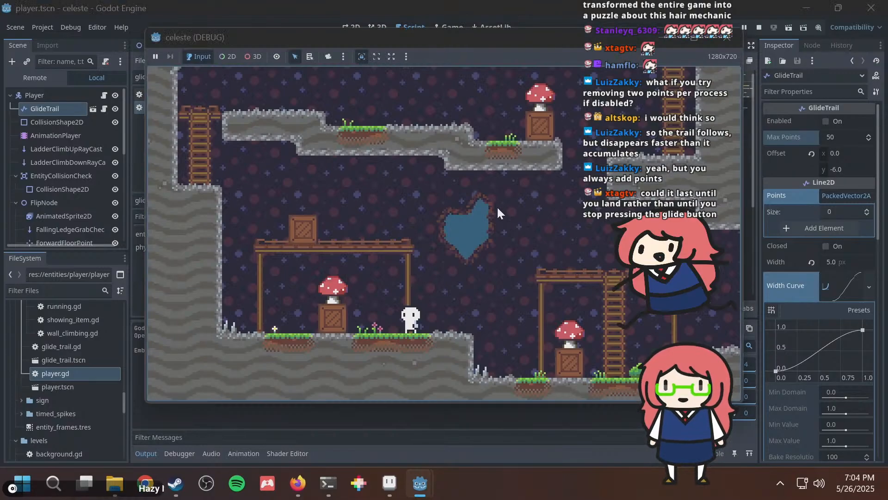
In the running game, jump and glide toward the stone wall and crate platform to check how long the trail lasts.
{"action": "key", "text": "Left"}
{"action": "key", "text": "space"}
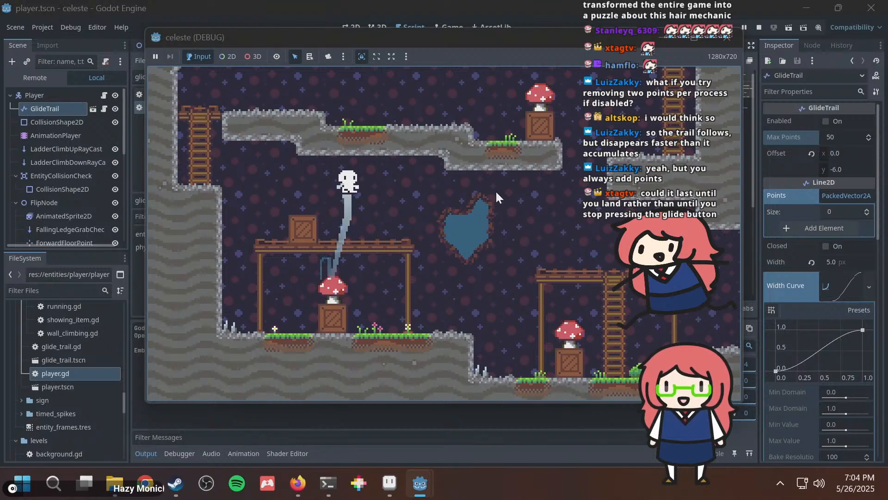
{"action": "key", "text": "Left"}
{"action": "key", "text": "space"}
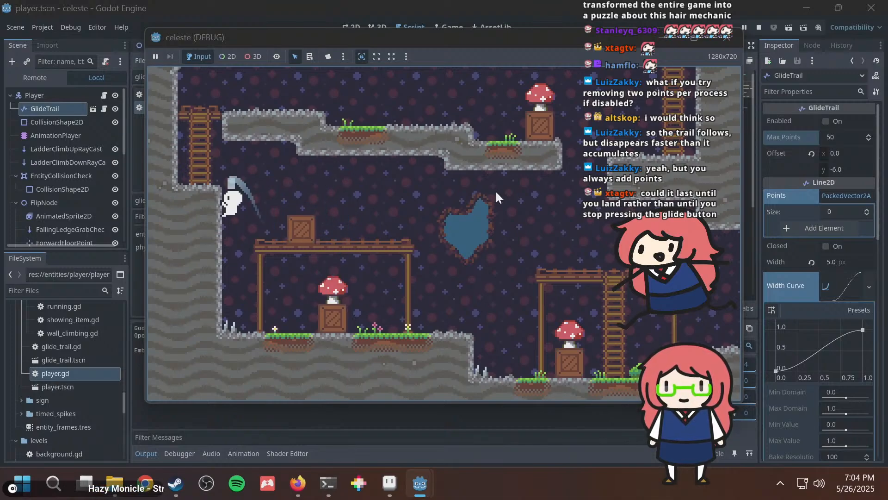
{"action": "key", "text": "space"}
{"action": "key", "text": "Left"}
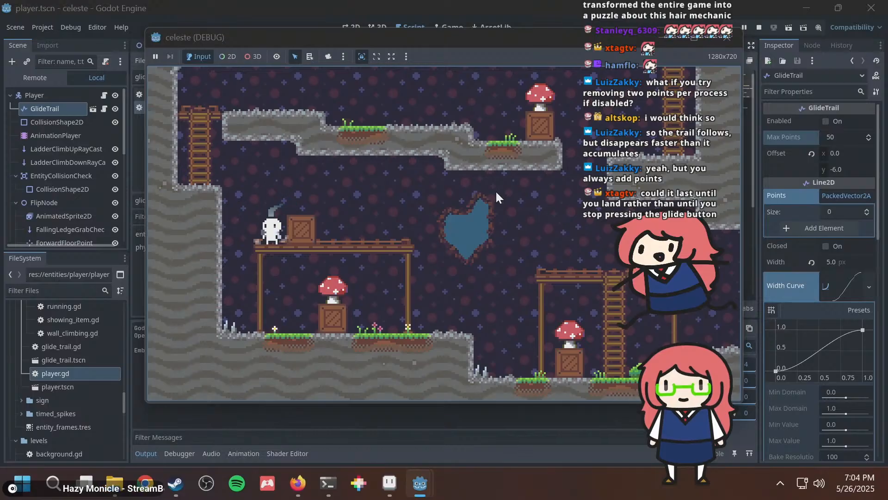
{"action": "key", "text": "space"}
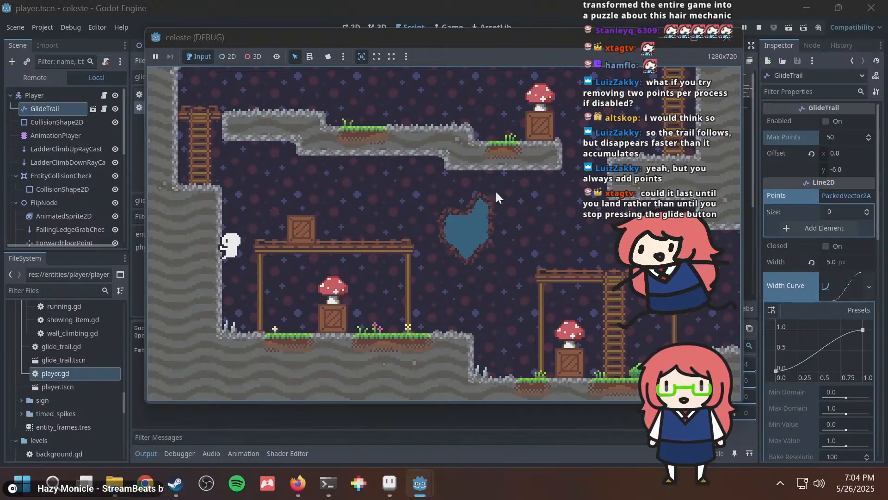
{"action": "key", "text": "space"}
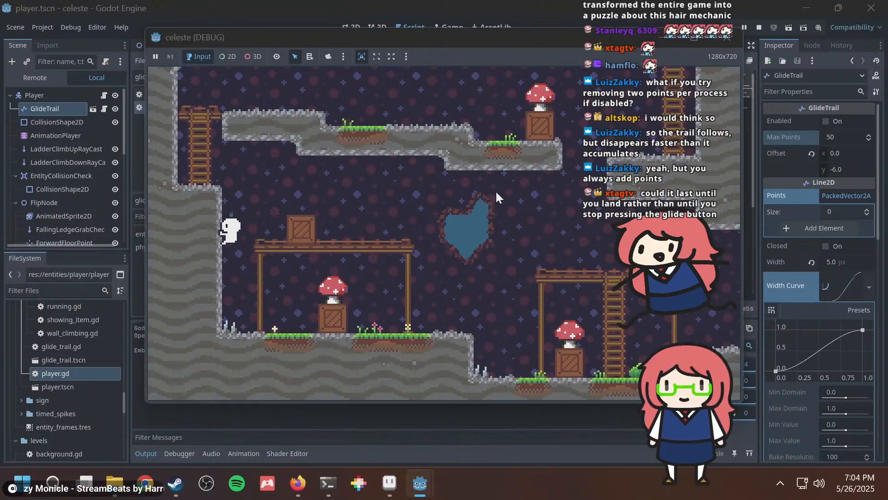
{"action": "key", "text": "F8"}
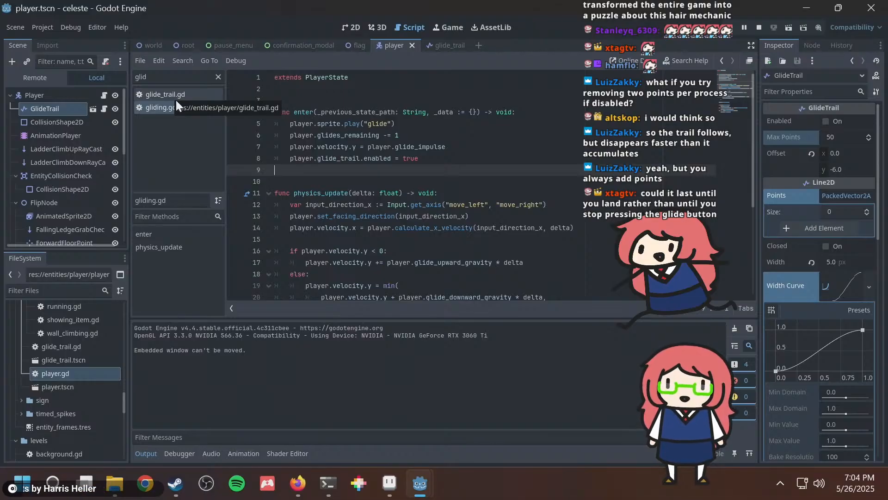
Copy the player.glide_trail.enabled = true line from gliding.gd and open the idle.gd state script.
{"action": "key", "text": "Up"}
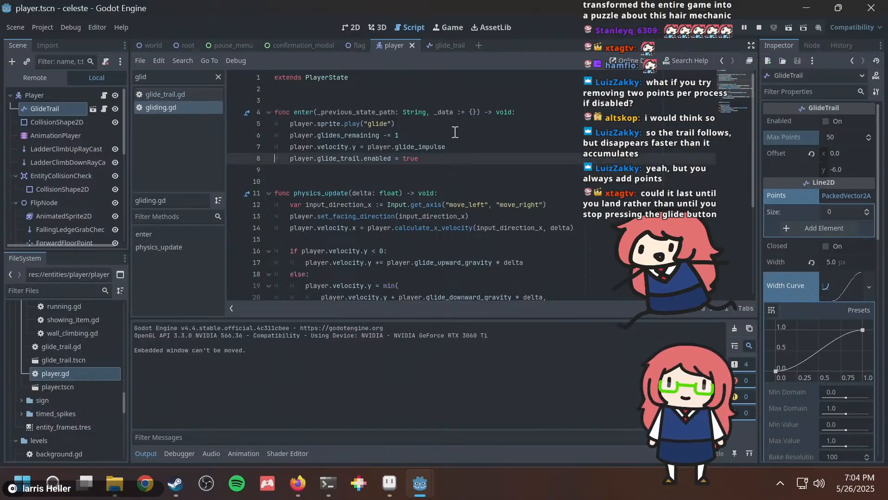
{"action": "key", "text": "shift+Home"}
{"action": "key", "text": "ctrl+c"}
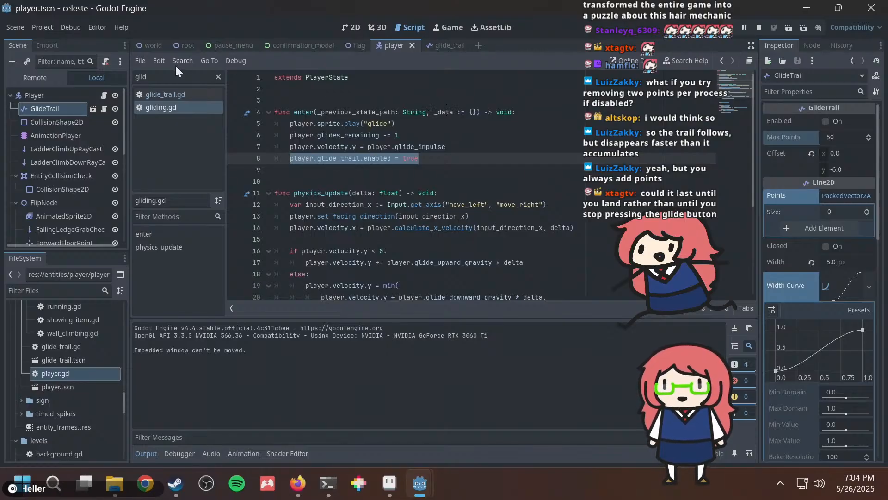
{"action": "left_click", "coordinate": [218, 75]}
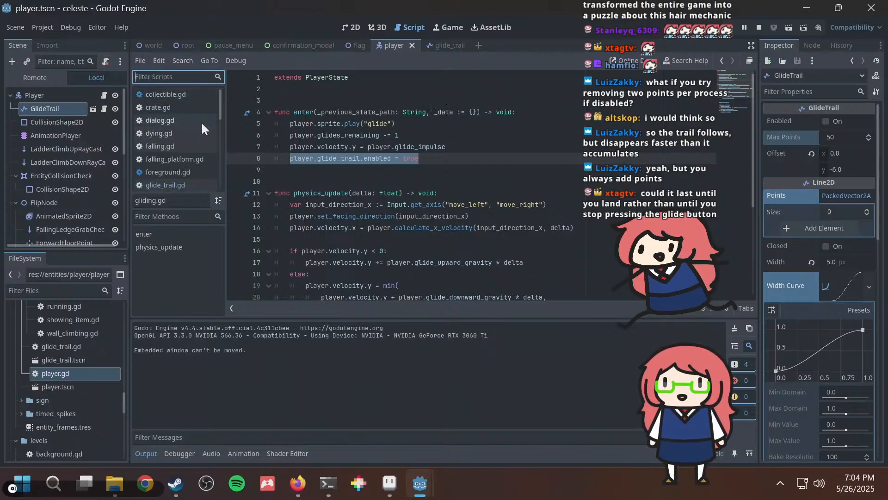
{"action": "scroll", "coordinate": [69, 170], "scroll_direction": "down", "scroll_amount": 8}
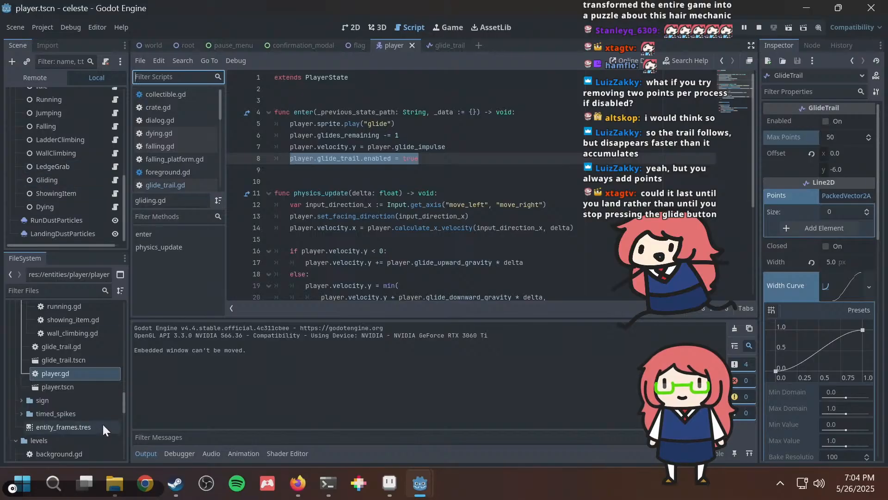
{"action": "scroll", "coordinate": [109, 396], "scroll_direction": "up", "scroll_amount": 5}
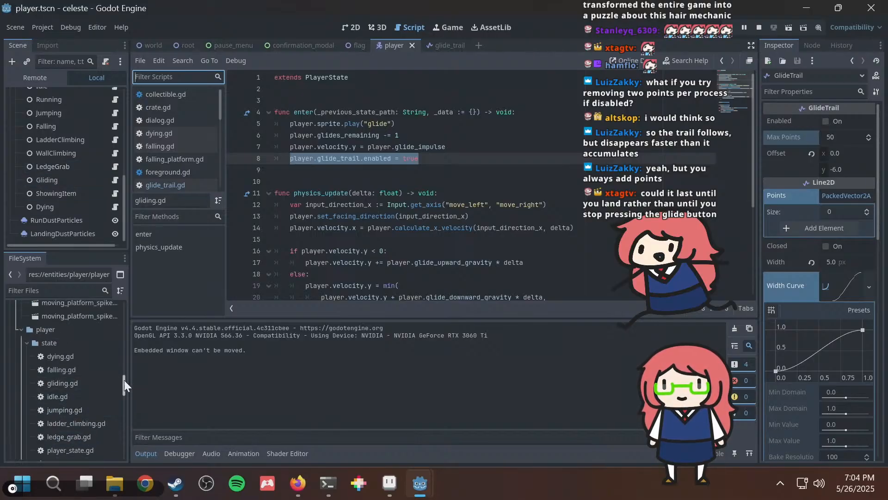
{"action": "scroll", "coordinate": [124, 380], "scroll_direction": "down", "scroll_amount": 3}
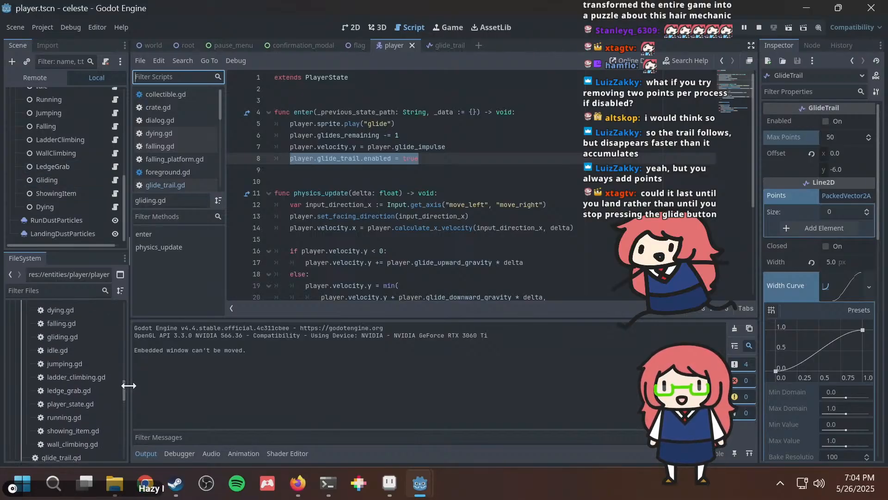
{"action": "double_click", "coordinate": [73, 351]}
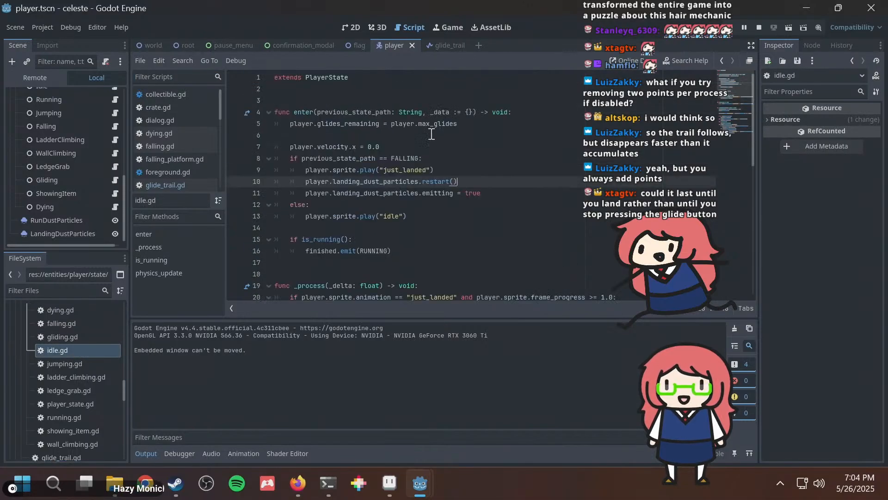
Add player.glide_trail.enabled = false below the glides_remaining assignment in idle.gd's enter() function and save the script.
{"action": "left_click", "coordinate": [476, 122]}
{"action": "key", "text": "Return"}
{"action": "key", "text": "ctrl+v"}
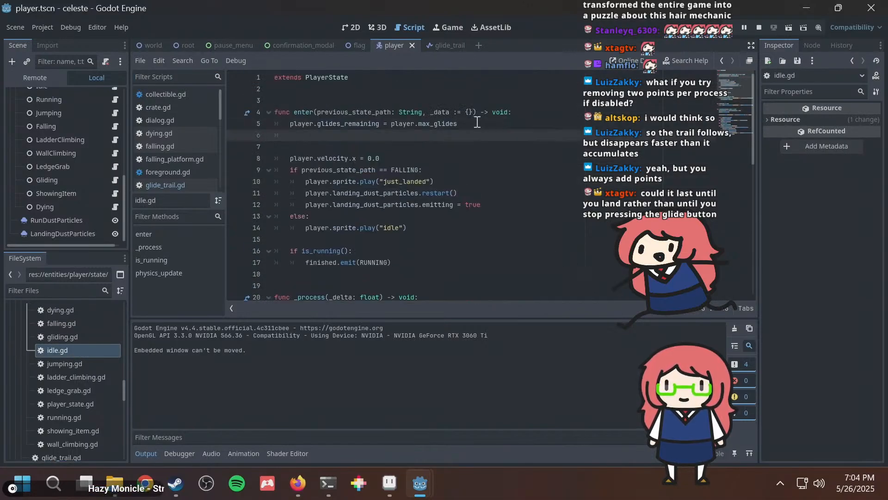
{"action": "key", "text": "BackSpace"}
{"action": "key", "text": "BackSpace"}
{"action": "key", "text": "BackSpace"}
{"action": "key", "text": "BackSpace"}
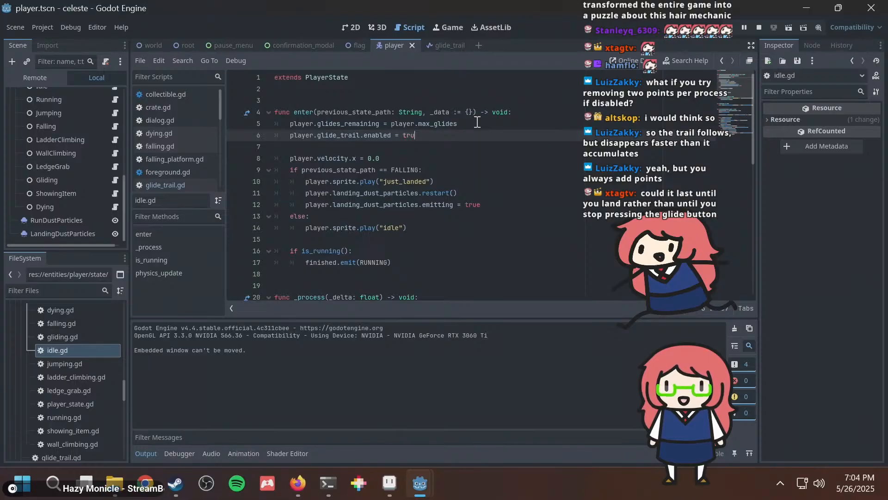
{"action": "type", "text": "false"}
{"action": "key", "text": "shift+Home"}
{"action": "key", "text": "ctrl+s"}
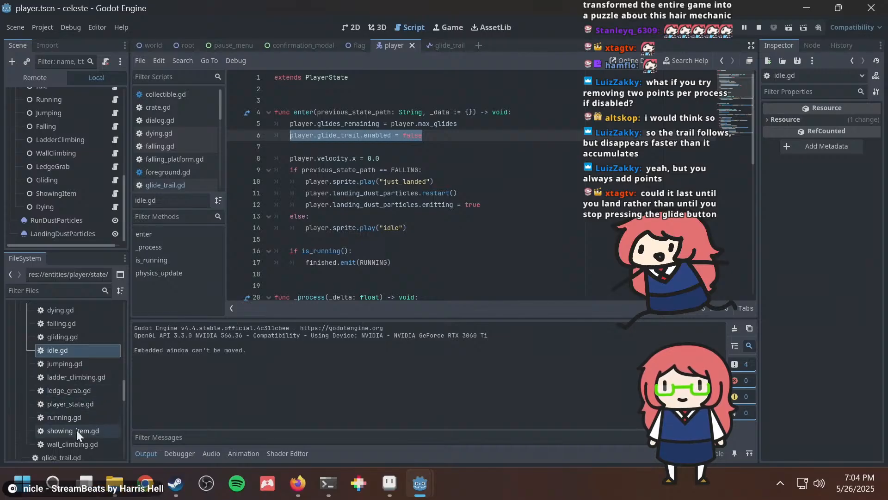
Open wall_climbing.gd and add player.glide_trail.enabled = false below player.velocity.y = 0 in its enter() function.
{"action": "left_click", "coordinate": [72, 444]}
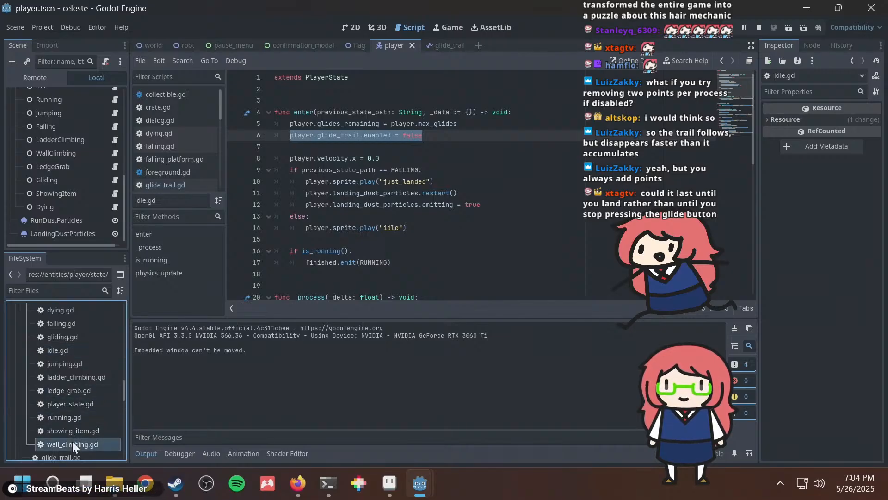
{"action": "double_click", "coordinate": [71, 442]}
{"action": "scroll", "coordinate": [496, 144], "scroll_direction": "up", "scroll_amount": 4}
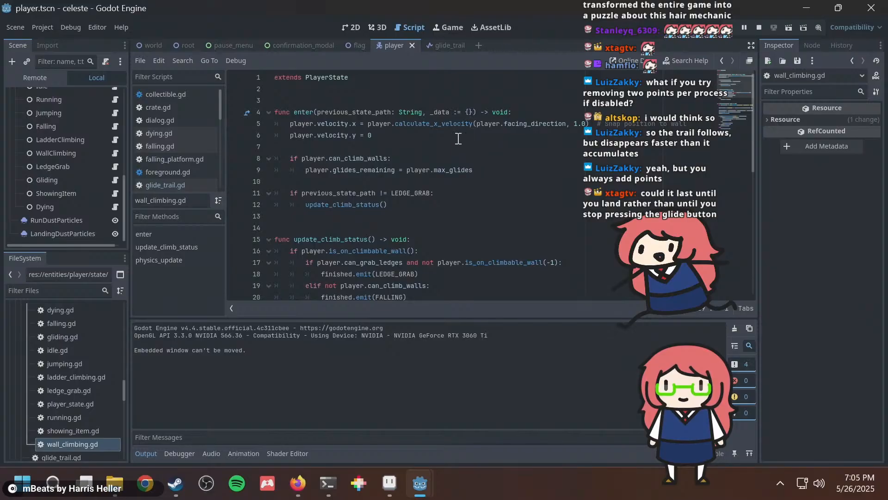
{"action": "left_click", "coordinate": [458, 136]}
{"action": "key", "text": "Return"}
{"action": "type", "text": "player.glide_trail.enabled = false"}
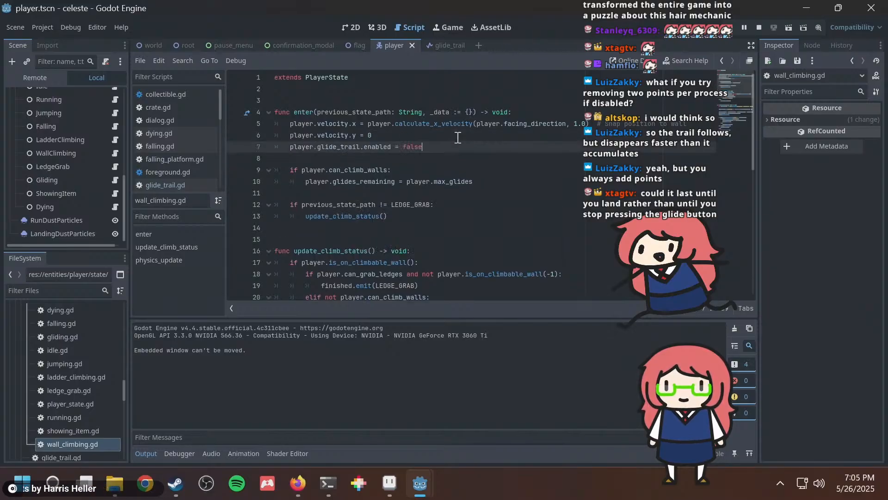
Run the game and glide repeatedly between the ground, the crate platform and the ladder platform to check the trail when landing.
{"action": "key", "text": "F5"}
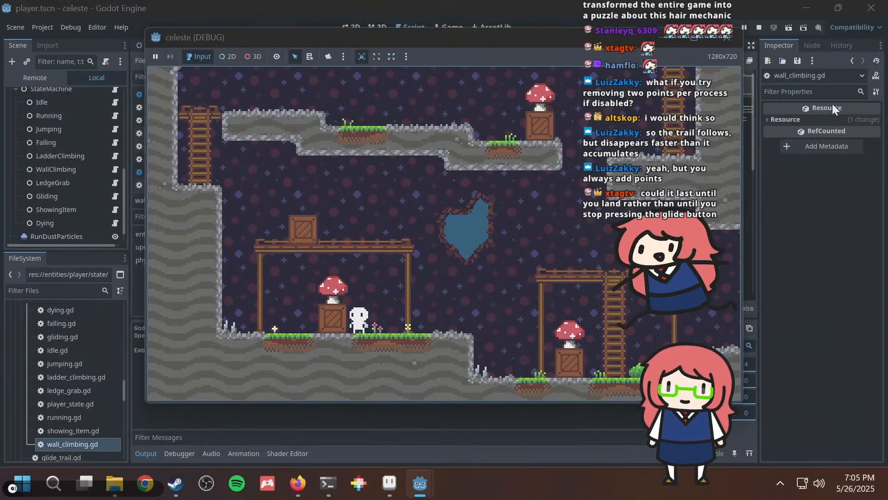
{"action": "key", "text": "Right"}
{"action": "key", "text": "space"}
{"action": "key", "text": "space"}
{"action": "key", "text": "Left"}
{"action": "key", "text": "space"}
{"action": "key", "text": "space"}
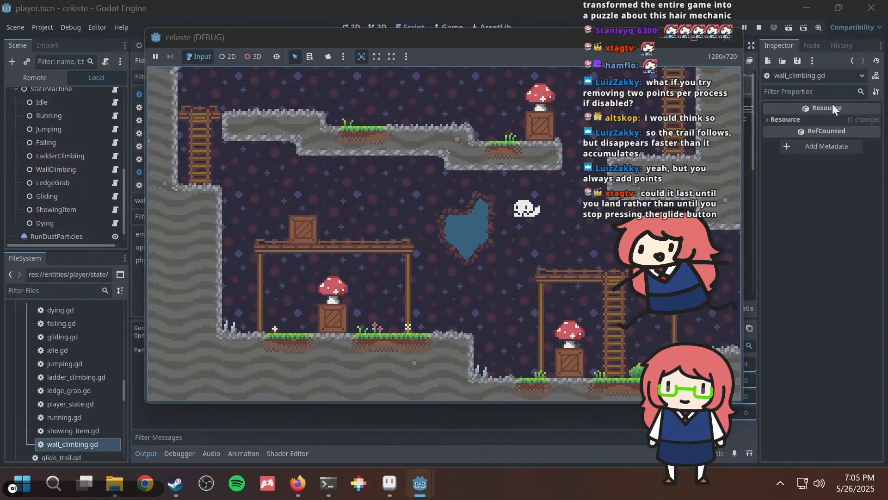
{"action": "key", "text": "Right"}
{"action": "key", "text": "Left"}
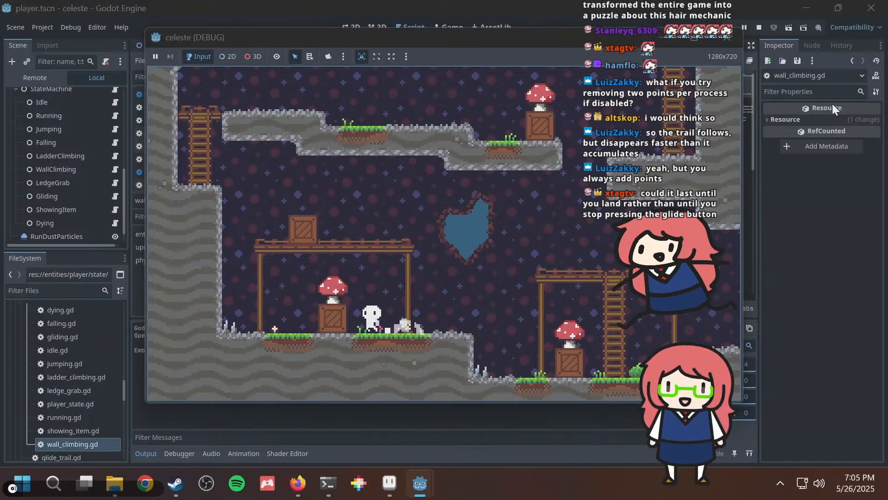
{"action": "key", "text": "Right"}
{"action": "key", "text": "space"}
{"action": "key", "text": "space"}
{"action": "key", "text": "space"}
{"action": "key", "text": "Left"}
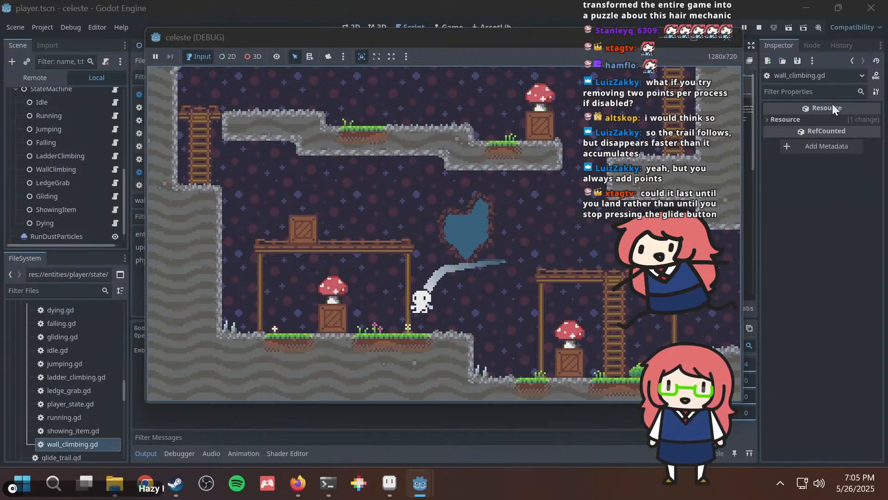
{"action": "key", "text": "Right"}
{"action": "key", "text": "space"}
{"action": "key", "text": "space"}
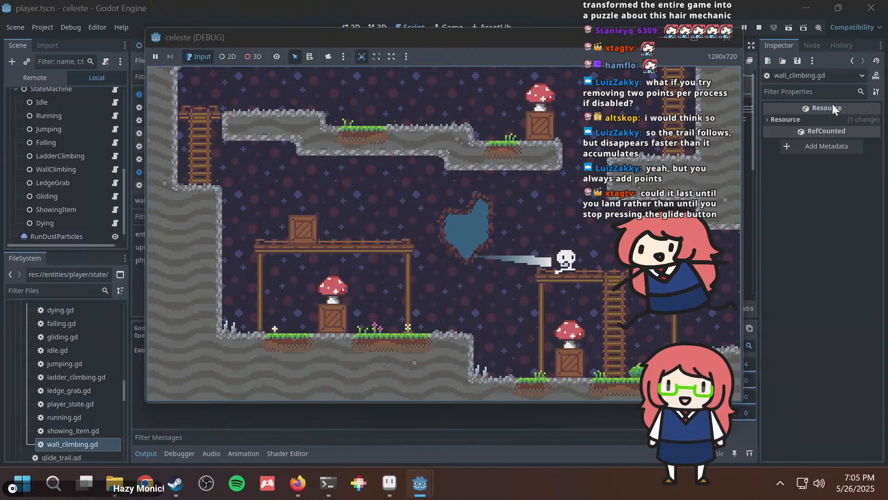
{"action": "key", "text": "Left"}
{"action": "key", "text": "space"}
{"action": "key", "text": "space"}
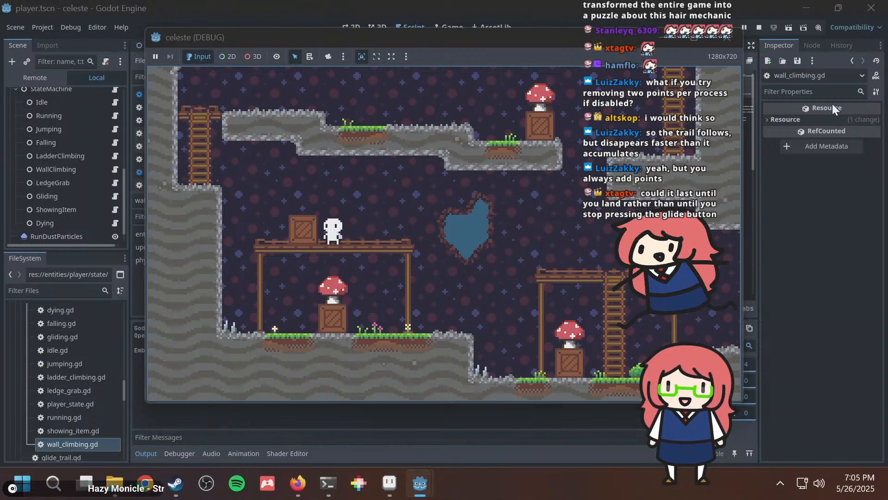
{"action": "key", "text": "Right"}
{"action": "key", "text": "space"}
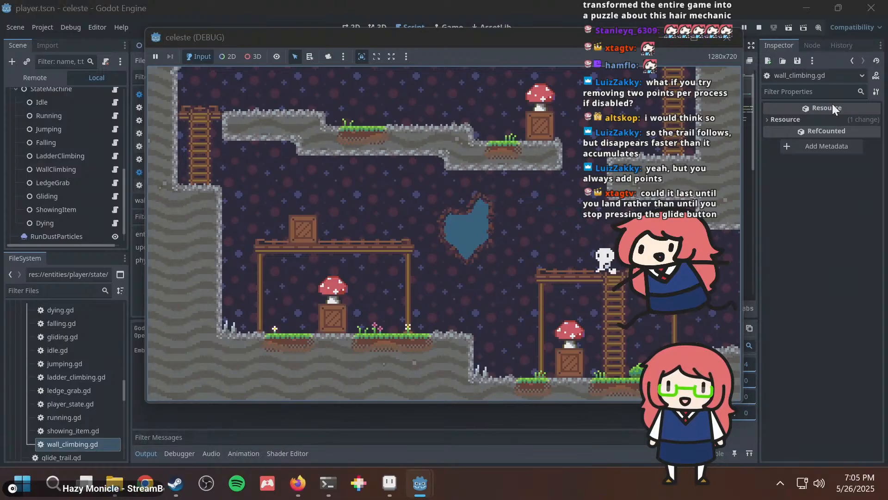
{"action": "key", "text": "Left"}
{"action": "key", "text": "space"}
{"action": "key", "text": "space"}
{"action": "key", "text": "Right"}
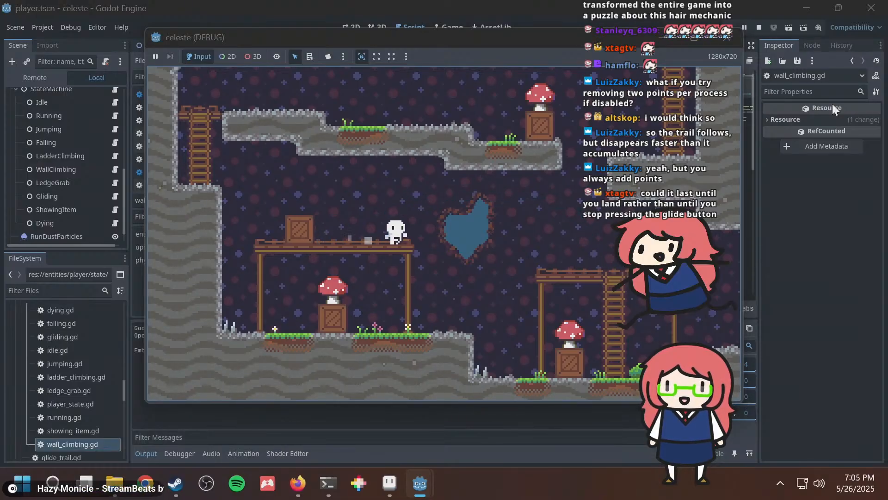
{"action": "key", "text": "space"}
{"action": "key", "text": "Left"}
{"action": "key", "text": "space"}
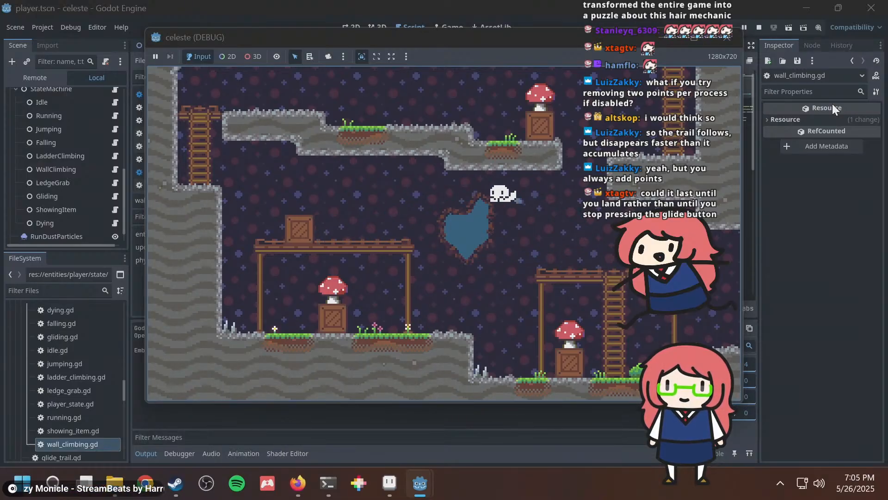
{"action": "key", "text": "Right"}
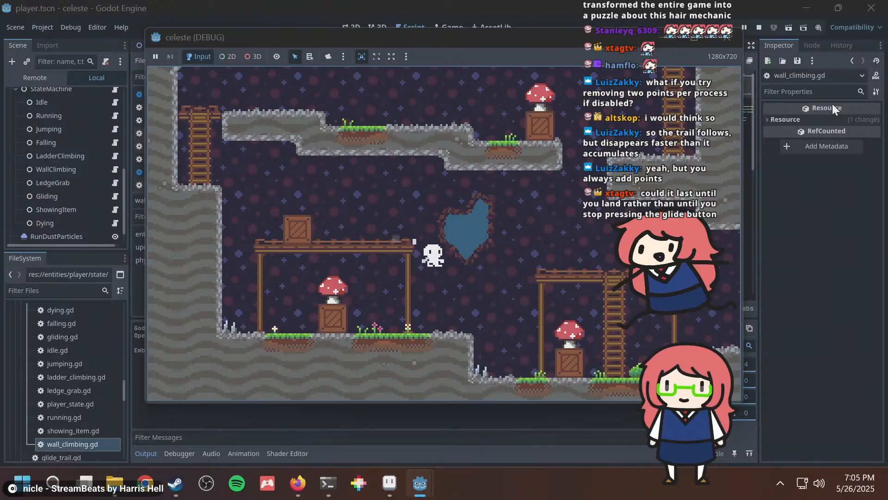
{"action": "key", "text": "Left"}
{"action": "key", "text": "space"}
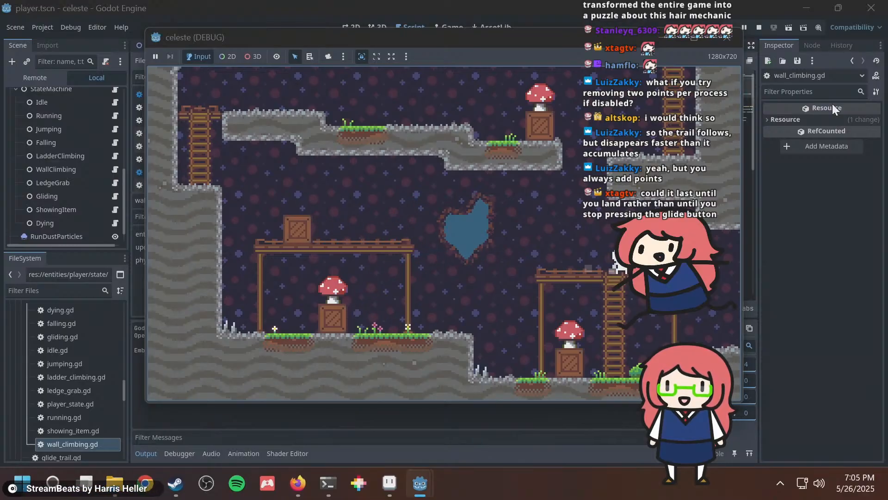
Keep jumping and gliding in the running game between the crate platform, the lower ground and the ladder platform to examine how the trail ends.
{"action": "key", "text": "space"}
{"action": "key", "text": "Left"}
{"action": "key", "text": "Right"}
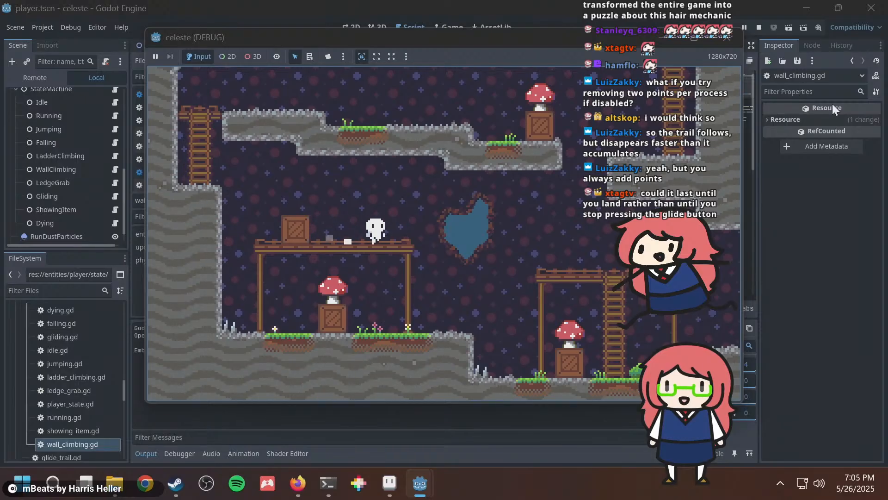
{"action": "key", "text": "Left"}
{"action": "key", "text": "space"}
{"action": "key", "text": "Right"}
{"action": "key", "text": "Left"}
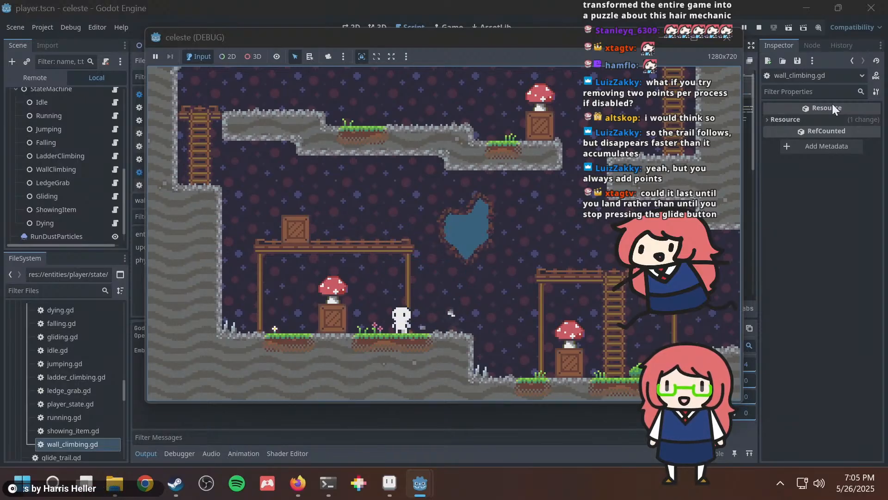
{"action": "key", "text": "Right"}
{"action": "key", "text": "space"}
{"action": "key", "text": "Left"}
{"action": "key", "text": "space"}
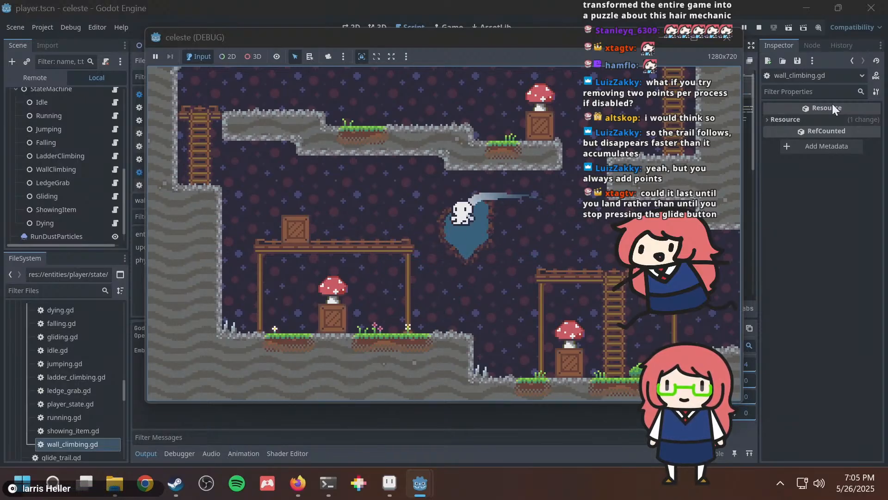
{"action": "key", "text": "Right"}
{"action": "key", "text": "space"}
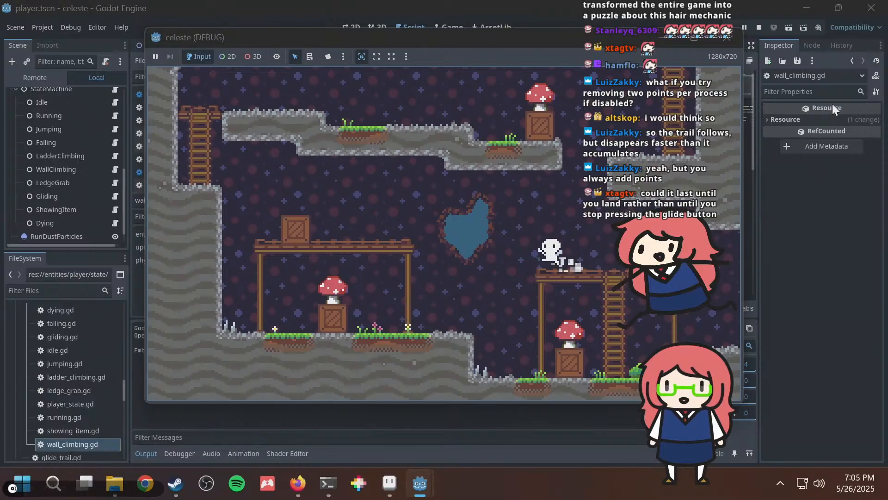
{"action": "key", "text": "Left"}
{"action": "key", "text": "space"}
{"action": "key", "text": "Right"}
{"action": "key", "text": "space"}
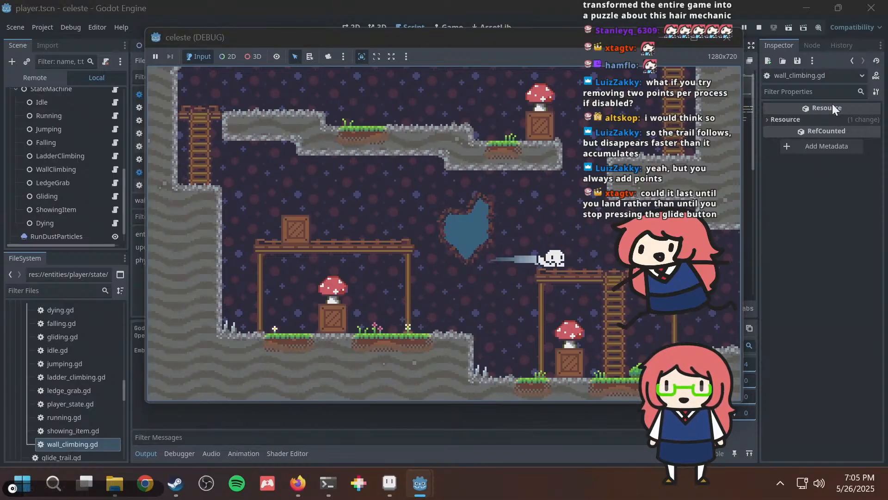
{"action": "key", "text": "Left"}
{"action": "key", "text": "space"}
{"action": "key", "text": "Right"}
{"action": "key", "text": "space"}
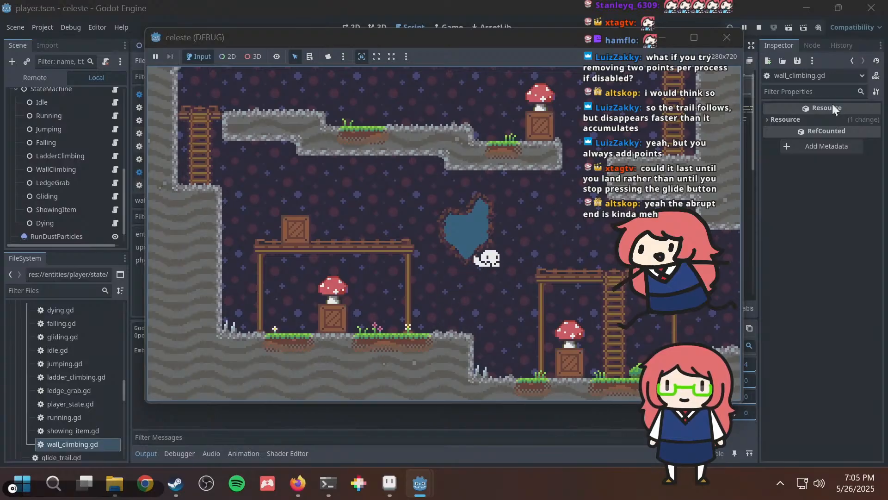
{"action": "key", "text": "Left"}
{"action": "key", "text": "space"}
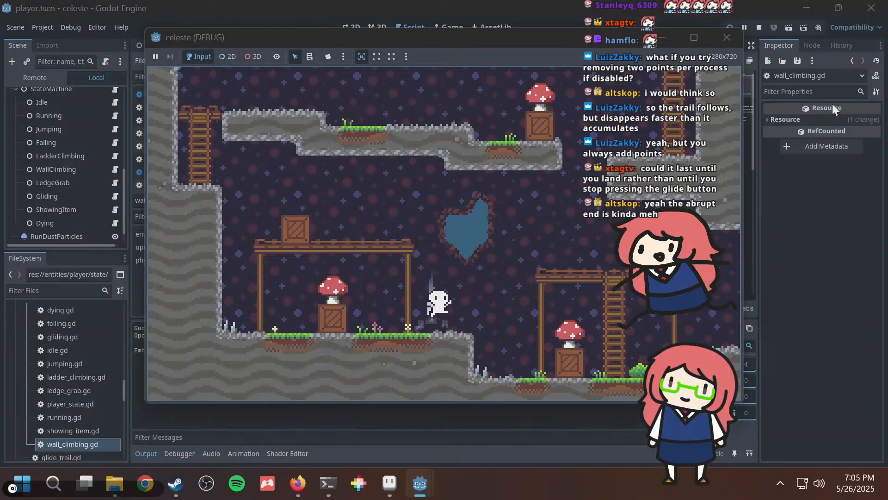
{"action": "key", "text": "Right"}
{"action": "key", "text": "space"}
{"action": "key", "text": "Left"}
{"action": "key", "text": "space"}
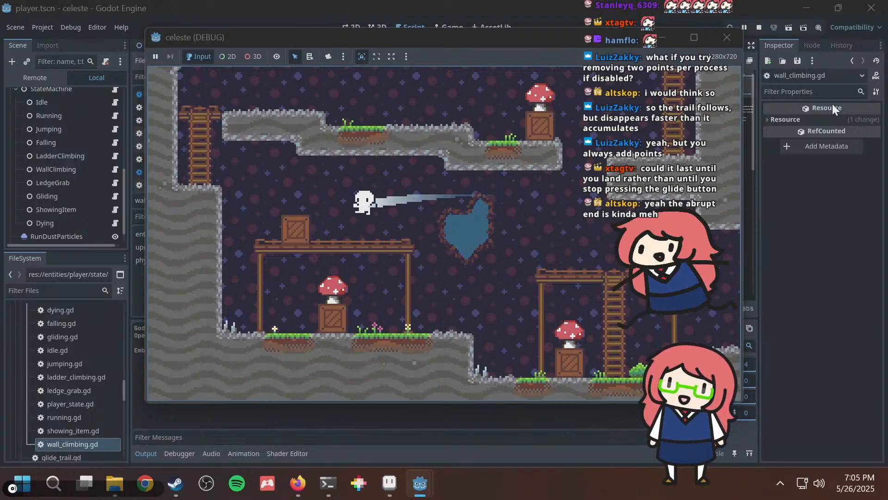
{"action": "key", "text": "Right"}
{"action": "key", "text": "space"}
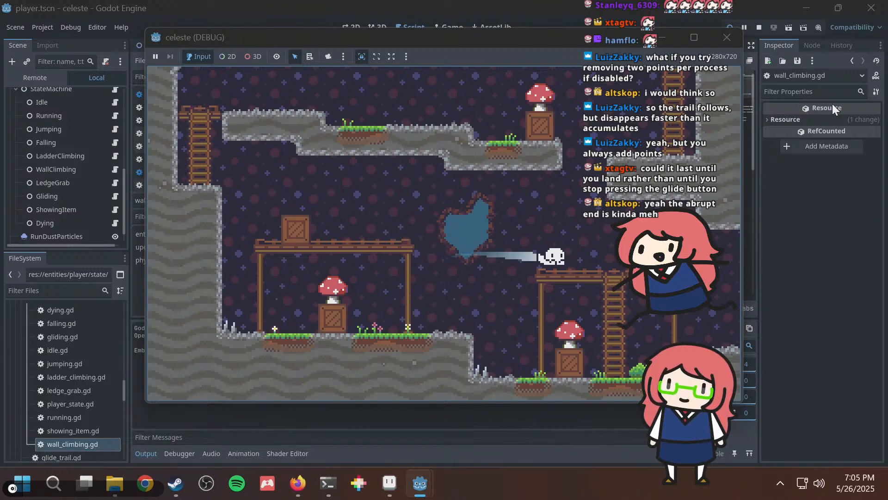
{"action": "key", "text": "Left"}
{"action": "key", "text": "space"}
{"action": "key", "text": "Right"}
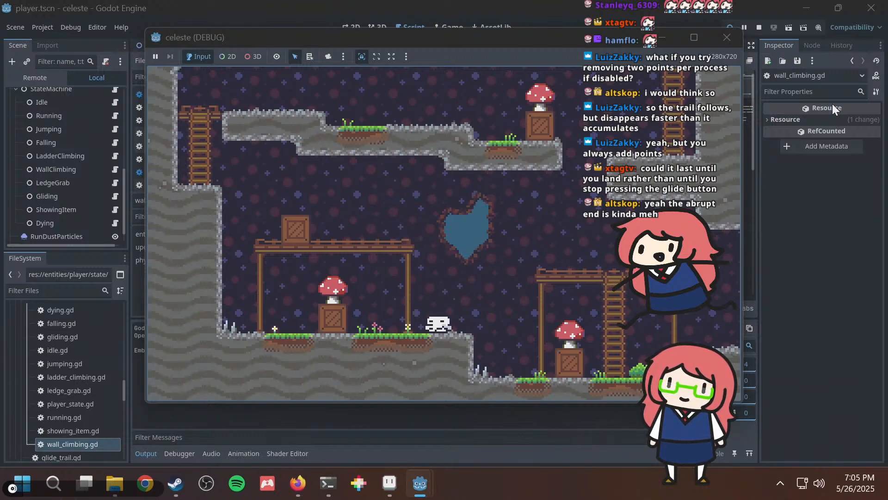
{"action": "key", "text": "space"}
{"action": "key", "text": "Left"}
{"action": "key", "text": "space"}
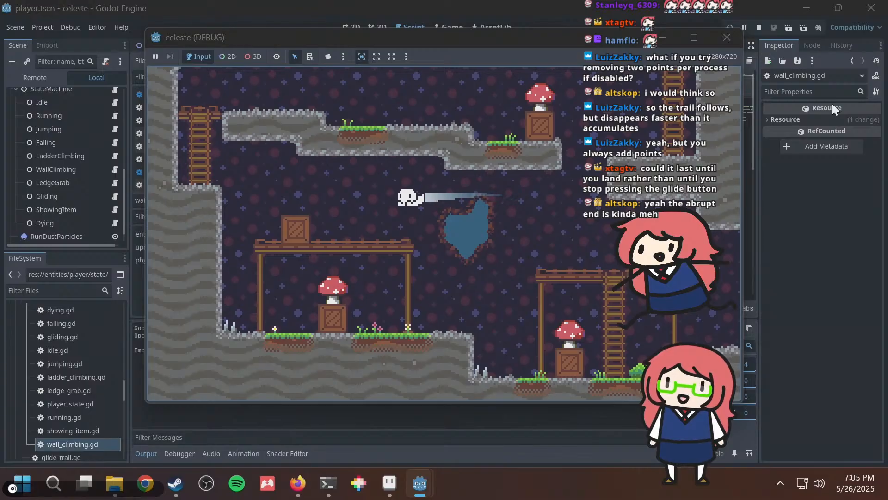
{"action": "key", "text": "Right"}
{"action": "key", "text": "space"}
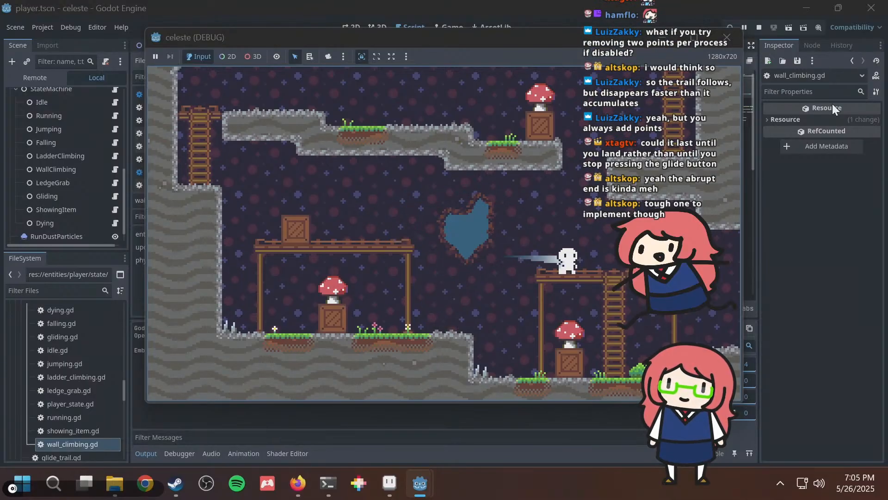
{"action": "key", "text": "Left"}
{"action": "key", "text": "space"}
{"action": "key", "text": "Right"}
{"action": "key", "text": "space"}
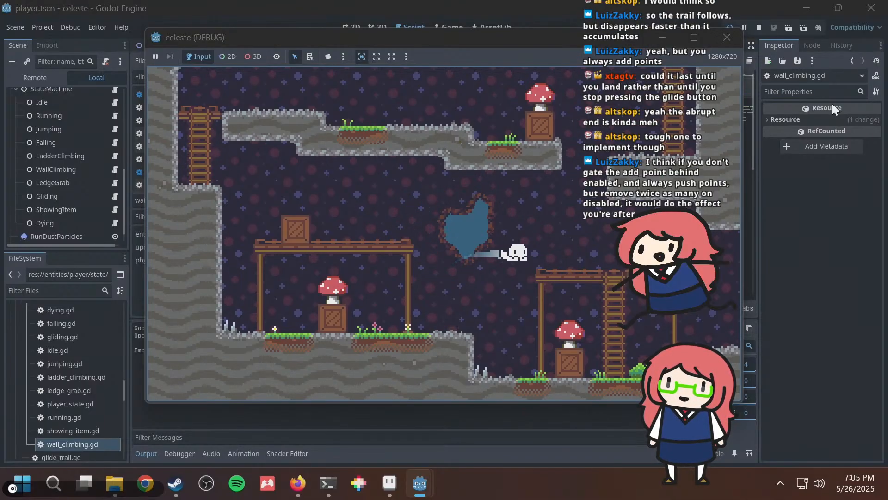
{"action": "key", "text": "Left"}
{"action": "key", "text": "space"}
{"action": "key", "text": "Right"}
{"action": "key", "text": "space"}
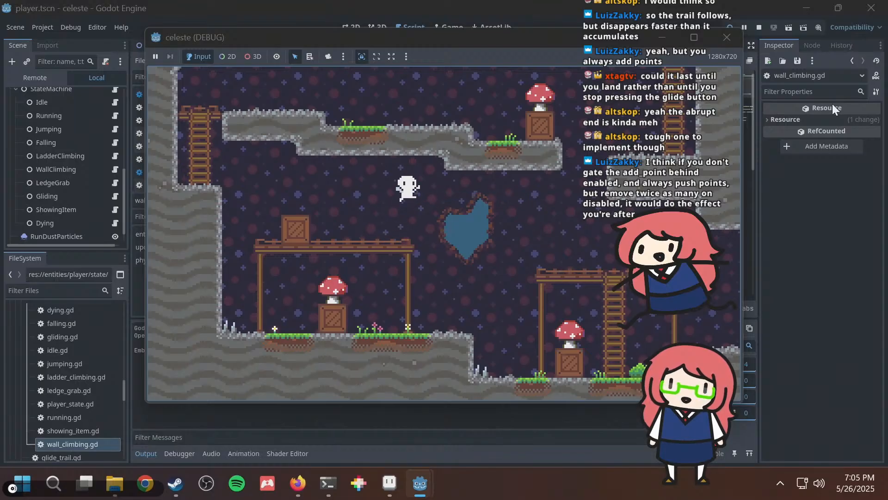
{"action": "key", "text": "Right"}
{"action": "key", "text": "space"}
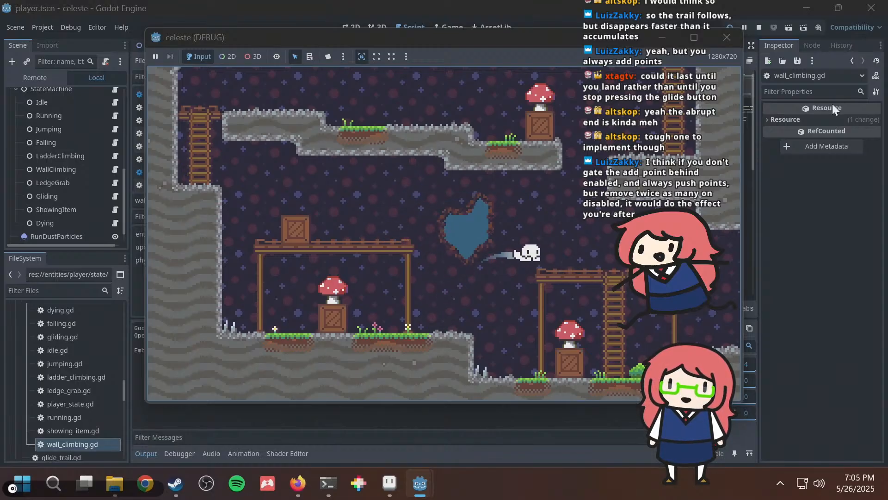
{"action": "key", "text": "Left"}
{"action": "key", "text": "space"}
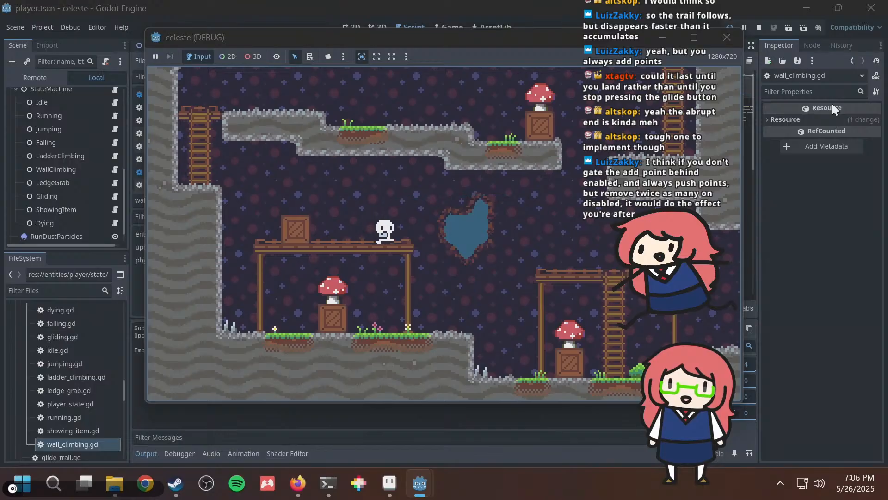
{"action": "key", "text": "Right"}
{"action": "key", "text": "space"}
{"action": "key", "text": "space"}
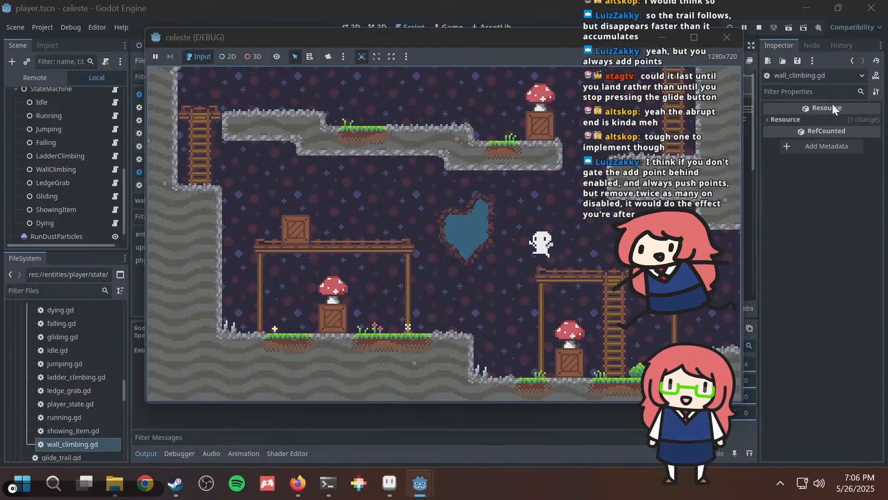
{"action": "key", "text": "Left"}
{"action": "key", "text": "Right"}
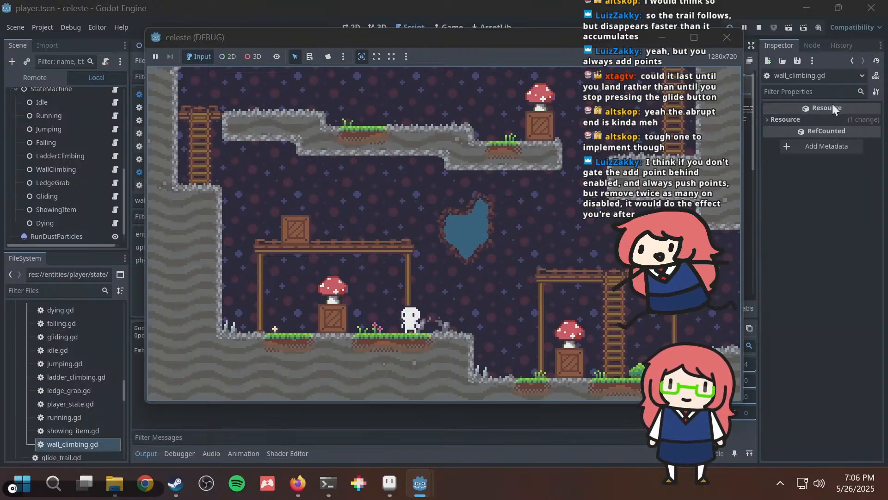
{"action": "key", "text": "space"}
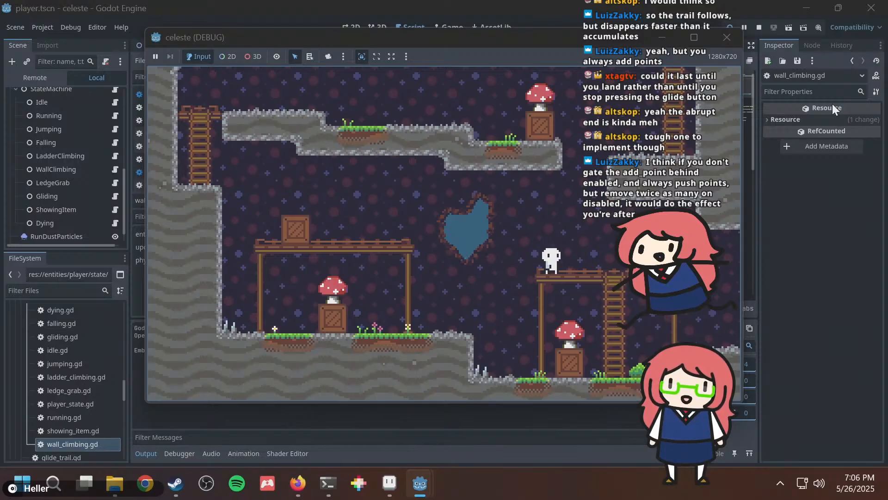
Switch from the running game back to the editor and open the glide_trail.gd script with the player scene active.
{"action": "key", "text": "alt+Tab"}
{"action": "scroll", "coordinate": [520, 85], "scroll_direction": "down", "scroll_amount": 9}
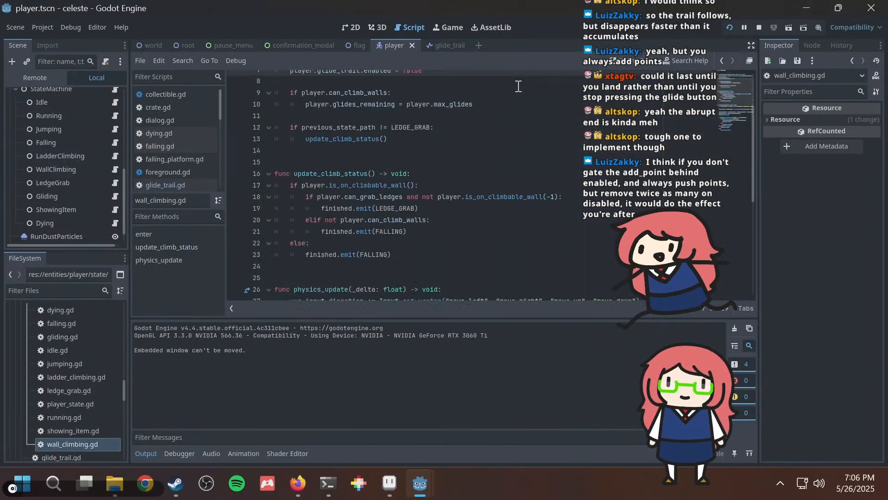
{"action": "left_click", "coordinate": [452, 46]}
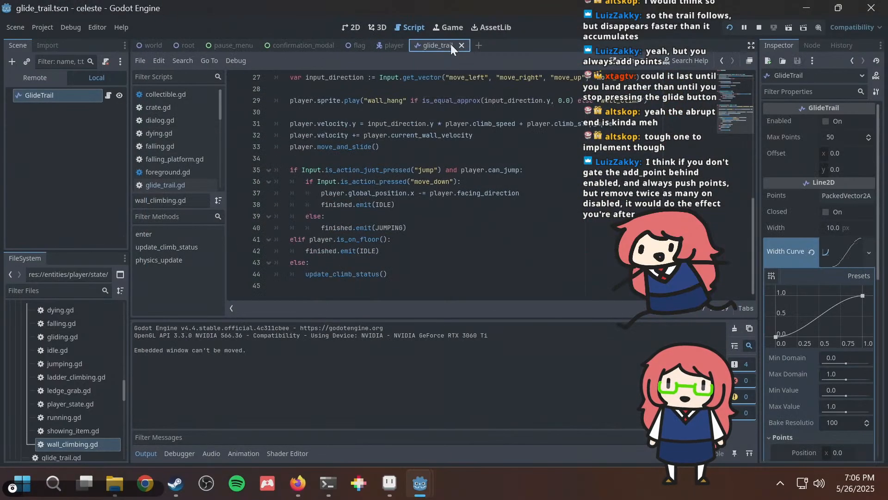
{"action": "left_click", "coordinate": [394, 46]}
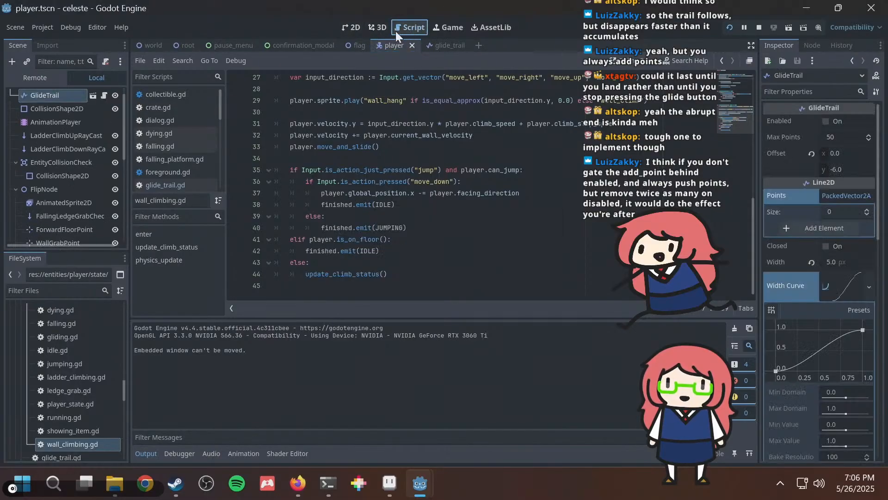
{"action": "scroll", "coordinate": [194, 118], "scroll_direction": "down", "scroll_amount": 1}
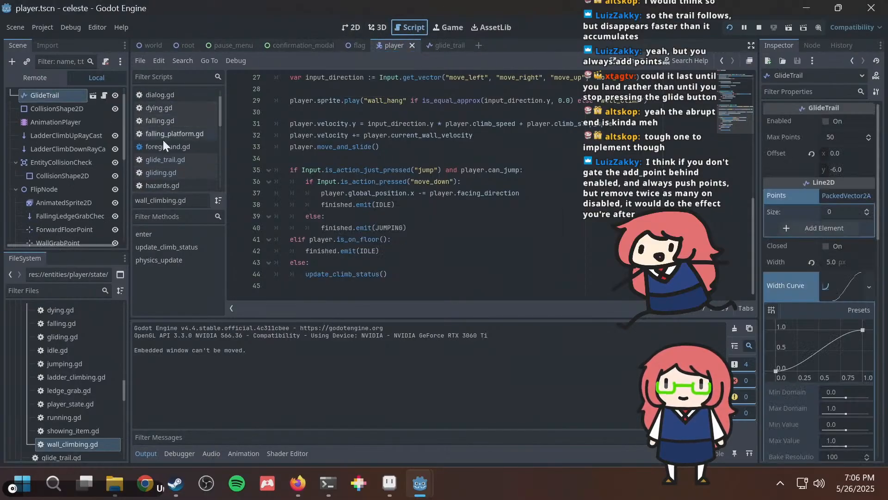
{"action": "left_click", "coordinate": [164, 159]}
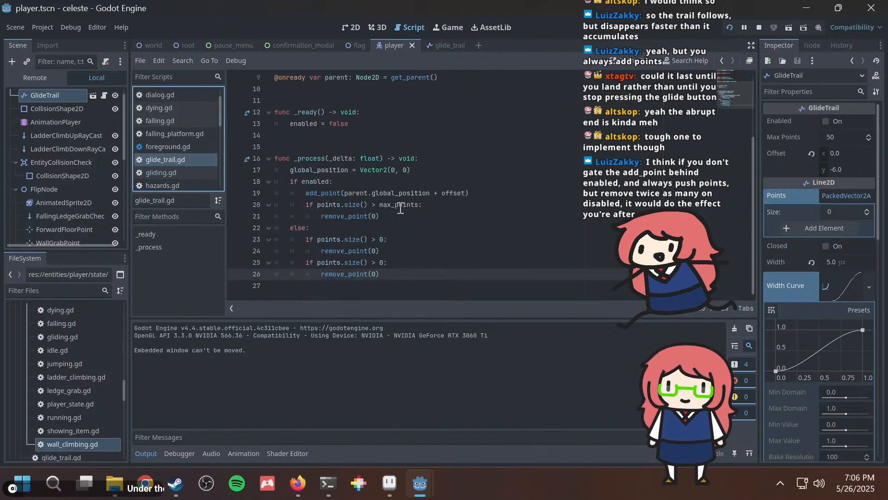
Delete the if enabled: line above add_point in glide_trail.gd's _process() function.
{"action": "left_click", "coordinate": [378, 180]}
{"action": "key", "text": "shift+Home"}
{"action": "key", "text": "shift+Home"}
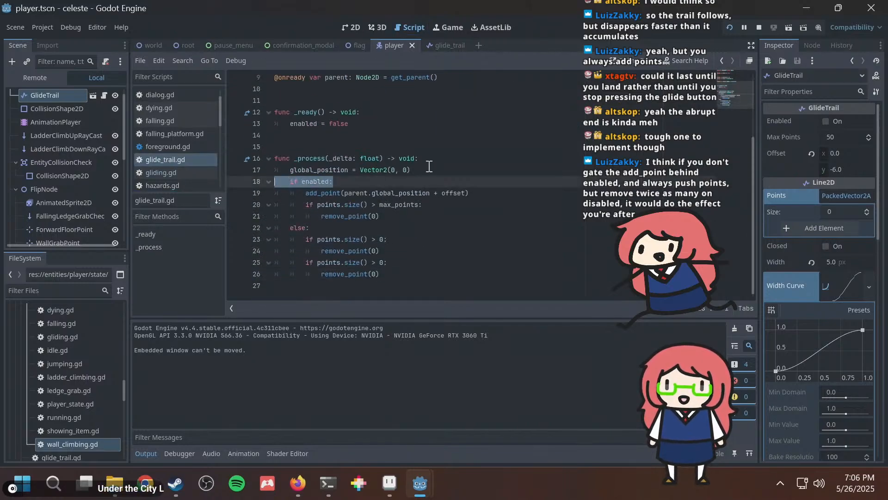
{"action": "key", "text": "BackSpace"}
{"action": "key", "text": "BackSpace"}
Unindent the add_point line and the max_points check with its remove_point(0) call by one level in _process().
{"action": "key", "text": "Down"}
{"action": "key", "text": "Down"}
{"action": "key", "text": "Down"}
{"action": "key", "text": "shift+Up"}
{"action": "key", "text": "shift+Up"}
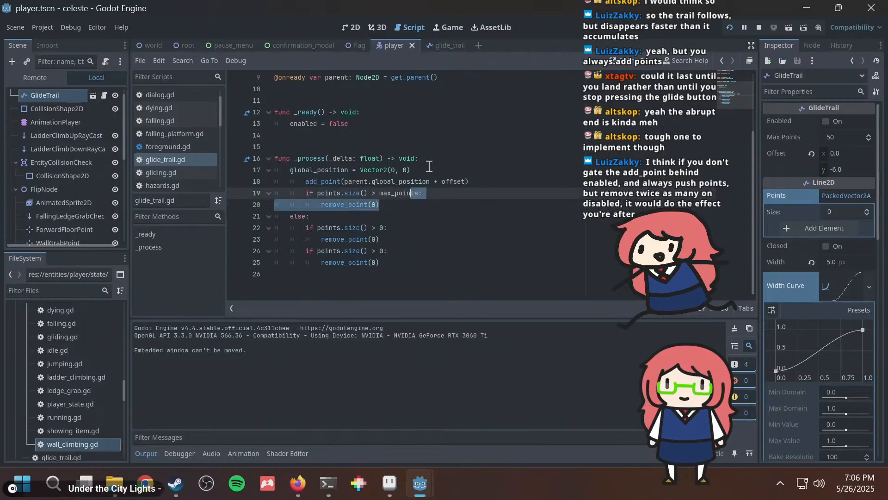
{"action": "key", "text": "shift+Home"}
{"action": "key", "text": "Down"}
{"action": "key", "text": "Down"}
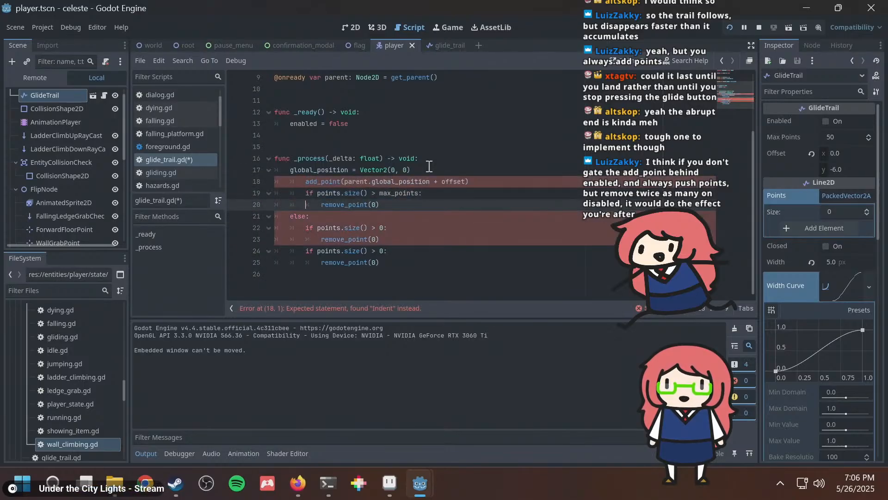
{"action": "key", "text": "Up"}
{"action": "key", "text": "Up"}
{"action": "key", "text": "BackSpace"}
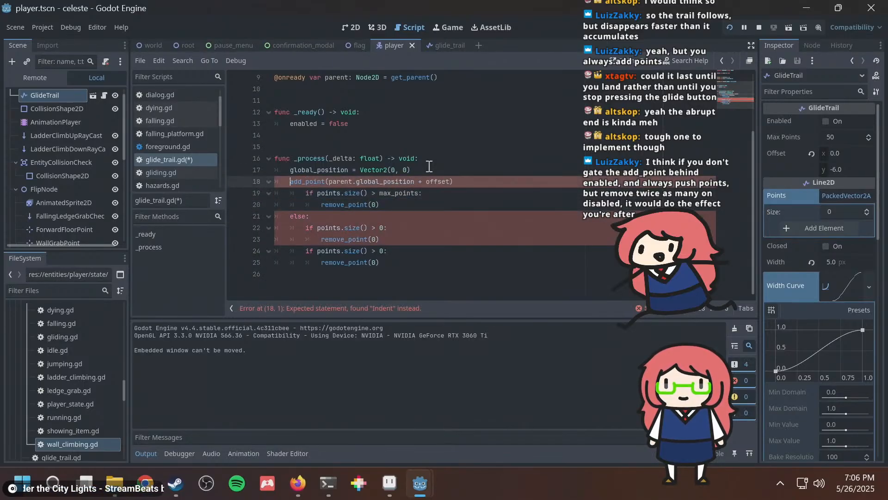
{"action": "key", "text": "Down"}
{"action": "key", "text": "Delete"}
{"action": "key", "text": "Down"}
{"action": "key", "text": "Delete"}
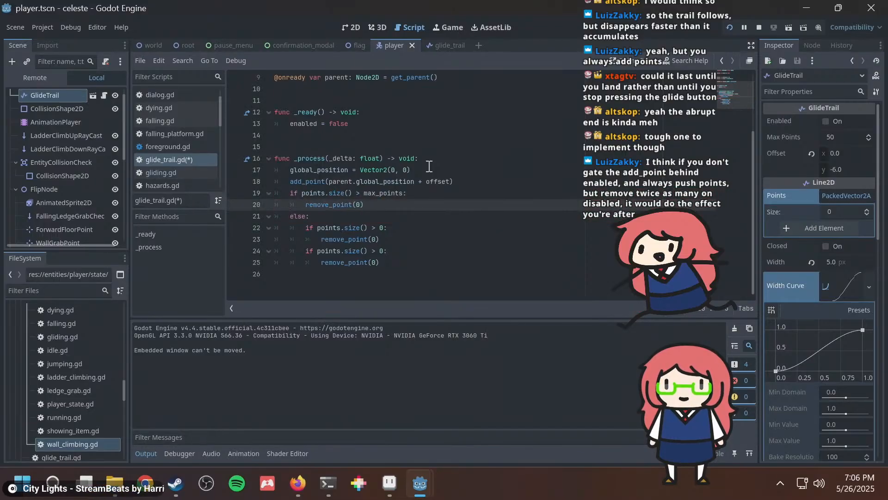
Delete the else: line above the two points.size() > 0 checks.
{"action": "key", "text": "Down"}
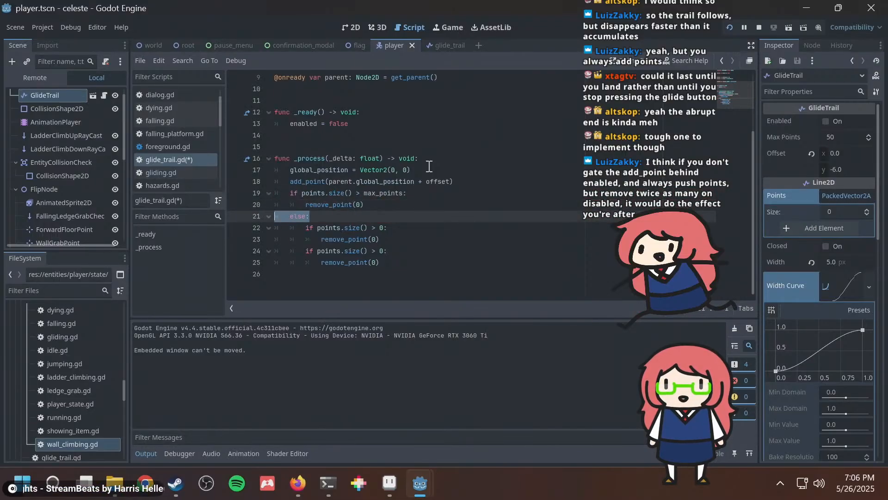
{"action": "key", "text": "BackSpace"}
{"action": "key", "text": "BackSpace"}
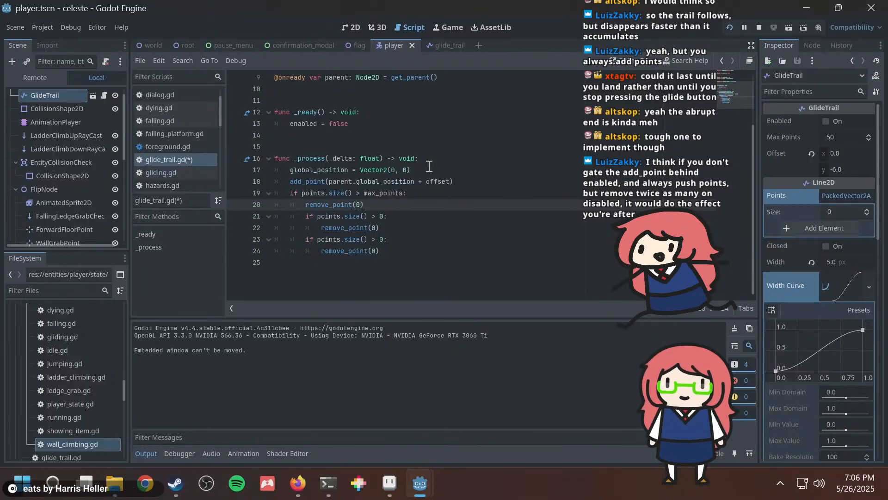
Add an if not enabled: condition after a blank line, directly above the two points.size() > 0 checks in _process(), and save the script.
{"action": "key", "text": "Return"}
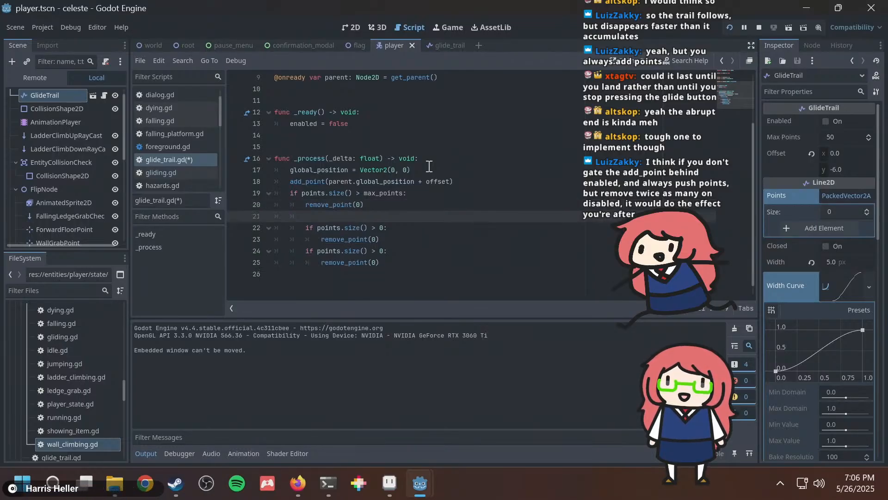
{"action": "key", "text": "Return"}
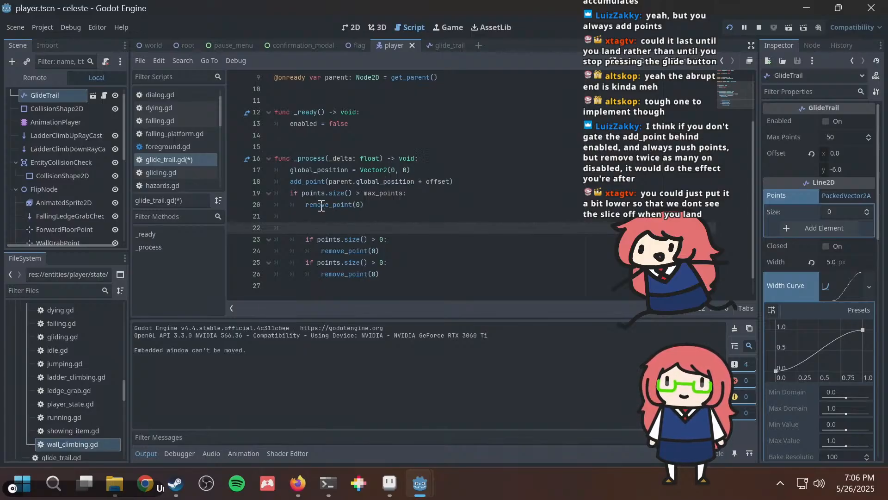
{"action": "left_click_drag", "start_coordinate": [318, 206], "coordinate": [349, 208]}
{"action": "left_click", "coordinate": [351, 206]}
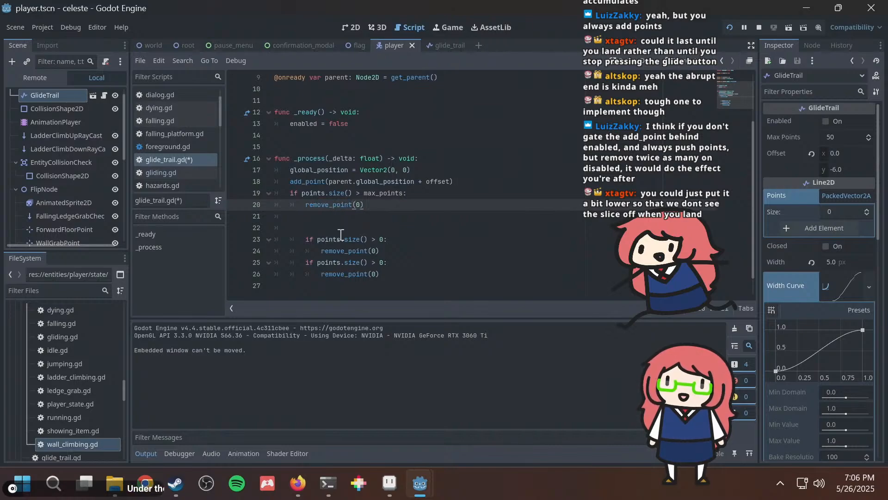
{"action": "left_click", "coordinate": [339, 230]}
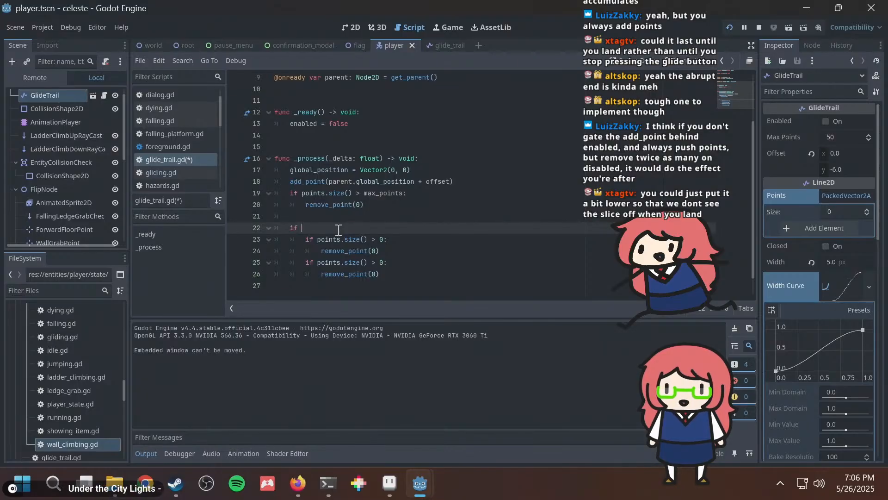
{"action": "key", "text": "BackSpace"}
{"action": "key", "text": "BackSpace"}
{"action": "type", "text": "not enabled:"}
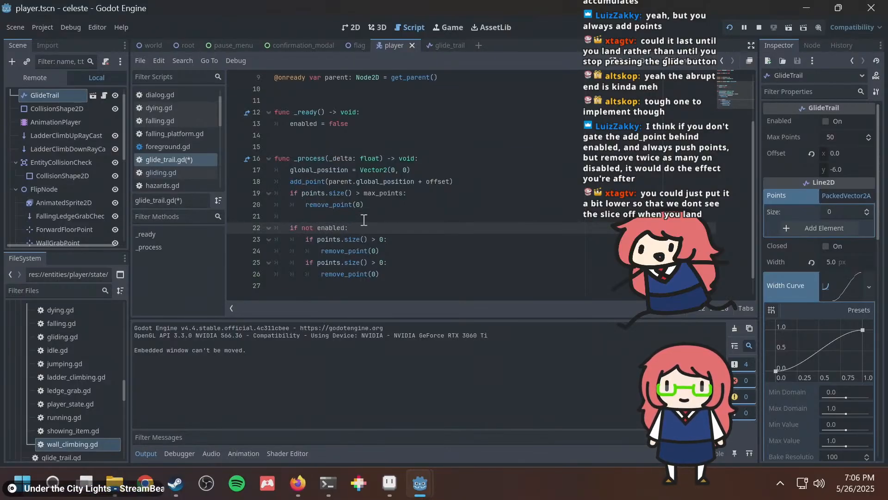
{"action": "left_click", "coordinate": [411, 206]}
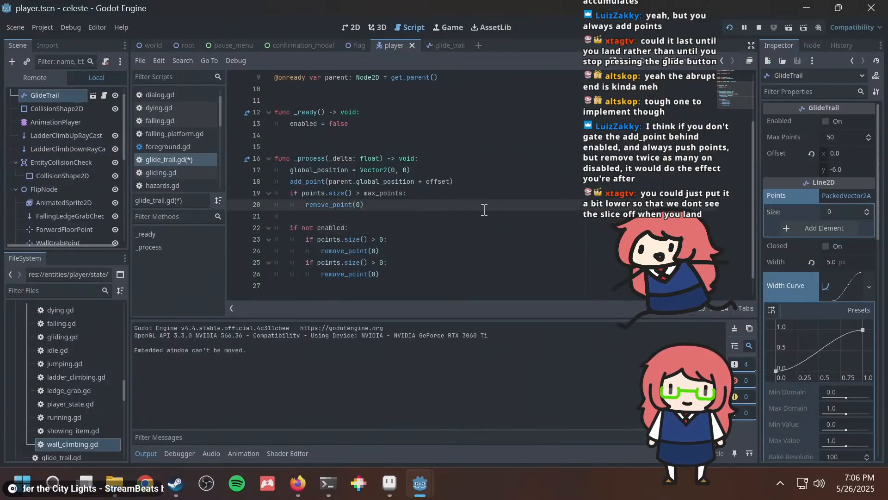
{"action": "key", "text": "ctrl+s"}
Run the game, test the glide trail while gliding and landing on the wooden platform, and return to the points.size() checks in the script.
{"action": "left_click", "coordinate": [481, 191]}
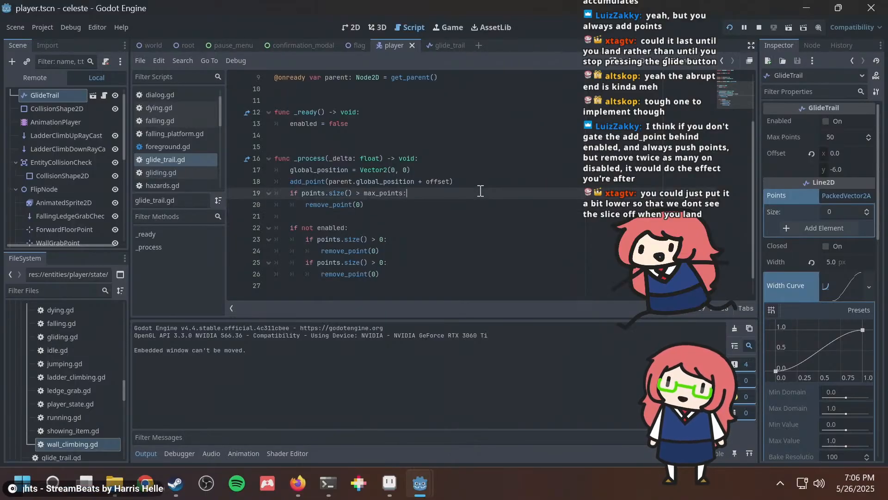
{"action": "key", "text": "F5"}
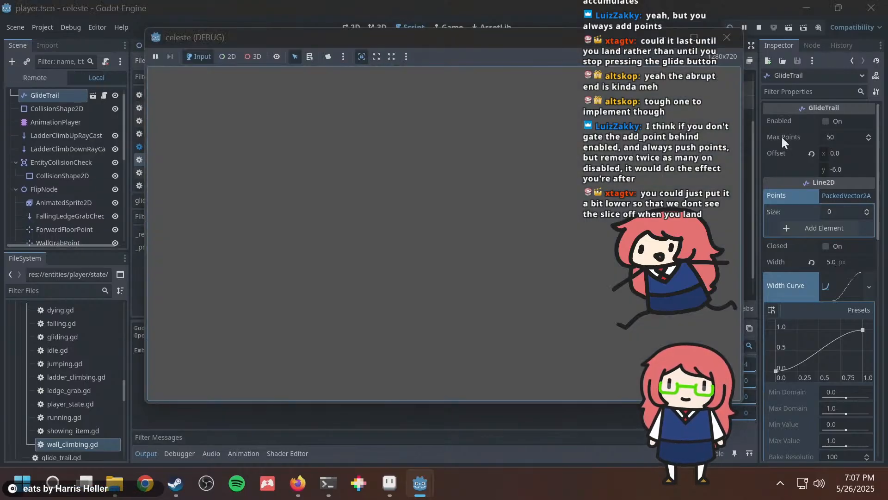
{"action": "key", "text": "Left"}
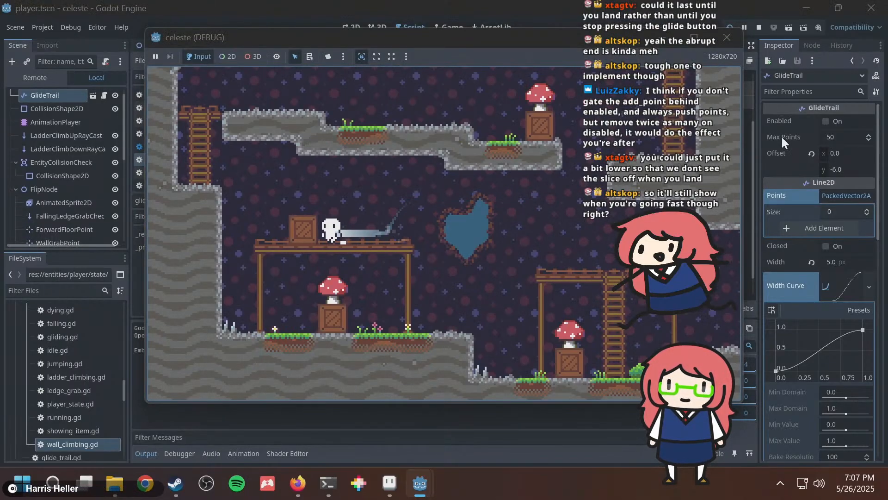
{"action": "key", "text": "Right"}
{"action": "key", "text": "Left"}
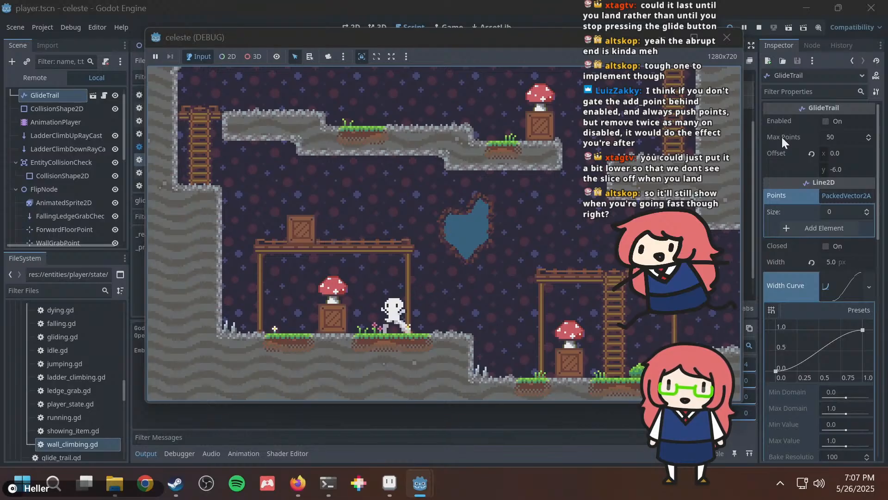
{"action": "key", "text": "space"}
{"action": "key", "text": "Right"}
{"action": "key", "text": "Left"}
{"action": "key", "text": "Right"}
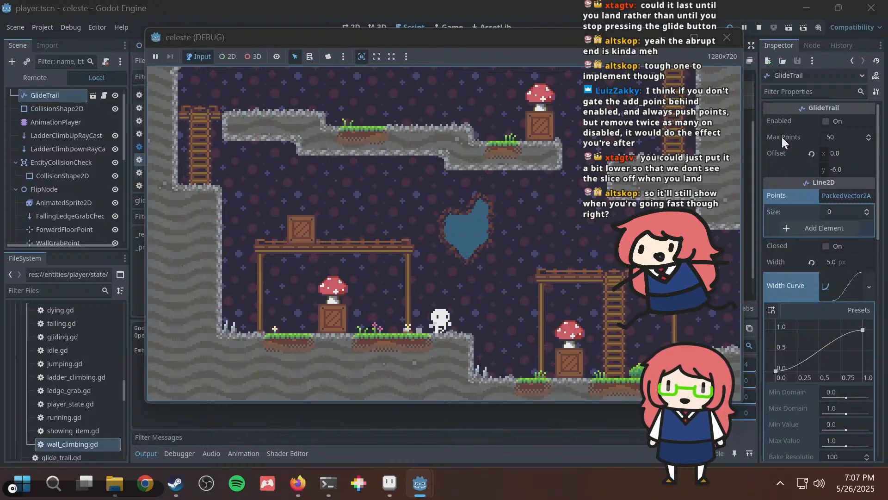
{"action": "key", "text": "space"}
{"action": "key", "text": "space"}
{"action": "key", "text": "Left"}
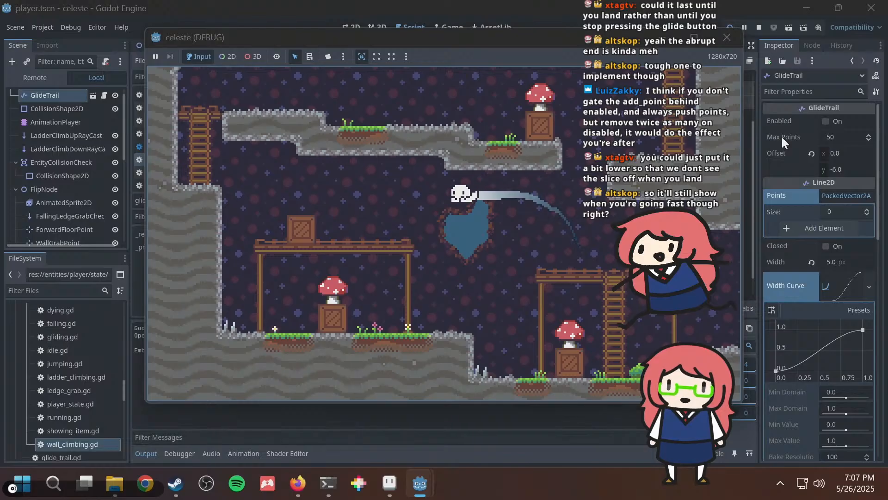
{"action": "key", "text": "Right"}
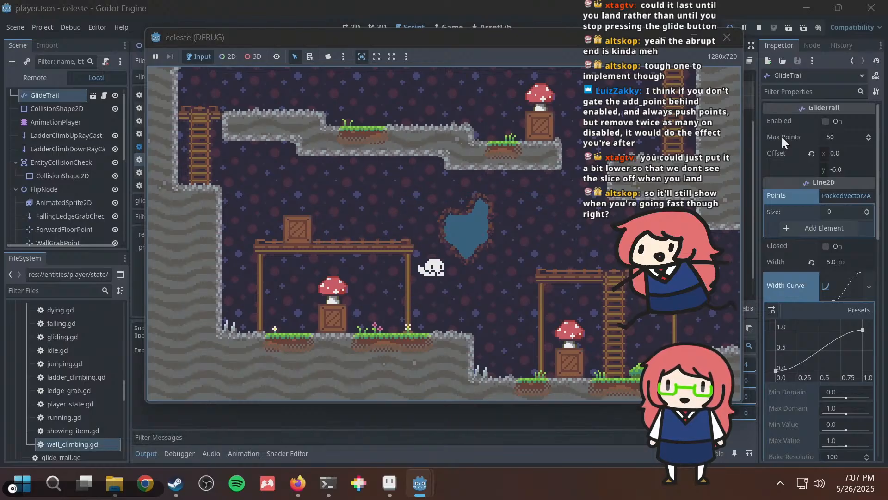
{"action": "key", "text": "space"}
{"action": "key", "text": "Left"}
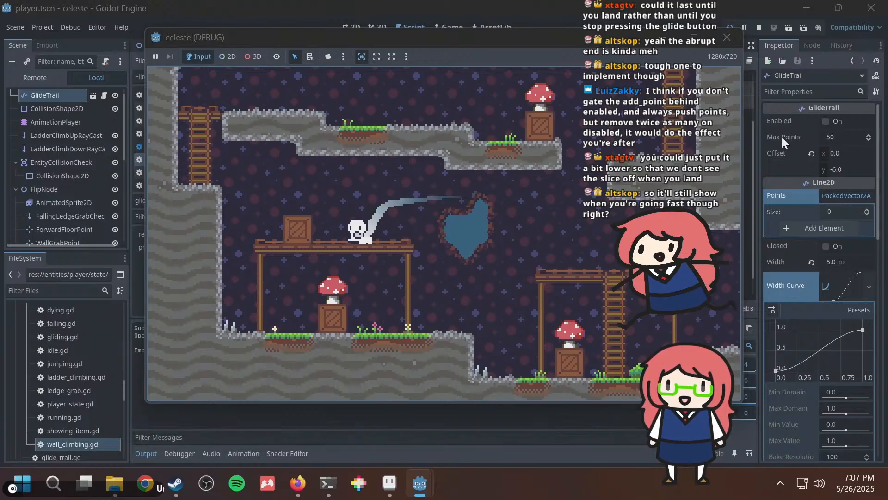
{"action": "key", "text": "Right"}
{"action": "key", "text": "F8"}
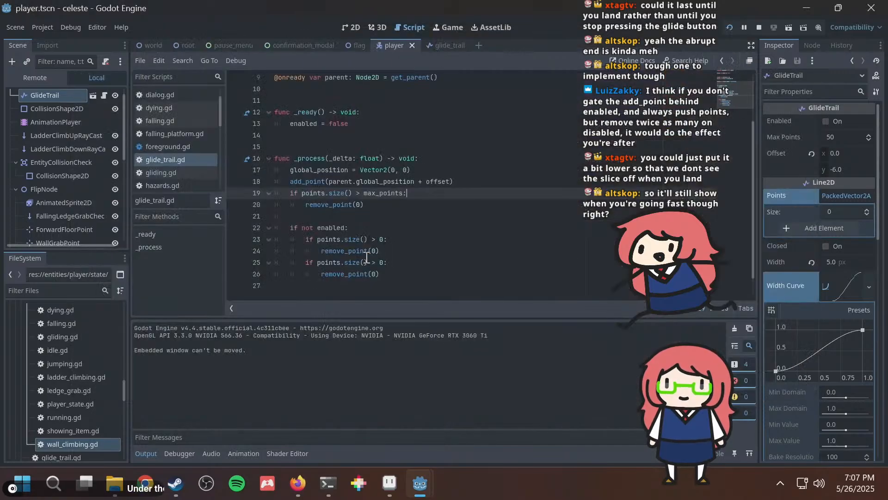
{"action": "left_click_drag", "start_coordinate": [389, 241], "coordinate": [298, 234]}
{"action": "left_click", "coordinate": [396, 242]}
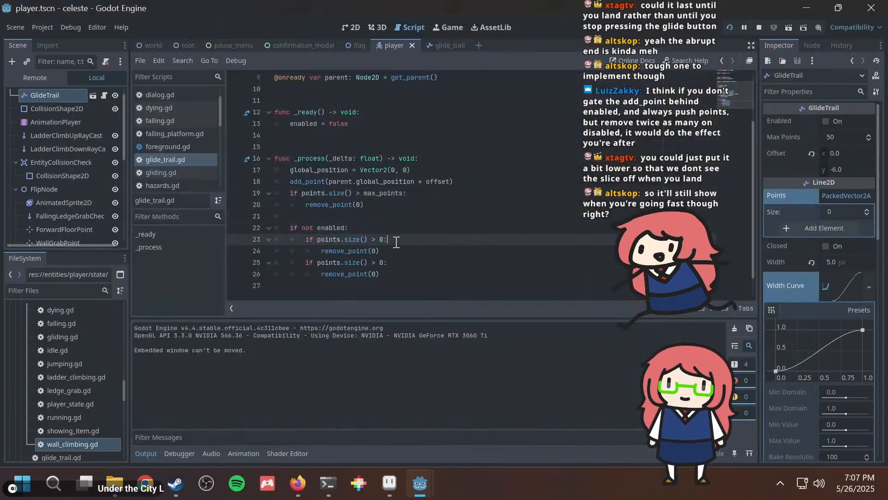
Switch back to the running game, examine the trail during repeated runs, jumps, glides and landings, and return to the script editor.
{"action": "key", "text": "alt+Tab"}
{"action": "key", "text": "Right"}
{"action": "key", "text": "Left"}
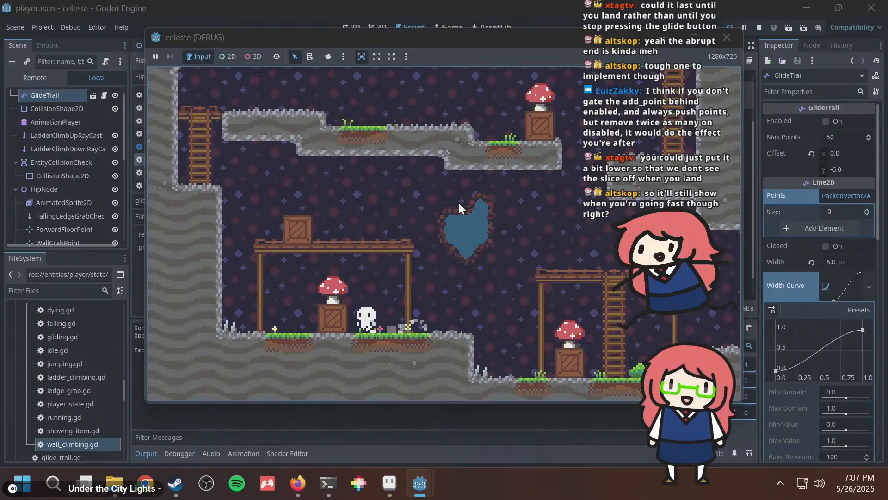
{"action": "key", "text": "Right"}
{"action": "key", "text": "Left"}
{"action": "key", "text": "Right"}
{"action": "key", "text": "Left"}
{"action": "key", "text": "Right"}
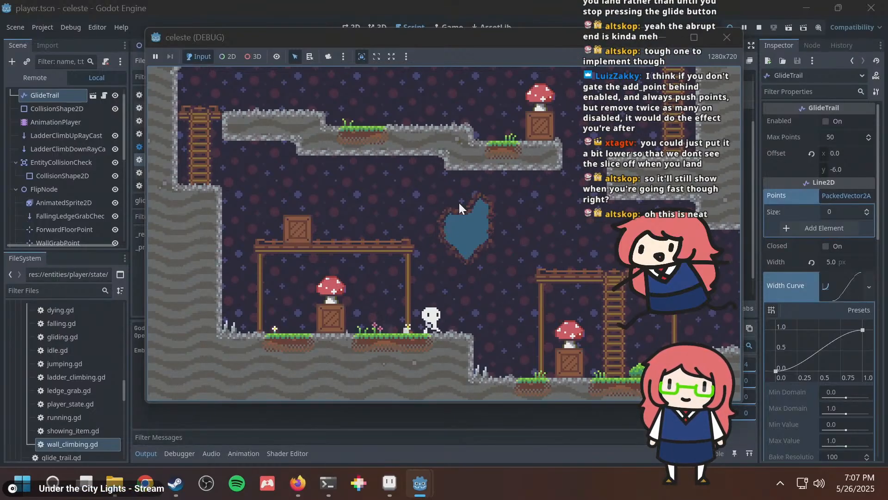
{"action": "key", "text": "Left"}
{"action": "key", "text": "Right"}
{"action": "key", "text": "space"}
{"action": "key", "text": "Left"}
{"action": "key", "text": "space"}
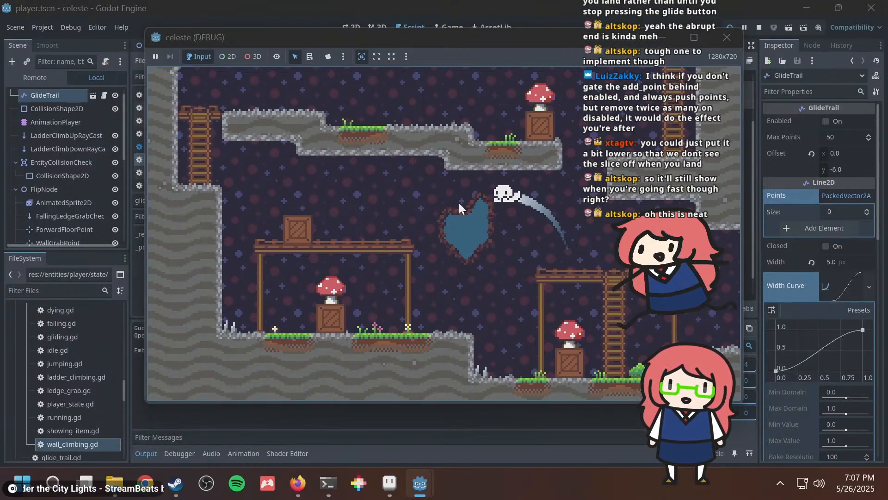
{"action": "key", "text": "Right"}
{"action": "key", "text": "Left"}
{"action": "key", "text": "space"}
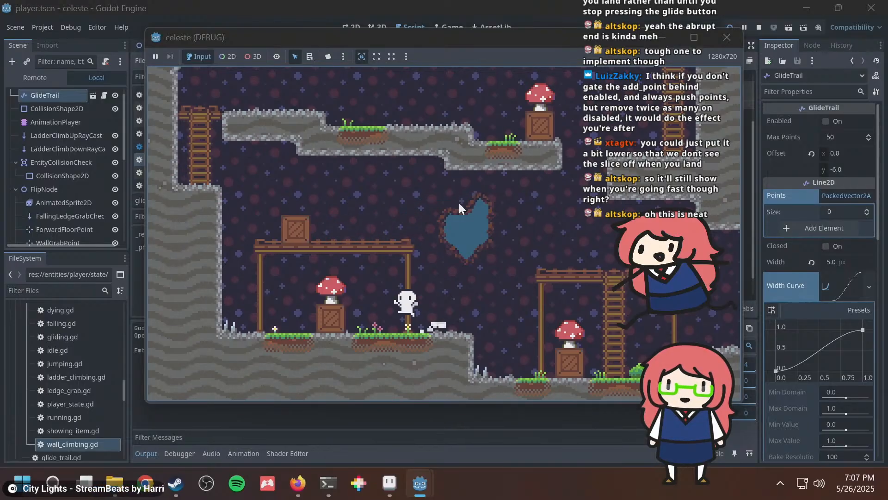
{"action": "key", "text": "Right"}
{"action": "key", "text": "Left"}
{"action": "key", "text": "Right"}
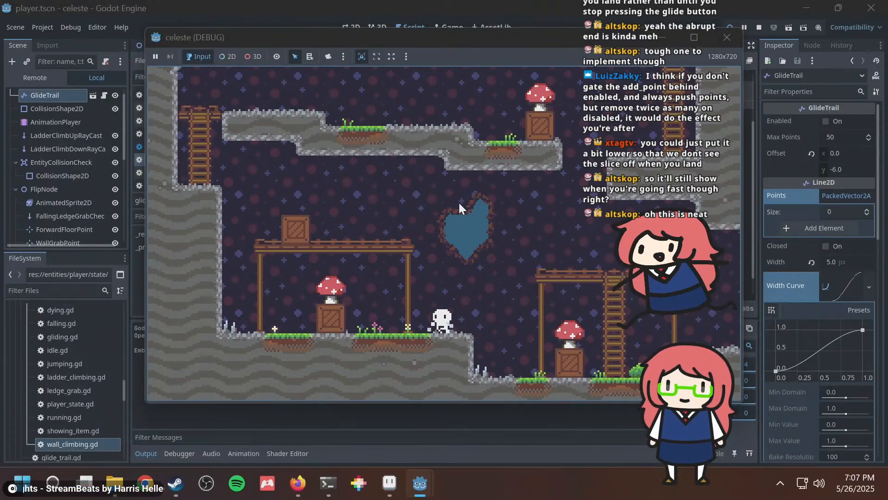
{"action": "key", "text": "Left"}
{"action": "key", "text": "space"}
{"action": "key", "text": "Right"}
{"action": "key", "text": "Left"}
{"action": "key", "text": "Right"}
{"action": "key", "text": "space"}
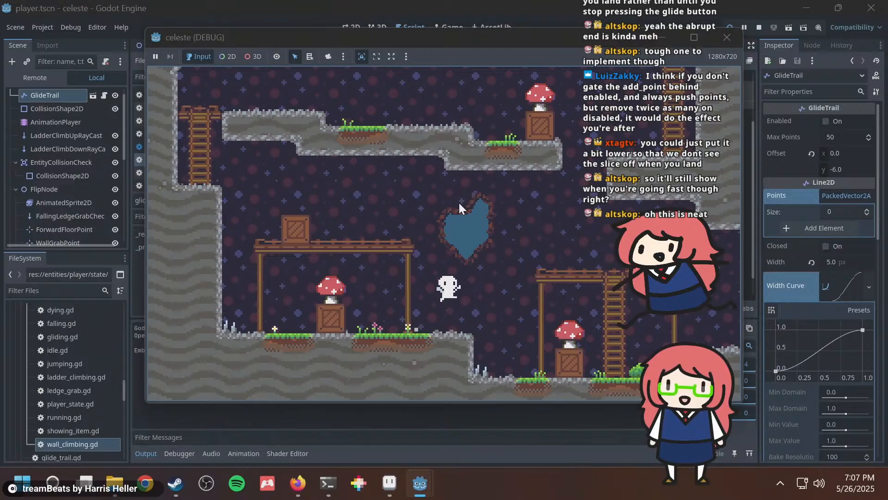
{"action": "key", "text": "Left"}
{"action": "key", "text": "space"}
{"action": "key", "text": "Left"}
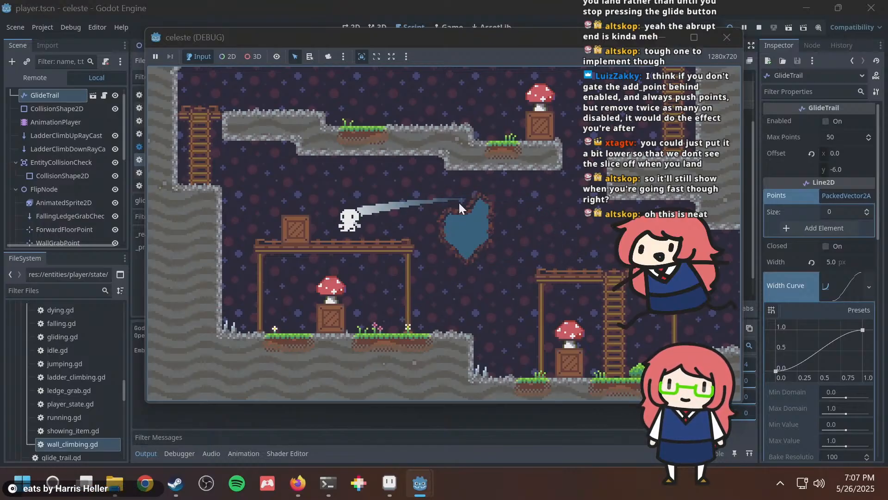
{"action": "key", "text": "Right"}
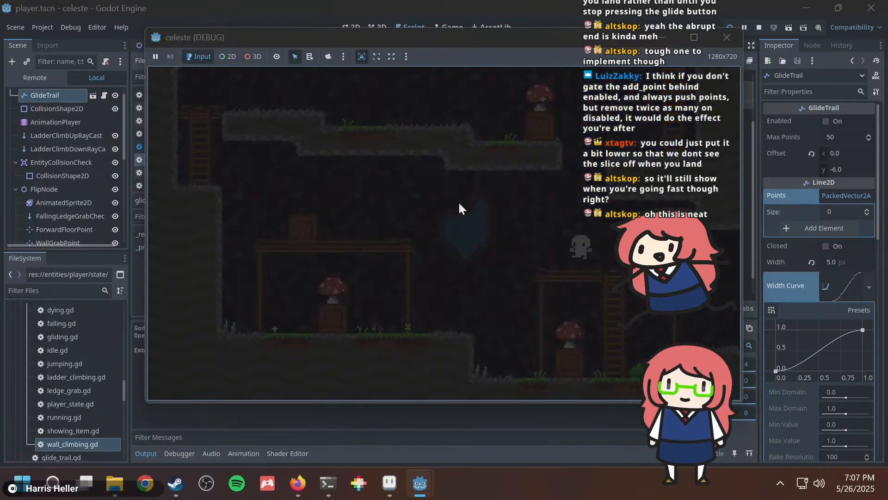
{"action": "key", "text": "Left"}
{"action": "key", "text": "space"}
{"action": "key", "text": "Right"}
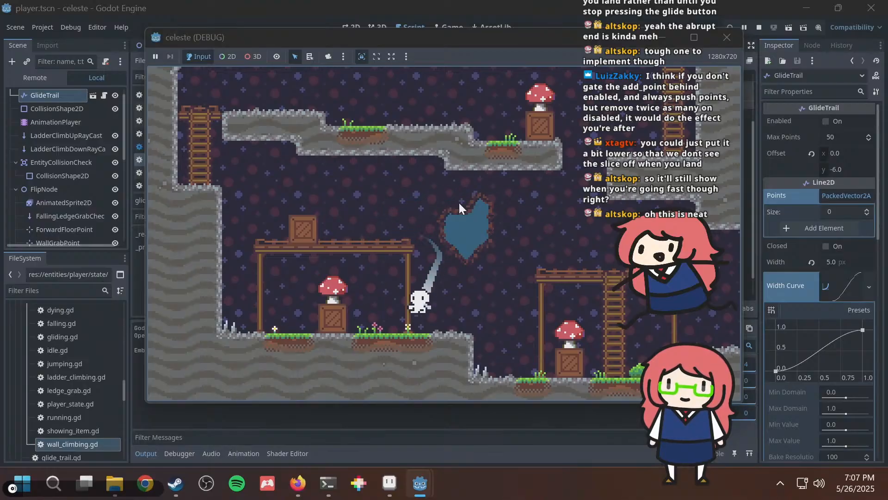
{"action": "key", "text": "space"}
{"action": "key", "text": "Left"}
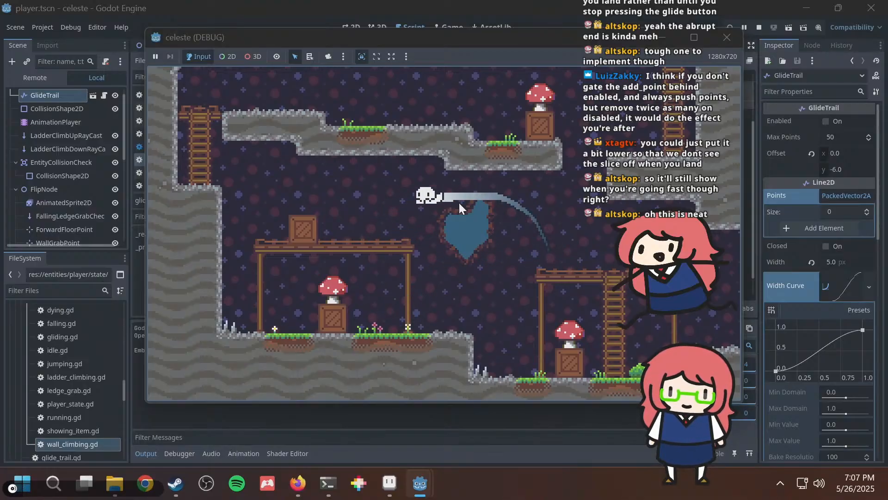
{"action": "key", "text": "Right"}
{"action": "key", "text": "space"}
{"action": "key", "text": "Right"}
{"action": "key", "text": "space"}
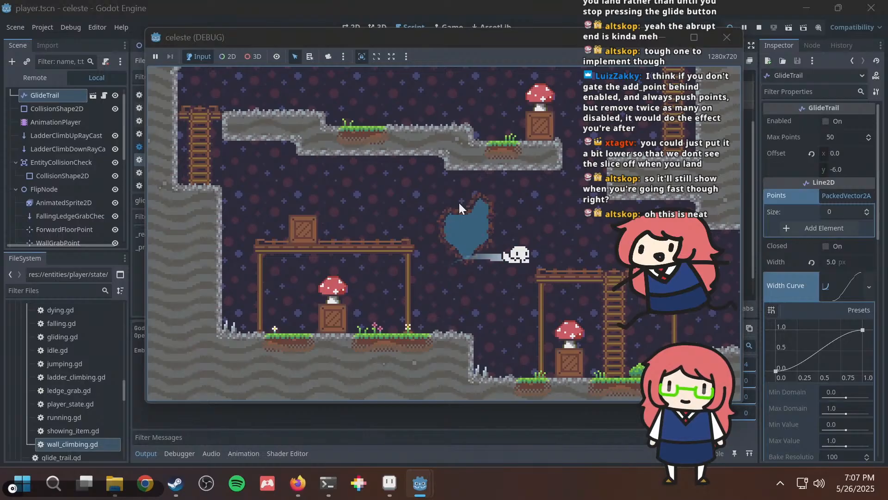
{"action": "key", "text": "Left"}
{"action": "key", "text": "F8"}
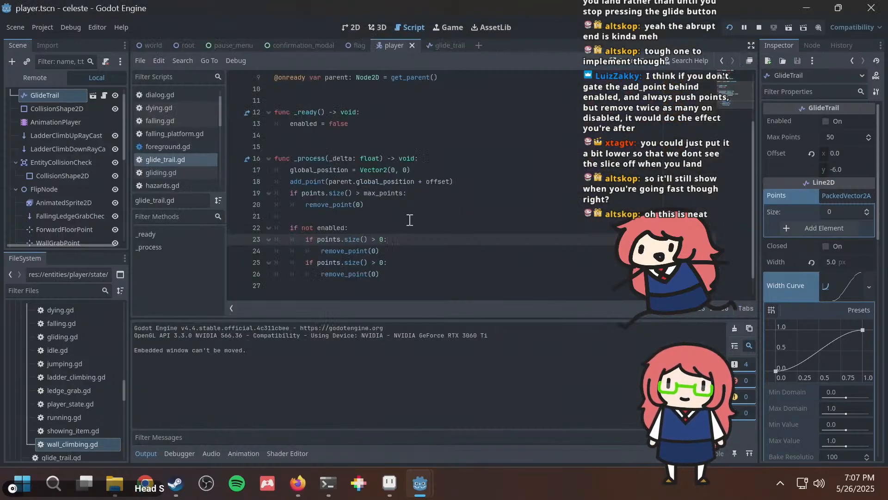
Delete the extra blank line between the enabled and max_points export variables in glide_trail.gd and save the script.
{"action": "scroll", "coordinate": [410, 219], "scroll_direction": "up", "scroll_amount": 3}
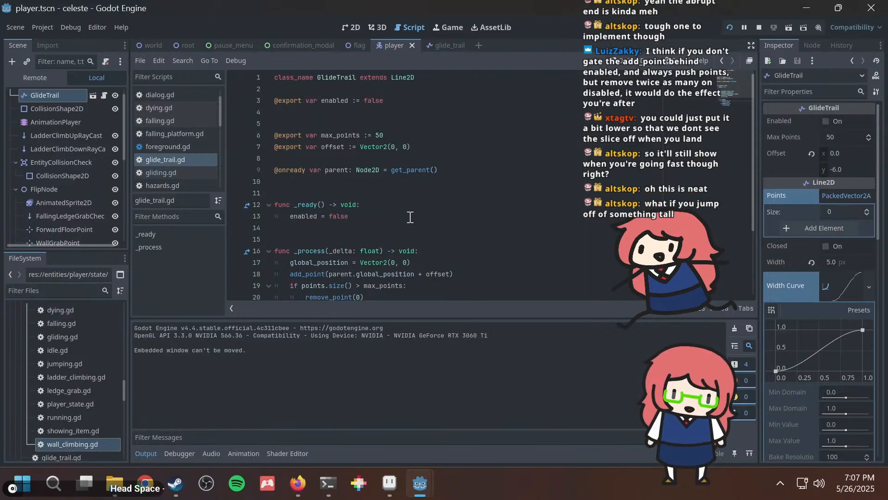
{"action": "left_click", "coordinate": [440, 105]}
{"action": "left_click", "coordinate": [428, 126]}
{"action": "key", "text": "BackSpace"}
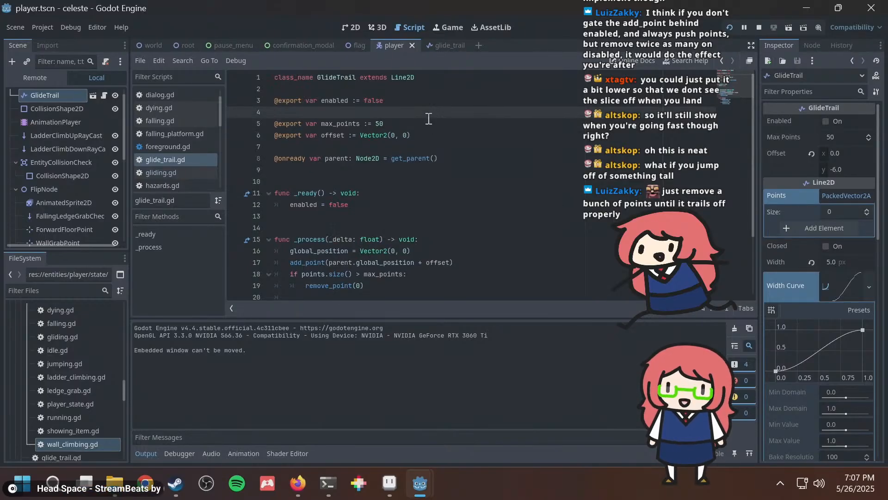
{"action": "key", "text": "Down"}
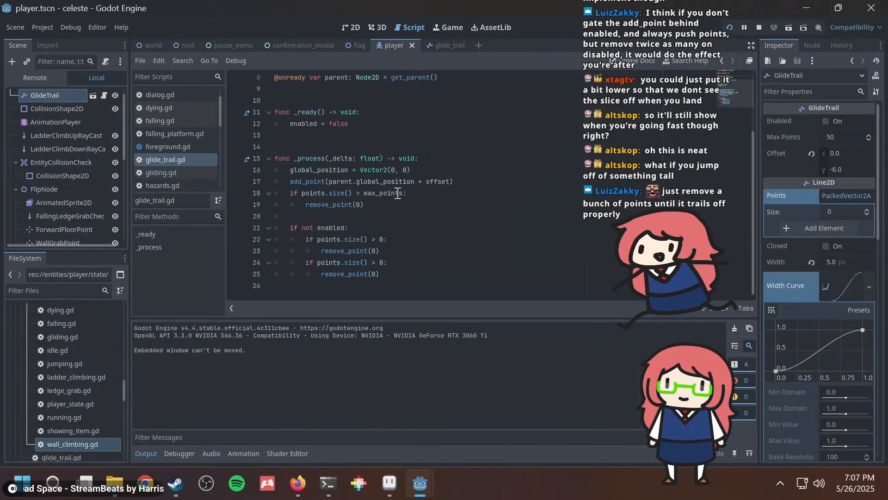
{"action": "scroll", "coordinate": [396, 190], "scroll_direction": "down", "scroll_amount": 2}
{"action": "scroll", "coordinate": [397, 193], "scroll_direction": "up", "scroll_amount": 2}
{"action": "left_click", "coordinate": [429, 132]}
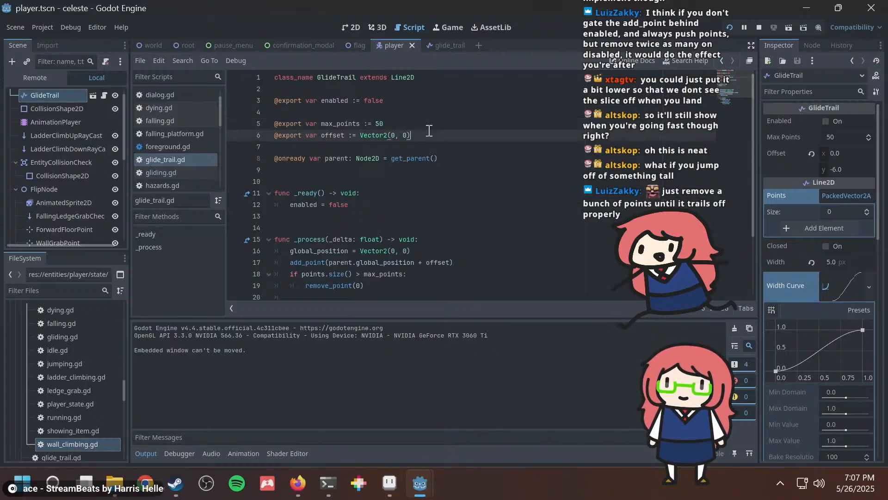
{"action": "key", "text": "Up"}
{"action": "key", "text": "Up"}
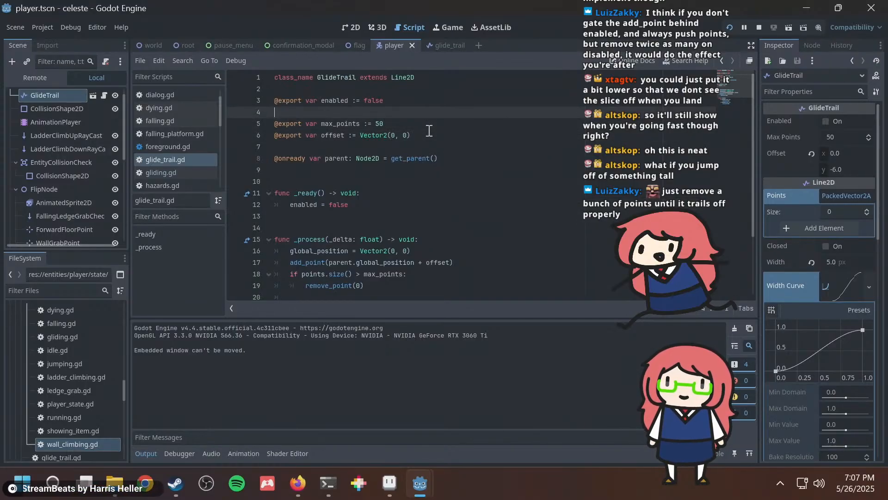
{"action": "key", "text": "Up"}
{"action": "key", "text": "Down"}
{"action": "key", "text": "Down"}
{"action": "key", "text": "Down"}
{"action": "key", "text": "Up"}
{"action": "key", "text": "Down"}
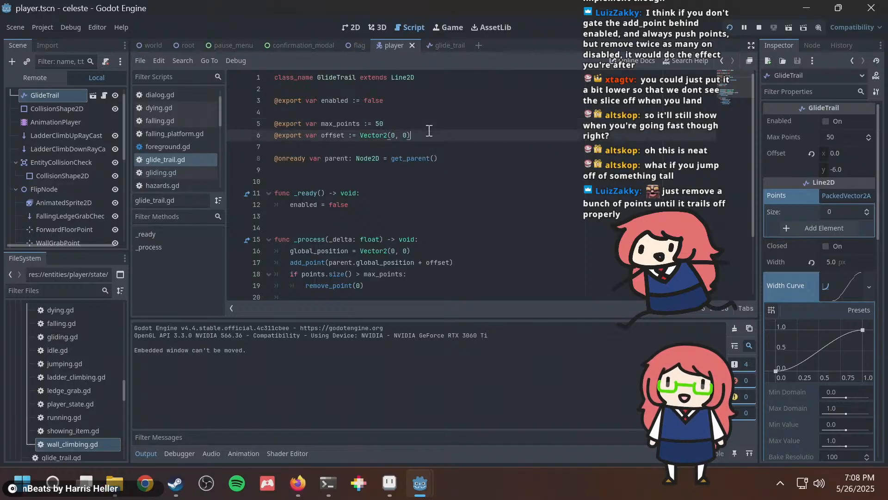
{"action": "key", "text": "Return"}
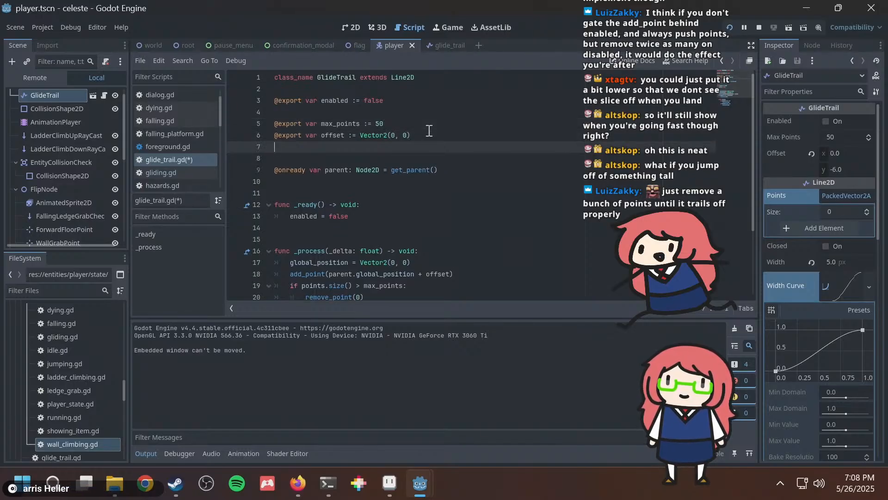
{"action": "key", "text": "BackSpace"}
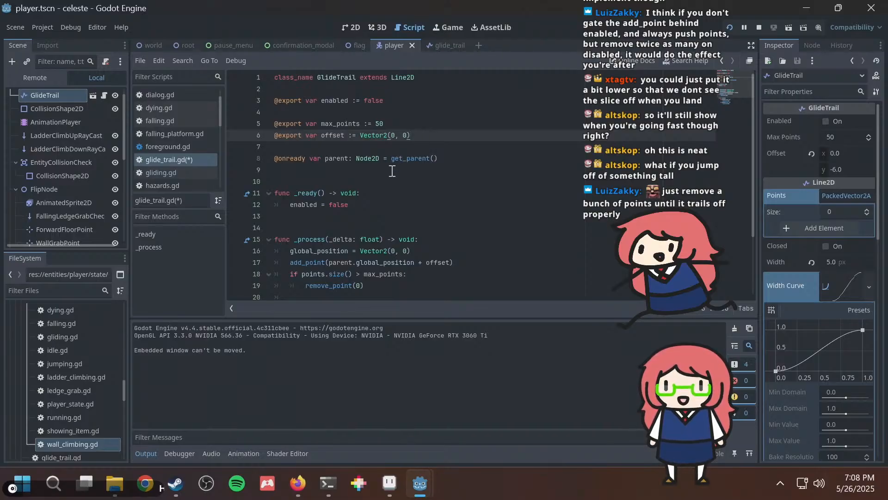
{"action": "scroll", "coordinate": [388, 179], "scroll_direction": "down", "scroll_amount": 2}
{"action": "scroll", "coordinate": [403, 181], "scroll_direction": "up", "scroll_amount": 2}
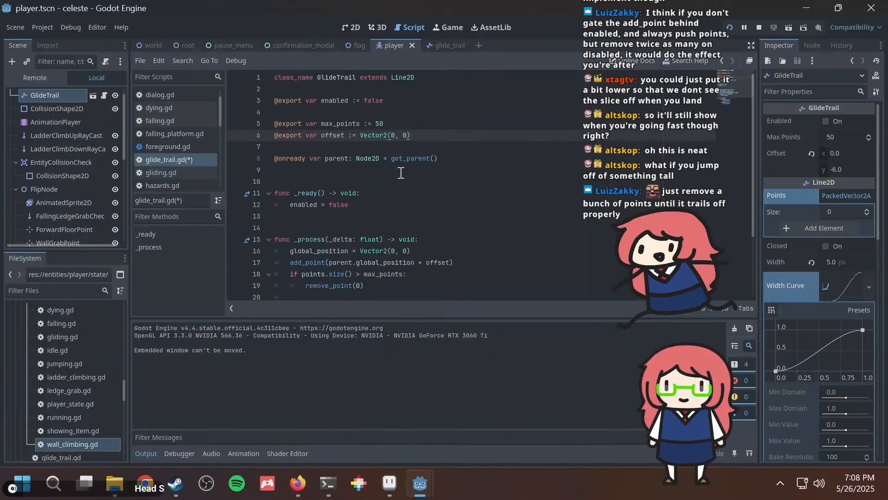
Declare const REMOVE_POINT_RATE := 2 after a blank line below the offset export variable in glide_trail.gd.
{"action": "key", "text": "Return"}
{"action": "key", "text": "Return"}
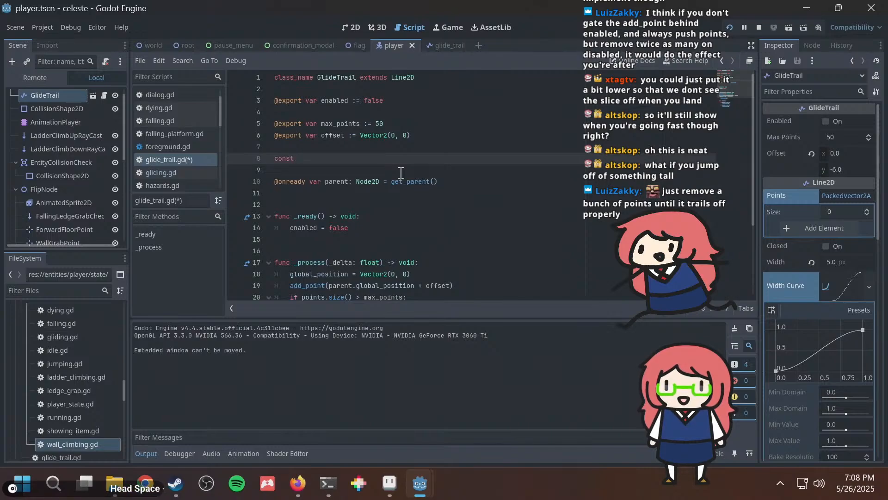
{"action": "type", "text": "const REMOVE_"}
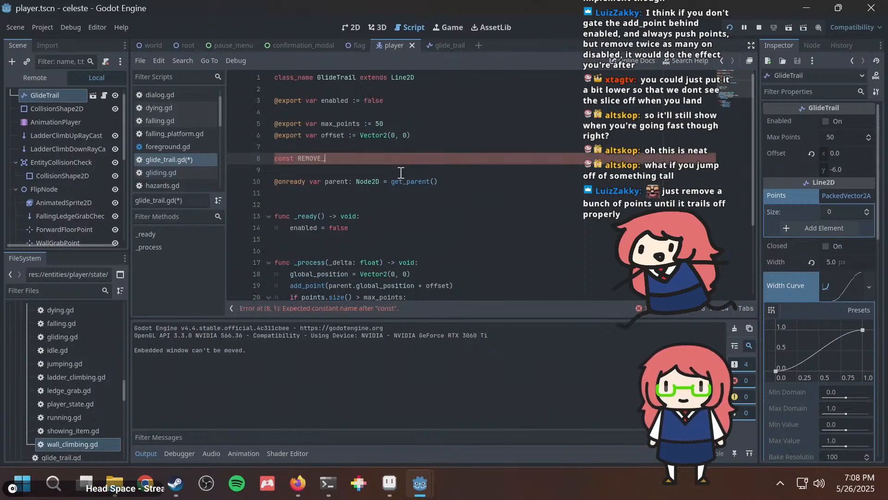
{"action": "type", "text": "POINT_RATE"}
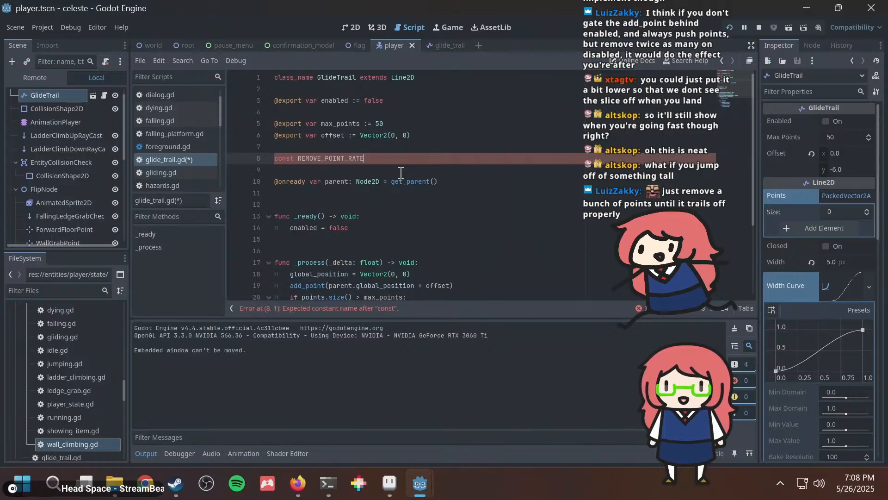
{"action": "type", "text": " := "}
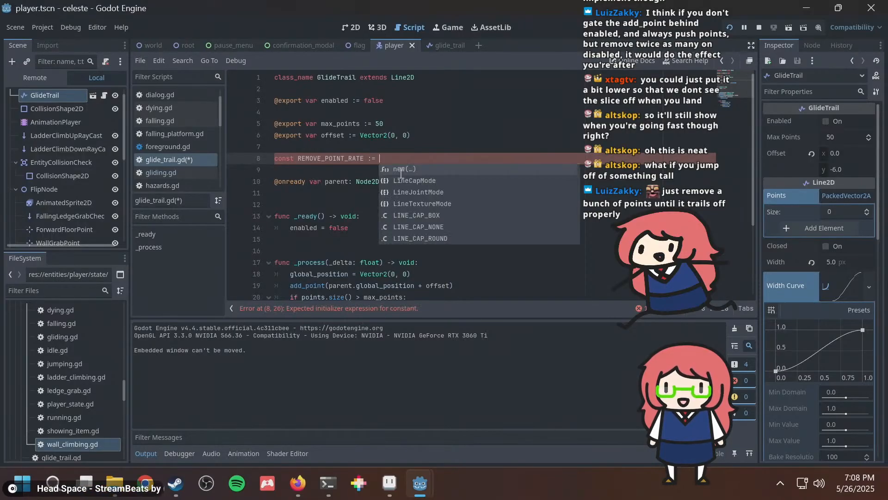
{"action": "type", "text": "2"}
Add the condition if points.size() < REMOVE_POINT_RATE: as the first line inside the if not enabled: block of _process().
{"action": "scroll", "coordinate": [439, 186], "scroll_direction": "down", "scroll_amount": 3}
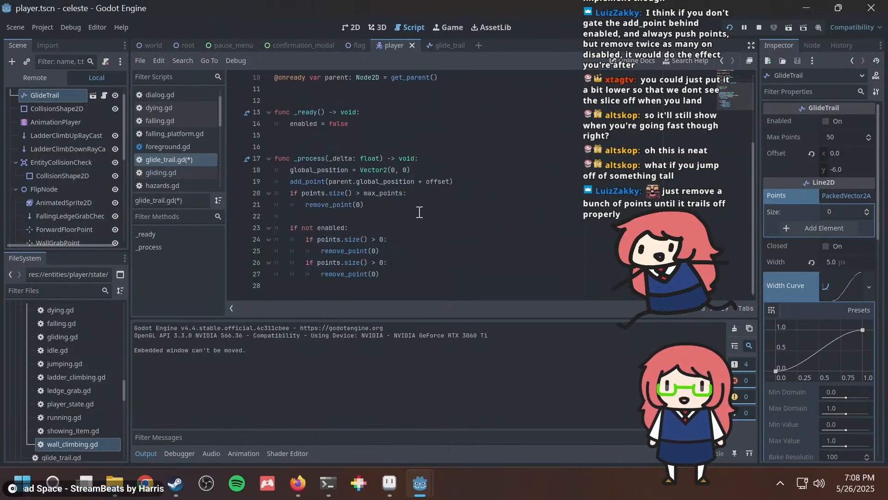
{"action": "left_click", "coordinate": [400, 230]}
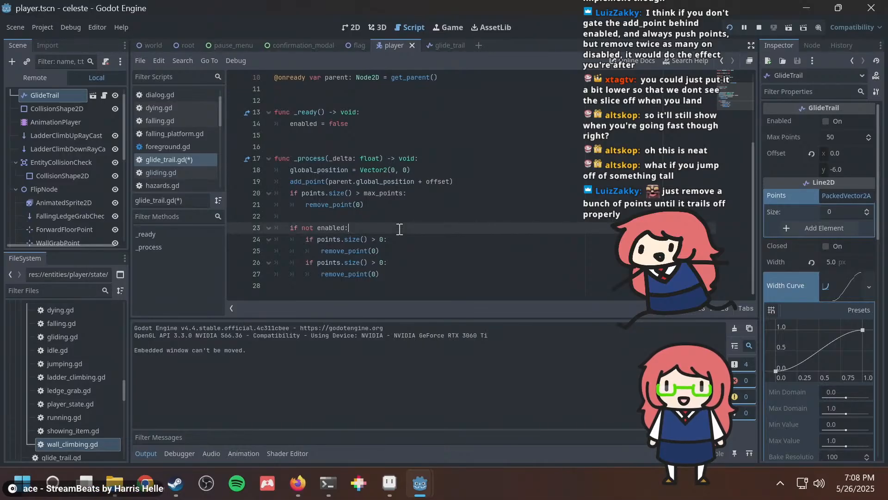
{"action": "key", "text": "Return"}
{"action": "type", "text": "if points.siz"}
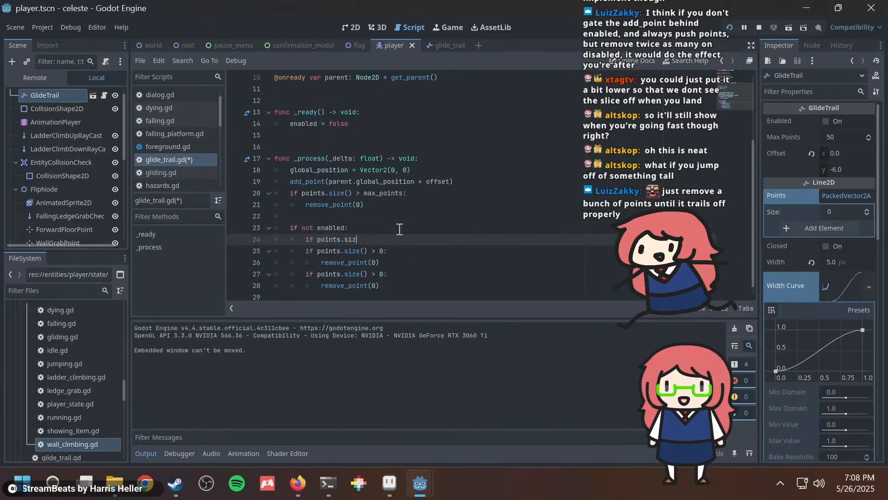
{"action": "type", "text": "e() < REMOVE"}
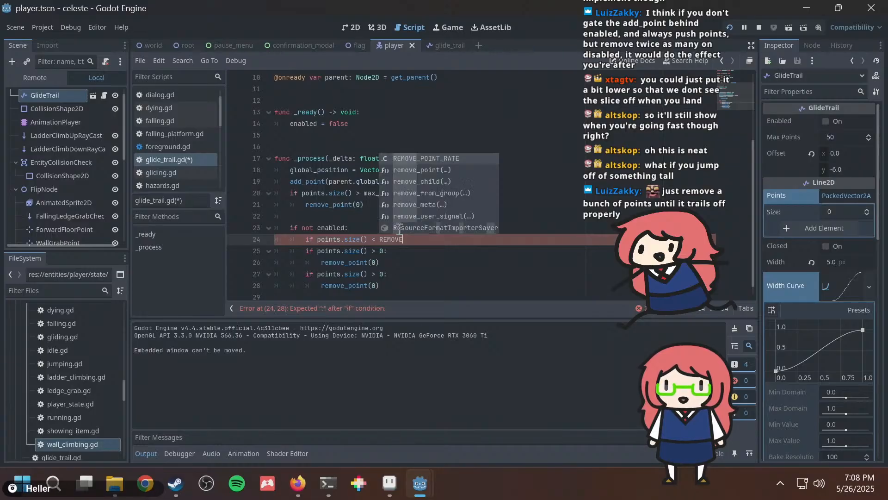
{"action": "key", "text": "Return"}
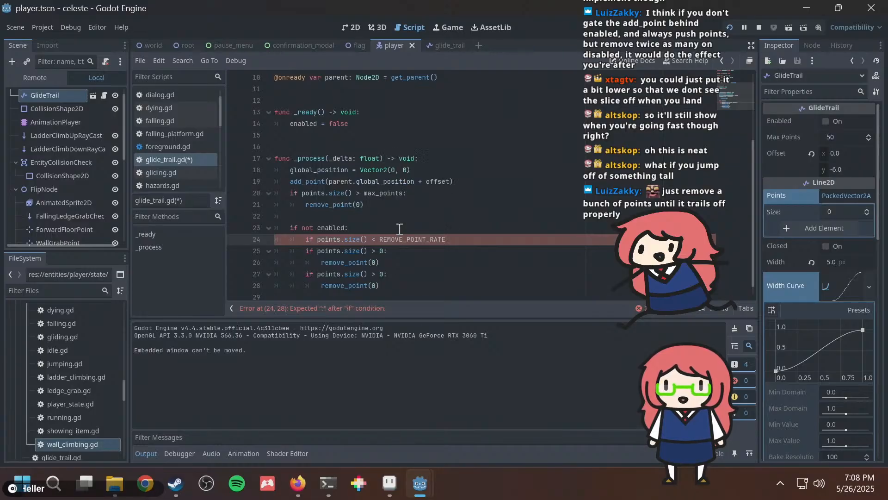
{"action": "type", "text": ":"}
{"action": "key", "text": "Return"}
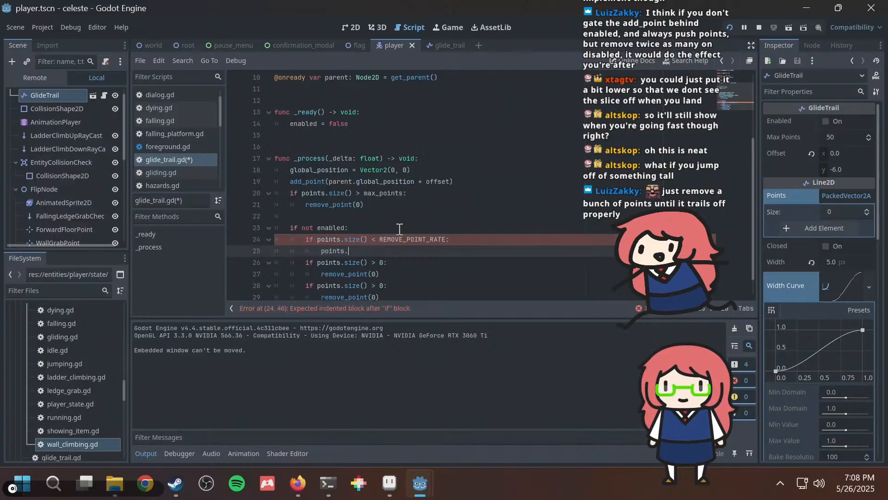
Call clear_points() as the body of the if points.size() < REMOVE_POINT_RATE: condition.
{"action": "type", "text": "cl"}
{"action": "key", "text": "BackSpace"}
{"action": "key", "text": "BackSpace"}
{"action": "key", "text": "BackSpace"}
{"action": "key", "text": "BackSpace"}
{"action": "key", "text": "Up"}
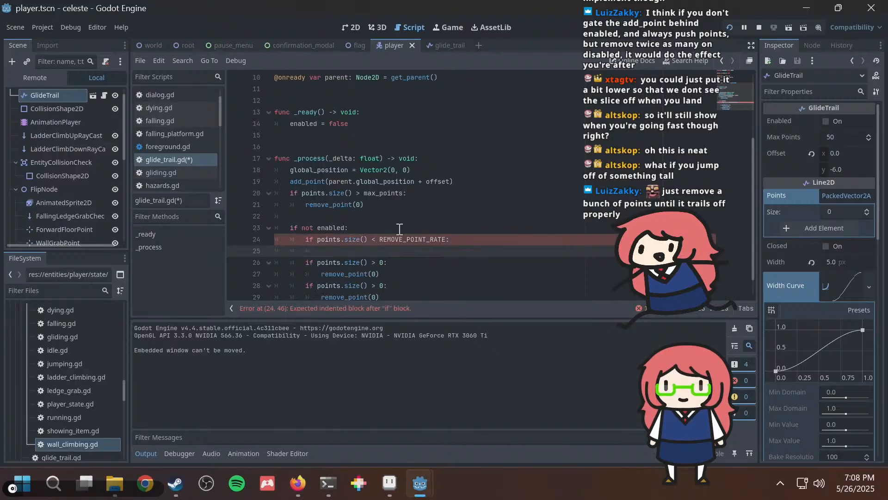
{"action": "type", "text": "clear_points()"}
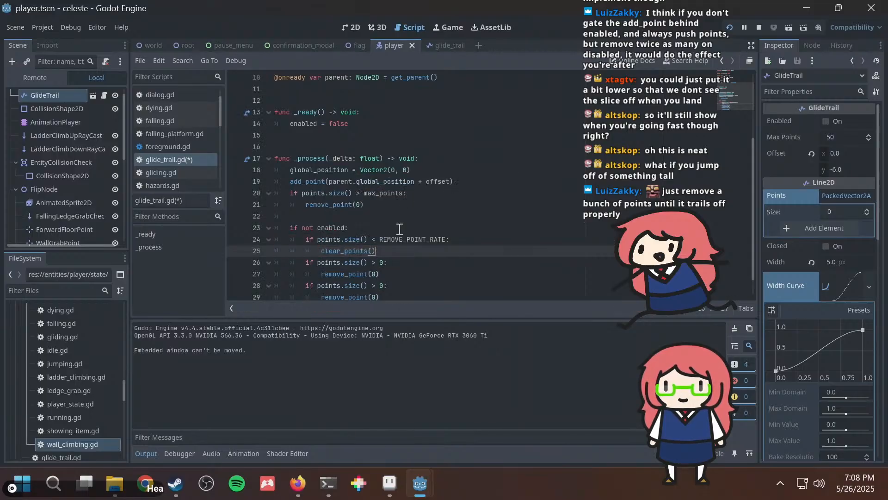
Add an else: branch below clear_points() containing the loop header for _ in range(REMOVE_POINT_RATE):.
{"action": "key", "text": "Return"}
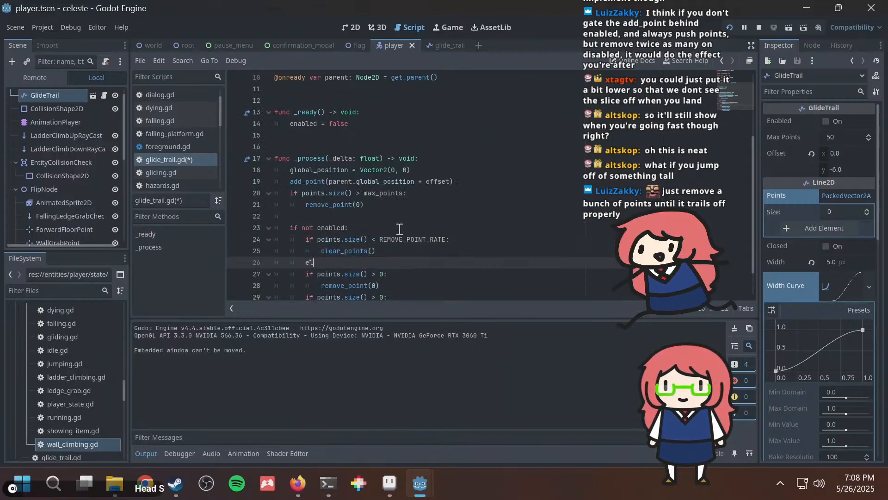
{"action": "key", "text": "Return"}
{"action": "scroll", "coordinate": [441, 204], "scroll_direction": "down", "scroll_amount": 2}
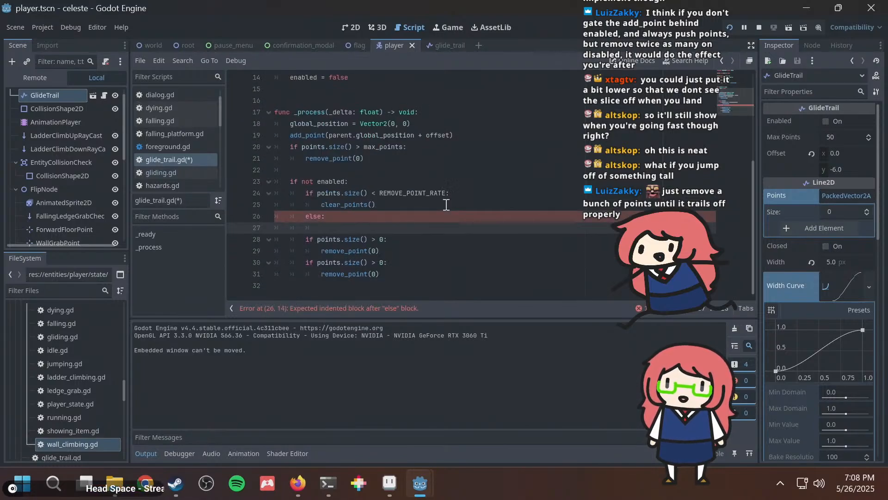
{"action": "type", "text": "for"}
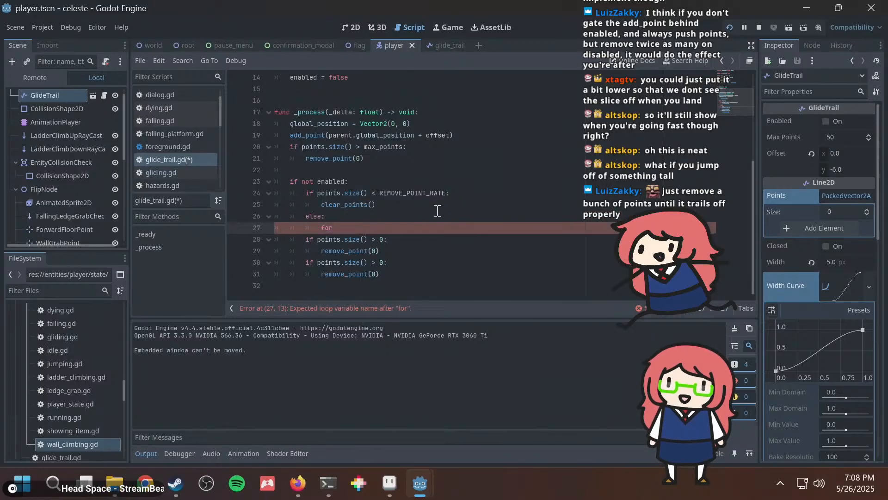
{"action": "key", "text": "alt+Tab"}
{"action": "key", "text": "alt+Tab"}
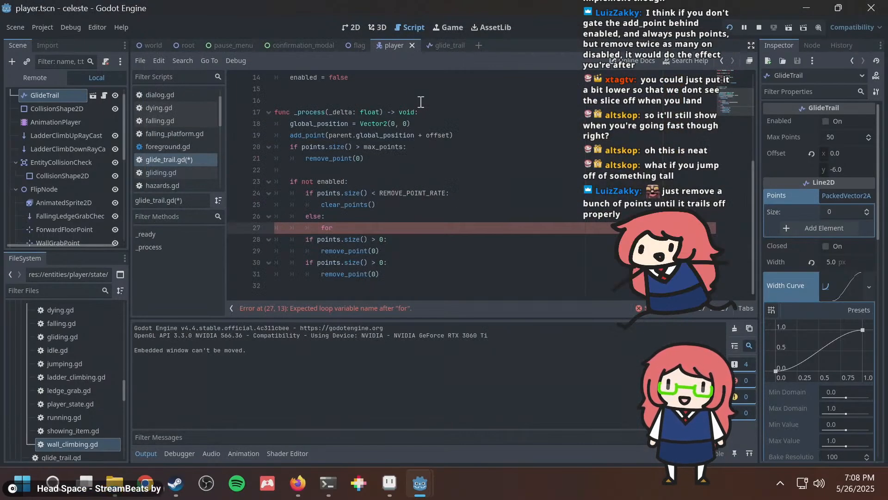
{"action": "type", "text": "in ra"}
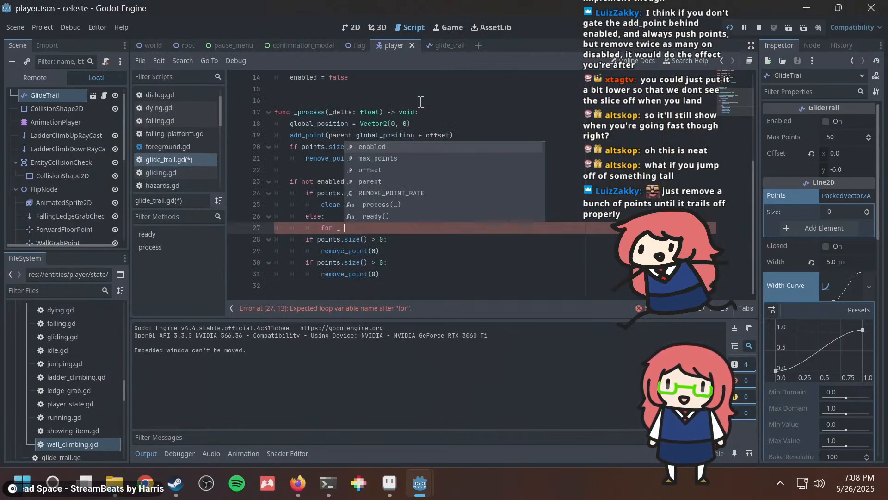
{"action": "type", "text": "nge("}
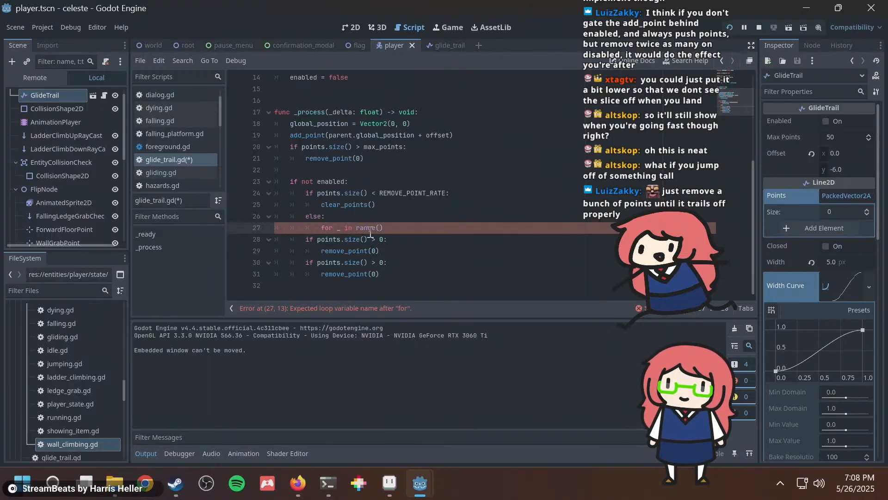
{"action": "mouse_move", "coordinate": [364, 227]}
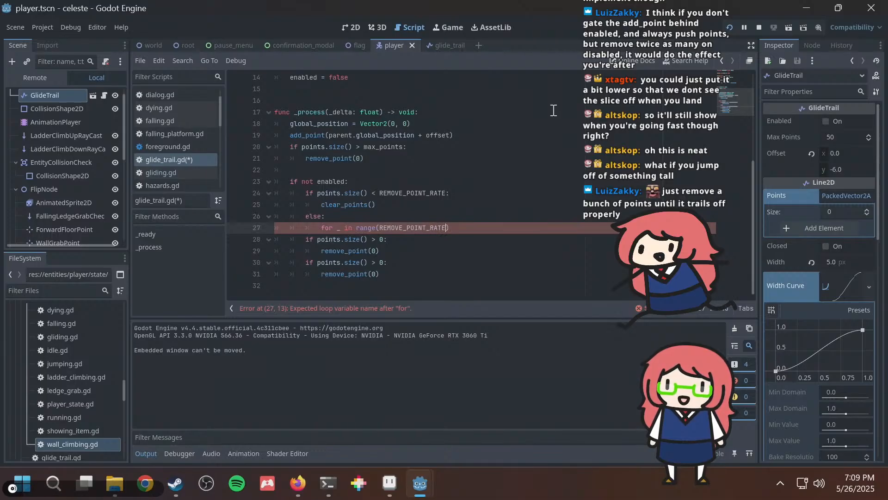
{"action": "key", "text": "Return"}
Remove the first points.size() > 0 check and indent its remove_point(0) call as the body of the for loop.
{"action": "key", "text": "Down"}
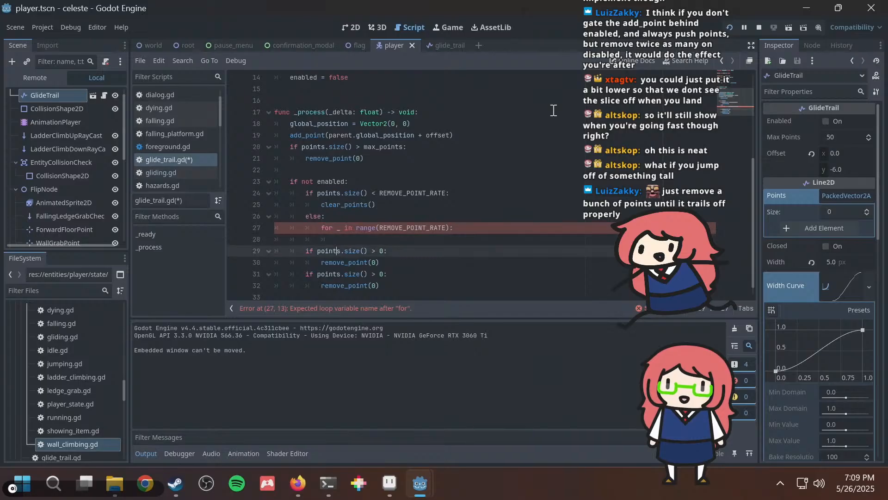
{"action": "key", "text": "shift+Home"}
{"action": "key", "text": "BackSpace"}
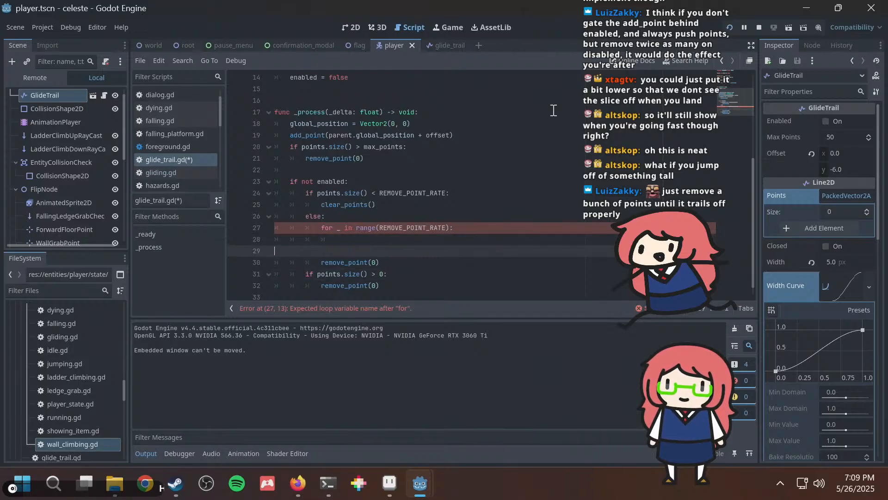
{"action": "key", "text": "BackSpace"}
{"action": "key", "text": "Down"}
{"action": "key", "text": "Home"}
{"action": "key", "text": "Tab"}
{"action": "key", "text": "Up"}
{"action": "key", "text": "shift+Home"}
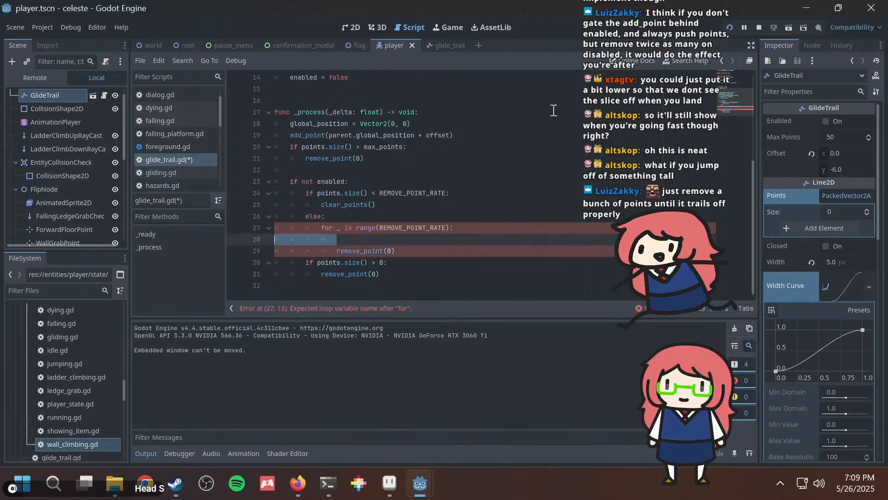
{"action": "key", "text": "BackSpace"}
{"action": "key", "text": "BackSpace"}
Delete the remaining if points.size() > 0: check with its remove_point(0) call and the leftover empty line below the loop.
{"action": "key", "text": "Down"}
{"action": "key", "text": "Down"}
{"action": "key", "text": "Down"}
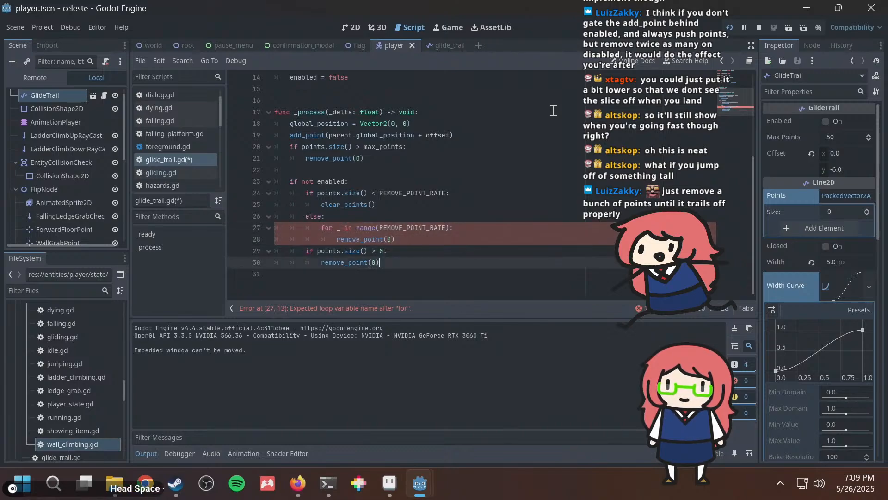
{"action": "key", "text": "shift+Up"}
{"action": "key", "text": "shift+Home"}
{"action": "key", "text": "shift+Home"}
{"action": "key", "text": "BackSpace"}
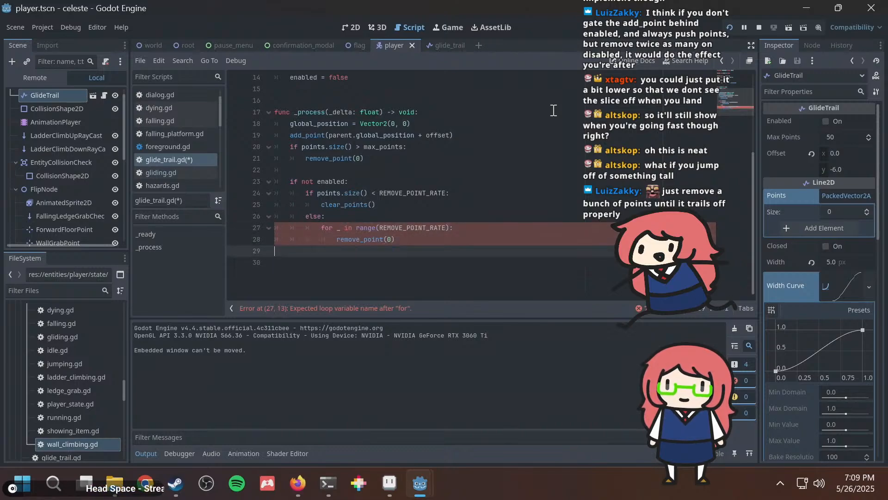
{"action": "key", "text": "BackSpace"}
{"action": "key", "text": "Up"}
{"action": "key", "text": "Up"}
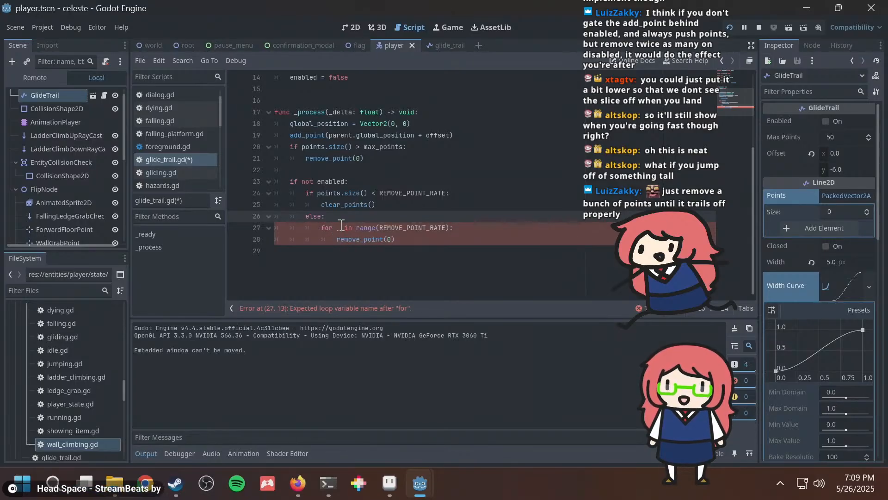
Run the game, rename the for loop's variable to _i, and save the script.
{"action": "key", "text": "F5"}
{"action": "left_click", "coordinate": [341, 256]}
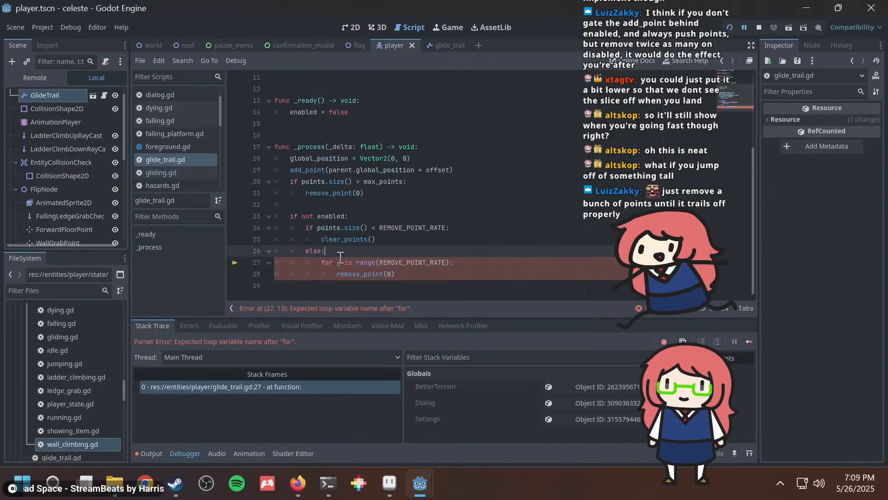
{"action": "key", "text": "Down"}
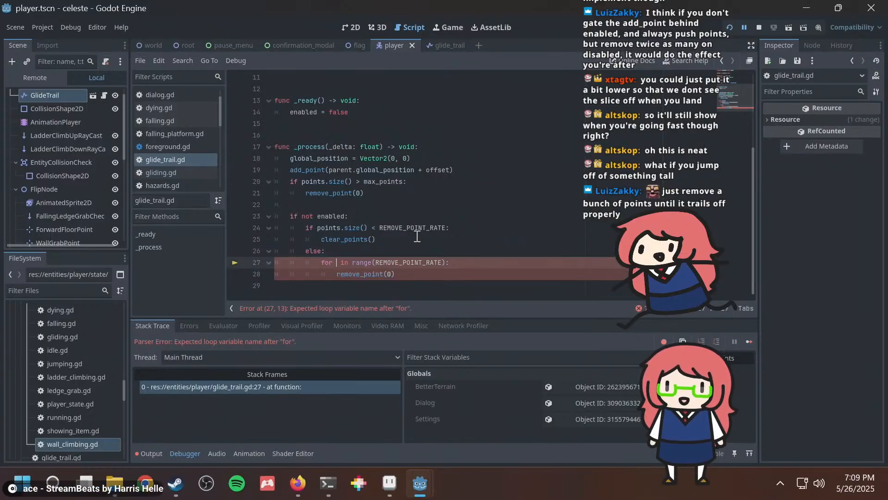
{"action": "type", "text": "i"}
{"action": "left_click", "coordinate": [422, 229]}
{"action": "key", "text": "ctrl+s"}
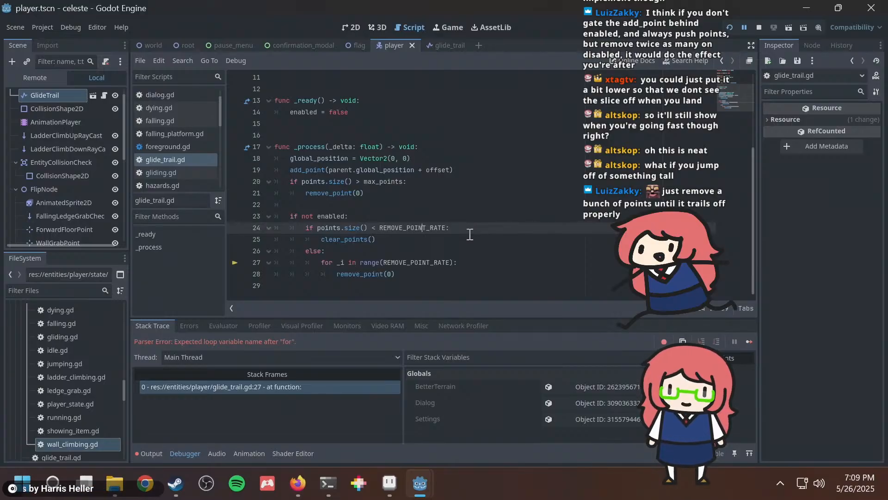
Switch to Firefox, search for "godot loop n times", and examine the for loop examples in the GDScript Looping tutorial.
{"action": "left_click", "coordinate": [337, 262]}
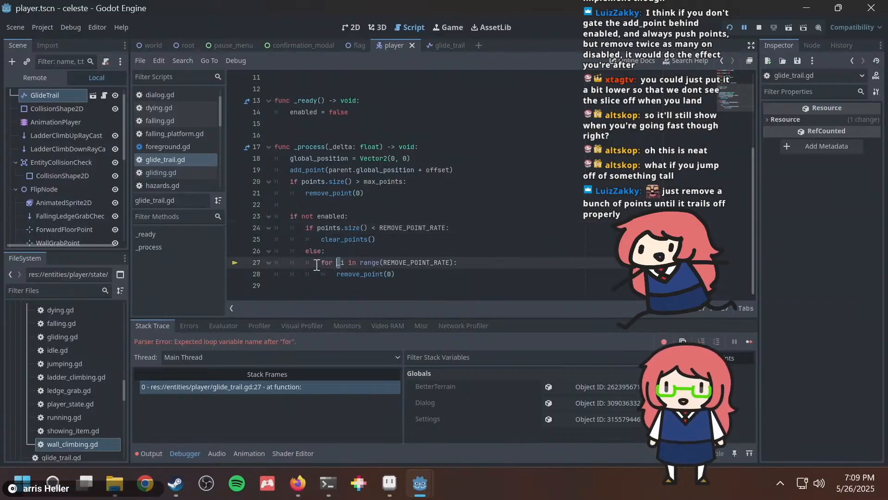
{"action": "left_click", "coordinate": [287, 486]}
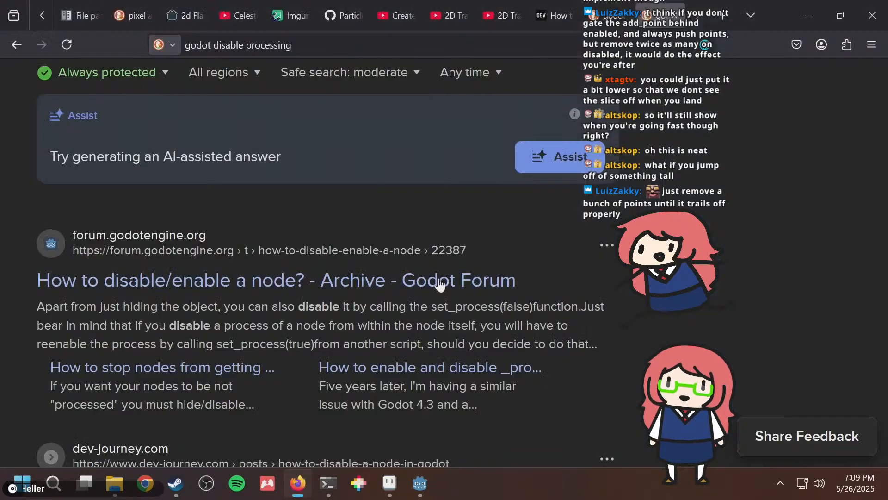
{"action": "key", "text": "ctrl+l"}
{"action": "type", "text": "godot loop n times"}
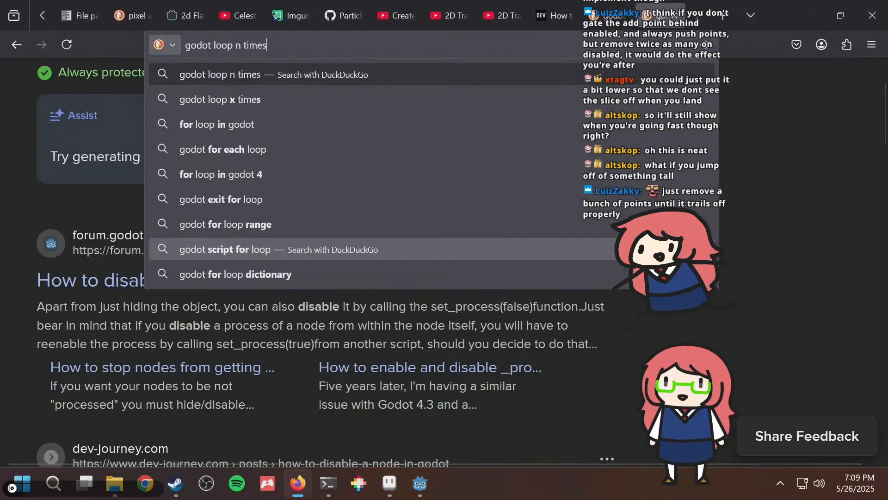
{"action": "key", "text": "Return"}
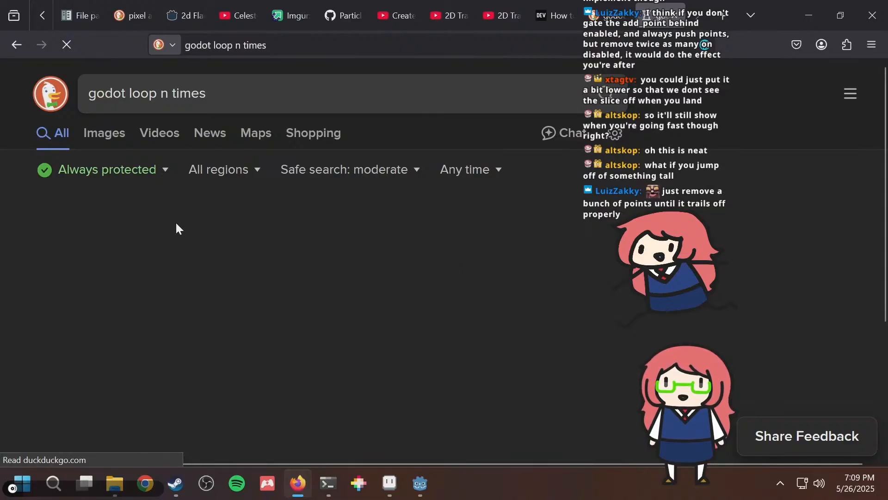
{"action": "left_click", "coordinate": [143, 253]}
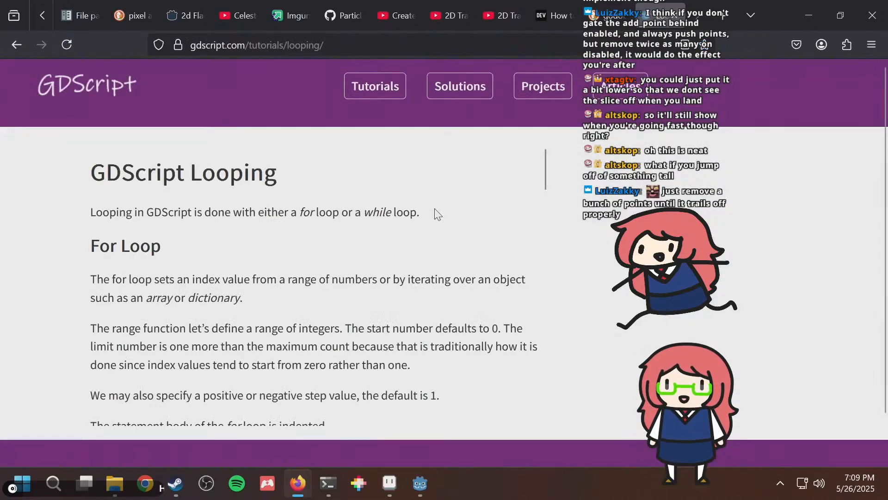
{"action": "scroll", "coordinate": [435, 213], "scroll_direction": "down", "scroll_amount": 5}
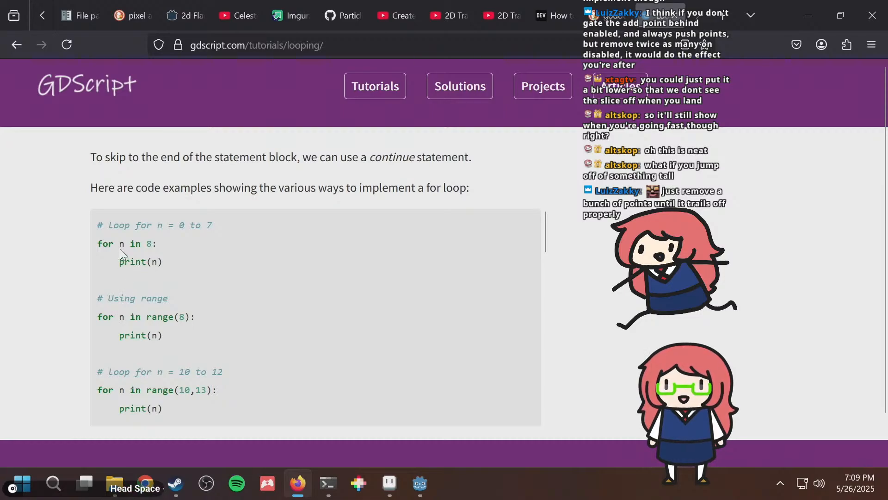
{"action": "left_click_drag", "start_coordinate": [120, 248], "coordinate": [157, 245]}
{"action": "left_click", "coordinate": [155, 252]}
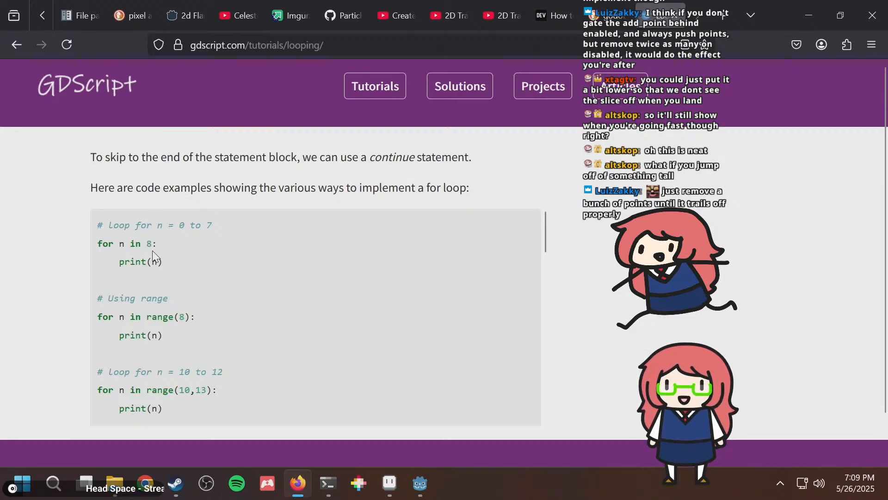
Switch back to Godot and remove the range() wrapper so the loop header reads for _i in REMOVE_POINT_RATE:.
{"action": "key", "text": "alt+Tab"}
{"action": "double_click", "coordinate": [375, 261]}
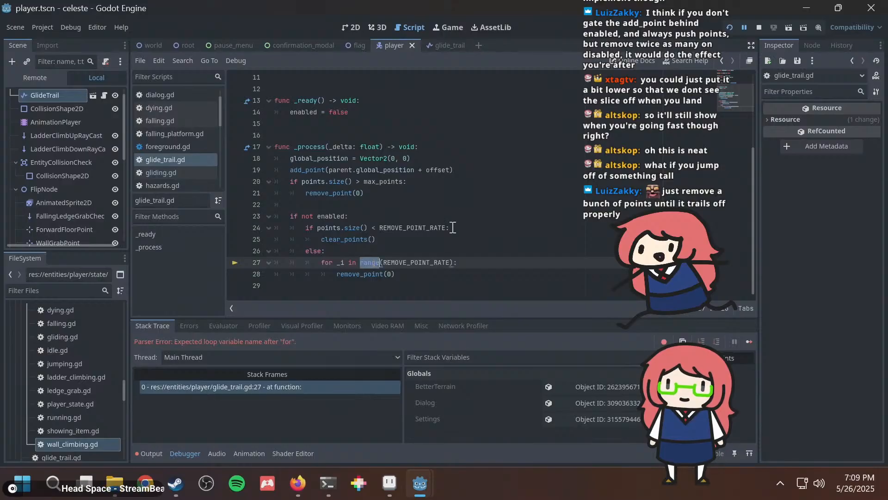
{"action": "key", "text": "Delete"}
{"action": "key", "text": "Delete"}
{"action": "key", "text": "End"}
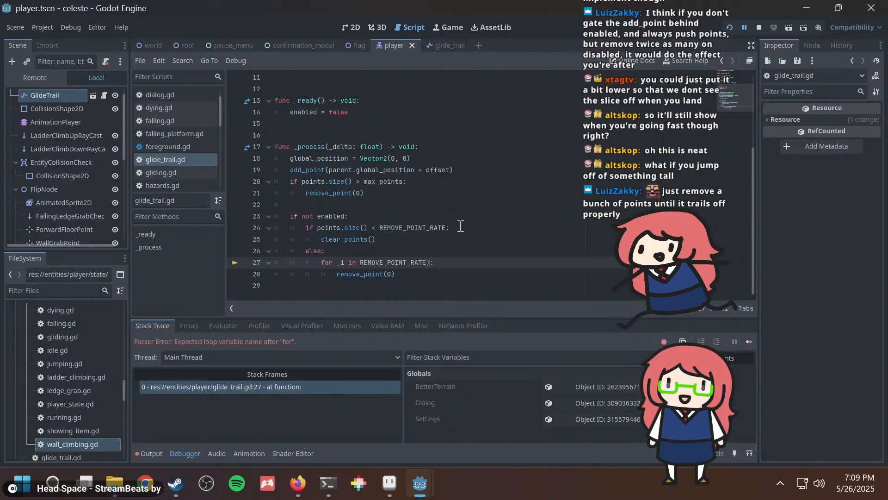
{"action": "left_click", "coordinate": [415, 250]}
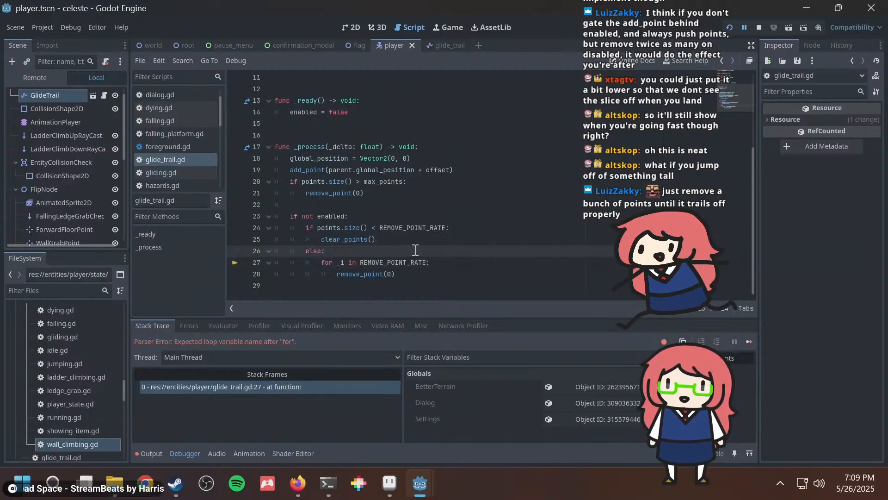
Examine the remaining for loop examples in the GDScript Looping tutorial, including continue and break, and return to the script.
{"action": "key", "text": "alt+Tab"}
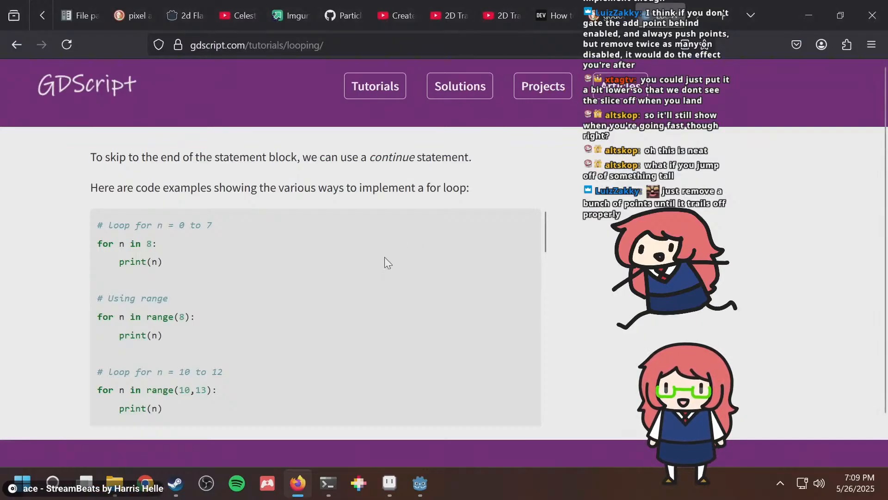
{"action": "scroll", "coordinate": [383, 257], "scroll_direction": "down", "scroll_amount": 15}
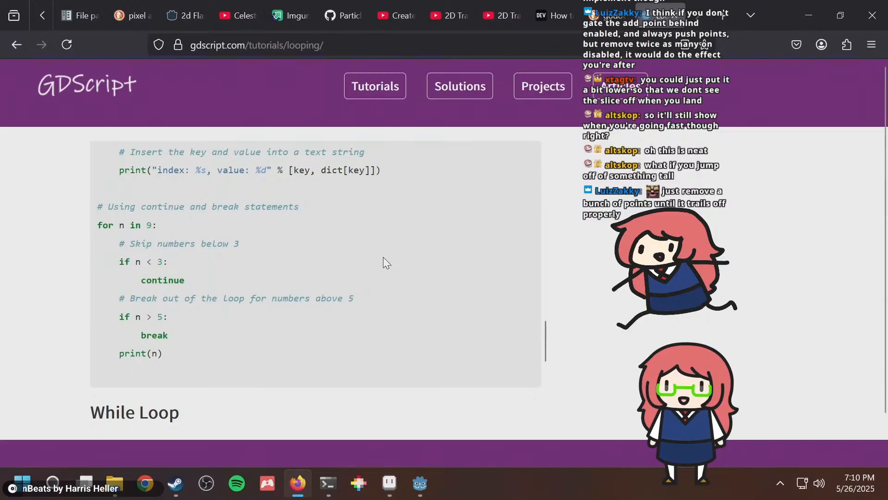
{"action": "scroll", "coordinate": [383, 256], "scroll_direction": "down", "scroll_amount": 3}
{"action": "key", "text": "alt+Tab"}
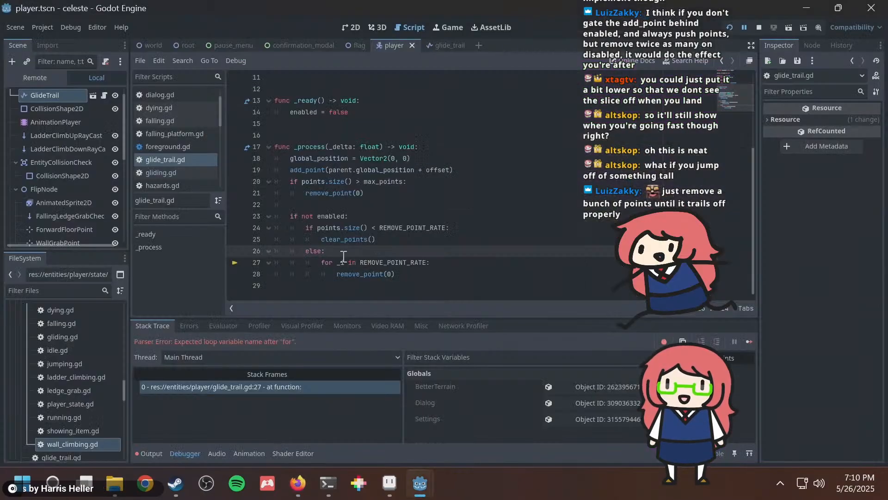
Try naming the for loop's variable _ instead of _i, and undo the rename.
{"action": "double_click", "coordinate": [343, 260]}
{"action": "key", "text": "BackSpace"}
{"action": "type", "text": "_"}
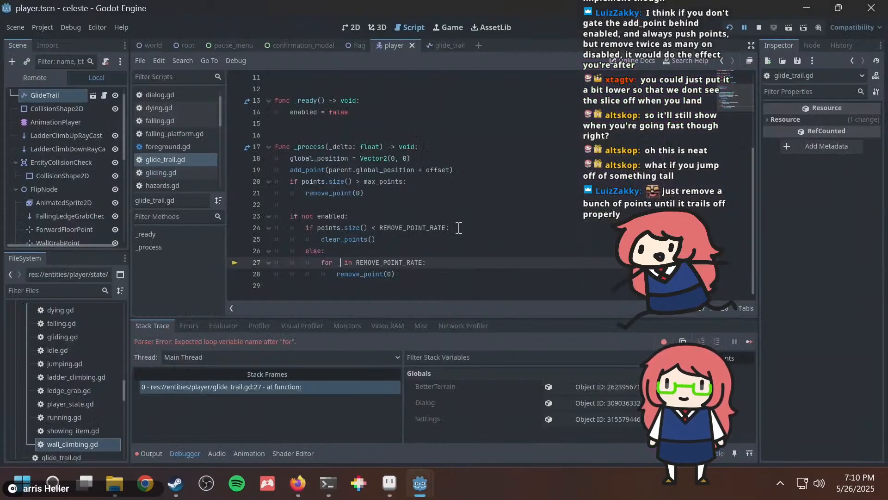
{"action": "left_click", "coordinate": [553, 263]}
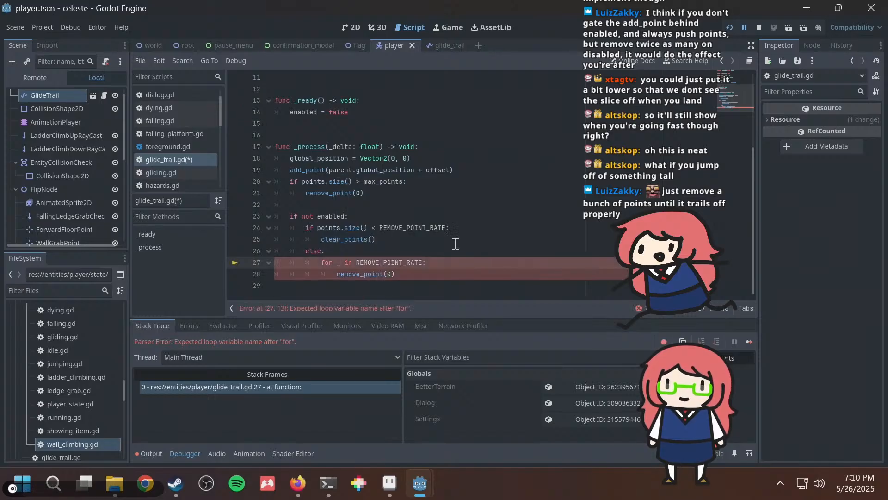
{"action": "key", "text": "ctrl+z"}
{"action": "key", "text": "ctrl+z"}
{"action": "left_click", "coordinate": [478, 227]}
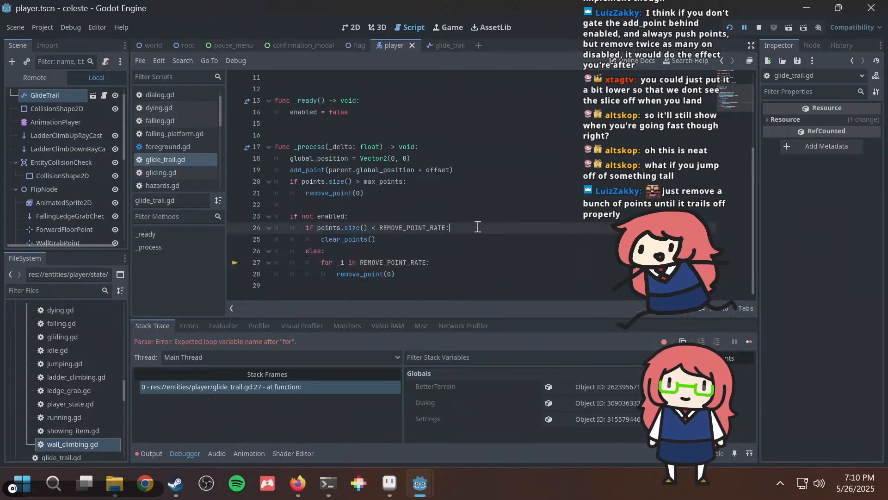
Run the game and test how the glide trail behaves while jumping, gliding in both directions, and landing on the platforms.
{"action": "scroll", "coordinate": [478, 227], "scroll_direction": "up", "scroll_amount": 3}
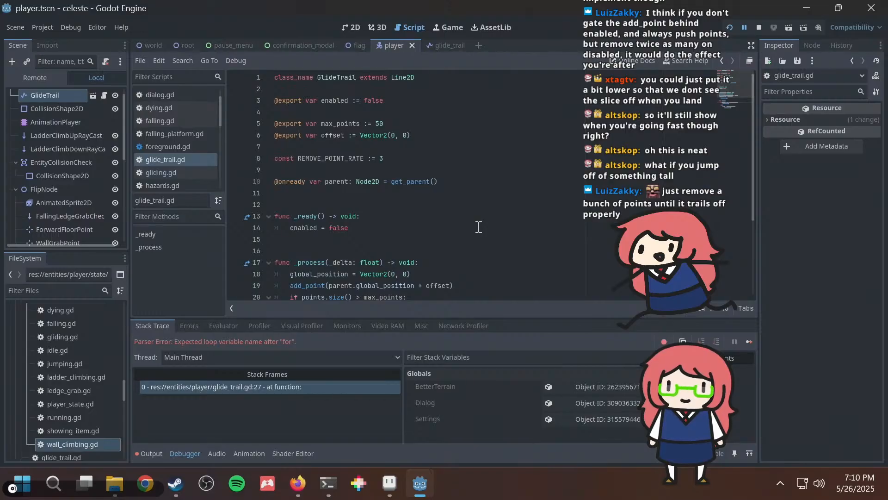
{"action": "key", "text": "F5"}
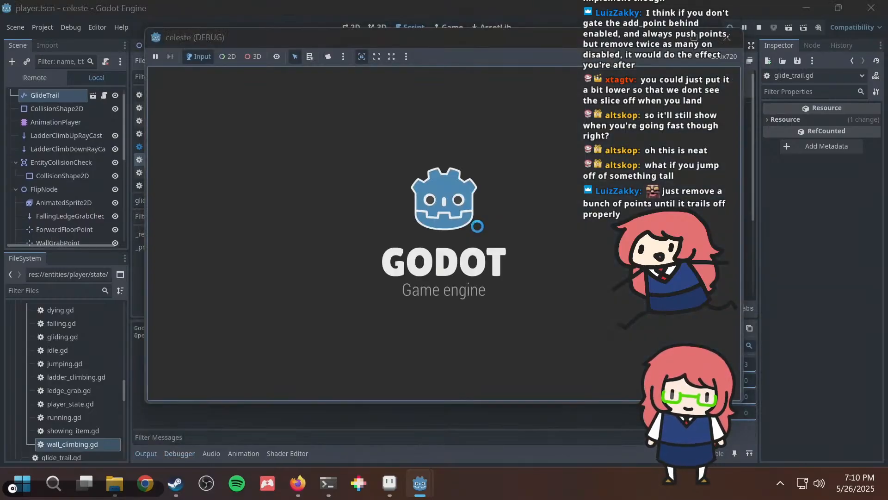
{"action": "key", "text": "Left"}
{"action": "key", "text": "space"}
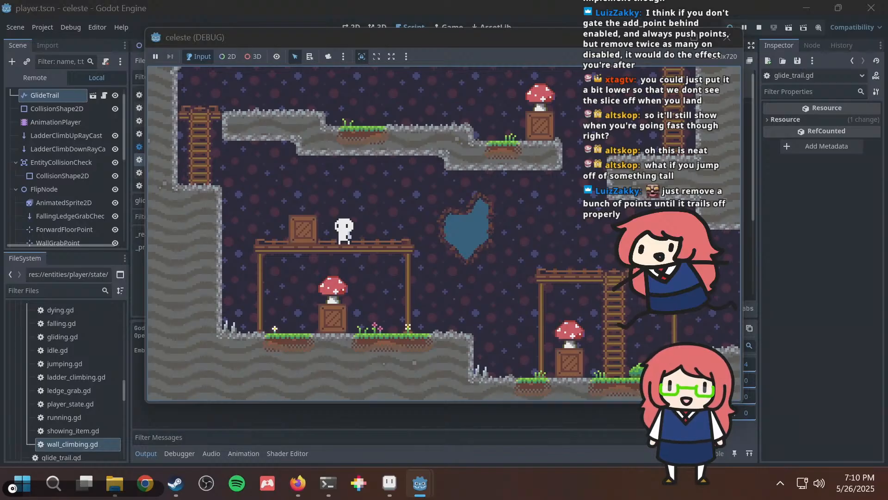
{"action": "key", "text": "space"}
{"action": "key", "text": "Right"}
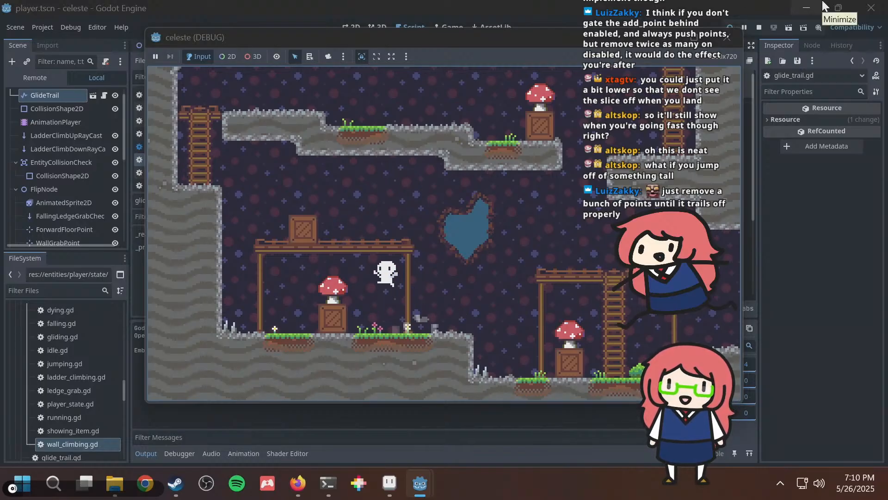
{"action": "key", "text": "Left"}
{"action": "key", "text": "space"}
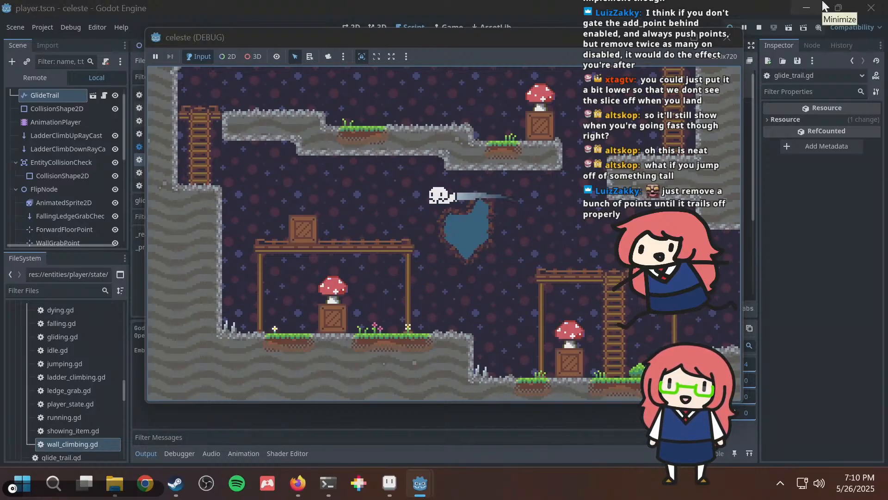
{"action": "key", "text": "Right"}
{"action": "key", "text": "space"}
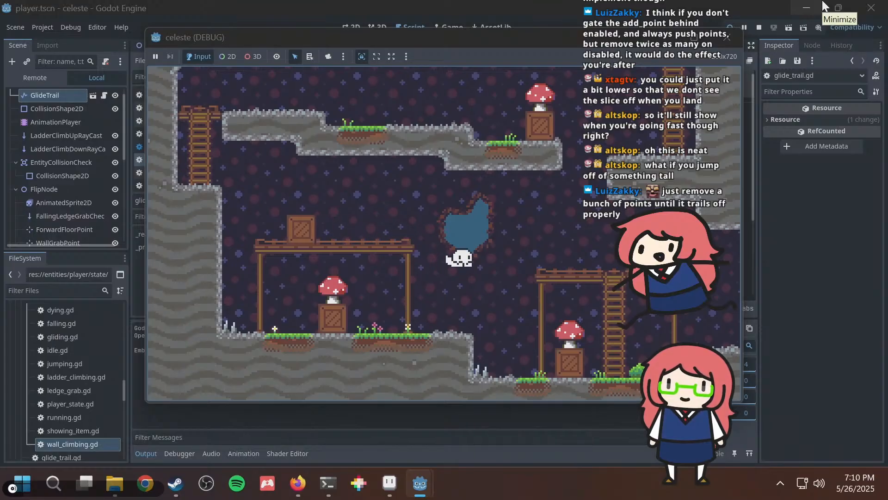
{"action": "key", "text": "Left"}
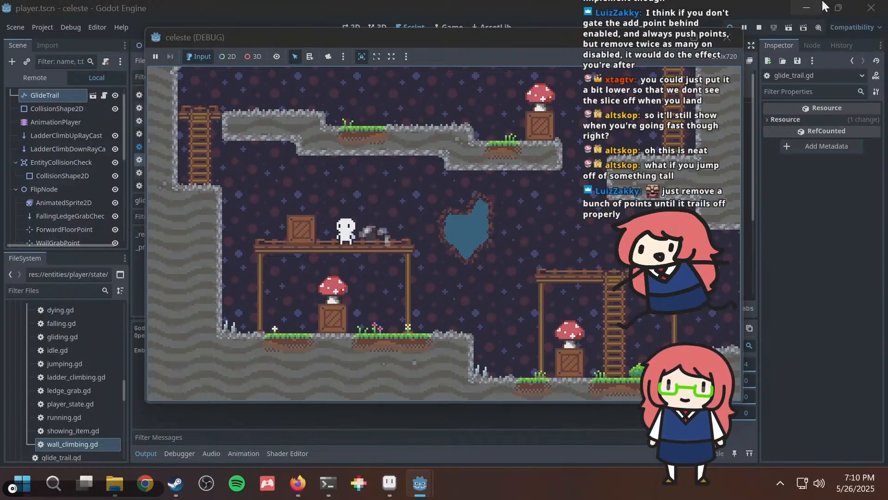
{"action": "key", "text": "Right"}
{"action": "key", "text": "Right"}
{"action": "key", "text": "space"}
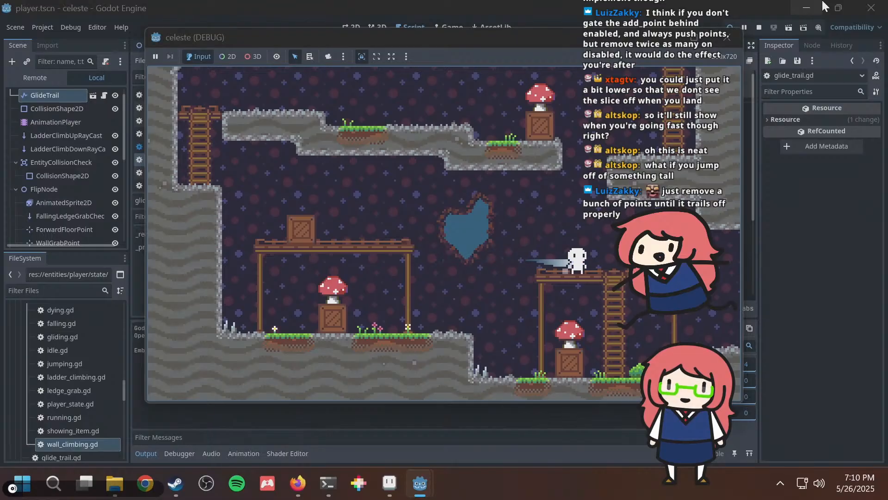
{"action": "key", "text": "Left"}
{"action": "key", "text": "space"}
{"action": "key", "text": "Right"}
{"action": "key", "text": "space"}
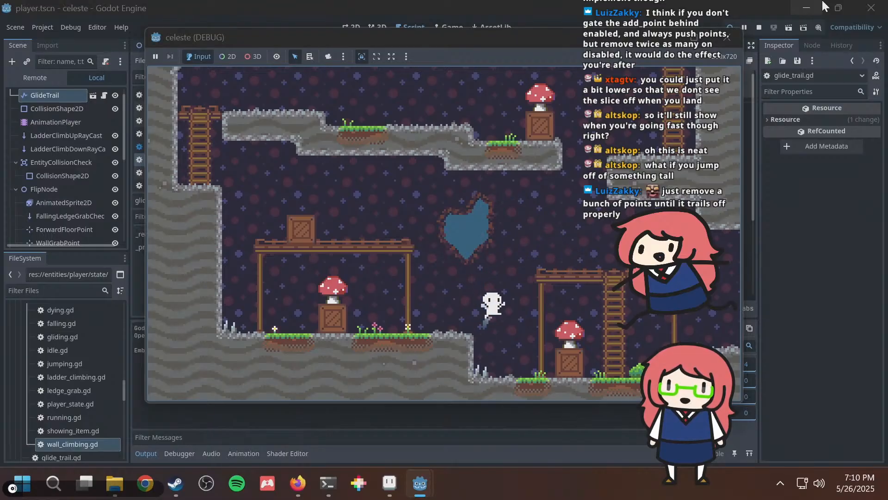
{"action": "key", "text": "Left"}
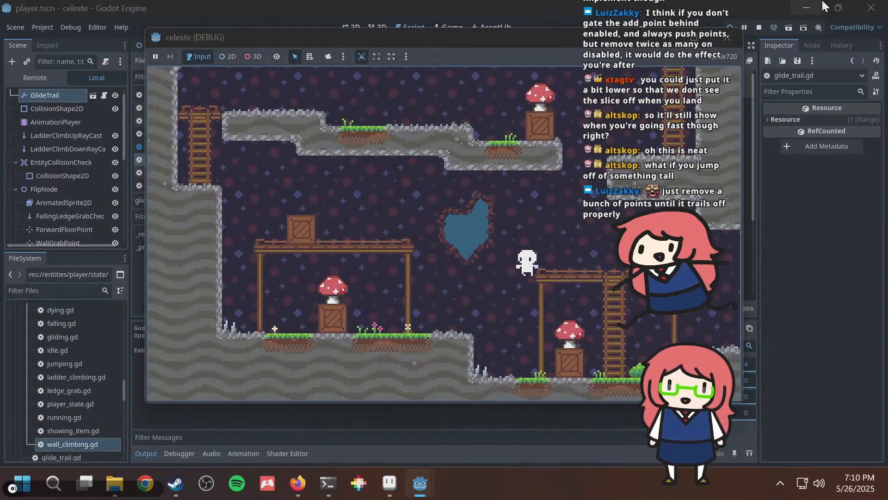
{"action": "key", "text": "space"}
{"action": "key", "text": "space"}
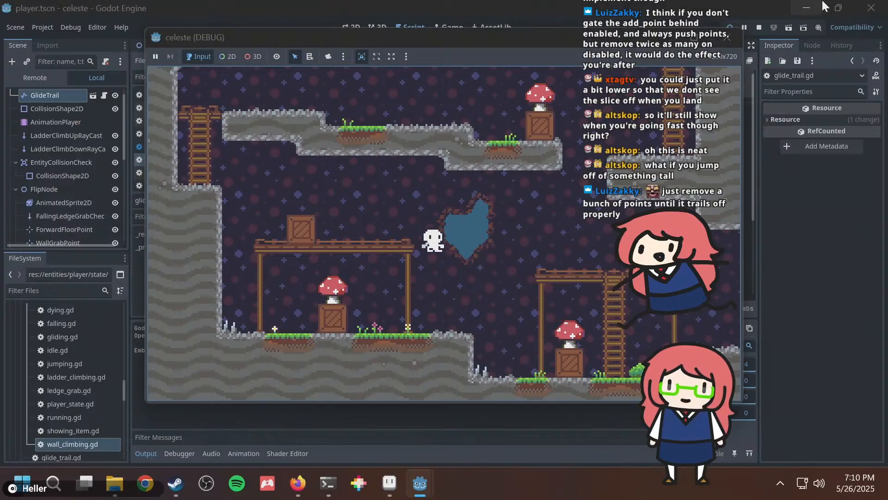
{"action": "key", "text": "Right"}
{"action": "key", "text": "space"}
{"action": "key", "text": "F8"}
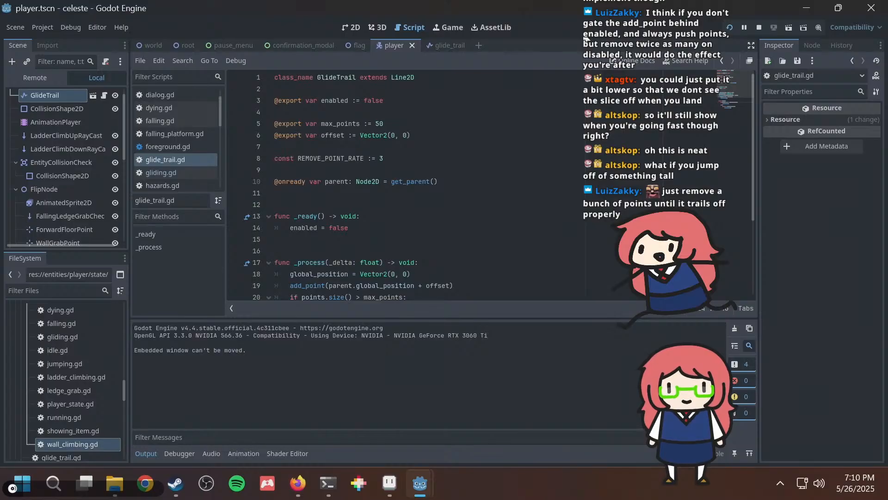
Return to the running game and retest the trail with quick direction changes and drops out of a glide.
{"action": "key", "text": "F5"}
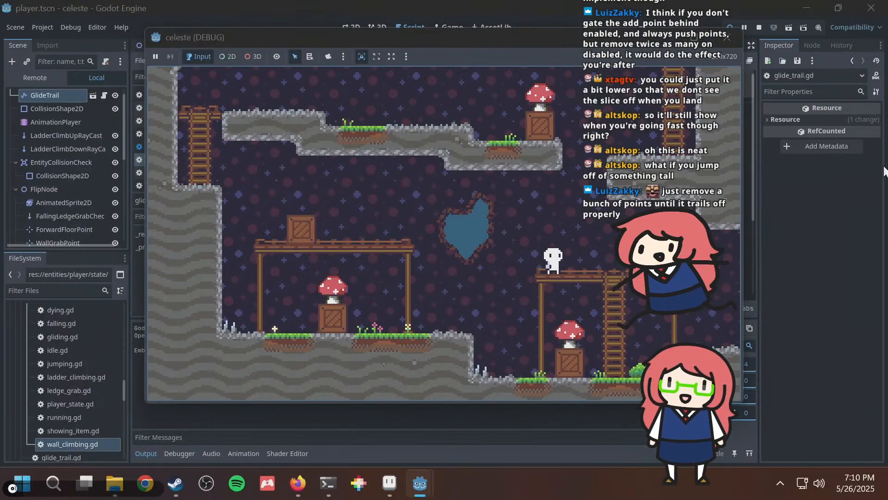
{"action": "key", "text": "Left"}
{"action": "key", "text": "space"}
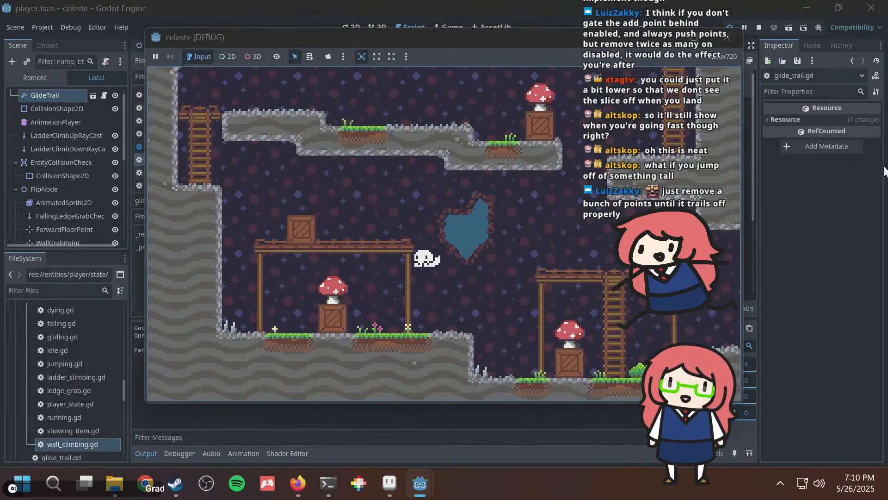
{"action": "key", "text": "Right"}
{"action": "key", "text": "Left"}
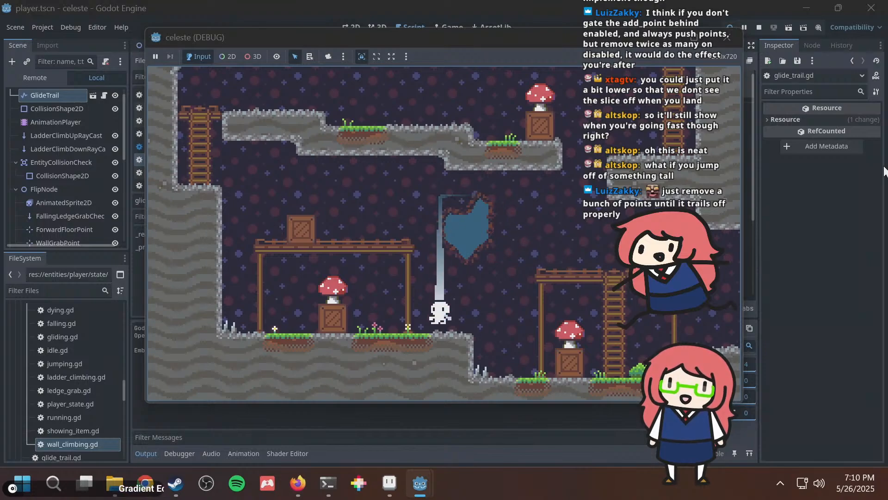
{"action": "key", "text": "space"}
{"action": "key", "text": "Right"}
{"action": "key", "text": "Left"}
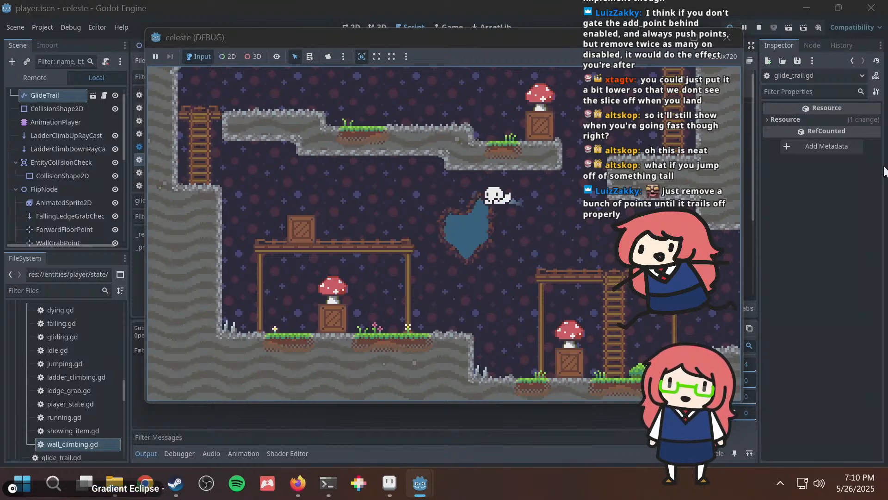
{"action": "key", "text": "Right"}
{"action": "key", "text": "space"}
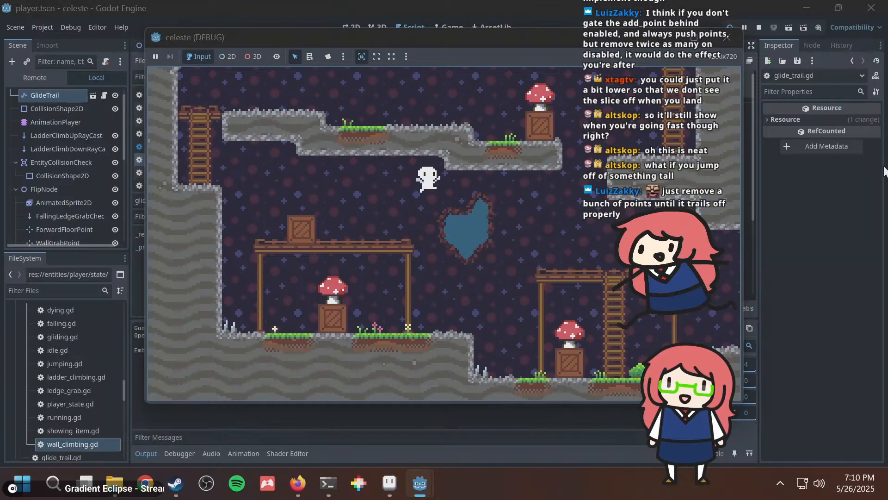
{"action": "key", "text": "space"}
{"action": "key", "text": "Right"}
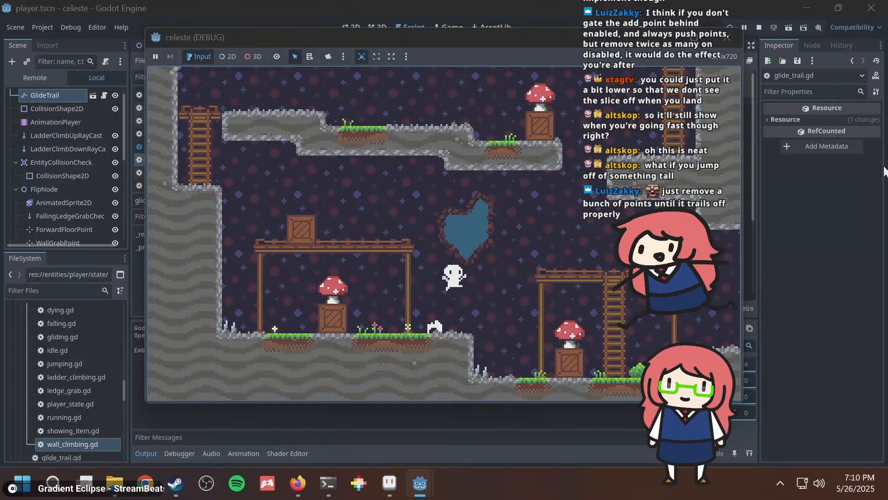
{"action": "key", "text": "Left"}
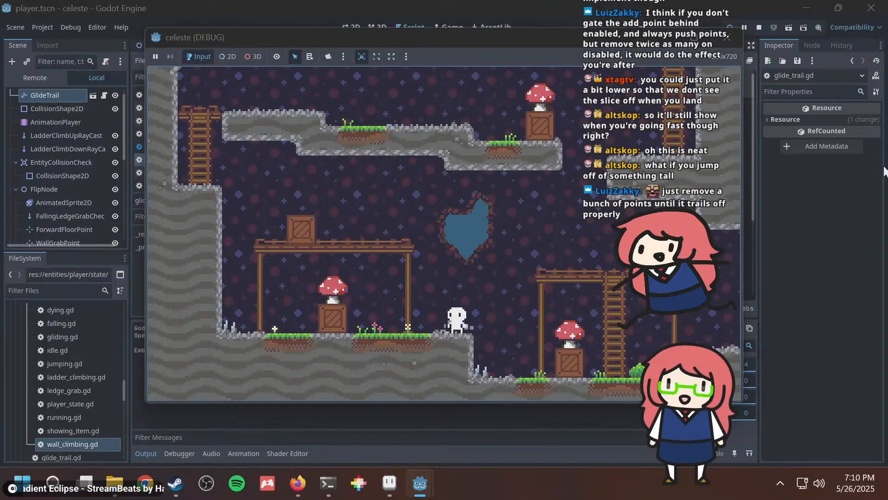
Open gliding.gd and add an exit() -> void function between enter and physics_update.
{"action": "left_click", "coordinate": [833, 131]}
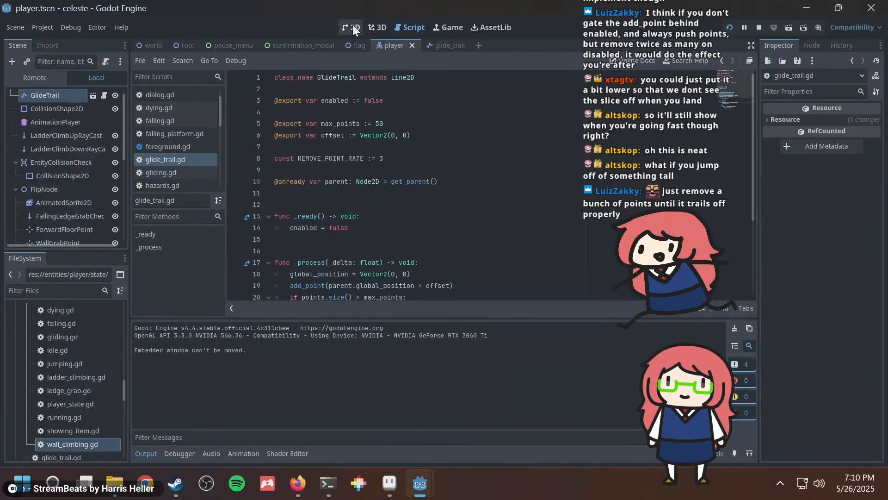
{"action": "scroll", "coordinate": [159, 85], "scroll_direction": "up", "scroll_amount": 2}
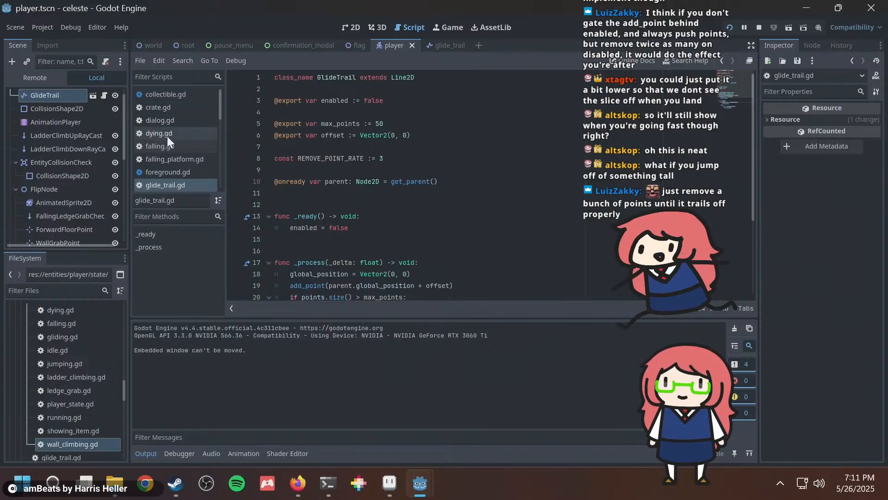
{"action": "scroll", "coordinate": [169, 139], "scroll_direction": "down", "scroll_amount": 3}
{"action": "left_click", "coordinate": [171, 159]}
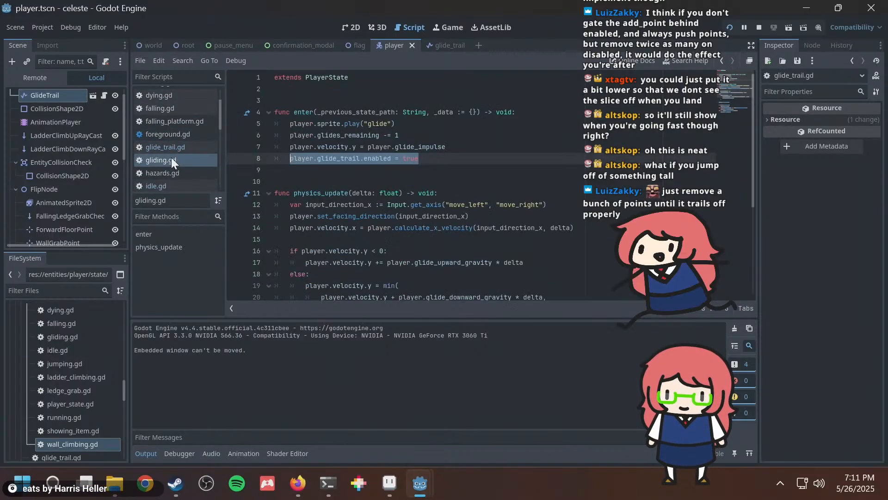
{"action": "left_click", "coordinate": [289, 169]}
{"action": "key", "text": "Return"}
{"action": "type", "text": "func exit() -> void:"}
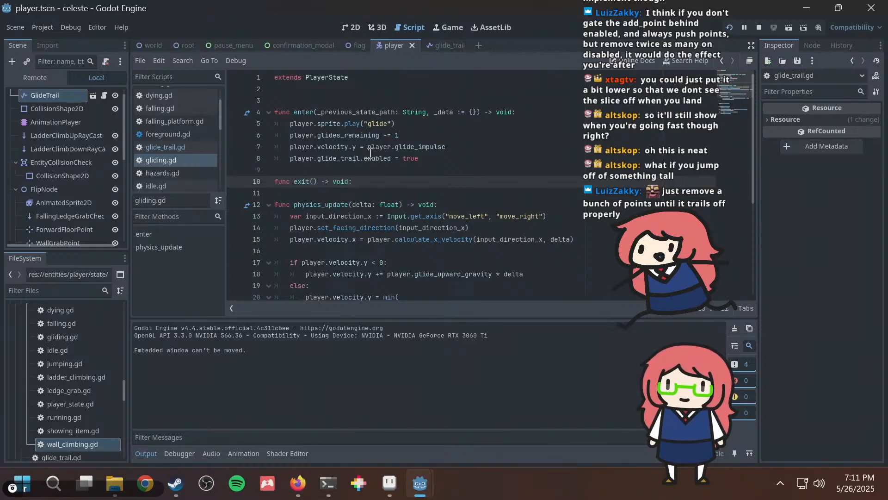
{"action": "key", "text": "Return"}
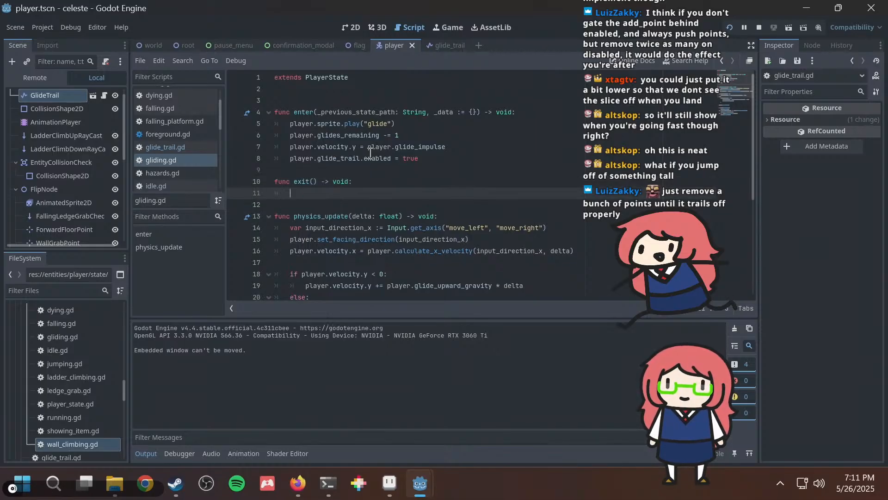
Fill exit() with player.glide_trail.enabled = false, based on the line in enter, and save the script.
{"action": "left_click", "coordinate": [438, 158]}
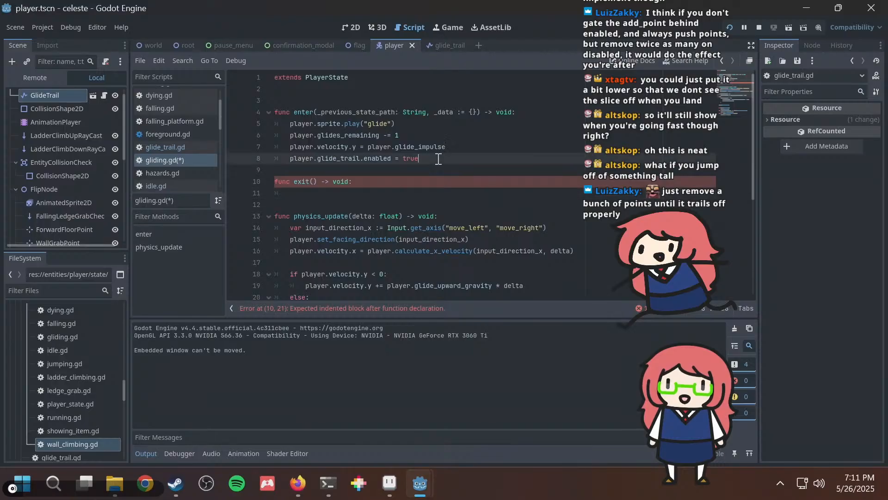
{"action": "key", "text": "shift+Home"}
{"action": "key", "text": "ctrl+c"}
{"action": "key", "text": "Down"}
{"action": "key", "text": "Down"}
{"action": "key", "text": "Down"}
{"action": "key", "text": "ctrl+v"}
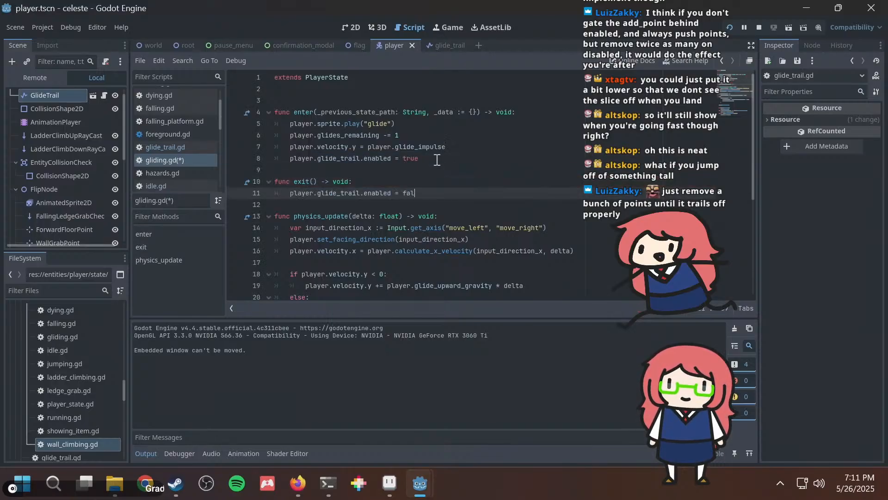
{"action": "key", "text": "ctrl+s"}
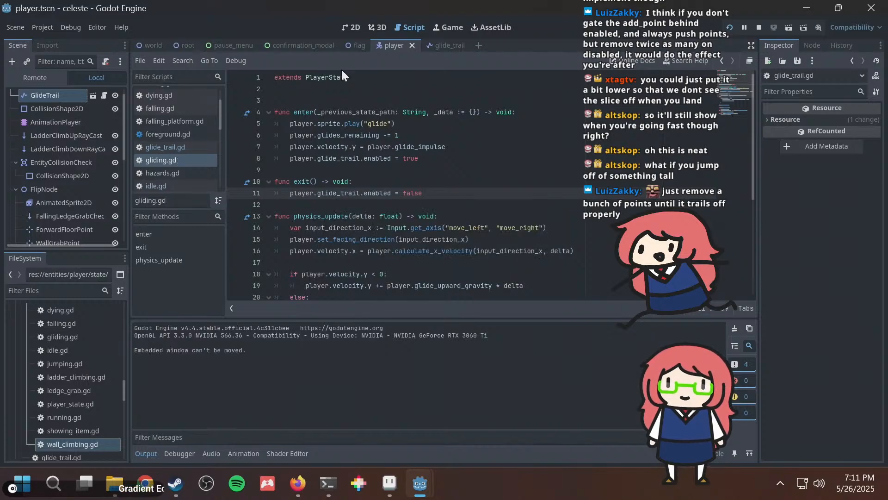
Return to the running game and test the glide trail with glides around the blue heart, including mid-air direction changes and landings.
{"action": "left_click", "coordinate": [456, 124]}
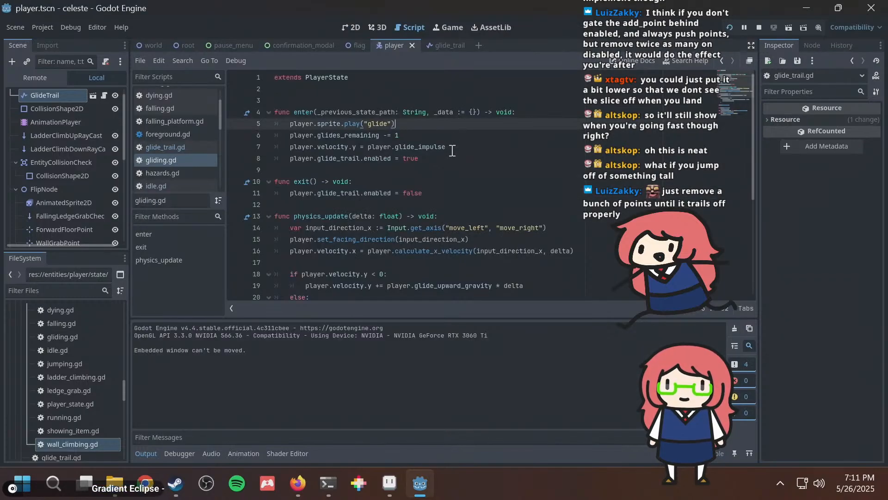
{"action": "key", "text": "F5"}
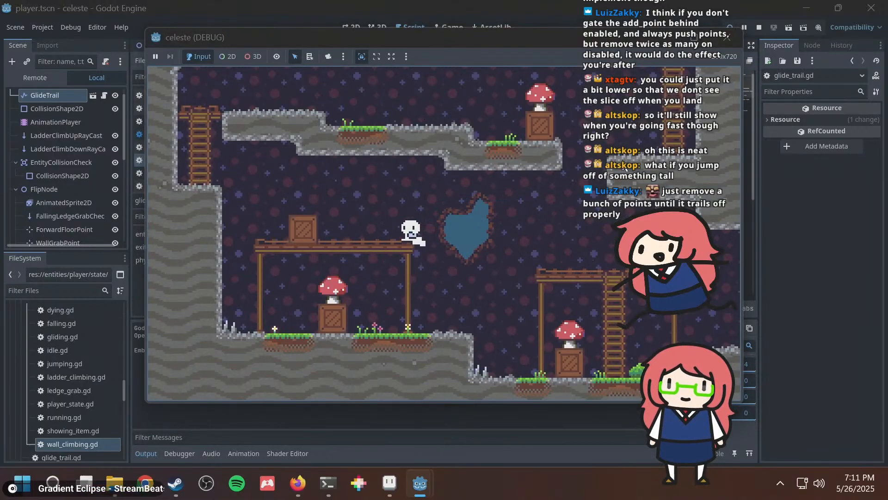
{"action": "key", "text": "Left"}
{"action": "key", "text": "Right"}
{"action": "key", "text": "space"}
{"action": "key", "text": "Right"}
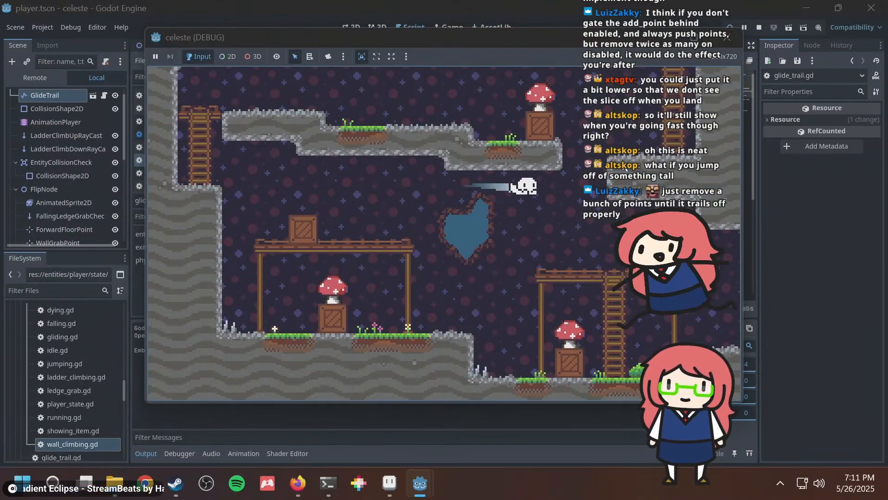
{"action": "key", "text": "Left"}
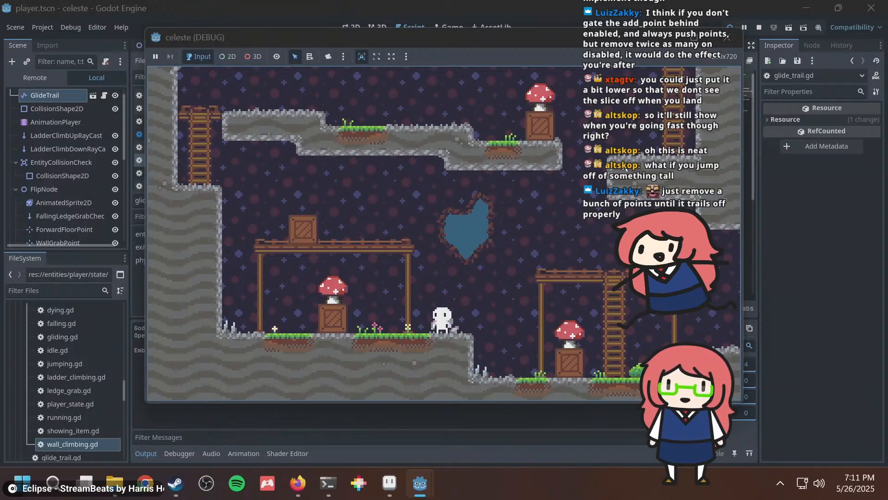
{"action": "key", "text": "Right"}
{"action": "key", "text": "space"}
{"action": "key", "text": "Left"}
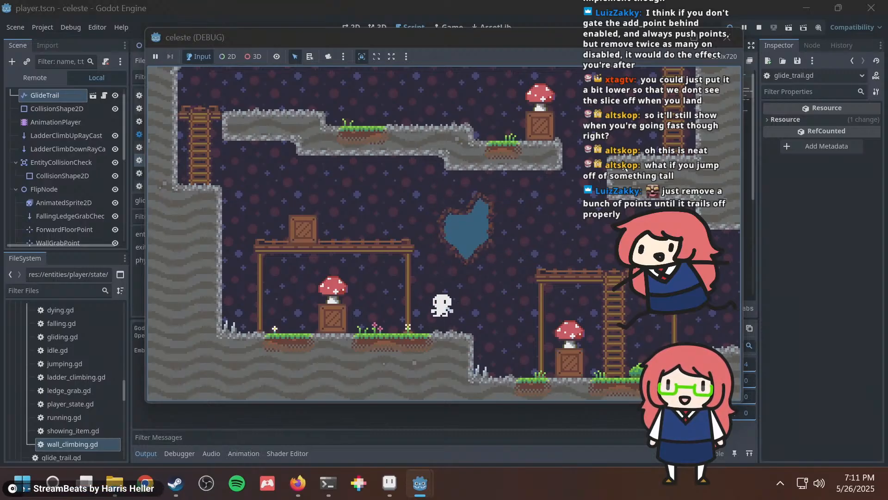
{"action": "key", "text": "space"}
{"action": "key", "text": "Right"}
{"action": "key", "text": "Left"}
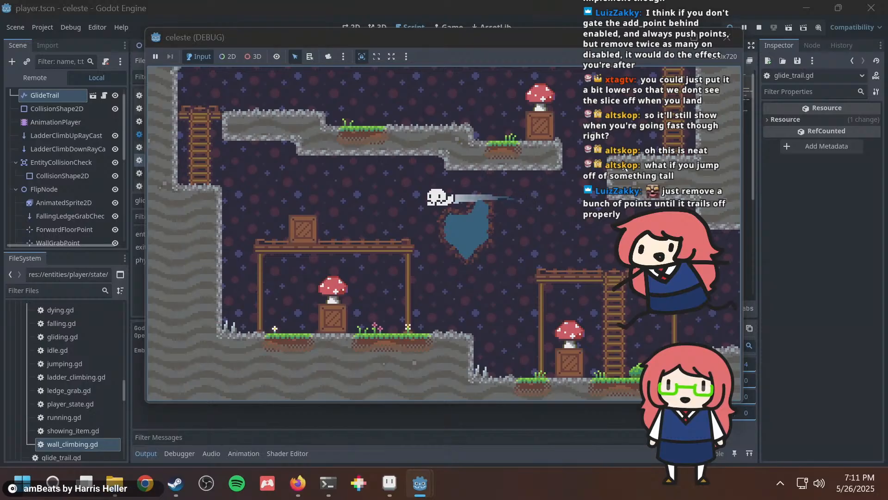
{"action": "key", "text": "space"}
{"action": "key", "text": "Right"}
{"action": "key", "text": "space"}
{"action": "key", "text": "Left"}
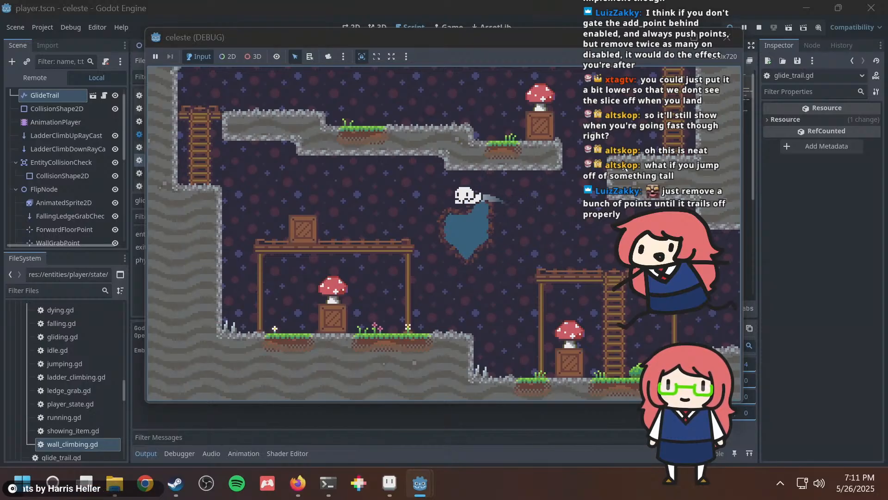
{"action": "key", "text": "space"}
{"action": "key", "text": "Right"}
{"action": "key", "text": "space"}
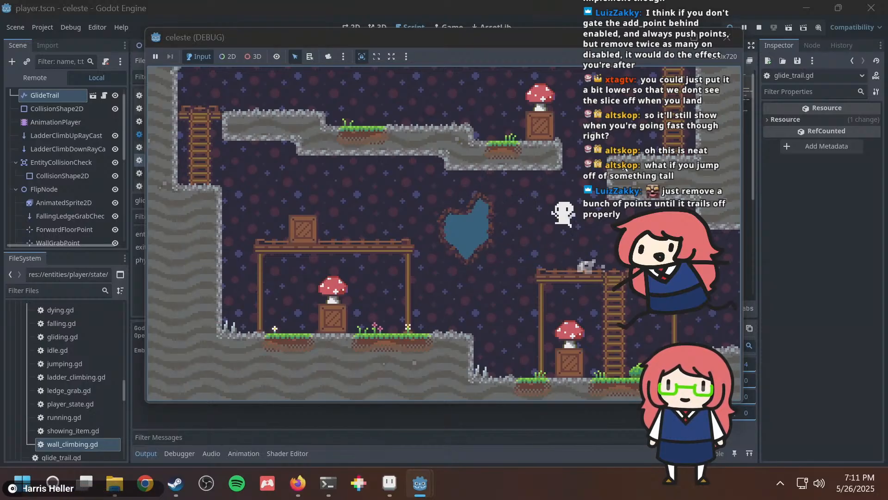
Test the trail further by gliding back and forth between the two wooden platforms, and close the game.
{"action": "key", "text": "Left"}
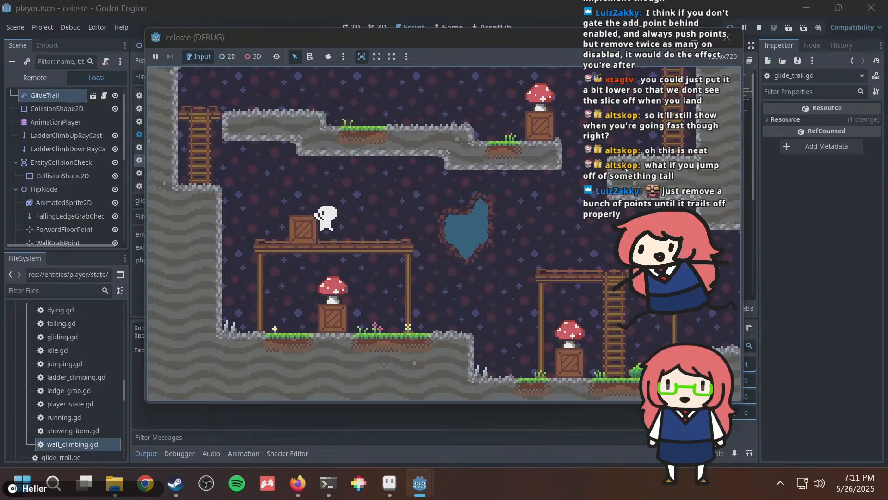
{"action": "key", "text": "space"}
{"action": "key", "text": "Right"}
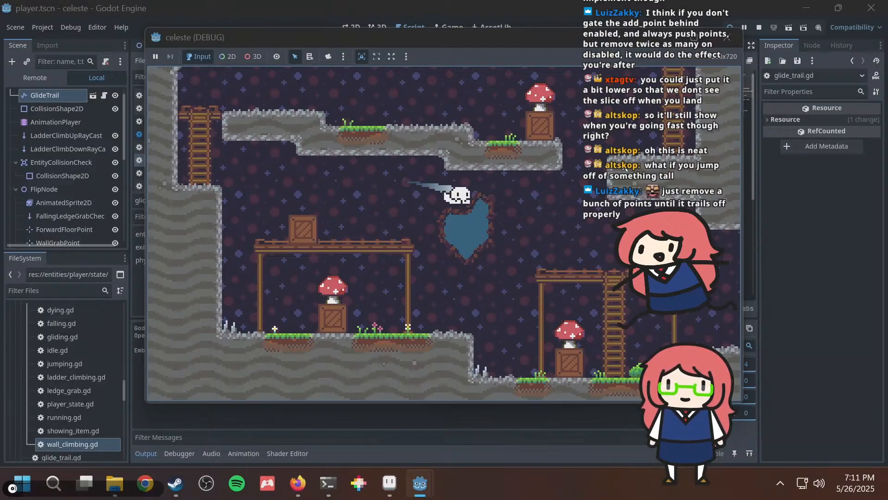
{"action": "key", "text": "space"}
{"action": "key", "text": "Right"}
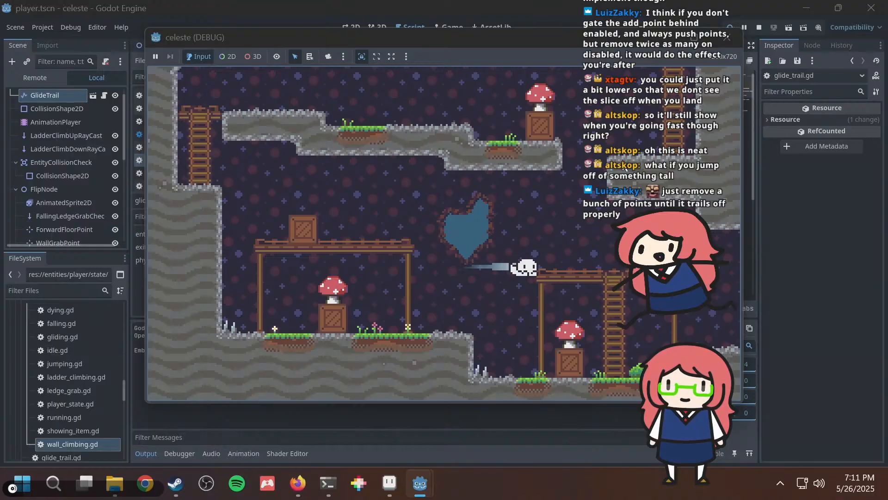
{"action": "key", "text": "space"}
{"action": "key", "text": "Left"}
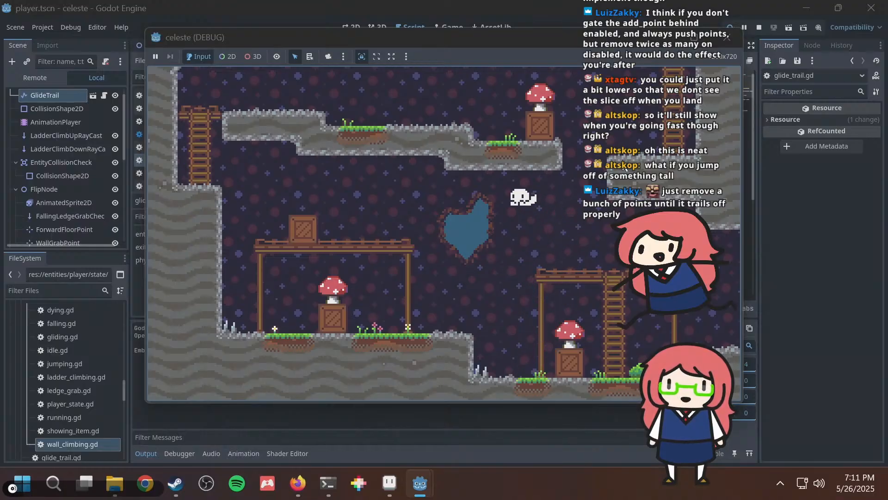
{"action": "key", "text": "Right"}
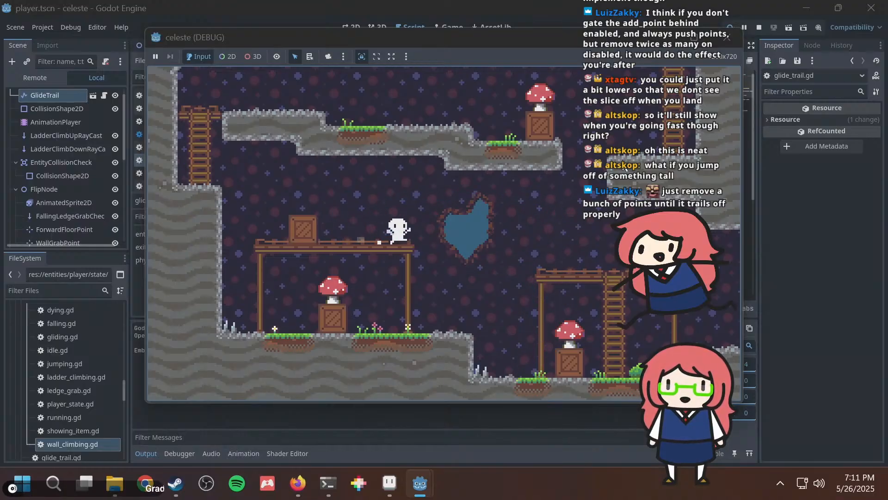
{"action": "key", "text": "space"}
{"action": "key", "text": "Left"}
{"action": "key", "text": "Right"}
{"action": "key", "text": "space"}
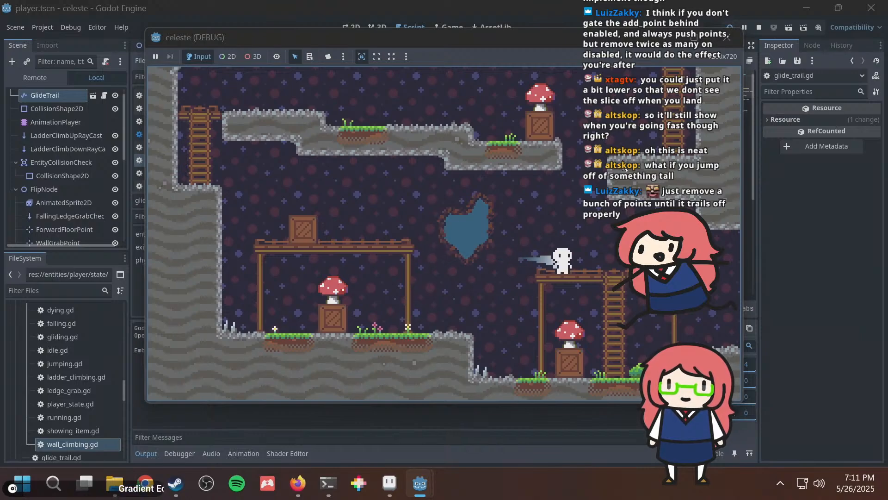
{"action": "key", "text": "space"}
{"action": "key", "text": "Left"}
{"action": "key", "text": "Right"}
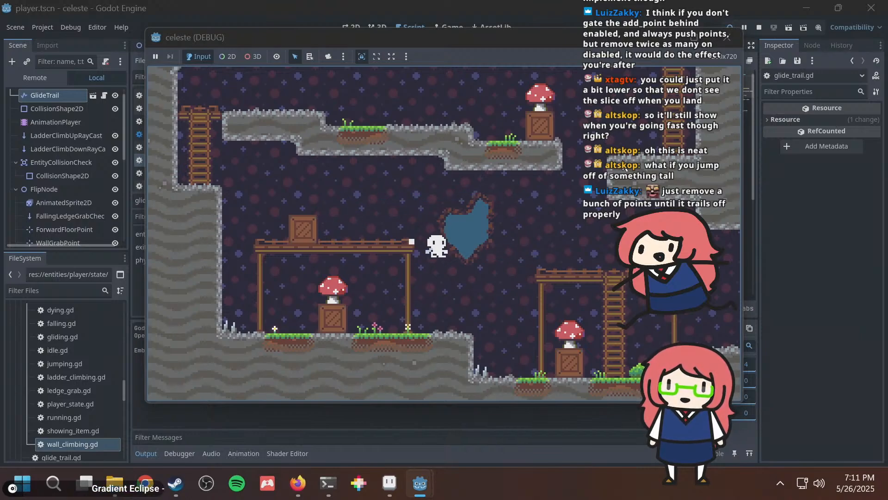
{"action": "key", "text": "Left"}
{"action": "key", "text": "space"}
{"action": "key", "text": "Right"}
{"action": "key", "text": "space"}
{"action": "key", "text": "Left"}
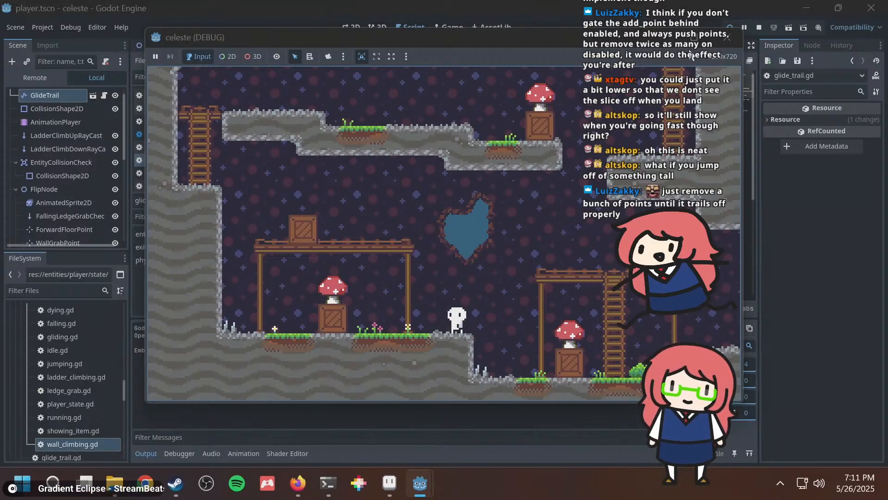
{"action": "left_click", "coordinate": [728, 38]}
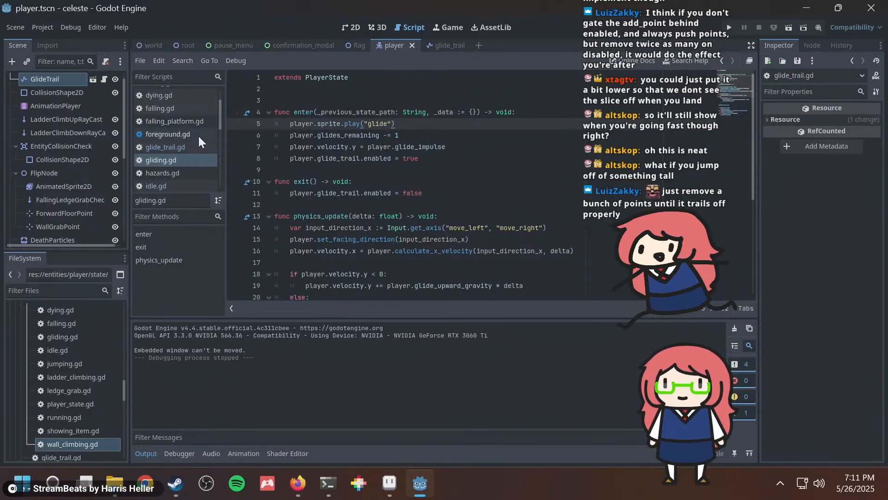
Open idle.gd and delete the player.glide_trail.enabled = false line from its enter function.
{"action": "scroll", "coordinate": [176, 139], "scroll_direction": "down", "scroll_amount": 1}
{"action": "left_click", "coordinate": [171, 160]}
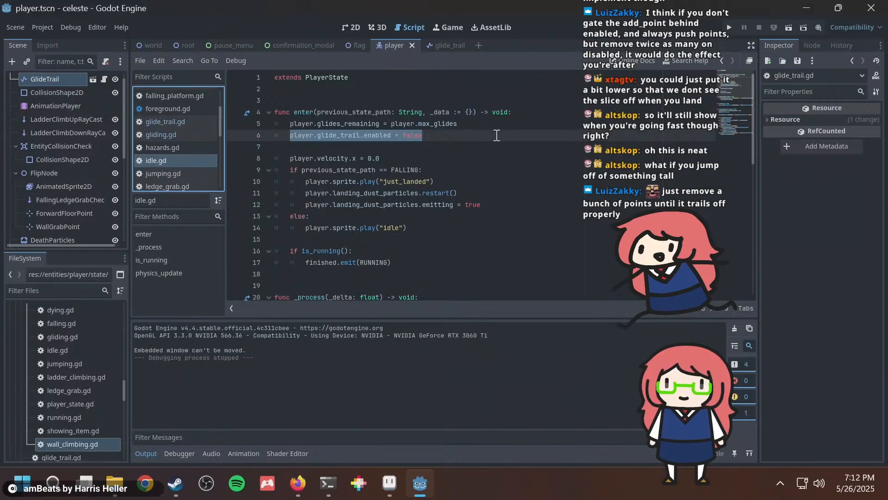
{"action": "left_click", "coordinate": [469, 135]}
{"action": "key", "text": "shift+Home"}
{"action": "key", "text": "shift+Home"}
{"action": "key", "text": "BackSpace"}
{"action": "key", "text": "BackSpace"}
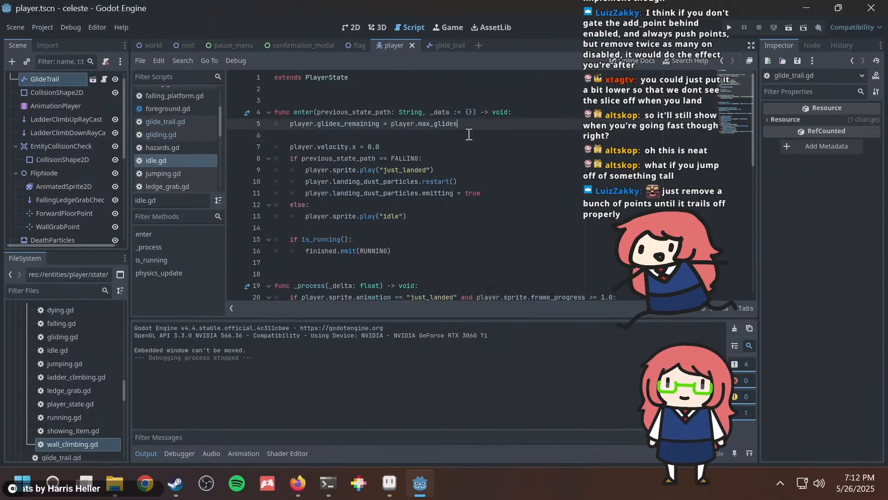
Open wall_climbing.gd and delete the player.glide_trail.enabled = false line from its enter function.
{"action": "scroll", "coordinate": [179, 160], "scroll_direction": "up", "scroll_amount": 2}
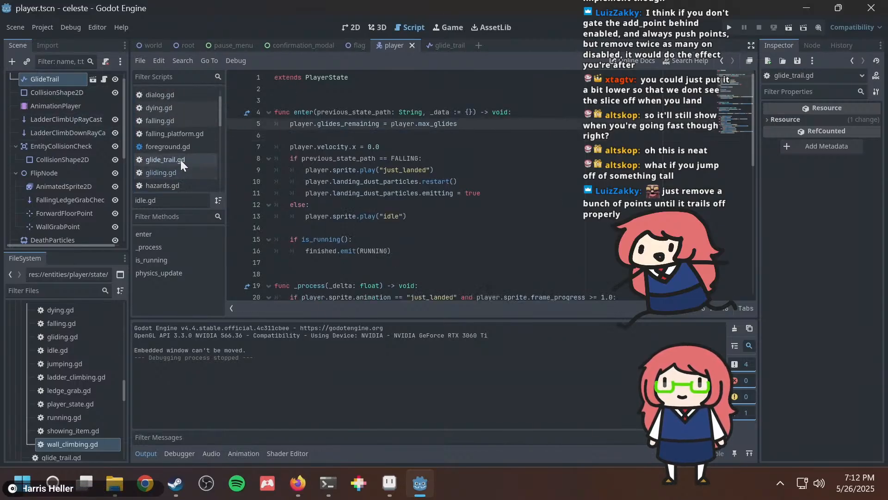
{"action": "scroll", "coordinate": [180, 157], "scroll_direction": "down", "scroll_amount": 1}
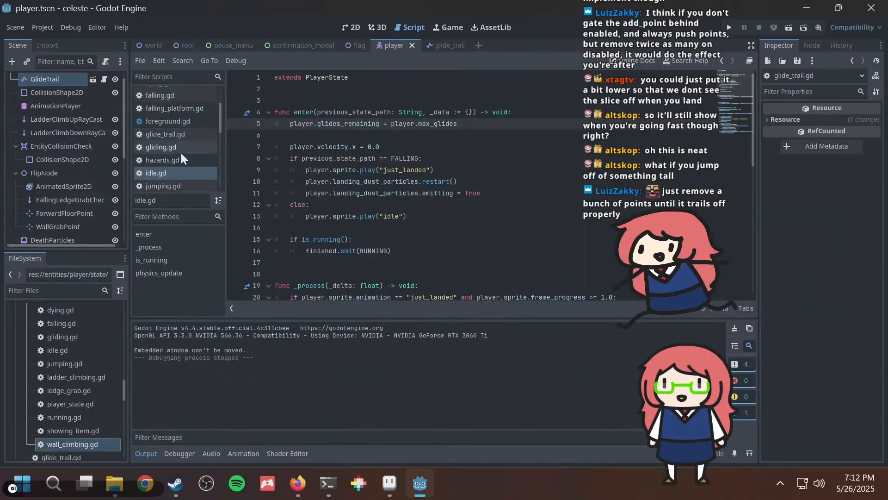
{"action": "scroll", "coordinate": [181, 157], "scroll_direction": "down", "scroll_amount": 5}
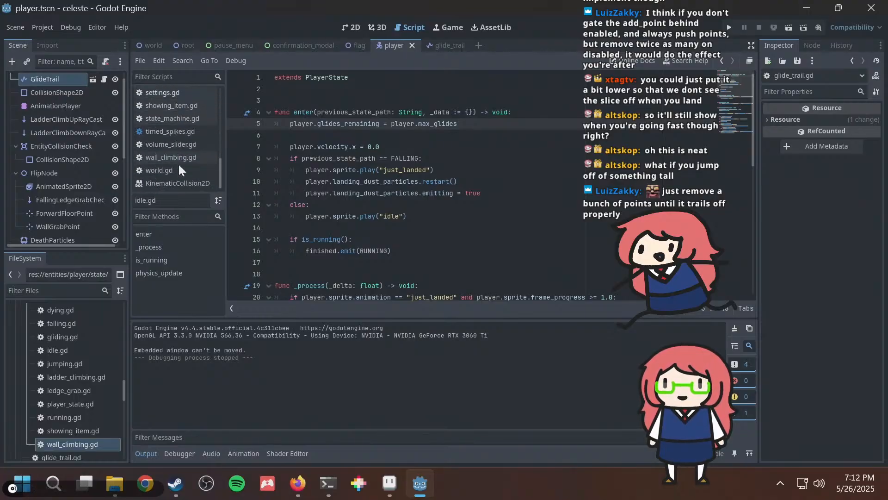
{"action": "scroll", "coordinate": [179, 162], "scroll_direction": "up", "scroll_amount": 3}
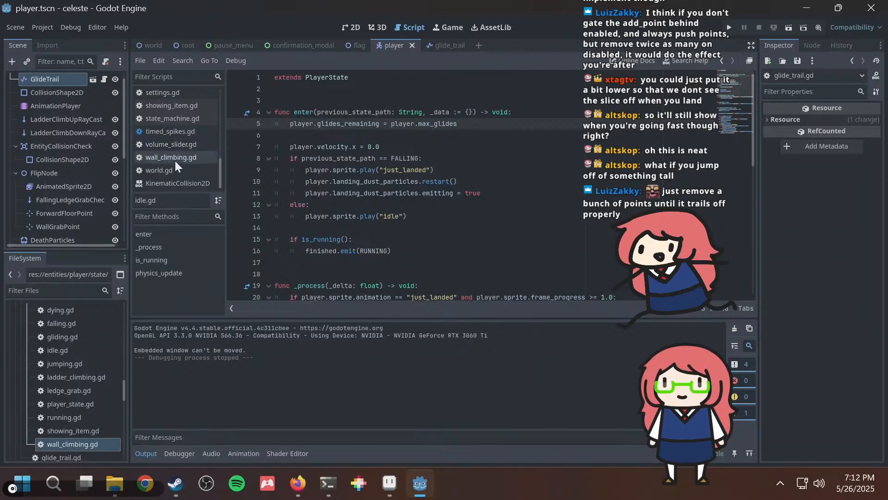
{"action": "left_click", "coordinate": [179, 157]}
{"action": "scroll", "coordinate": [463, 151], "scroll_direction": "up", "scroll_amount": 8}
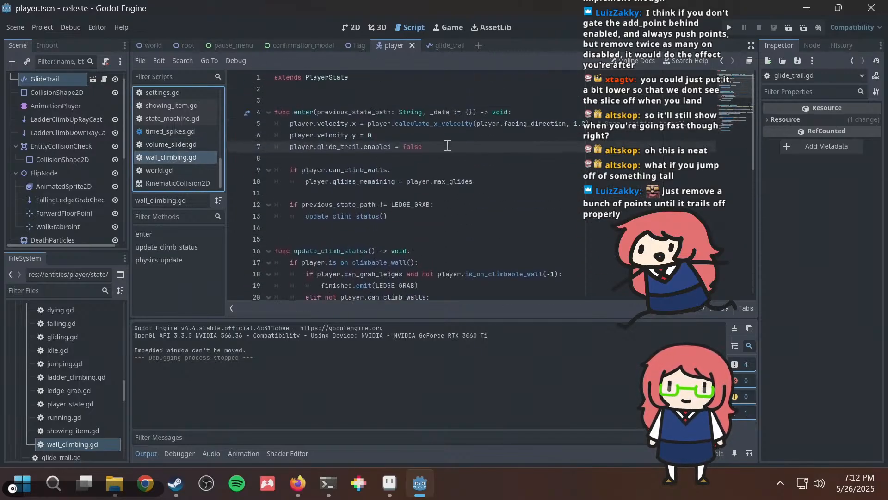
{"action": "left_click", "coordinate": [447, 147]}
{"action": "key", "text": "shift+Home"}
{"action": "key", "text": "shift+Home"}
{"action": "key", "text": "BackSpace"}
{"action": "key", "text": "BackSpace"}
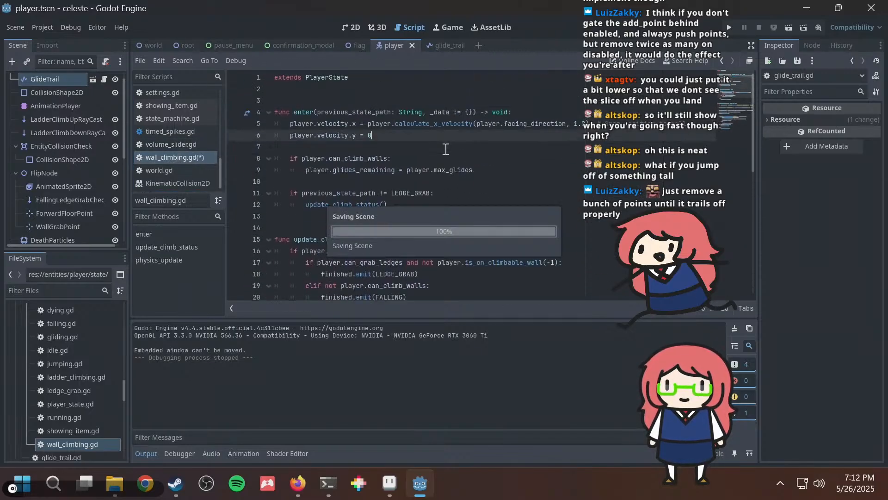
Run the project, test the glide trail by jumping and gliding back and forth between the platforms, and close the game.
{"action": "key", "text": "F5"}
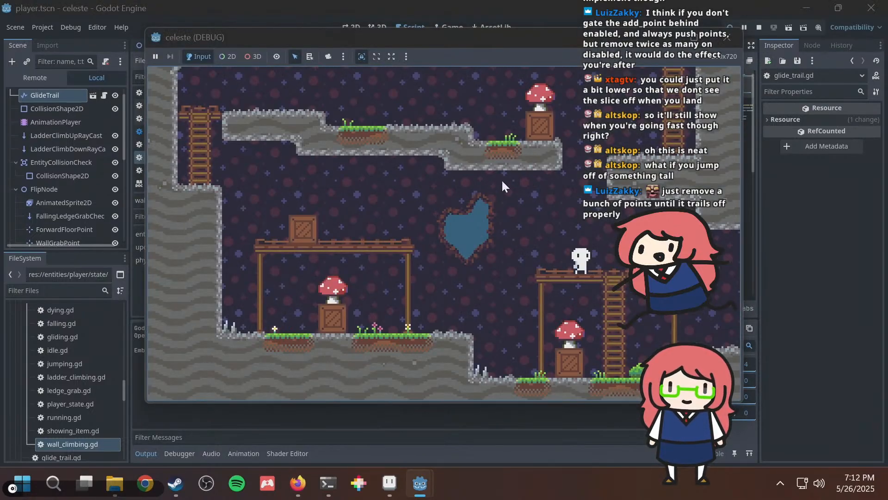
{"action": "key", "text": "Left"}
{"action": "key", "text": "space"}
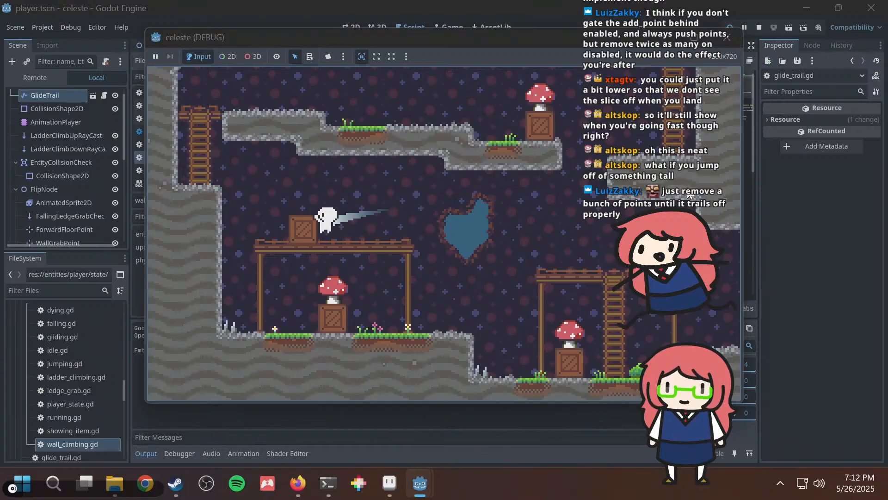
{"action": "key", "text": "Right"}
{"action": "key", "text": "space"}
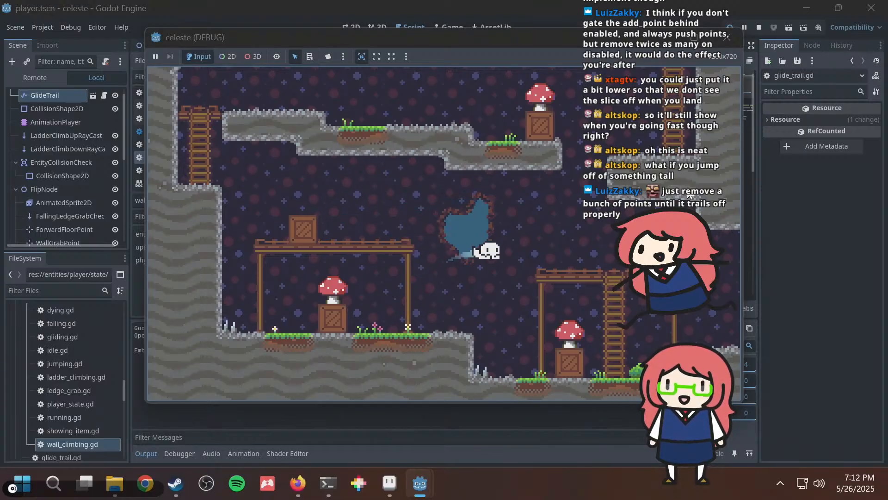
{"action": "key", "text": "Left"}
{"action": "key", "text": "space"}
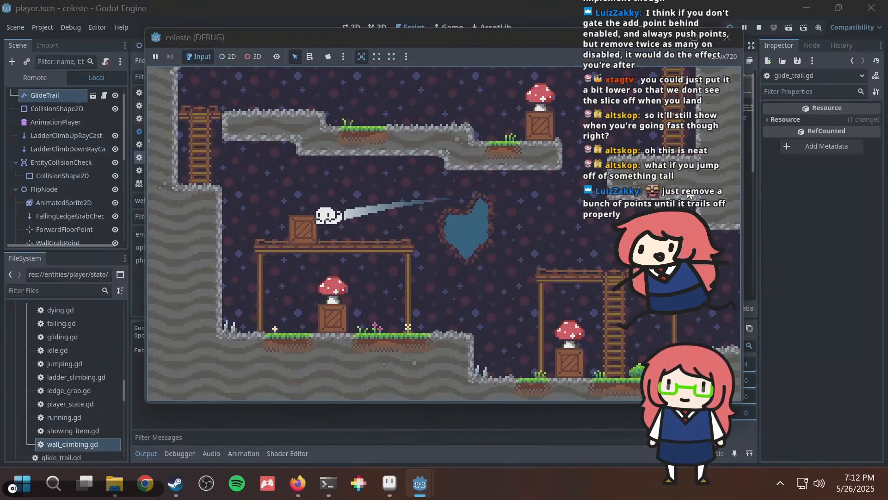
{"action": "key", "text": "Right"}
{"action": "key", "text": "space"}
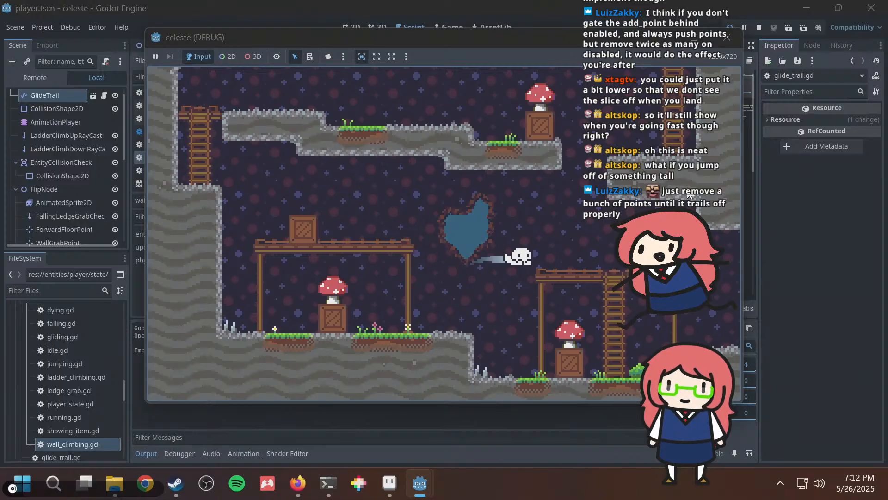
{"action": "key", "text": "Left"}
{"action": "key", "text": "space"}
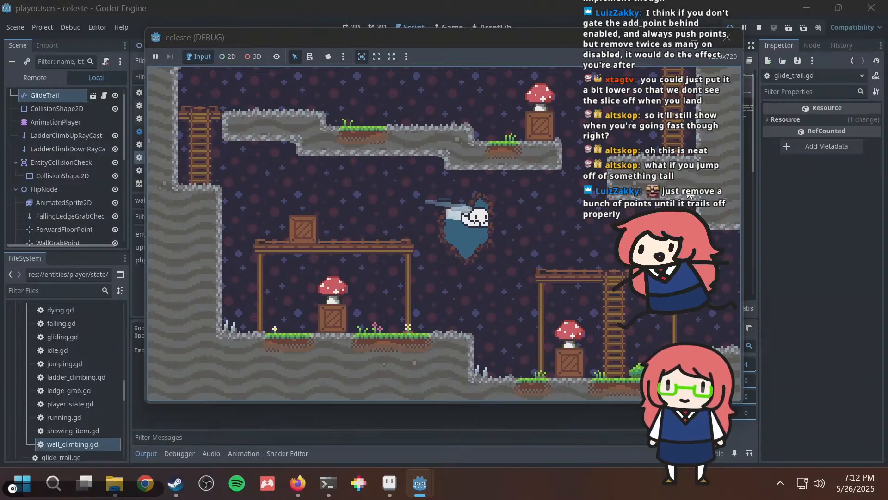
{"action": "key", "text": "Right"}
{"action": "key", "text": "space"}
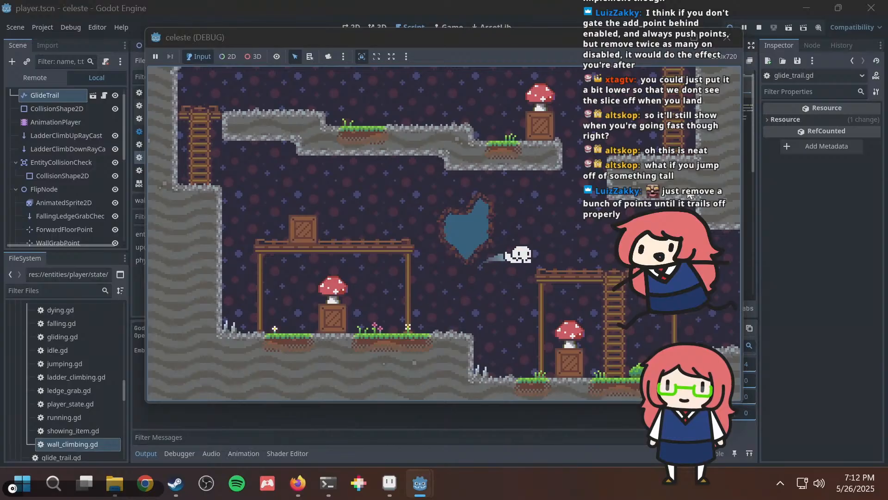
{"action": "key", "text": "Left"}
{"action": "key", "text": "space"}
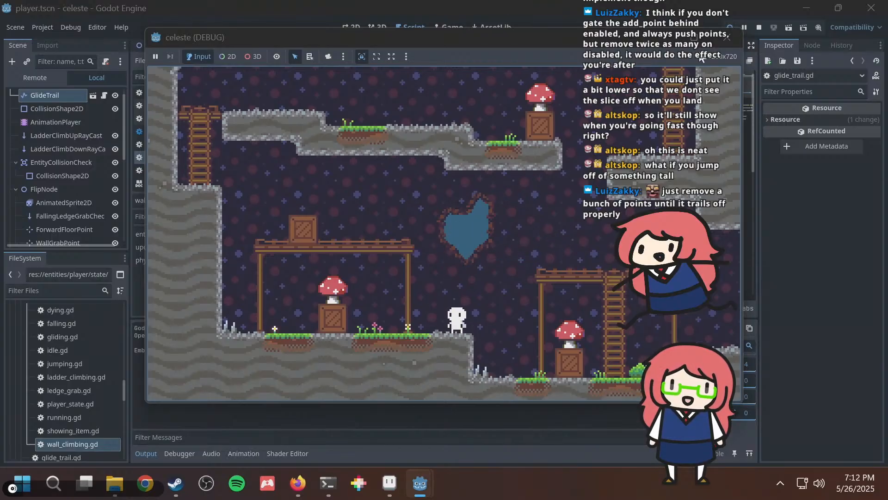
{"action": "left_click", "coordinate": [726, 42]}
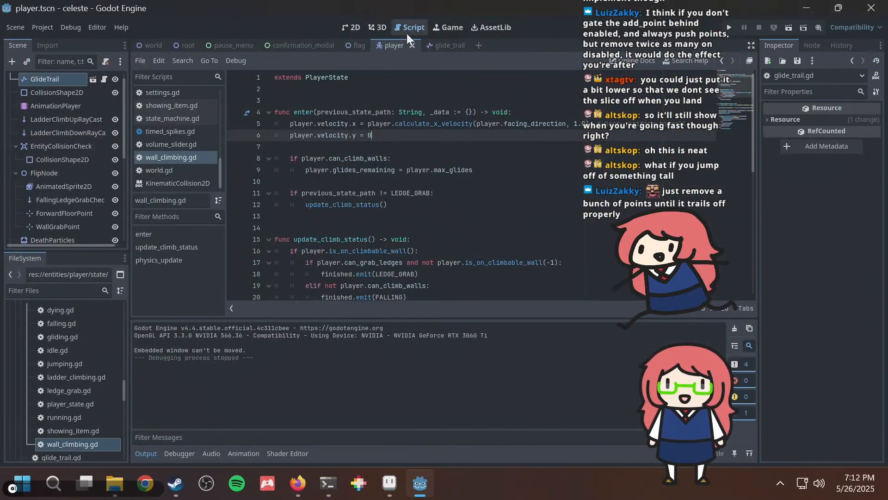
Filter the script list by "glide" and open glide_trail.gd.
{"action": "left_click", "coordinate": [449, 42]}
{"action": "left_click", "coordinate": [380, 41]}
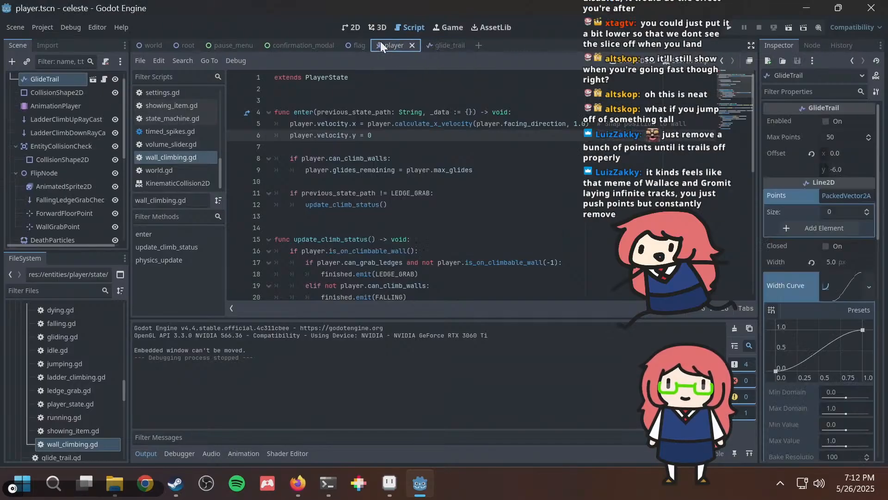
{"action": "scroll", "coordinate": [149, 129], "scroll_direction": "up", "scroll_amount": 3}
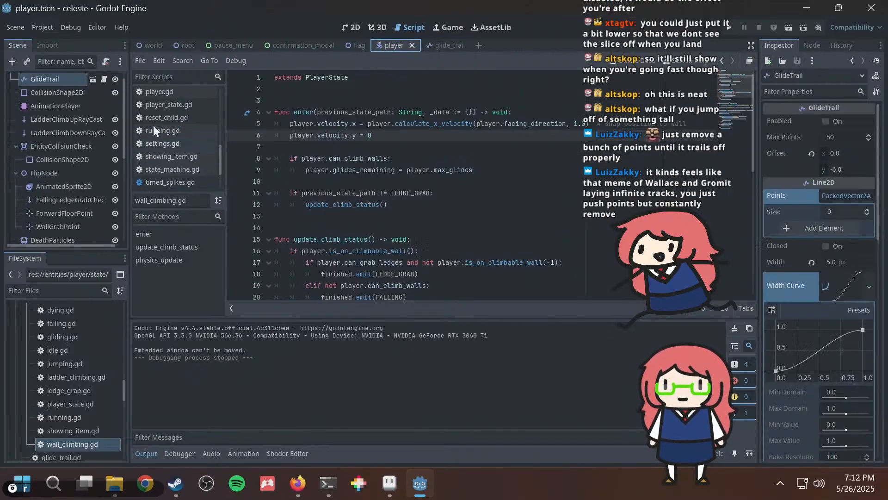
{"action": "left_click", "coordinate": [172, 78]}
{"action": "type", "text": "glide"}
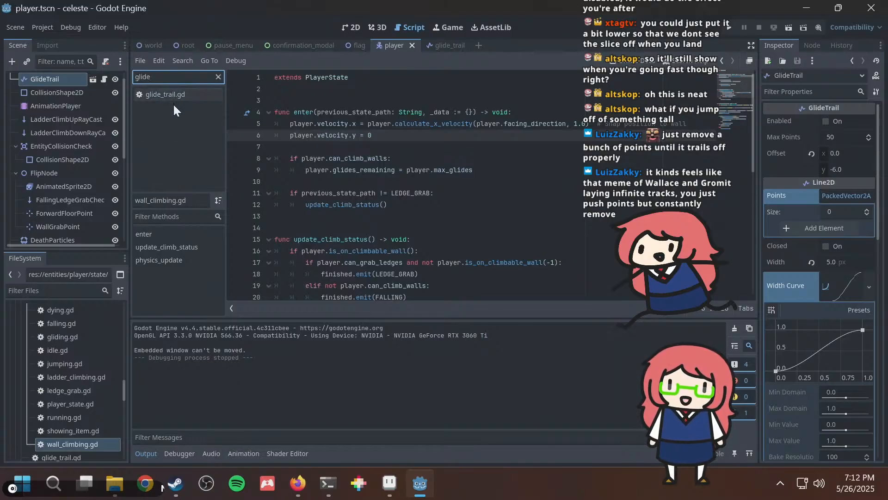
{"action": "left_click", "coordinate": [182, 95]}
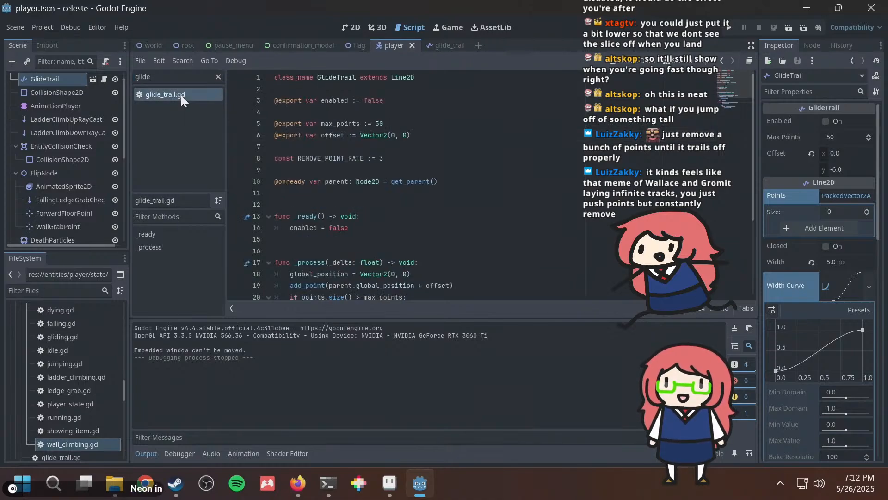
{"action": "left_click", "coordinate": [435, 158]}
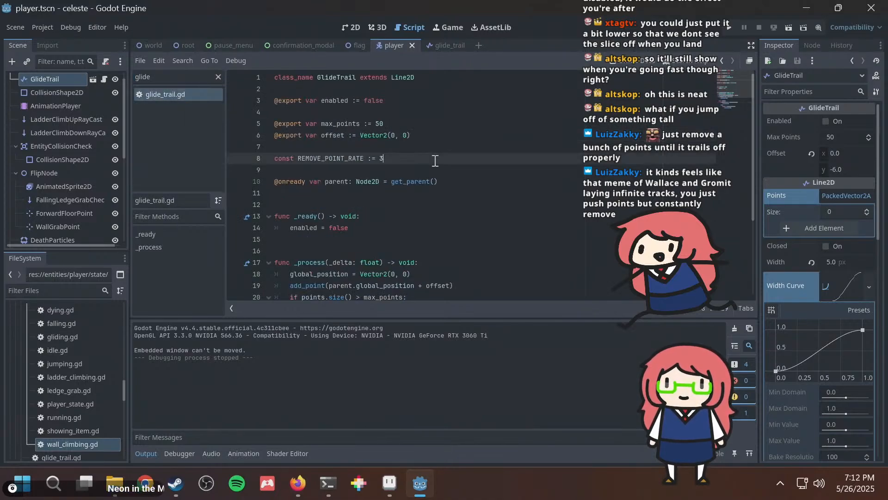
{"action": "left_click", "coordinate": [430, 101]}
{"action": "key", "text": "Return"}
{"action": "type", "text": "export var"}
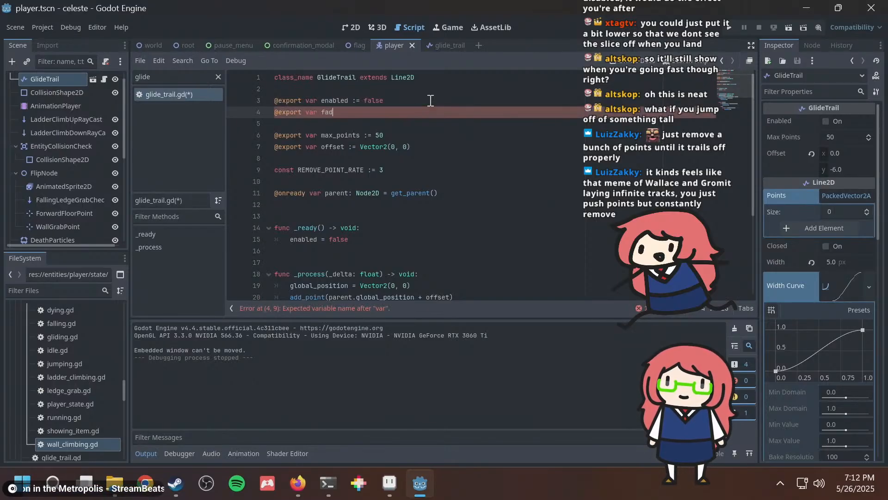
{"action": "type", "text": "fade_amount := 3"}
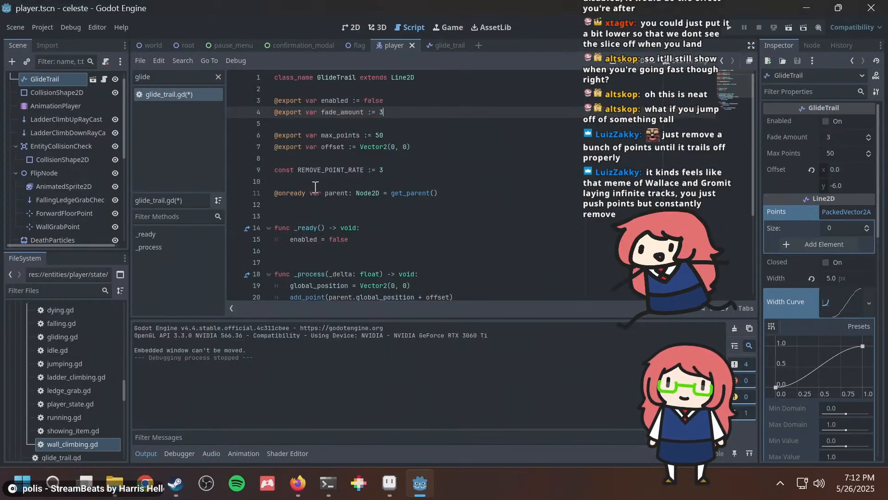
Delete the REMOVE_POINT_RATE constant declaration and its extra blank line from glide_trail.gd.
{"action": "double_click", "coordinate": [330, 170]}
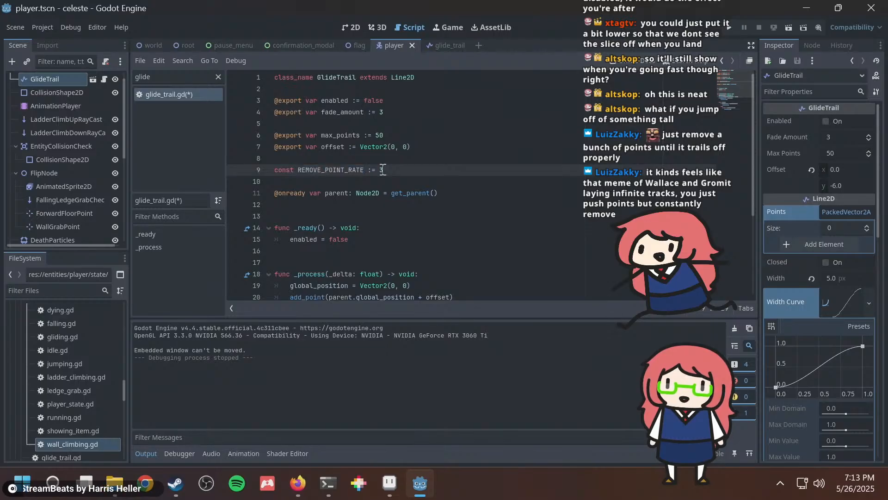
{"action": "triple_click", "coordinate": [383, 169]}
{"action": "key", "text": "BackSpace"}
{"action": "key", "text": "BackSpace"}
{"action": "key", "text": "BackSpace"}
Replace both REMOVE_POINT_RATE references in the _process function with fade_amount and save the script.
{"action": "scroll", "coordinate": [383, 170], "scroll_direction": "down", "scroll_amount": 3}
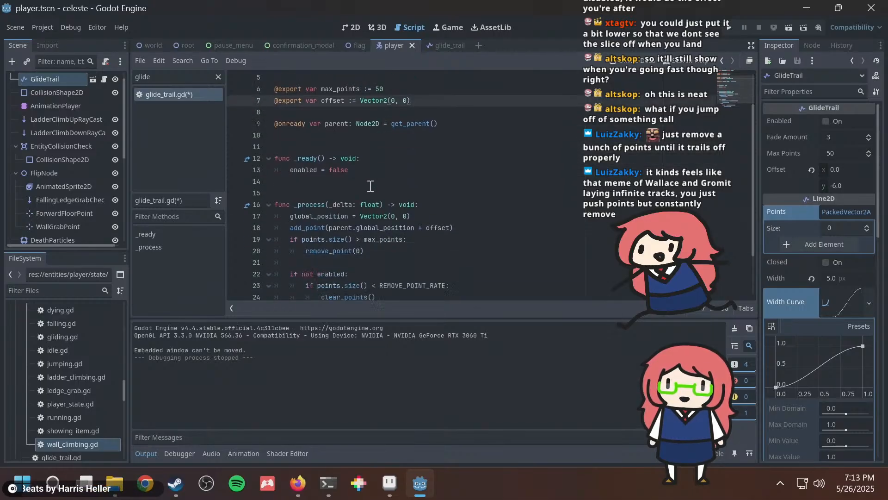
{"action": "double_click", "coordinate": [403, 228]}
{"action": "type", "text": "fade"}
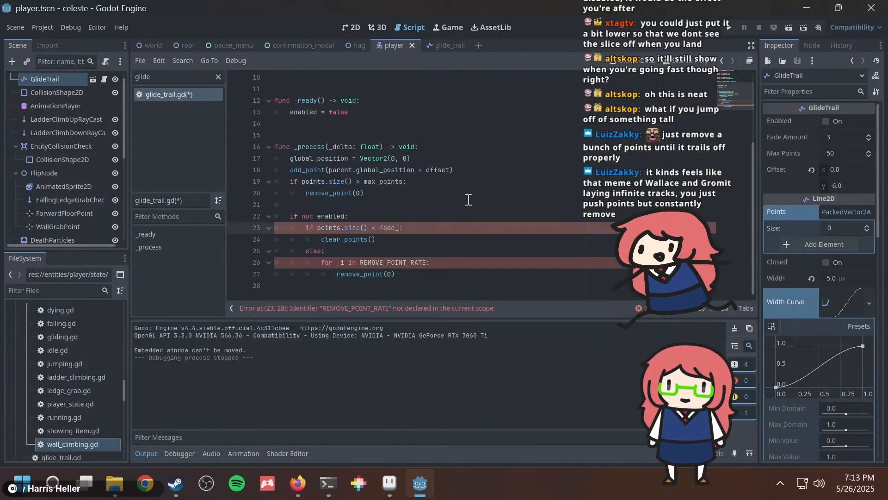
{"action": "double_click", "coordinate": [397, 263]}
{"action": "type", "text": "fade_amo:"}
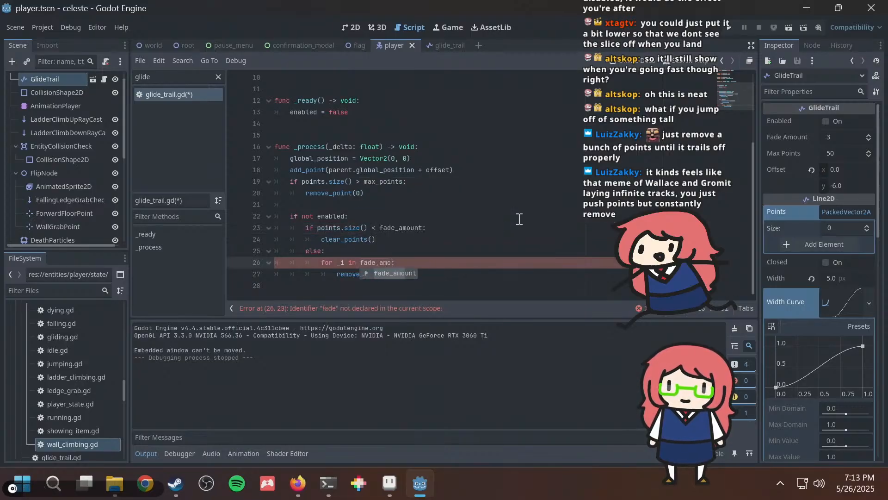
{"action": "key", "text": "Return"}
{"action": "key", "text": "ctrl+s"}
Append the comment "# TODO: Better name" to the fade_amount declaration and save.
{"action": "scroll", "coordinate": [462, 194], "scroll_direction": "up", "scroll_amount": 3}
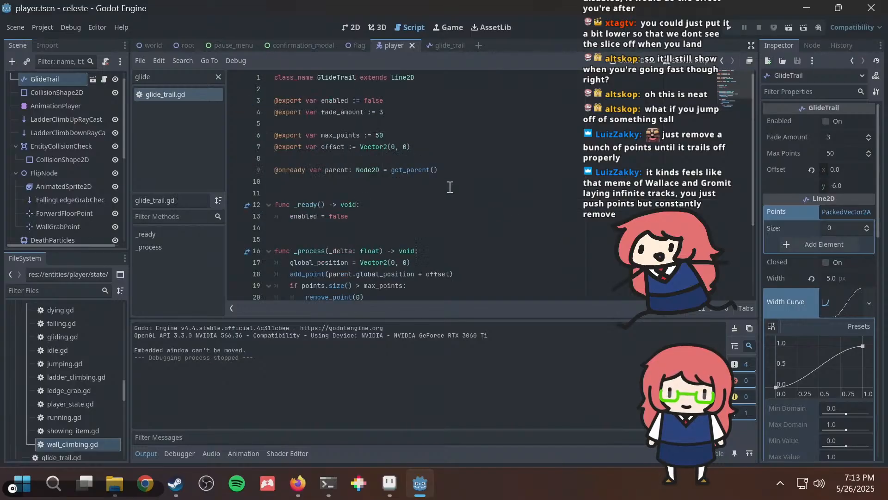
{"action": "left_click", "coordinate": [430, 111]}
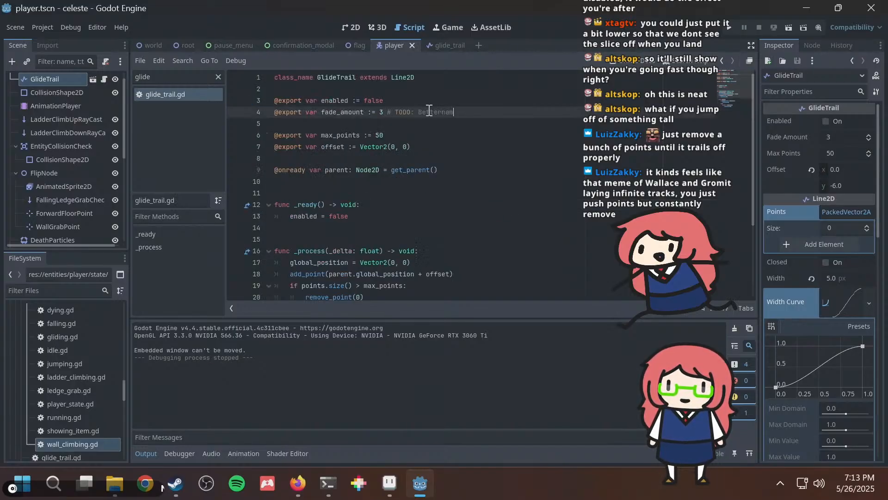
{"action": "key", "text": "ctrl+s"}
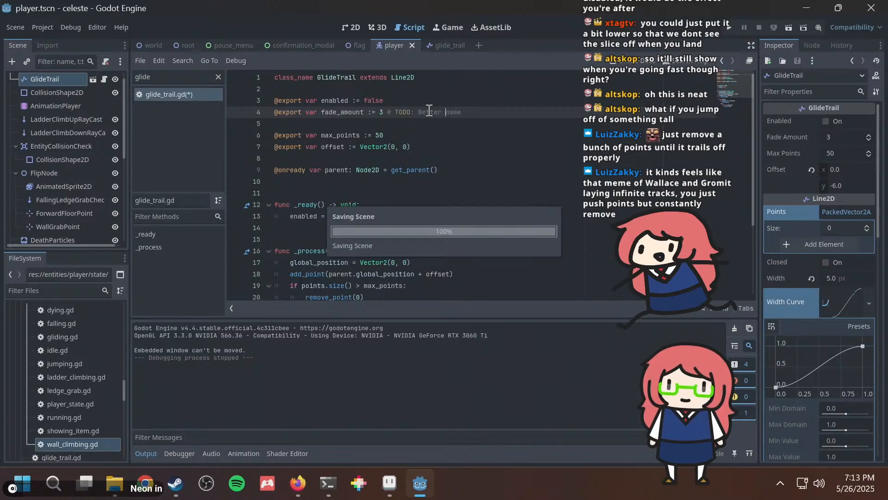
Switch to the Windows PowerShell terminal and rerun ", gdformat entities/" from the command history.
{"action": "left_click", "coordinate": [327, 483]}
{"action": "key", "text": "ctrl+r"}
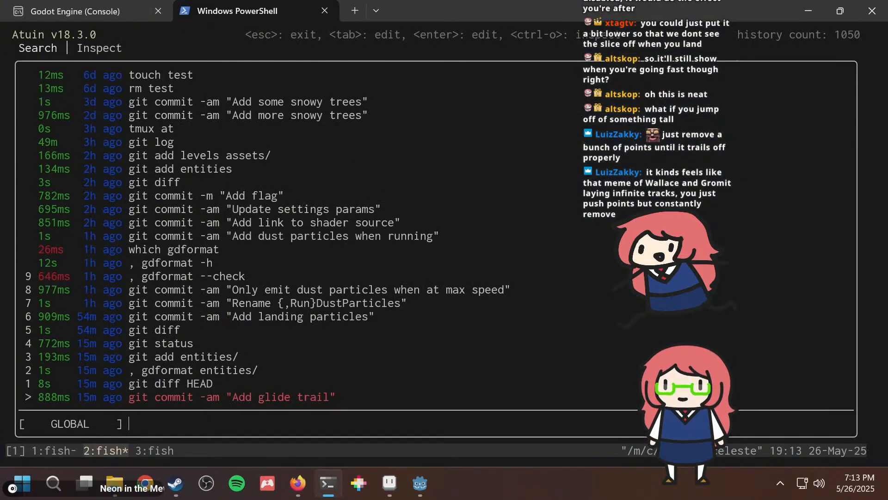
{"action": "type", "text": "for"}
{"action": "key", "text": "Return"}
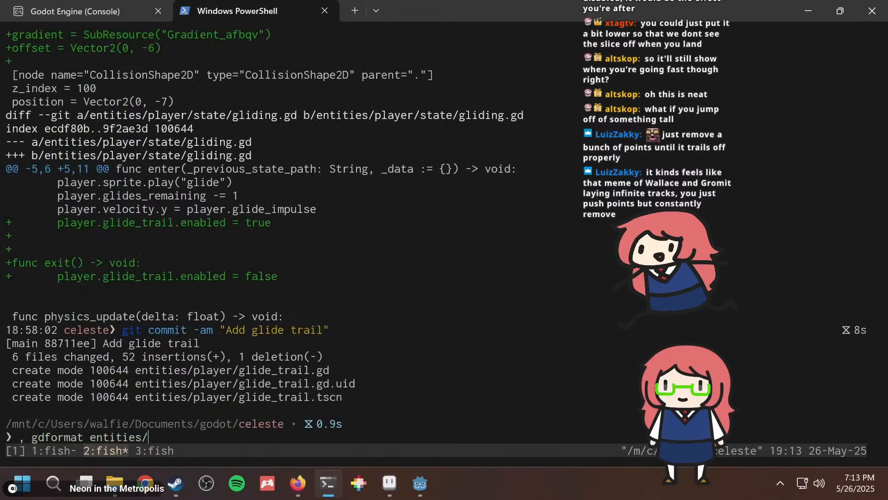
{"action": "key", "text": "Return"}
Review the uncommitted changes with git diff and begin a "git commit -am" command with empty message quotes.
{"action": "type", "text": "git diff"}
{"action": "key", "text": "Return"}
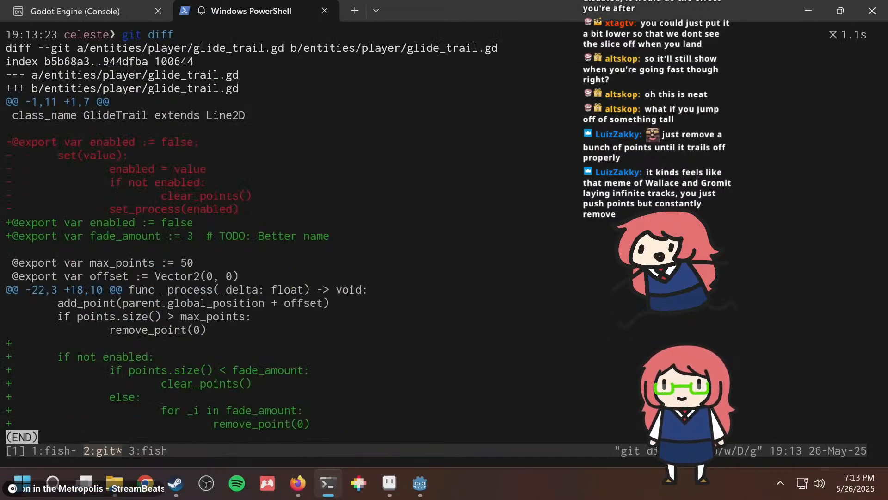
{"action": "type", "text": "qgit commit -a"}
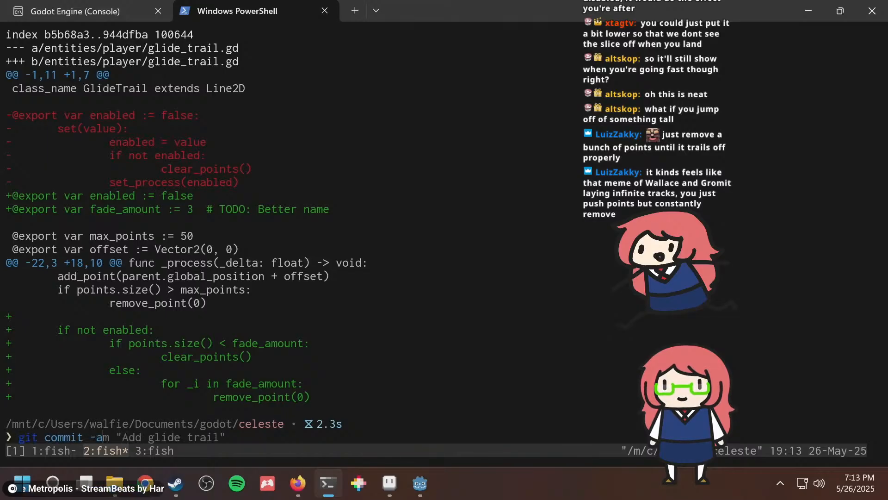
{"action": "type", "text": "m \"\""}
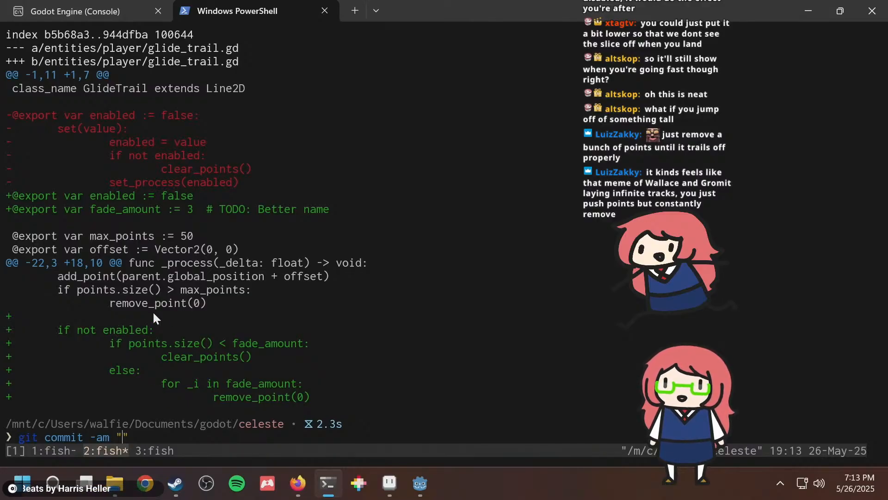
Switch to Godot, reload the externally modified scripts from disk, and review the code in glide_trail.gd.
{"action": "key", "text": "alt+Tab"}
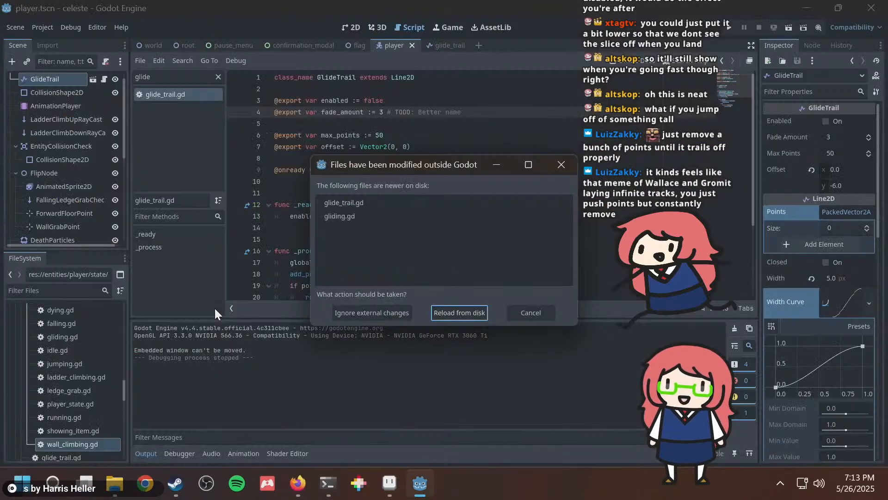
{"action": "left_click", "coordinate": [446, 309]}
{"action": "scroll", "coordinate": [471, 209], "scroll_direction": "down", "scroll_amount": 3}
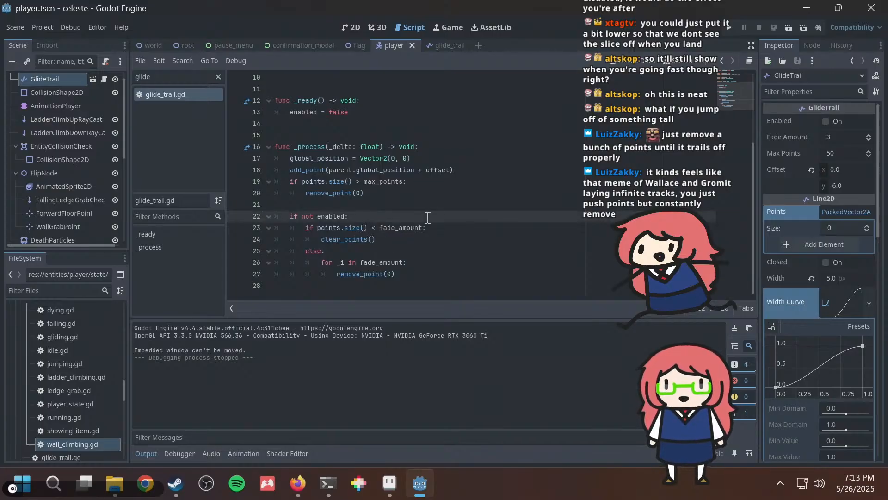
{"action": "scroll", "coordinate": [428, 218], "scroll_direction": "up", "scroll_amount": 2}
{"action": "scroll", "coordinate": [428, 217], "scroll_direction": "down", "scroll_amount": 2}
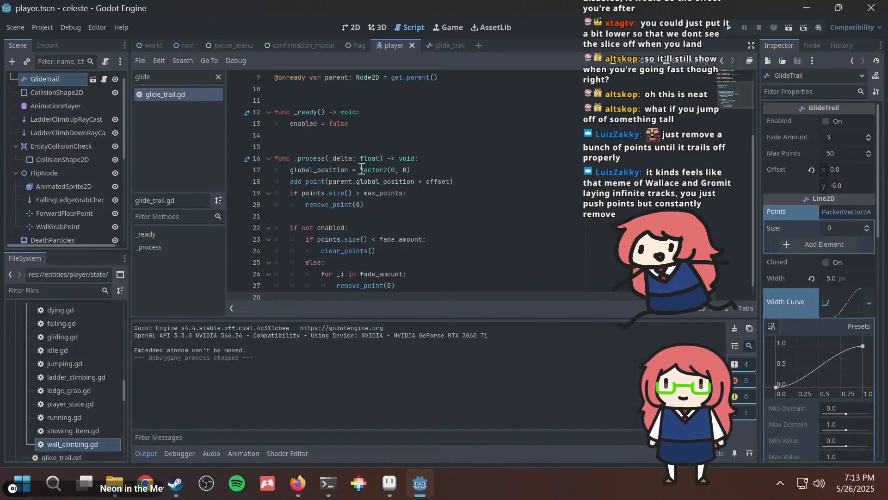
{"action": "scroll", "coordinate": [362, 170], "scroll_direction": "up", "scroll_amount": 3}
{"action": "scroll", "coordinate": [362, 167], "scroll_direction": "down", "scroll_amount": 3}
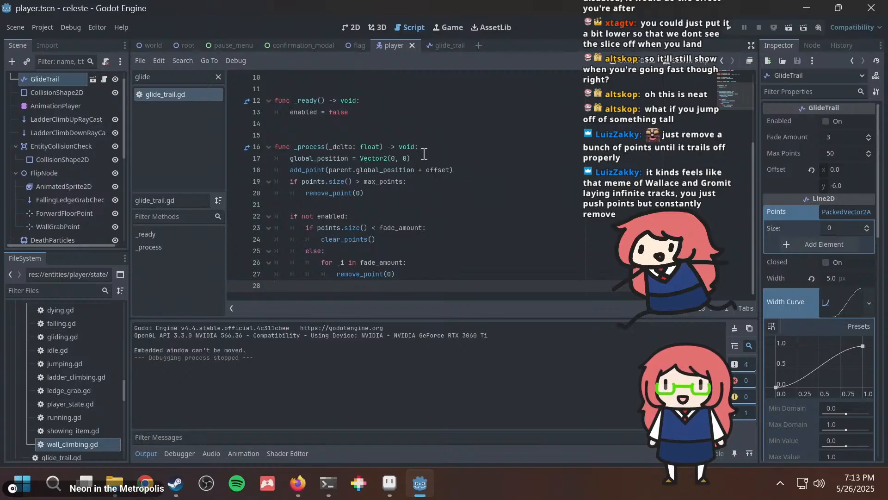
{"action": "scroll", "coordinate": [426, 154], "scroll_direction": "up", "scroll_amount": 3}
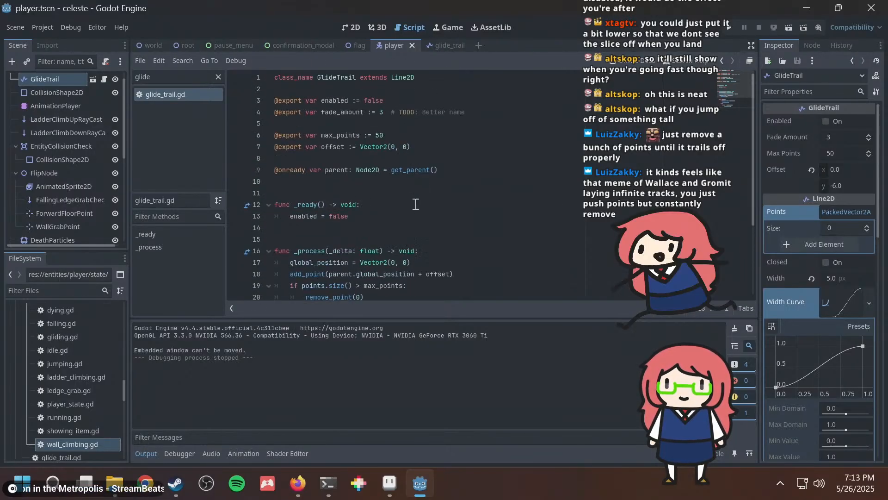
Switch back to the terminal and commit the changes with the message "Fade glide trail when not gliding".
{"action": "key", "text": "alt+Tab"}
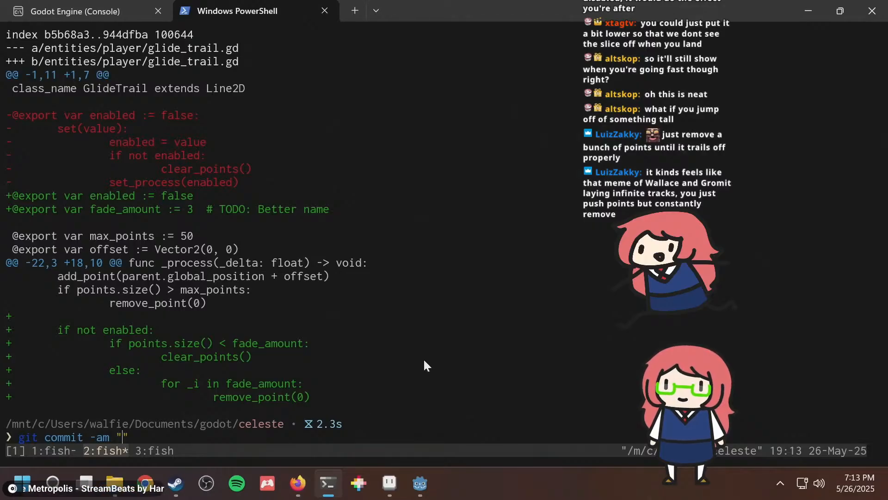
{"action": "type", "text": "Fade glide trail"}
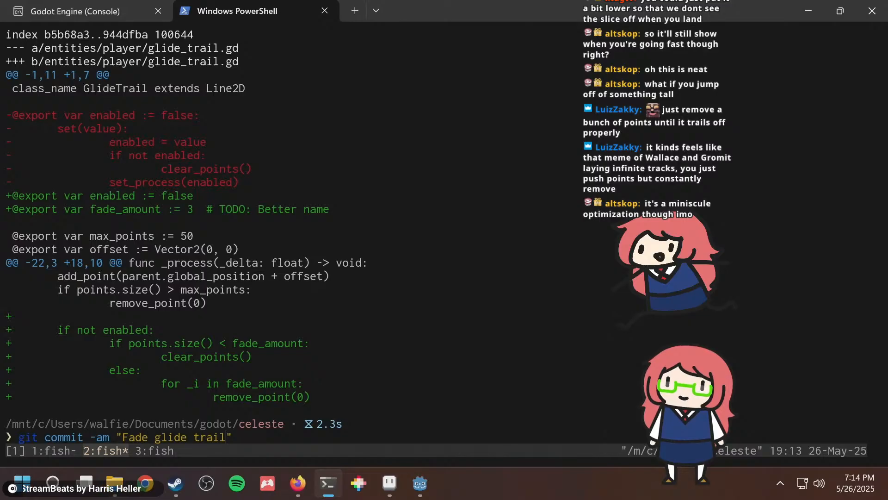
{"action": "type", "text": " when not gliding"}
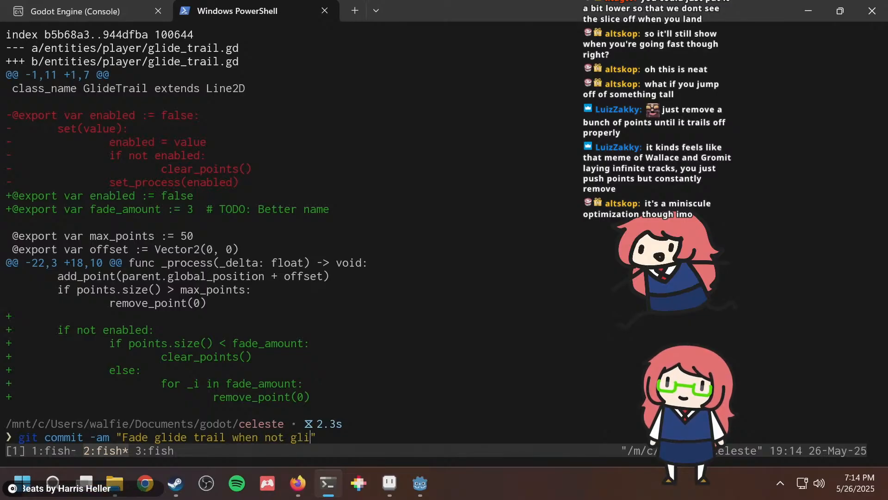
{"action": "key", "text": "Return"}
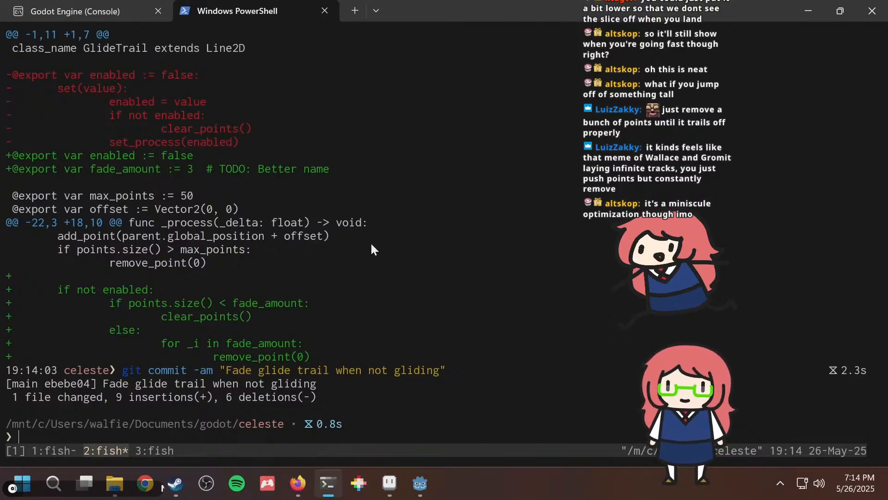
Switch to Firefox, try the Redactle bookmark, and open Down for a Cross from the Games bookmarks instead.
{"action": "left_click", "coordinate": [298, 483]}
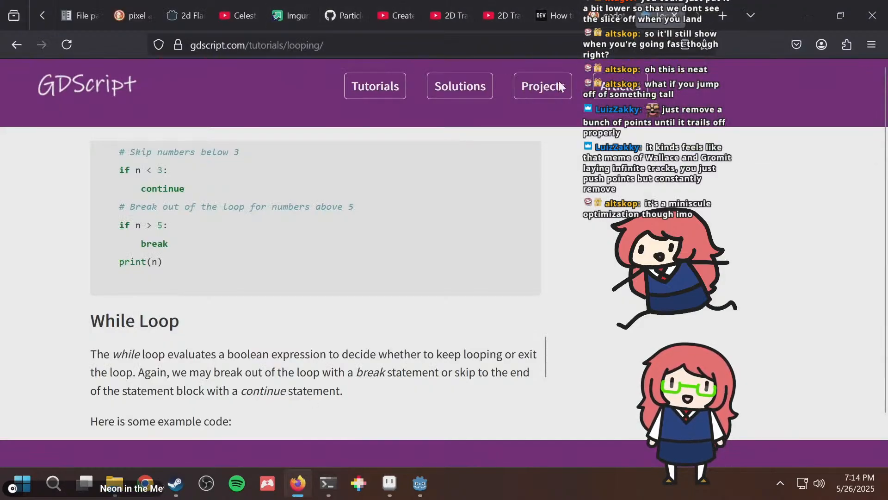
{"action": "left_click", "coordinate": [449, 44]}
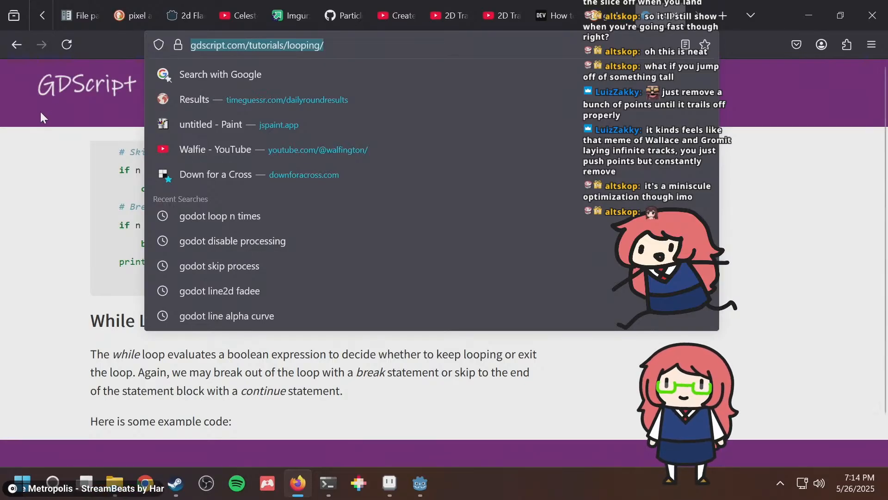
{"action": "key", "text": "ctrl+b"}
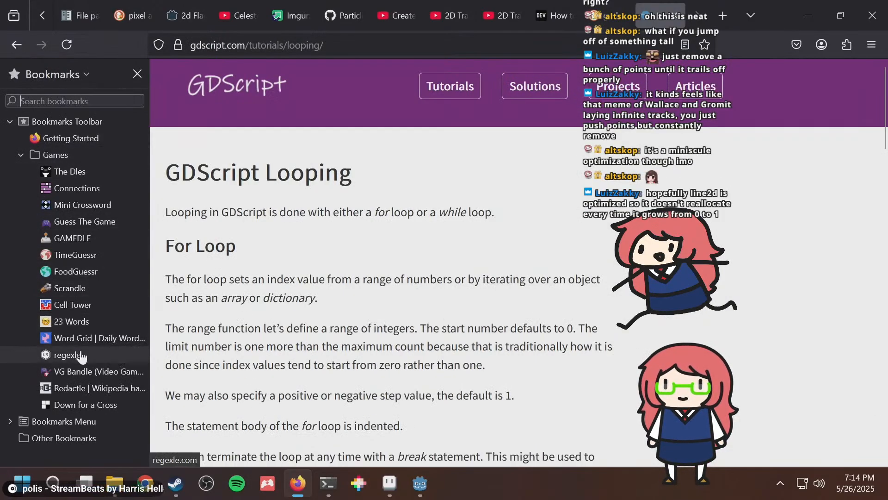
{"action": "left_click", "coordinate": [89, 388]}
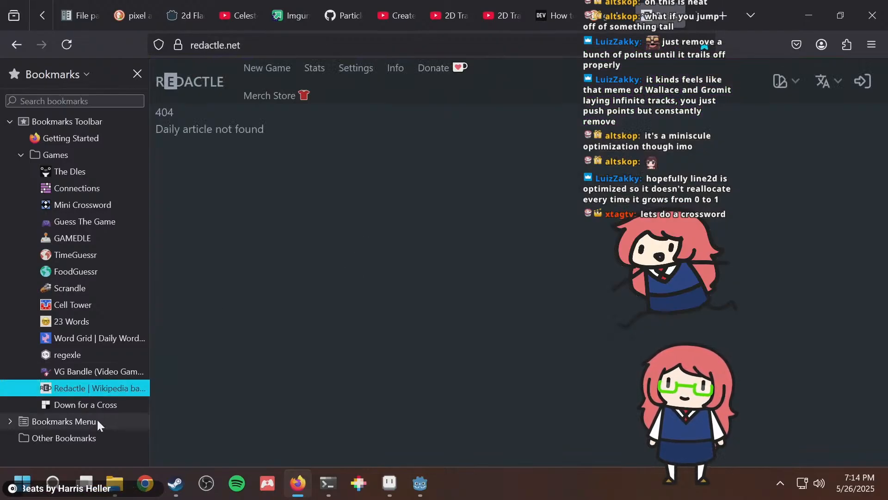
{"action": "left_click", "coordinate": [97, 389]}
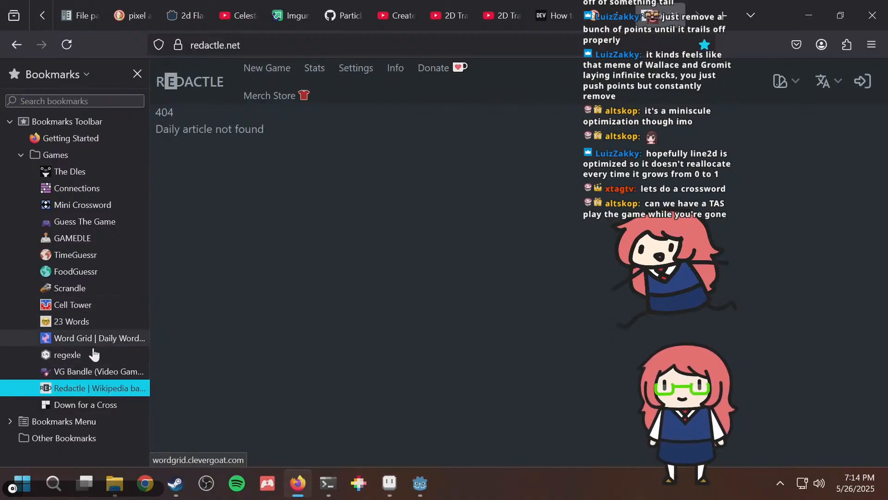
{"action": "left_click", "coordinate": [69, 405]}
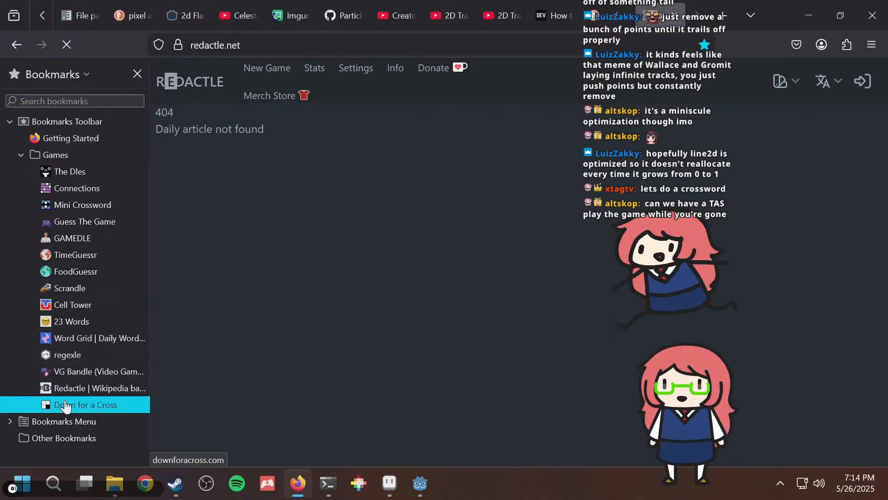
{"action": "key", "text": "ctrl+b"}
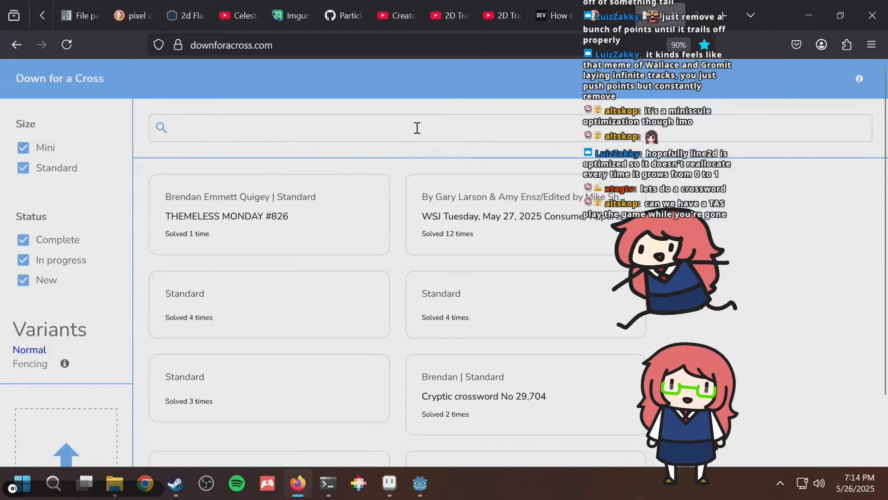
Search the puzzles for "ny times" and open the NY Times crossword for Monday, May 26, 2025.
{"action": "left_click", "coordinate": [418, 128]}
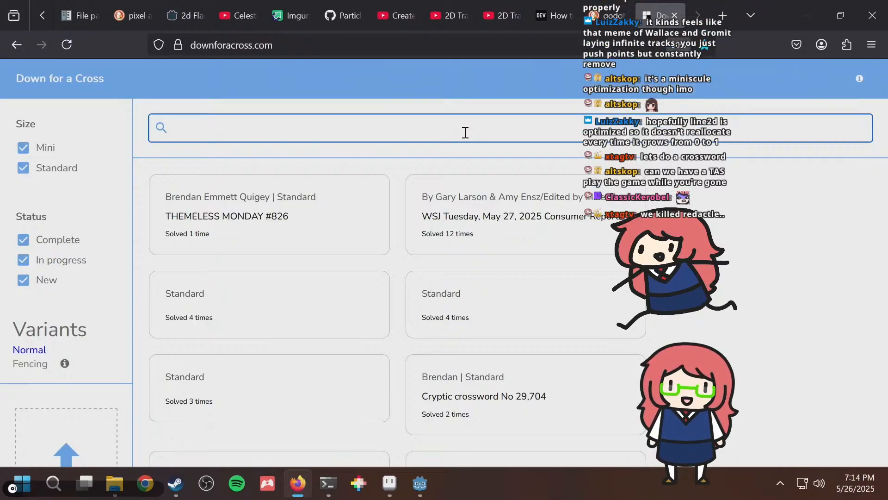
{"action": "type", "text": "nyt"}
{"action": "key", "text": "BackSpace"}
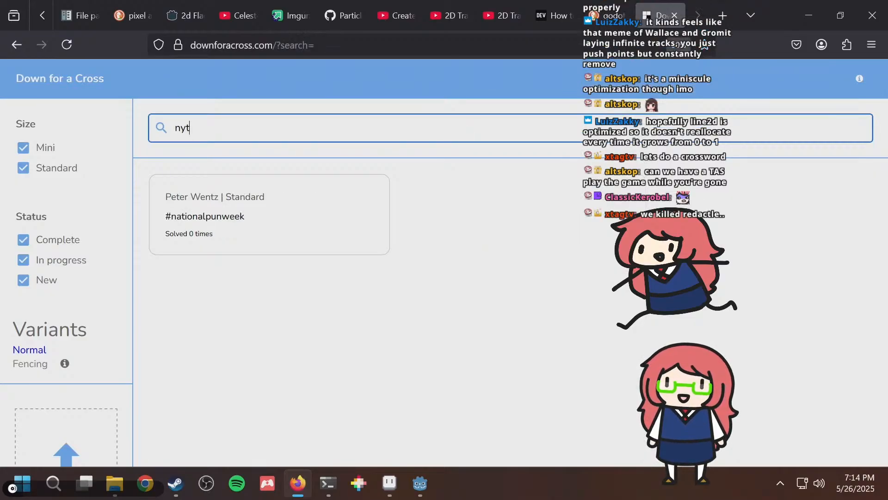
{"action": "type", "text": "imes"}
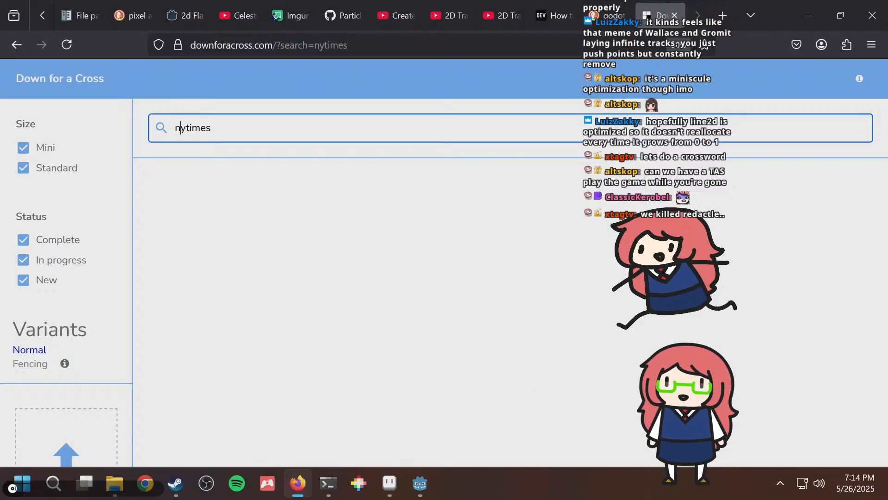
{"action": "left_click", "coordinate": [184, 128]}
{"action": "key", "text": "ctrl+a"}
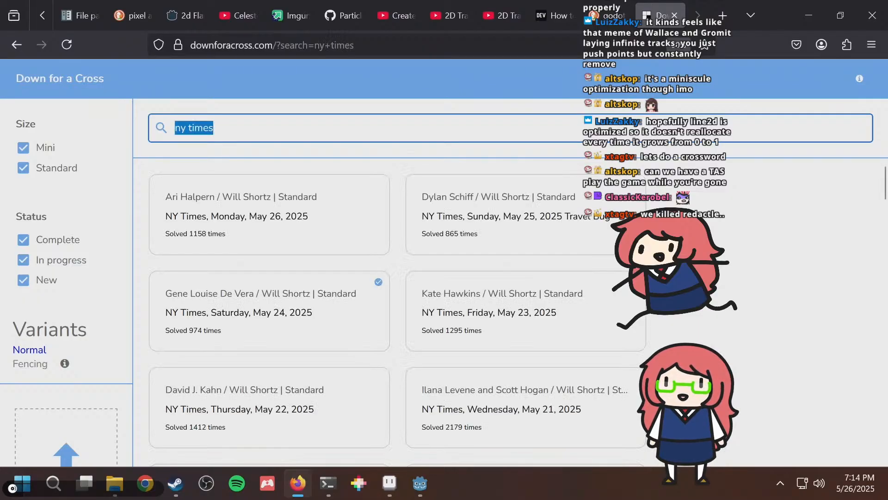
{"action": "key", "text": "BackSpace"}
{"action": "type", "text": "ny times"}
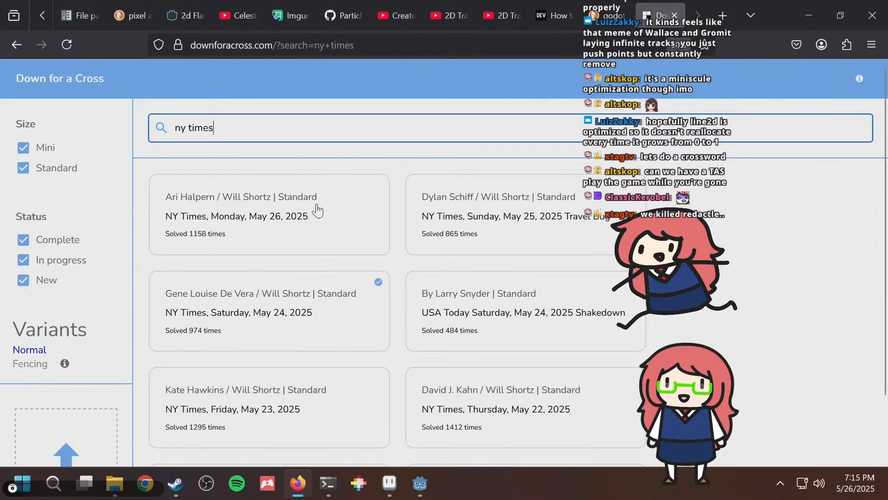
{"action": "left_click", "coordinate": [318, 210]}
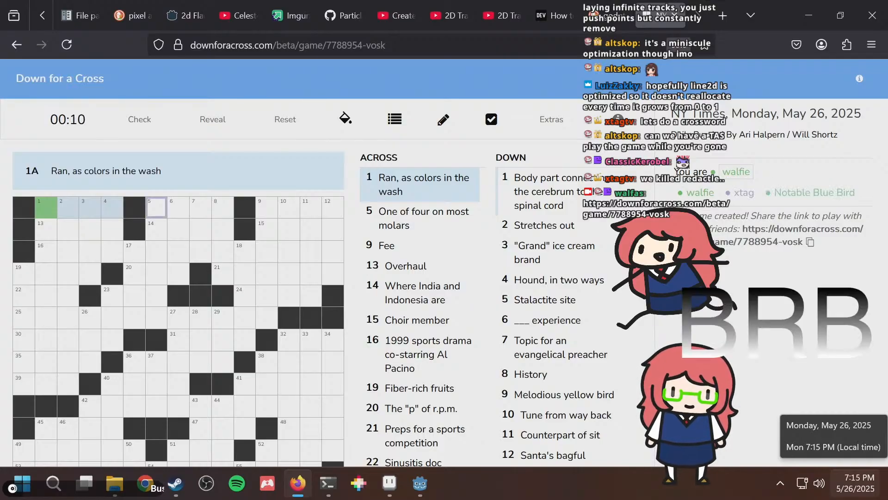
{"action": "scroll", "coordinate": [716, 175], "scroll_direction": "down", "scroll_amount": 2}
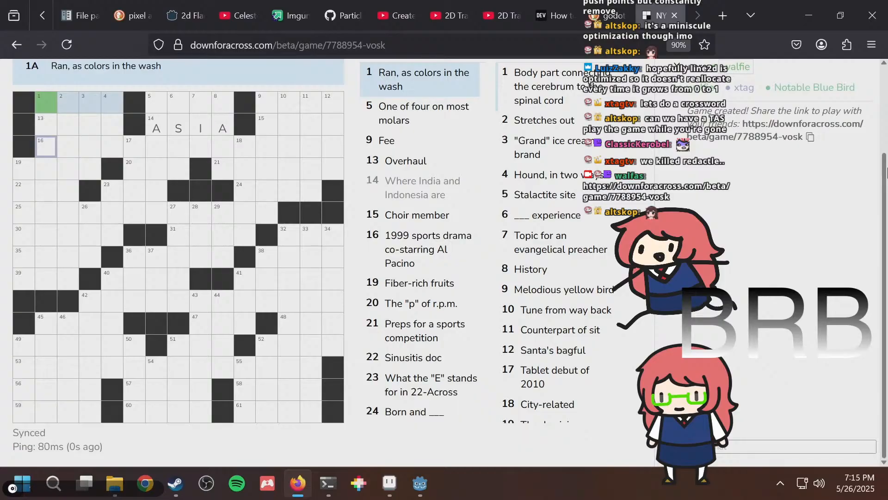
{"action": "type", "text": "ANYGIVEN"}
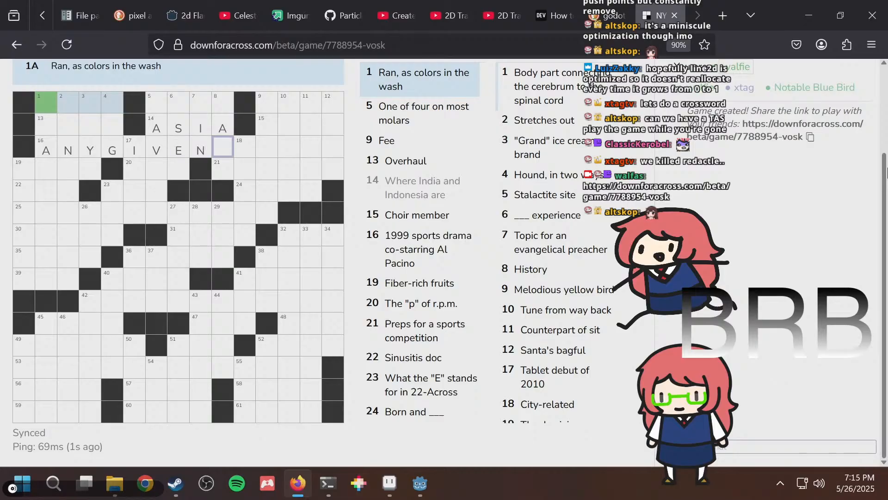
{"action": "type", "text": "SUNDAY"}
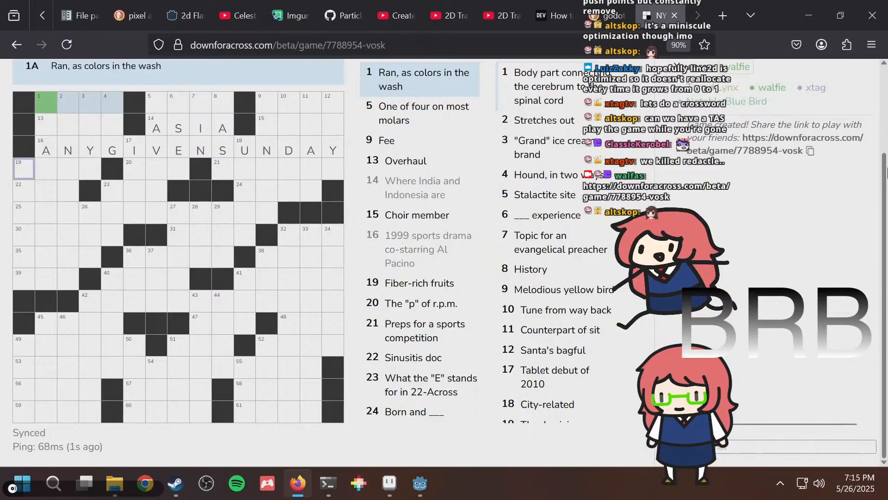
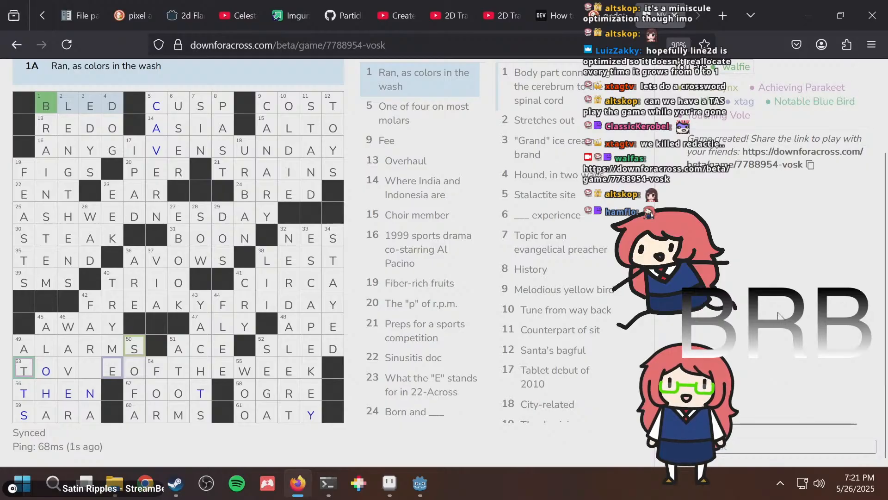
Examine the filled crossword grid, its clues and the solve timer on the puzzle page.
{"action": "scroll", "coordinate": [453, 115], "scroll_direction": "up", "scroll_amount": 3}
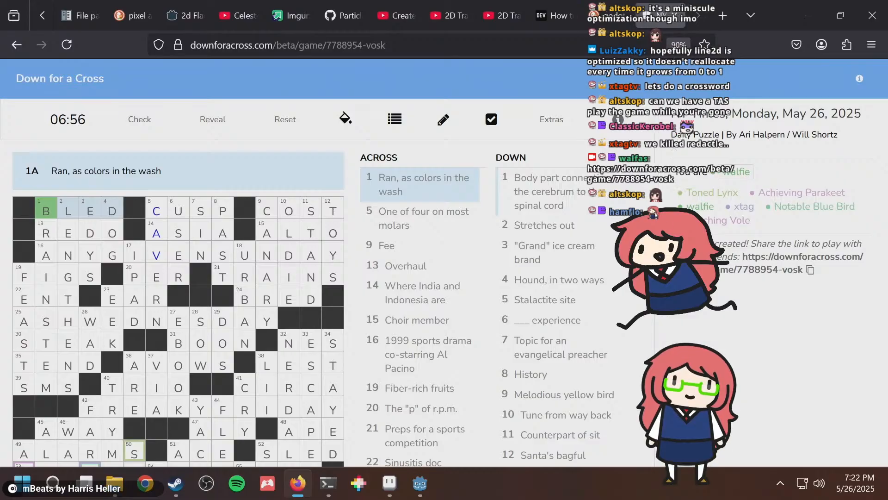
{"action": "scroll", "coordinate": [807, 303], "scroll_direction": "down", "scroll_amount": 2}
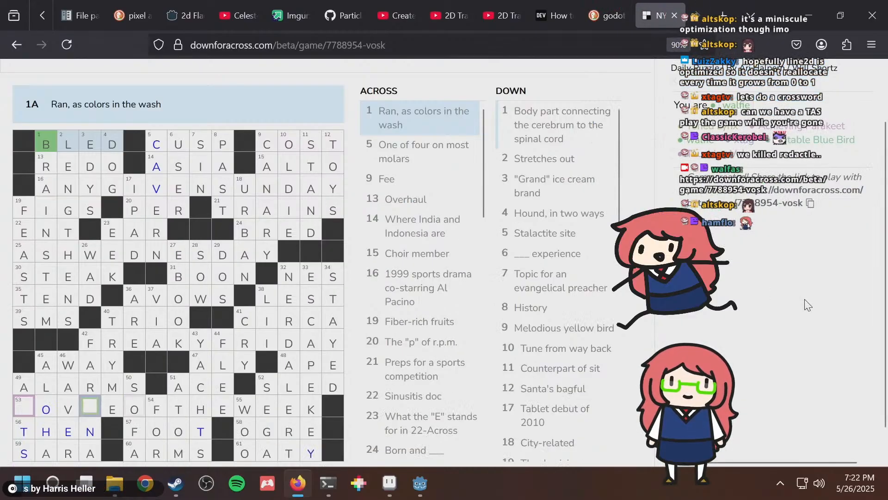
{"action": "scroll", "coordinate": [159, 350], "scroll_direction": "down", "scroll_amount": 1}
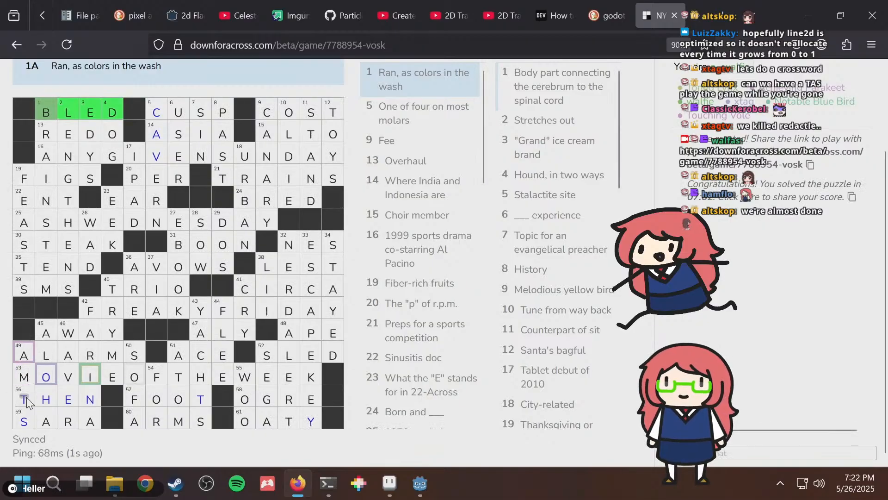
{"action": "scroll", "coordinate": [175, 319], "scroll_direction": "up", "scroll_amount": 2}
{"action": "scroll", "coordinate": [175, 320], "scroll_direction": "up", "scroll_amount": 1}
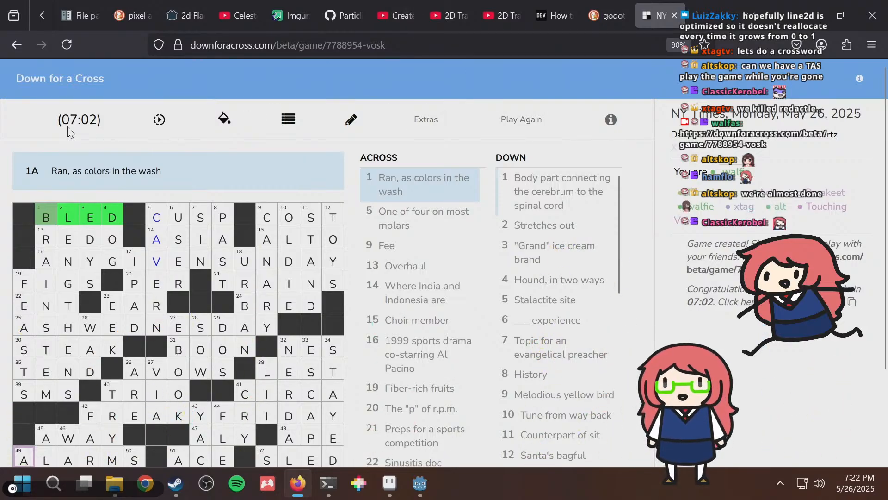
{"action": "mouse_move", "coordinate": [40, 121]}
{"action": "left_mouse_down"}
{"action": "mouse_move", "coordinate": [118, 124]}
{"action": "mouse_move", "coordinate": [39, 123]}
{"action": "left_mouse_up"}
{"action": "left_click", "coordinate": [116, 123]}
{"action": "left_click", "coordinate": [40, 124]}
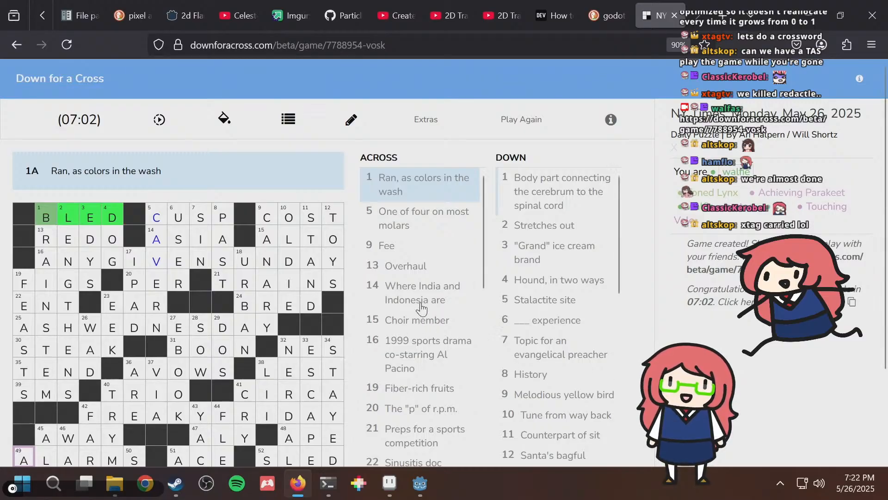
{"action": "left_click", "coordinate": [351, 121]}
{"action": "left_click", "coordinate": [347, 121]}
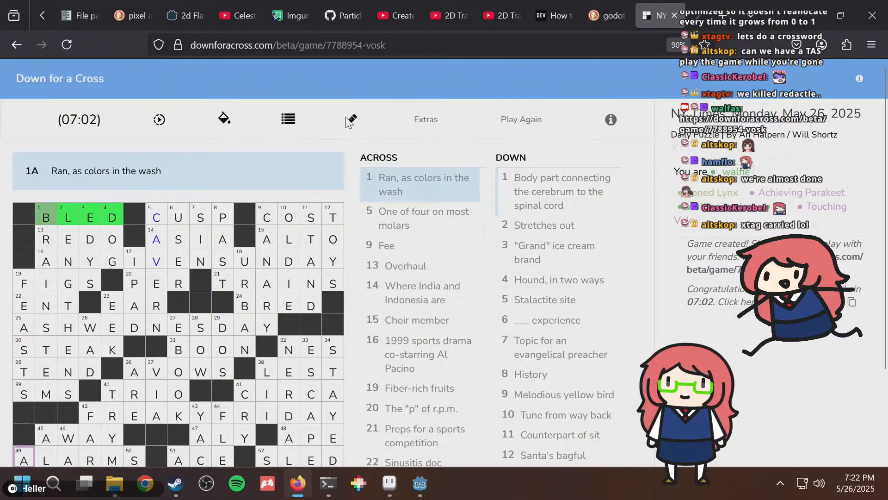
Turn on colour attribution for the solved crossword and examine which solver filled each square and the per-user list below the grid.
{"action": "left_click", "coordinate": [223, 120]}
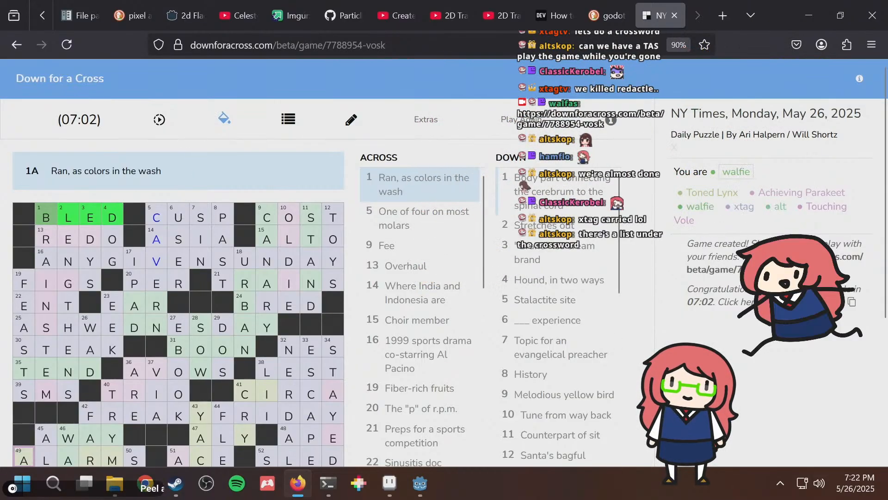
{"action": "scroll", "coordinate": [347, 222], "scroll_direction": "down", "scroll_amount": 2}
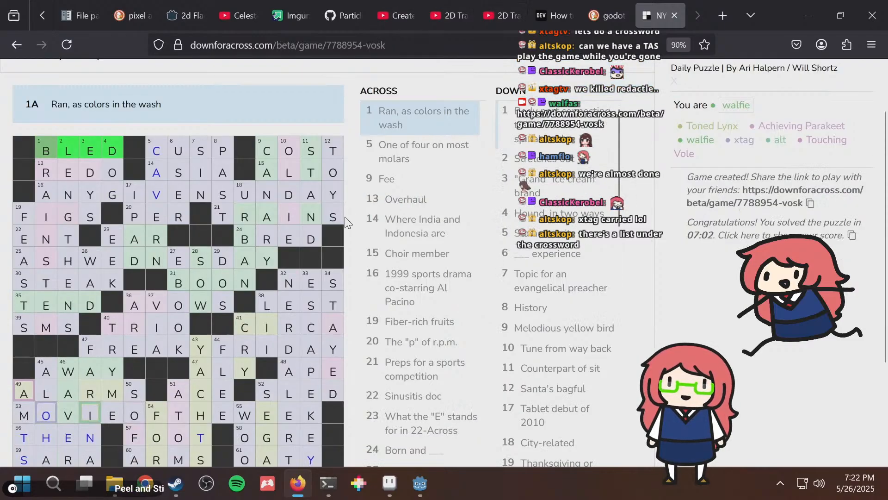
{"action": "scroll", "coordinate": [348, 217], "scroll_direction": "down", "scroll_amount": 4}
{"action": "scroll", "coordinate": [349, 210], "scroll_direction": "up", "scroll_amount": 4}
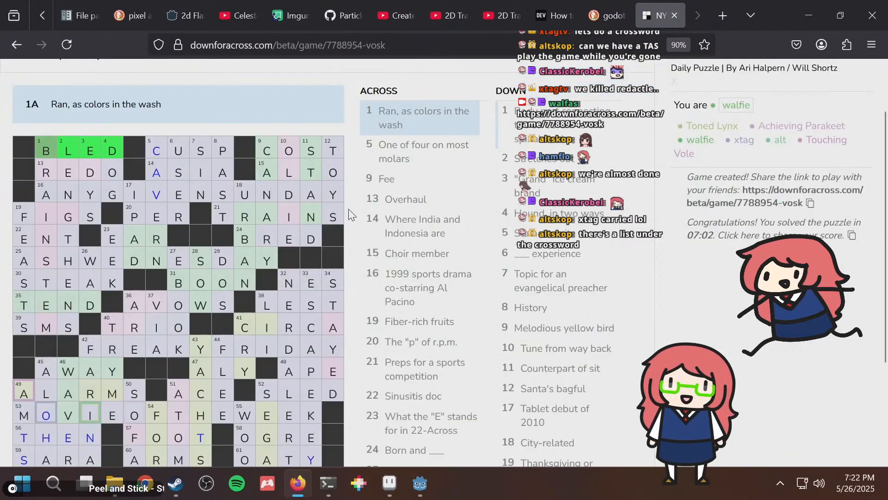
{"action": "scroll", "coordinate": [342, 219], "scroll_direction": "down", "scroll_amount": 4}
{"action": "left_click_drag", "start_coordinate": [65, 381], "coordinate": [99, 447]}
{"action": "left_click", "coordinate": [134, 418]}
{"action": "scroll", "coordinate": [329, 150], "scroll_direction": "up", "scroll_amount": 6}
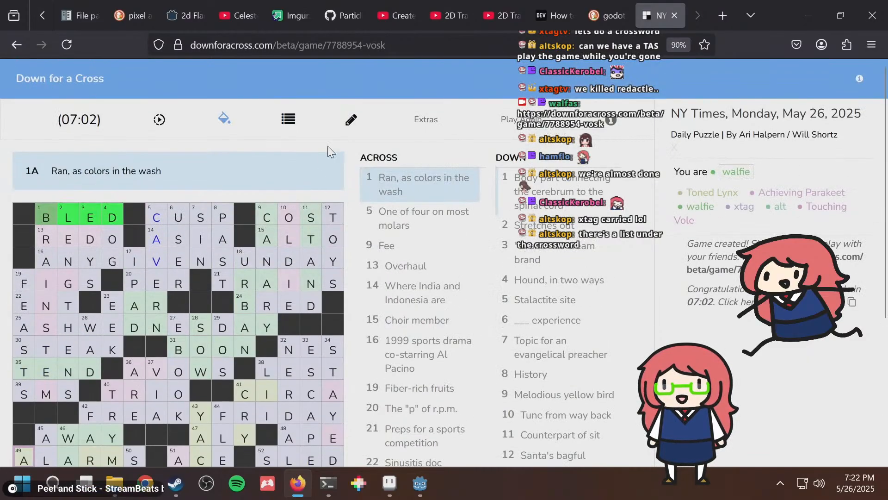
Compare the crossword with colour attribution off and on, and recheck the "Squares filled by user" list.
{"action": "scroll", "coordinate": [309, 197], "scroll_direction": "down", "scroll_amount": 3}
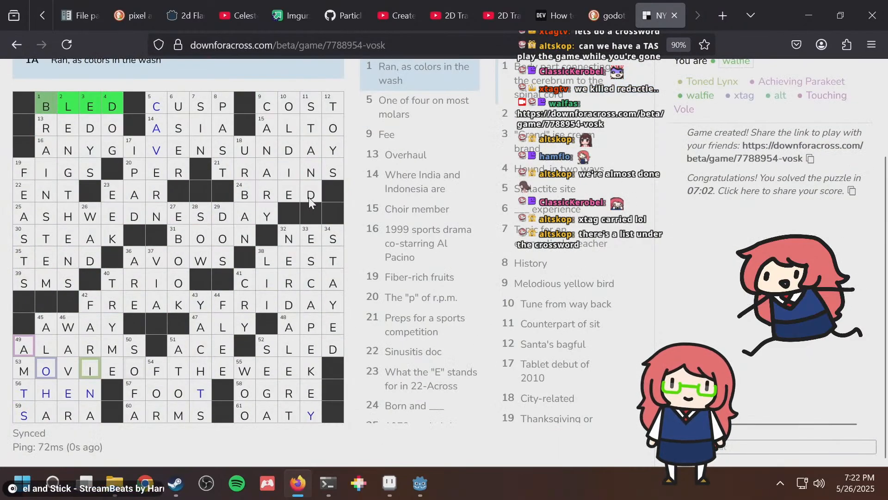
{"action": "scroll", "coordinate": [423, 323], "scroll_direction": "down", "scroll_amount": 10}
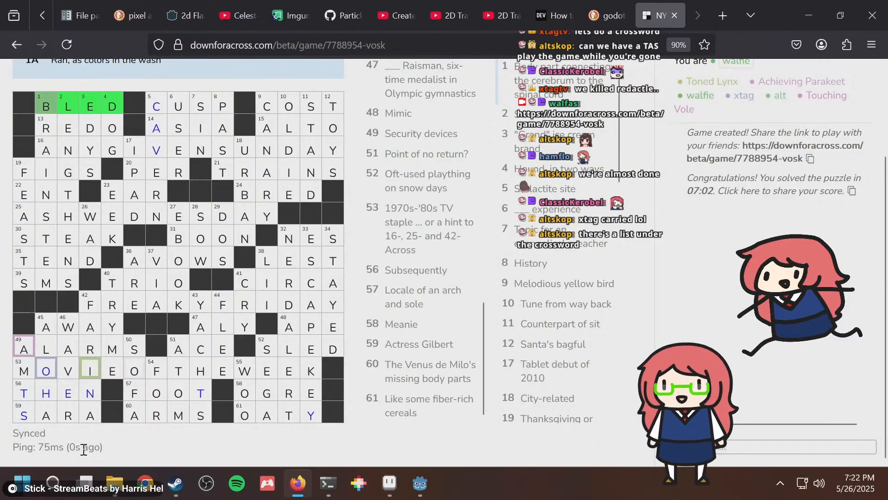
{"action": "scroll", "coordinate": [402, 301], "scroll_direction": "up", "scroll_amount": 8}
{"action": "scroll", "coordinate": [205, 143], "scroll_direction": "up", "scroll_amount": 3}
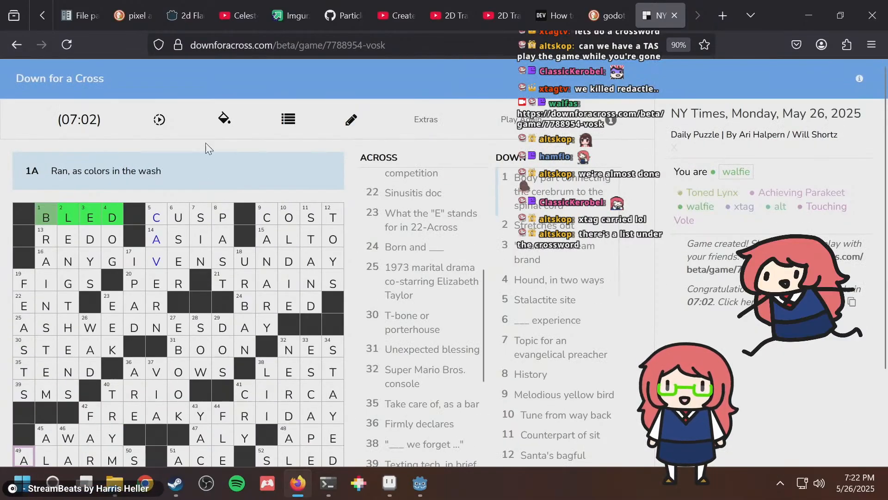
{"action": "left_click", "coordinate": [223, 120]}
{"action": "scroll", "coordinate": [270, 223], "scroll_direction": "down", "scroll_amount": 5}
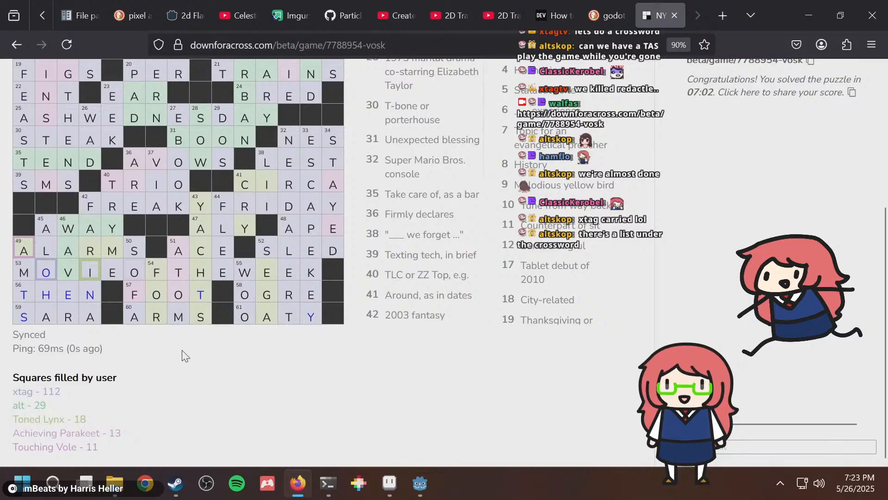
{"action": "scroll", "coordinate": [84, 383], "scroll_direction": "up", "scroll_amount": 5}
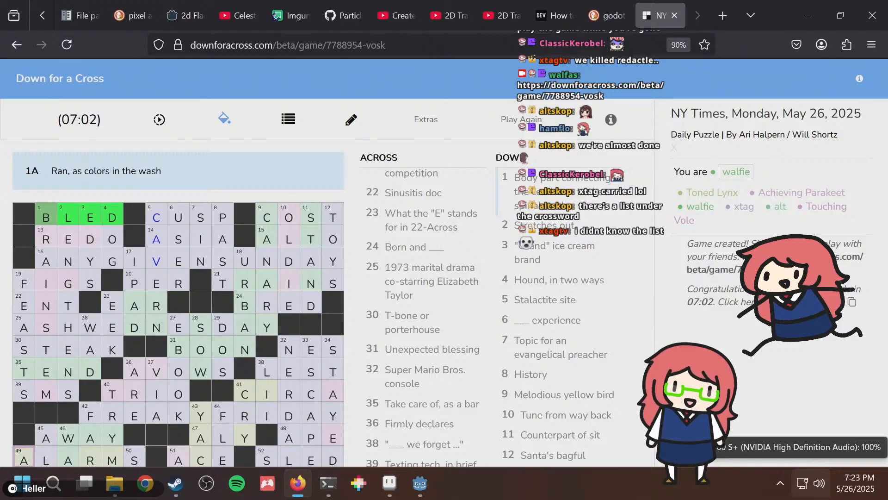
Close the crossword tab, switch to Godot and run the celeste project.
{"action": "left_click", "coordinate": [675, 15]}
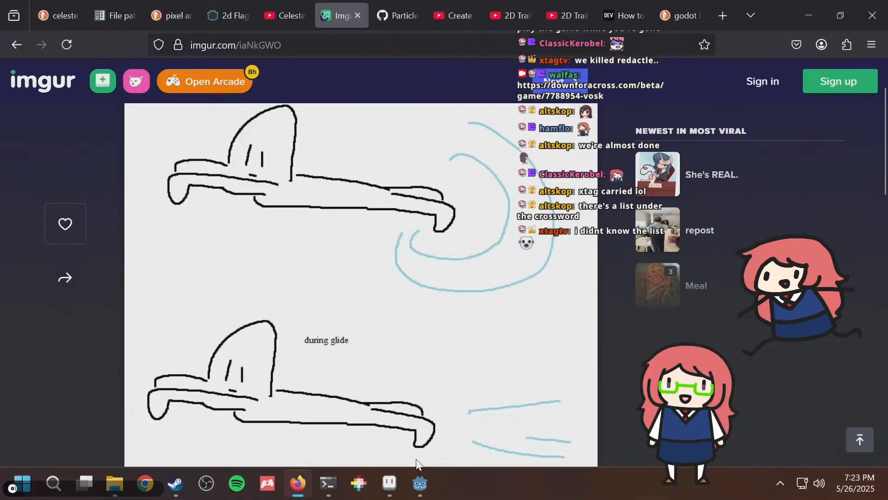
{"action": "left_click", "coordinate": [421, 477]}
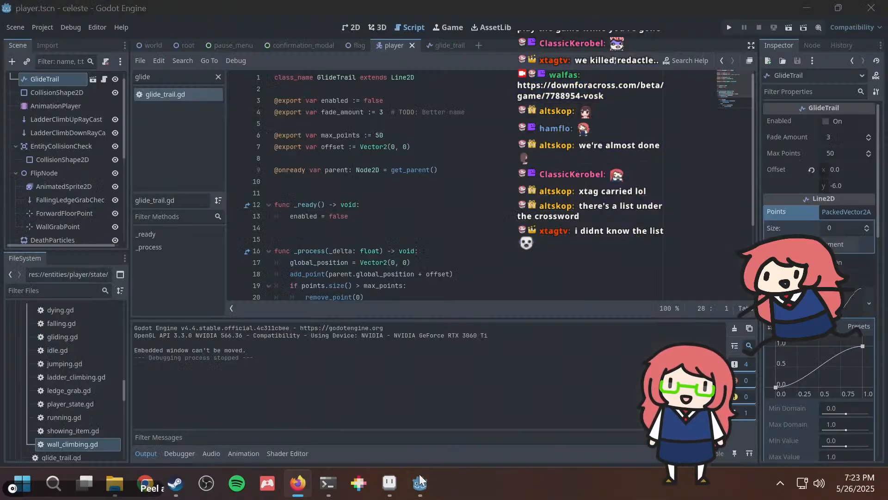
{"action": "left_click", "coordinate": [443, 227]}
{"action": "key", "text": "F5"}
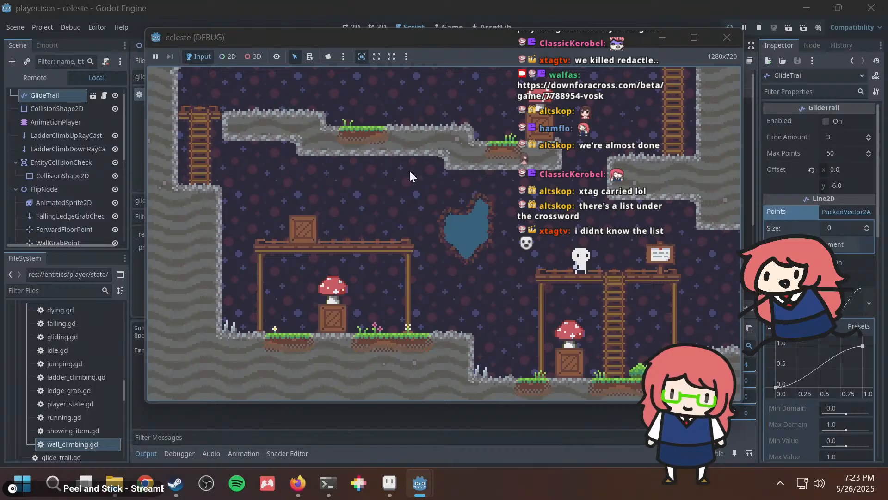
Playtest jumping and gliding in both directions between the wooden platforms to check the glide trail's fade.
{"action": "key", "text": "Left"}
{"action": "key", "text": "space"}
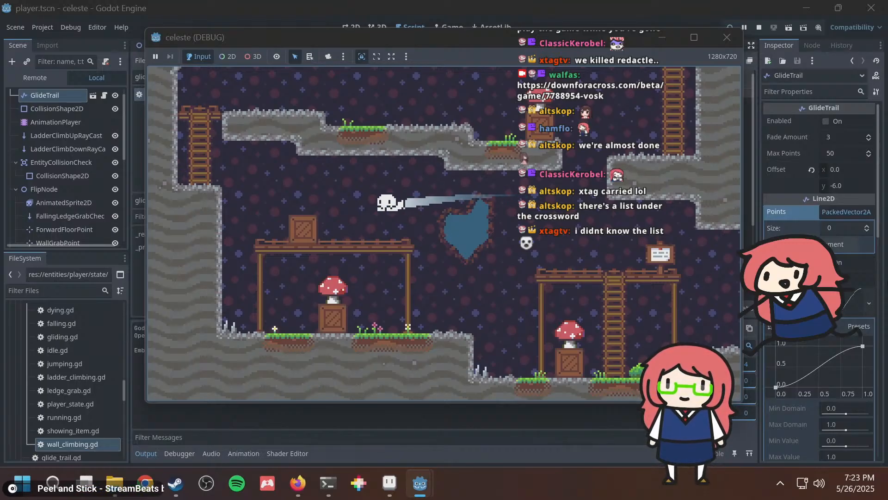
{"action": "key", "text": "Right"}
{"action": "key", "text": "Left"}
{"action": "key", "text": "space"}
{"action": "key", "text": "Right"}
{"action": "key", "text": "Left"}
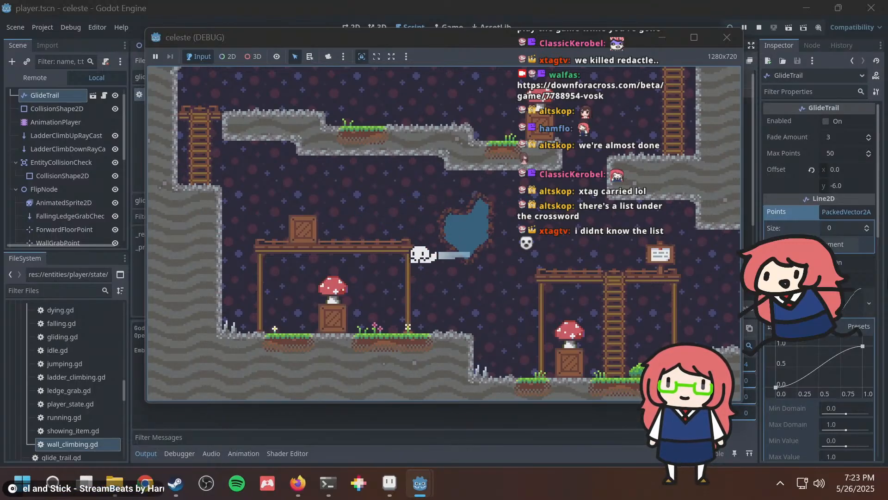
{"action": "key", "text": "Right"}
{"action": "key", "text": "Left"}
{"action": "key", "text": "Right"}
{"action": "key", "text": "Left"}
{"action": "key", "text": "space"}
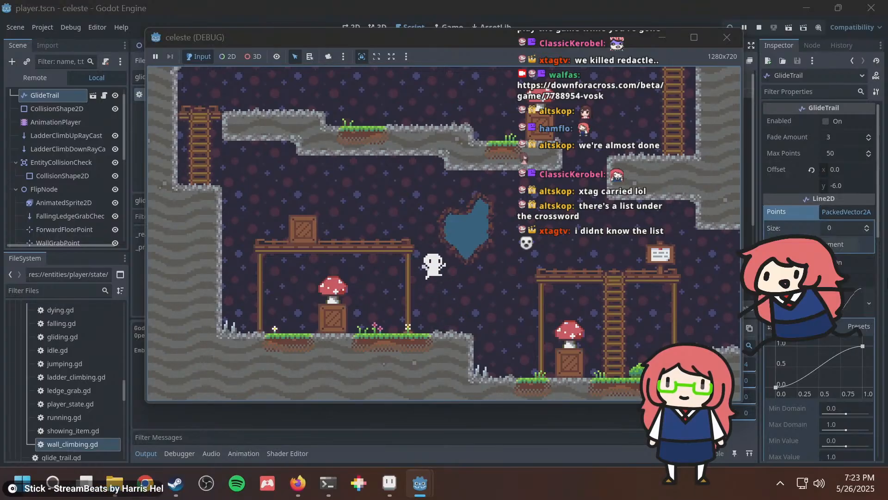
{"action": "key", "text": "Right"}
{"action": "key", "text": "Left"}
{"action": "key", "text": "Right"}
{"action": "key", "text": "Left"}
{"action": "key", "text": "space"}
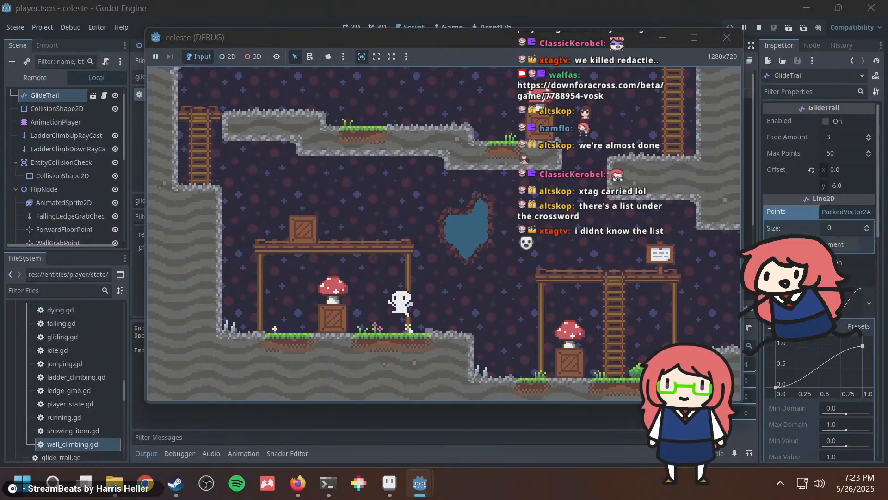
{"action": "key", "text": "Right"}
{"action": "key", "text": "space"}
{"action": "key", "text": "Left"}
{"action": "key", "text": "space"}
{"action": "key", "text": "Right"}
{"action": "key", "text": "space"}
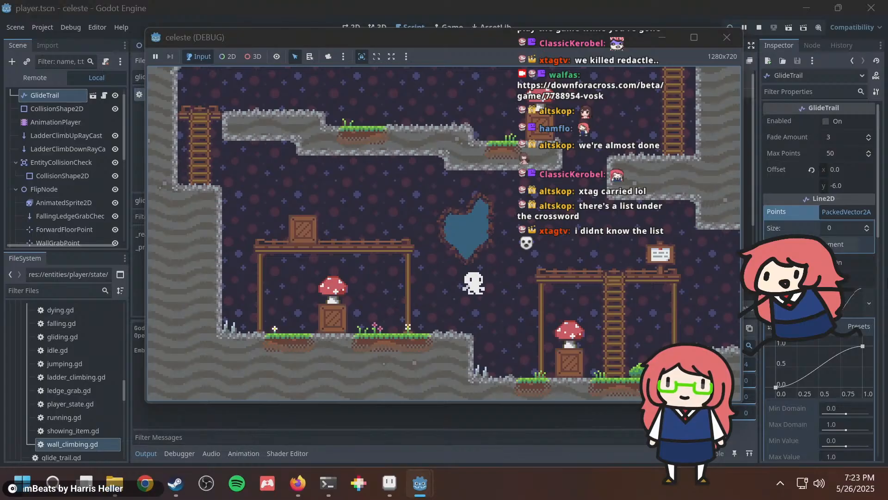
{"action": "key", "text": "Left"}
{"action": "key", "text": "space"}
{"action": "key", "text": "Right"}
{"action": "key", "text": "space"}
{"action": "key", "text": "Left"}
{"action": "key", "text": "space"}
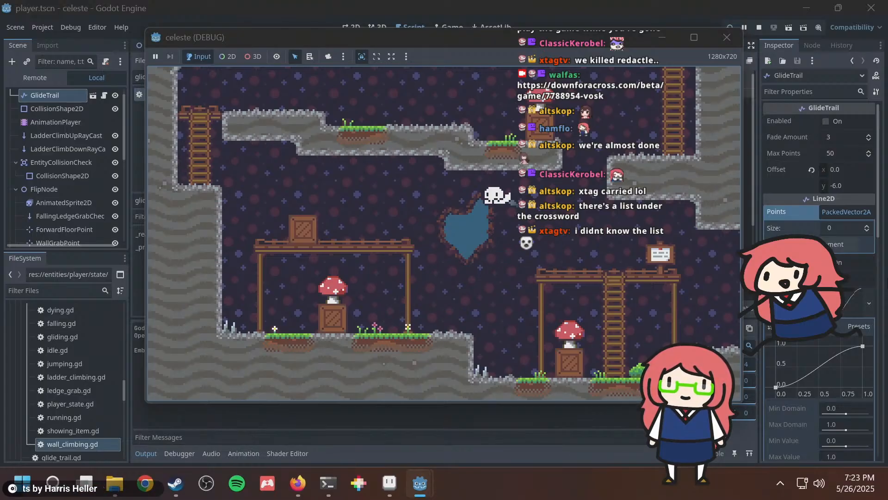
{"action": "key", "text": "space"}
{"action": "key", "text": "space"}
{"action": "key", "text": "space"}
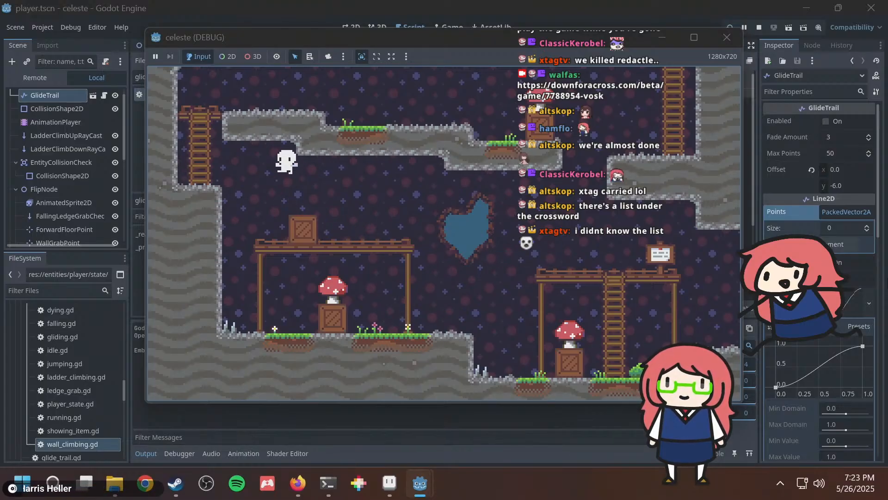
Push the crate off the wooden platform's right edge in the running game and drop down onto it.
{"action": "key", "text": "Right"}
{"action": "key", "text": "space"}
{"action": "key", "text": "space"}
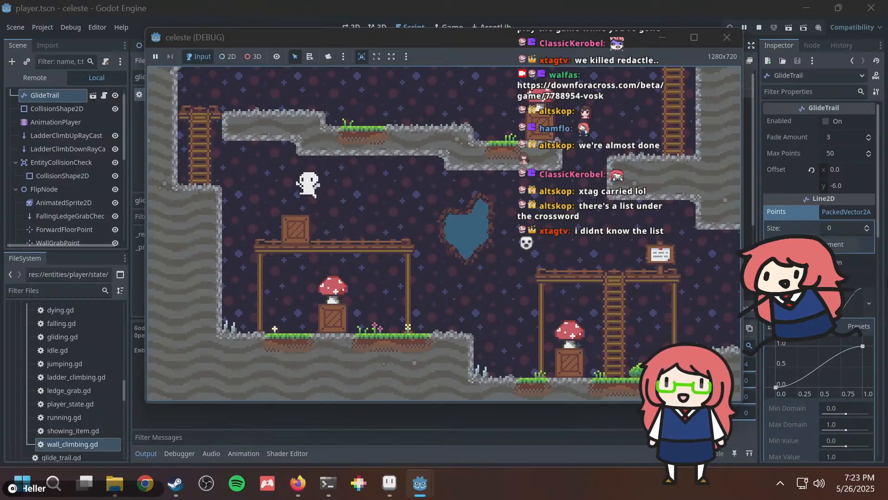
{"action": "key", "text": "Right"}
{"action": "key", "text": "Right"}
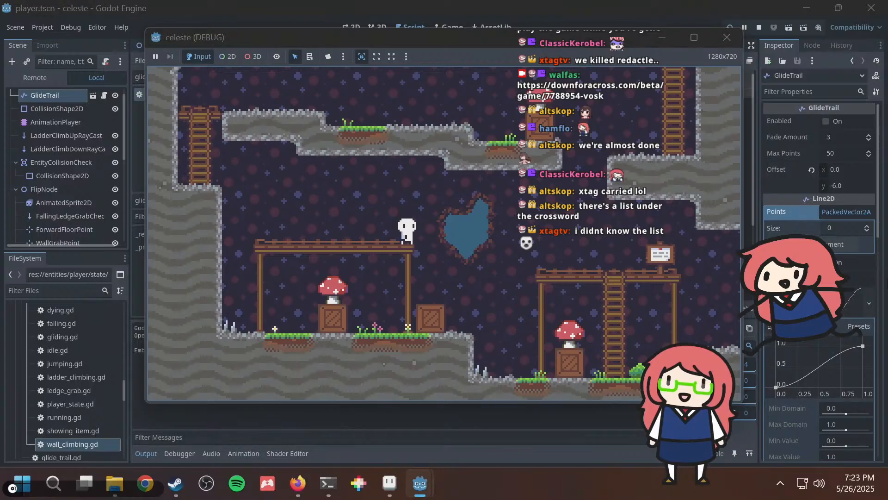
{"action": "key", "text": "Right"}
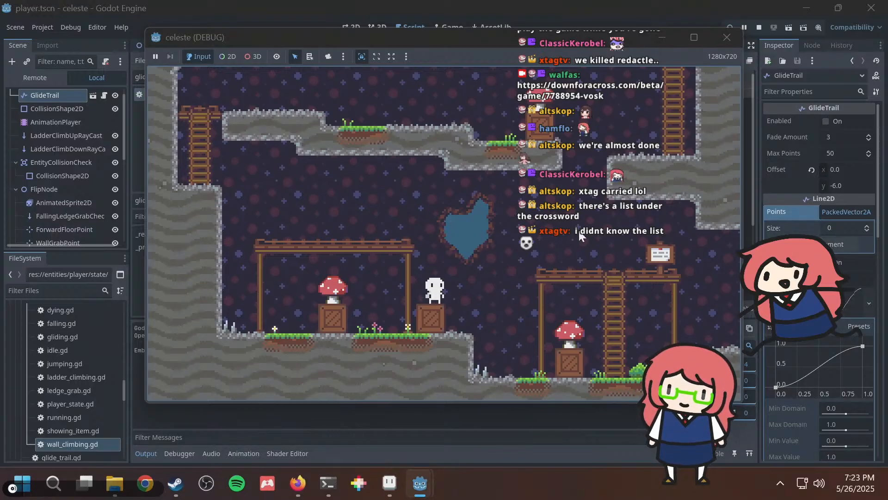
Climb to the upper-left ledge, return to the crate, push it off the ground ledge and close the game.
{"action": "key", "text": "space"}
{"action": "key", "text": "Left"}
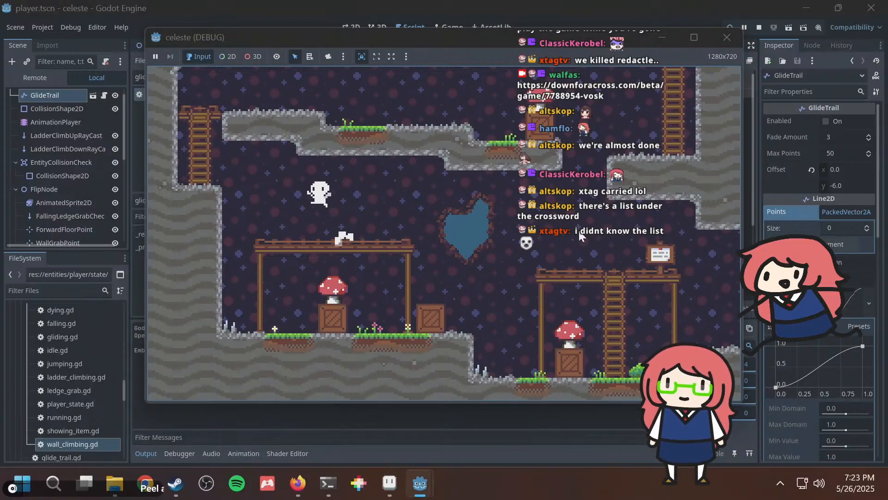
{"action": "key", "text": "space"}
{"action": "key", "text": "Right"}
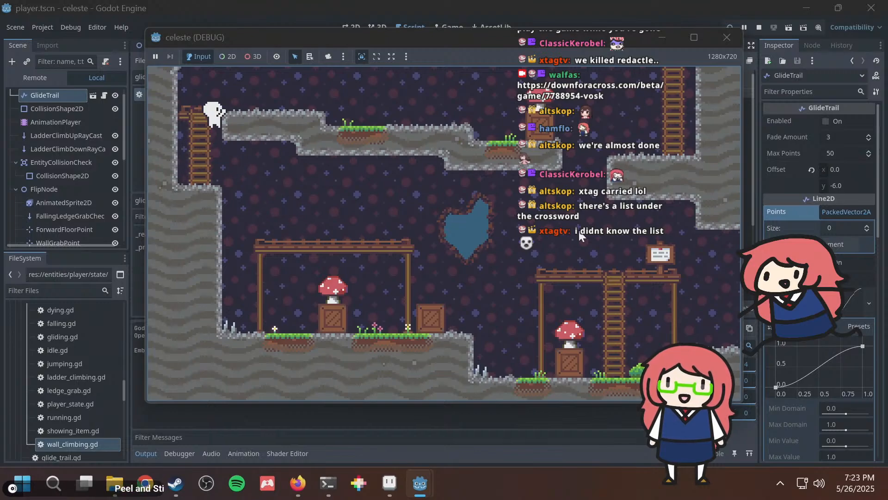
{"action": "key", "text": "Right"}
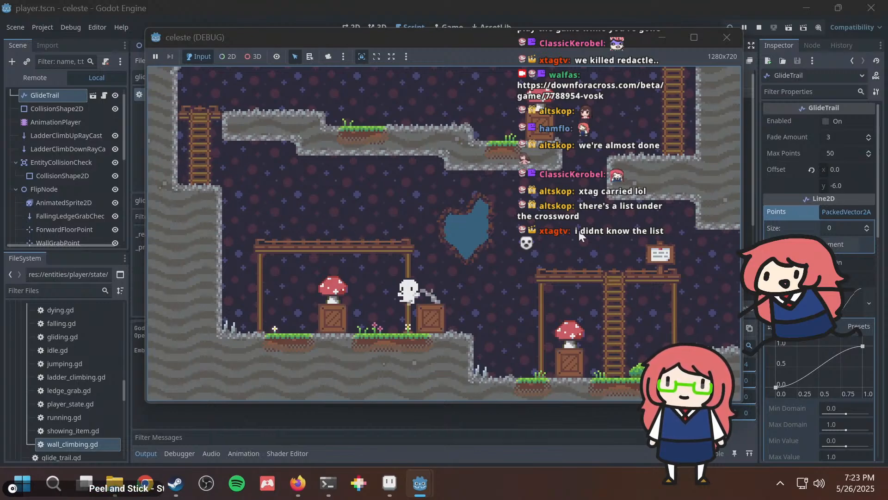
{"action": "key", "text": "Right"}
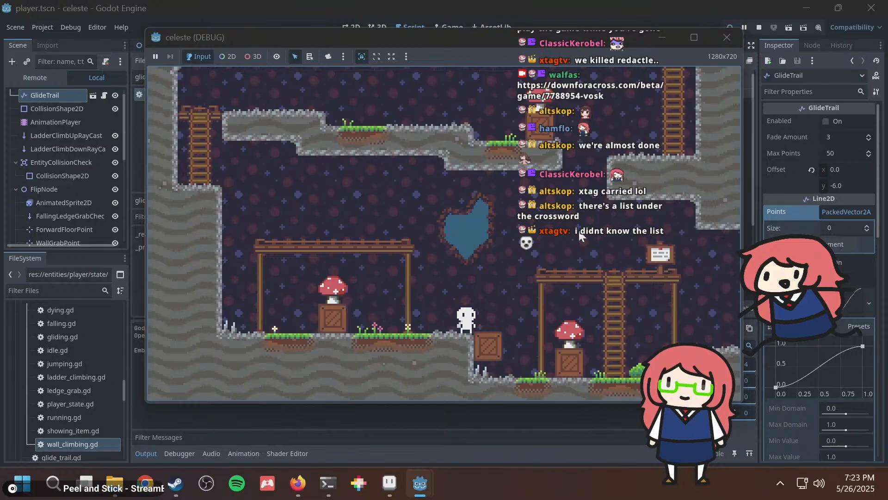
{"action": "left_click", "coordinate": [726, 33]}
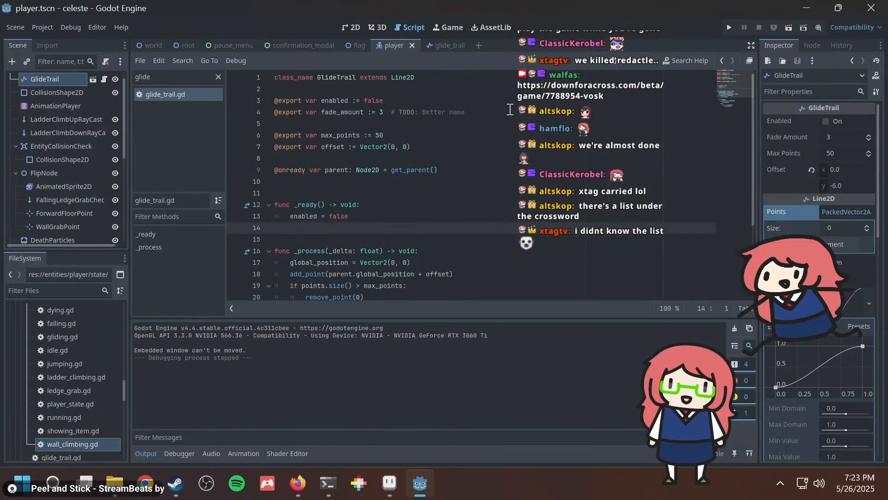
Switch to the terminal and check the repository for uncommitted changes with git diff and git status.
{"action": "left_click", "coordinate": [327, 484]}
{"action": "type", "text": "git diff"}
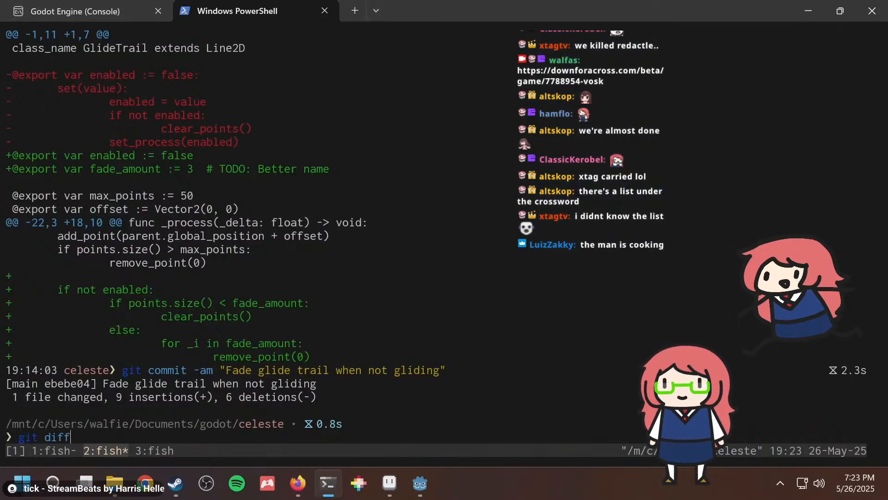
{"action": "key", "text": "Return"}
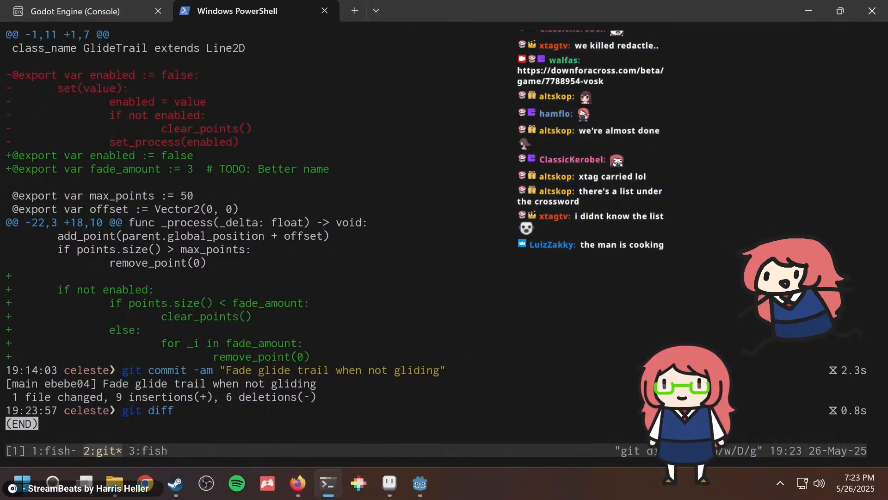
{"action": "type", "text": "qgit status"}
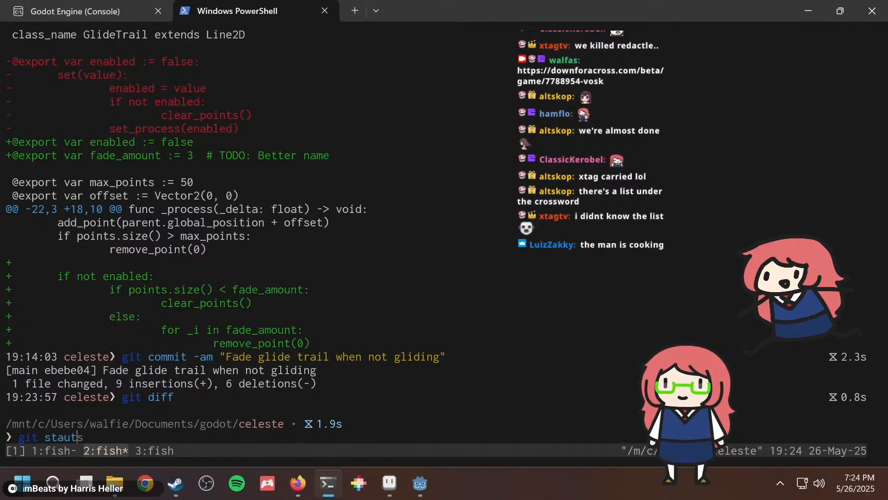
{"action": "key", "text": "Return"}
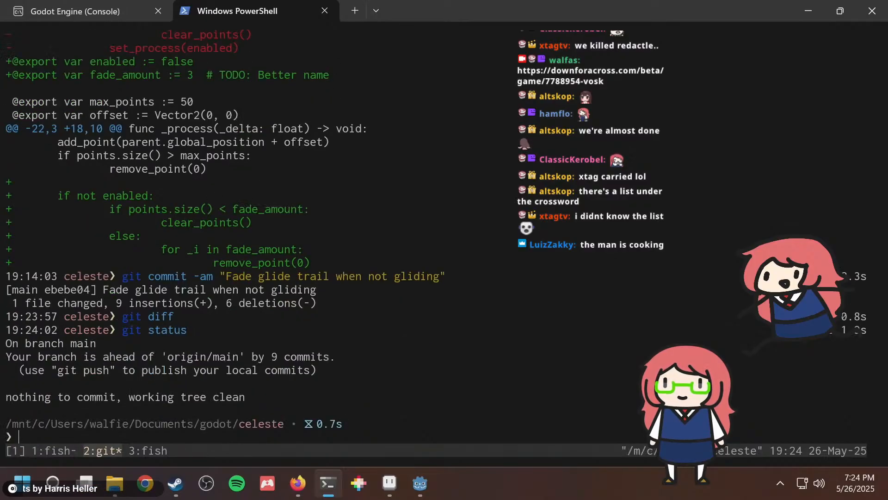
Switch back to the Godot editor and open crate.tscn from the entities/crate folder in the 2D view.
{"action": "key", "text": "alt+Tab"}
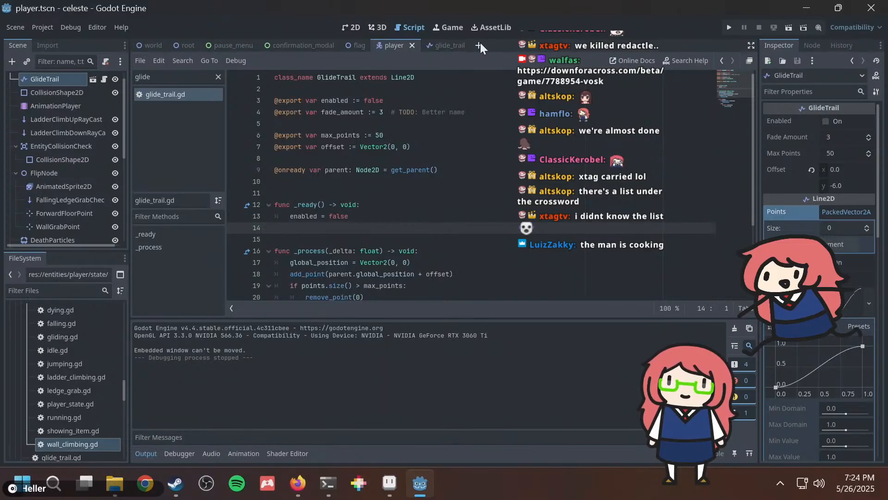
{"action": "left_click", "coordinate": [348, 26]}
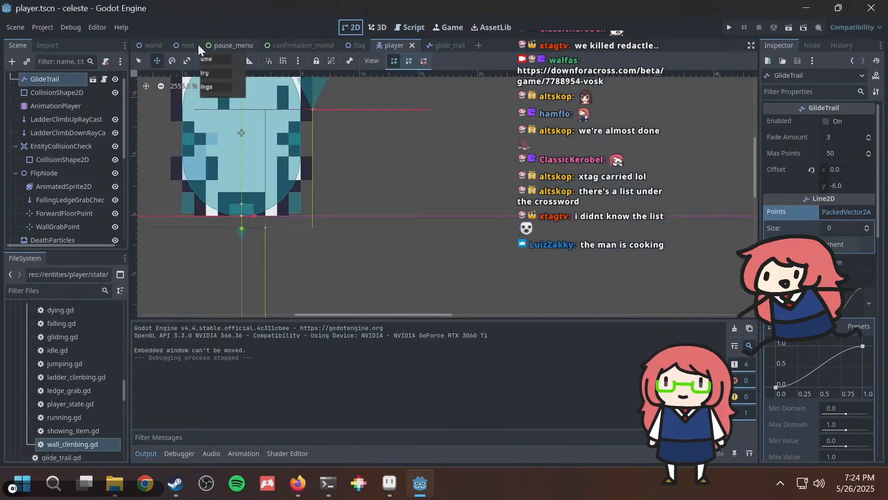
{"action": "left_click", "coordinate": [62, 61]}
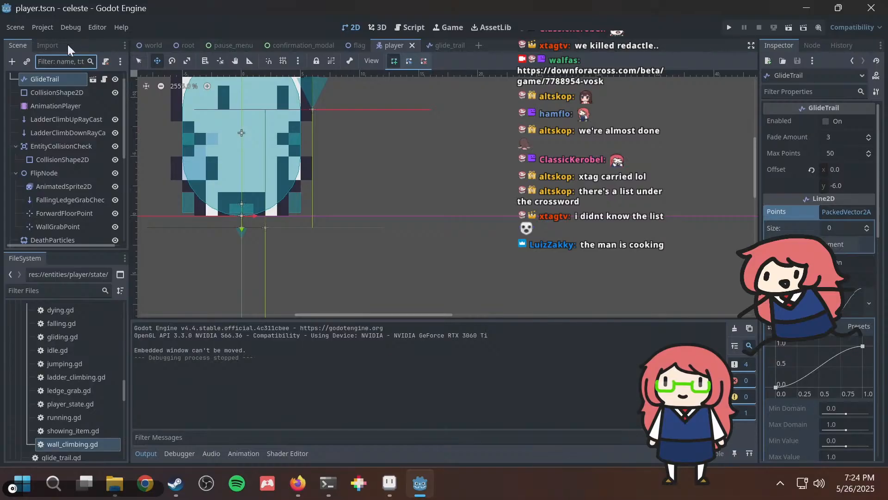
{"action": "scroll", "coordinate": [92, 363], "scroll_direction": "up", "scroll_amount": 10}
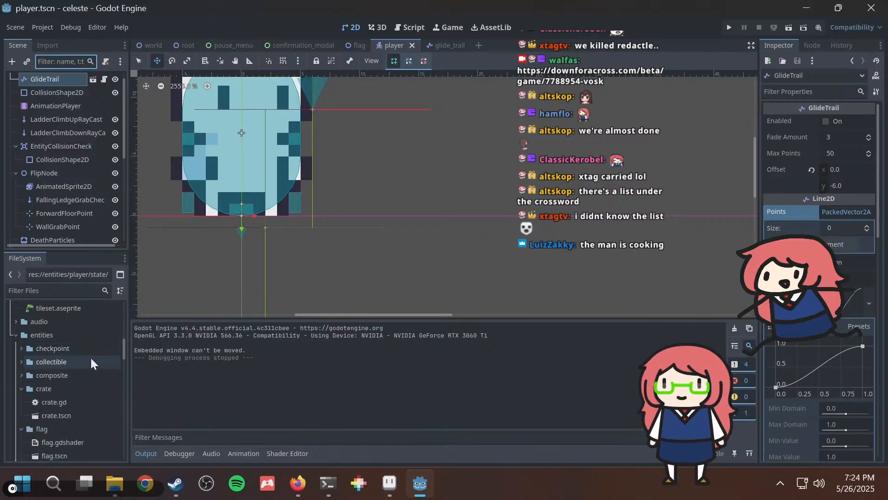
{"action": "left_click_drag", "start_coordinate": [123, 351], "coordinate": [123, 357]}
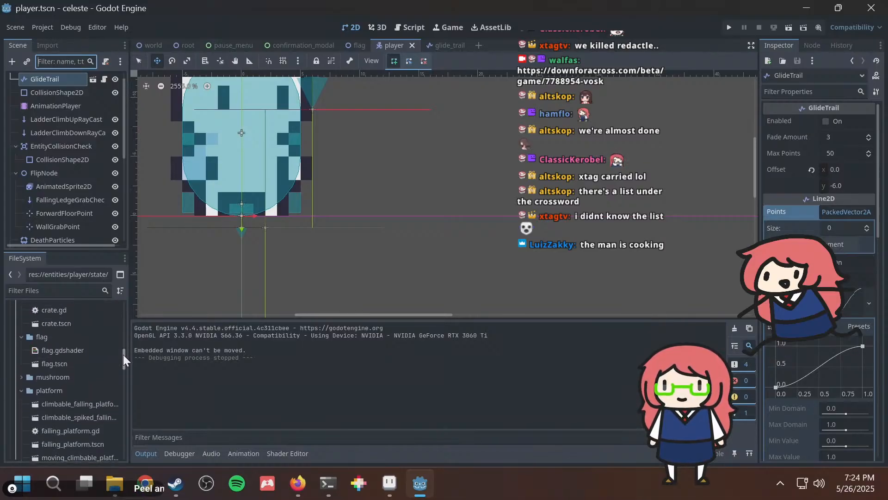
{"action": "double_click", "coordinate": [71, 325]}
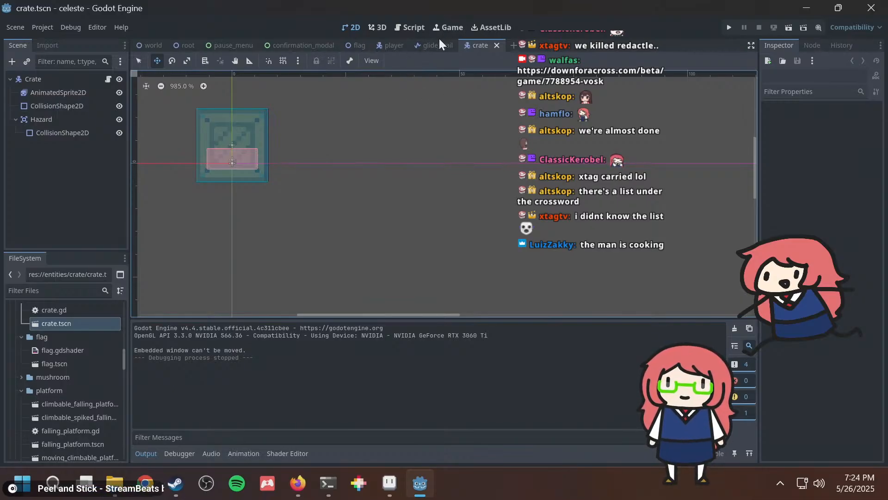
In the player scene, choose res://entities as the destination for saving the LandingDustParticles branch as a scene, then cancel the save.
{"action": "left_click", "coordinate": [388, 45]}
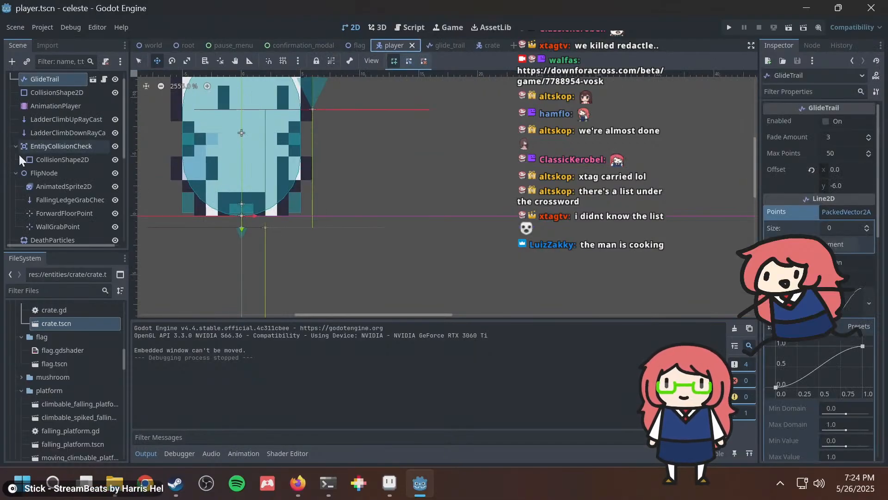
{"action": "scroll", "coordinate": [54, 160], "scroll_direction": "down", "scroll_amount": 2}
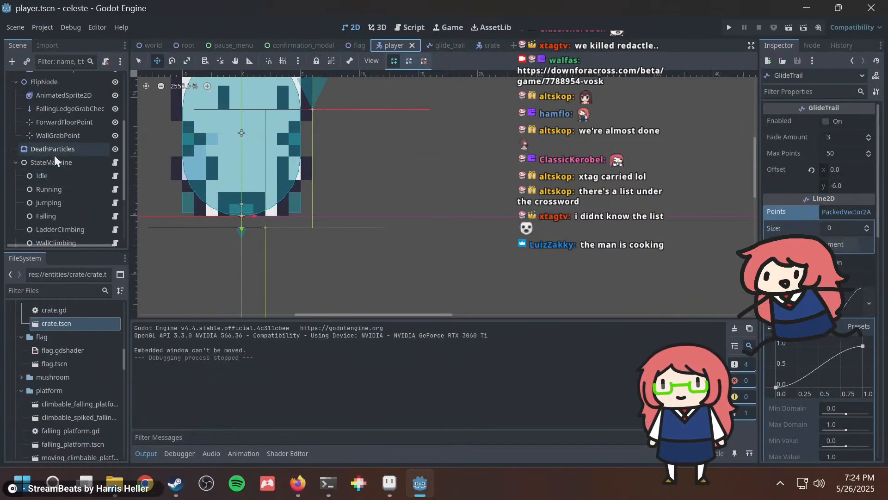
{"action": "scroll", "coordinate": [54, 153], "scroll_direction": "up", "scroll_amount": 1}
{"action": "scroll", "coordinate": [55, 148], "scroll_direction": "down", "scroll_amount": 3}
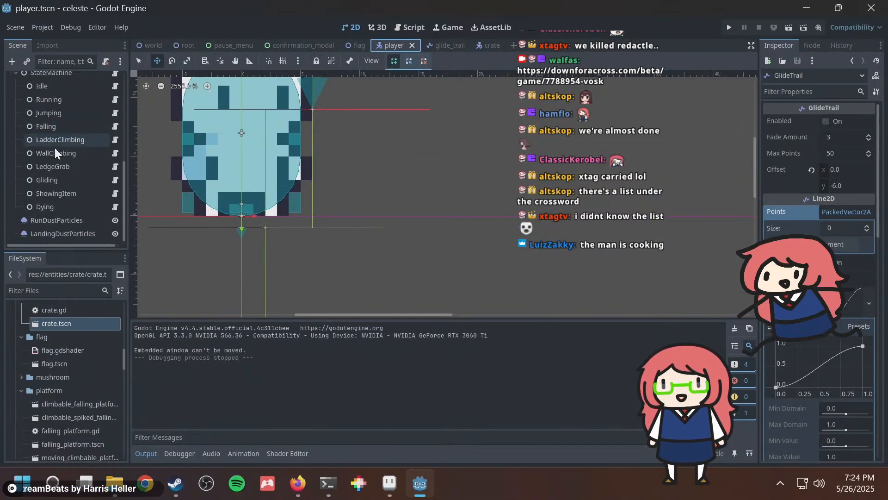
{"action": "left_click", "coordinate": [46, 232]}
{"action": "right_click", "coordinate": [48, 233]}
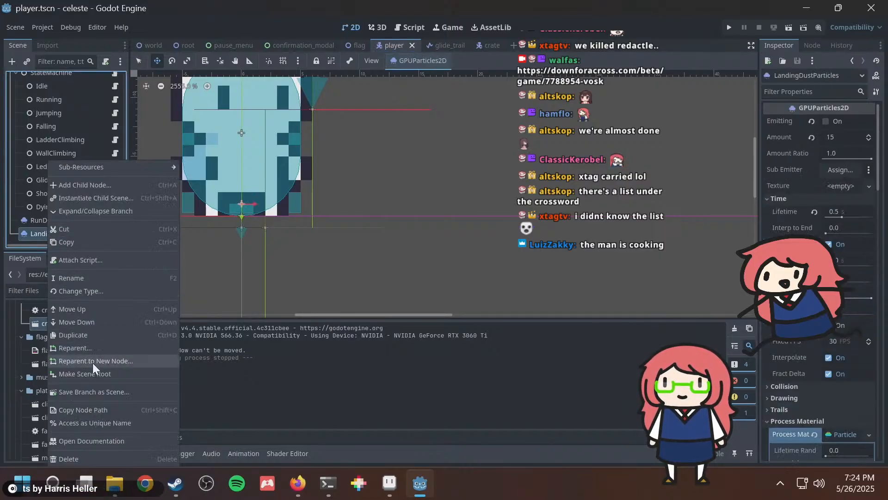
{"action": "left_click", "coordinate": [99, 392]}
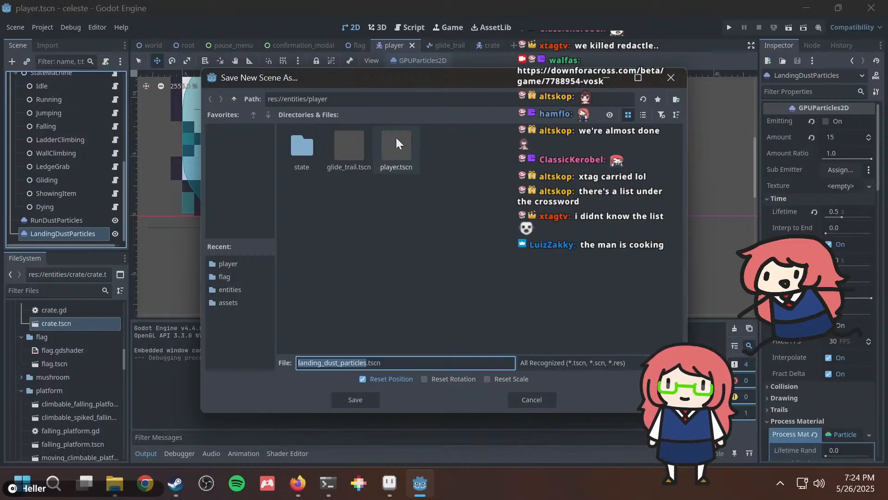
{"action": "left_click_drag", "start_coordinate": [309, 100], "coordinate": [326, 101]}
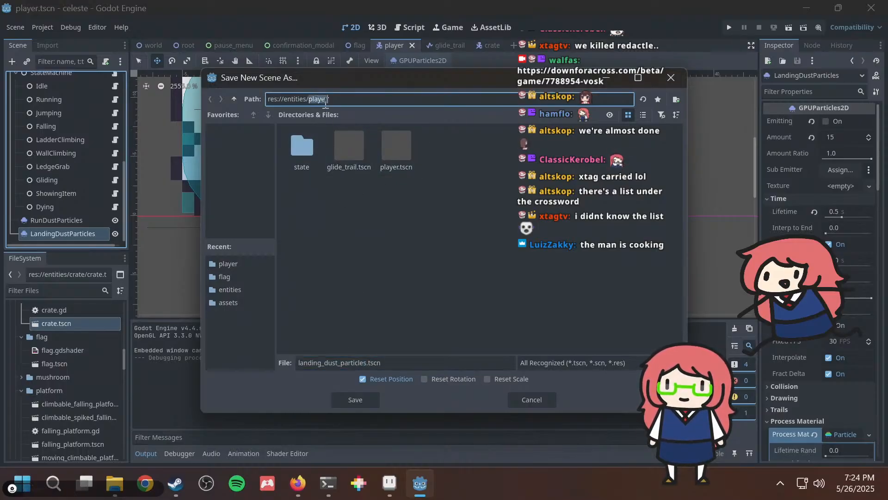
{"action": "left_click", "coordinate": [230, 289]}
{"action": "left_click_drag", "start_coordinate": [379, 88], "coordinate": [227, 81]}
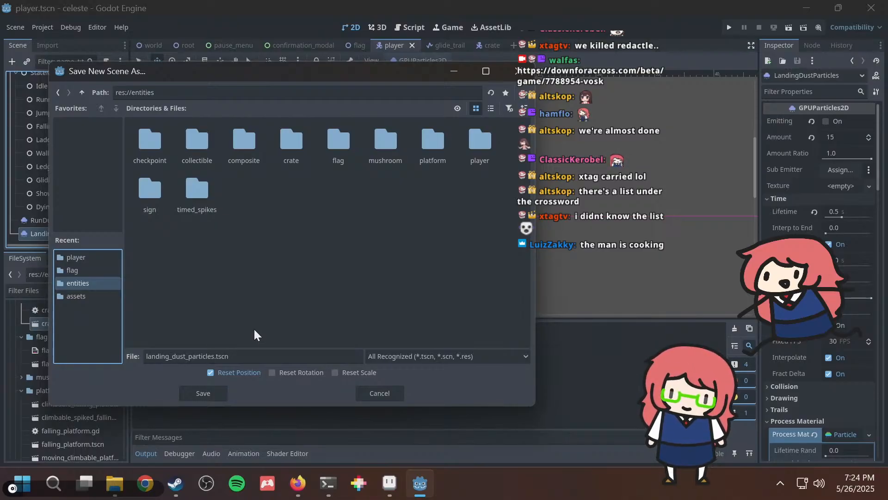
{"action": "key", "text": "Escape"}
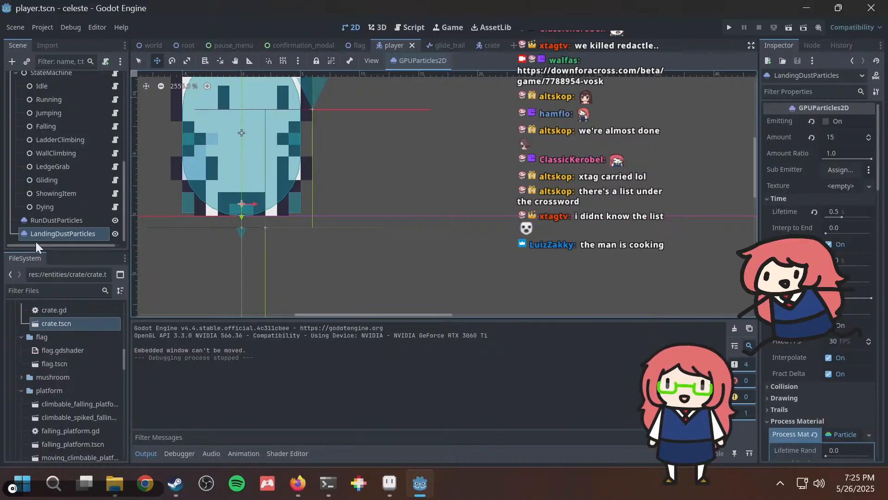
Save the LandingDustParticles branch as landing_dust_particles.tscn in res://entities and save the player scene.
{"action": "right_click", "coordinate": [45, 234]}
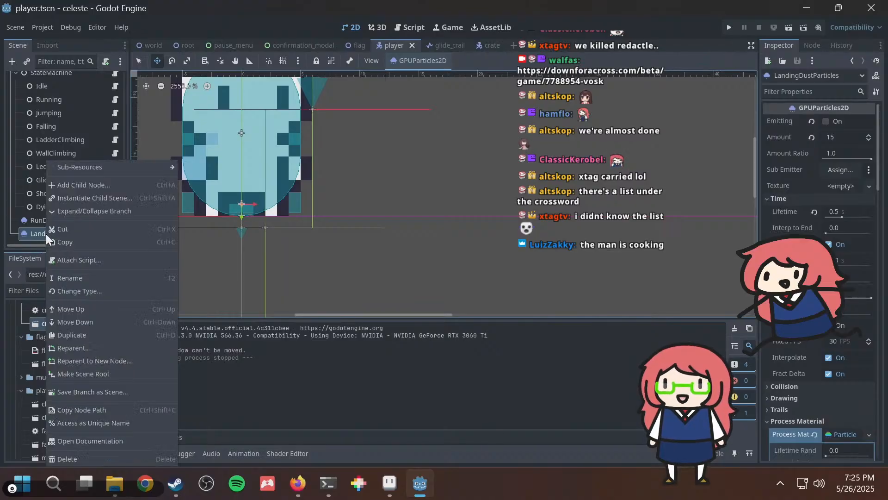
{"action": "left_click", "coordinate": [102, 393]}
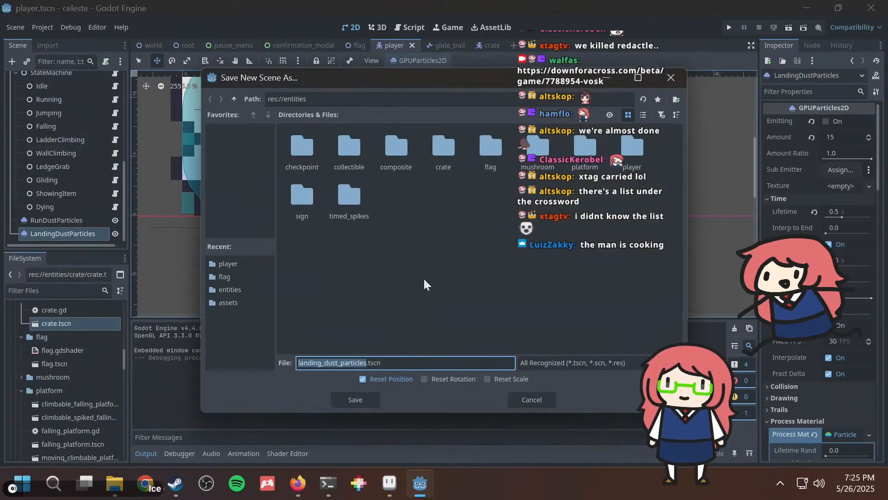
{"action": "left_click", "coordinate": [350, 402]}
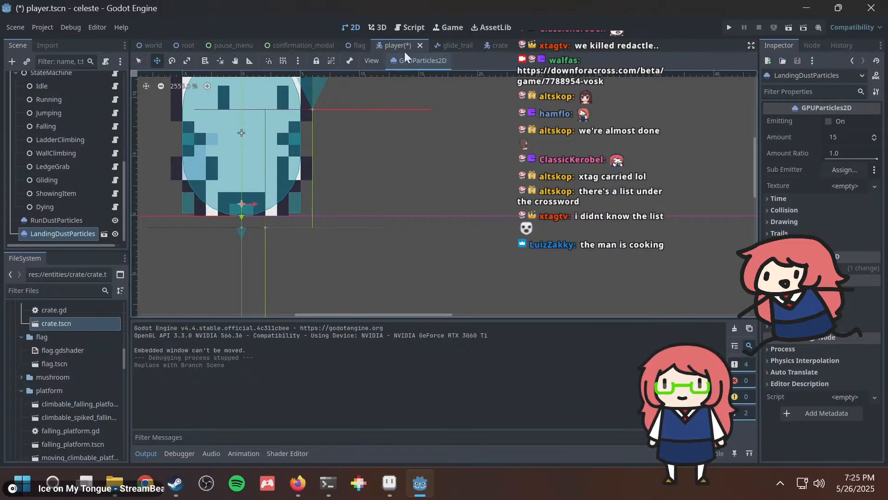
{"action": "key", "text": "ctrl+s"}
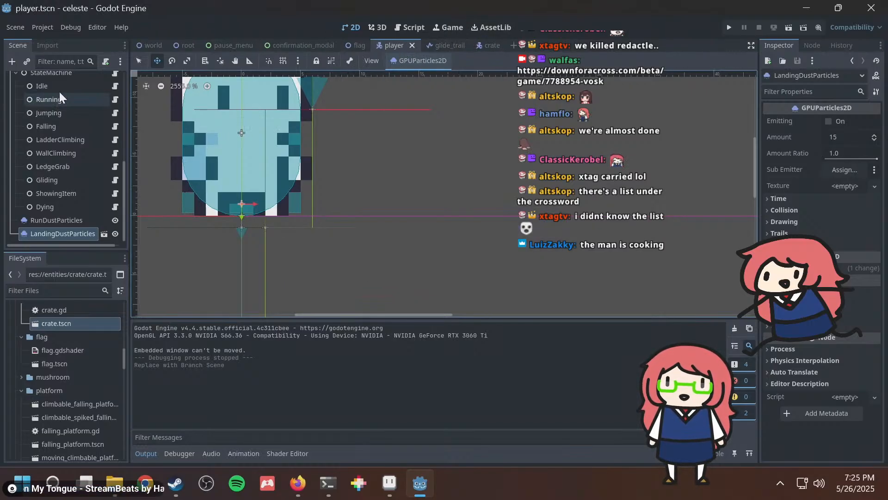
Return to the crate scene and collapse the crate, flag, platform and player folders under entities in the project files.
{"action": "left_click", "coordinate": [487, 44]}
{"action": "scroll", "coordinate": [65, 334], "scroll_direction": "down", "scroll_amount": 10}
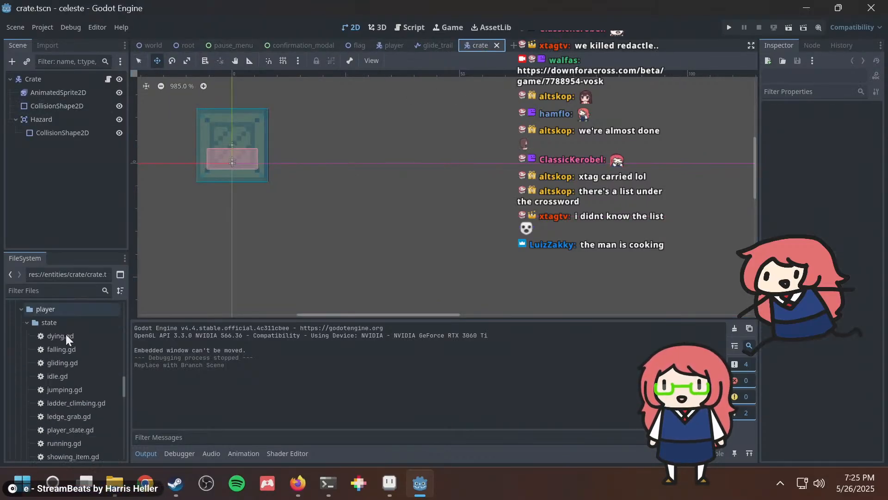
{"action": "scroll", "coordinate": [66, 335], "scroll_direction": "down", "scroll_amount": 5}
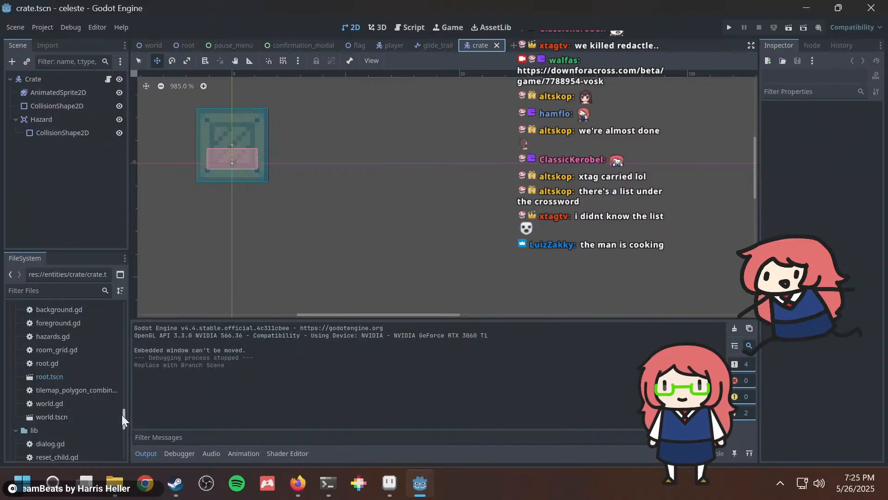
{"action": "scroll", "coordinate": [121, 414], "scroll_direction": "up", "scroll_amount": 5}
{"action": "left_click_drag", "start_coordinate": [126, 402], "coordinate": [126, 340]}
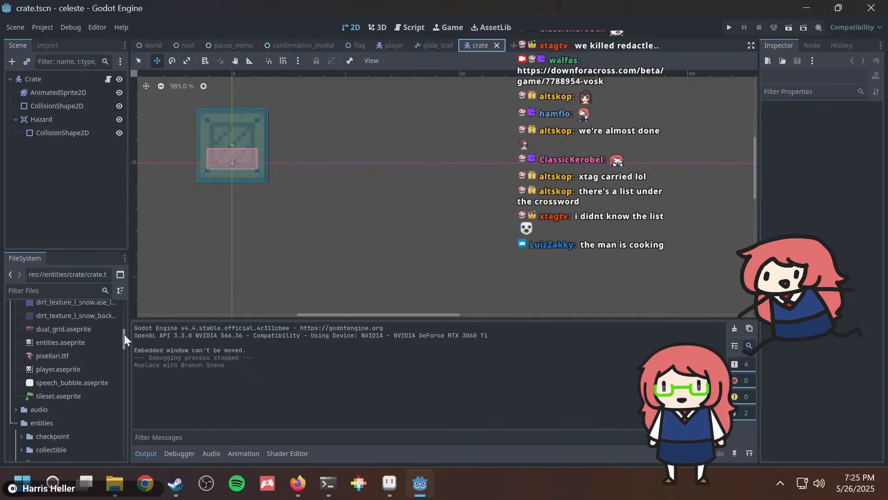
{"action": "scroll", "coordinate": [125, 341], "scroll_direction": "down", "scroll_amount": 3}
{"action": "left_click", "coordinate": [22, 414]}
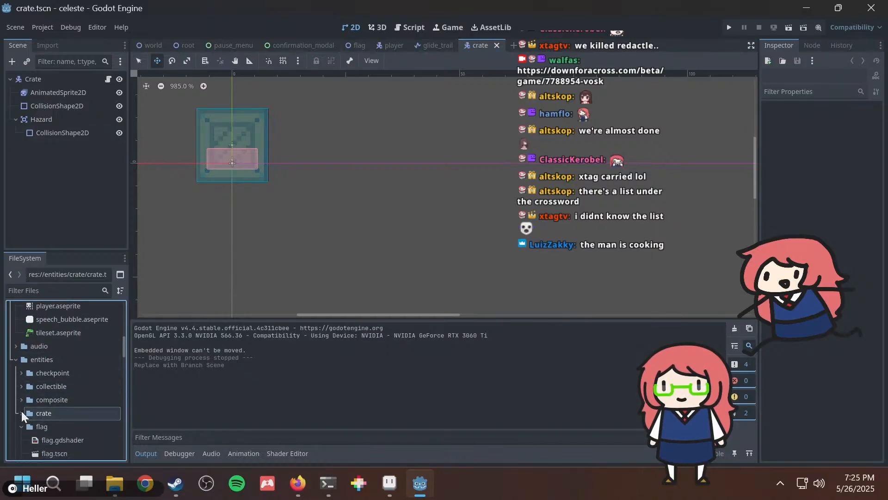
{"action": "left_click", "coordinate": [22, 426]}
{"action": "scroll", "coordinate": [29, 432], "scroll_direction": "down", "scroll_amount": 3}
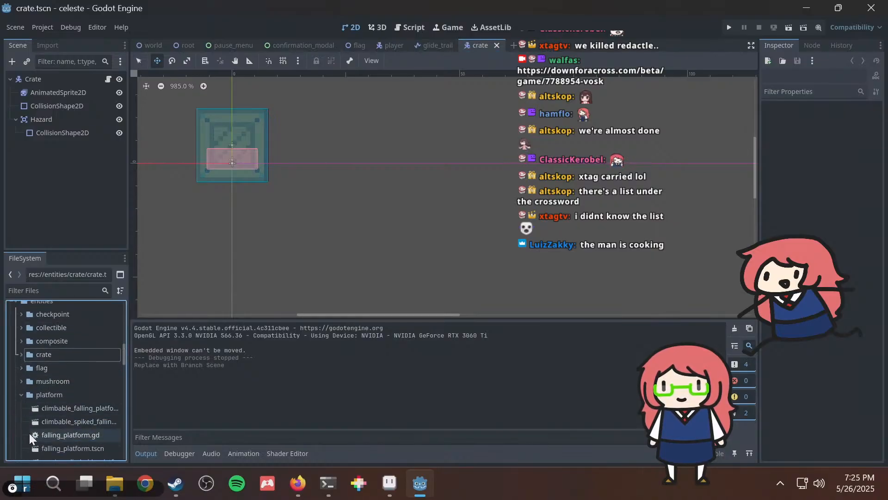
{"action": "left_click", "coordinate": [21, 395]}
{"action": "left_click", "coordinate": [22, 408]}
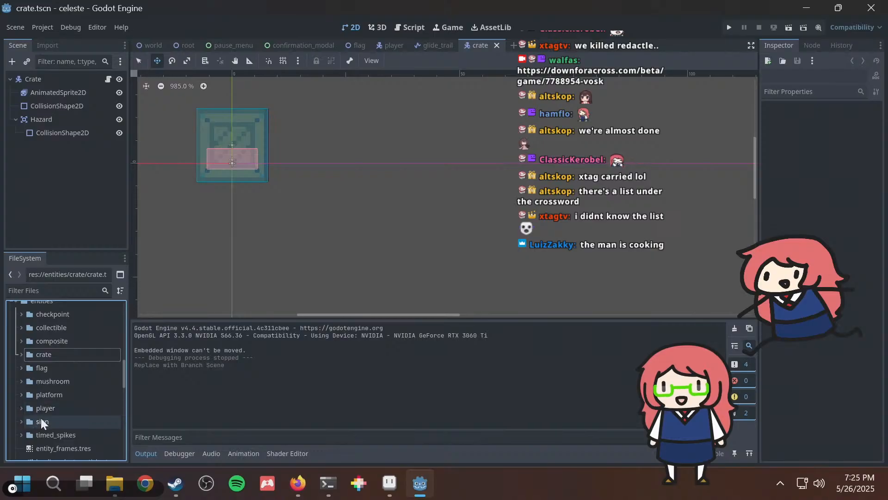
Instantiate landing_dust_particles.tscn as a child of the Crate root node and save the crate scene.
{"action": "scroll", "coordinate": [64, 406], "scroll_direction": "down", "scroll_amount": 3}
{"action": "left_click", "coordinate": [62, 404]}
{"action": "left_click_drag", "start_coordinate": [63, 405], "coordinate": [54, 92]}
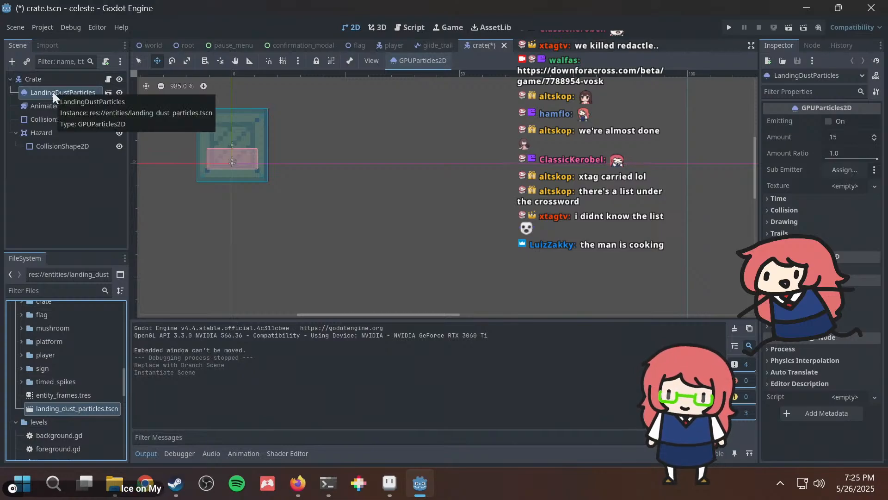
{"action": "key", "text": "ctrl+s"}
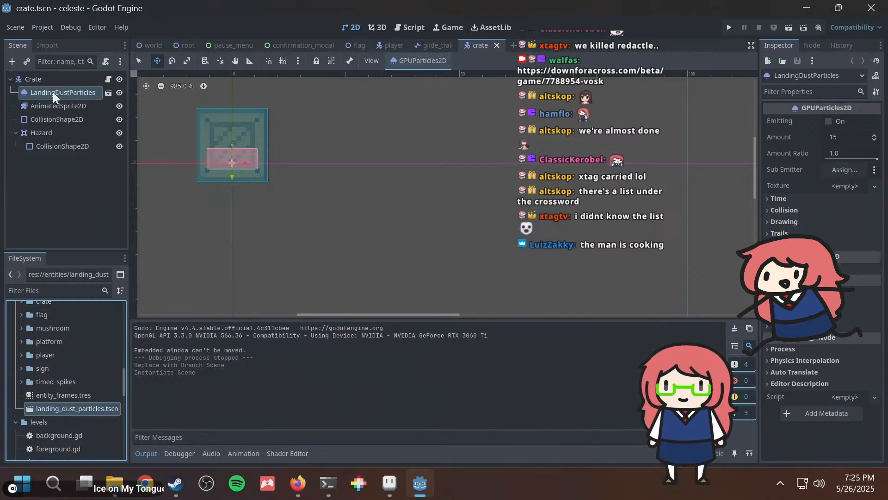
Open crate.gd in the script editor and add a blank line below the initial_position declaration.
{"action": "left_click", "coordinate": [410, 28]}
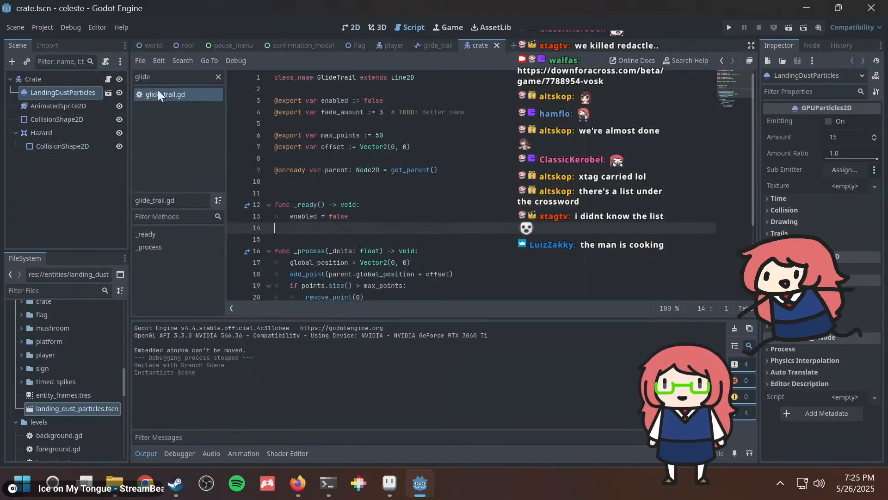
{"action": "double_click", "coordinate": [164, 78]}
{"action": "type", "text": "crate"}
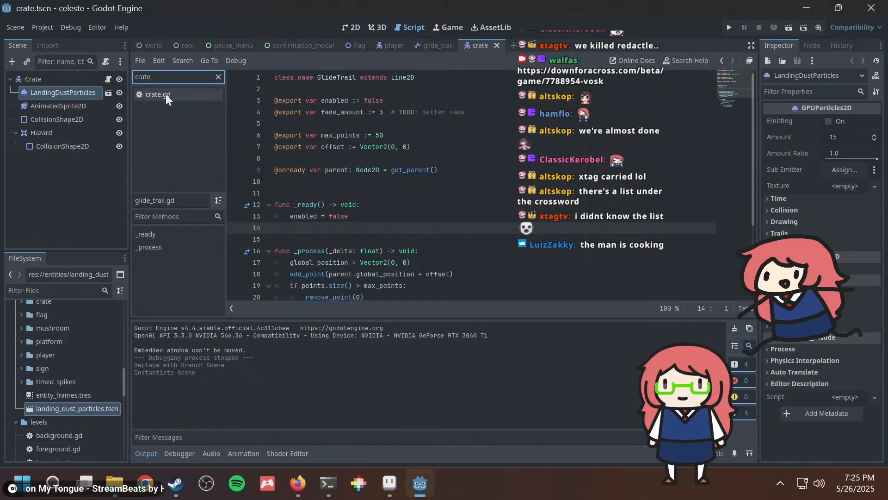
{"action": "left_click", "coordinate": [168, 94]}
{"action": "left_click", "coordinate": [371, 101]}
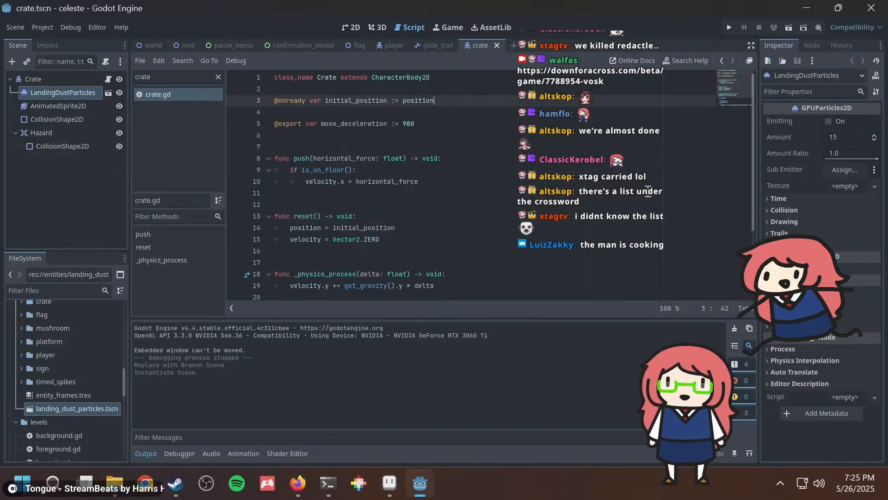
{"action": "key", "text": "Return"}
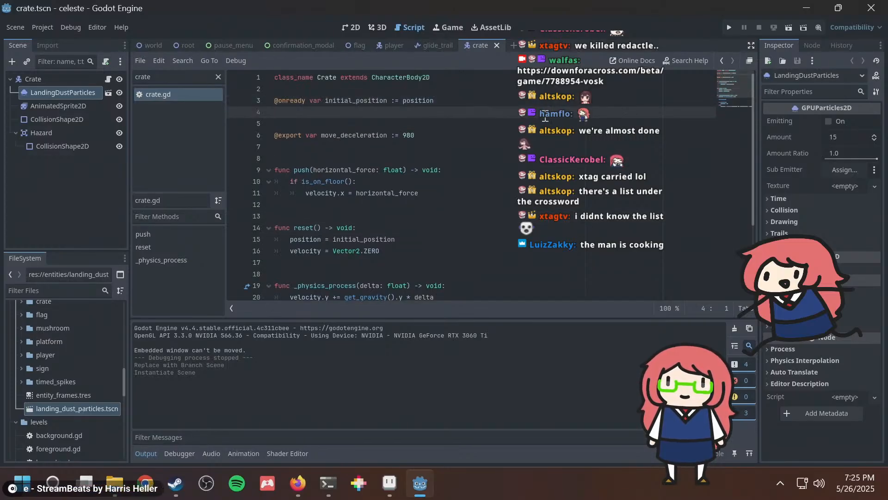
{"action": "left_click", "coordinate": [186, 76]}
{"action": "type", "text": "player"}
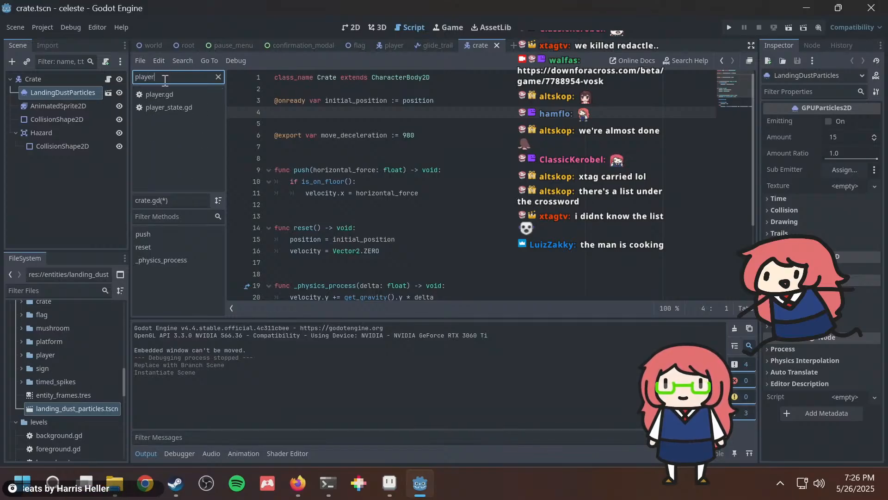
{"action": "left_click", "coordinate": [156, 95]}
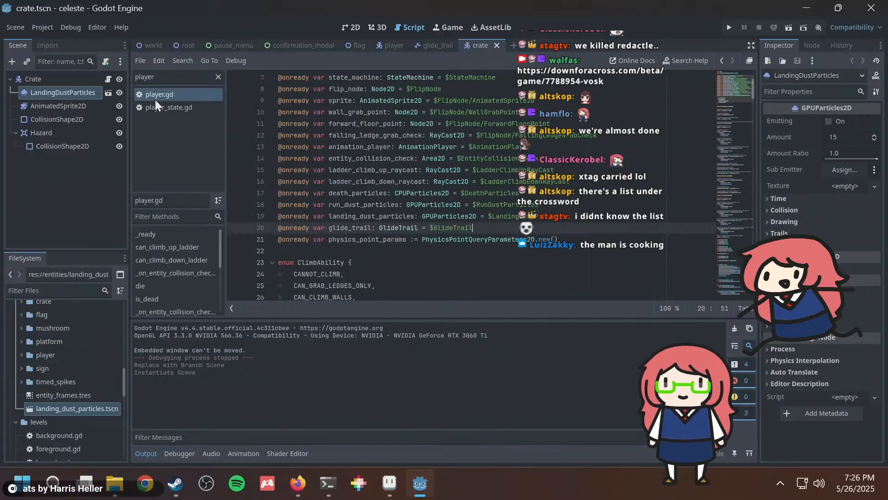
{"action": "left_click", "coordinate": [455, 215]}
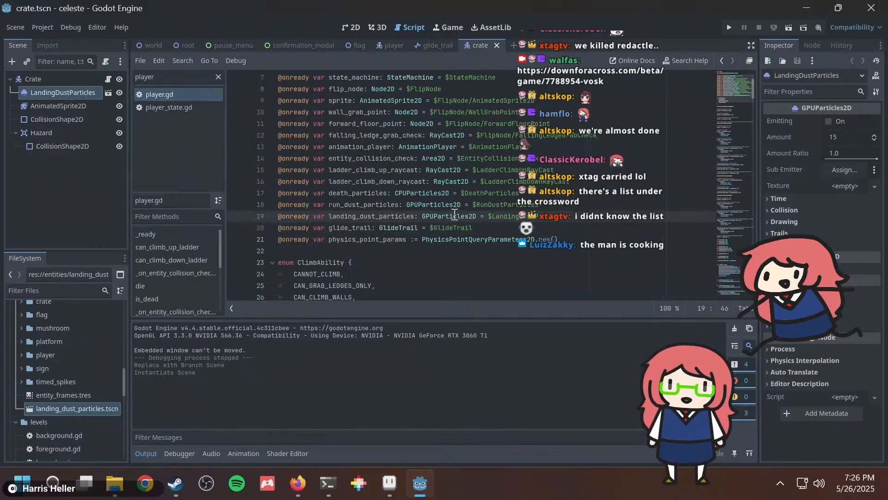
{"action": "key", "text": "shift+End"}
{"action": "key", "text": "ctrl+c"}
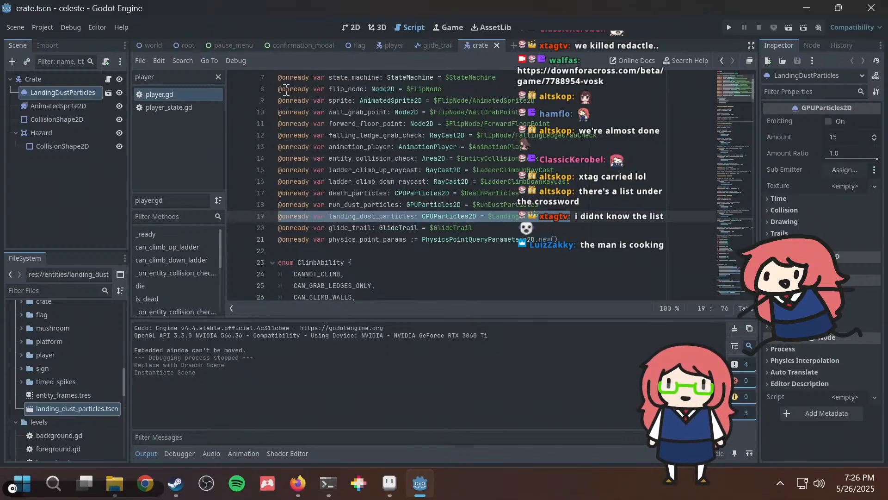
Paste the copied landing_dust_particles declaration into crate.gd, on the blank line below initial_position.
{"action": "double_click", "coordinate": [161, 76]}
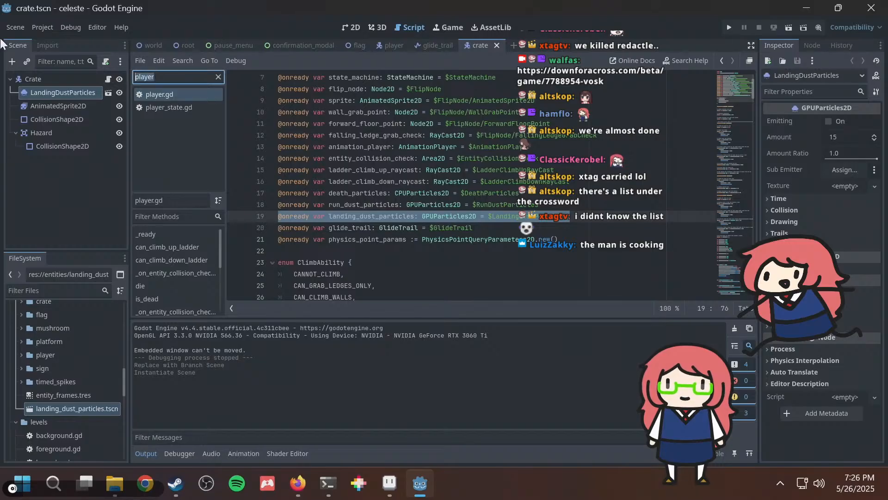
{"action": "type", "text": "crate"}
{"action": "left_click", "coordinate": [162, 94]}
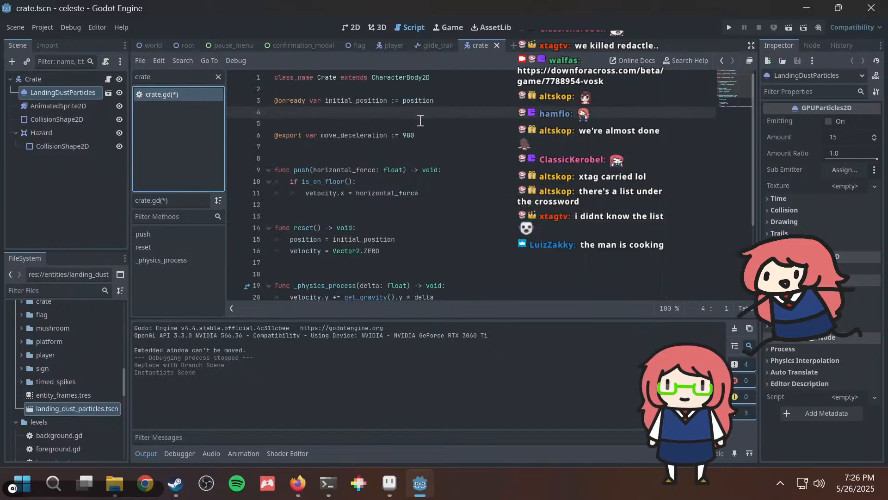
{"action": "left_click", "coordinate": [419, 115]}
{"action": "key", "text": "ctrl+v"}
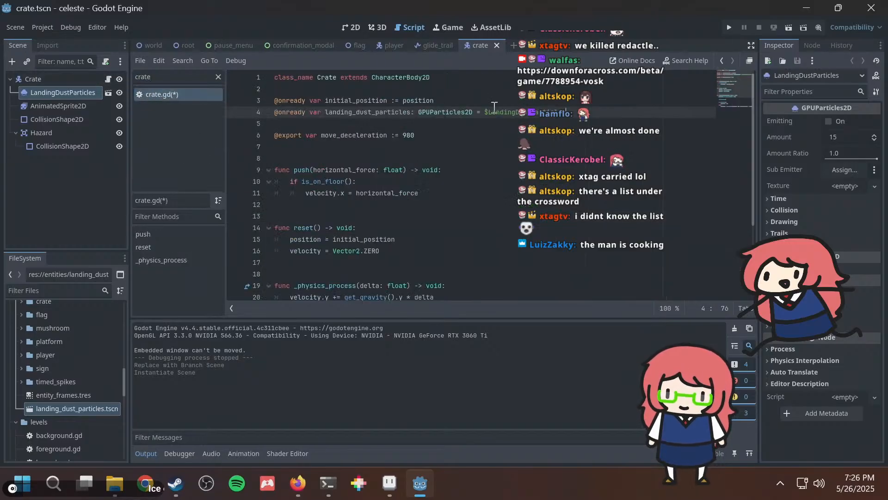
Declare var was_on_floor := true in crate.gd below the move_deceleration export.
{"action": "scroll", "coordinate": [400, 176], "scroll_direction": "down", "scroll_amount": 3}
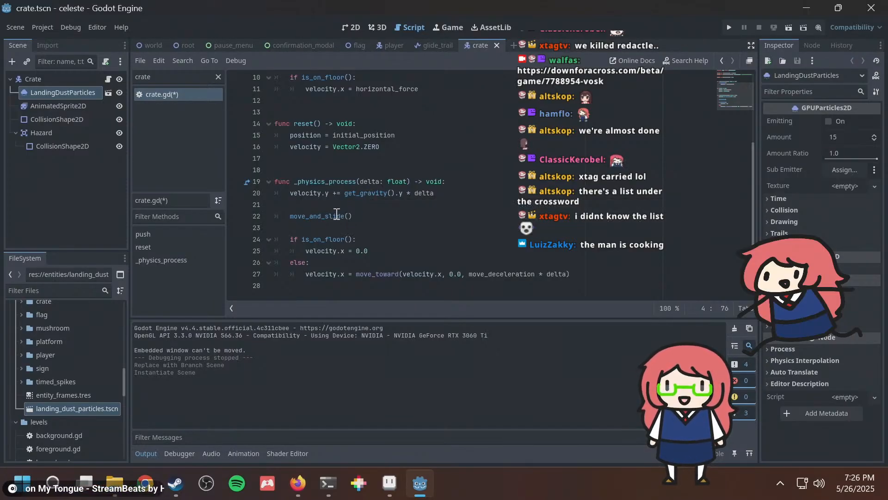
{"action": "mouse_move", "coordinate": [337, 213]}
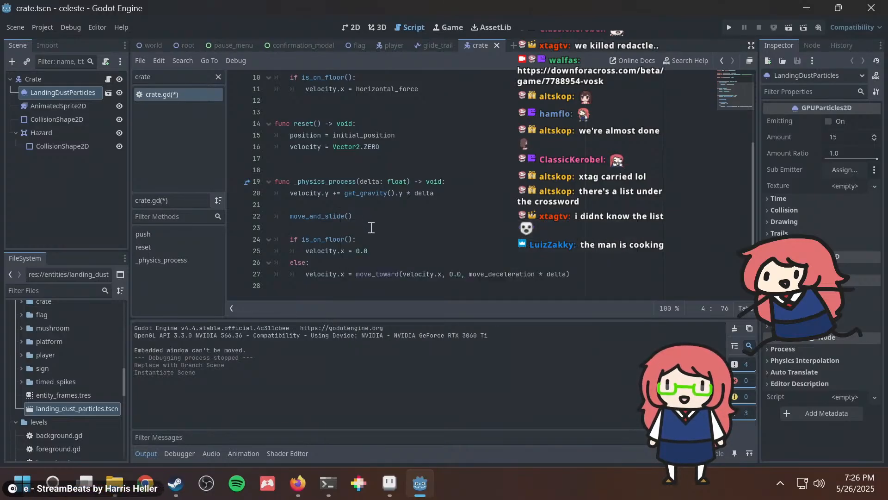
{"action": "left_click", "coordinate": [359, 261]}
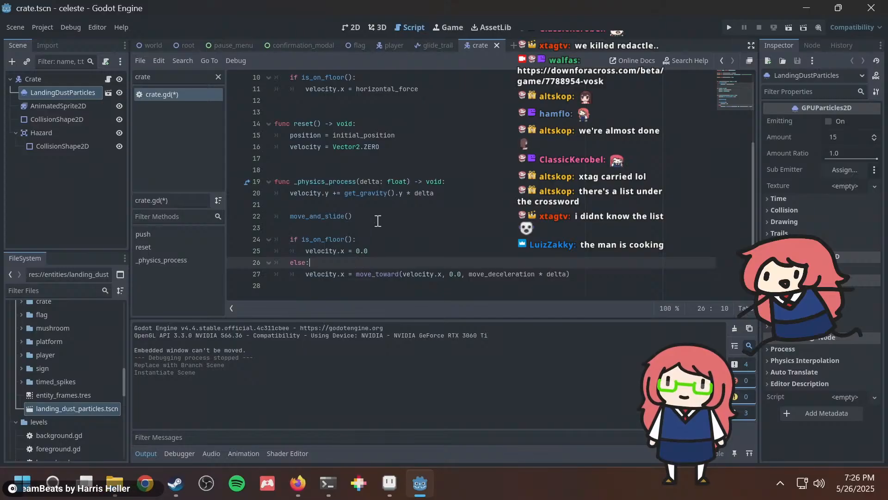
{"action": "scroll", "coordinate": [374, 210], "scroll_direction": "up", "scroll_amount": 3}
{"action": "left_click", "coordinate": [369, 147]}
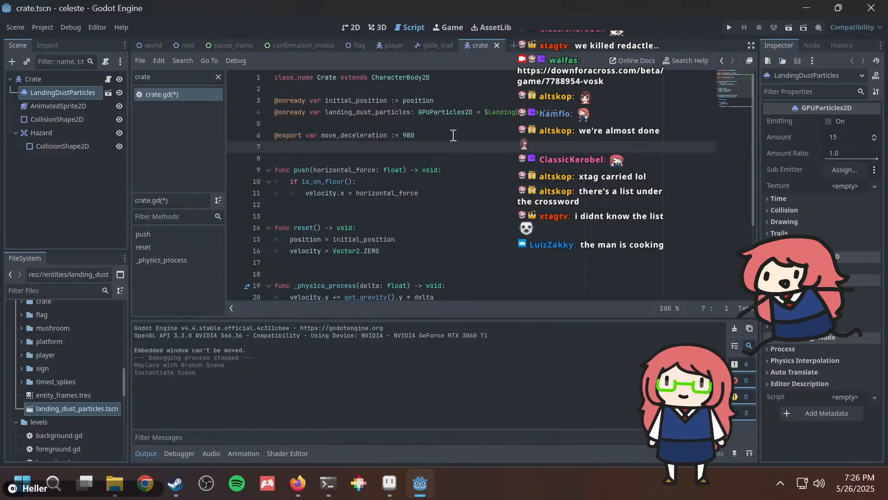
{"action": "key", "text": "Return"}
{"action": "type", "text": "var was_on_floor :"}
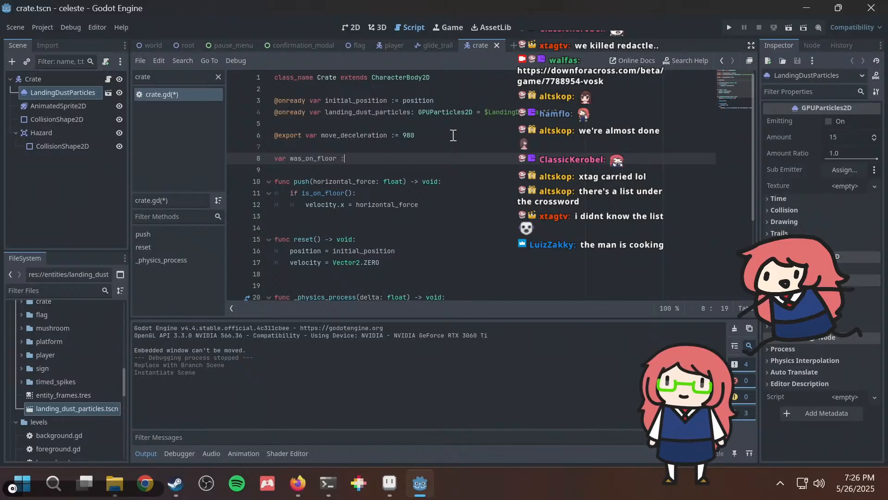
{"action": "type", "text": "= true"}
Add was_on_floor = true as the first line of the is_on_floor() branch in _physics_process.
{"action": "scroll", "coordinate": [456, 125], "scroll_direction": "down", "scroll_amount": 3}
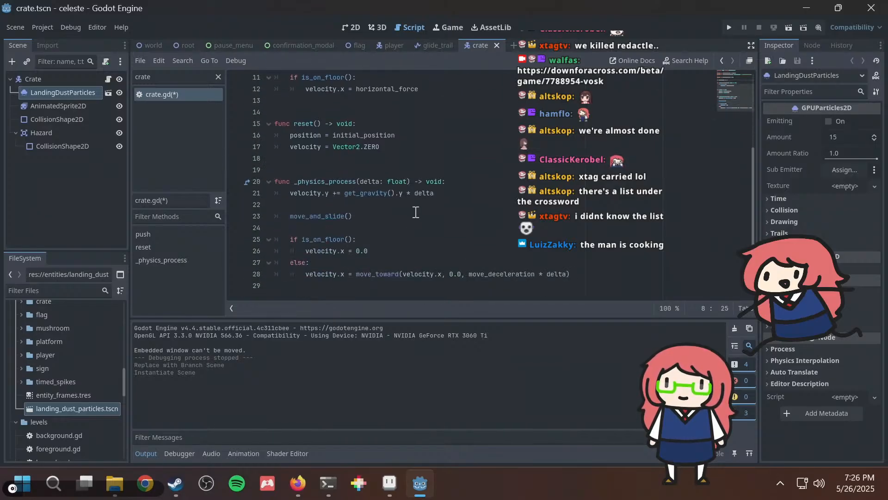
{"action": "left_click", "coordinate": [352, 263]}
{"action": "left_click", "coordinate": [389, 240]}
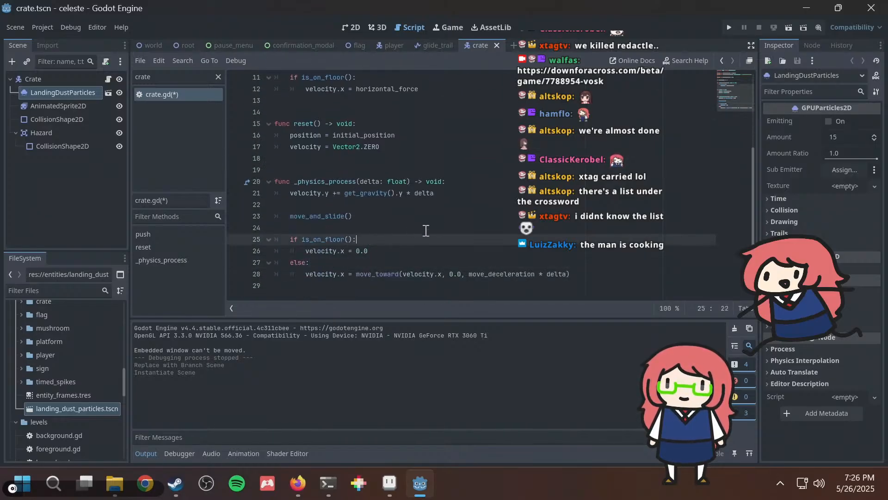
{"action": "key", "text": "Return"}
{"action": "type", "text": "was_on_floor = tr"}
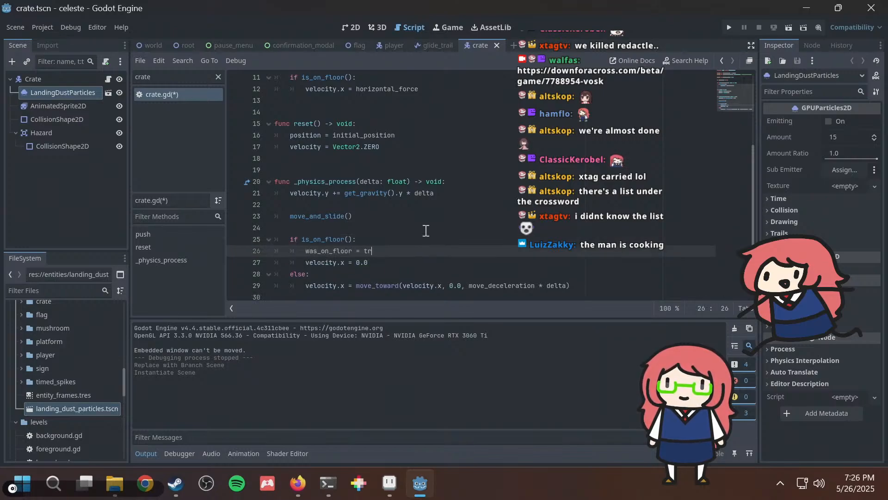
{"action": "type", "text": "ue"}
Add was_on_floor = true as the first line of the else branch in _physics_process and save the script.
{"action": "key", "text": "Down"}
{"action": "key", "text": "Down"}
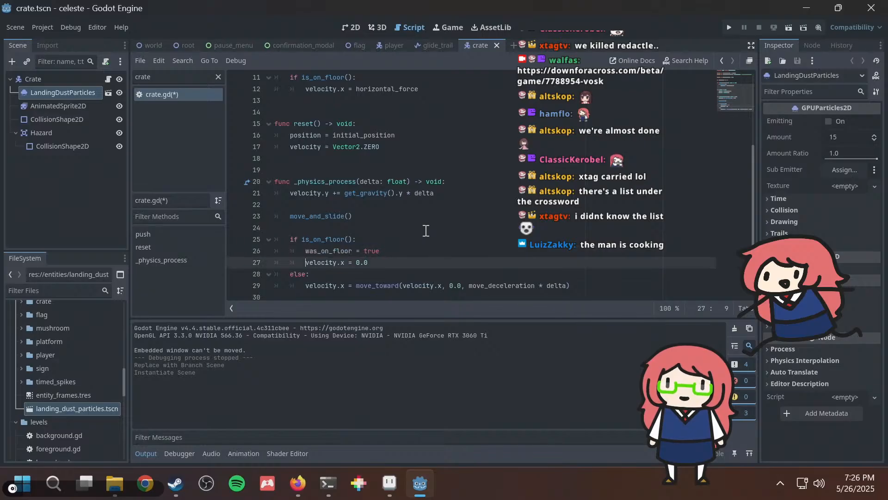
{"action": "key", "text": "Return"}
{"action": "type", "text": "was_on_floor = true"}
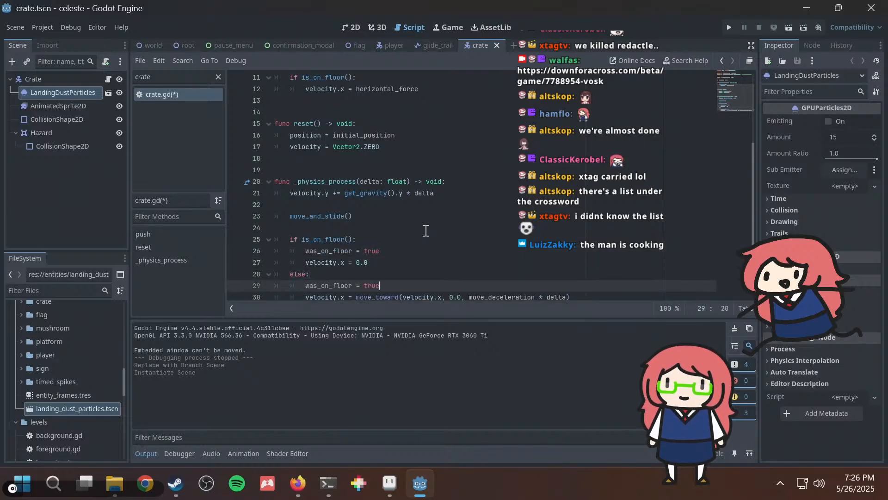
{"action": "key", "text": "ctrl+s"}
Insert an if not was_on_floor: condition at the start of the is_on_floor() branch.
{"action": "scroll", "coordinate": [415, 228], "scroll_direction": "down", "scroll_amount": 1}
{"action": "left_click", "coordinate": [365, 214]}
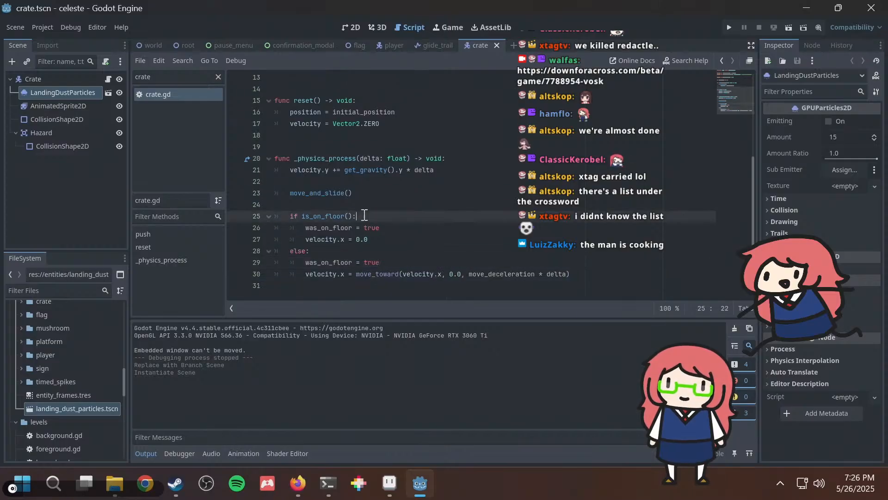
{"action": "key", "text": "Return"}
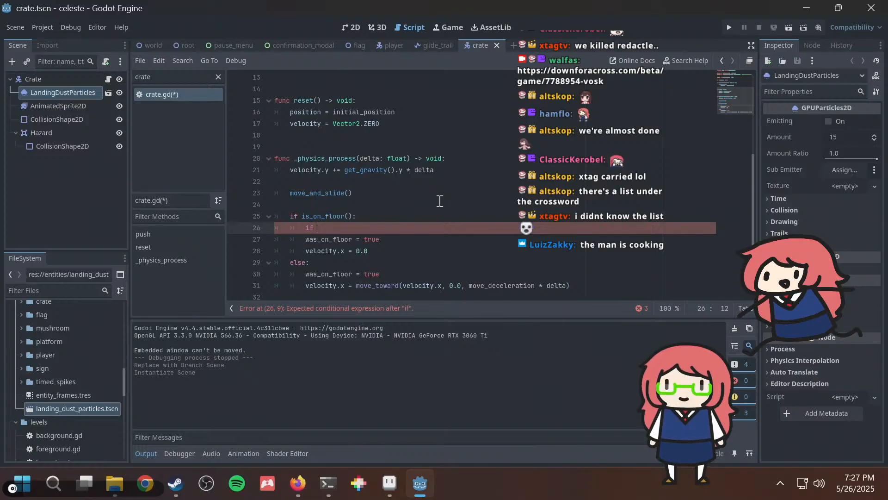
{"action": "type", "text": "if not"}
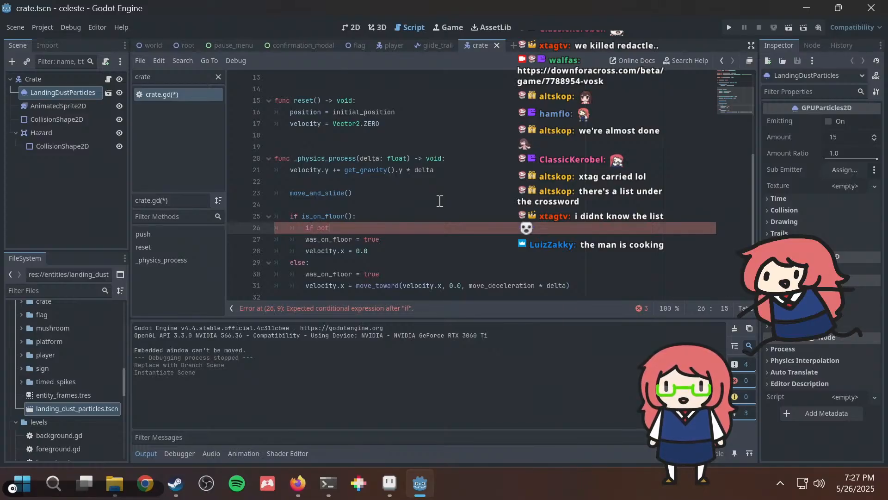
{"action": "type", "text": " was_on_floor:"}
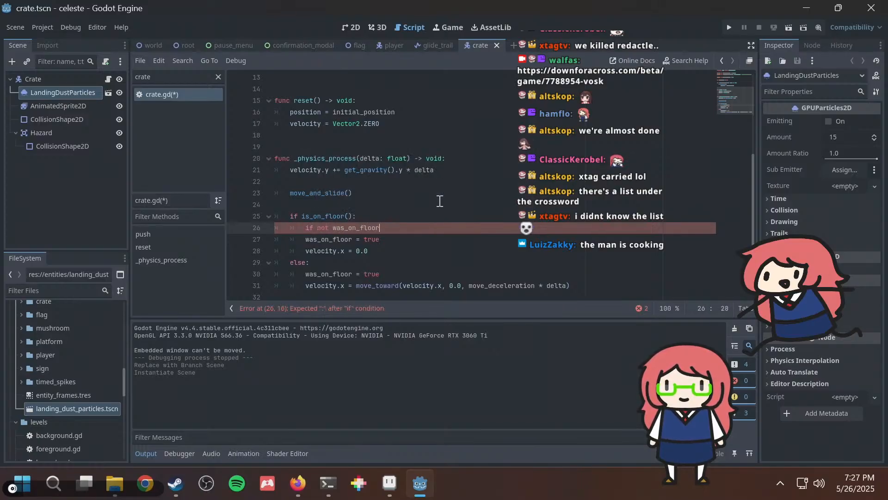
{"action": "key", "text": "Return"}
Write landing_dust_particles.emitting = true inside the if not was_on_floor block and save the script.
{"action": "scroll", "coordinate": [440, 201], "scroll_direction": "up", "scroll_amount": 4}
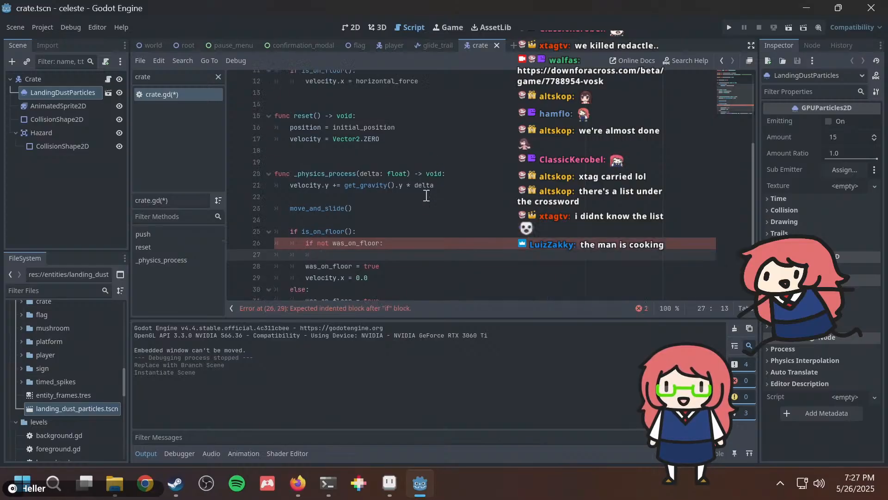
{"action": "type", "text": "landi"}
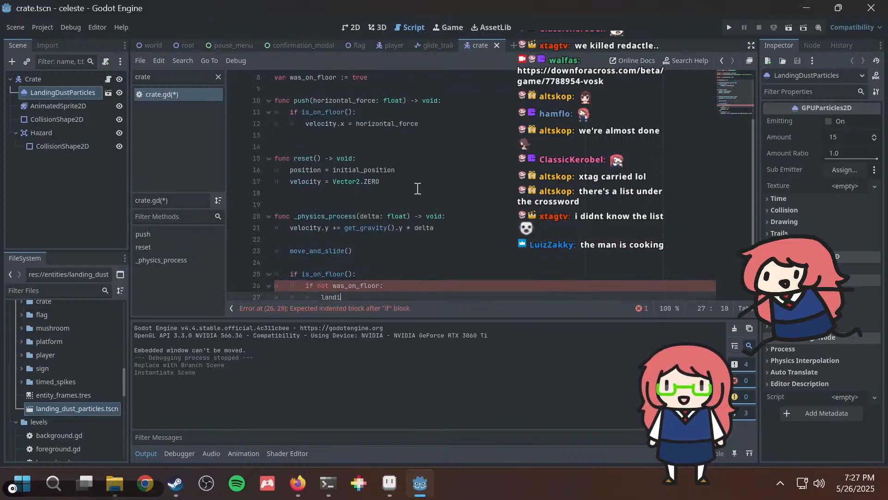
{"action": "type", "text": "ng_dust_particles"}
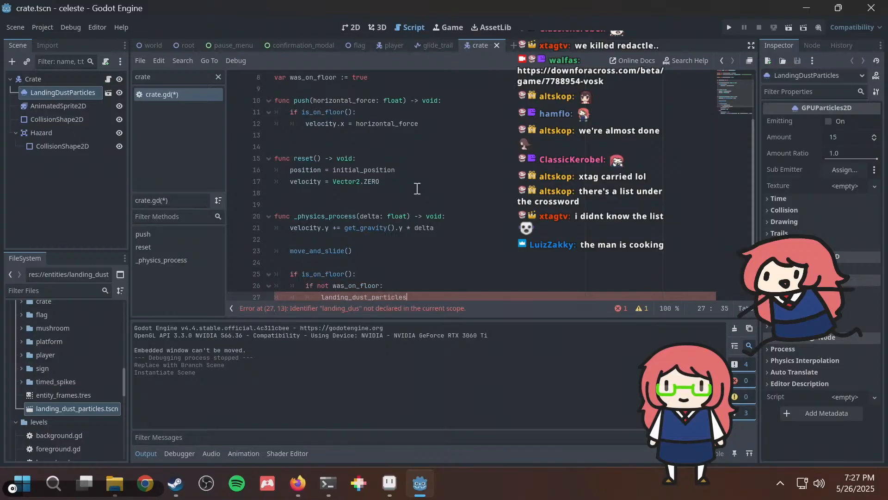
{"action": "type", "text": ".em"}
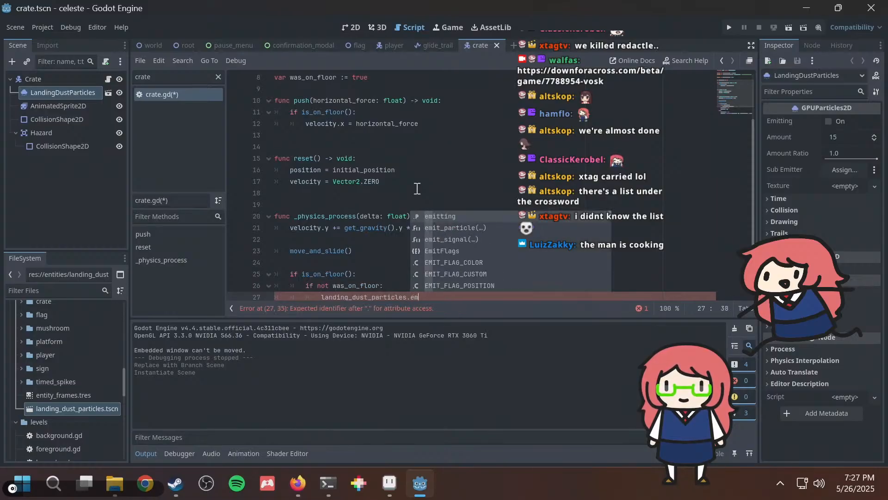
{"action": "type", "text": "it"}
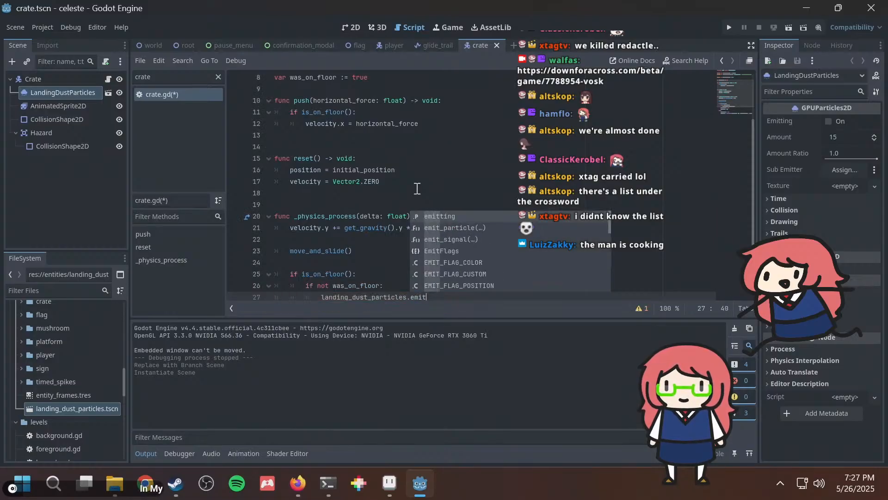
{"action": "key", "text": "Return"}
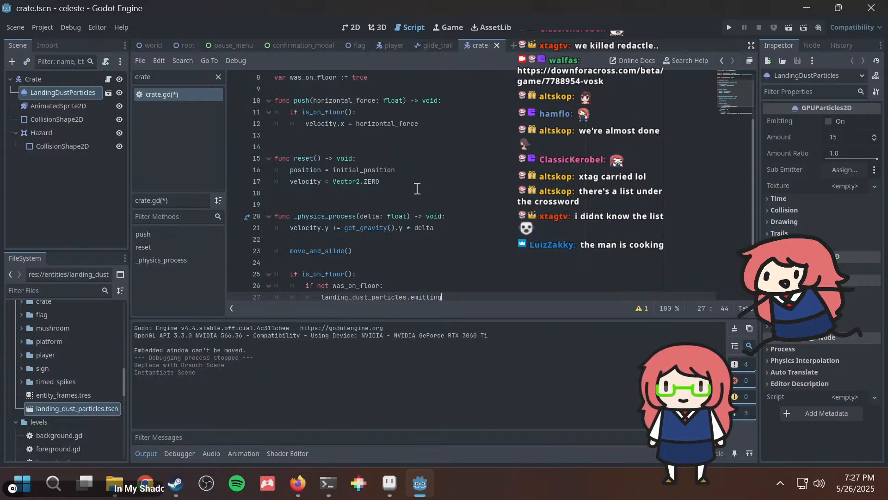
{"action": "type", "text": "= true"}
{"action": "scroll", "coordinate": [421, 186], "scroll_direction": "down", "scroll_amount": 3}
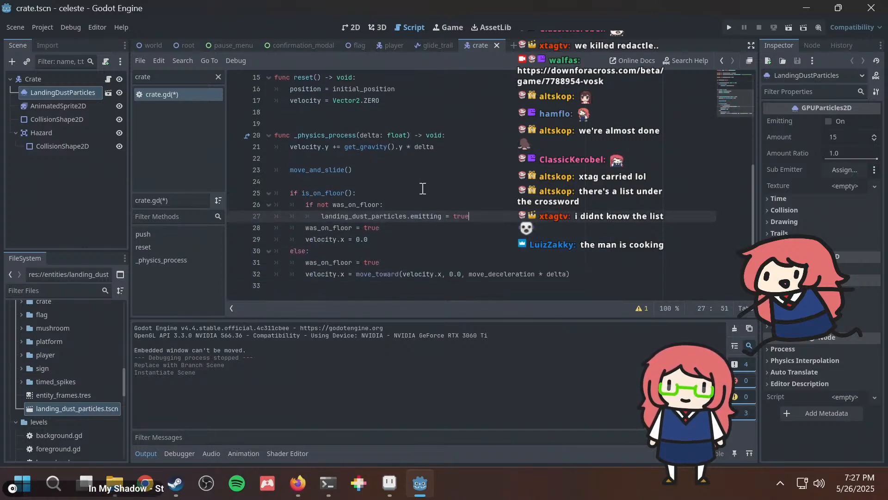
{"action": "key", "text": "ctrl+s"}
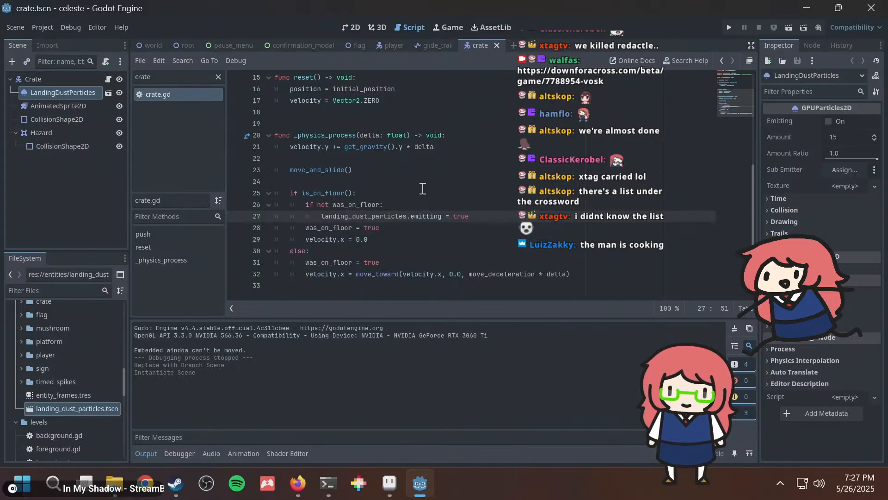
Run the project and push the crate off the wooden platform to test its landing dust.
{"action": "key", "text": "F5"}
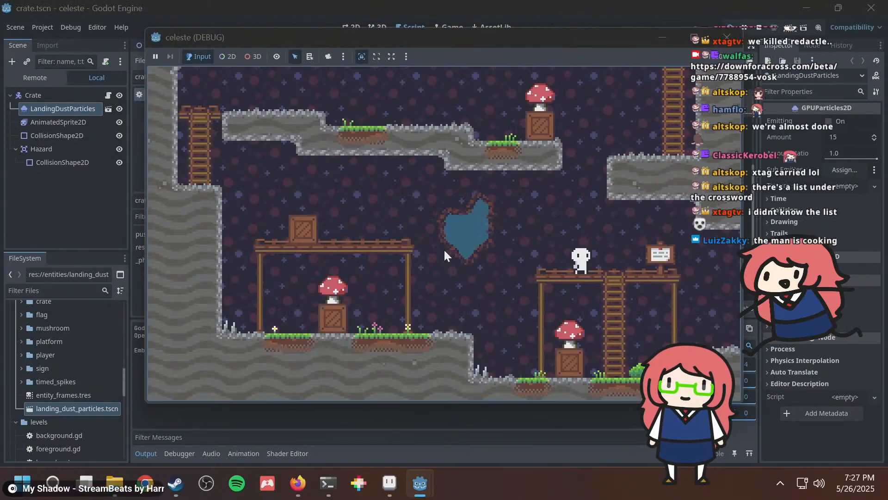
{"action": "key", "text": "Left"}
{"action": "key", "text": "space"}
{"action": "key", "text": "x"}
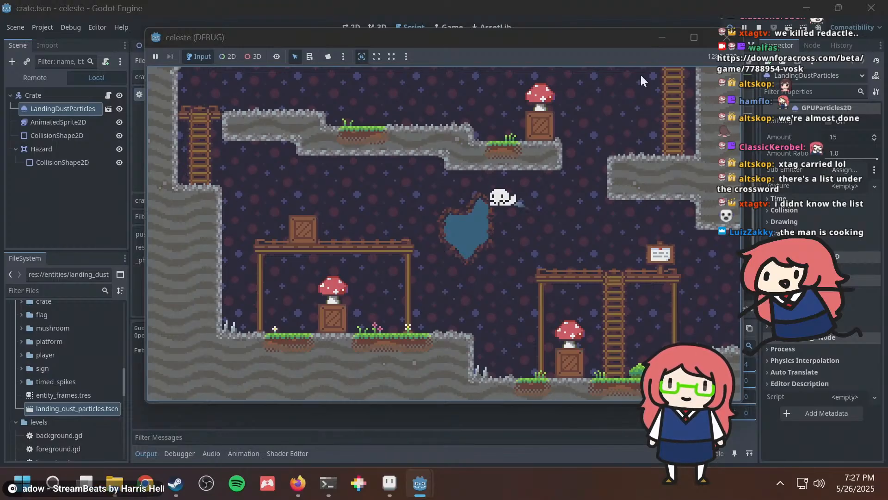
{"action": "key", "text": "Left"}
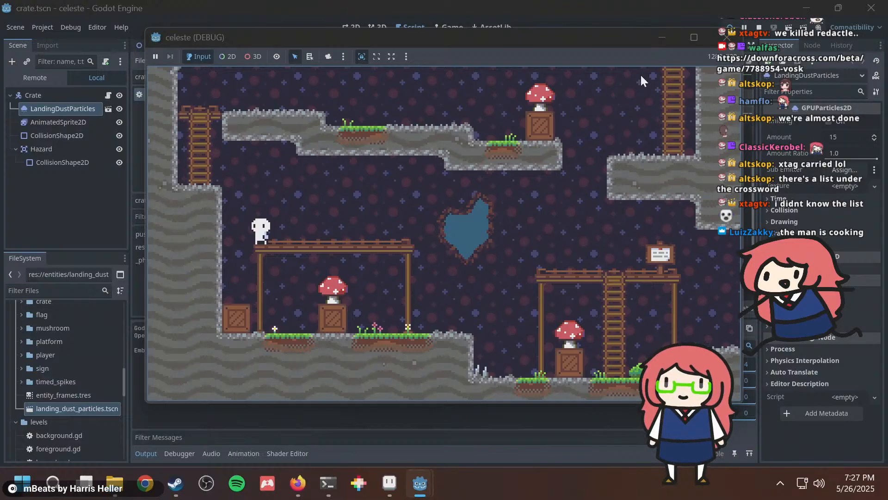
Return to crate.gd and review the was_on_floor logic and the landing_dust_particles.emitting line.
{"action": "key", "text": "alt+Tab"}
{"action": "scroll", "coordinate": [401, 225], "scroll_direction": "up", "scroll_amount": 3}
{"action": "scroll", "coordinate": [389, 185], "scroll_direction": "up", "scroll_amount": 1}
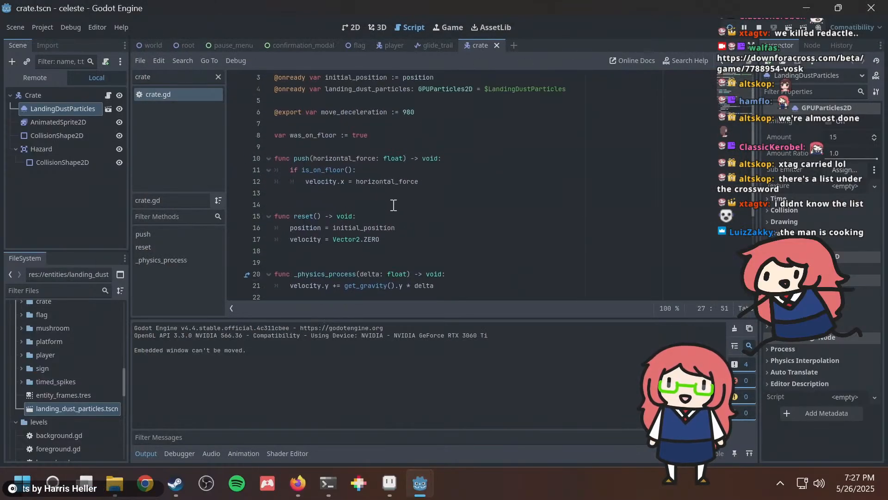
{"action": "scroll", "coordinate": [372, 139], "scroll_direction": "down", "scroll_amount": 3}
{"action": "scroll", "coordinate": [373, 138], "scroll_direction": "down", "scroll_amount": 1}
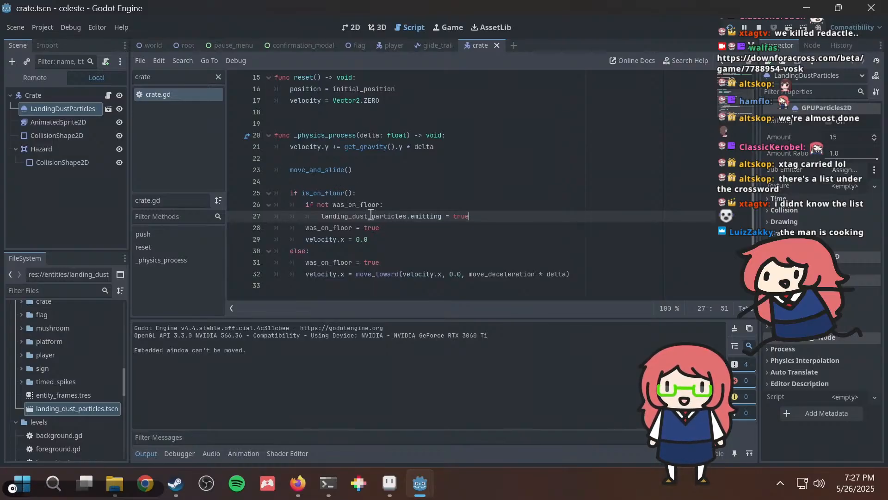
{"action": "left_click_drag", "start_coordinate": [411, 211], "coordinate": [454, 211]}
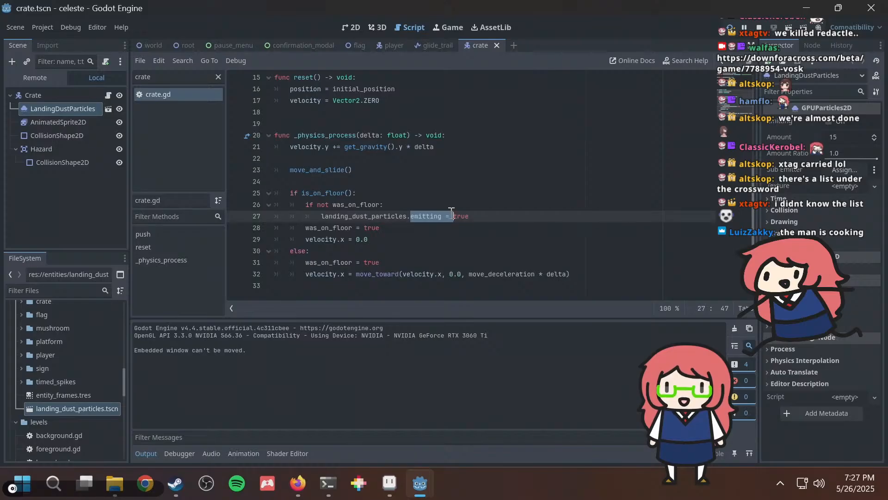
Compare the was_on_floor assignments in the if and else branches of _physics_process with the emitting line.
{"action": "left_click", "coordinate": [448, 214]}
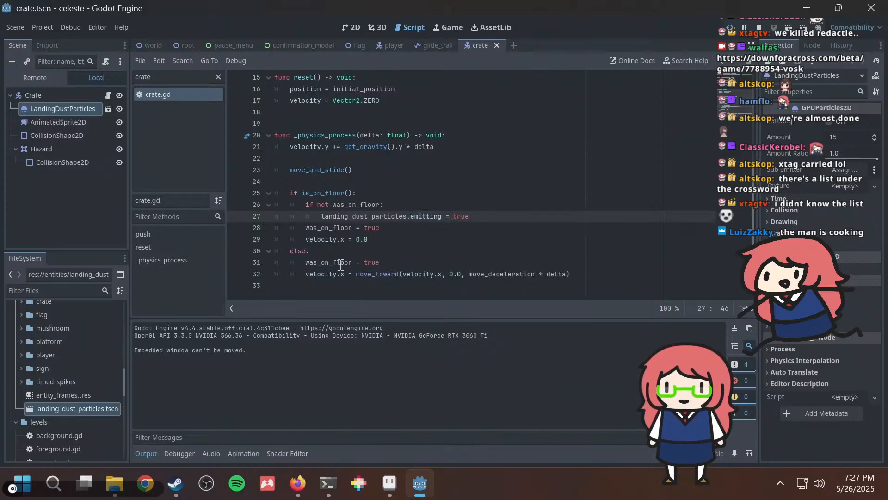
{"action": "left_click_drag", "start_coordinate": [342, 262], "coordinate": [387, 260]}
{"action": "left_click", "coordinate": [388, 260]}
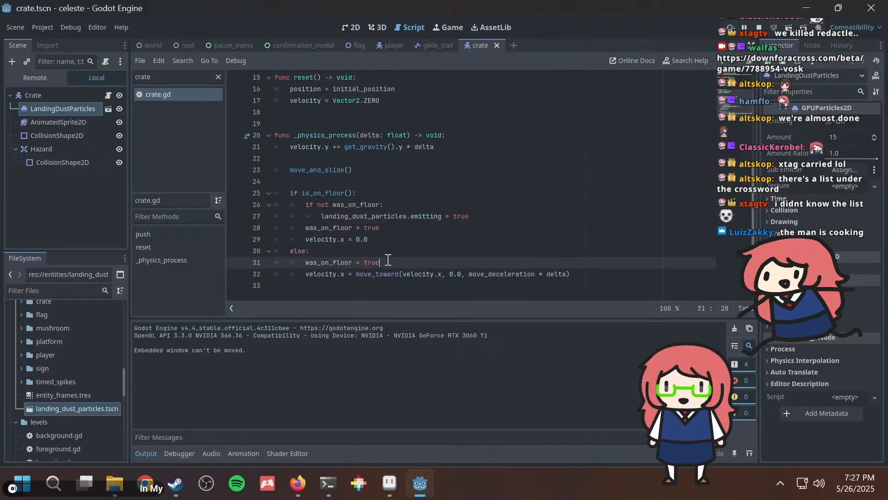
{"action": "left_click_drag", "start_coordinate": [416, 214], "coordinate": [435, 215]}
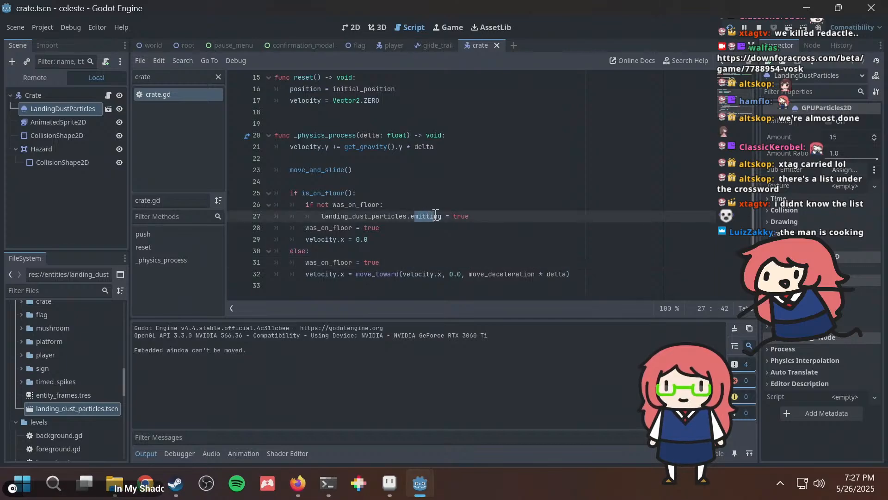
{"action": "left_click", "coordinate": [435, 214]}
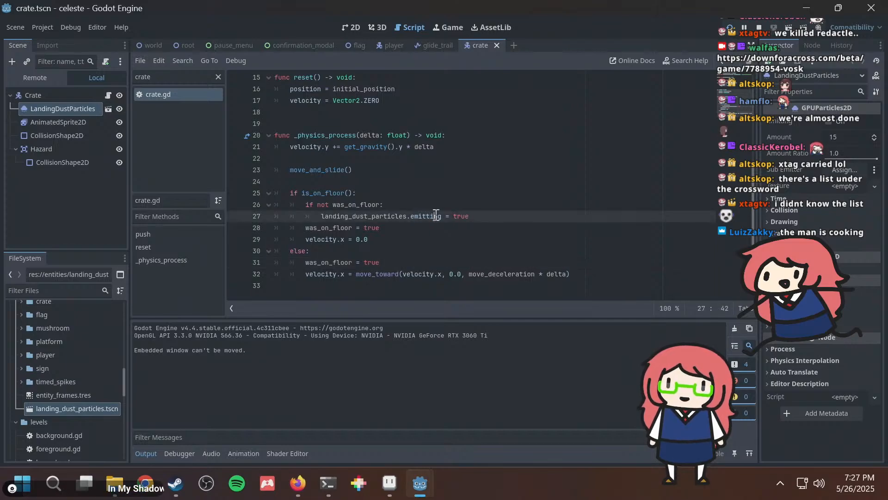
{"action": "left_click", "coordinate": [364, 227]}
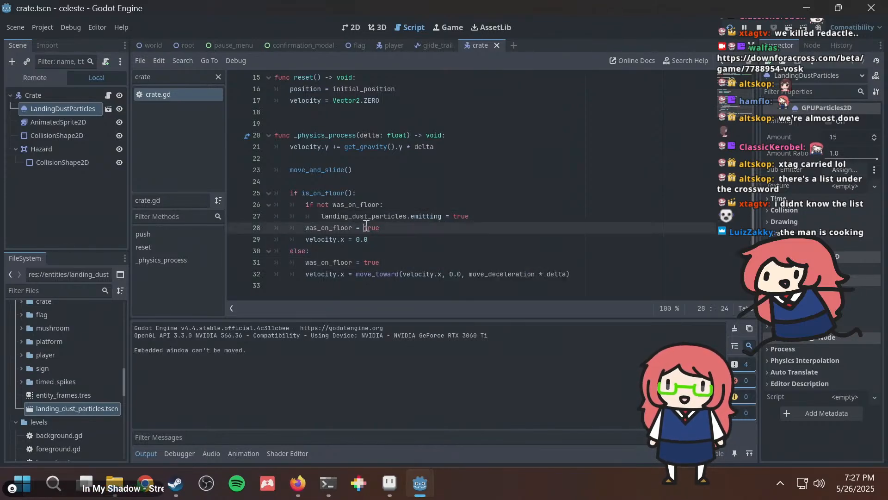
Try extending the if not was_on_floor condition with and landing_dust_particles.emitting.
{"action": "left_click", "coordinate": [419, 220]}
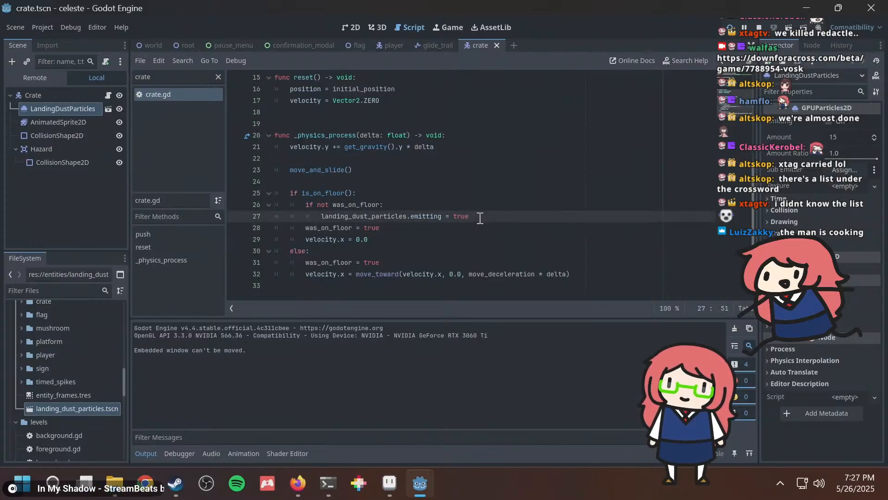
{"action": "key", "text": "Up"}
{"action": "key", "text": "Left"}
{"action": "type", "text": "and "}
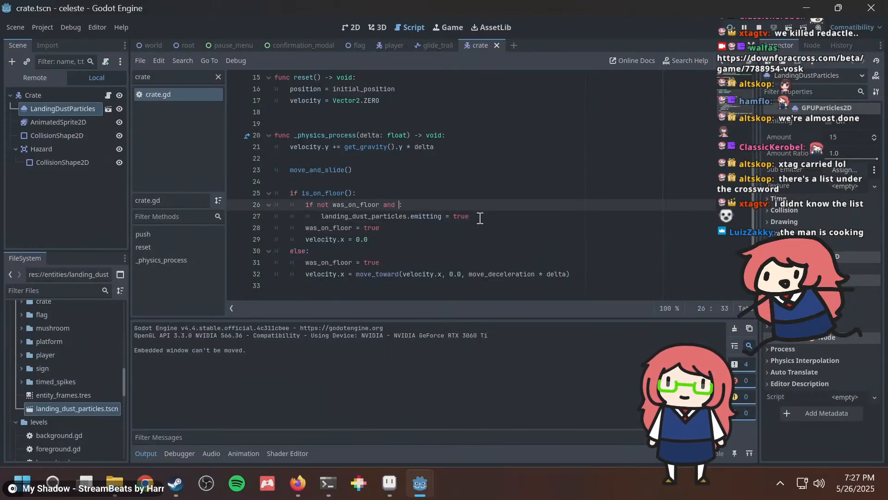
{"action": "type", "text": "landing"}
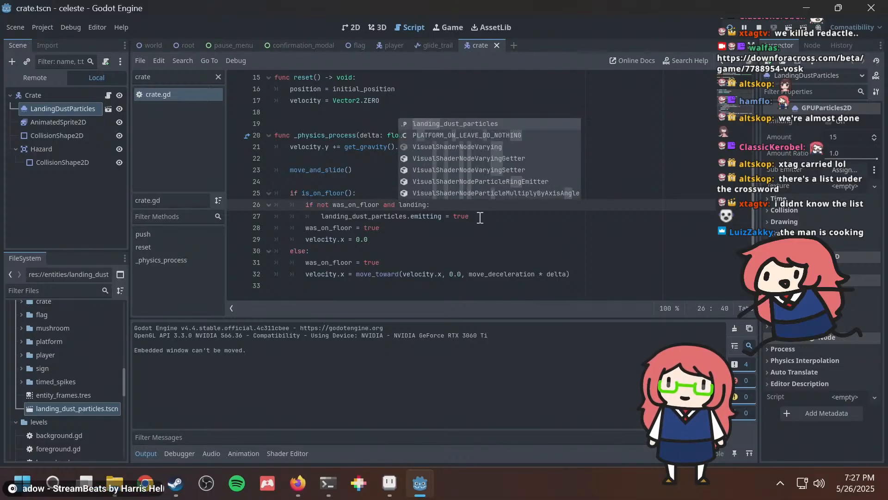
{"action": "key", "text": "Return"}
{"action": "type", "text": "."}
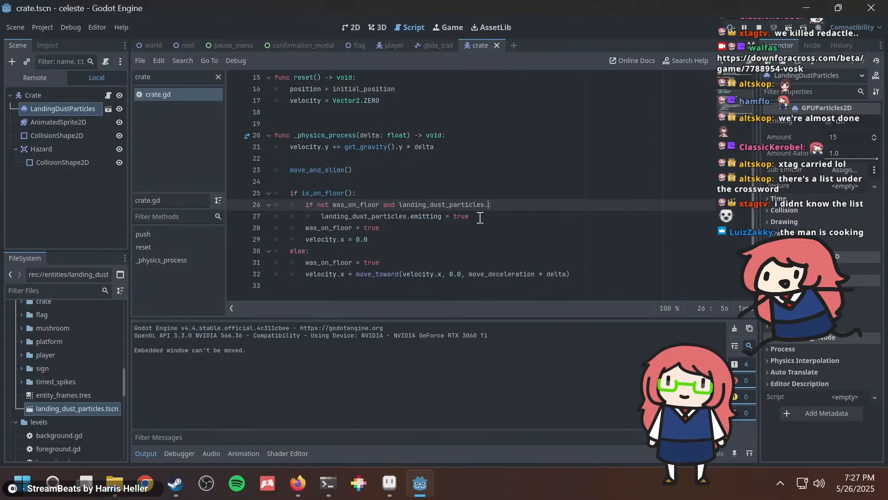
{"action": "type", "text": "emi"}
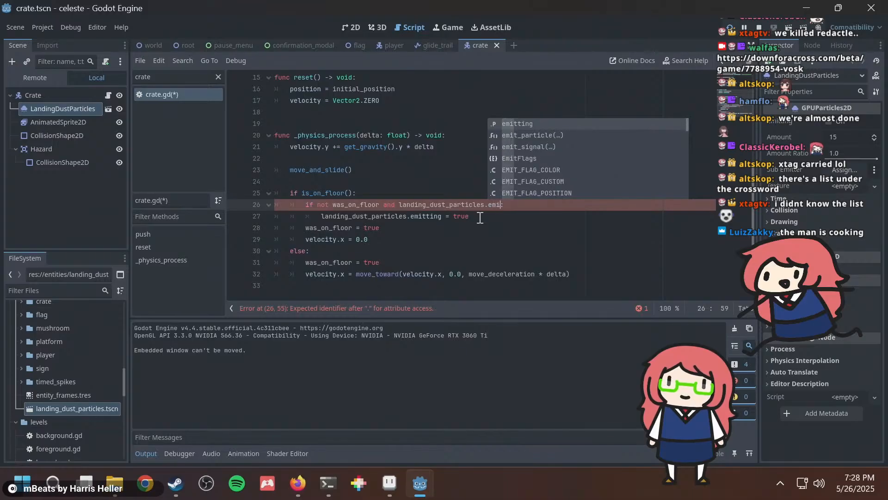
{"action": "key", "text": "Return"}
{"action": "key", "text": "Left"}
{"action": "key", "text": "Left"}
{"action": "key", "text": "Left"}
{"action": "key", "text": "Left"}
{"action": "key", "text": "Left"}
{"action": "key", "text": "Left"}
{"action": "key", "text": "Left"}
{"action": "key", "text": "Left"}
{"action": "key", "text": "Left"}
{"action": "key", "text": "Left"}
{"action": "key", "text": "Left"}
{"action": "key", "text": "Left"}
{"action": "key", "text": "Left"}
{"action": "key", "text": "Left"}
{"action": "key", "text": "Left"}
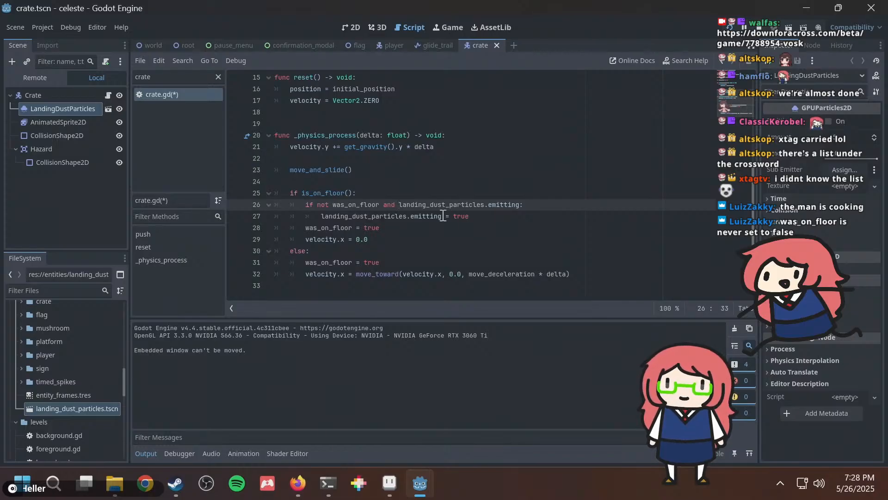
{"action": "key", "text": "End"}
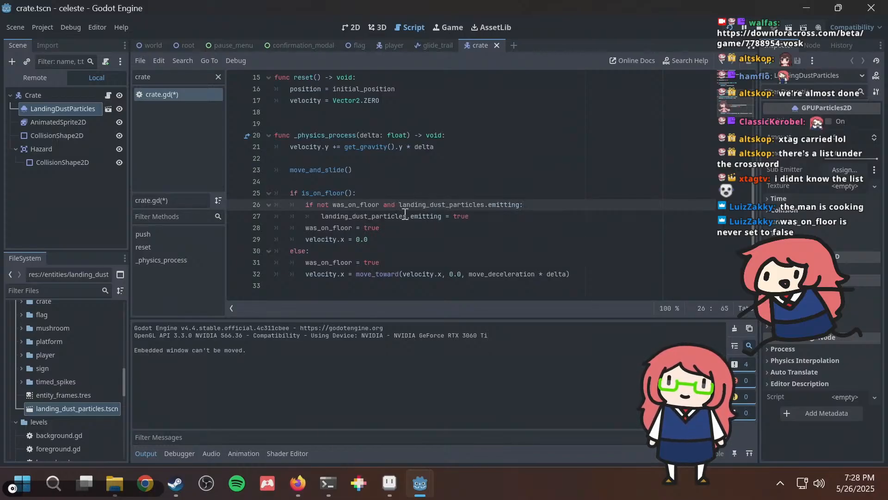
Set was_on_floor to false in the else branch and reduce the inner condition to if not was_on_floor:.
{"action": "double_click", "coordinate": [371, 262]}
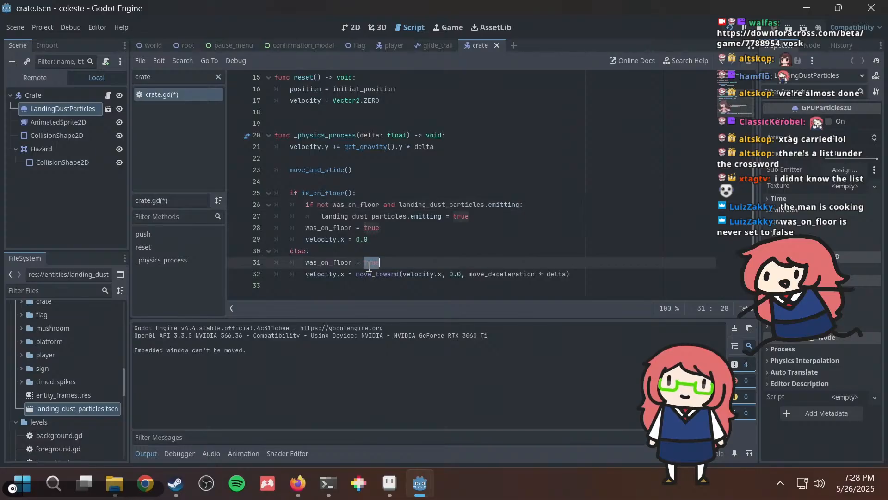
{"action": "type", "text": "false"}
{"action": "left_click", "coordinate": [384, 204]}
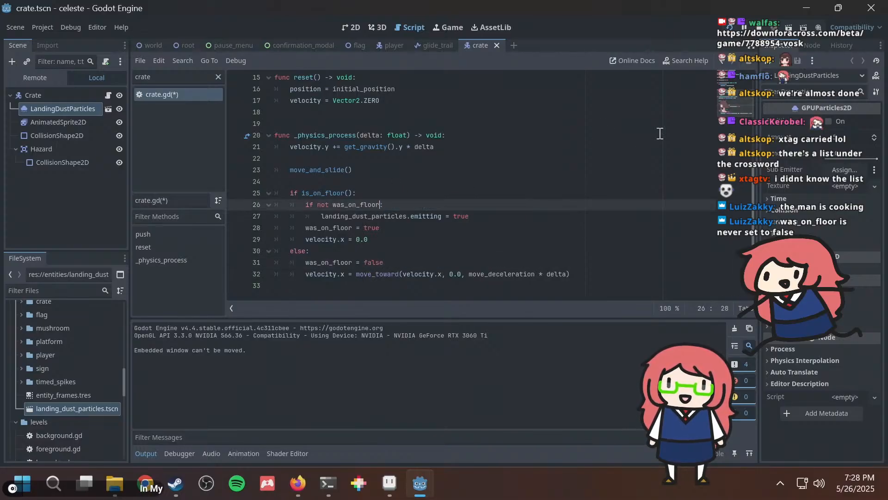
Run the project, push the crate off the left end of the wooden platform to test its landing dust, and return to the editor.
{"action": "key", "text": "F5"}
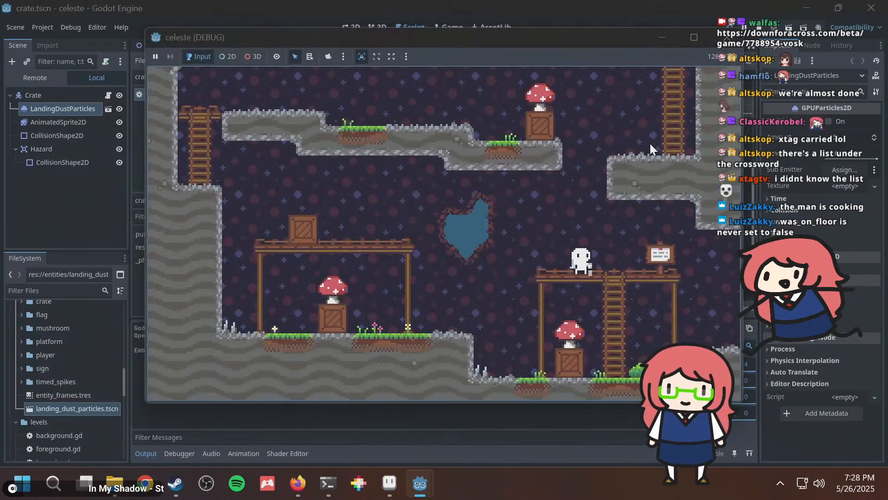
{"action": "key", "text": "Left"}
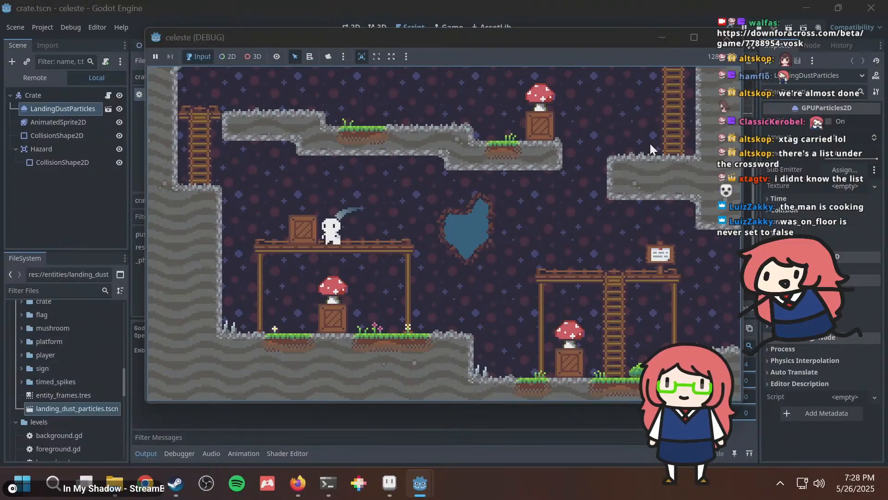
{"action": "key", "text": "Left"}
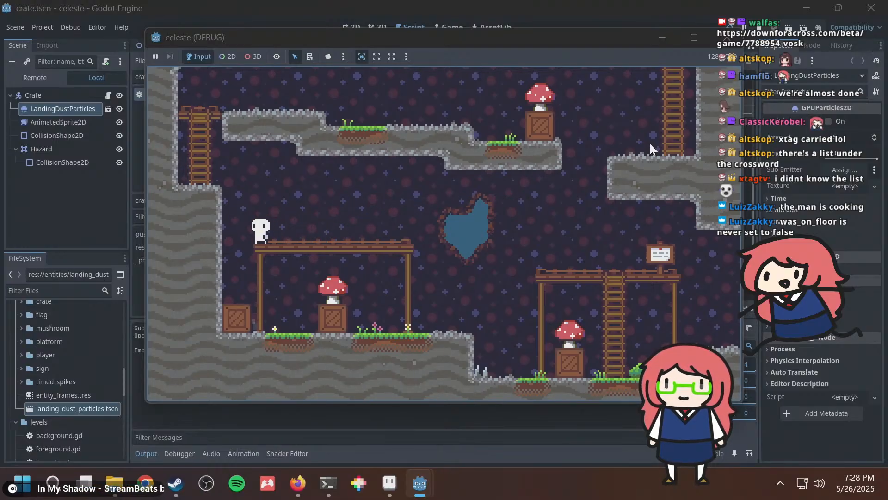
{"action": "key", "text": "alt+Tab"}
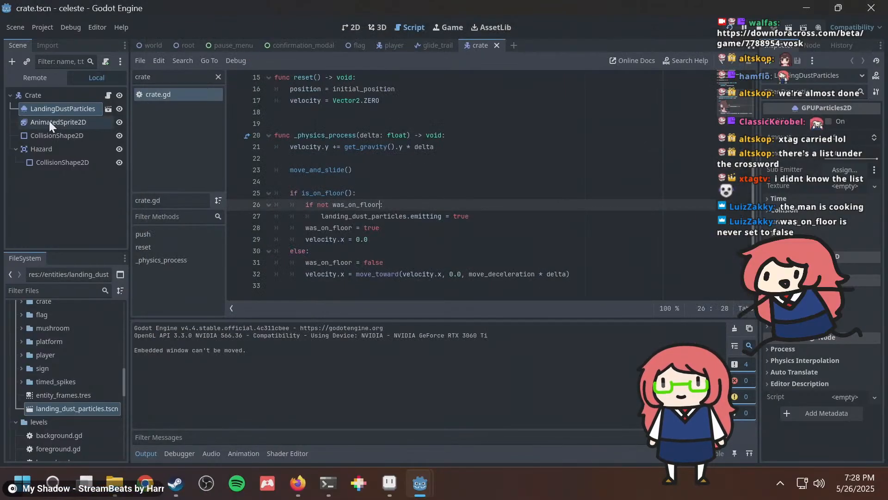
Move the LandingDustParticles node below AnimatedSprite2D in the Crate scene tree and save the scene.
{"action": "left_click_drag", "start_coordinate": [54, 107], "coordinate": [30, 128]}
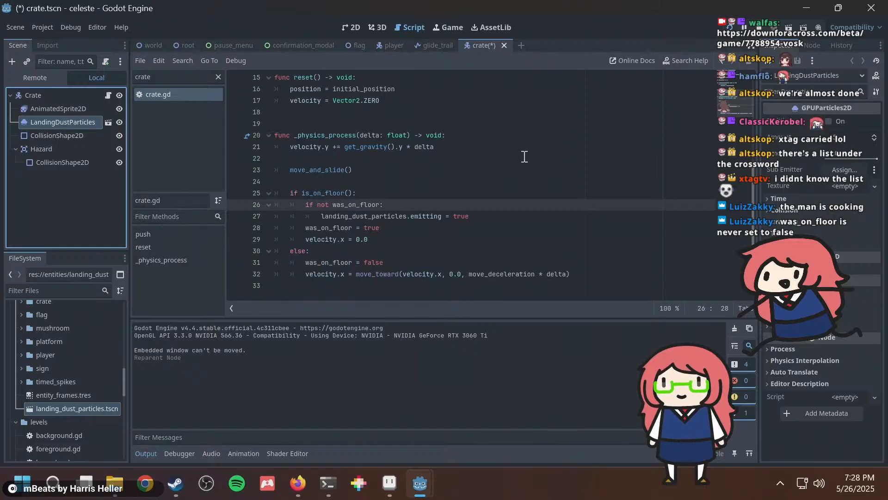
{"action": "key", "text": "ctrl+s"}
Rerun the game and push the crate off the platform to check how the dust draws against the crate sprite.
{"action": "key", "text": "F5"}
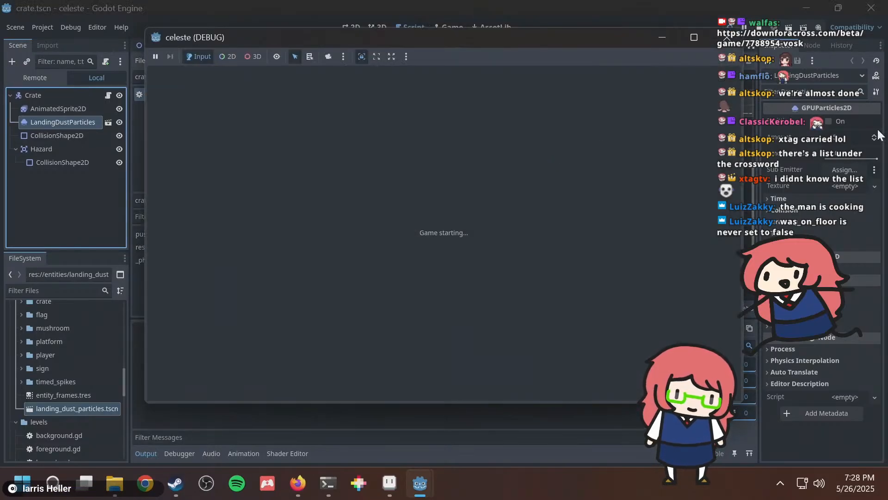
{"action": "key", "text": "Left"}
{"action": "key", "text": "c"}
{"action": "key", "text": "x"}
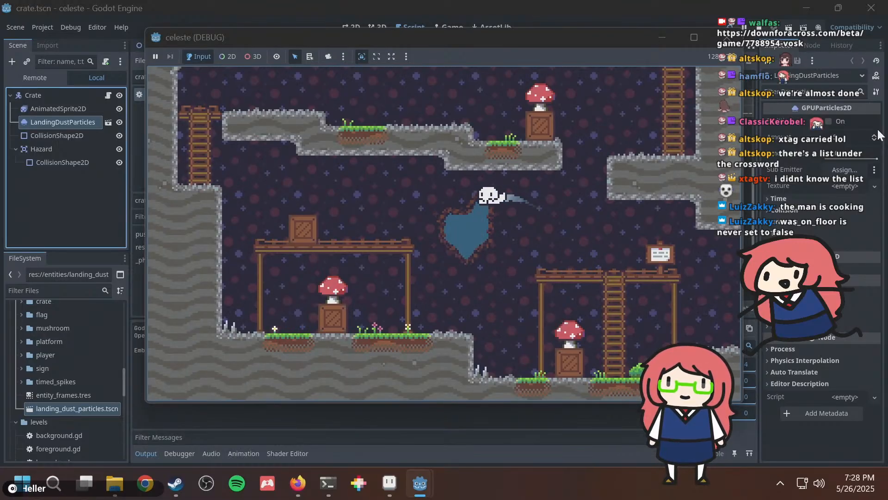
{"action": "key", "text": "Left"}
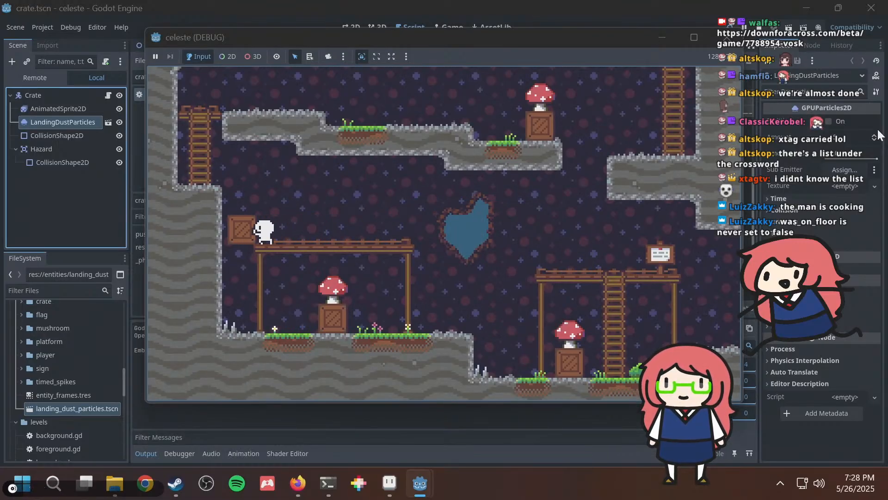
{"action": "left_click", "coordinate": [878, 132]}
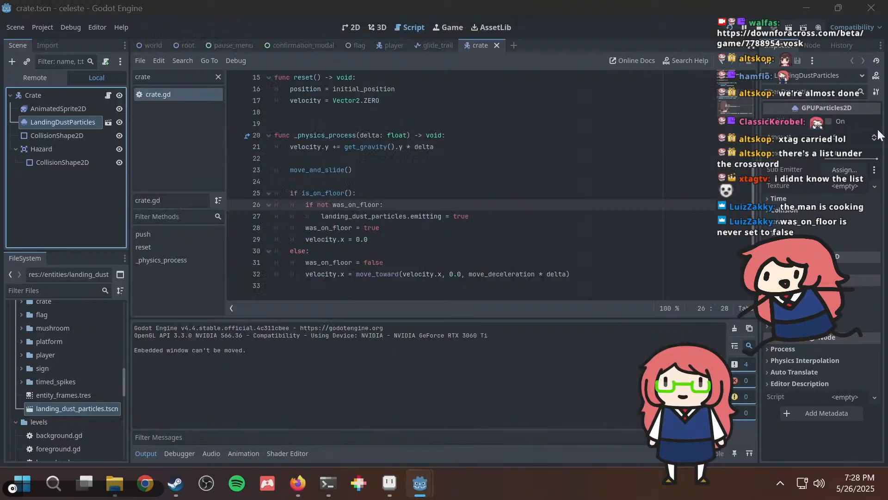
Move LandingDustParticles down to (0, 4) at the crate's bottom edge in the 2D view and save the scene.
{"action": "left_click", "coordinate": [350, 27]}
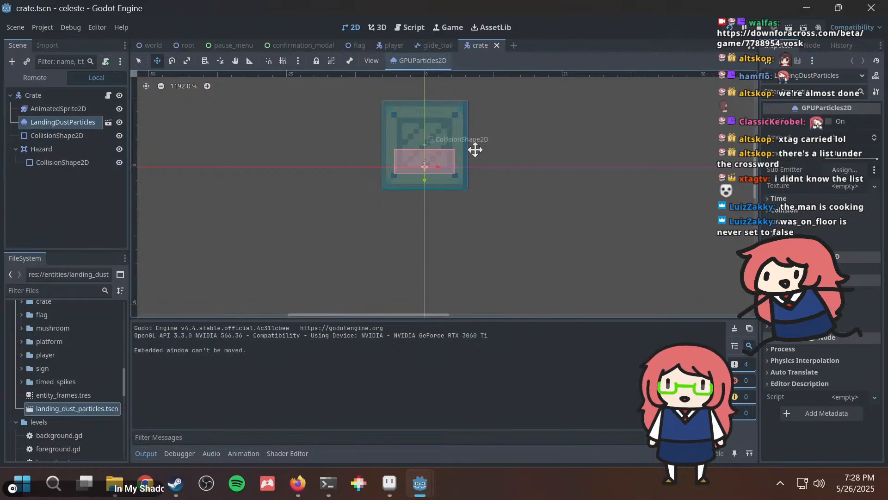
{"action": "left_click_drag", "start_coordinate": [476, 146], "coordinate": [504, 172]}
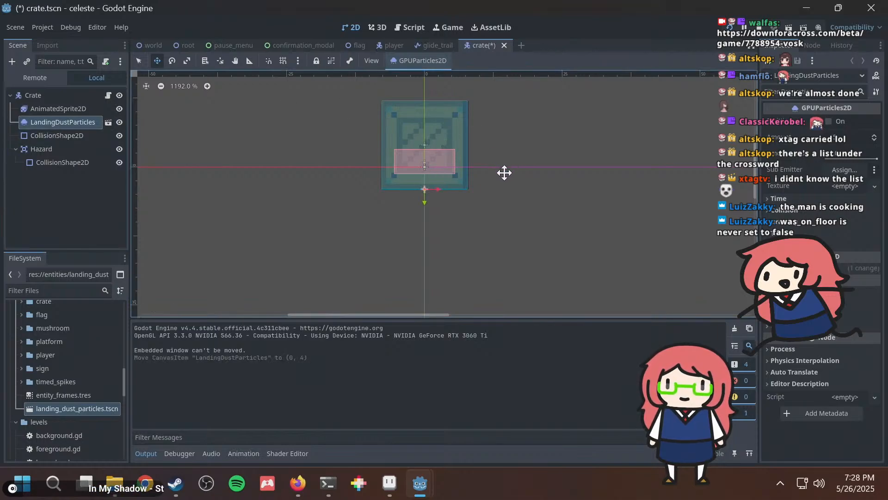
{"action": "key", "text": "ctrl+s"}
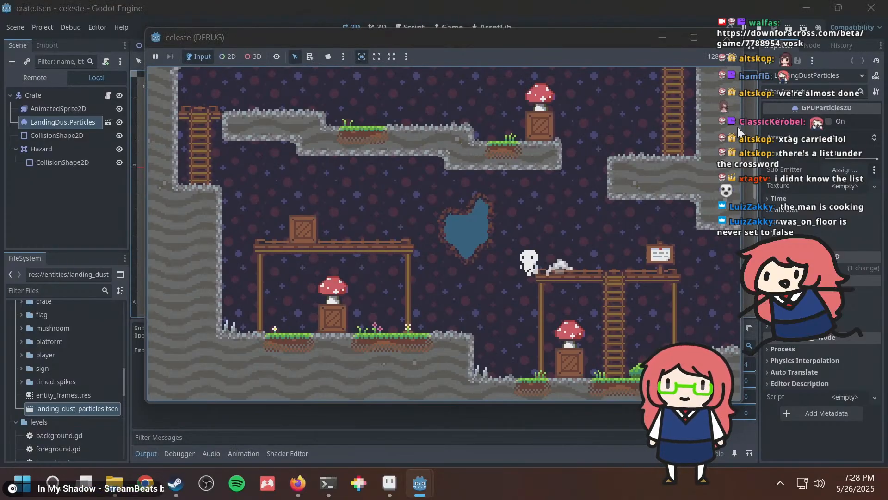
Run the game and push the crate off the platform's left end to check the repositioned landing dust.
{"action": "key", "text": "c"}
{"action": "key", "text": "Right"}
{"action": "key", "text": "Left"}
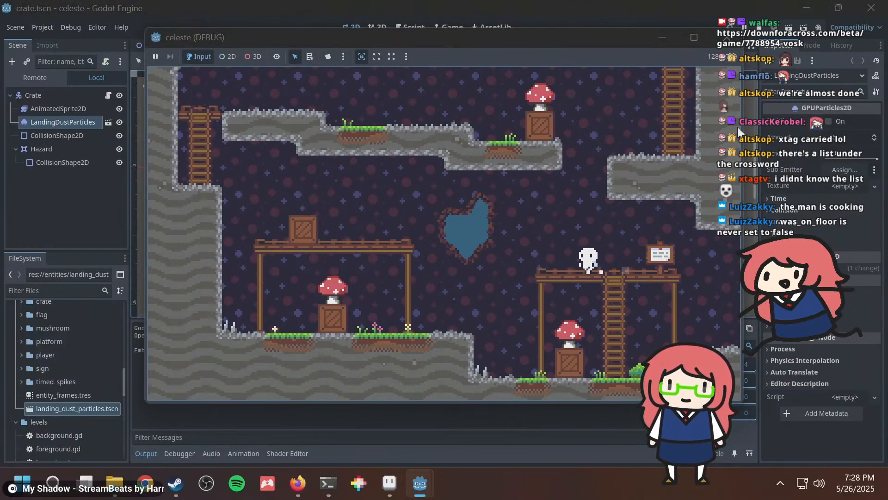
{"action": "key", "text": "c"}
{"action": "key", "text": "x"}
{"action": "key", "text": "Left"}
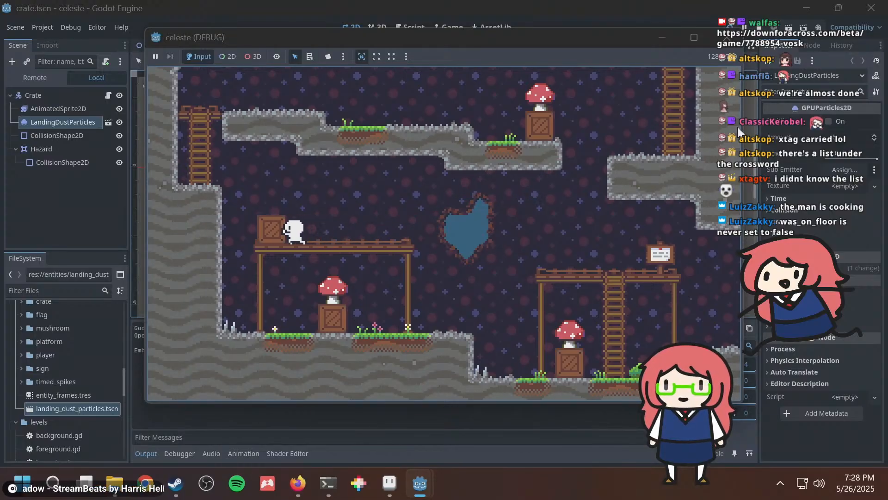
{"action": "key", "text": "Left"}
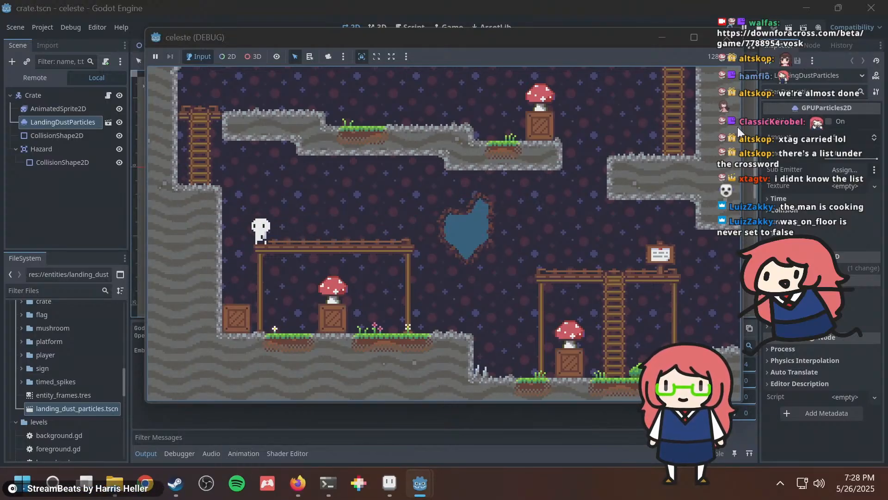
Restart the level twice and push the crate off the platform's right end each time to check its landing dust.
{"action": "key", "text": "r"}
{"action": "key", "text": "Left"}
{"action": "key", "text": "Left"}
{"action": "key", "text": "space"}
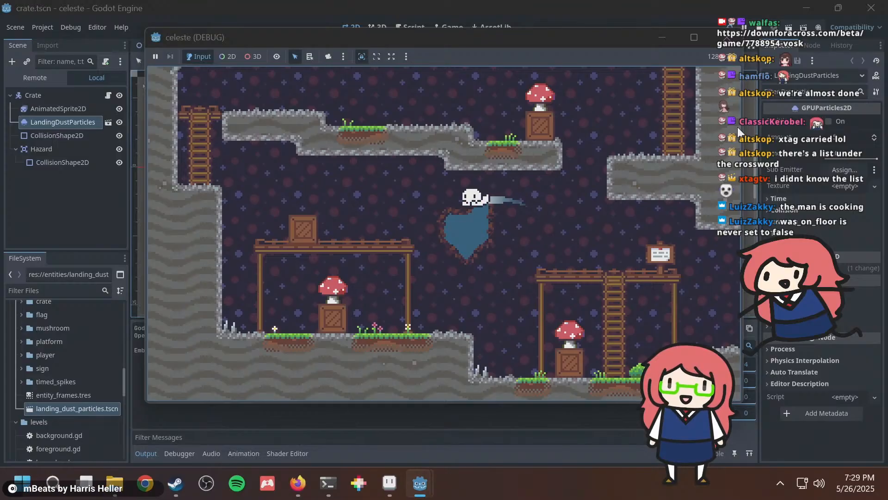
{"action": "key", "text": "space"}
{"action": "key", "text": "Right"}
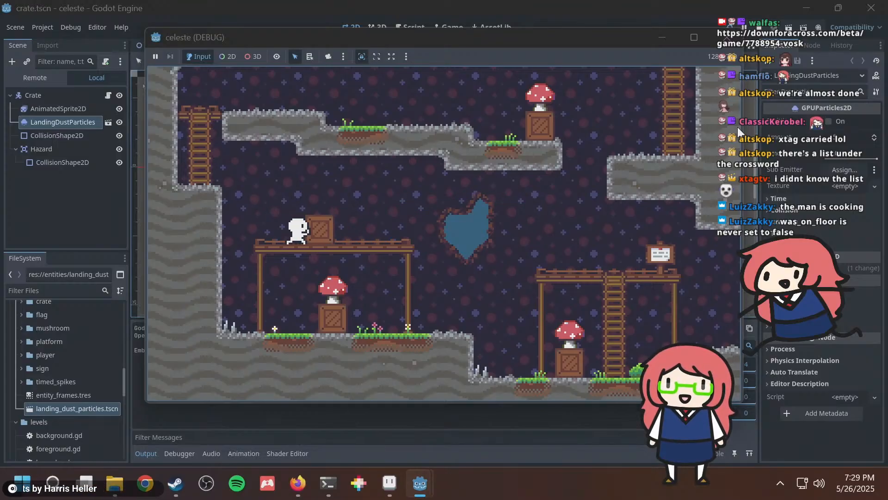
{"action": "key", "text": "Right"}
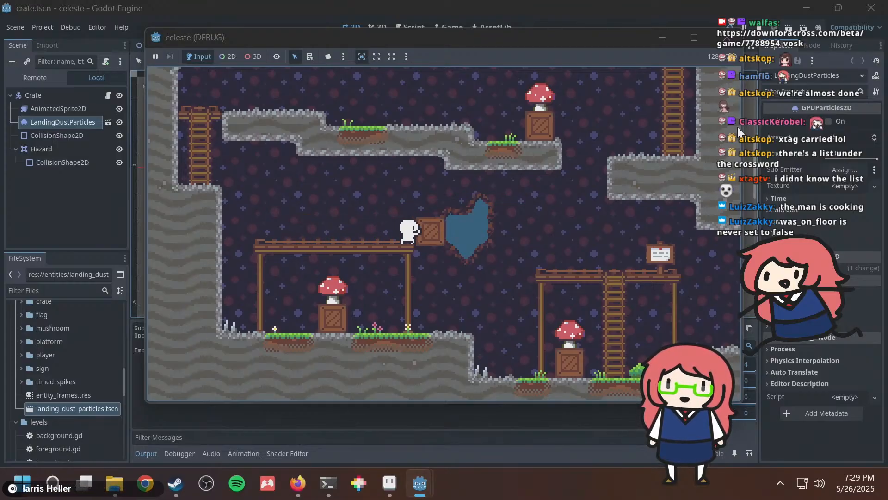
{"action": "key", "text": "r"}
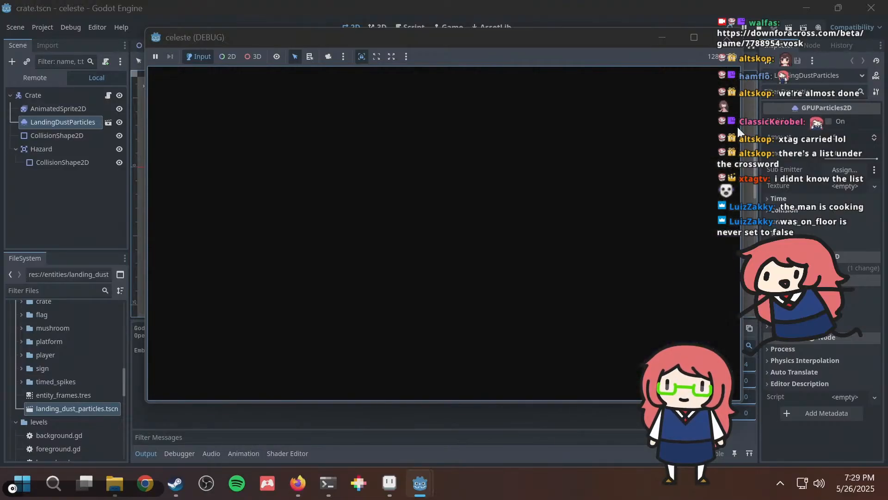
{"action": "key", "text": "Left"}
{"action": "key", "text": "space"}
{"action": "key", "text": "x"}
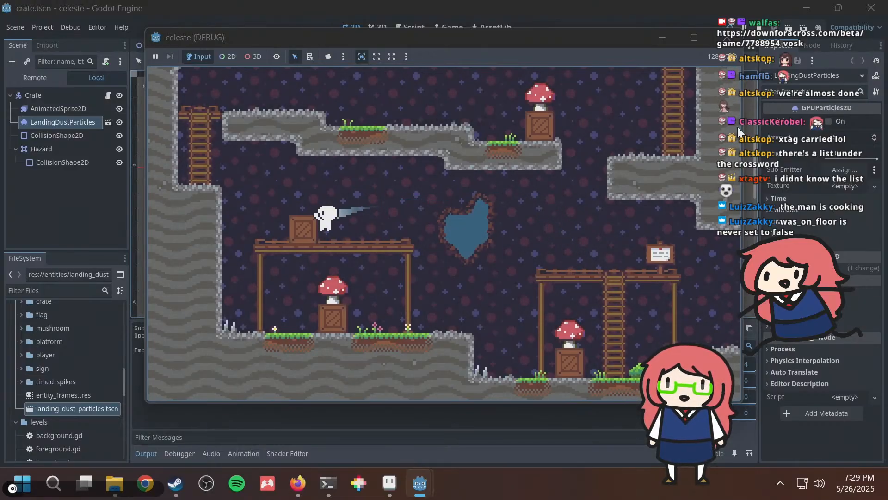
{"action": "key", "text": "Right"}
{"action": "key", "text": "Right"}
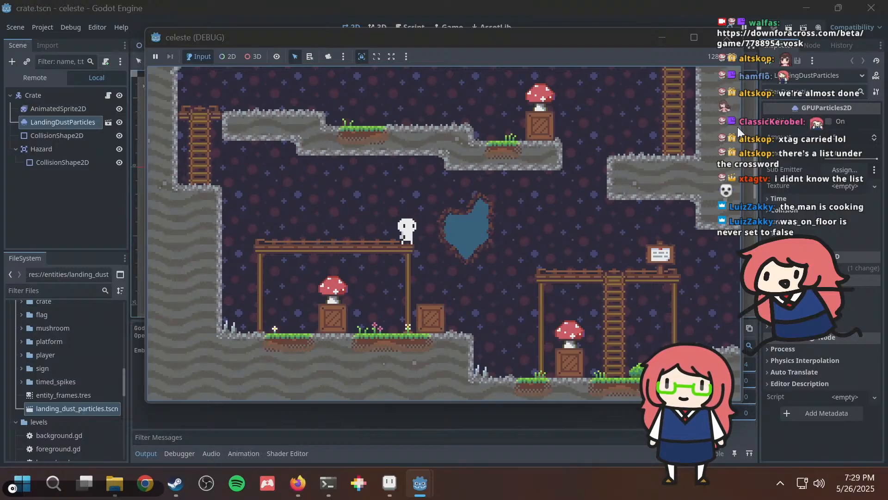
Restart the level and push the mushroom-topped crate off the upper ledge to check its landing dust, returning to the editor.
{"action": "key", "text": "r"}
{"action": "key", "text": "Left"}
{"action": "key", "text": "space"}
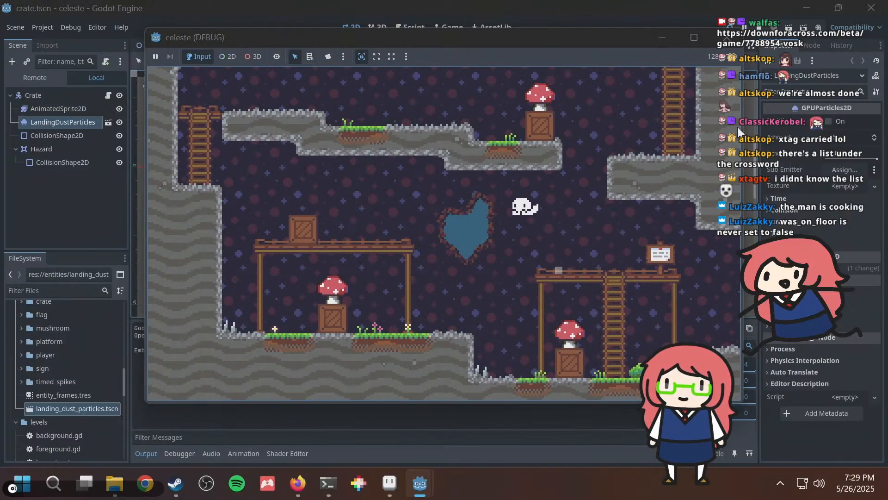
{"action": "key", "text": "space"}
{"action": "key", "text": "Left"}
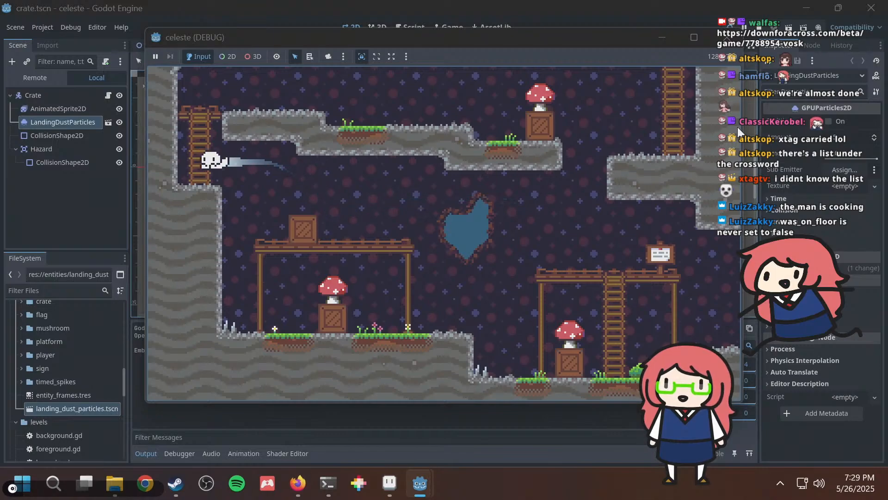
{"action": "key", "text": "space"}
{"action": "key", "text": "Right"}
{"action": "key", "text": "Right"}
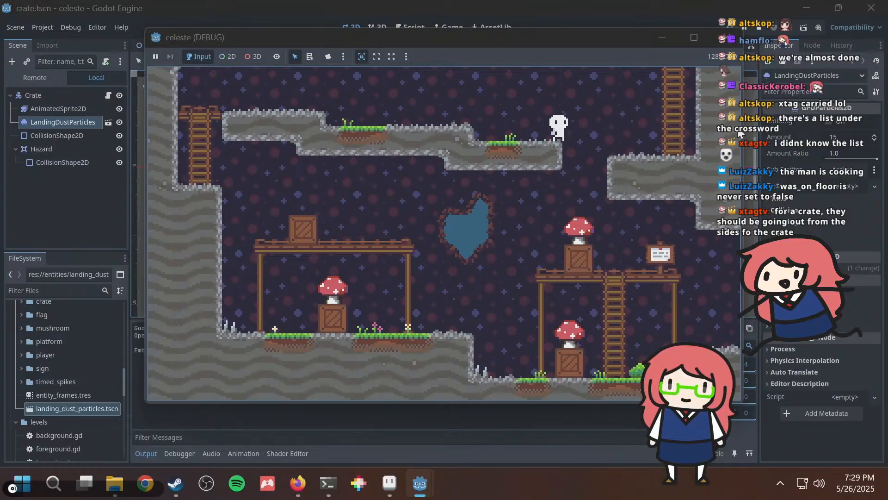
{"action": "left_click", "coordinate": [726, 37]}
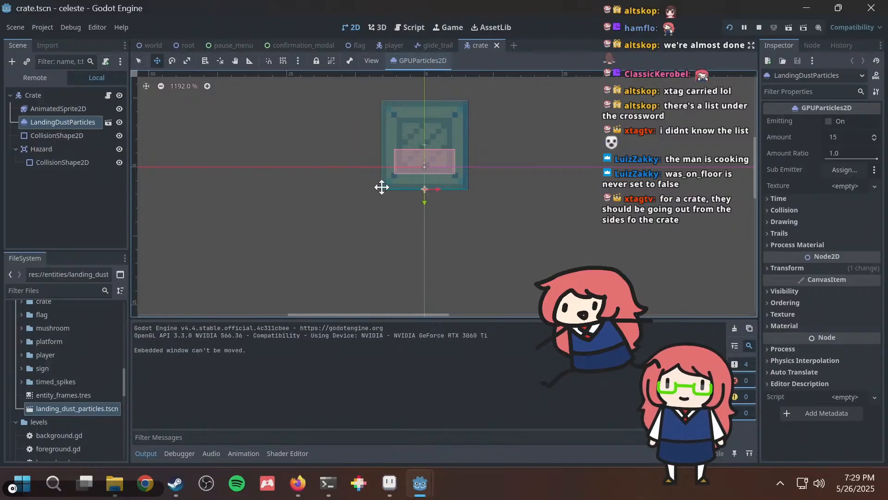
Examine the process material of the crate's LandingDustParticles and look at the same node in the player scene.
{"action": "scroll", "coordinate": [416, 184], "scroll_direction": "up", "scroll_amount": 5}
{"action": "scroll", "coordinate": [574, 173], "scroll_direction": "down", "scroll_amount": 2}
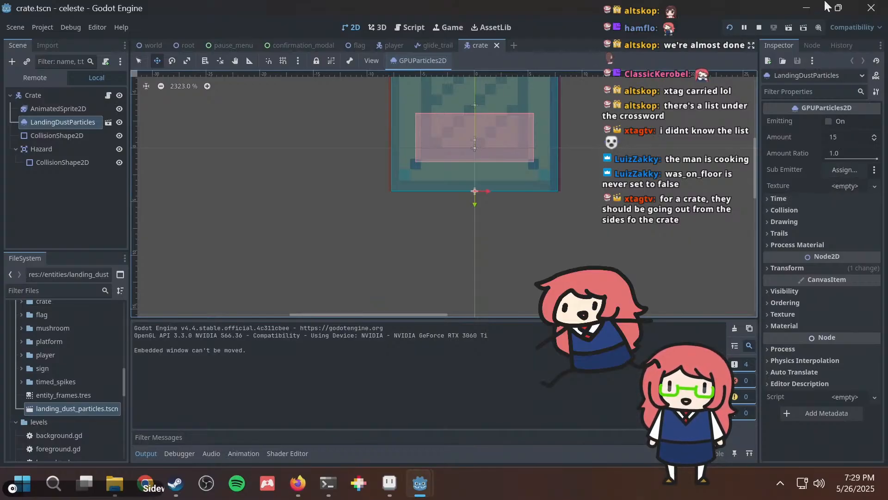
{"action": "left_click", "coordinate": [801, 244]}
{"action": "left_click", "coordinate": [842, 255]}
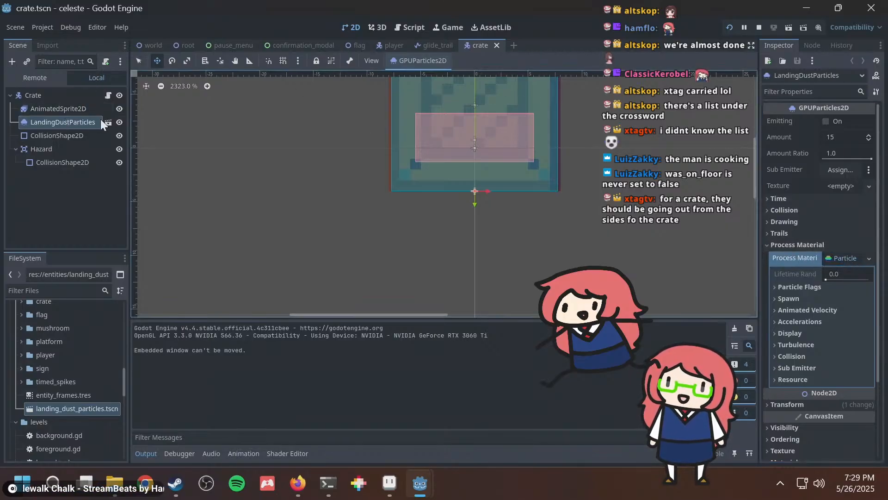
{"action": "left_click", "coordinate": [840, 254]}
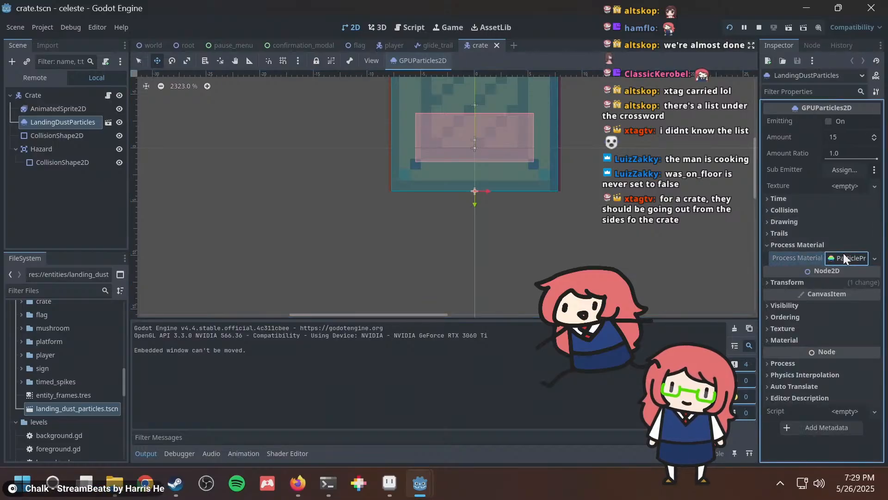
{"action": "left_click", "coordinate": [843, 253]}
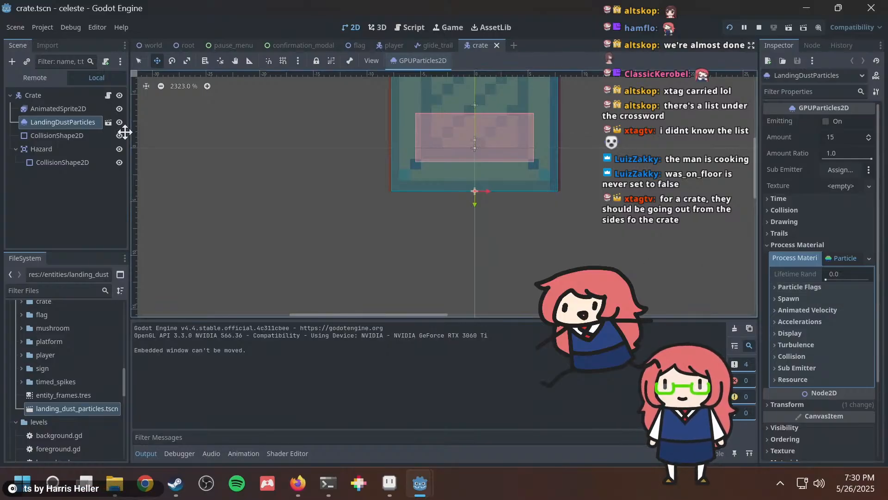
{"action": "right_click", "coordinate": [71, 123]}
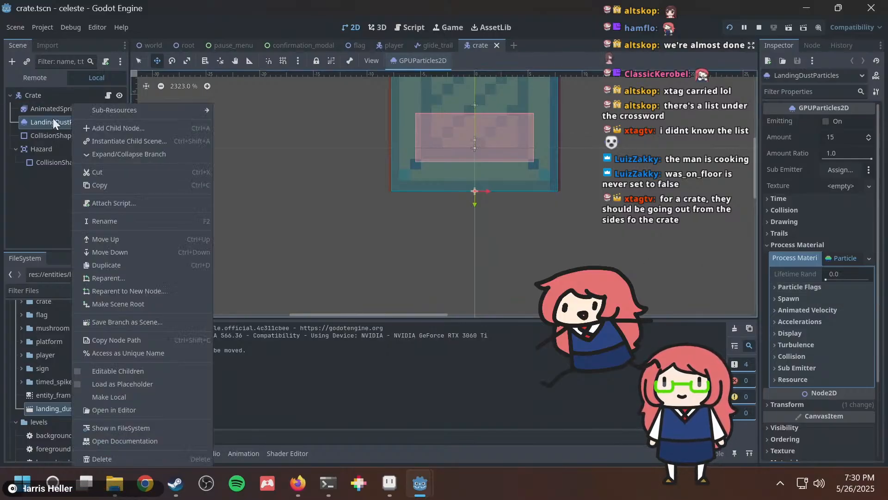
{"action": "left_click", "coordinate": [53, 119]}
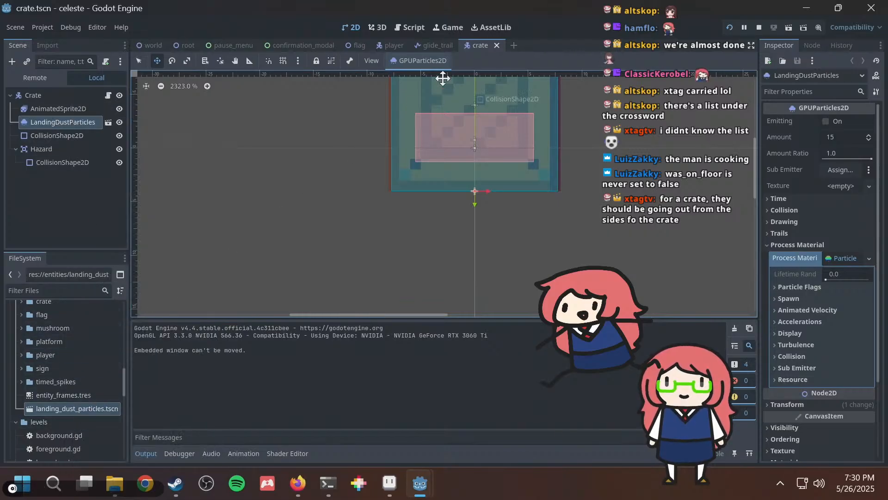
{"action": "left_click", "coordinate": [386, 45]}
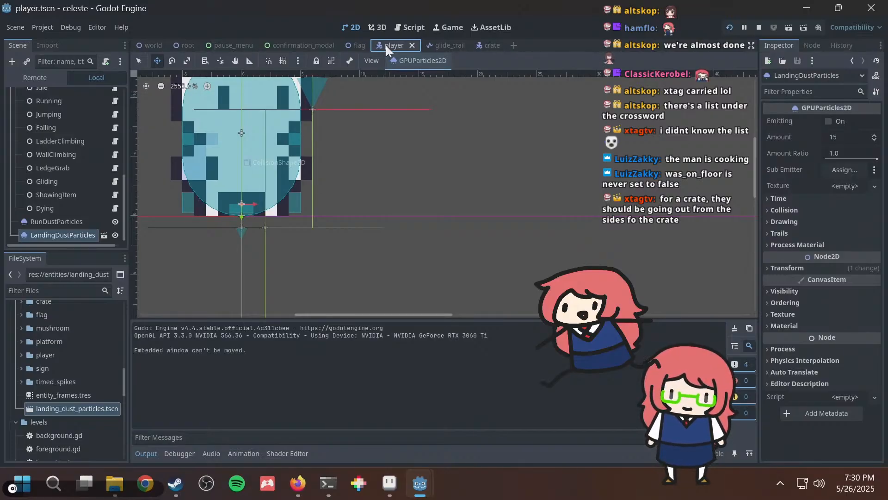
{"action": "left_click", "coordinate": [480, 45]}
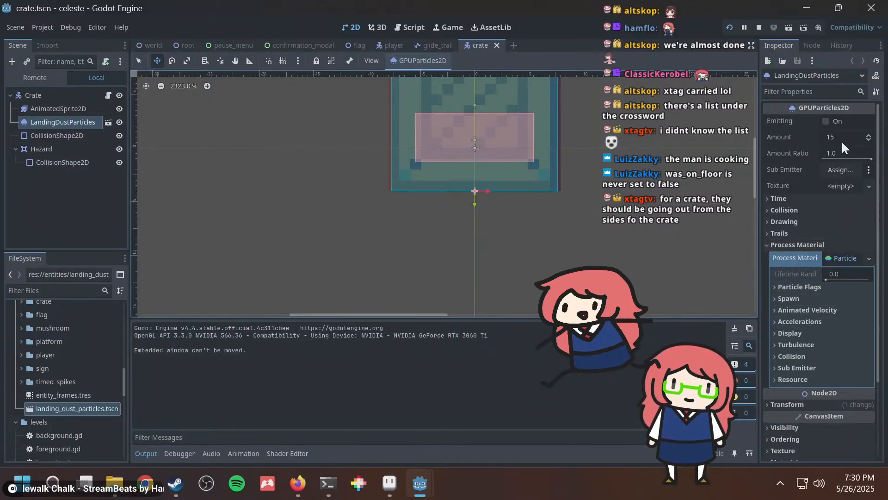
Look through the Time, Collision and Drawing properties of the crate's LandingDustParticles for a way to adapt the dust.
{"action": "left_click", "coordinate": [802, 199]}
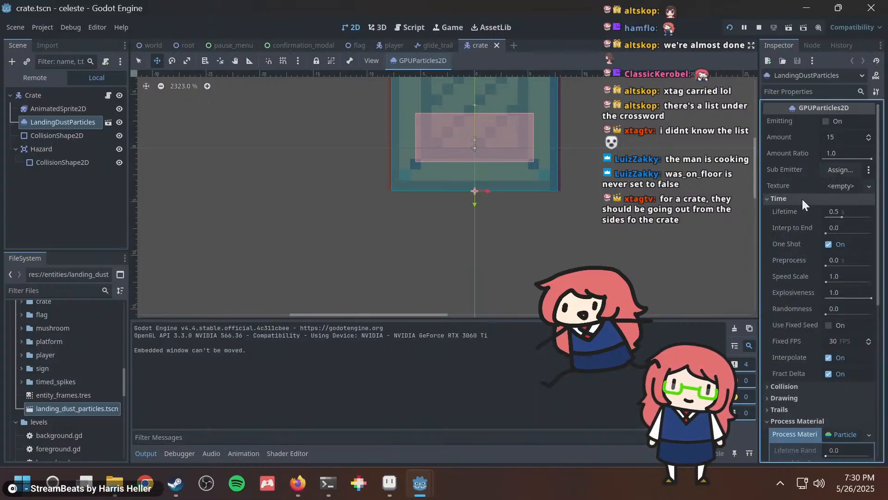
{"action": "left_click", "coordinate": [802, 198]}
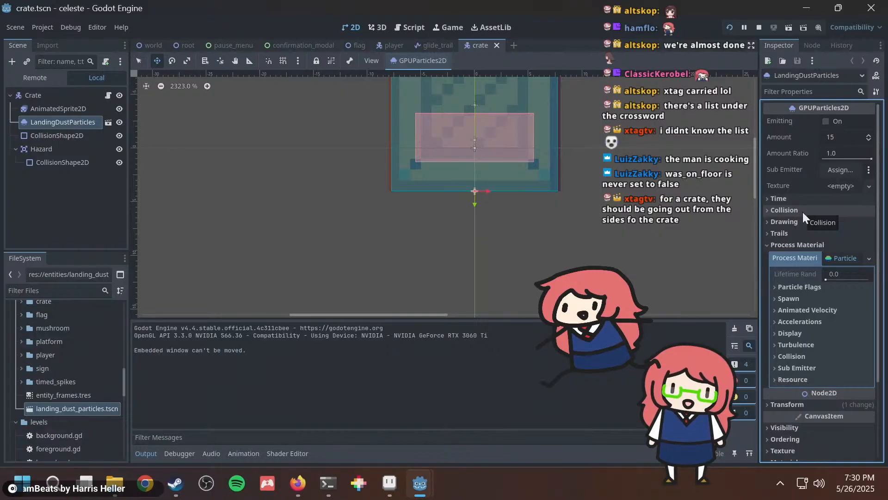
{"action": "left_click", "coordinate": [802, 211]}
{"action": "left_click", "coordinate": [802, 210]}
{"action": "left_click", "coordinate": [802, 219]}
{"action": "left_click", "coordinate": [800, 221]}
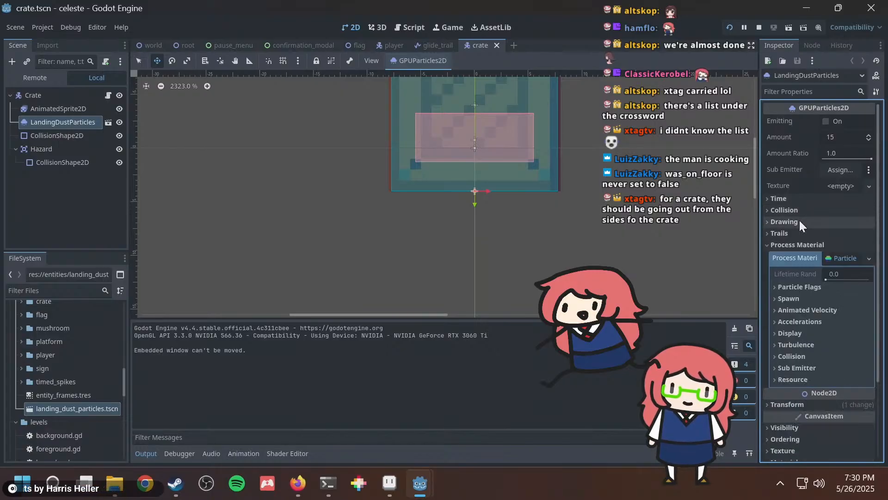
{"action": "scroll", "coordinate": [809, 379], "scroll_direction": "down", "scroll_amount": 2}
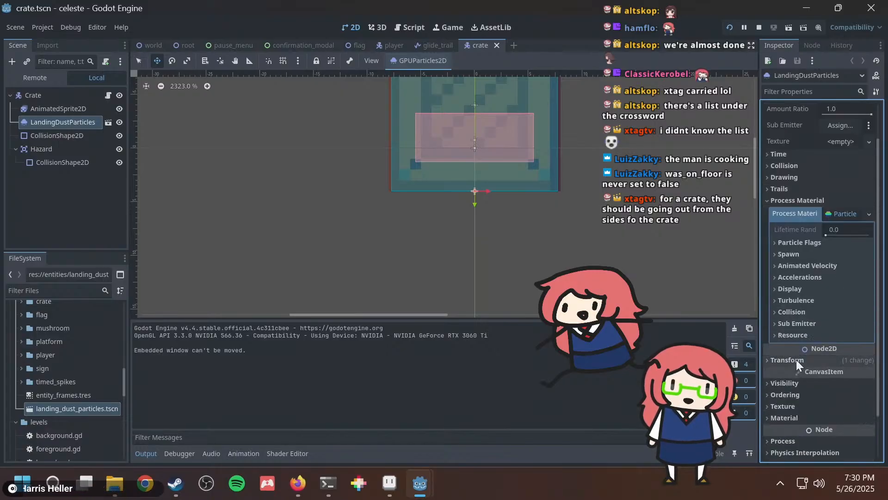
{"action": "scroll", "coordinate": [795, 356], "scroll_direction": "up", "scroll_amount": 2}
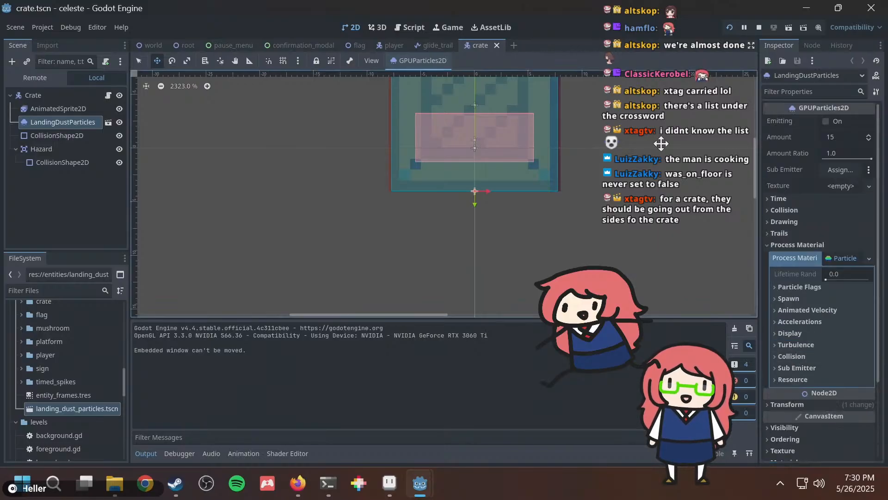
{"action": "left_click", "coordinate": [782, 242]}
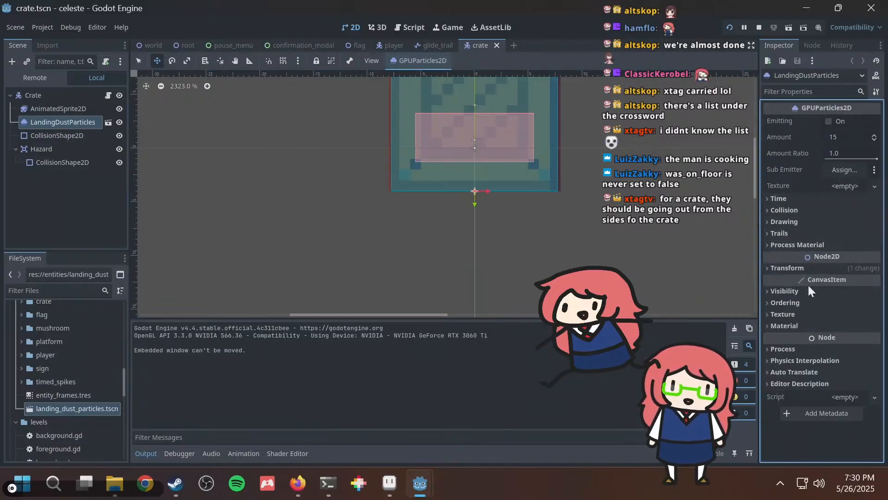
Set the scale of the crate's LandingDustParticles to 1.5 on both axes.
{"action": "left_click", "coordinate": [794, 266]}
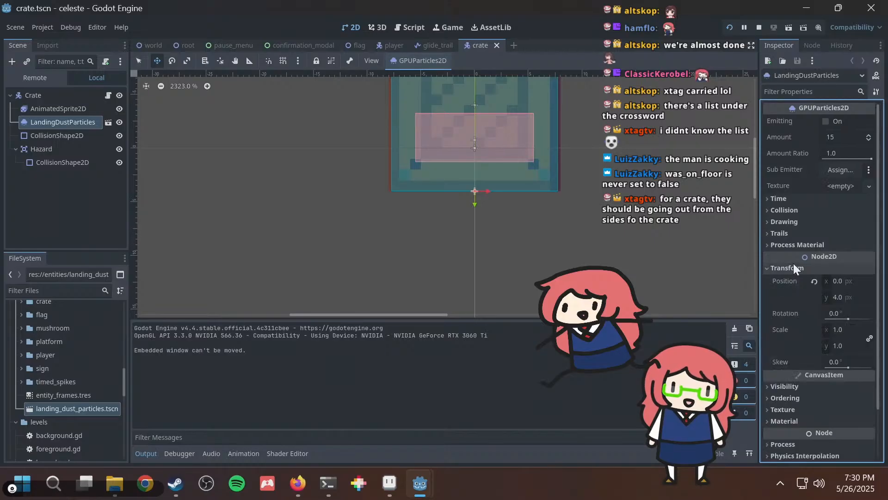
{"action": "left_click", "coordinate": [850, 326]}
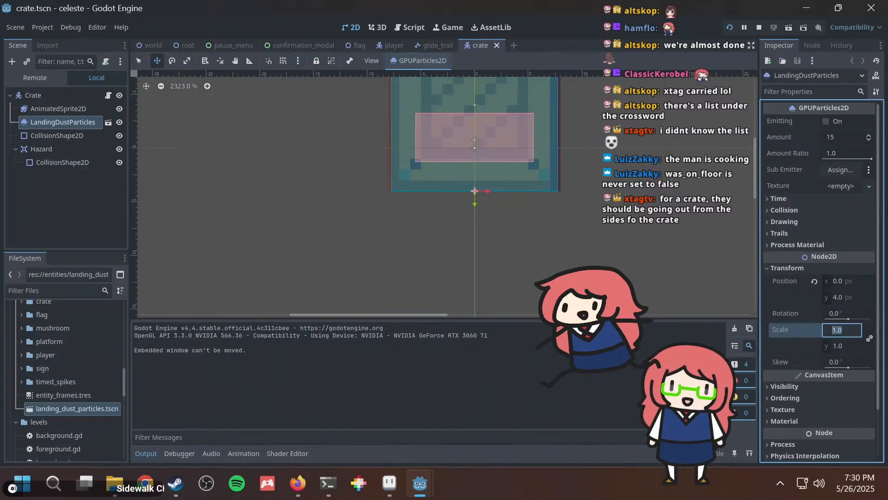
{"action": "type", "text": ".5"}
{"action": "key", "text": "Return"}
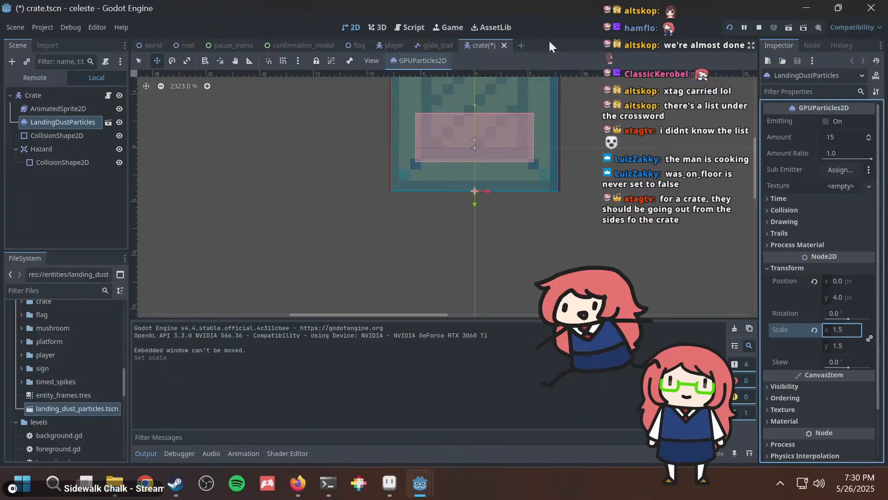
Run the game, push the crate off the platform's right end to check the enlarged dust, restart the level and close the game.
{"action": "key", "text": "F5"}
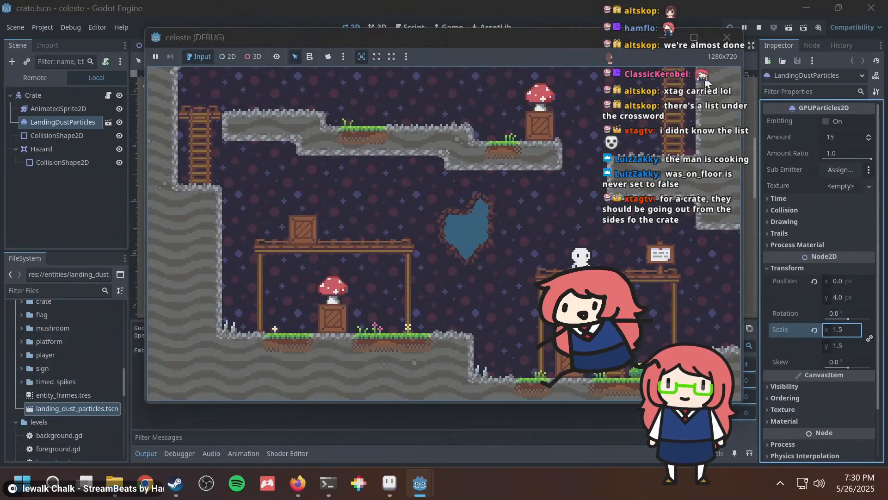
{"action": "key", "text": "space"}
{"action": "key", "text": "Left"}
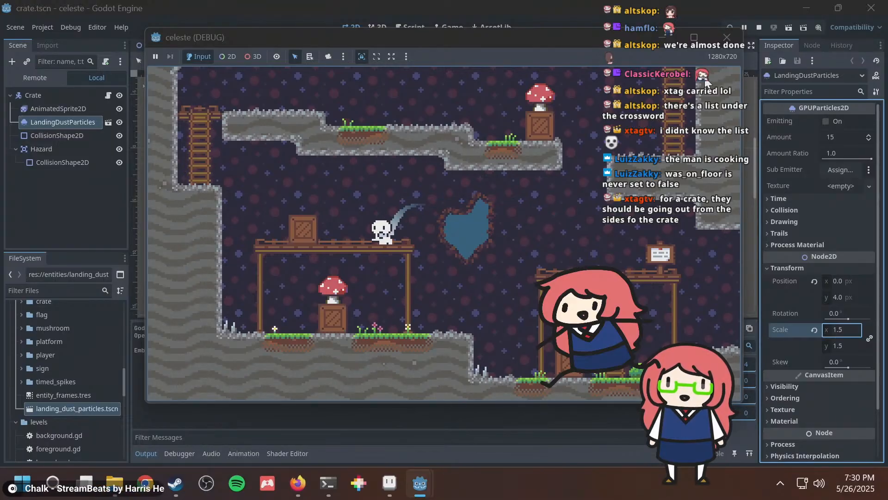
{"action": "key", "text": "Right"}
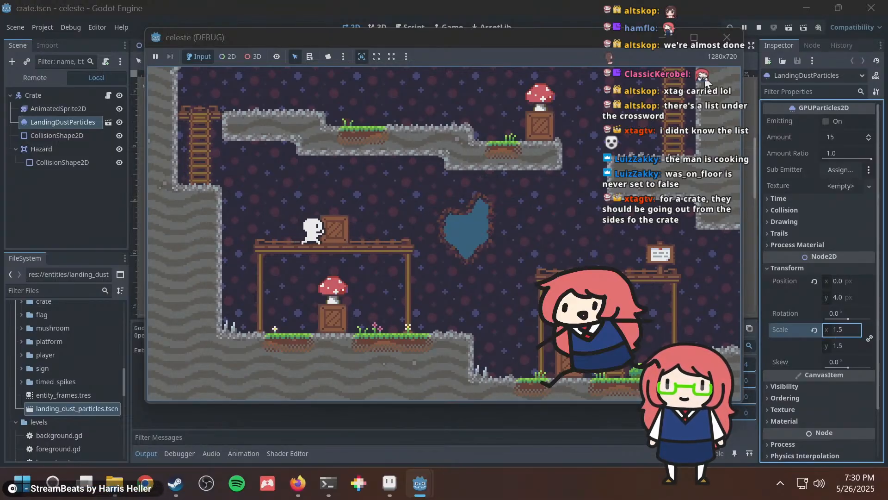
{"action": "key", "text": "Right"}
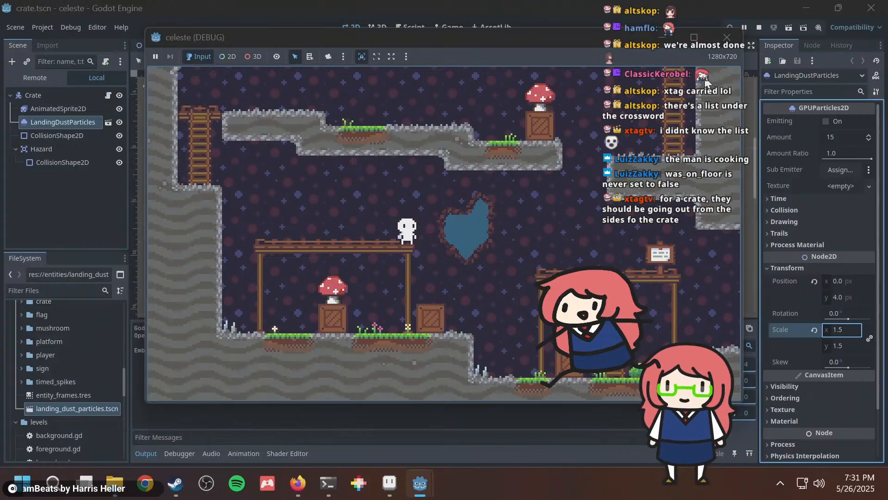
{"action": "key", "text": "r"}
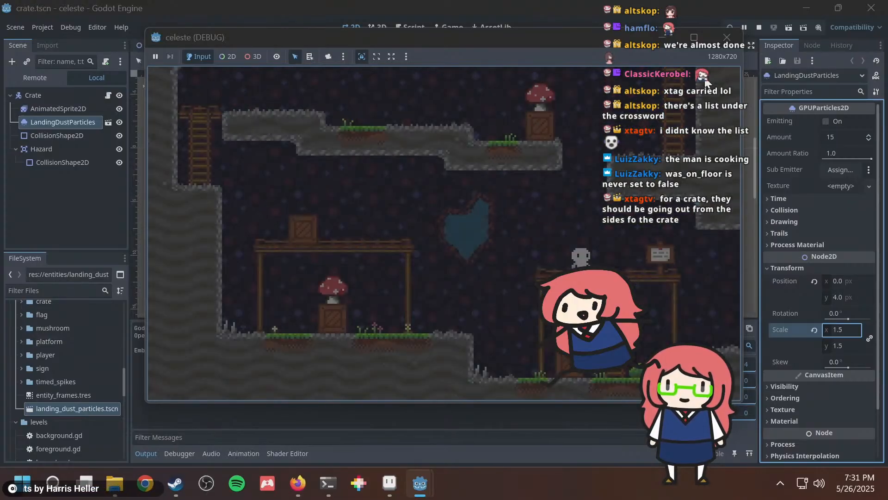
{"action": "left_click", "coordinate": [728, 38]}
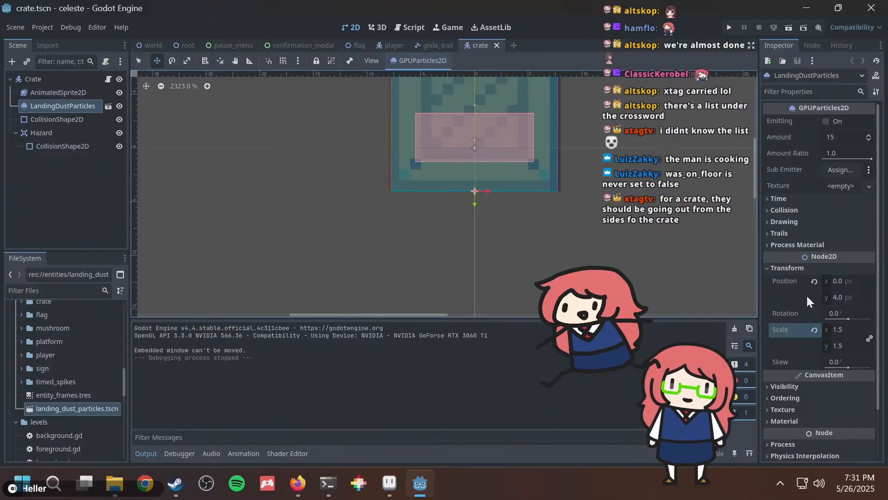
Reset the LandingDustParticles scale to 1.0, unlink its axes and set only the x scale to 2.0.
{"action": "left_click", "coordinate": [814, 329]}
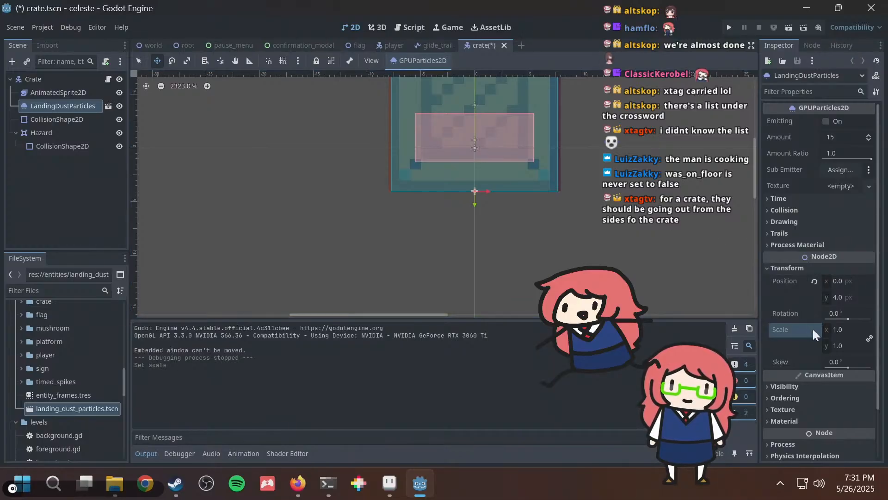
{"action": "key", "text": "ctrl+s"}
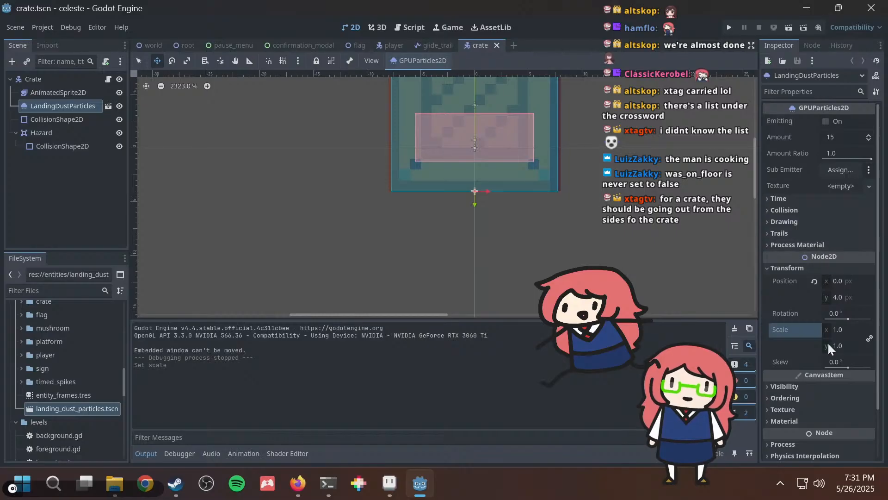
{"action": "left_click", "coordinate": [870, 340]}
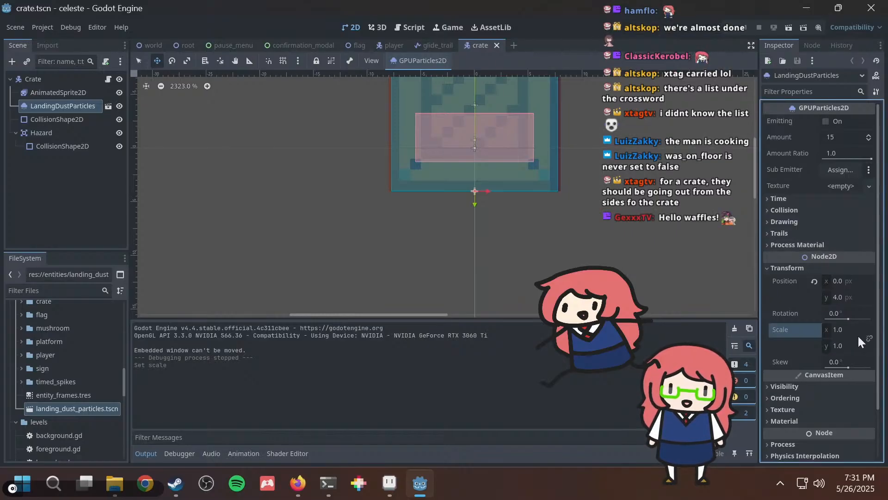
{"action": "type", "text": "2"}
{"action": "key", "text": "Return"}
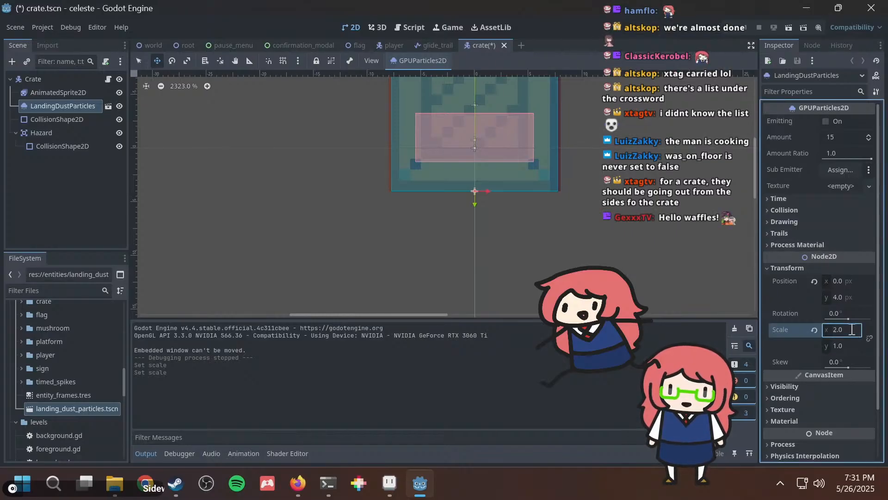
Run the game and push the crate off the platform's right end to check the horizontally stretched landing dust.
{"action": "key", "text": "F5"}
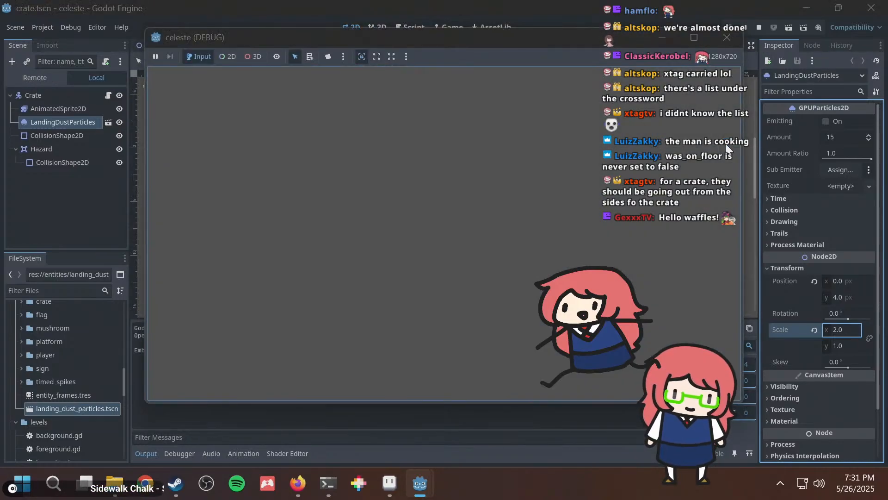
{"action": "key", "text": "Left"}
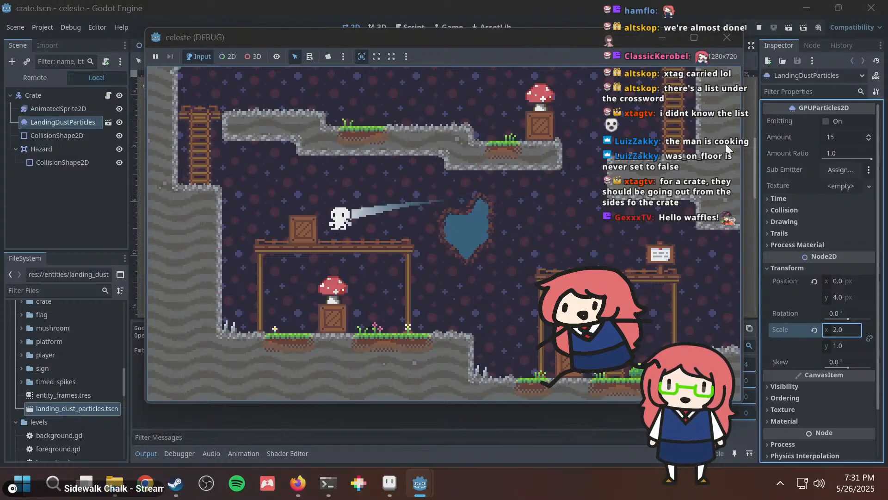
{"action": "key", "text": "space"}
{"action": "key", "text": "Right"}
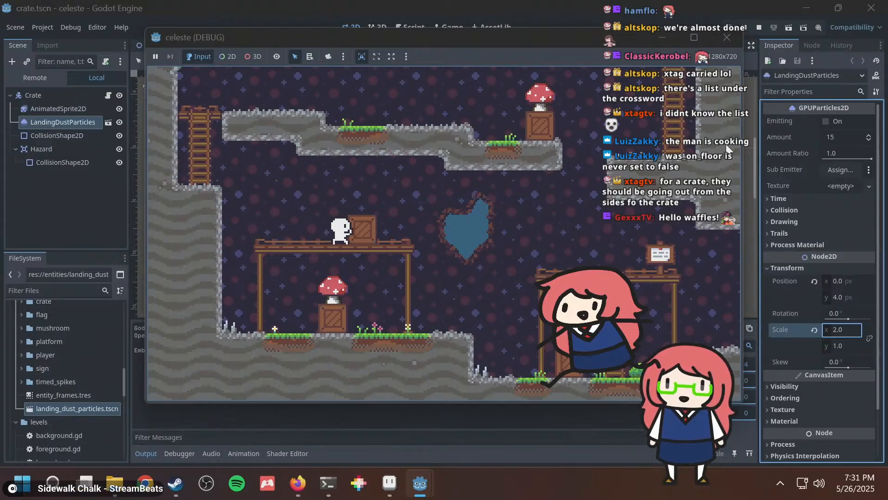
{"action": "key", "text": "Right"}
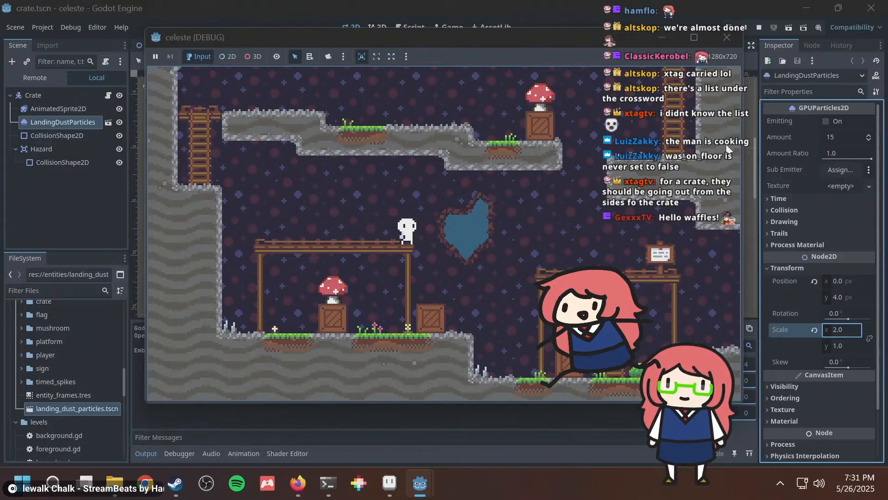
Push the crate off the platform's right end several more times, restarting the level between attempts, to recheck its landing dust.
{"action": "key", "text": "Left"}
{"action": "key", "text": "space"}
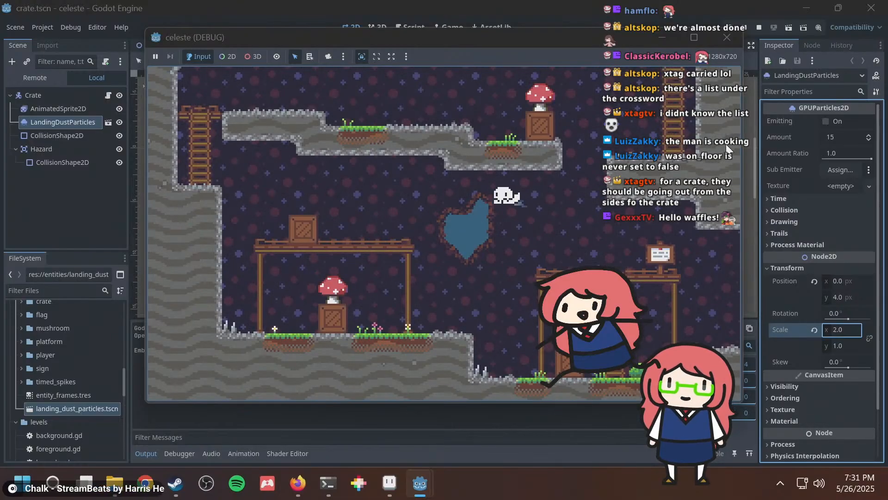
{"action": "key", "text": "Right"}
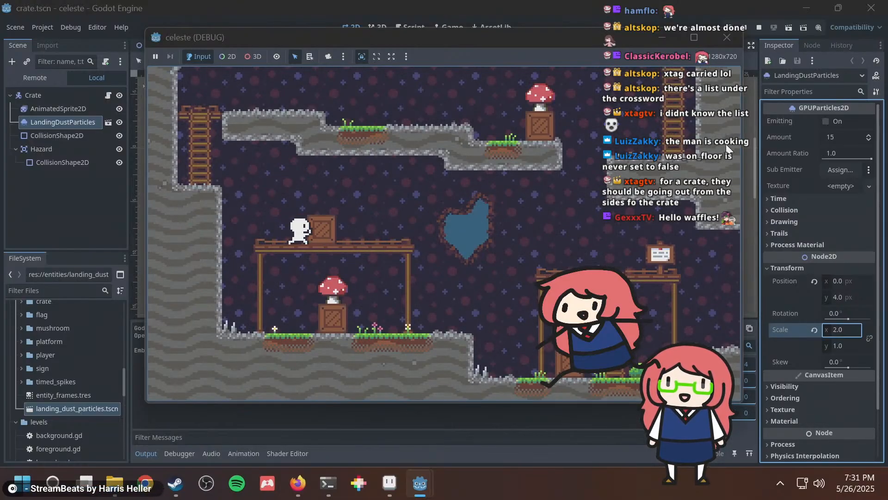
{"action": "key", "text": "Right"}
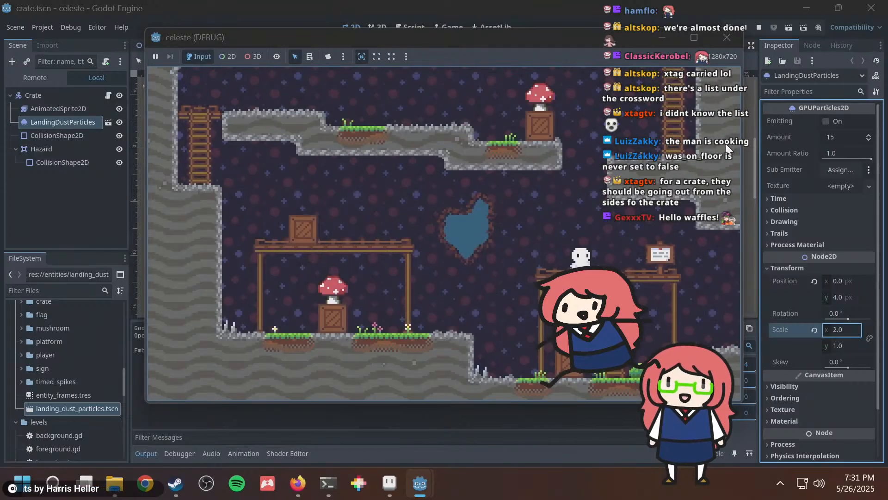
{"action": "key", "text": "Left"}
{"action": "key", "text": "space"}
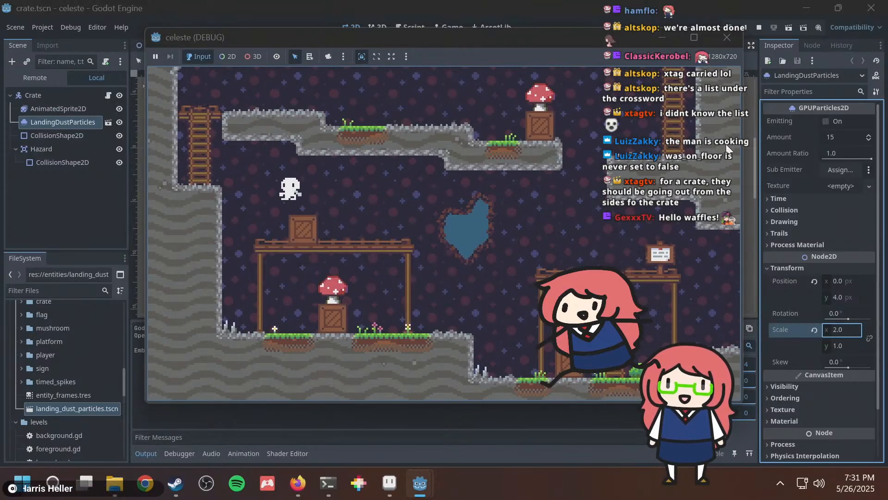
{"action": "key", "text": "Right"}
{"action": "key", "text": "Right"}
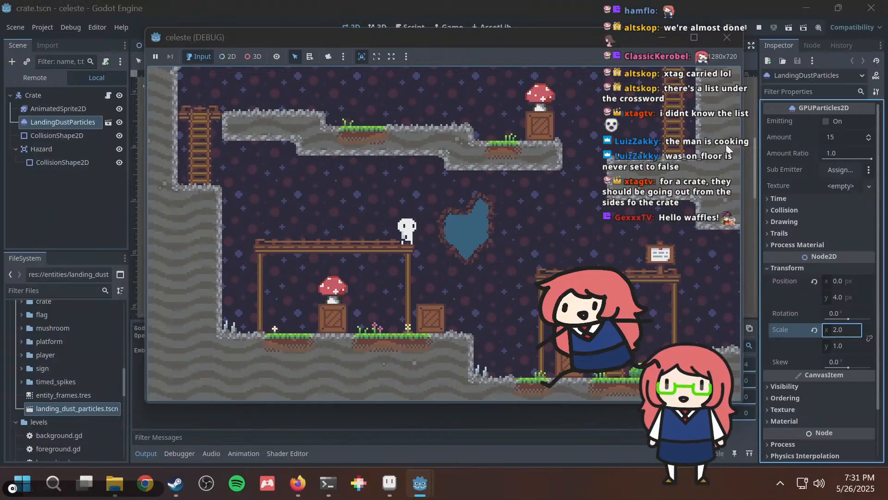
{"action": "key", "text": "Left"}
{"action": "key", "text": "space"}
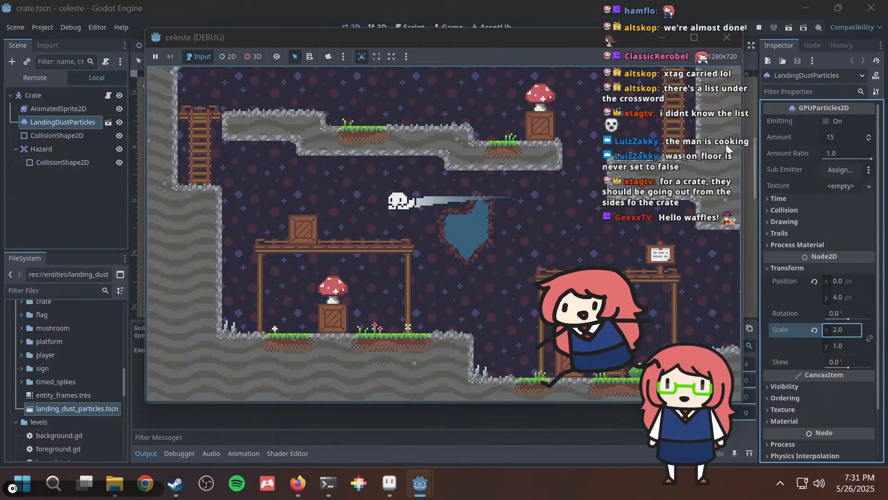
{"action": "key", "text": "Right"}
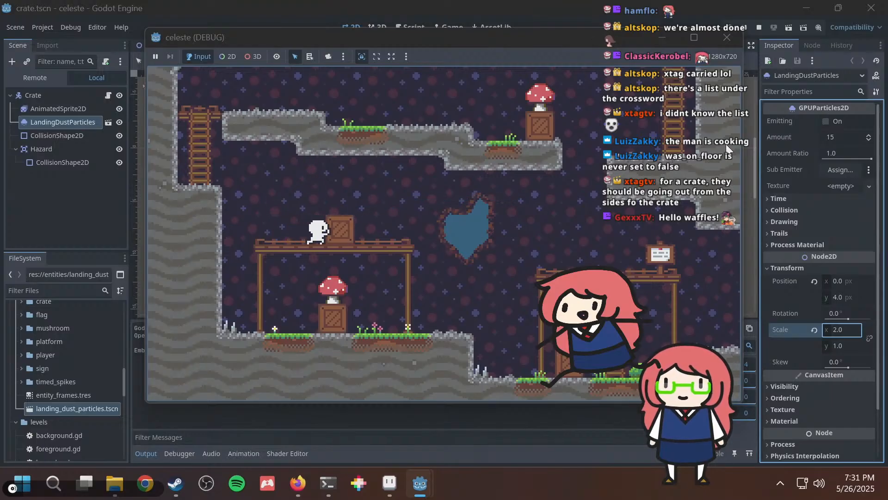
{"action": "key", "text": "Right"}
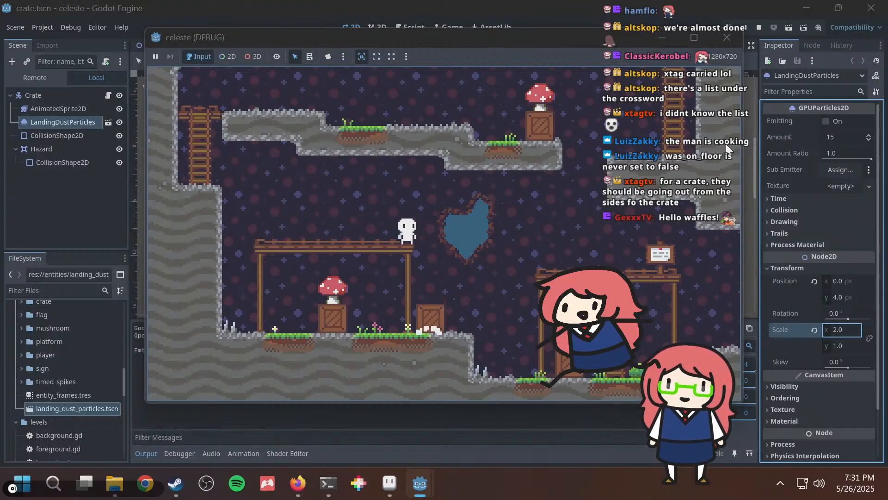
Return to the editor and set the Amount of the crate's LandingDustParticles to 20.
{"action": "key", "text": "alt+Tab"}
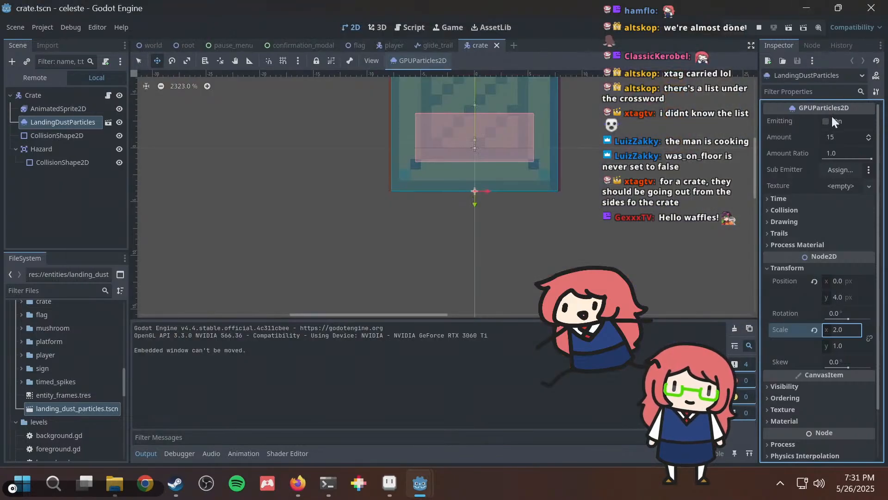
{"action": "left_click", "coordinate": [835, 138]}
{"action": "key", "text": "Return"}
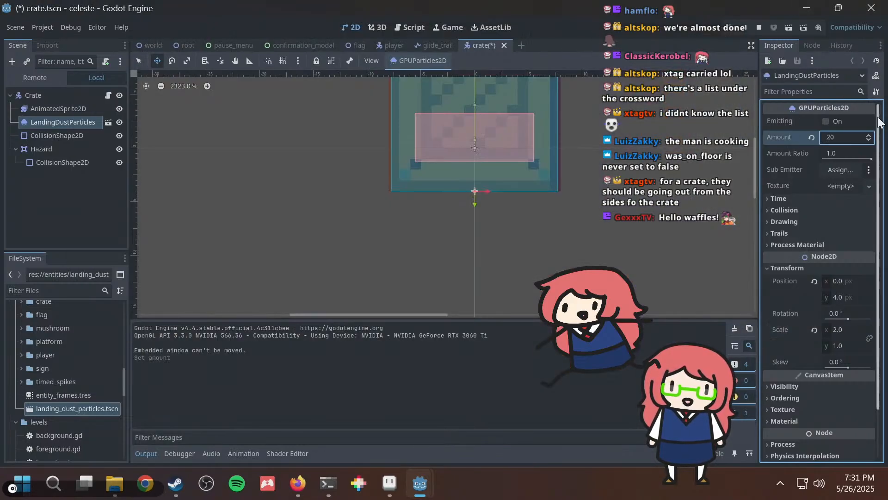
Run the game and push the crate off the wooden platform's left end to check the denser landing dust.
{"action": "key", "text": "F5"}
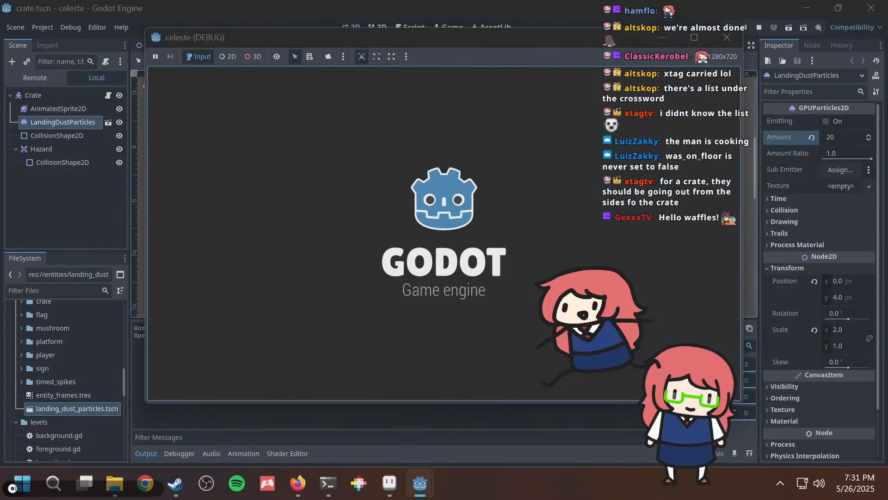
{"action": "key", "text": "Left"}
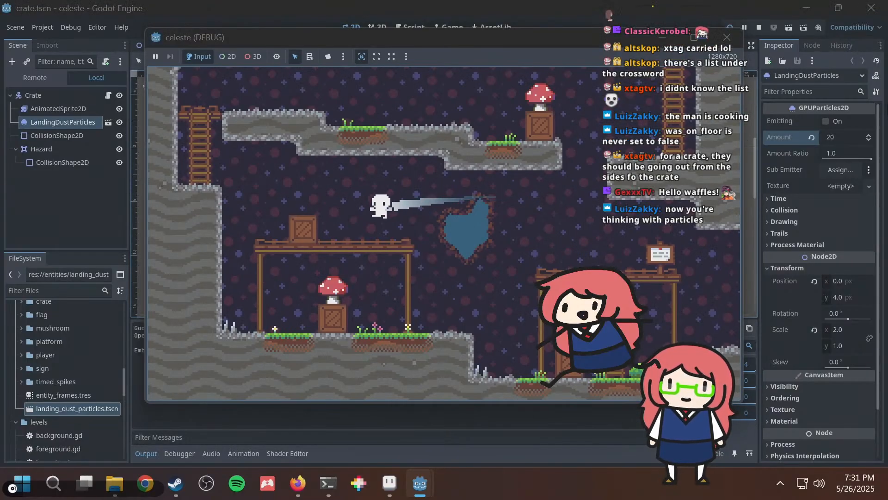
{"action": "key", "text": "space"}
{"action": "key", "text": "Right"}
{"action": "key", "text": "space"}
{"action": "key", "text": "Left"}
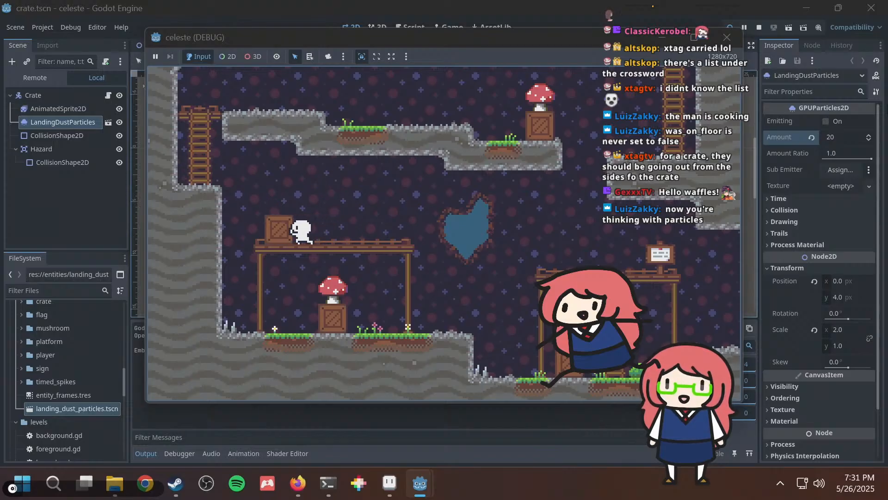
{"action": "key", "text": "Left"}
{"action": "key", "text": "space"}
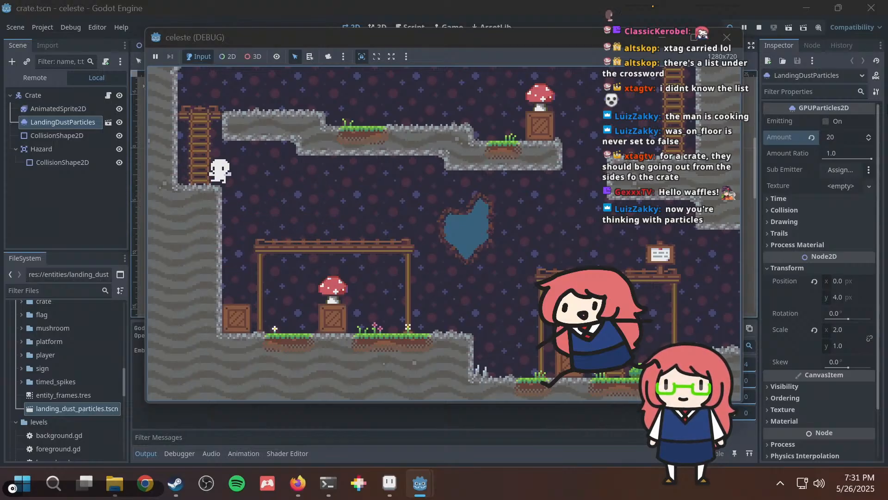
Climb to the upper stone ledge and push the mushroom crate off its right end to check the dust below.
{"action": "key", "text": "Up"}
{"action": "key", "text": "Right"}
{"action": "key", "text": "Right"}
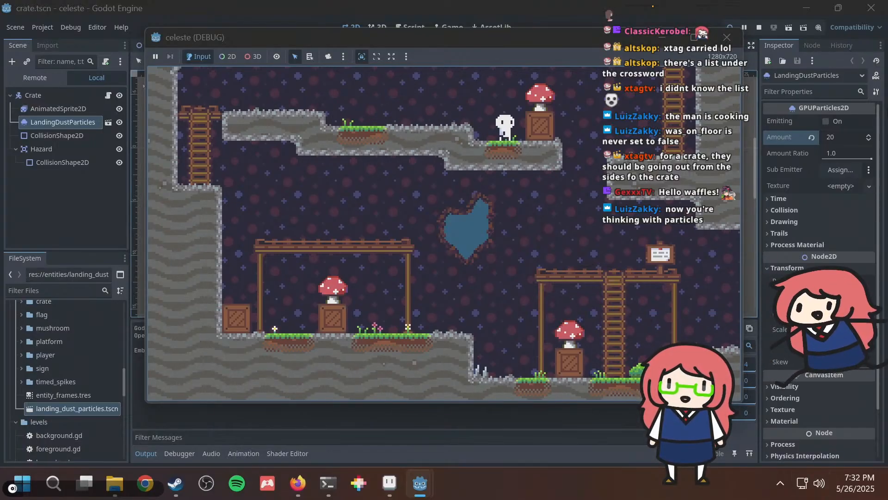
{"action": "key", "text": "Right"}
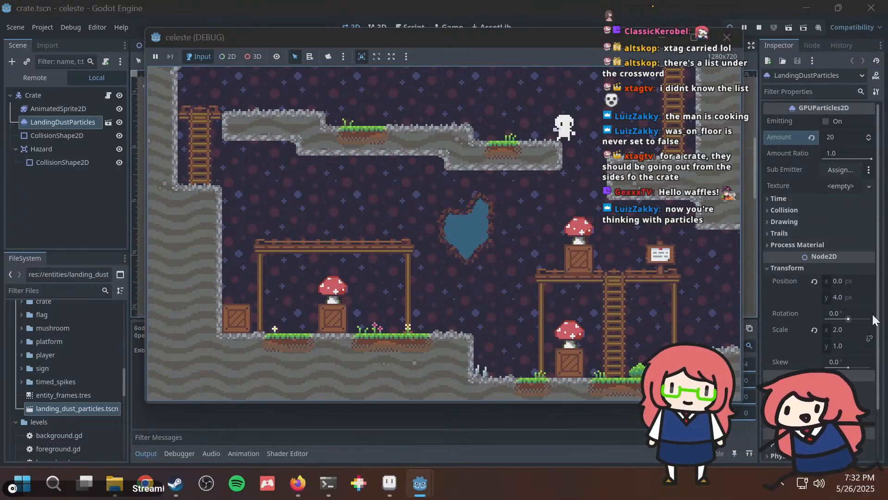
Set the x scale of the crate's LandingDustParticles to 1.8.
{"action": "left_click", "coordinate": [854, 326]}
{"action": "type", "text": "1.8"}
{"action": "key", "text": "Return"}
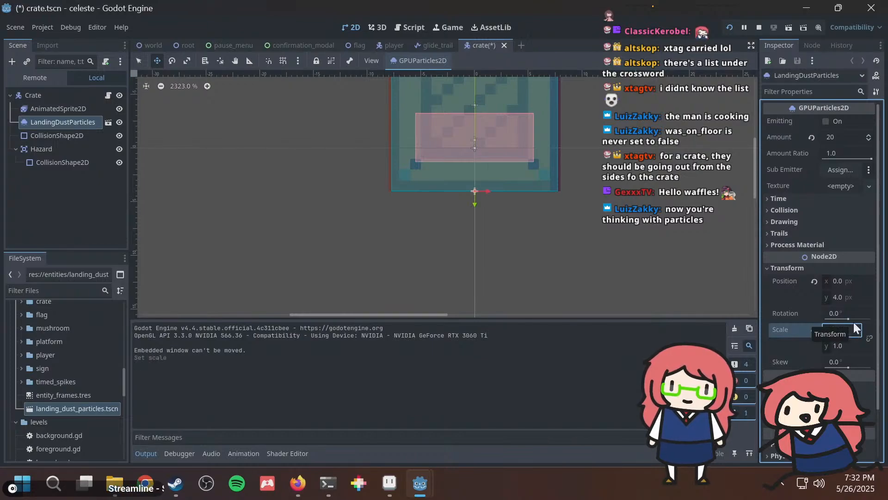
Run the game and push the crate off the wooden platform's left end to check the narrower landing dust.
{"action": "key", "text": "F5"}
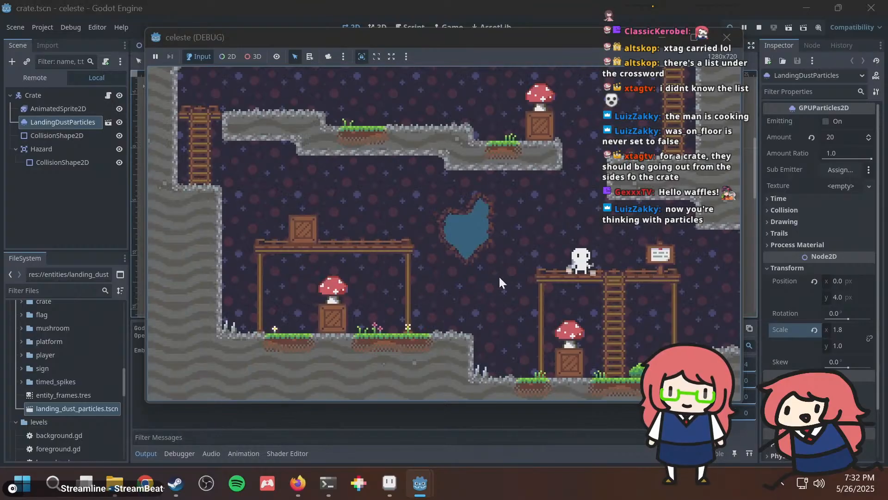
{"action": "key", "text": "Left"}
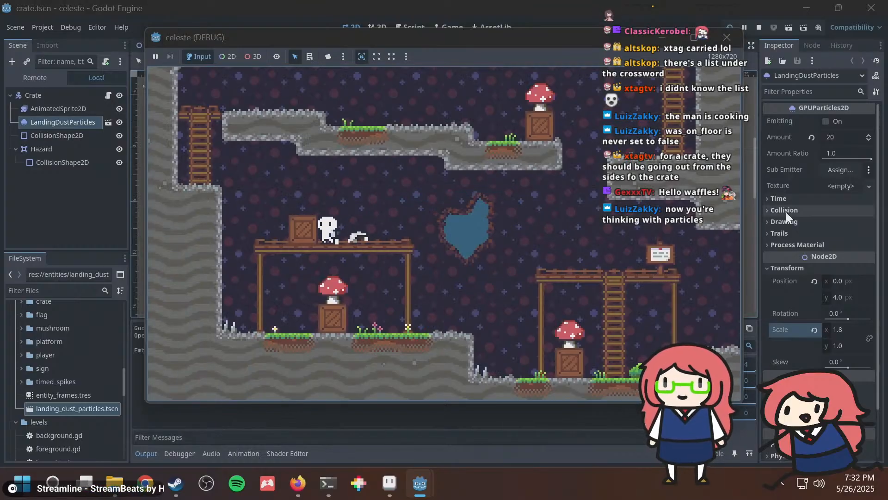
{"action": "key", "text": "Left"}
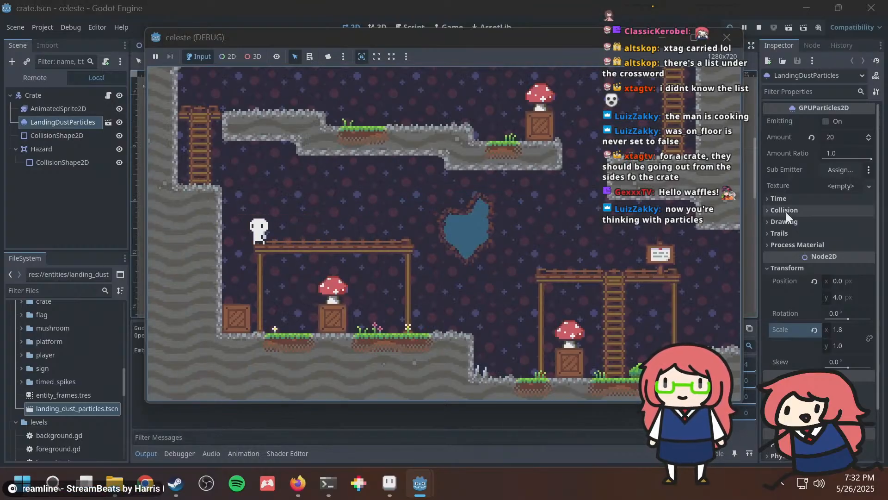
Push the upper ledge's mushroom crate down onto the right wooden platform and off that platform's left end to check its dust.
{"action": "key", "text": "Left"}
{"action": "key", "text": "space"}
{"action": "key", "text": "Up"}
{"action": "key", "text": "Right"}
{"action": "key", "text": "space"}
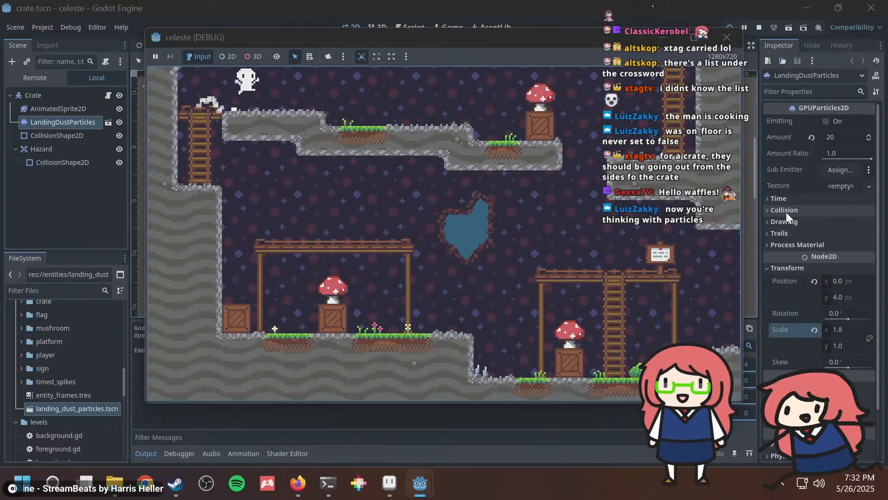
{"action": "key", "text": "Right"}
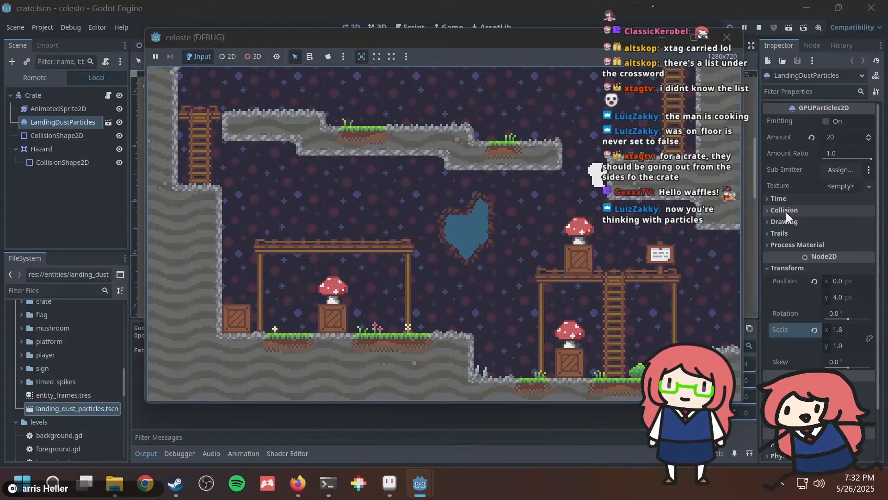
{"action": "key", "text": "Right"}
{"action": "key", "text": "Left"}
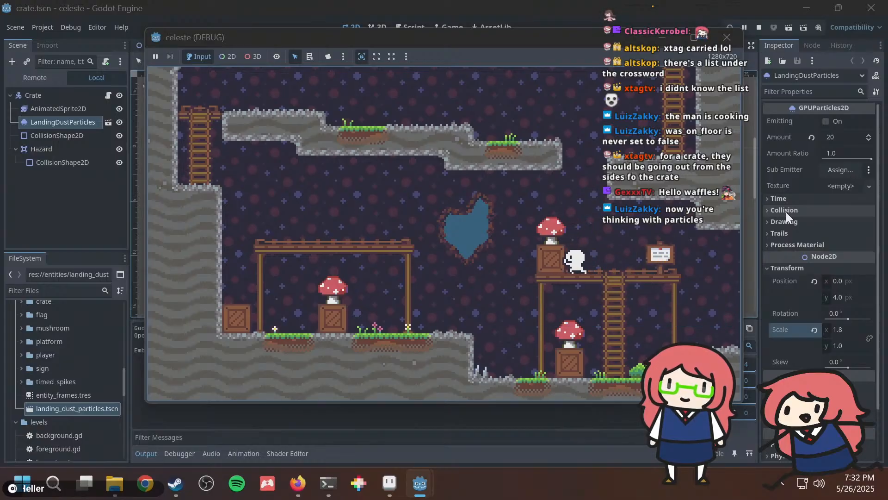
{"action": "key", "text": "Left"}
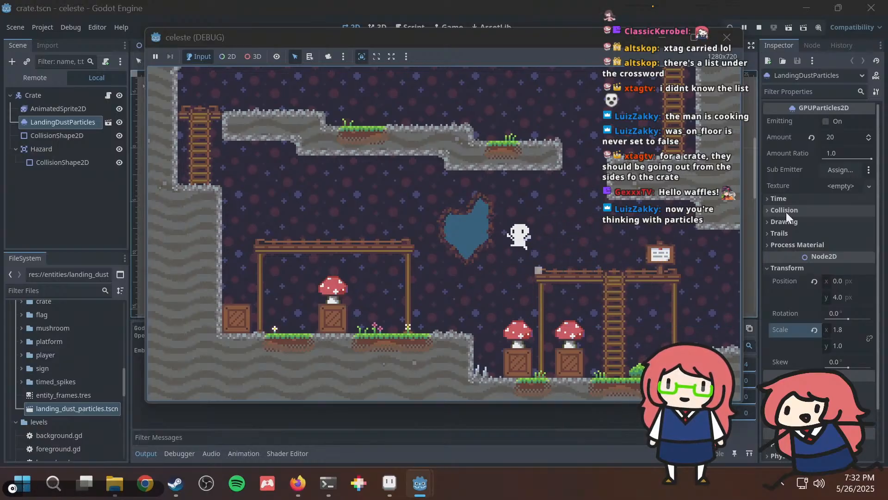
Cross back over the upper ledges and climb the far right ladder into the next room.
{"action": "key", "text": "Left"}
{"action": "key", "text": "space"}
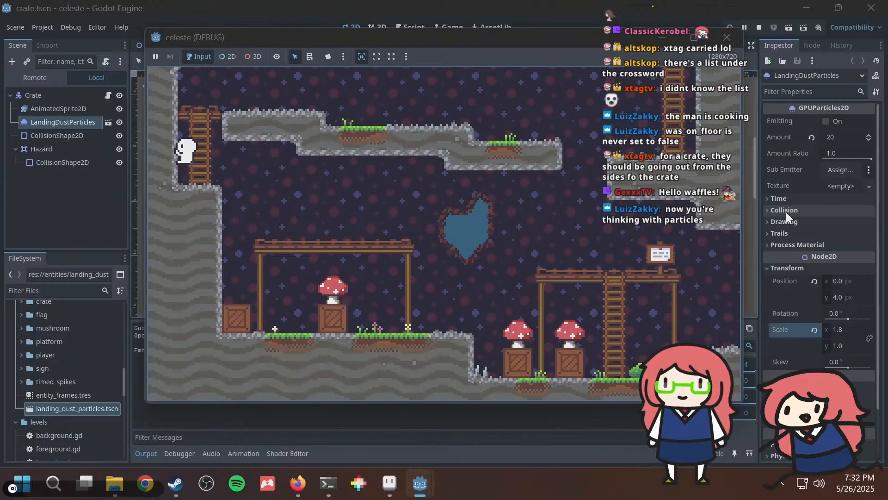
{"action": "key", "text": "space"}
{"action": "key", "text": "Right"}
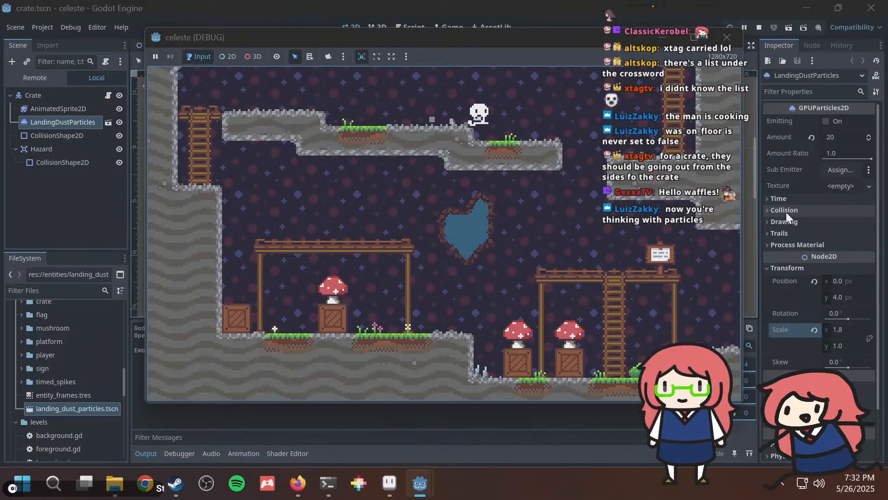
{"action": "key", "text": "Right"}
{"action": "key", "text": "space"}
{"action": "key", "text": "Up"}
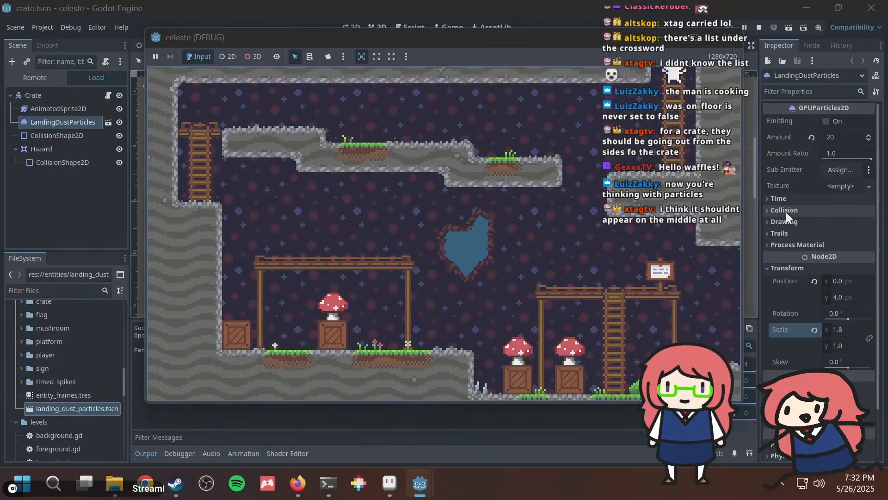
{"action": "key", "text": "Left"}
{"action": "key", "text": "space"}
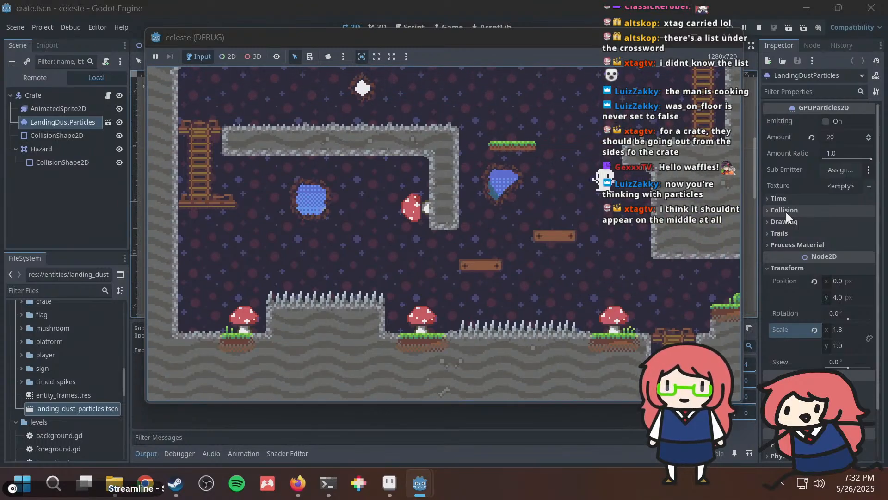
Cross the room of moving platforms via the upper stone ledge and climb its right ladder to the room above.
{"action": "key", "text": "Left"}
{"action": "key", "text": "space"}
{"action": "key", "text": "space"}
{"action": "key", "text": "space"}
{"action": "key", "text": "Right"}
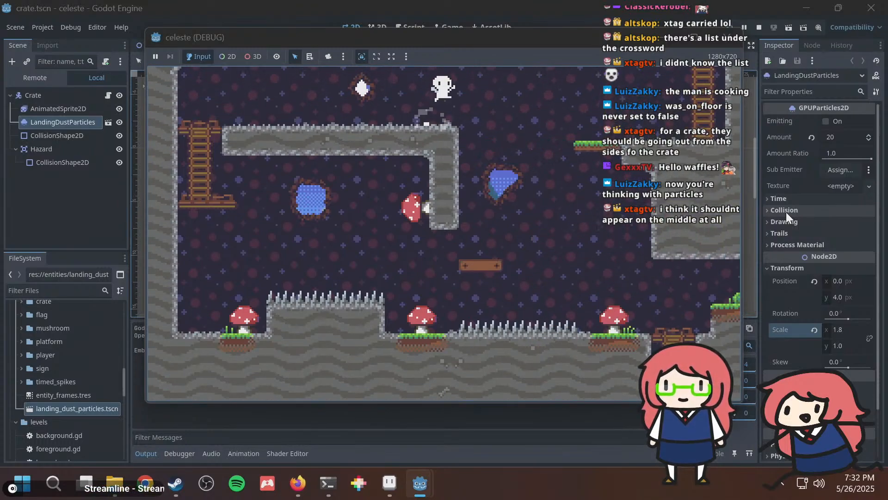
{"action": "key", "text": "Right"}
{"action": "key", "text": "space"}
{"action": "key", "text": "Up"}
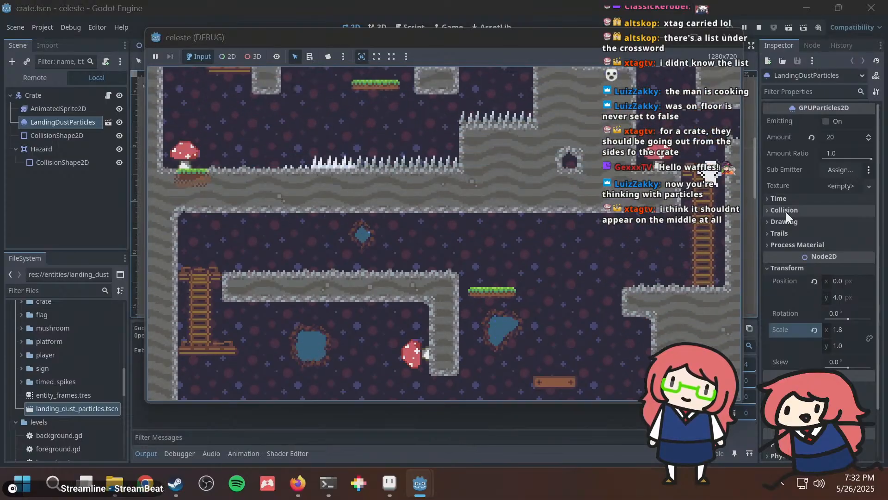
Cross the spiked room leftward over the grassy ledges and continue into the room with two crates.
{"action": "key", "text": "space"}
{"action": "key", "text": "Left"}
{"action": "key", "text": "space"}
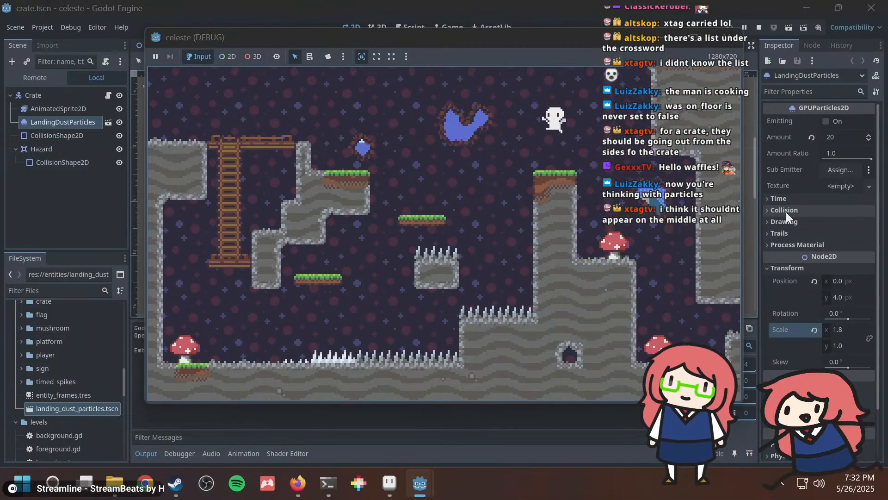
{"action": "key", "text": "Left"}
{"action": "key", "text": "space"}
{"action": "key", "text": "x"}
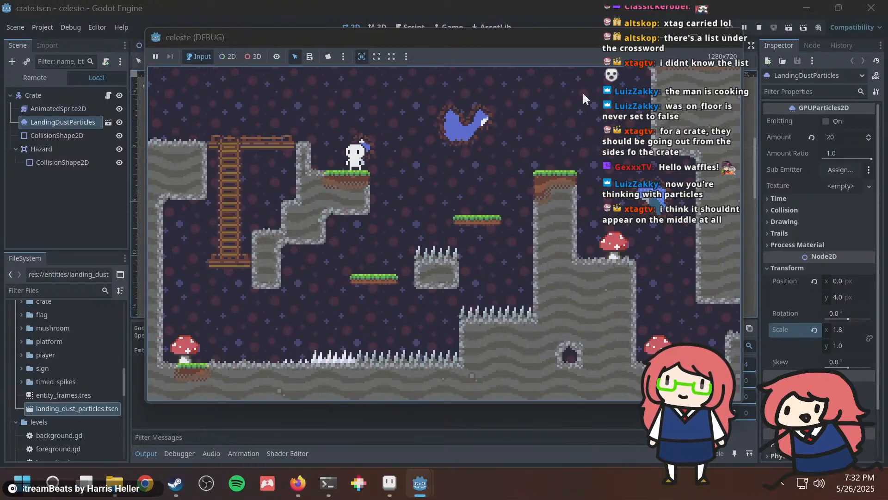
{"action": "key", "text": "Left"}
{"action": "key", "text": "space"}
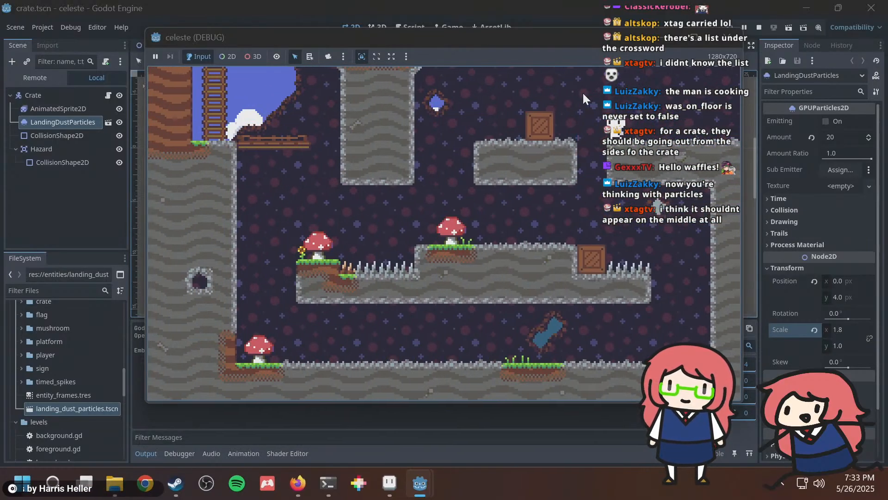
Jump leftward from the far ledge over the upper crate and land on the middle ledge beside the crate.
{"action": "key", "text": "Left"}
{"action": "key", "text": "space"}
{"action": "key", "text": "Right"}
{"action": "key", "text": "space"}
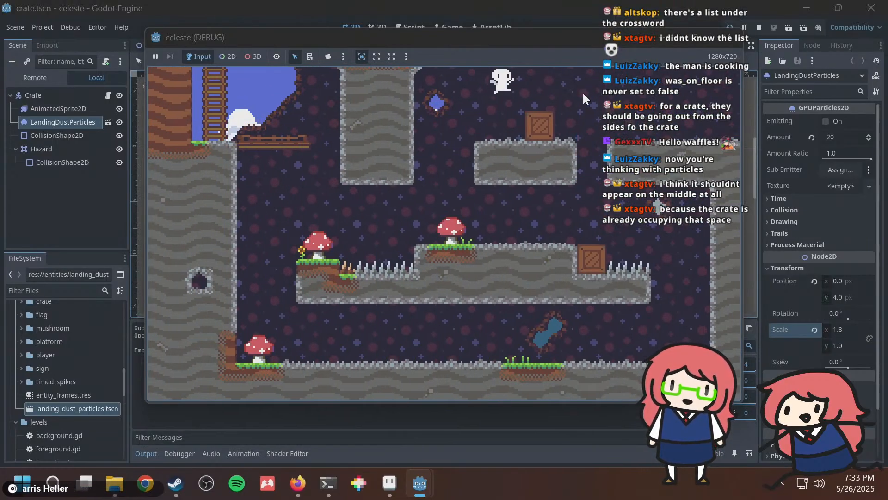
{"action": "key", "text": "space"}
{"action": "key", "text": "Left"}
{"action": "key", "text": "space"}
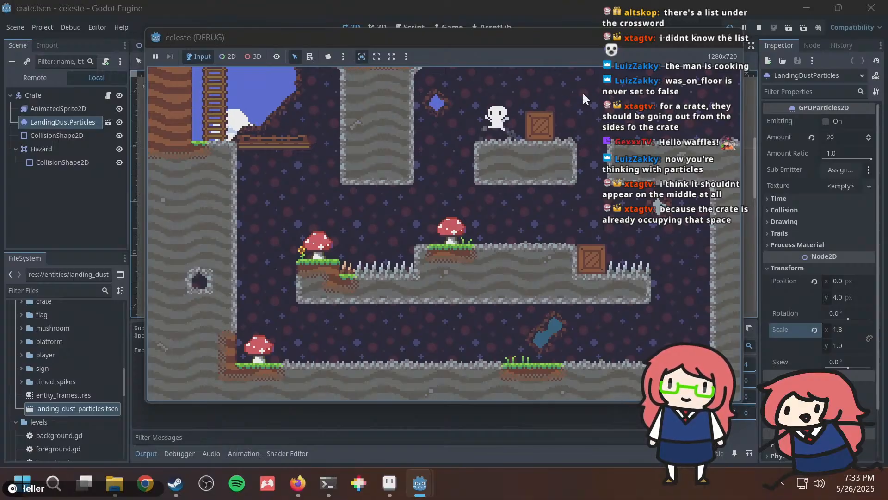
Hop onto the upper crate, drop back off its left side, and watch how it sits on the ledge.
{"action": "key", "text": "Right"}
{"action": "key", "text": "space"}
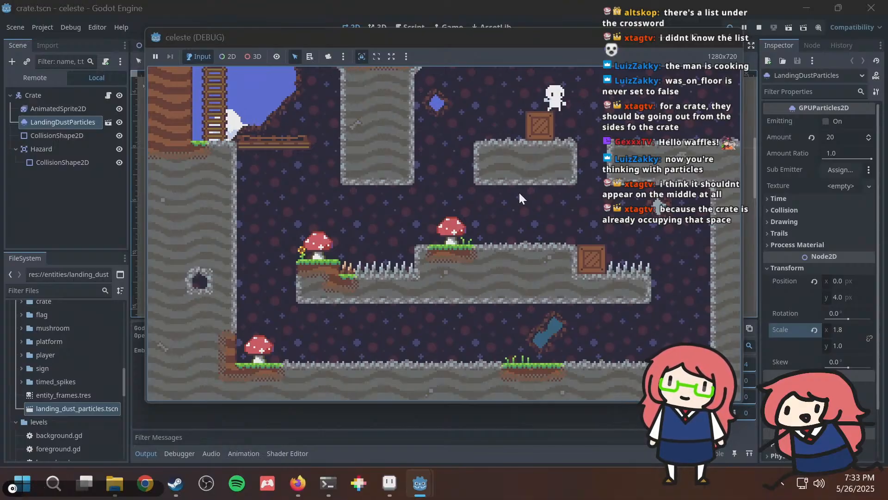
{"action": "key", "text": "Left"}
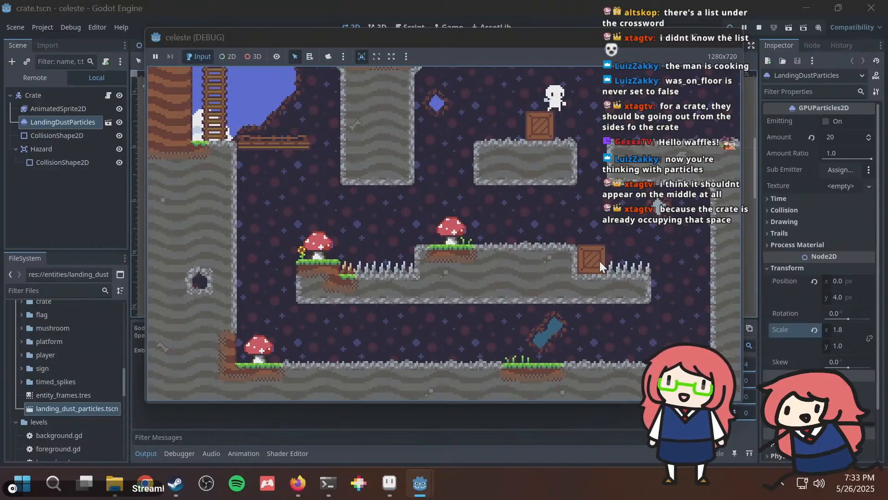
{"action": "key", "text": "Left"}
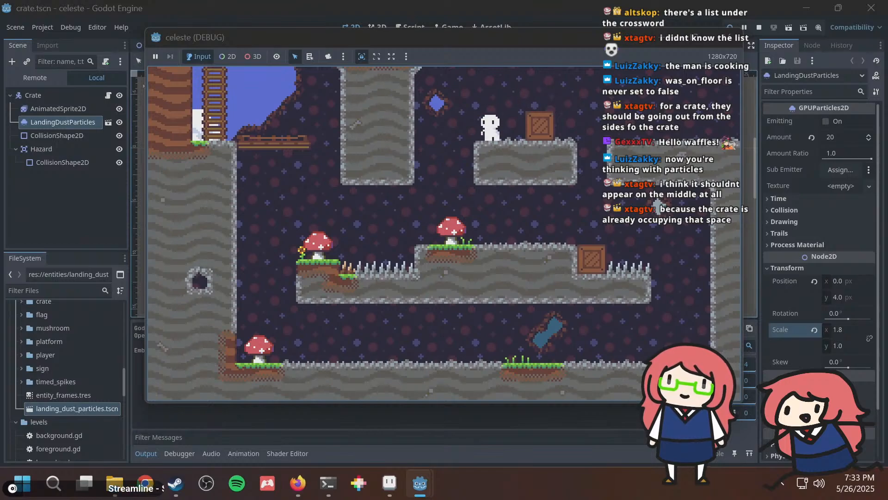
Jump over the upper crate and push it off the ledge's left end to check its landing dust.
{"action": "key", "text": "Right"}
{"action": "key", "text": "space"}
{"action": "key", "text": "Left"}
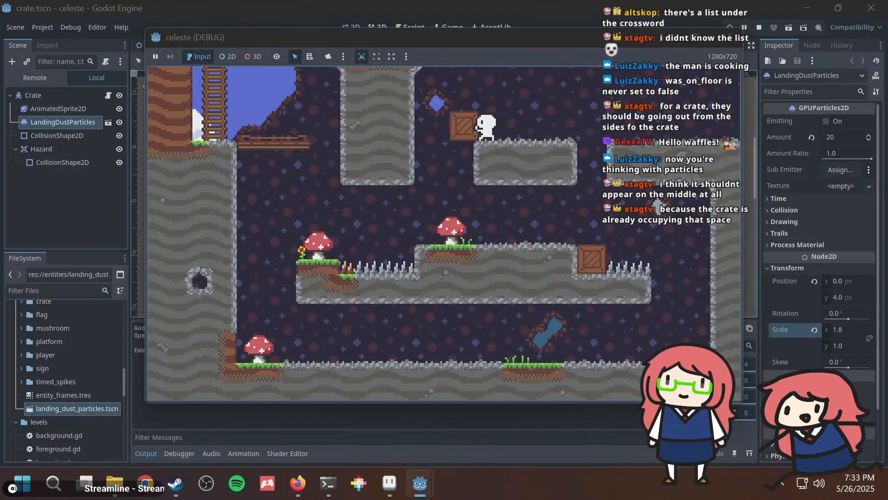
{"action": "key", "text": "Right"}
{"action": "key", "text": "Right"}
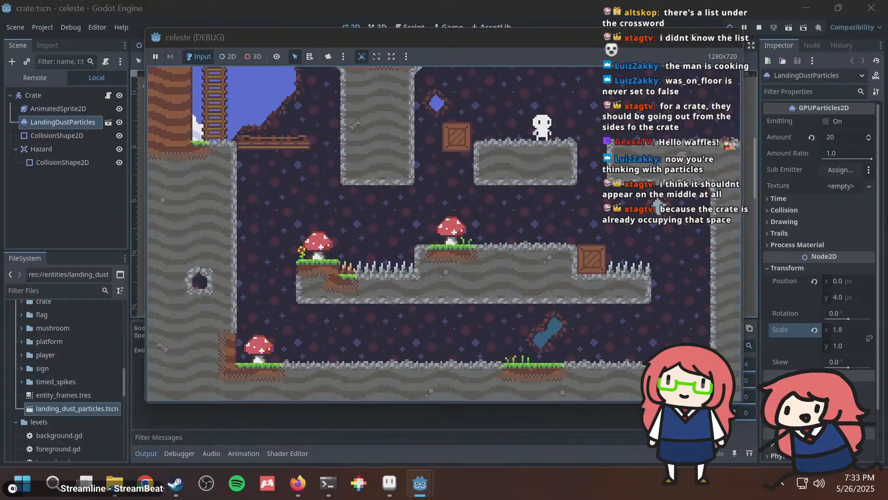
Restart the room and push the reset upper crate leftward off the ledge once more.
{"action": "key", "text": "r"}
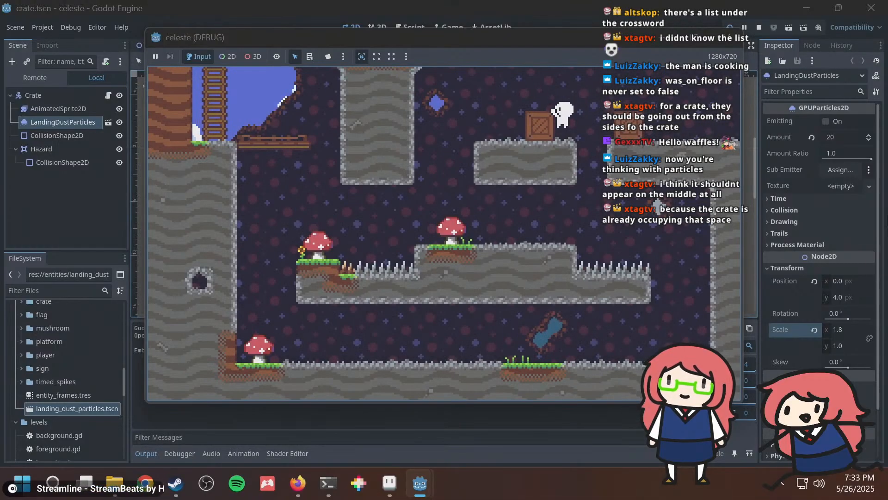
{"action": "key", "text": "r"}
{"action": "key", "text": "r"}
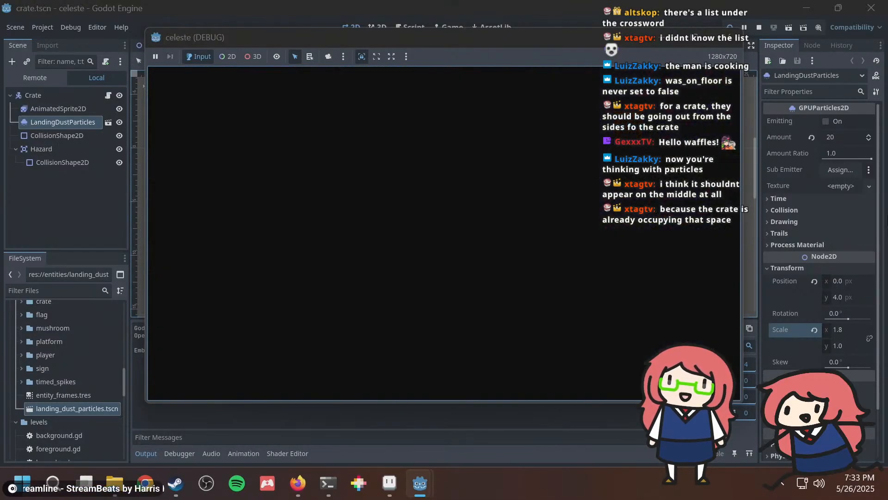
{"action": "key", "text": "Left"}
{"action": "key", "text": "r"}
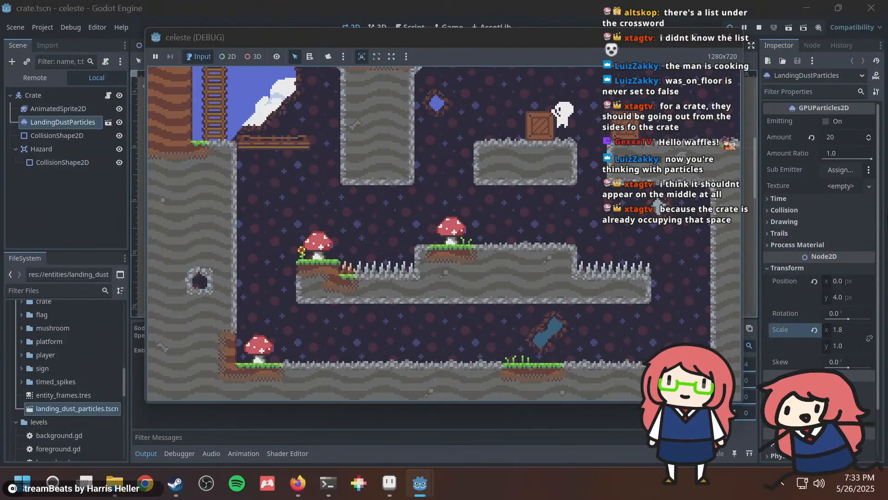
{"action": "key", "text": "Left"}
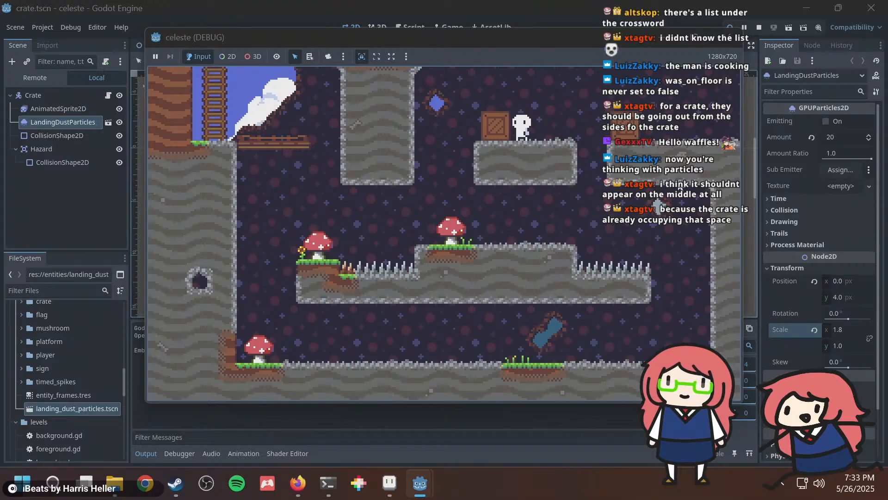
{"action": "key", "text": "Left"}
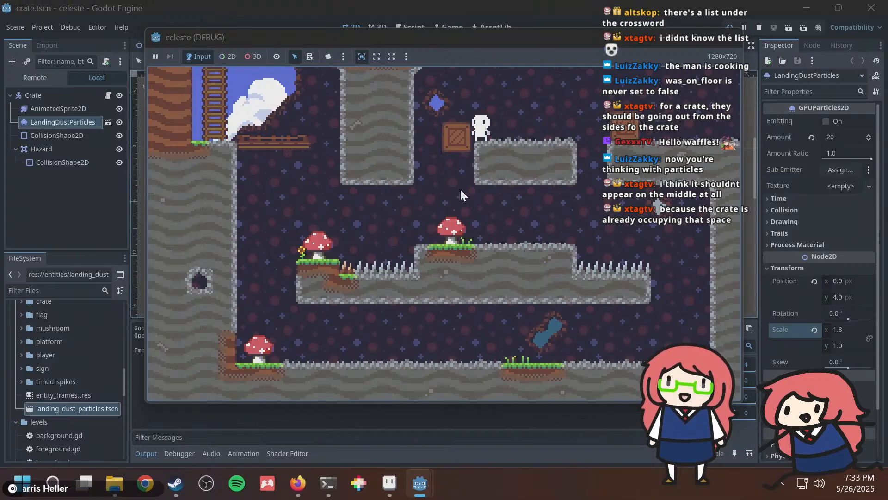
Restart the room, cross over the upper crate and push it rightward off the ledge onto the lower spikes.
{"action": "key", "text": "F8"}
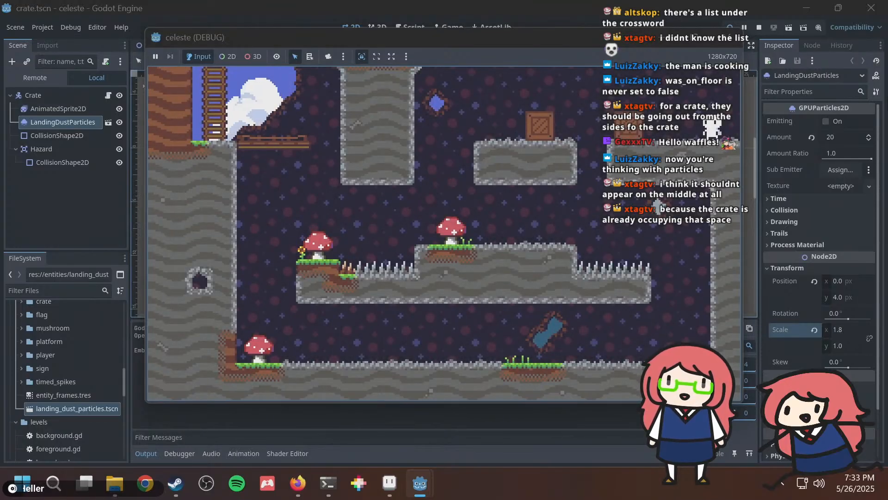
{"action": "key", "text": "Left"}
{"action": "key", "text": "space"}
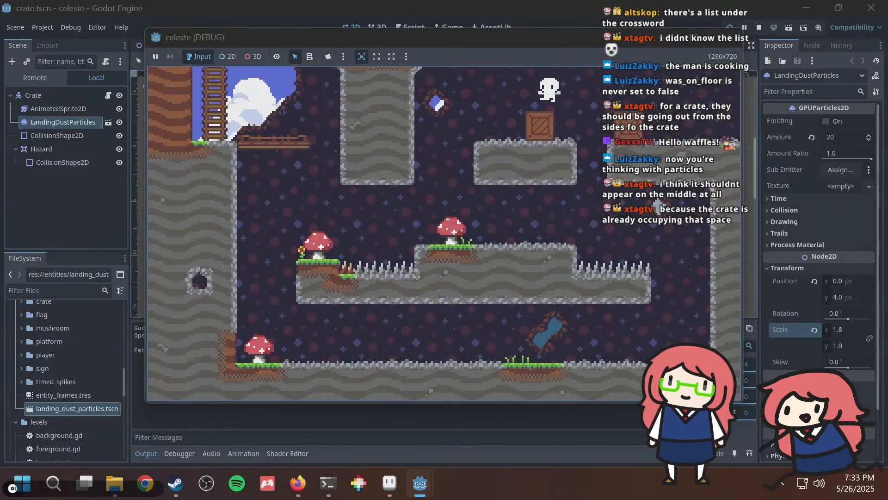
{"action": "key", "text": "Right"}
{"action": "key", "text": "Right"}
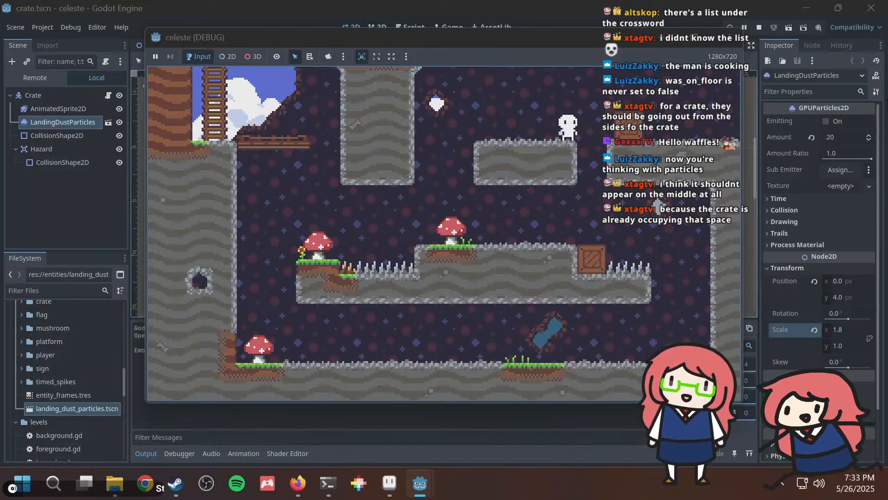
Reset the room and repeat the rightward crate drop onto the spikes to examine its landing dust.
{"action": "key", "text": "r"}
{"action": "key", "text": "Left"}
{"action": "key", "text": "space"}
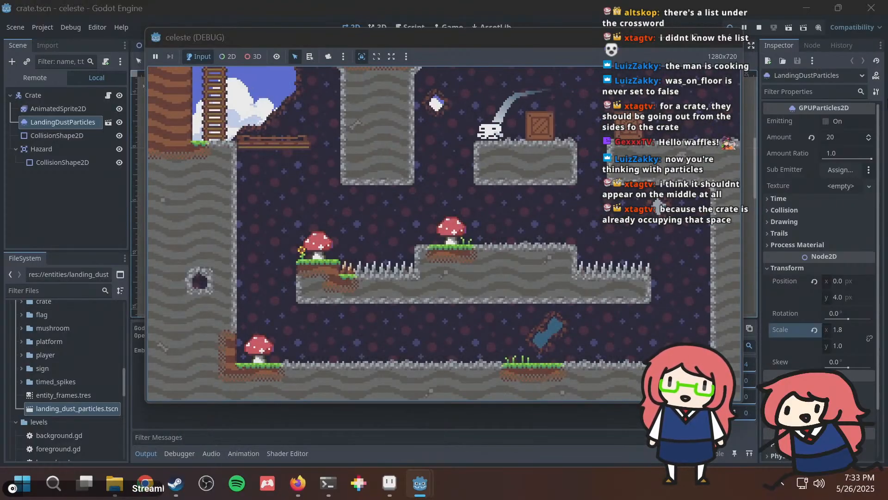
{"action": "key", "text": "Right"}
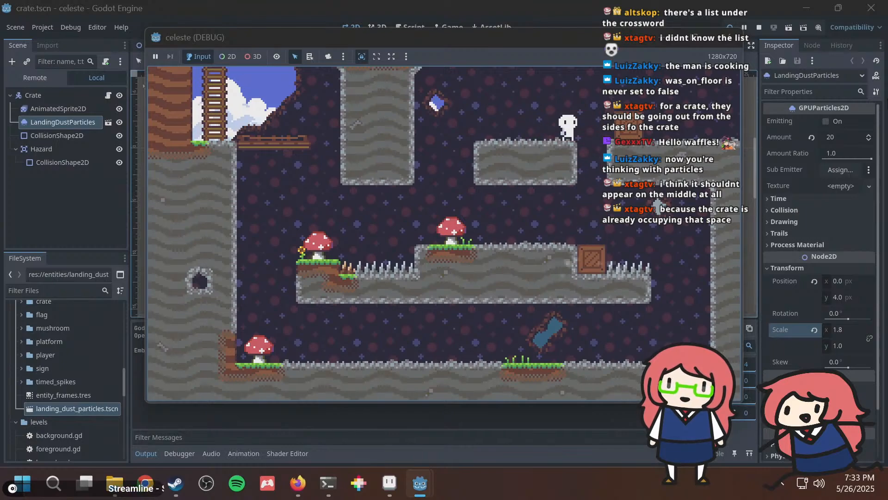
Reorder LandingDustParticles above AnimatedSprite2D in the crate scene and go back to the running game.
{"action": "key", "text": "F8"}
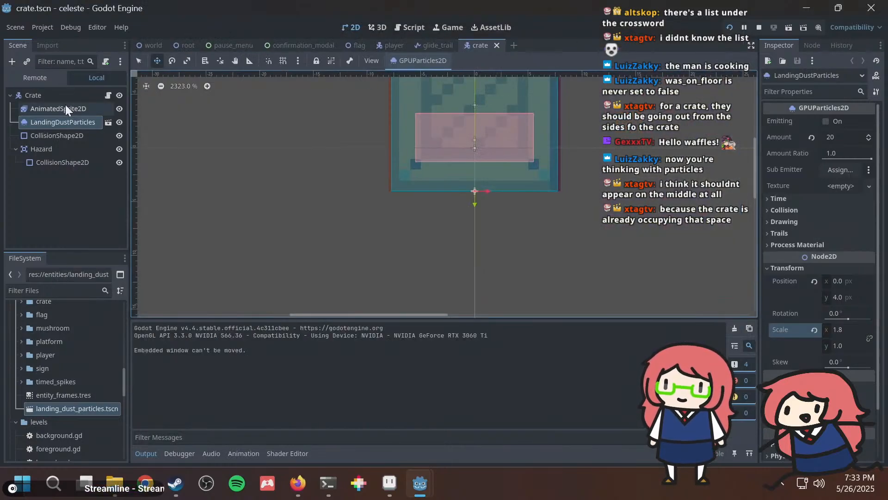
{"action": "left_click_drag", "start_coordinate": [68, 118], "coordinate": [66, 102]}
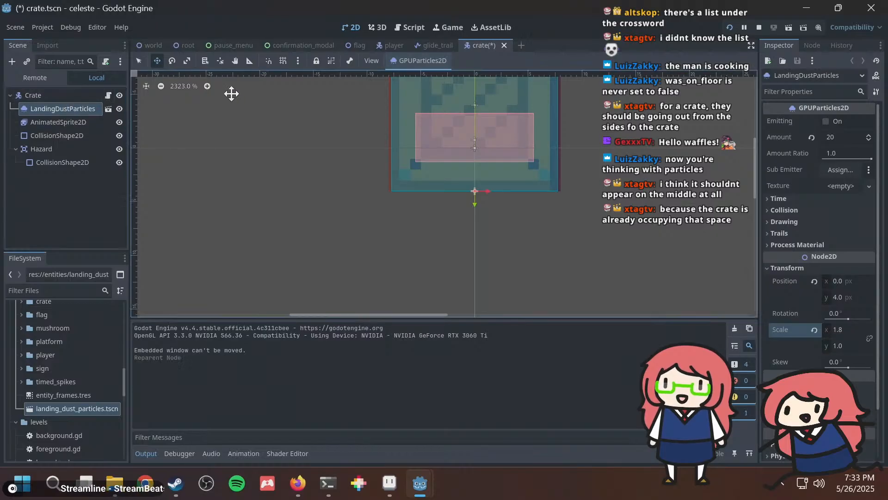
{"action": "key", "text": "F5"}
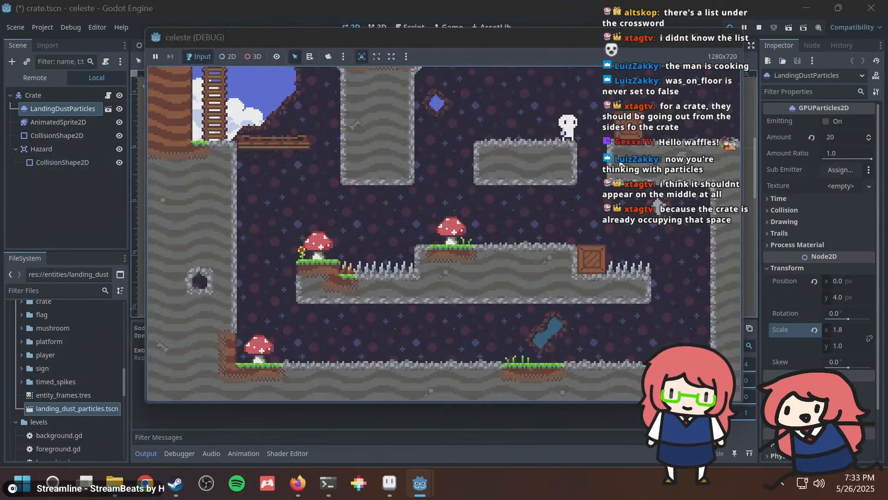
Test the reordered dust by restarting the room and dropping the upper crate off the ledge's right end.
{"action": "key", "text": "r"}
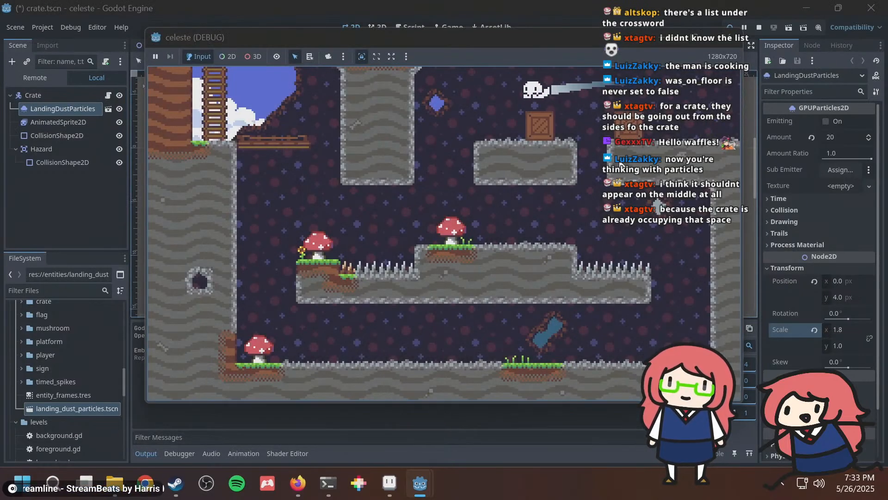
{"action": "key", "text": "Right"}
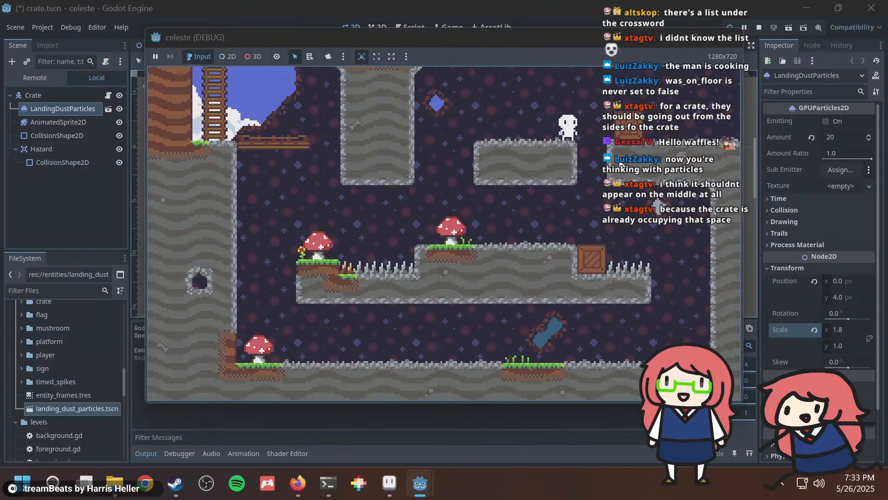
{"action": "key", "text": "r"}
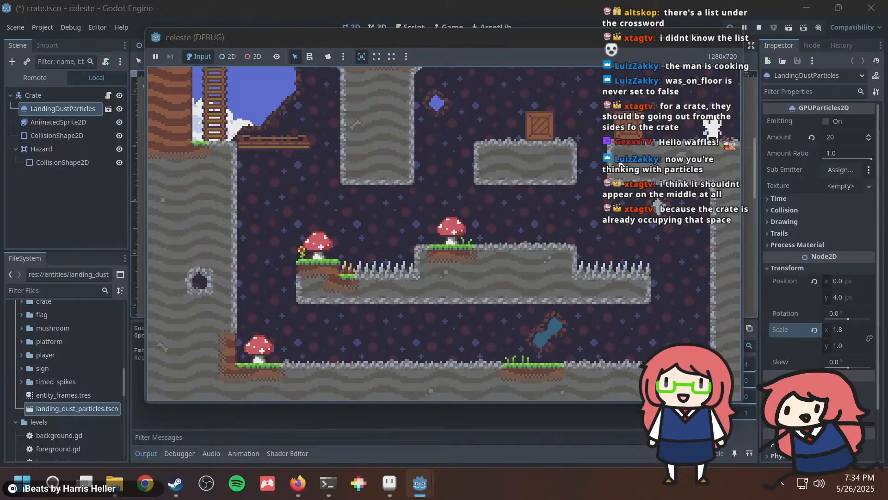
{"action": "key", "text": "Left"}
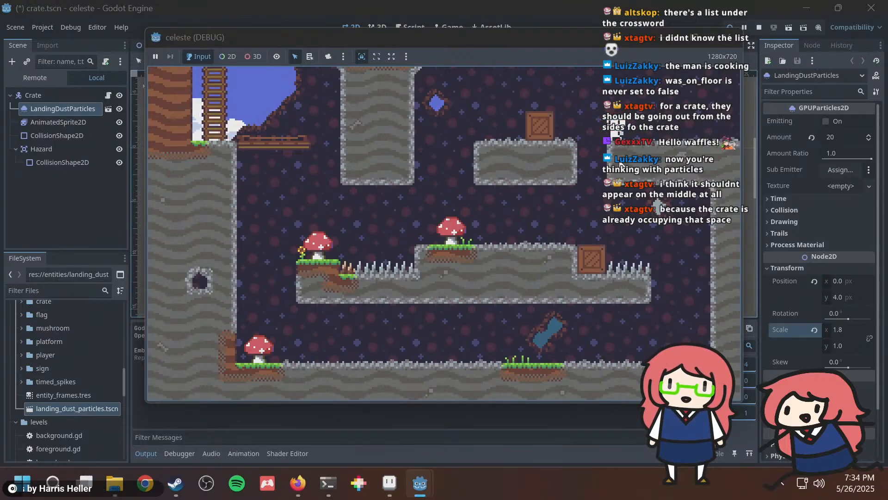
Undo the node reorder in the crate scene and return to the running game.
{"action": "key", "text": "alt+Tab"}
{"action": "key", "text": "ctrl+z"}
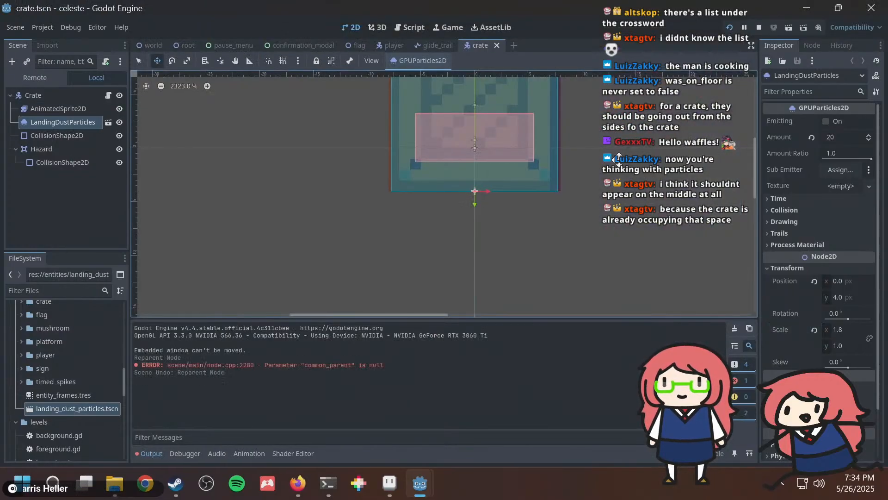
{"action": "key", "text": "alt+Tab"}
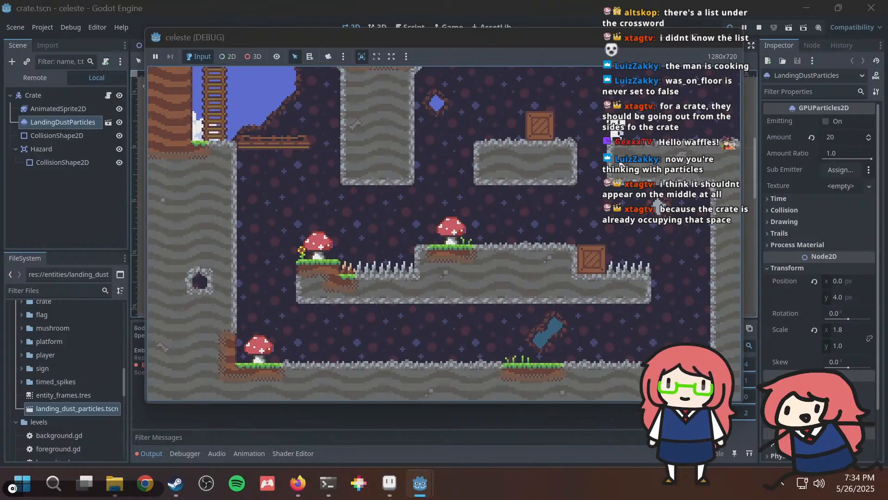
Move LandingDustParticles above AnimatedSprite2D in the crate scene again and save the scene.
{"action": "key", "text": "alt+Tab"}
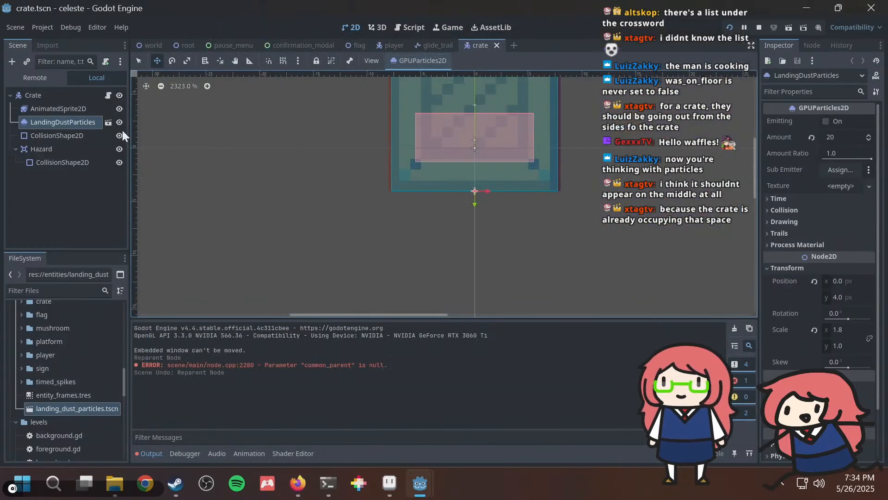
{"action": "left_click_drag", "start_coordinate": [36, 120], "coordinate": [50, 102]}
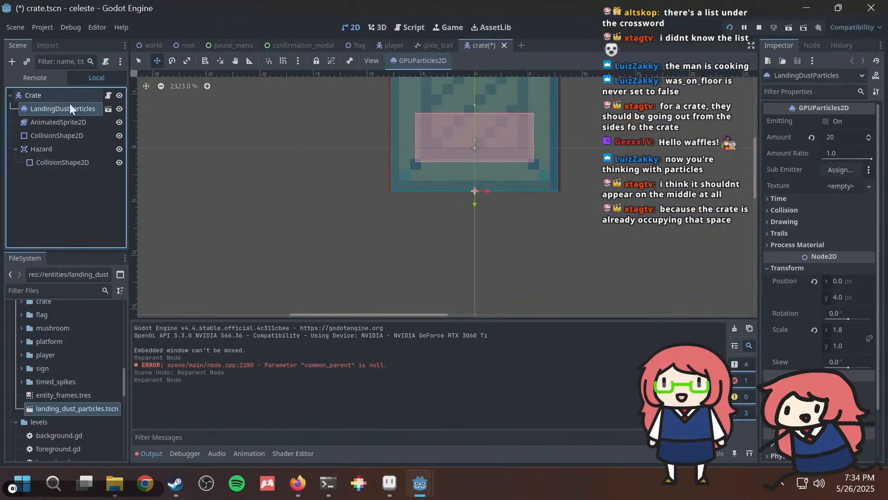
{"action": "key", "text": "ctrl+s"}
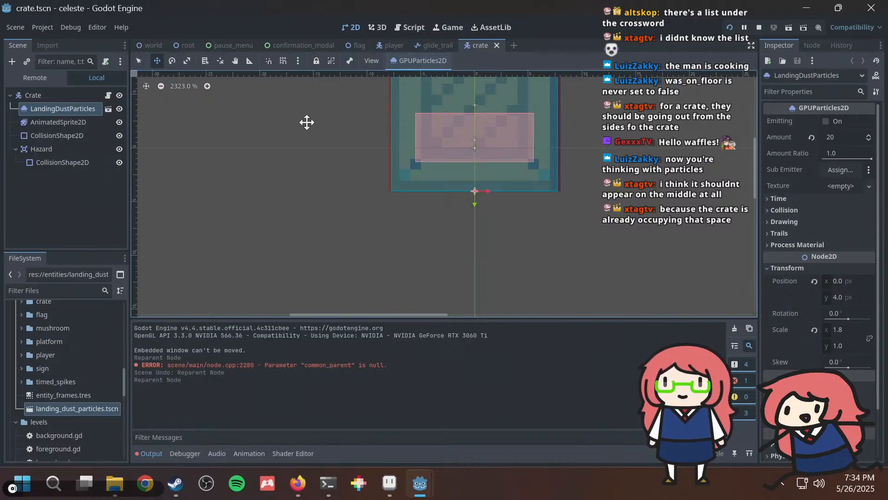
Relaunch the game and push the crate off the left end of the left wooden platform to check its dust.
{"action": "key", "text": "F5"}
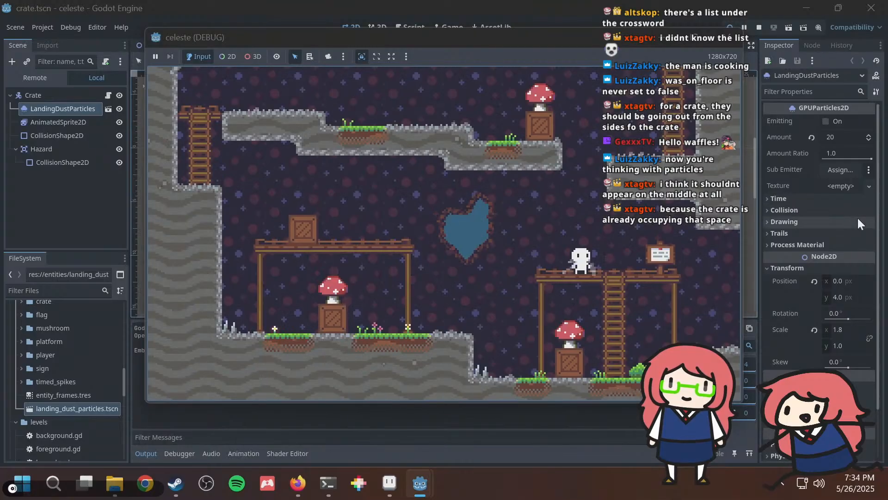
{"action": "key", "text": "space"}
{"action": "key", "text": "Left"}
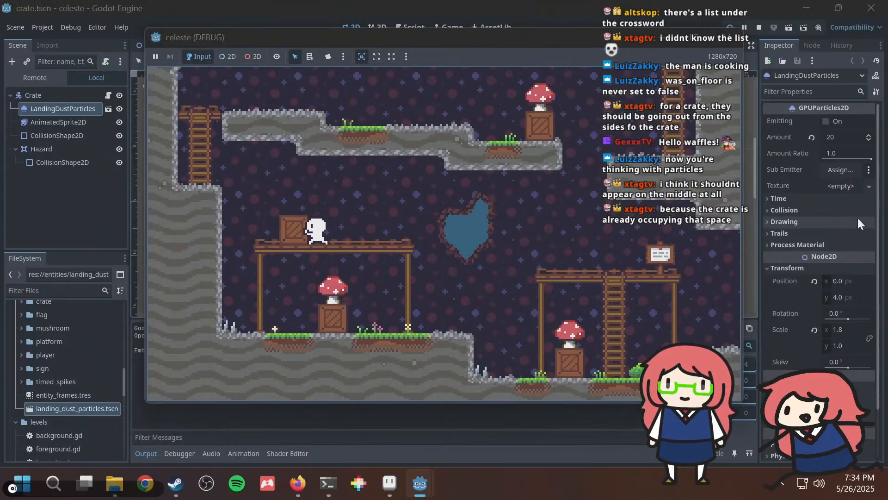
{"action": "key", "text": "Left"}
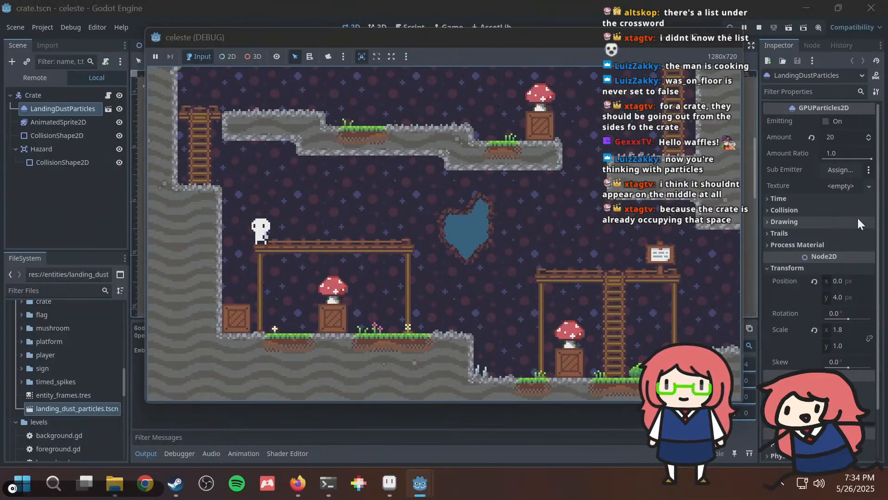
Stop the game, move LandingDustParticles back below AnimatedSprite2D and save the crate scene.
{"action": "key", "text": "F8"}
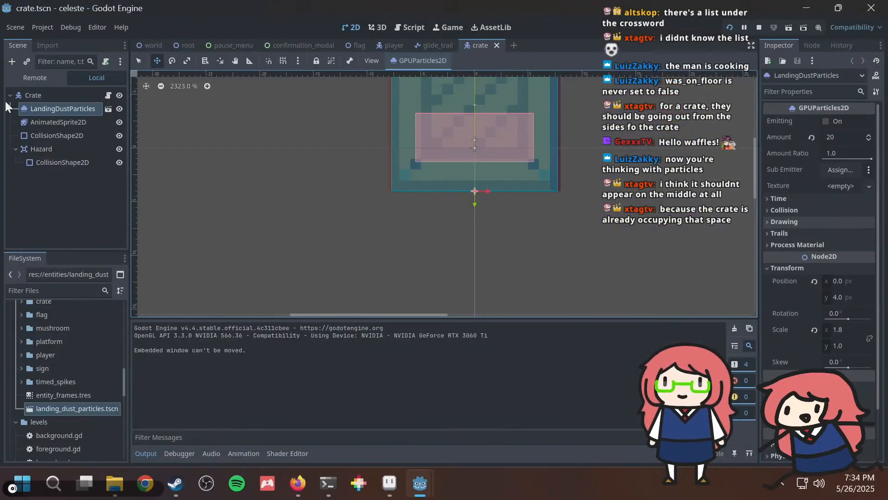
{"action": "left_click_drag", "start_coordinate": [48, 111], "coordinate": [55, 126]}
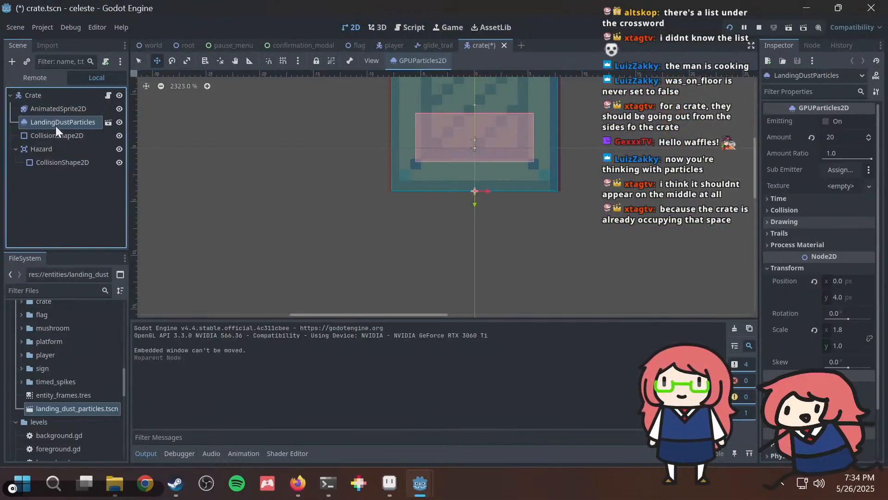
{"action": "key", "text": "ctrl+s"}
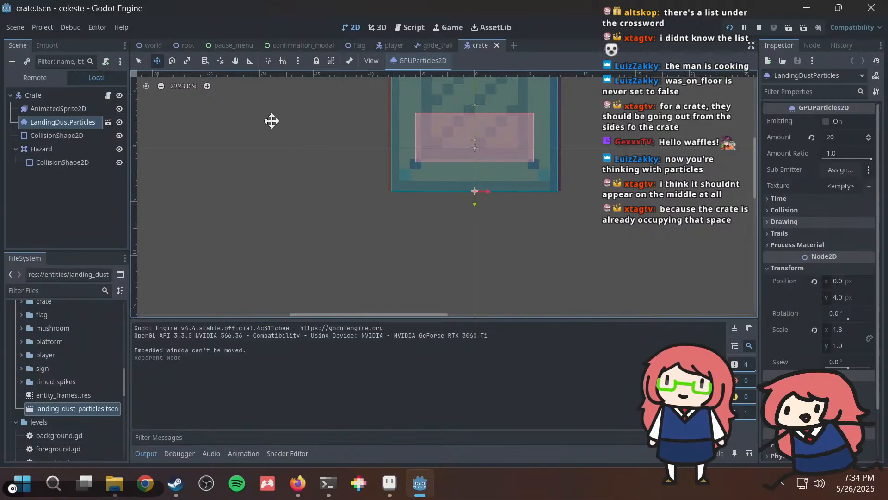
Relaunch the game and push the crate off the right end of the left wooden platform to check its dust.
{"action": "key", "text": "F5"}
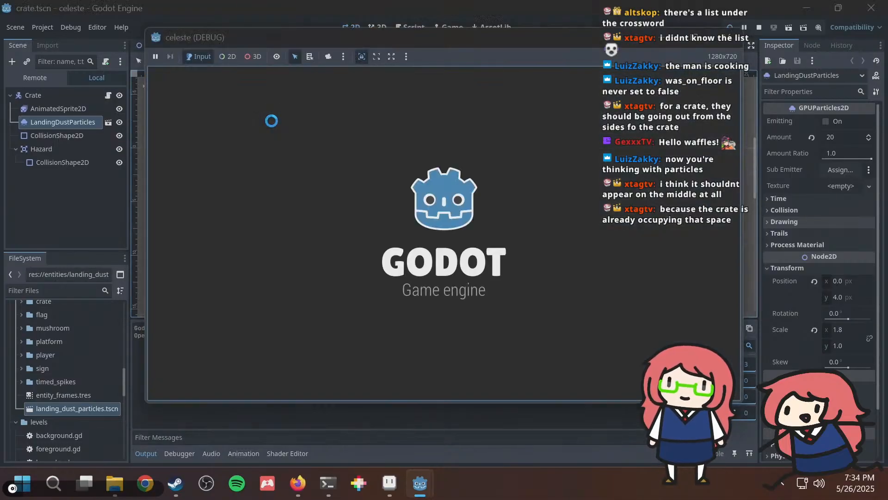
{"action": "key", "text": "space"}
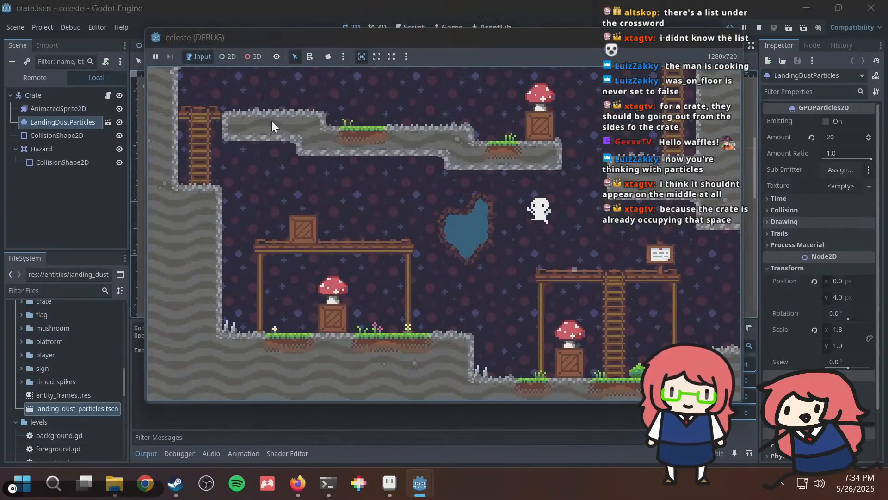
{"action": "key", "text": "Left"}
{"action": "key", "text": "space"}
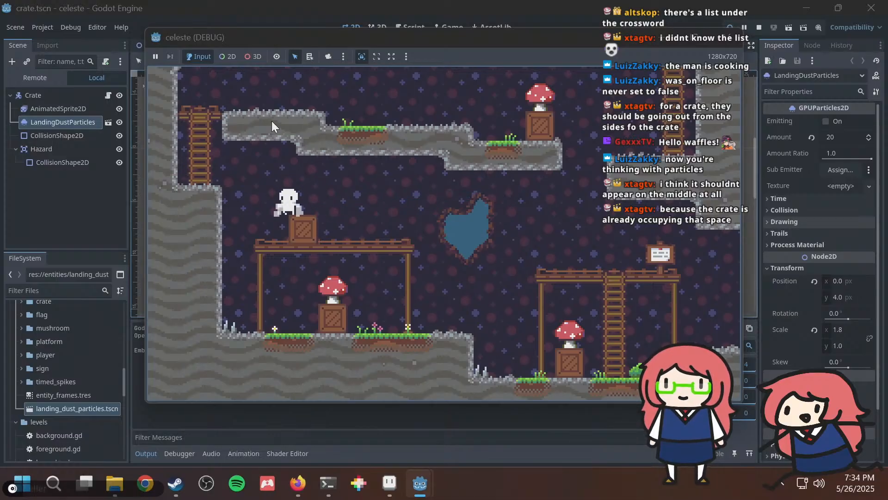
{"action": "key", "text": "Right"}
{"action": "key", "text": "Right"}
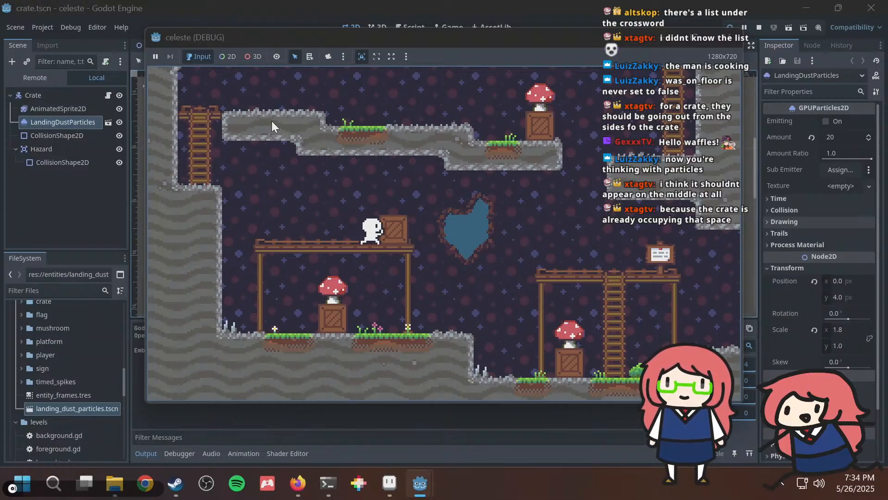
{"action": "key", "text": "Left"}
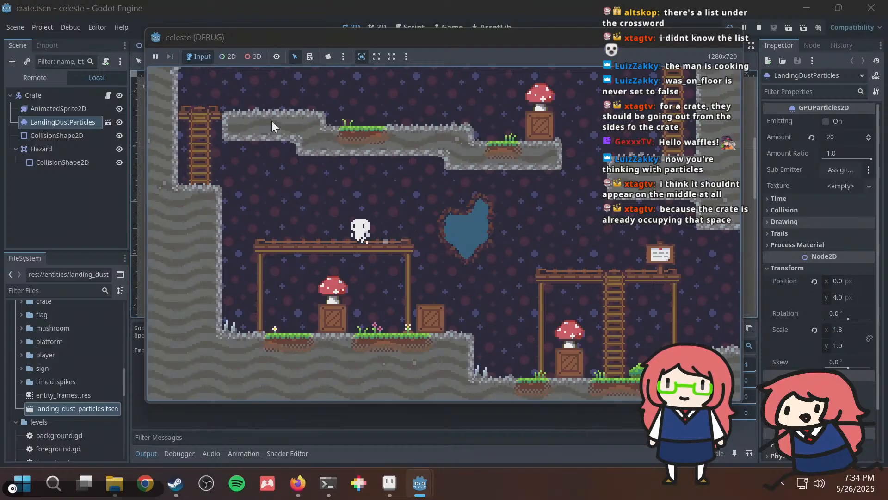
Climb to the upper stone ledge and push the mushroom crate off its right end onto the wooden platform below.
{"action": "key", "text": "space"}
{"action": "key", "text": "Up"}
{"action": "key", "text": "Right"}
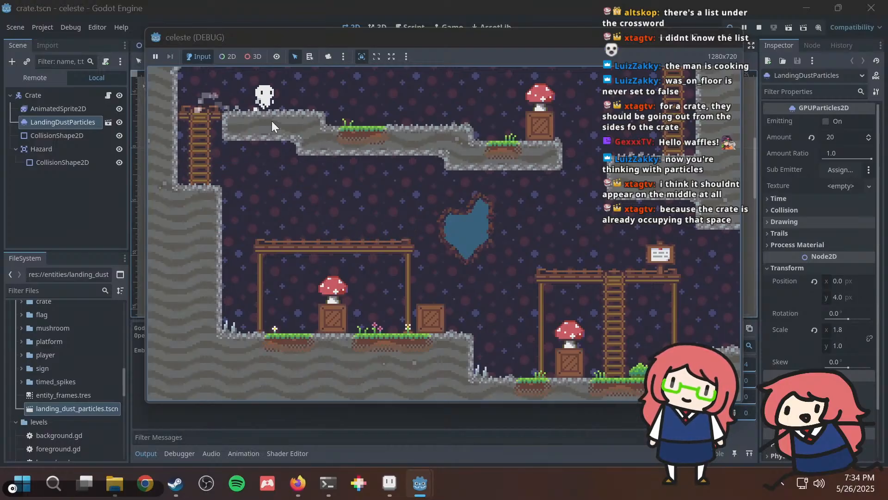
{"action": "key", "text": "Right"}
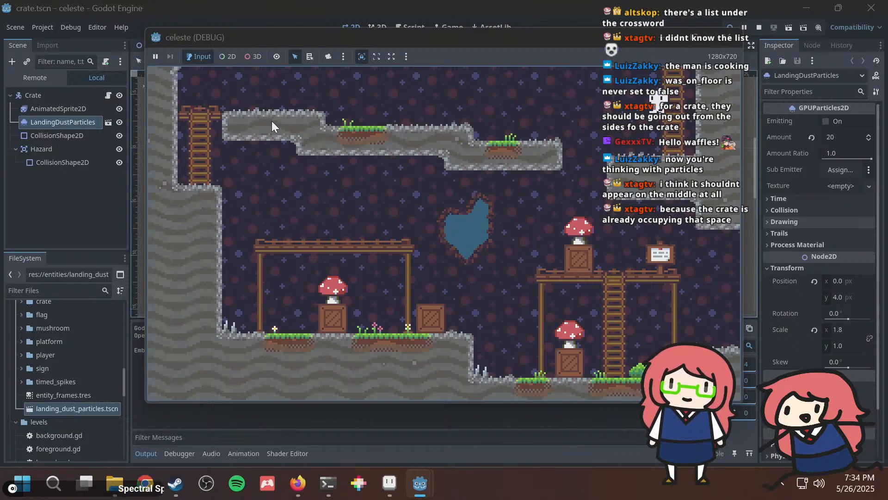
Return to the upper stone ledge and jump in place repeatedly to check the character's landing effect.
{"action": "key", "text": "Left"}
{"action": "key", "text": "space"}
{"action": "key", "text": "space"}
{"action": "key", "text": "space"}
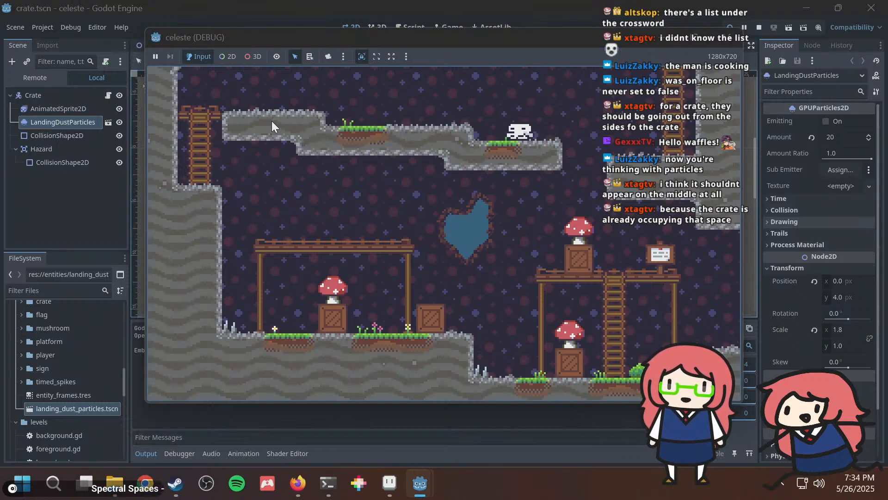
{"action": "key", "text": "space"}
{"action": "key", "text": "space"}
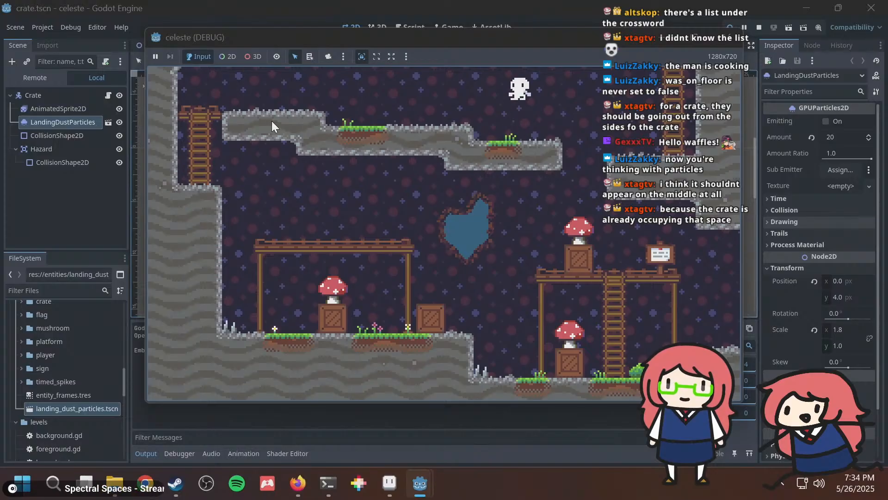
Climb the right ladder into the room above and playtest landings across its mushrooms, stone ledge and grassy moving platform.
{"action": "key", "text": "Right"}
{"action": "key", "text": "Right"}
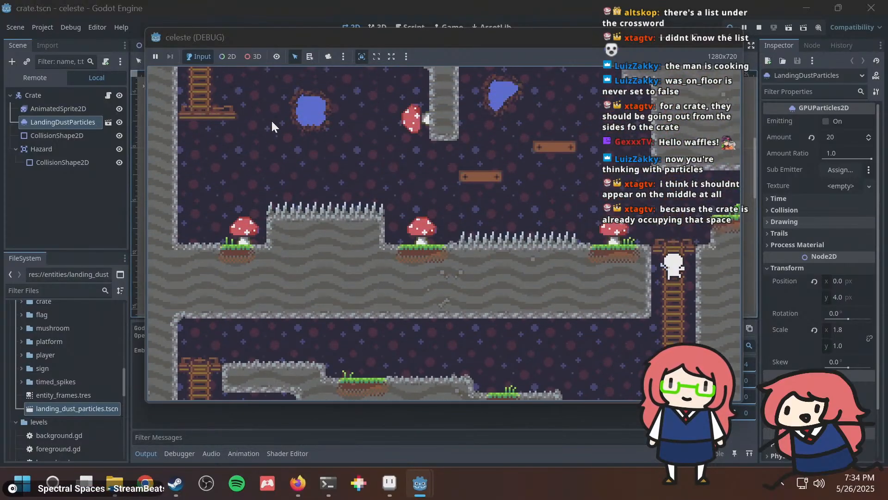
{"action": "key", "text": "space"}
{"action": "key", "text": "Left"}
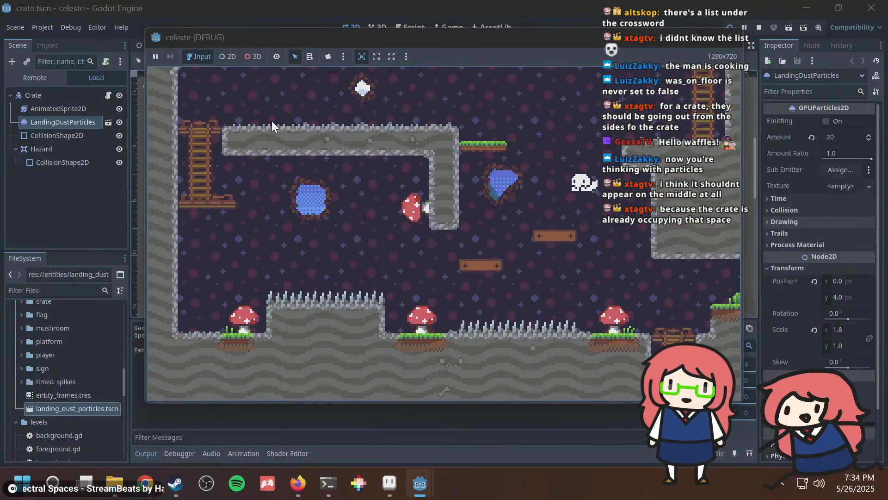
{"action": "key", "text": "space"}
{"action": "key", "text": "Left"}
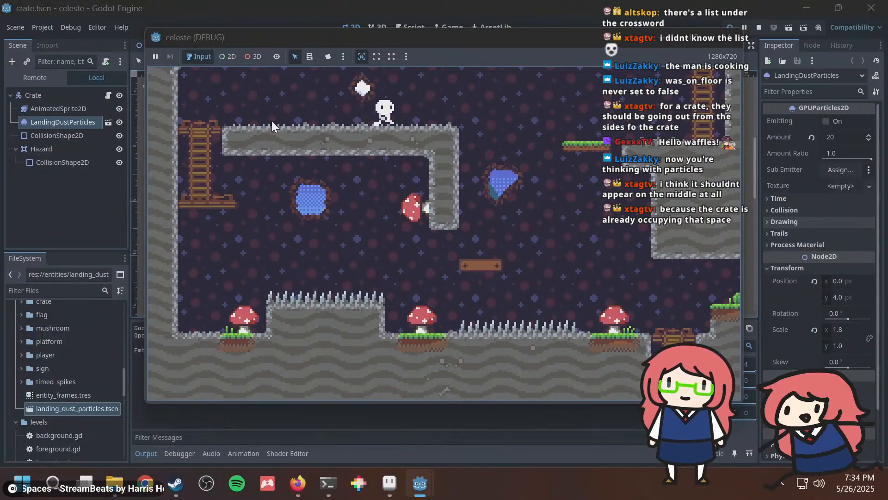
{"action": "key", "text": "Right"}
{"action": "key", "text": "Right"}
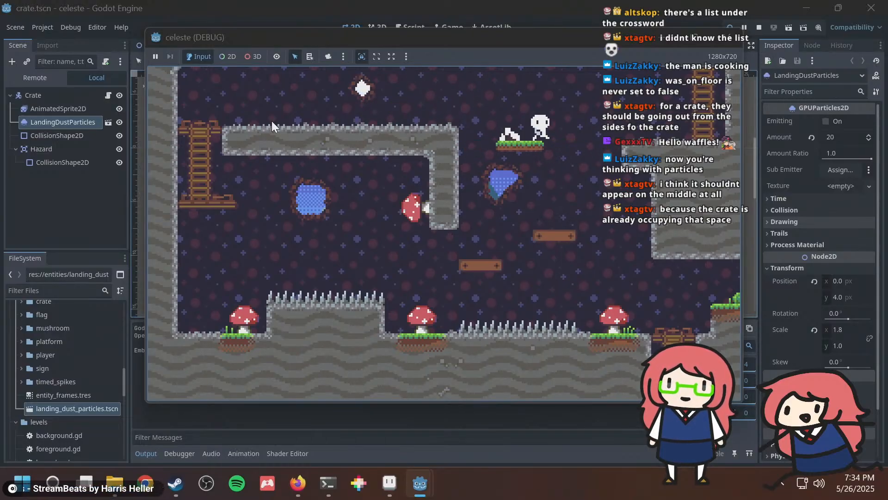
Return to the editor, look through the entities folder and close the running game.
{"action": "key", "text": "F5"}
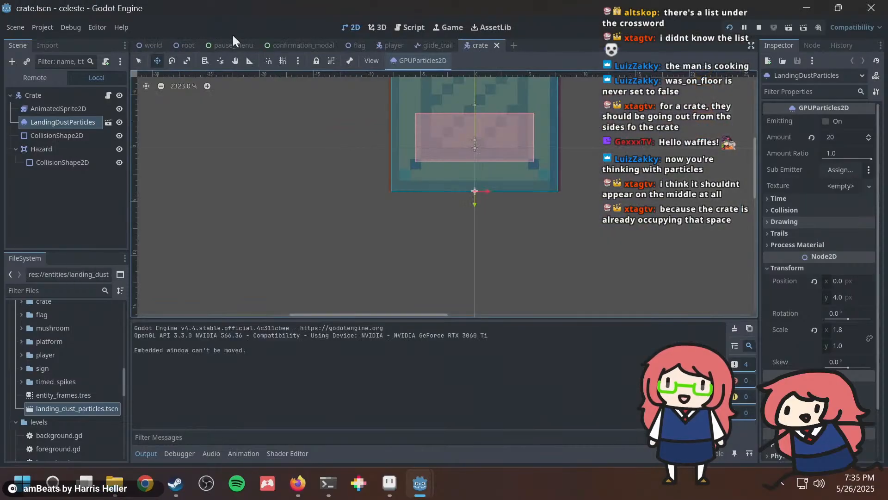
{"action": "key", "text": "F8"}
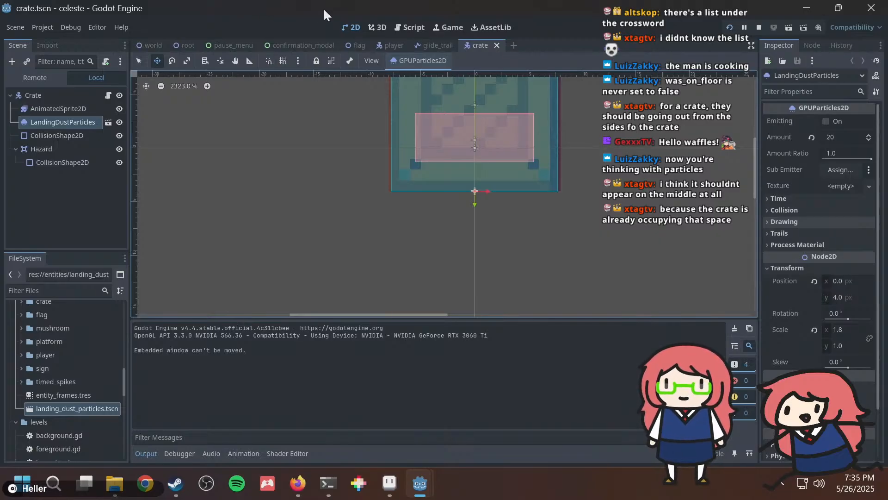
{"action": "scroll", "coordinate": [66, 409], "scroll_direction": "down", "scroll_amount": 3}
{"action": "scroll", "coordinate": [104, 391], "scroll_direction": "up", "scroll_amount": 3}
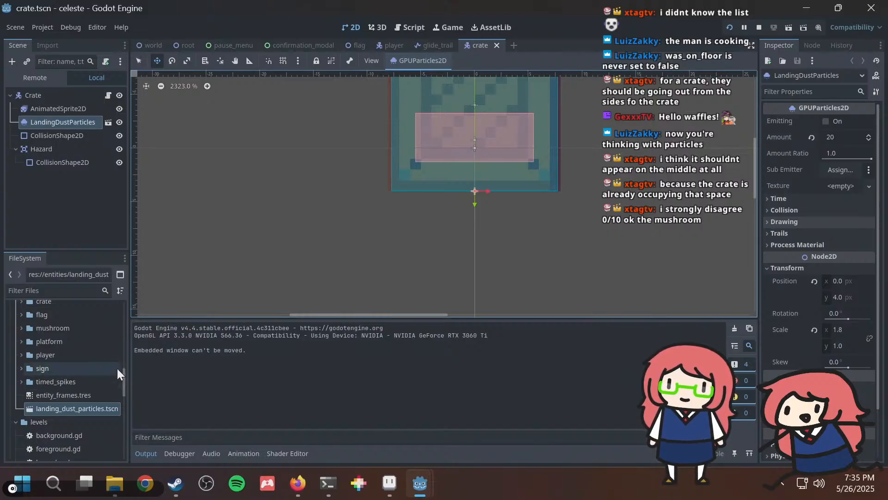
{"action": "mouse_move", "coordinate": [124, 380]}
{"action": "left_mouse_down"}
{"action": "mouse_move", "coordinate": [126, 364]}
{"action": "mouse_move", "coordinate": [123, 373]}
{"action": "left_mouse_up"}
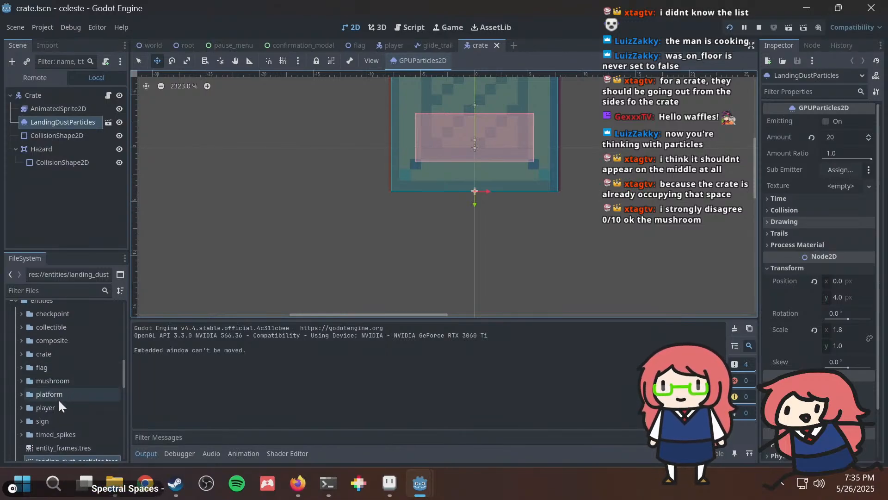
{"action": "key", "text": "alt+Tab"}
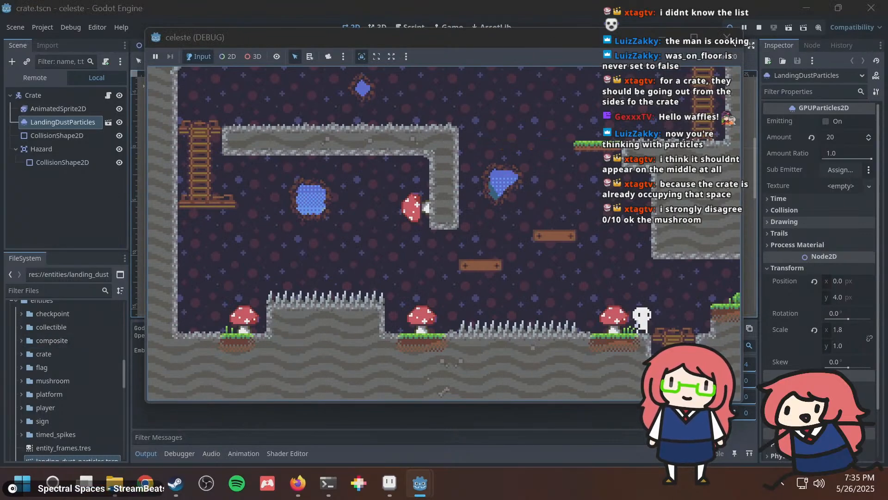
{"action": "left_click", "coordinate": [729, 38]}
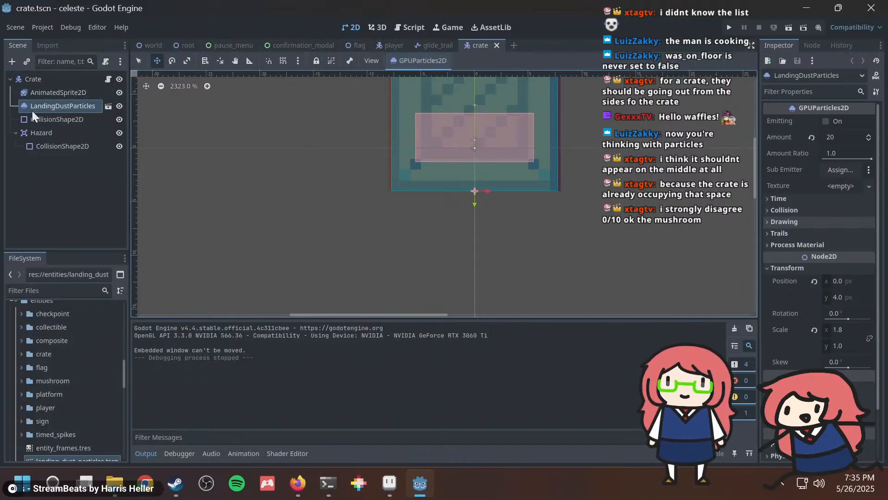
Switch to the terminal and review the complete git diff of the crate and player changes.
{"action": "key", "text": "alt+Tab"}
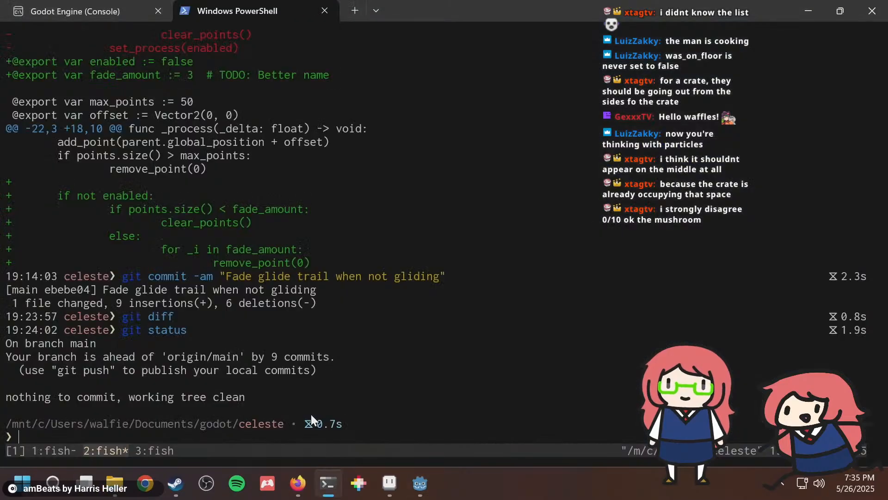
{"action": "key", "text": "Up"}
{"action": "key", "text": "Up"}
{"action": "key", "text": "Return"}
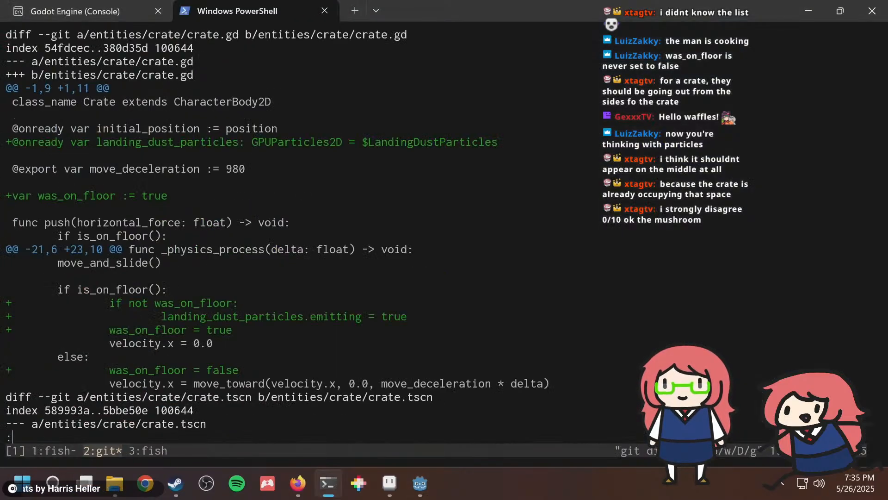
{"action": "key", "text": "Down"}
{"action": "key", "text": "Down"}
{"action": "key", "text": "Down"}
{"action": "key", "text": "Down"}
{"action": "key", "text": "Down"}
{"action": "key", "text": "Down"}
{"action": "key", "text": "Down"}
{"action": "key", "text": "Down"}
{"action": "key", "text": "Down"}
{"action": "key", "text": "Down"}
{"action": "key", "text": "Down"}
{"action": "key", "text": "Down"}
{"action": "key", "text": "Down"}
{"action": "key", "text": "Down"}
{"action": "key", "text": "Down"}
{"action": "key", "text": "Down"}
{"action": "key", "text": "Down"}
{"action": "key", "text": "Down"}
{"action": "key", "text": "Down"}
{"action": "key", "text": "Down"}
{"action": "key", "text": "Down"}
{"action": "key", "text": "Down"}
{"action": "key", "text": "Down"}
{"action": "key", "text": "Down"}
{"action": "key", "text": "Down"}
{"action": "key", "text": "Down"}
{"action": "key", "text": "Down"}
{"action": "key", "text": "Down"}
{"action": "key", "text": "Down"}
{"action": "key", "text": "Down"}
{"action": "key", "text": "Down"}
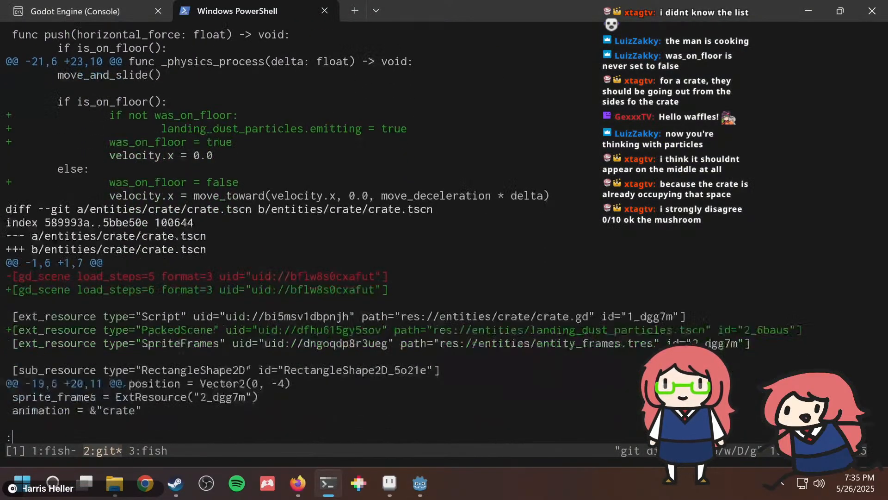
{"action": "key", "text": "Down"}
{"action": "key", "text": "Down"}
{"action": "key", "text": "Down"}
{"action": "key", "text": "Down"}
{"action": "key", "text": "Down"}
{"action": "key", "text": "Down"}
{"action": "key", "text": "Down"}
{"action": "key", "text": "Down"}
{"action": "key", "text": "Down"}
{"action": "key", "text": "Down"}
{"action": "key", "text": "Down"}
{"action": "key", "text": "Down"}
{"action": "key", "text": "Down"}
{"action": "key", "text": "Down"}
{"action": "key", "text": "Down"}
{"action": "key", "text": "Down"}
{"action": "key", "text": "Down"}
{"action": "key", "text": "Down"}
{"action": "key", "text": "Down"}
{"action": "key", "text": "Down"}
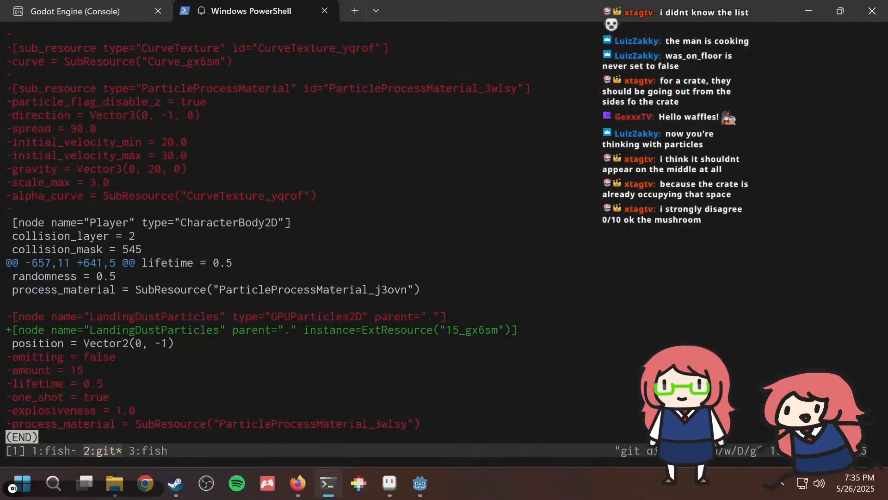
{"action": "type", "text": "q"}
Check the git status and stage the entities folder.
{"action": "type", "text": "git stat"}
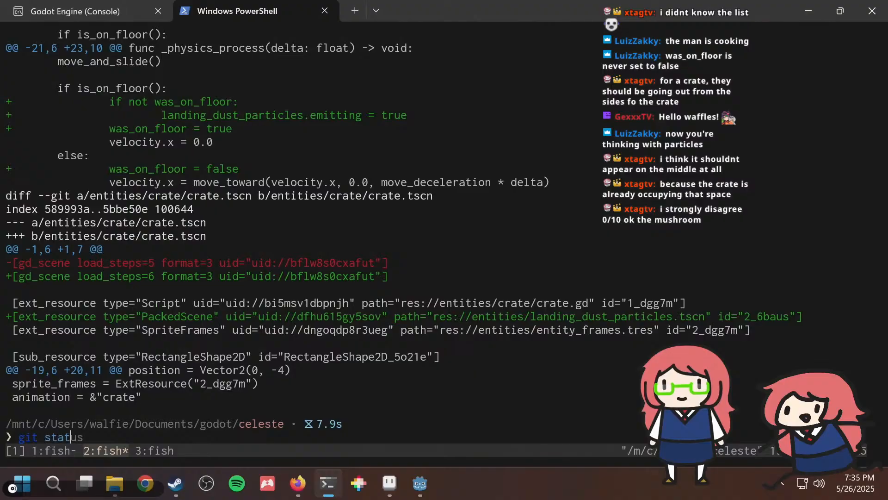
{"action": "type", "text": "us"}
{"action": "key", "text": "Return"}
{"action": "type", "text": "git add "}
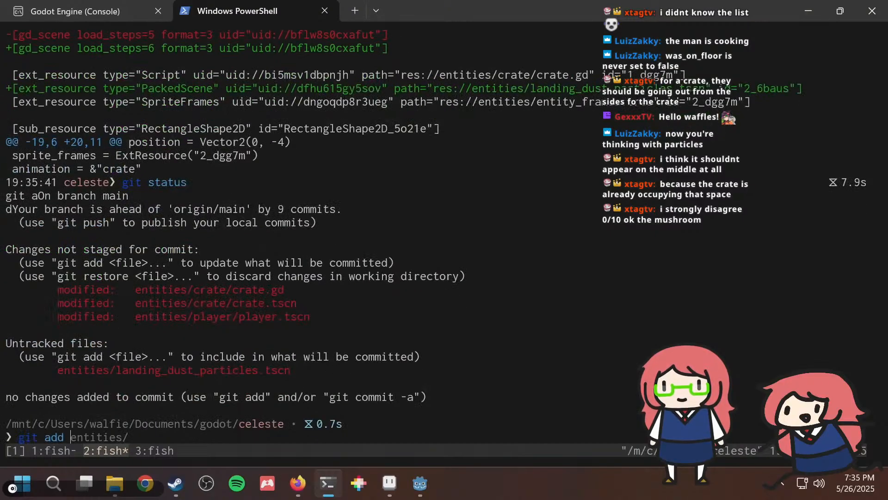
{"action": "type", "text": "entities"}
{"action": "key", "text": "Return"}
Commit all changes with the message "Add landing dust particles to crate".
{"action": "type", "text": "git com"}
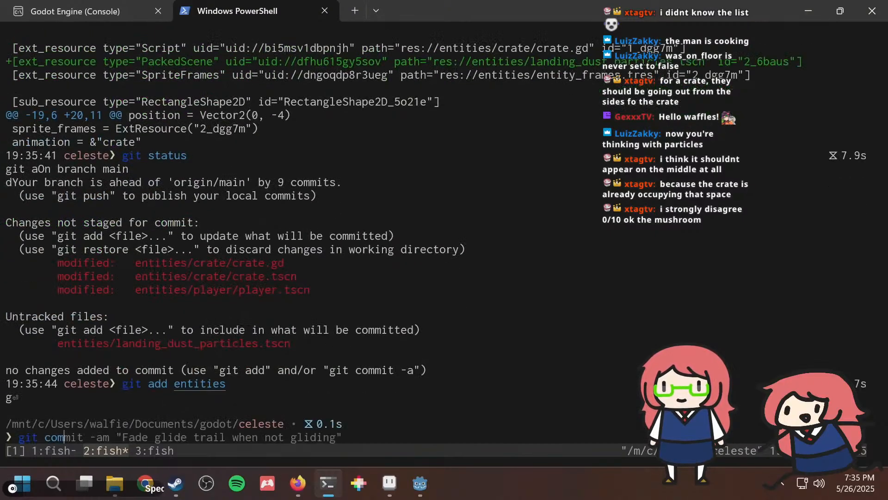
{"action": "type", "text": "mit -am \"Add landing dust particles to crate"}
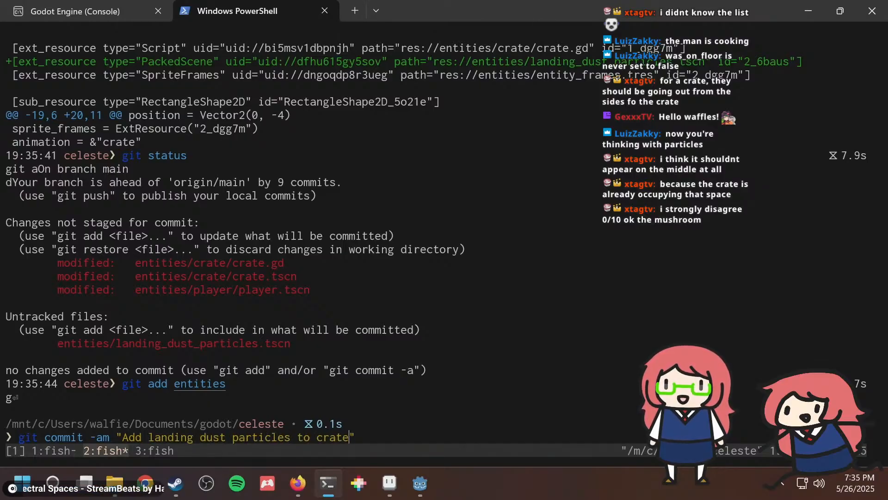
{"action": "key", "text": "Return"}
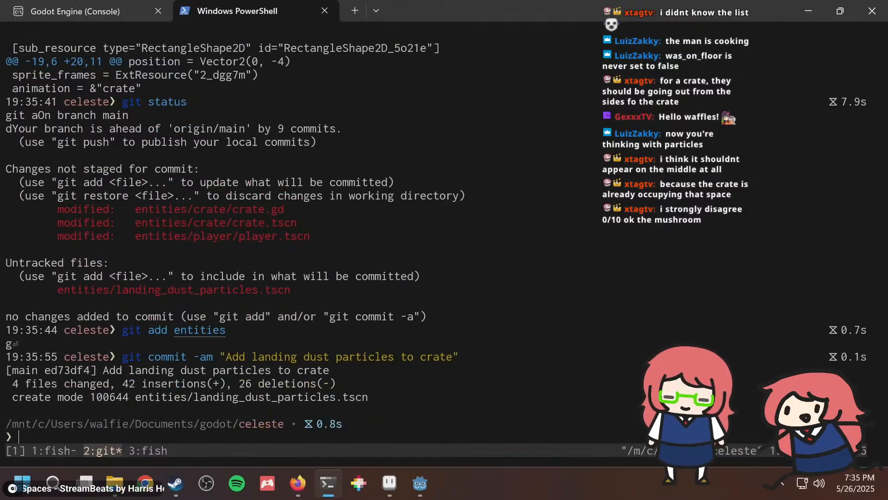
Switch back to Godot, look through the project files and open the world scene.
{"action": "key", "text": "alt+Tab"}
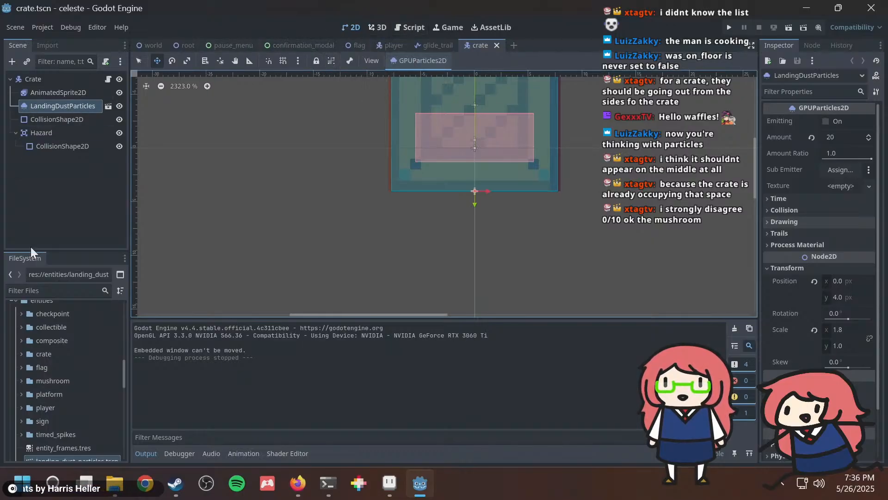
{"action": "scroll", "coordinate": [92, 398], "scroll_direction": "up", "scroll_amount": 10}
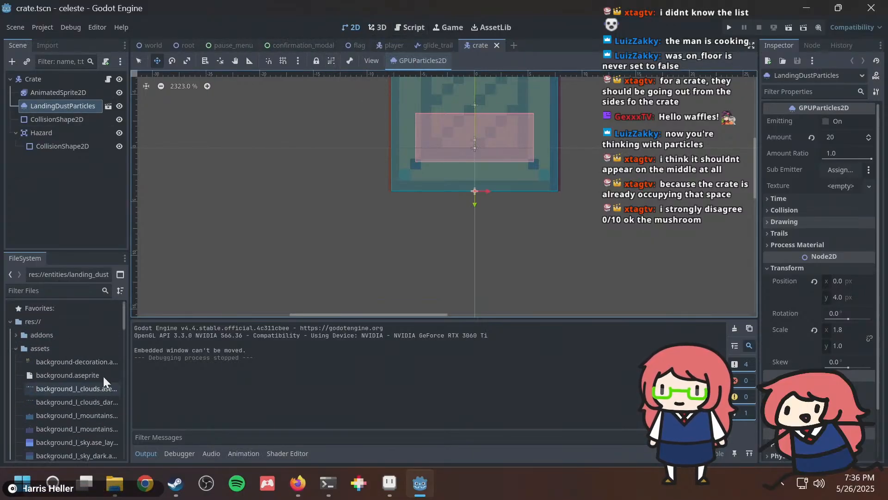
{"action": "scroll", "coordinate": [99, 370], "scroll_direction": "down", "scroll_amount": 3}
{"action": "scroll", "coordinate": [99, 371], "scroll_direction": "down", "scroll_amount": 8}
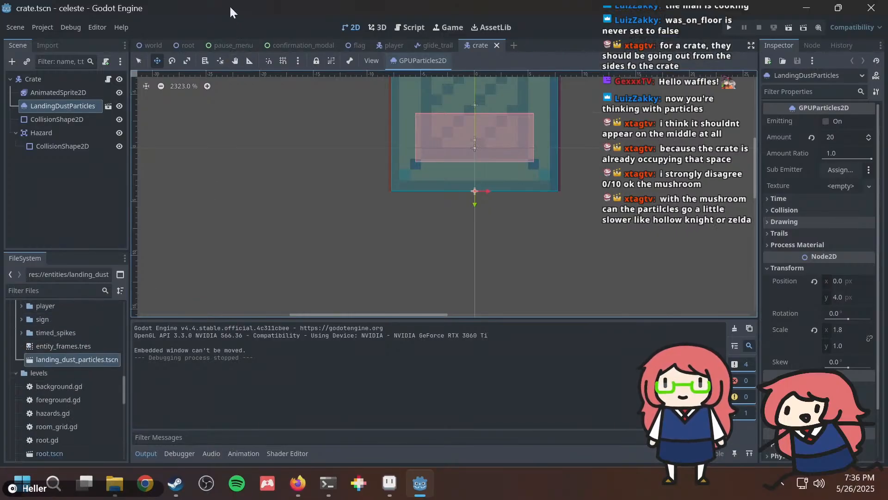
{"action": "left_click", "coordinate": [149, 47]}
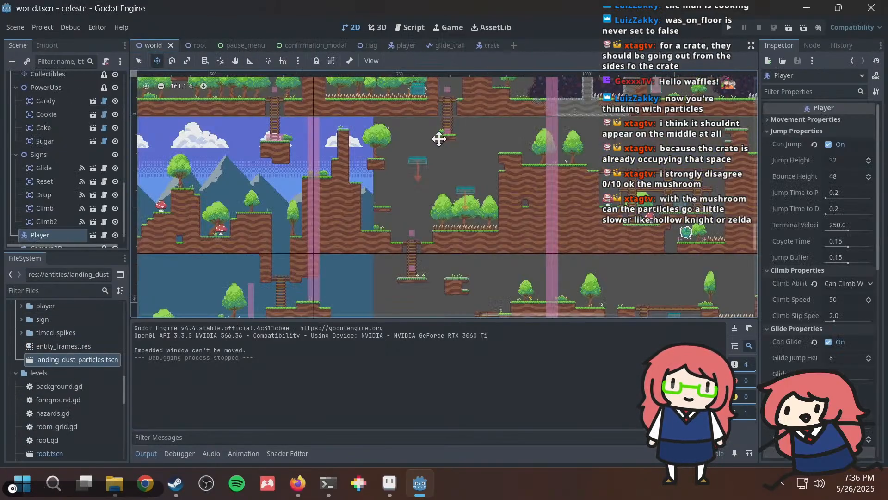
{"action": "scroll", "coordinate": [412, 198], "scroll_direction": "down", "scroll_amount": 5}
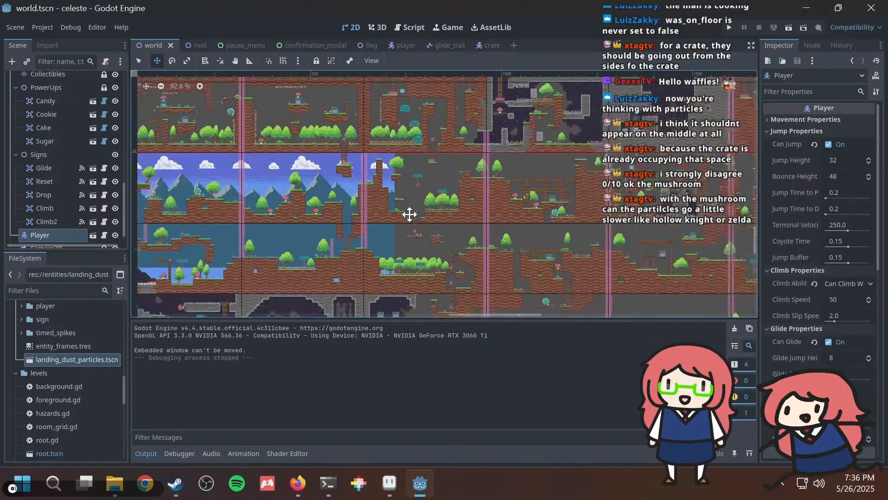
Move the Player to about (-525, -107), onto the grassy ledge between the trees in the room below the snowy area.
{"action": "left_click_drag", "start_coordinate": [460, 96], "coordinate": [222, 249]}
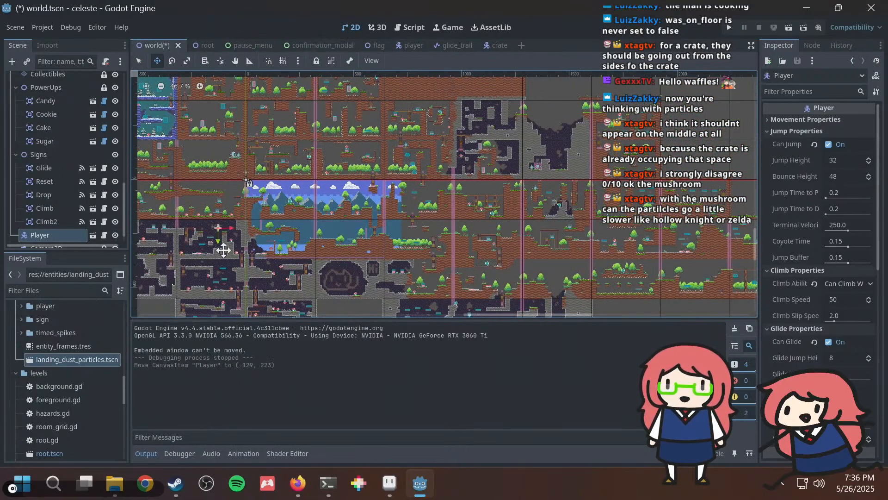
{"action": "scroll", "coordinate": [223, 247], "scroll_direction": "up", "scroll_amount": 10}
{"action": "middle_click_drag", "start_coordinate": [284, 204], "coordinate": [536, 277]}
{"action": "scroll", "coordinate": [430, 218], "scroll_direction": "down", "scroll_amount": 3}
{"action": "left_click_drag", "start_coordinate": [438, 279], "coordinate": [271, 140]}
{"action": "scroll", "coordinate": [311, 159], "scroll_direction": "up", "scroll_amount": 4}
{"action": "middle_click_drag", "start_coordinate": [317, 158], "coordinate": [360, 257]}
{"action": "scroll", "coordinate": [363, 258], "scroll_direction": "up", "scroll_amount": 5}
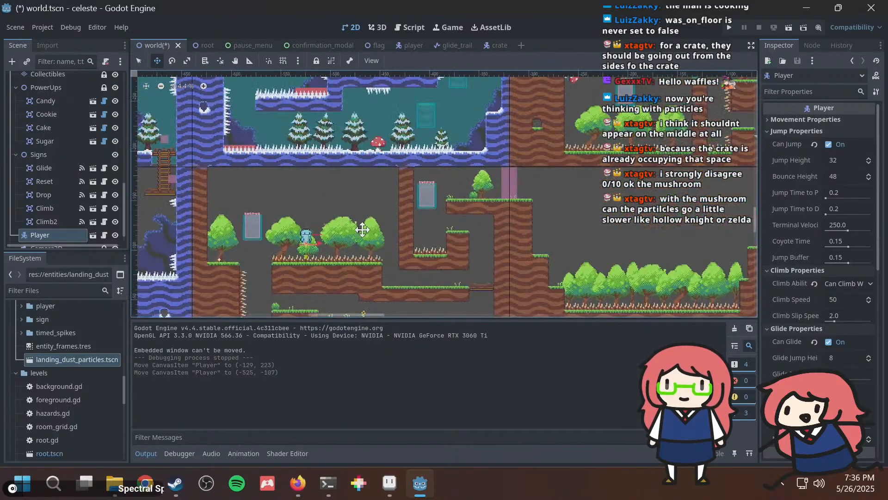
Move the Player to about (-377, -160), onto the upper grassy ledge between the climbable platform and the lone tree.
{"action": "left_click_drag", "start_coordinate": [369, 259], "coordinate": [313, 199]}
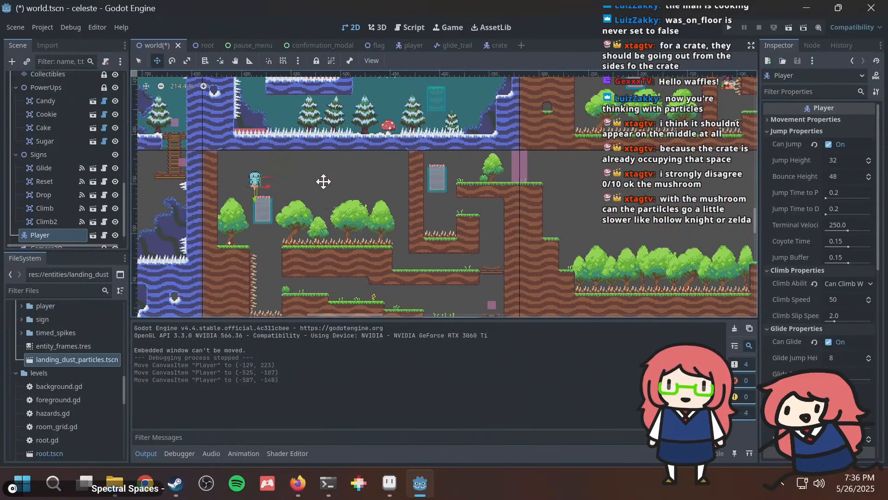
{"action": "middle_click_drag", "start_coordinate": [322, 183], "coordinate": [540, 254]}
{"action": "left_click_drag", "start_coordinate": [540, 254], "coordinate": [464, 206]}
{"action": "middle_click_drag", "start_coordinate": [453, 229], "coordinate": [272, 109]}
{"action": "left_click_drag", "start_coordinate": [272, 108], "coordinate": [549, 156]}
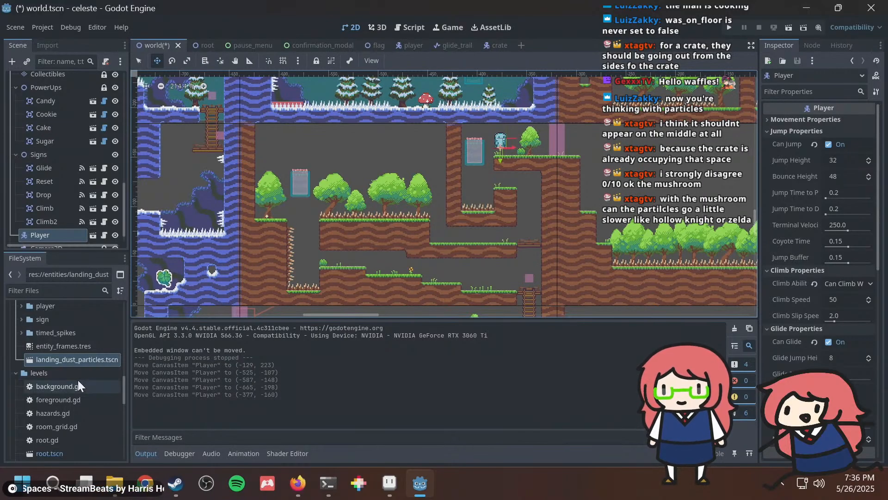
Expand the platform folder under entities and open the falling_platform.tscn scene.
{"action": "scroll", "coordinate": [78, 380], "scroll_direction": "up", "scroll_amount": 4}
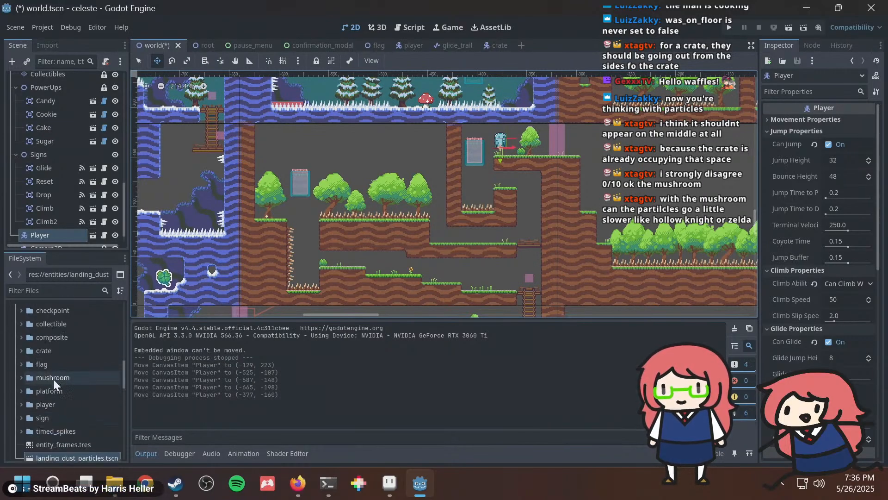
{"action": "double_click", "coordinate": [49, 391]}
{"action": "scroll", "coordinate": [87, 404], "scroll_direction": "down", "scroll_amount": 1}
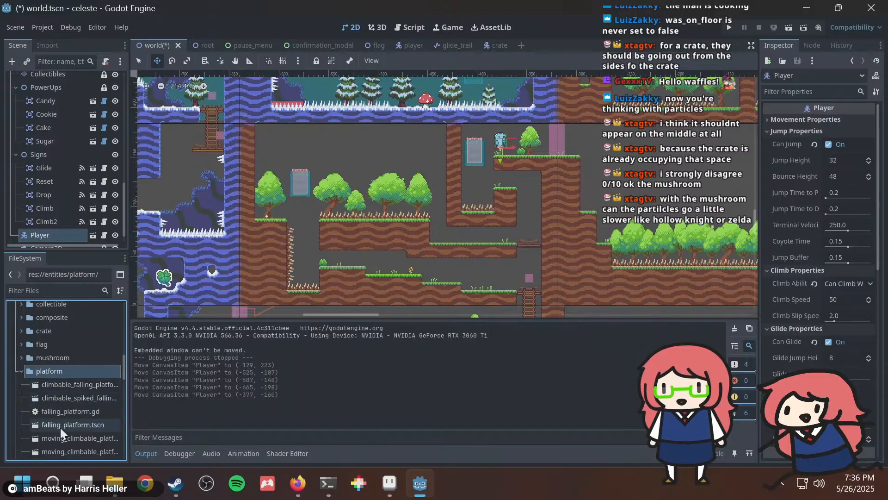
{"action": "double_click", "coordinate": [79, 426]}
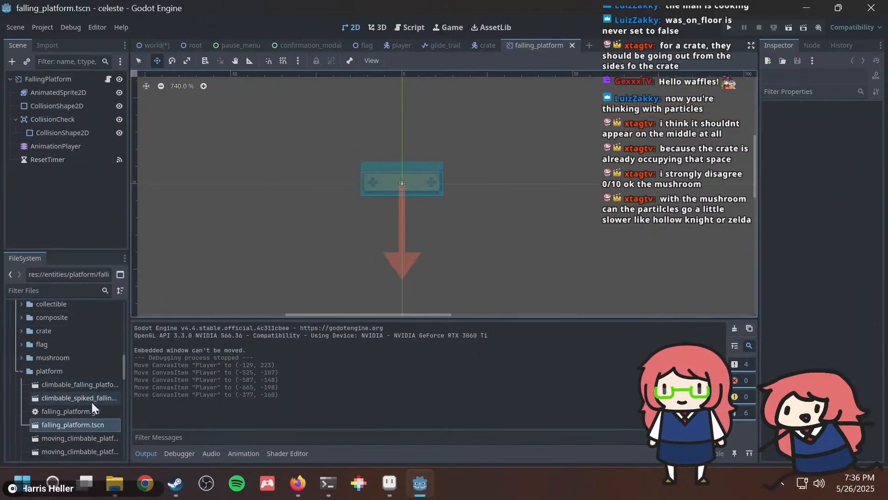
Look through the platform folder's files and open the climbable_falling_platform.tscn scene.
{"action": "scroll", "coordinate": [92, 401], "scroll_direction": "down", "scroll_amount": 2}
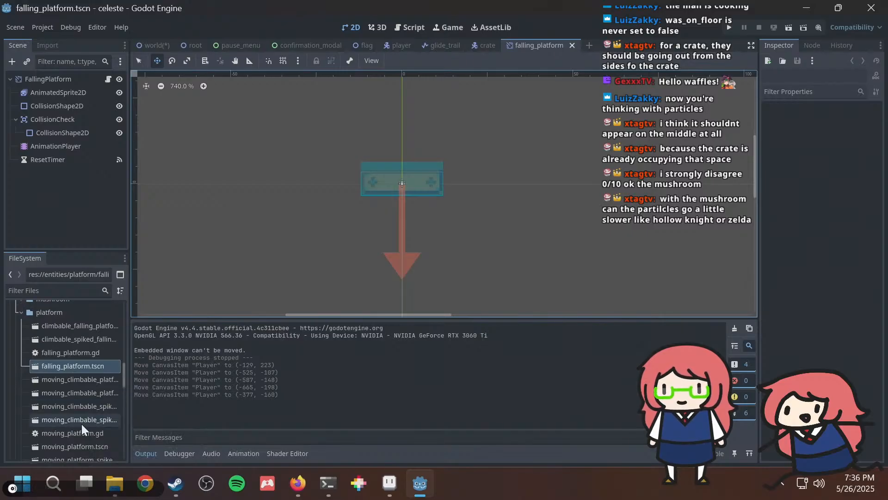
{"action": "scroll", "coordinate": [81, 424], "scroll_direction": "down", "scroll_amount": 4}
{"action": "scroll", "coordinate": [85, 422], "scroll_direction": "up", "scroll_amount": 2}
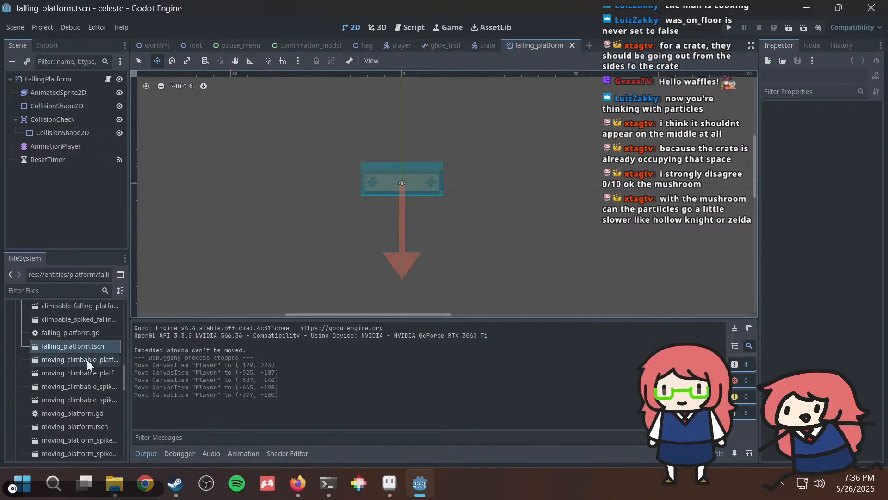
{"action": "scroll", "coordinate": [87, 395], "scroll_direction": "up", "scroll_amount": 1}
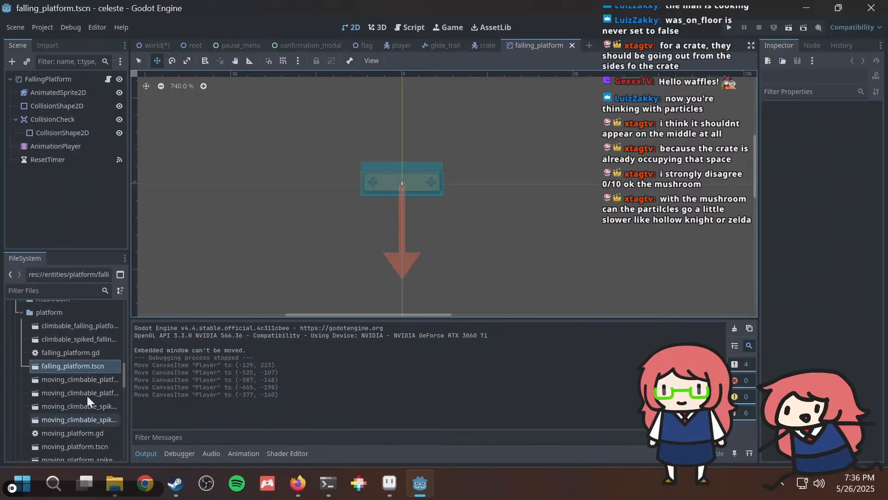
{"action": "double_click", "coordinate": [74, 325]}
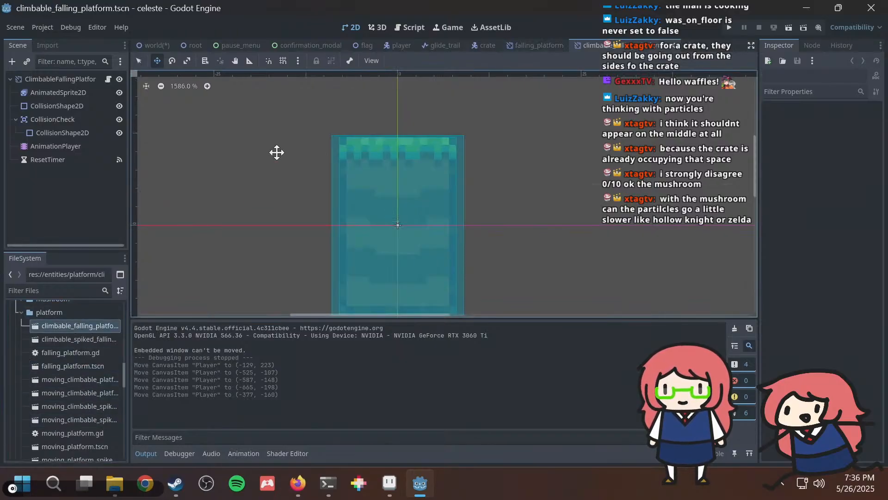
Add an instance of landing_dust_particles.tscn to the climbable falling platform scene, directly below AnimatedSprite2D.
{"action": "scroll", "coordinate": [180, 220], "scroll_direction": "down", "scroll_amount": 1}
{"action": "scroll", "coordinate": [59, 384], "scroll_direction": "down", "scroll_amount": 1}
{"action": "scroll", "coordinate": [60, 384], "scroll_direction": "down", "scroll_amount": 6}
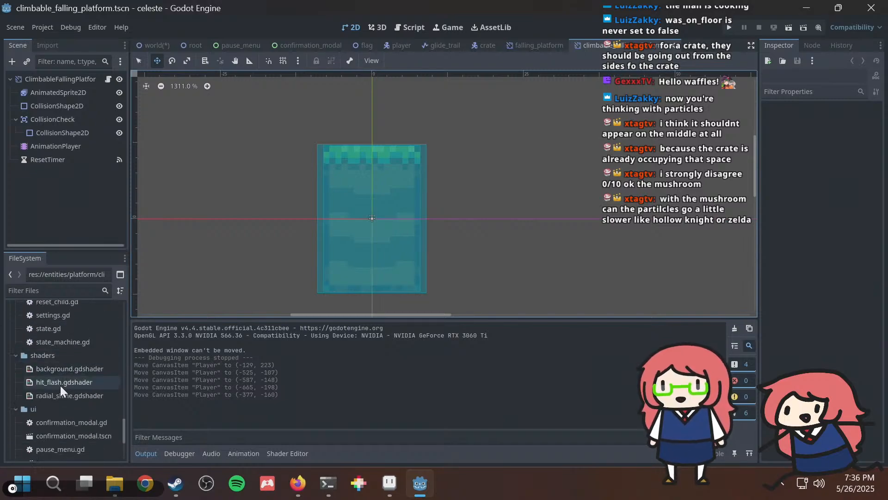
{"action": "scroll", "coordinate": [97, 387], "scroll_direction": "down", "scroll_amount": 2}
{"action": "scroll", "coordinate": [91, 389], "scroll_direction": "up", "scroll_amount": 5}
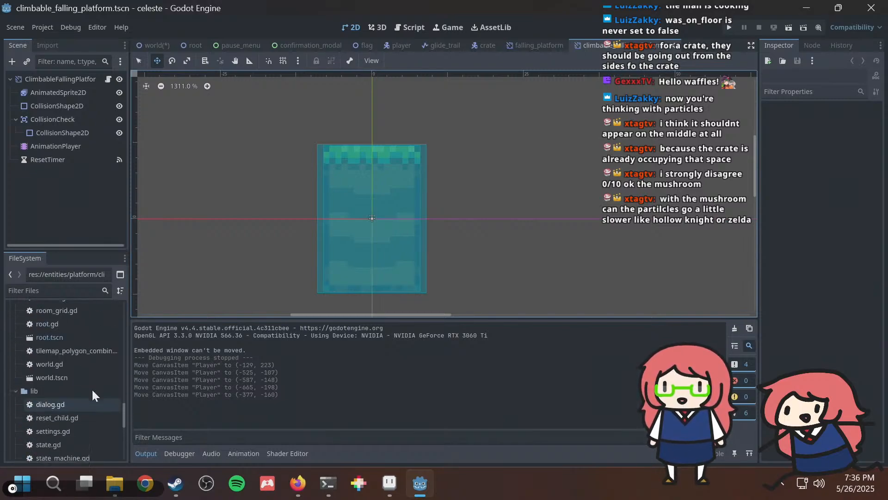
{"action": "scroll", "coordinate": [90, 387], "scroll_direction": "up", "scroll_amount": 5}
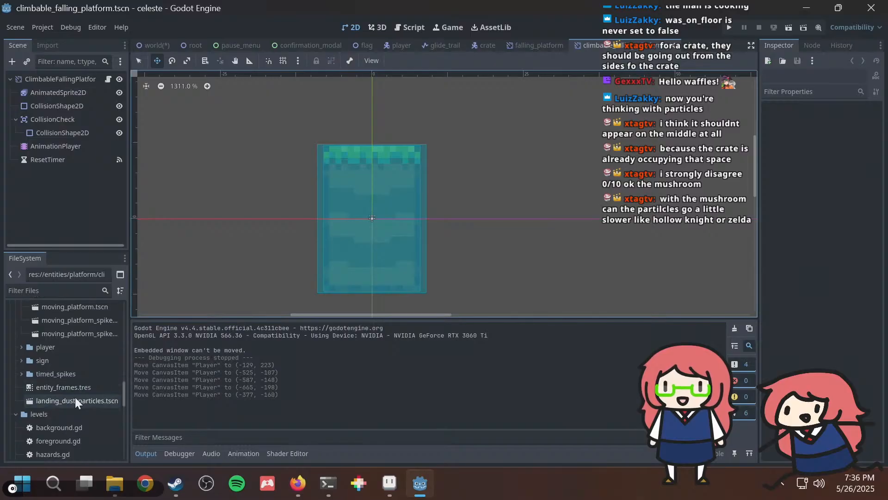
{"action": "left_click_drag", "start_coordinate": [75, 397], "coordinate": [43, 101]}
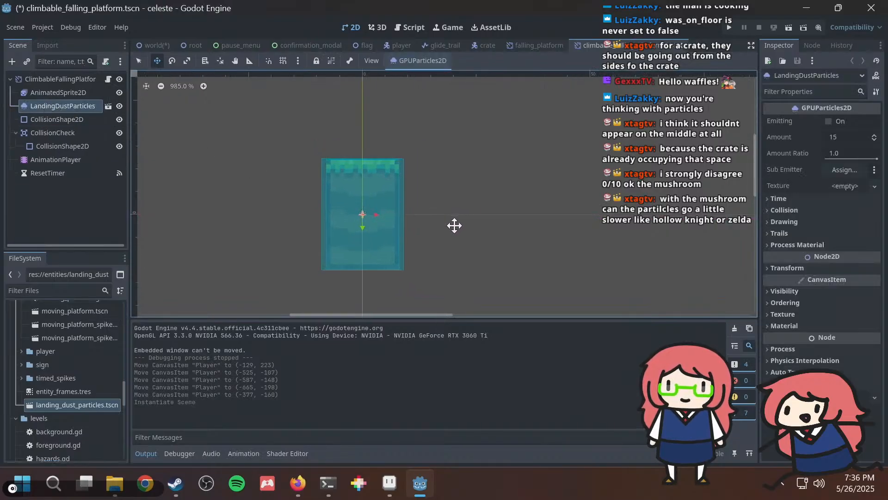
Move the LandingDustParticles node to (0, 12), at the platform's lower edge, and save the scene.
{"action": "scroll", "coordinate": [385, 204], "scroll_direction": "down", "scroll_amount": 1}
{"action": "left_click_drag", "start_coordinate": [385, 204], "coordinate": [381, 269]}
{"action": "key", "text": "ctrl+s"}
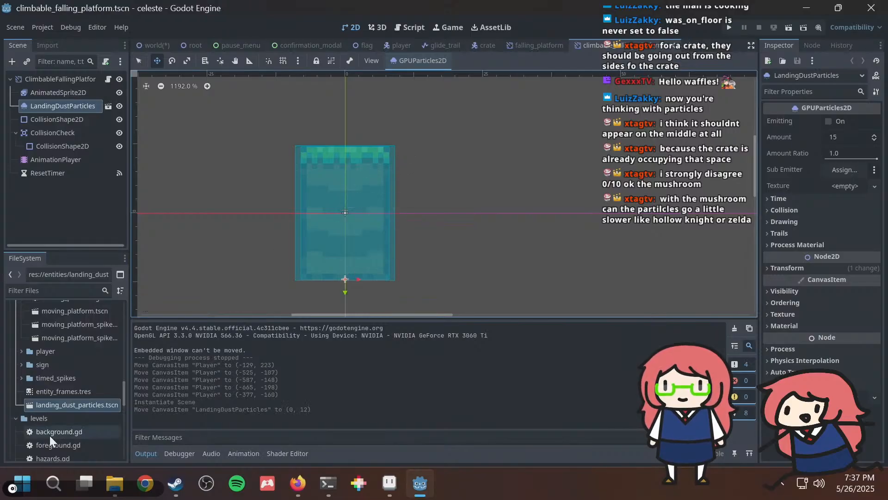
Open the falling platform's script and insert an empty line below the collision_shape declaration.
{"action": "left_click", "coordinate": [108, 79]}
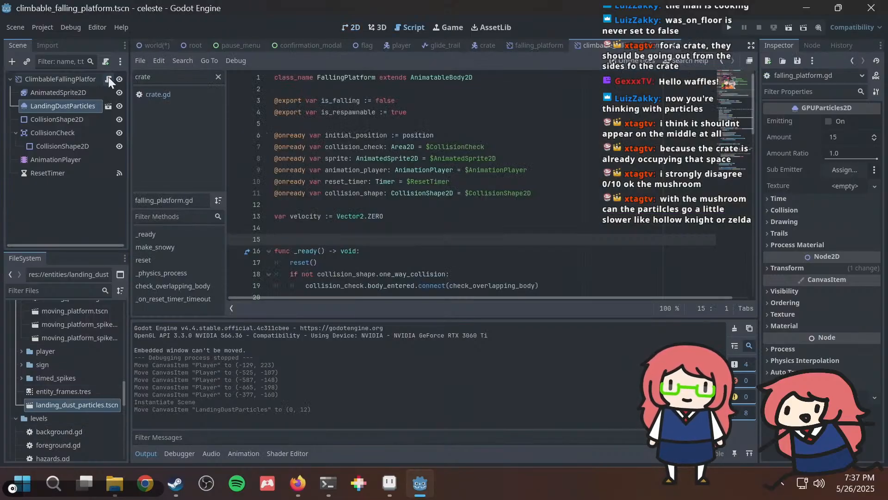
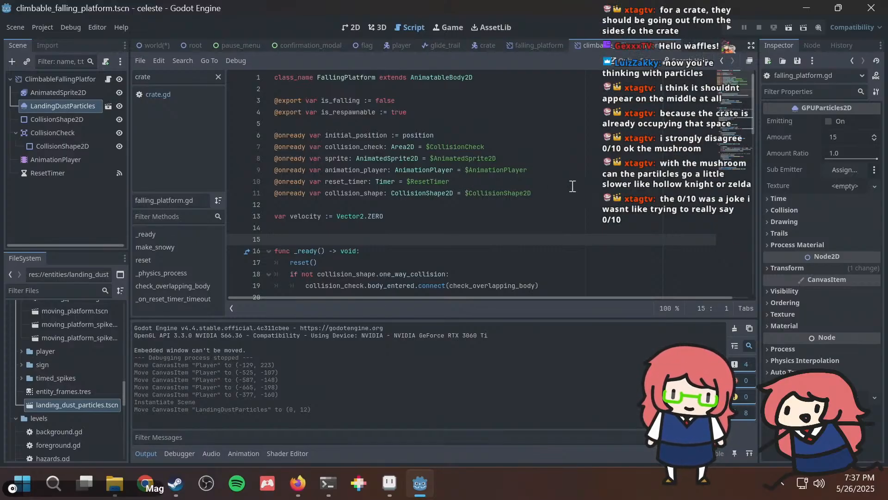
{"action": "left_click", "coordinate": [549, 197]}
{"action": "key", "text": "shift+Home"}
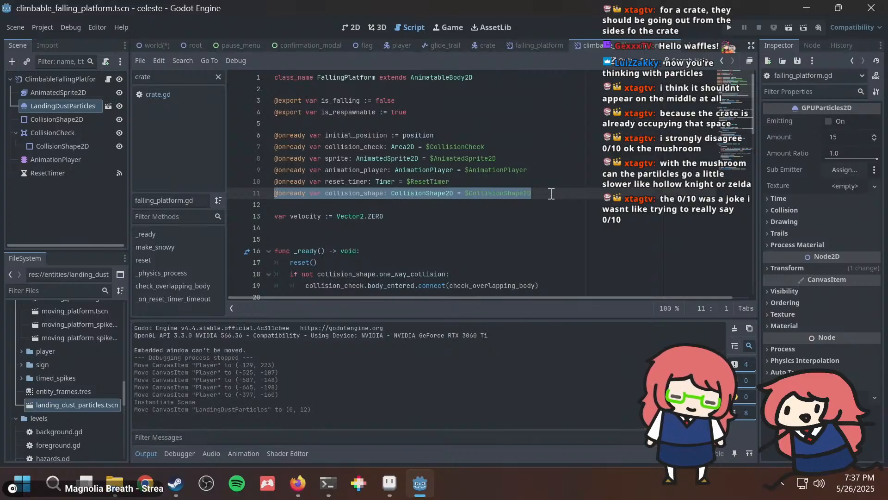
{"action": "left_click", "coordinate": [489, 197]}
{"action": "key", "text": "Return"}
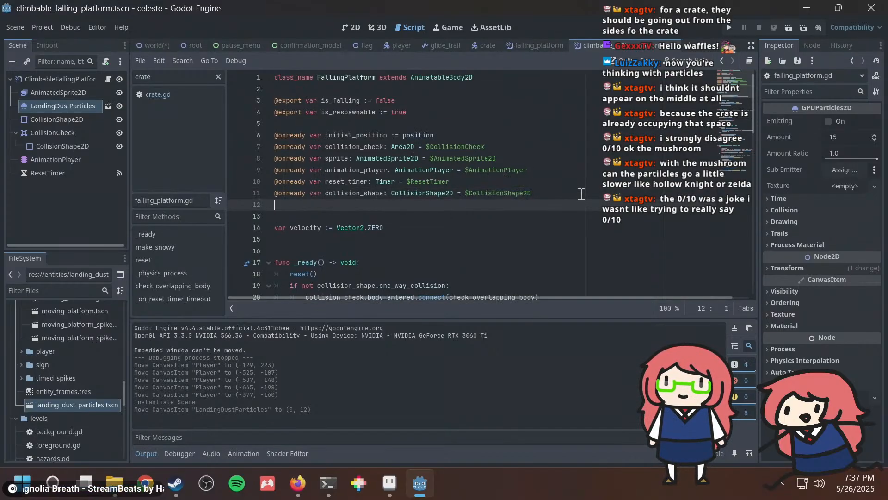
{"action": "left_click_drag", "start_coordinate": [56, 103], "coordinate": [369, 203]}
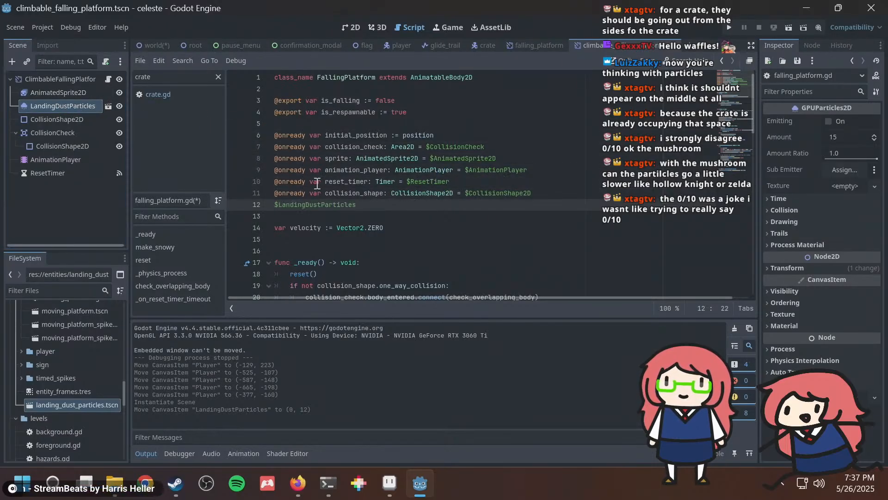
{"action": "key", "text": "ctrl+z"}
{"action": "left_click_drag", "start_coordinate": [87, 102], "coordinate": [317, 204]}
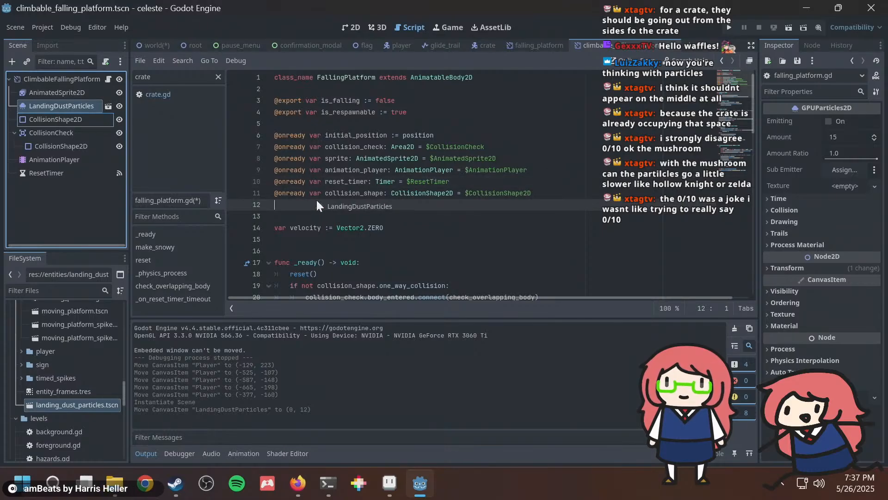
{"action": "key", "text": "Escape"}
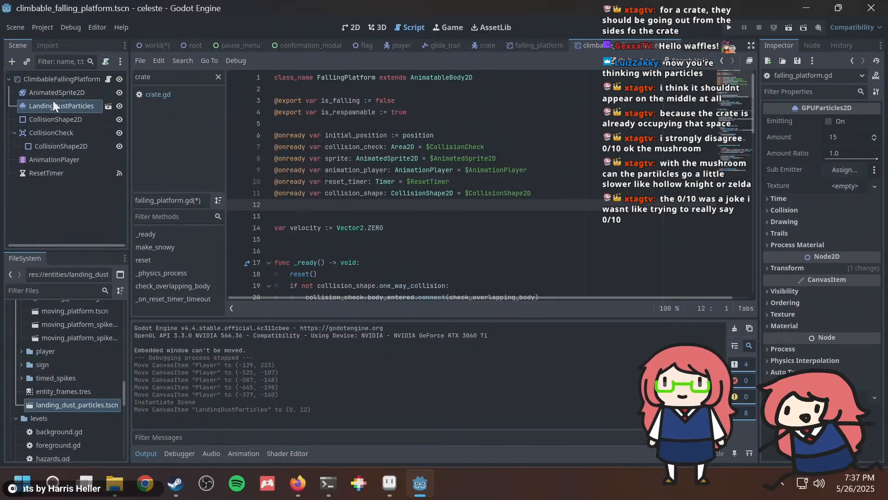
{"action": "left_click_drag", "start_coordinate": [53, 101], "coordinate": [333, 204]}
{"action": "key", "text": "super"}
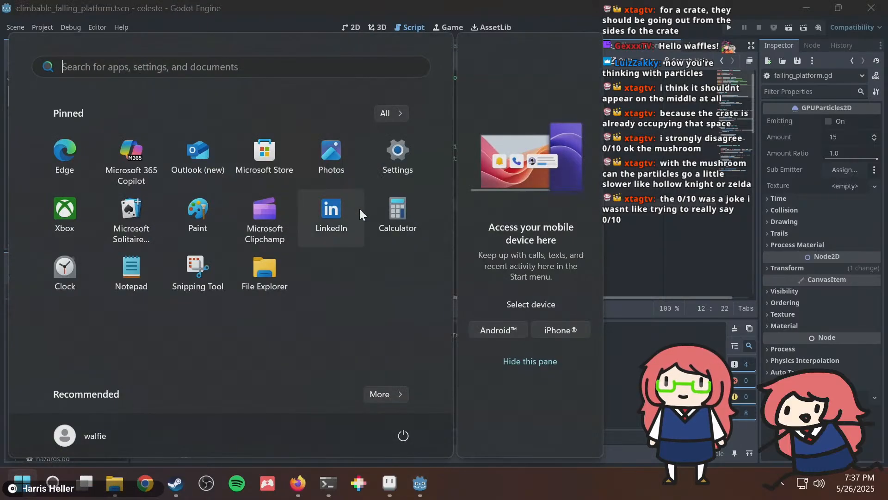
{"action": "key", "text": "Escape"}
{"action": "key", "text": "ctrl+z"}
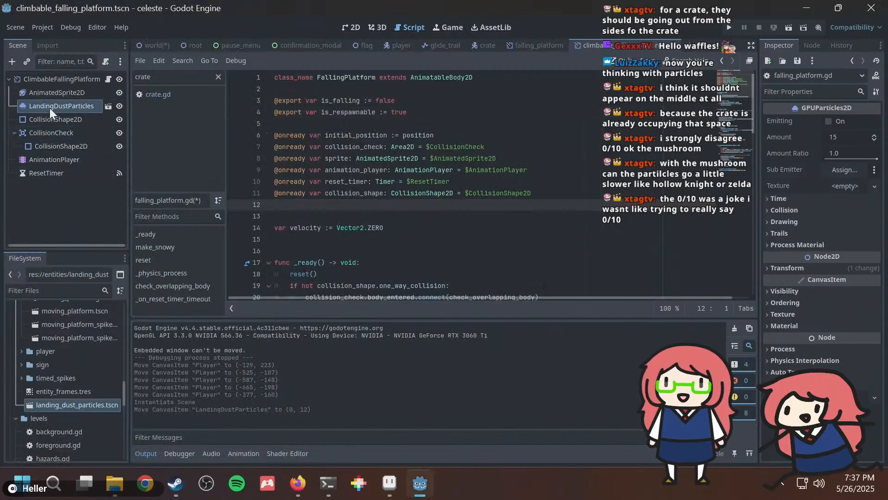
{"action": "left_click", "coordinate": [49, 108], "text": "ctrl"}
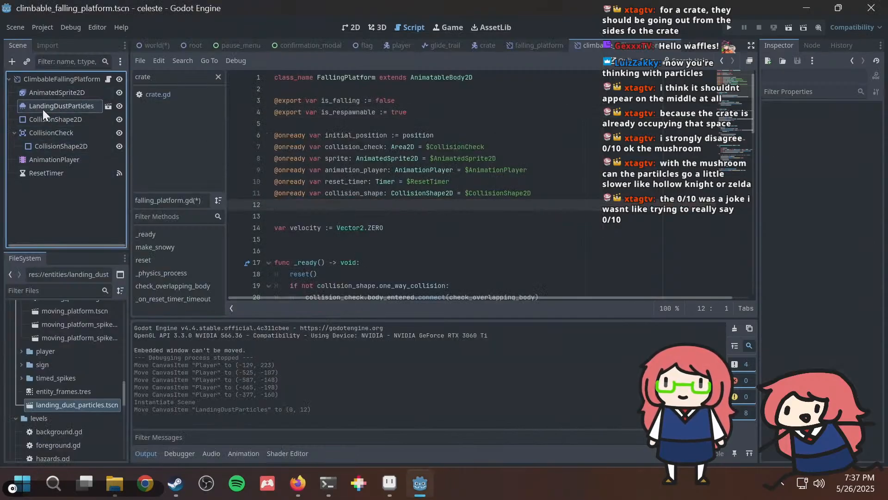
{"action": "left_click_drag", "start_coordinate": [43, 106], "coordinate": [282, 203]}
{"action": "key", "text": "BackSpace"}
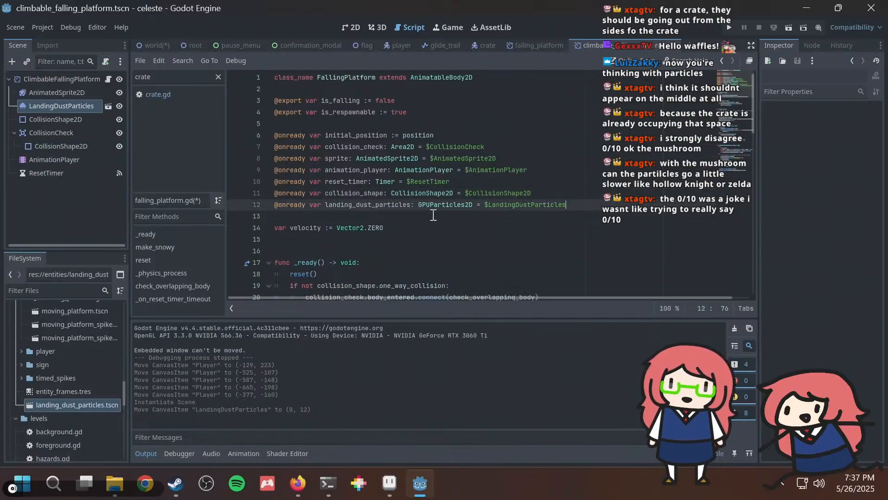
Insert get_node before the $LandingDustParticles reference in the landing_dust_particles declaration.
{"action": "left_click", "coordinate": [482, 204], "text": "shift"}
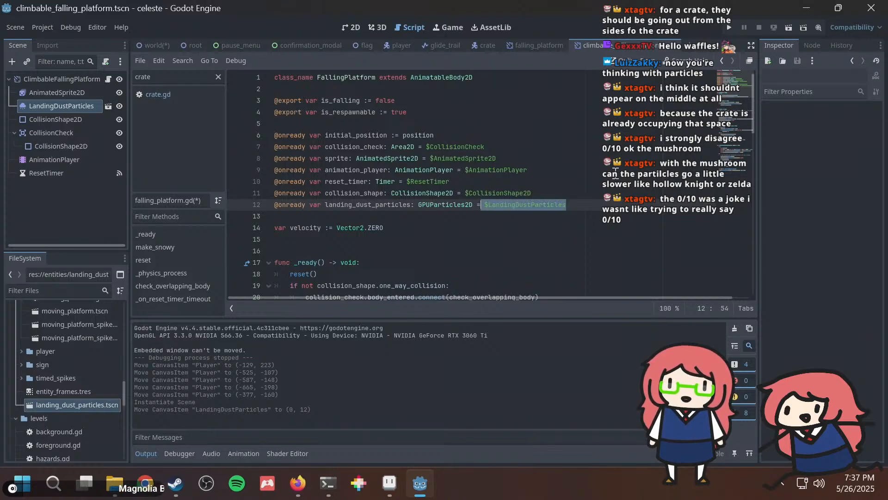
{"action": "key", "text": "Left"}
{"action": "type", "text": "get_"}
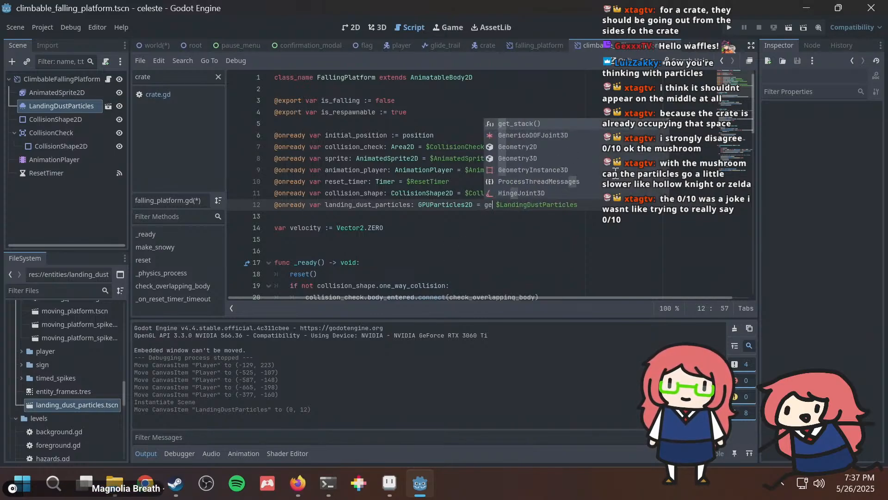
{"action": "key", "text": "BackSpace"}
{"action": "key", "text": "BackSpace"}
{"action": "key", "text": "BackSpace"}
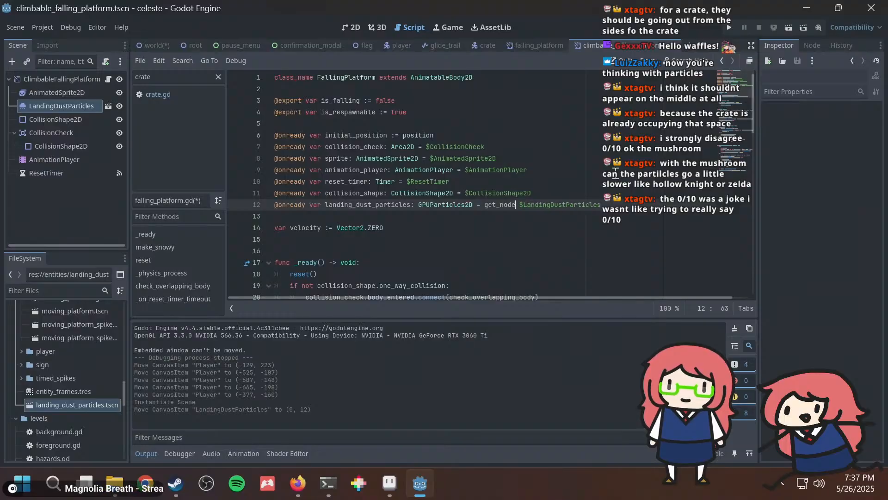
Switch to Firefox, search the web for "godot get node or null" and look through the results.
{"action": "key", "text": "alt+Tab"}
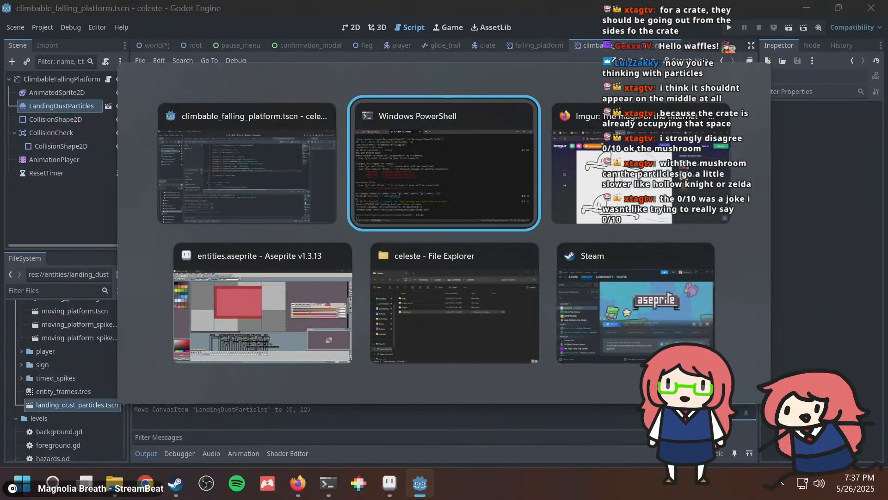
{"action": "key", "text": "alt+Tab"}
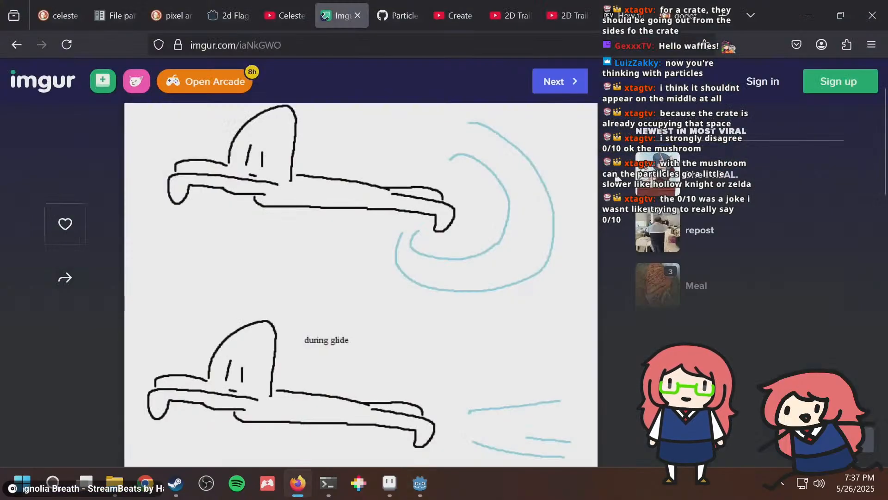
{"action": "key", "text": "ctrl+l"}
{"action": "type", "text": "godot get node "}
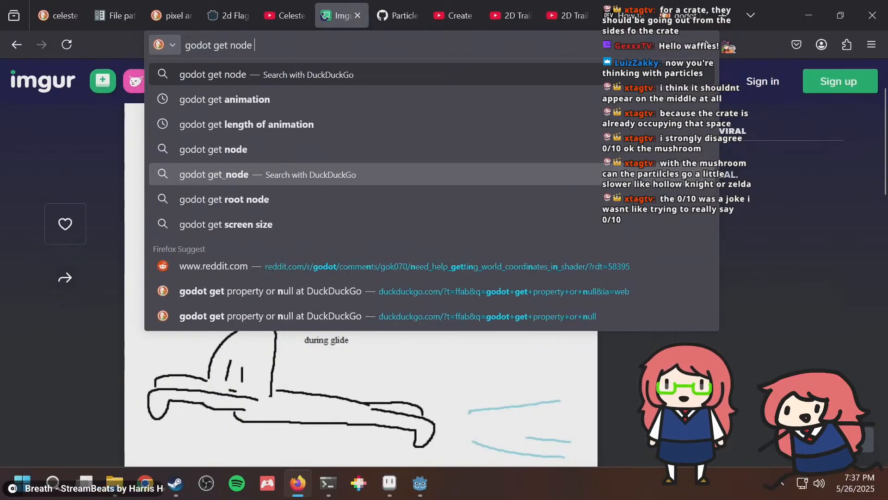
{"action": "type", "text": "or null"}
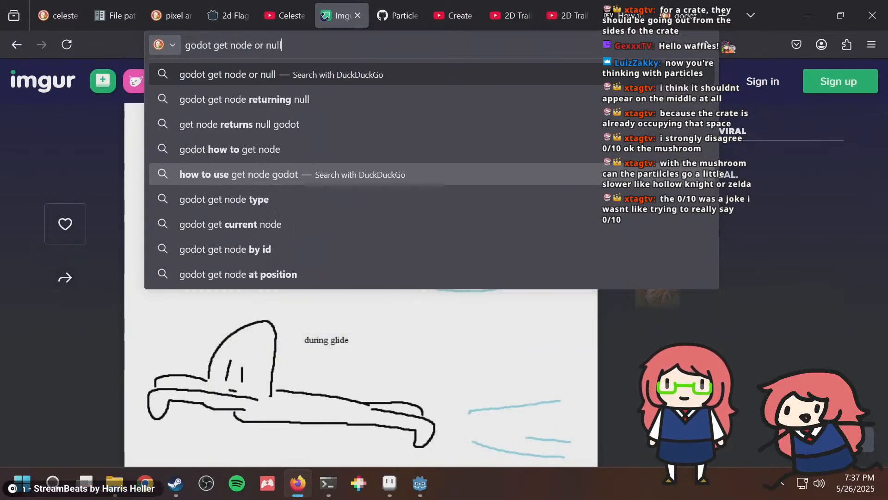
{"action": "key", "text": "Return"}
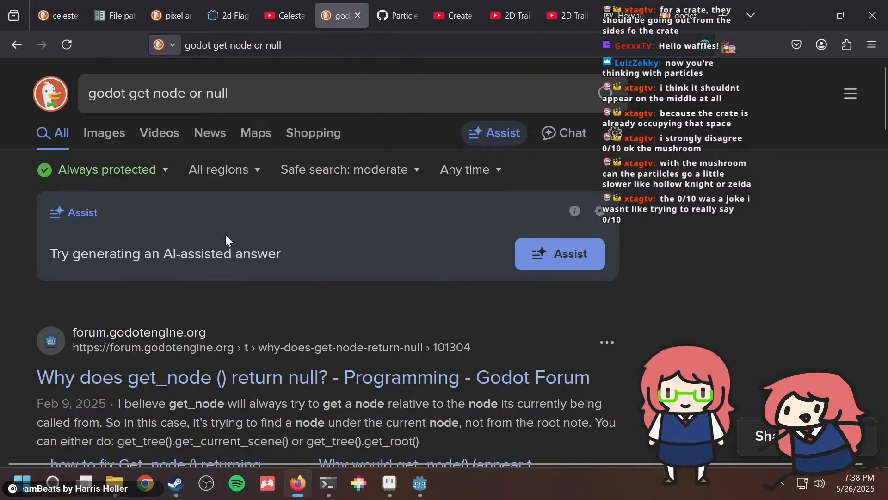
{"action": "scroll", "coordinate": [268, 268], "scroll_direction": "down", "scroll_amount": 5}
{"action": "scroll", "coordinate": [269, 277], "scroll_direction": "up", "scroll_amount": 3}
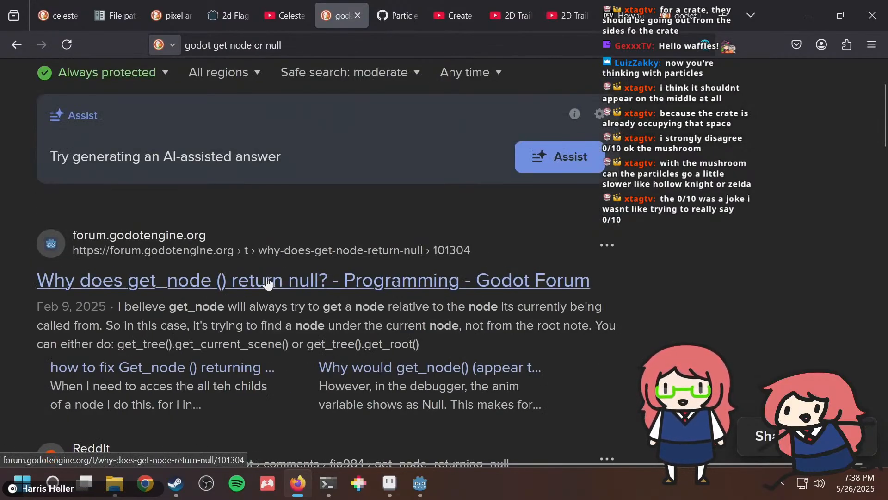
{"action": "scroll", "coordinate": [266, 281], "scroll_direction": "down", "scroll_amount": 7}
{"action": "scroll", "coordinate": [266, 280], "scroll_direction": "up", "scroll_amount": 9}
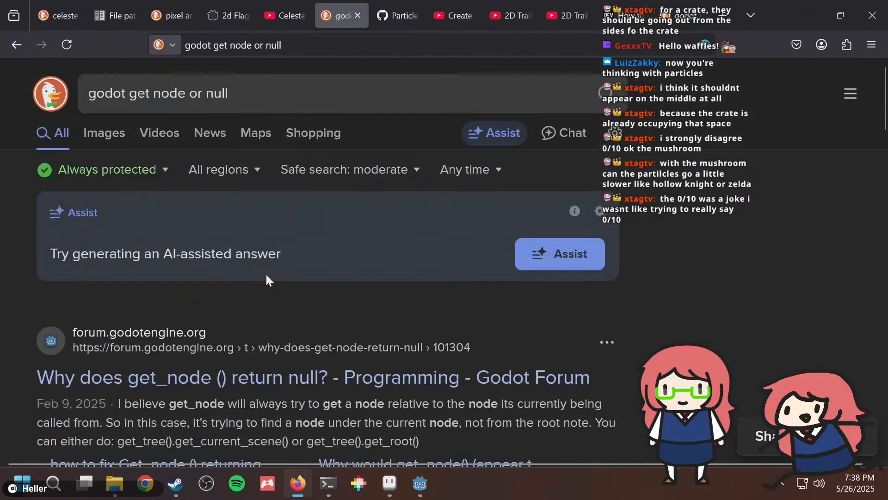
Search the web for "godot get_node" and look through the results.
{"action": "left_click", "coordinate": [267, 109]}
{"action": "left_click_drag", "start_coordinate": [154, 93], "coordinate": [229, 94]}
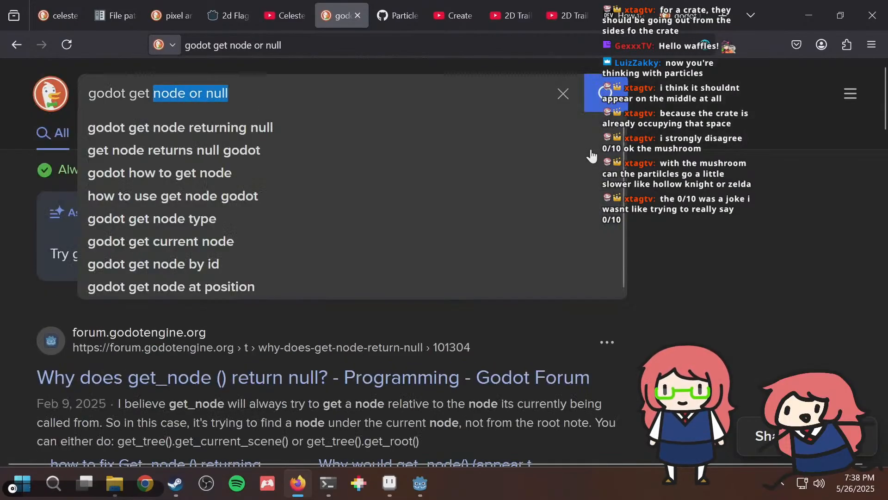
{"action": "key", "text": "BackSpace"}
{"action": "key", "text": "BackSpace"}
{"action": "type", "text": "_node"}
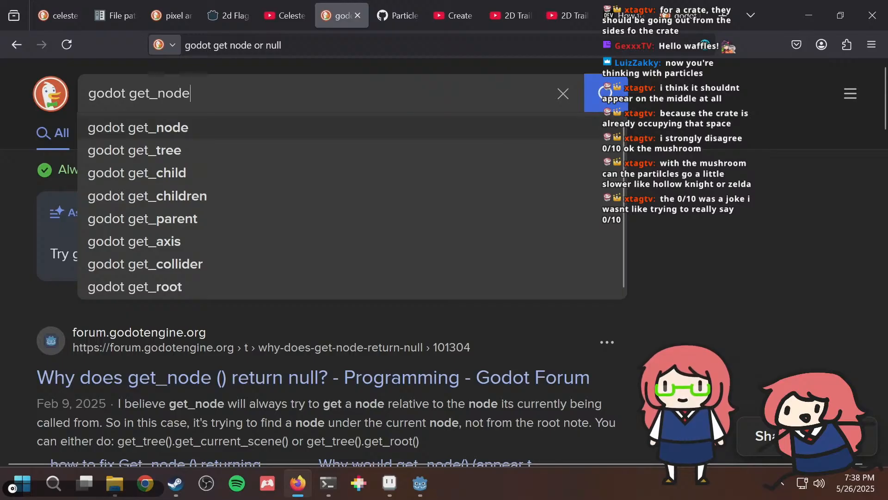
{"action": "key", "text": "Return"}
{"action": "scroll", "coordinate": [111, 382], "scroll_direction": "down", "scroll_amount": 5}
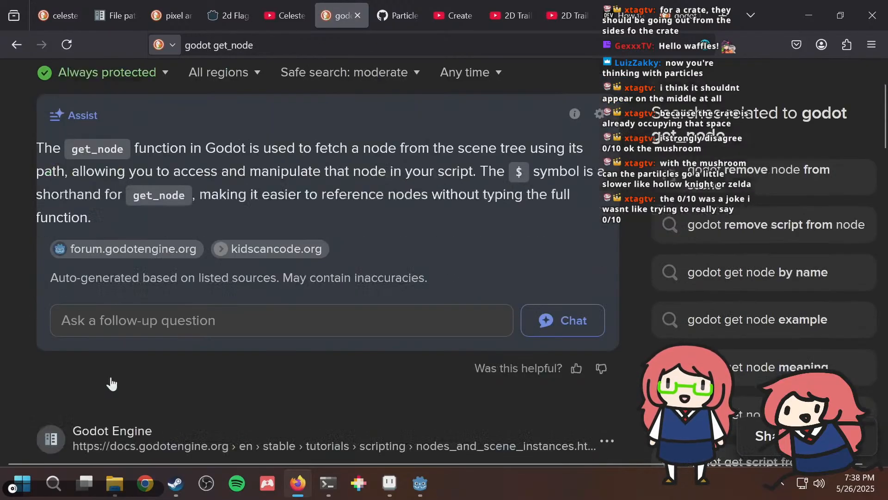
{"action": "scroll", "coordinate": [155, 354], "scroll_direction": "up", "scroll_amount": 5}
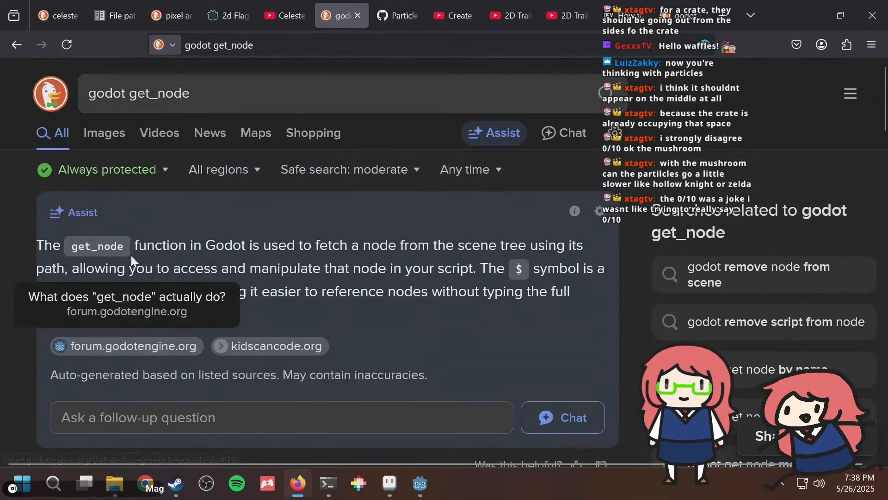
{"action": "scroll", "coordinate": [366, 270], "scroll_direction": "down", "scroll_amount": 10}
{"action": "scroll", "coordinate": [358, 281], "scroll_direction": "down", "scroll_amount": 4}
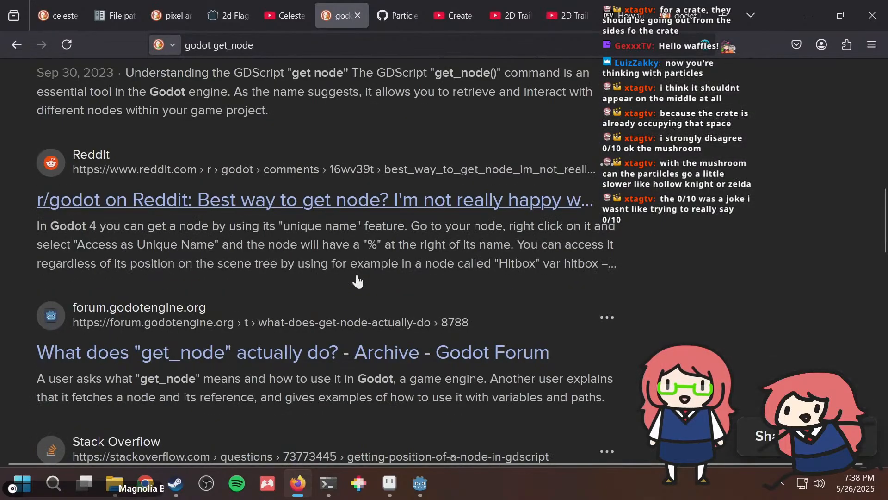
{"action": "scroll", "coordinate": [351, 272], "scroll_direction": "up", "scroll_amount": 12}
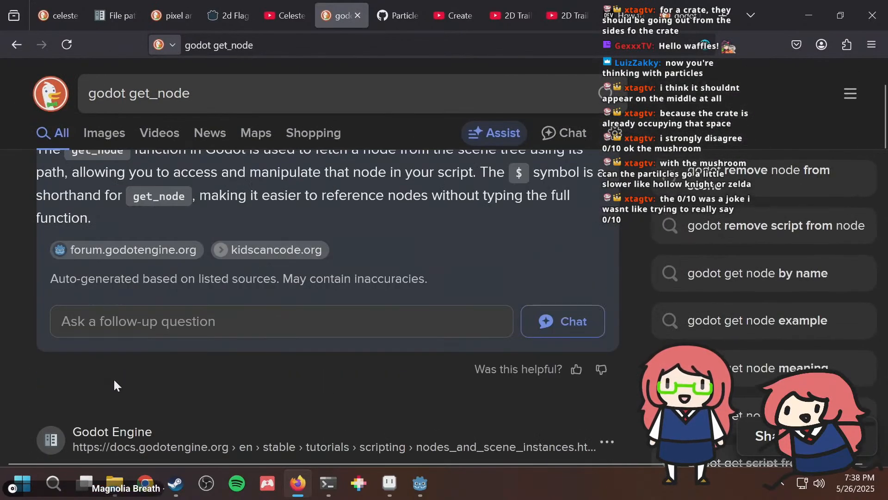
Open the Godot docs page on nodes and scene instances, find "get_node" in it and follow the Node.get_node() link.
{"action": "scroll", "coordinate": [167, 317], "scroll_direction": "down", "scroll_amount": 6}
{"action": "left_click", "coordinate": [176, 202]}
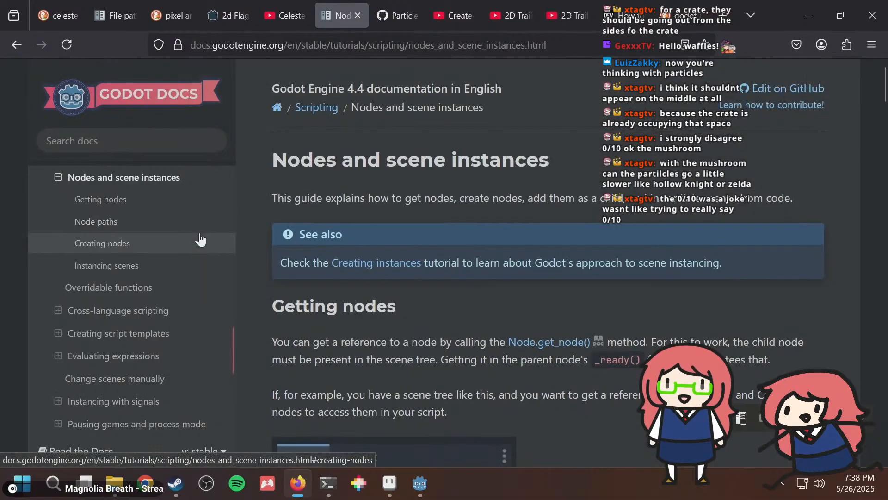
{"action": "scroll", "coordinate": [278, 226], "scroll_direction": "down", "scroll_amount": 3}
{"action": "scroll", "coordinate": [277, 227], "scroll_direction": "down", "scroll_amount": 8}
{"action": "key", "text": "ctrl+f"}
{"action": "type", "text": "get_"}
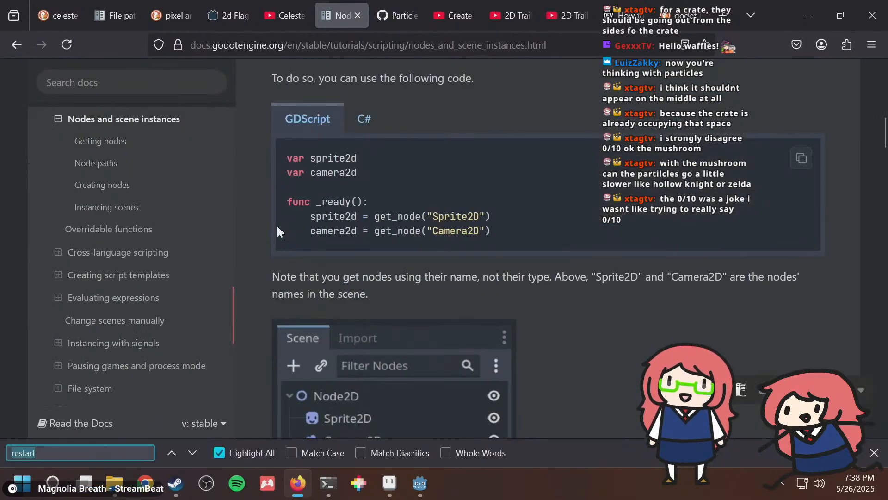
{"action": "type", "text": "node"}
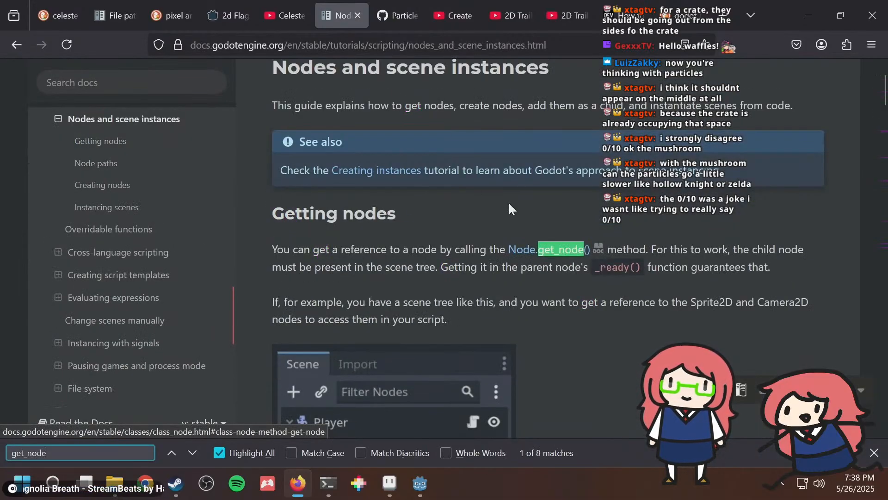
{"action": "left_click", "coordinate": [524, 249]}
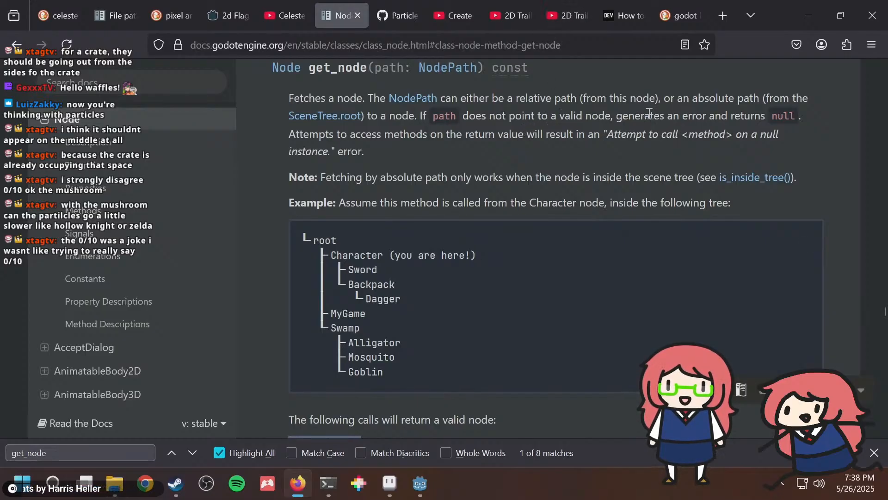
Read the get_node method description in the Node class reference and the neighbouring methods down to get_node_or_null.
{"action": "left_click_drag", "start_coordinate": [650, 113], "coordinate": [676, 119]}
{"action": "left_click", "coordinate": [643, 134]}
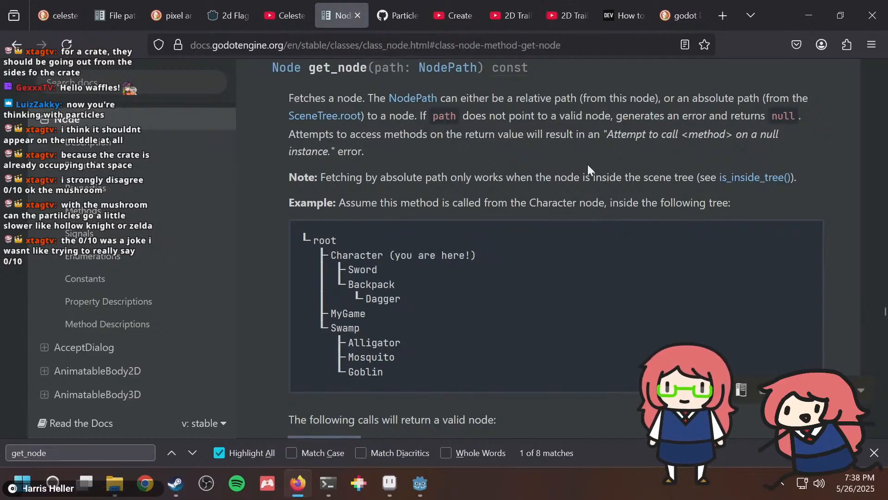
{"action": "scroll", "coordinate": [588, 164], "scroll_direction": "down", "scroll_amount": 4}
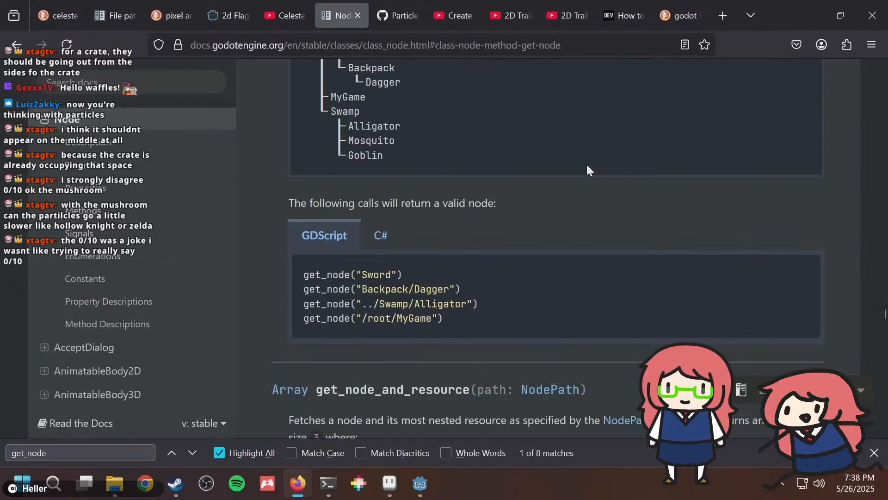
{"action": "scroll", "coordinate": [587, 164], "scroll_direction": "up", "scroll_amount": 14}
{"action": "scroll", "coordinate": [587, 170], "scroll_direction": "down", "scroll_amount": 3}
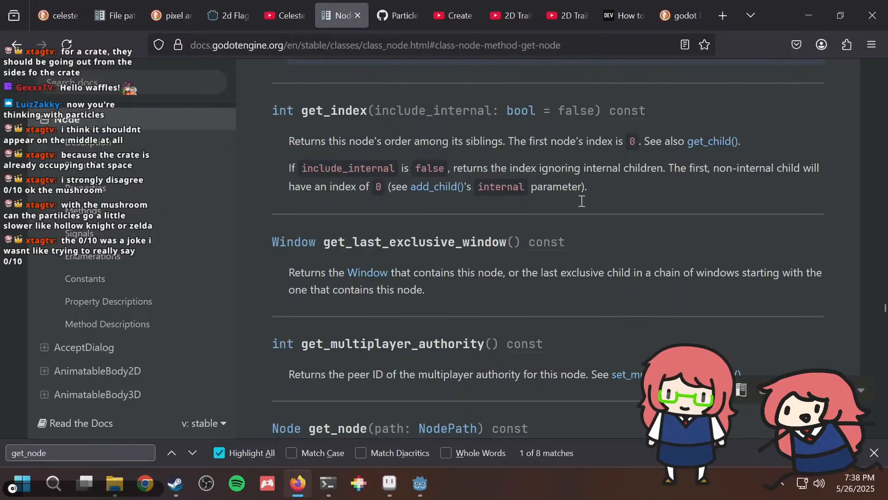
{"action": "scroll", "coordinate": [571, 323], "scroll_direction": "down", "scroll_amount": 3}
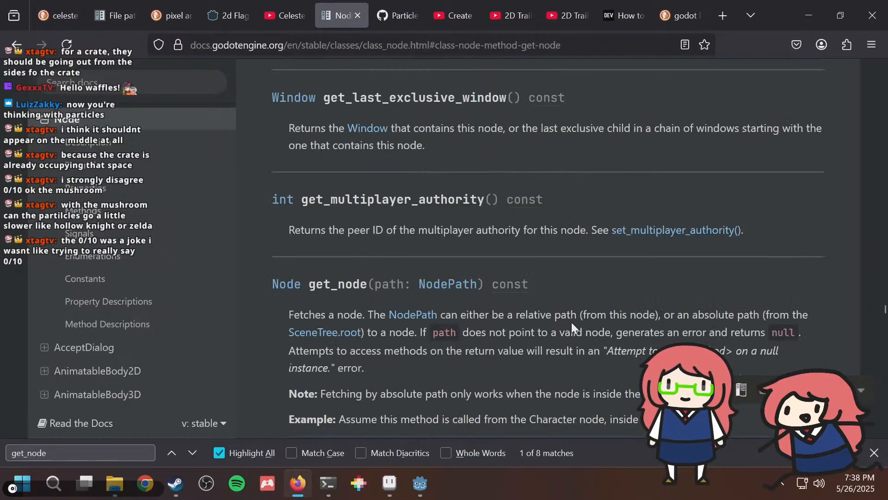
{"action": "scroll", "coordinate": [571, 322], "scroll_direction": "down", "scroll_amount": 8}
{"action": "scroll", "coordinate": [571, 318], "scroll_direction": "down", "scroll_amount": 6}
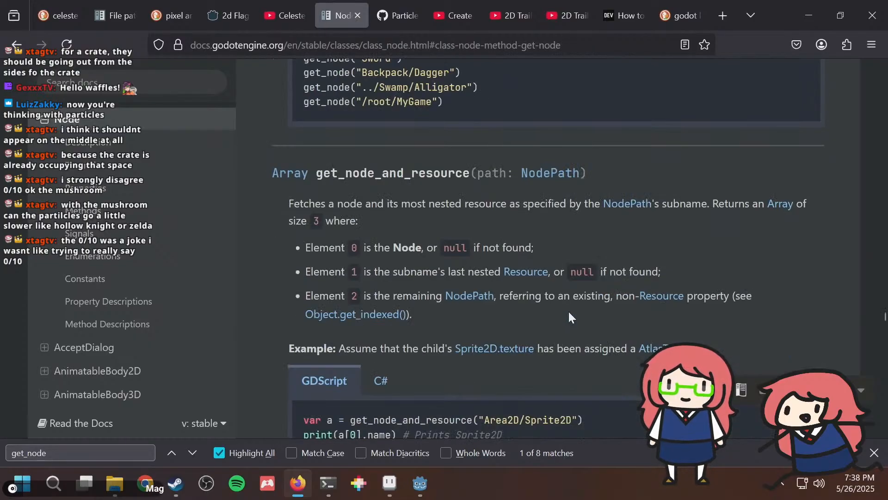
{"action": "scroll", "coordinate": [569, 317], "scroll_direction": "down", "scroll_amount": 7}
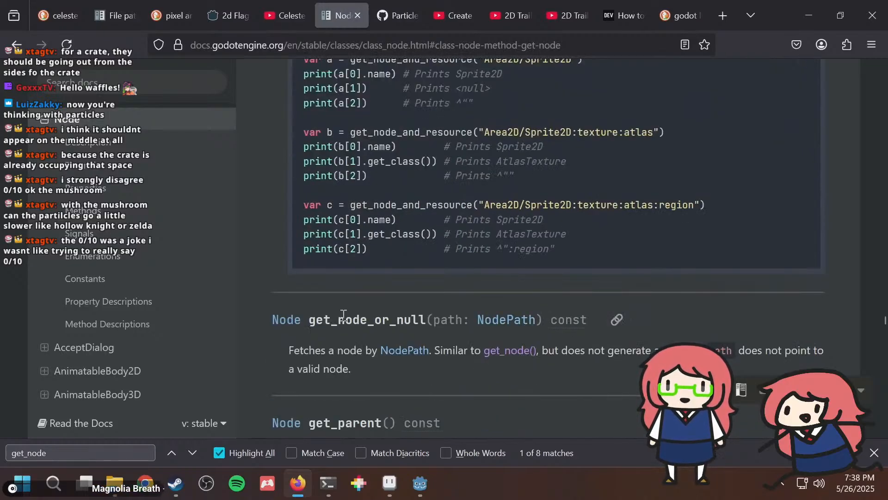
Switch to Godot, replace $LandingDustParticles on line 12 with get_node_or_null("LandingDustParticles"), and save.
{"action": "key", "text": "alt+Tab"}
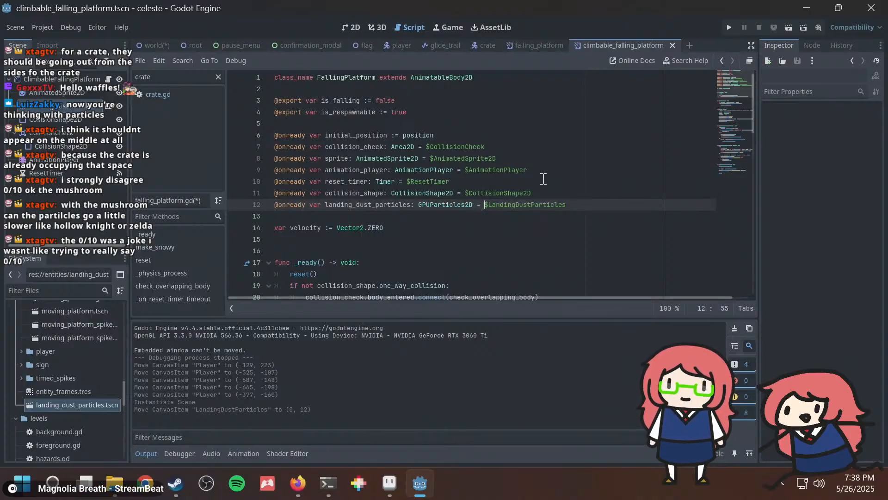
{"action": "key", "text": "BackSpace"}
{"action": "type", "text": "get_node"}
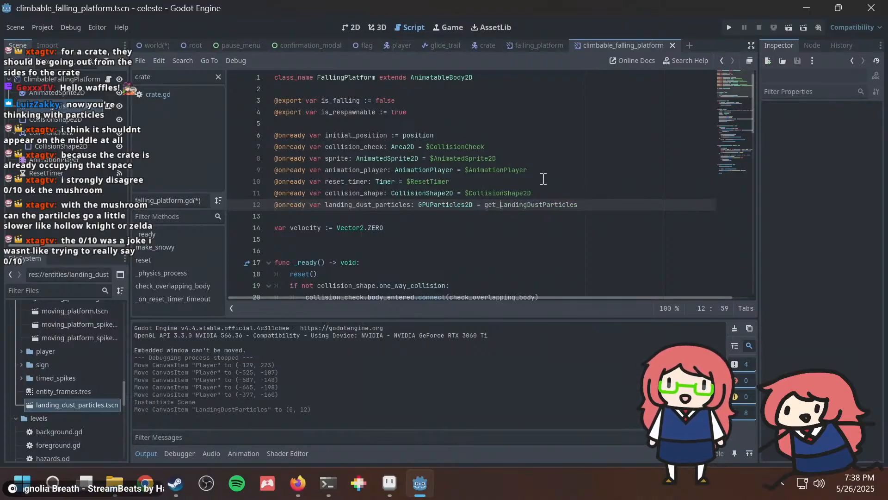
{"action": "type", "text": "_or_null(\""}
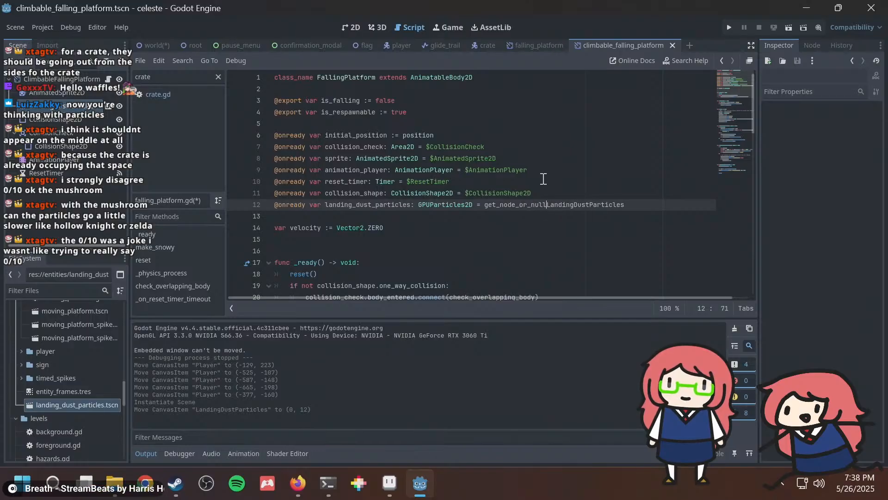
{"action": "key", "text": "End"}
{"action": "type", "text": "\")"}
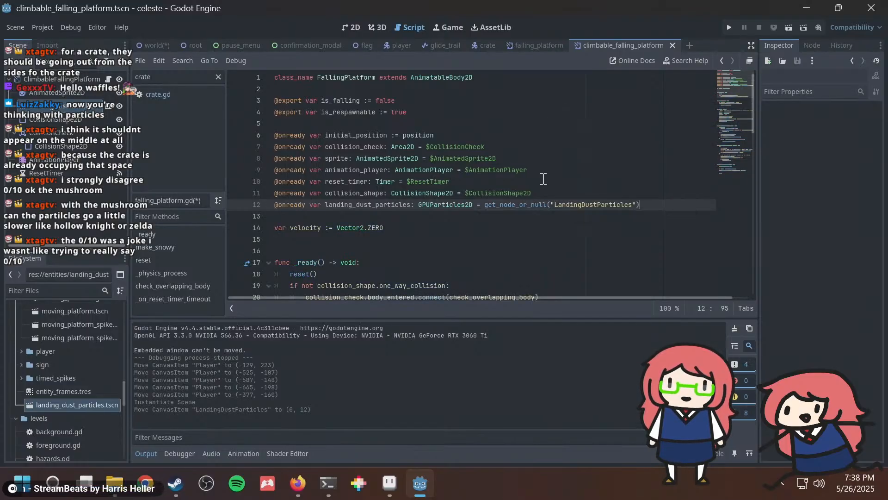
{"action": "left_click", "coordinate": [588, 148]}
{"action": "key", "text": "ctrl+s"}
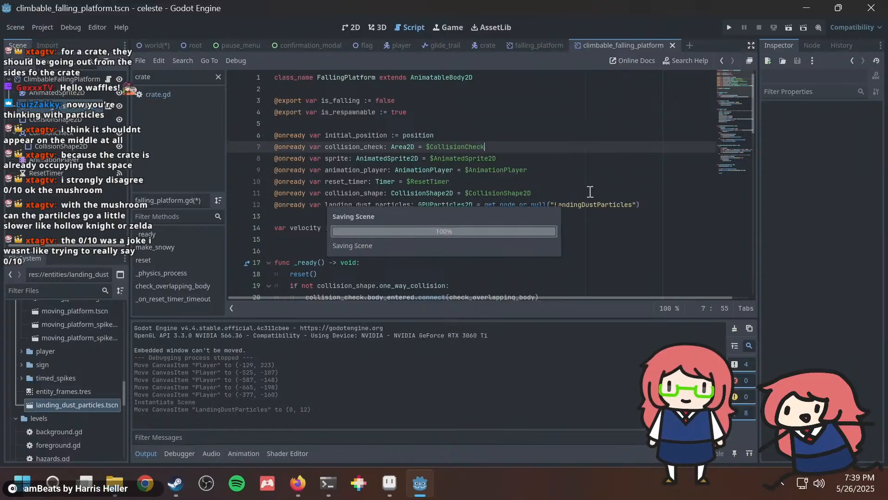
Review the falling platform script's functions, focusing on how _physics_process handles falling and collision.
{"action": "scroll", "coordinate": [488, 219], "scroll_direction": "down", "scroll_amount": 7}
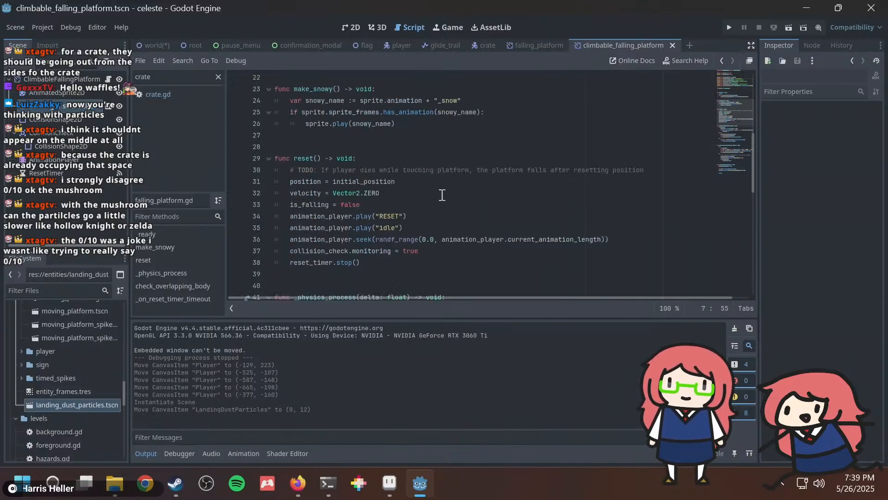
{"action": "scroll", "coordinate": [392, 198], "scroll_direction": "down", "scroll_amount": 5}
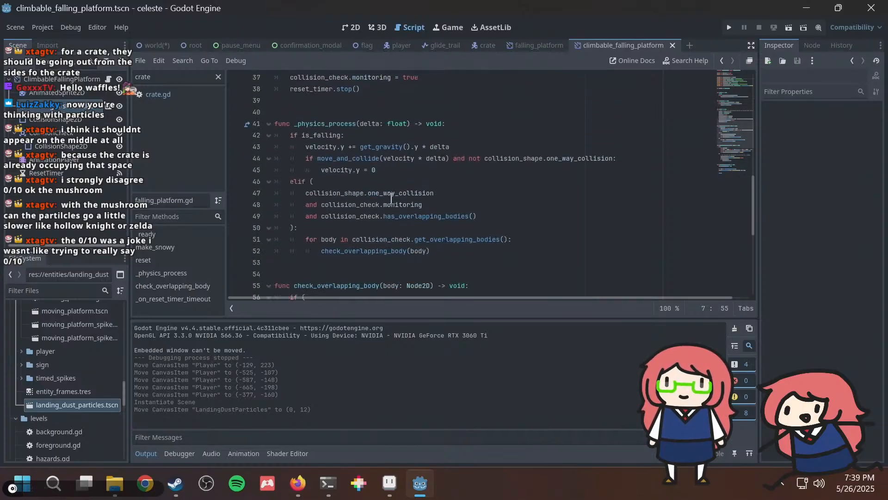
{"action": "scroll", "coordinate": [391, 198], "scroll_direction": "down", "scroll_amount": 7}
{"action": "scroll", "coordinate": [391, 198], "scroll_direction": "up", "scroll_amount": 7}
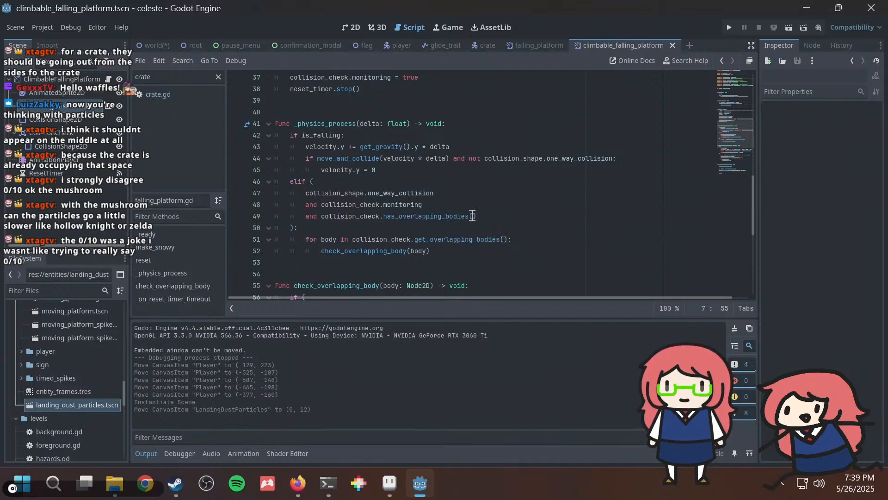
In _physics_process, under the move_and_collide condition, add an `if landing_dust_particles:` check that sets `landing_dust_particles.emitting = true`, and save the script.
{"action": "scroll", "coordinate": [472, 211], "scroll_direction": "up", "scroll_amount": 5}
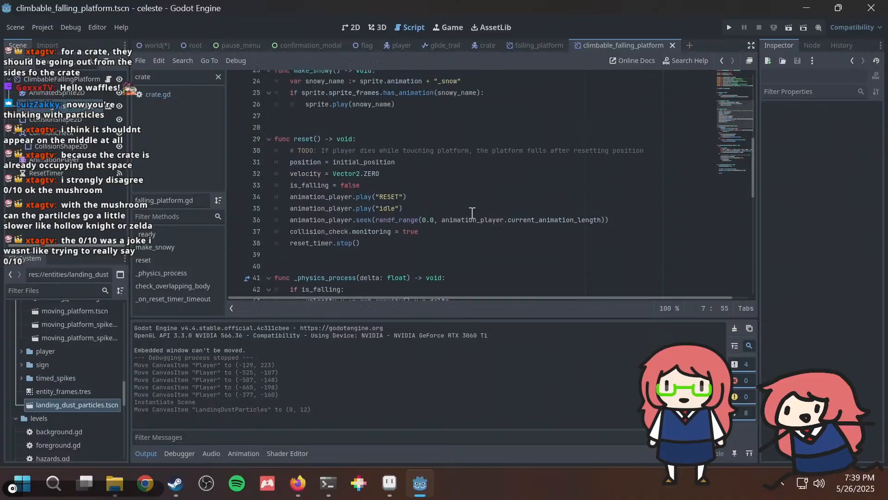
{"action": "scroll", "coordinate": [472, 201], "scroll_direction": "down", "scroll_amount": 4}
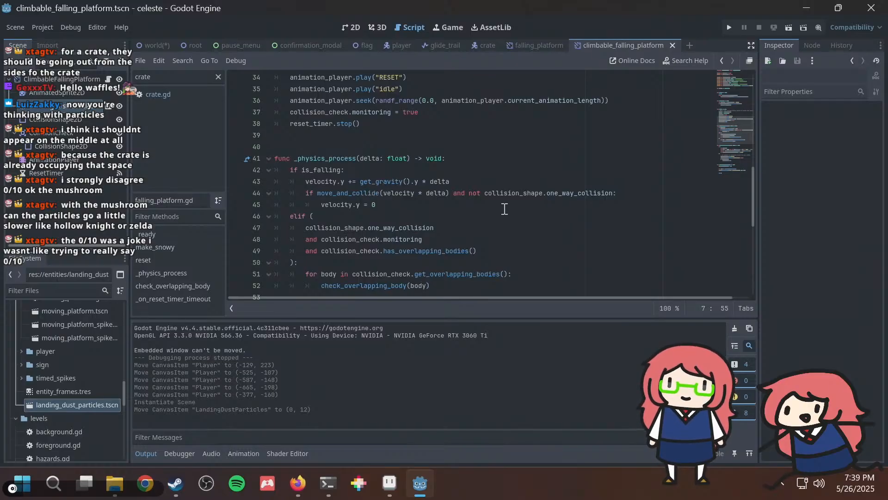
{"action": "left_click", "coordinate": [630, 191]}
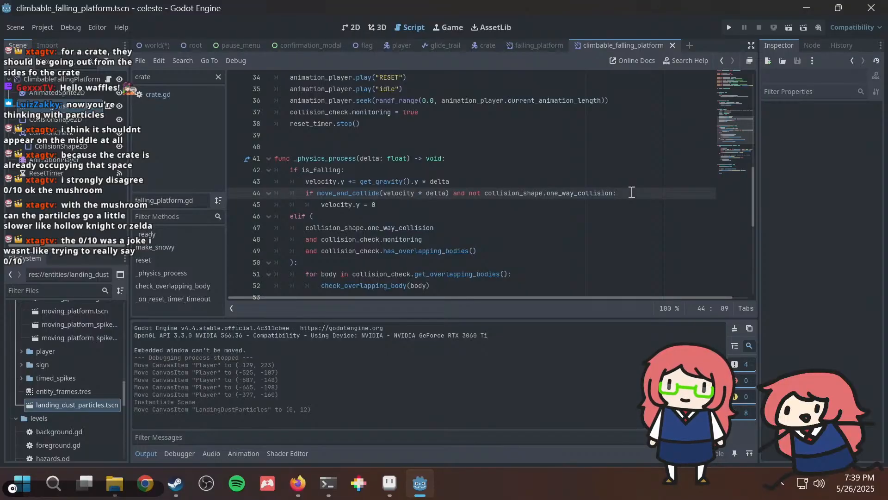
{"action": "key", "text": "Return"}
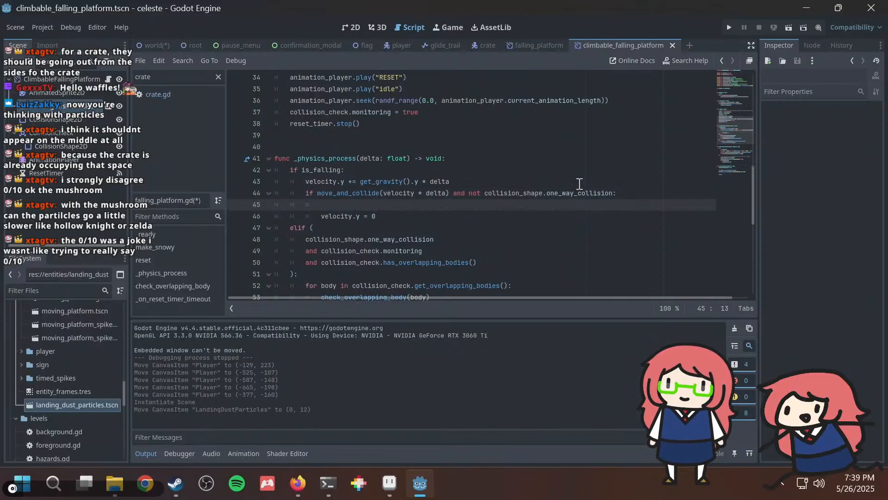
{"action": "scroll", "coordinate": [579, 184], "scroll_direction": "up", "scroll_amount": 8}
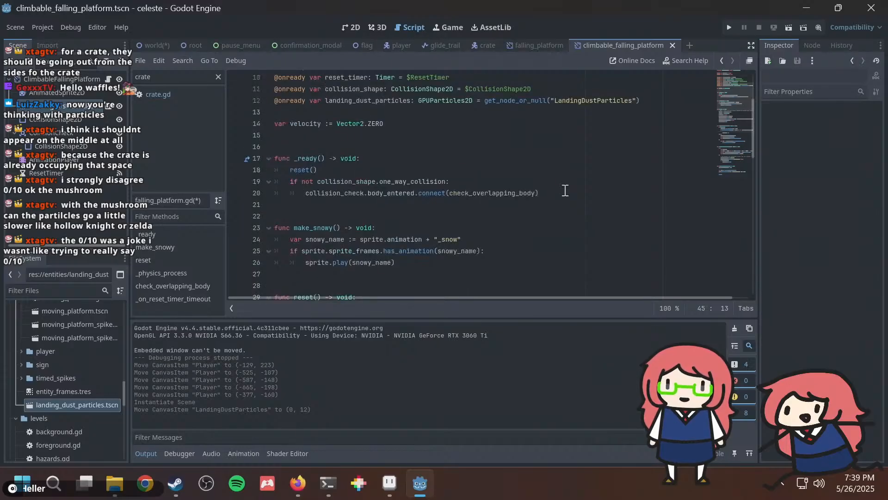
{"action": "type", "text": "if landing_dust"}
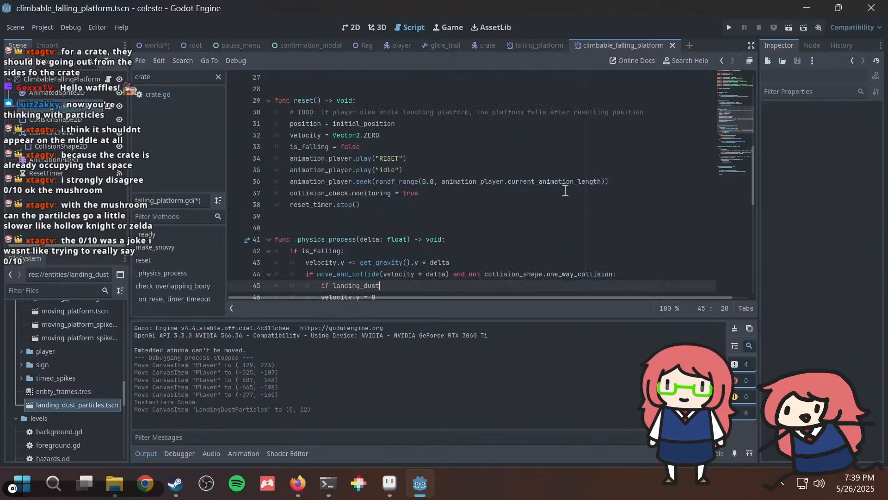
{"action": "key", "text": "Return"}
{"action": "type", "text": ":"}
{"action": "key", "text": "Return"}
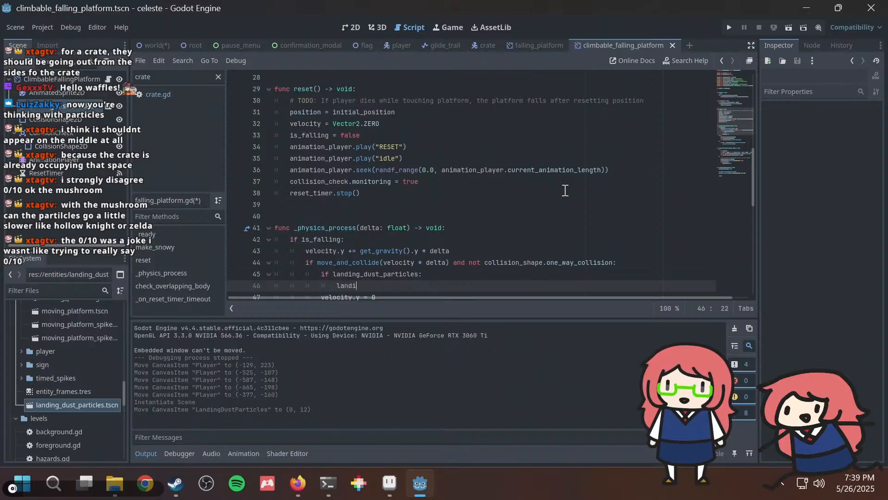
{"action": "type", "text": "landing_dust_particles.emitting = true"}
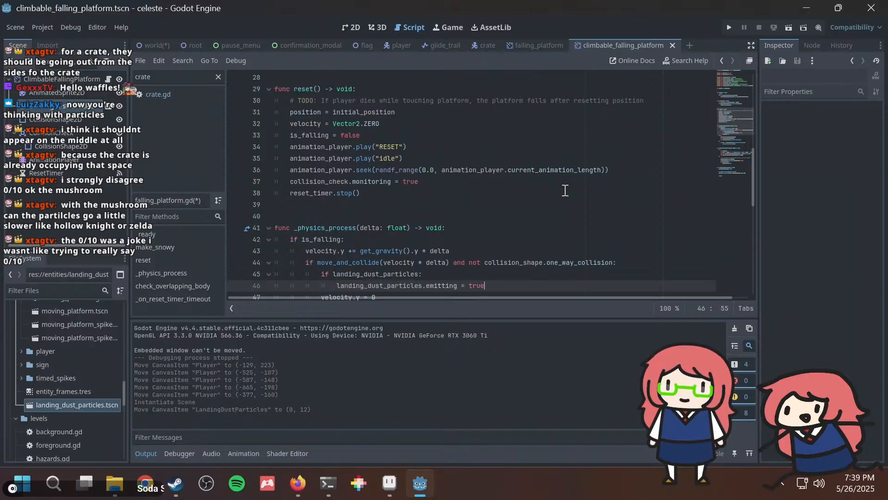
{"action": "key", "text": "ctrl+s"}
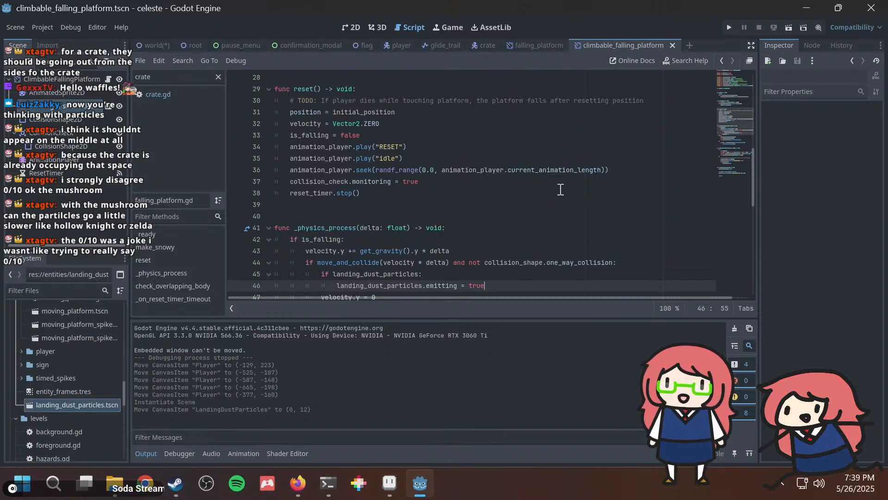
Run the game to test the falling platform's landing dust, and check the landing_dust_particles declaration in the script.
{"action": "key", "text": "F5"}
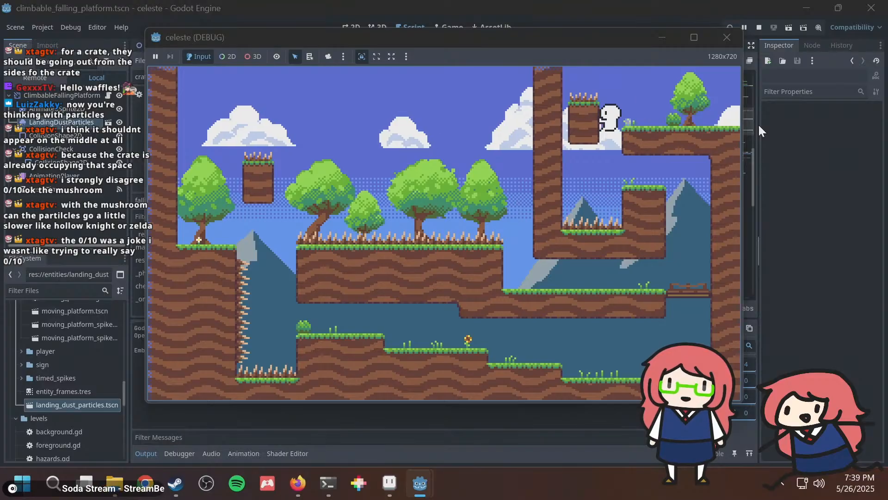
{"action": "key", "text": "F8"}
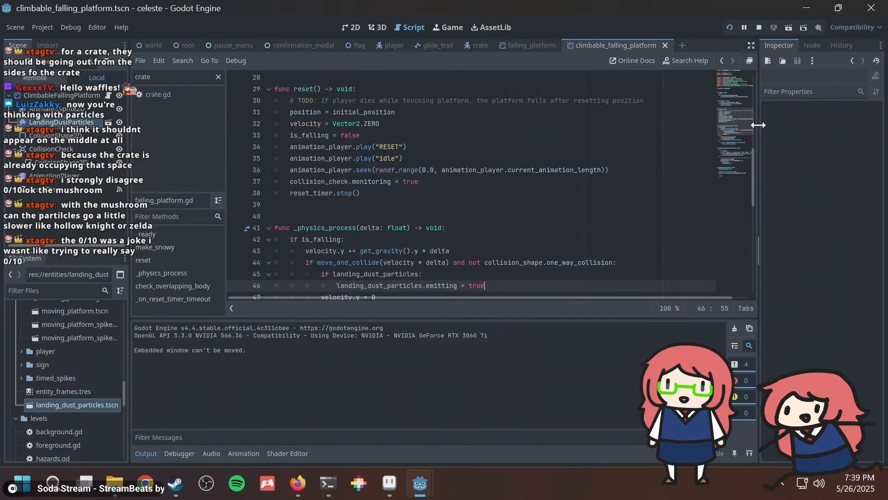
{"action": "scroll", "coordinate": [487, 218], "scroll_direction": "up", "scroll_amount": 8}
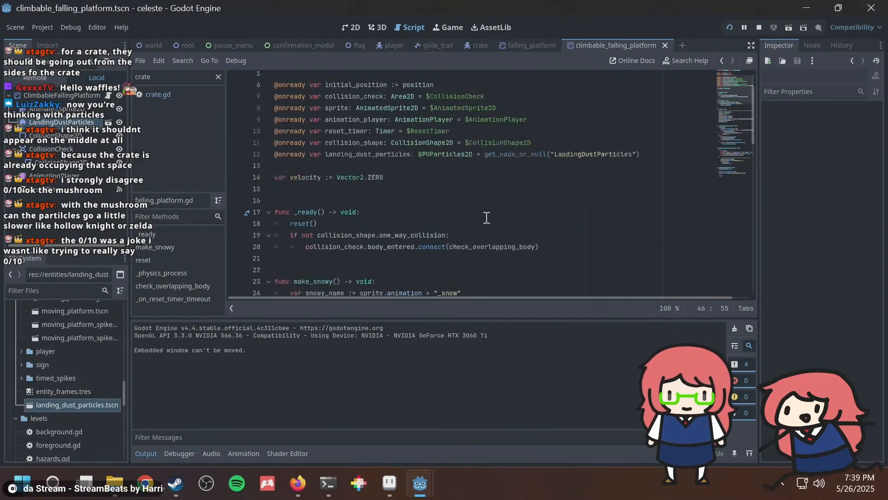
{"action": "scroll", "coordinate": [487, 217], "scroll_direction": "up", "scroll_amount": 2}
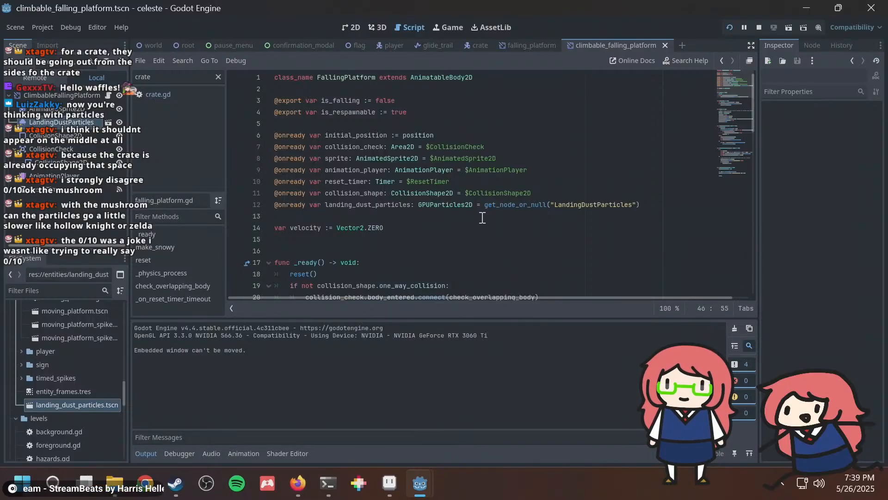
{"action": "key", "text": "F5"}
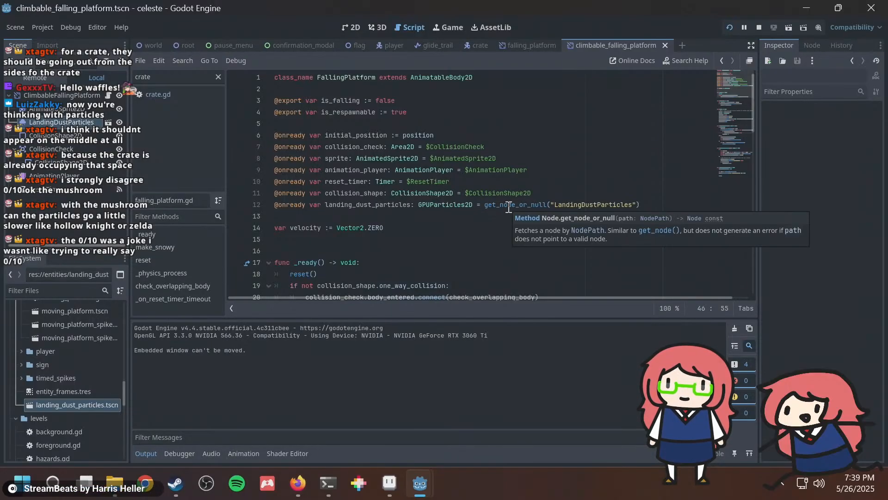
Switch to Firefox and read the get_node_or_null entry and the linked NodePath description with its relative path examples.
{"action": "key", "text": "alt+Tab"}
{"action": "key", "text": "alt+Tab"}
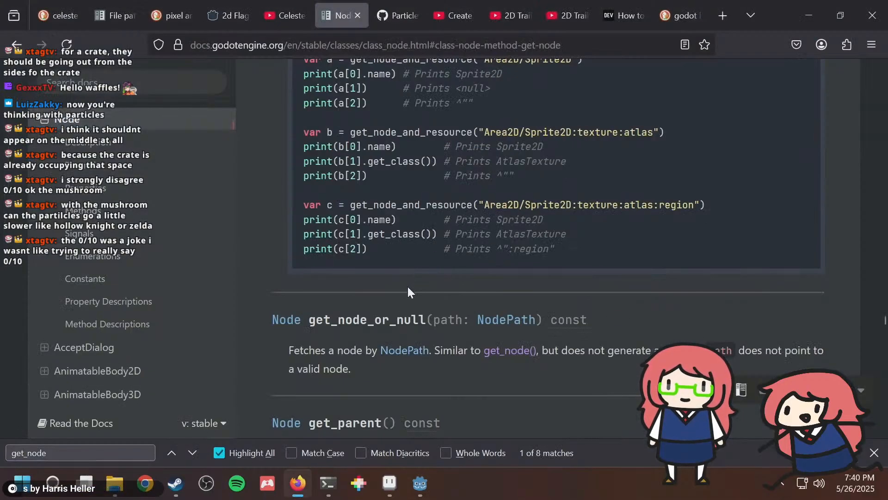
{"action": "scroll", "coordinate": [410, 287], "scroll_direction": "down", "scroll_amount": 2}
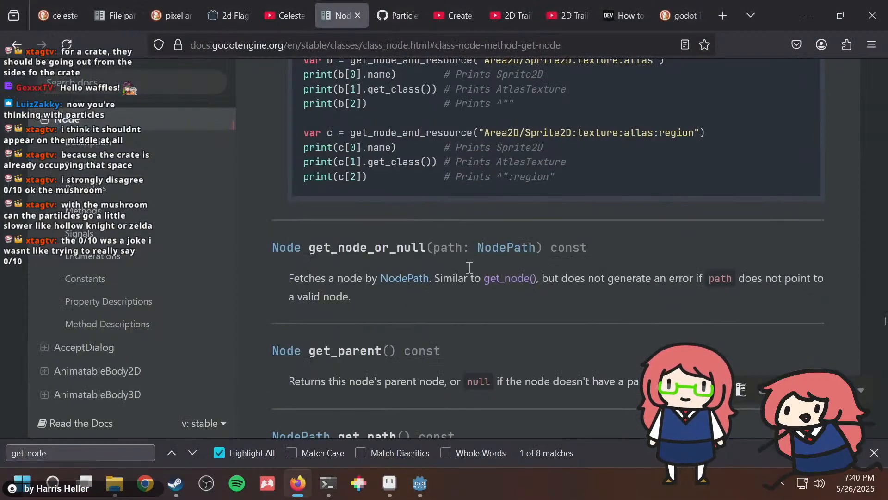
{"action": "left_click", "coordinate": [499, 250]}
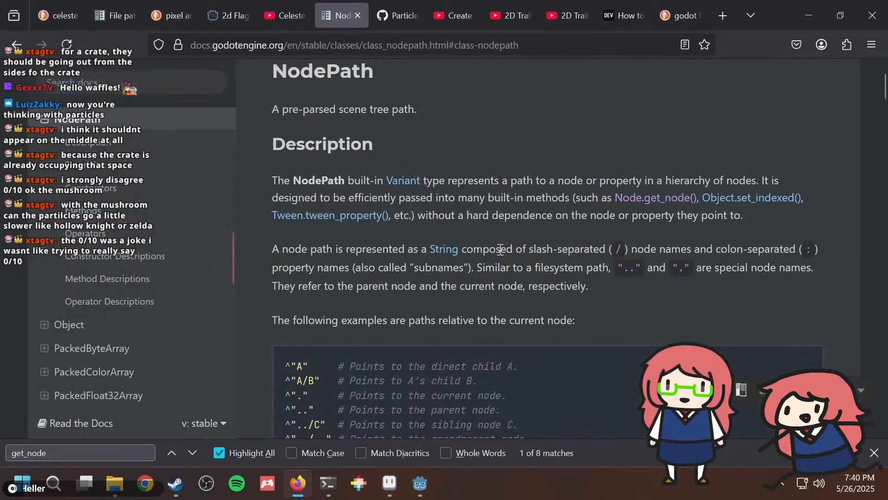
{"action": "scroll", "coordinate": [500, 250], "scroll_direction": "down", "scroll_amount": 4}
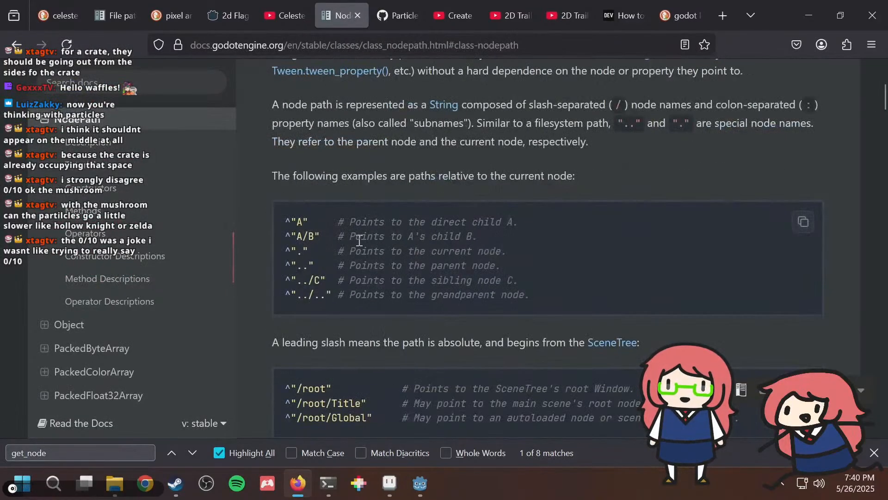
{"action": "scroll", "coordinate": [359, 241], "scroll_direction": "down", "scroll_amount": 2}
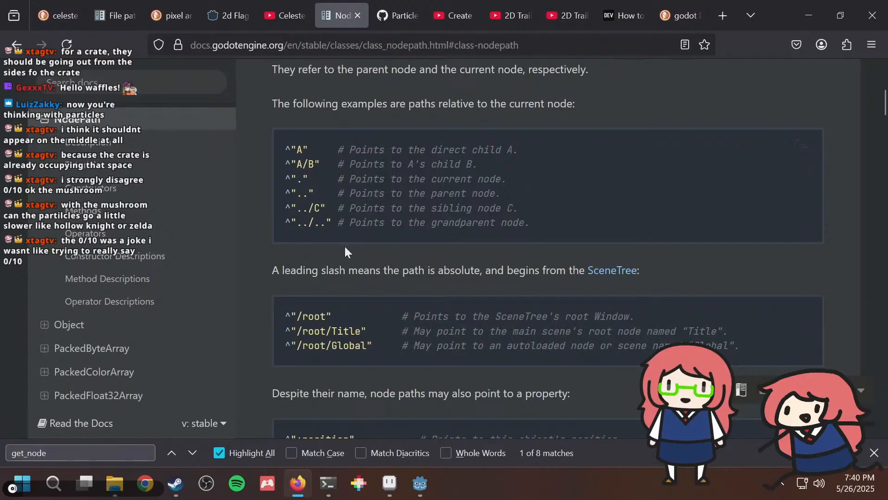
{"action": "scroll", "coordinate": [344, 245], "scroll_direction": "up", "scroll_amount": 2}
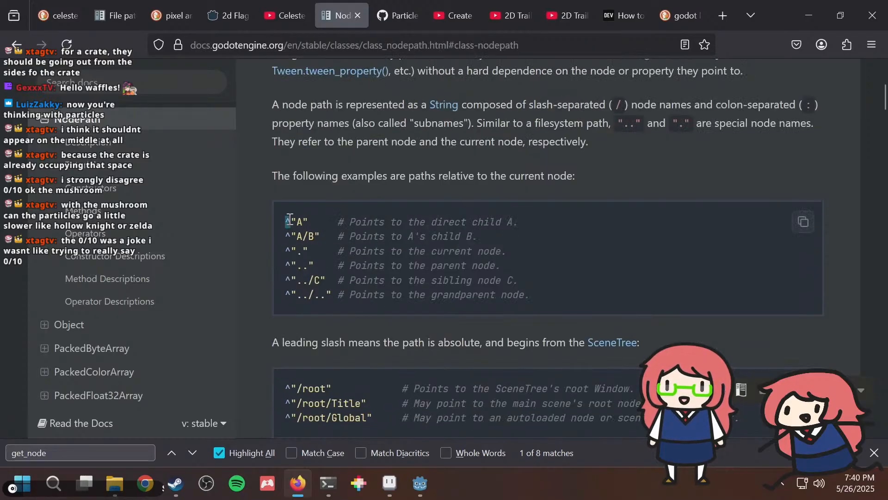
{"action": "scroll", "coordinate": [399, 234], "scroll_direction": "up", "scroll_amount": 8}
{"action": "scroll", "coordinate": [400, 233], "scroll_direction": "down", "scroll_amount": 4}
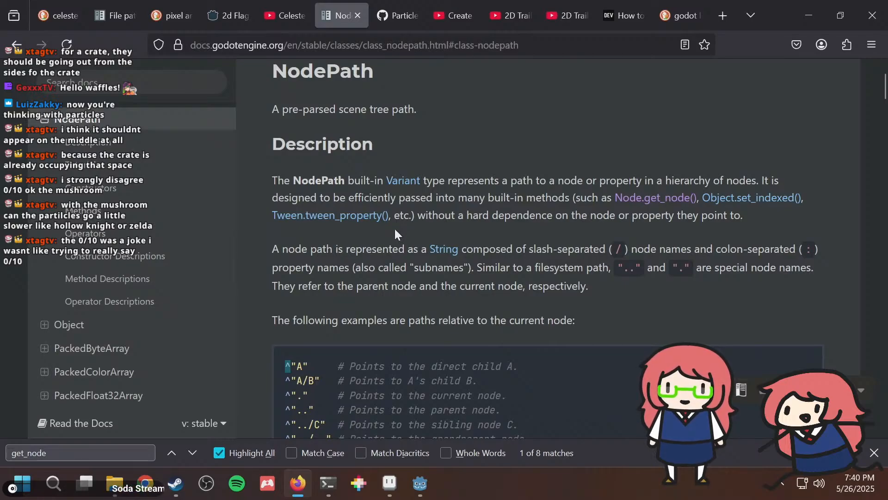
Back in Godot, prefix the "LandingDustParticles" path in get_node_or_null with ^, save the script and test the platform in the game.
{"action": "key", "text": "alt+Tab"}
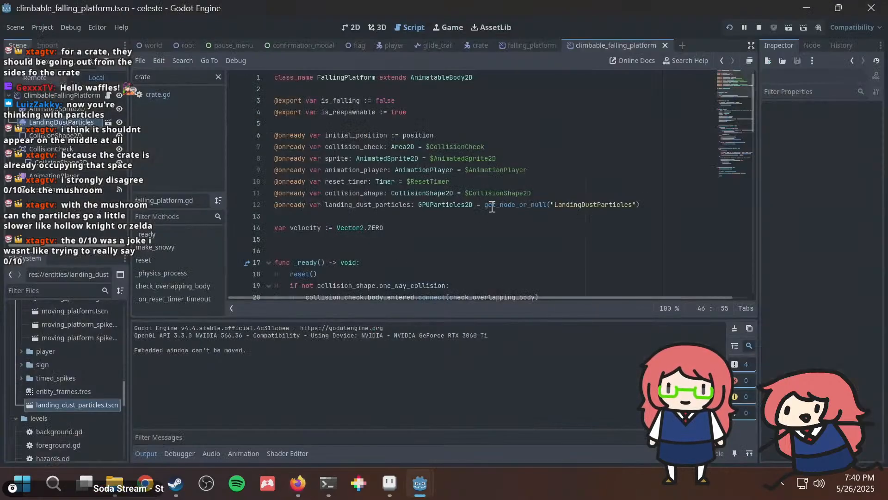
{"action": "left_click", "coordinate": [551, 204]}
{"action": "type", "text": "^"}
{"action": "left_click", "coordinate": [582, 256]}
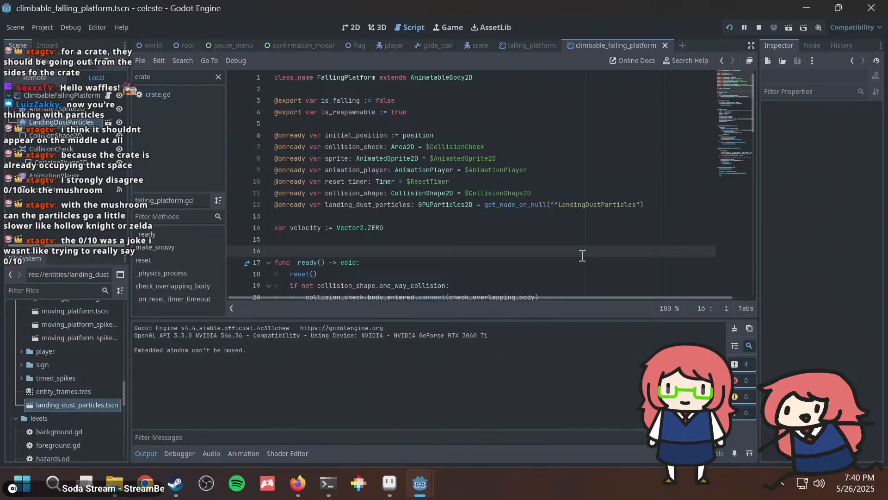
{"action": "key", "text": "ctrl+s"}
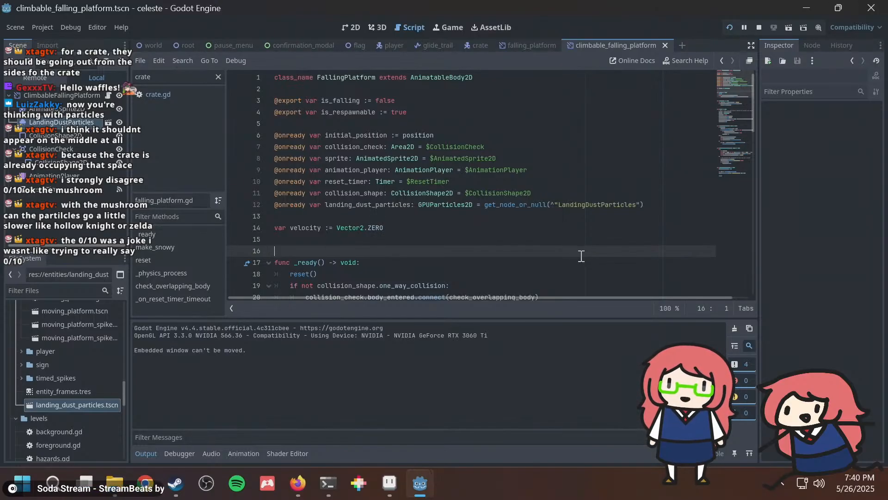
{"action": "key", "text": "F5"}
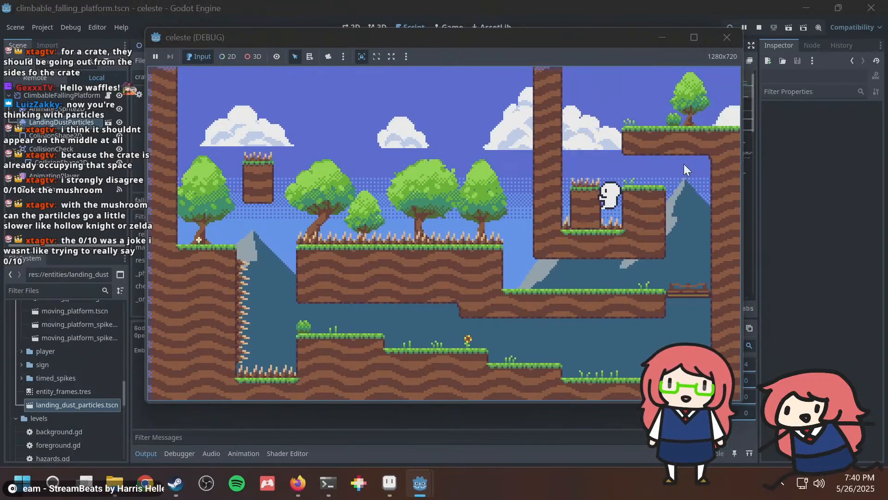
{"action": "key", "text": "F8"}
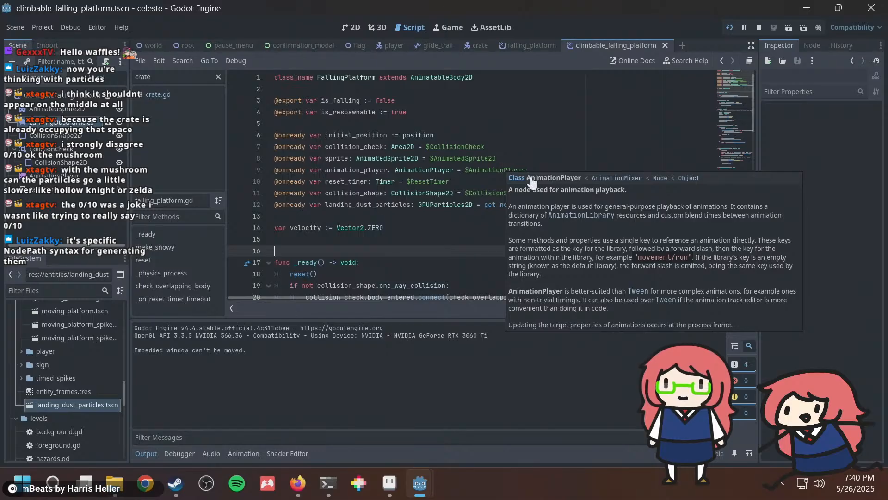
Return to the NodePath documentation in Firefox and read on through absolute paths, property paths, notes and constructors.
{"action": "left_click", "coordinate": [392, 227]}
{"action": "key", "text": "alt+Tab"}
{"action": "left_click", "coordinate": [273, 430]}
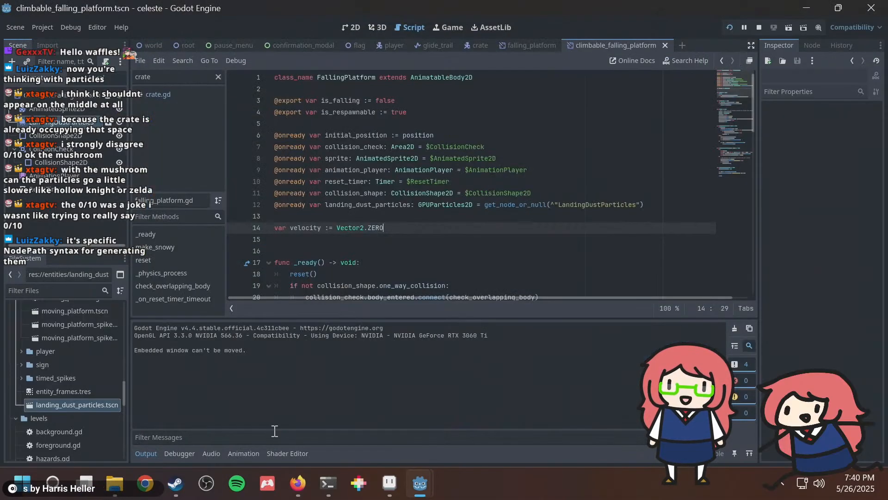
{"action": "key", "text": "alt+Tab"}
{"action": "key", "text": "alt+Tab"}
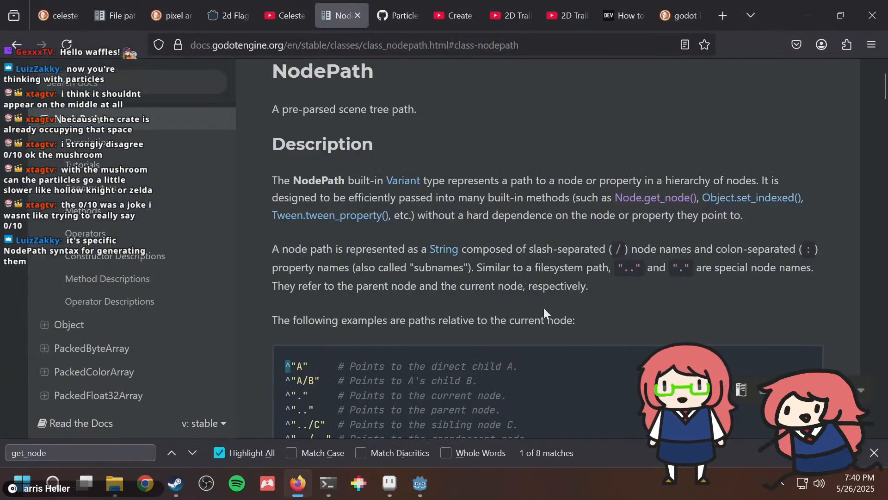
{"action": "scroll", "coordinate": [540, 296], "scroll_direction": "down", "scroll_amount": 3}
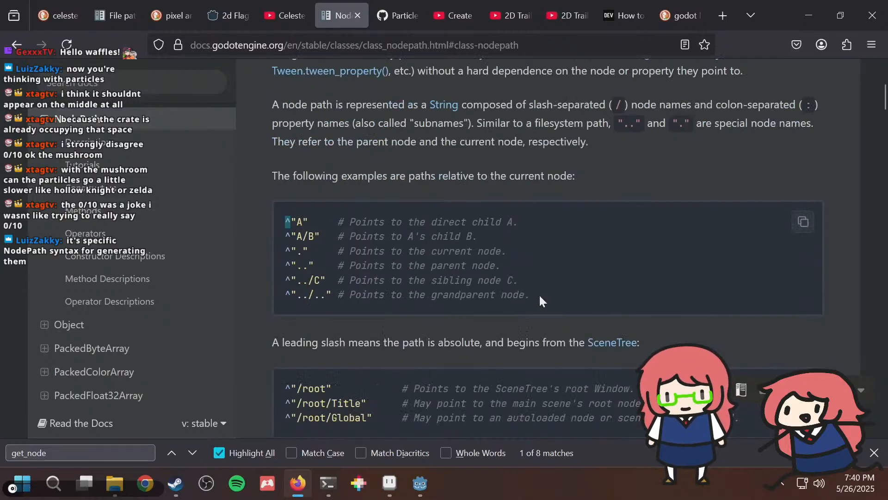
{"action": "scroll", "coordinate": [518, 305], "scroll_direction": "down", "scroll_amount": 3}
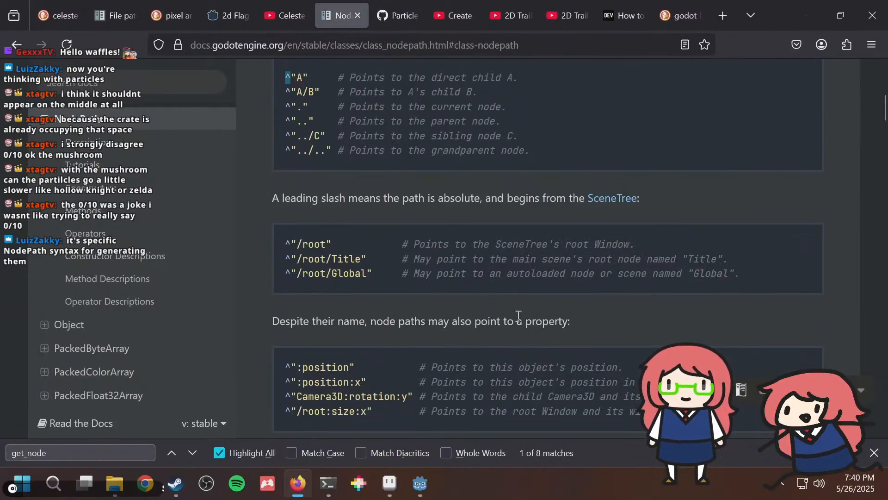
{"action": "scroll", "coordinate": [505, 305], "scroll_direction": "down", "scroll_amount": 12}
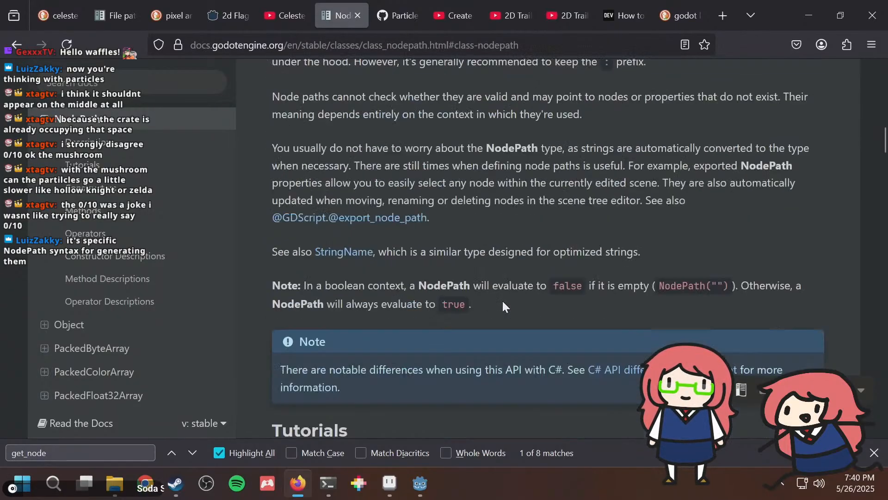
{"action": "scroll", "coordinate": [504, 301], "scroll_direction": "down", "scroll_amount": 5}
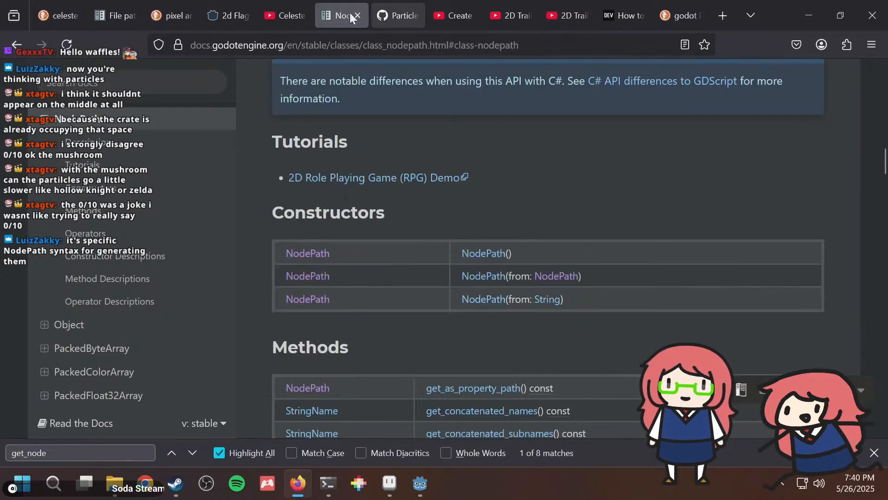
Back in Godot, add print(landing_dust_particles) directly under the move_and_collide condition in _physics_process.
{"action": "key", "text": "alt+Tab"}
{"action": "scroll", "coordinate": [475, 204], "scroll_direction": "down", "scroll_amount": 5}
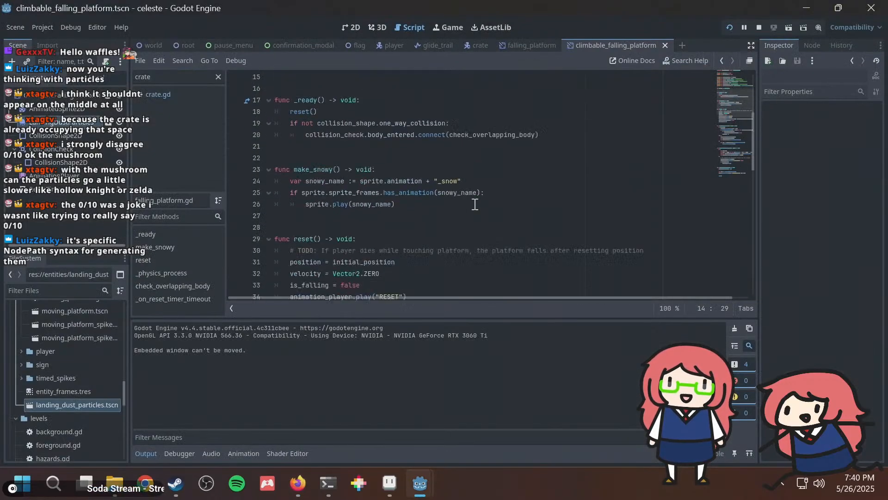
{"action": "scroll", "coordinate": [475, 204], "scroll_direction": "down", "scroll_amount": 1}
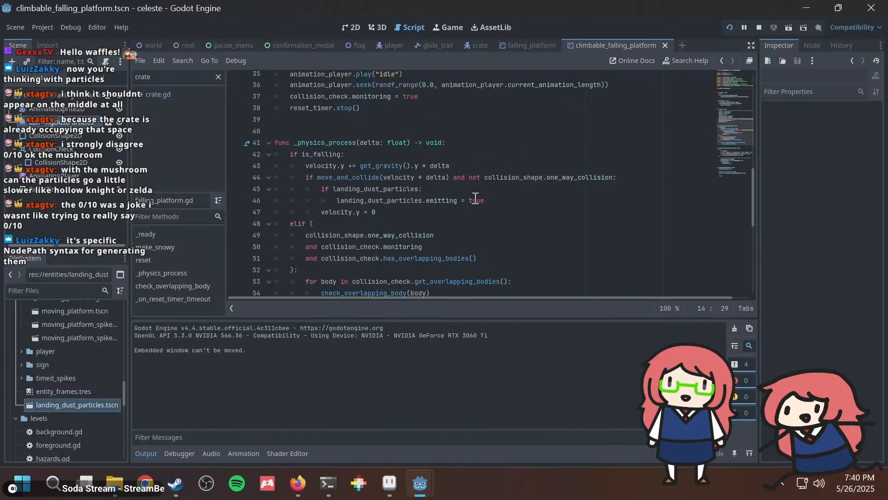
{"action": "left_click", "coordinate": [486, 199]}
{"action": "key", "text": "Up"}
{"action": "key", "text": "Up"}
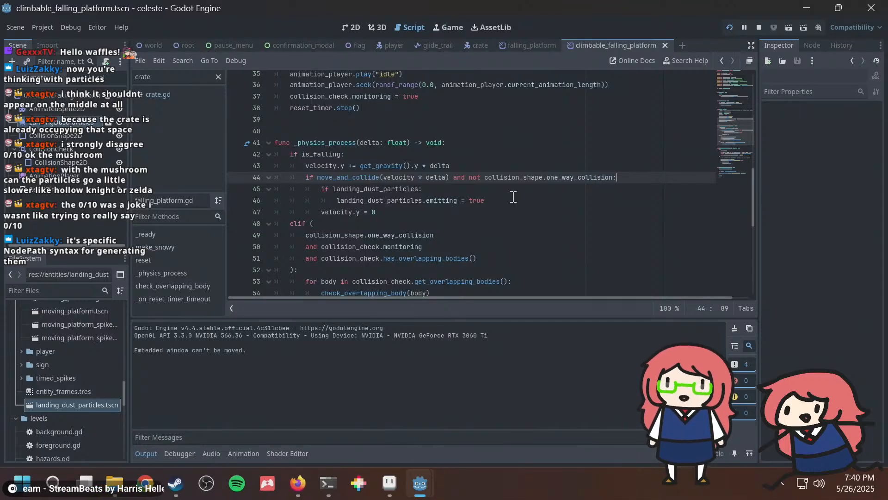
{"action": "key", "text": "Return"}
{"action": "type", "text": "print(landing"}
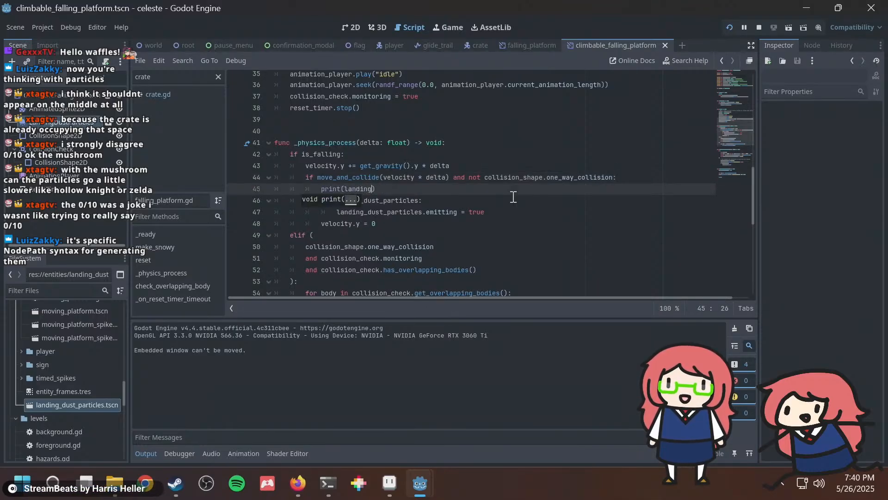
{"action": "type", "text": "_dust_particles"}
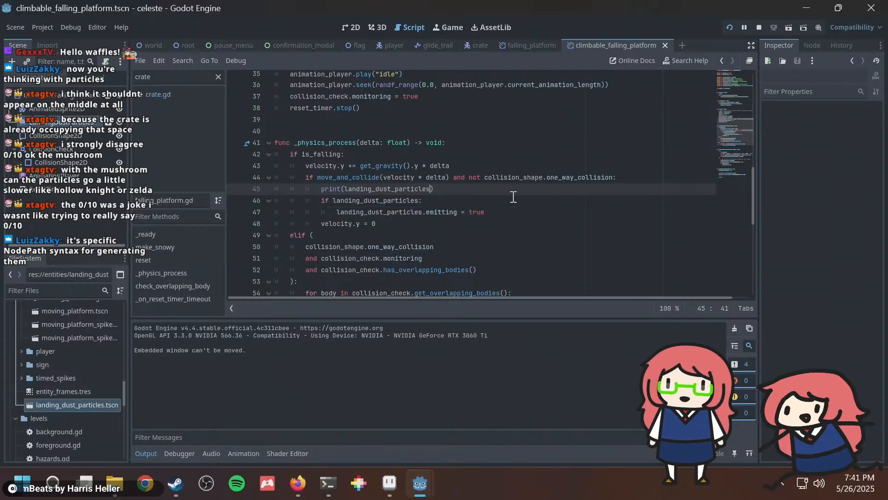
Run the game, trigger the spiked falling platform, check the printed output and stop the game.
{"action": "key", "text": "F5"}
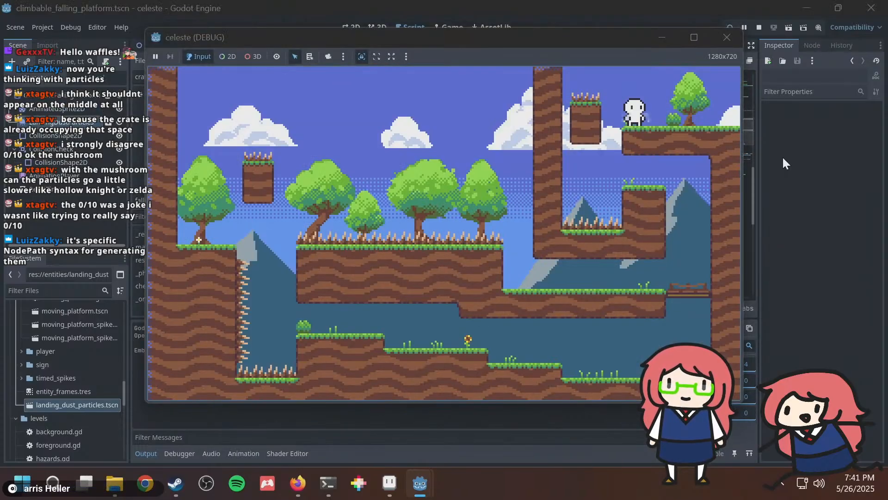
{"action": "left_click_drag", "start_coordinate": [615, 36], "coordinate": [729, 35]}
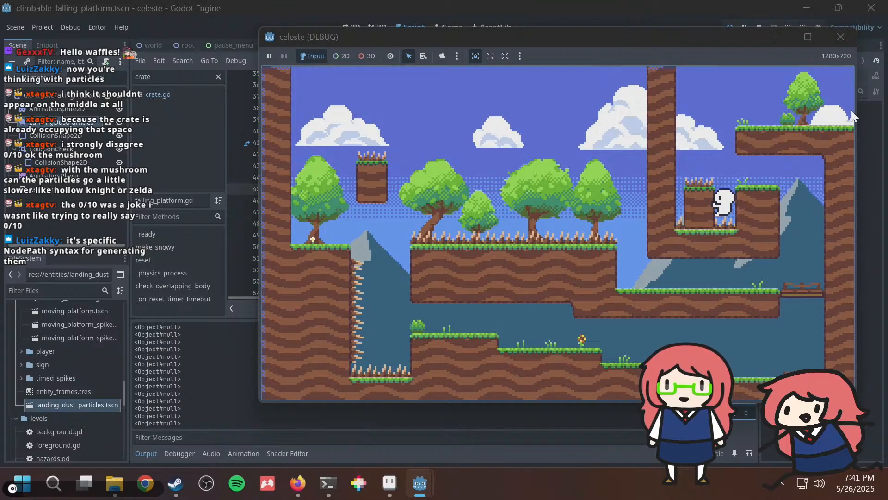
{"action": "key", "text": "F8"}
Remove the print(landing_dust_particles) line from _physics_process and return to the variable declarations.
{"action": "key", "text": "shift+Home"}
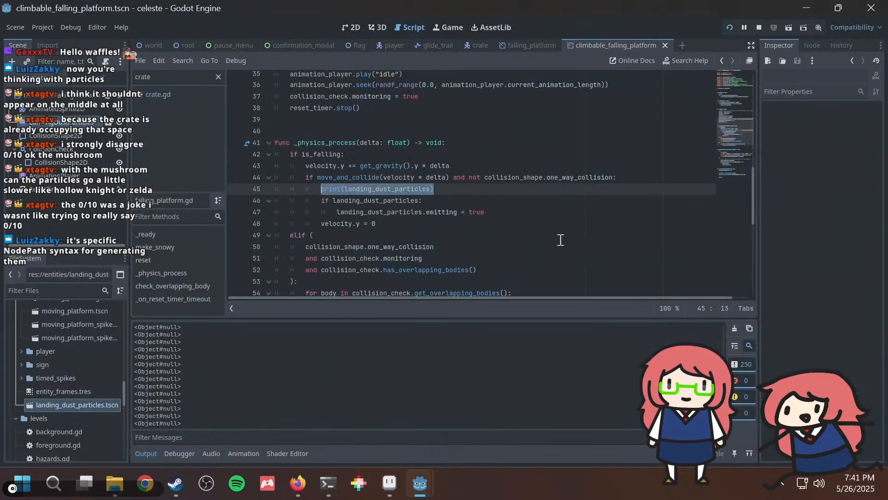
{"action": "key", "text": "shift+Home"}
{"action": "key", "text": "BackSpace"}
{"action": "key", "text": "BackSpace"}
{"action": "scroll", "coordinate": [519, 220], "scroll_direction": "up", "scroll_amount": 5}
{"action": "scroll", "coordinate": [514, 220], "scroll_direction": "up", "scroll_amount": 6}
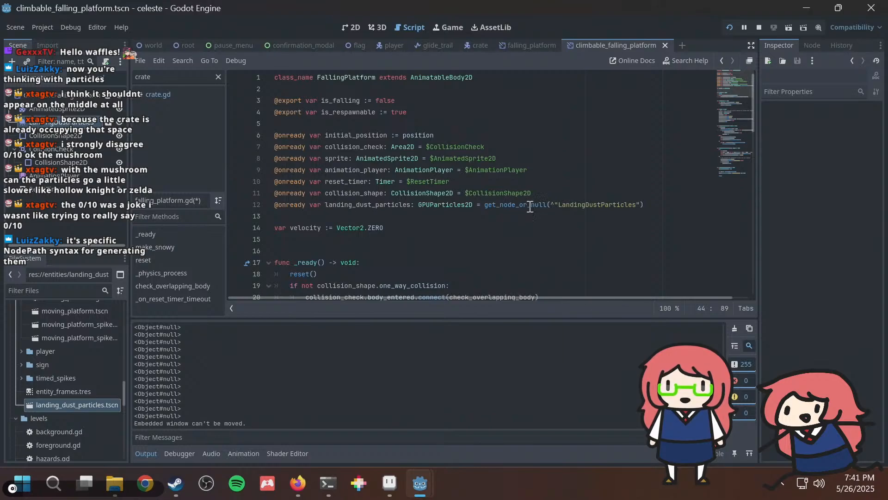
Look over the constructors and methods on the NodePath documentation page in Firefox, and return to Godot.
{"action": "mouse_move", "coordinate": [390, 483]}
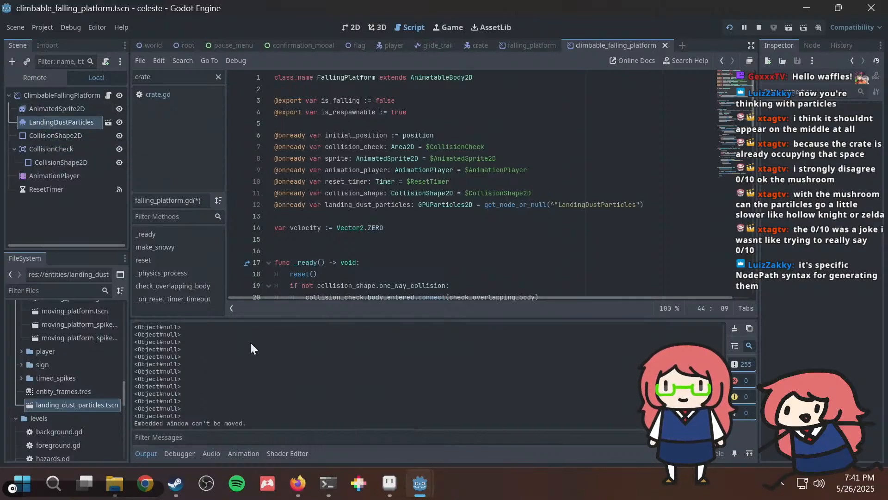
{"action": "left_click", "coordinate": [298, 493]}
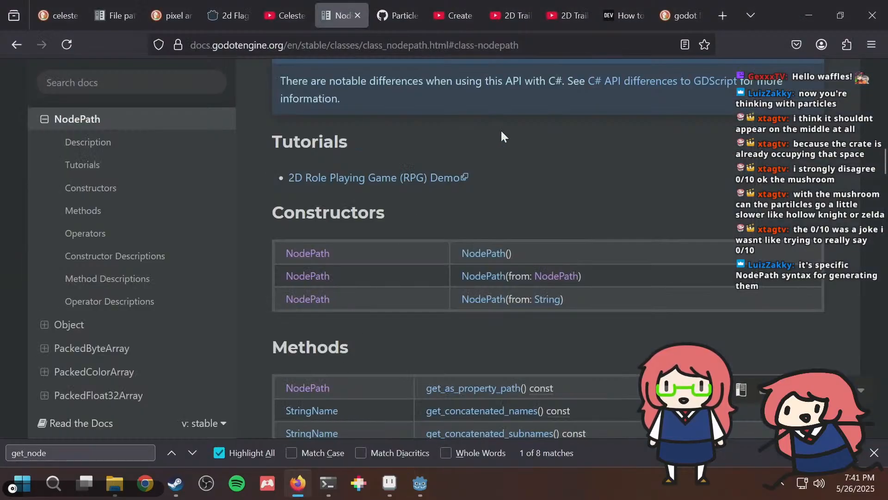
{"action": "scroll", "coordinate": [466, 183], "scroll_direction": "down", "scroll_amount": 2}
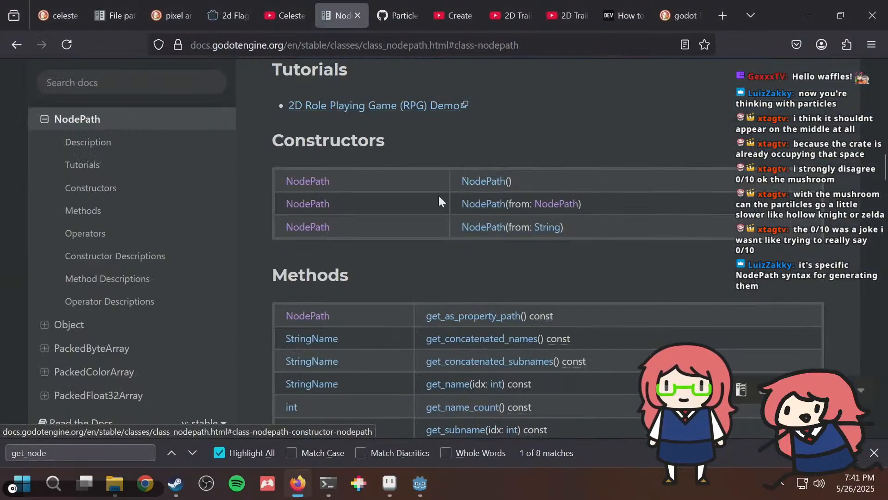
{"action": "scroll", "coordinate": [436, 197], "scroll_direction": "down", "scroll_amount": 2}
{"action": "key", "text": "alt+Tab"}
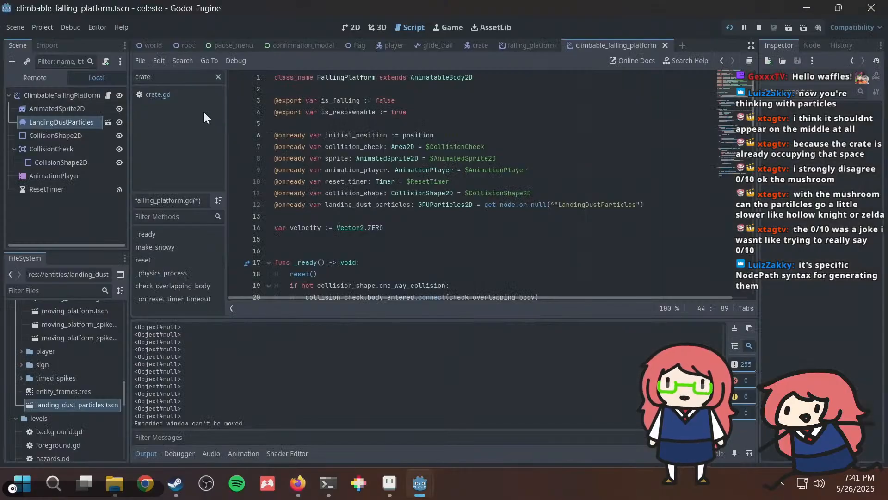
Save the falling platform script and copy the LandingDustParticles node from the climbable falling platform scene.
{"action": "left_click", "coordinate": [449, 147]}
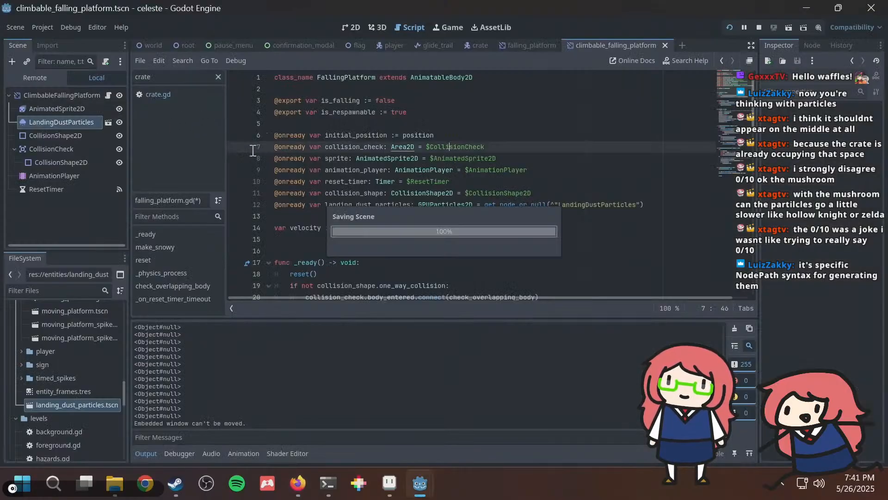
{"action": "right_click", "coordinate": [42, 118]}
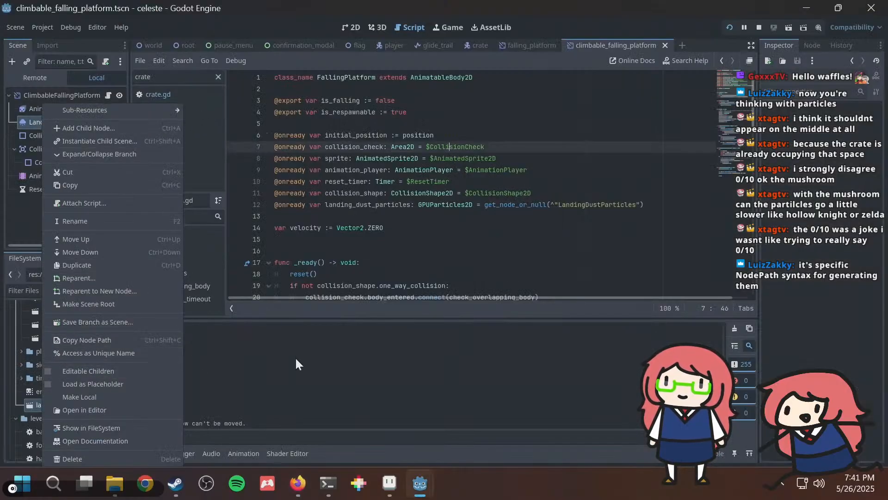
{"action": "left_click", "coordinate": [80, 341]}
{"action": "scroll", "coordinate": [61, 322], "scroll_direction": "up", "scroll_amount": 2}
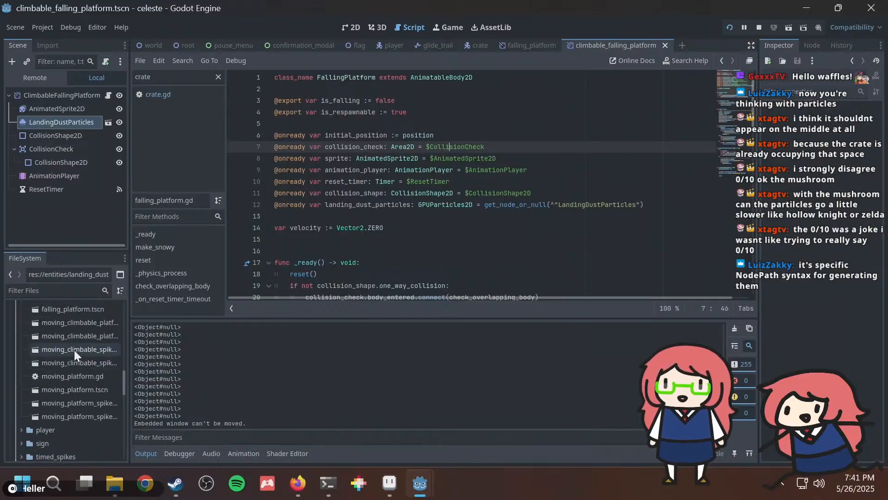
{"action": "scroll", "coordinate": [74, 350], "scroll_direction": "up", "scroll_amount": 2}
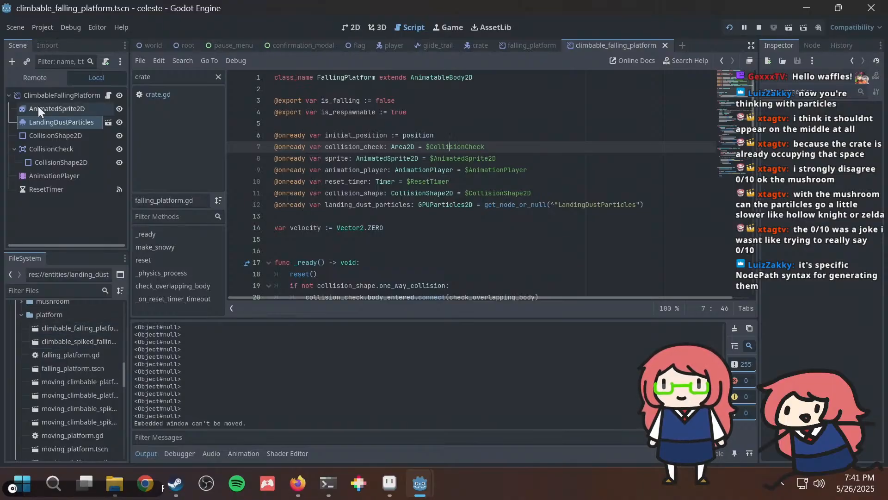
{"action": "right_click", "coordinate": [37, 119]}
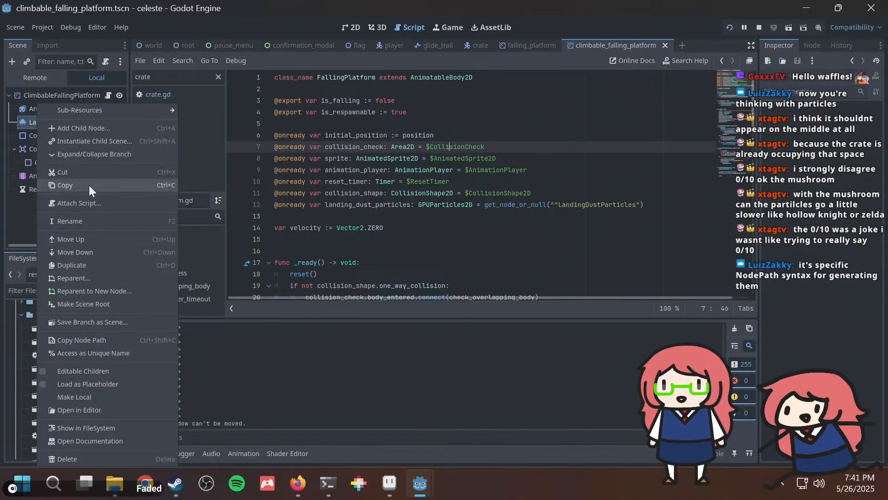
{"action": "left_click", "coordinate": [89, 185]}
Paste LandingDustParticles under the root of the climbable spiked falling platform scene, place it right after AnimatedSprite2D and save.
{"action": "double_click", "coordinate": [68, 341]}
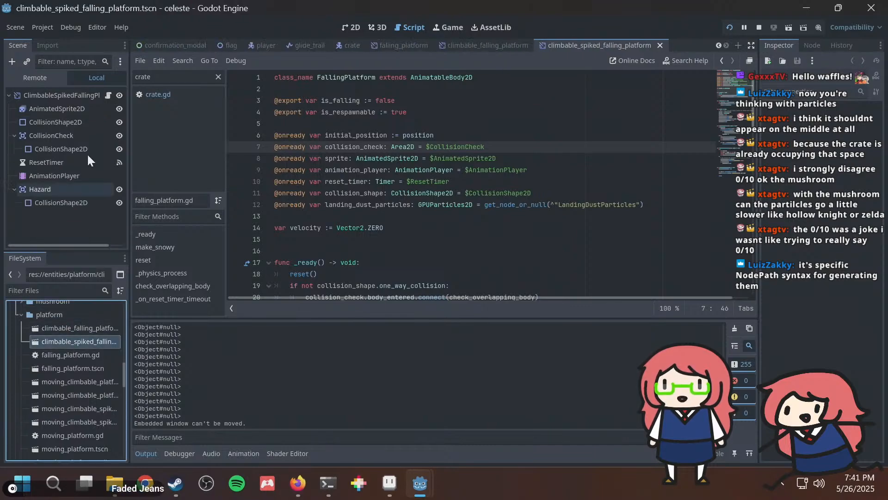
{"action": "right_click", "coordinate": [51, 93]}
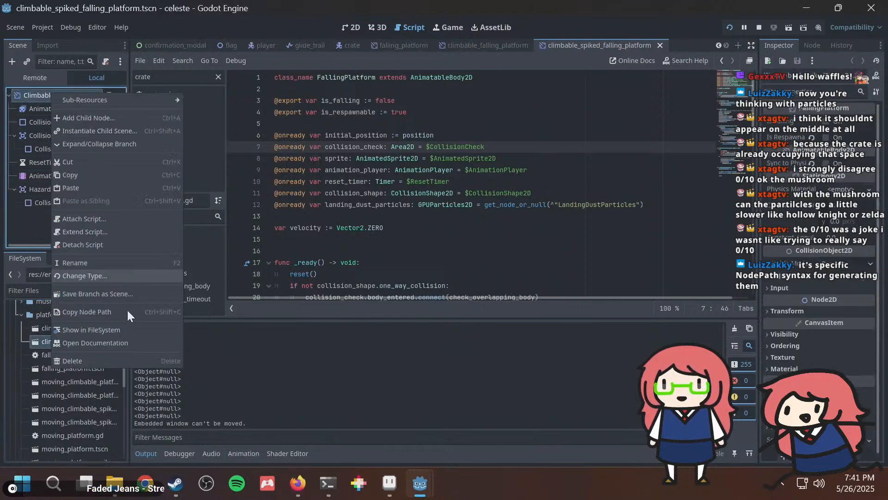
{"action": "left_click", "coordinate": [93, 185]}
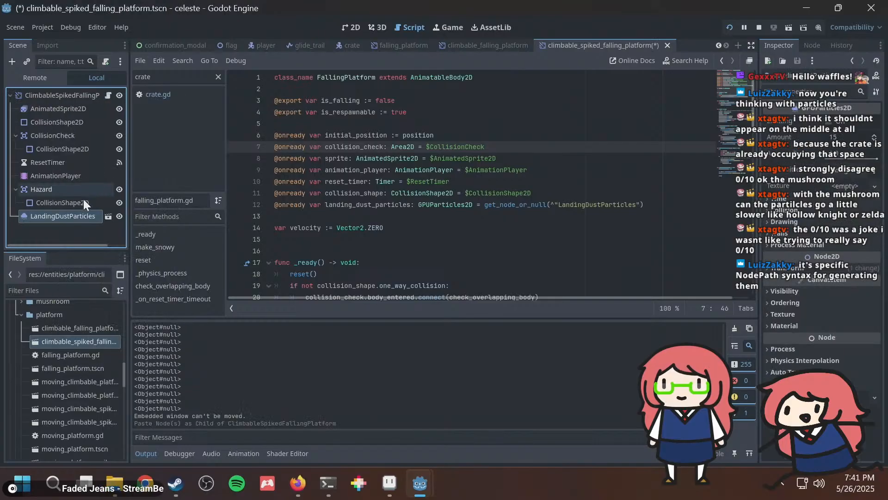
{"action": "left_click_drag", "start_coordinate": [63, 220], "coordinate": [63, 117]}
{"action": "key", "text": "ctrl+s"}
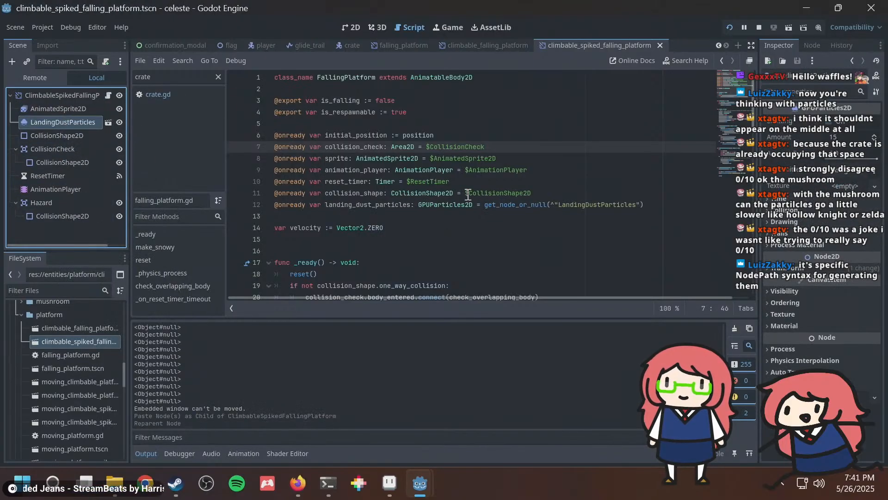
Run the game and make the spiked platform fall to test its landing dust.
{"action": "left_click", "coordinate": [507, 153]}
{"action": "key", "text": "F5"}
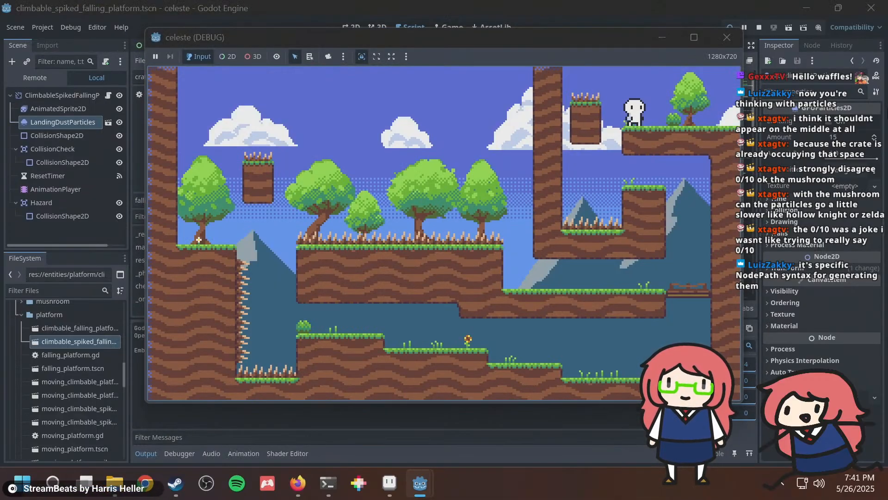
{"action": "key", "text": "space"}
{"action": "key", "text": "Right"}
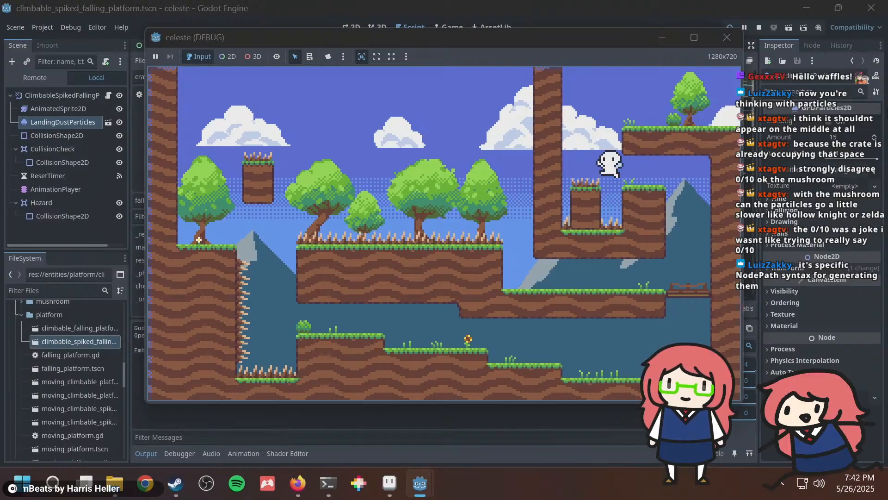
{"action": "key", "text": "space"}
{"action": "left_click", "coordinate": [574, 22]}
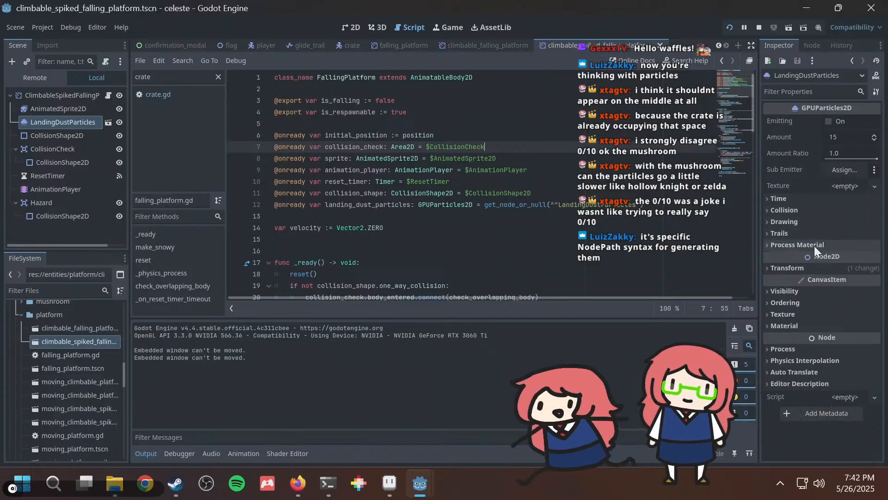
Set the X scale of LandingDustParticles to 2, save the scene and test it in the game.
{"action": "left_click", "coordinate": [802, 268]}
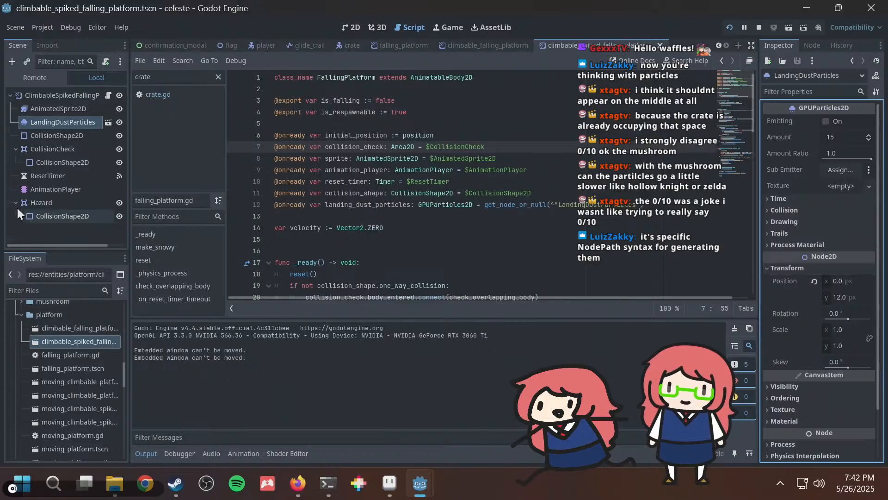
{"action": "left_click", "coordinate": [856, 332]}
{"action": "type", "text": "2"}
{"action": "key", "text": "Return"}
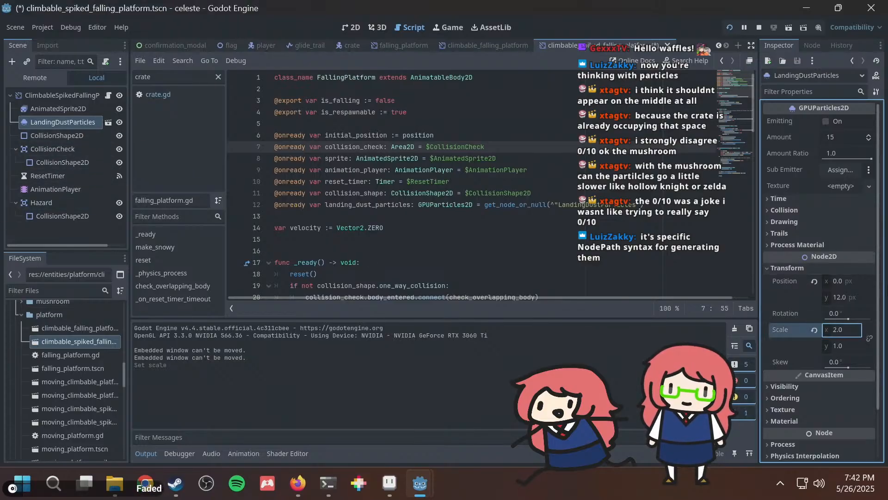
{"action": "key", "text": "ctrl+s"}
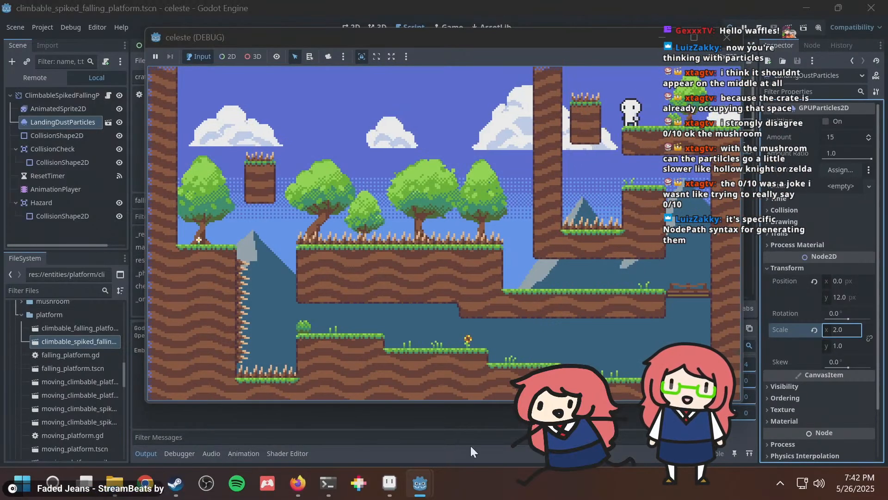
Set the X scale of LandingDustParticles to 18, save the scene and test the platform in the game.
{"action": "left_click", "coordinate": [847, 330]}
{"action": "type", "text": "18"}
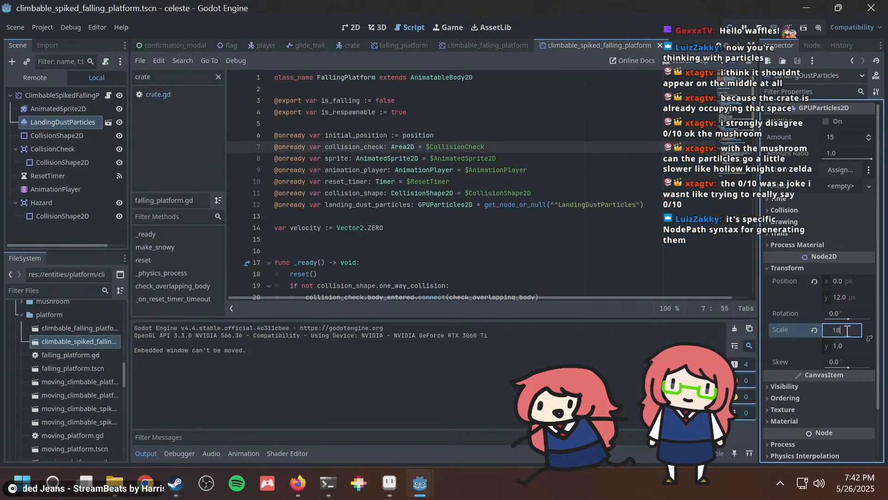
{"action": "key", "text": "Return"}
{"action": "key", "text": "ctrl+s"}
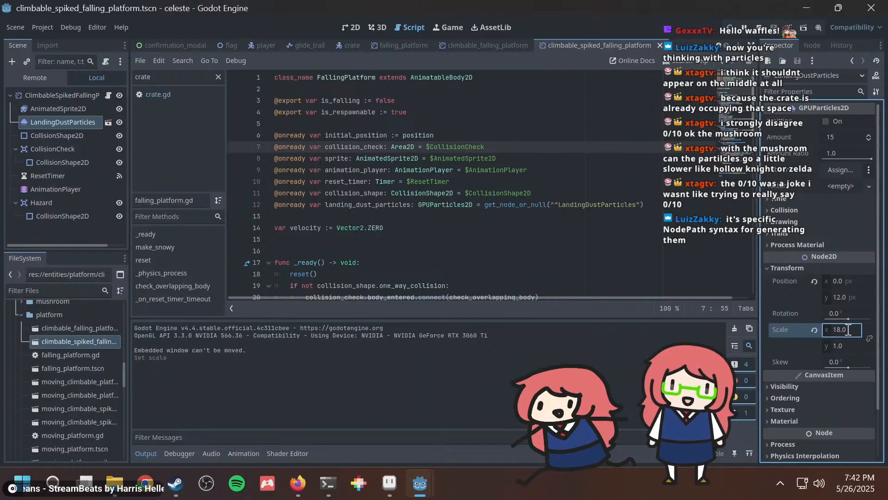
{"action": "key", "text": "F5"}
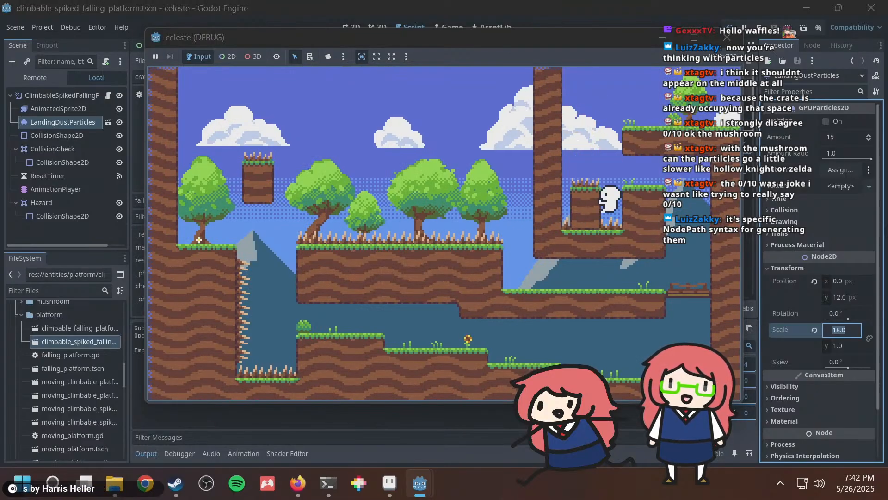
{"action": "key", "text": "F8"}
Set the X scale of LandingDustParticles to 1.8, save the scene and run the game.
{"action": "type", "text": "1.8"}
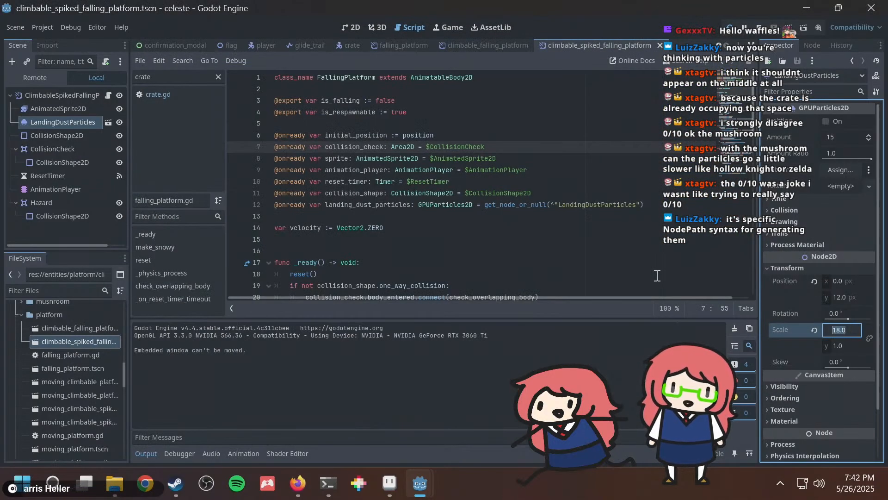
{"action": "key", "text": "Return"}
{"action": "key", "text": "ctrl+s"}
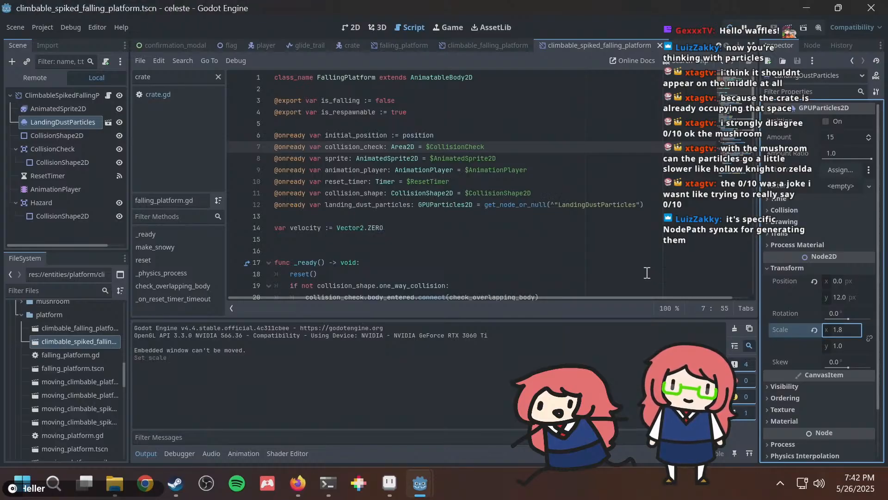
{"action": "key", "text": "F5"}
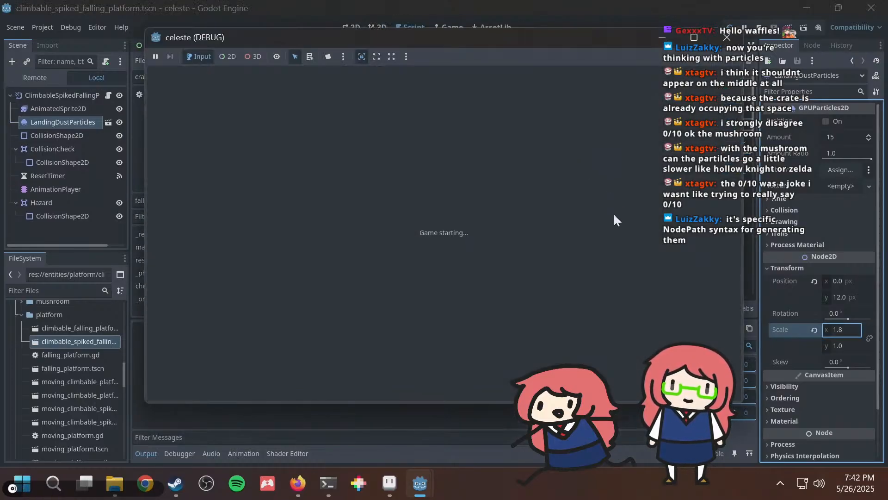
Set the Amount of LandingDustParticles to 20, save the scene and test it in the game.
{"action": "left_click", "coordinate": [847, 135]}
{"action": "type", "text": "20"}
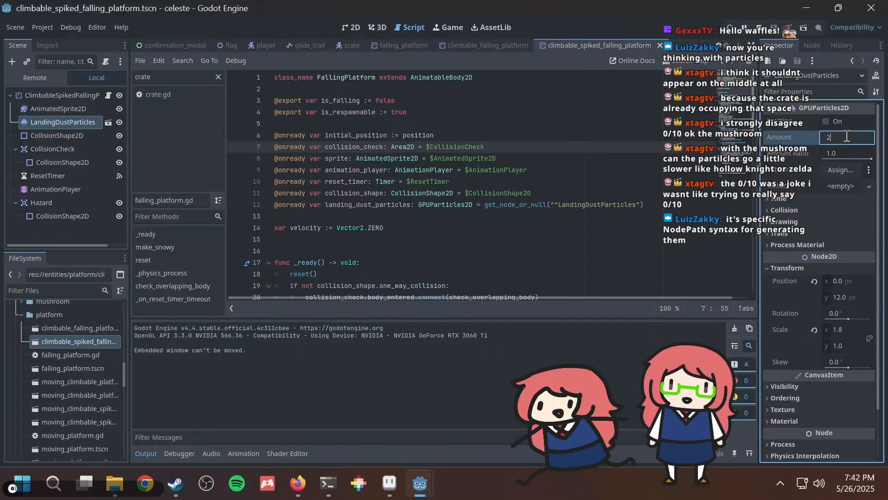
{"action": "key", "text": "Return"}
{"action": "key", "text": "ctrl+s"}
{"action": "key", "text": "F5"}
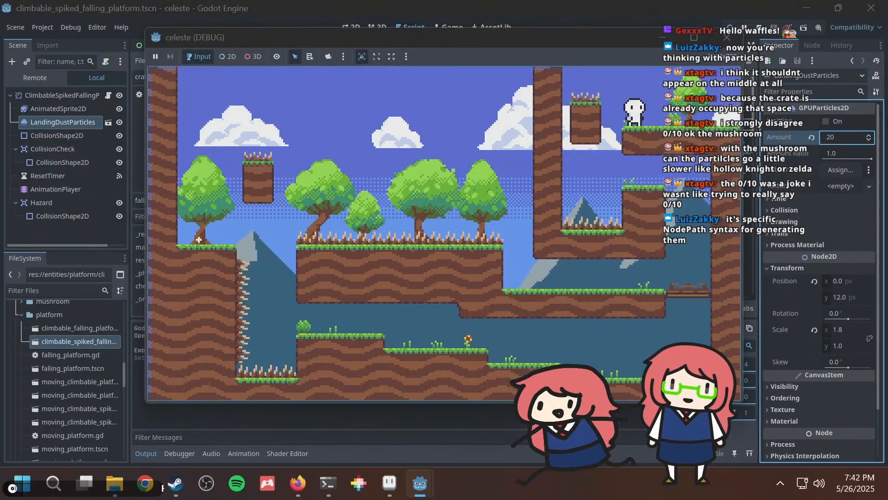
{"action": "key", "text": "F8"}
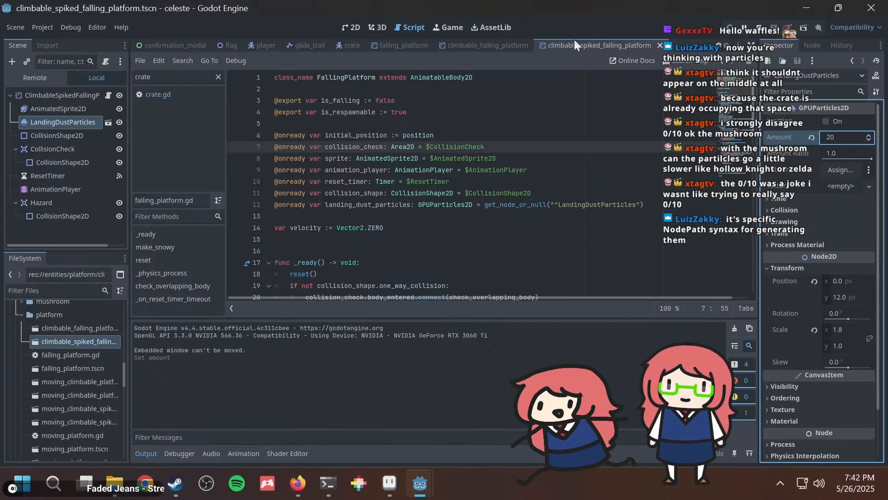
Move LandingDustParticles down in the 2D view to a Y position of 14 px and save the scene.
{"action": "left_click", "coordinate": [345, 26]}
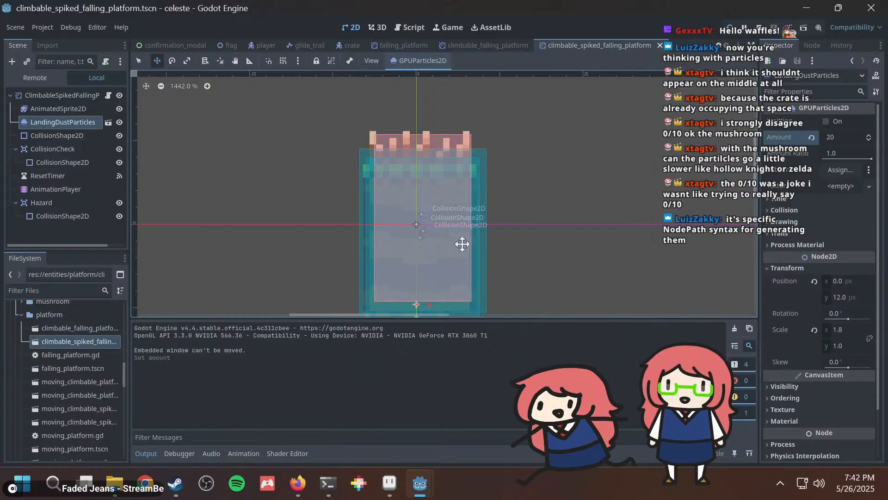
{"action": "scroll", "coordinate": [462, 244], "scroll_direction": "down", "scroll_amount": 2}
{"action": "left_click", "coordinate": [60, 124]}
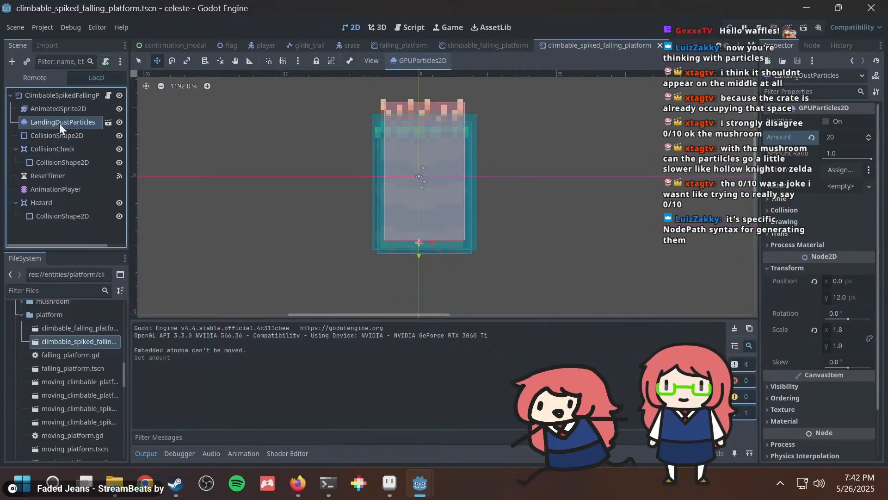
{"action": "left_click", "coordinate": [62, 109]}
{"action": "left_click", "coordinate": [68, 123]}
{"action": "left_click_drag", "start_coordinate": [472, 216], "coordinate": [475, 228]}
{"action": "key", "text": "F5"}
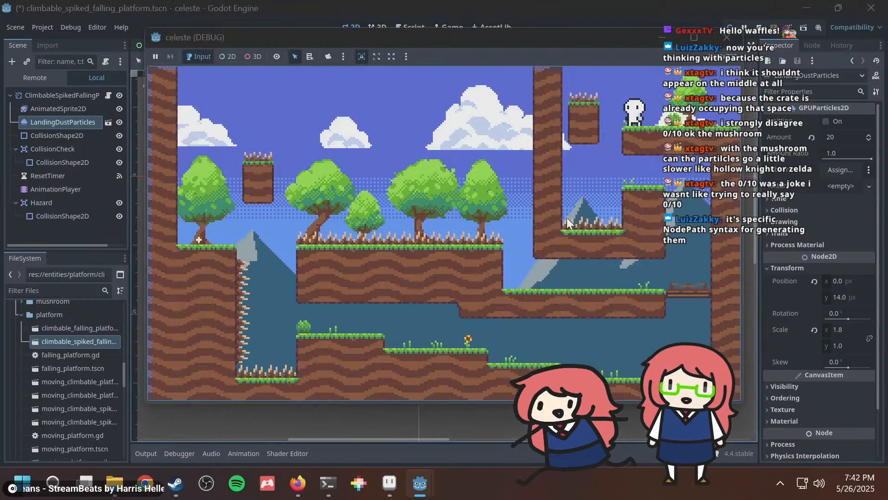
{"action": "key", "text": "alt+Tab"}
{"action": "key", "text": "ctrl+s"}
{"action": "key", "text": "alt+Tab"}
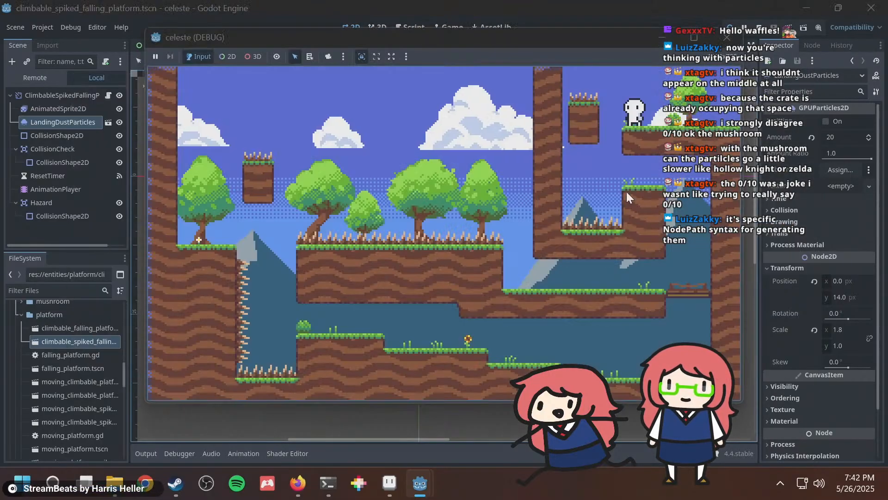
Run the game and grab the spiked platform repeatedly, resetting between attempts, to check its dust on landing.
{"action": "key", "text": "alt+Tab"}
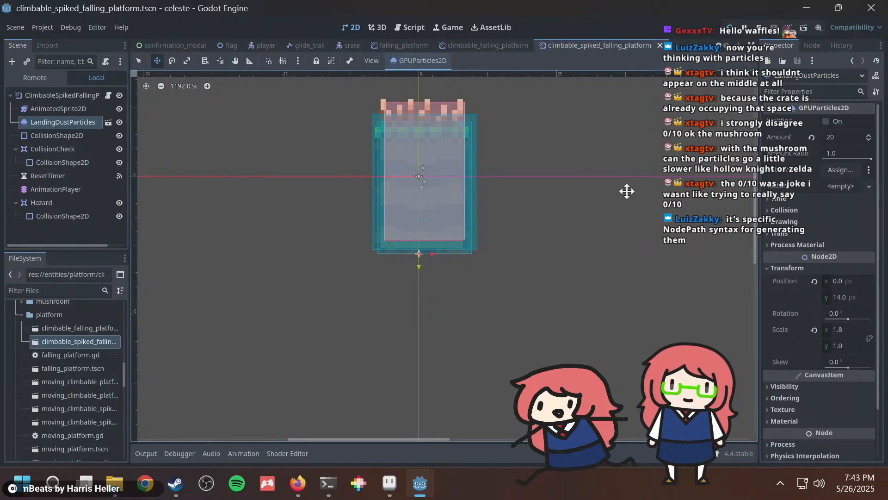
{"action": "key", "text": "F5"}
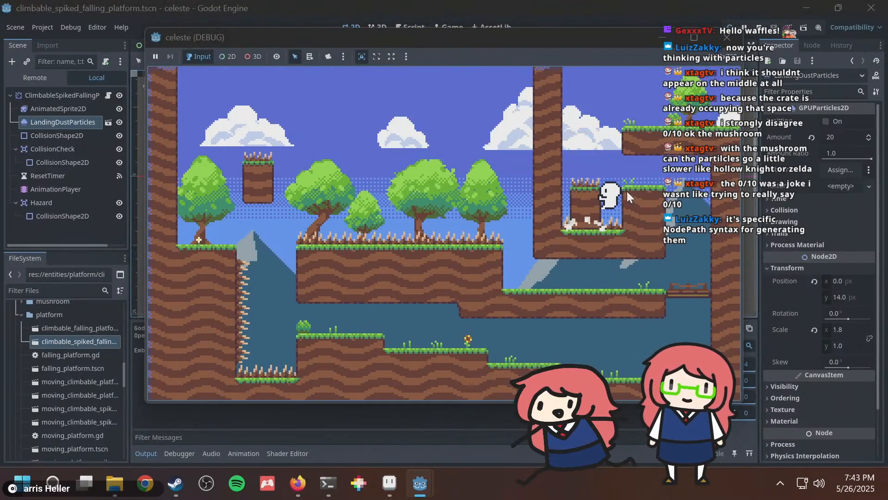
{"action": "key", "text": "space"}
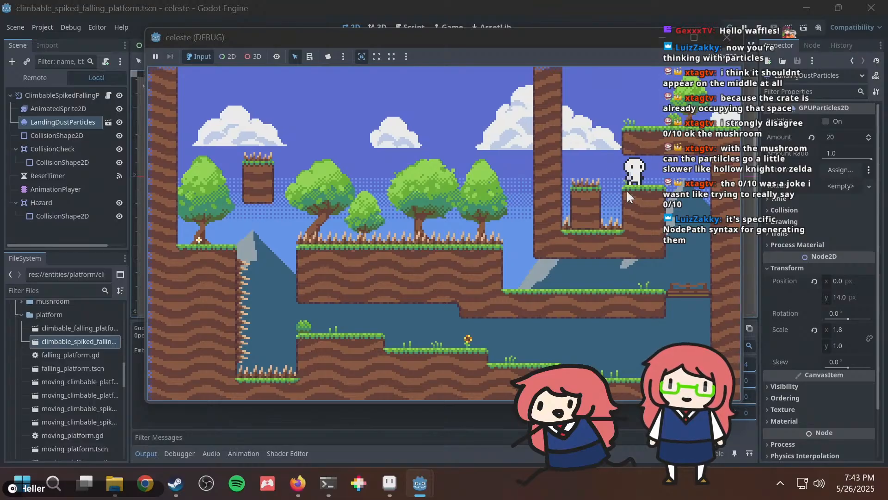
{"action": "key", "text": "r"}
{"action": "key", "text": "Left"}
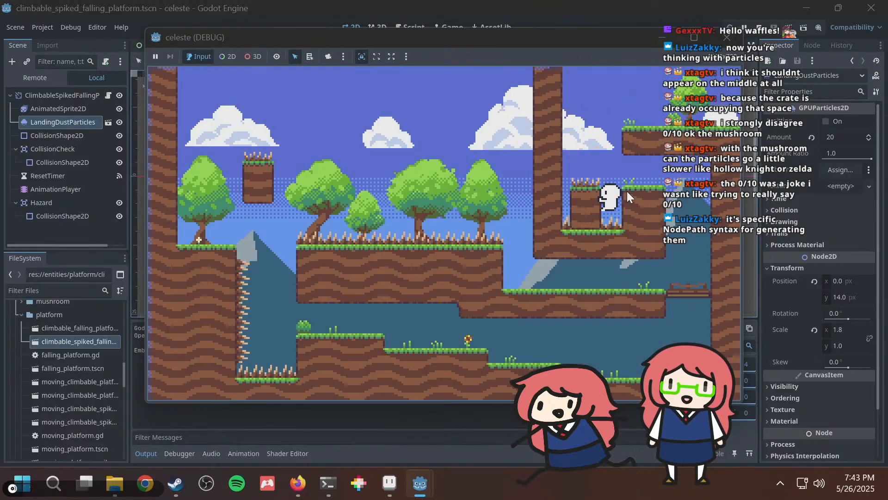
{"action": "key", "text": "r"}
{"action": "key", "text": "Left"}
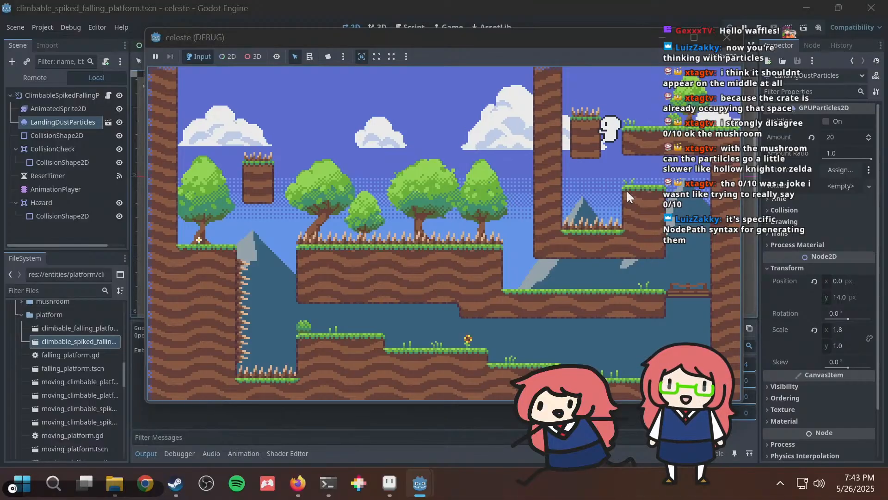
{"action": "key", "text": "r"}
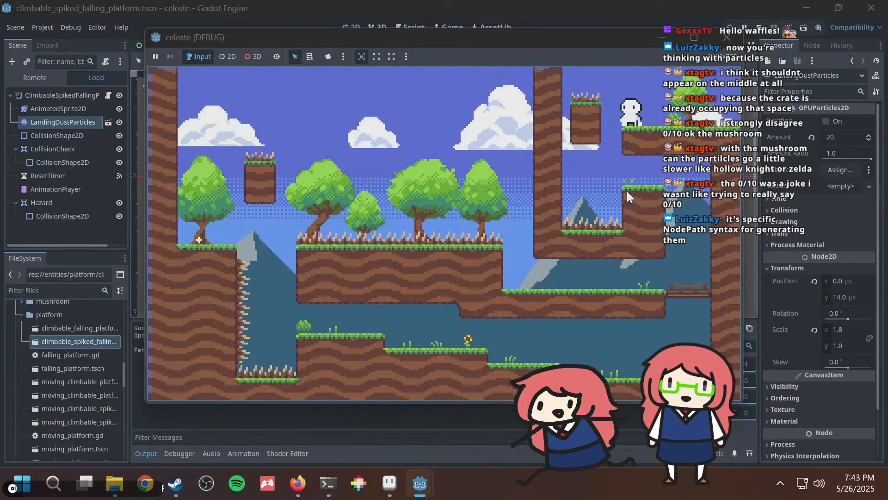
{"action": "key", "text": "Left"}
{"action": "key", "text": "F8"}
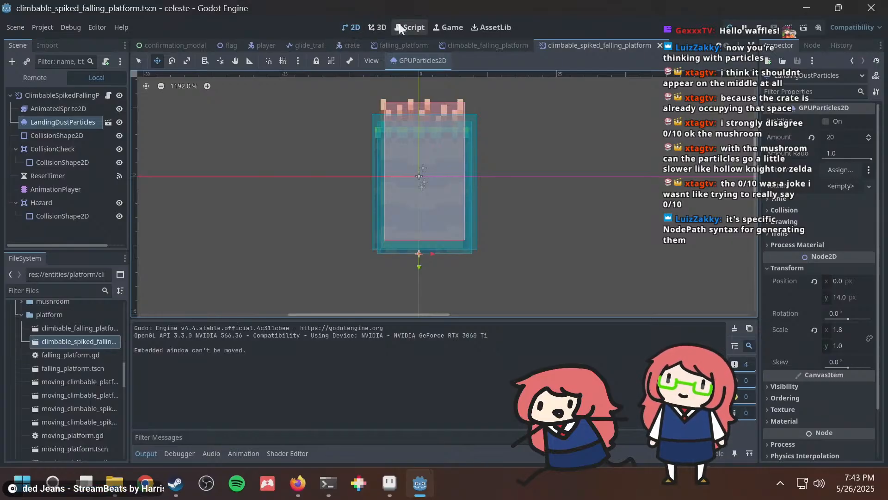
{"action": "key", "text": "F5"}
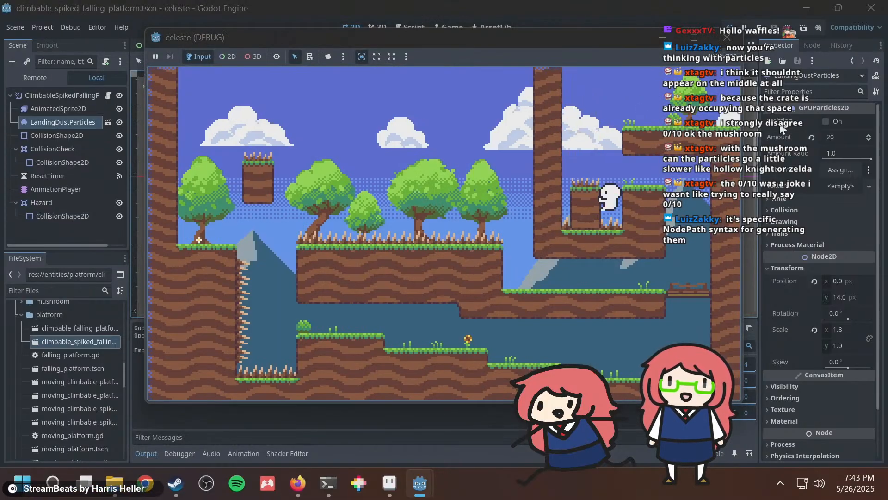
{"action": "key", "text": "Left"}
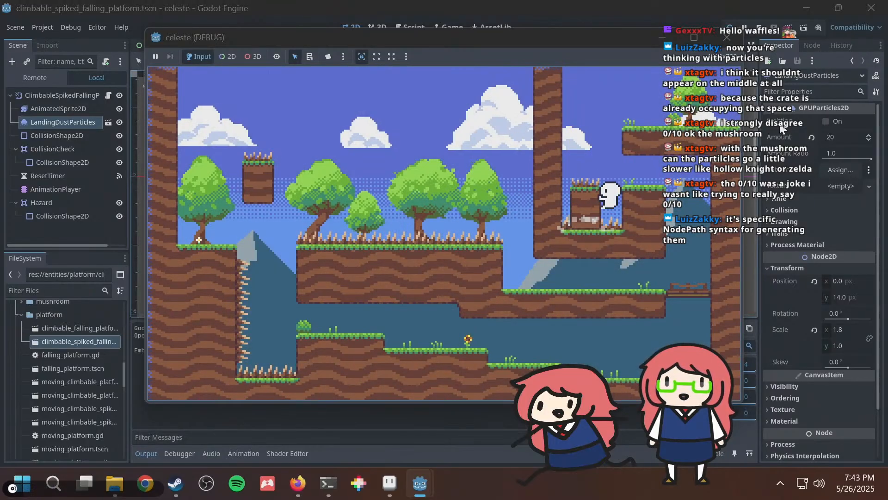
{"action": "key", "text": "F8"}
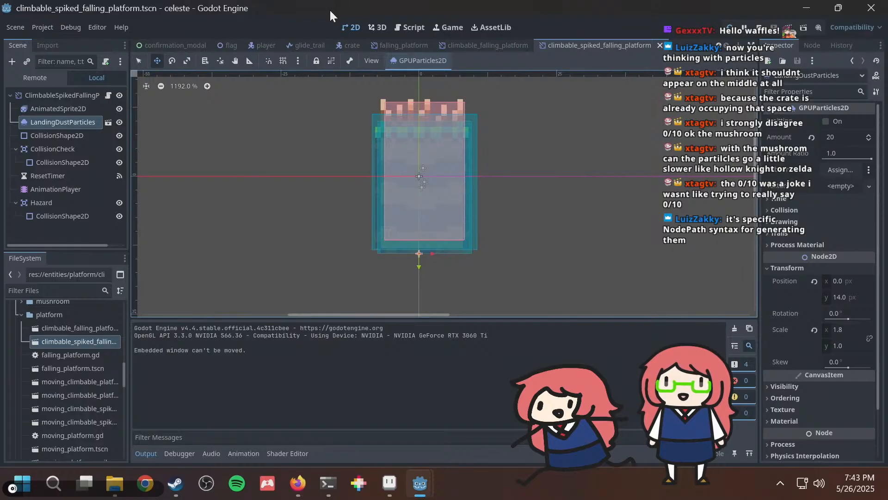
Insert landing_dust_particles.restart() before the emitting line in _physics_process of falling_platform.gd and save the script.
{"action": "left_click", "coordinate": [413, 28]}
{"action": "scroll", "coordinate": [480, 201], "scroll_direction": "down", "scroll_amount": 8}
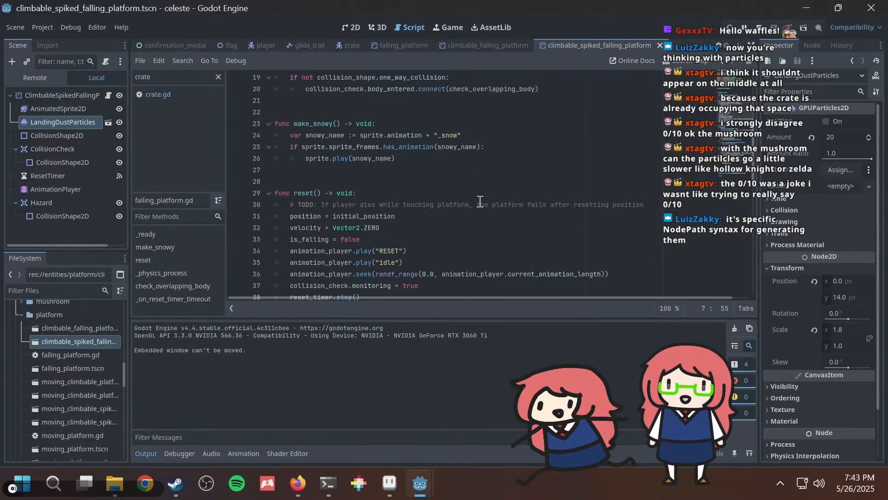
{"action": "scroll", "coordinate": [480, 201], "scroll_direction": "down", "scroll_amount": 2}
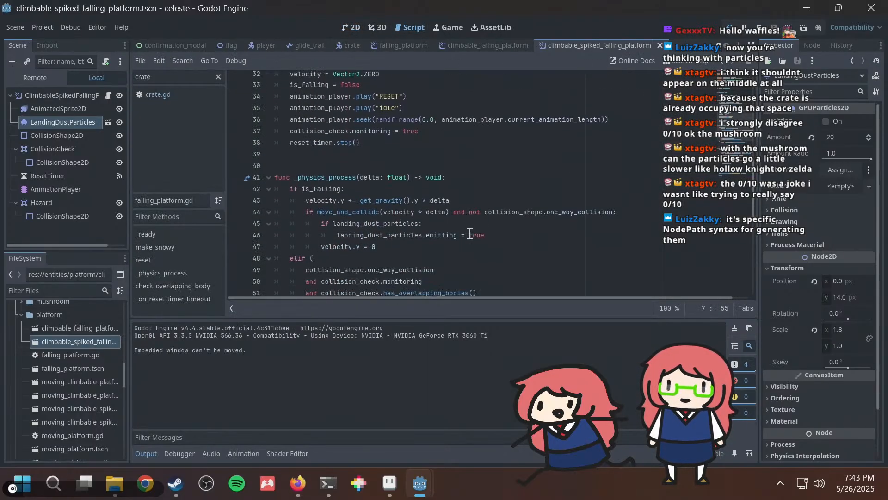
{"action": "left_click", "coordinate": [471, 222]}
{"action": "key", "text": "Return"}
{"action": "type", "text": "la"}
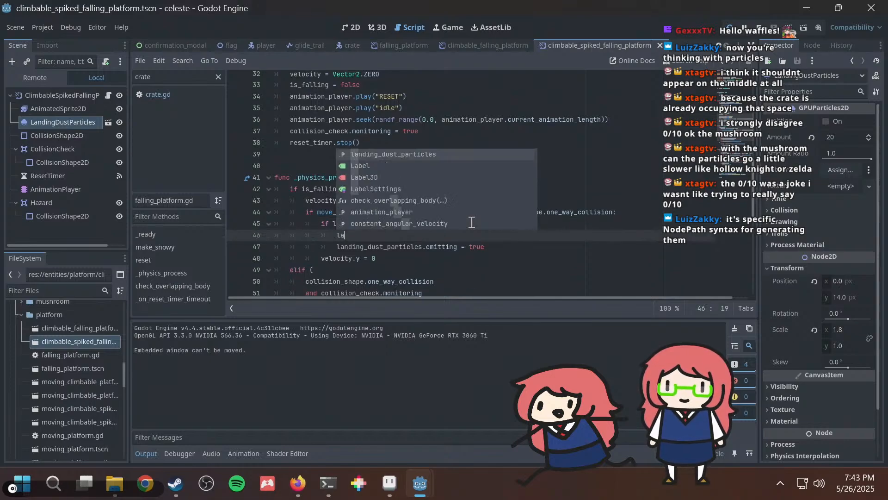
{"action": "key", "text": "Return"}
{"action": "type", "text": ".r"}
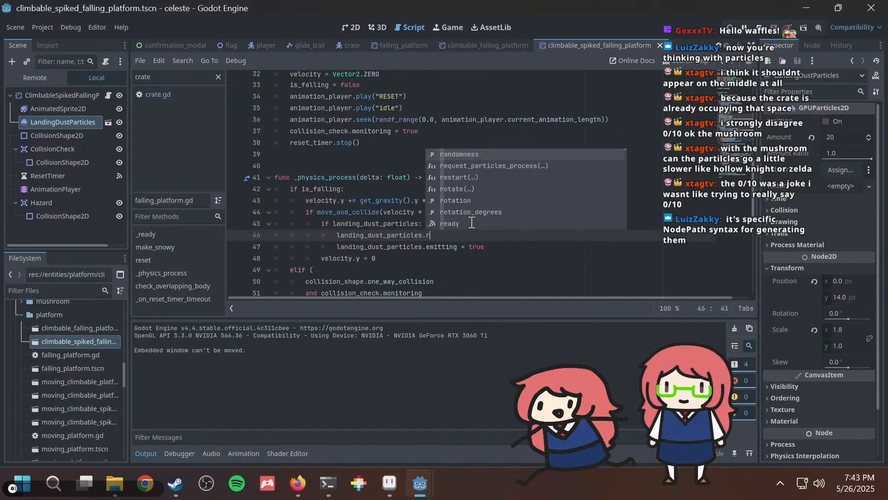
{"action": "type", "text": "es"}
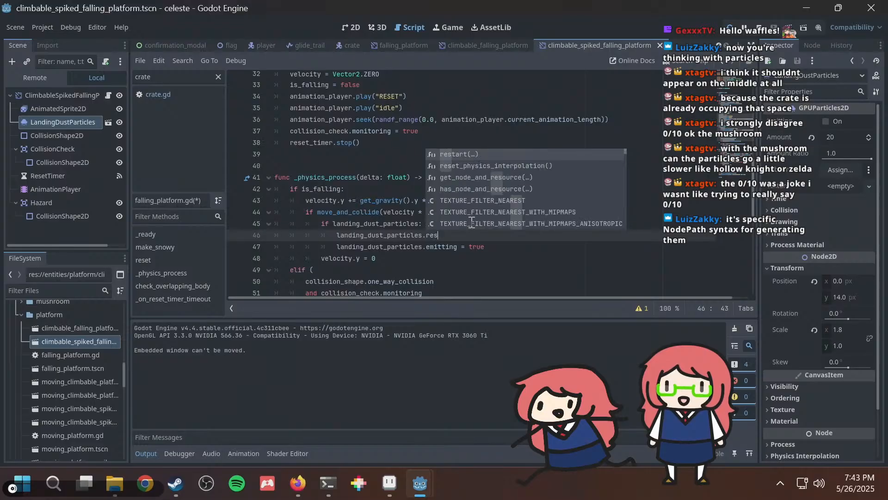
{"action": "key", "text": "Return"}
{"action": "left_click", "coordinate": [472, 211]}
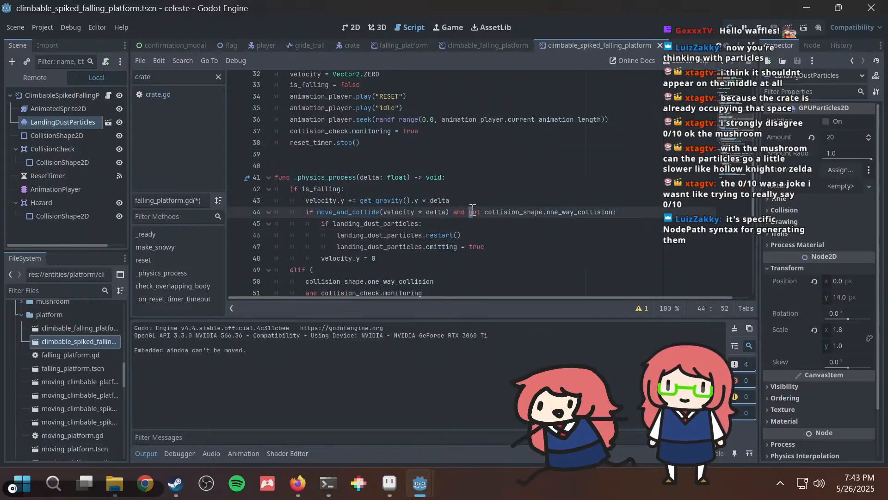
{"action": "key", "text": "ctrl+s"}
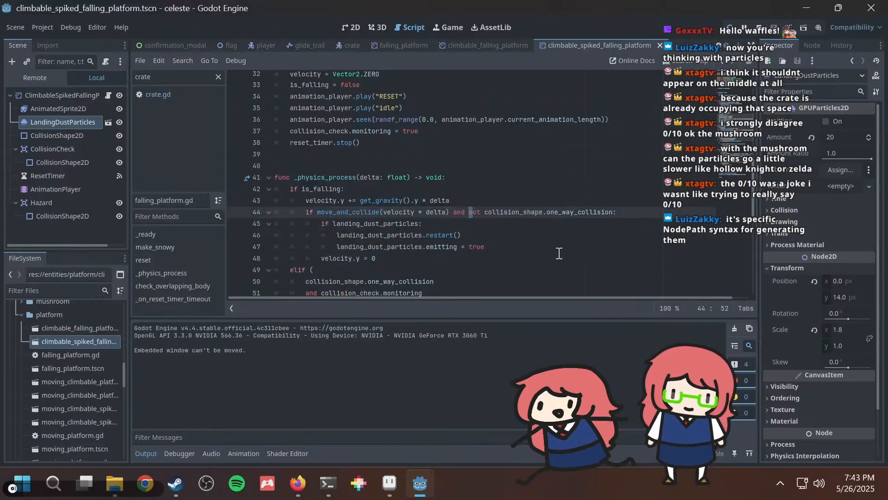
Run the game to test the spiked platform's landing dust with the restart call, then return to that script line.
{"action": "key", "text": "F5"}
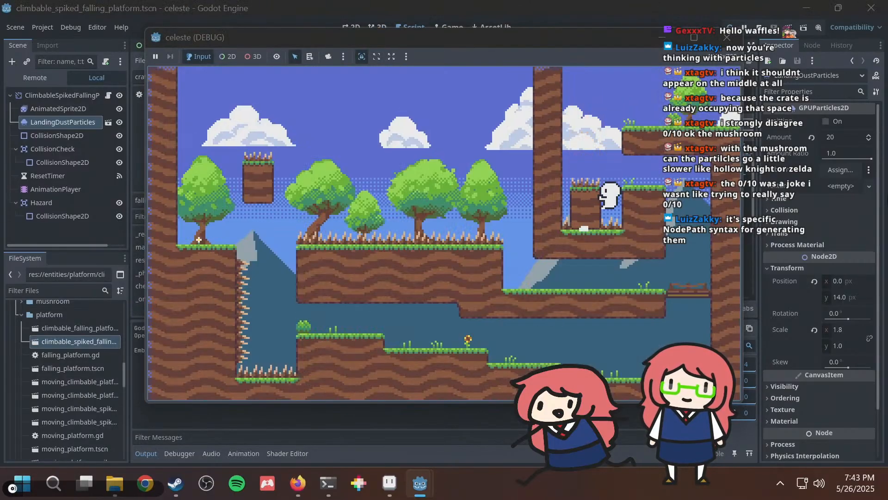
{"action": "key", "text": "F8"}
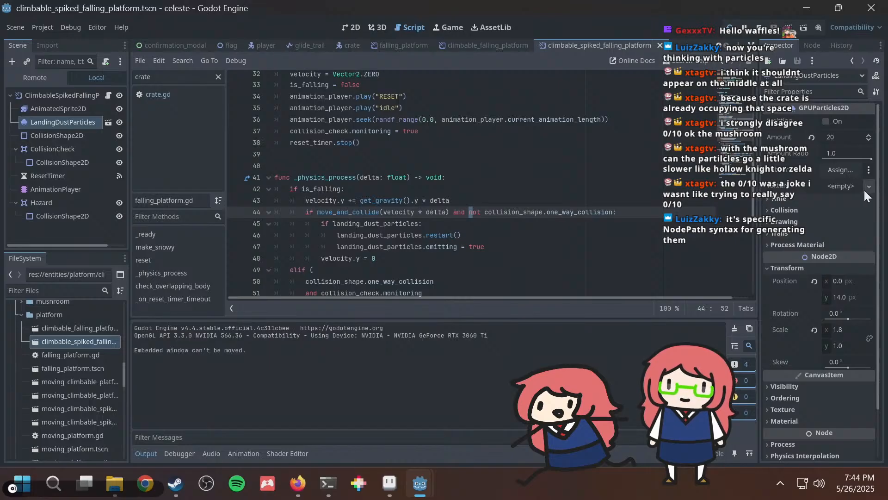
{"action": "key", "text": "alt+Tab"}
{"action": "key", "text": "alt+Tab"}
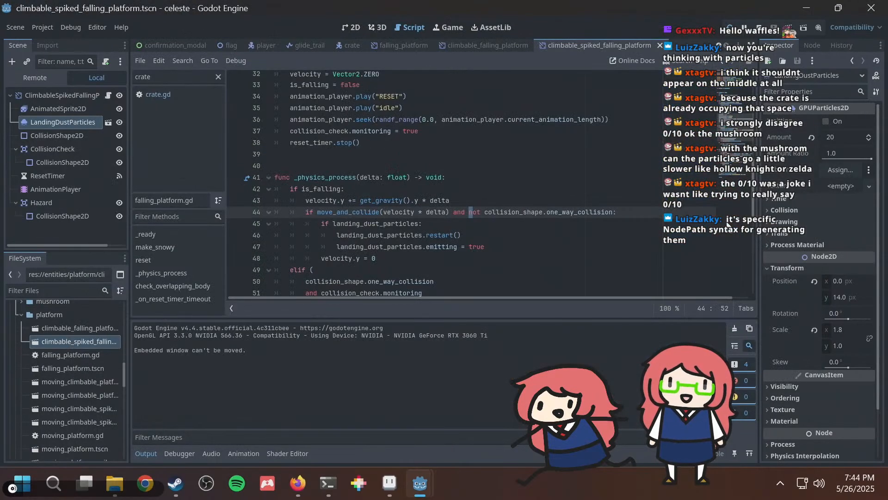
{"action": "key", "text": "Down"}
{"action": "key", "text": "Down"}
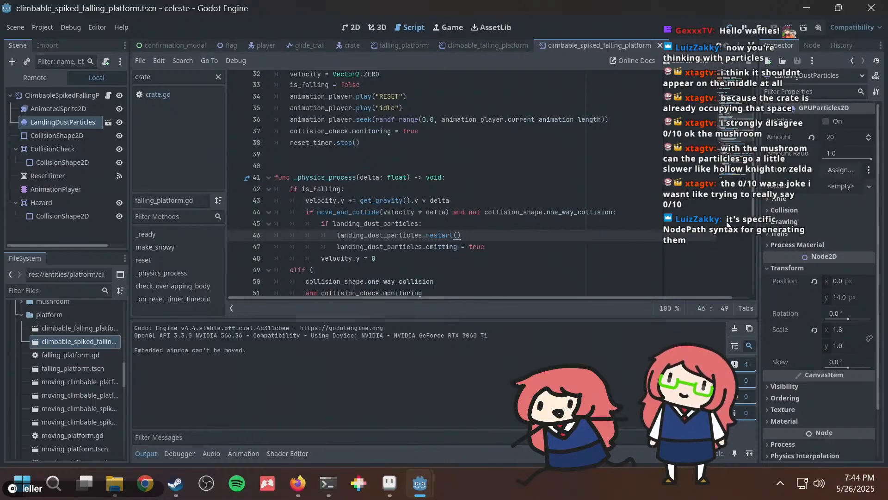
Open crate.gd, insert landing_dust_particles.restart() before the emitting line under if not was_on_floor, and save the script.
{"action": "scroll", "coordinate": [555, 187], "scroll_direction": "up", "scroll_amount": 5}
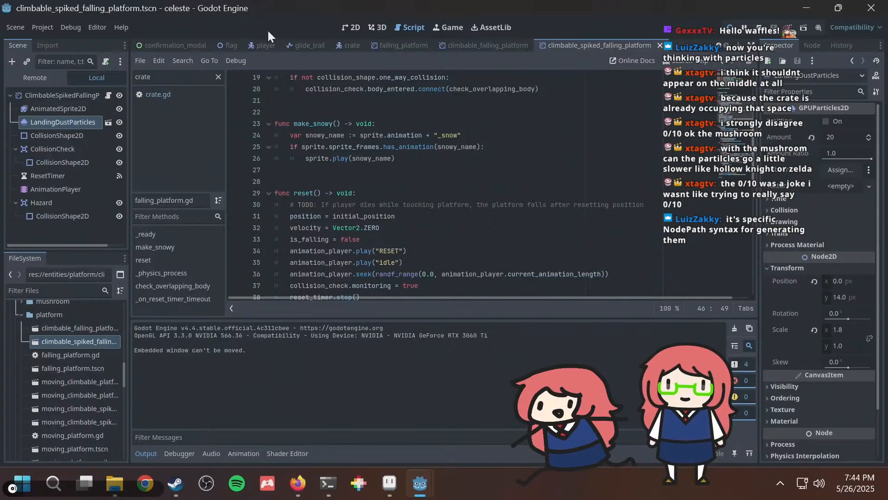
{"action": "left_click", "coordinate": [158, 94]}
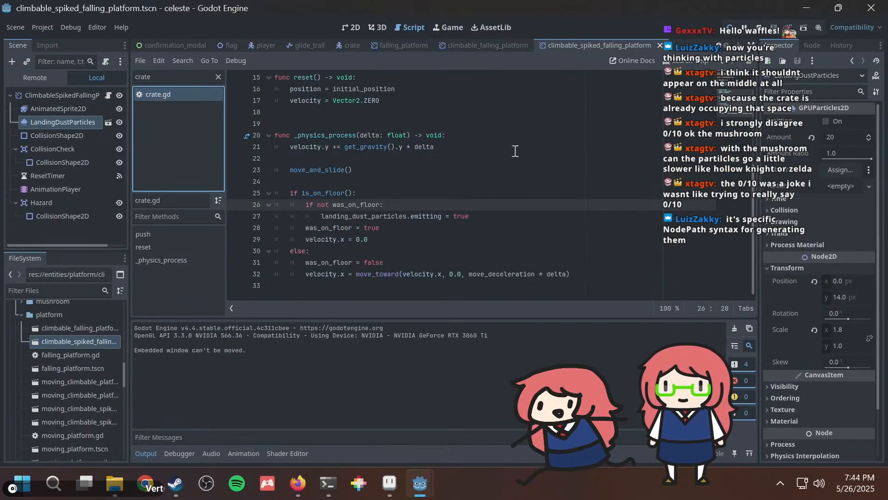
{"action": "left_click", "coordinate": [384, 204]}
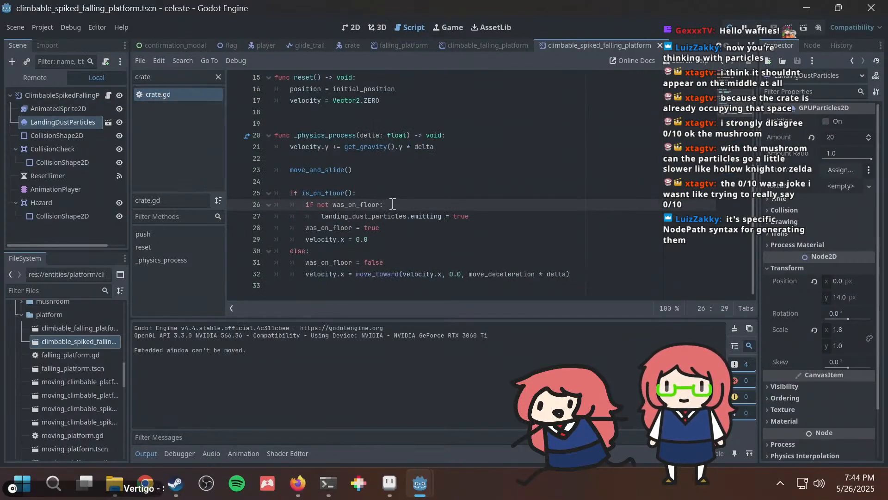
{"action": "left_click_drag", "start_coordinate": [392, 204], "coordinate": [308, 205]}
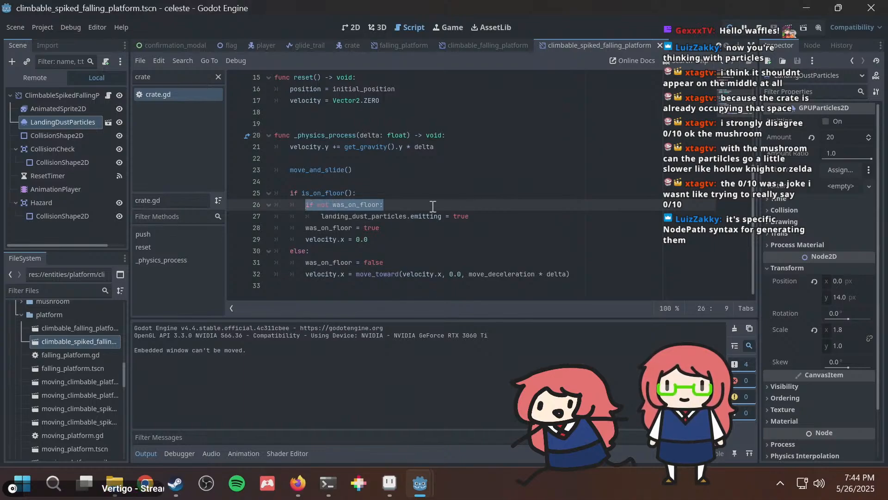
{"action": "left_click", "coordinate": [406, 207]}
{"action": "key", "text": "Return"}
{"action": "type", "text": "la"}
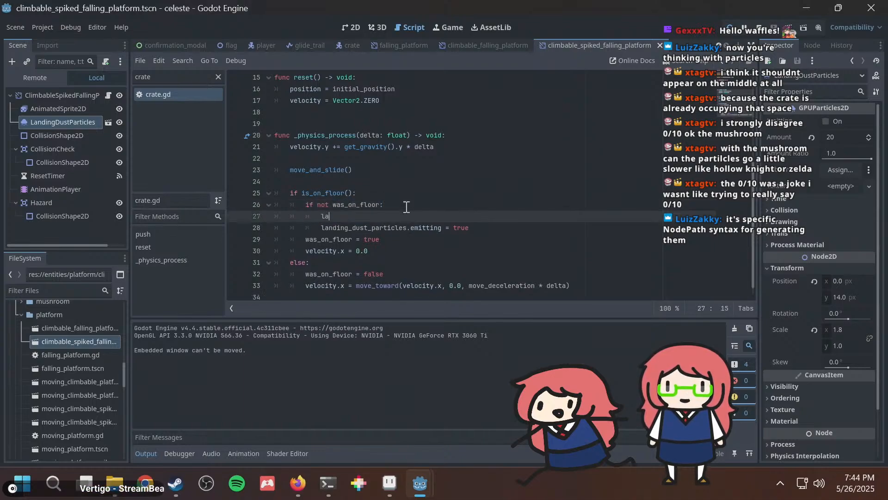
{"action": "type", "text": "nding_dus"}
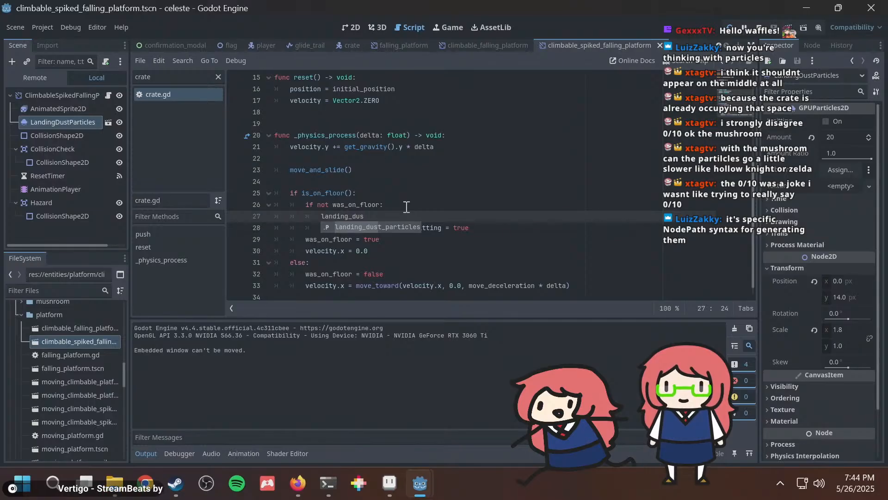
{"action": "key", "text": "Return"}
{"action": "type", "text": ".re"}
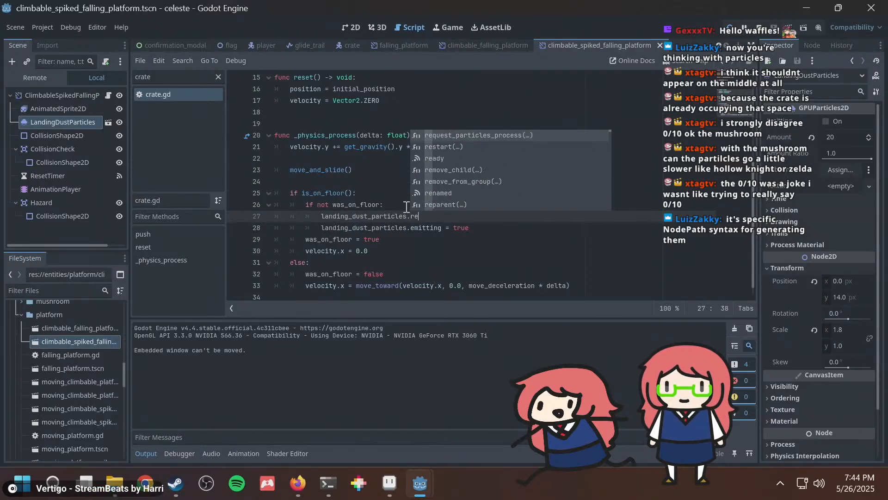
{"action": "key", "text": "Down"}
{"action": "key", "text": "Return"}
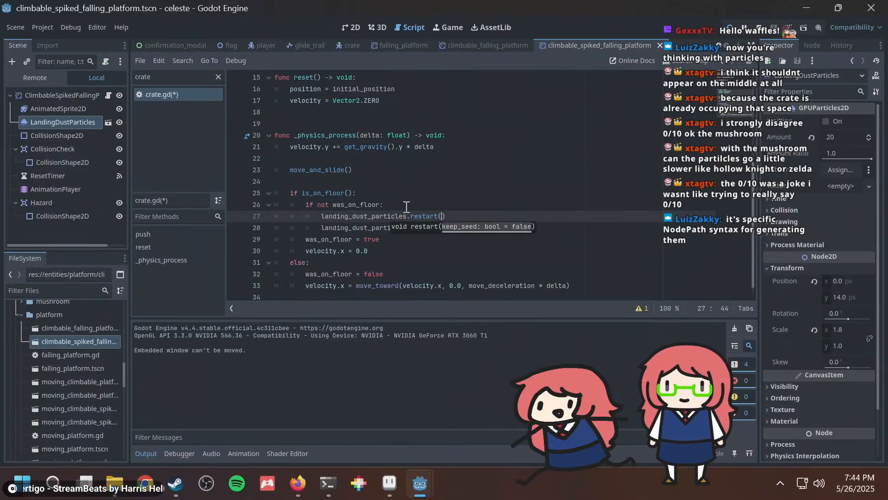
{"action": "left_click", "coordinate": [423, 206]}
{"action": "key", "text": "ctrl+s"}
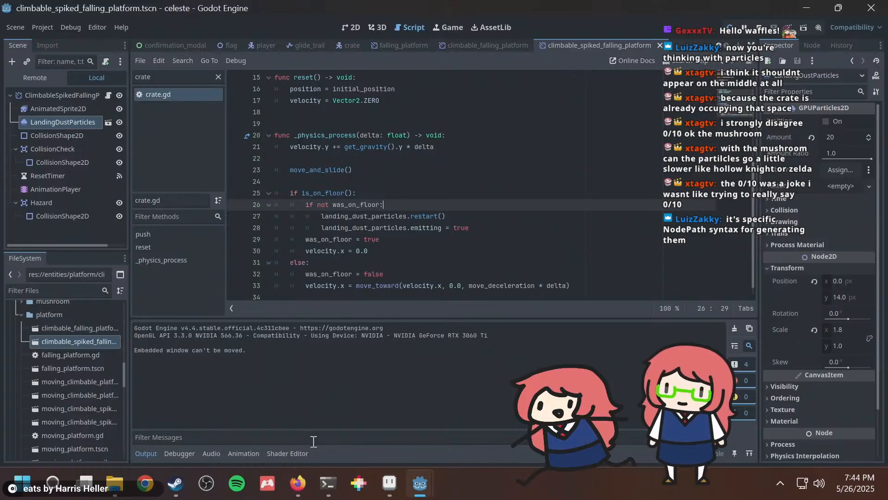
Switch to Firefox, search the web for "godot was_On_floor", skim the results and return to Godot.
{"action": "left_click", "coordinate": [301, 486]}
{"action": "key", "text": "ctrl+t"}
{"action": "type", "text": "g"}
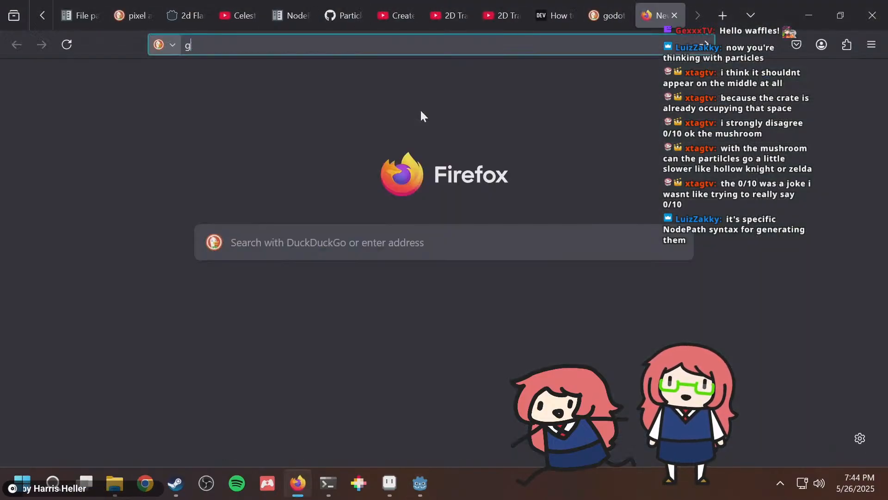
{"action": "type", "text": "odot was_On_floor"}
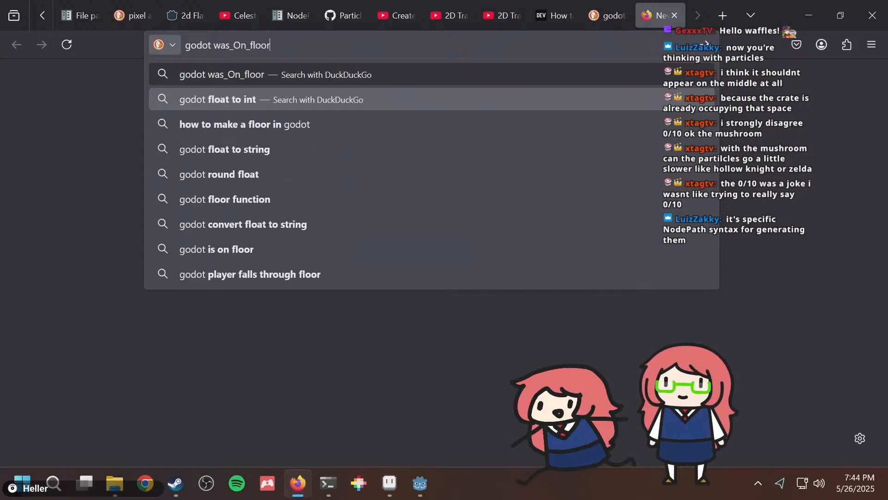
{"action": "key", "text": "Return"}
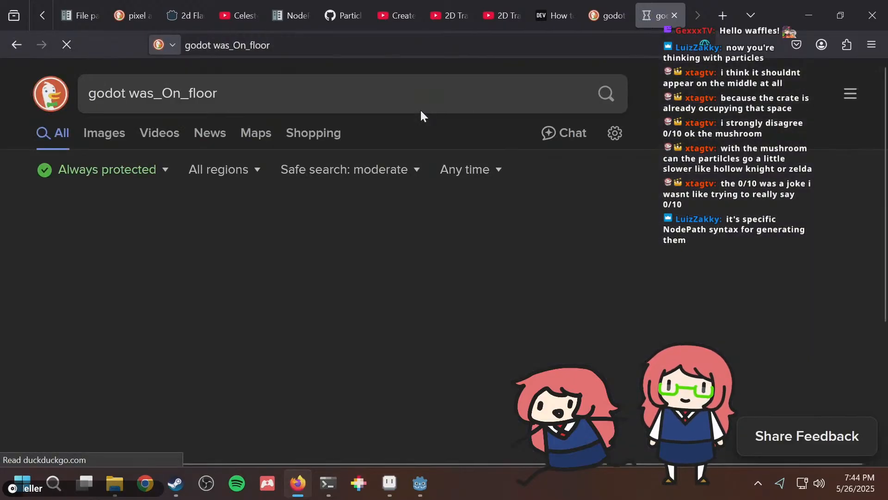
{"action": "scroll", "coordinate": [306, 268], "scroll_direction": "down", "scroll_amount": 5}
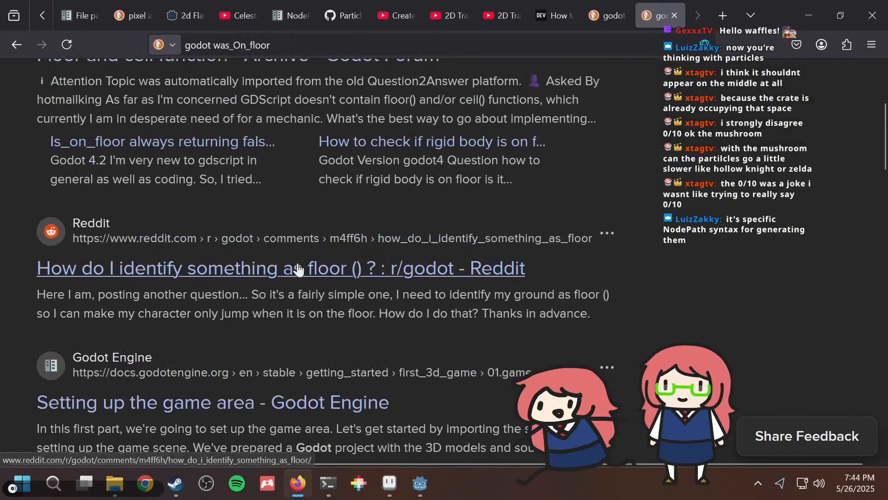
{"action": "scroll", "coordinate": [284, 311], "scroll_direction": "up", "scroll_amount": 1}
{"action": "key", "text": "alt+Tab"}
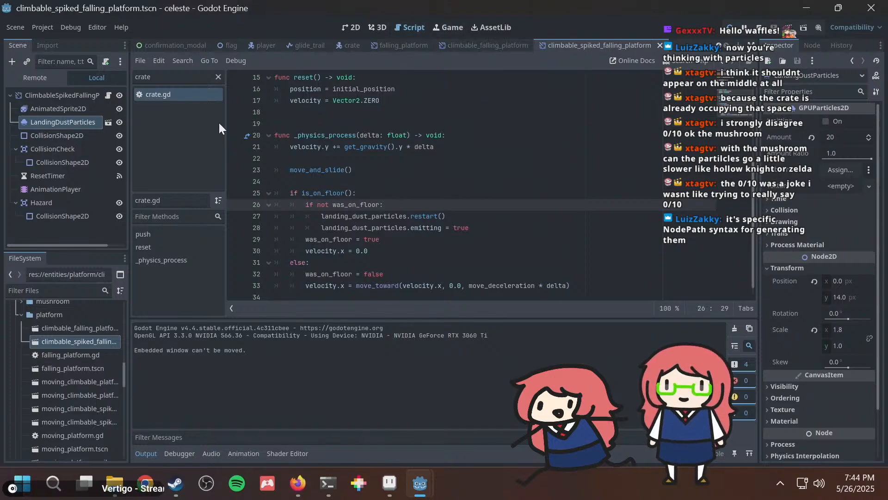
Open falling_platform.gd and declare var was_on_floor := false below the velocity variable.
{"action": "double_click", "coordinate": [180, 81]}
{"action": "type", "text": "falling"}
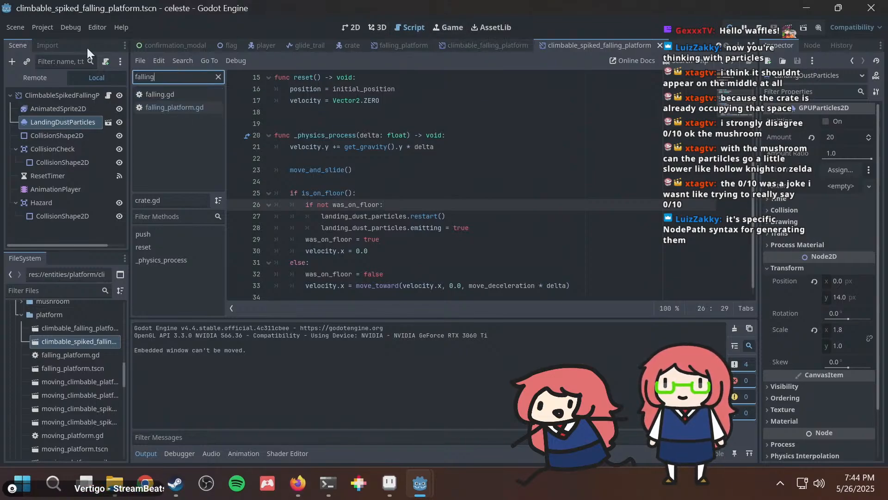
{"action": "left_click", "coordinate": [171, 105]}
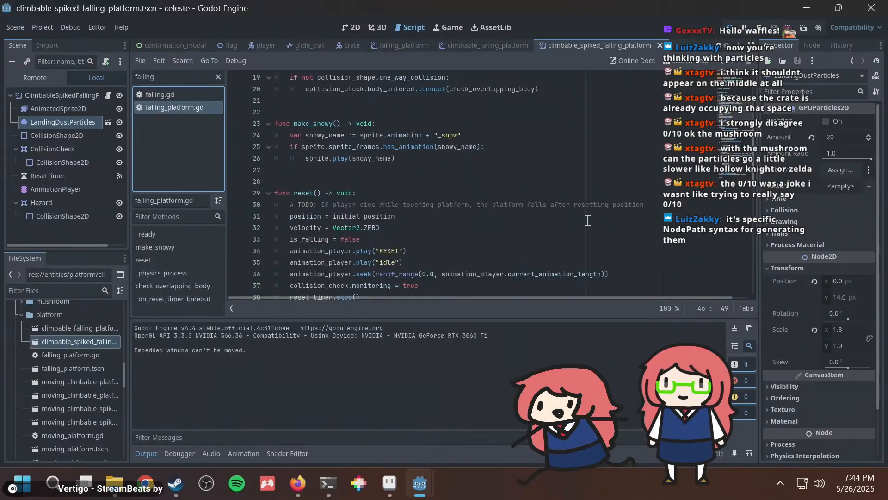
{"action": "scroll", "coordinate": [455, 208], "scroll_direction": "up", "scroll_amount": 6}
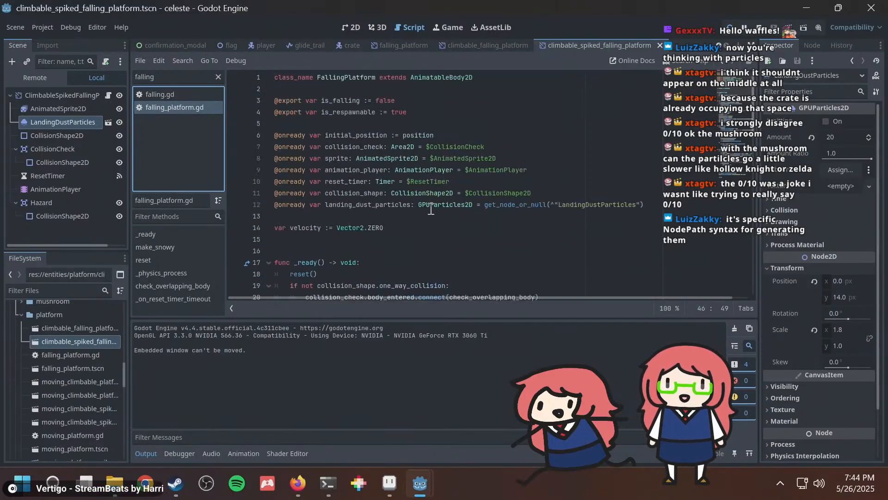
{"action": "left_click", "coordinate": [389, 238]}
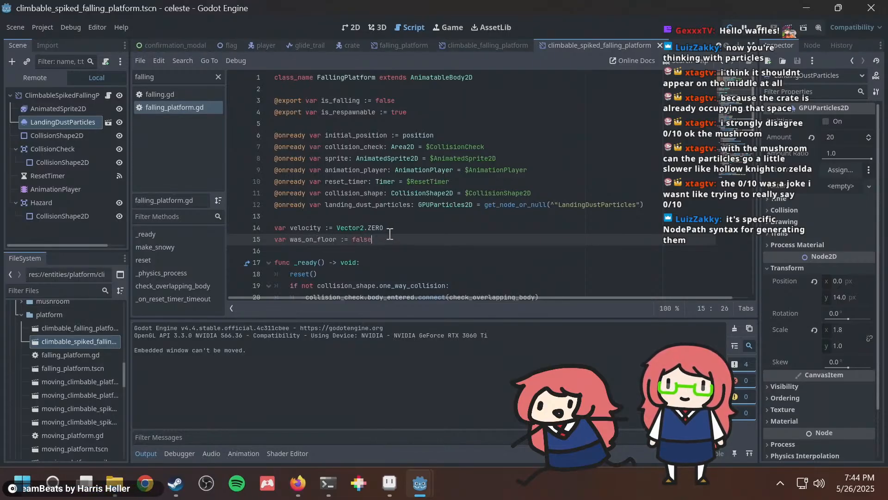
Insert was_on_floor = true as the first line under the move_and_collide condition in _physics_process.
{"action": "scroll", "coordinate": [390, 234], "scroll_direction": "down", "scroll_amount": 3}
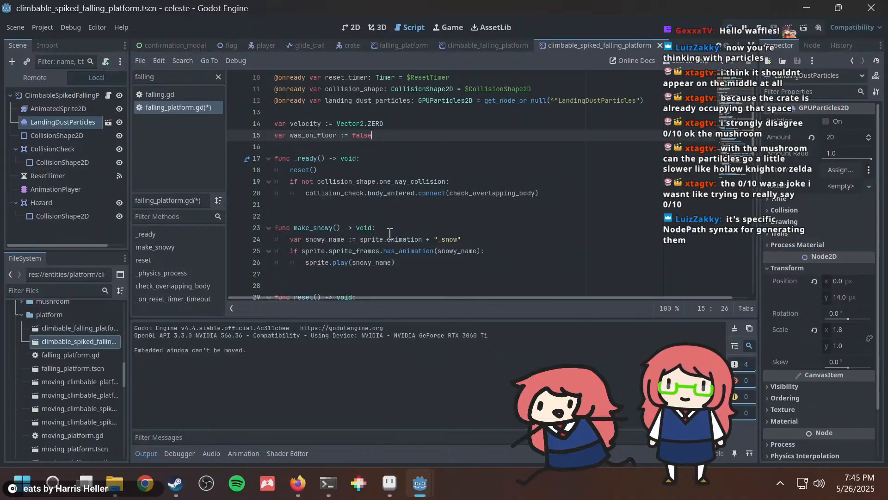
{"action": "scroll", "coordinate": [390, 233], "scroll_direction": "down", "scroll_amount": 9}
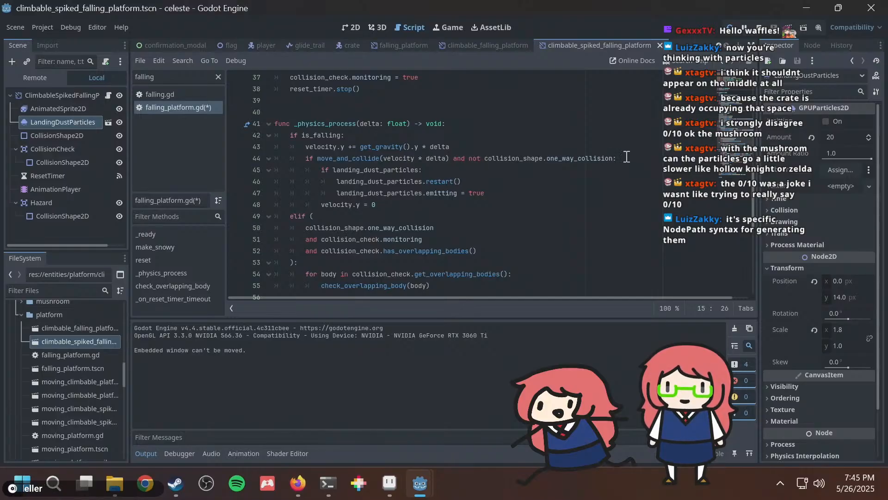
{"action": "left_click", "coordinate": [641, 158]}
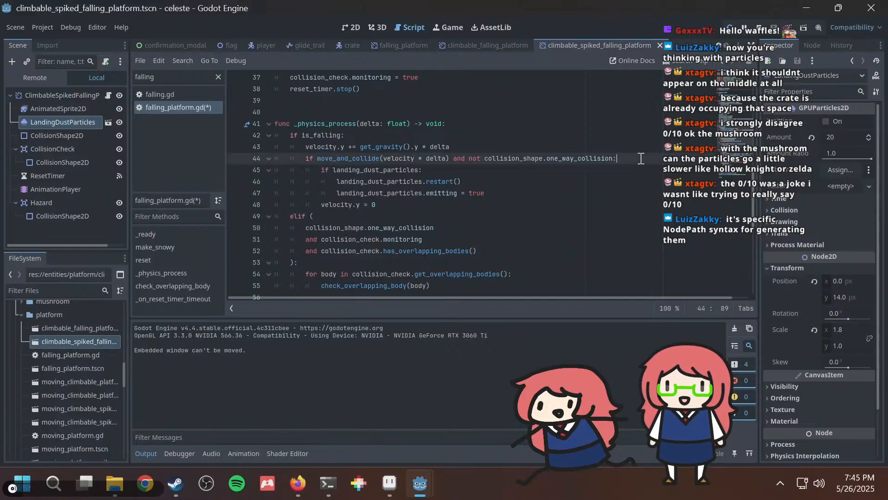
{"action": "key", "text": "Return"}
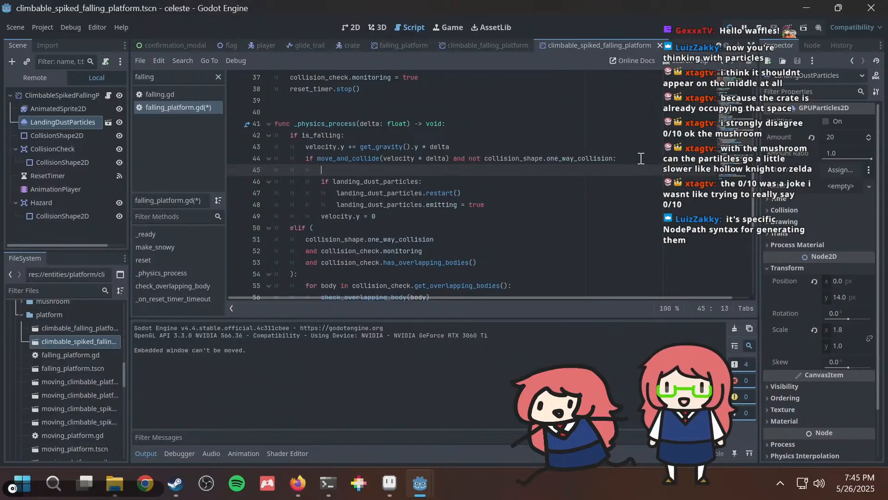
{"action": "type", "text": "was_"}
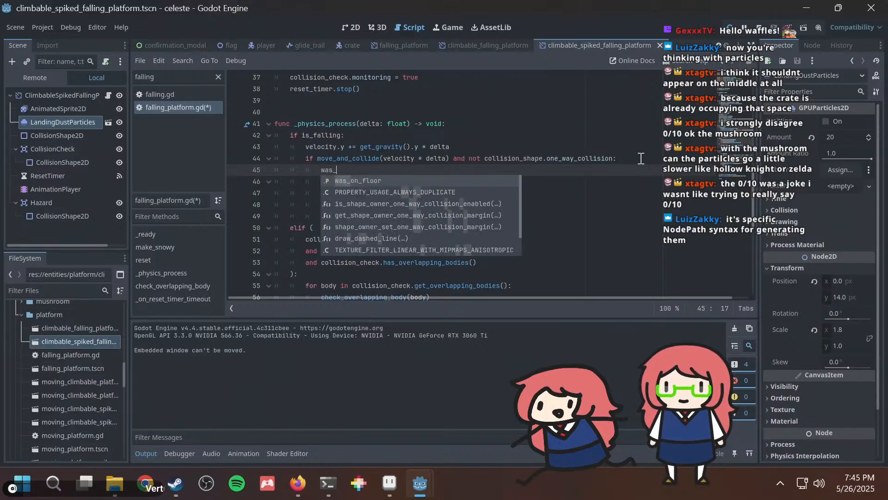
{"action": "type", "text": "on_"}
{"action": "key", "text": "Return"}
{"action": "type", "text": "= "}
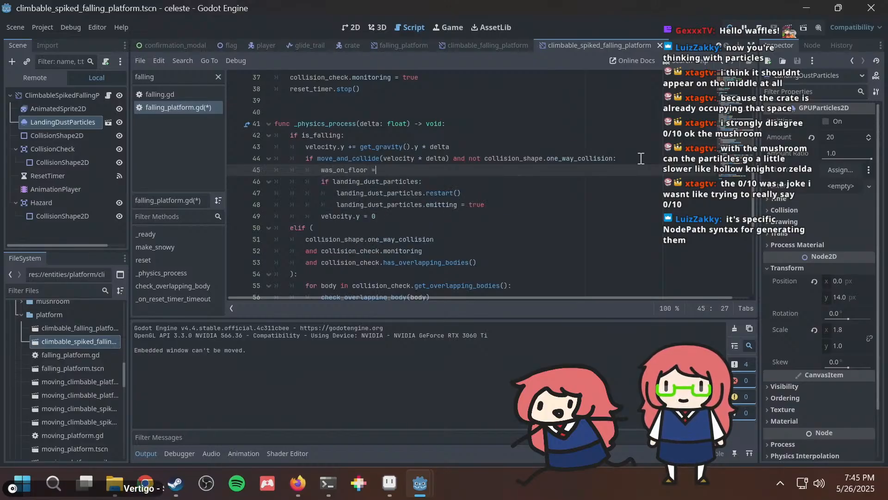
{"action": "type", "text": "treu"}
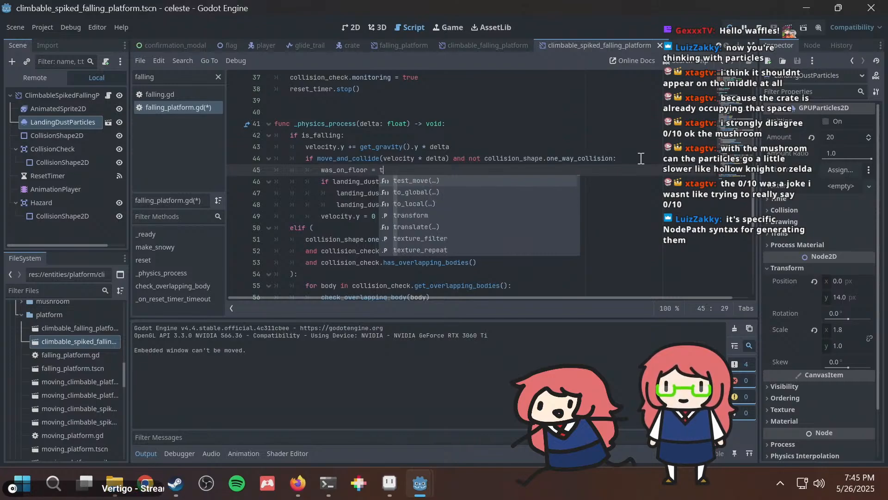
{"action": "key", "text": "BackSpace"}
{"action": "key", "text": "BackSpace"}
{"action": "type", "text": "ue"}
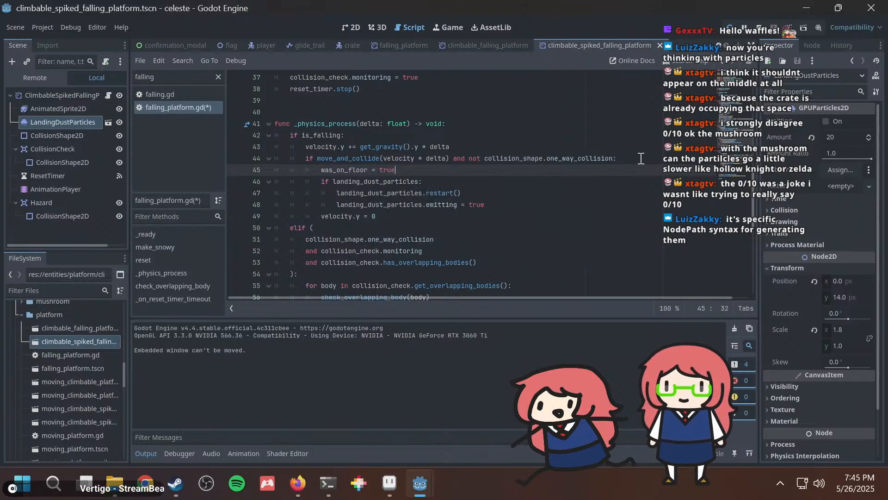
{"action": "left_click", "coordinate": [498, 209]}
{"action": "left_click", "coordinate": [498, 221]}
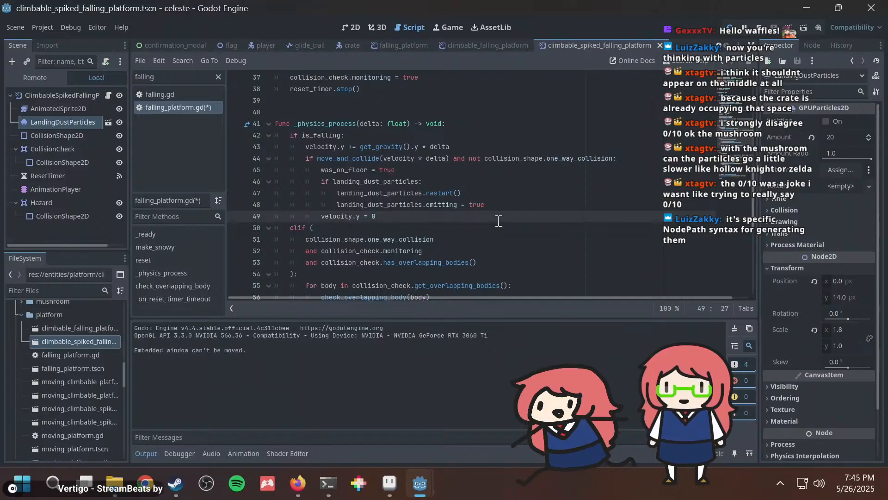
{"action": "key", "text": "Return"}
{"action": "type", "text": "else:"}
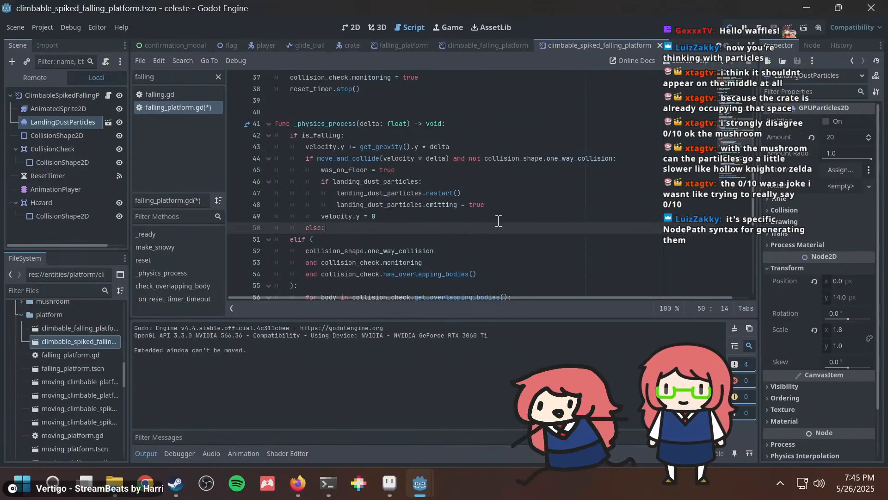
{"action": "key", "text": "BackSpace"}
{"action": "key", "text": "BackSpace"}
{"action": "key", "text": "BackSpace"}
{"action": "key", "text": "BackSpace"}
{"action": "key", "text": "BackSpace"}
{"action": "key", "text": "BackSpace"}
{"action": "key", "text": "BackSpace"}
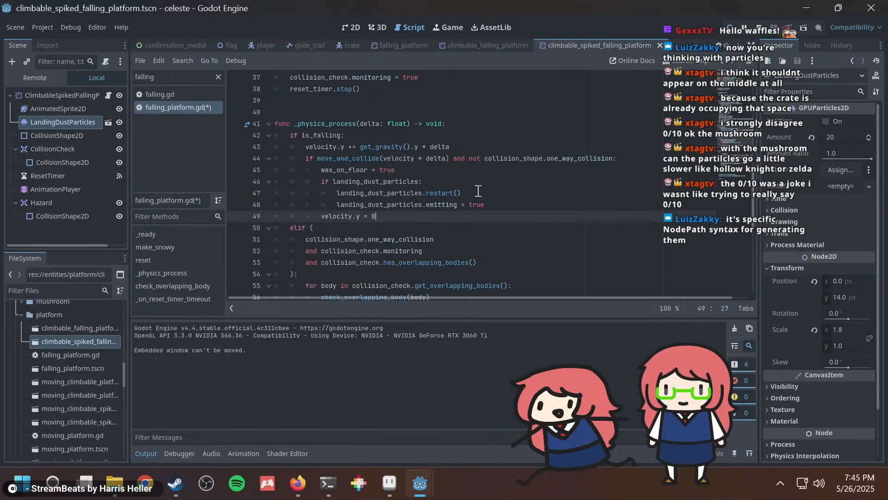
{"action": "left_click", "coordinate": [454, 159]}
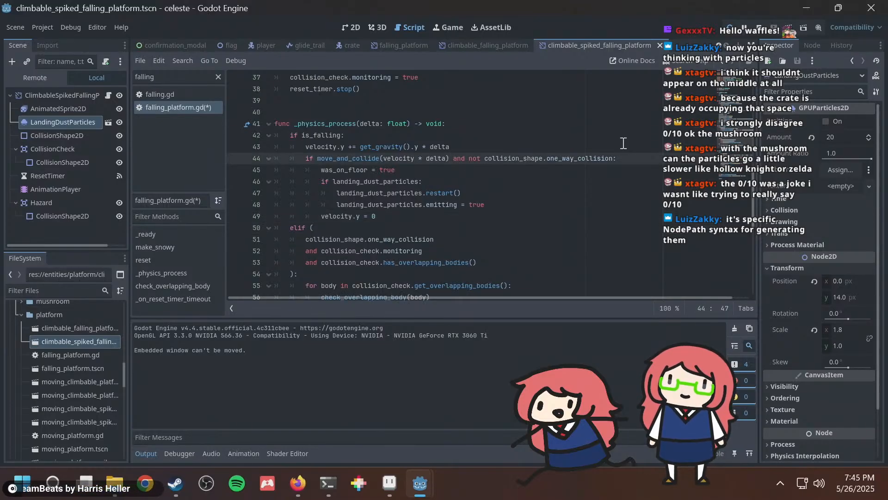
{"action": "key", "text": "Up"}
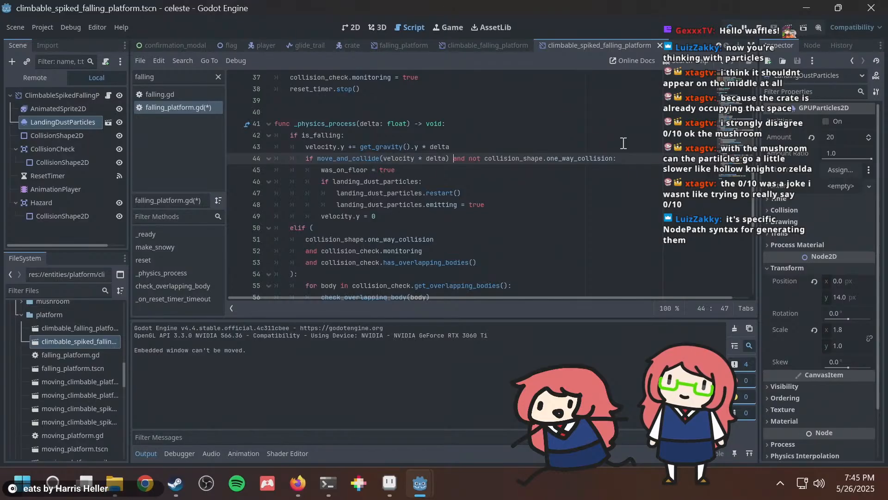
{"action": "key", "text": "Down"}
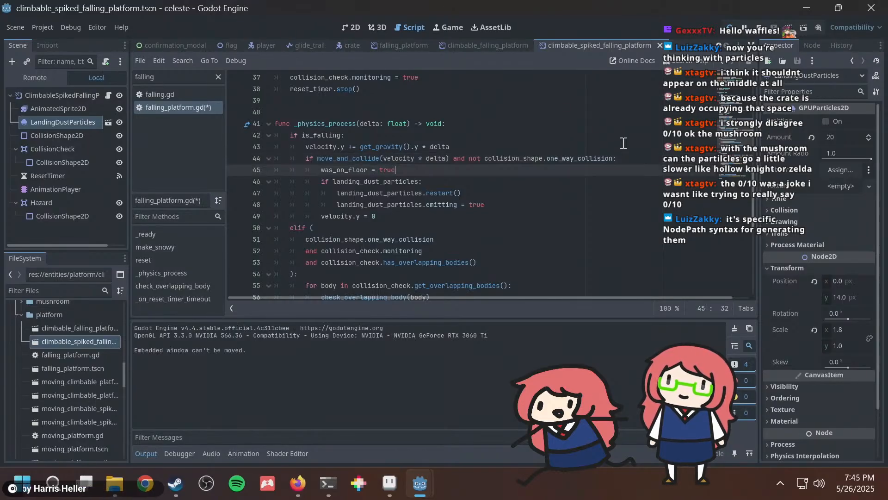
{"action": "key", "text": "shift+Left"}
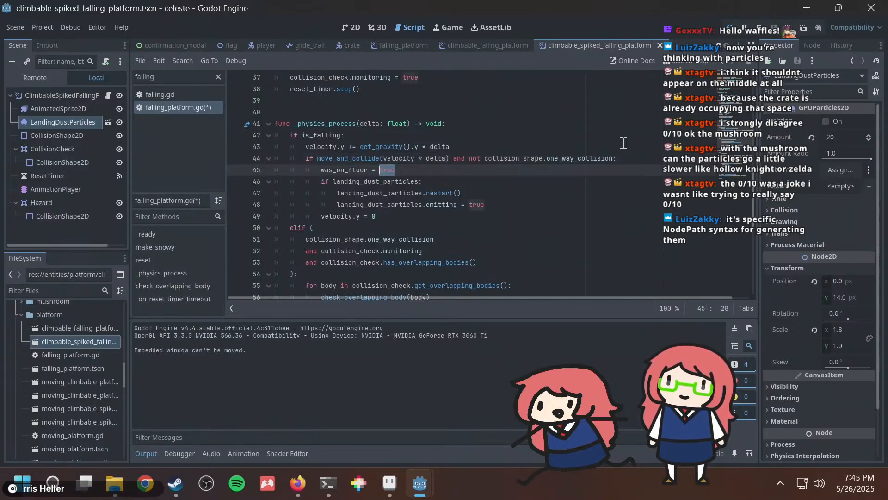
{"action": "key", "text": "End"}
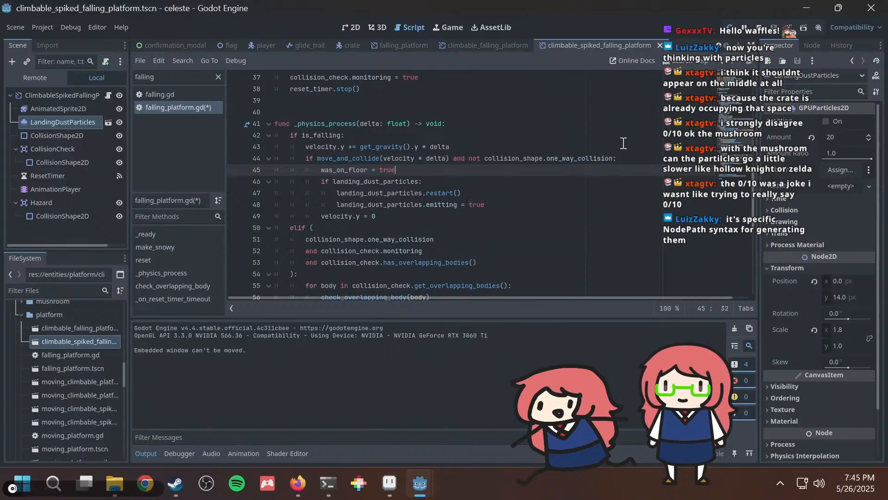
{"action": "key", "text": "Up"}
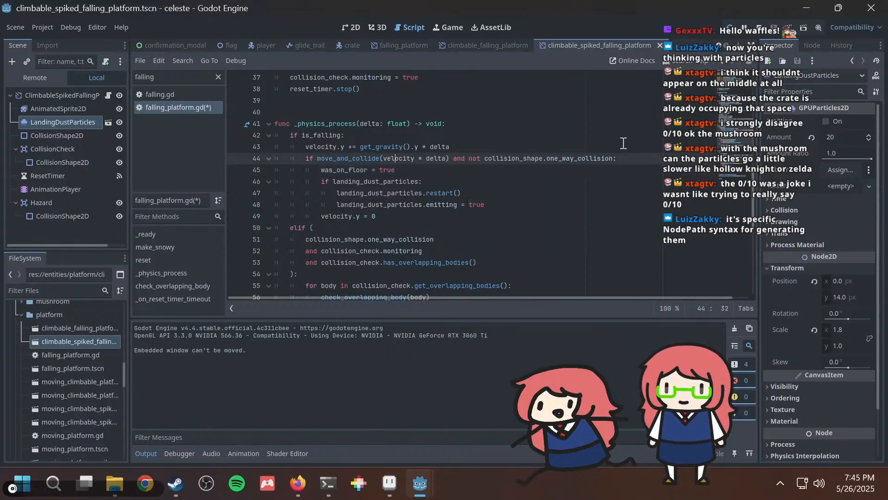
{"action": "key", "text": "shift+Left"}
{"action": "key", "text": "shift+Left"}
{"action": "key", "text": "shift+Left"}
{"action": "key", "text": "shift+Left"}
{"action": "key", "text": "shift+Left"}
{"action": "key", "text": "shift+Left"}
{"action": "key", "text": "shift+Left"}
{"action": "key", "text": "shift+Left"}
{"action": "key", "text": "shift+Left"}
{"action": "key", "text": "shift+Left"}
{"action": "key", "text": "shift+Left"}
{"action": "key", "text": "shift+Left"}
{"action": "key", "text": "shift+Left"}
{"action": "key", "text": "shift+Left"}
{"action": "key", "text": "shift+Left"}
{"action": "key", "text": "shift+Left"}
{"action": "key", "text": "shift+Left"}
{"action": "key", "text": "shift+Left"}
{"action": "key", "text": "shift+Left"}
{"action": "key", "text": "shift+Left"}
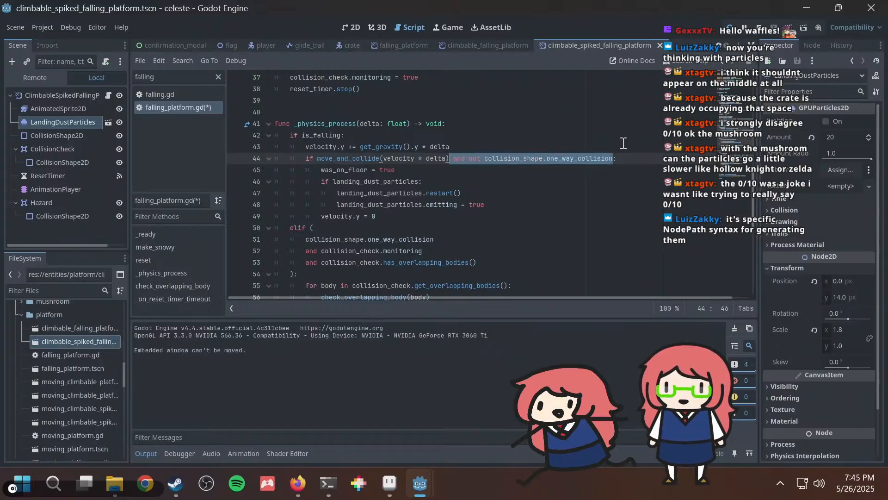
Add an else branch to the move_and_collide condition after velocity.y = 0 that sets was_on_floor = false.
{"action": "key", "text": "Down"}
{"action": "key", "text": "Down"}
{"action": "key", "text": "Down"}
{"action": "key", "text": "Down"}
{"action": "key", "text": "Down"}
{"action": "key", "text": "Return"}
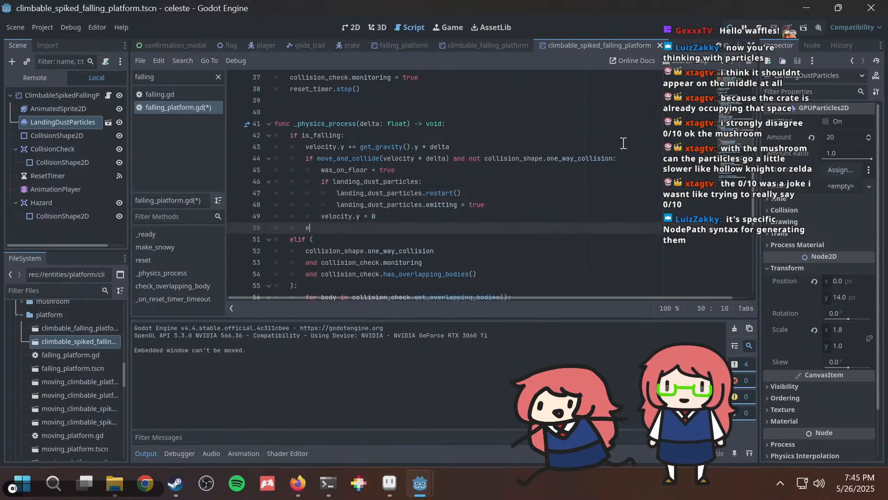
{"action": "key", "text": "BackSpace"}
{"action": "key", "text": "BackSpace"}
{"action": "type", "text": ":"}
{"action": "key", "text": "Return"}
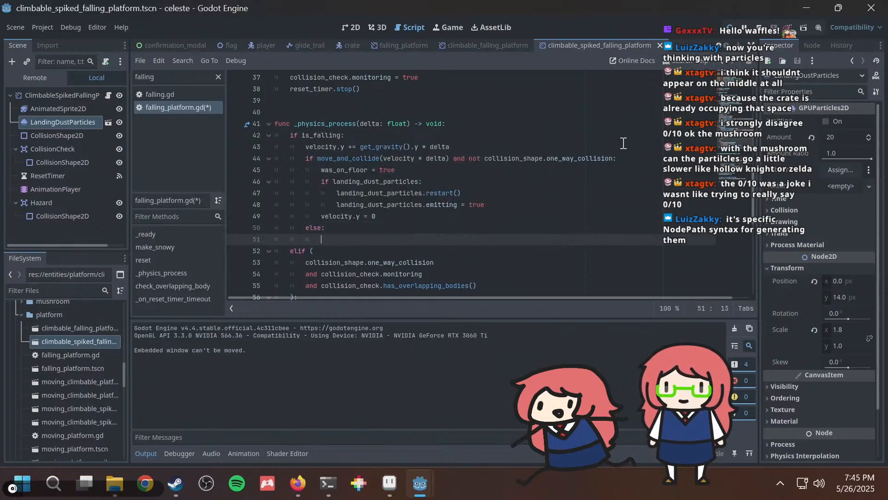
{"action": "type", "text": "was_on_floor = false"}
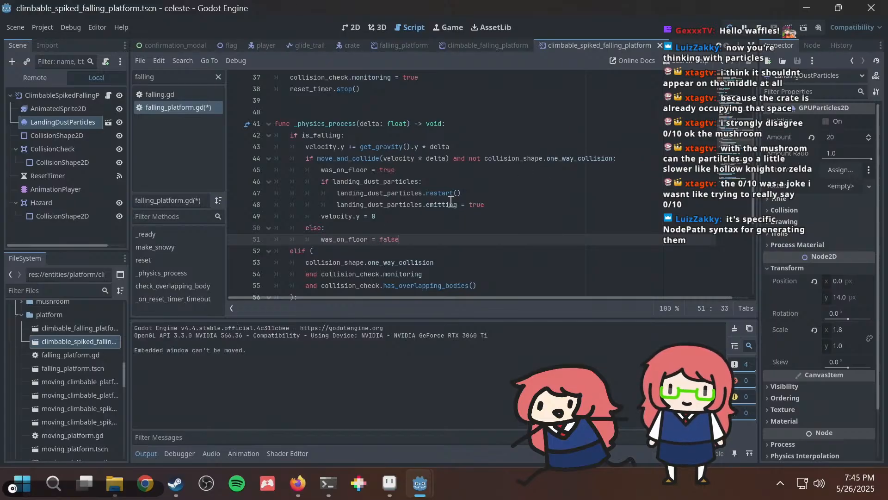
Move the was_on_floor = true line from the start of the move_and_collide block to directly below velocity.y = 0.
{"action": "left_click", "coordinate": [451, 200]}
{"action": "left_click", "coordinate": [456, 175]}
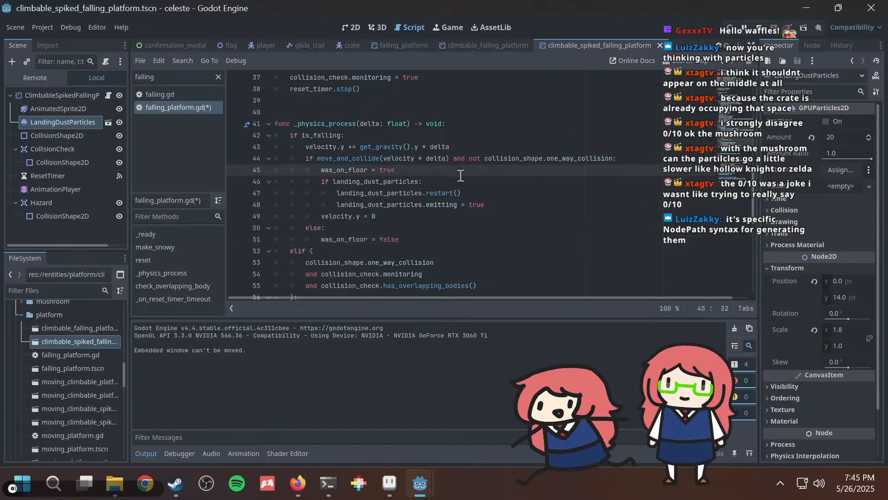
{"action": "key", "text": "shift+Home"}
{"action": "key", "text": "shift+Home"}
{"action": "key", "text": "ctrl+c"}
{"action": "key", "text": "BackSpace"}
{"action": "key", "text": "BackSpace"}
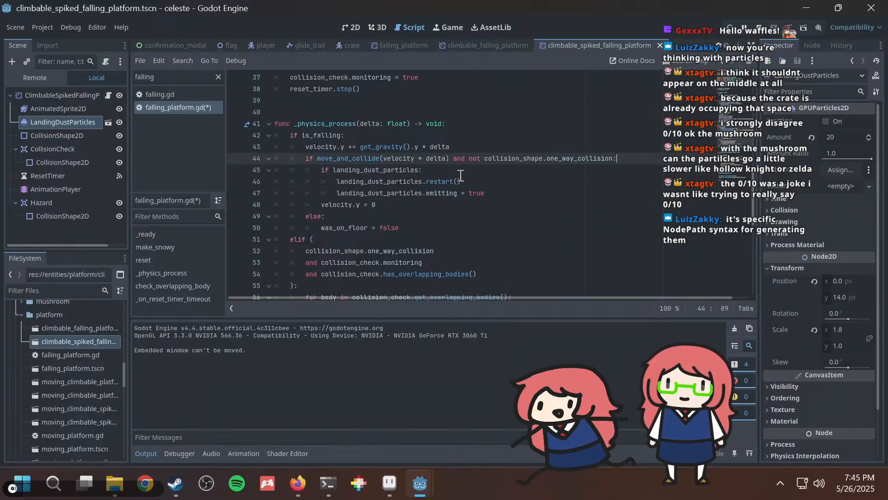
{"action": "key", "text": "Down"}
{"action": "key", "text": "Down"}
{"action": "key", "text": "Down"}
{"action": "key", "text": "Down"}
{"action": "key", "text": "Return"}
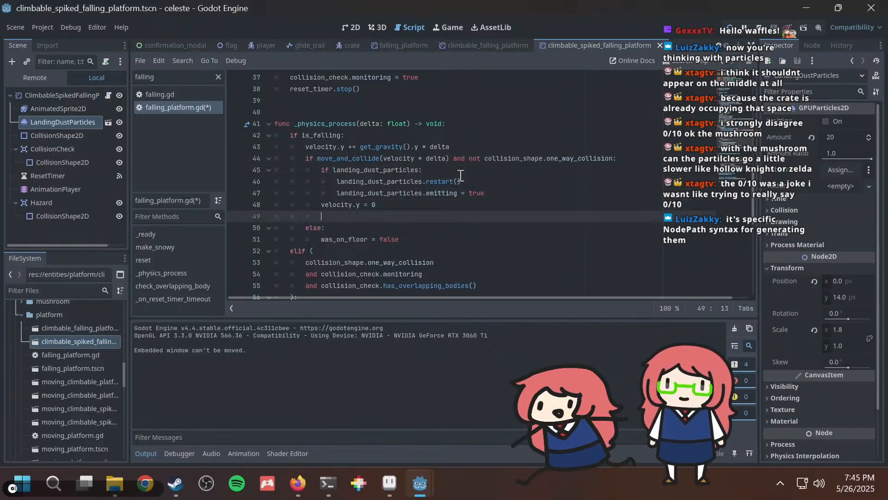
{"action": "key", "text": "ctrl+v"}
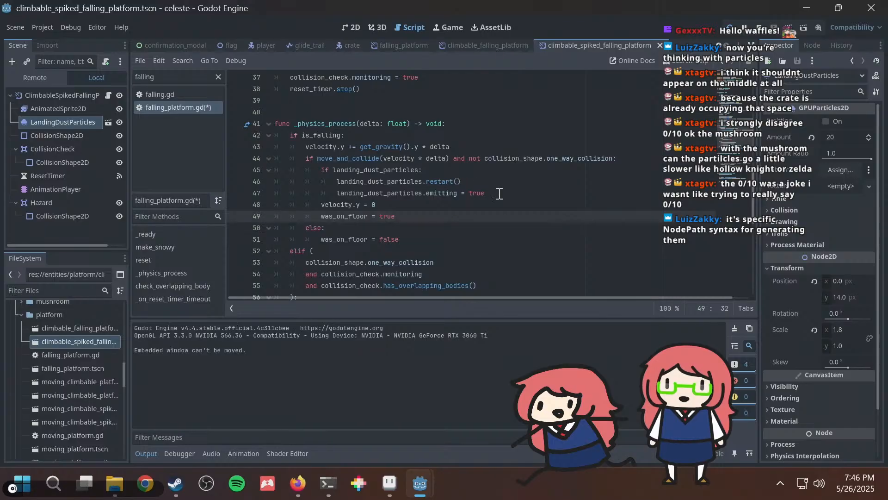
Extend the landing_dust_particles condition with "and not was_on_floor" and save the script.
{"action": "left_click", "coordinate": [471, 176]}
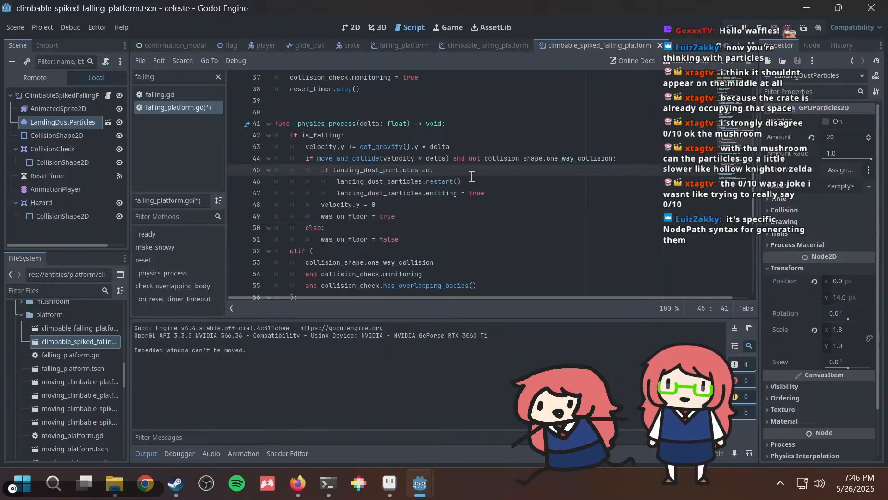
{"action": "type", "text": "and not wa"}
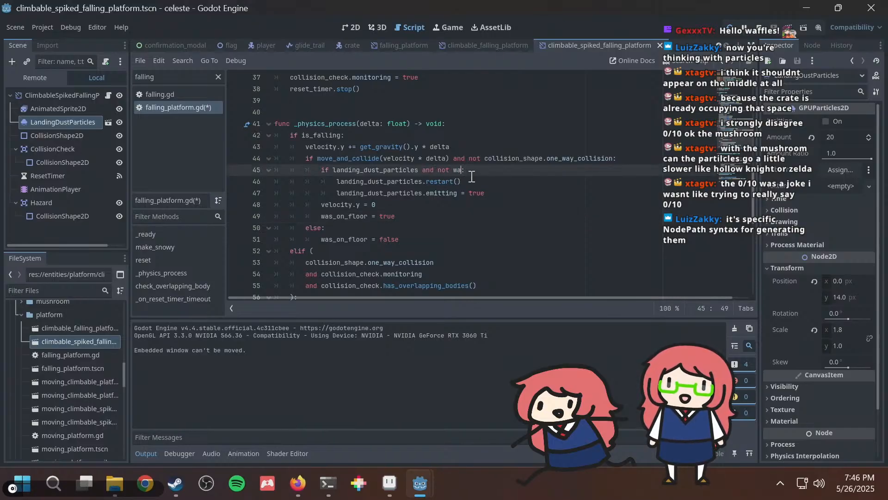
{"action": "type", "text": "s_"}
{"action": "key", "text": "Return"}
{"action": "key", "text": "ctrl+s"}
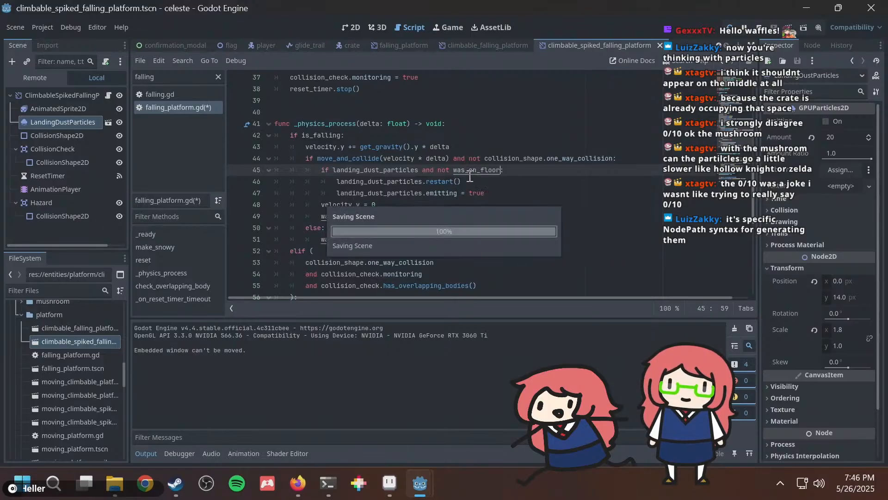
Run the game, ride the spiked falling platform to check its landing dust, and close the game.
{"action": "key", "text": "F5"}
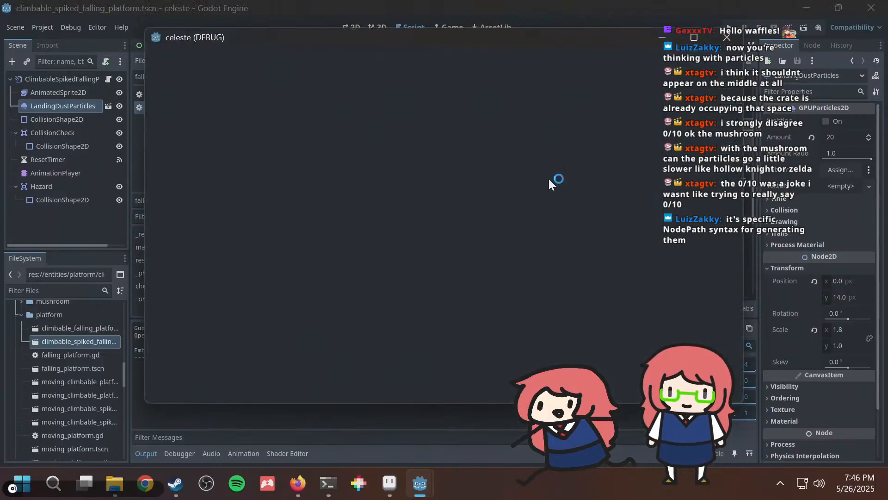
{"action": "left_click_drag", "start_coordinate": [529, 40], "coordinate": [408, 66]}
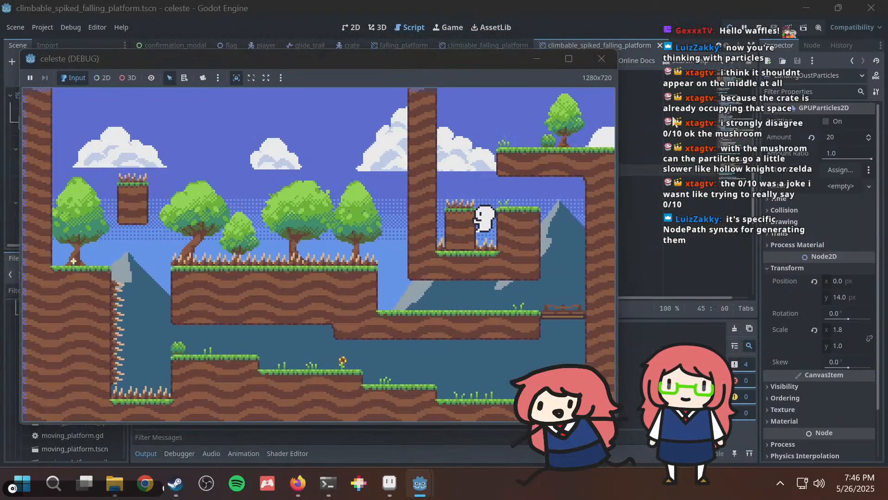
{"action": "key", "text": "Left"}
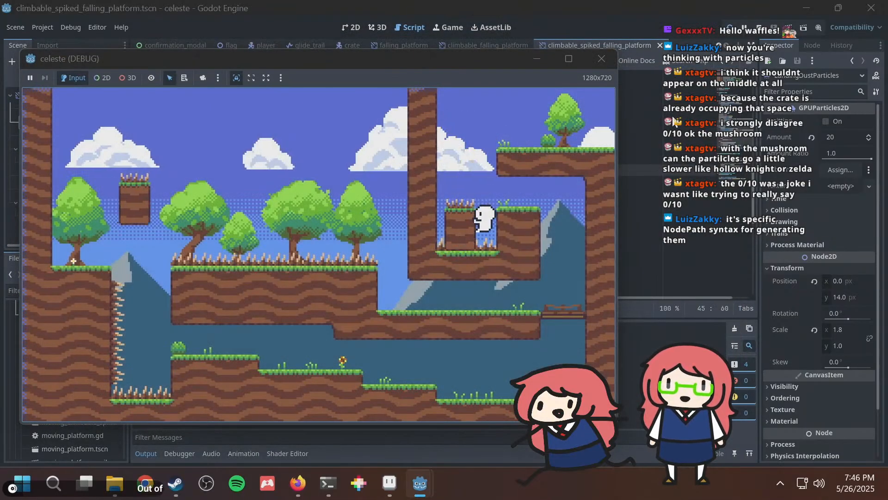
{"action": "key", "text": "Left"}
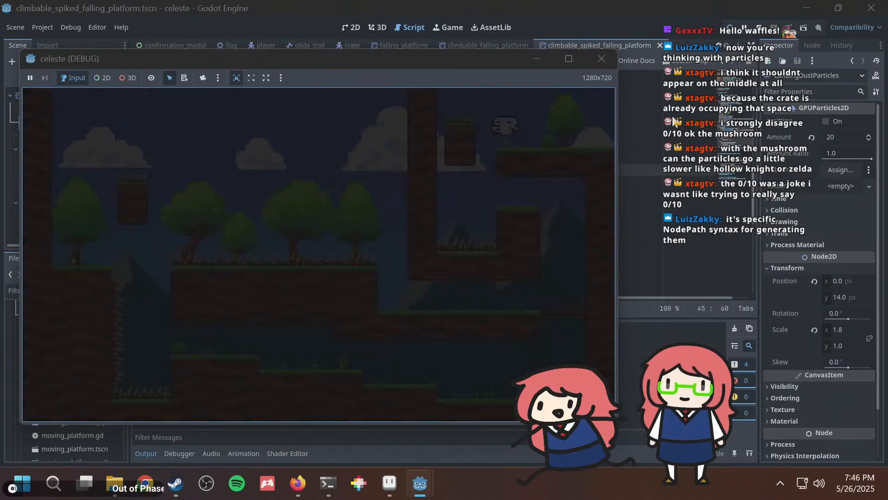
{"action": "key", "text": "Left"}
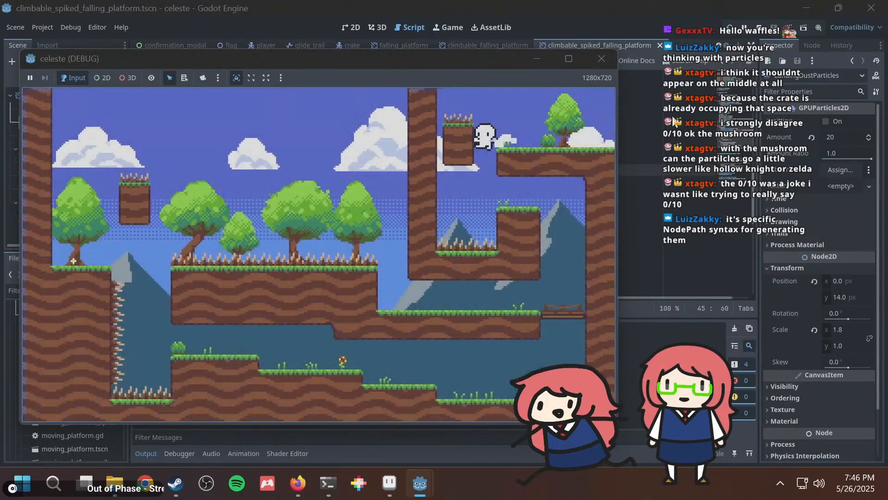
{"action": "key", "text": "Left"}
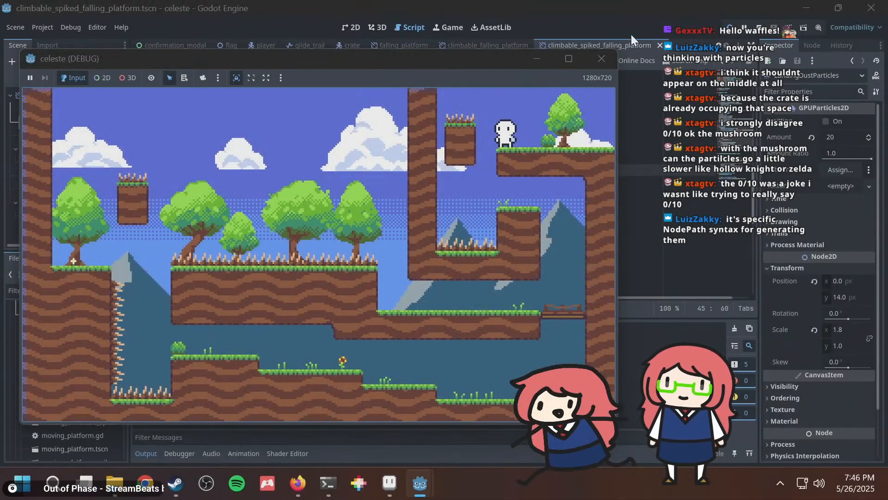
{"action": "left_click", "coordinate": [600, 57]}
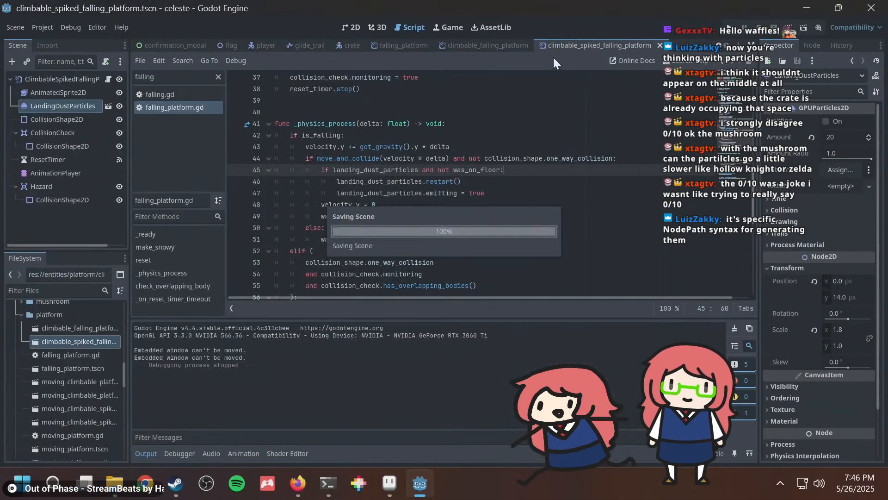
In the climbable_falling_platform scene, set the LandingDustParticles amount to 20 and its x scale to 1.8, and save.
{"action": "left_click", "coordinate": [472, 46]}
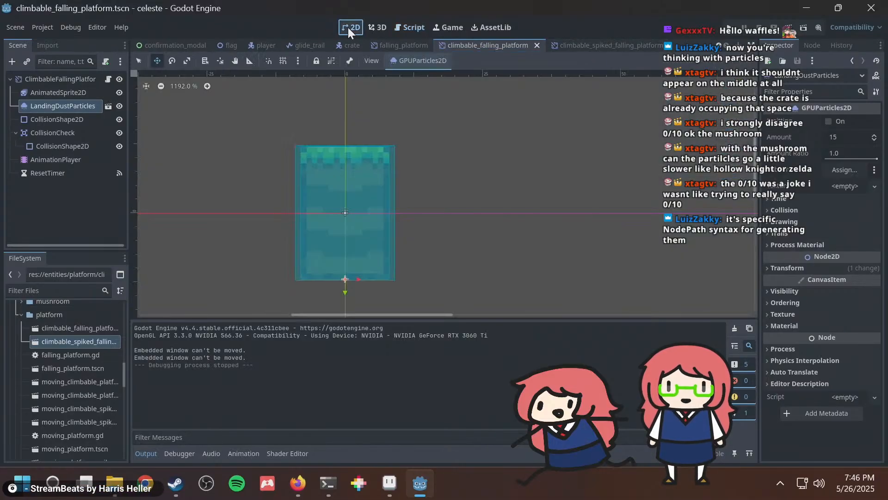
{"action": "left_click", "coordinate": [348, 27]}
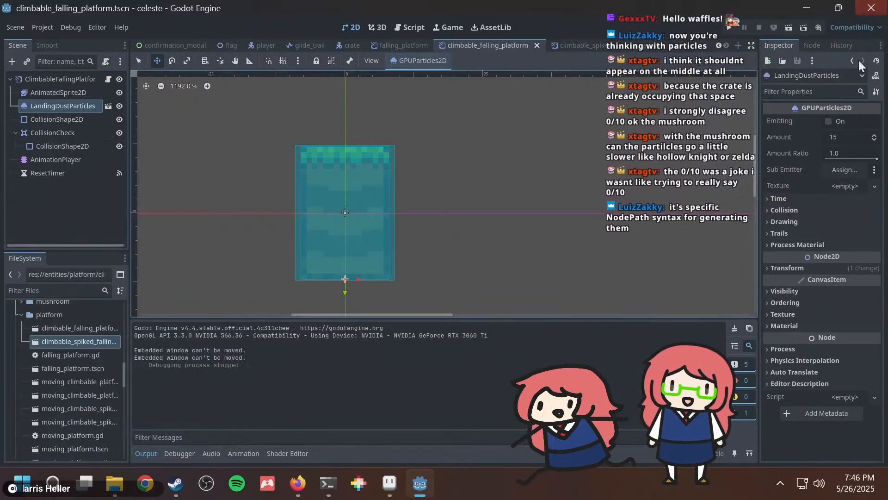
{"action": "left_click", "coordinate": [840, 137]}
{"action": "key", "text": "Return"}
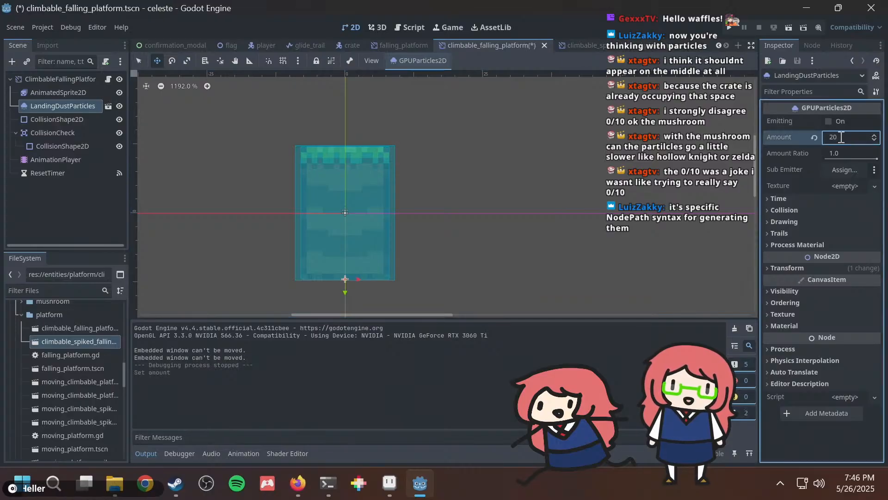
{"action": "left_click", "coordinate": [787, 268]}
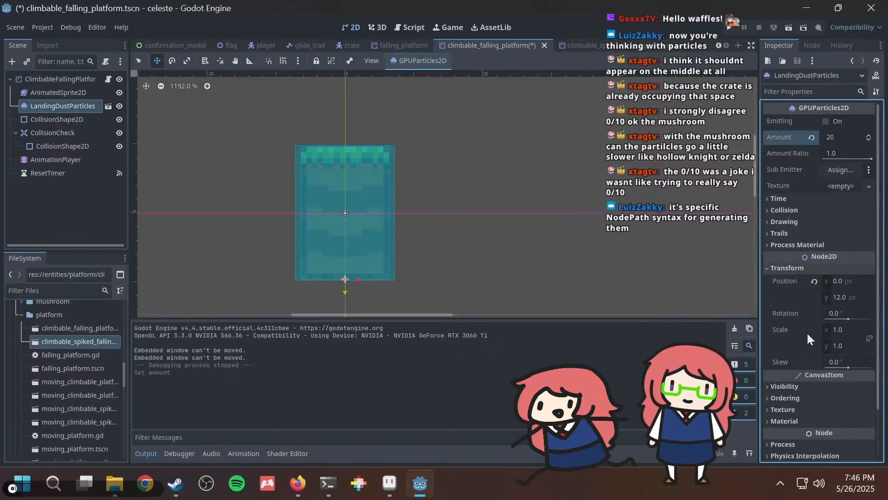
{"action": "left_click", "coordinate": [851, 330]}
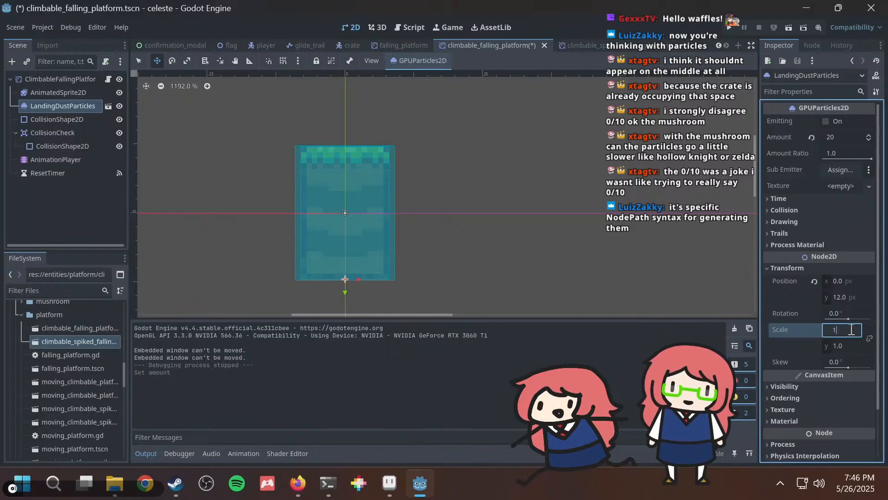
{"action": "key", "text": "ctrl+s"}
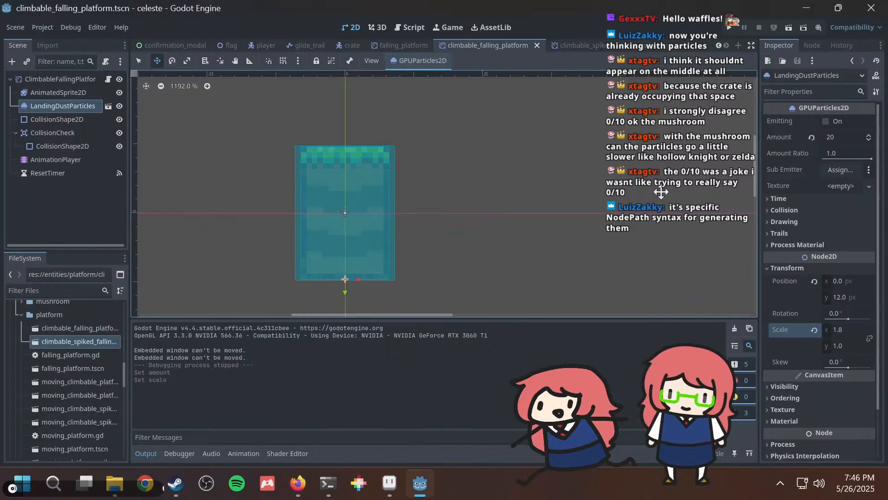
Open the world scene and move the Player into the neighbouring room with the mushroom and climbable platforms, up and to the right.
{"action": "key", "text": "F5"}
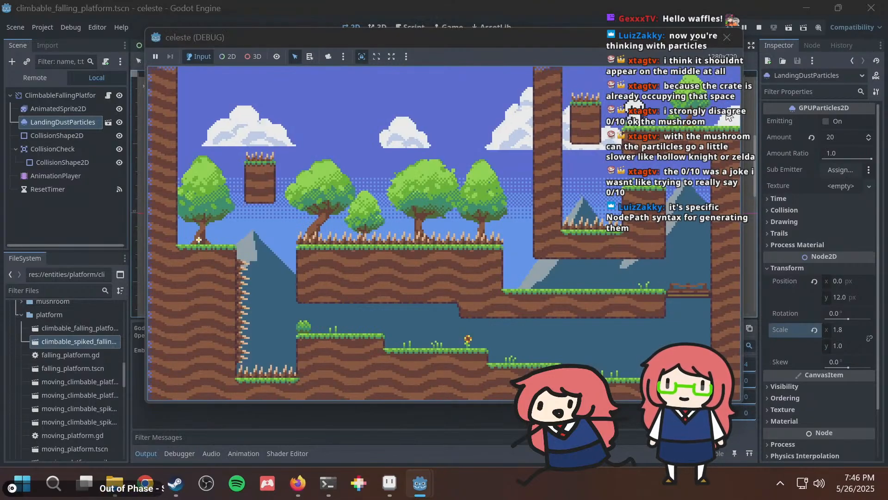
{"action": "left_click", "coordinate": [283, 20]}
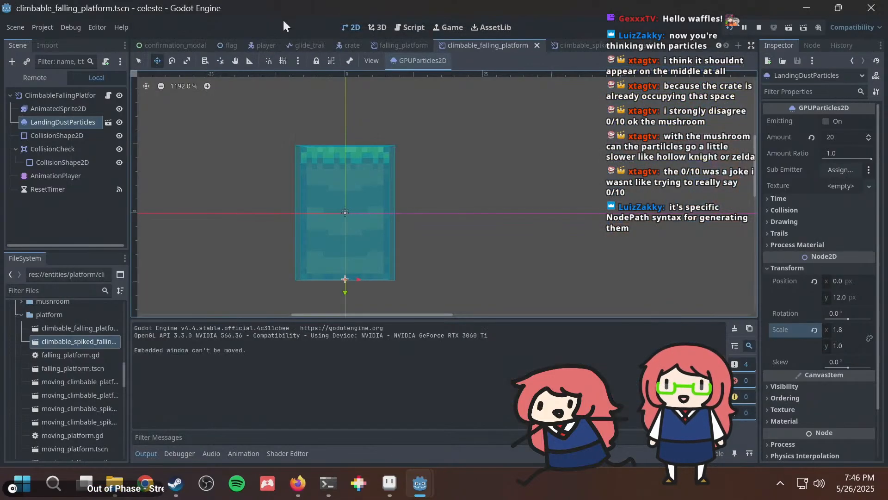
{"action": "scroll", "coordinate": [232, 47], "scroll_direction": "up", "scroll_amount": 3}
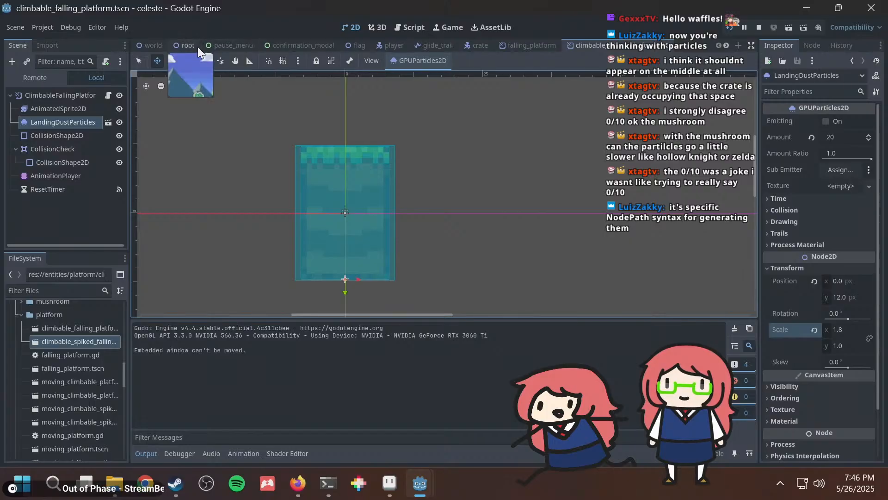
{"action": "left_click", "coordinate": [139, 43]}
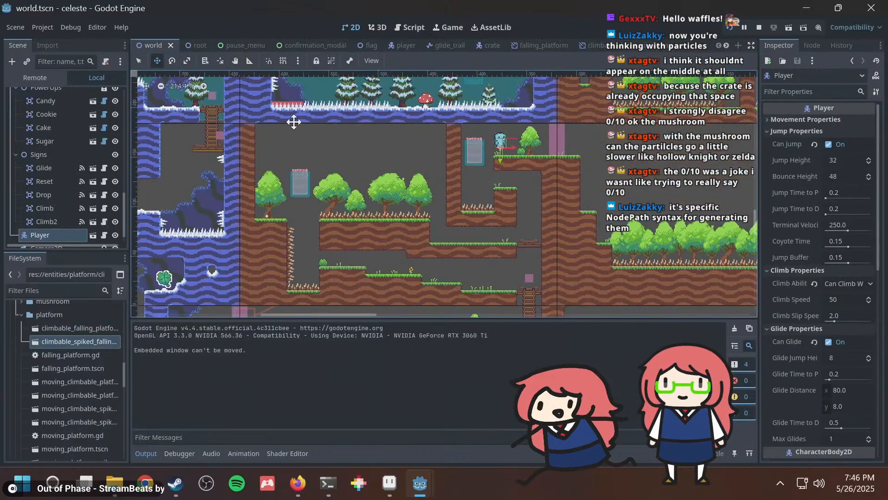
{"action": "scroll", "coordinate": [295, 125], "scroll_direction": "down", "scroll_amount": 12}
{"action": "scroll", "coordinate": [387, 169], "scroll_direction": "up", "scroll_amount": 8}
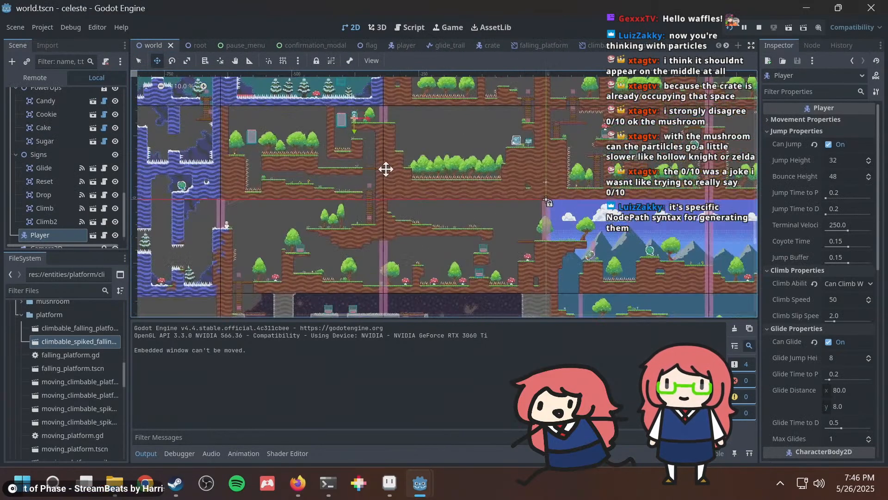
{"action": "scroll", "coordinate": [384, 158], "scroll_direction": "up", "scroll_amount": 5}
{"action": "middle_click_drag", "start_coordinate": [385, 162], "coordinate": [656, 104]}
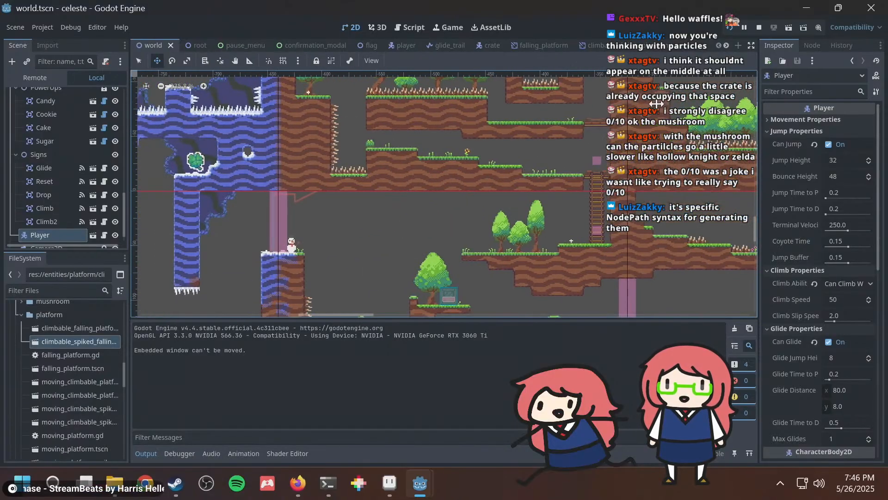
{"action": "scroll", "coordinate": [622, 123], "scroll_direction": "down", "scroll_amount": 3}
{"action": "middle_click_drag", "start_coordinate": [603, 129], "coordinate": [424, 238]}
{"action": "middle_click_drag", "start_coordinate": [496, 148], "coordinate": [431, 232]}
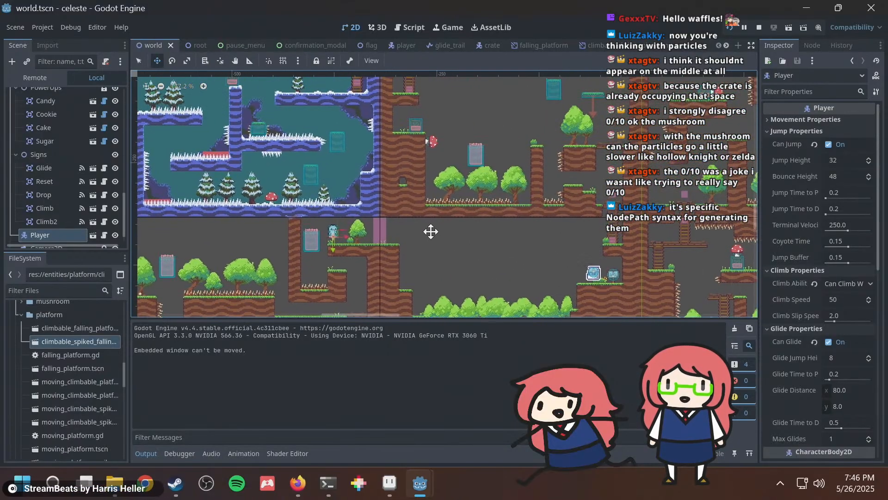
{"action": "left_click_drag", "start_coordinate": [402, 251], "coordinate": [523, 141]}
{"action": "middle_click_drag", "start_coordinate": [503, 167], "coordinate": [399, 255]}
{"action": "left_click_drag", "start_coordinate": [426, 231], "coordinate": [521, 184]}
Run the game and reset the room repeatedly to check the landing dust of the climbable falling platform under the player.
{"action": "key", "text": "F5"}
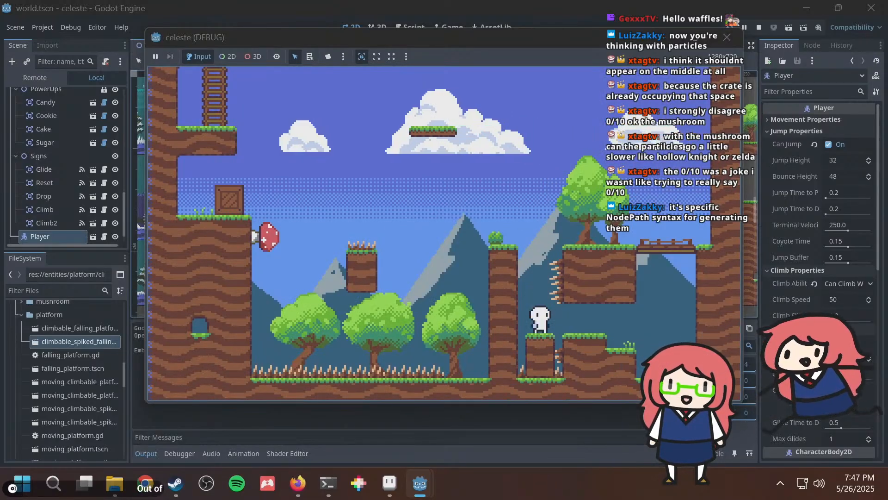
{"action": "key", "text": "r"}
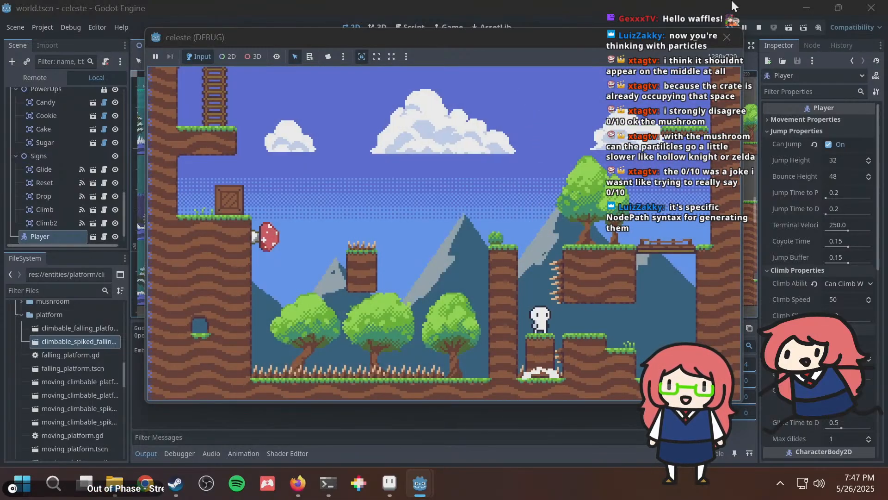
{"action": "key", "text": "r"}
{"action": "key", "text": "space"}
{"action": "key", "text": "Left"}
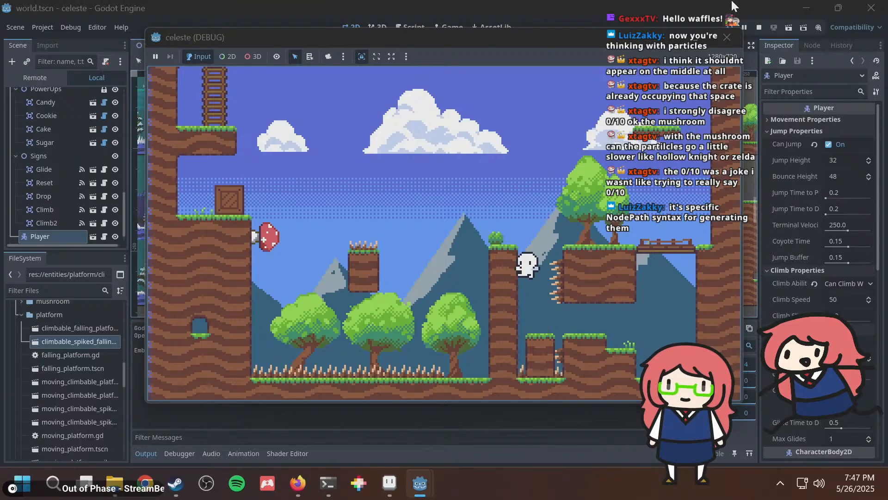
{"action": "key", "text": "space"}
{"action": "key", "text": "r"}
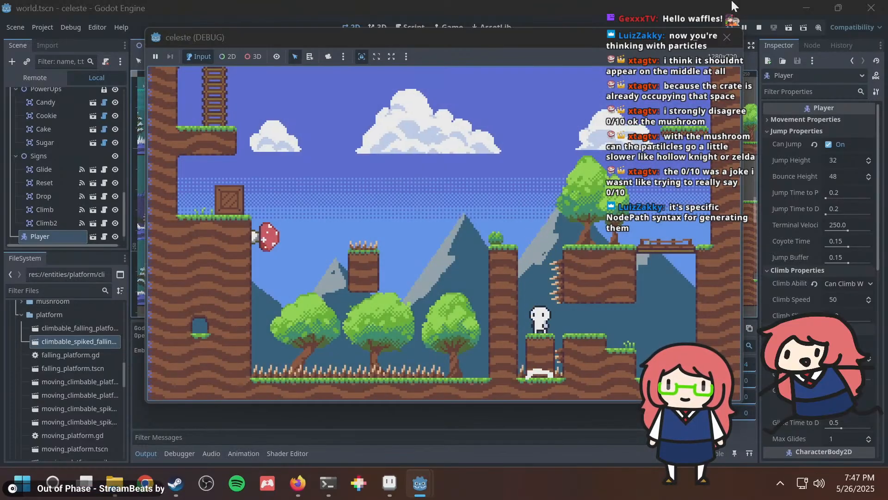
Jump across to the floating spiked platform to make it fall, and reset the room.
{"action": "key", "text": "Left"}
{"action": "key", "text": "space"}
{"action": "key", "text": "space"}
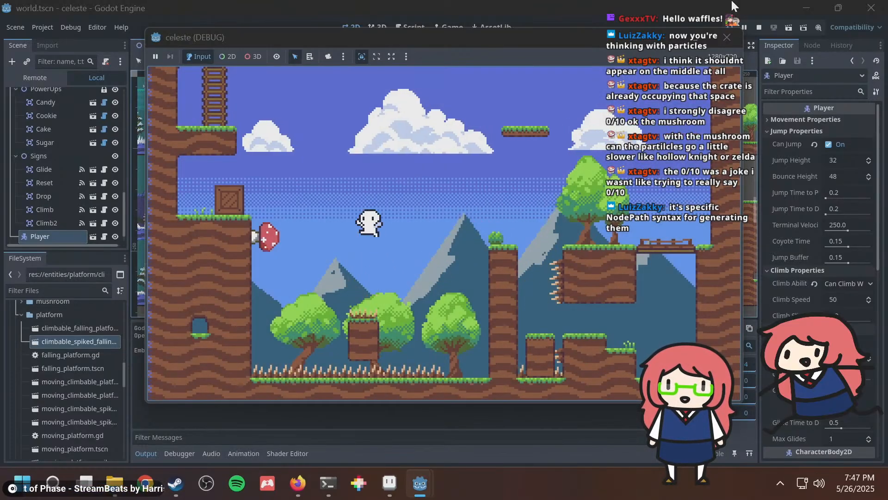
{"action": "key", "text": "Left"}
{"action": "key", "text": "r"}
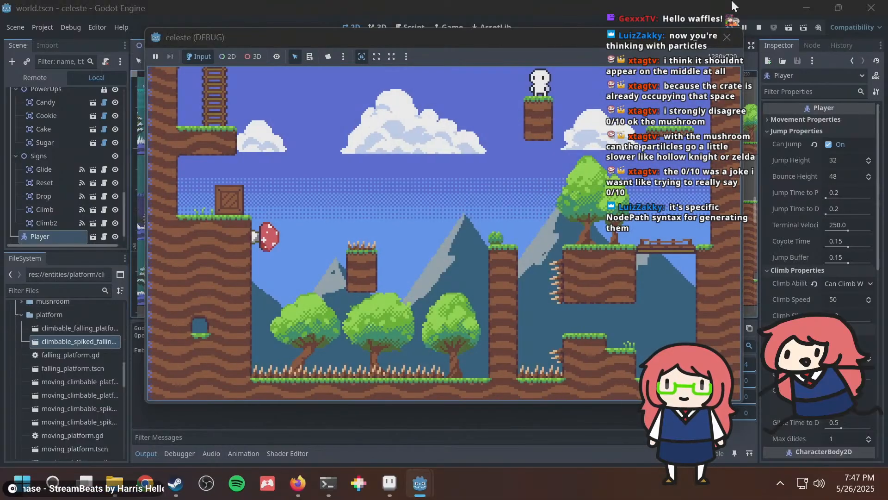
Glide from the climbable platform to the ladder ledge and climb into the room above.
{"action": "key", "text": "Left"}
{"action": "key", "text": "space"}
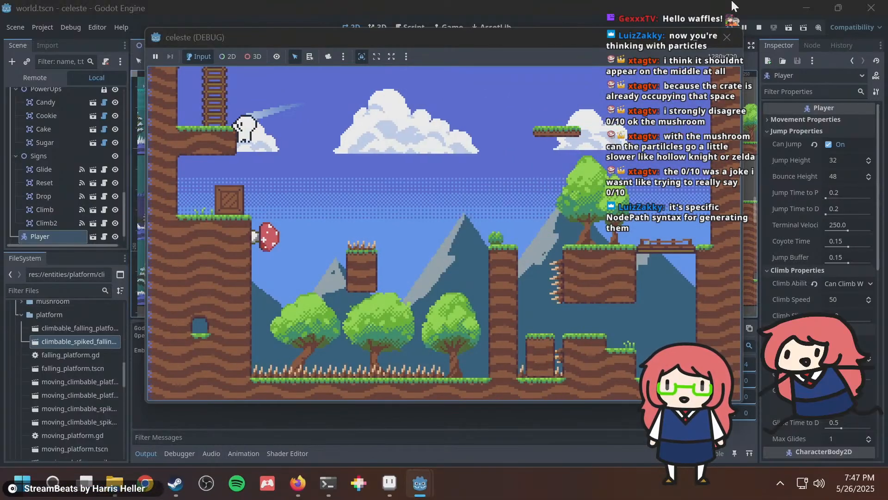
{"action": "key", "text": "Left"}
{"action": "key", "text": "Up"}
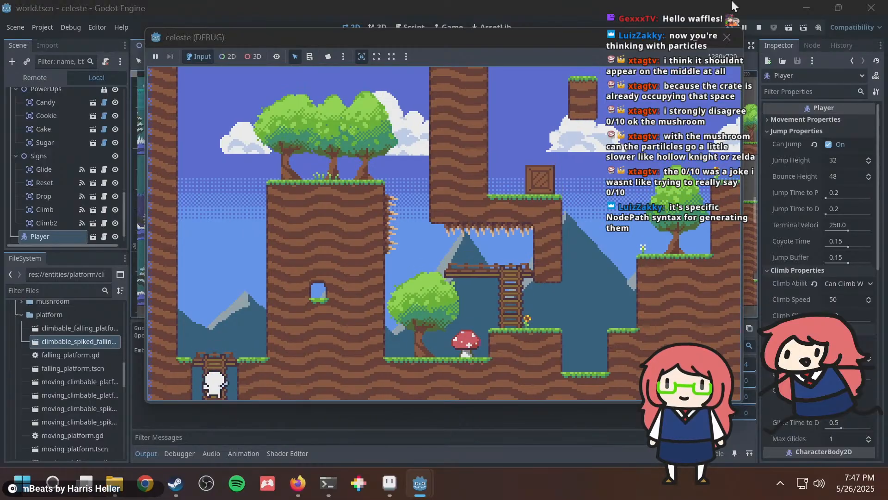
{"action": "key", "text": "Up"}
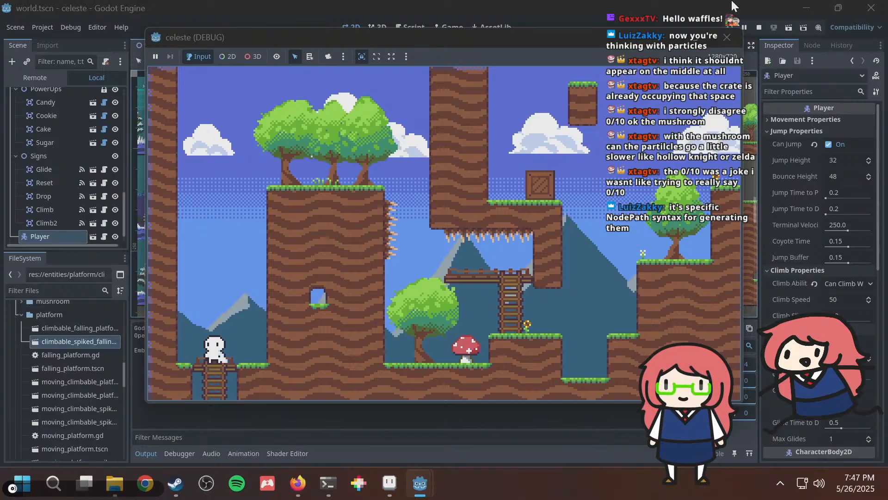
Climb down and back up through the ladder top repeatedly to check the player's landing there.
{"action": "key", "text": "Down"}
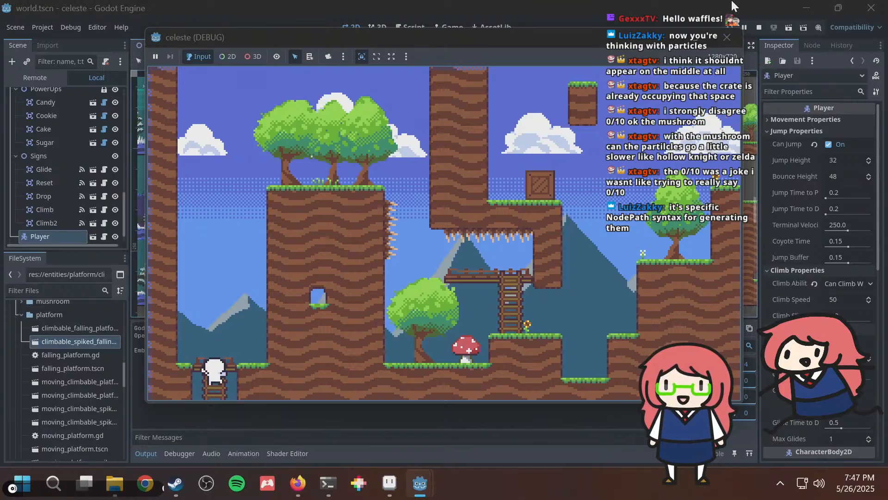
{"action": "key", "text": "Up"}
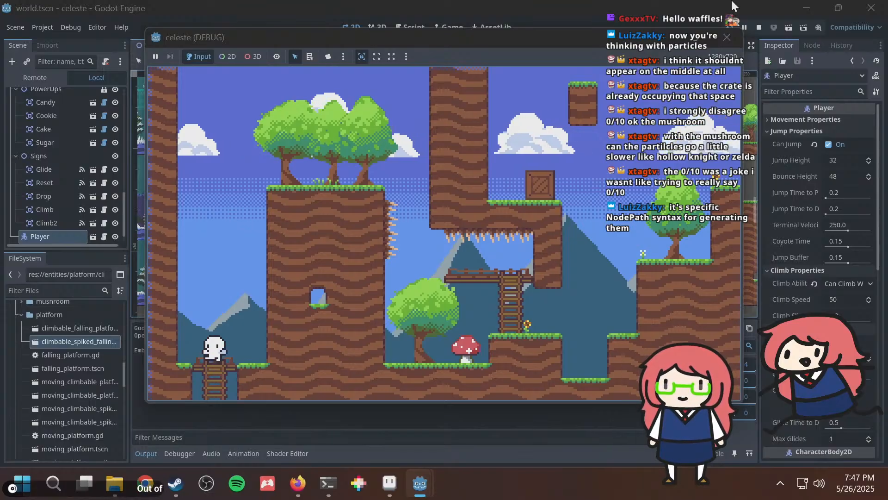
{"action": "key", "text": "Down"}
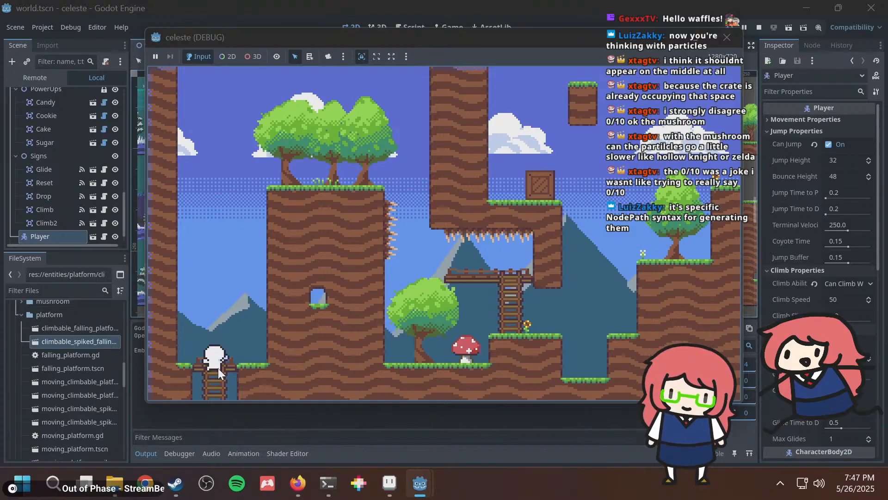
{"action": "key", "text": "Up"}
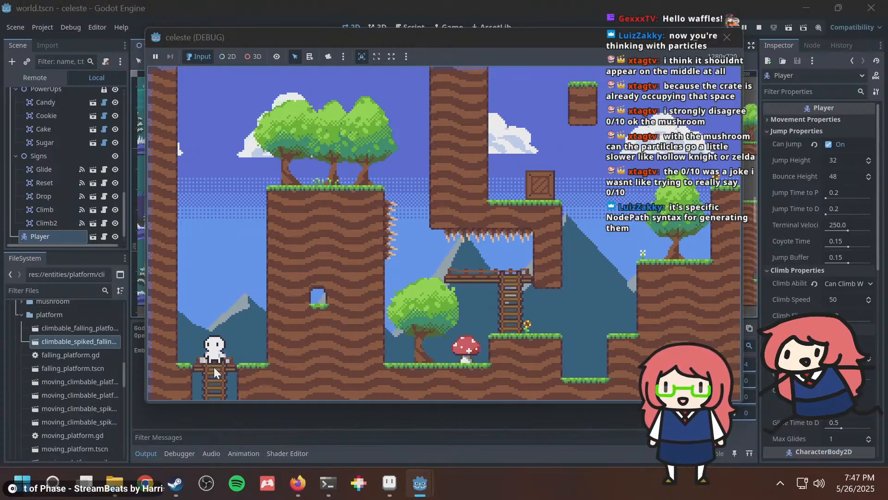
{"action": "key", "text": "Down"}
{"action": "key", "text": "Up"}
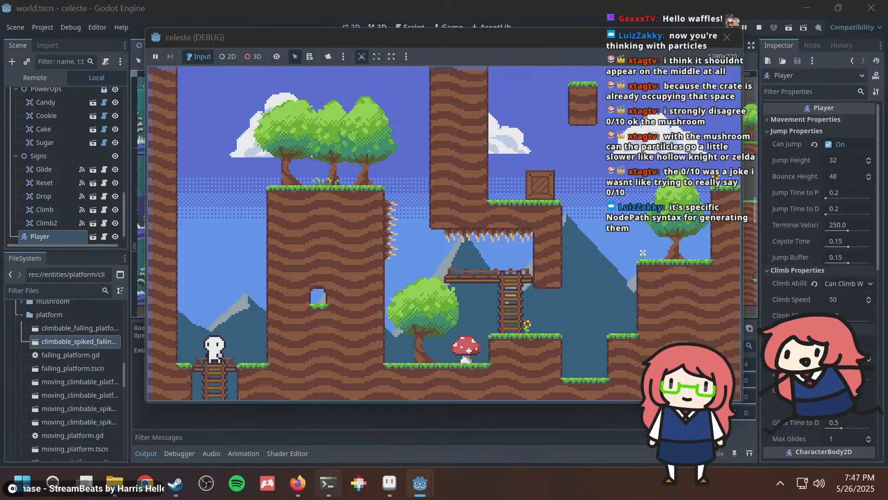
{"action": "mouse_move", "coordinate": [328, 484]}
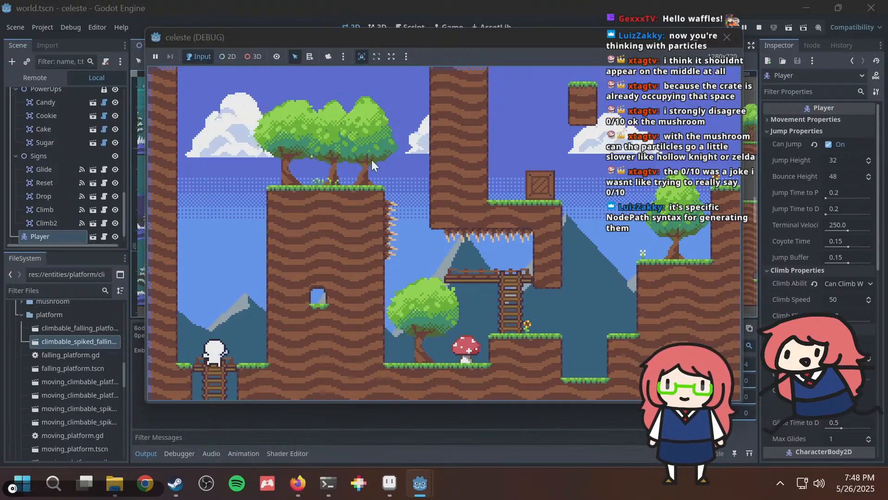
Cross the upper room over the tree-topped pillar and climb onto the ledge beside the crate.
{"action": "key", "text": "Right"}
{"action": "key", "text": "space"}
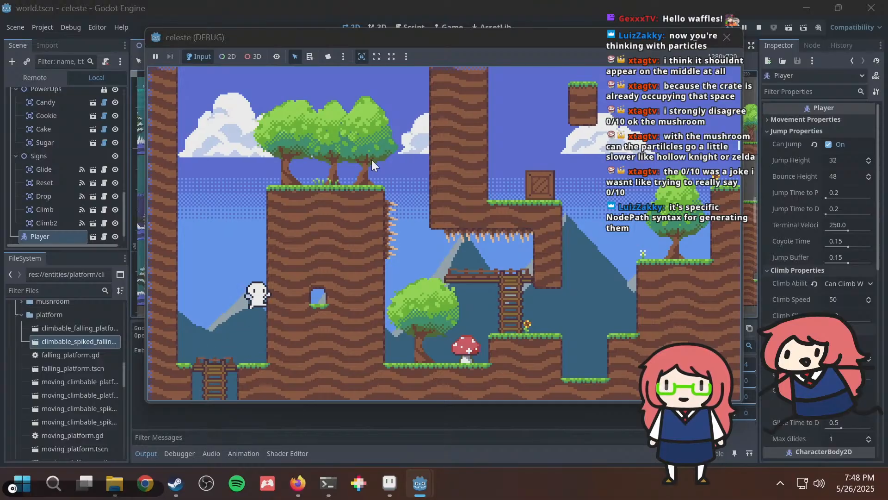
{"action": "key", "text": "Up"}
{"action": "key", "text": "Right"}
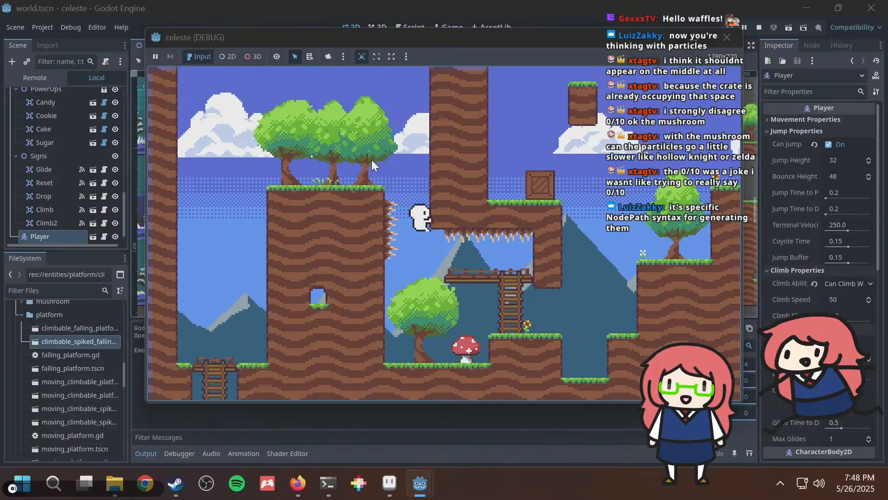
{"action": "key", "text": "Right"}
{"action": "key", "text": "space"}
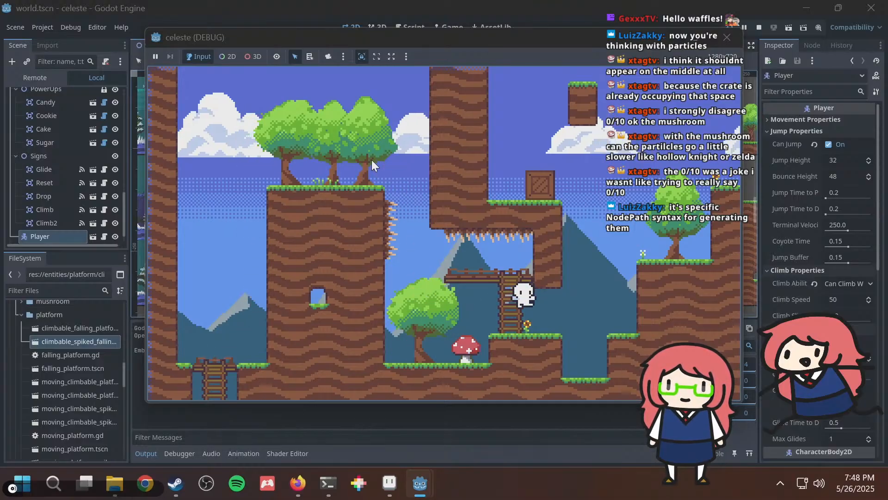
{"action": "key", "text": "space"}
{"action": "key", "text": "Left"}
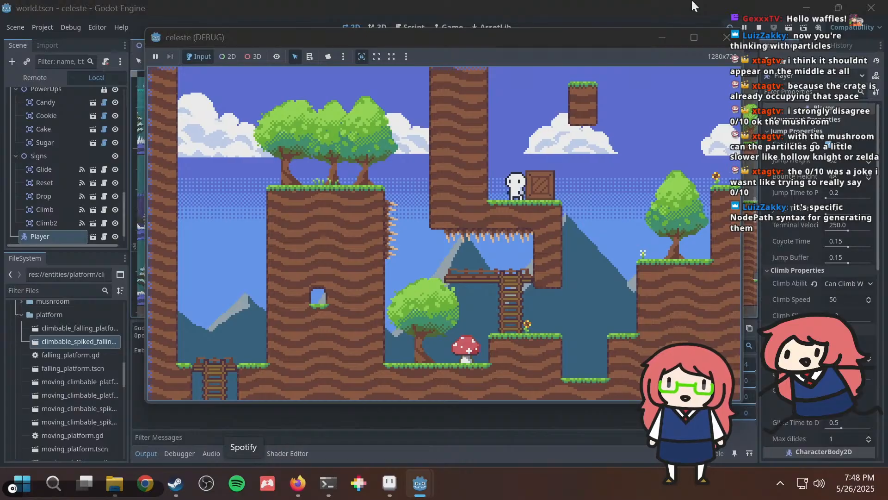
Drop the floating platform into the pit and push the crate off the ledge onto it to check the landing dust.
{"action": "key", "text": "Right"}
{"action": "key", "text": "space"}
{"action": "key", "text": "Left"}
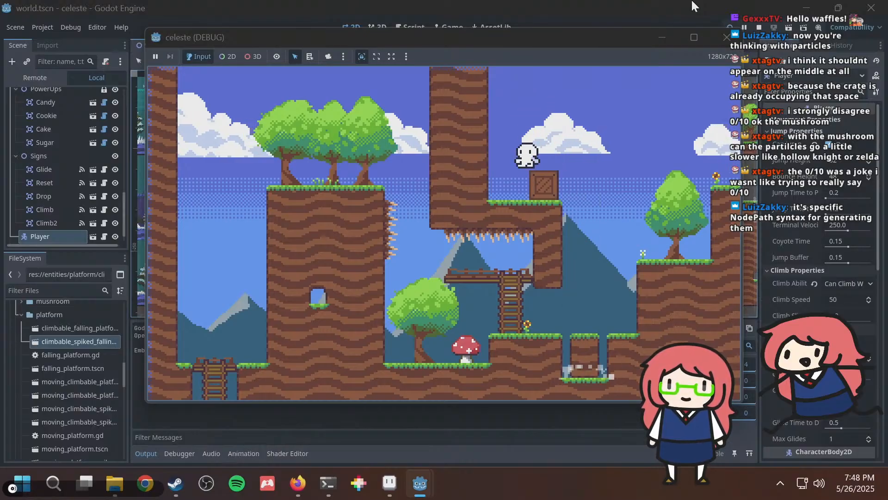
{"action": "key", "text": "Right"}
{"action": "key", "text": "Right"}
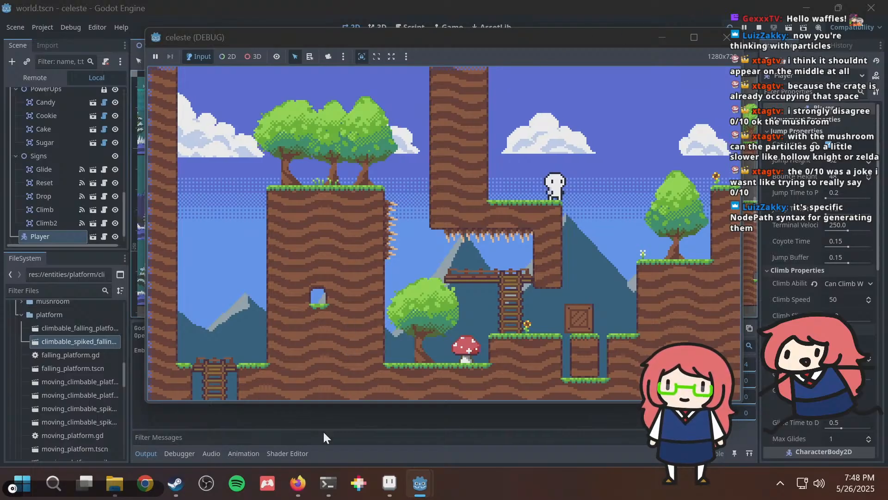
Switch to the terminal and list the project's modified files with git status.
{"action": "left_click", "coordinate": [316, 478]}
{"action": "type", "text": "gi"}
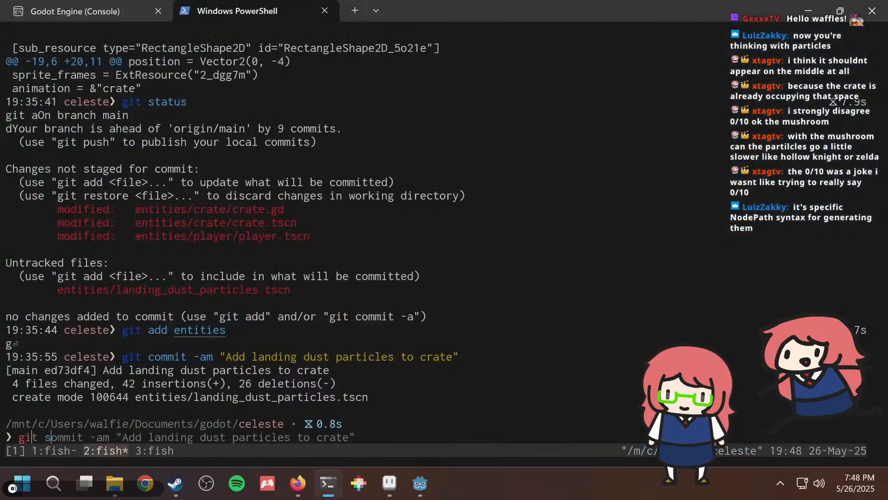
{"action": "type", "text": "t status"}
{"action": "key", "text": "Return"}
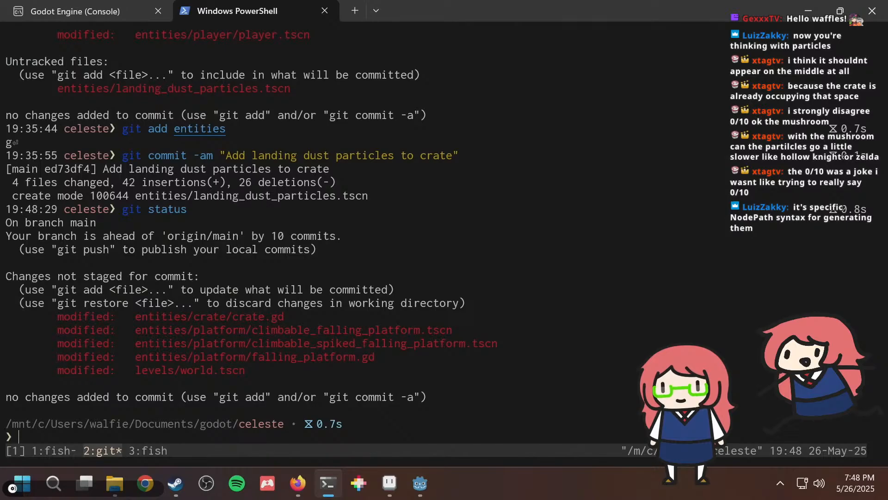
Review all uncommitted changes with git diff, from crate.gd through to world.tscn, and exit the diff.
{"action": "type", "text": "git diff"}
{"action": "key", "text": "Return"}
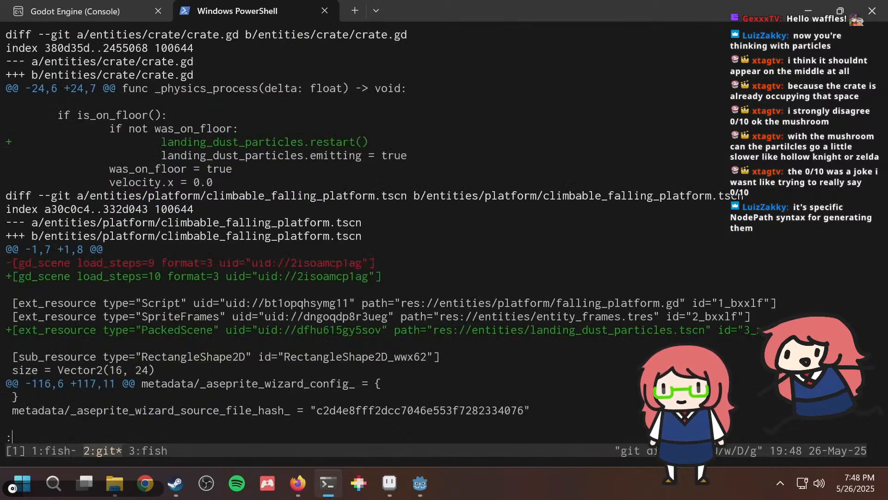
{"action": "key", "text": "space"}
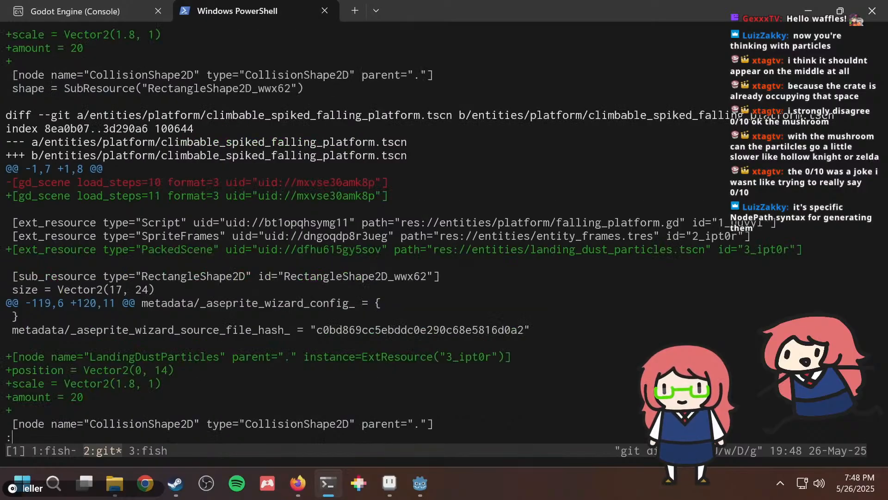
{"action": "key", "text": "d"}
{"action": "key", "text": "d"}
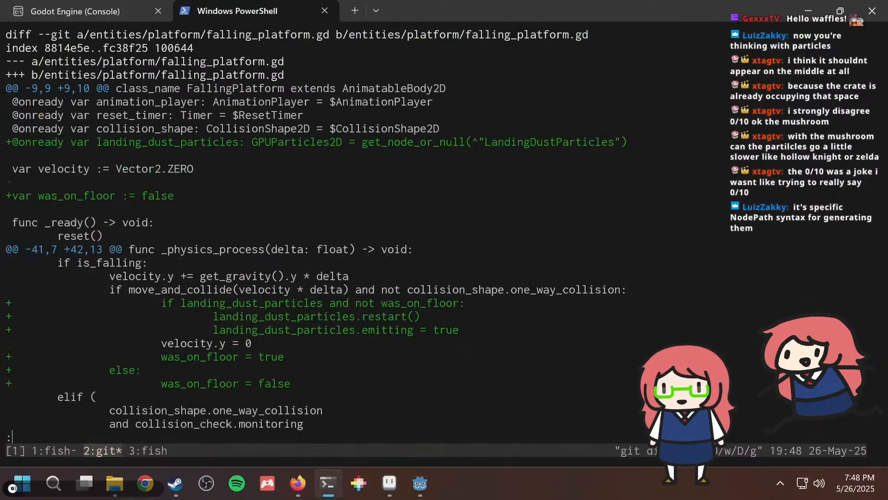
{"action": "key", "text": "d"}
{"action": "key", "text": "q"}
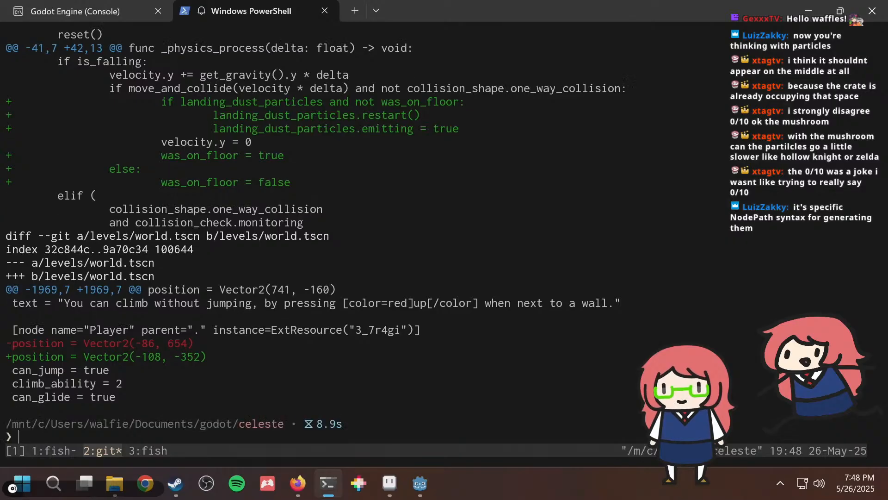
Rerun the earlier gdformat command on entities/ from the shell history.
{"action": "key", "text": "ctrl+r"}
{"action": "type", "text": "f"}
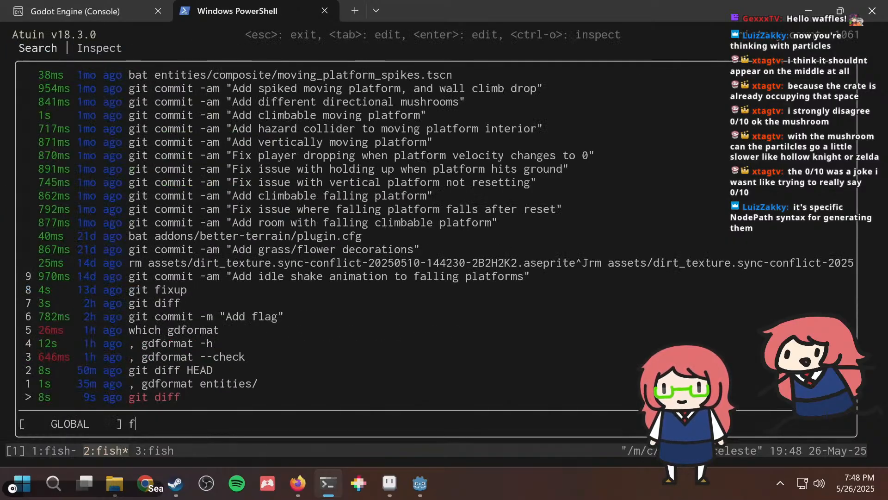
{"action": "key", "text": "Up"}
{"action": "key", "text": "Return"}
{"action": "key", "text": "Return"}
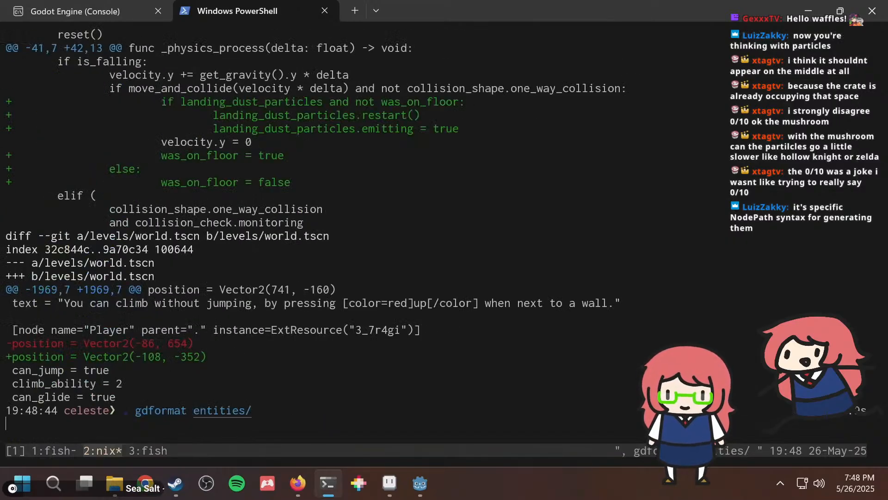
Commit all changes with the message "Add landing dust particles to falling platforms" and switch back to the game.
{"action": "type", "text": "git"}
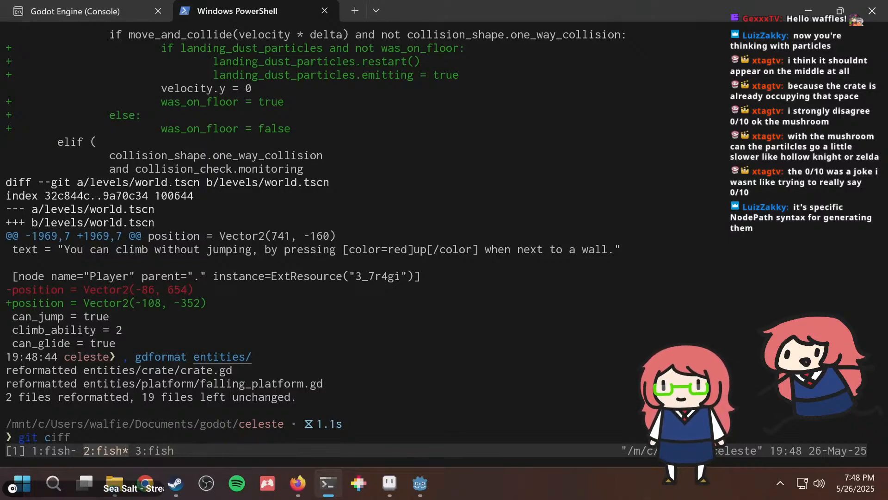
{"action": "type", "text": " commit -am \"Add landing dust particle"}
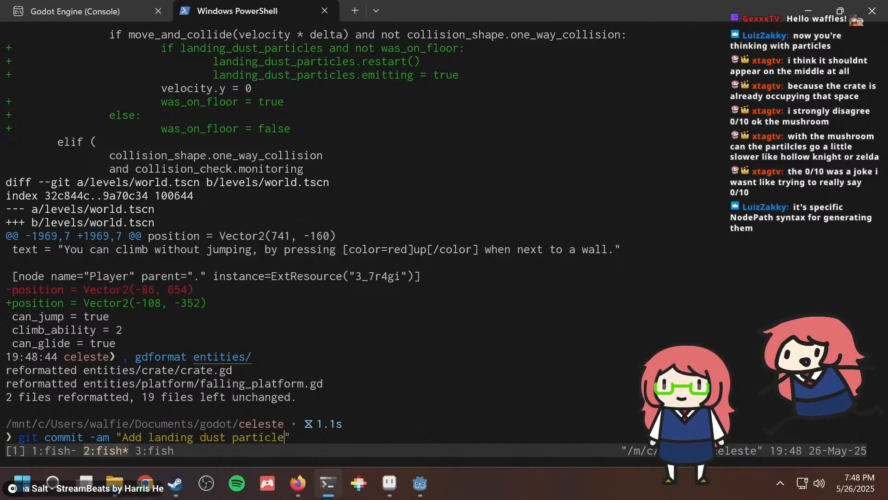
{"action": "type", "text": "st particles to fall"}
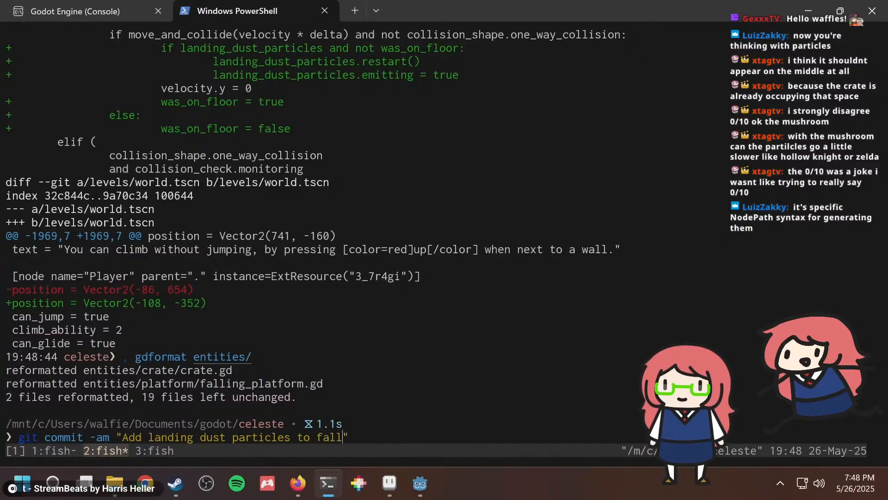
{"action": "type", "text": "ing platforms"}
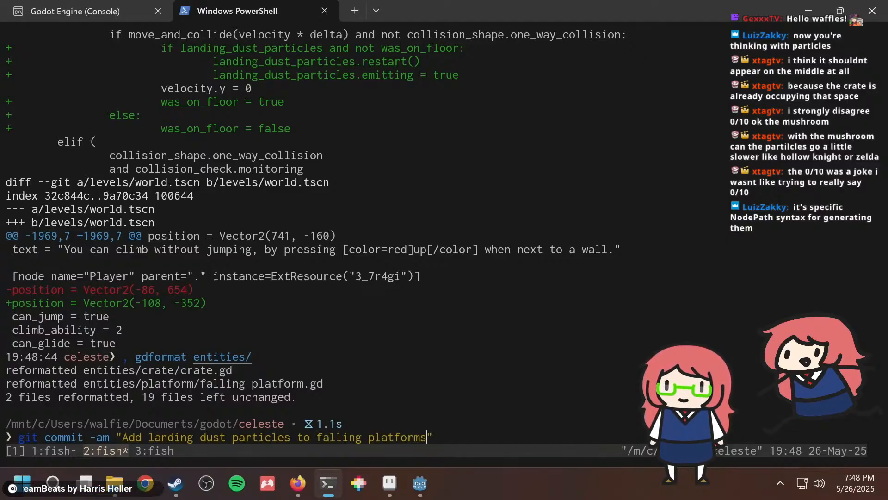
{"action": "key", "text": "Return"}
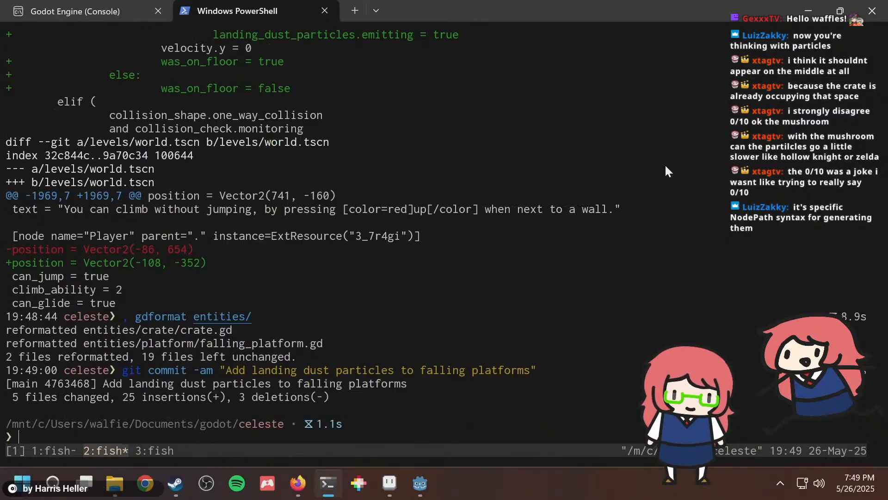
{"action": "key", "text": "alt+Tab"}
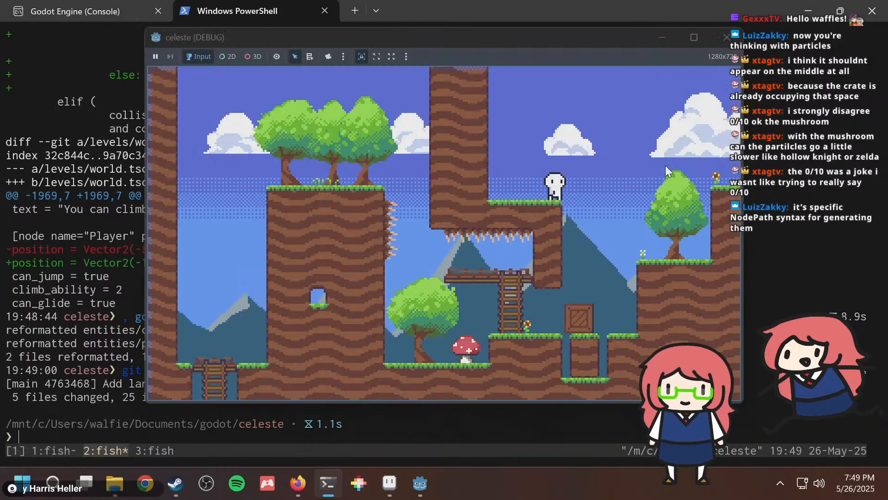
Close the running game, reload the externally modified crate.gd and falling_platform.gd from disk, and relaunch the game.
{"action": "left_click", "coordinate": [726, 37]}
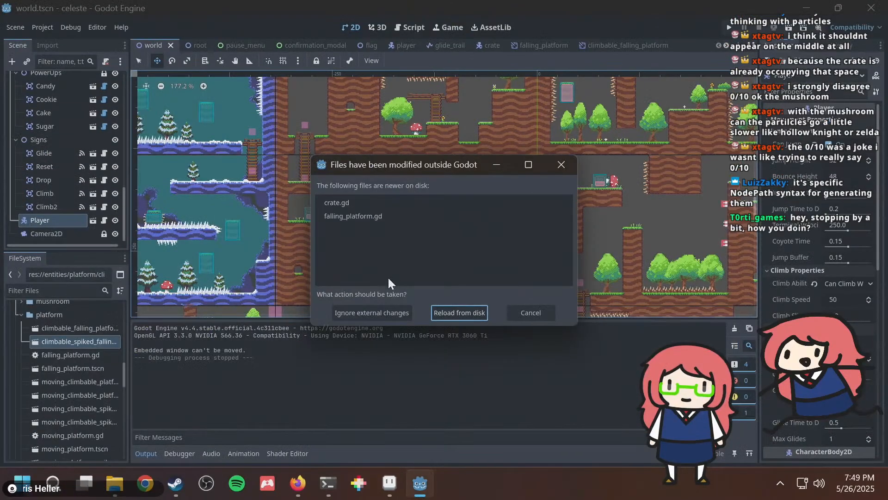
{"action": "left_click", "coordinate": [460, 312]}
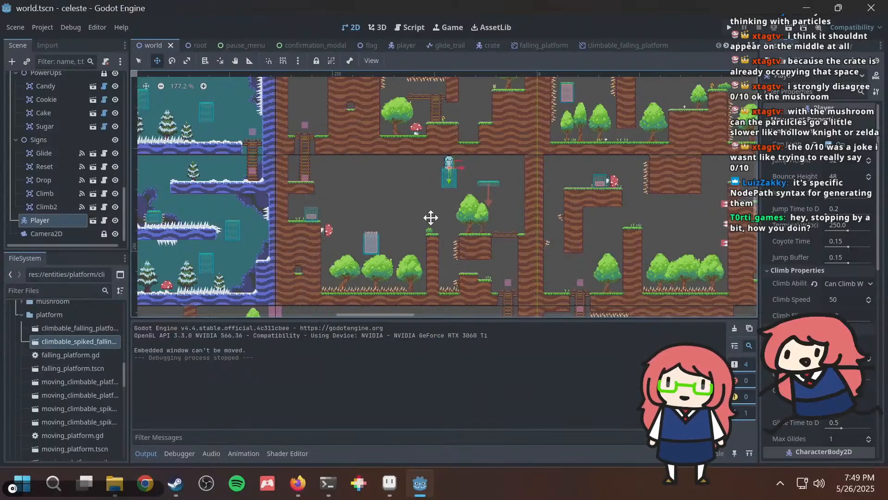
{"action": "key", "text": "F5"}
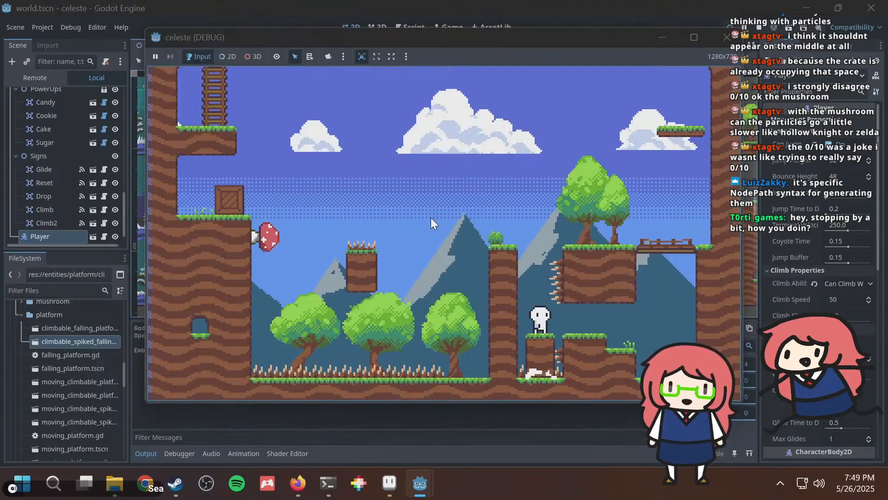
Playtest jumping and climbing between the starting platform, the tall pillar and the grassy ledge beneath the trees.
{"action": "key", "text": "Left"}
{"action": "key", "text": "space"}
{"action": "key", "text": "space"}
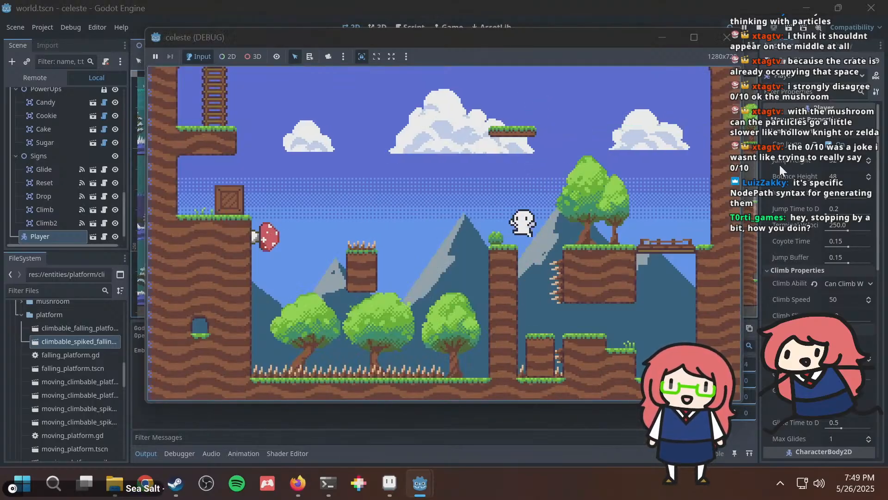
{"action": "key", "text": "Left"}
{"action": "key", "text": "Right"}
{"action": "key", "text": "space"}
{"action": "key", "text": "space"}
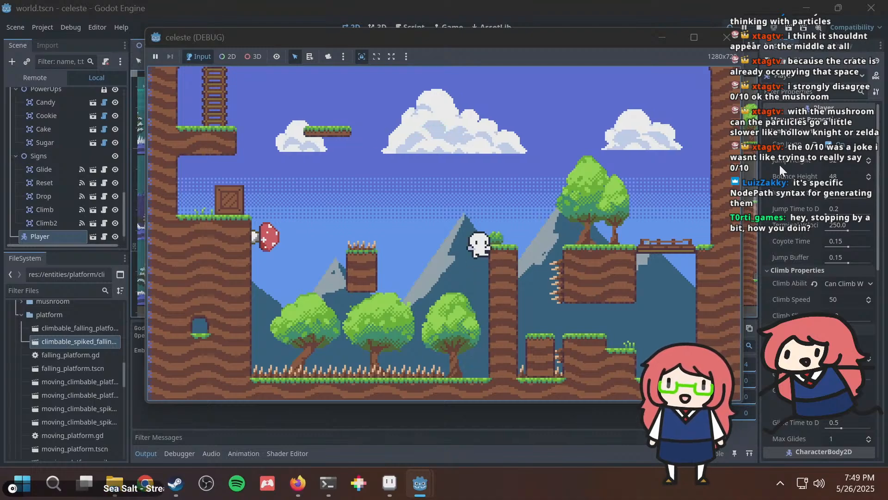
{"action": "key", "text": "space"}
{"action": "key", "text": "Right"}
{"action": "key", "text": "space"}
{"action": "key", "text": "space"}
{"action": "key", "text": "Right"}
{"action": "key", "text": "space"}
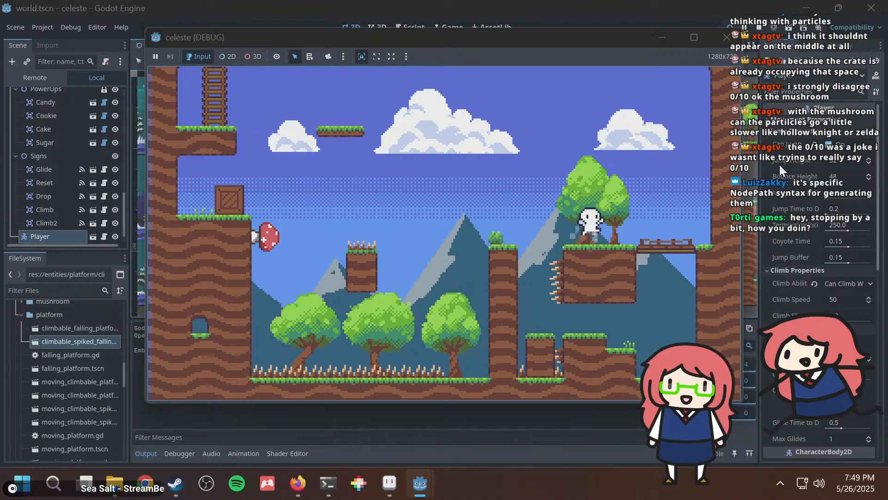
{"action": "key", "text": "Right"}
{"action": "key", "text": "space"}
{"action": "key", "text": "space"}
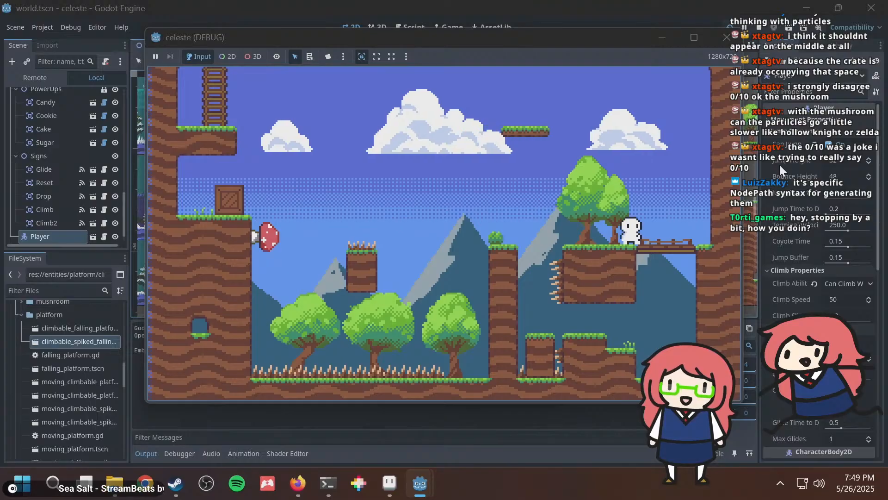
Playtest gliding back and forth above the spike pit and reset the character to its starting point.
{"action": "key", "text": "Left"}
{"action": "key", "text": "space"}
{"action": "key", "text": "space"}
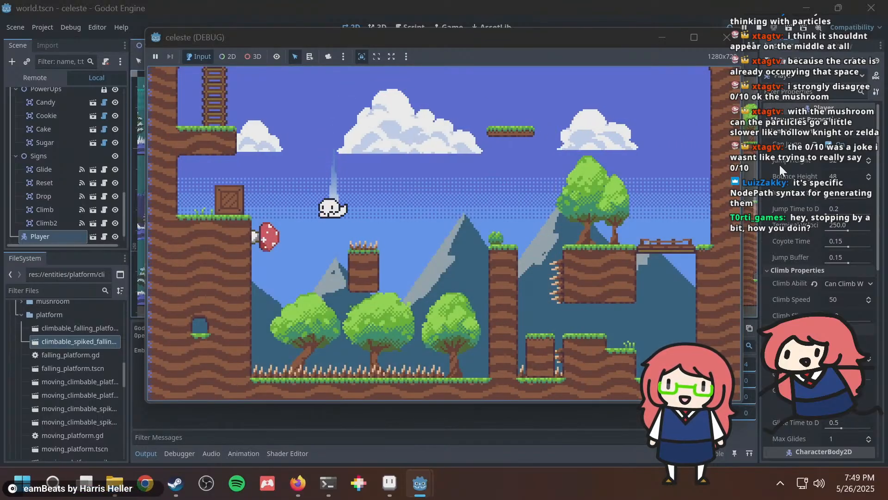
{"action": "key", "text": "Left"}
{"action": "key", "text": "Left"}
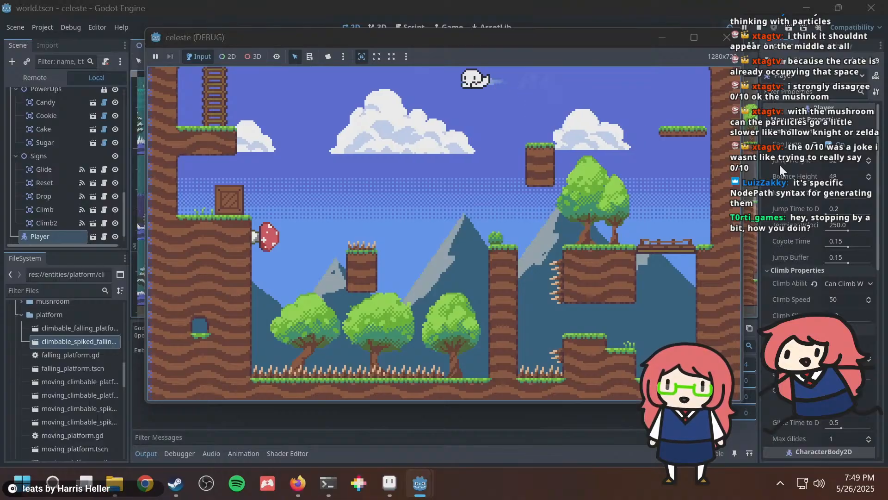
{"action": "key", "text": "Right"}
{"action": "key", "text": "Left"}
{"action": "key", "text": "Right"}
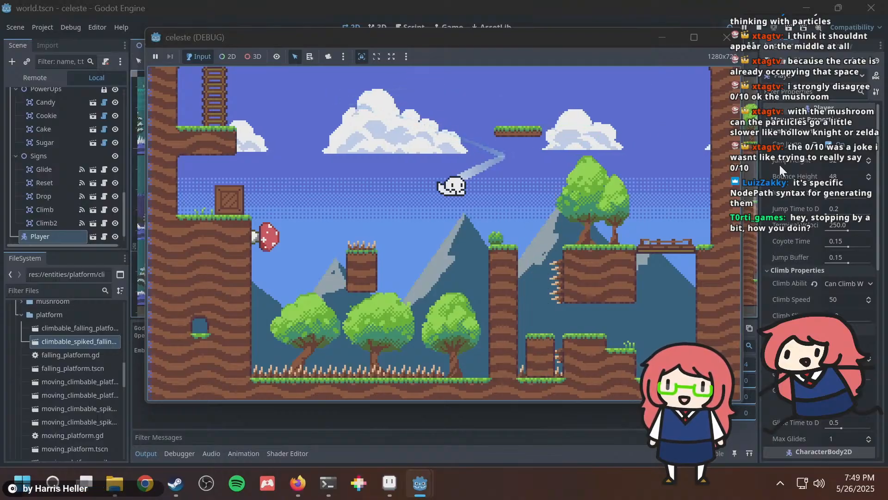
{"action": "key", "text": "r"}
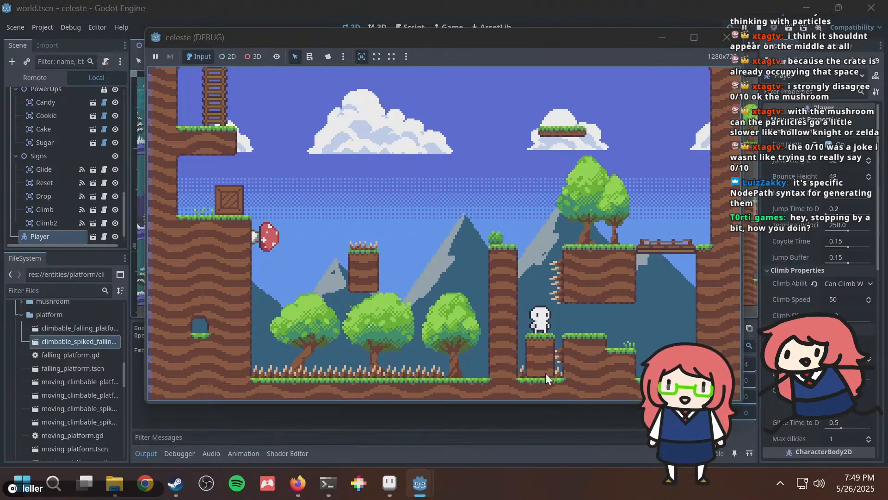
{"action": "key", "text": "r"}
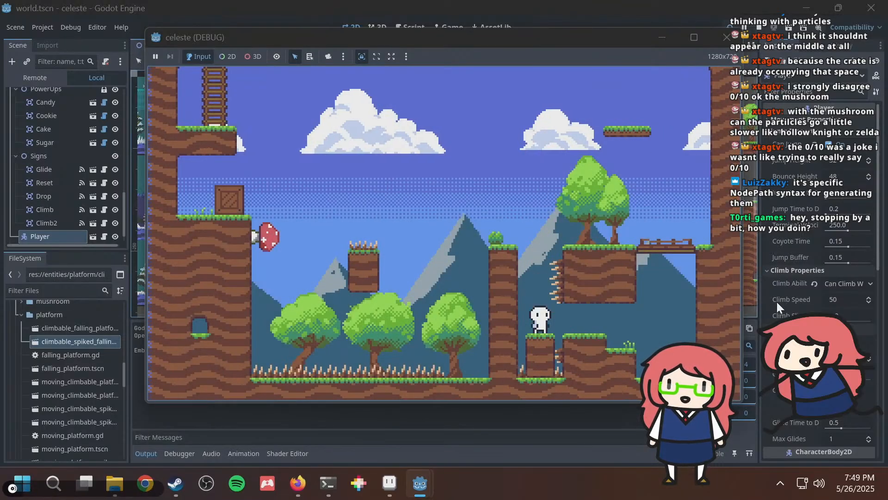
Descend the ladder, glide over the forest pit into the room with the spiked falling platforms, and stop the game.
{"action": "key", "text": "Right"}
{"action": "key", "text": "Down"}
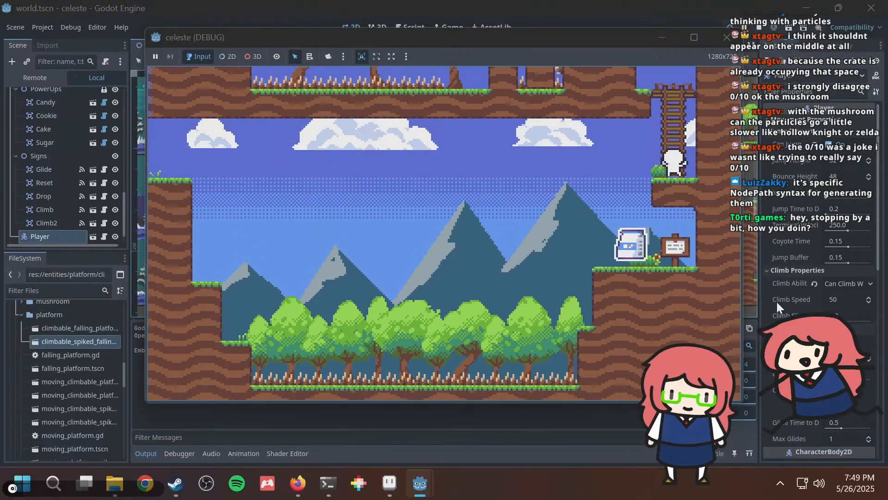
{"action": "key", "text": "Left"}
{"action": "key", "text": "space"}
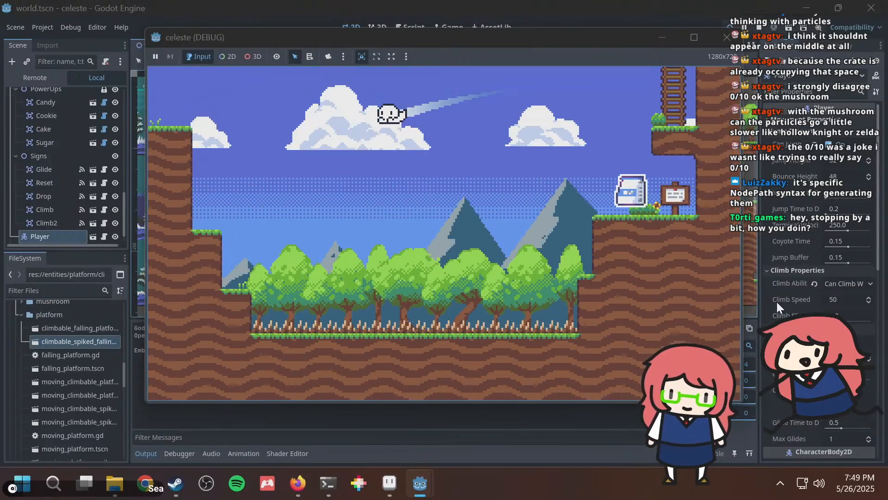
{"action": "key", "text": "space"}
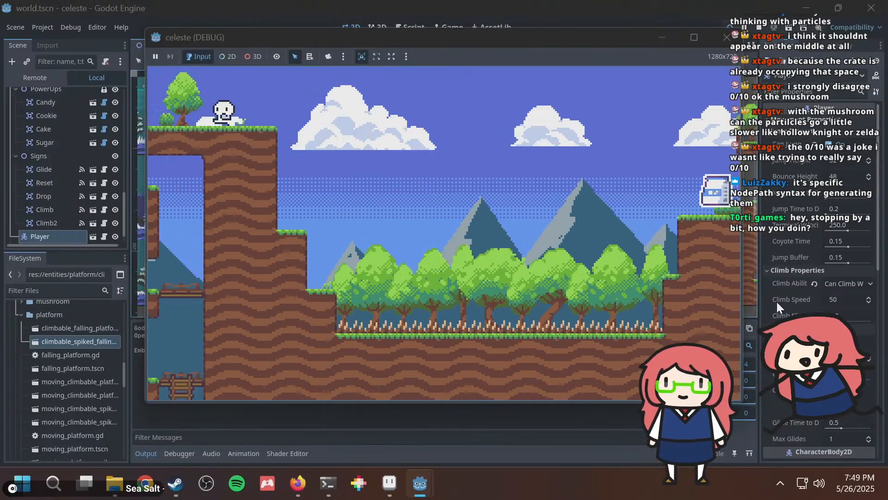
{"action": "key", "text": "Left"}
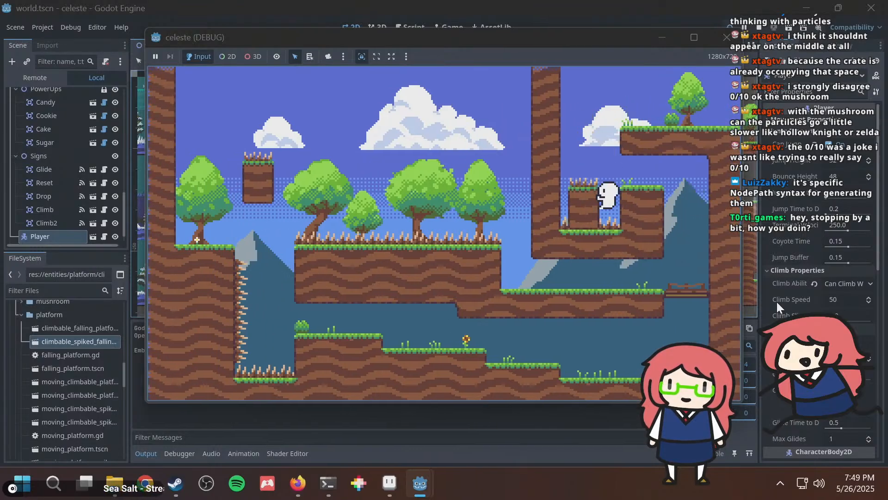
{"action": "key", "text": "Right"}
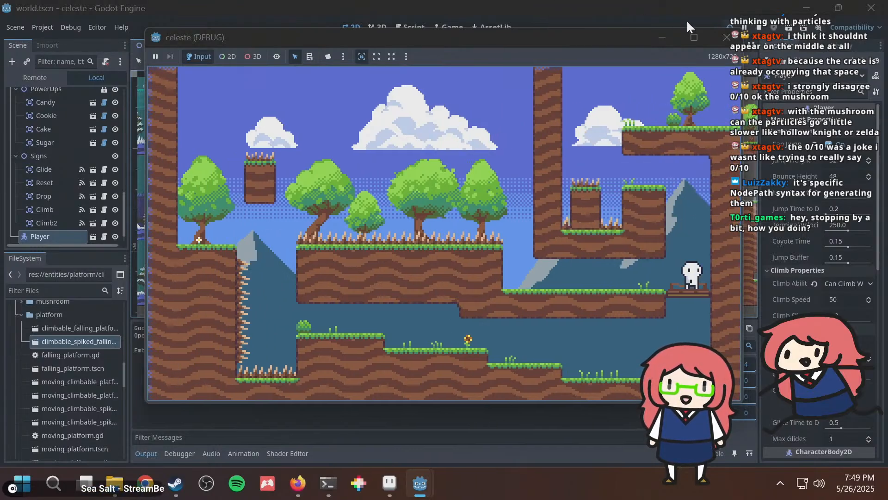
{"action": "left_click", "coordinate": [726, 38]}
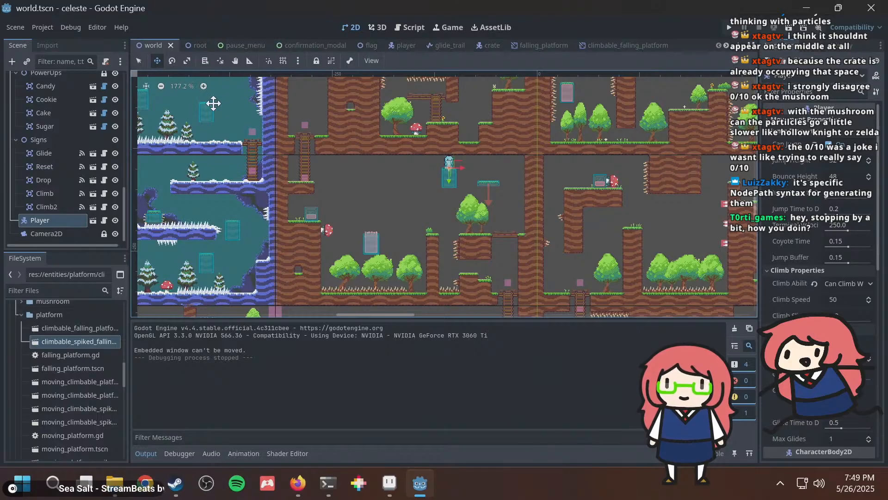
Move the Player to (-51, 503) in the cave, between the mushroom and the ladder, and save the world scene.
{"action": "scroll", "coordinate": [273, 156], "scroll_direction": "down", "scroll_amount": 7}
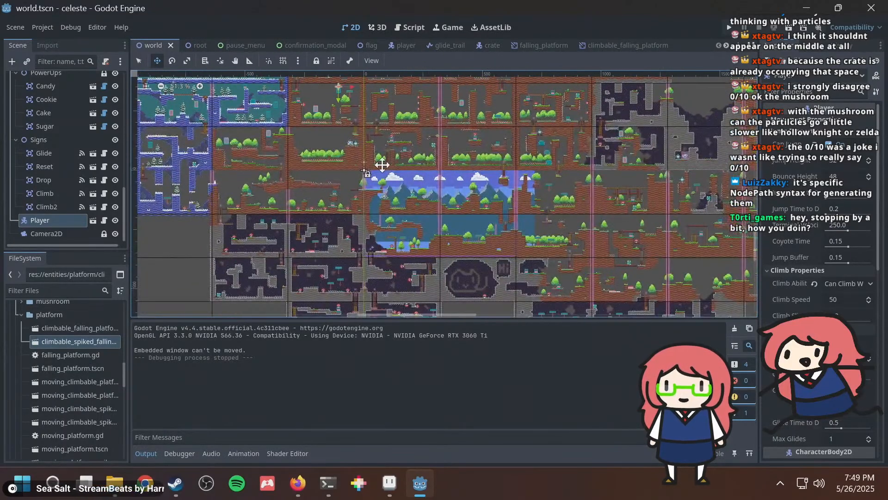
{"action": "left_click_drag", "start_coordinate": [382, 165], "coordinate": [377, 297]}
{"action": "middle_click_drag", "start_coordinate": [407, 276], "coordinate": [422, 214]}
{"action": "left_click_drag", "start_coordinate": [418, 204], "coordinate": [423, 277]}
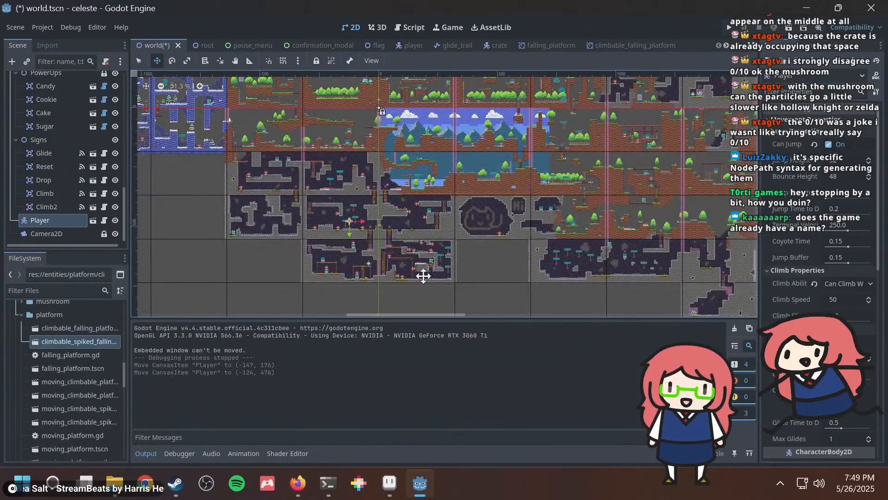
{"action": "scroll", "coordinate": [434, 248], "scroll_direction": "up", "scroll_amount": 6}
{"action": "middle_click_drag", "start_coordinate": [294, 234], "coordinate": [455, 155]}
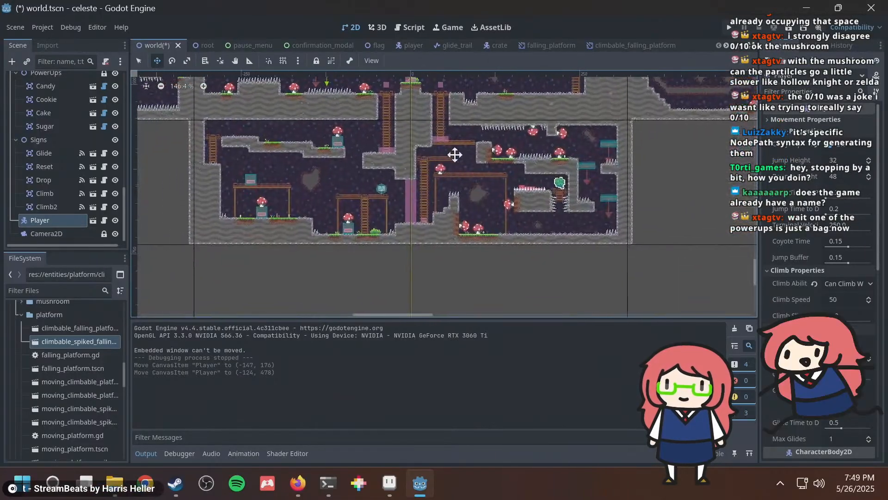
{"action": "left_click_drag", "start_coordinate": [372, 144], "coordinate": [381, 227]}
{"action": "middle_click_drag", "start_coordinate": [407, 190], "coordinate": [405, 254]}
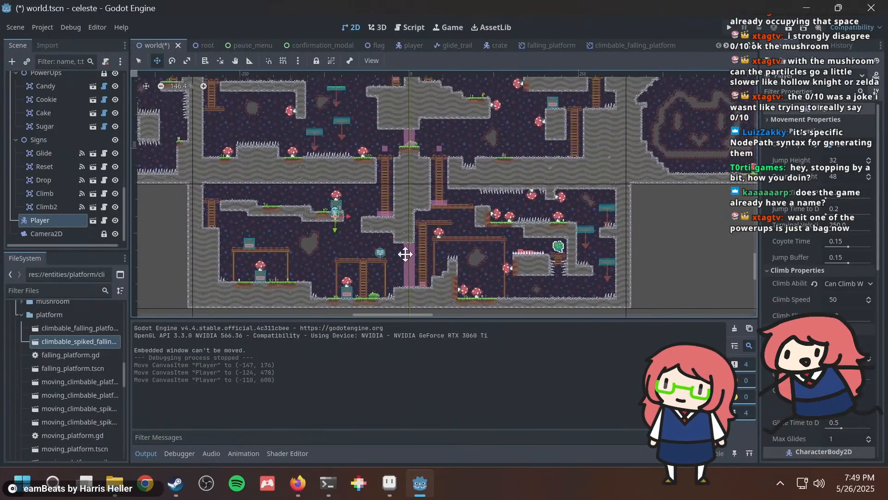
{"action": "left_click_drag", "start_coordinate": [385, 208], "coordinate": [420, 139]}
{"action": "scroll", "coordinate": [419, 148], "scroll_direction": "up", "scroll_amount": 3}
{"action": "left_click_drag", "start_coordinate": [423, 192], "coordinate": [427, 198]}
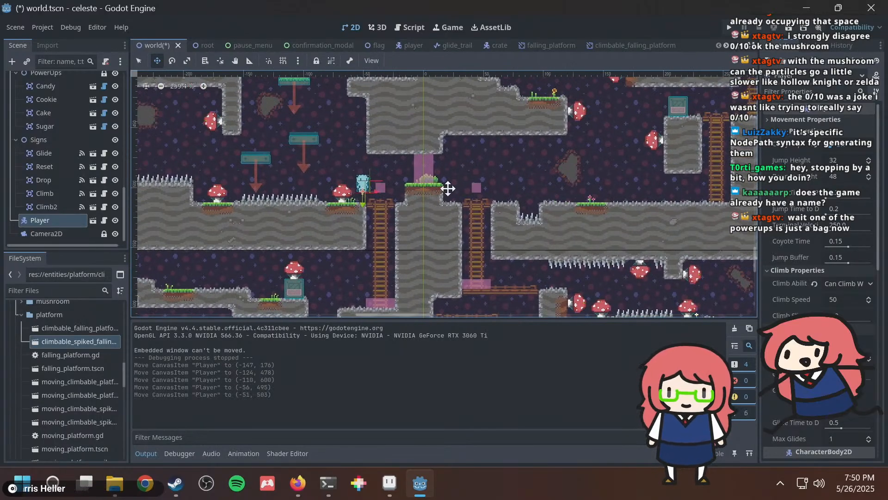
{"action": "key", "text": "ctrl+s"}
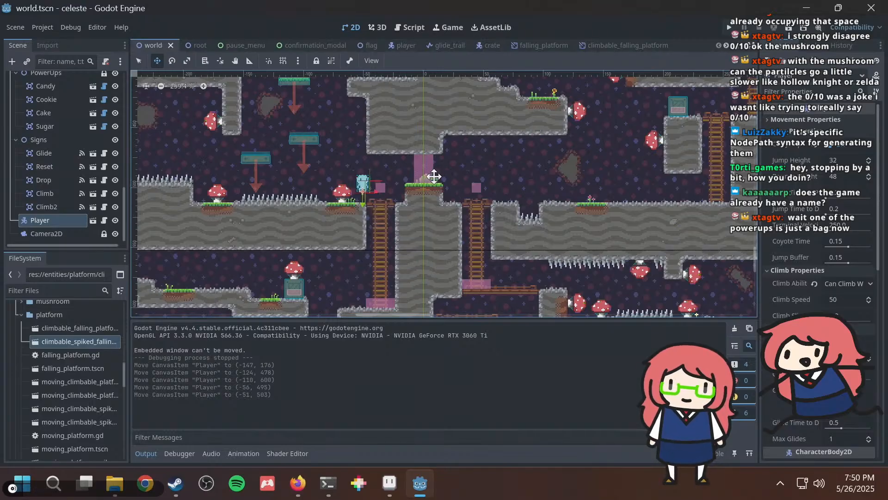
Run the game, walk the character against the nearby cave mushroom and away from it, and return to the editor.
{"action": "scroll", "coordinate": [439, 176], "scroll_direction": "down", "scroll_amount": 3}
{"action": "middle_click_drag", "start_coordinate": [445, 163], "coordinate": [434, 221]}
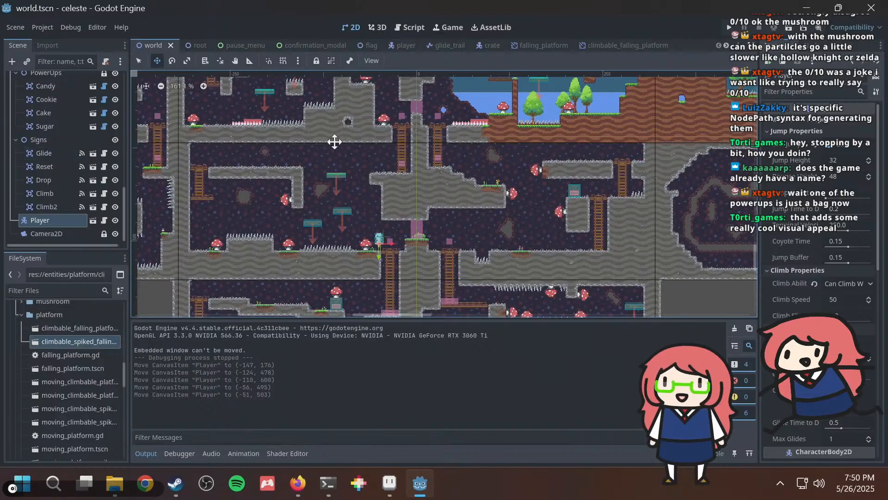
{"action": "key", "text": "F5"}
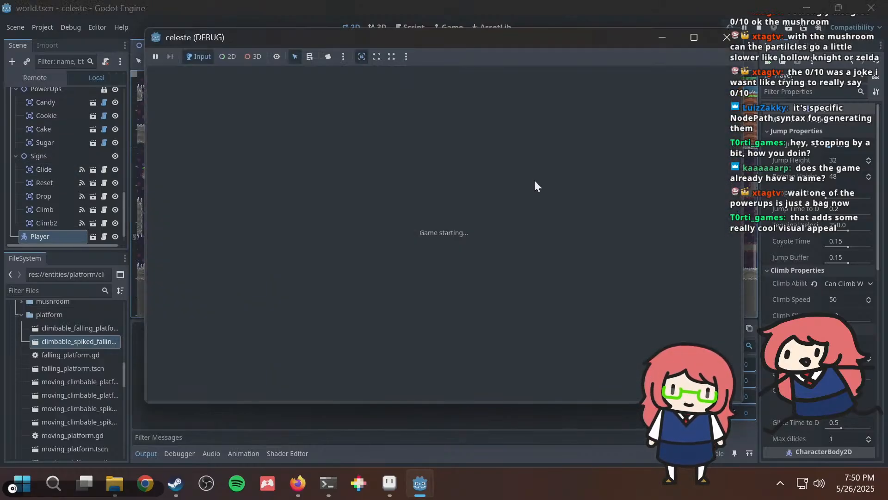
{"action": "key", "text": "Left"}
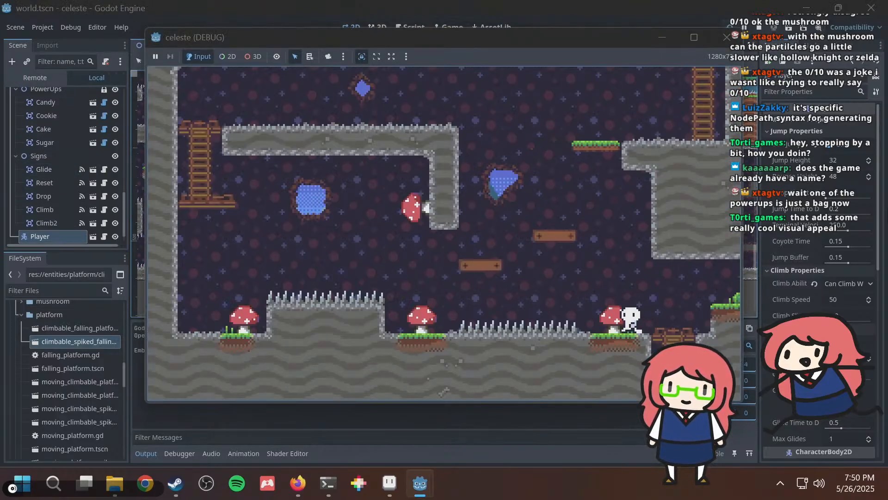
{"action": "key", "text": "Right"}
{"action": "key", "text": "Right"}
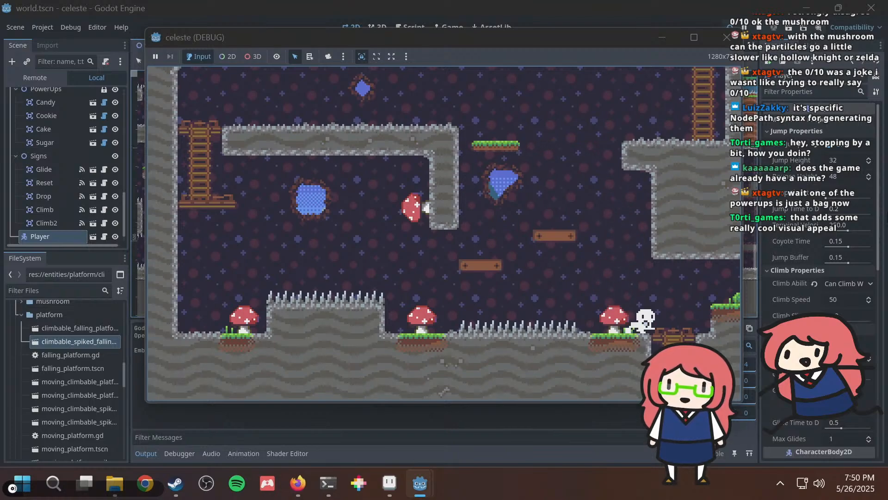
{"action": "left_click", "coordinate": [592, 3]}
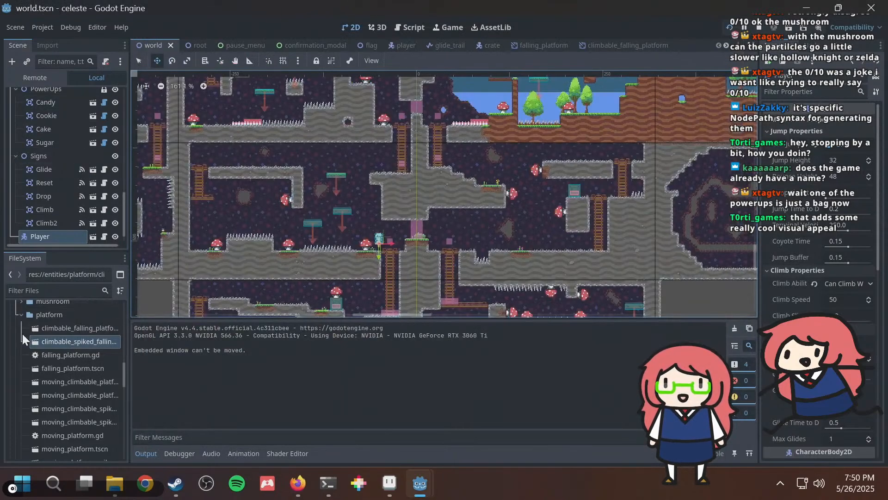
Expand the mushroom folder in the project files and open the mushroom.tscn scene.
{"action": "scroll", "coordinate": [43, 362], "scroll_direction": "up", "scroll_amount": 5}
{"action": "scroll", "coordinate": [54, 382], "scroll_direction": "down", "scroll_amount": 3}
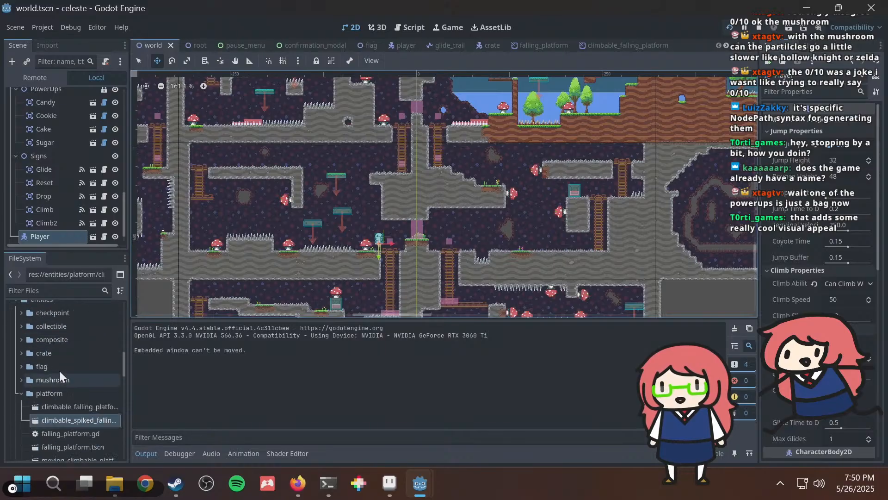
{"action": "scroll", "coordinate": [60, 370], "scroll_direction": "down", "scroll_amount": 5}
{"action": "scroll", "coordinate": [59, 370], "scroll_direction": "up", "scroll_amount": 2}
{"action": "scroll", "coordinate": [27, 333], "scroll_direction": "up", "scroll_amount": 3}
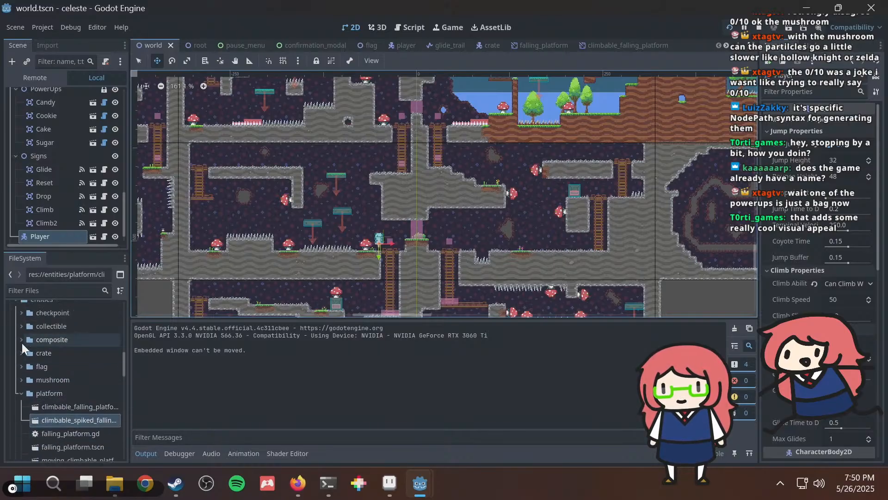
{"action": "left_click", "coordinate": [20, 379]}
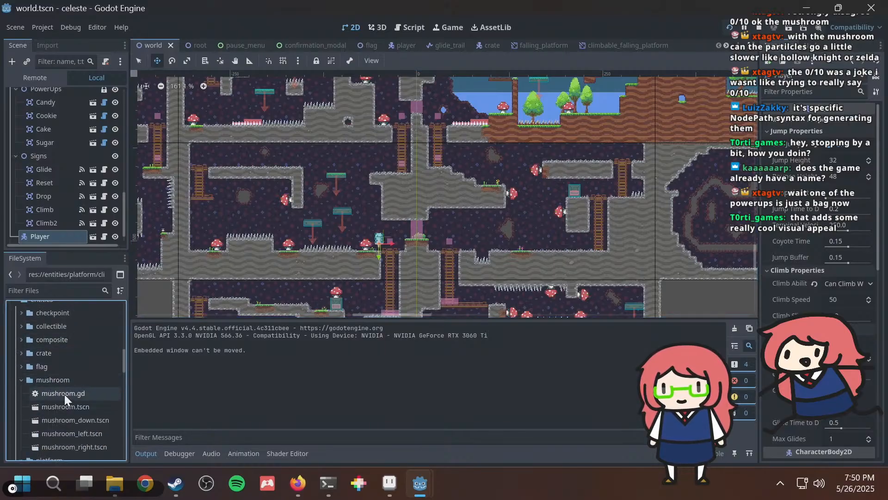
{"action": "double_click", "coordinate": [63, 407]}
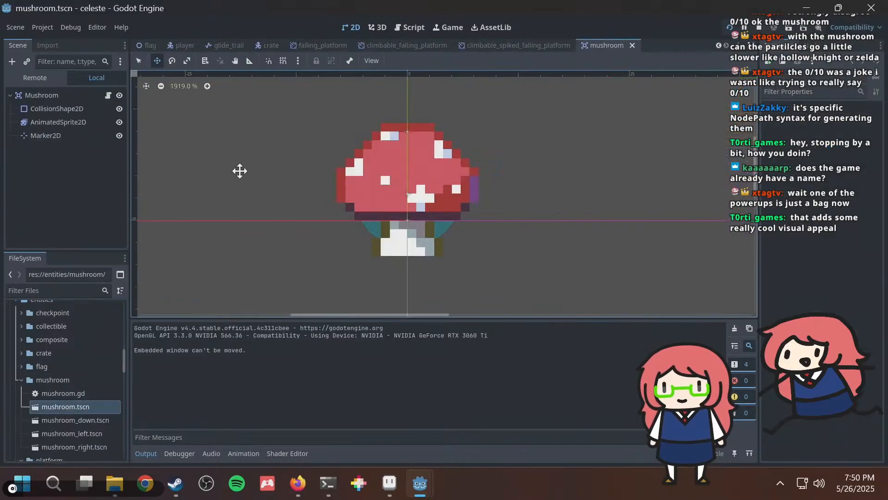
Add a GPUParticles2D node as a child of the Mushroom root node.
{"action": "right_click", "coordinate": [49, 91]}
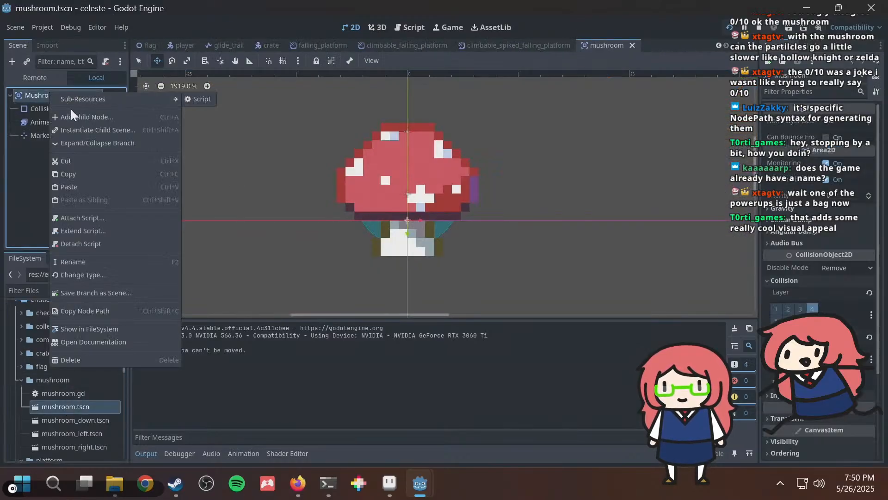
{"action": "left_click", "coordinate": [71, 116]}
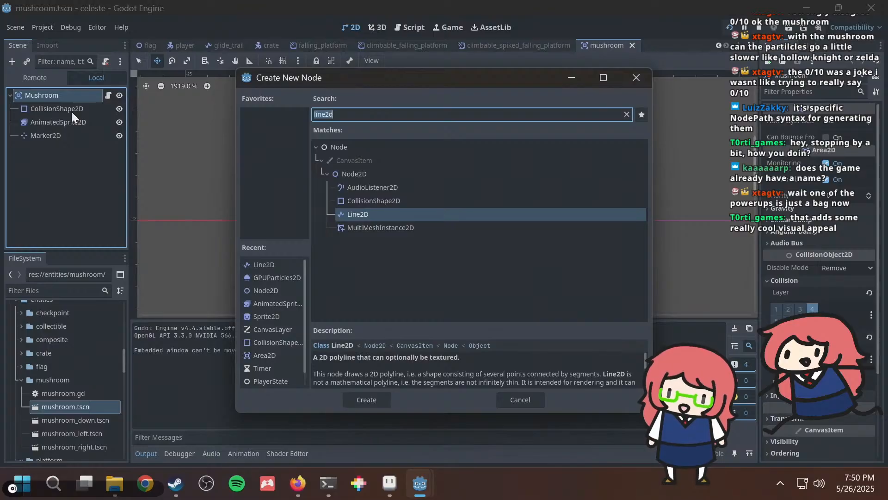
{"action": "type", "text": "gpupa"}
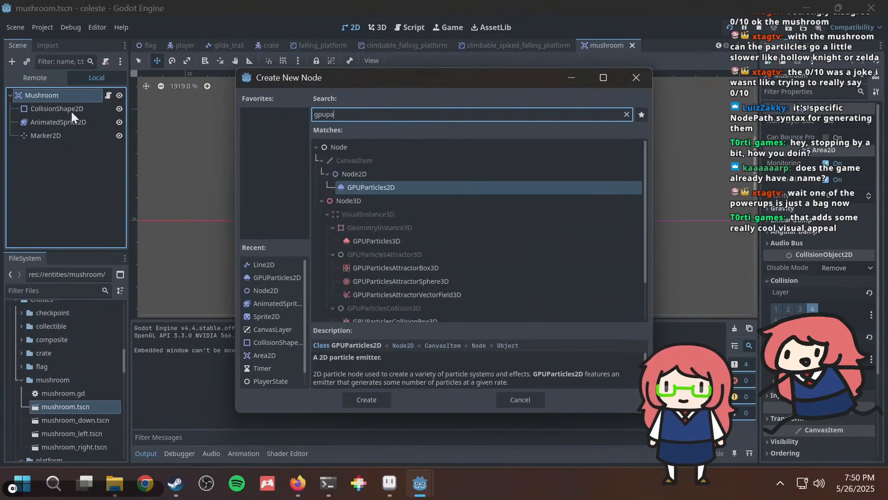
{"action": "key", "text": "Return"}
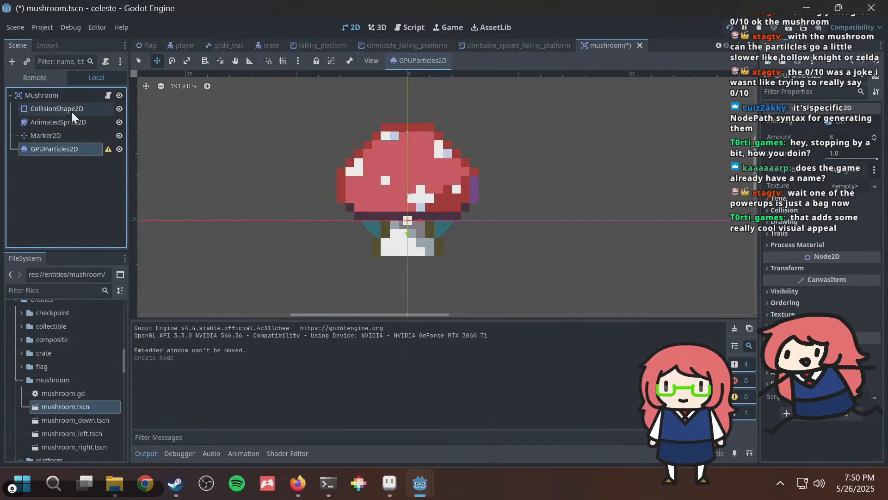
{"action": "double_click", "coordinate": [52, 149]}
{"action": "left_click", "coordinate": [76, 186]}
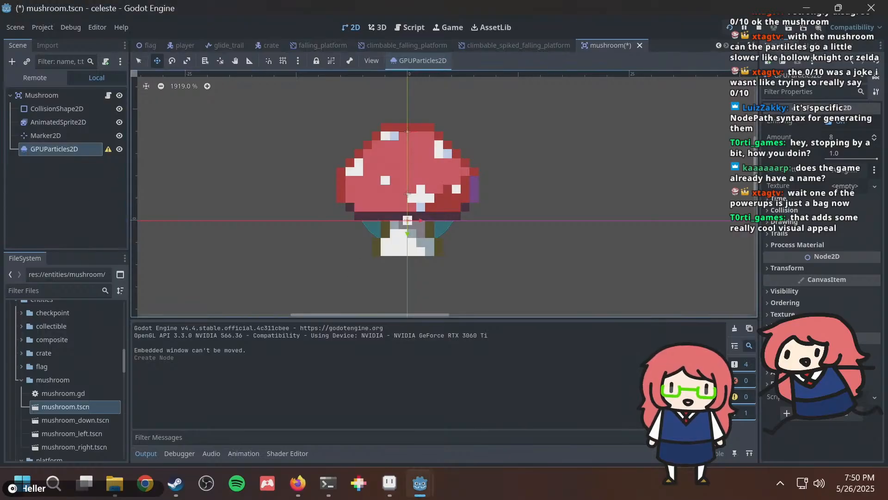
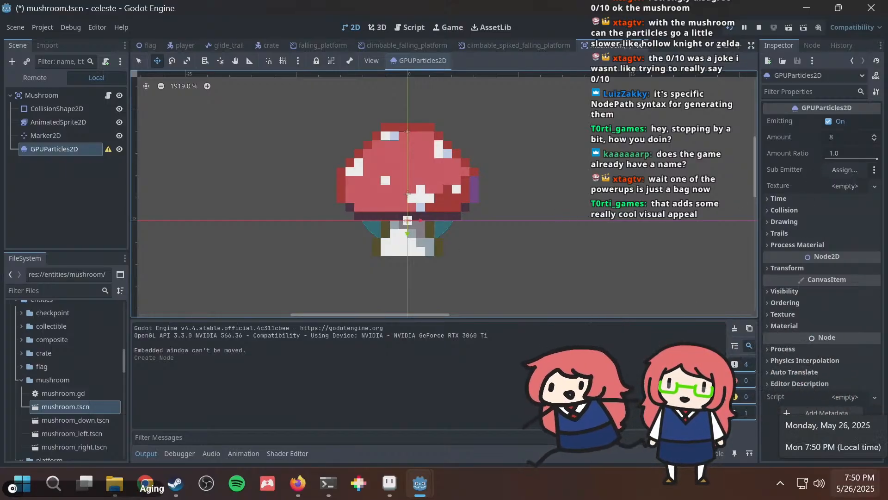
Assign a new ParticleProcessMaterial to the mushroom's GPUParticles2D node and expand its properties.
{"action": "left_click", "coordinate": [800, 198]}
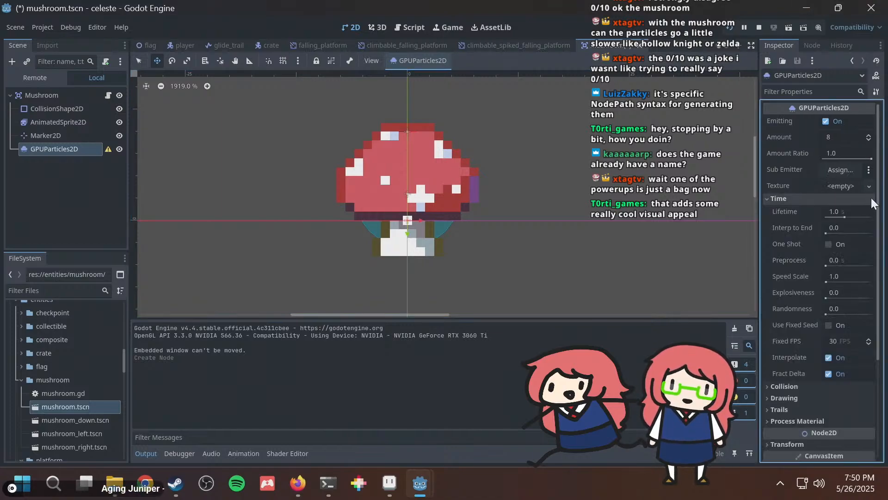
{"action": "left_click", "coordinate": [848, 209]}
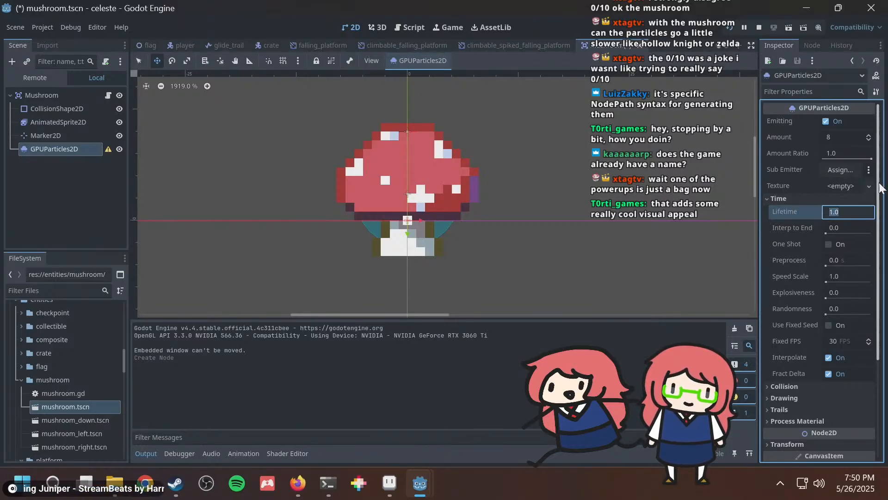
{"action": "left_click_drag", "start_coordinate": [880, 197], "coordinate": [881, 290]}
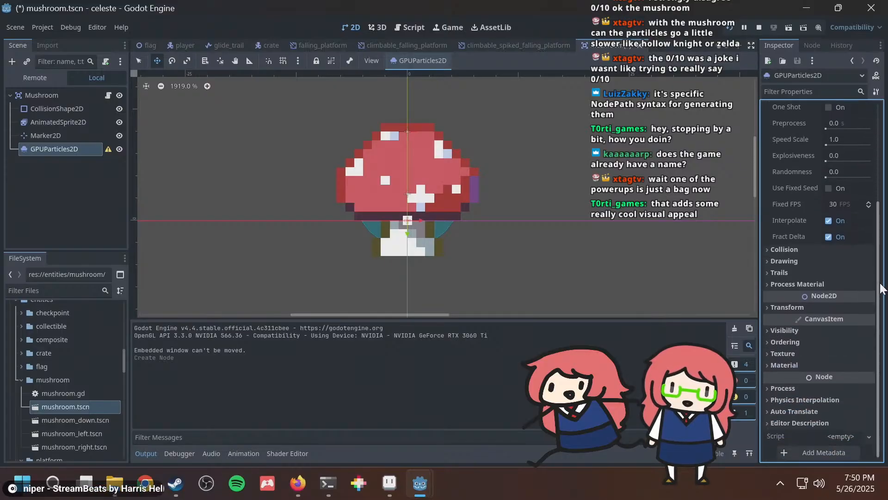
{"action": "left_click", "coordinate": [818, 276]}
{"action": "left_click", "coordinate": [818, 276]}
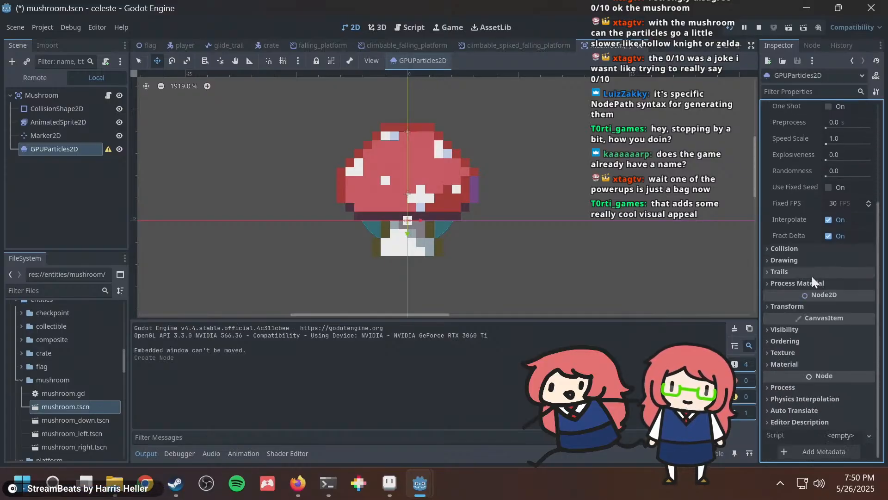
{"action": "left_click", "coordinate": [807, 283]}
{"action": "left_click", "coordinate": [842, 297]}
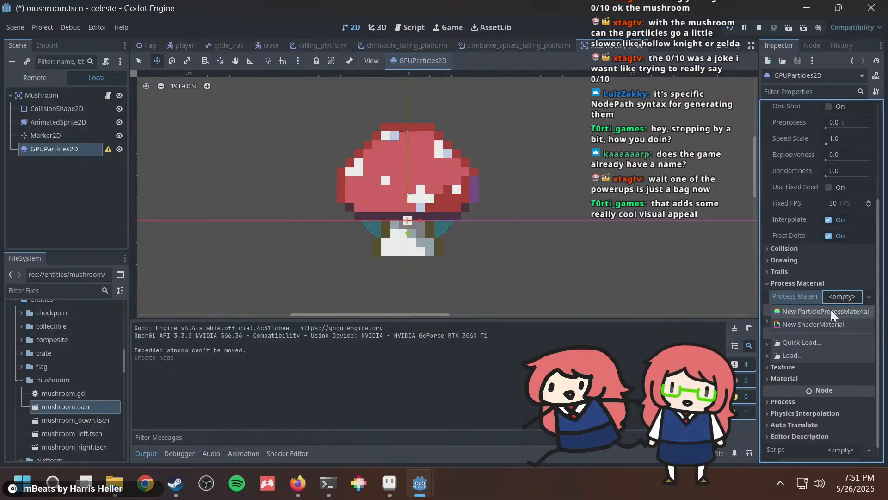
{"action": "left_click", "coordinate": [818, 315]}
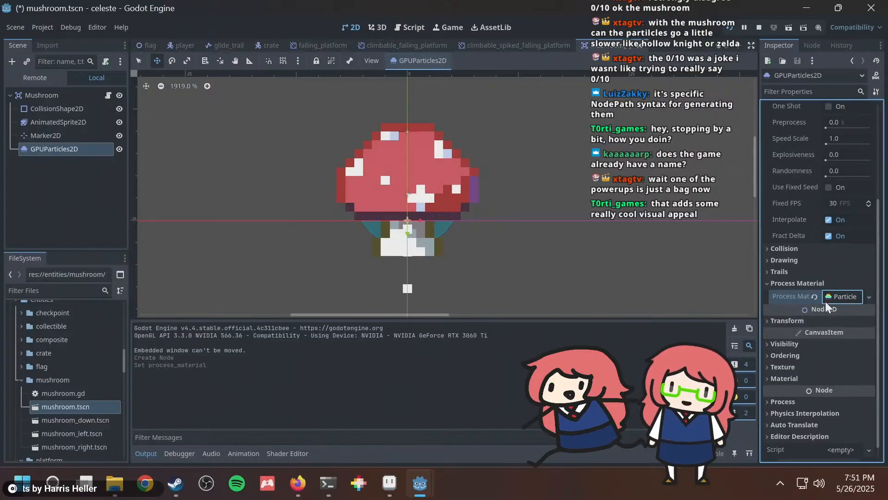
{"action": "left_click", "coordinate": [839, 294]}
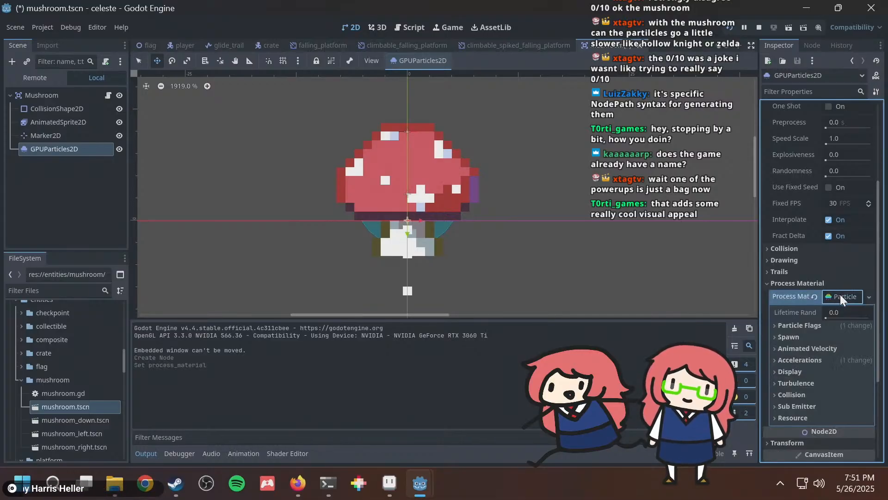
Set the particle material's Y gravity to -10 so the particles float upward.
{"action": "left_click", "coordinate": [805, 359]}
{"action": "left_click", "coordinate": [820, 372]}
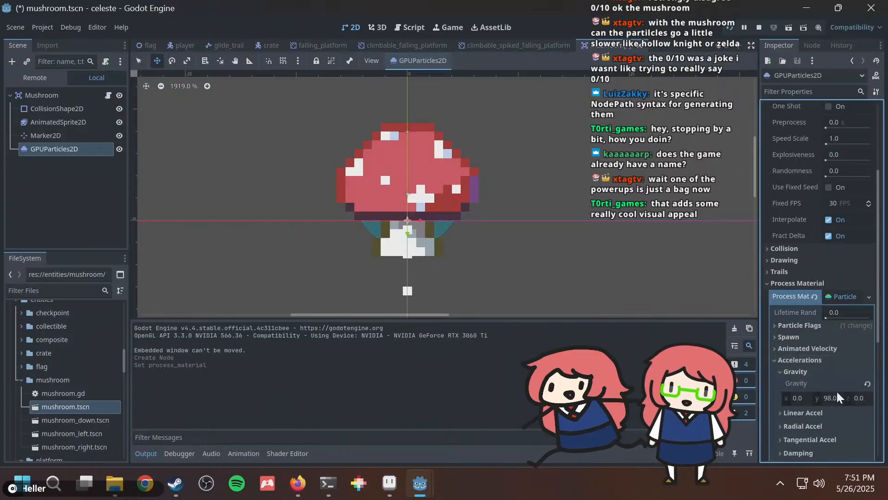
{"action": "left_click", "coordinate": [835, 394]}
{"action": "type", "text": "-1"}
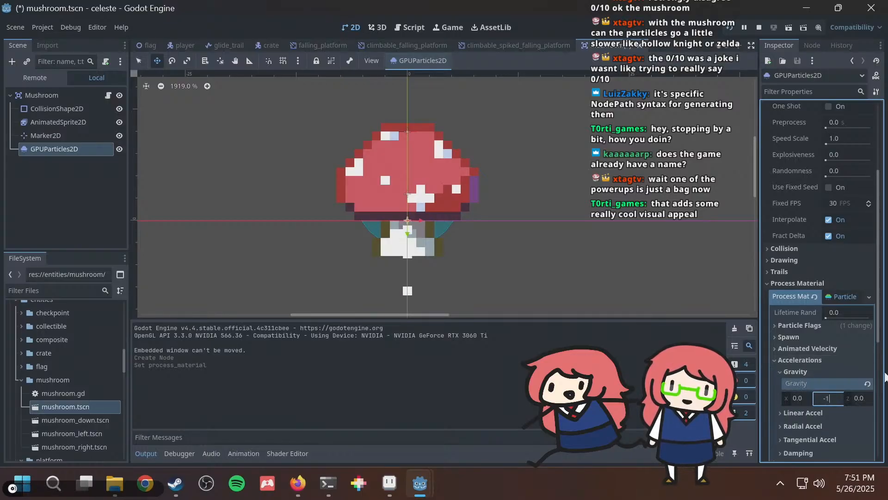
{"action": "type", "text": "0"}
{"action": "key", "text": "Return"}
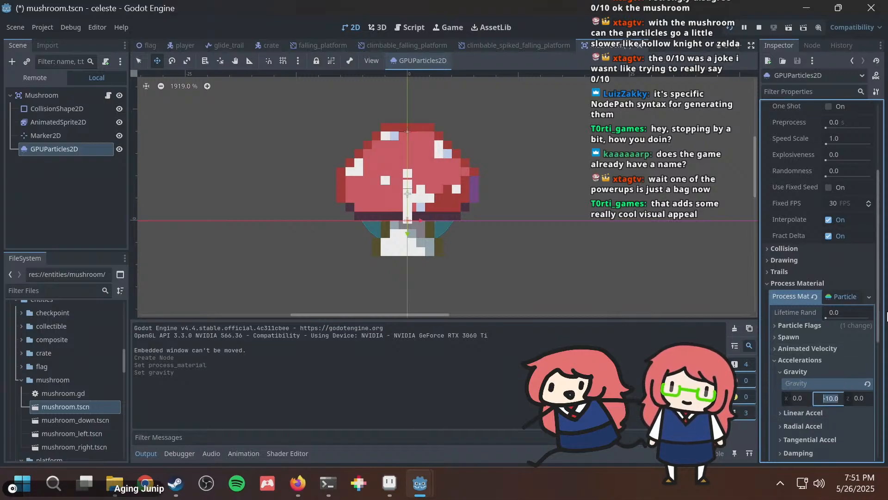
Find the material's spawn velocity properties and set the particle direction to X 0, Y -1.
{"action": "scroll", "coordinate": [849, 286], "scroll_direction": "down", "scroll_amount": 1}
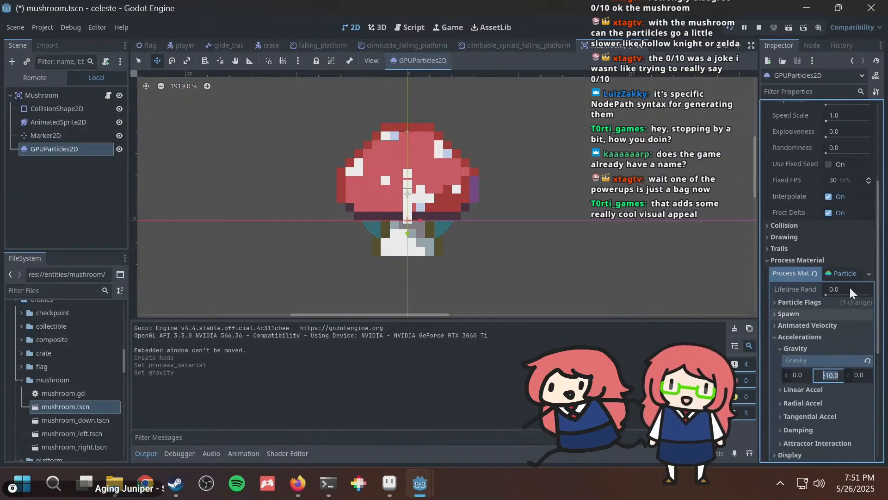
{"action": "left_click", "coordinate": [799, 91]}
{"action": "type", "text": "veloci"}
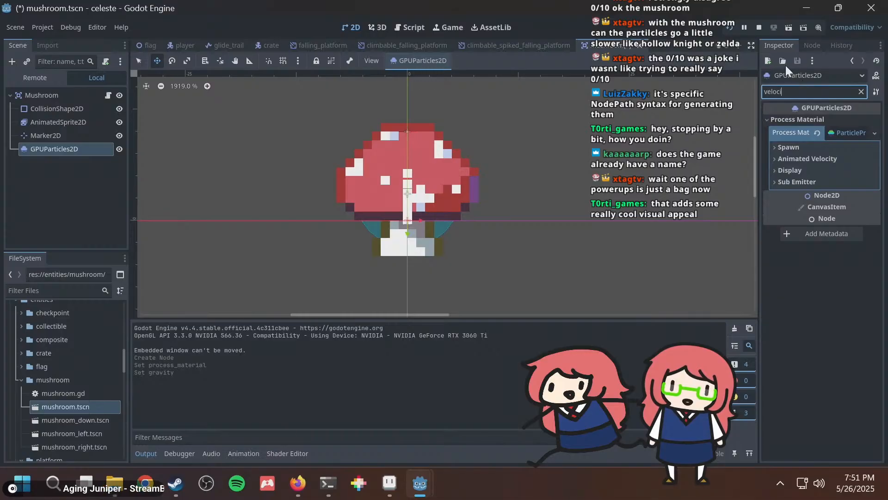
{"action": "left_click", "coordinate": [793, 146]}
{"action": "left_click", "coordinate": [823, 170]}
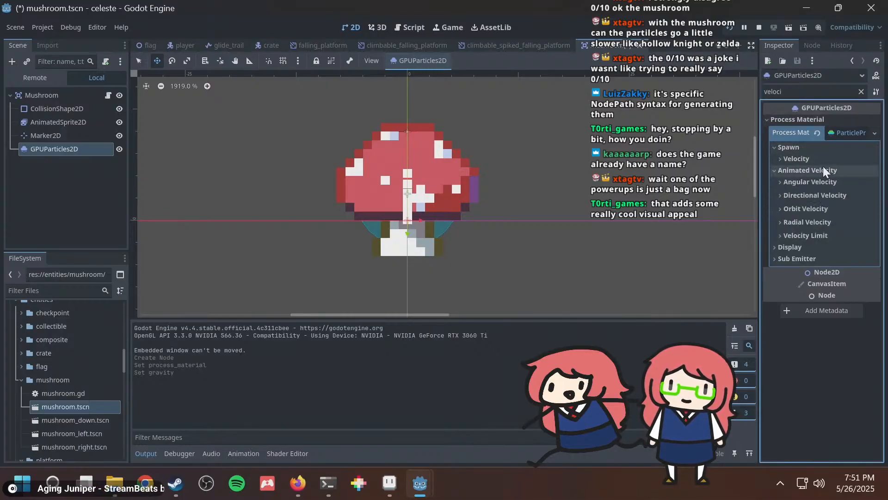
{"action": "left_click", "coordinate": [816, 158]}
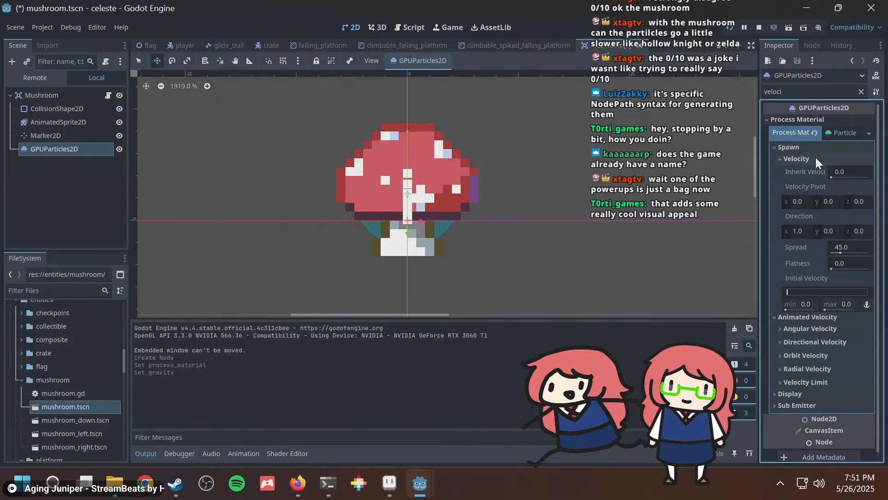
{"action": "left_click", "coordinate": [810, 227]}
{"action": "type", "text": "0"}
{"action": "key", "text": "Return"}
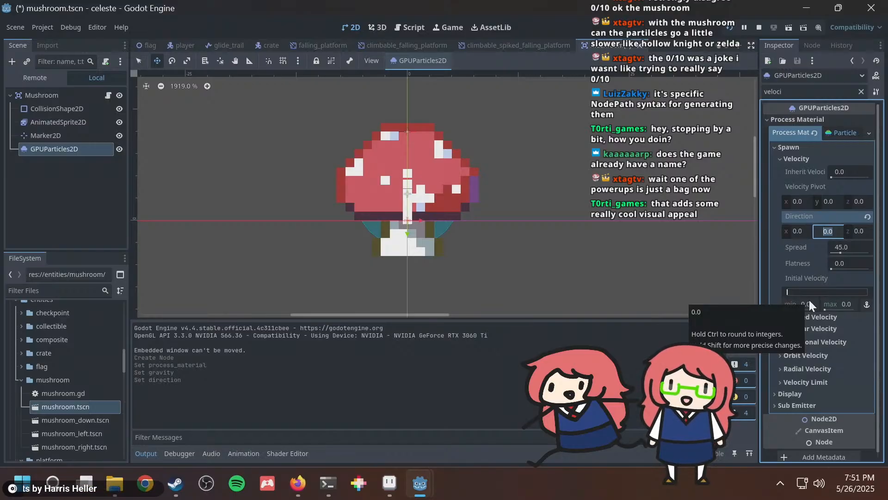
{"action": "type", "text": "-1"}
{"action": "key", "text": "Return"}
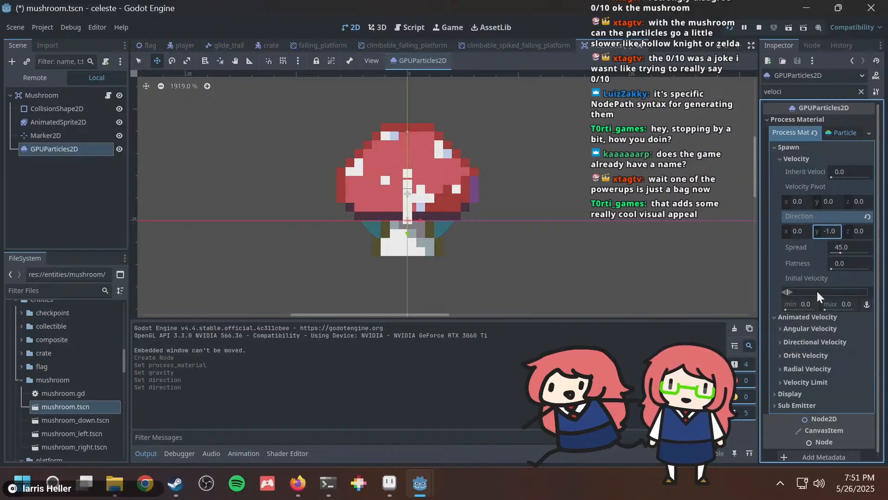
Try a maximum initial velocity of 10, and set both the minimum and maximum to 5.
{"action": "left_click", "coordinate": [848, 306]}
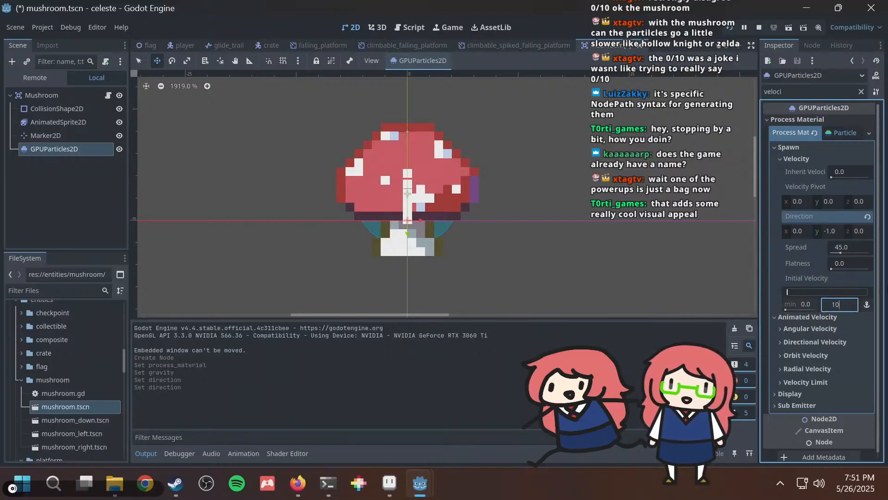
{"action": "key", "text": "Return"}
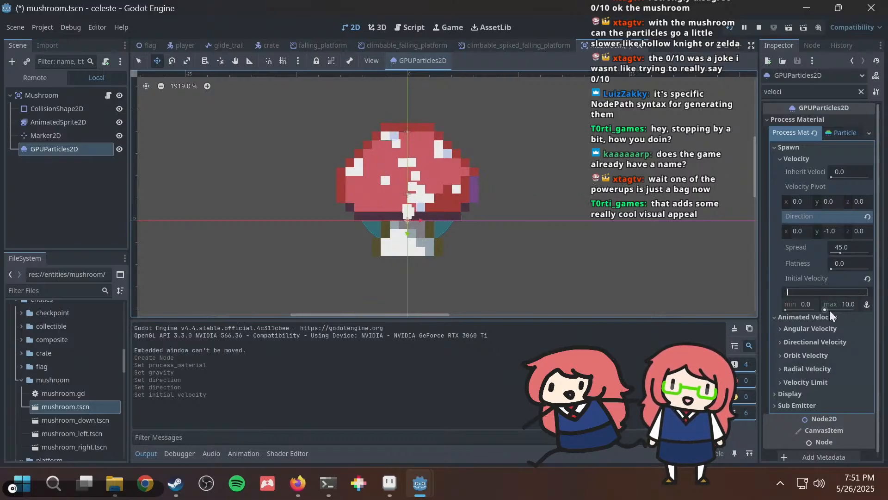
{"action": "left_click", "coordinate": [850, 303]}
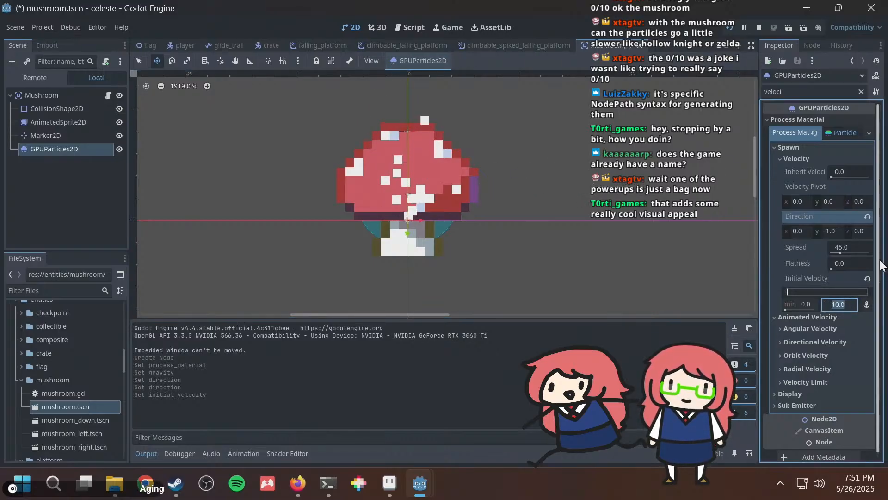
{"action": "type", "text": "5"}
{"action": "key", "text": "Return"}
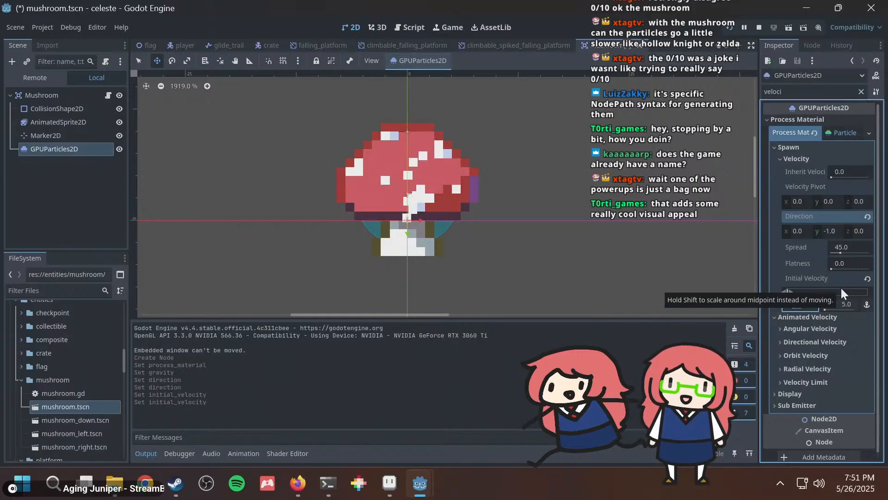
{"action": "type", "text": "5"}
{"action": "key", "text": "Return"}
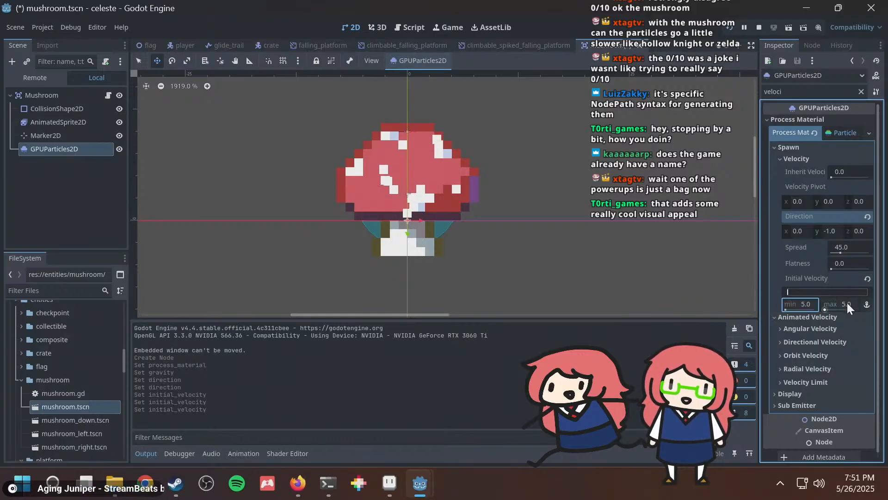
Try a maximum initial velocity of 50, and reduce it to 20.
{"action": "left_click", "coordinate": [847, 304]}
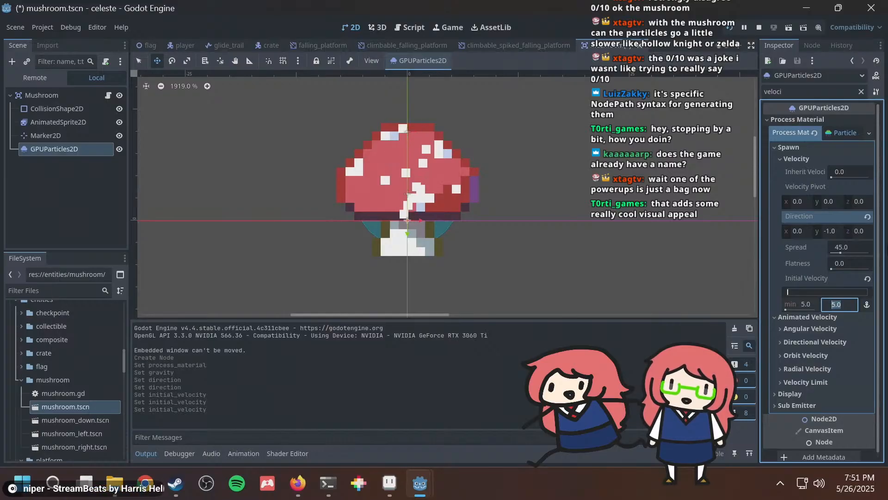
{"action": "key", "text": "Return"}
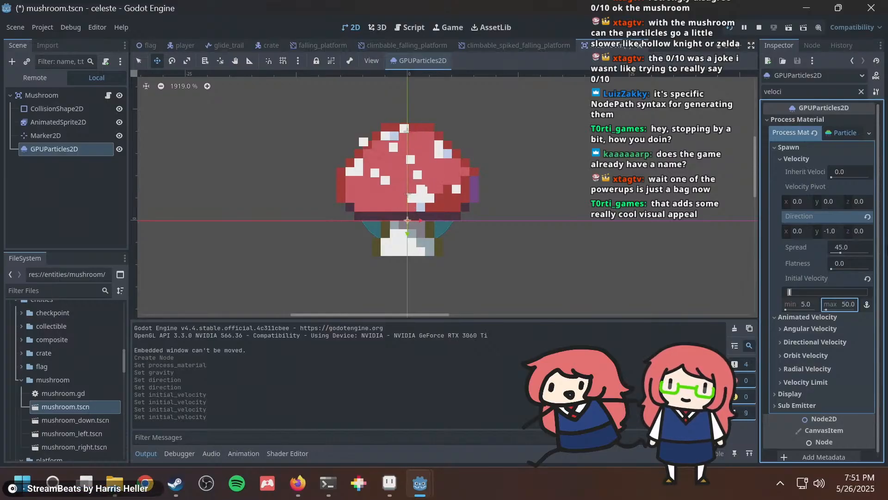
{"action": "scroll", "coordinate": [503, 242], "scroll_direction": "down", "scroll_amount": 1}
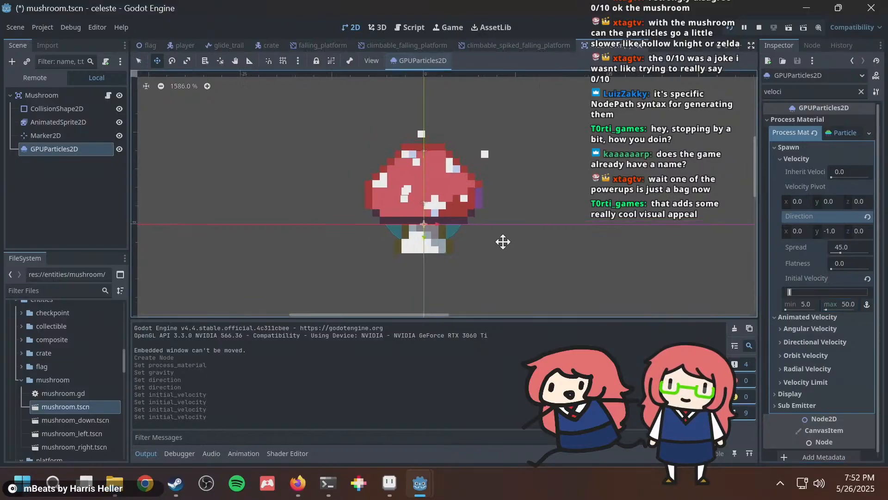
{"action": "scroll", "coordinate": [519, 225], "scroll_direction": "down", "scroll_amount": 1}
{"action": "left_click", "coordinate": [854, 304]}
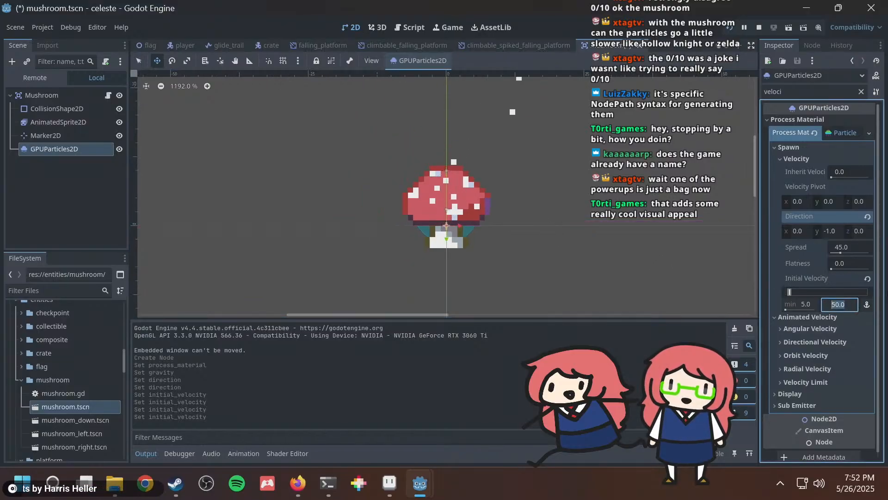
{"action": "type", "text": "20"}
{"action": "key", "text": "Return"}
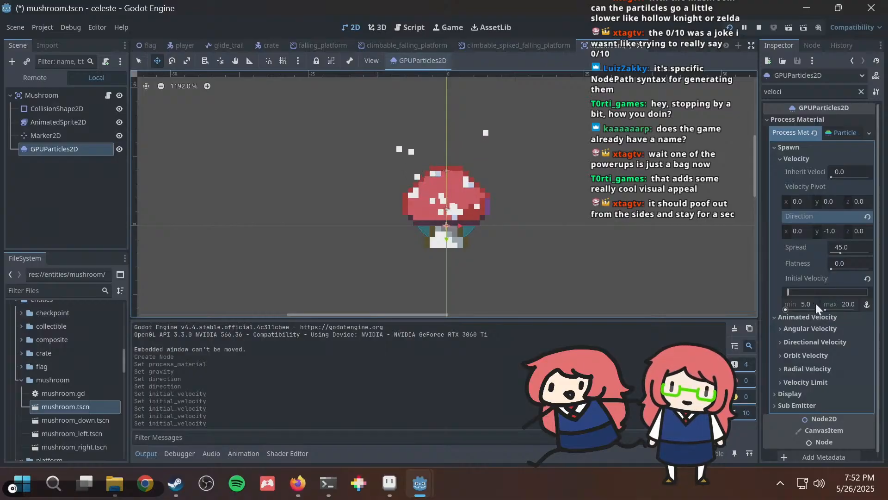
Set the particles' emission spread to 90 degrees.
{"action": "left_click", "coordinate": [846, 306]}
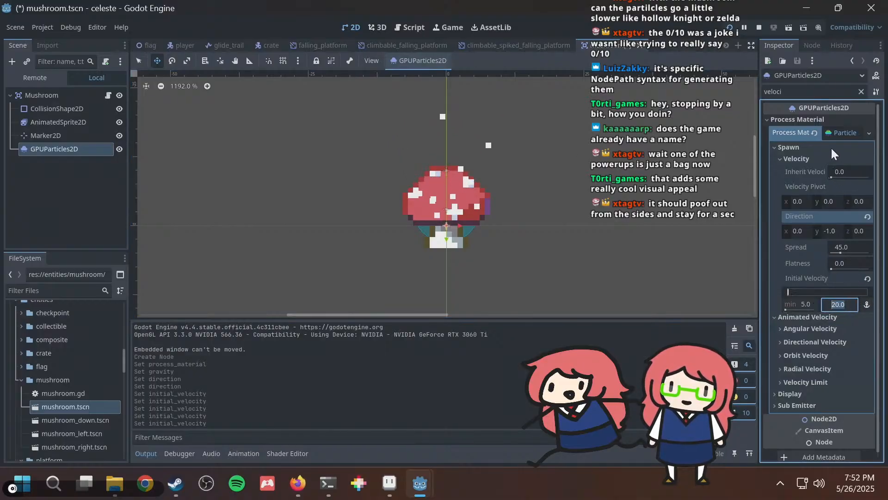
{"action": "left_click", "coordinate": [844, 246]}
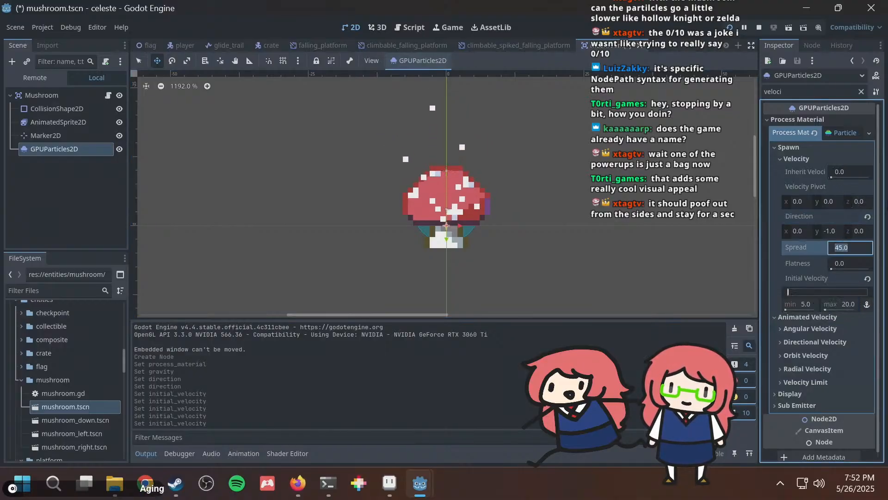
{"action": "key", "text": "Return"}
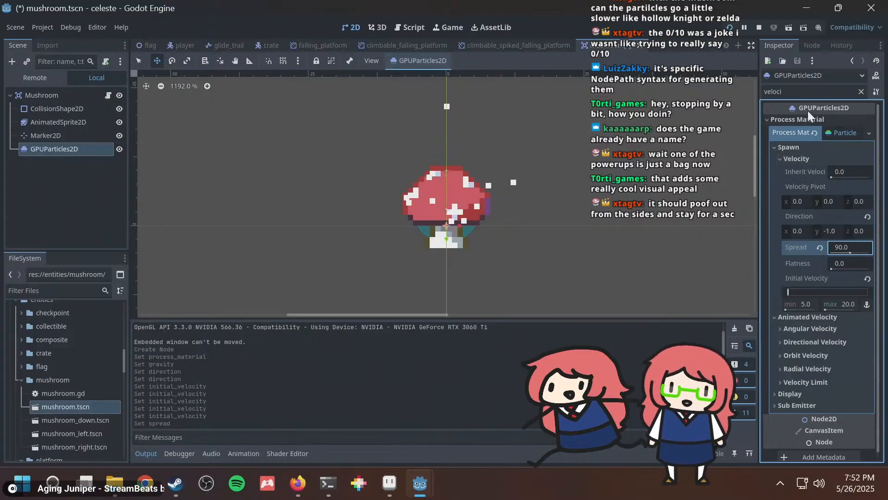
Set the mushroom particles' explosiveness to 1.0 and their amount to 20.
{"action": "left_click", "coordinate": [806, 91]}
{"action": "type", "text": "expl"}
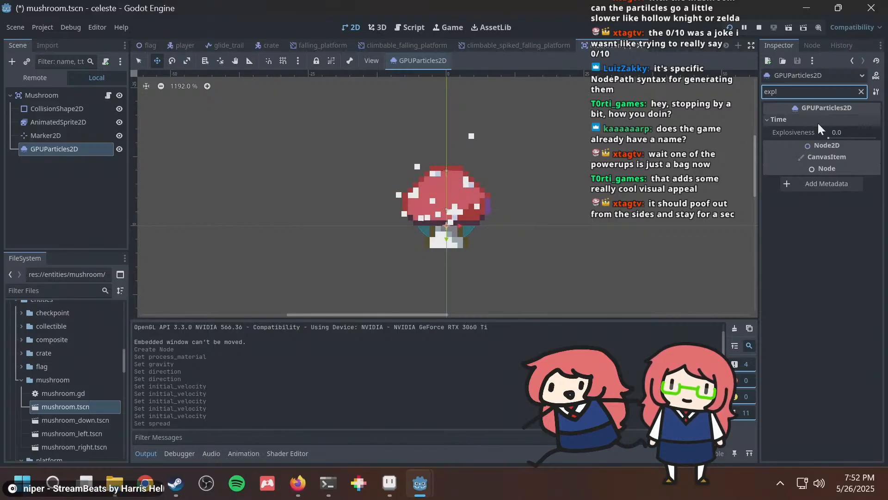
{"action": "left_click_drag", "start_coordinate": [837, 135], "coordinate": [877, 135]}
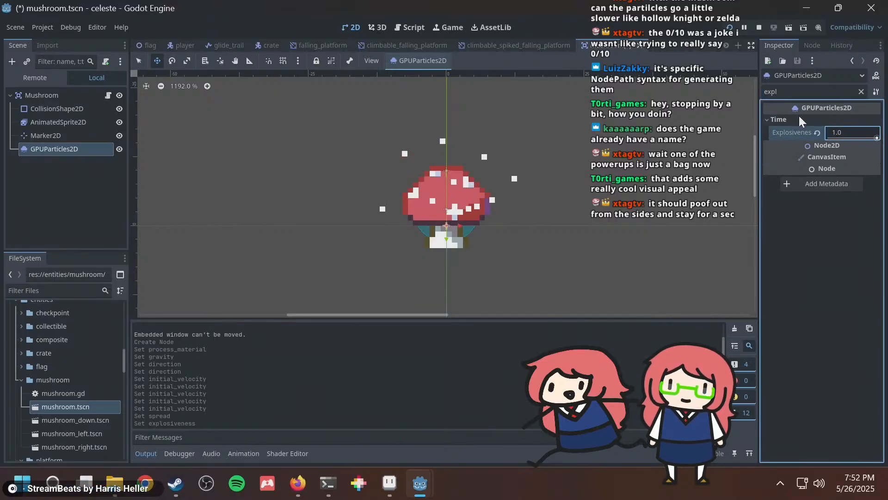
{"action": "left_click", "coordinate": [796, 92]}
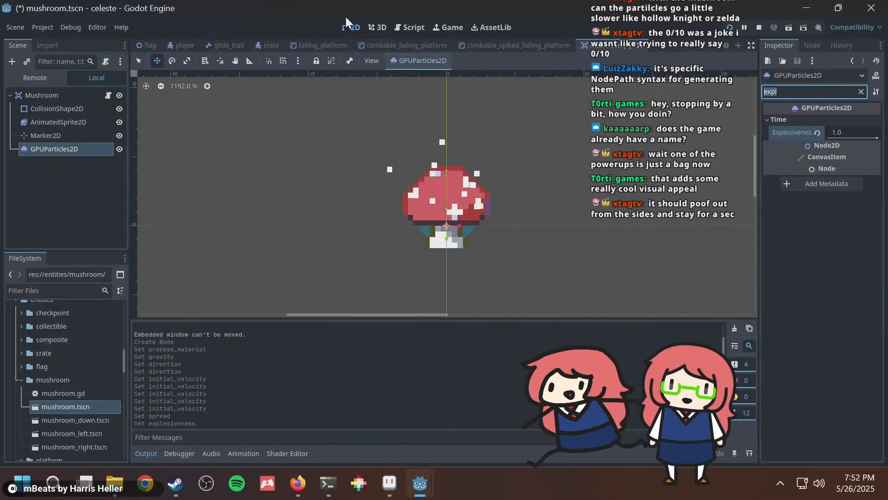
{"action": "key", "text": "BackSpace"}
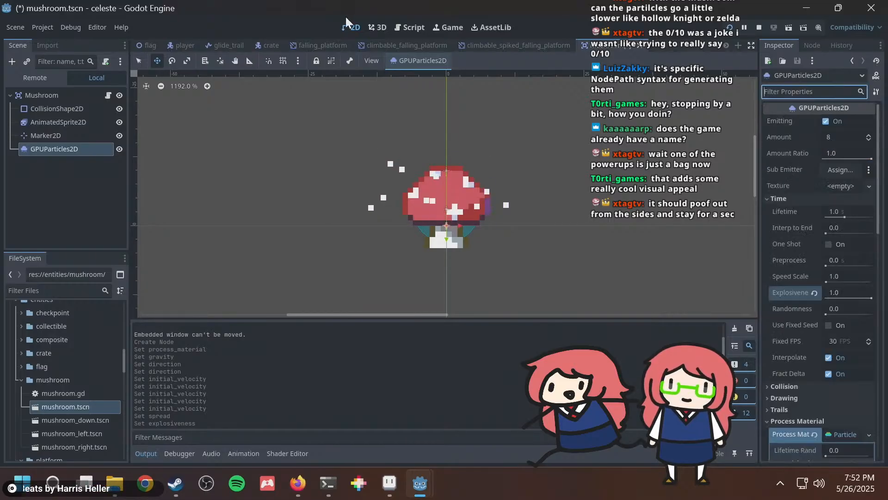
{"action": "left_click", "coordinate": [838, 138]}
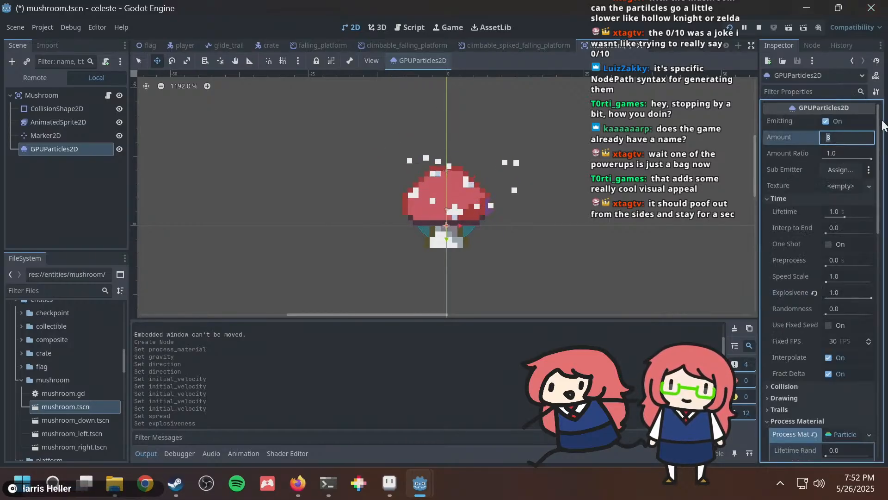
{"action": "type", "text": "20"}
{"action": "key", "text": "Return"}
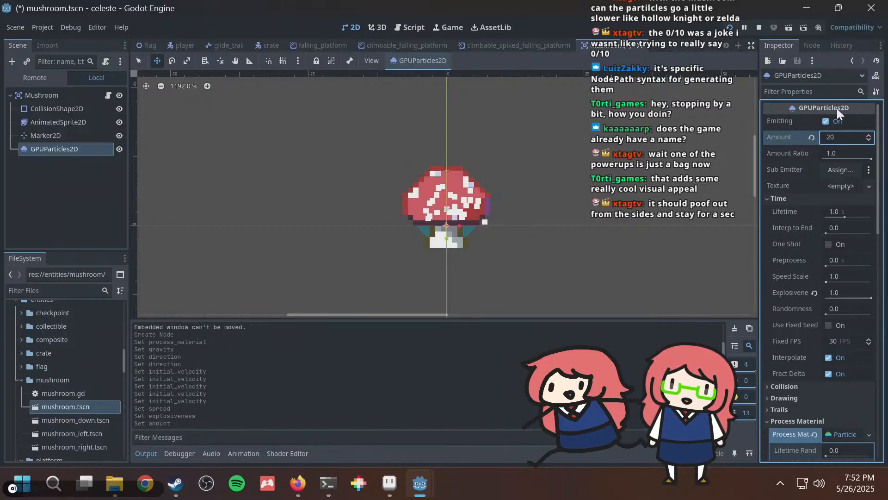
Try an initial velocity range with a minimum of 10 and a maximum of 30.
{"action": "left_click", "coordinate": [812, 92]}
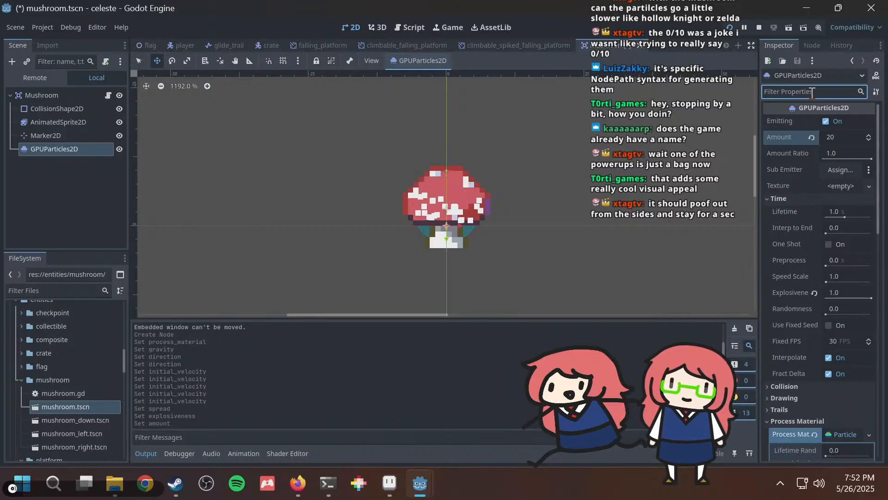
{"action": "type", "text": "veloc"}
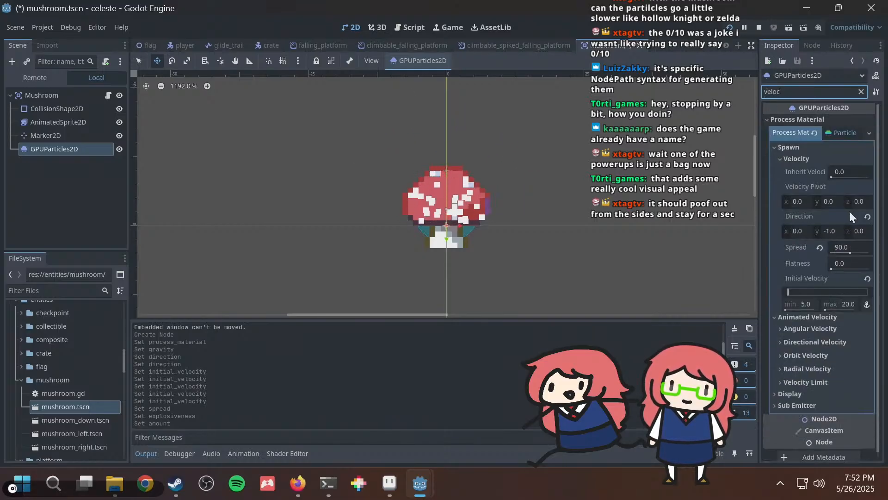
{"action": "left_click", "coordinate": [814, 302]}
{"action": "type", "text": "10"}
{"action": "key", "text": "Return"}
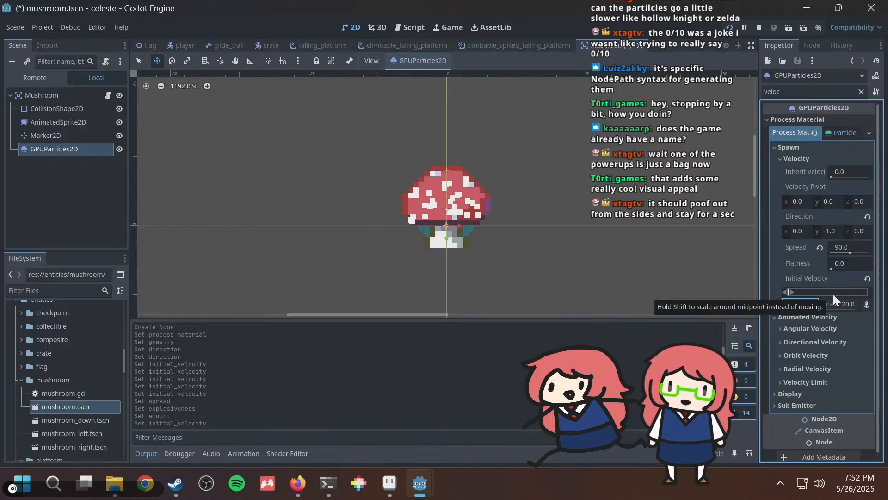
{"action": "left_click", "coordinate": [848, 304]}
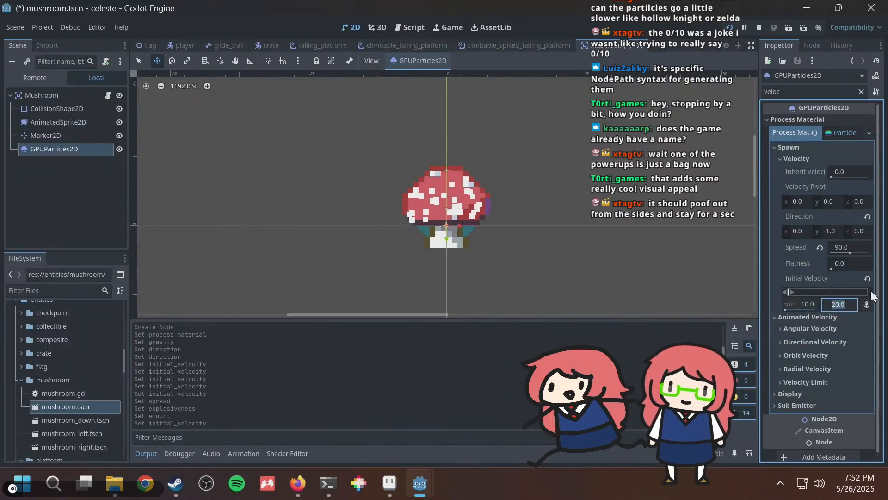
{"action": "type", "text": "30"}
{"action": "key", "text": "Return"}
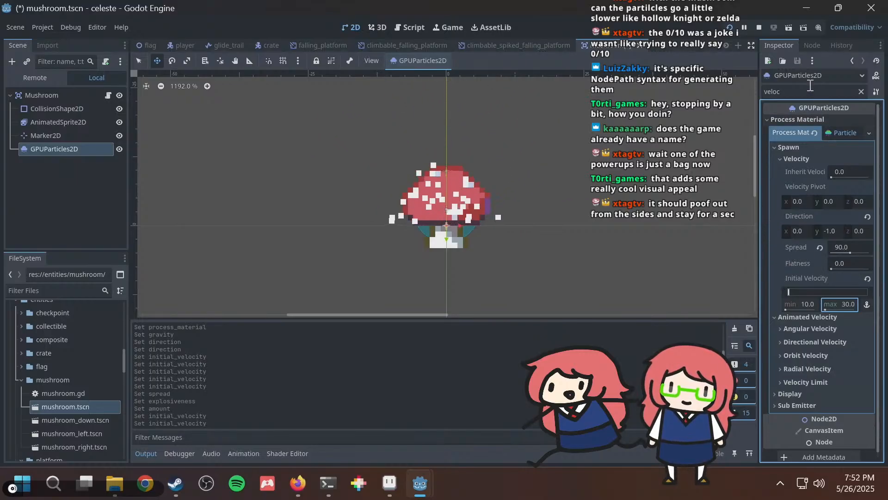
Try a Y gravity of 10 on the mushroom's particle process material.
{"action": "left_click_drag", "start_coordinate": [794, 90], "coordinate": [551, 56]}
{"action": "type", "text": "grav"}
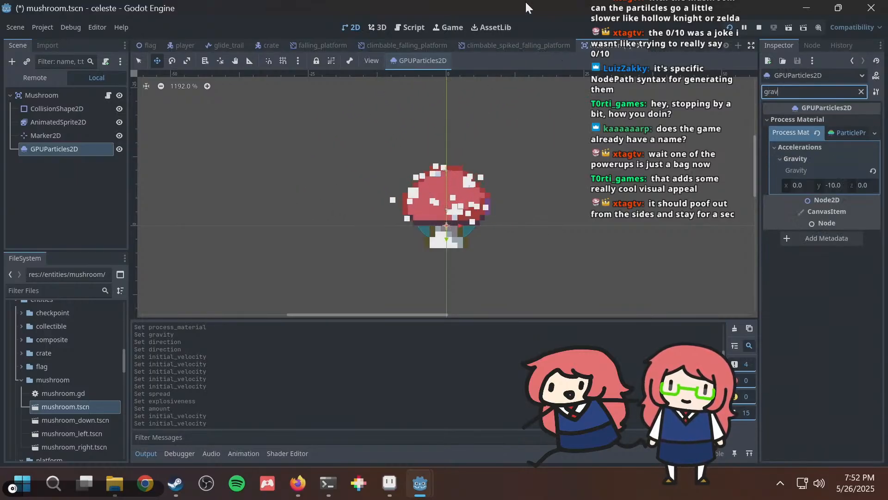
{"action": "left_click", "coordinate": [832, 185]}
{"action": "type", "text": "10"}
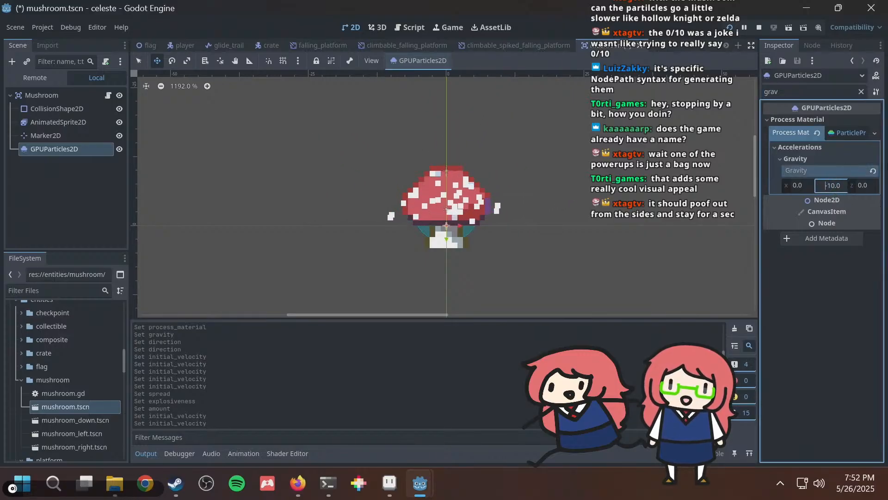
{"action": "key", "text": "Return"}
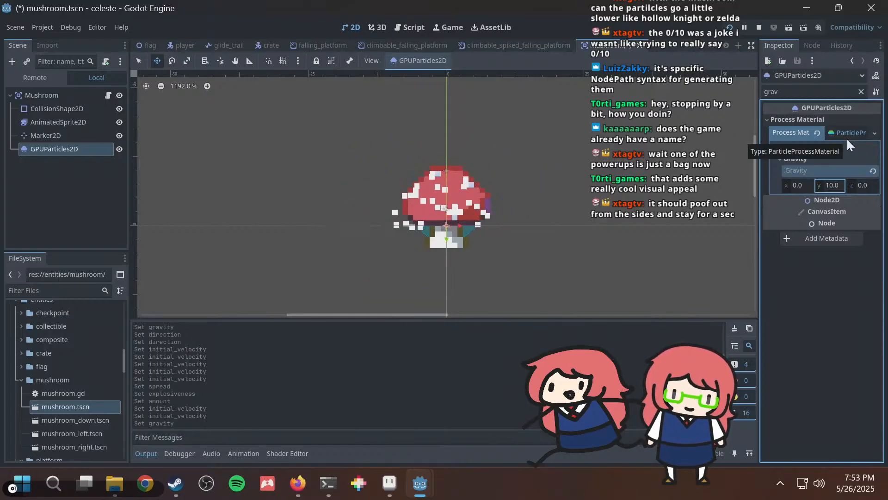
{"action": "left_click", "coordinate": [837, 185]}
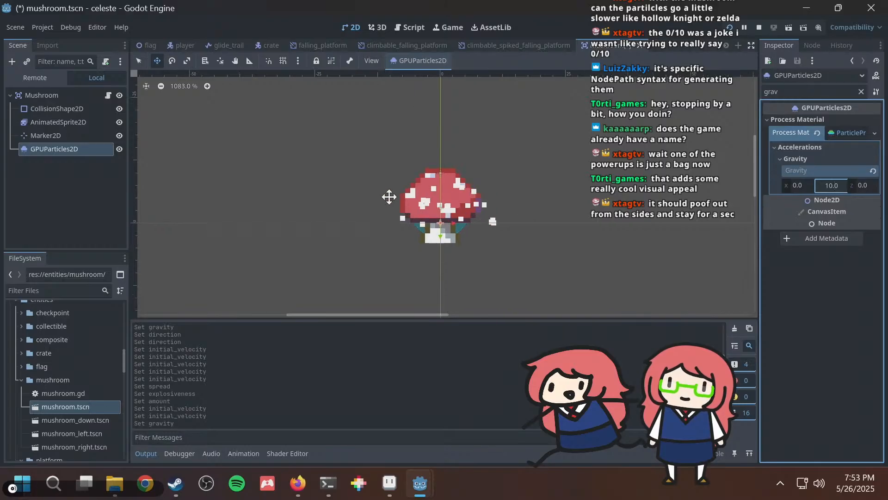
{"action": "scroll", "coordinate": [416, 193], "scroll_direction": "down", "scroll_amount": 2}
{"action": "scroll", "coordinate": [533, 181], "scroll_direction": "up", "scroll_amount": 1}
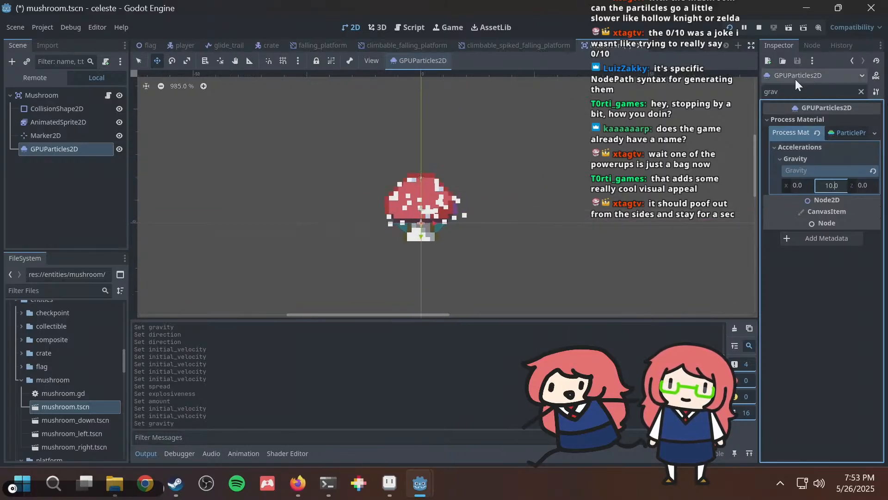
Set the particles' initial velocity to a minimum of 30 and a maximum of 50.
{"action": "left_click", "coordinate": [787, 92]}
{"action": "type", "text": "velo"}
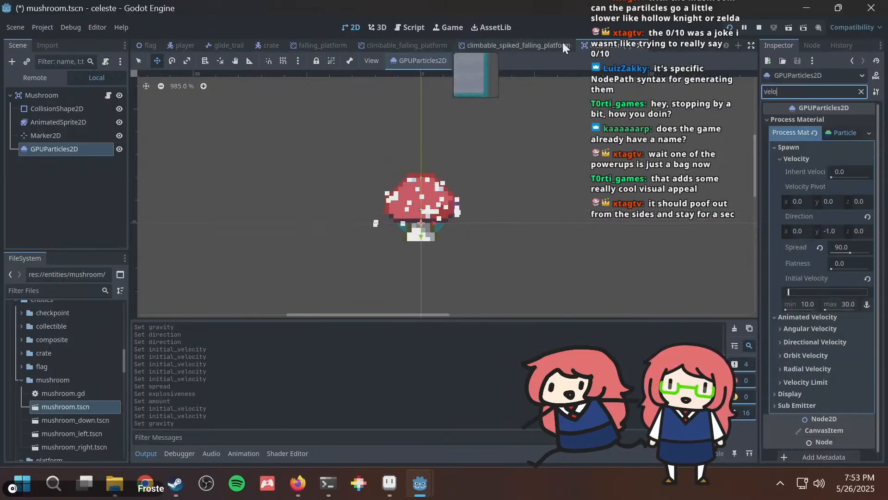
{"action": "left_click", "coordinate": [804, 304]}
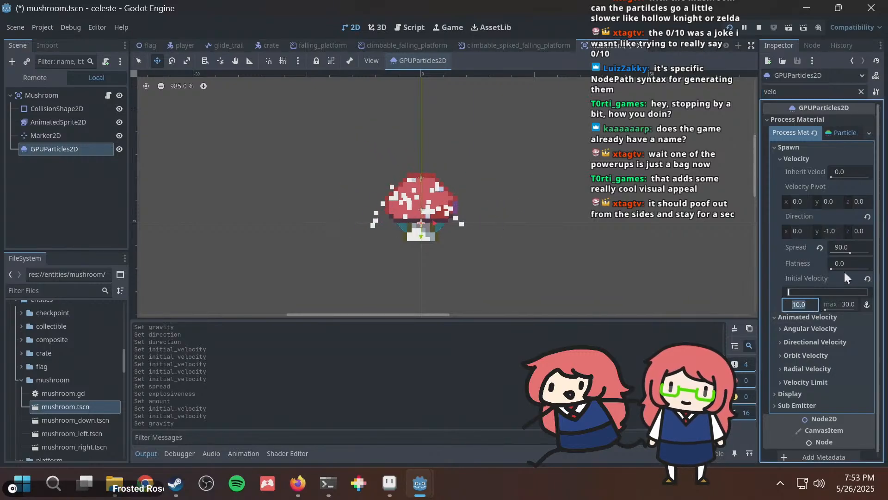
{"action": "type", "text": "30"}
{"action": "key", "text": "Return"}
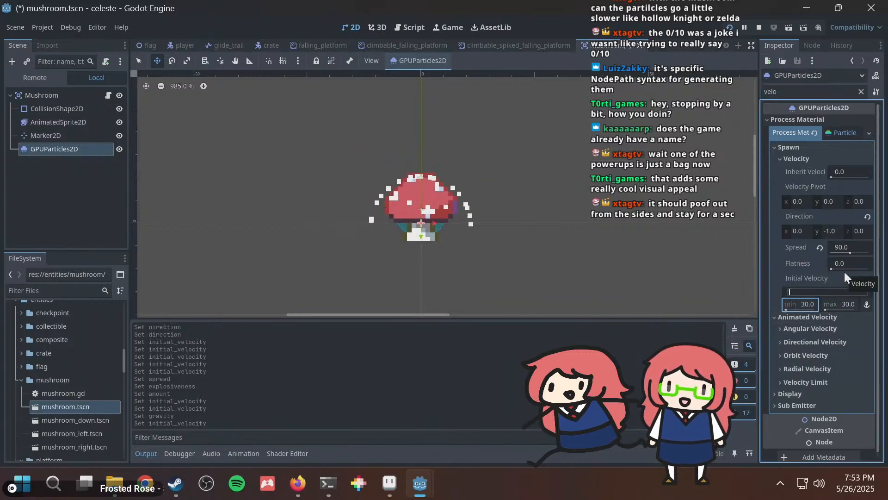
{"action": "left_click", "coordinate": [851, 304]}
{"action": "type", "text": "50"}
{"action": "key", "text": "Return"}
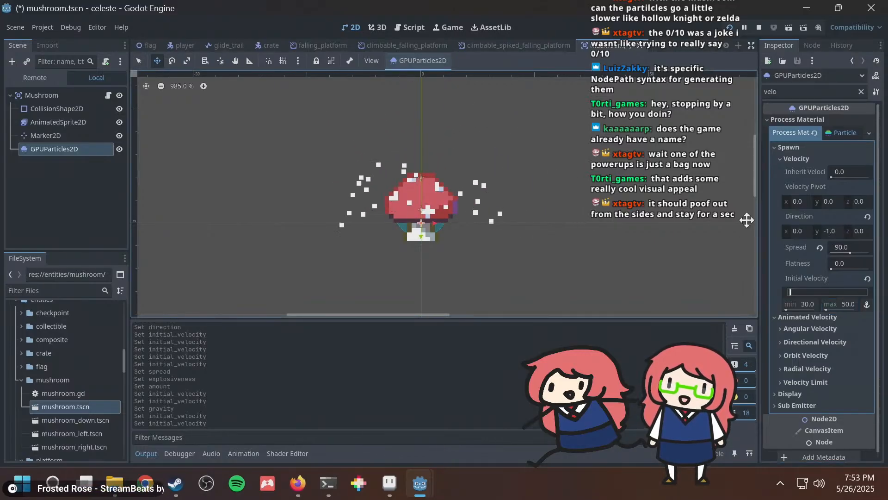
Reduce the particles' minimum initial velocity to 20.
{"action": "left_click", "coordinate": [808, 301]}
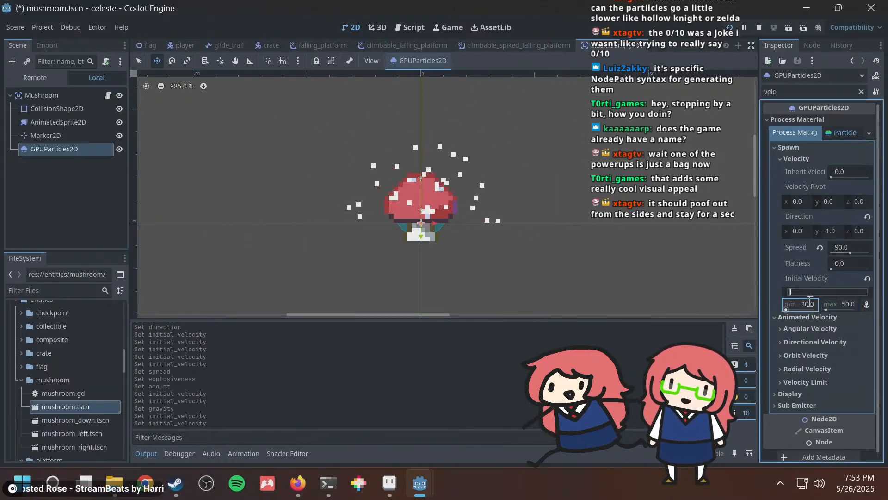
{"action": "type", "text": "20"}
{"action": "key", "text": "Return"}
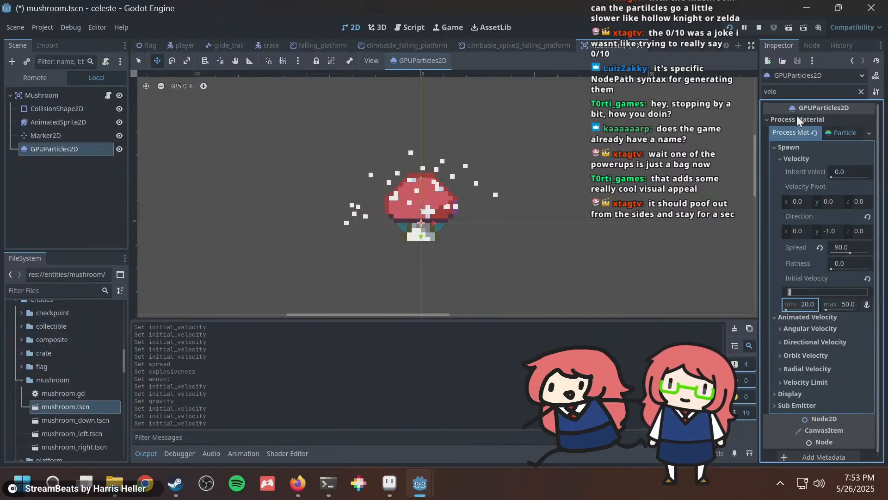
Find the material's gravity property again and try a Y gravity of 20.
{"action": "left_click", "coordinate": [793, 91]}
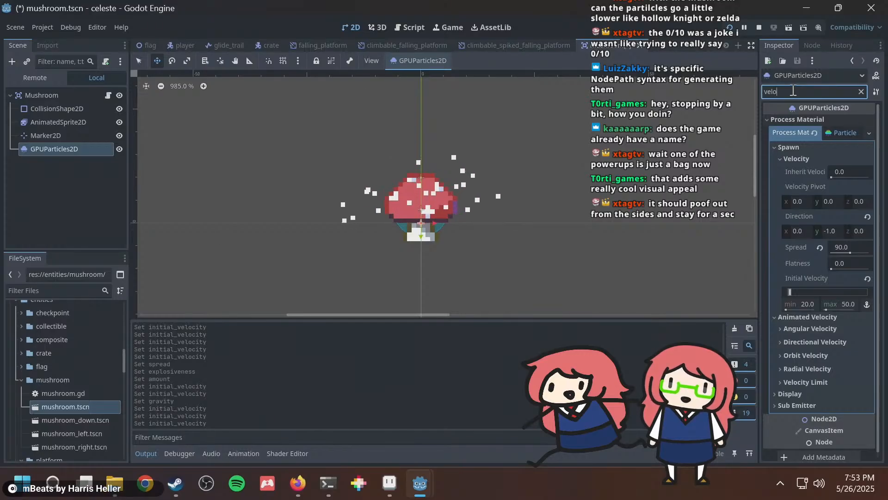
{"action": "key", "text": "BackSpace"}
{"action": "key", "text": "BackSpace"}
{"action": "key", "text": "BackSpace"}
{"action": "key", "text": "BackSpace"}
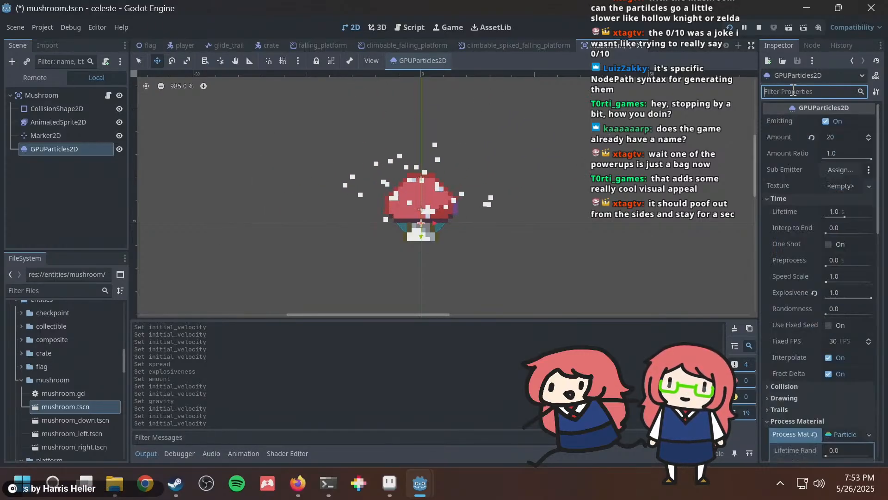
{"action": "type", "text": "gad"}
{"action": "key", "text": "BackSpace"}
{"action": "key", "text": "BackSpace"}
{"action": "key", "text": "BackSpace"}
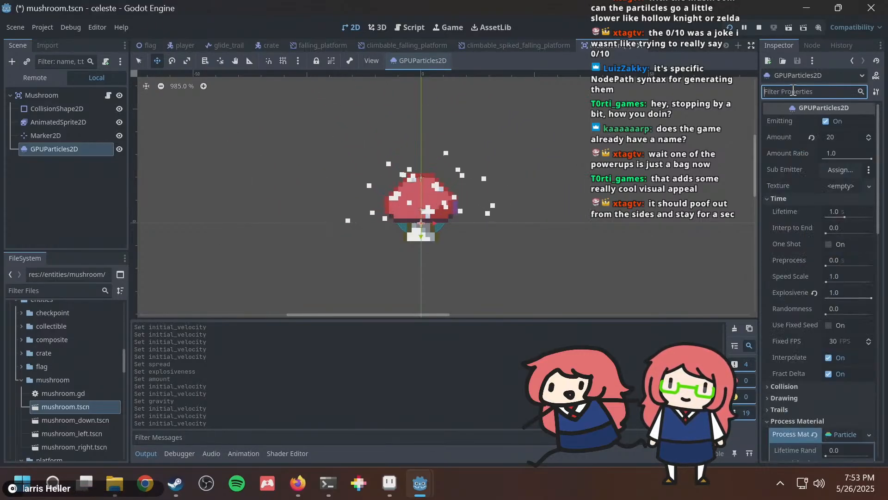
{"action": "type", "text": "grav"}
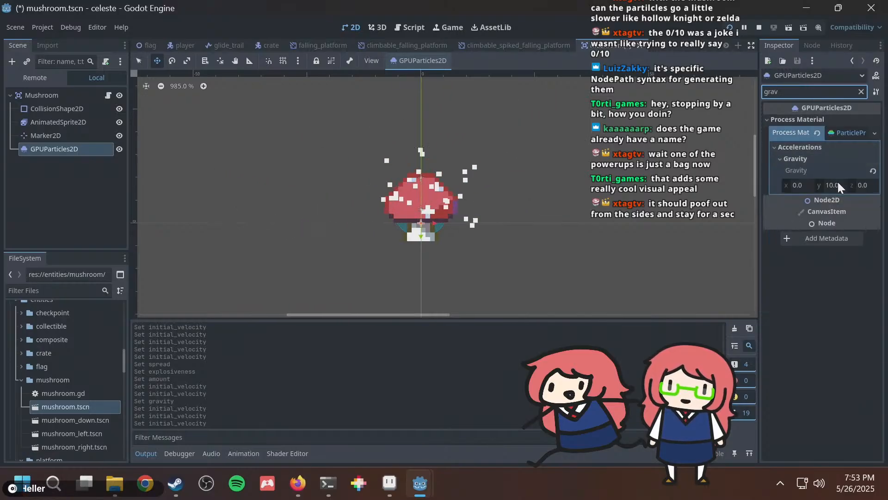
{"action": "left_click", "coordinate": [836, 184]}
{"action": "type", "text": "20"}
{"action": "key", "text": "Return"}
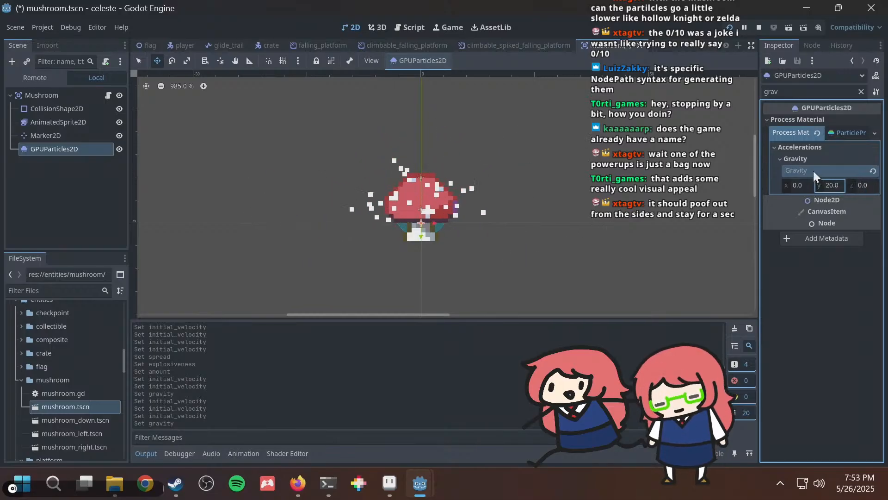
Set the particle material's Y gravity to 0.
{"action": "double_click", "coordinate": [787, 91]}
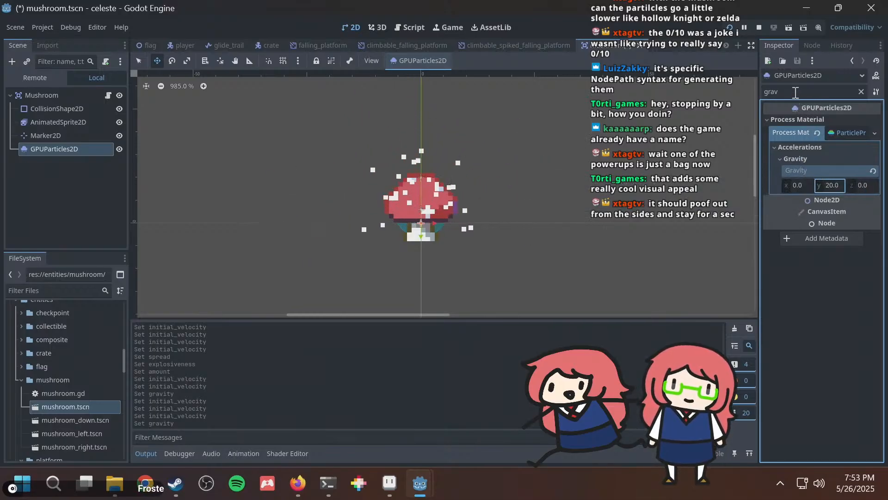
{"action": "type", "text": "acc"}
{"action": "key", "text": "BackSpace"}
{"action": "key", "text": "BackSpace"}
{"action": "key", "text": "BackSpace"}
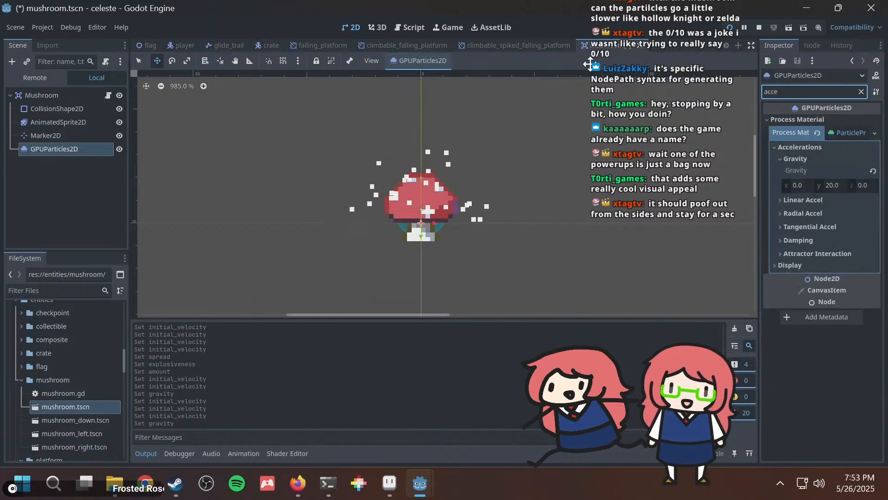
{"action": "type", "text": "gra"}
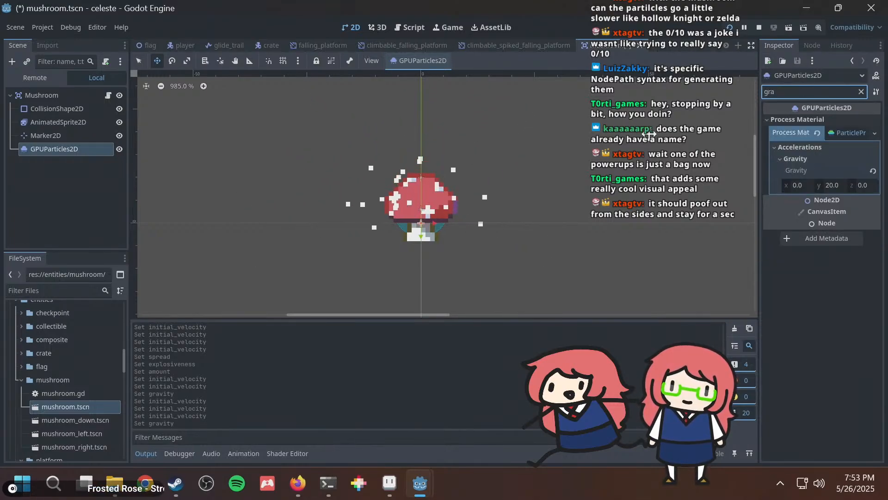
{"action": "left_click", "coordinate": [839, 183]}
{"action": "type", "text": "0"}
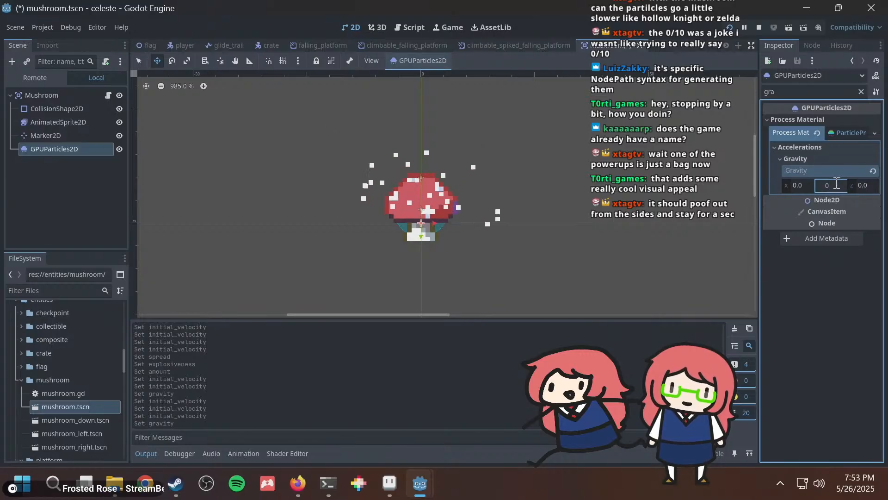
{"action": "key", "text": "Return"}
Filter the particle properties by "accel" and expand the Linear Accel settings.
{"action": "left_click", "coordinate": [801, 81]}
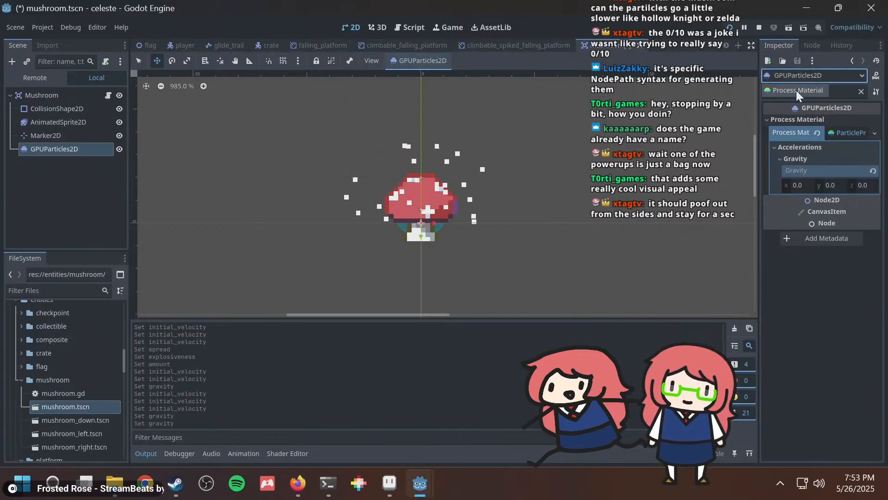
{"action": "left_click", "coordinate": [863, 81]}
{"action": "double_click", "coordinate": [845, 89]}
{"action": "type", "text": "accel"}
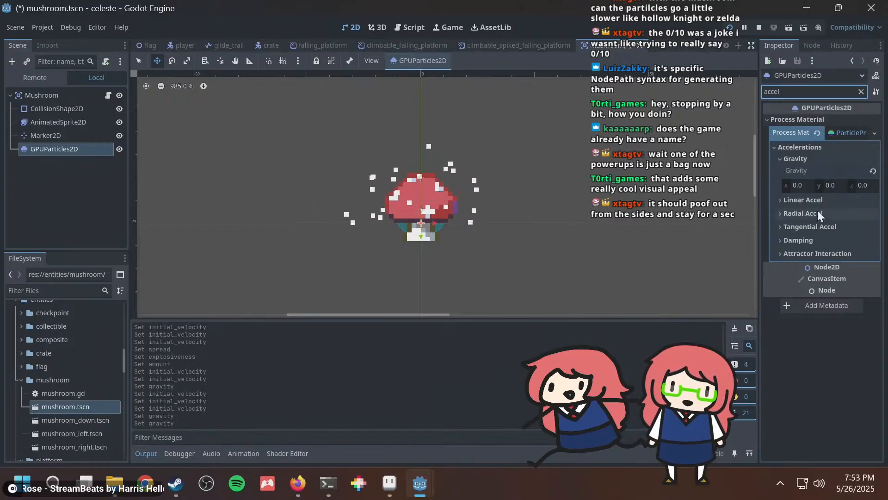
{"action": "left_click", "coordinate": [818, 212]}
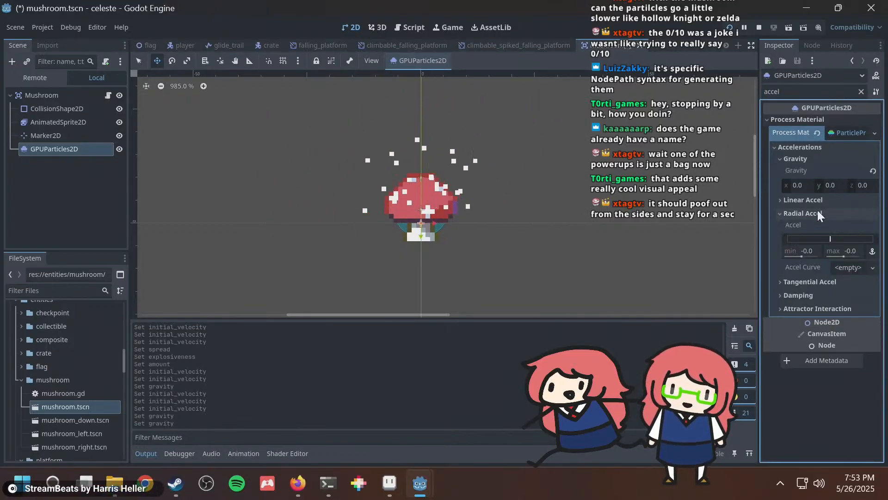
{"action": "left_click", "coordinate": [817, 212]}
{"action": "left_click", "coordinate": [810, 200]}
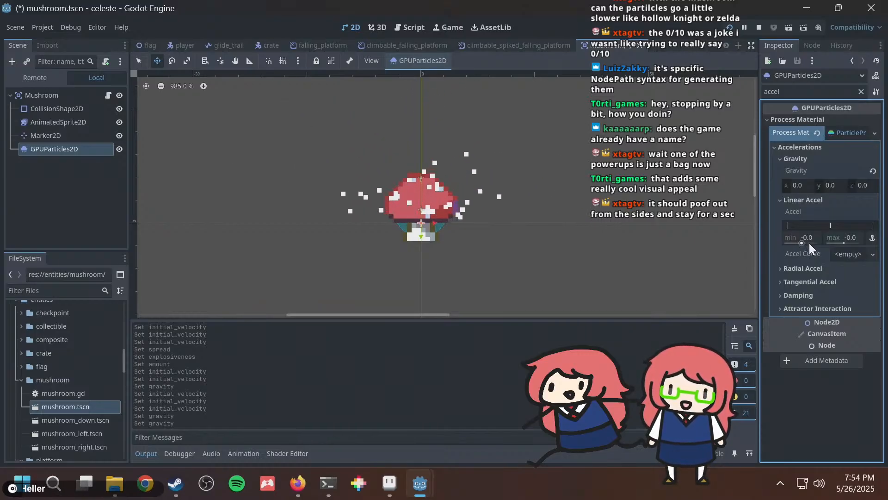
Assign a new CurveTexture to the linear acceleration and shape its curve to fall from 200 at the start to -200 at the end.
{"action": "left_click", "coordinate": [850, 254]}
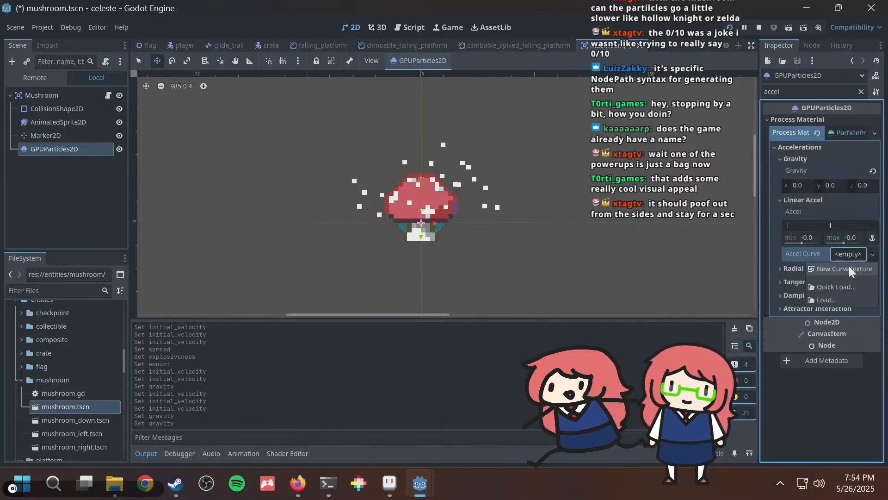
{"action": "left_click", "coordinate": [849, 271]}
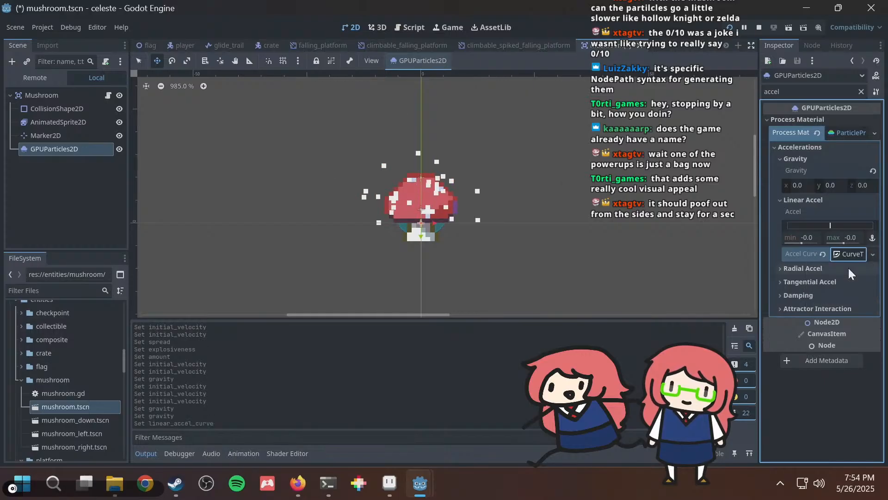
{"action": "left_click", "coordinate": [847, 253]}
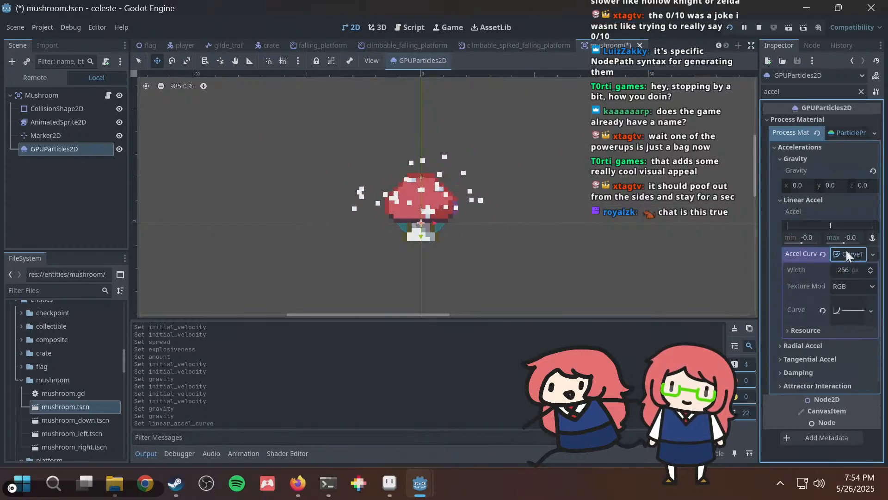
{"action": "left_click", "coordinate": [844, 309]}
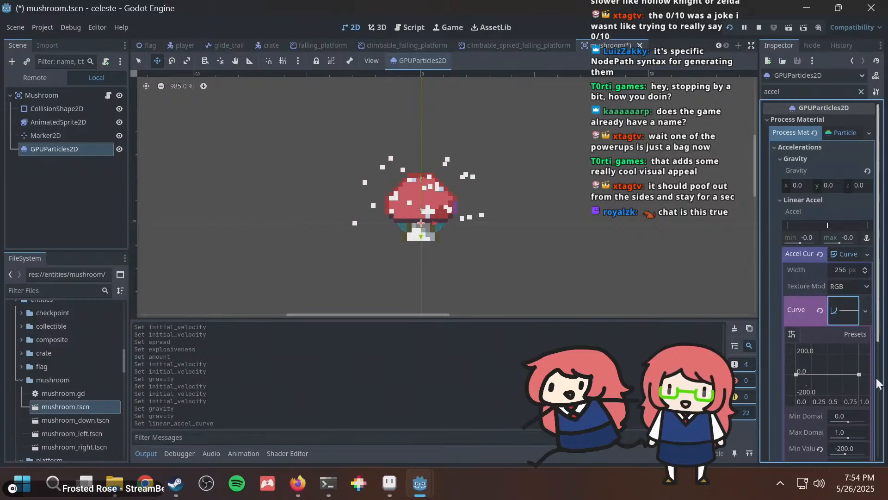
{"action": "left_click", "coordinate": [859, 374]}
{"action": "left_click_drag", "start_coordinate": [860, 375], "coordinate": [859, 396]}
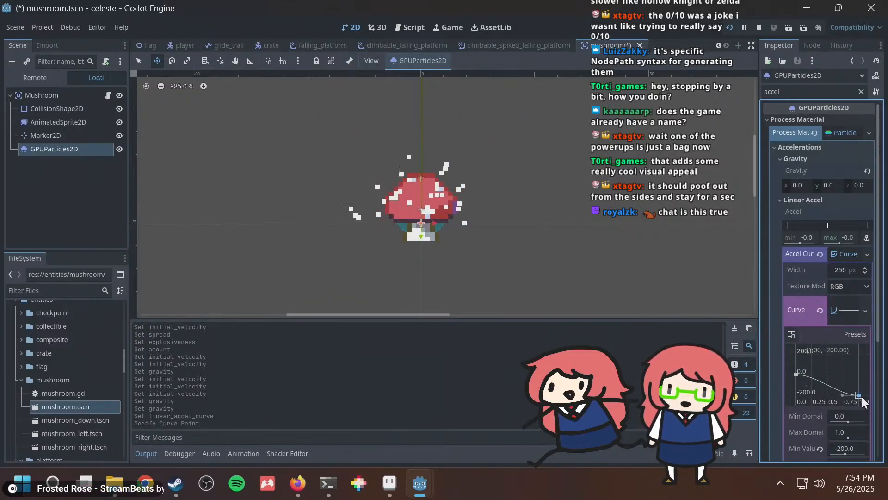
{"action": "left_click_drag", "start_coordinate": [796, 373], "coordinate": [787, 338]}
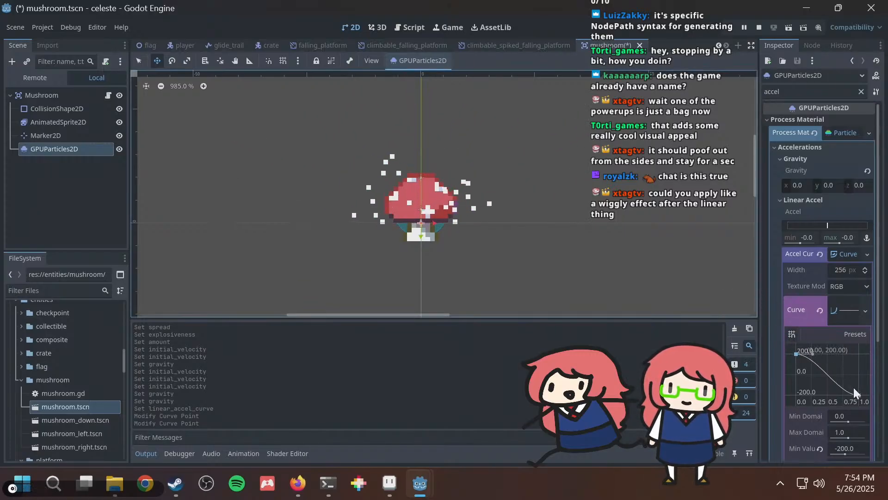
{"action": "mouse_move", "coordinate": [858, 394]}
{"action": "left_mouse_down"}
{"action": "mouse_move", "coordinate": [865, 369]}
{"action": "mouse_move", "coordinate": [874, 399]}
{"action": "left_mouse_up"}
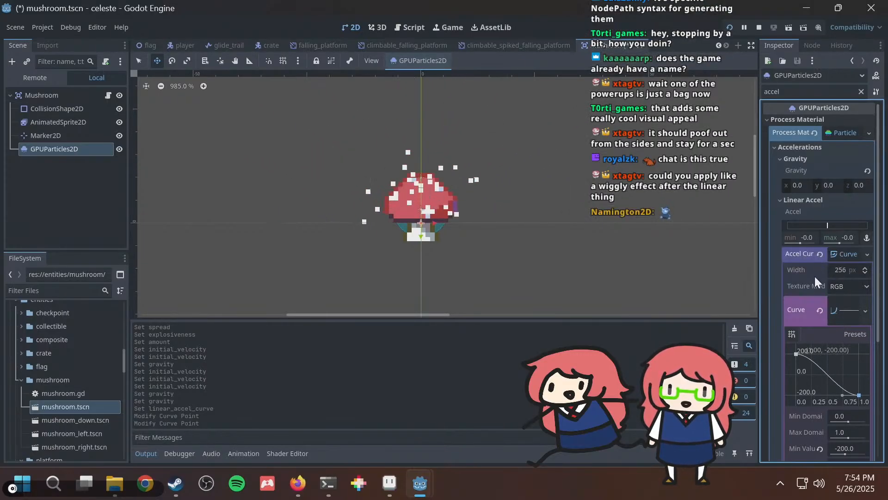
Try a minimum linear acceleration of -50, and return it to 0.
{"action": "left_click", "coordinate": [807, 237]}
{"action": "type", "text": "-50"}
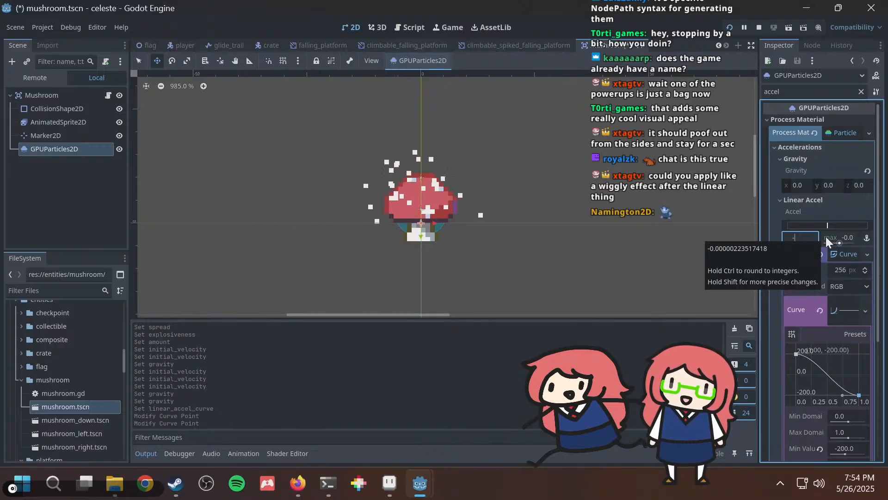
{"action": "key", "text": "Return"}
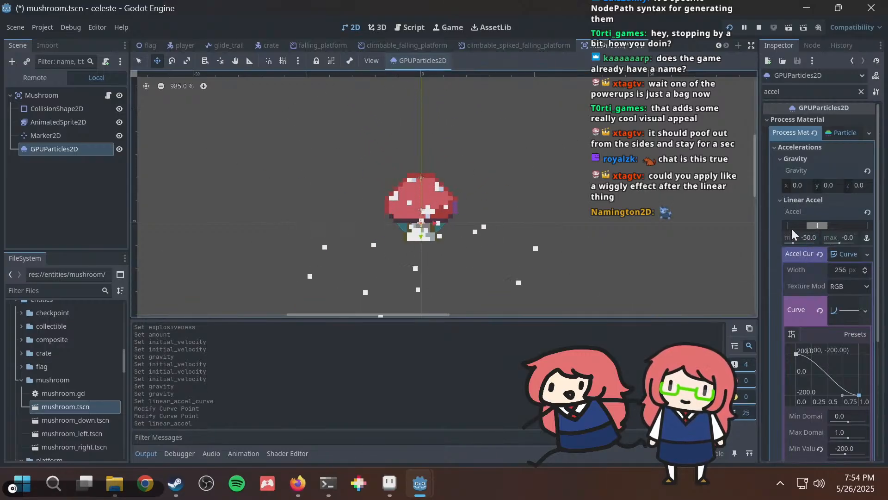
{"action": "left_click", "coordinate": [817, 237]}
{"action": "type", "text": "-0"}
{"action": "key", "text": "Return"}
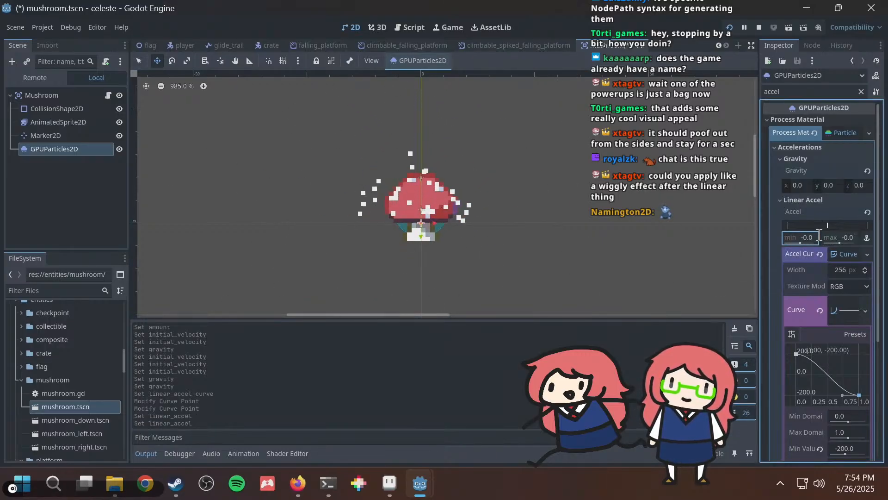
Try a maximum linear acceleration of 5 and of -5.
{"action": "left_click", "coordinate": [845, 237]}
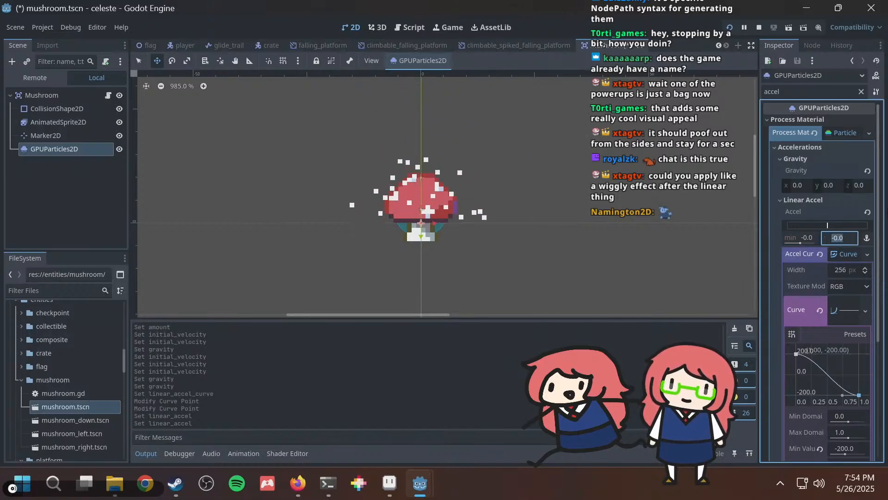
{"action": "type", "text": "5"}
{"action": "key", "text": "Return"}
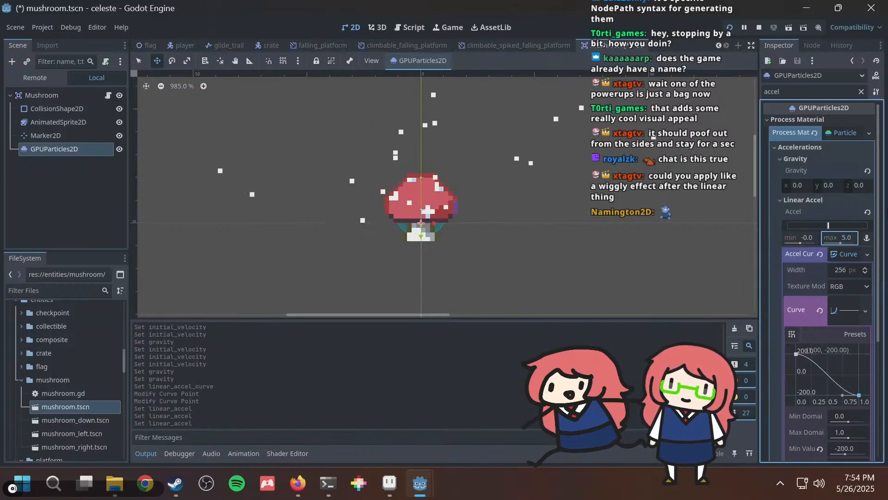
{"action": "left_click", "coordinate": [852, 241]}
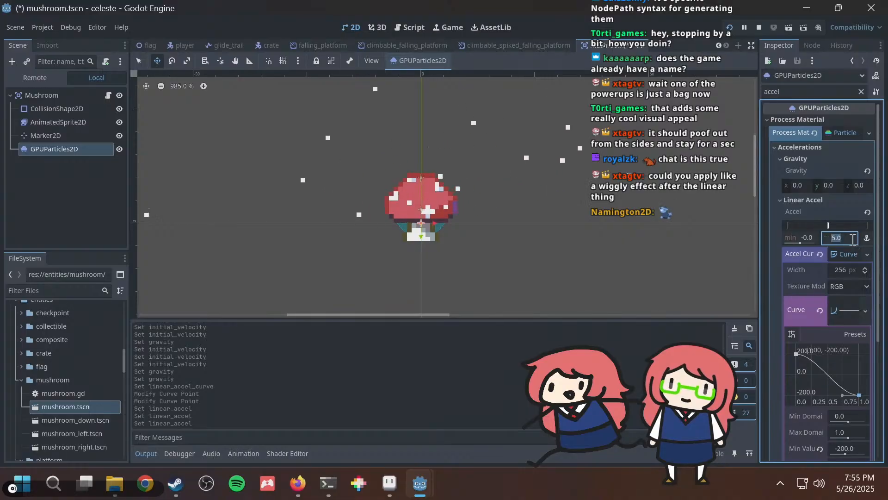
{"action": "type", "text": "-5"}
{"action": "key", "text": "Return"}
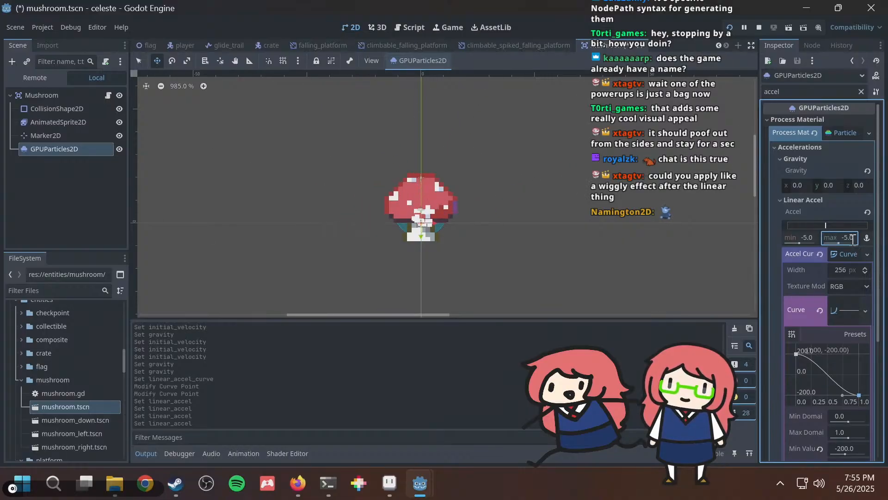
Reset both the maximum and minimum linear acceleration to 0.
{"action": "left_click", "coordinate": [851, 238]}
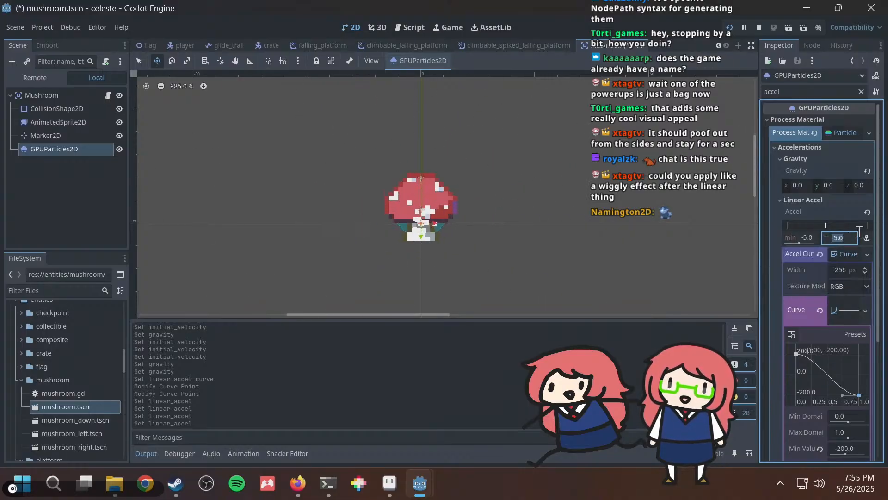
{"action": "type", "text": "-0"}
{"action": "key", "text": "Return"}
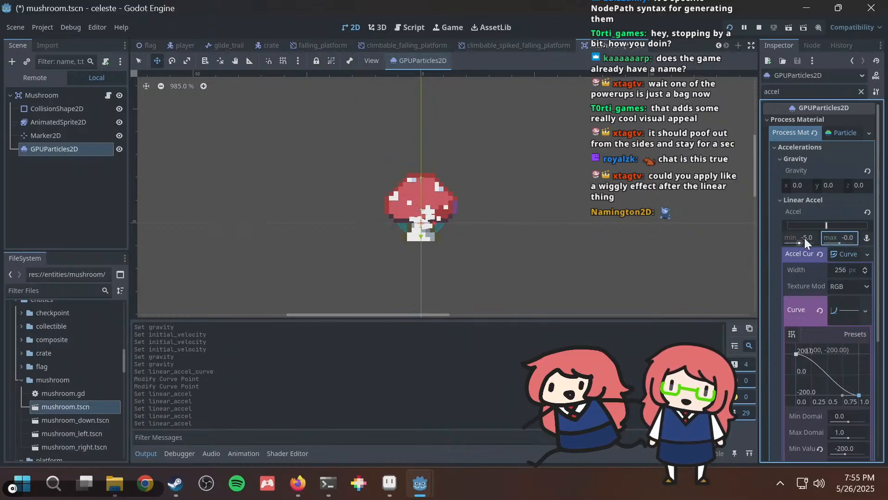
{"action": "left_click_drag", "start_coordinate": [804, 238], "coordinate": [847, 234]}
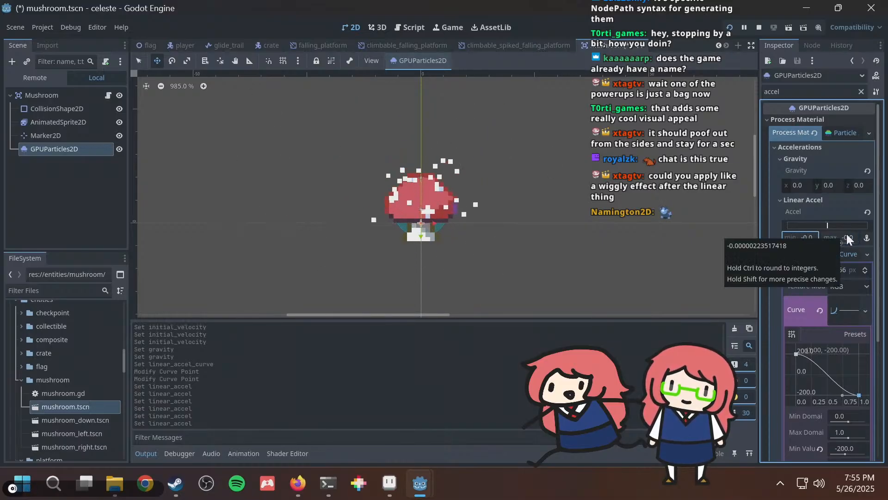
Filter the properties by "velo" and try a maximum initial velocity of 30.
{"action": "scroll", "coordinate": [533, 156], "scroll_direction": "down", "scroll_amount": 4}
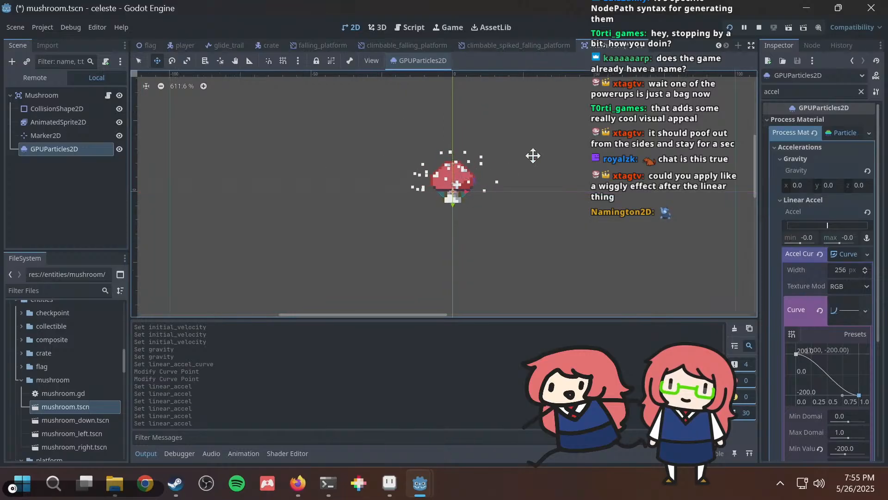
{"action": "middle_click_drag", "start_coordinate": [533, 155], "coordinate": [499, 213]}
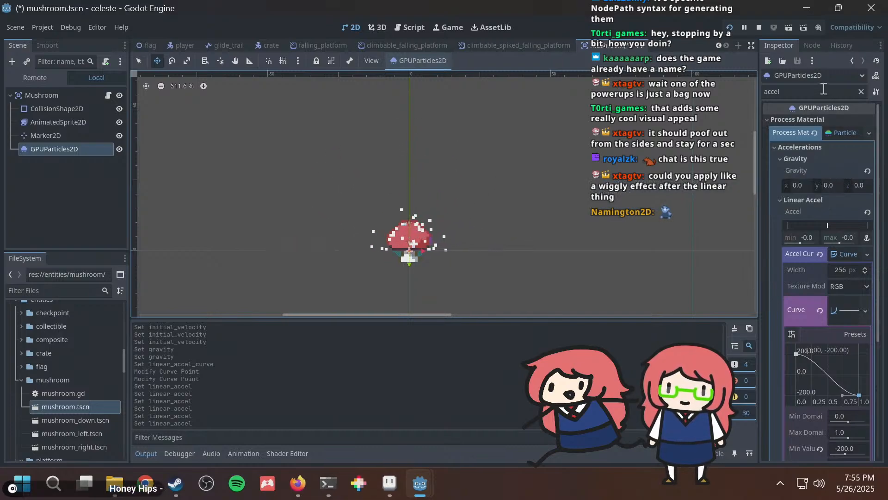
{"action": "left_click_drag", "start_coordinate": [822, 90], "coordinate": [604, 77]}
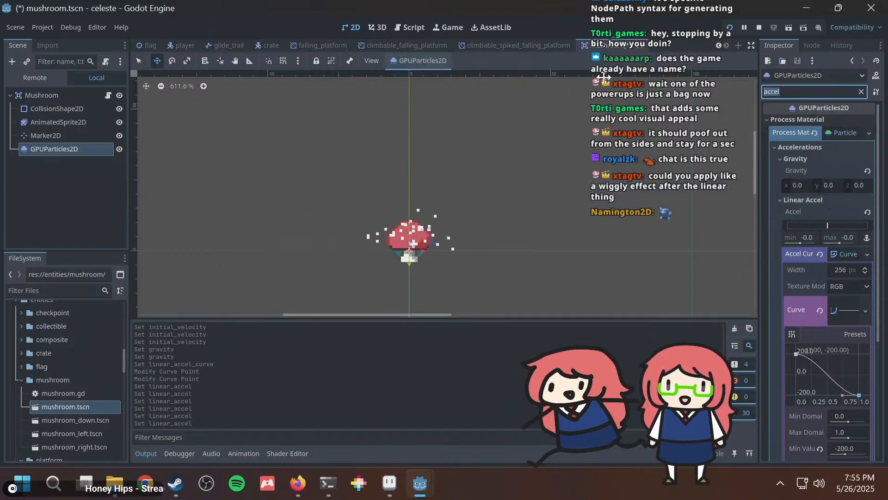
{"action": "type", "text": "velo"}
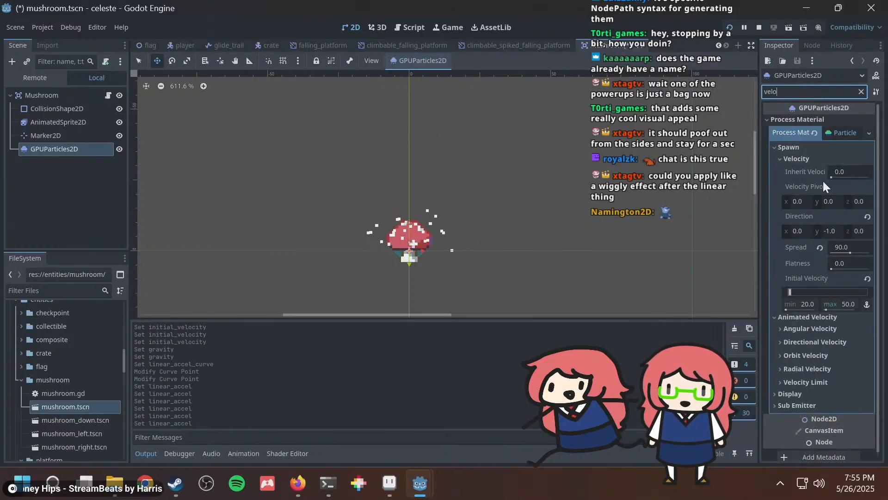
{"action": "left_click", "coordinate": [847, 302]}
{"action": "type", "text": "30"}
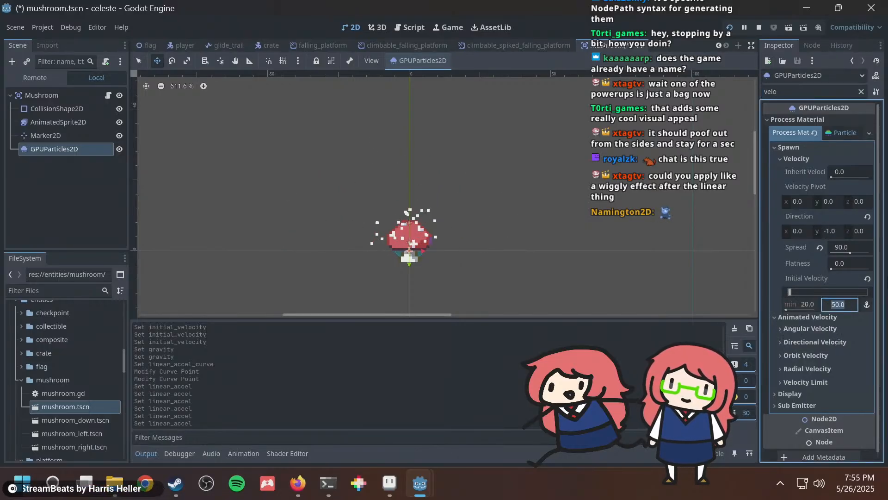
{"action": "key", "text": "Return"}
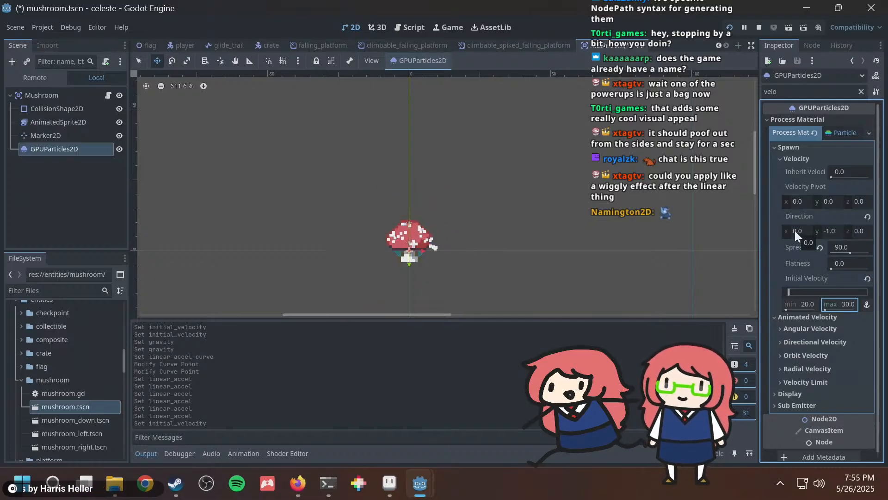
Set the particles' initial velocity to a maximum of 50 and a minimum of 30.
{"action": "mouse_move", "coordinate": [843, 303]}
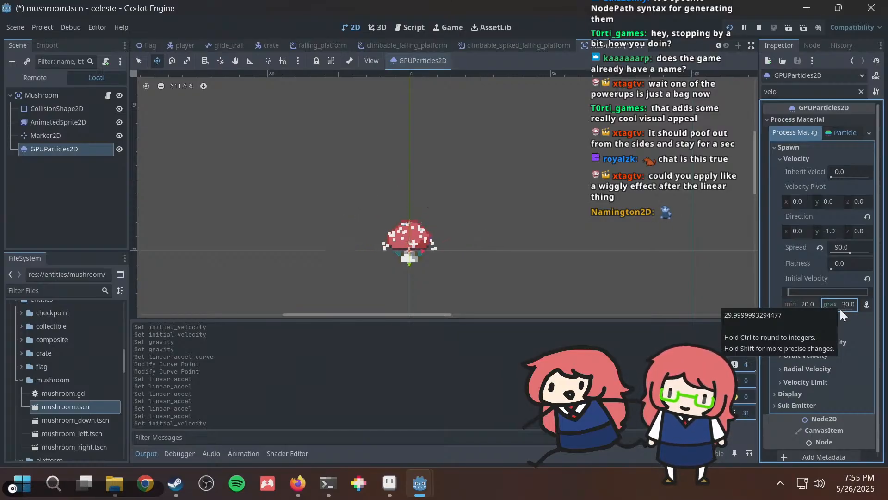
{"action": "left_click", "coordinate": [840, 306]}
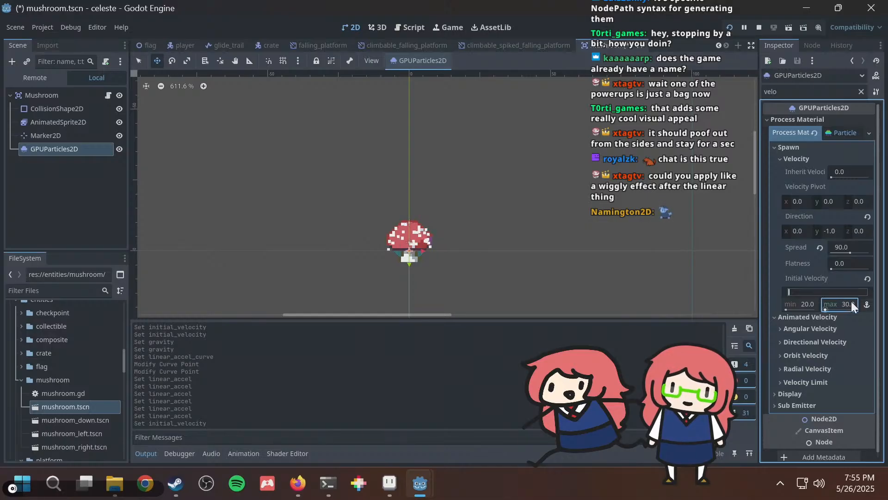
{"action": "type", "text": "509"}
{"action": "key", "text": "Return"}
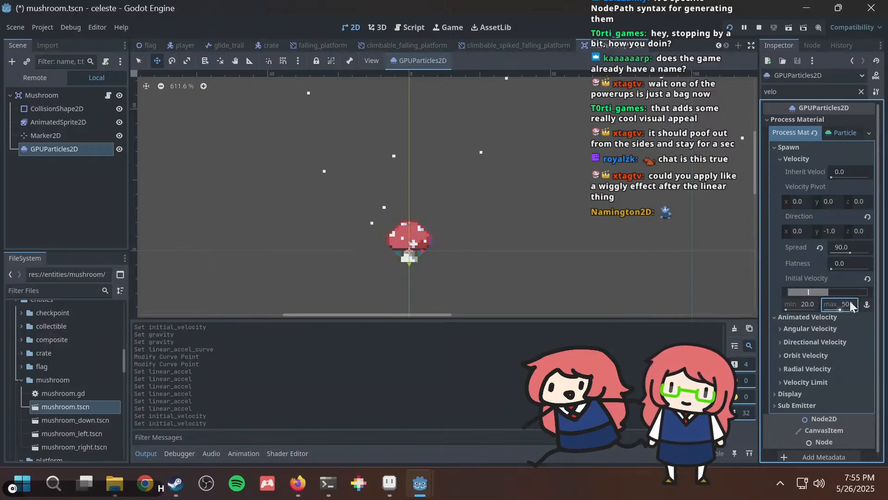
{"action": "left_click", "coordinate": [850, 305]}
{"action": "key", "text": "Return"}
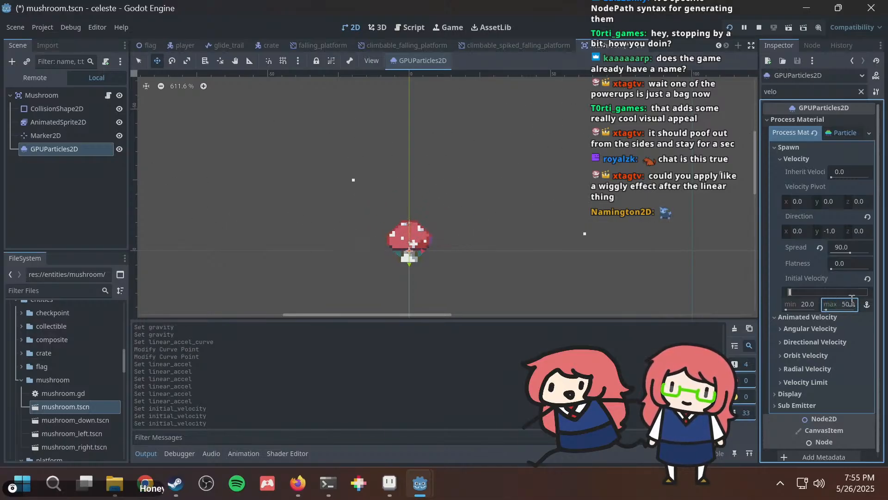
{"action": "left_click", "coordinate": [815, 304]}
{"action": "key", "text": "Return"}
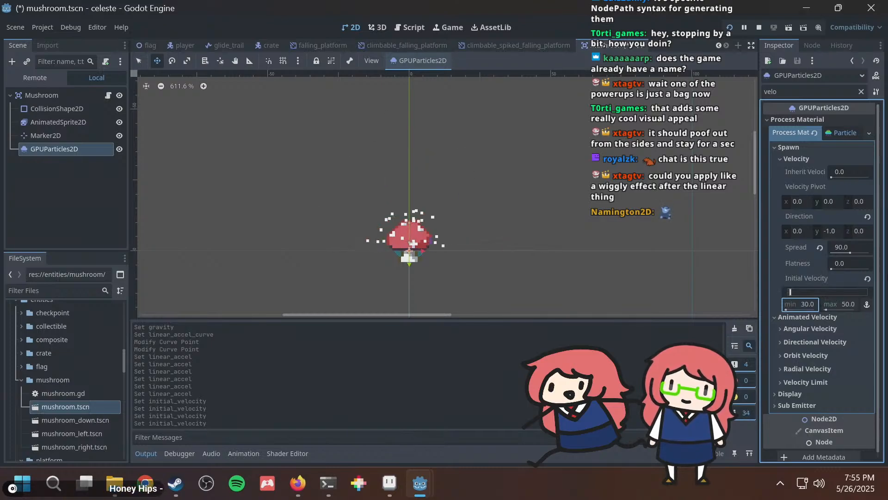
Filter the particle node's properties by "accel" and bring the linear acceleration curve into view.
{"action": "left_click_drag", "start_coordinate": [807, 88], "coordinate": [546, 64]}
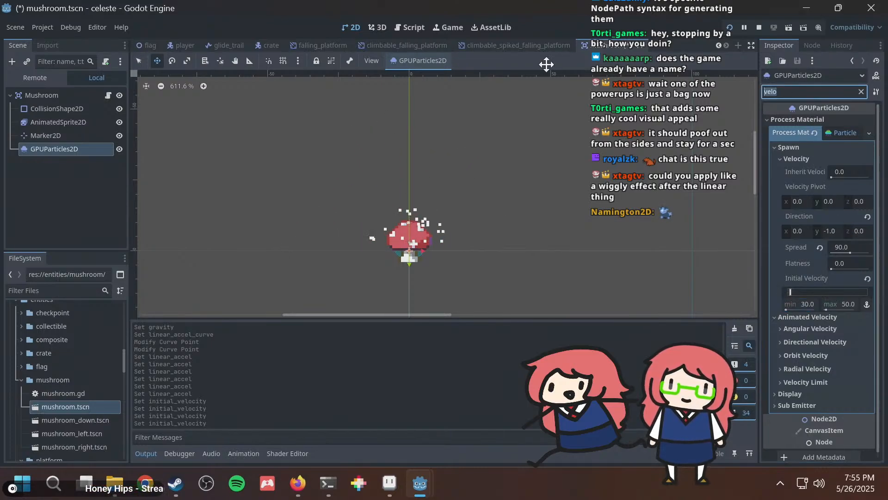
{"action": "type", "text": "an"}
{"action": "key", "text": "BackSpace"}
{"action": "type", "text": "ccel"}
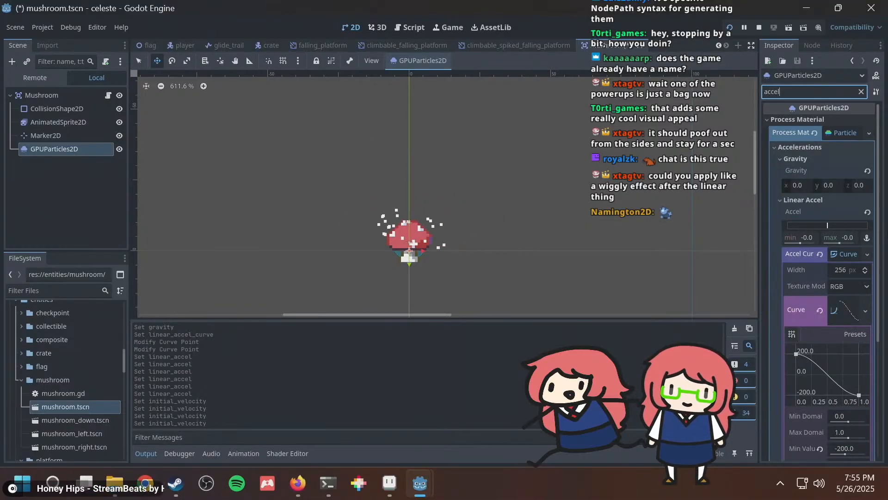
{"action": "scroll", "coordinate": [870, 269], "scroll_direction": "down", "scroll_amount": 2}
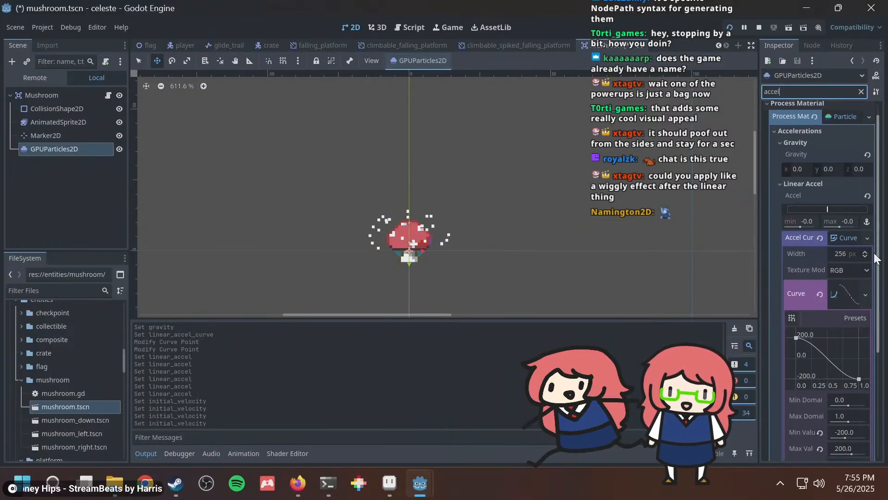
{"action": "left_click_drag", "start_coordinate": [869, 268], "coordinate": [867, 271]}
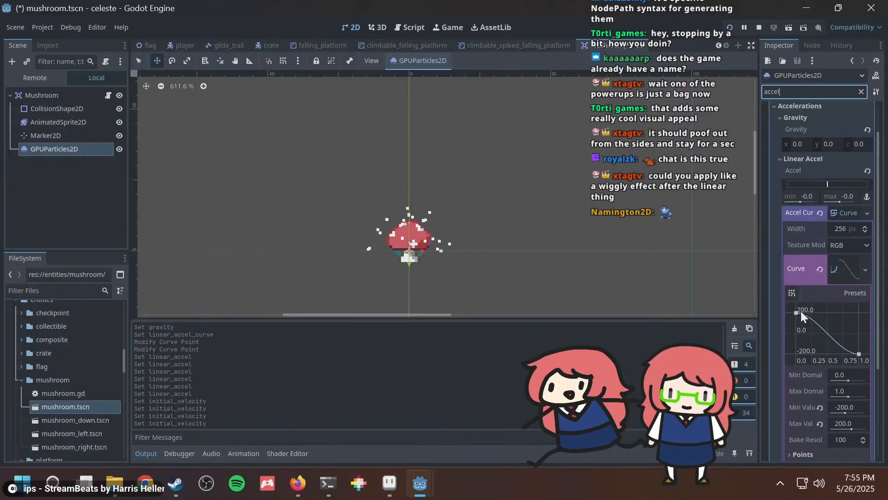
Set the linear acceleration curve's minimum value to -500 and lower the curve's end point to -500.
{"action": "left_click", "coordinate": [858, 354]}
{"action": "left_click", "coordinate": [859, 358]}
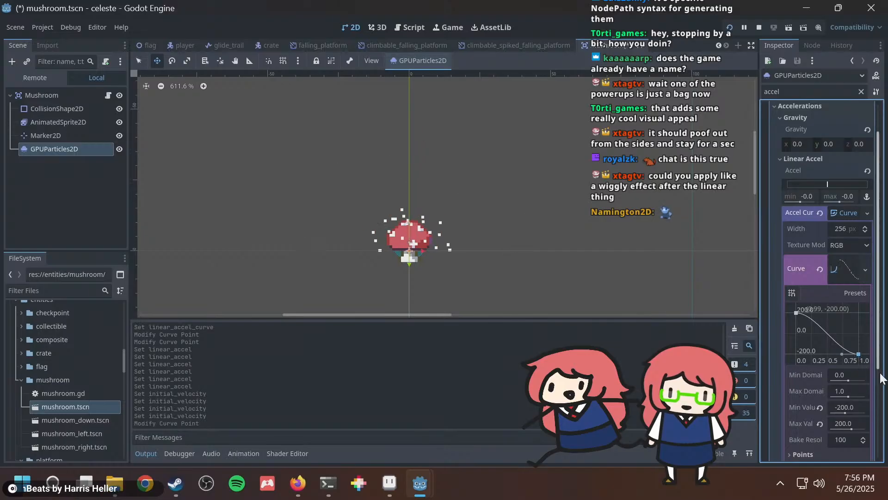
{"action": "left_click", "coordinate": [846, 404]}
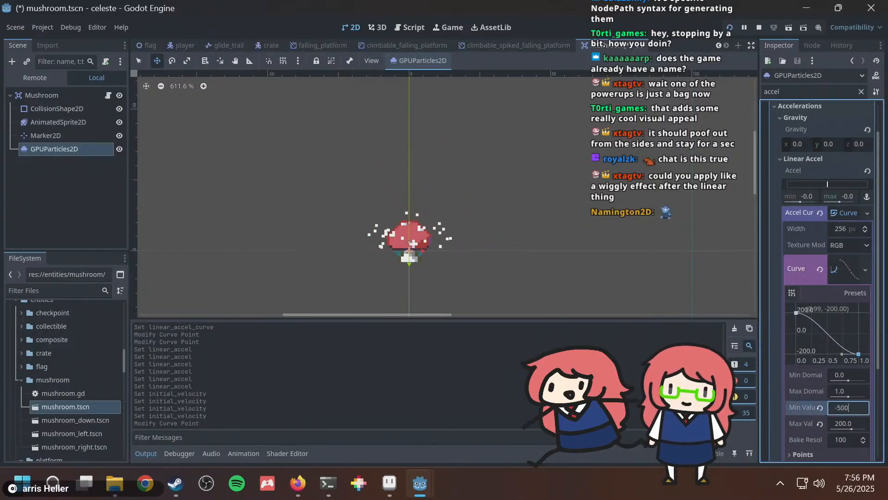
{"action": "type", "text": "-500"}
{"action": "key", "text": "Return"}
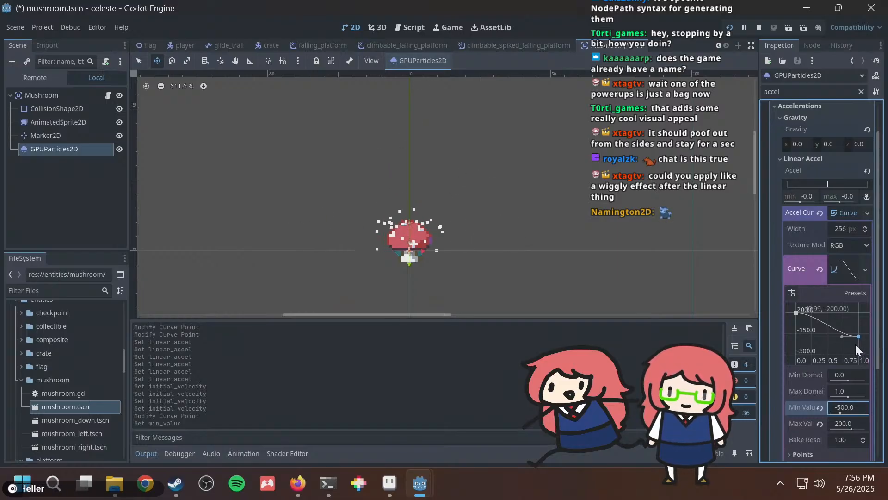
{"action": "left_click_drag", "start_coordinate": [858, 337], "coordinate": [859, 365]}
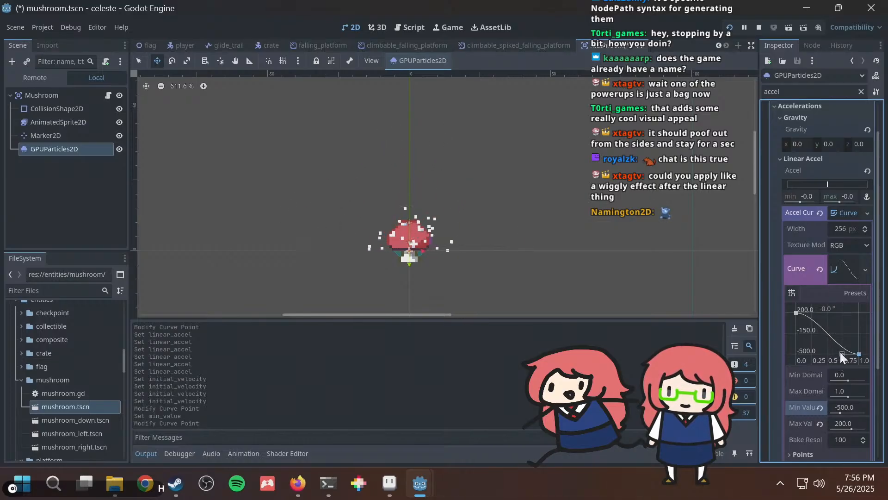
Try an early drop in the linear acceleration curve with a point at about (0.06, -500), and clear the curve.
{"action": "left_click_drag", "start_coordinate": [784, 358], "coordinate": [802, 354]}
{"action": "key", "text": "ctrl+z"}
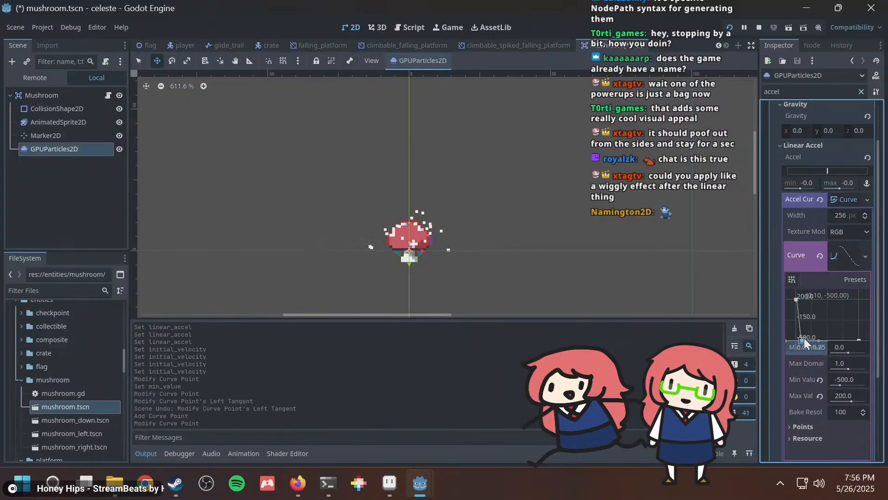
{"action": "left_click_drag", "start_coordinate": [802, 340], "coordinate": [801, 340]}
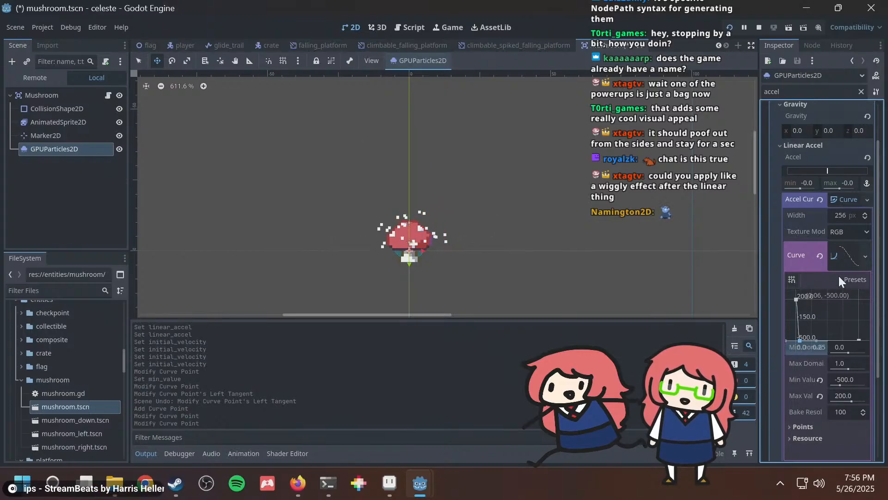
{"action": "left_click", "coordinate": [864, 256]}
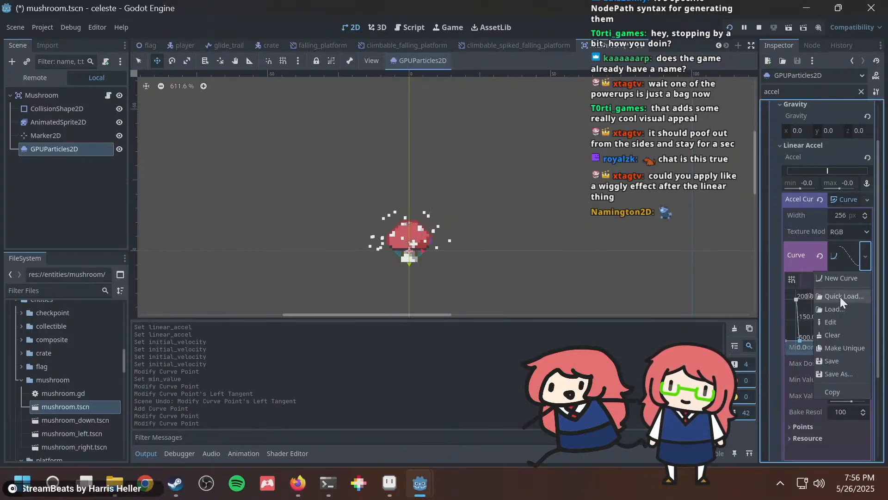
{"action": "left_click", "coordinate": [836, 332]}
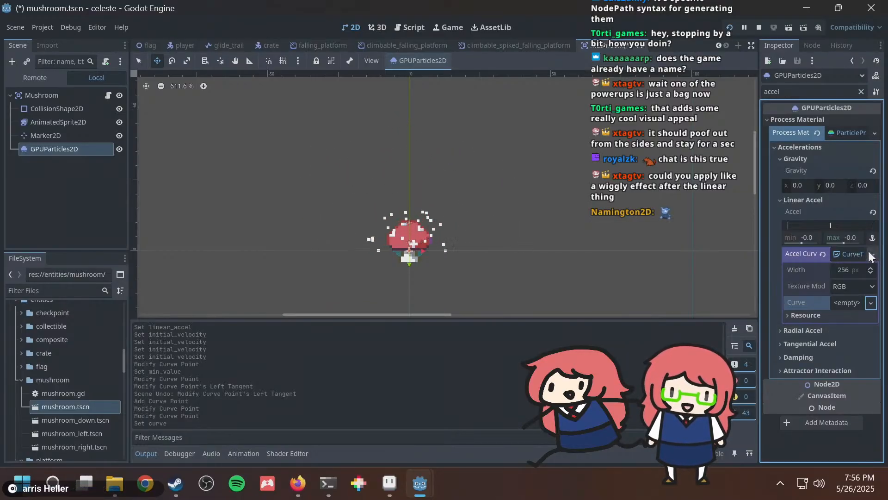
Try shifting the linear acceleration range down to a minimum of -66.6, and reset the minimum and maximum to 0.
{"action": "left_click_drag", "start_coordinate": [831, 224], "coordinate": [800, 227]}
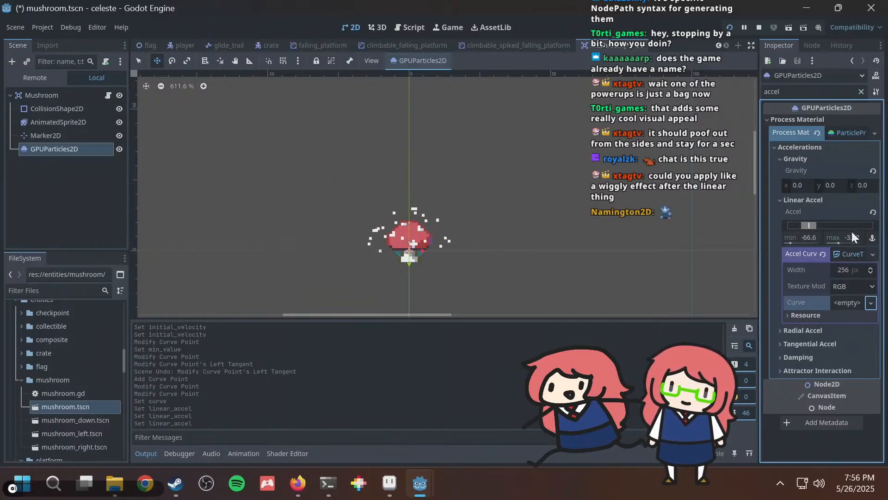
{"action": "left_click", "coordinate": [815, 236]}
{"action": "type", "text": "0"}
{"action": "key", "text": "Tab"}
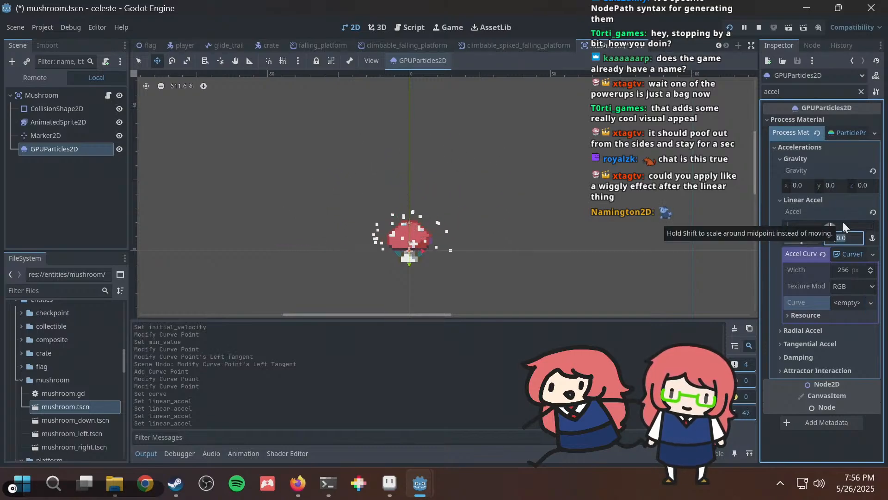
Clear the curve texture from the linear acceleration and collapse the Linear Accel group.
{"action": "left_click", "coordinate": [871, 255]}
{"action": "left_click", "coordinate": [834, 323]}
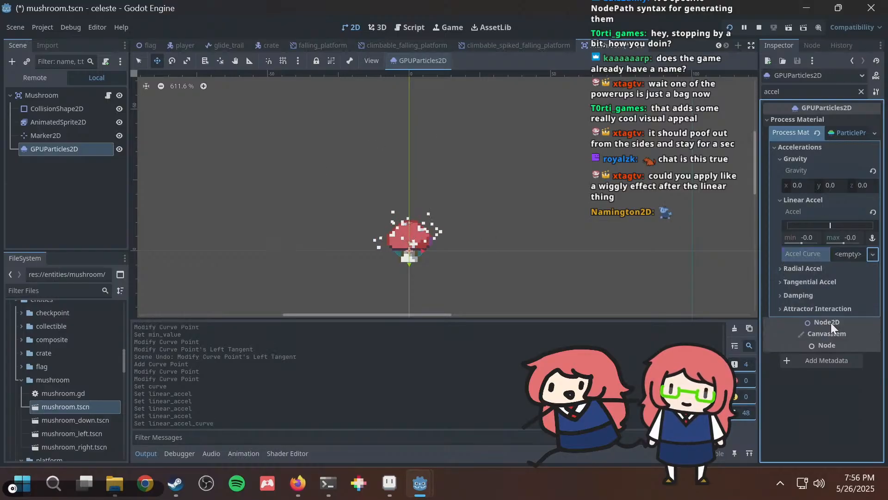
{"action": "left_click", "coordinate": [806, 199]}
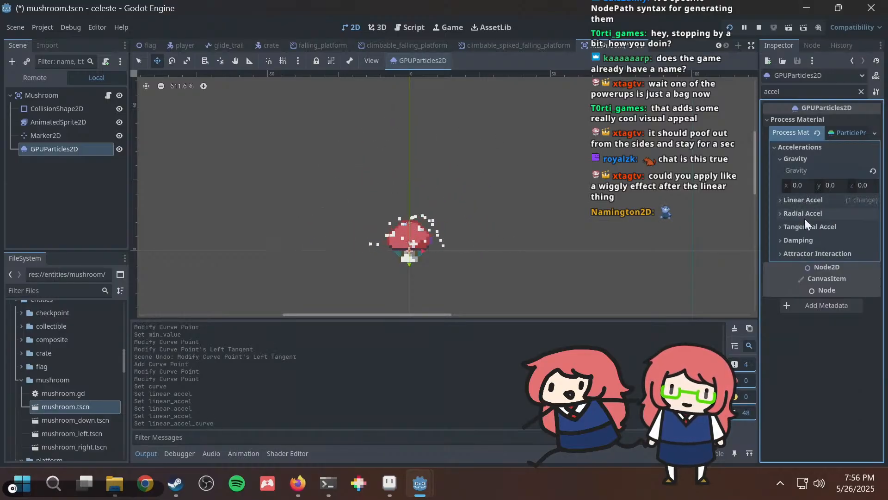
Give the radial acceleration a new curve texture whose curve drops to -200 about a third of the way along and ends at -200.
{"action": "left_click", "coordinate": [805, 213]}
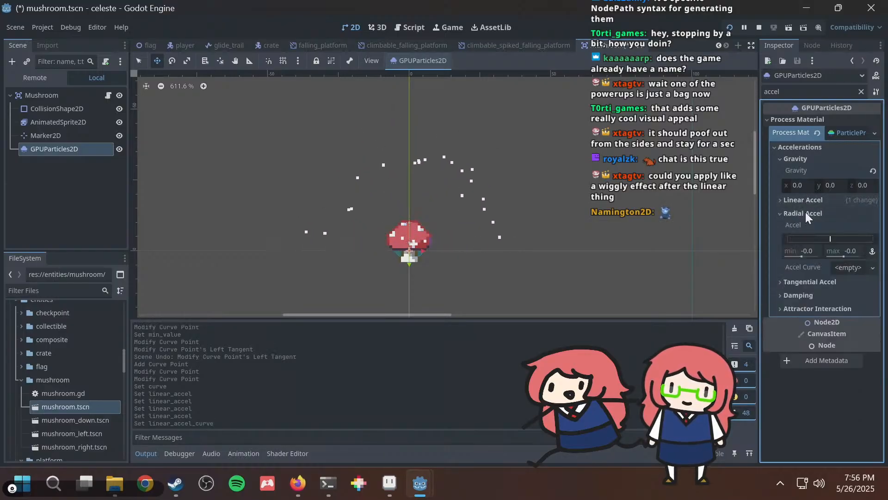
{"action": "left_click", "coordinate": [854, 266]}
{"action": "left_click", "coordinate": [845, 276]}
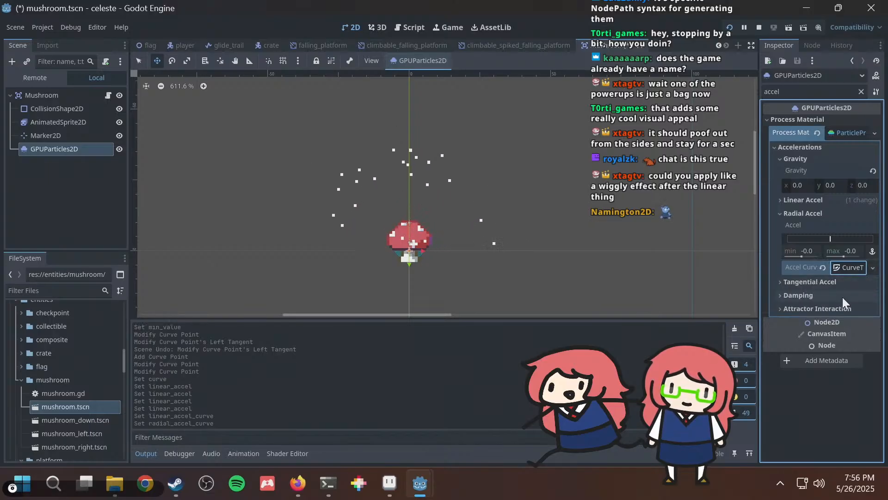
{"action": "left_click", "coordinate": [848, 270]}
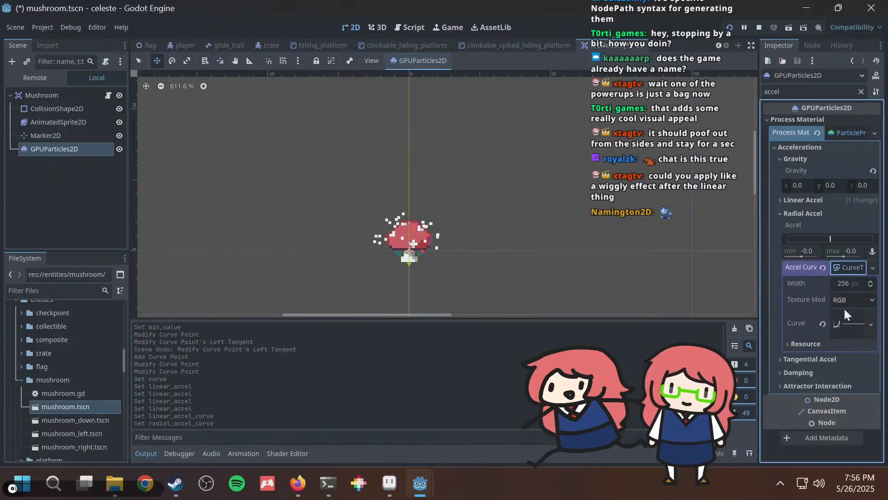
{"action": "left_click", "coordinate": [842, 323]}
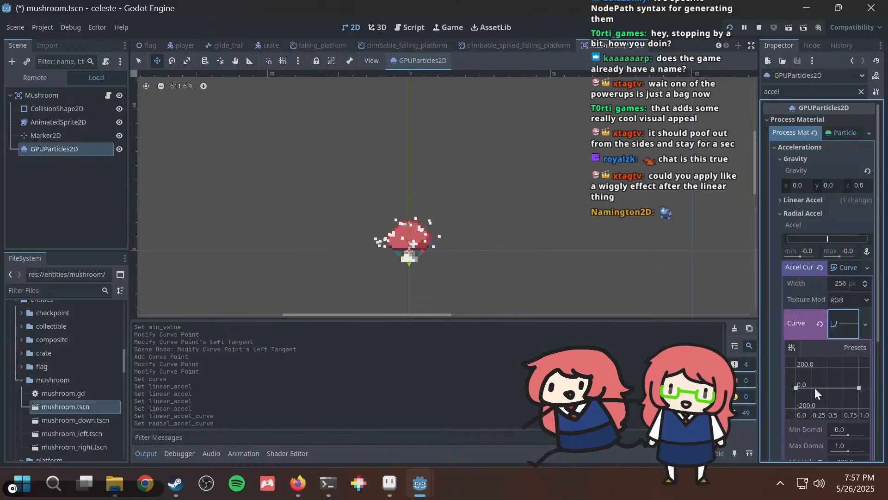
{"action": "left_click_drag", "start_coordinate": [815, 387], "coordinate": [816, 416]}
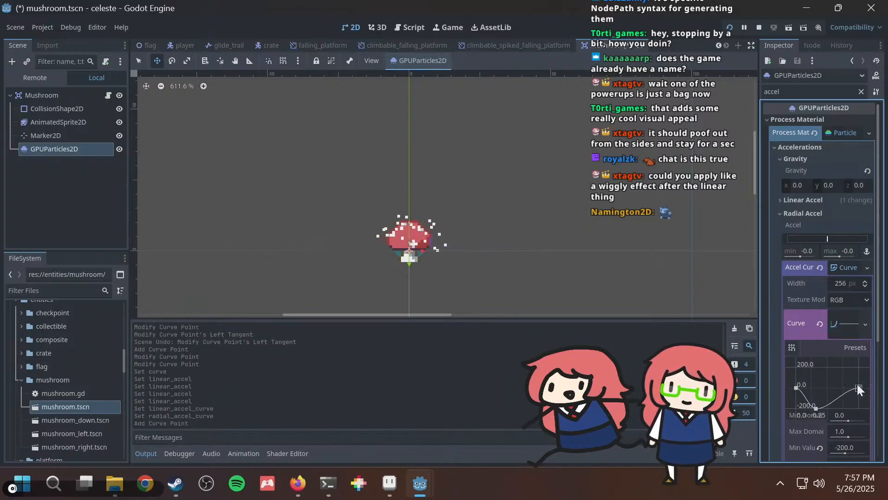
{"action": "left_click_drag", "start_coordinate": [857, 384], "coordinate": [859, 415]}
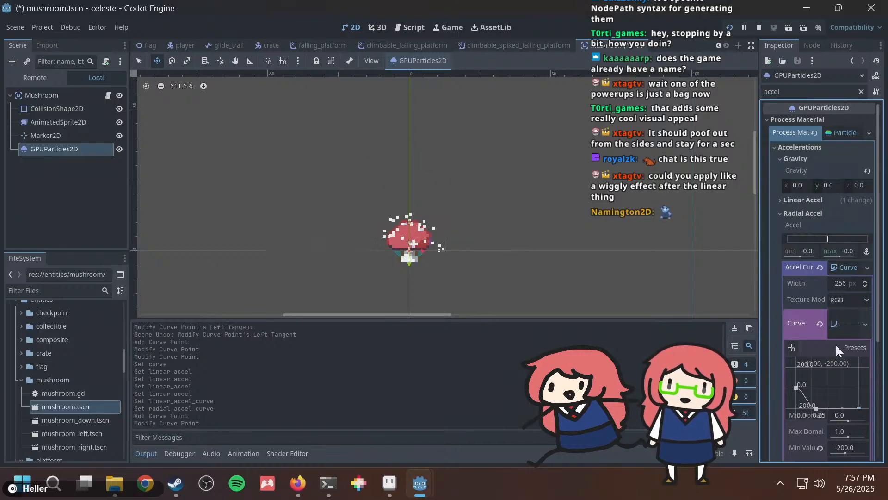
Clear the radial acceleration's curve and remove its curve texture.
{"action": "left_click", "coordinate": [865, 323]}
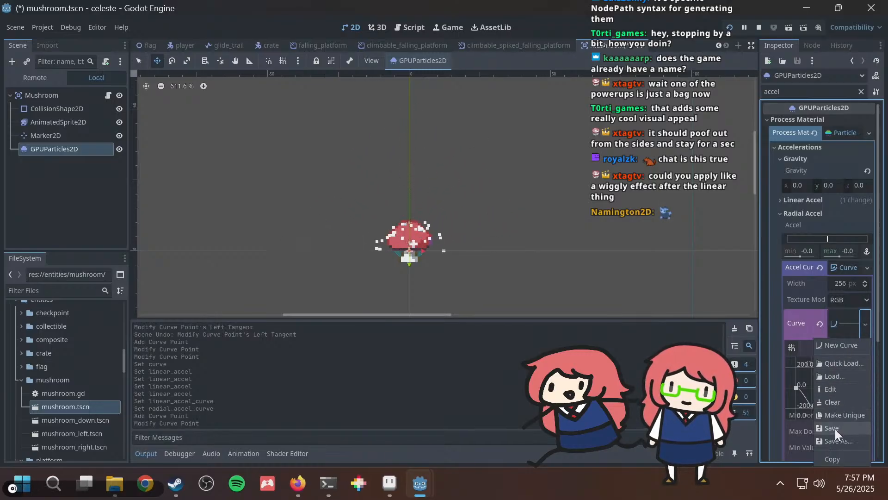
{"action": "left_click", "coordinate": [839, 403]}
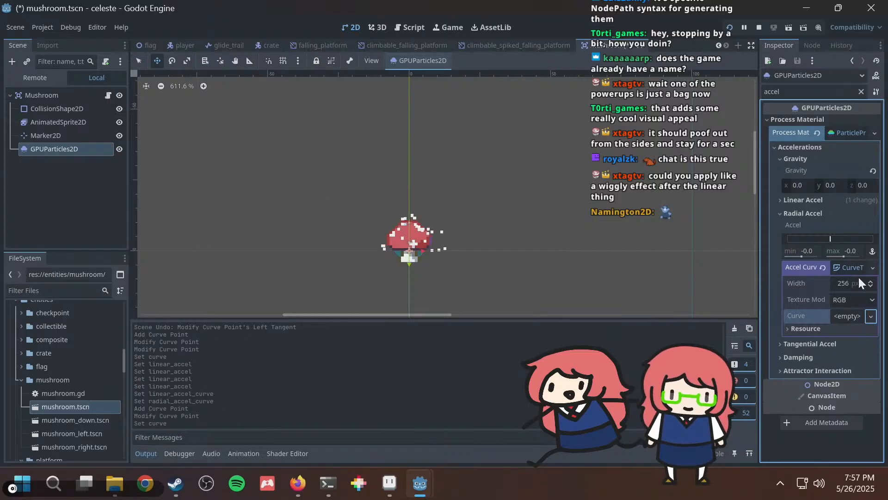
{"action": "left_click", "coordinate": [873, 269]}
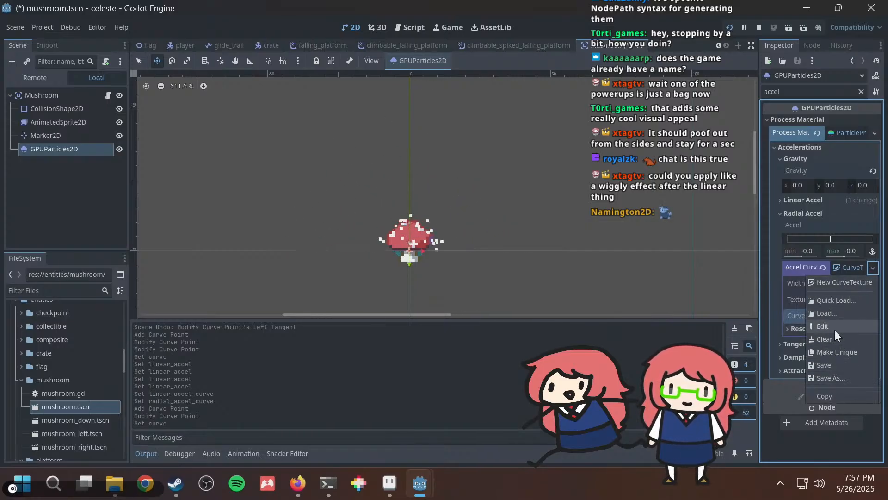
{"action": "left_click", "coordinate": [828, 340]}
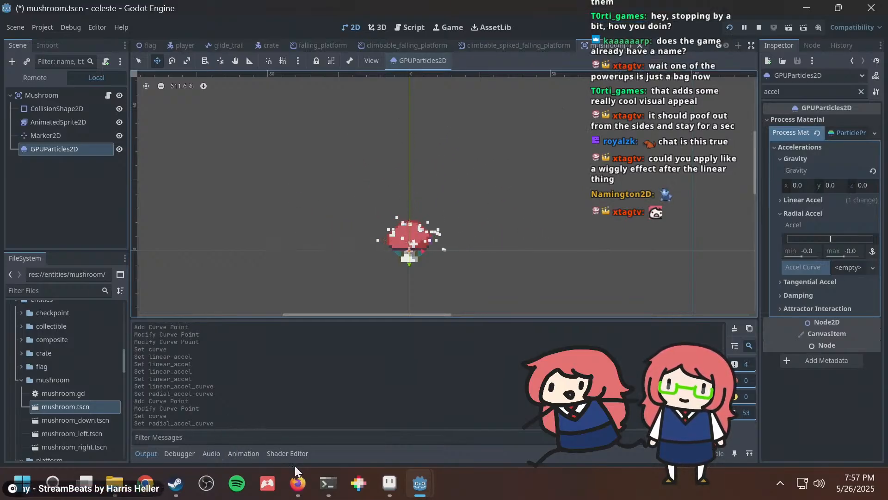
Switch to Firefox and search the web for "godot mushroom spore jump".
{"action": "left_click", "coordinate": [297, 483]}
{"action": "left_click", "coordinate": [323, 36]}
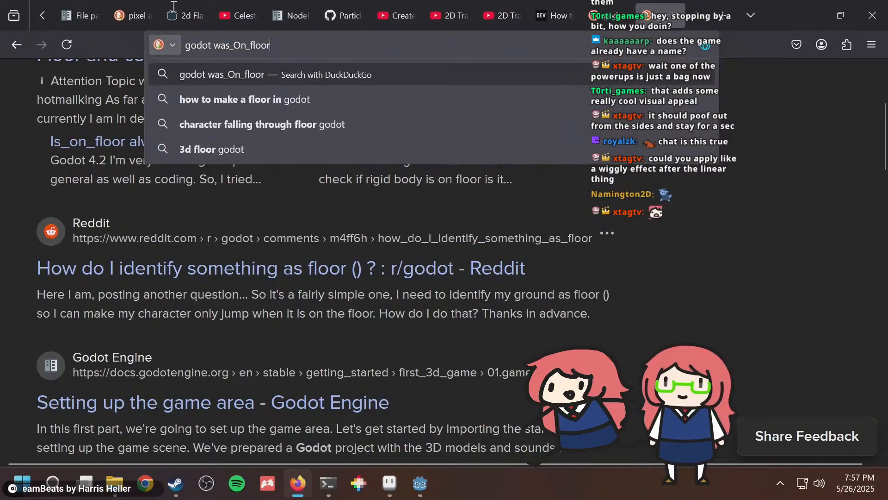
{"action": "type", "text": "godot mu"}
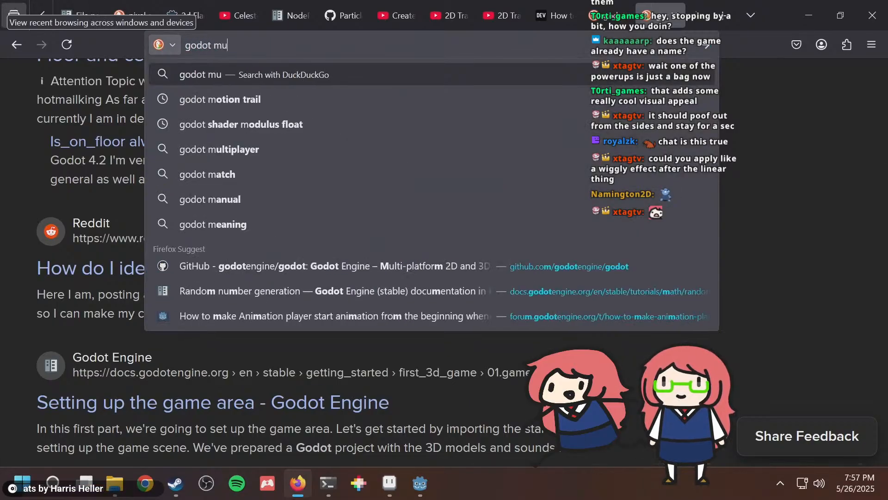
{"action": "type", "text": "shroom spore jump"}
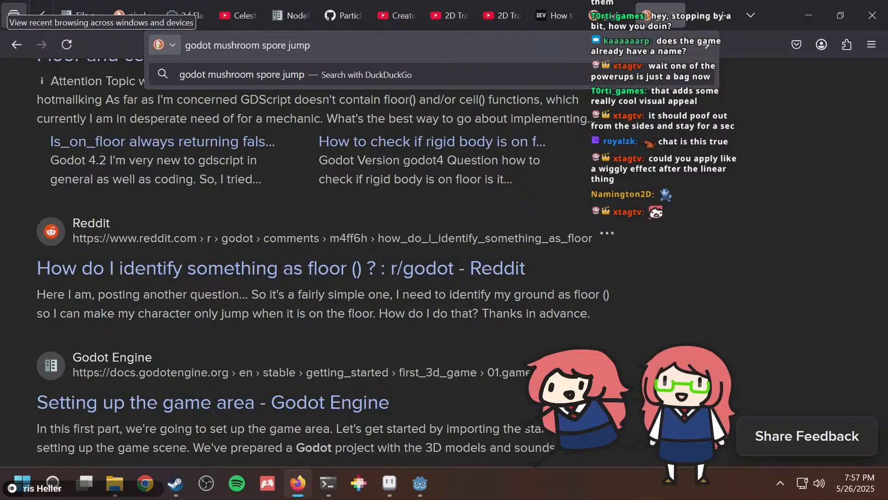
{"action": "key", "text": "Return"}
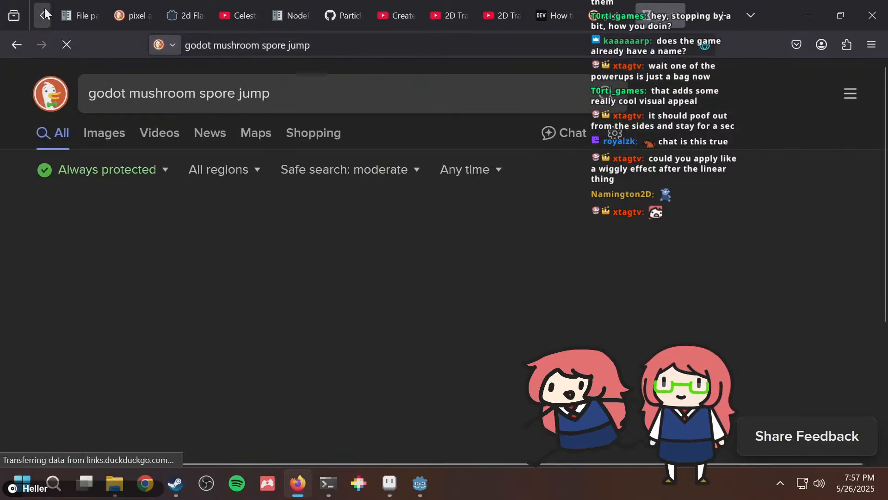
Look through the web results for mushroom spore effect references and switch to the image results.
{"action": "scroll", "coordinate": [339, 262], "scroll_direction": "down", "scroll_amount": 2}
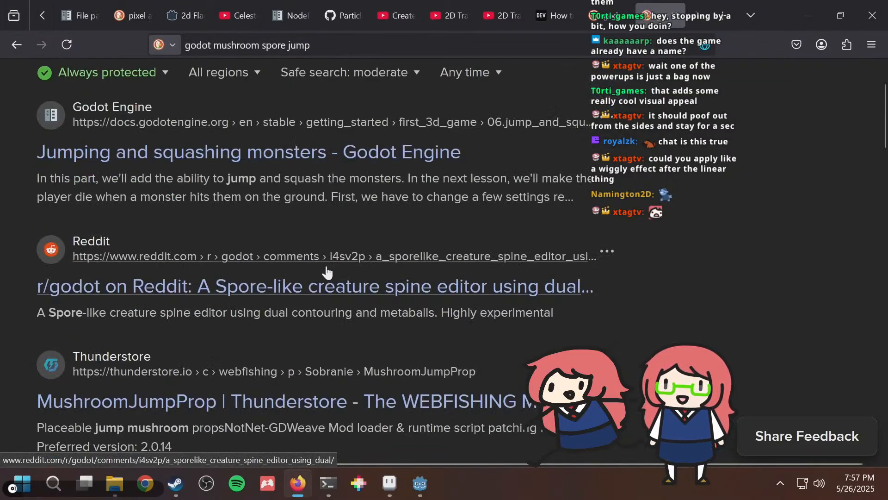
{"action": "scroll", "coordinate": [317, 281], "scroll_direction": "down", "scroll_amount": 4}
{"action": "scroll", "coordinate": [318, 281], "scroll_direction": "down", "scroll_amount": 2}
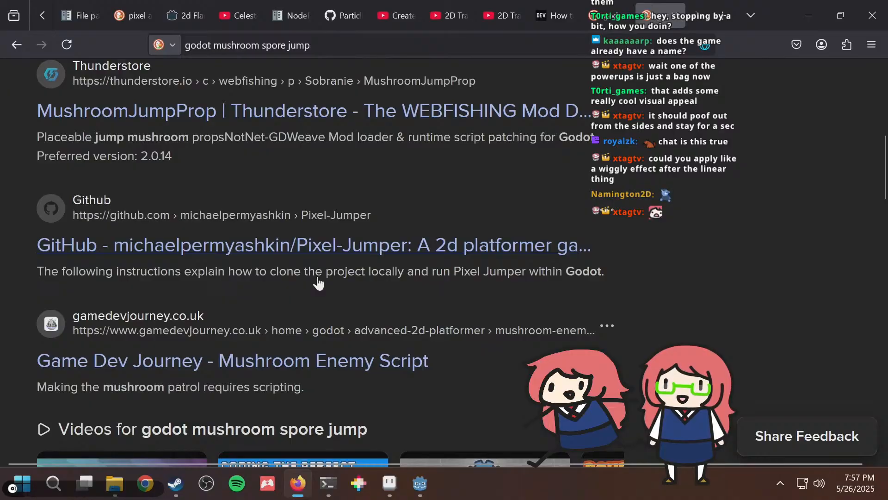
{"action": "scroll", "coordinate": [318, 281], "scroll_direction": "down", "scroll_amount": 6}
{"action": "scroll", "coordinate": [318, 281], "scroll_direction": "up", "scroll_amount": 8}
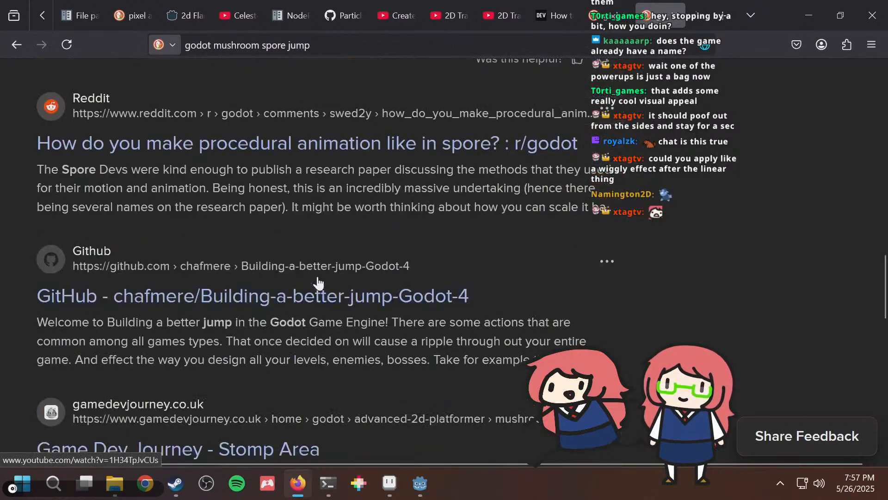
{"action": "scroll", "coordinate": [313, 268], "scroll_direction": "down", "scroll_amount": 6}
{"action": "scroll", "coordinate": [313, 269], "scroll_direction": "up", "scroll_amount": 6}
{"action": "scroll", "coordinate": [143, 136], "scroll_direction": "up", "scroll_amount": 2}
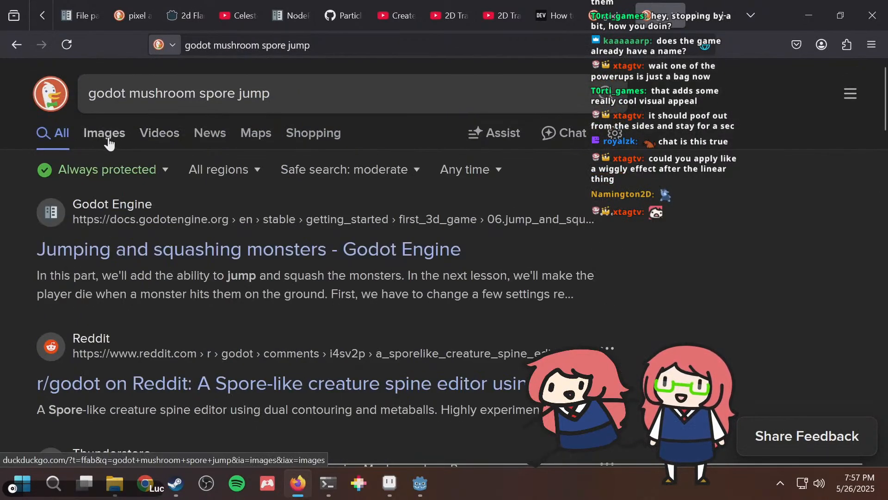
{"action": "left_click", "coordinate": [103, 140]}
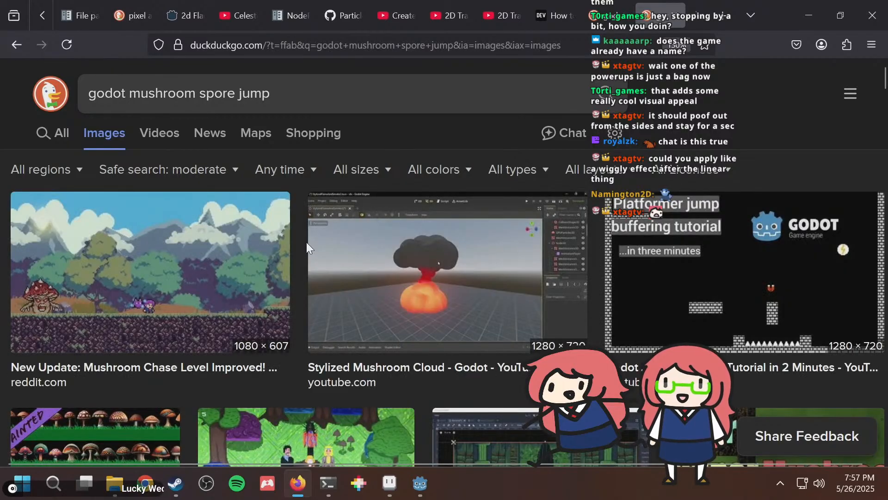
Browse the image results for mushroom spore effect references.
{"action": "scroll", "coordinate": [297, 240], "scroll_direction": "down", "scroll_amount": 5}
{"action": "scroll", "coordinate": [295, 232], "scroll_direction": "down", "scroll_amount": 5}
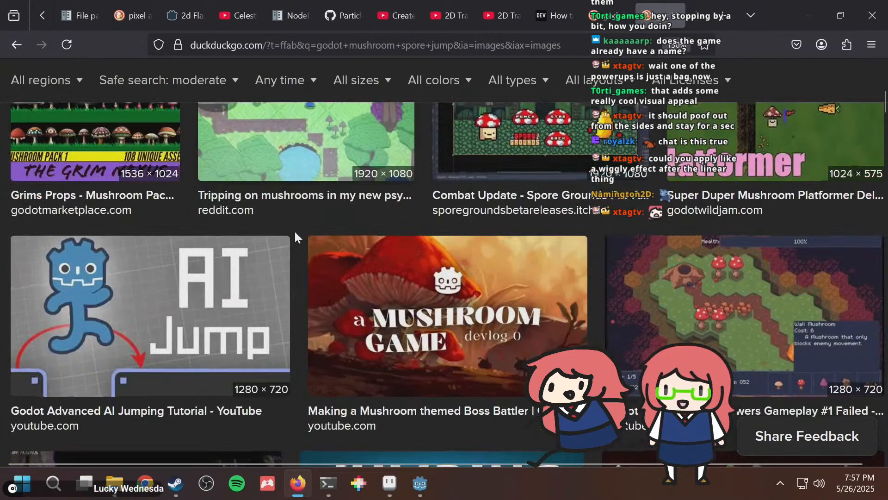
{"action": "scroll", "coordinate": [296, 229], "scroll_direction": "up", "scroll_amount": 10}
Switch back to Godot and delete the GPUParticles2D node from the mushroom scene.
{"action": "key", "text": "alt+Tab"}
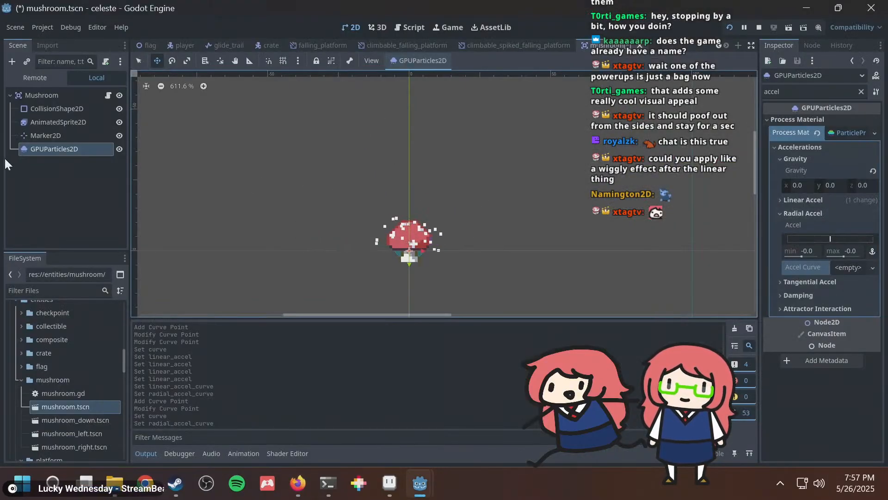
{"action": "right_click", "coordinate": [31, 150]}
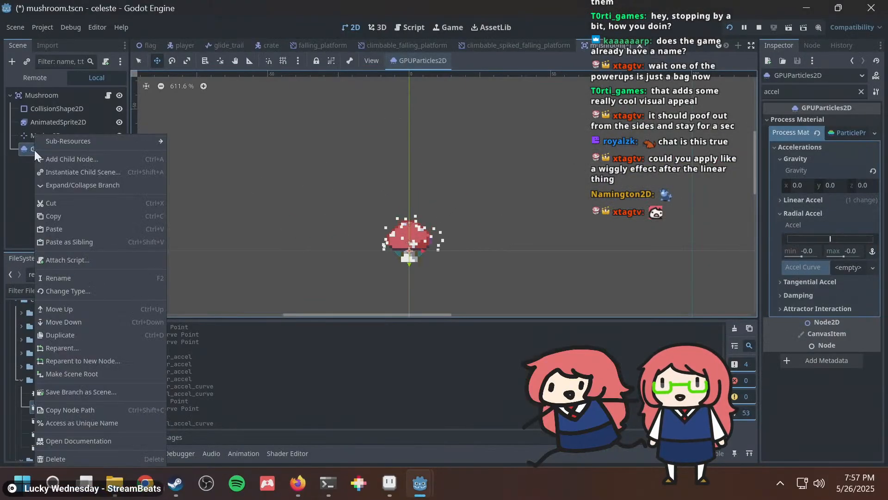
{"action": "left_click", "coordinate": [63, 454]}
{"action": "left_click", "coordinate": [427, 257]}
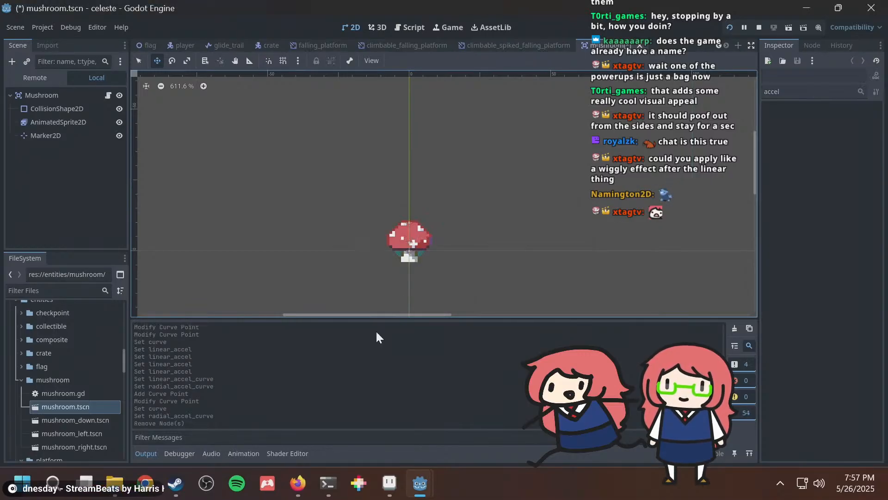
Switch to the terminal and review the project's uncommitted changes with git status and git diff.
{"action": "left_click", "coordinate": [329, 480]}
{"action": "type", "text": "gi"}
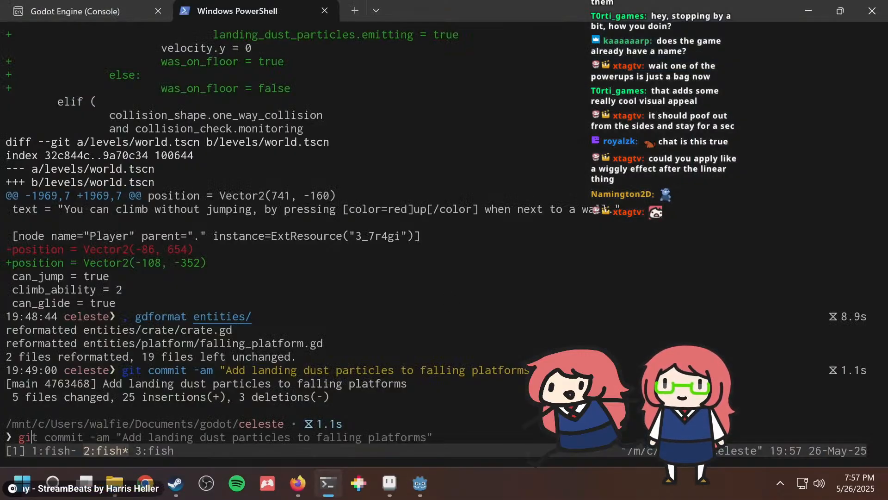
{"action": "type", "text": "t status"}
{"action": "key", "text": "Return"}
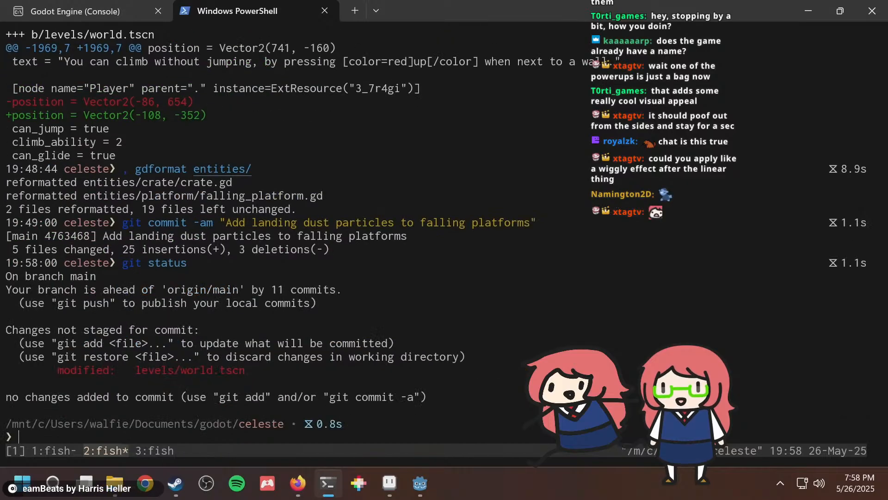
{"action": "type", "text": "git diff"}
{"action": "key", "text": "Return"}
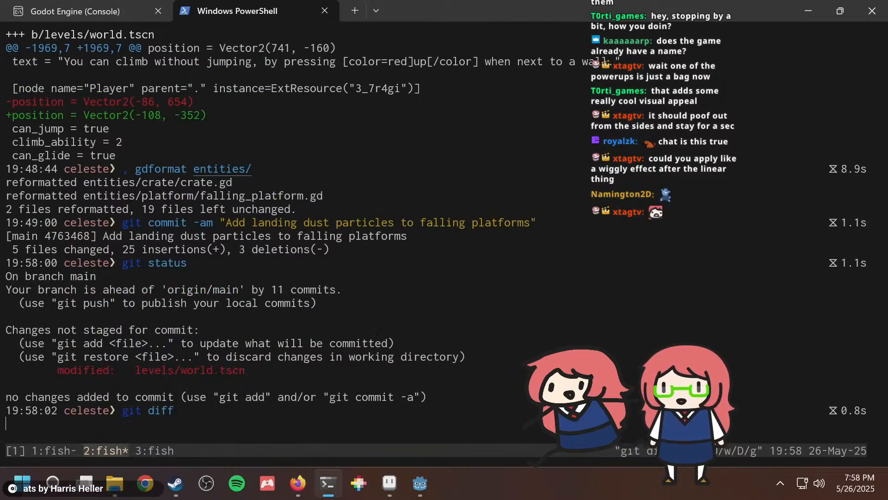
{"action": "key", "text": "q"}
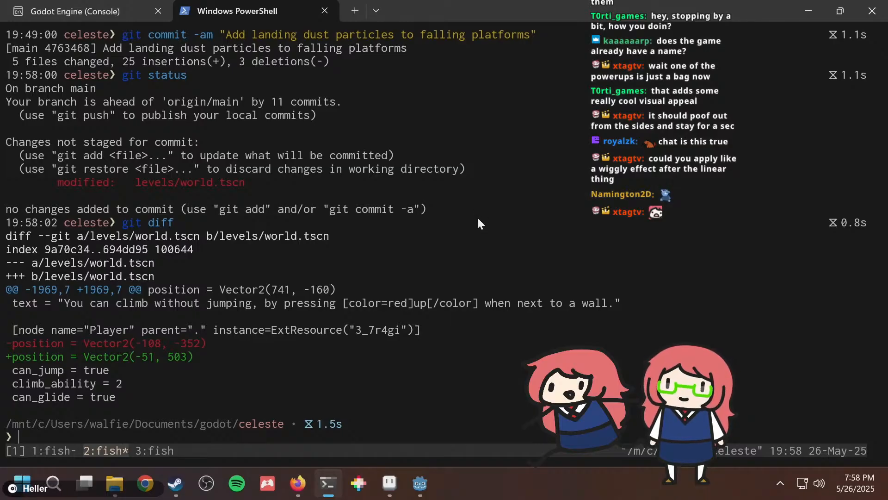
Return to Godot, run the game and move the character through the cave room with the mushrooms.
{"action": "mouse_move", "coordinate": [419, 483]}
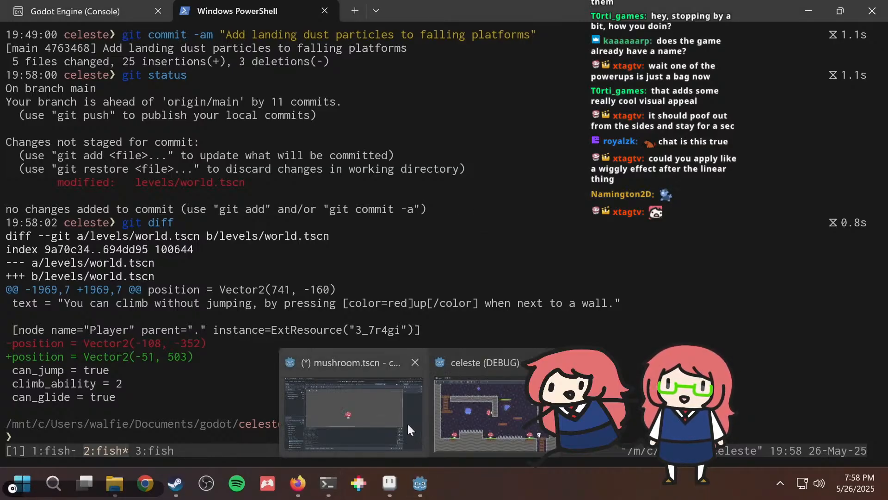
{"action": "left_click", "coordinate": [398, 419]}
{"action": "key", "text": "F5"}
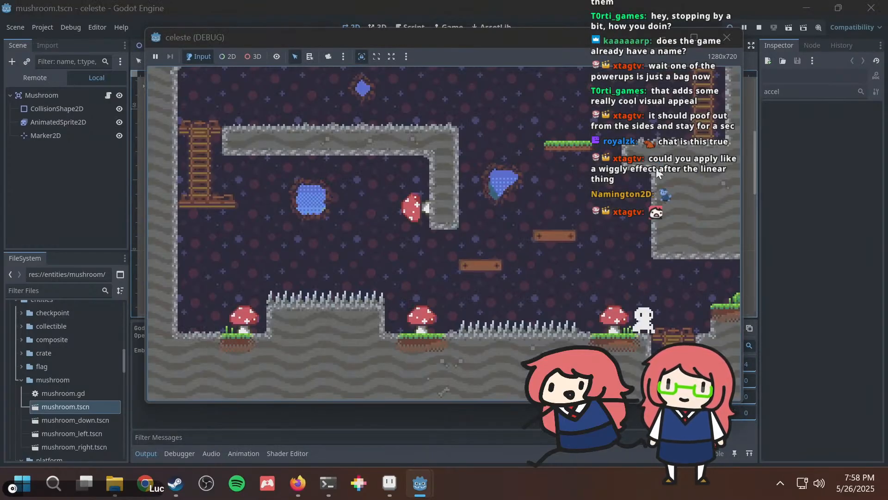
{"action": "key", "text": "space"}
{"action": "key", "text": "Left"}
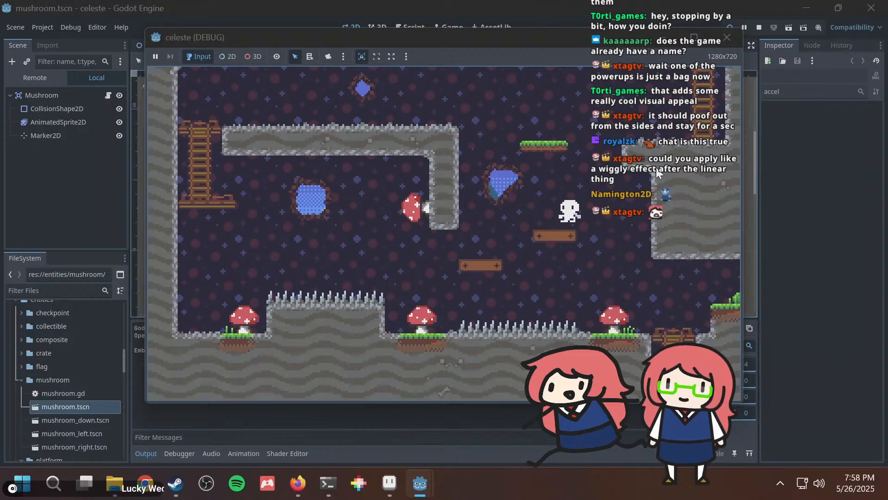
{"action": "key", "text": "Left"}
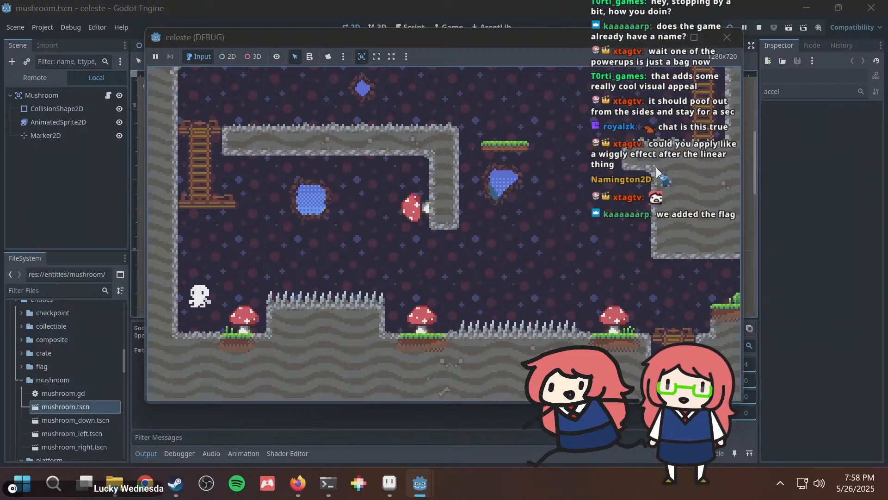
{"action": "key", "text": "Right"}
{"action": "key", "text": "Left"}
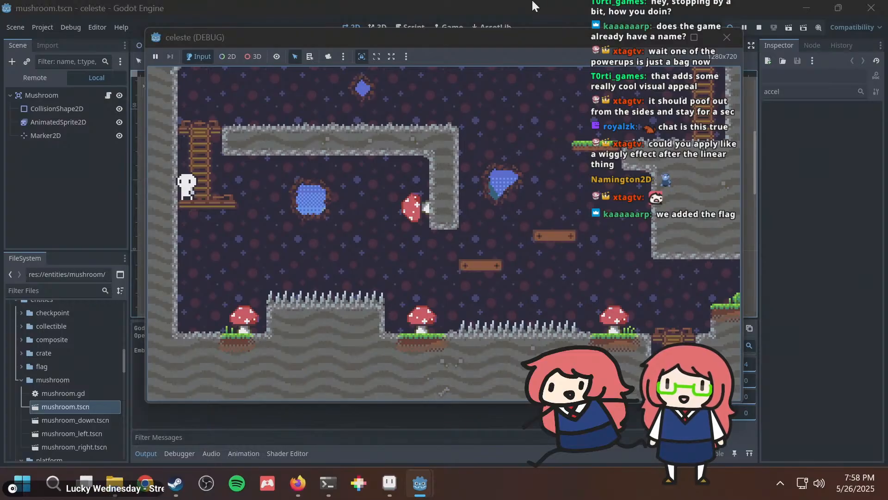
Open the world scene and move the Player up to the snowy mountain's peak, just beside the flag.
{"action": "left_click", "coordinate": [352, 26]}
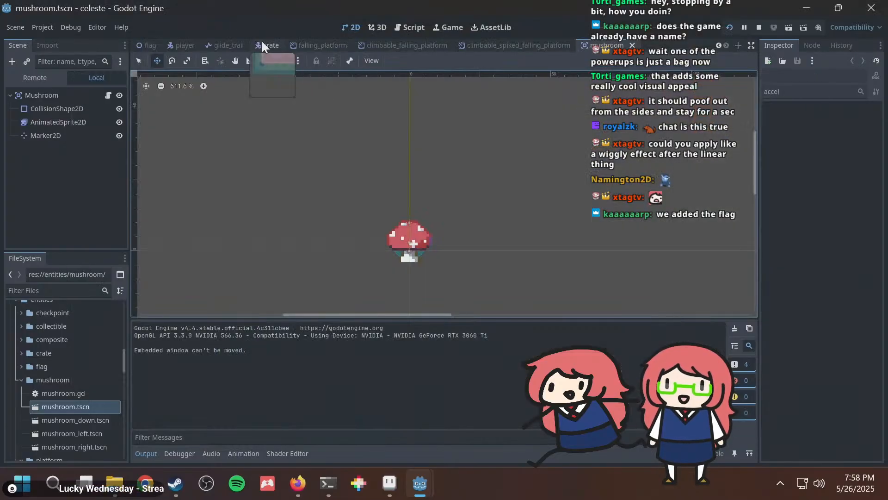
{"action": "left_click", "coordinate": [175, 45]}
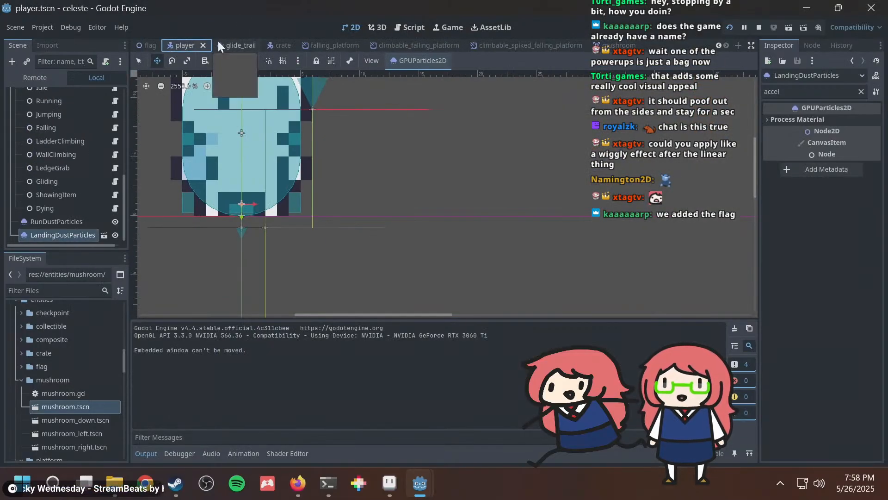
{"action": "scroll", "coordinate": [218, 41], "scroll_direction": "up", "scroll_amount": 4}
{"action": "left_click", "coordinate": [149, 44]}
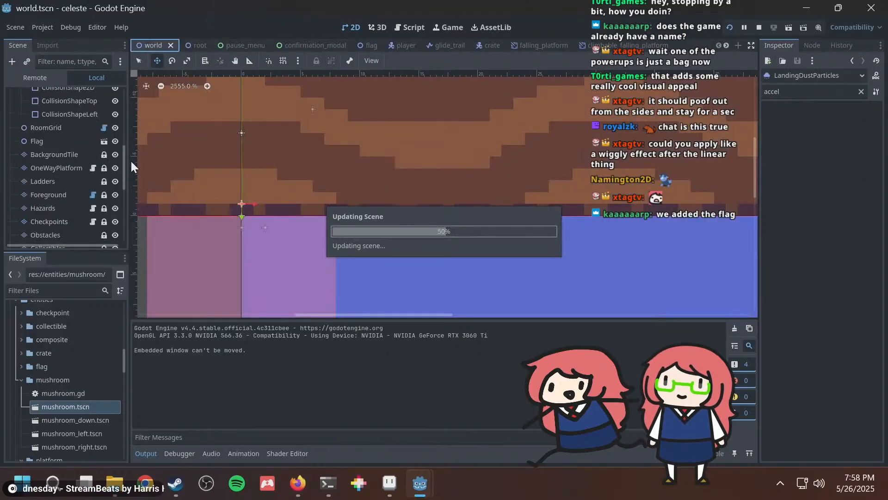
{"action": "scroll", "coordinate": [447, 149], "scroll_direction": "down", "scroll_amount": 6}
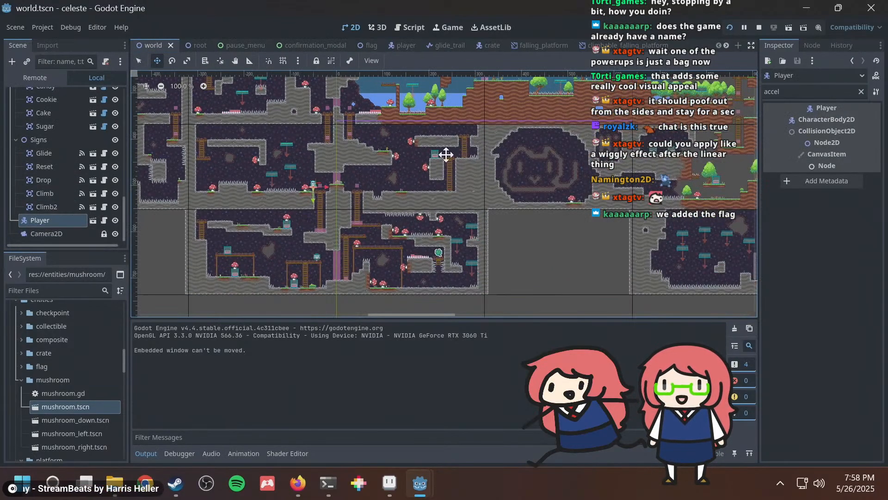
{"action": "left_click_drag", "start_coordinate": [403, 243], "coordinate": [452, 92]}
{"action": "scroll", "coordinate": [432, 188], "scroll_direction": "down", "scroll_amount": 5}
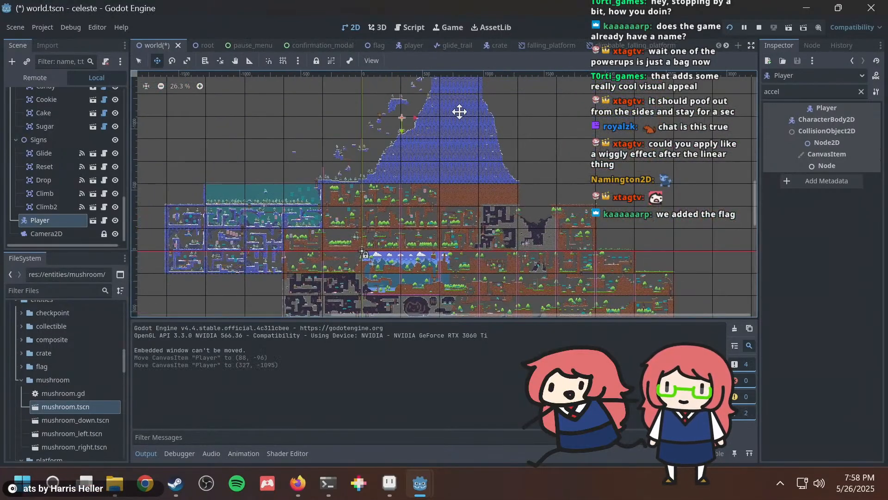
{"action": "middle_click_drag", "start_coordinate": [444, 137], "coordinate": [421, 238]}
{"action": "left_click_drag", "start_coordinate": [422, 232], "coordinate": [465, 152]}
{"action": "scroll", "coordinate": [474, 116], "scroll_direction": "up", "scroll_amount": 5}
Run the game, test jumping and moving around the snowy summit beside the flag, and close the game.
{"action": "key", "text": "F5"}
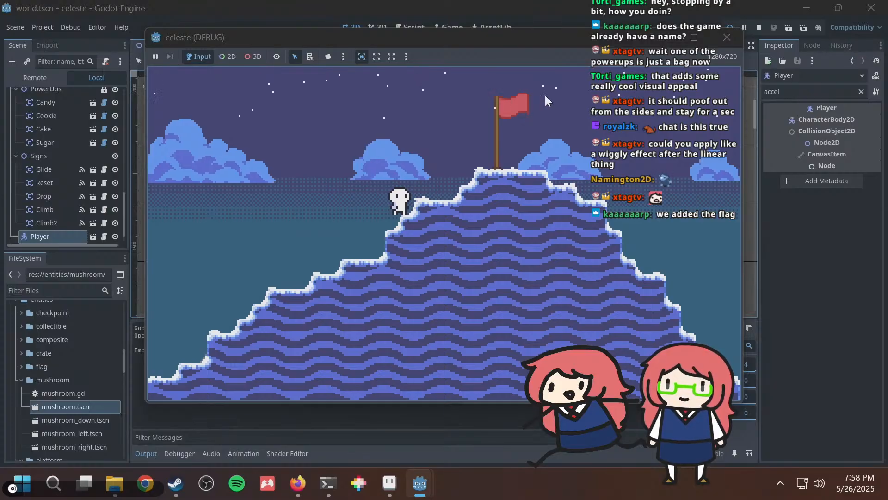
{"action": "key", "text": "Right"}
{"action": "key", "text": "space"}
{"action": "key", "text": "space"}
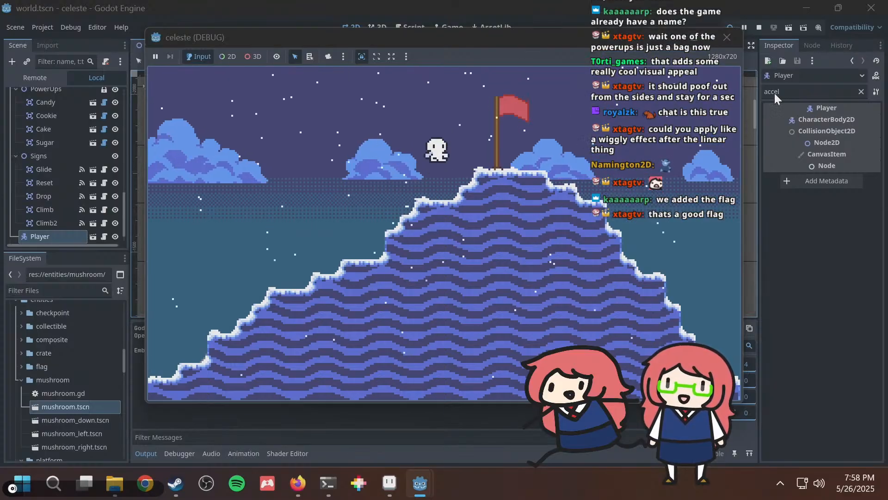
{"action": "key", "text": "space"}
{"action": "key", "text": "Left"}
{"action": "key", "text": "space"}
{"action": "key", "text": "Right"}
{"action": "key", "text": "space"}
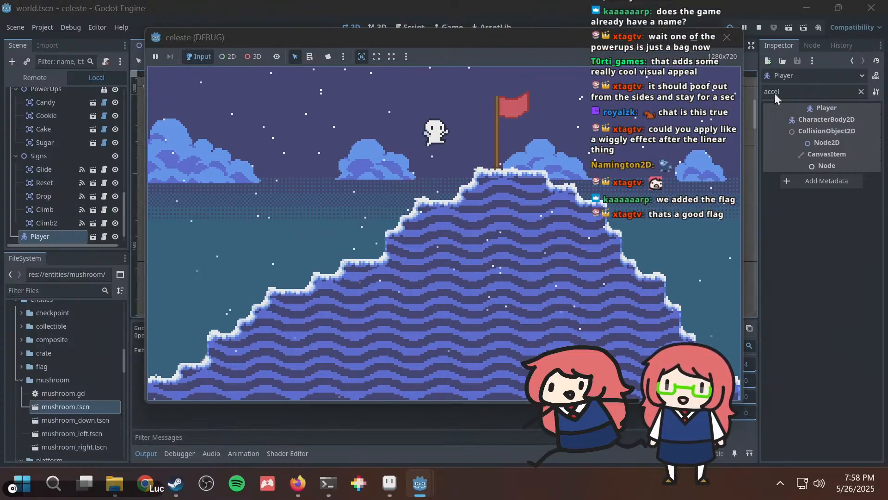
{"action": "key", "text": "space"}
{"action": "key", "text": "space"}
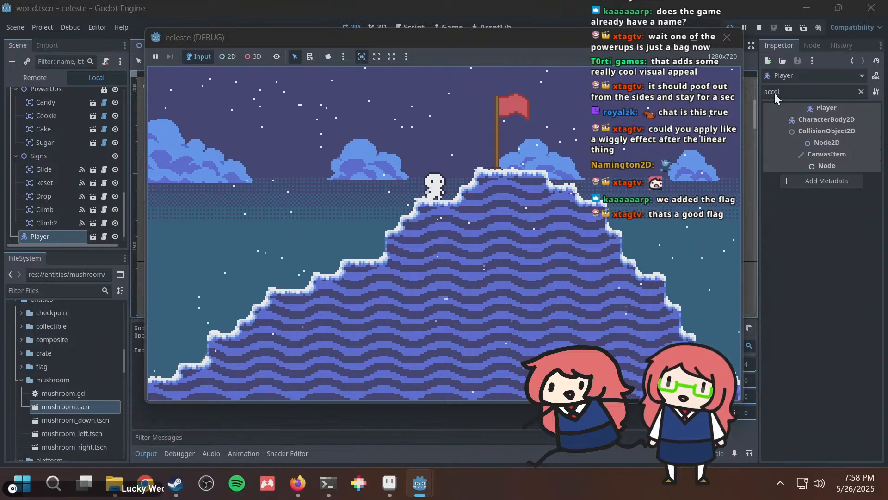
{"action": "key", "text": "space"}
{"action": "key", "text": "space"}
{"action": "key", "text": "Left"}
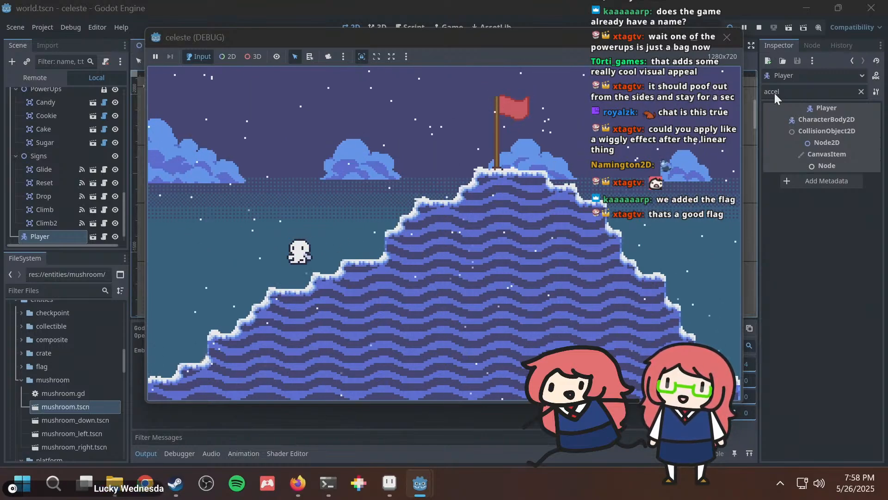
{"action": "key", "text": "space"}
{"action": "key", "text": "Right"}
{"action": "key", "text": "shift"}
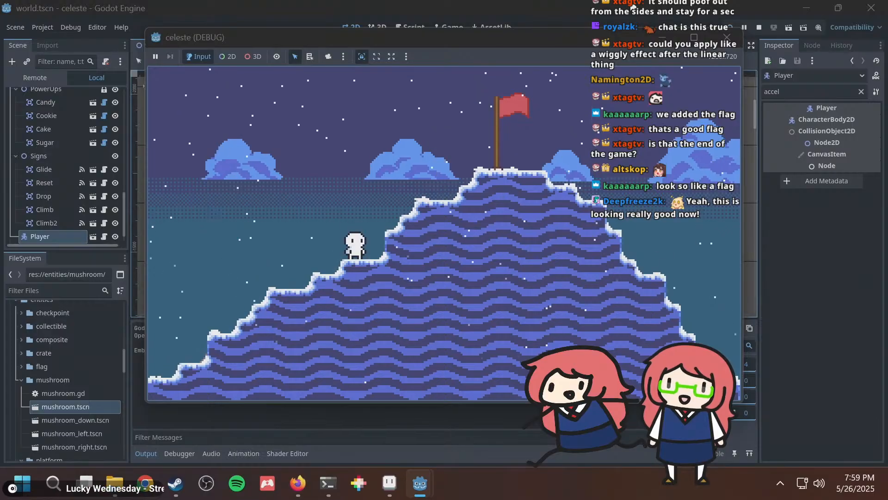
{"action": "left_click", "coordinate": [728, 39]}
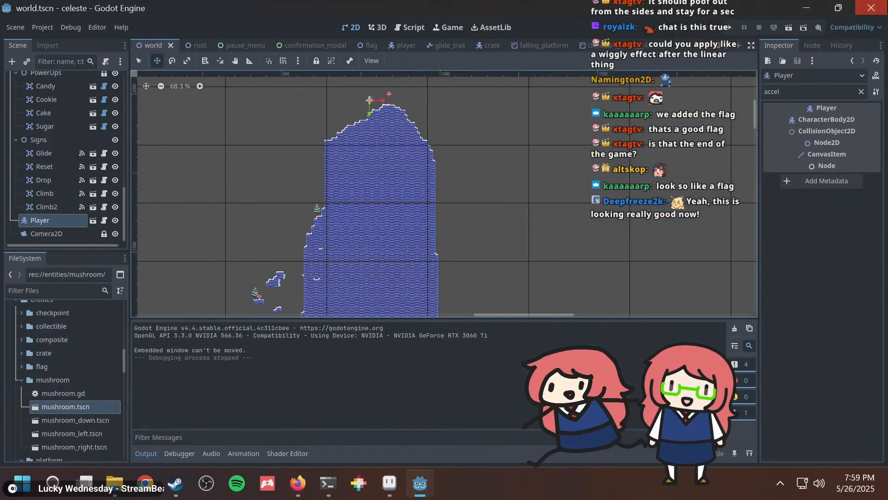
Close the Godot editor, terminal, Firefox, Aseprite, File Explorer and Steam windows.
{"action": "key", "text": "alt+Tab"}
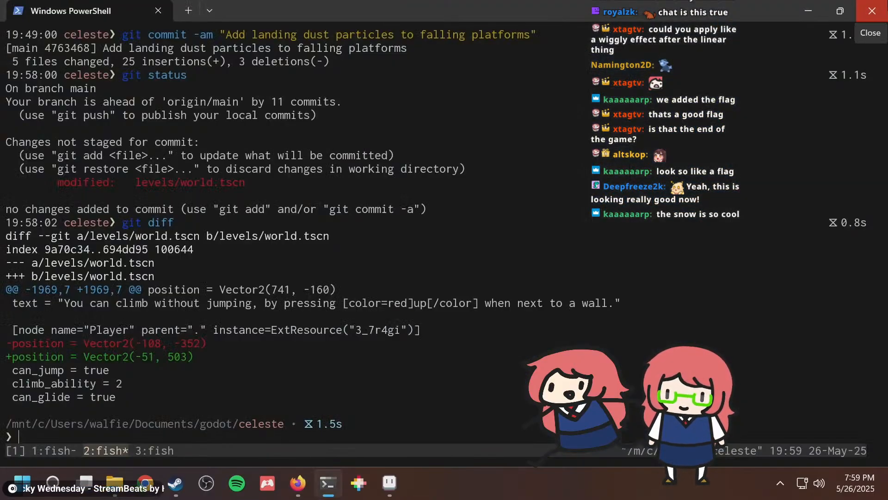
{"action": "left_click", "coordinate": [874, 1]}
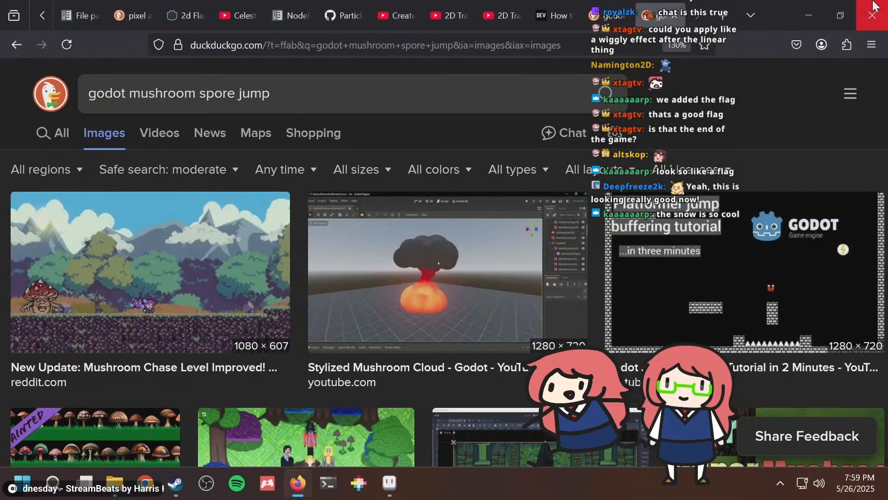
{"action": "left_click", "coordinate": [873, 1]}
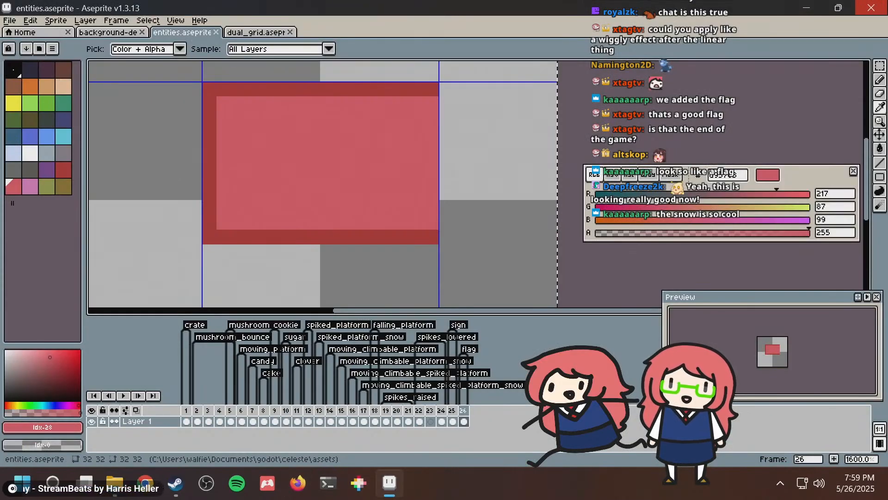
{"action": "left_click", "coordinate": [878, 13]}
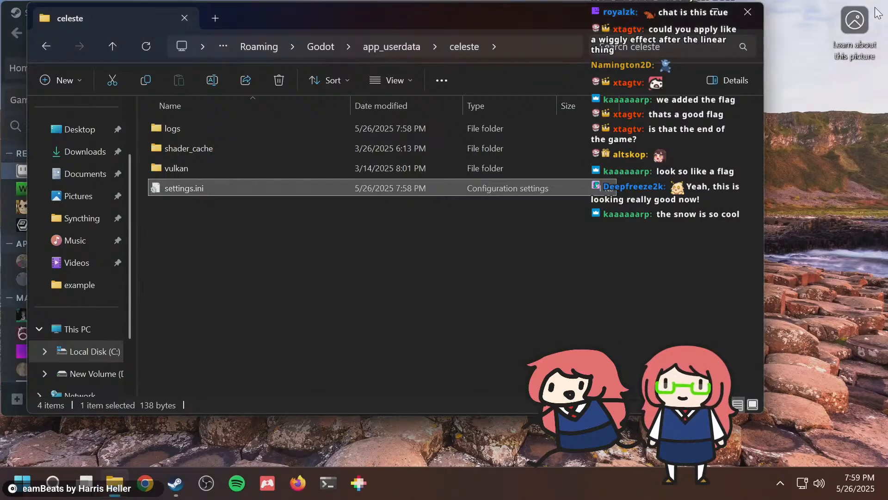
{"action": "left_click", "coordinate": [739, 13]}
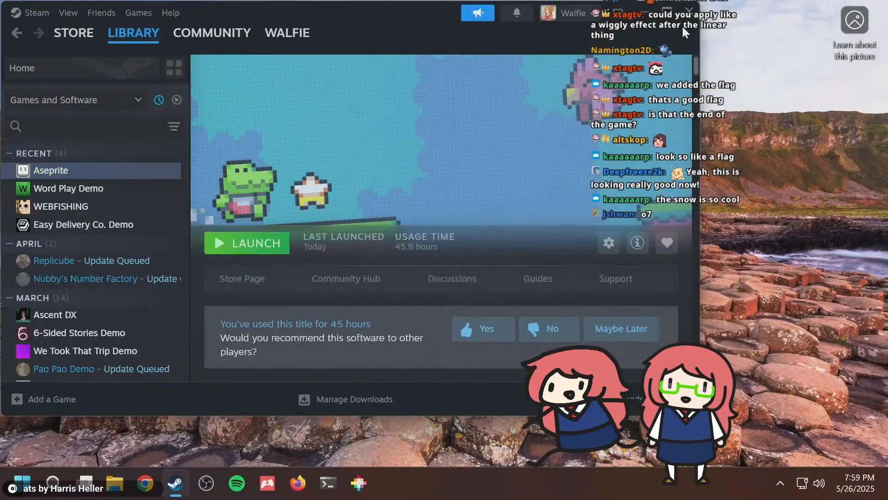
{"action": "left_click", "coordinate": [689, 10]}
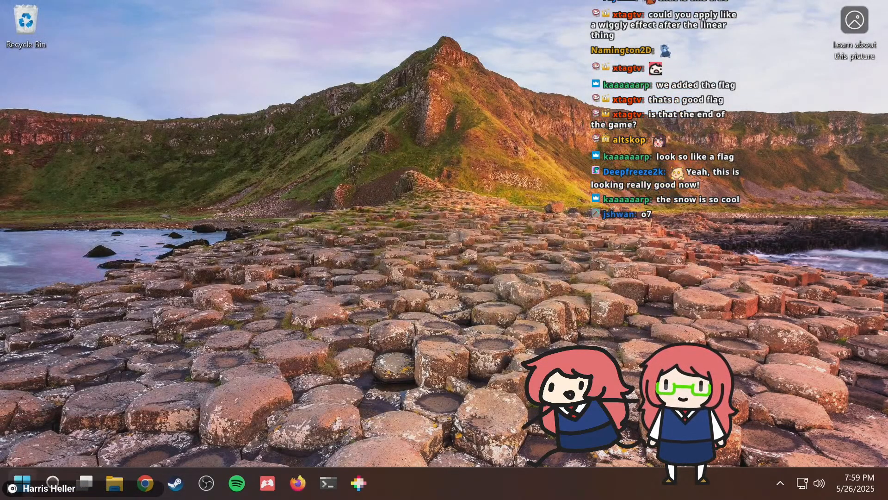
Shut down the computer.
{"action": "left_click", "coordinate": [22, 483]}
{"action": "left_click", "coordinate": [403, 435]}
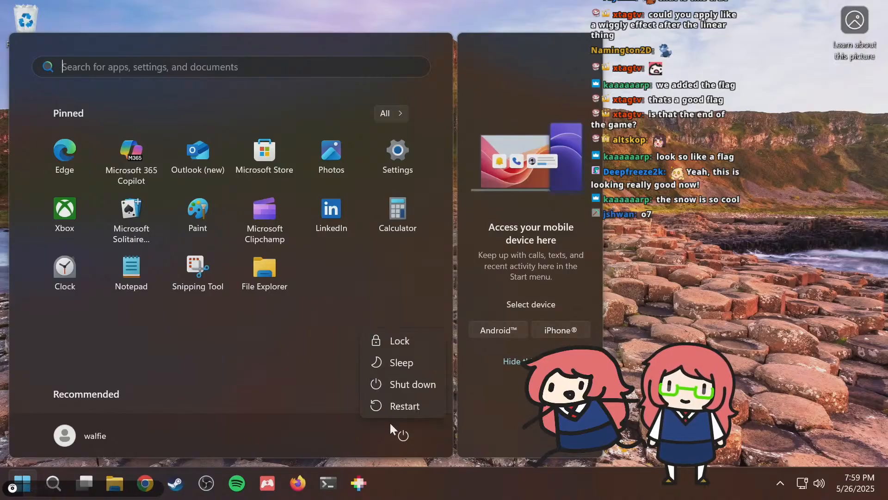
{"action": "left_click", "coordinate": [404, 384]}
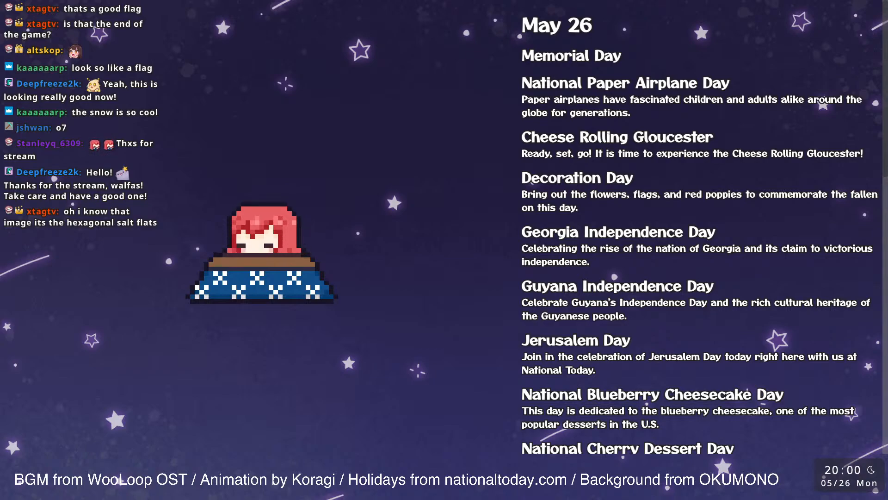
{"action": "left_click_drag", "start_coordinate": [551, 83], "coordinate": [729, 84]}
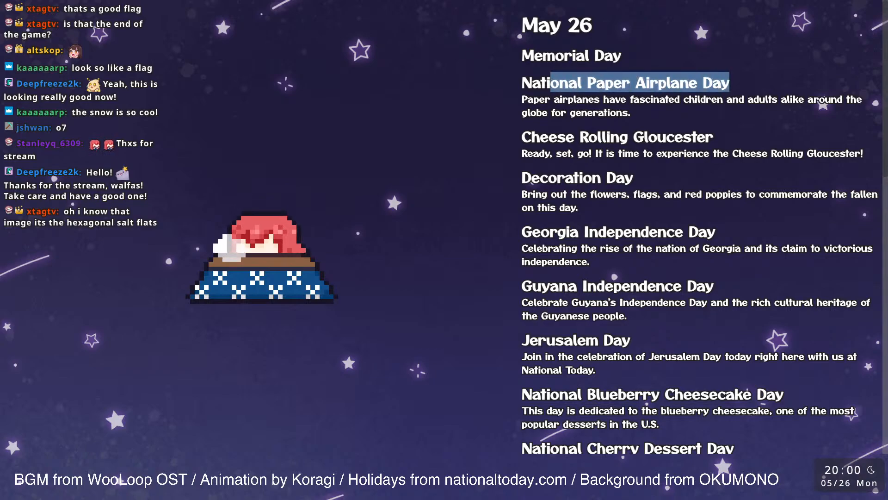